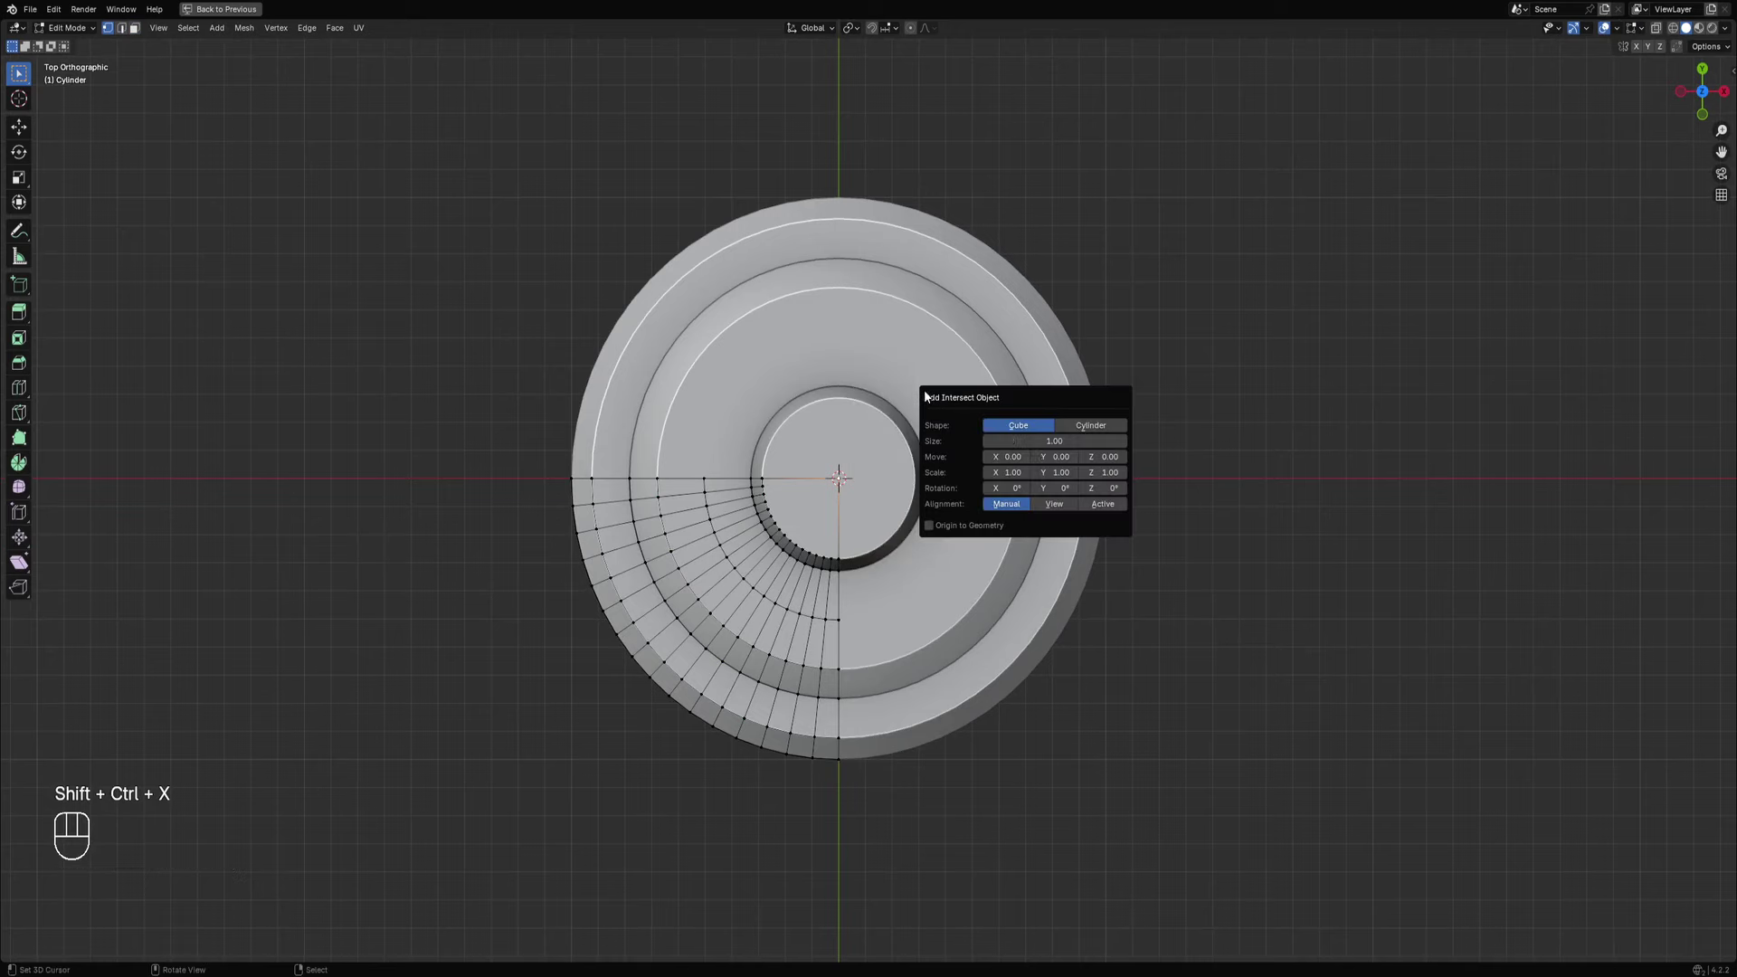
Add a cube intersect object at the canister's top and scale it along Y and Z into a narrow bar.
left_click(1027, 432)
middle_click_drag(905, 452, 873, 498)
key("Tab")
key("Tab")
key("a")
key("s")
key("y")
left_click(916, 419)
scroll(936, 390, "up", 2)
key("s")
key("z")
left_click(962, 484)
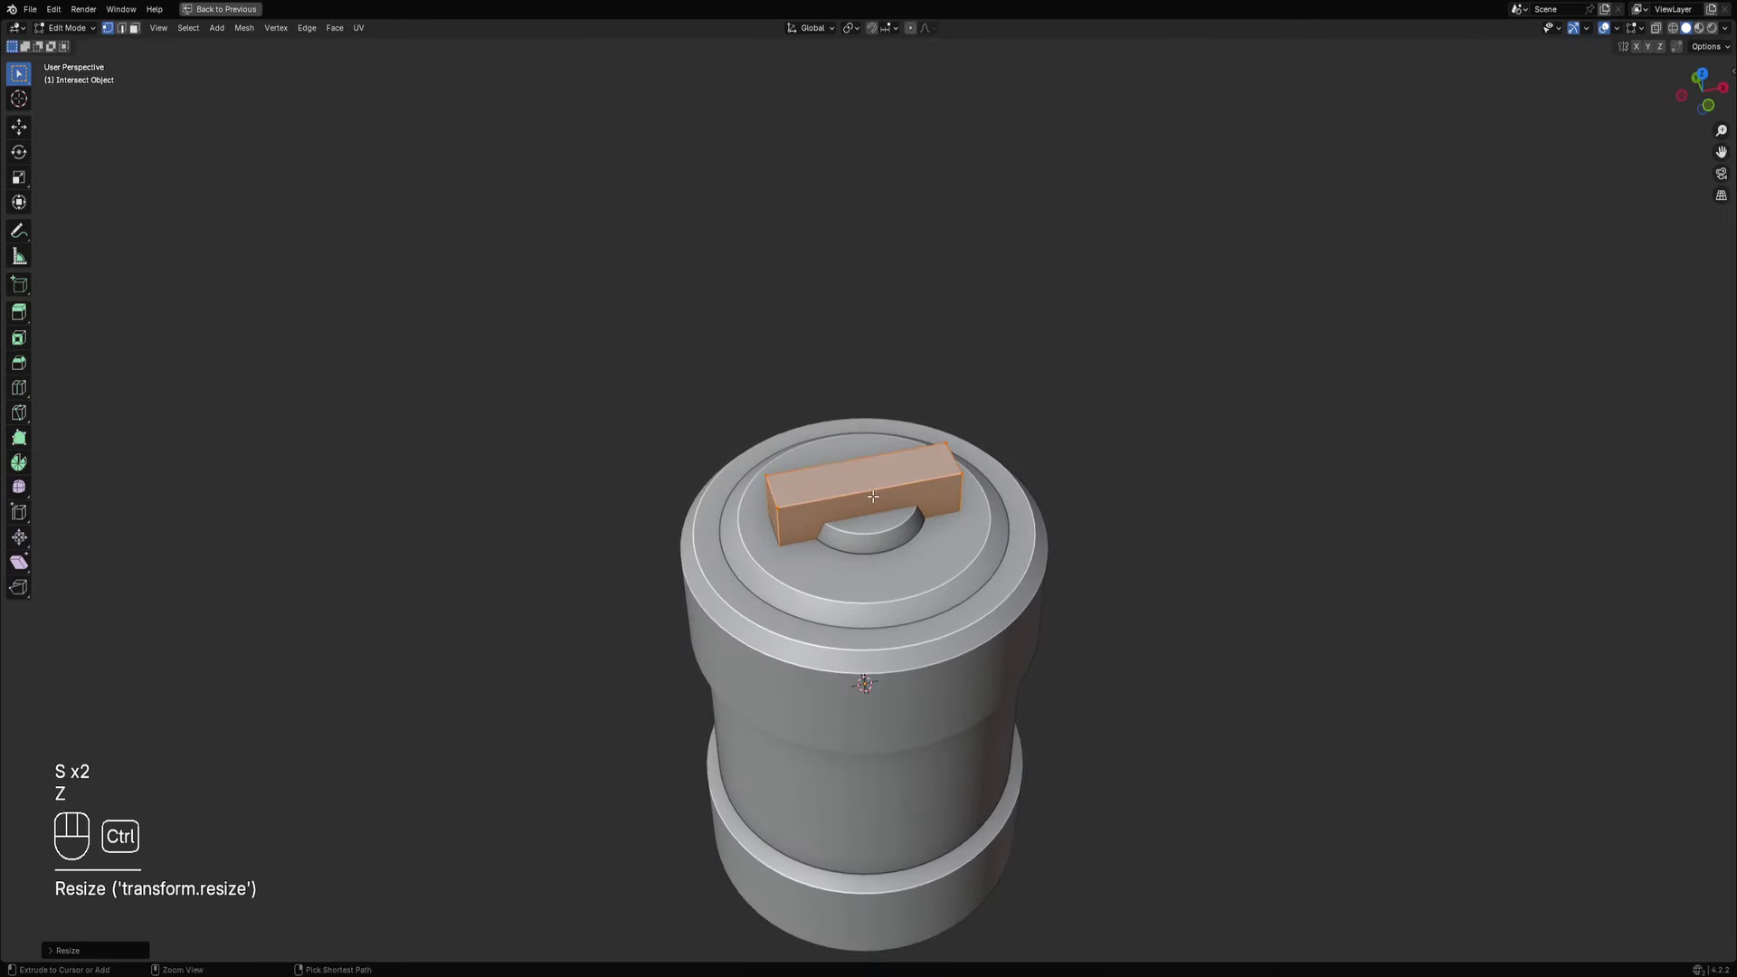
key("ctrl+r")
left_click(872, 496)
right_click(871, 496)
key("ctrl+z")
Inset the bar's top face twice and raise the inner face along its normal into a tall tab.
key("3")
left_click(848, 491)
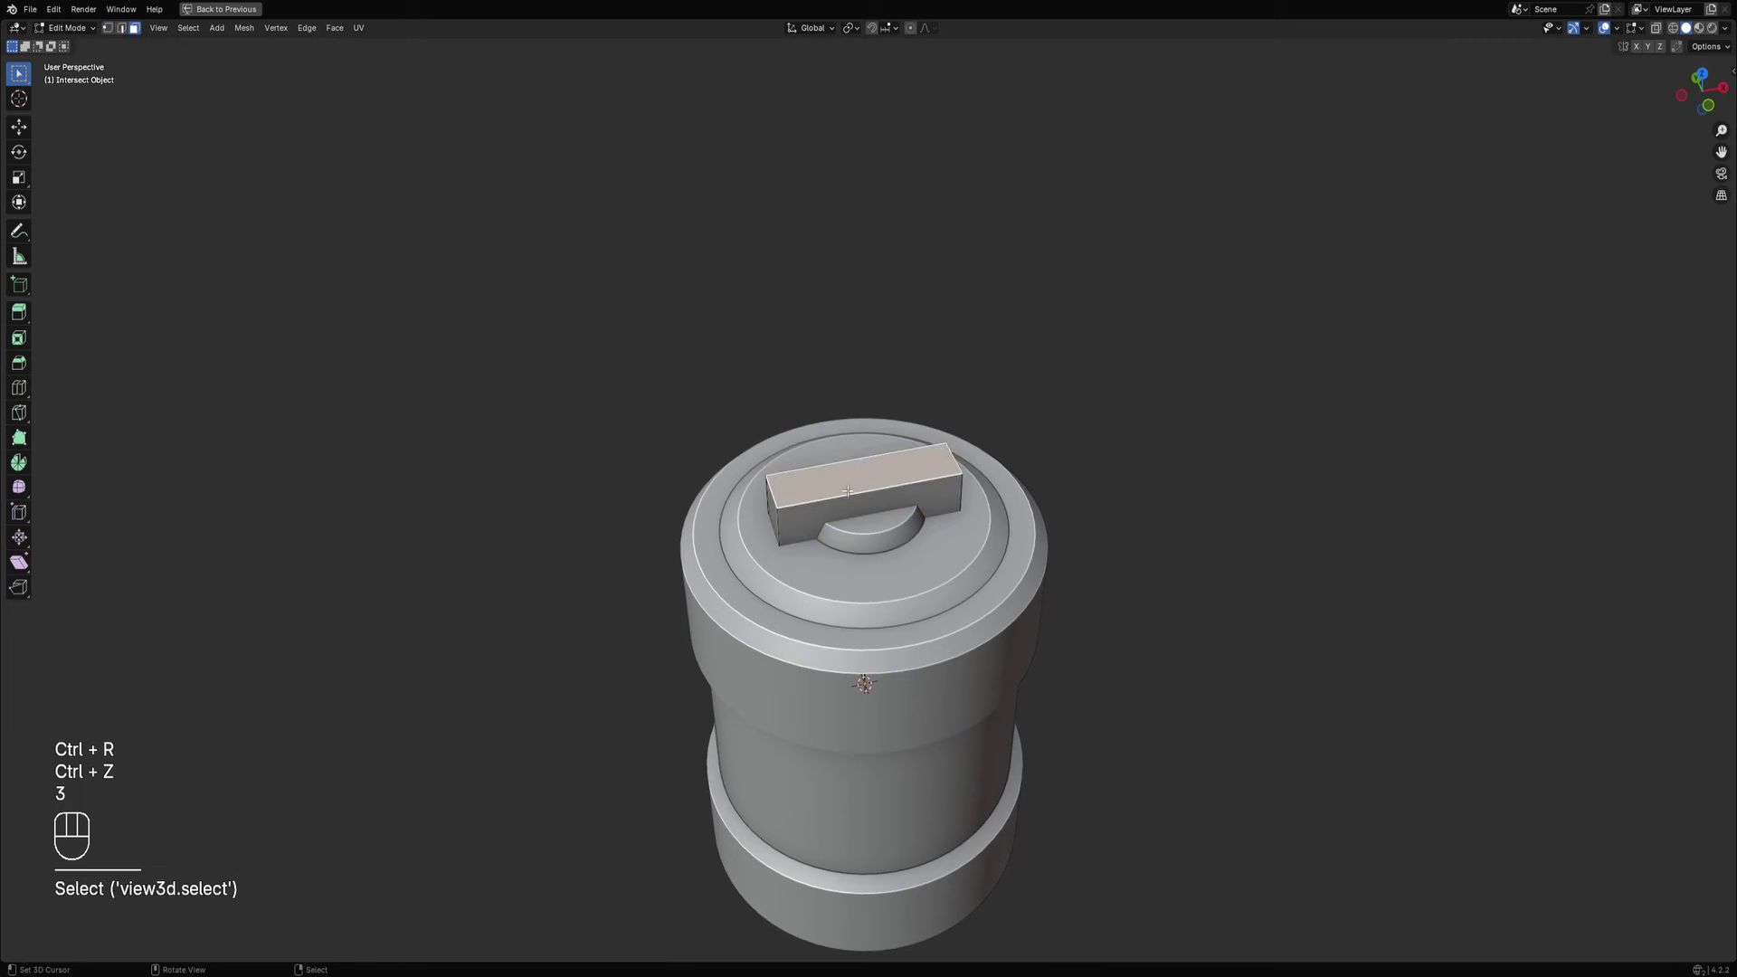
key("i")
left_click(1034, 505)
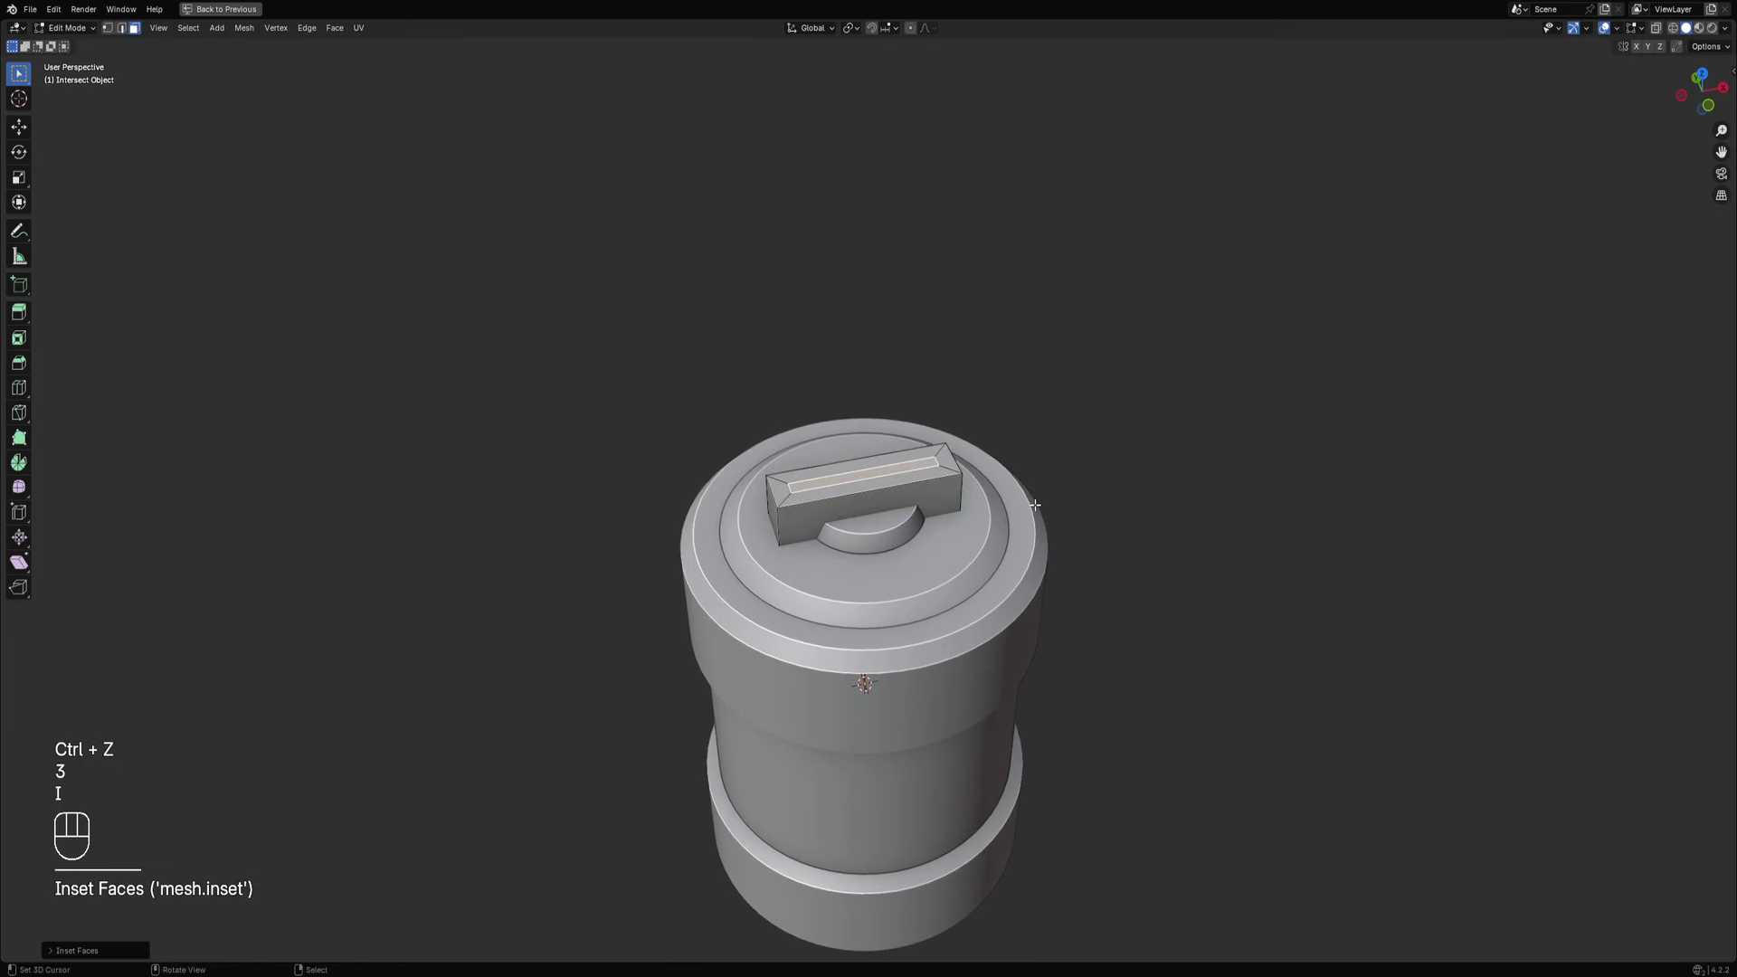
key("ctrl+z")
key("i")
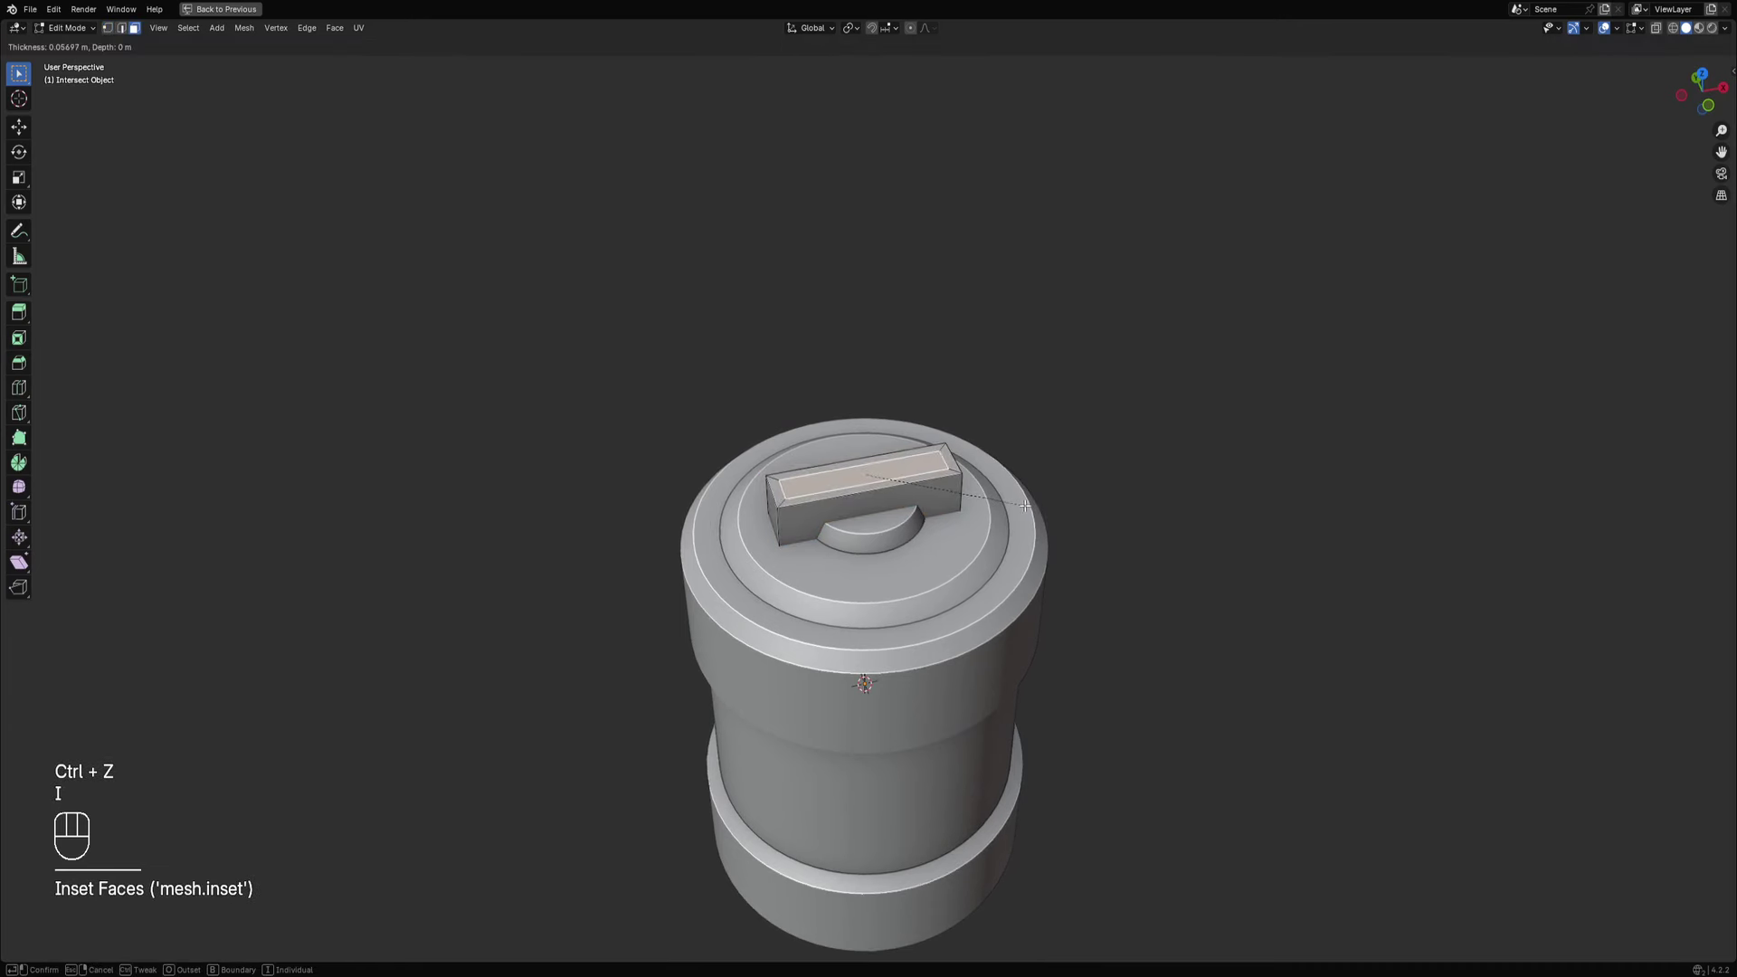
left_click(1025, 505)
key("i")
left_click(1020, 500)
key("alt+s")
left_click(1018, 475)
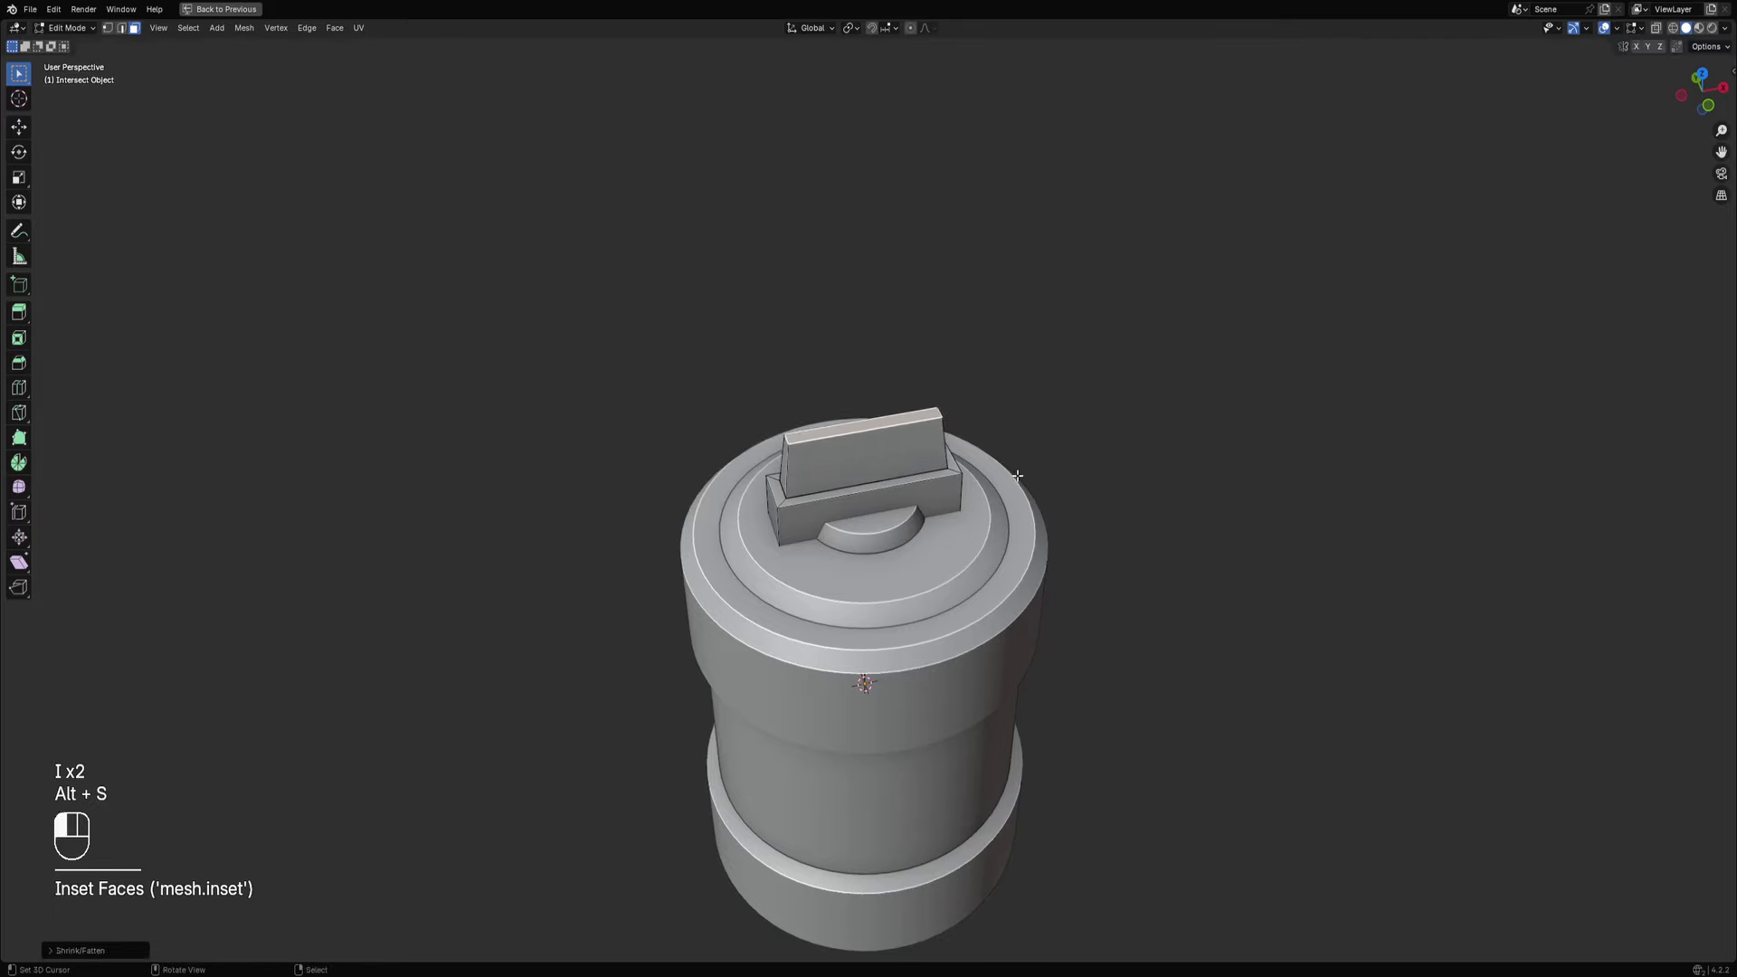
Apply Auto Mirror to the intersect object on the X and Y axes.
key("Tab")
mouse_move(1018, 475)
middle_mouse_down()
mouse_move(1002, 448)
mouse_move(1003, 463)
middle_mouse_up()
key("Tab")
scroll(1003, 464, "up", 3)
key("1")
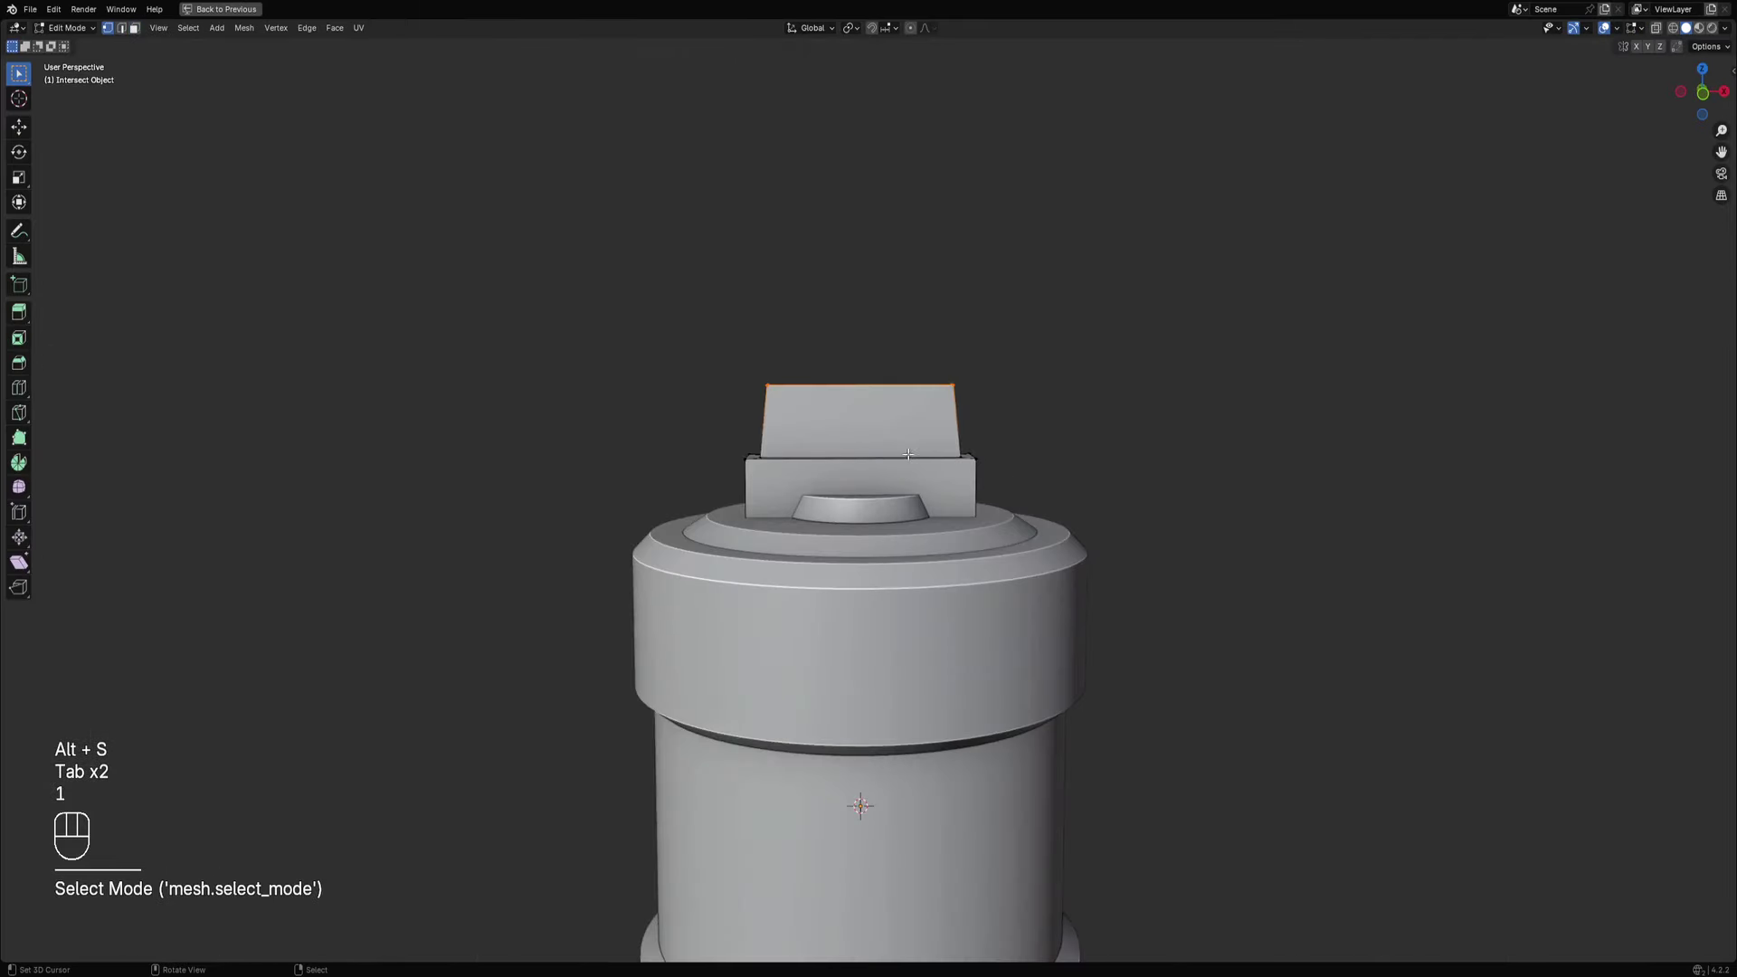
scroll(908, 454, "down", 2)
middle_click_drag(767, 357, 848, 433)
scroll(848, 432, "up", 2)
key("Tab")
key("ctrl+shift+x")
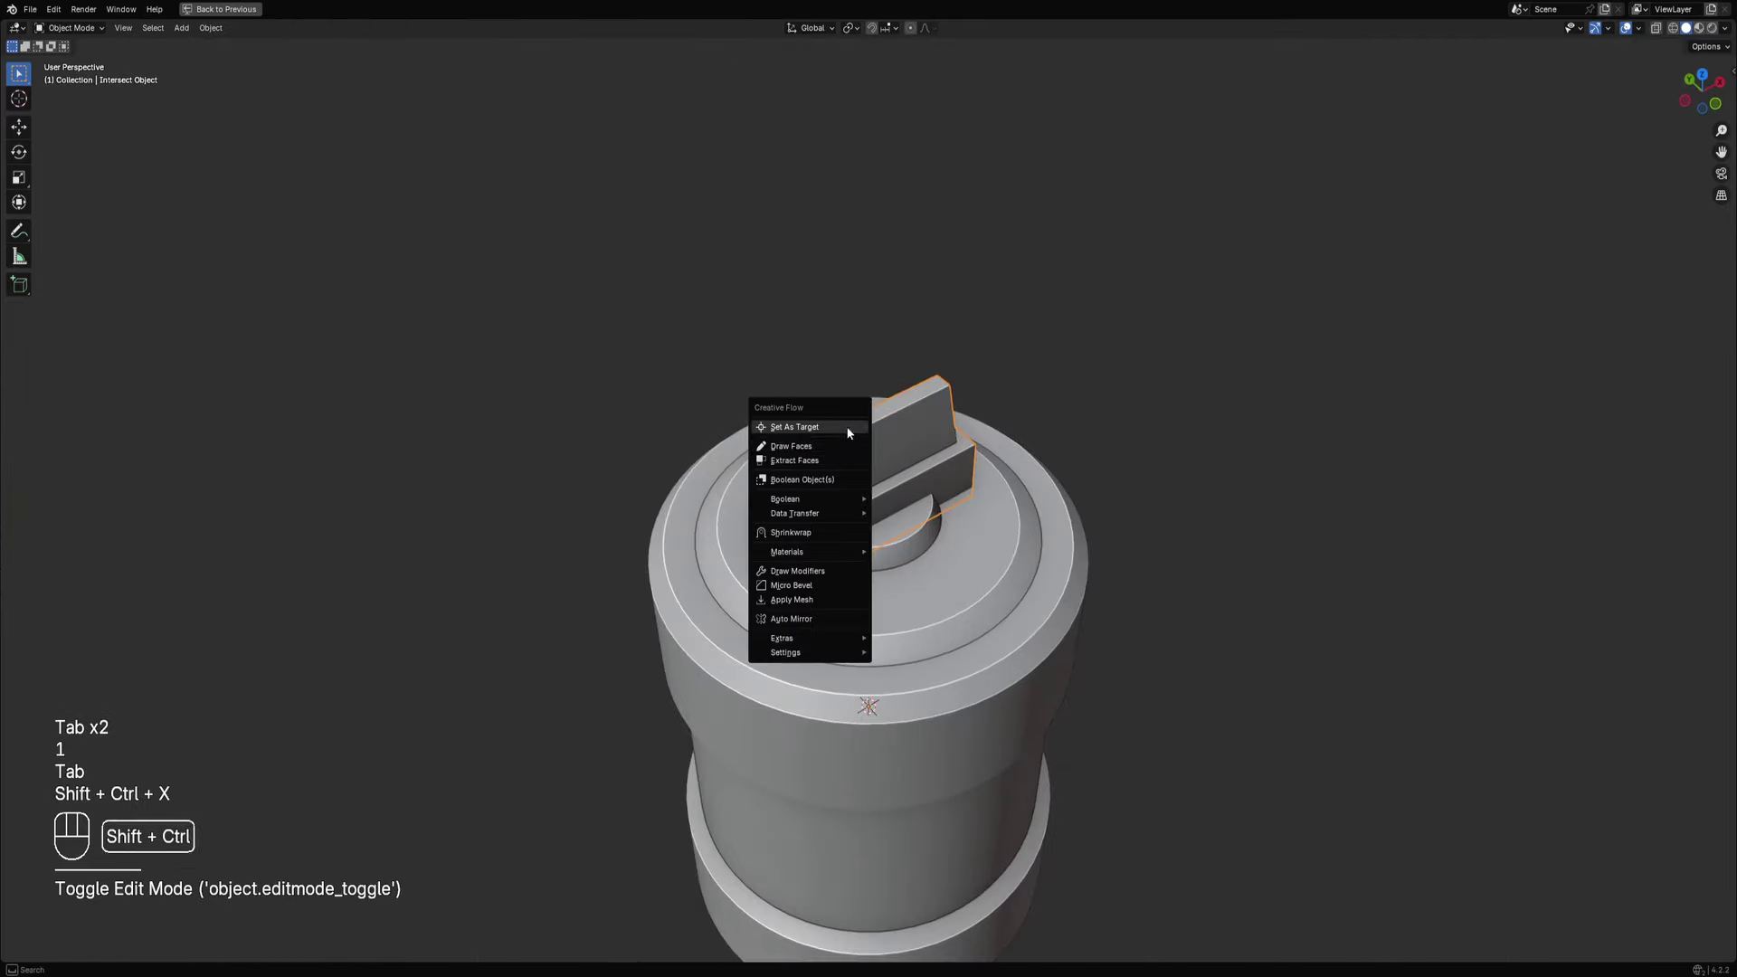
left_click(792, 619)
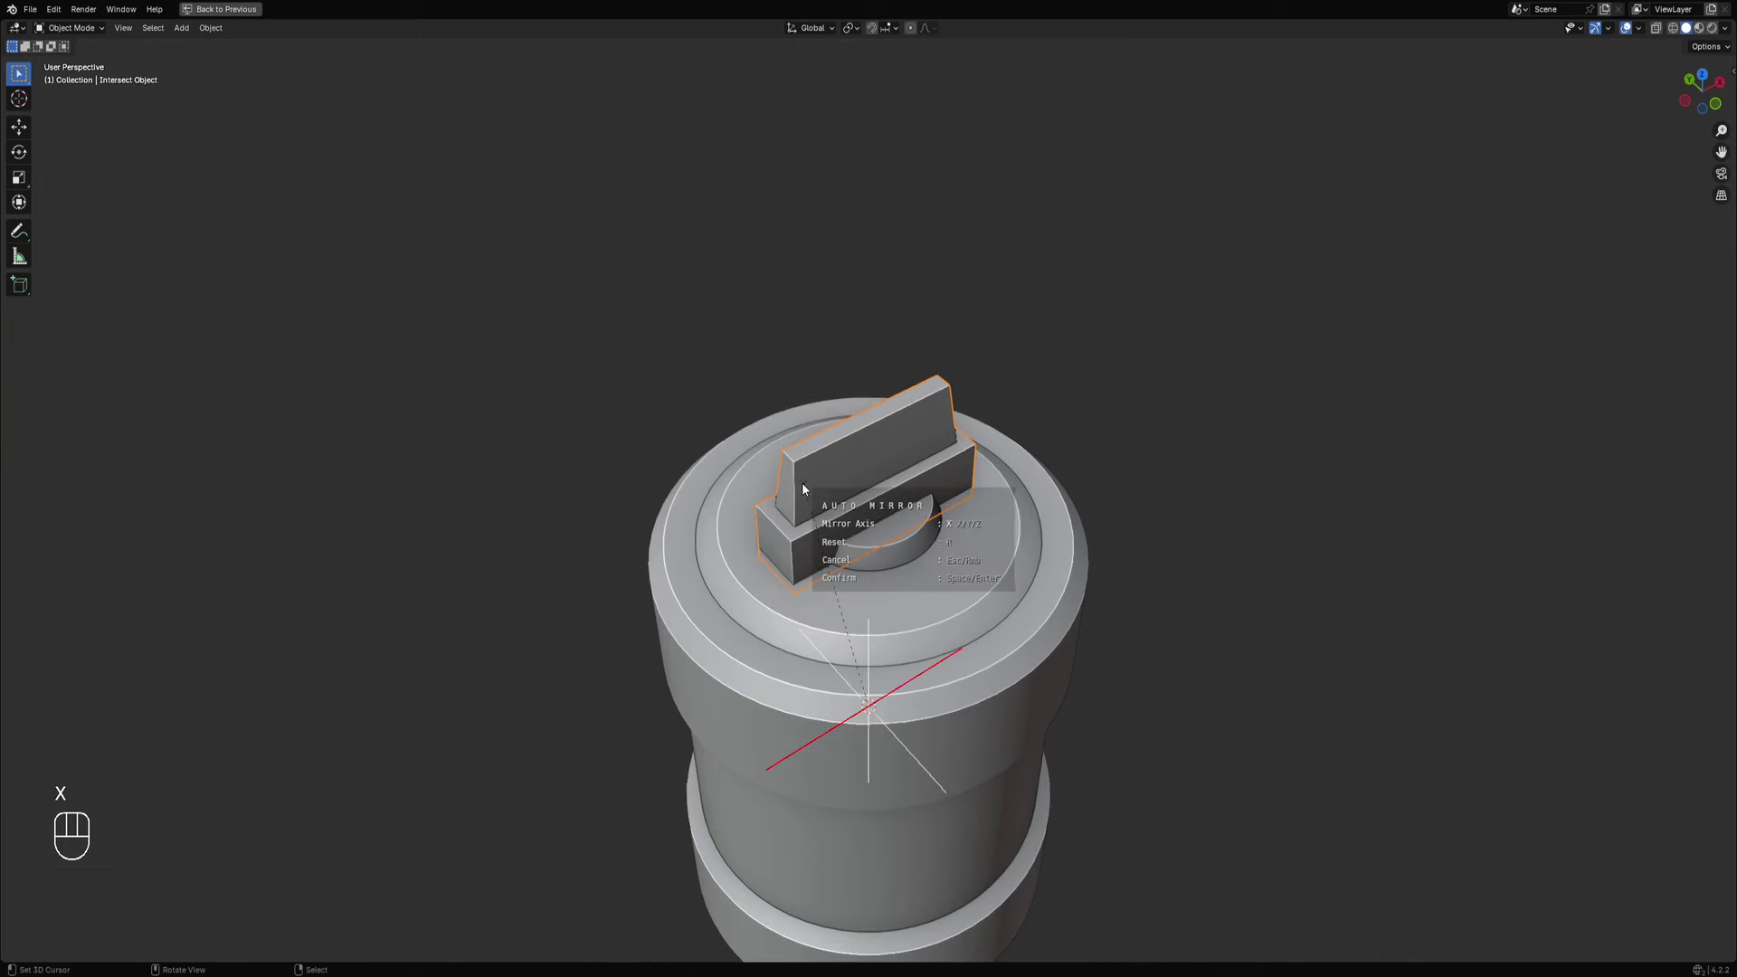
key("space")
Shorten the mirrored block by moving its outer end vertices toward the centre in front view.
key("Tab")
scroll(749, 395, "down", 3)
key("alt+a")
scroll(748, 396, "up", 3)
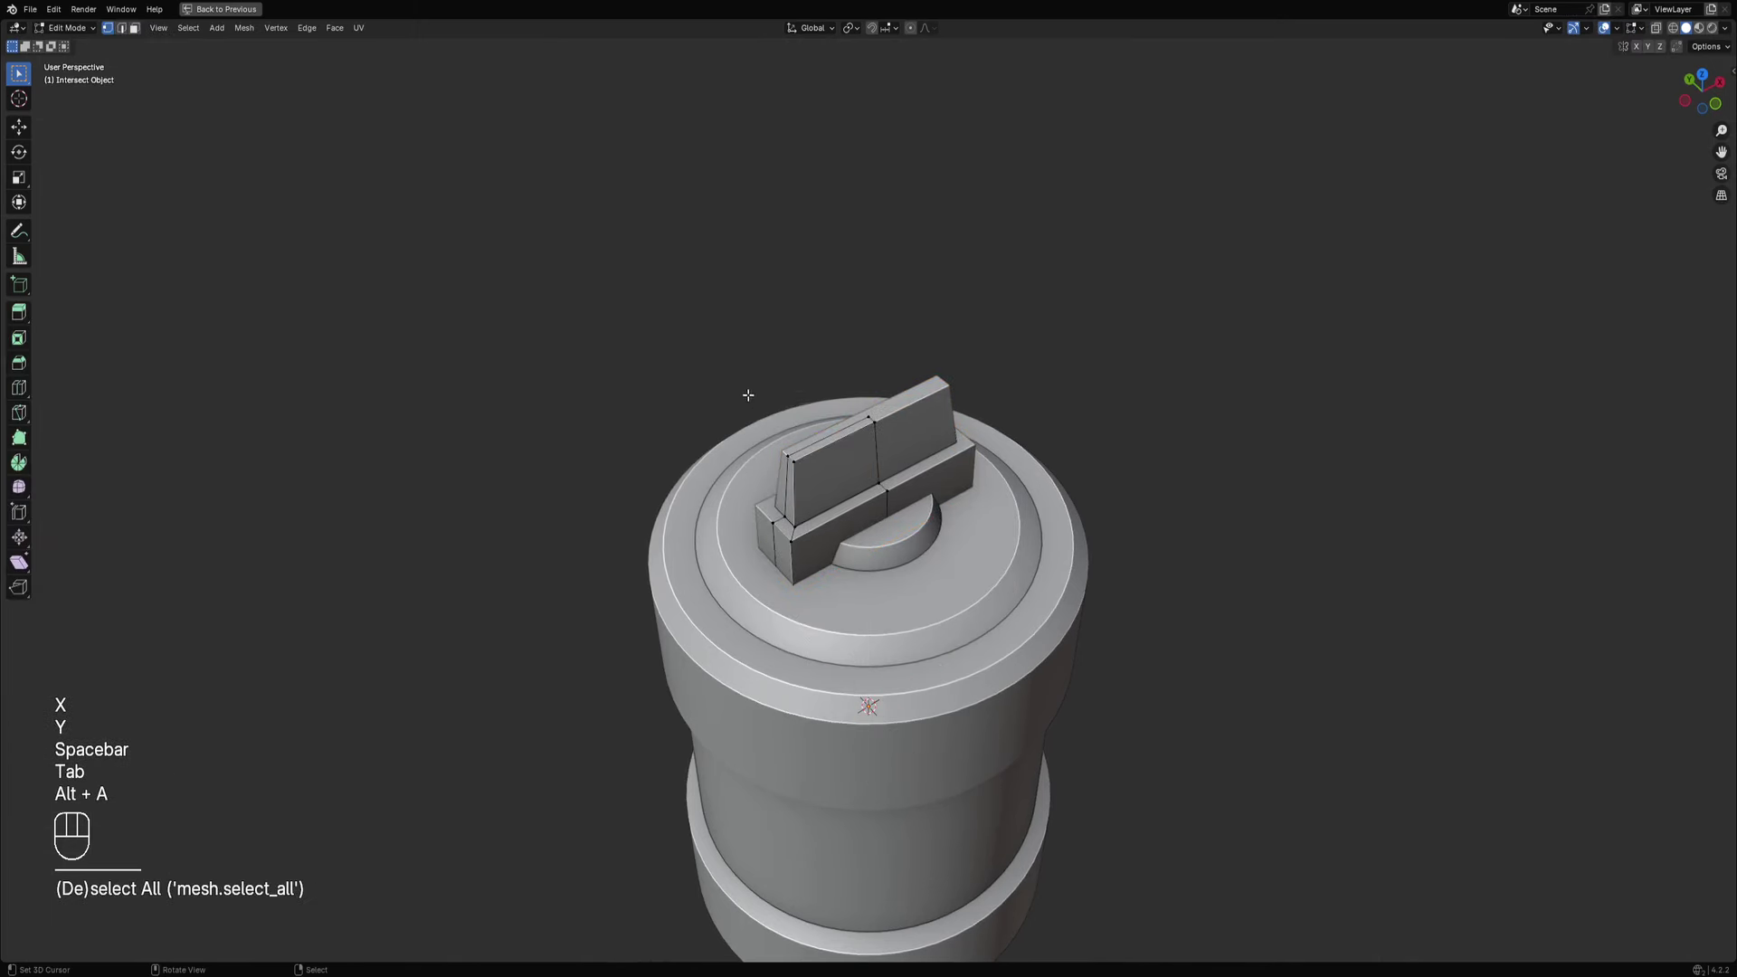
left_click_drag(733, 400, 801, 552)
key("KP_1")
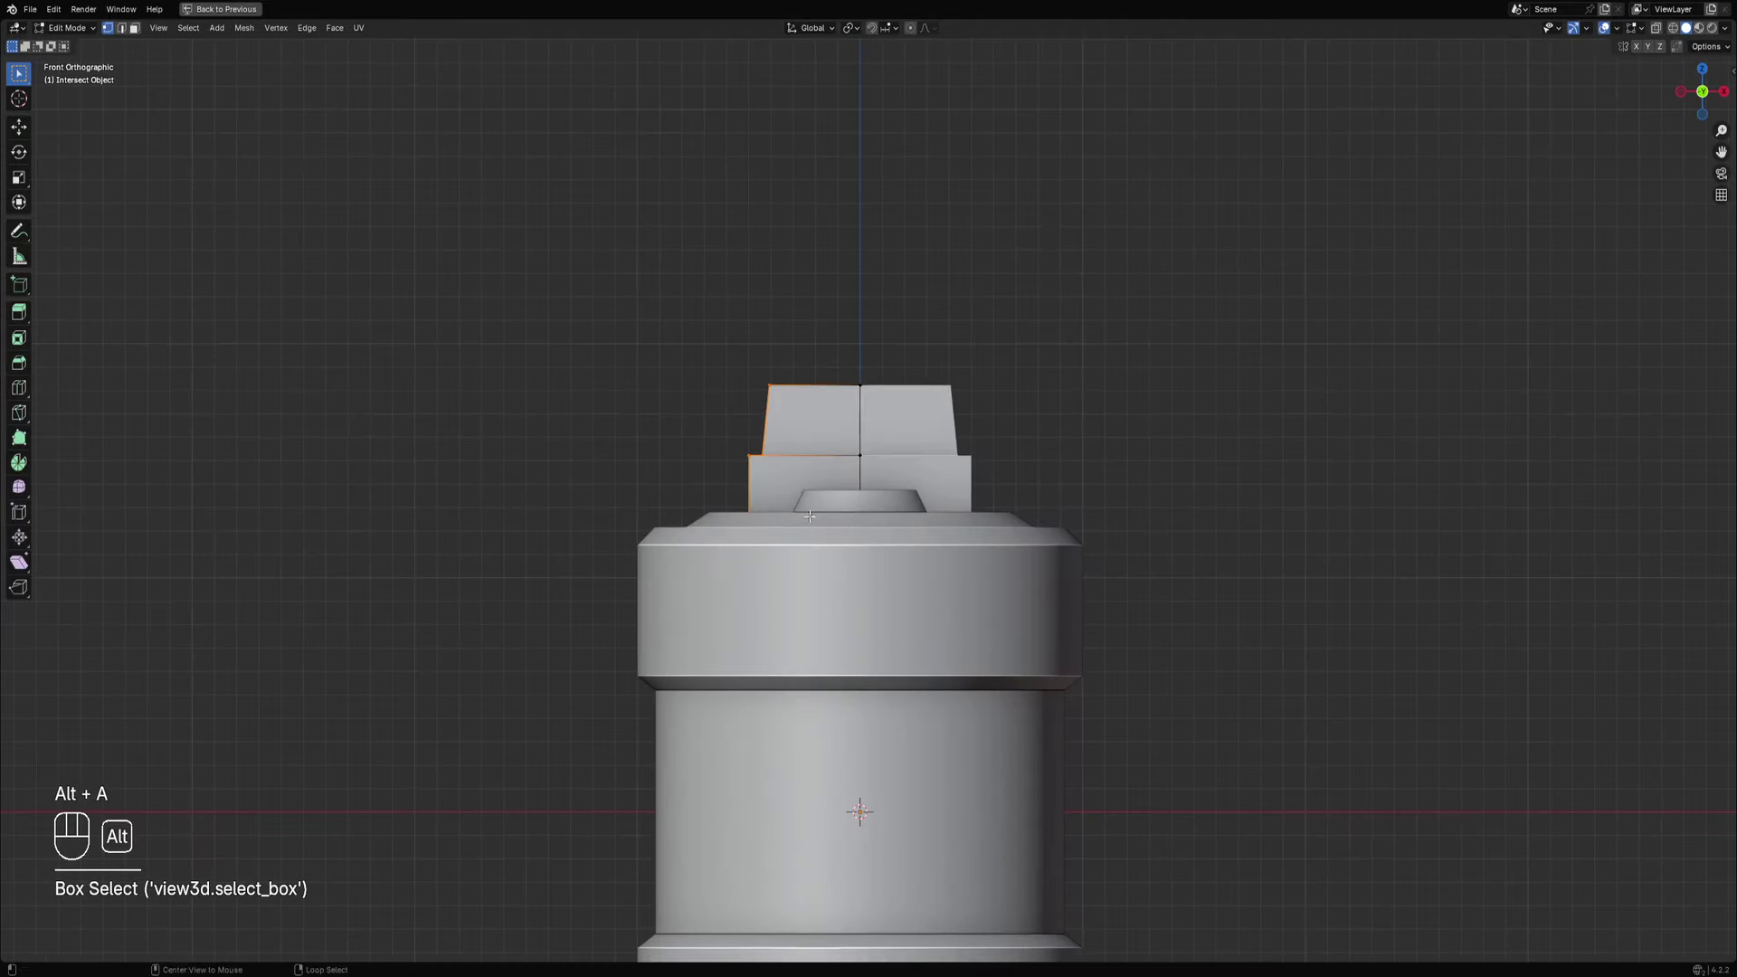
key("g")
left_click(885, 377)
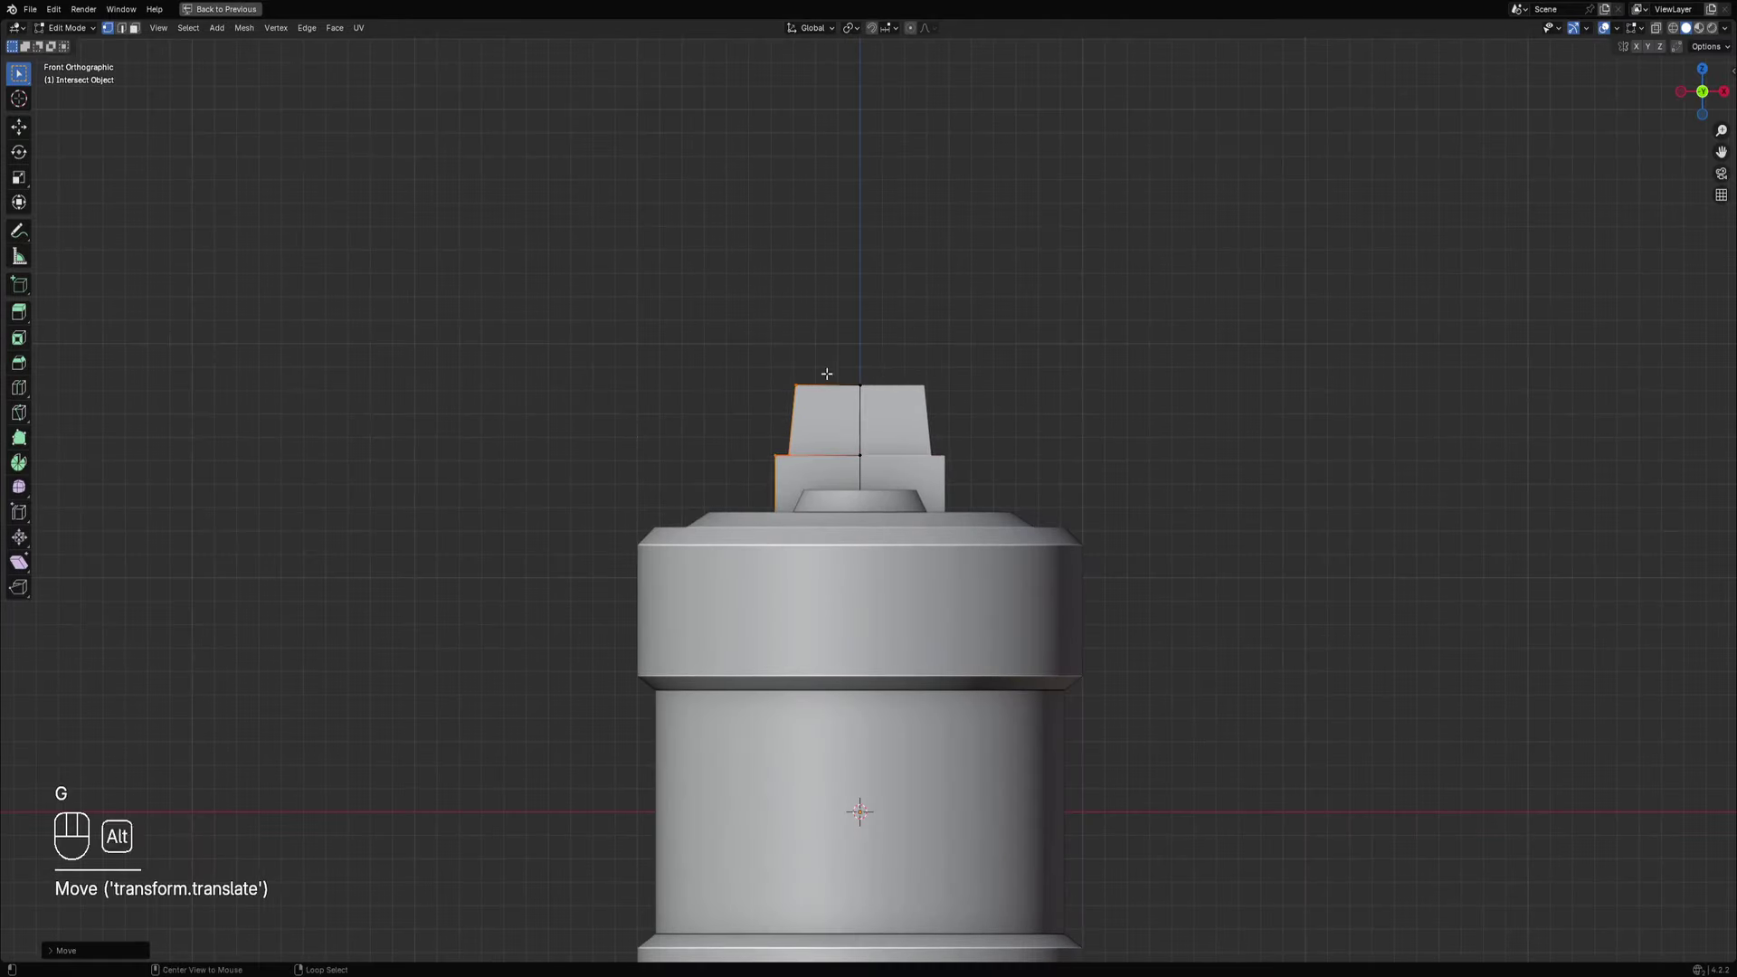
Try to lower the tab's top vertices along Z.
key("alt+a")
left_click_drag(776, 356, 796, 393)
left_click_drag(977, 418, 975, 416)
key("g")
key("z")
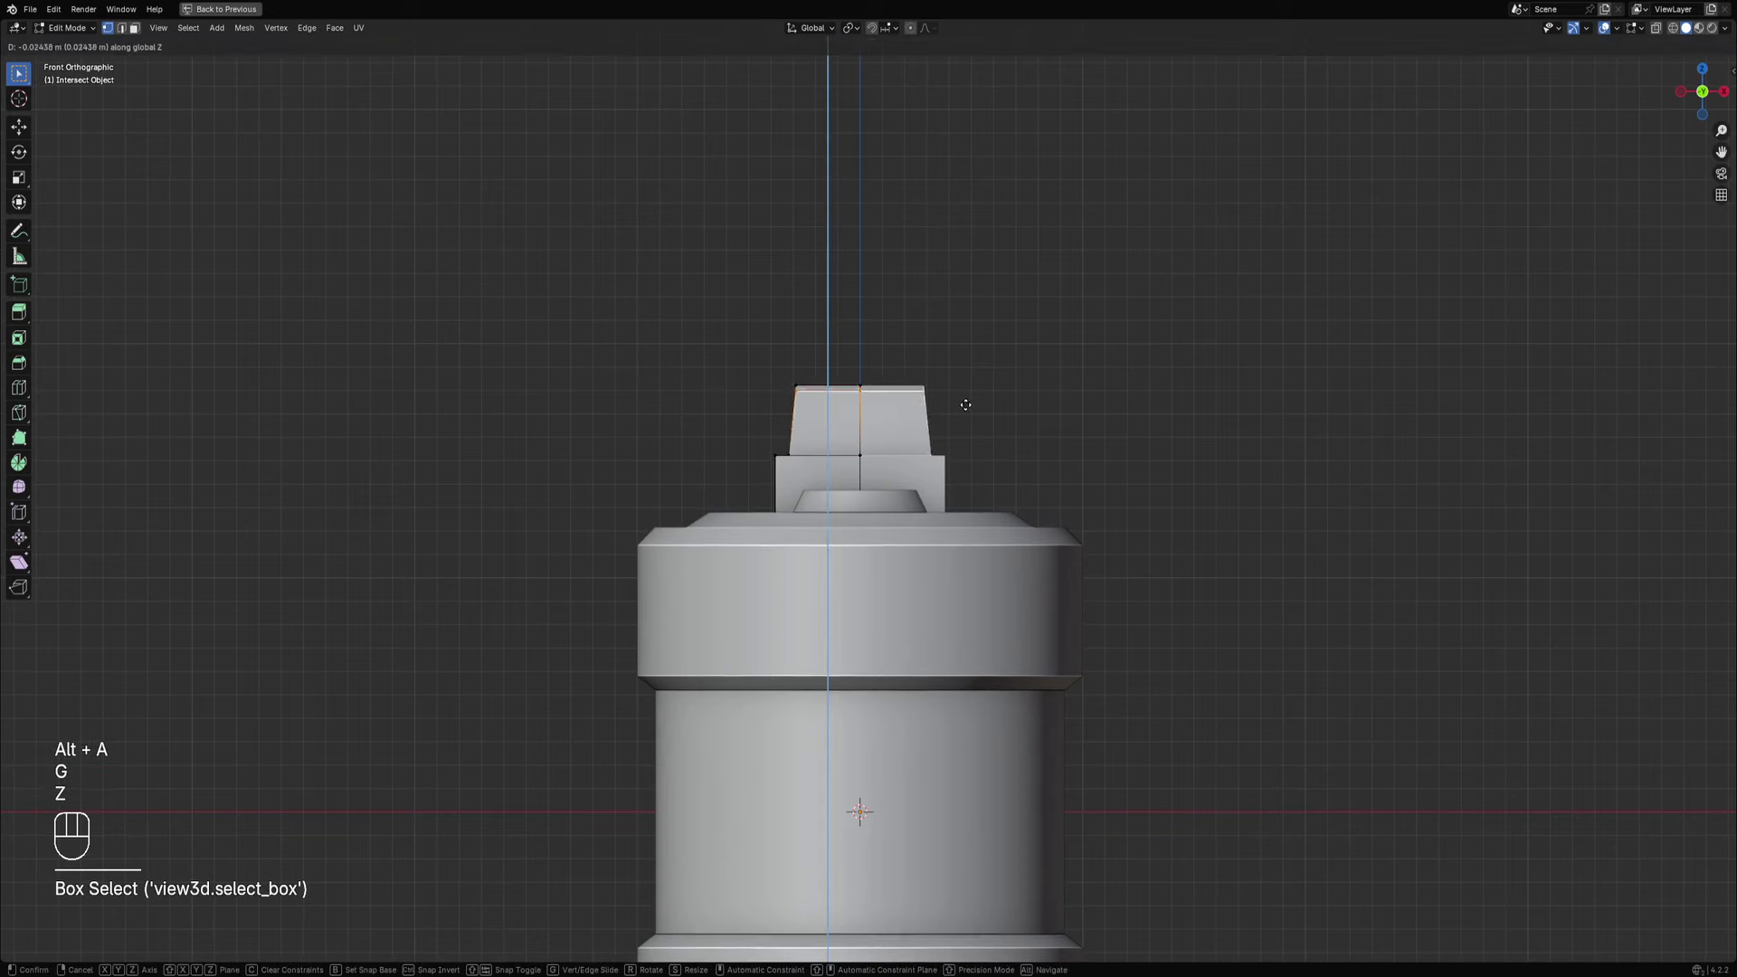
left_click(965, 411)
Box-select the tab's top vertices in wireframe display, return to solid shading and clear the selection.
key("alt+a")
key("shift+z")
left_click_drag(748, 357, 918, 391, "shift")
key("shift+z")
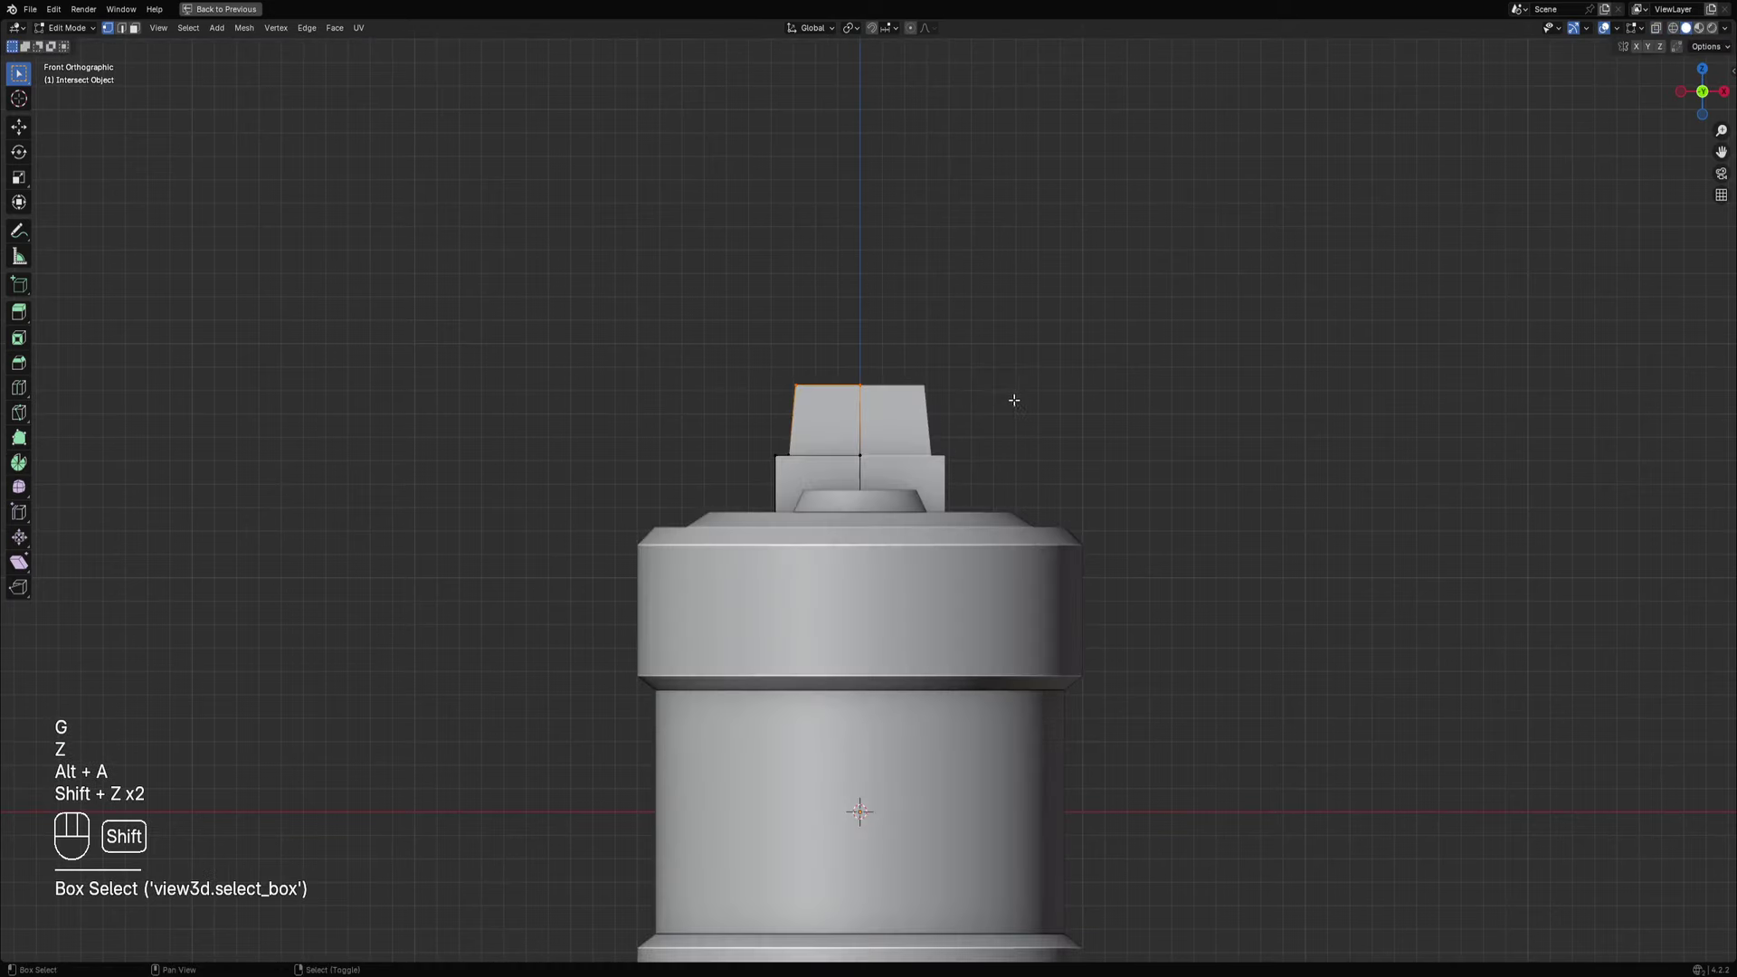
key("shift+z")
scroll(1008, 402, "up", 4)
key("shift+z")
key("alt+a")
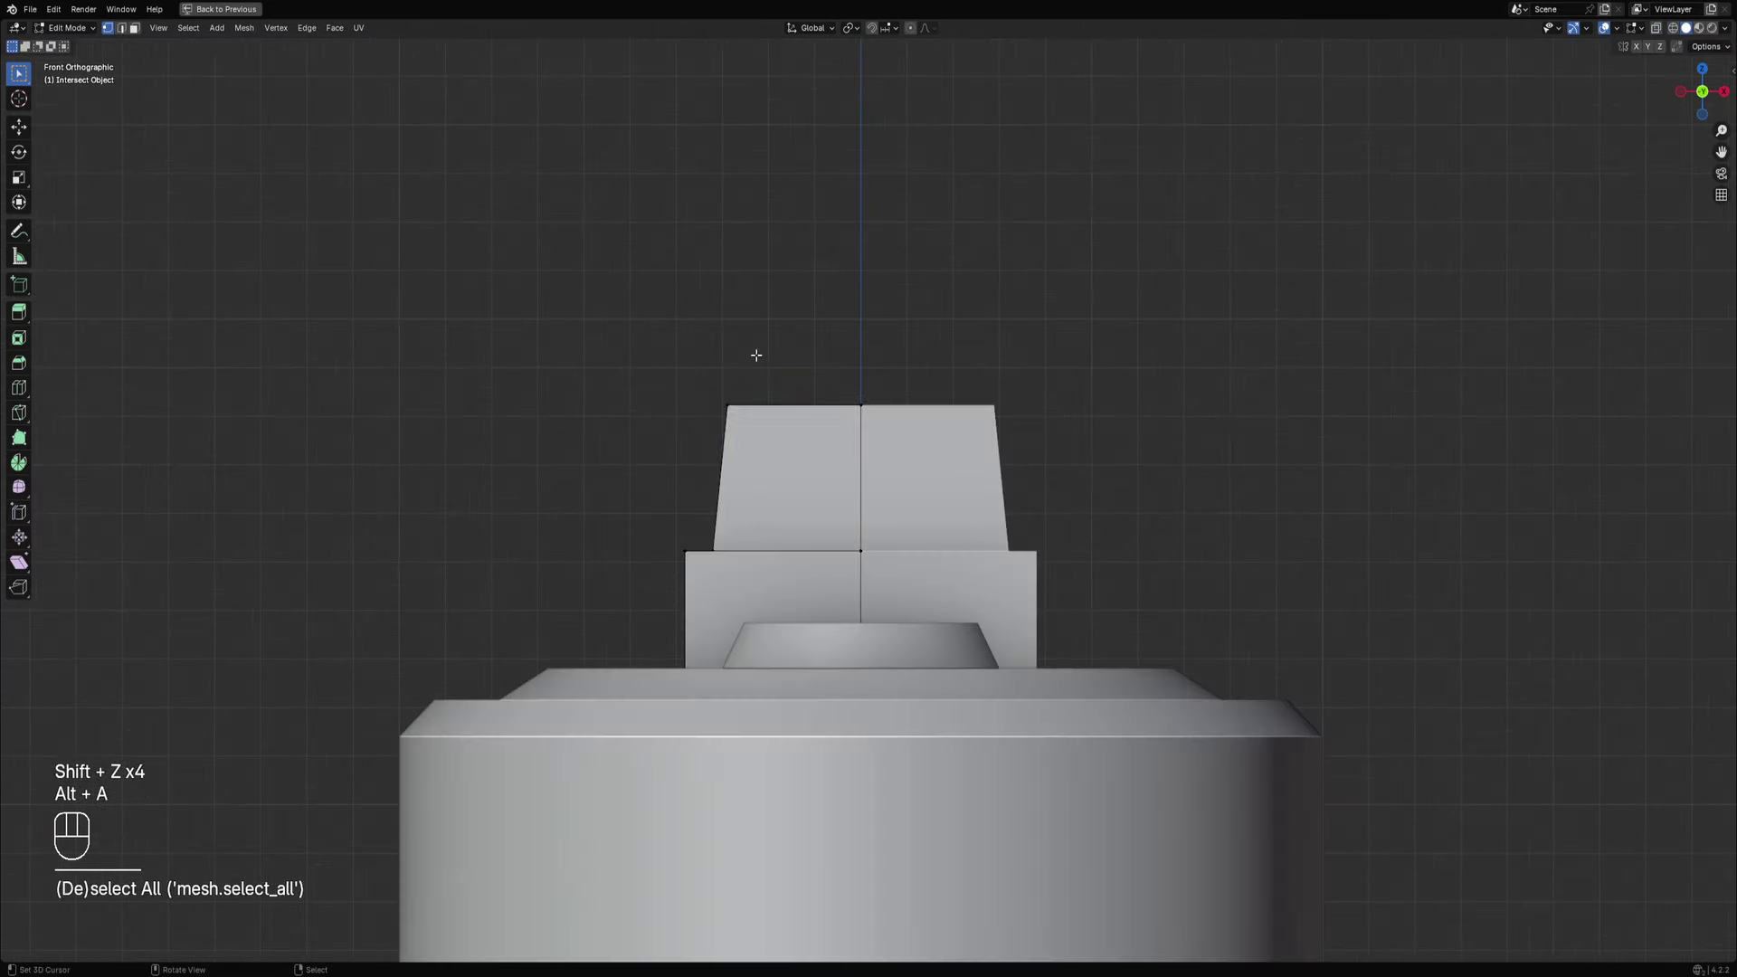
key("shift+z")
left_click_drag(806, 414, 805, 415)
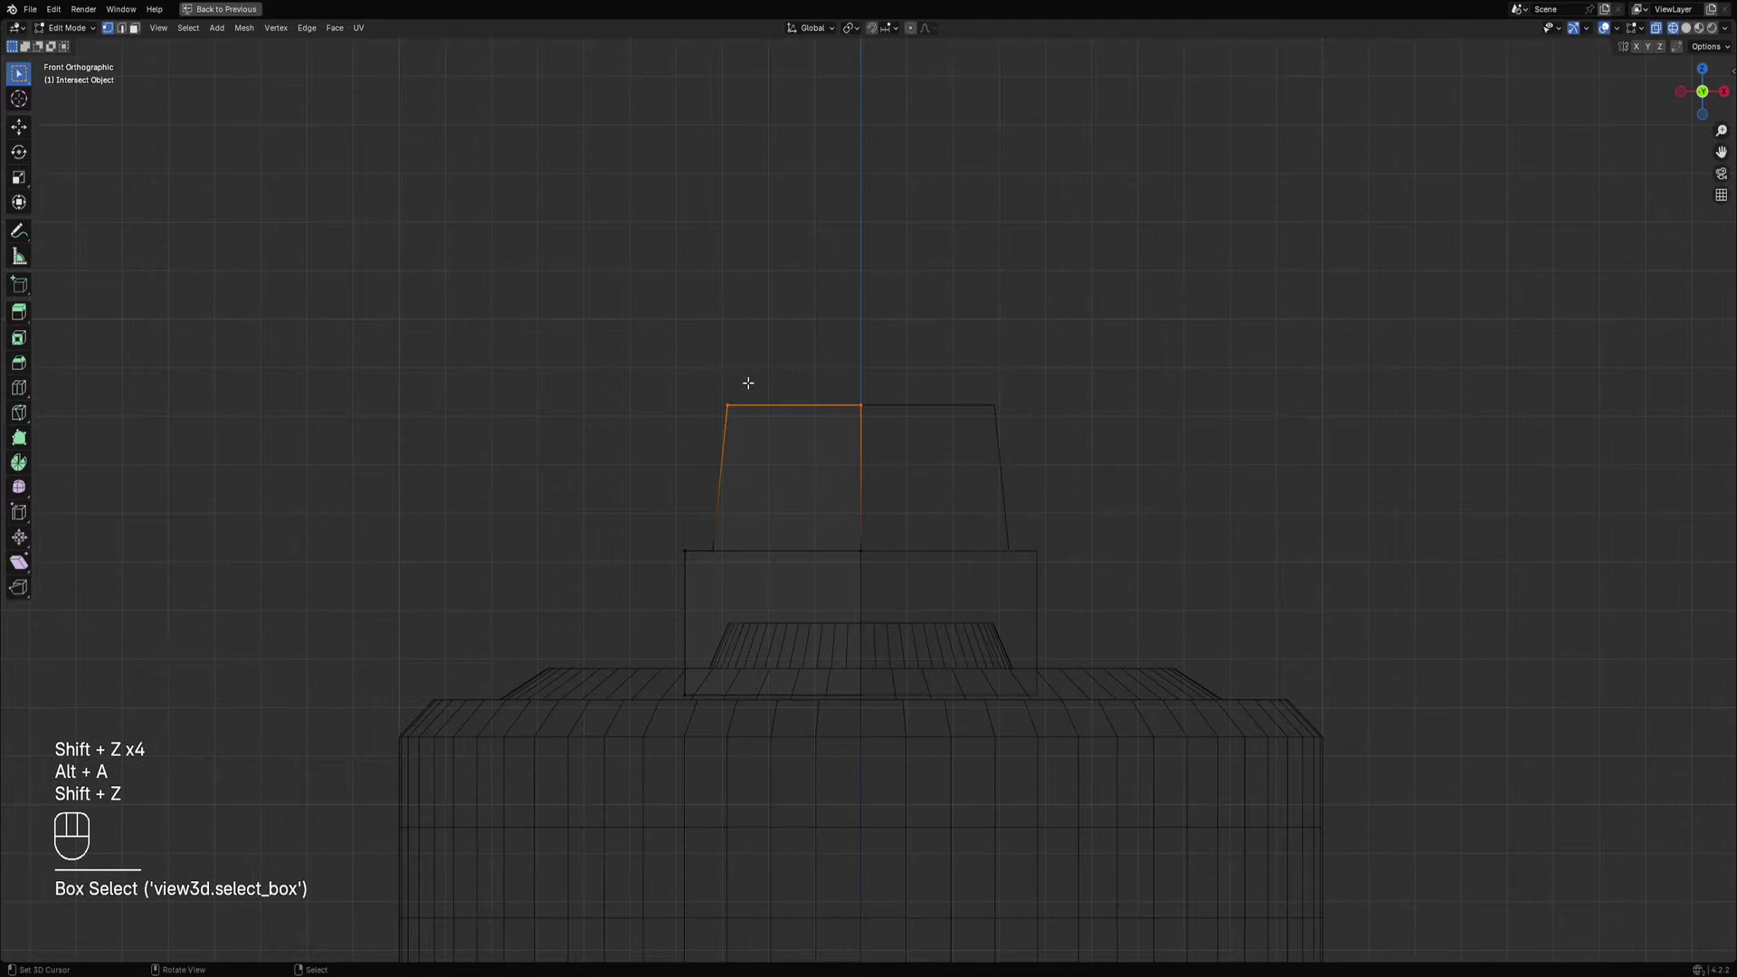
middle_click_drag(748, 384, 828, 426)
key("shift+z")
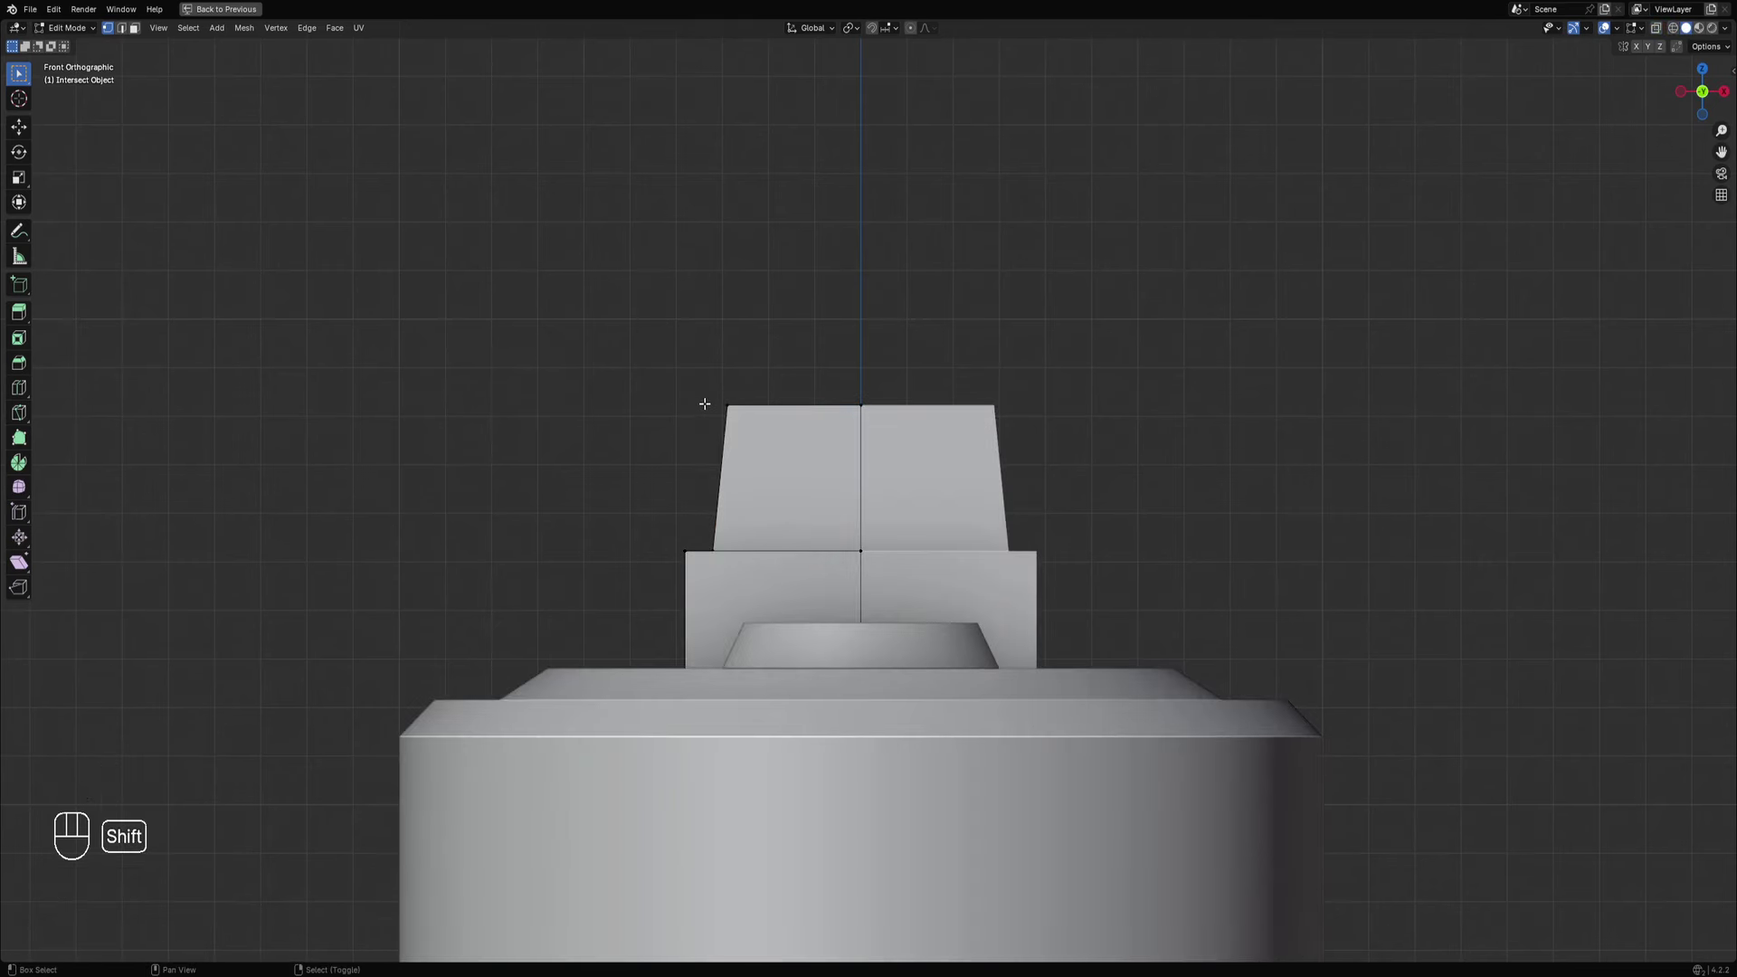
left_click_drag(707, 361, 868, 422)
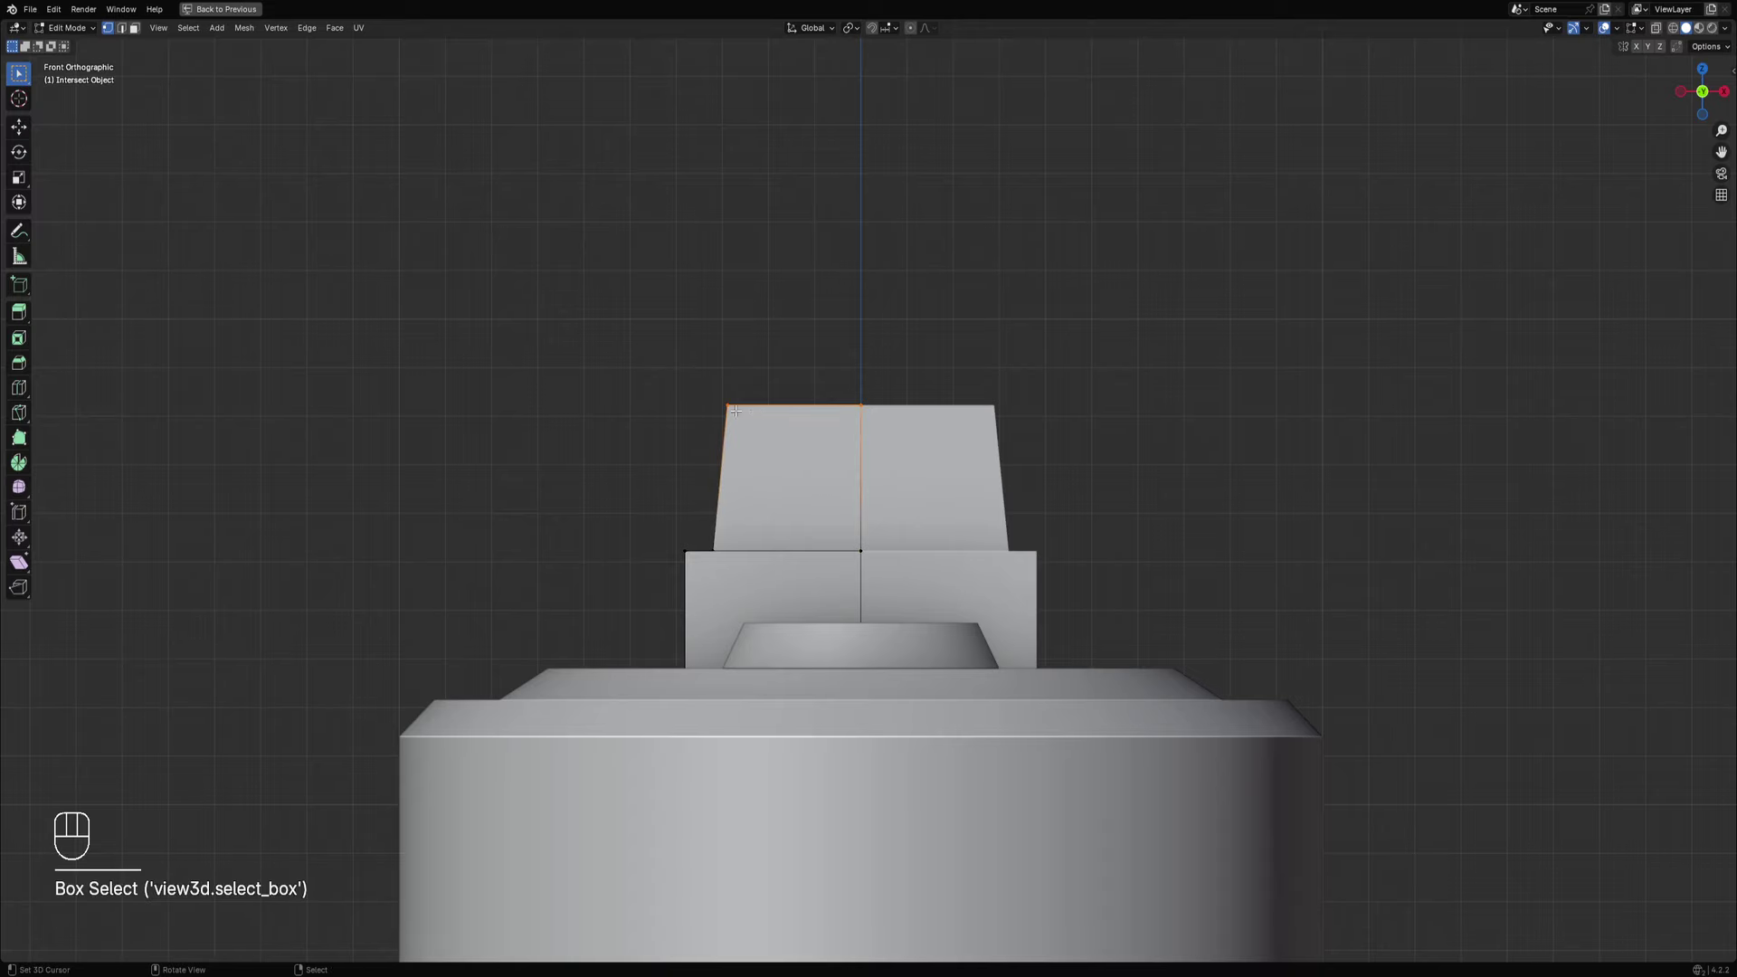
mouse_move(861, 412)
middle_mouse_down()
mouse_move(904, 492)
mouse_move(866, 420)
middle_mouse_up()
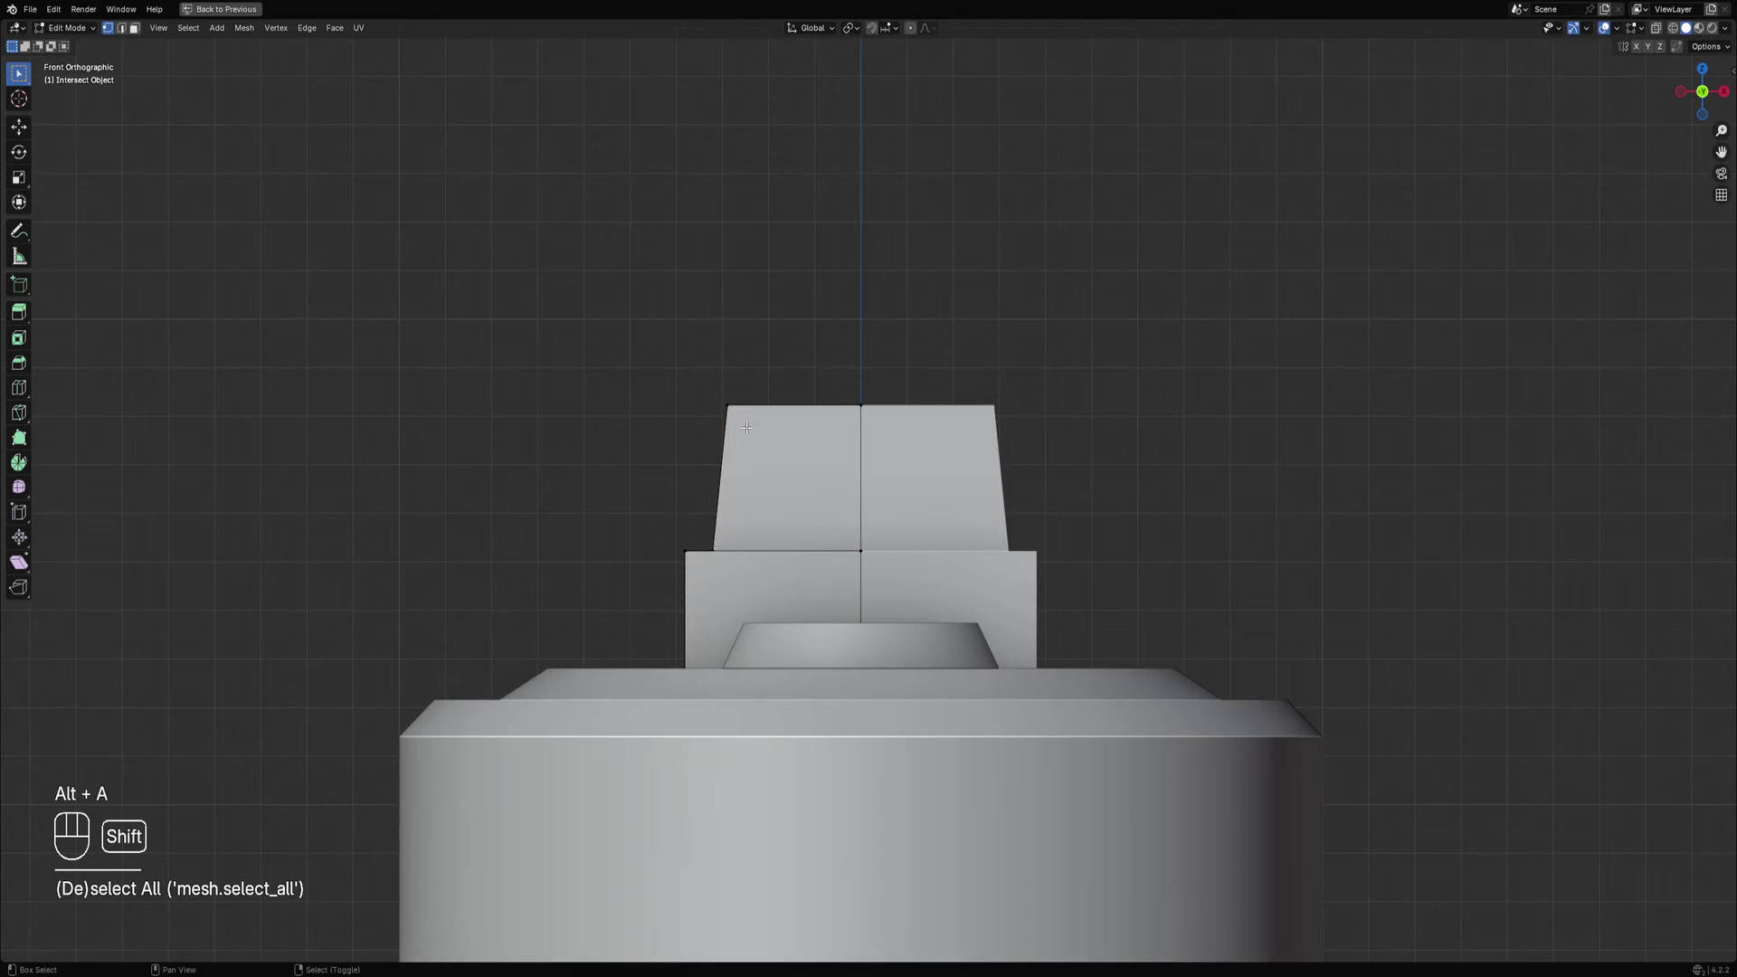
key("shift+z")
left_click_drag(644, 332, 1046, 480, "shift")
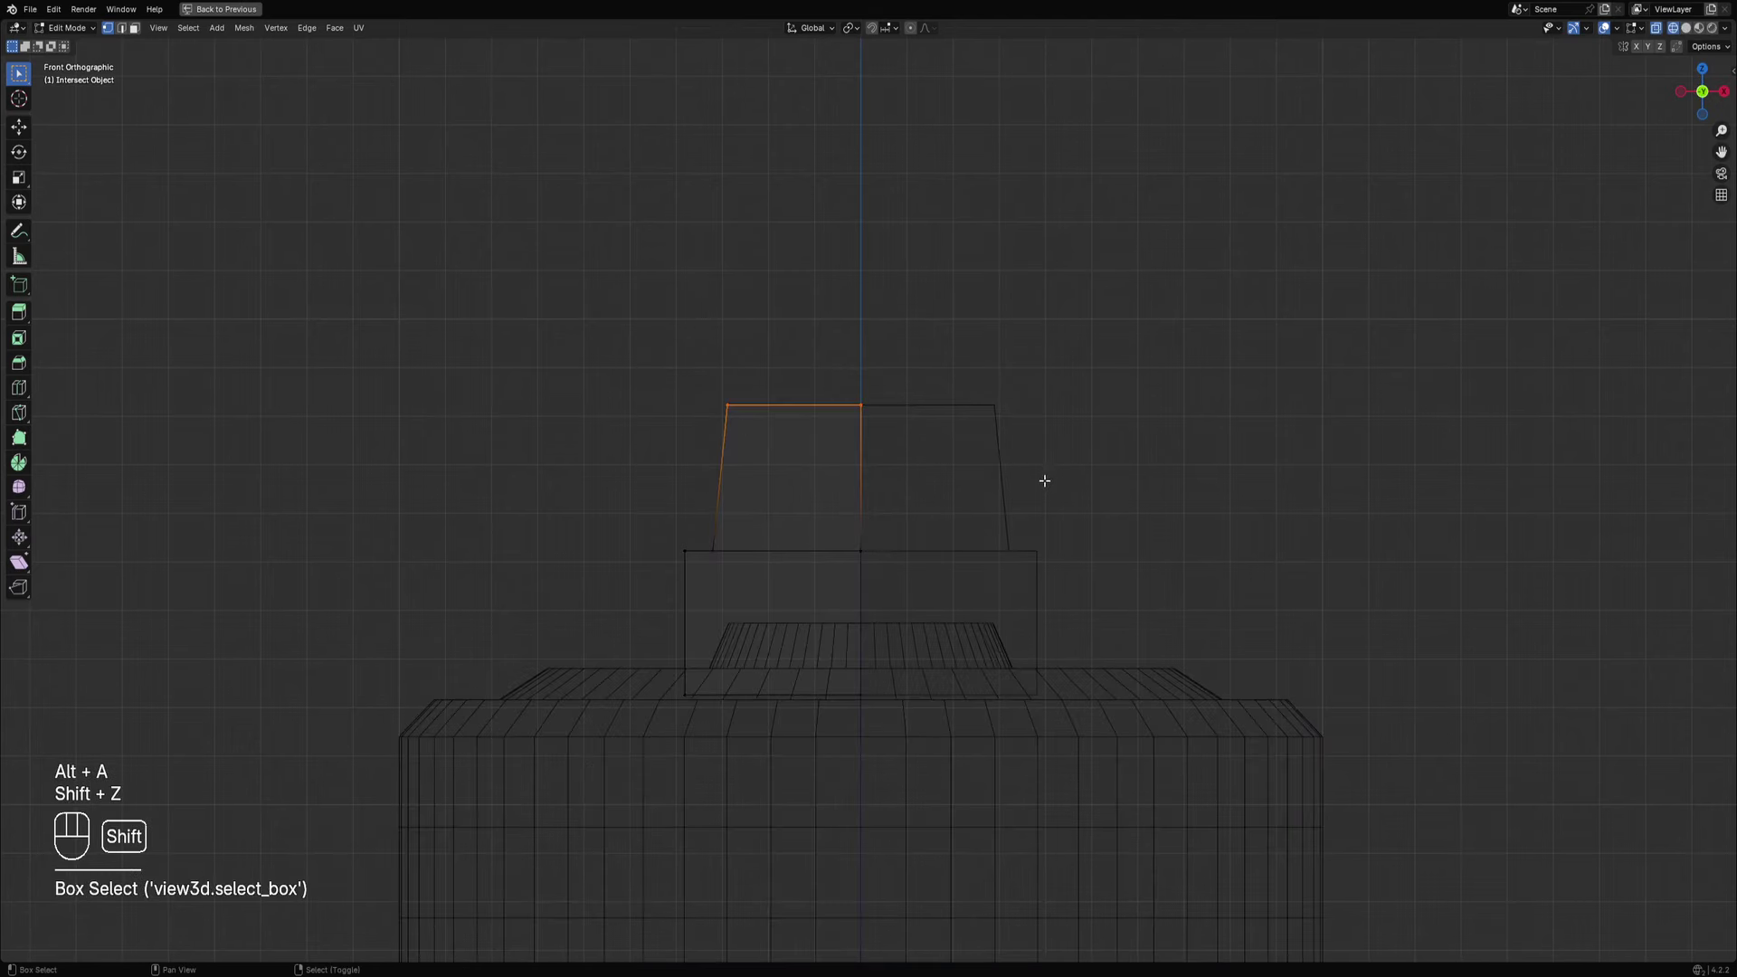
key("shift+z")
key("alt+a")
Bevel the tab's top corner edge with 6 segments to round its mirrored corners.
mouse_move(1038, 476)
middle_mouse_down()
mouse_move(950, 470)
mouse_move(921, 503)
middle_mouse_up()
key("Tab")
key("Tab")
scroll(930, 498, "up", 3)
key("2")
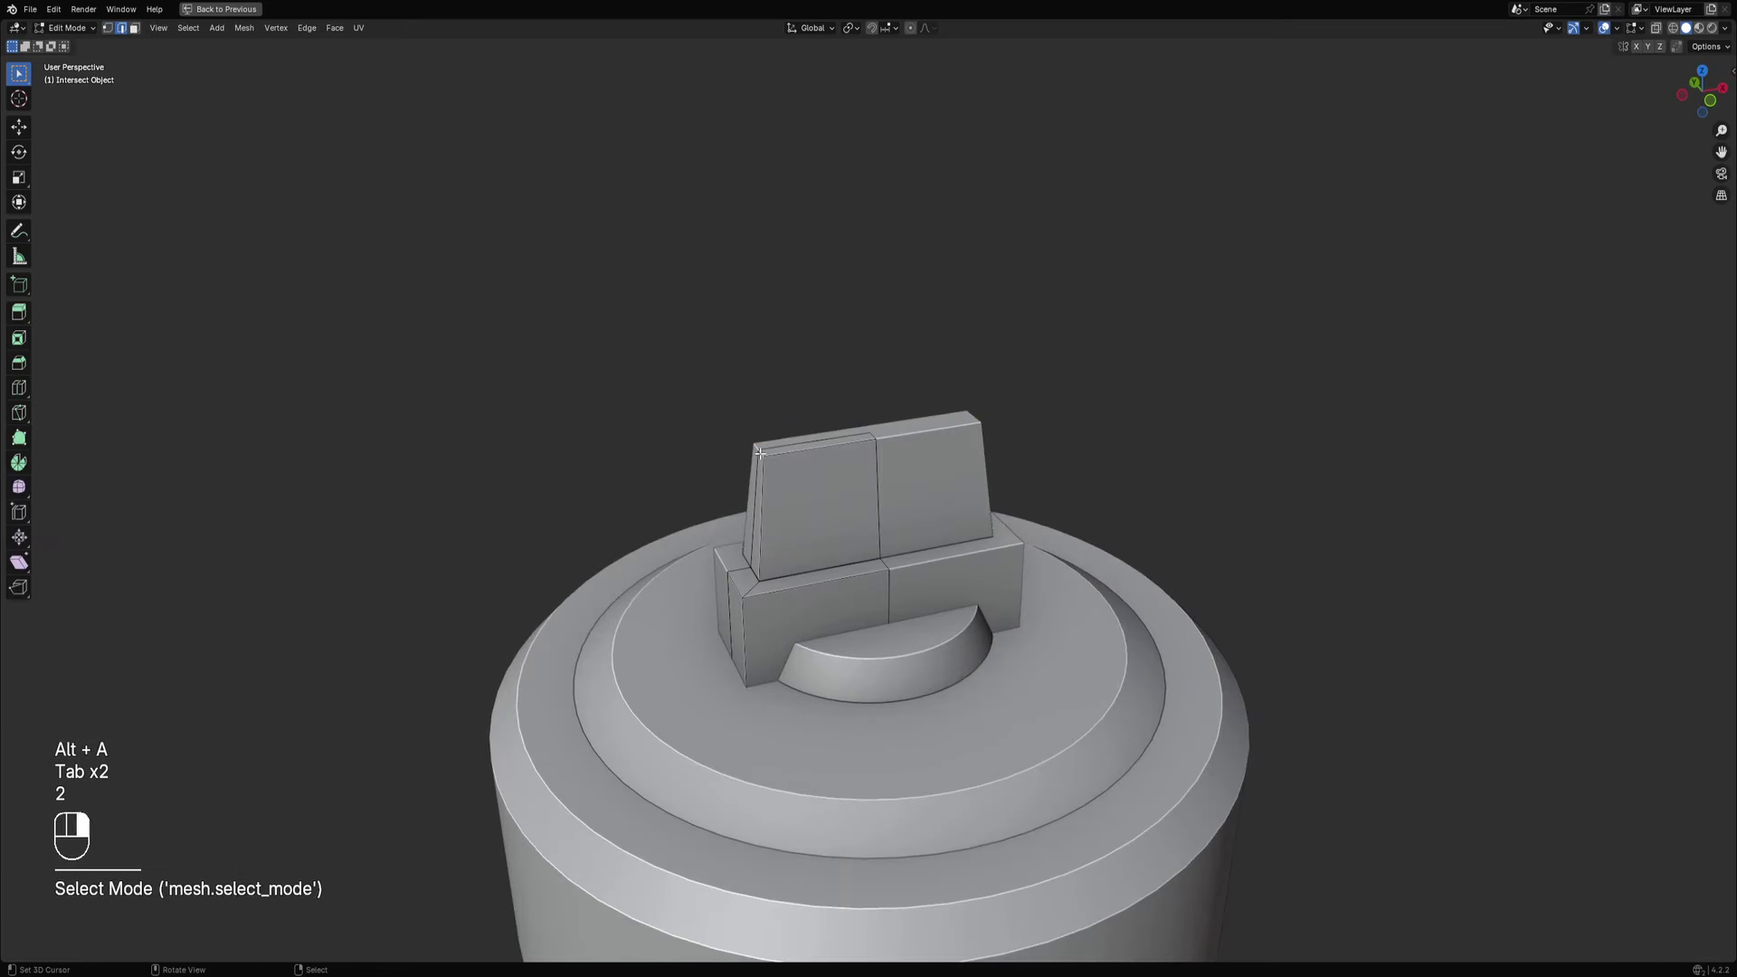
key("ctrl+b")
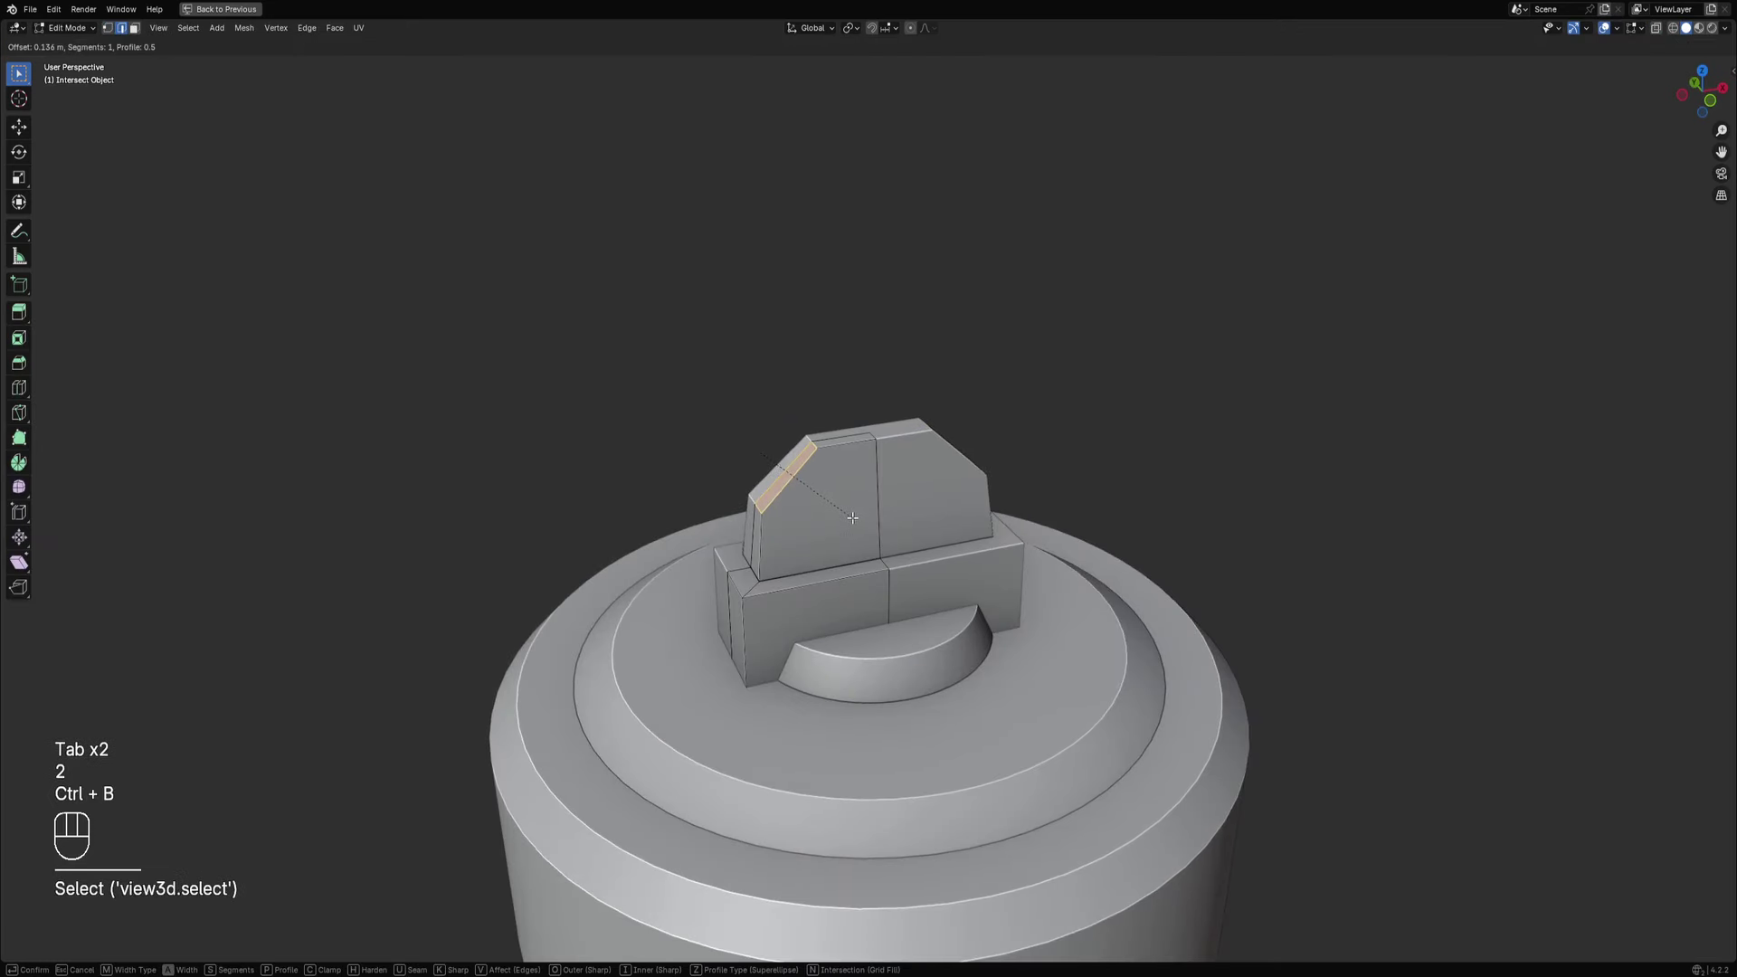
key("Escape")
key("ctrl+b")
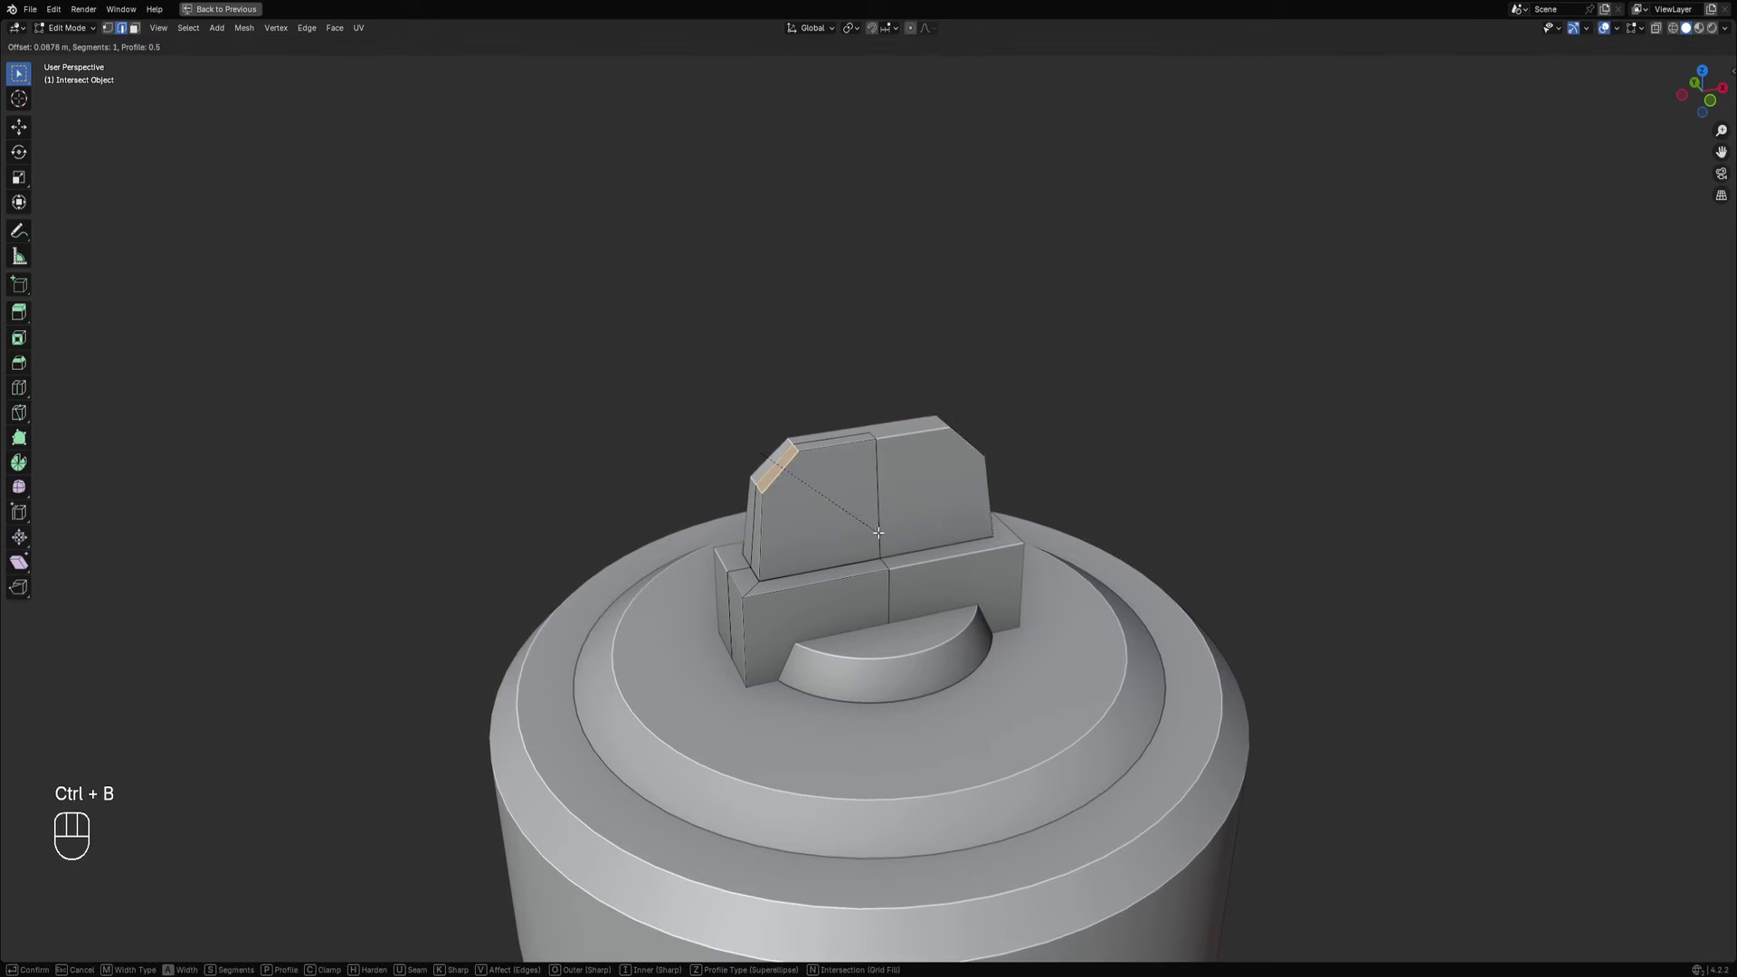
left_click(914, 546)
key("Tab")
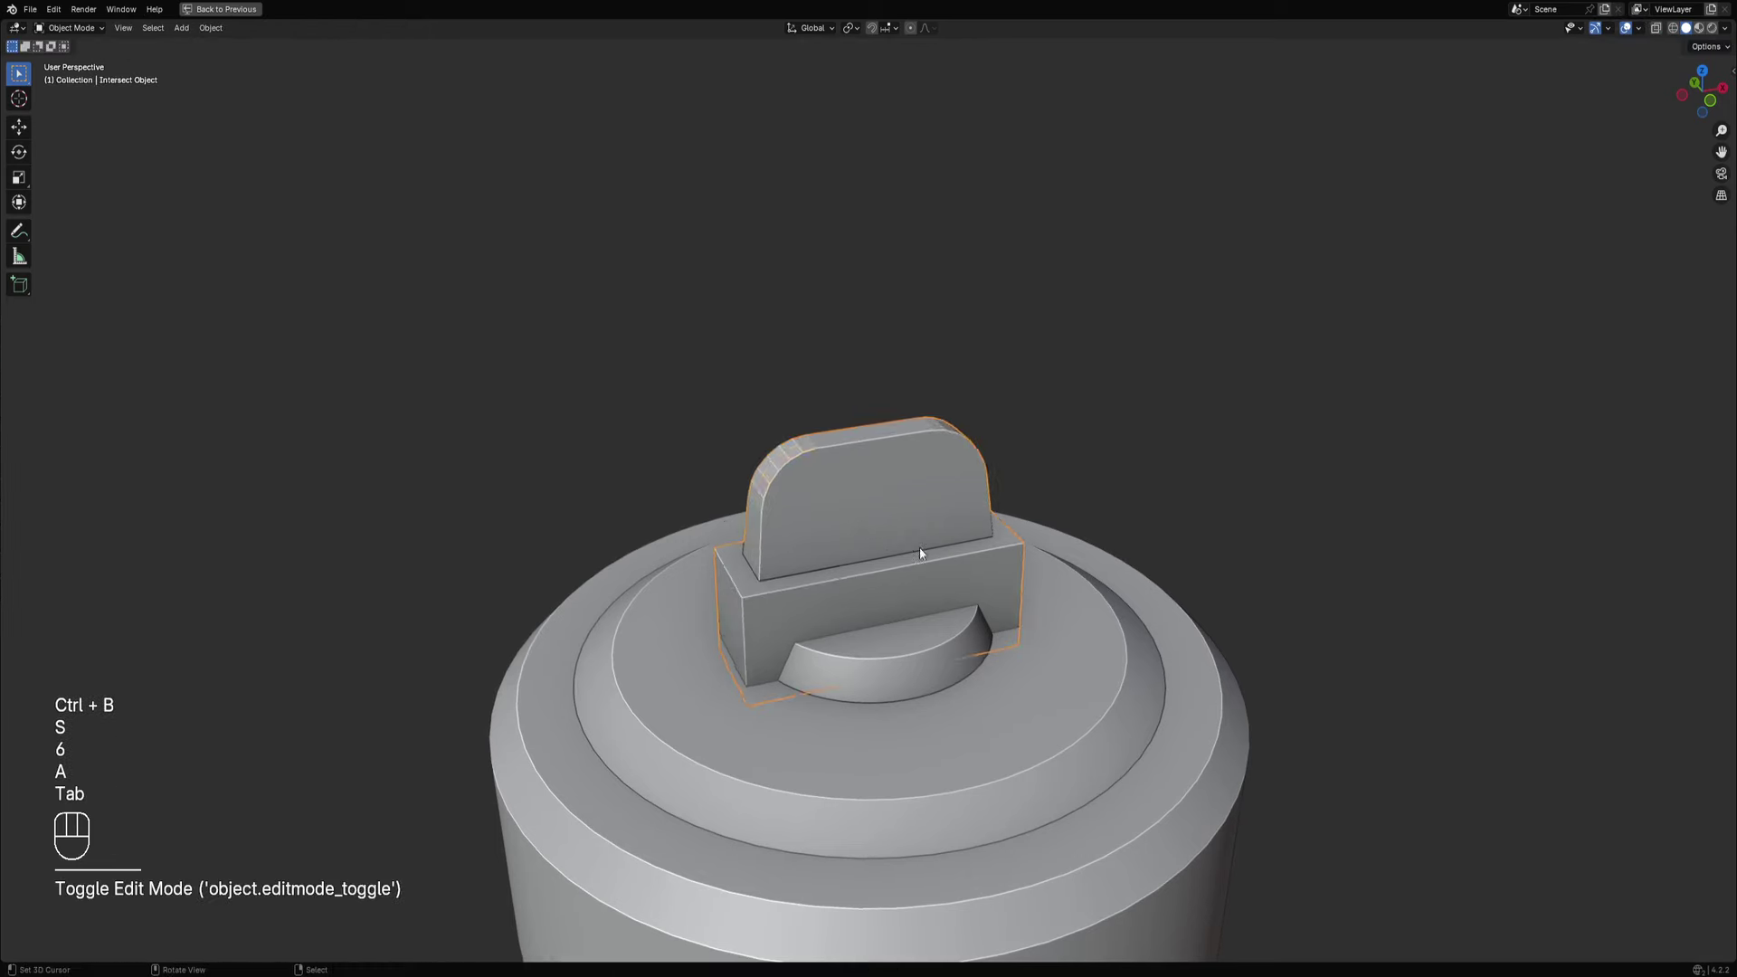
mouse_move(920, 546)
middle_mouse_down("alt")
mouse_move(877, 488)
mouse_move(905, 530)
middle_mouse_up("alt")
scroll(874, 487, "down", 7)
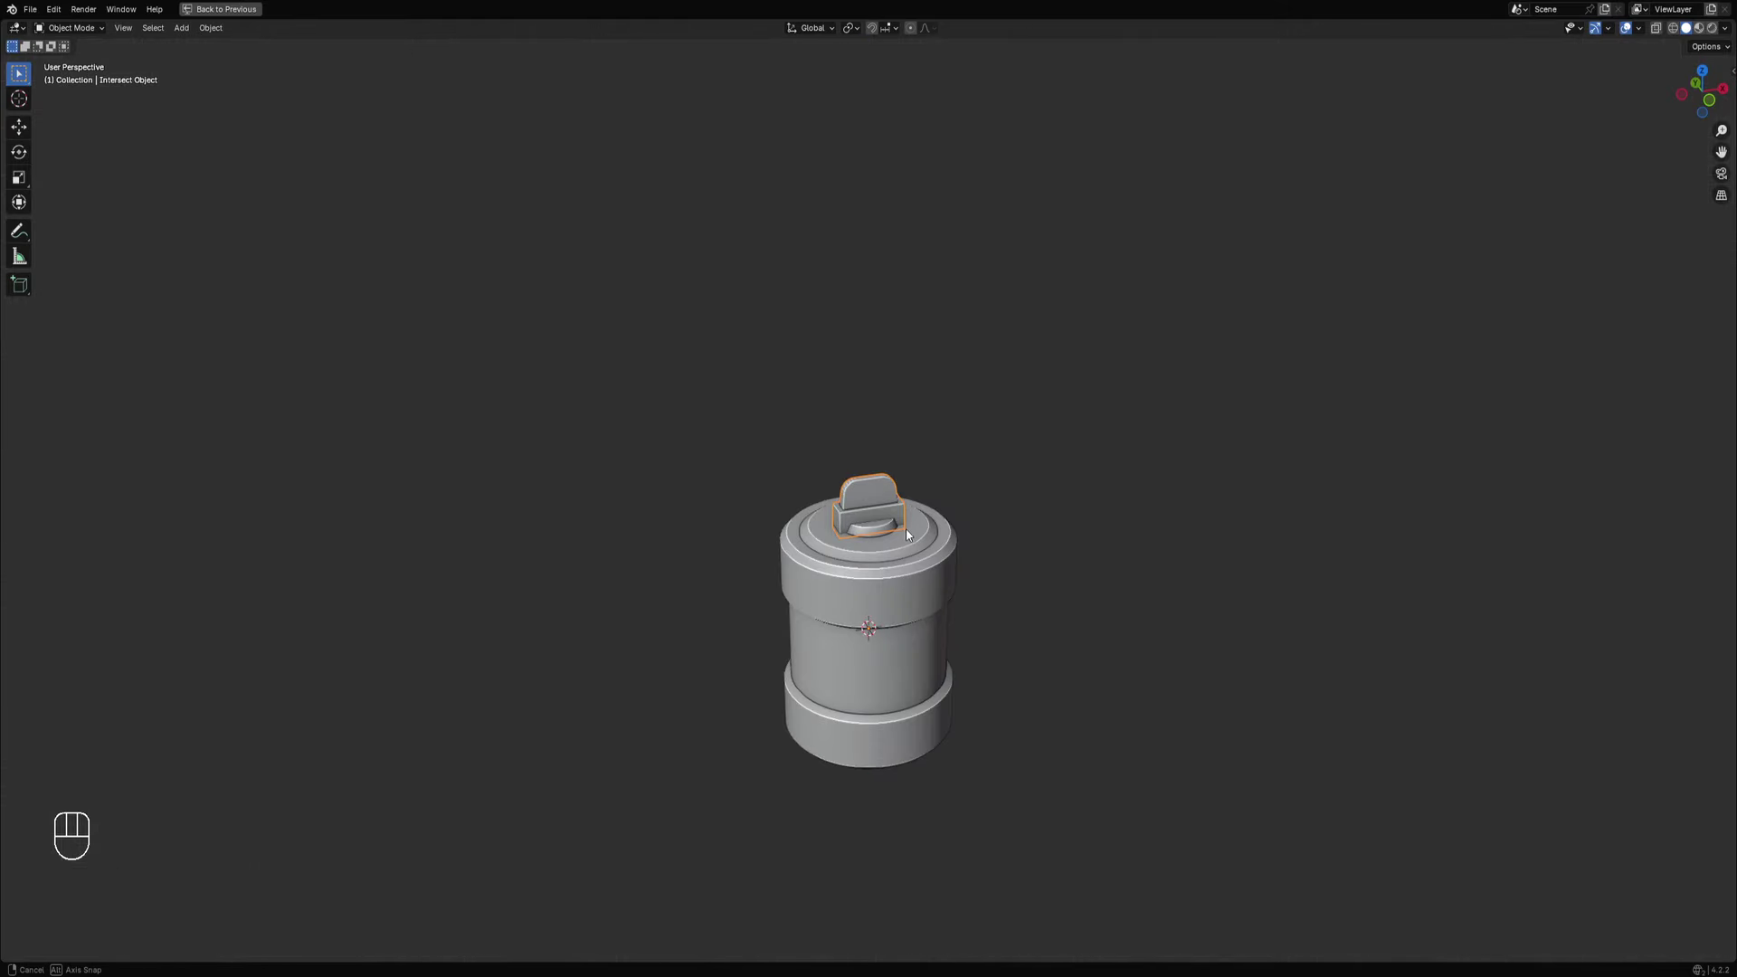
left_click(908, 534)
key("x")
scroll(915, 481, "up", 4)
key("Tab")
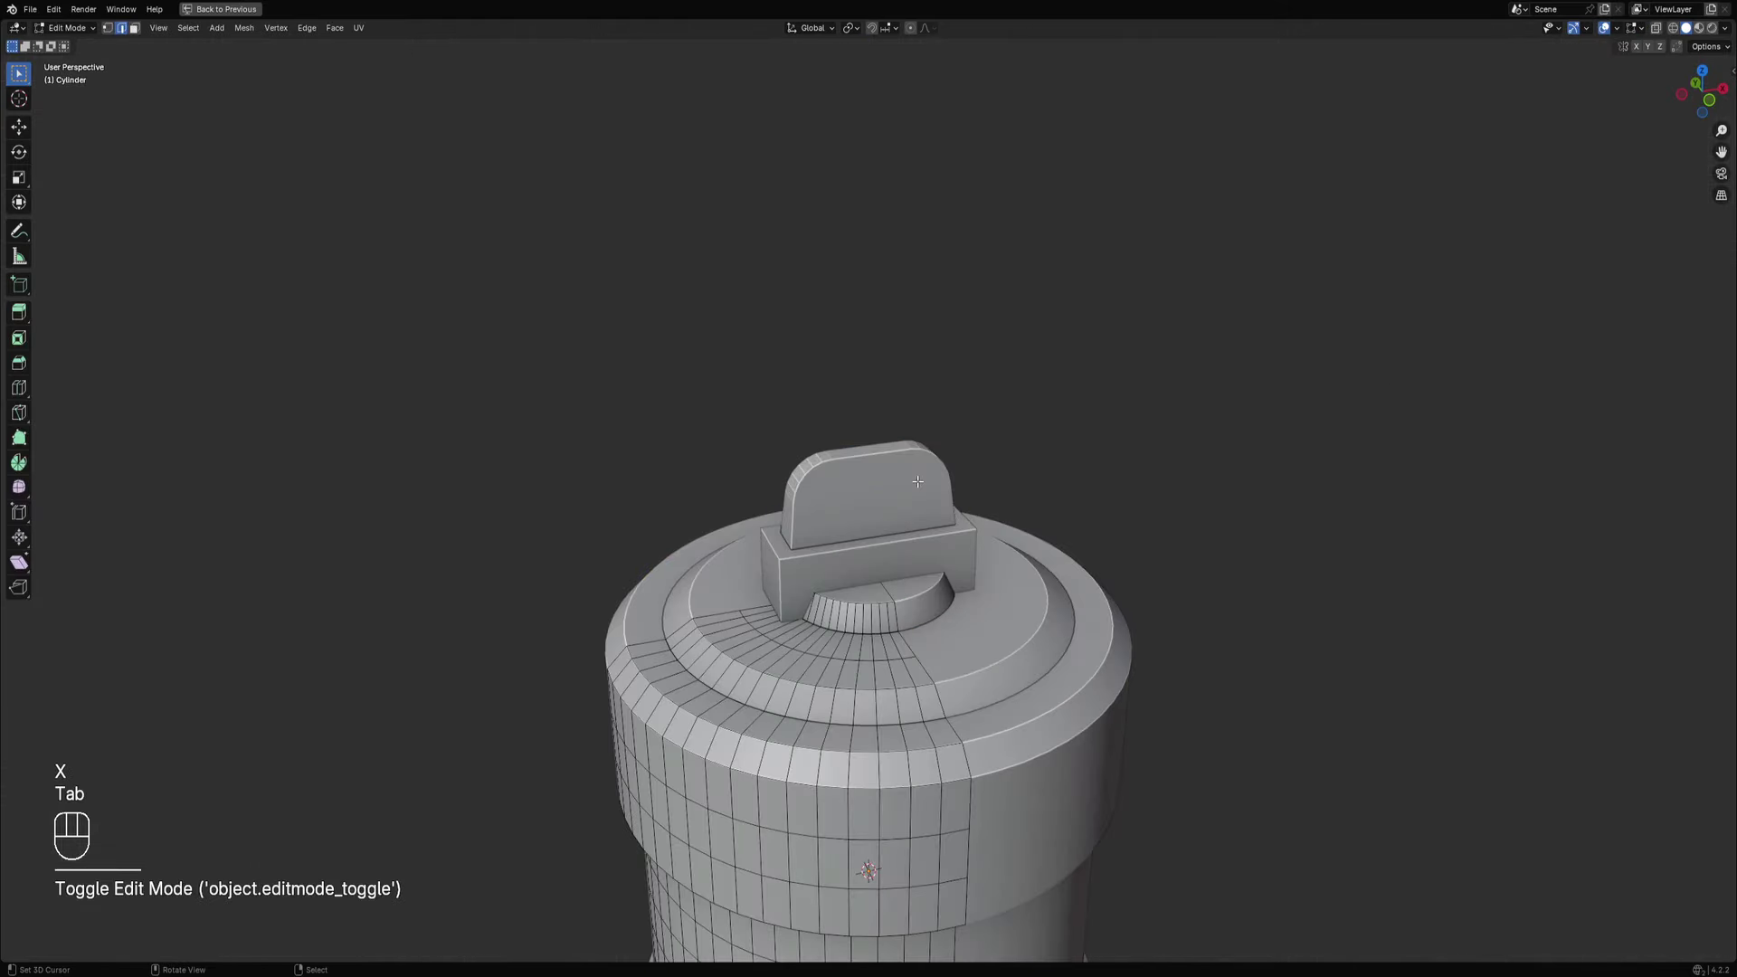
key("Tab")
key("Tab")
Undo the rounded corner bevel on the tab.
key("ctrl+z")
key("ctrl+z")
key("ctrl+z")
key("ctrl+z")
key("ctrl+z")
key("ctrl+z")
key("ctrl+z")
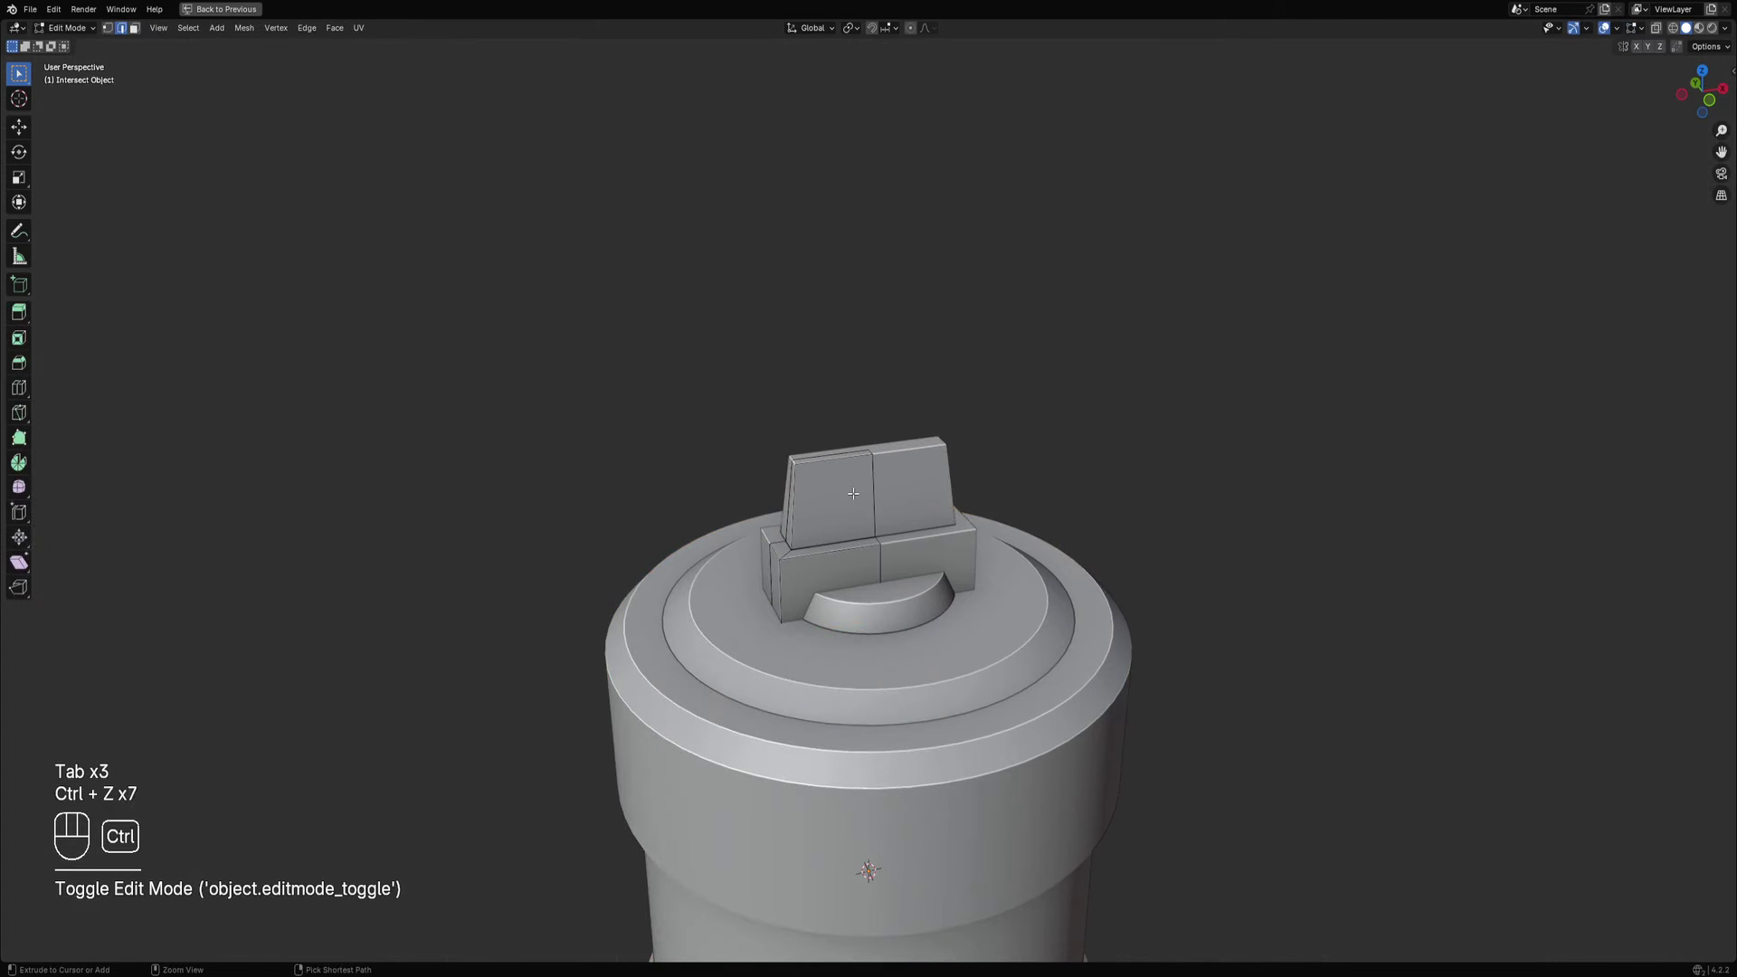
key("ctrl+z")
key("ctrl+z")
key("ctrl+z")
key("ctrl+z")
Delete the faces of the raised tab above the block.
key("3")
left_click(823, 454)
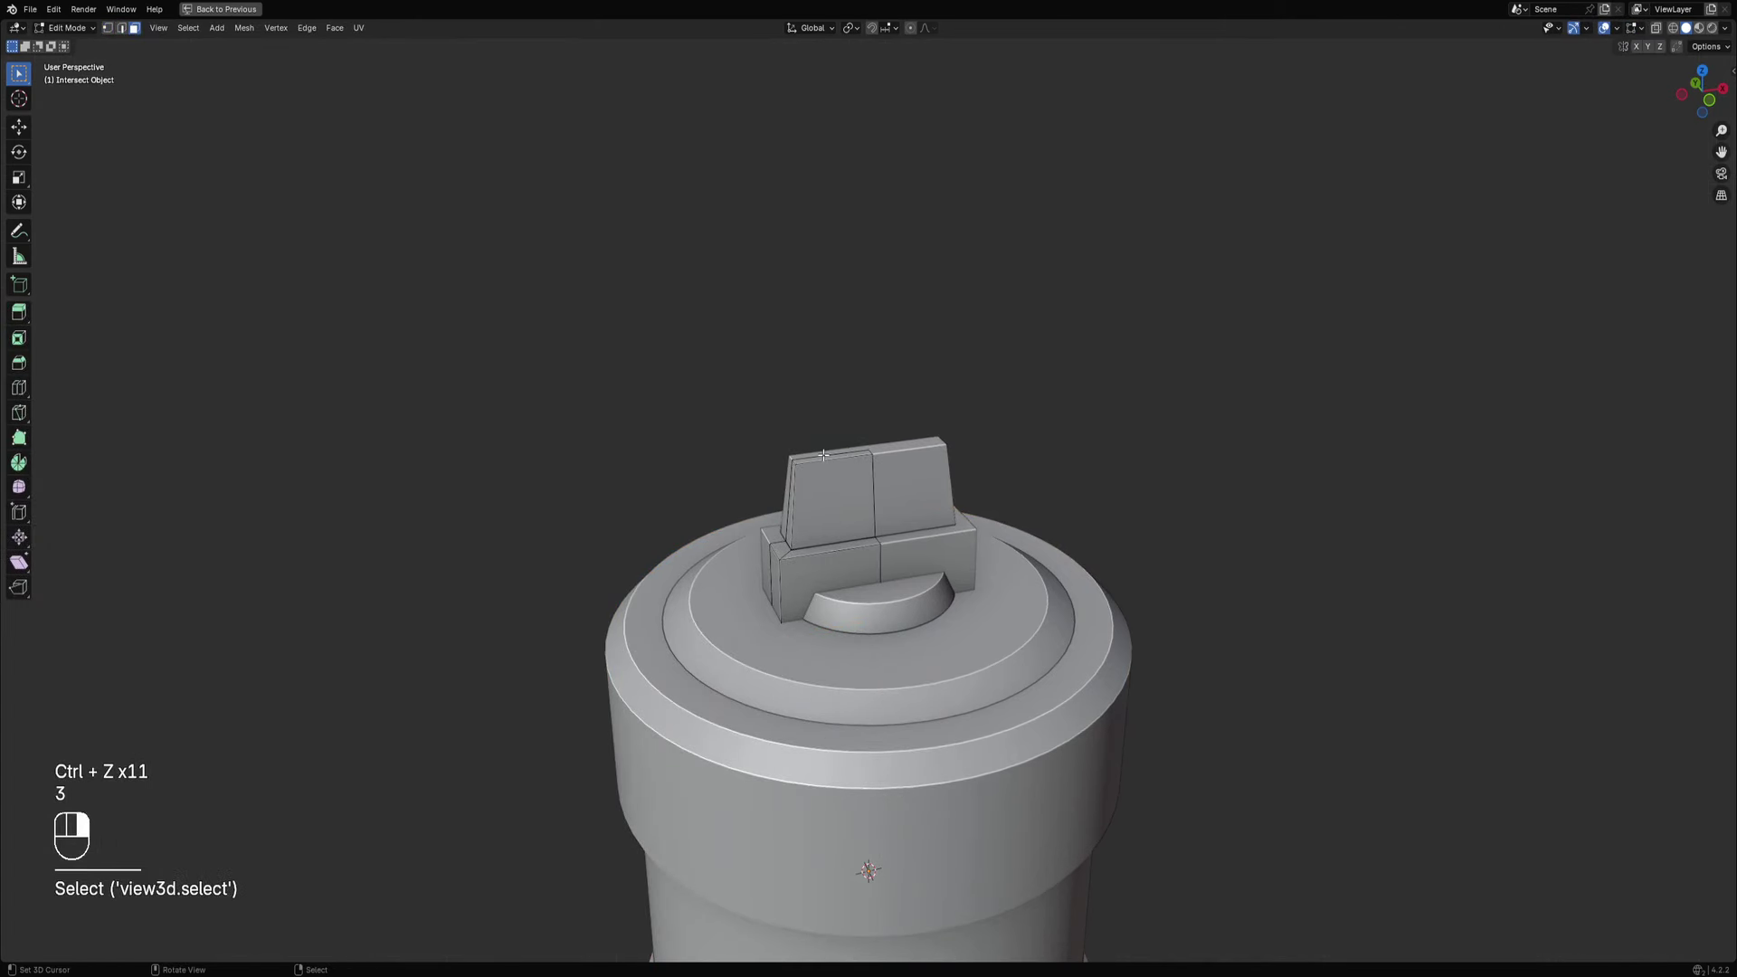
left_click(823, 470)
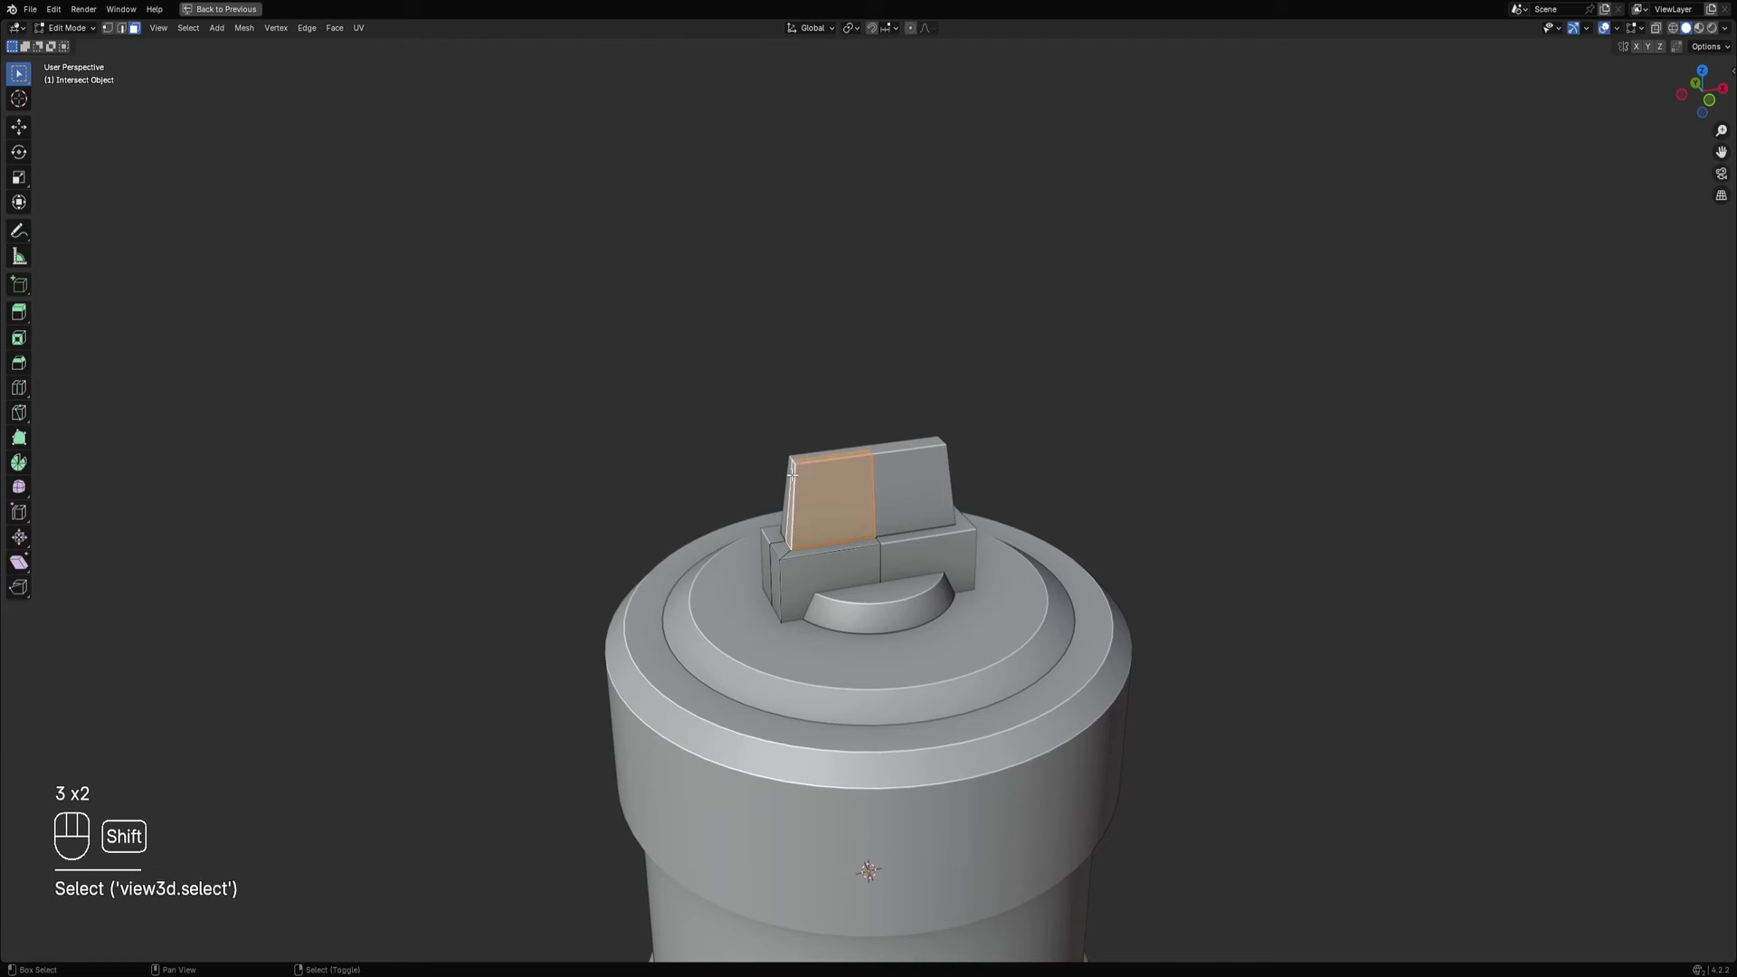
key("x")
left_click(799, 482)
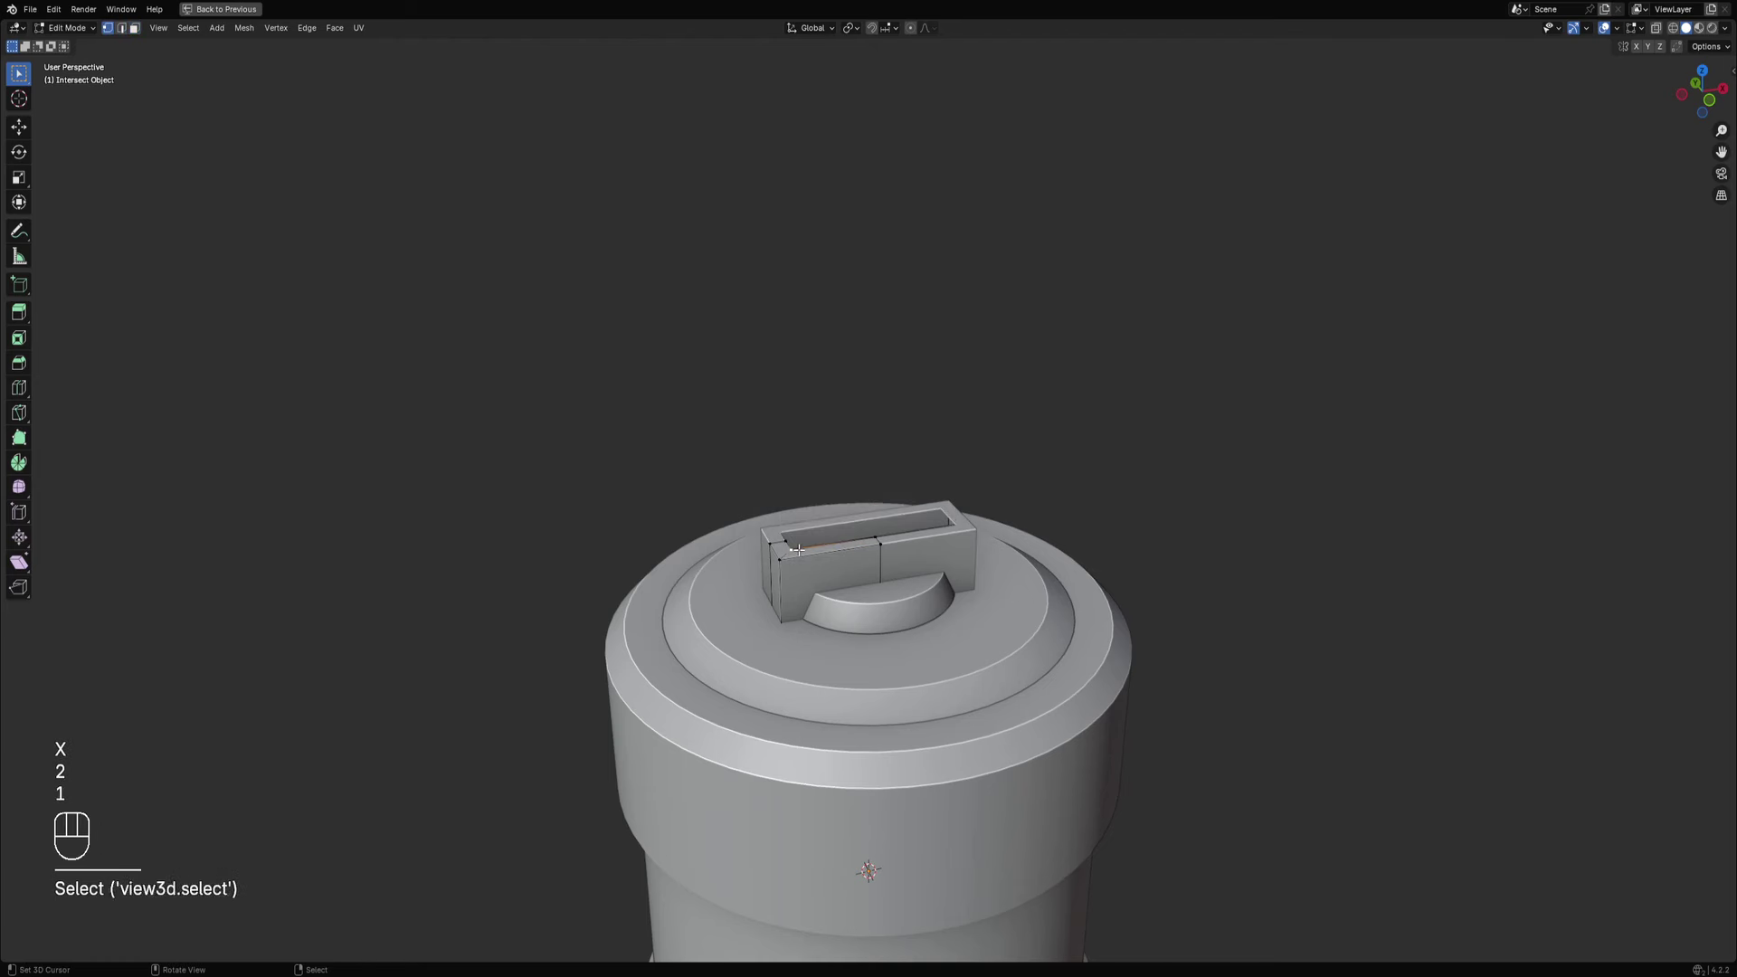
Fill the opening in the block's top and dissolve the leftover inset edges.
key("f")
scroll(801, 566, "up", 2)
middle_click_drag(797, 550, 809, 598)
key("ctrl+x")
key("2")
Move the block's entire editable mesh about 0.053 m along X to shorten the mirrored block.
key("a")
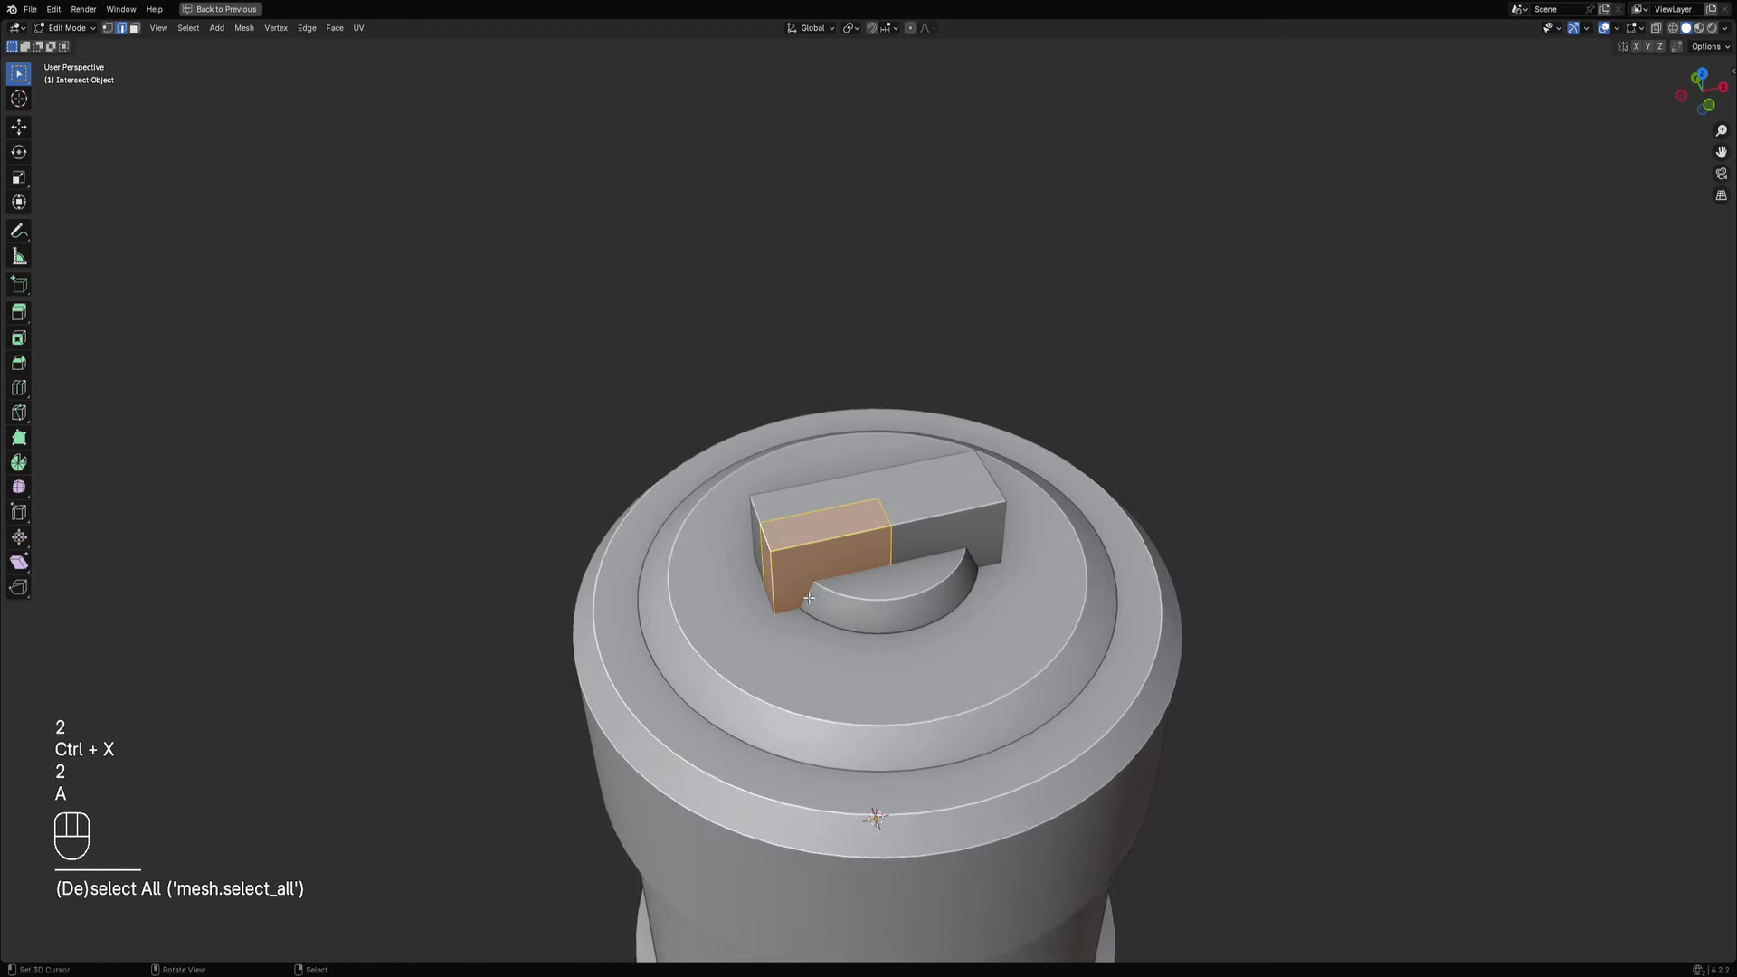
key("g")
key("x")
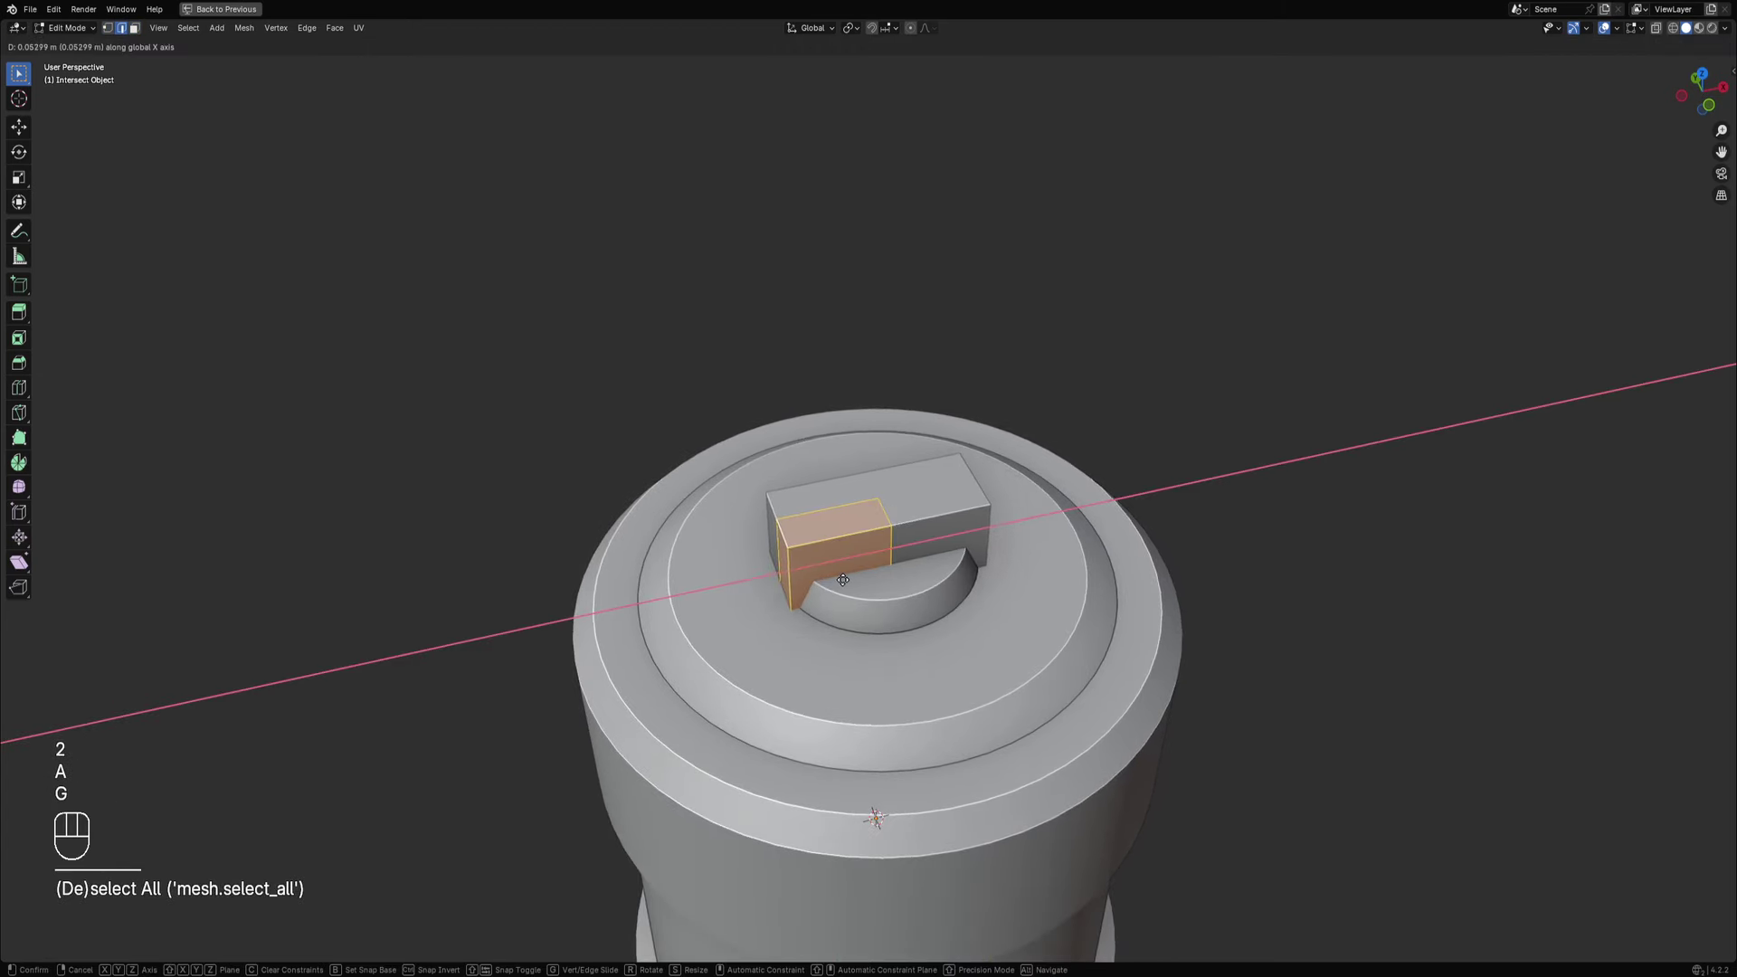
left_click(842, 580)
Bevel the block's upper end edge into a wide flat chamfer.
key("alt+a")
middle_click_drag(869, 566, 900, 452)
key("ctrl+b")
left_click(904, 545)
key("Tab")
scroll(907, 550, "down", 5)
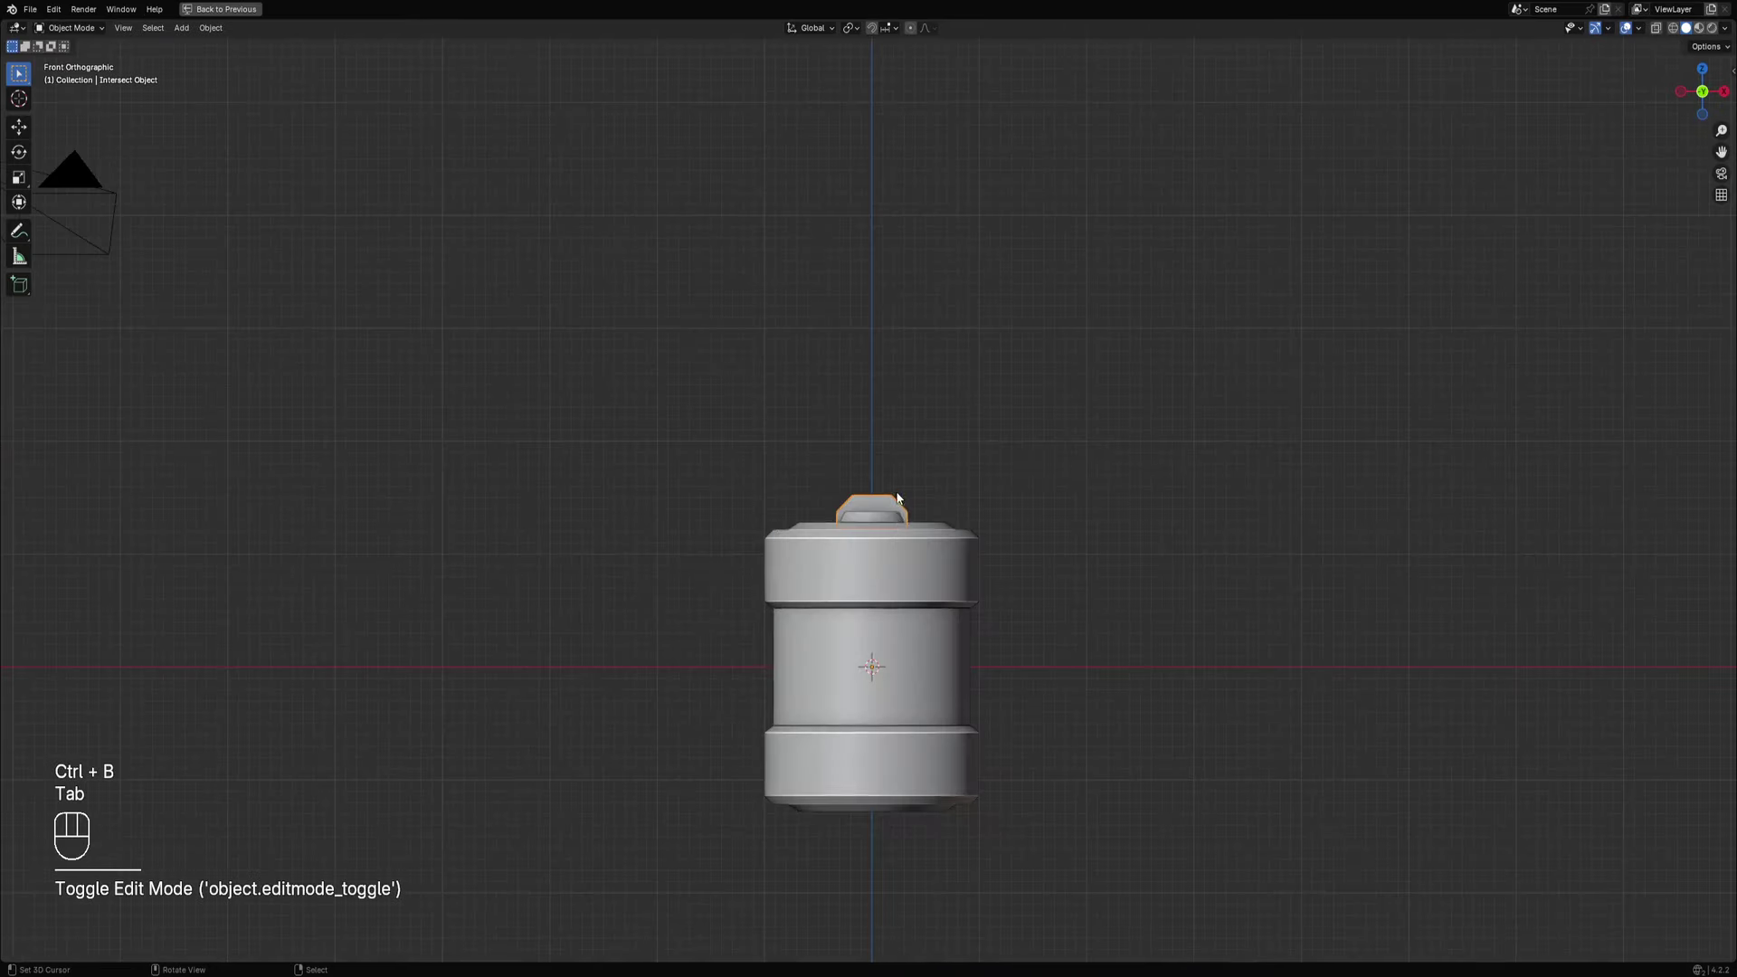
Start Draw Faces on the block in the front view and place the origin marker at the block's centre.
scroll(897, 438, "up", 5)
key("ctrl+shift+x")
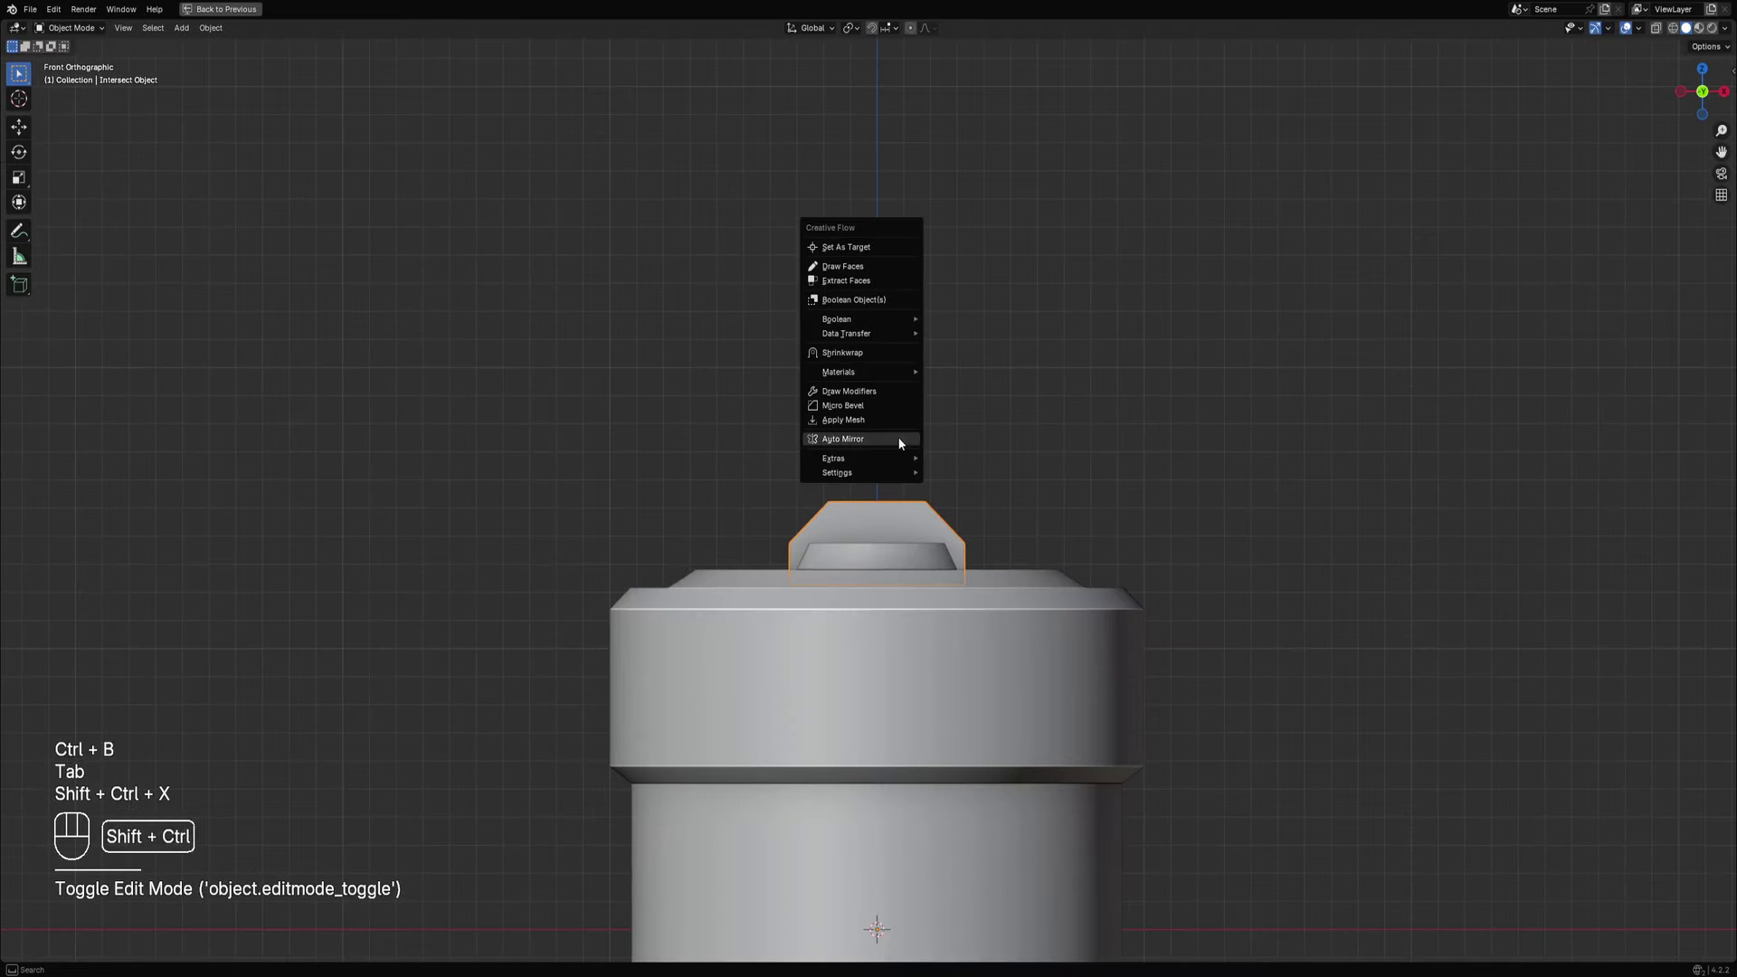
left_click(865, 268)
scroll(1018, 574, "down", 2)
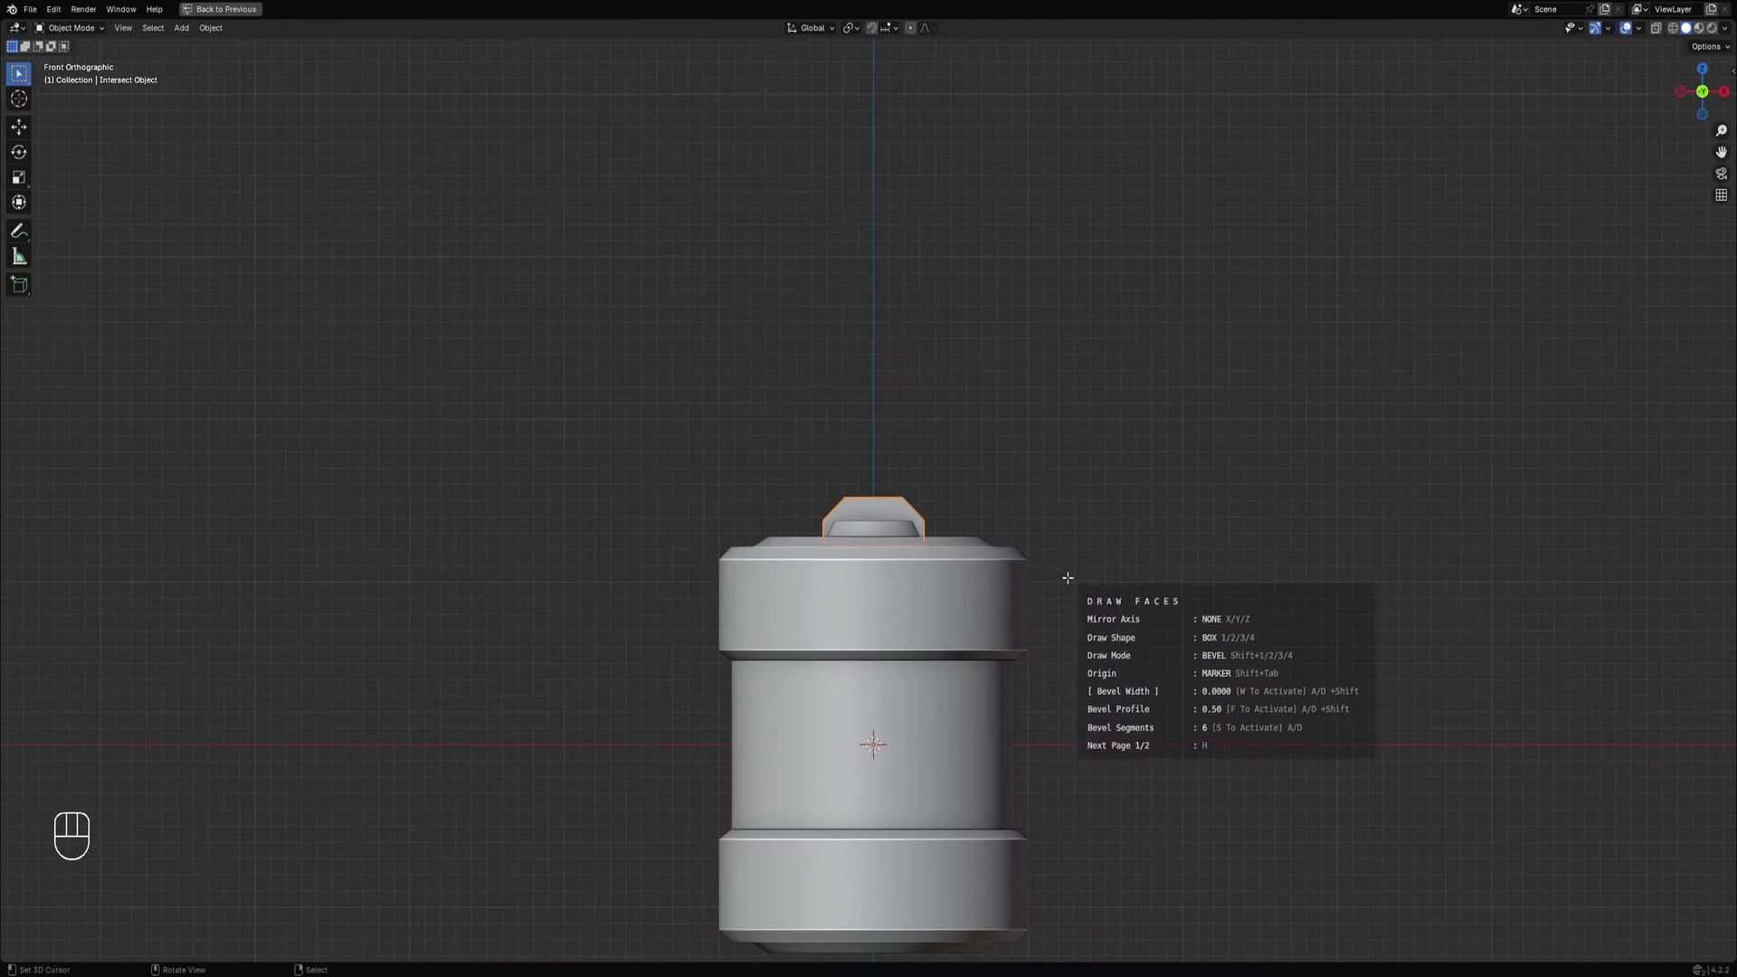
key("c")
key("c")
mouse_move(931, 603)
middle_mouse_down()
mouse_move(982, 684)
mouse_move(1087, 543)
mouse_move(977, 543)
mouse_move(932, 497)
middle_mouse_up()
scroll(905, 534, "up", 4)
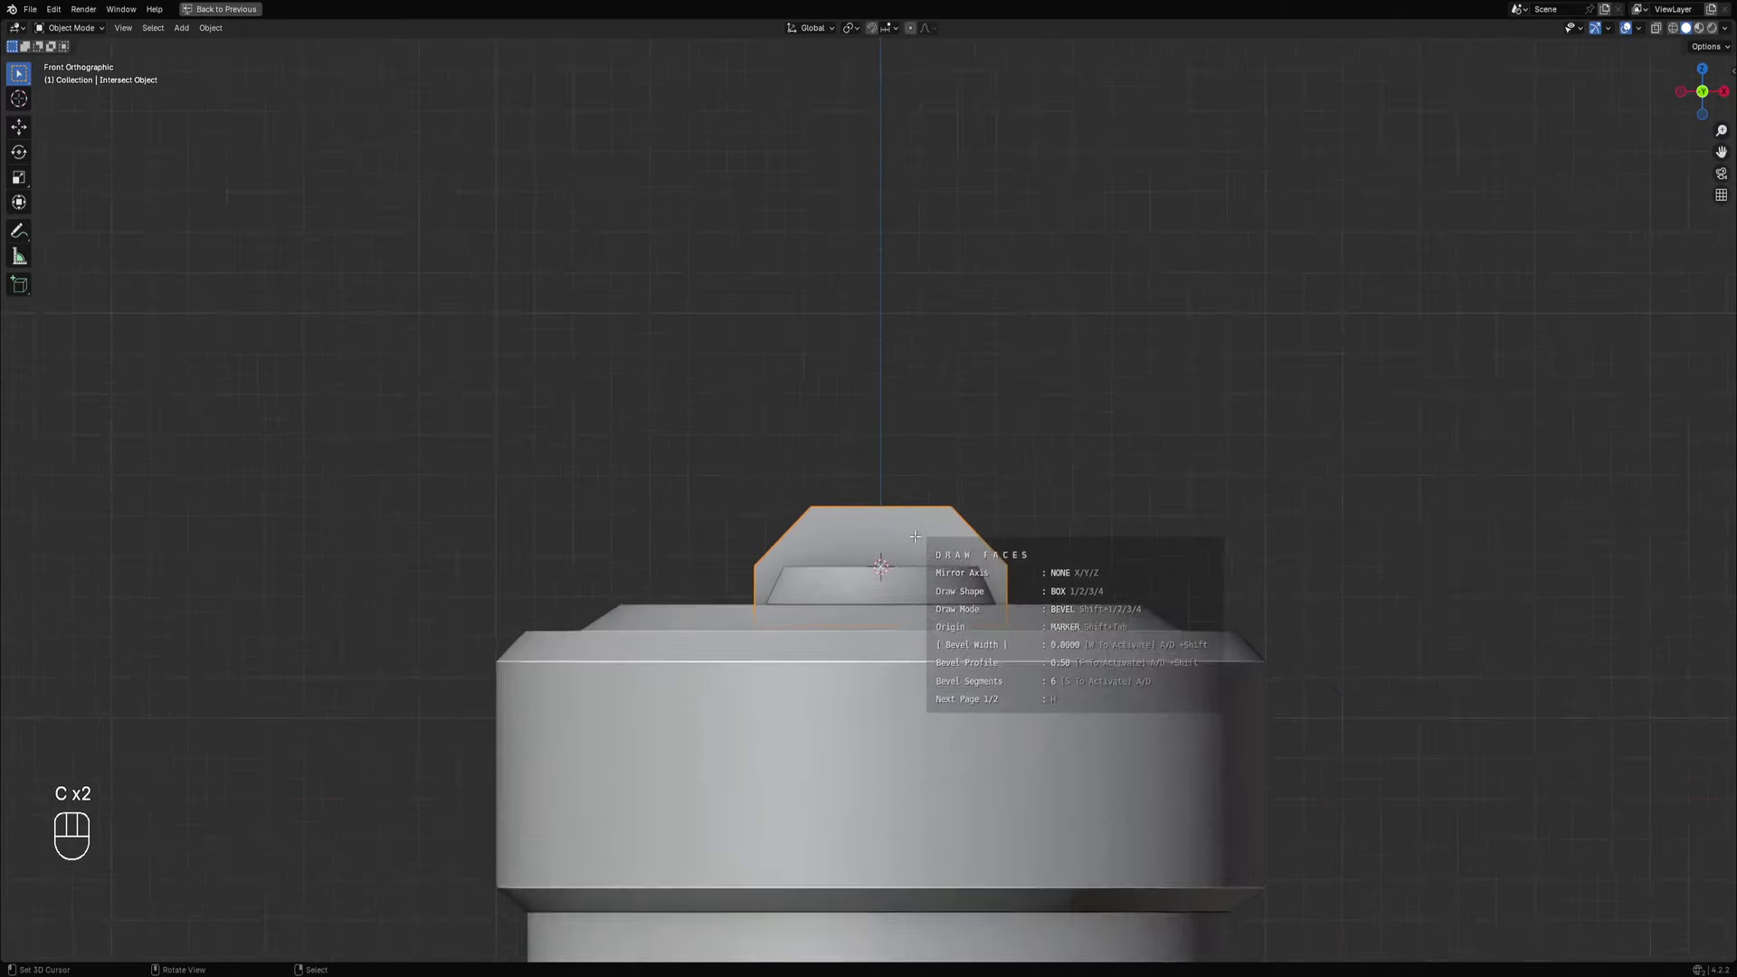
middle_click_drag(884, 579, 869, 580)
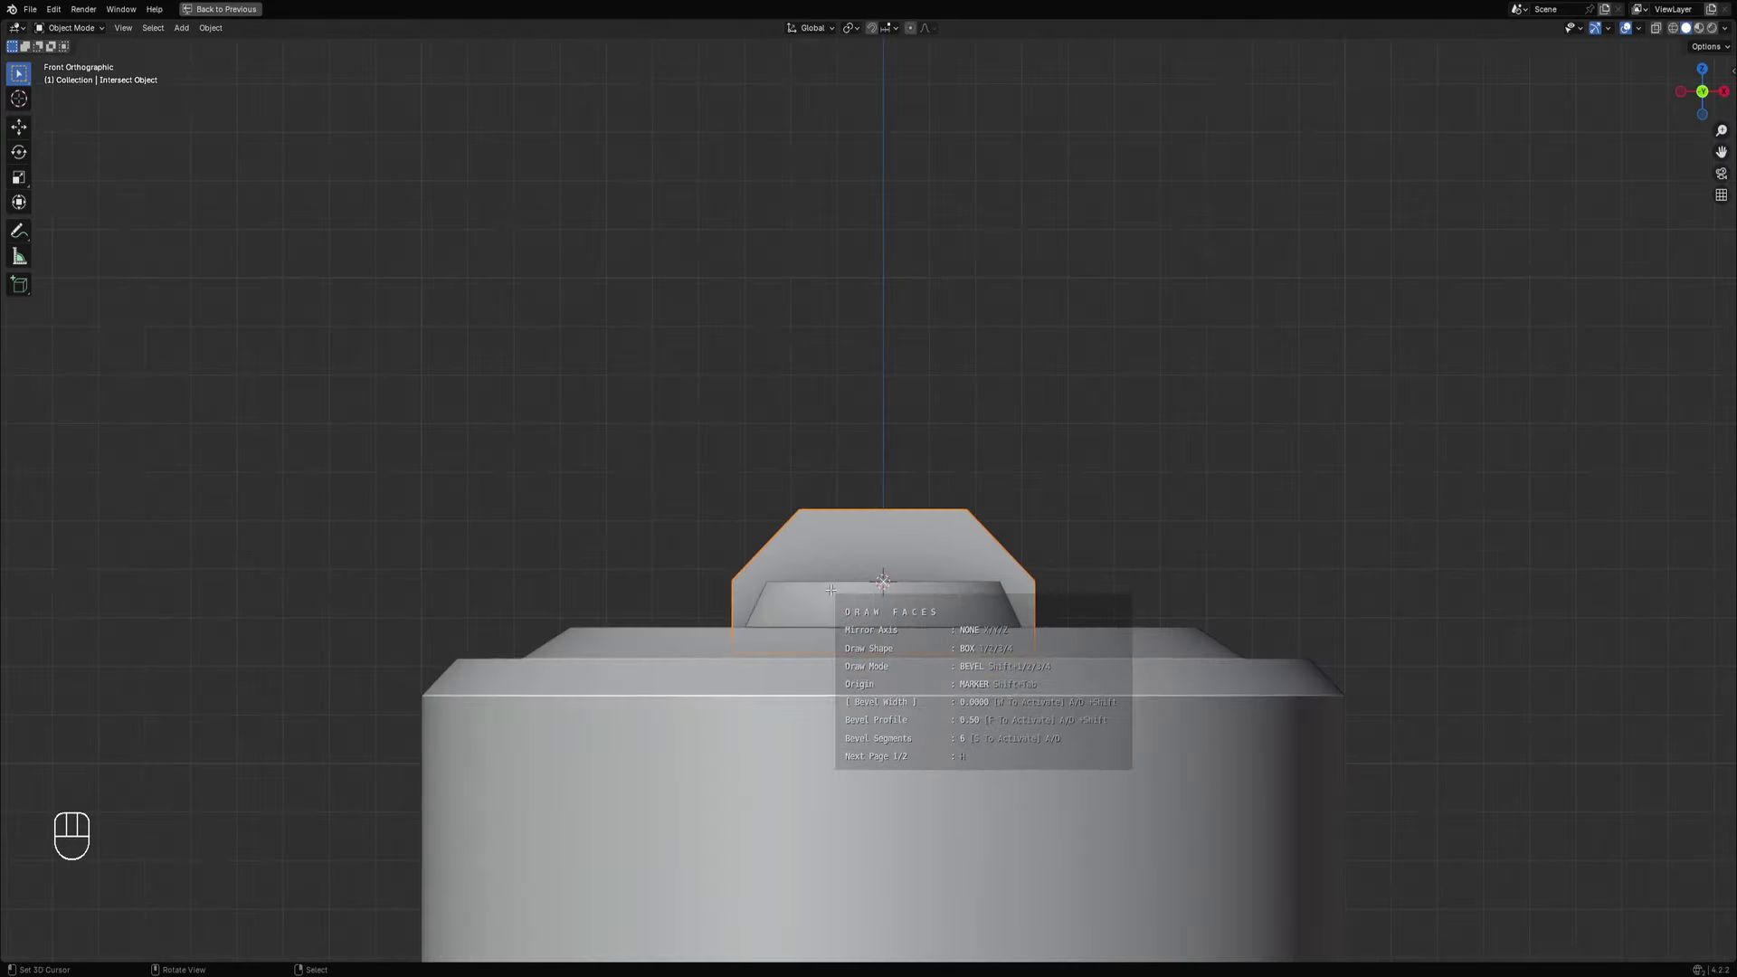
Set the draw shape to Strips mirrored across X and start a strip on the block's sloped end.
key("4")
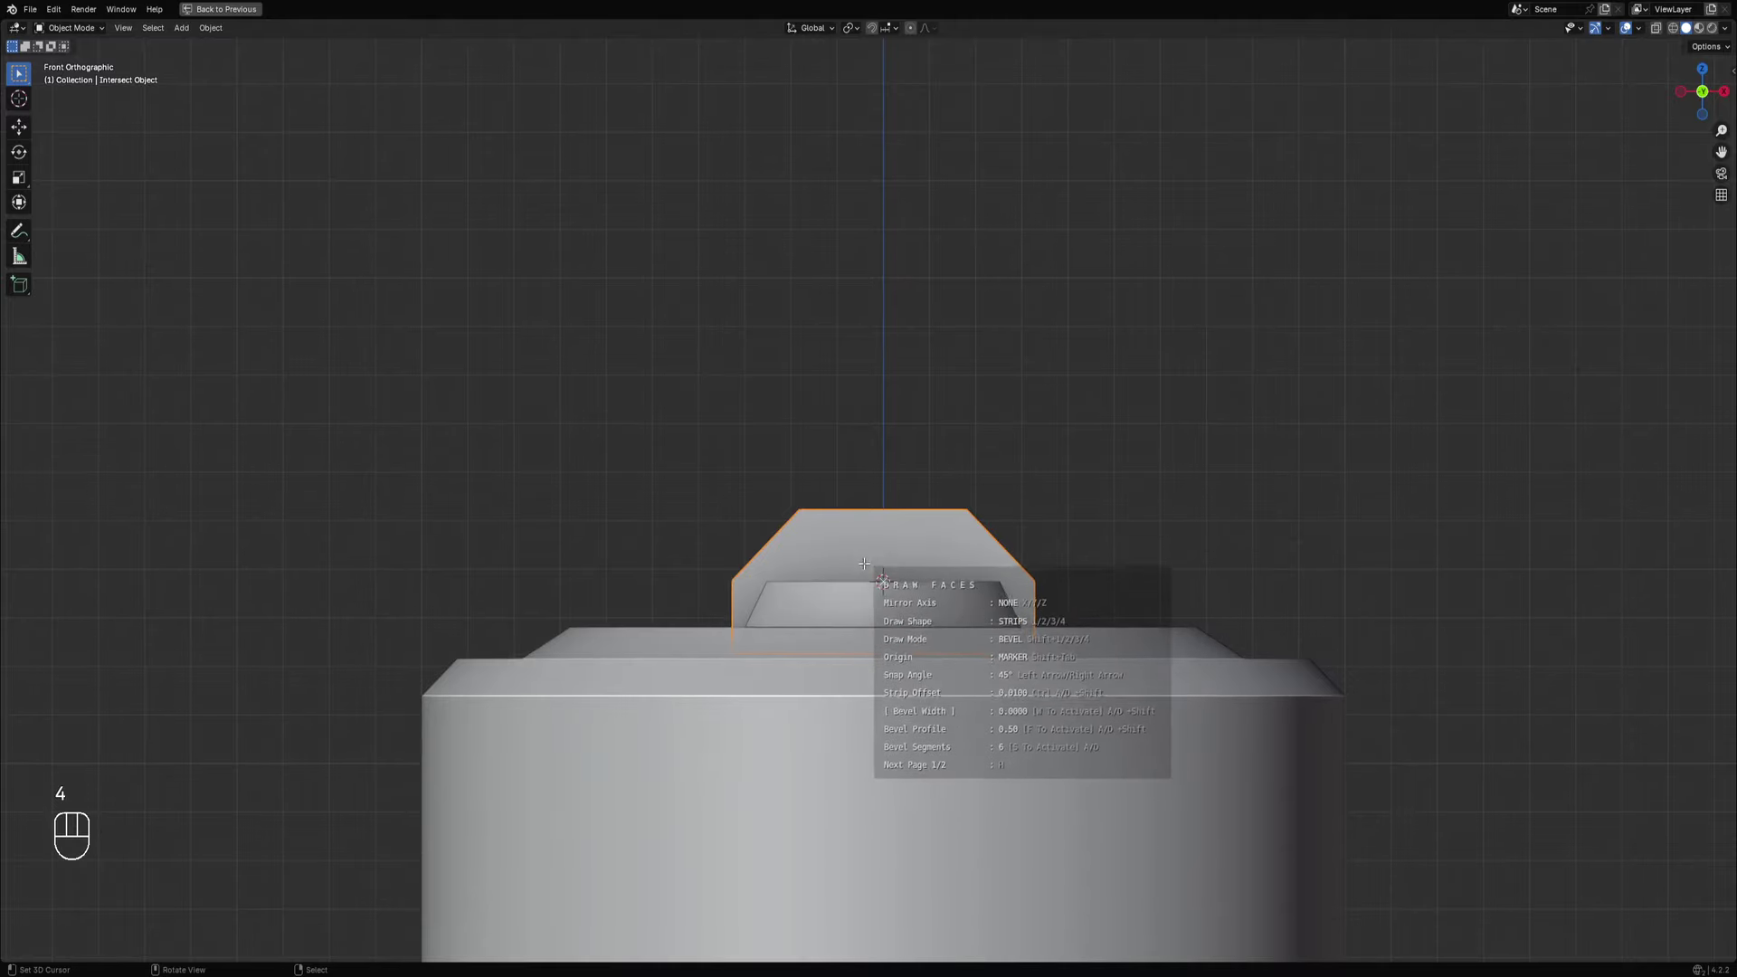
mouse_move(882, 575)
middle_mouse_down()
mouse_move(933, 587)
mouse_move(818, 534)
mouse_move(797, 574)
mouse_move(938, 575)
mouse_move(875, 520)
mouse_move(905, 561)
mouse_move(946, 565)
mouse_move(813, 566)
middle_mouse_up()
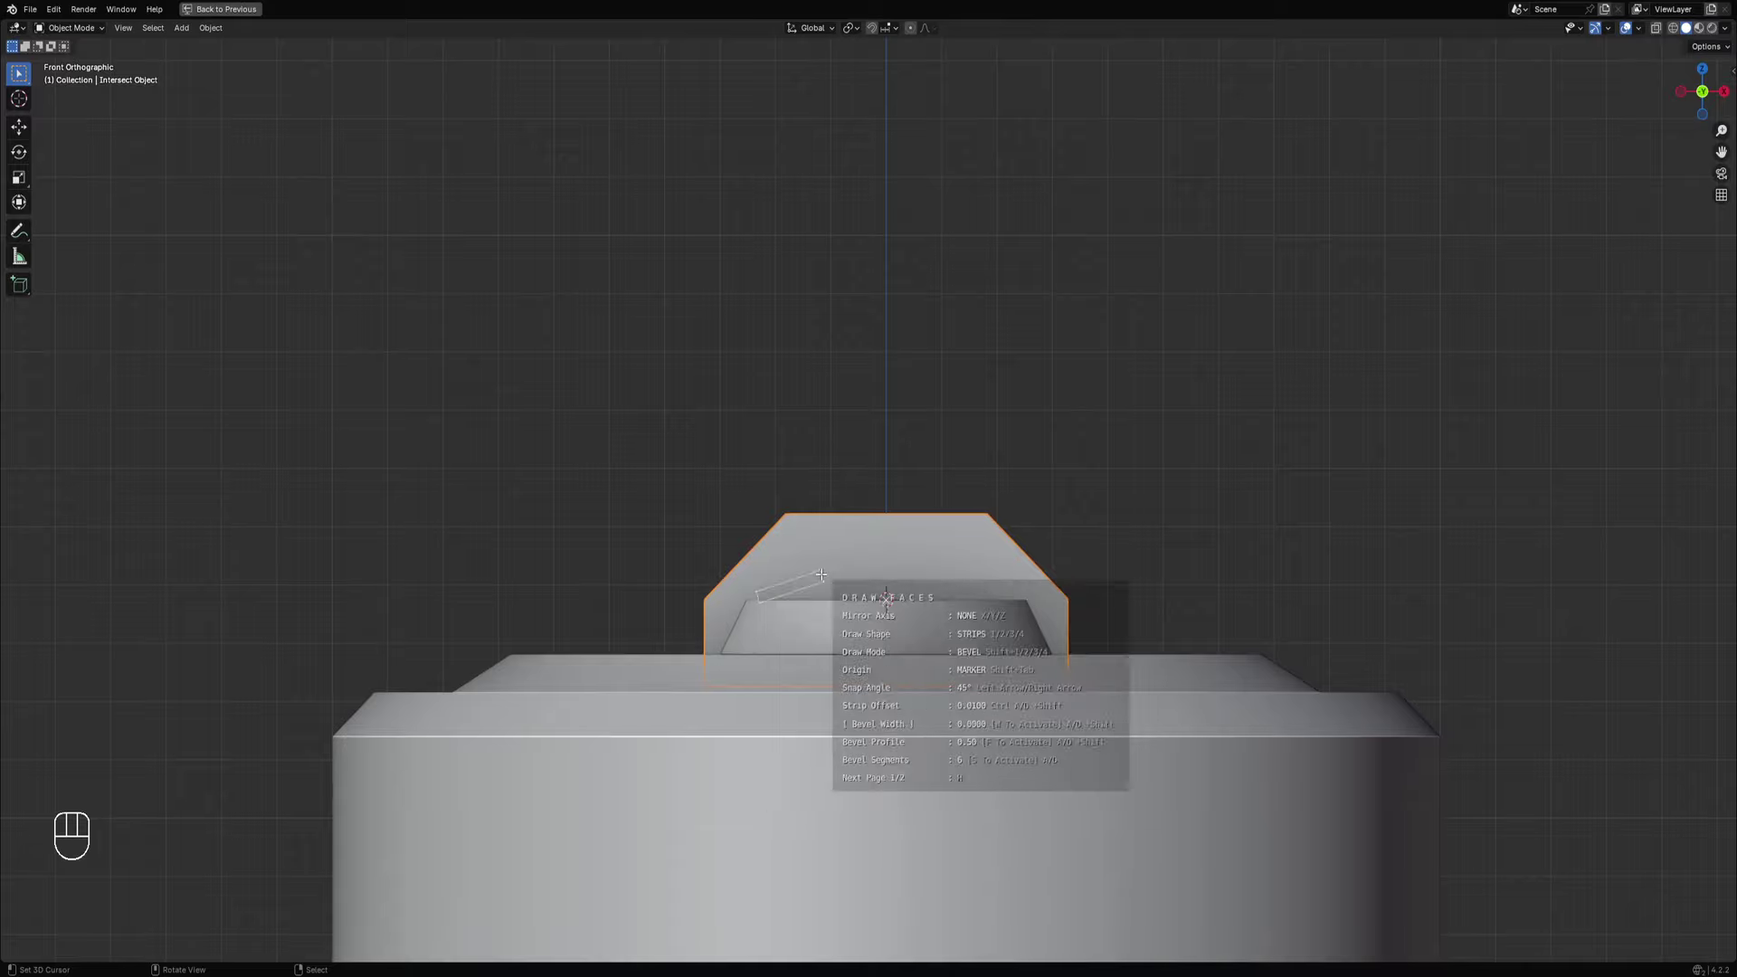
scroll(797, 576, "down", 3)
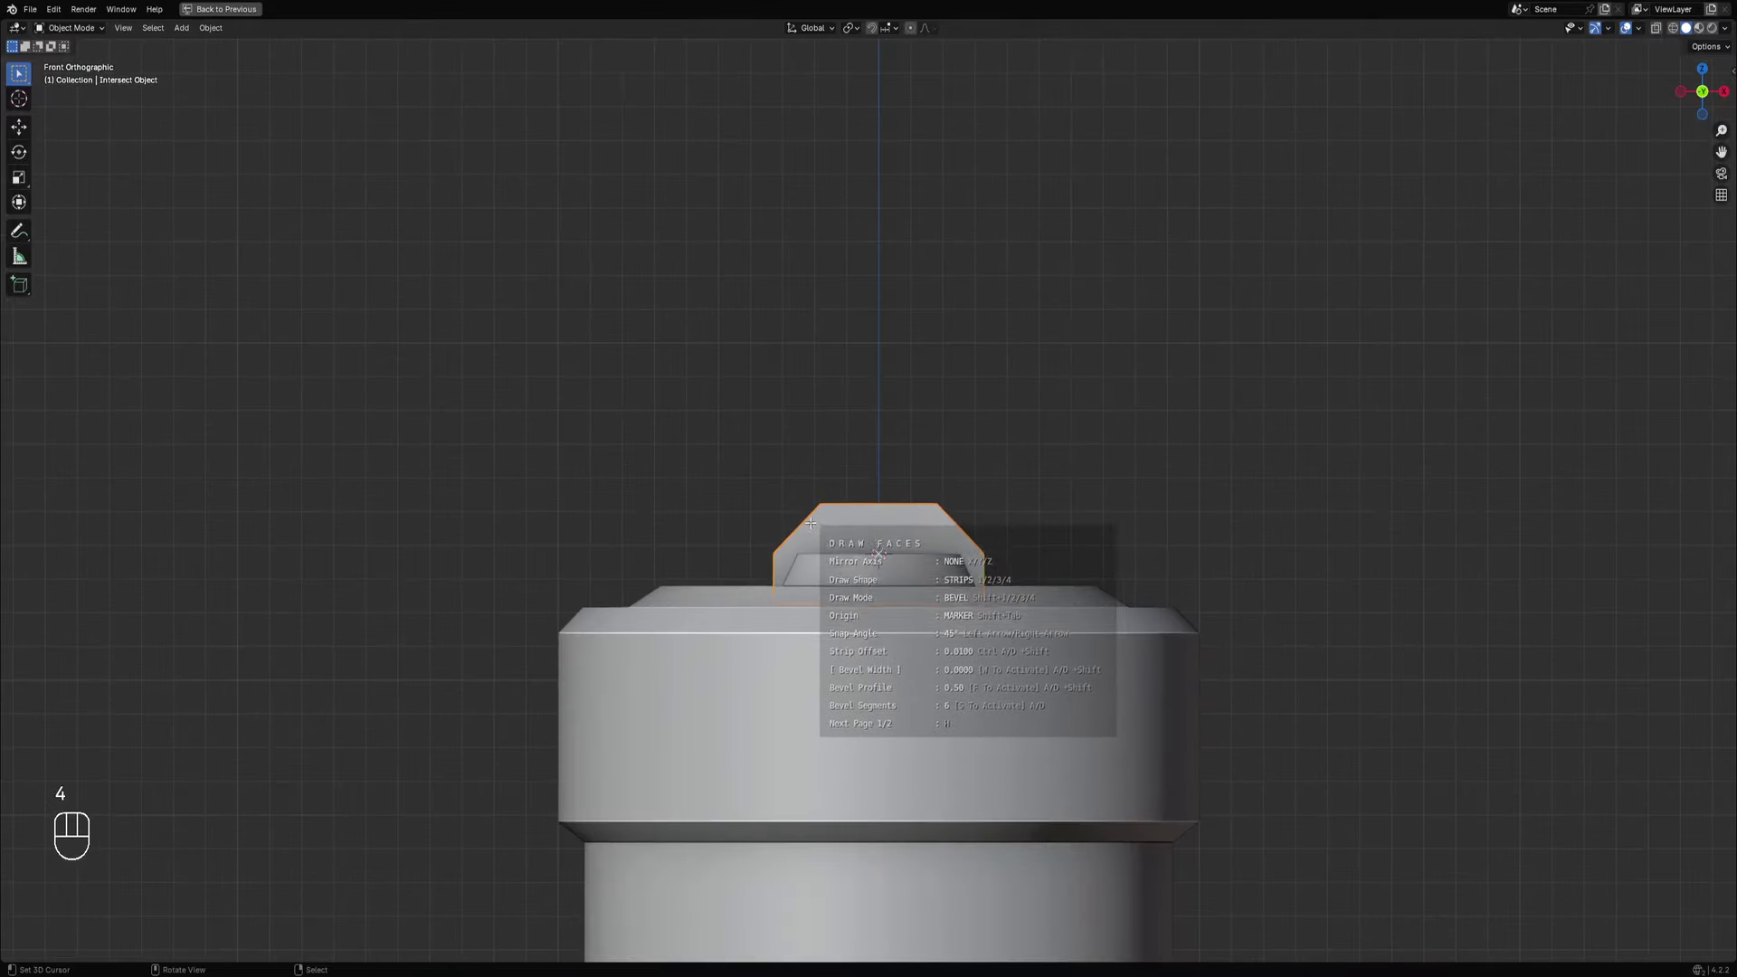
left_click(815, 537)
key("shift")
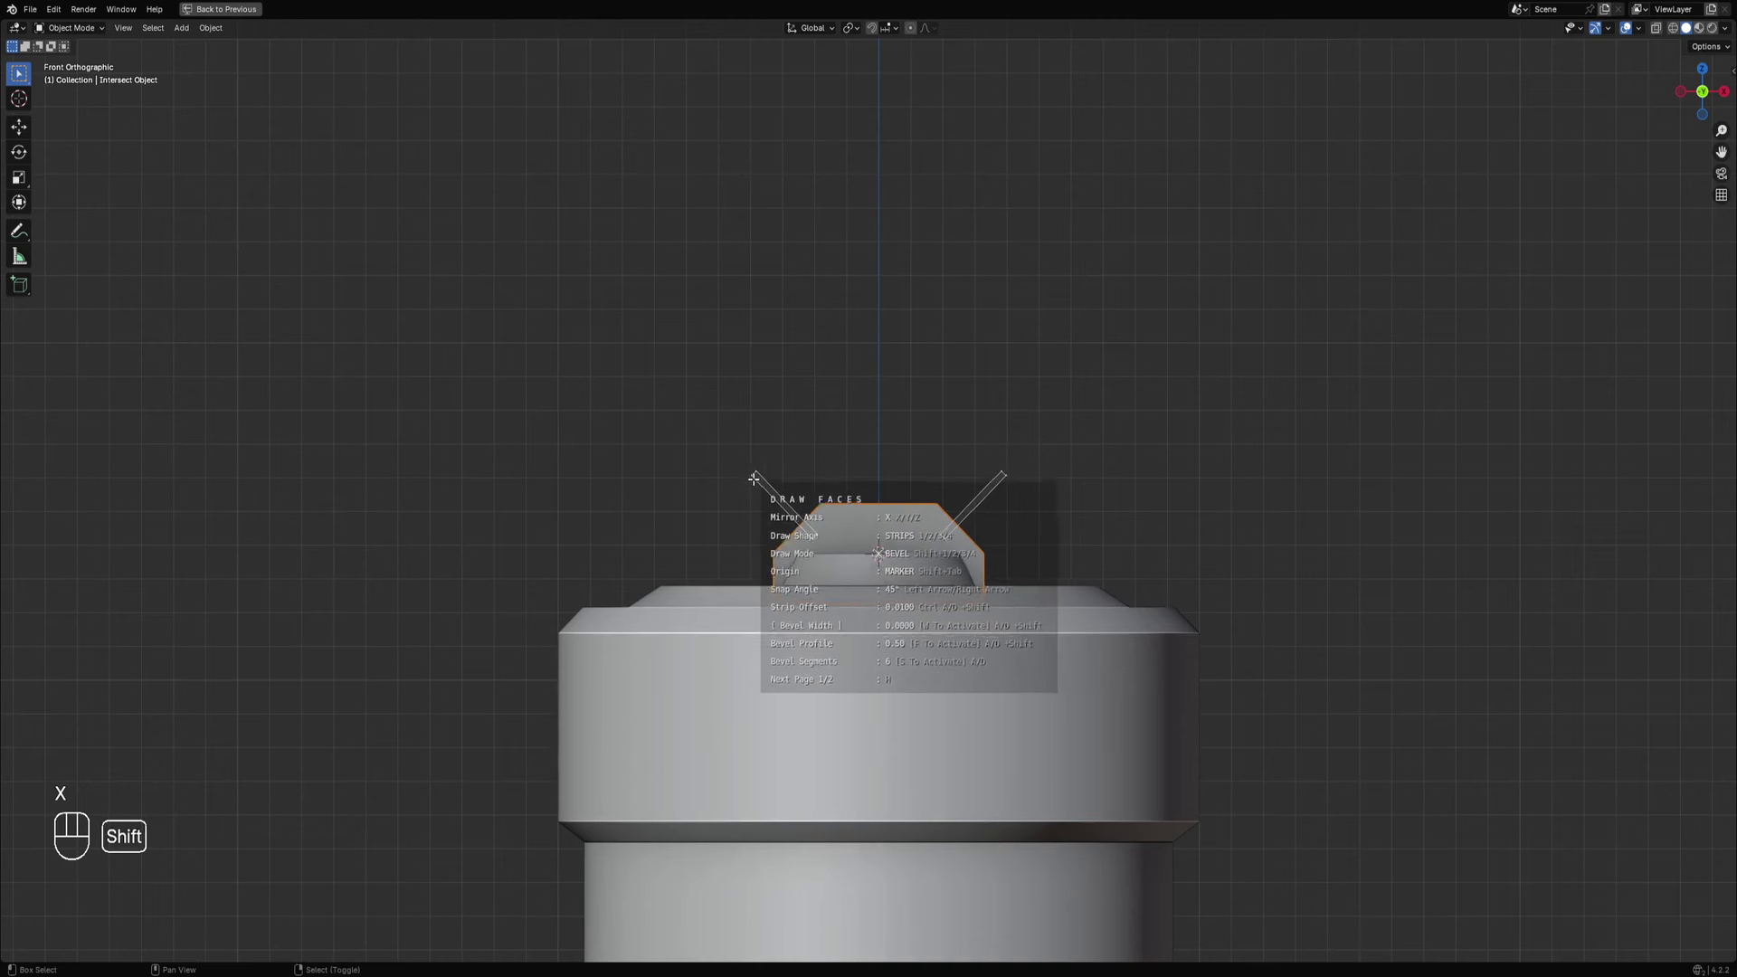
left_click(754, 479, "shift")
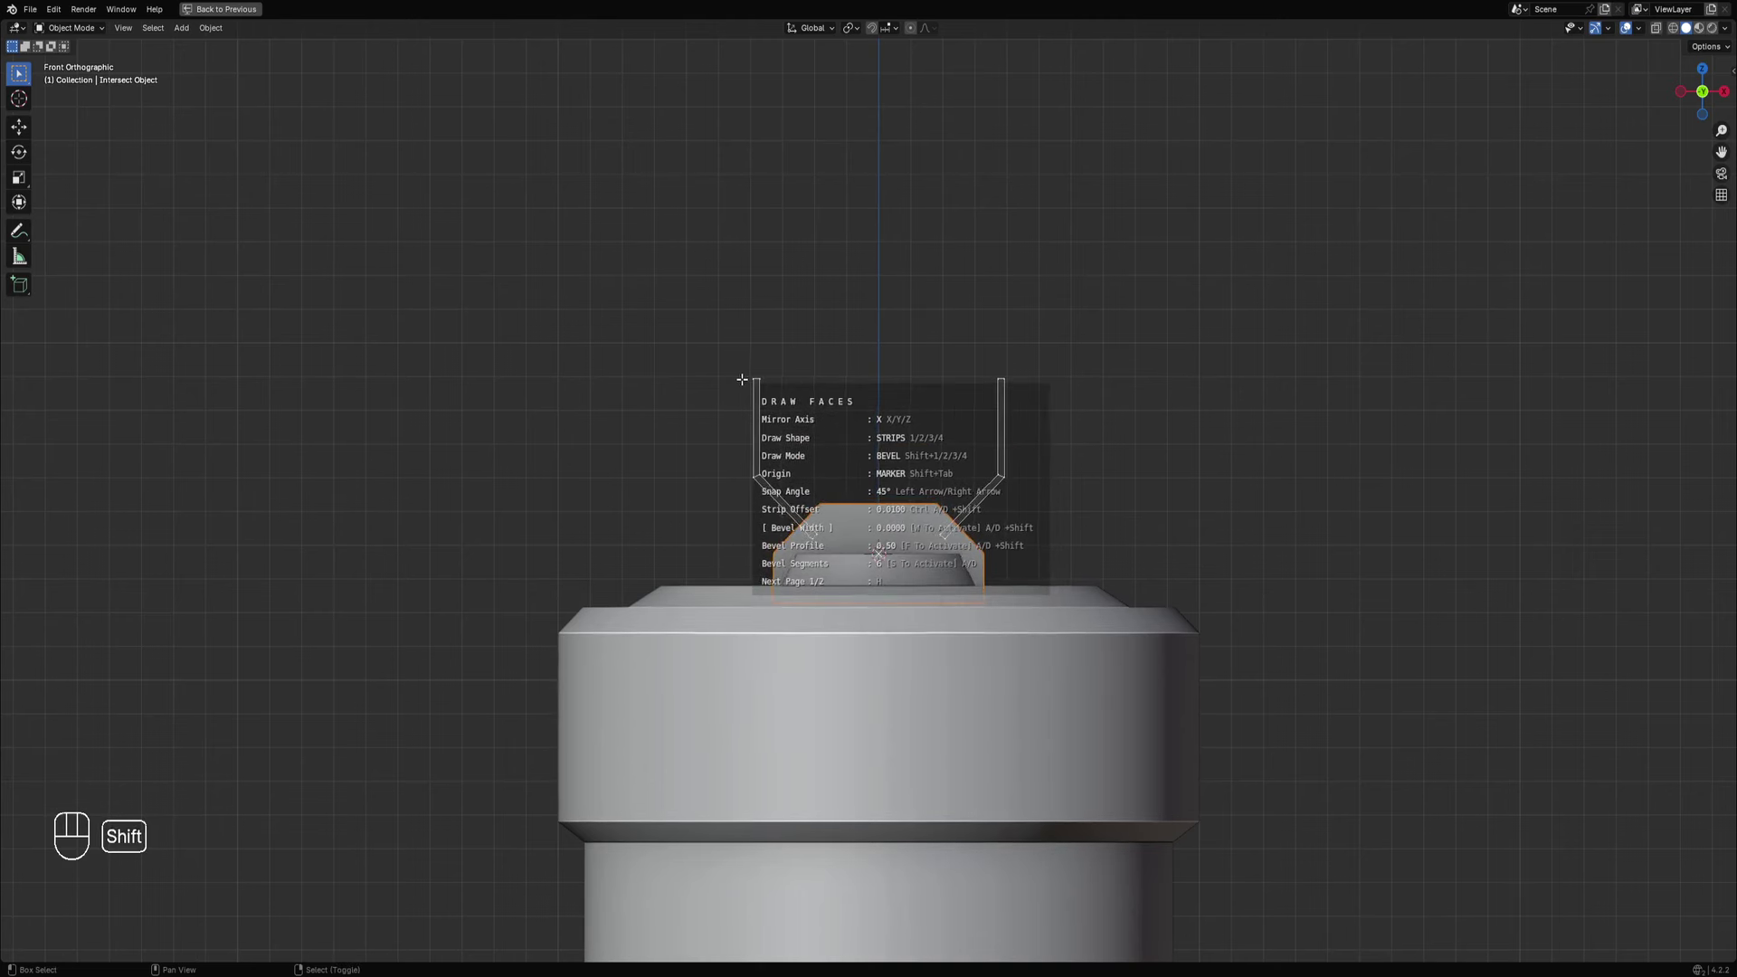
left_click(754, 393, "shift")
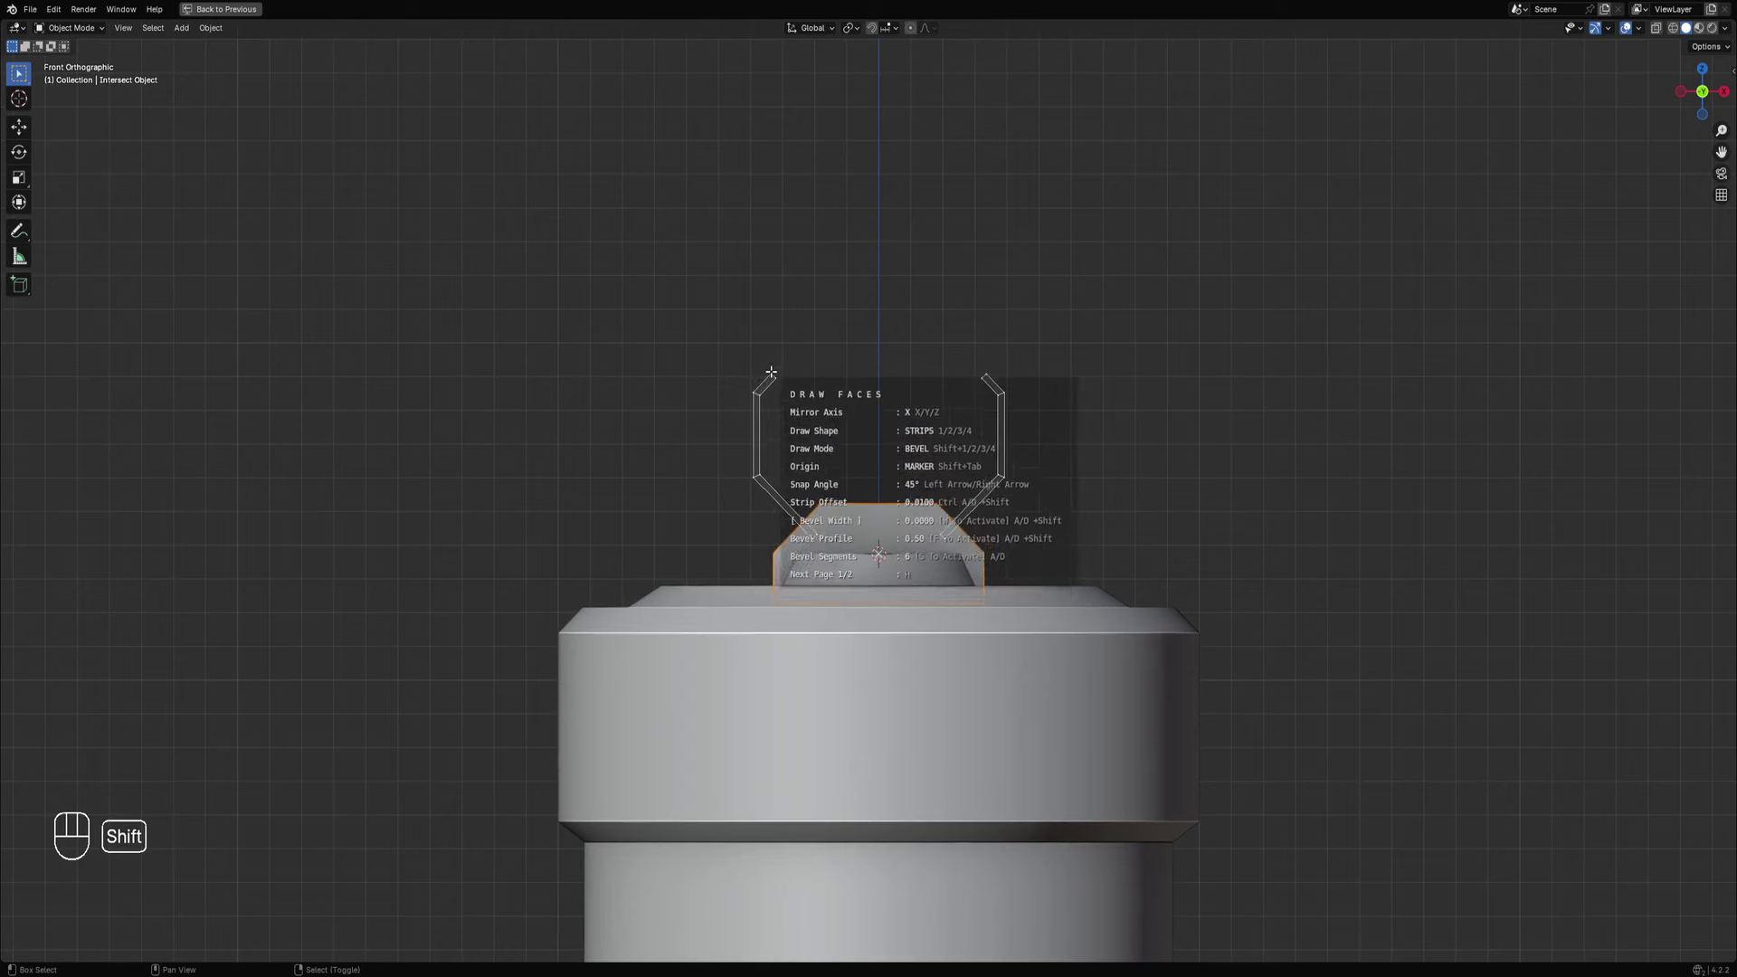
left_click(784, 363, "shift")
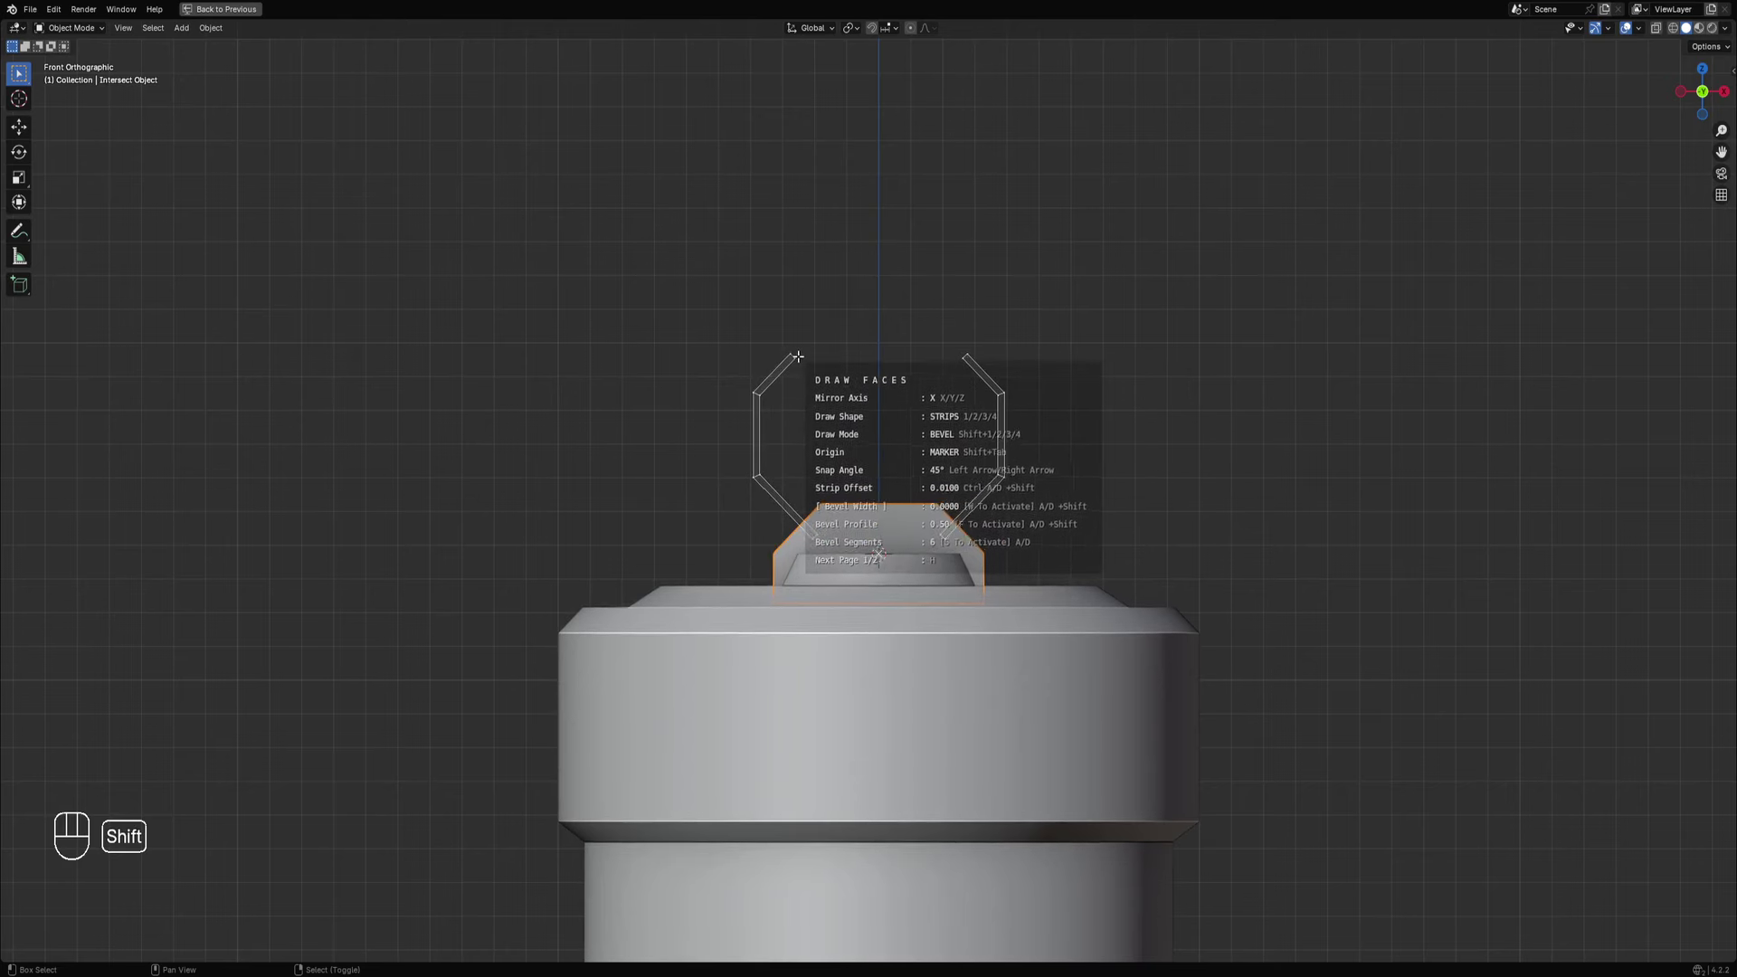
key("ctrl+z")
key("ctrl+z")
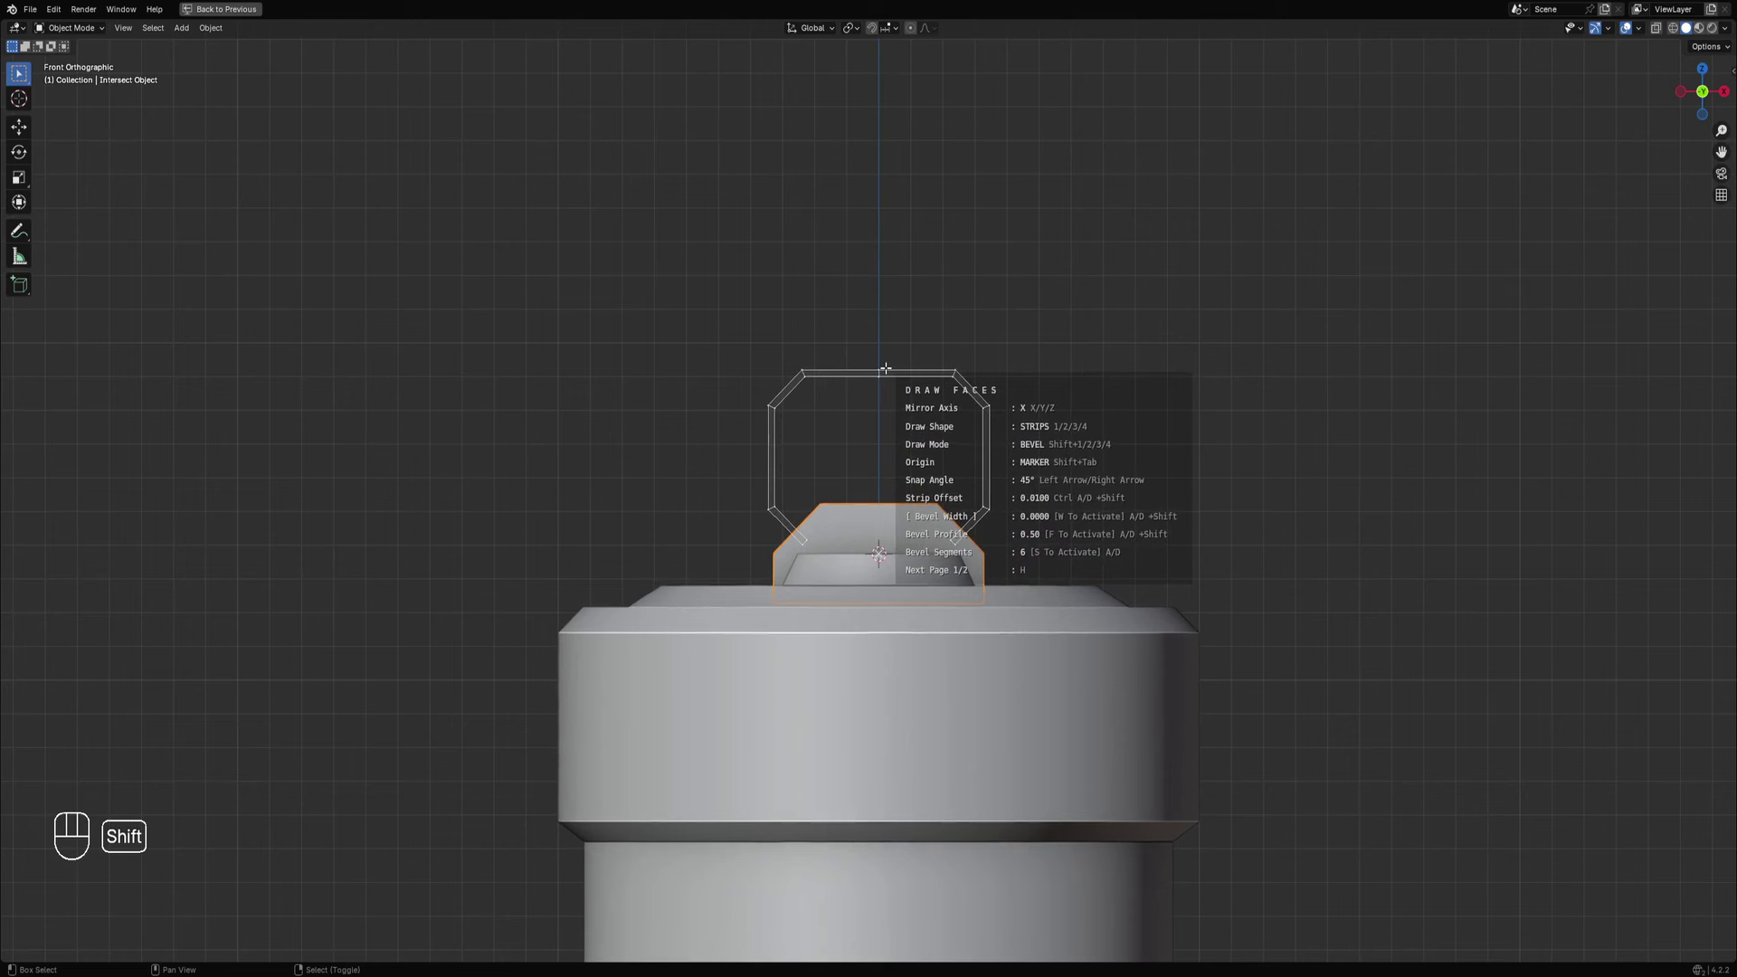
Complete the octagonal handle strip above the block with 45° corners, ending on the centre line, and confirm the drawing.
left_click(810, 371, "shift")
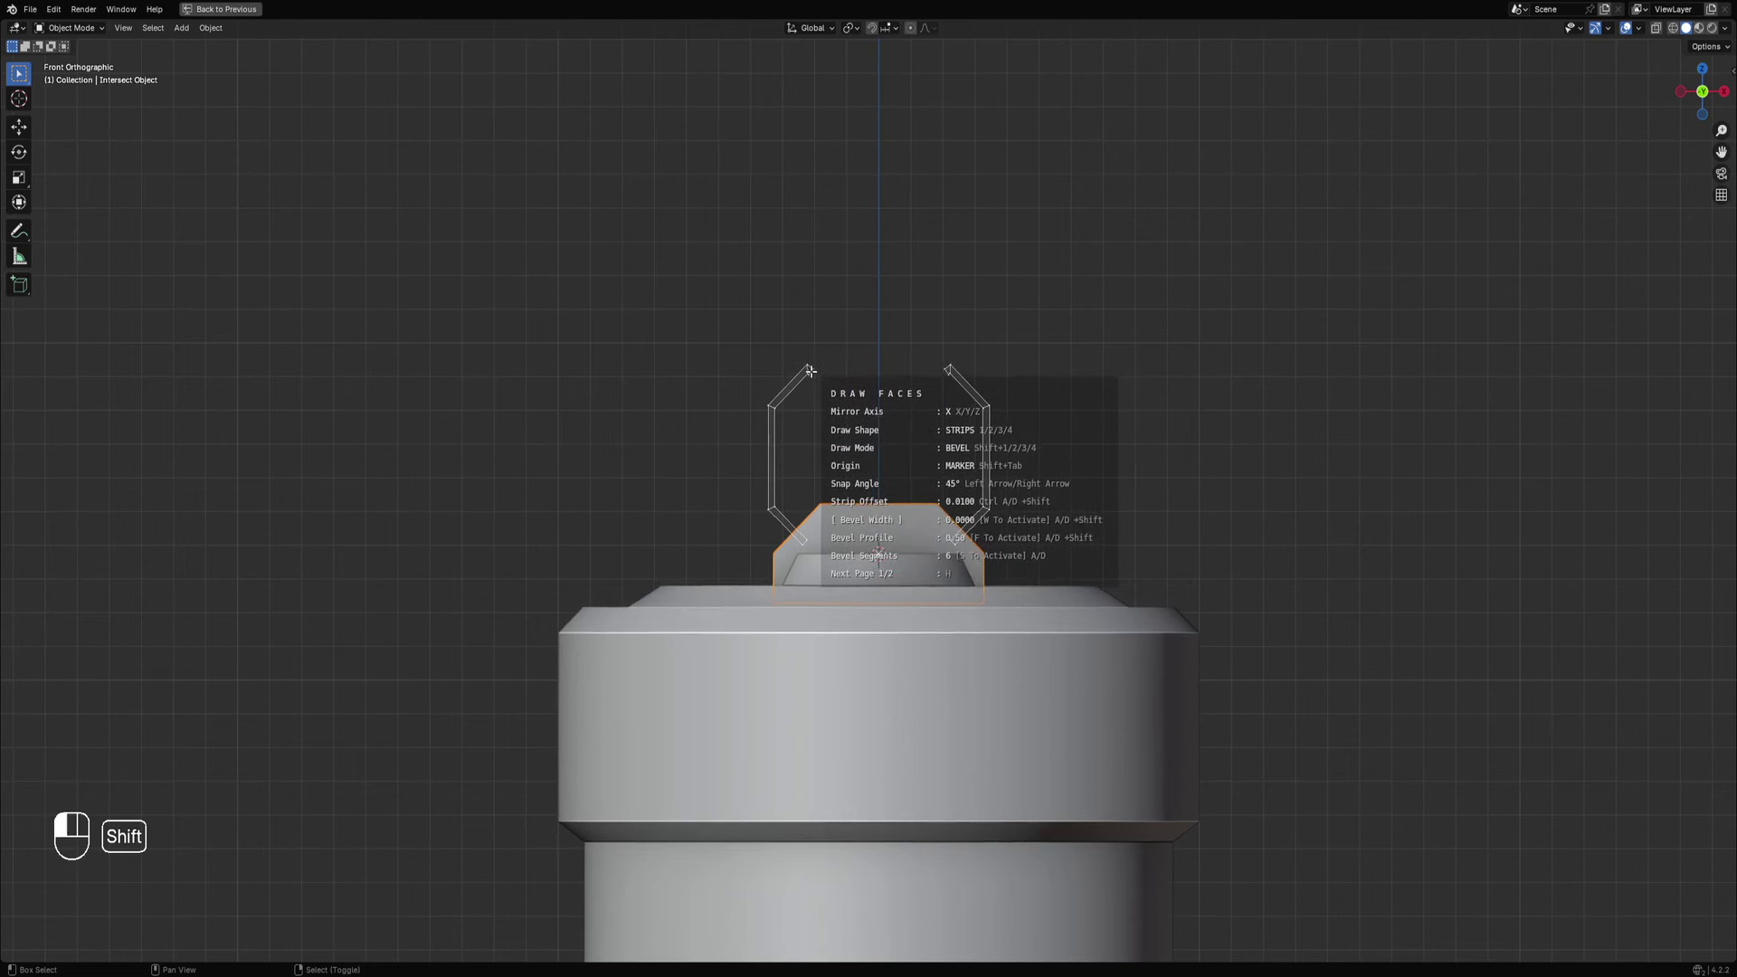
left_click(881, 365, "shift")
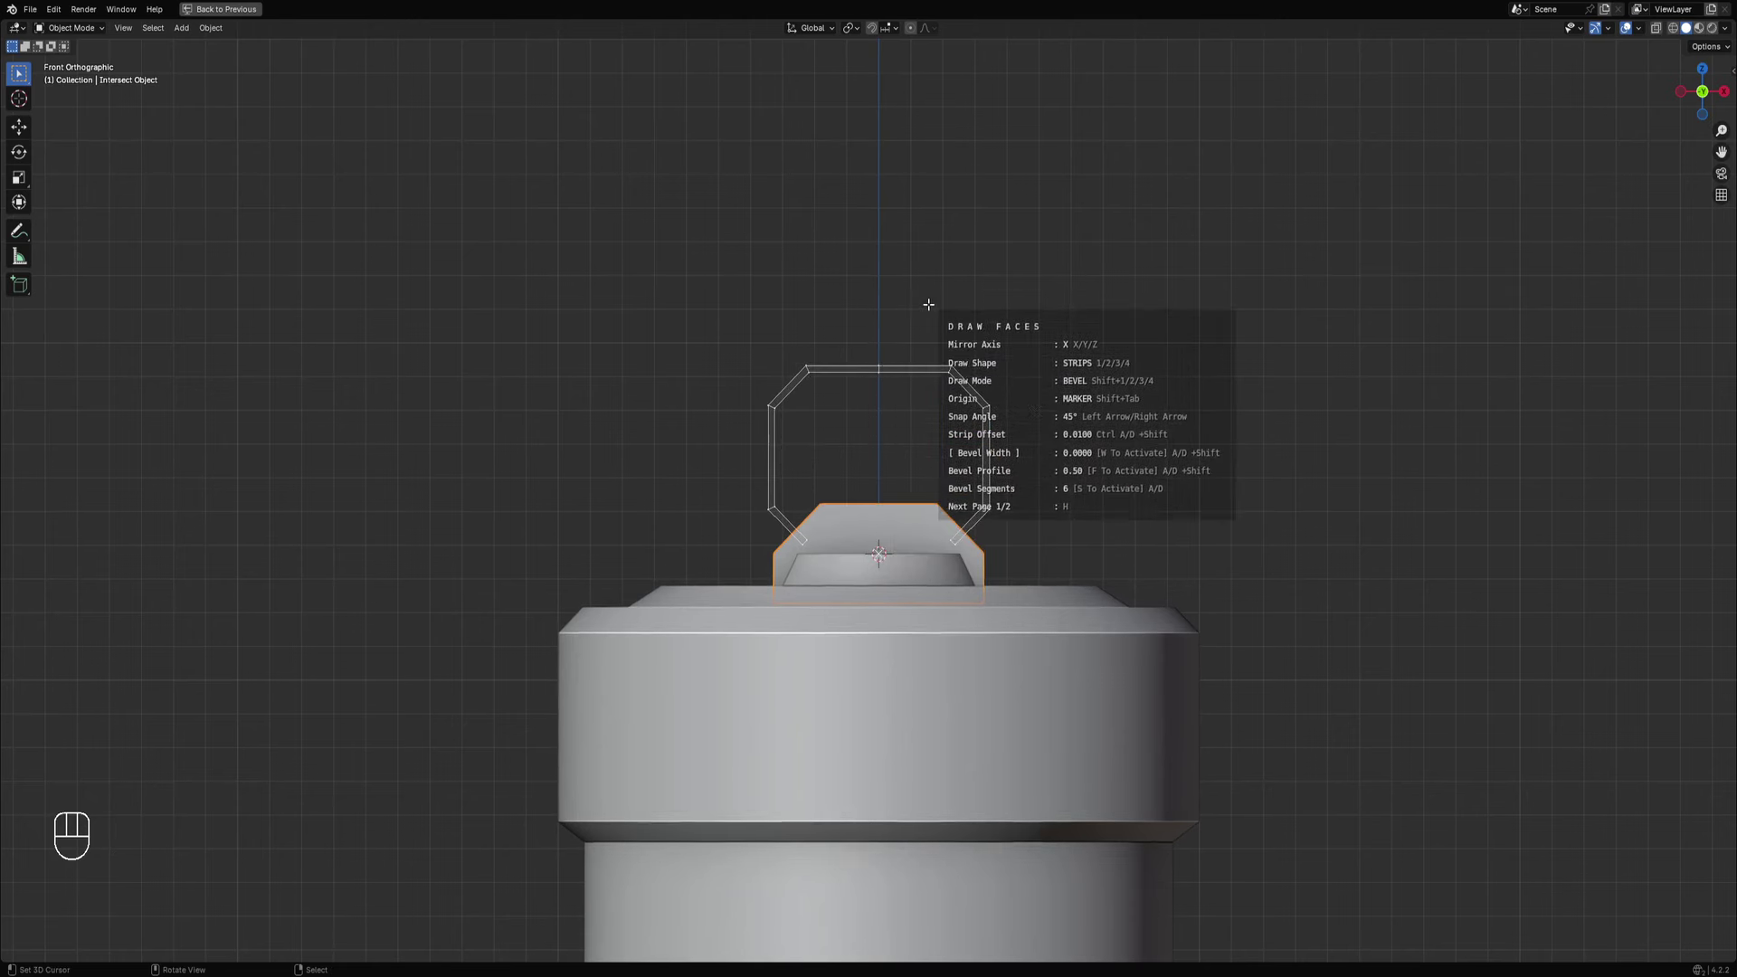
key("space")
Add a centred loop cut along the full length of the handle strip.
mouse_move(897, 337)
middle_mouse_down()
mouse_move(938, 437)
mouse_move(828, 376)
middle_mouse_up()
key("ctrl")
key("ctrl+space")
scroll(828, 376, "up", 3)
key("Tab")
key("ctrl+r")
left_click(761, 297)
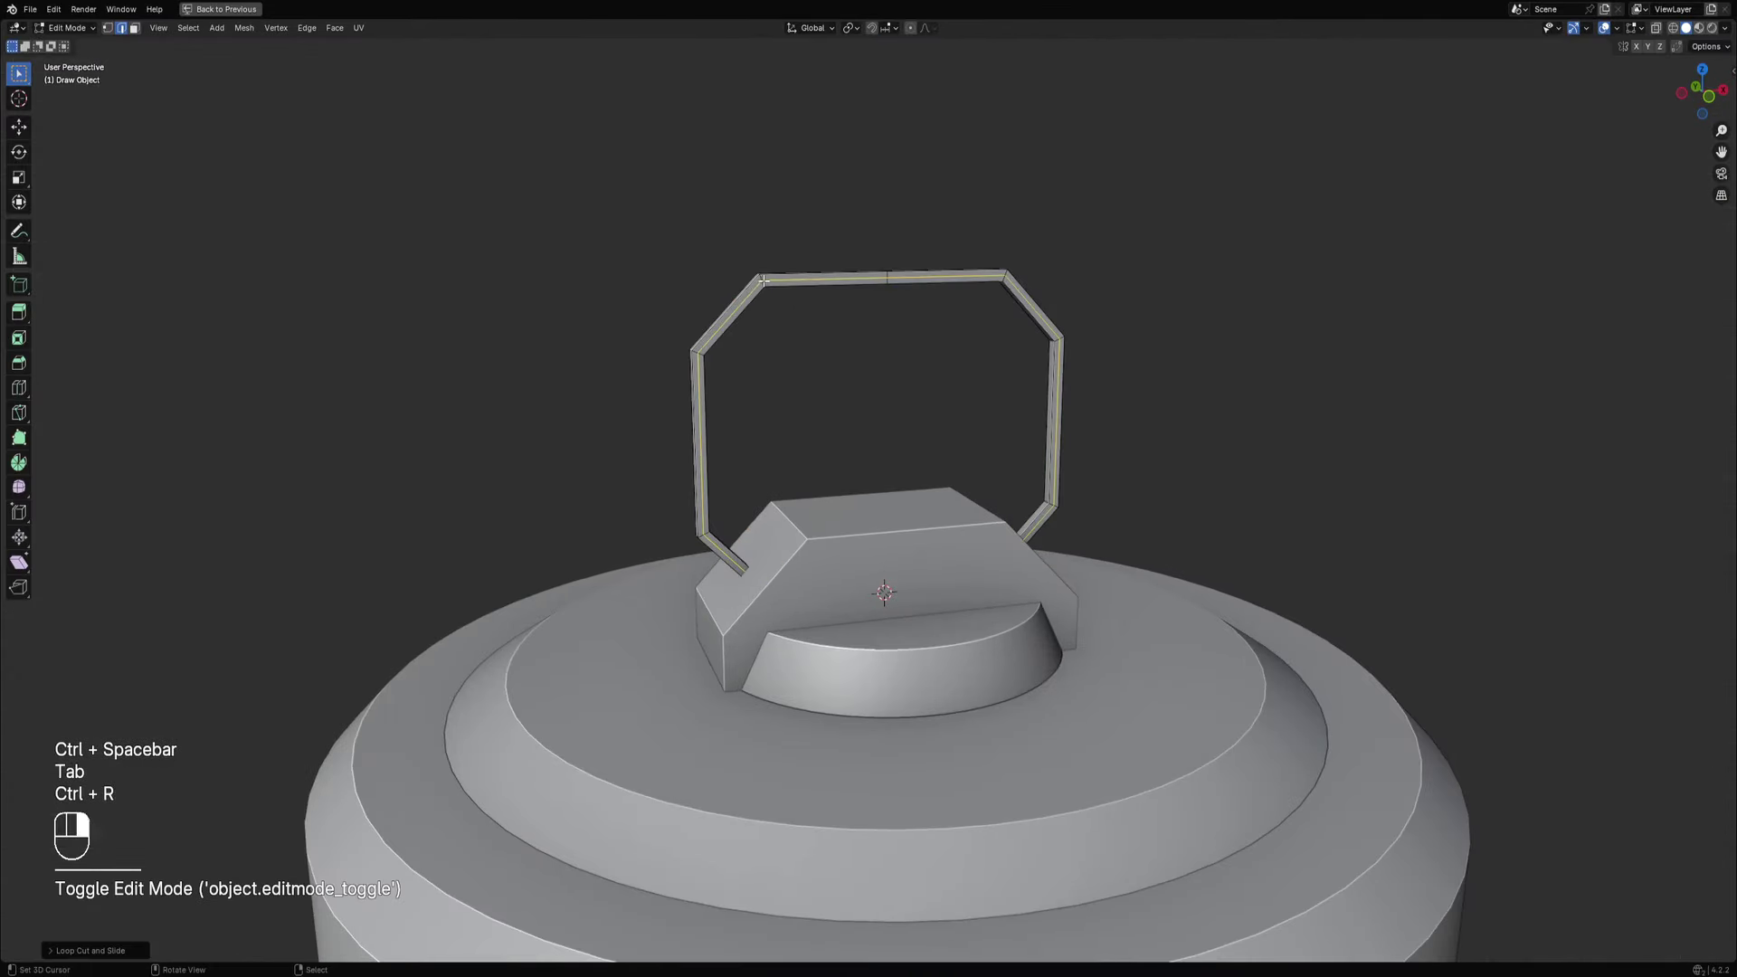
middle_click_drag(769, 298, 845, 380, "shift")
key("Tab")
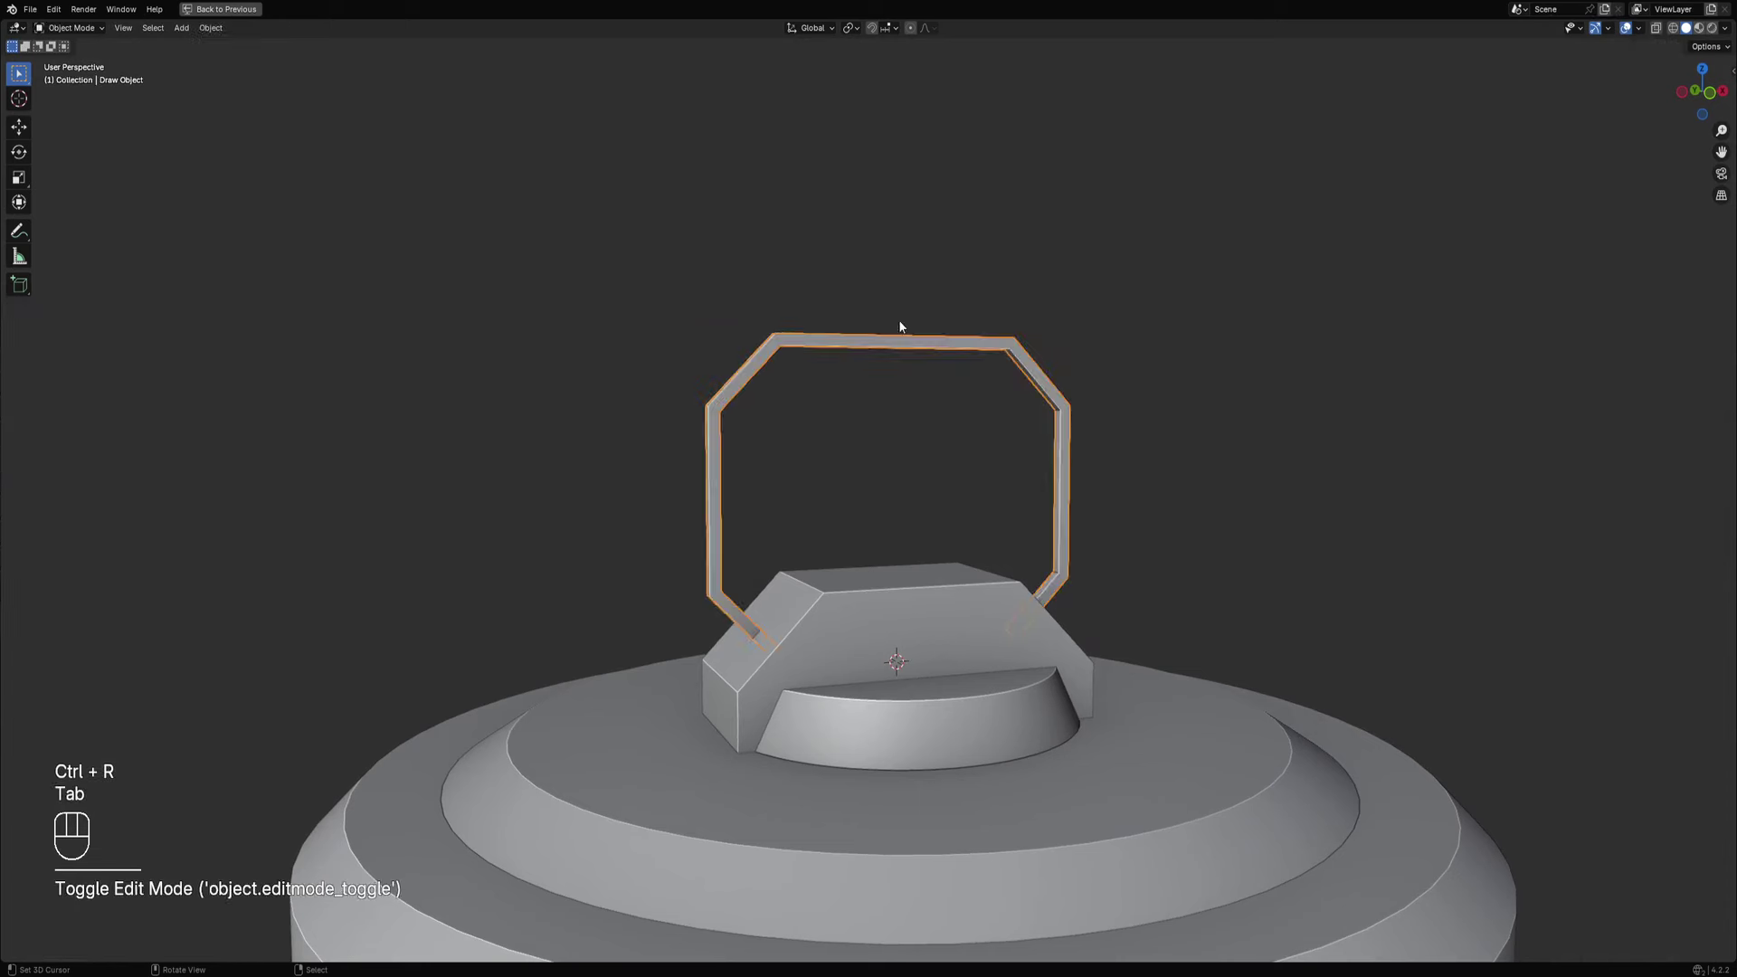
Convert the handle strip's centre edges to a curve, clearing the source object, with depth 0.03 and bevel offset 0.025.
key("shift+ctrl+x")
mouse_move(866, 509)
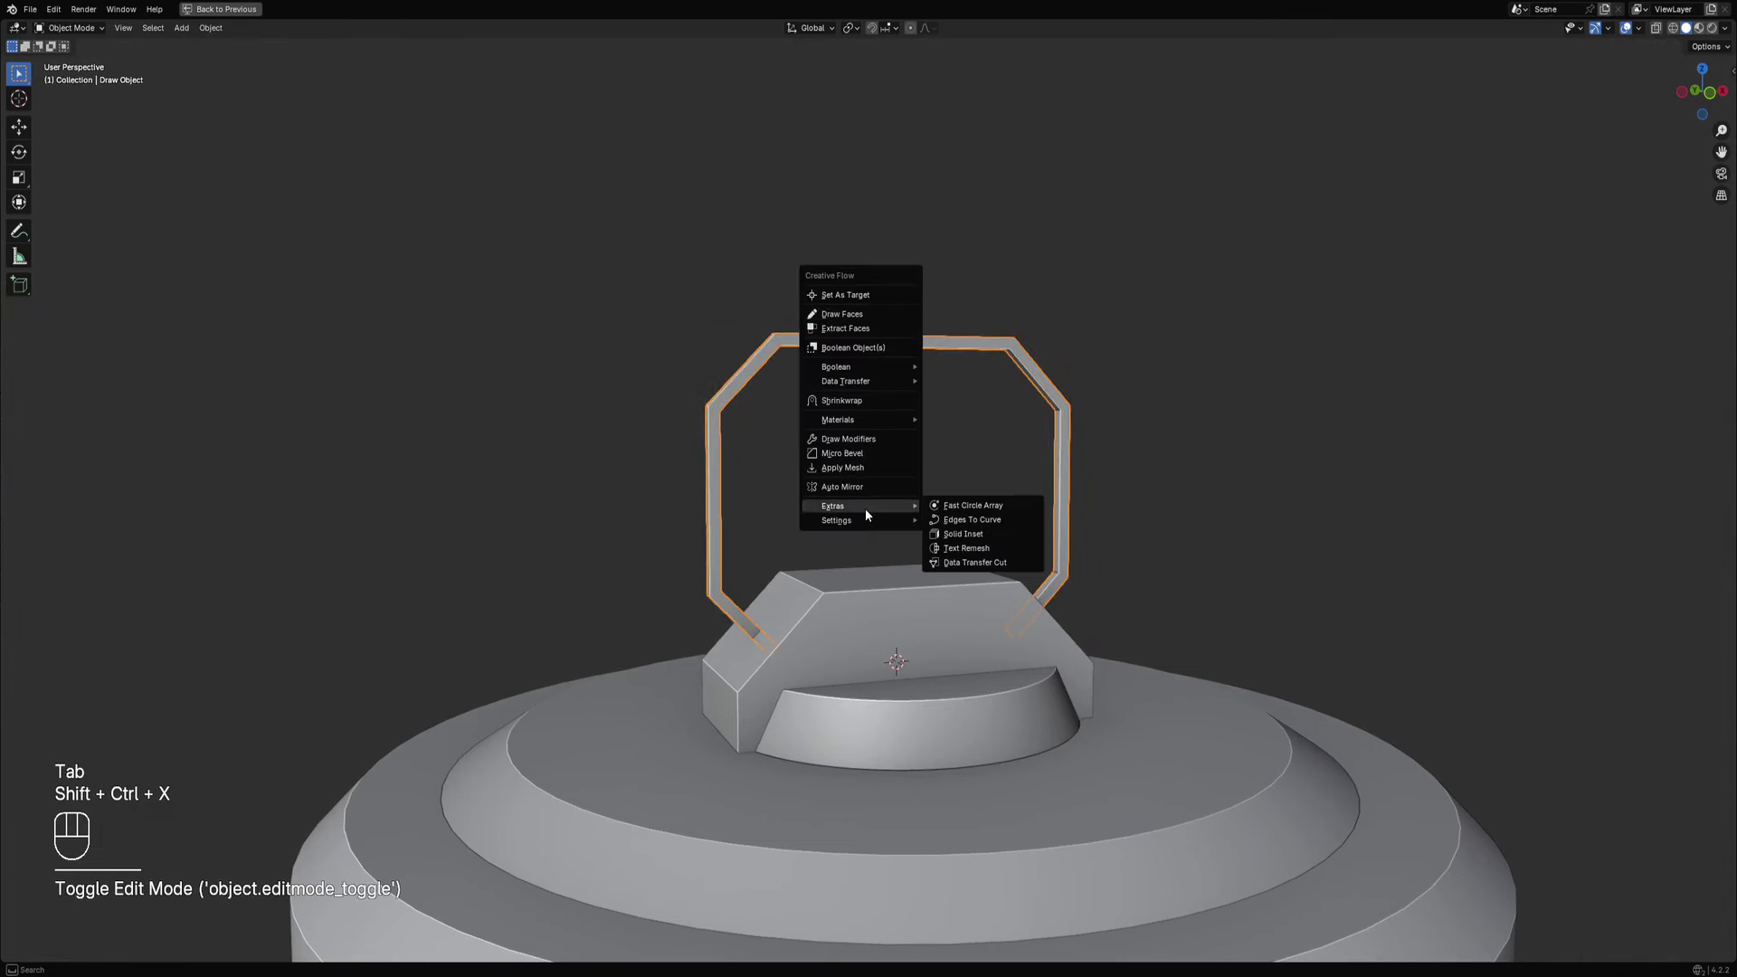
left_click(972, 519)
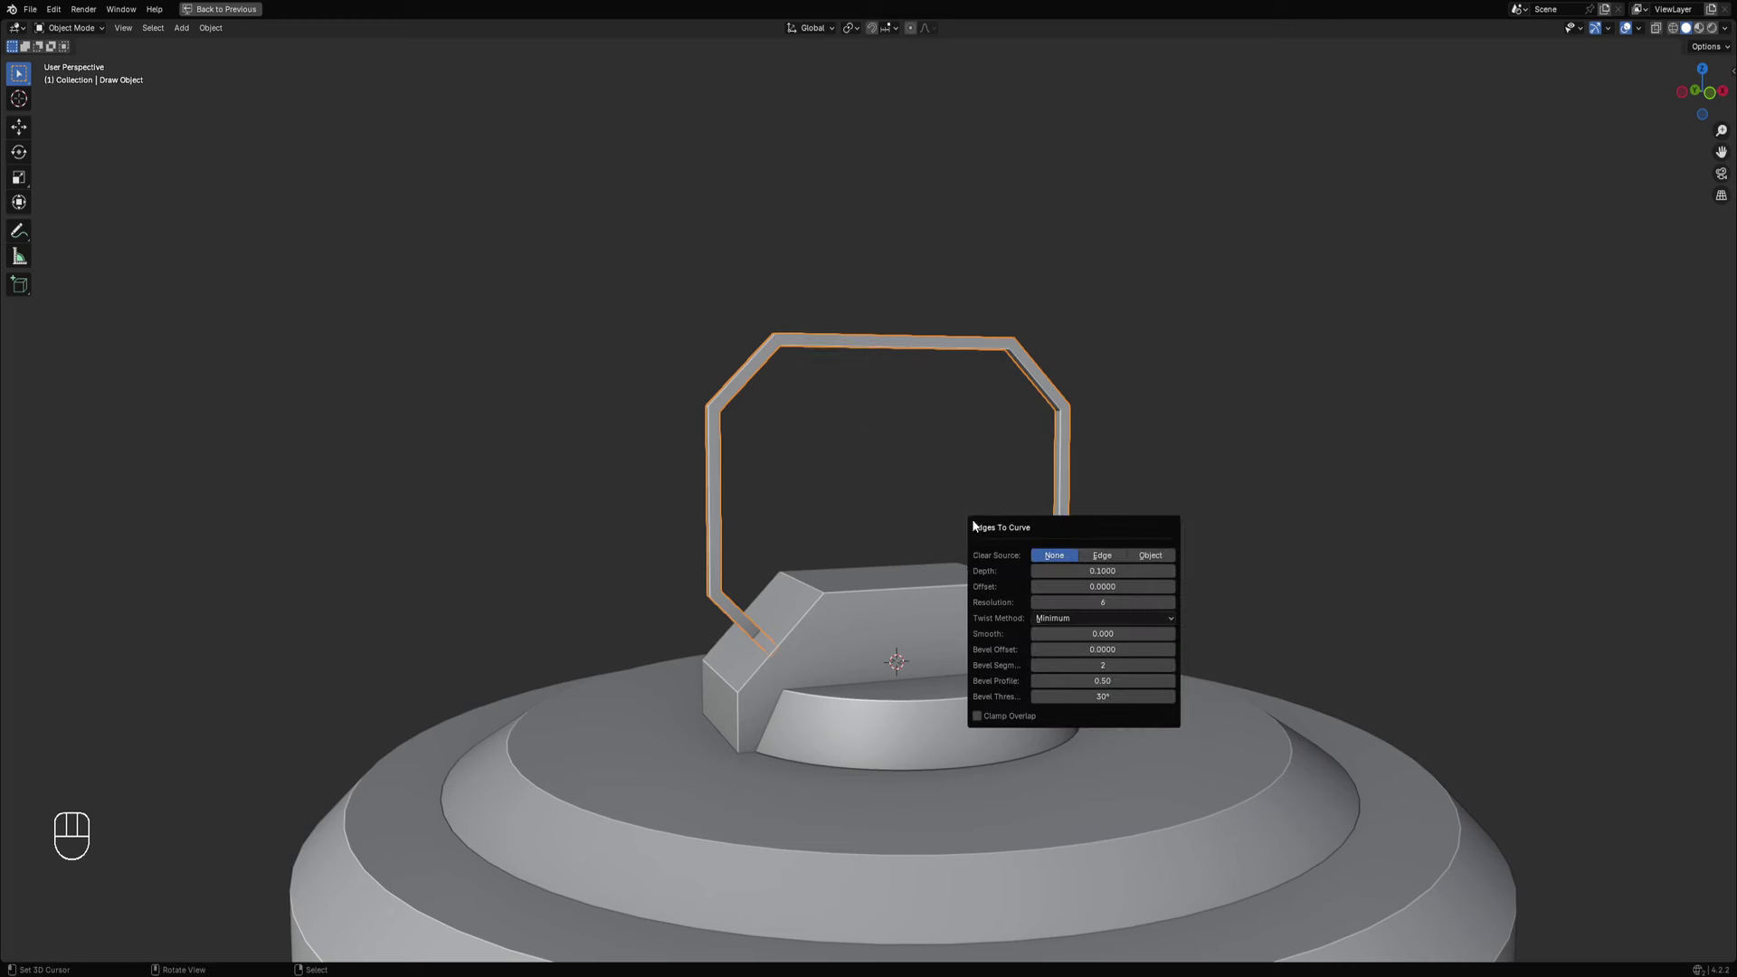
left_click(1165, 556)
left_click_drag(1128, 574, 1068, 575)
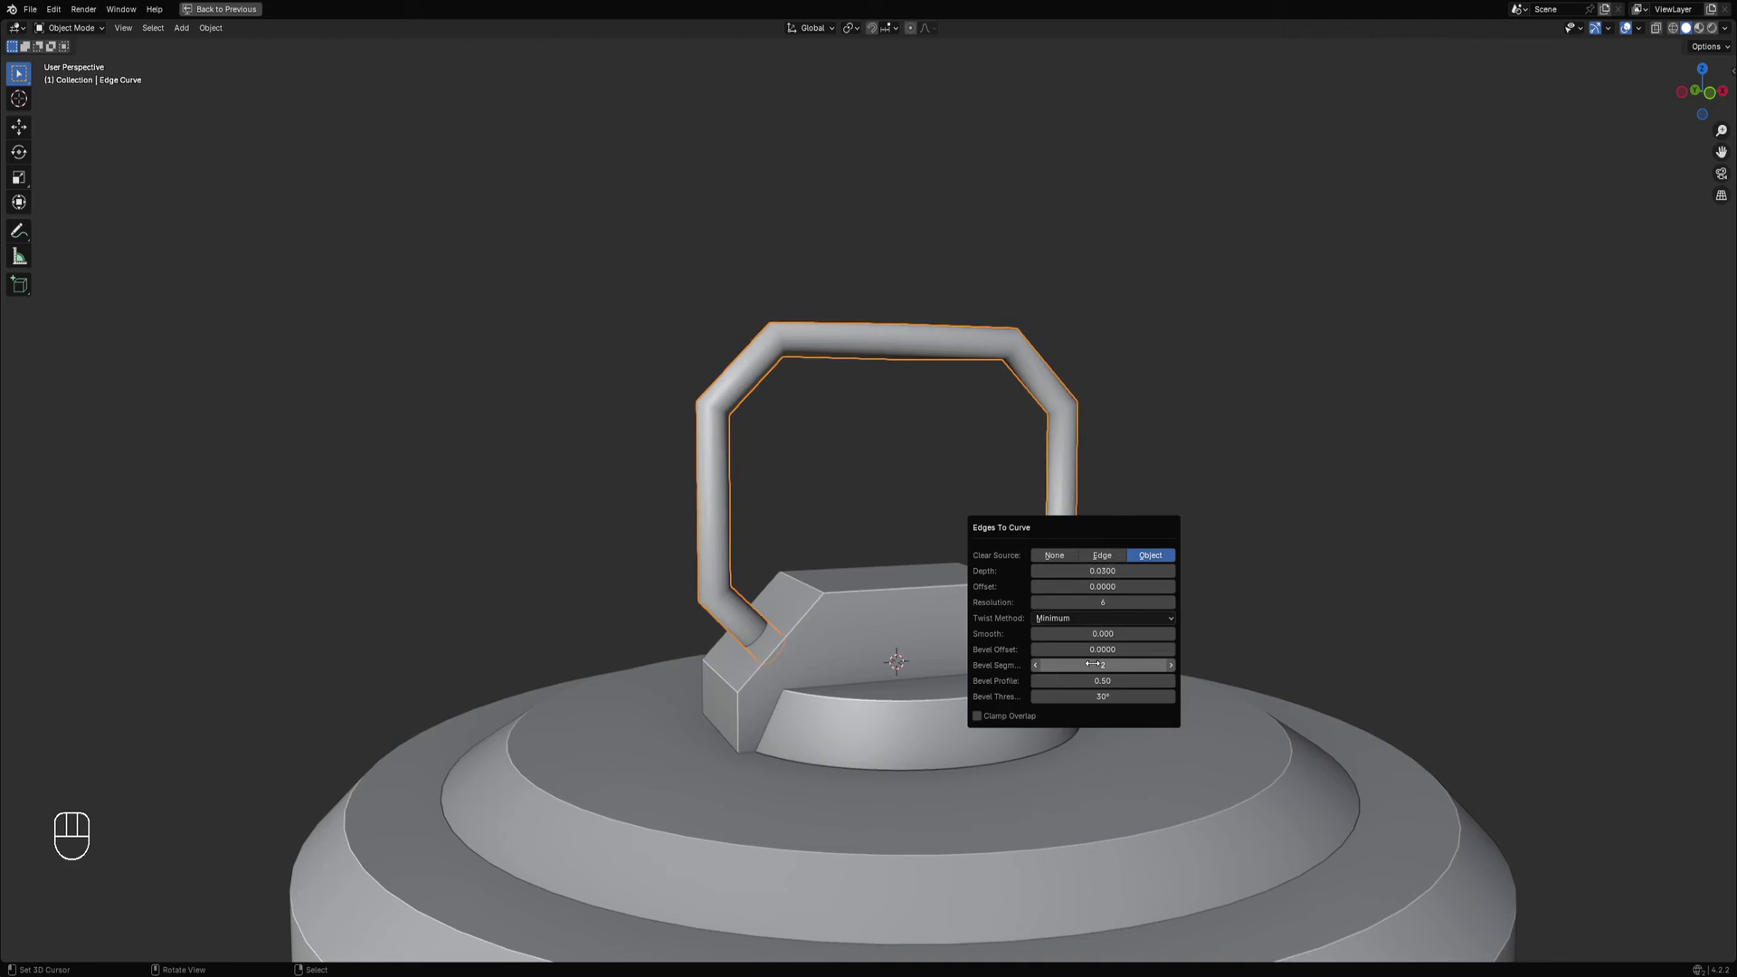
left_click_drag(1095, 649, 1126, 650)
Set the handle curve's bevel segments to 4, using wireframe display to inspect the rounded corners.
key("shift+z")
middle_click_drag(910, 462, 884, 472)
scroll(885, 473, "up", 1)
key("F9")
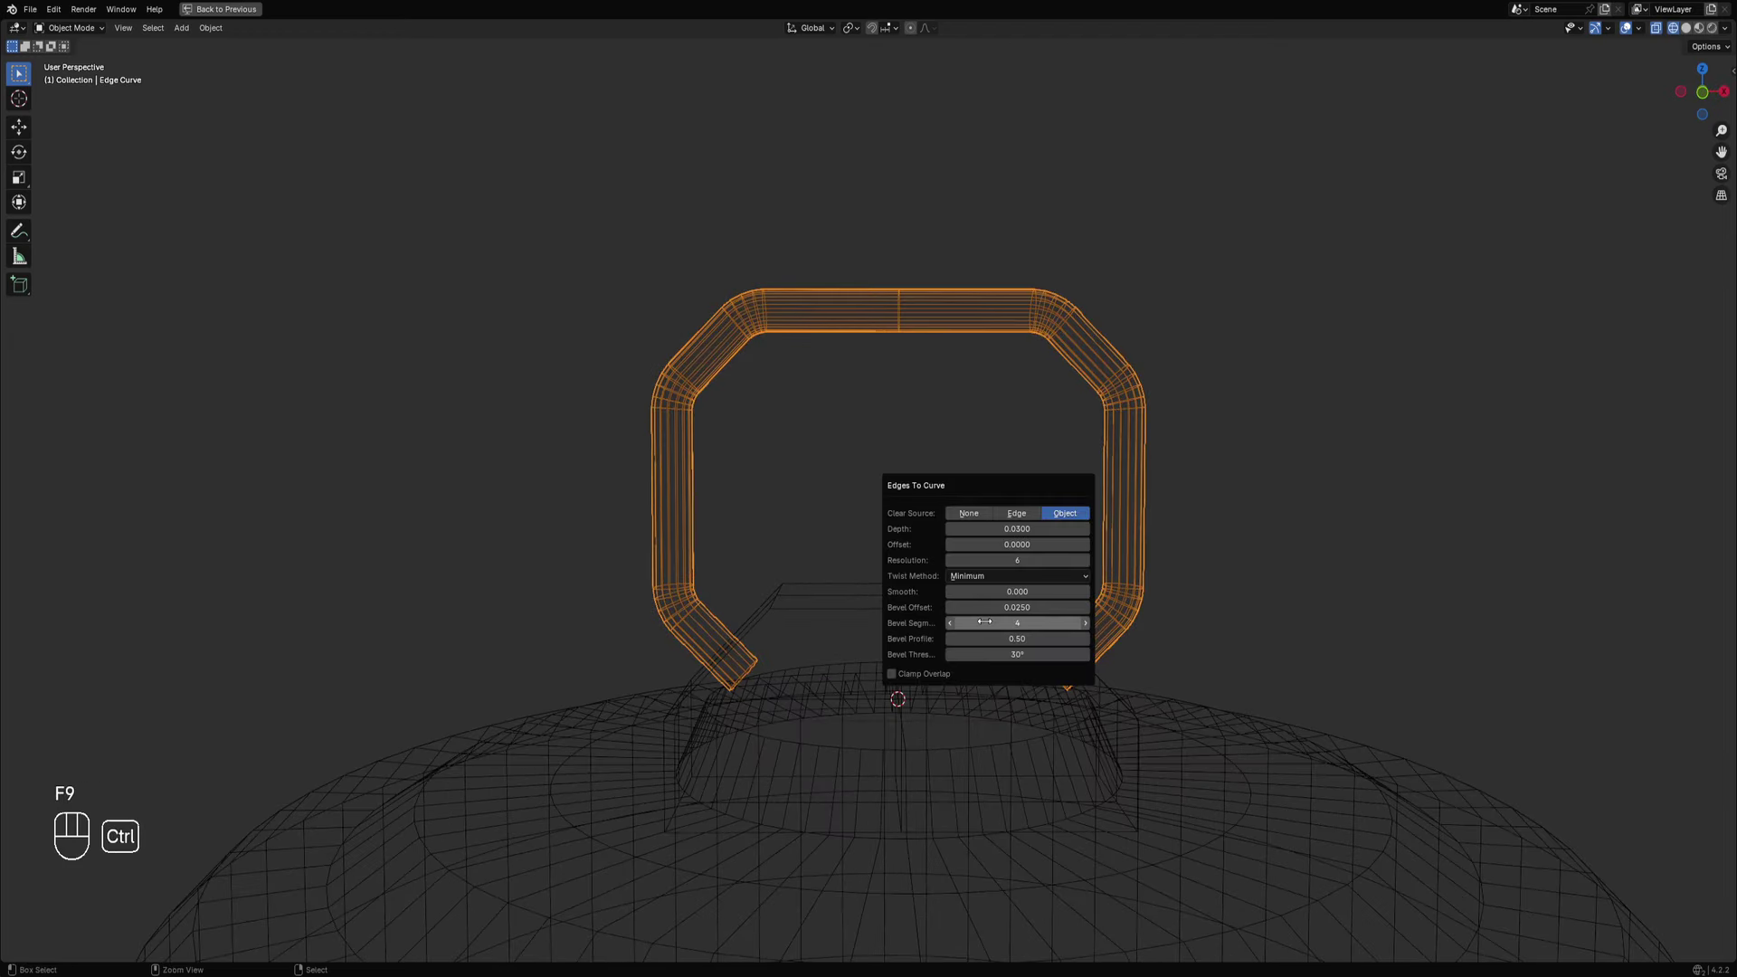
scroll(820, 460, "down", 2)
key("shift+z")
mouse_move(877, 476)
middle_mouse_down()
mouse_move(947, 499)
mouse_move(886, 495)
middle_mouse_up()
scroll(935, 492, "down", 5)
scroll(935, 489, "up", 8)
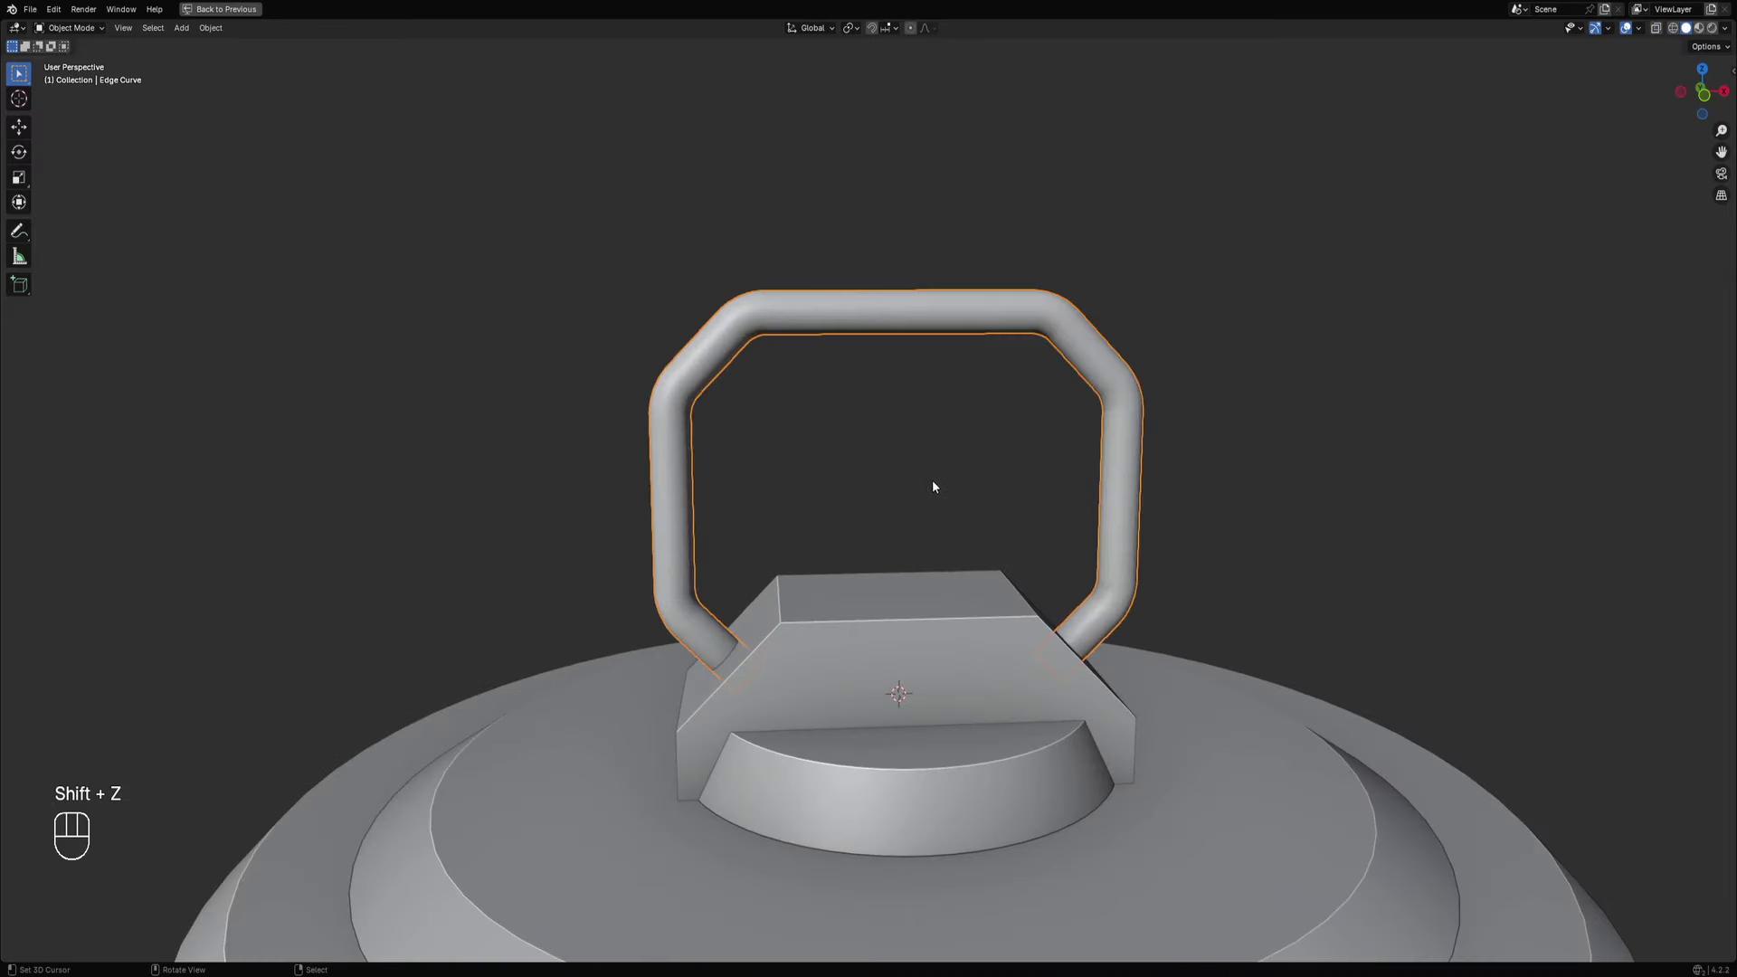
Thicken the whole handle curve with Shrink/Fatten by a factor of about 1.25 and deselect it.
key("Tab")
key("alt+s")
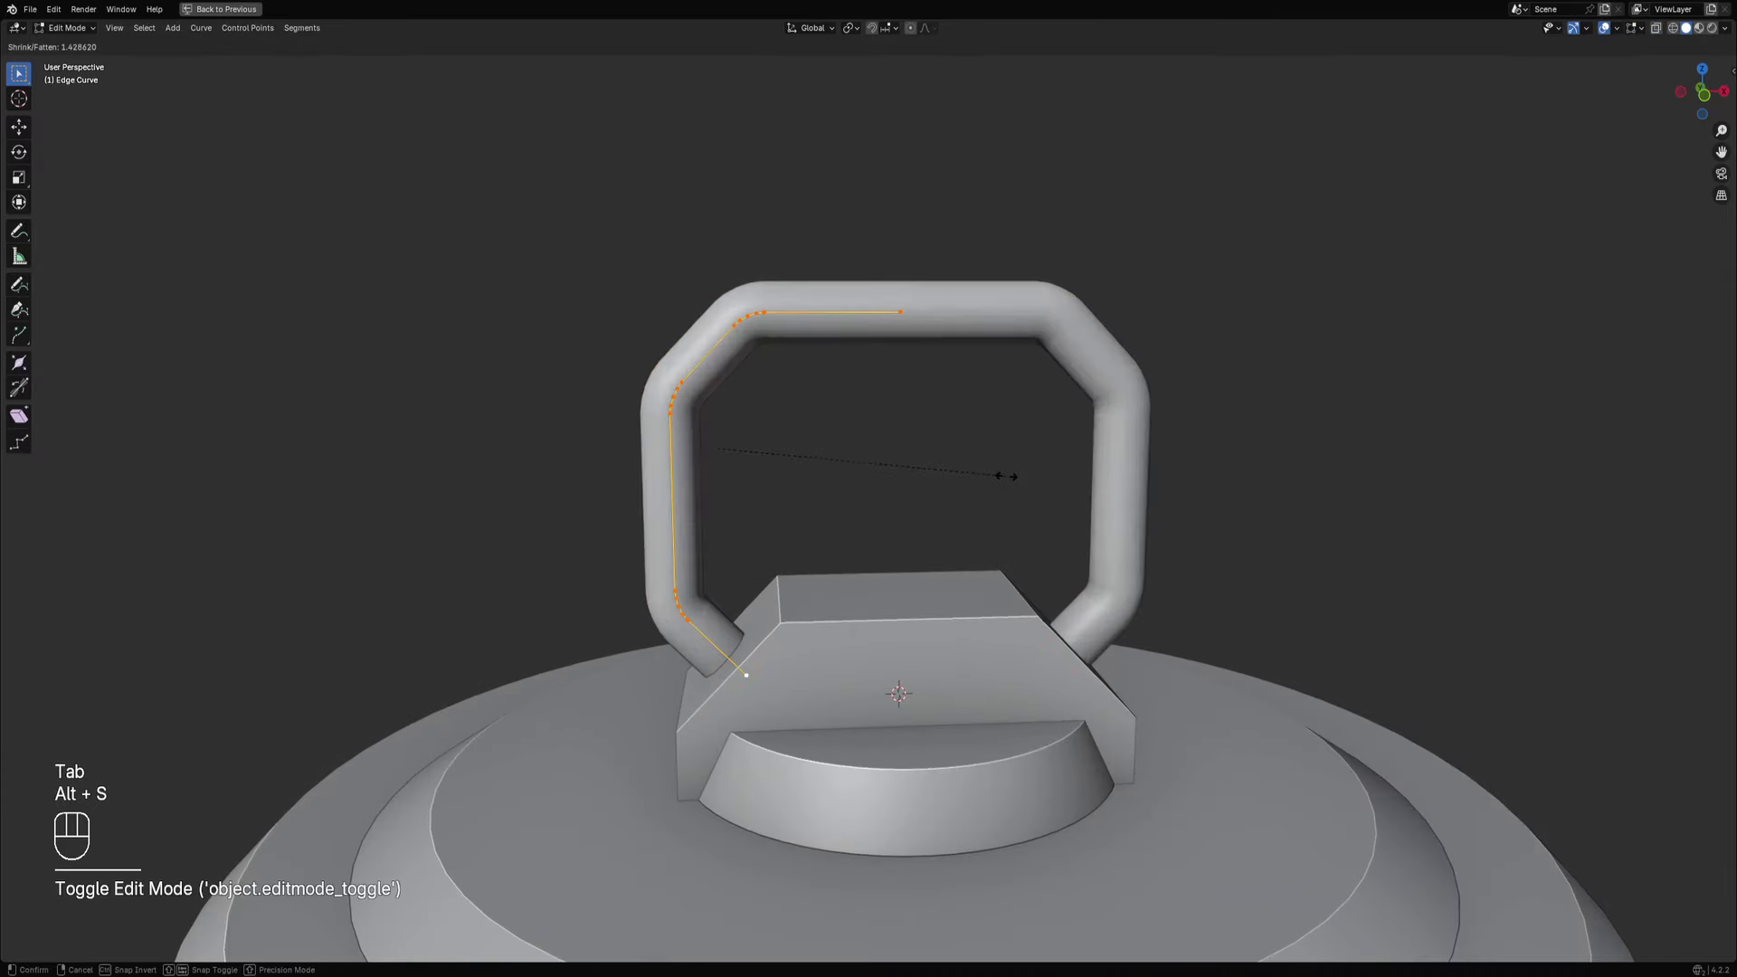
left_click(896, 473)
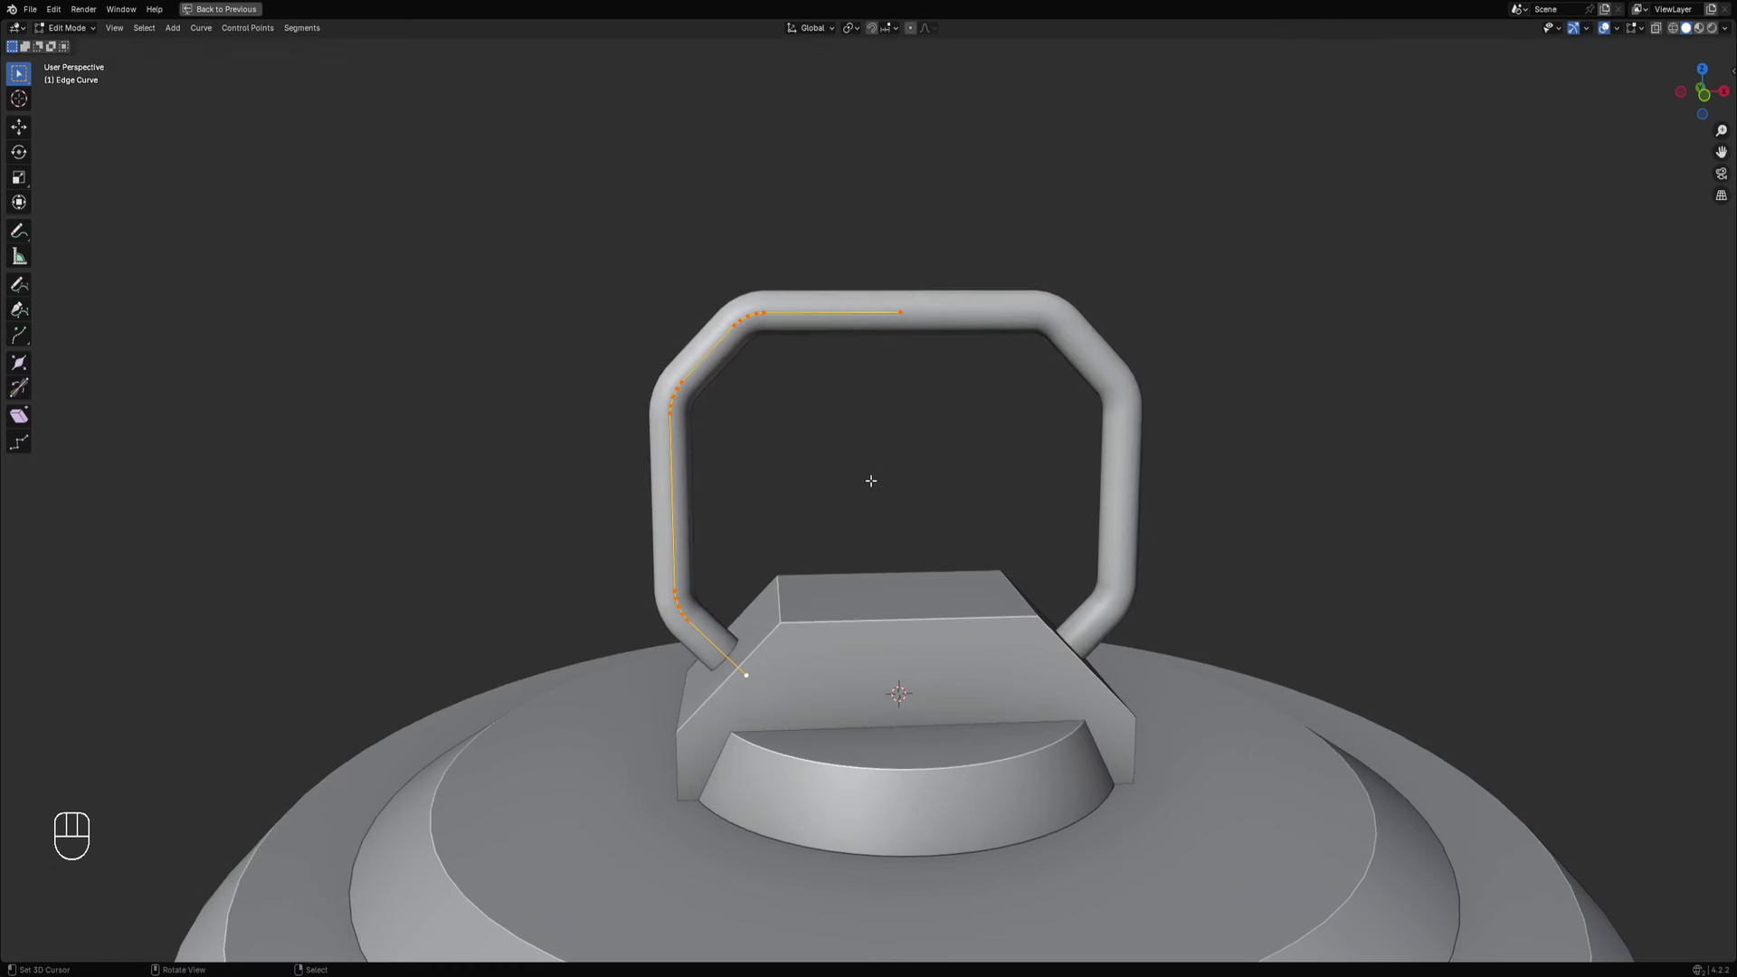
key("alt+s")
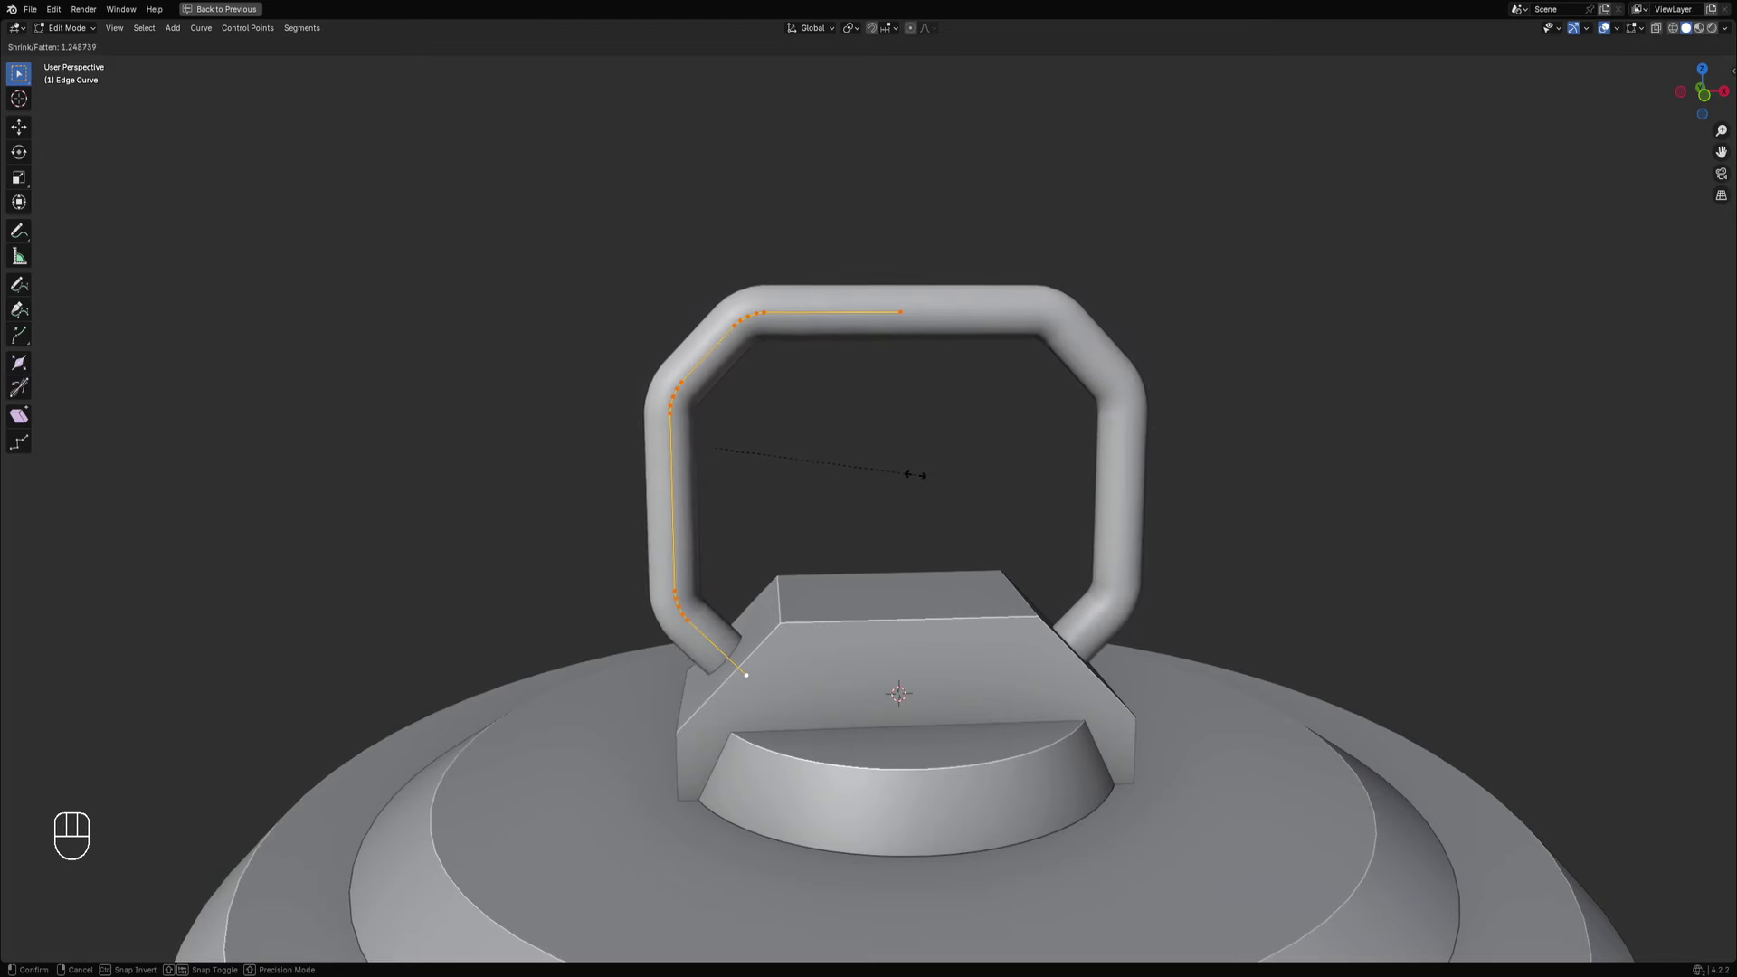
left_click(907, 474)
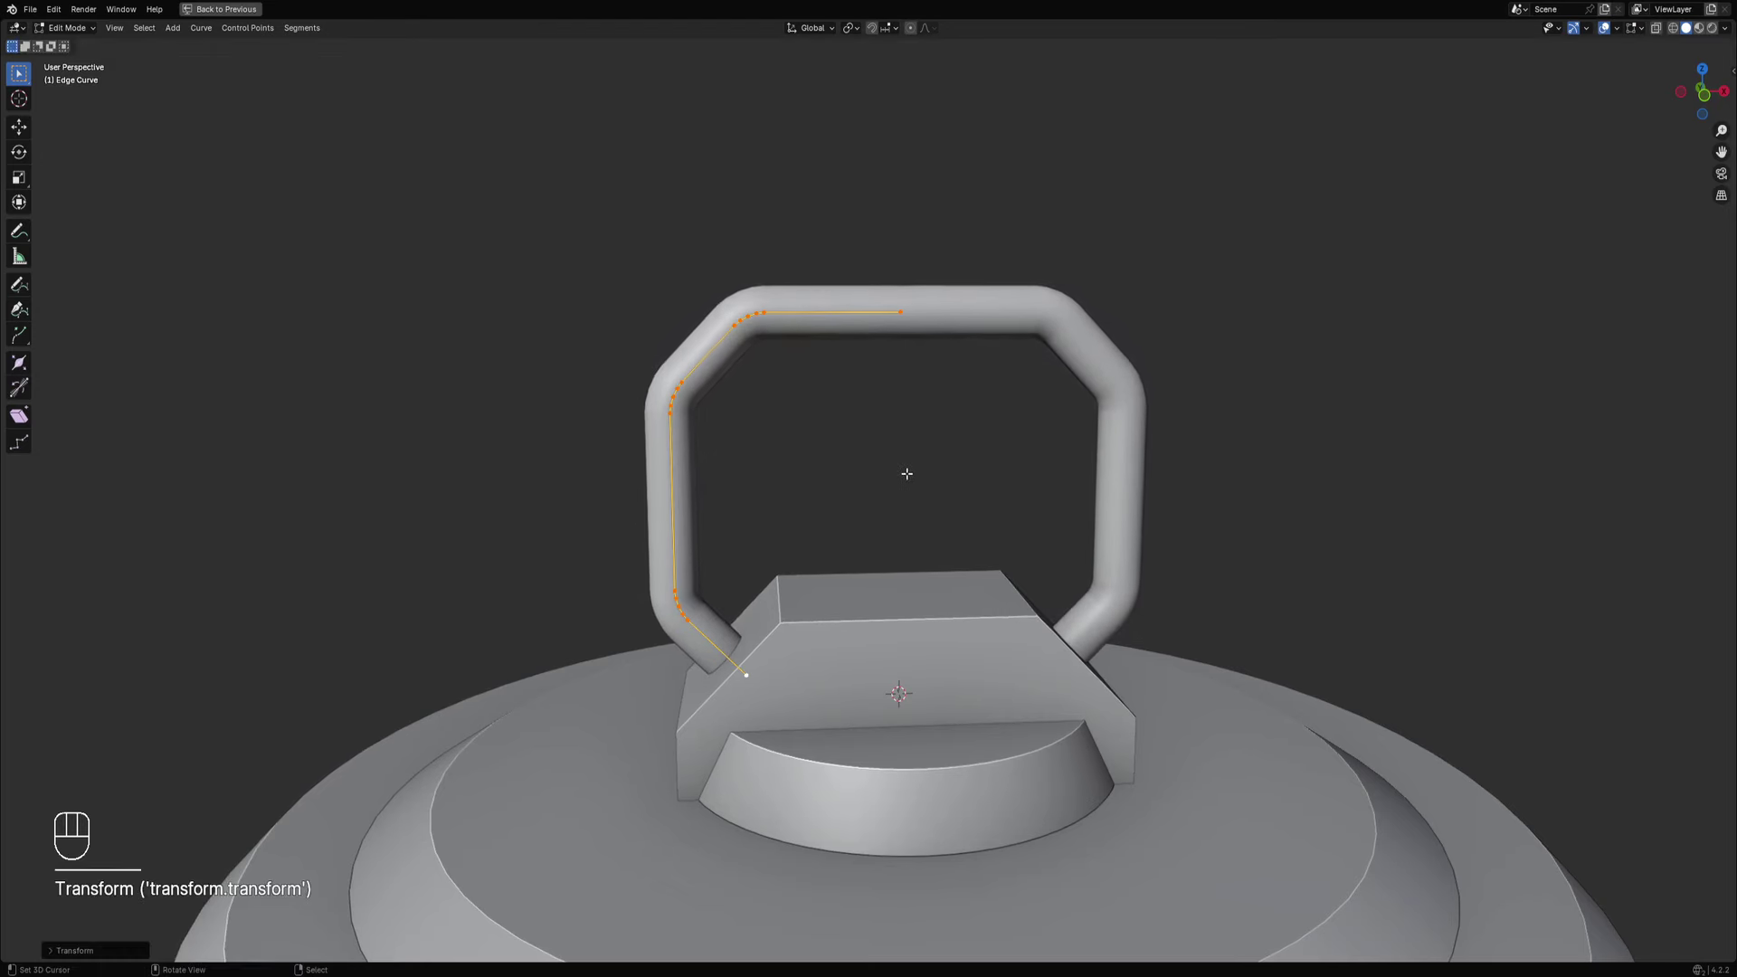
scroll(896, 470, "down", 6)
key("Tab")
key("alt+a")
scroll(900, 473, "up", 3)
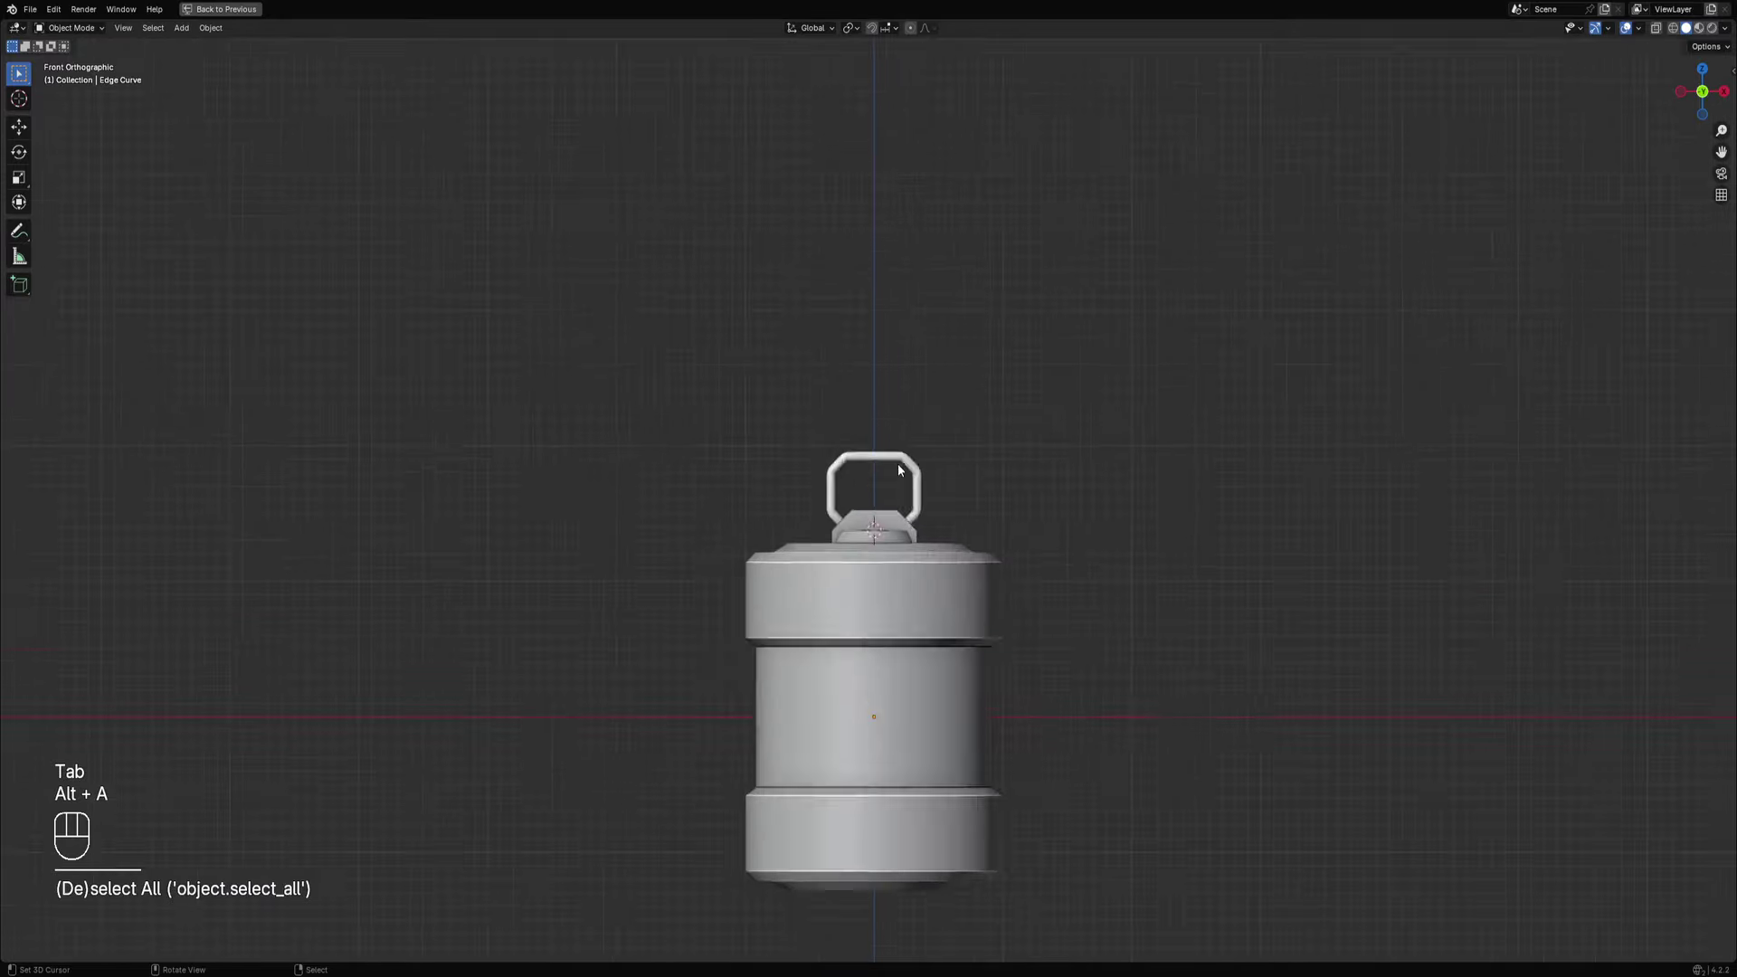
Cut a new edge loop into the canister cap's flat top, close around the raised boss under the block.
mouse_move(899, 473)
middle_mouse_down()
mouse_move(976, 541)
mouse_move(955, 461)
mouse_move(857, 437)
mouse_move(878, 498)
middle_mouse_up()
scroll(911, 478, "up", 3)
scroll(911, 479, "up", 1)
left_click(894, 528)
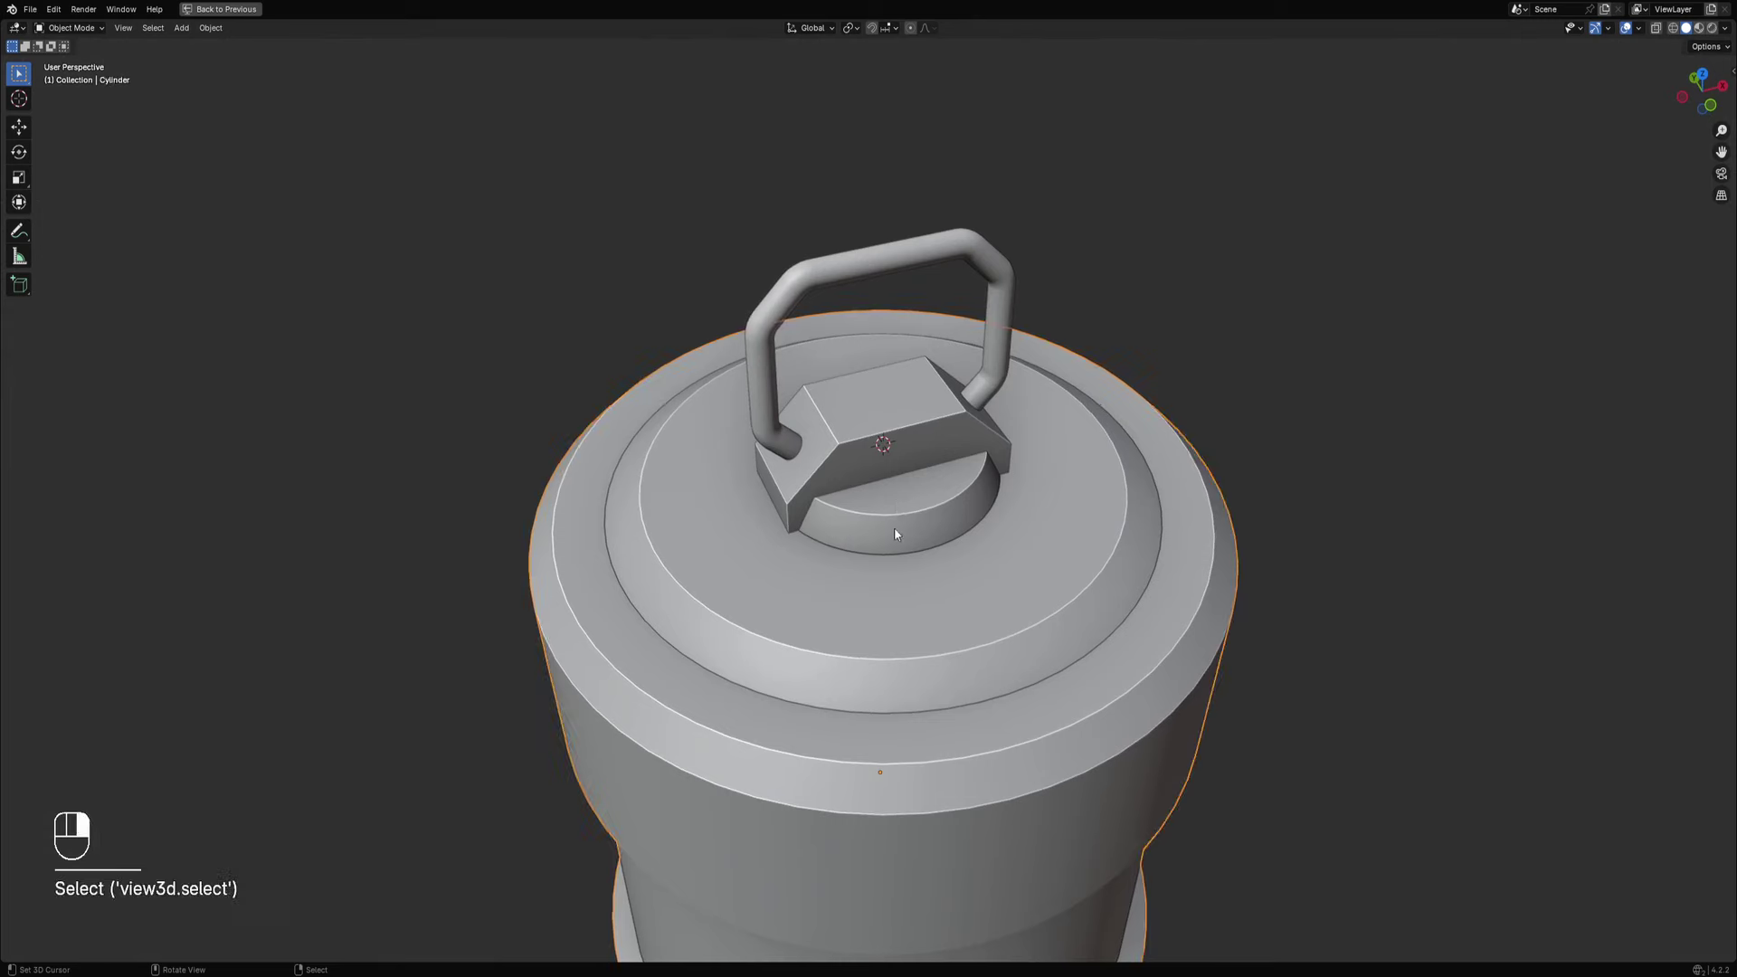
key("Tab")
key("alt+a")
key("ctrl+r")
left_click(814, 547)
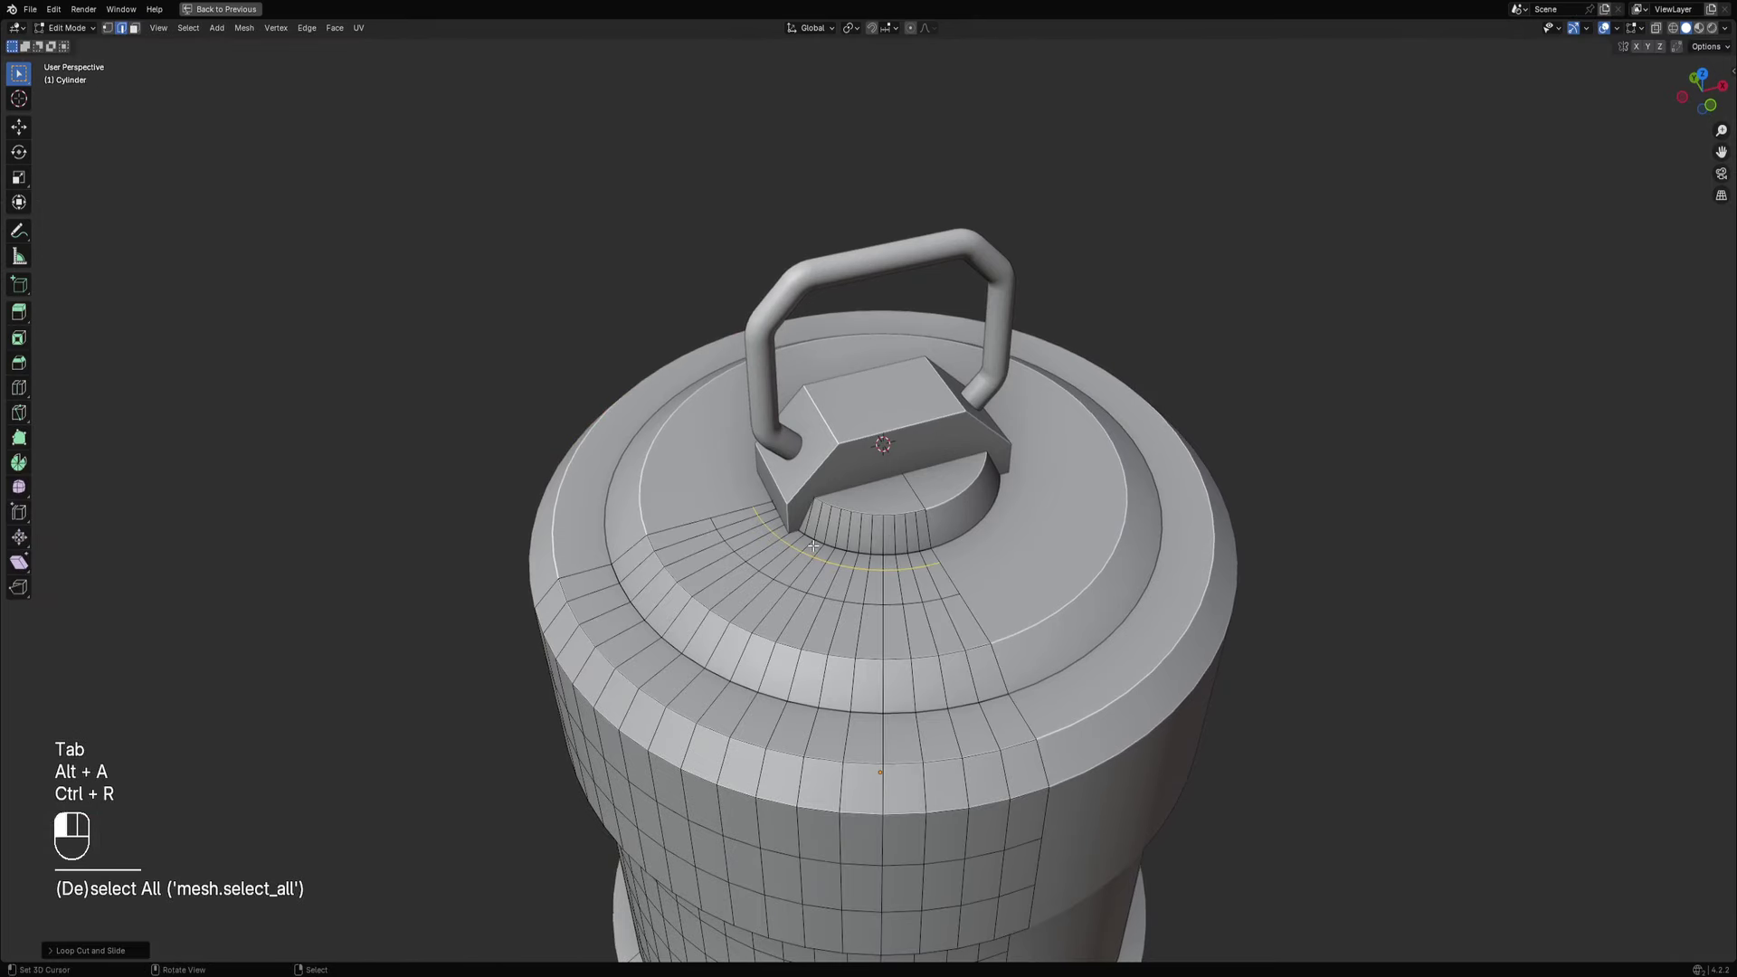
Dissolve the extra edge loop next to the new cut on the cap's top.
key("alt+a")
left_click(911, 553, "alt+shift")
key("ctrl+x")
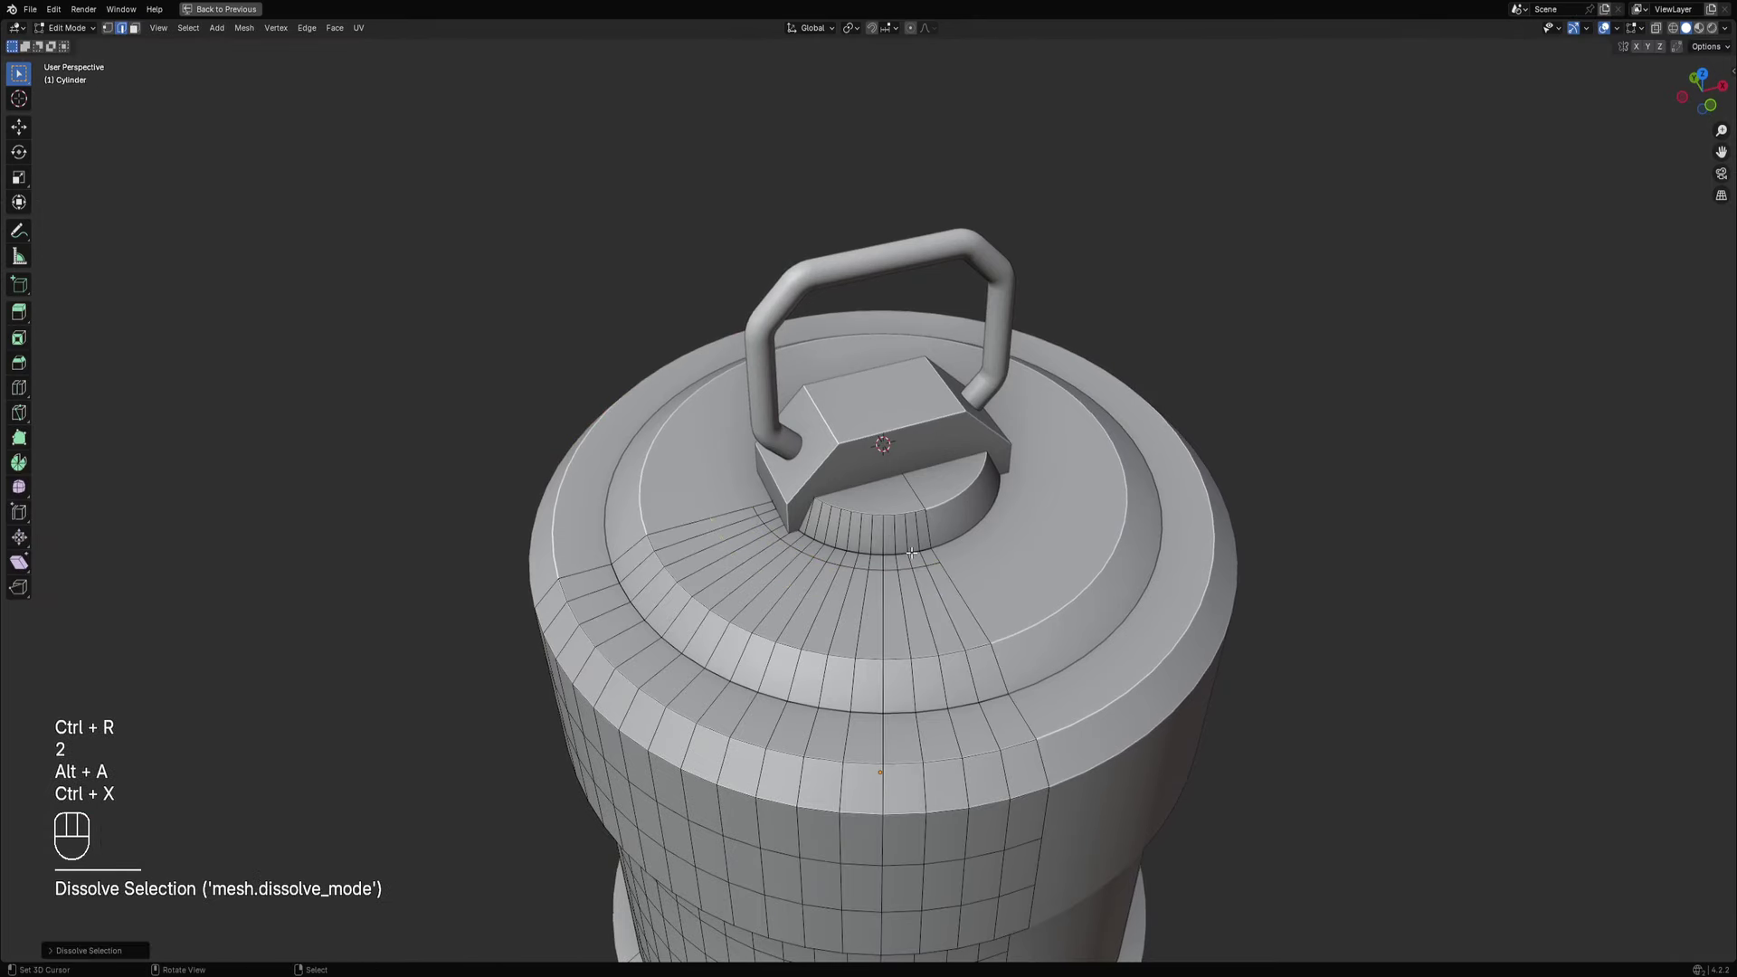
Apply a Bevel-type Panel Cut to the edge loop around the boss with width 0.015 and offset 0.015.
left_click(861, 569, "alt")
scroll(861, 569, "up", 3)
key("w")
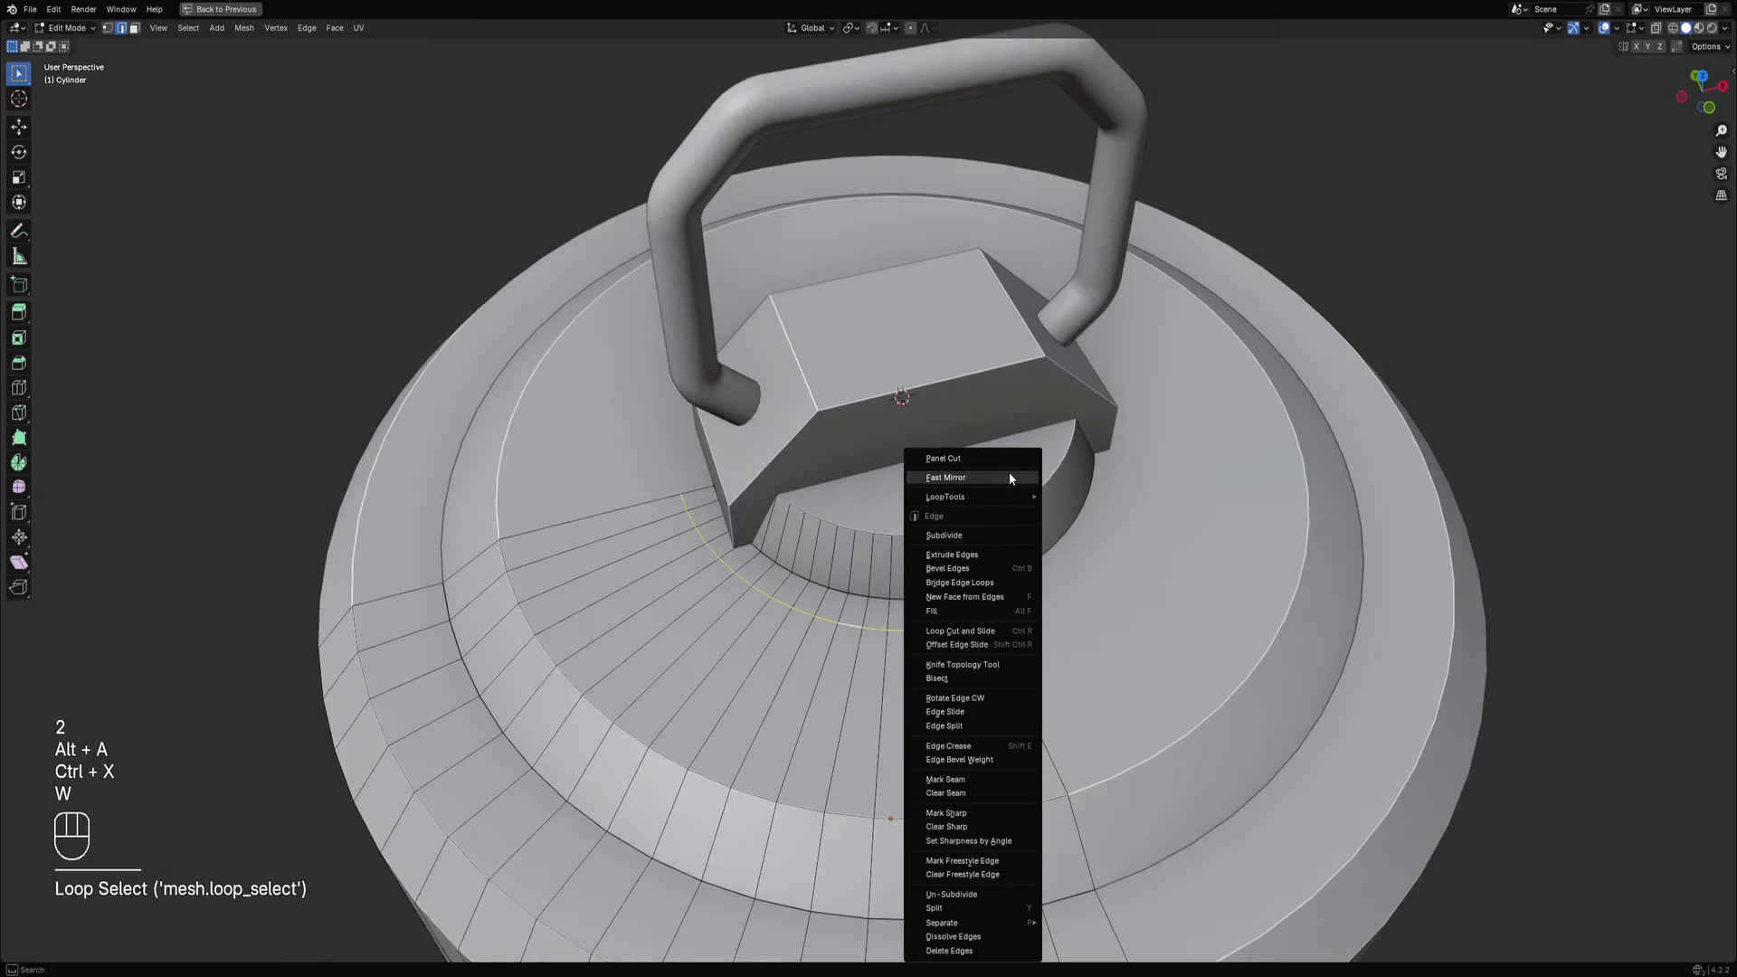
left_click(1001, 458)
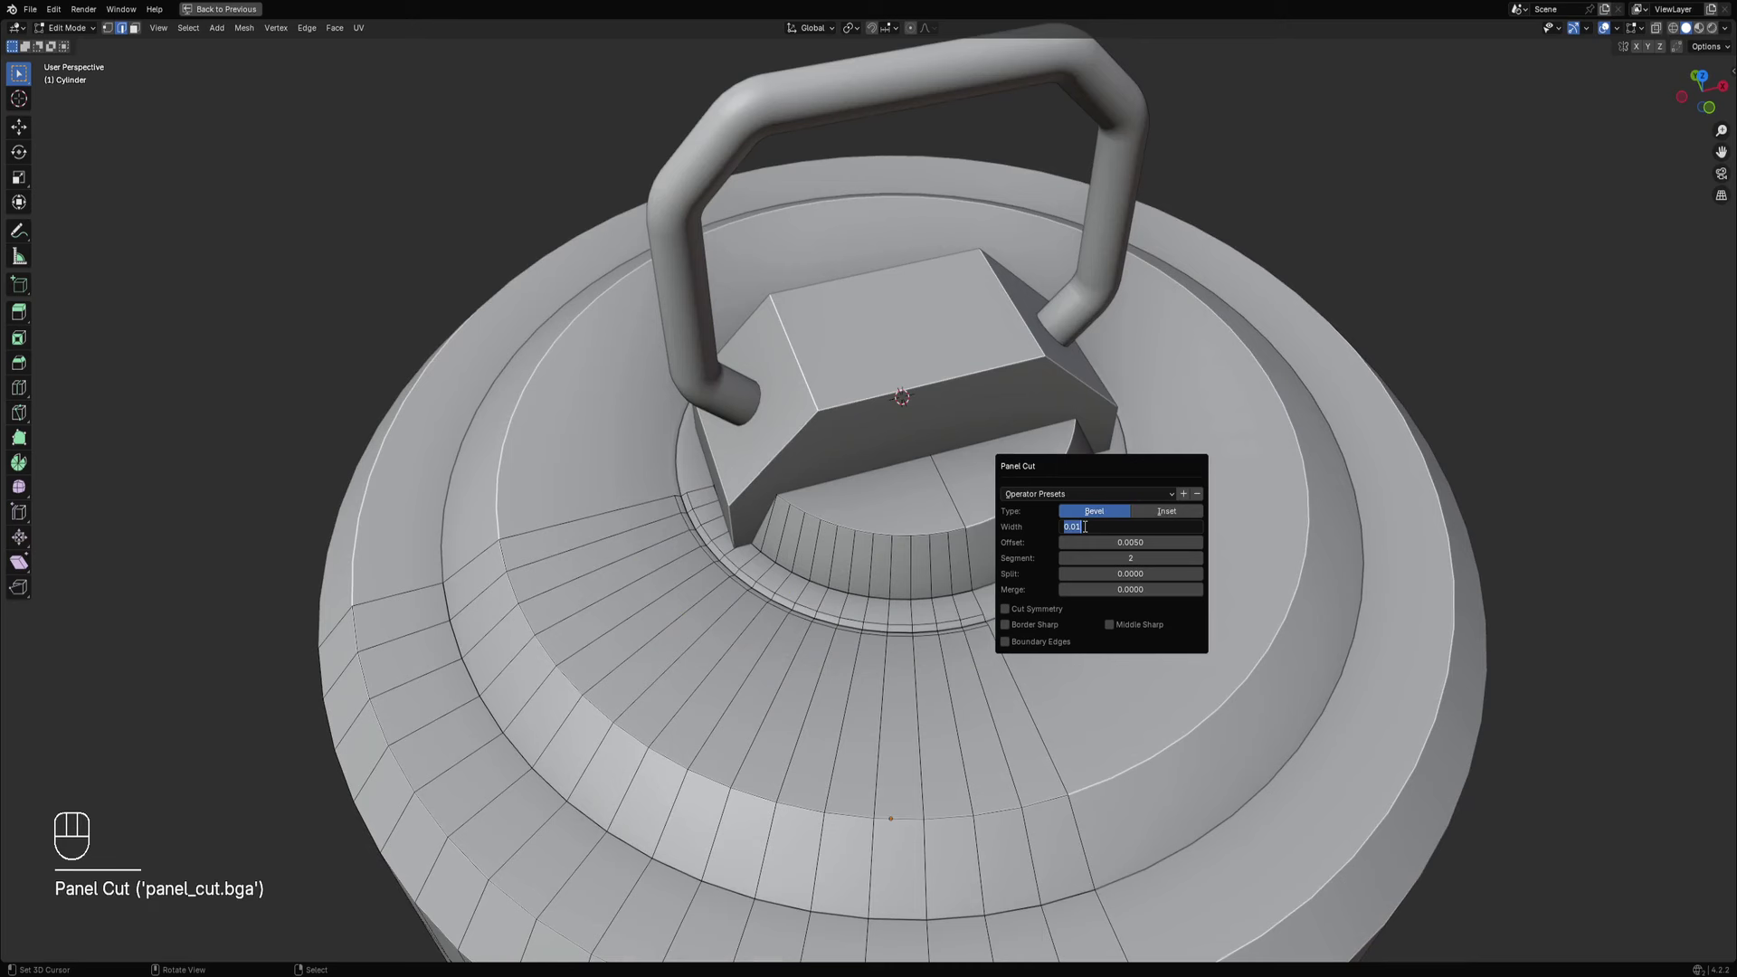
type("5")
key("Tab")
type(".0")
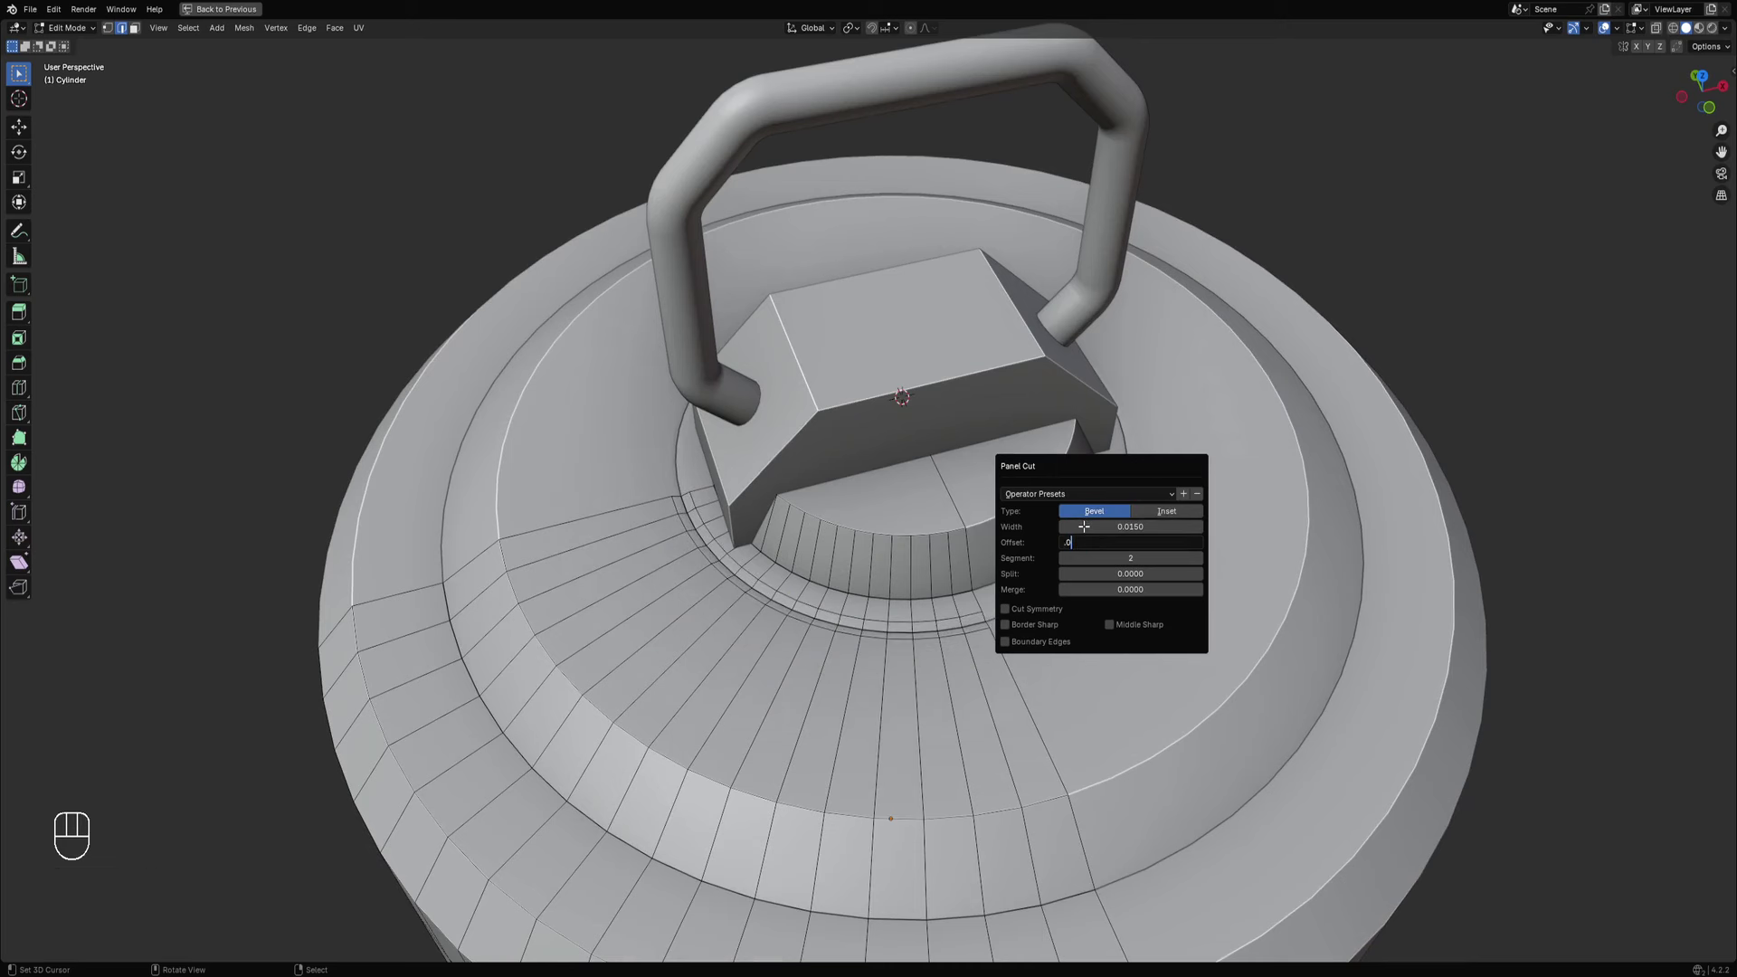
type("15")
key("Return")
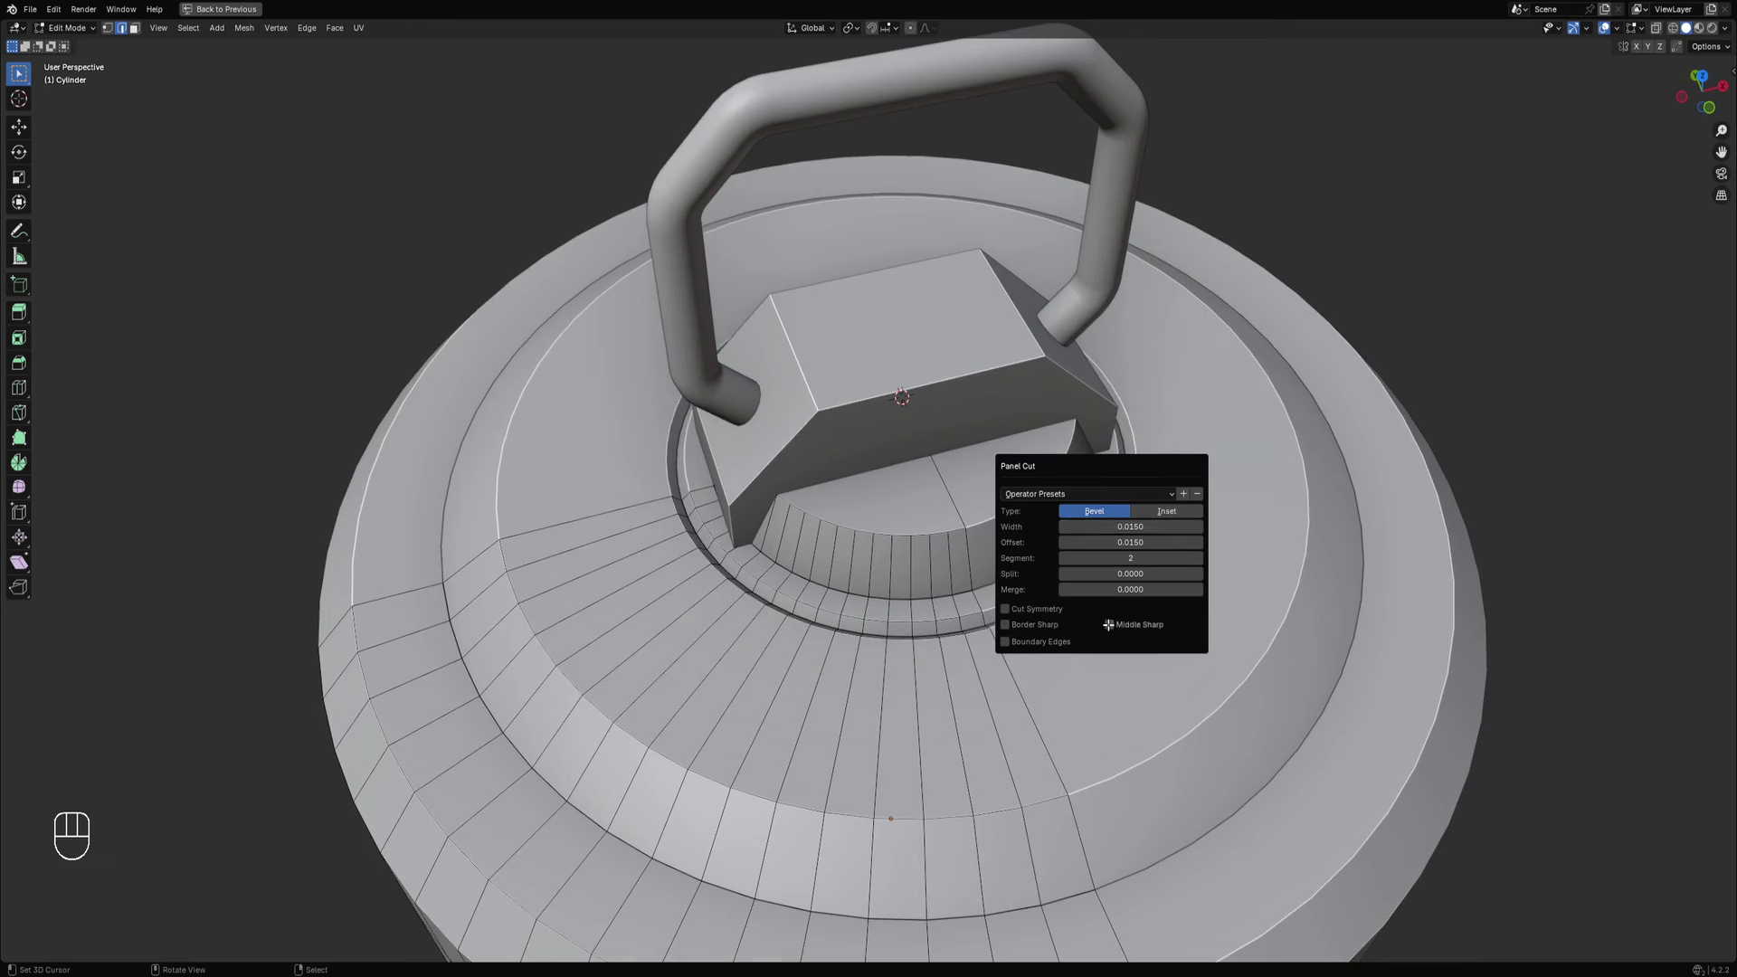
key("Tab")
scroll(717, 438, "down", 8)
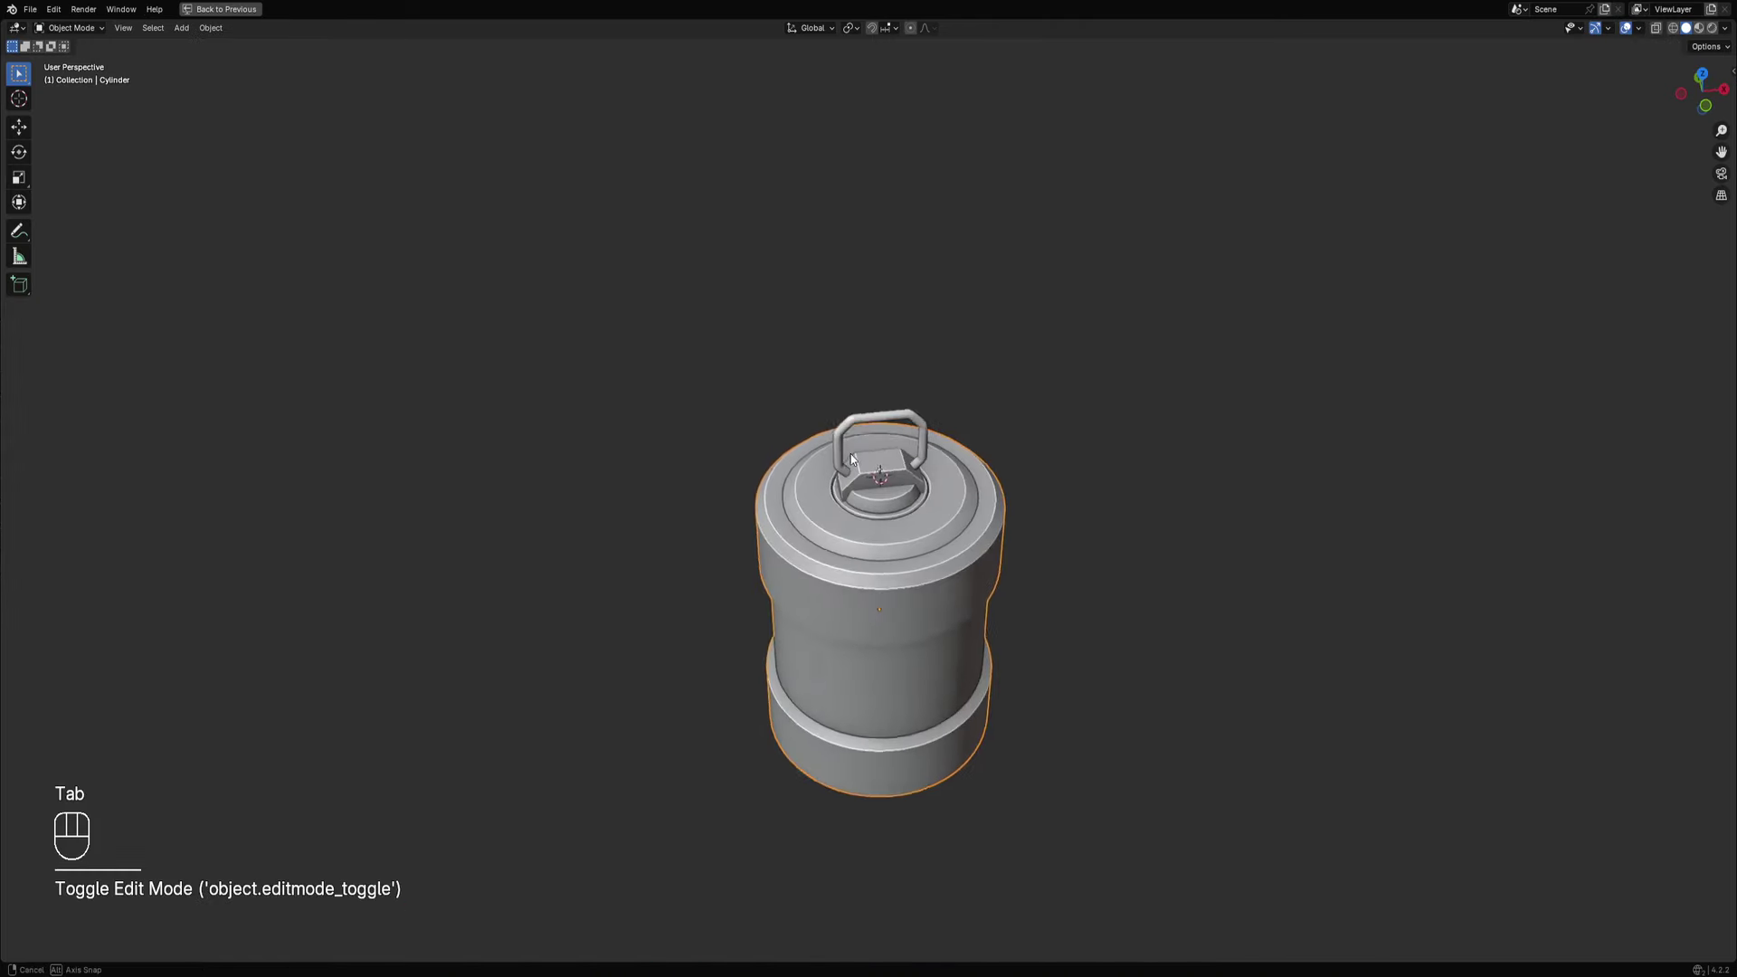
scroll(835, 465, "up", 6)
middle_click_drag(834, 464, 847, 580)
middle_click_drag(968, 605, 962, 514)
scroll(981, 565, "down", 4)
scroll(982, 549, "up", 7)
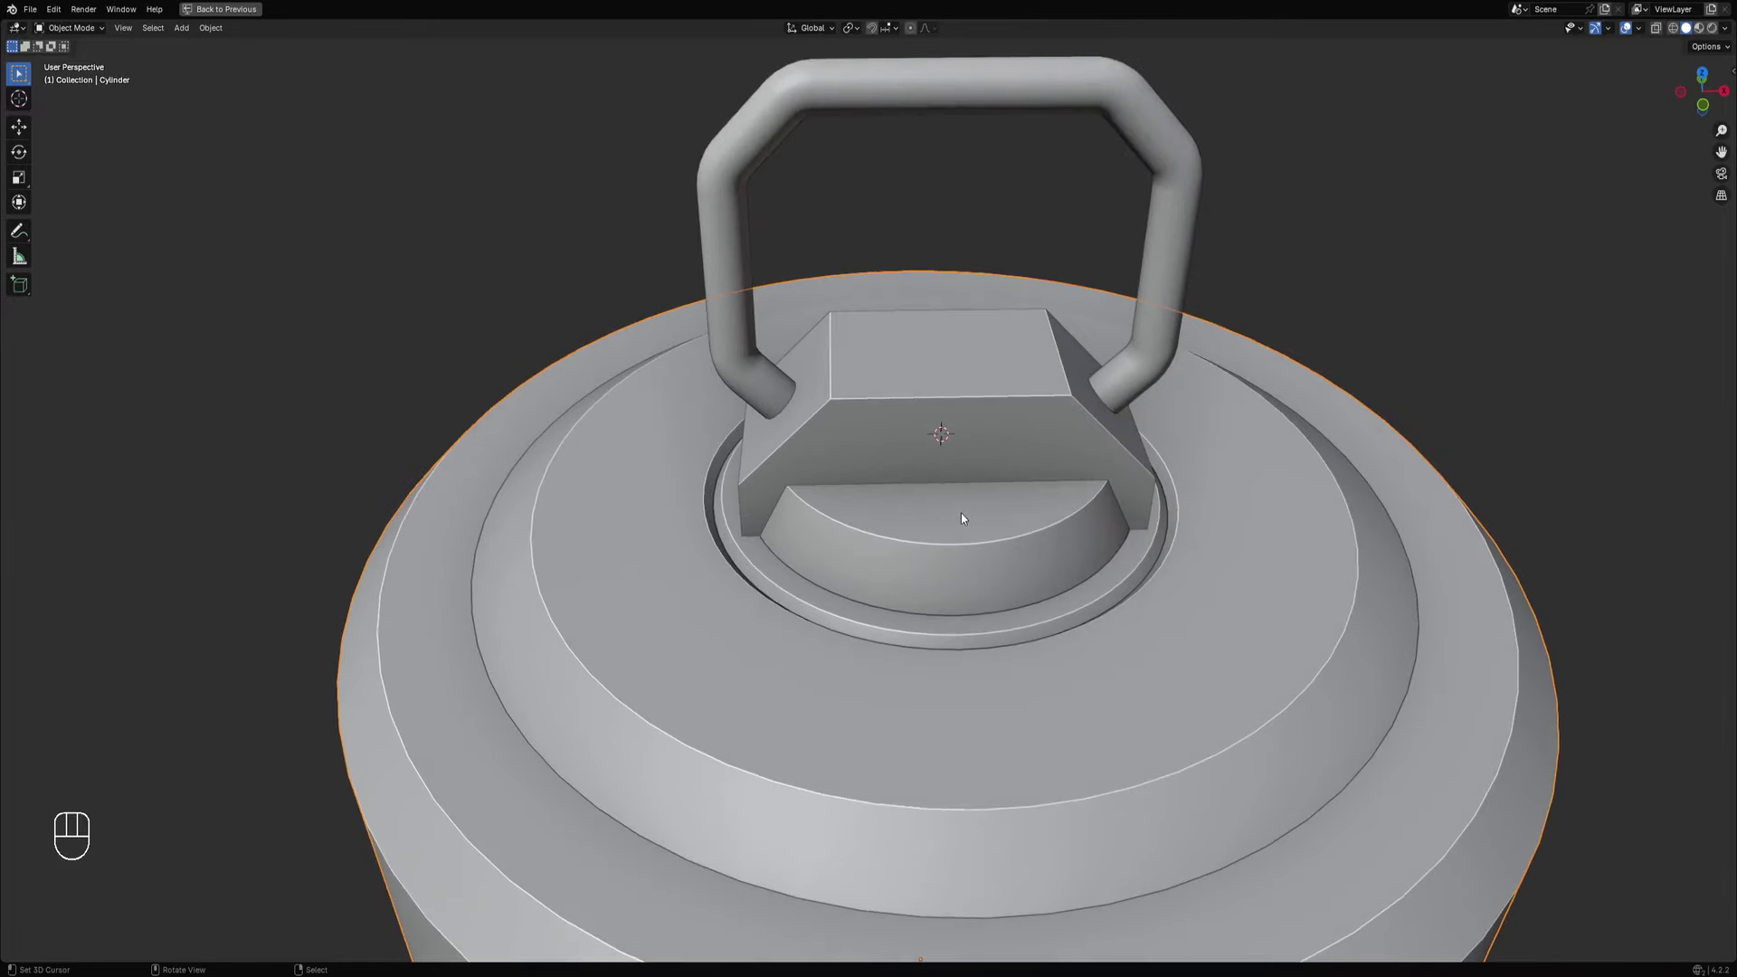
Apply Quad Slice to the front face of the chamfered block on the cap, slicing it from its chamfer corners.
scroll(961, 512, "up", 1)
right_click(947, 411)
key("Tab")
scroll(944, 407, "down", 5)
middle_click_drag(944, 407, 936, 375)
key("alt+a")
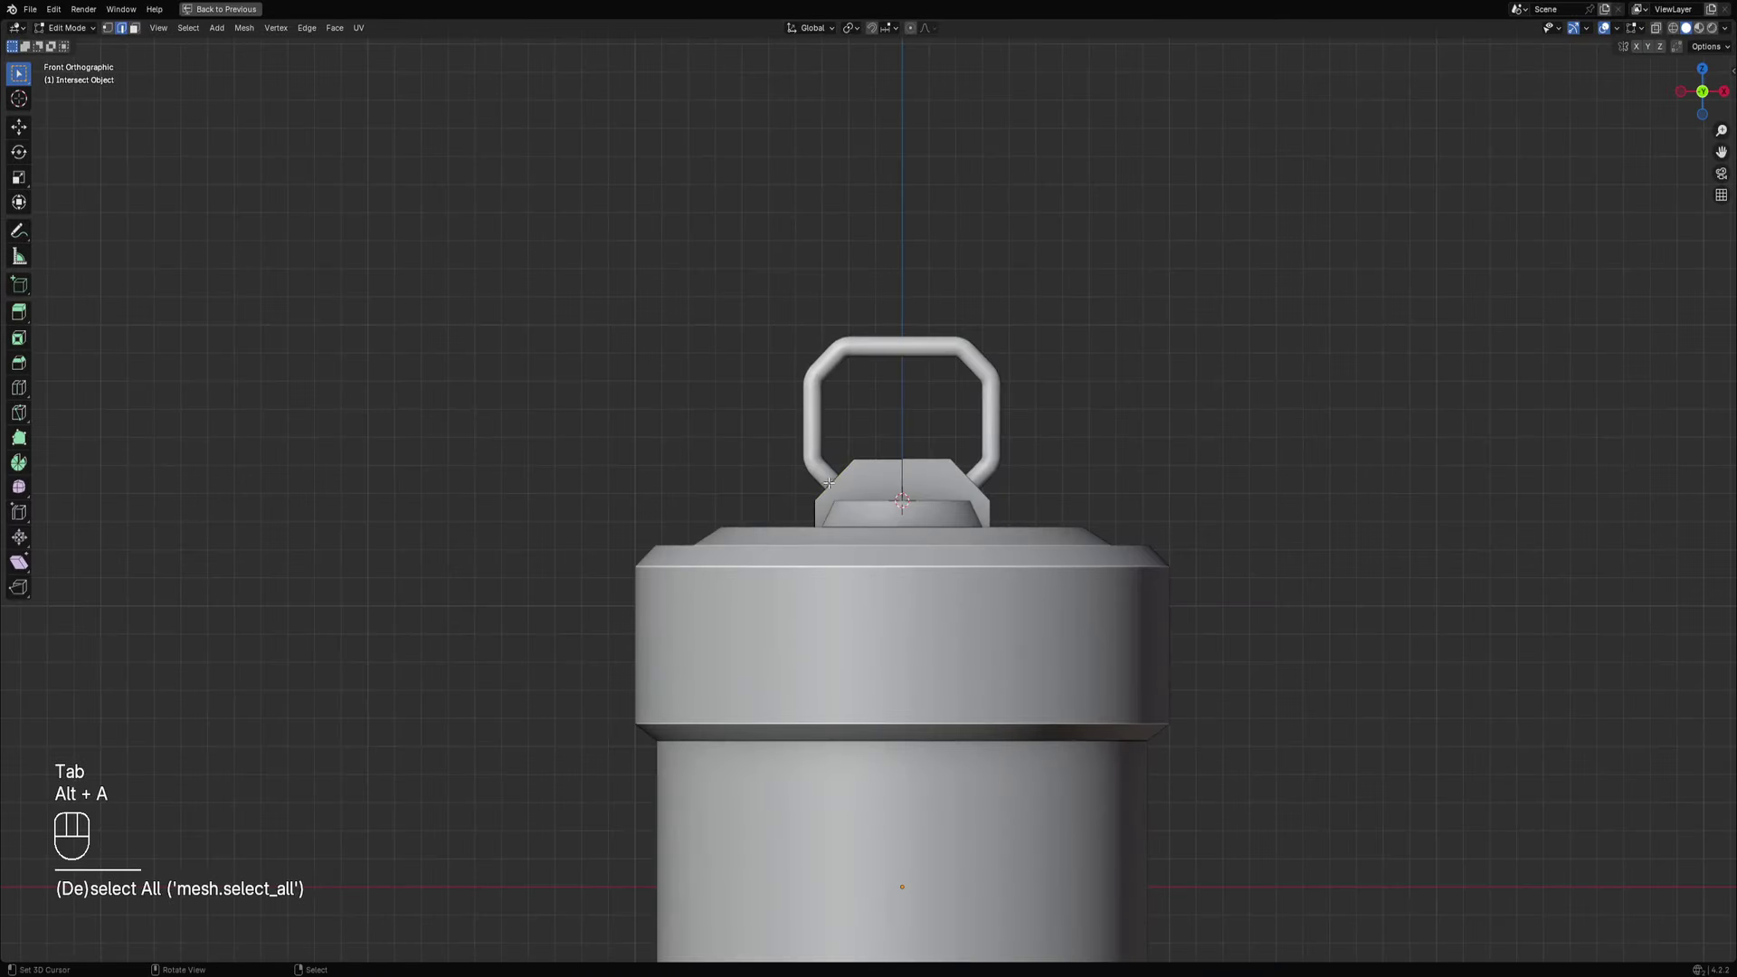
key("3")
scroll(861, 497, "up", 2)
right_click(854, 483)
key("ctrl+shift+x")
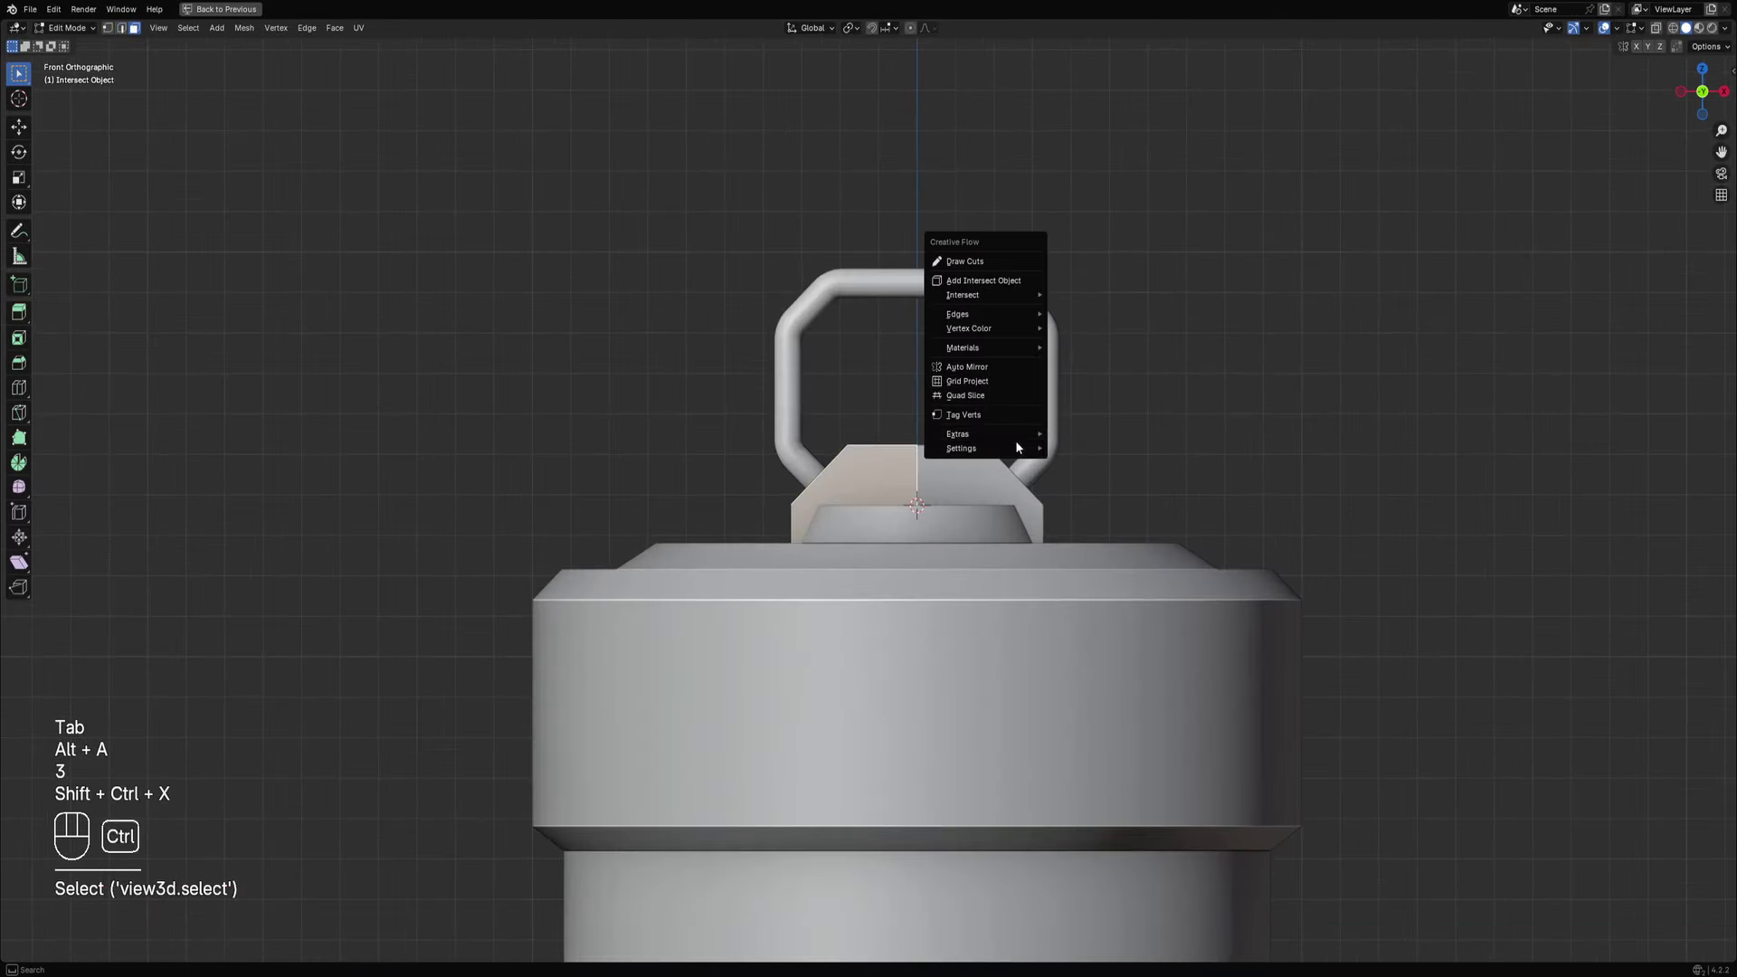
left_click(988, 396)
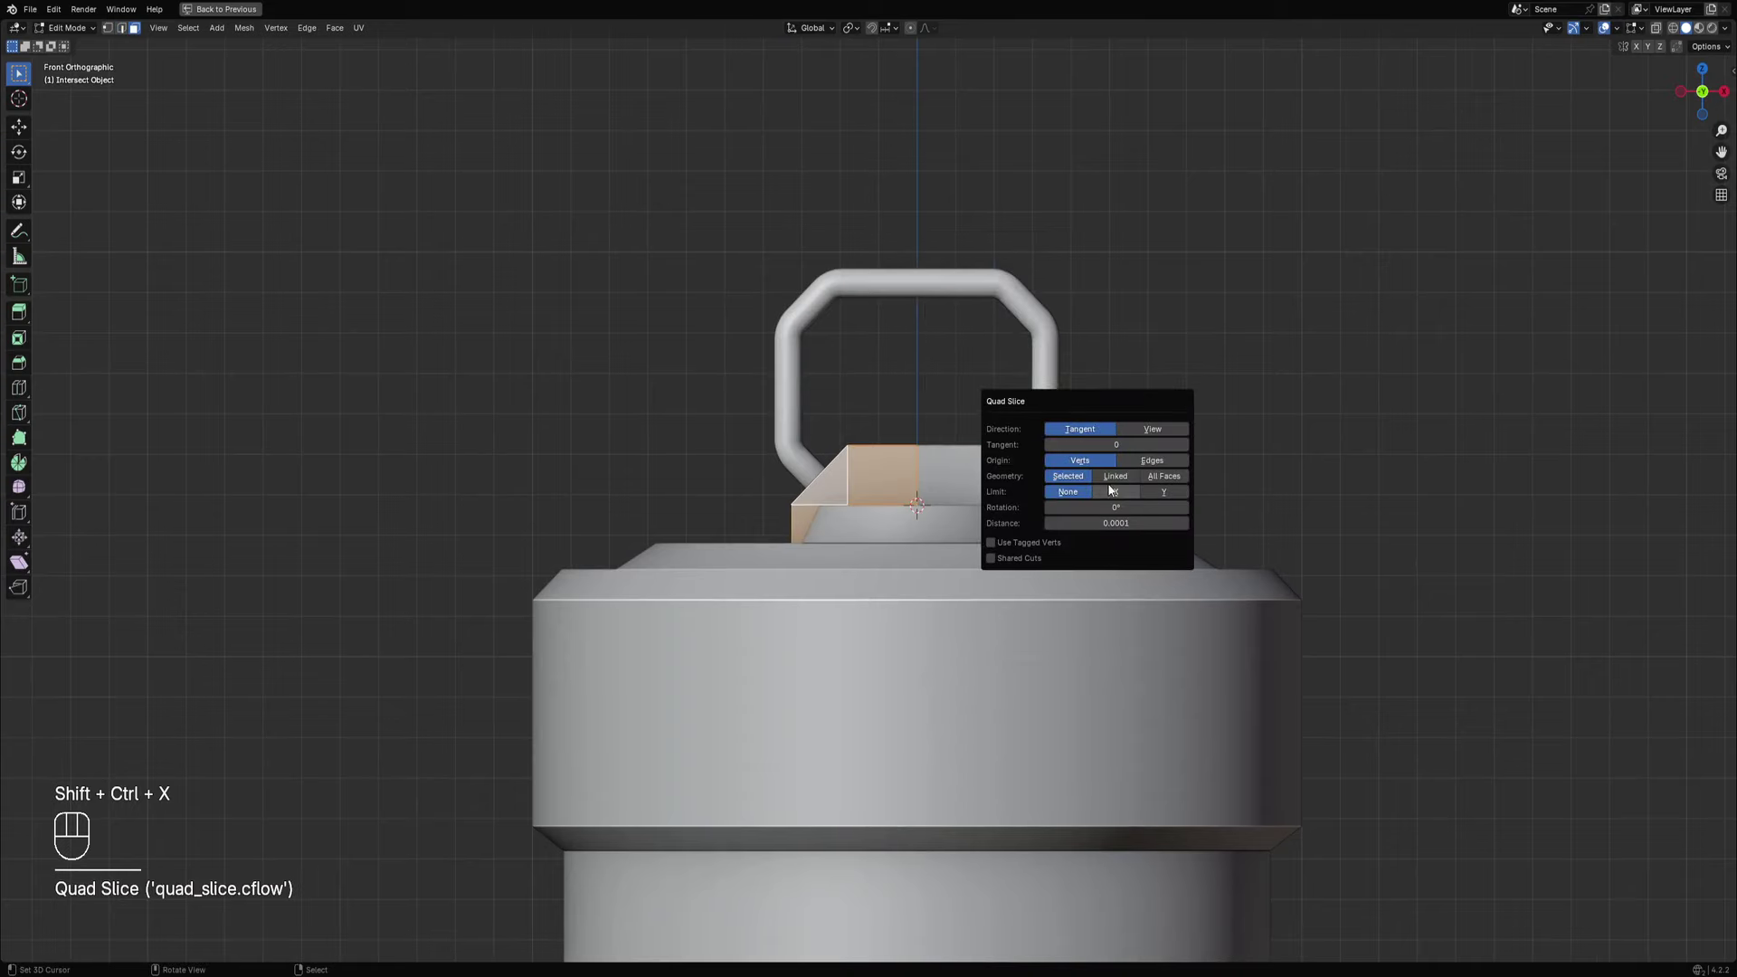
key("alt+a")
Select all vertices of the block's outer chamfered end, including hidden ones, and move them slightly outward in front view.
scroll(905, 488, "down", 5)
key("1")
scroll(821, 414, "up", 4)
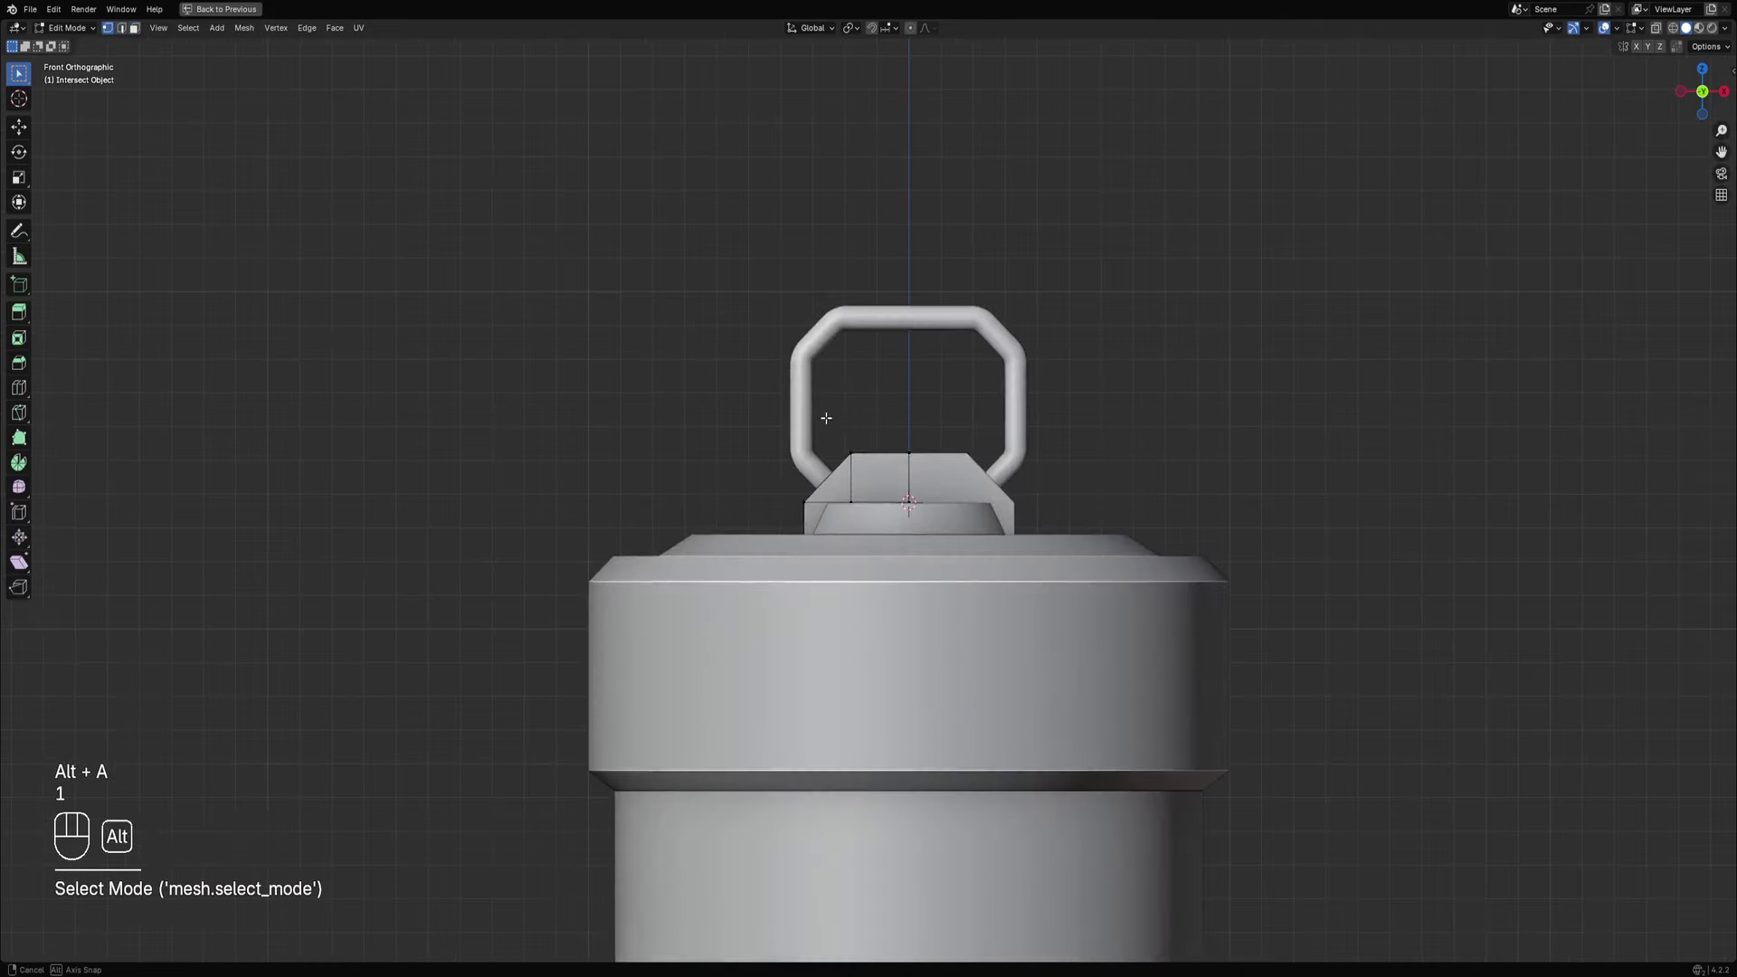
key("shift+z")
left_click_drag(769, 423, 876, 594)
key("shift+z")
scroll(884, 516, "up", 3)
key("g")
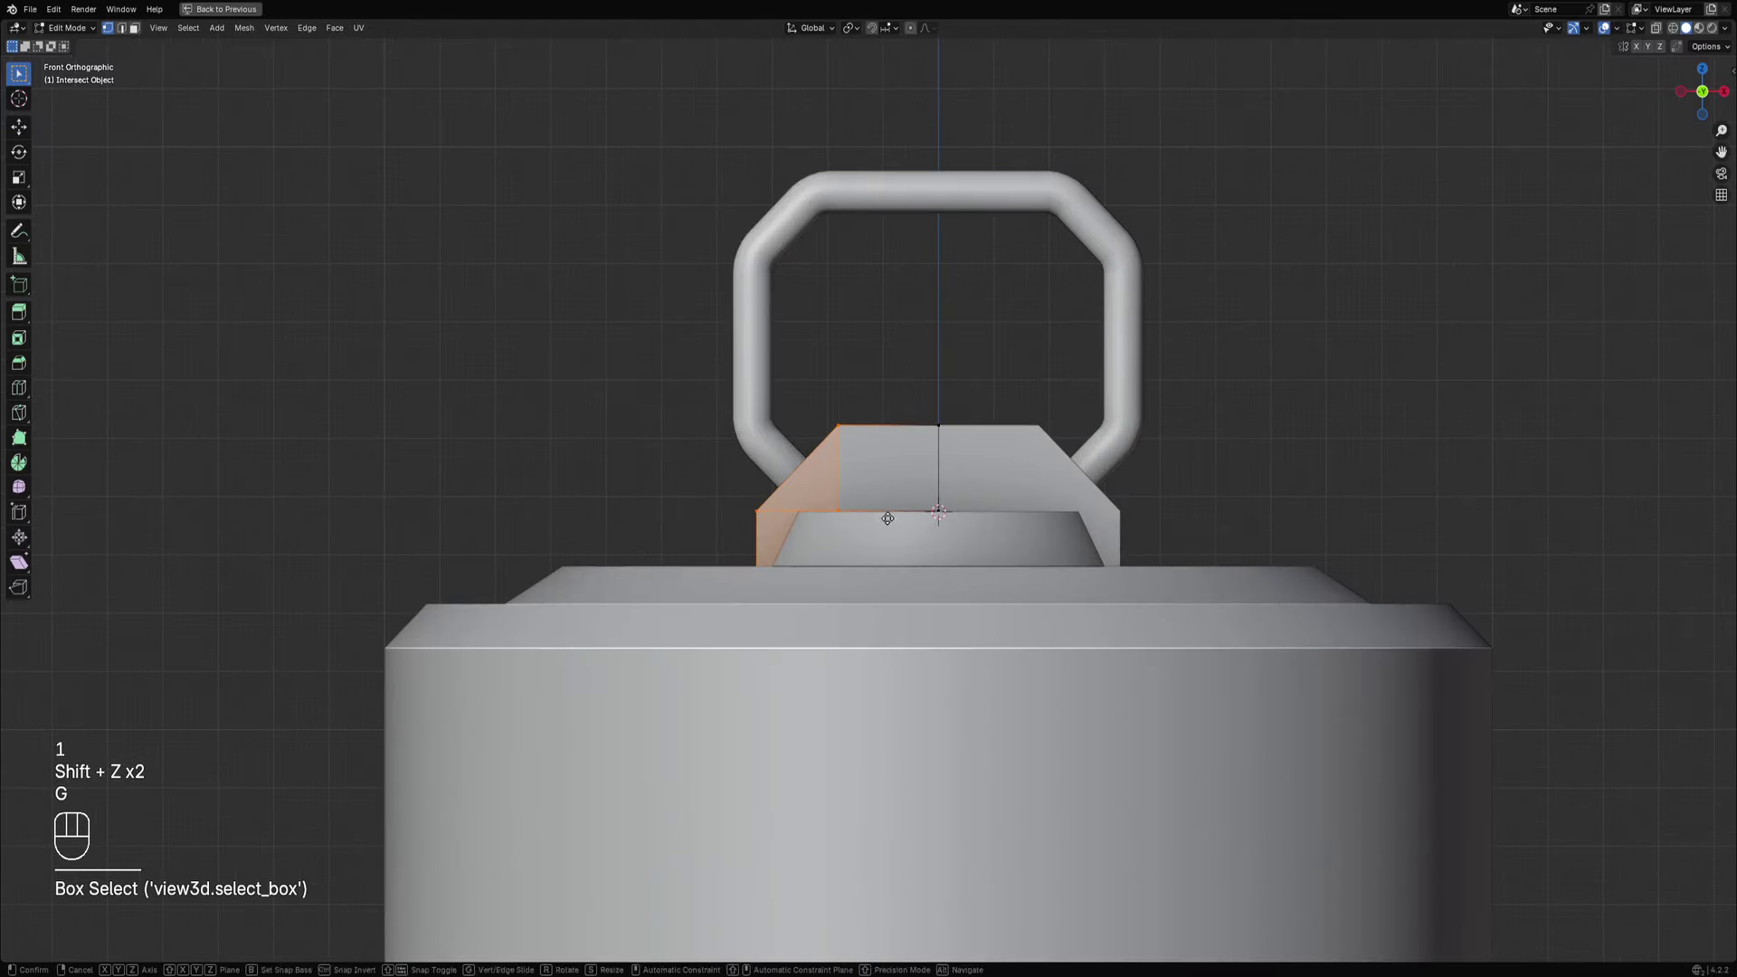
left_click(884, 516)
key("shift+z")
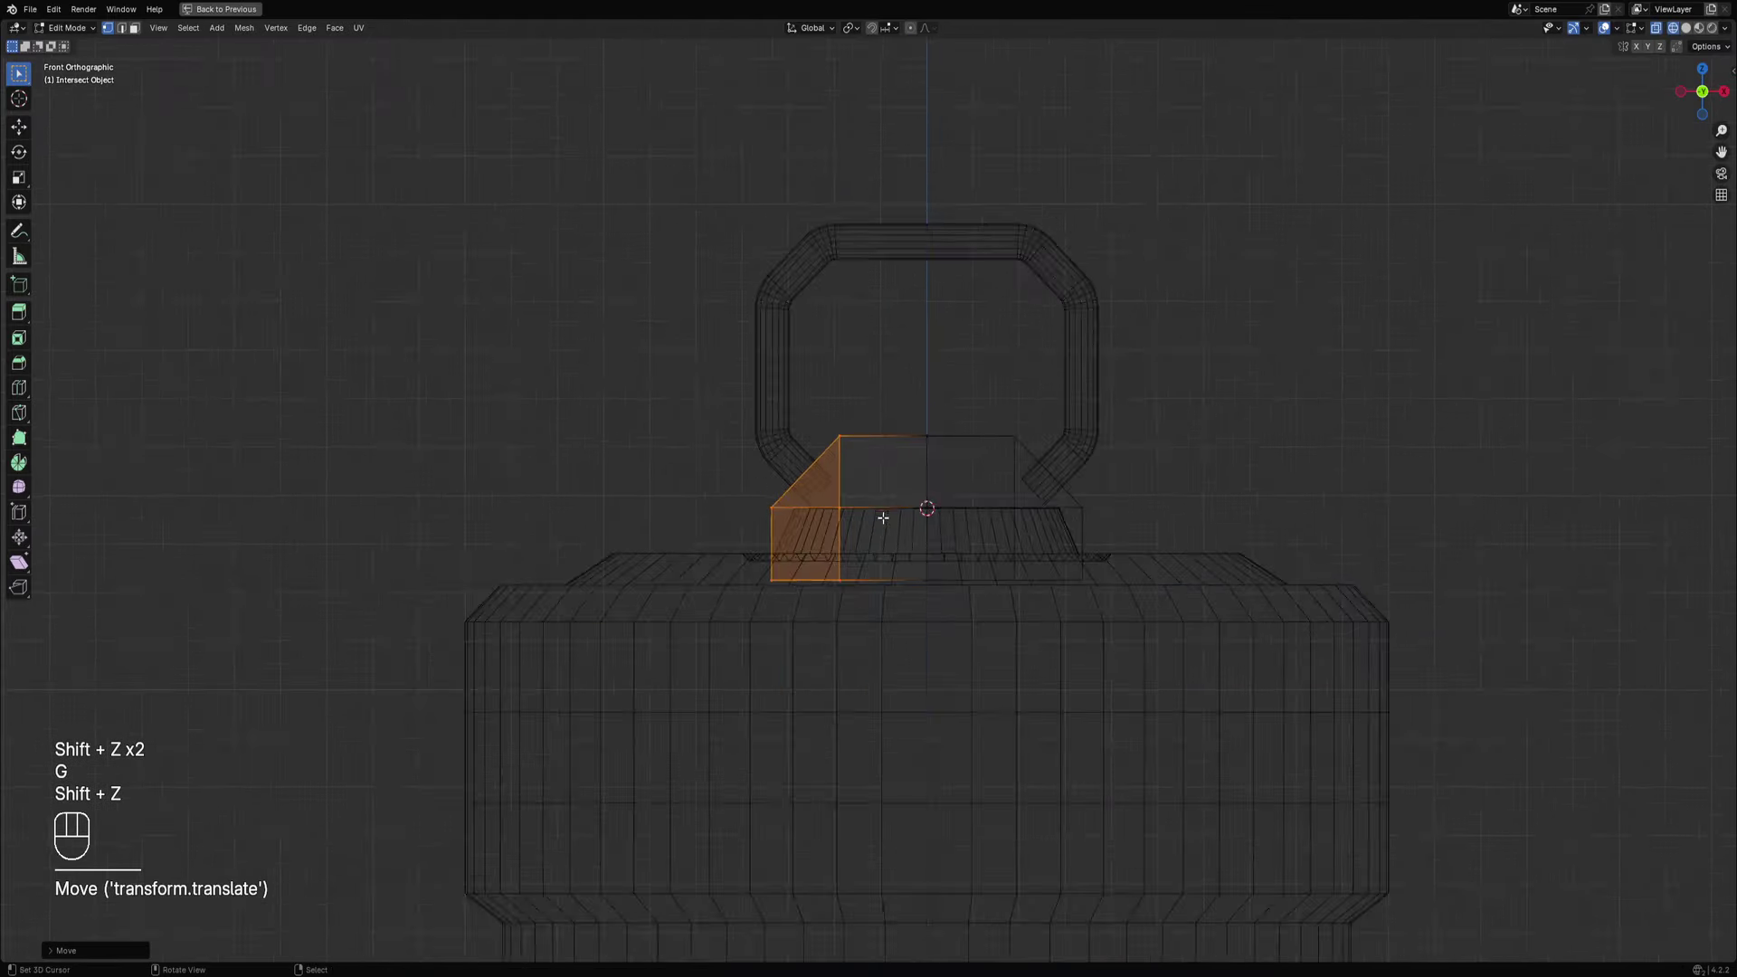
middle_click_drag(884, 516, 930, 601)
scroll(929, 601, "down", 3)
key("alt+a")
key("shift+z")
key("Tab")
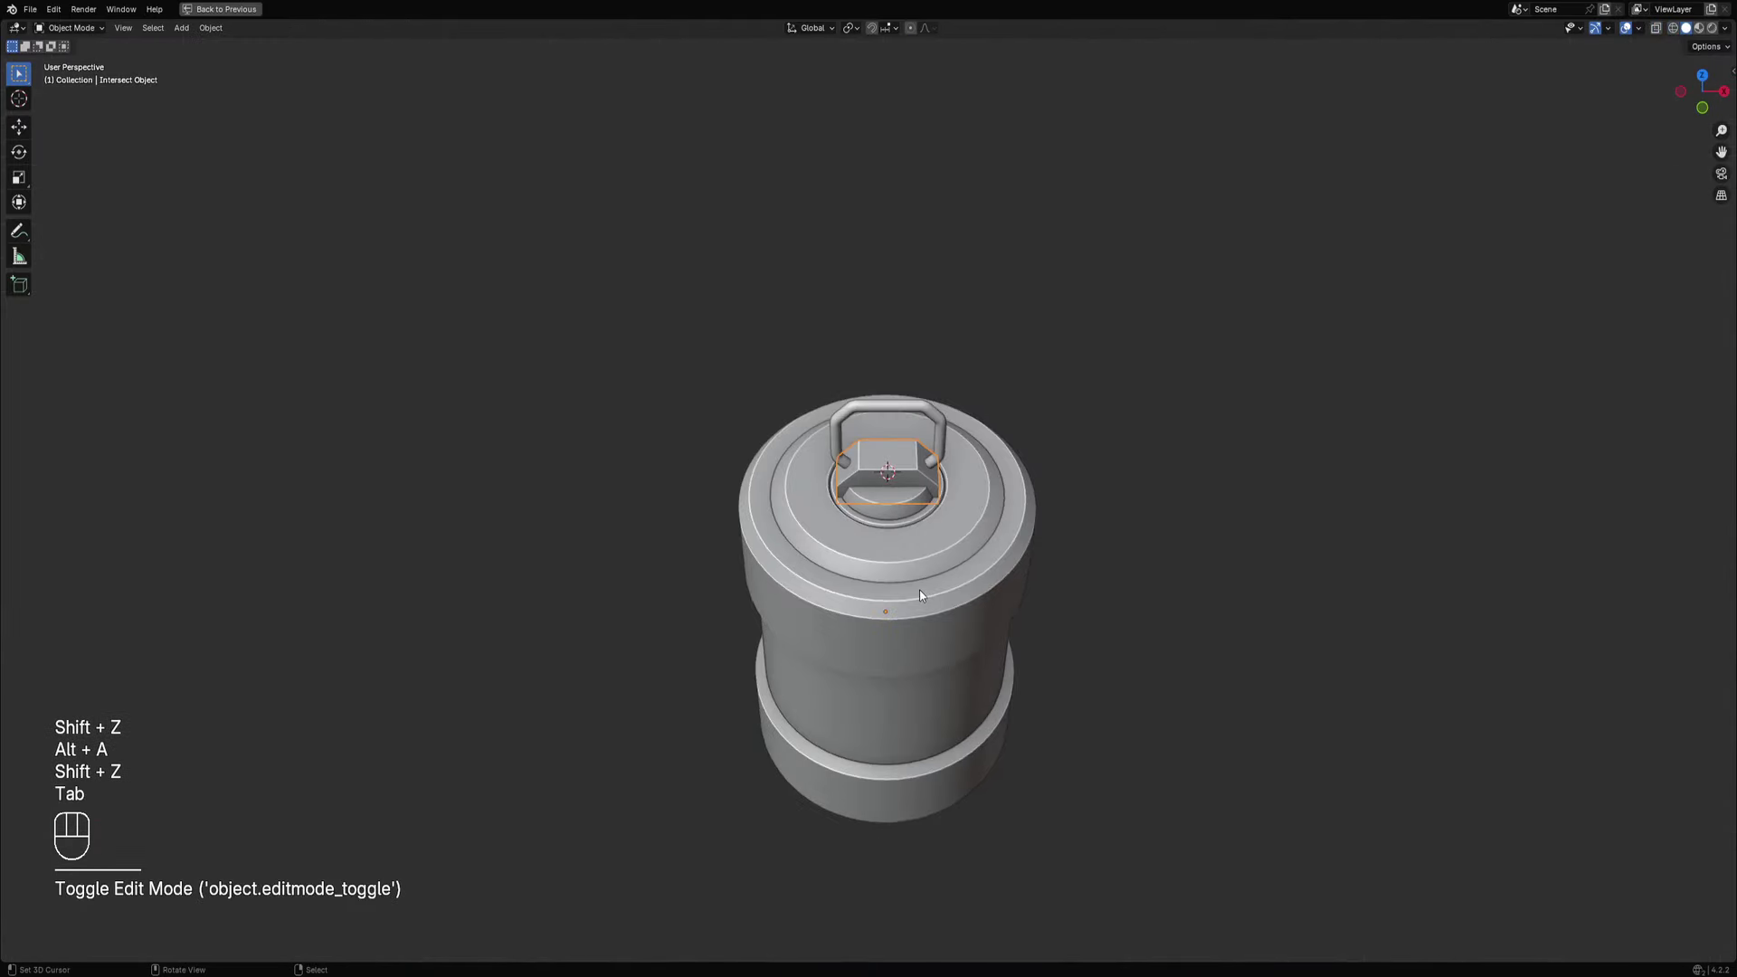
Remove the canister cap's groove around the boss by dissolving its inner loop and collapsing the remaining ring into one edge loop.
key("alt+a")
scroll(910, 582, "up", 5)
left_click(818, 546)
key("Tab")
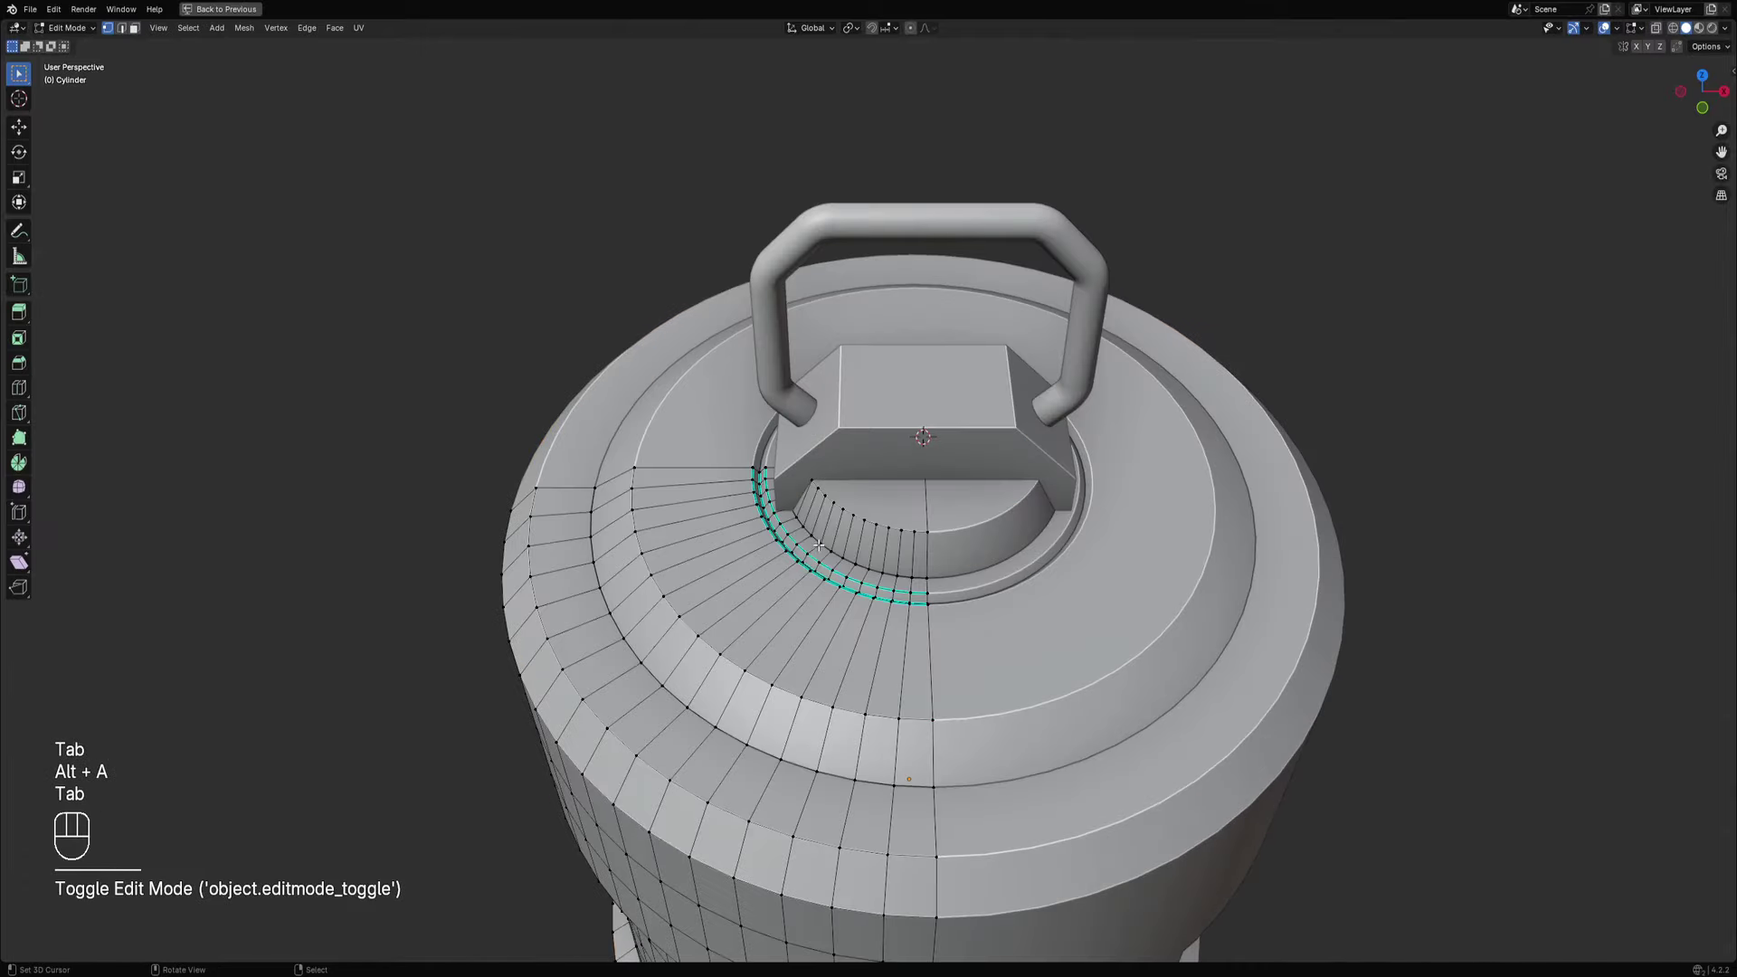
key("2")
scroll(770, 543, "up", 5)
key("alt+a")
left_click(679, 534, "alt")
key("ctrl+x")
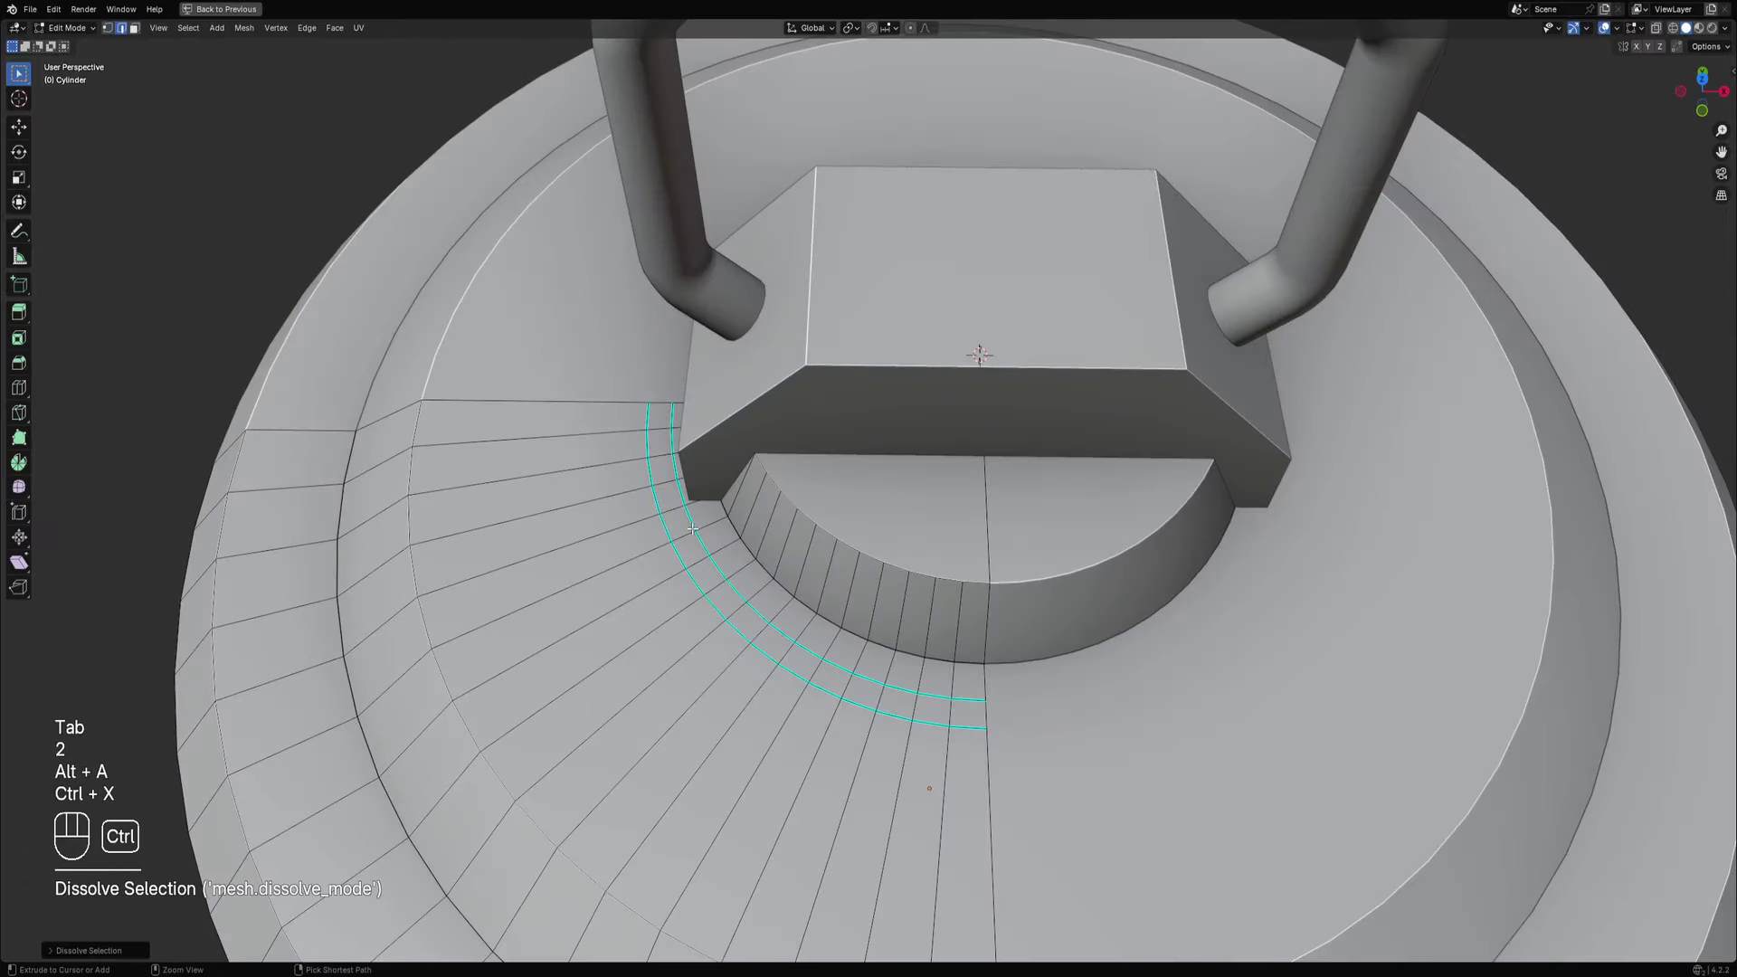
left_click(692, 529, "ctrl+alt+shift")
key("x")
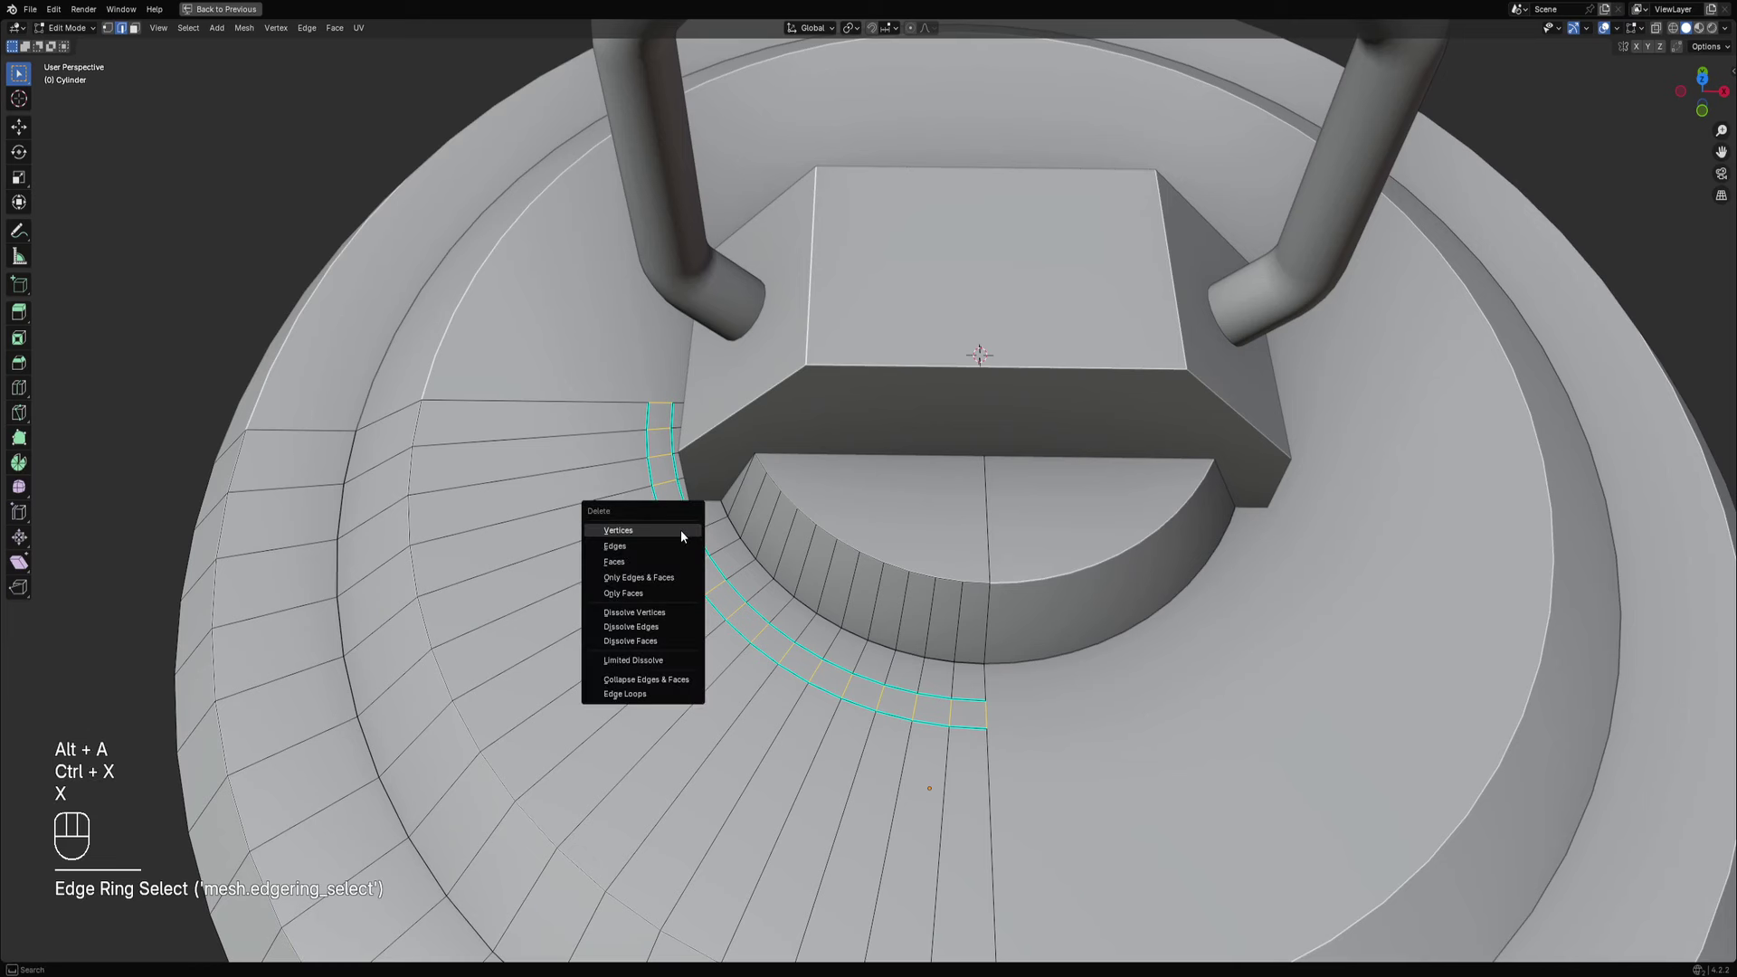
left_click(646, 679)
Slide the edge loop around the boss slightly outward and apply Panel Cut to it.
left_click(682, 528, "alt+shift")
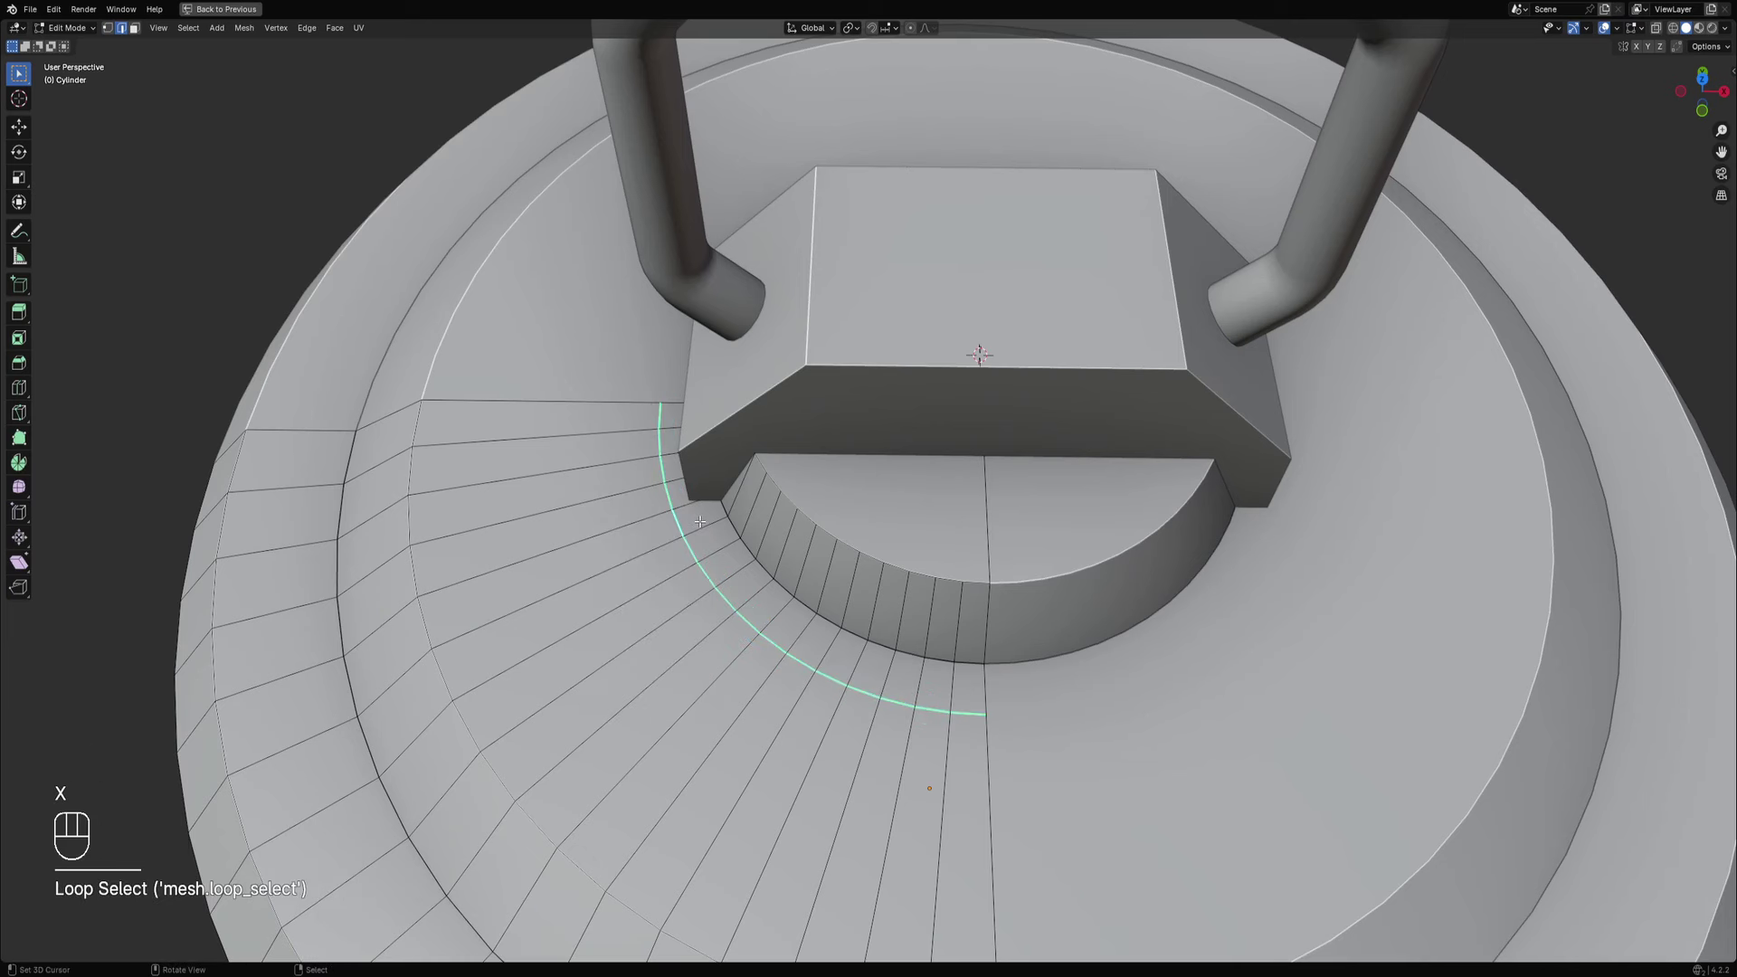
key("g")
key("g")
left_click(692, 528)
key("w")
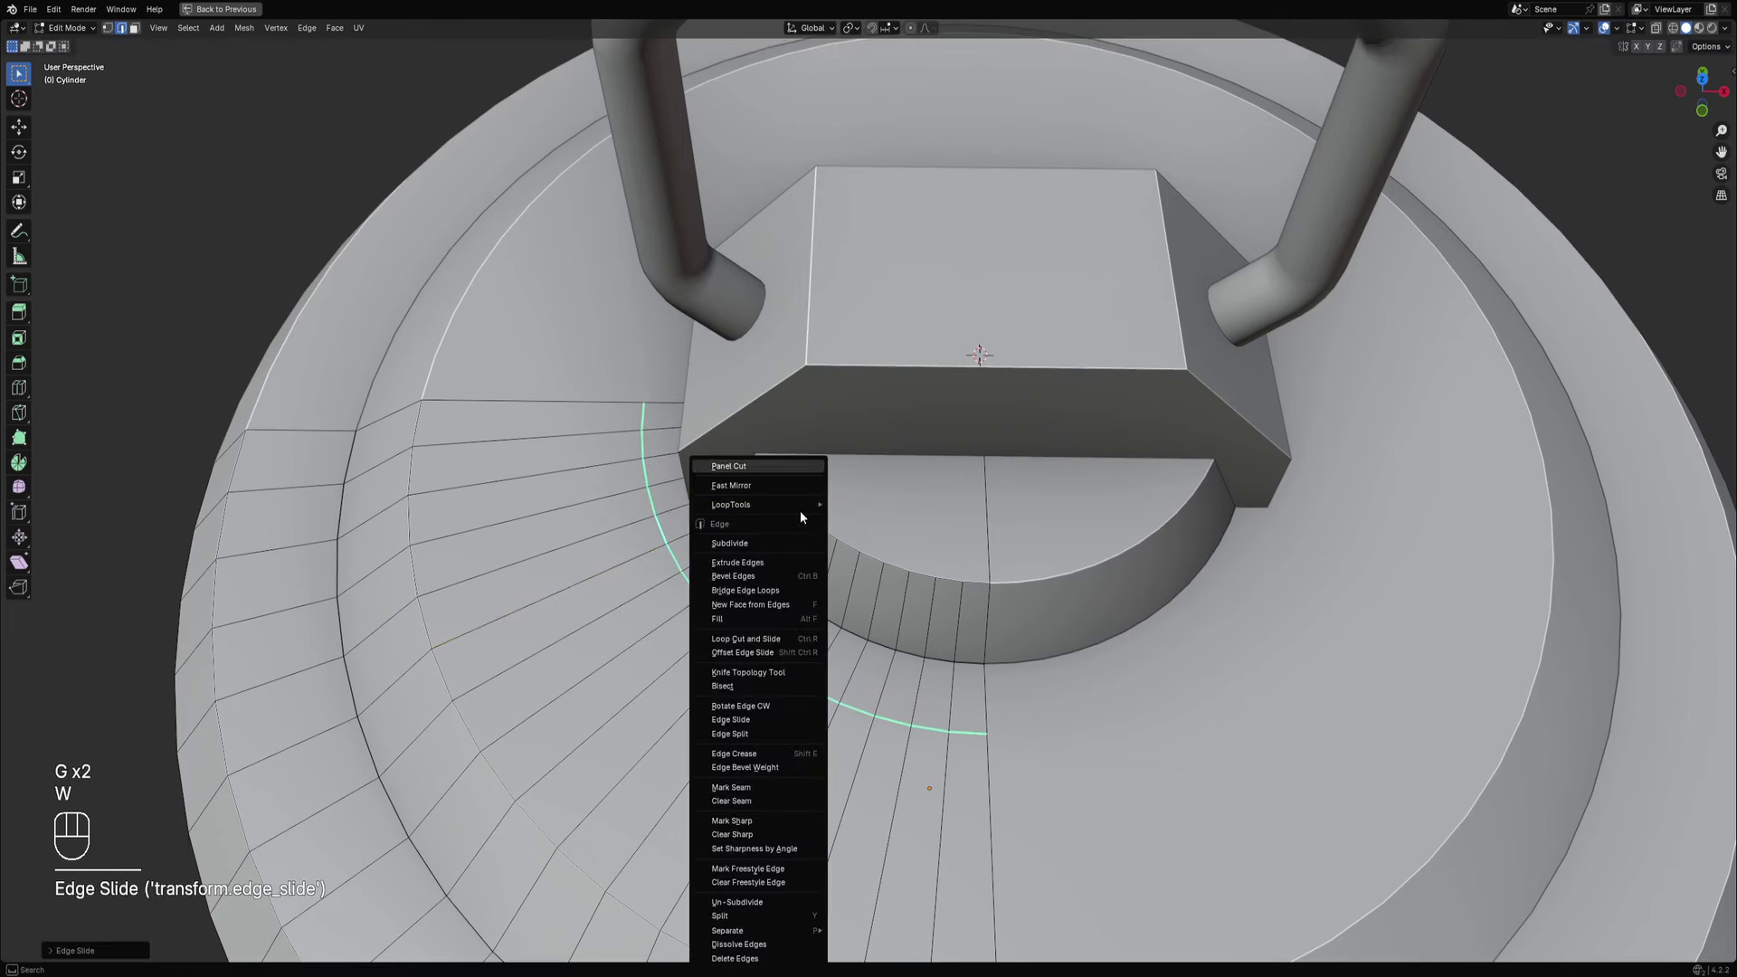
left_click(785, 467)
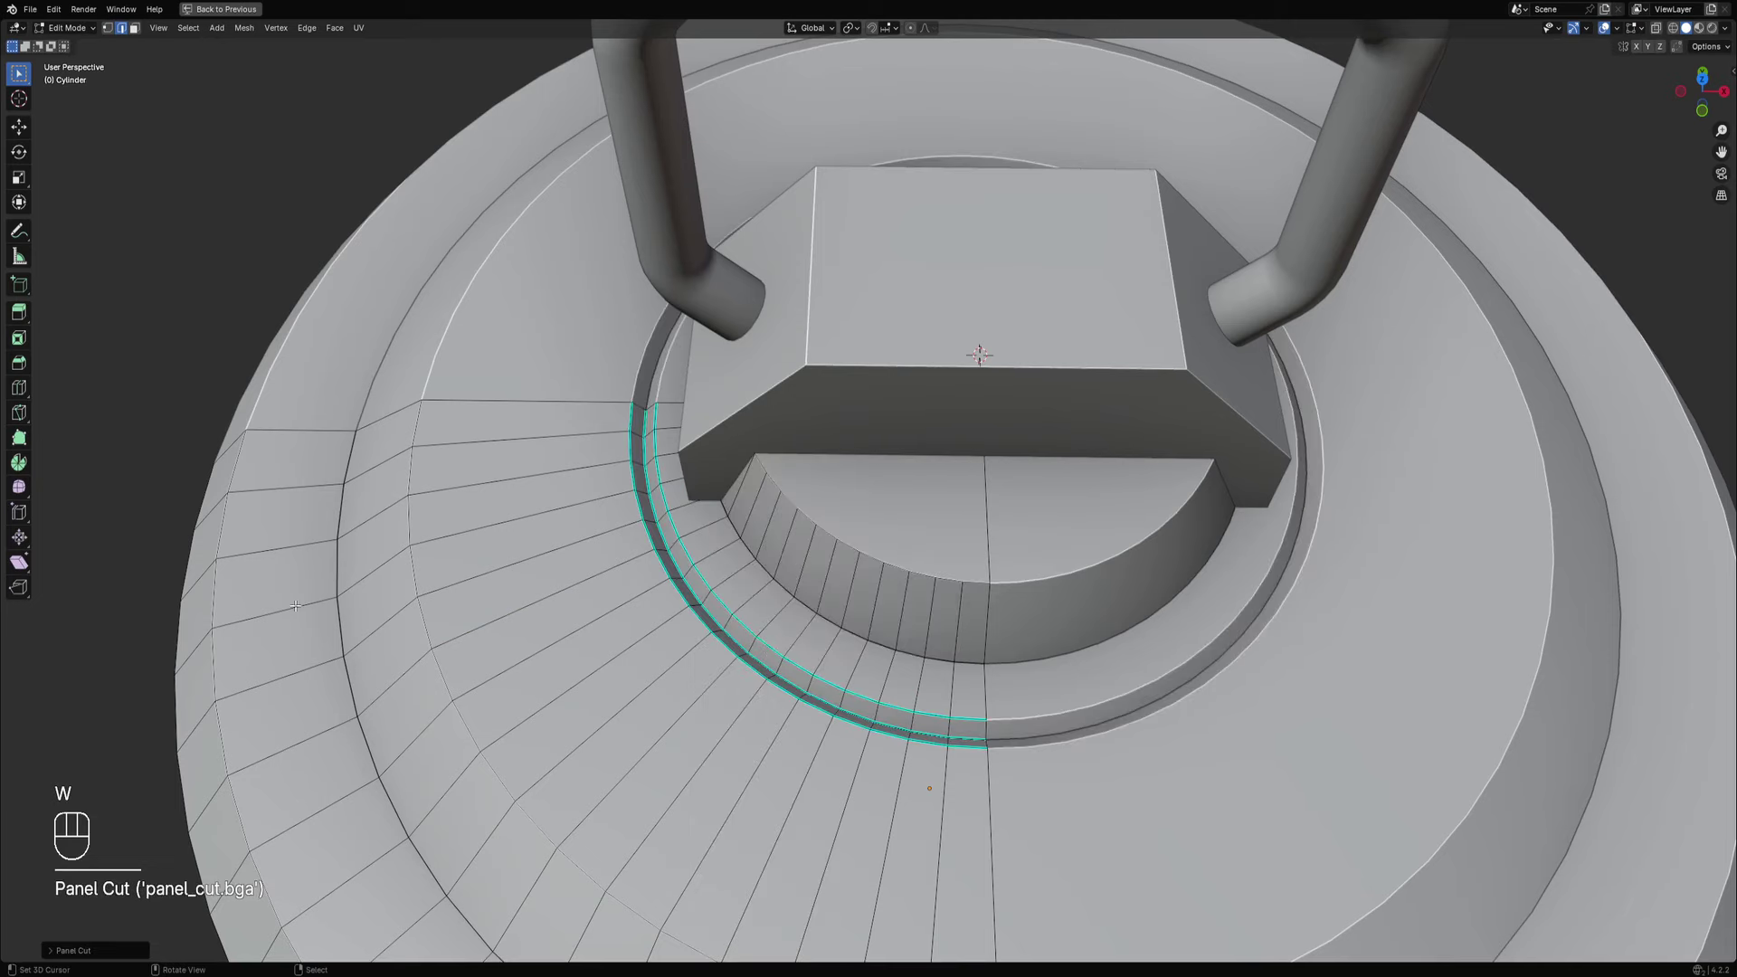
key("Tab")
scroll(790, 572, "down", 8)
middle_click_drag(790, 572, 945, 458)
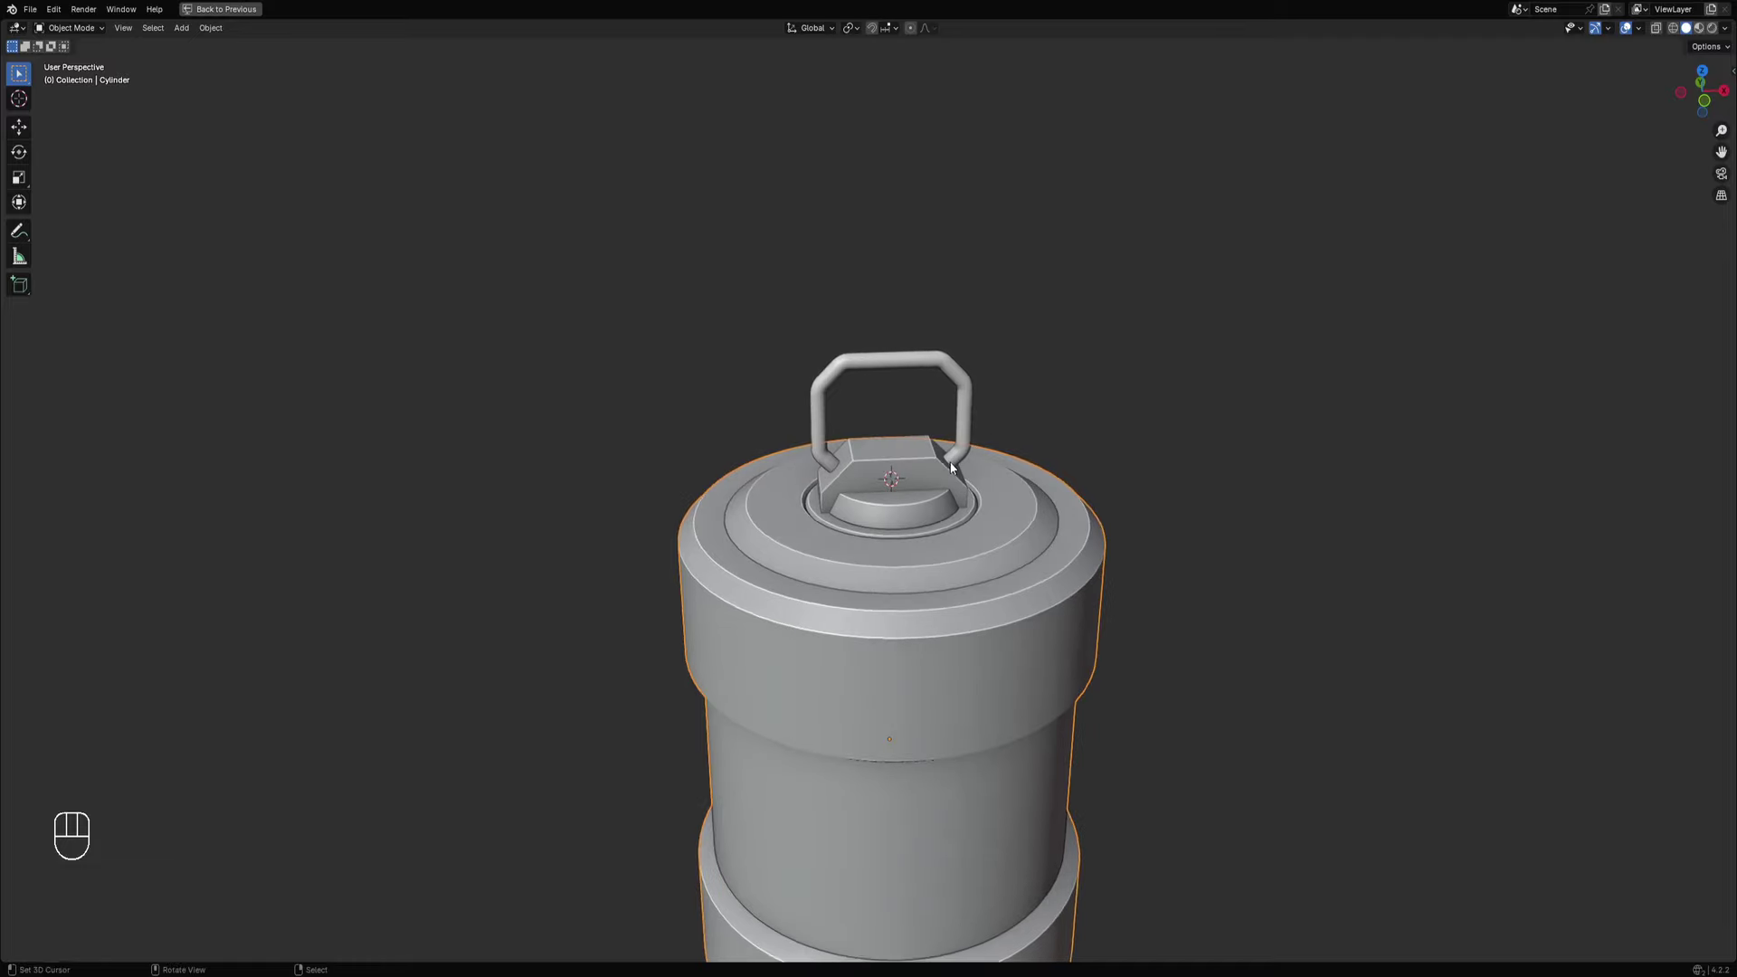
Dissolve the extra edge loop near the centre of the canister's underside.
scroll(945, 462, "down", 1)
middle_click_drag(949, 665, 941, 614, "shift")
middle_click_drag(941, 624, 939, 576)
middle_click_drag(976, 631, 840, 615, "shift")
key("Tab")
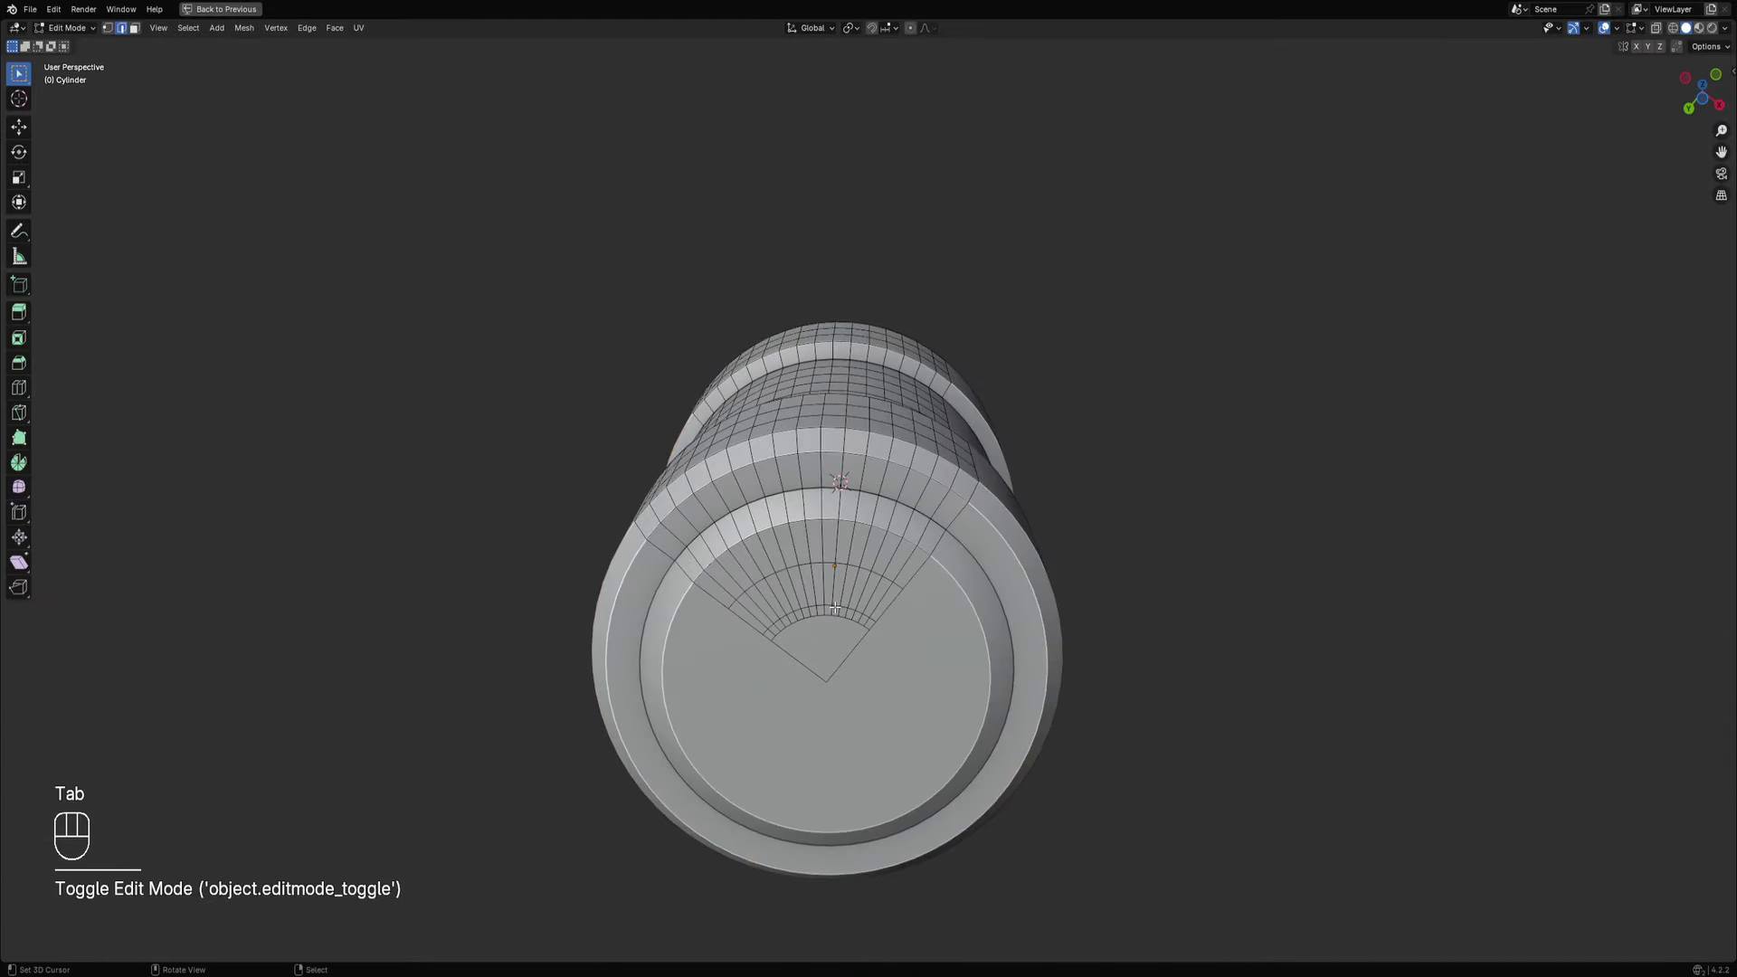
key("2")
key("alt+a")
left_click(842, 610, "alt+shift")
key("ctrl+x")
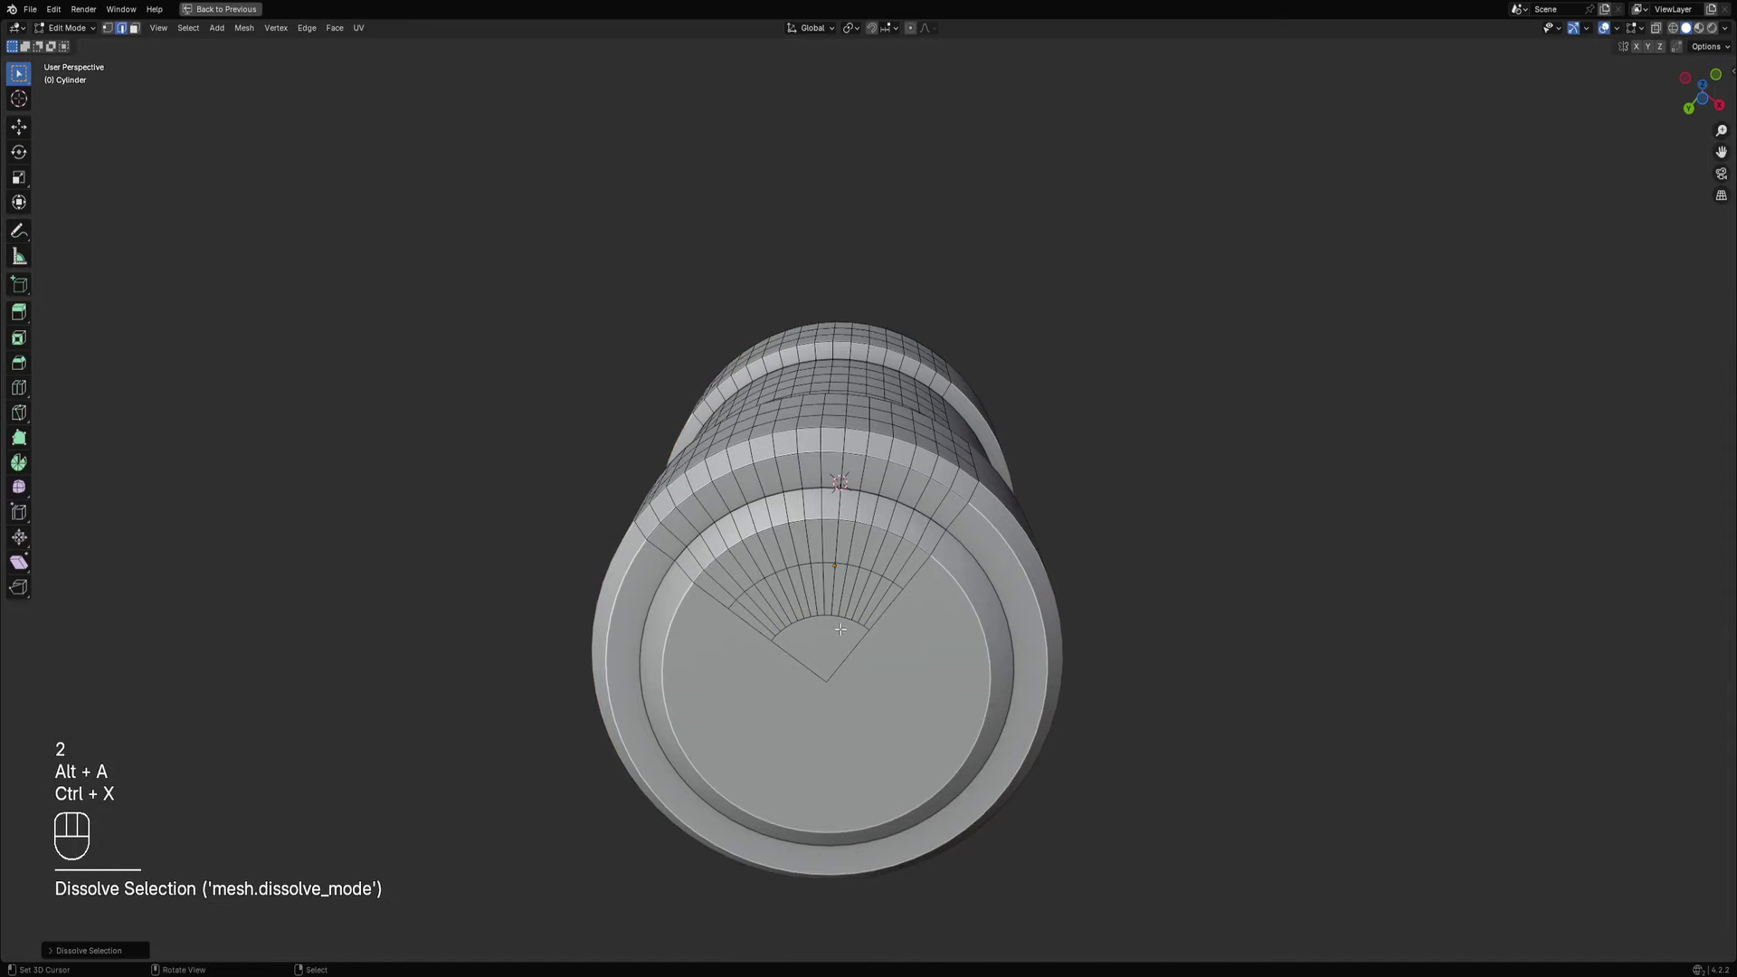
key("3")
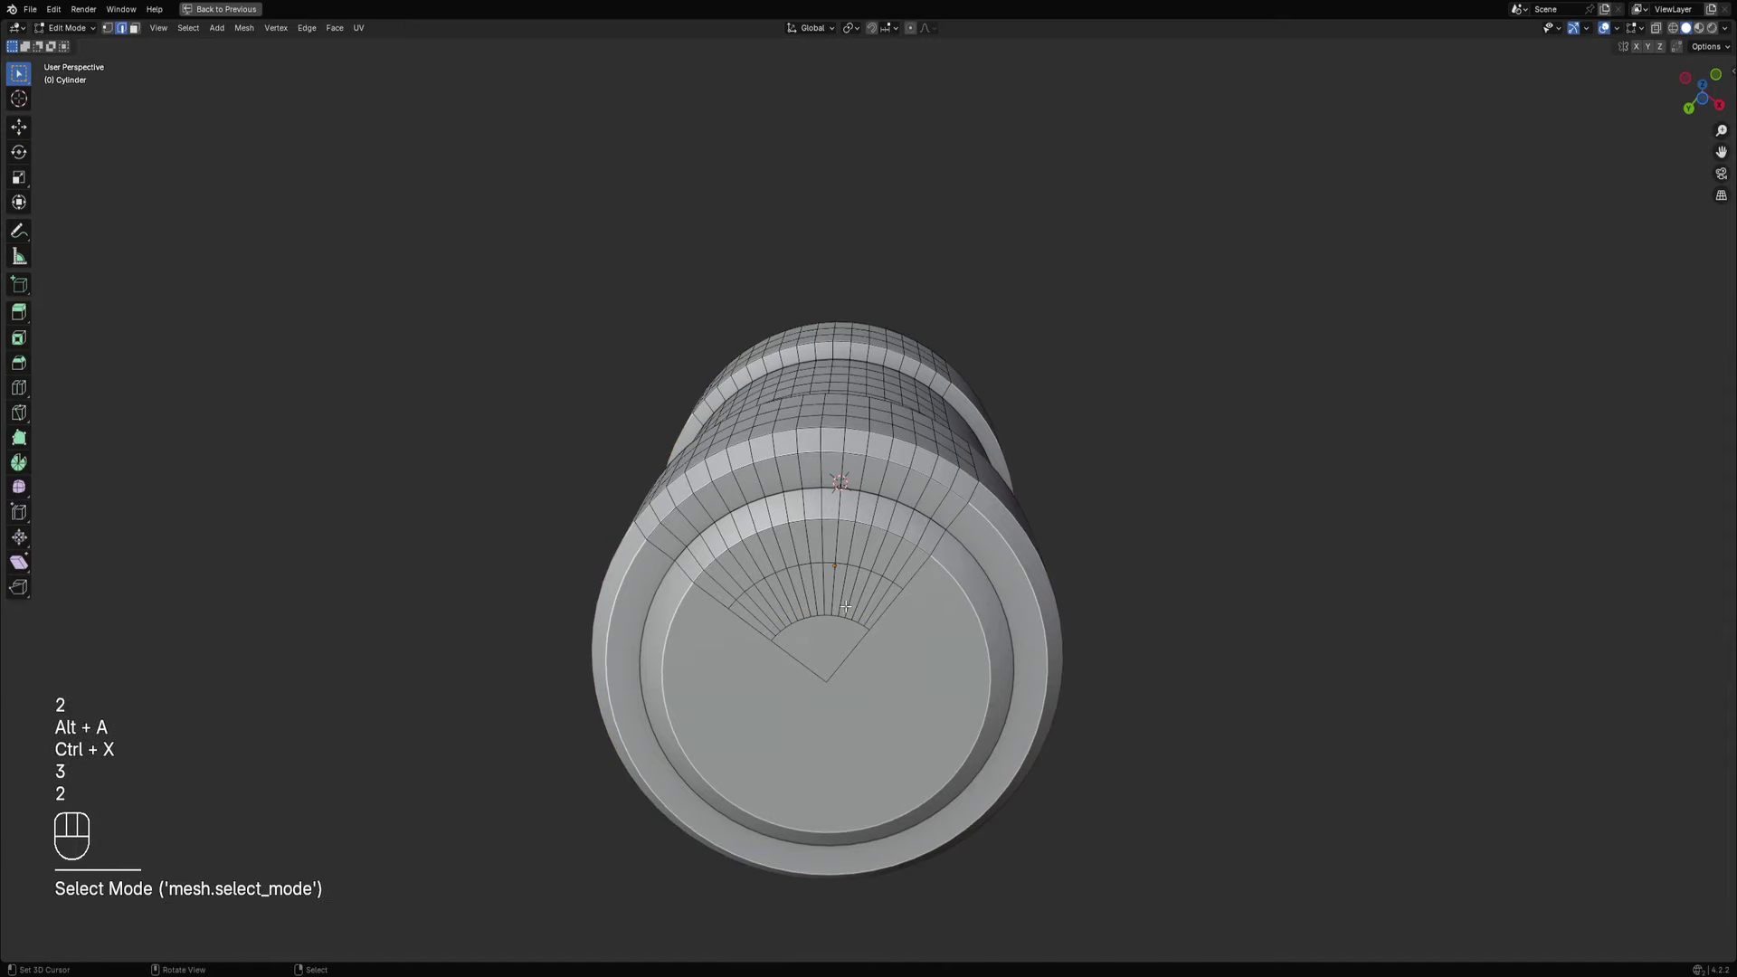
Select the two face loops around the middle of the canister's body and inset them slightly.
middle_click_drag(846, 607, 971, 581)
key("Tab")
key("Tab")
key("3")
right_click(886, 540, "alt+shift")
right_click(869, 577, "alt+shift")
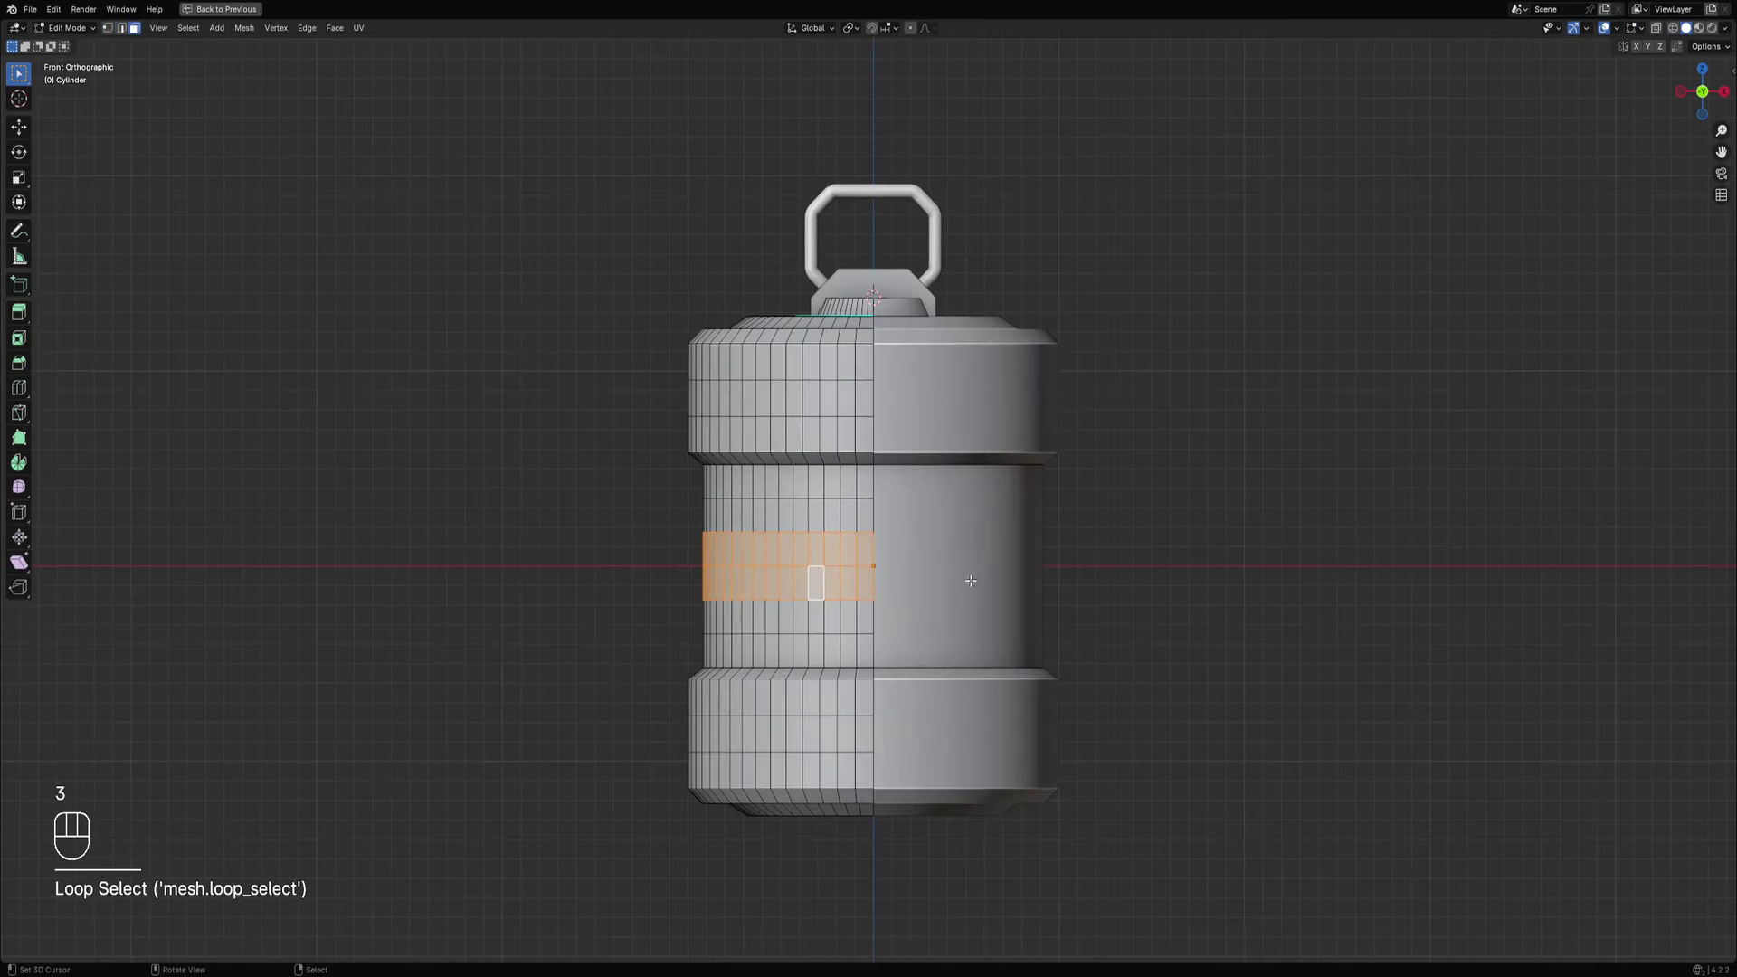
scroll(971, 581, "up", 2)
key("i")
left_click(981, 572)
Sink the inset middle band inward with Shrink/Fatten by about 0.086 m and deselect it.
key("alt+s")
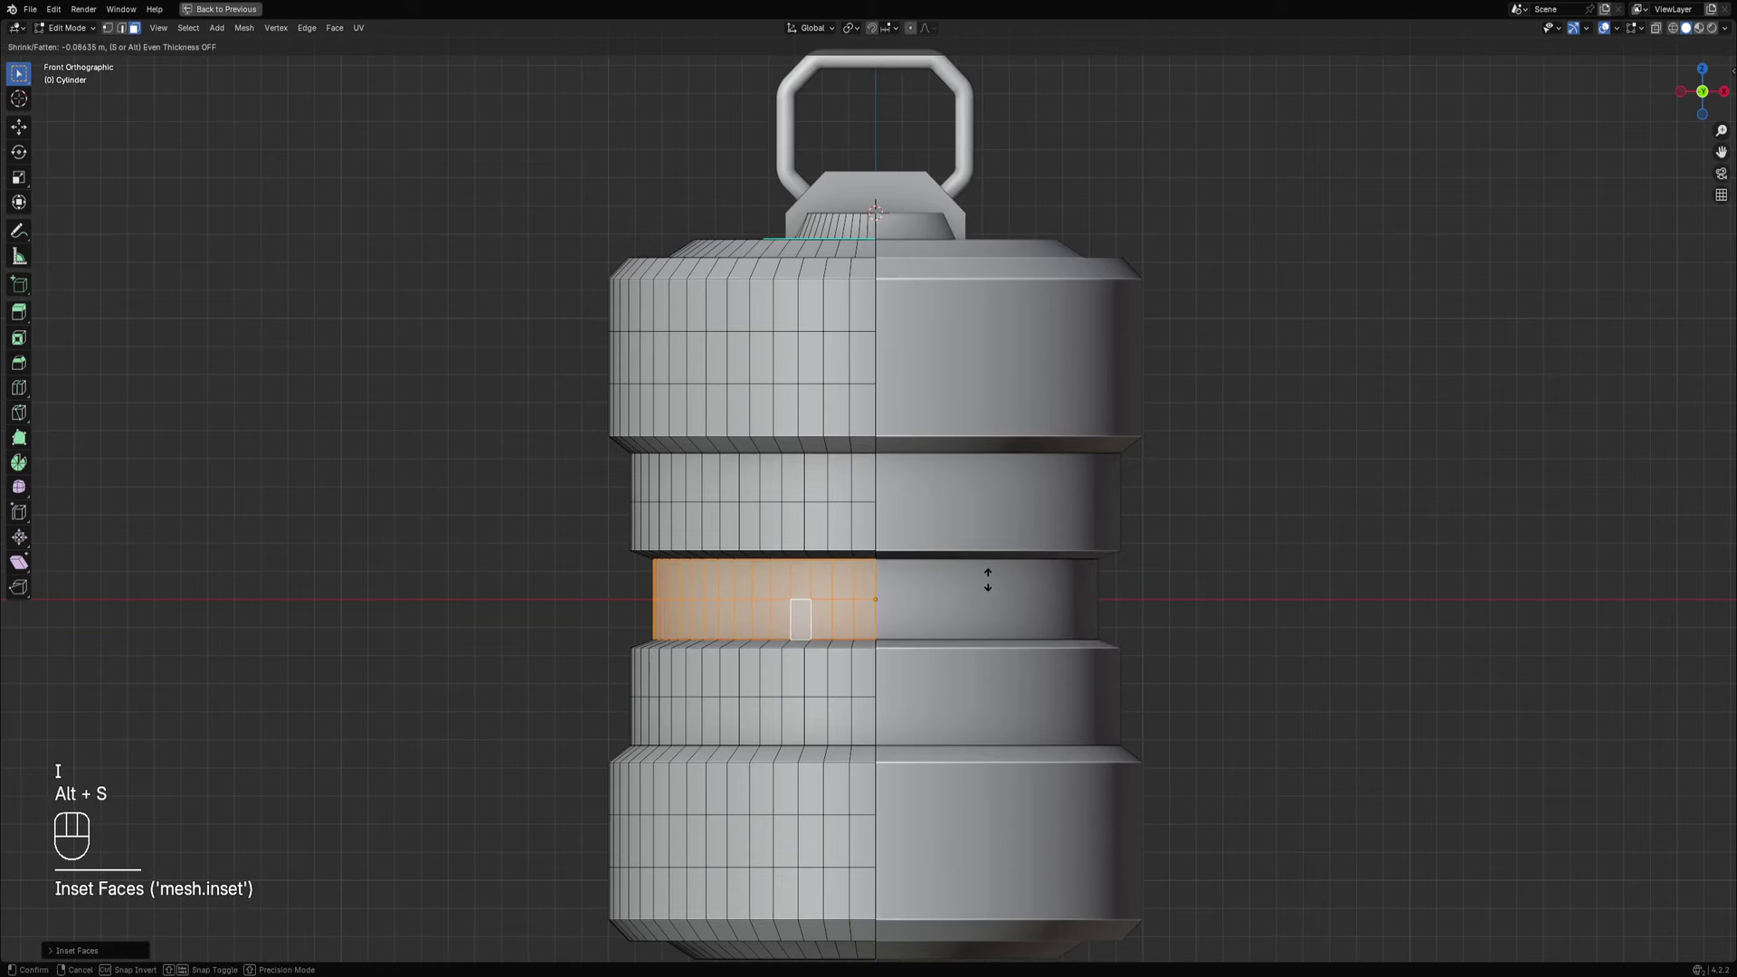
left_click(987, 580)
key("Tab")
scroll(950, 525, "down", 4)
middle_click_drag(946, 504, 989, 535)
scroll(982, 525, "up", 4)
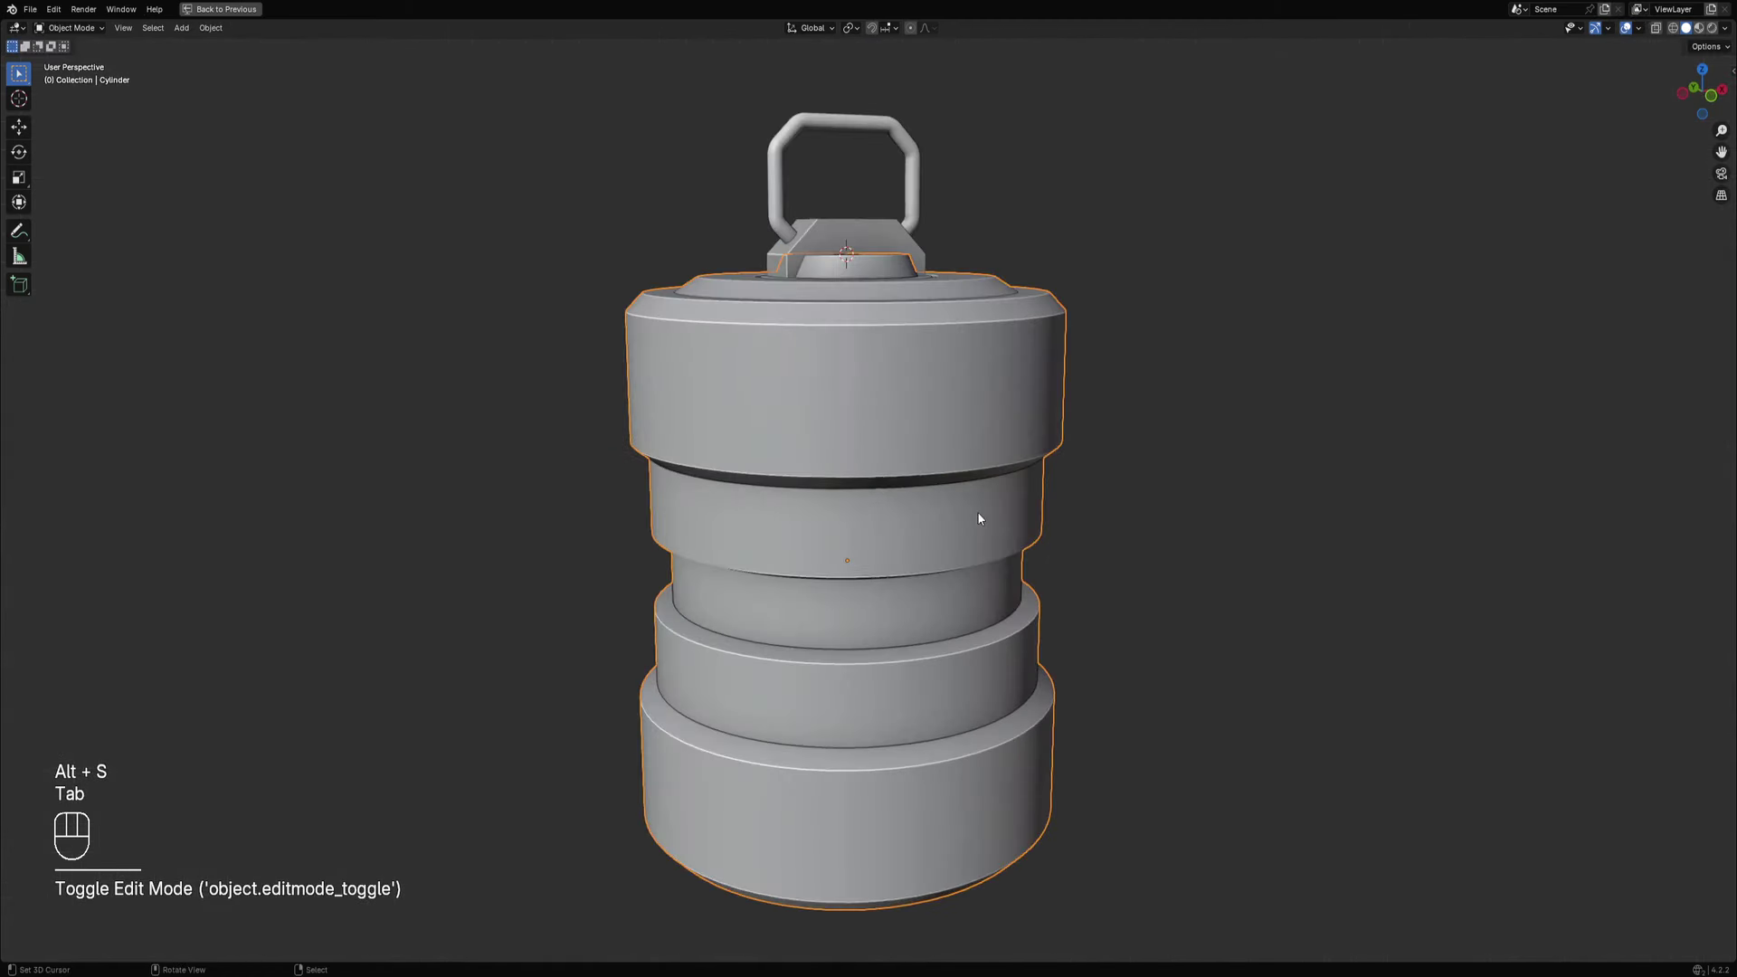
key("Tab")
key("alt+a")
key("Tab")
scroll(966, 453, "down", 3)
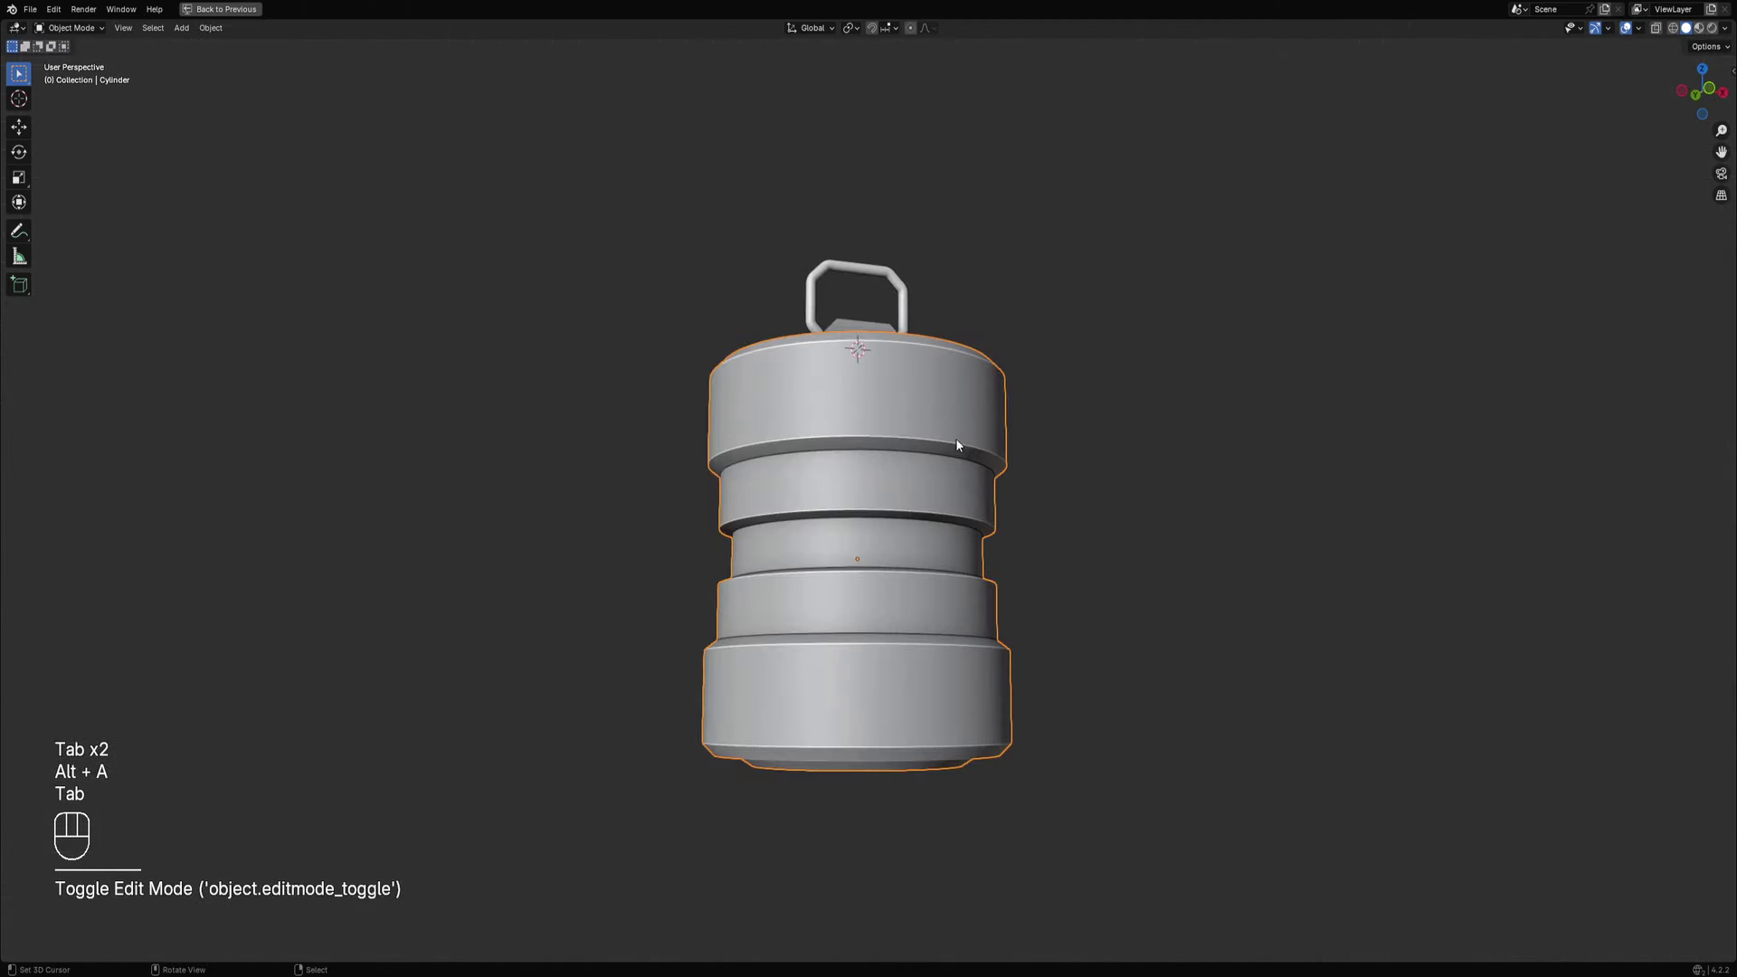
Clear the face selection and select the linked flat faces of the cap's side wall, the bevel beneath it and the upper body band.
key("ctrl+shift+a")
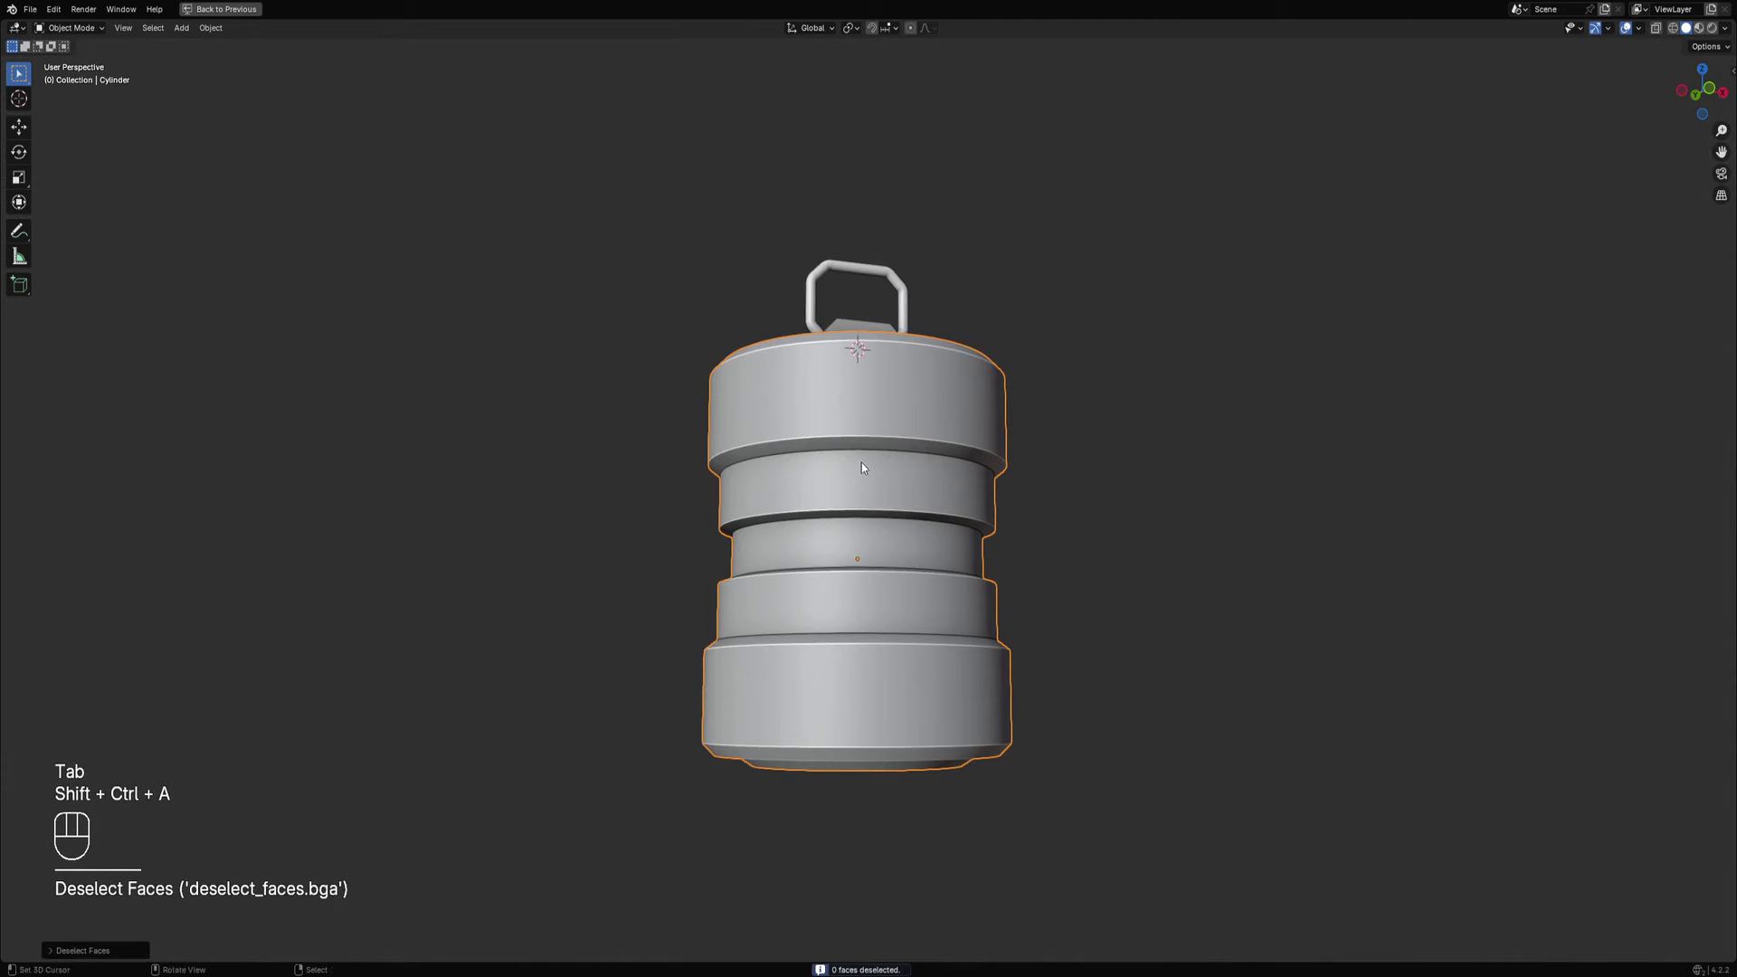
scroll(861, 464, "up", 3)
key("shift")
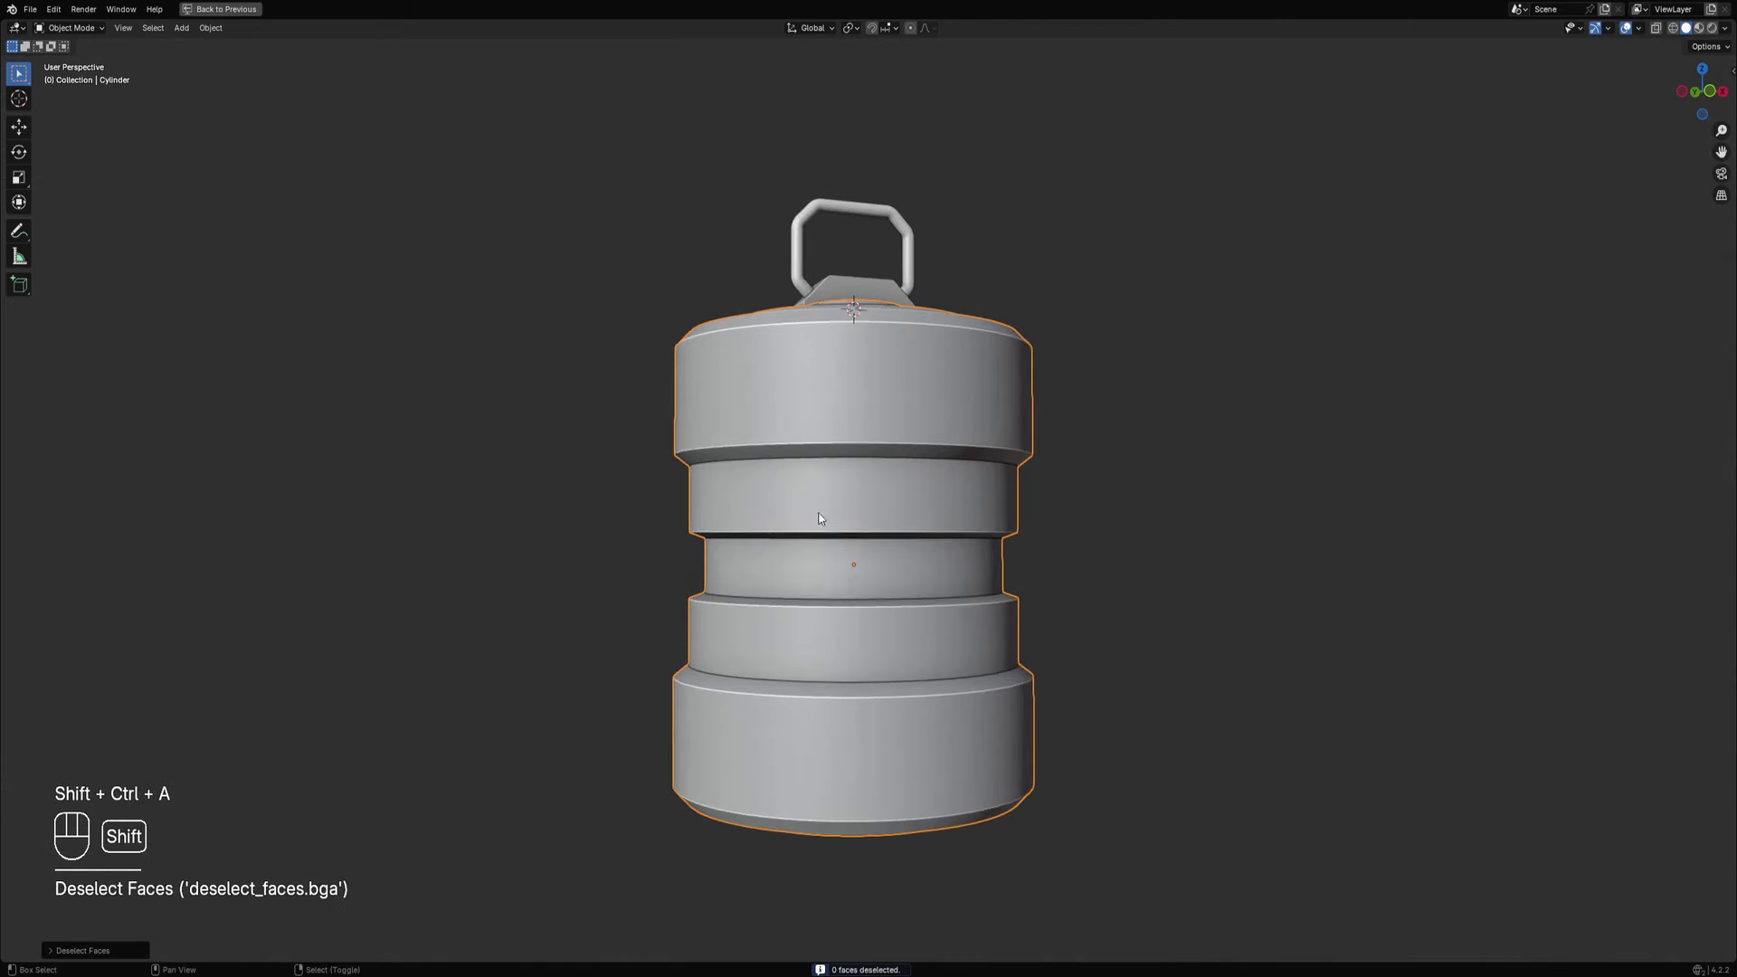
mouse_move(821, 518)
middle_mouse_down("shift")
mouse_move(845, 562)
mouse_move(838, 525)
middle_mouse_up("shift")
key("shift+f")
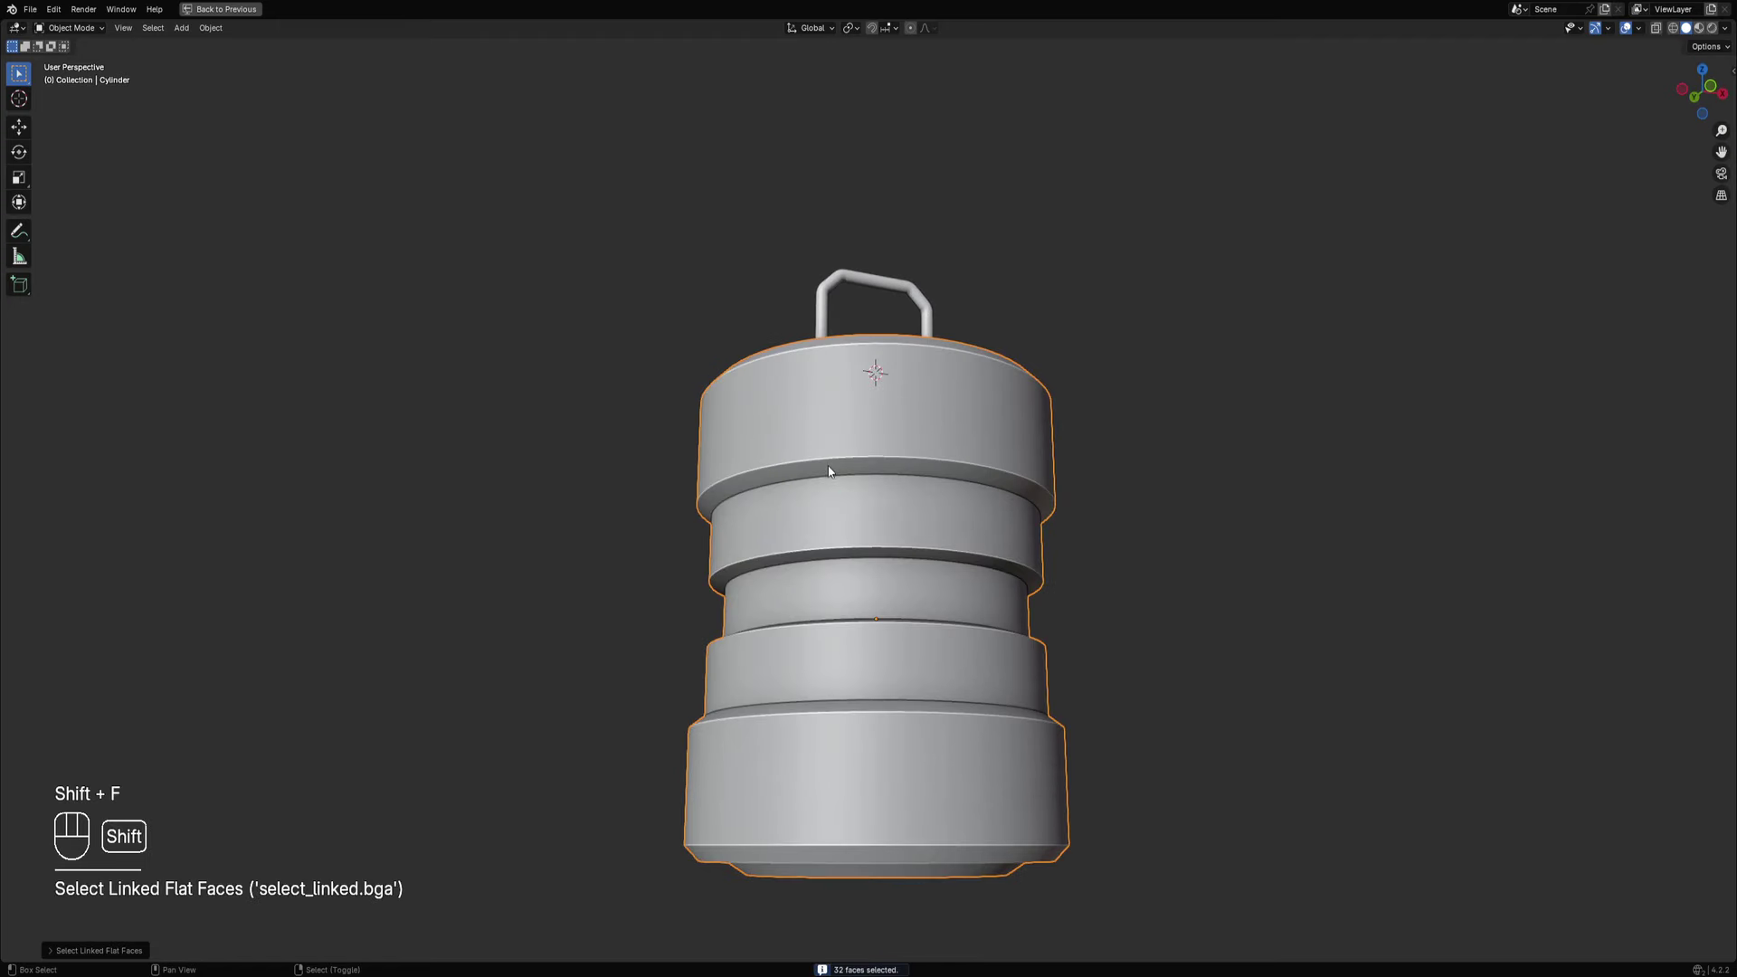
key("shift+f")
key("shift+f")
Apply Random Panels to the selected faces with the "square 100 perc angle" preset and 1 subdivision cut.
key("shift+q")
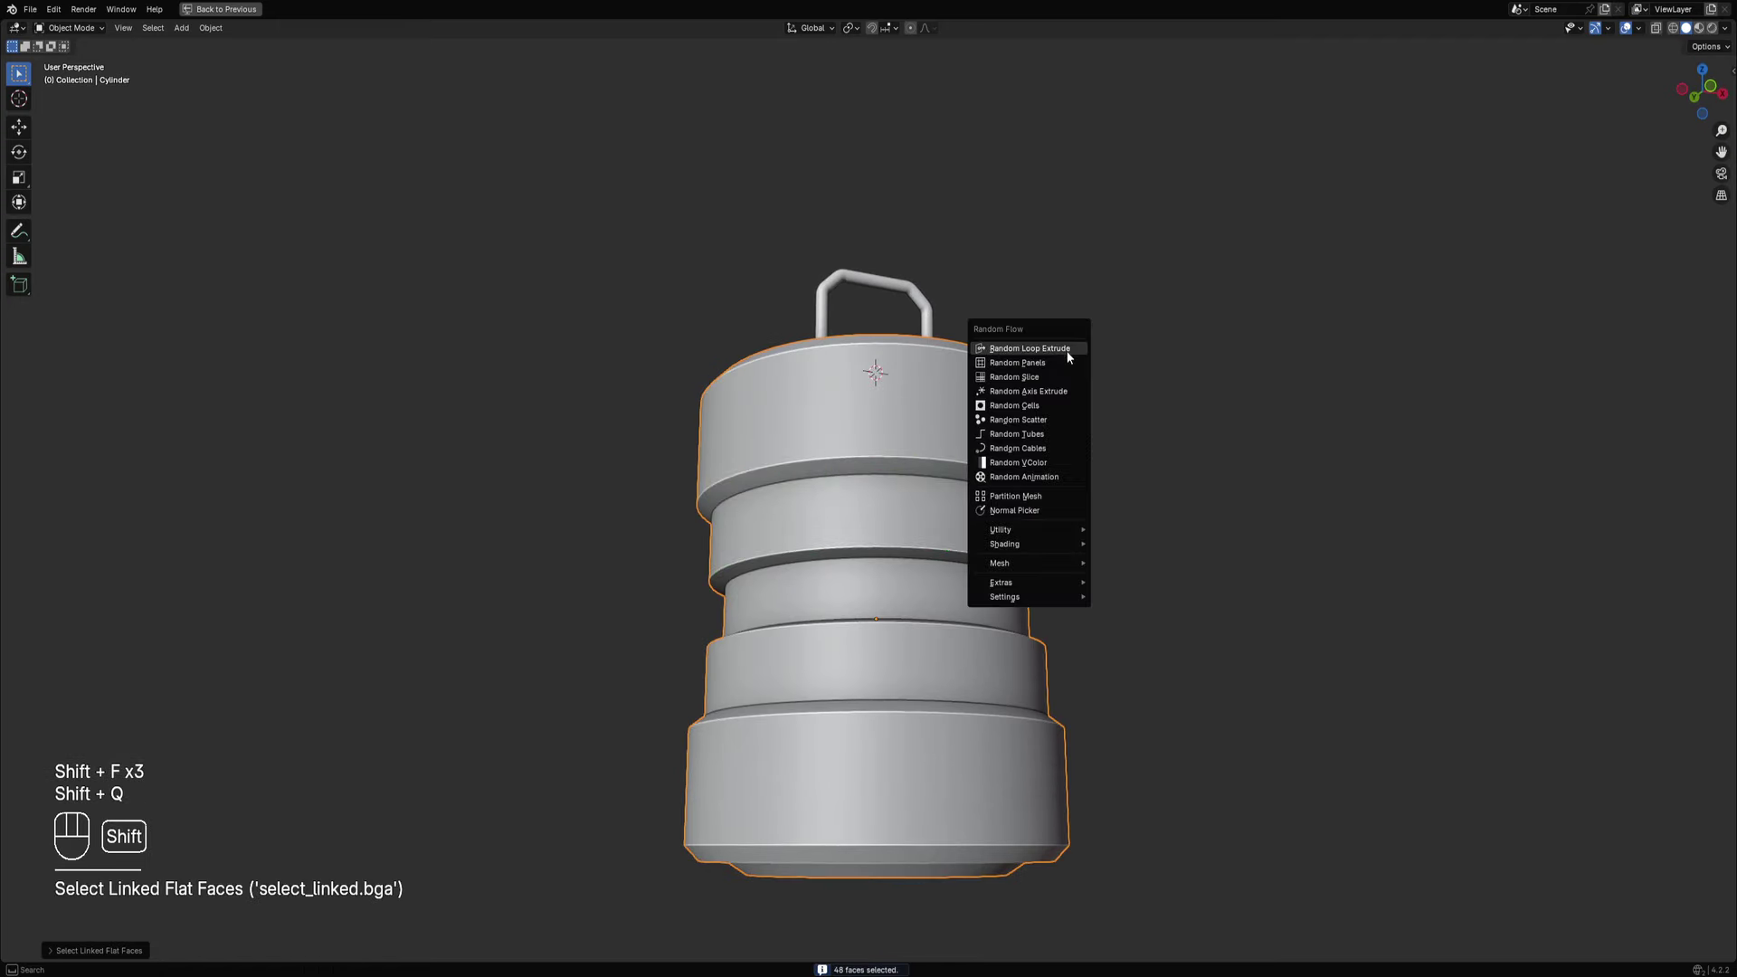
left_click(1069, 363)
left_click(1111, 395)
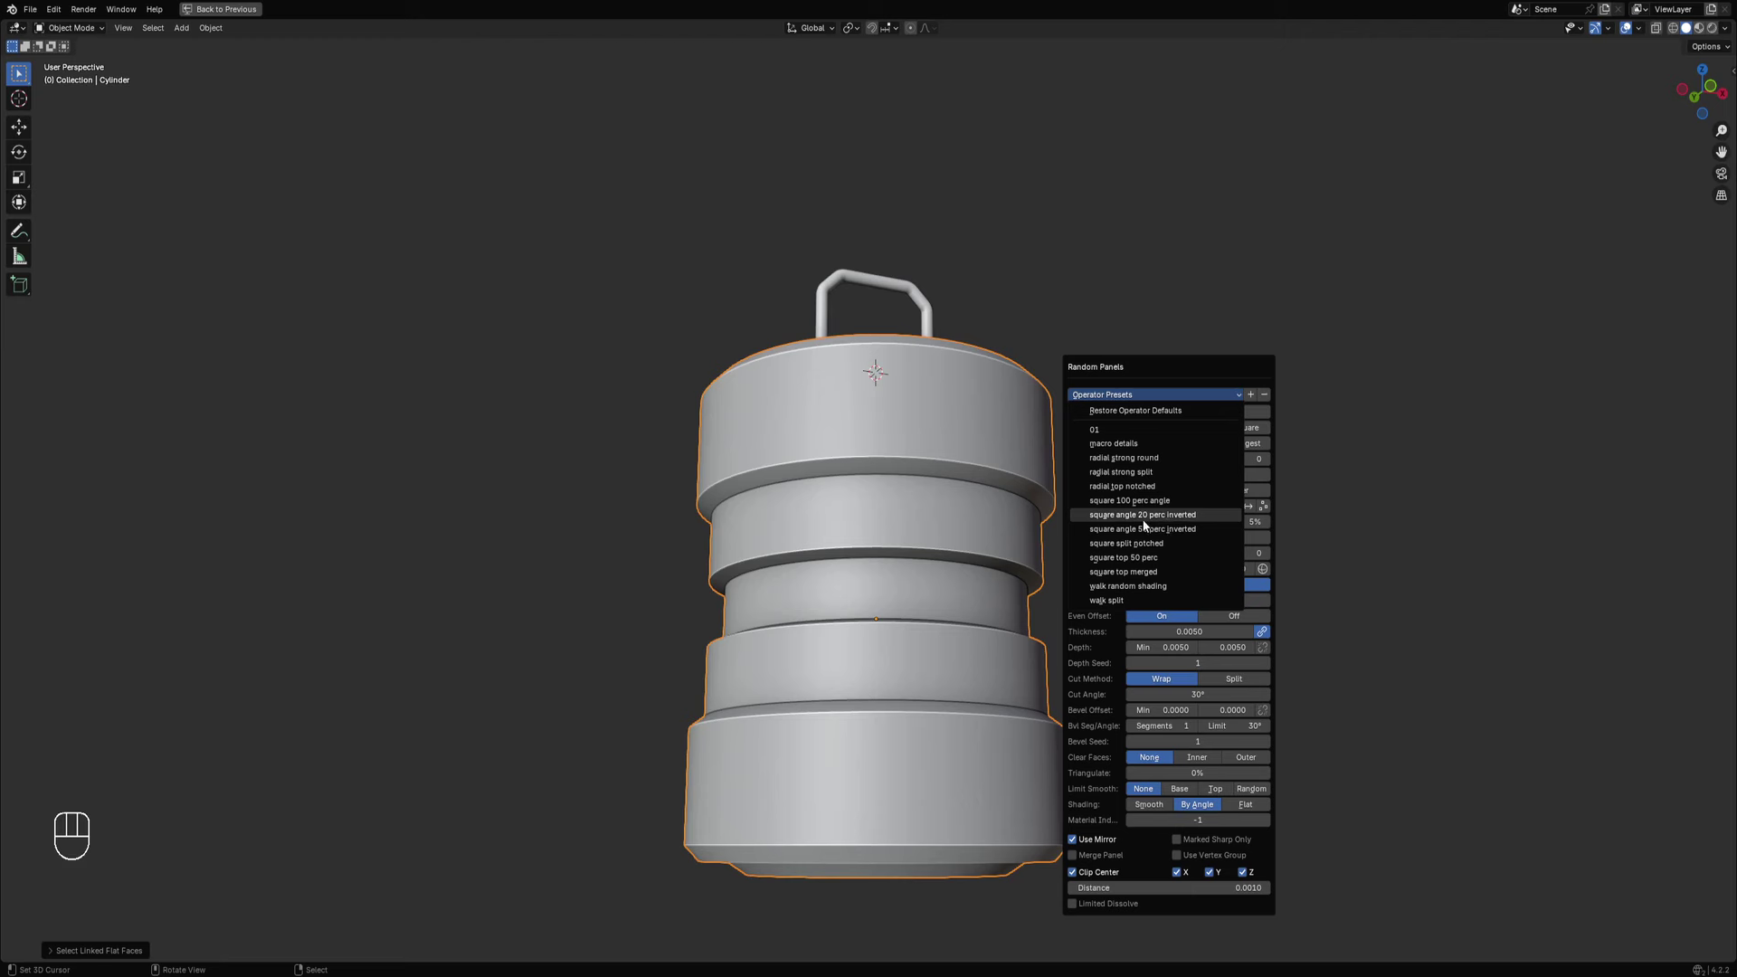
left_click(1159, 500)
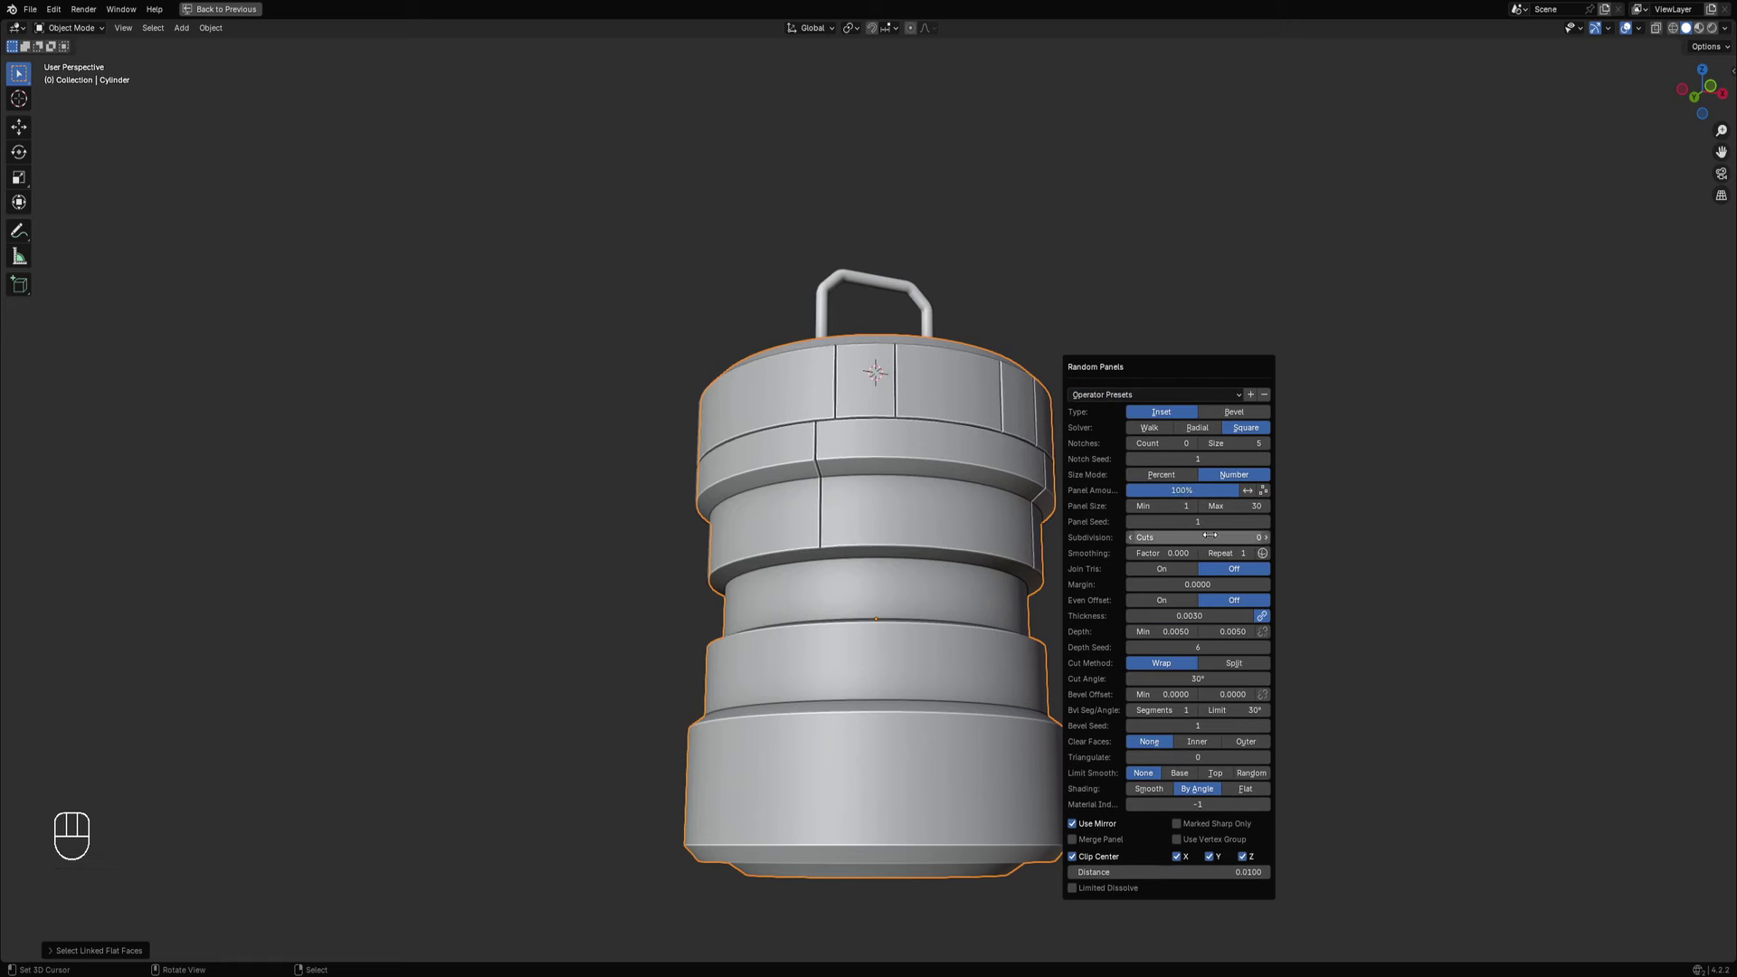
scroll(1210, 537, "up", 2, "ctrl")
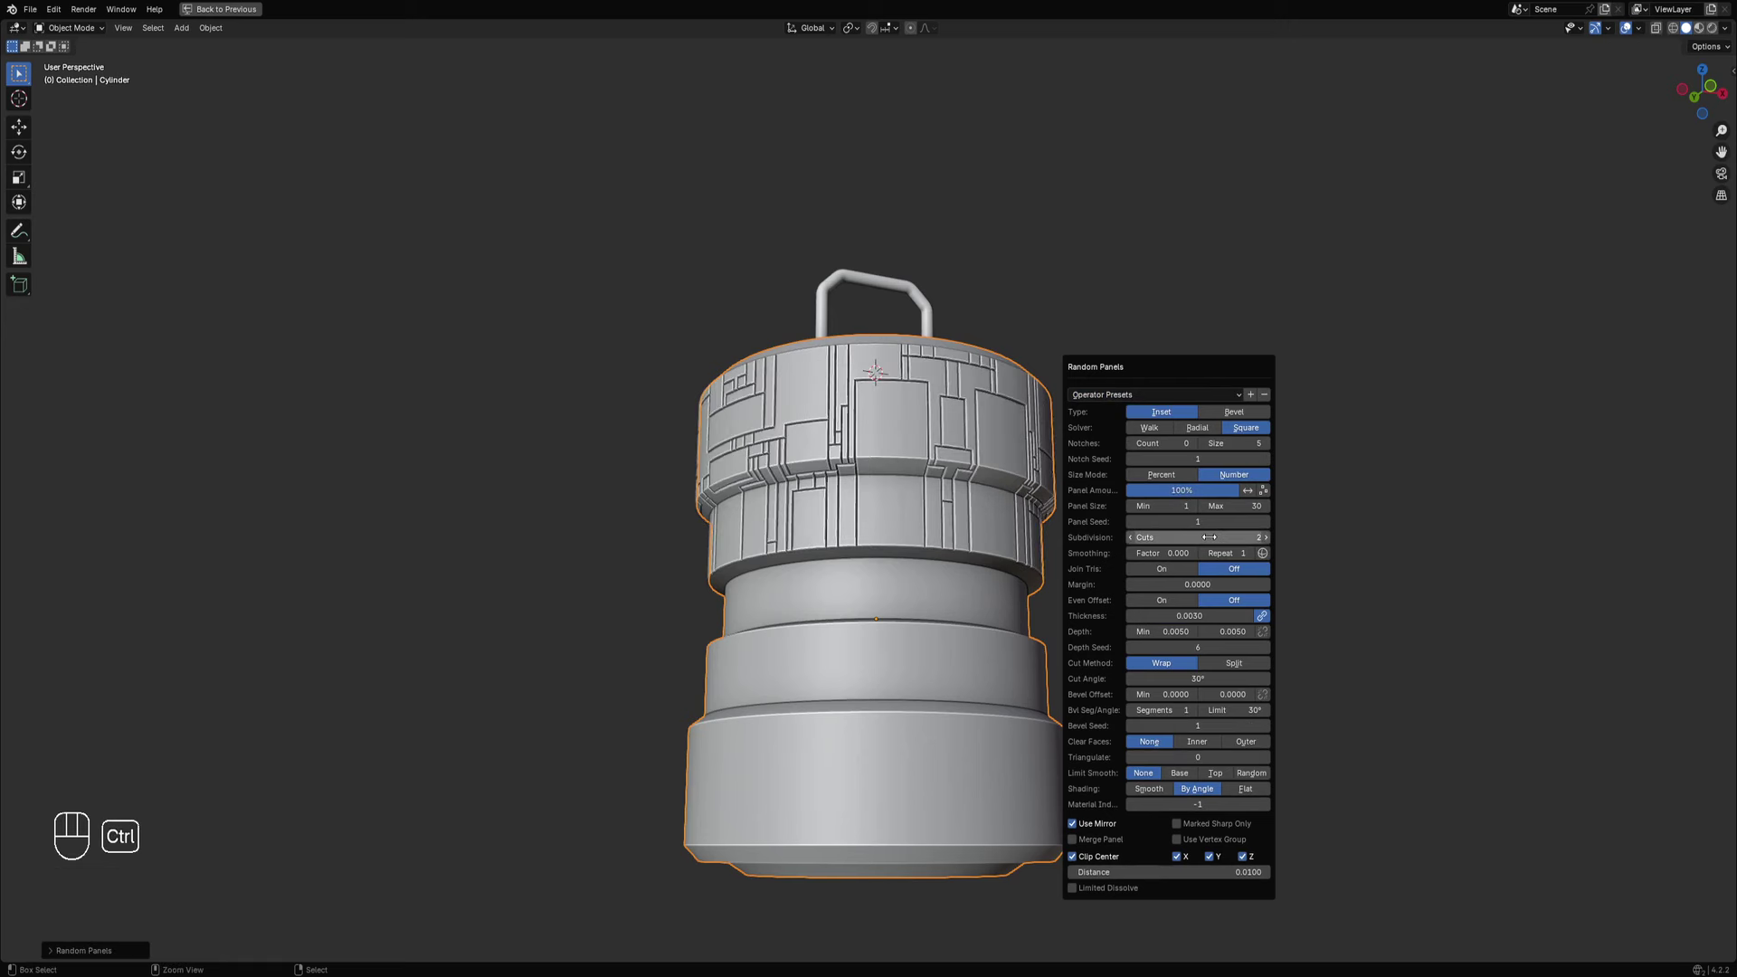
scroll(1210, 537, "down", 1, "ctrl")
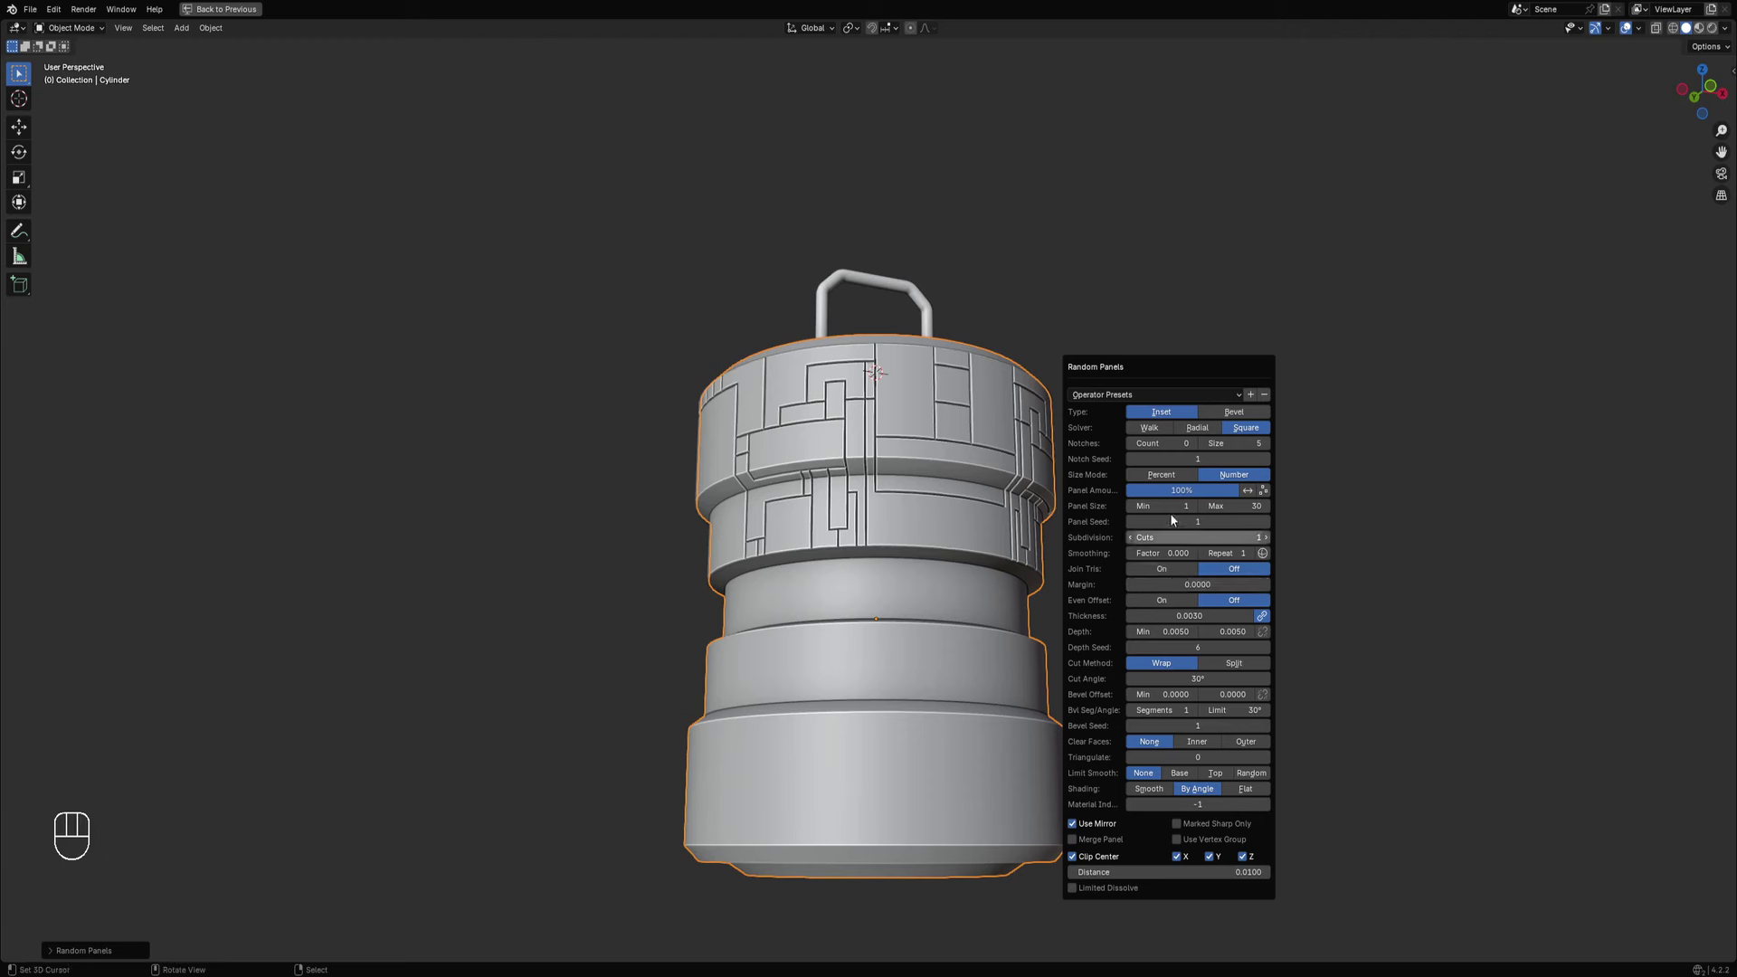
Turn on Even Offset for the random panels, set their maximum depth to 0.0250 and set Limit Smooth to Random.
left_click(1175, 600)
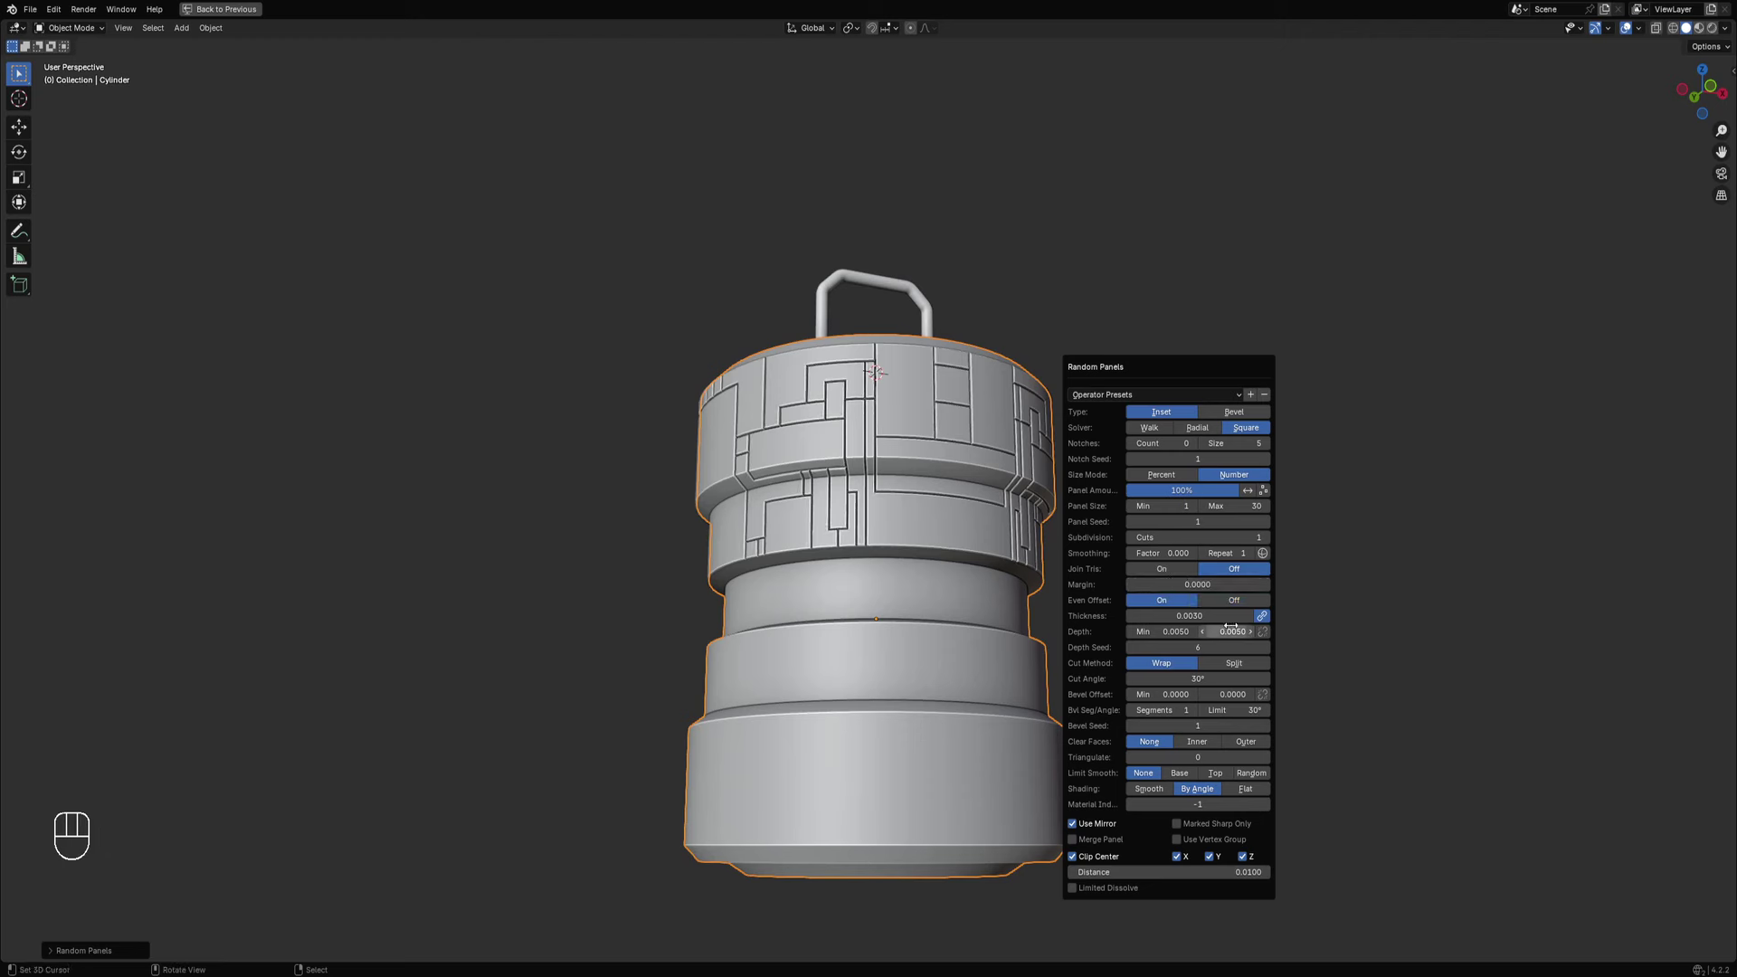
left_click_drag(1232, 632, 1290, 632)
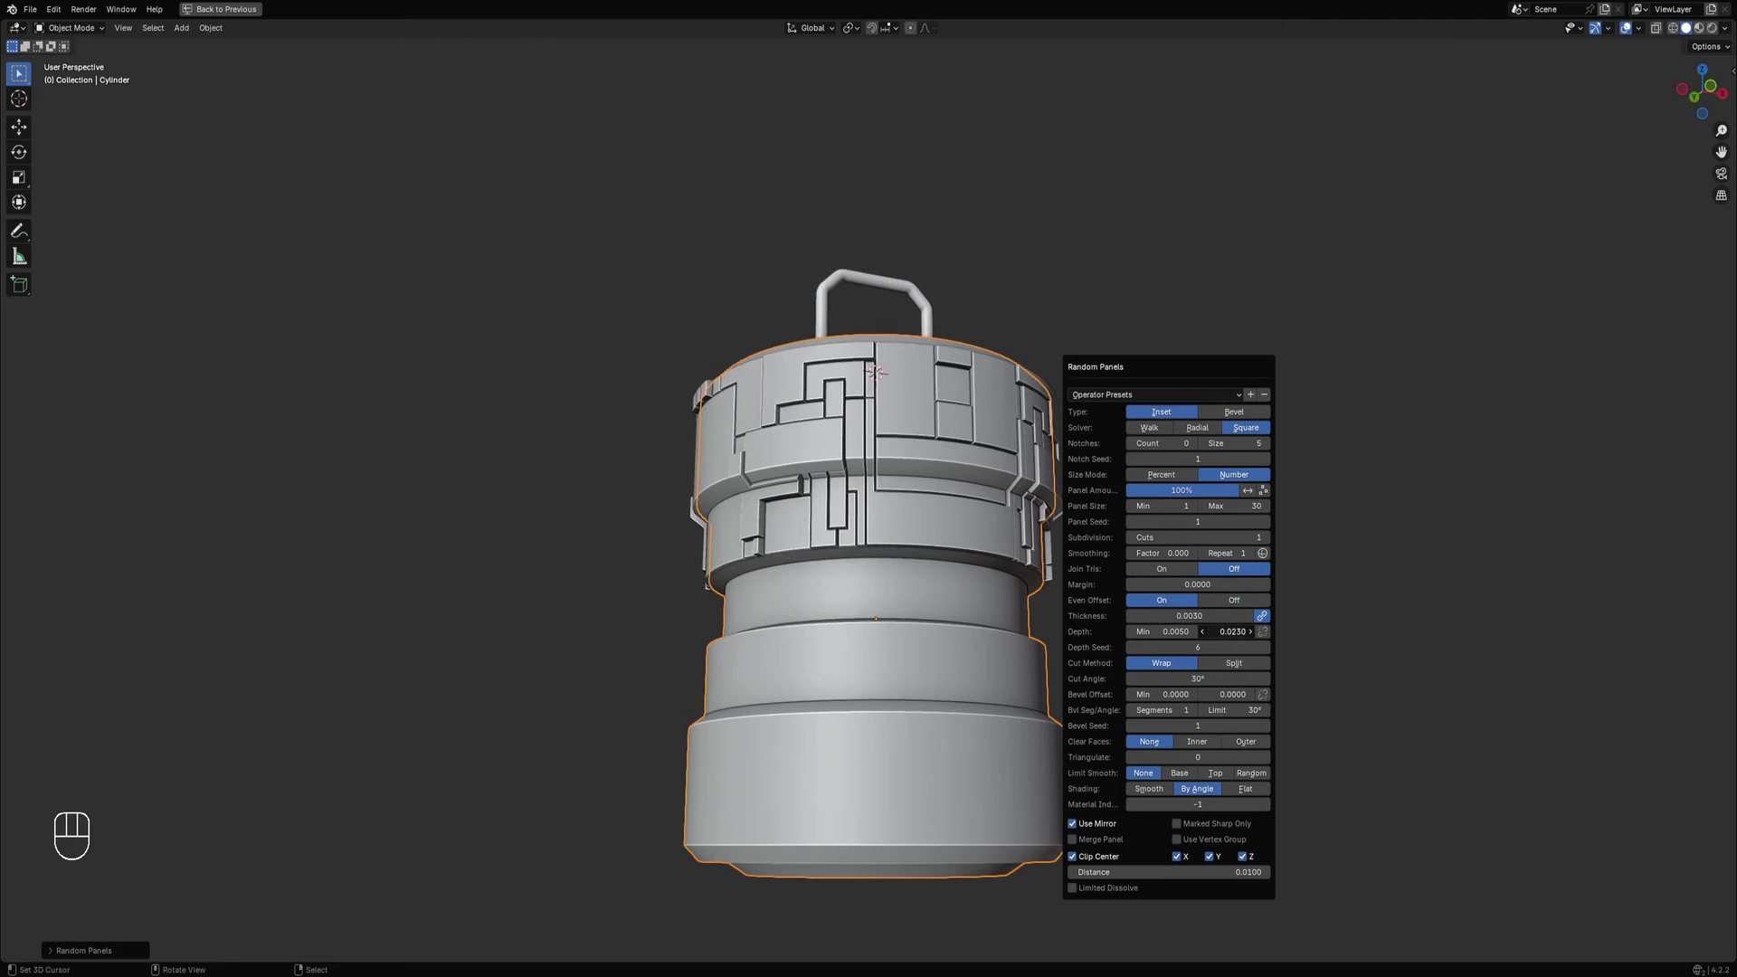
middle_click_drag(905, 457, 1047, 501)
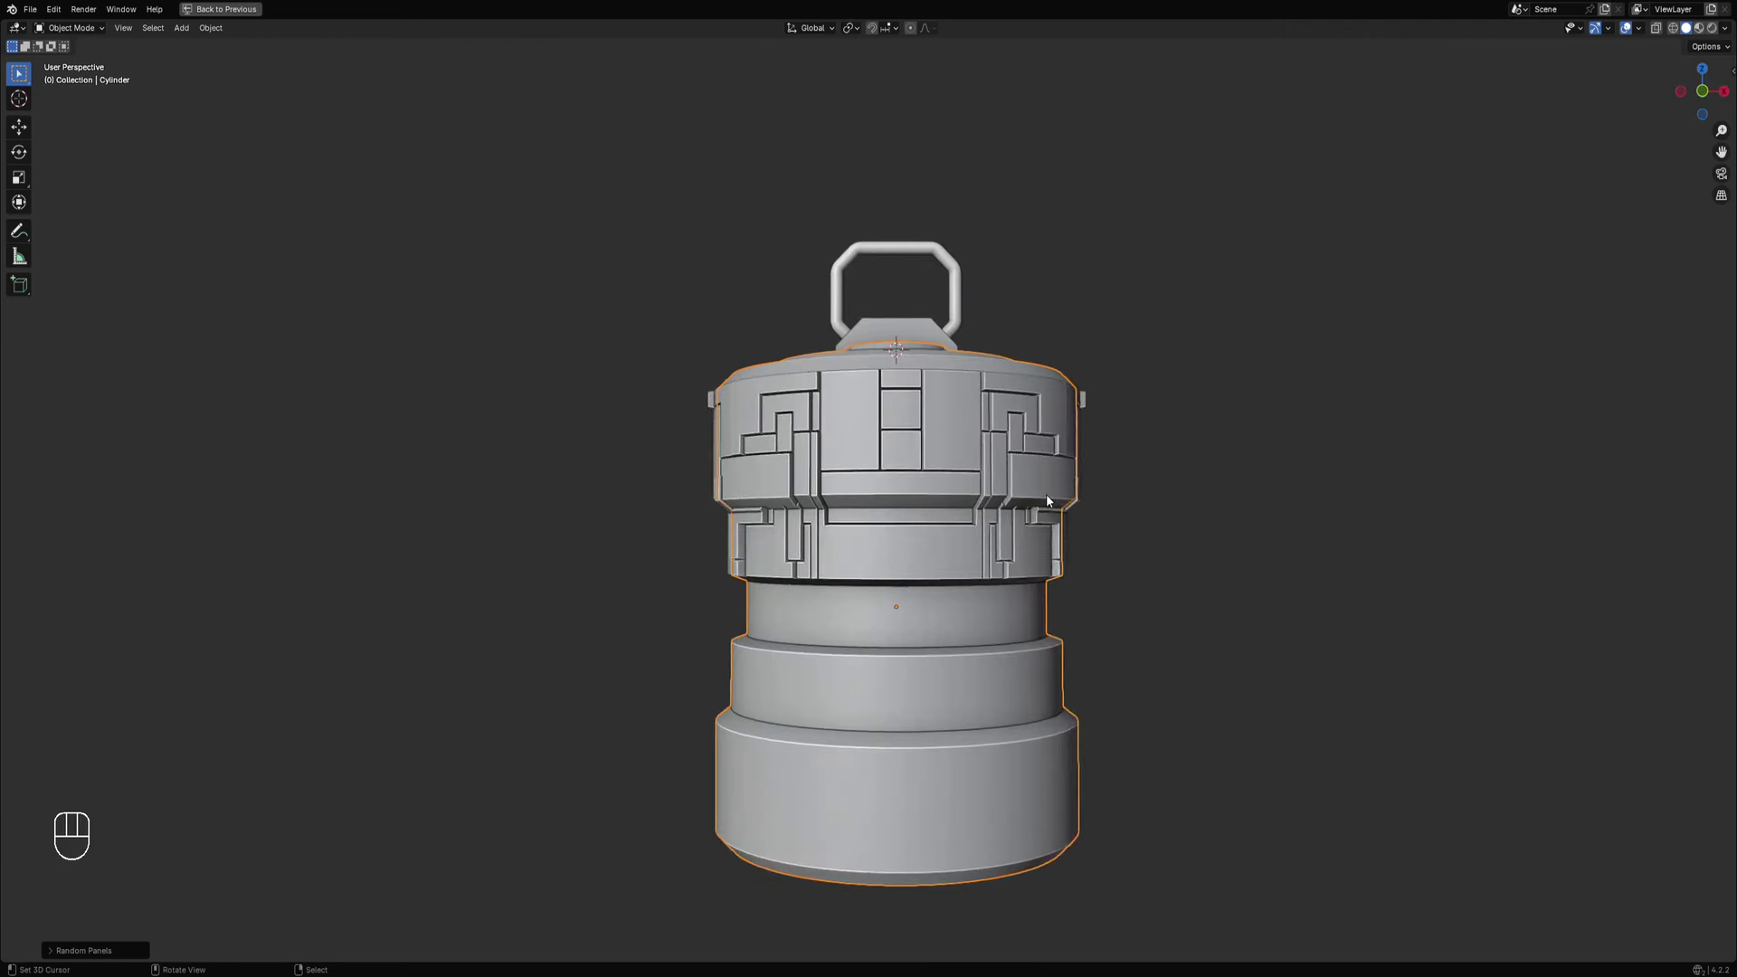
key("F9")
left_click(1220, 845)
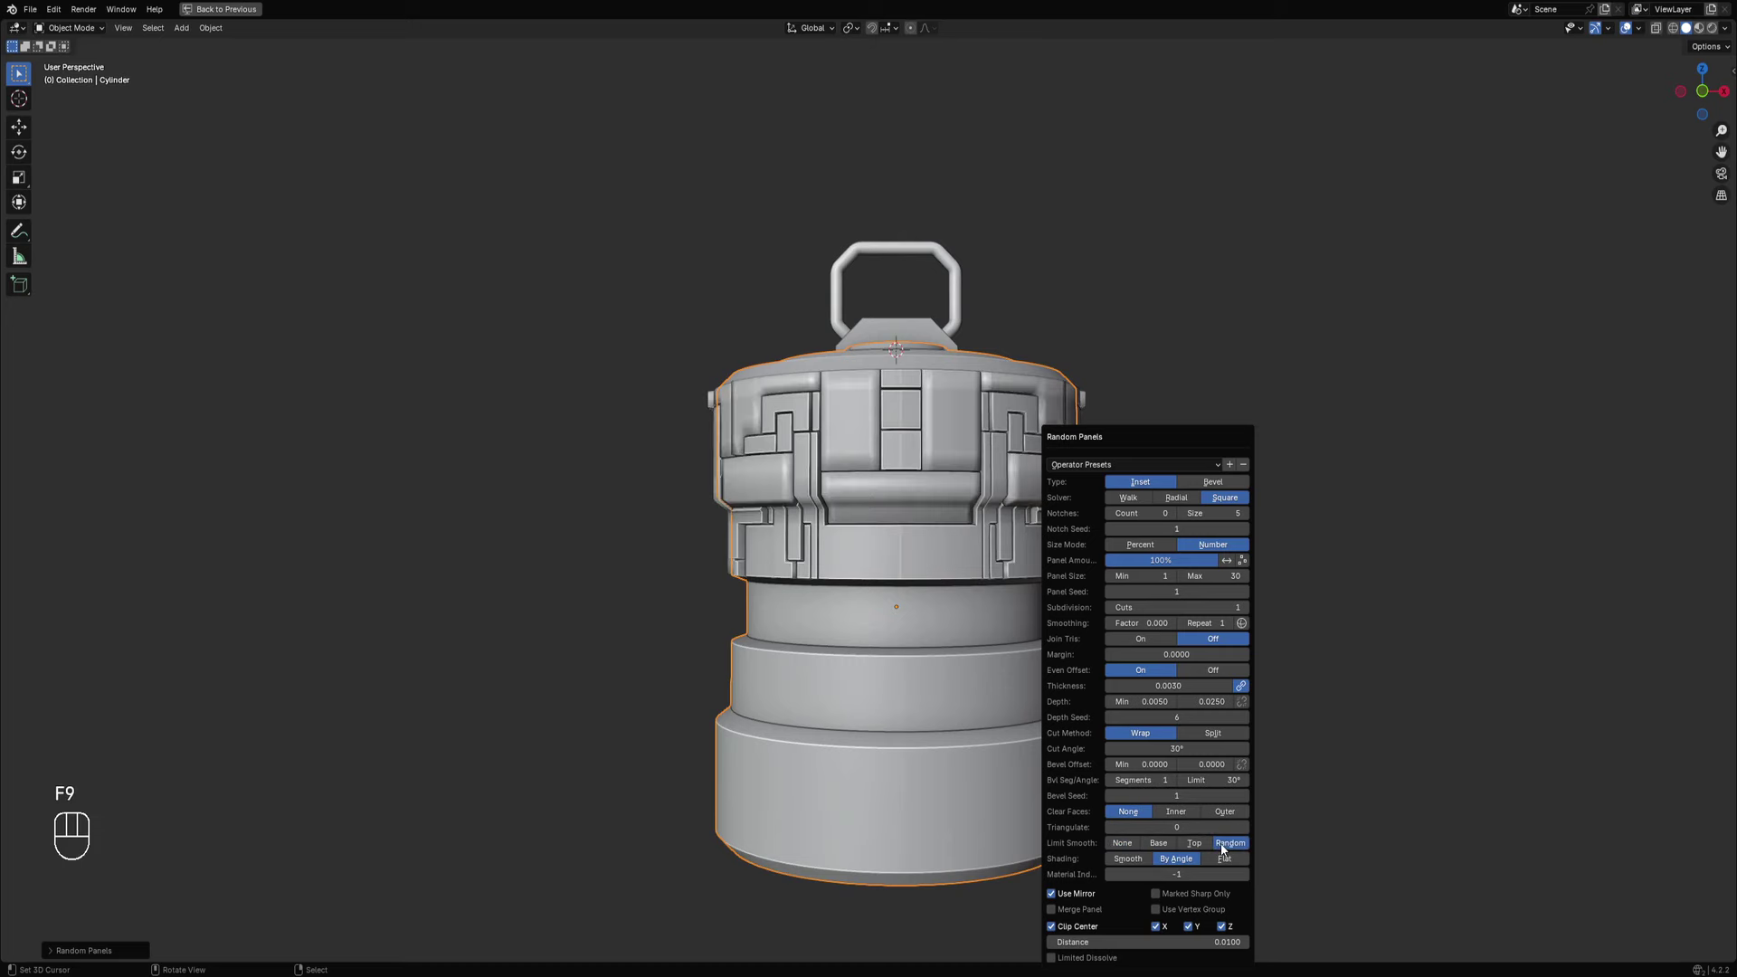
Set the maximum panel size of the random panels to 45.
scroll(871, 497, "down", 3)
mouse_move(868, 495)
middle_mouse_down()
mouse_move(894, 545)
mouse_move(891, 506)
middle_mouse_up()
scroll(891, 511, "up", 3)
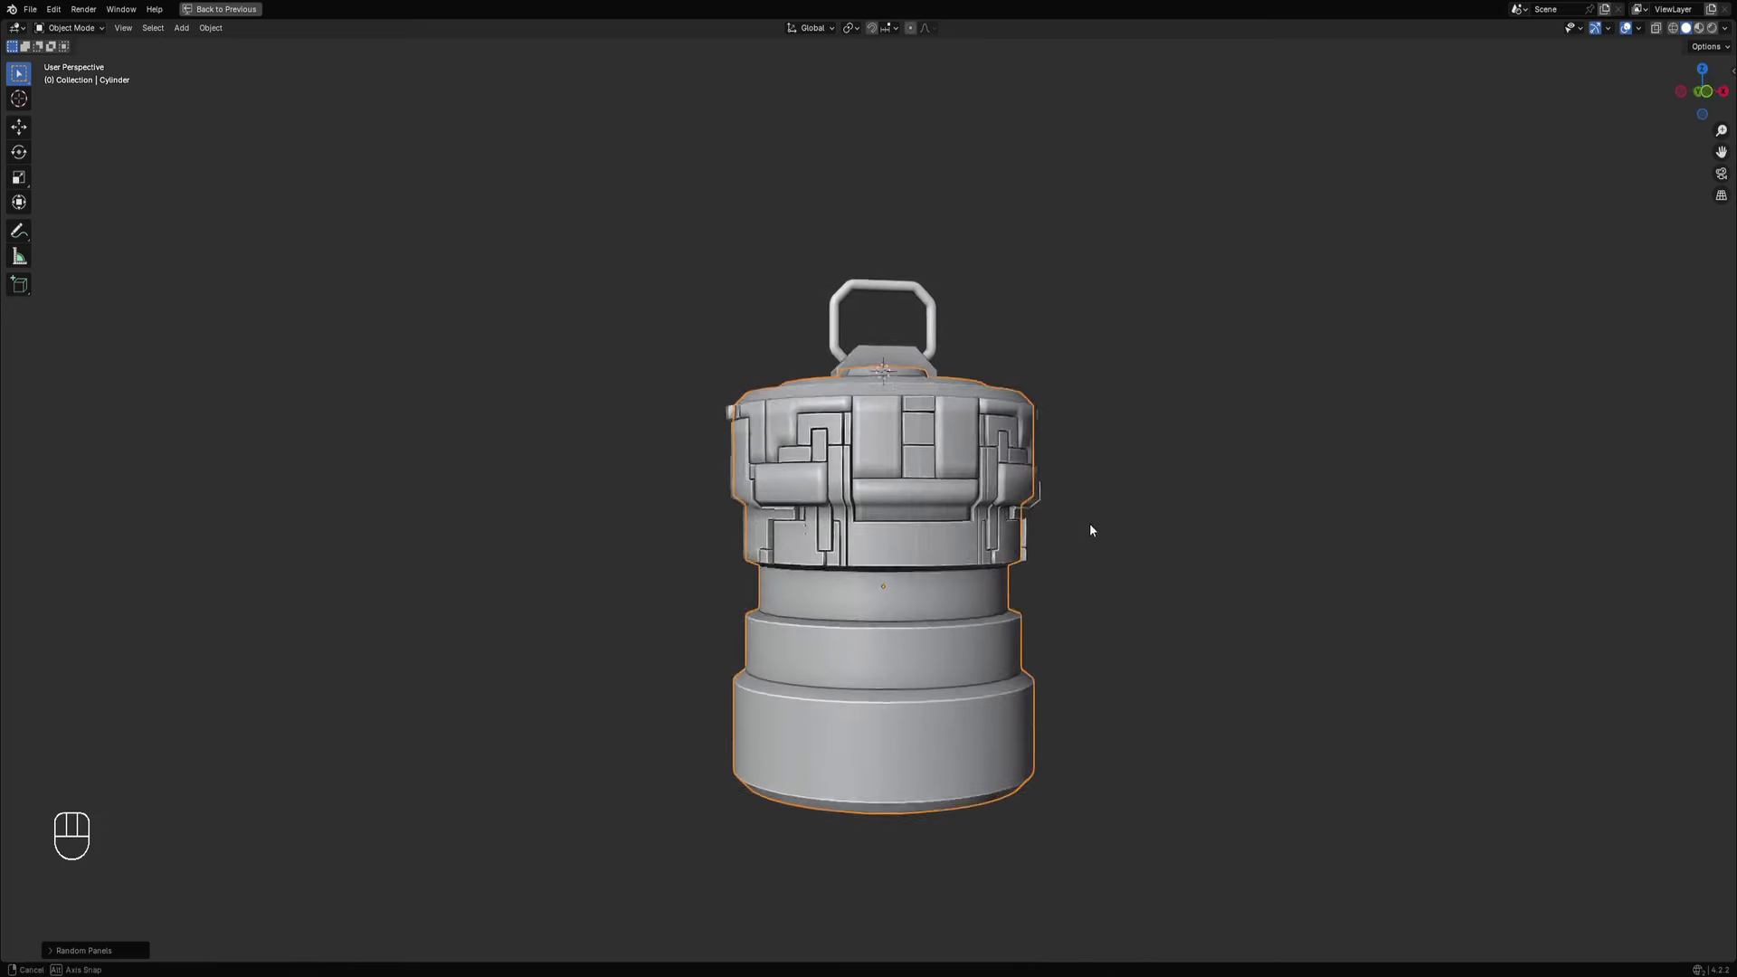
key("F9")
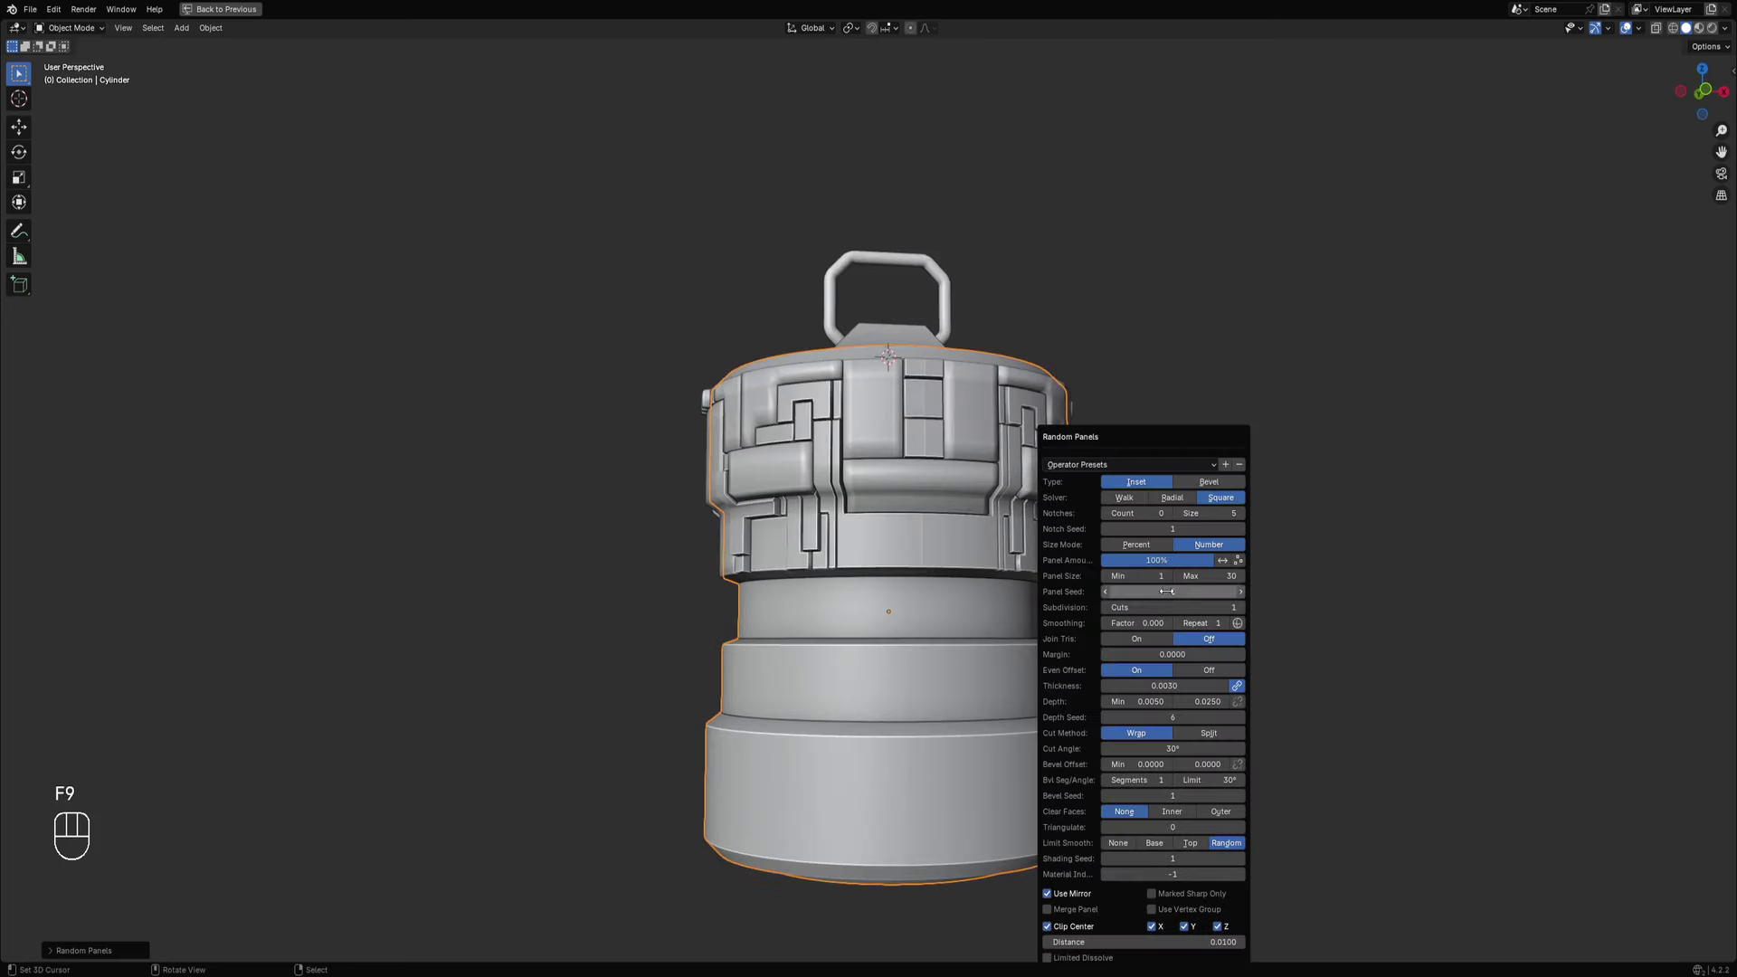
left_click_drag(1208, 576, 1230, 576, "shift")
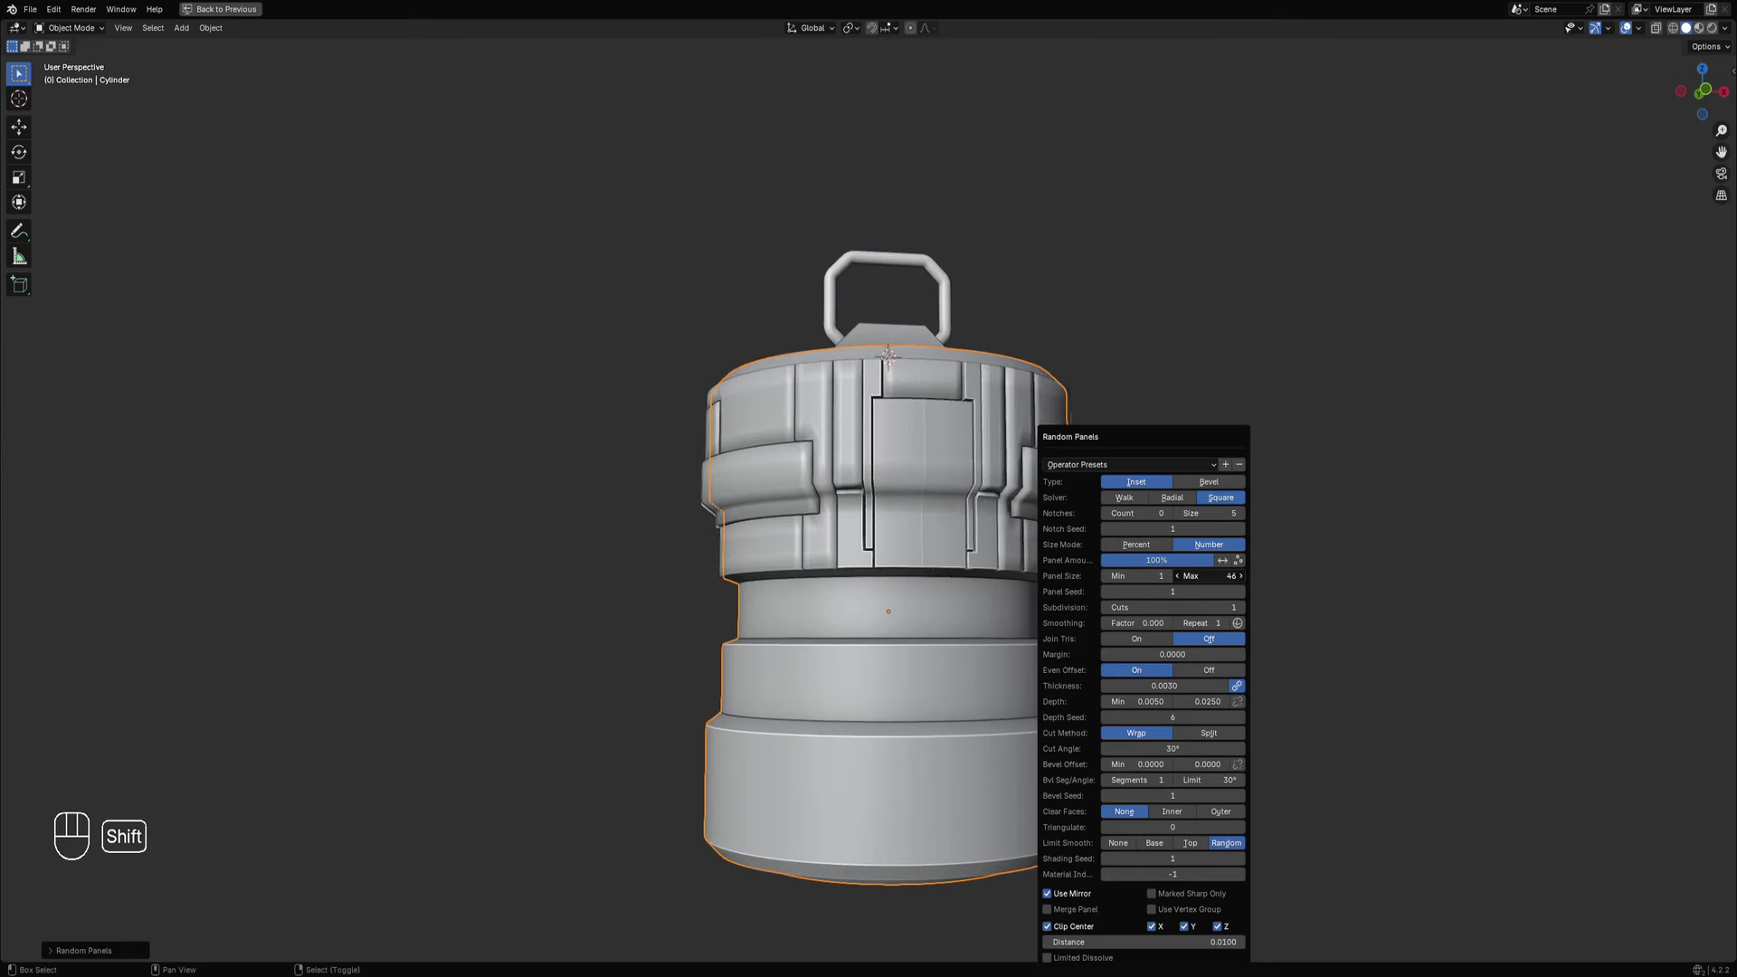
left_click(1204, 576)
key("Return")
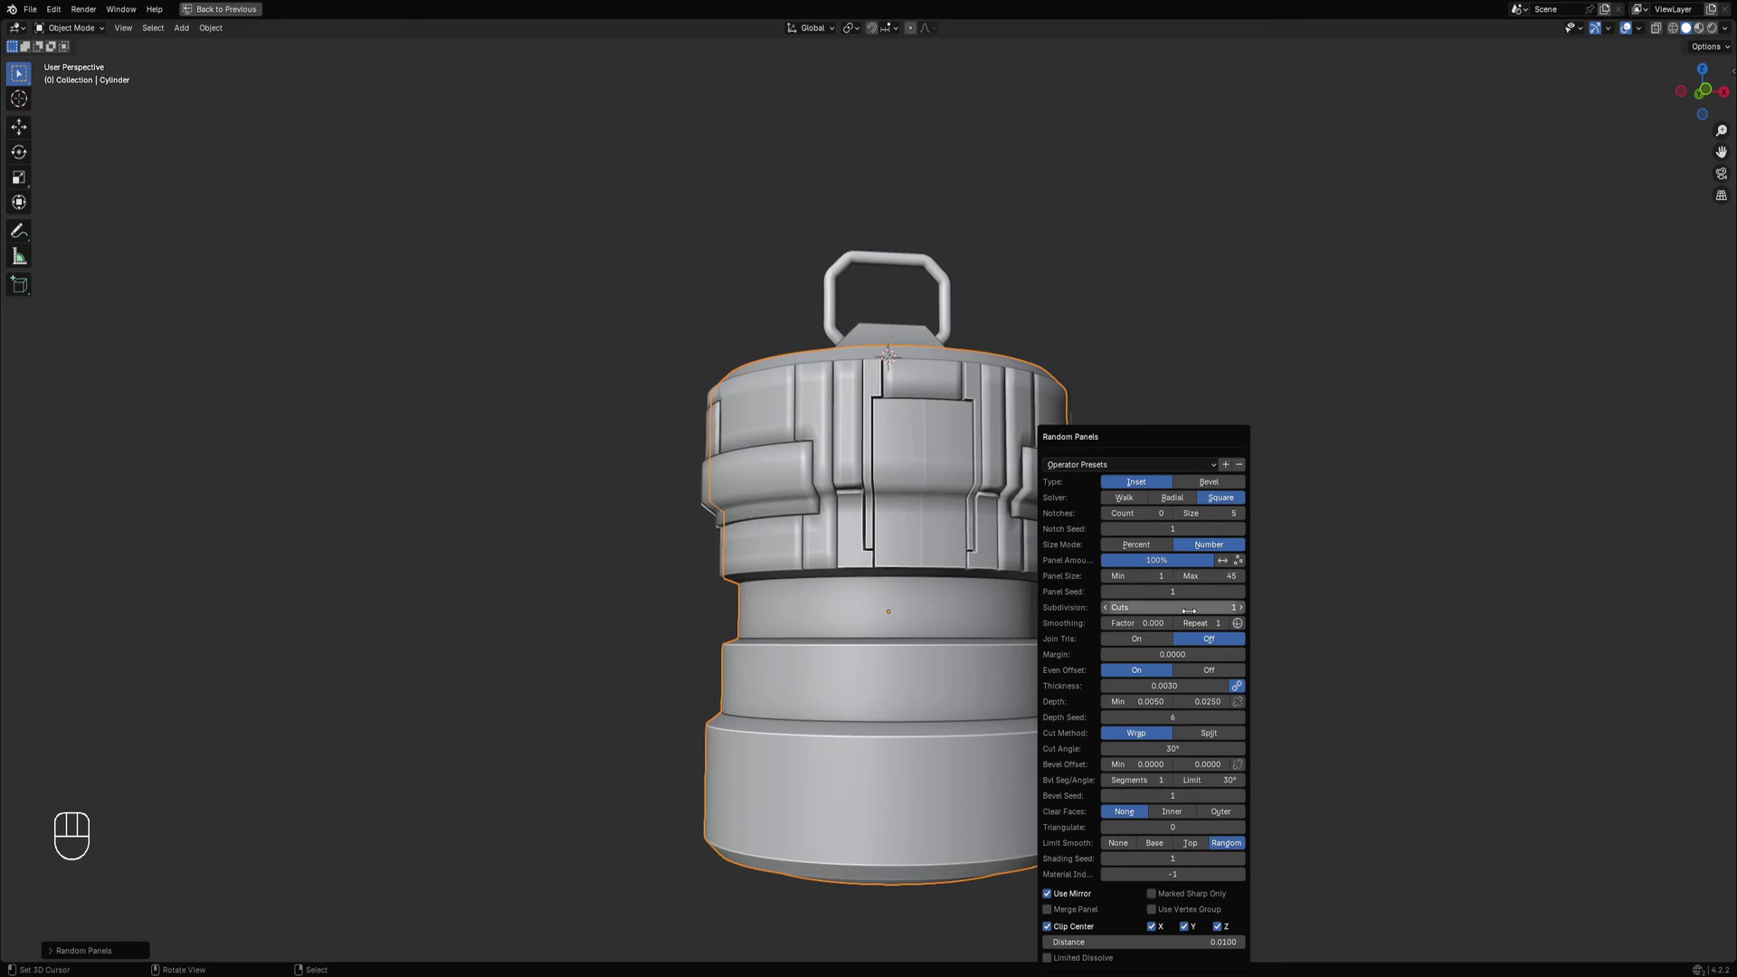
Vary which random panels are smoothed by setting the Shading Seed to 24.
scroll(1254, 407, "down", 3)
middle_click_drag(1255, 409, 1319, 446)
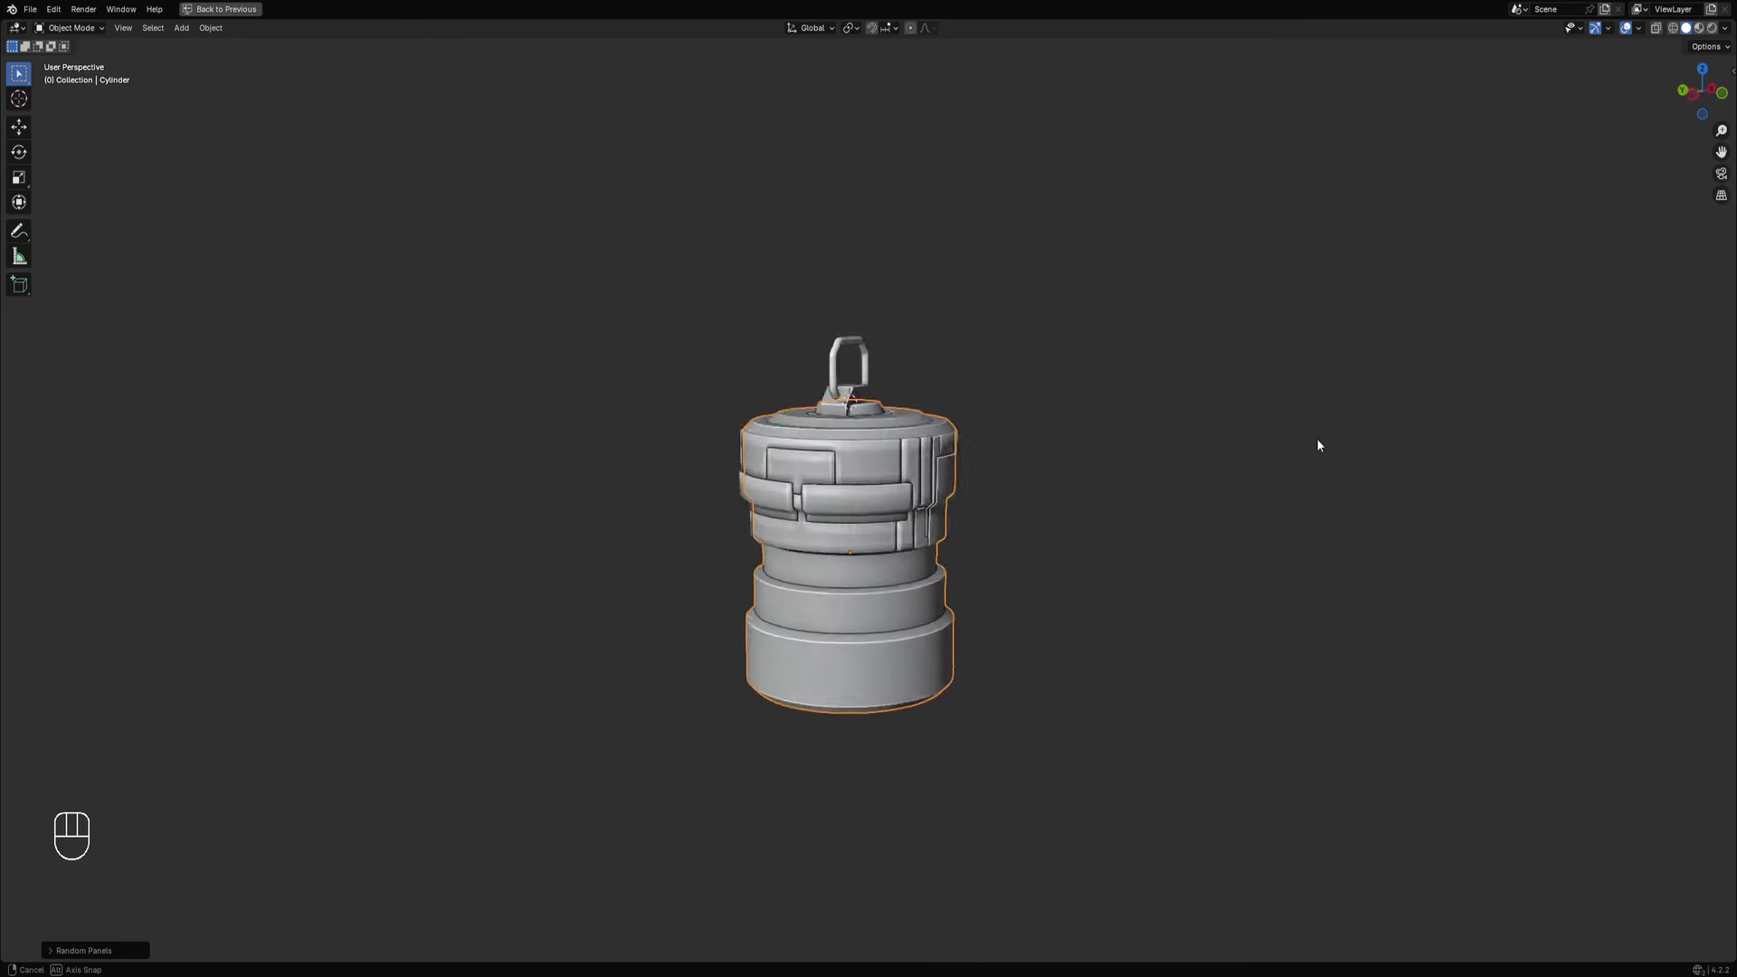
scroll(1303, 448, "up", 2)
middle_click_drag(1133, 454, 1068, 454)
key("F9")
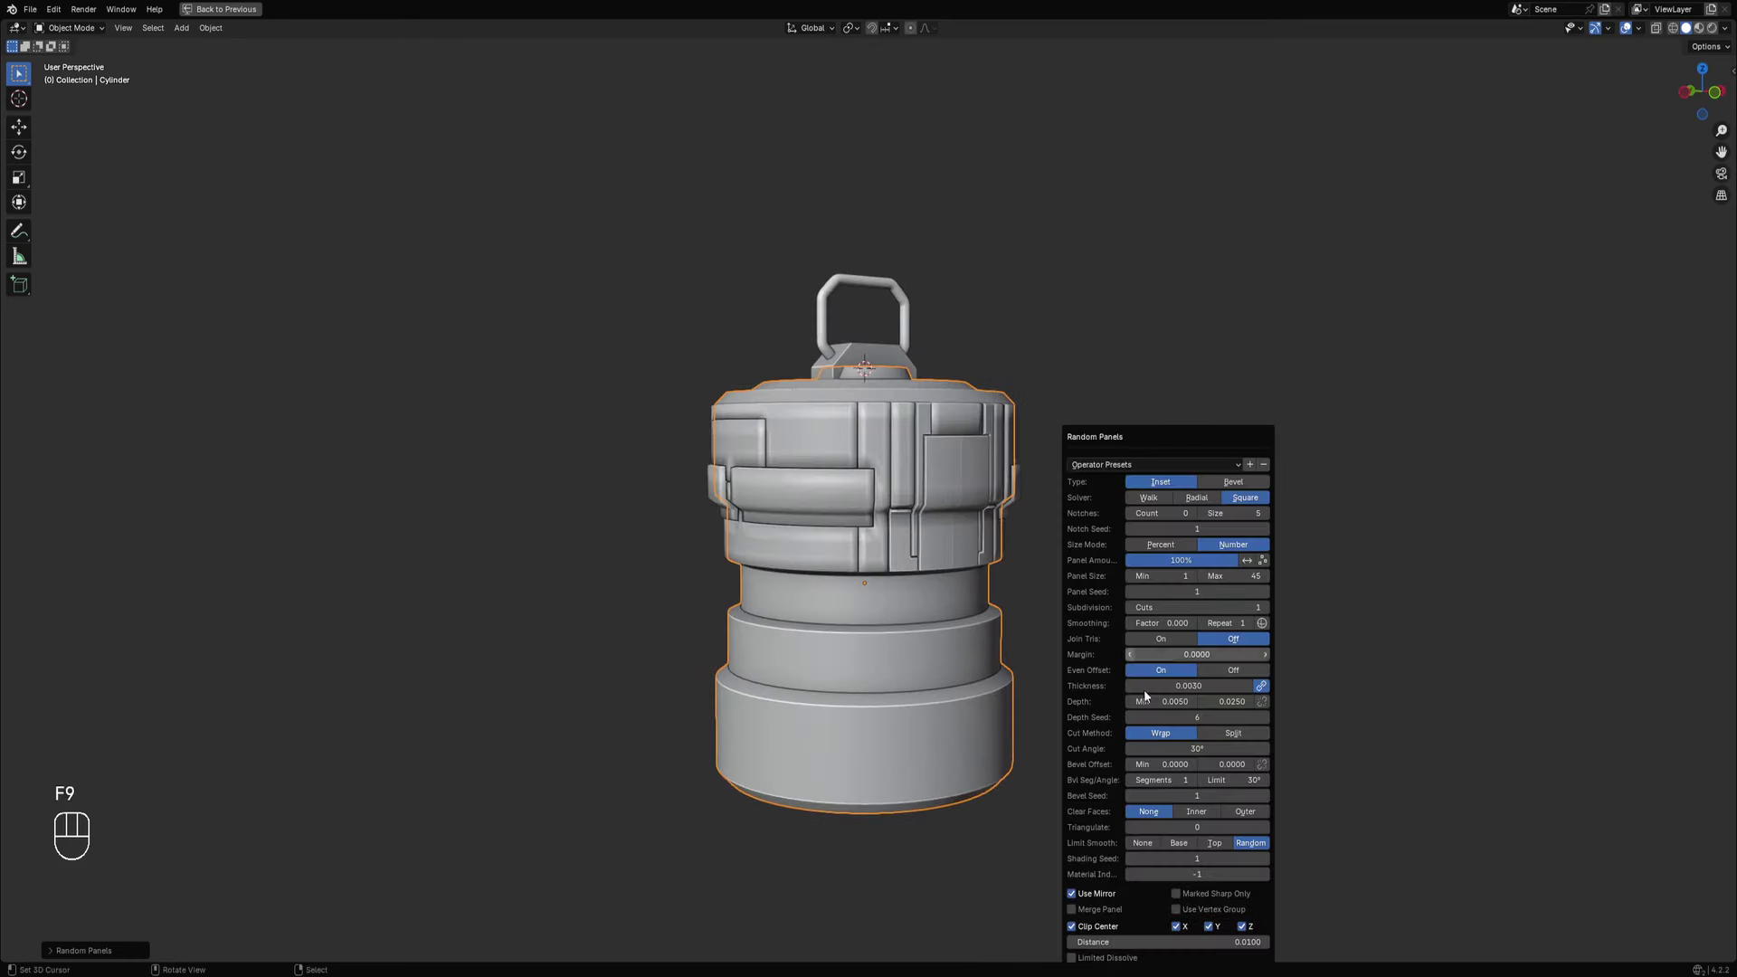
scroll(1202, 858, "up", 5, "ctrl")
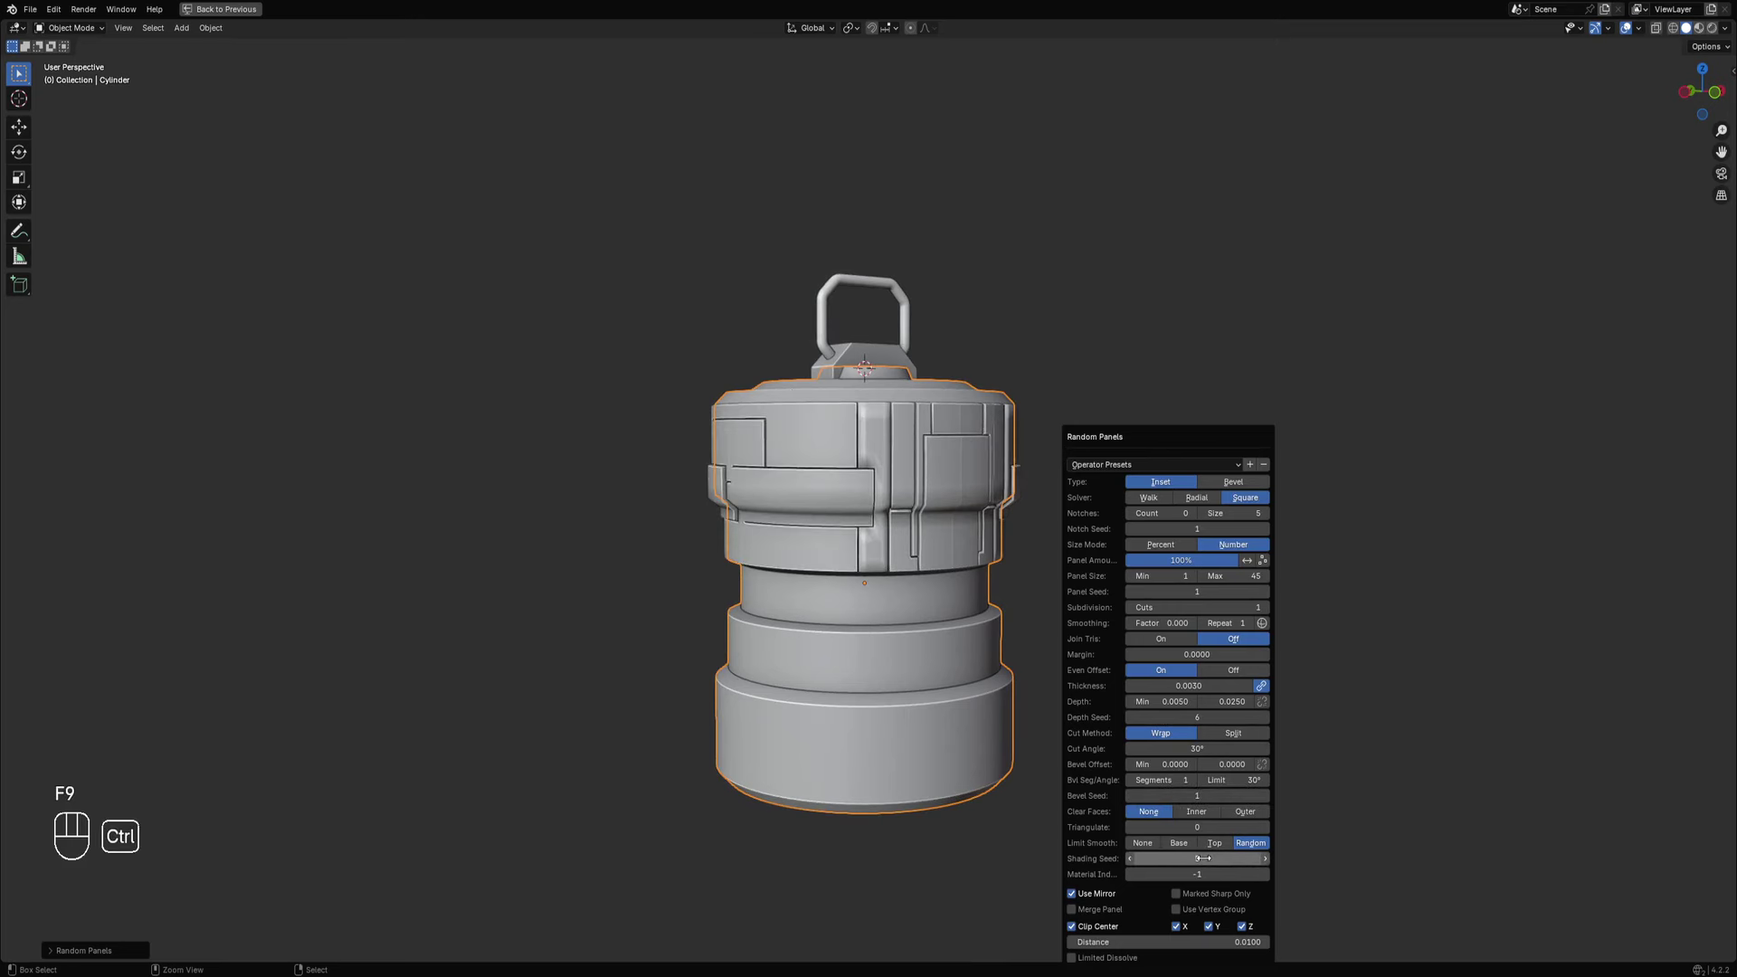
scroll(1202, 858, "up", 6, "ctrl")
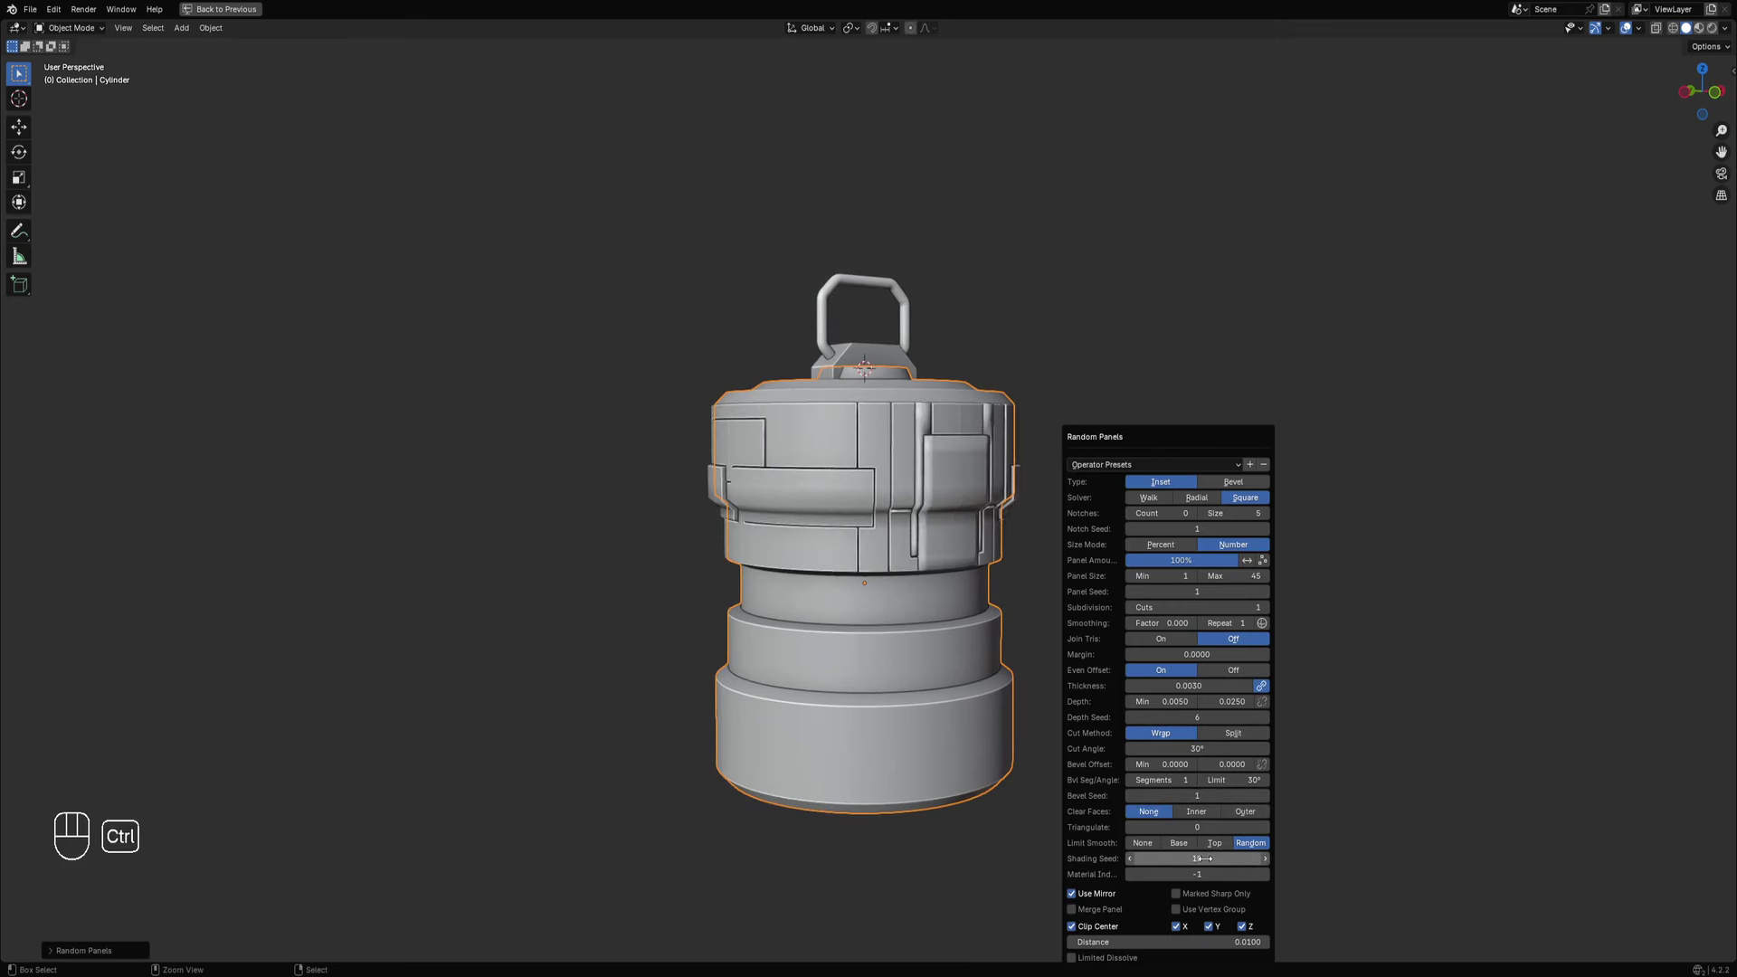
scroll(1203, 858, "up", 3, "ctrl")
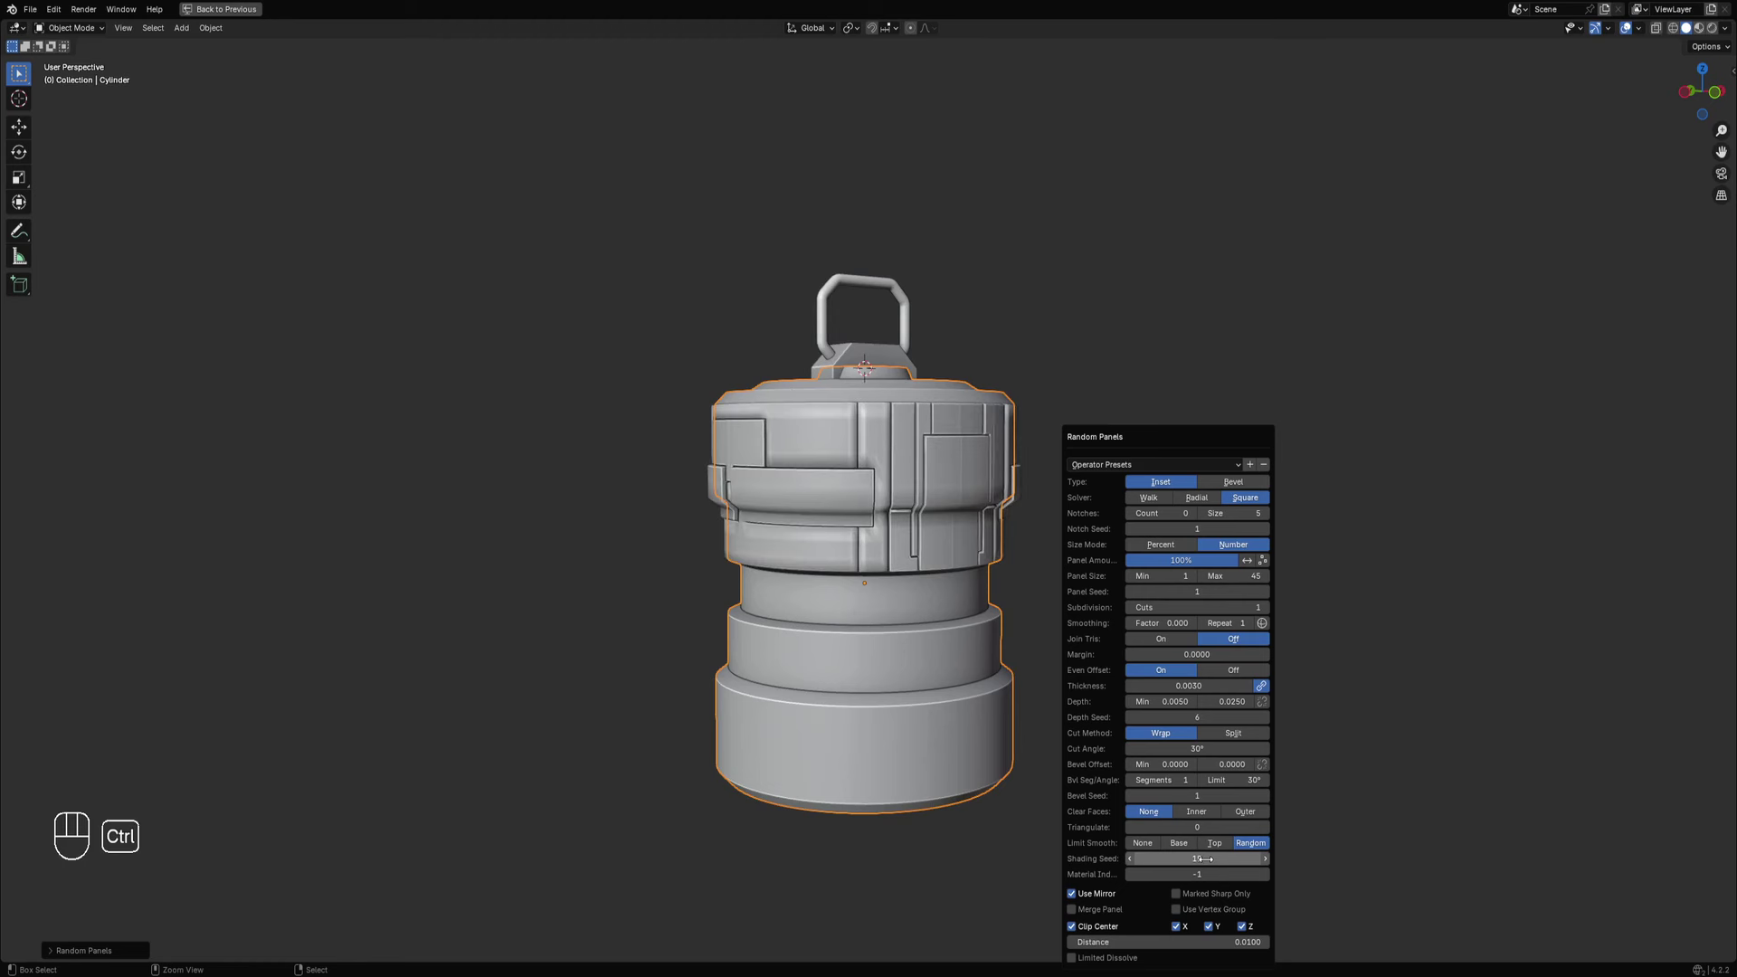
scroll(1203, 859, "up", 5, "ctrl")
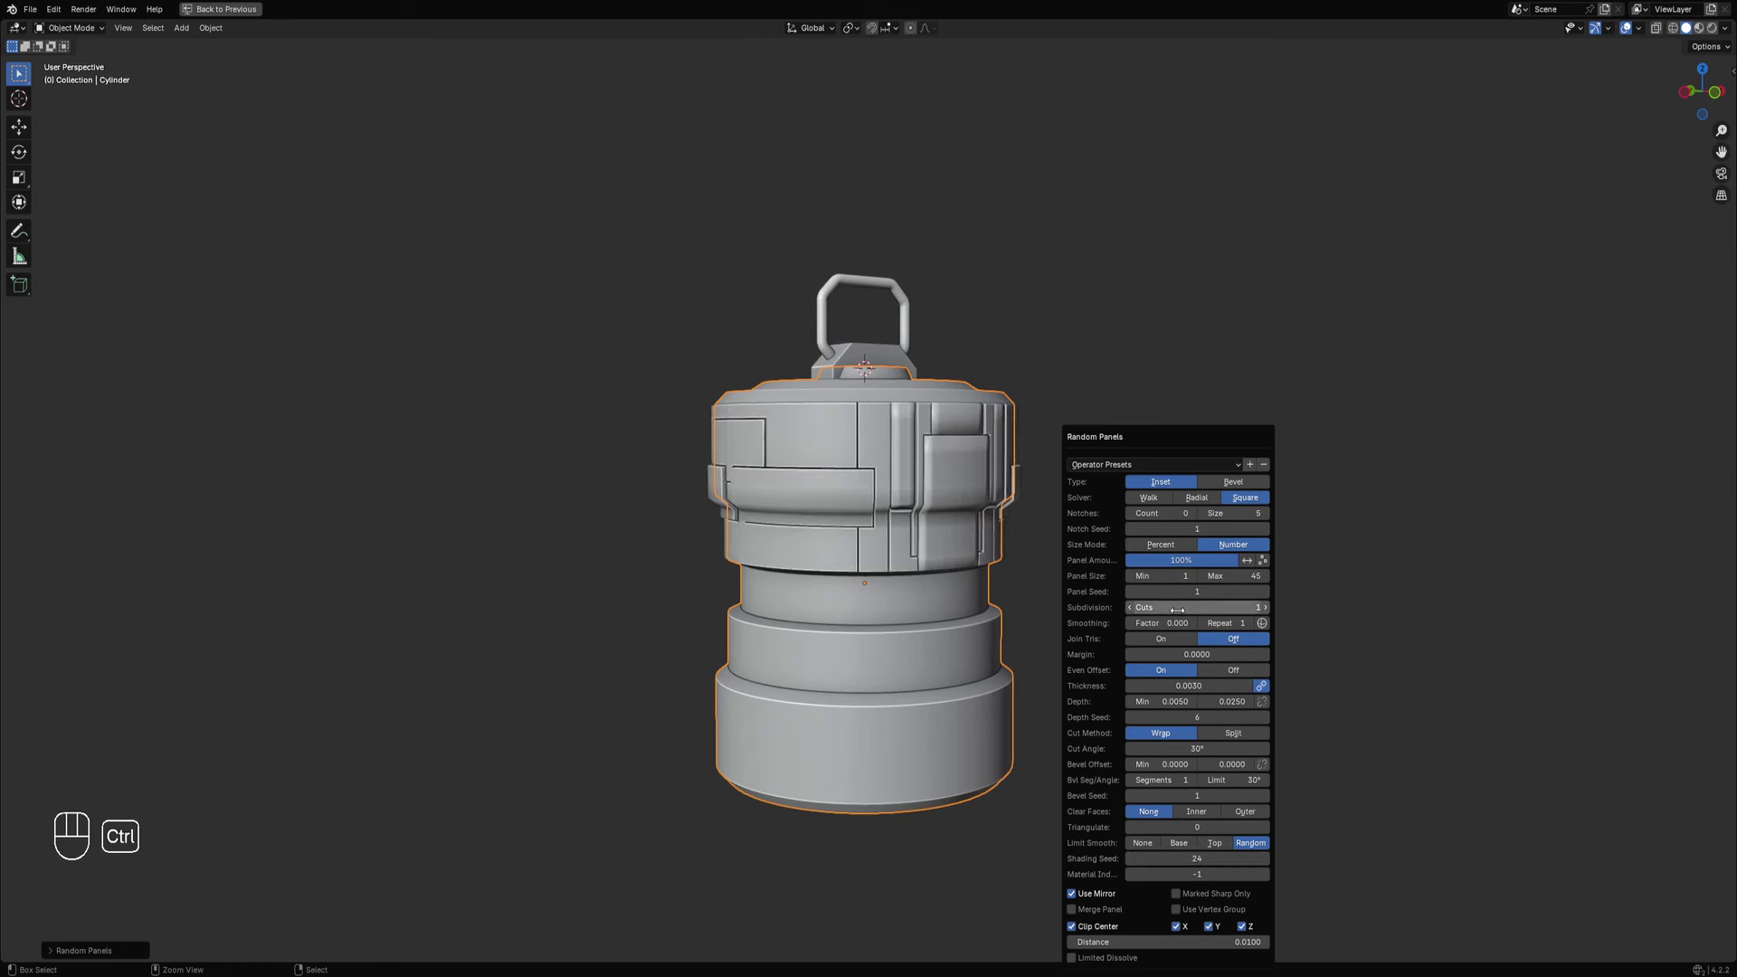
Set the random panels' subdivision cuts to 2 and cycle through panel seeds to vary the layout.
scroll(1178, 608, "up", 1, "ctrl")
middle_click_drag(702, 593, 1101, 481)
scroll(1100, 482, "up", 1)
key("F9")
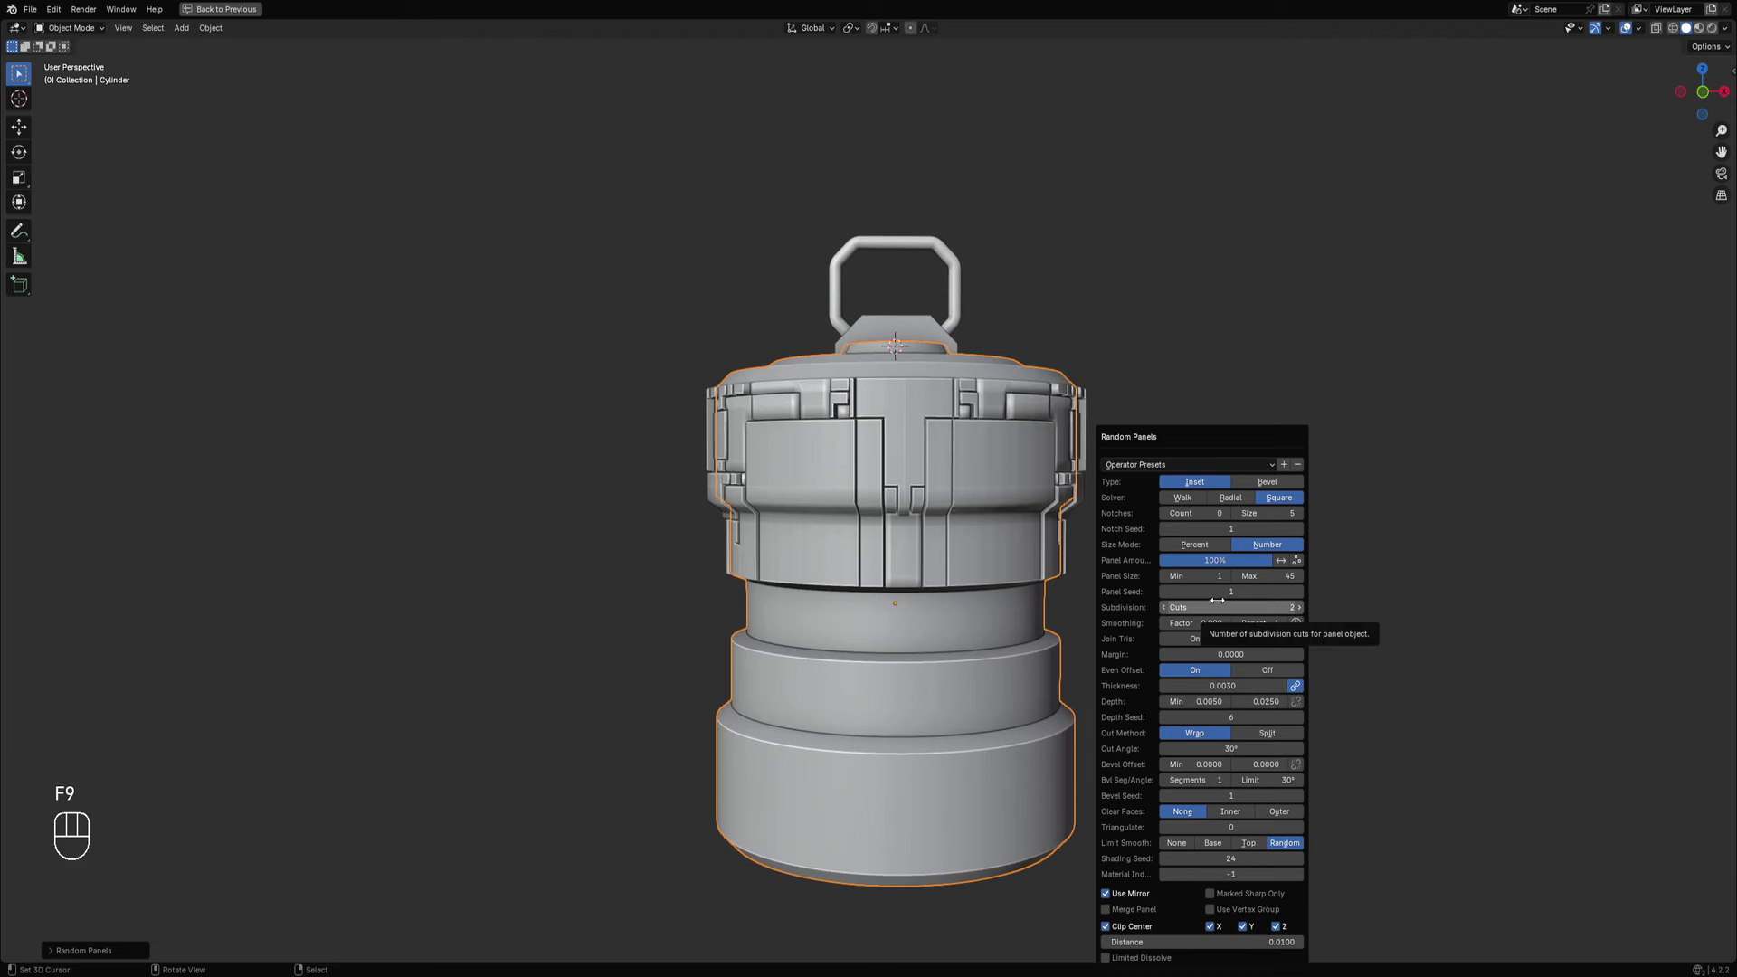
scroll(1219, 591, "up", 1, "ctrl")
scroll(1218, 591, "up", 3, "ctrl")
scroll(1219, 591, "up", 3, "ctrl")
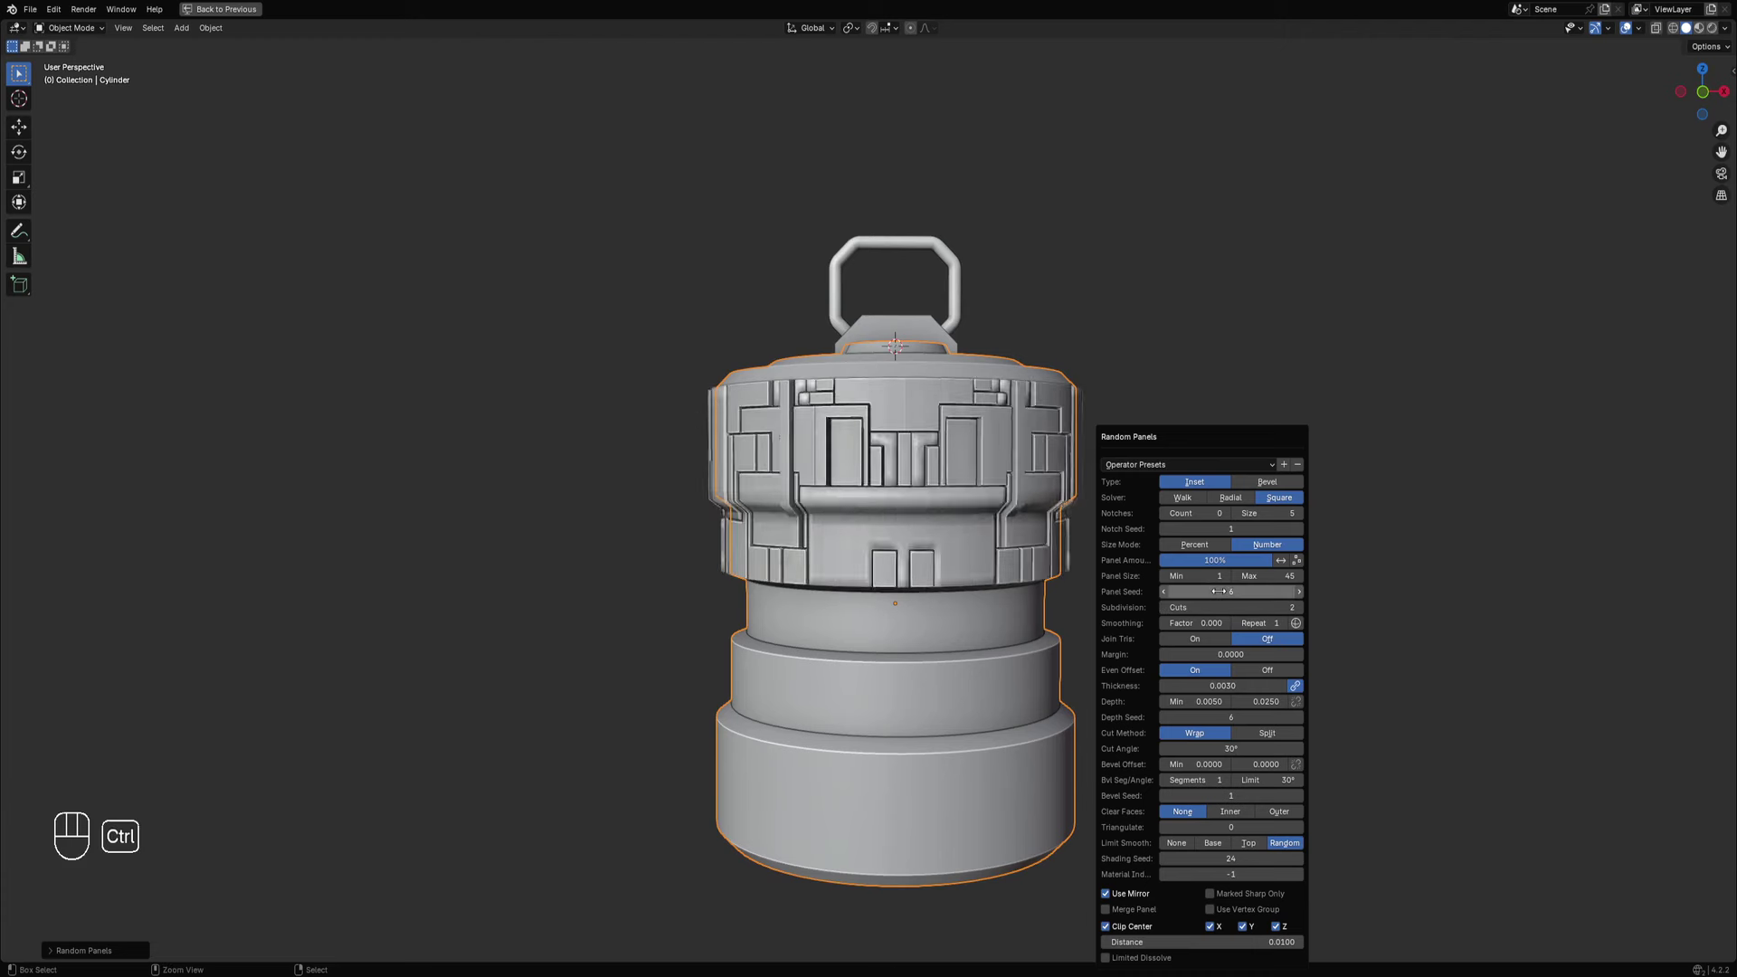
scroll(1219, 592, "up", 2, "ctrl")
scroll(1219, 593, "up", 1, "ctrl")
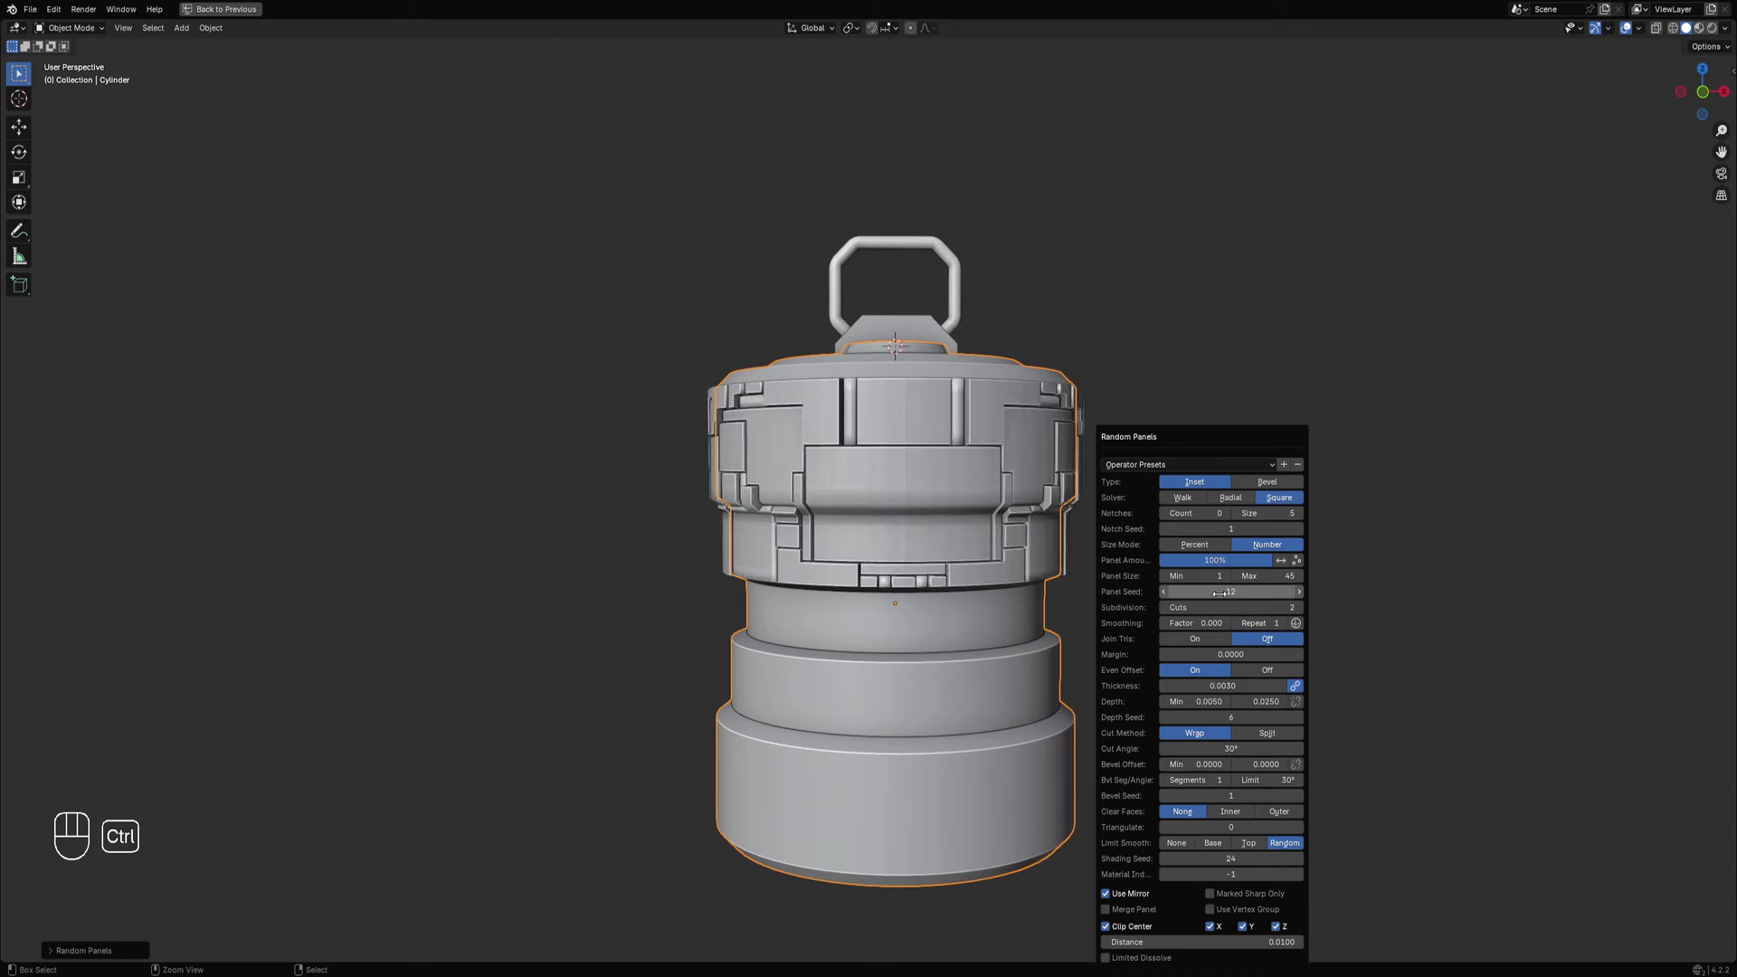
Inspect the panelled upper bands up close and from the front, select the panel object and annotate an arrow down the body.
scroll(860, 479, "down", 1)
mouse_move(837, 466)
middle_mouse_down()
mouse_move(925, 446)
mouse_move(847, 436)
mouse_move(833, 505)
mouse_move(840, 447)
middle_mouse_up()
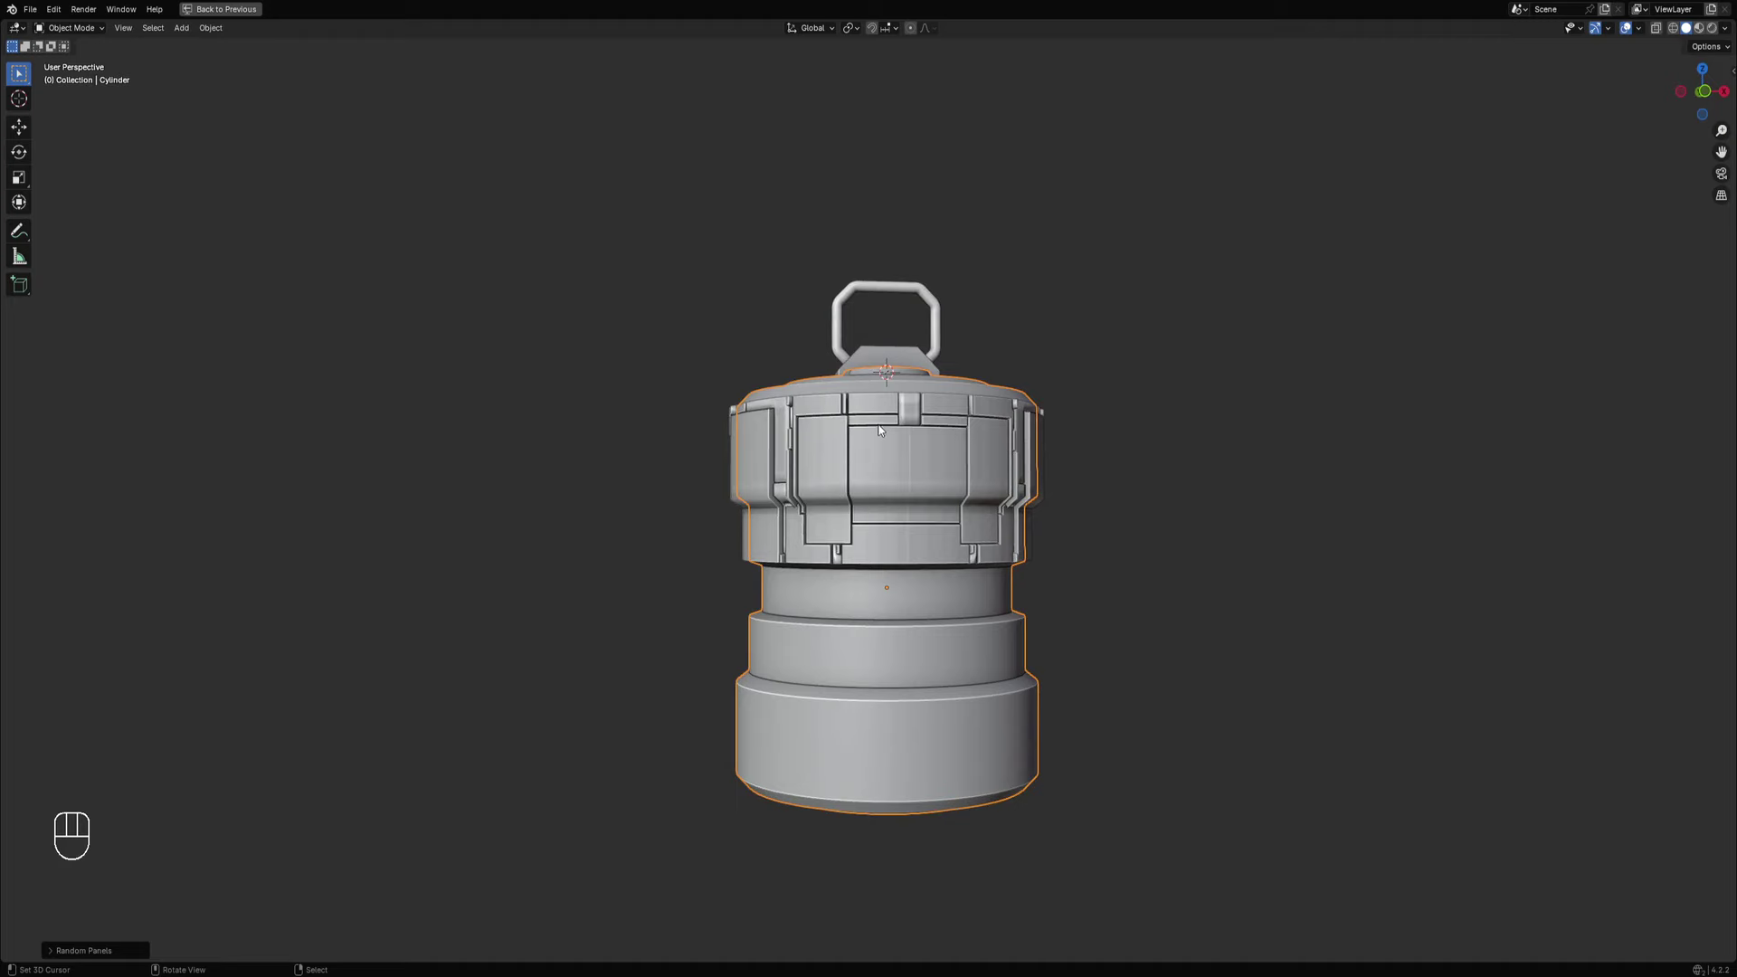
scroll(941, 412, "up", 4)
mouse_move(995, 404)
middle_mouse_down()
mouse_move(1030, 463)
mouse_move(1007, 414)
middle_mouse_up()
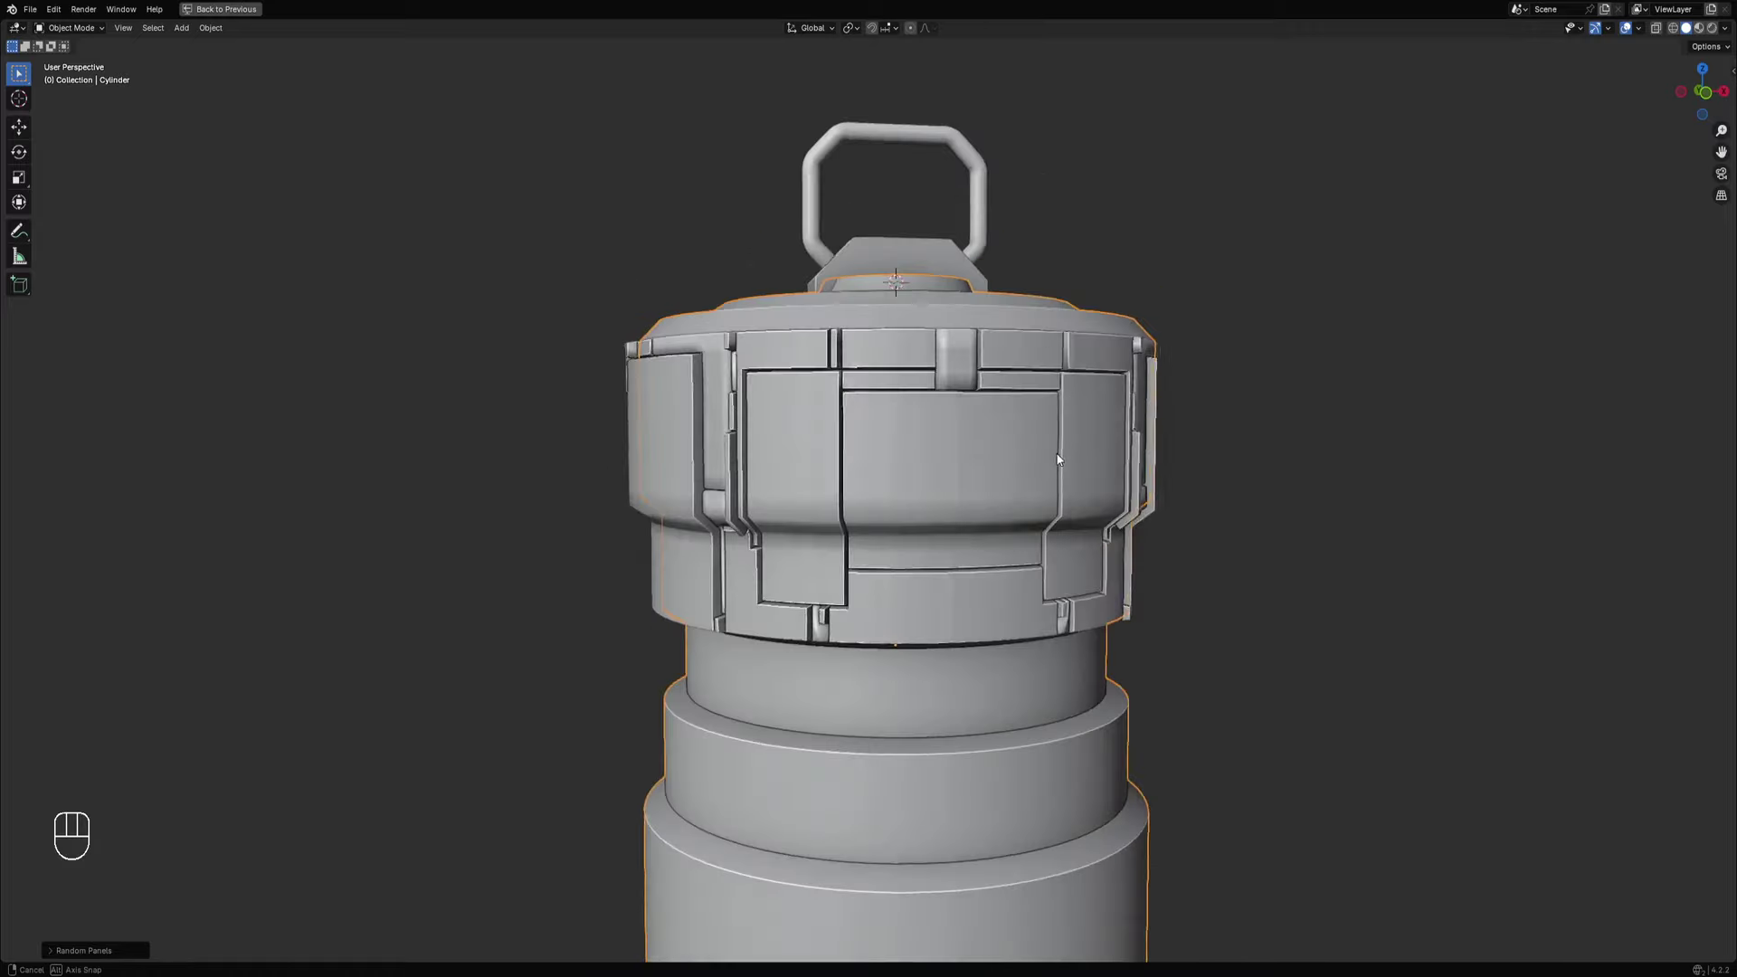
scroll(1041, 479, "down", 4)
middle_click_drag(1047, 491, 990, 478)
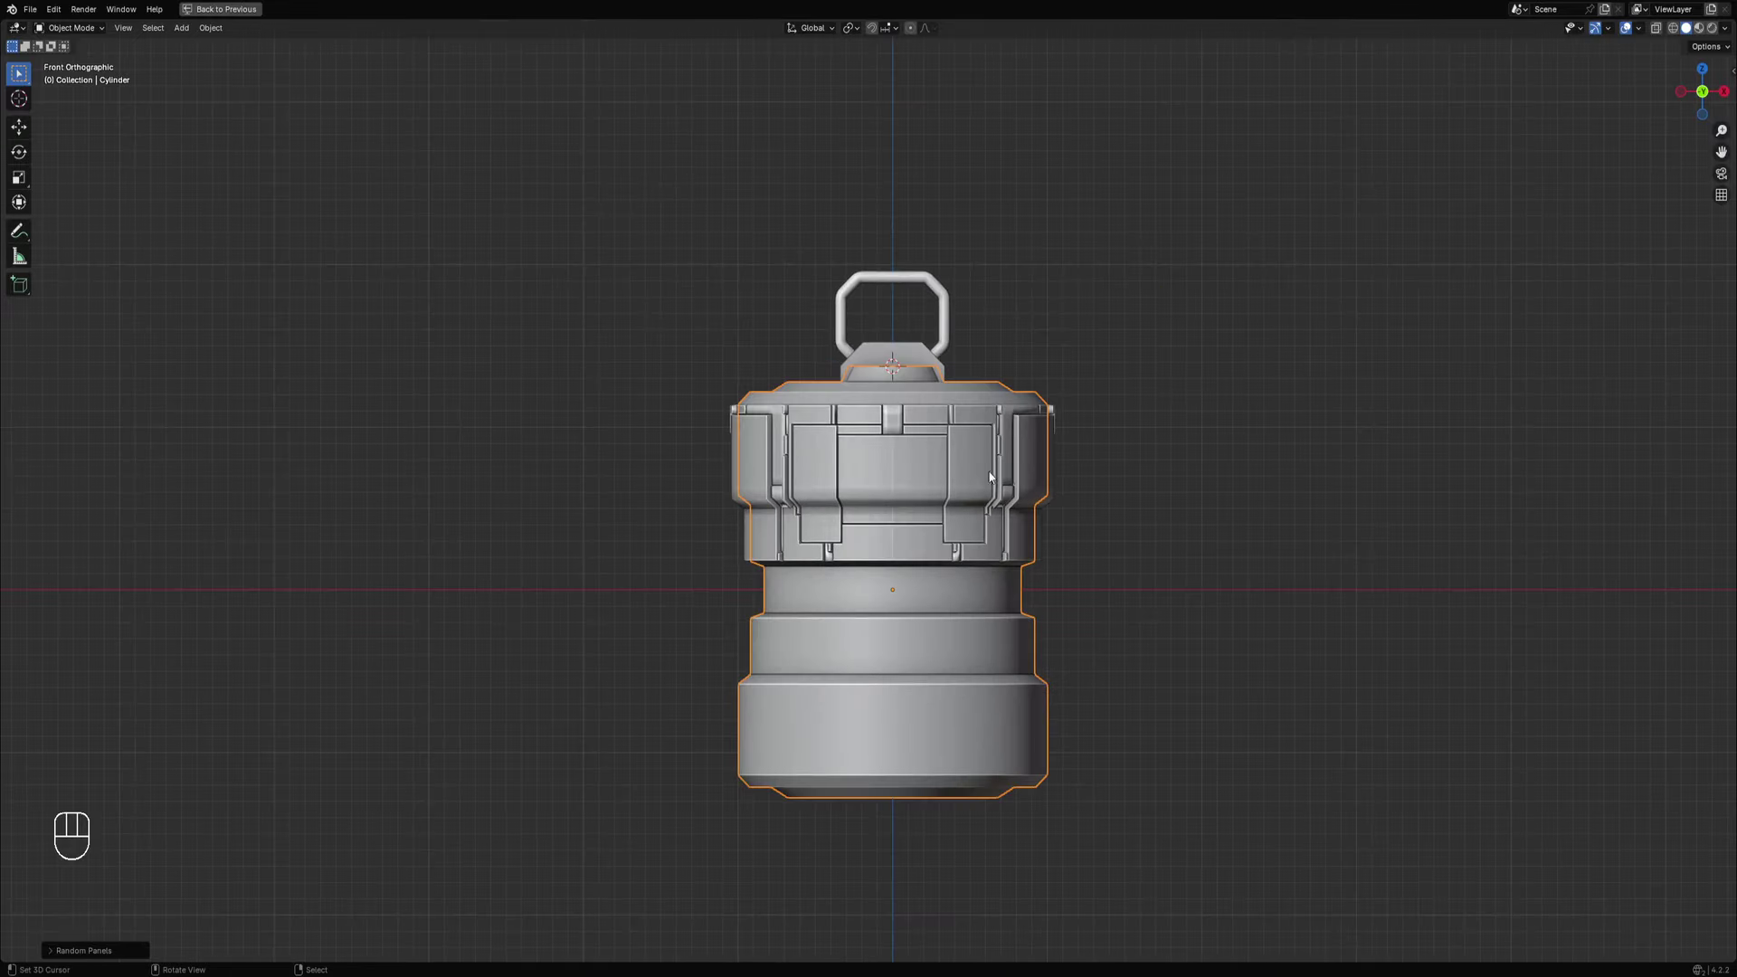
left_click(874, 450)
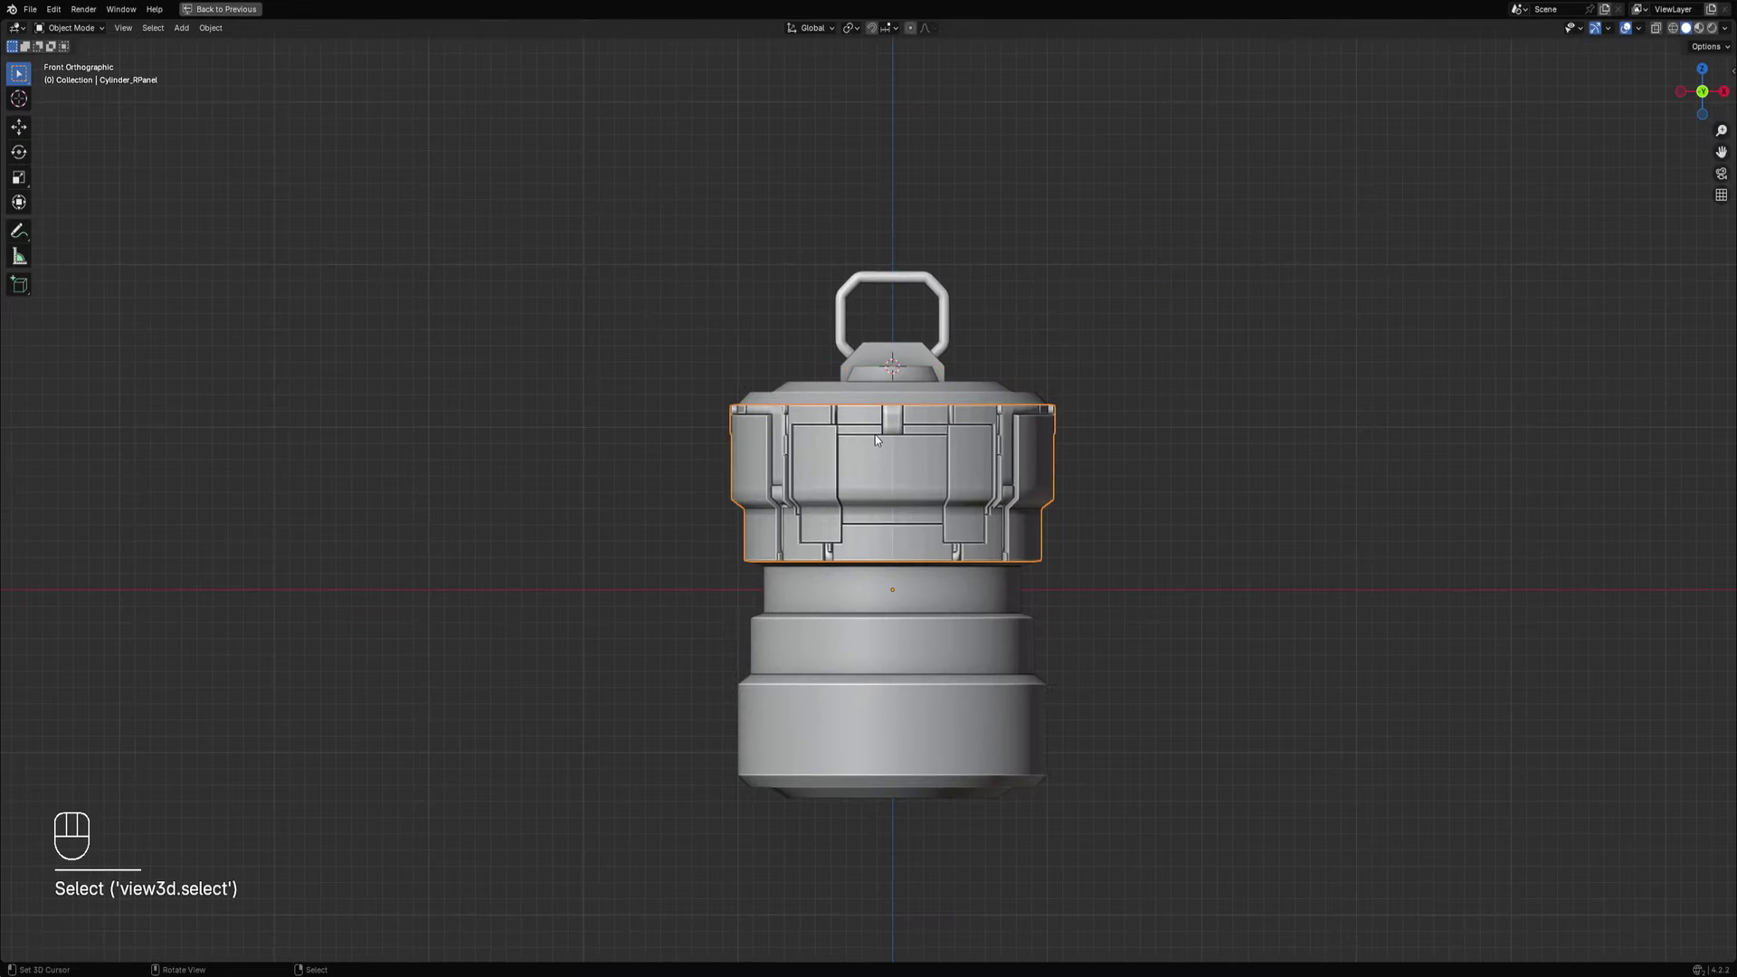
left_click_drag(894, 645, 866, 644)
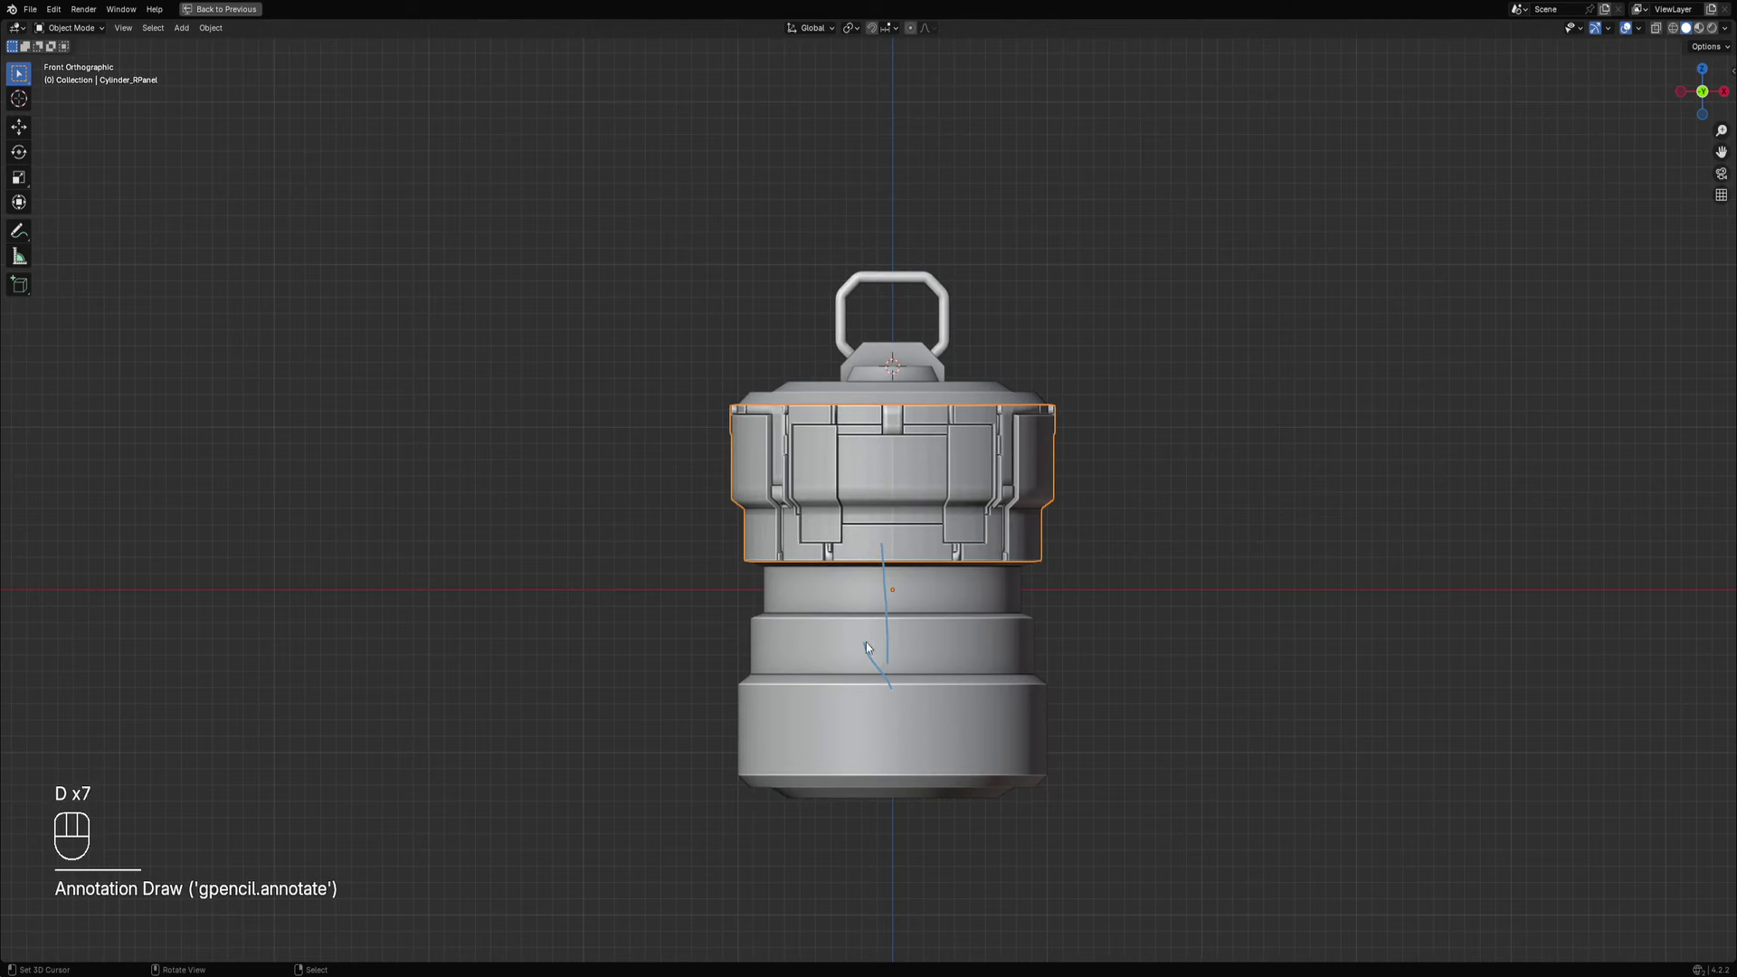
Select the cylinder body and sketch a short annotation on top of the cap.
middle_click_drag(925, 452, 930, 681)
left_click(913, 402)
scroll(889, 434, "up", 3)
middle_click_drag(931, 612, 889, 425)
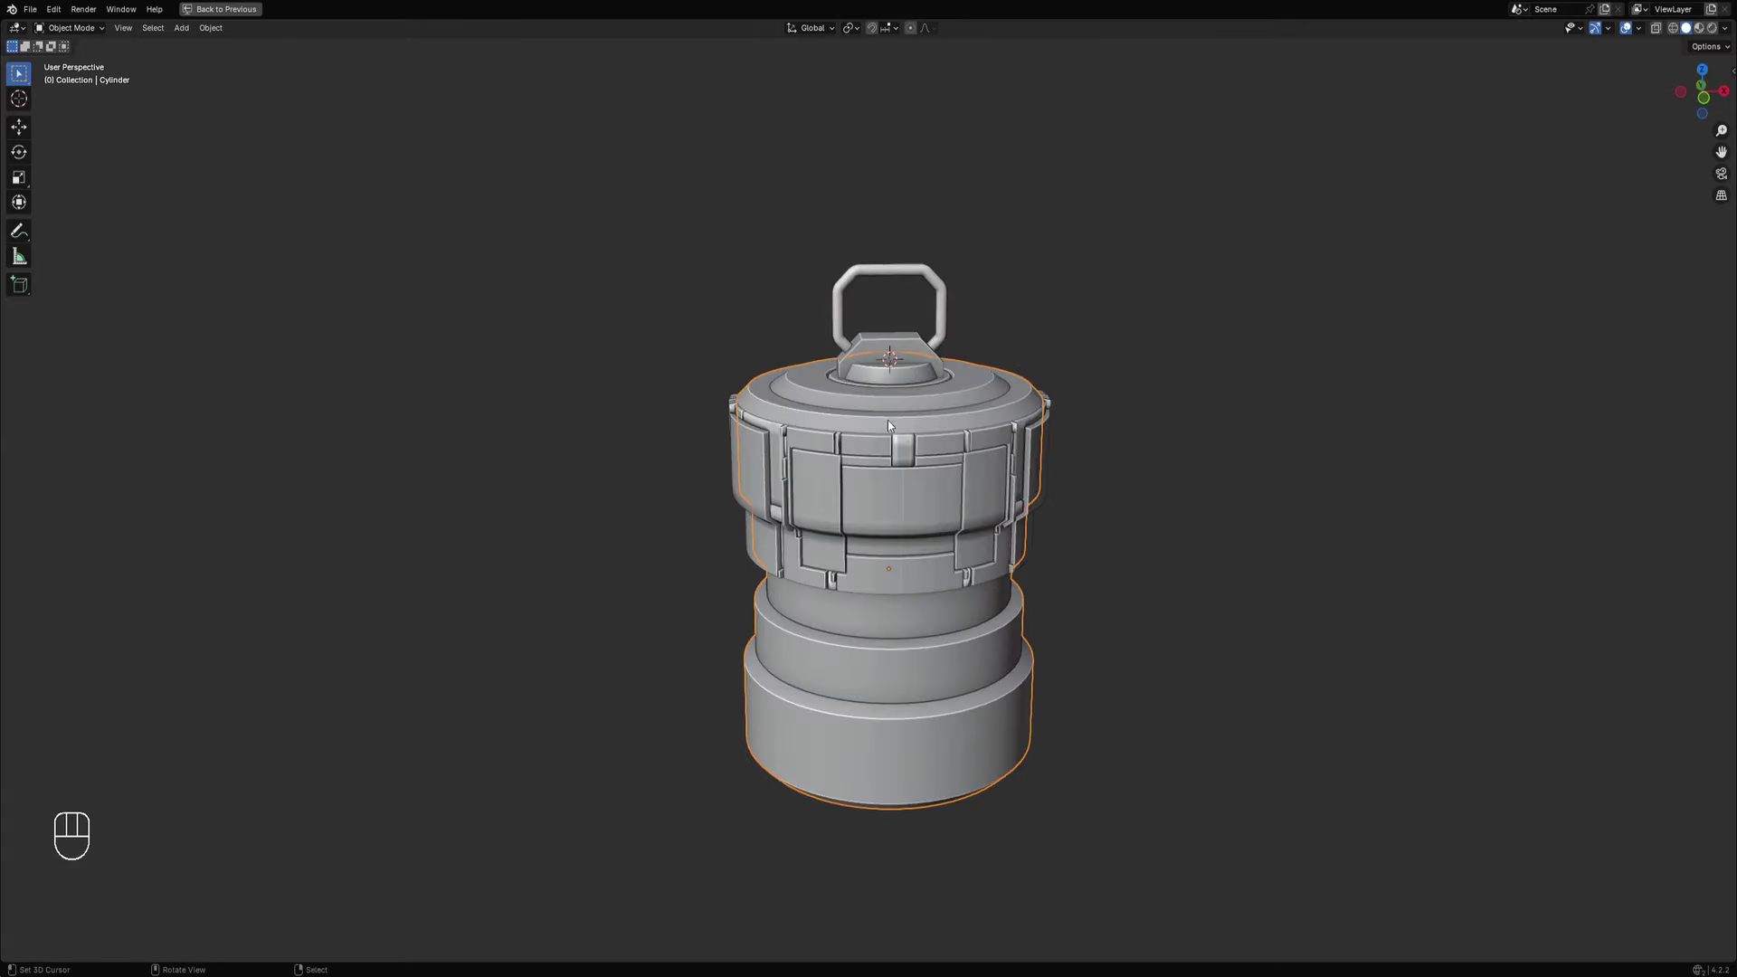
left_click_drag(875, 351, 896, 380)
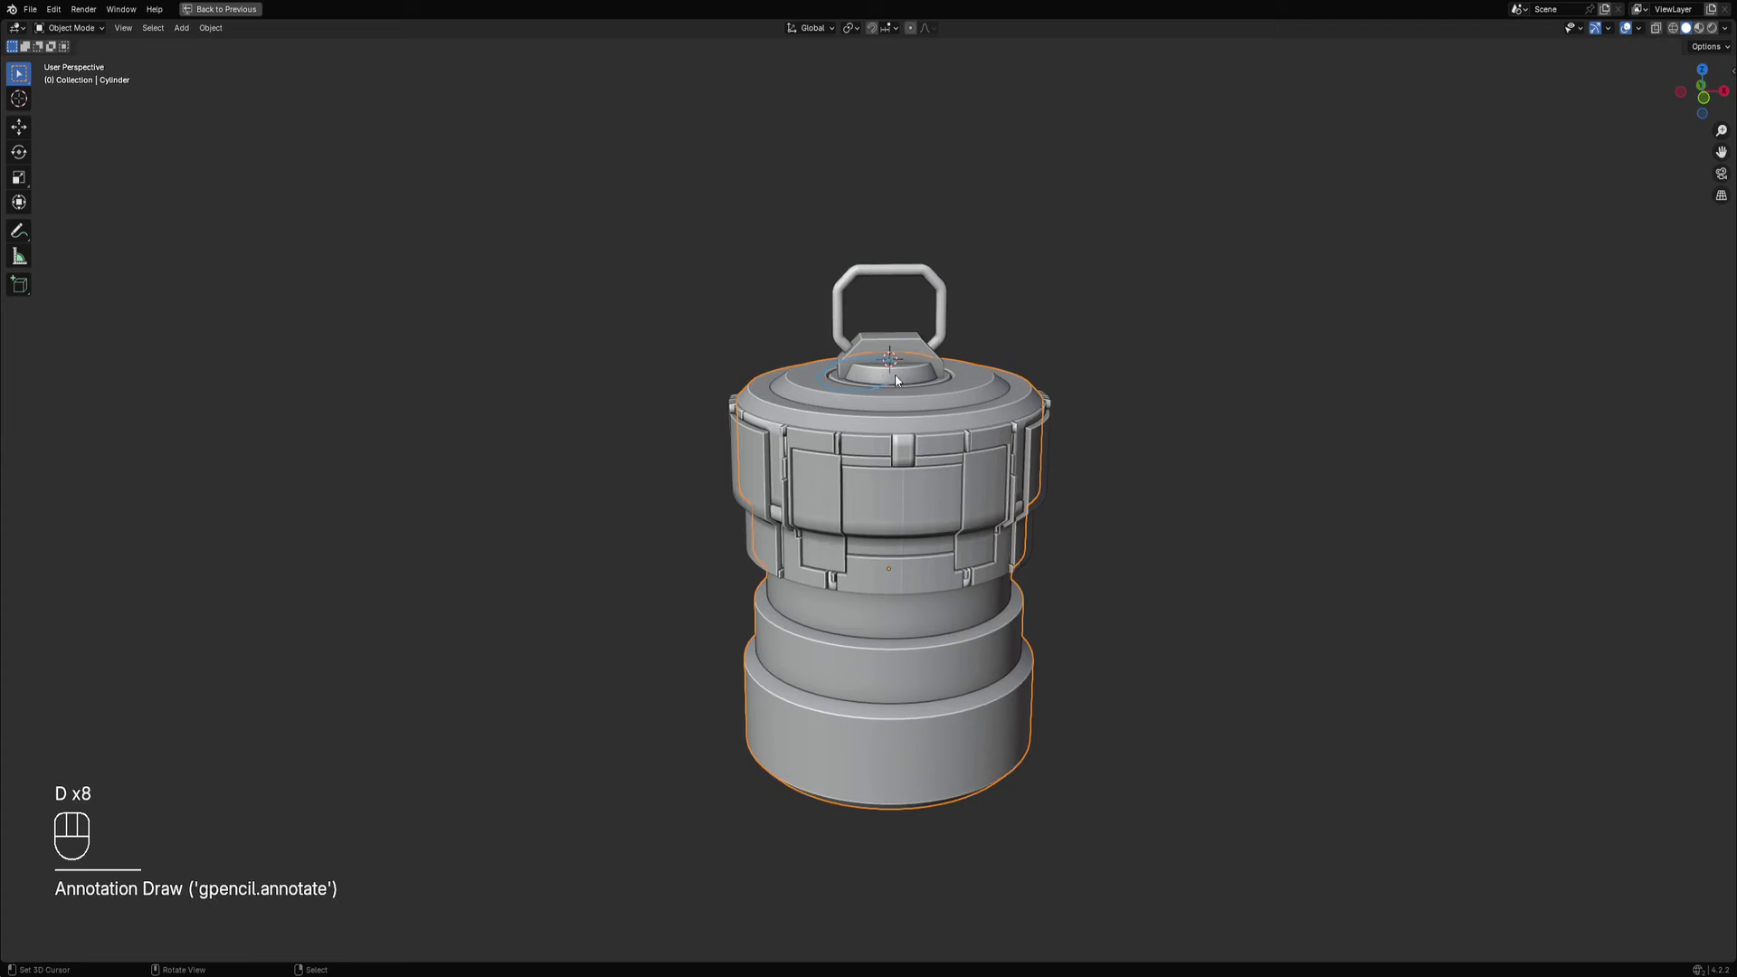
Delete the random panel object around the upper bands and select the plain cylinder body.
right_click(944, 532)
key("x")
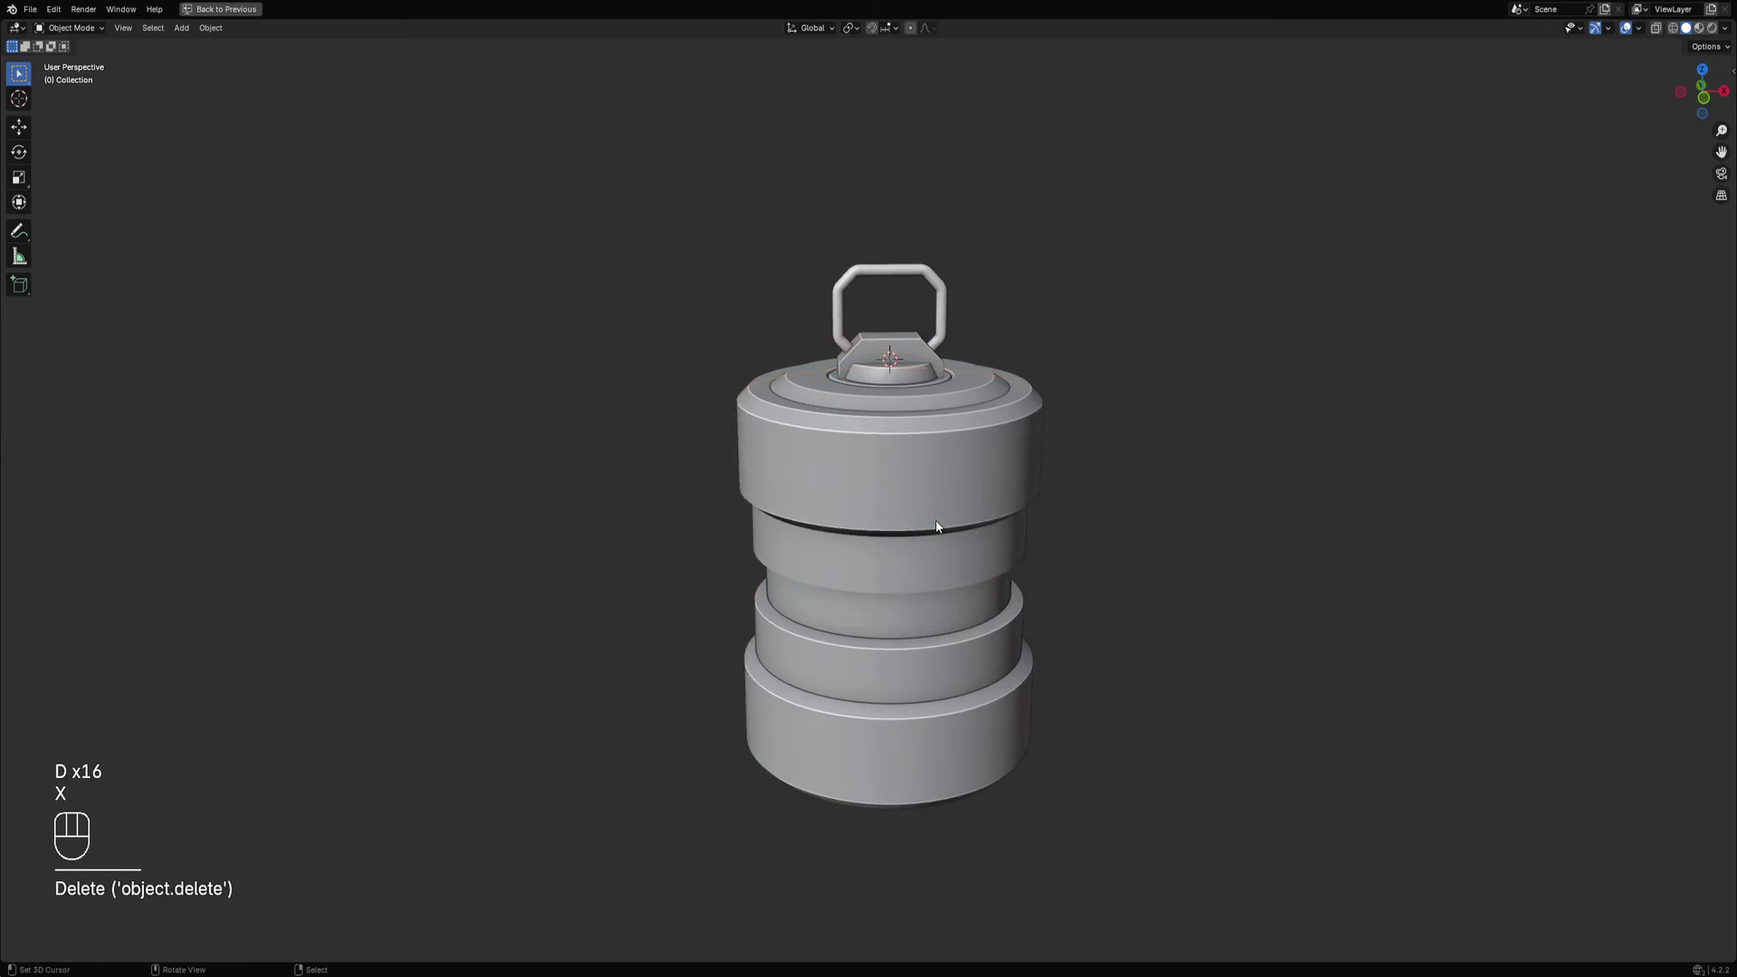
right_click(924, 507)
middle_click_drag(917, 498, 954, 503)
scroll(952, 501, "up", 2)
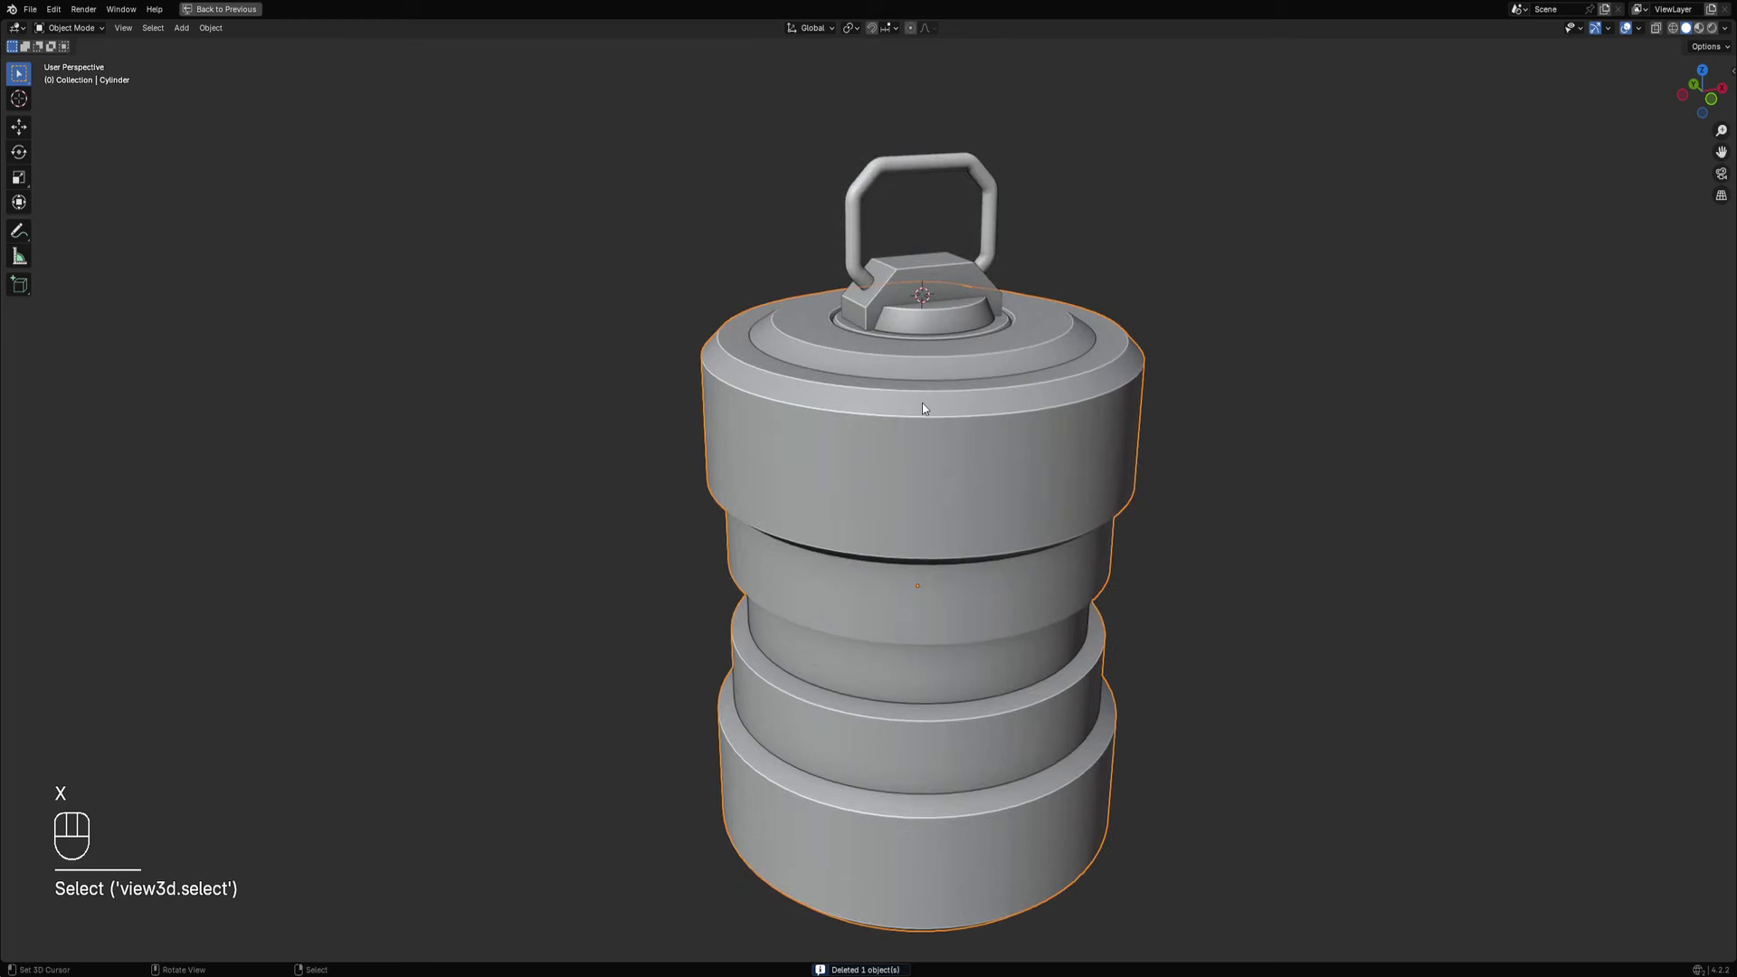
Start Extract Faces on the cylinder body and select the three face loops of the cap's side wall.
key("shift+q")
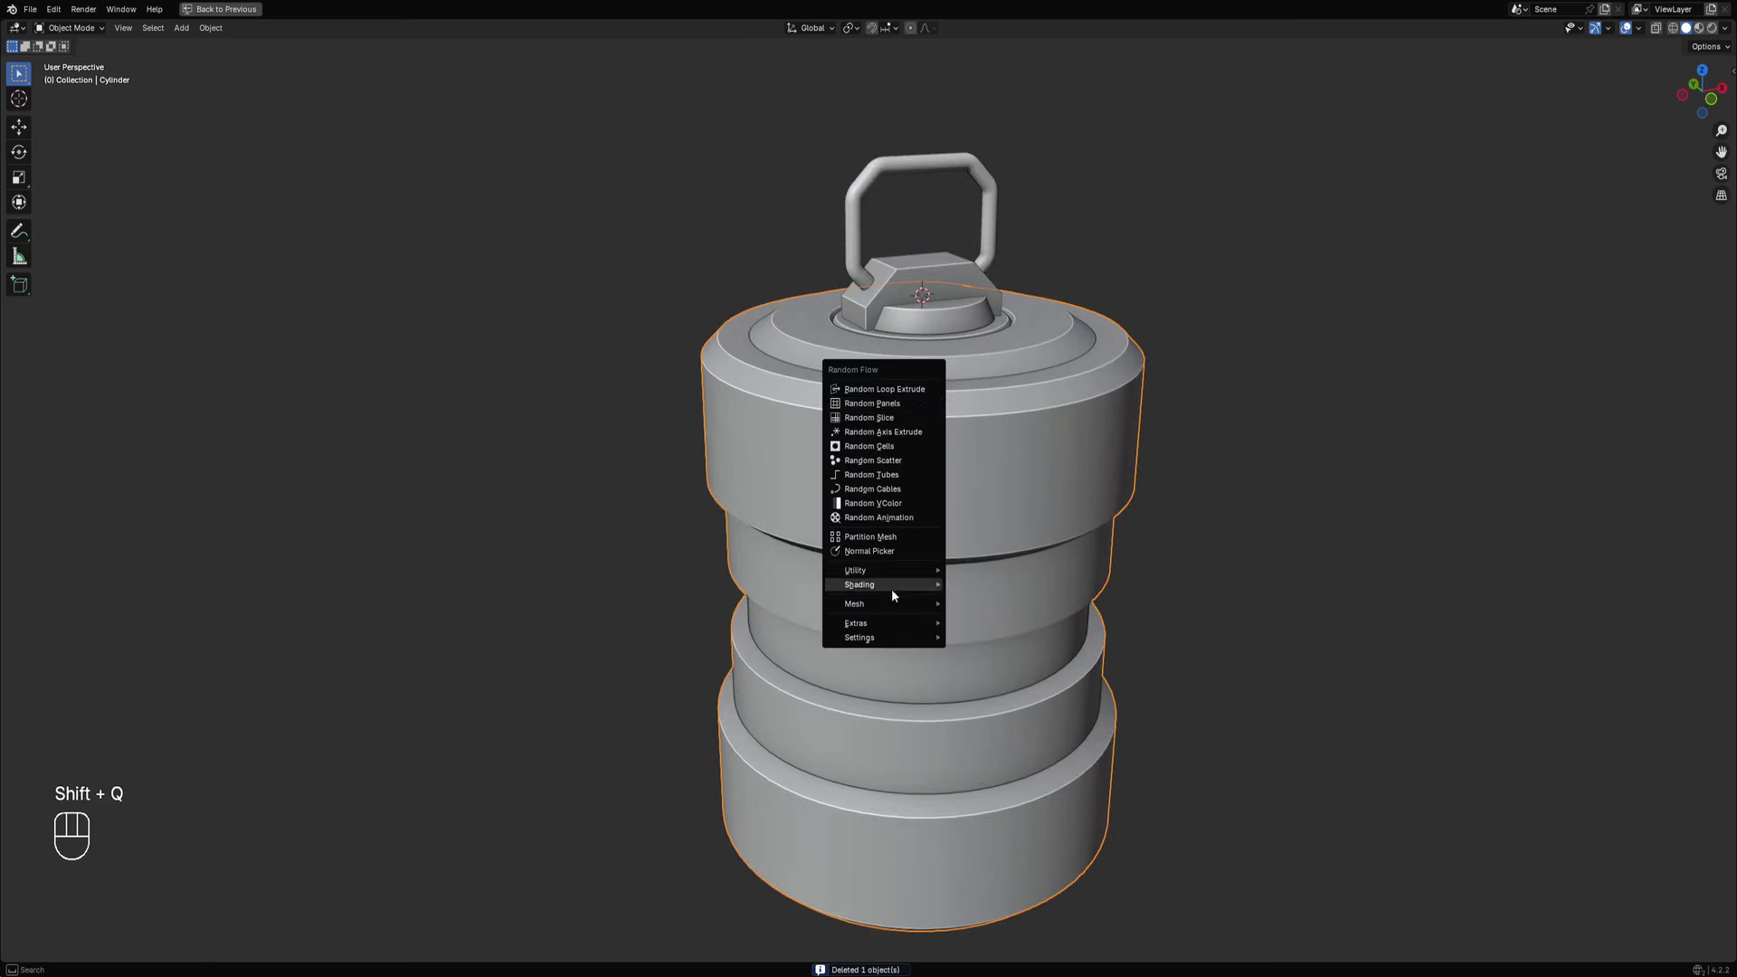
mouse_move(886, 628)
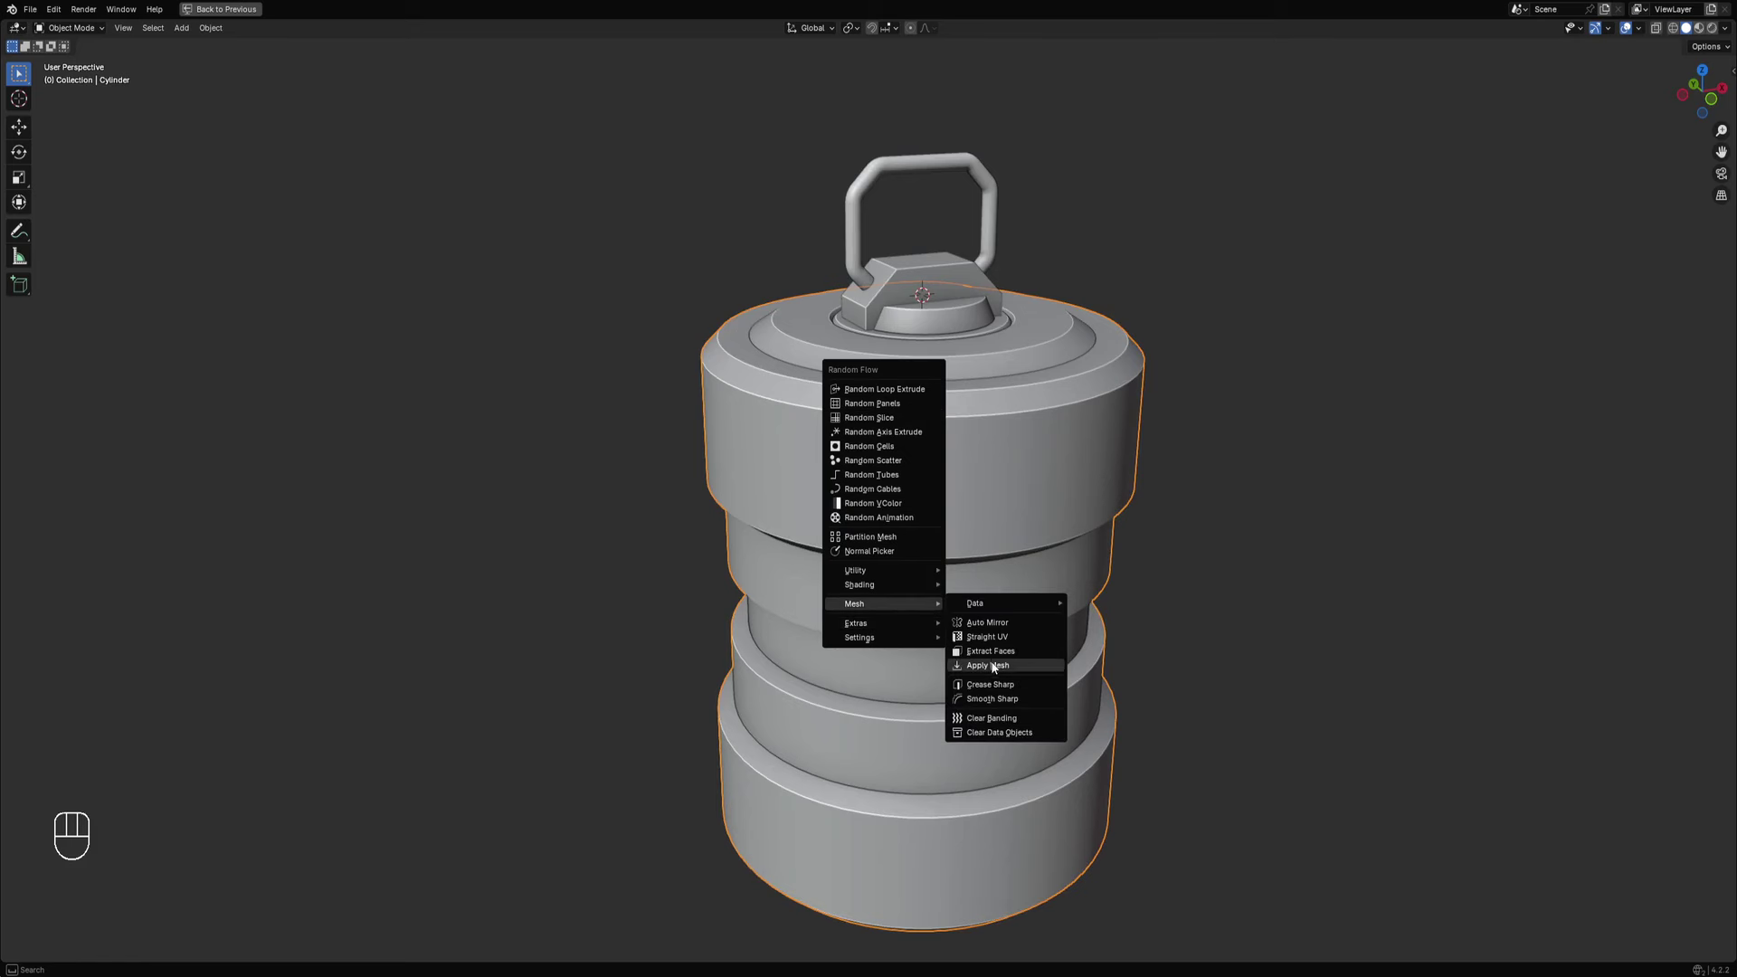
left_click(990, 652)
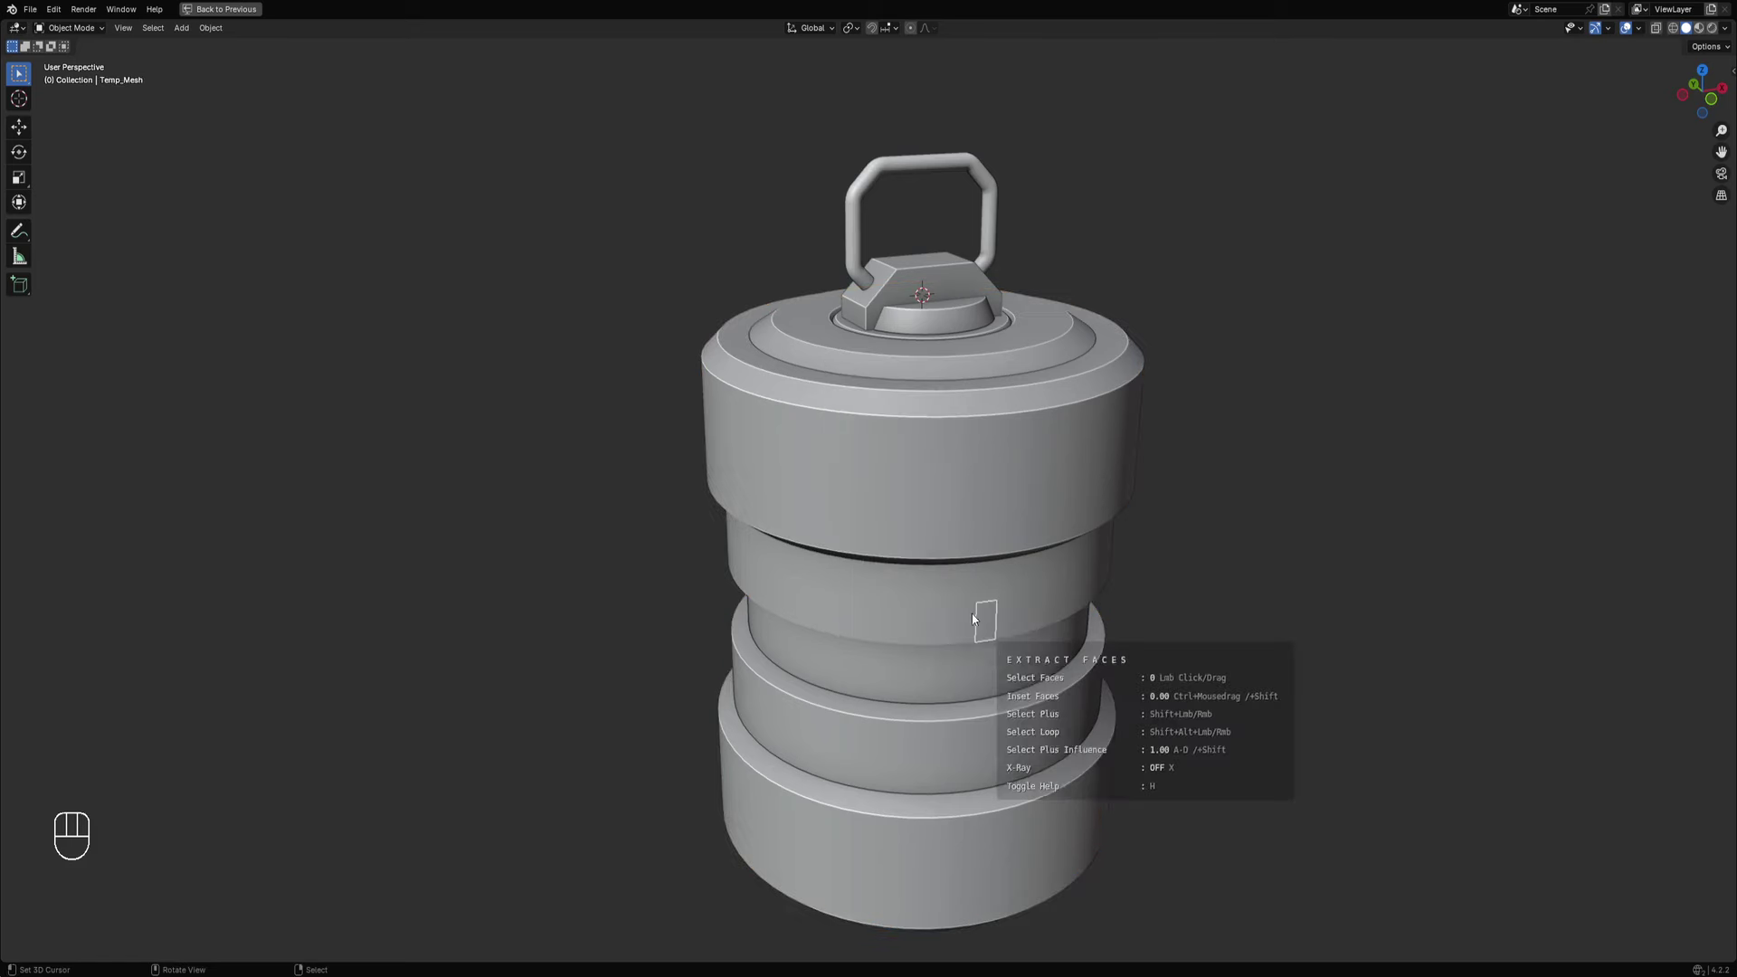
scroll(936, 470, "up", 4)
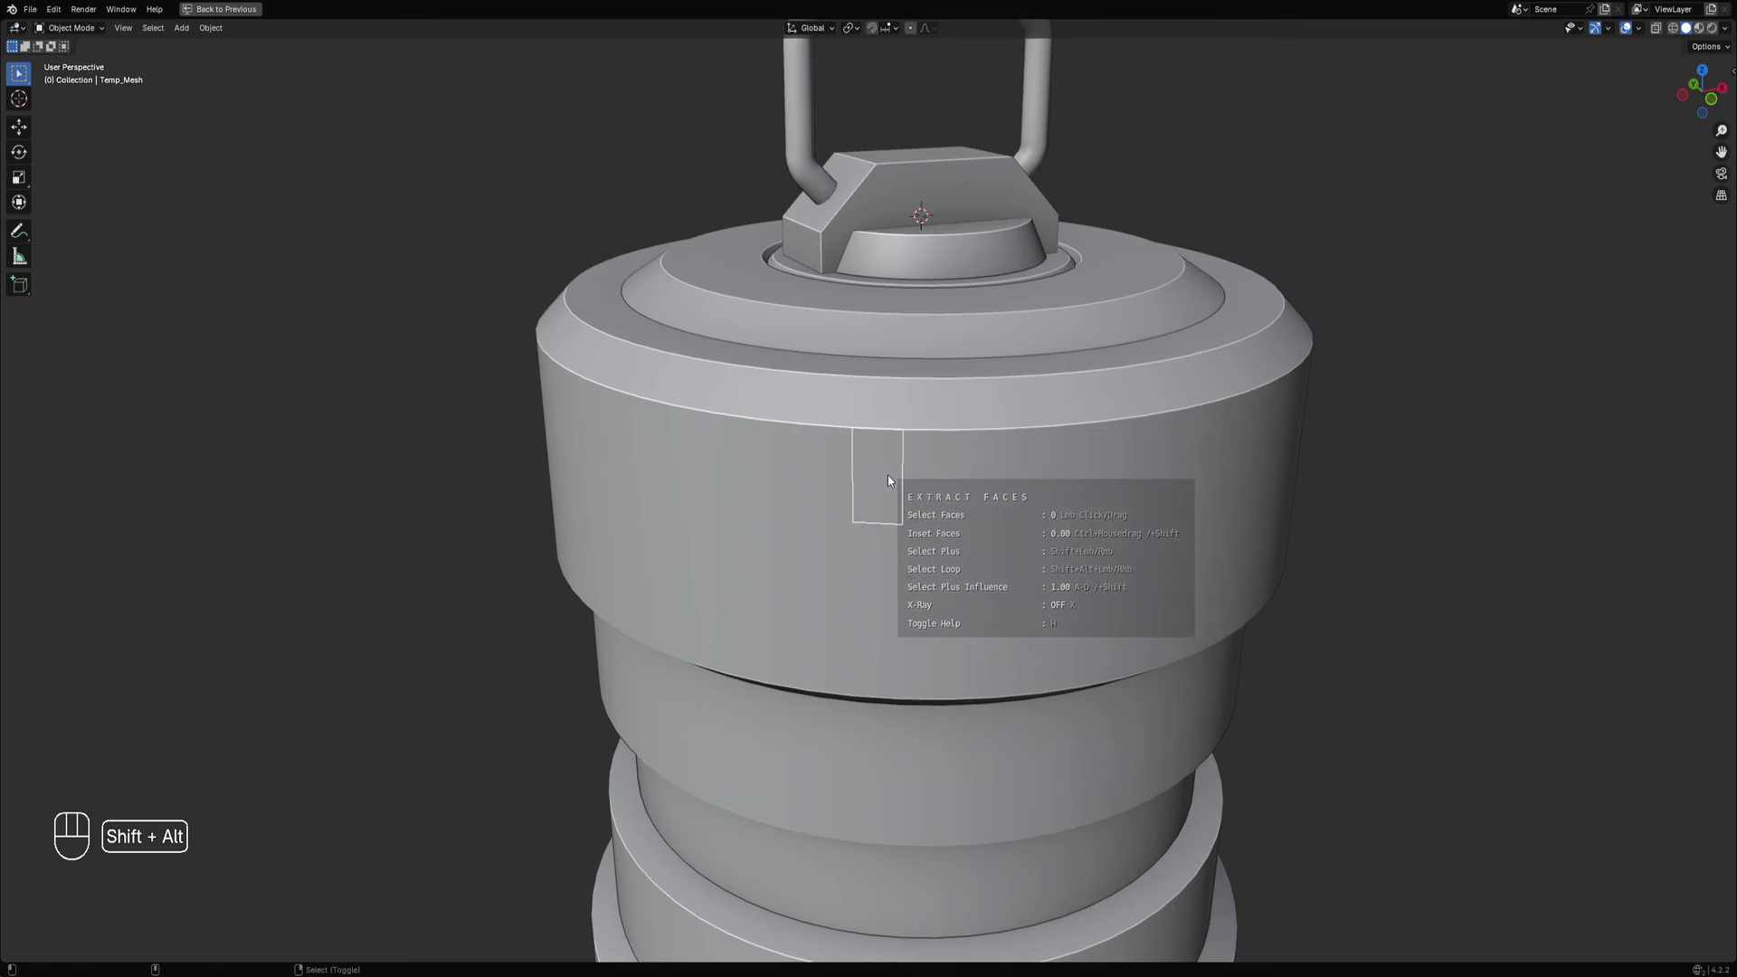
left_click(894, 477, "alt+shift")
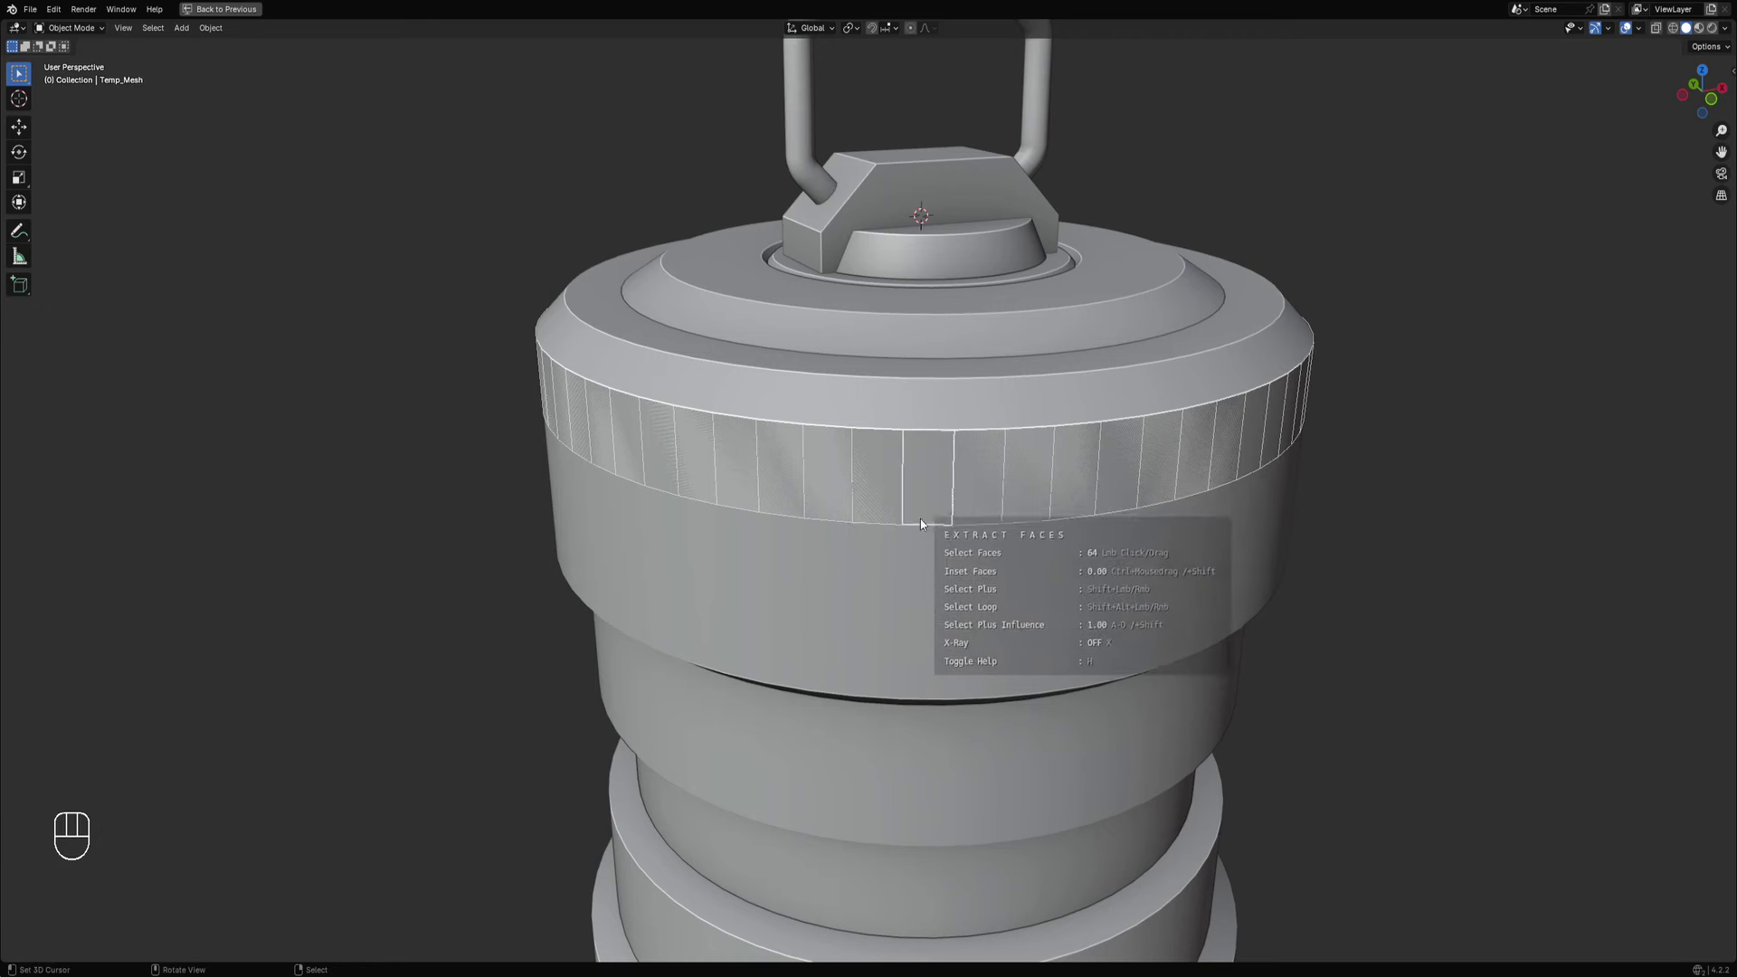
key("shift+alt")
left_click(896, 568, "alt+shift")
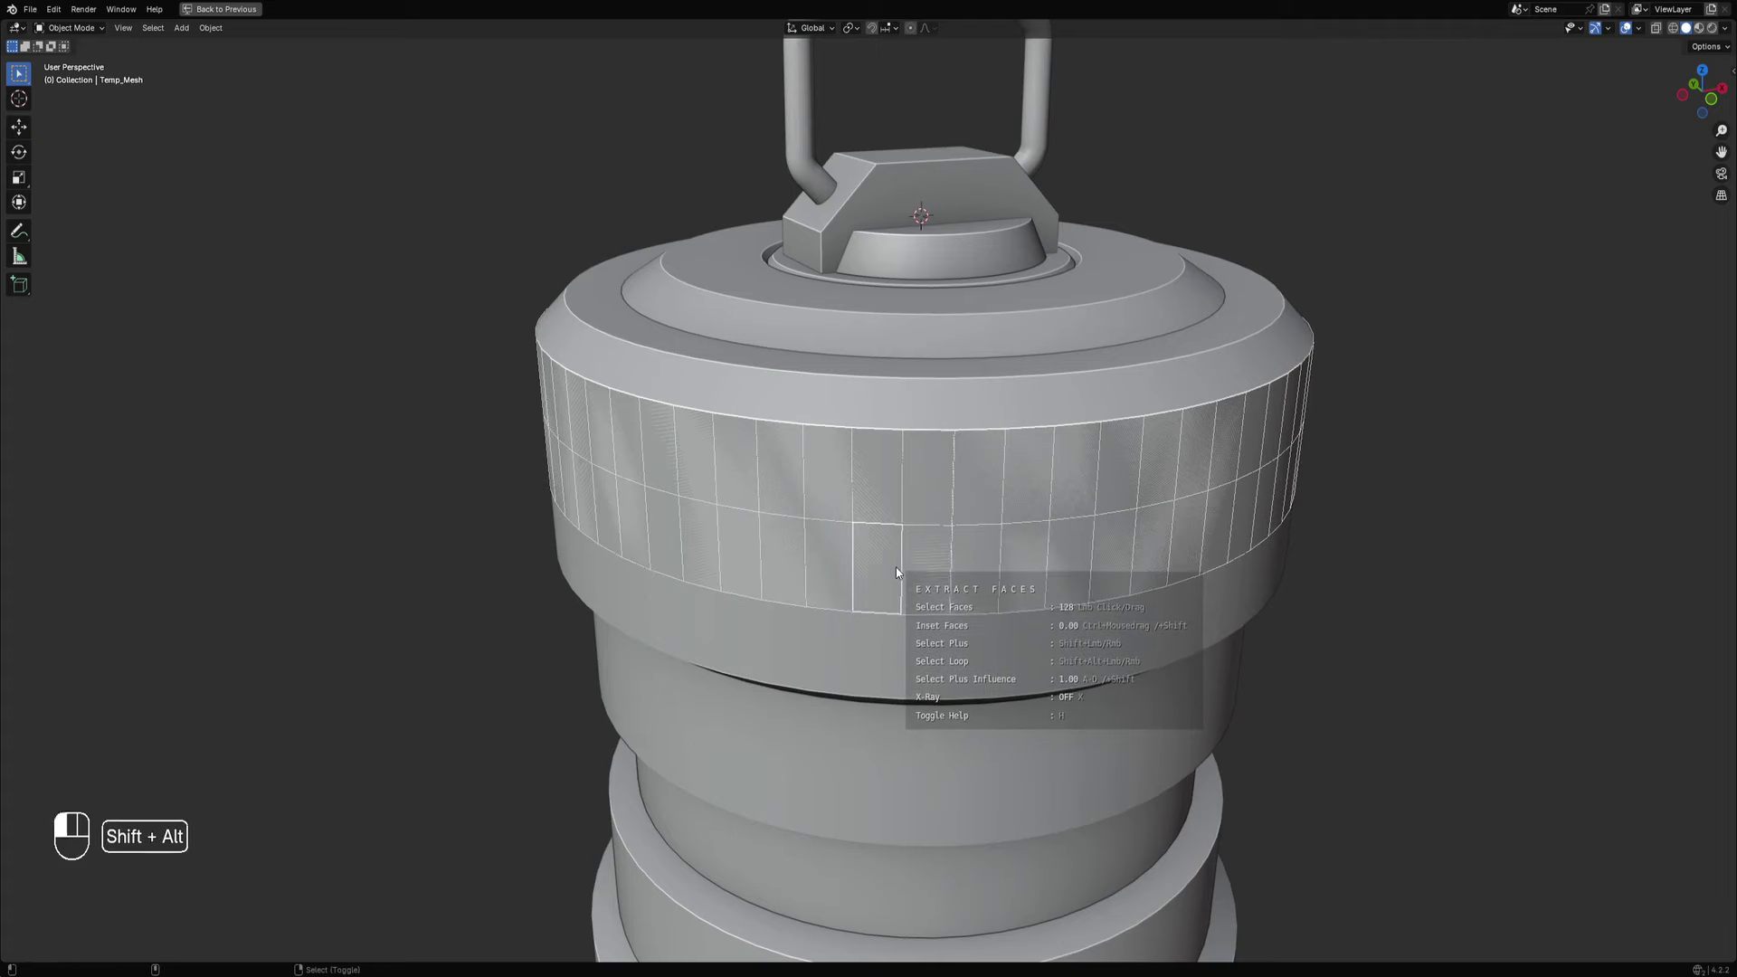
left_click(896, 641, "alt+shift")
Add the bevel beneath the cap and the upper body band to the face selection and extract the faces as a separate object.
scroll(904, 632, "down", 4)
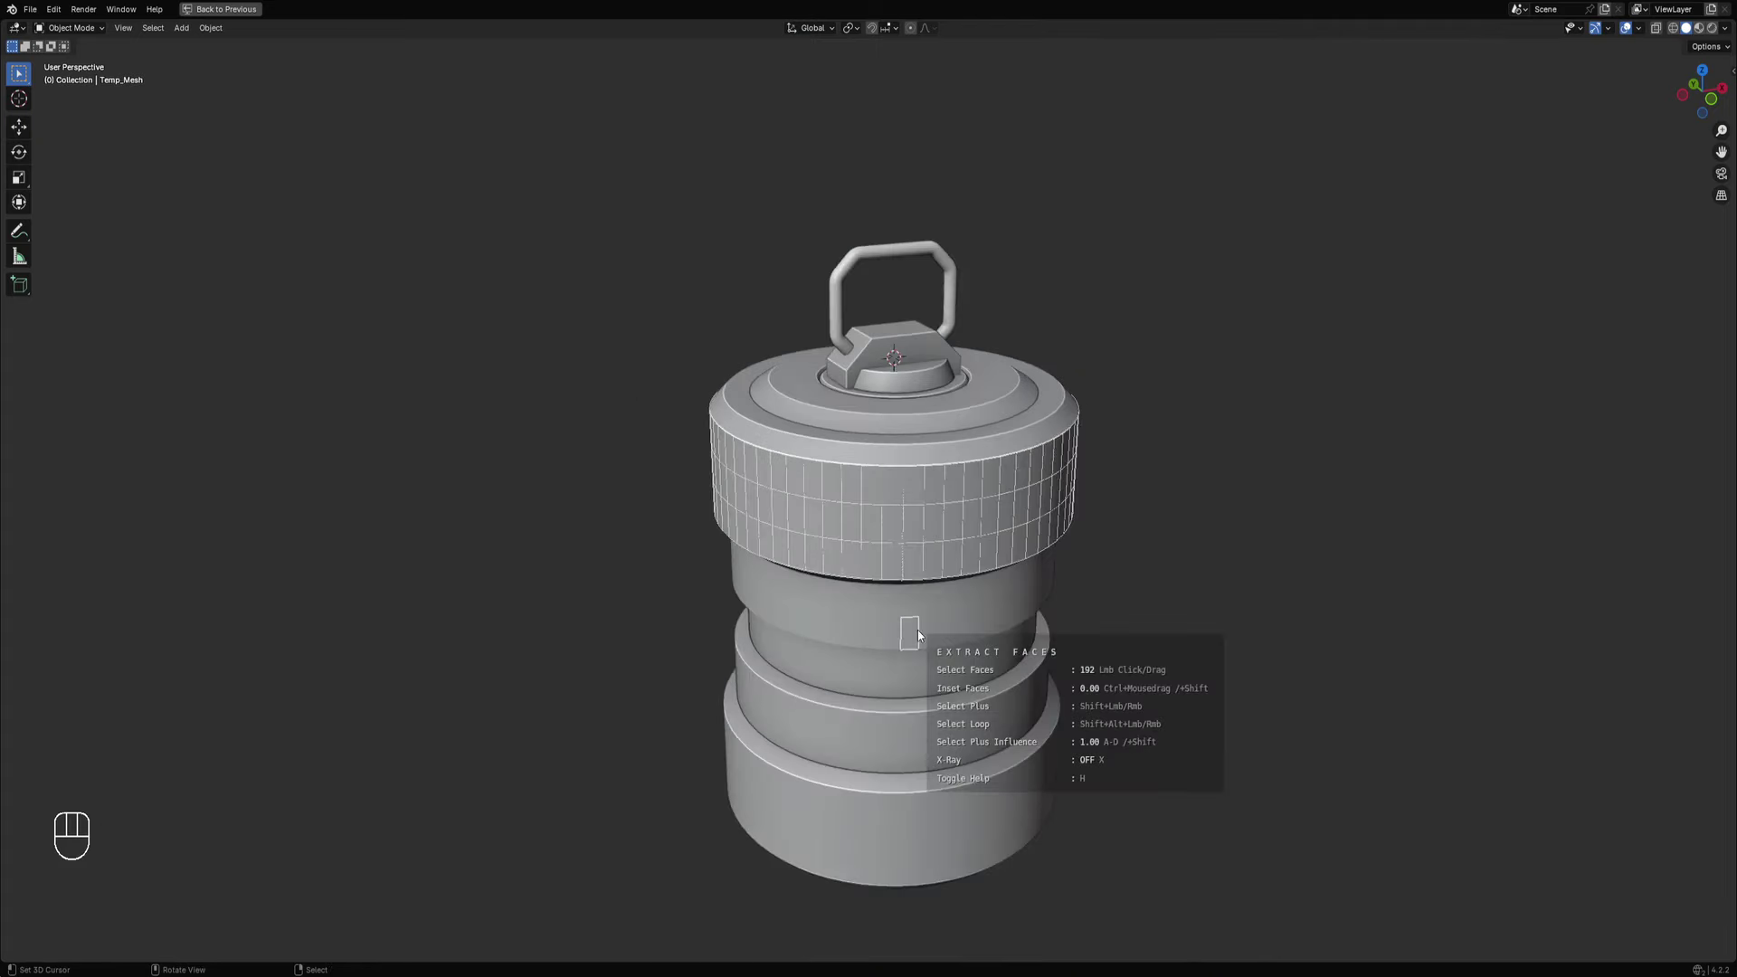
scroll(904, 633, "up", 3)
middle_click_drag(904, 632, 908, 493)
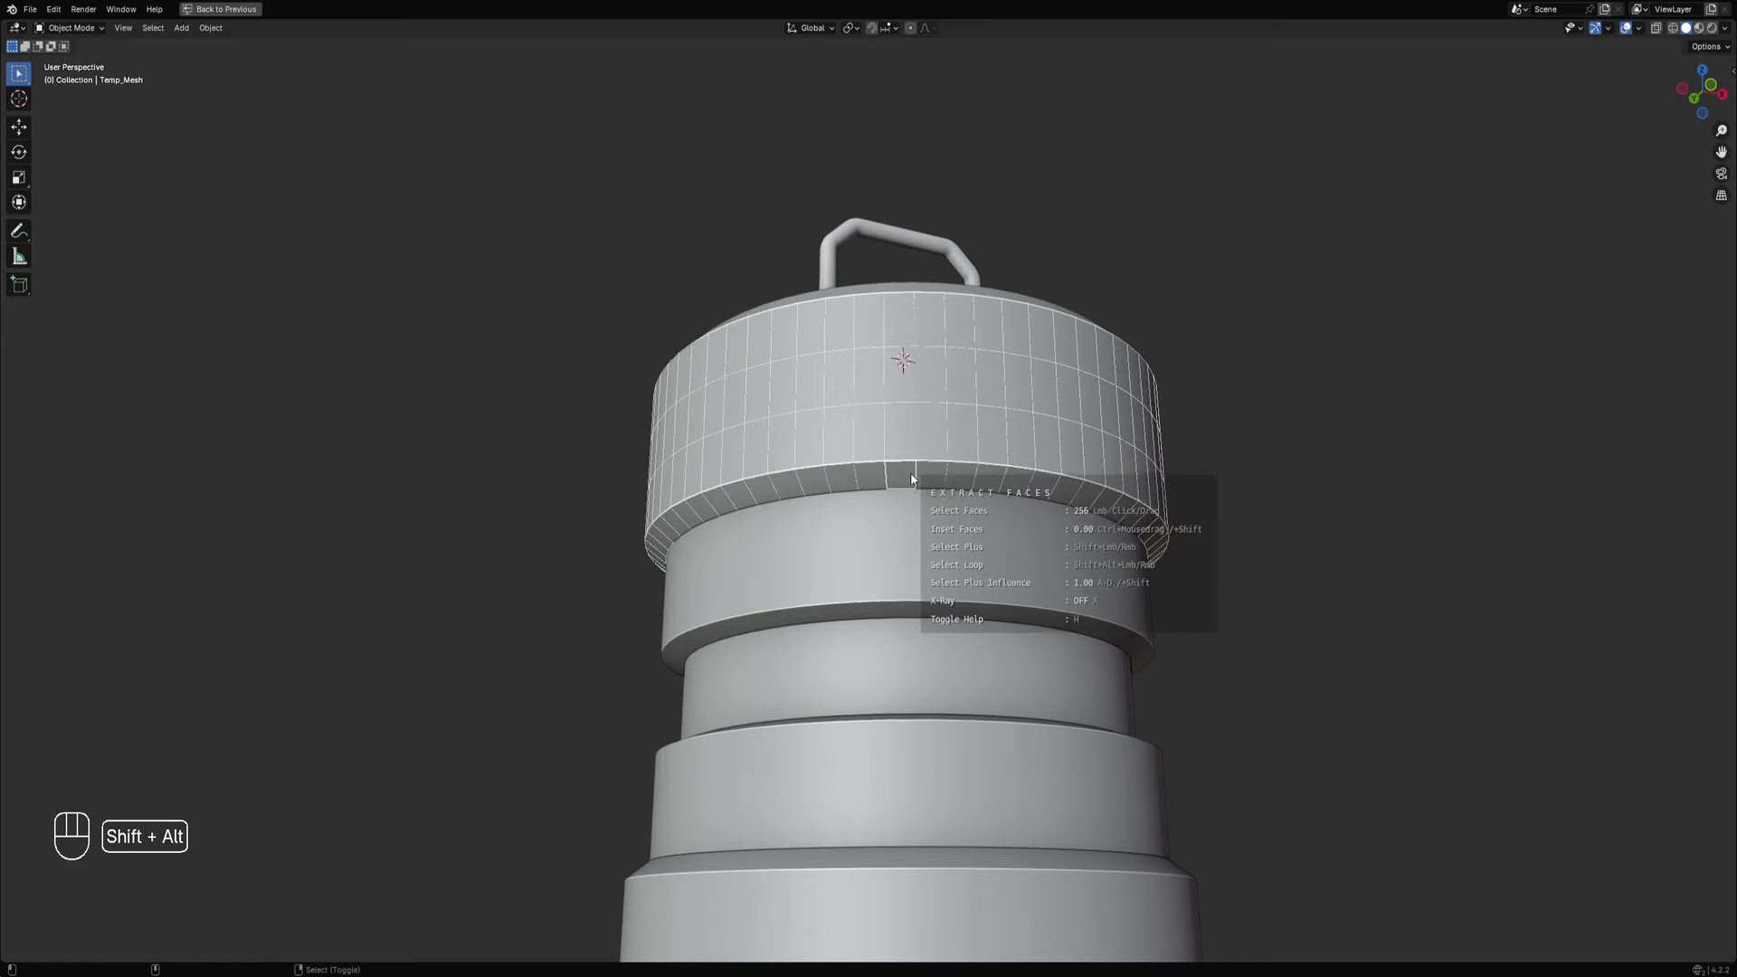
left_click(912, 569, "alt+shift")
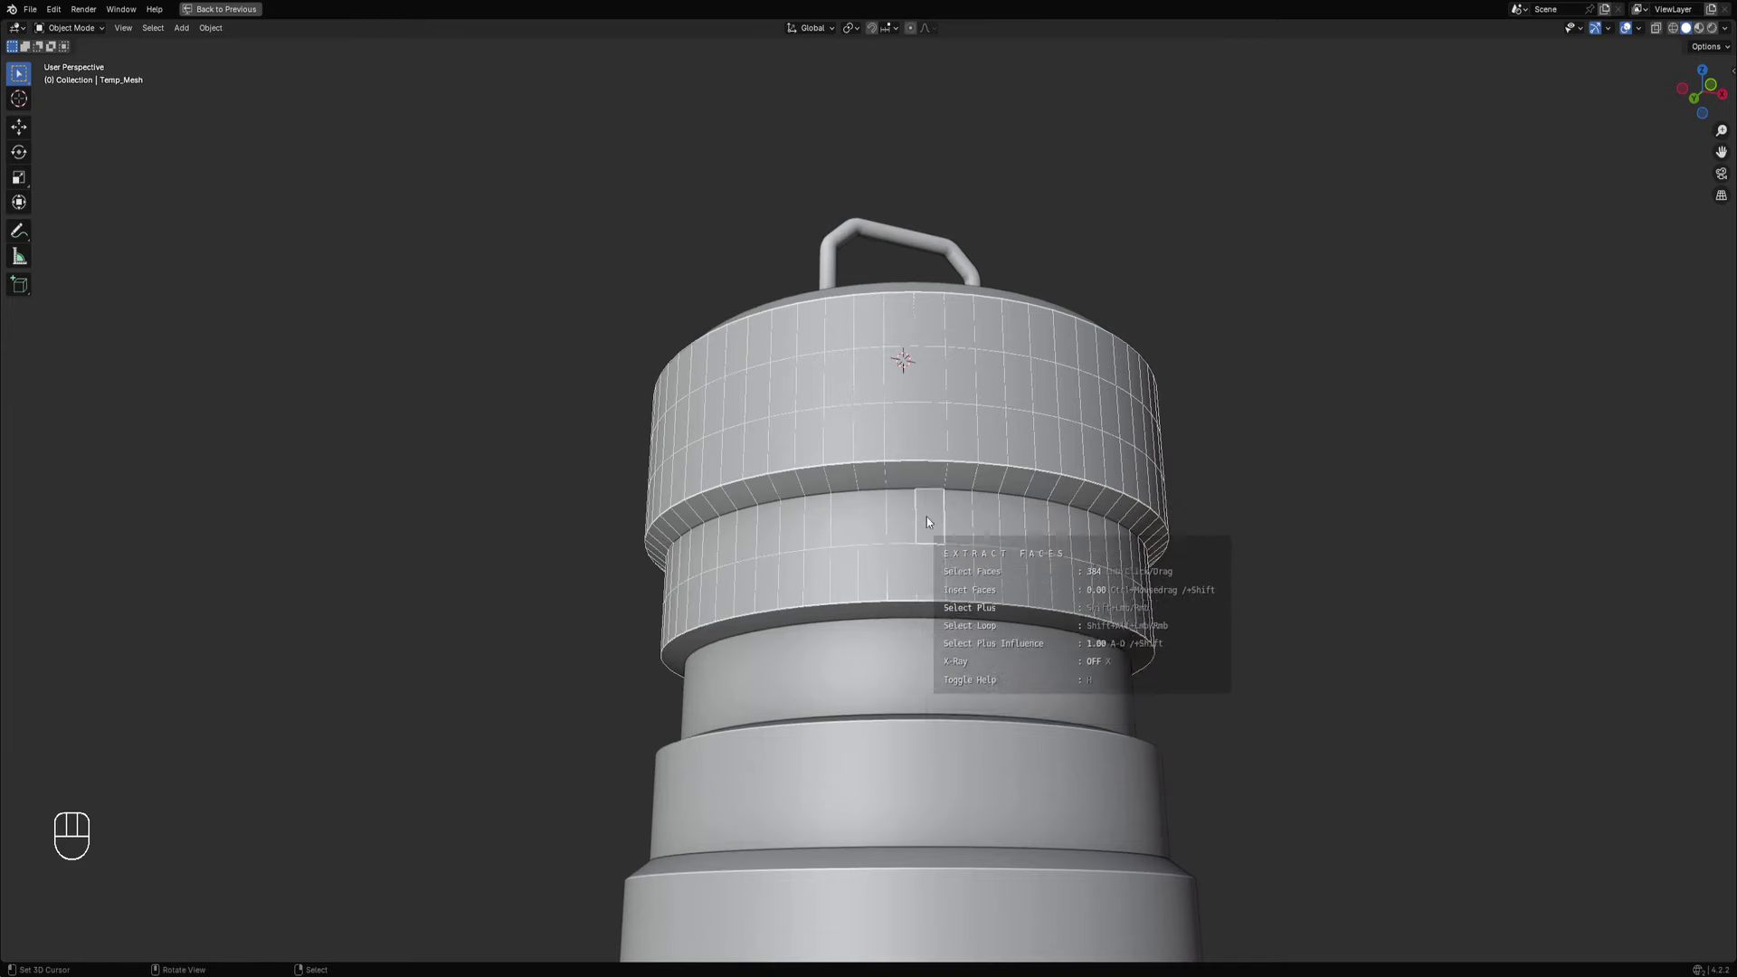
scroll(927, 518, "down", 4)
key("space")
middle_click_drag(954, 532, 956, 561)
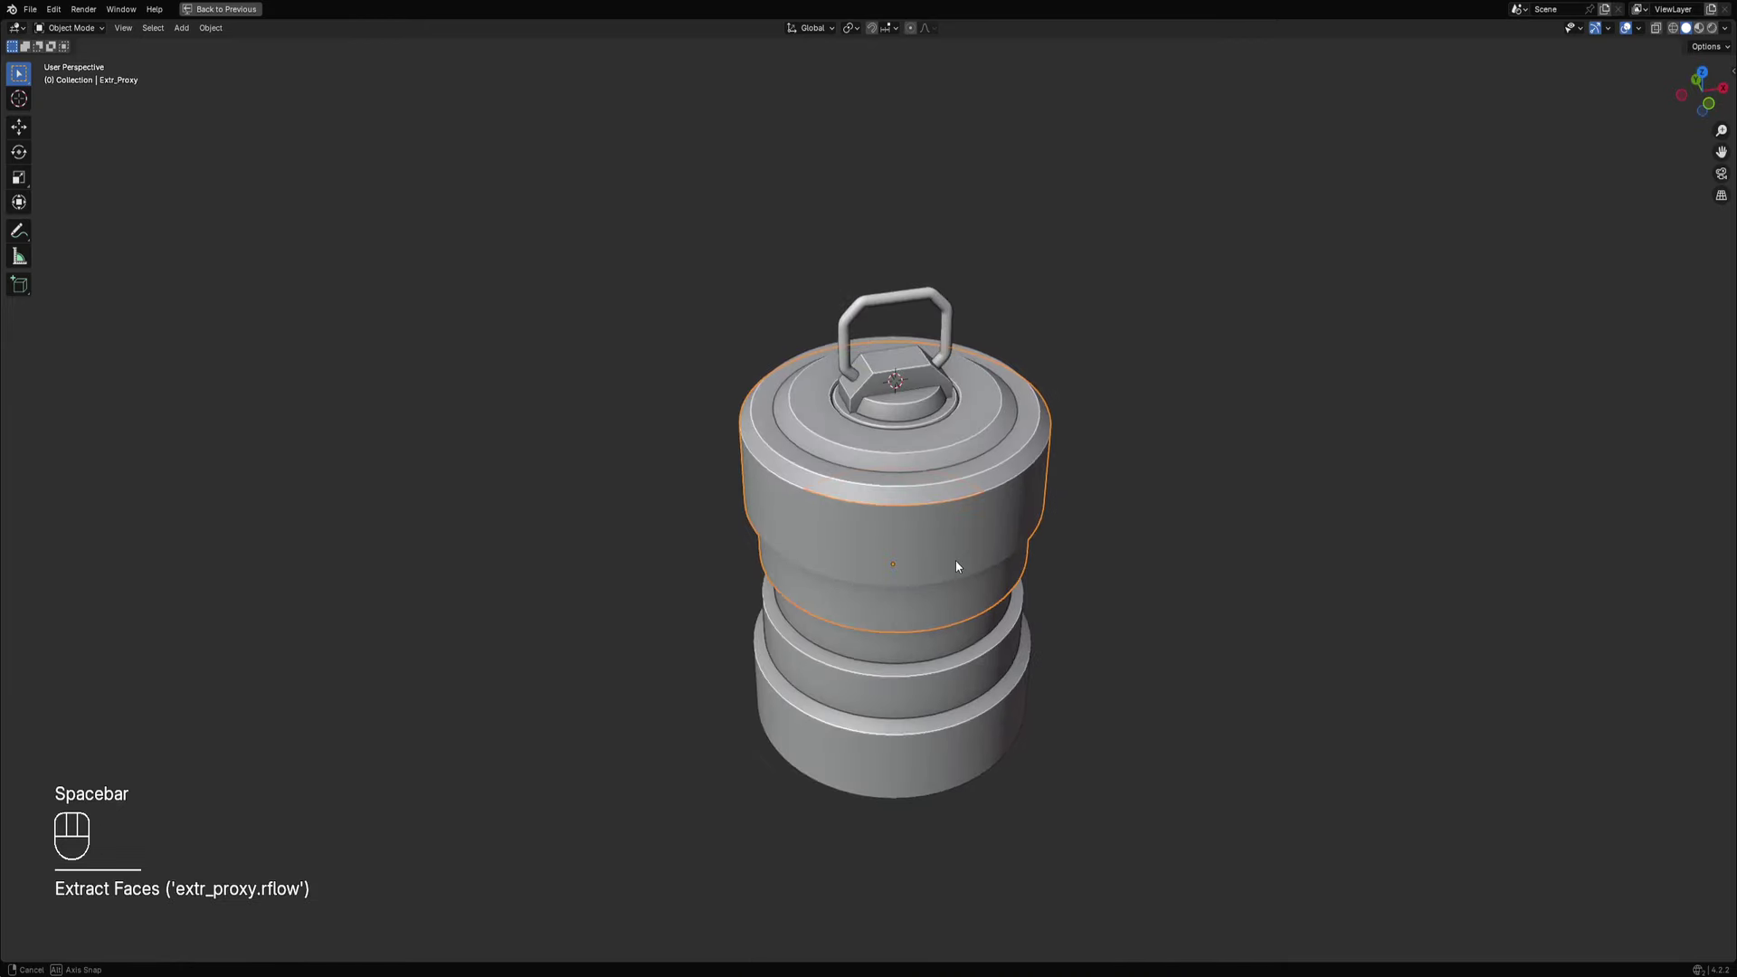
scroll(958, 560, "up", 3)
key("g")
right_click(1082, 408)
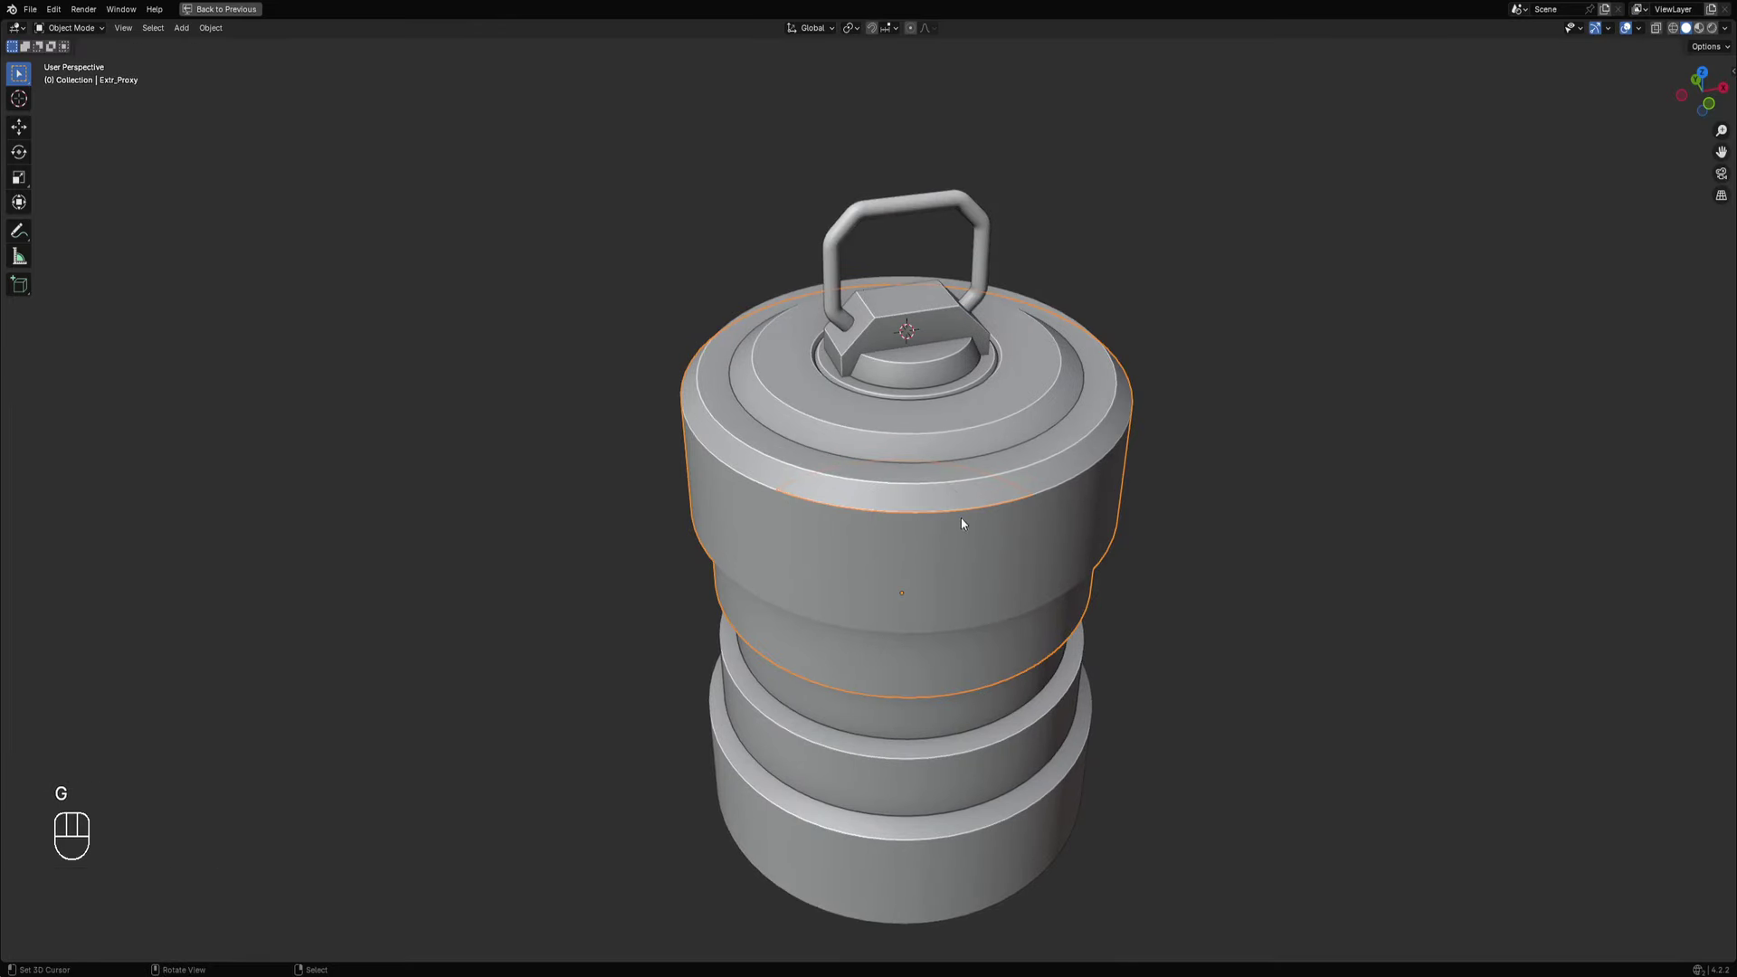
Auto-mirror the extracted upper band surface across the X, Y and Z axes.
key("ctrl+shift+x")
left_click(901, 652)
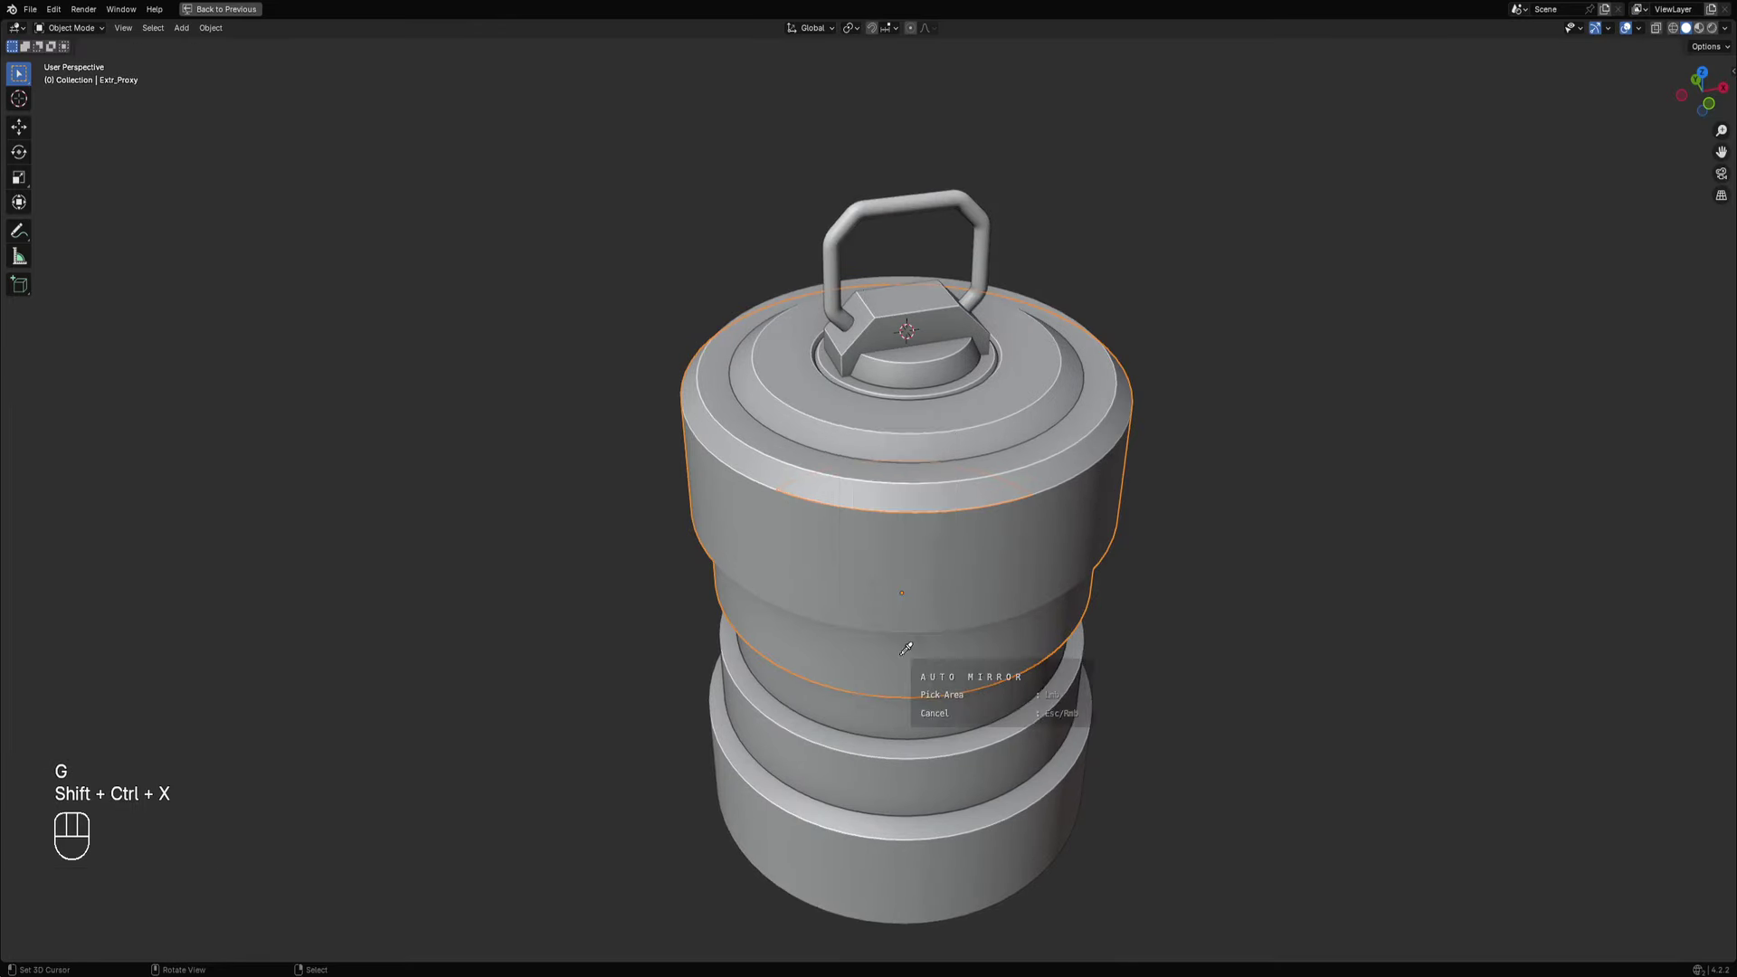
key("x")
key("z")
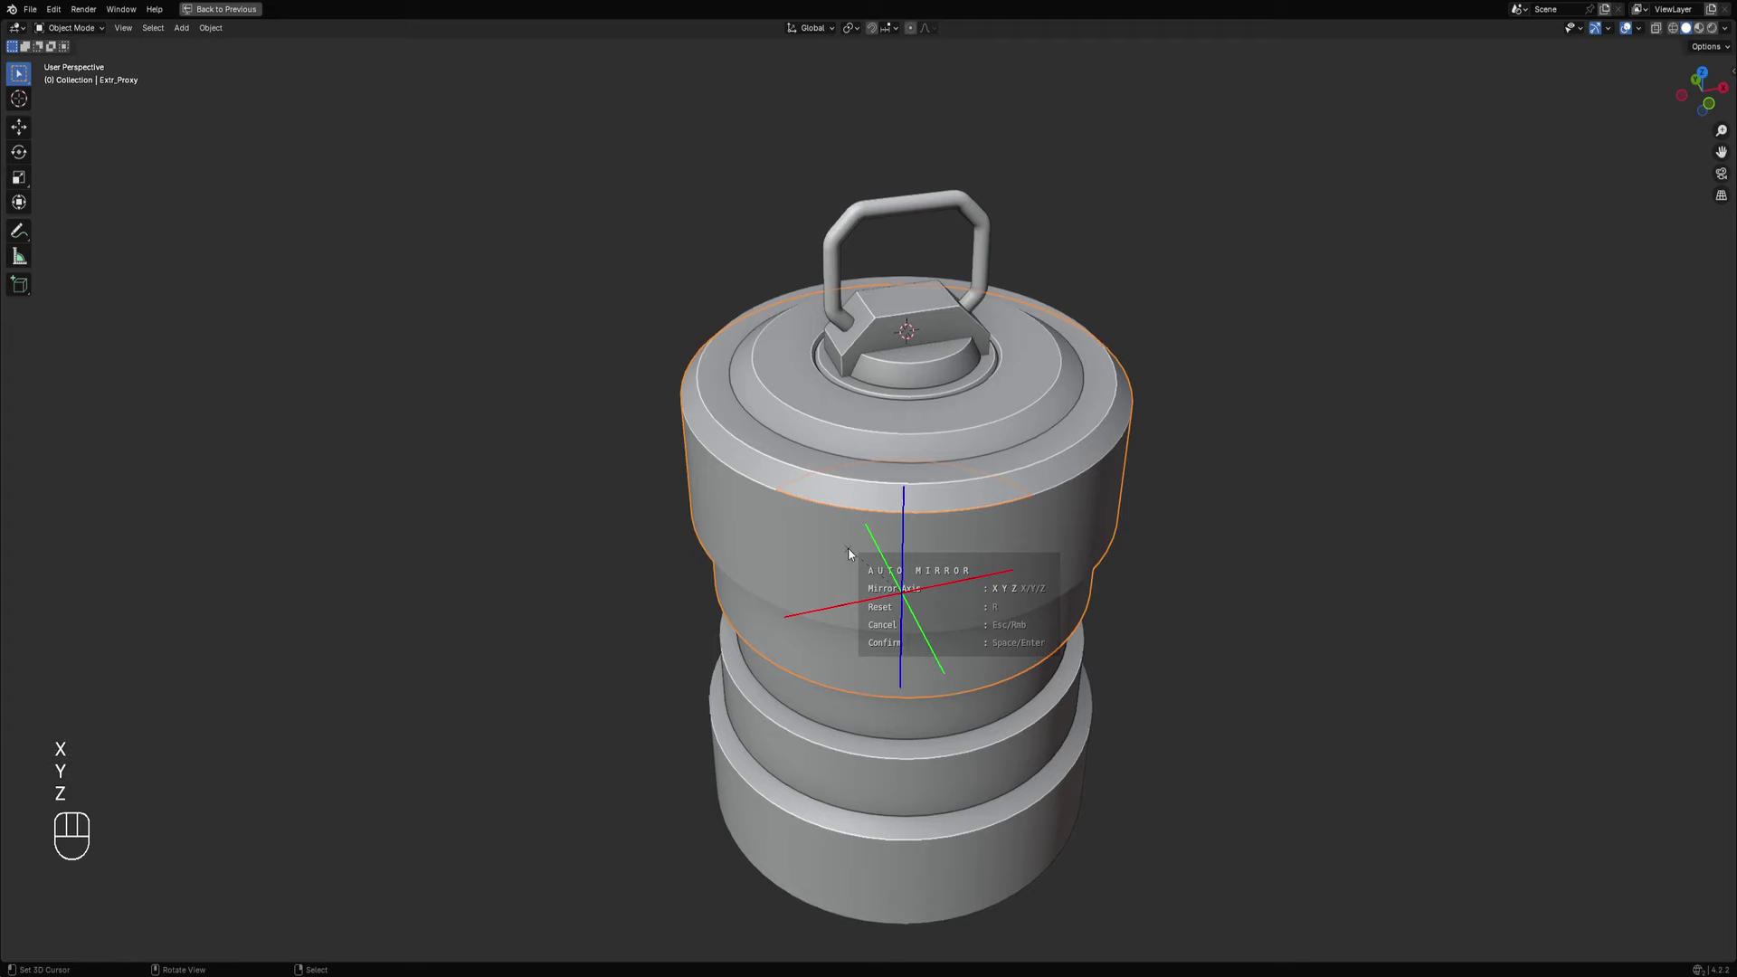
key("space")
Examine the mirrored band's source faces in Edit Mode from several angles, then return to Object Mode.
key("Tab")
scroll(850, 548, "down", 3)
middle_click_drag(850, 549, 932, 511)
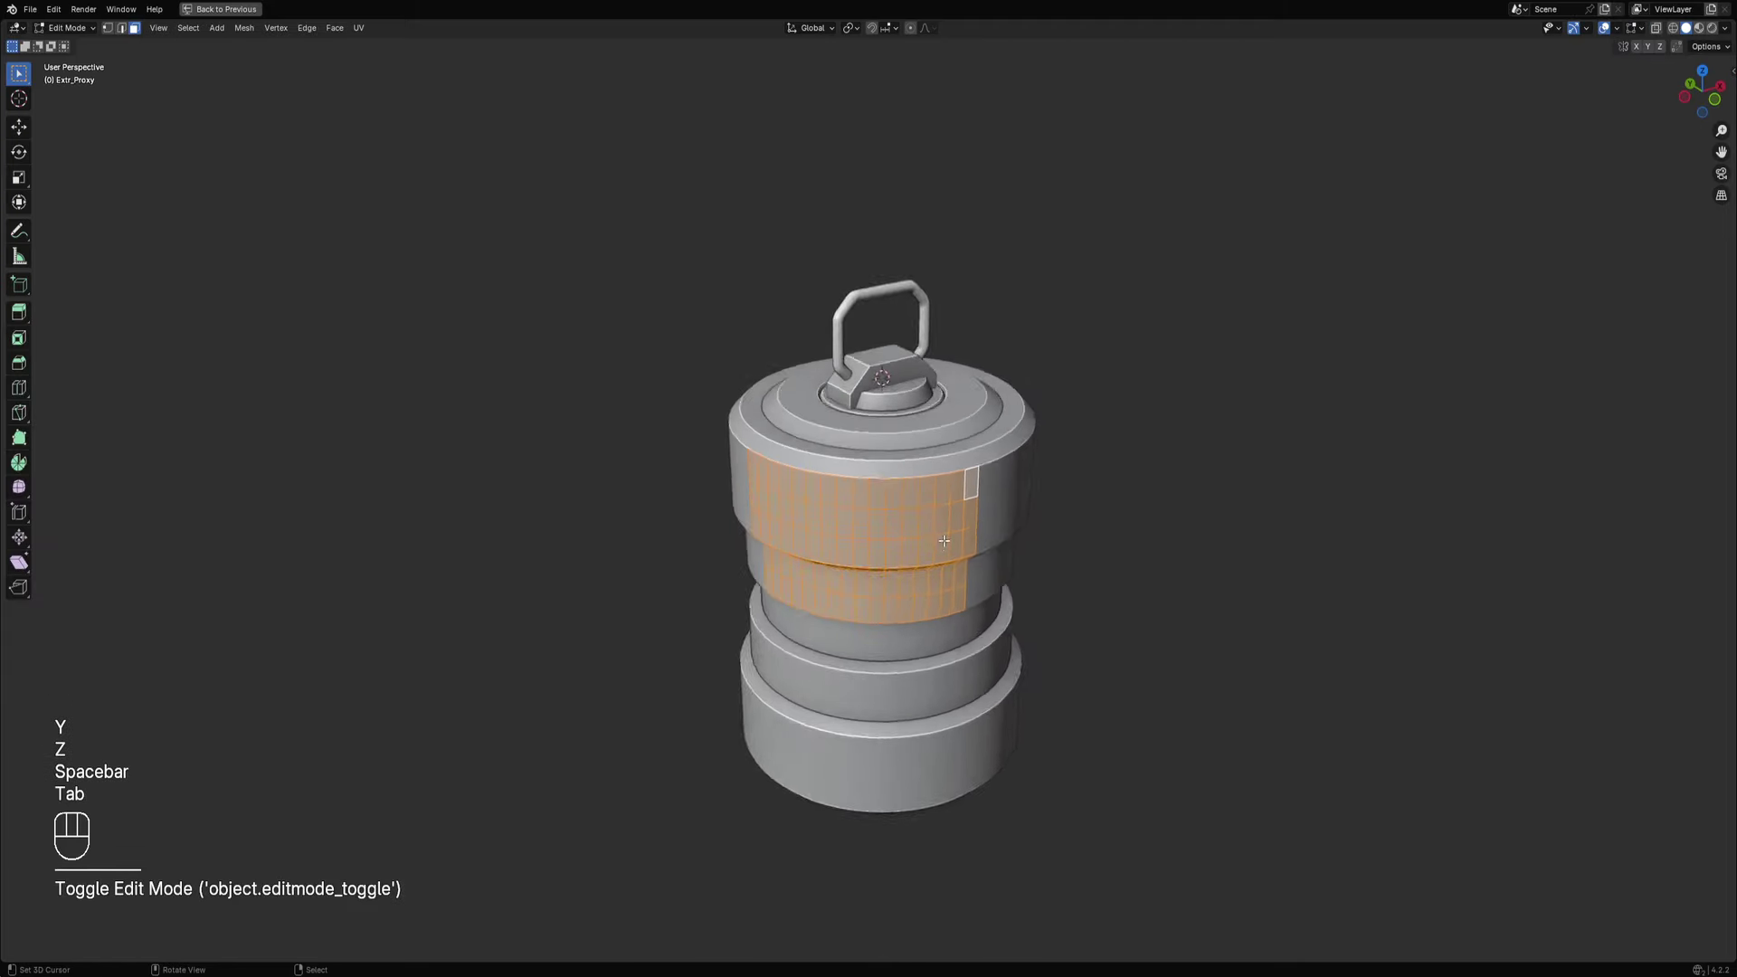
scroll(918, 529, "up", 4)
scroll(937, 428, "down", 3)
middle_click_drag(937, 428, 1032, 479)
scroll(1032, 479, "up", 4)
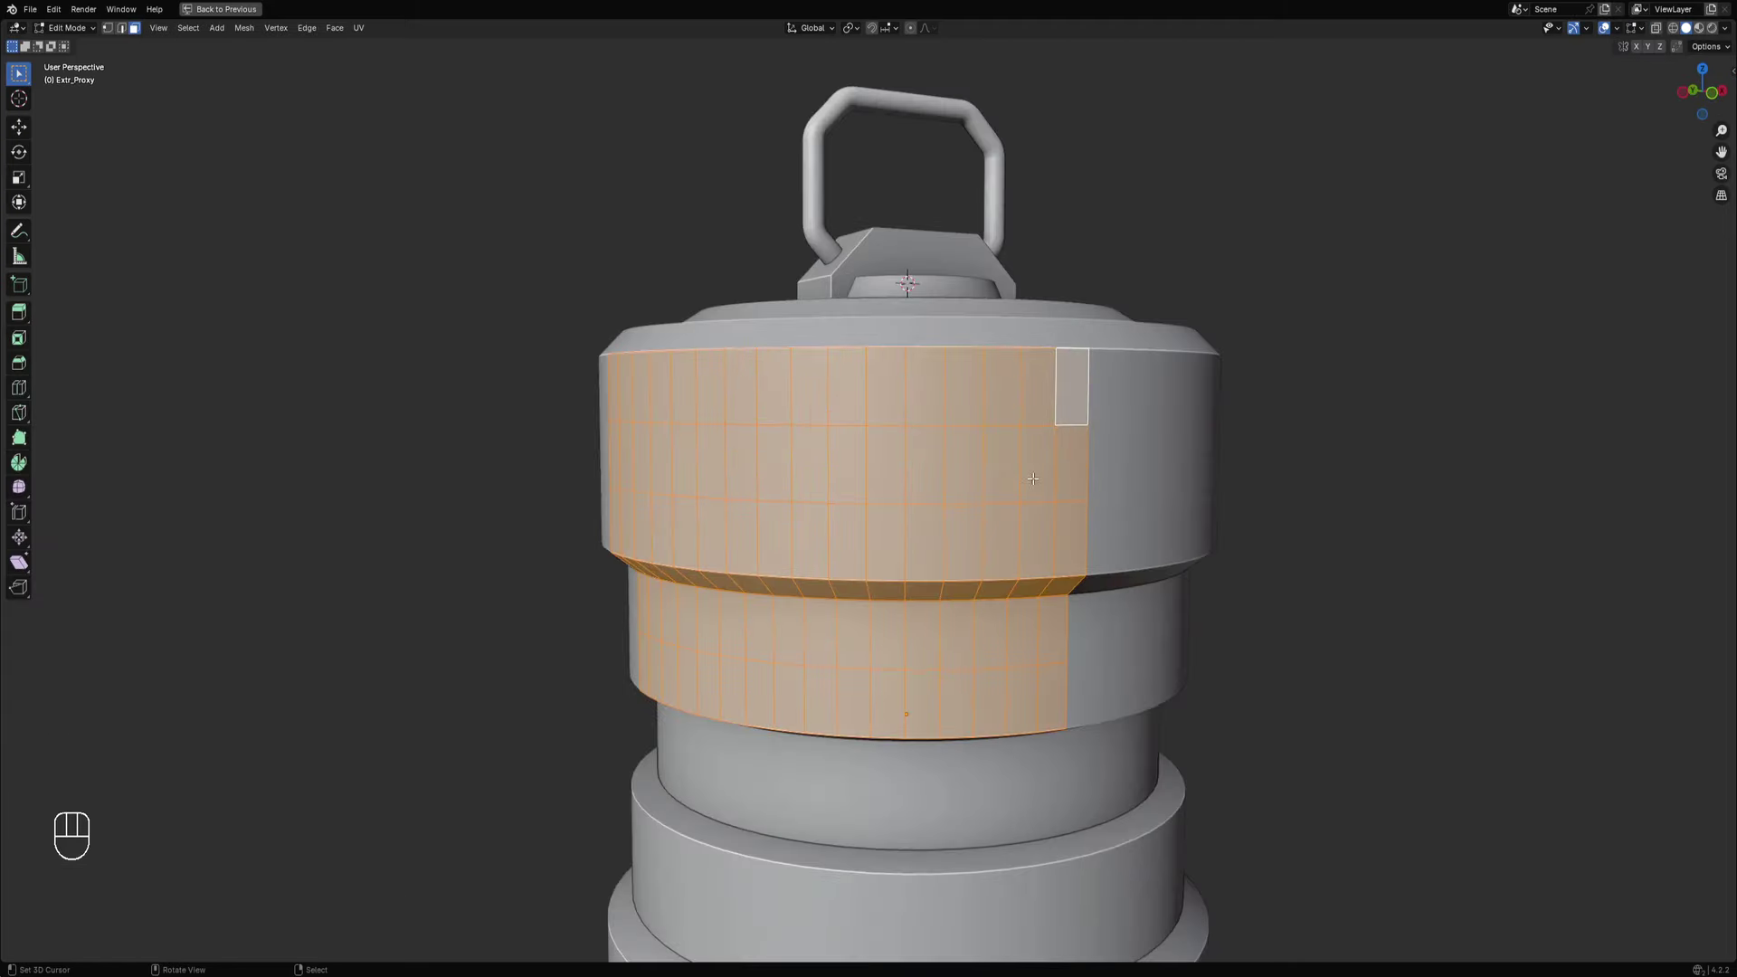
key("Tab")
scroll(1106, 437, "down", 3)
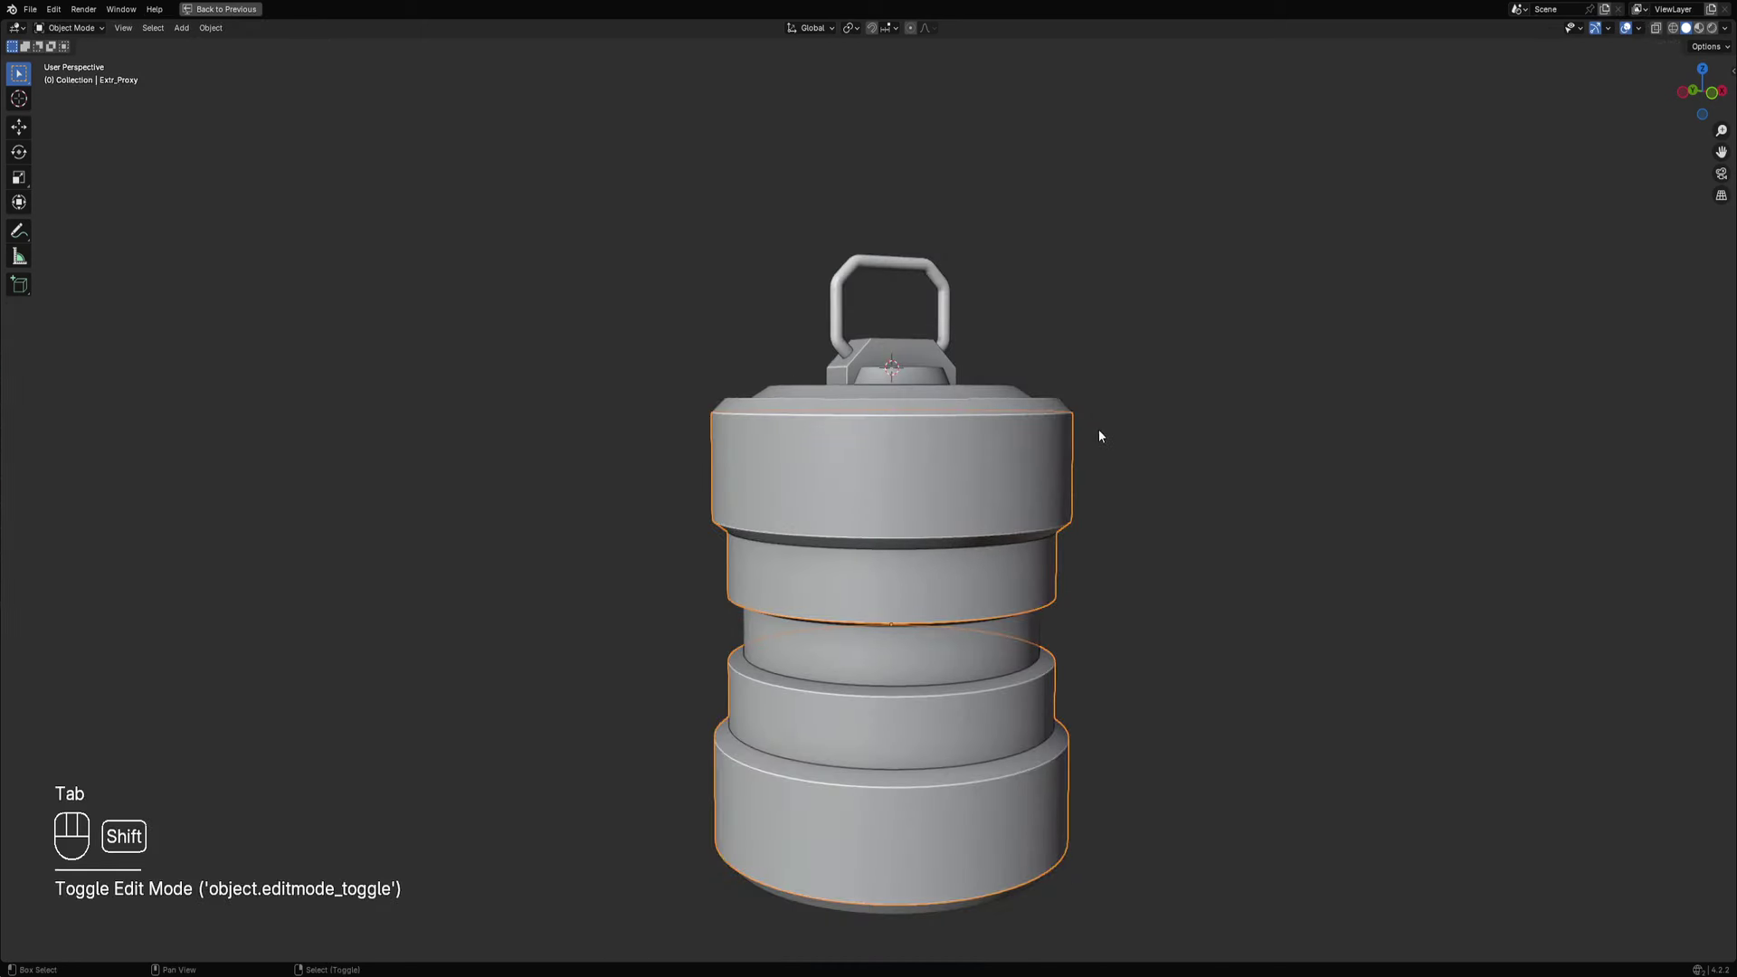
Generate inset Random Panels on the mirrored bands with the Square solver and 1 subdivision cut, and hide the viewport overlays.
key("shift+q")
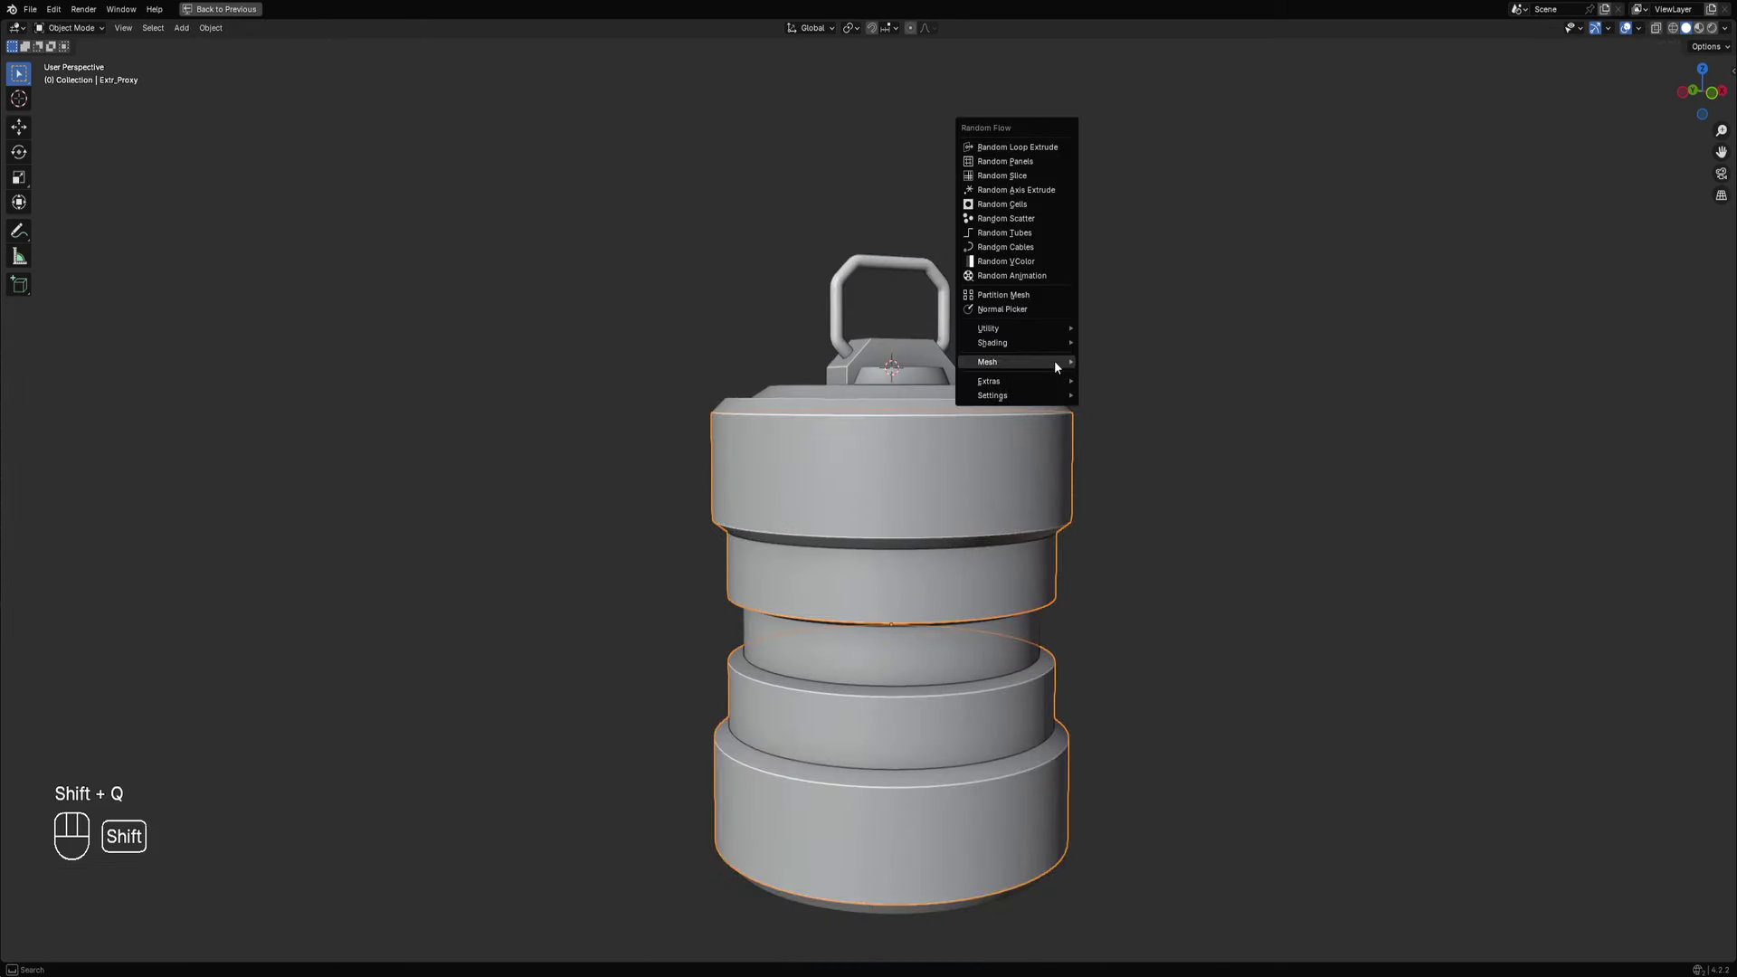
left_click(1021, 163)
scroll(1153, 338, "up", 3, "ctrl")
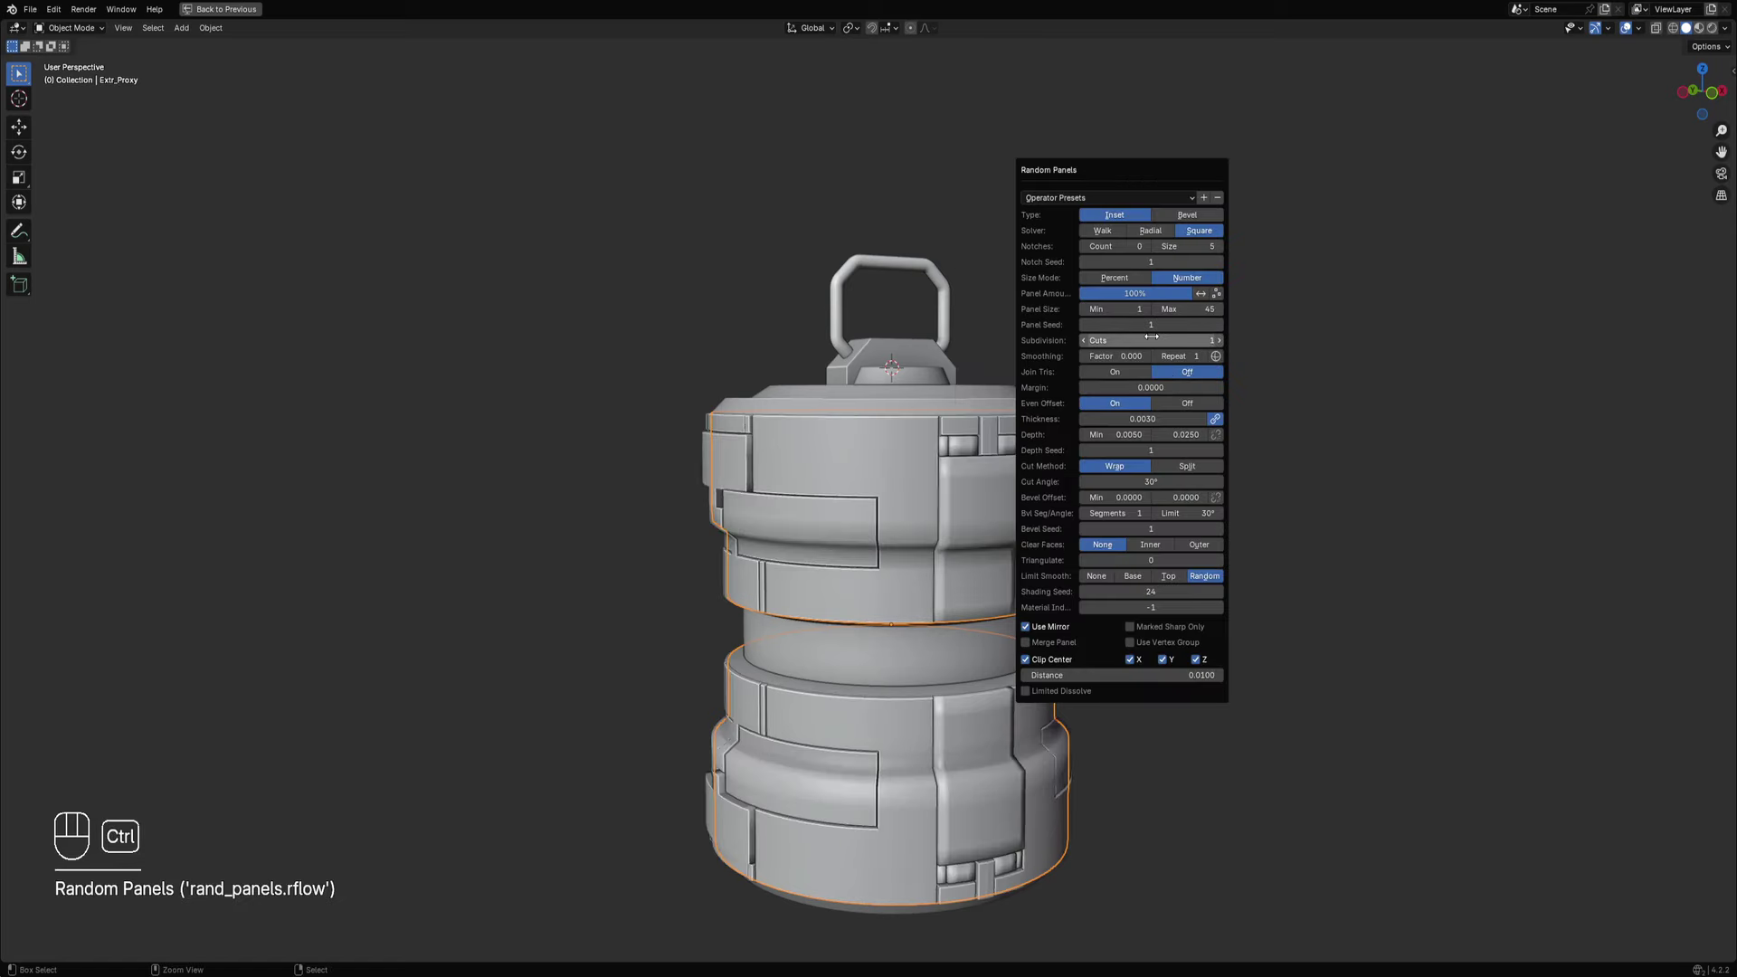
scroll(1153, 338, "down", 2, "ctrl")
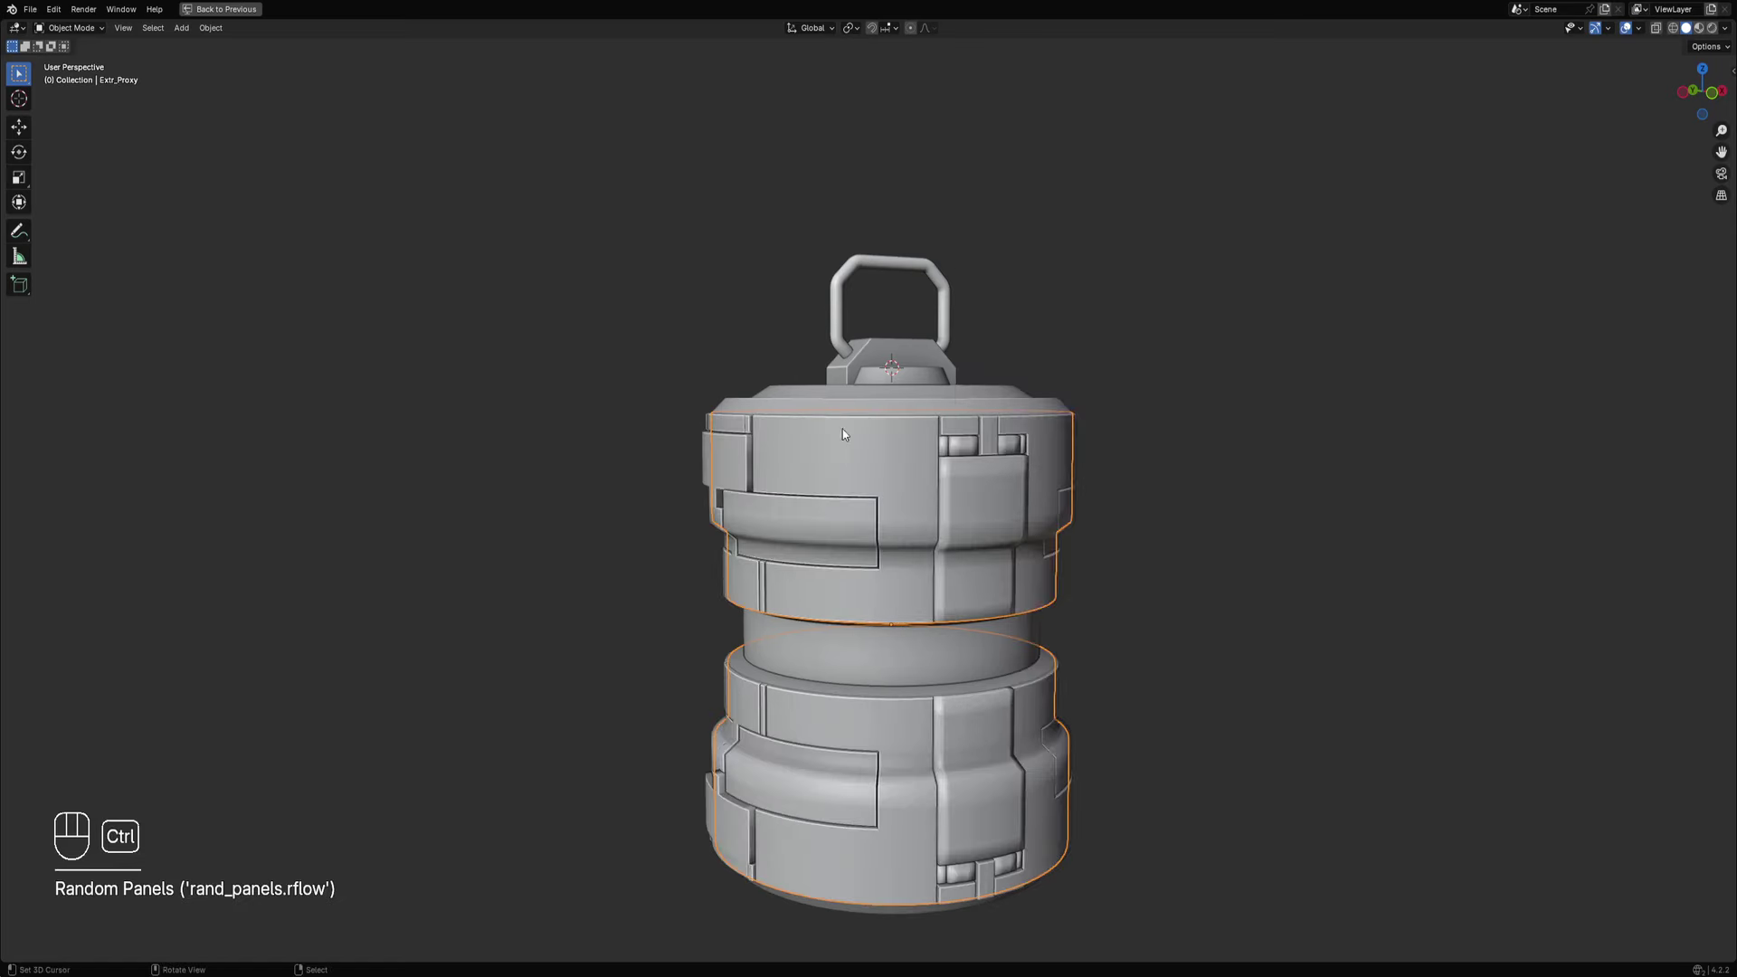
scroll(946, 491, "down", 1)
mouse_move(947, 490)
middle_mouse_down()
mouse_move(908, 496)
mouse_move(970, 516)
mouse_move(1104, 483)
mouse_move(1082, 515)
middle_mouse_up()
key("shift+alt+z")
key("F9")
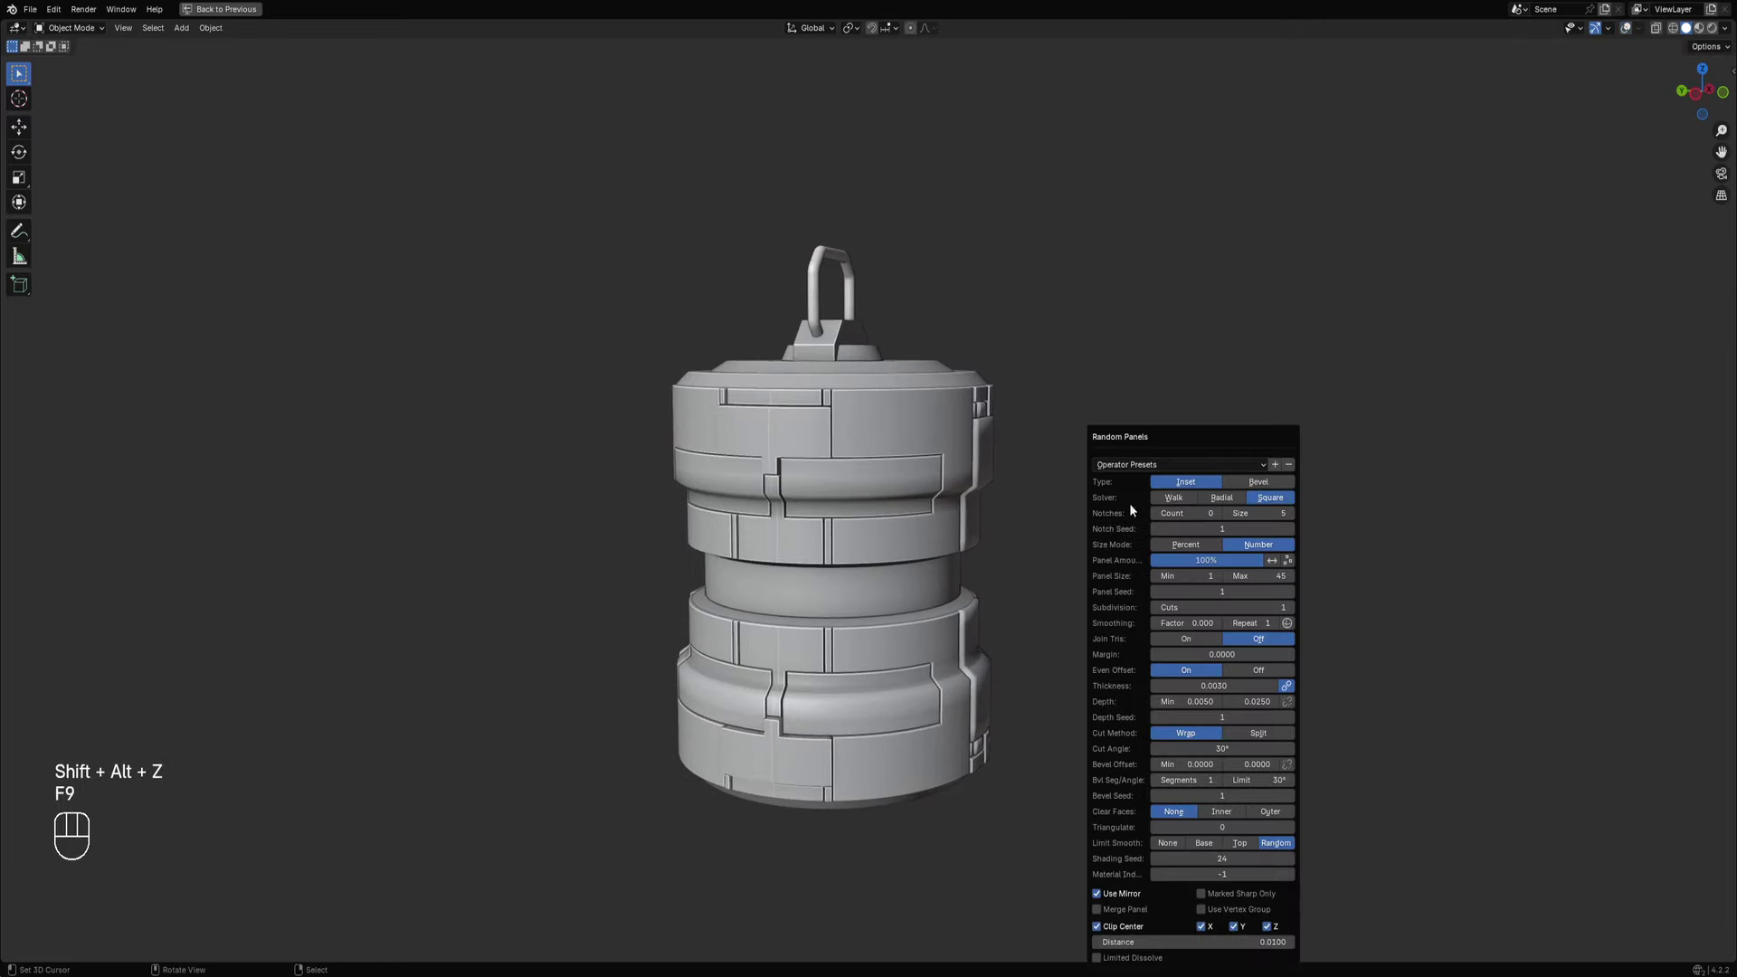
Step the panel seed upward to compare layouts at 1 subdivision cut.
scroll(1226, 593, "up", 7, "ctrl")
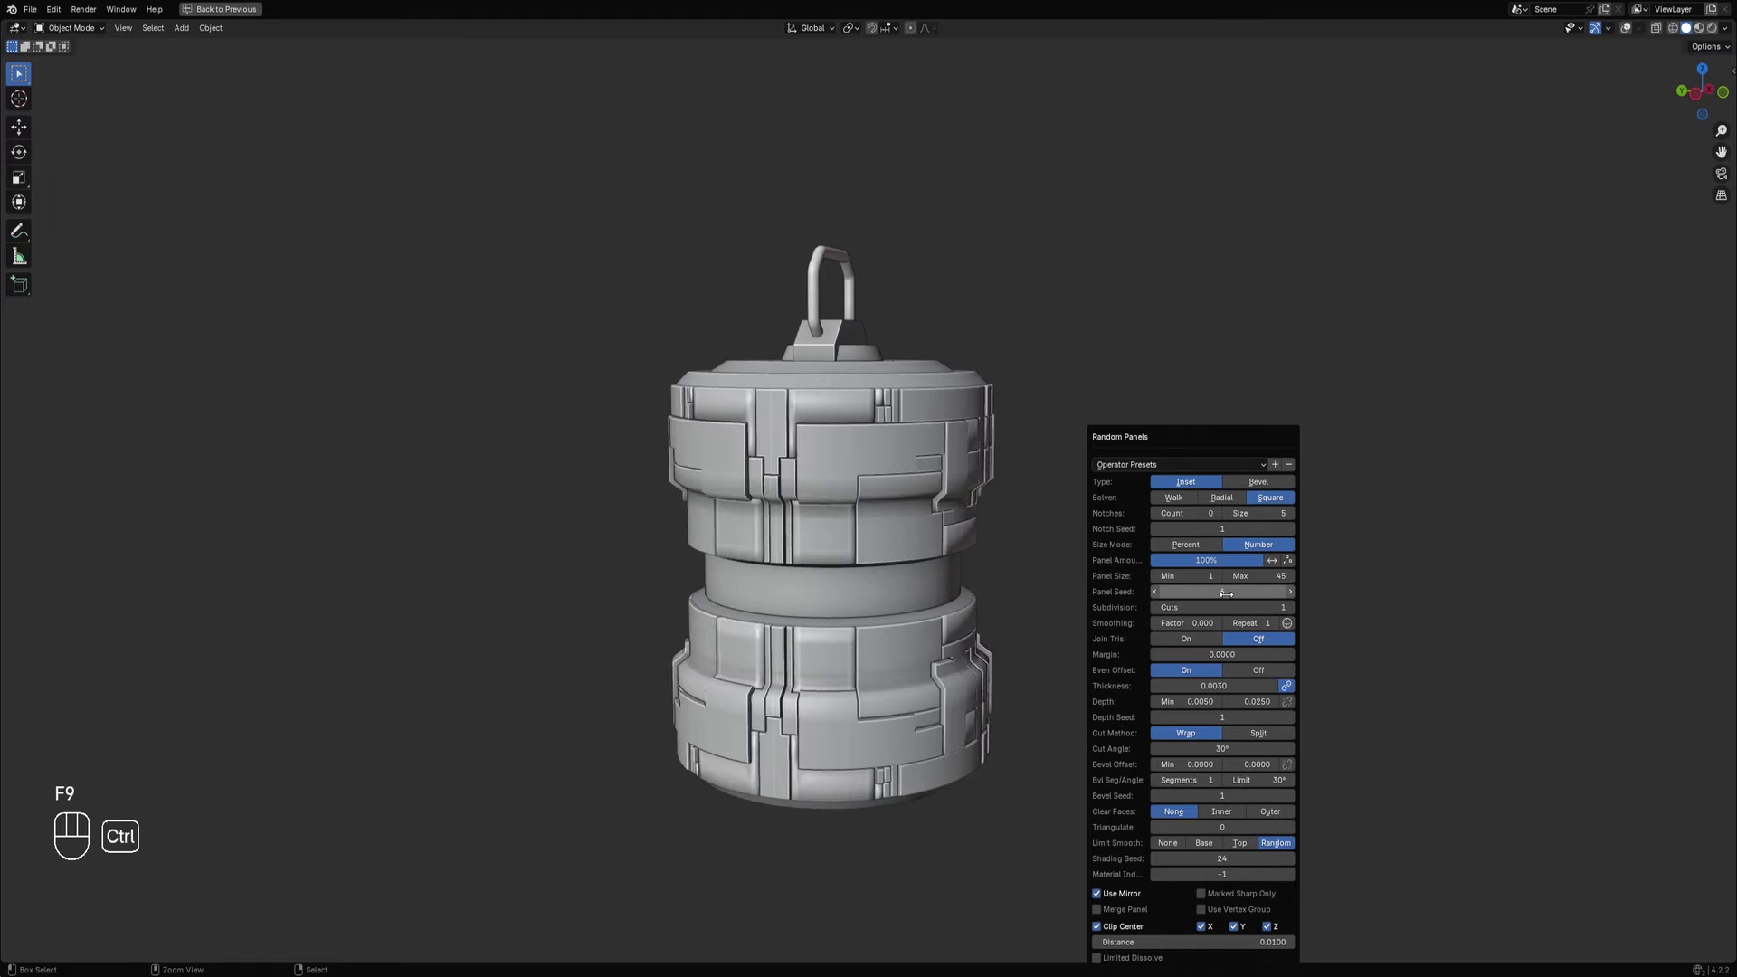
scroll(1227, 592, "up", 3, "ctrl")
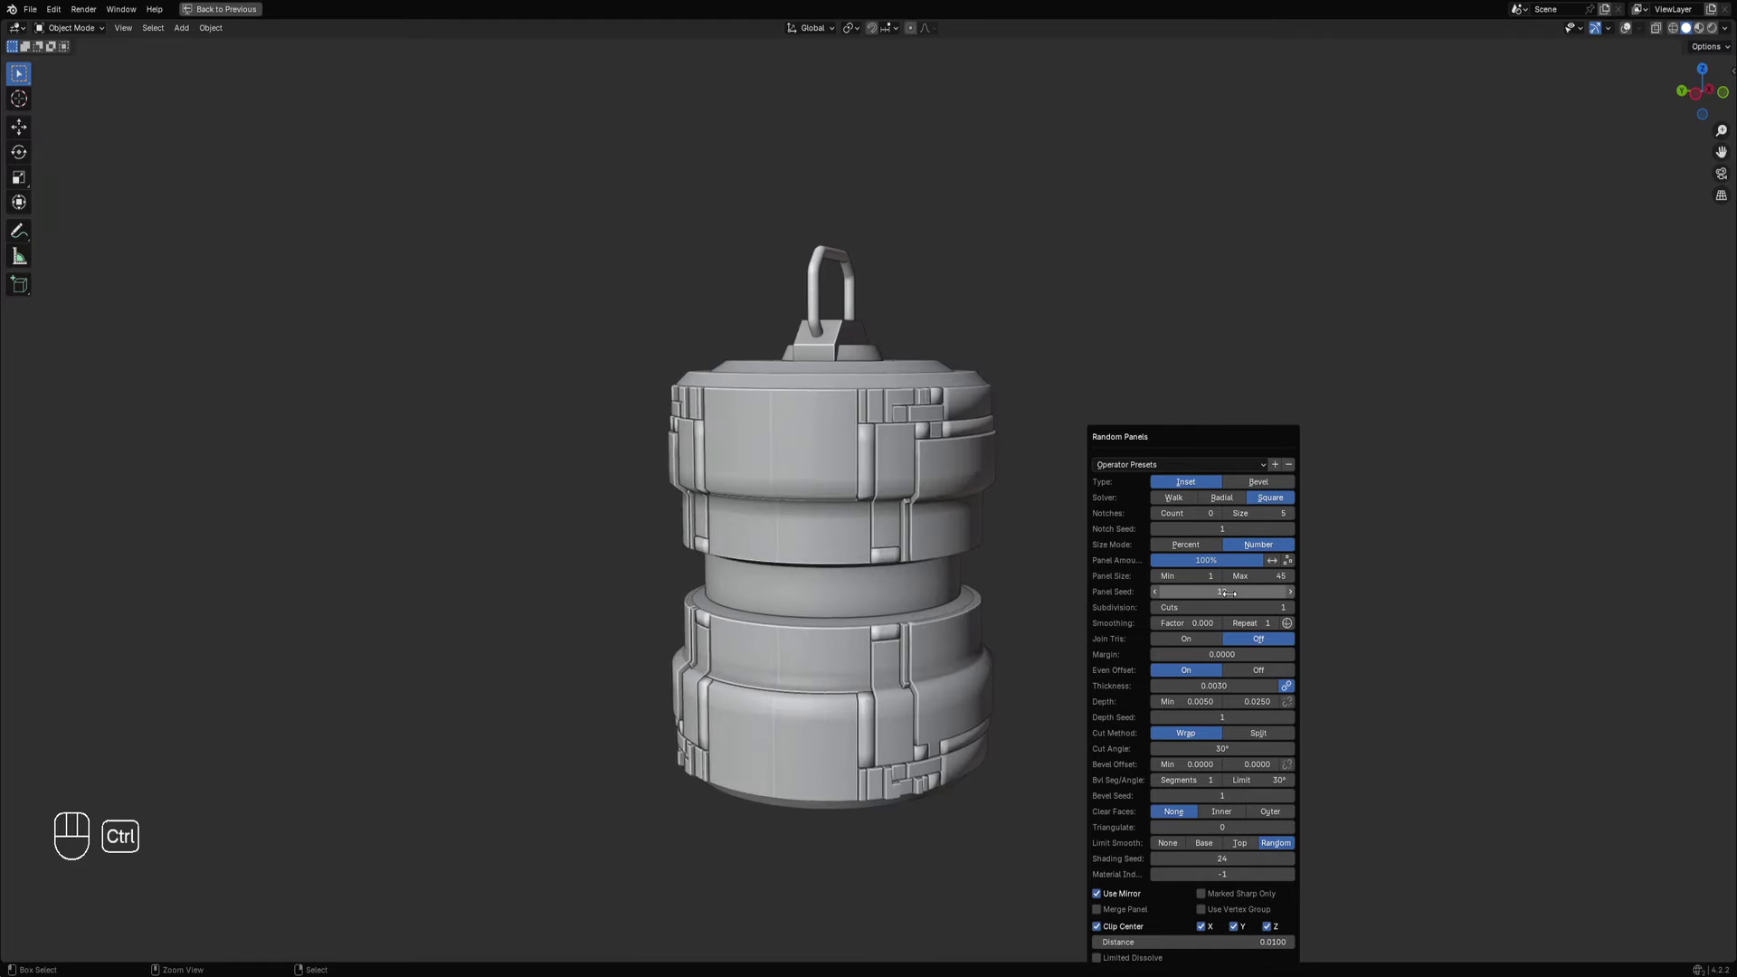
middle_click_drag(937, 628, 1064, 561)
key("F9")
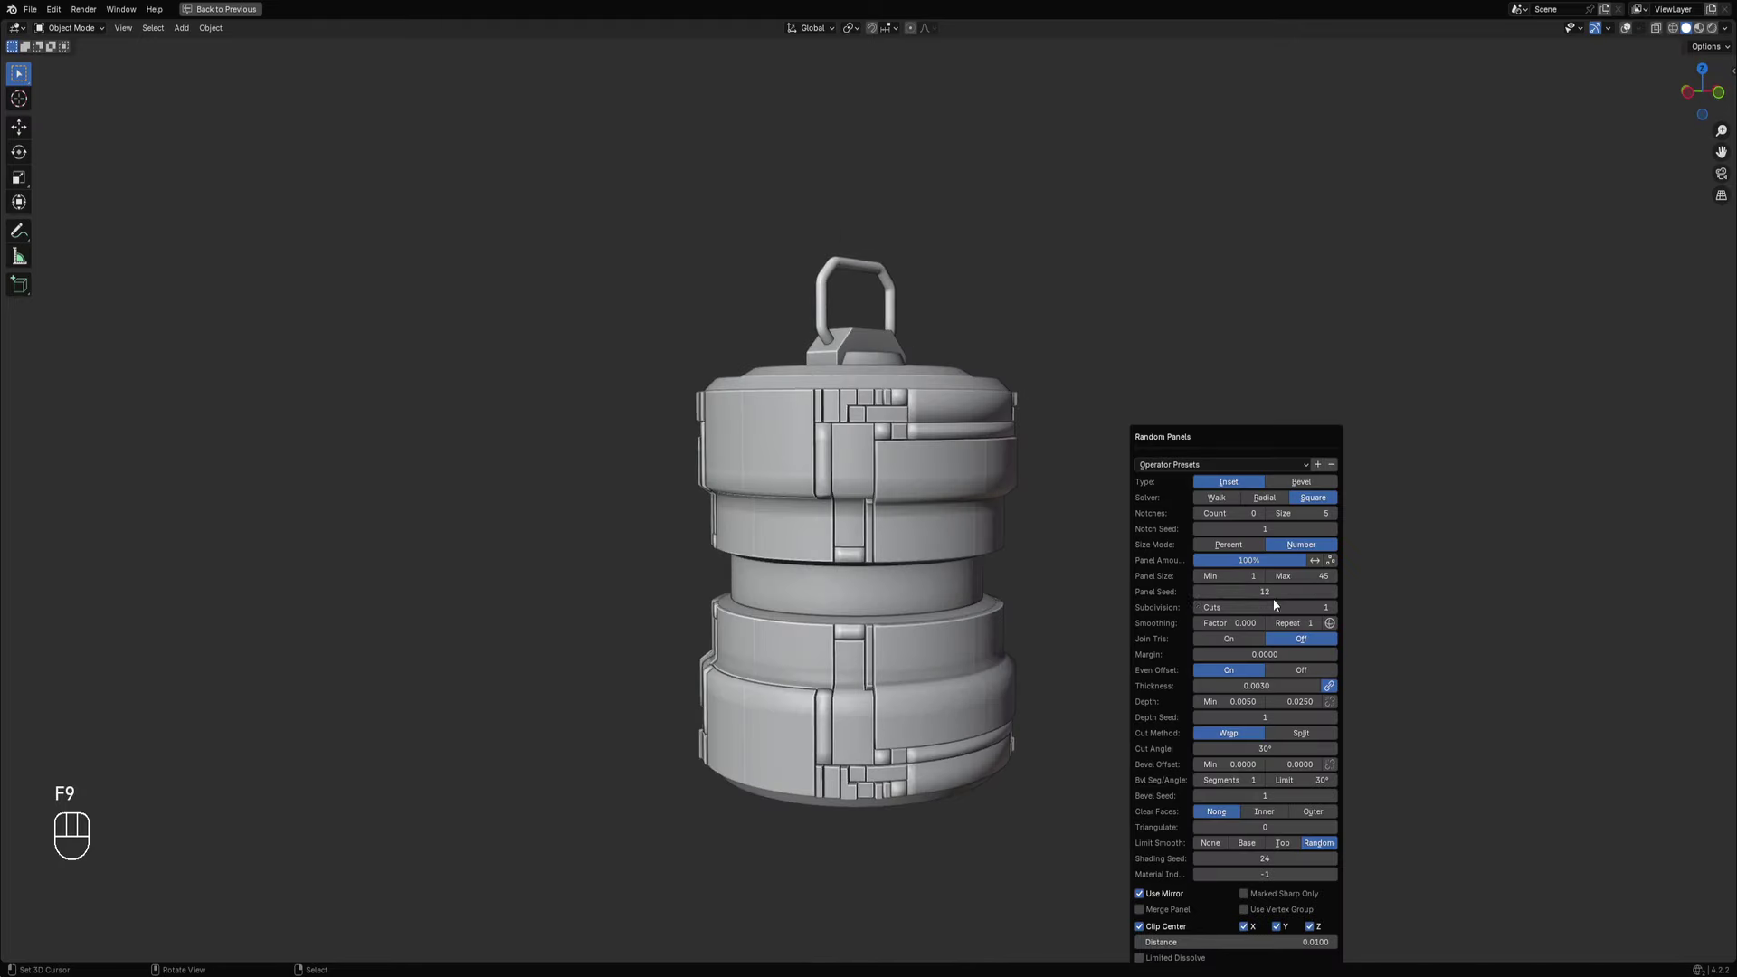
Raise the panels' subdivision cuts to 2 and step the panel seed up to 30.
scroll(1275, 605, "up", 1, "ctrl")
scroll(1270, 591, "up", 4, "ctrl")
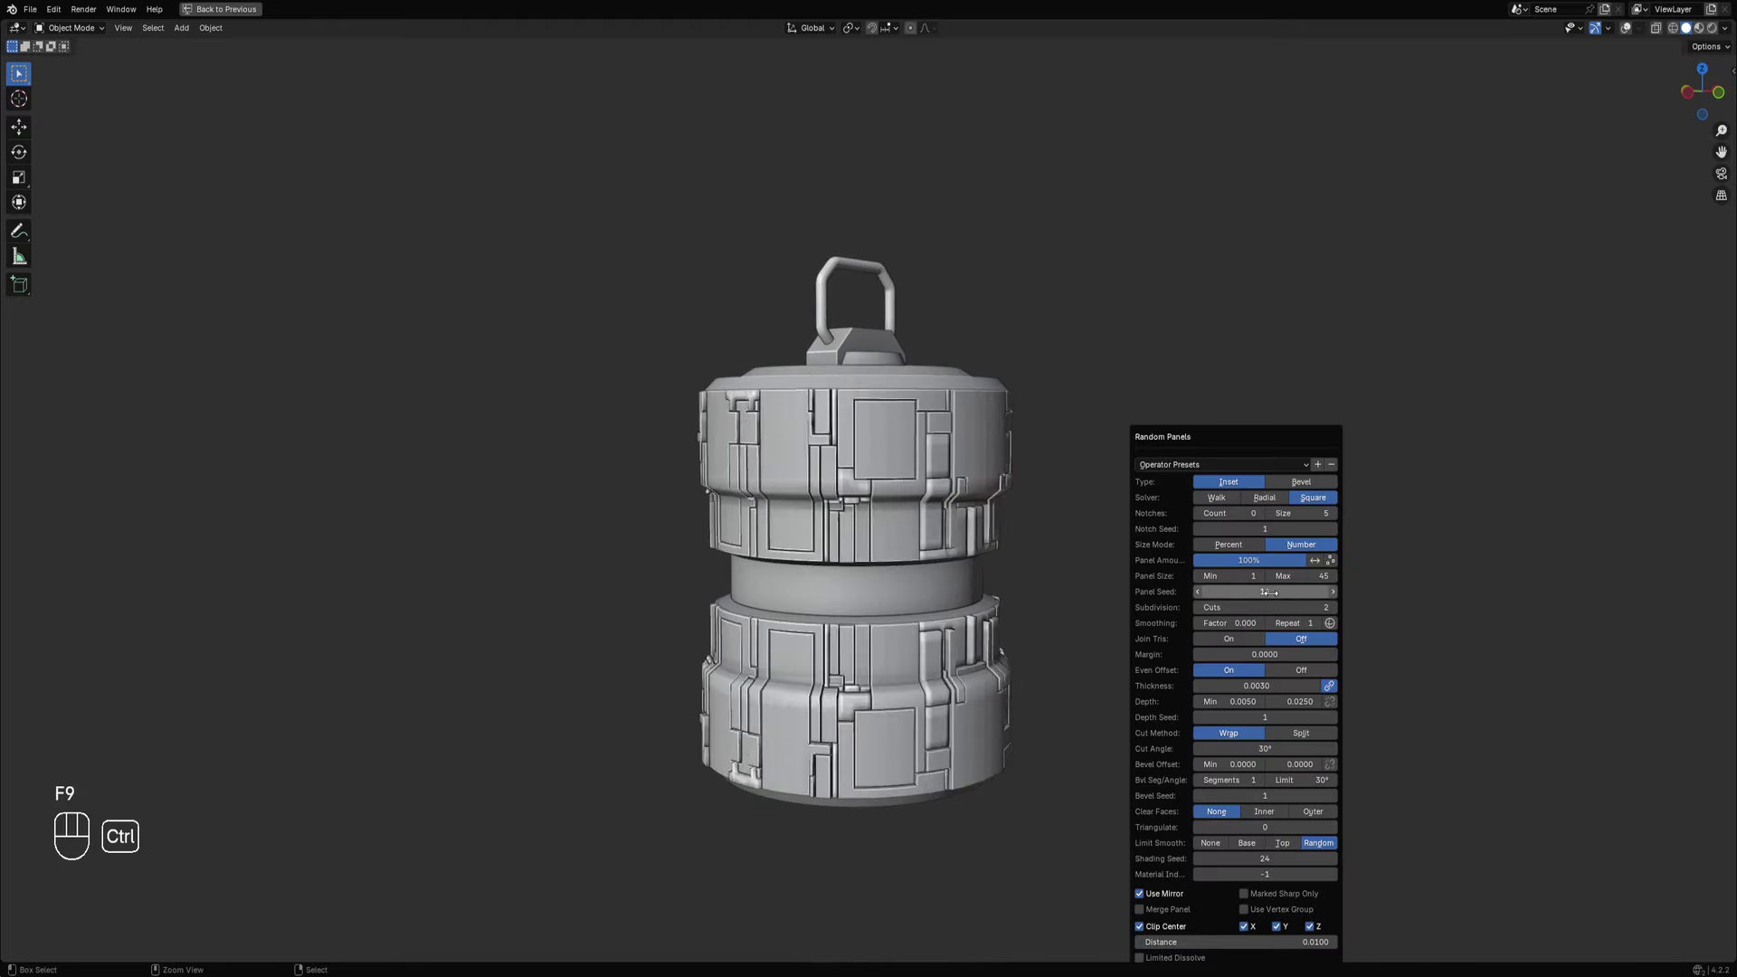
scroll(1270, 592, "up", 3, "ctrl")
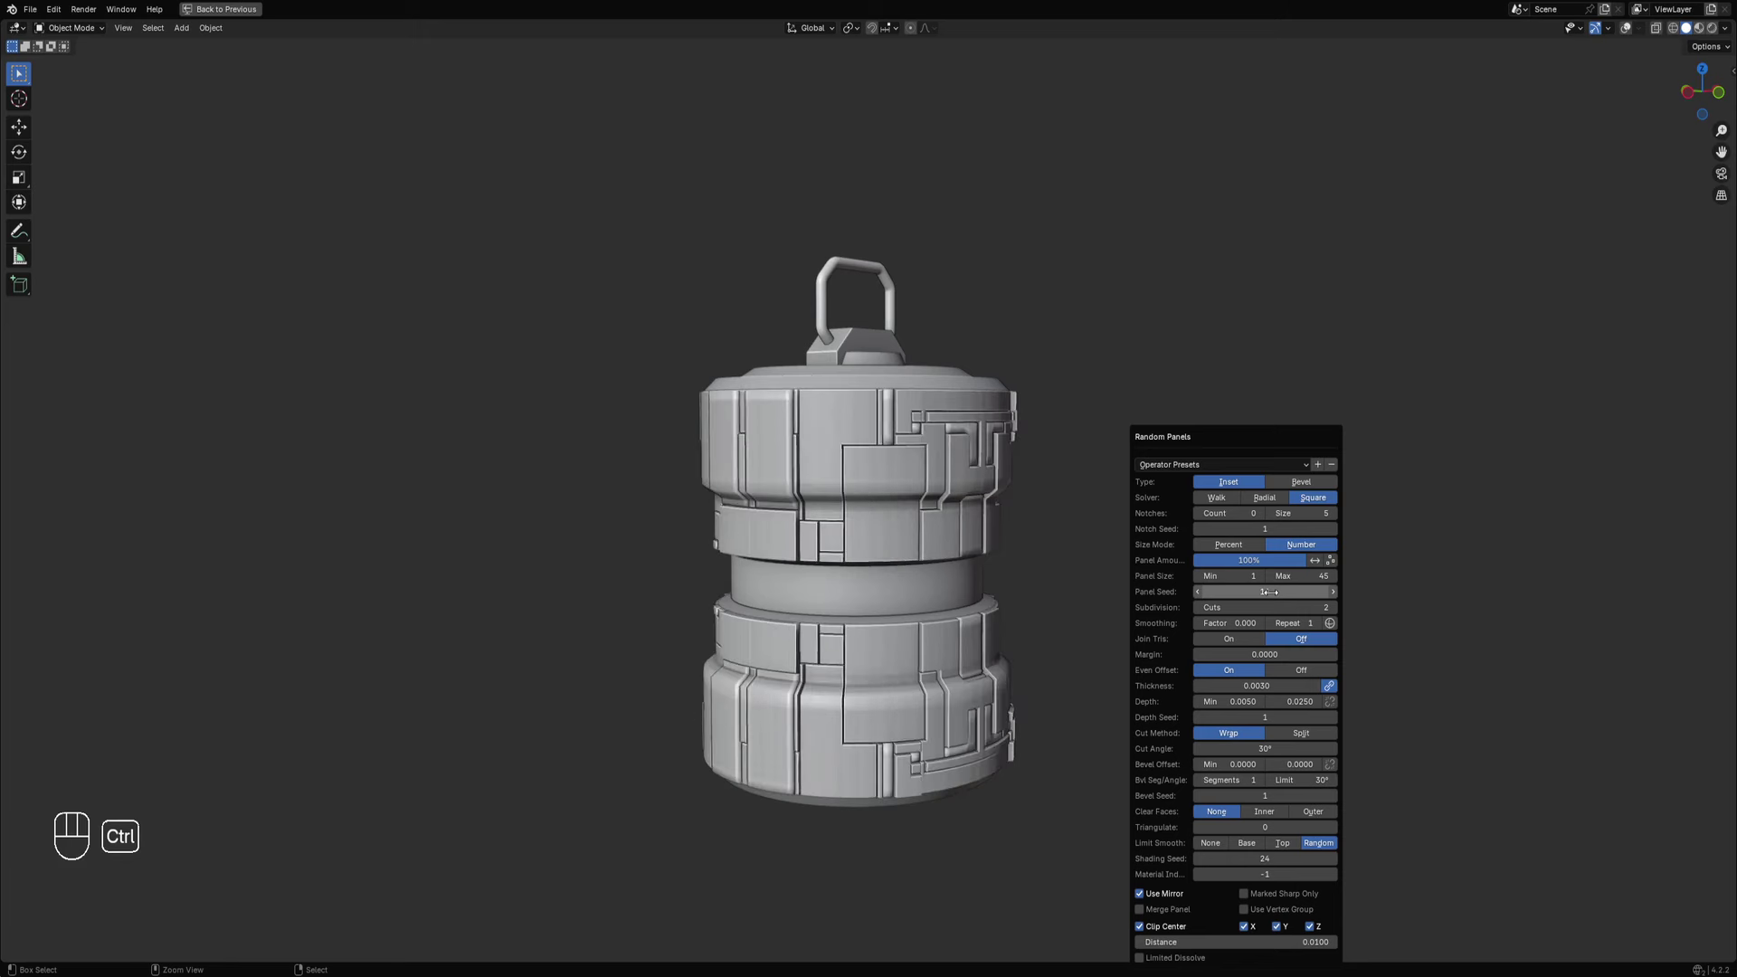
scroll(1269, 591, "up", 5, "ctrl")
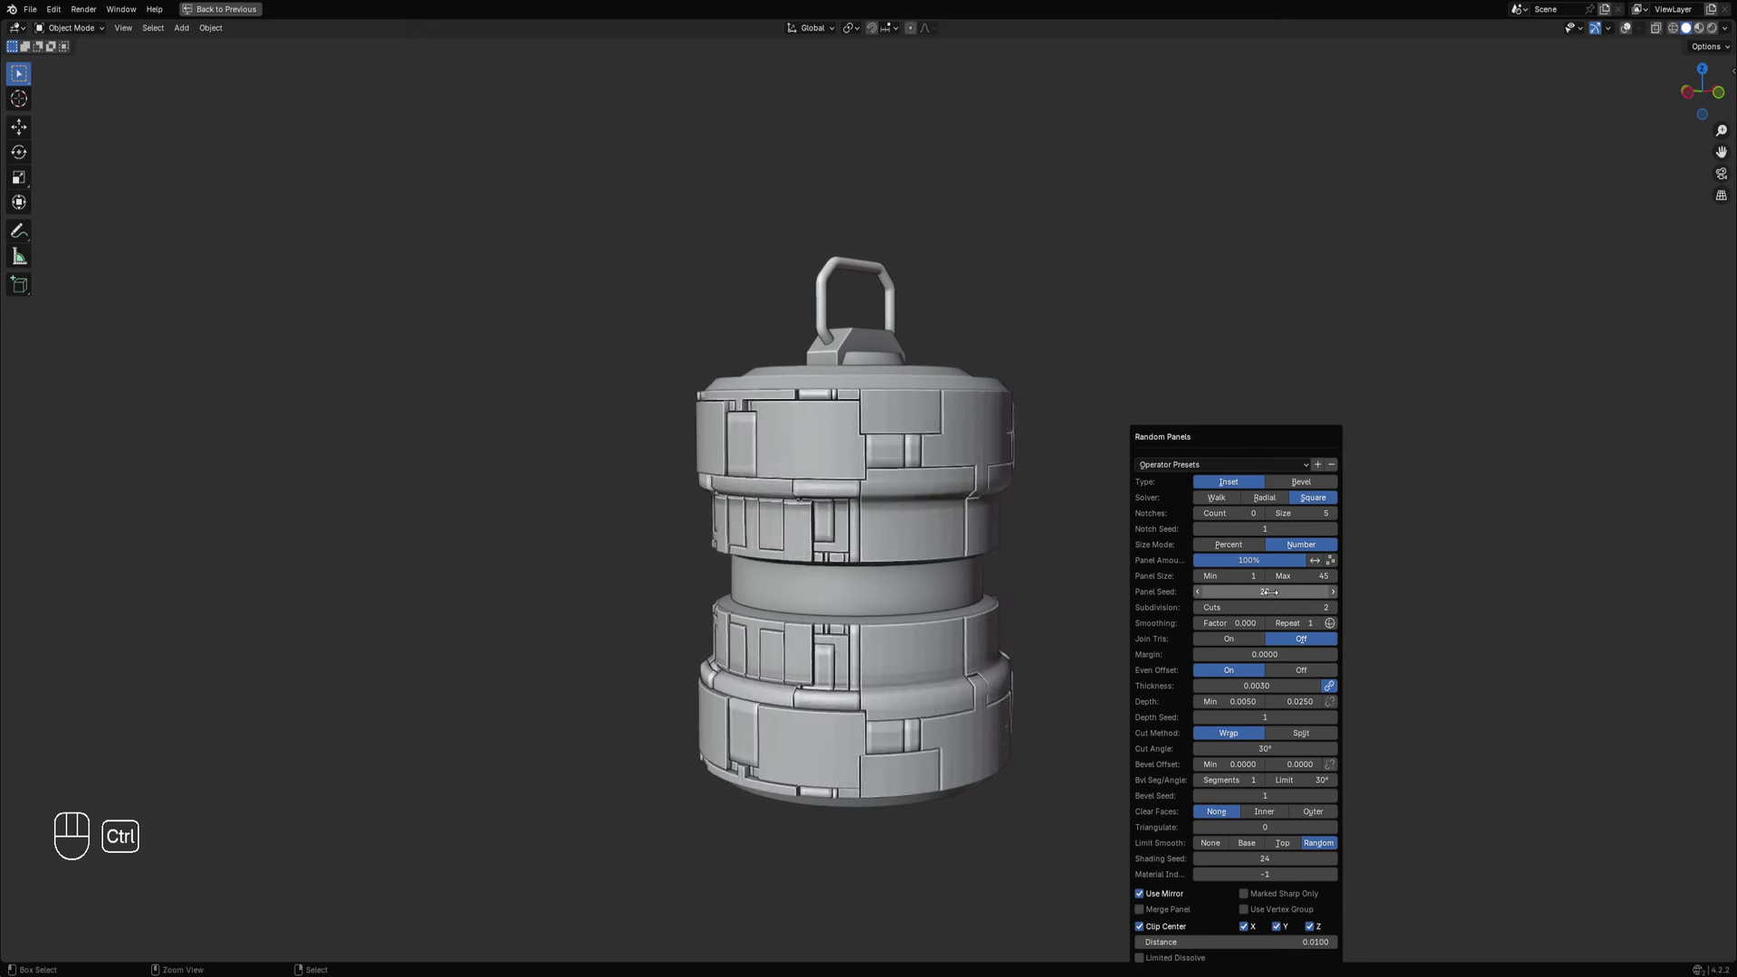
scroll(1269, 591, "up", 4, "ctrl")
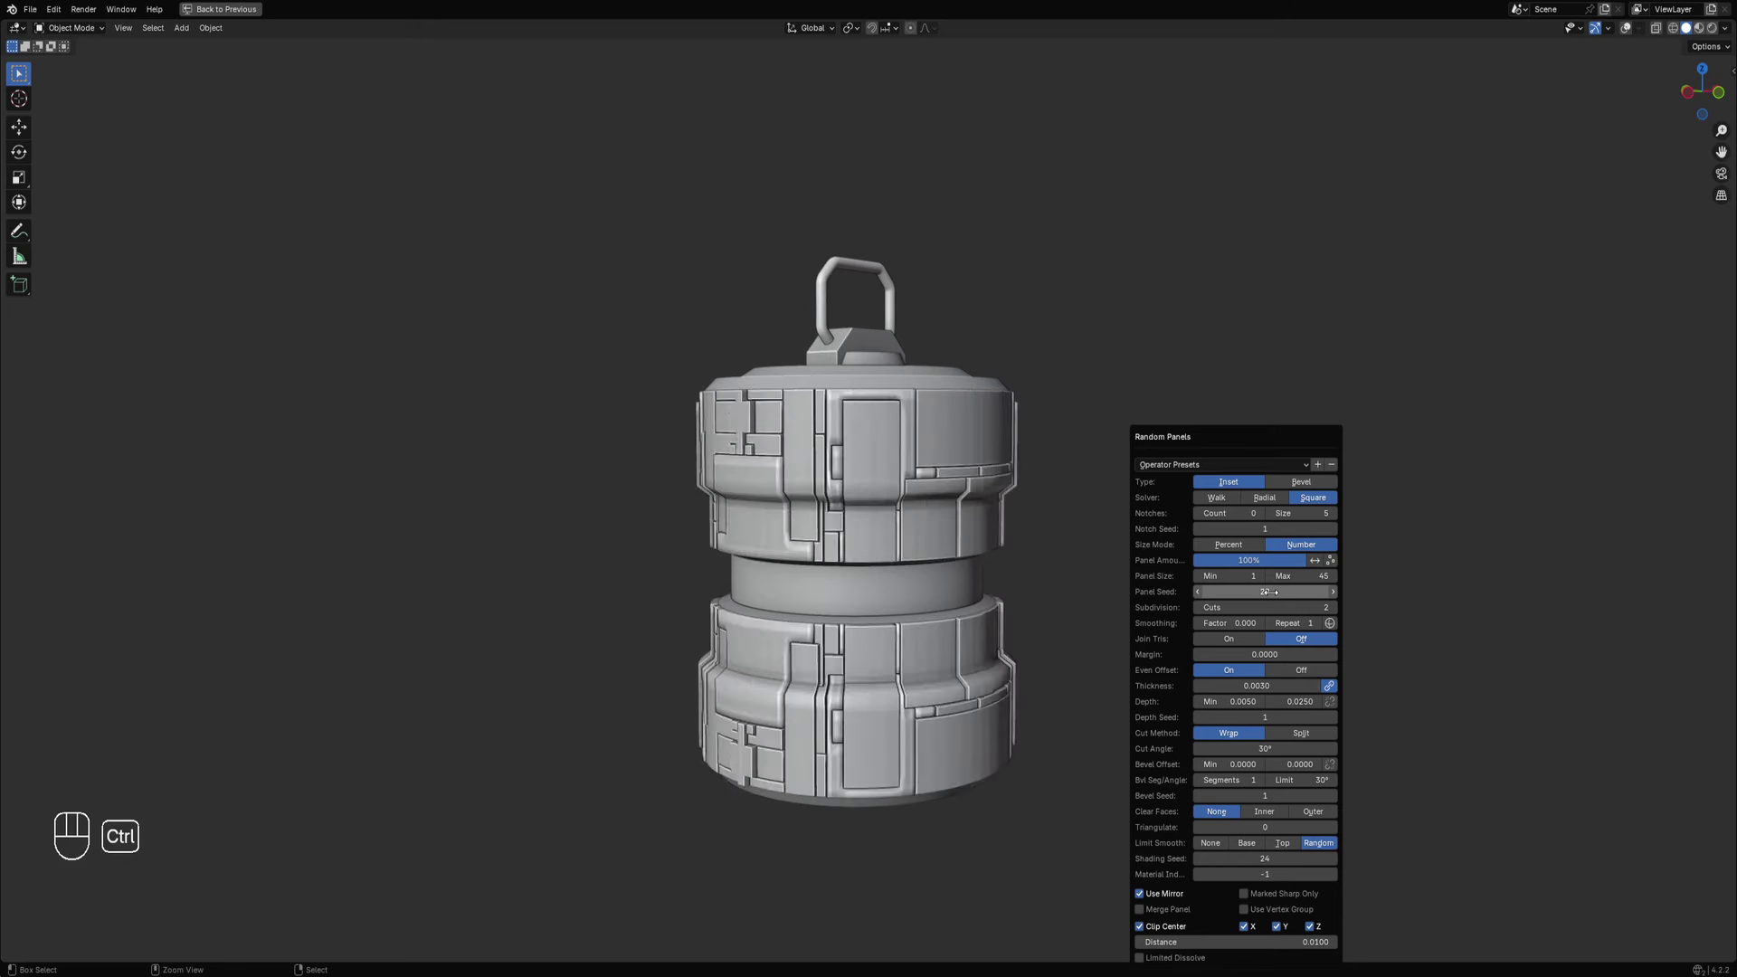
scroll(1270, 592, "up", 1, "ctrl")
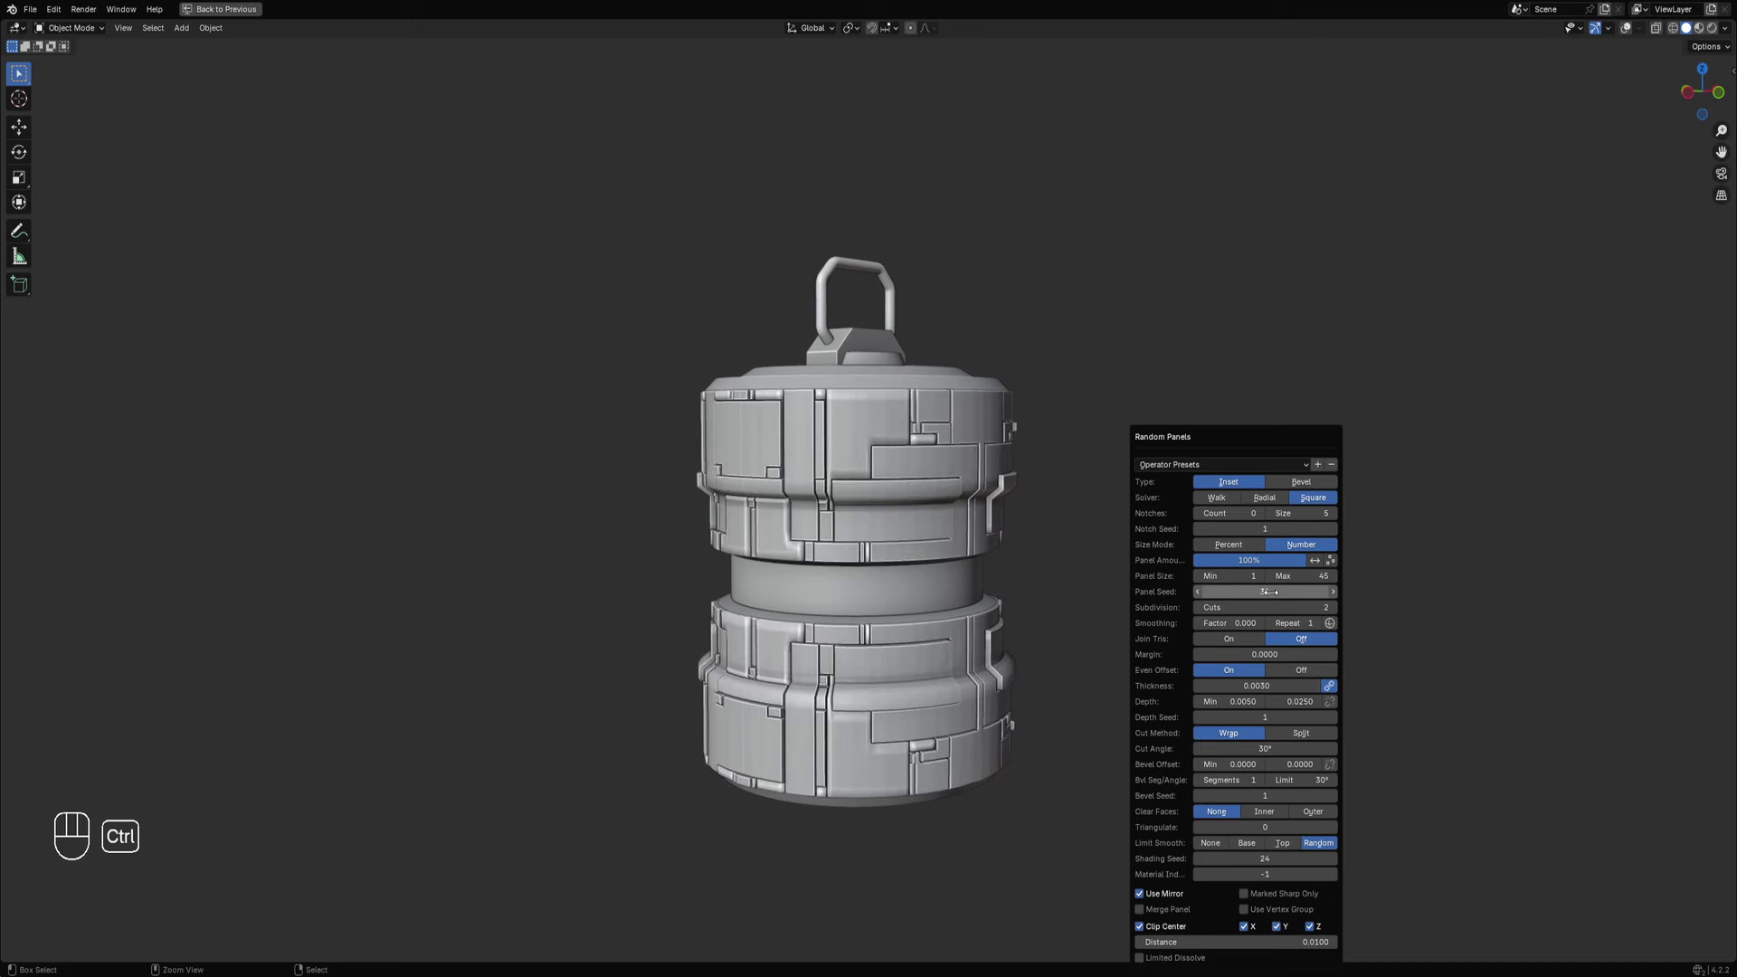
scroll(1269, 592, "up", 1, "ctrl")
scroll(992, 562, "down", 3)
mouse_move(992, 562)
middle_mouse_down()
mouse_move(937, 588)
mouse_move(817, 585)
mouse_move(916, 590)
mouse_move(977, 548)
middle_mouse_up()
scroll(960, 548, "up", 2)
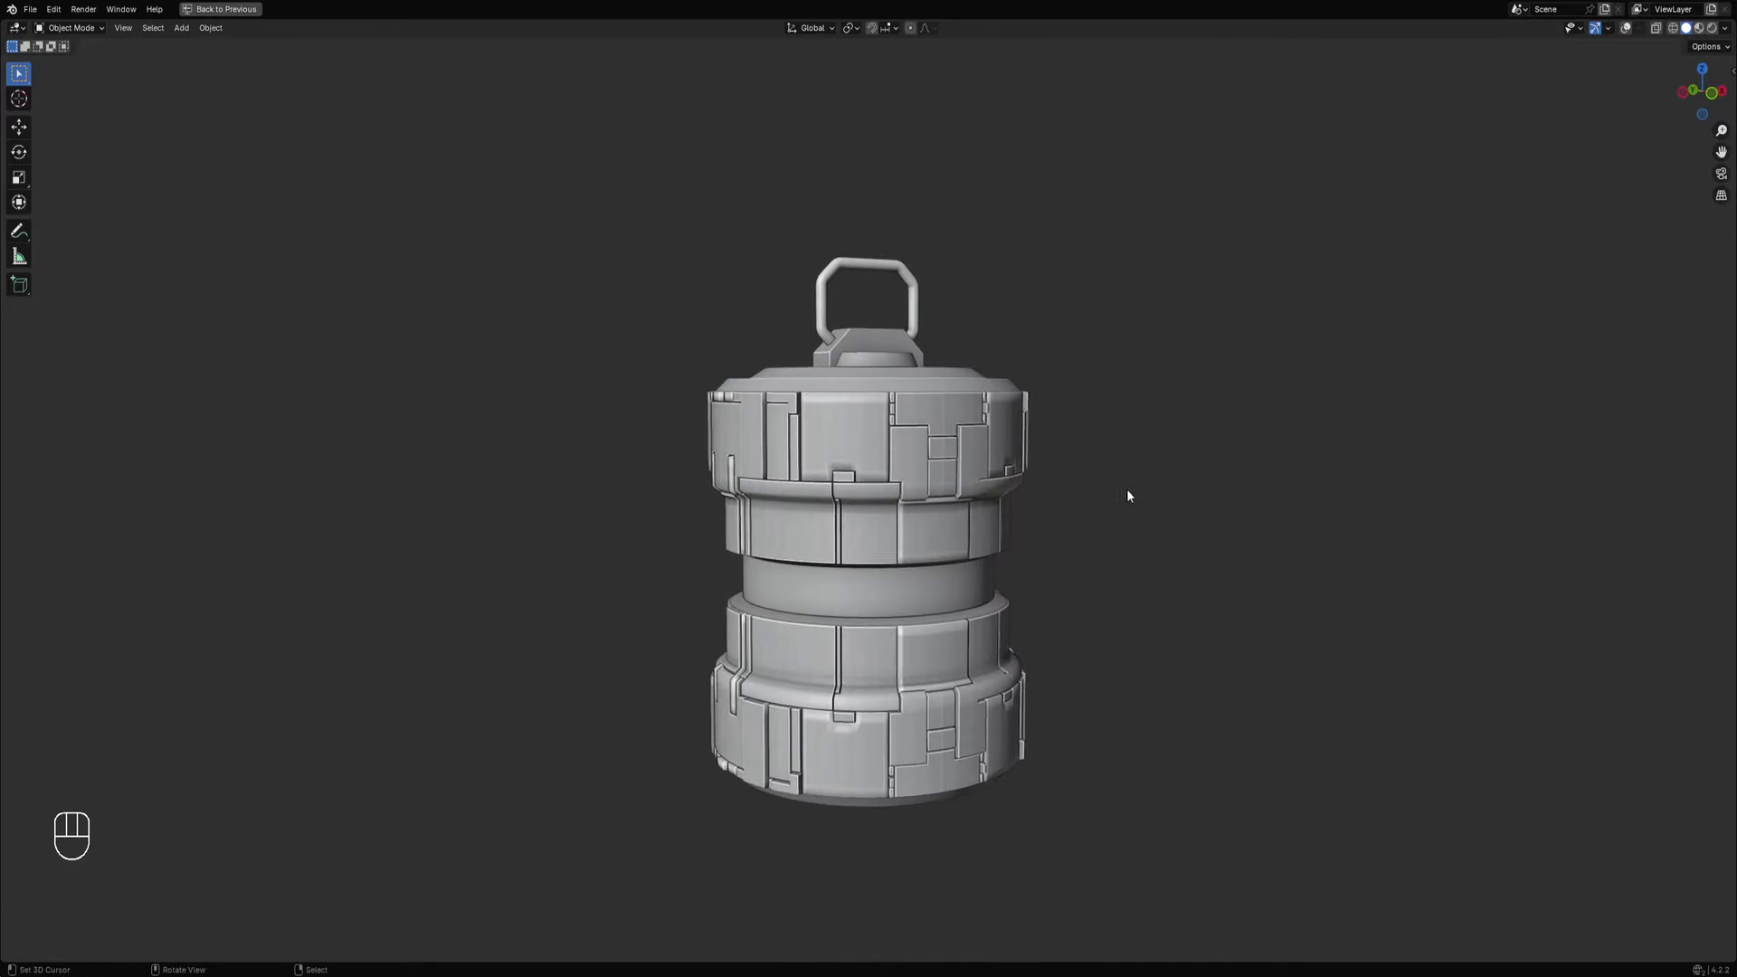
Set the maximum panel size to 55 and check the panel layout around the canister.
key("F9")
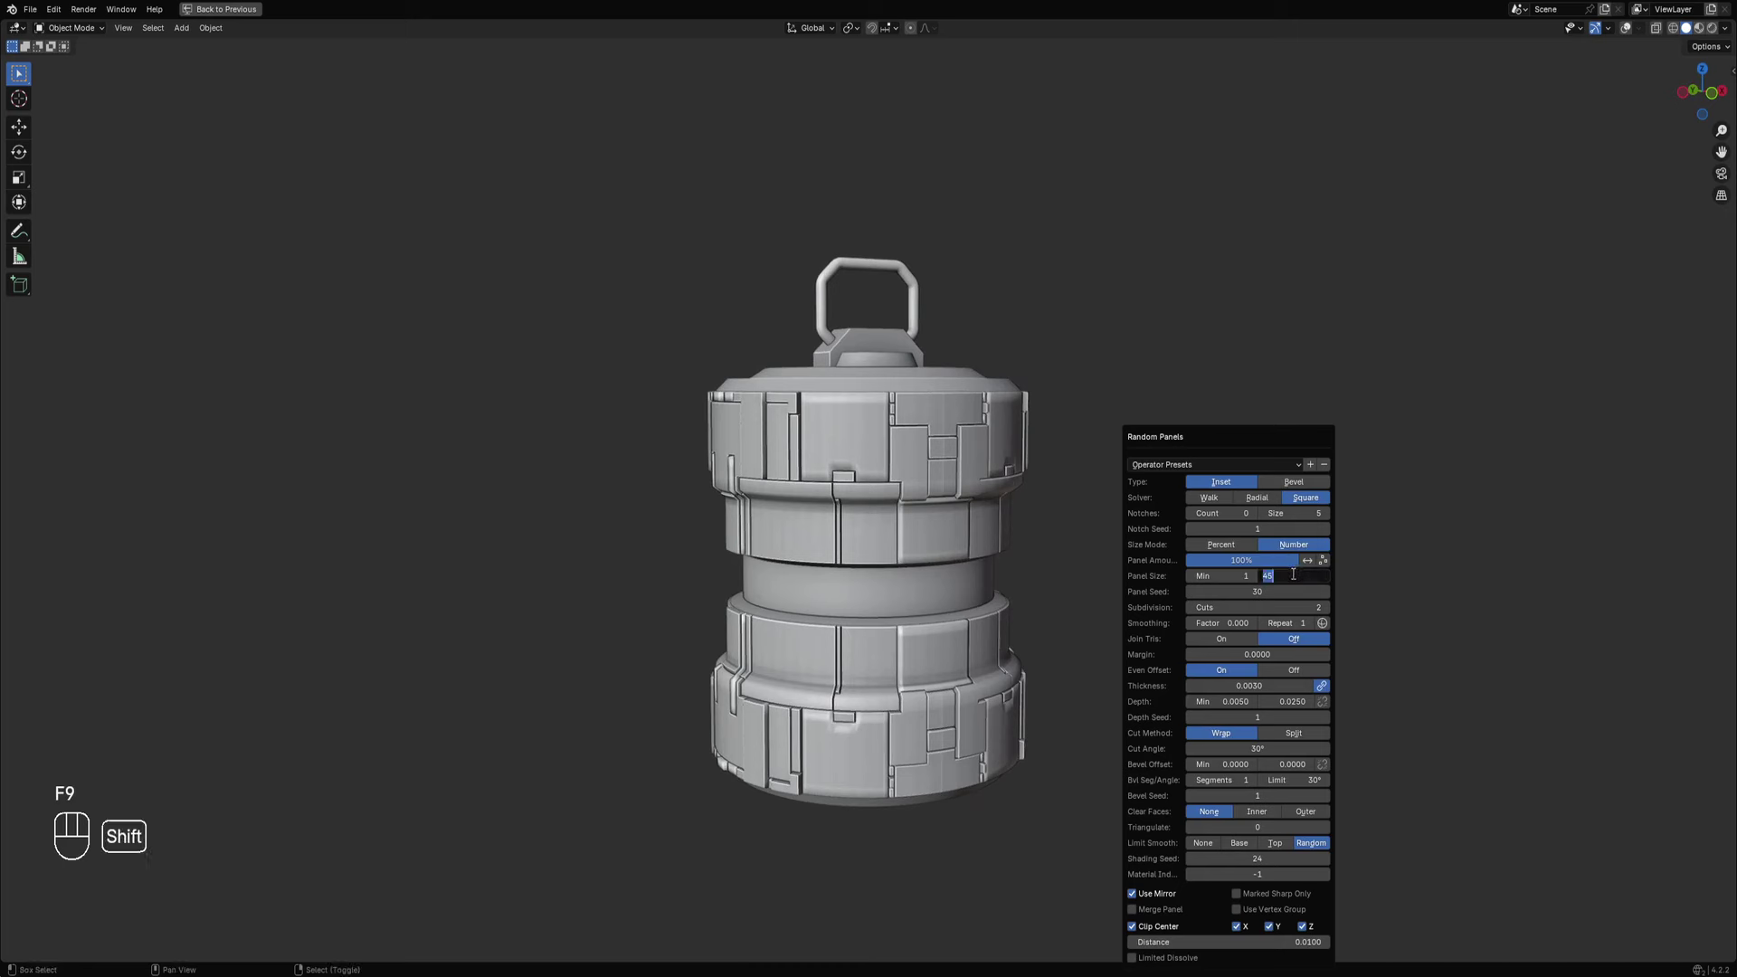
type("55")
key("Return")
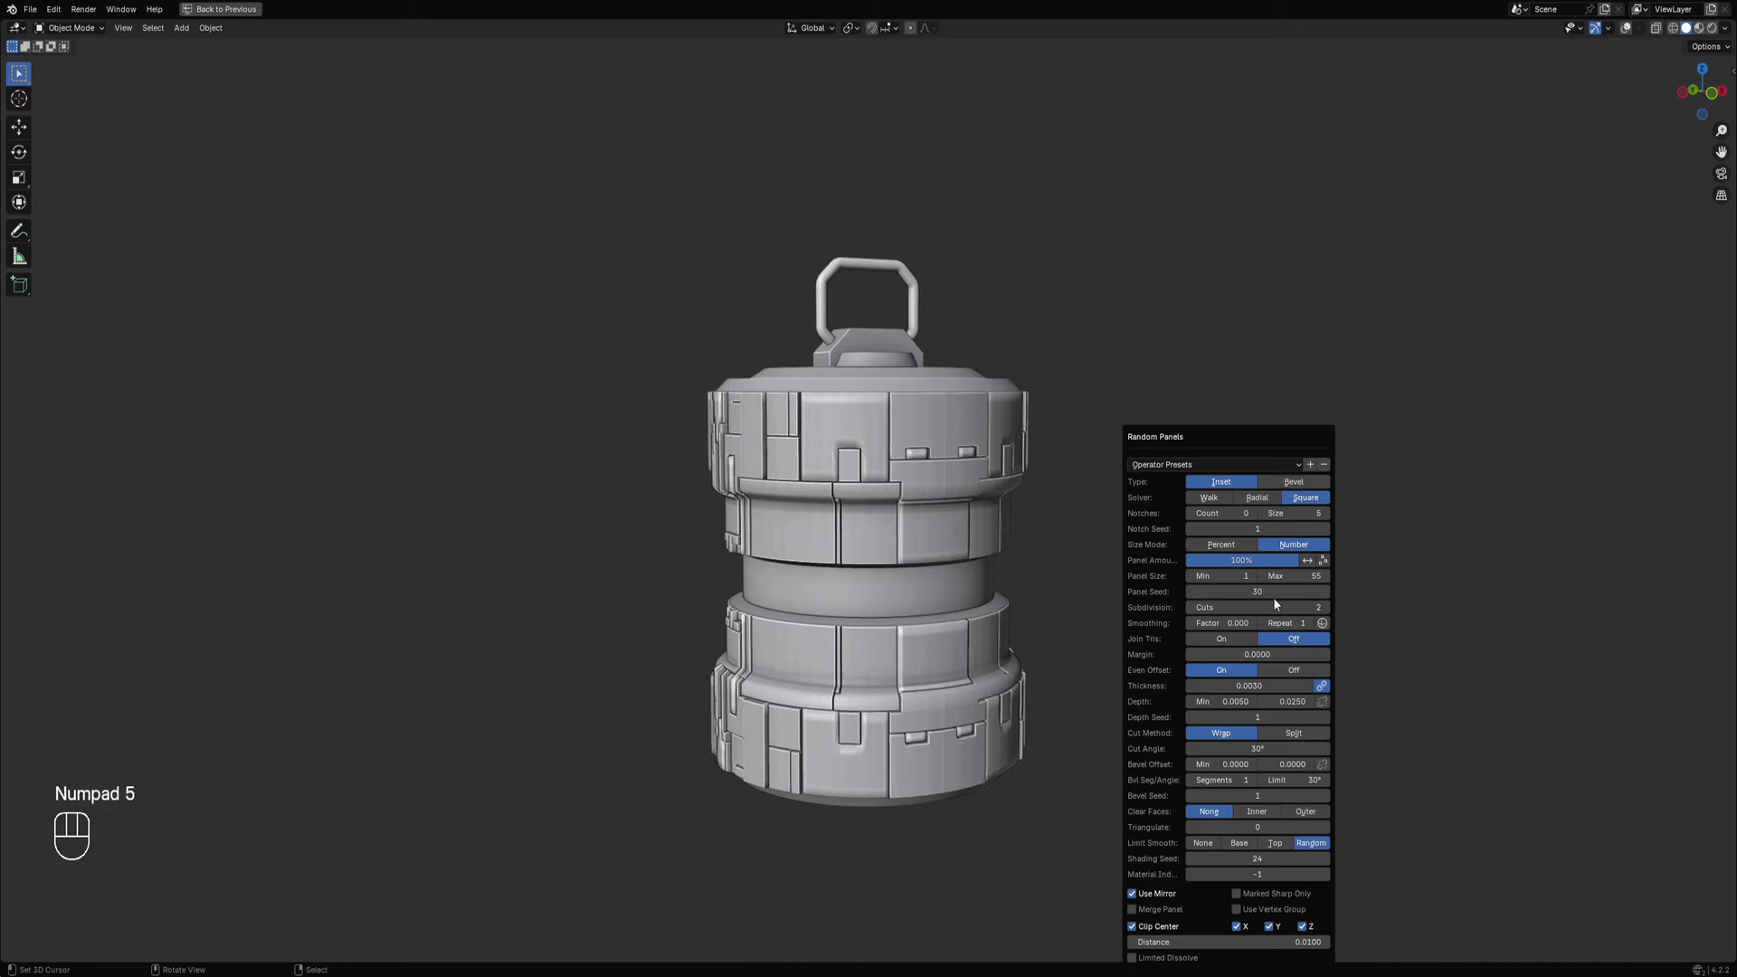
middle_click_drag(1113, 579, 1036, 548)
scroll(1036, 547, "up", 2)
Set the maximum panel size to 80 and inspect the larger panels.
key("F9")
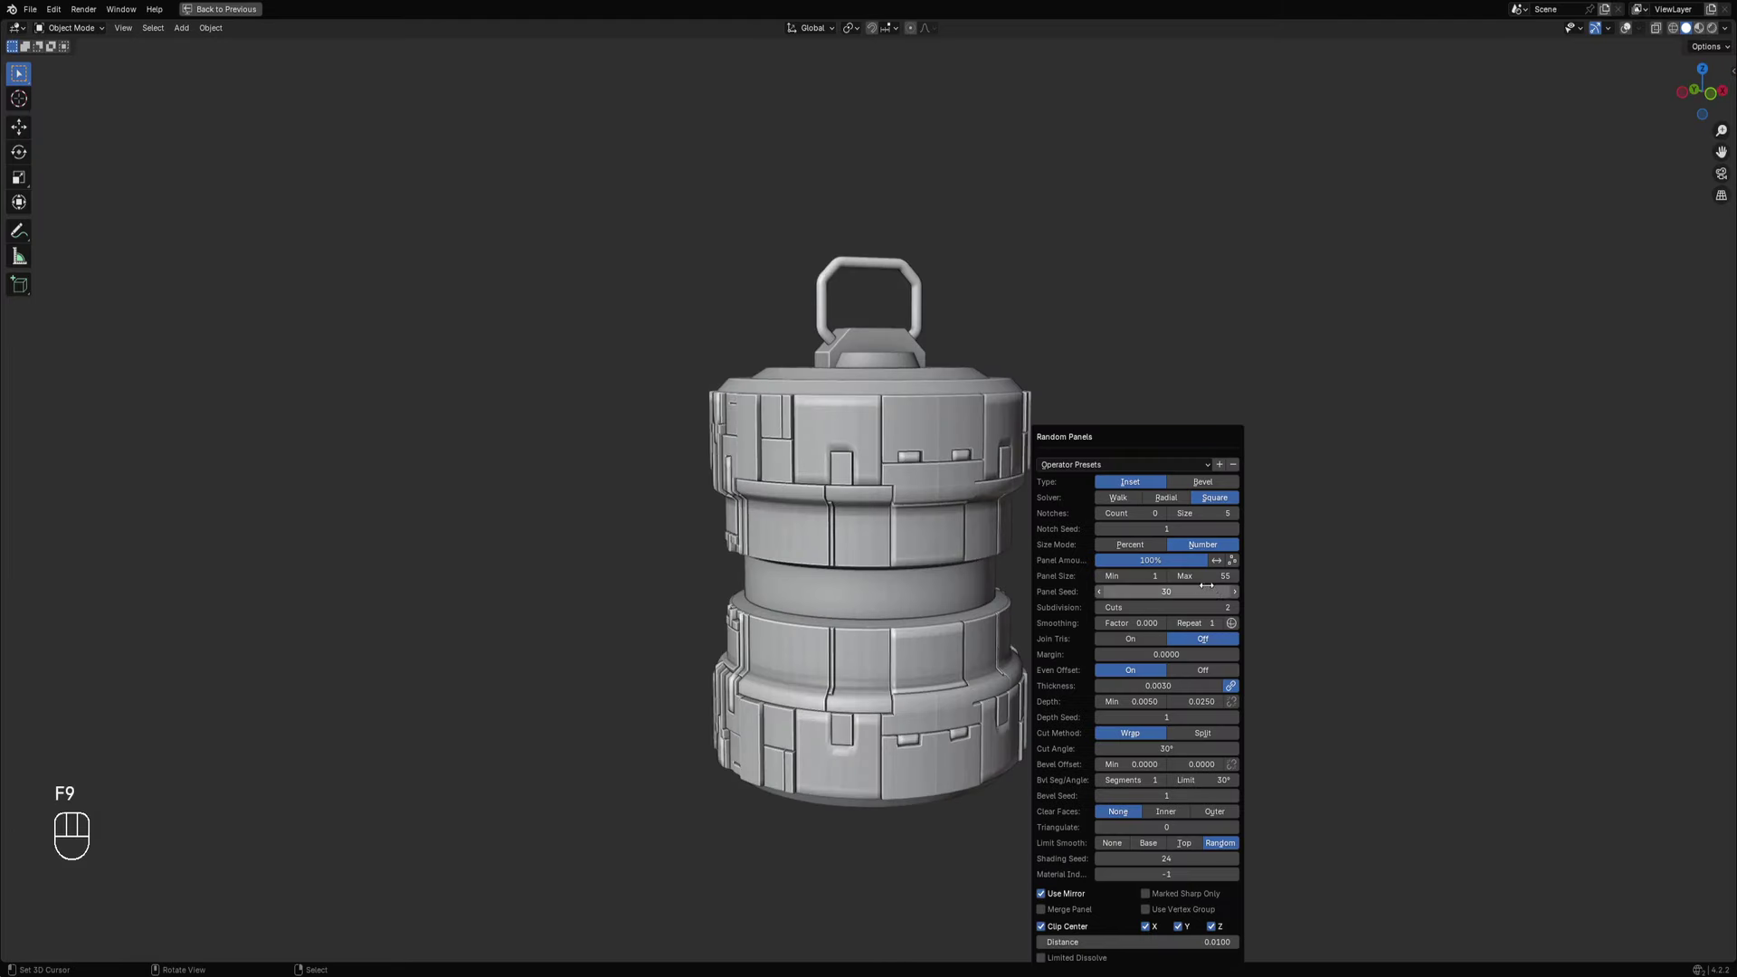
key("Return")
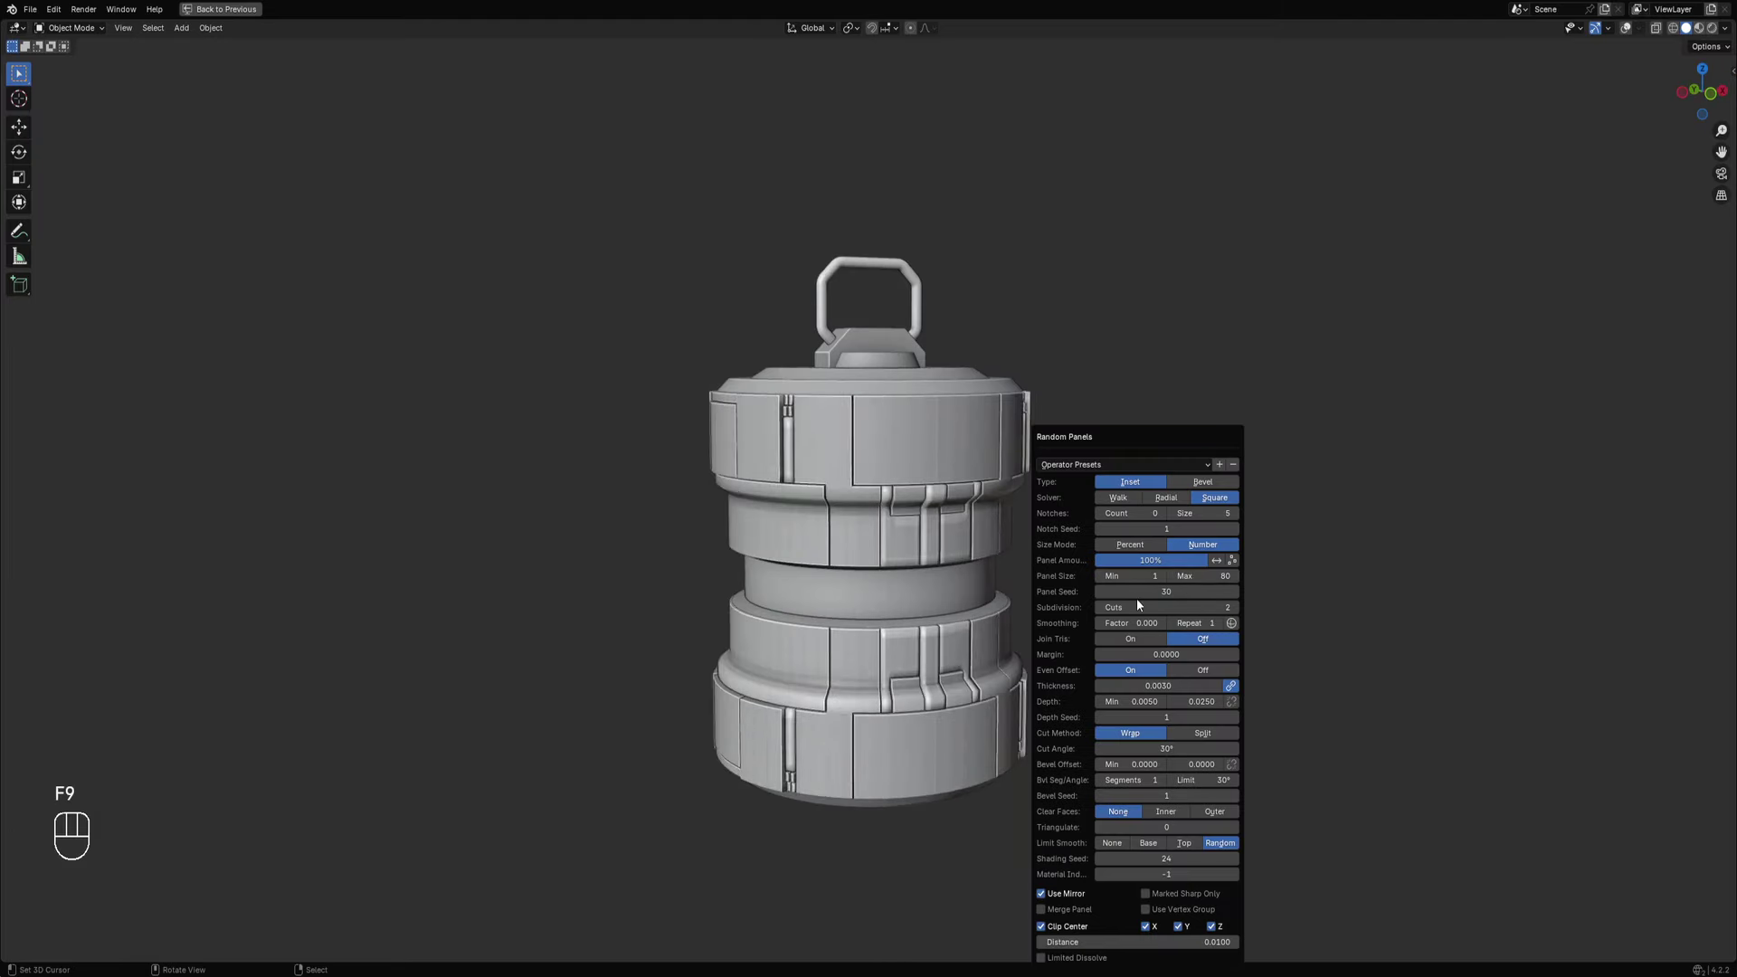
middle_click_drag(858, 590, 1039, 587)
scroll(972, 583, "up", 3)
scroll(1039, 583, "down", 1)
Reduce the subdivision cuts to 1 and set the maximum panel size to 45.
key("F9")
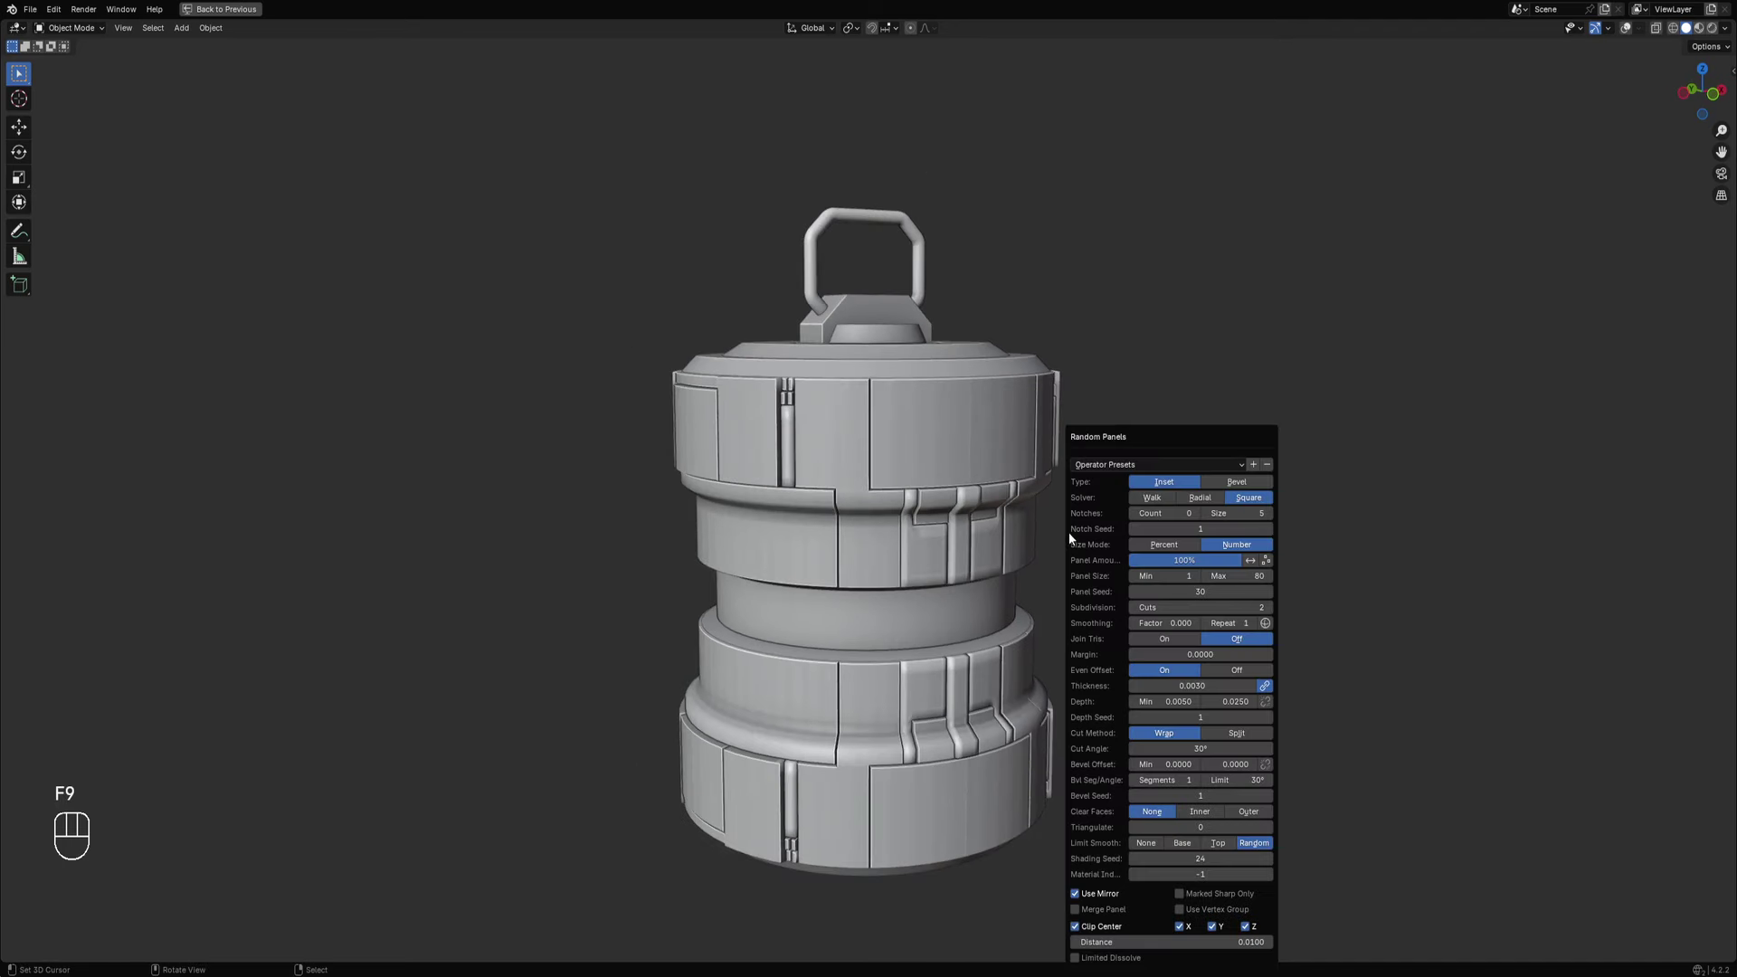
scroll(1204, 602, "down", 1, "ctrl")
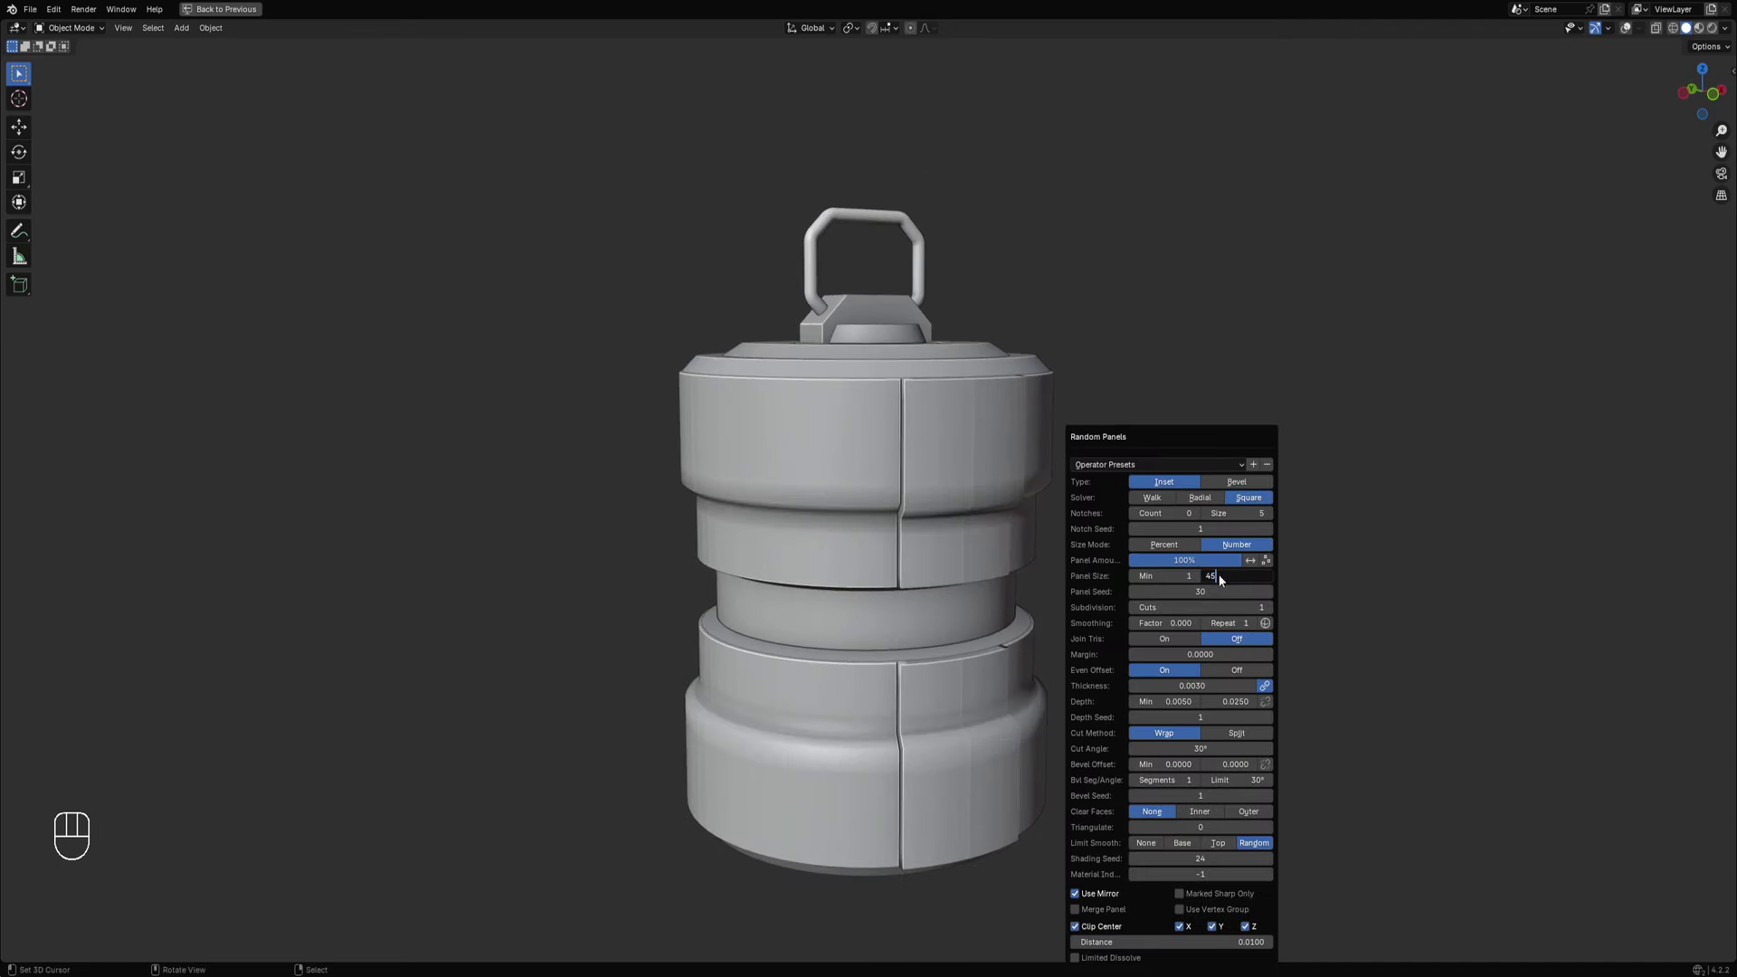
key("Return")
middle_click_drag(816, 506, 1073, 518)
Set the panel seed to 32 and the subdivision cuts to 2, then check the panels from all sides.
key("F9")
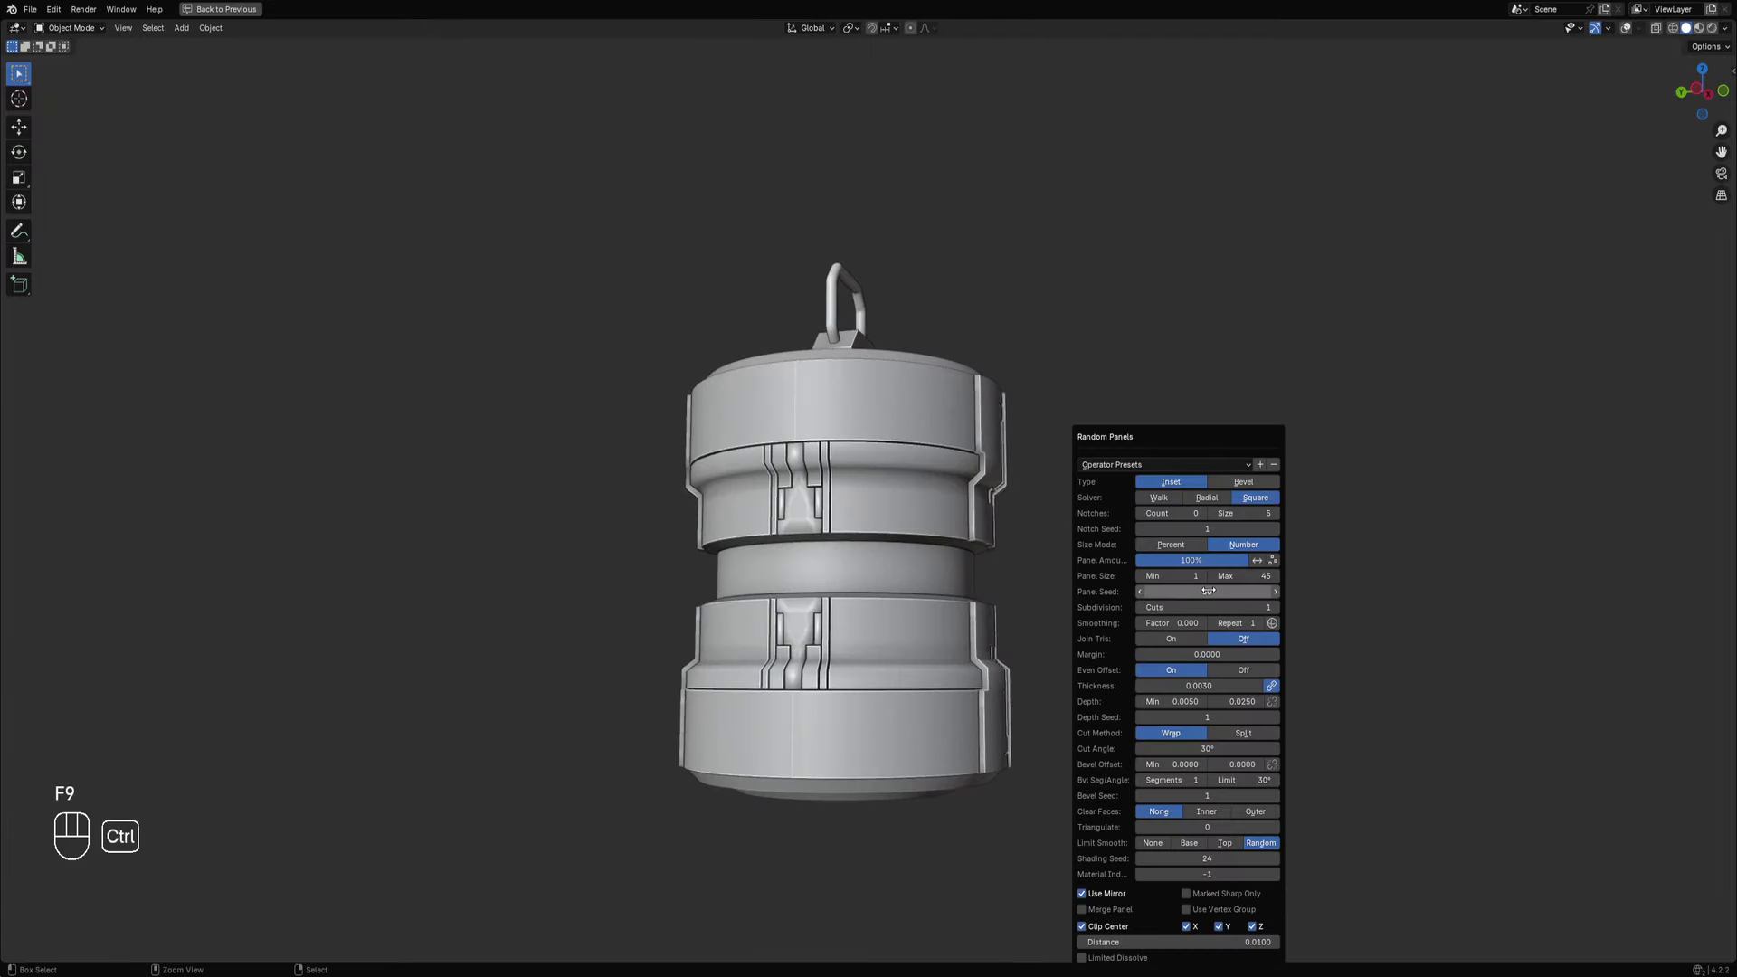
scroll(1208, 591, "up", 6, "ctrl")
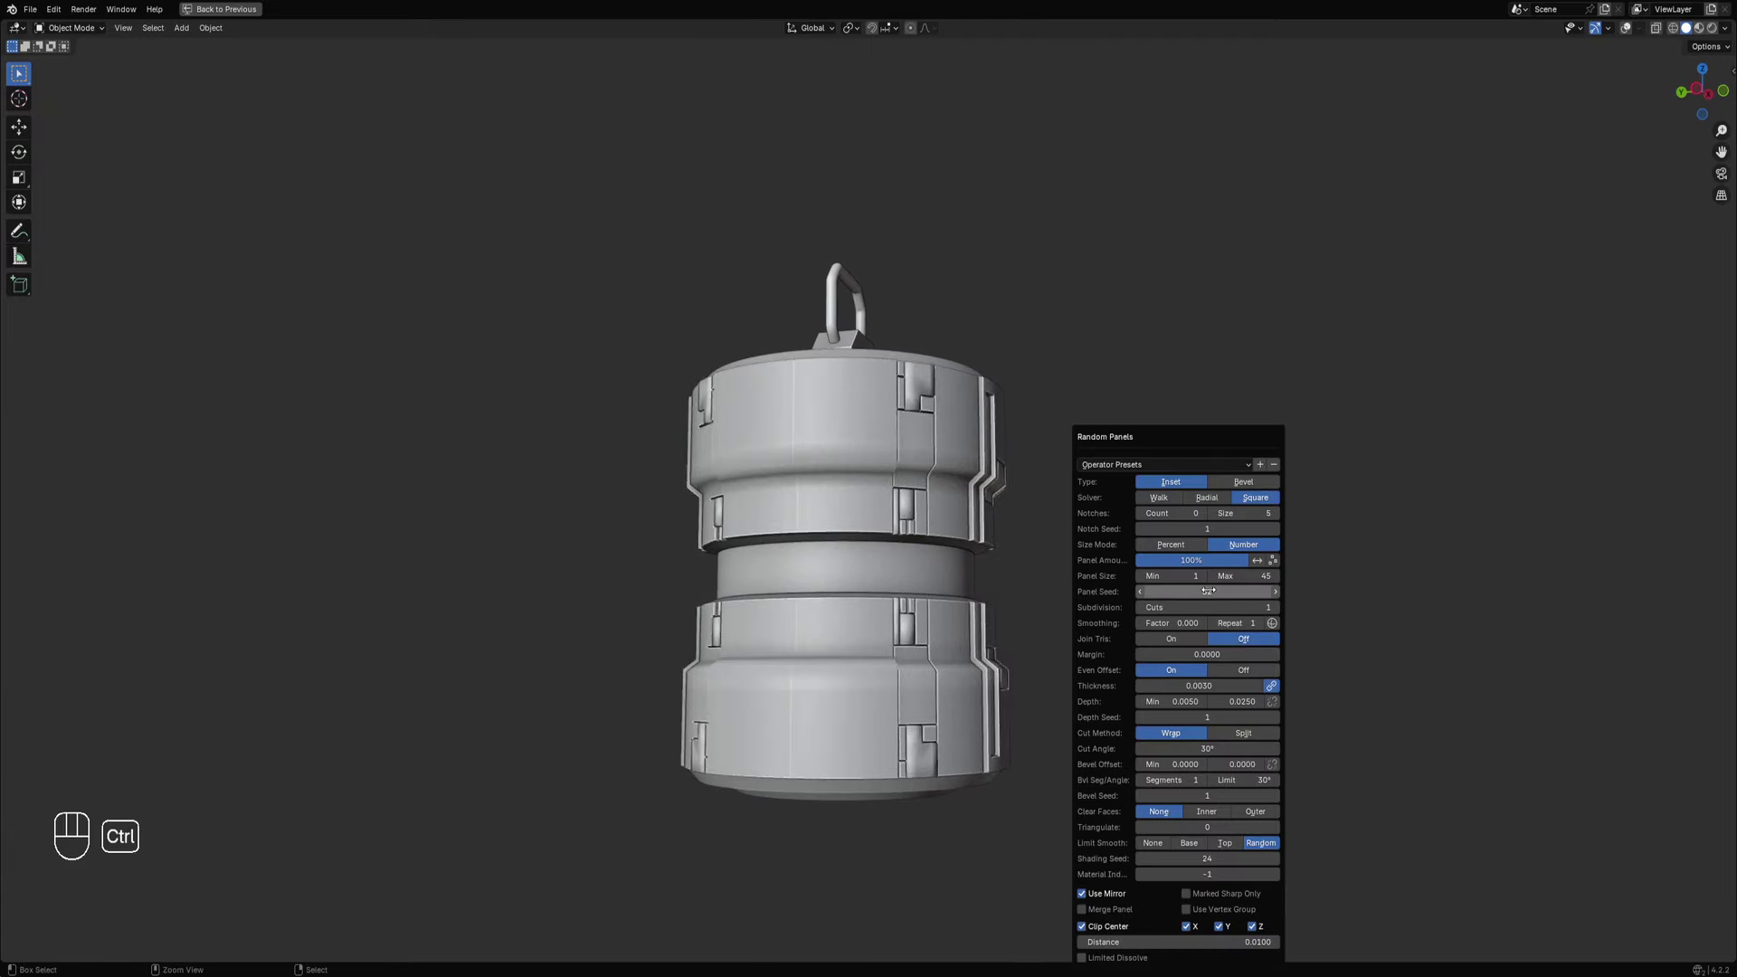
middle_click_drag(1200, 519, 1099, 502)
key("F9")
scroll(1226, 590, "up", 2, "ctrl")
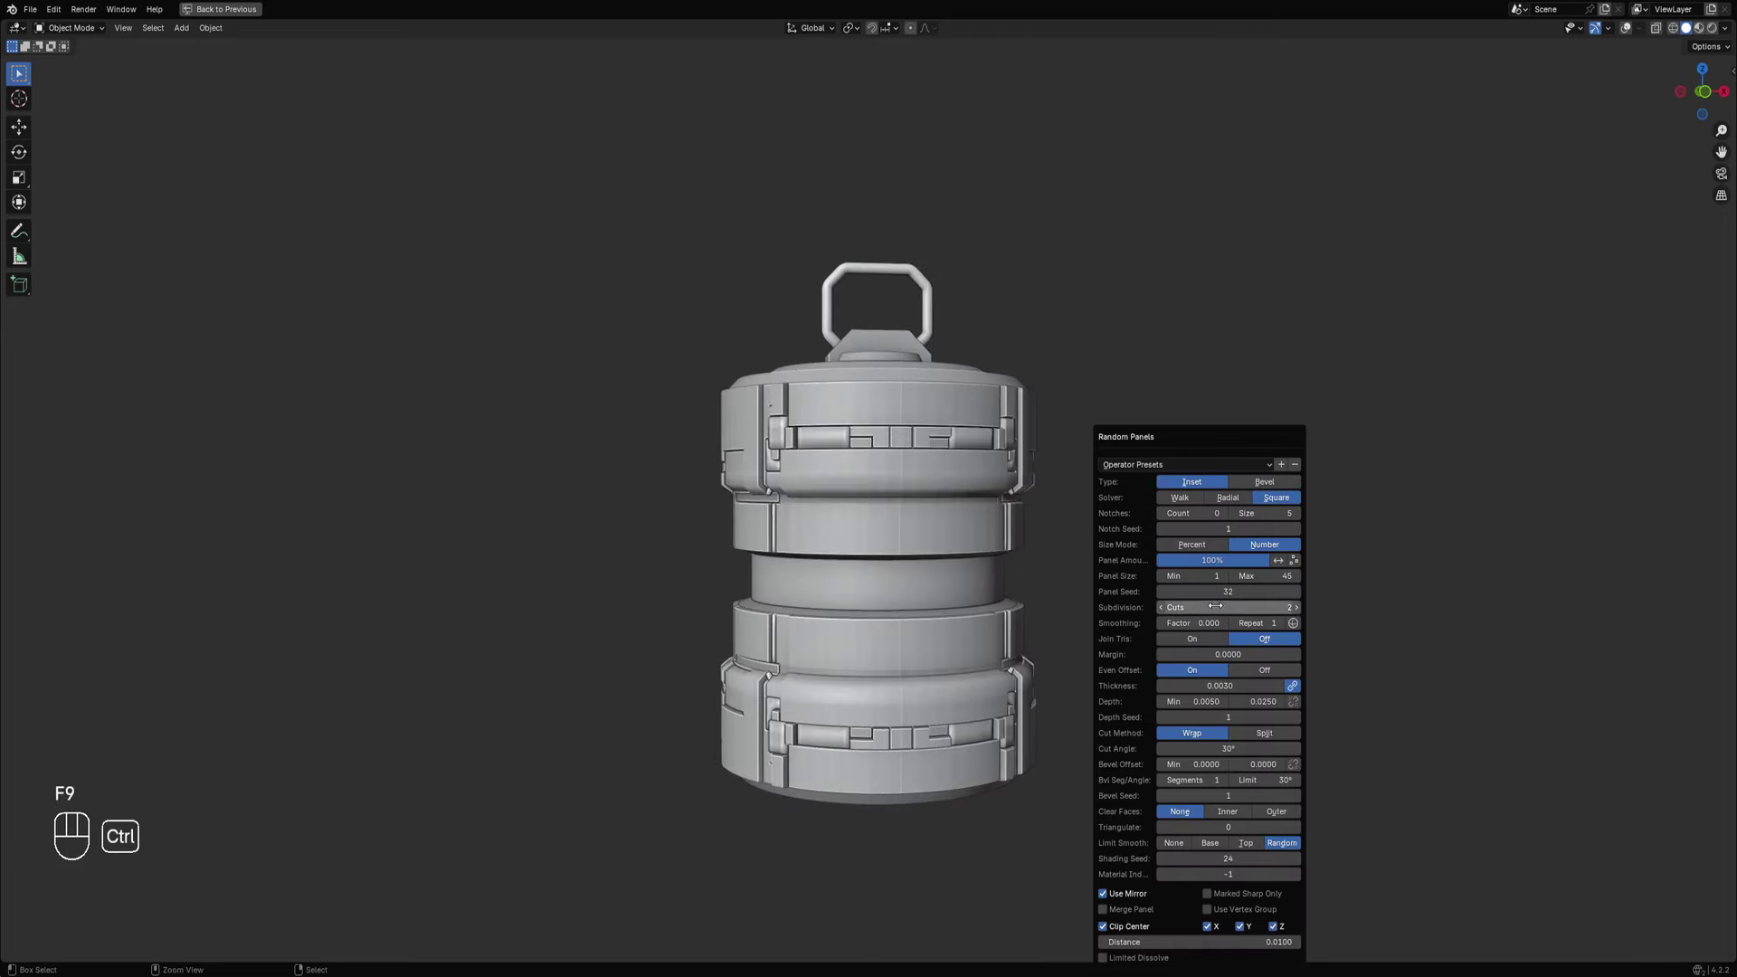
middle_click_drag(1055, 597, 873, 540)
scroll(873, 540, "up", 2)
scroll(1094, 516, "down", 2)
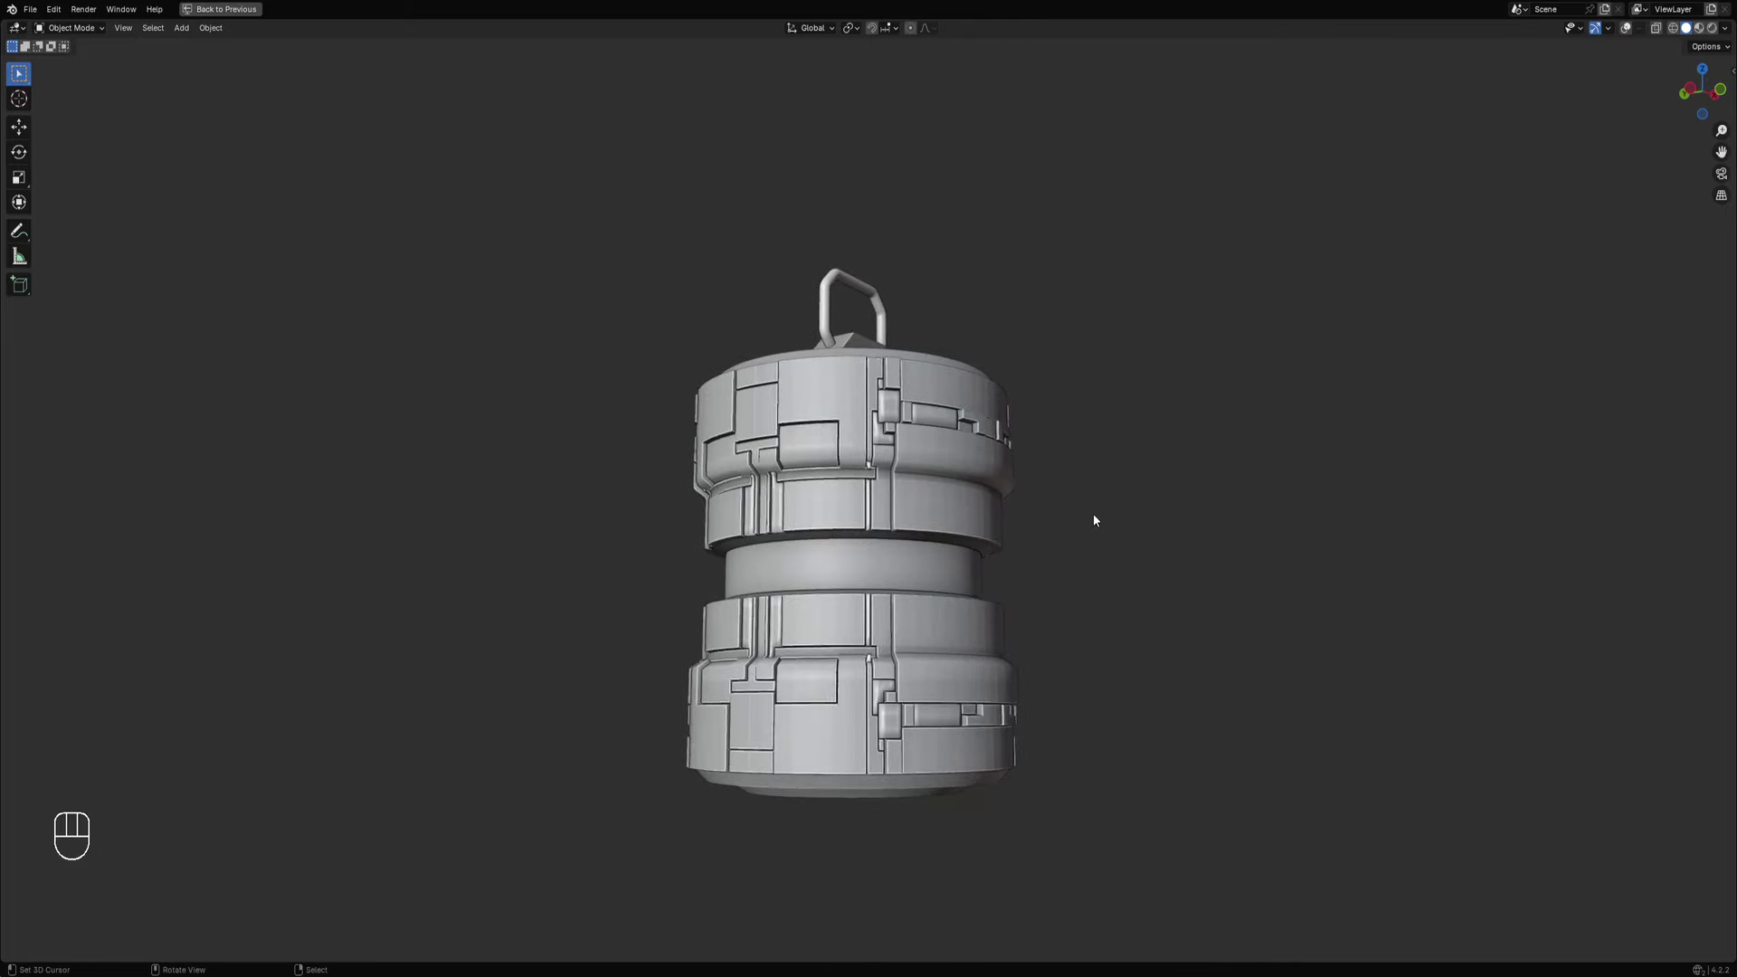
Step the panel seed up to 37.
middle_click_drag(1093, 516, 1243, 602)
key("F9")
scroll(1256, 592, "up", 1, "ctrl")
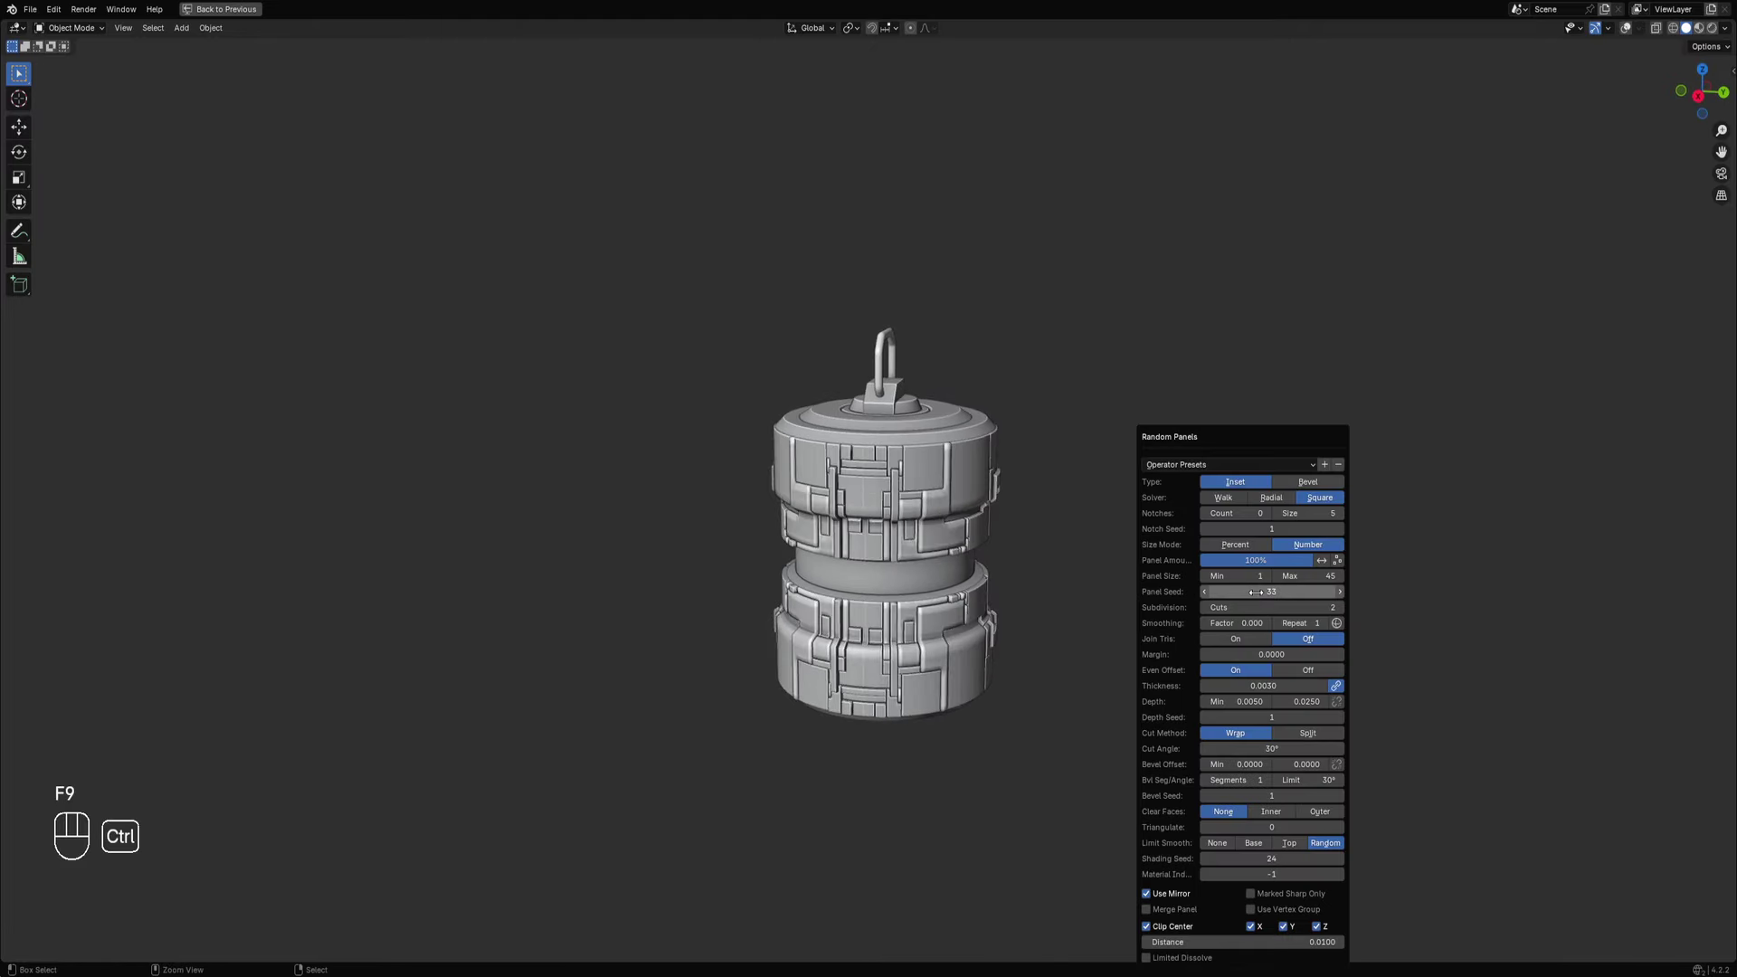
scroll(1256, 592, "up", 4, "ctrl")
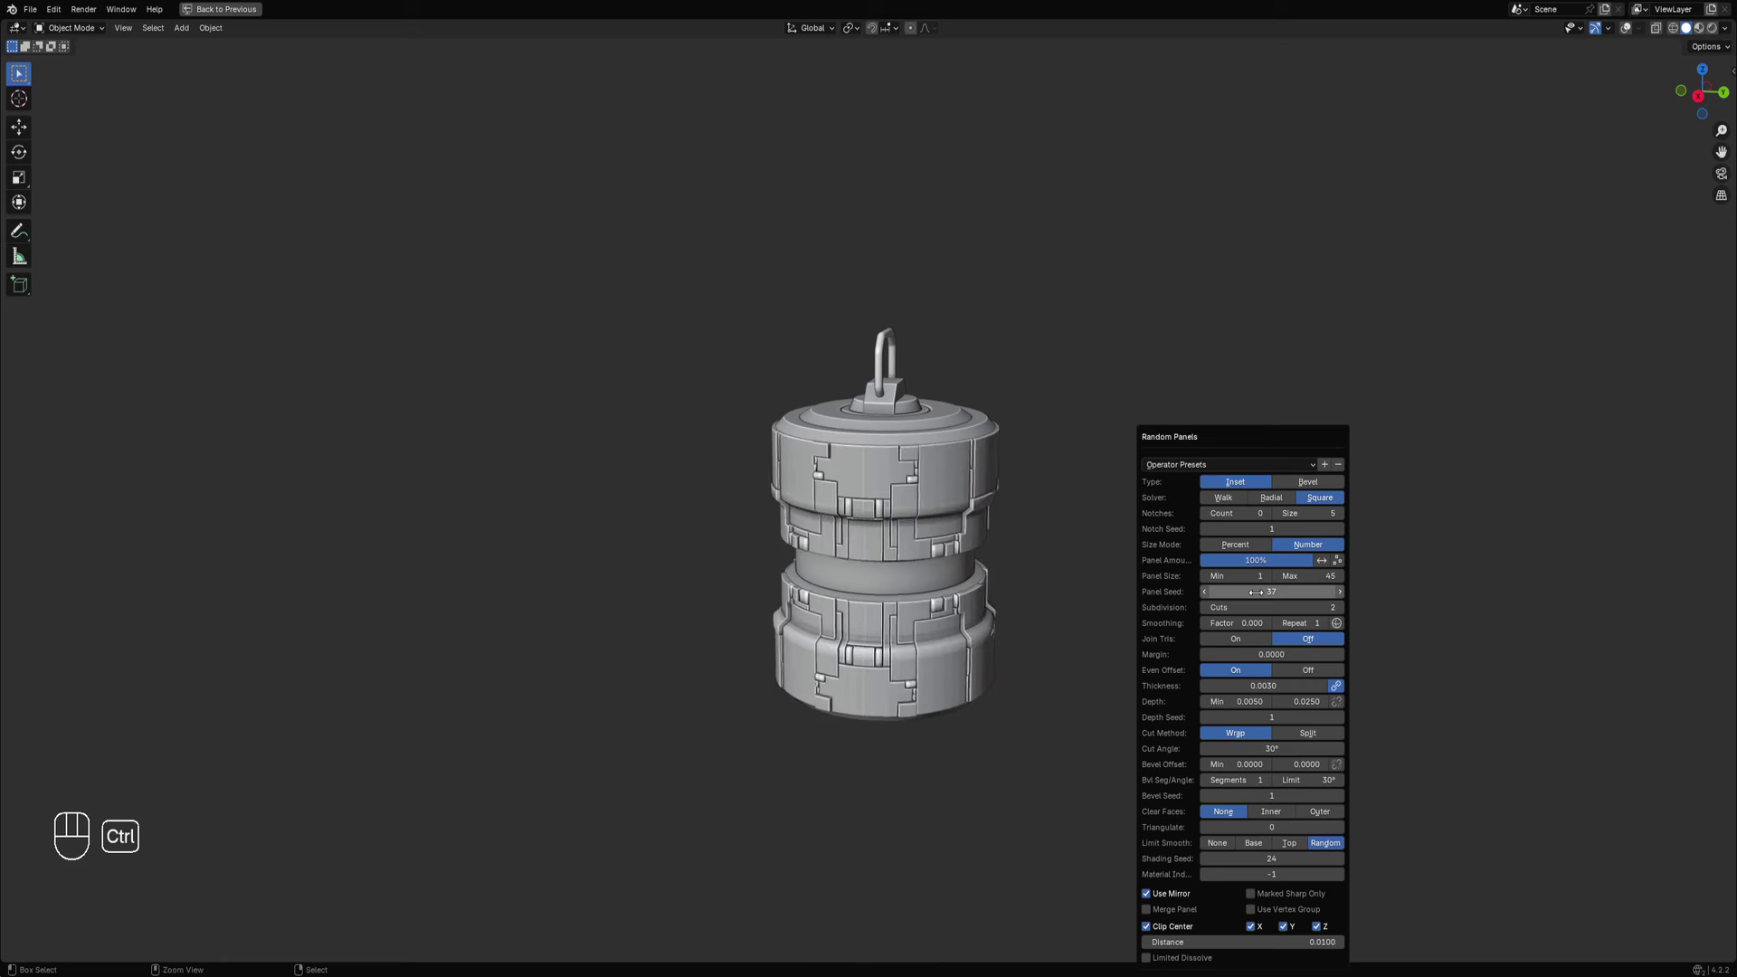
mouse_move(982, 588)
middle_mouse_down()
mouse_move(859, 607)
mouse_move(1006, 536)
mouse_move(1011, 589)
mouse_move(968, 566)
middle_mouse_up()
Step through further panel seeds to choose a different layout and inspect the upper band up close.
key("F9")
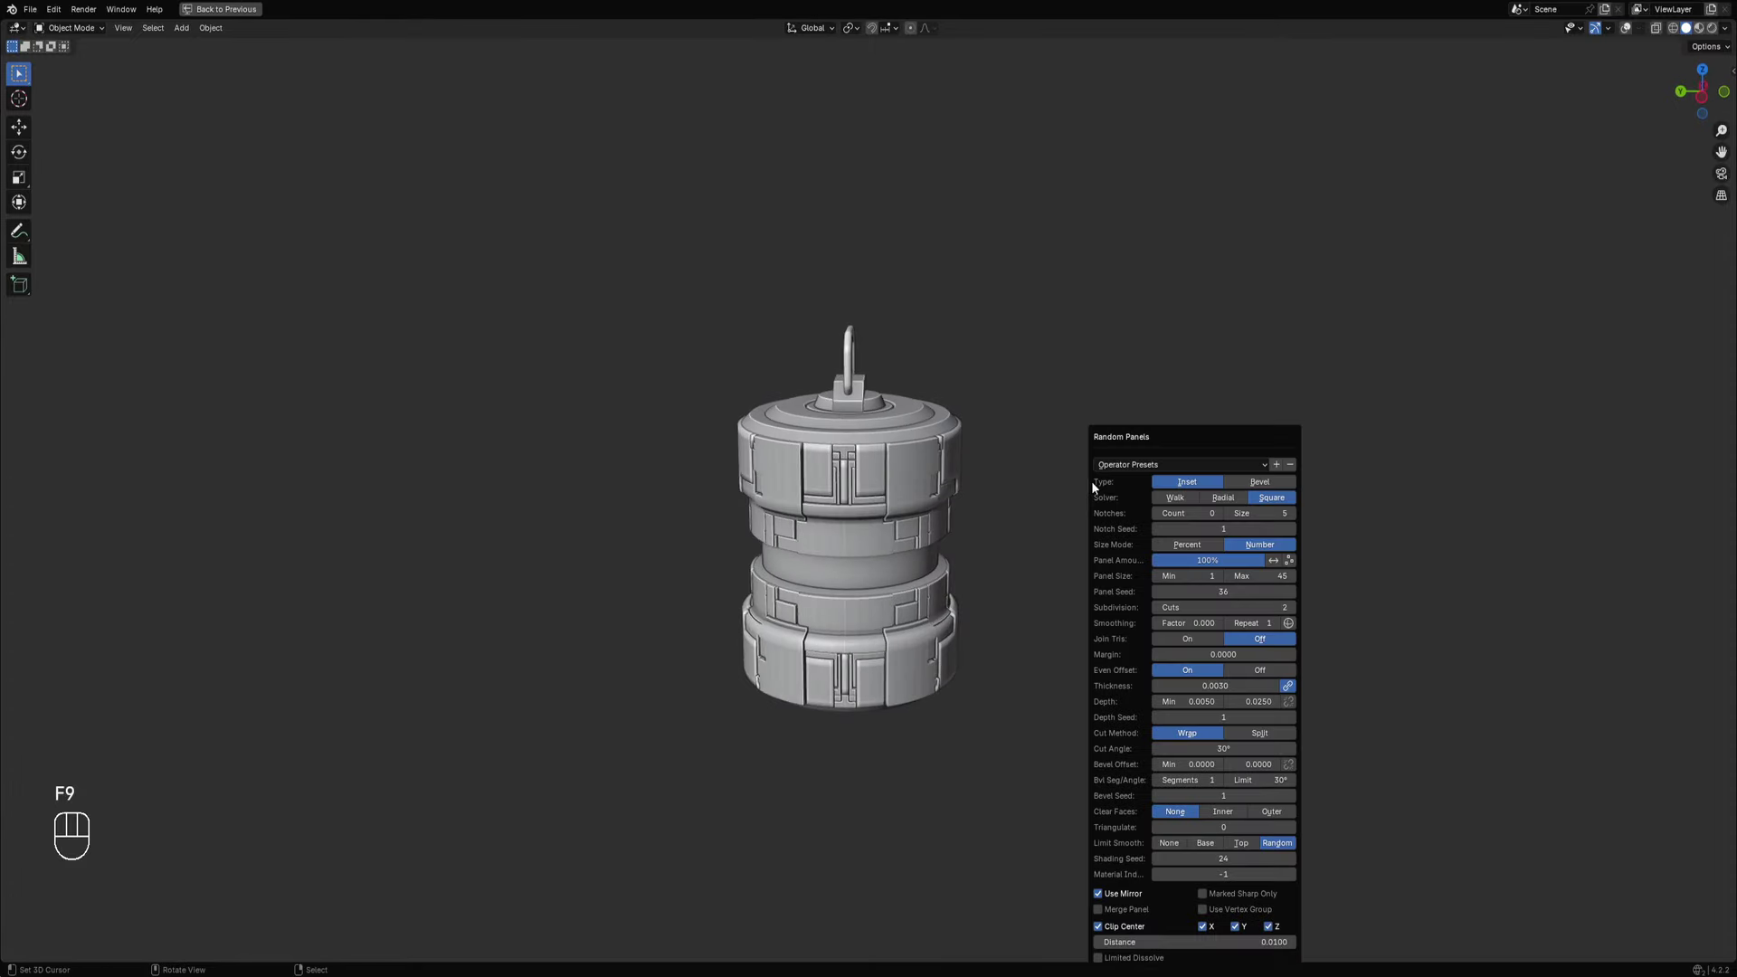
scroll(1222, 592, "up", 2, "ctrl")
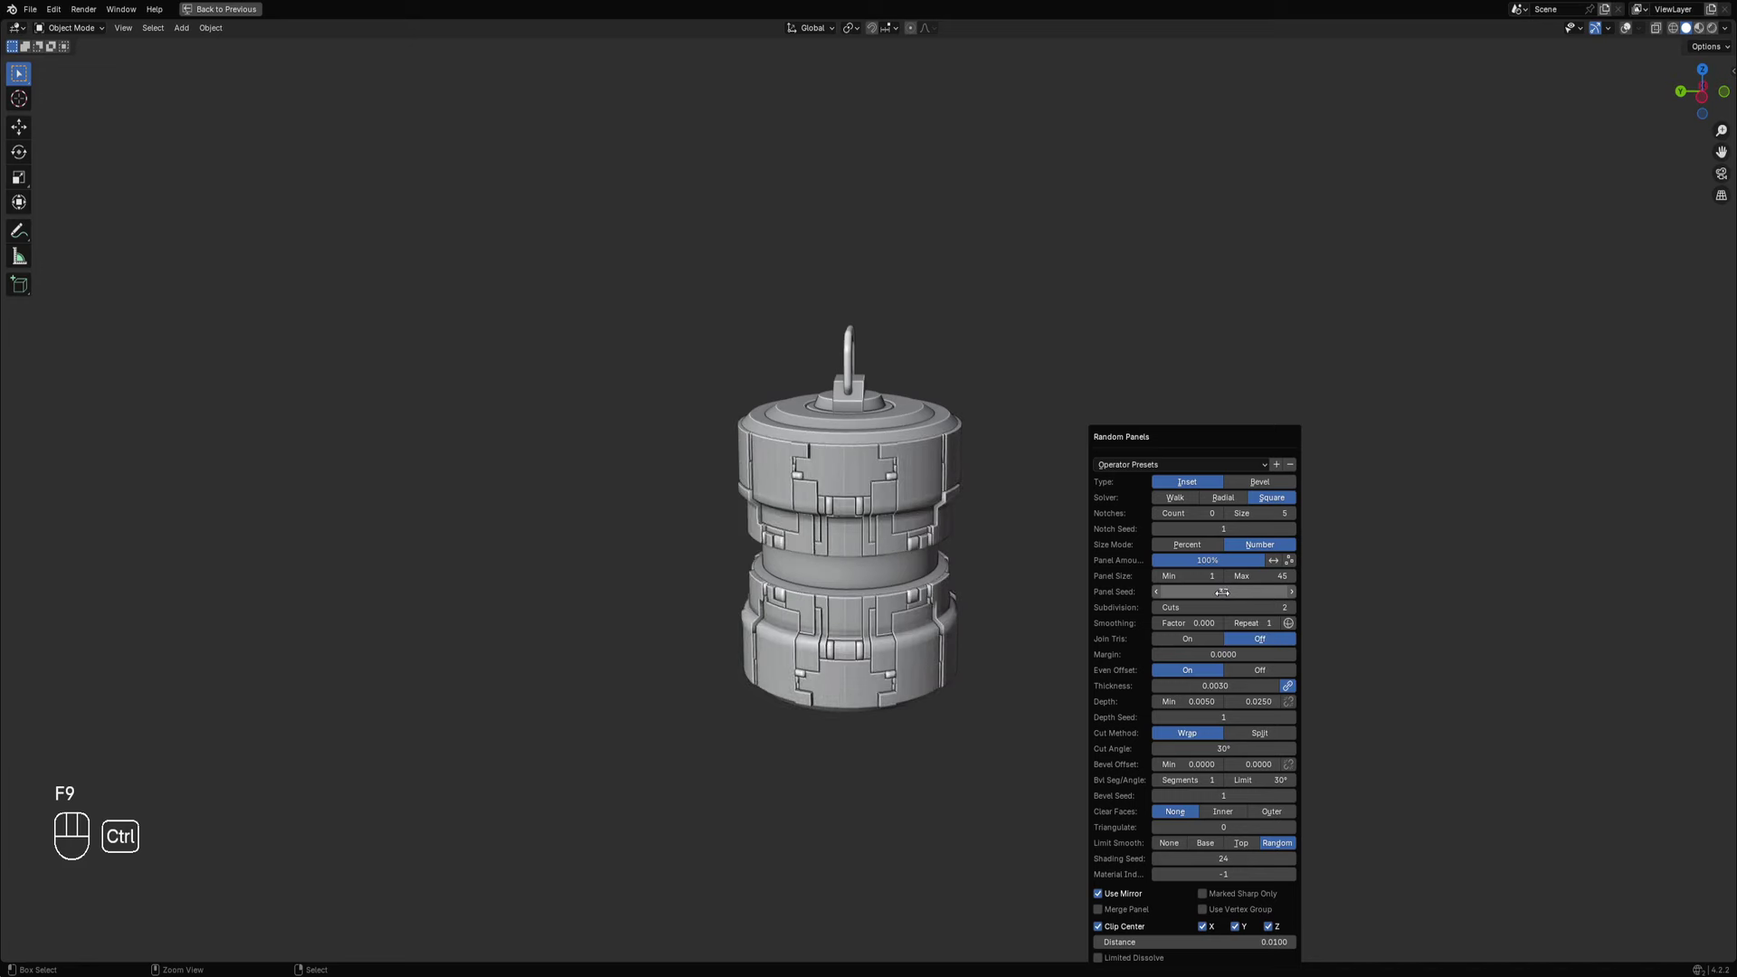
scroll(1222, 592, "up", 2, "ctrl")
middle_click_drag(941, 597, 850, 592)
scroll(878, 605, "up", 3)
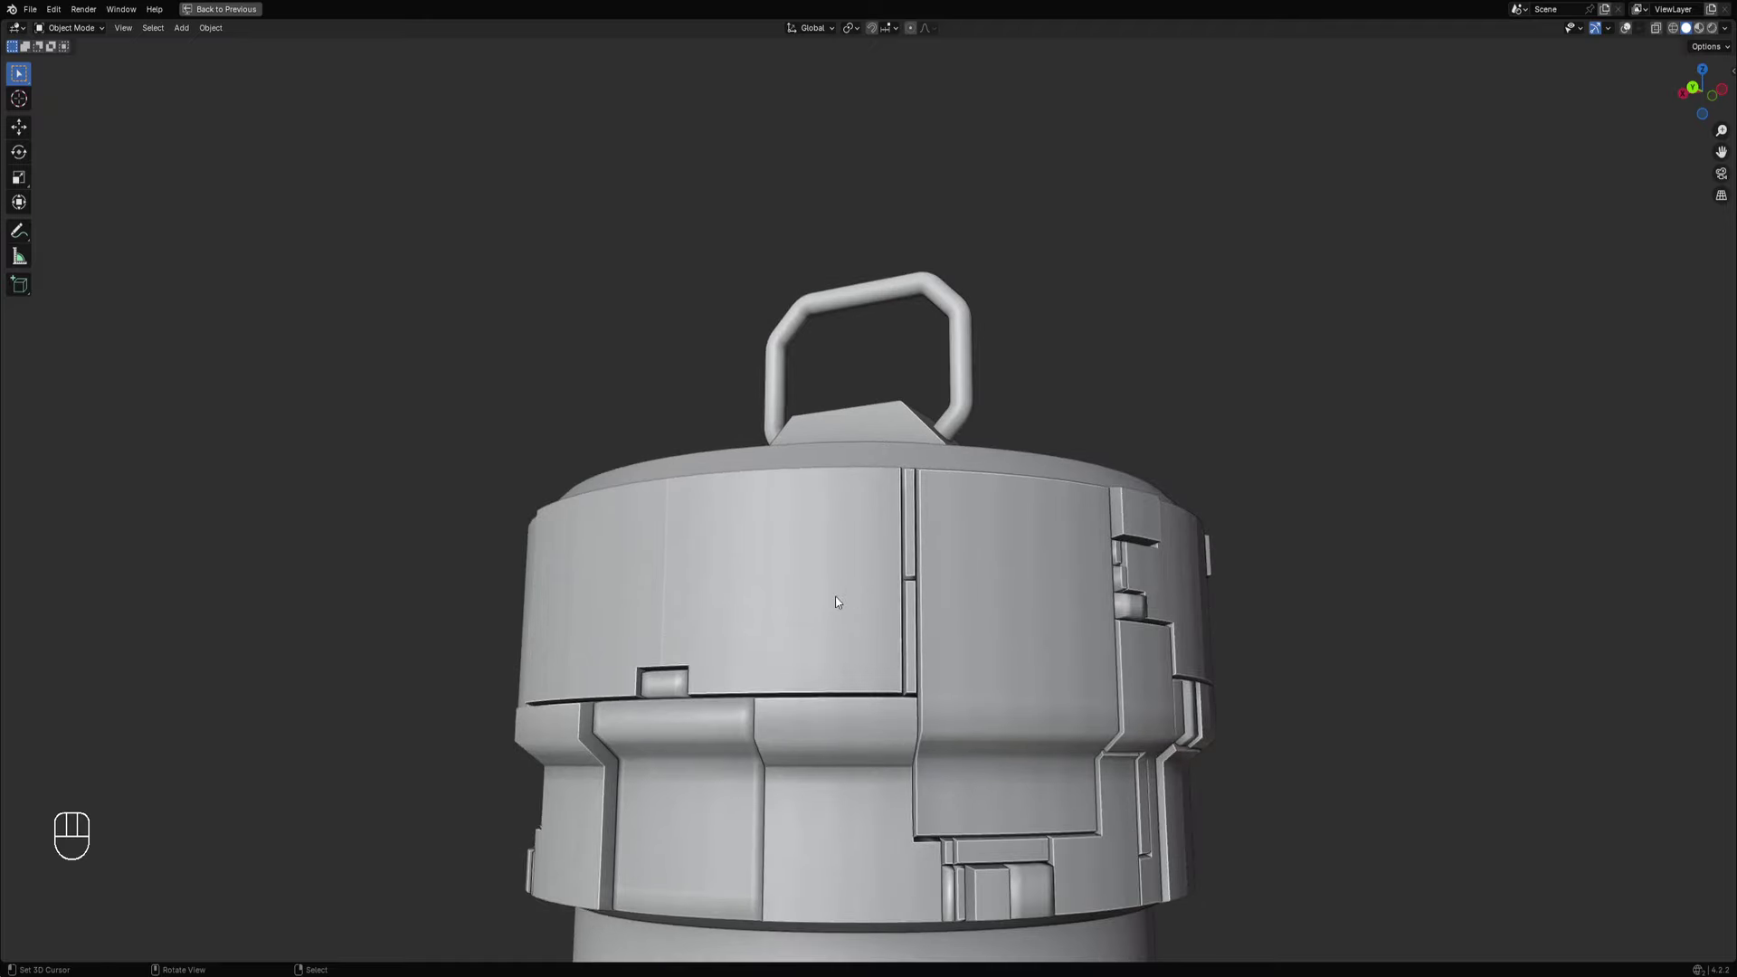
Show the viewport overlays again, select the random panel object and open its mesh in Edit Mode.
key("Tab")
key("shift+alt+z")
key("Tab")
left_click(829, 579)
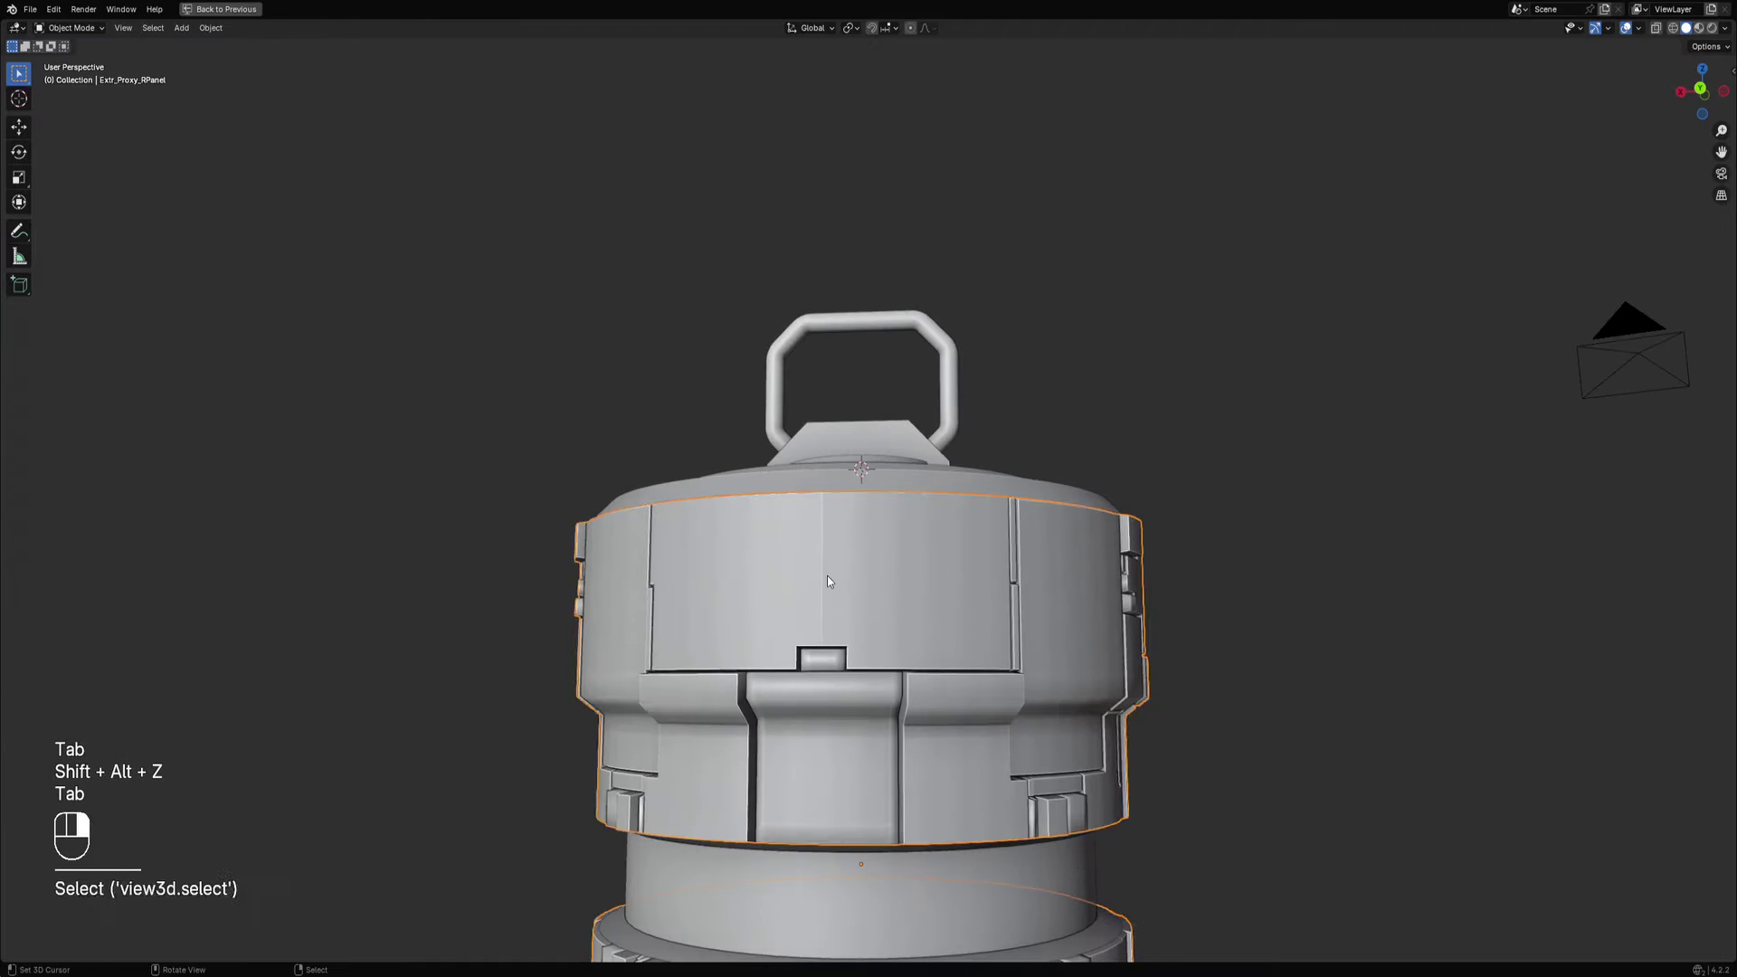
key("Tab")
middle_click_drag(829, 579, 858, 487)
key("Tab")
key("Tab")
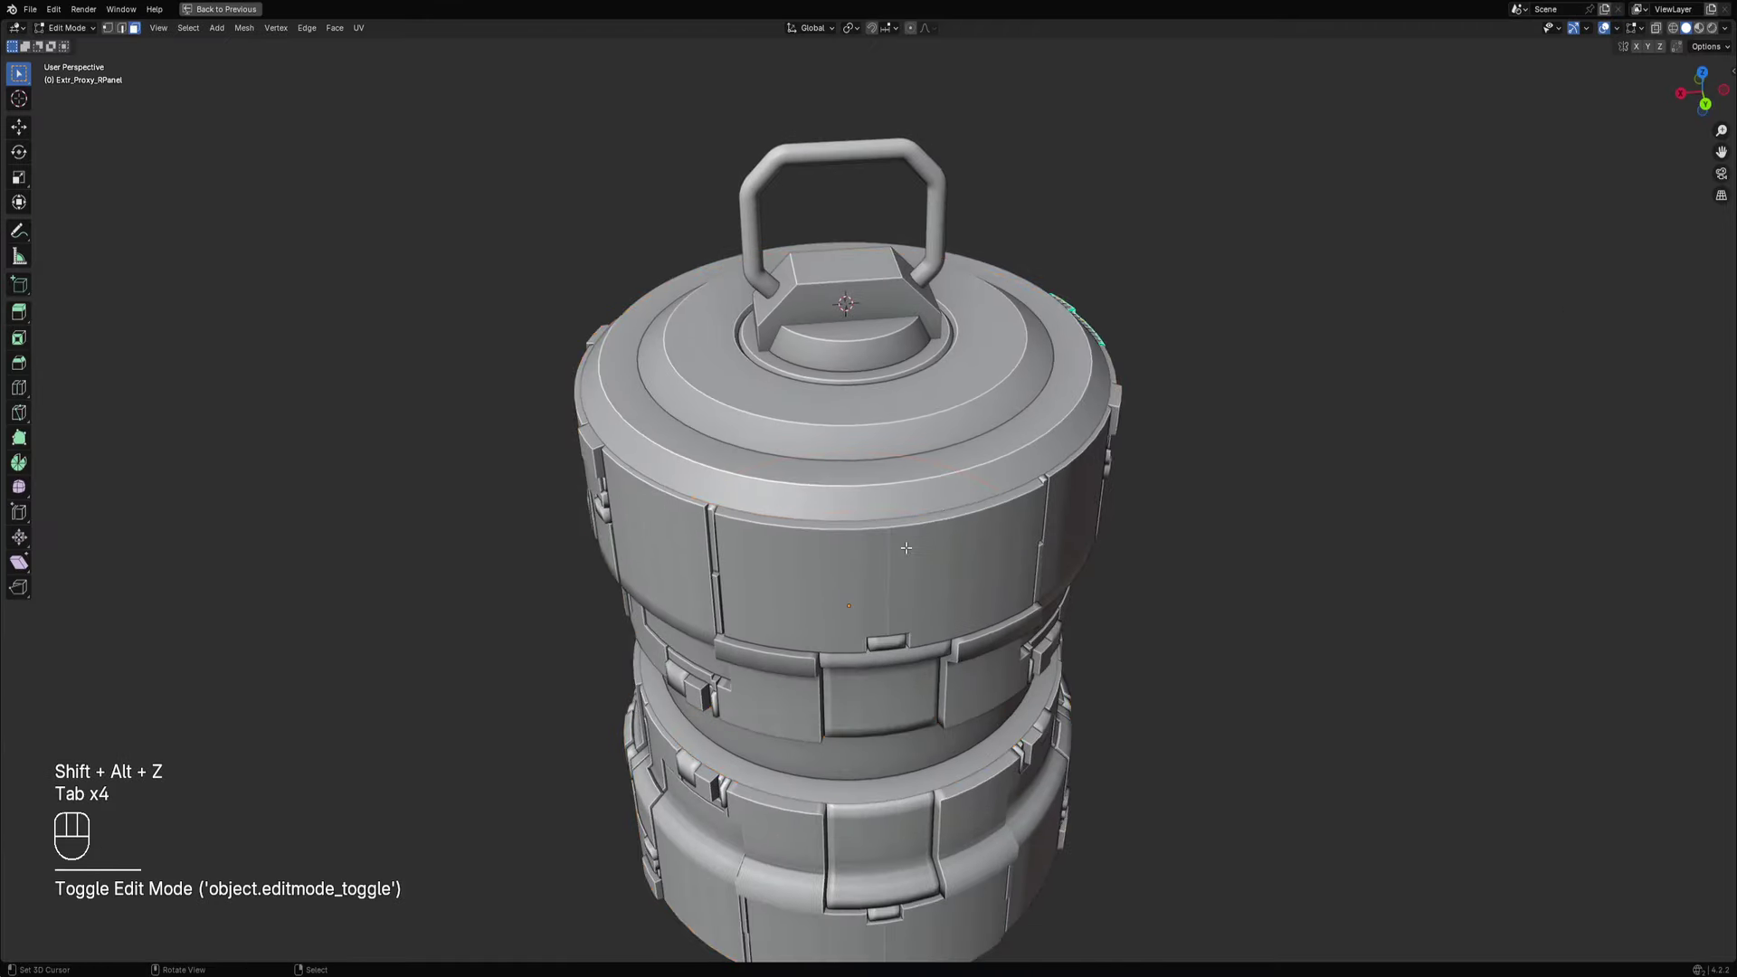
Clear the sharp marking from the edge loop along the mirror seam of the random panel mesh and return to Object Mode.
middle_click_drag(905, 546, 950, 536)
key("2")
key("alt+a")
left_click(919, 501, "alt")
scroll(949, 536, "up", 3)
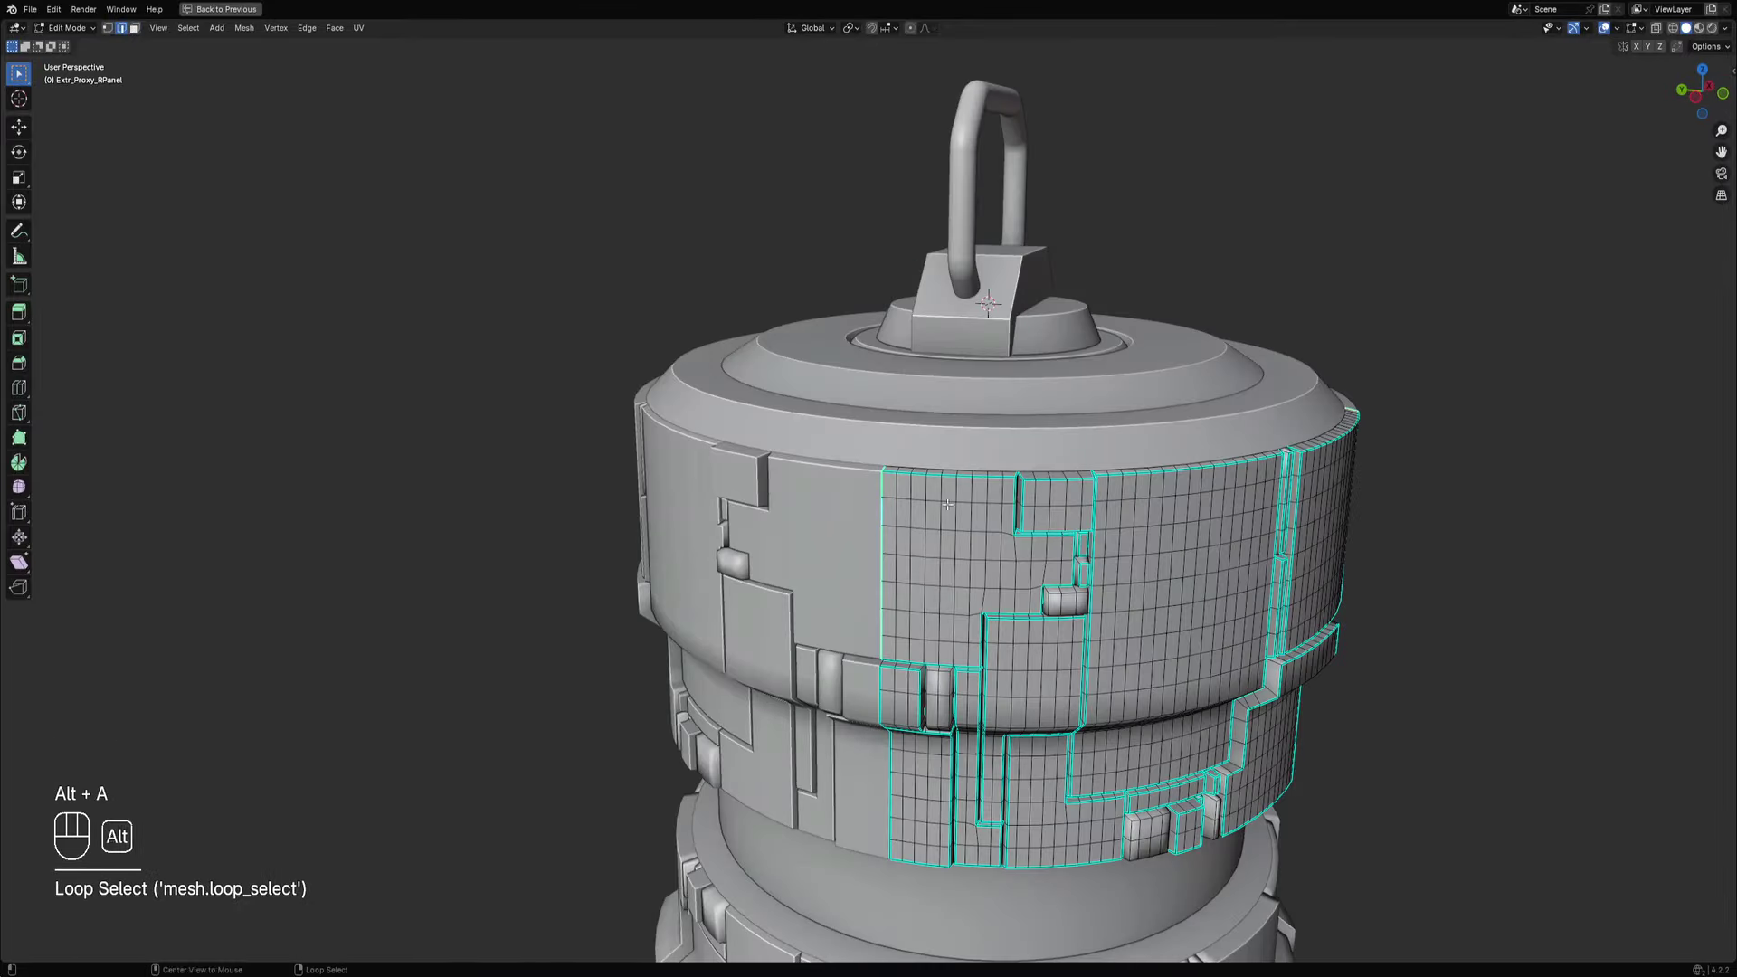
key("ctrl+e")
left_click(985, 803)
key("Tab")
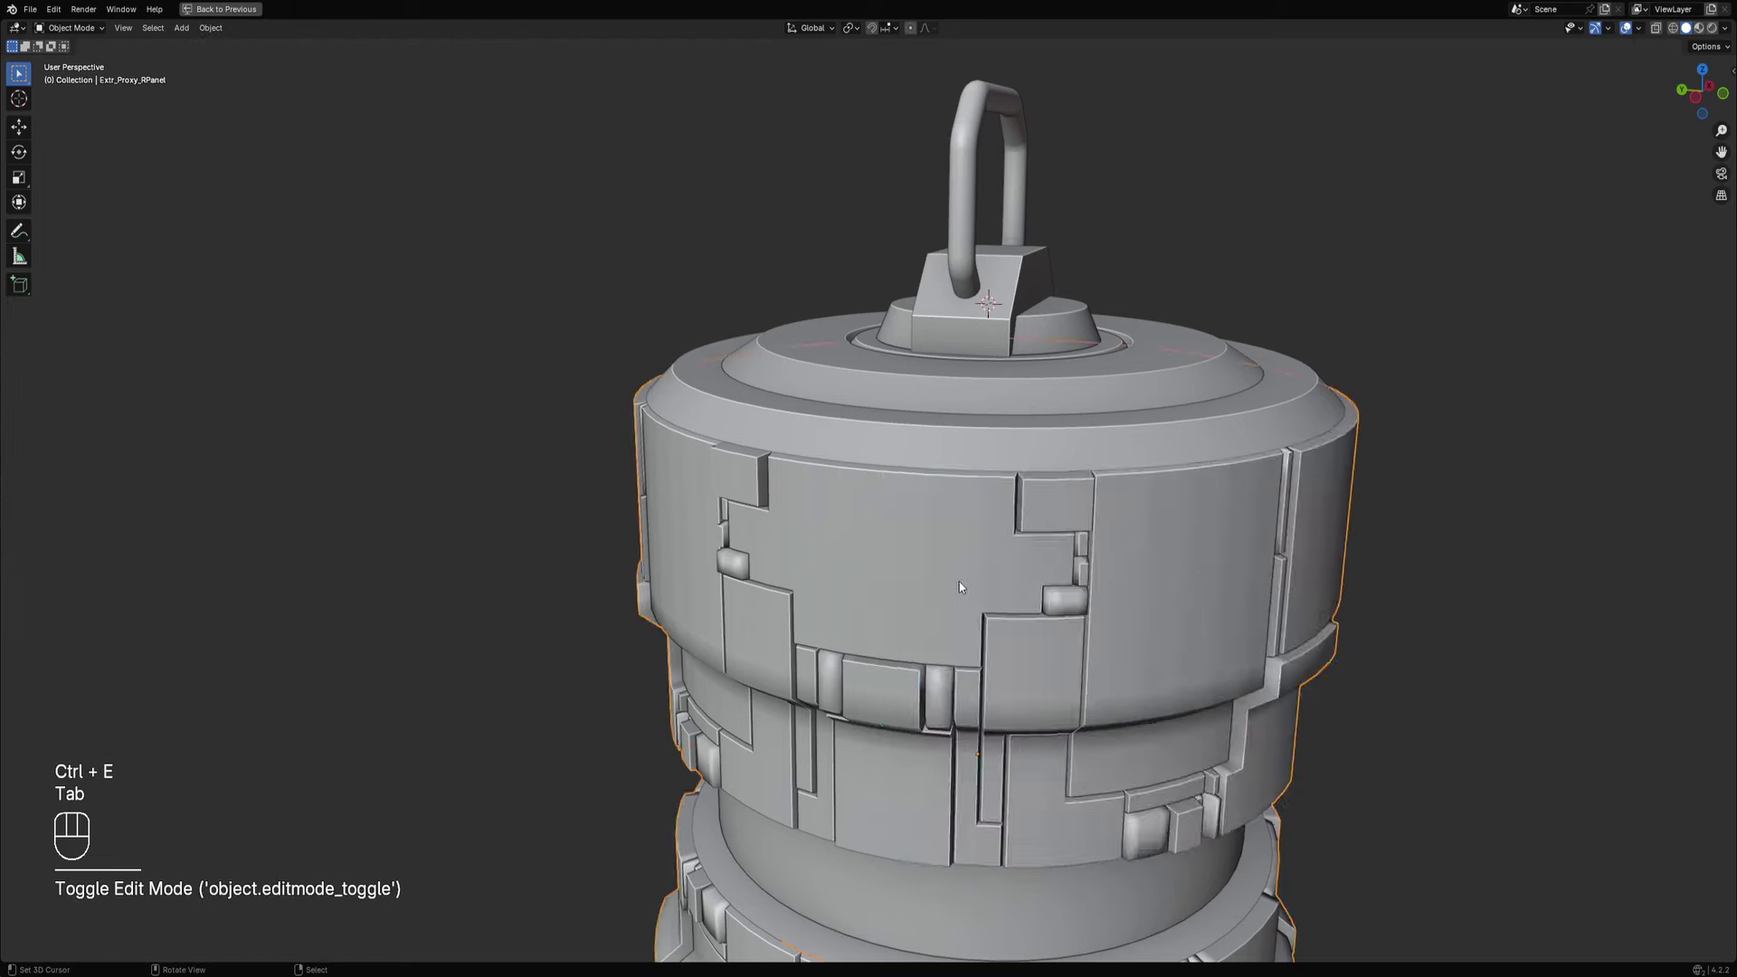
Mark the uneven shading on the upper band with a temporary vertical annotation stroke and remove the stroke.
scroll(959, 583, "down", 5)
mouse_move(959, 582)
middle_mouse_down()
mouse_move(947, 510)
mouse_move(993, 426)
mouse_move(967, 543)
middle_mouse_up()
scroll(952, 548, "up", 6)
scroll(967, 543, "up", 3)
key("d")
left_click_drag(920, 339, 926, 657)
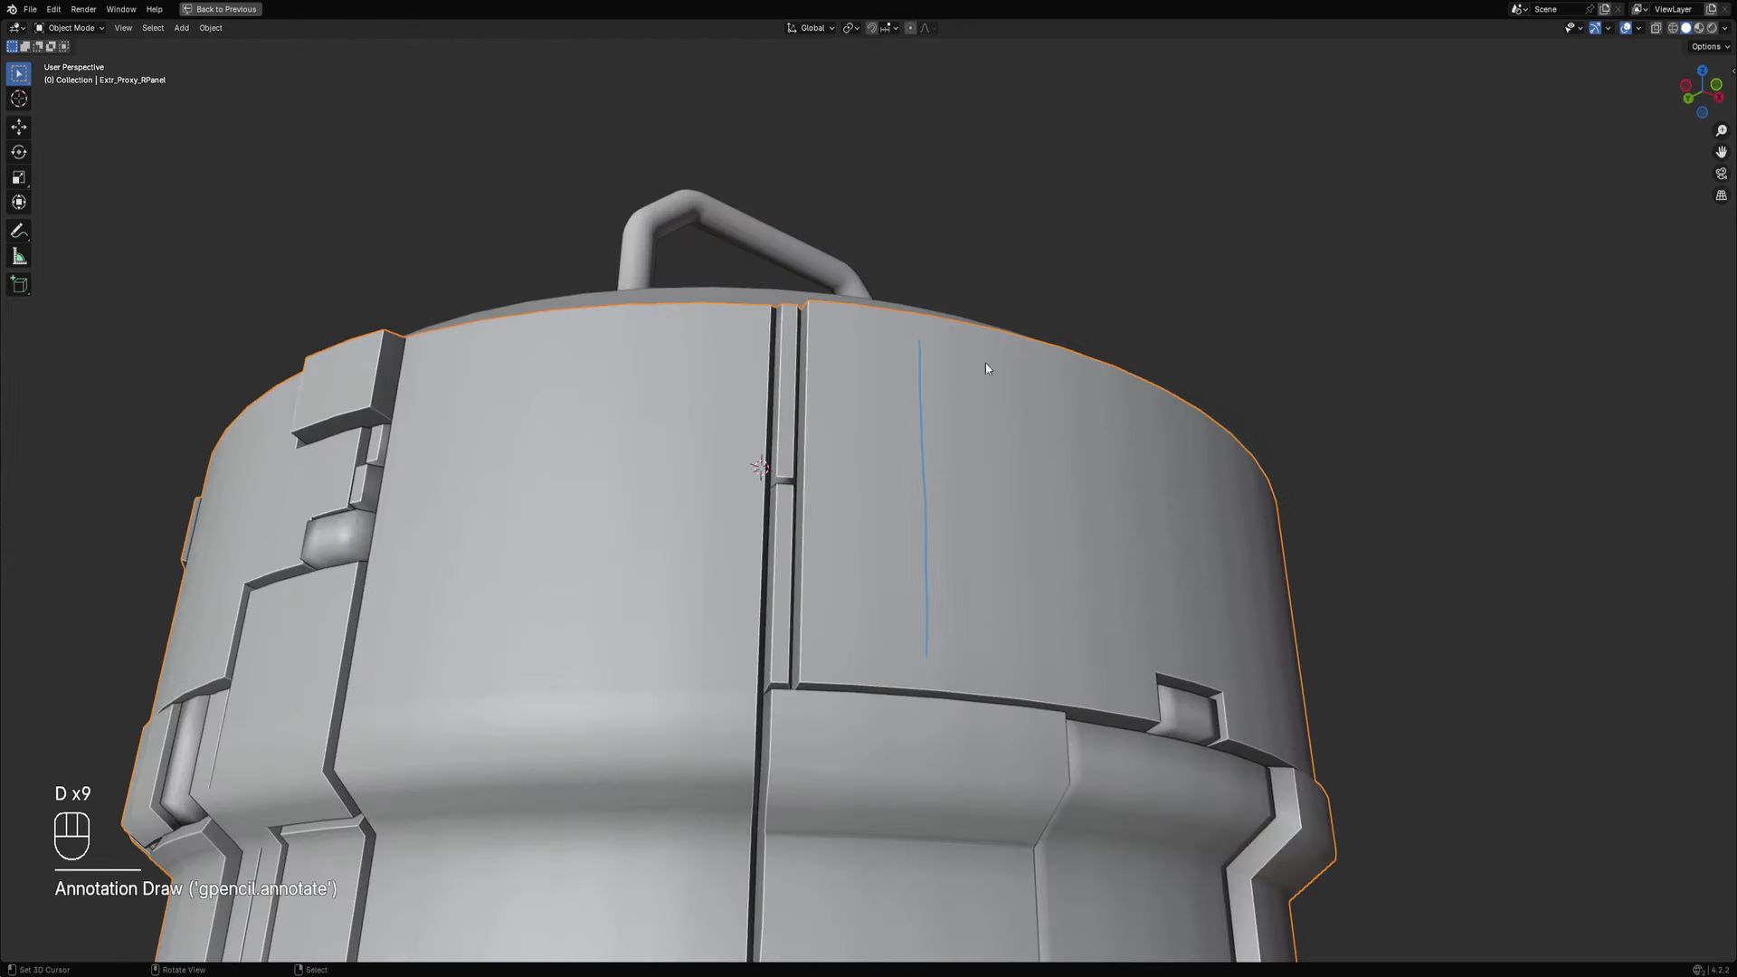
scroll(916, 698, "down", 4)
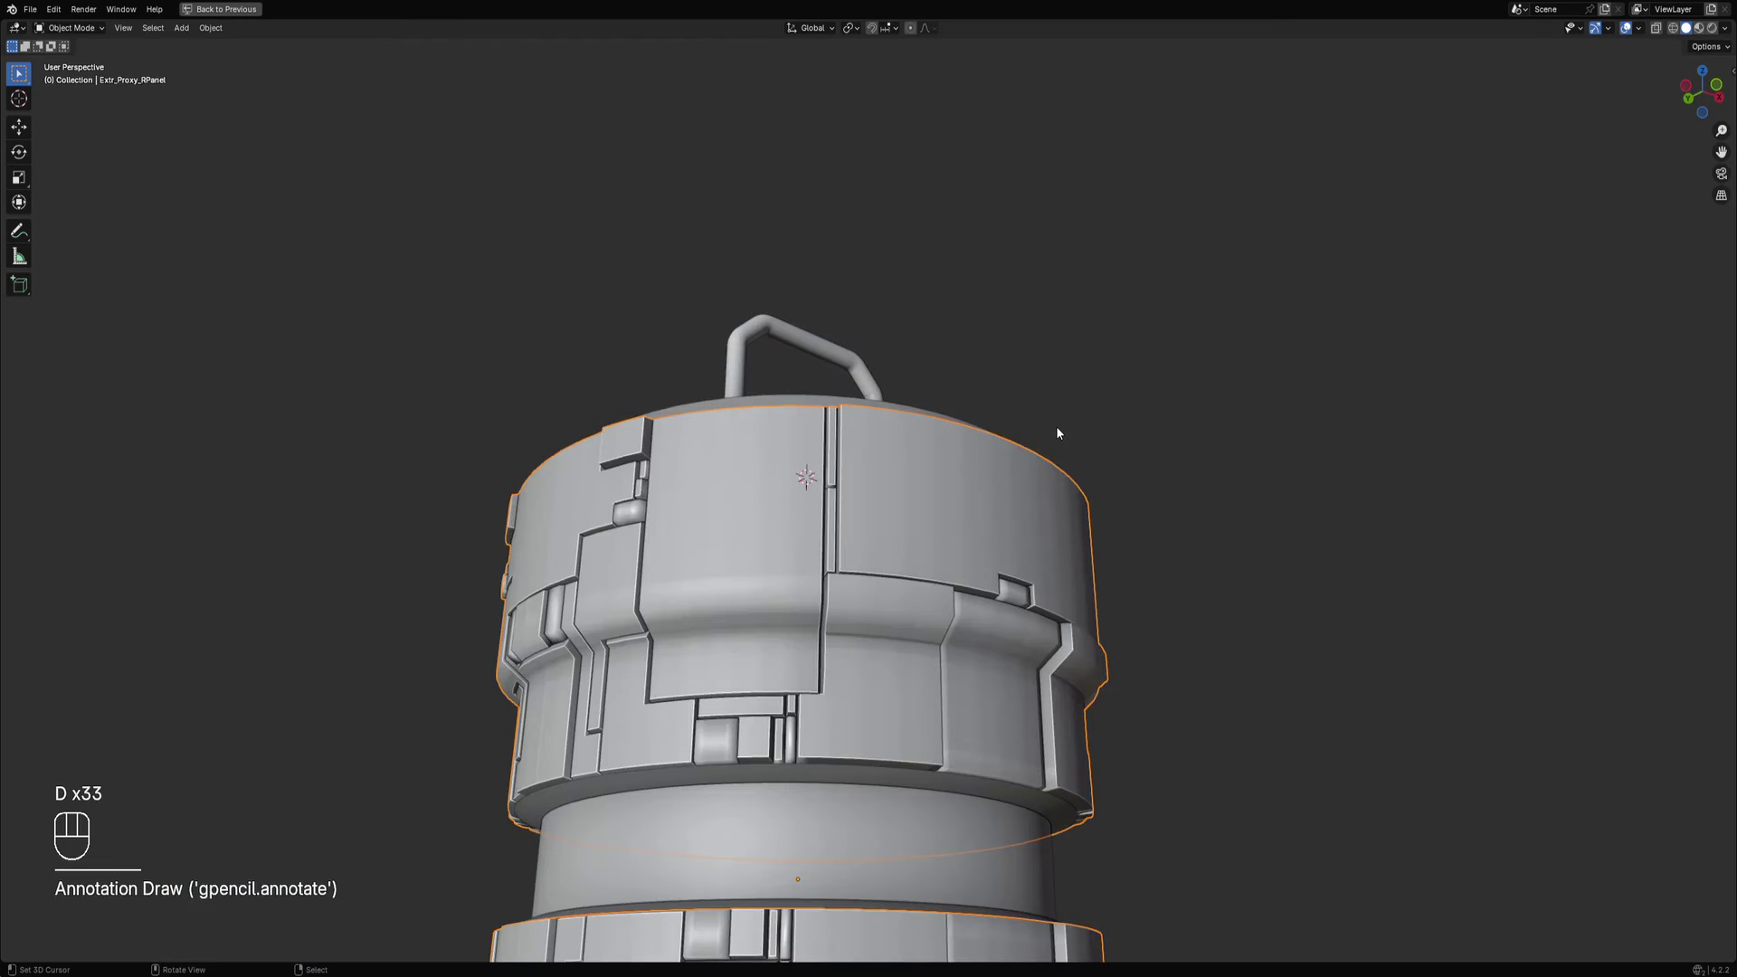
Apply Random Flow's Smooth Sharp operation to the random panel object and inspect the upper band.
key("shift+q")
mouse_move(1024, 626)
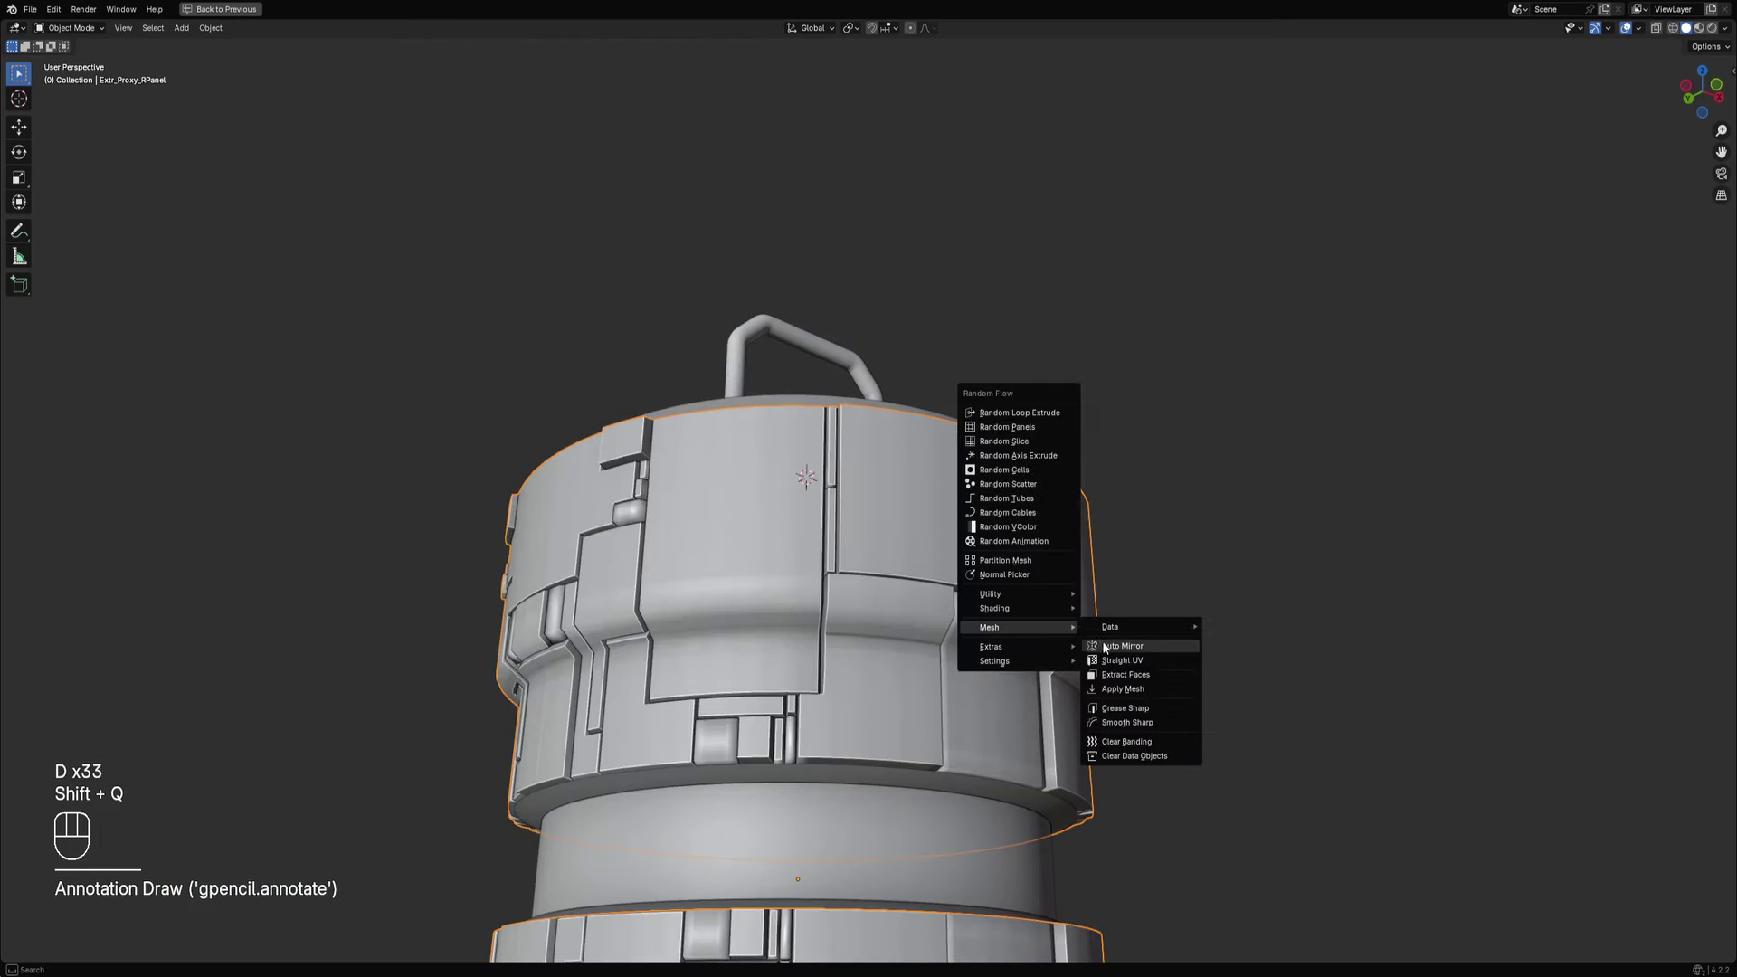
left_click(1137, 723)
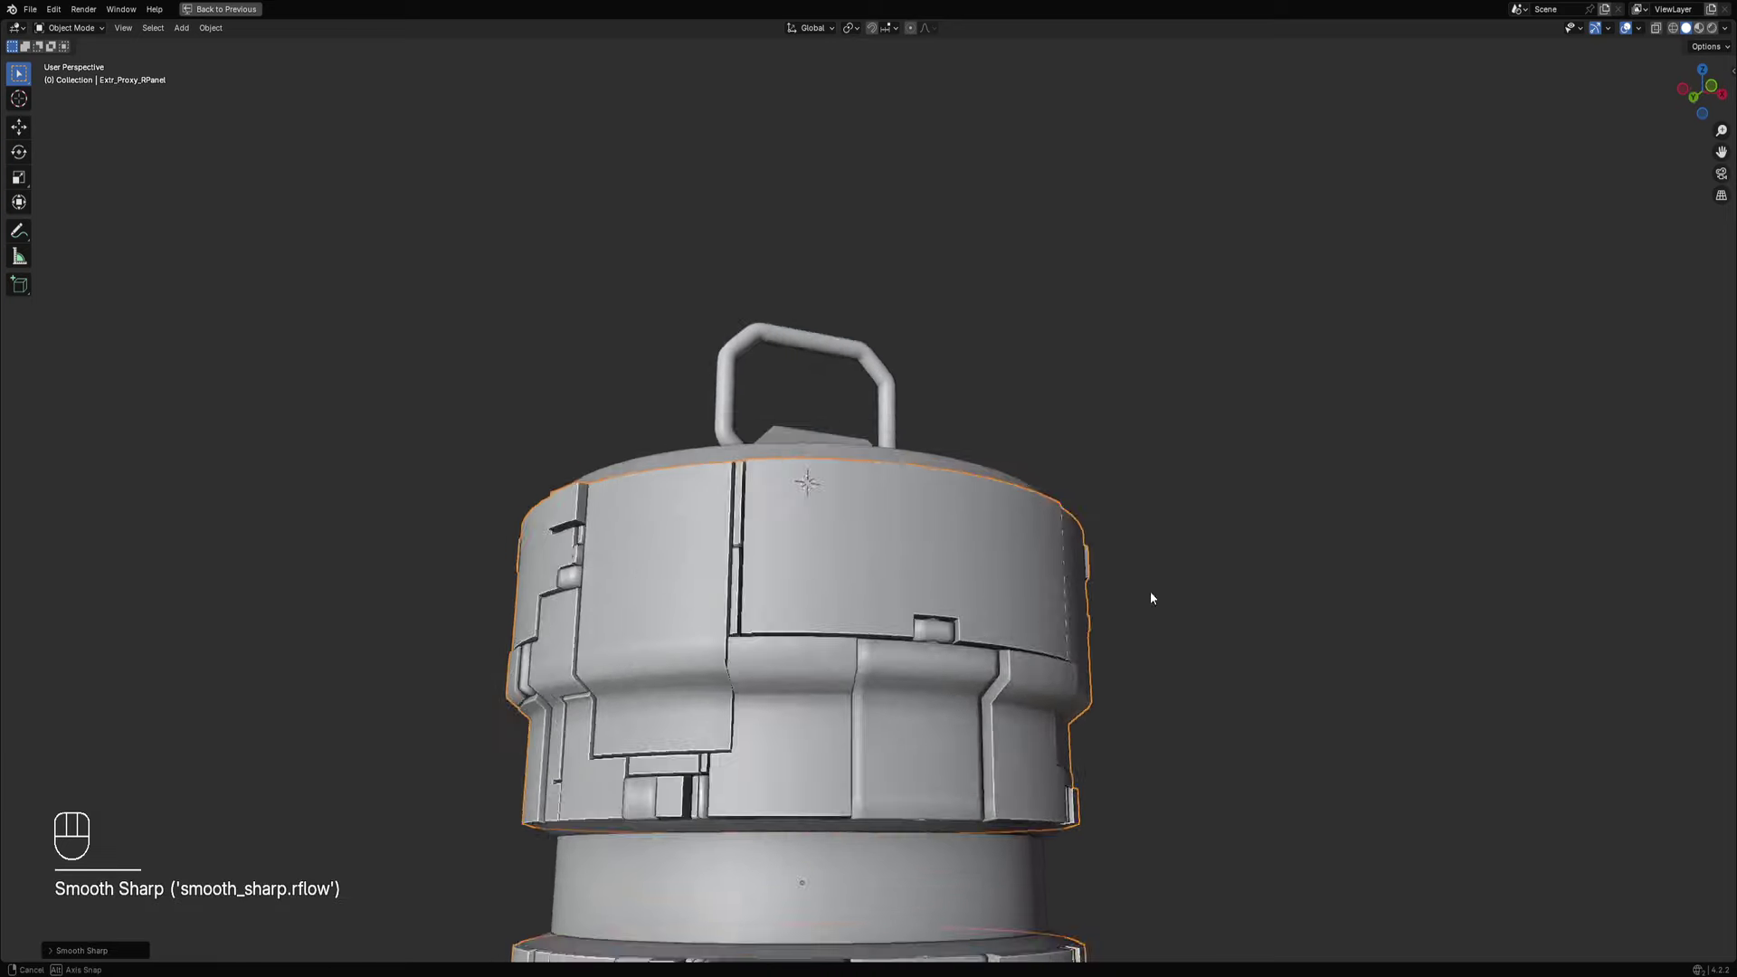
scroll(1148, 593, "up", 3)
middle_click_drag(1078, 609, 1002, 451)
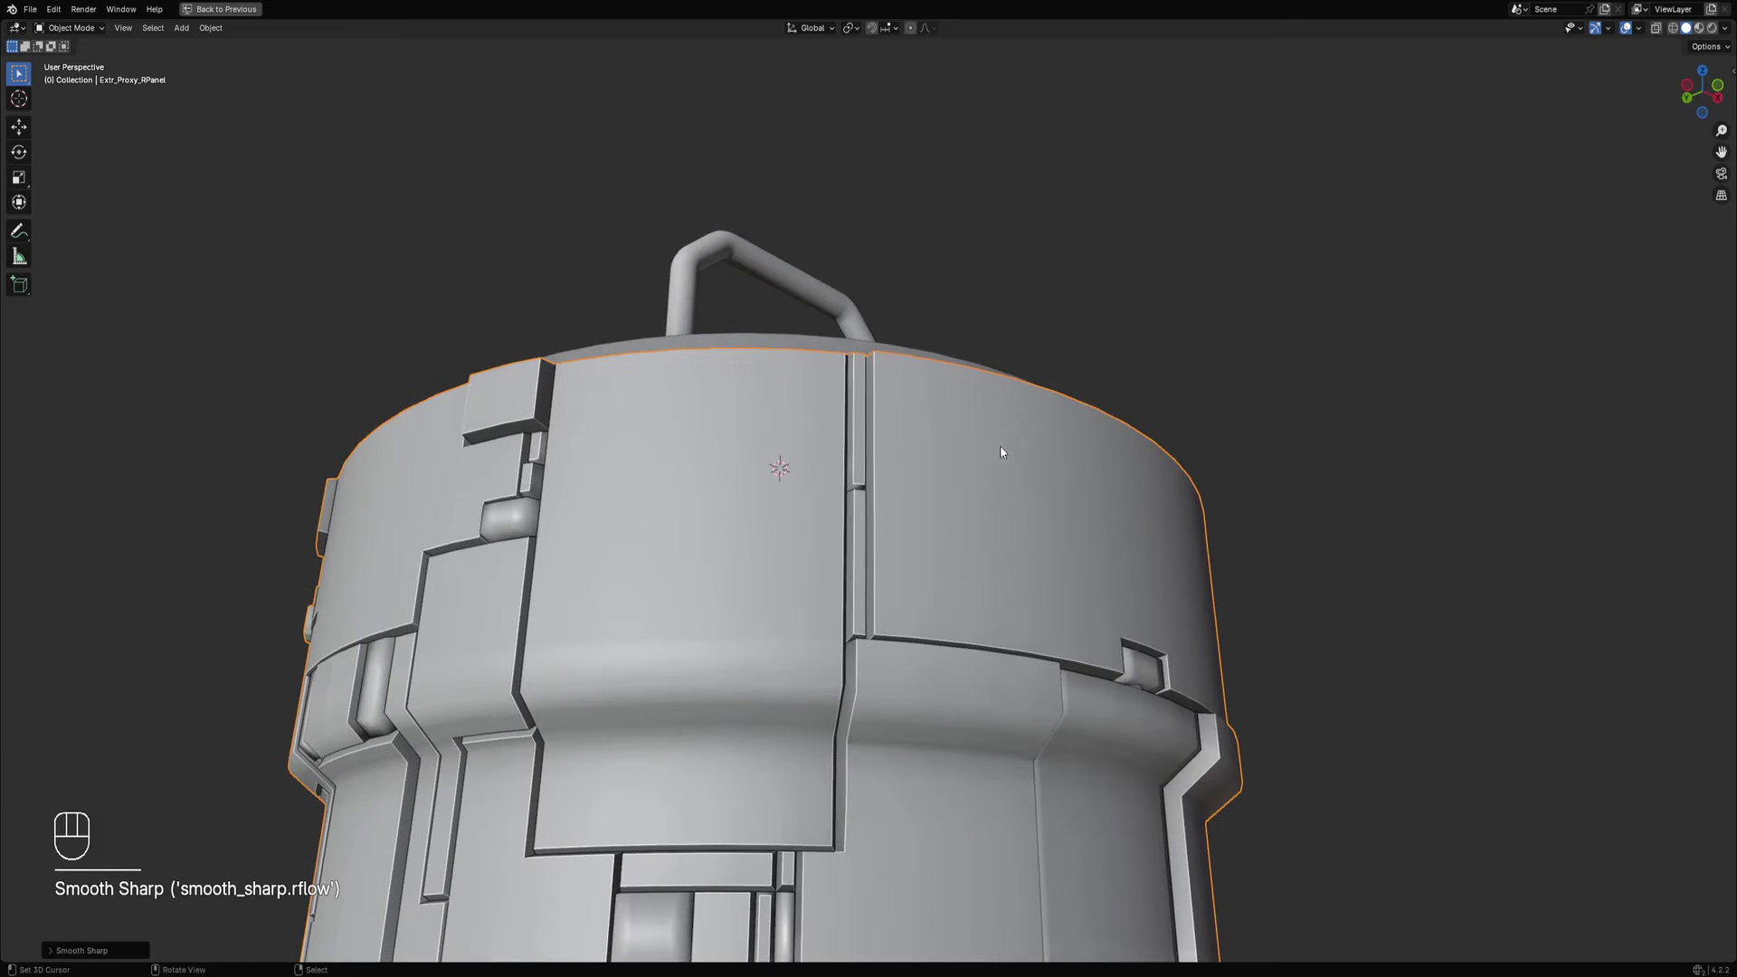
Compare several Smooth Sharp repeat counts on the panels and return the repeat value to 0.
key("F9")
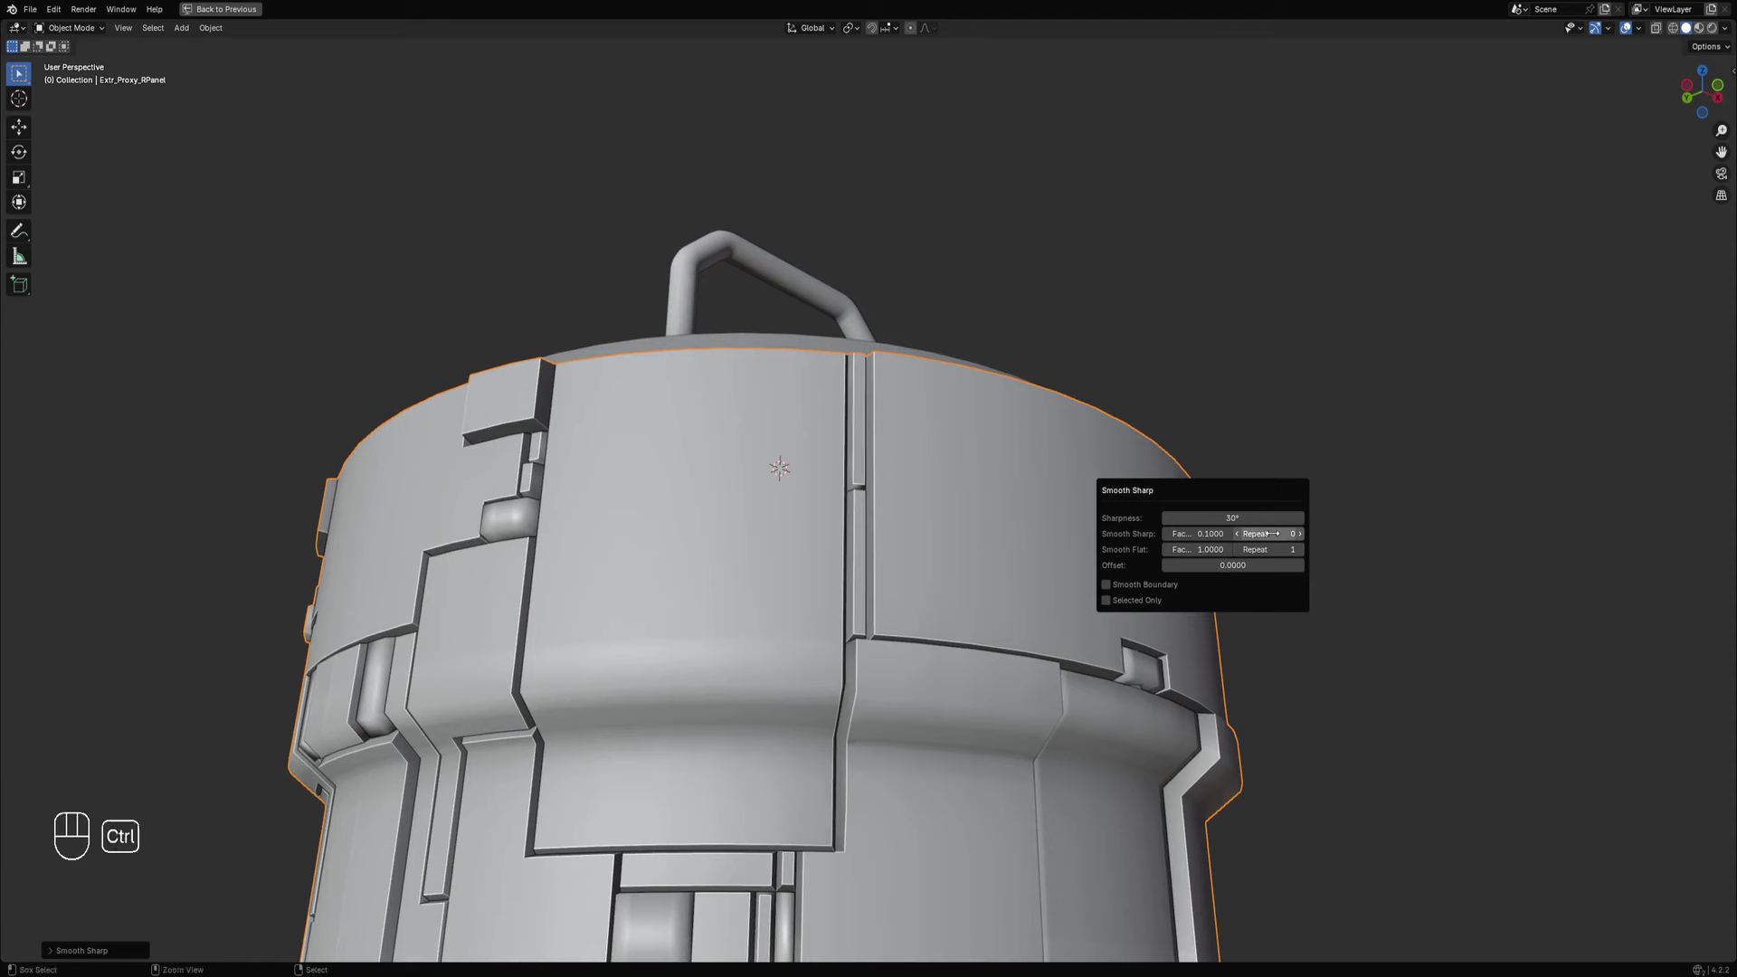
scroll(1273, 533, "up", 2, "ctrl")
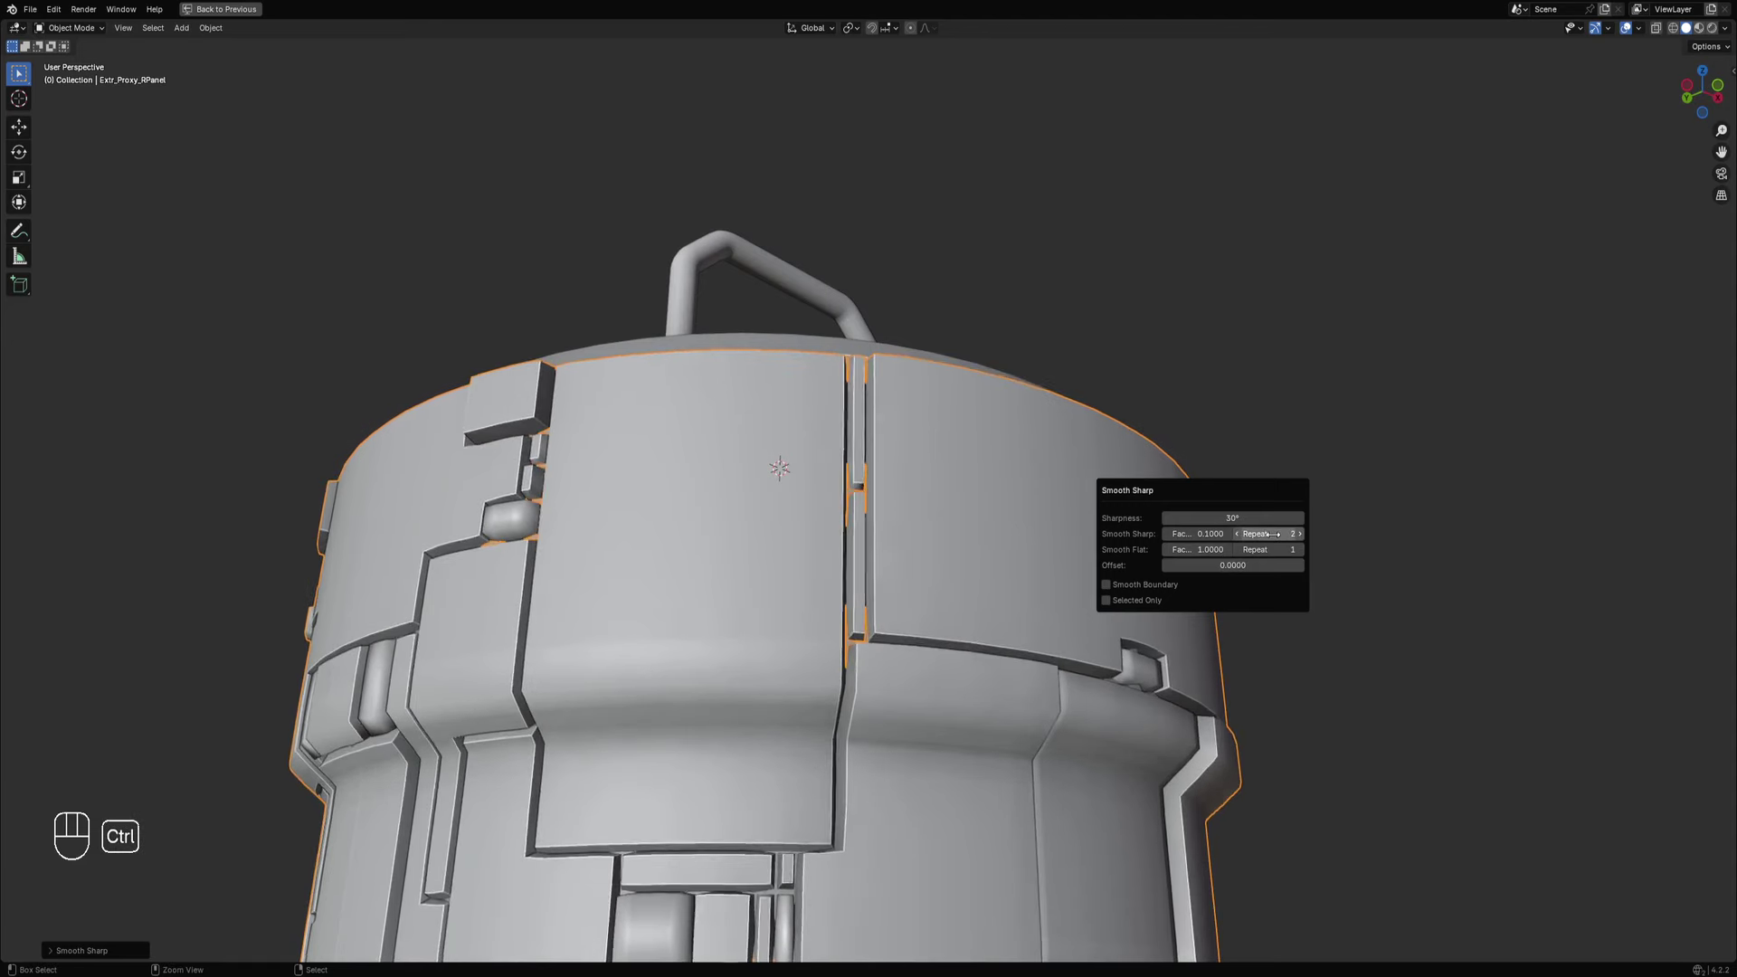
scroll(1273, 533, "down", 2, "ctrl")
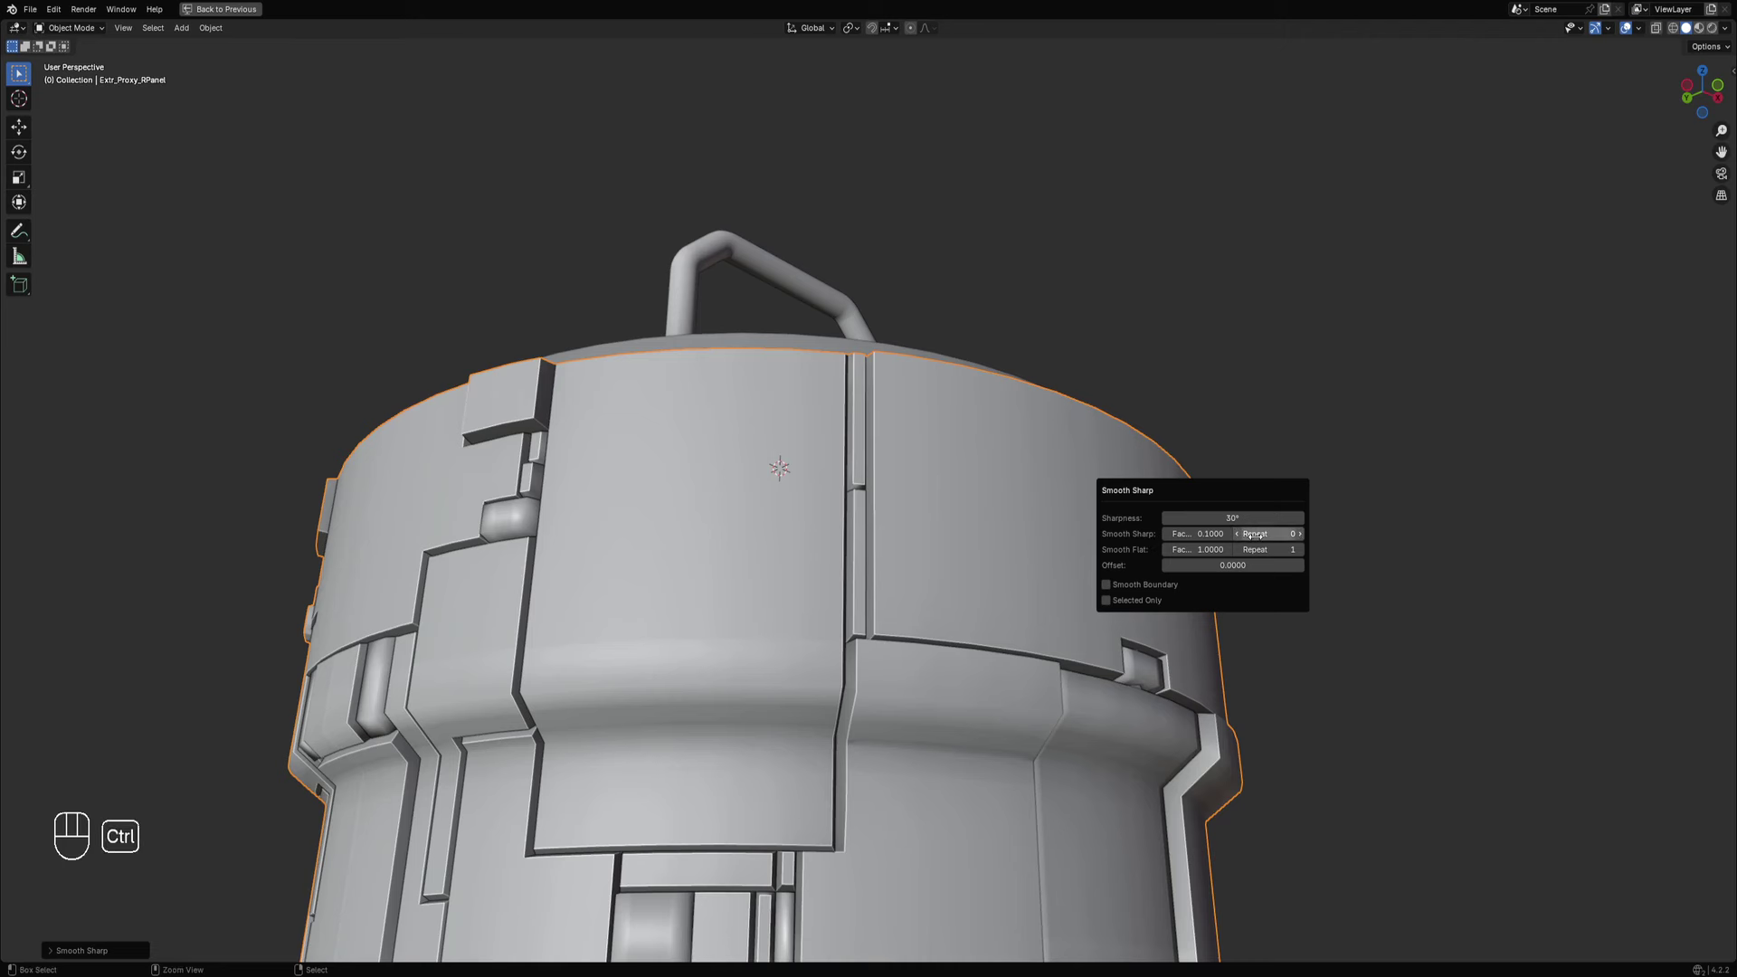
scroll(1256, 535, "up", 3, "ctrl")
scroll(1256, 535, "down", 3, "ctrl")
scroll(1256, 535, "up", 3, "ctrl")
scroll(1256, 534, "down", 3, "ctrl")
scroll(1256, 535, "up", 3, "ctrl")
scroll(1256, 535, "down", 3, "ctrl")
scroll(1256, 535, "up", 3, "ctrl")
scroll(1256, 535, "down", 3, "ctrl")
scroll(1254, 534, "up", 3, "ctrl")
scroll(1255, 535, "down", 3, "ctrl")
Examine the smoothed panel mesh of the upper band in Edit Mode and return to Object Mode.
scroll(547, 594, "down", 5)
middle_click_drag(892, 371, 935, 536)
key("alt+a")
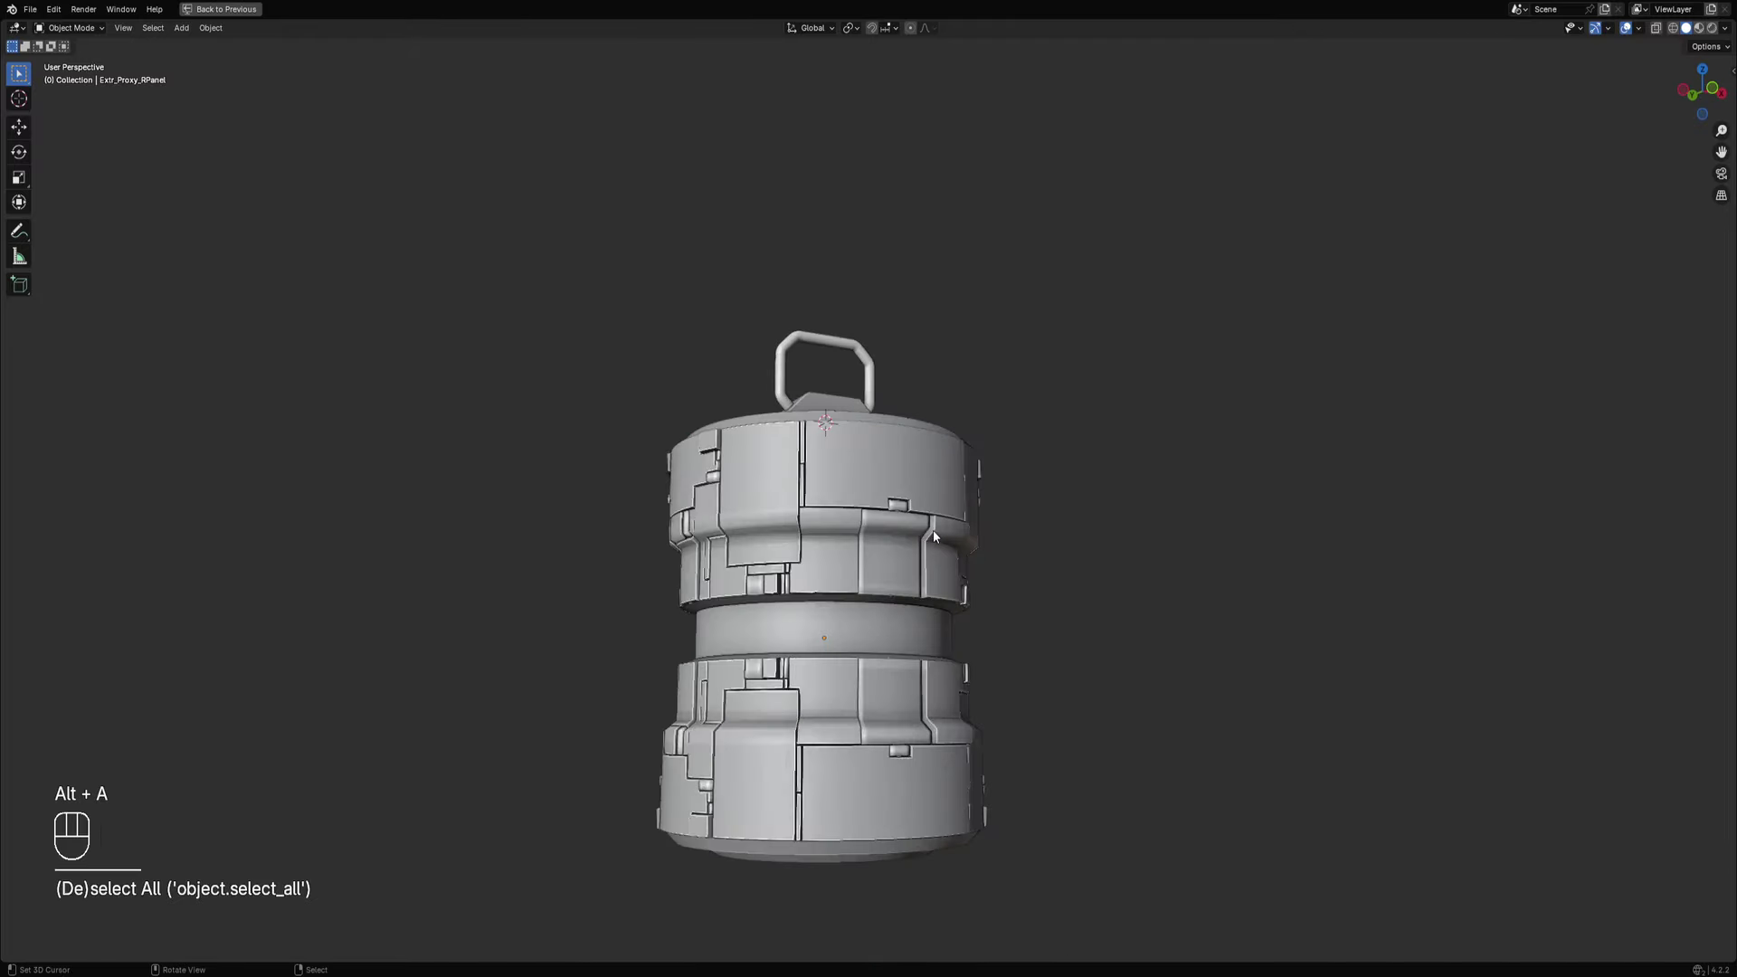
scroll(935, 537, "up", 3)
left_click(905, 496)
key("Tab")
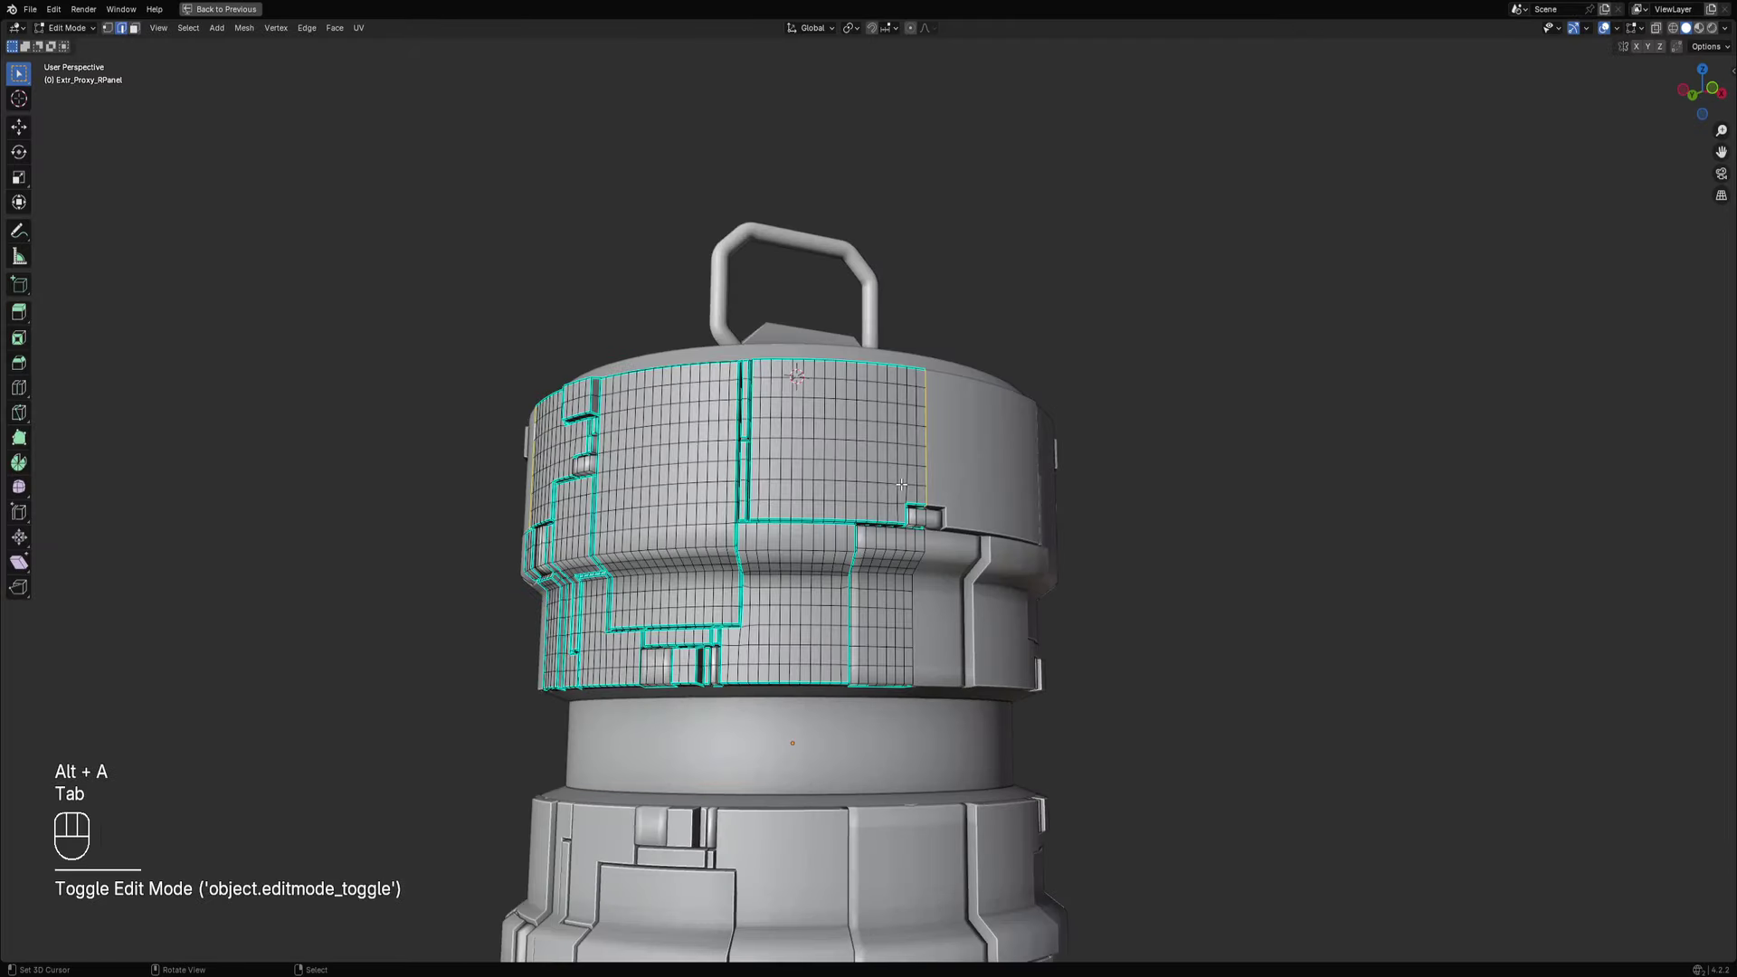
mouse_move(902, 484)
middle_mouse_down()
mouse_move(910, 407)
mouse_move(915, 519)
mouse_move(896, 484)
middle_mouse_up()
scroll(914, 519, "up", 3)
key("Tab")
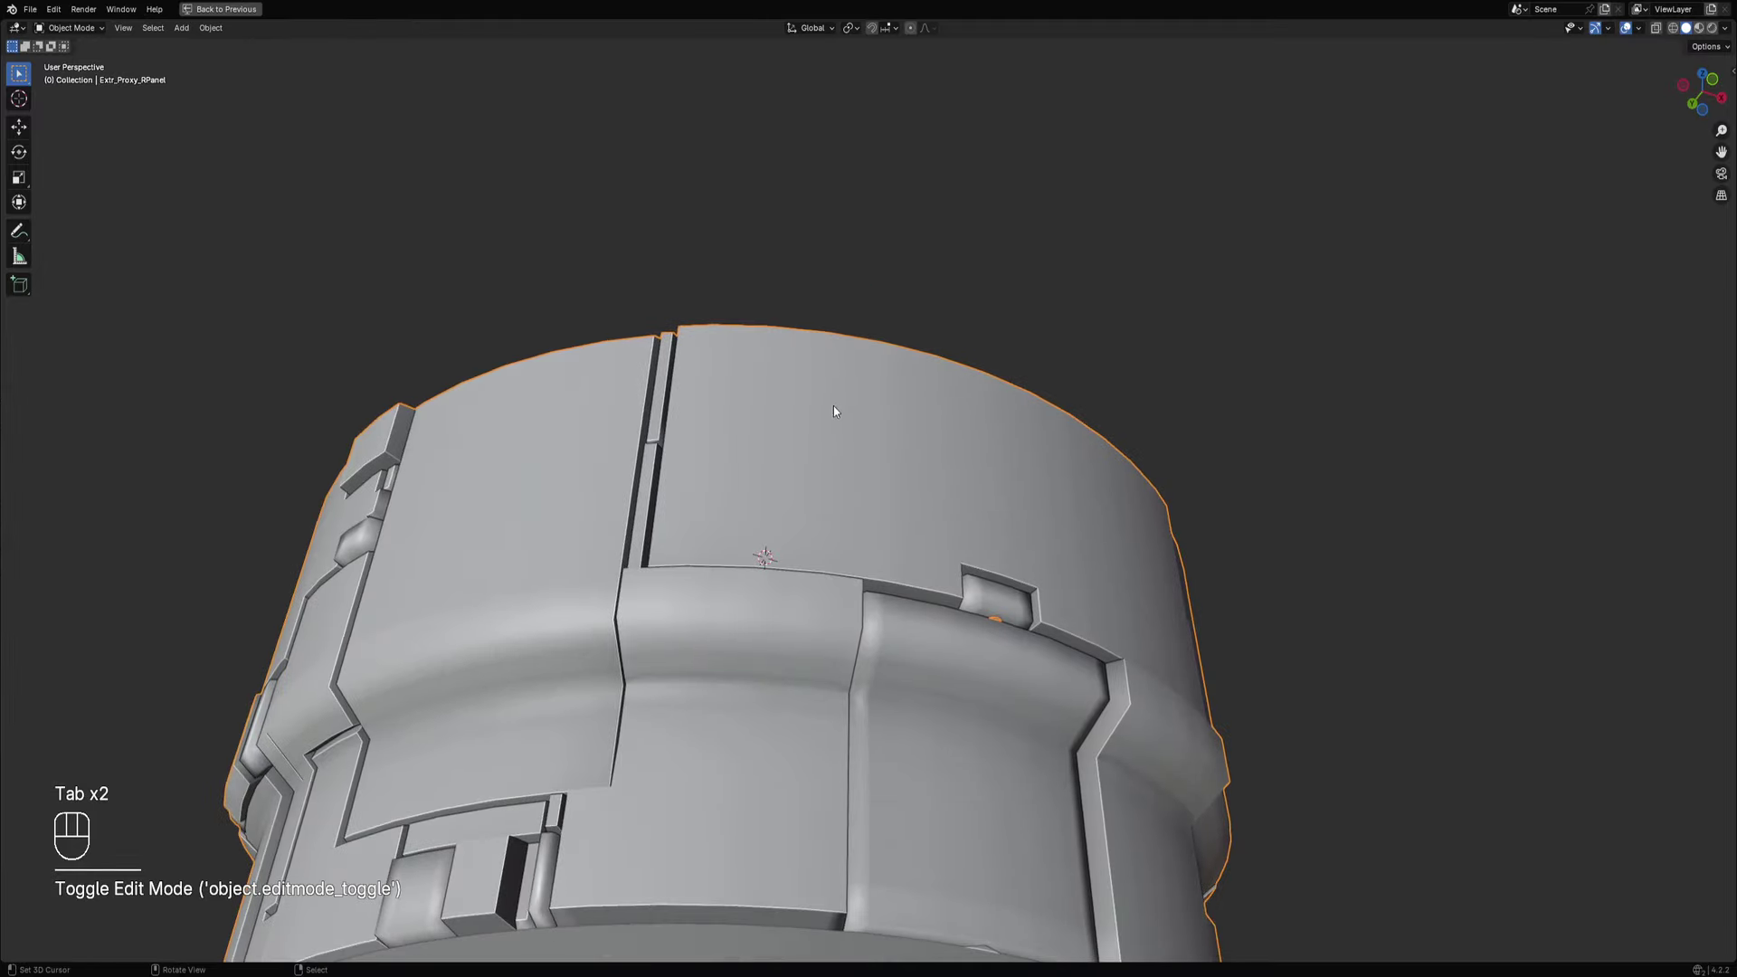
Select the canister body cylinder and deselect all of its faces with Deselect Faces.
scroll(834, 411, "down", 6)
middle_click_drag(923, 415, 983, 402)
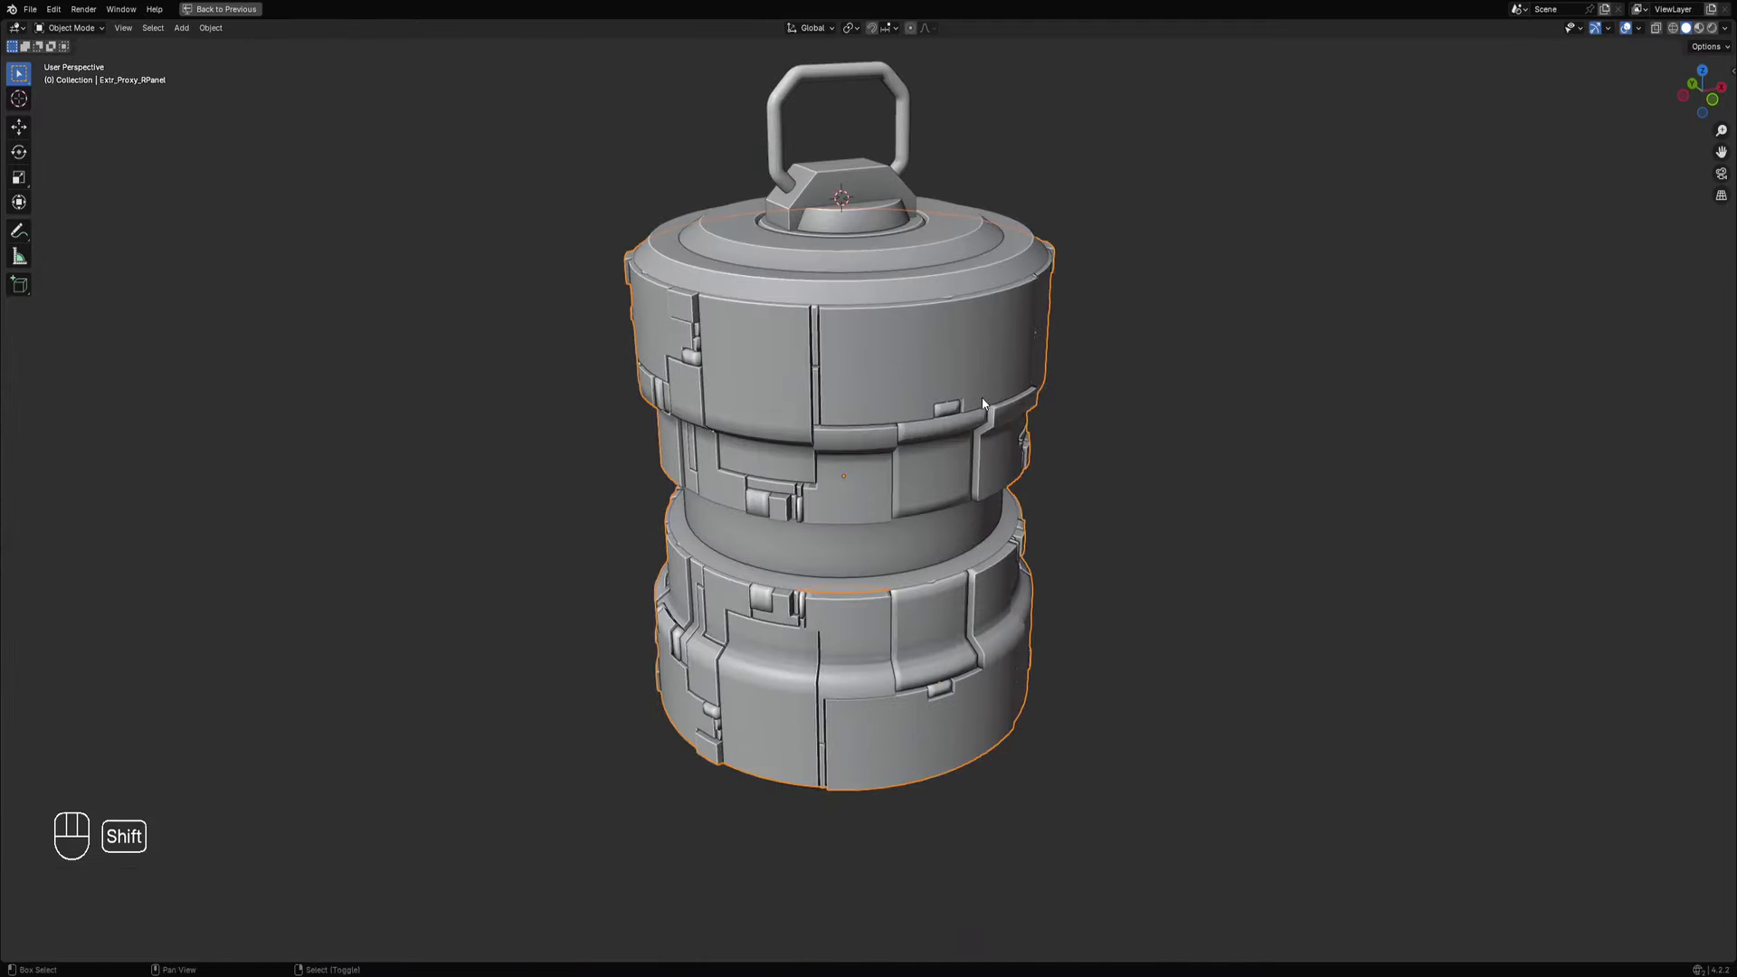
middle_click_drag(1000, 468, 1014, 533, "shift")
mouse_move(1013, 533)
middle_mouse_down()
mouse_move(1002, 480)
mouse_move(982, 535)
middle_mouse_up()
middle_click_drag(977, 452, 984, 344, "shift")
middle_click_drag(940, 548, 1008, 502)
left_click(967, 259)
key("shift+ctrl+a")
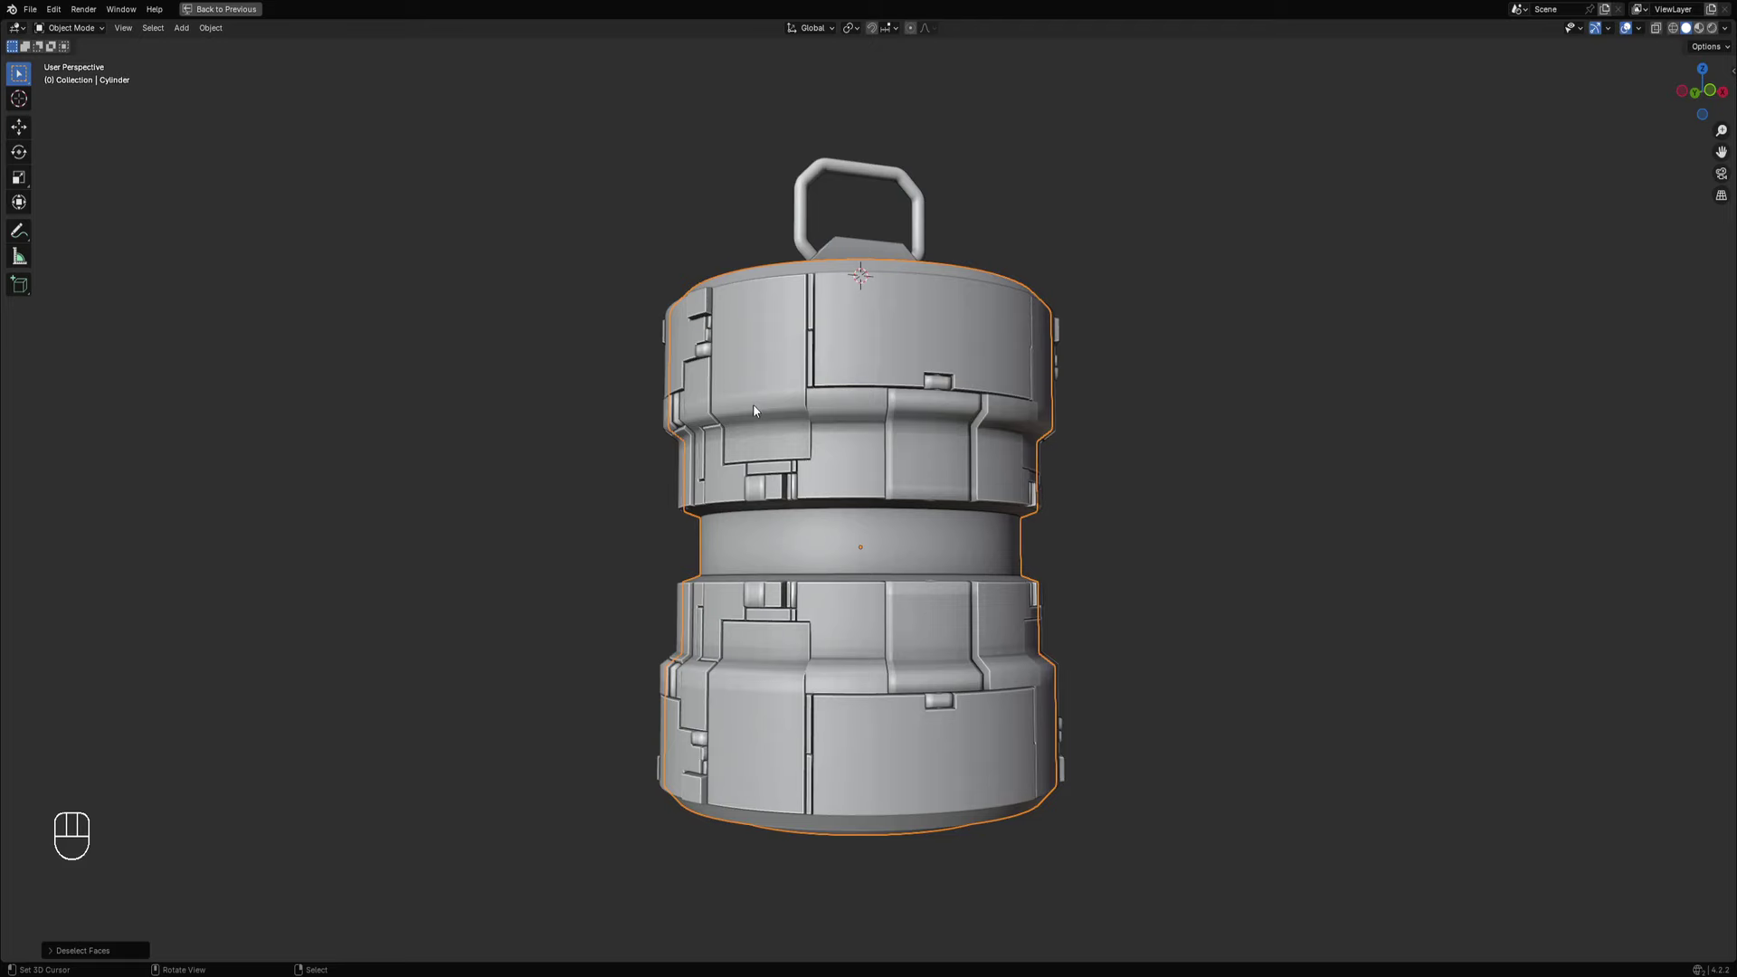
Select linked flat faces around the canister body's central section with Select Linked Flat Faces.
middle_click_drag(831, 502, 860, 495)
scroll(860, 494, "up", 4)
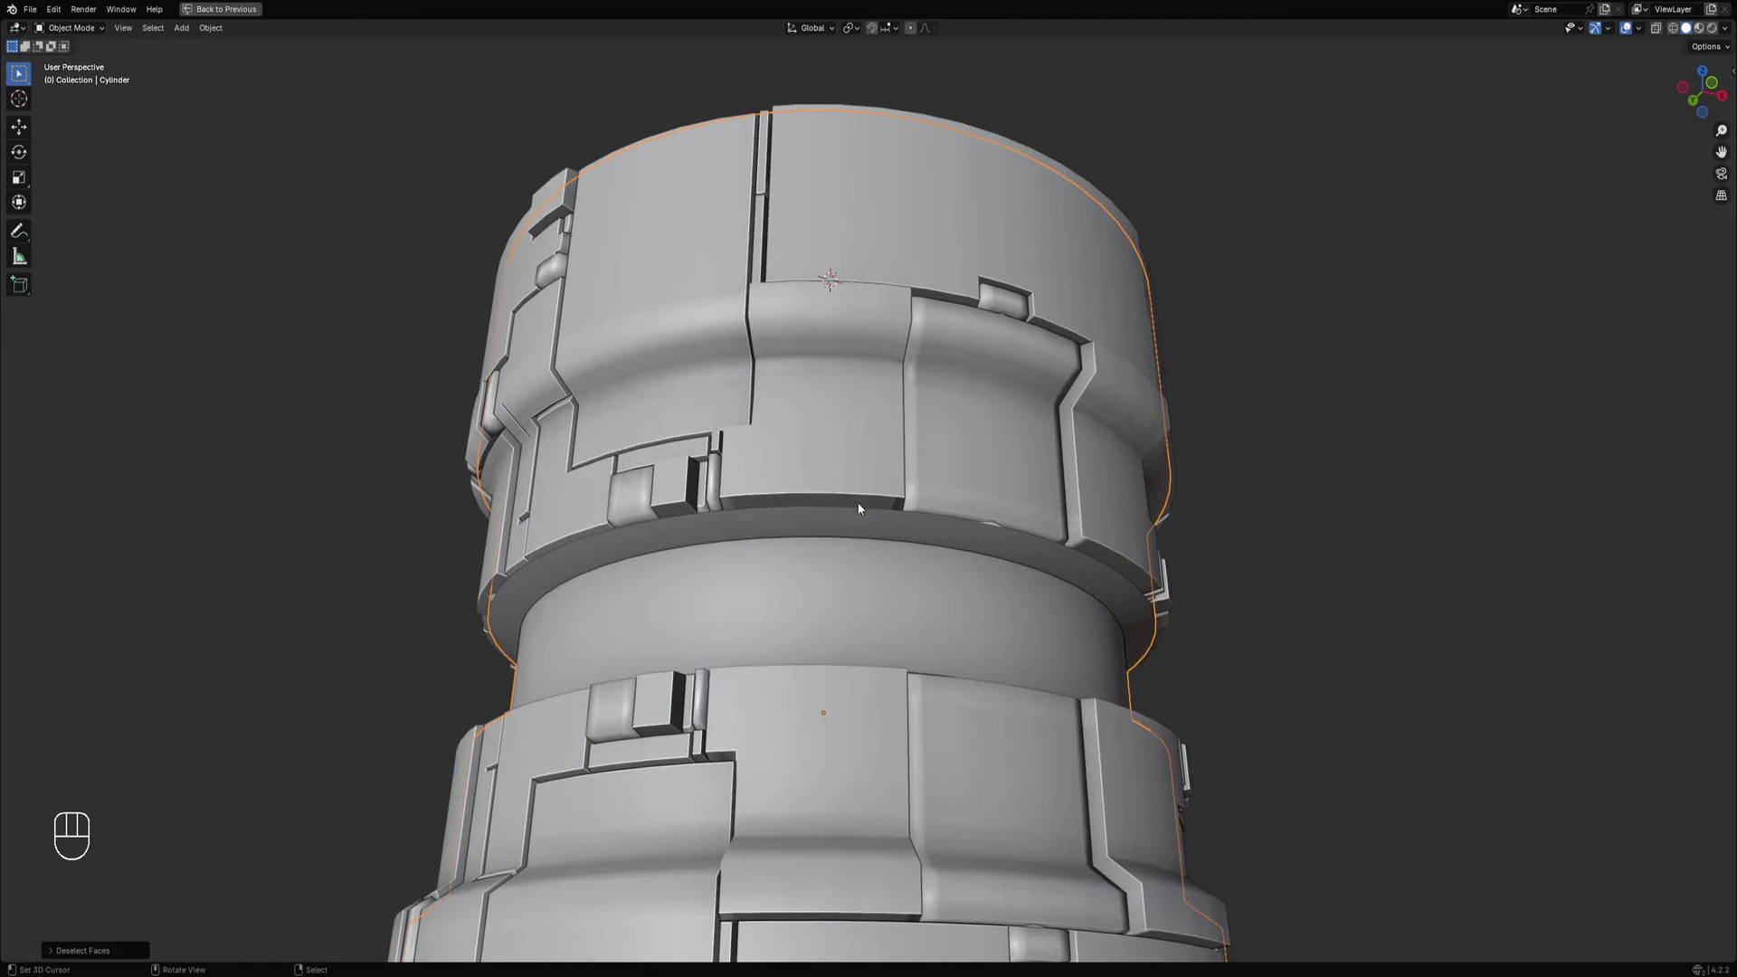
key("shift+f")
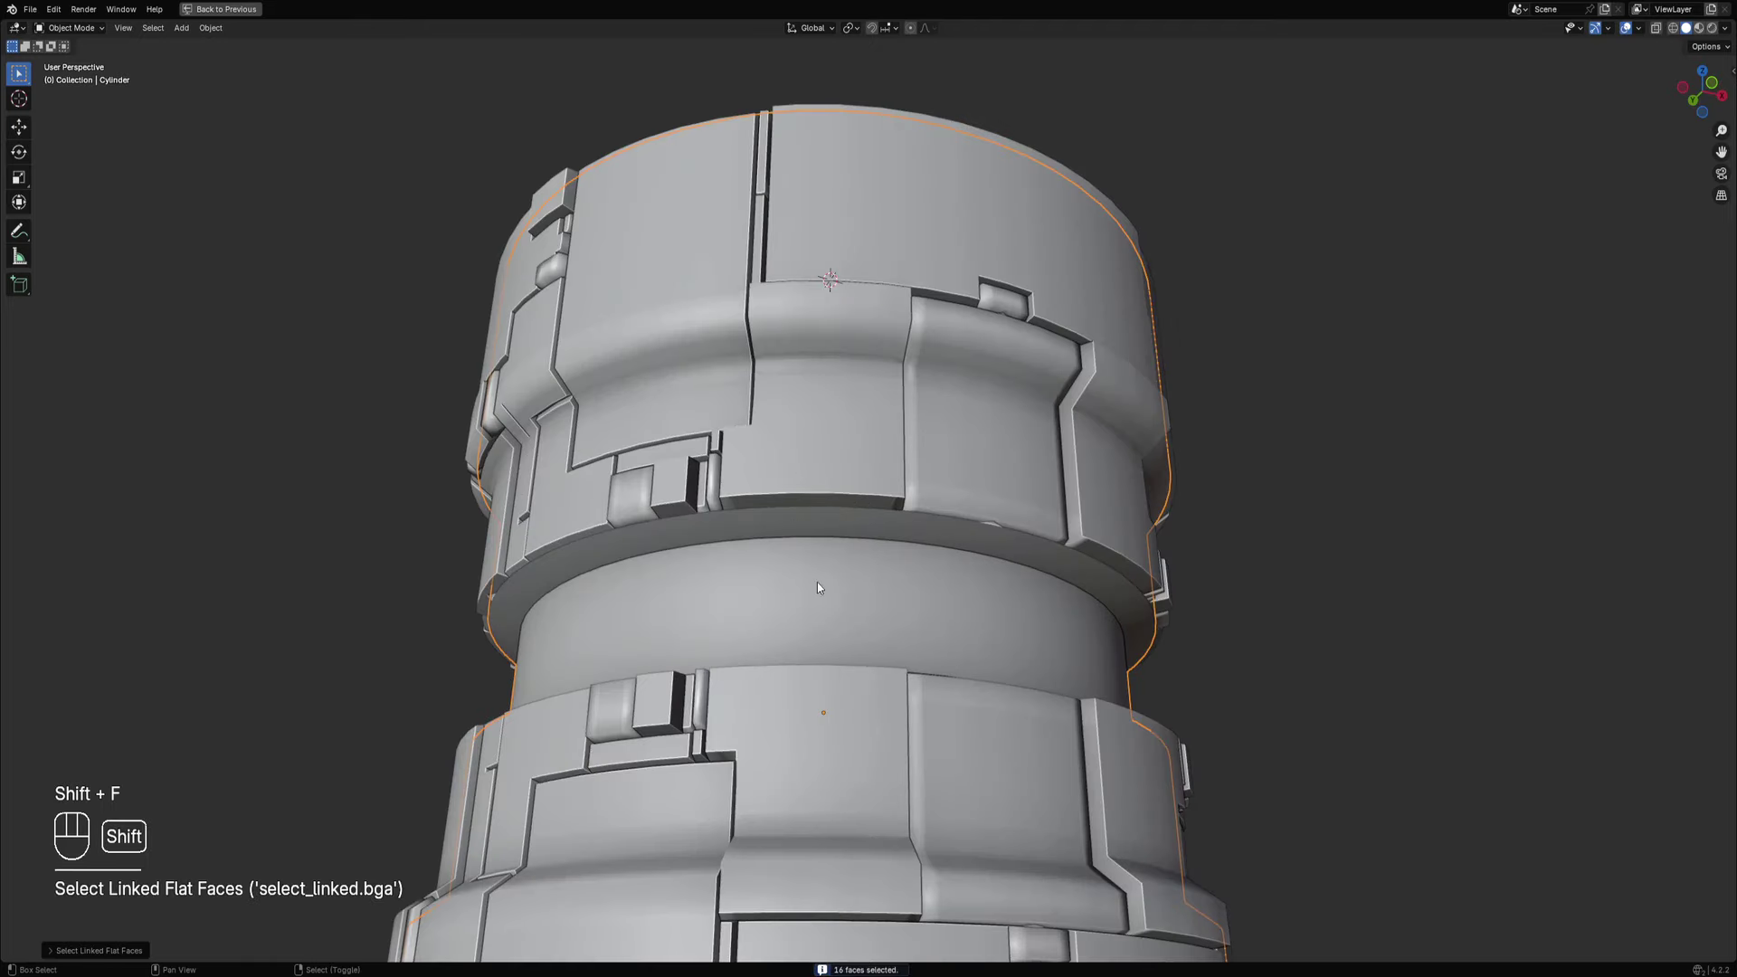
key("shift+f")
middle_click_drag(818, 582, 889, 552)
key("shift+f")
key("shift+f")
scroll(840, 648, "down", 2)
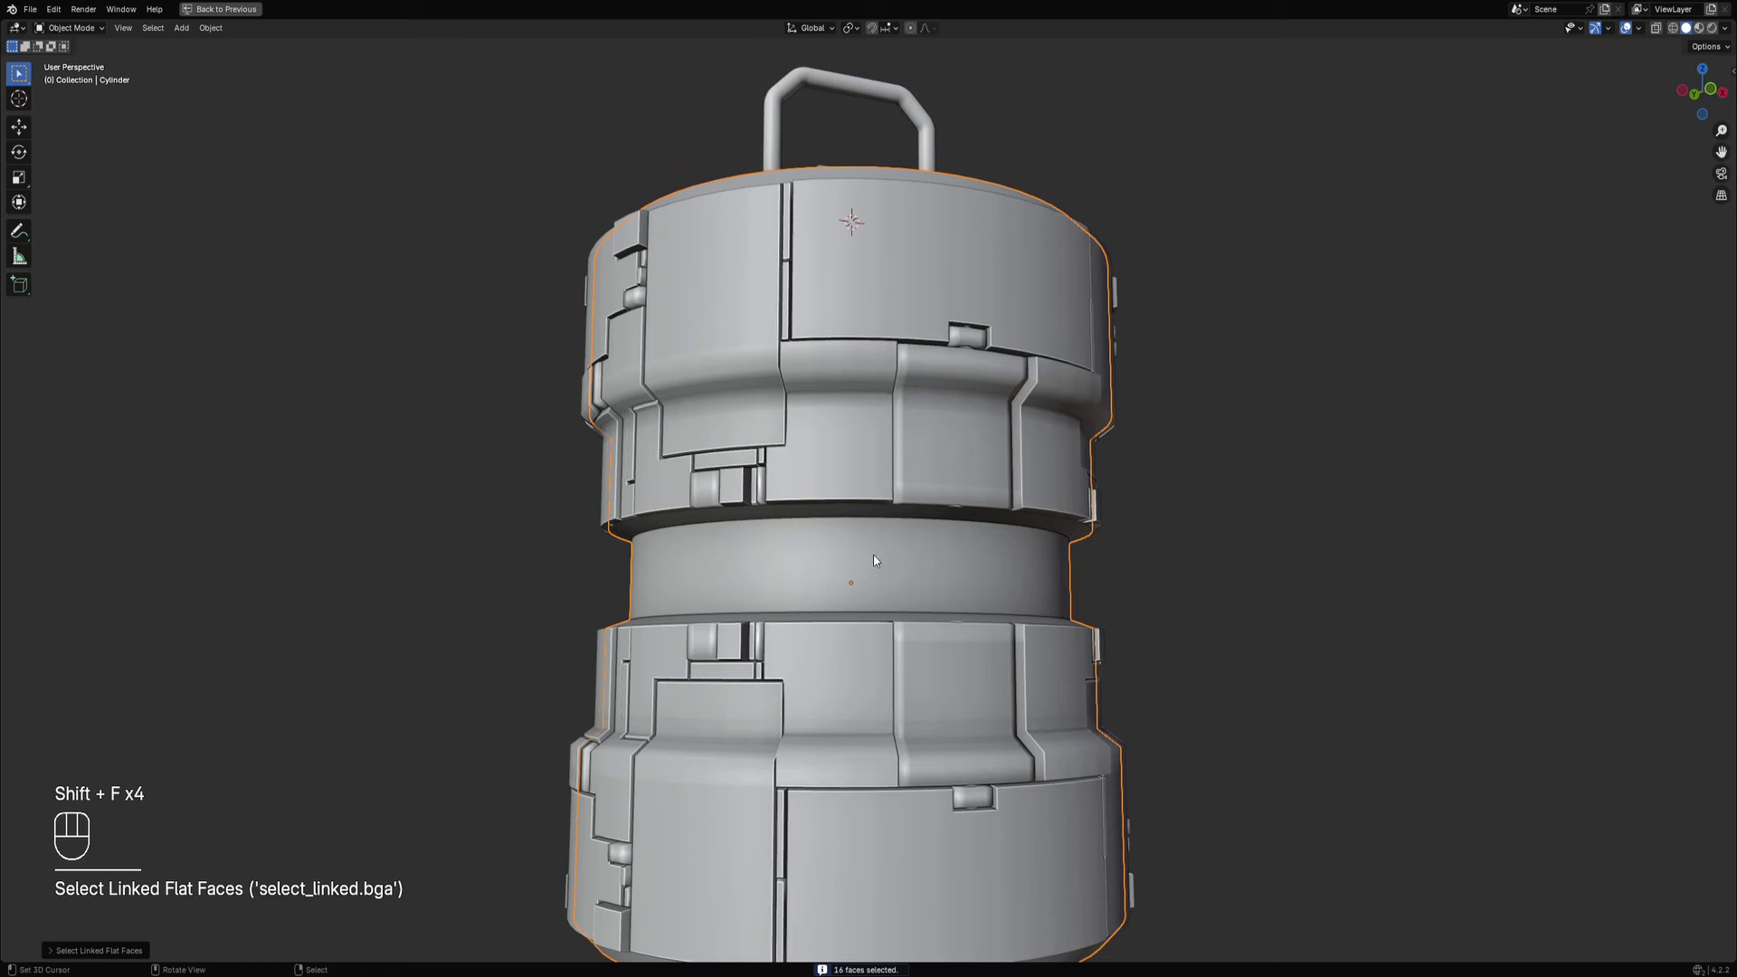
Pick Extr_Proxy_RPanel among the overlapping objects and try moving it away from the canister.
middle_click_drag(910, 540, 925, 529)
left_click(883, 445, "alt")
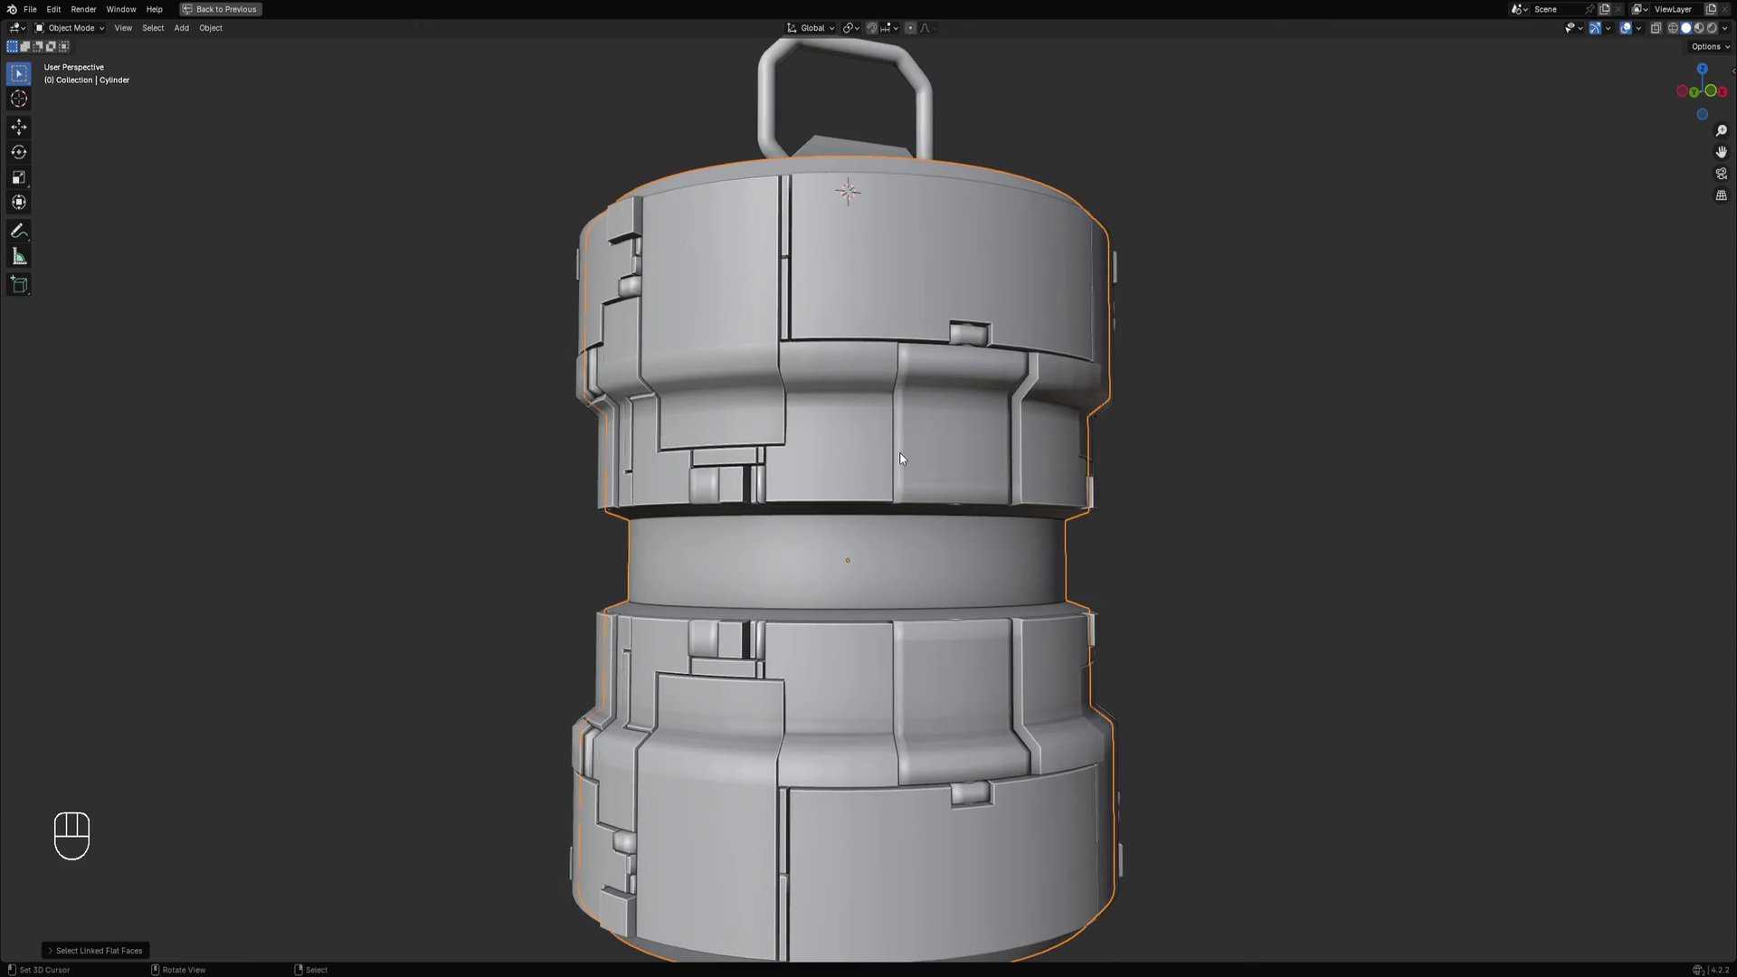
scroll(870, 421, "down", 2)
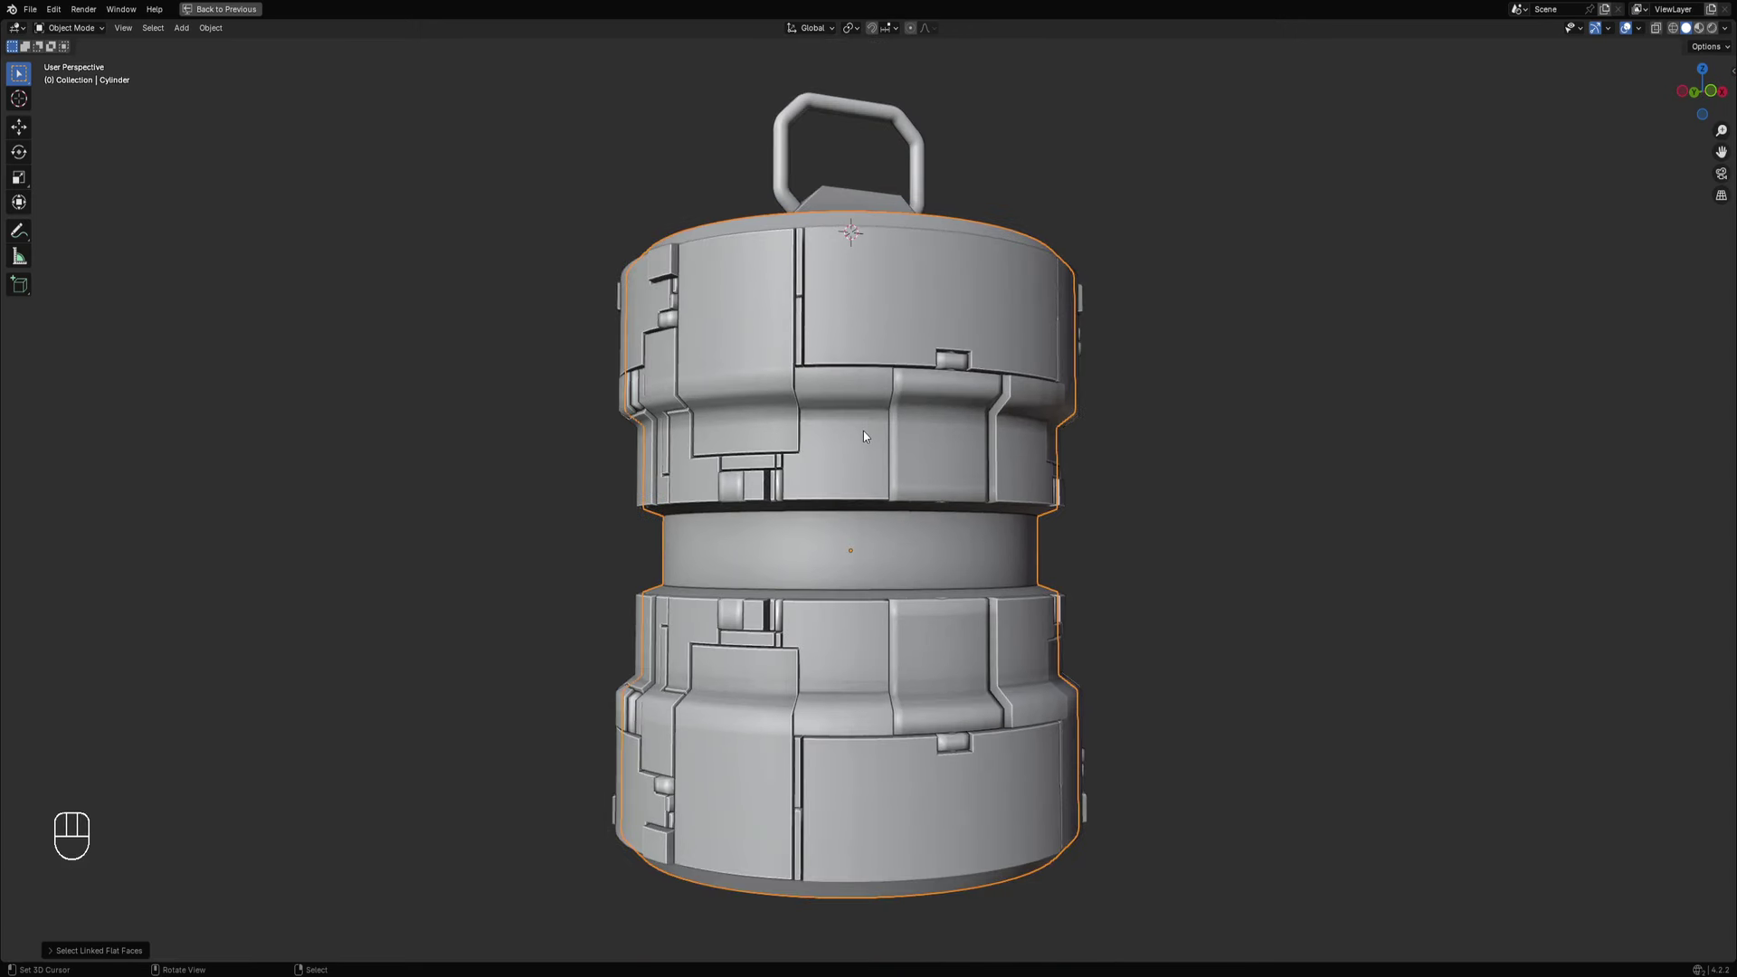
key("alt")
left_click(856, 447, "alt")
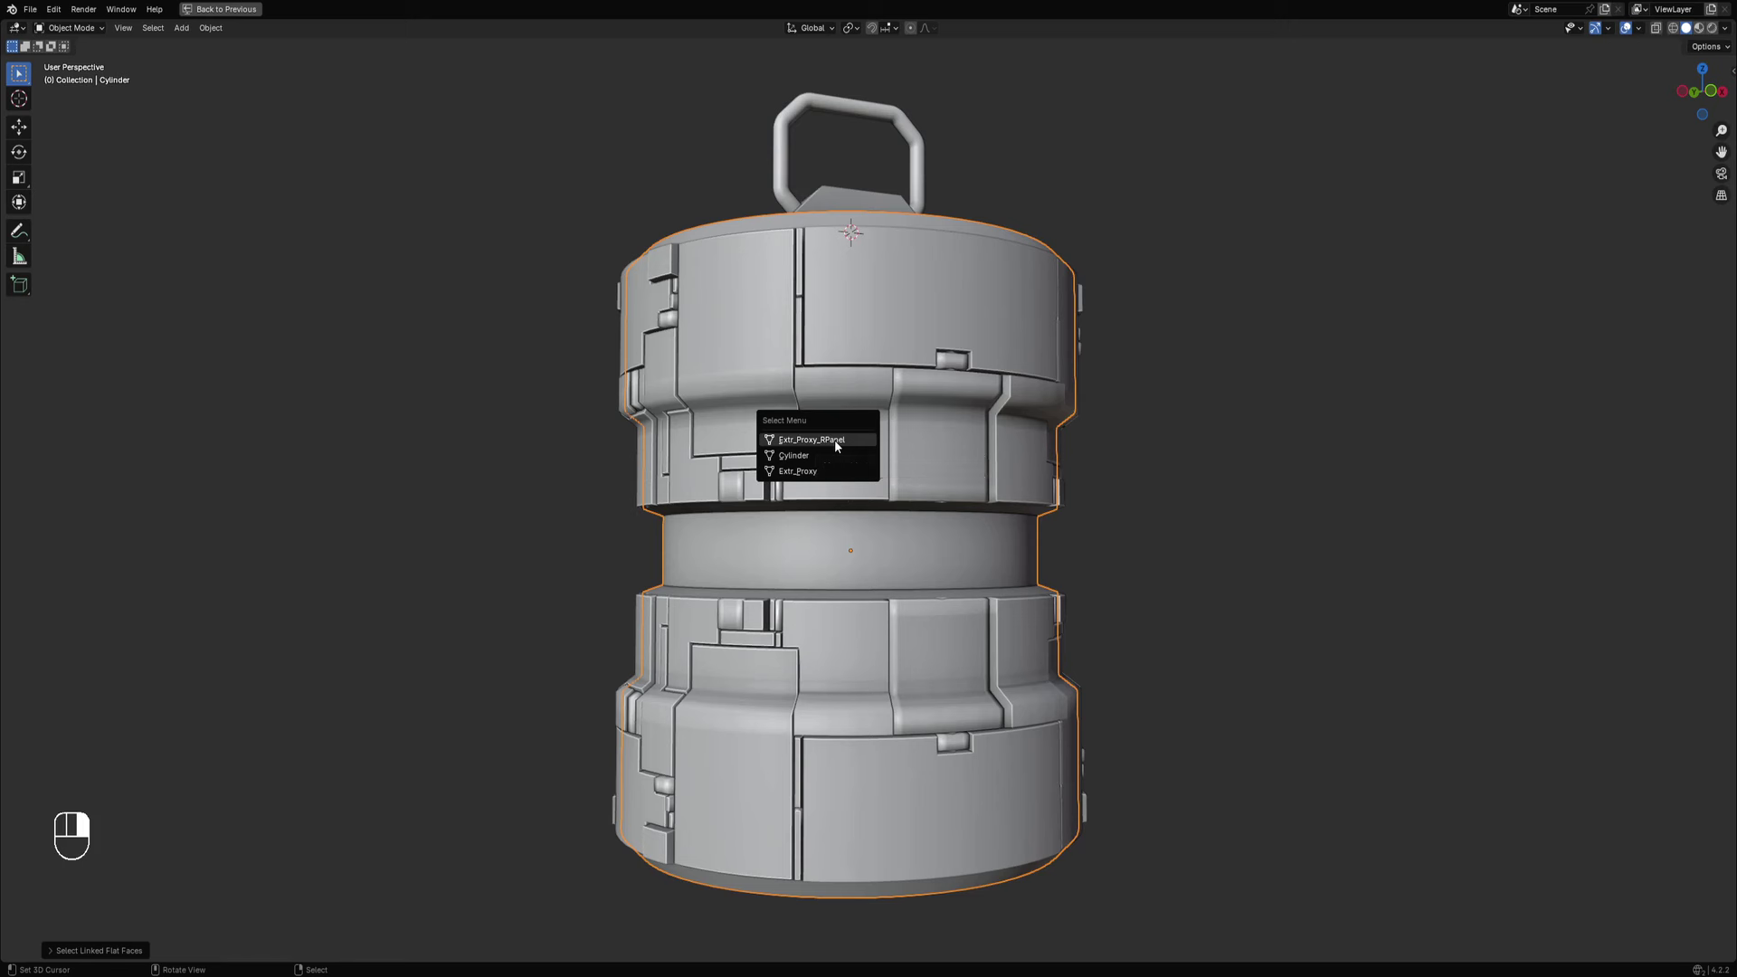
left_click(835, 440)
scroll(1303, 493, "down", 3)
key("g")
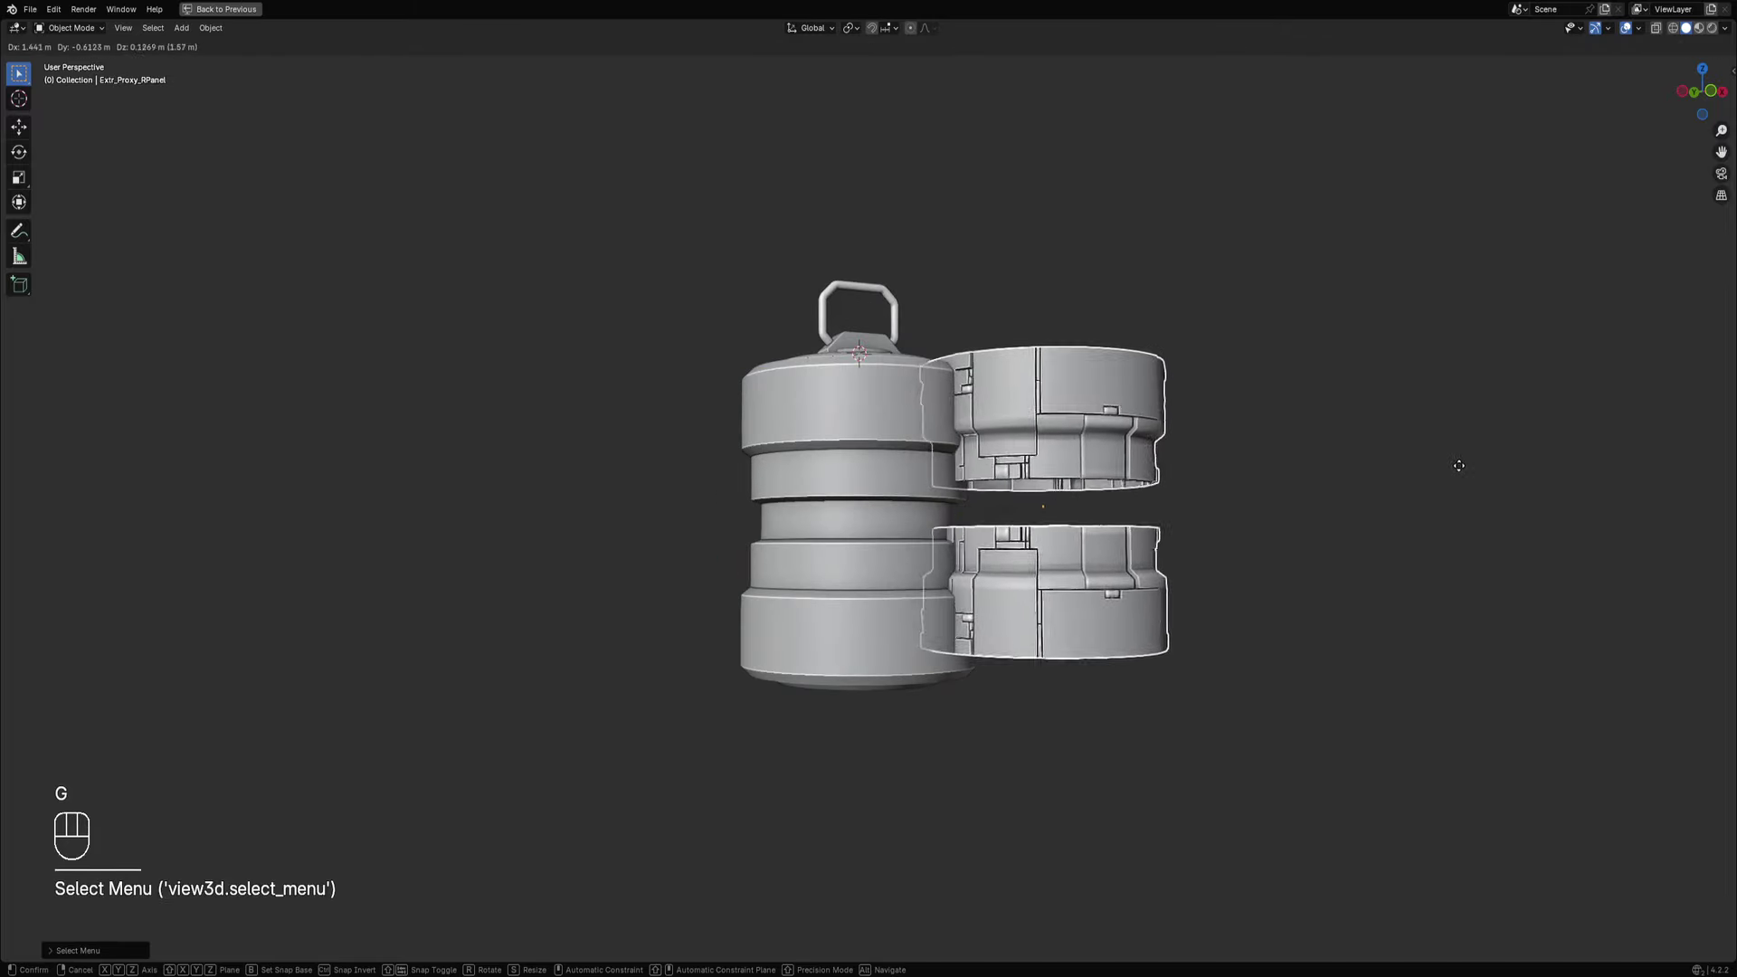
right_click(1259, 486)
Delete the random panel object and undo the deletion.
scroll(1017, 488, "up", 3)
middle_click_drag(1017, 486, 1039, 400)
key("x")
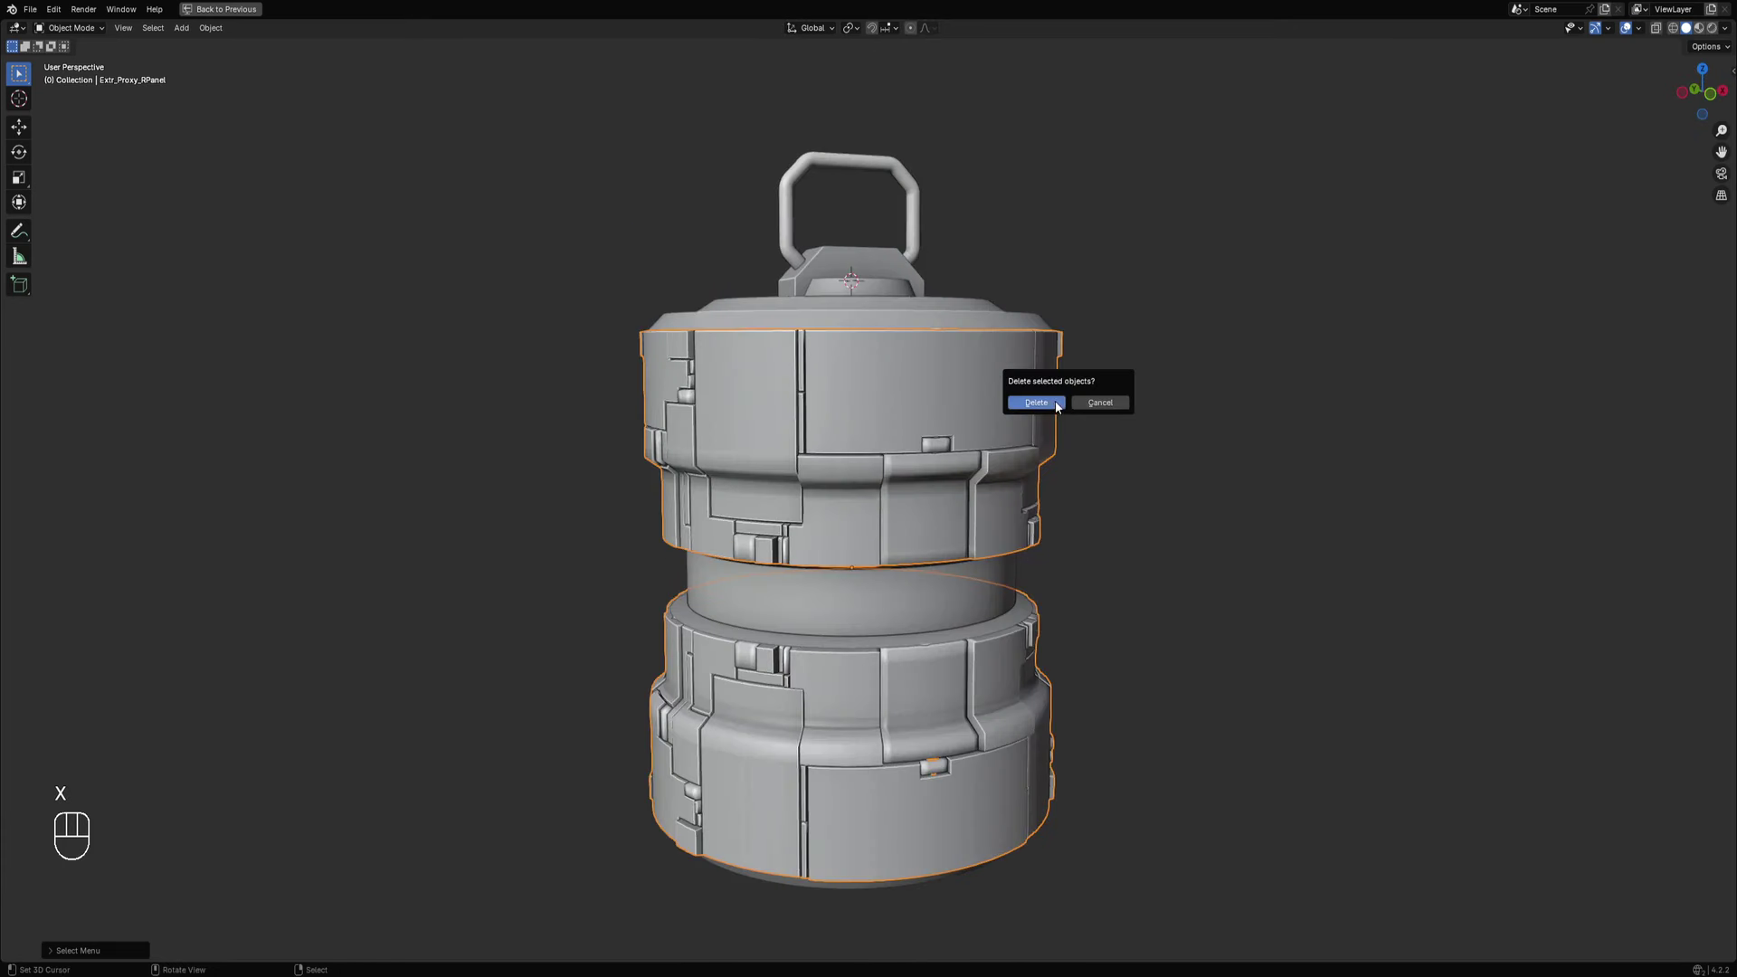
left_click(1037, 399)
key("ctrl+z")
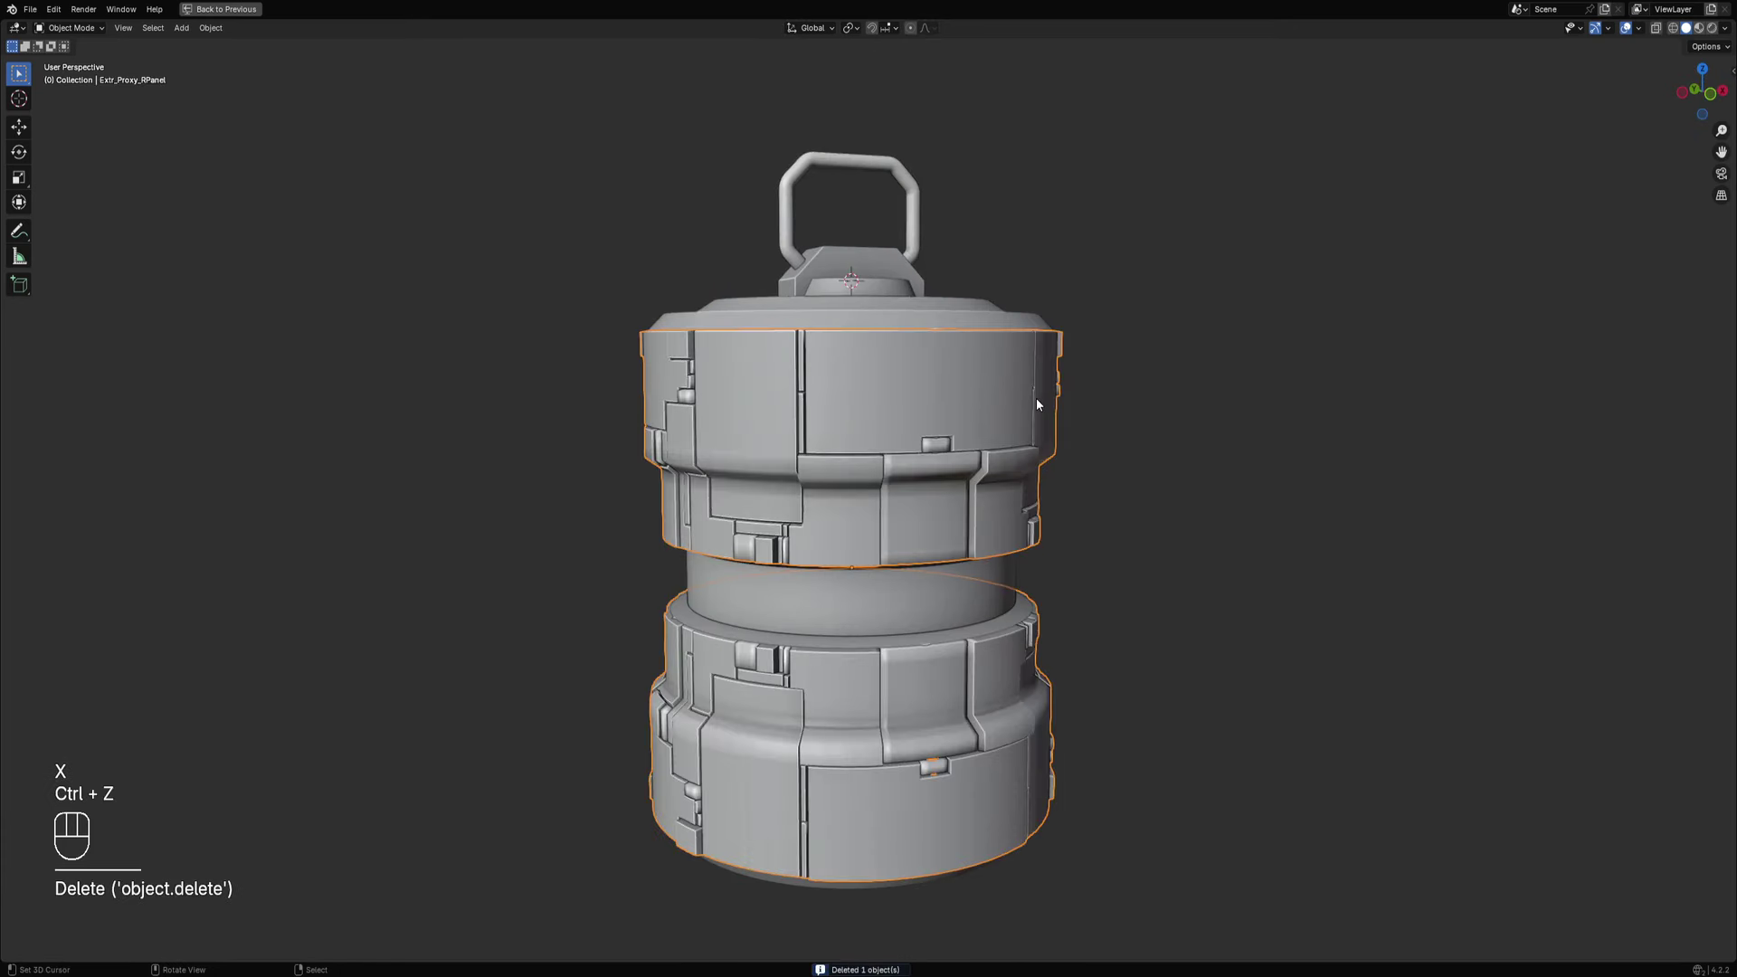
Pick Extr_Proxy_RPanel among the overlapping objects, delete it to view the bare body, and restore it.
key("alt+a")
left_click(903, 427, "alt")
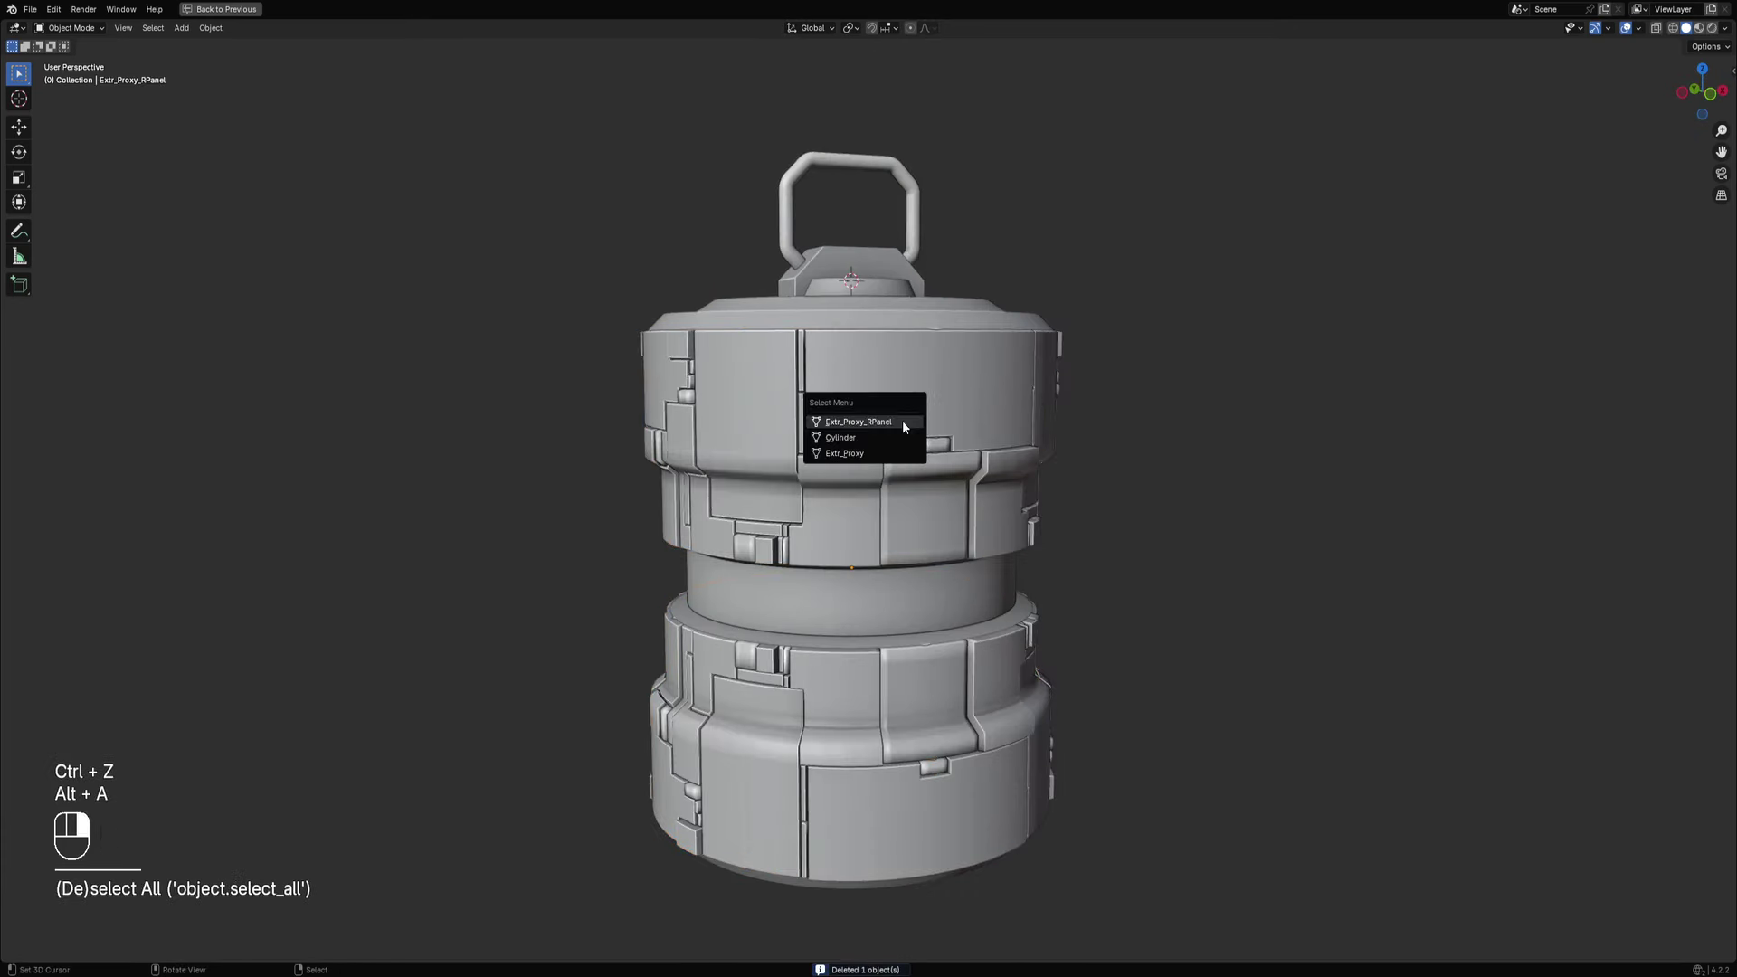
left_click(903, 426)
key("x")
left_click(883, 421)
scroll(925, 413, "down", 10)
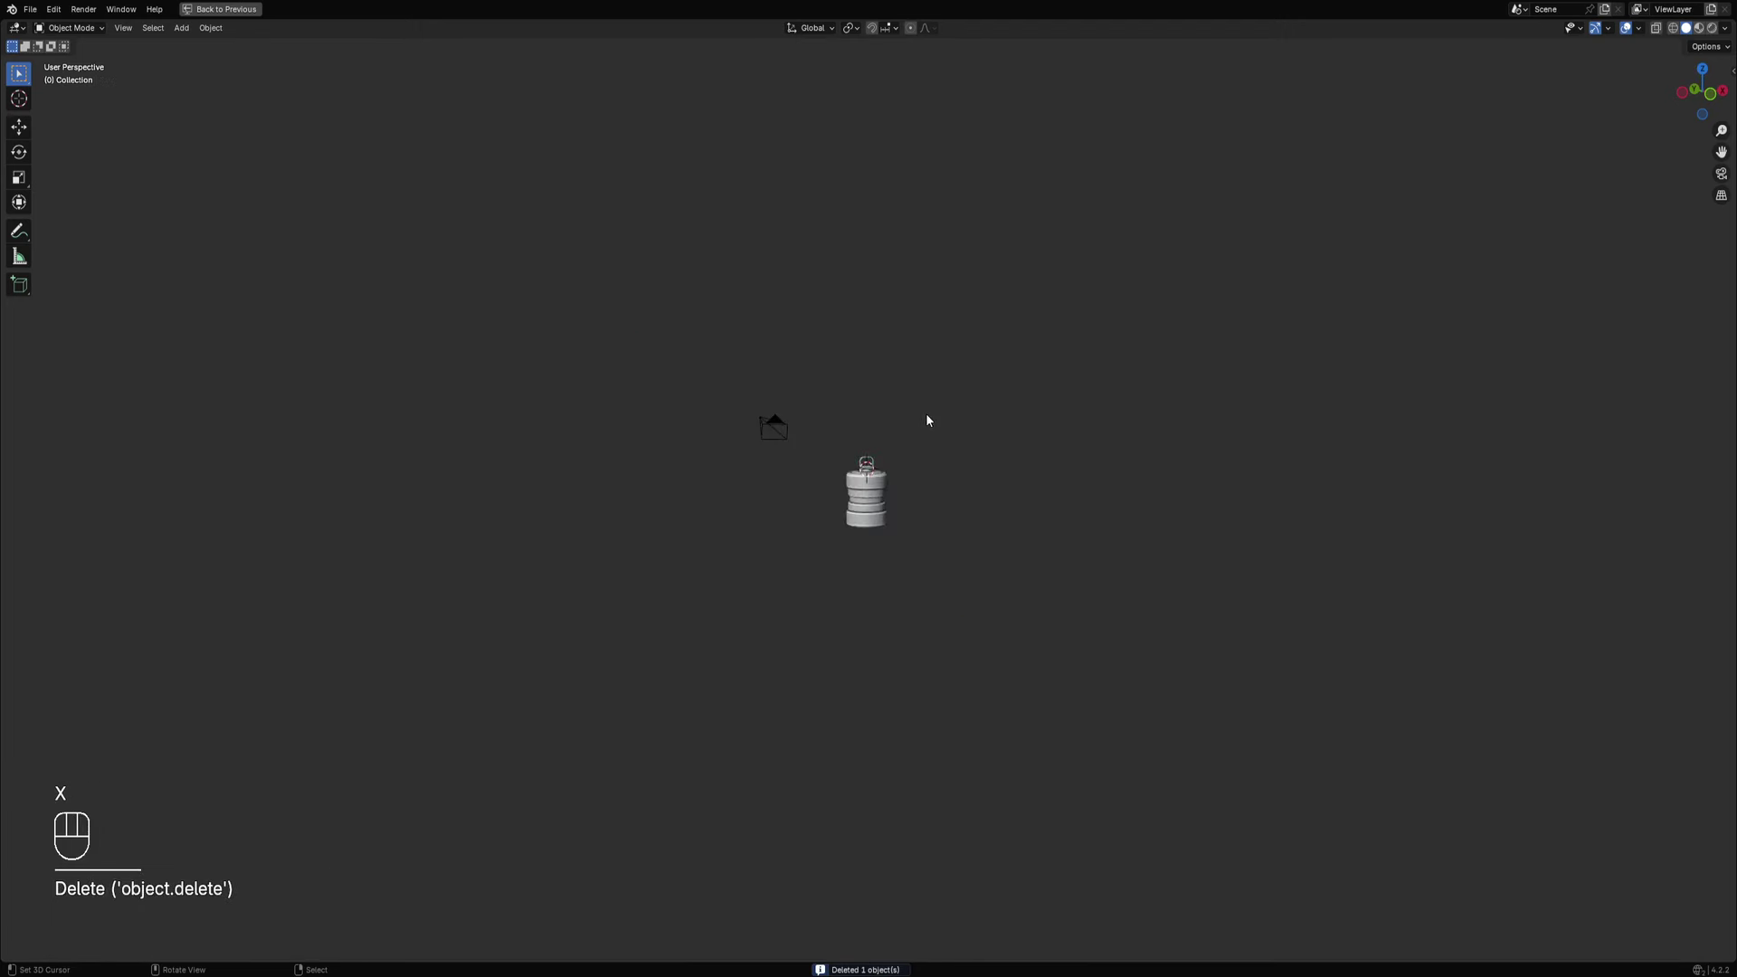
scroll(929, 421, "up", 10)
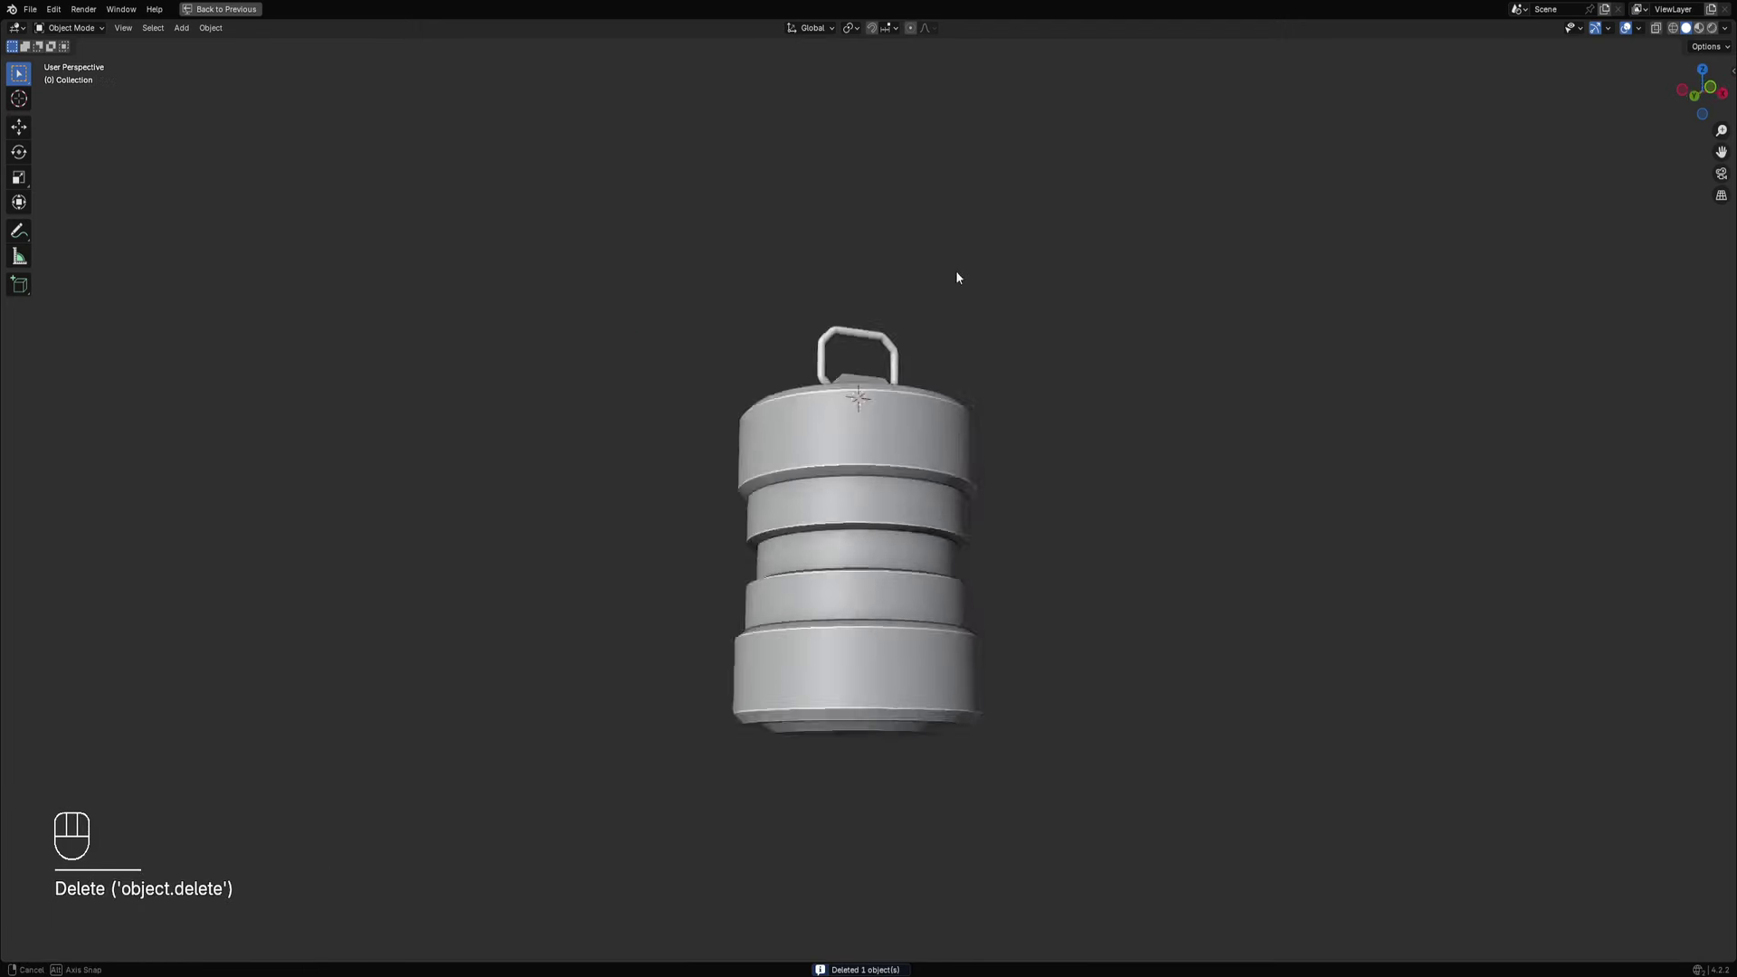
middle_click_drag(958, 275, 981, 413)
key("ctrl+z")
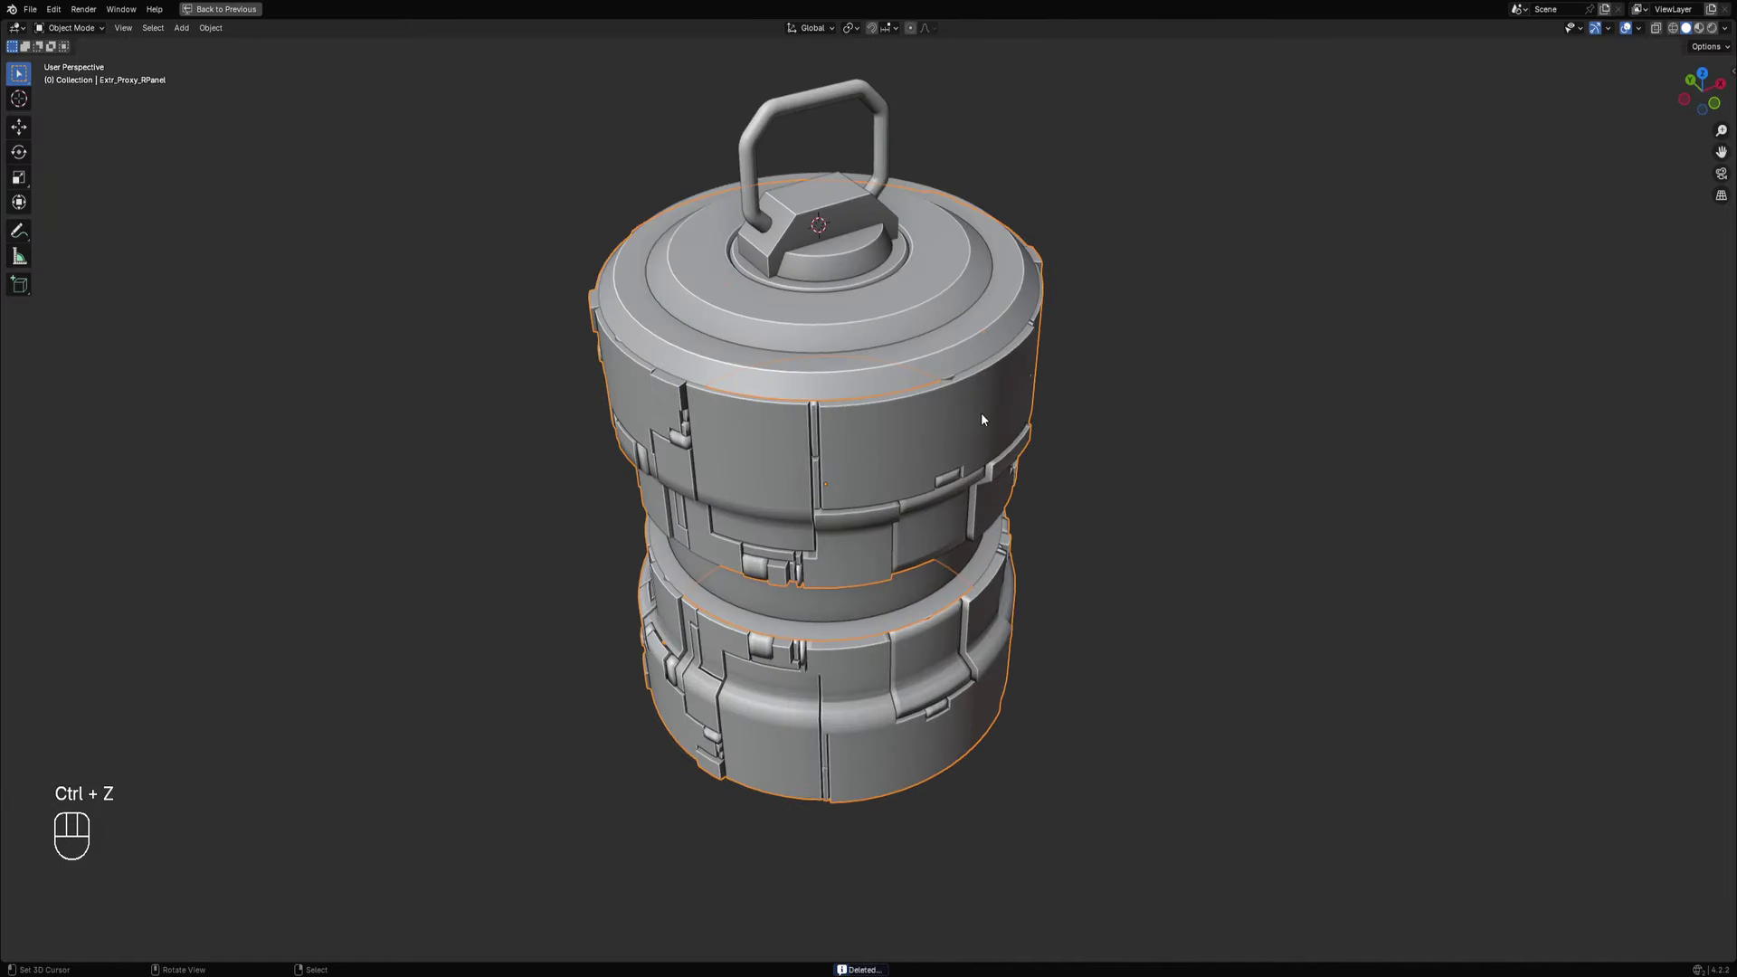
Pick the Extr_Proxy object lying beneath the panels and delete it.
key("alt+a")
right_click(978, 414)
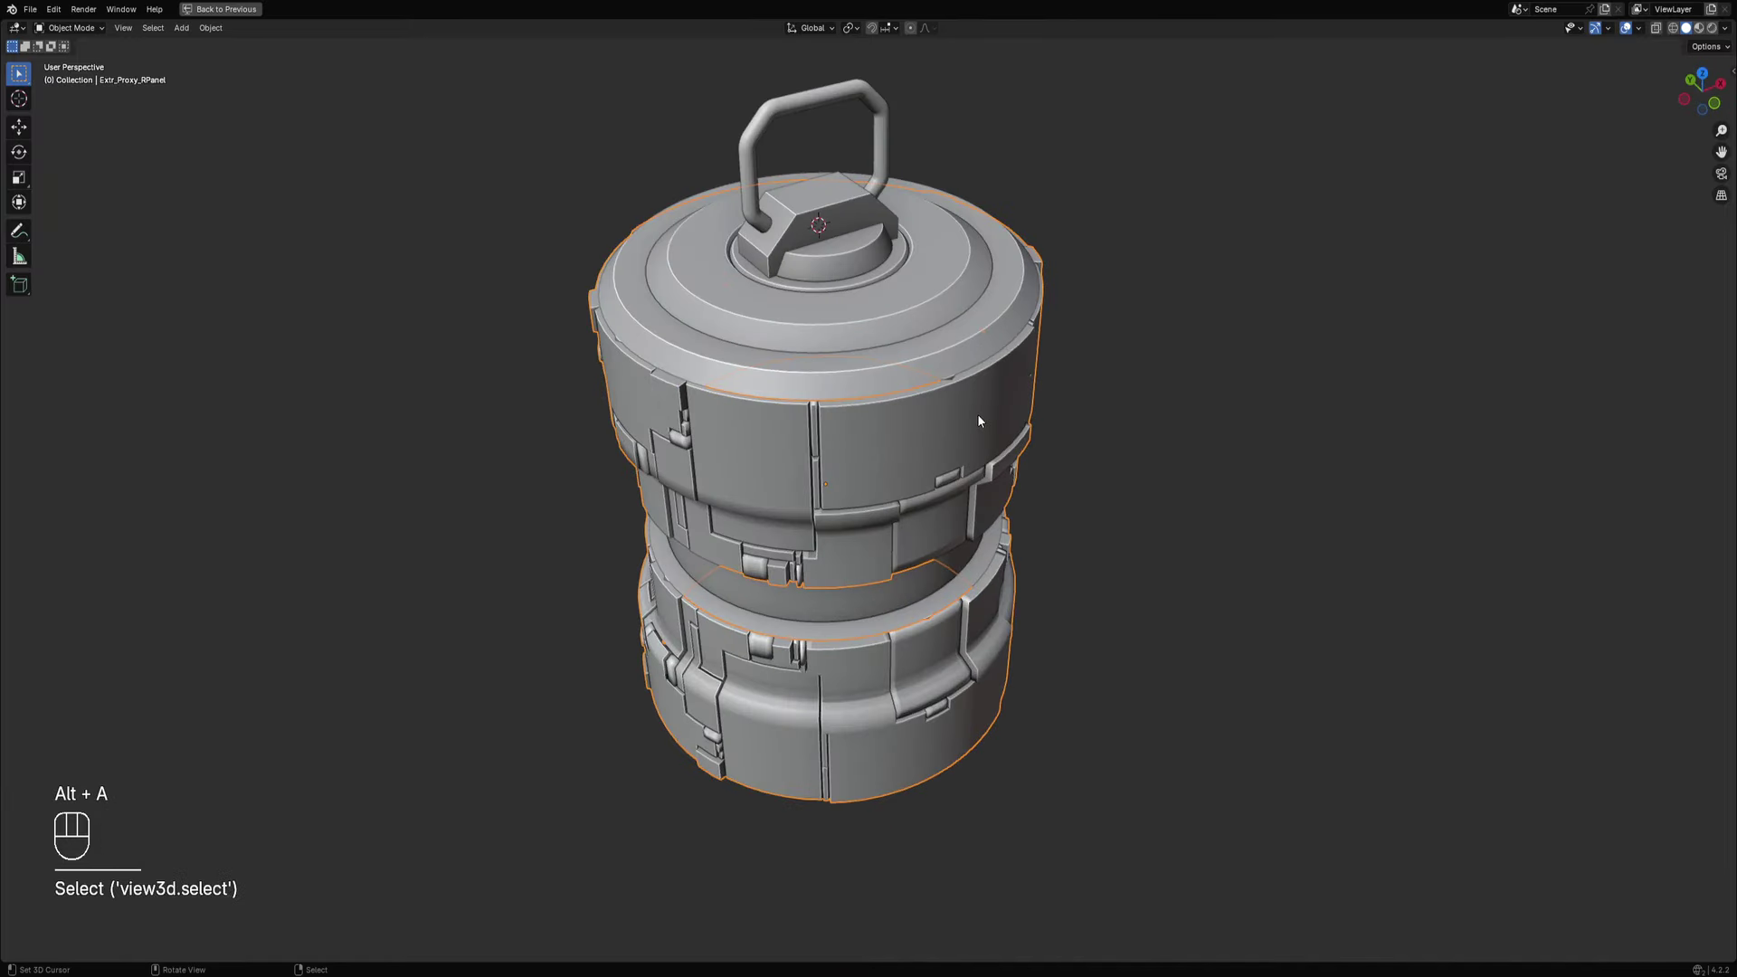
middle_click_drag(979, 473, 974, 389)
right_click(885, 410, "alt")
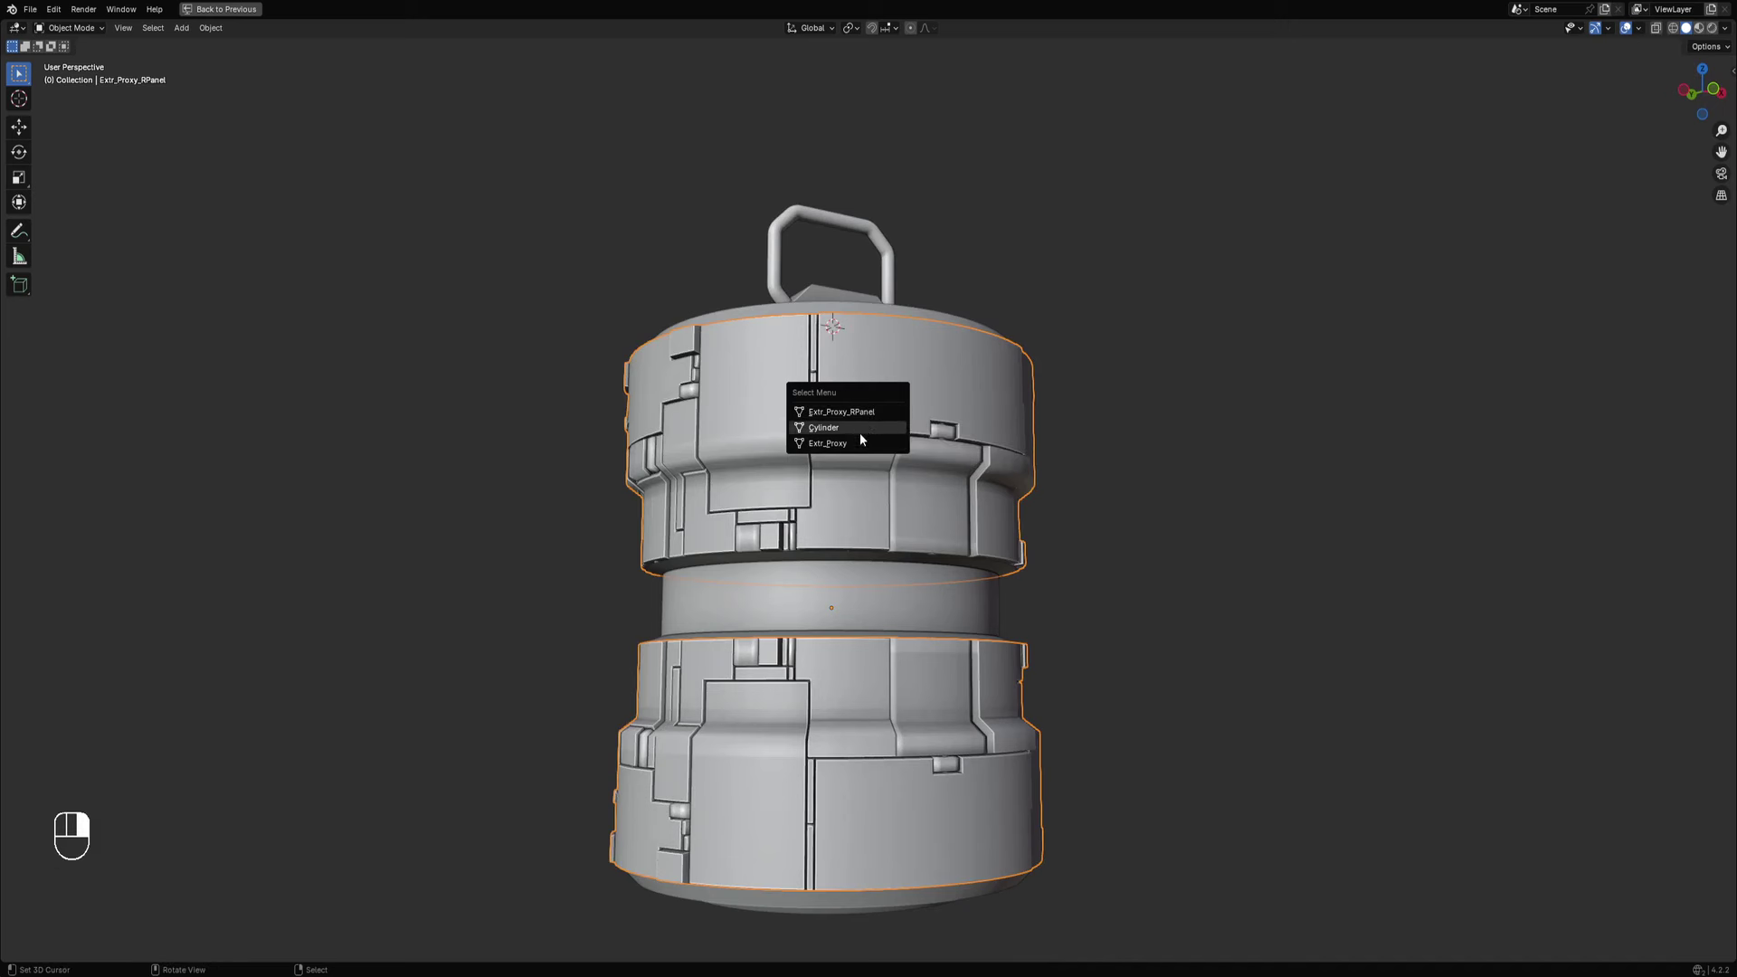
left_click(861, 444)
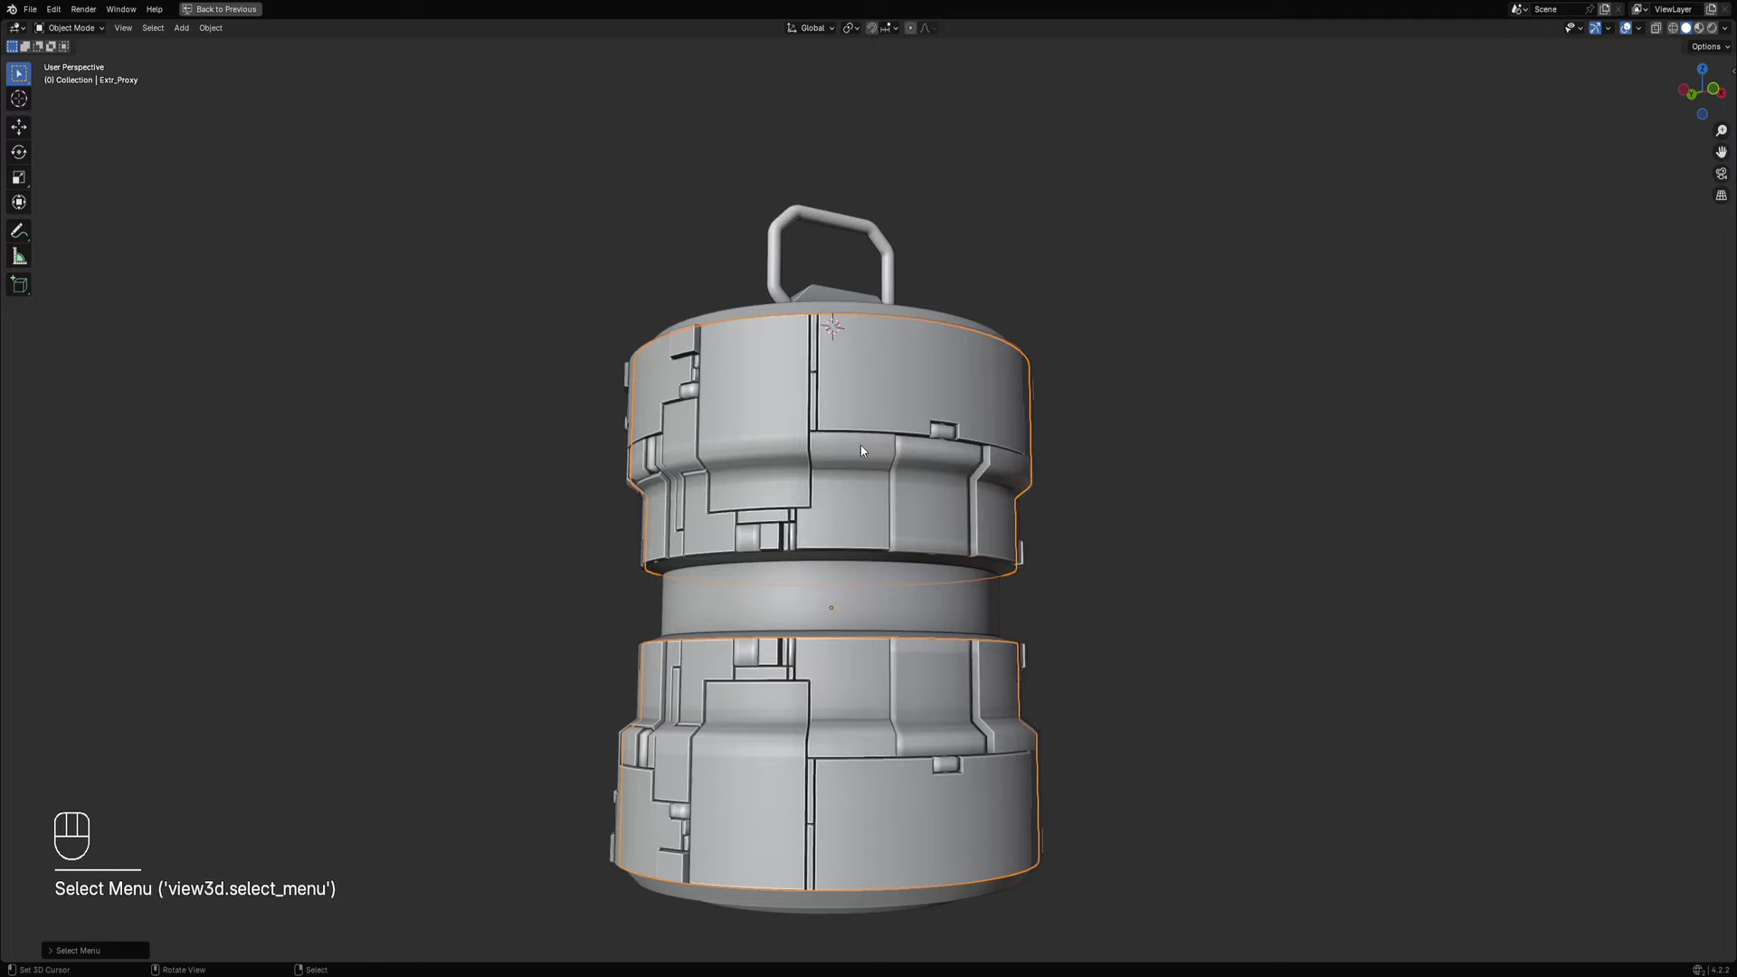
key("g")
right_click(941, 413)
key("x")
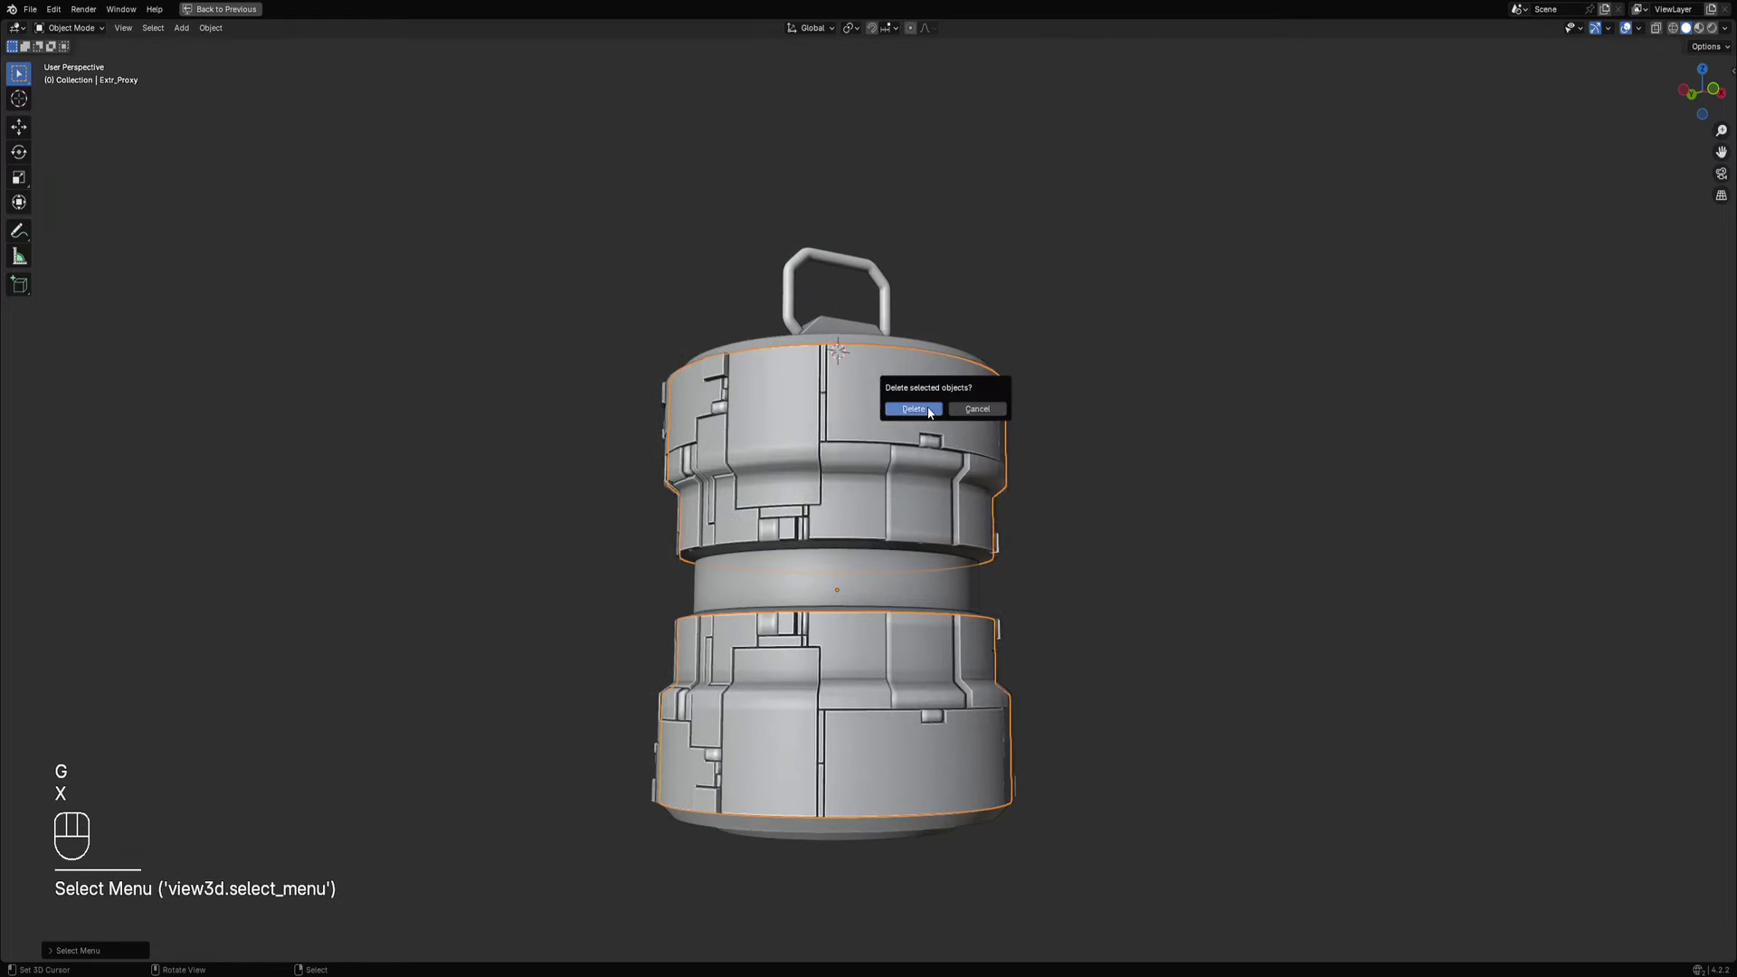
left_click(946, 397)
Start Extract Faces on the canister body and select the ring of faces on the ledge above the central groove.
left_click(873, 581)
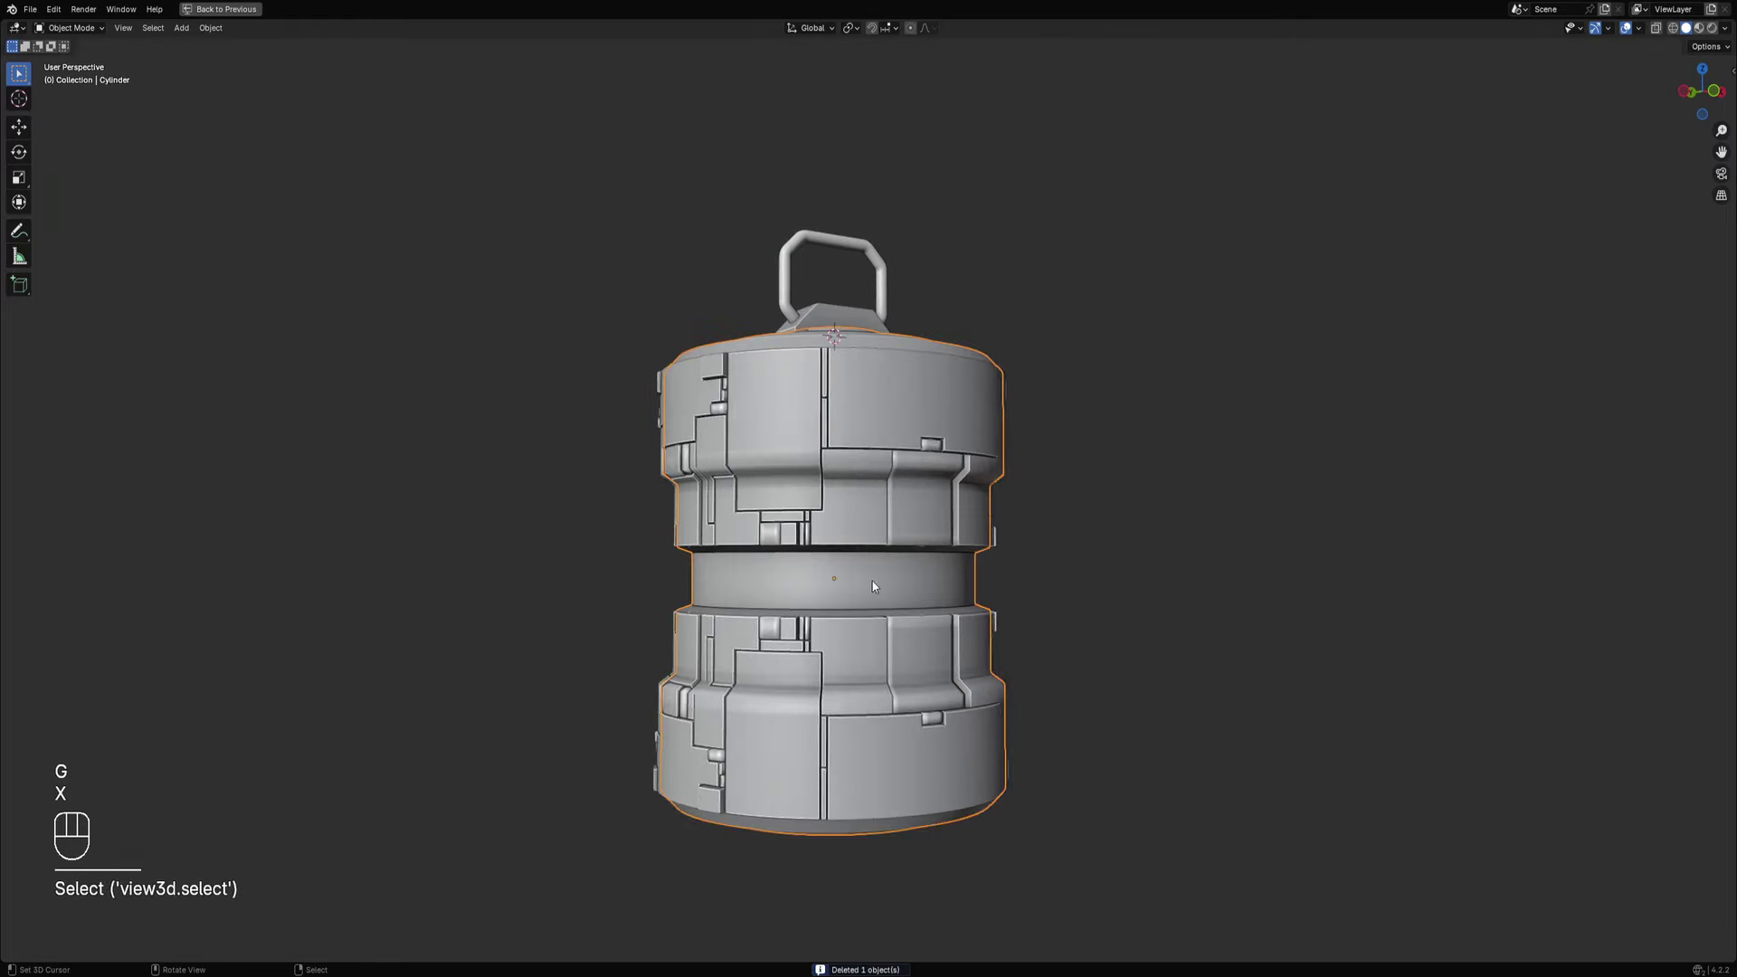
scroll(872, 581, "up", 3)
key("shift+ctrl+x")
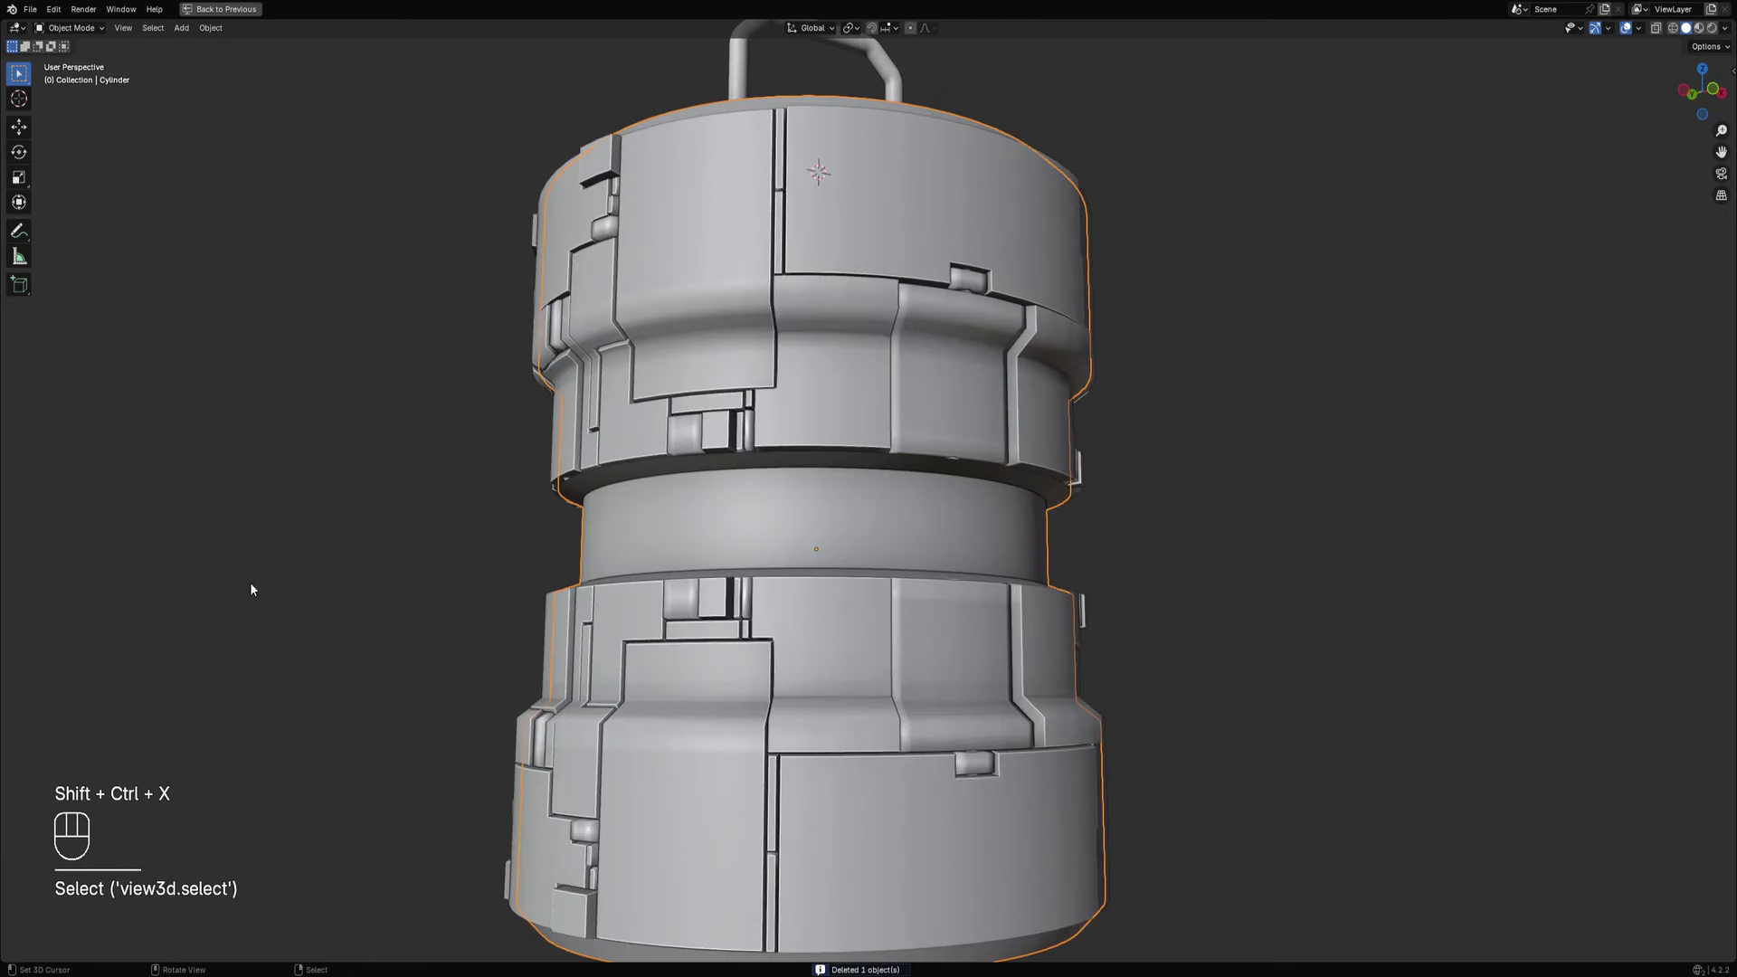
key("shift+q")
mouse_move(872, 415)
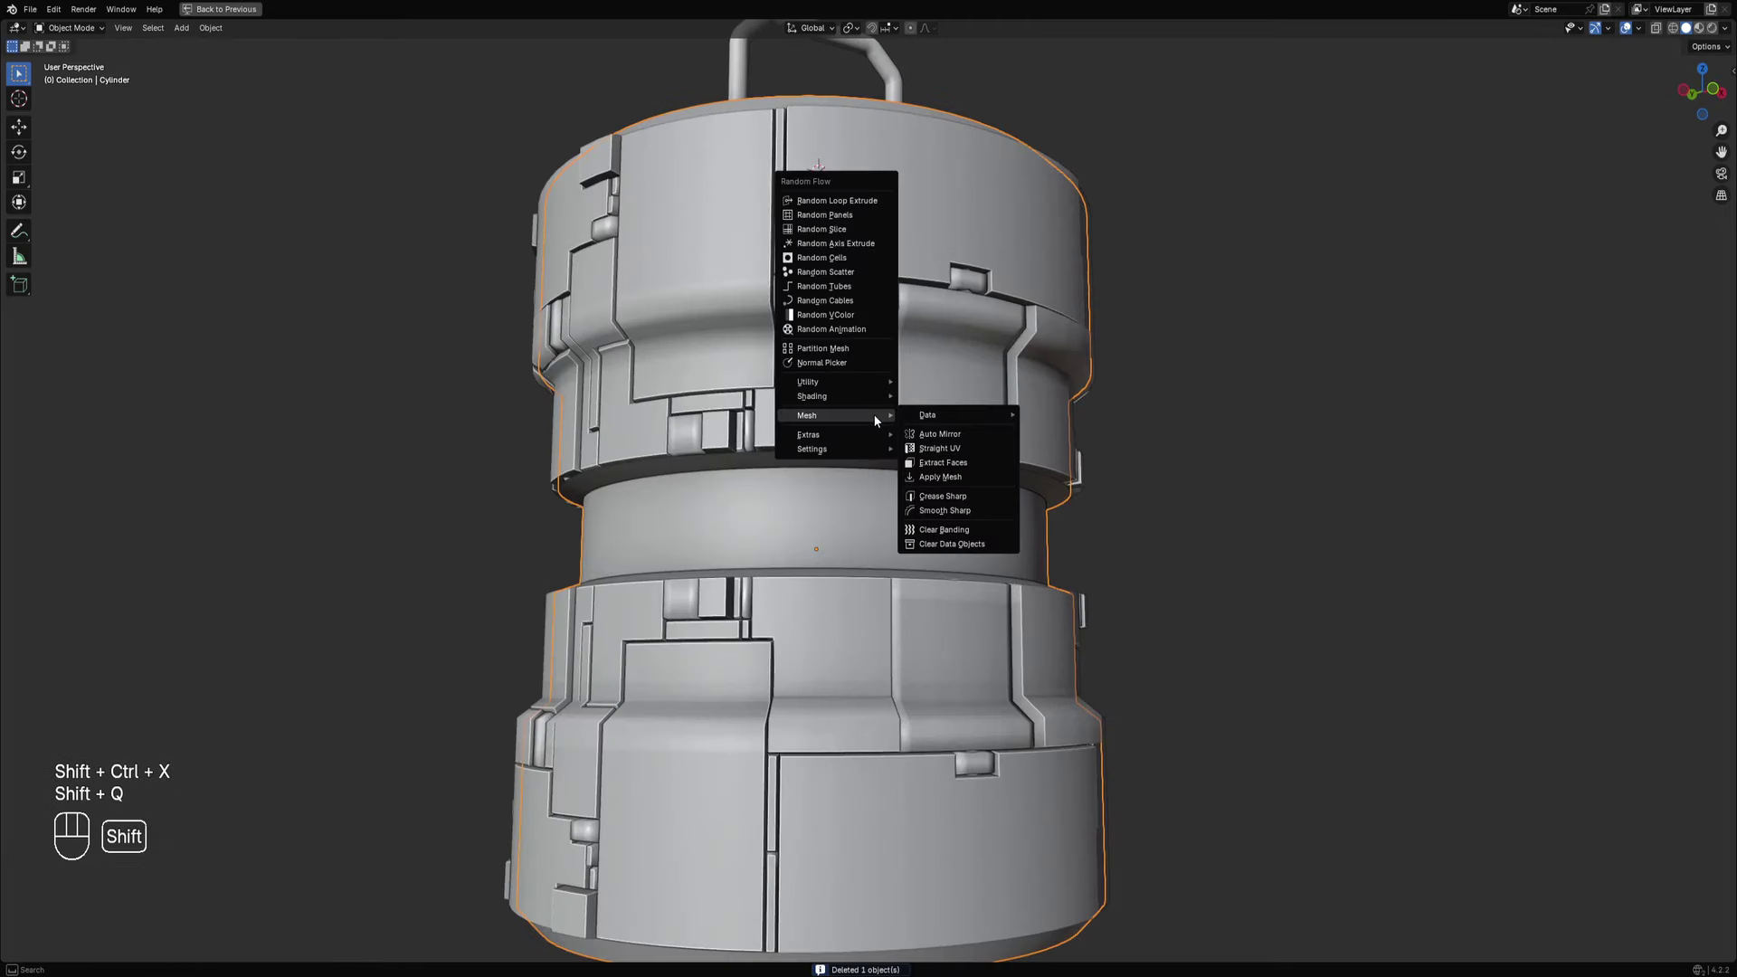
left_click(933, 468)
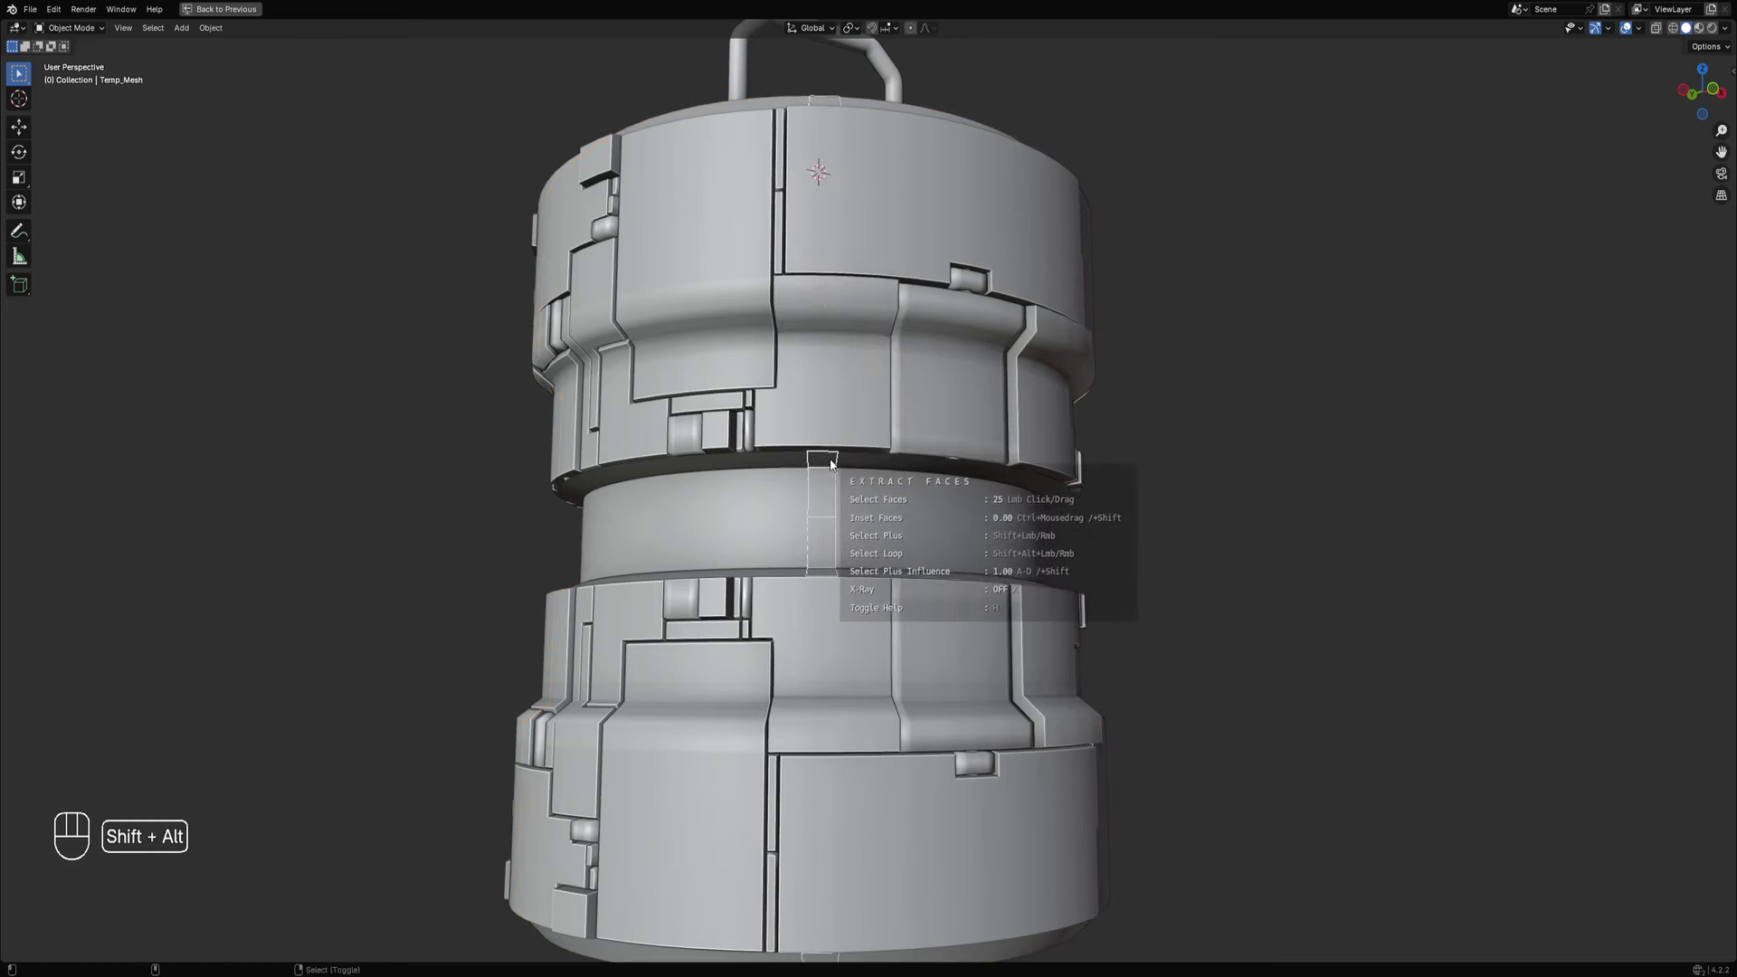
scroll(878, 474, "up", 2)
scroll(796, 416, "up", 2)
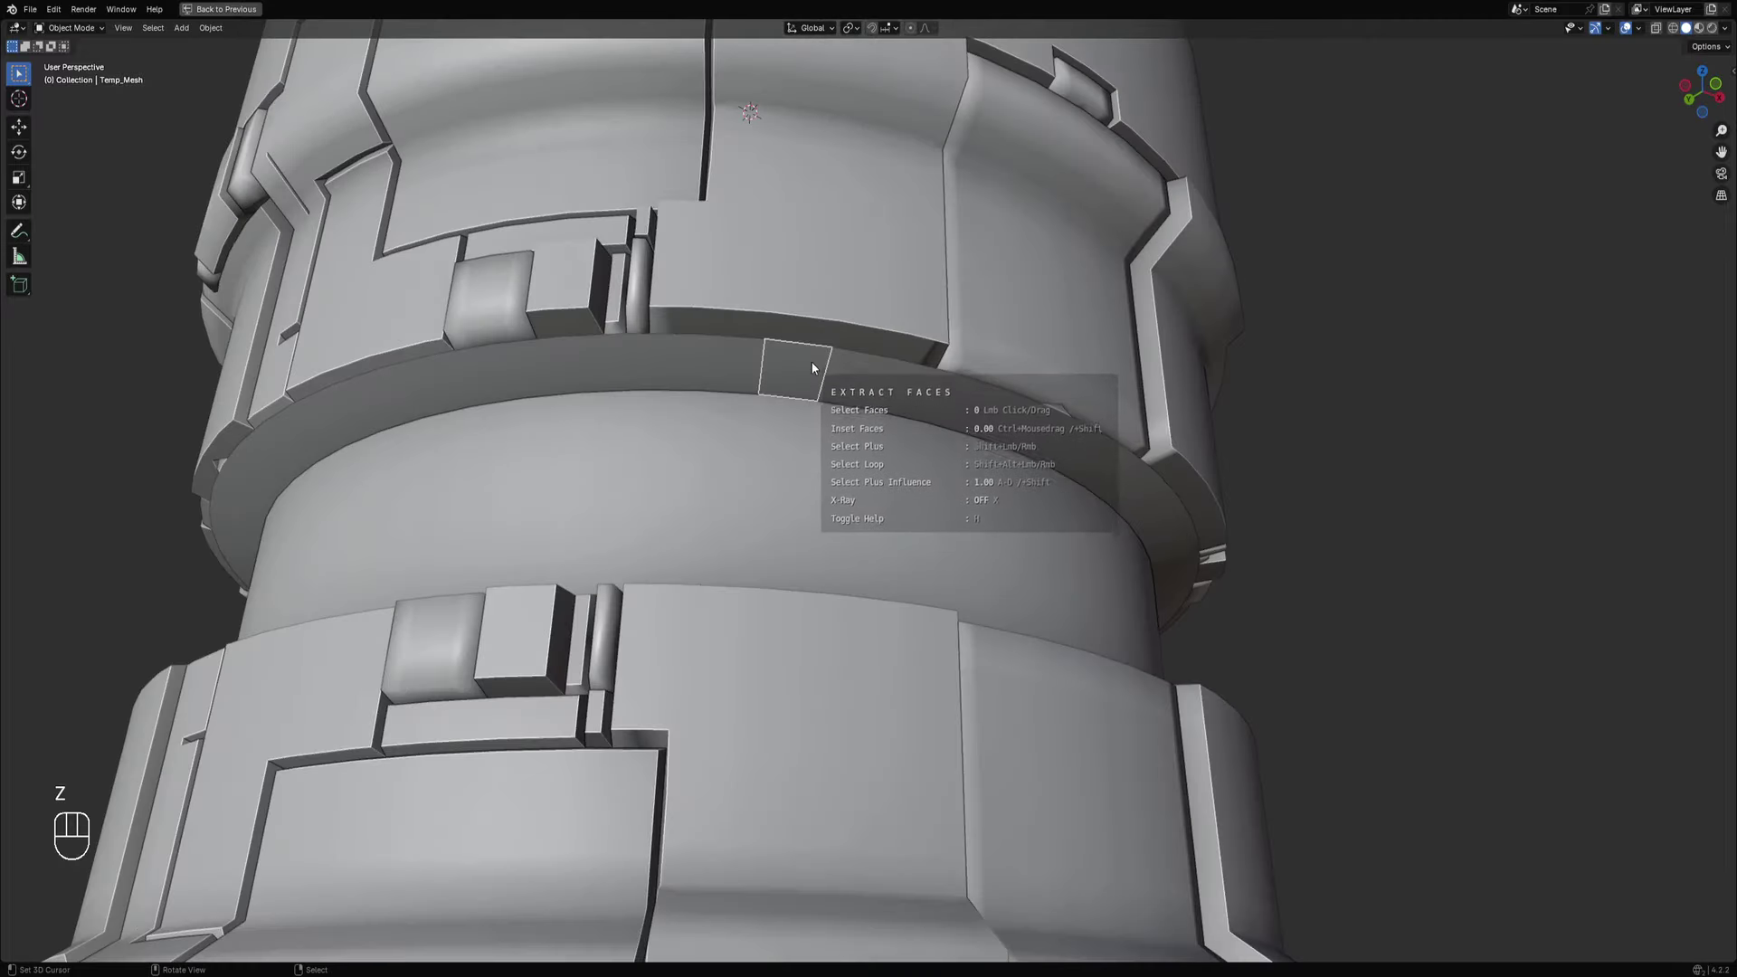
left_click(816, 369, "alt+shift")
left_click(813, 413, "alt+shift")
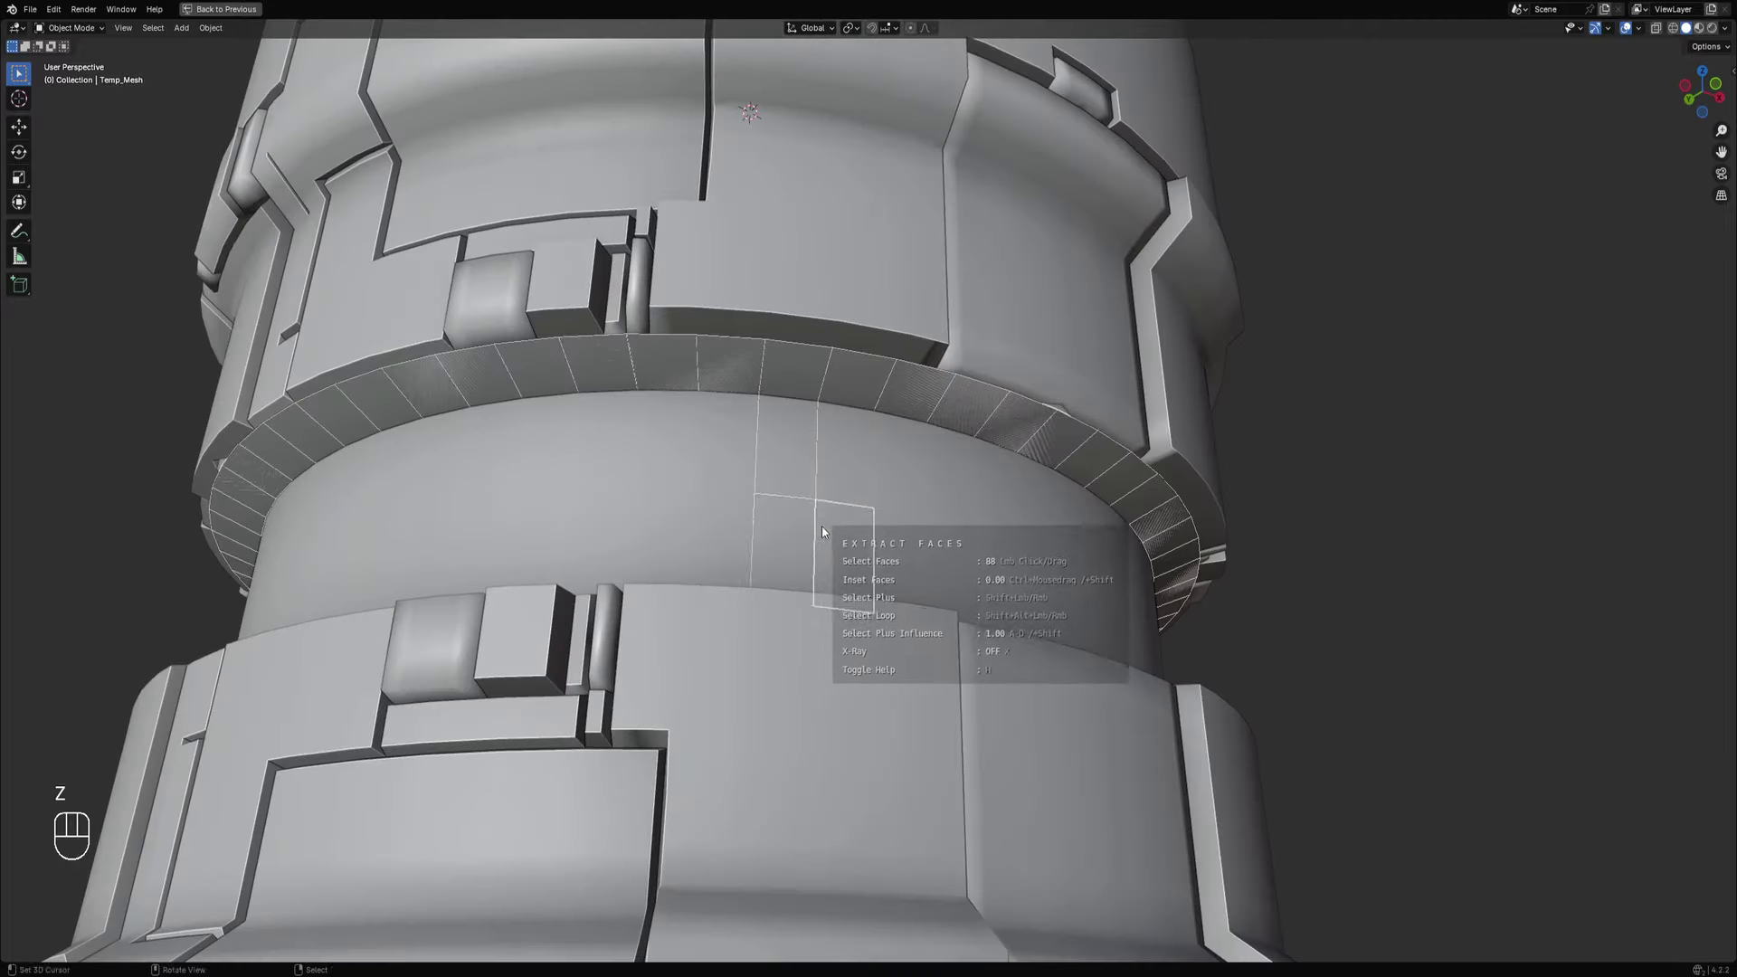
Add the central band's face loops and the lower ledge's ring with X-Ray on, and extract them as a separate object.
middle_click_drag(821, 525, 814, 677)
key("z")
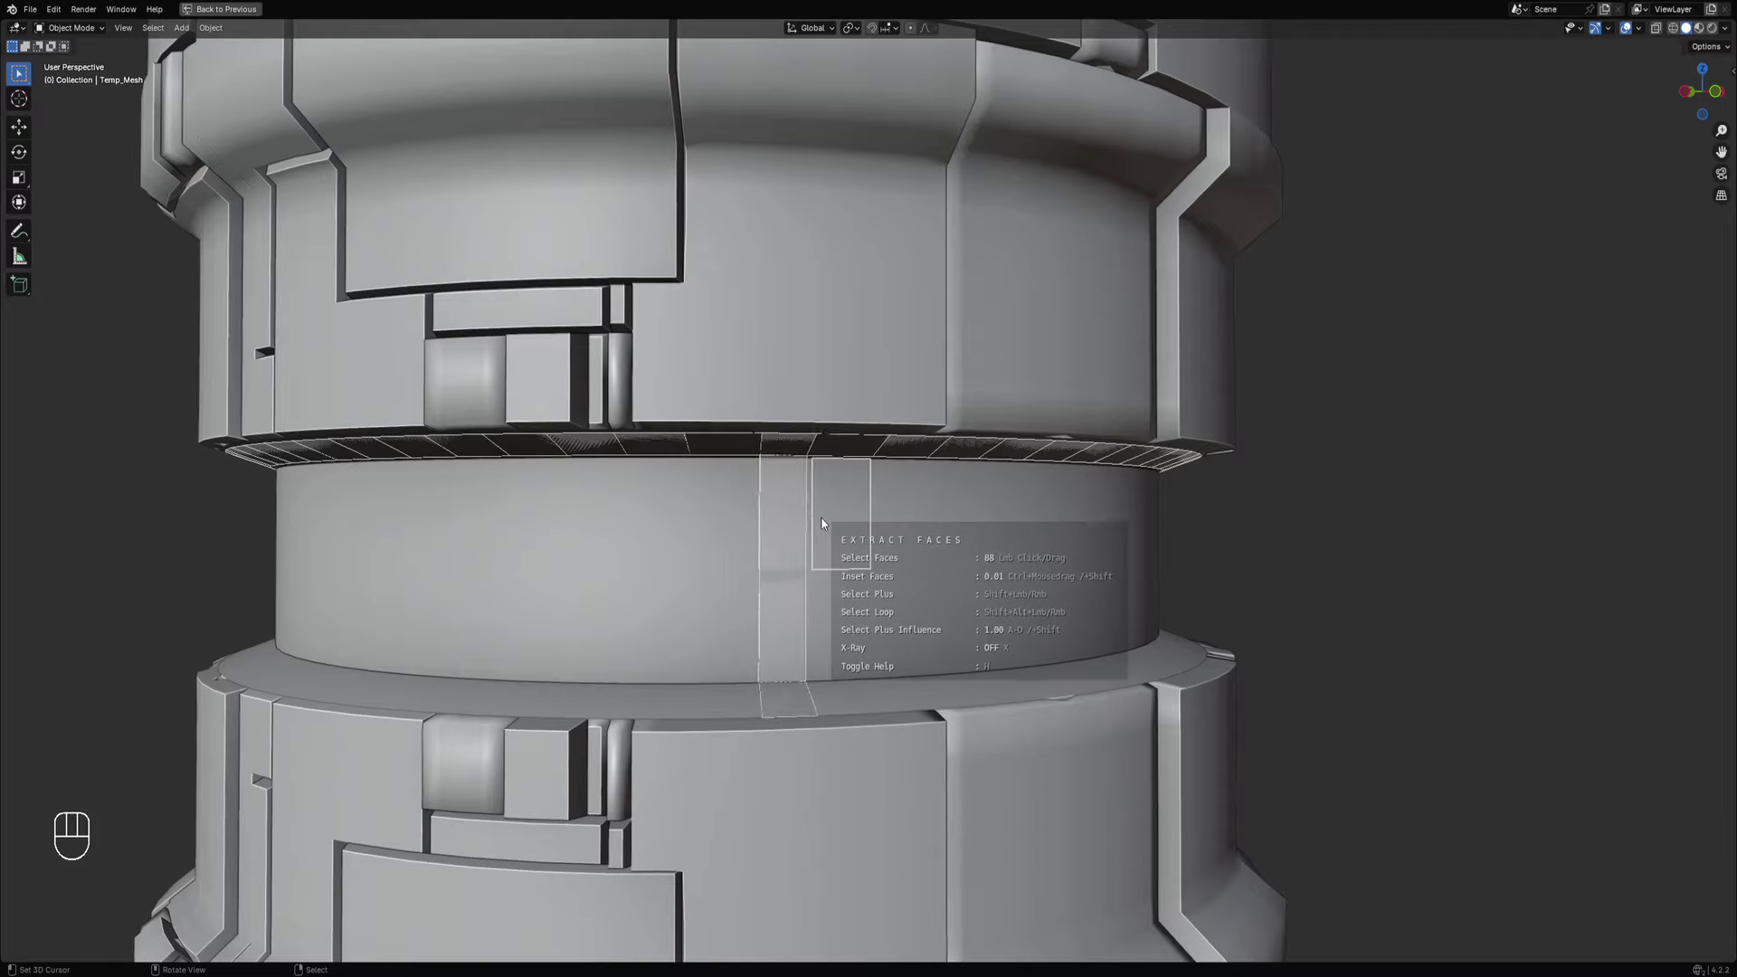
left_click(802, 514, "alt+shift")
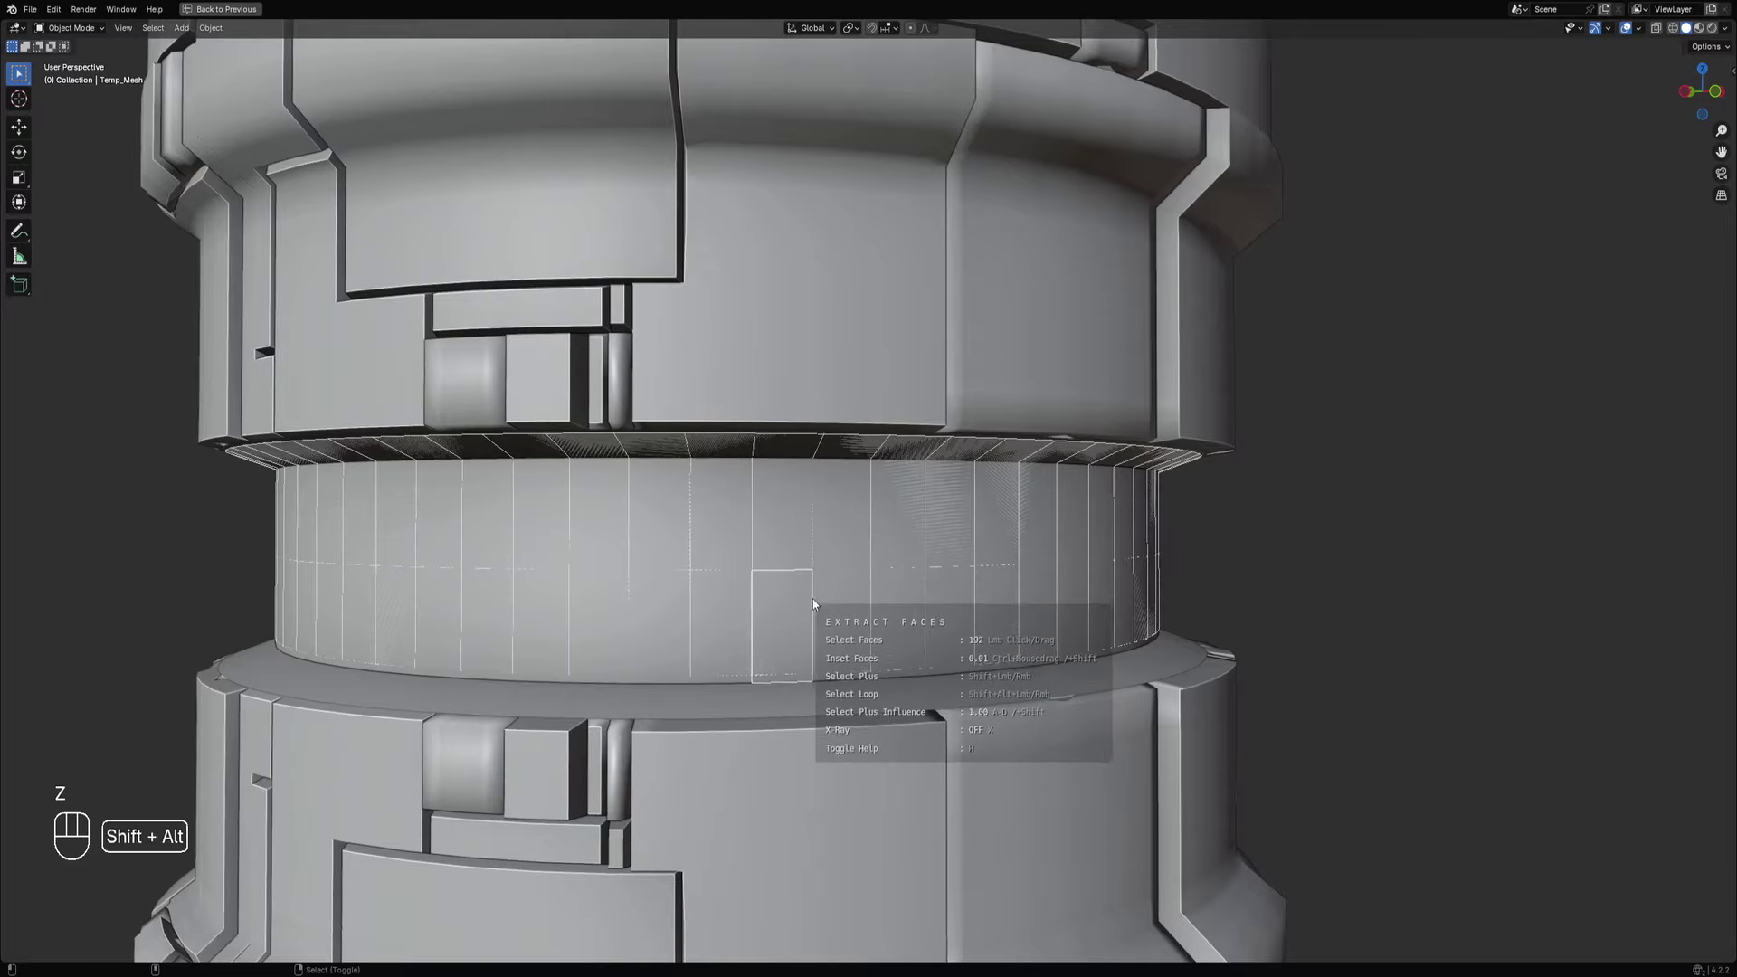
key("x")
middle_click_drag(837, 599, 869, 715)
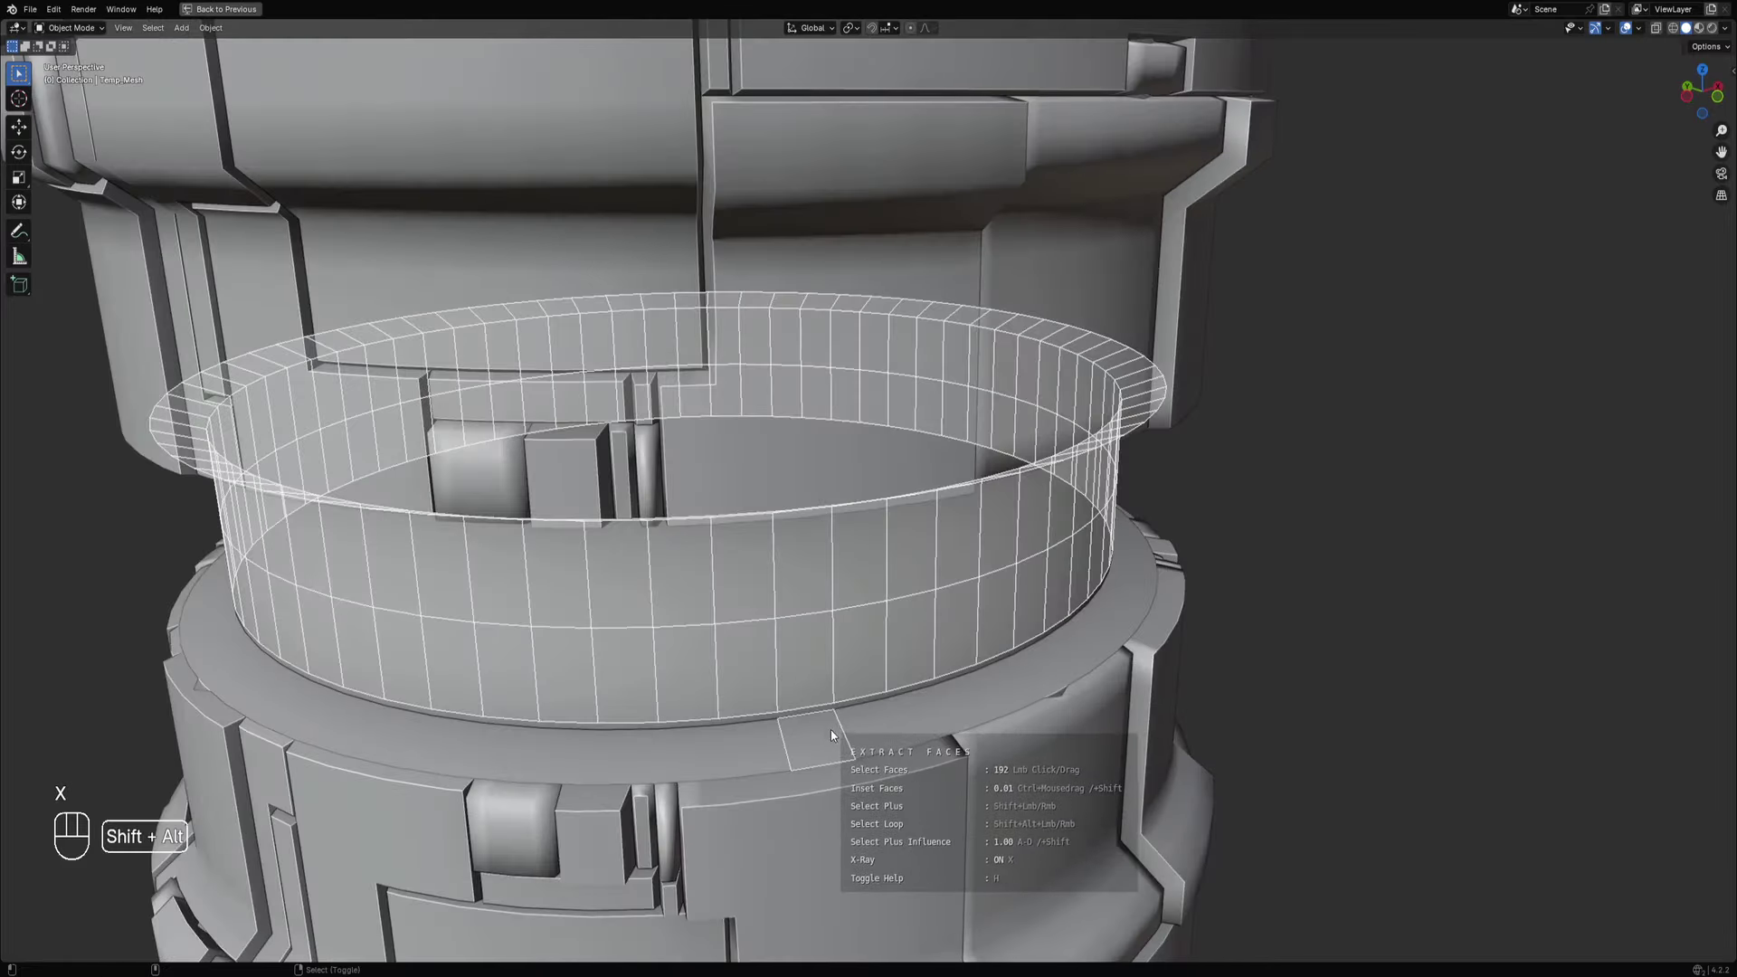
left_click(861, 677, "alt+shift")
scroll(863, 673, "down", 5)
key("space")
middle_click_drag(905, 633, 910, 451)
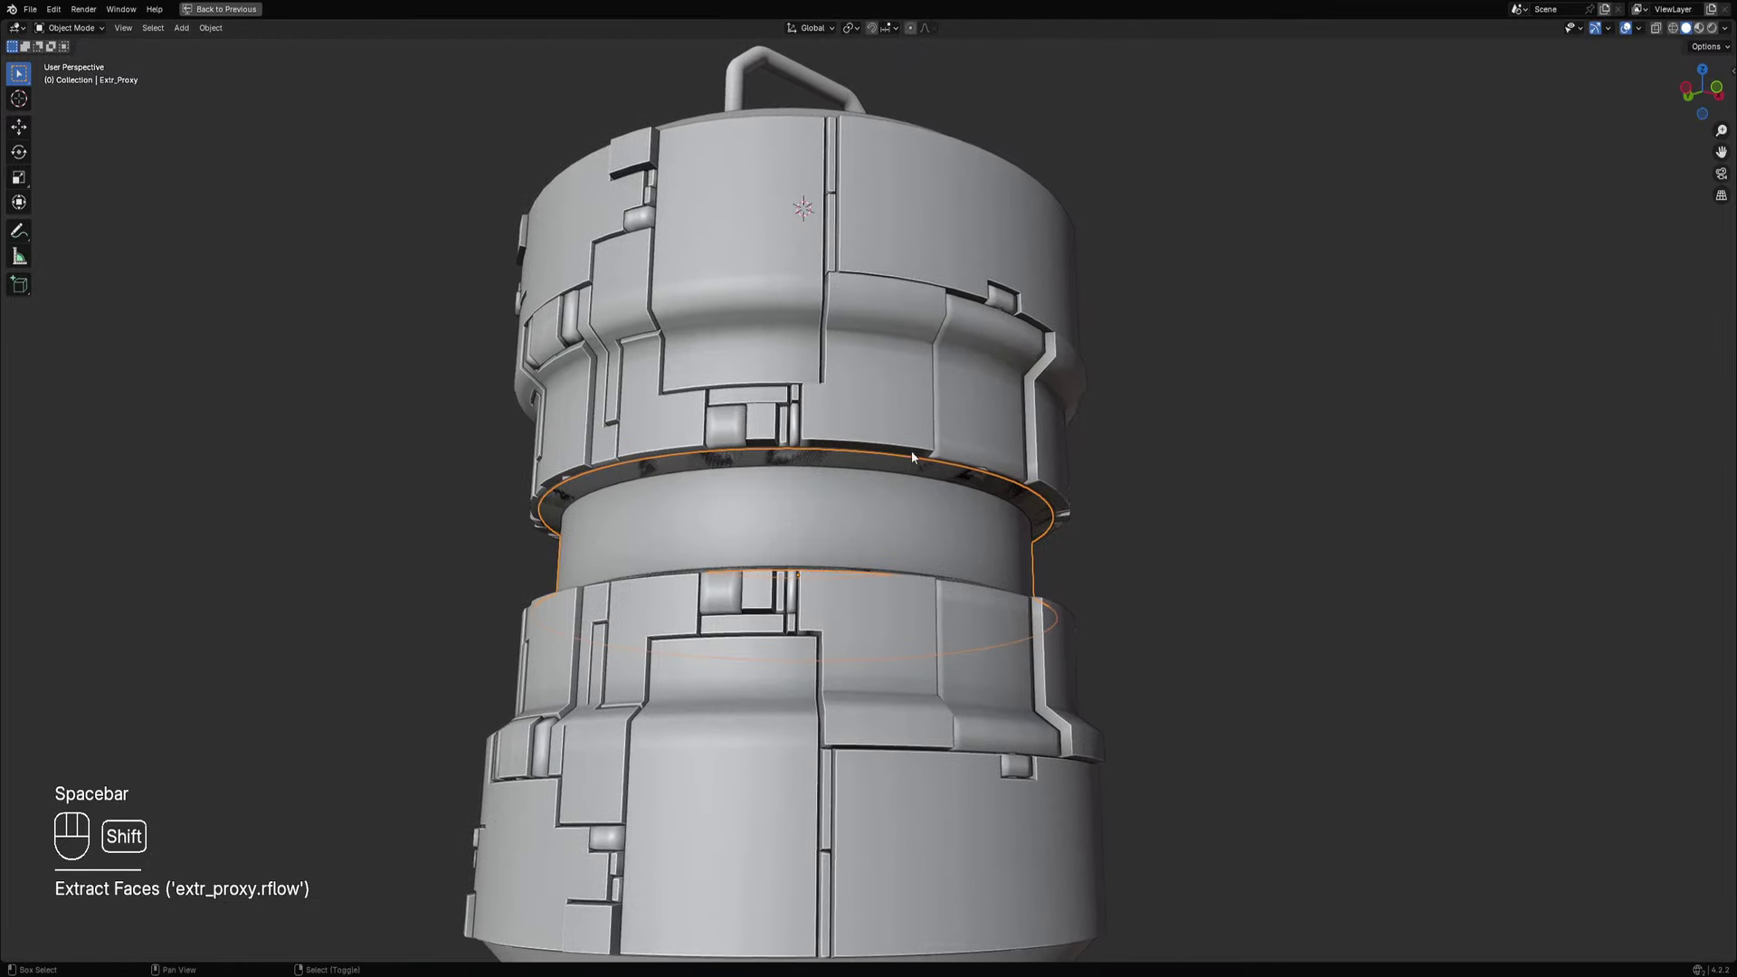
key("f")
key("g")
right_click(885, 388)
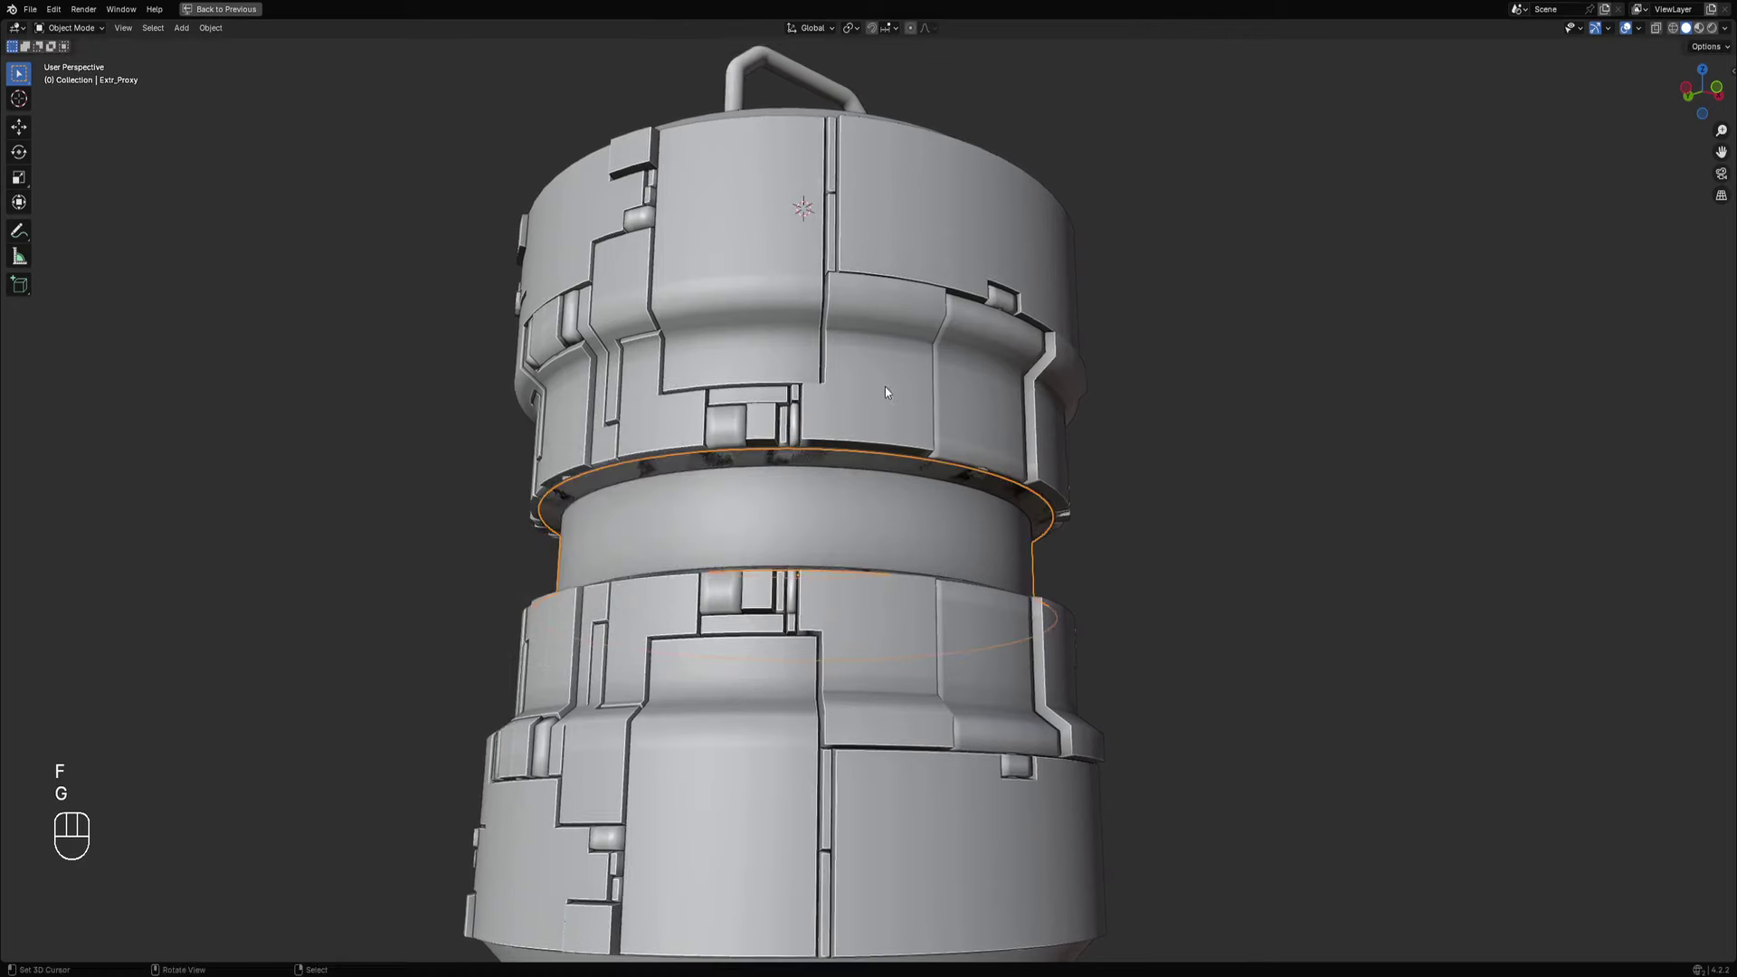
Apply Auto Mirror to the extracted band object across the X, Y and Z axes.
scroll(952, 360, "up", 3)
key("ctrl+shift+x")
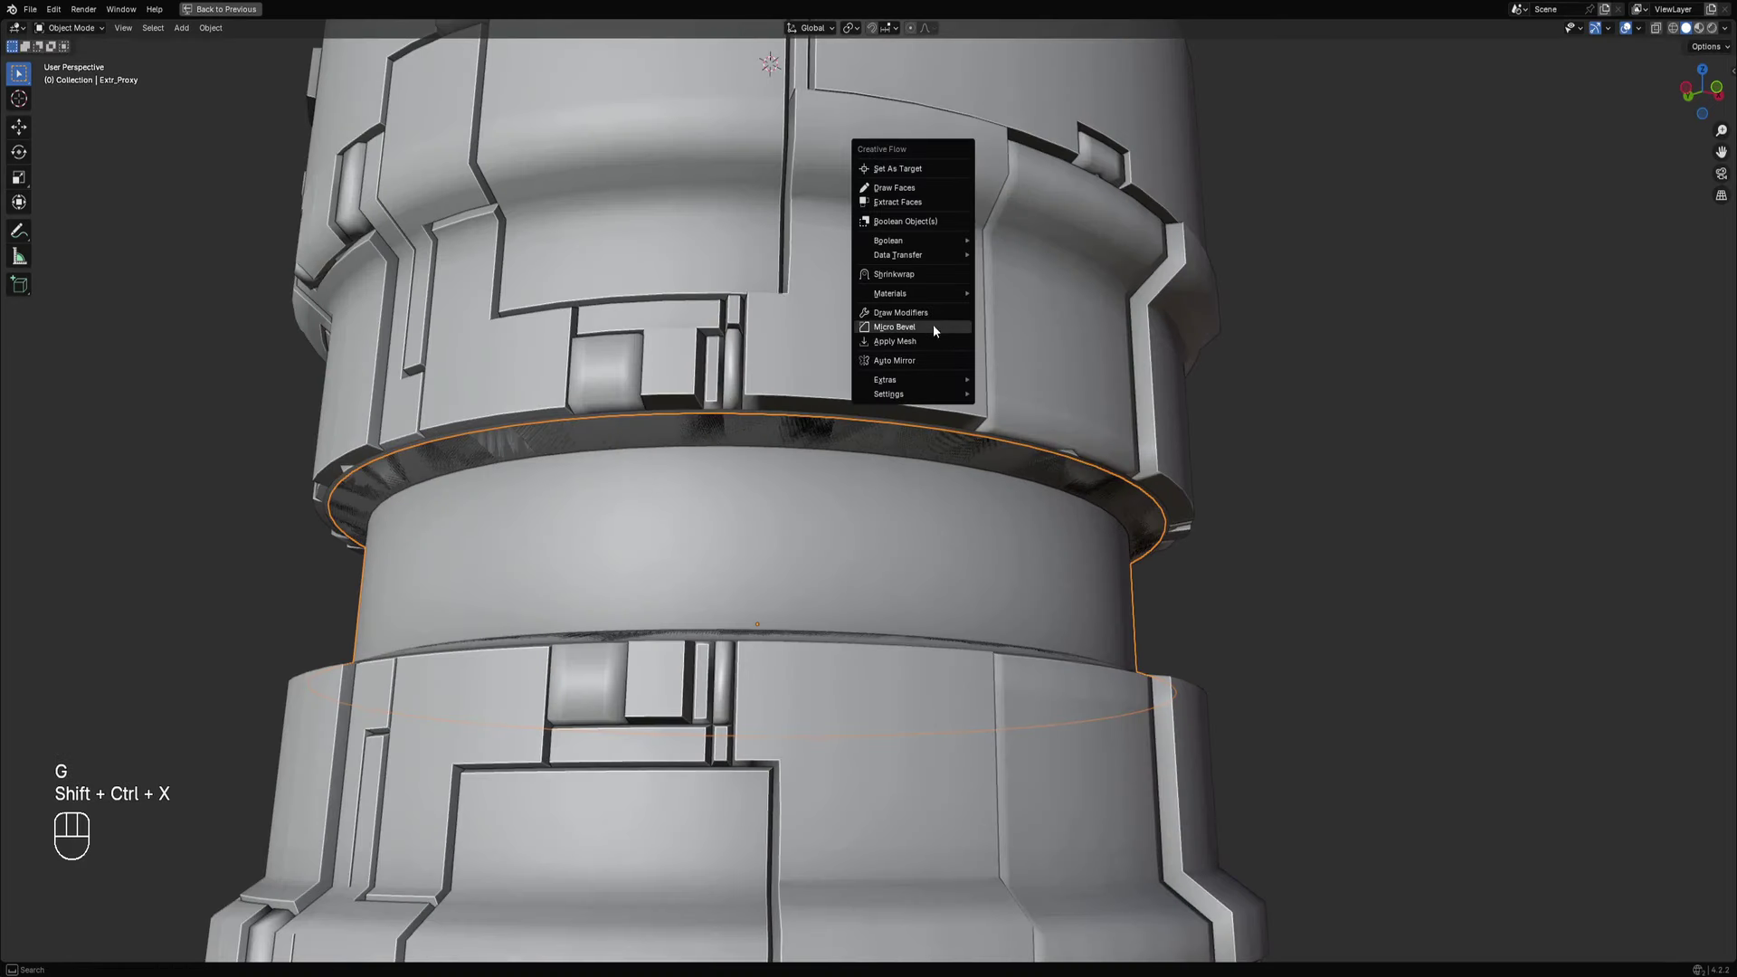
left_click(928, 360)
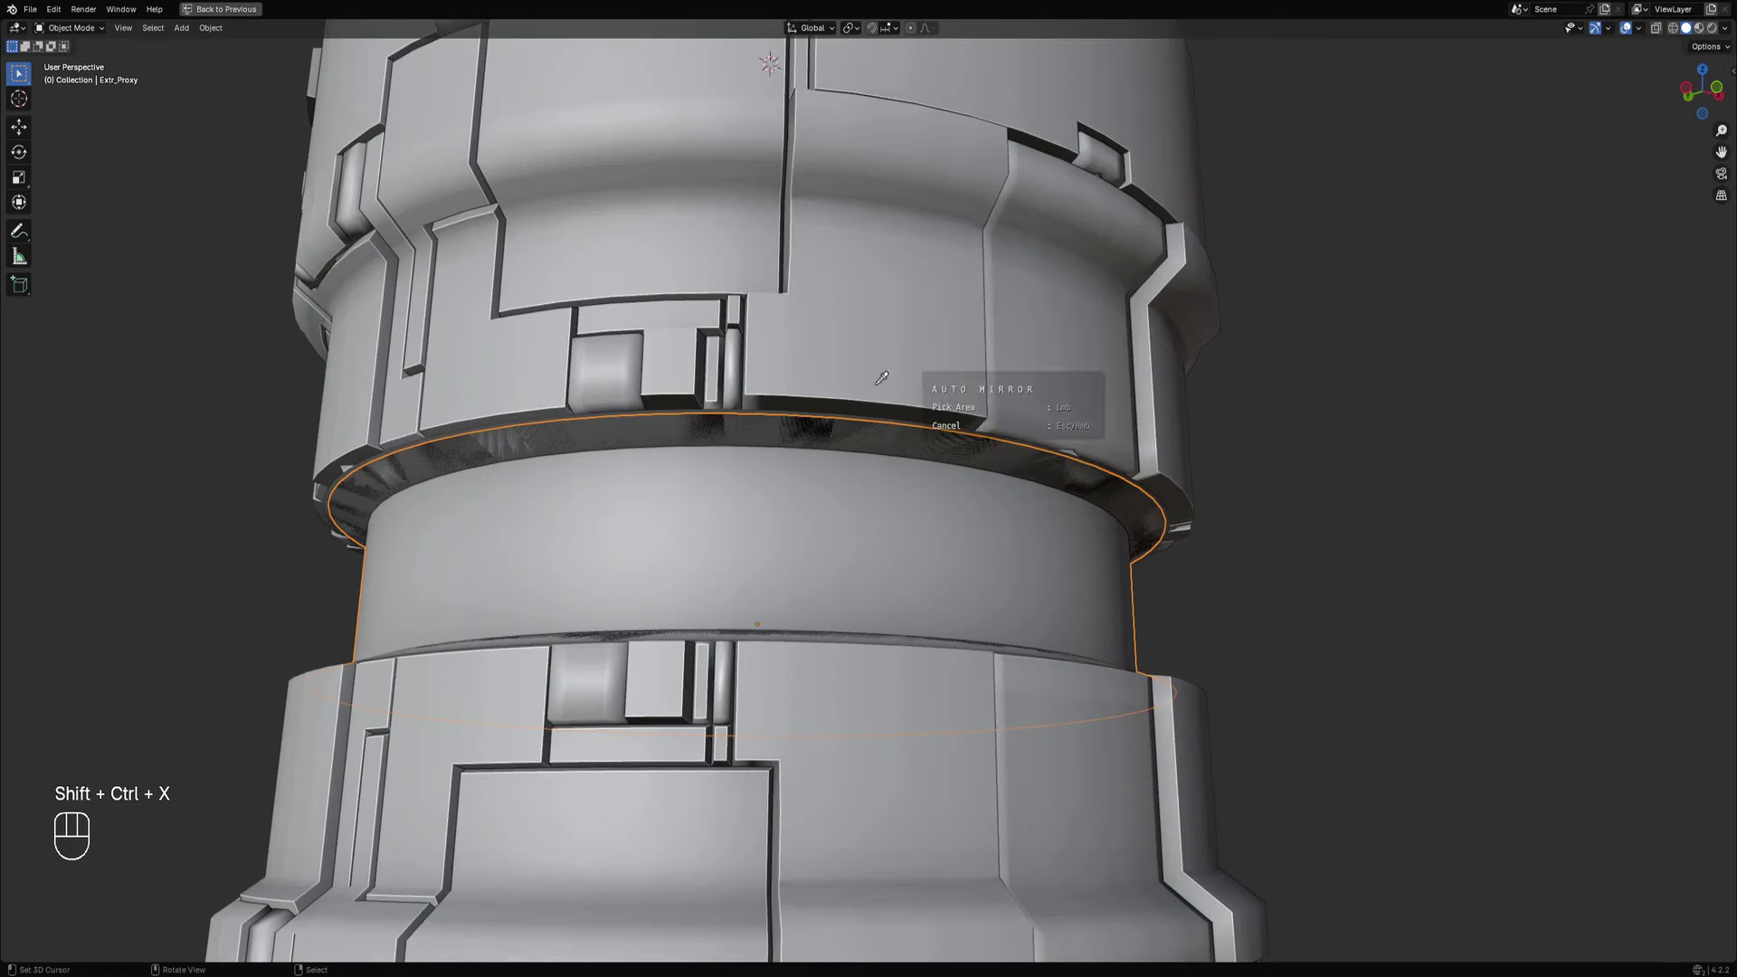
left_click(721, 432)
key("x")
key("z")
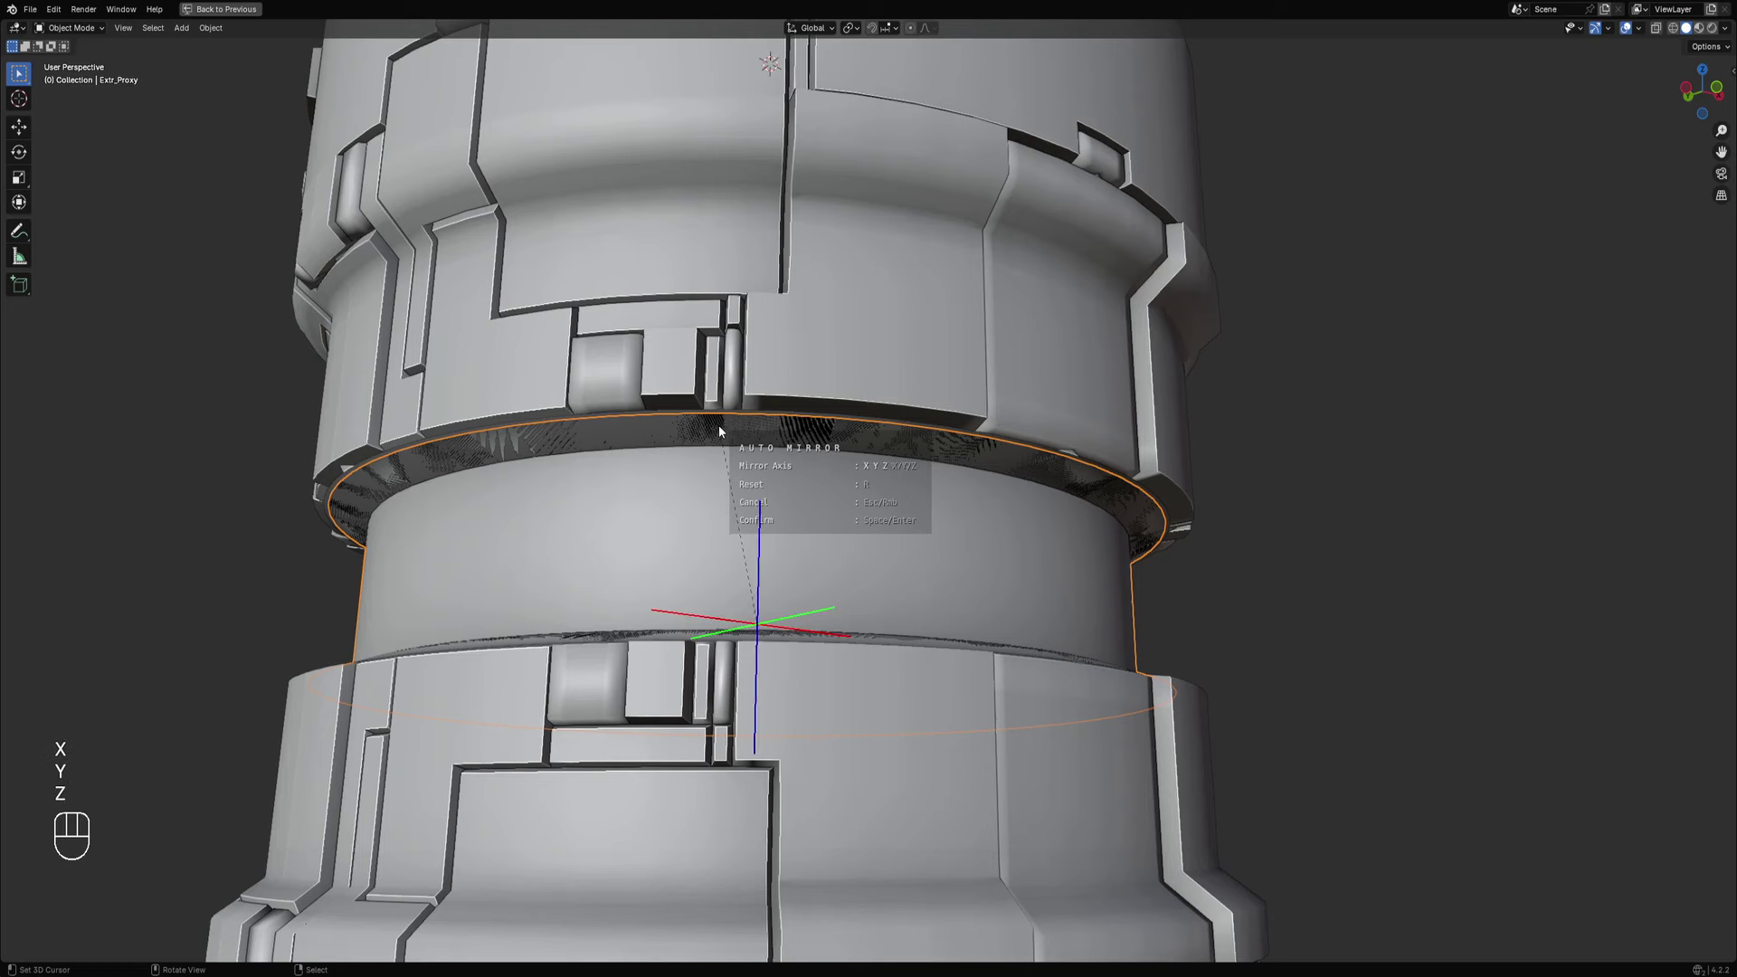
key("space")
Add loop cuts to the mirrored band mesh and select all of its geometry.
key("Tab")
scroll(1032, 385, "down", 6)
scroll(1039, 377, "up", 6)
key("ctrl+r")
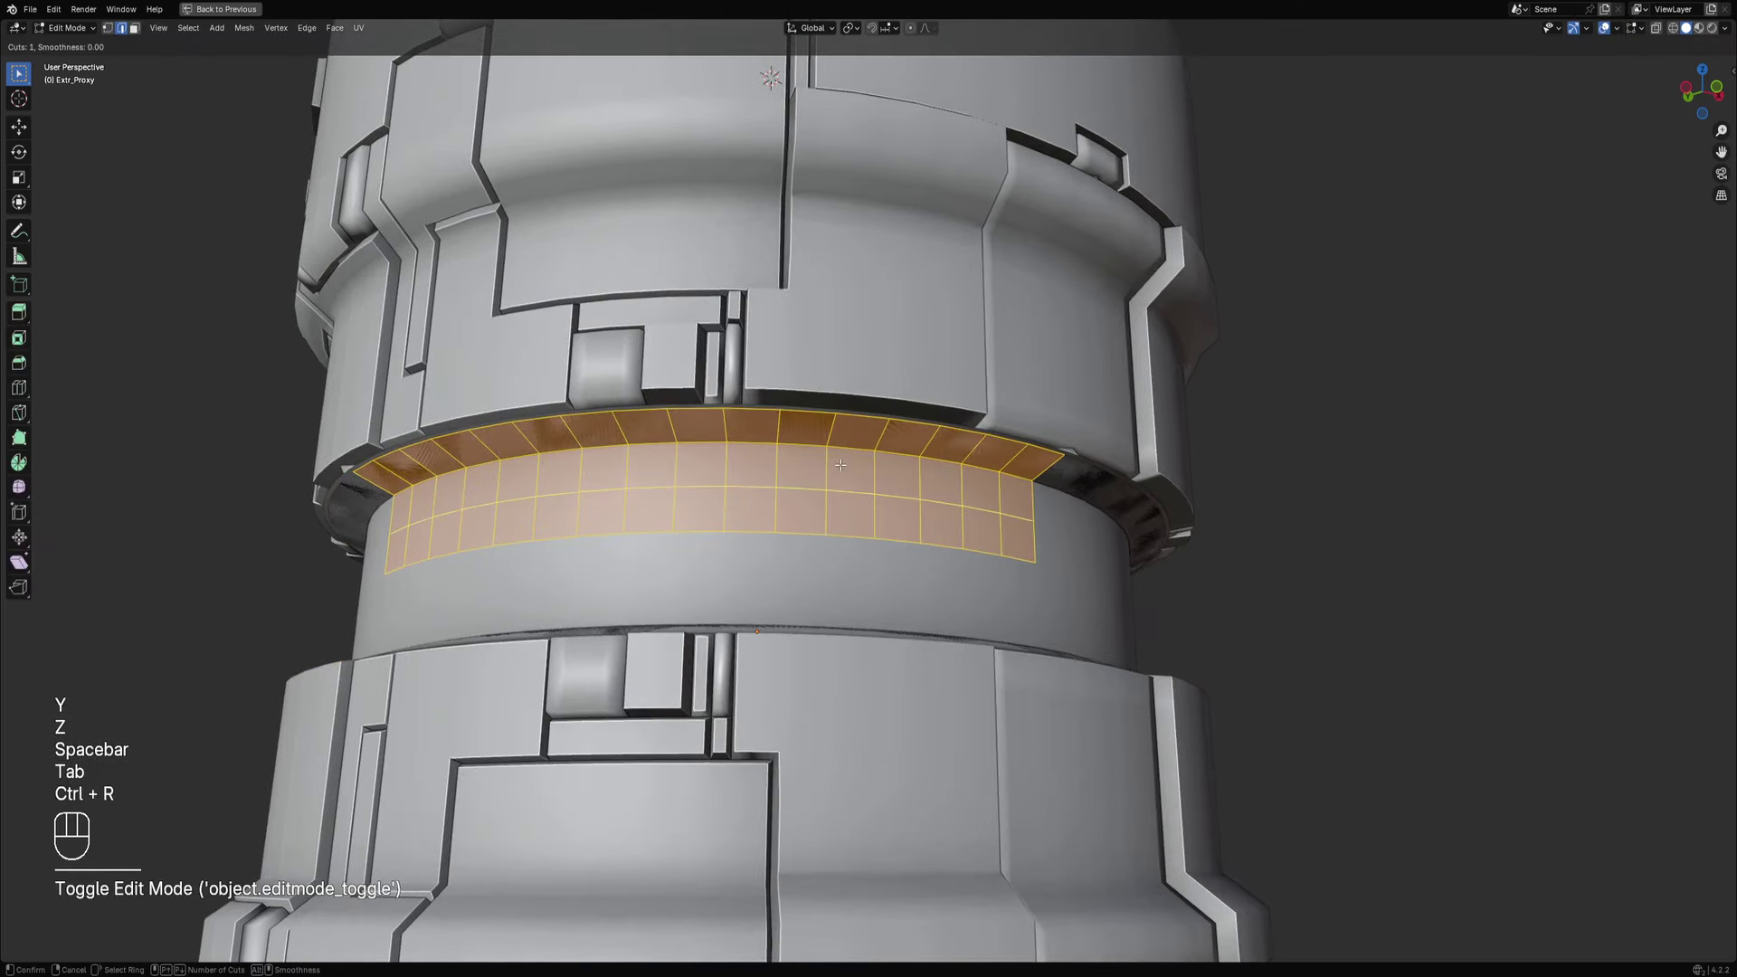
left_click(818, 420)
key("ctrl+r")
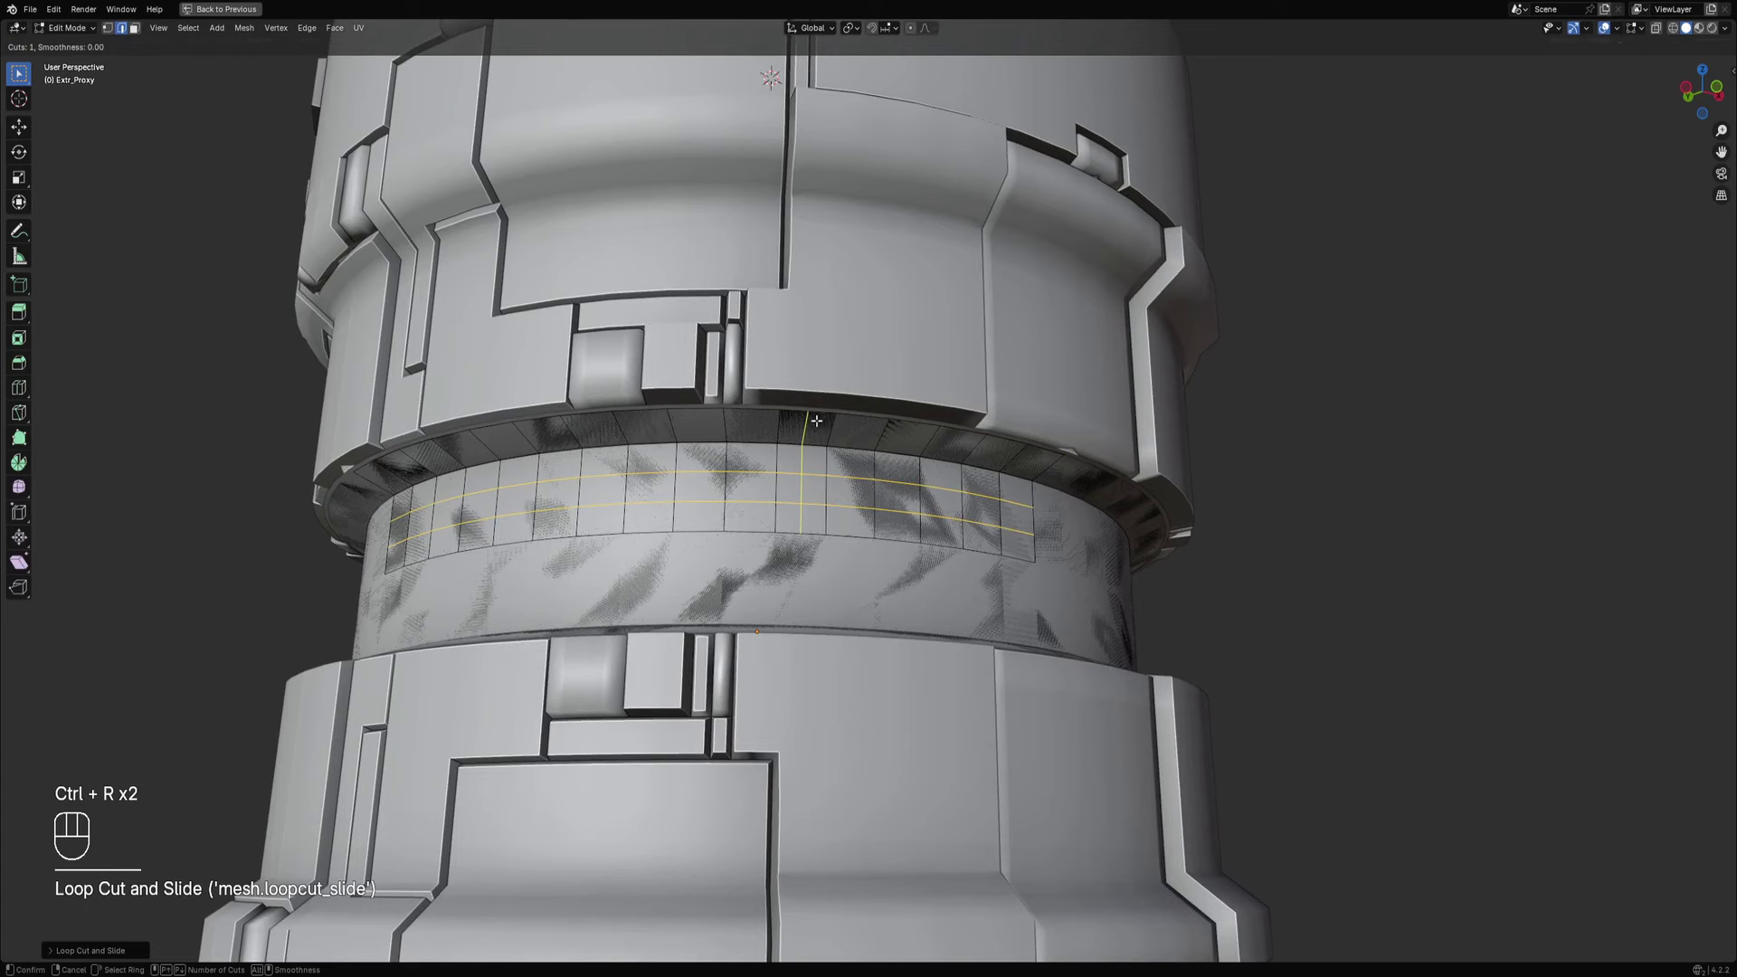
key("a")
scroll(1026, 340, "down", 4)
key("Tab")
Generate Random Panels on the central band with the subdivision set to 5 cuts.
key("shift+q")
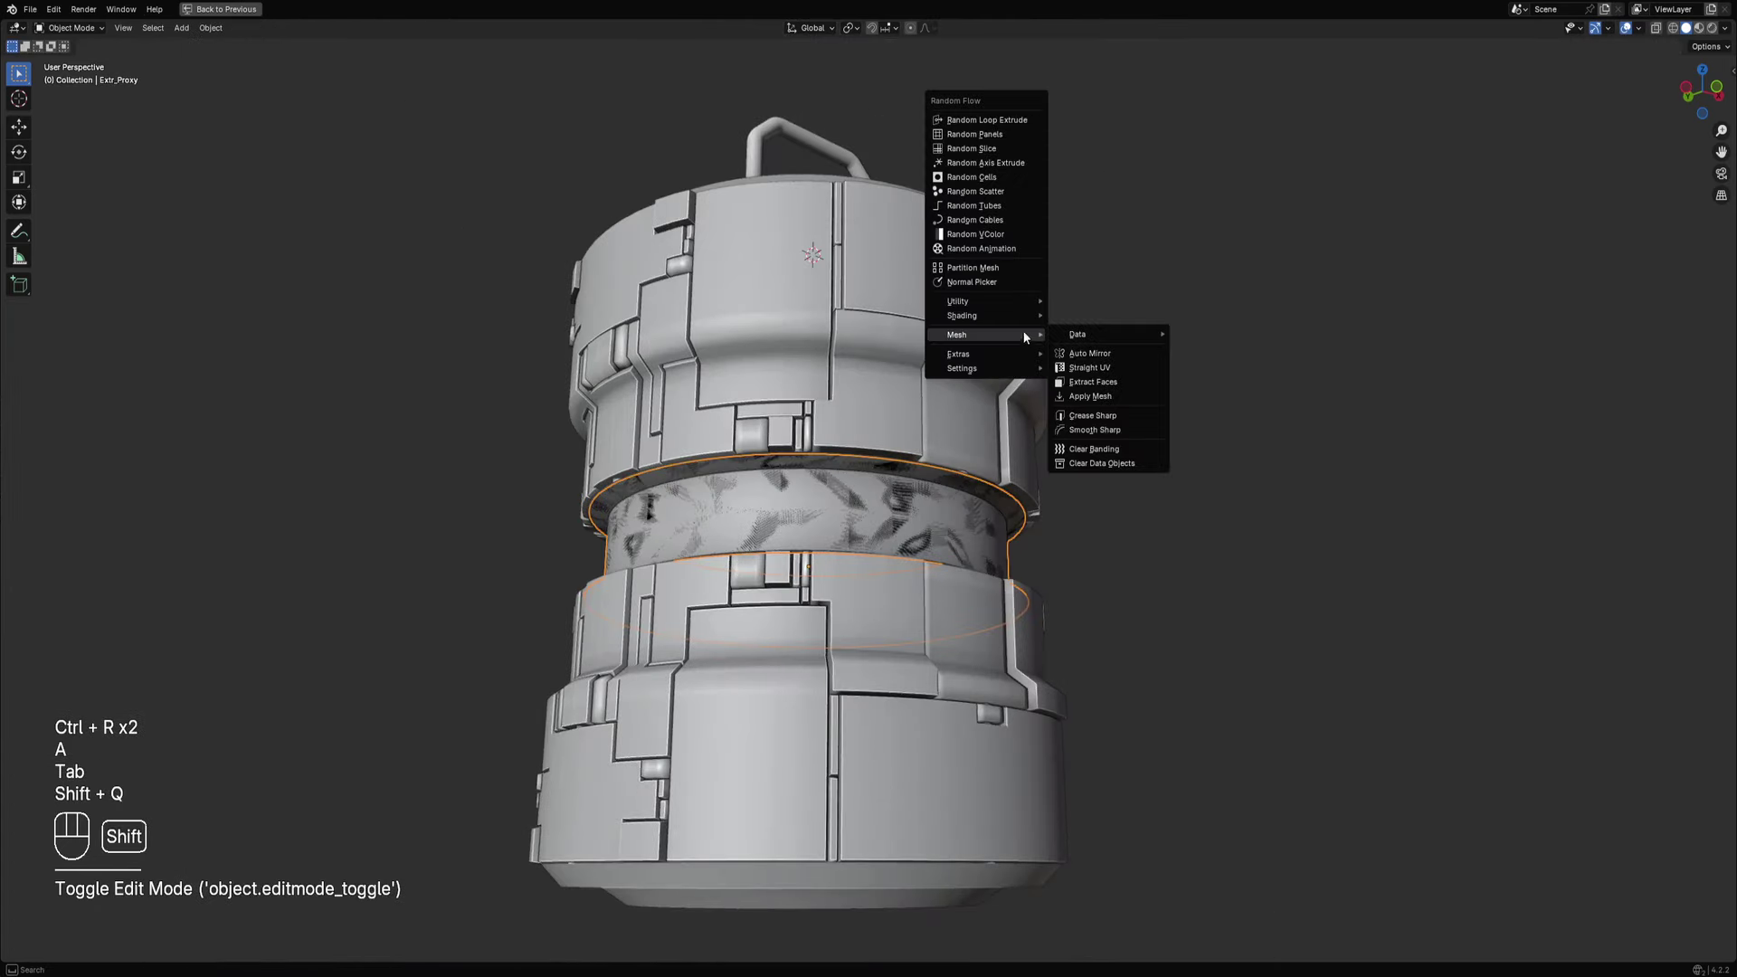
left_click(1008, 133)
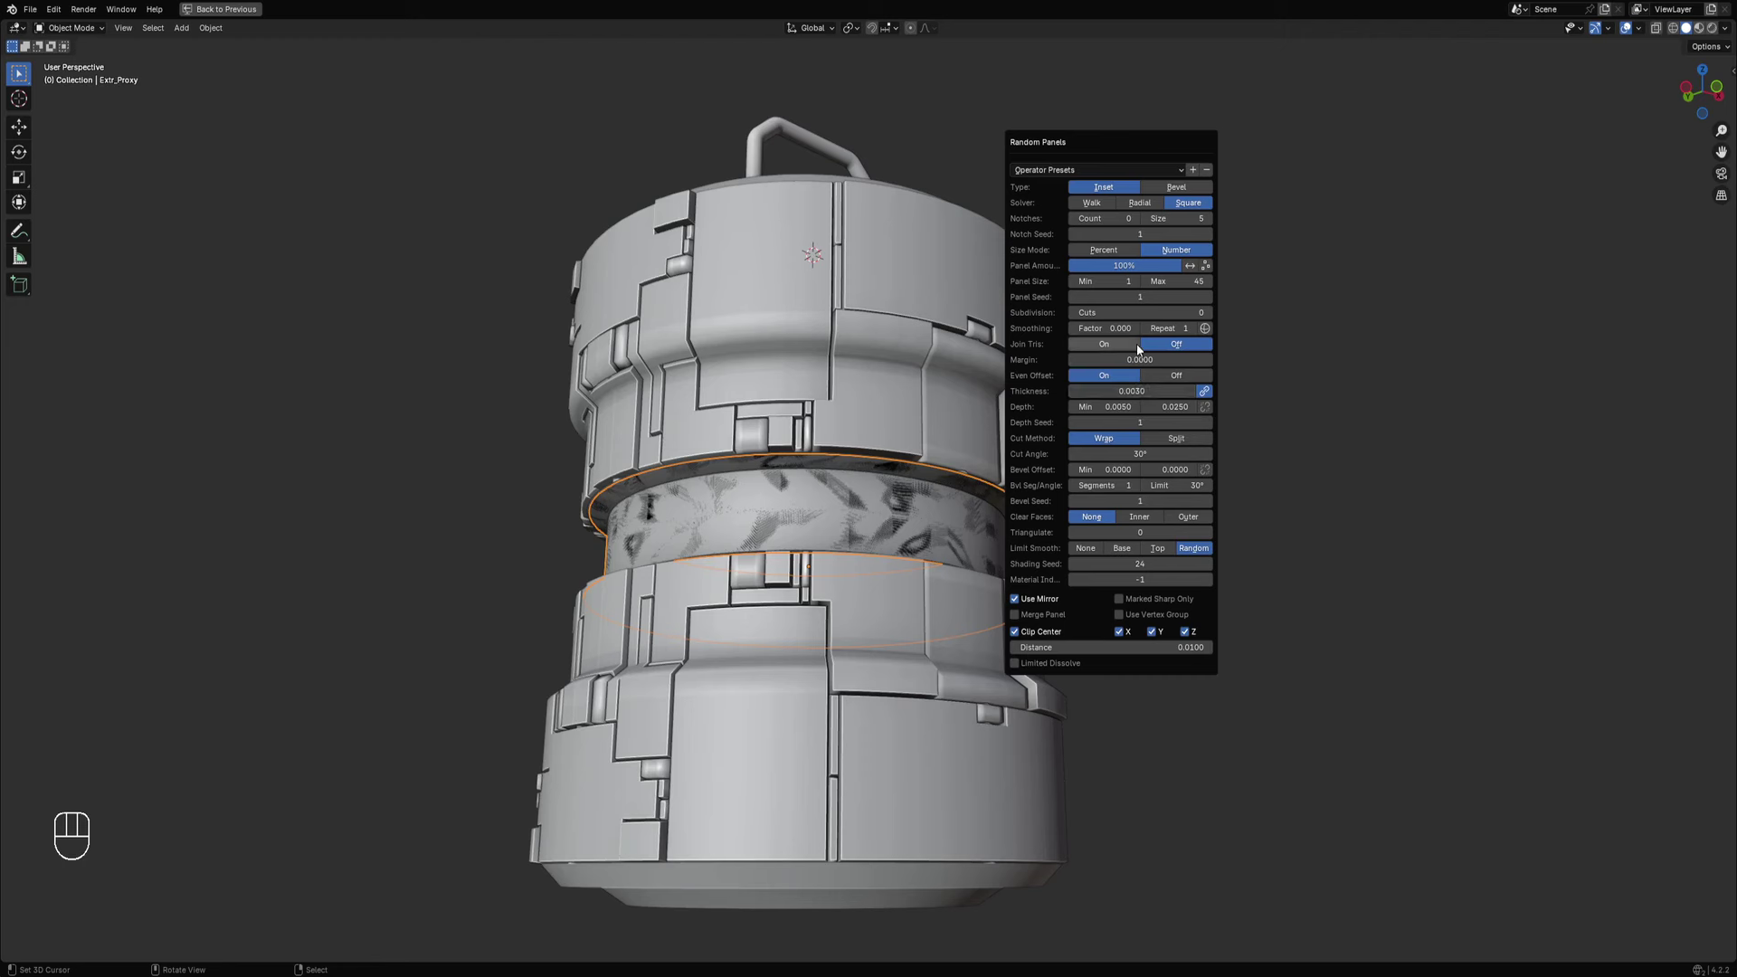
scroll(1124, 313, "up", 1, "ctrl")
scroll(1125, 313, "up", 2, "ctrl")
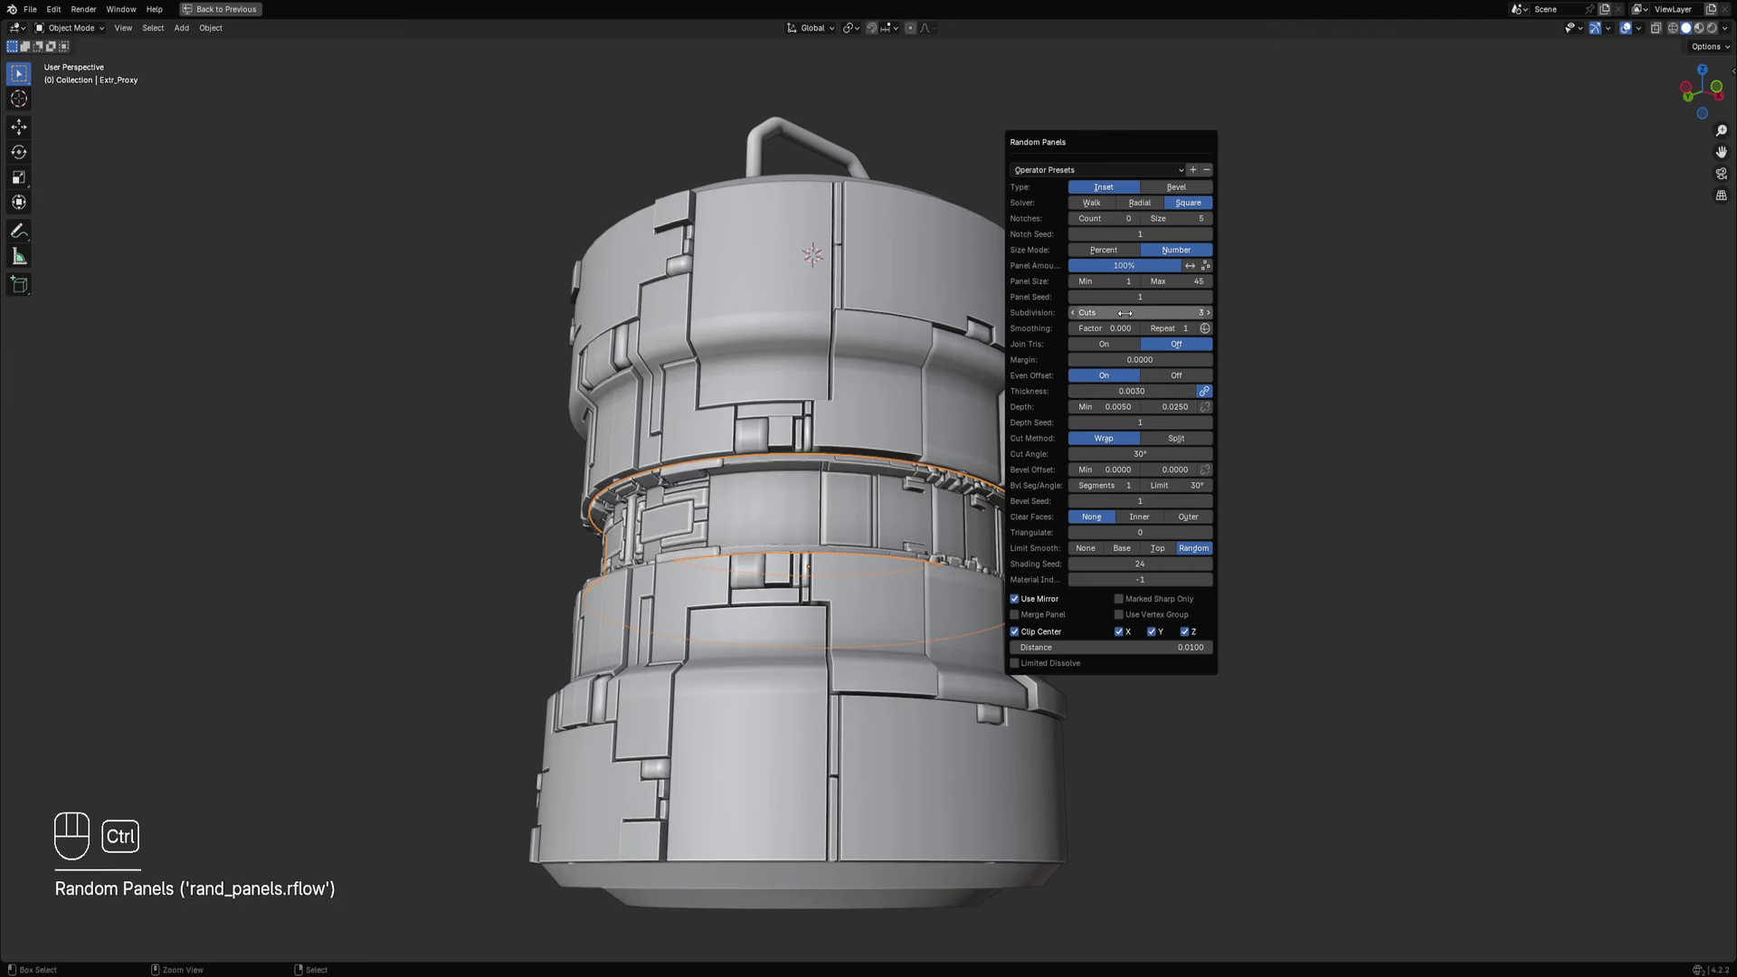
scroll(1125, 313, "up", 2, "ctrl")
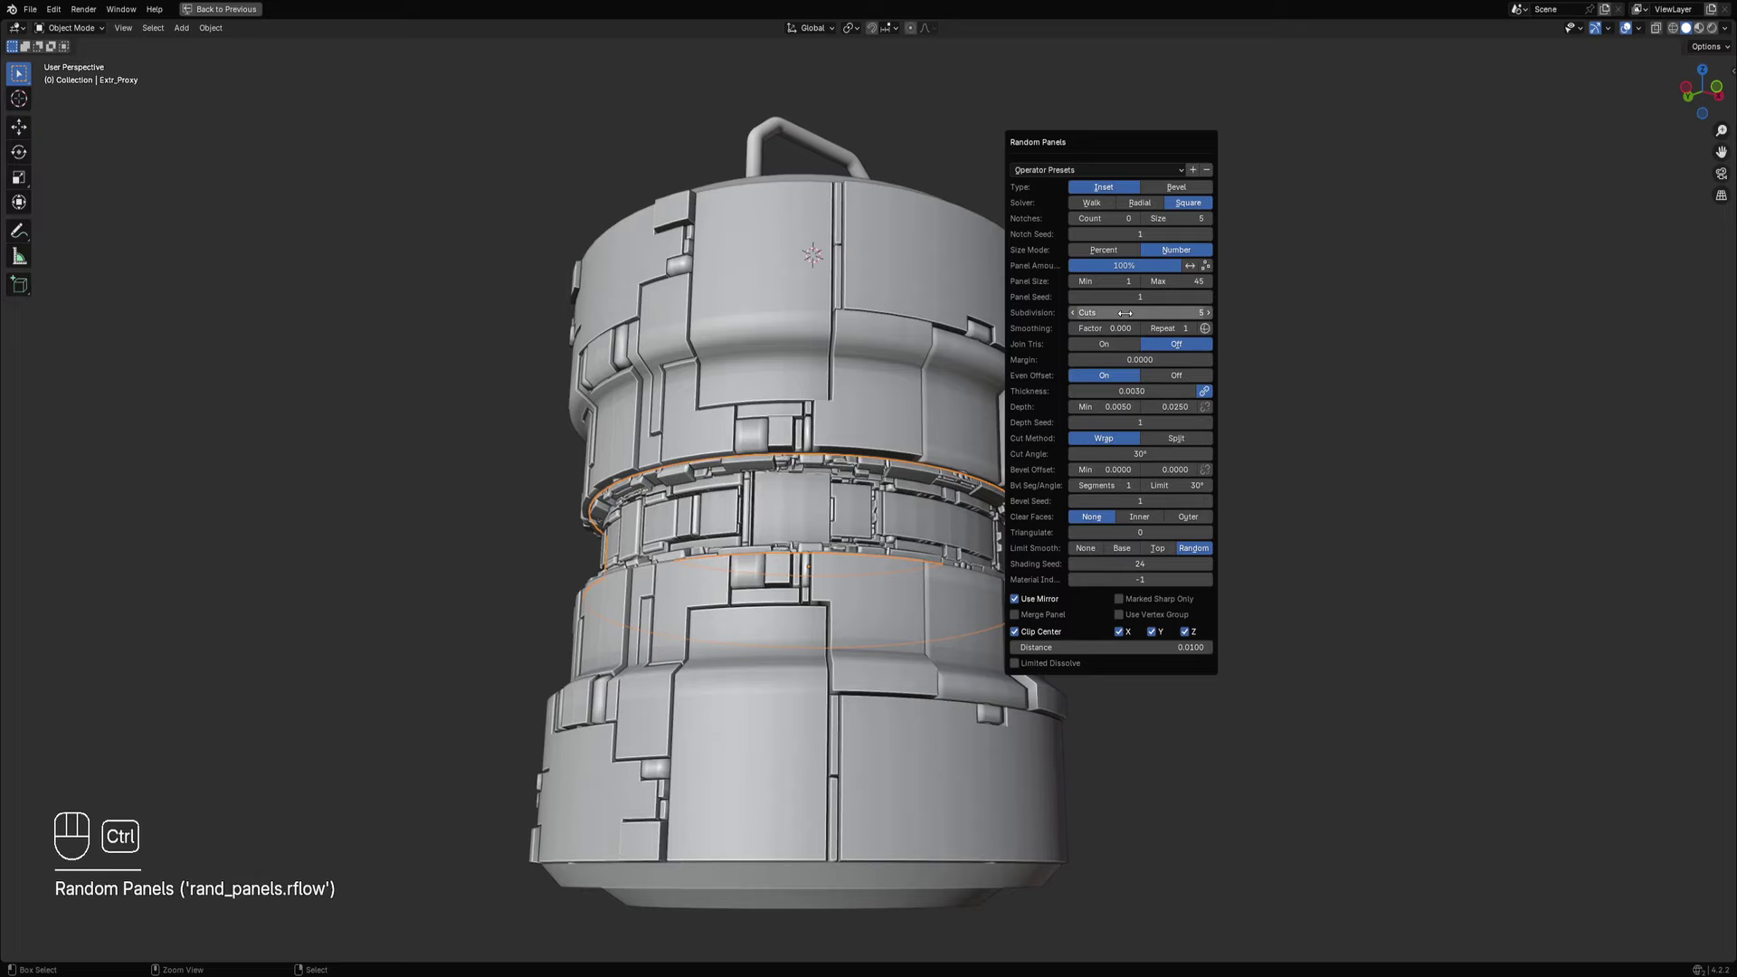
Inspect the new panels around the central groove and view the whole canister with overlays hidden.
scroll(941, 439, "down", 3)
middle_click_drag(940, 443, 855, 511)
middle_click_drag(982, 535, 987, 365, "shift")
scroll(971, 534, "up", 4)
key("shift+alt+z")
scroll(972, 526, "down", 1)
scroll(887, 301, "down", 1)
scroll(896, 344, "down", 2)
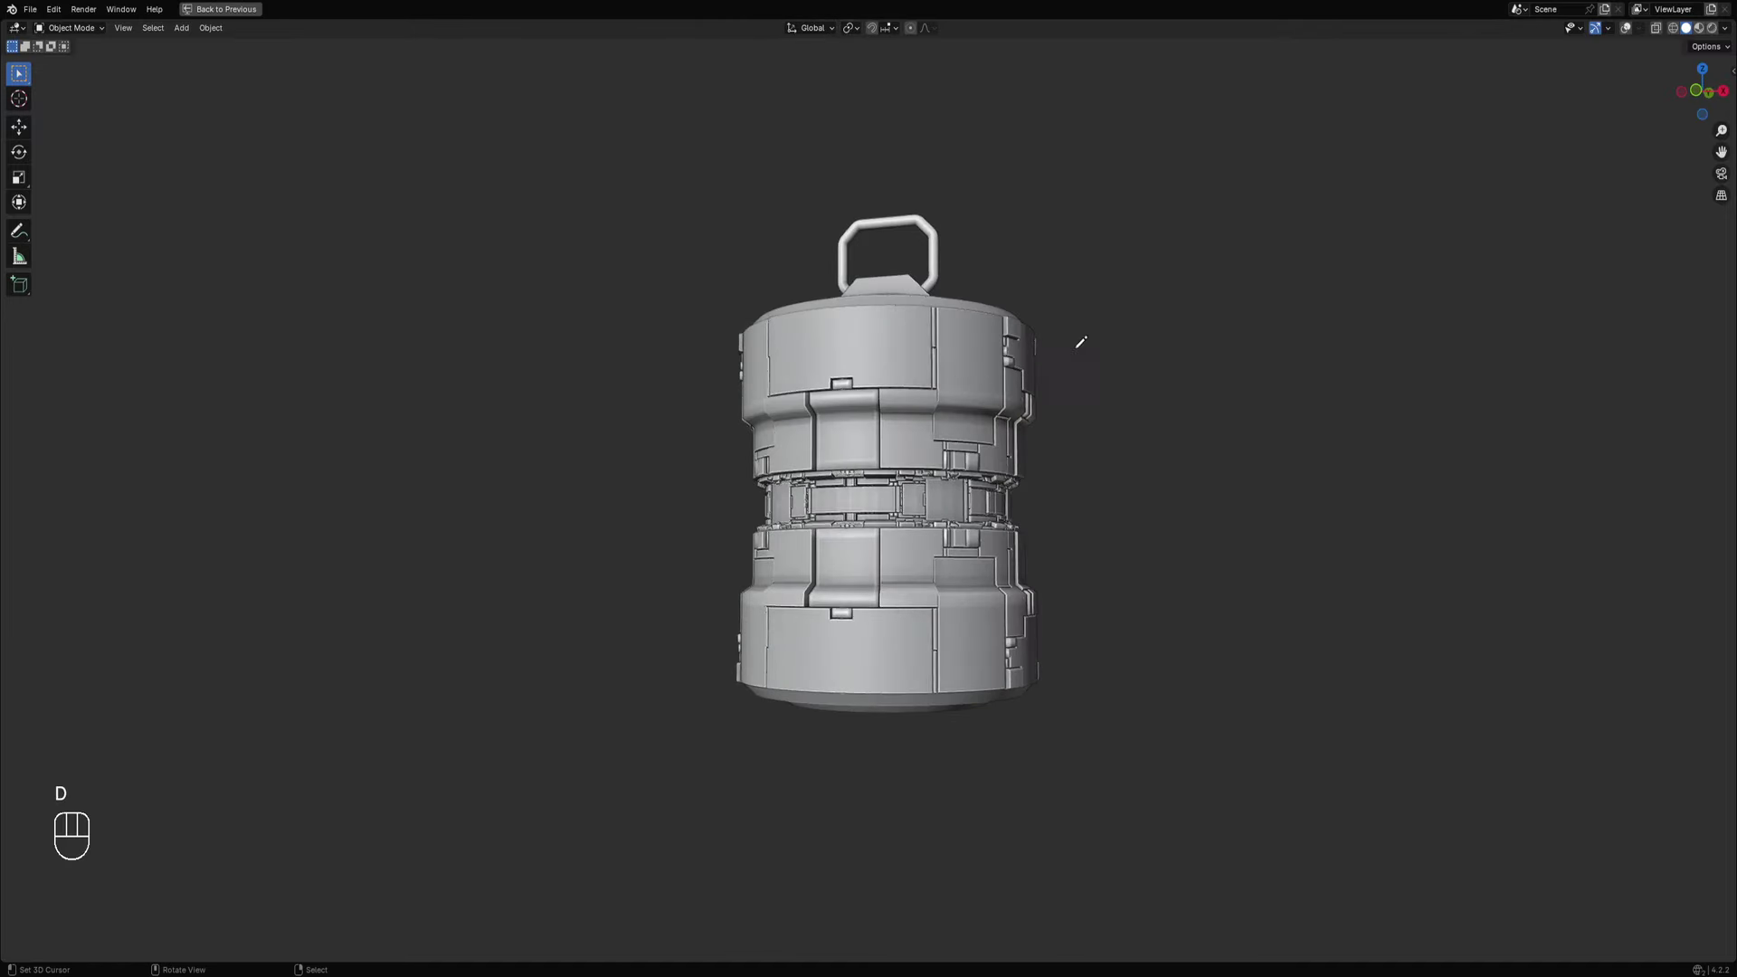
Sketch temporary annotation strokes around the canister and its central band, and erase them.
left_click_drag(1137, 360, 1093, 339)
key("shift+alt+z")
mouse_move(1122, 644)
left_mouse_down()
mouse_move(1059, 644)
mouse_move(1072, 672)
left_mouse_up()
left_click_drag(663, 510, 899, 501)
left_click_drag(1121, 496, 988, 497)
mouse_move(1185, 508)
right_mouse_down()
mouse_move(524, 551)
mouse_move(1187, 560)
mouse_move(1165, 333)
right_mouse_up()
Set the Clip Center distance of the central band's random panels to 0.0050.
scroll(1086, 398, "up", 6)
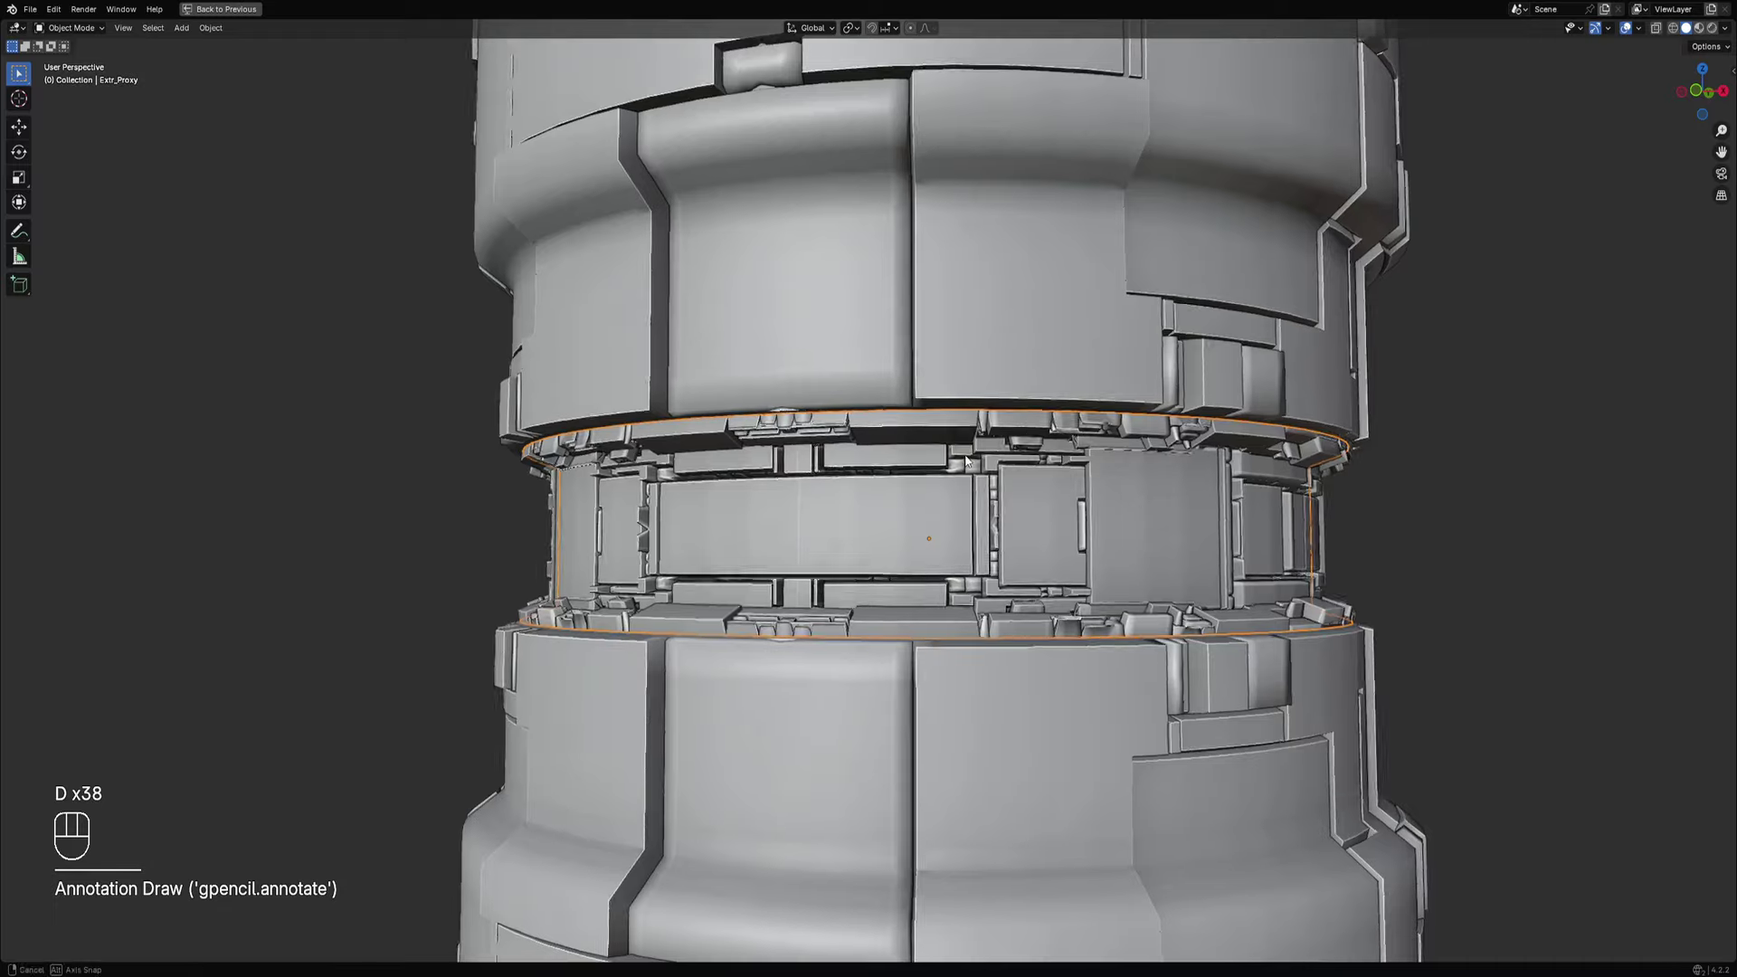
middle_click_drag(927, 457, 1016, 468)
key("F9")
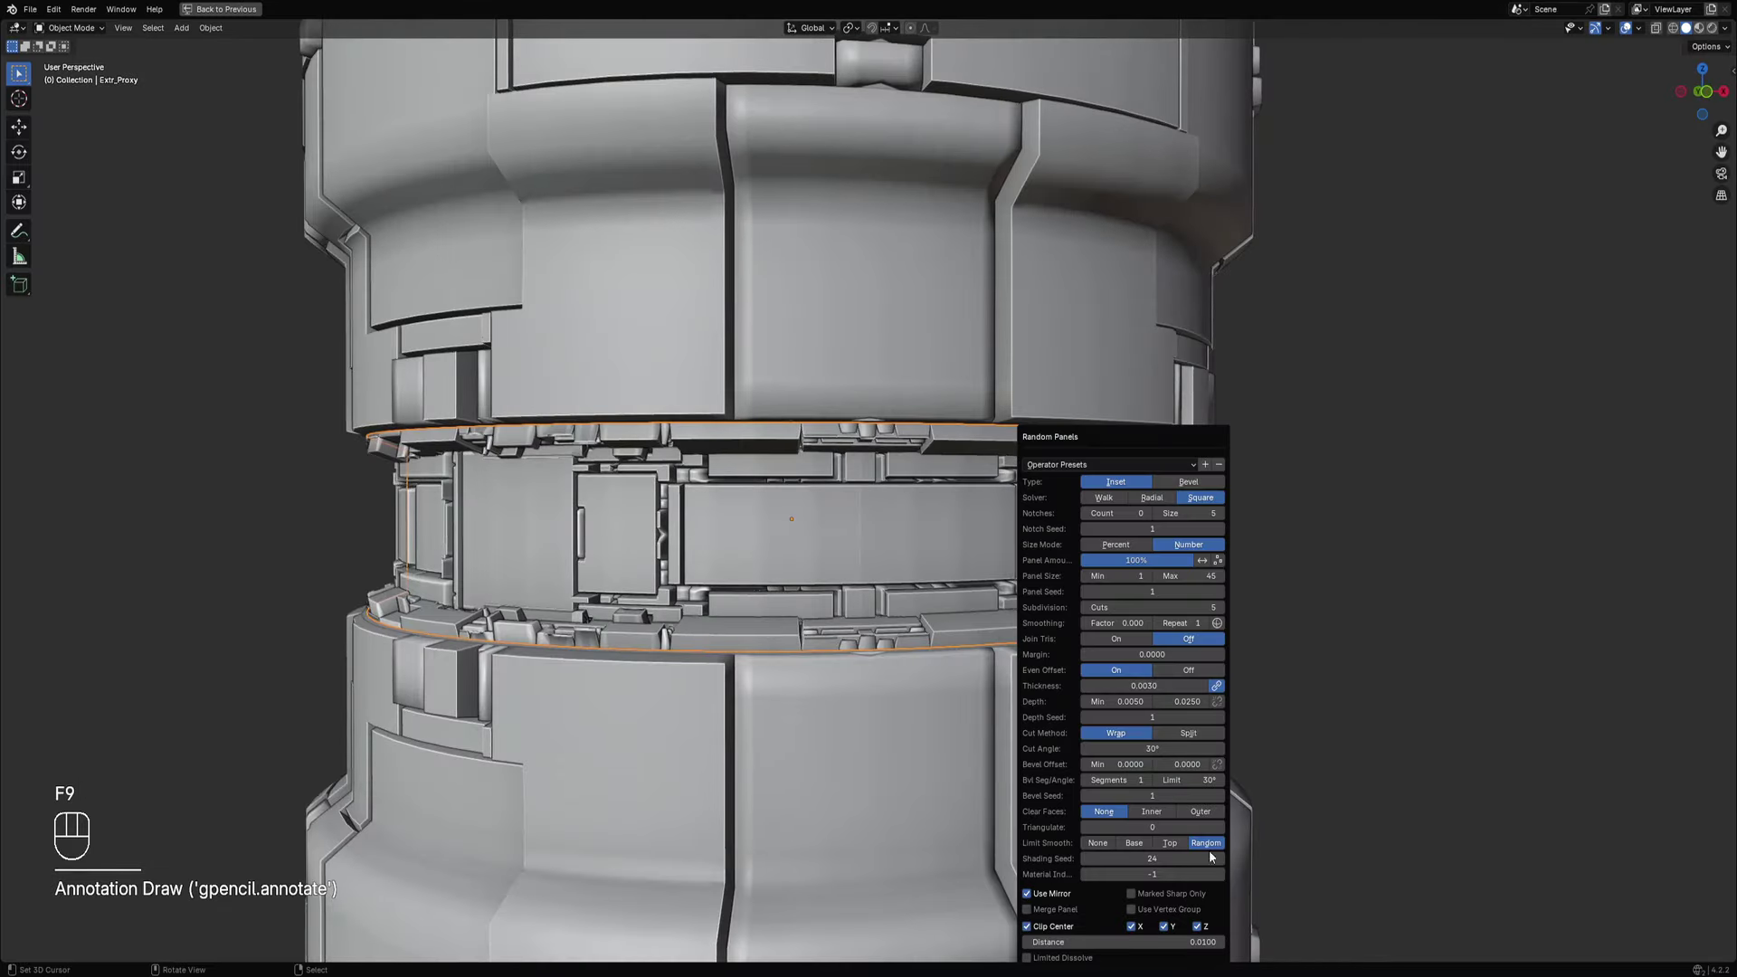
left_click_drag(1164, 942, 1068, 942, "shift")
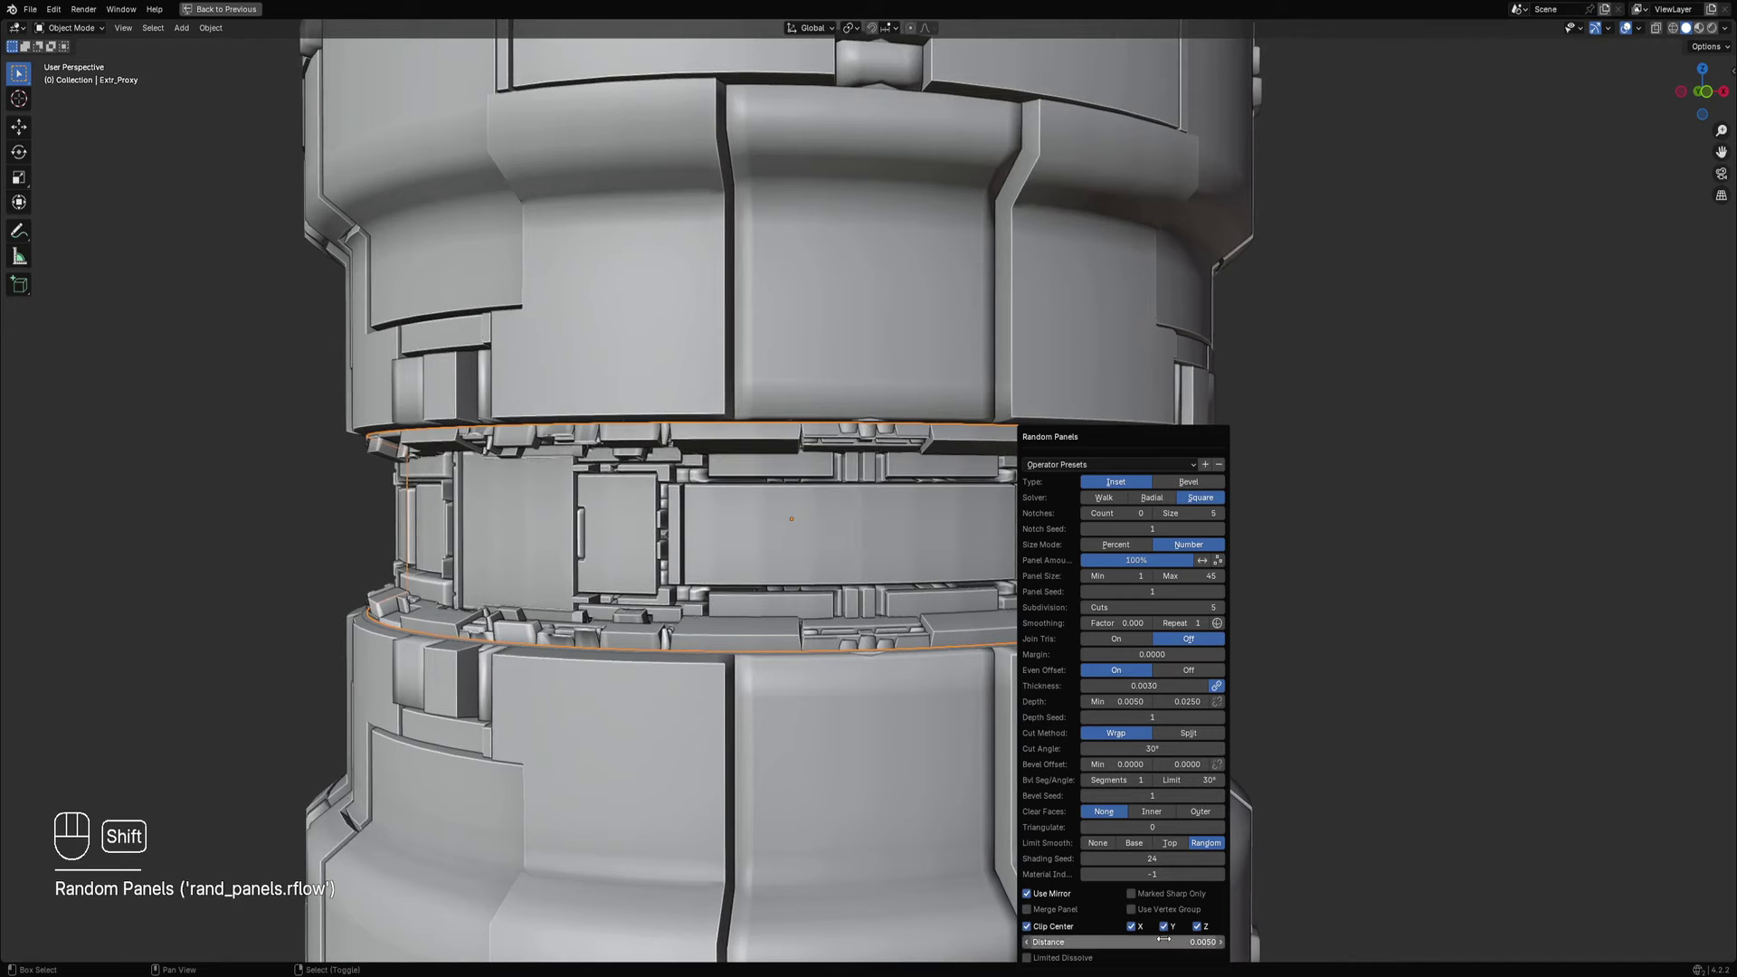
Reduce the random panels' subdivision on the central band to 4 cuts.
scroll(825, 571, "down", 4)
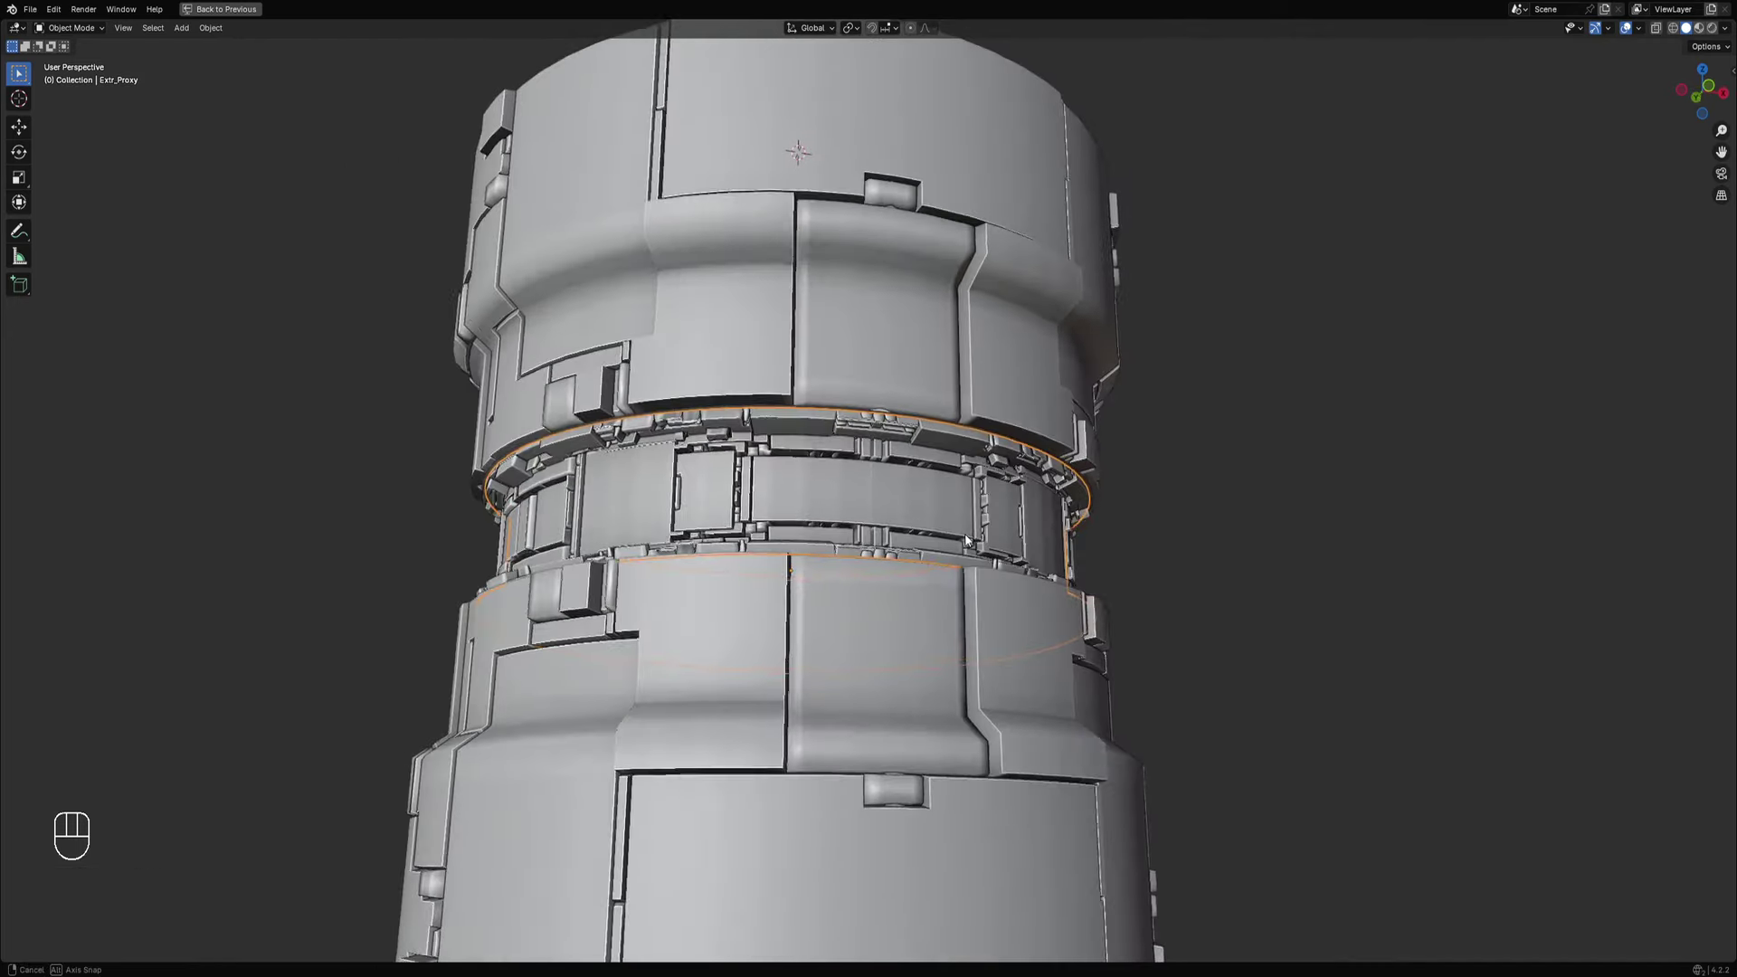
scroll(965, 534, "down", 2)
scroll(1004, 574, "down", 2)
scroll(1032, 576, "up", 3)
key("F9")
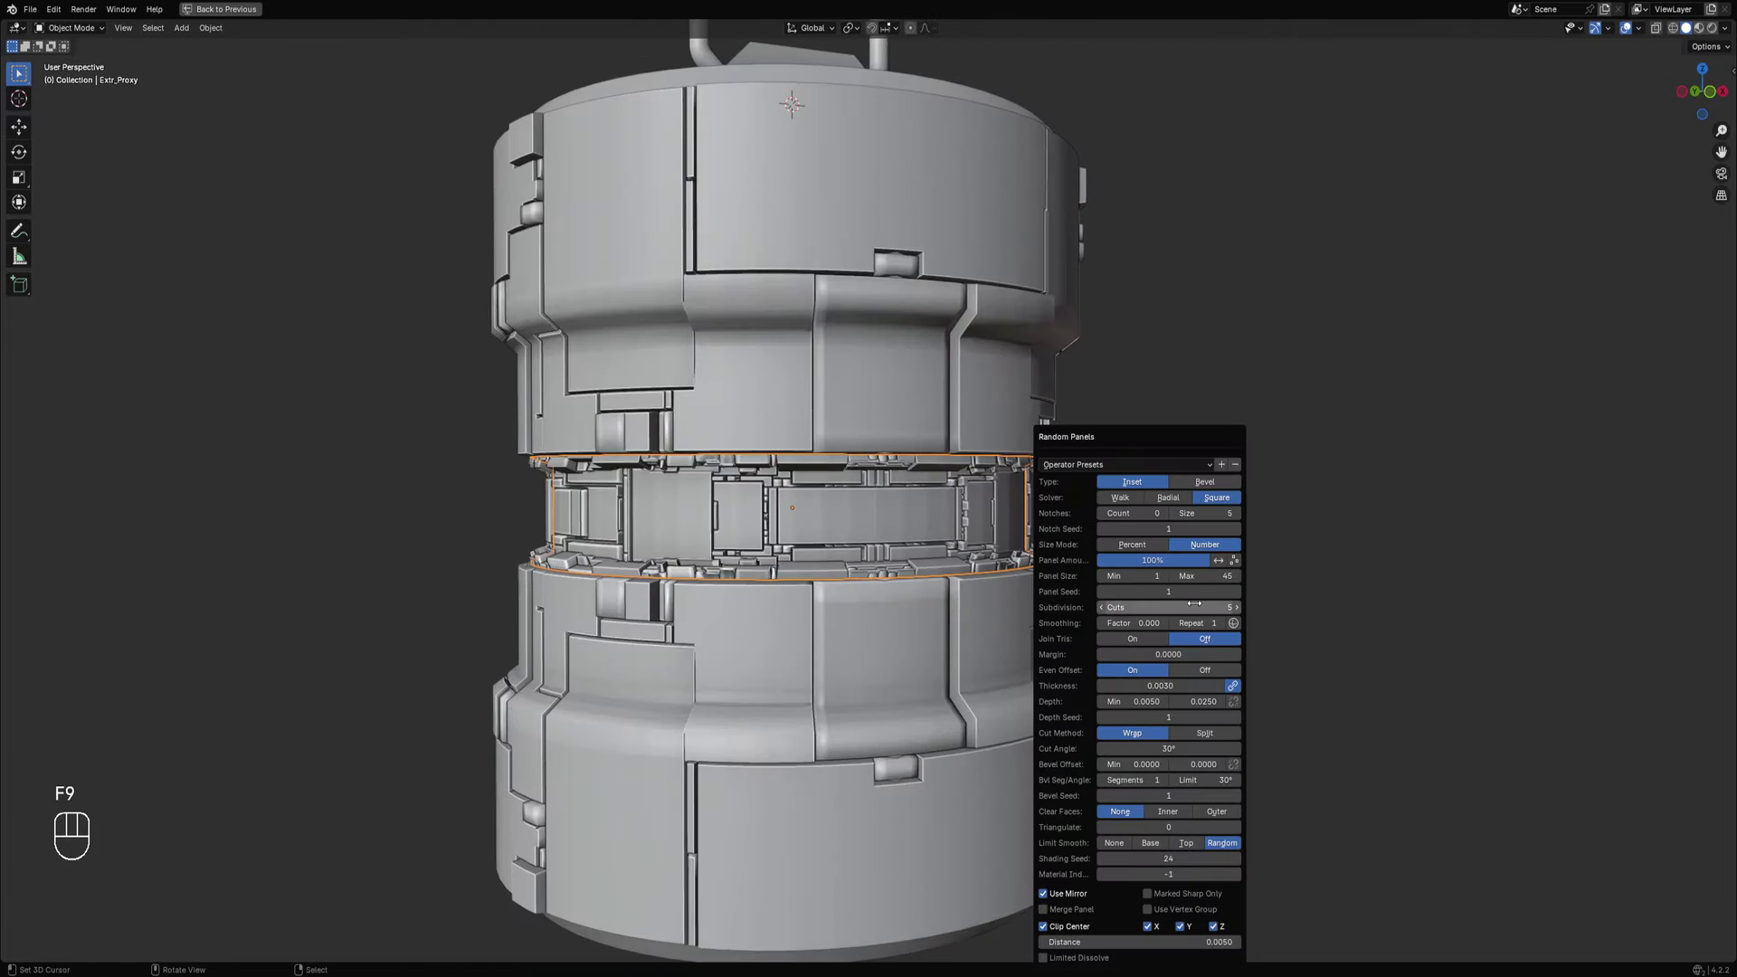
scroll(1195, 604, "down", 1, "ctrl")
Increase the panel seed of the central band's random panels to get a different layout.
scroll(1131, 518, "down", 3)
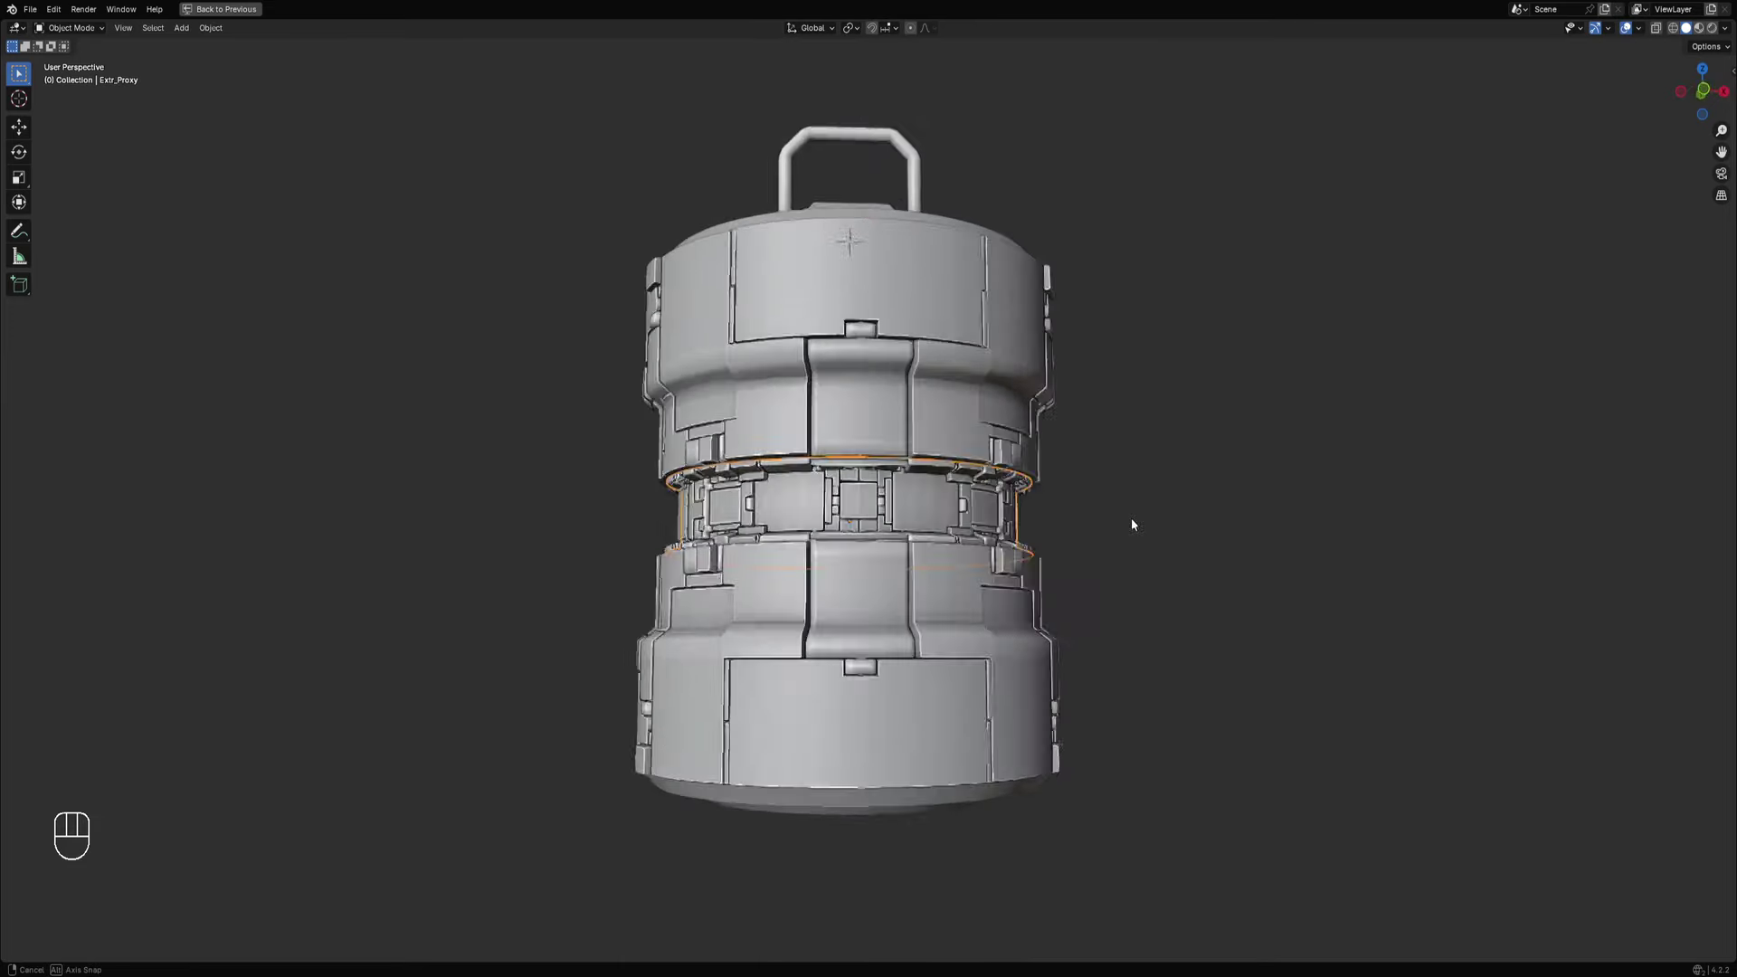
middle_click_drag(1131, 518, 1106, 561)
key("F9")
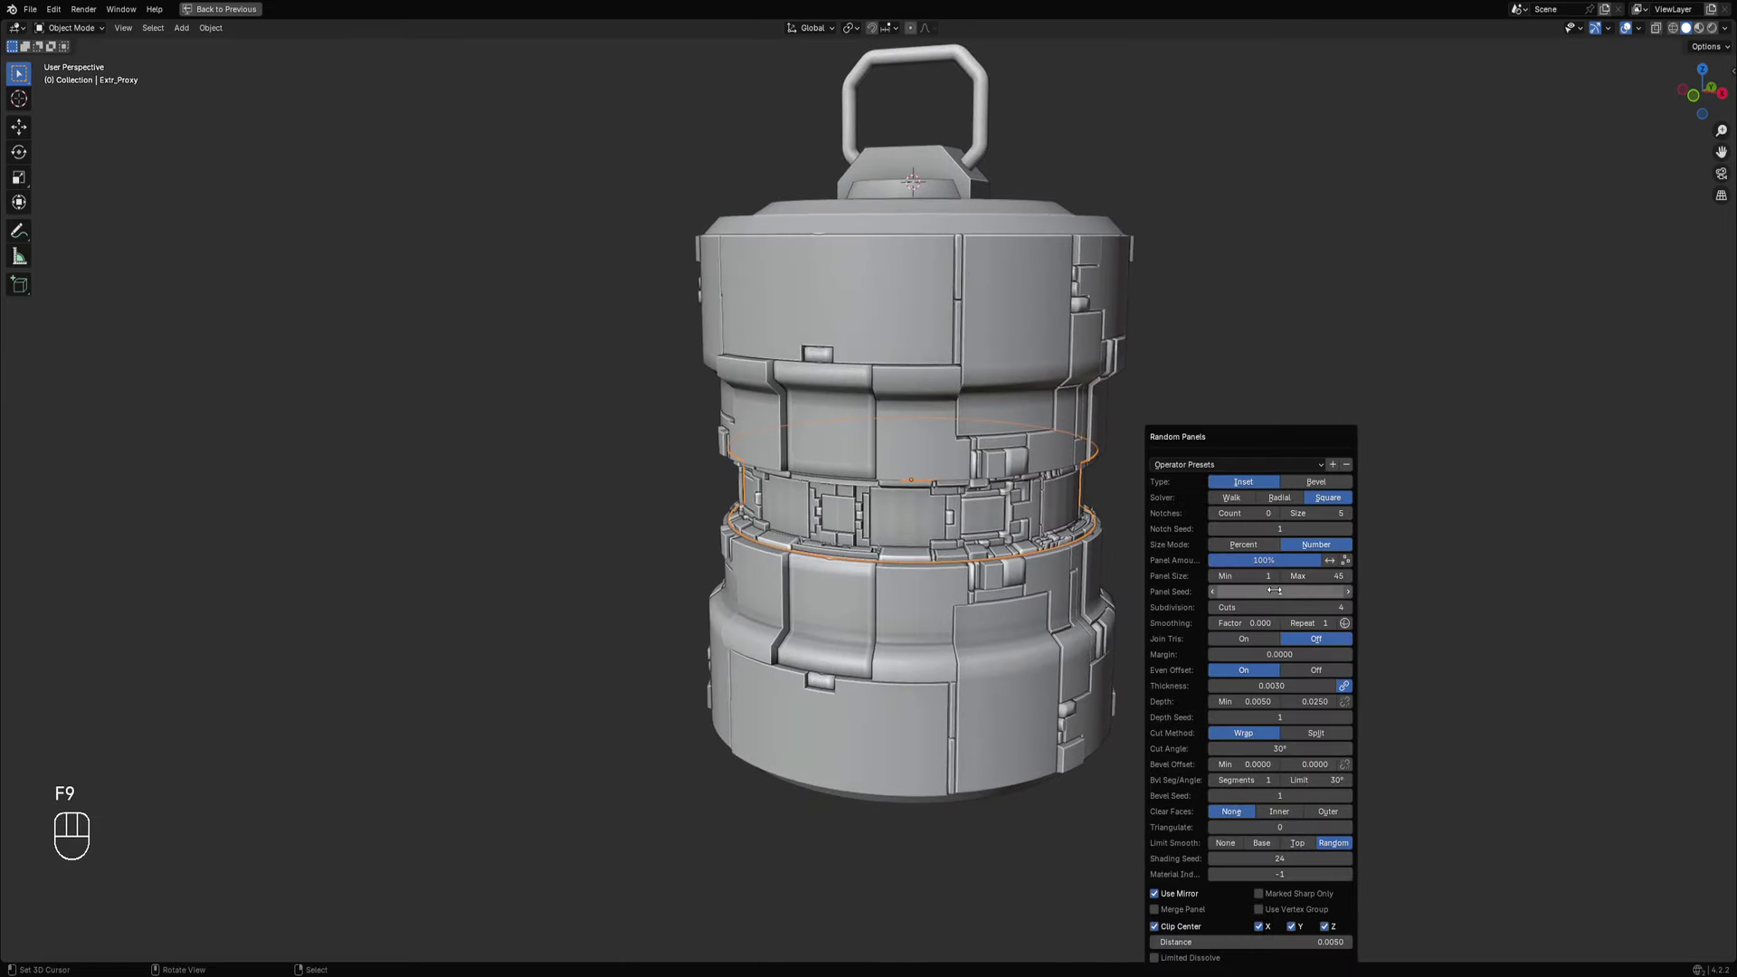
scroll(1274, 591, "up", 2, "ctrl")
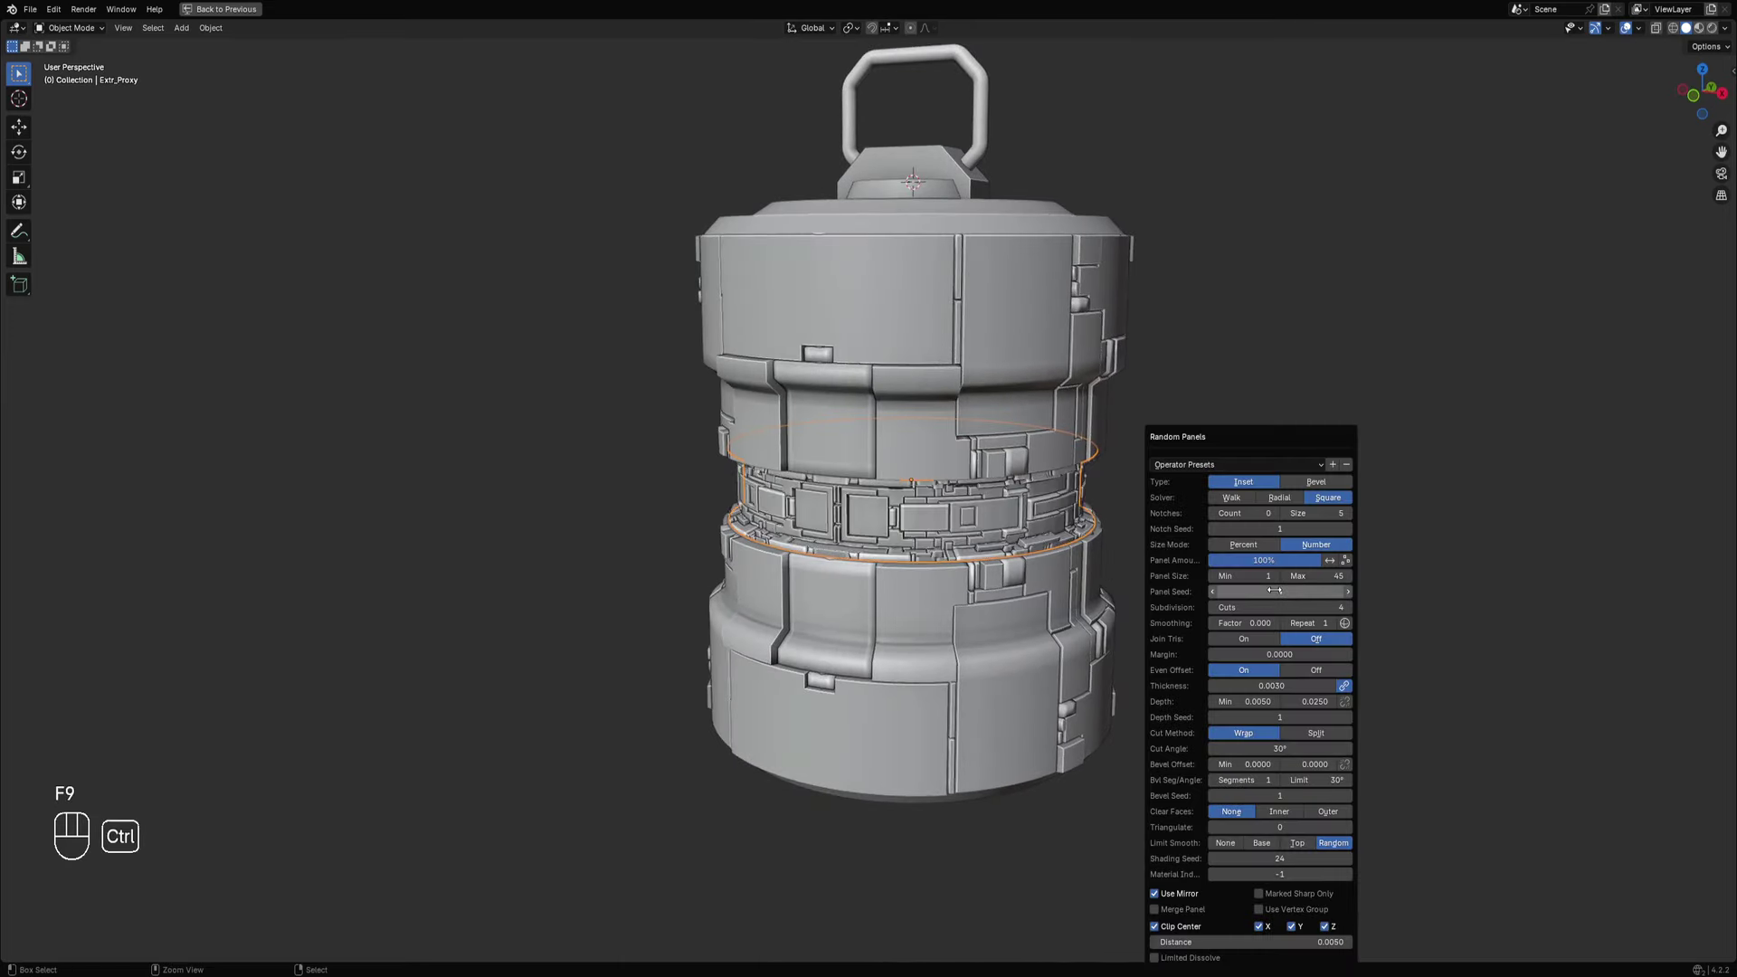
scroll(1274, 591, "up", 3, "ctrl")
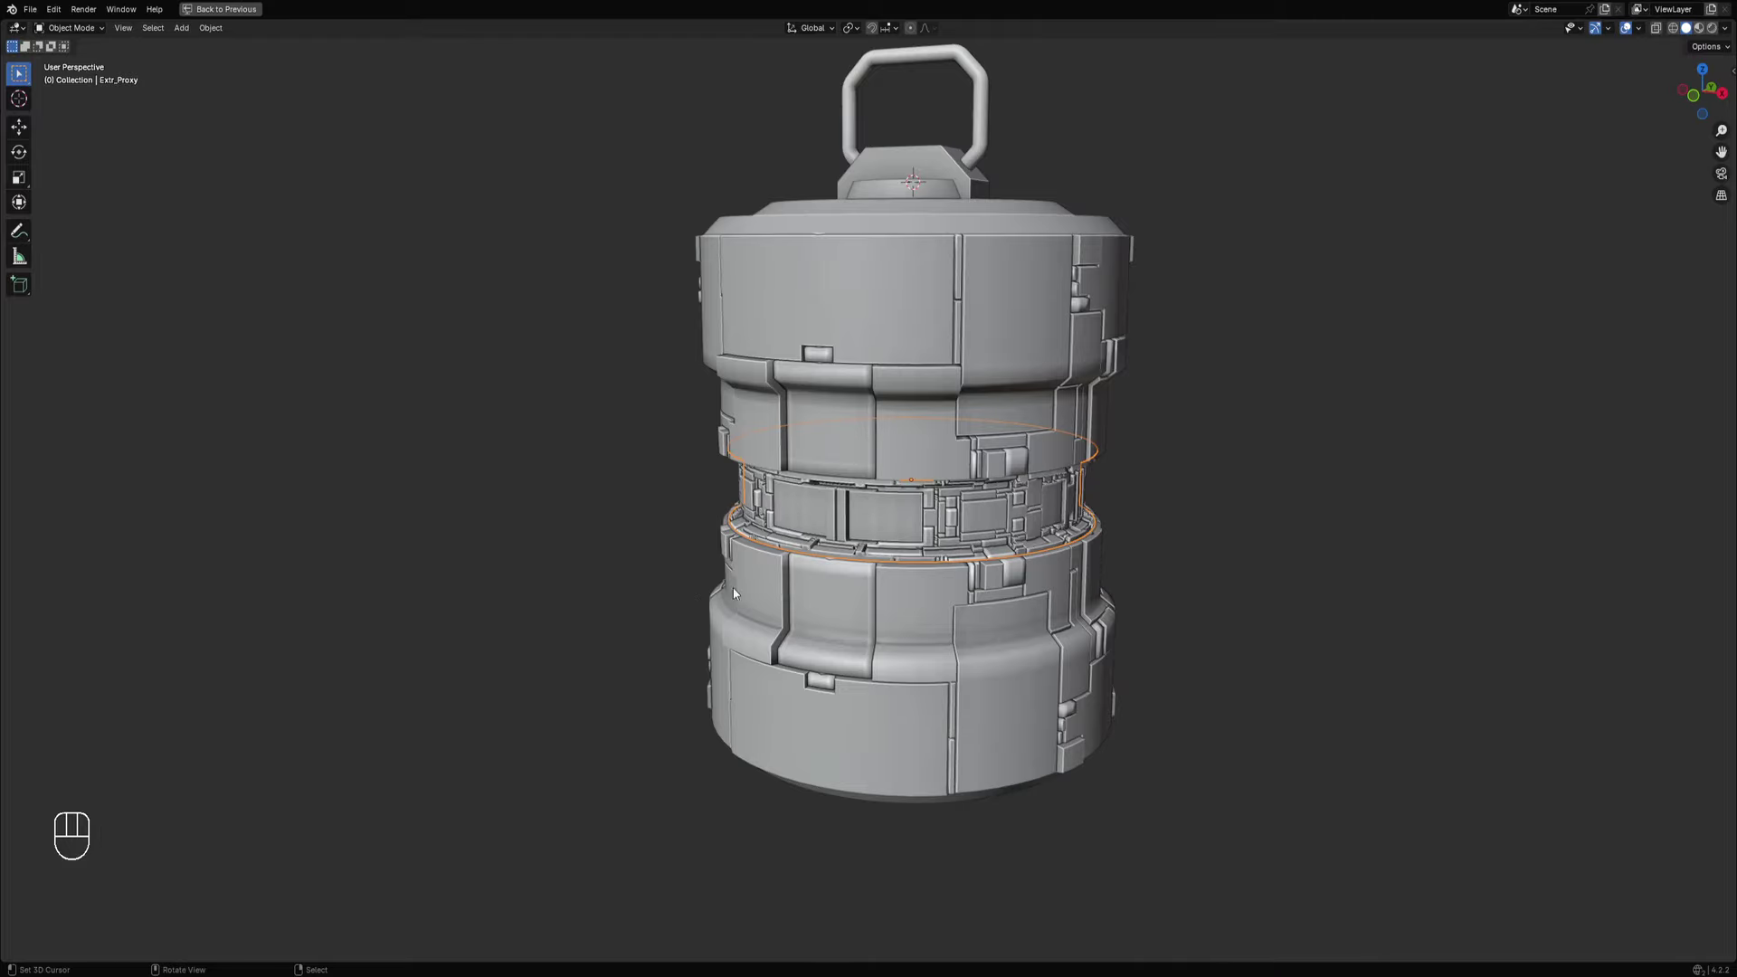
Select the central band's random panel object and apply Smooth Sharp to it.
middle_click_drag(733, 588, 993, 516)
scroll(834, 550, "down", 3)
key("alt+a")
scroll(988, 504, "up", 5)
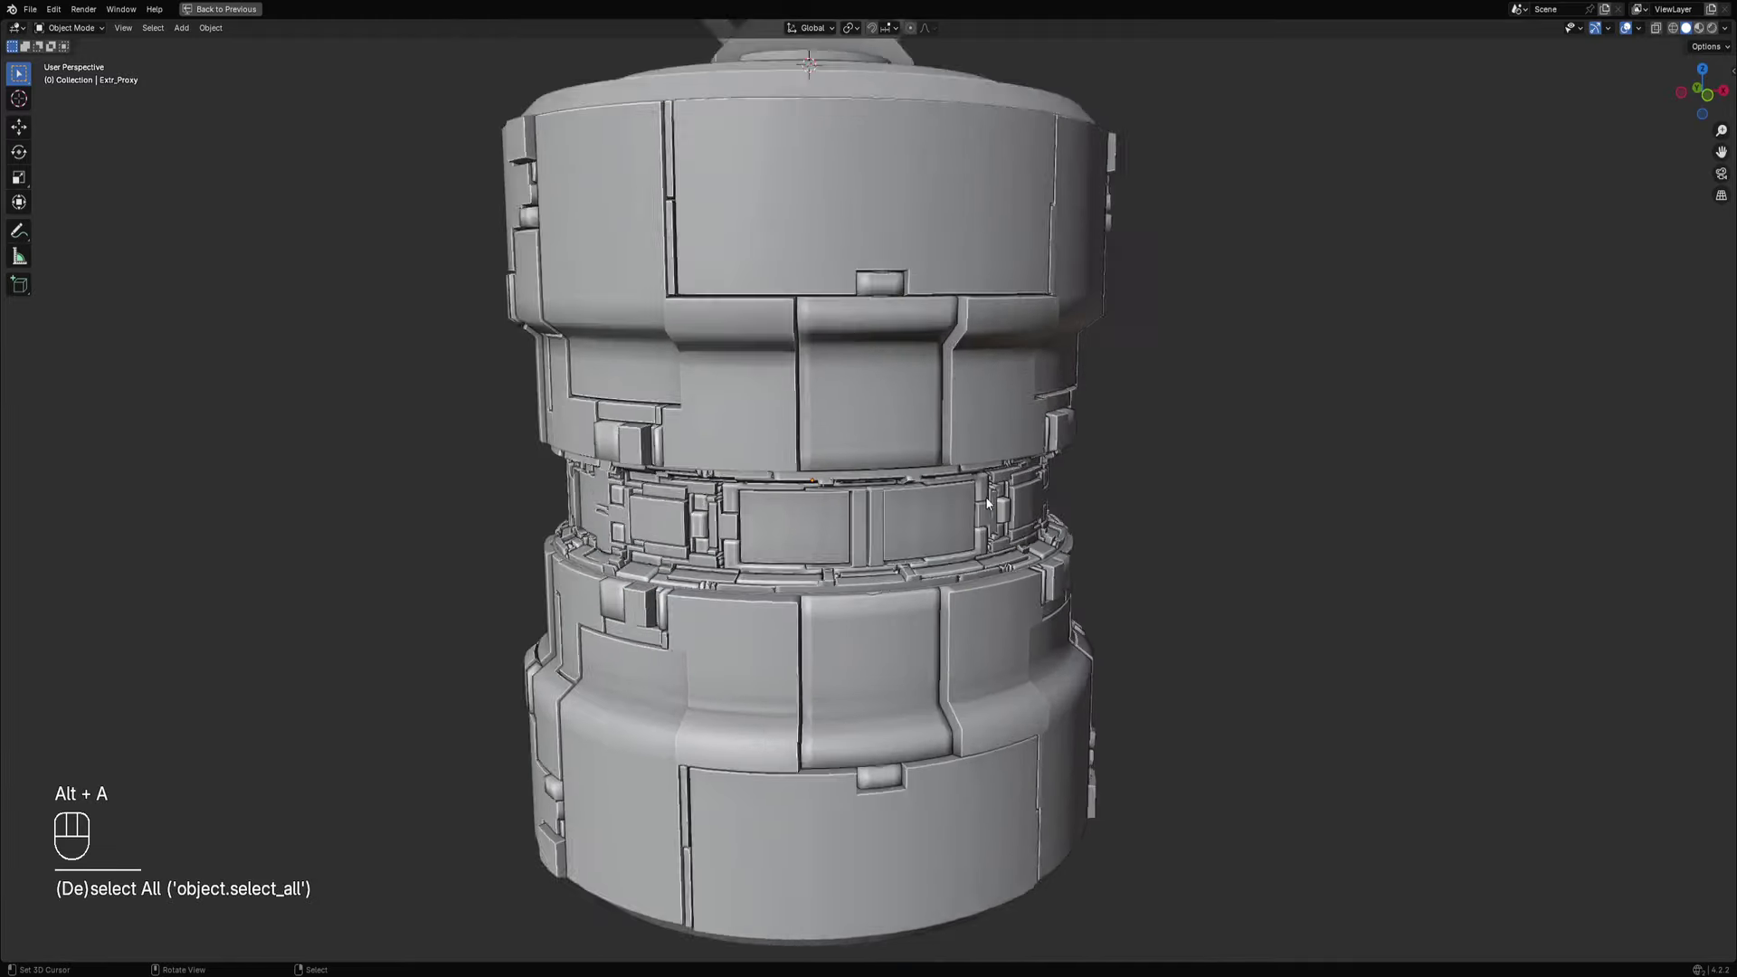
scroll(988, 504, "up", 3)
left_click(964, 476)
scroll(963, 478, "up", 3)
key("shift+q")
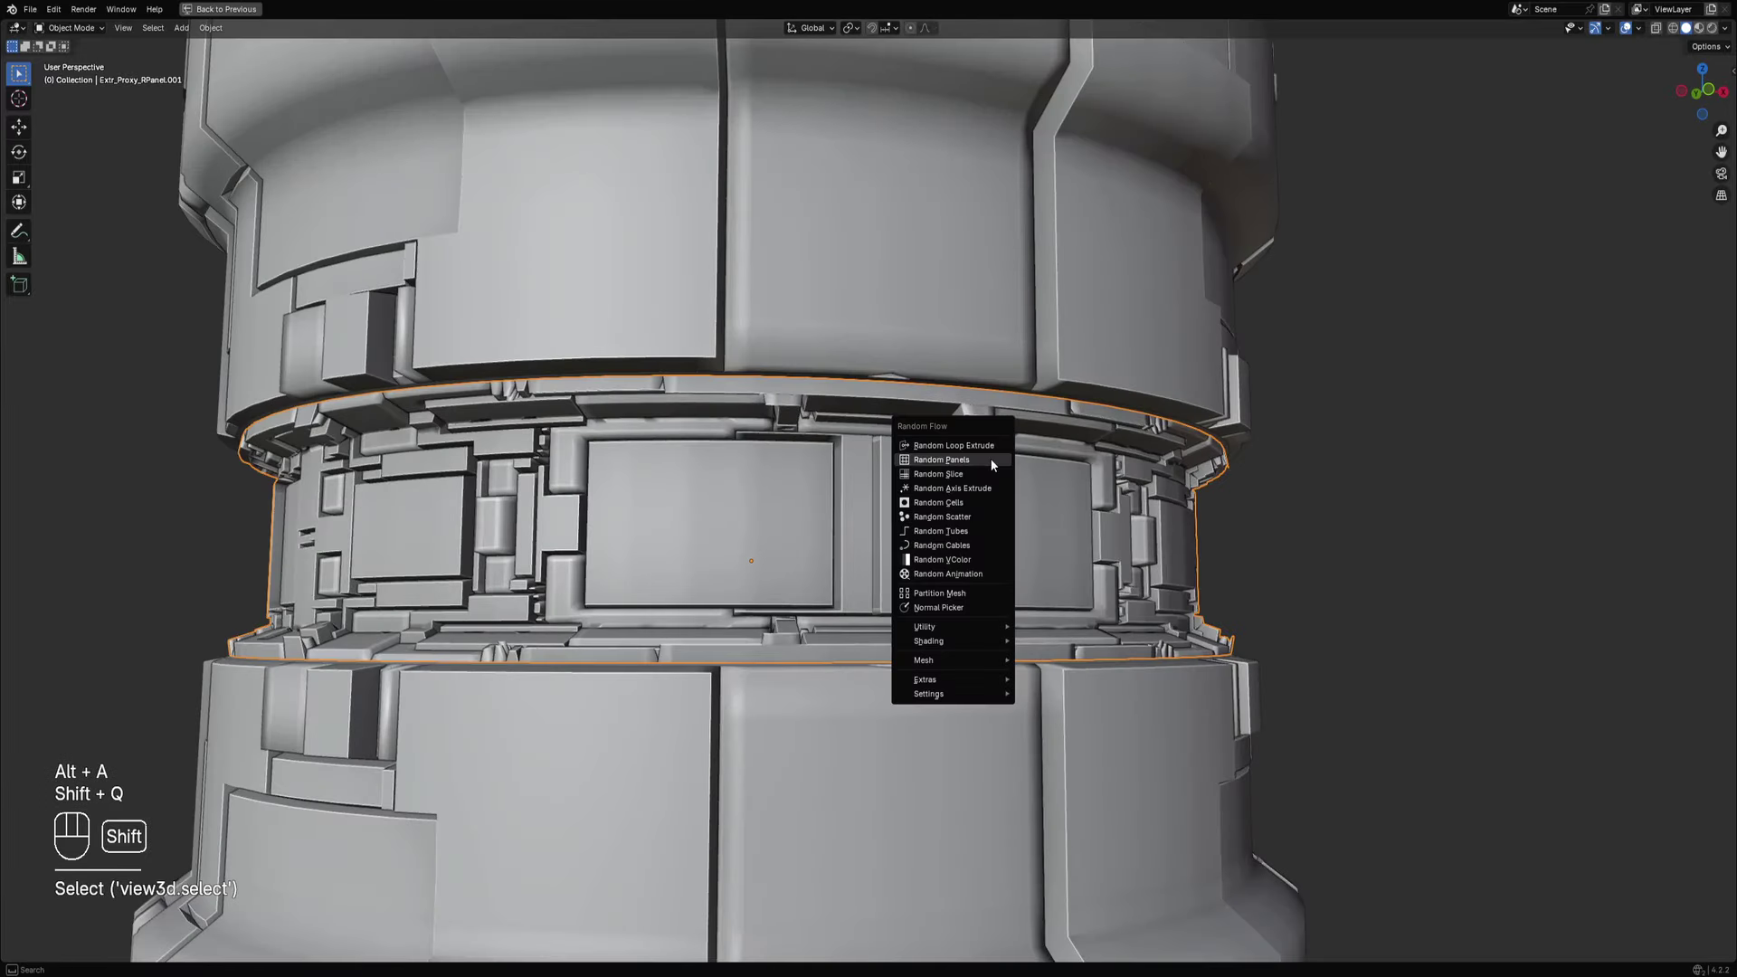
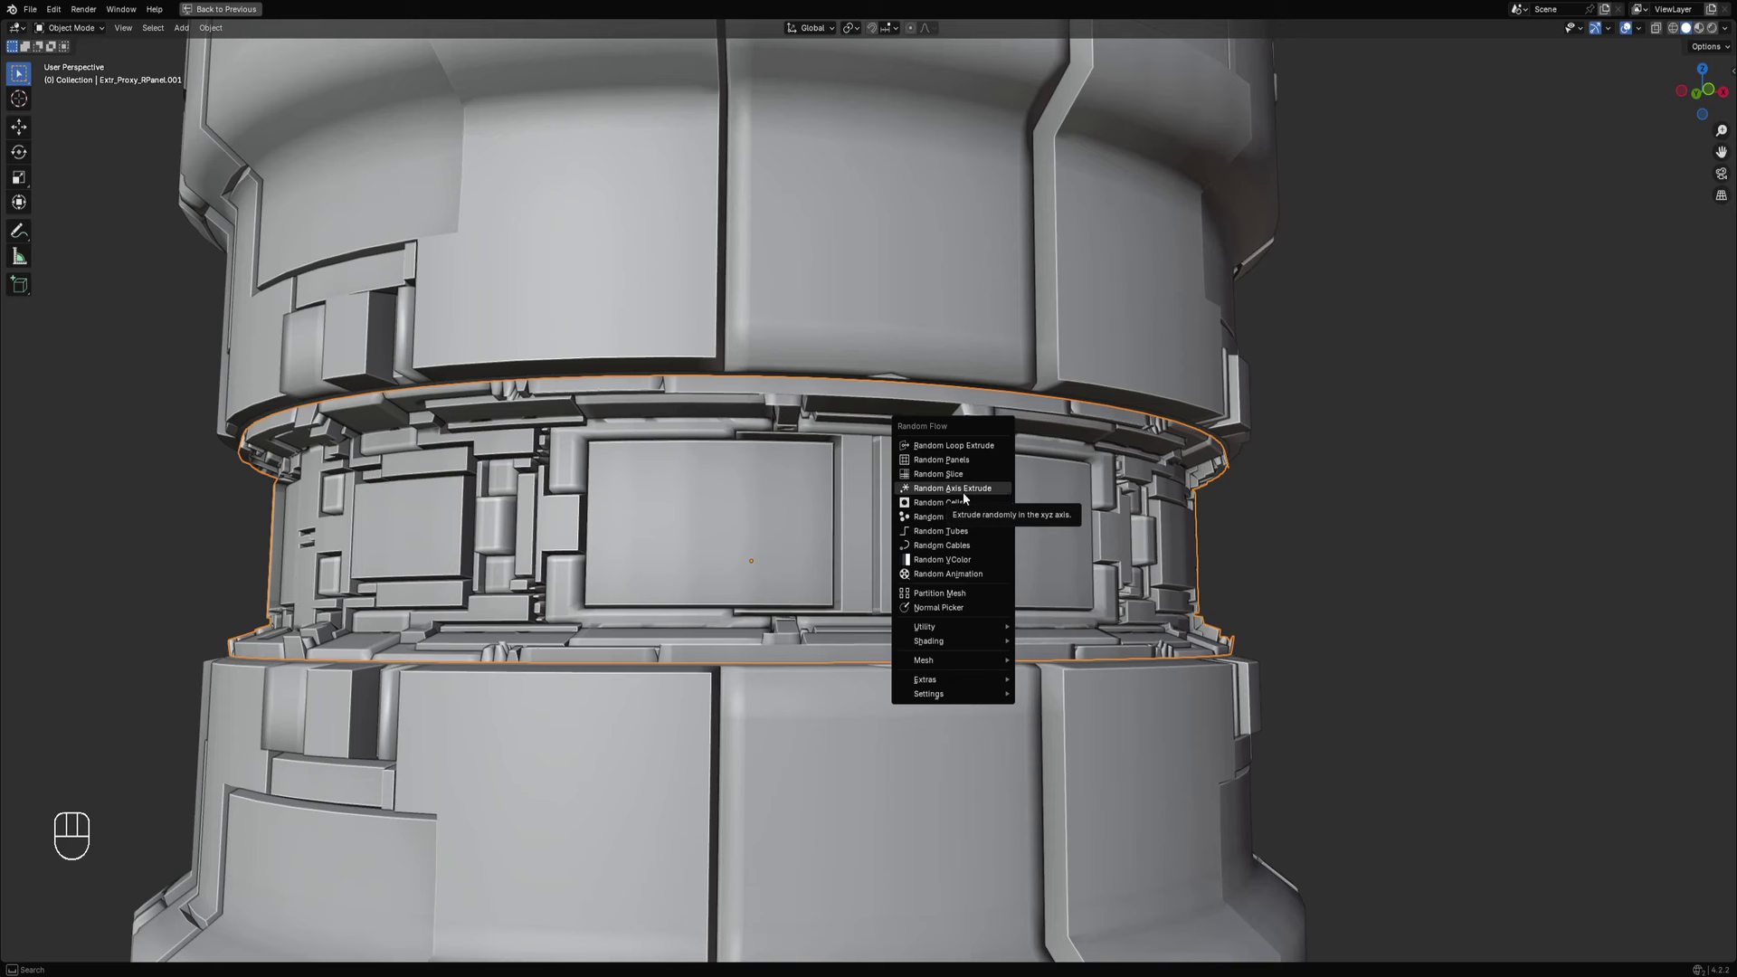
mouse_move(966, 661)
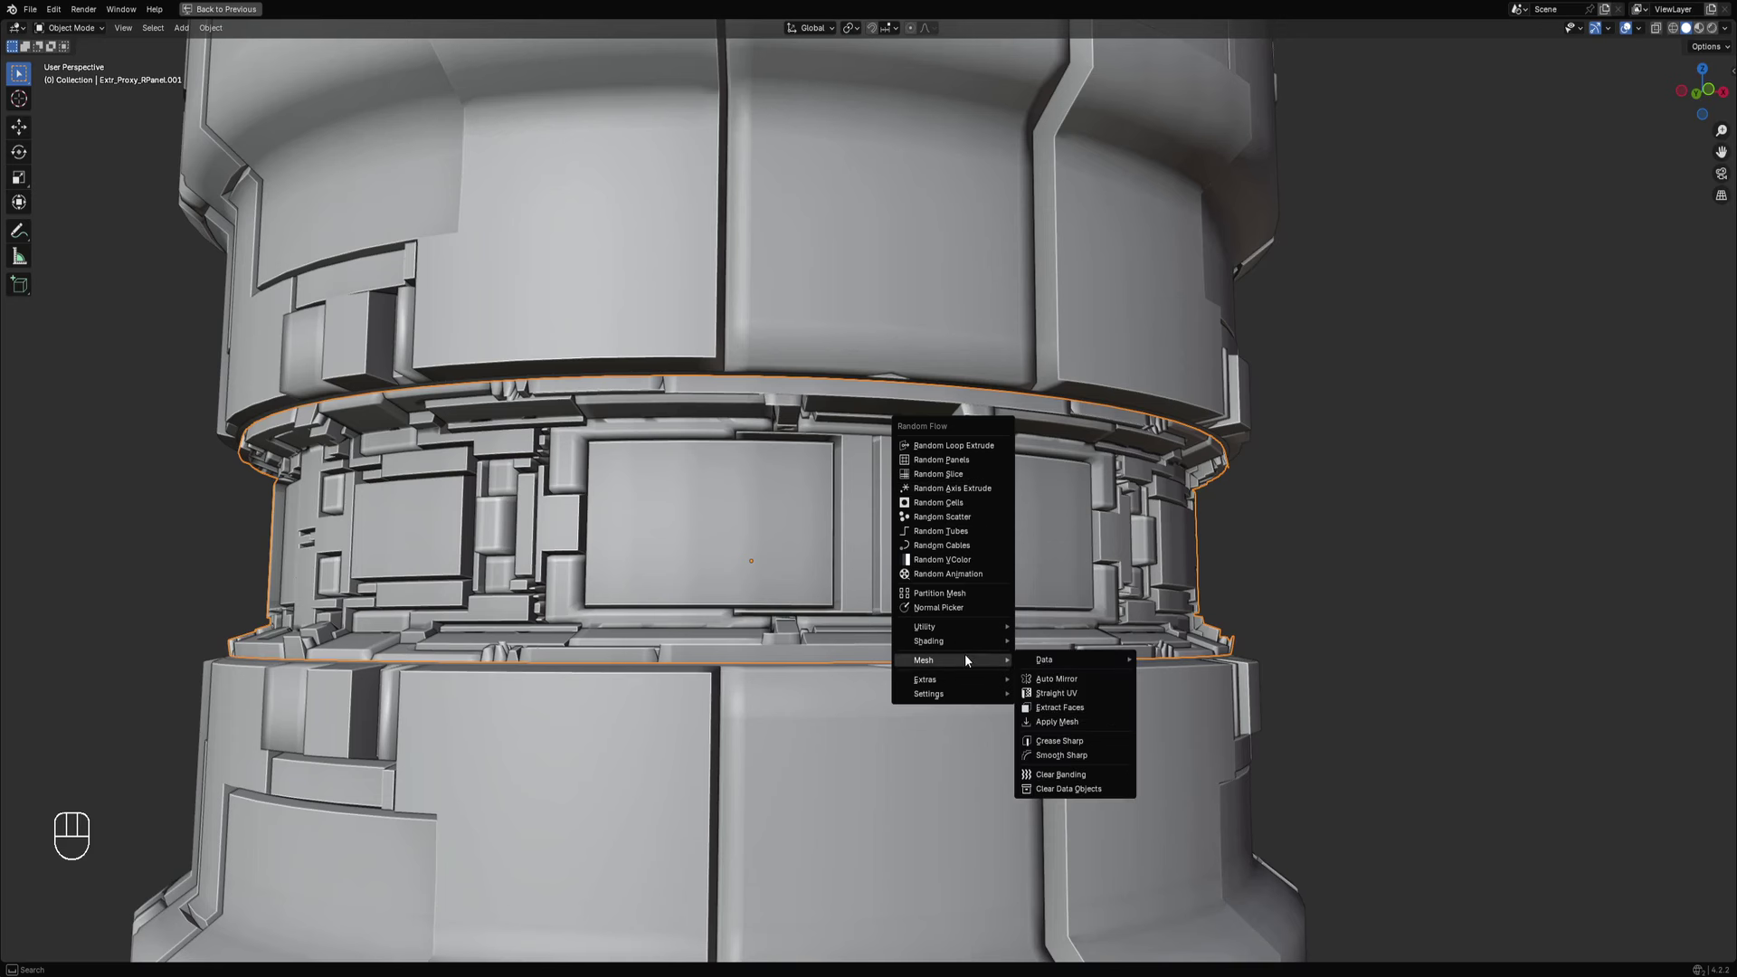
left_click(1062, 756)
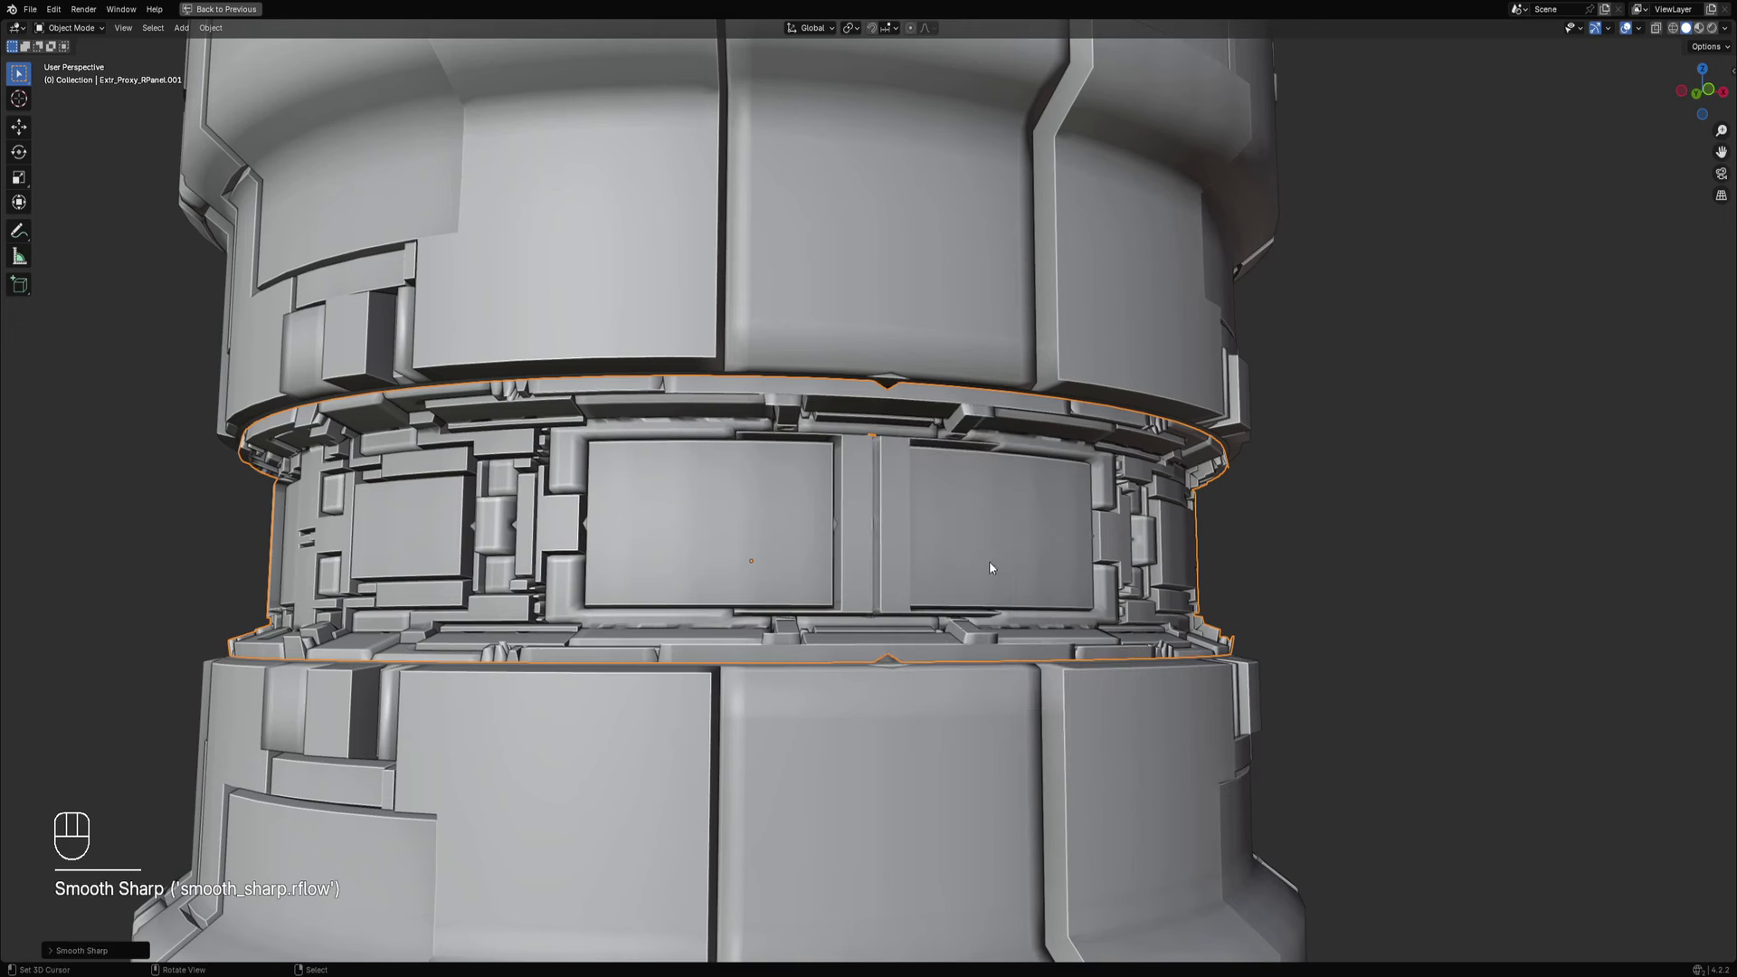
Set the Smooth Flat repeat of the central band panels' Smooth Sharp operation to 0 and deselect everything.
key("F9")
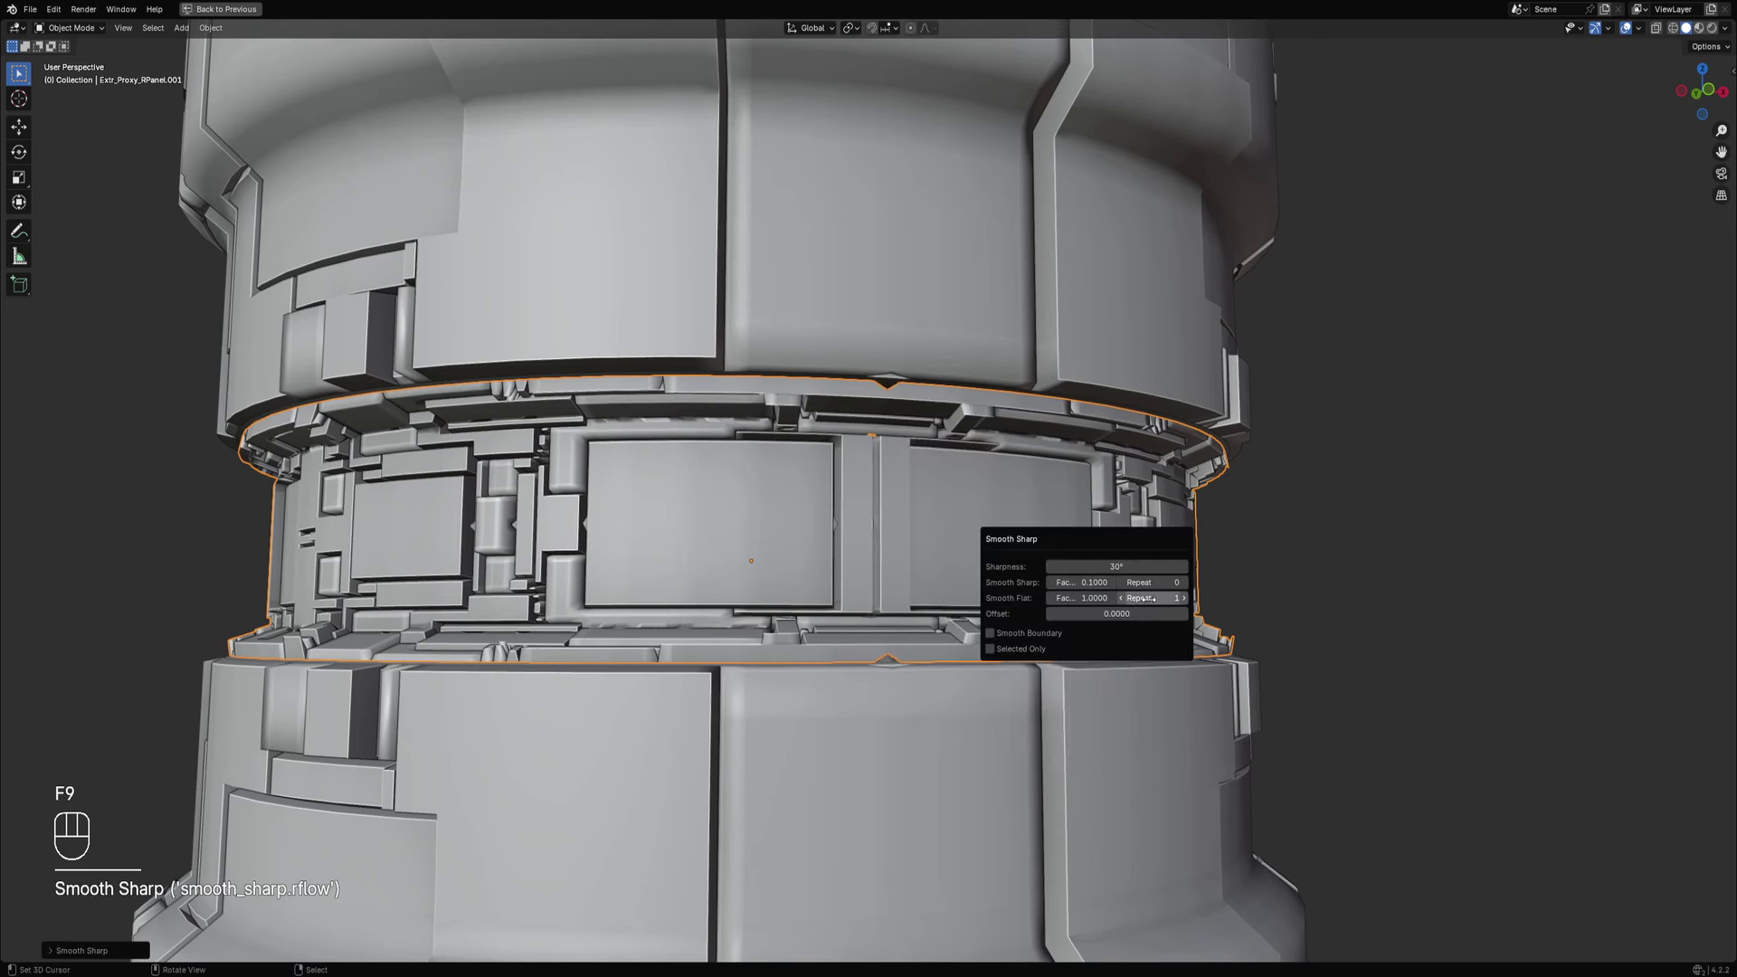
scroll(1148, 598, "up", 1, "ctrl")
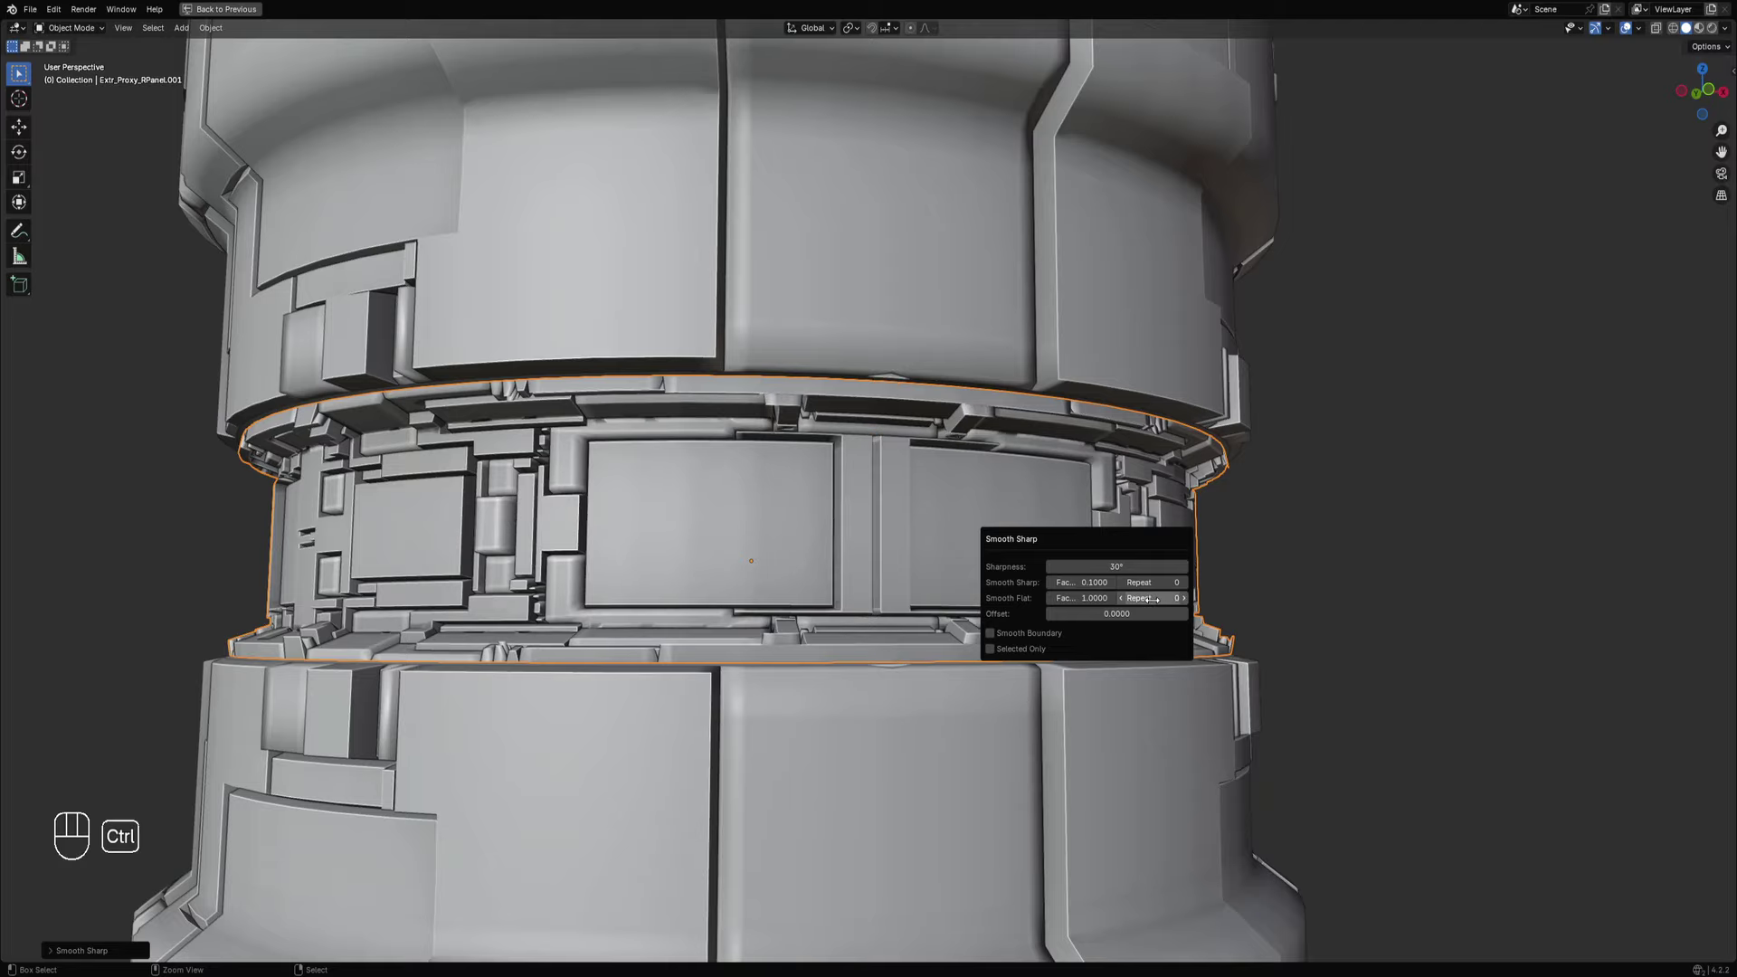
scroll(949, 464, "down", 5)
key("alt+a")
scroll(949, 464, "down", 4)
Select the Extr_Proxy object at the central groove and delete it.
middle_click_drag(1098, 509, 1070, 482)
scroll(891, 500, "up", 2)
left_click(885, 500, "alt")
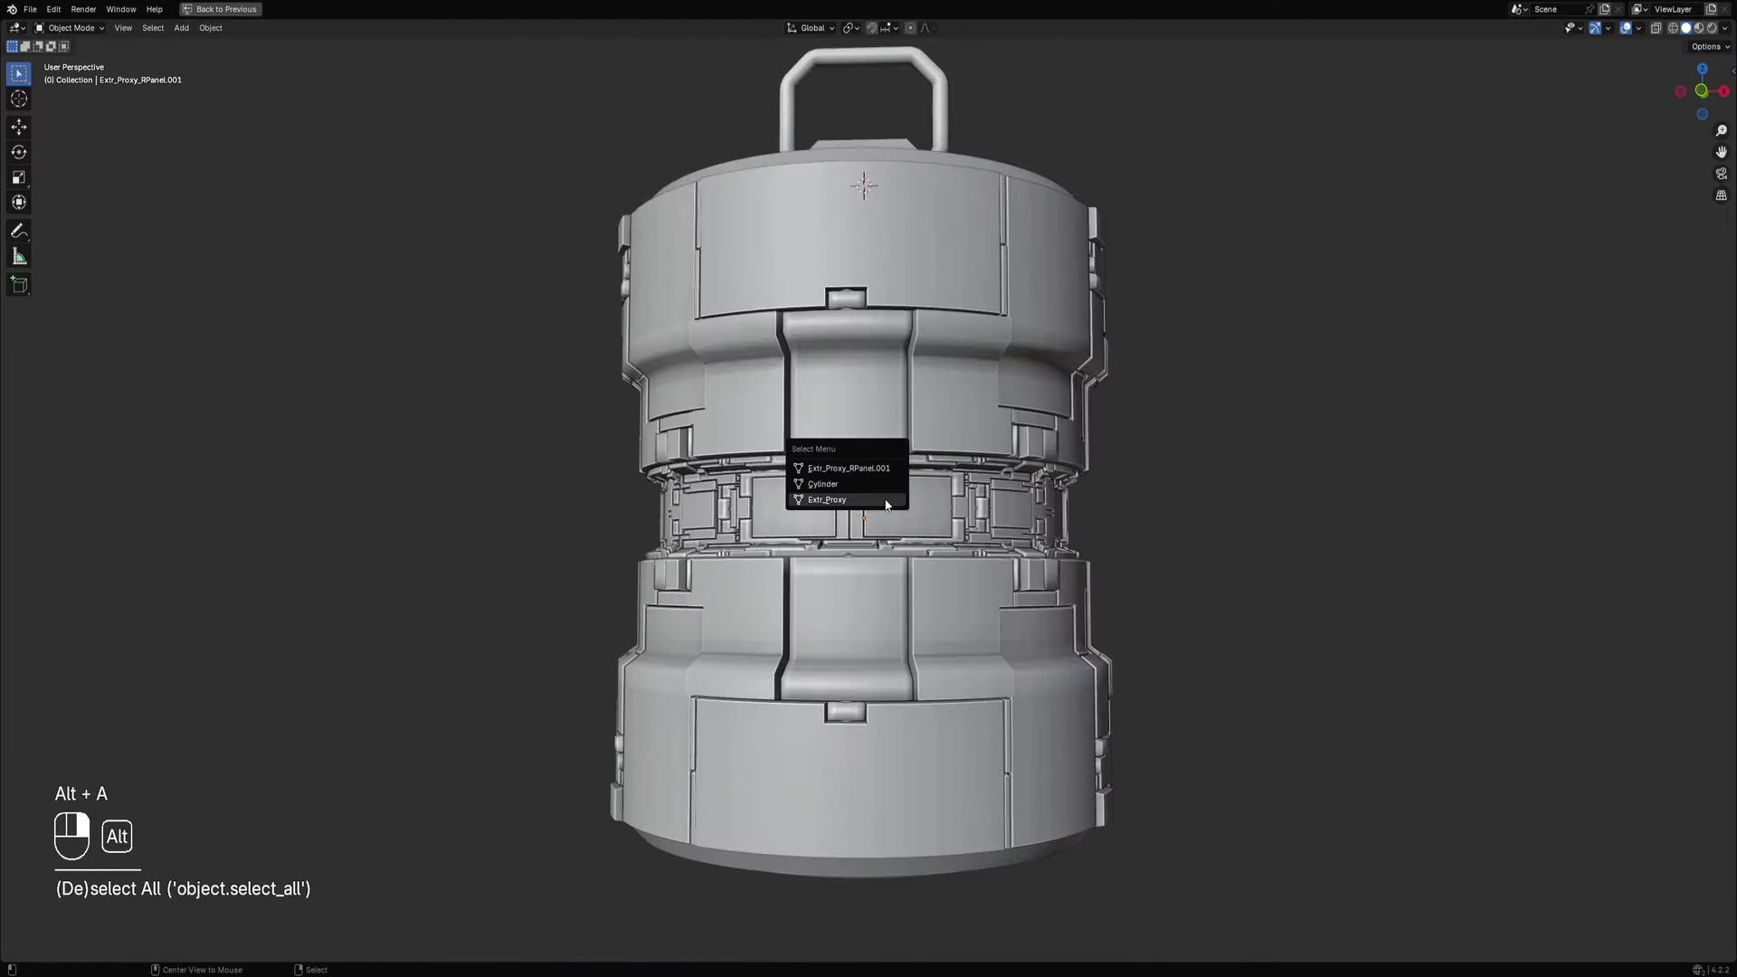
left_click(885, 500)
scroll(885, 499, "down", 3)
key("g")
right_click(1122, 472)
key("x")
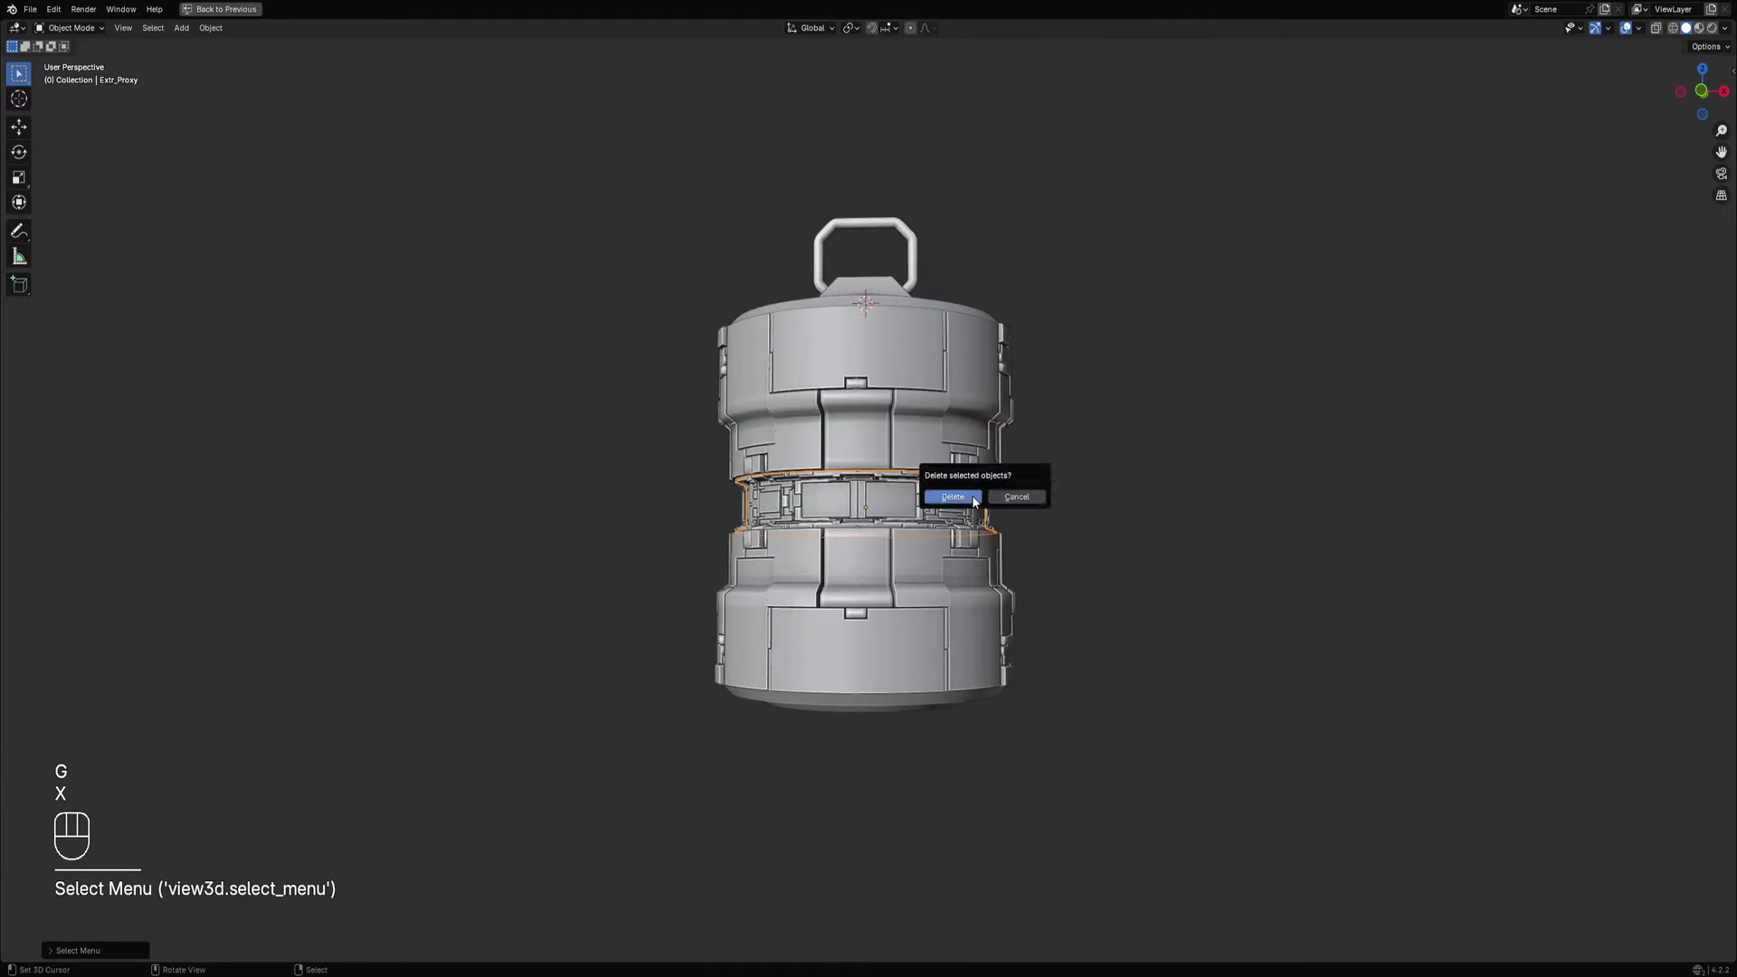
left_click(994, 499)
Save the scene file.
key("ctrl+s")
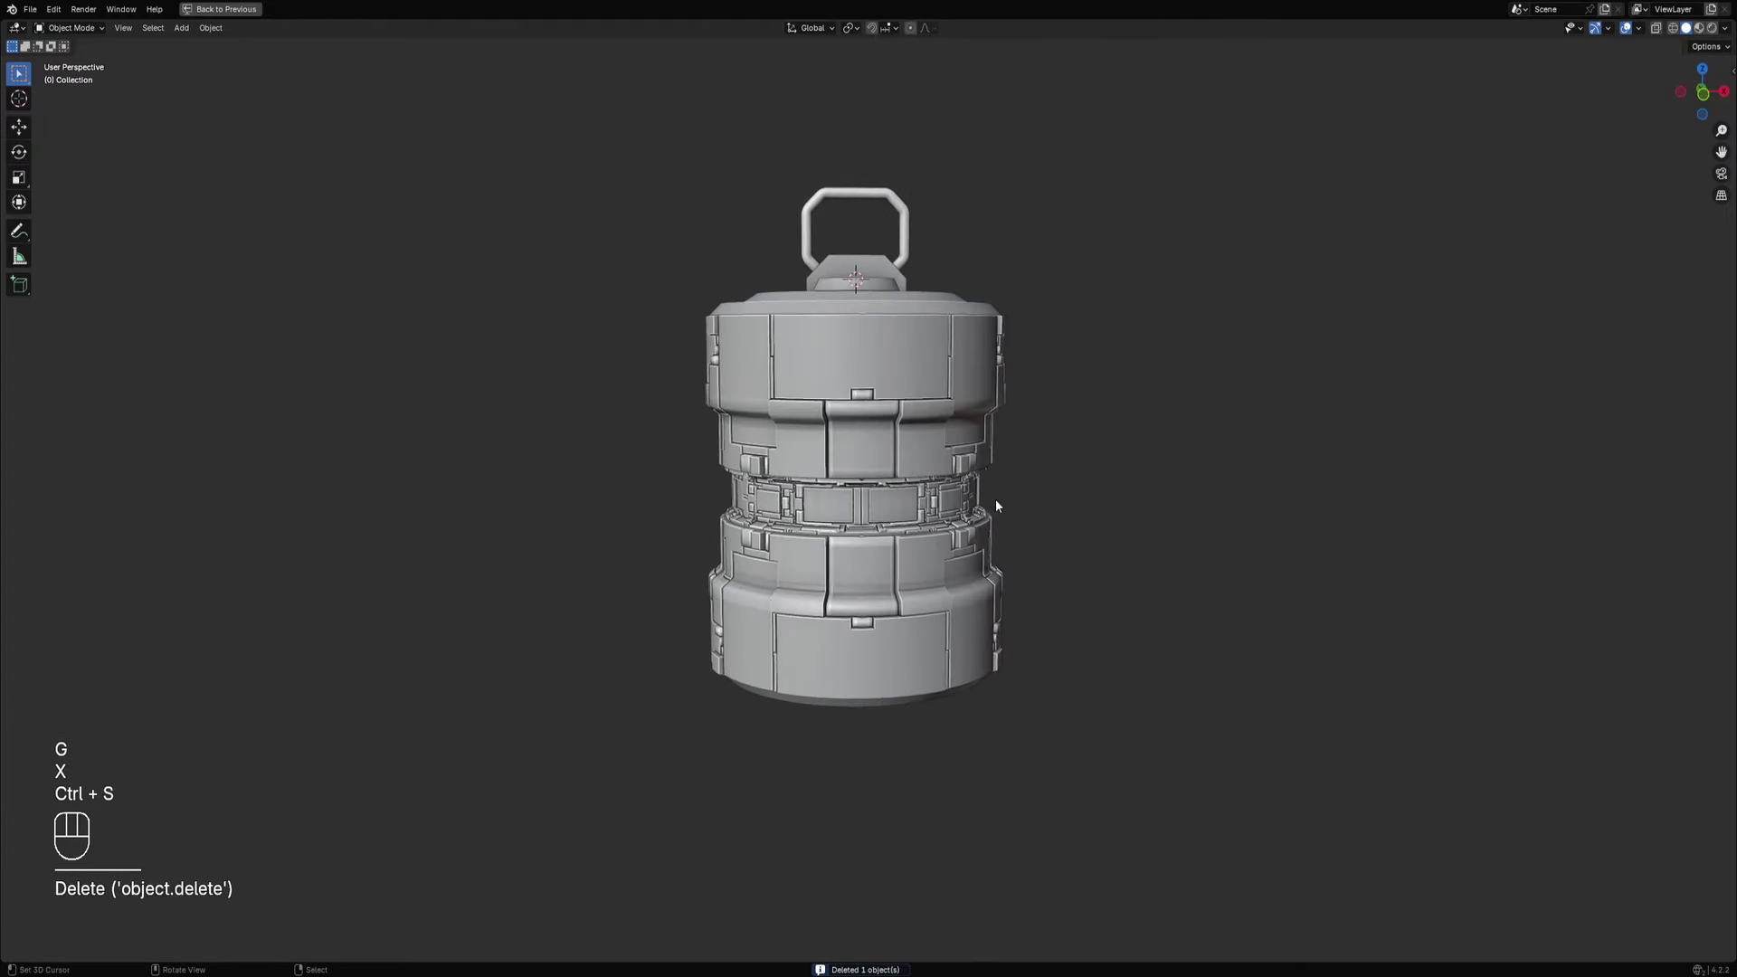
mouse_move(995, 504)
middle_mouse_down()
mouse_move(952, 543)
mouse_move(998, 539)
mouse_move(997, 479)
mouse_move(1006, 536)
mouse_move(1003, 520)
middle_mouse_up()
key("ctrl+s")
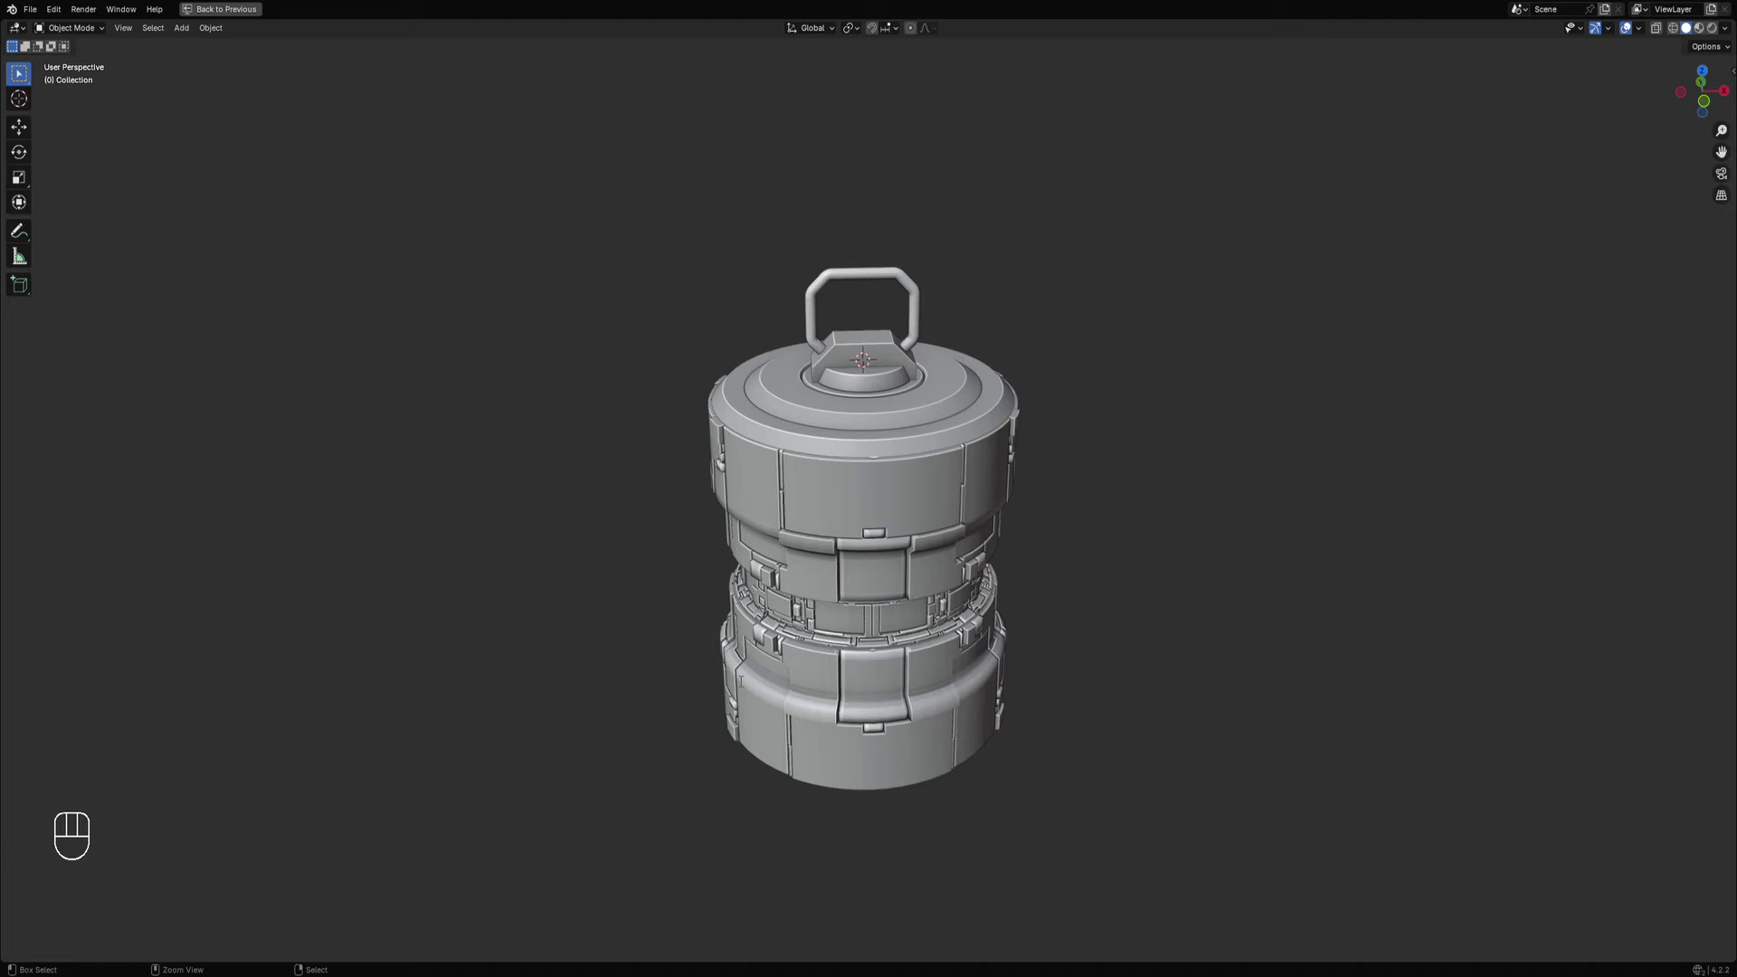
scroll(1006, 479, "up", 2)
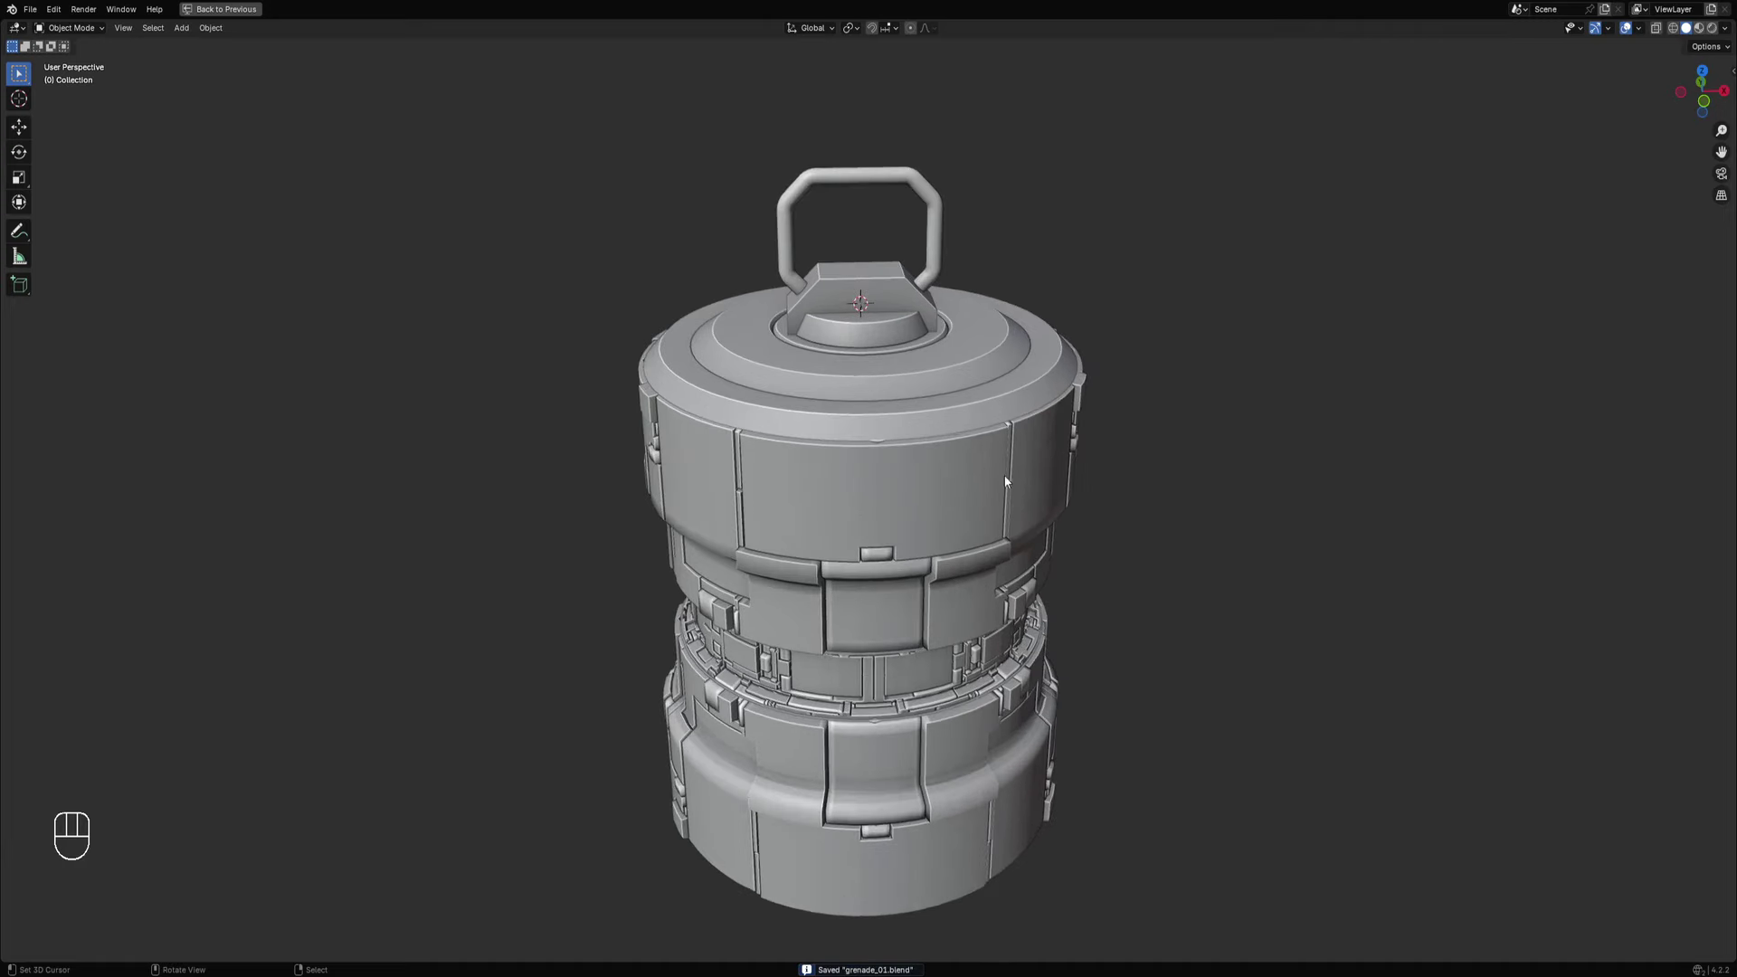
Clear the canister body's stored face selection and select the linked flat faces of the lid's concentric rings.
left_click(947, 393)
key("Tab")
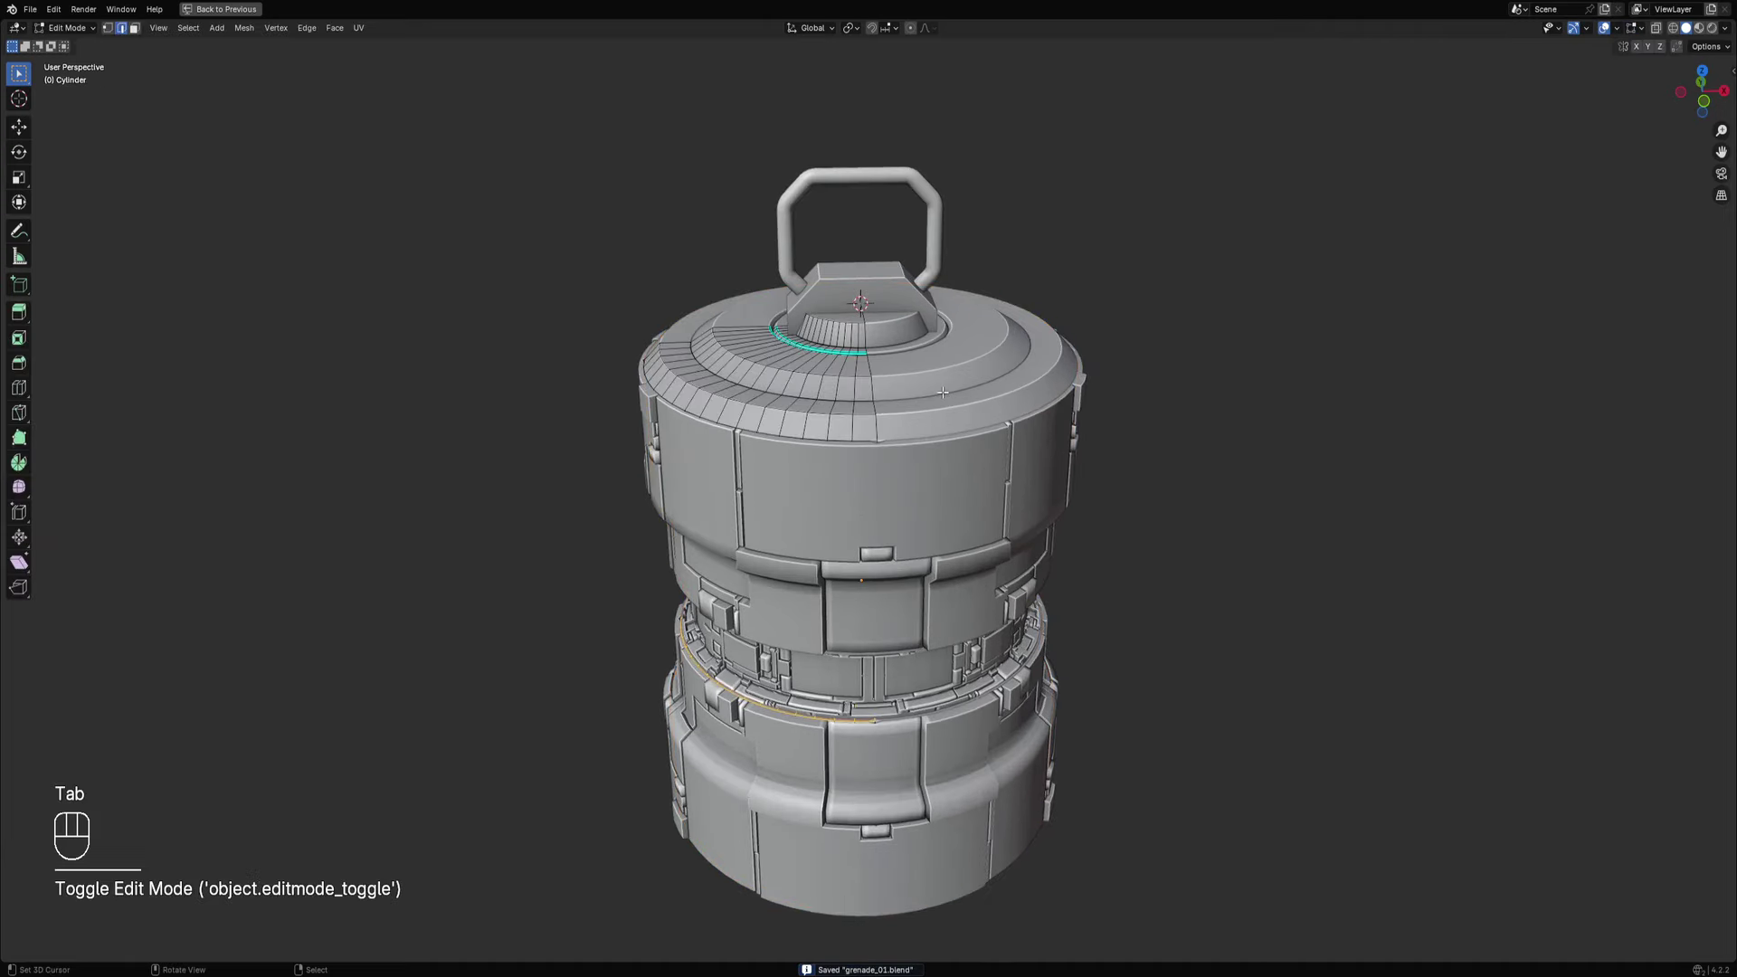
middle_click_drag(943, 393, 950, 452)
key("Tab")
key("ctrl+shift+x")
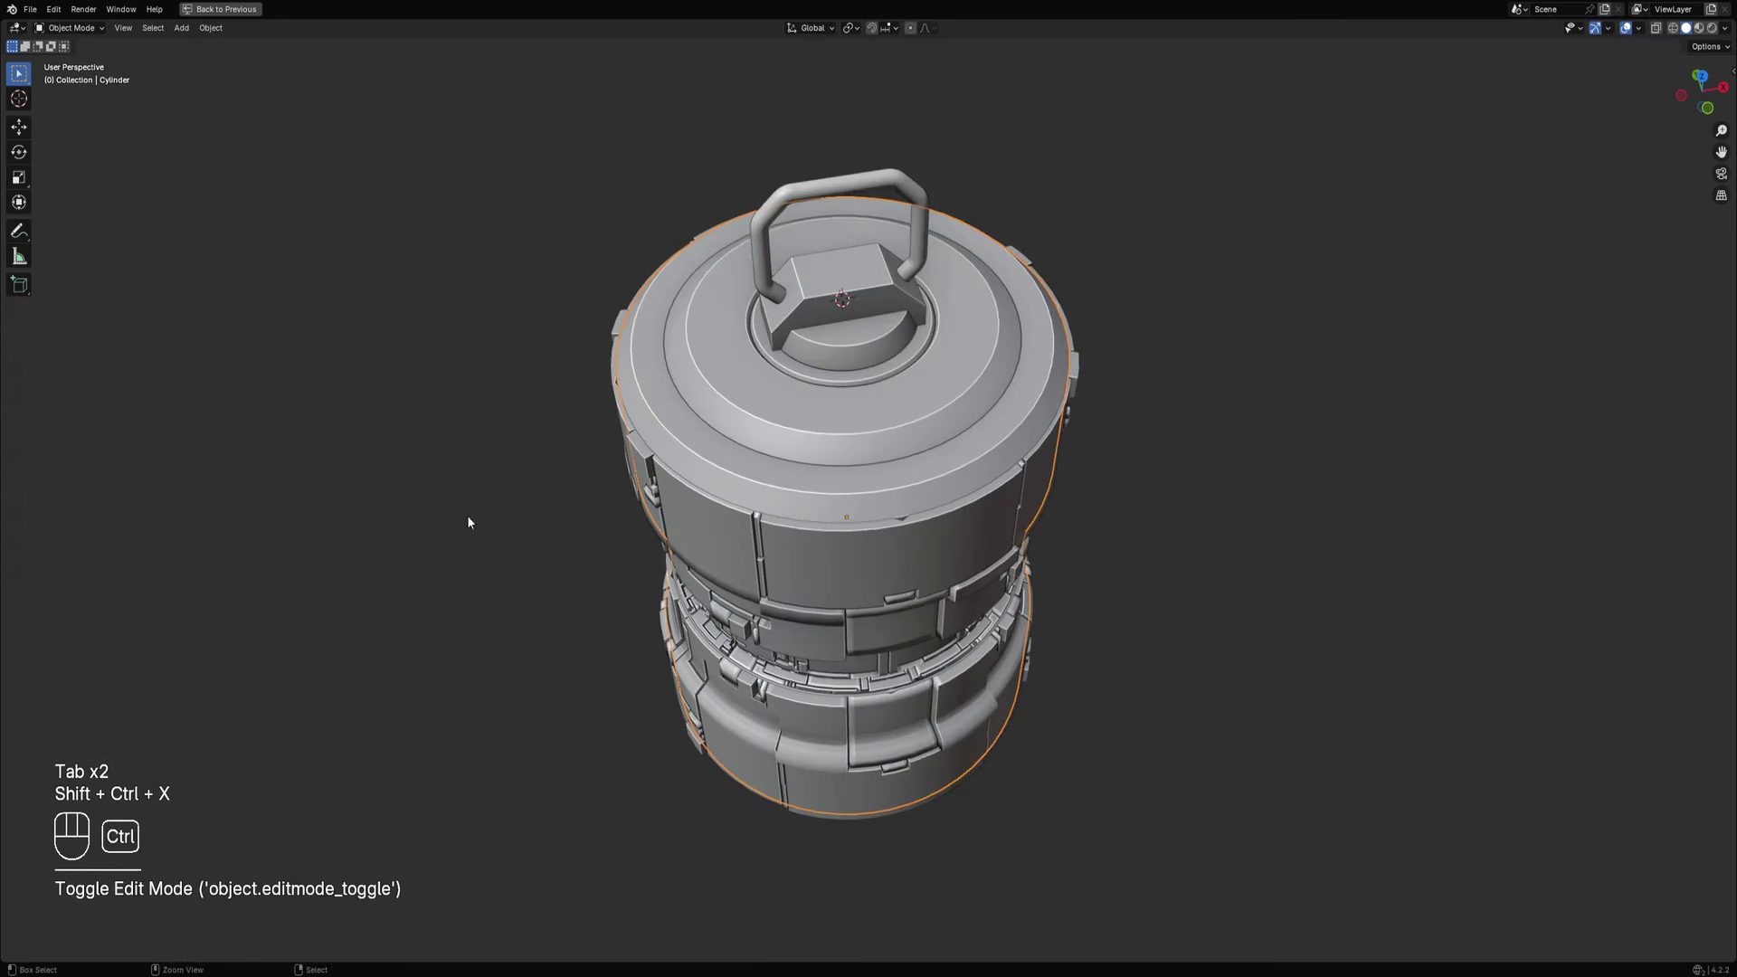
key("ctrl+shift+a")
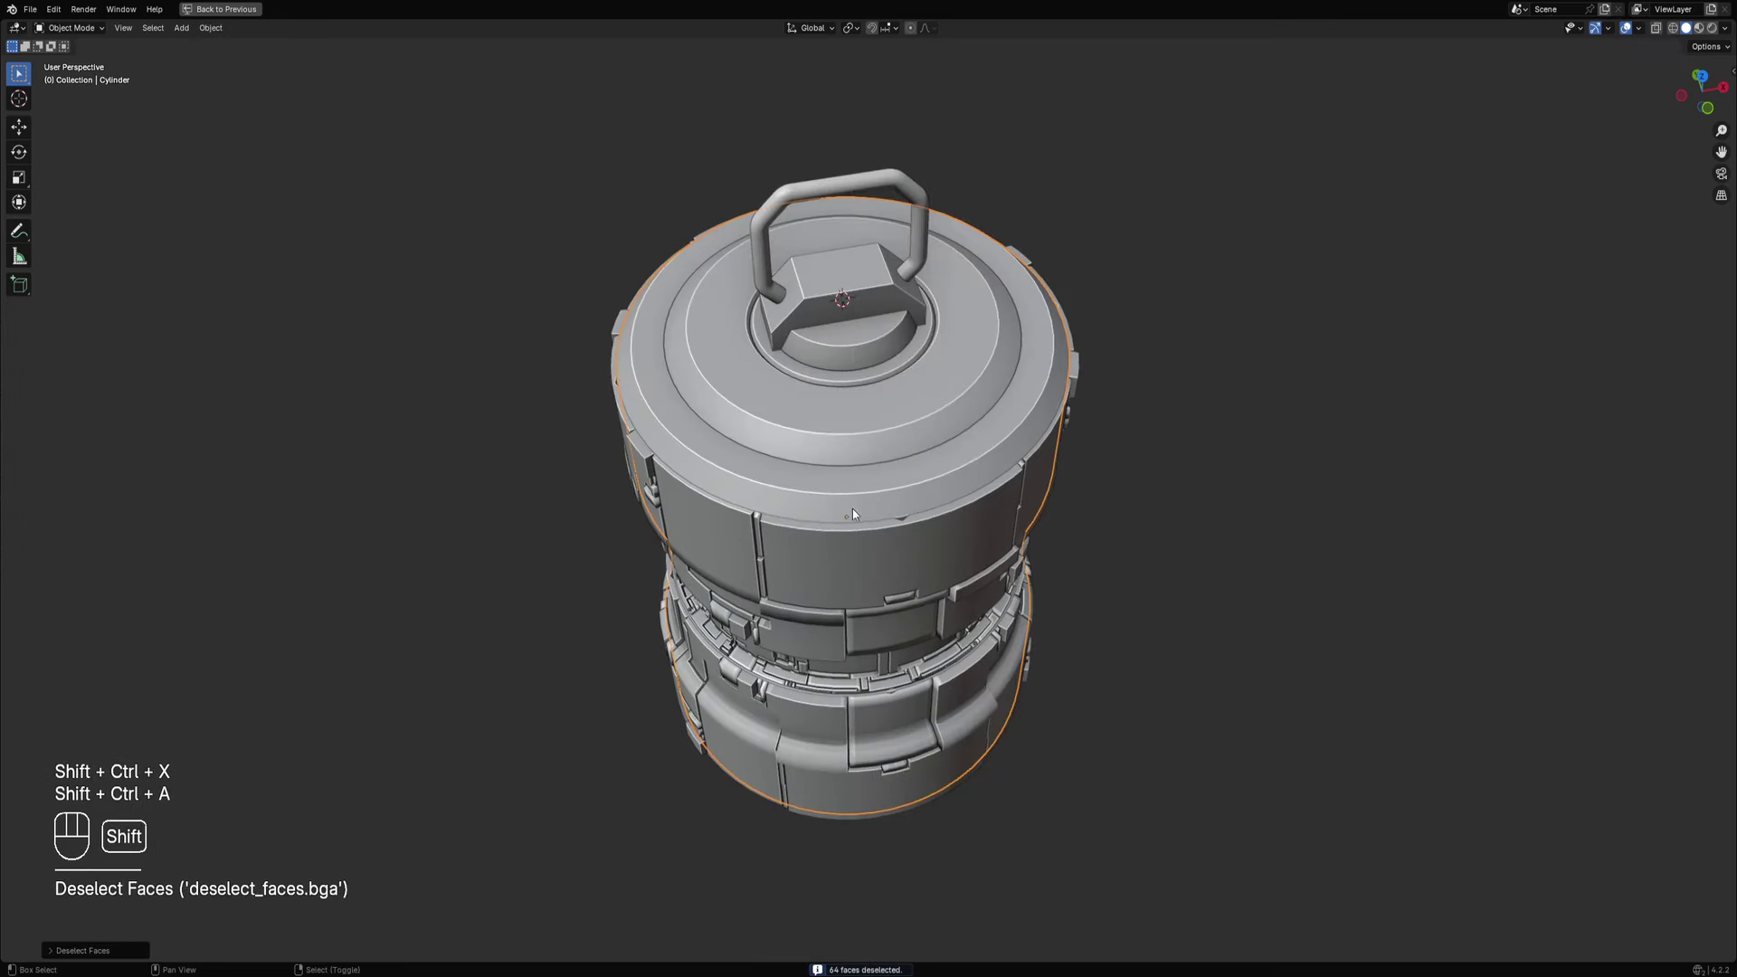
key("shift+f")
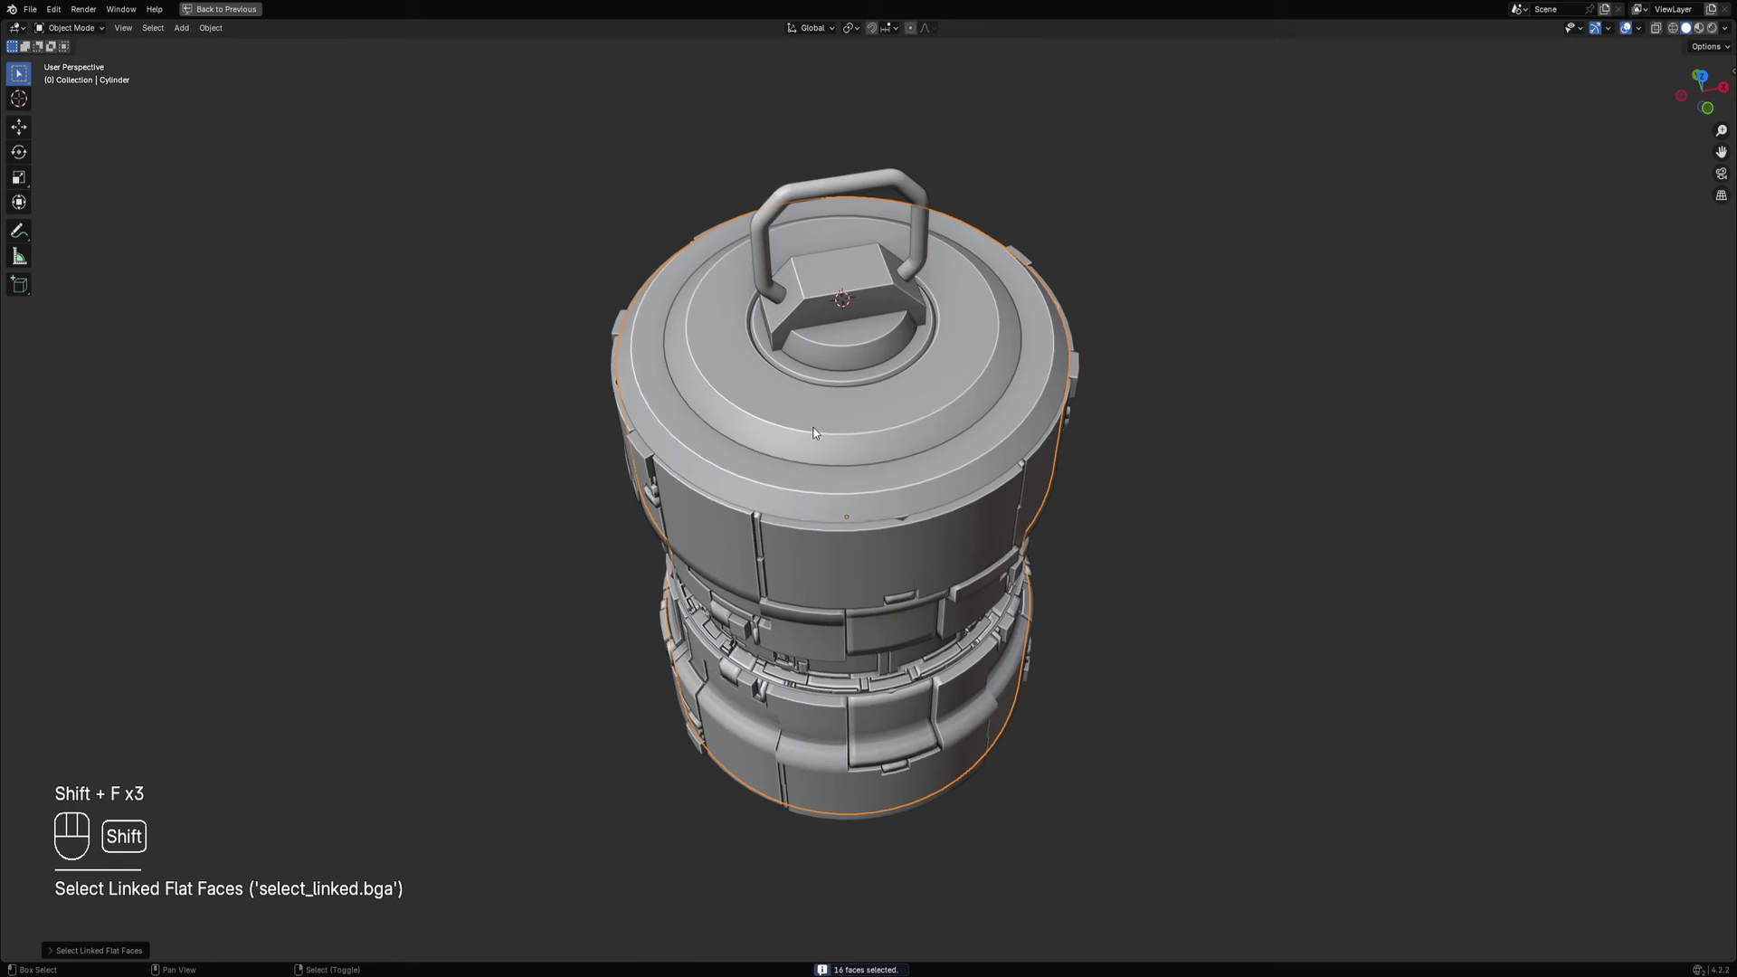
key("shift+f")
middle_click_drag(921, 462, 1169, 322)
Generate Random Panels on the selected lid faces with the subdivision set to 3 cuts.
key("shift+q")
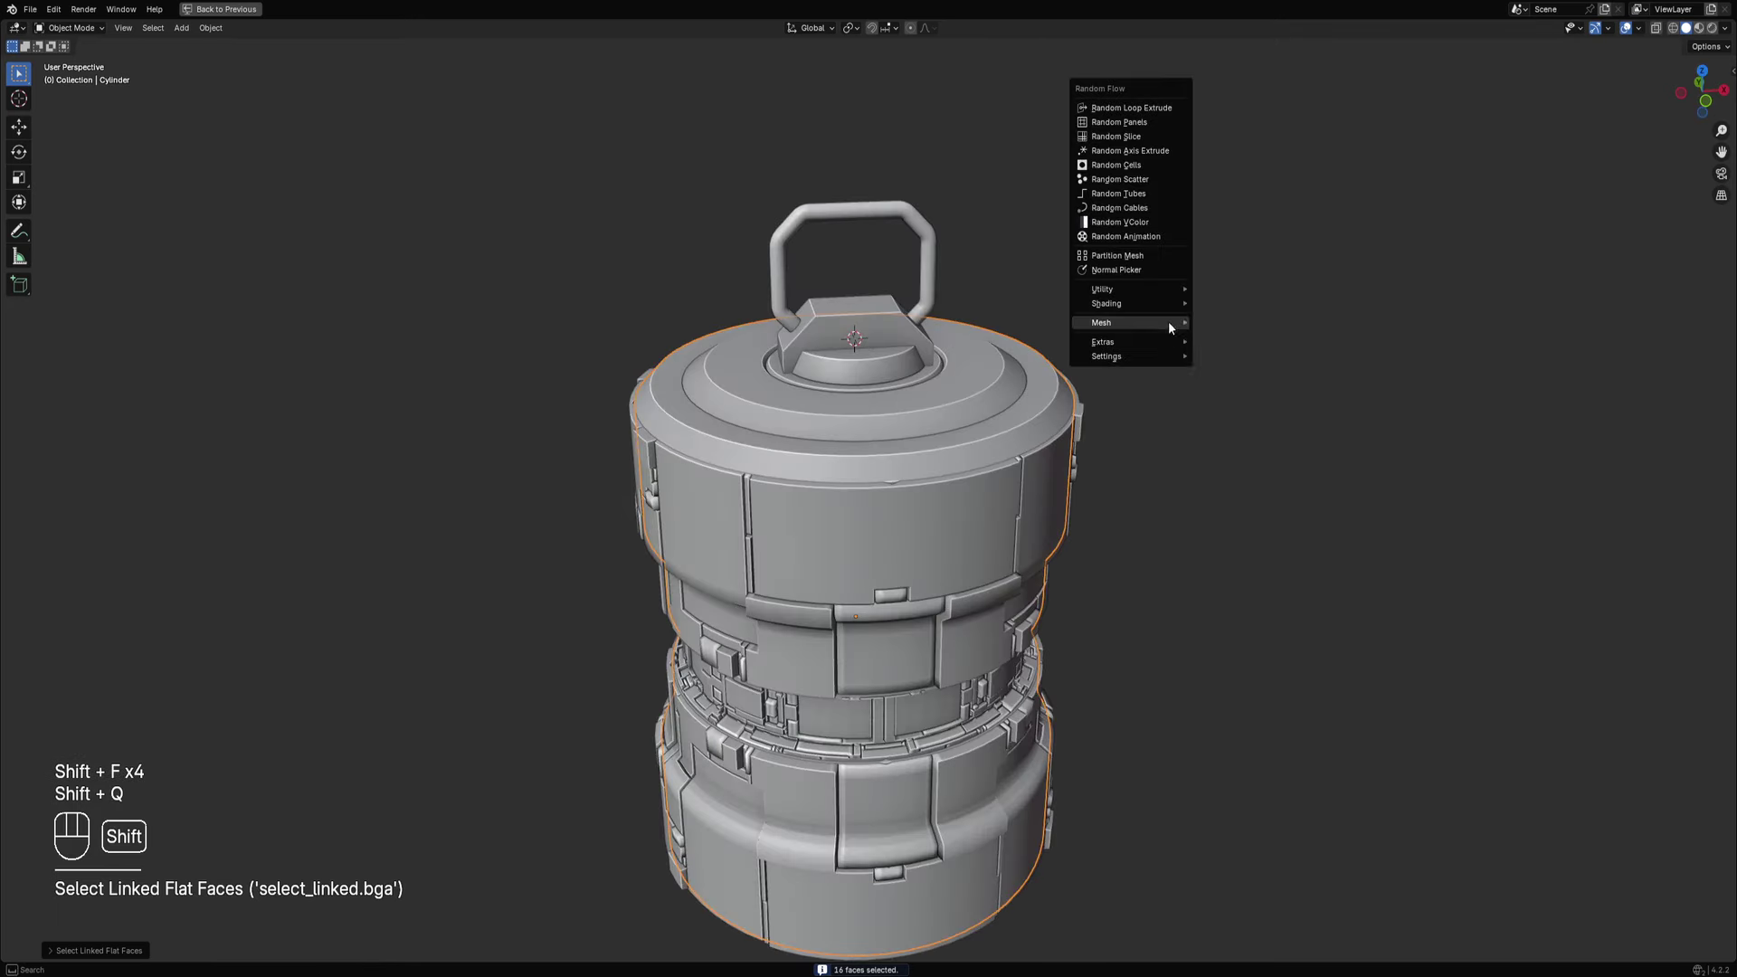
left_click(1122, 122)
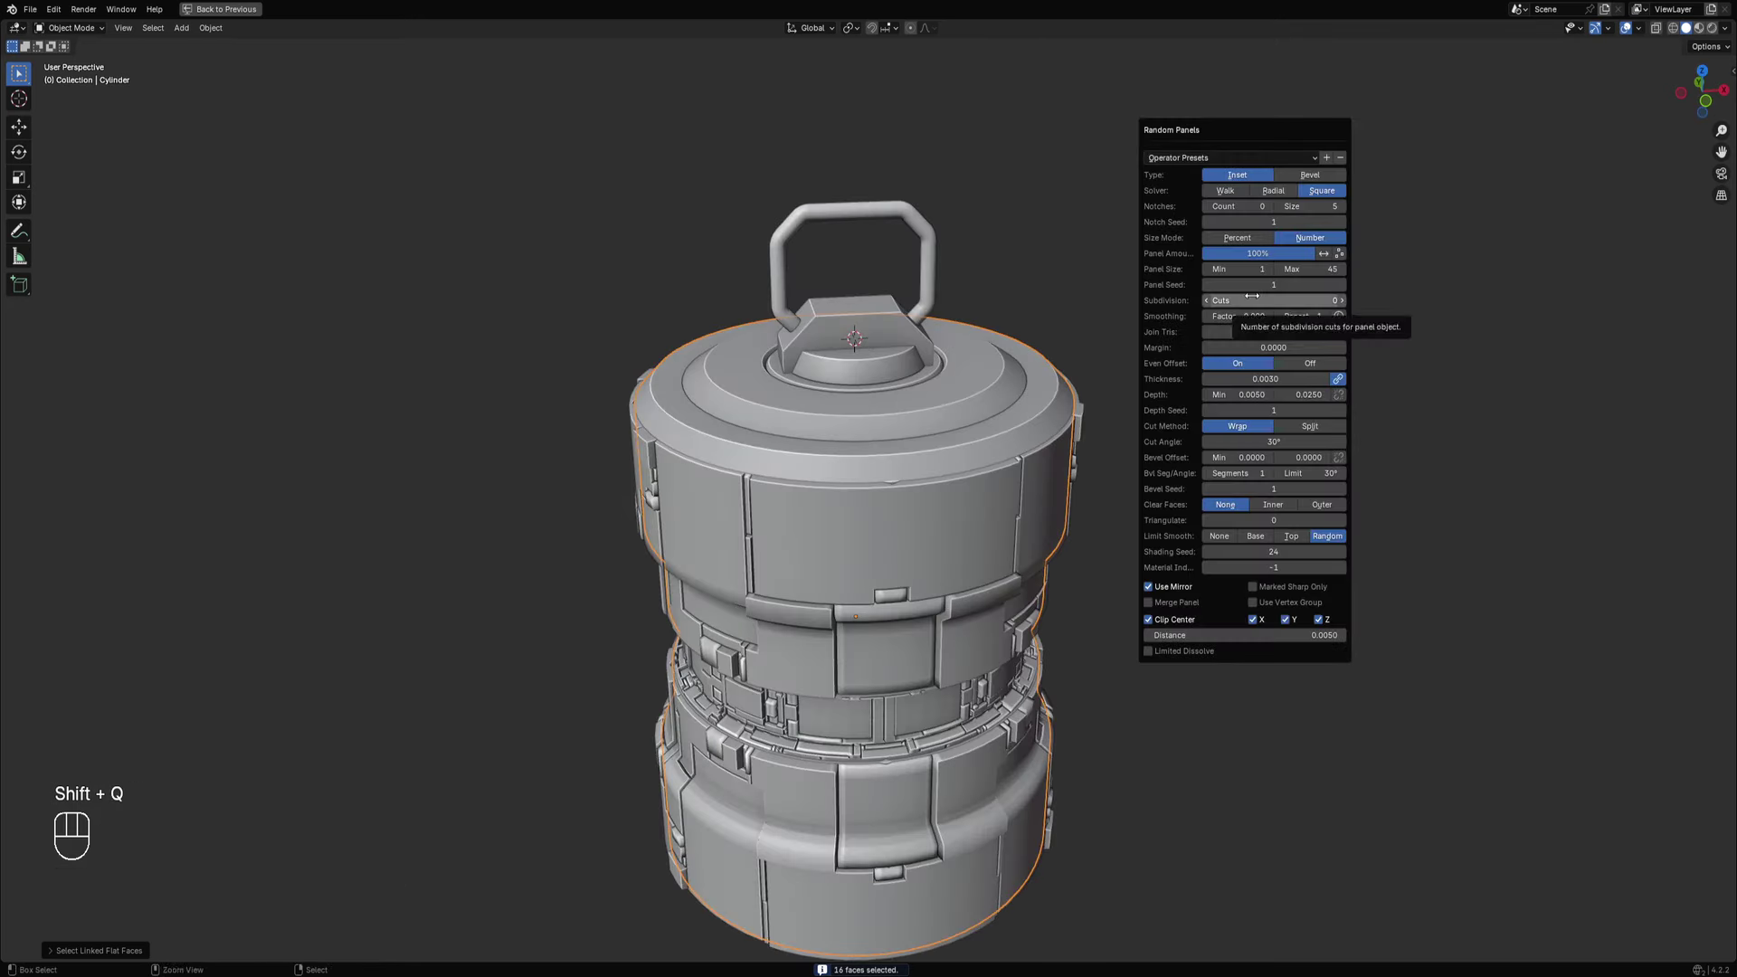
scroll(1252, 300, "up", 1, "ctrl")
scroll(1251, 299, "up", 1, "ctrl")
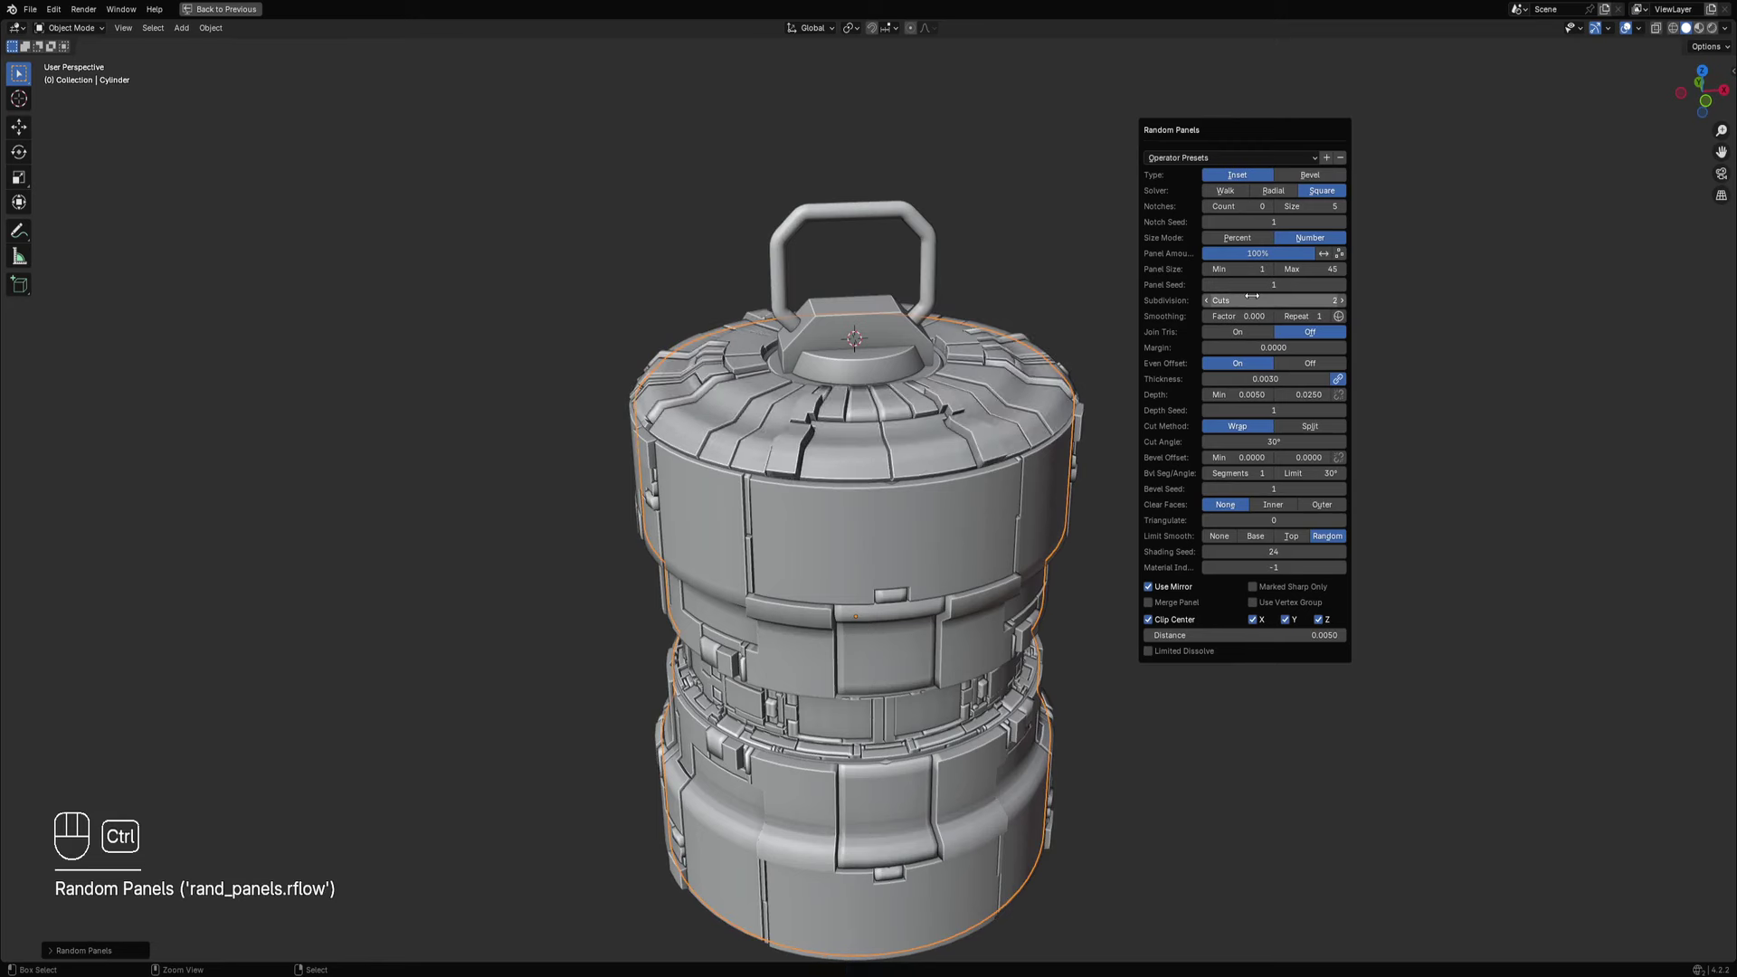
scroll(1252, 296, "up", 1, "ctrl")
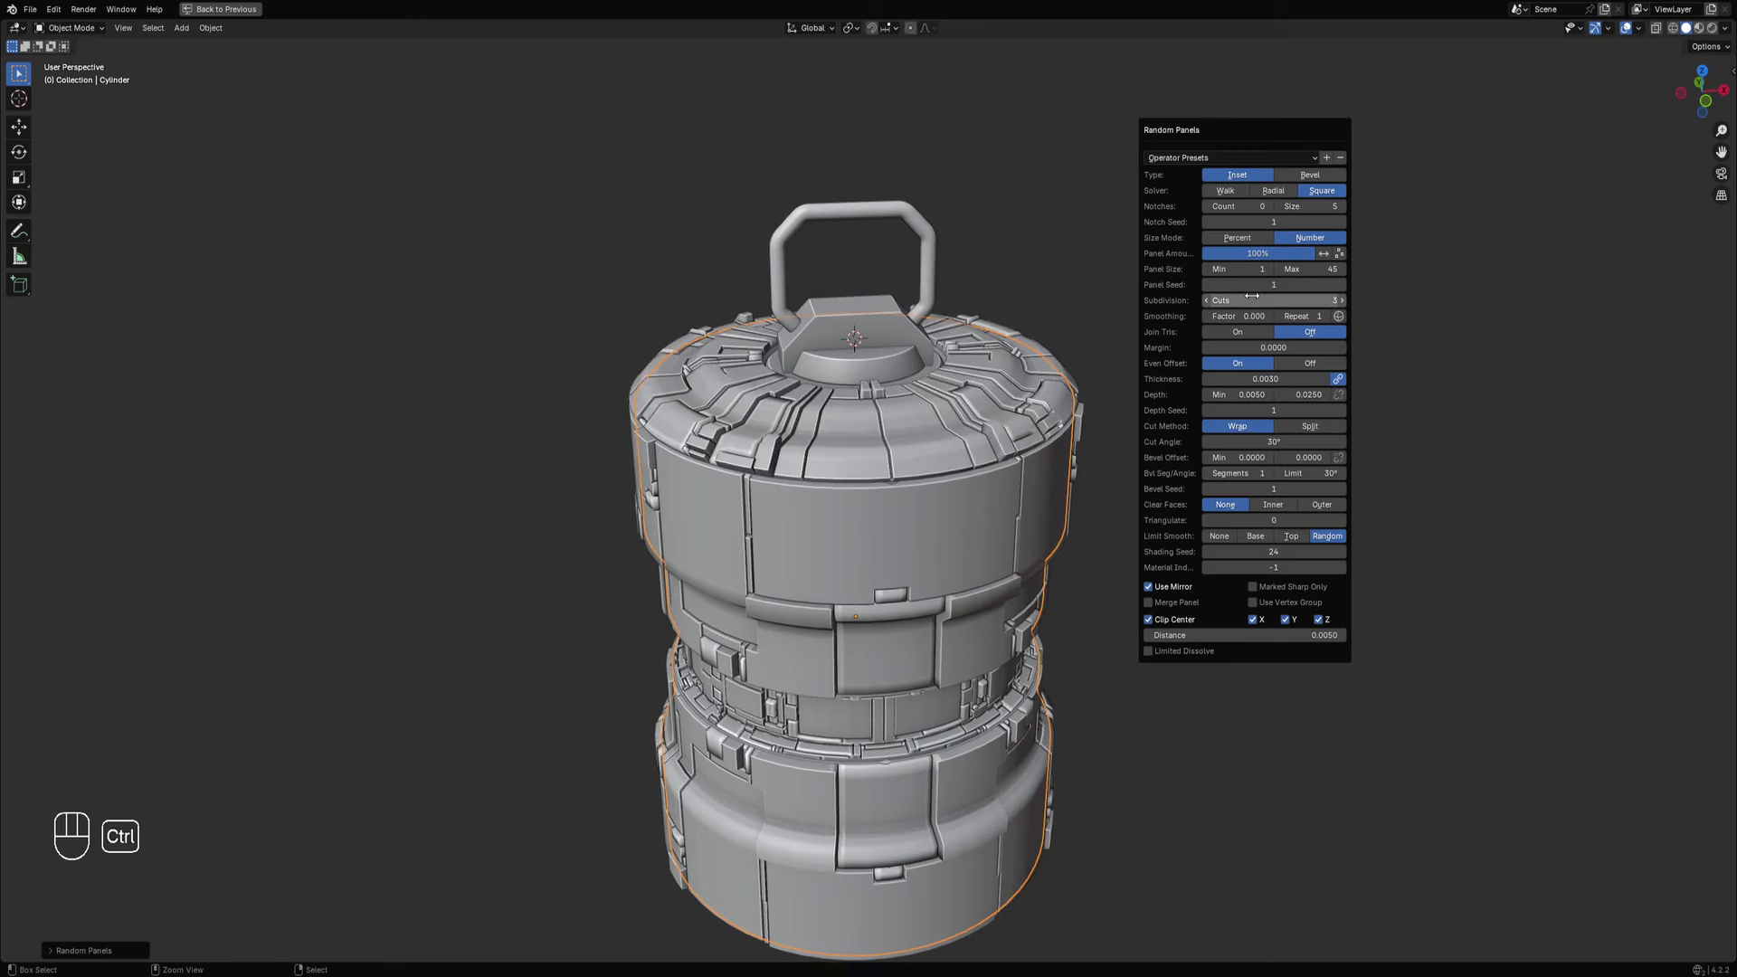
scroll(1252, 296, "up", 1, "ctrl")
scroll(1252, 296, "down", 1, "ctrl")
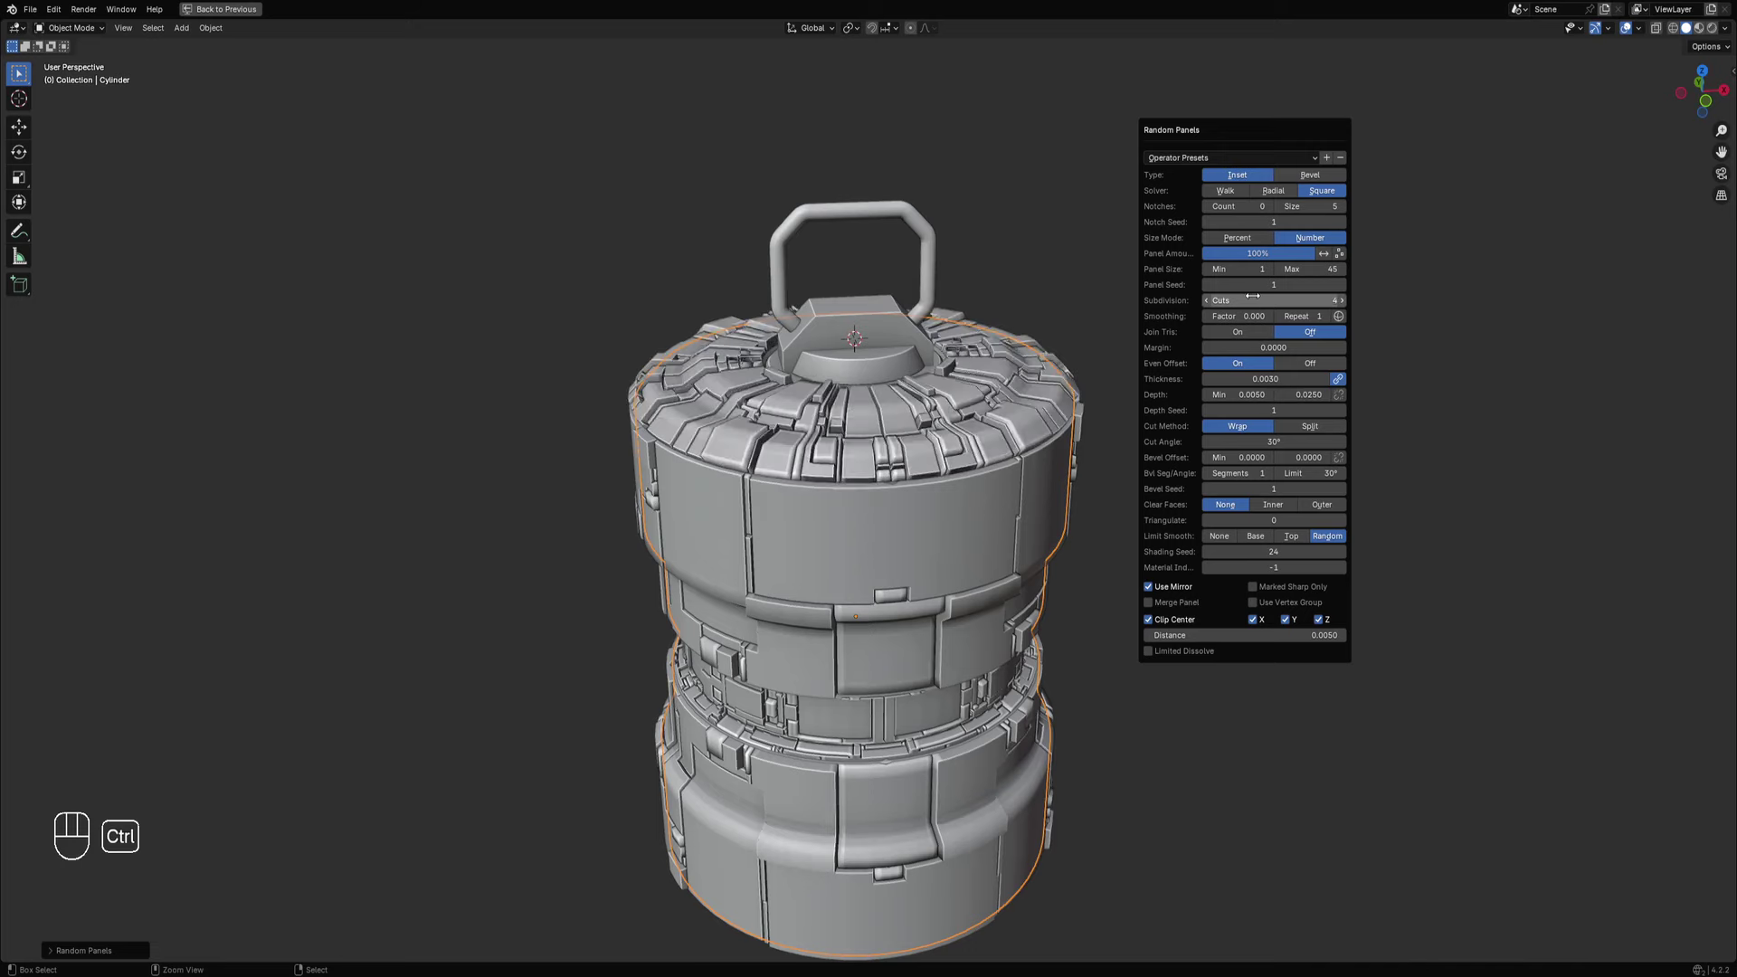
Set the lid panels' Clip Center distance to 0.0096 and their minimum panel size to 38.
scroll(1113, 398, "down", 3)
middle_click_drag(1113, 398, 1062, 469)
key("shift+alt+z")
scroll(1063, 469, "up", 2)
key("F9")
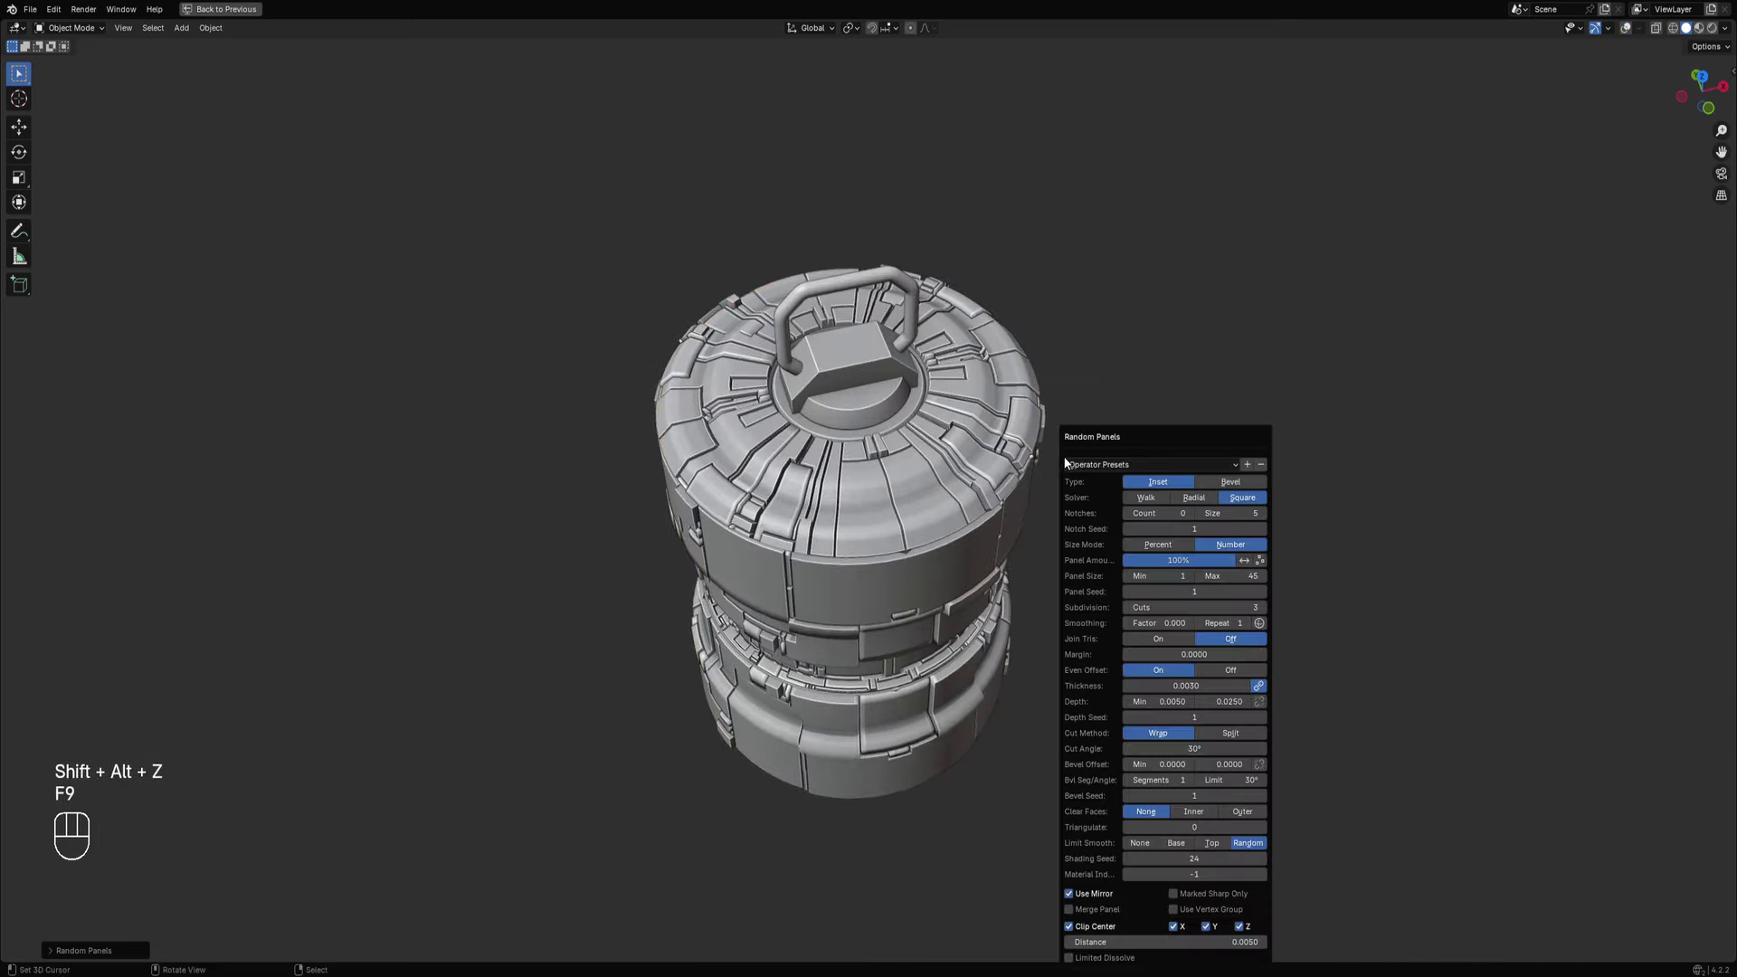
mouse_move(1241, 580)
left_mouse_down("shift")
mouse_move(1194, 581)
mouse_move(1238, 580)
left_mouse_up("shift")
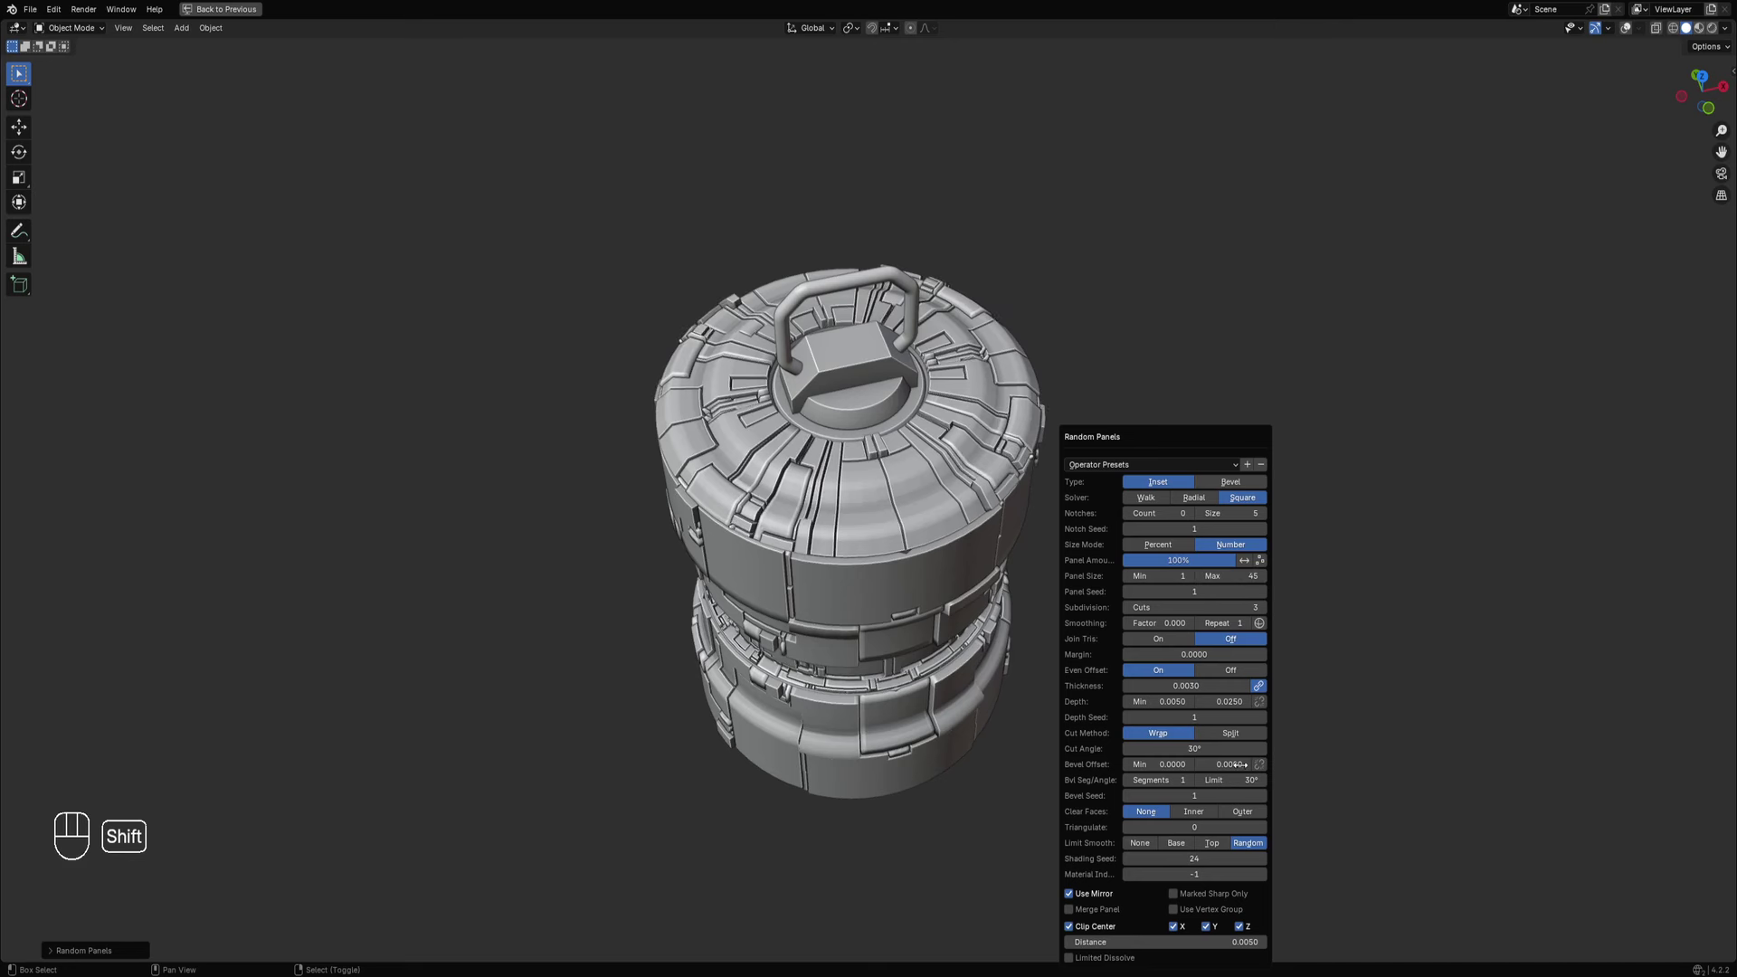
left_click_drag(1213, 942, 1235, 942, "shift")
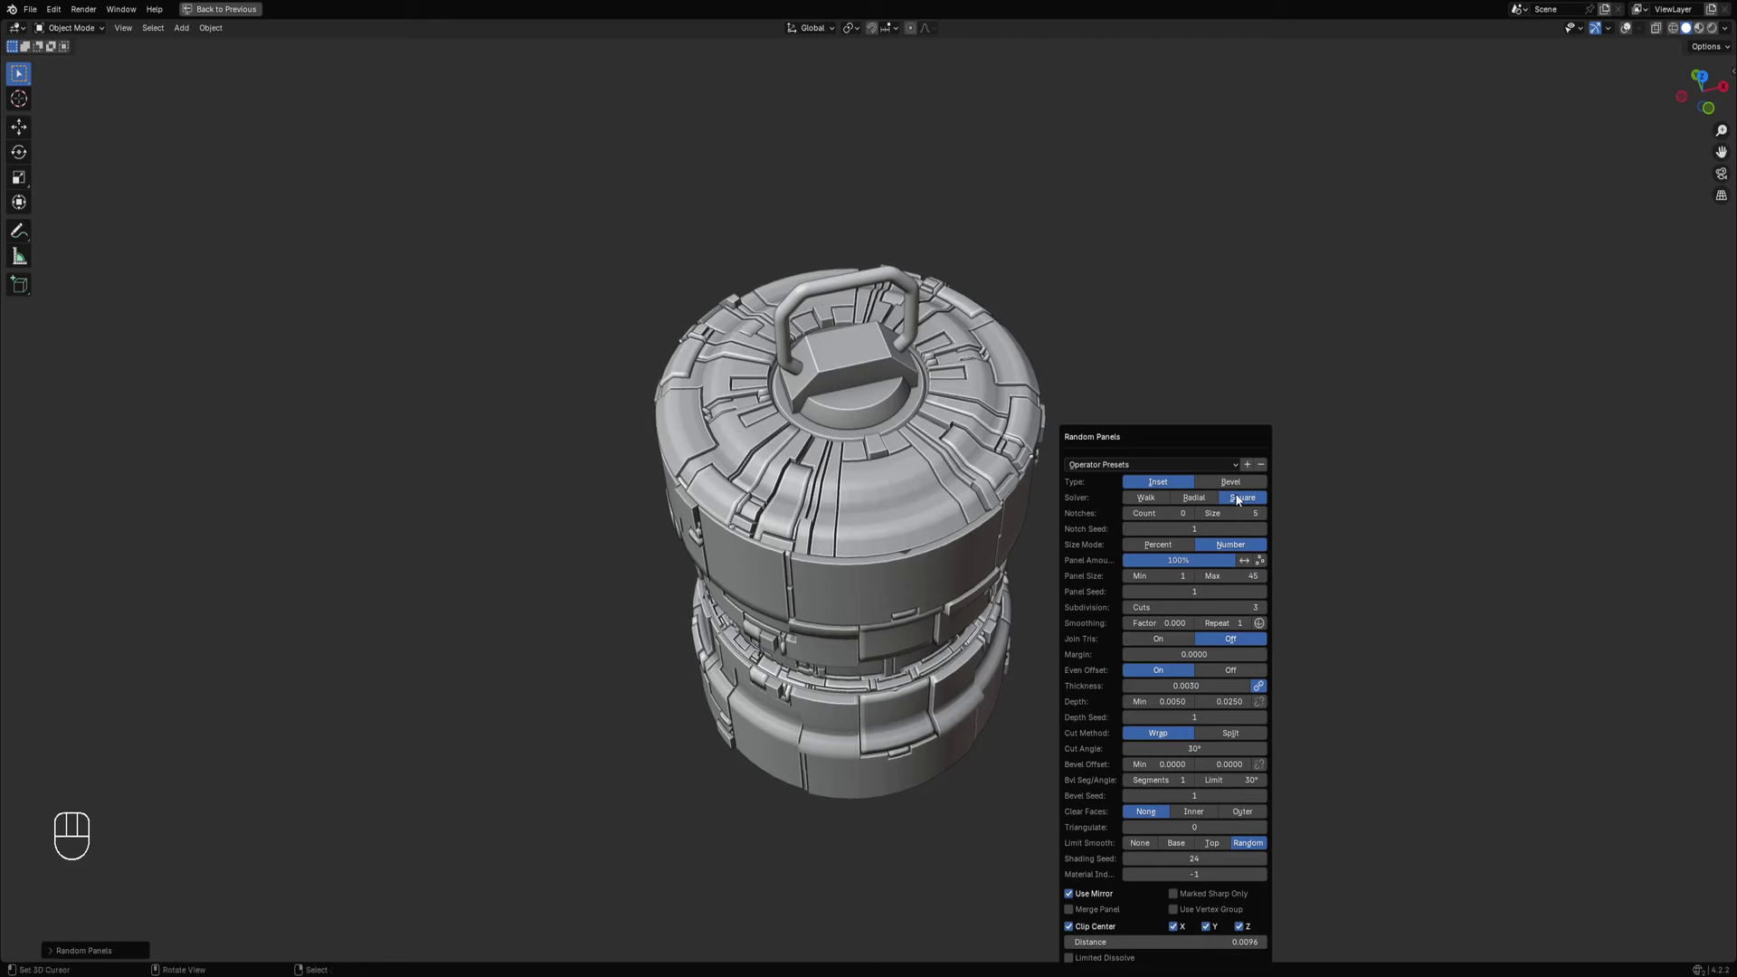
mouse_move(1181, 575)
left_mouse_down("shift")
mouse_move(1207, 576)
mouse_move(1199, 592)
left_mouse_up("shift")
Undo the random panels on the lid.
key("ctrl+z")
key("Tab")
key("Tab")
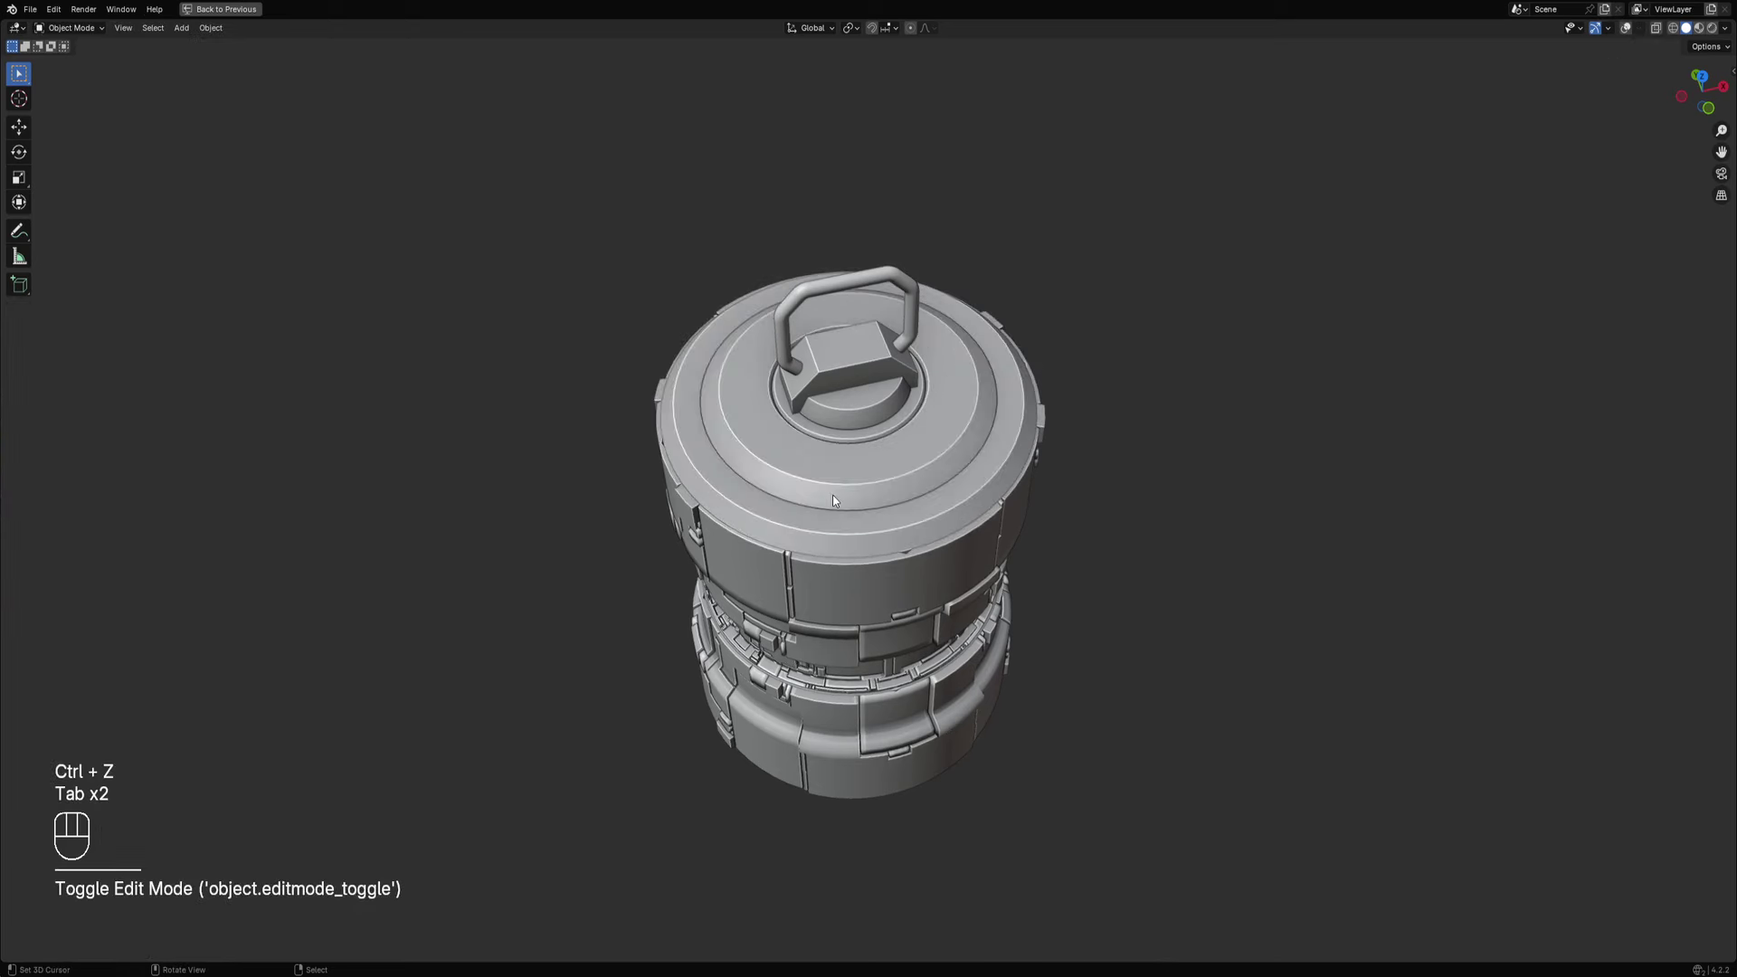
Add two evenly spaced loop cuts to the lid's inner flat ring and two to its outer flat ring.
key("Tab")
key("shift+alt+z")
middle_click_drag(843, 478, 809, 478)
scroll(821, 444, "up", 2)
key("alt+a")
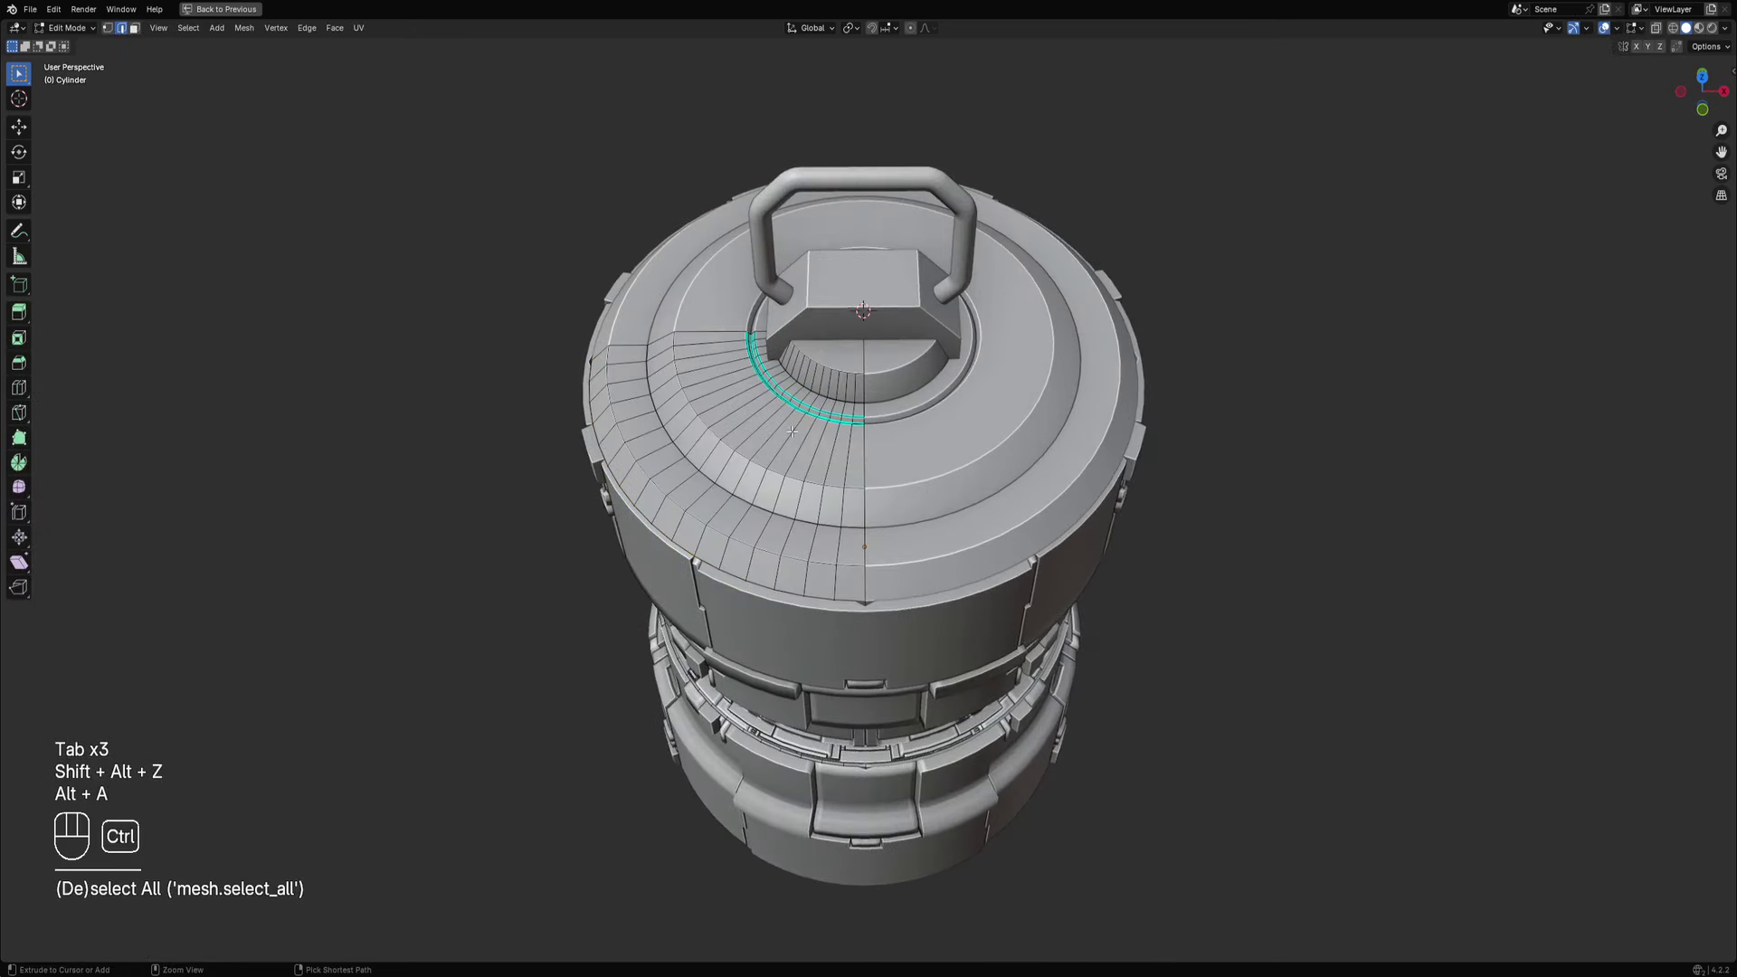
key("ctrl+r")
left_click(751, 412)
right_click(751, 413)
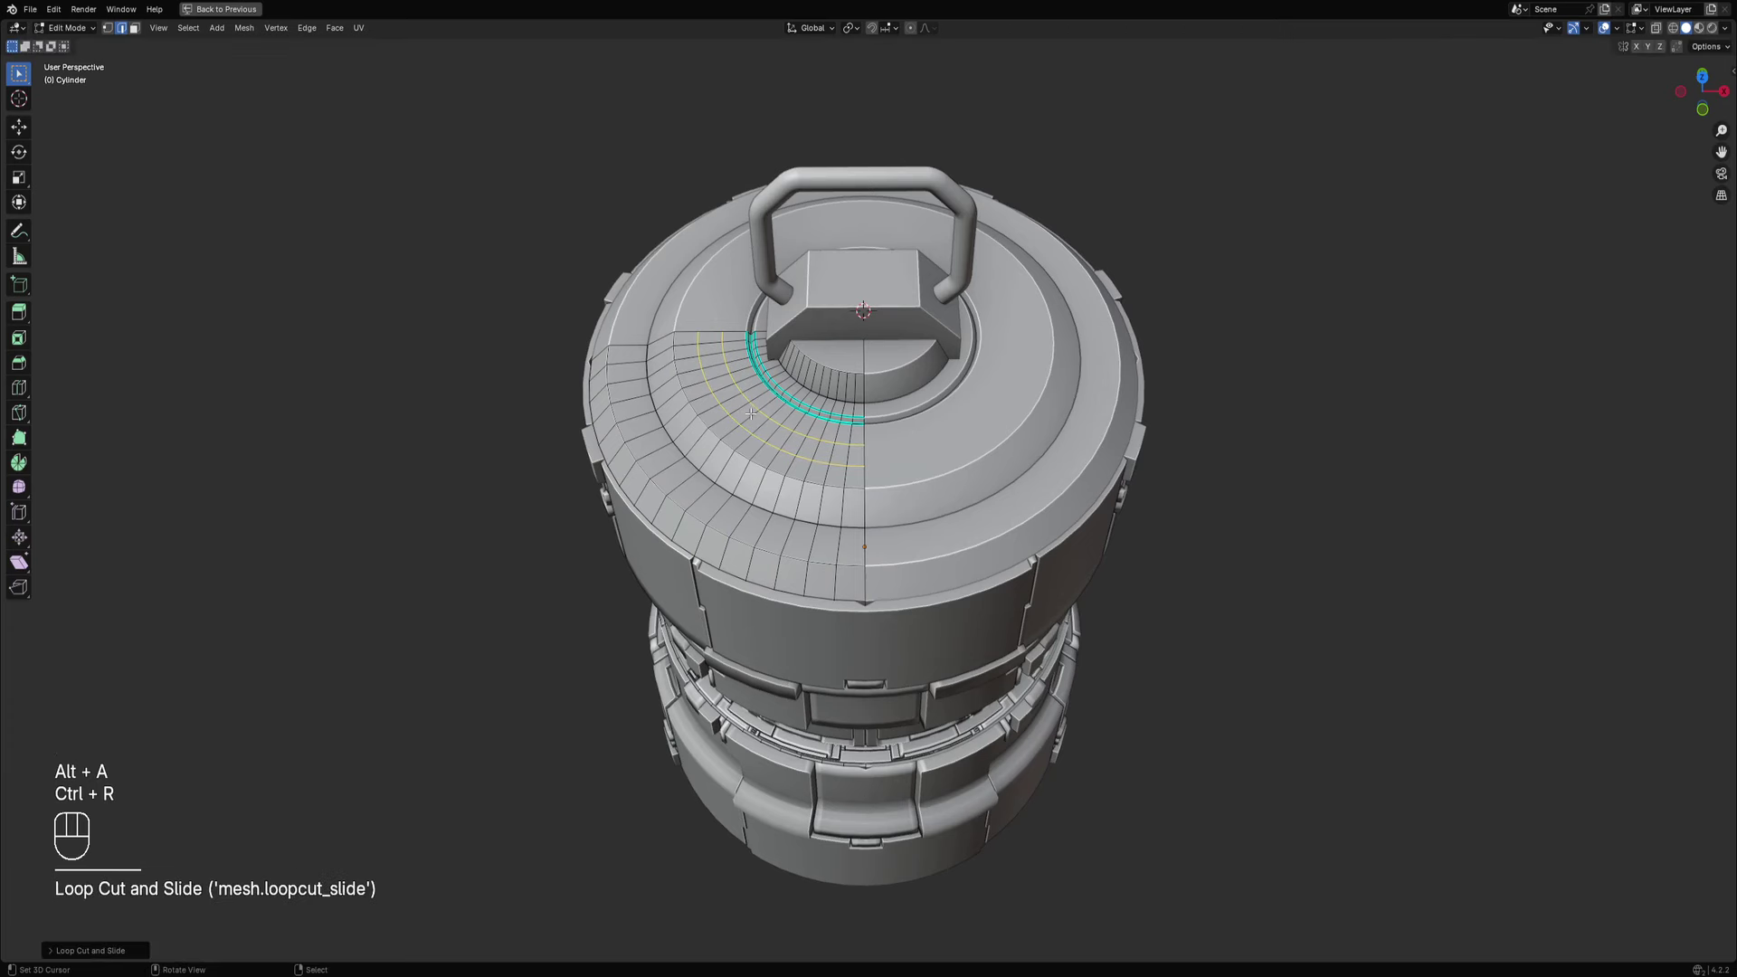
key("ctrl+r")
scroll(677, 495, "up", 1)
left_click(674, 495)
right_click(674, 495)
Add further centred loop cuts to the lid's rings, including one around the sloped ring between the flat ones.
key("ctrl+r")
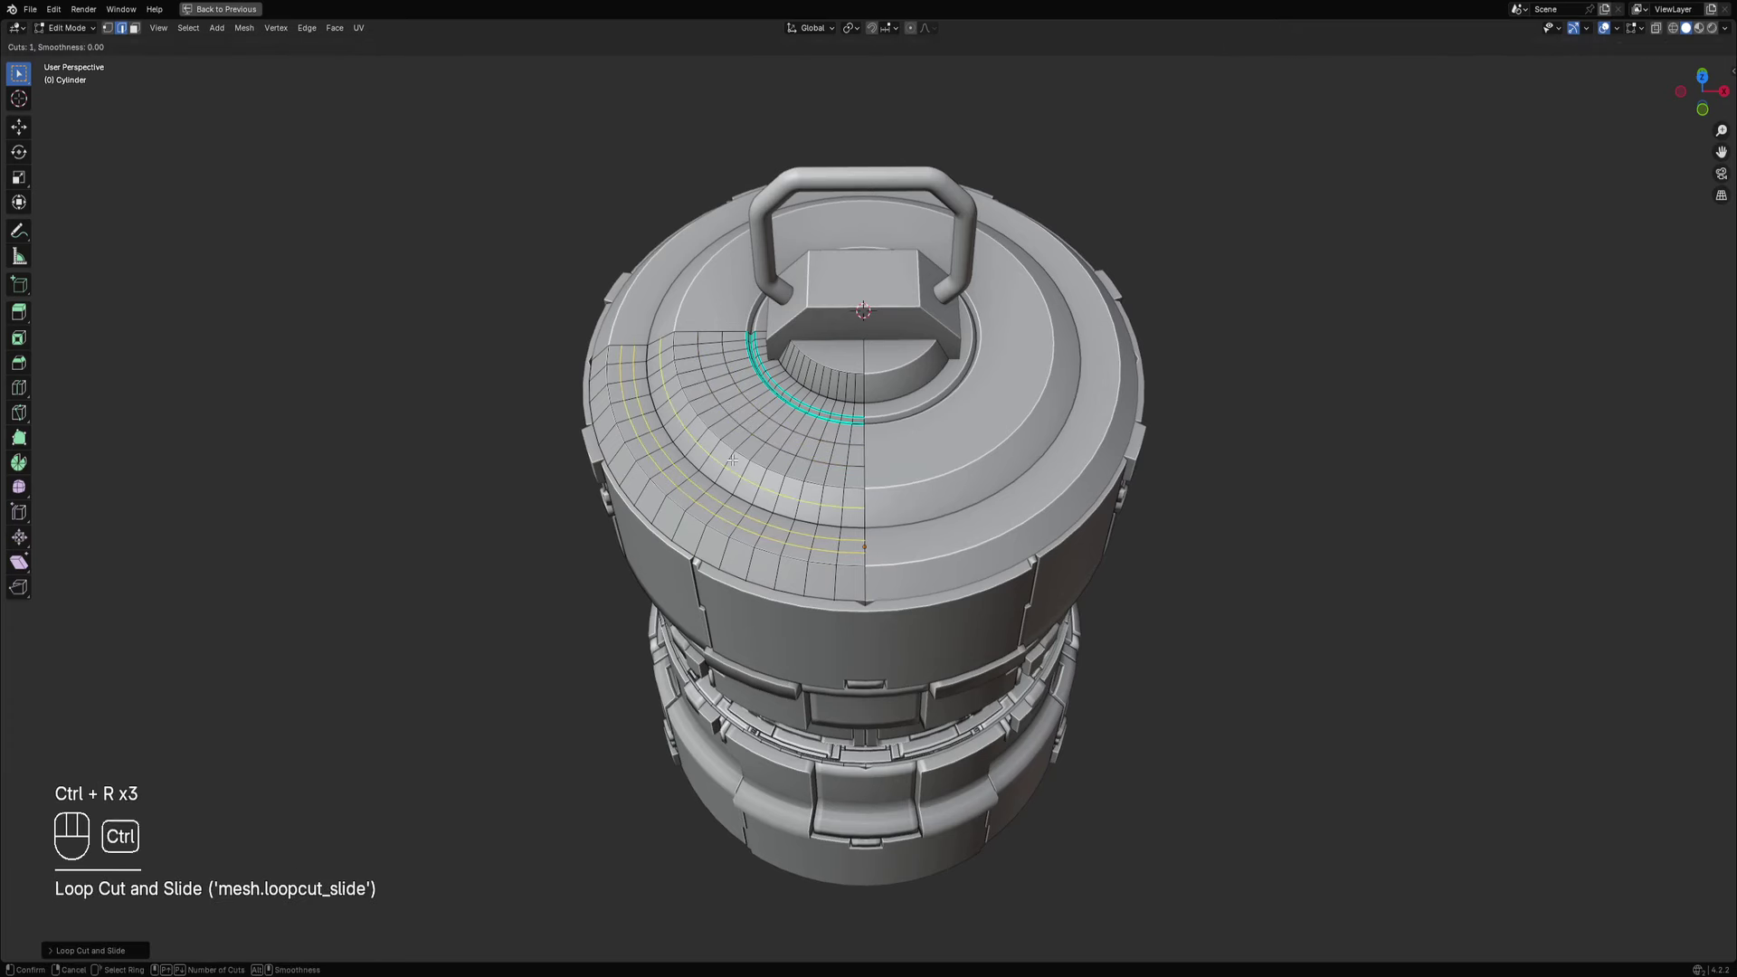
left_click(728, 478)
right_click(729, 479)
key("ctrl+r")
left_click(721, 396)
right_click(721, 395)
key("alt+a")
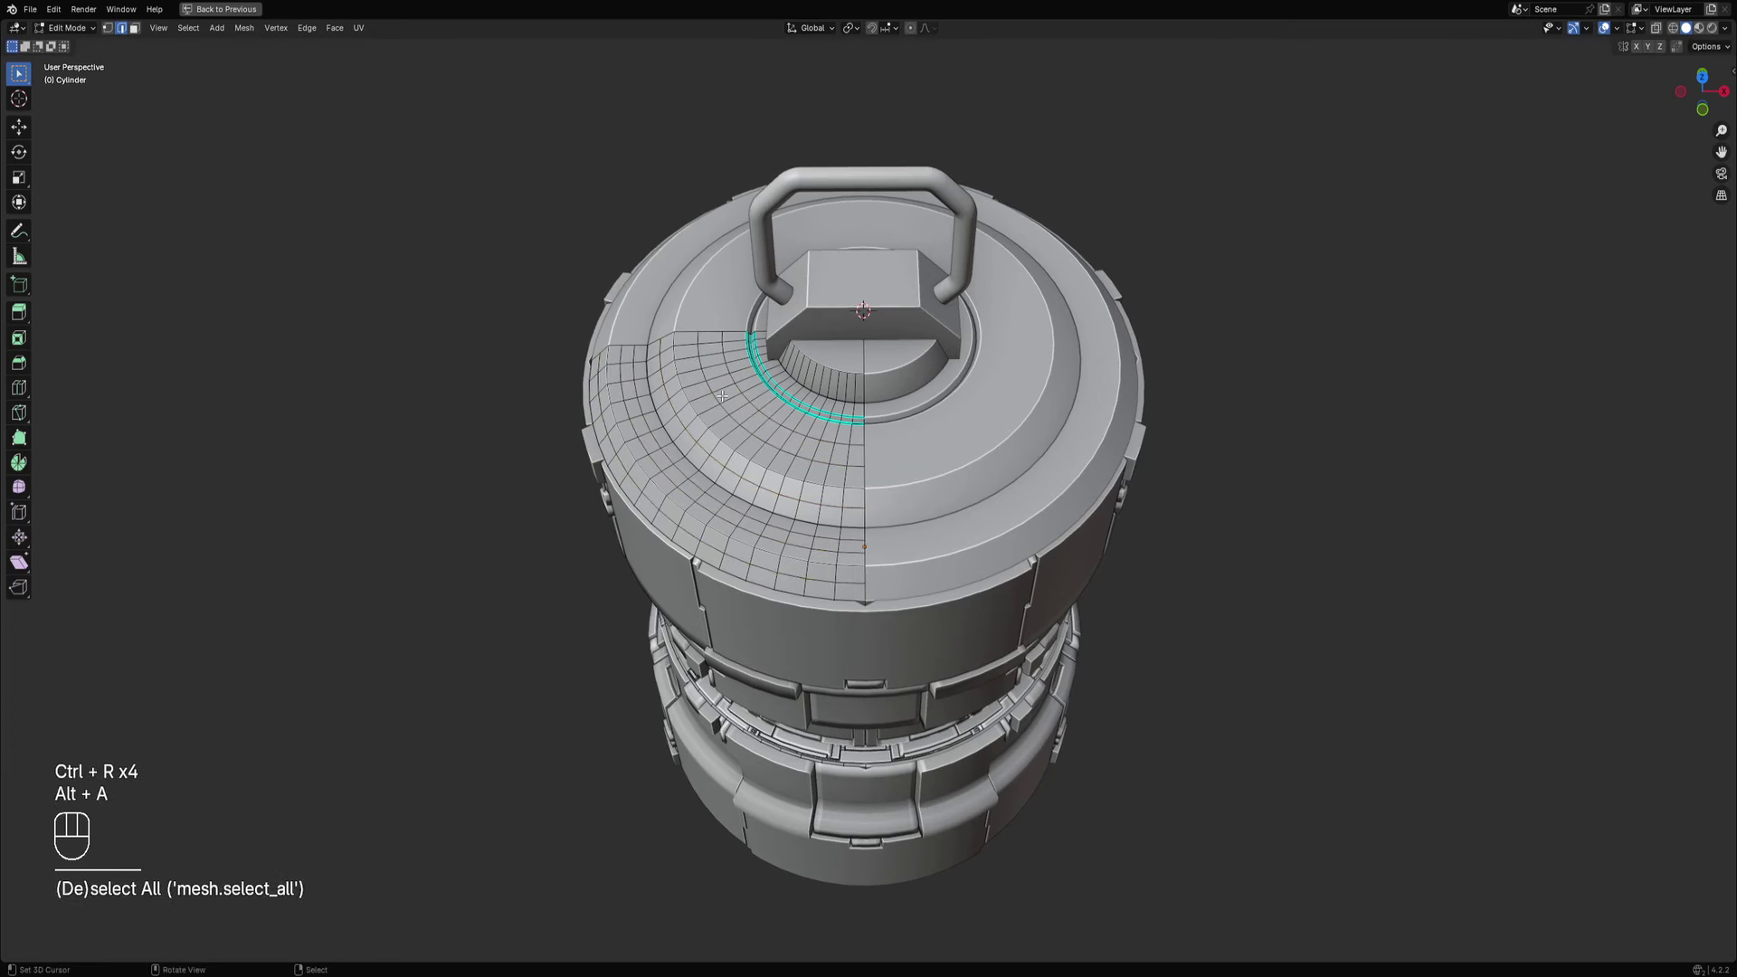
middle_click_drag(757, 425, 770, 404)
key("Tab")
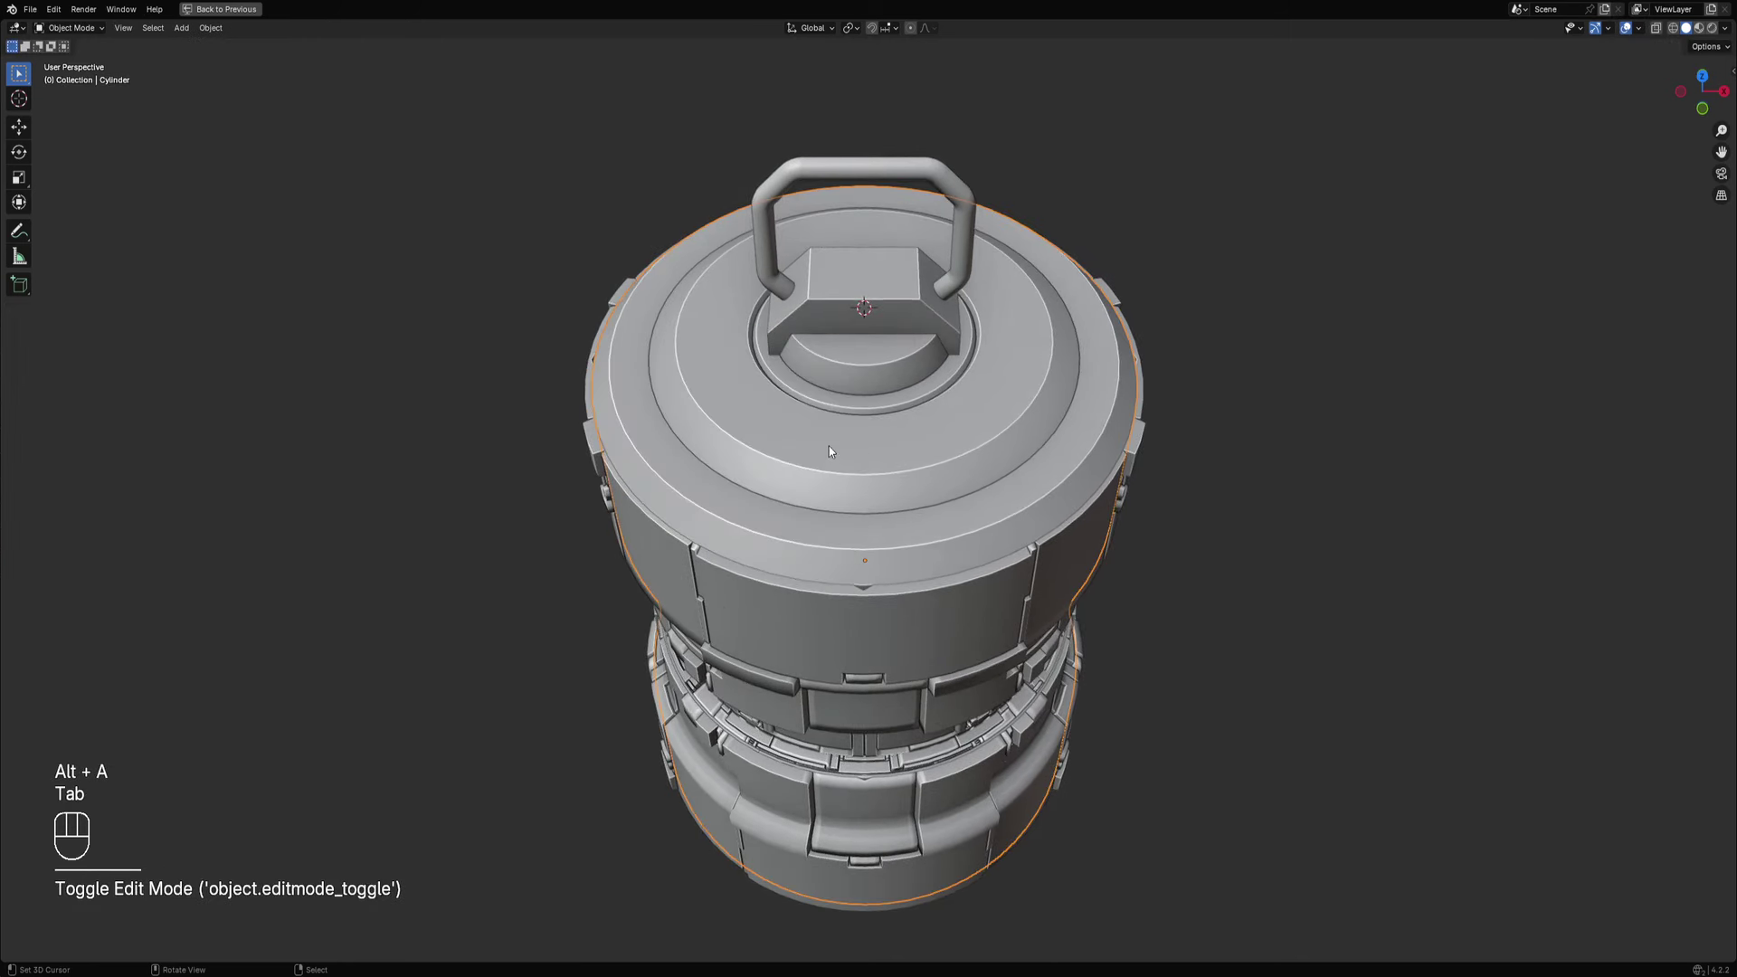
key("shift+f")
key("shift+f")
key("shift+f")
key("shift+f")
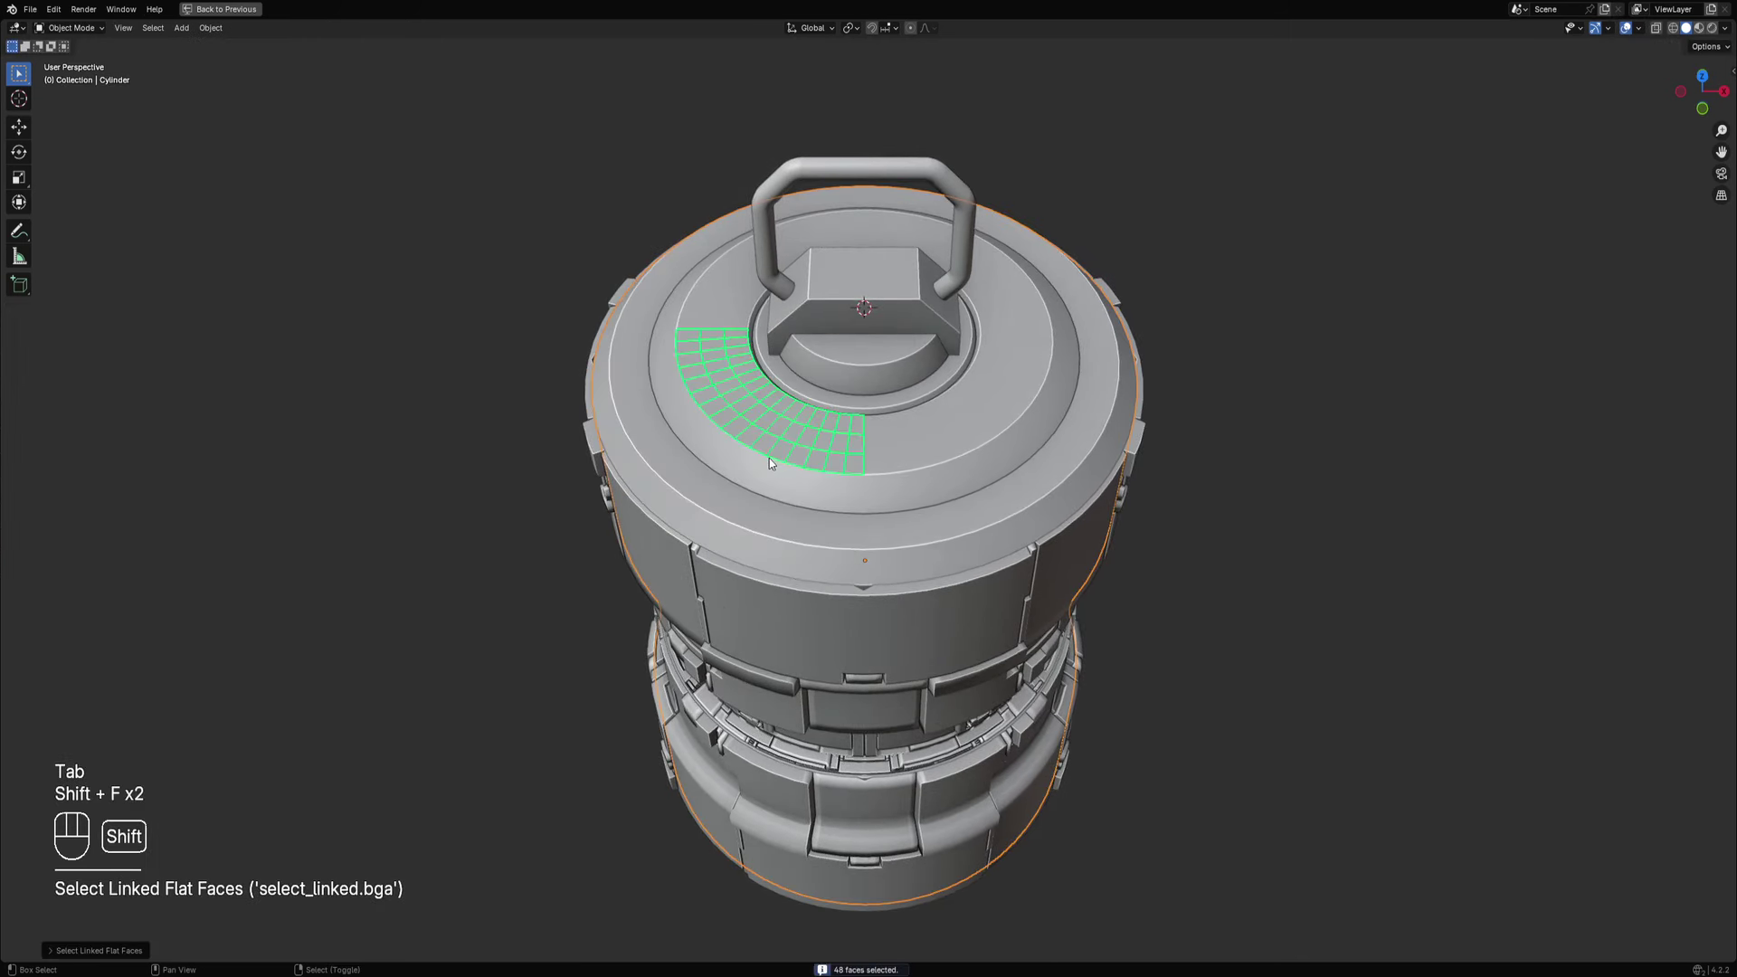
key("Tab")
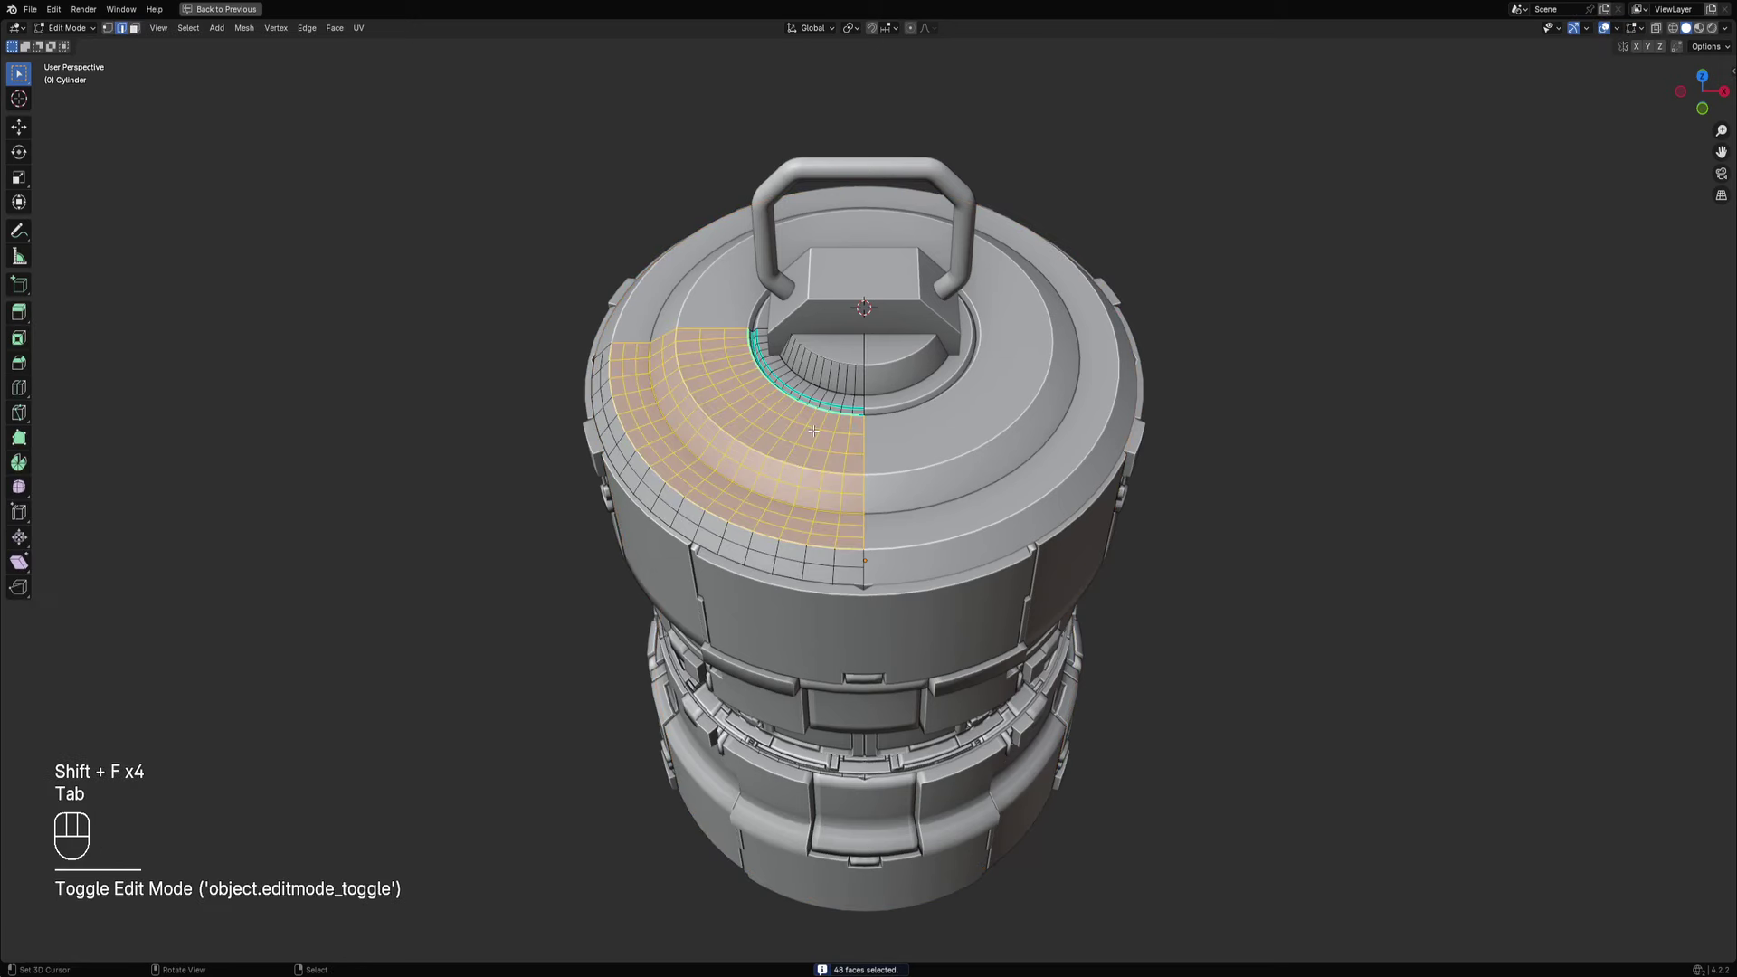
key("alt+a")
Select the linked flat faces of the lid's four concentric rings, including the outermost one, and return to Object Mode.
key("shift+f")
key("shift+f")
key("shift+f")
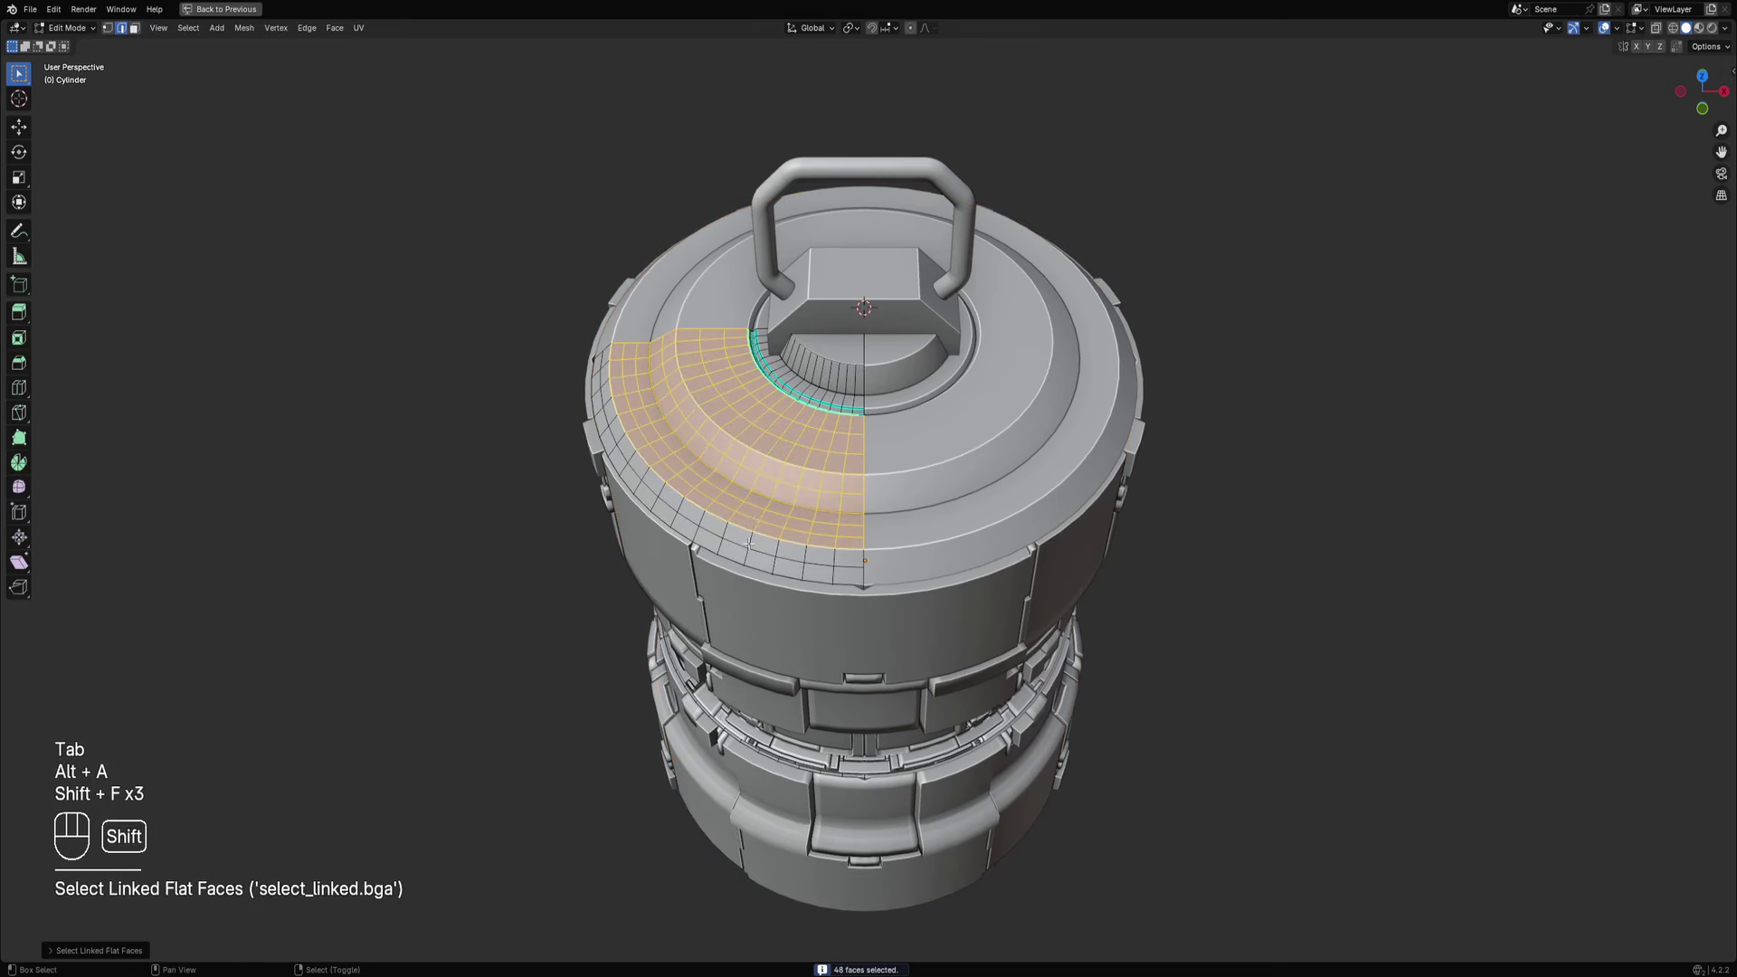
key("shift+f")
key("Tab")
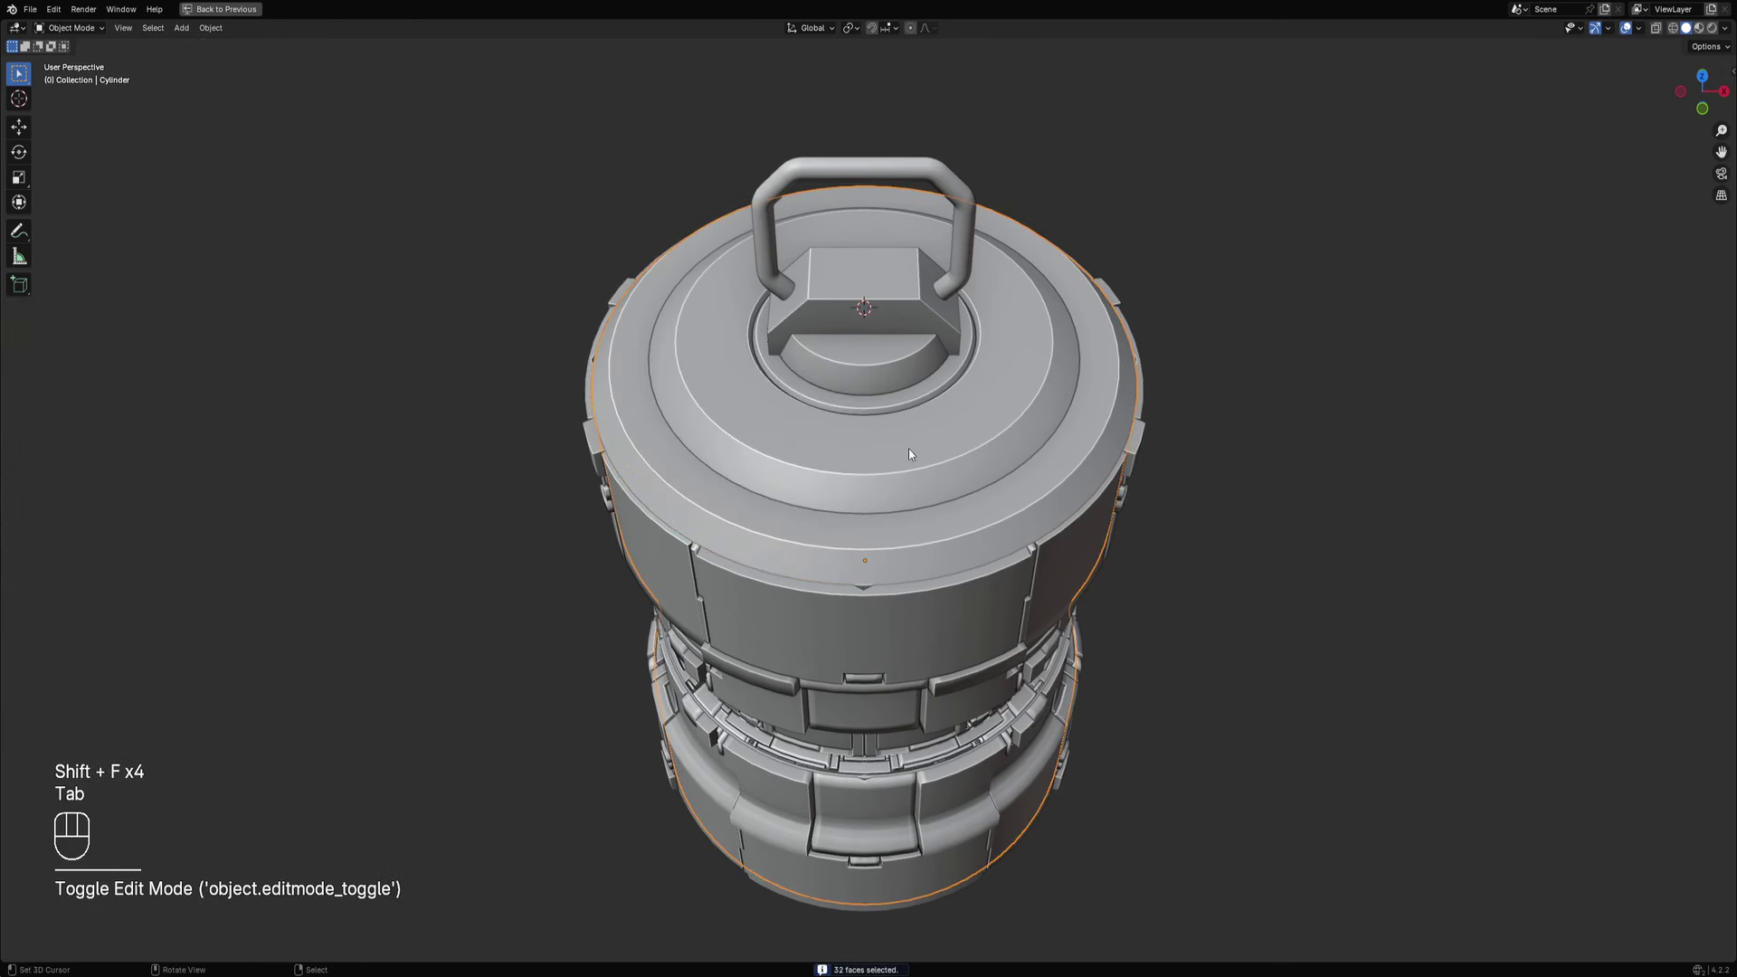
Generate Random Panels on the selected lid faces with the subdivision set to 1 cut.
key("shift+q")
left_click(987, 409)
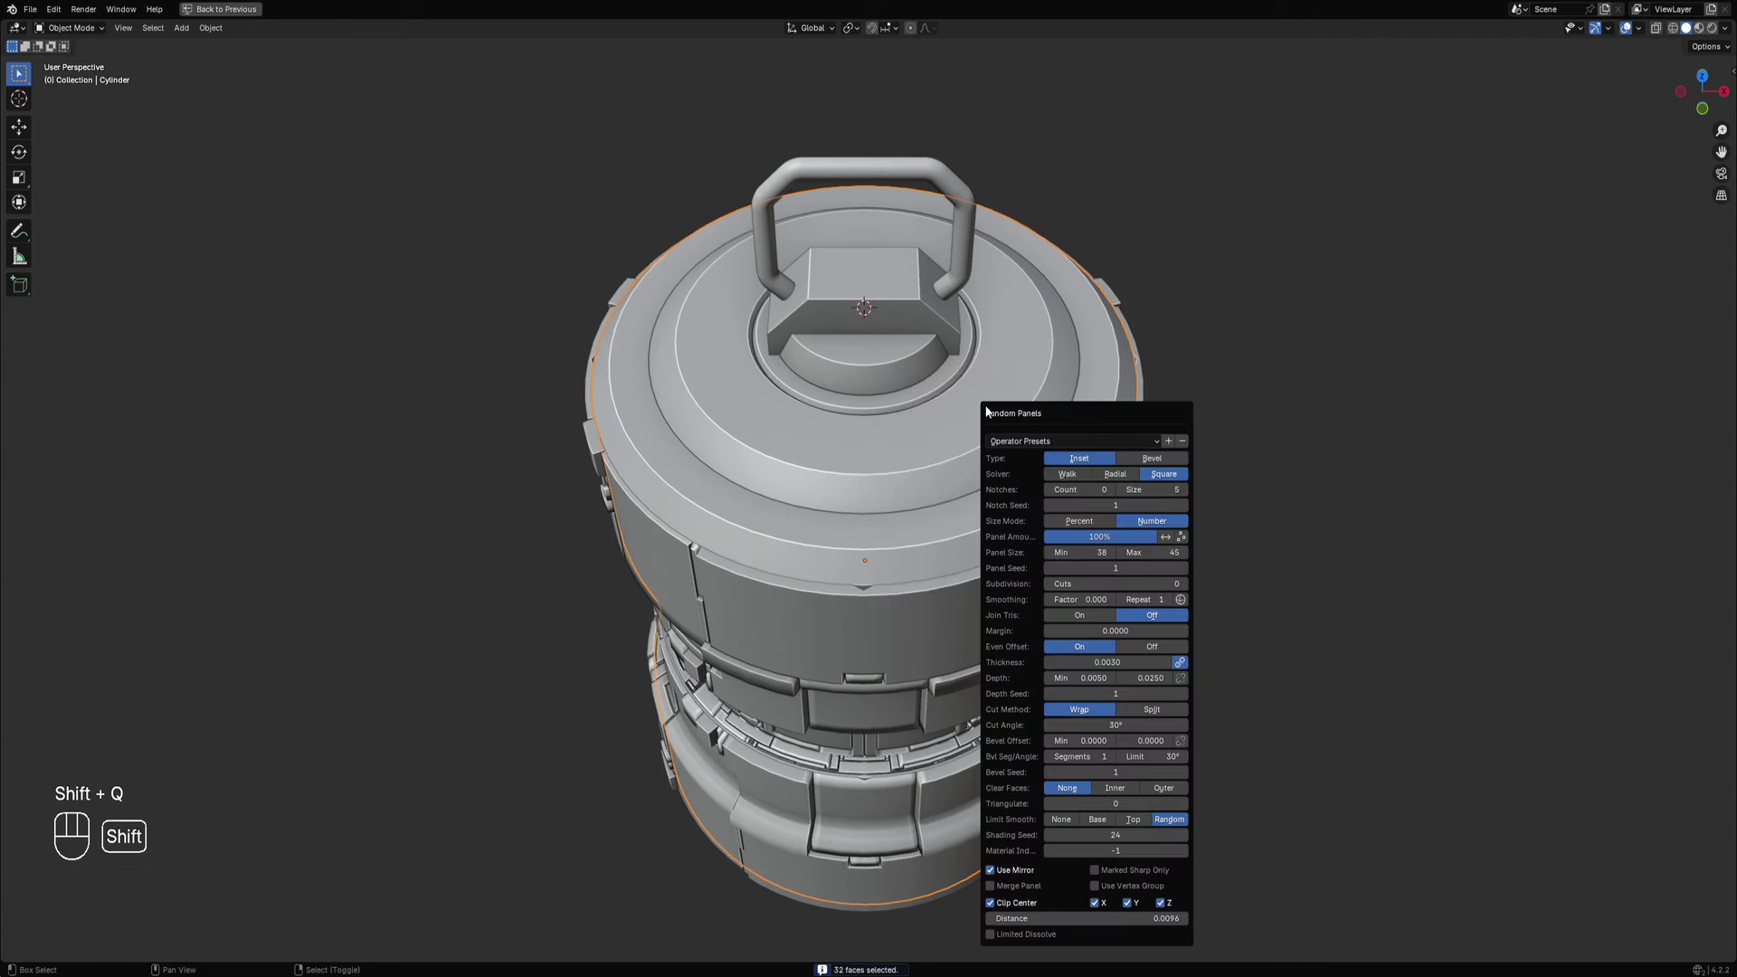
left_click_drag(1008, 413, 1021, 402)
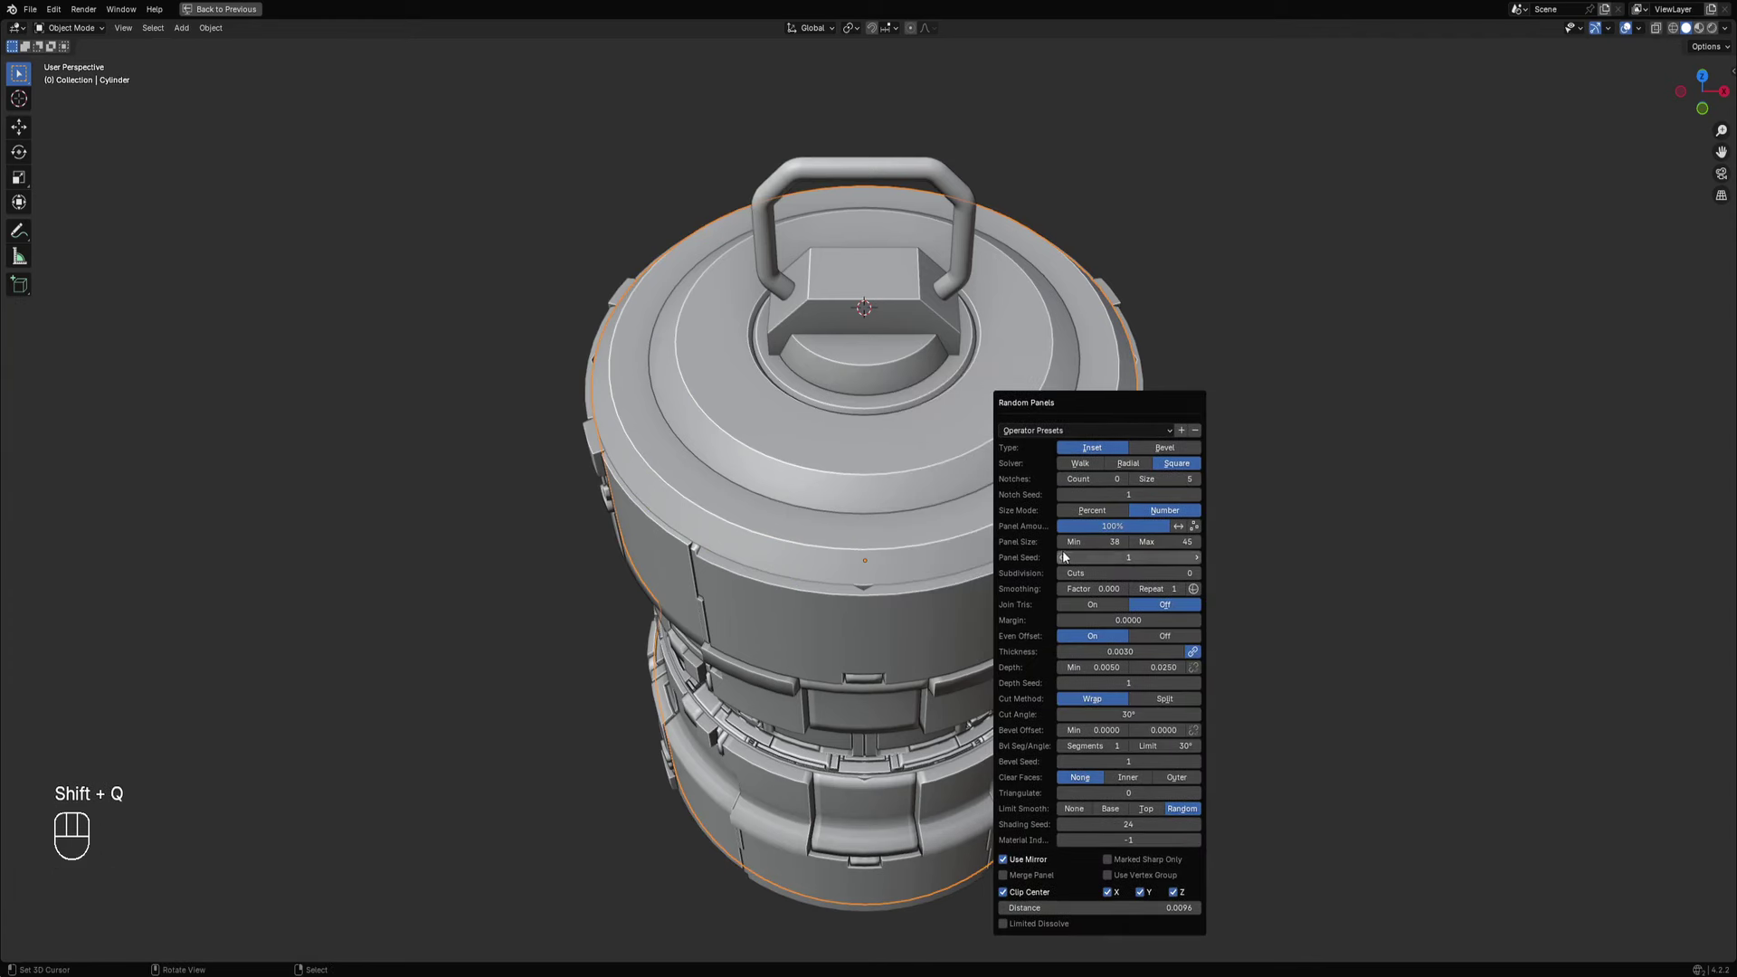
scroll(1092, 572, "up", 1, "ctrl")
scroll(1092, 572, "up", 1, "ctrl")
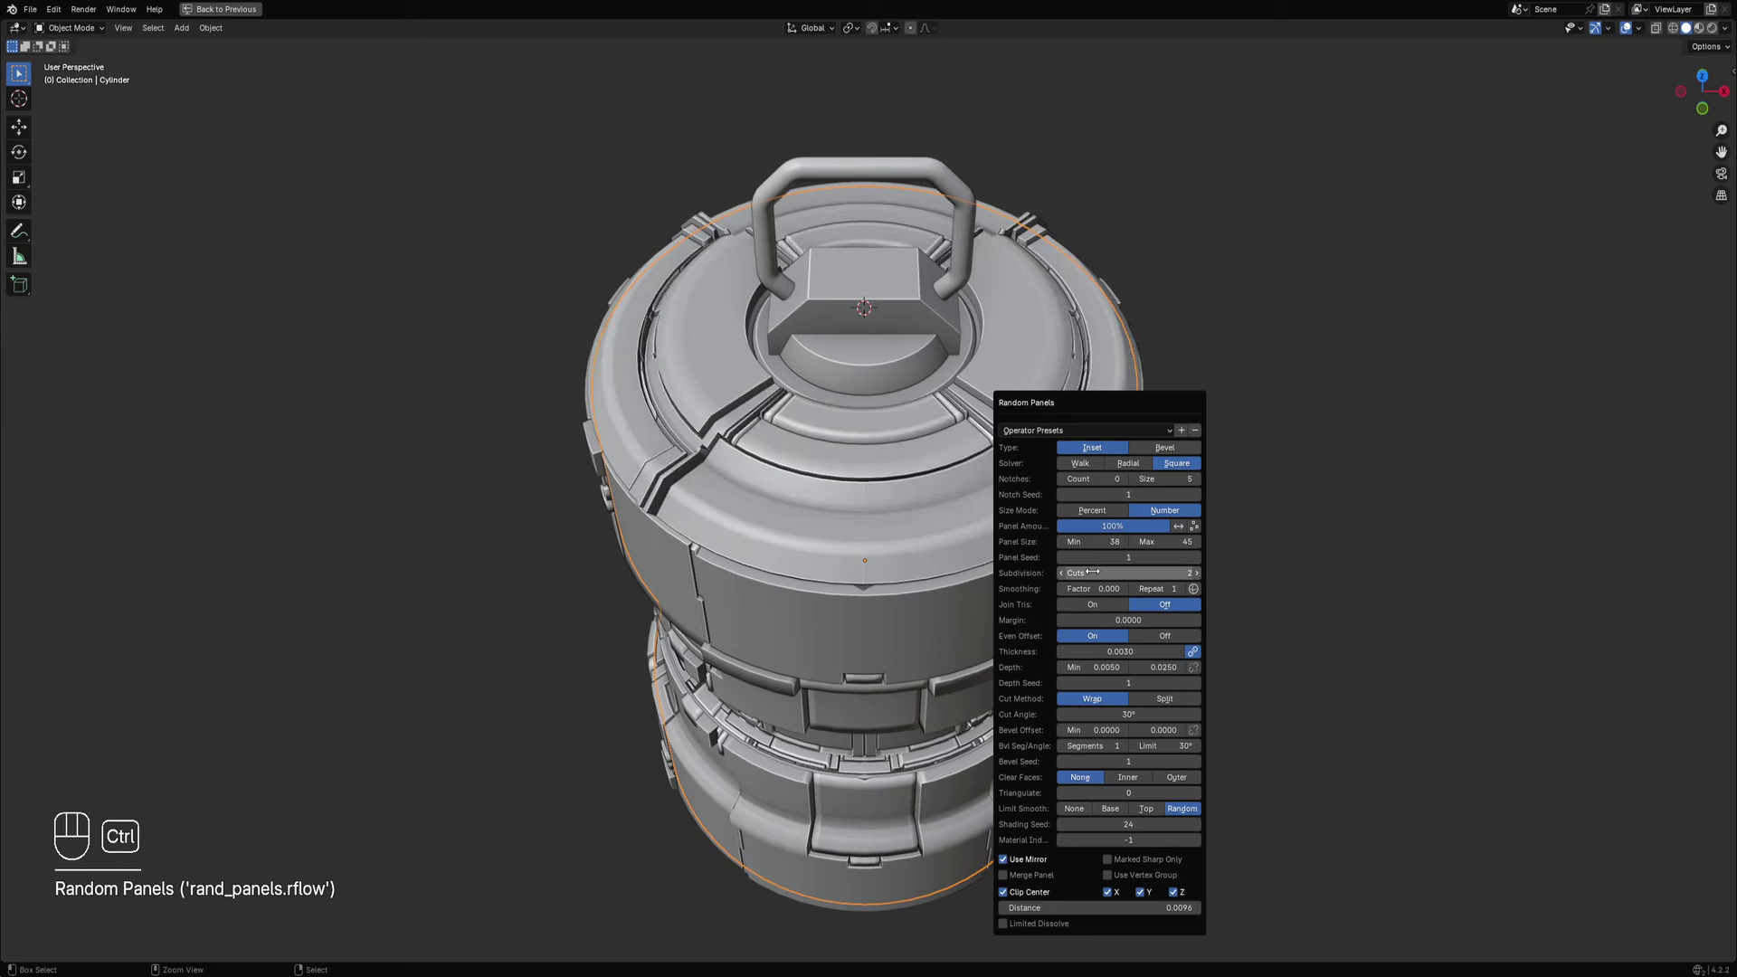
scroll(1092, 572, "down", 1, "ctrl")
Increase the panel seed of the lid's random panels to get a different layout.
scroll(1133, 557, "up", 2, "ctrl")
scroll(1133, 556, "up", 4, "ctrl")
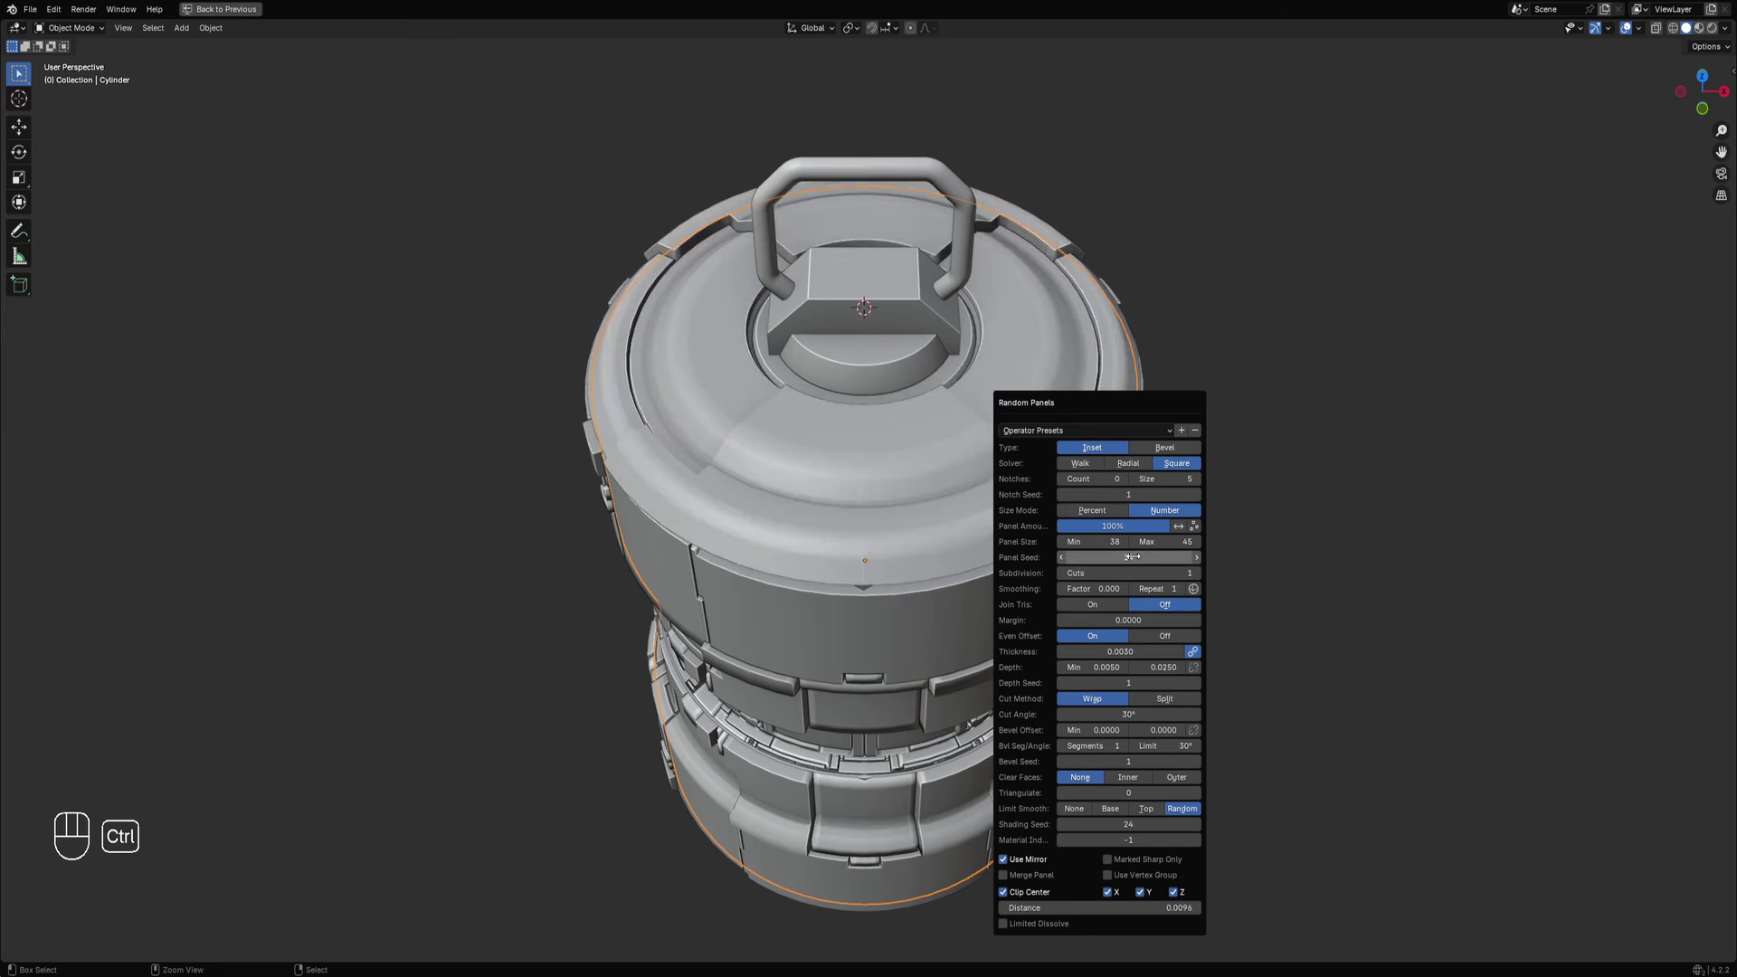
scroll(1133, 557, "up", 4, "ctrl")
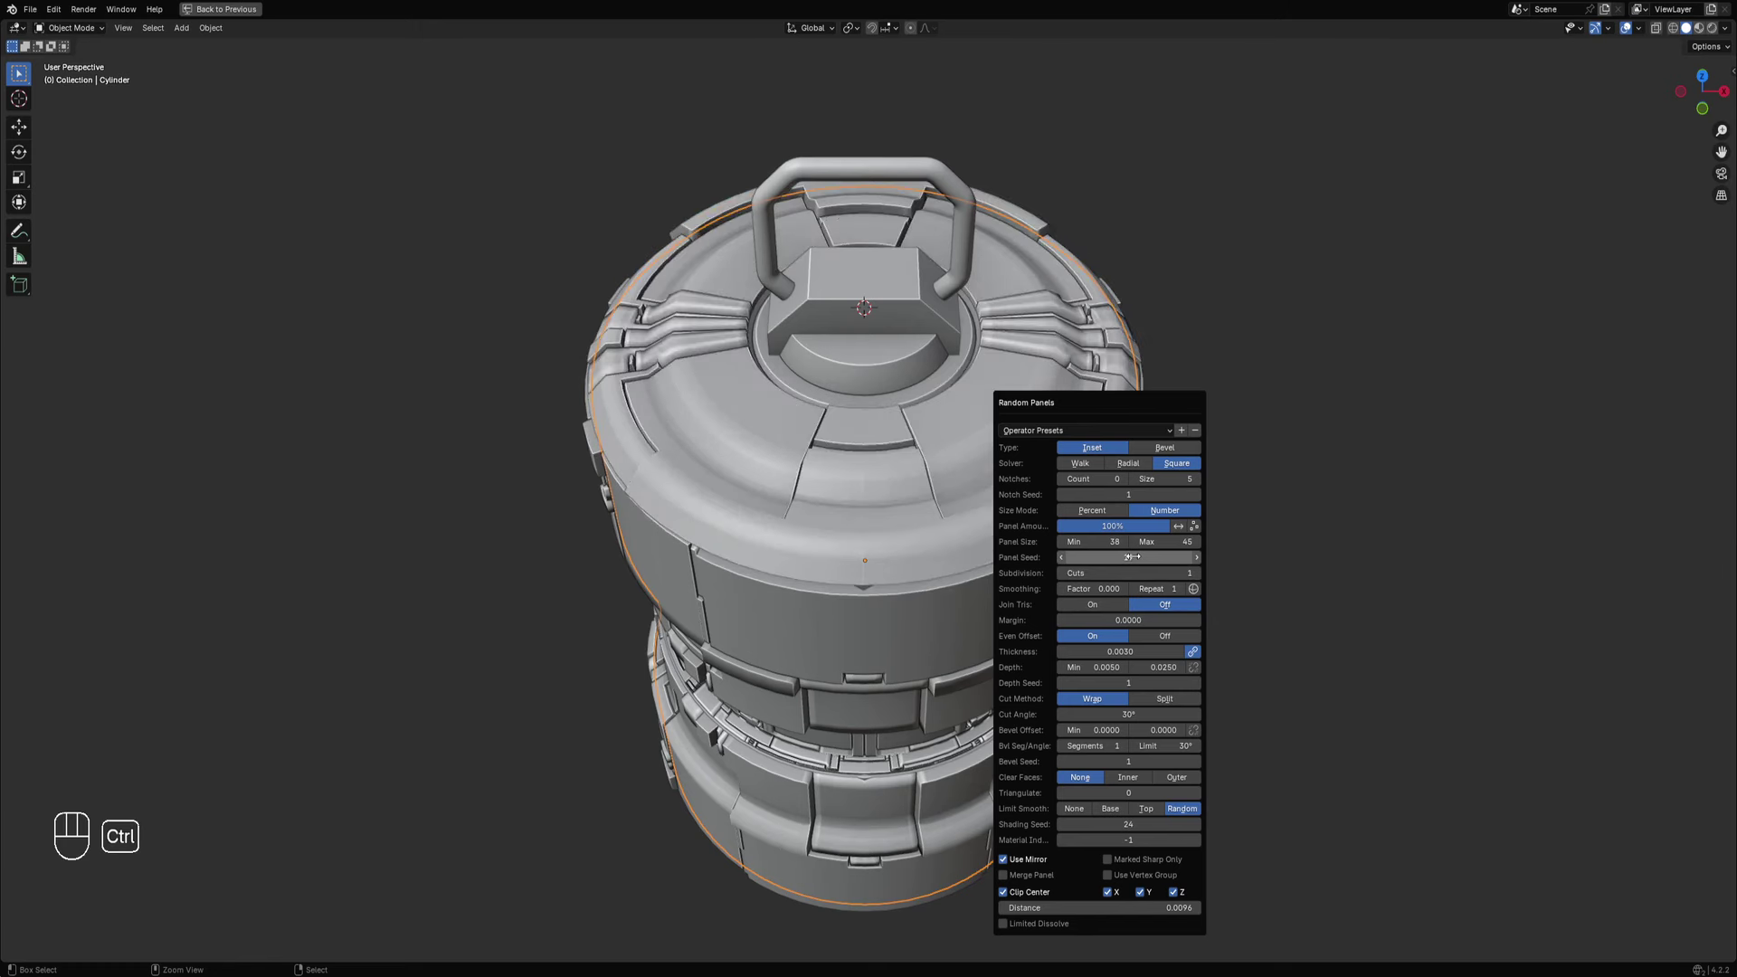
scroll(1133, 557, "up", 1, "ctrl")
middle_click_drag(905, 399, 704, 409)
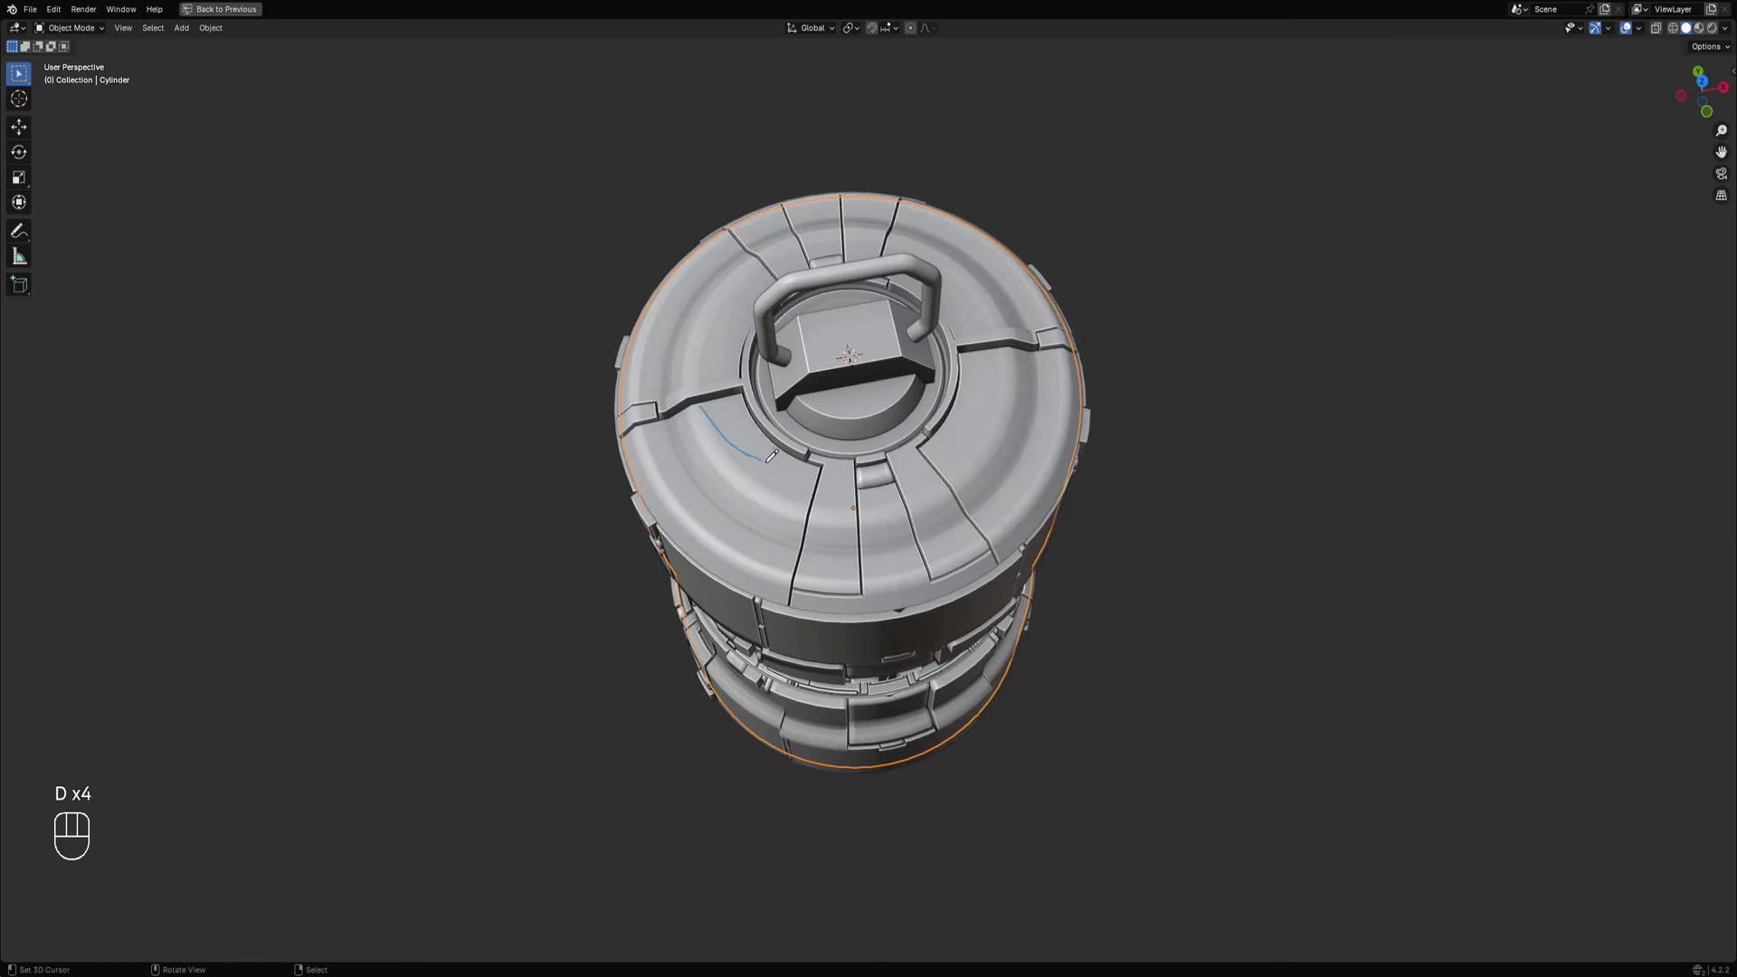
Set the lid's random panels to 2 subdivision cuts and raise the panel seed to 31.
left_click_drag(771, 457, 821, 474)
middle_click_drag(702, 362, 1032, 507)
key("F9")
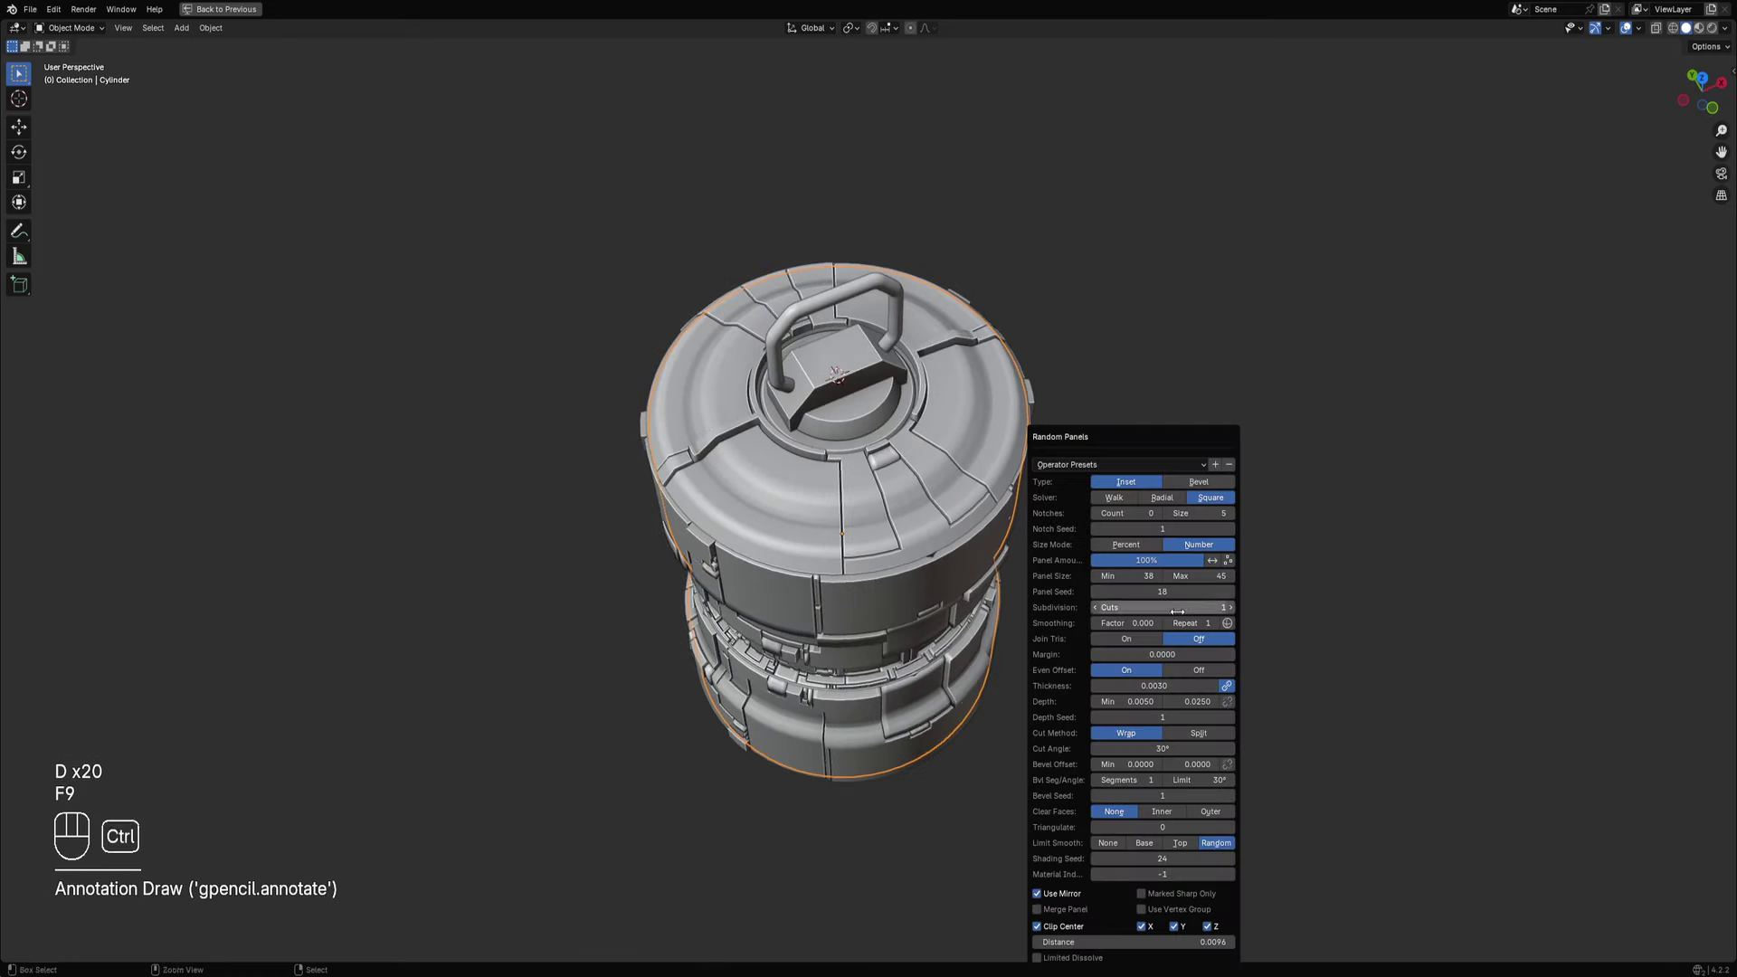
scroll(1178, 609, "up", 1, "ctrl")
scroll(1171, 592, "up", 5, "ctrl")
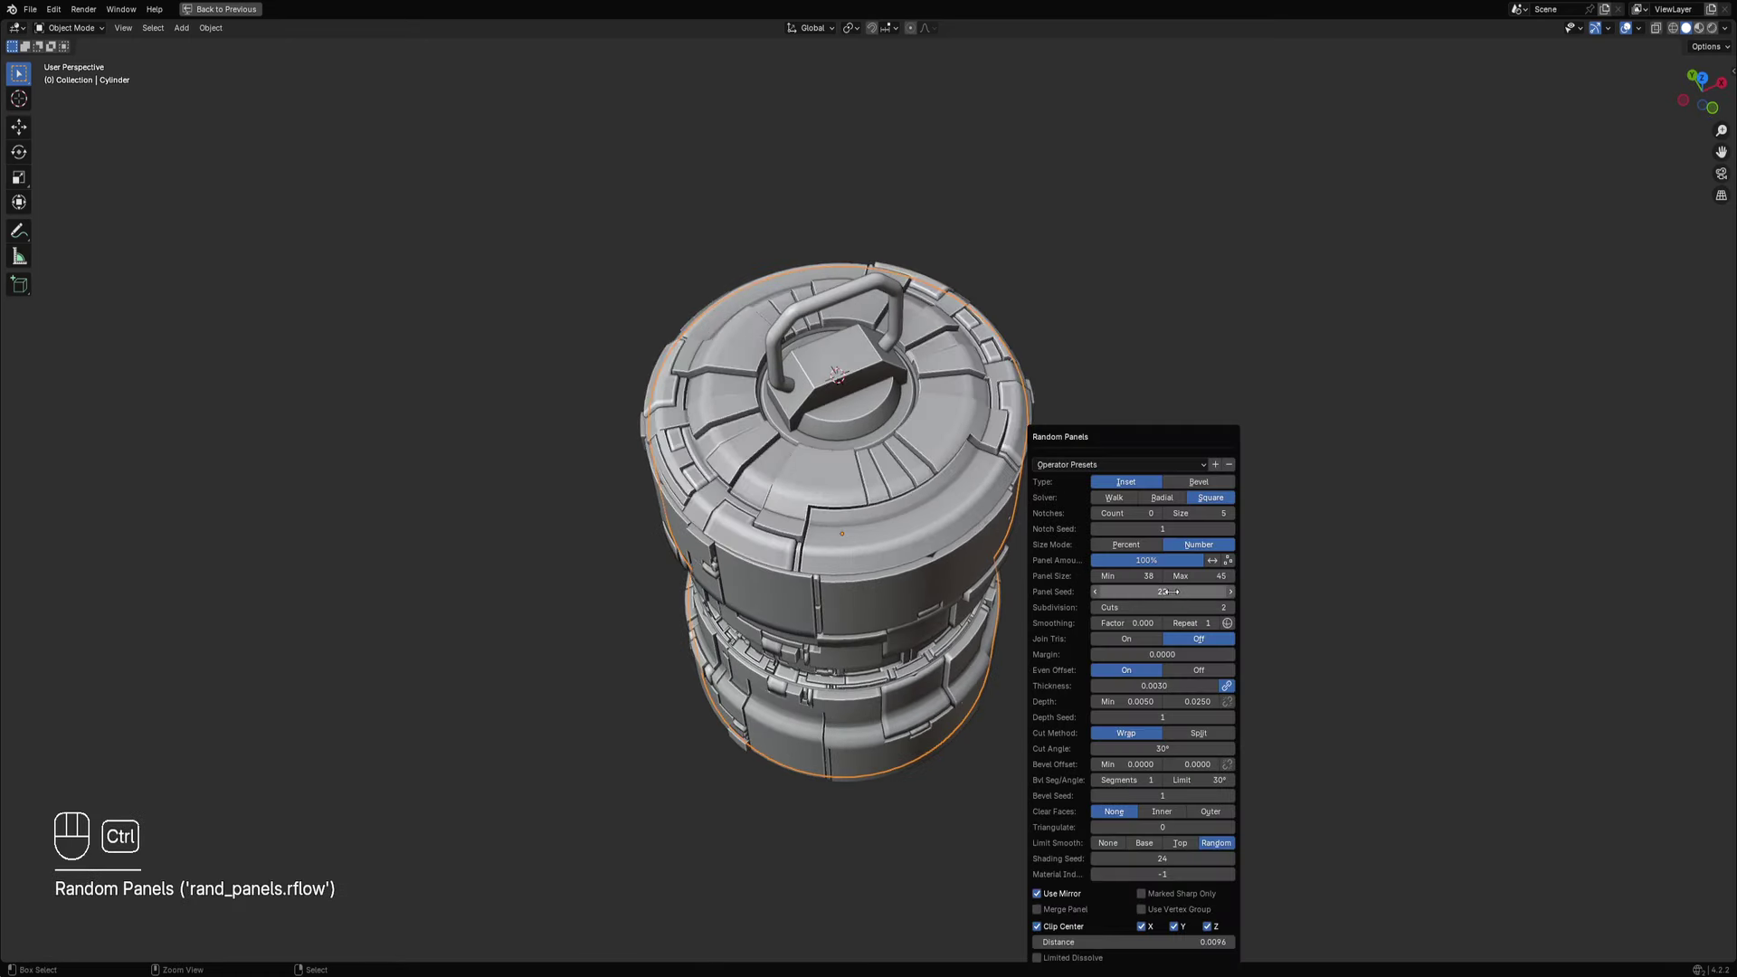
scroll(1171, 592, "up", 3, "ctrl")
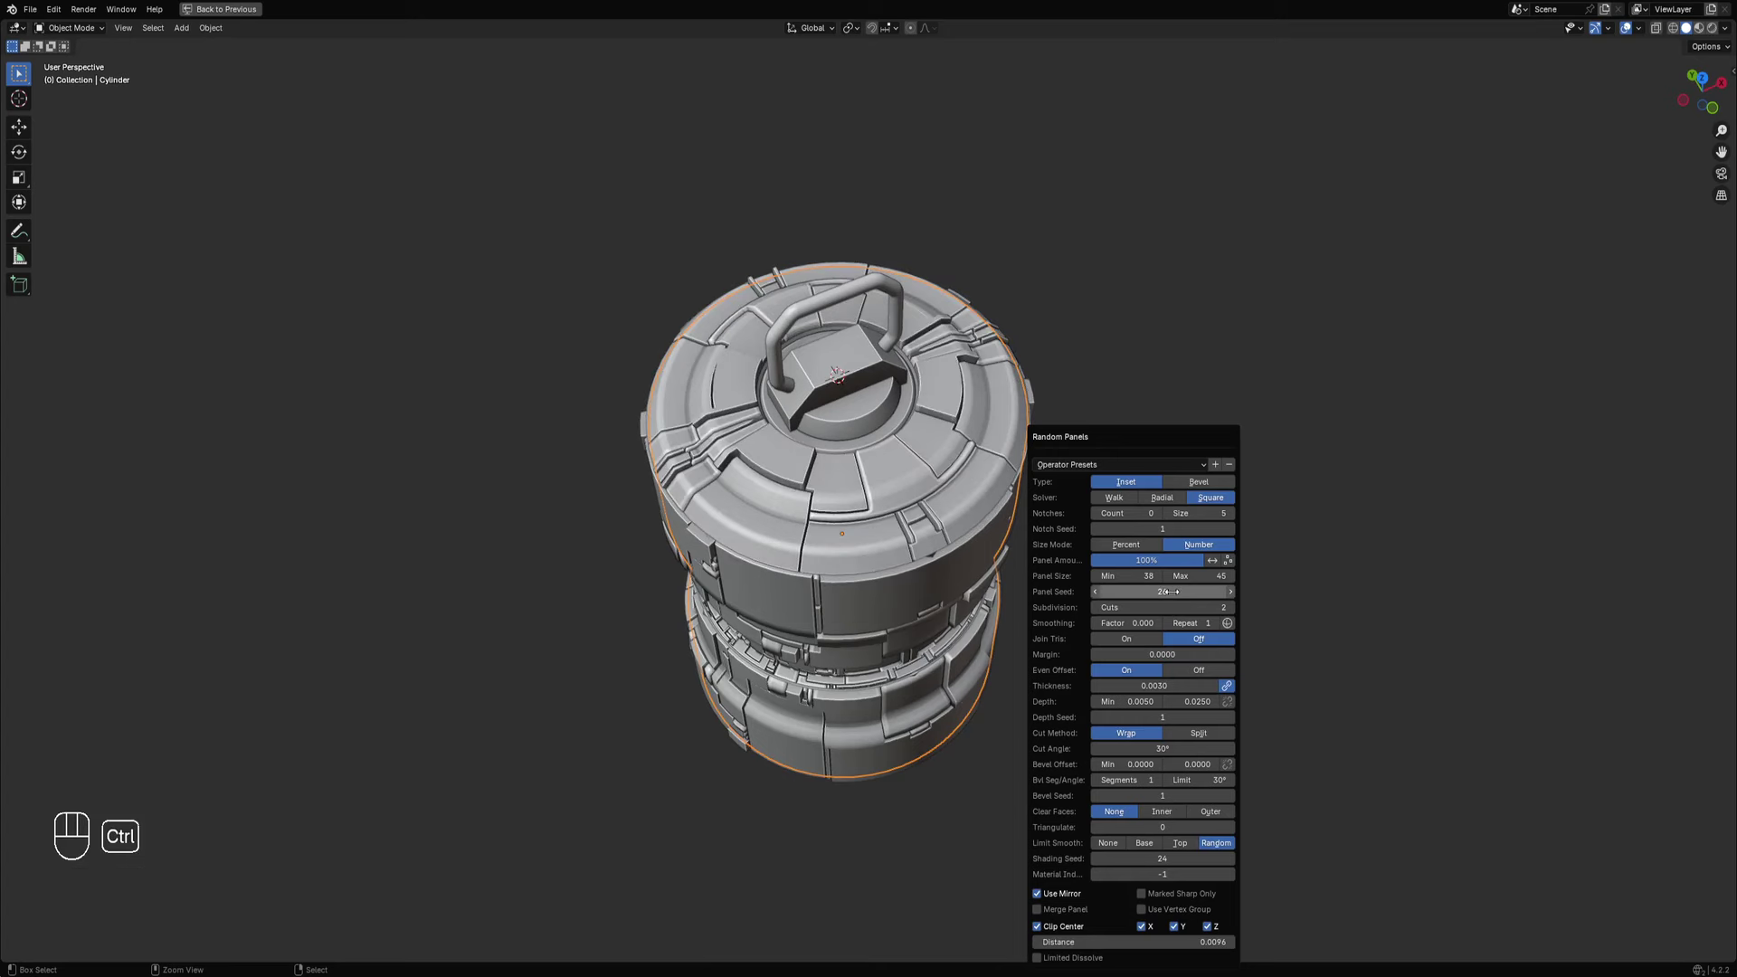
scroll(1171, 592, "up", 1, "ctrl")
scroll(1171, 591, "up", 8, "ctrl")
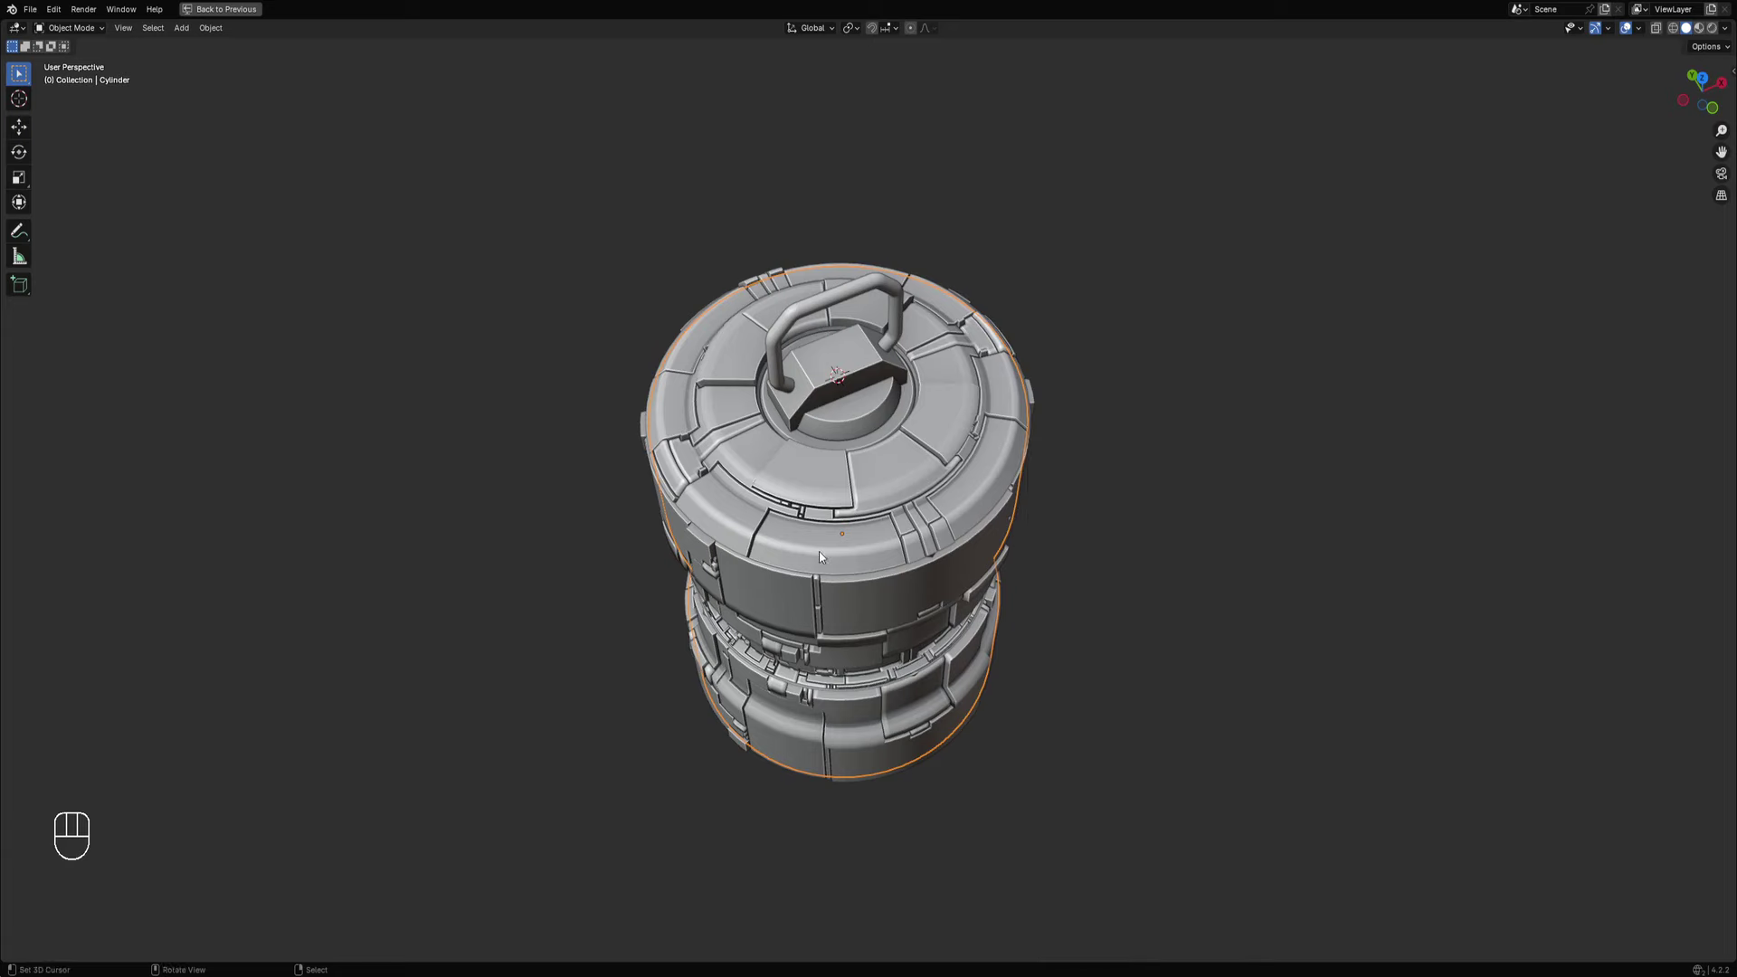
middle_click_drag(818, 551, 1001, 539)
key("F9")
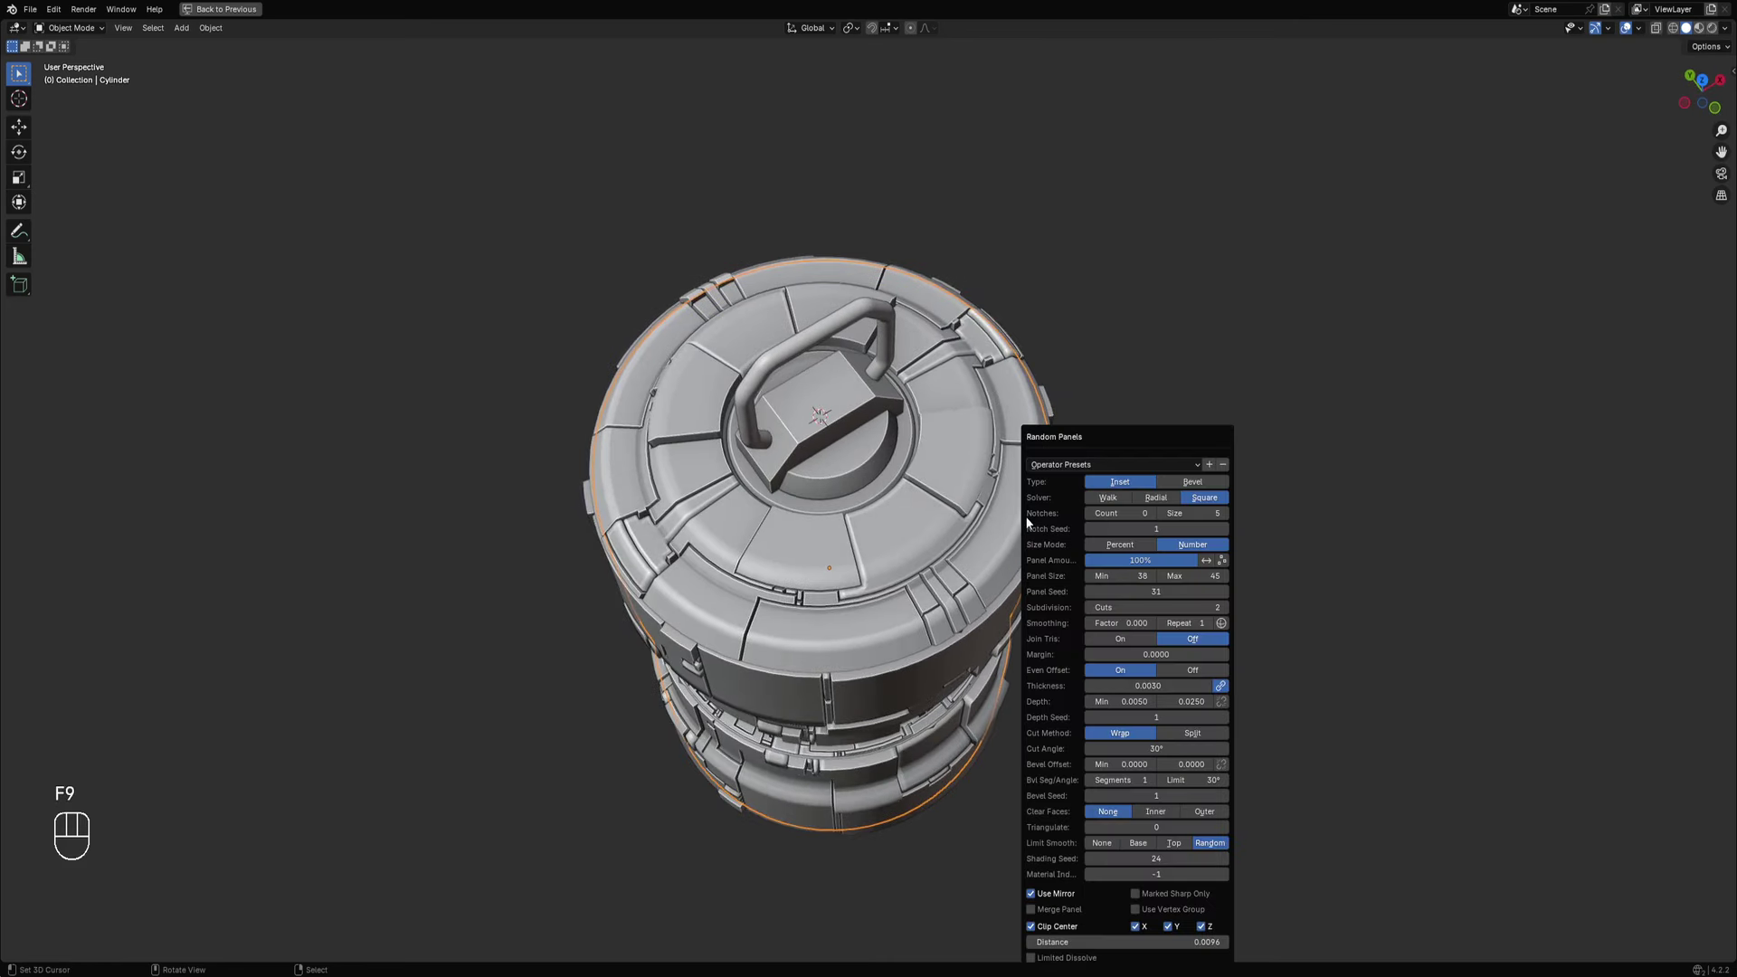
left_click_drag(1057, 437, 1057, 289)
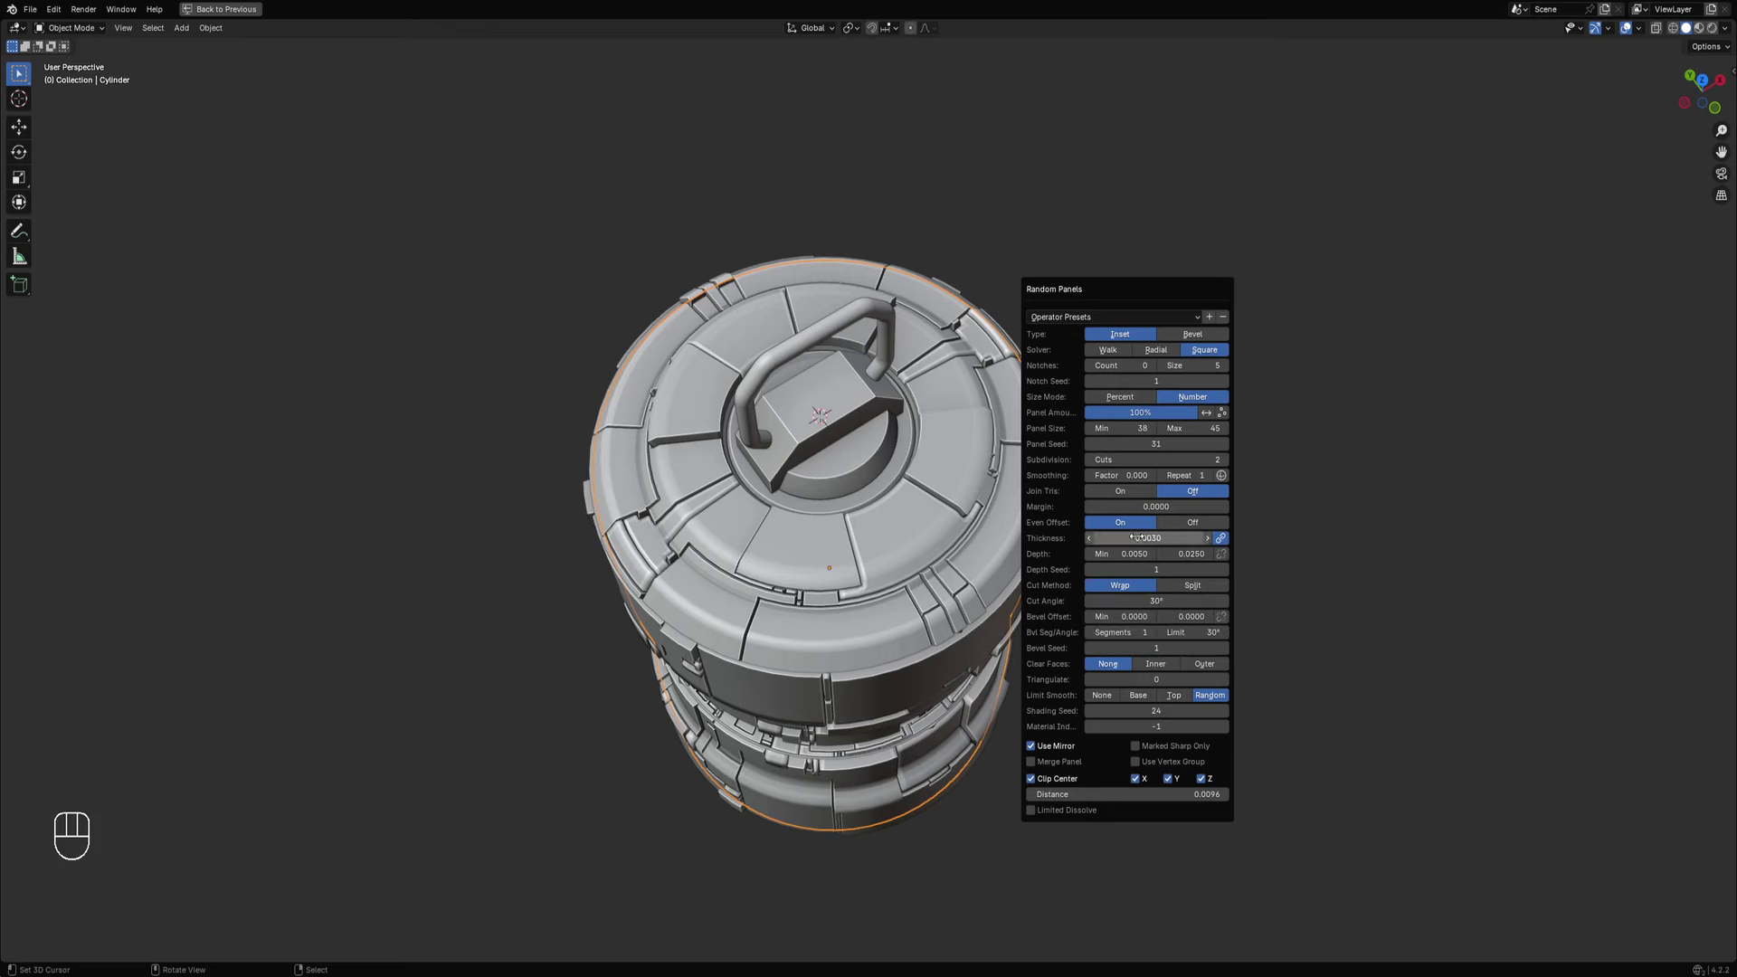
mouse_move(755, 559)
middle_mouse_down()
mouse_move(801, 534)
mouse_move(749, 554)
middle_mouse_up()
middle_click_drag(920, 548, 991, 496, "shift")
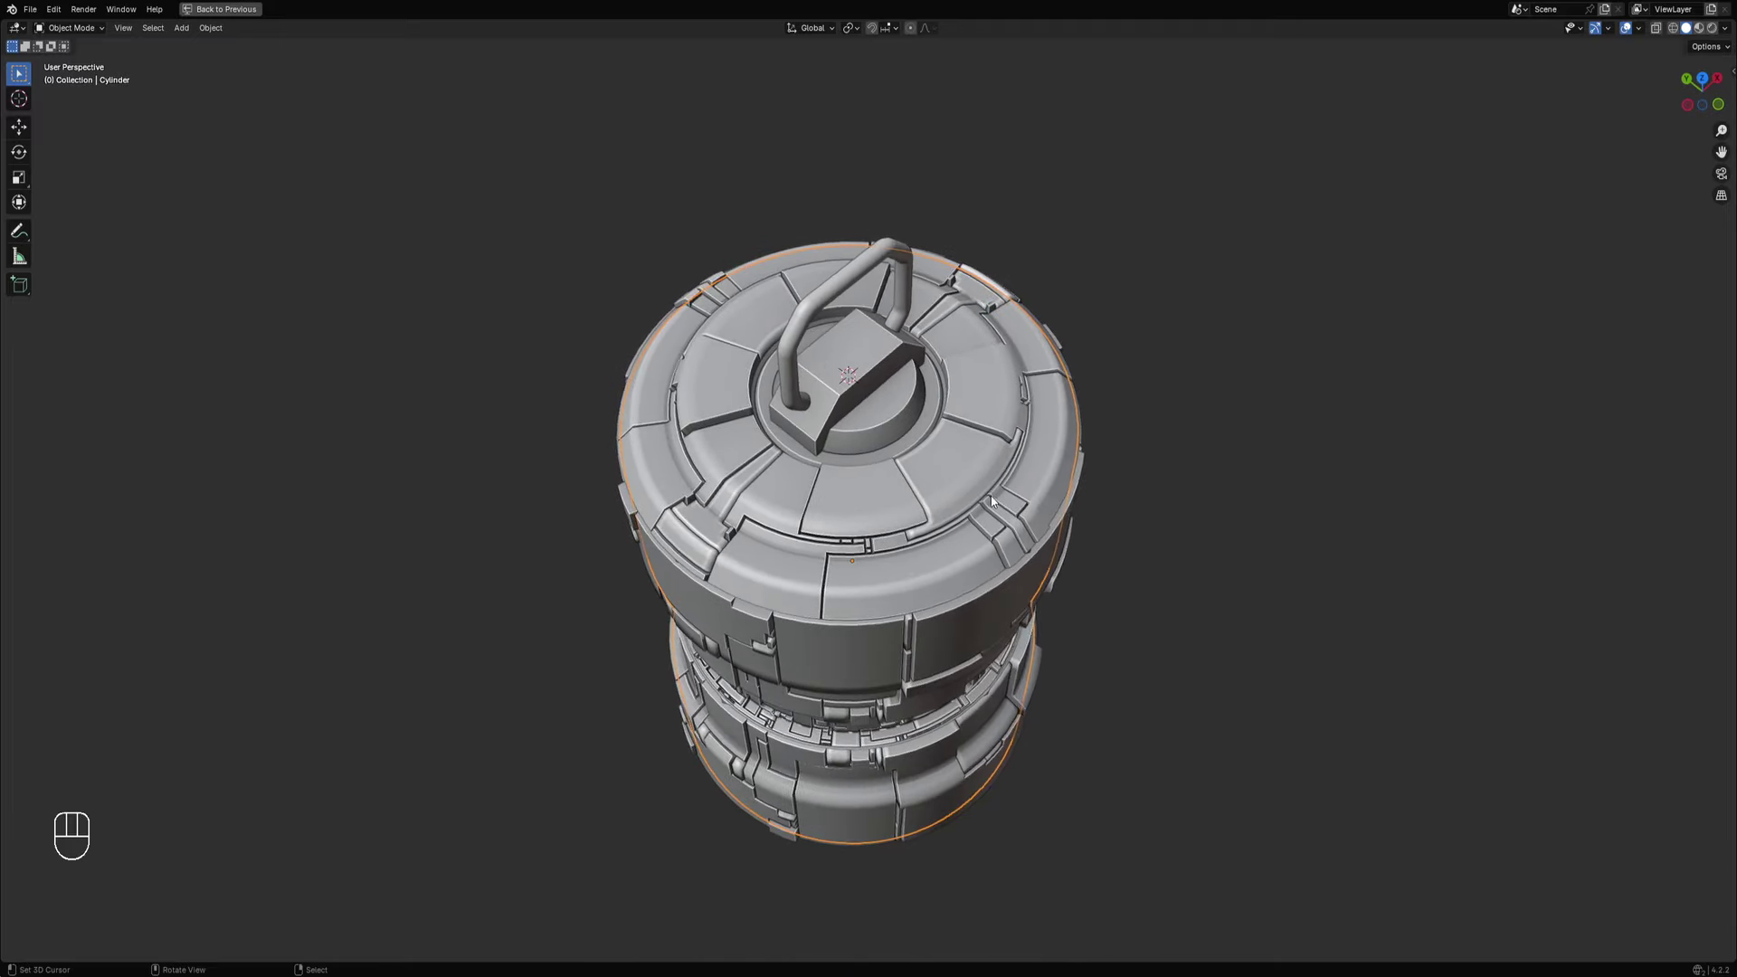
Set the depth seed of the lid's random panels to 2.
key("F9")
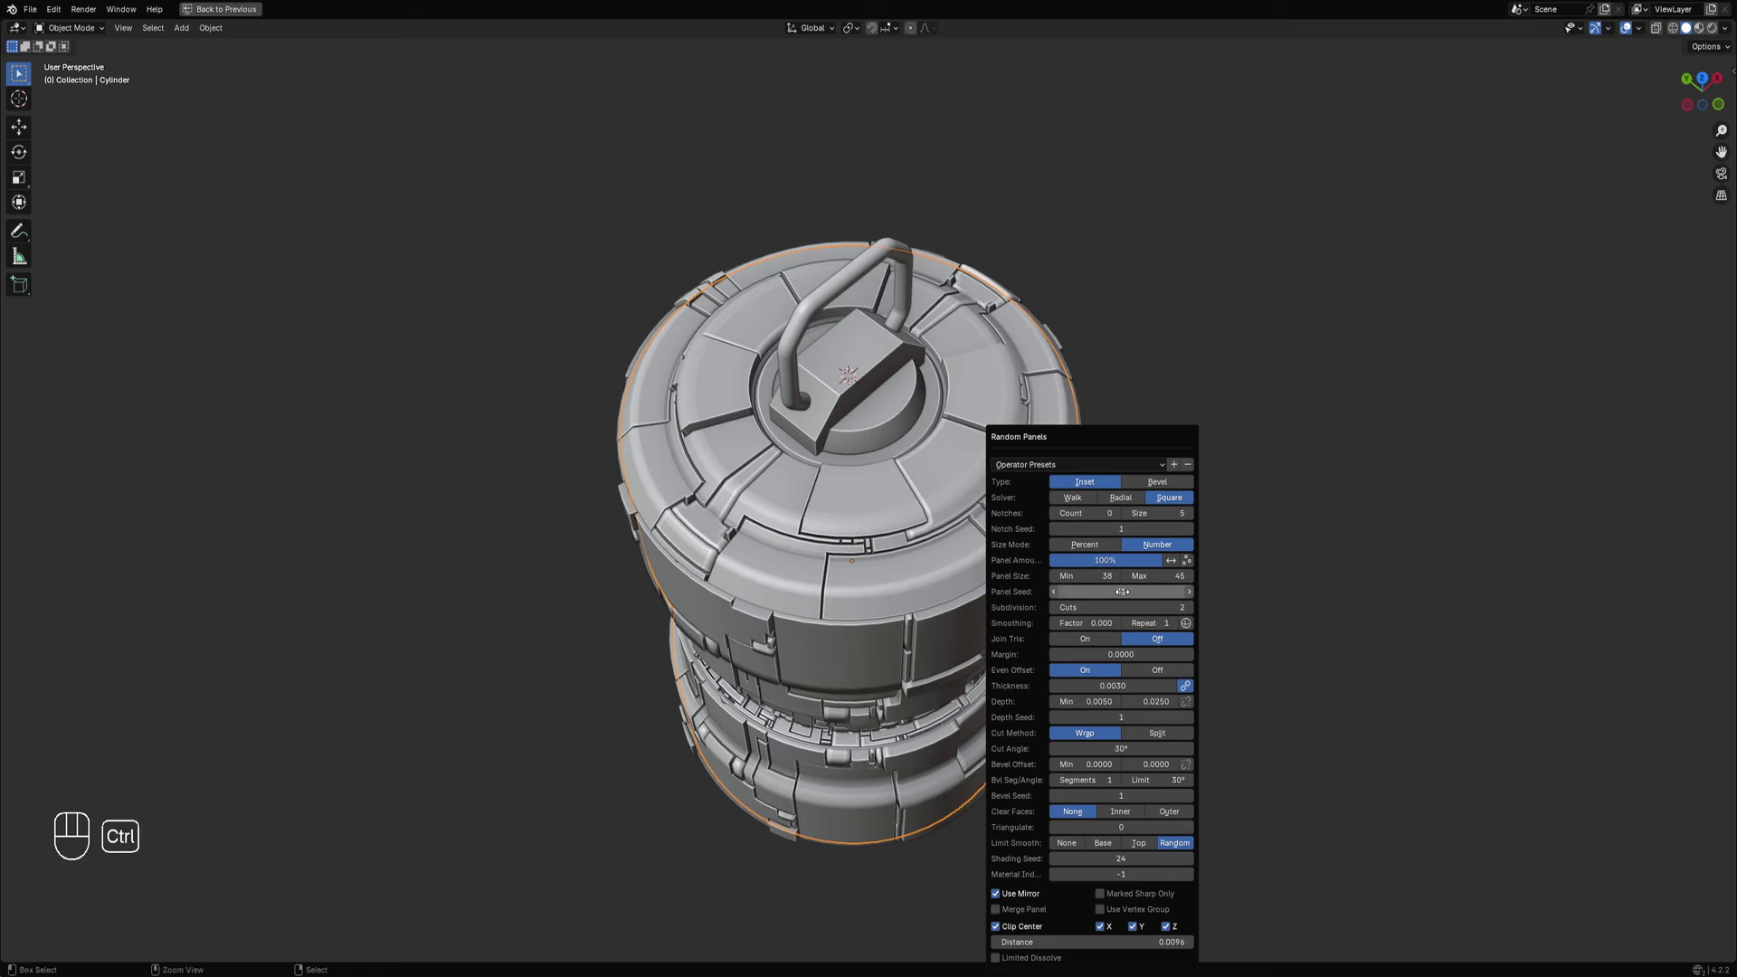
scroll(1122, 593, "up", 2, "ctrl")
scroll(1122, 592, "up", 1, "ctrl")
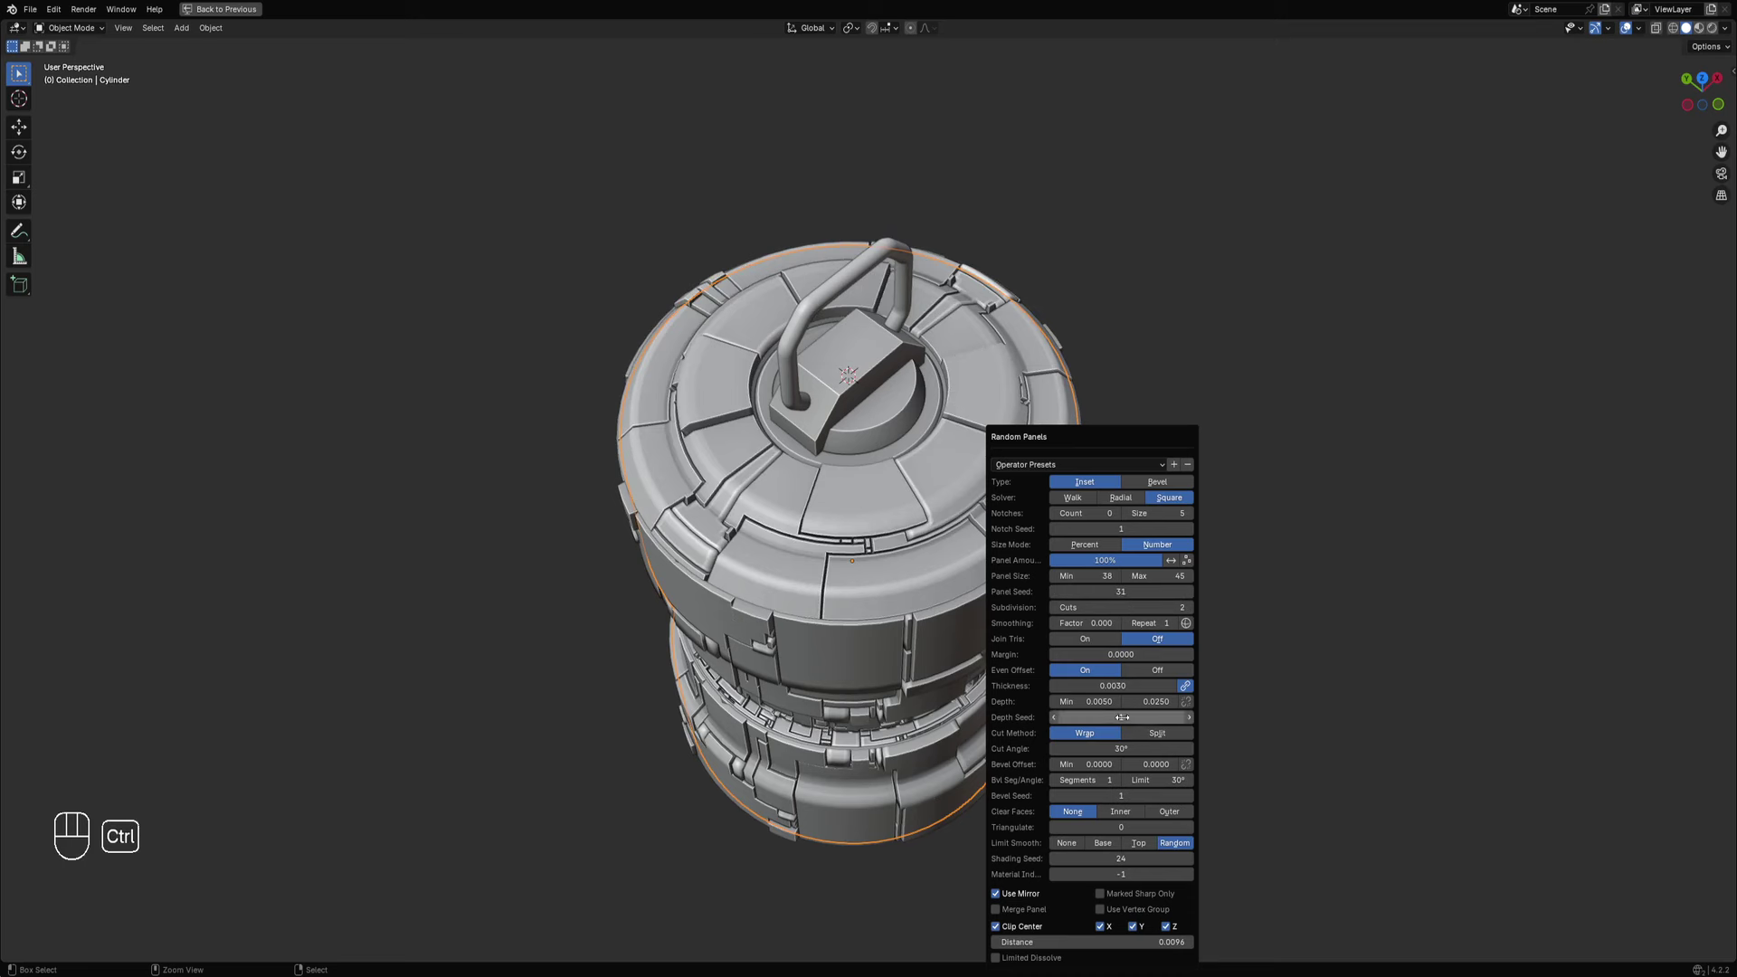
scroll(1122, 718, "up", 5, "ctrl")
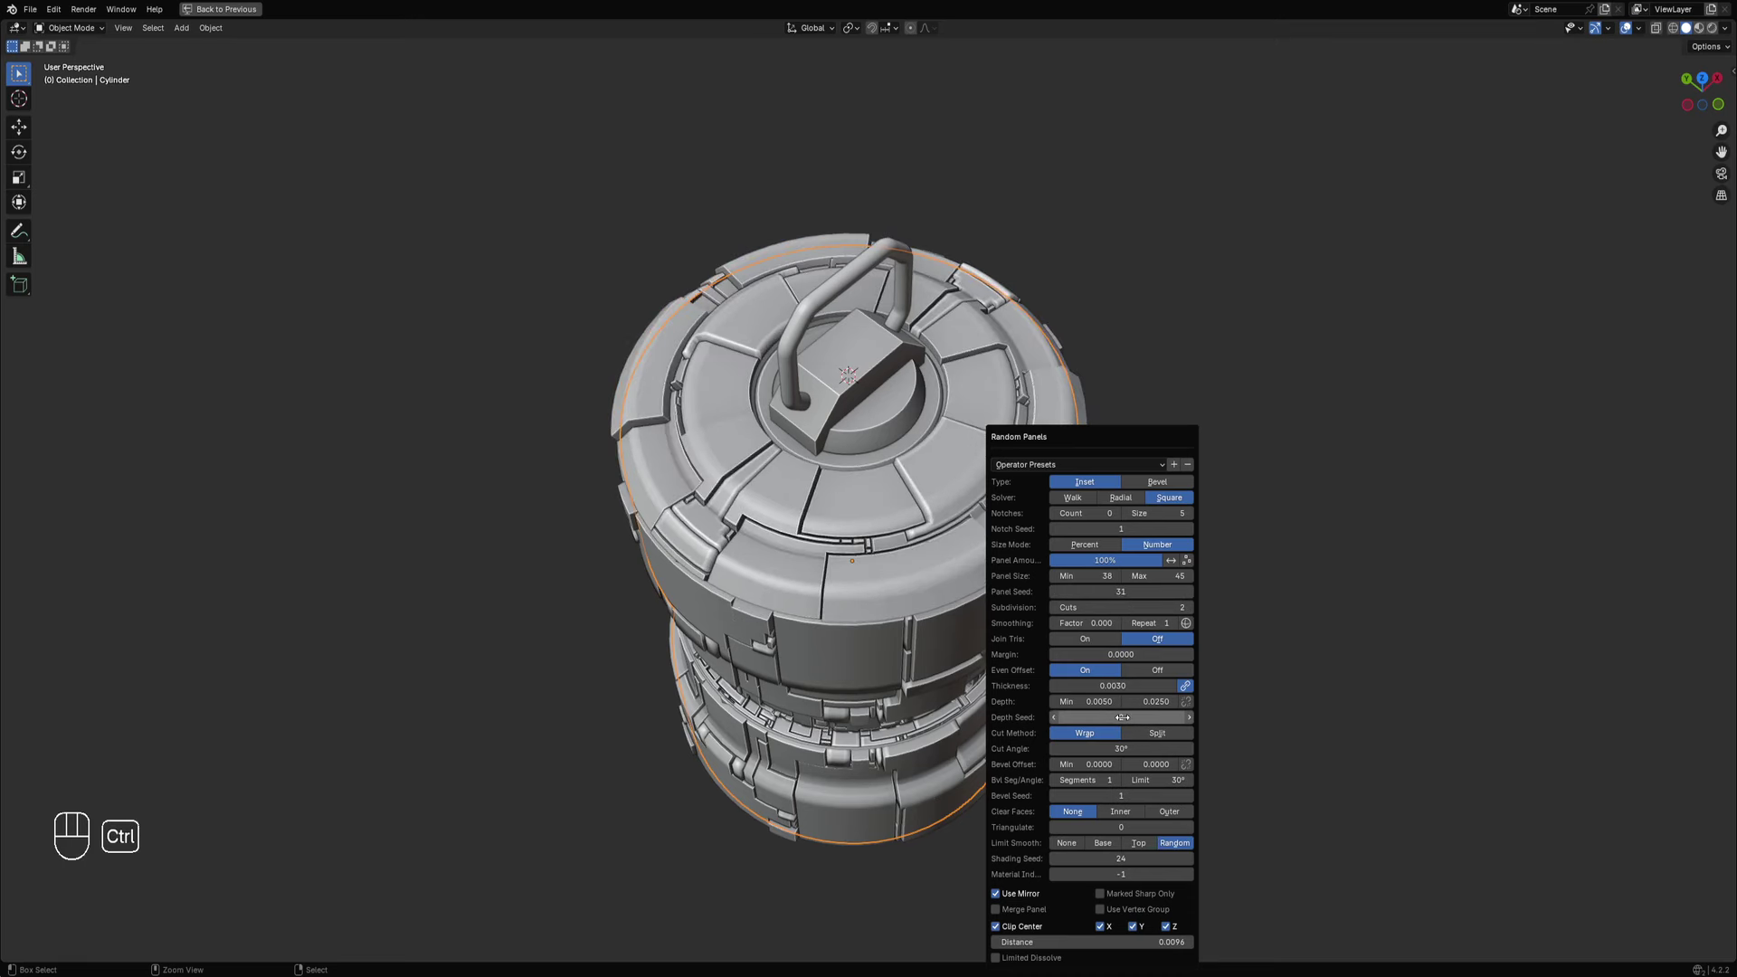
scroll(1122, 718, "up", 1, "ctrl")
scroll(1122, 717, "down", 1, "ctrl")
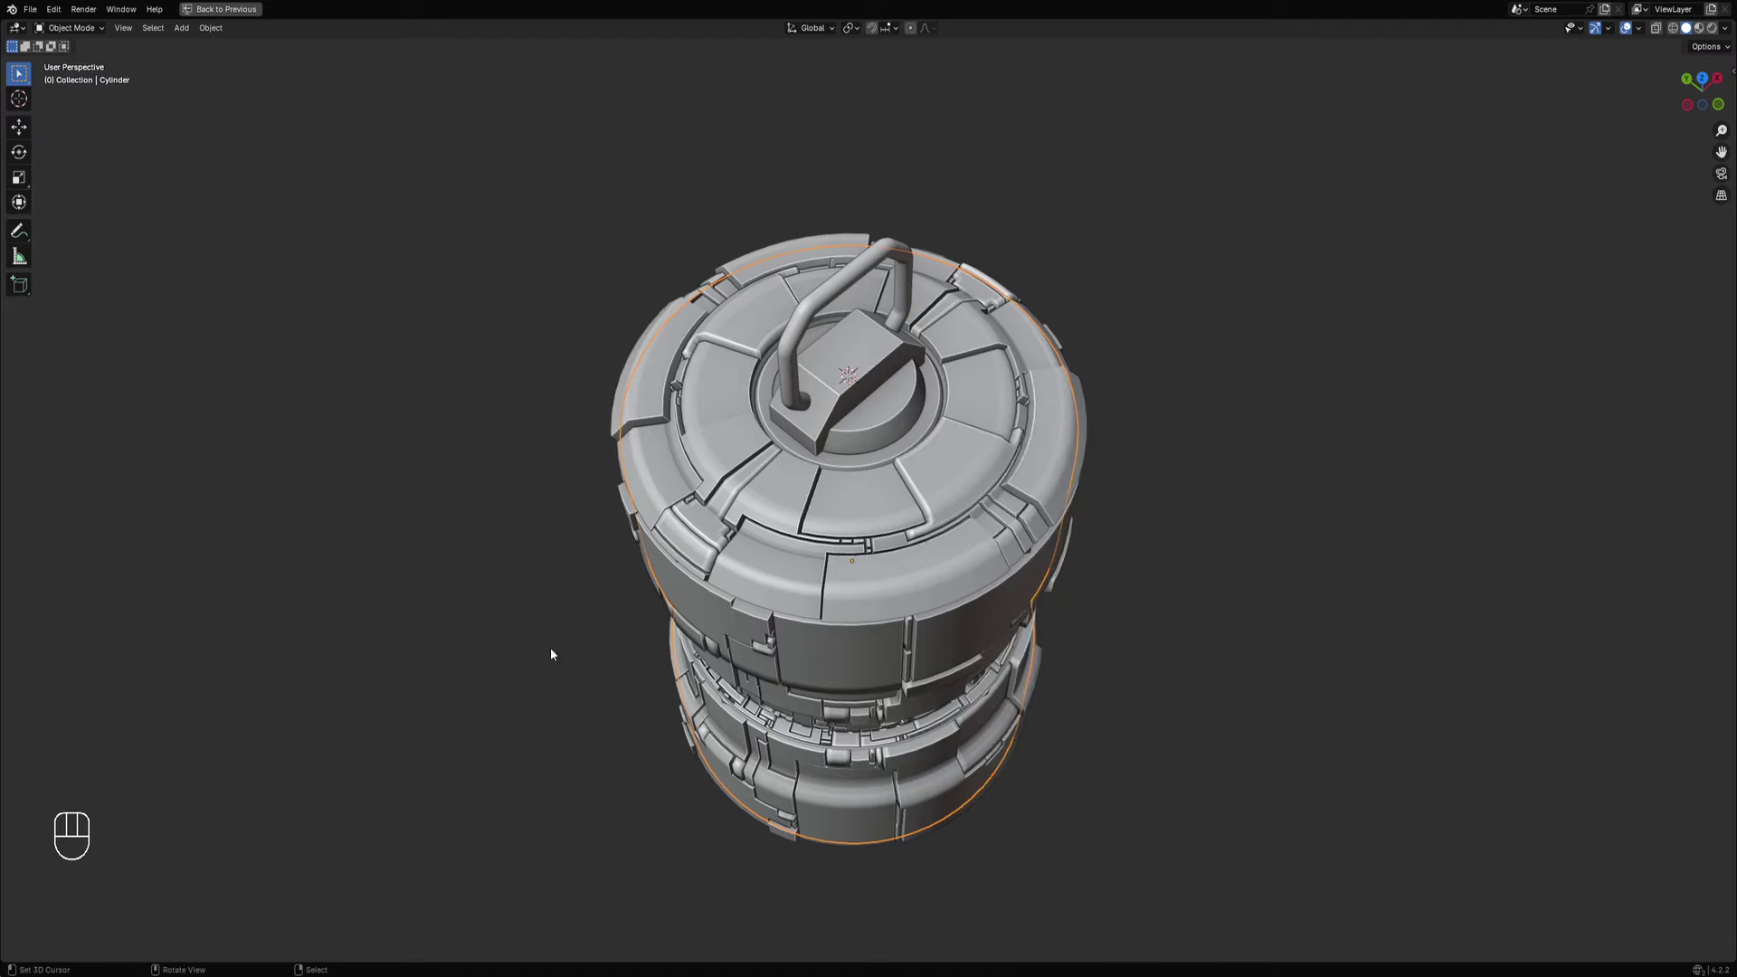
Set the panel size of the lid's random panels to a minimum of 5 and a maximum of 145.
scroll(1050, 571, "down", 2)
middle_click_drag(1058, 570, 1016, 558)
key("F9")
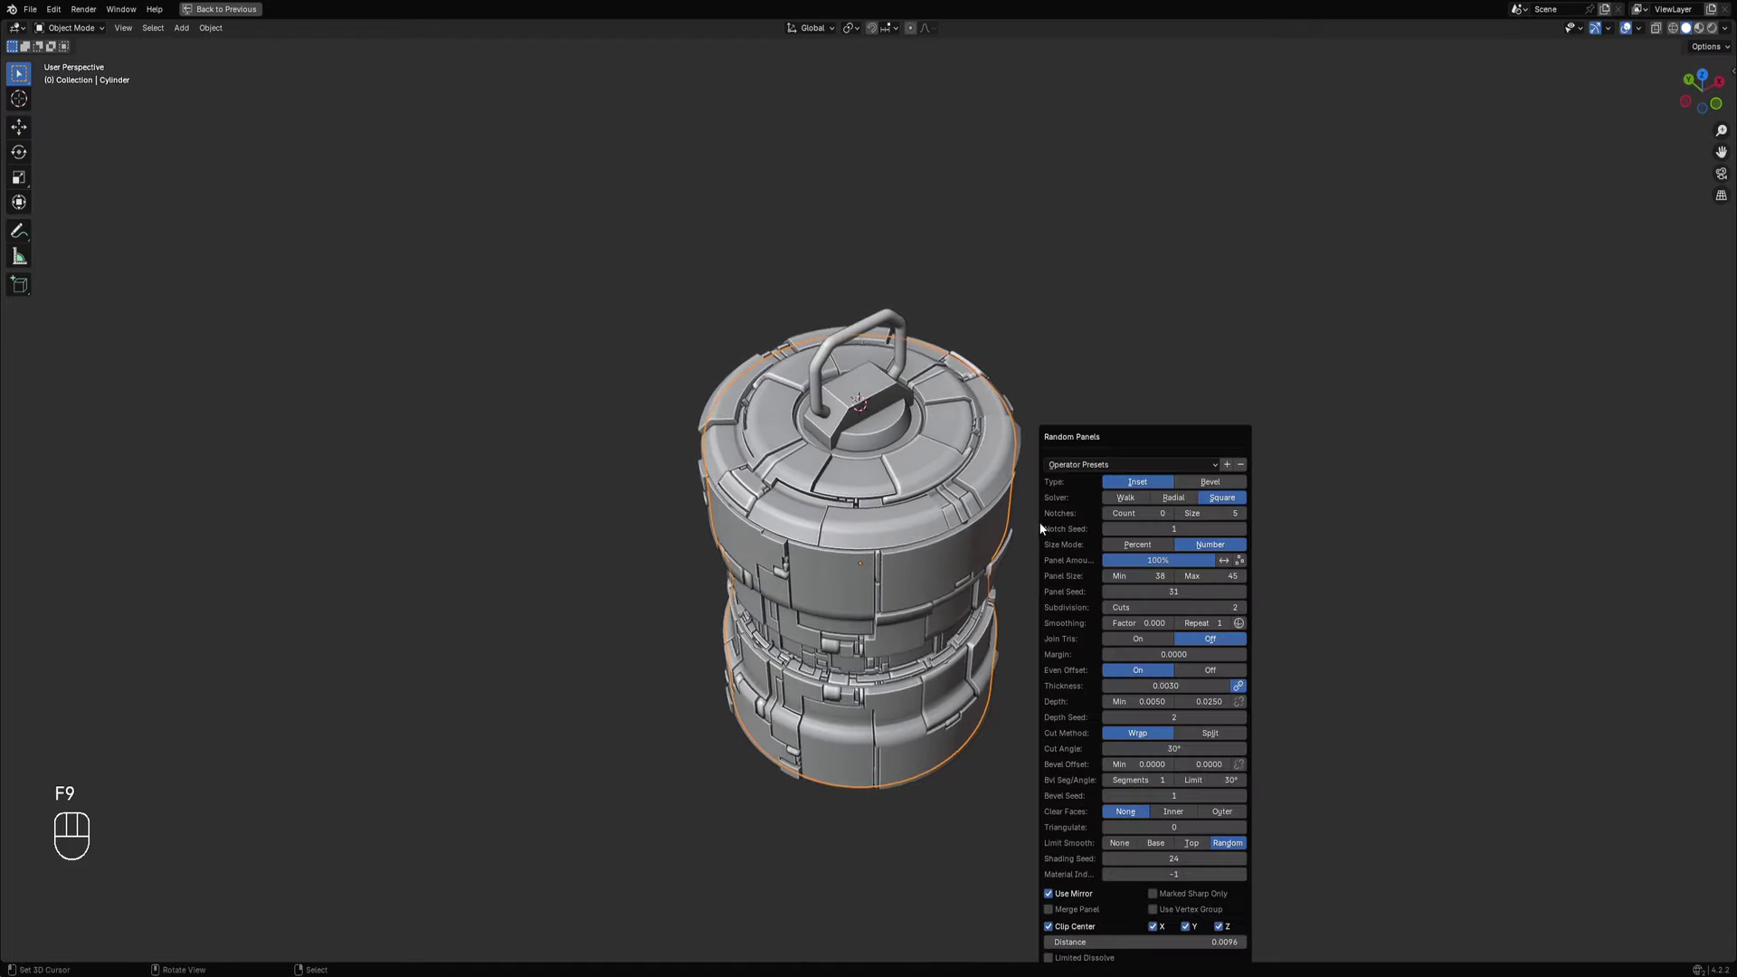
key("Return")
type("5")
key("Return")
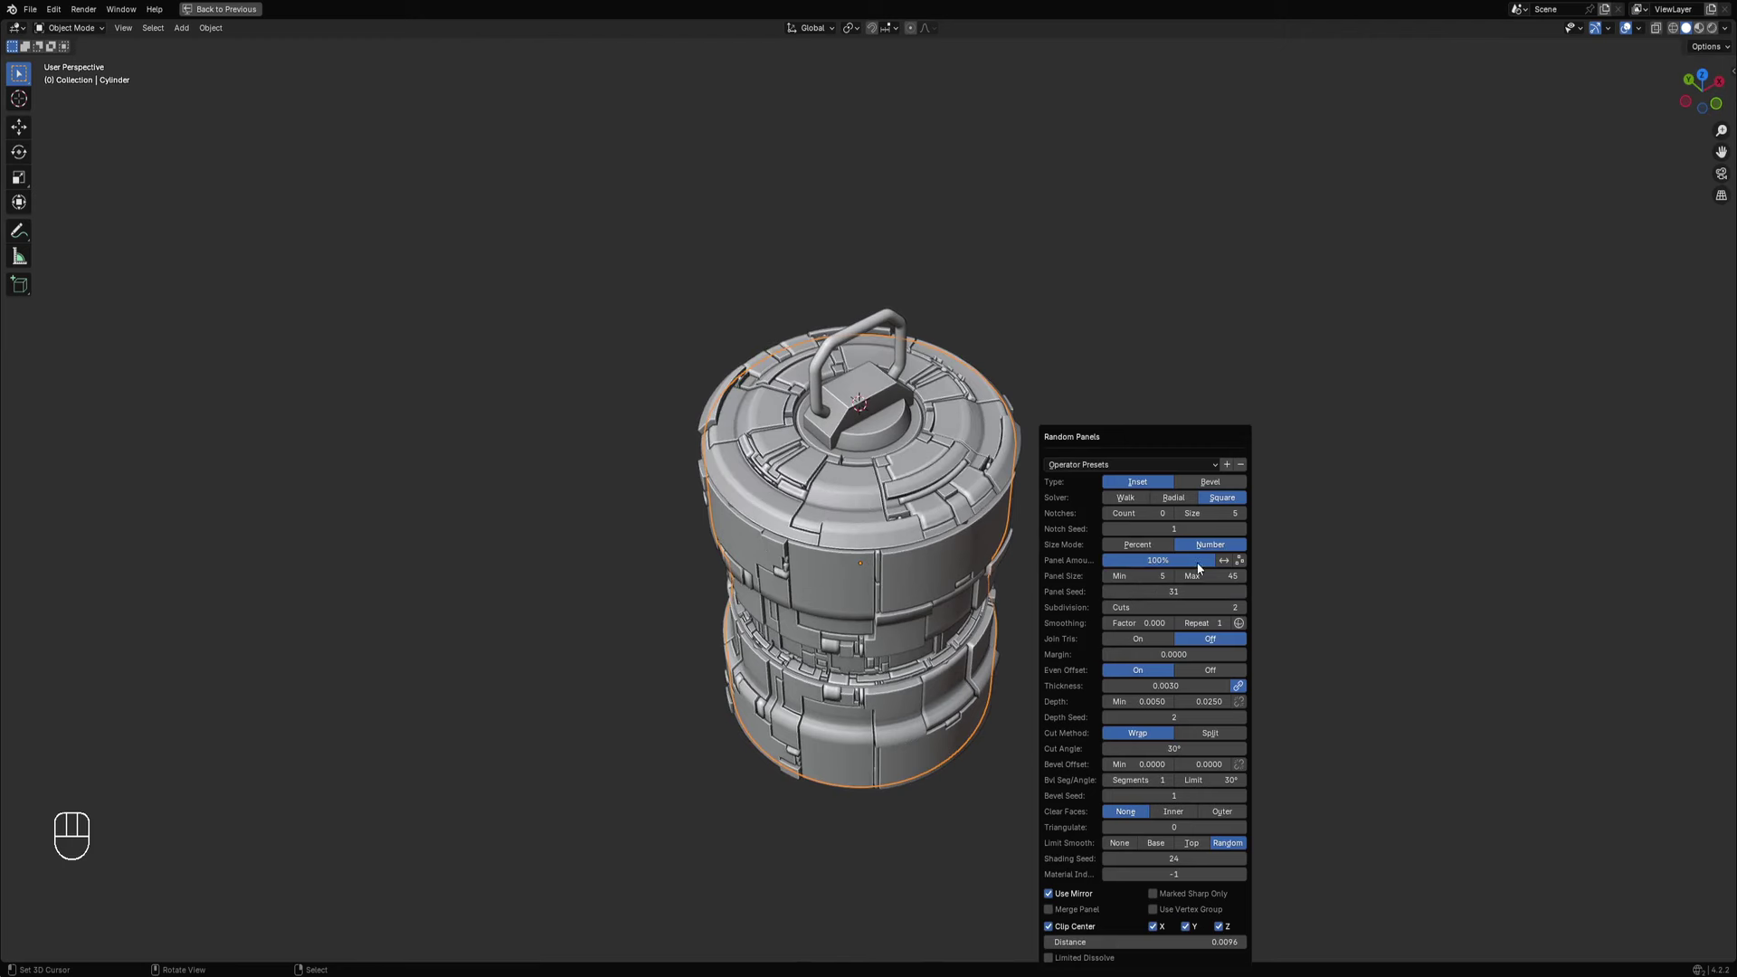
left_click_drag(1211, 577, 1306, 577)
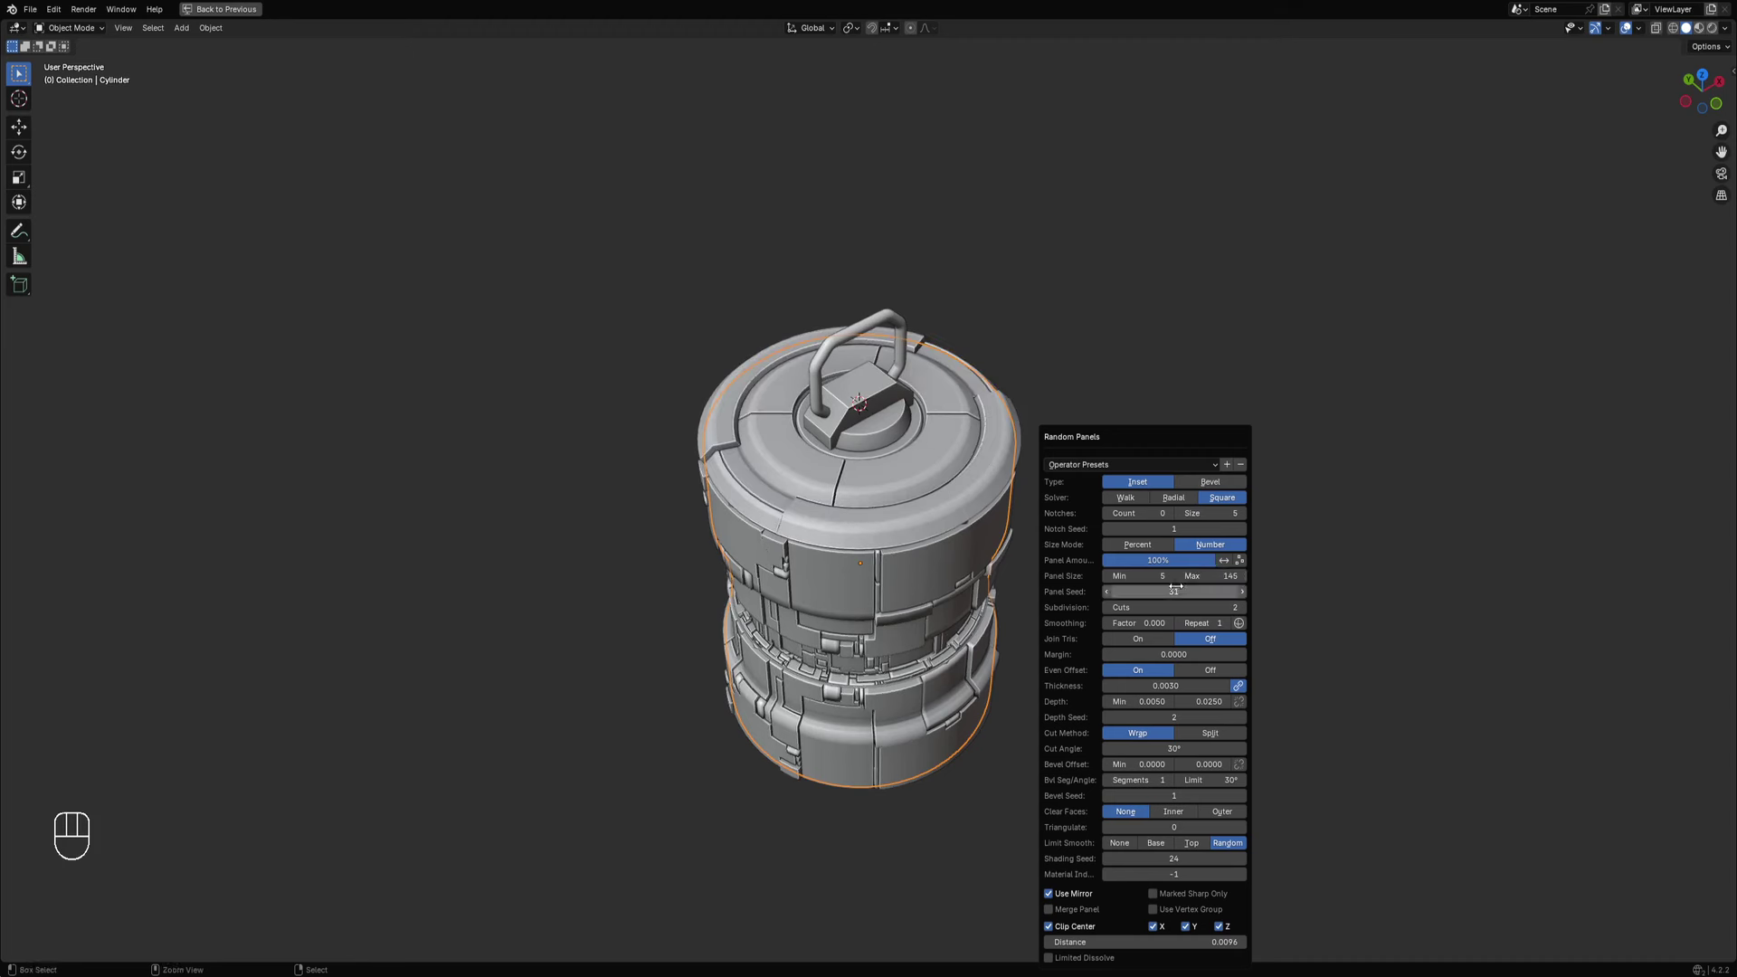
Raise the panel seed of the lid's random panels to 70.
scroll(1177, 591, "up", 4, "ctrl")
scroll(1176, 591, "up", 9, "ctrl")
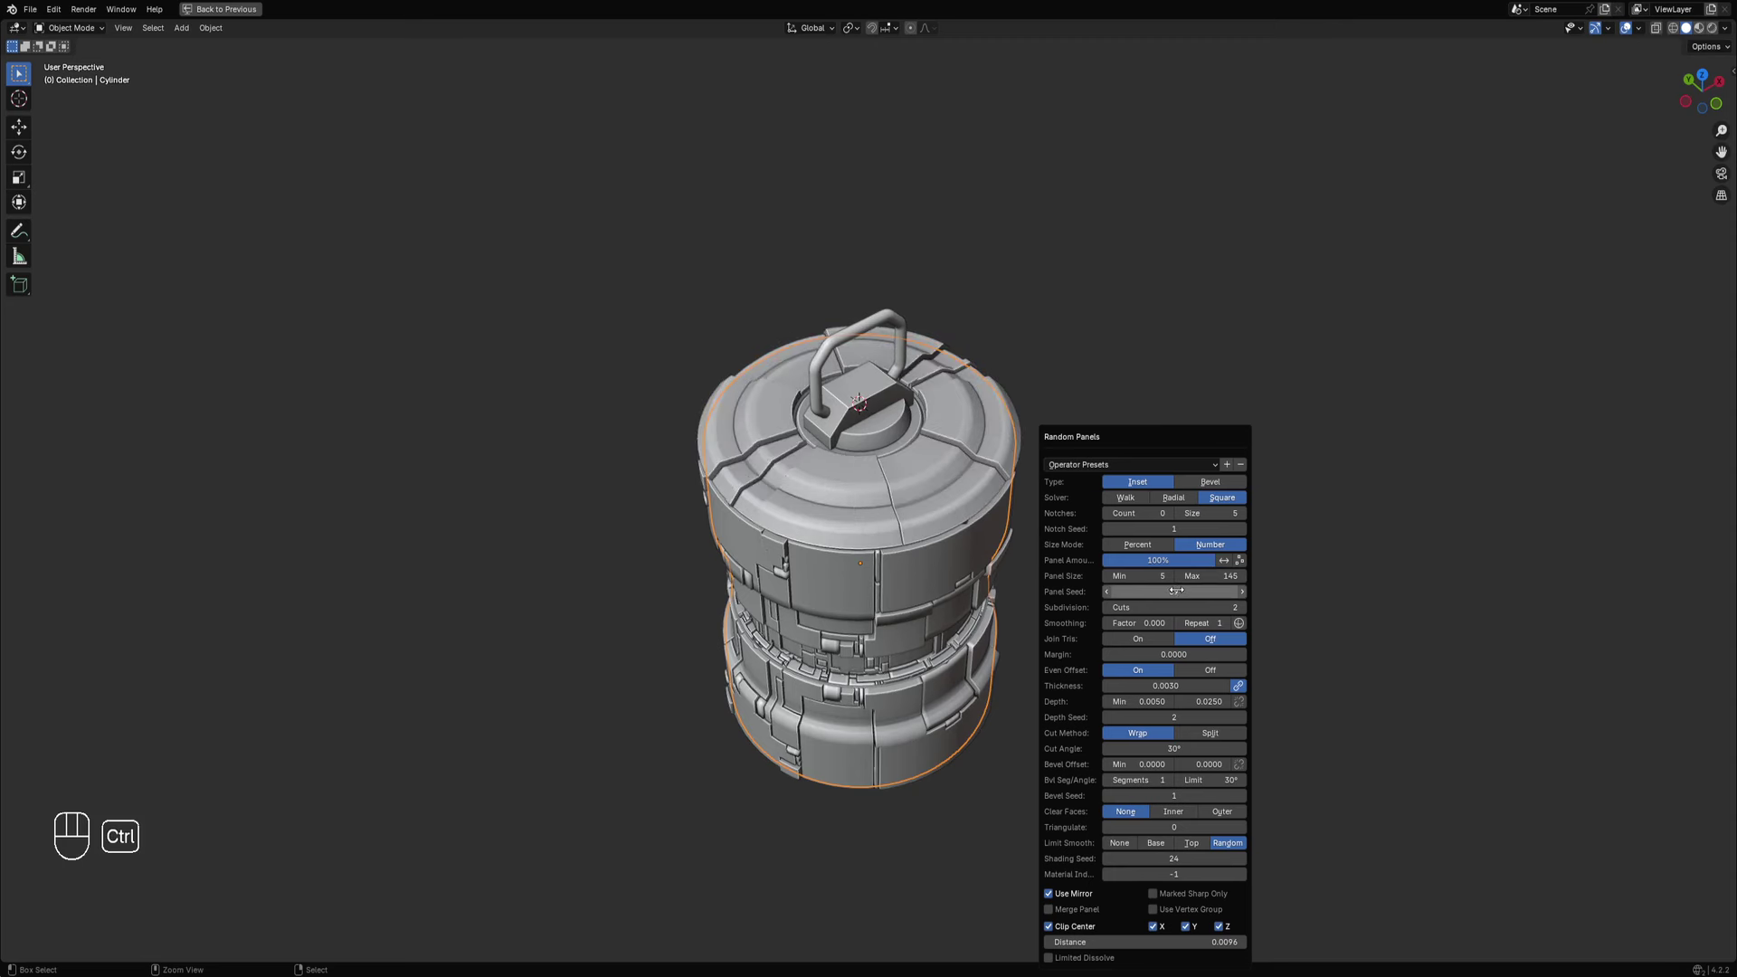
scroll(1178, 589, "up", 10, "ctrl")
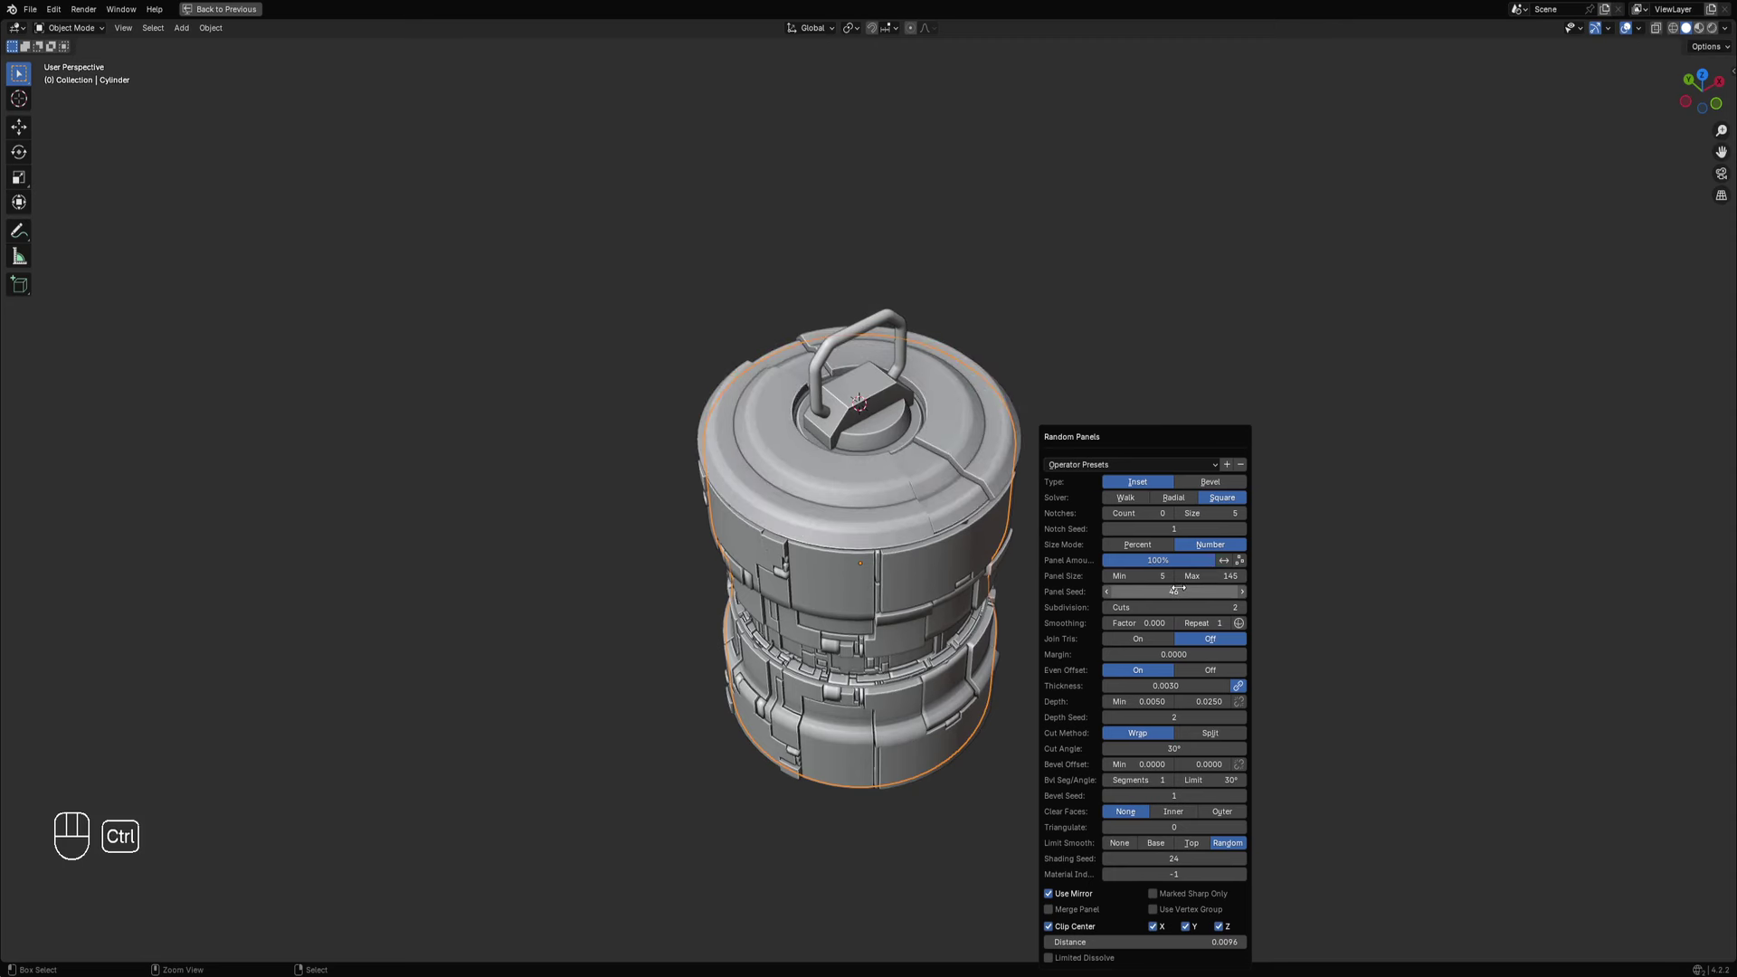
scroll(1178, 589, "up", 8, "ctrl")
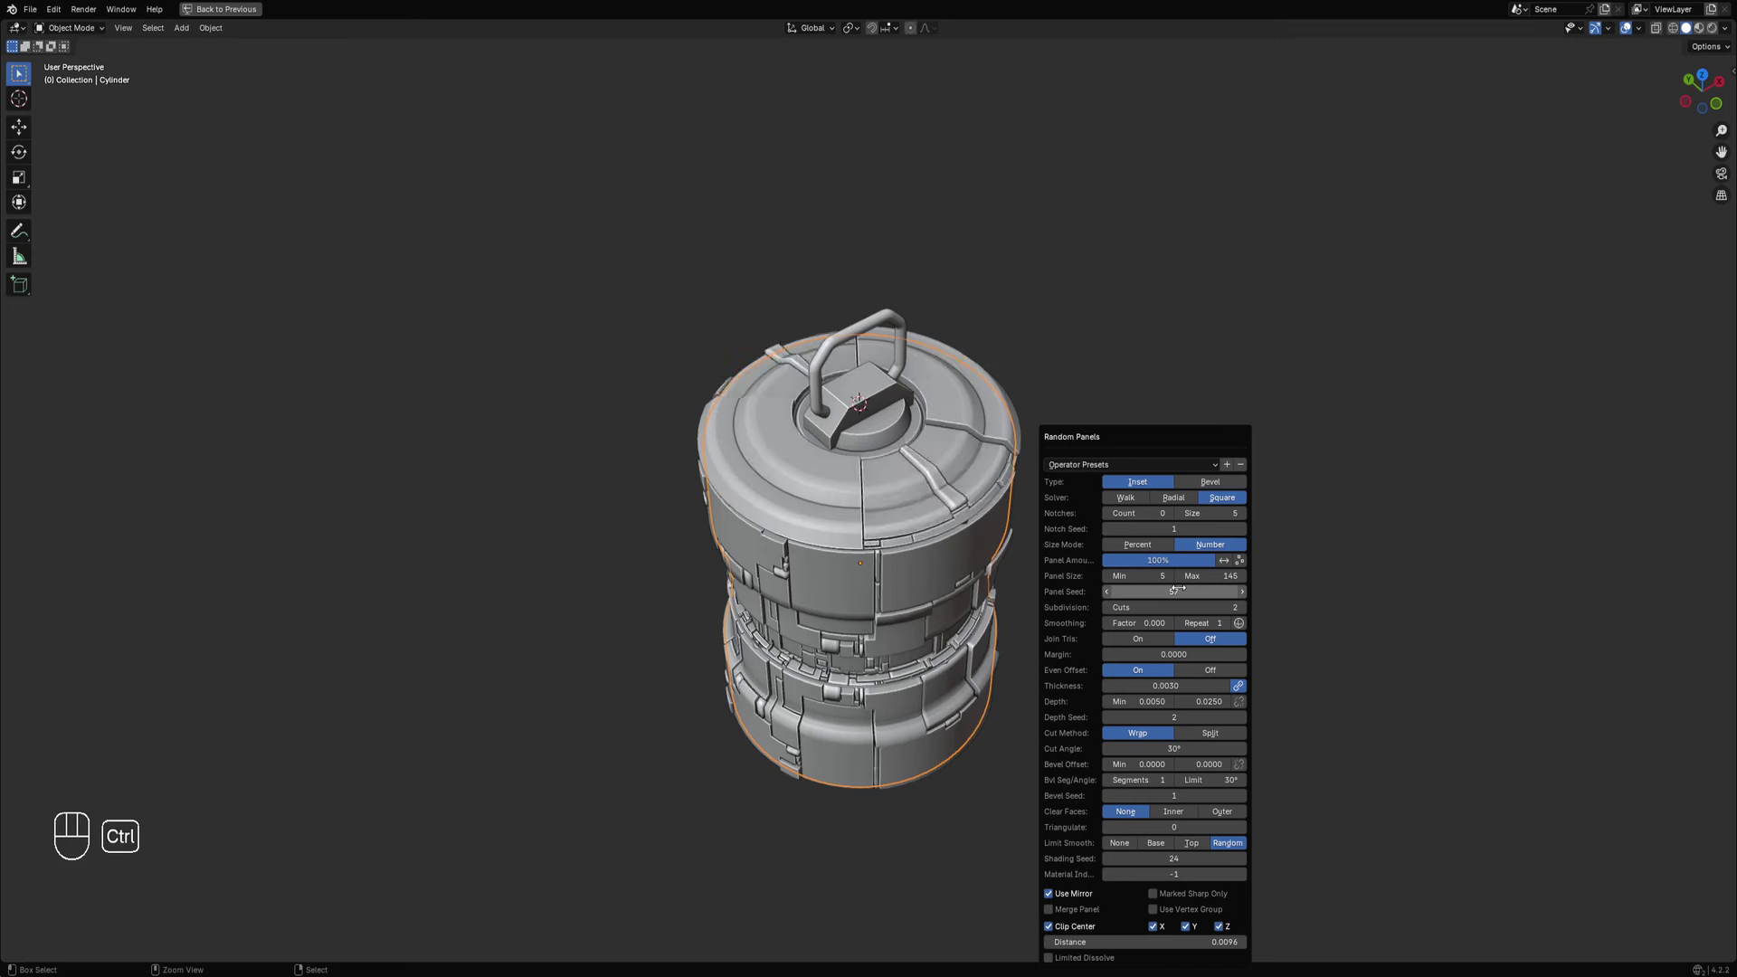
scroll(1178, 589, "up", 1, "ctrl")
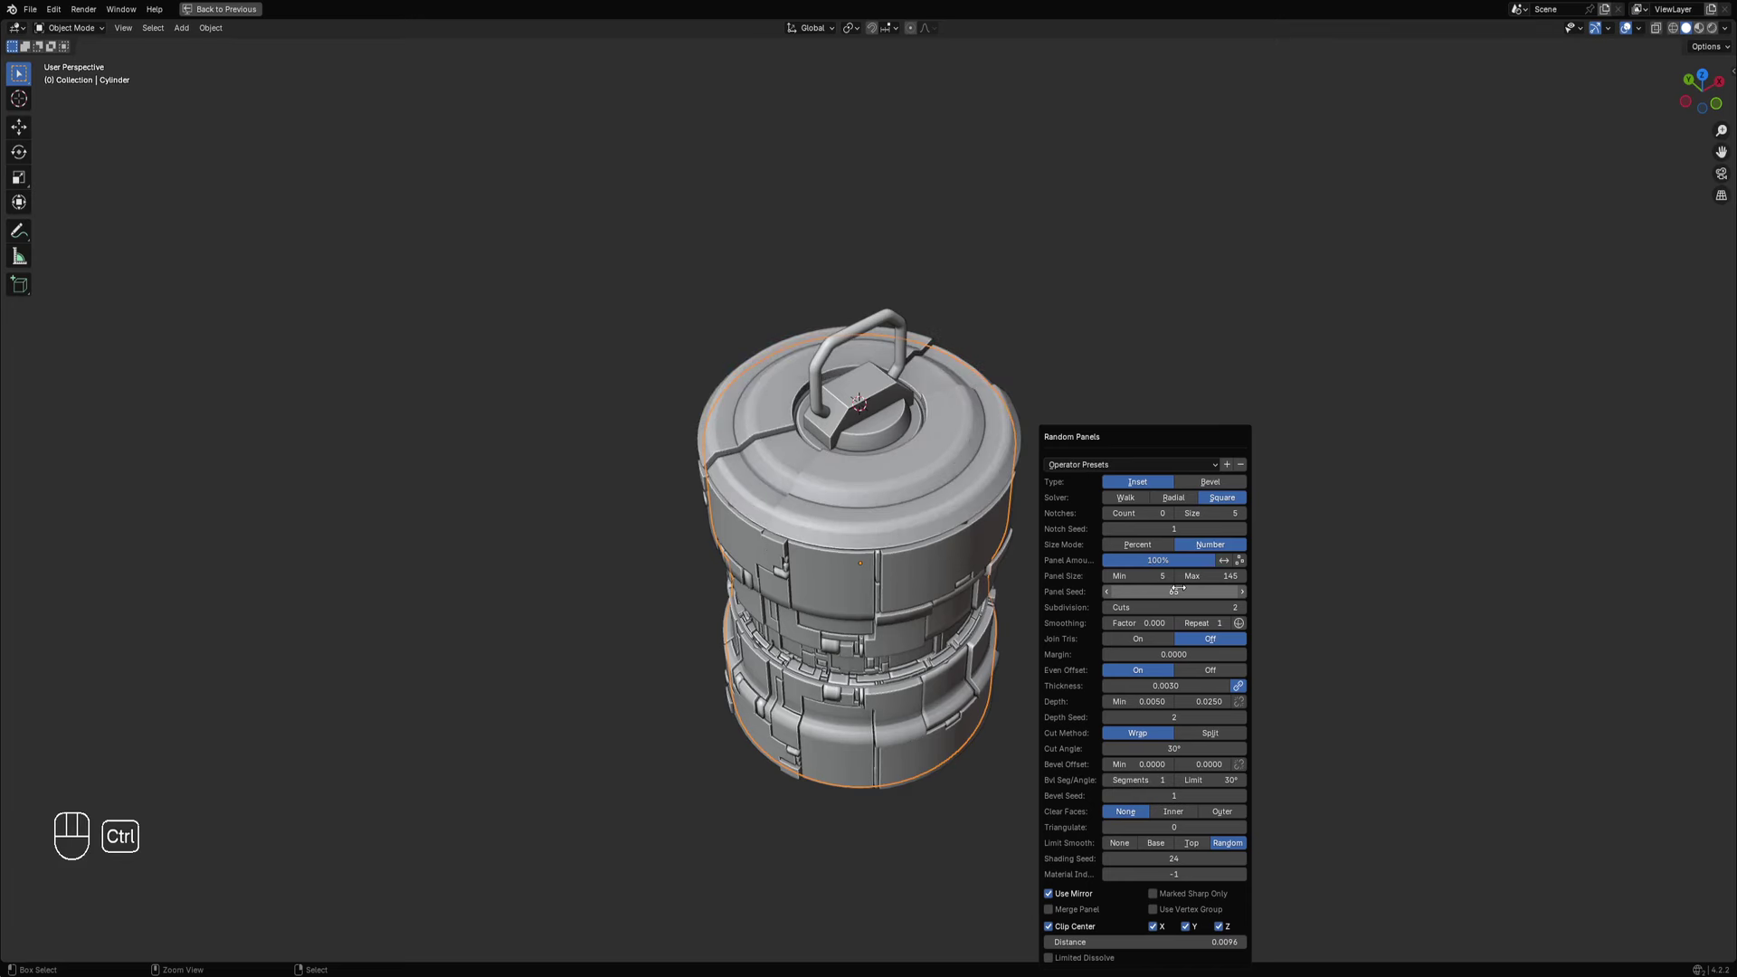
scroll(1179, 589, "up", 6, "ctrl")
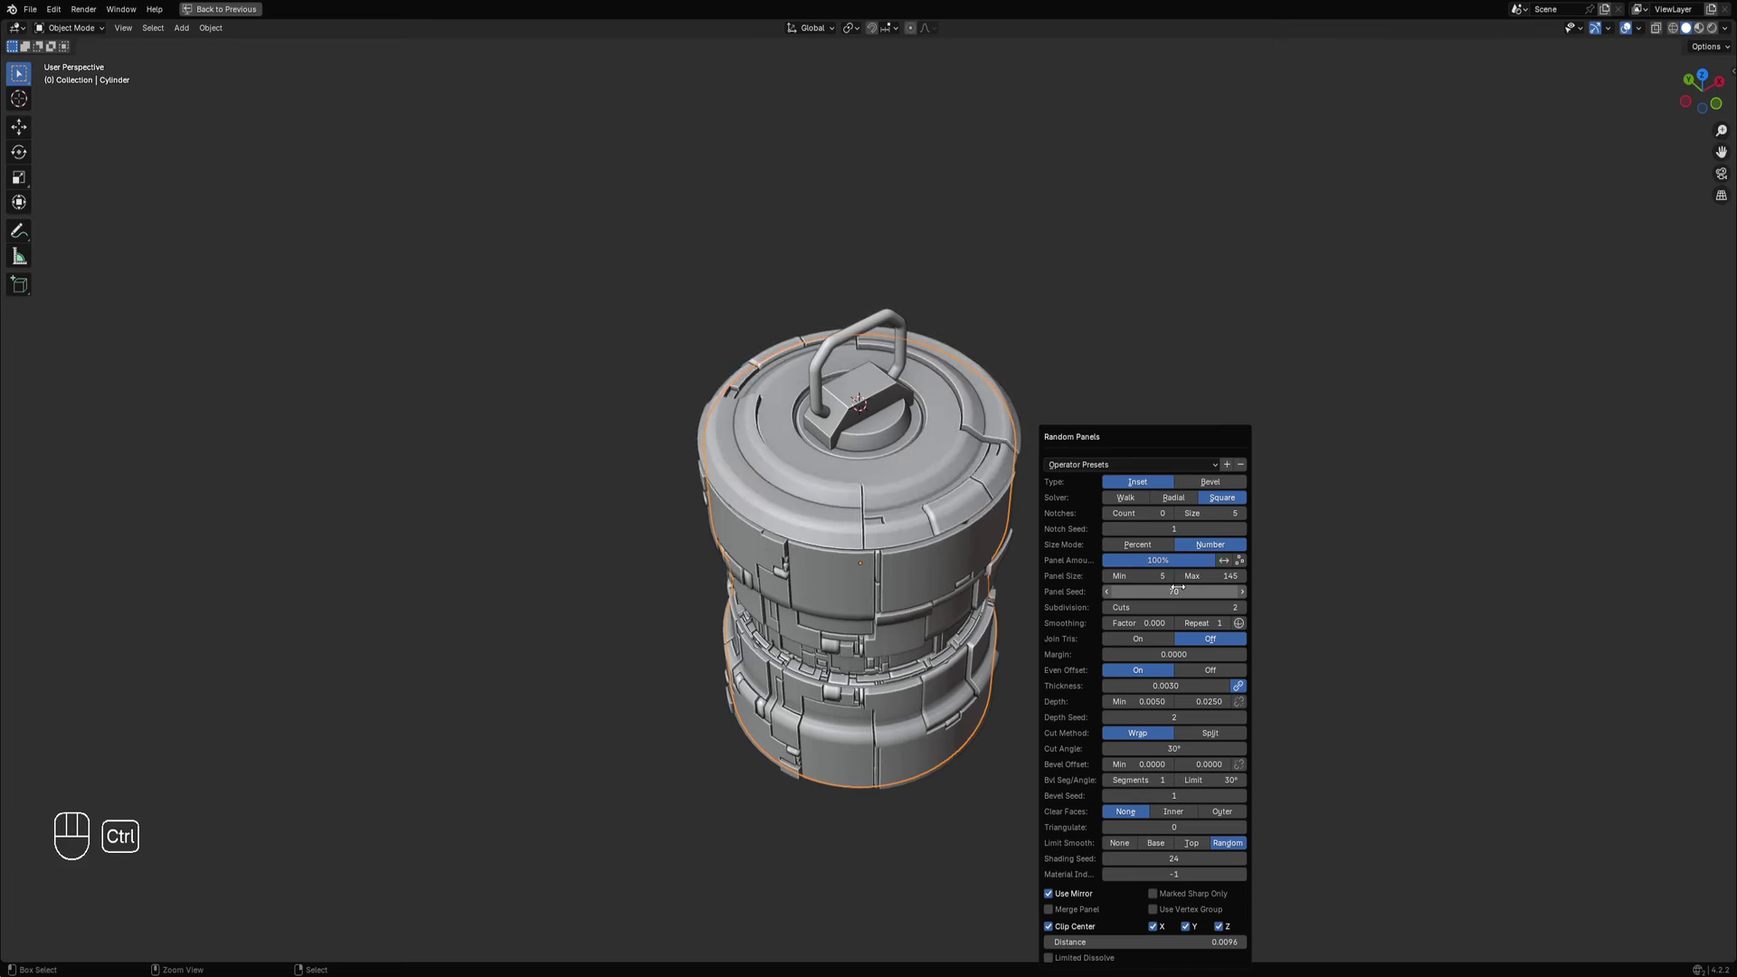
Reduce the maximum panel size on the lid to 120 and raise the panel seed to 81.
mouse_move(859, 598)
middle_mouse_down()
mouse_move(817, 584)
mouse_move(855, 641)
mouse_move(839, 598)
mouse_move(855, 595)
middle_mouse_up()
key("F9")
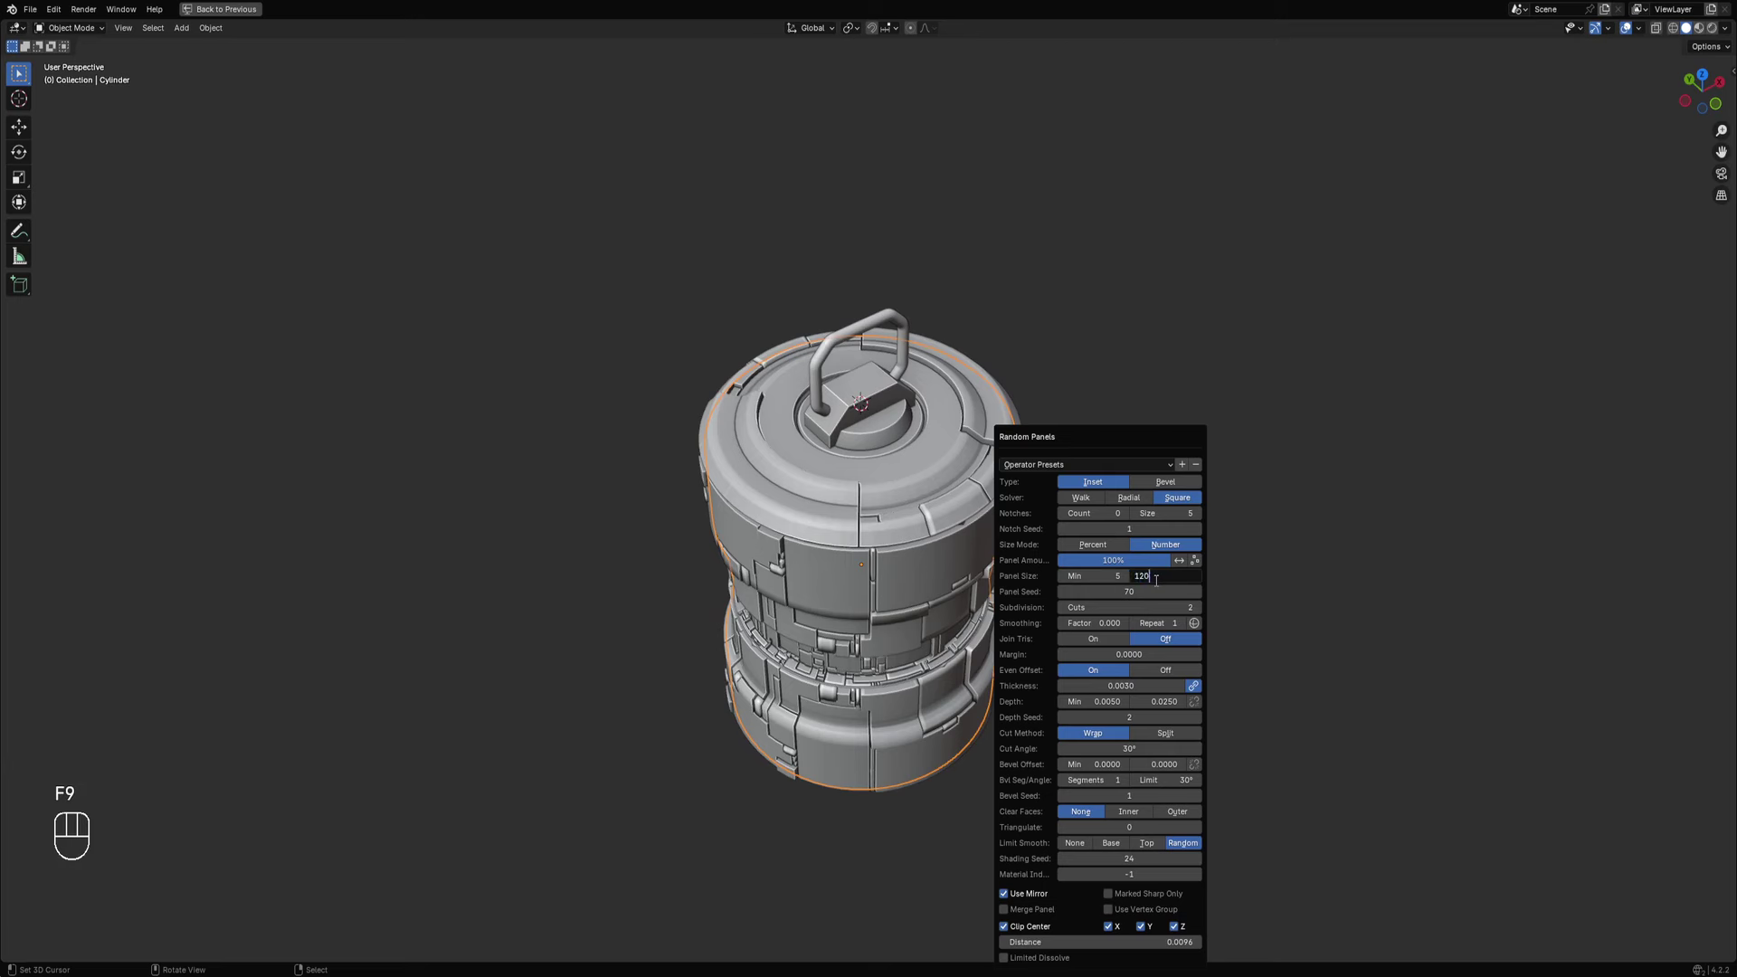
left_click(1155, 580)
type("120")
key("Return")
scroll(1170, 592, "up", 1, "ctrl")
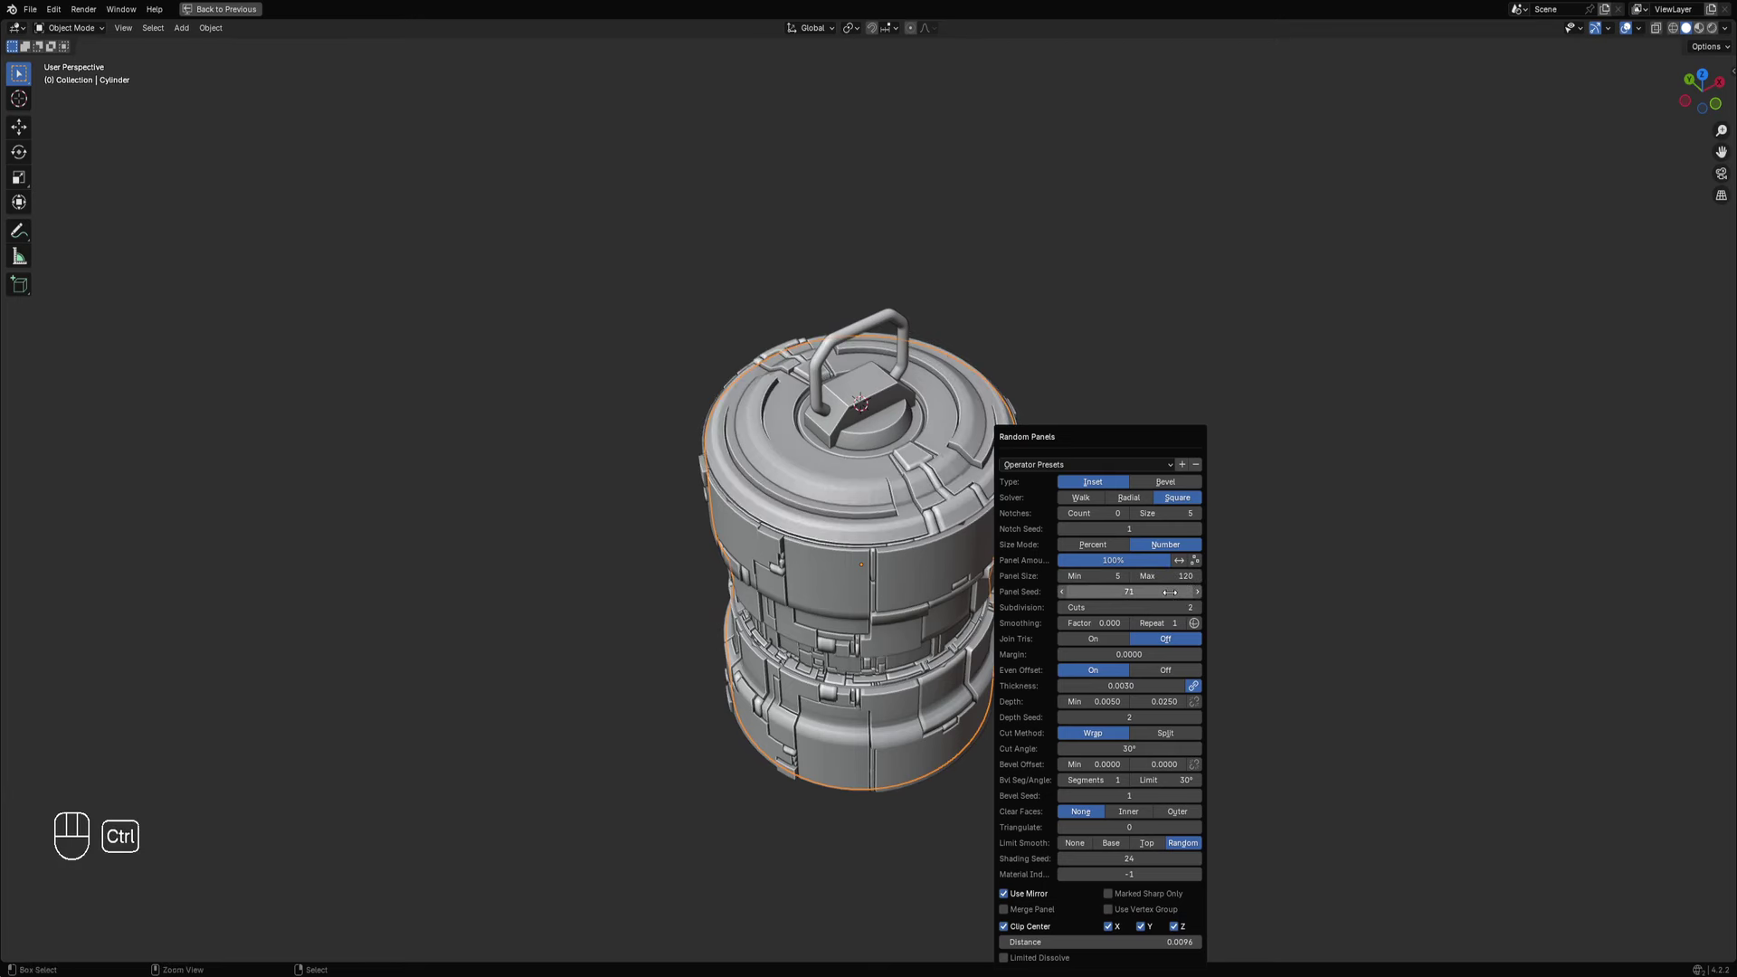
scroll(1170, 592, "up", 6, "ctrl")
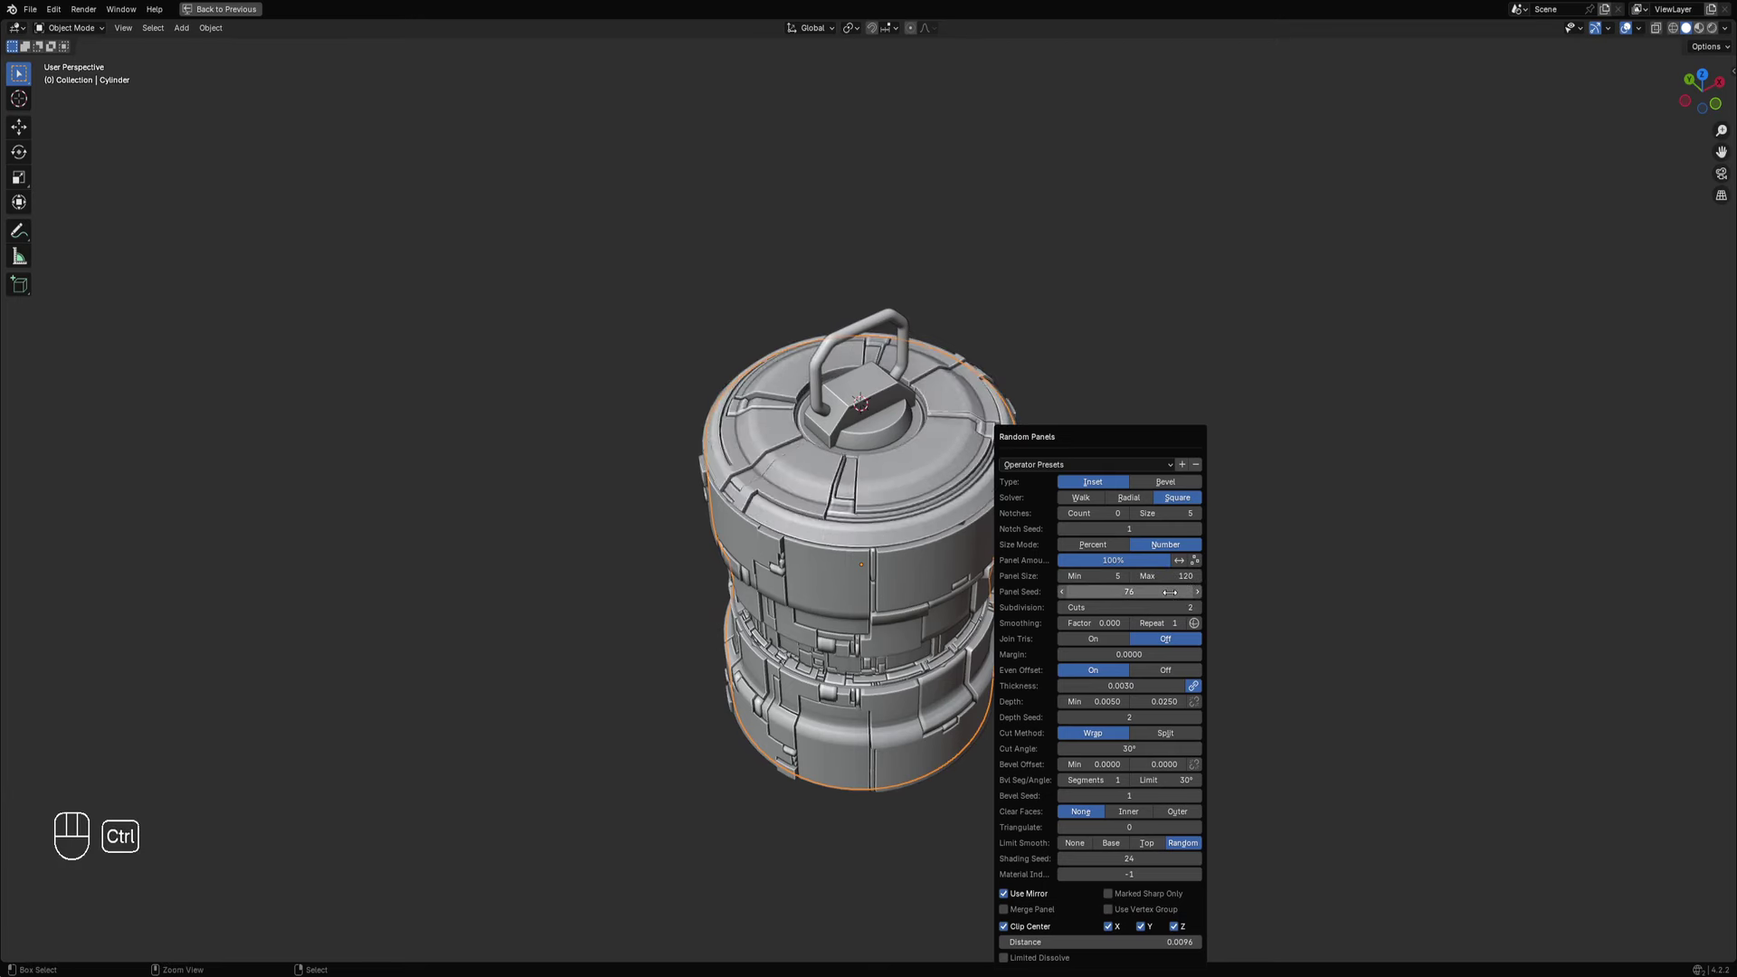
scroll(1170, 592, "up", 4, "ctrl")
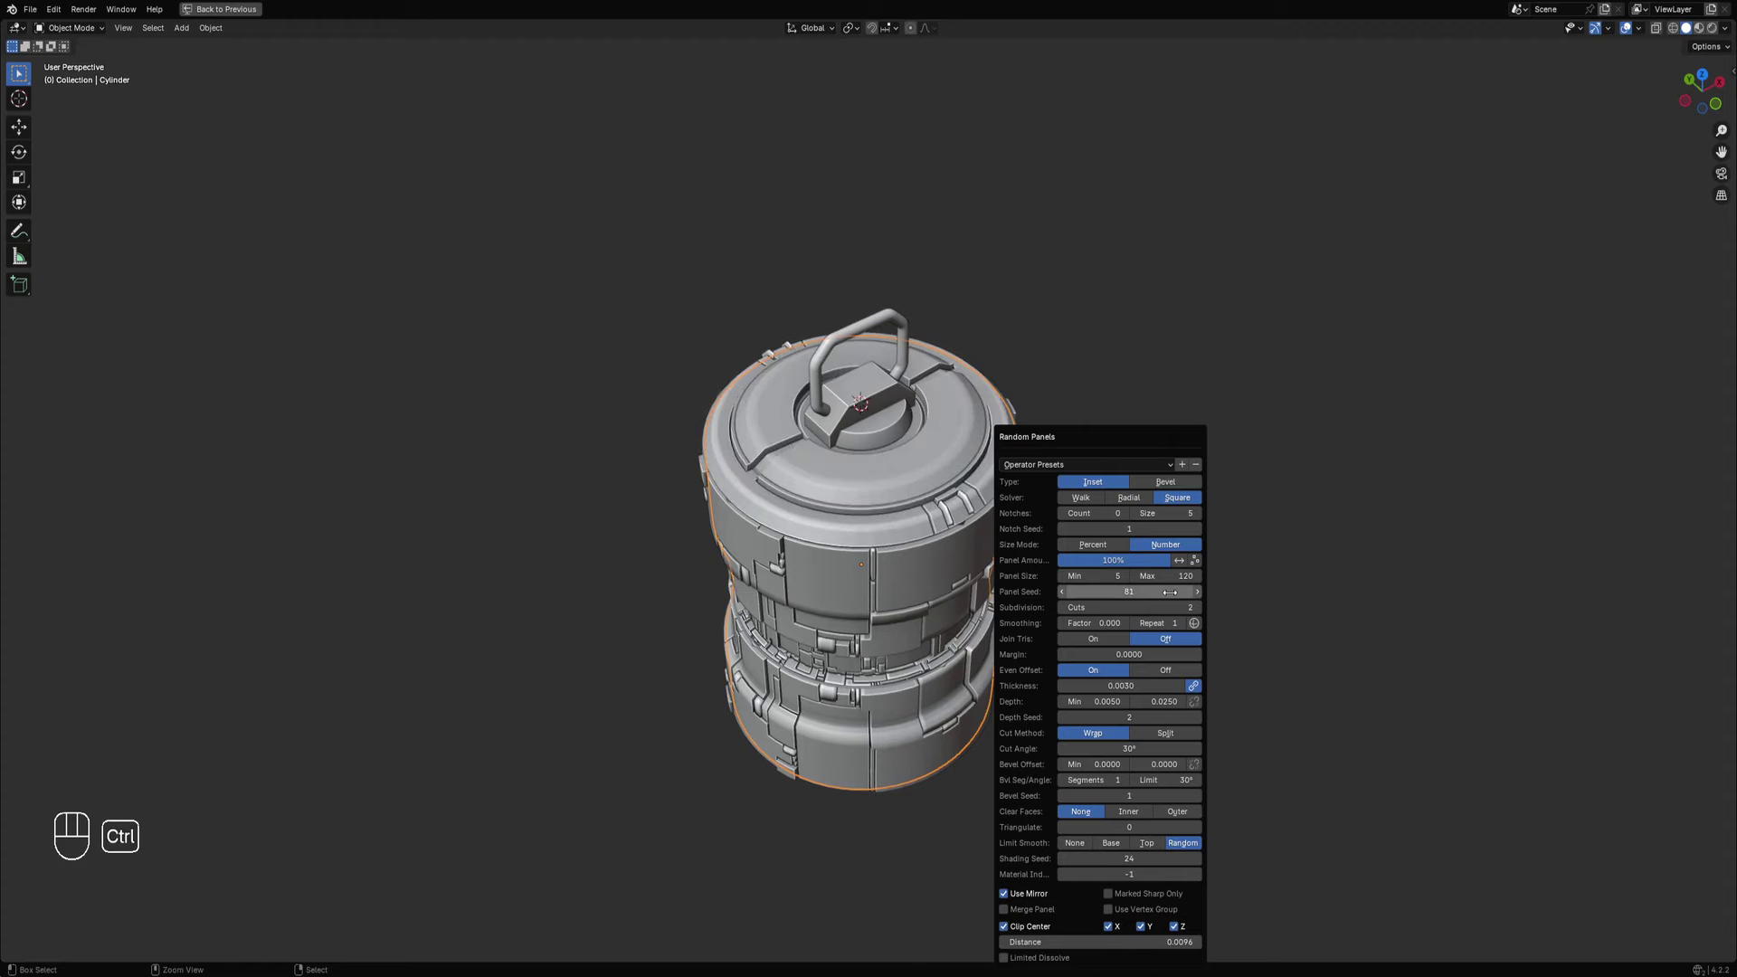
Raise the panel seed of the lid's random panels to 118 for a new layout.
middle_click_drag(1127, 552, 1137, 442)
key("F9")
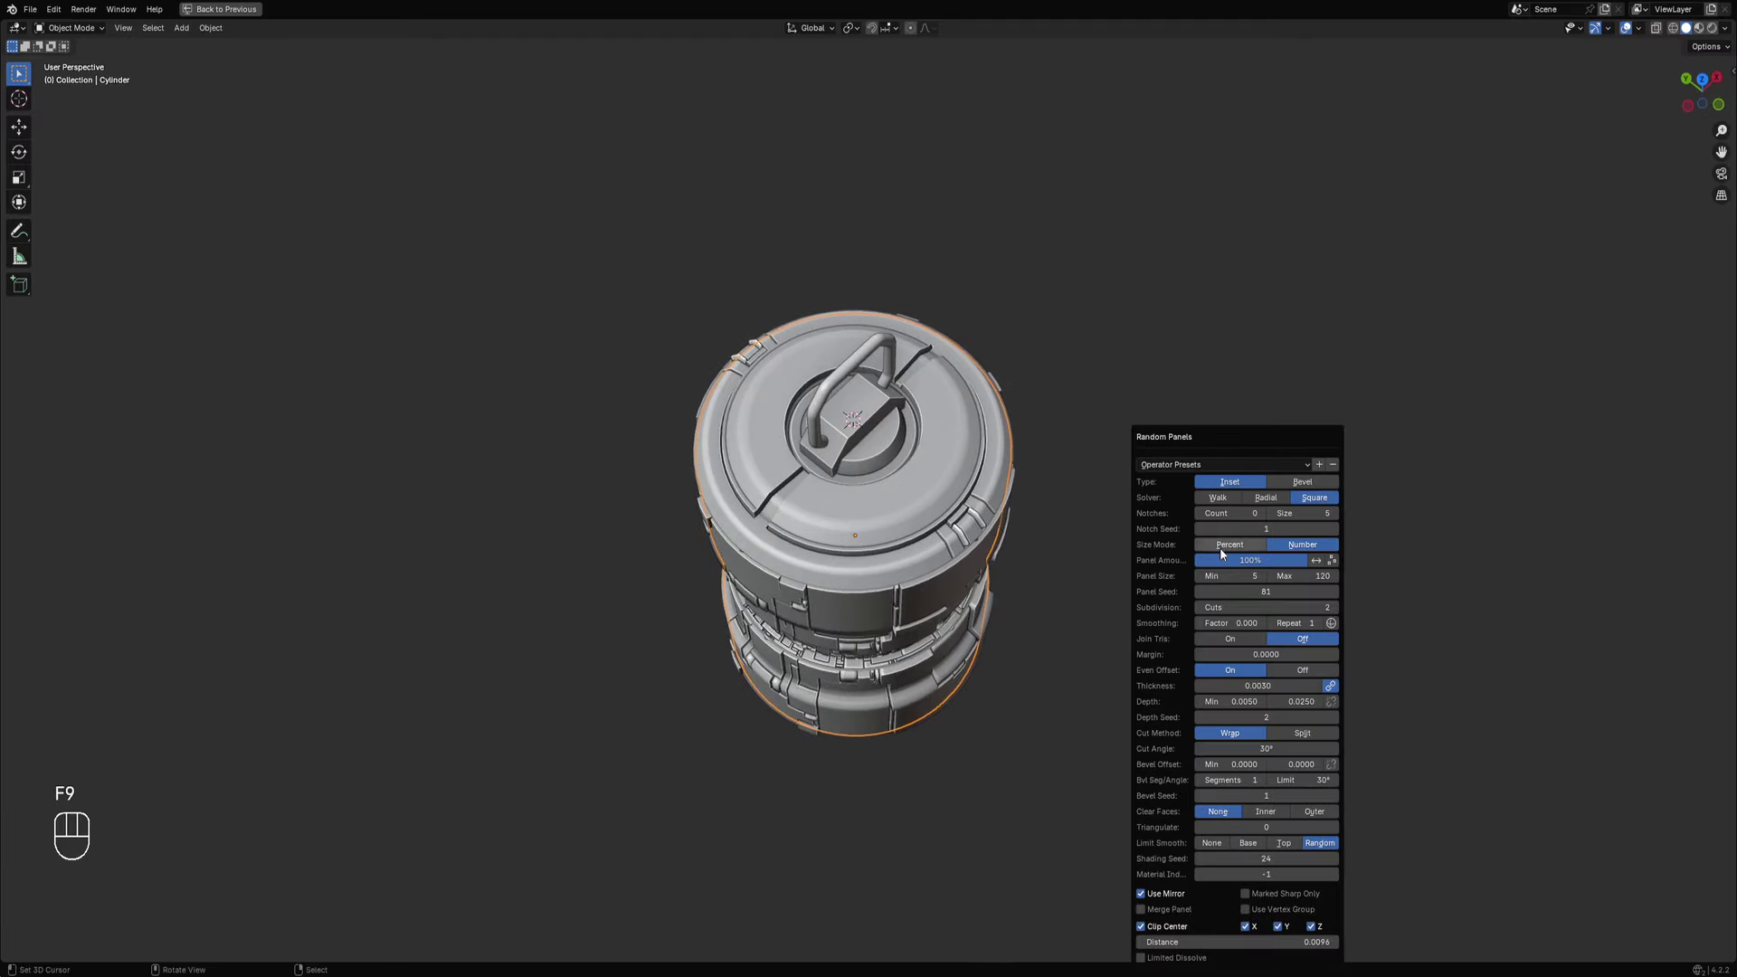
scroll(1249, 594, "up", 6, "ctrl")
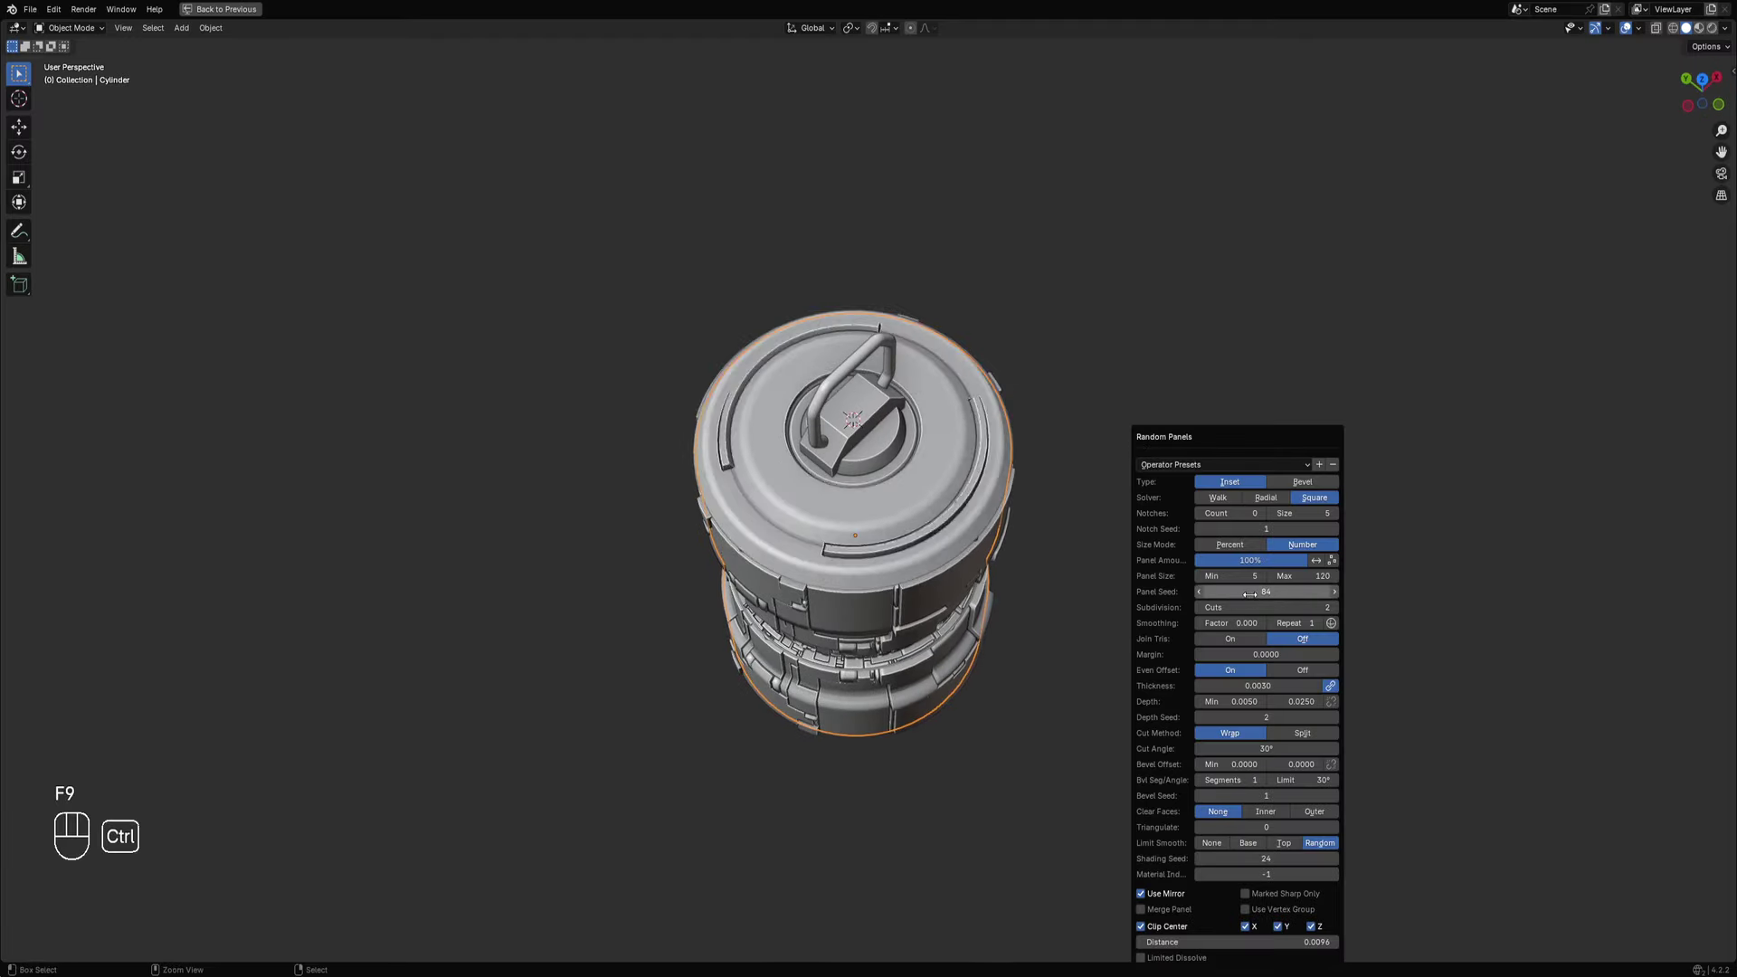
scroll(1250, 593, "up", 2, "ctrl")
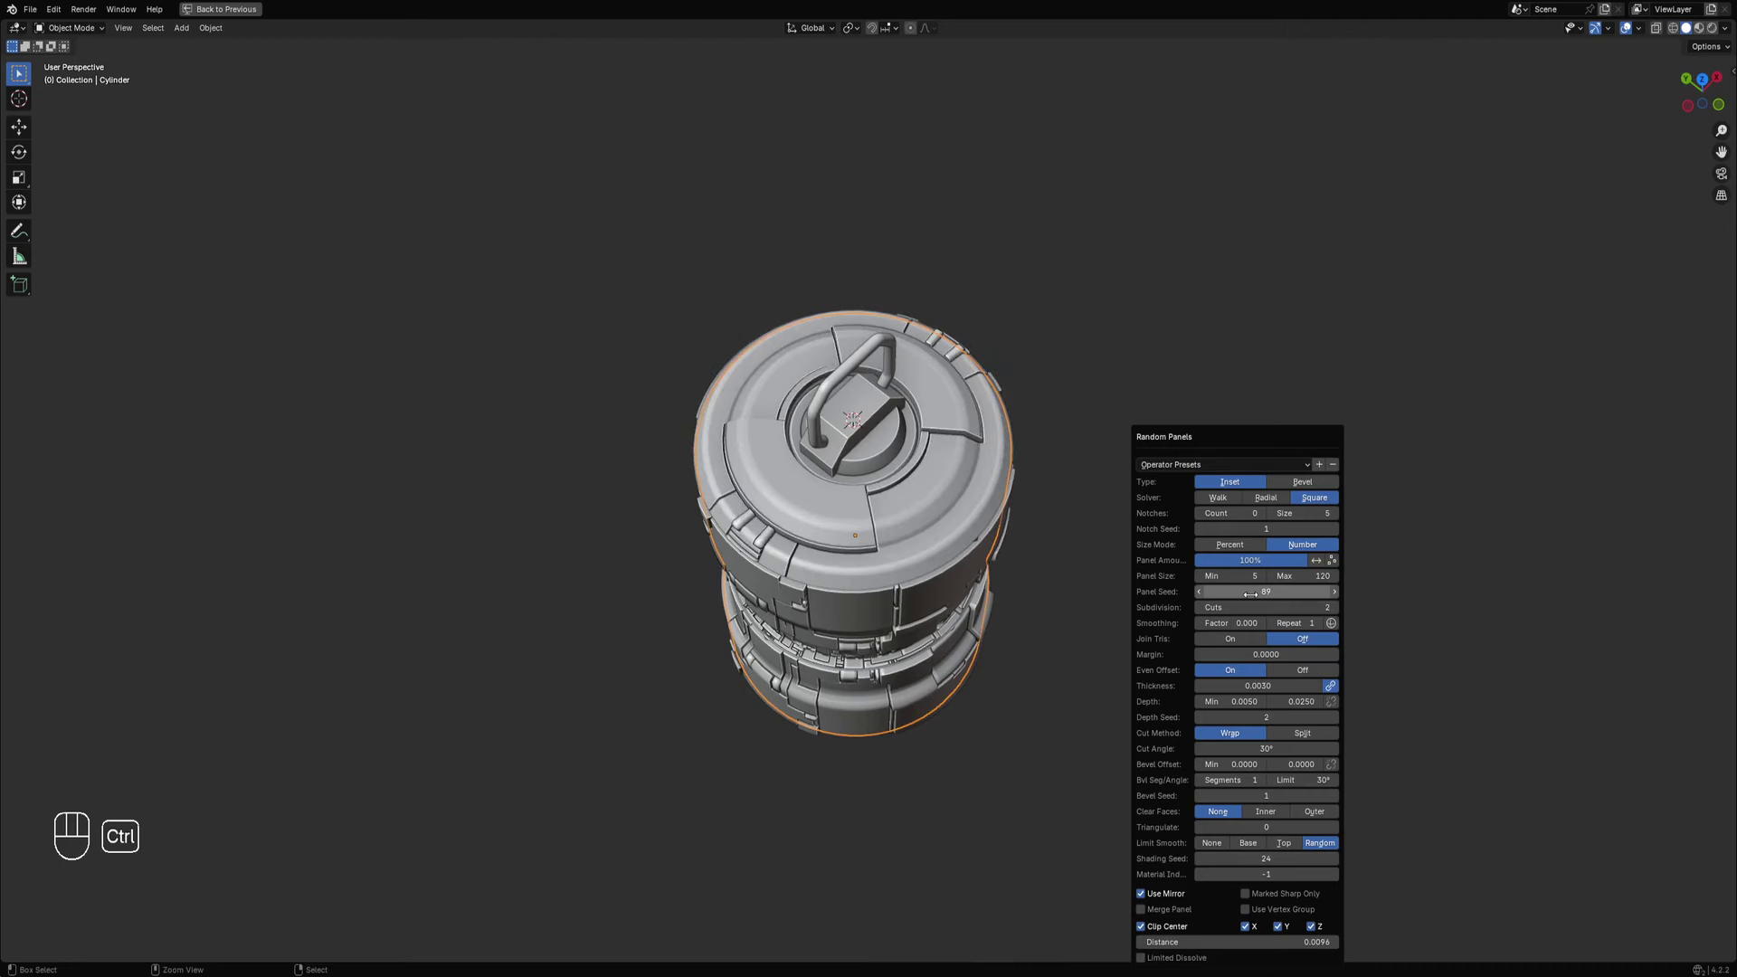
scroll(1250, 593, "up", 4, "ctrl")
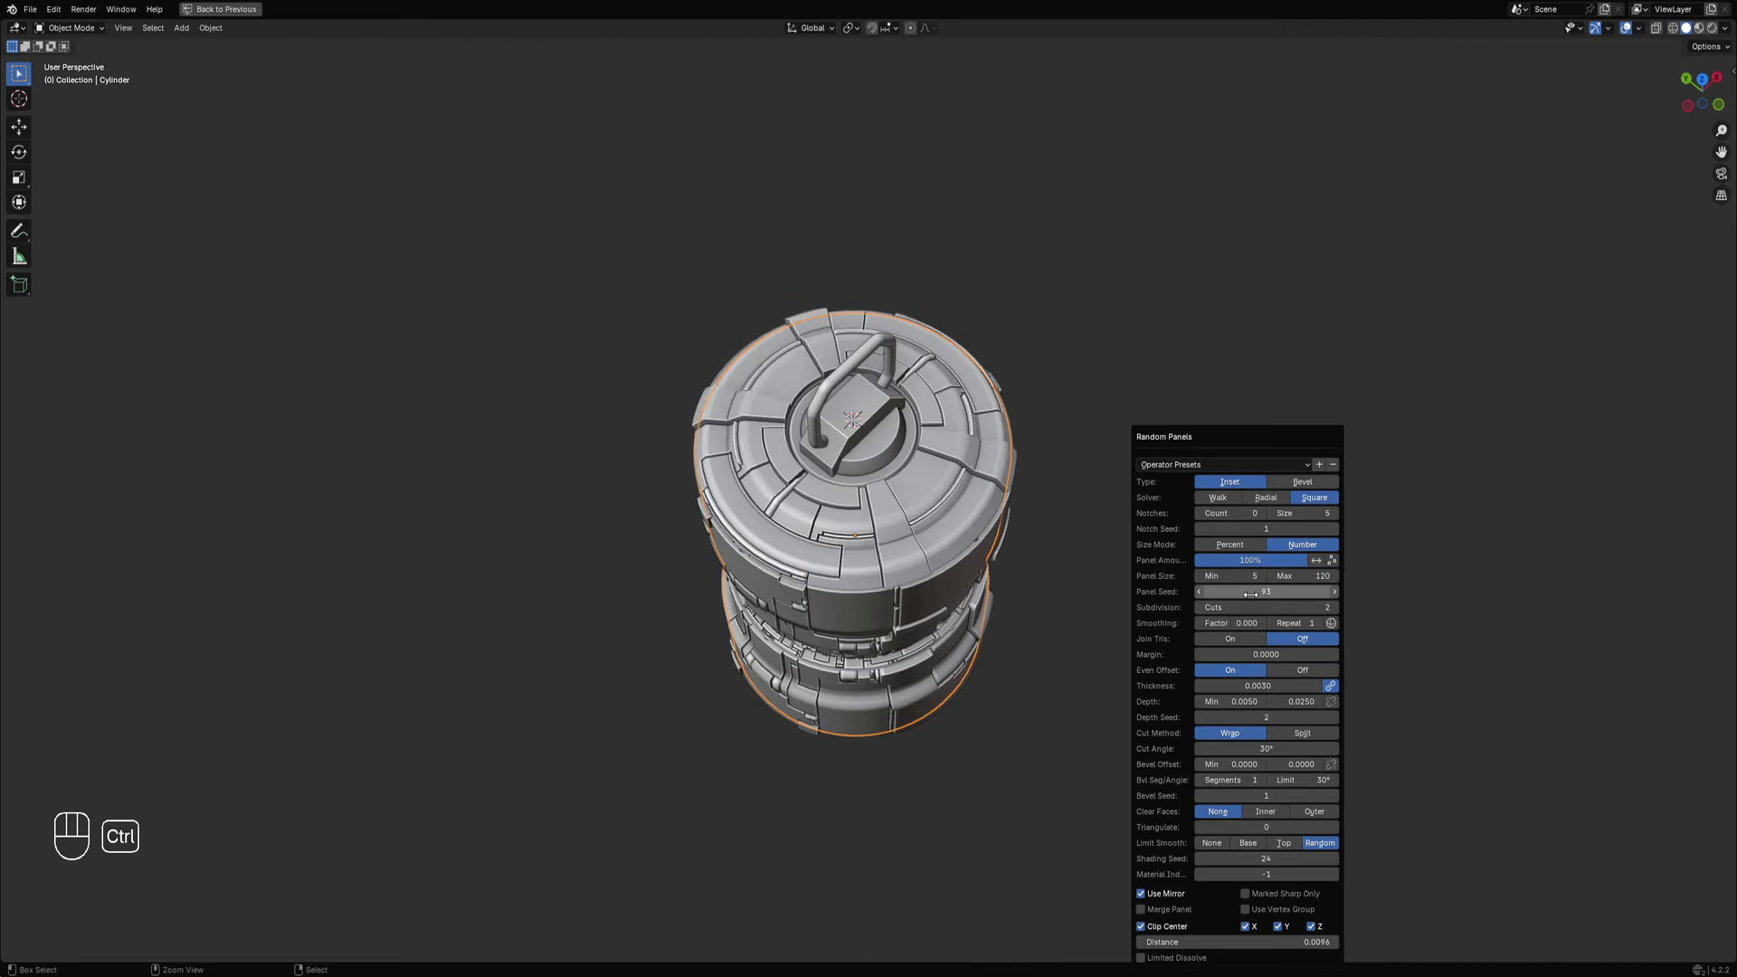
scroll(1250, 594, "up", 6, "ctrl")
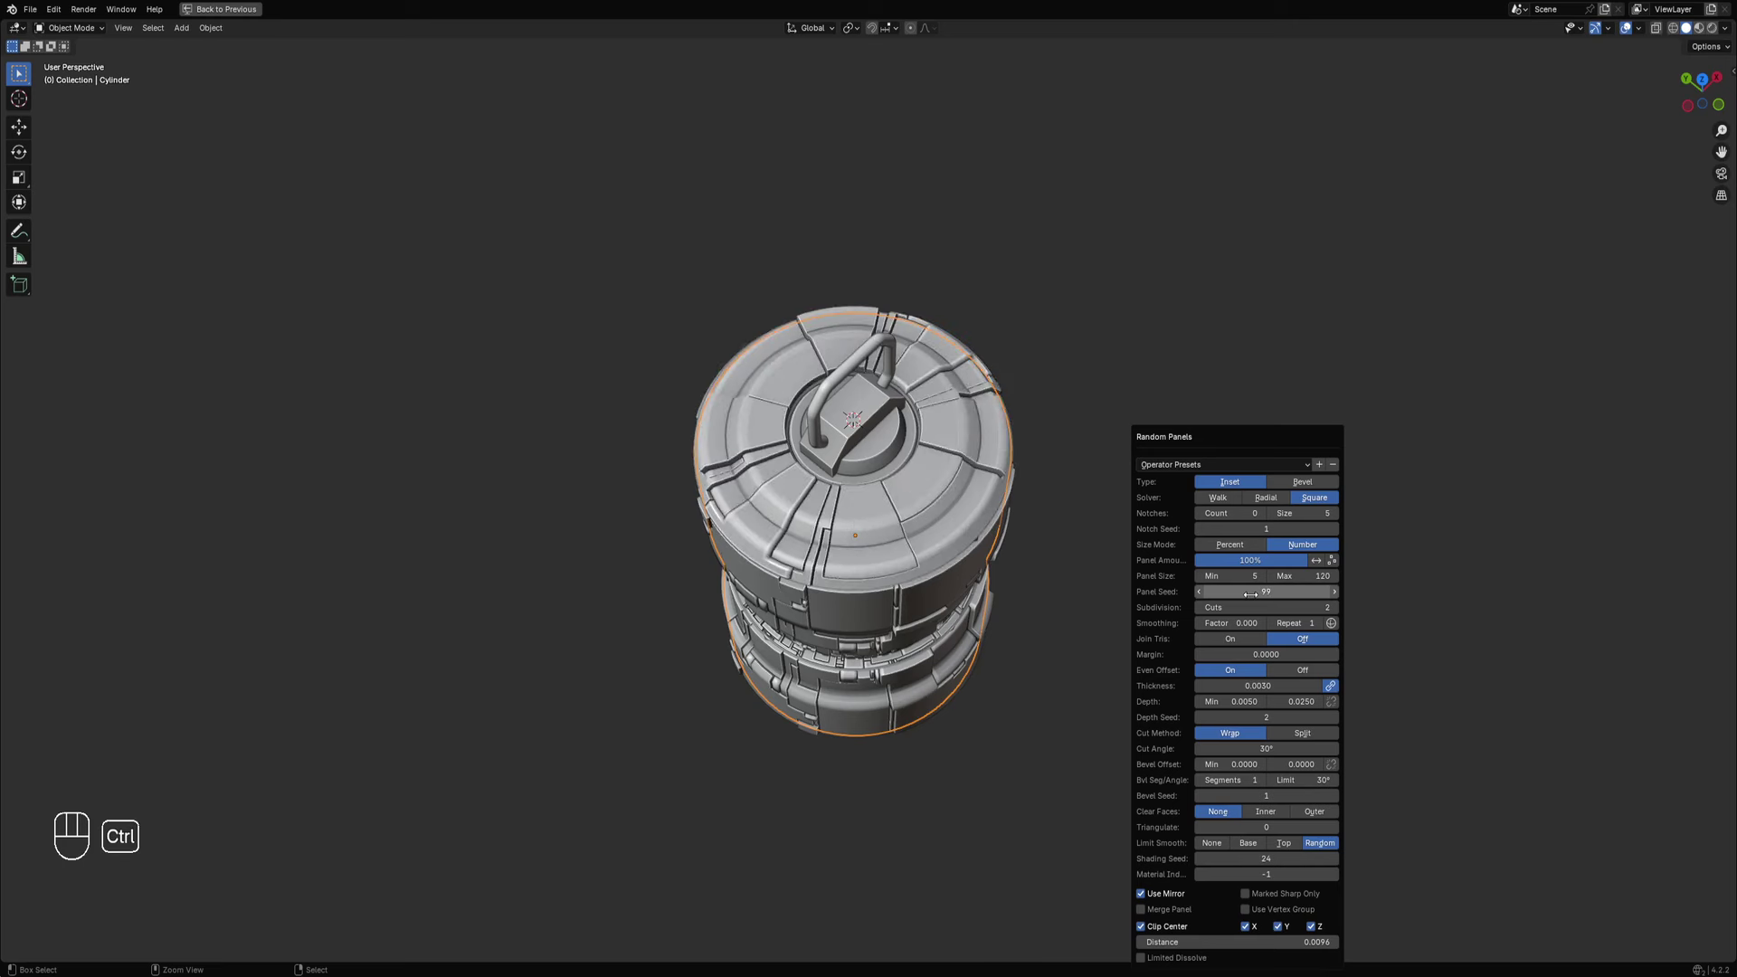
scroll(1250, 593, "up", 3, "ctrl")
scroll(1252, 595, "up", 12, "ctrl")
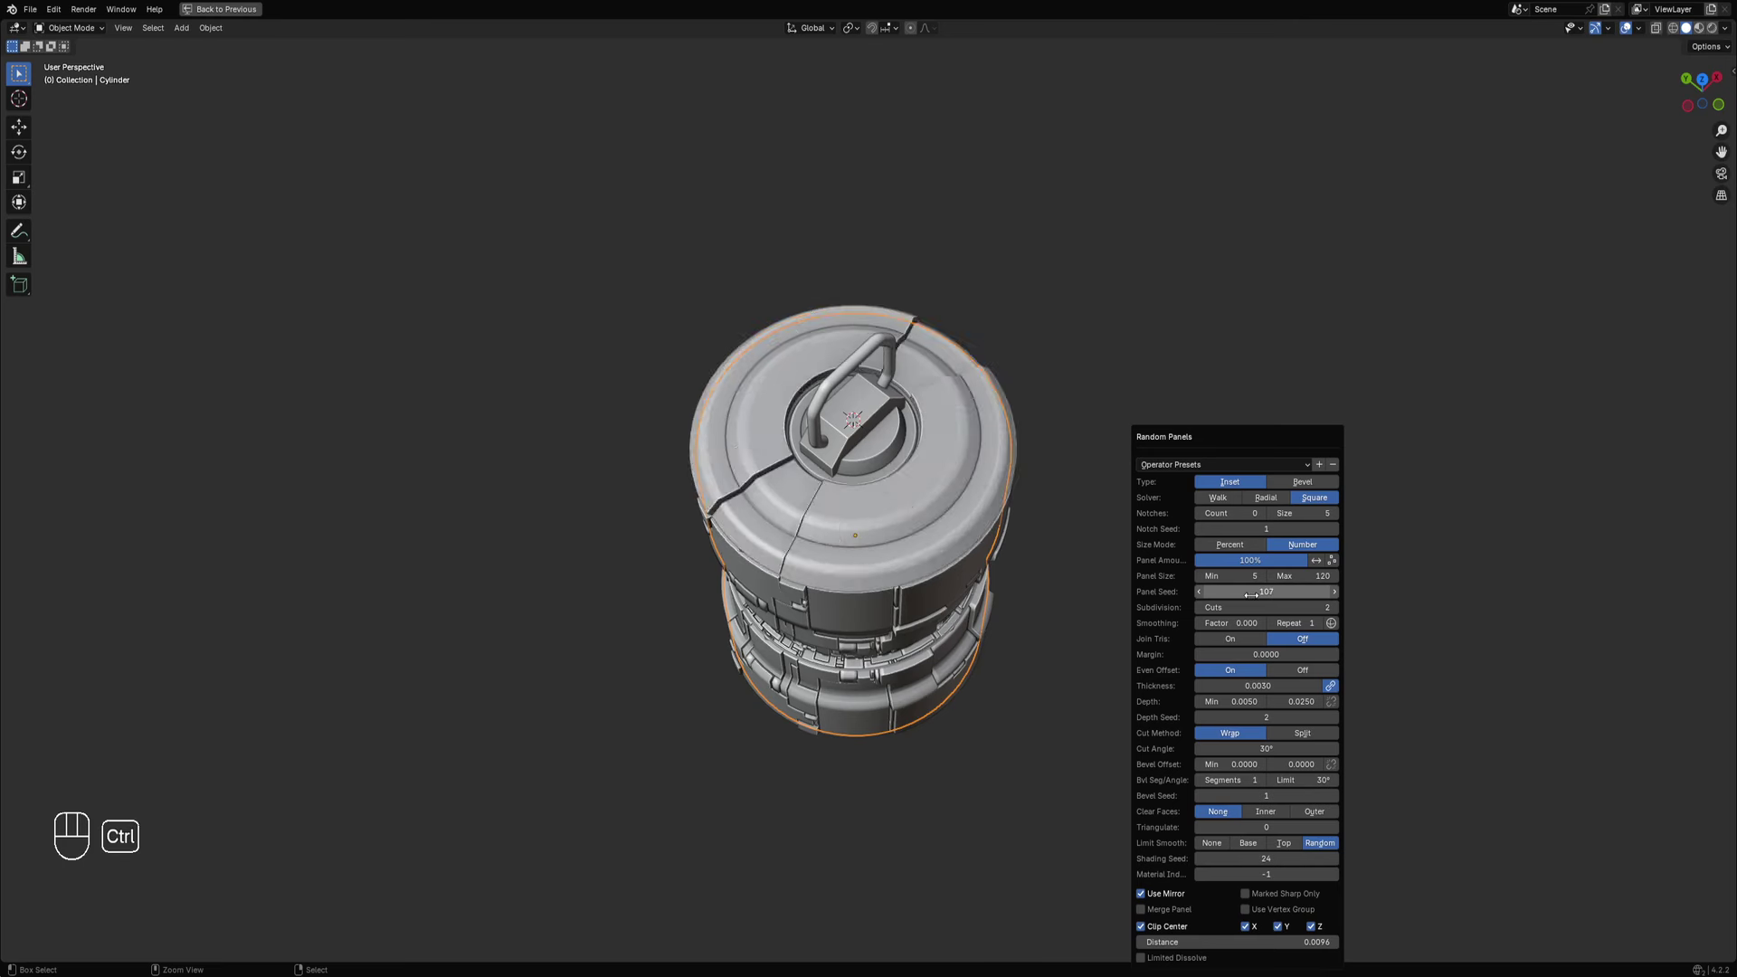
scroll(1252, 595, "up", 4, "ctrl")
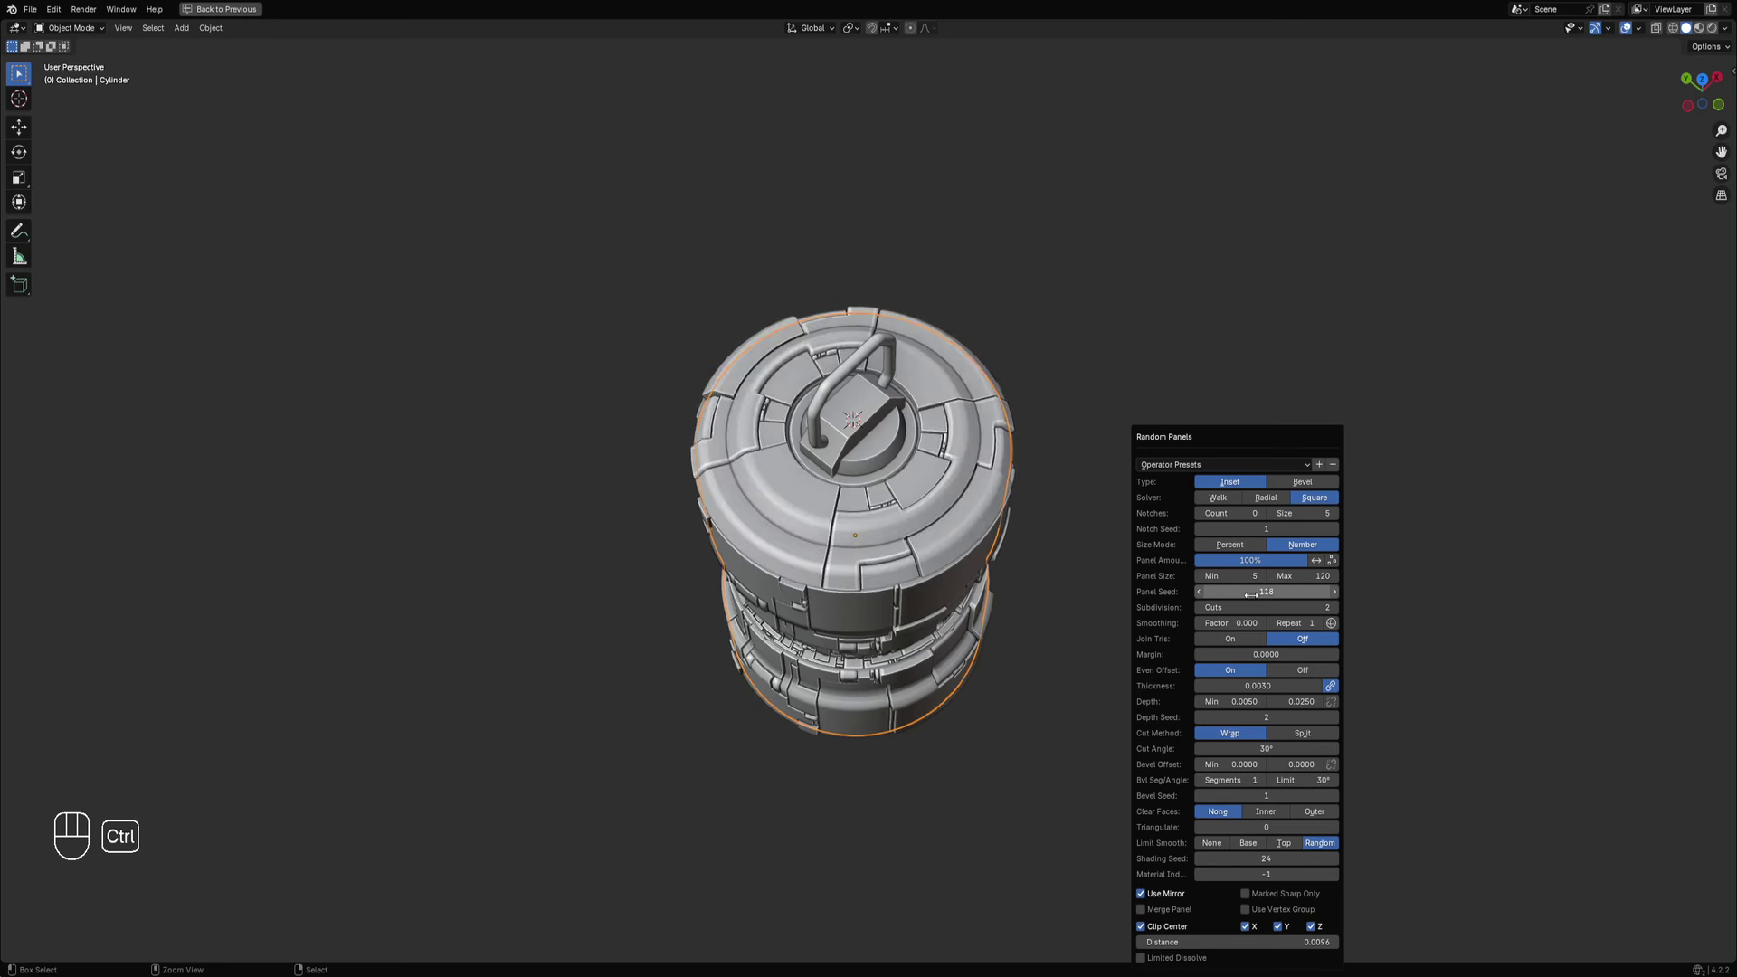
Increase the depth seed of the lid's random panels to vary the heights of the individual panels.
middle_click_drag(791, 622, 715, 651)
scroll(1077, 438, "up", 2)
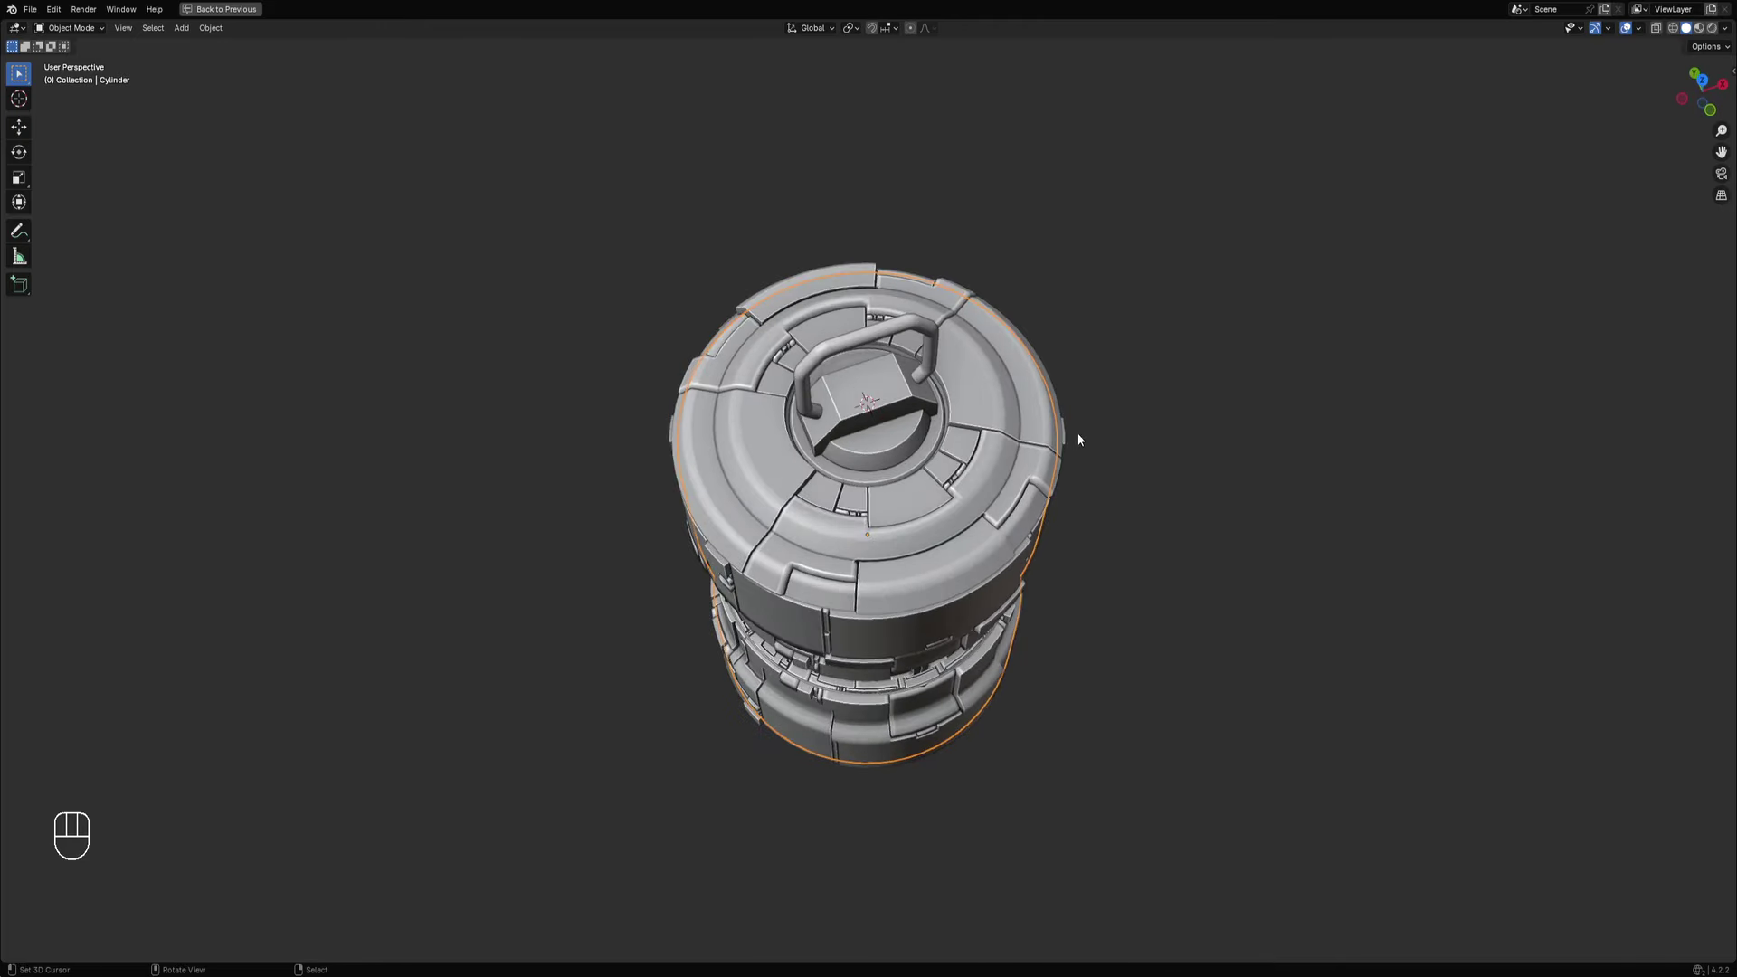
key("F9")
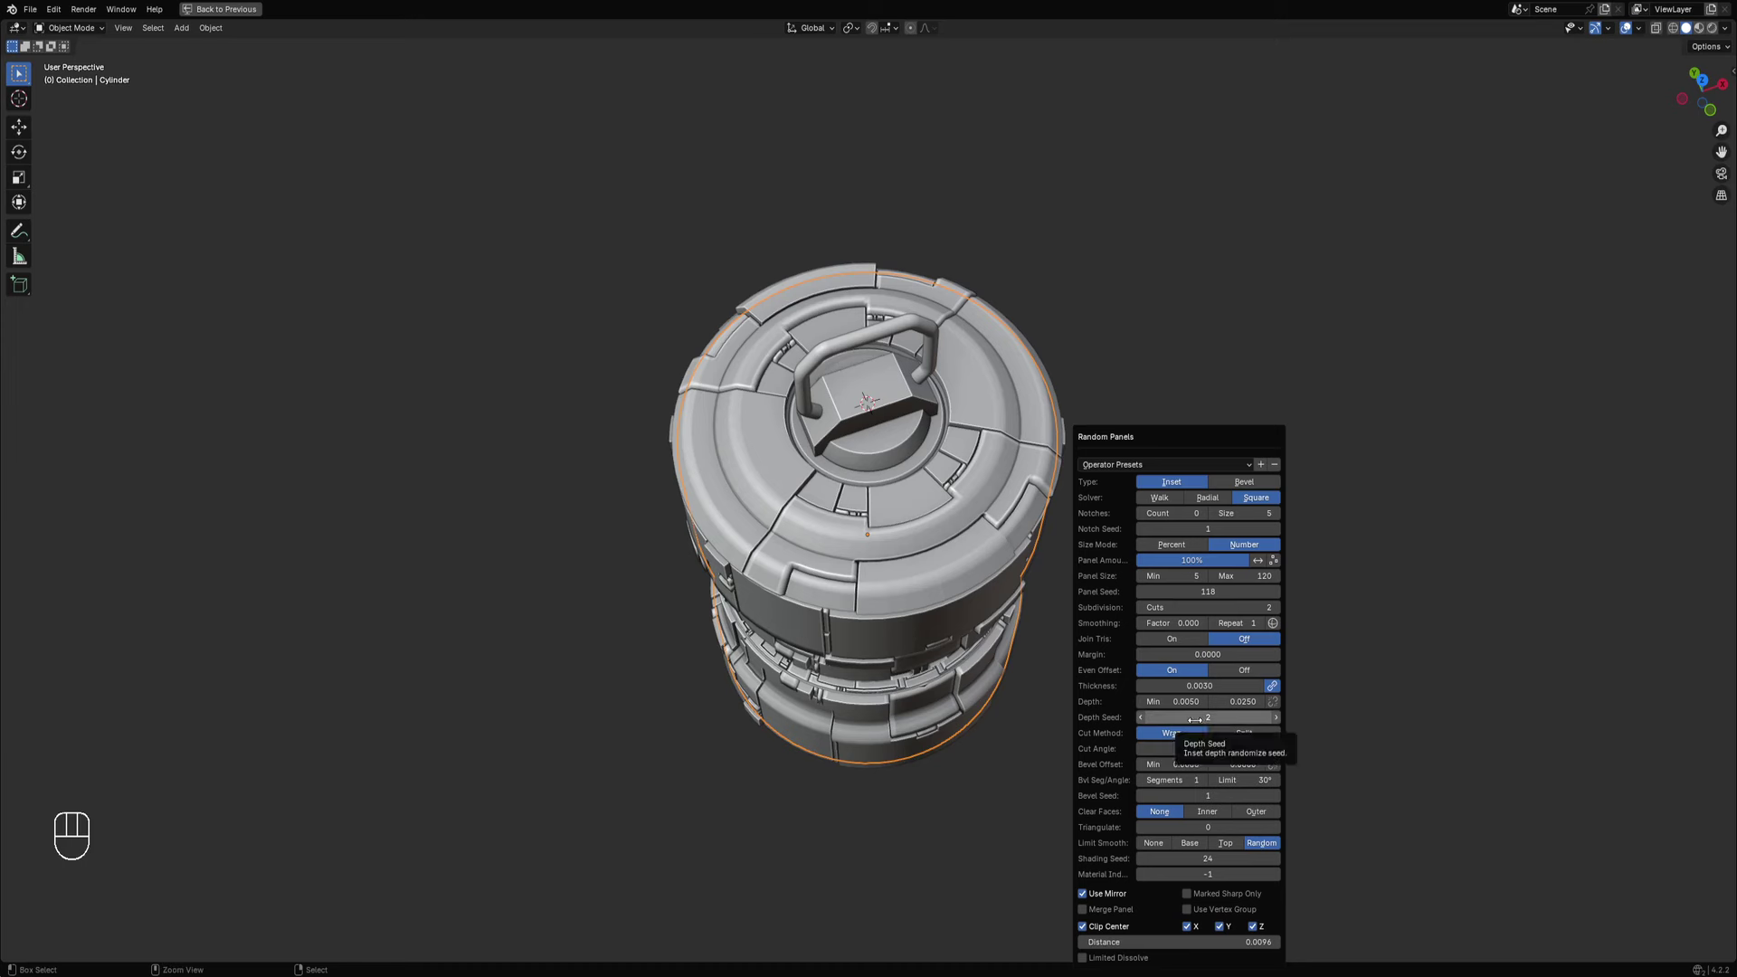
scroll(1195, 720, "up", 7, "ctrl")
scroll(1198, 719, "down", 2, "ctrl")
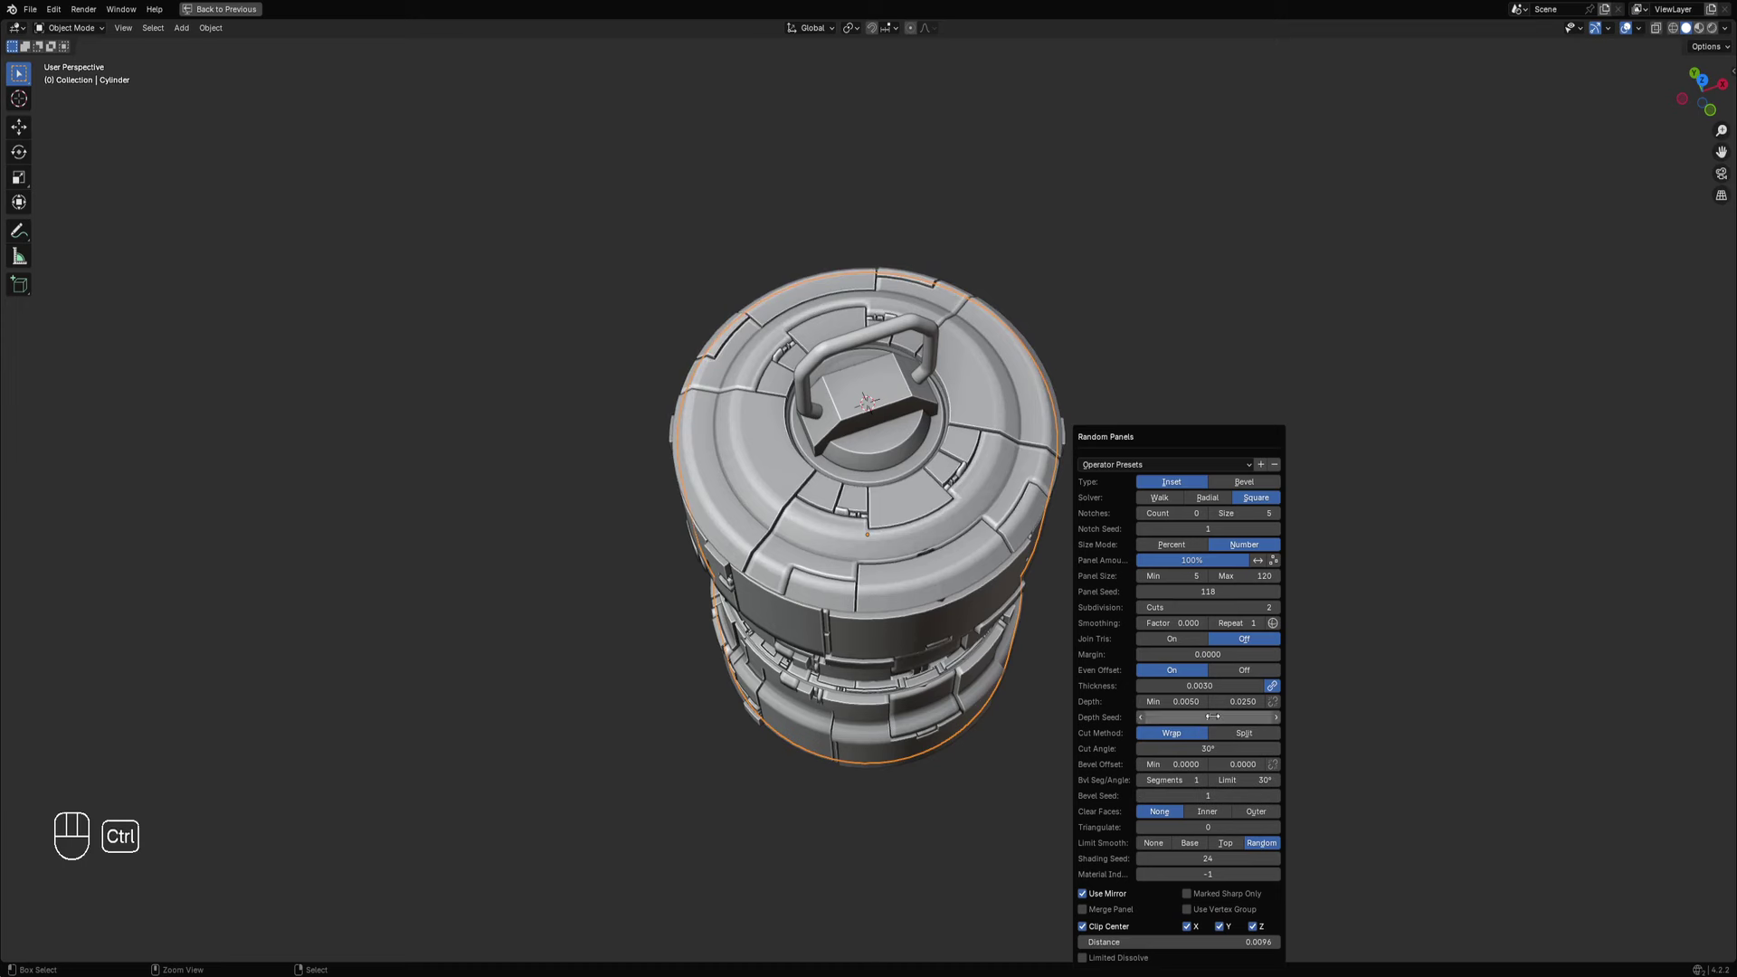
scroll(1209, 717, "up", 5, "ctrl")
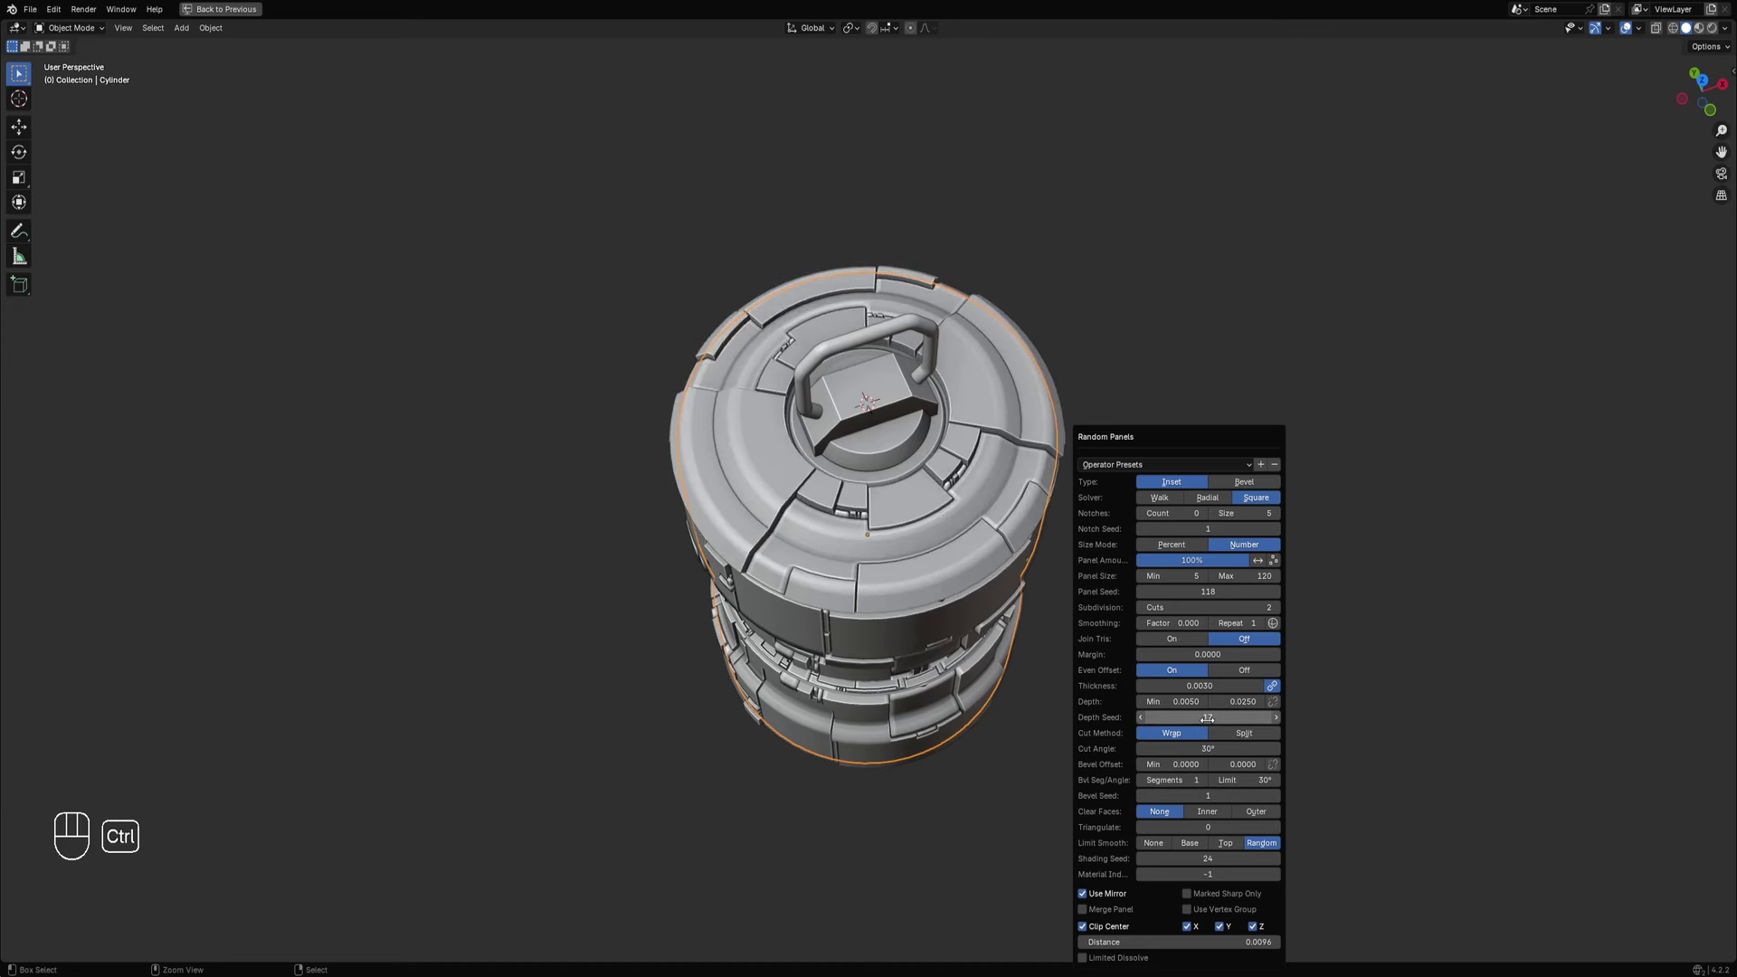
scroll(1207, 717, "up", 8, "ctrl")
scroll(1208, 719, "up", 1, "ctrl")
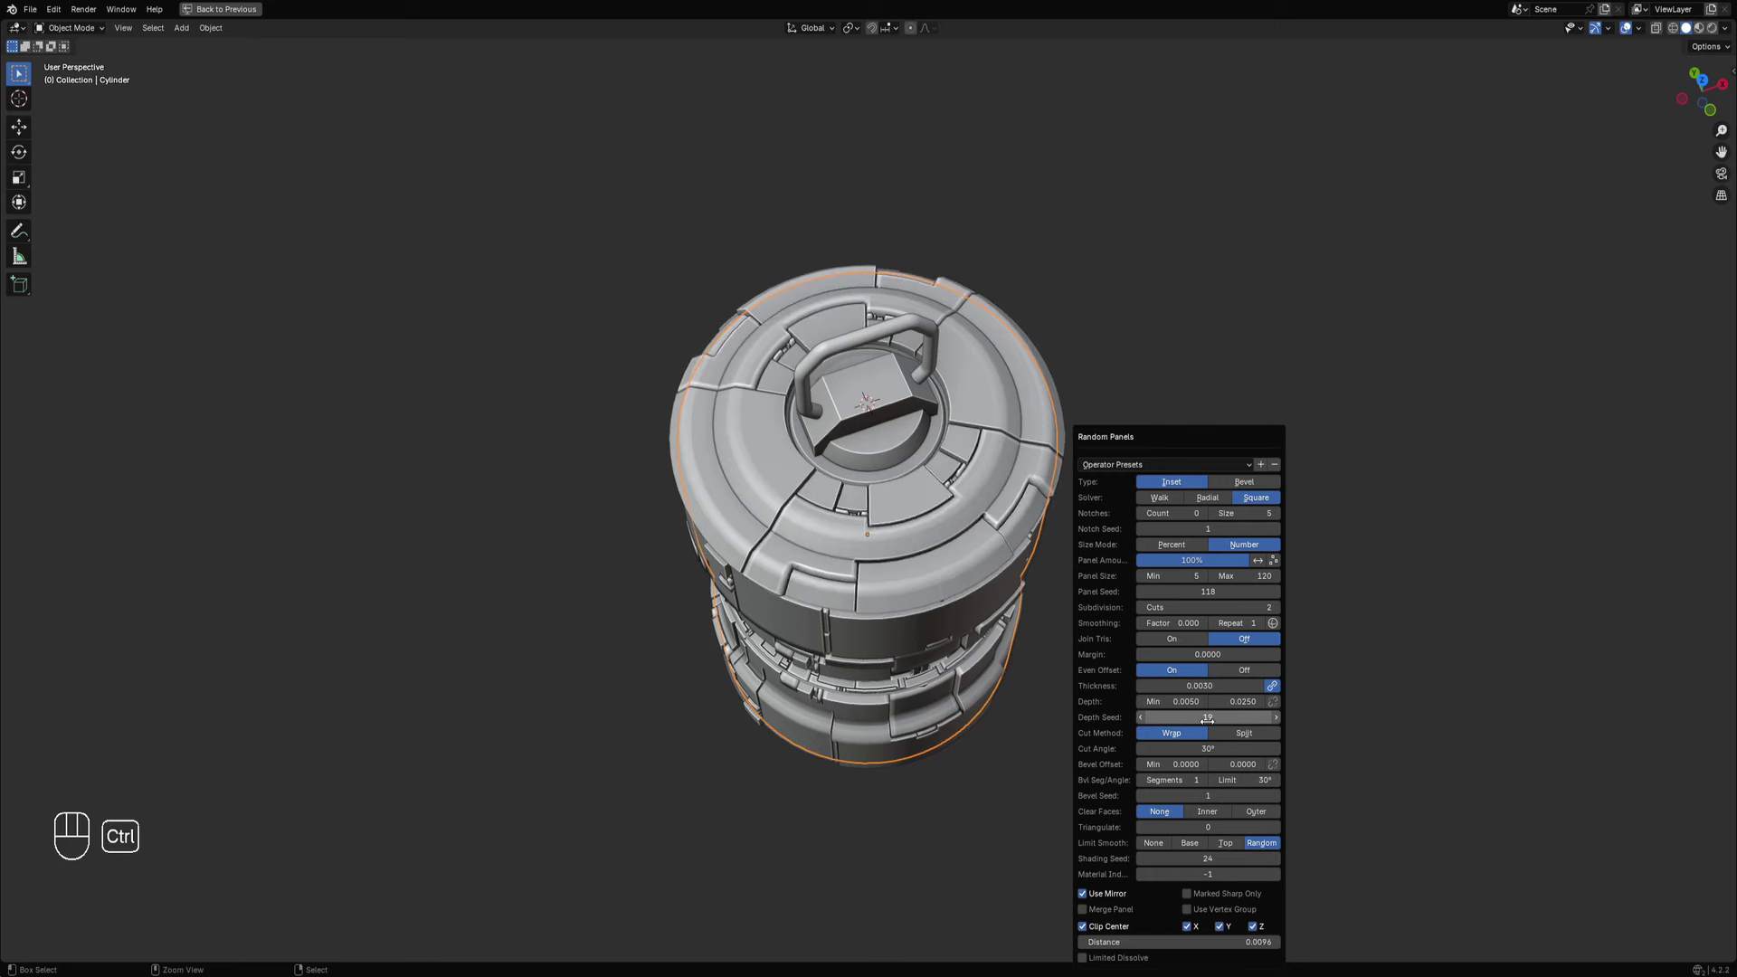
Set the depth seed of the lid's random panels to 19 and select the canister body from its underside.
scroll(1208, 721, "down", 1, "ctrl")
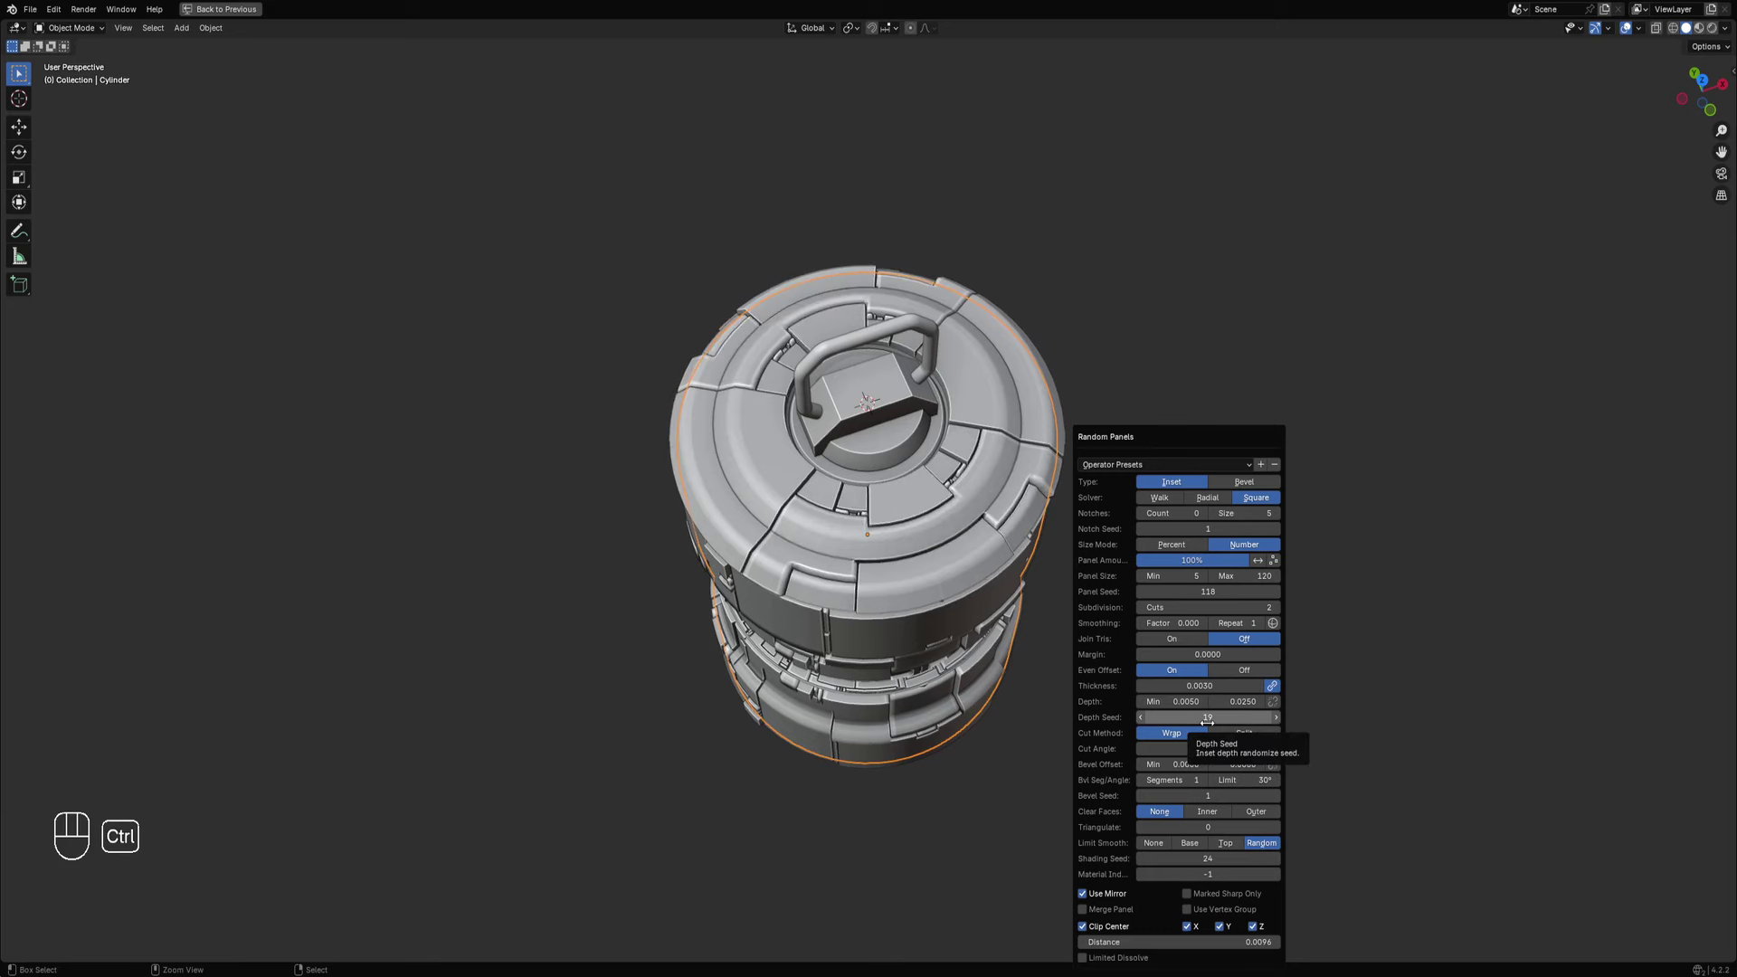
middle_click_drag(837, 687, 935, 605)
key("Tab")
key("Tab")
left_click(935, 615)
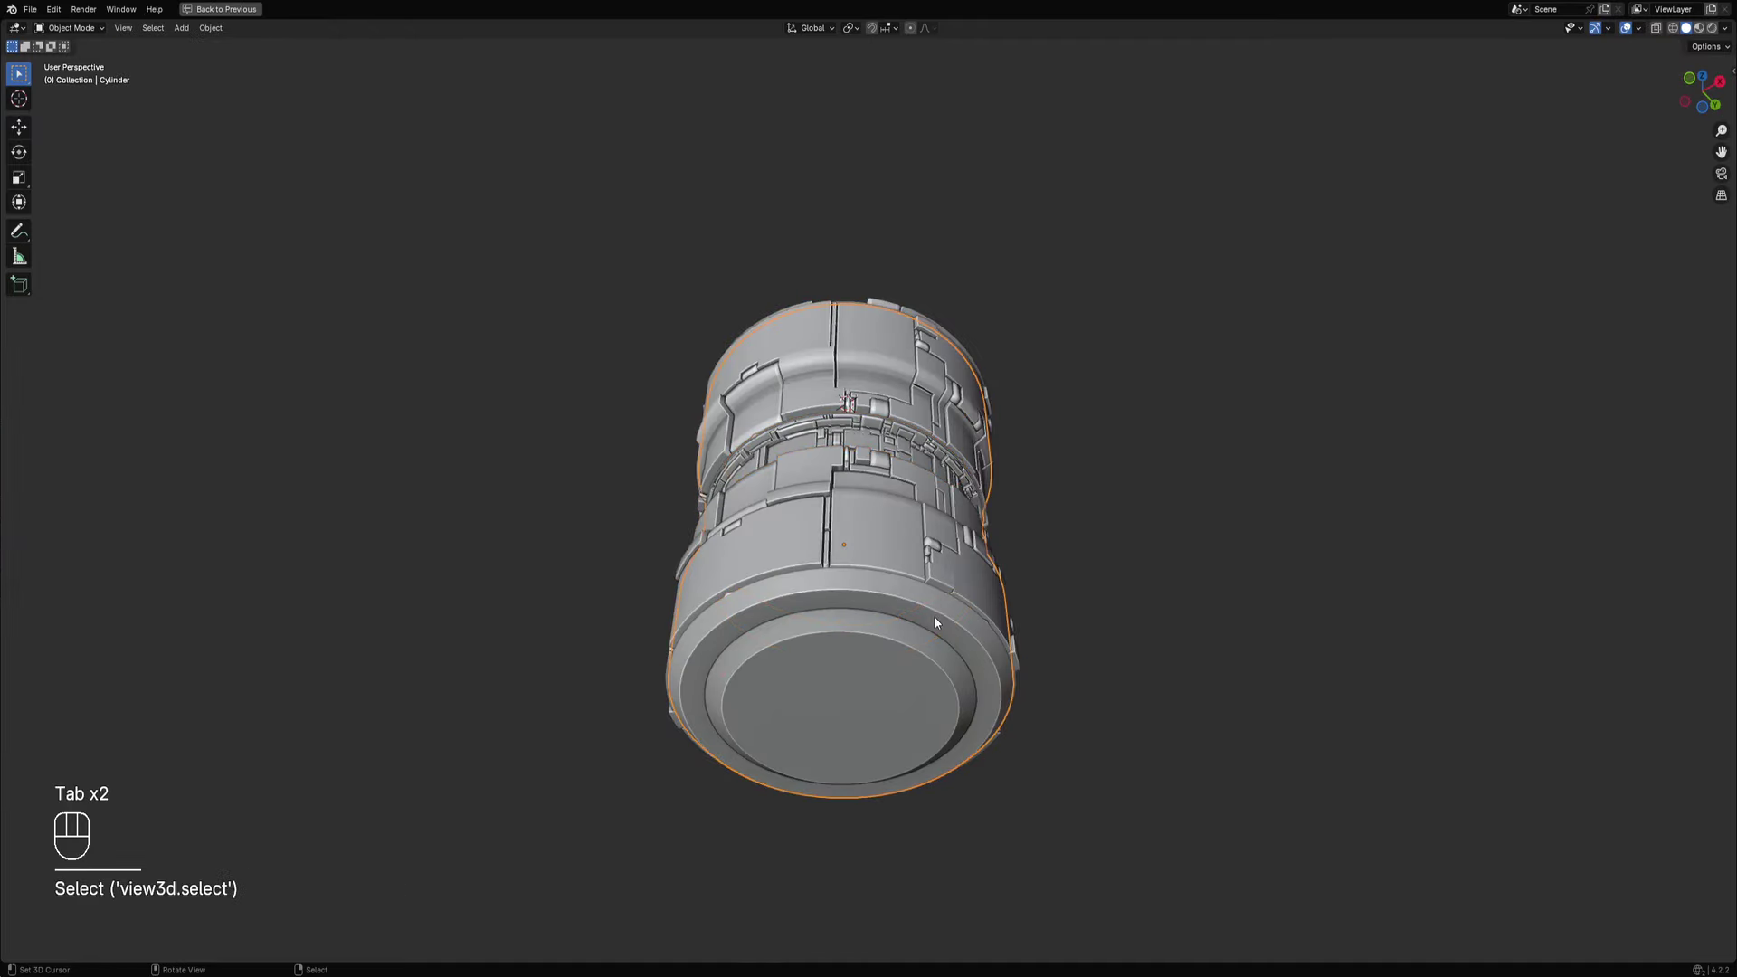
key("g")
right_click(989, 588)
middle_click_drag(989, 589, 1002, 535, "shift")
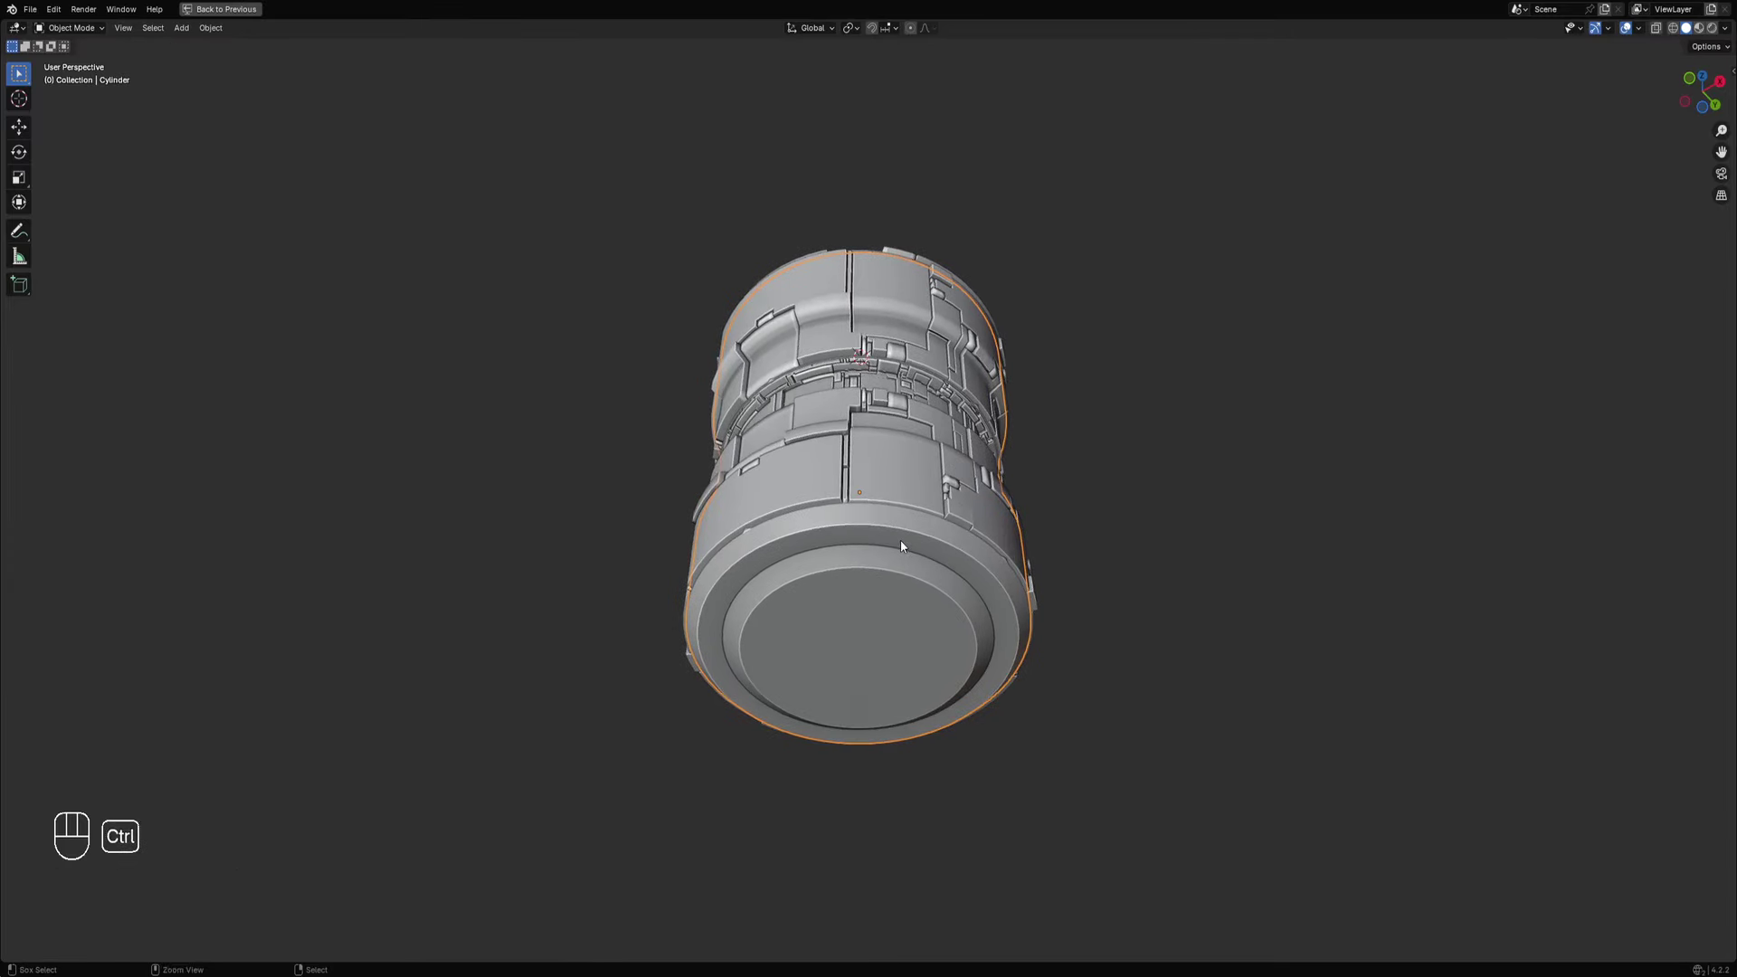
Select the linked flat faces across the wedge section of the canister's underside.
key("shift+ctrl+a")
key("shift+f")
key("shift+f")
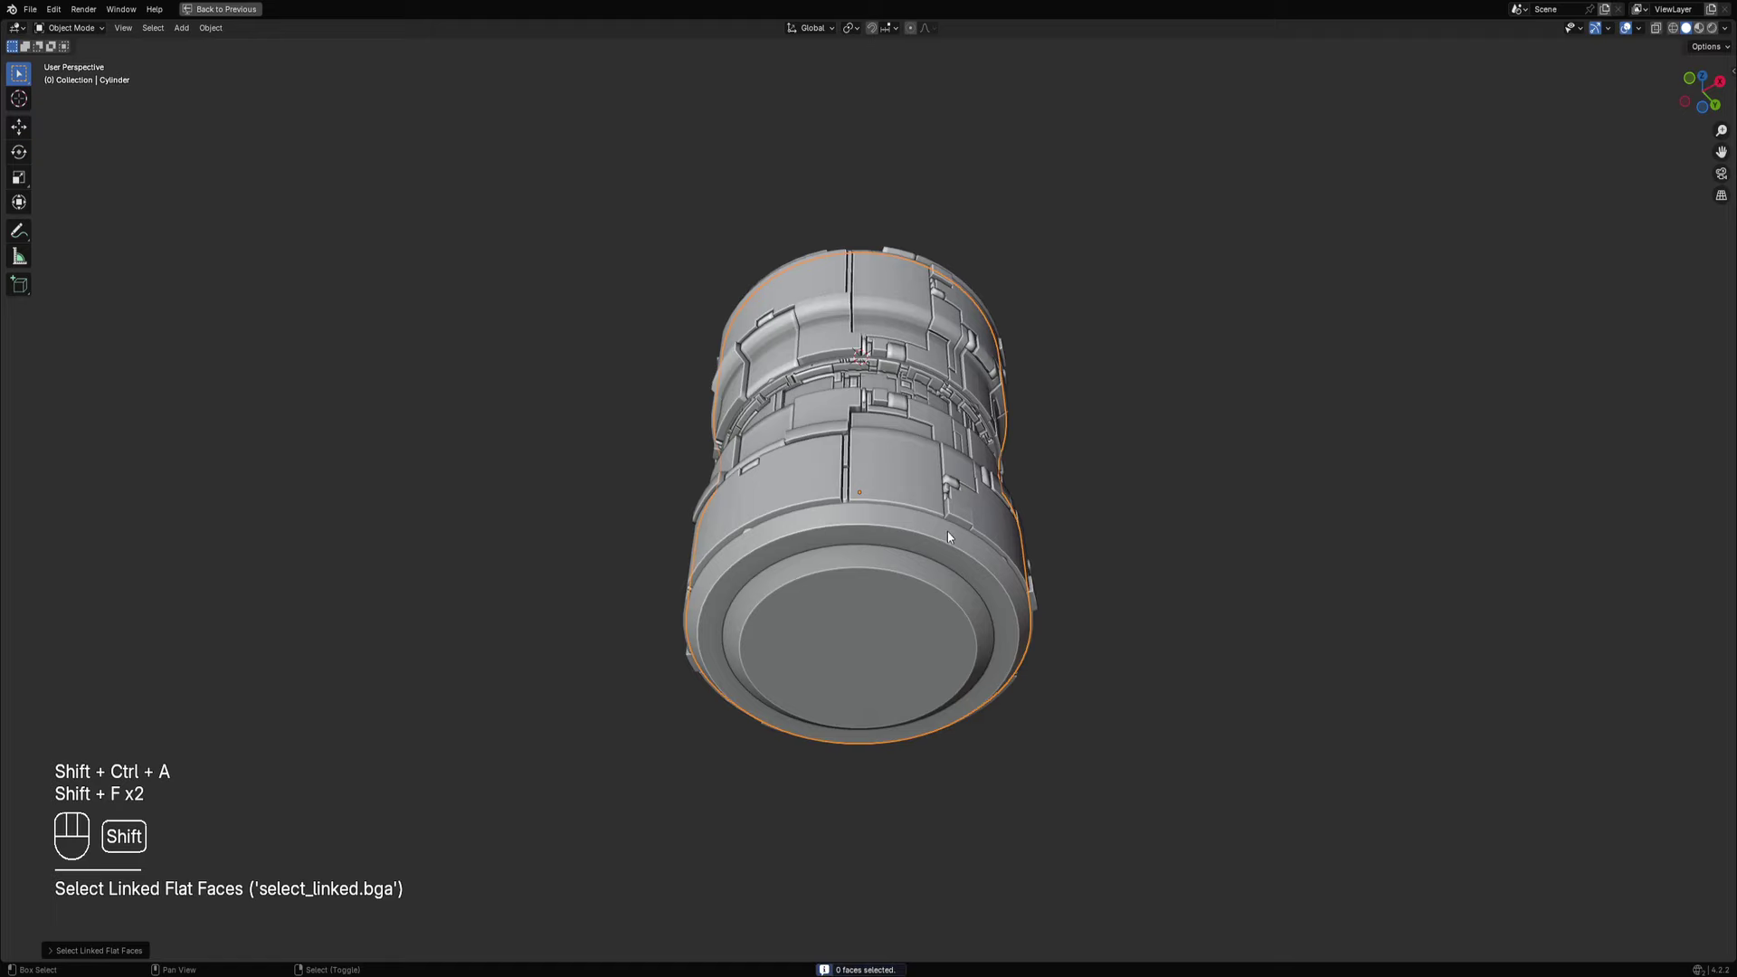
middle_click_drag(986, 535, 843, 611)
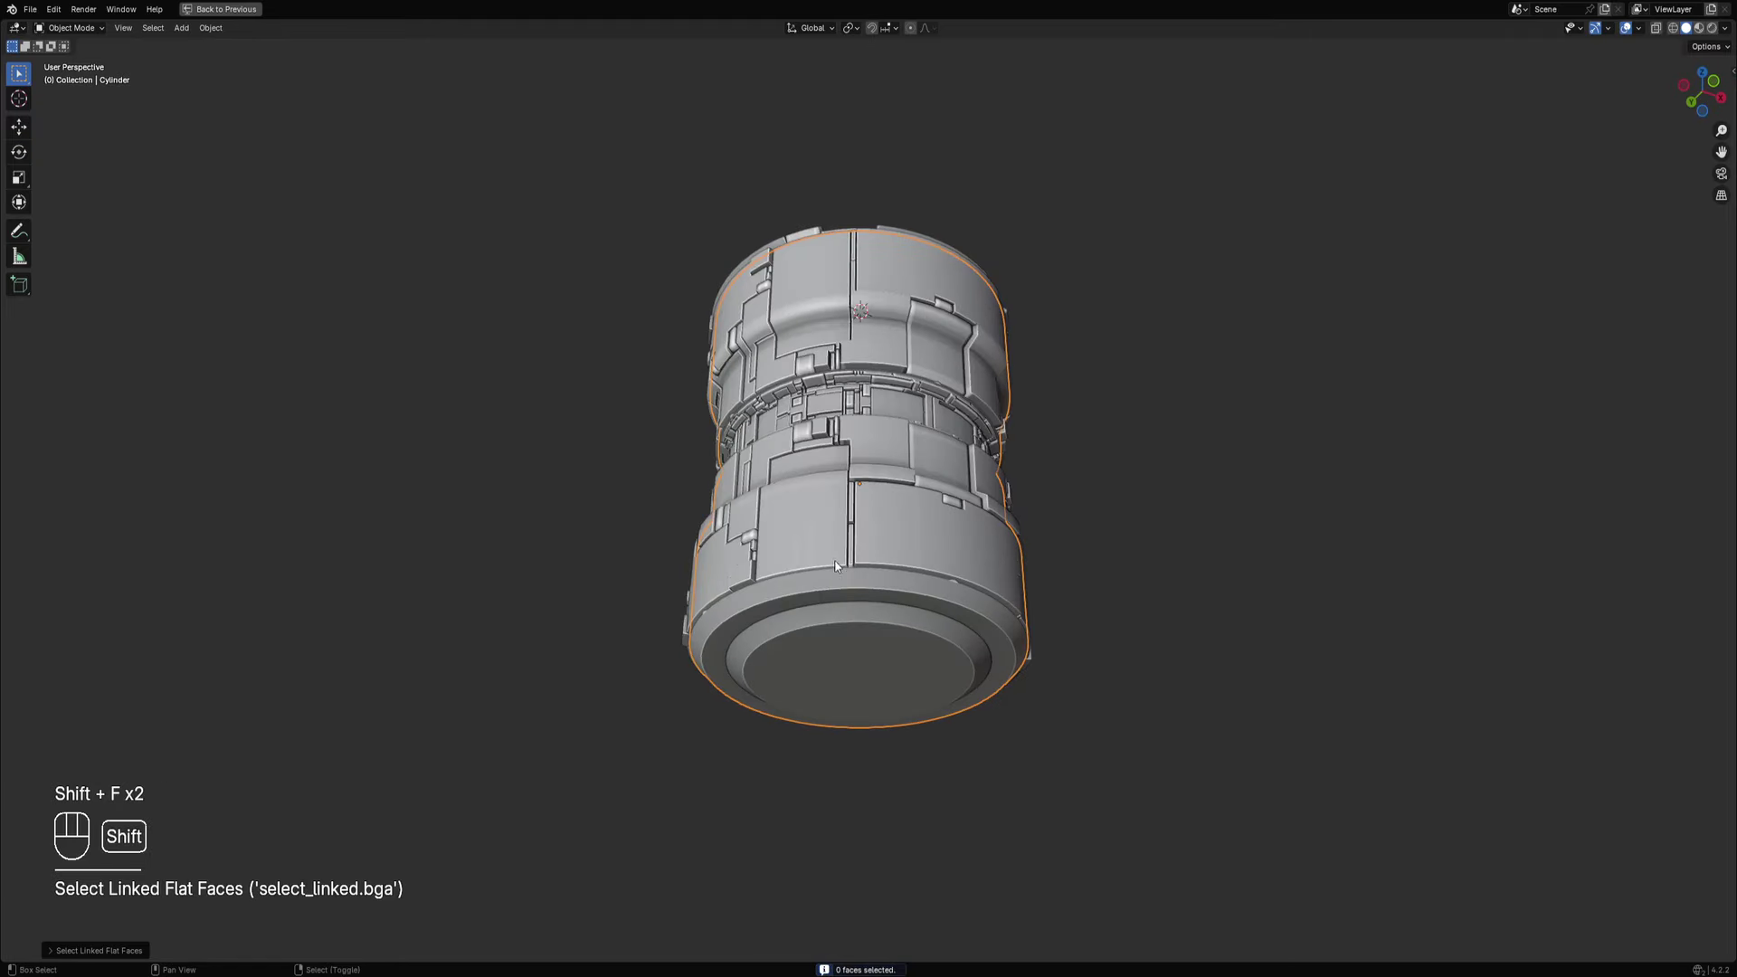
left_click(843, 612, "shift")
key("shift+f")
key("shift+f")
key("shift+f")
key("shift+f")
key("Tab")
key("Tab")
Apply Random Panels to the canister's underside faces with 2 subdivision cuts.
key("shift+q")
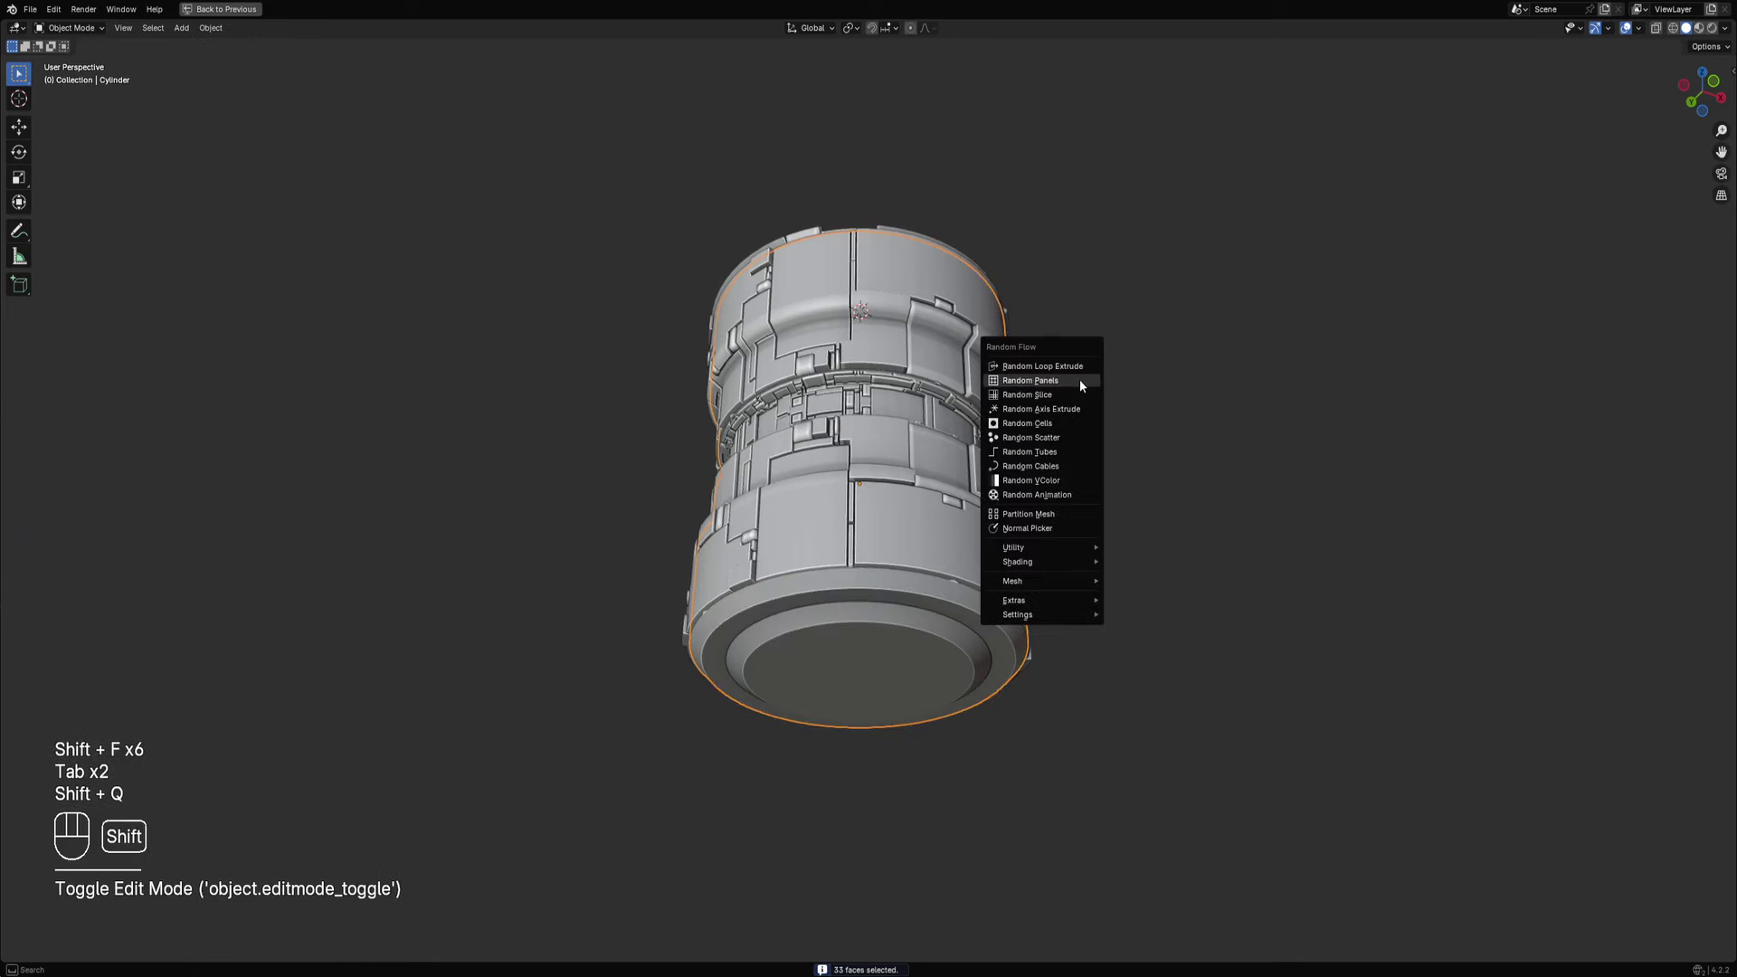
left_click(1079, 378)
scroll(1190, 554, "up", 1, "ctrl")
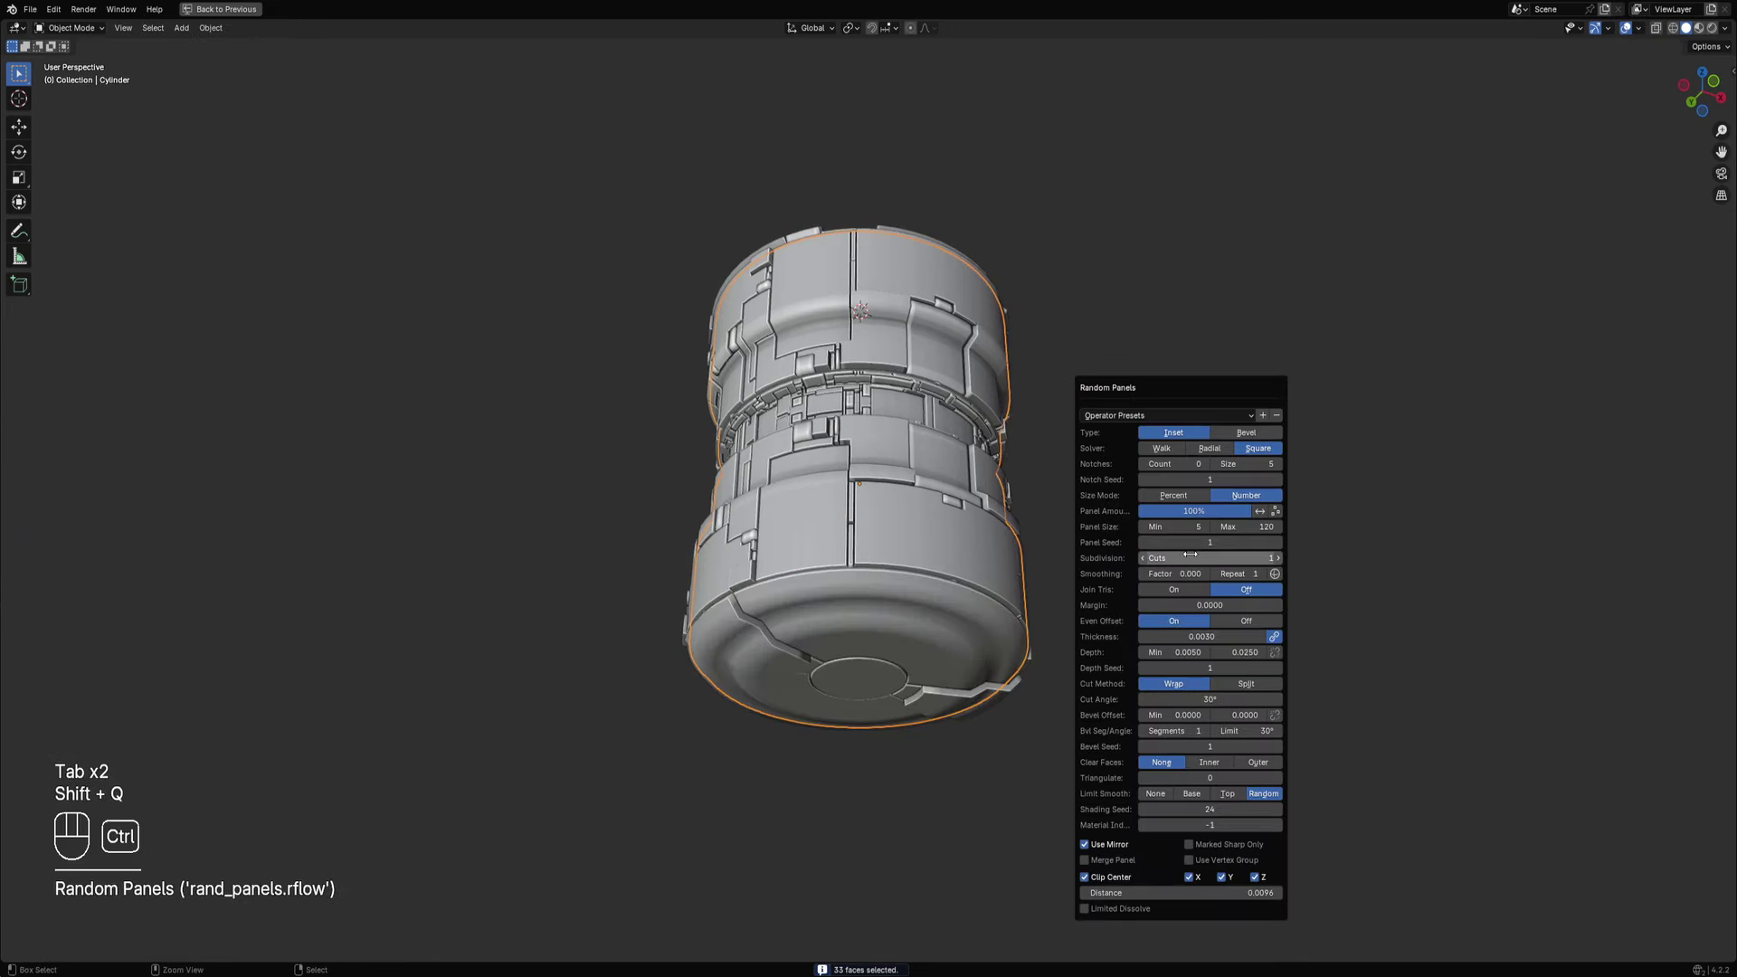
middle_click_drag(1190, 554, 1183, 450)
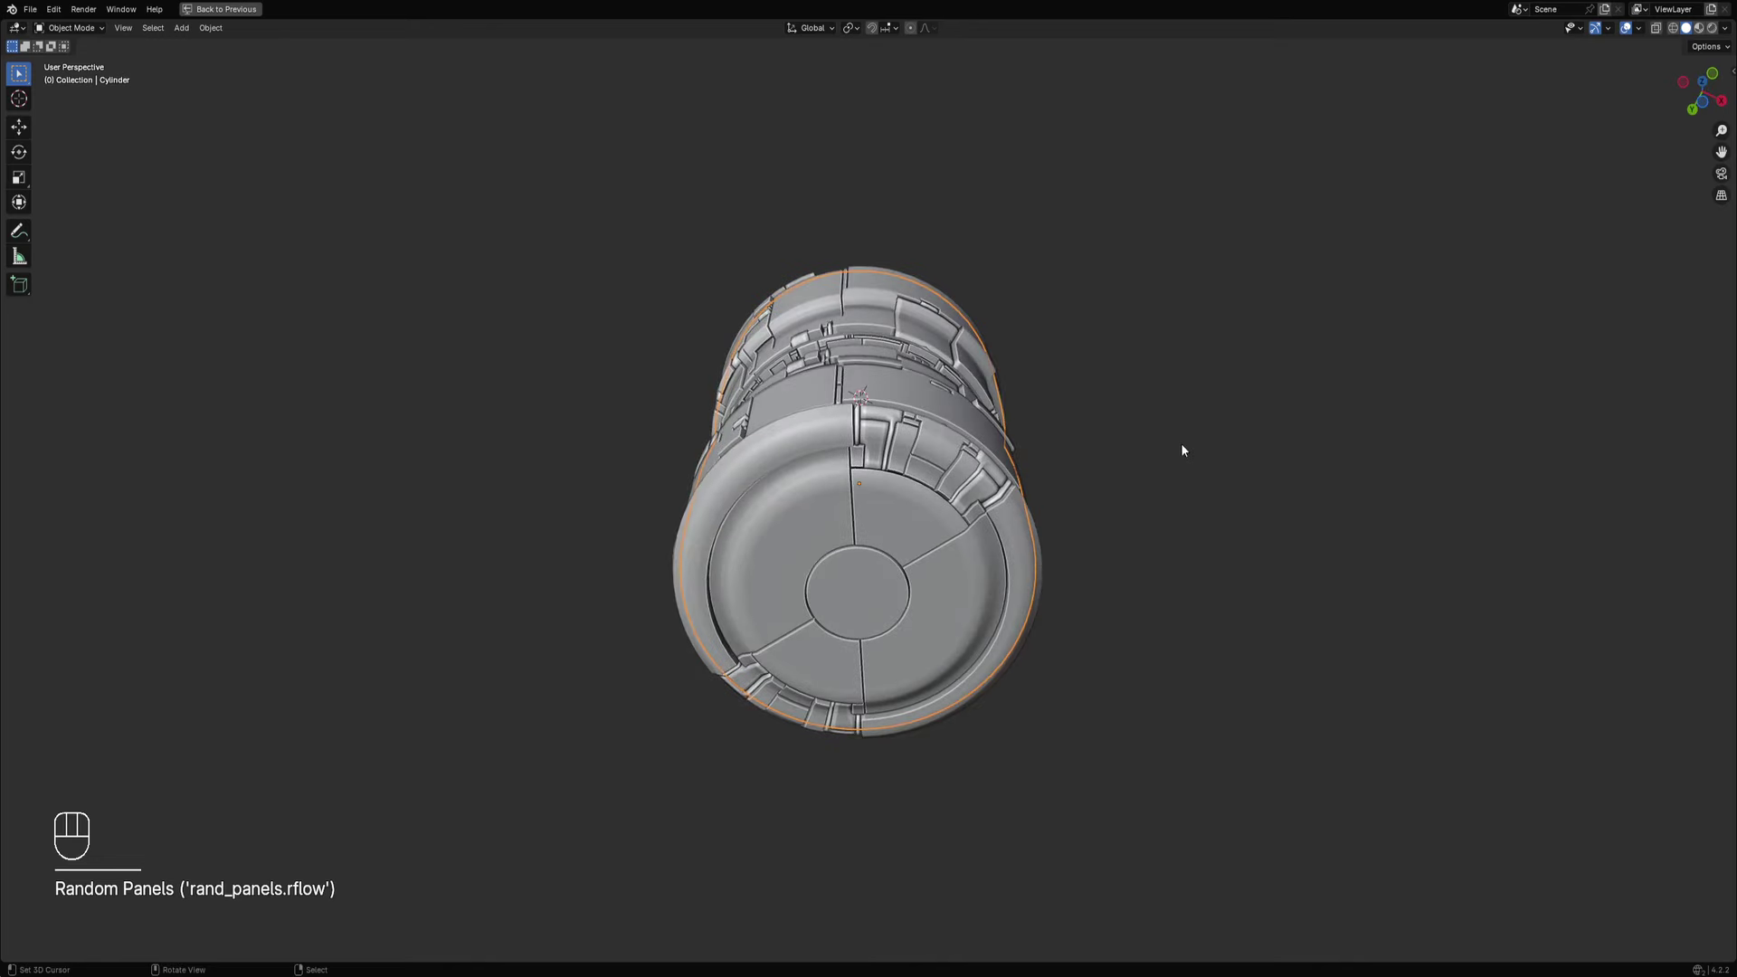
Raise the panel seed of the underside's random panels to 24.
key("F9")
scroll(1298, 594, "up", 2, "ctrl")
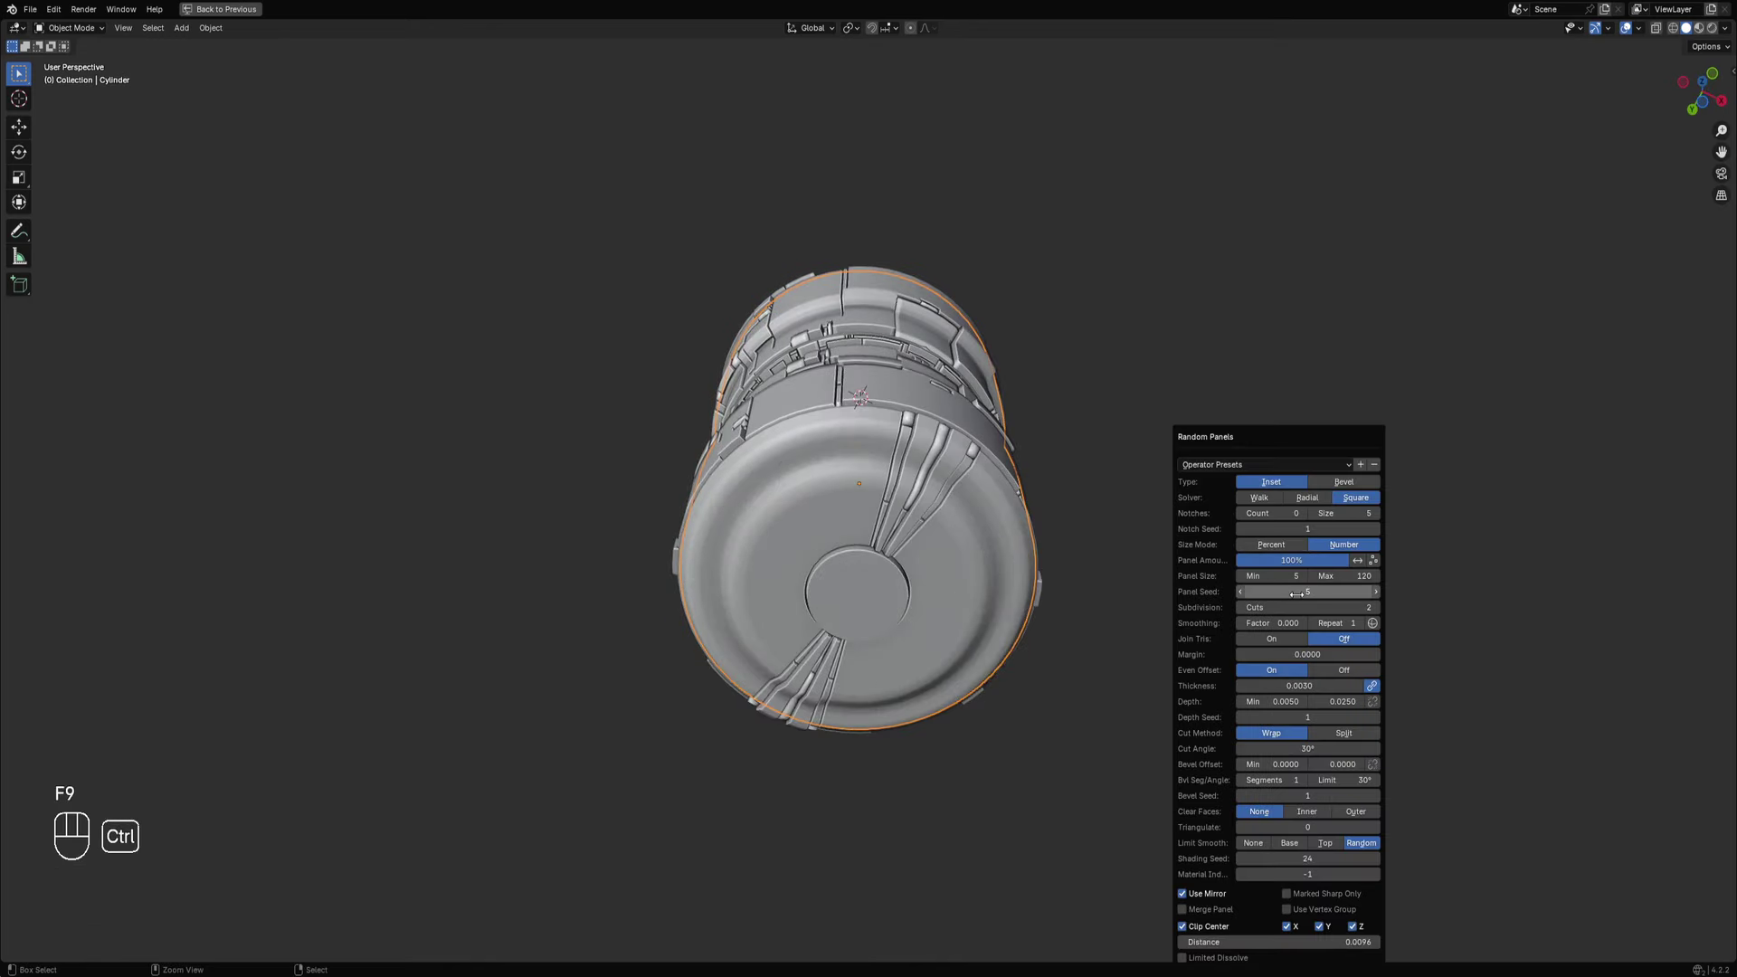
scroll(1297, 594, "up", 8, "ctrl")
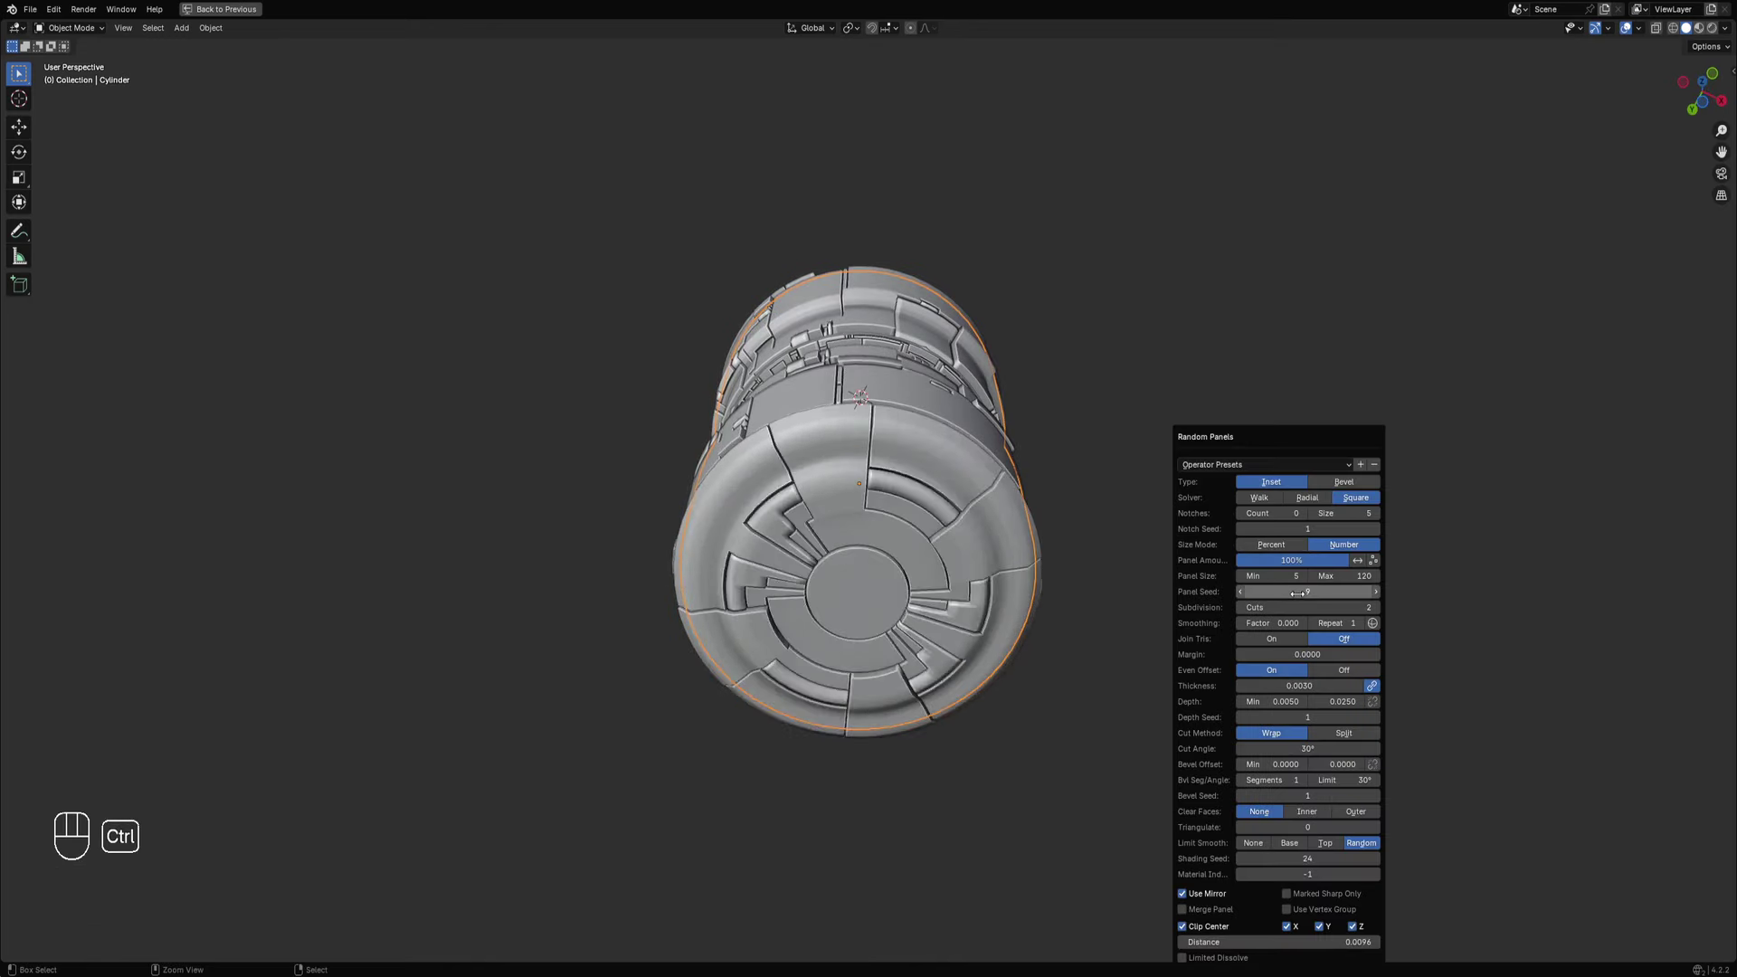
scroll(1297, 594, "up", 8, "ctrl")
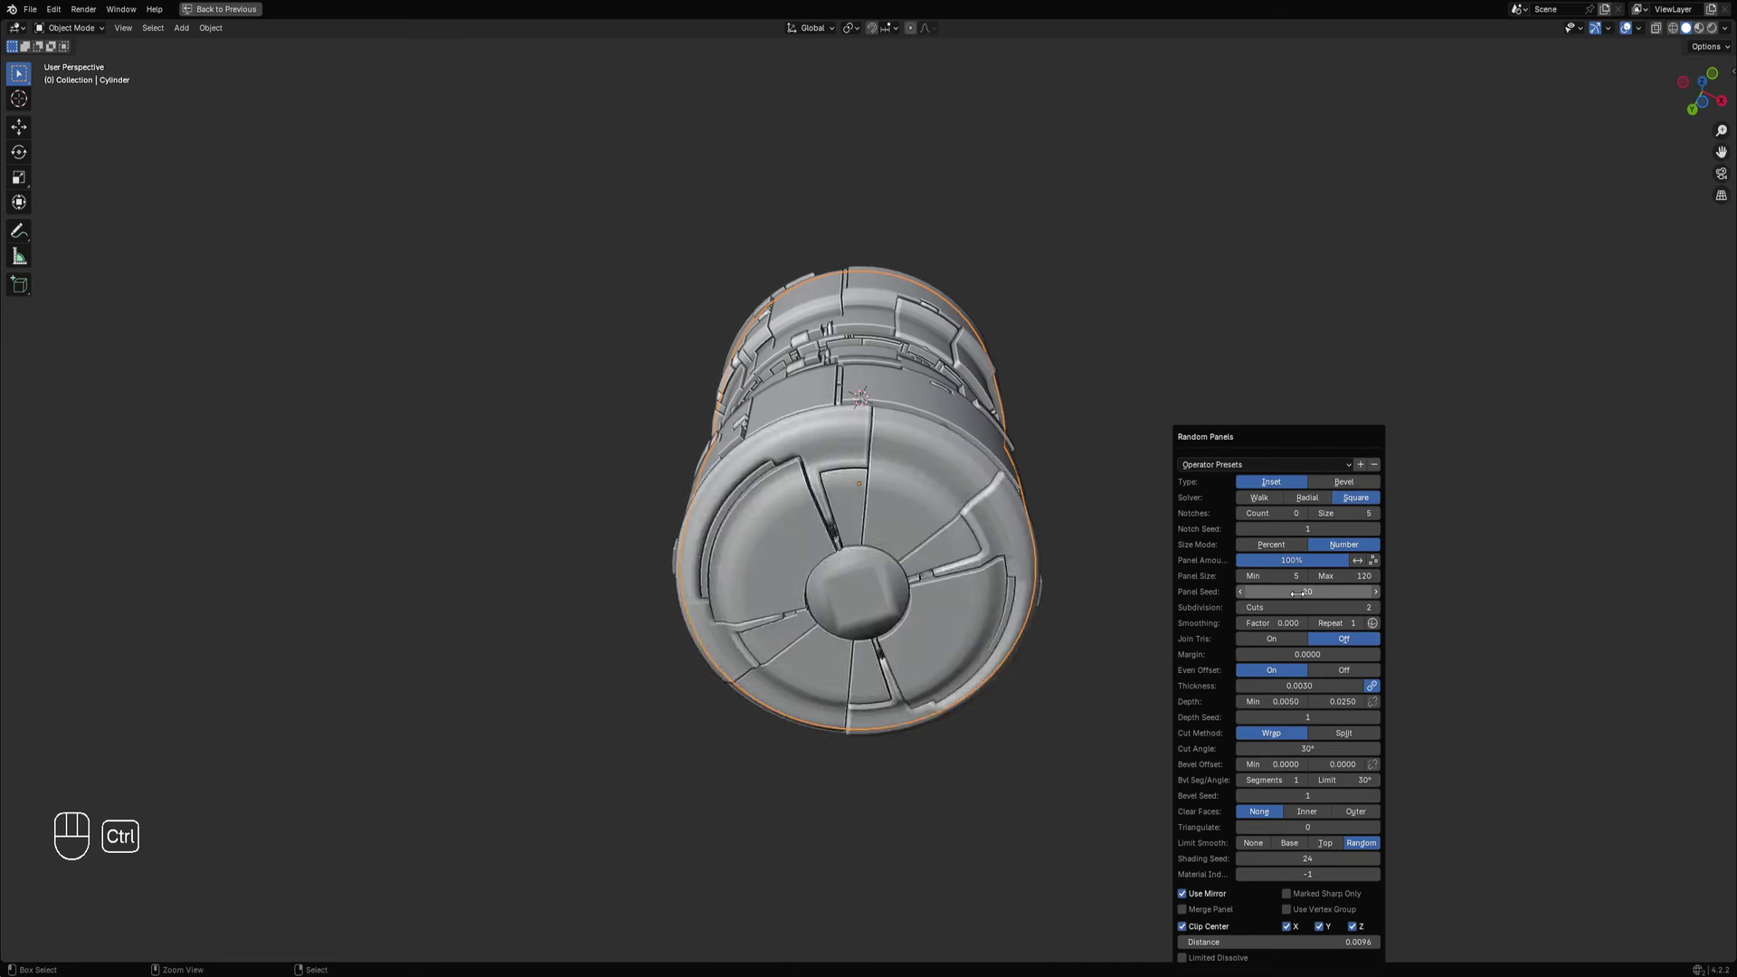
scroll(1297, 594, "up", 4, "ctrl")
scroll(1298, 593, "down", 1, "ctrl")
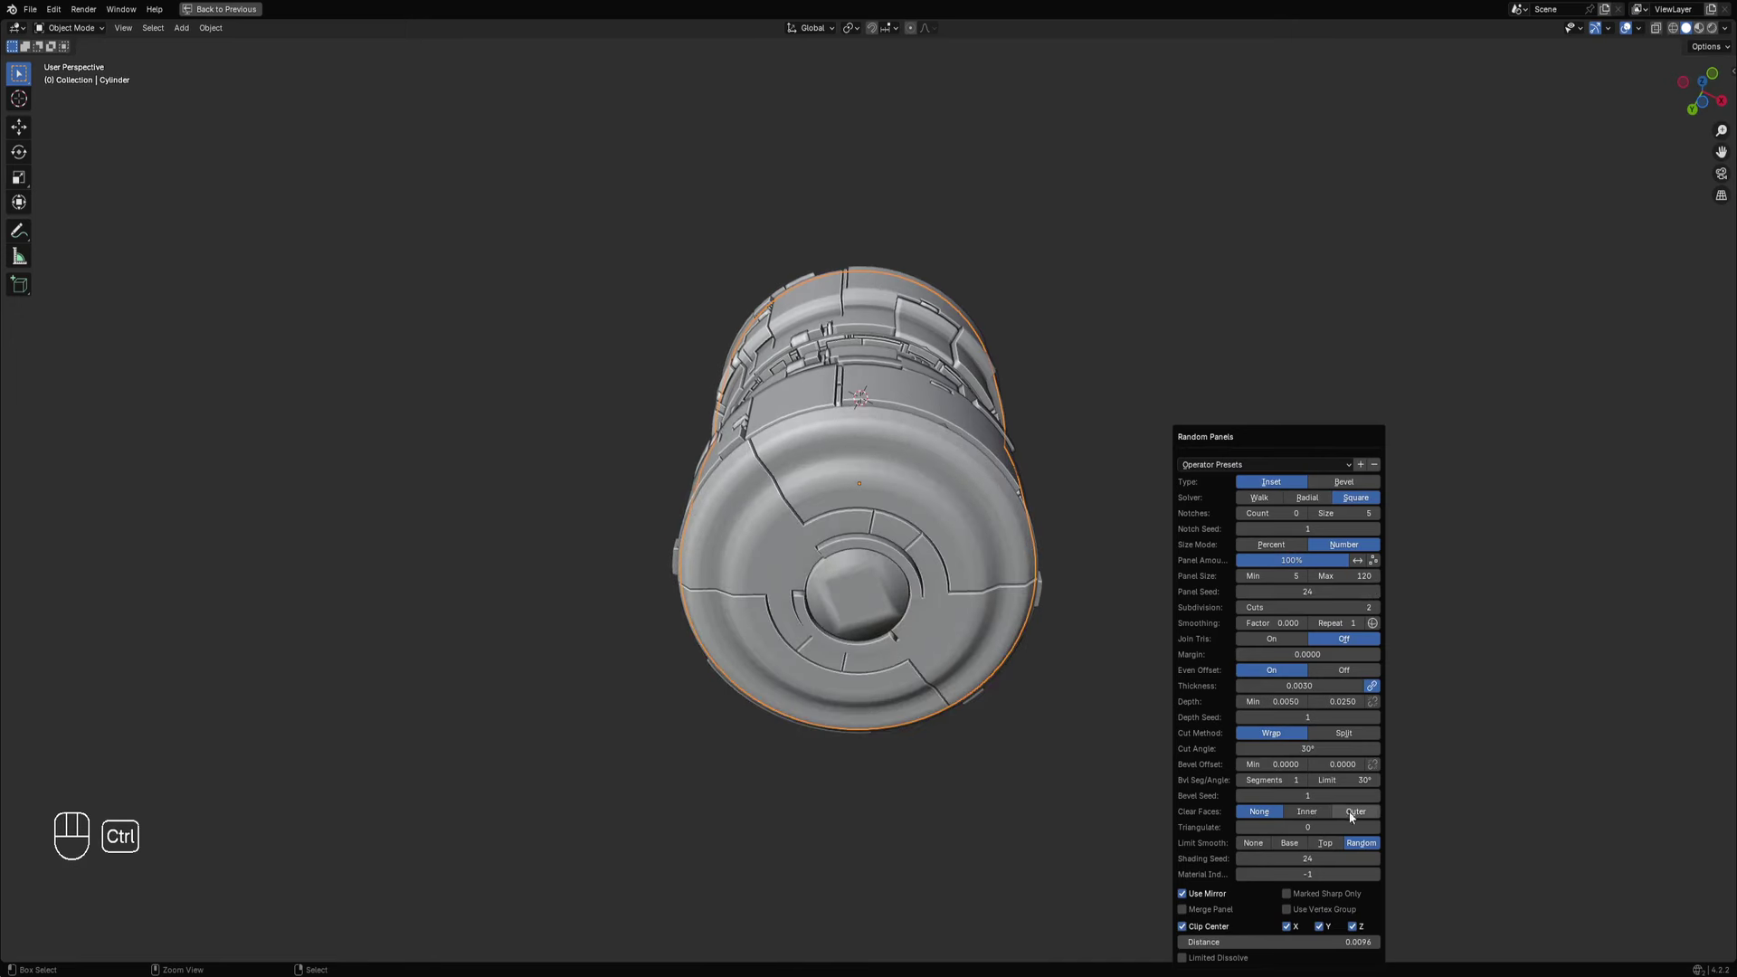
Reduce the underside panels' center clipping distance to 0.0088 and set their maximum panel size to 140.
mouse_move(1341, 943)
left_mouse_down("shift")
mouse_move(1297, 943)
mouse_move(1321, 943)
left_mouse_up("shift")
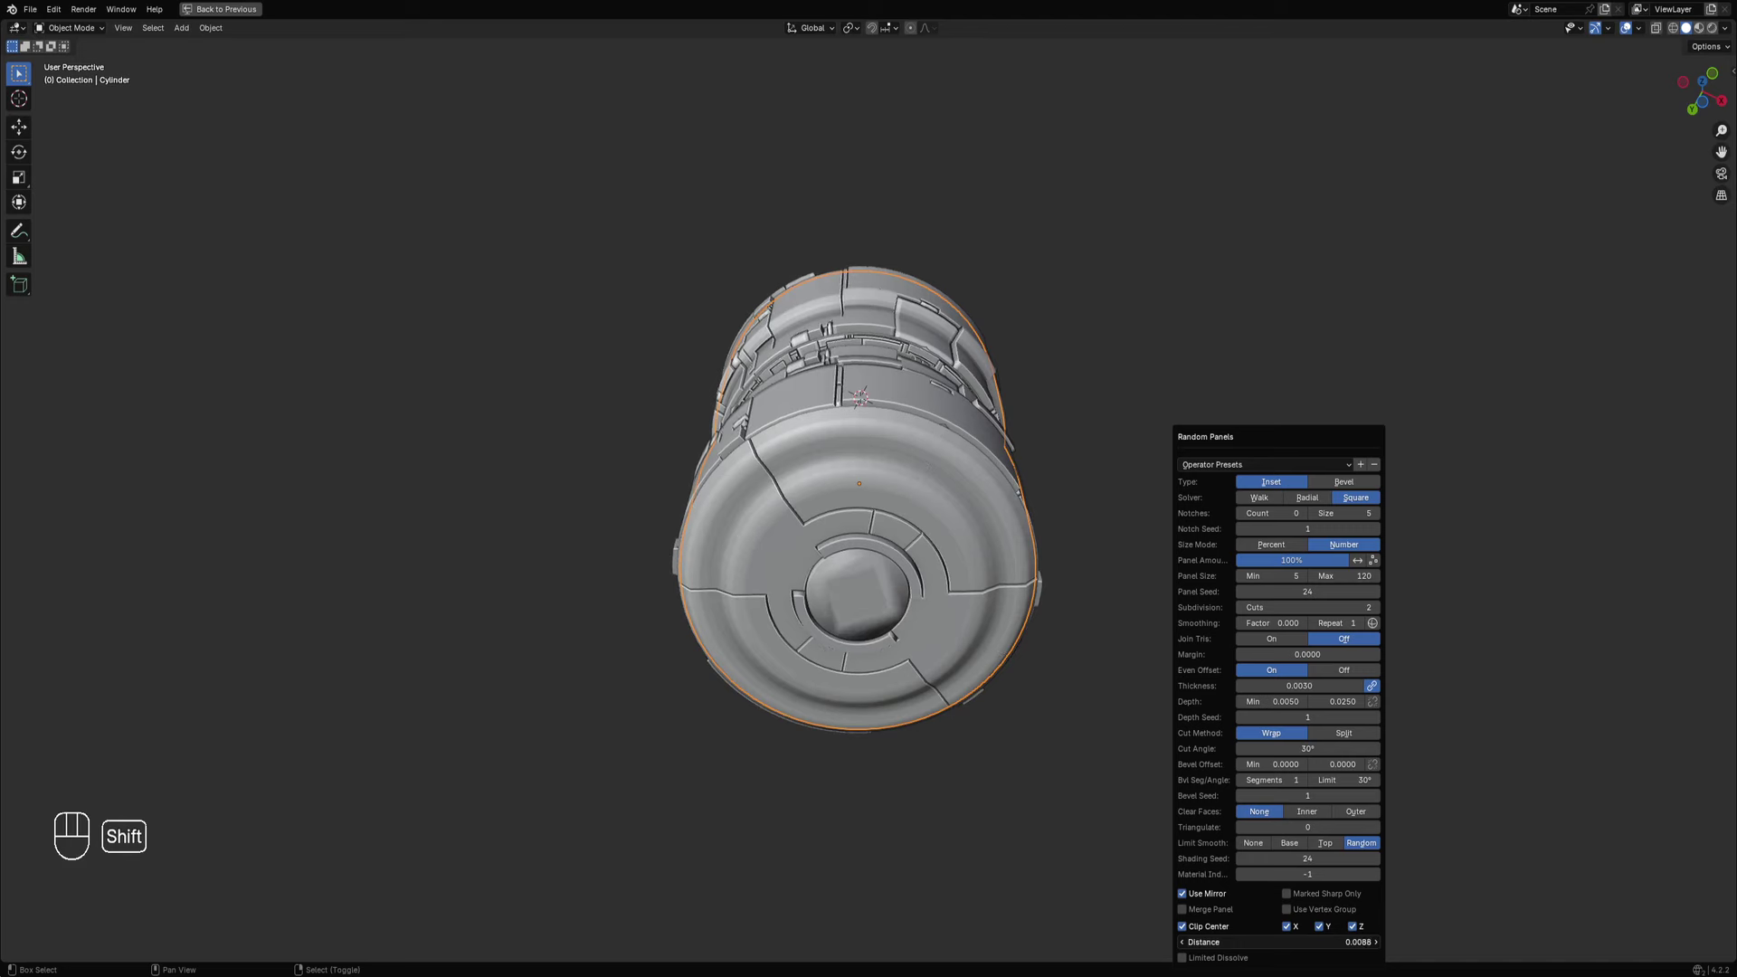
middle_click_drag(1005, 516, 1041, 492)
key("F9")
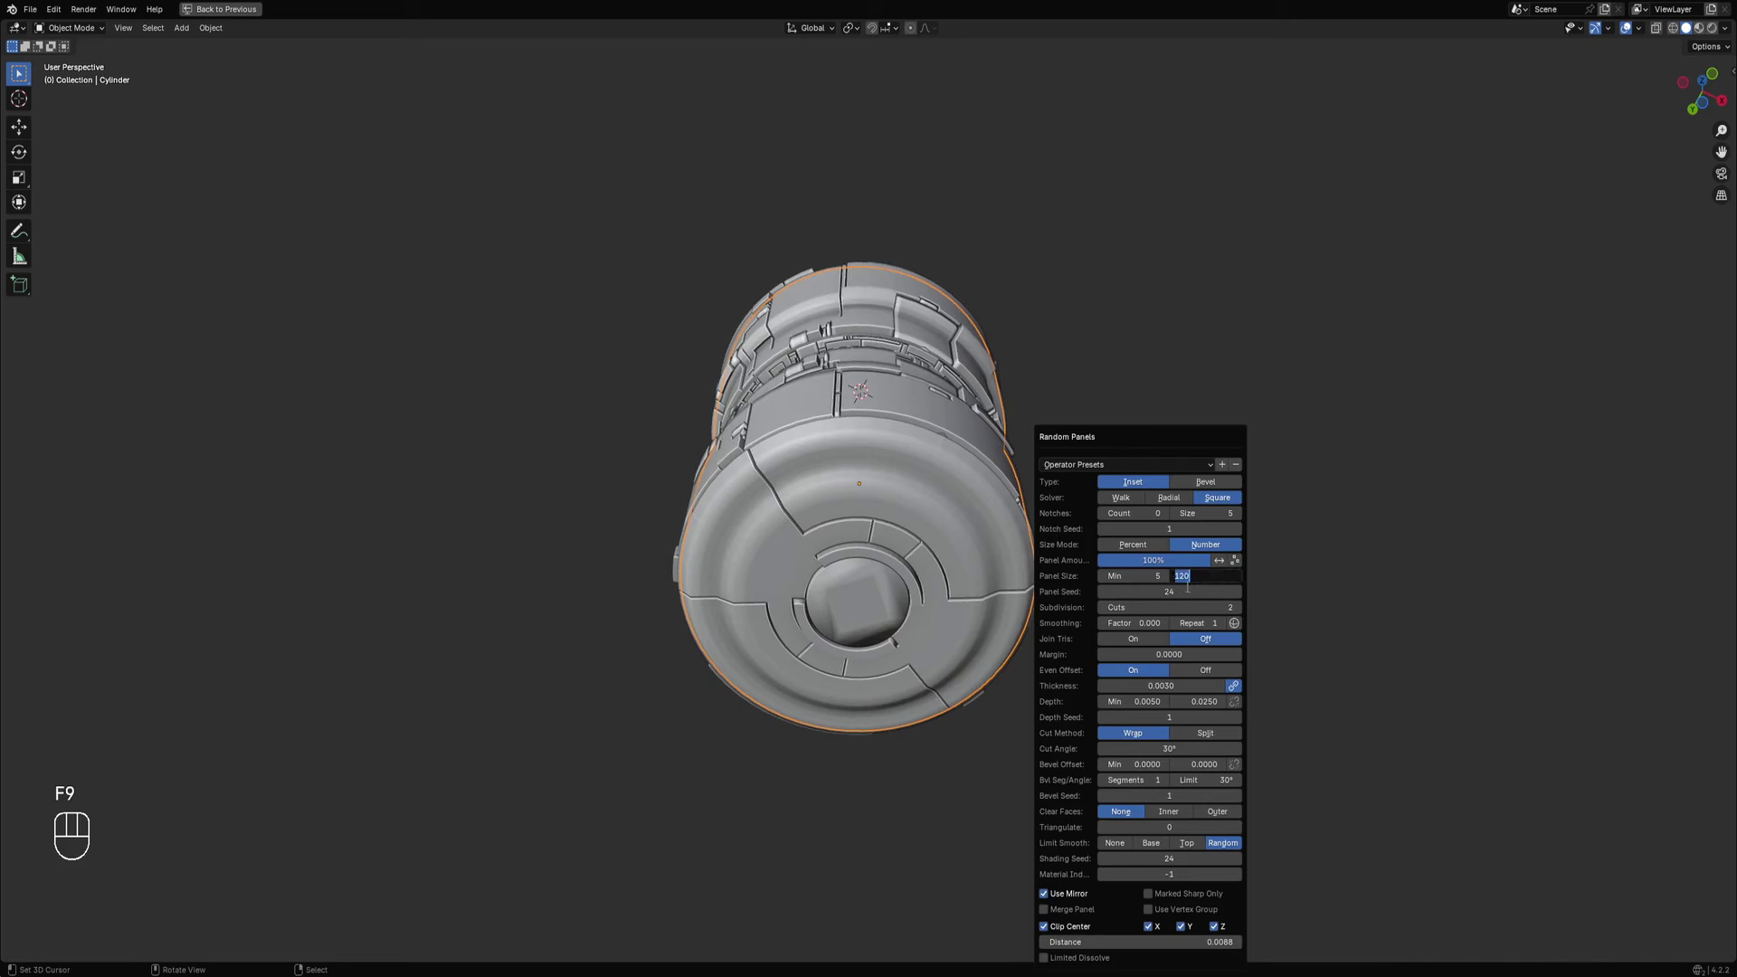
type("0")
key("Return")
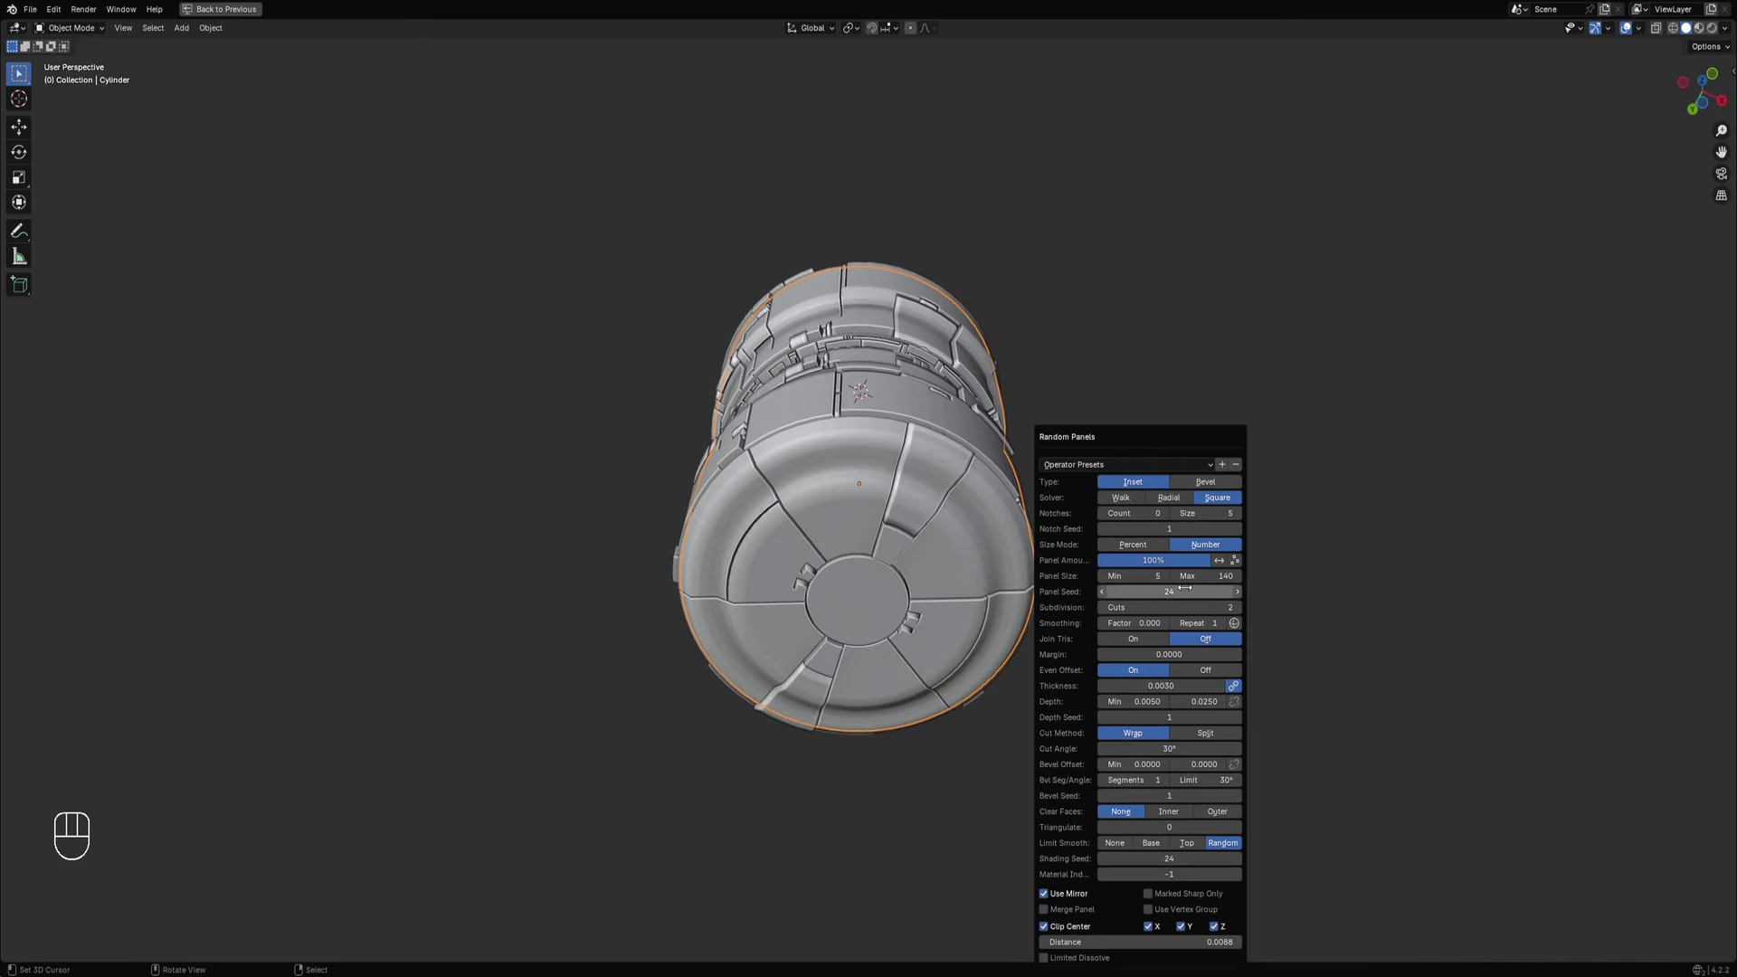
Try further panel seeds on the underside and undo its random panels.
scroll(1169, 592, "up", 1, "ctrl")
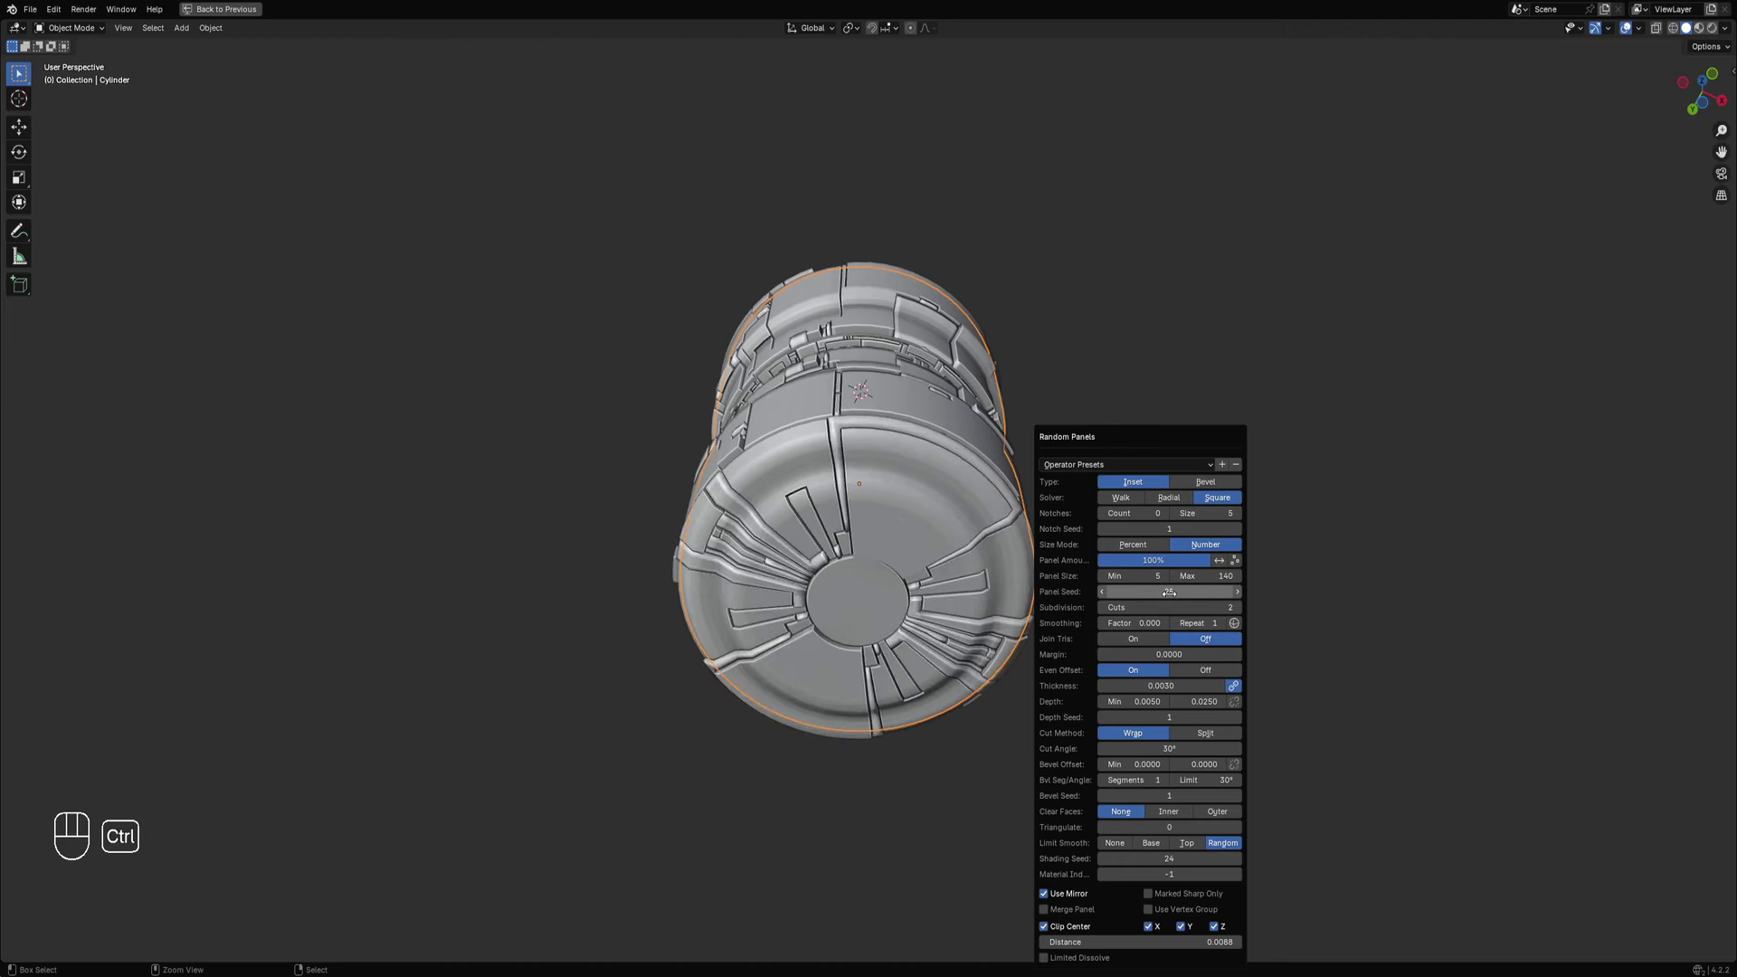
scroll(1170, 592, "up", 6, "ctrl")
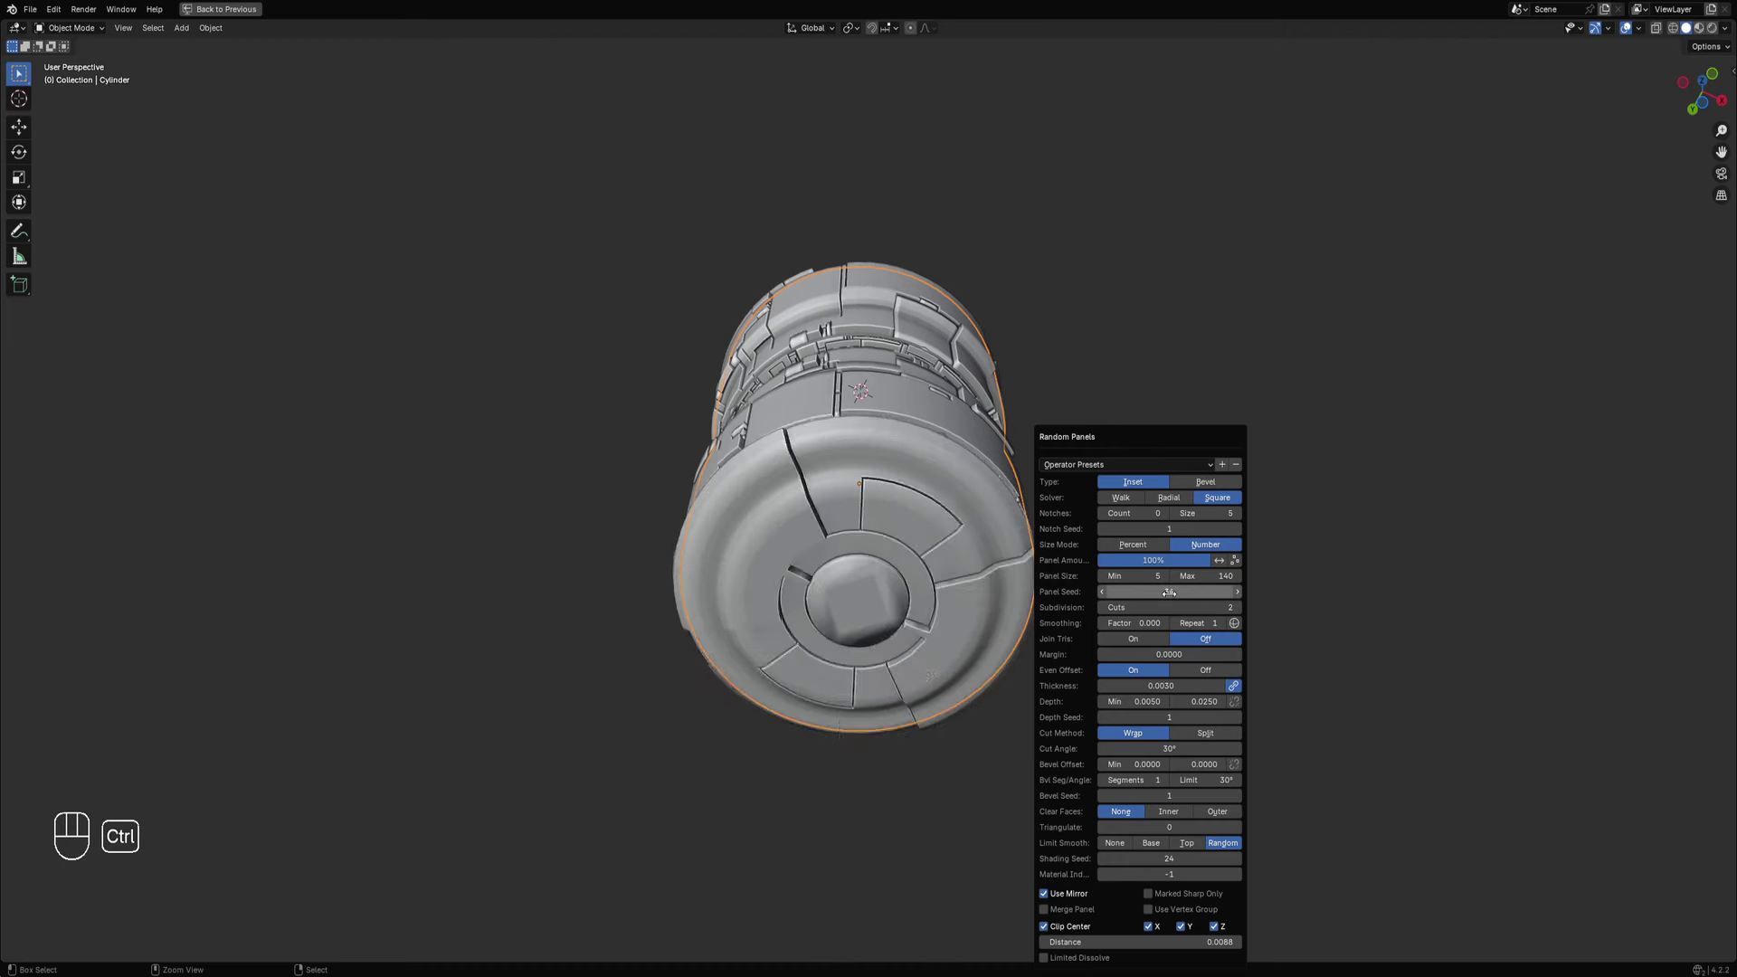
scroll(1169, 592, "up", 6, "ctrl")
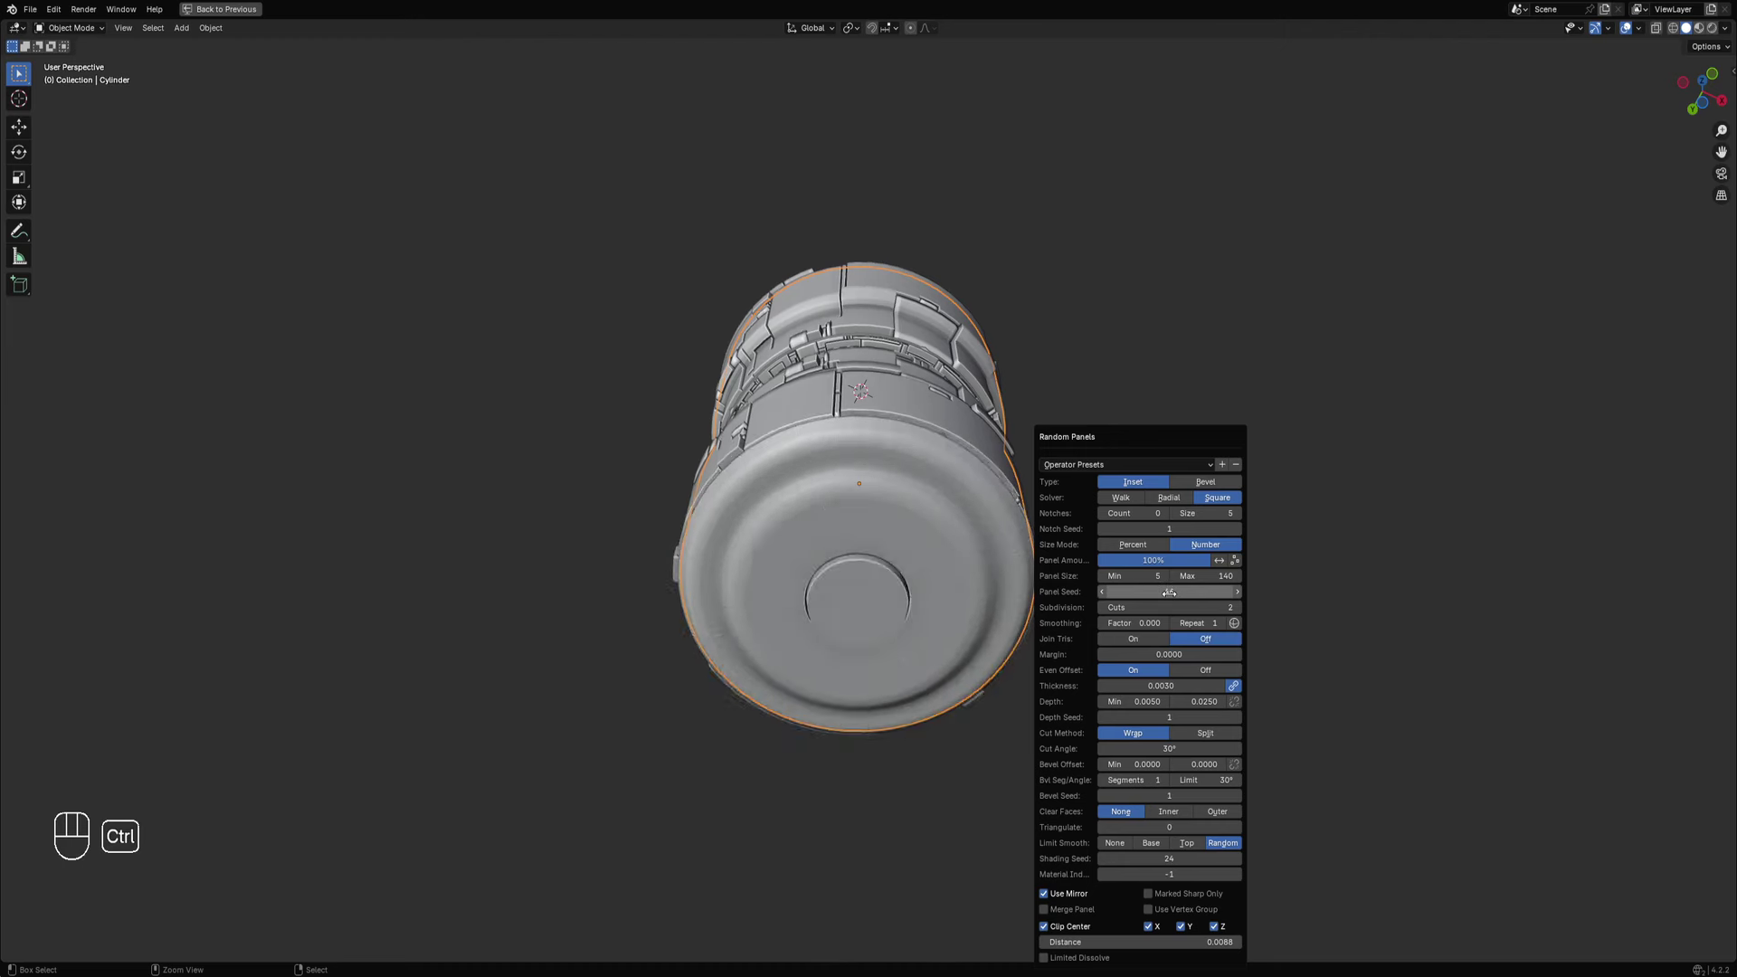
scroll(1169, 592, "up", 6, "ctrl")
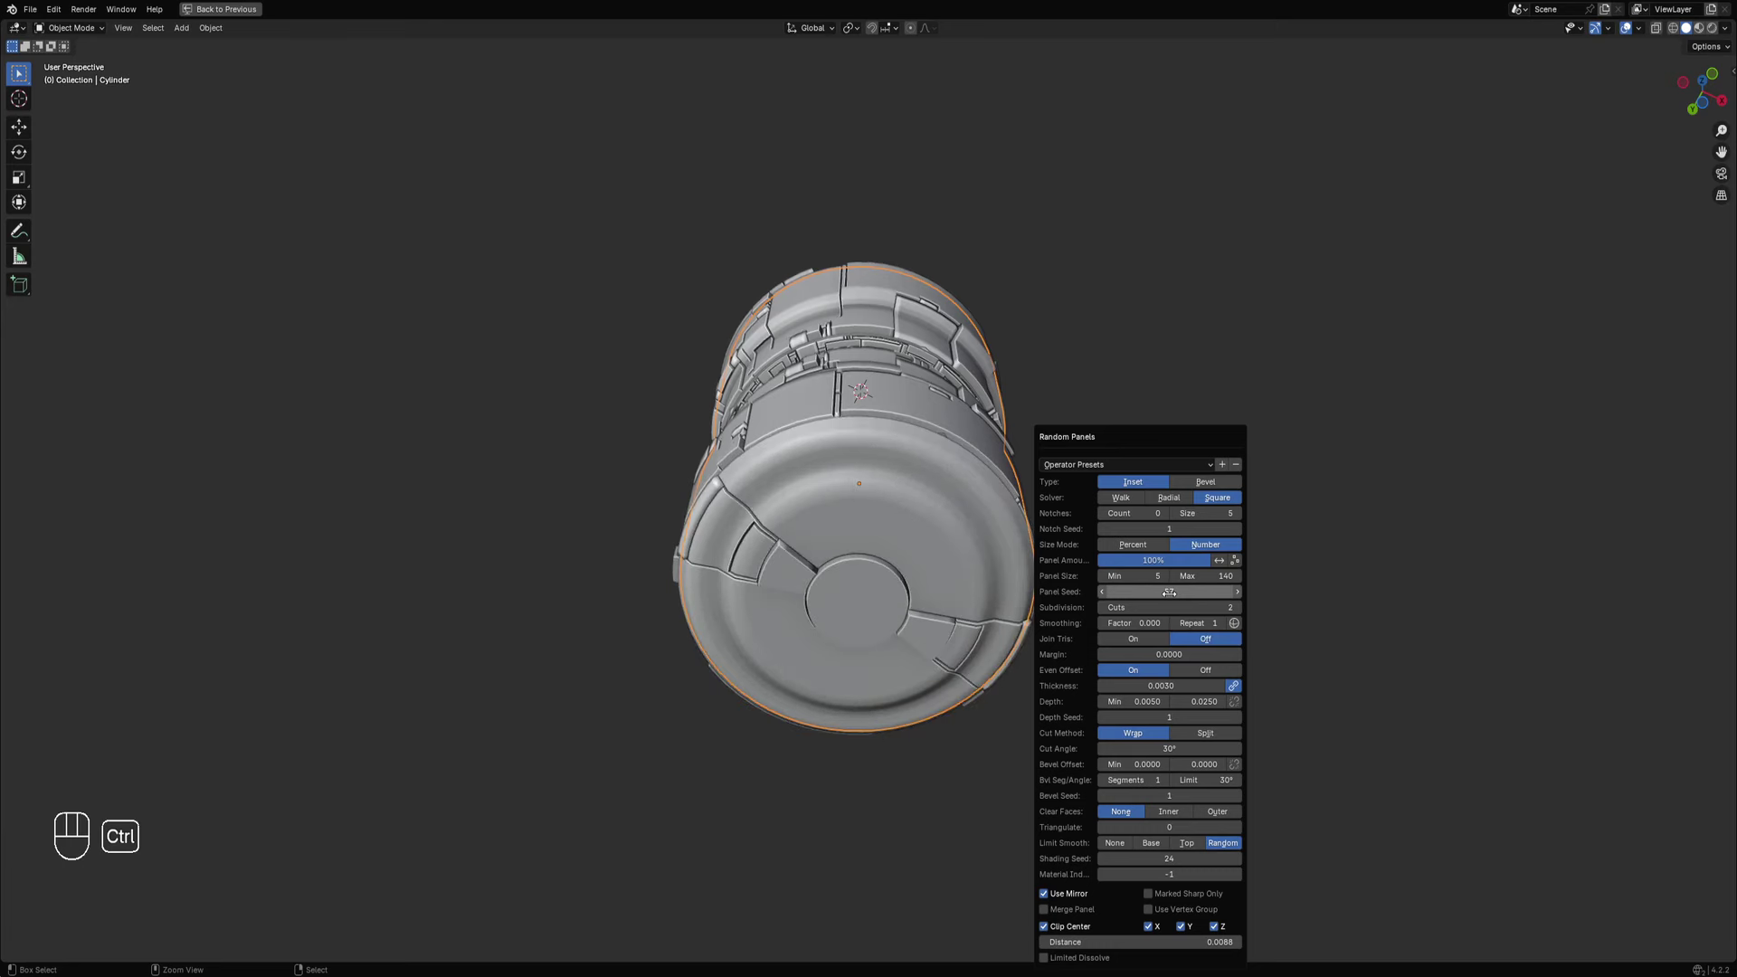
scroll(1169, 592, "up", 6, "ctrl")
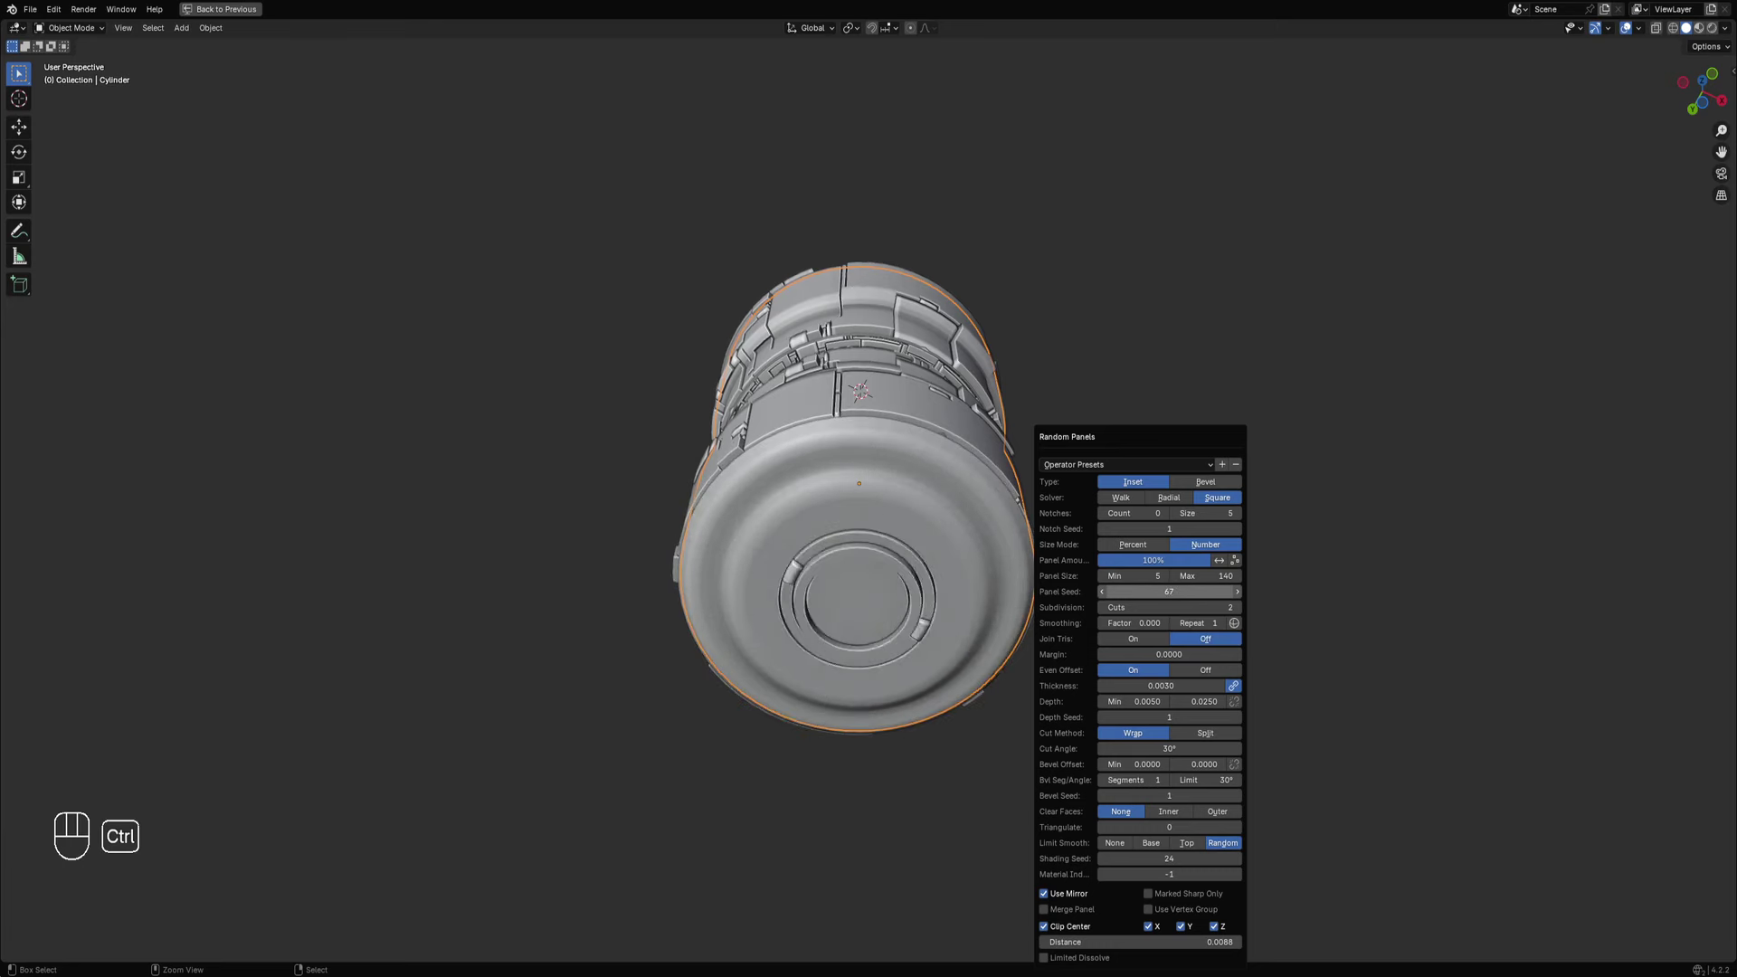
scroll(1169, 592, "up", 5, "ctrl")
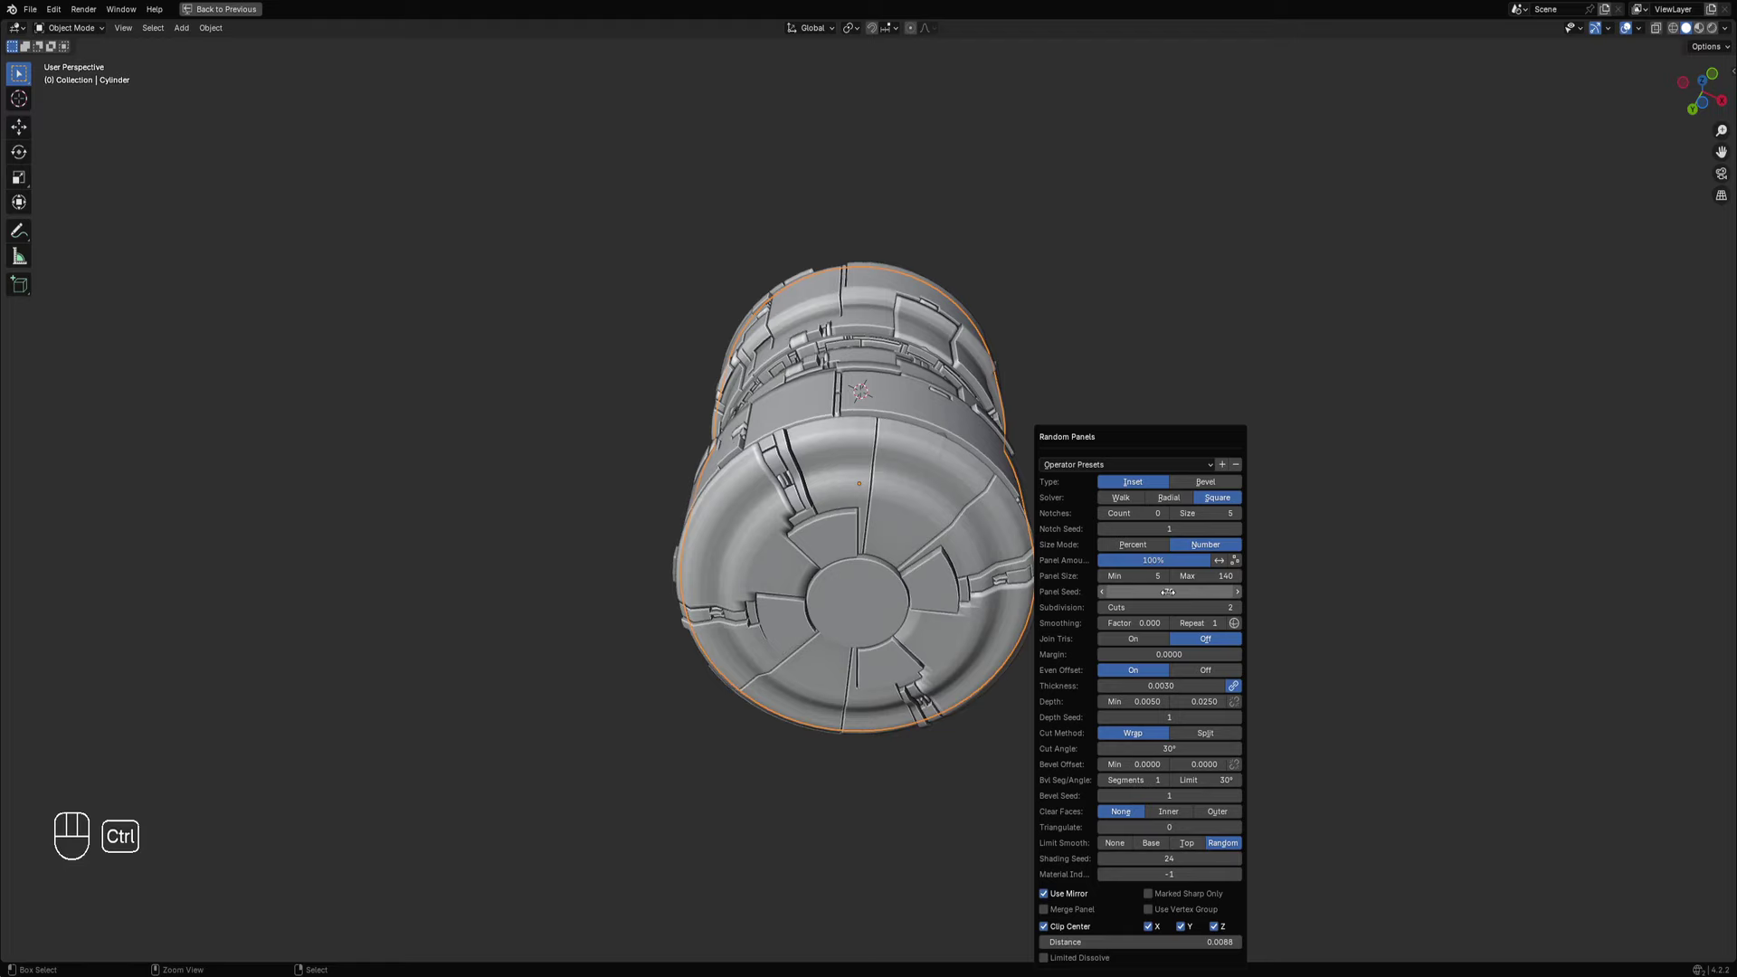
middle_click_drag(876, 439, 841, 496)
key("ctrl+z")
Add an edge loop to the flat ring outside the underside's groove in Edit Mode and mark it sharp.
key("Tab")
scroll(847, 476, "up", 5)
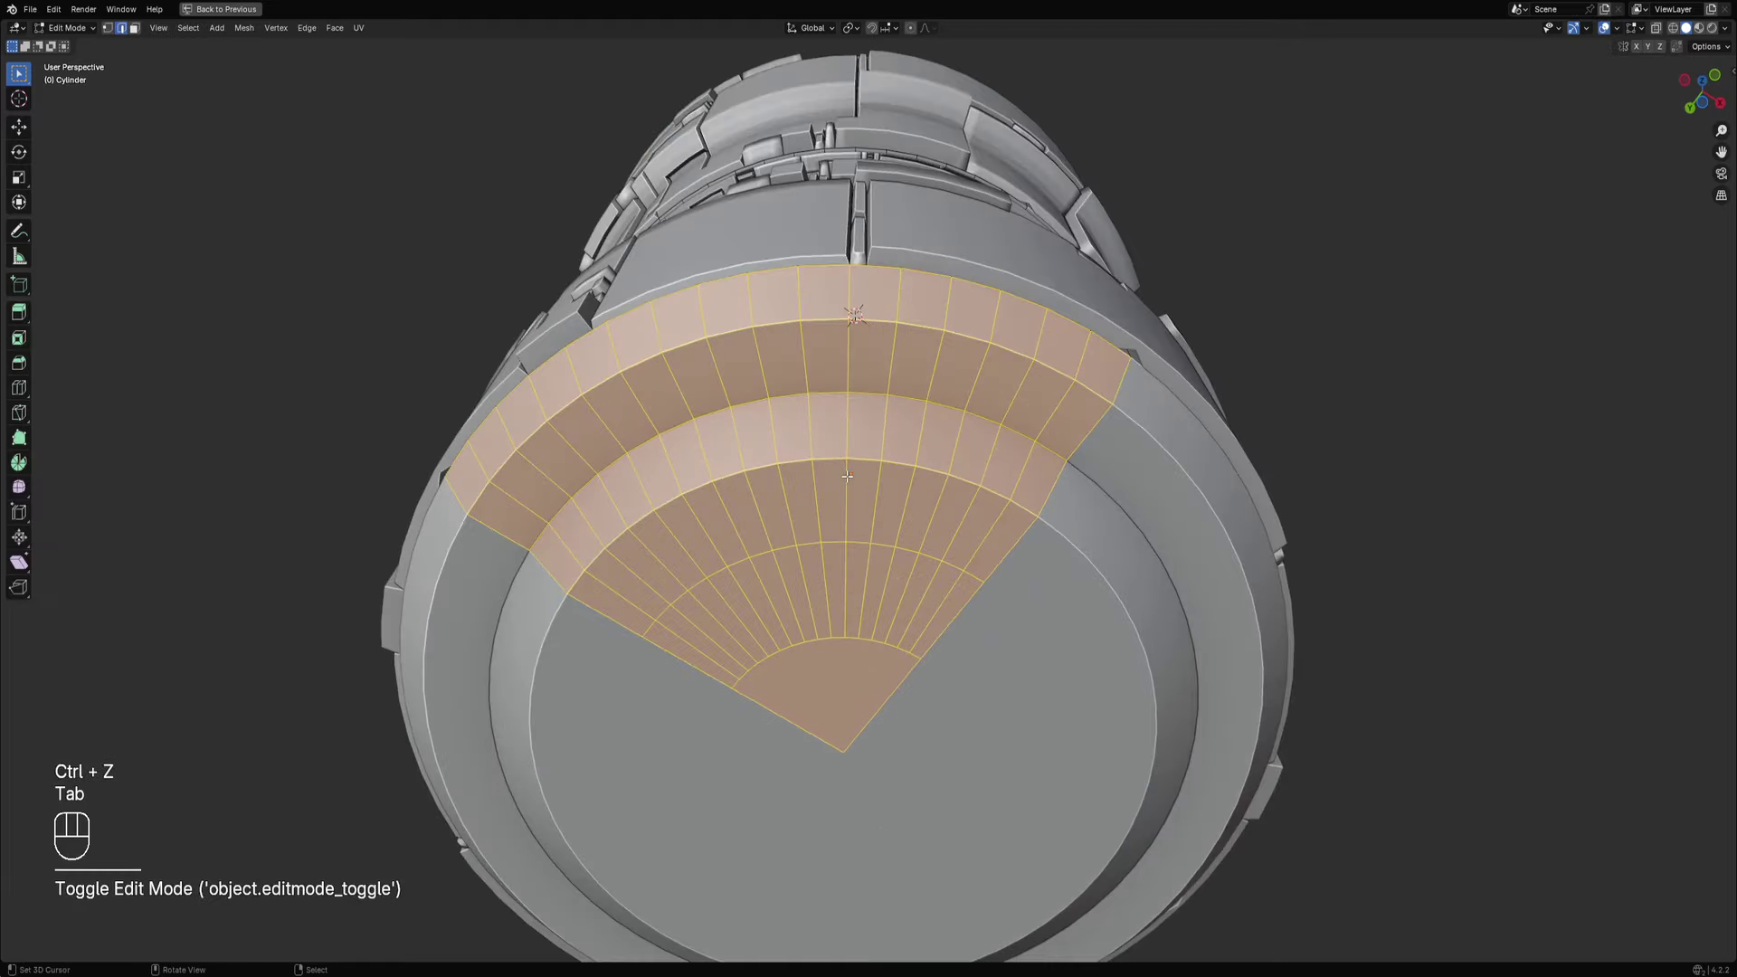
key("alt+a")
key("ctrl+r")
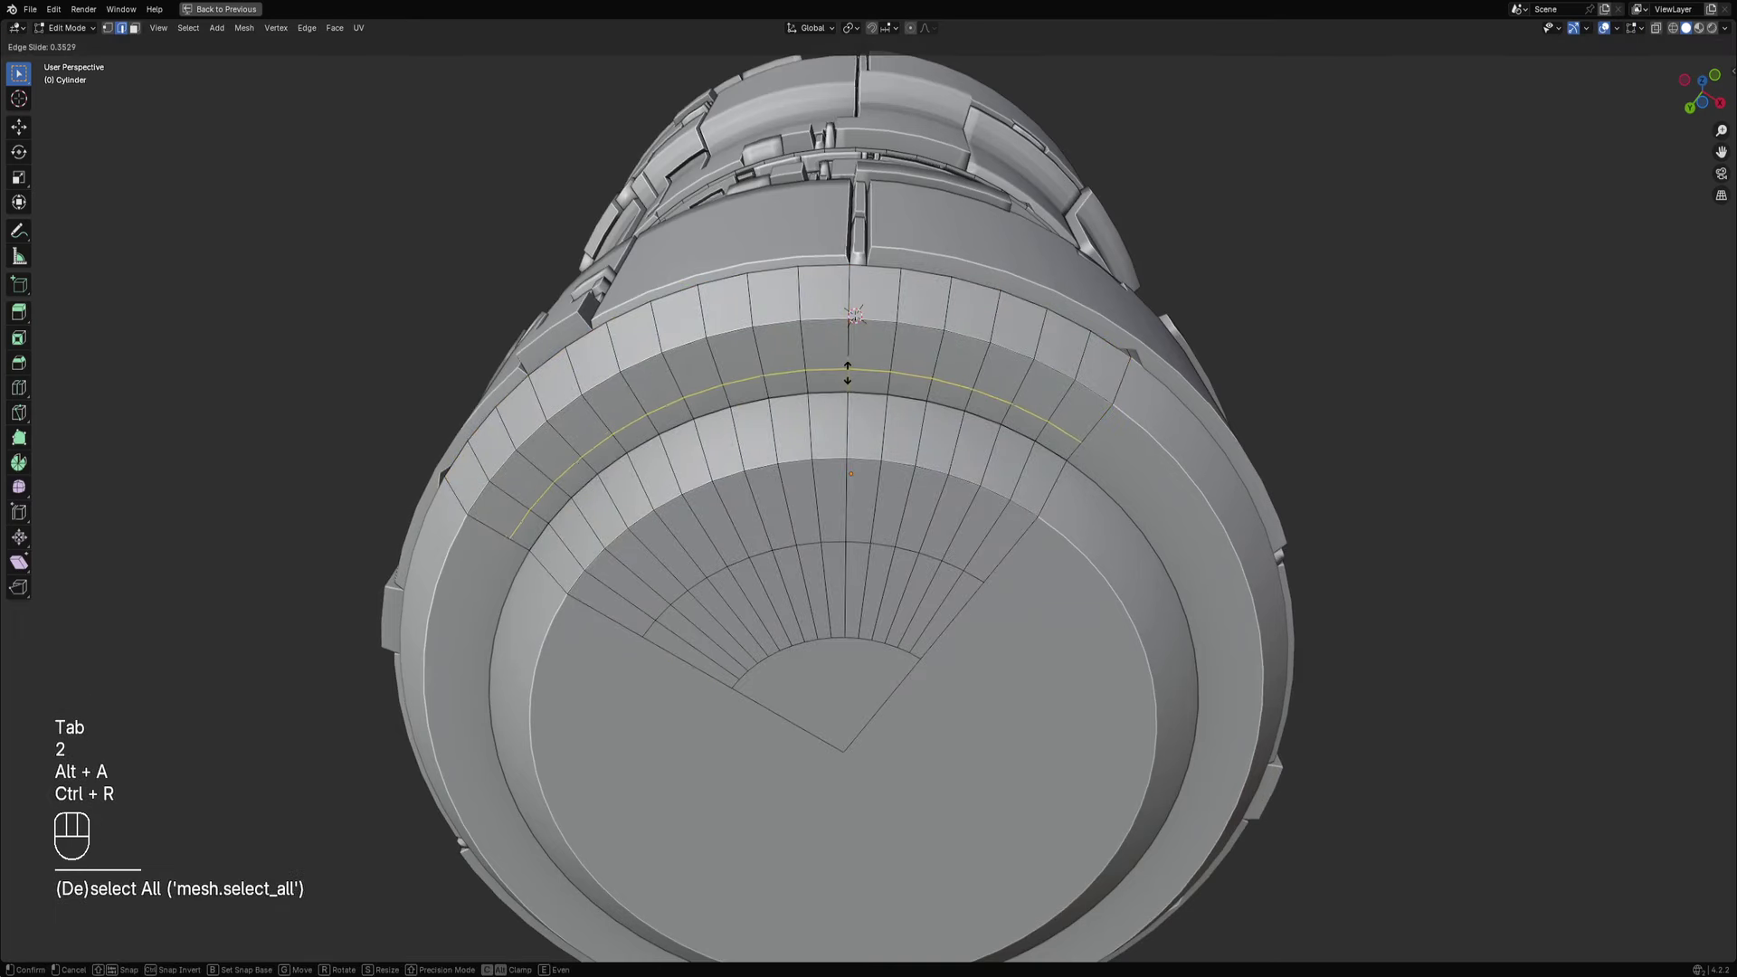
left_click(911, 366)
key("ctrl+e")
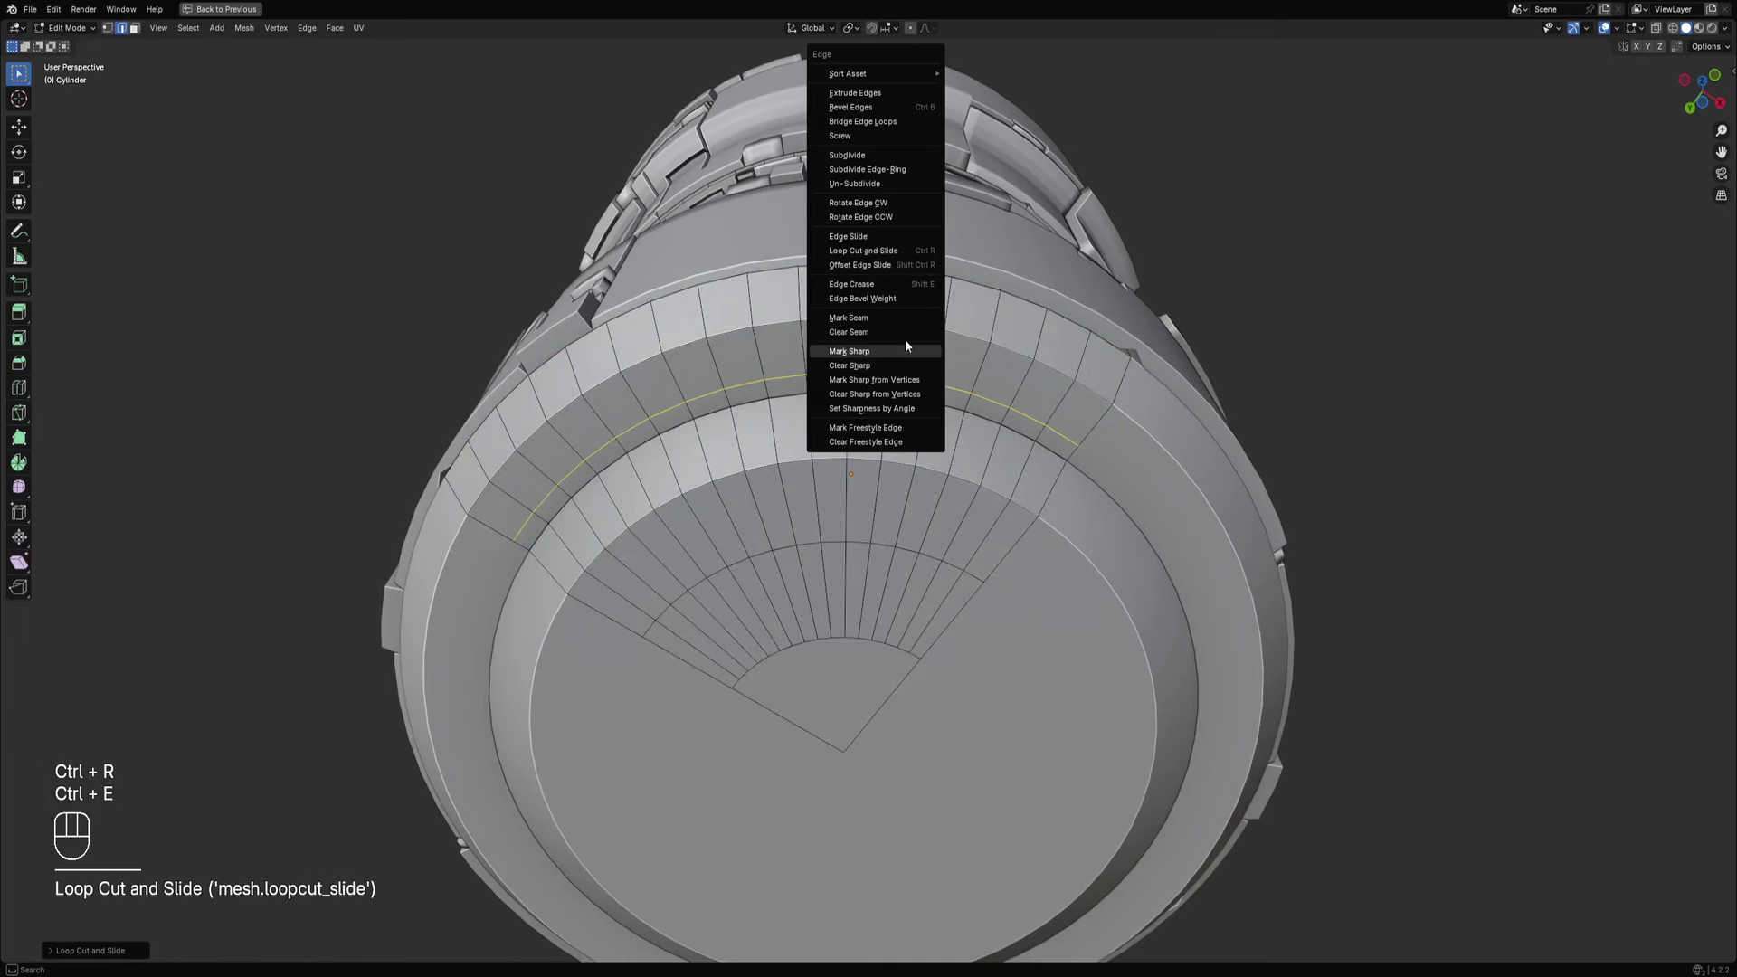
left_click(898, 349)
key("alt+a")
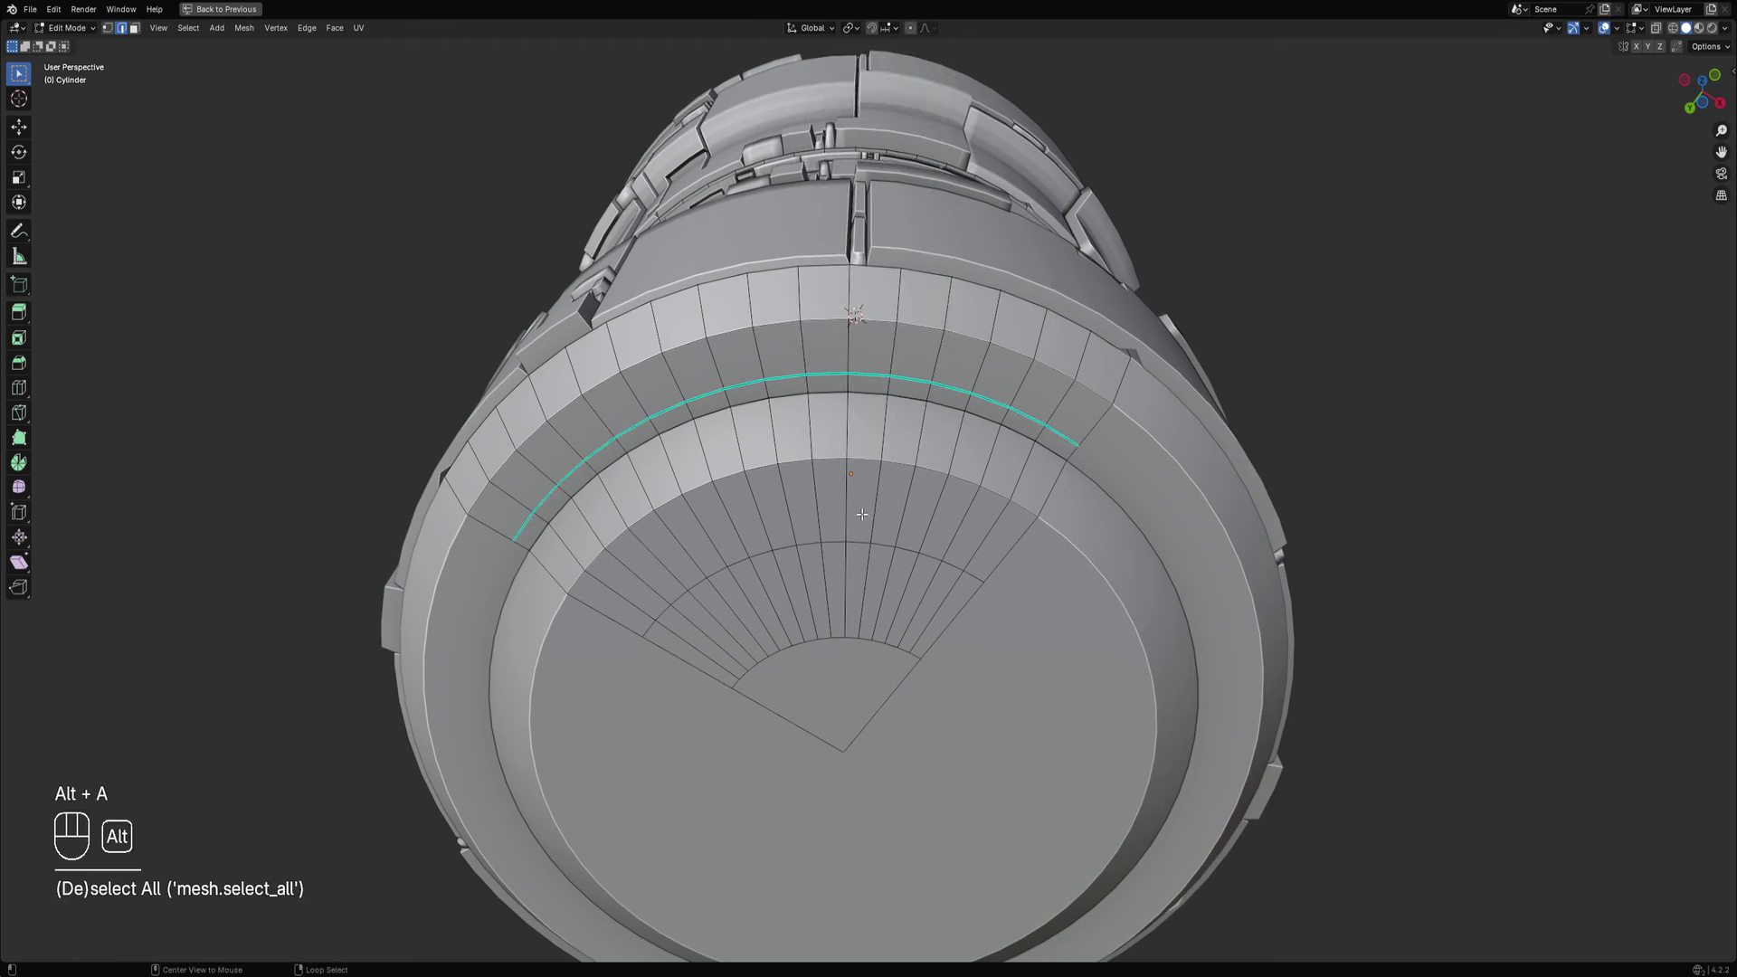
Mark the existing edge loop on the underside's central disc as sharp.
left_click(805, 546, "alt+shift")
key("ctrl+e")
left_click(954, 494)
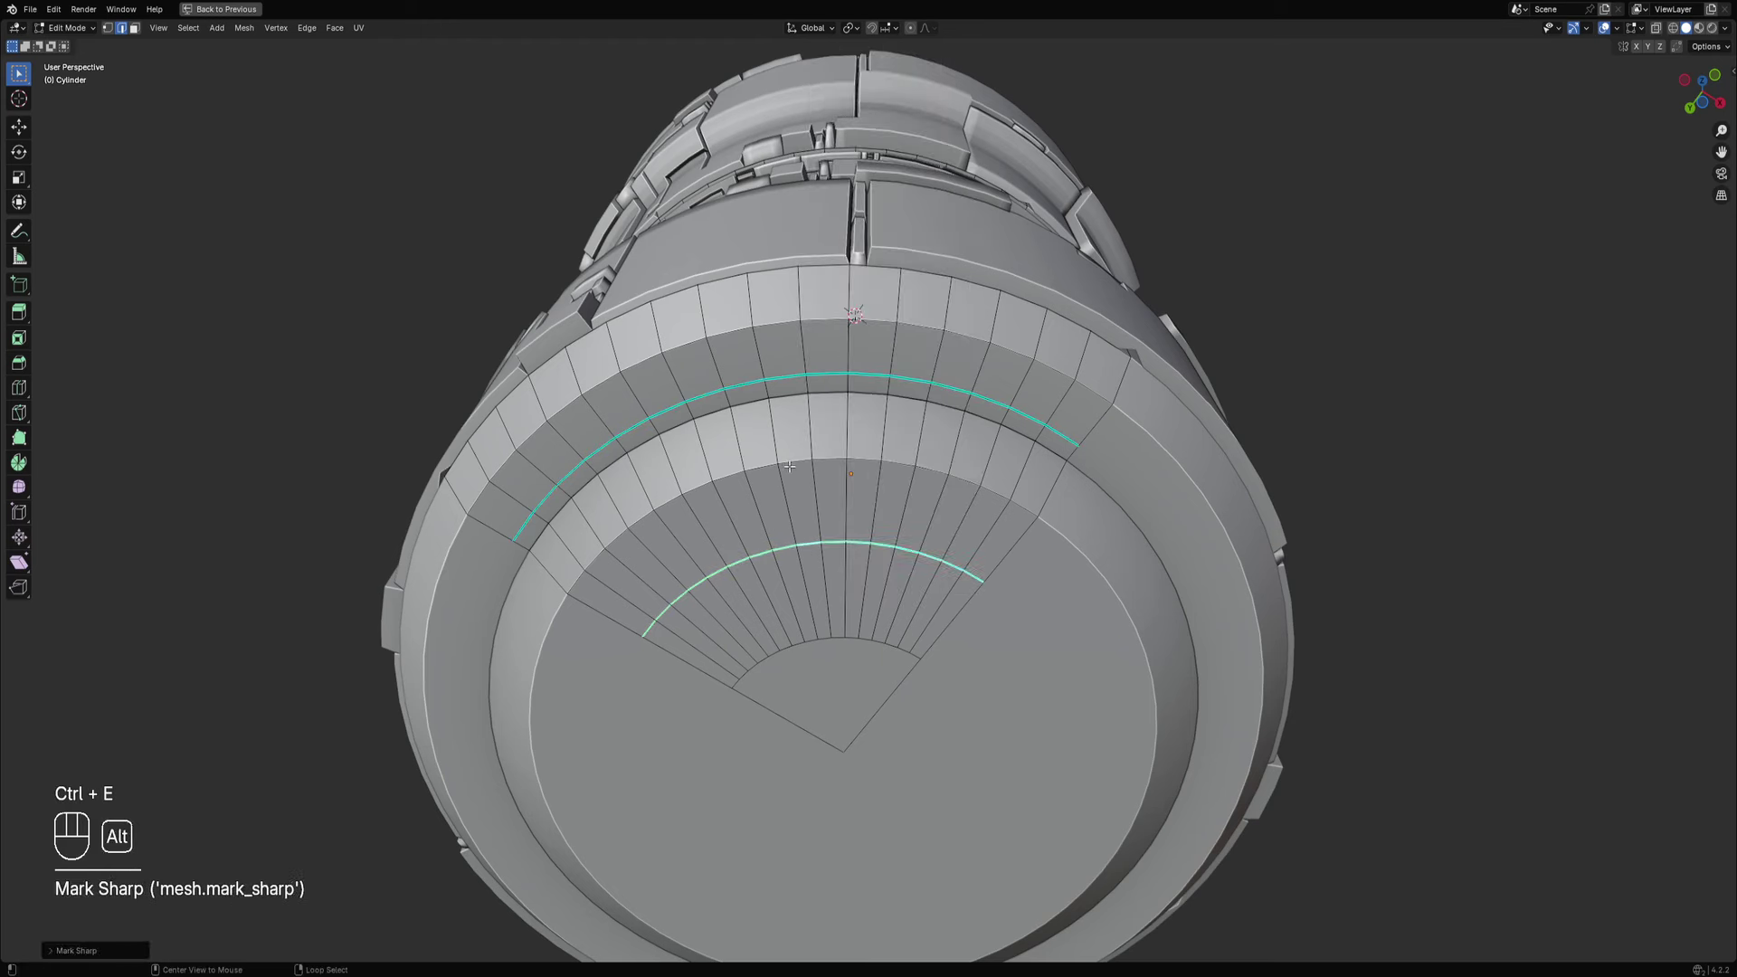
key("alt+a")
Mark the middle radial edges between the two sharp loops on the underside as sharp.
scroll(780, 423, "down", 4)
middle_click_drag(780, 424, 869, 380)
scroll(869, 380, "up", 4)
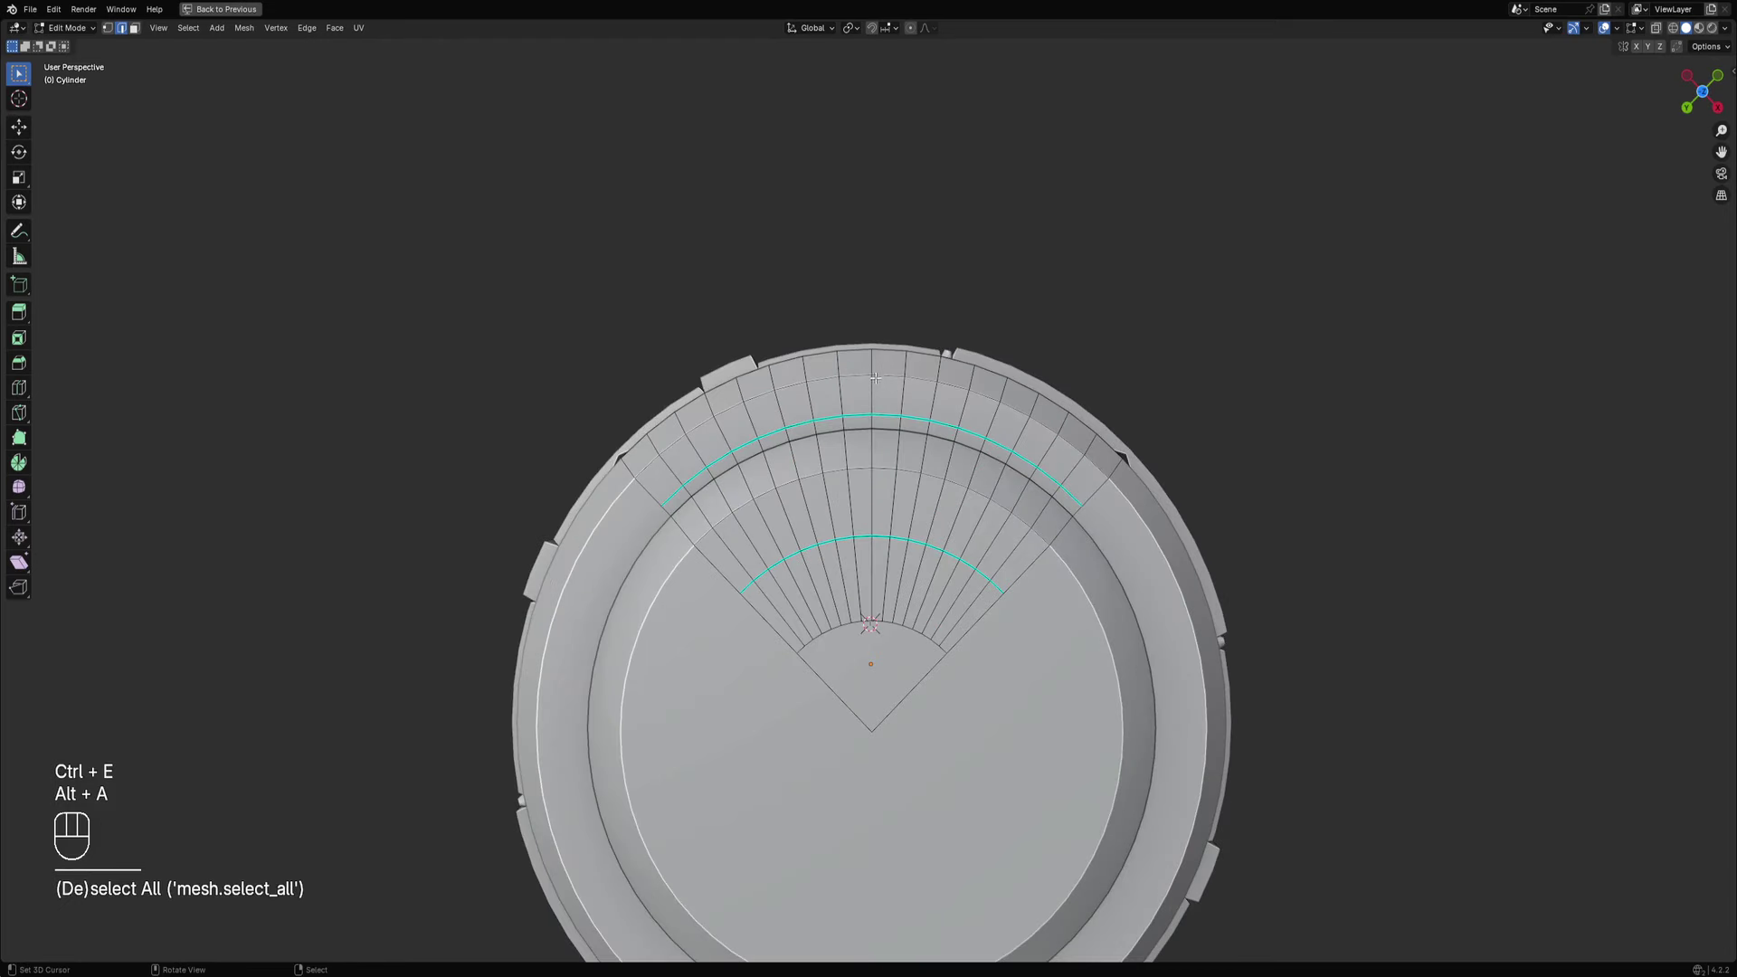
left_click(872, 424)
left_click(872, 451, "ctrl")
key("ctrl+e")
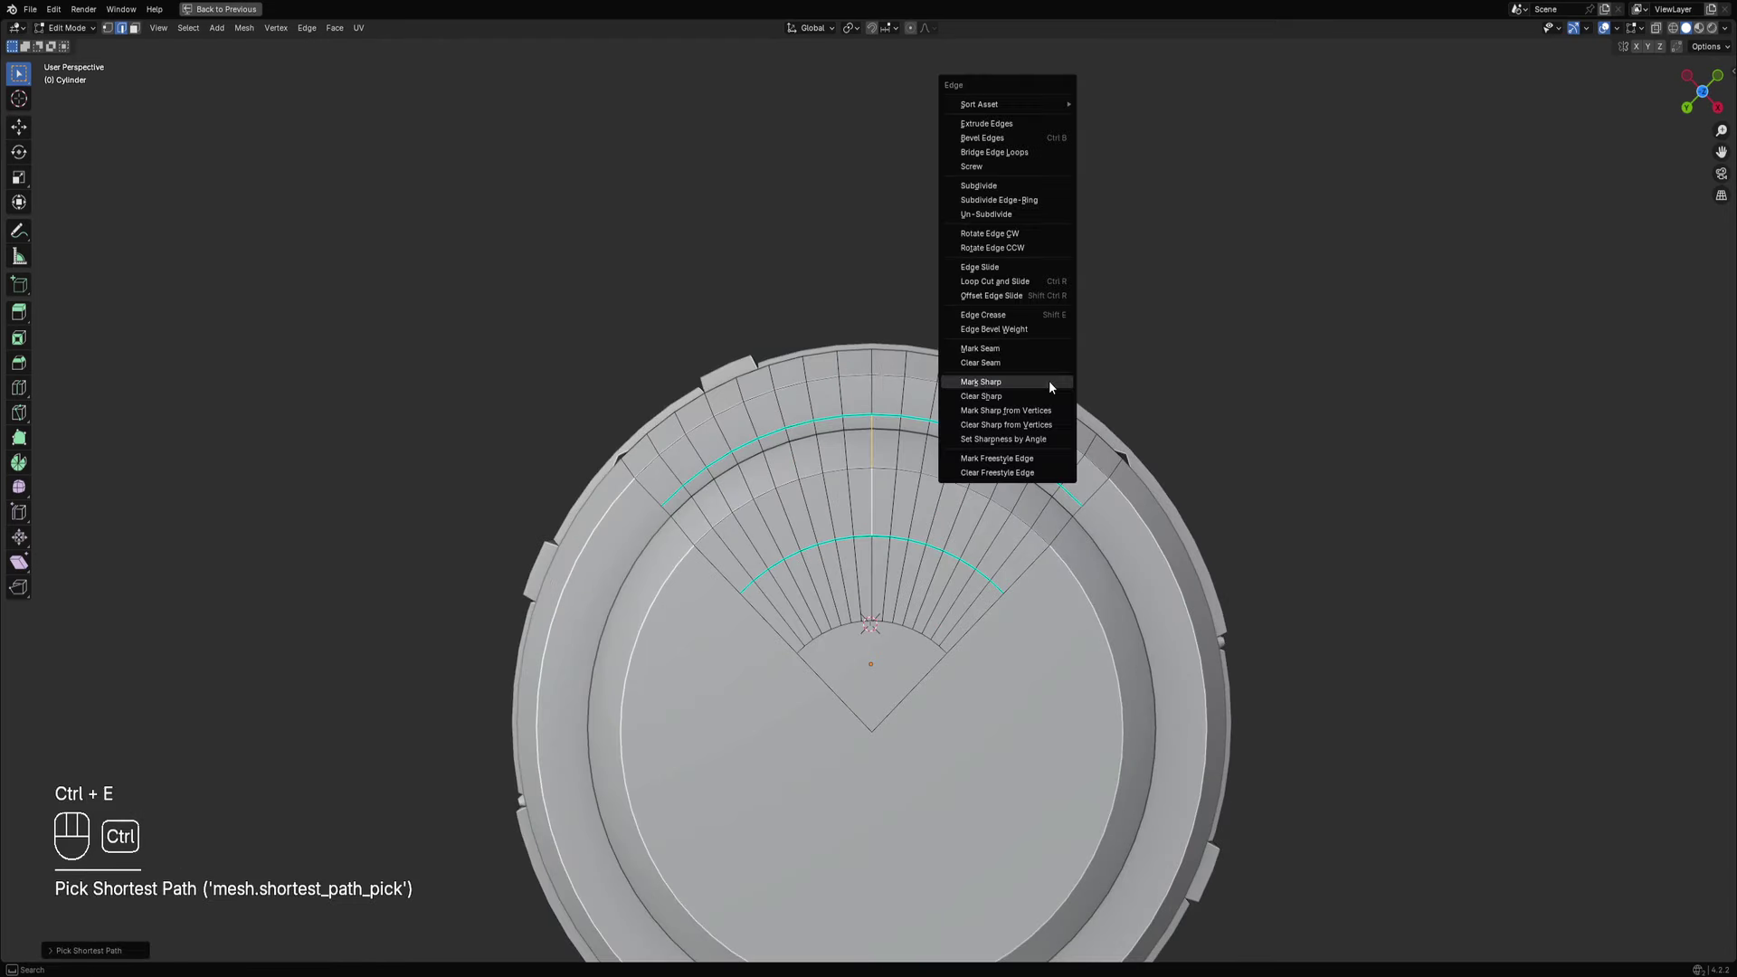
left_click(1050, 386)
Add an edge loop along the underside's outer chamfer band and mark it sharp.
scroll(991, 392, "down", 3)
middle_click_drag(989, 391, 959, 507)
middle_click_drag(936, 603, 928, 550, "shift")
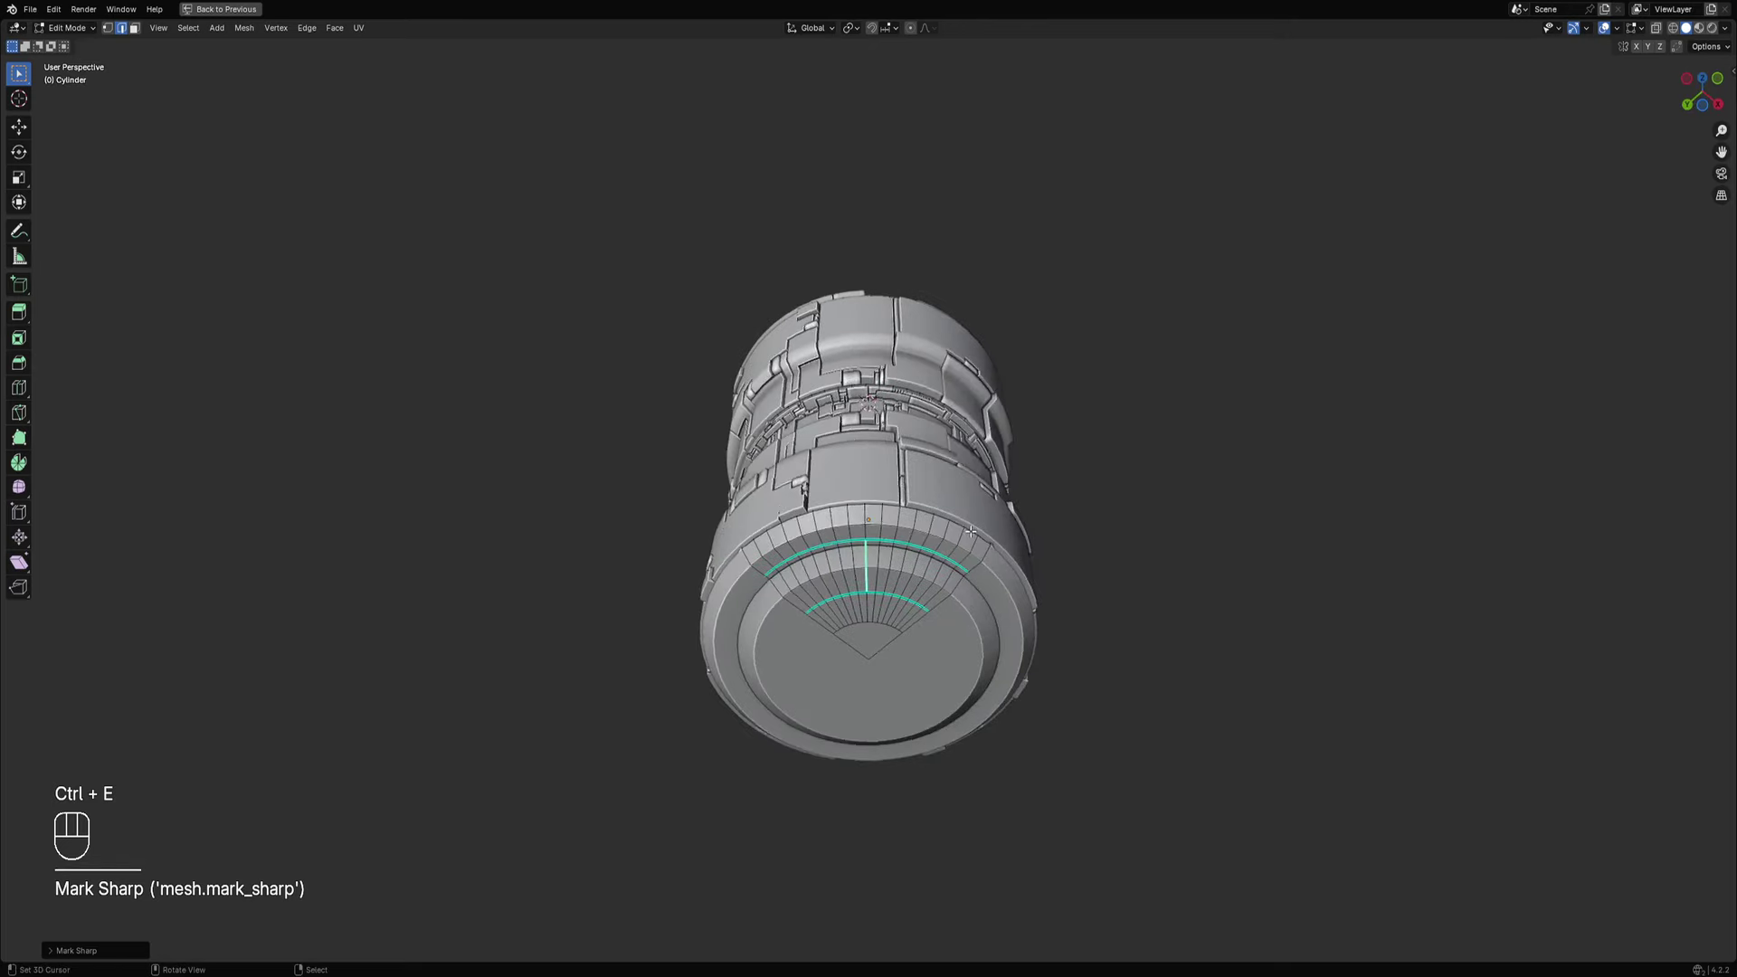
scroll(927, 551, "up", 3)
key("alt+a")
scroll(926, 551, "down", 3, "shift")
scroll(908, 459, "up", 1)
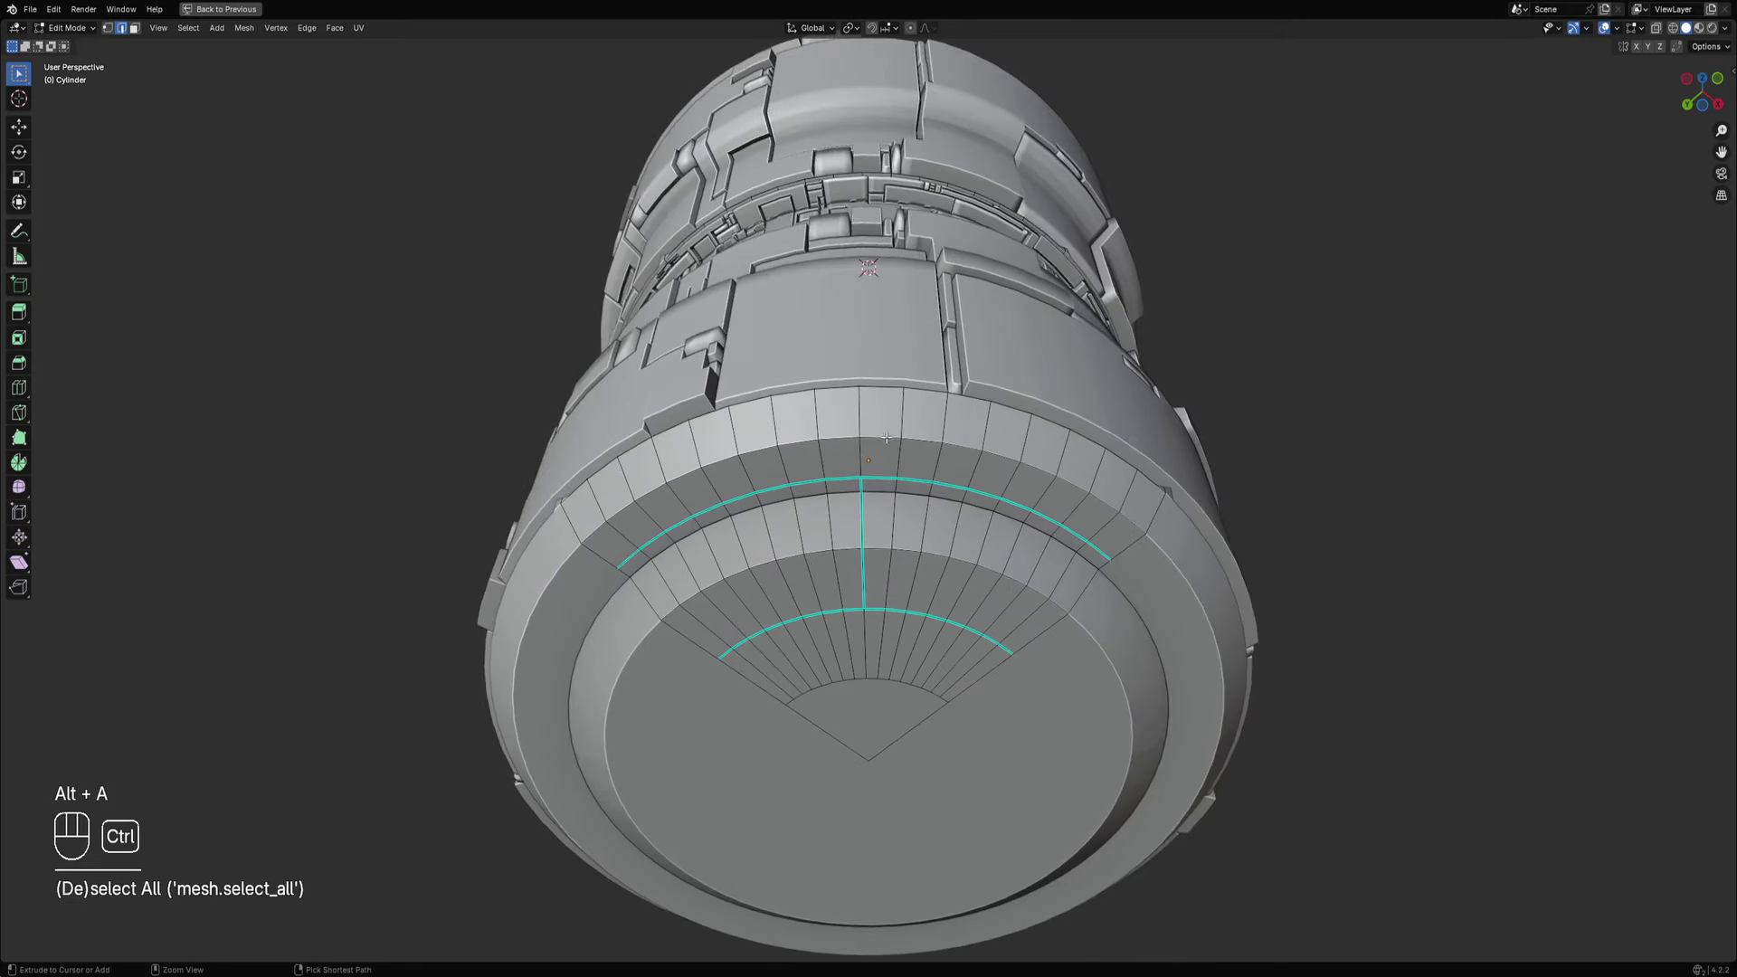
key("ctrl+r")
left_click(914, 418)
key("ctrl+e")
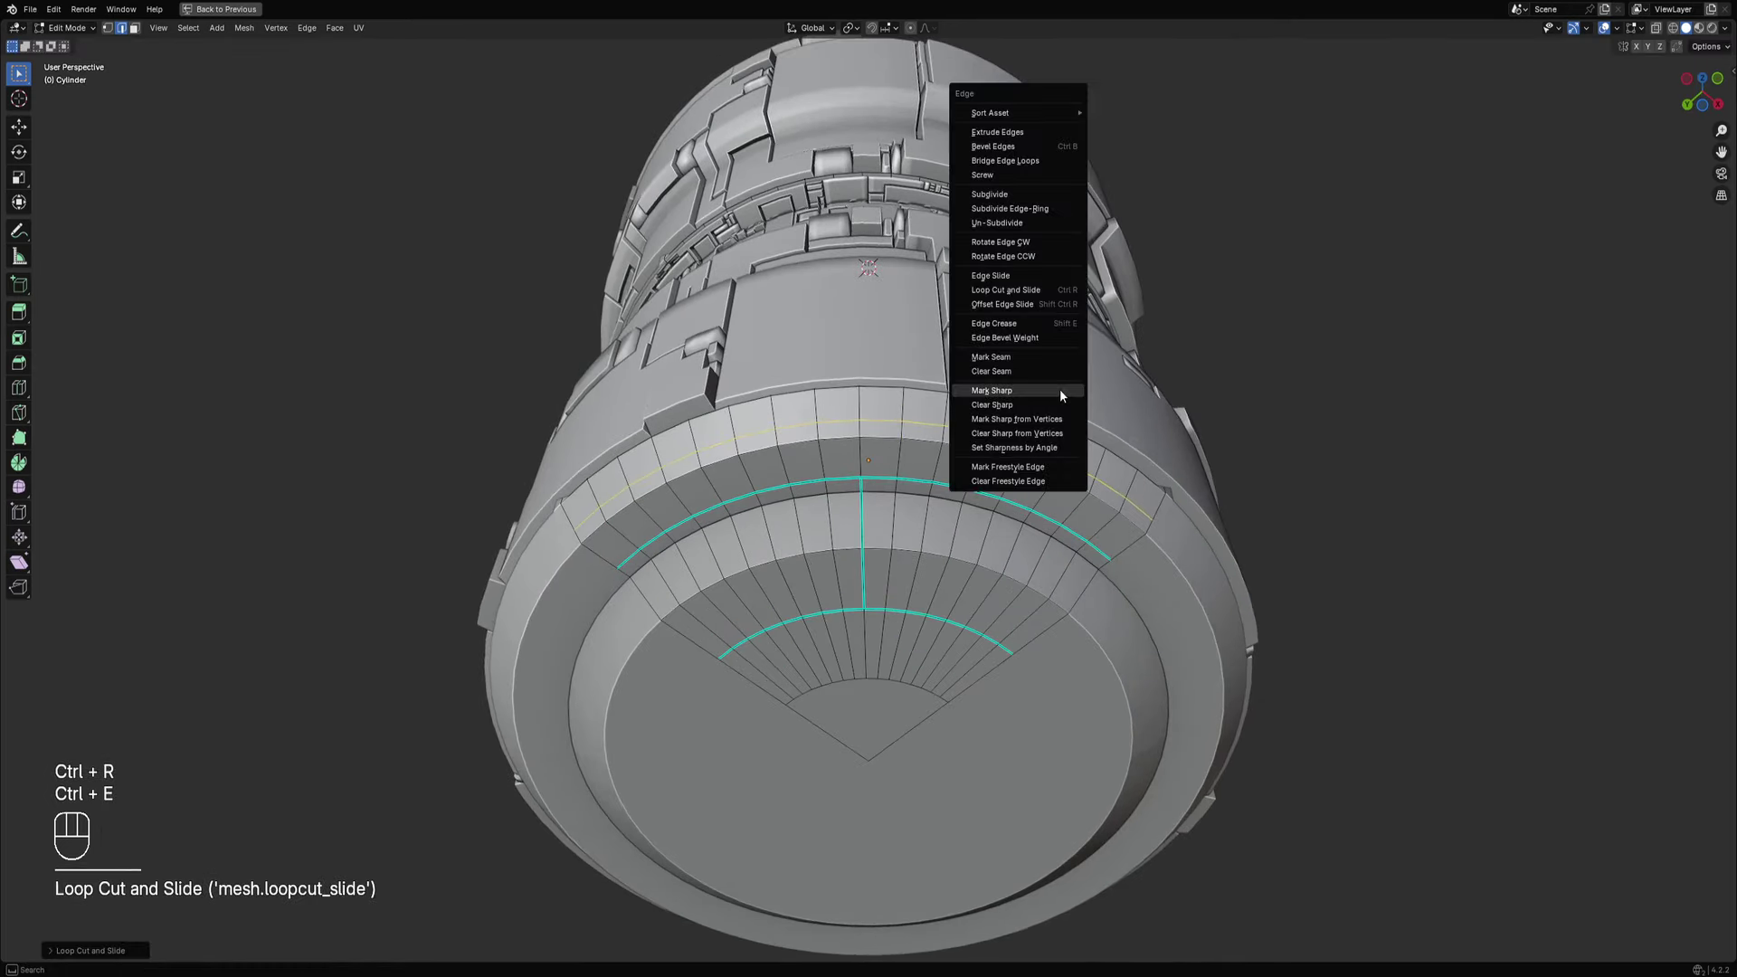
left_click(1060, 396)
scroll(921, 447, "down", 1)
key("alt+a")
Add an edge loop just outside the ring's sharp loop, and mark it and two short connecting edges sharp.
scroll(922, 447, "up", 4)
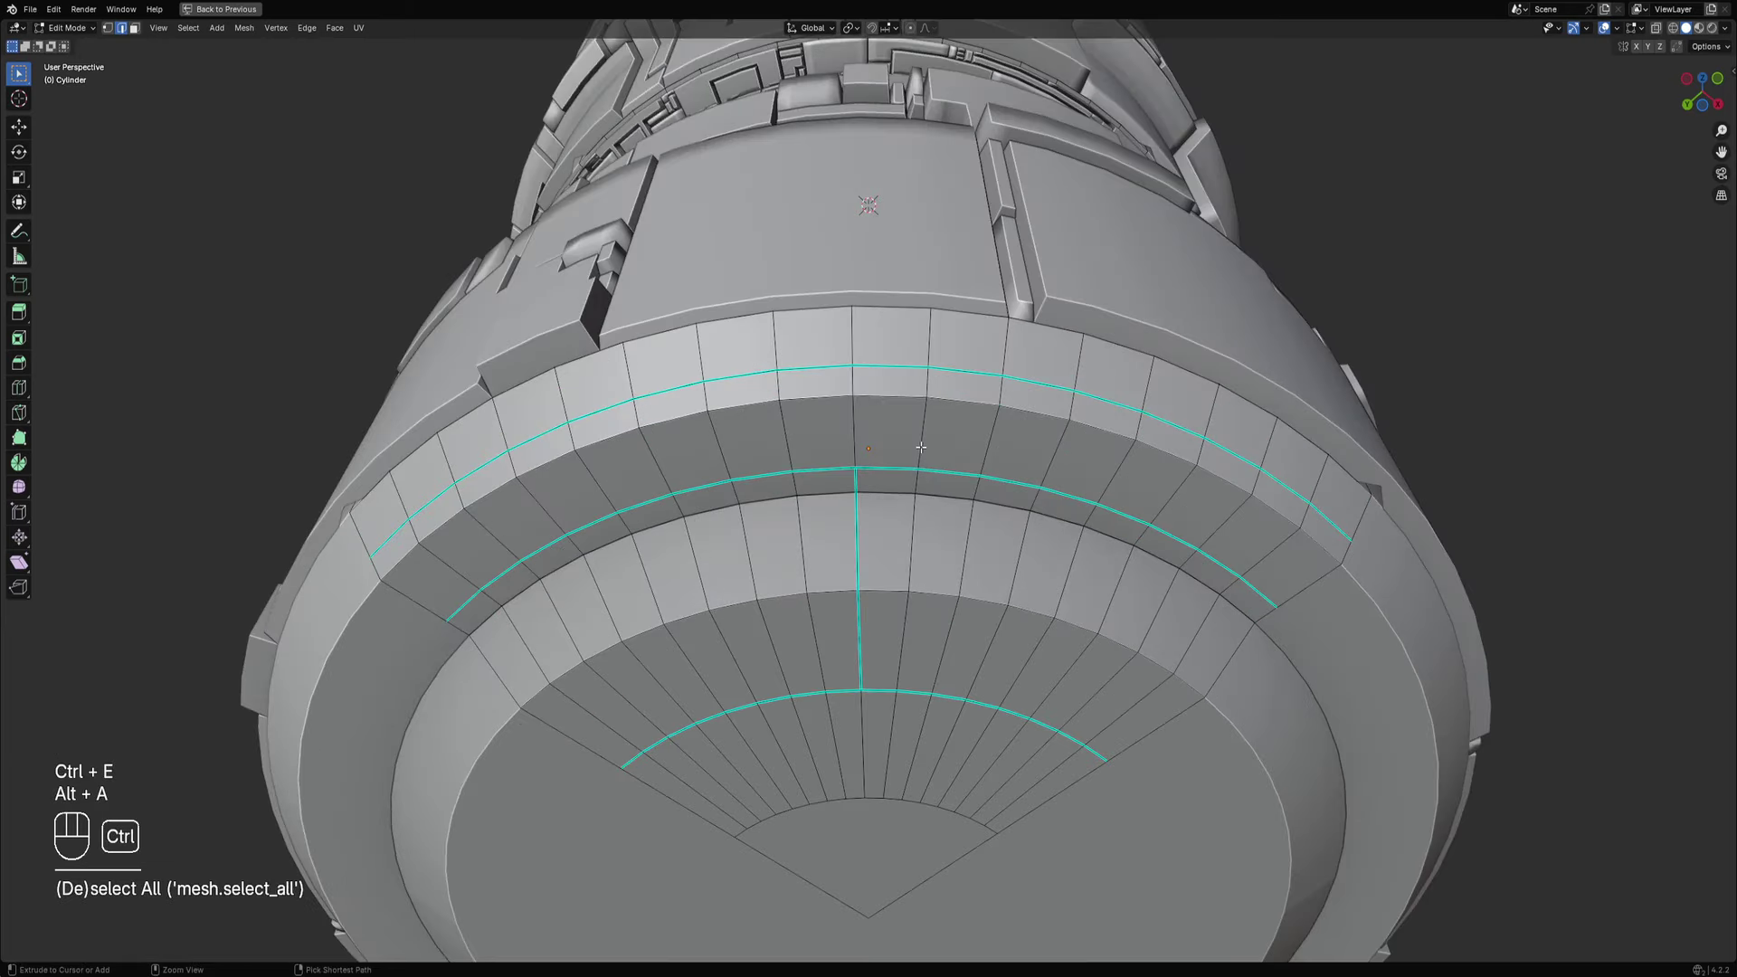
key("ctrl+r")
left_click(923, 452)
left_click(946, 464, "shift")
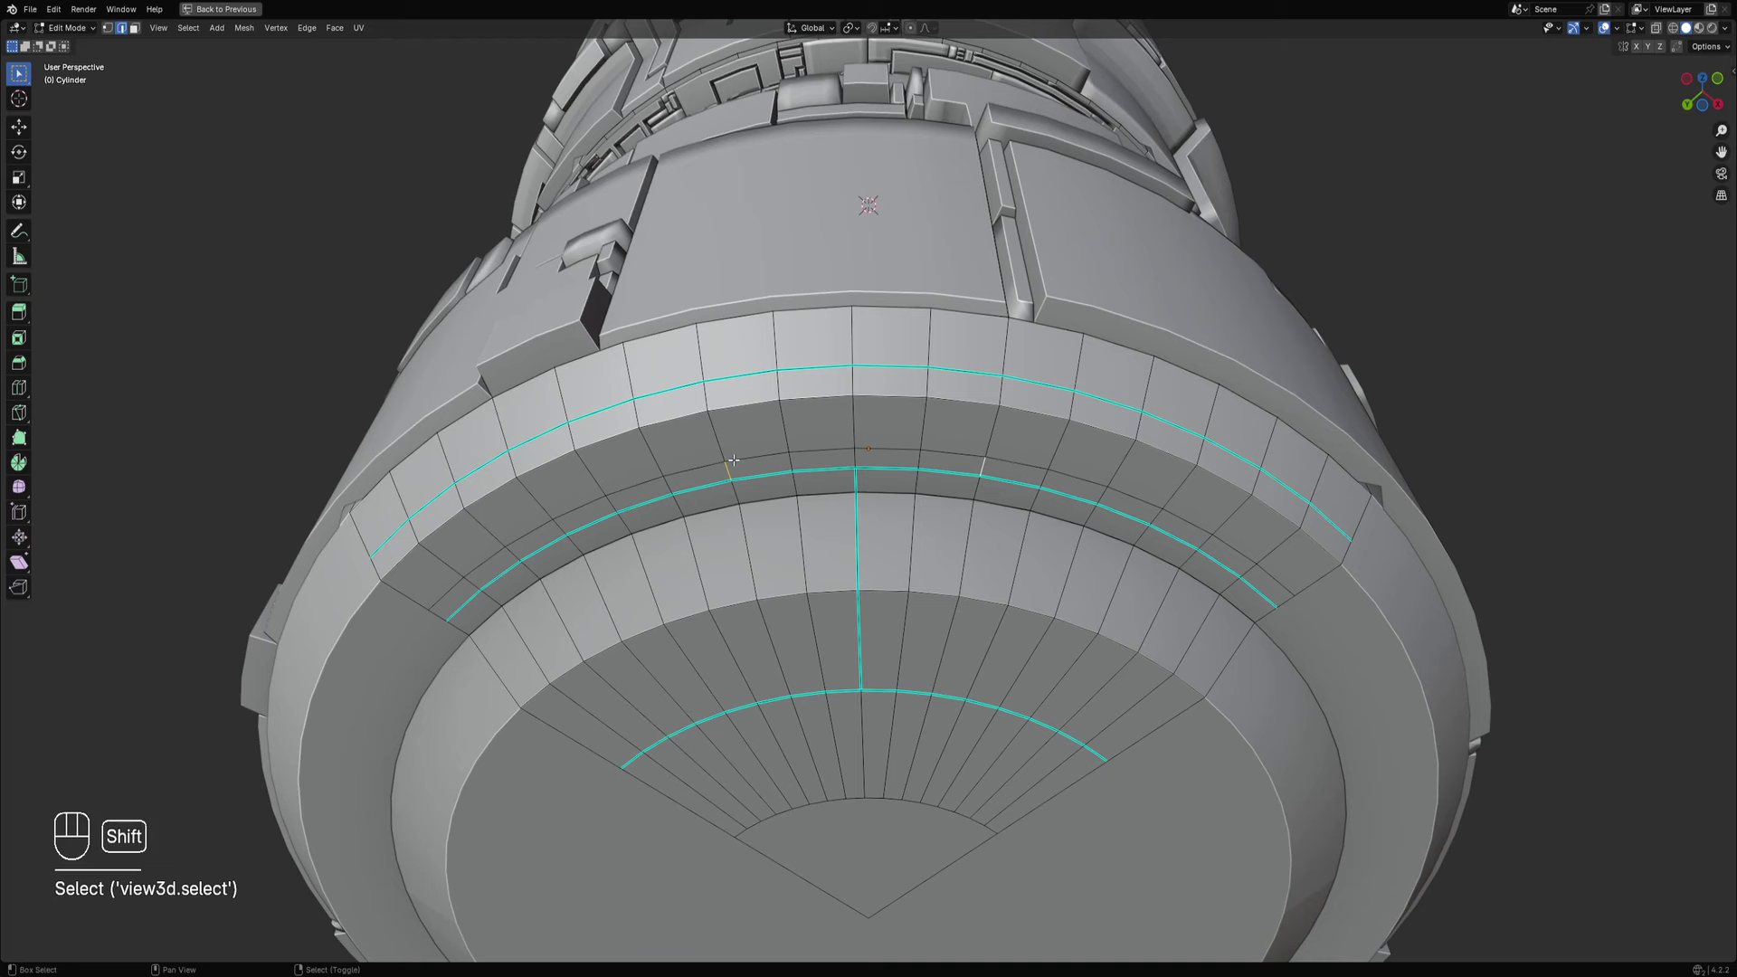
left_click(1012, 453, "alt+shift")
key("ctrl+e")
left_click(1044, 410)
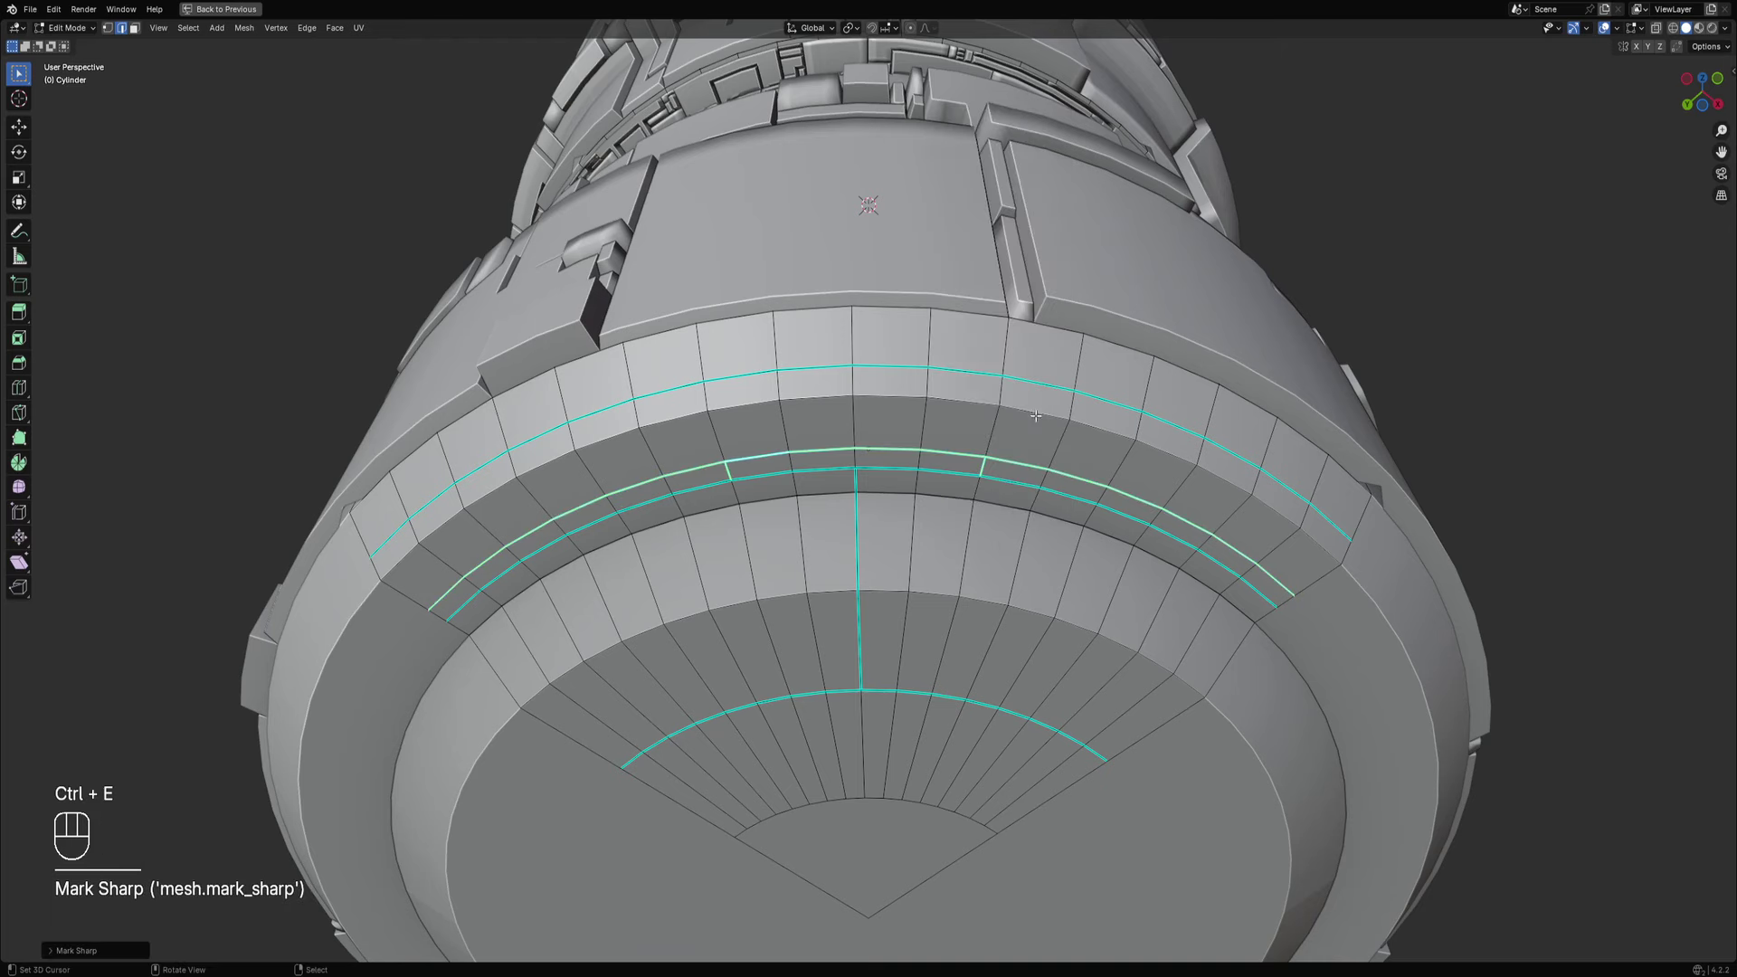
scroll(851, 317, "down", 2)
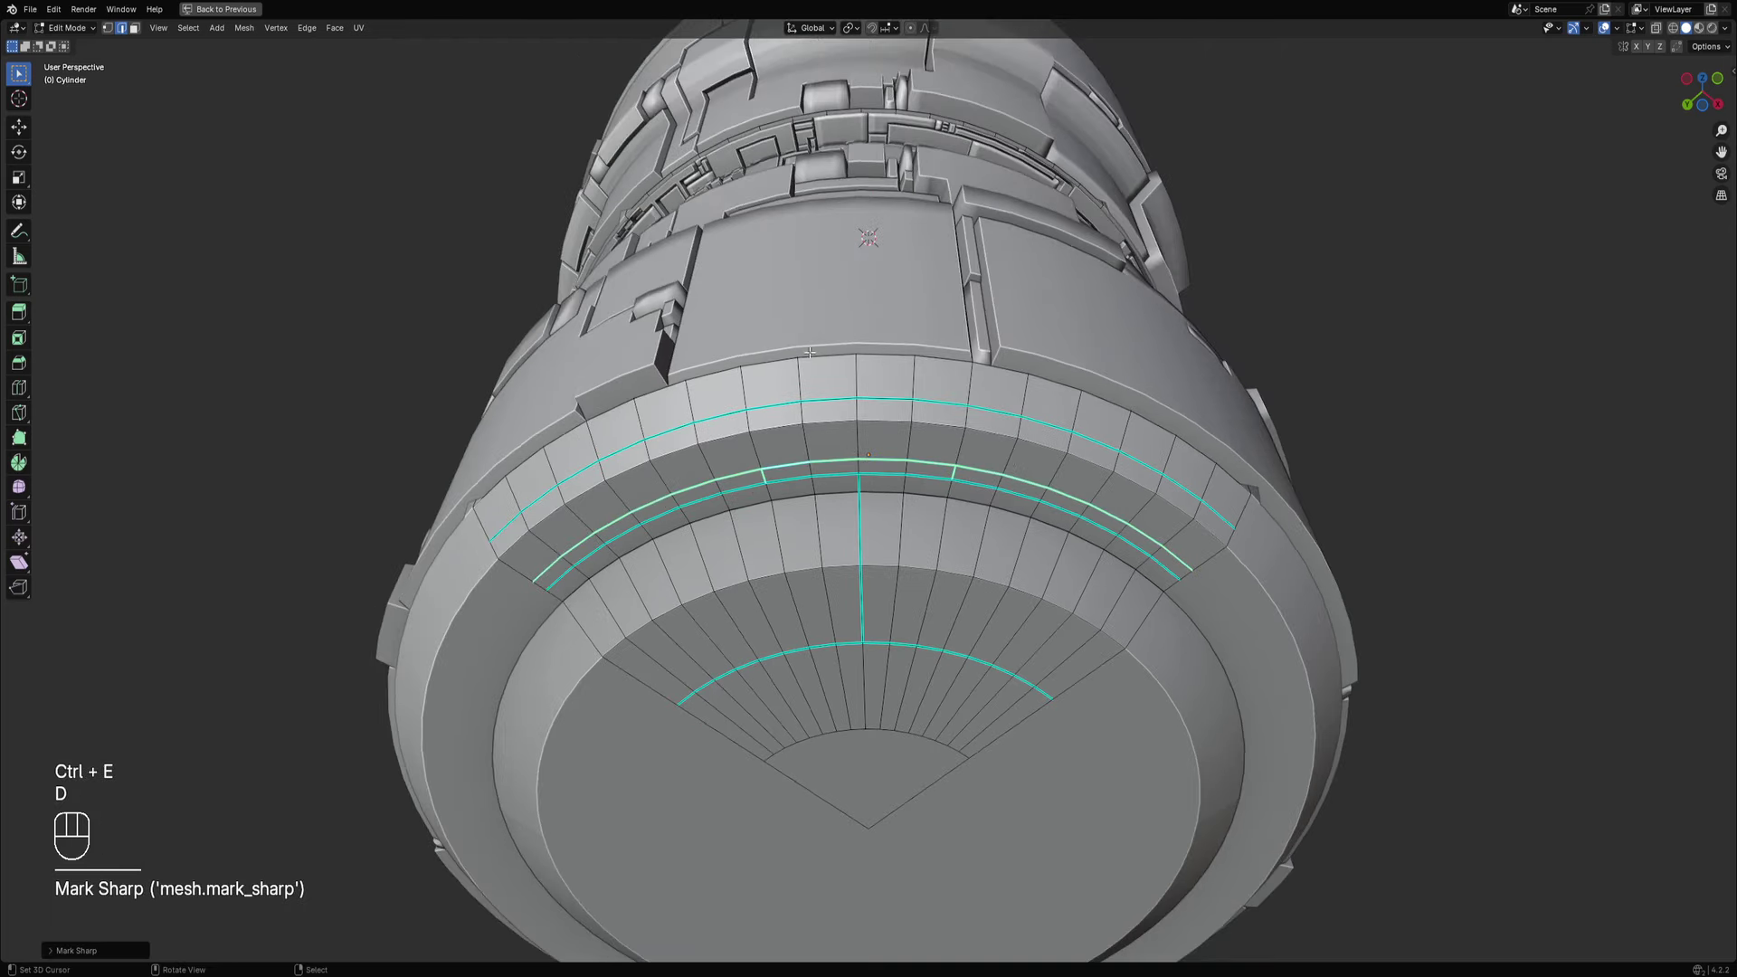
Select all faces of the underside wedge, growing the selection from the central face out through the outer chamfer band.
right_click_drag(848, 348, 844, 332)
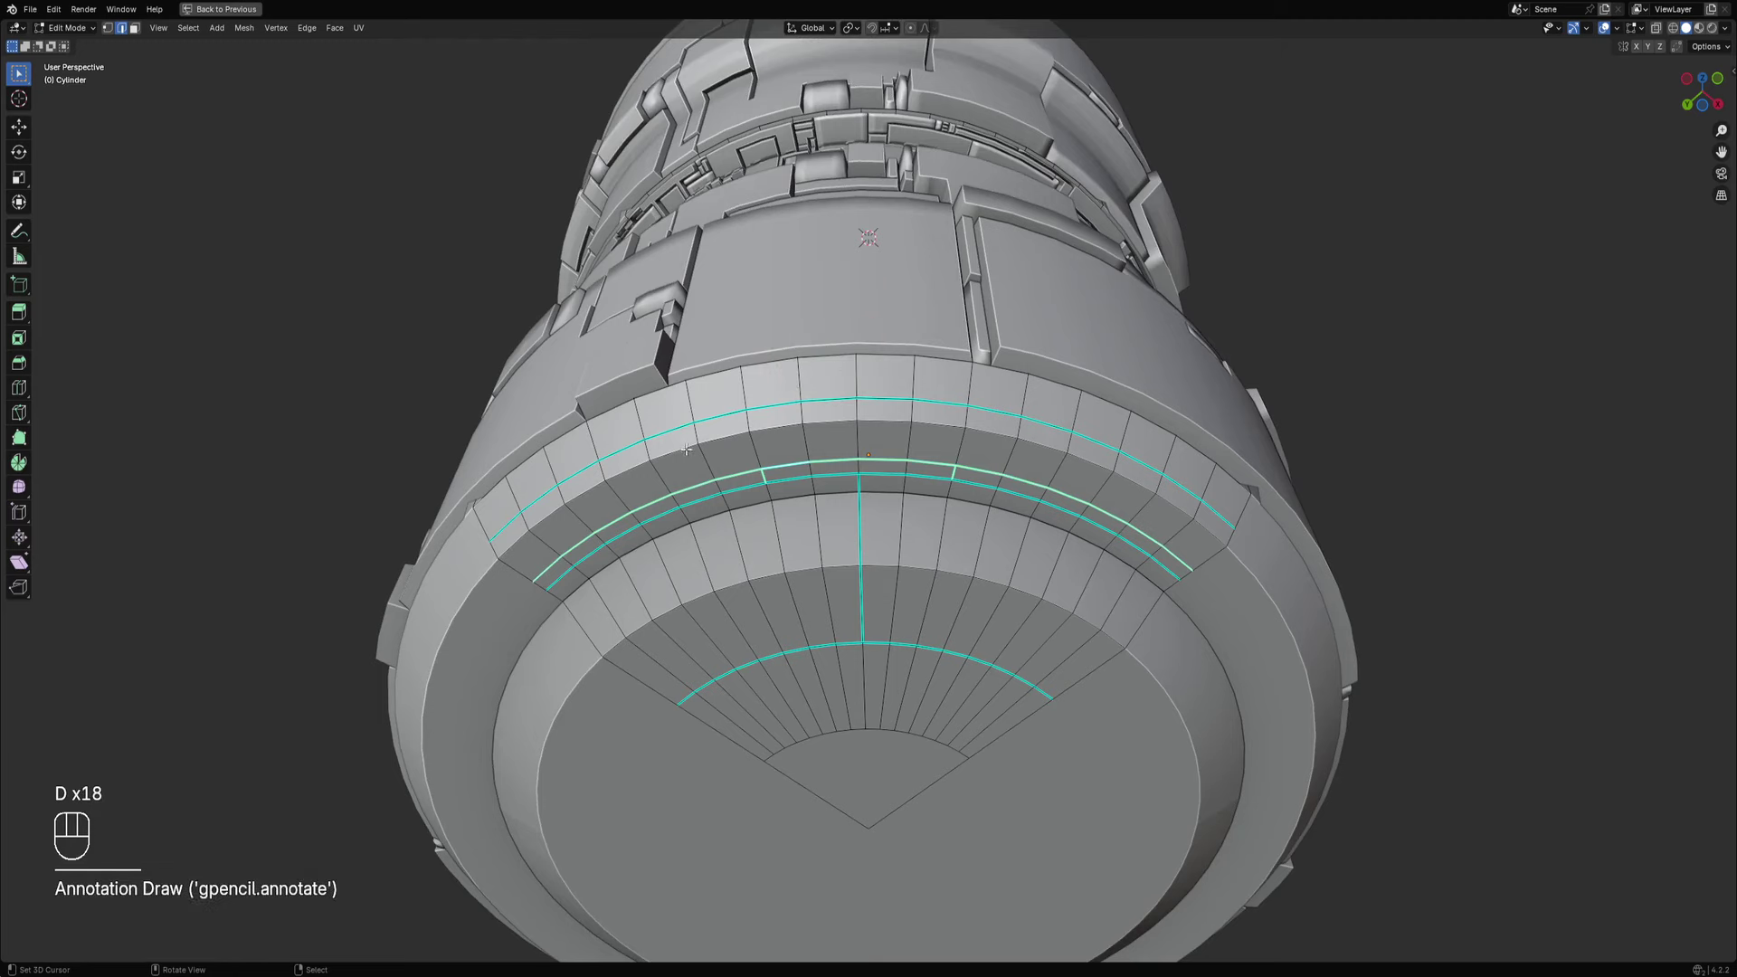
scroll(891, 466, "down", 5)
key("alt+a")
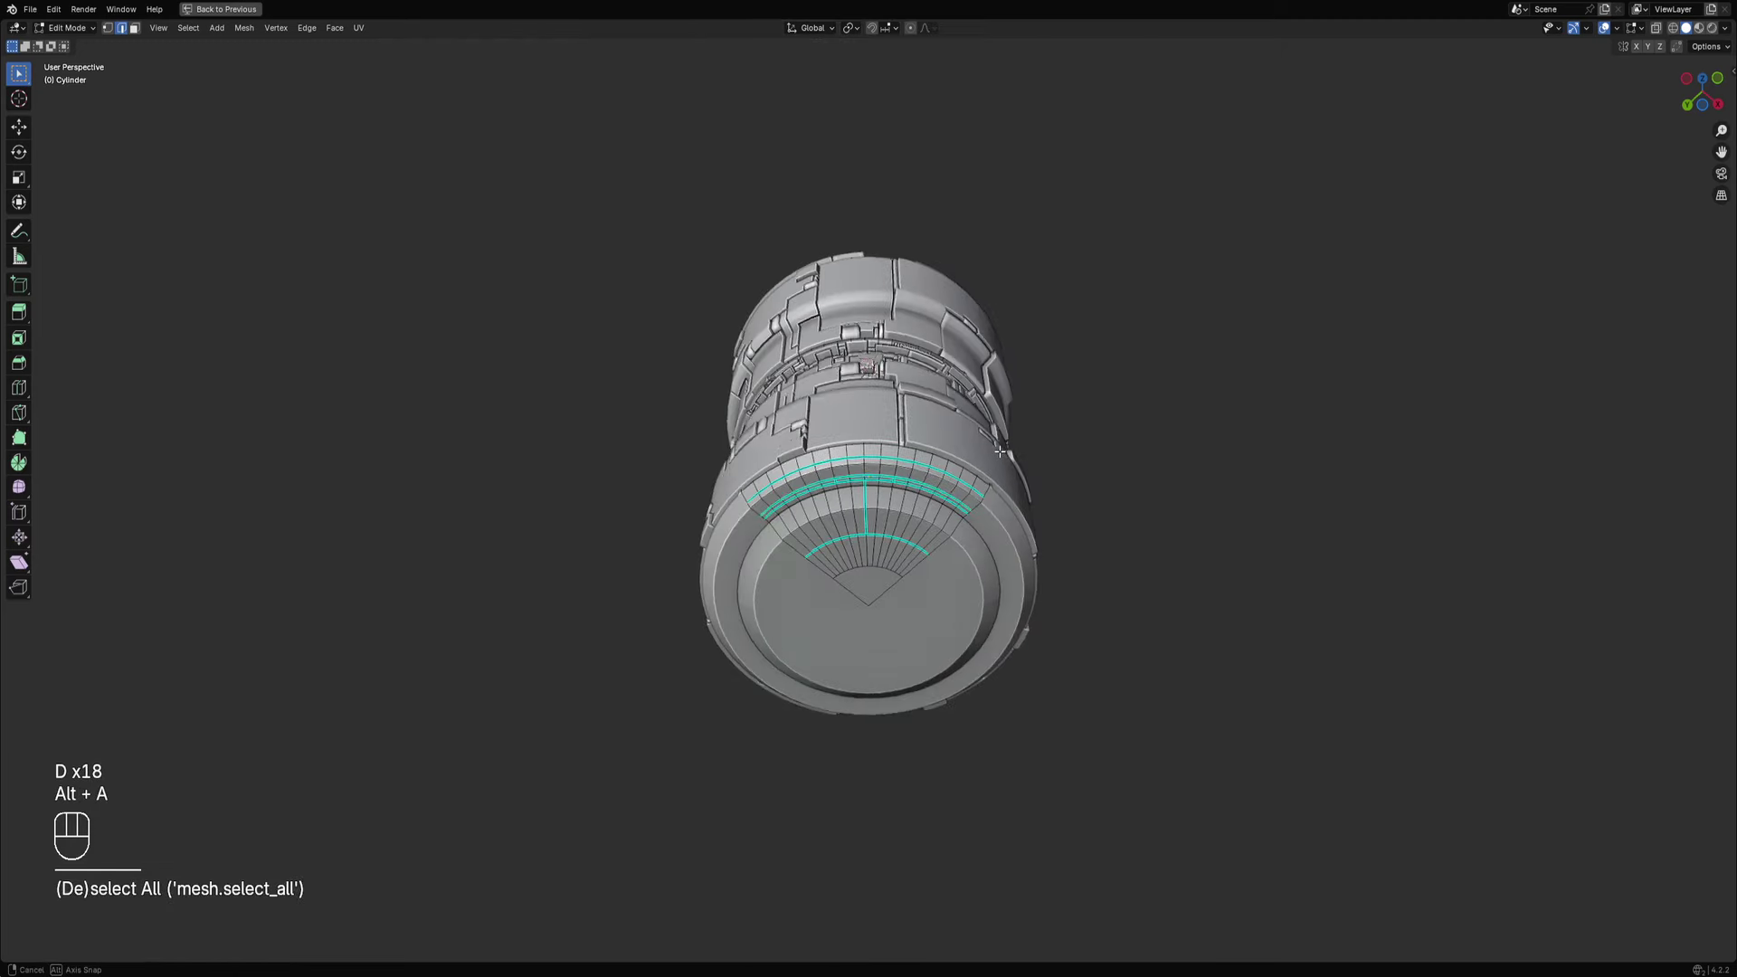
mouse_move(987, 453)
middle_mouse_down()
mouse_move(973, 407)
mouse_move(959, 446)
middle_mouse_up()
scroll(959, 446, "up", 3)
key("3")
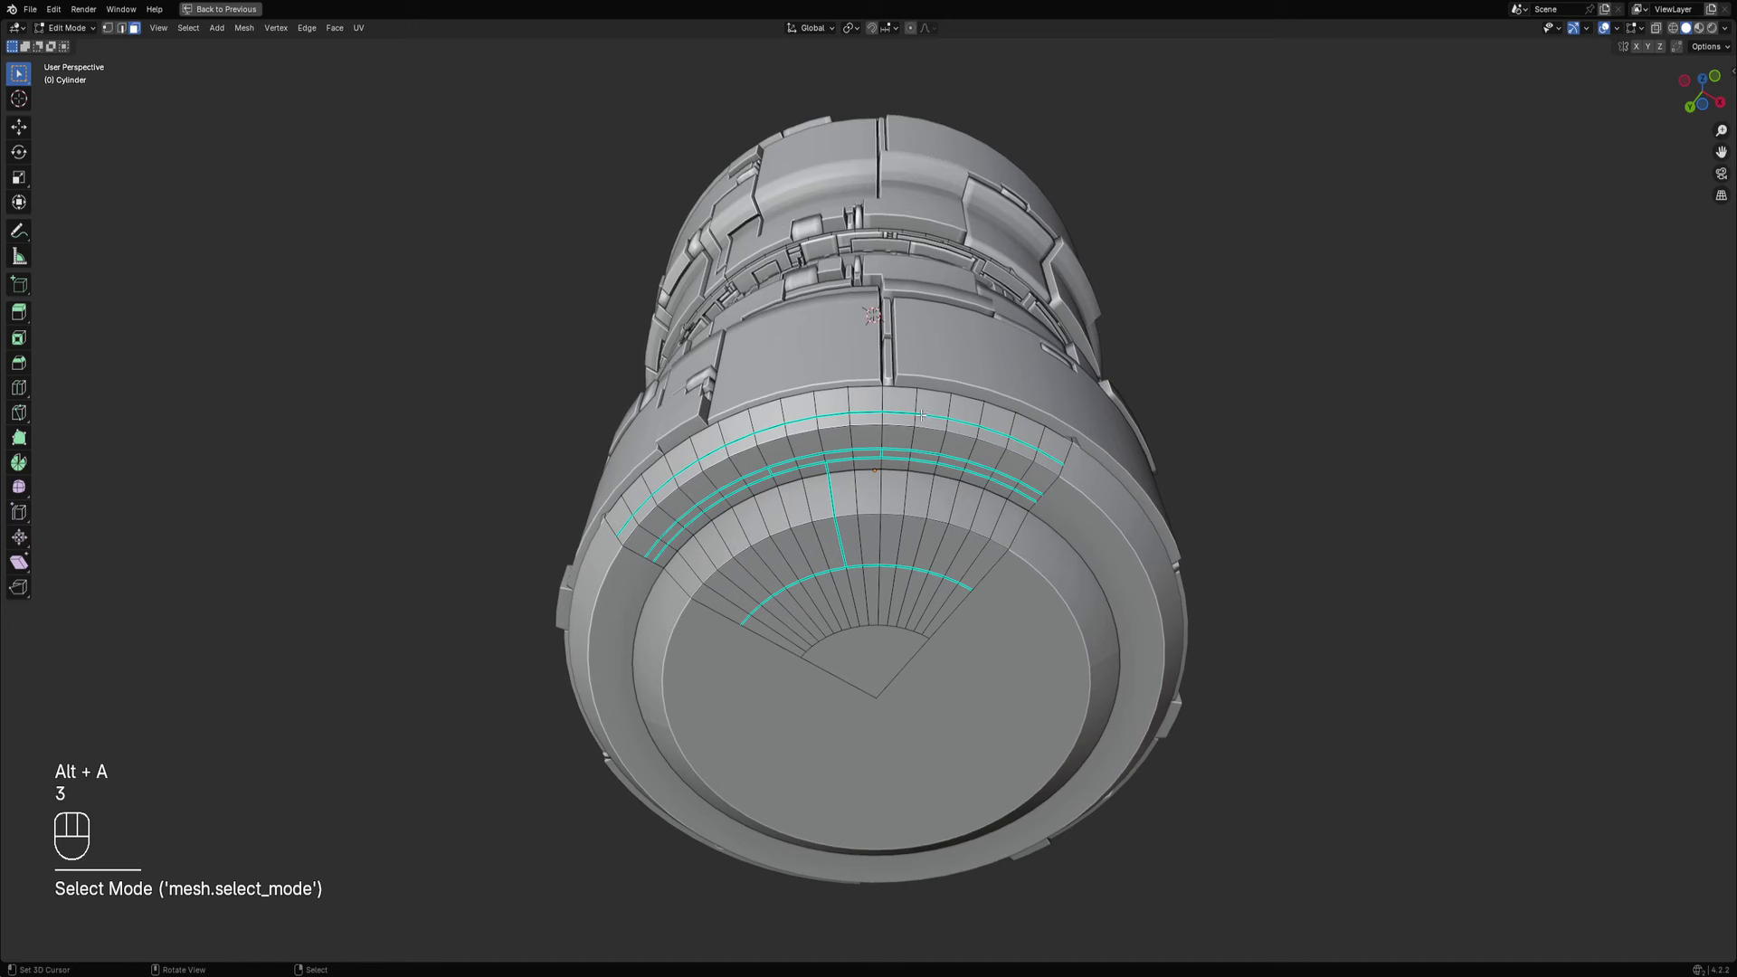
left_click(886, 643)
key("ctrl+KP_Add")
key("ctrl+KP_Add")
key("ctrl+KP_Add")
key("ctrl+KP_Add")
key("ctrl+KP_Add")
key("ctrl+KP_Add")
key("ctrl+KP_Add")
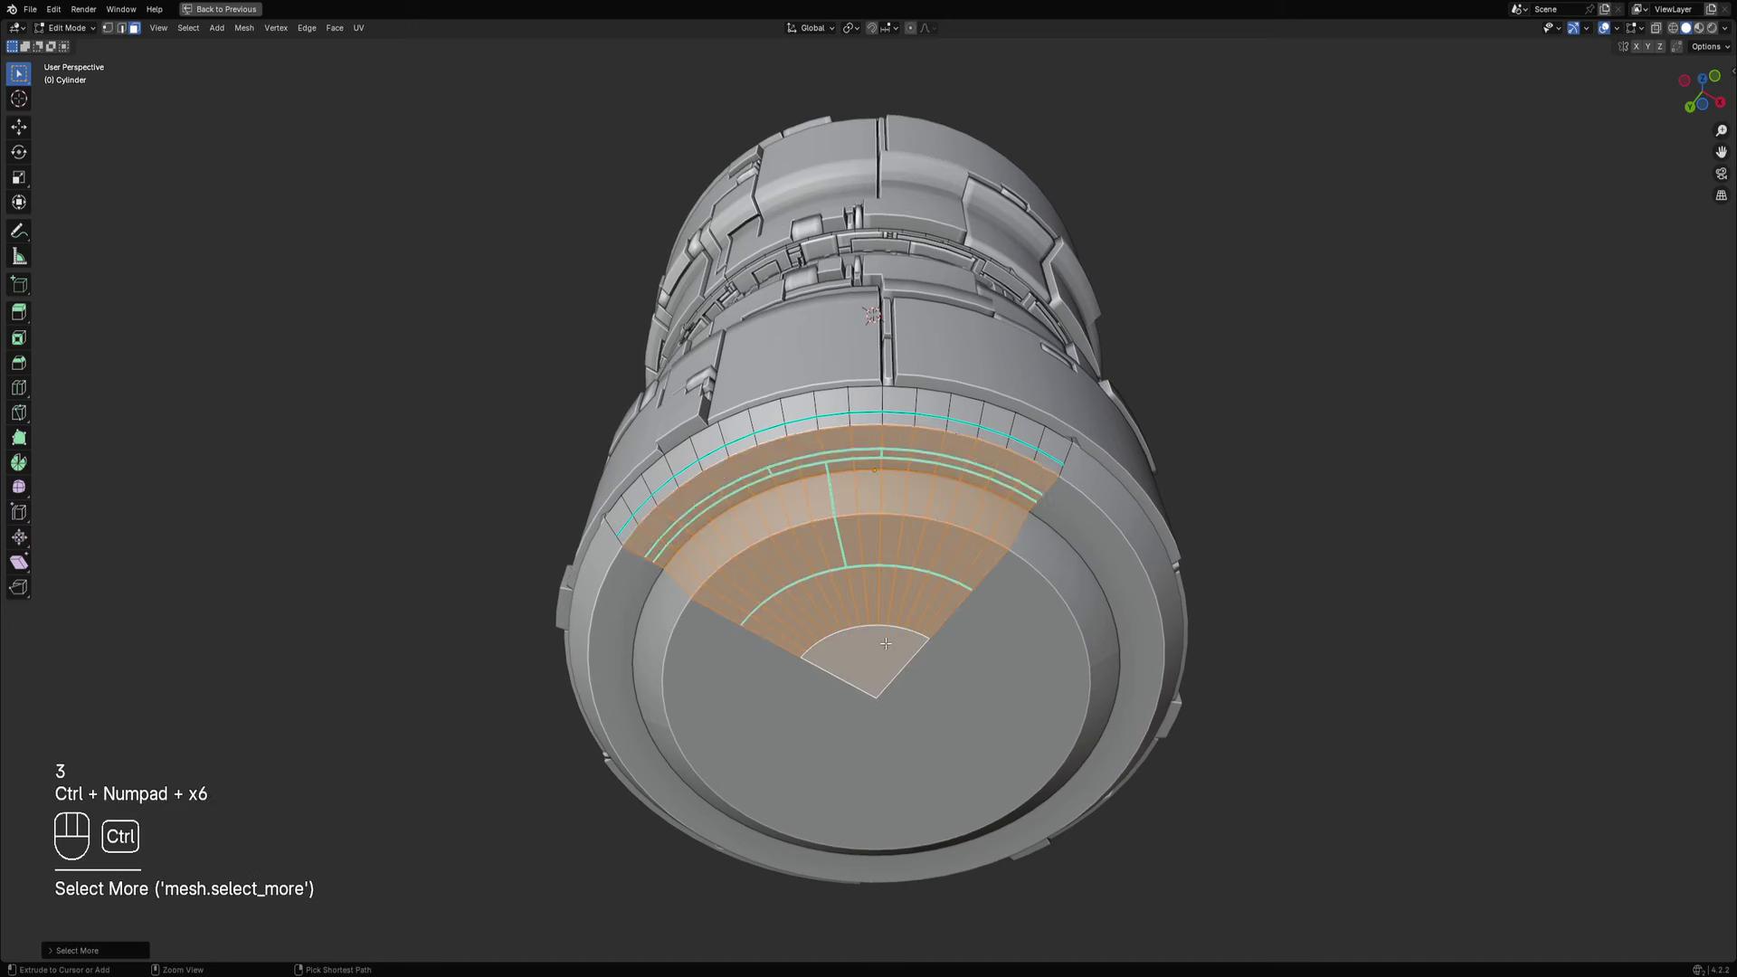
key("ctrl+KP_Add")
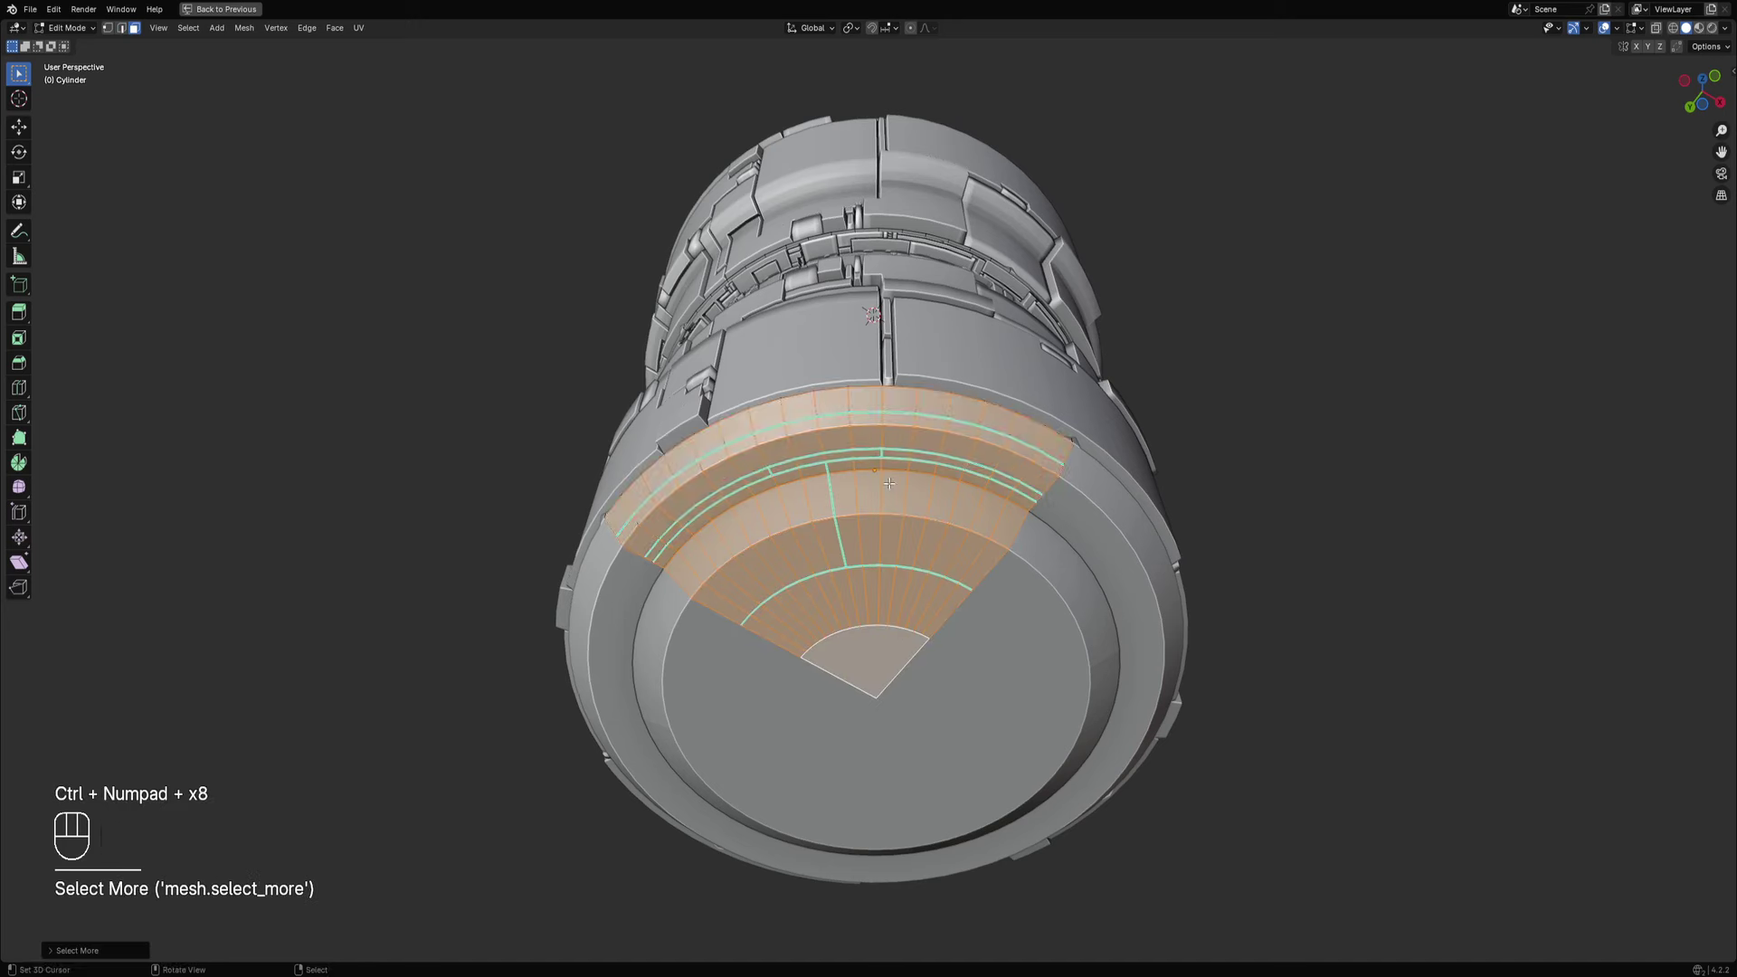
Apply a Panel Cut of type Inset to the selected underside faces along their sharp edges.
key("Tab")
key("w")
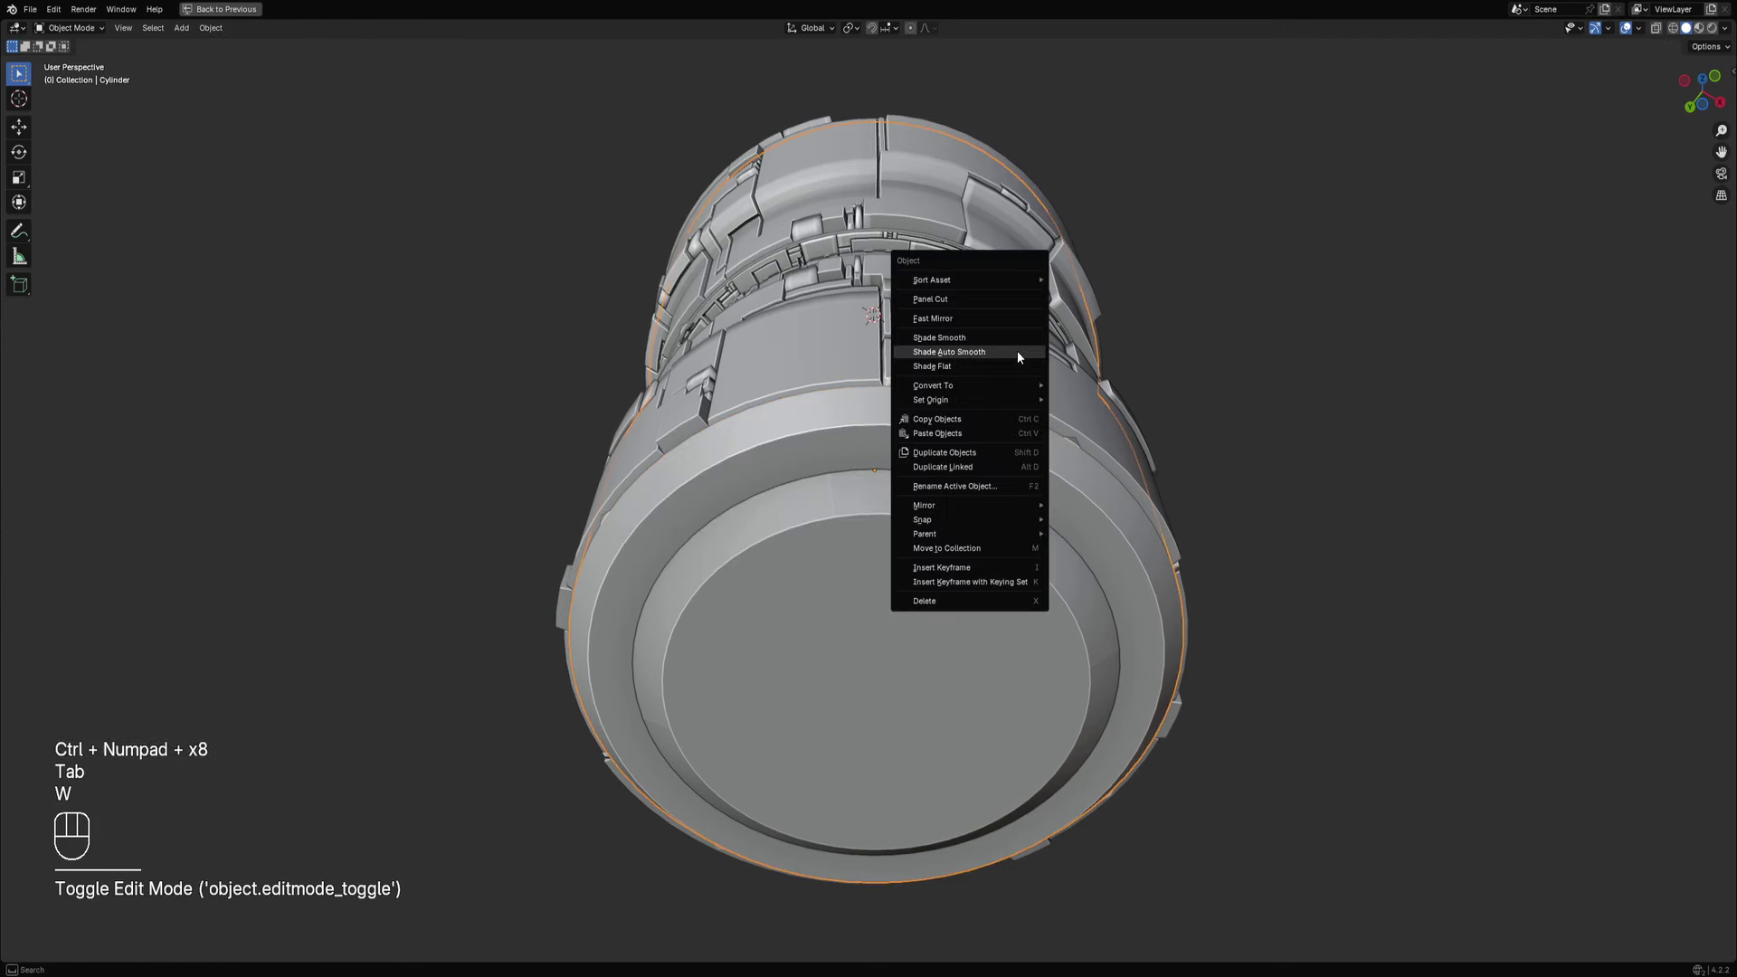
left_click(976, 291)
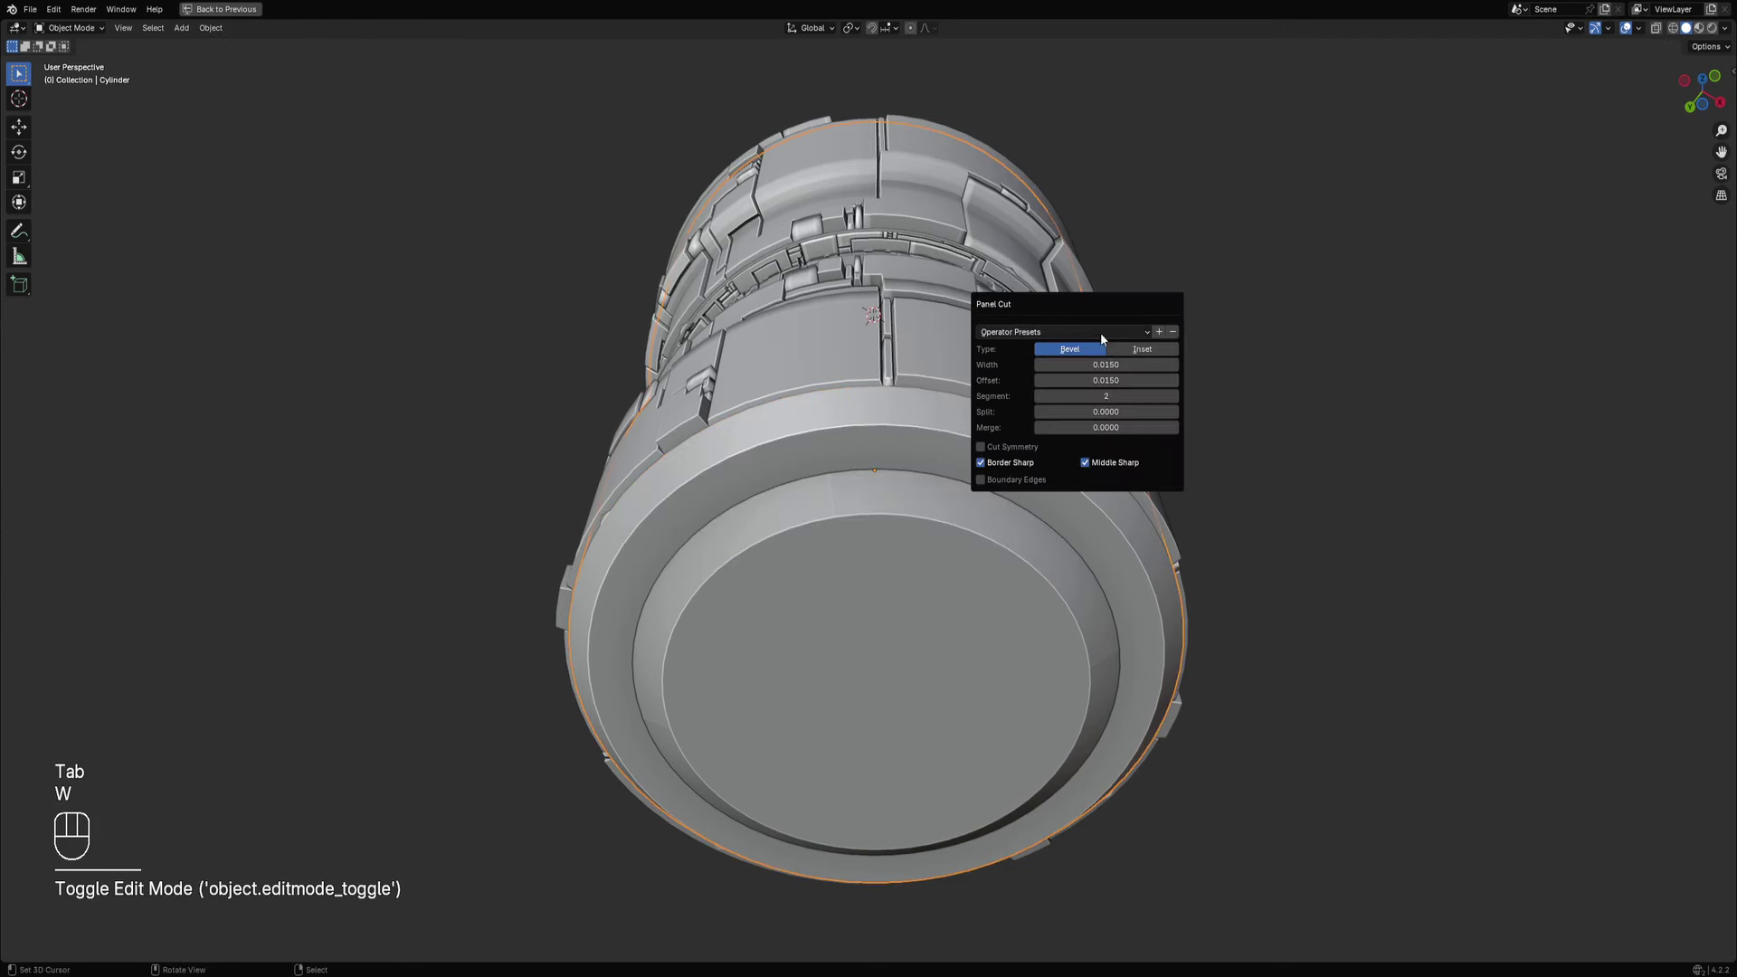
left_click(1120, 349)
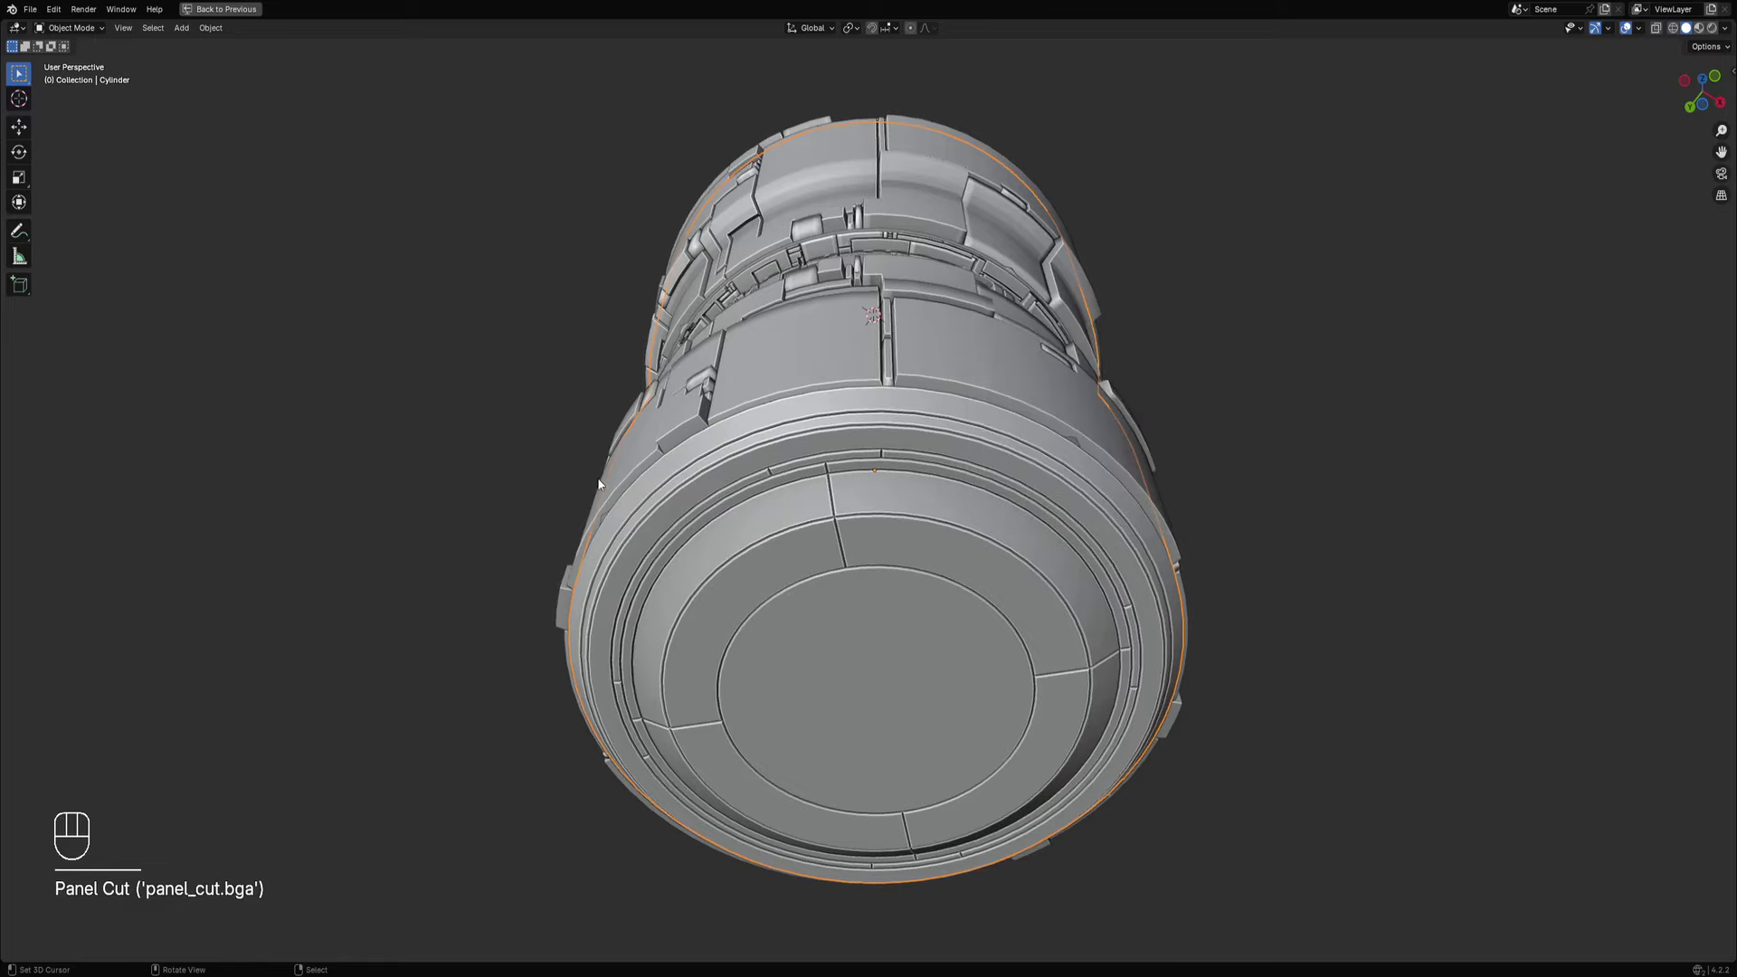
Set the panel cut's thickness to 0.0065, its unlinked maximum depth to 0.0180 and the depth seed to 5.
middle_click_drag(986, 520, 1057, 499)
scroll(968, 526, "down", 1)
scroll(1013, 481, "up", 2)
key("F9")
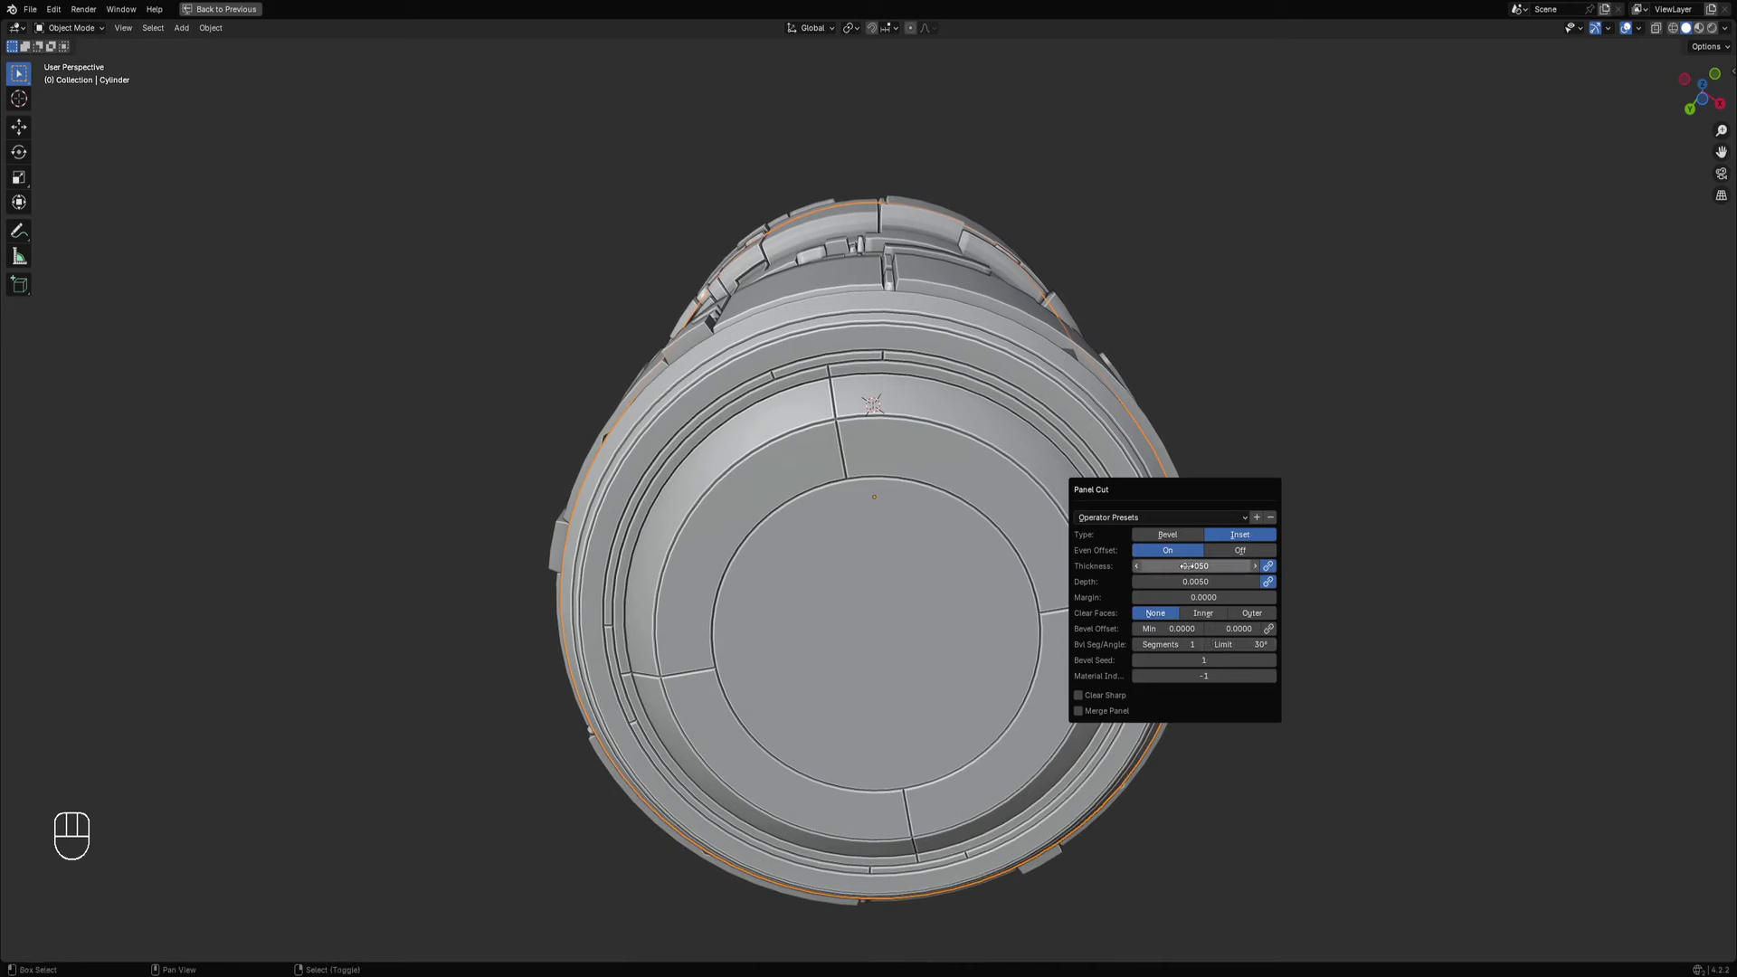
mouse_move(1184, 565)
left_mouse_down("shift")
mouse_move(1221, 565)
mouse_move(1191, 565)
left_mouse_up("shift")
left_click(1268, 582)
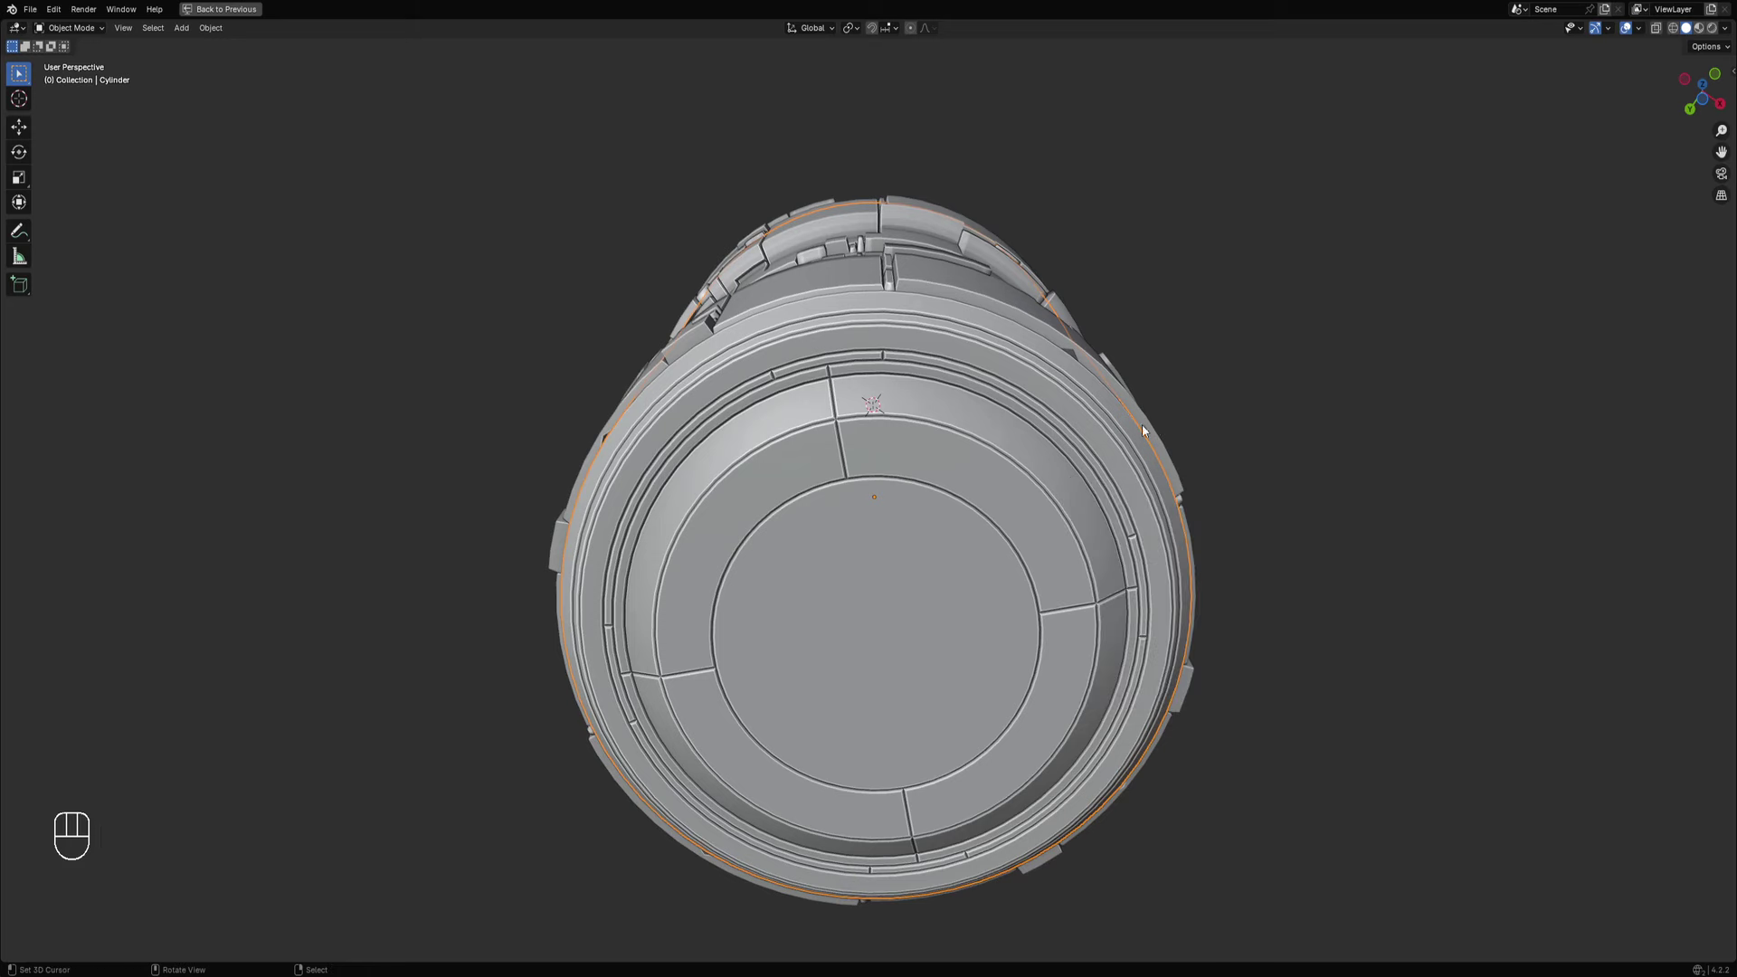
key("F9")
mouse_move(1363, 514)
left_mouse_down()
mouse_move(1417, 514)
mouse_move(1352, 513)
left_mouse_up()
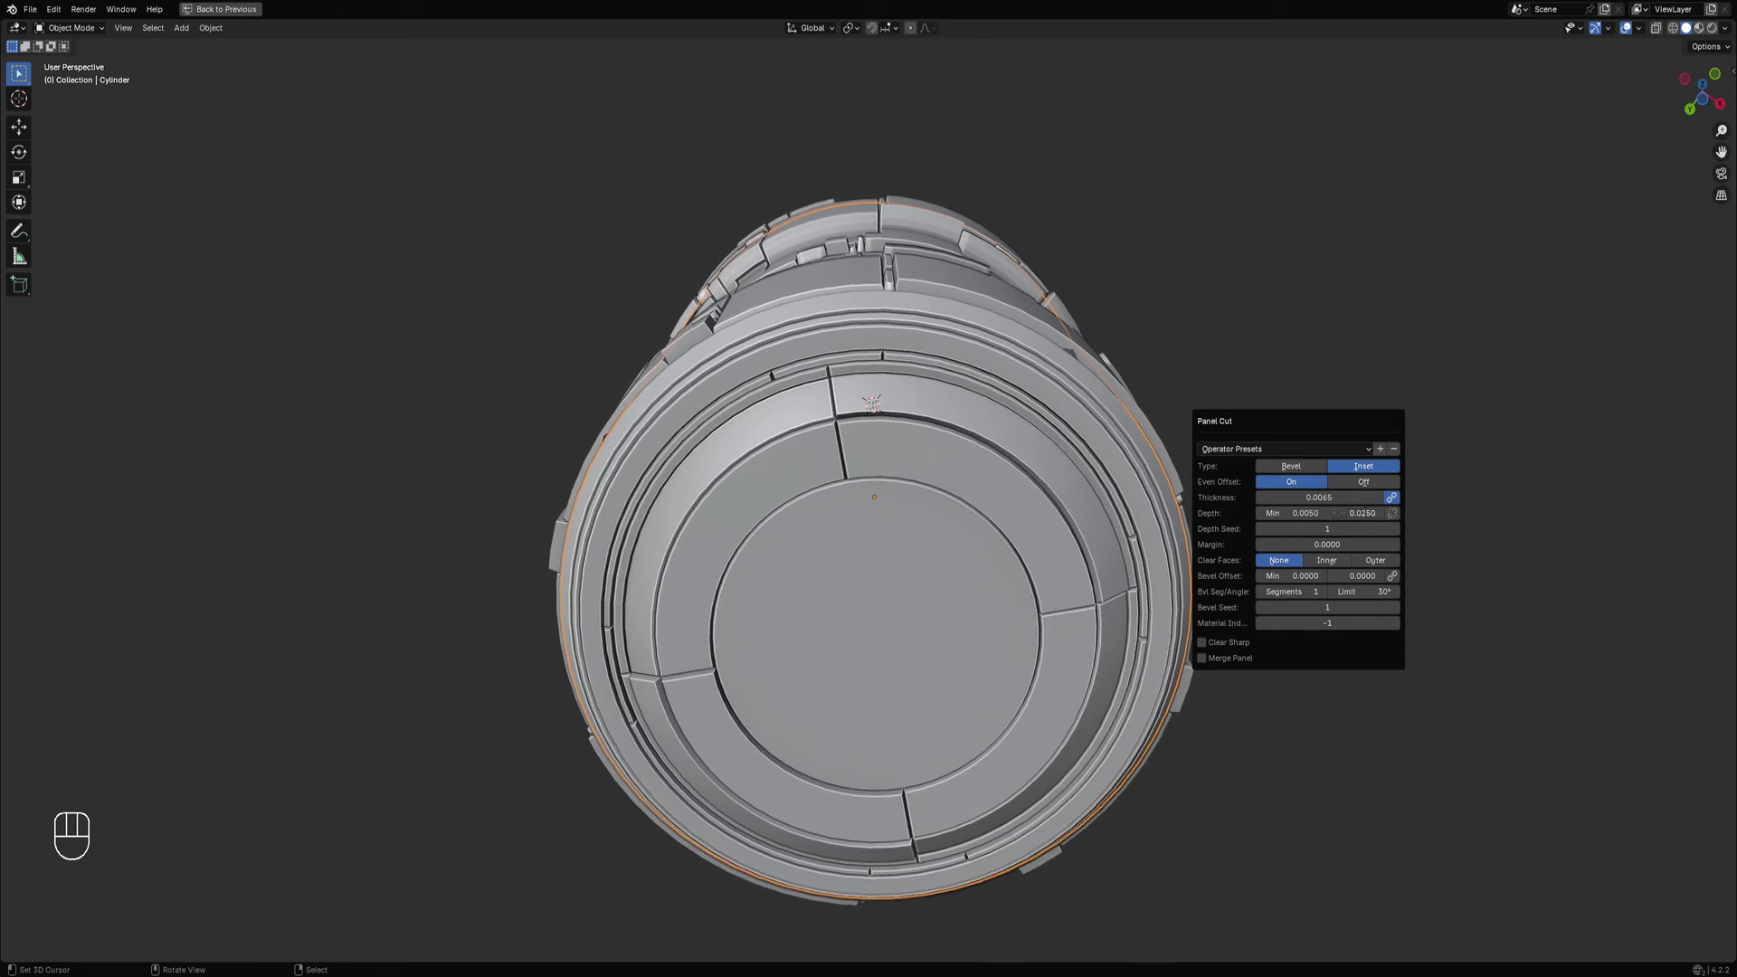
scroll(1333, 530, "up", 4, "ctrl")
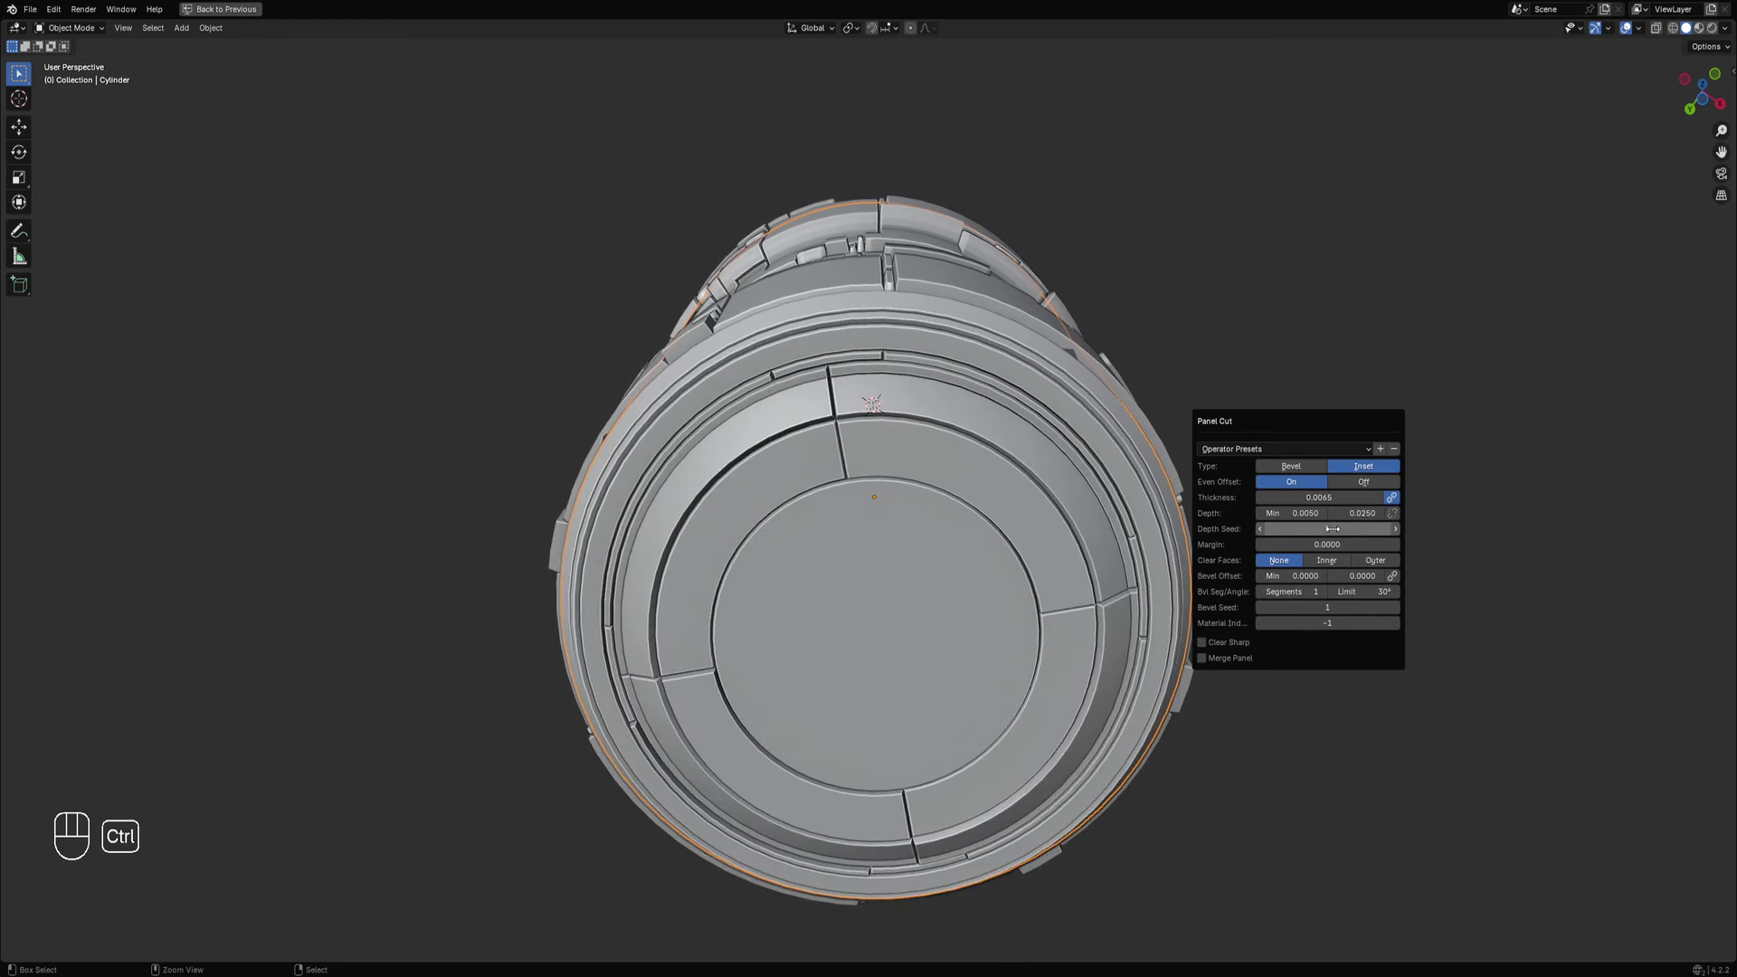
left_click_drag(1353, 514, 1339, 514)
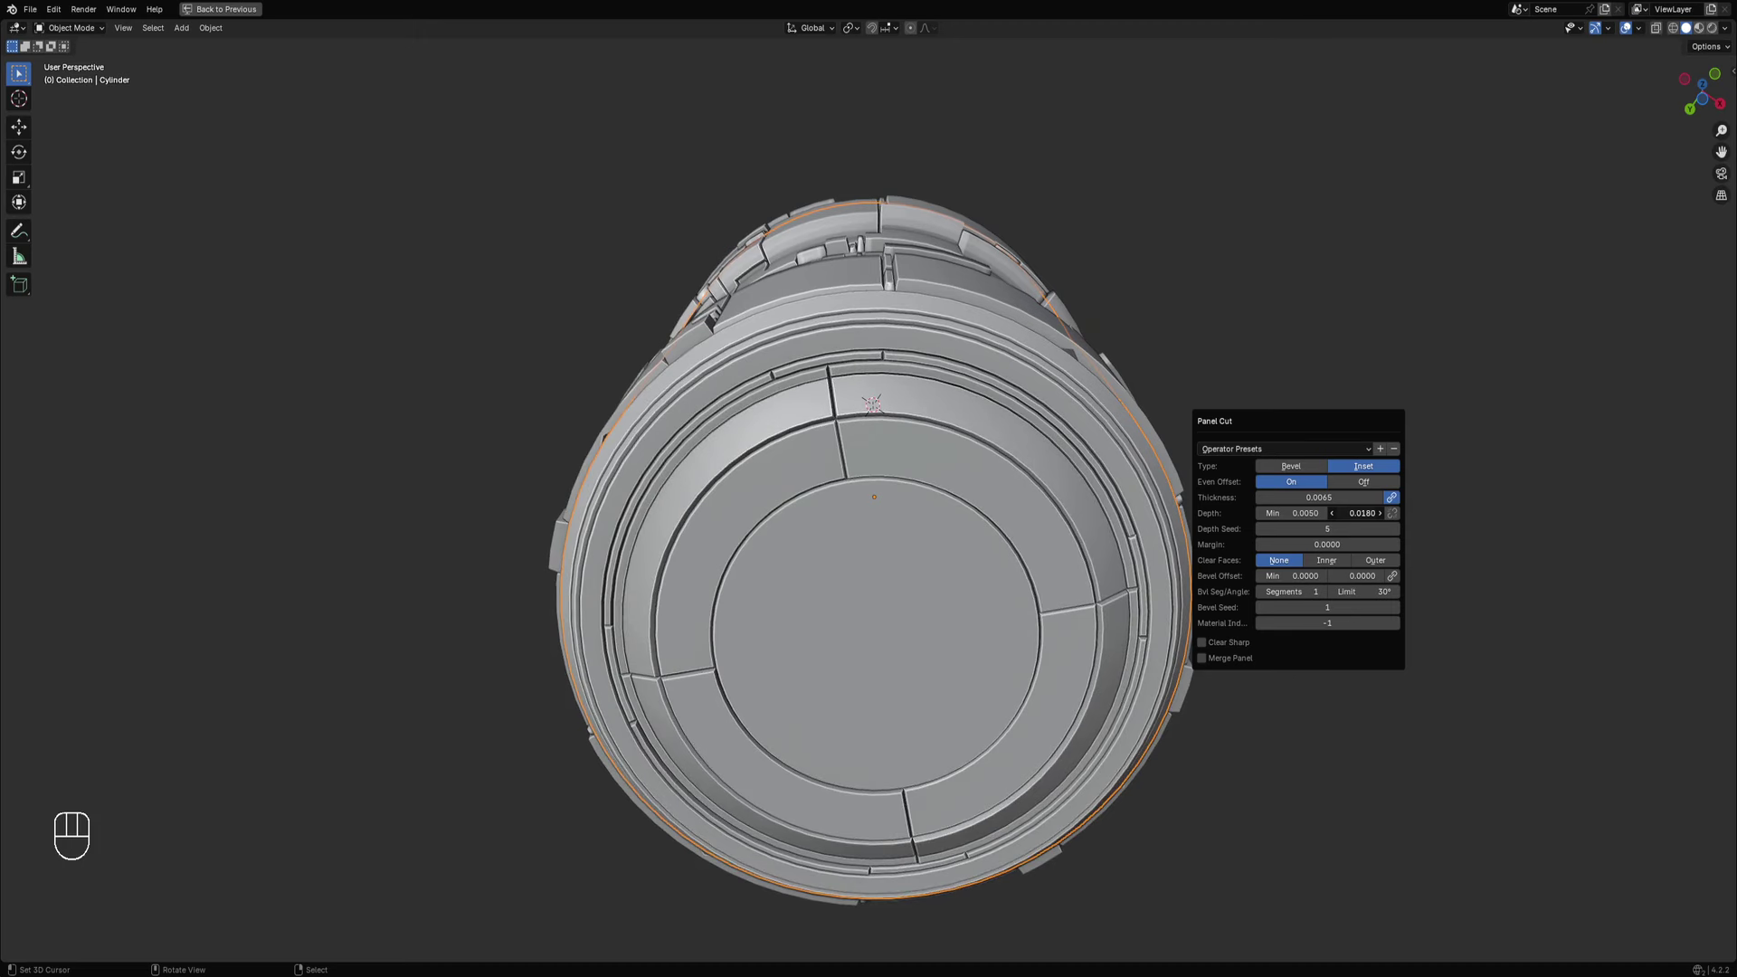
Undo the panel cut on the underside.
scroll(821, 567, "down", 5)
middle_click_drag(822, 567, 942, 538)
scroll(942, 525, "up", 3)
key("ctrl+z")
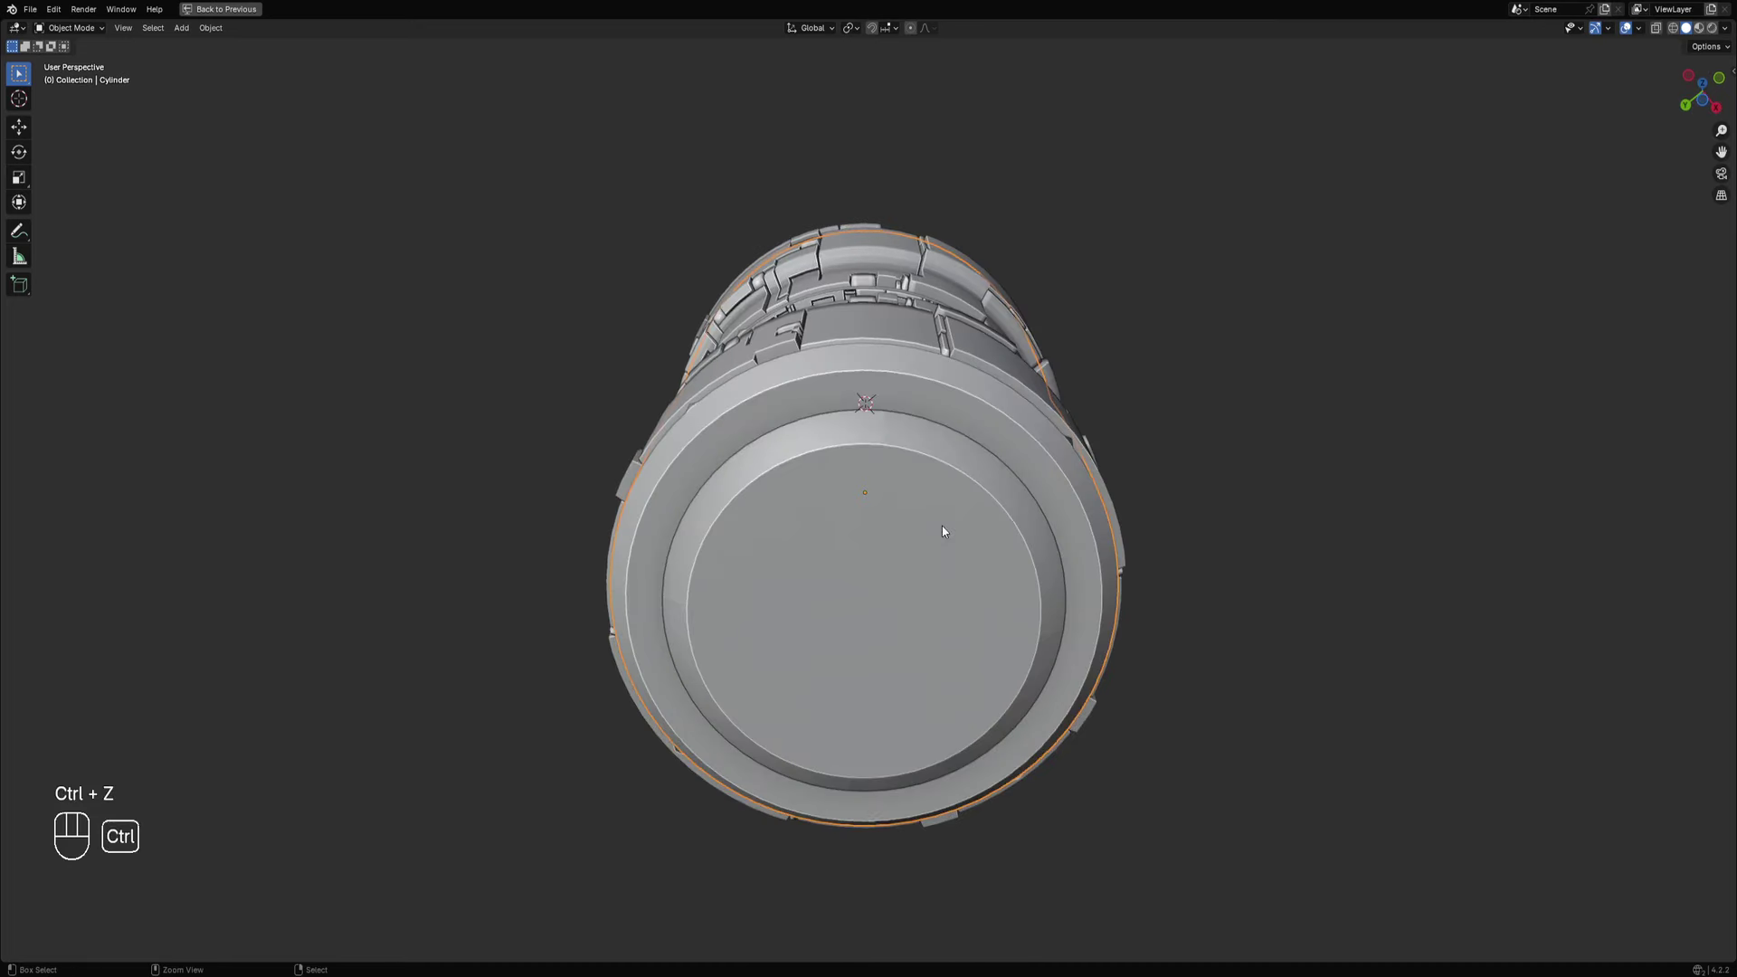
Reapply the Inset panel cut to the same underside faces of the cylinder with the current settings.
key("Tab")
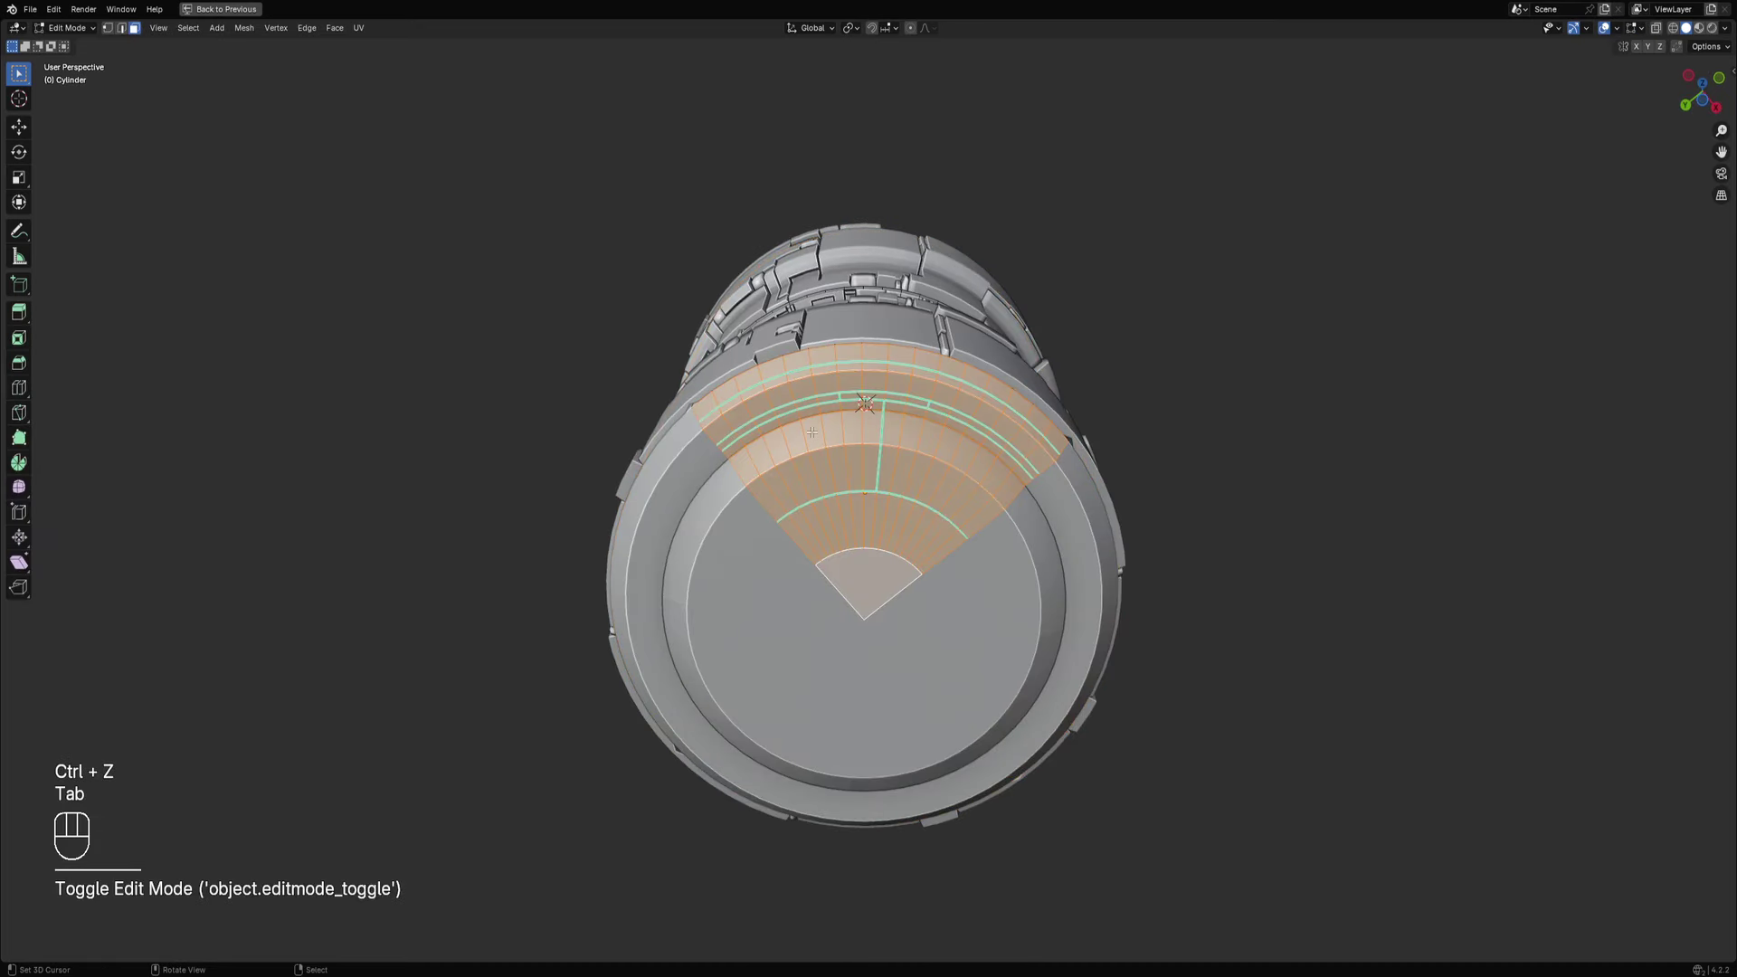
key("Tab")
key("shift+q")
key("w")
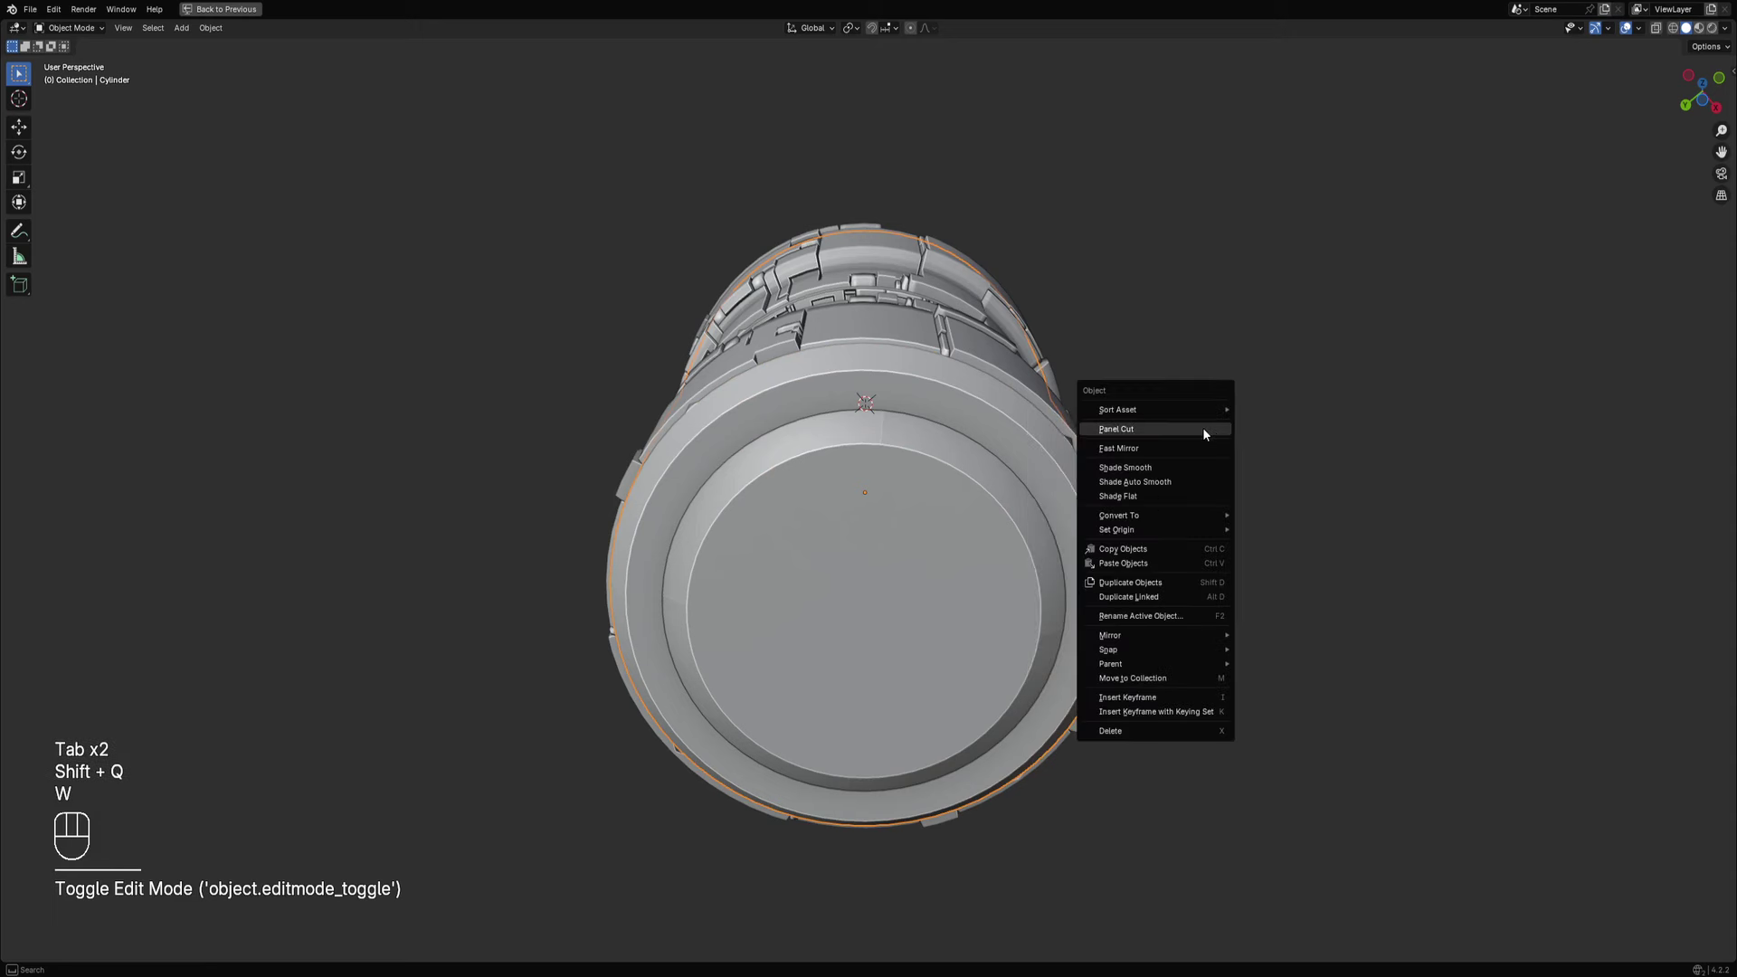
left_click(1206, 432)
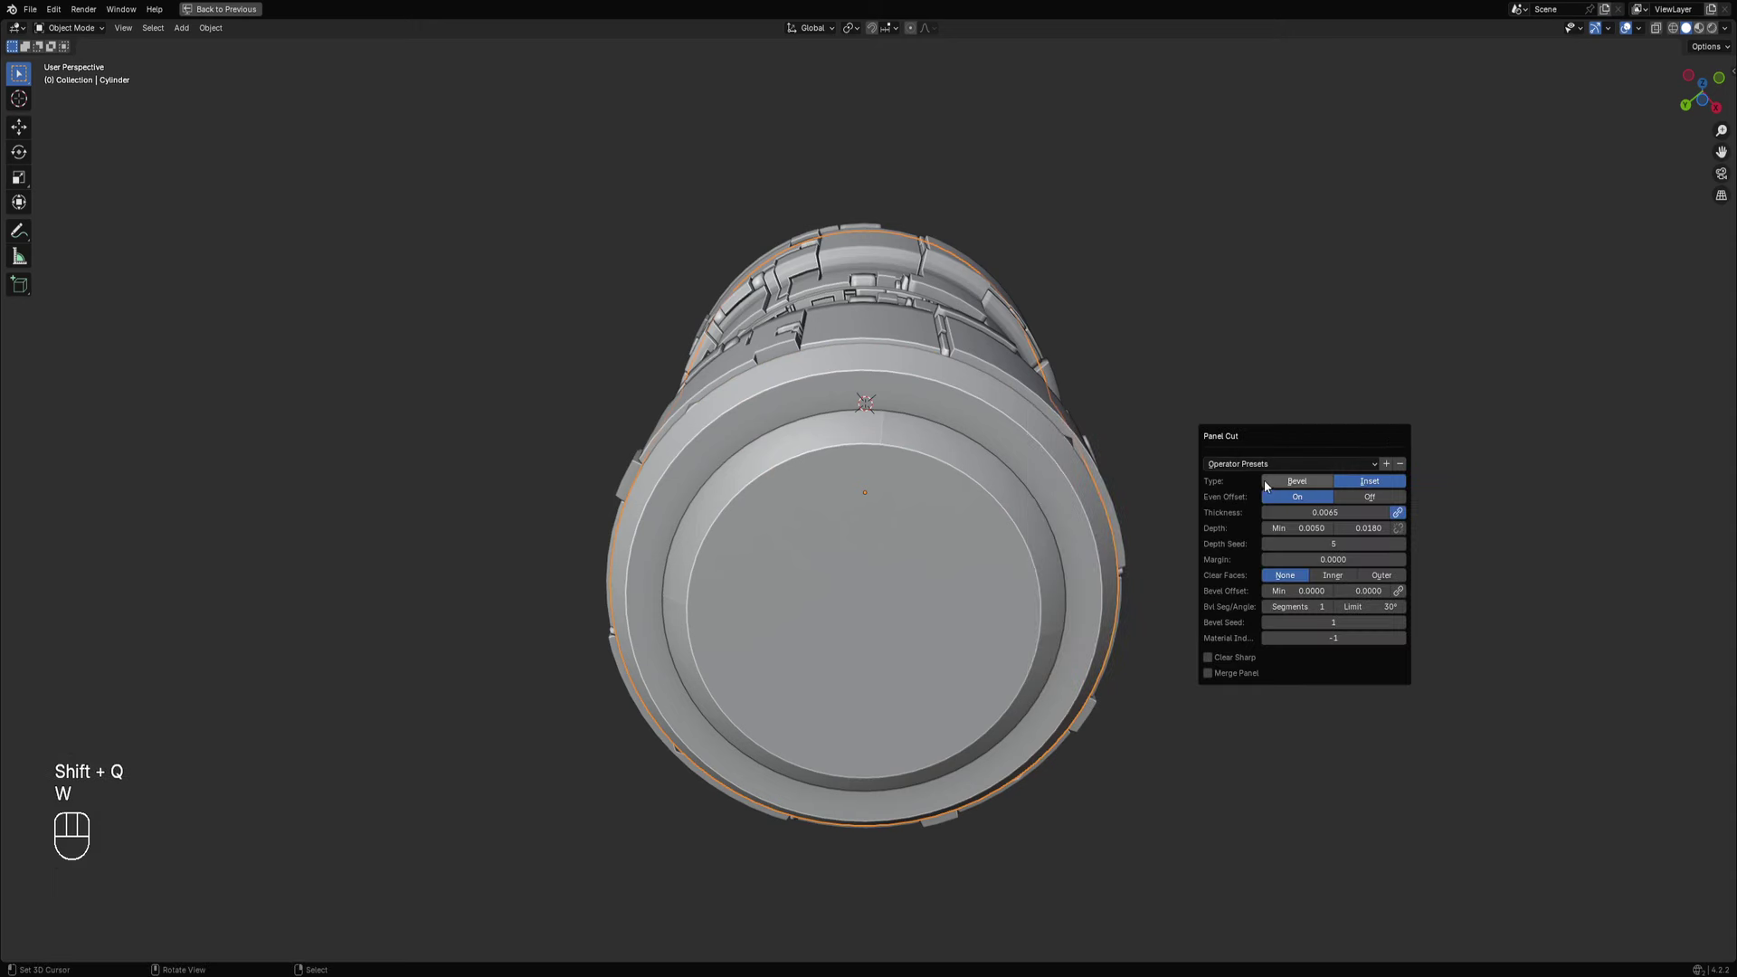
left_click(1362, 483)
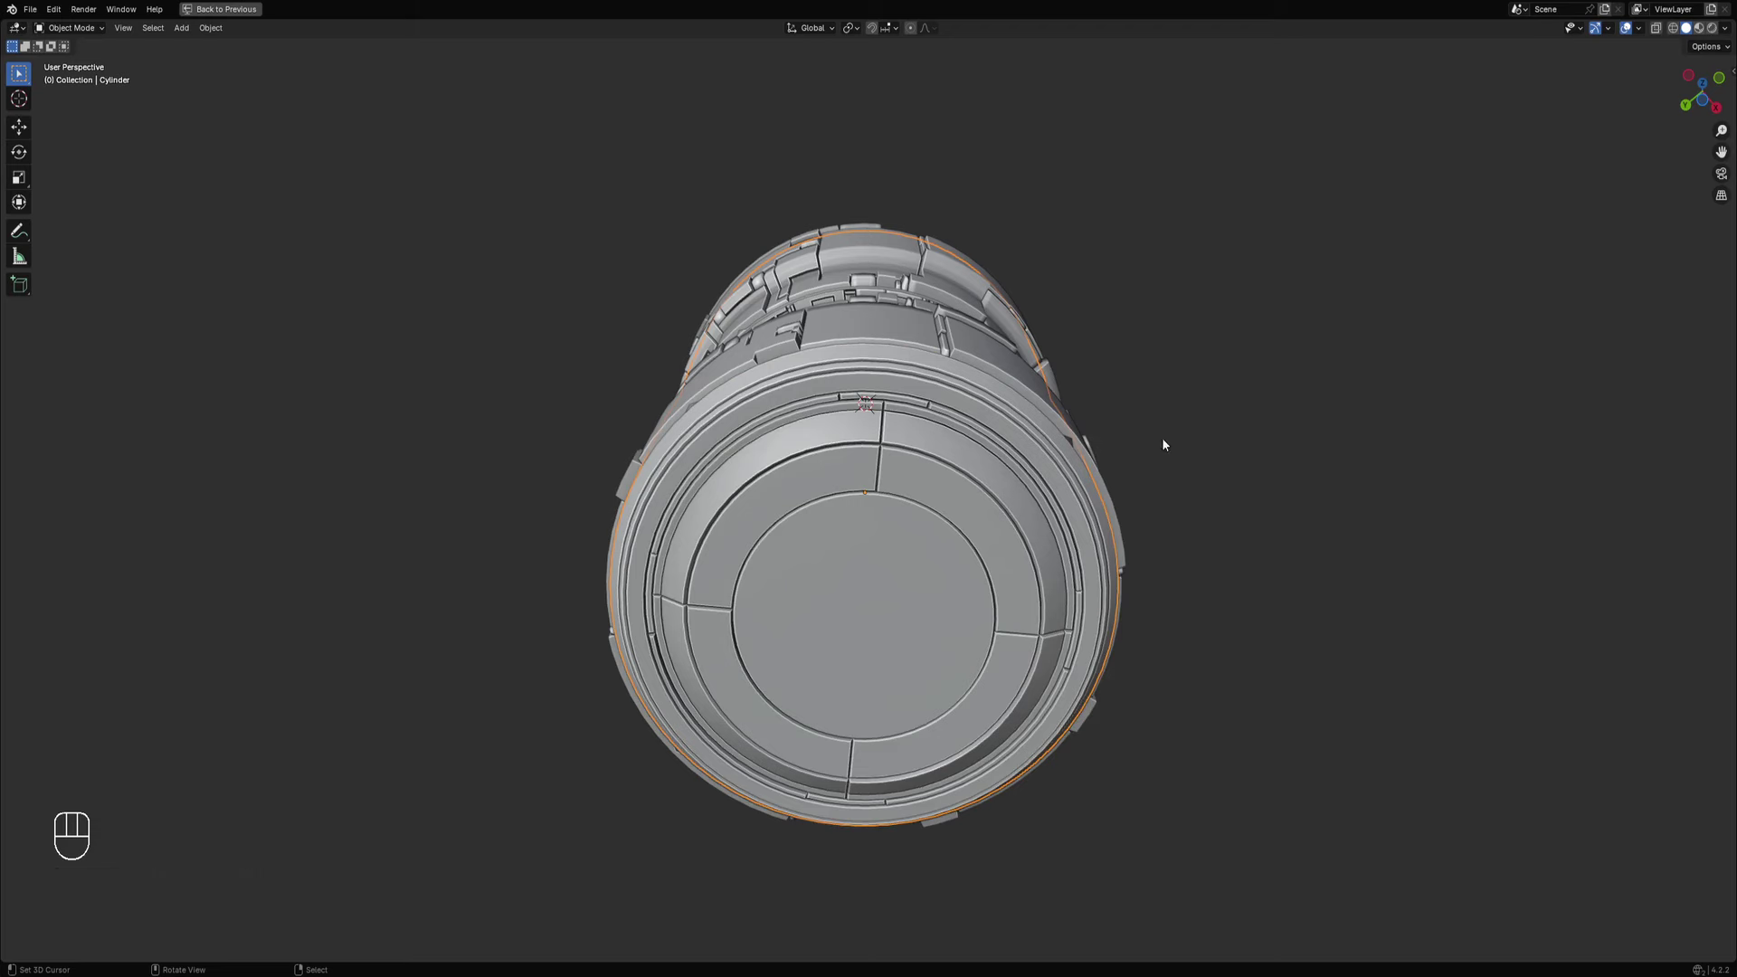
Try the underside panel cut with Even Offset off, turn it back on, and adjust the margin.
middle_click_drag(1163, 443, 1133, 445)
scroll(1134, 446, "up", 2)
key("F9")
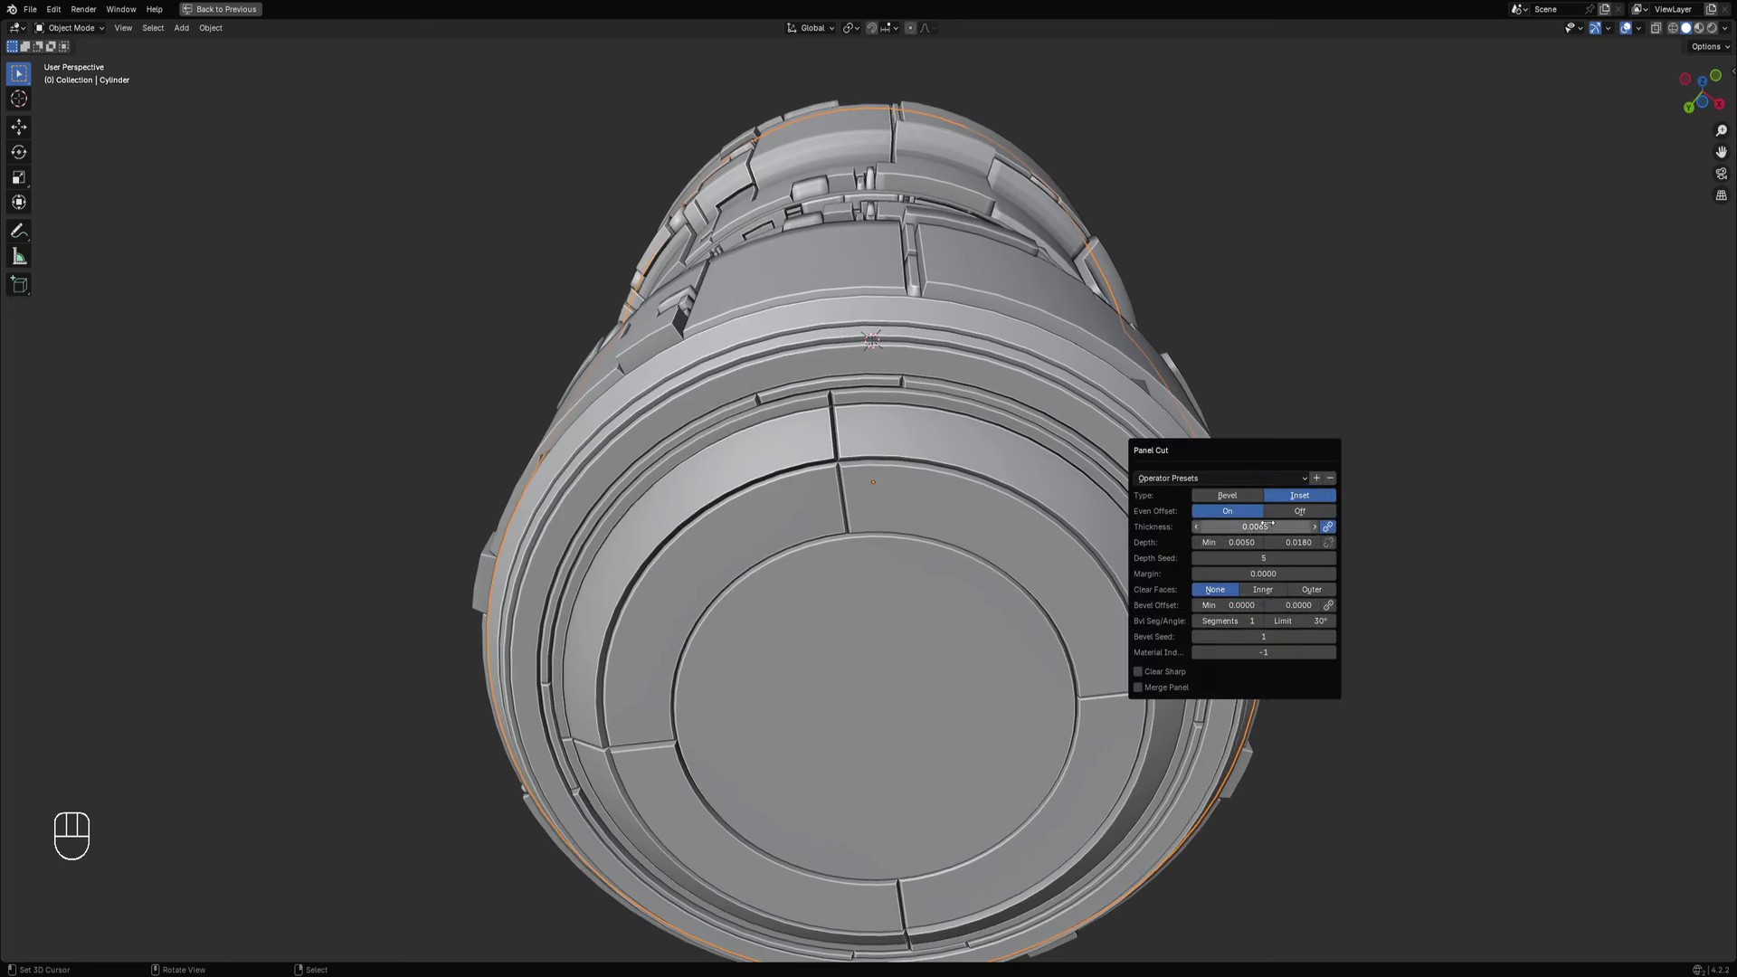
left_click(1295, 514)
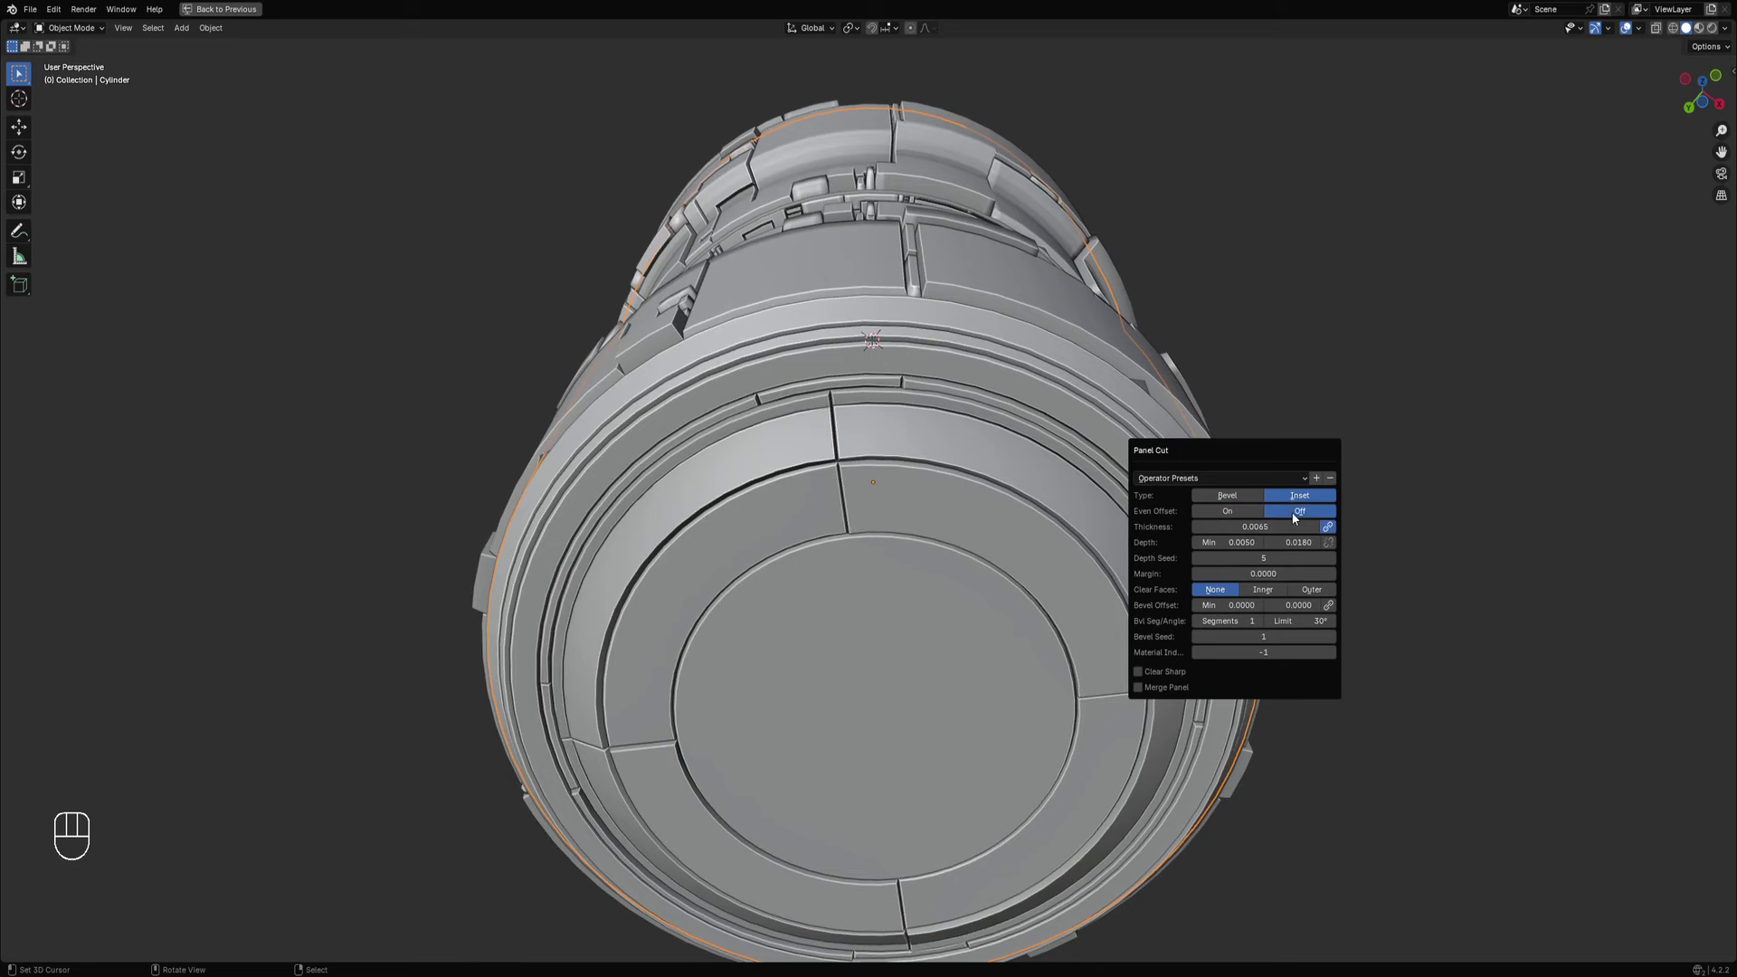
left_click(1245, 509)
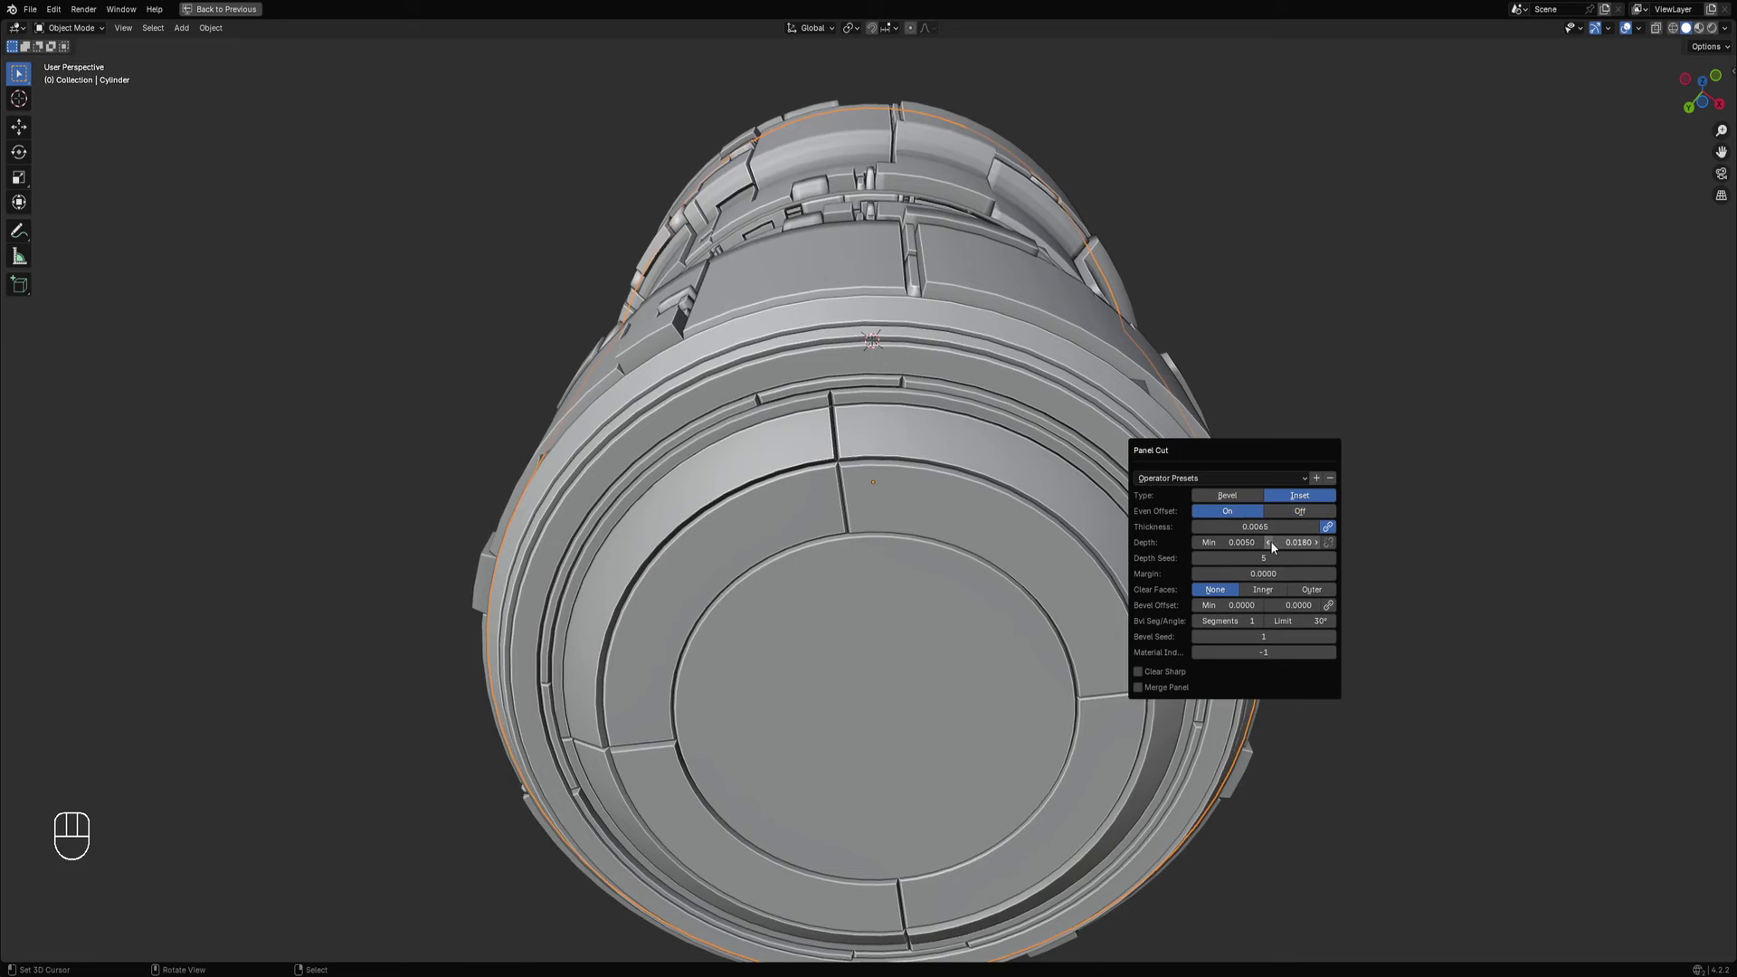
mouse_move(1265, 574)
left_mouse_down()
mouse_move(1303, 574)
mouse_move(1257, 573)
left_mouse_up()
Select the paneled shell around the canister body and try moving it.
scroll(990, 496, "down", 5)
middle_click_drag(990, 496, 1059, 609)
key("alt+a")
scroll(976, 469, "up", 3)
left_click(975, 469)
middle_click_drag(976, 469, 1032, 495)
middle_click_drag(1093, 555, 1064, 513, "shift")
key("g")
right_click(1097, 501)
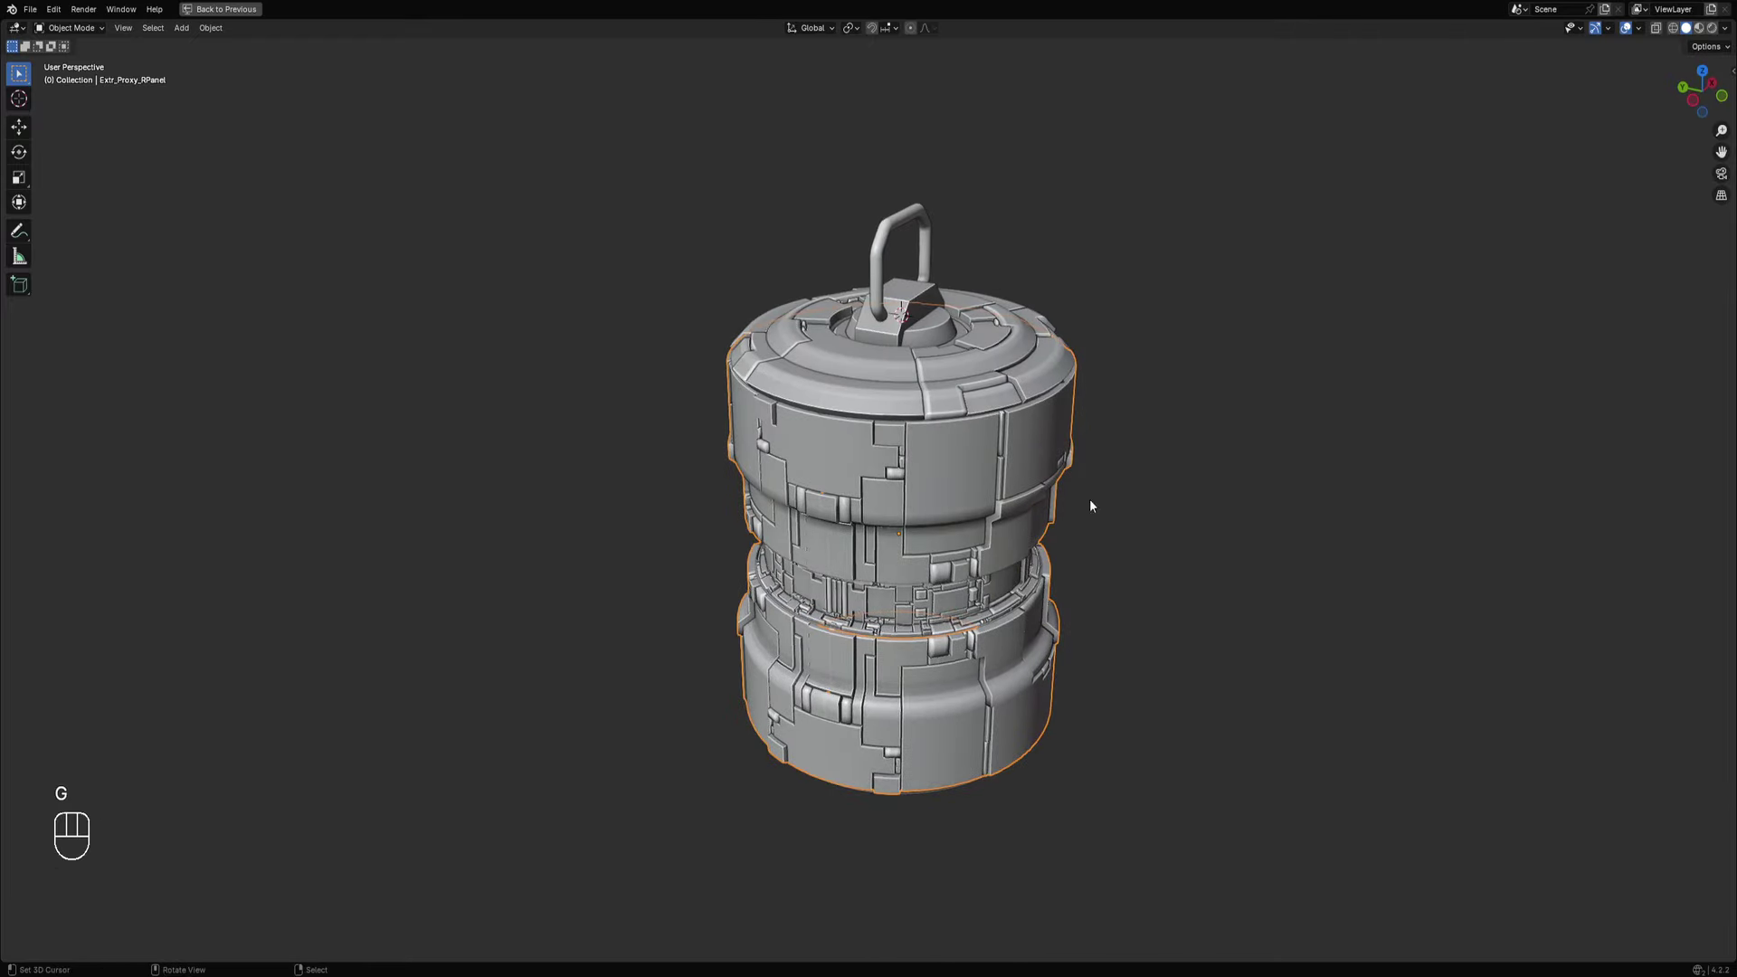
Select several groups of linked flat faces on the canister's paneled shell.
scroll(1086, 497, "up", 2)
key("shift+f")
middle_click_drag(789, 438, 932, 438)
key("shift+f")
key("shift+f")
key("shift+f")
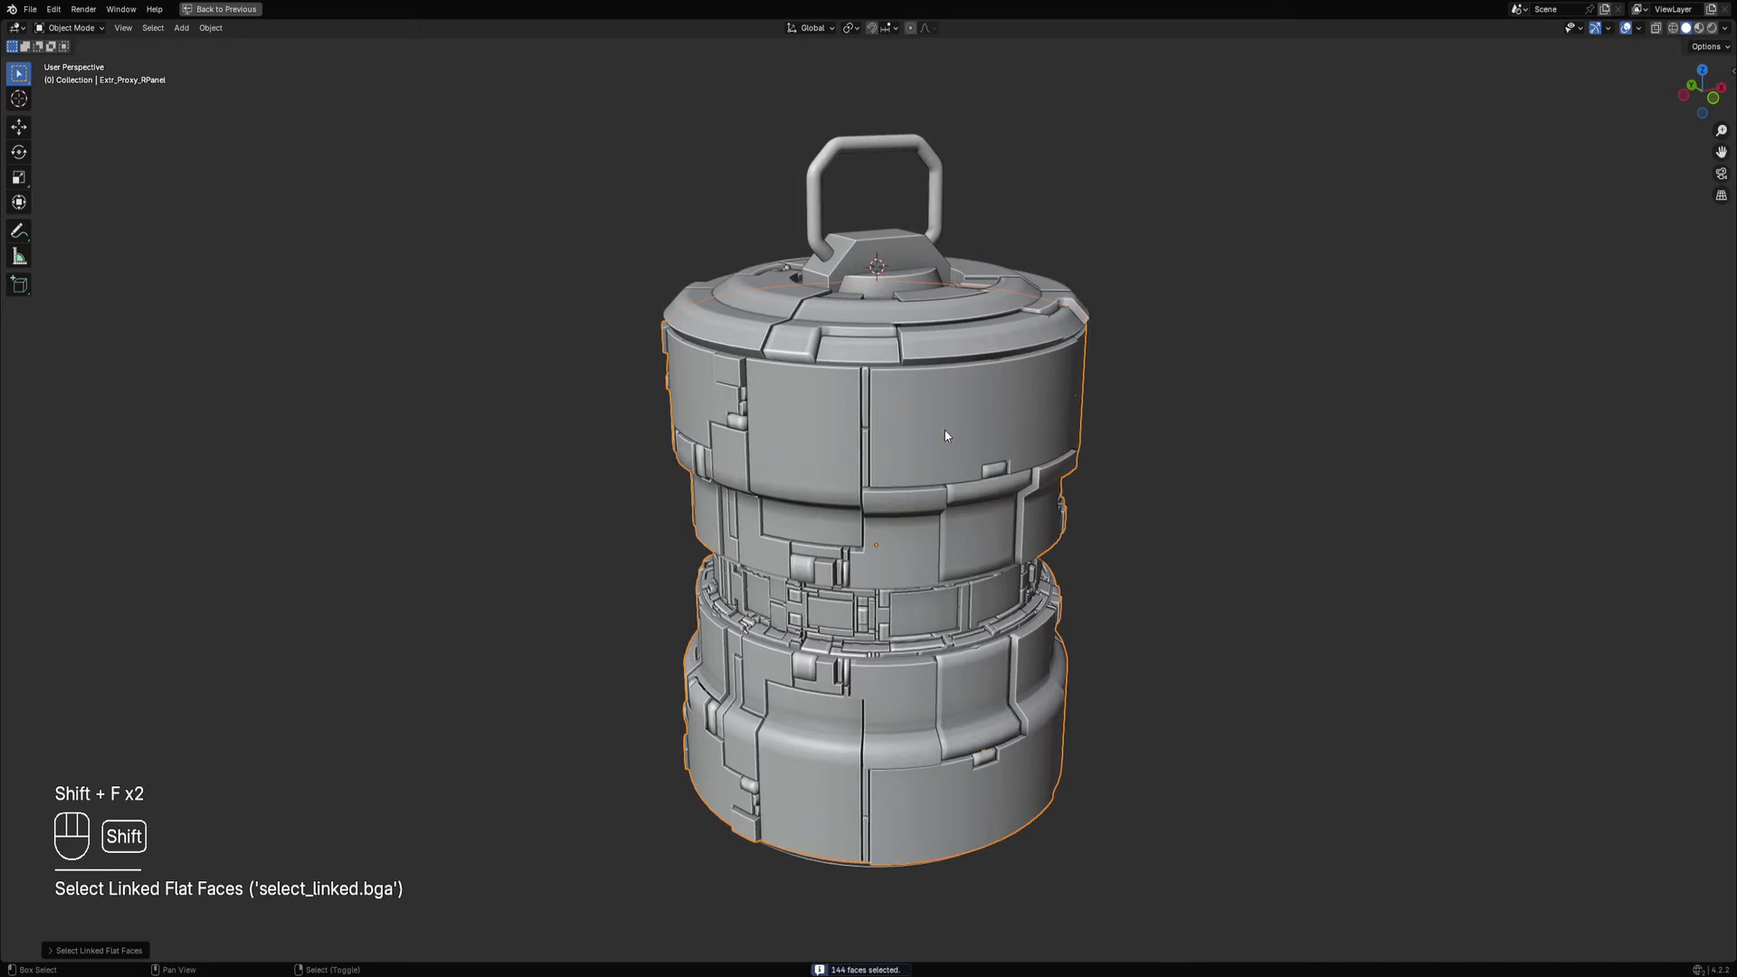
key("shift+f")
Try Random Panels on the shell's selected faces with three subdivision cuts, and undo it.
key("shift+q")
left_click(1167, 414)
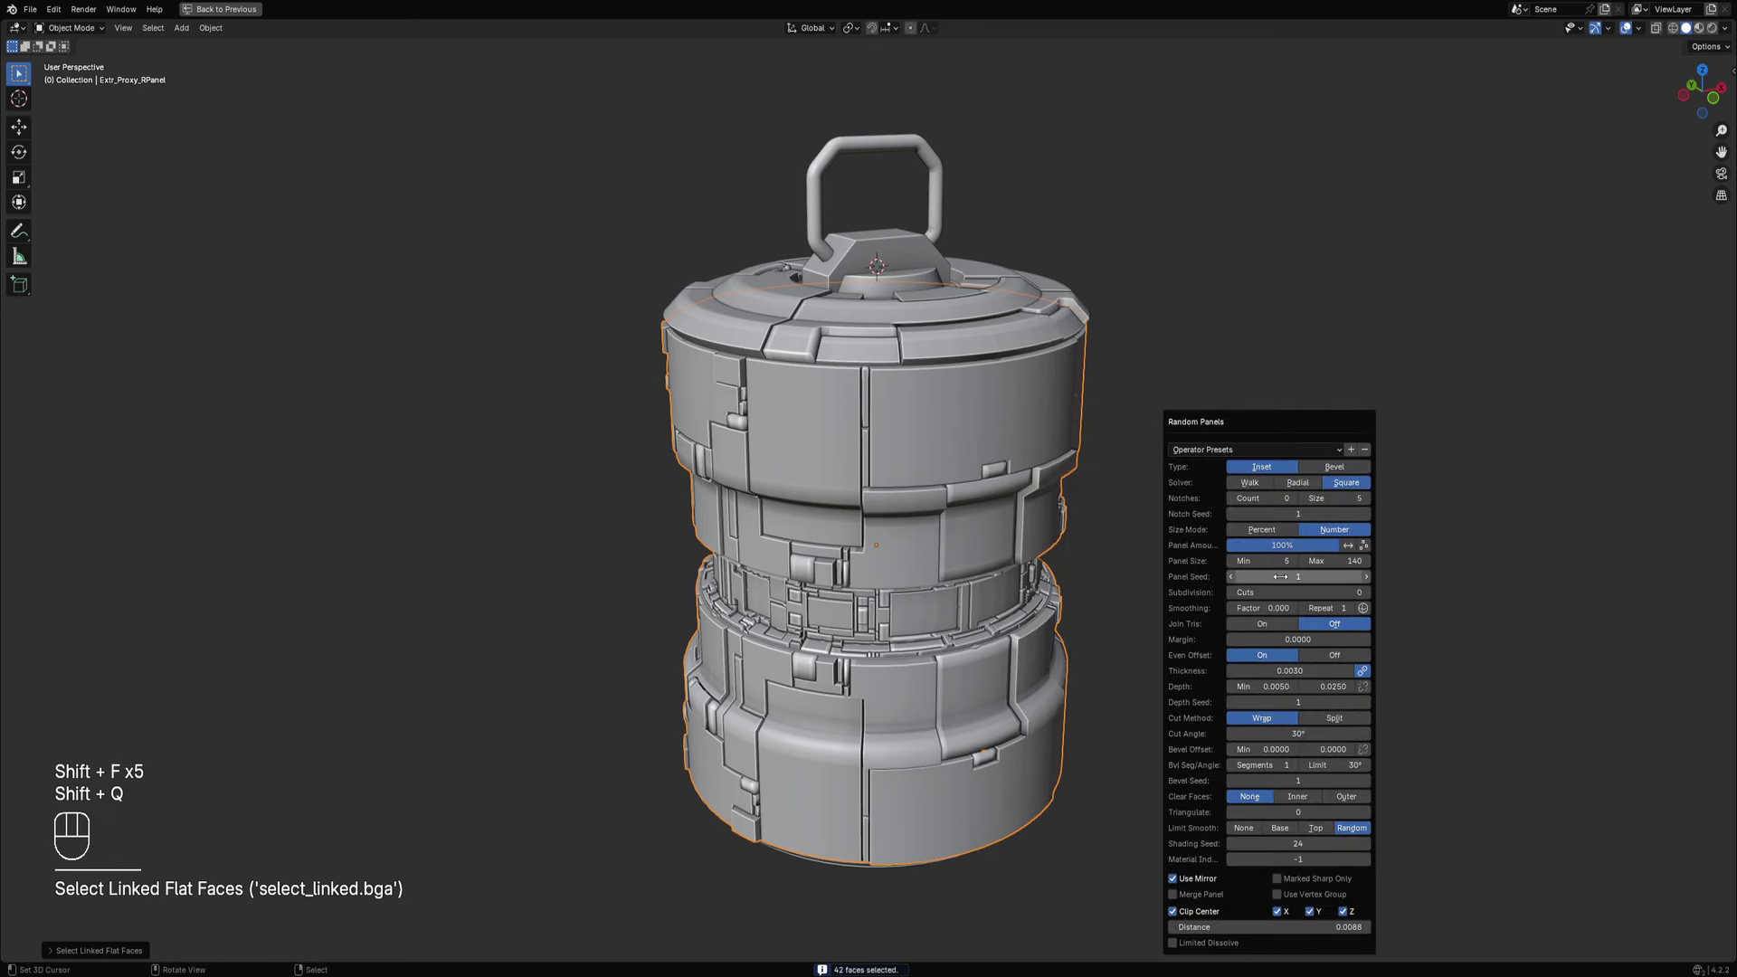
scroll(1281, 579, "up", 1, "ctrl")
scroll(1284, 576, "down", 1, "ctrl")
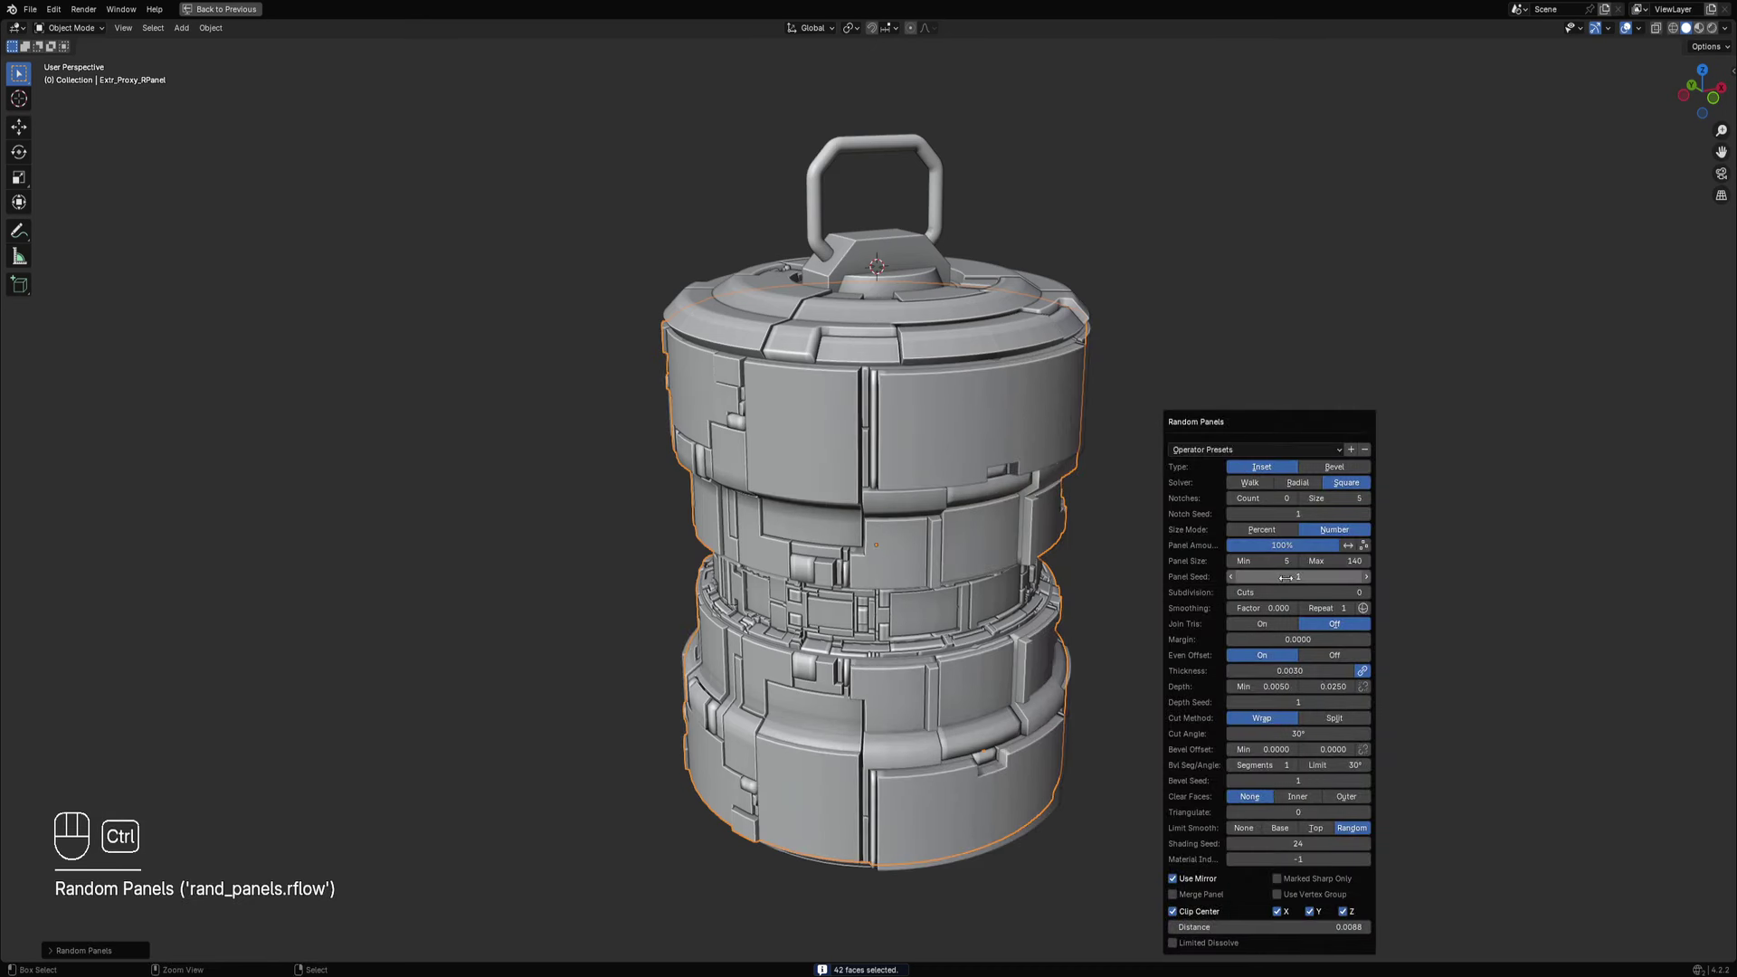
scroll(1291, 590, "up", 2, "ctrl")
scroll(1291, 590, "up", 2, "ctrl")
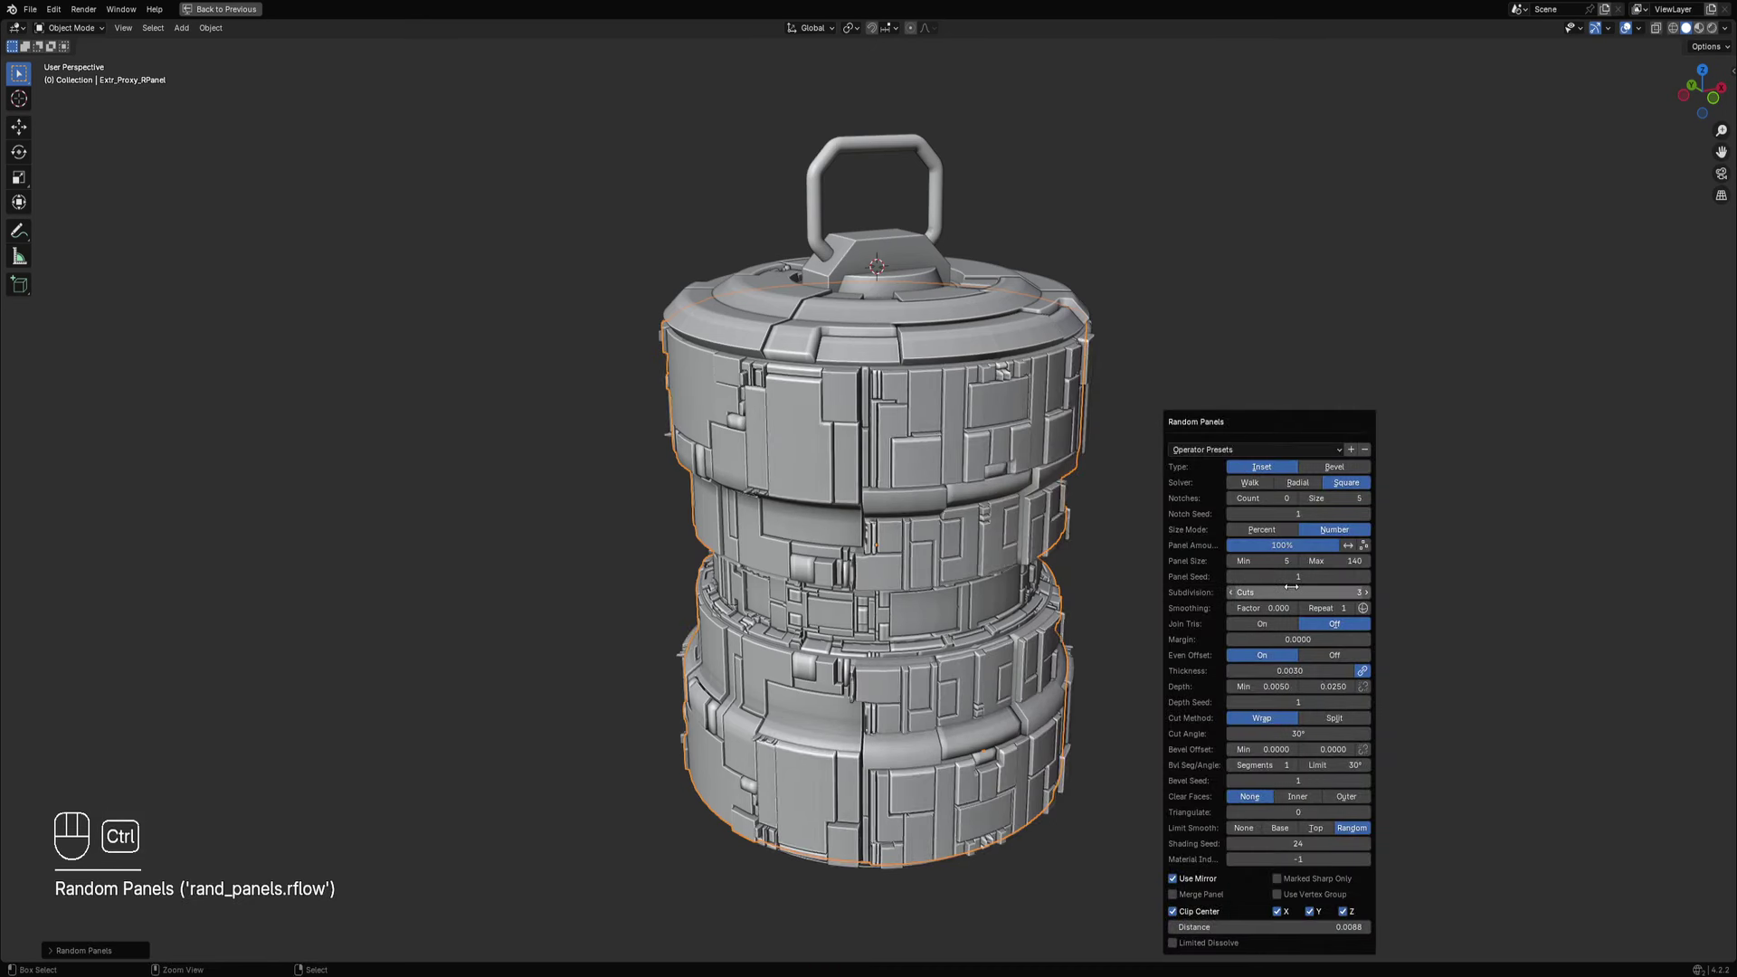
key("ctrl+z")
Select the panel-cut piece on the canister's underside and inspect it.
middle_click_drag(898, 496, 892, 561)
scroll(892, 562, "up", 2)
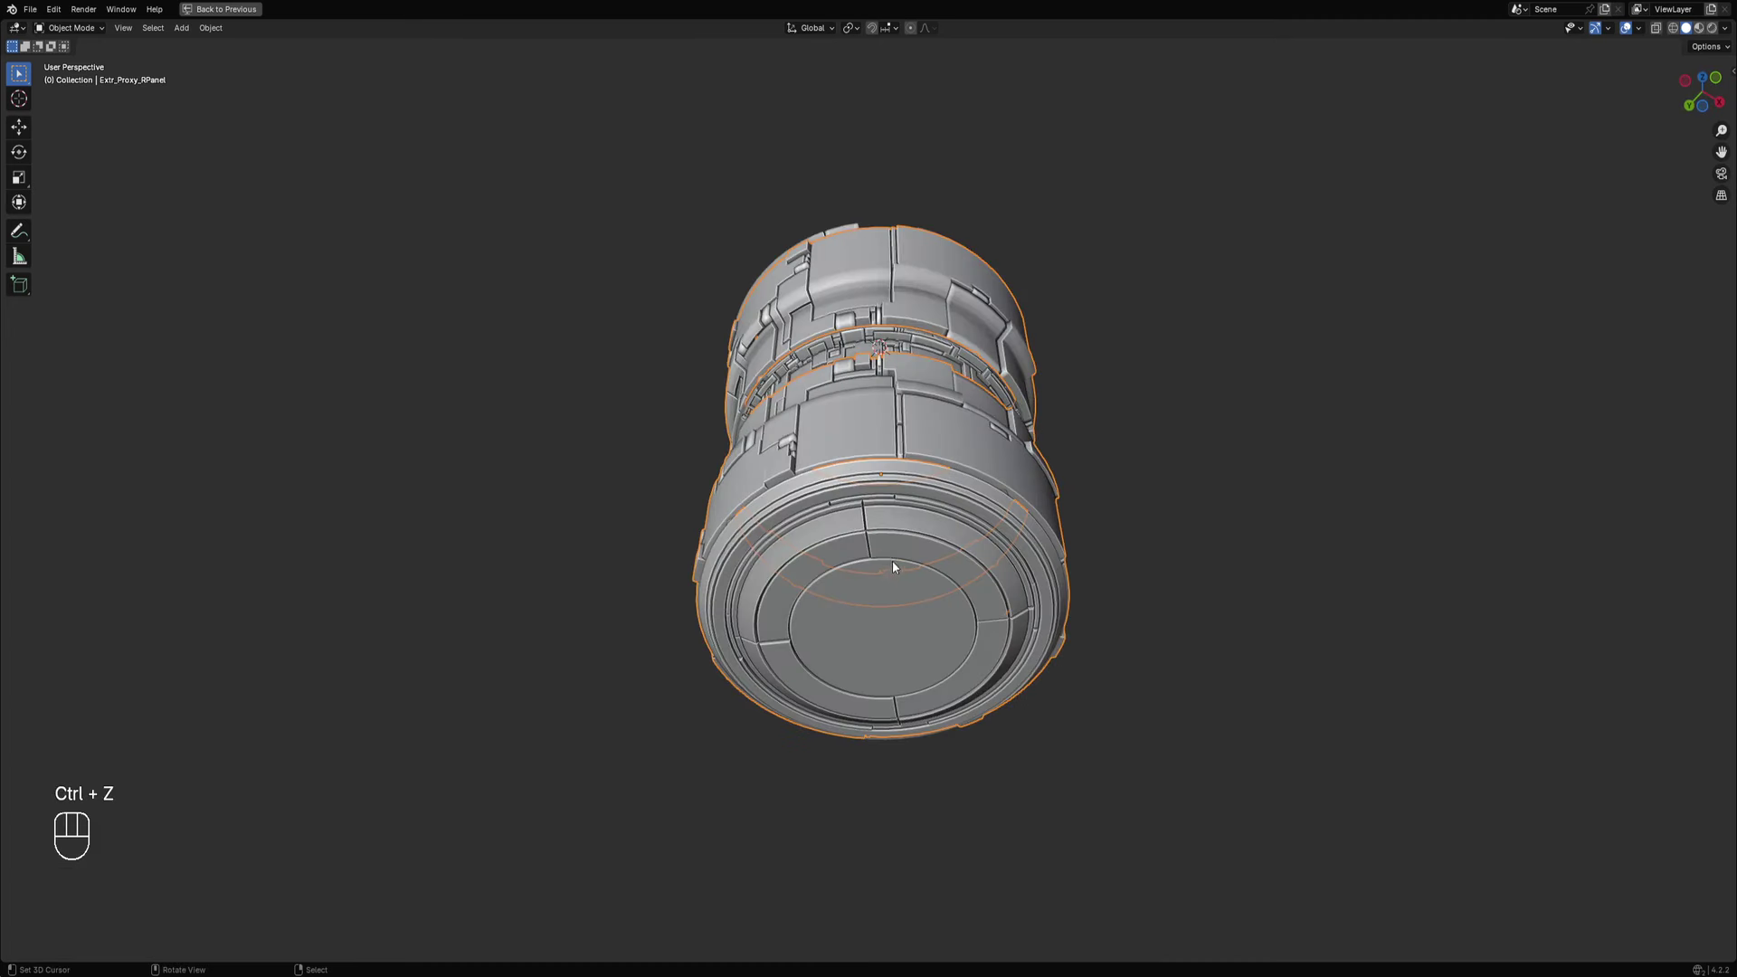
left_click(885, 535)
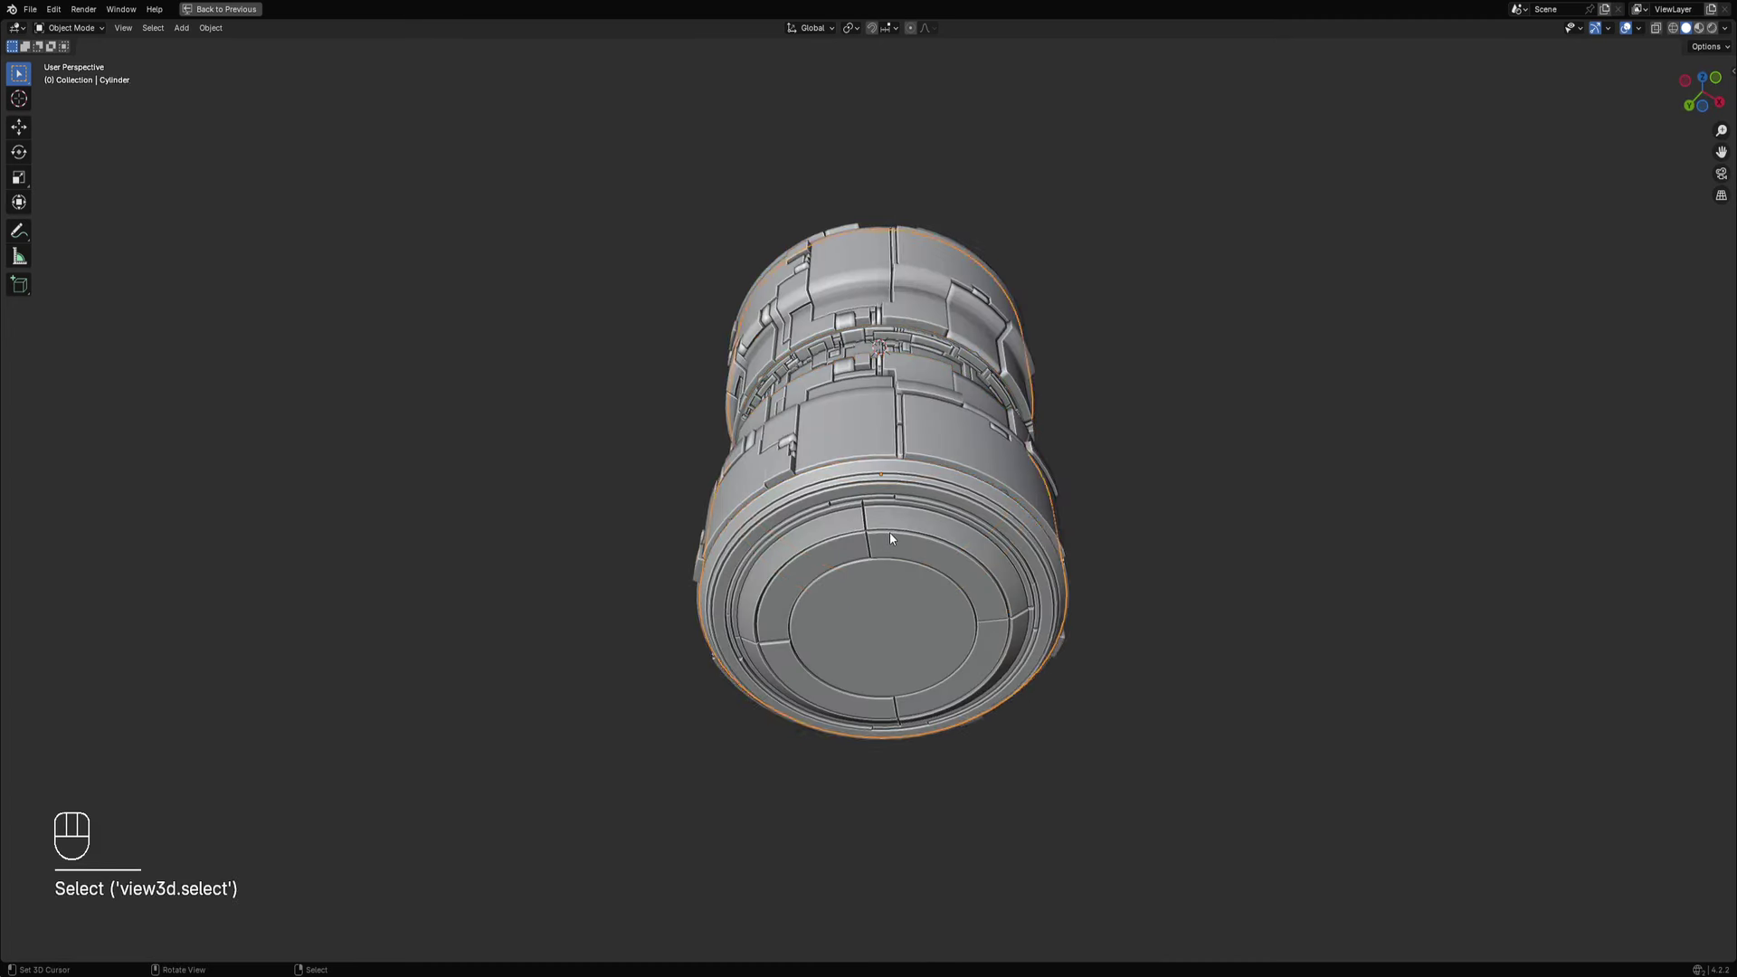
left_click(889, 534)
scroll(950, 532, "up", 3)
scroll(950, 534, "down", 4)
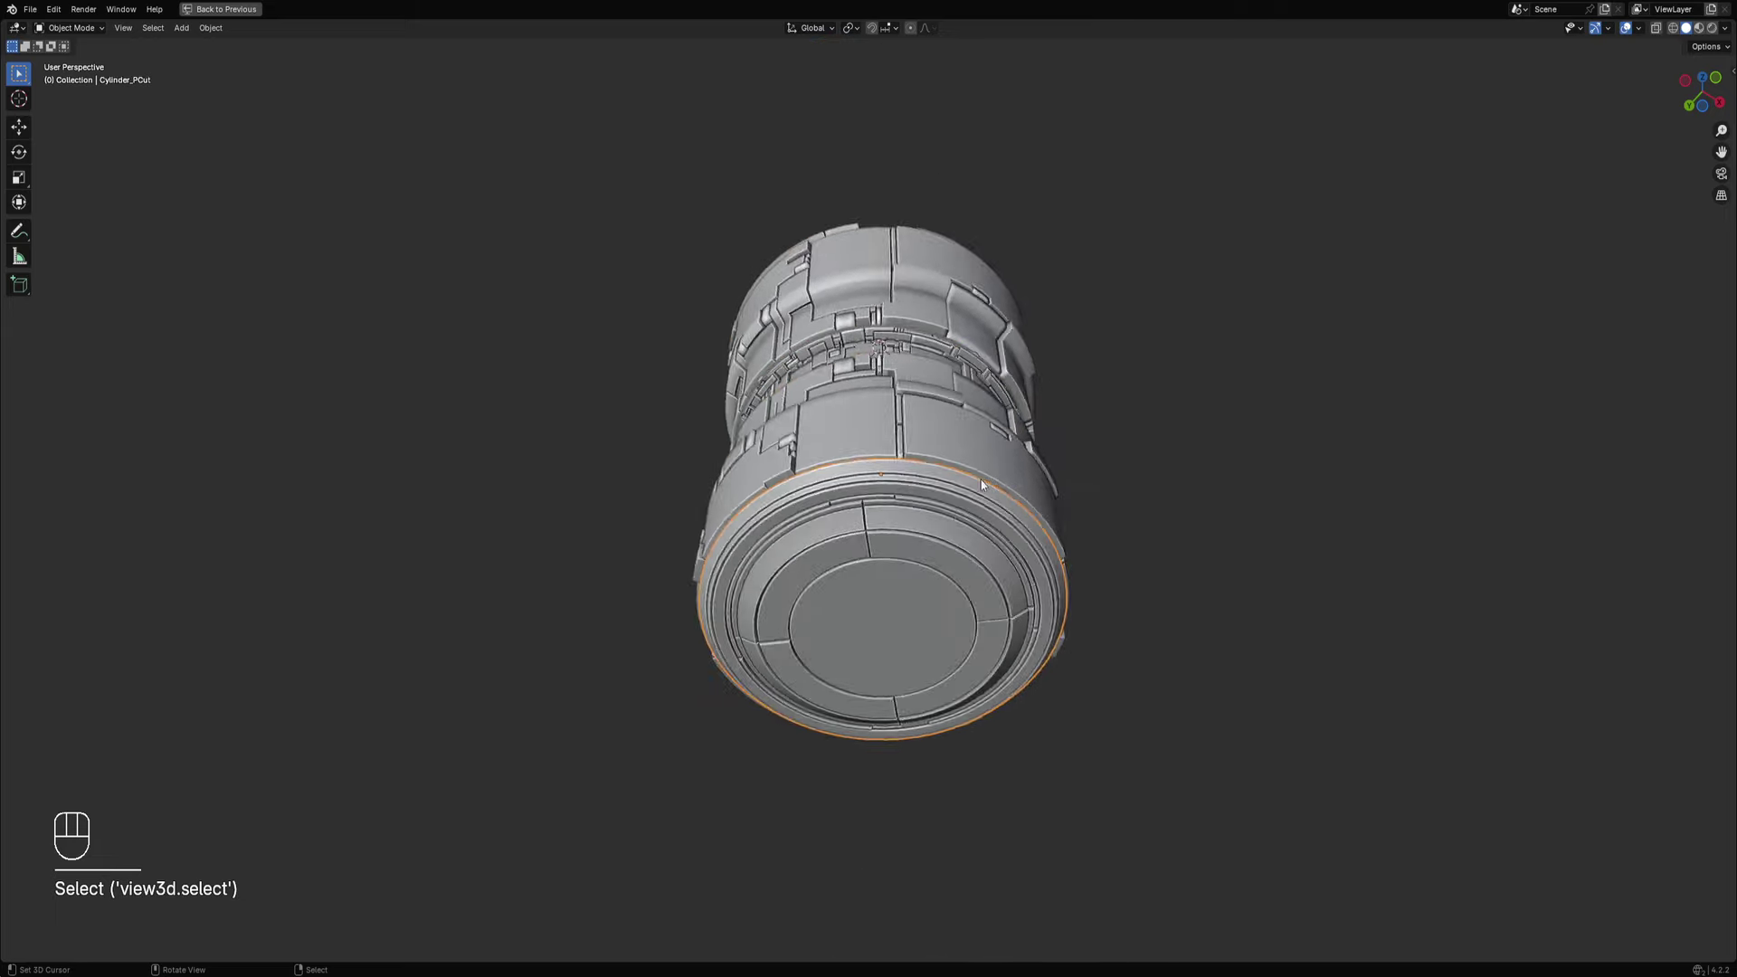
Select the angular block holding the handle on the lid, including all of its faces.
middle_click_drag(981, 479, 892, 389)
key("alt+a")
left_click(894, 486)
key("Tab")
key("Tab")
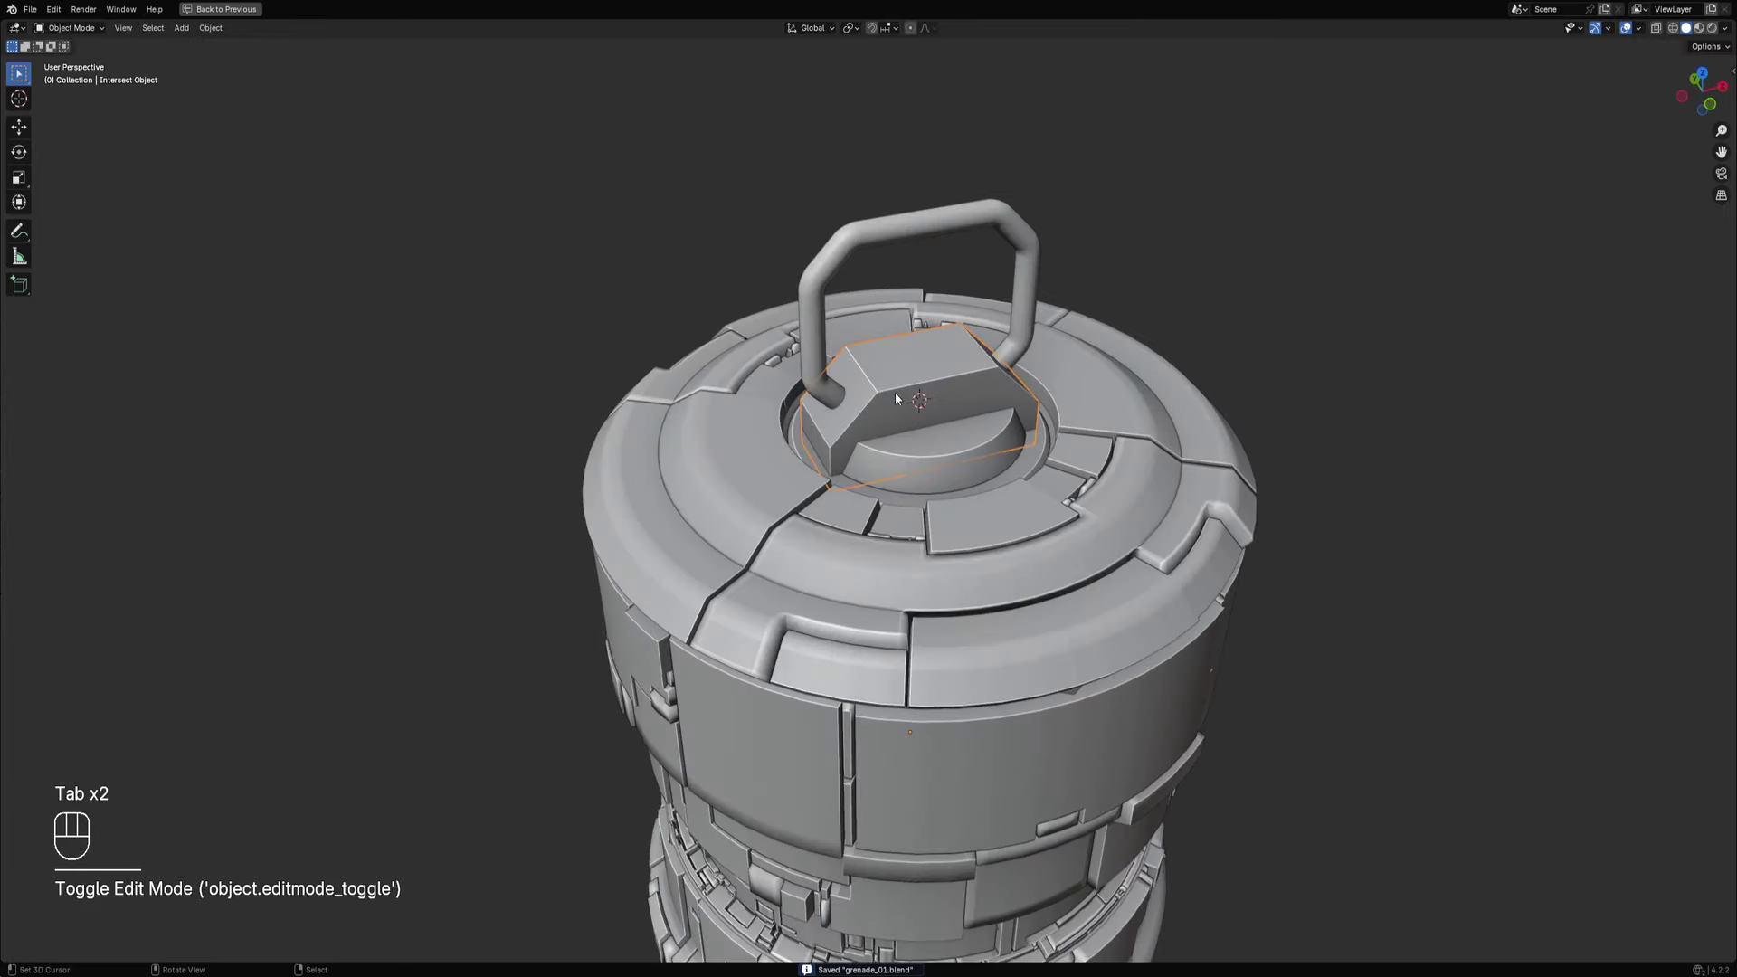
key("shift+ctrl+x")
left_click(892, 391)
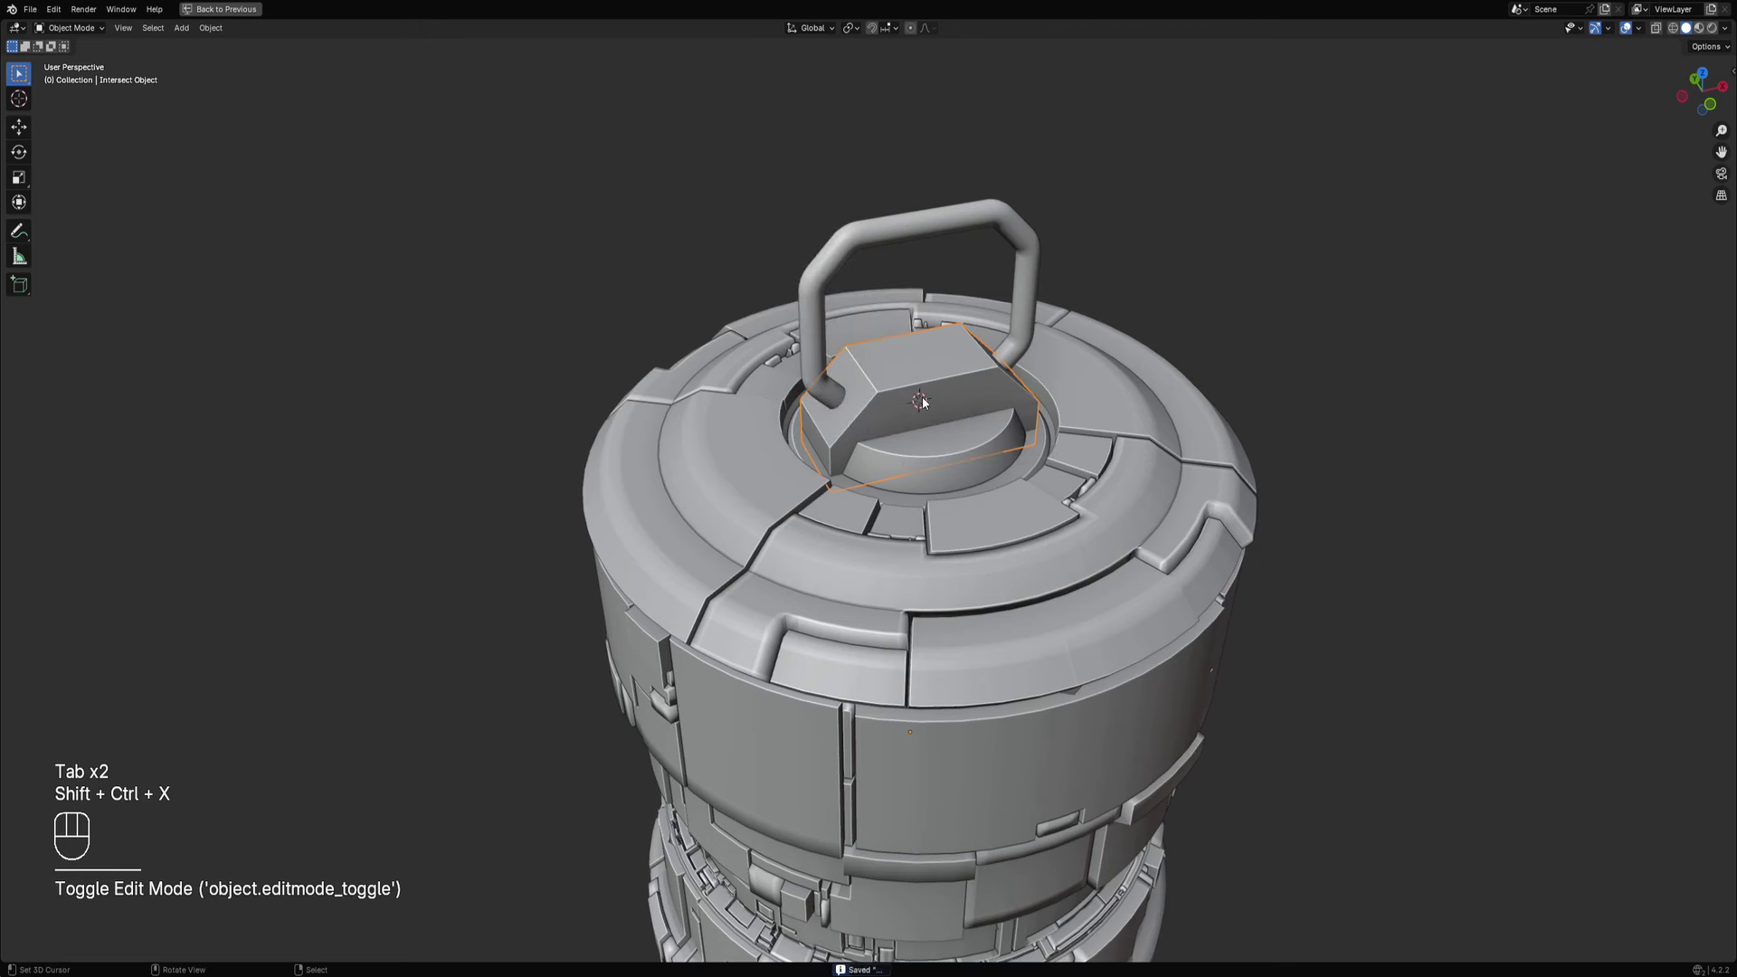
key("Tab")
key("Tab")
key("Tab")
key("a")
key("Tab")
Apply Random Panels to the handle's base block with two subdivision cuts, maximum panel size 19 and Join Tris on.
key("shift+q")
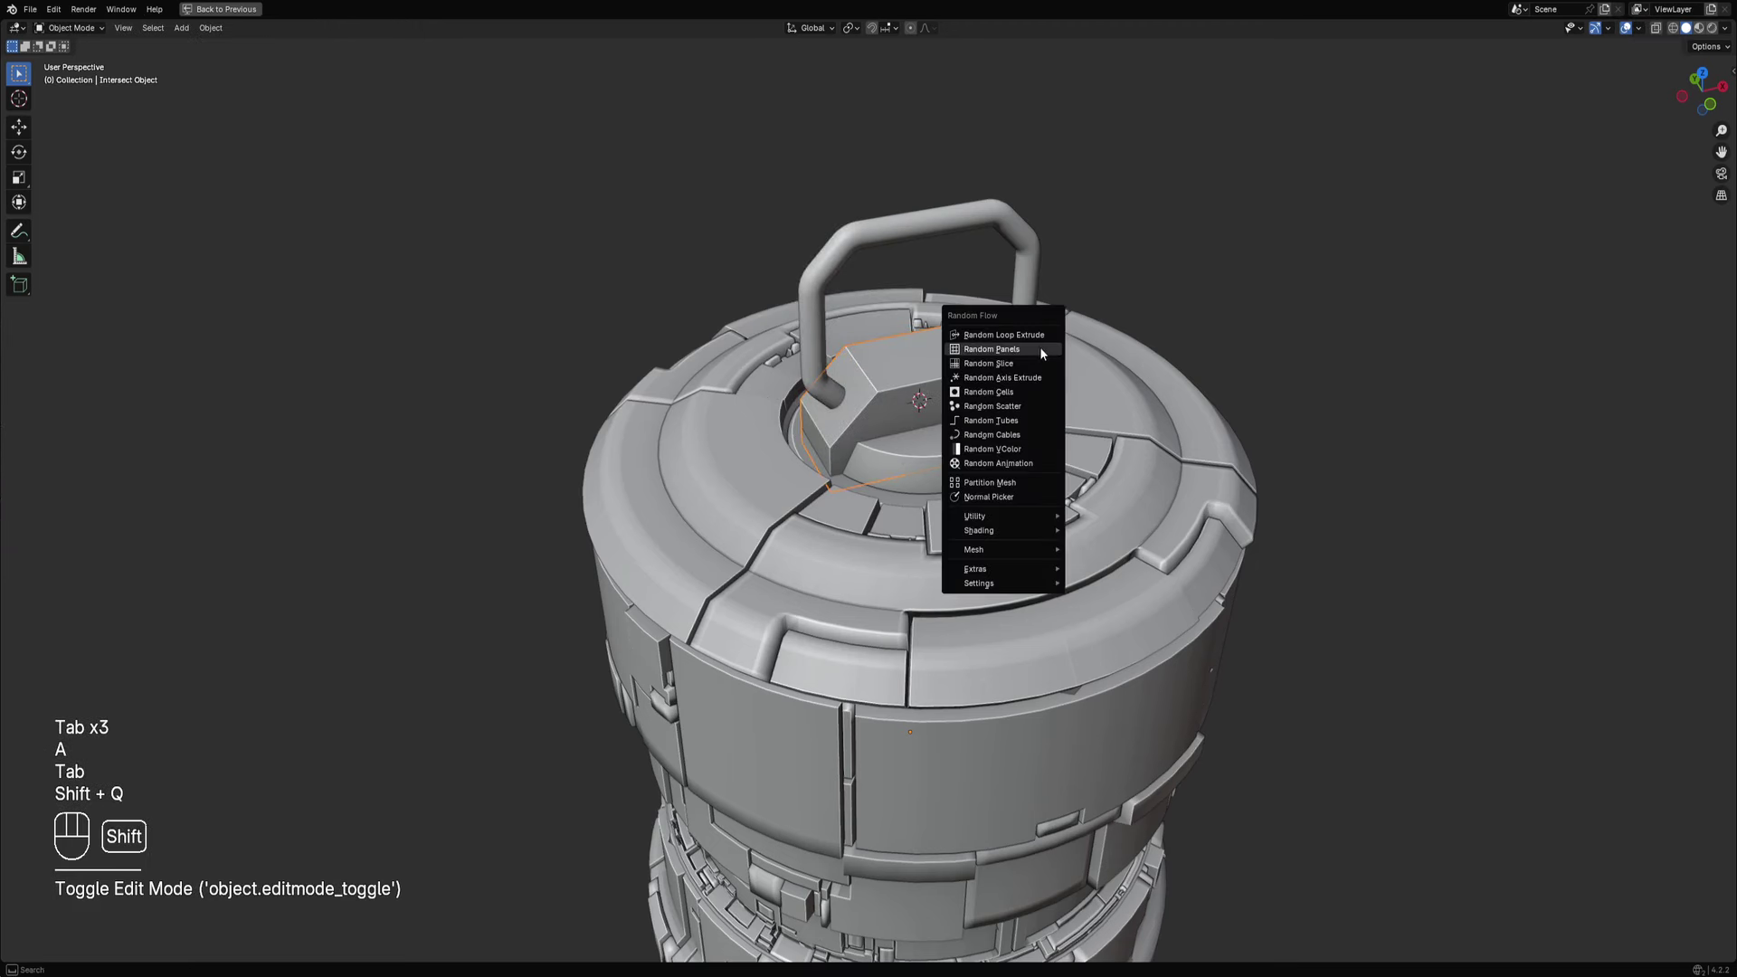
left_click(1040, 349)
scroll(1159, 523, "up", 2, "ctrl")
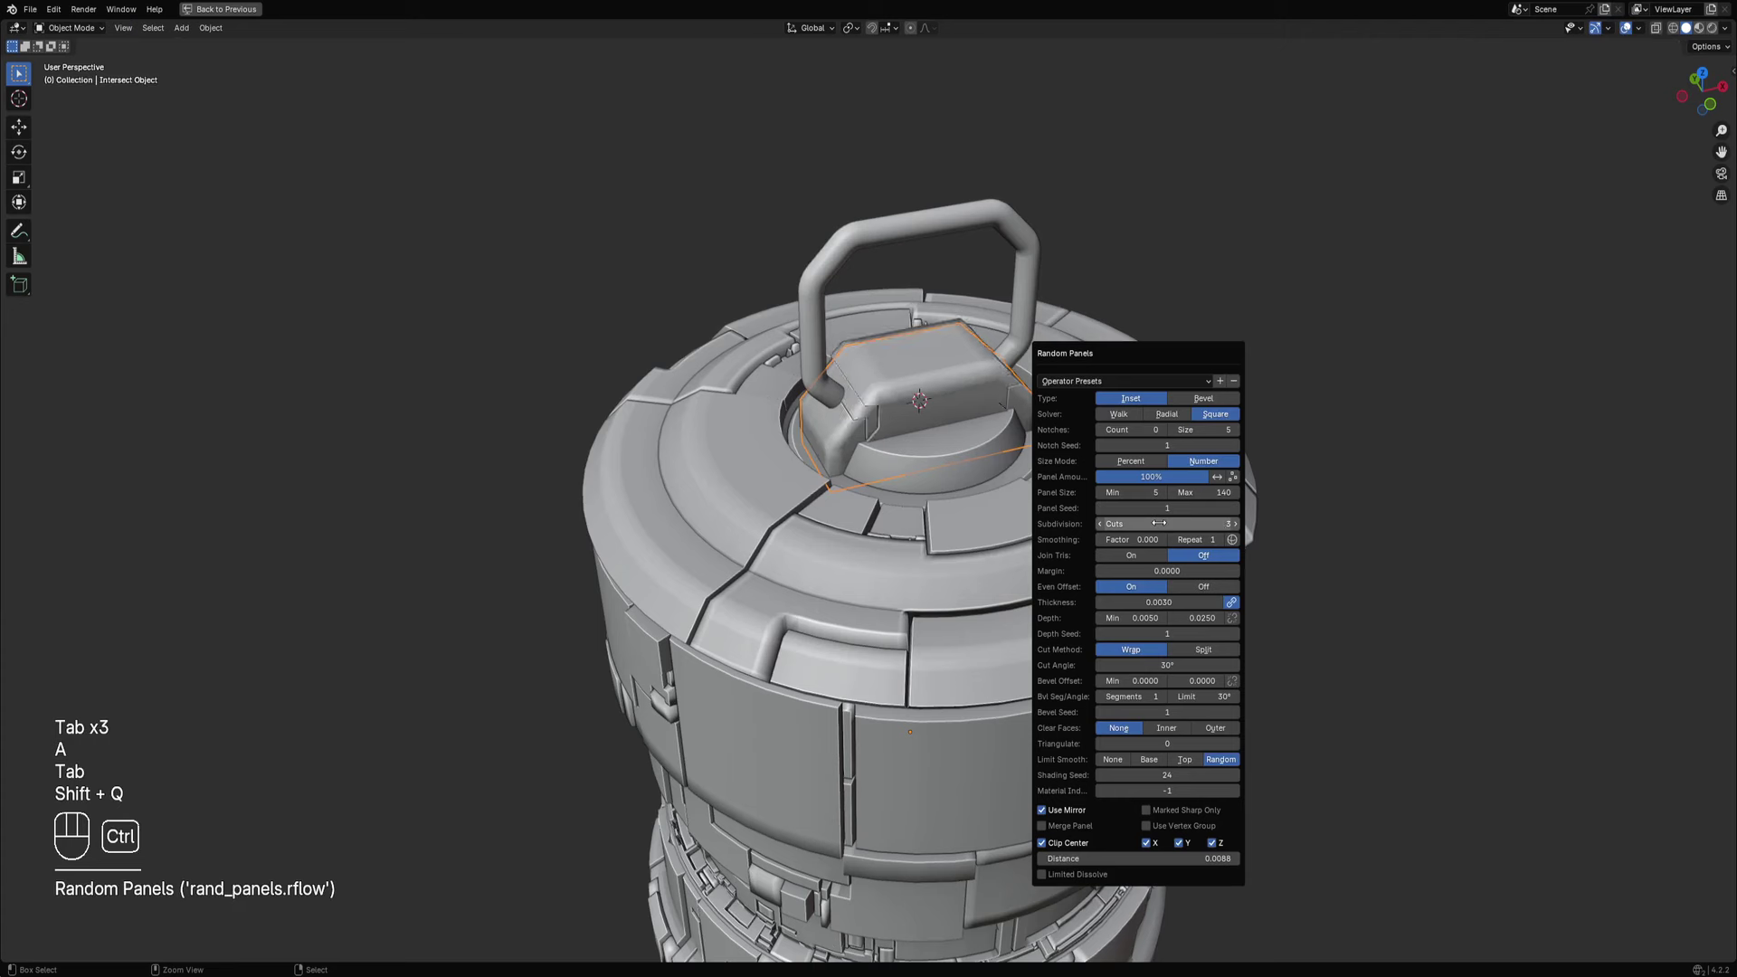
scroll(1159, 523, "down", 1, "ctrl")
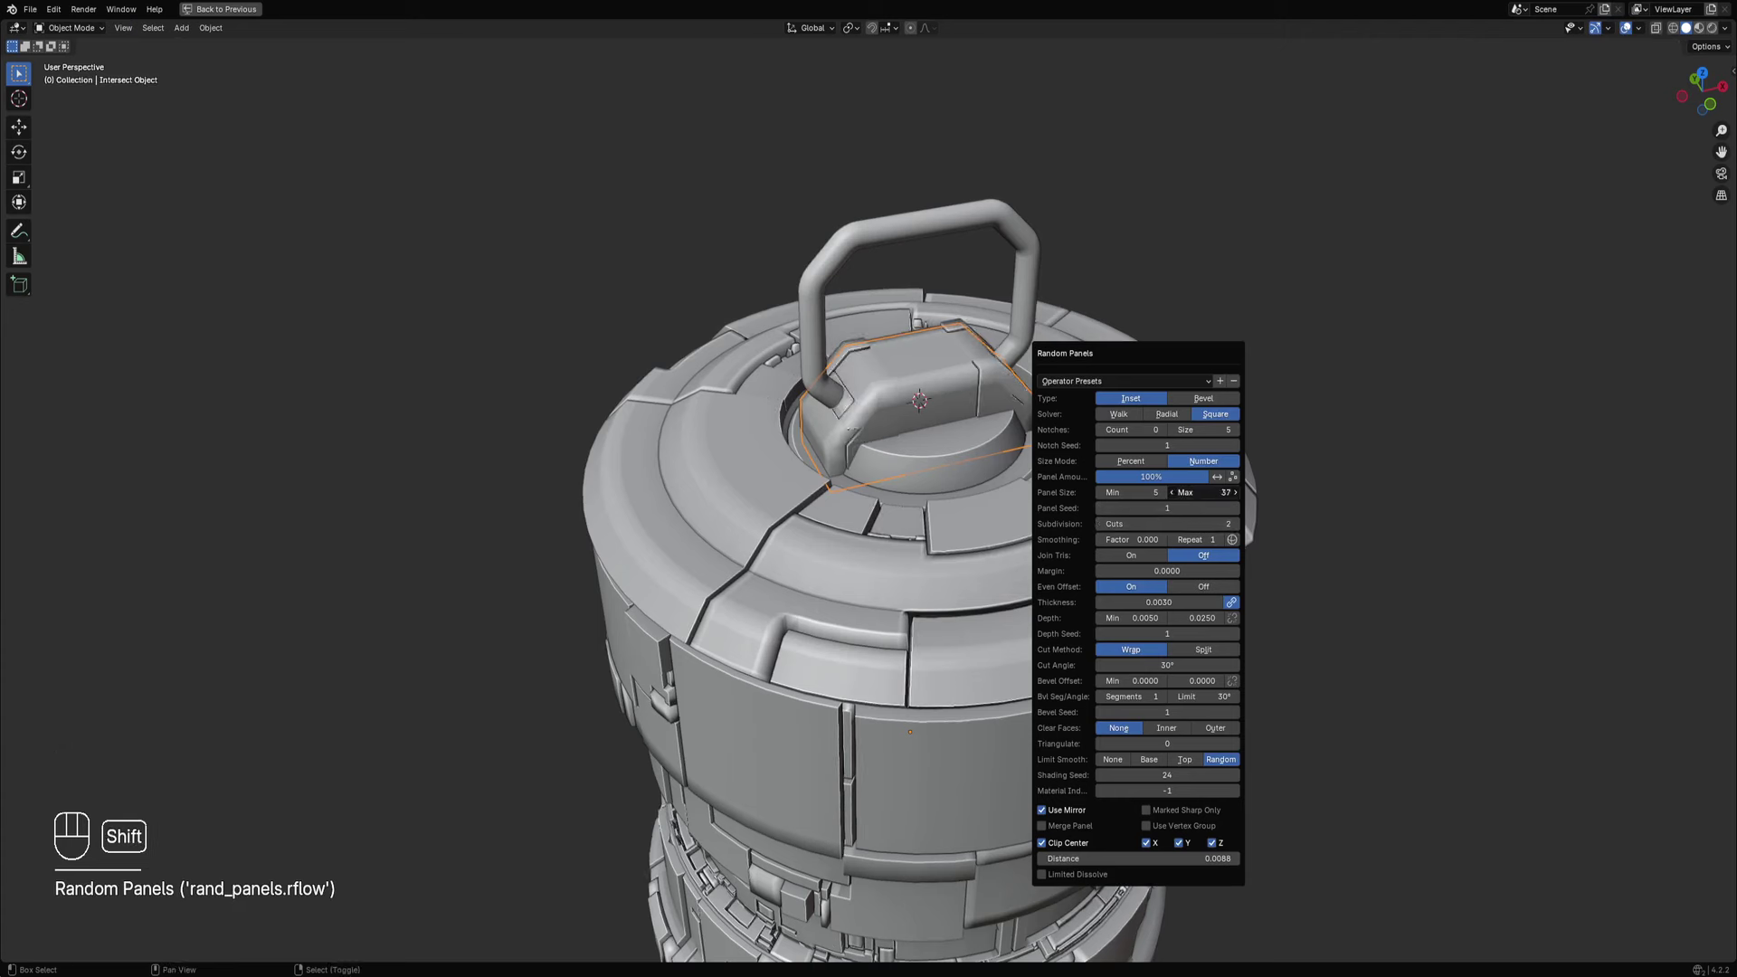
left_click_drag(1204, 492, 1139, 492, "shift")
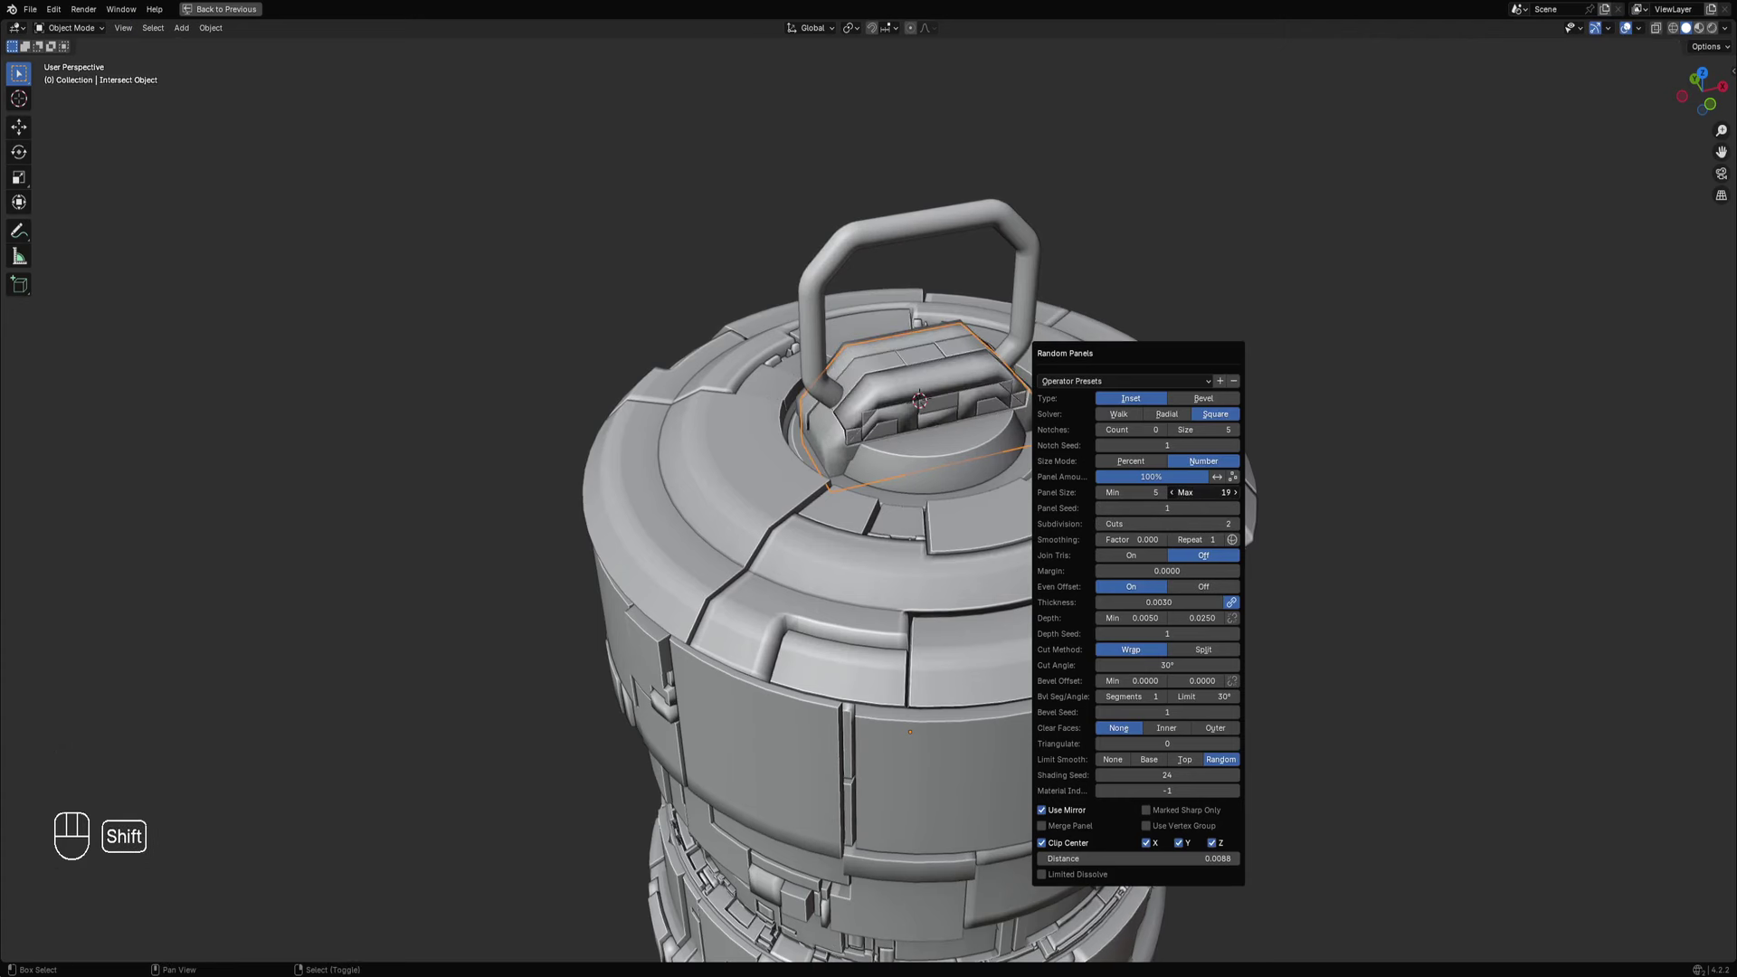
left_click(1155, 556)
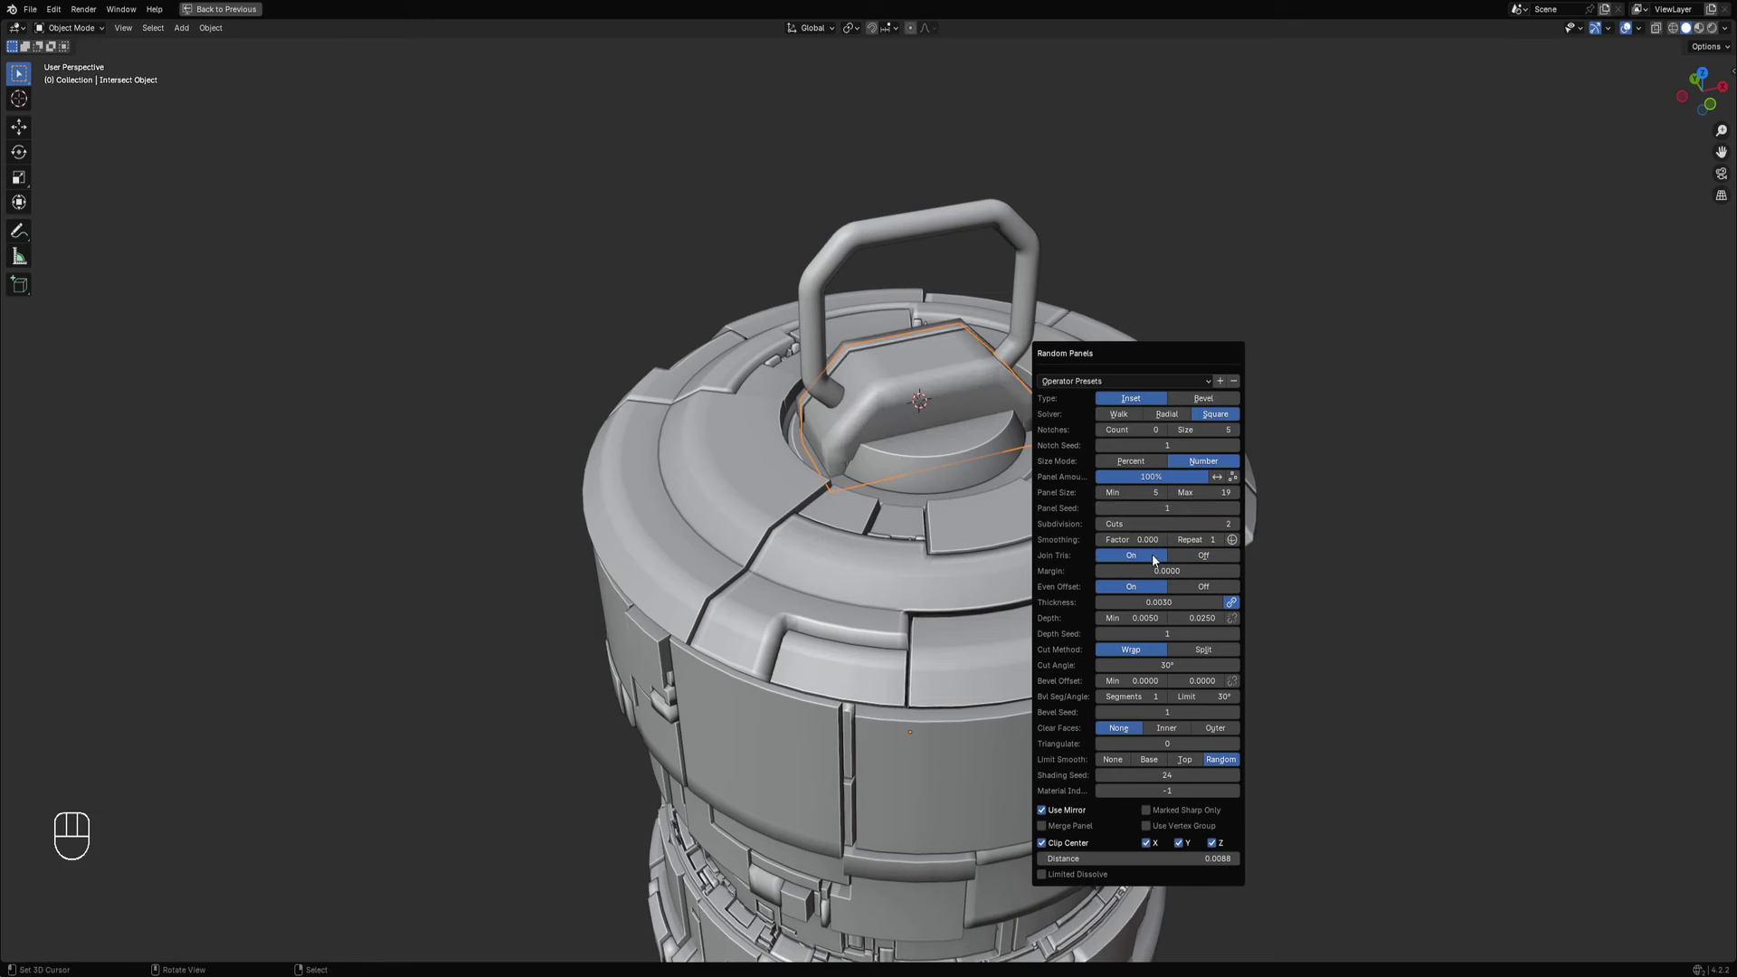
Set the handle block's maximum panel size to 1, maximum panel depth to 0.05 and subdivision cuts to 4.
left_click_drag(1204, 493, 1136, 492, "shift")
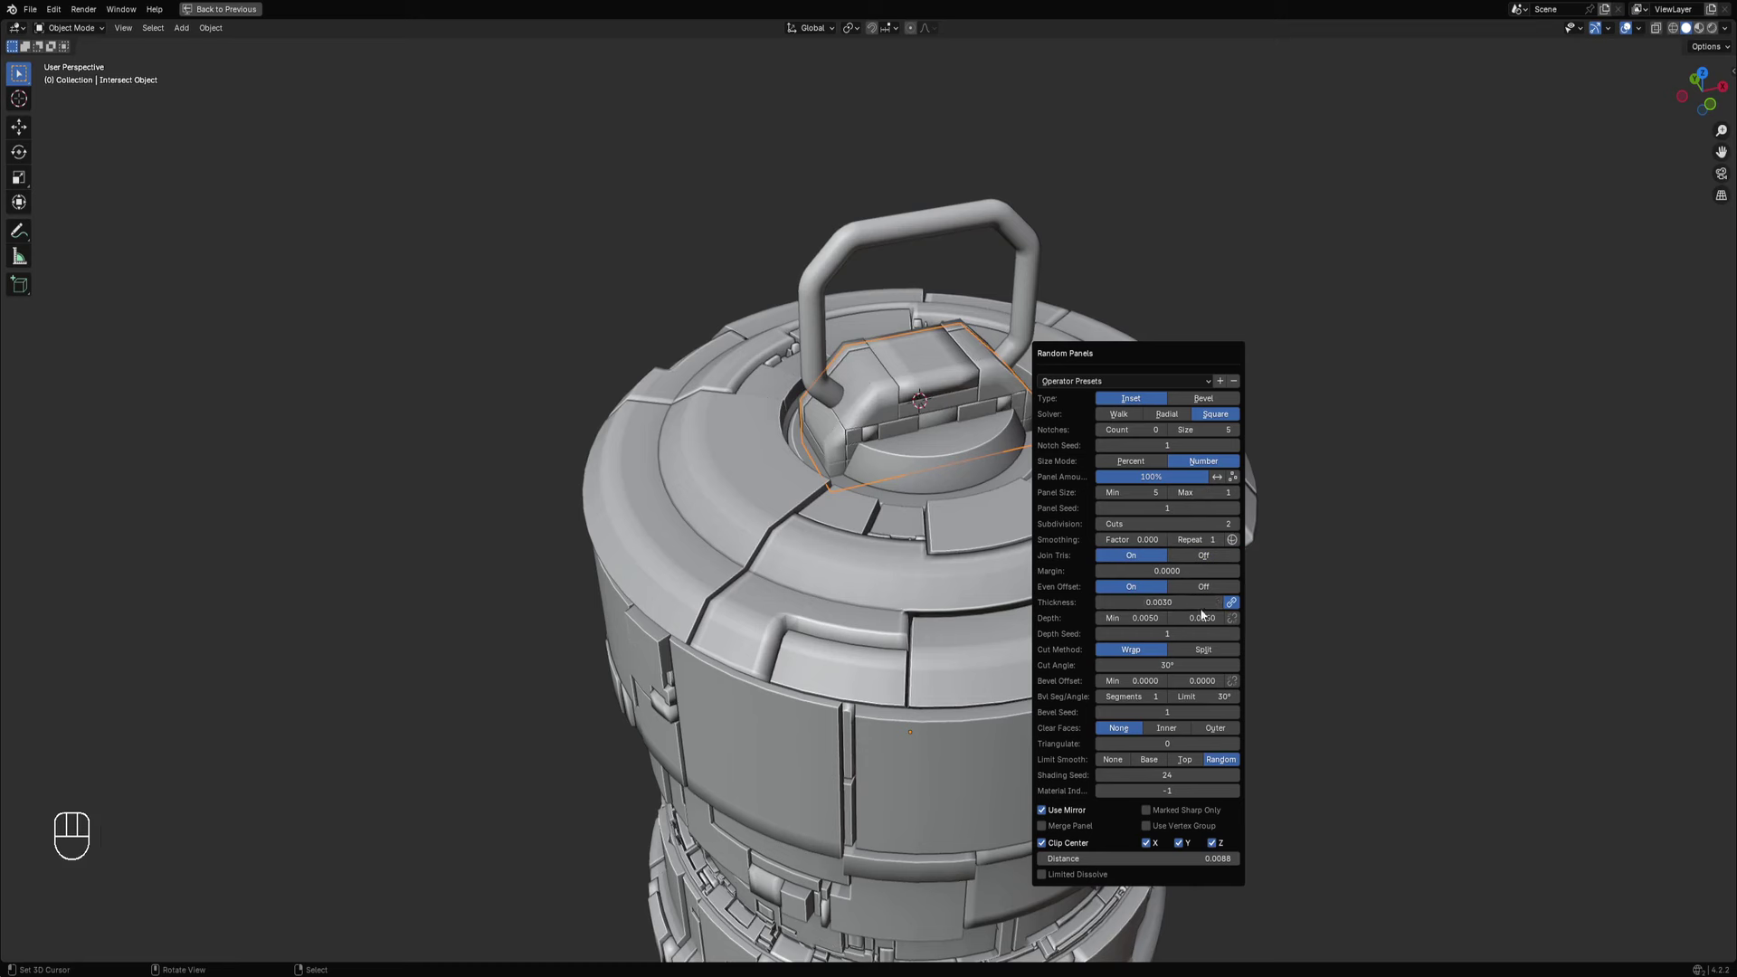
left_click_drag(1202, 618, 1217, 618)
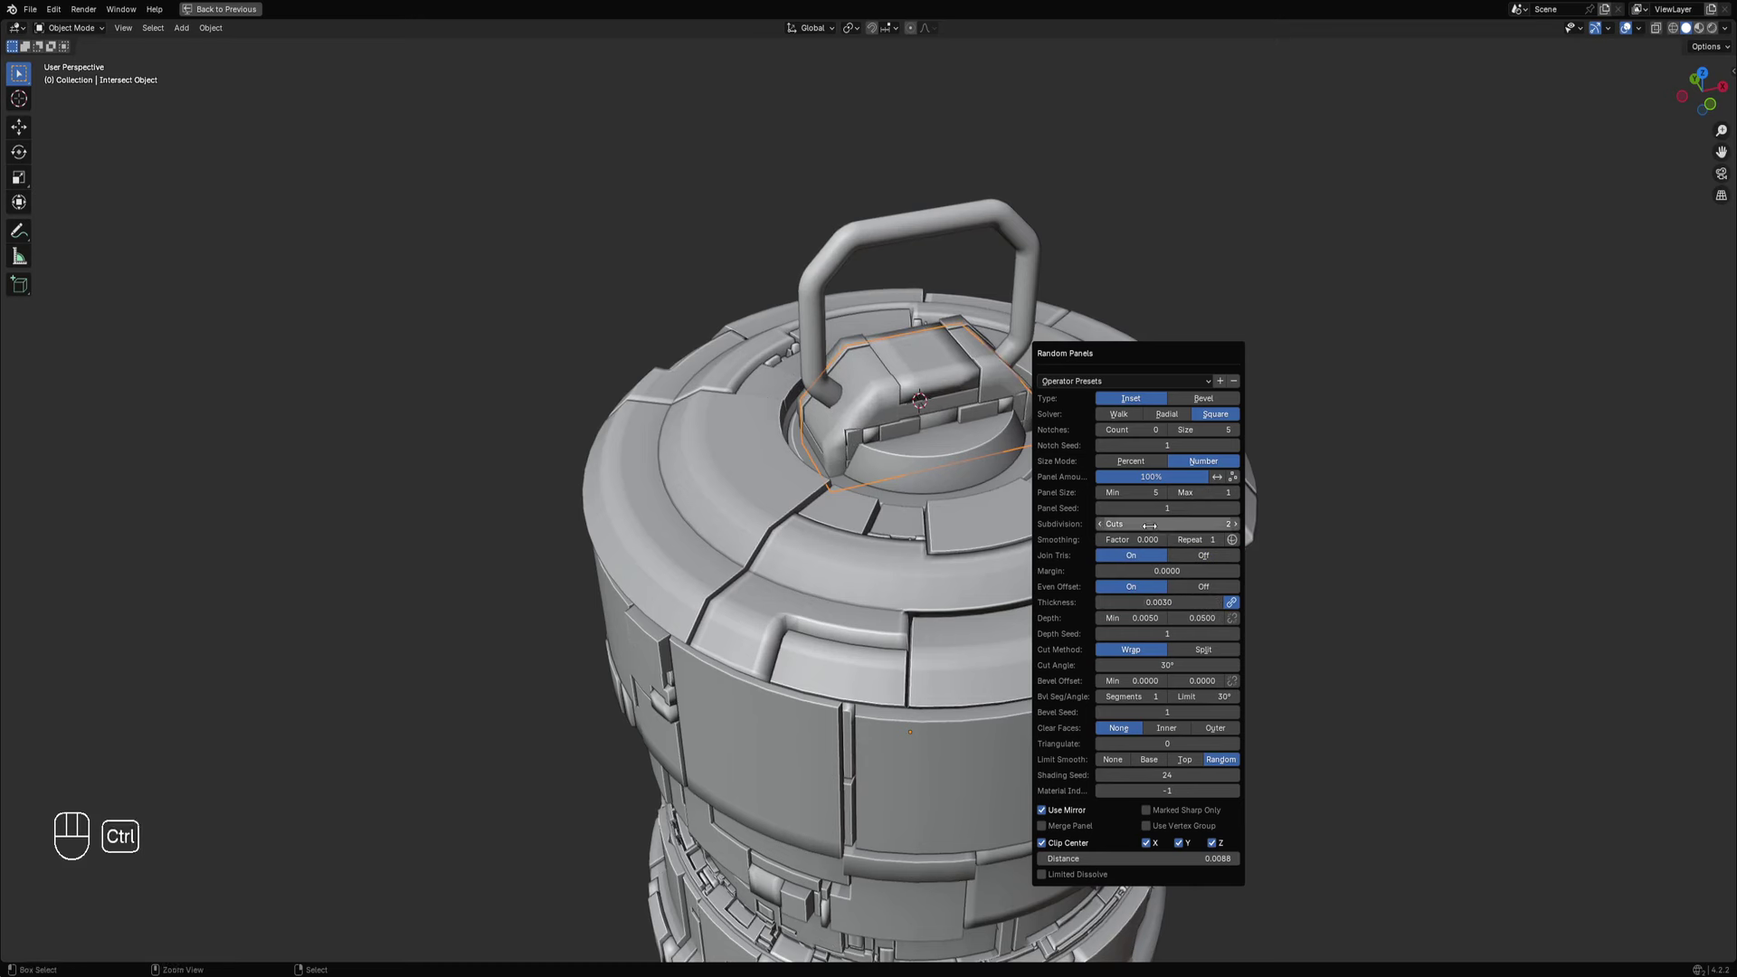
scroll(1152, 524, "up", 2, "ctrl")
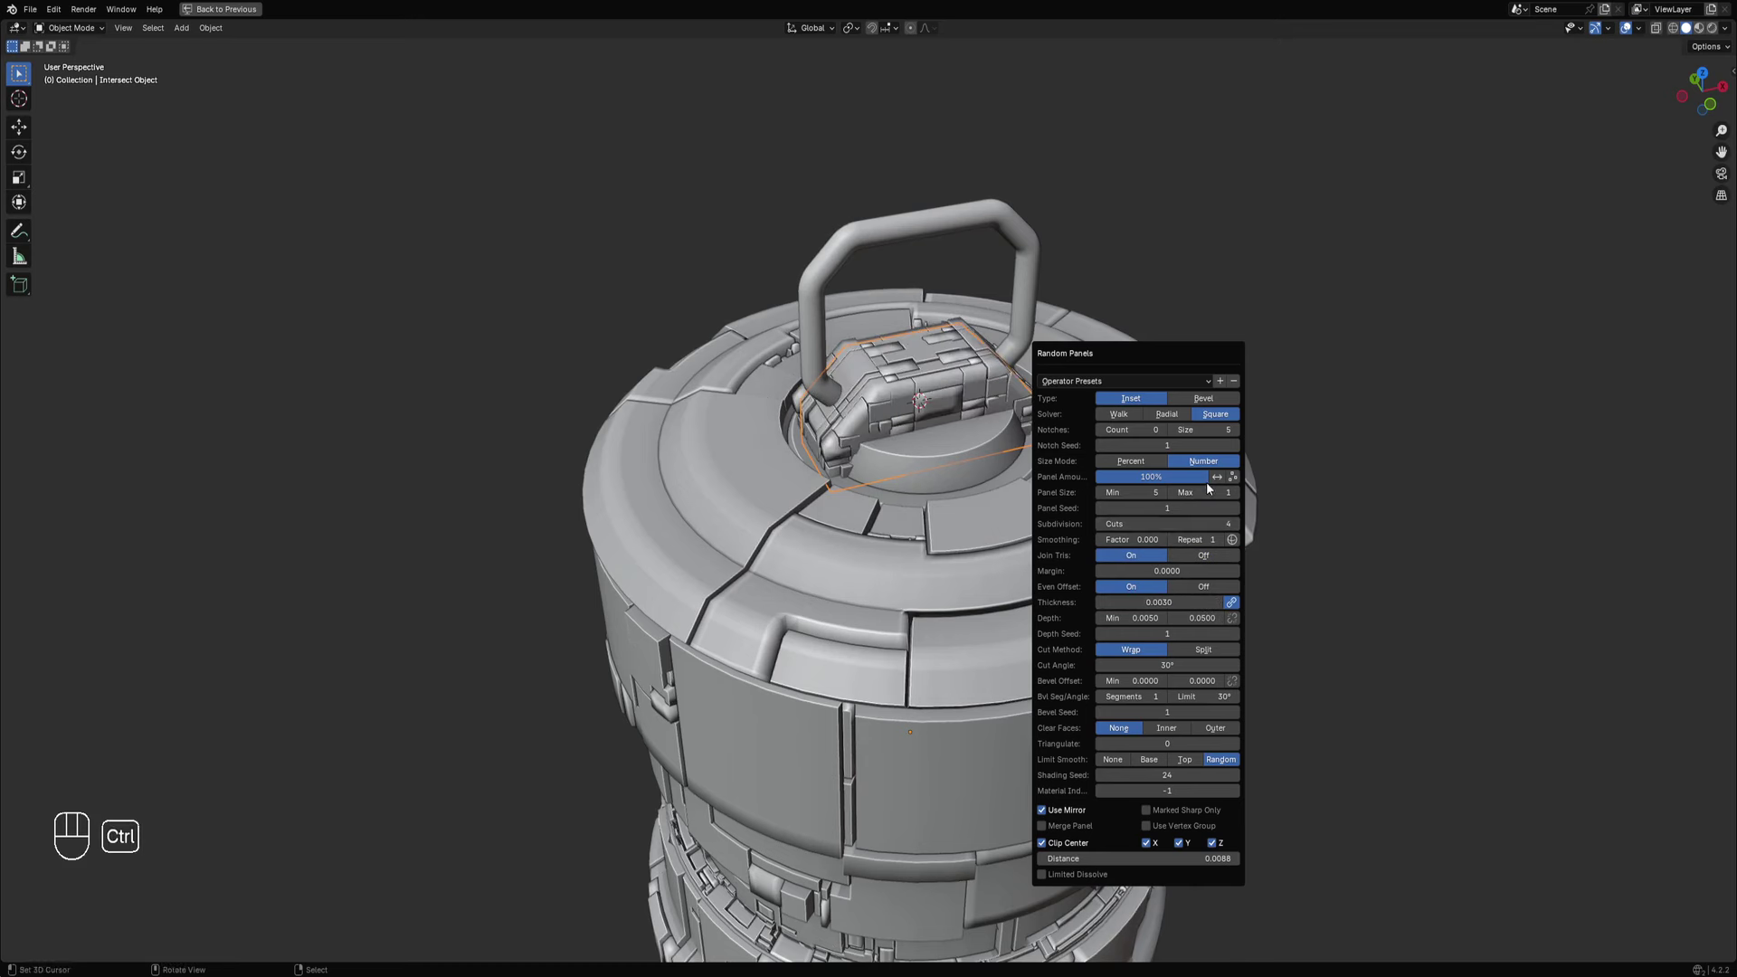
Enlarge the handle block's maximum panel size to 26 and set the panel seed to 14.
left_click_drag(1202, 492, 1258, 492, "shift")
scroll(1186, 509, "up", 5, "ctrl")
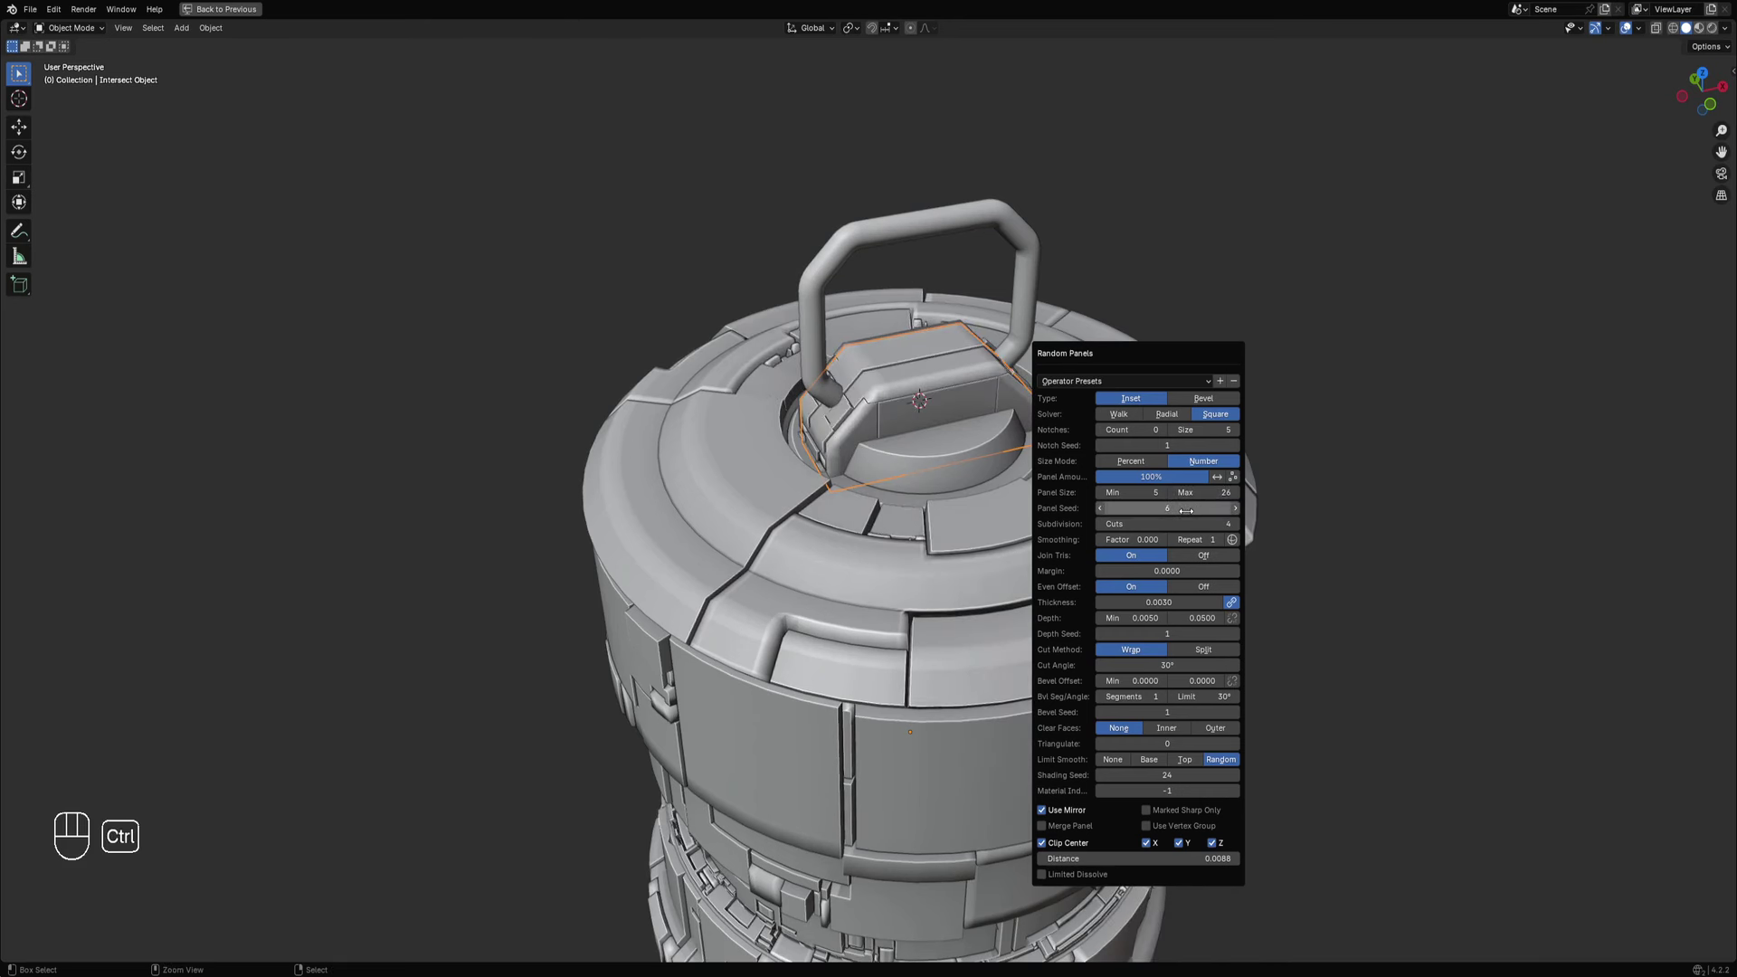
scroll(1186, 510, "up", 8, "ctrl")
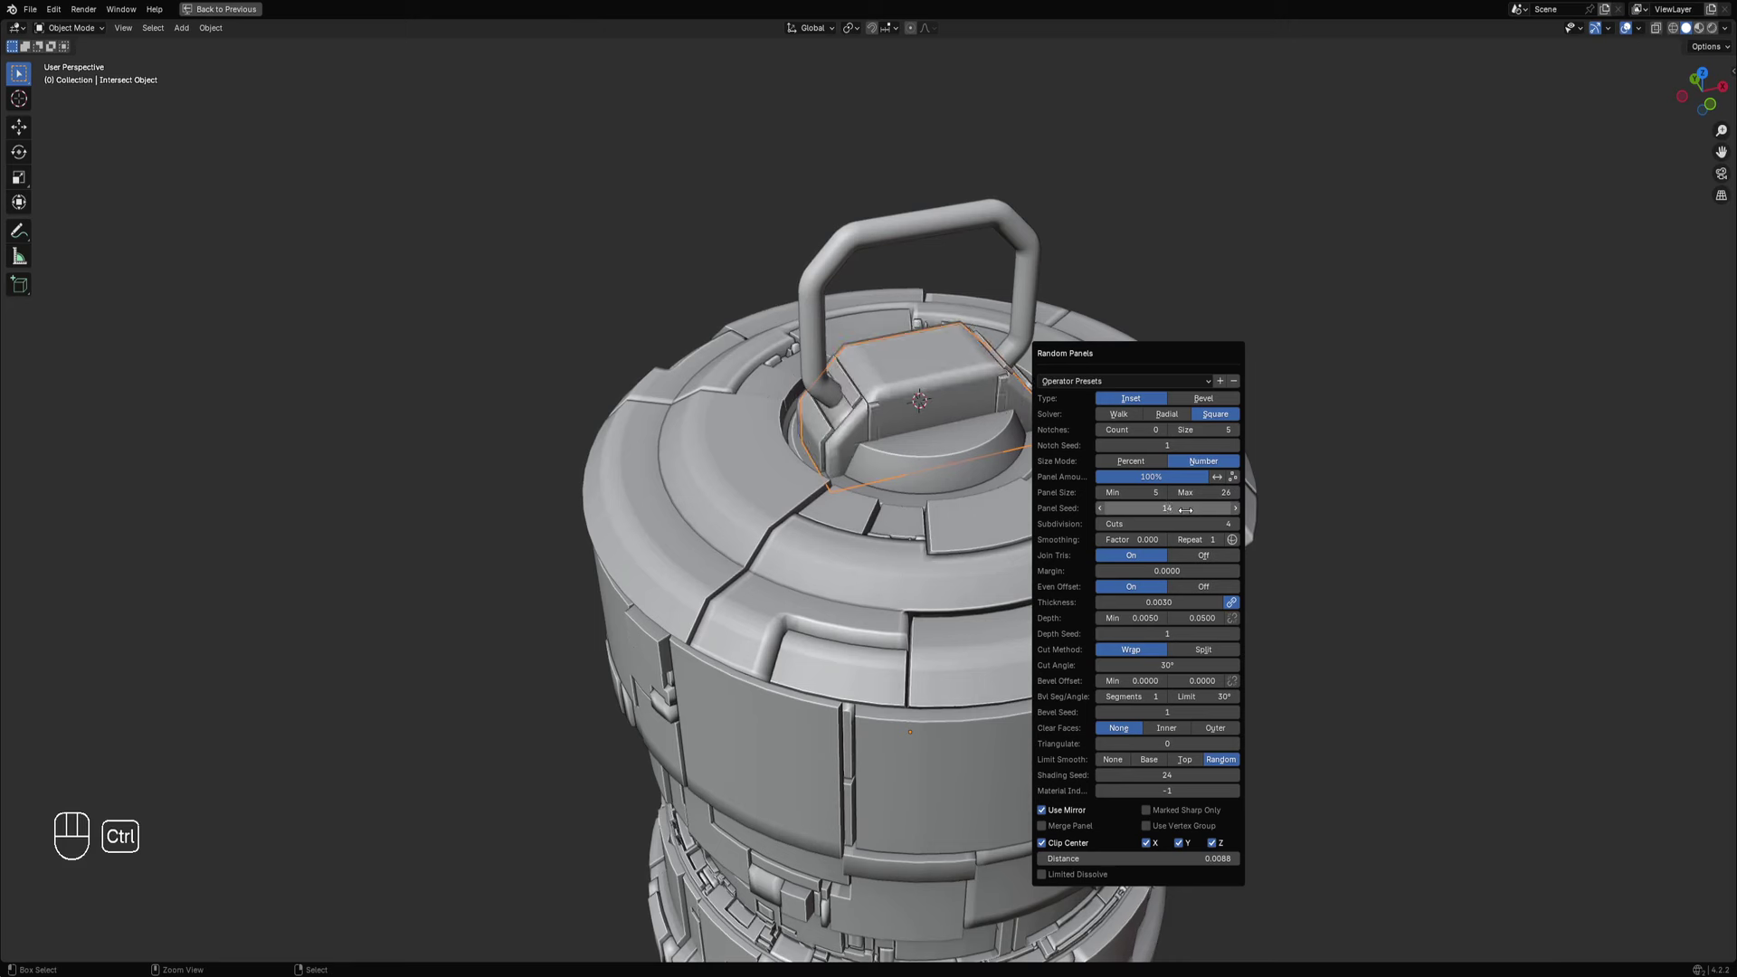
Try the handle block's panels with Join Tris off, restore it to on, and set the cut method to Split.
left_click(1203, 555)
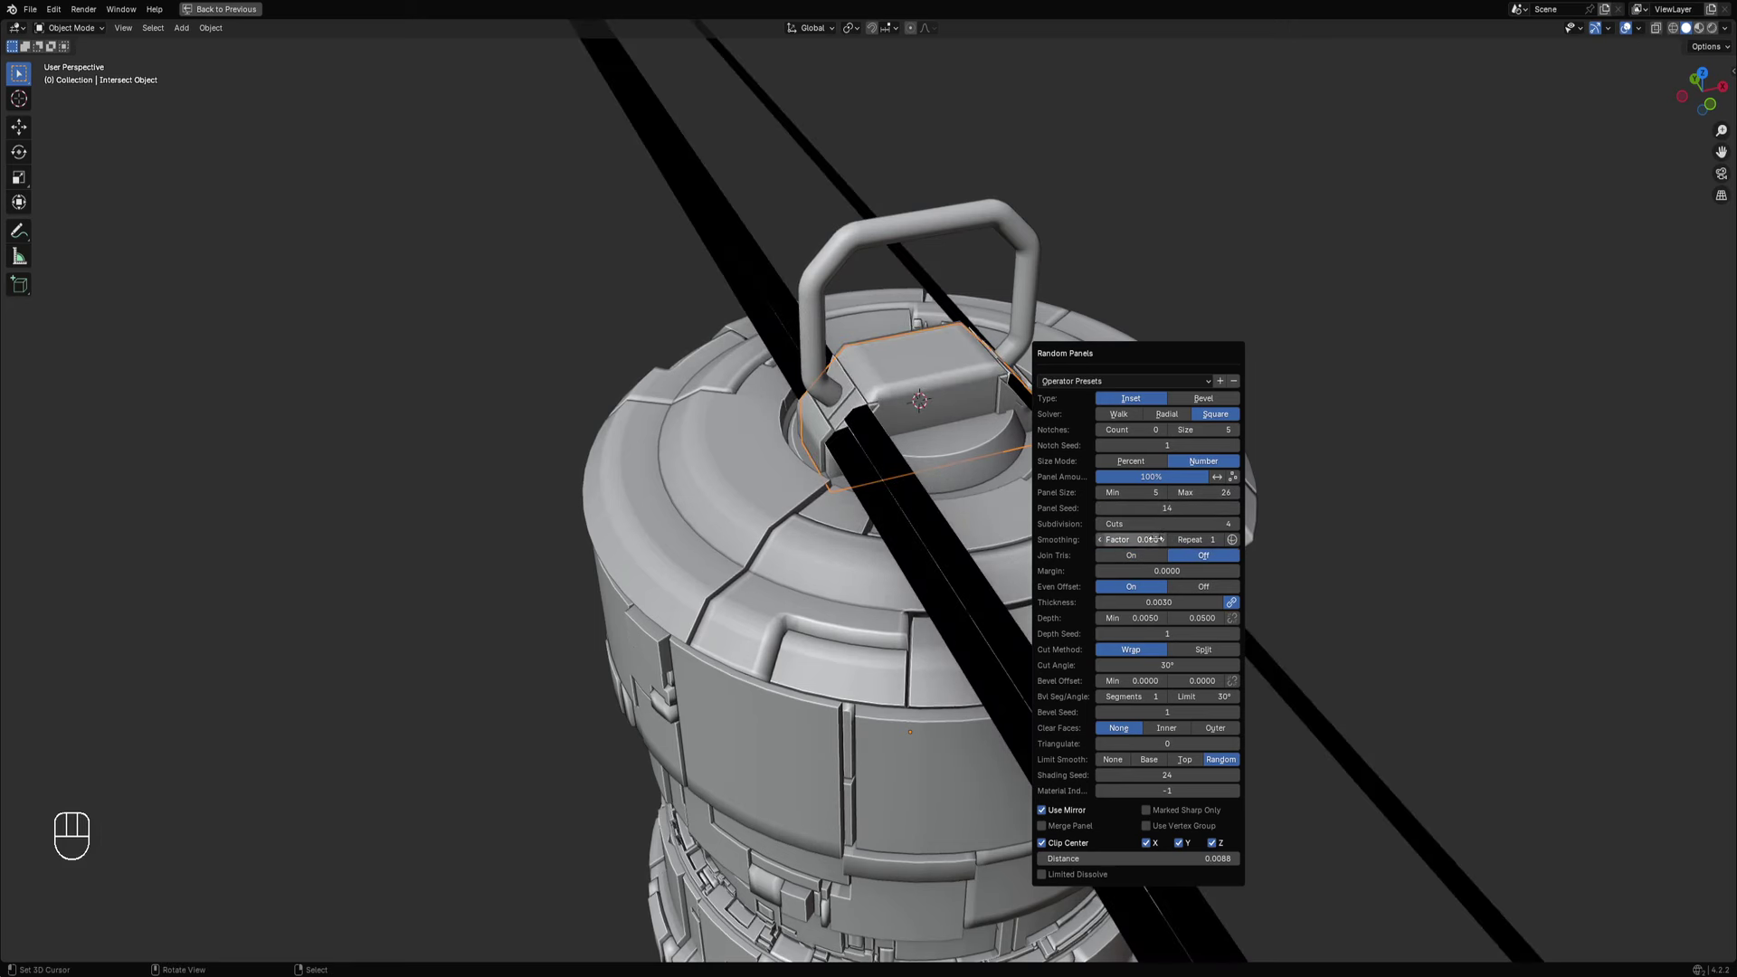
left_click(1145, 557)
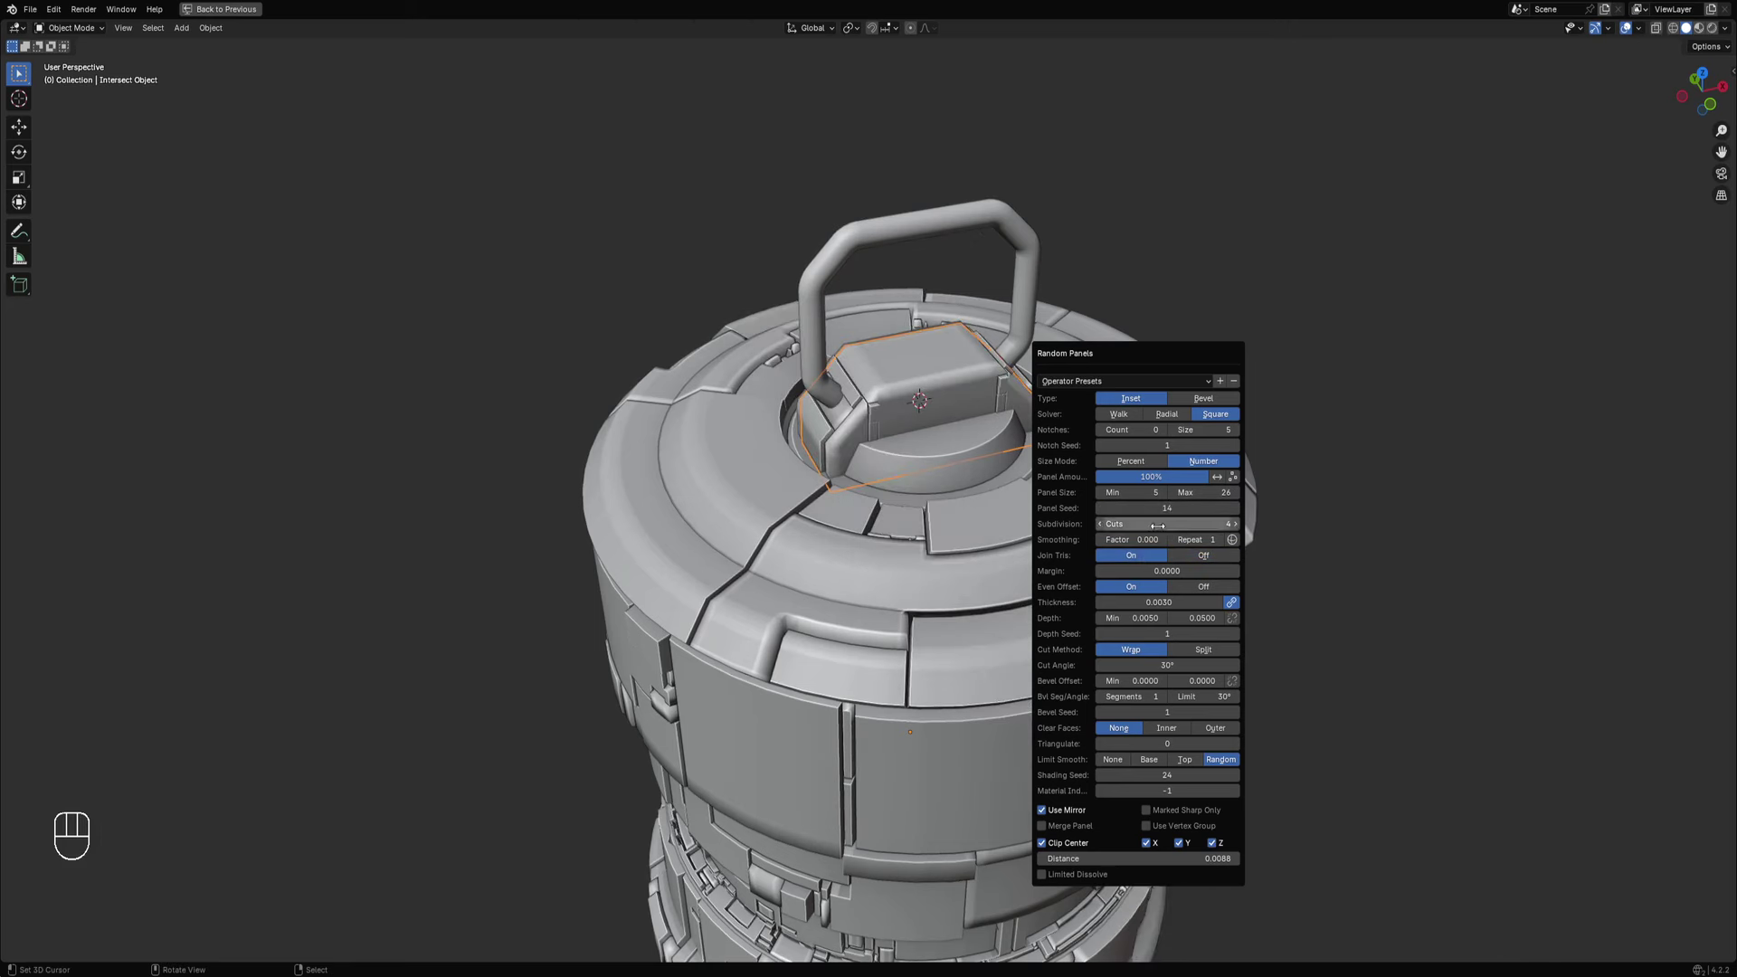
left_click(1198, 651)
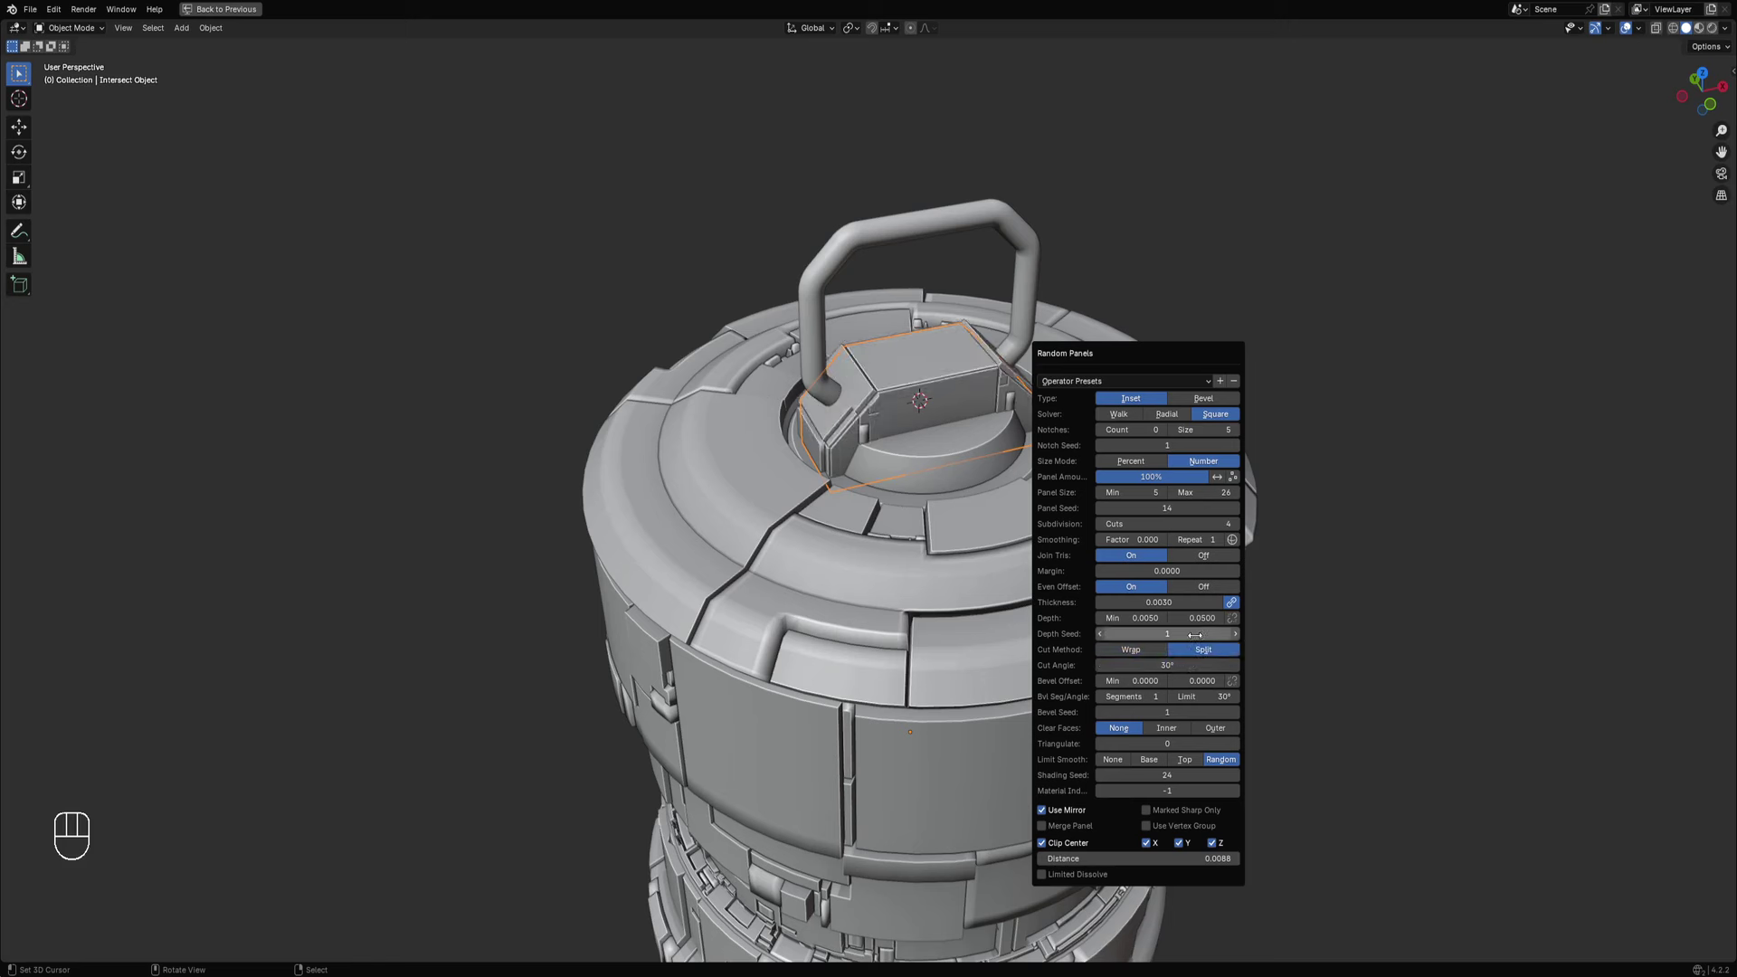
Switch the random panels on the handle's base block to the Wrap cut method, with 5 subdivision cuts and a maximum depth of 0.0860.
left_click(1157, 651)
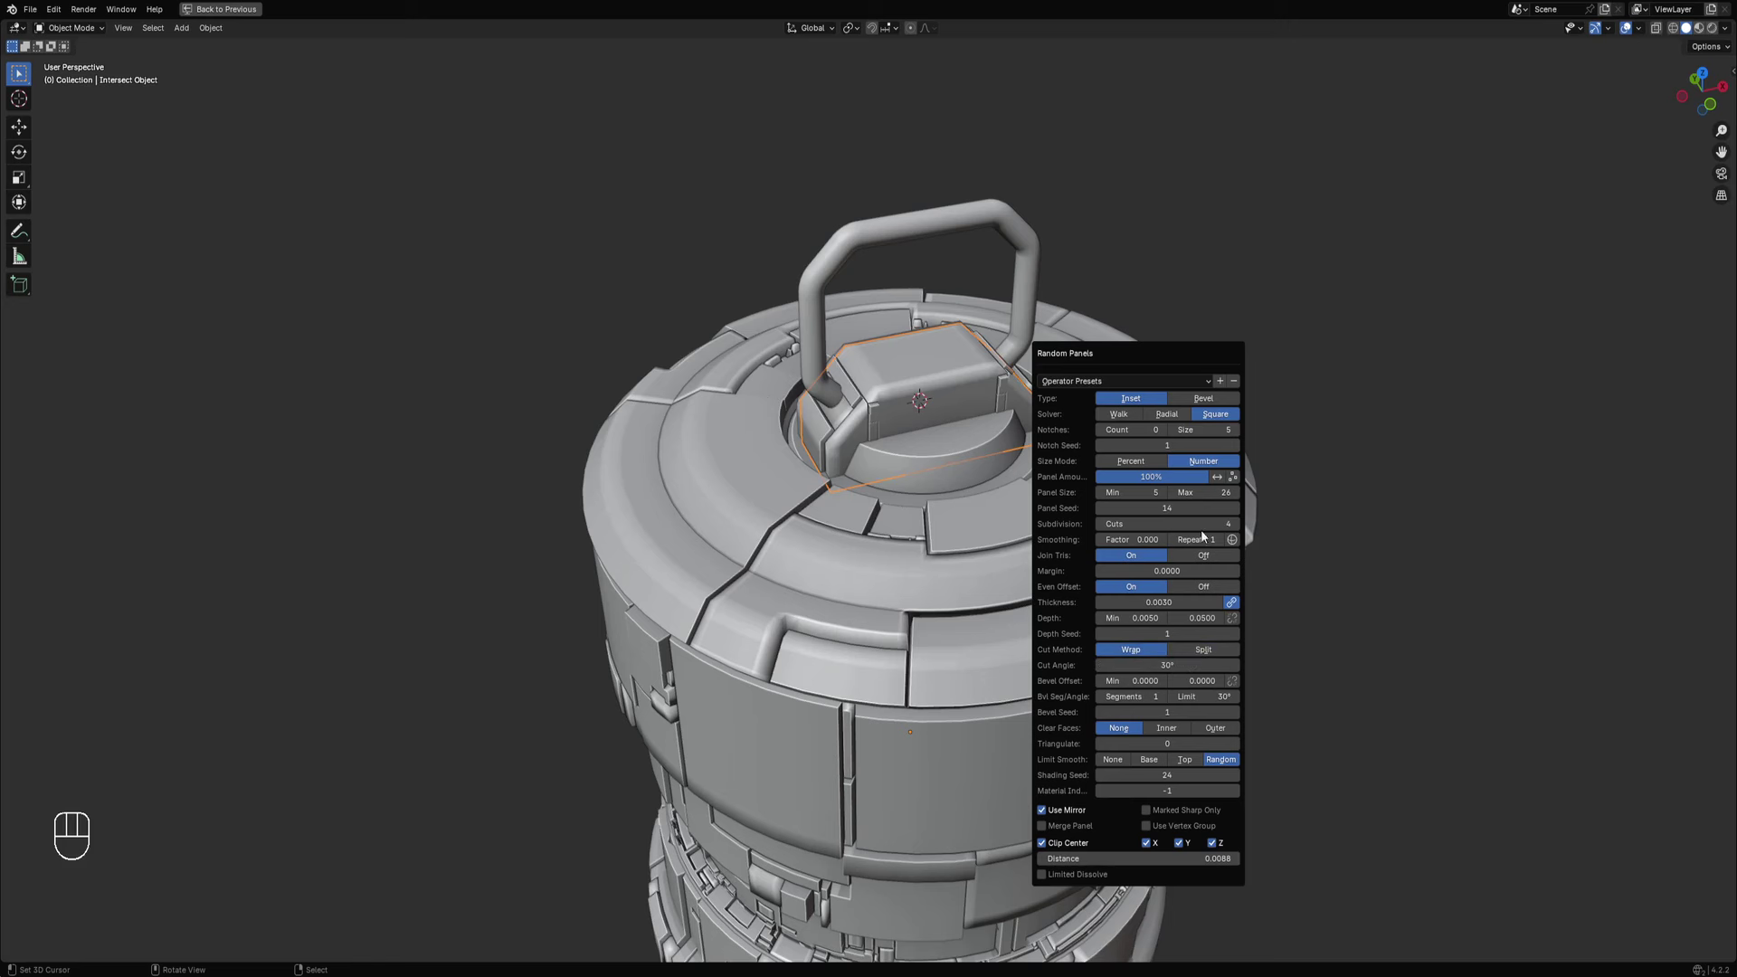
scroll(1202, 524, "up", 2, "ctrl")
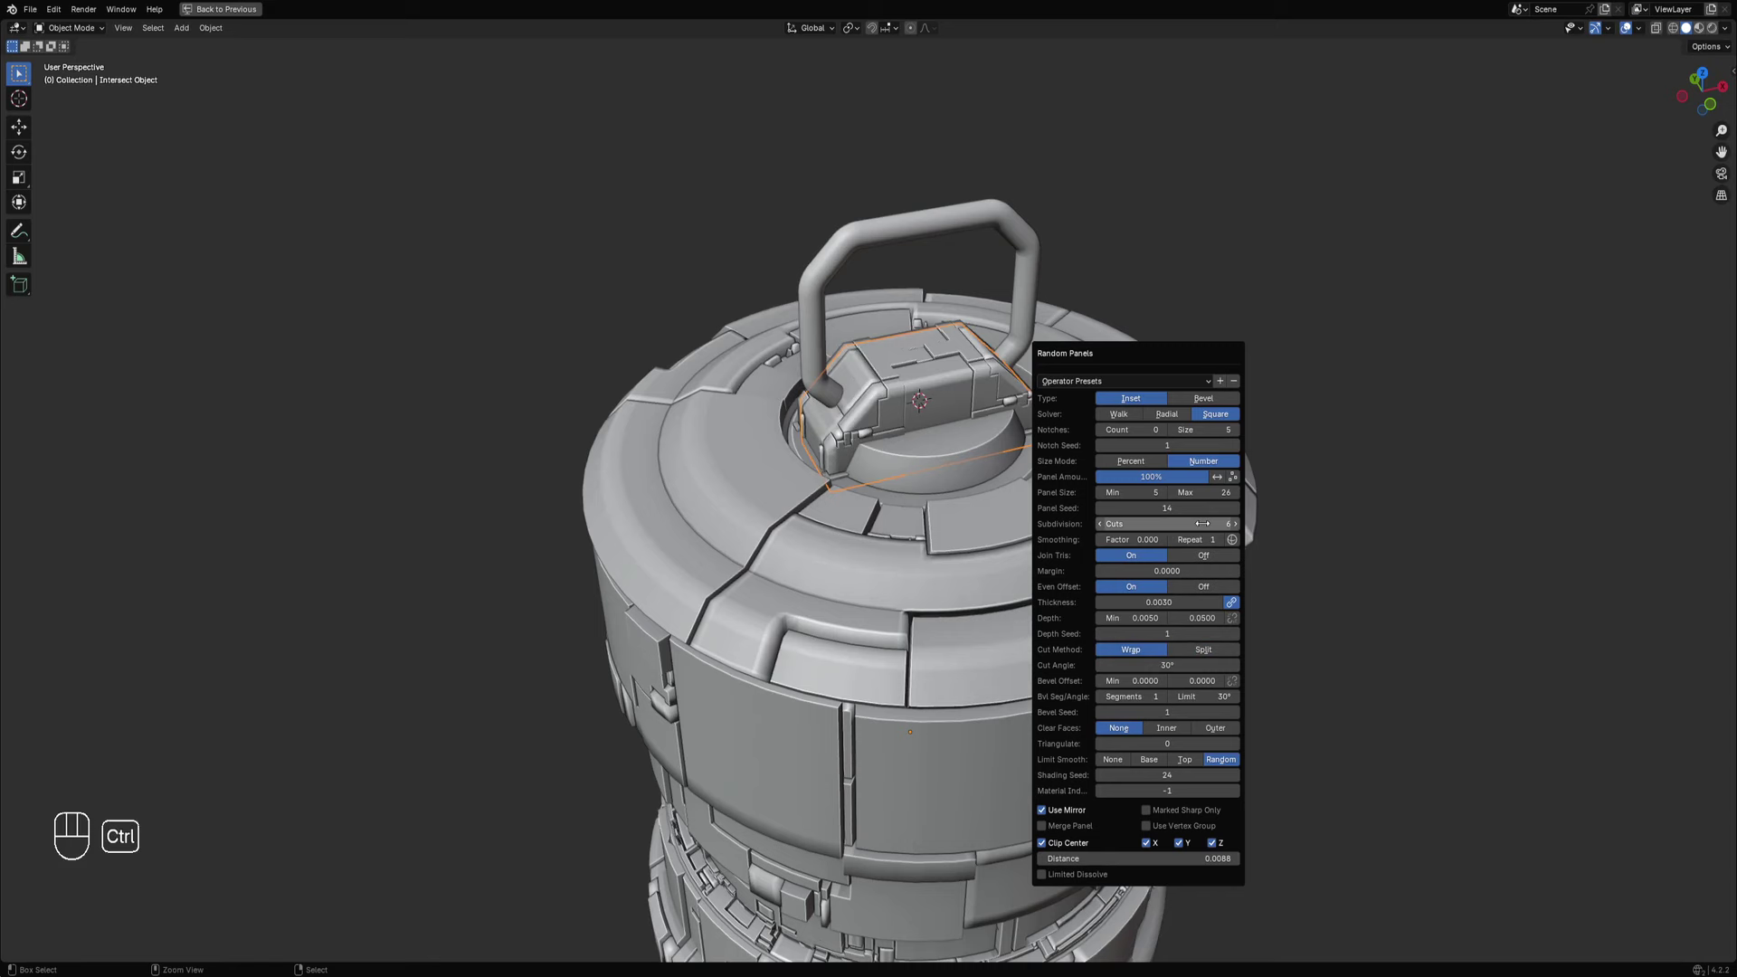
scroll(1202, 523, "down", 1, "ctrl")
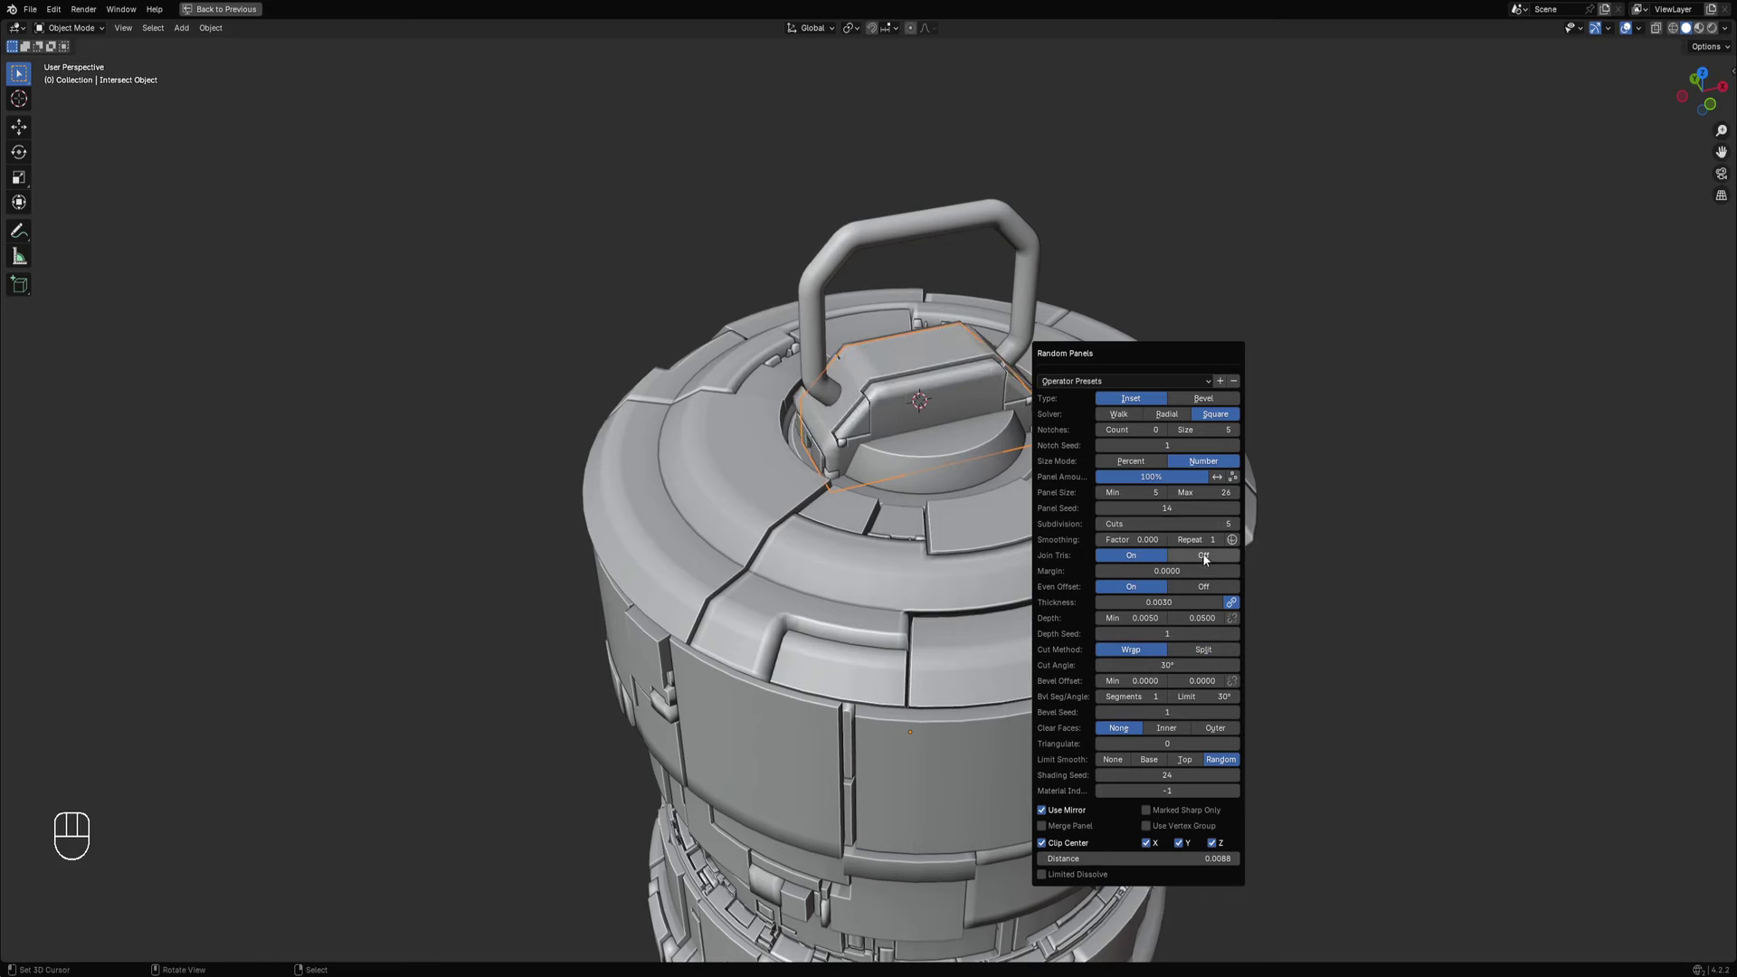
Raise the panel seed to generate a different random panel layout on the handle's base block.
middle_click_drag(814, 516, 1050, 482)
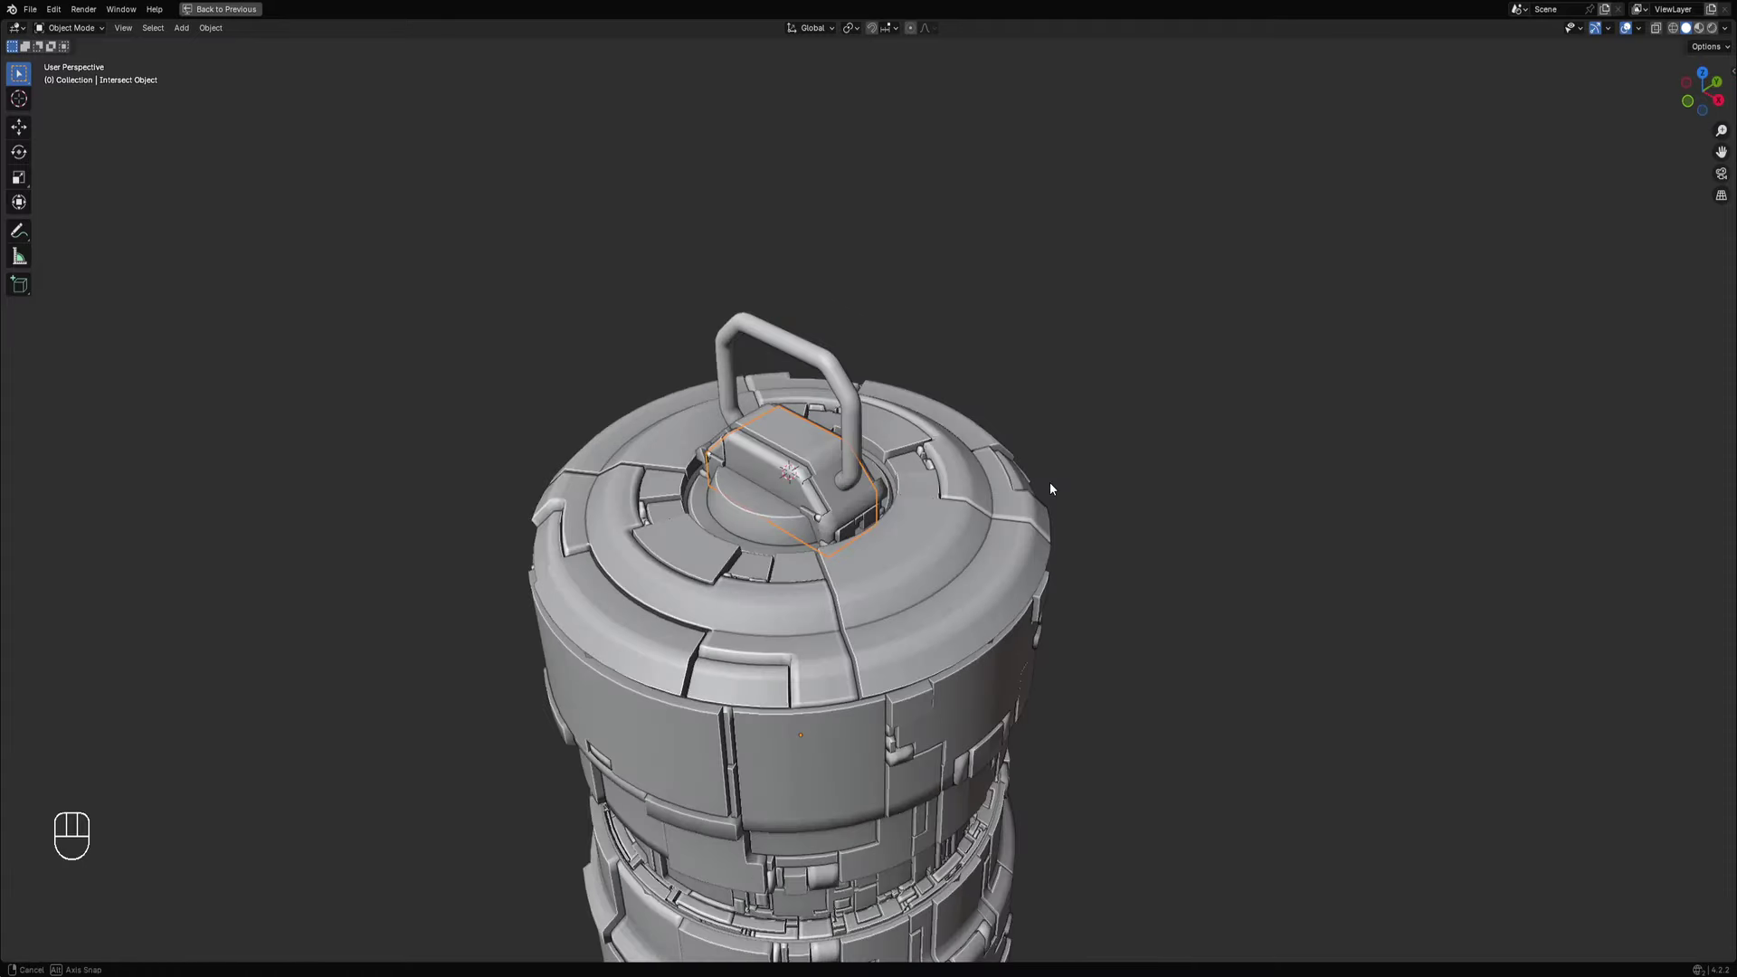
scroll(1049, 481, "down", 3)
scroll(1008, 436, "up", 2)
key("F9")
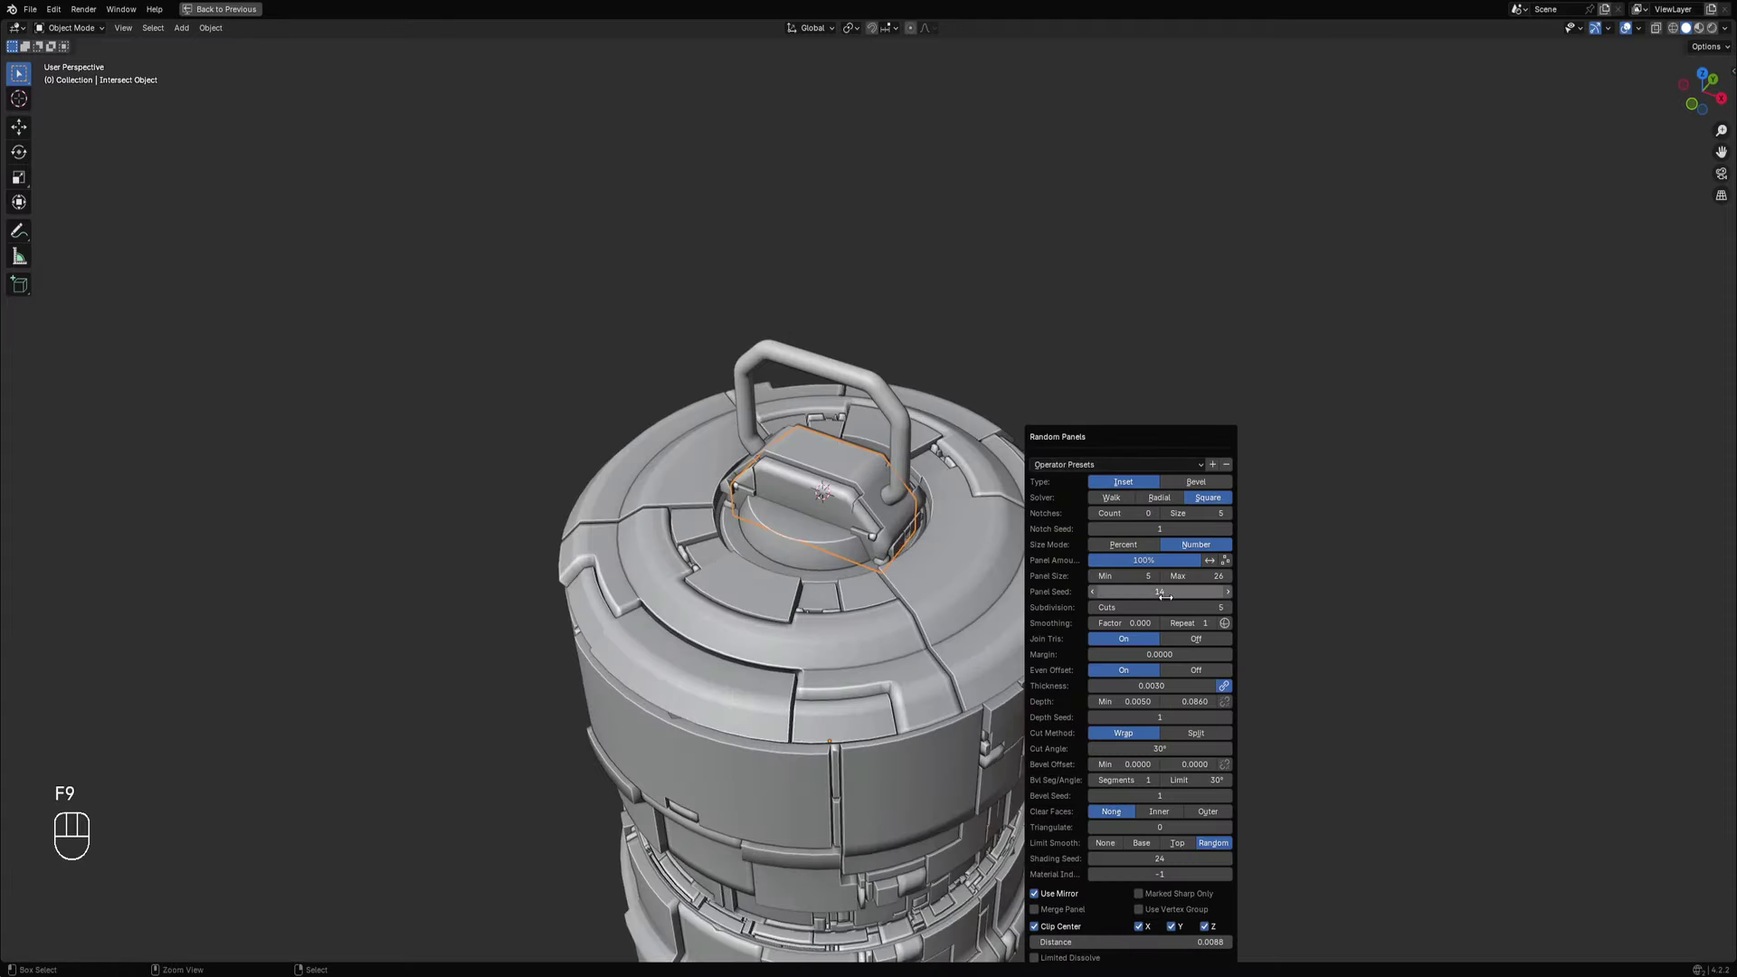
scroll(1164, 593, "up", 2, "ctrl")
scroll(1164, 592, "up", 2, "ctrl")
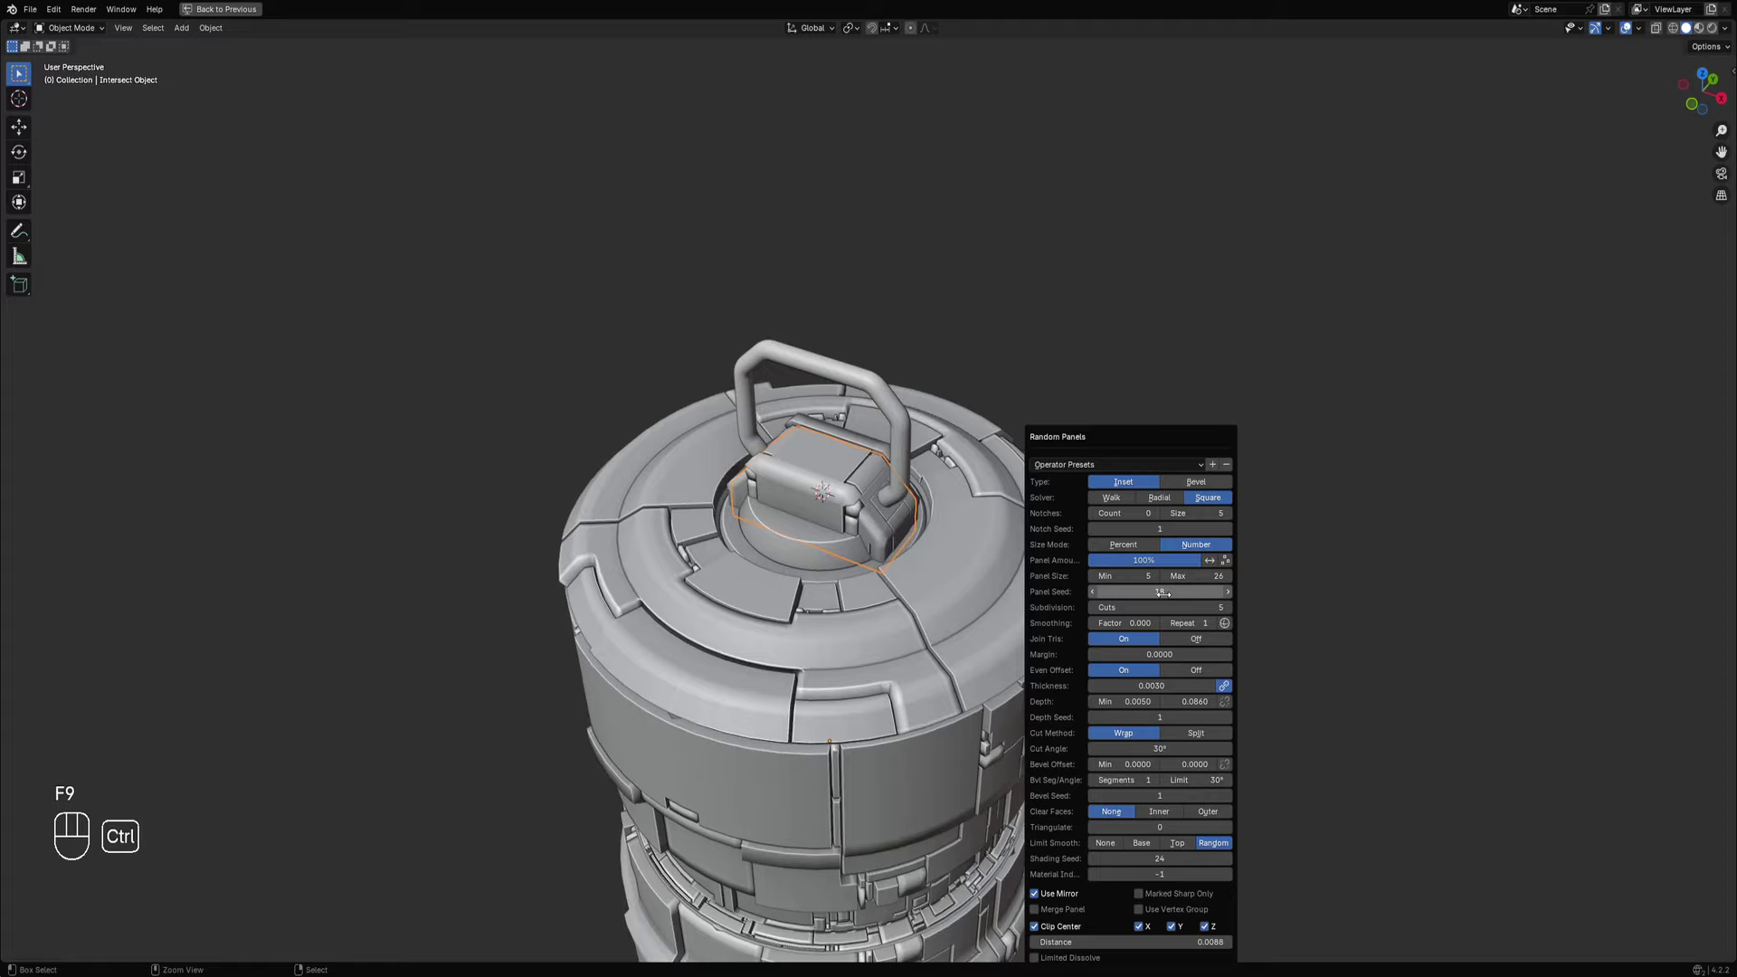
scroll(1163, 592, "up", 2, "ctrl")
middle_click_drag(742, 547, 814, 525)
middle_click_drag(883, 505, 938, 509, "shift")
Clear the existing selection on the main cylinder and select the faces of the recessed inner ring beneath the handle's base block.
key("alt+a")
scroll(929, 507, "down", 1)
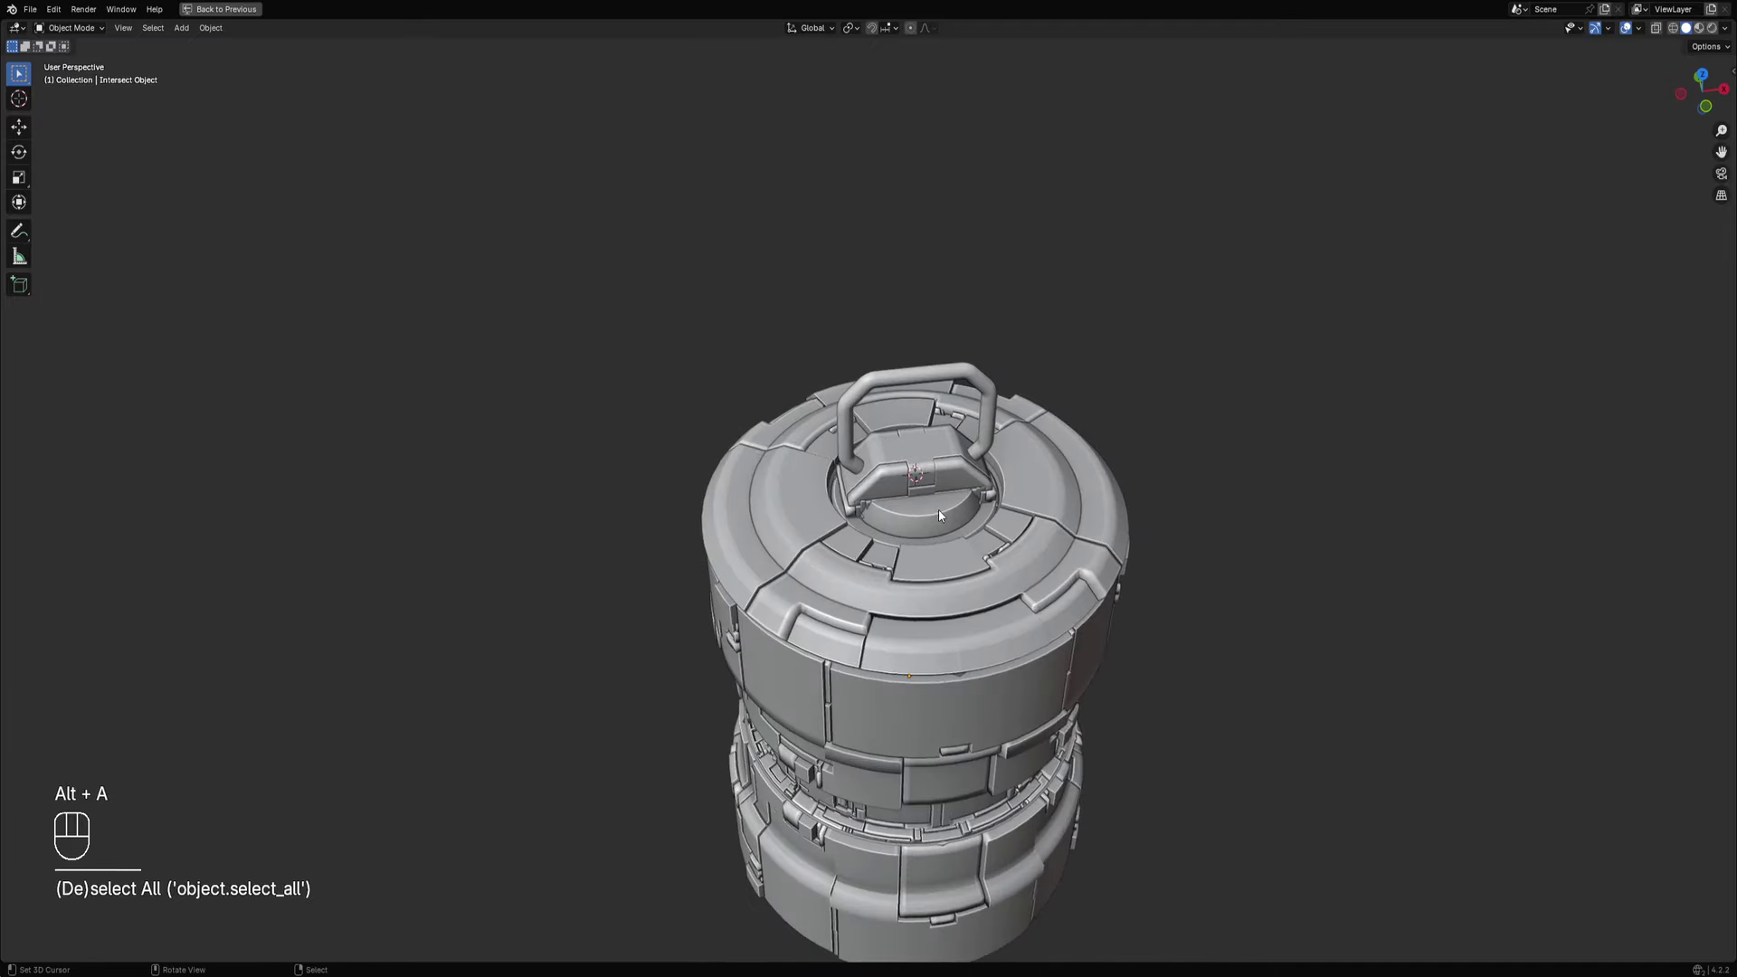
key("Tab")
key("alt+a")
scroll(938, 506, "up", 2)
key("Tab")
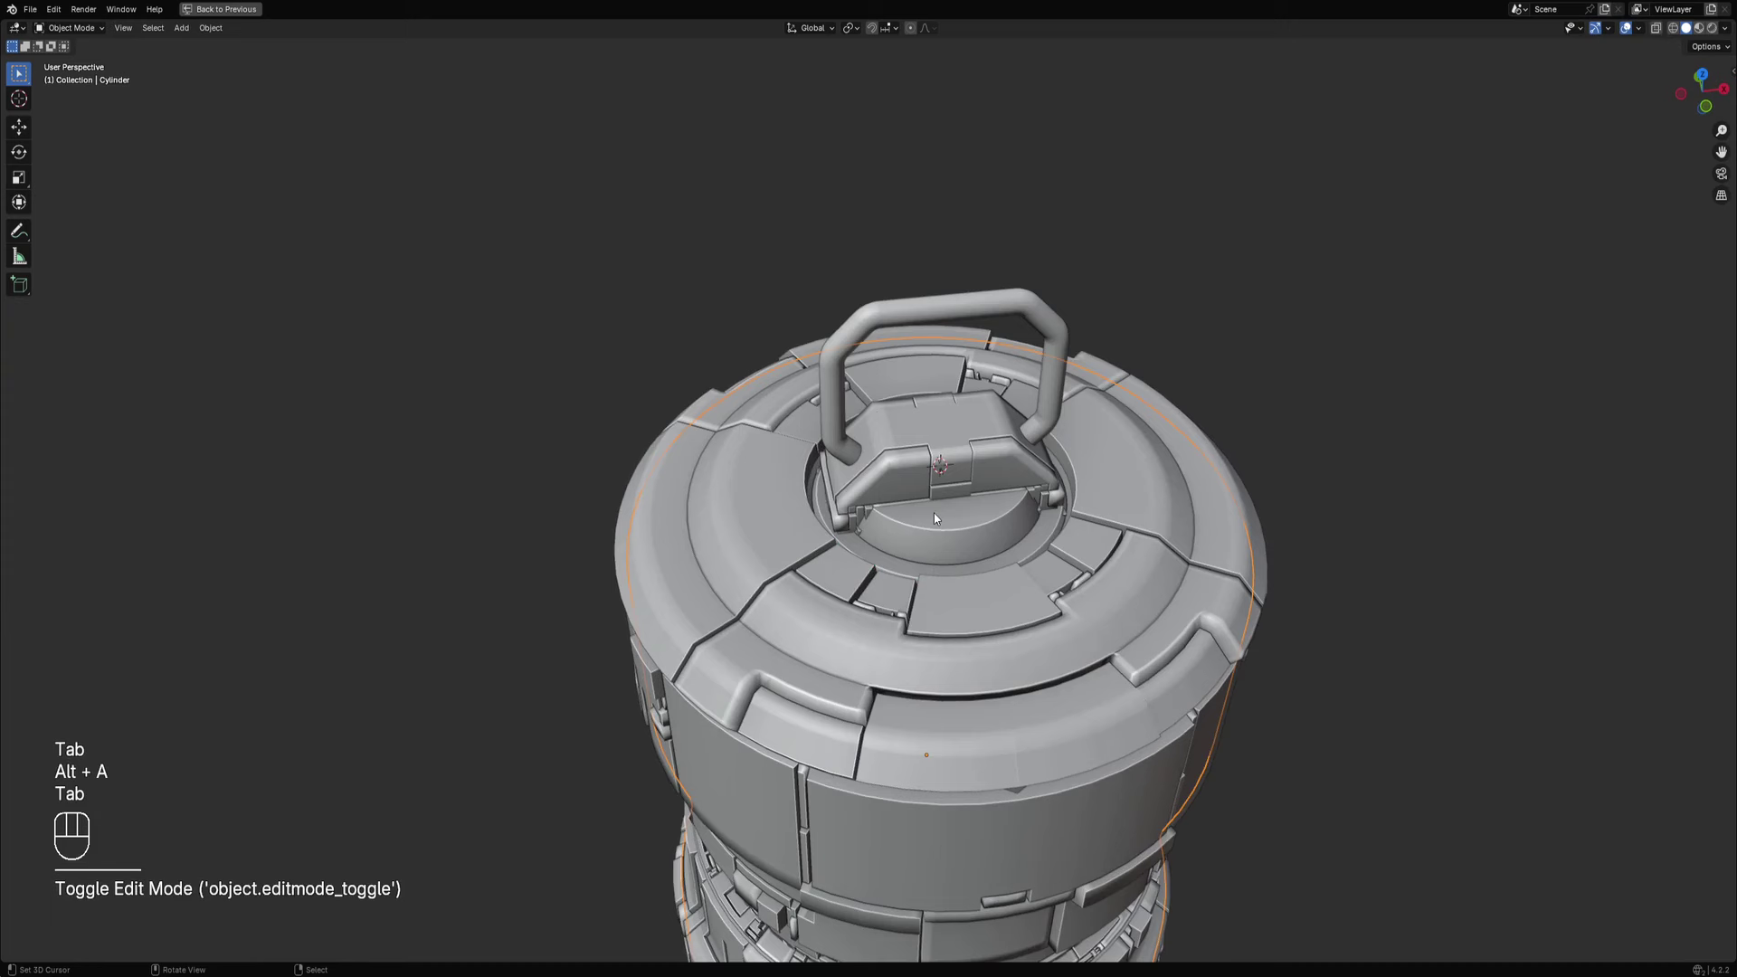
key("ctrl+shift+a")
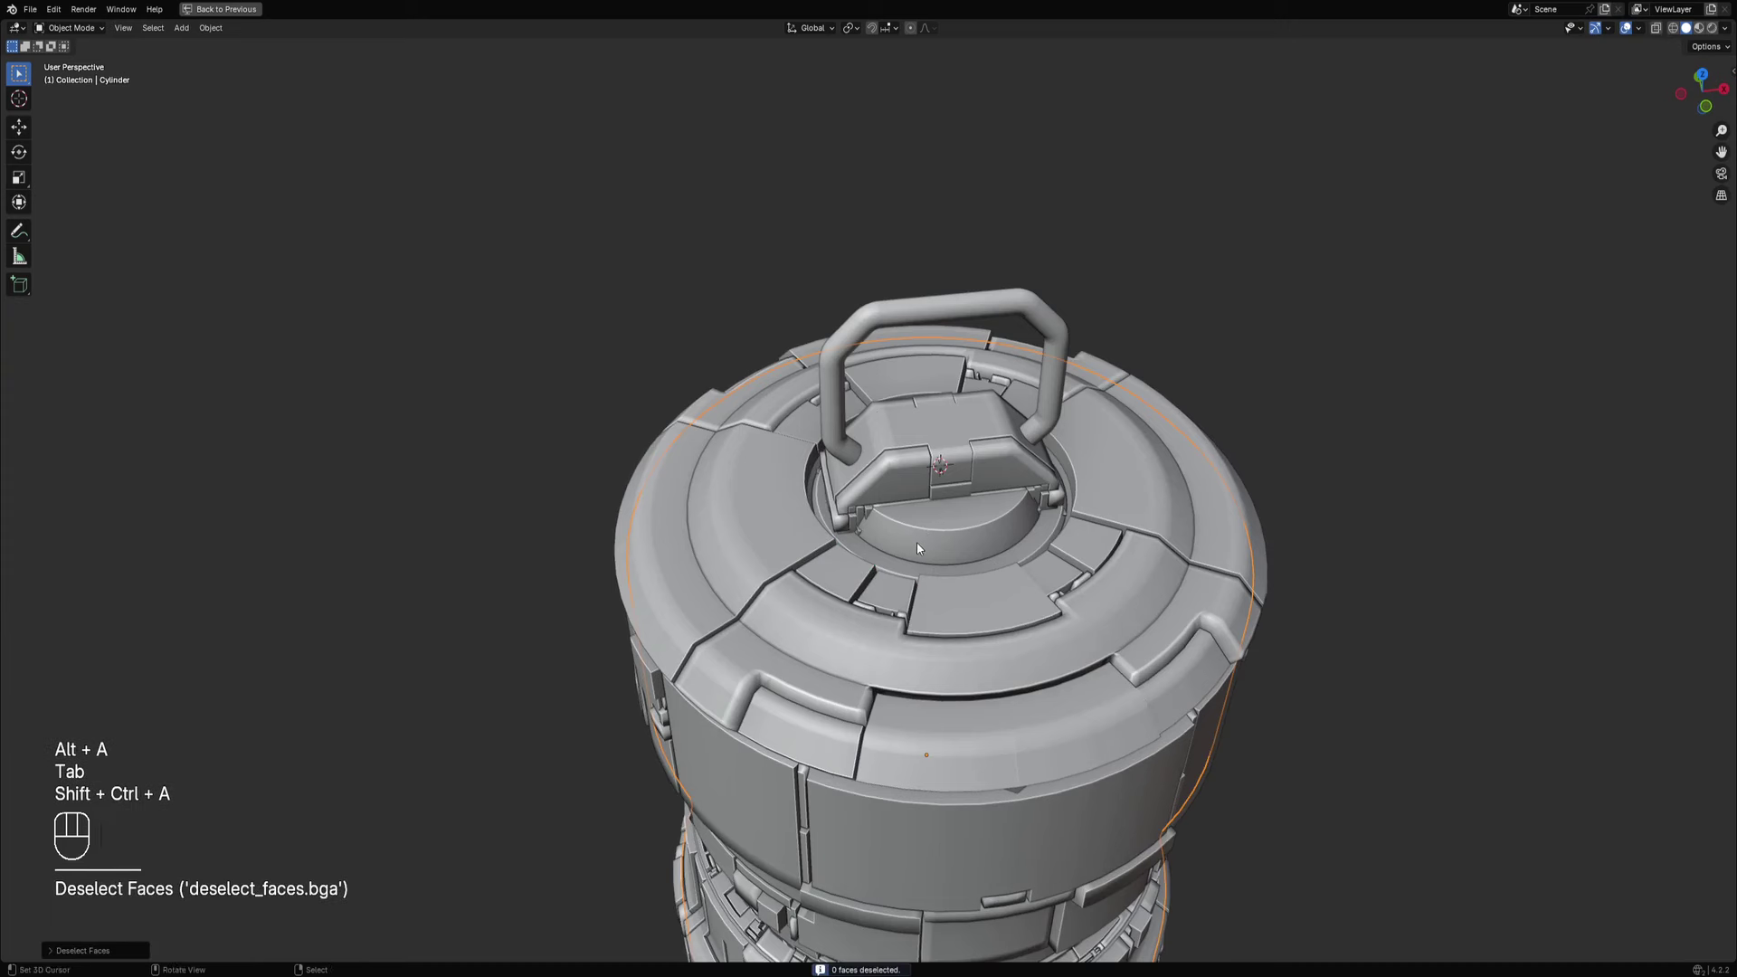
key("shift+f")
key("shift+f")
key("Tab")
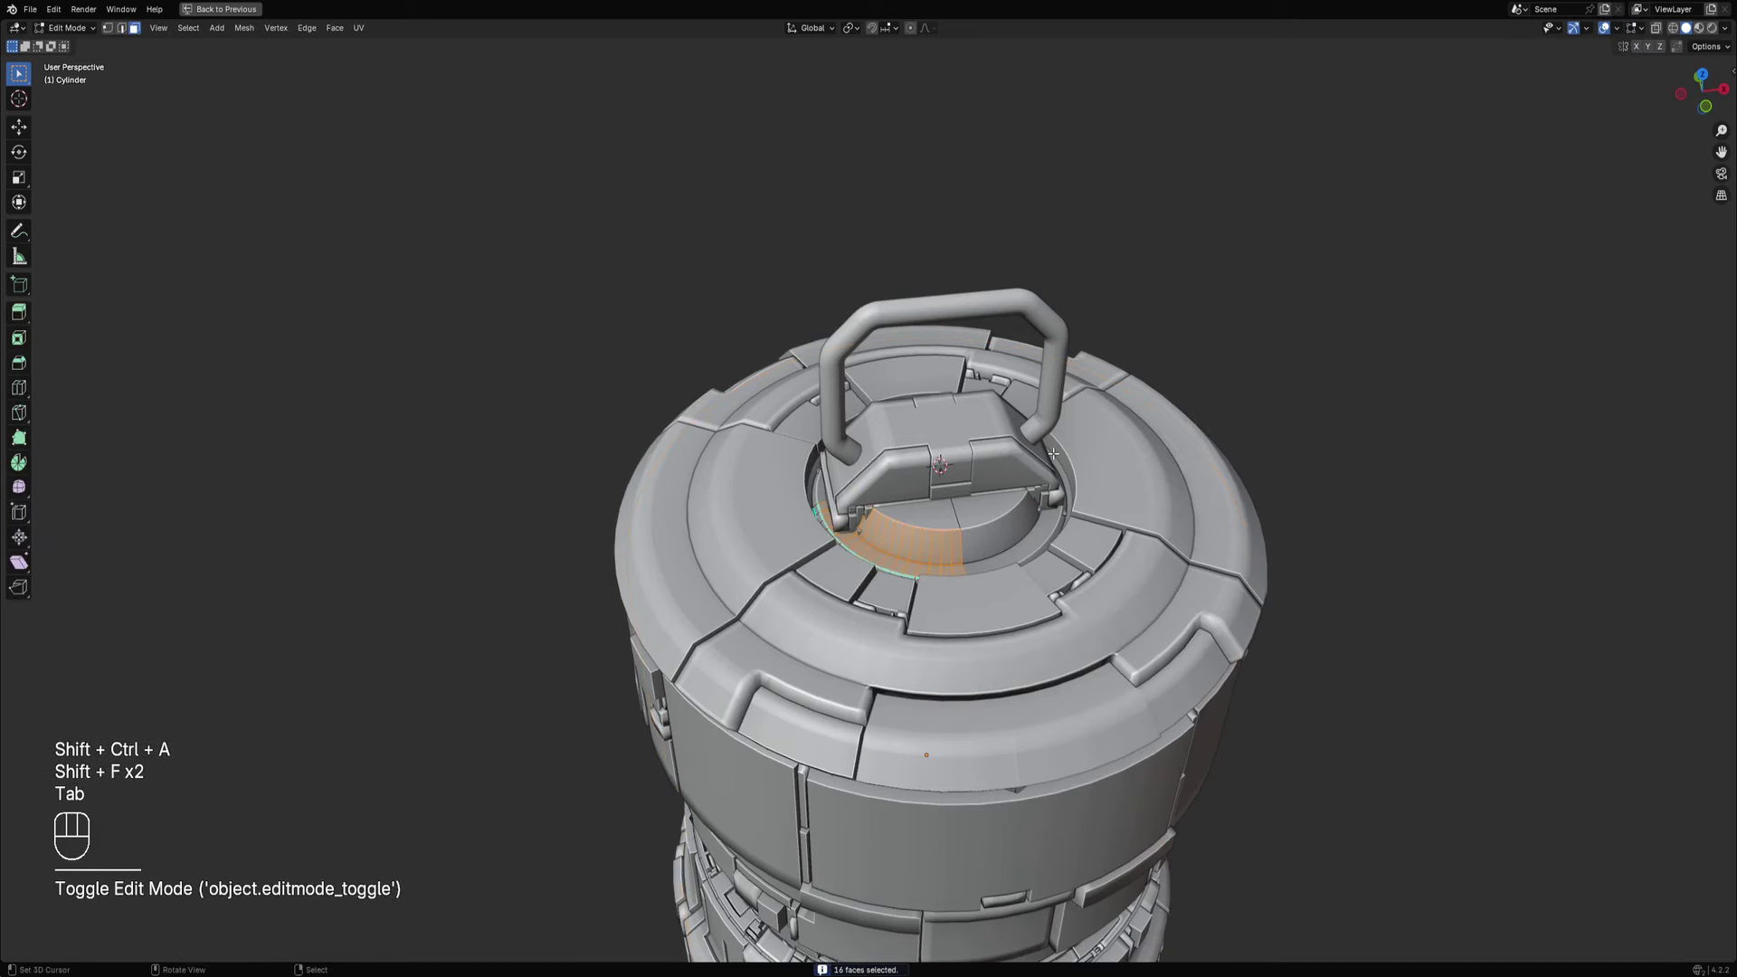
Generate random panels on the selected inner ring faces with panel seed 2 and a maximum depth of 0.0310.
key("Tab")
key("shift+q")
left_click(1050, 452)
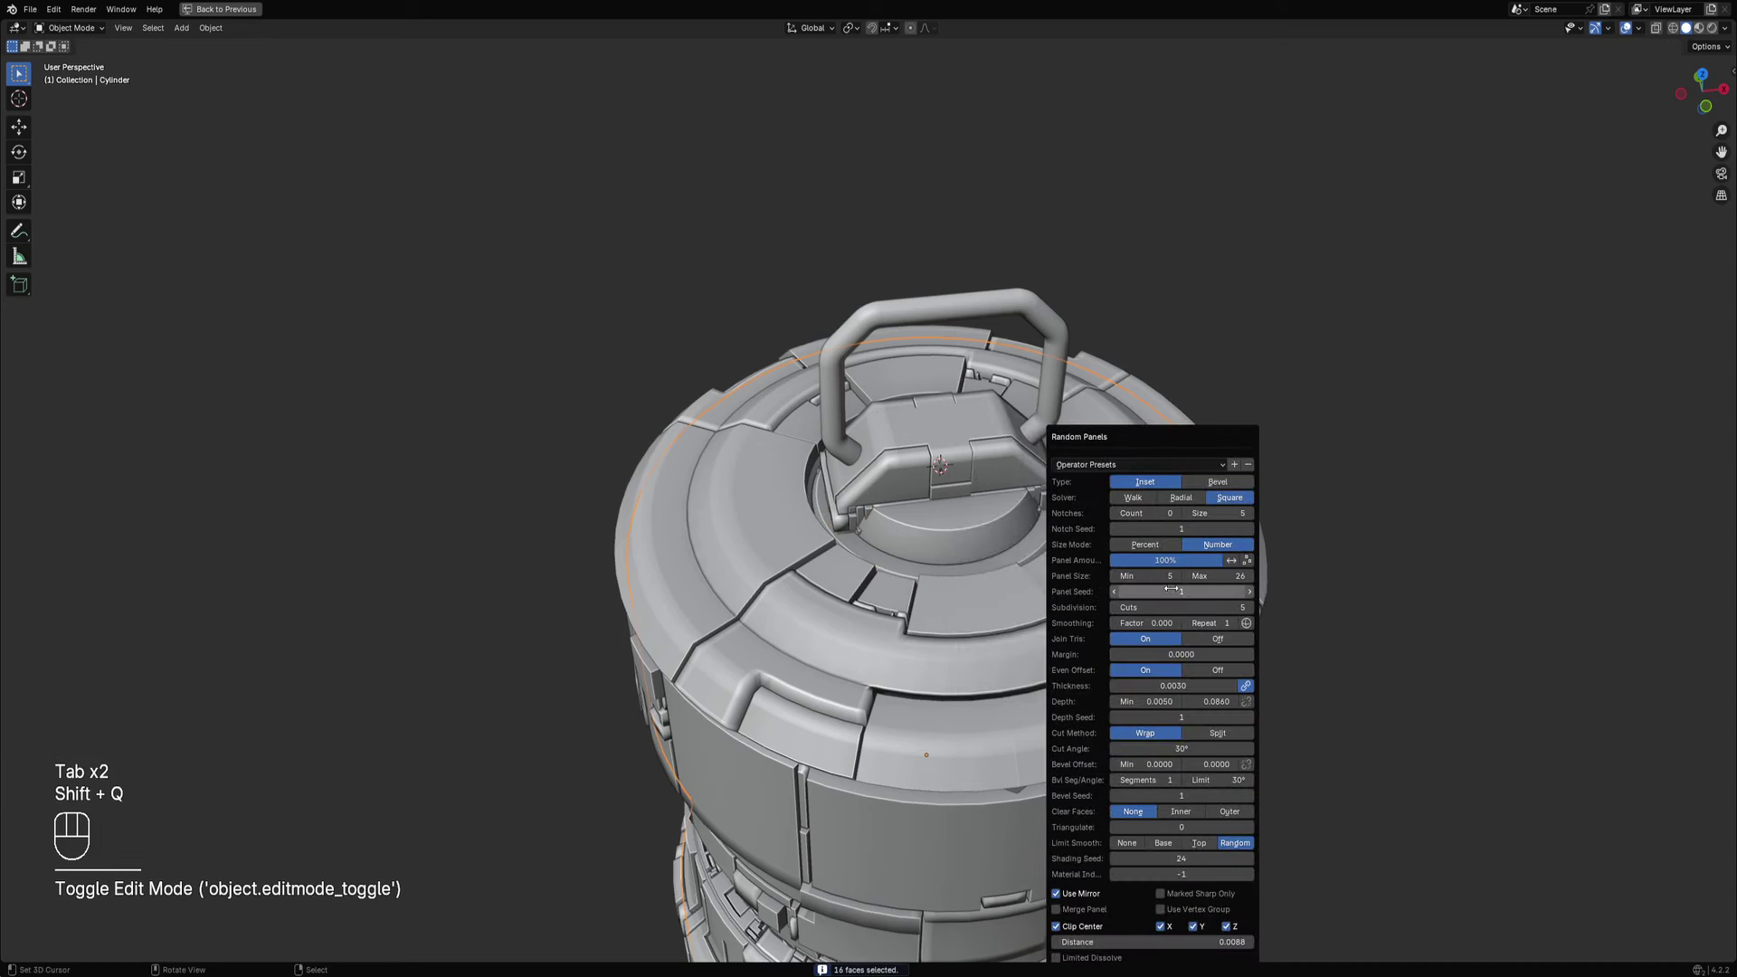
scroll(1172, 592, "up", 1, "ctrl")
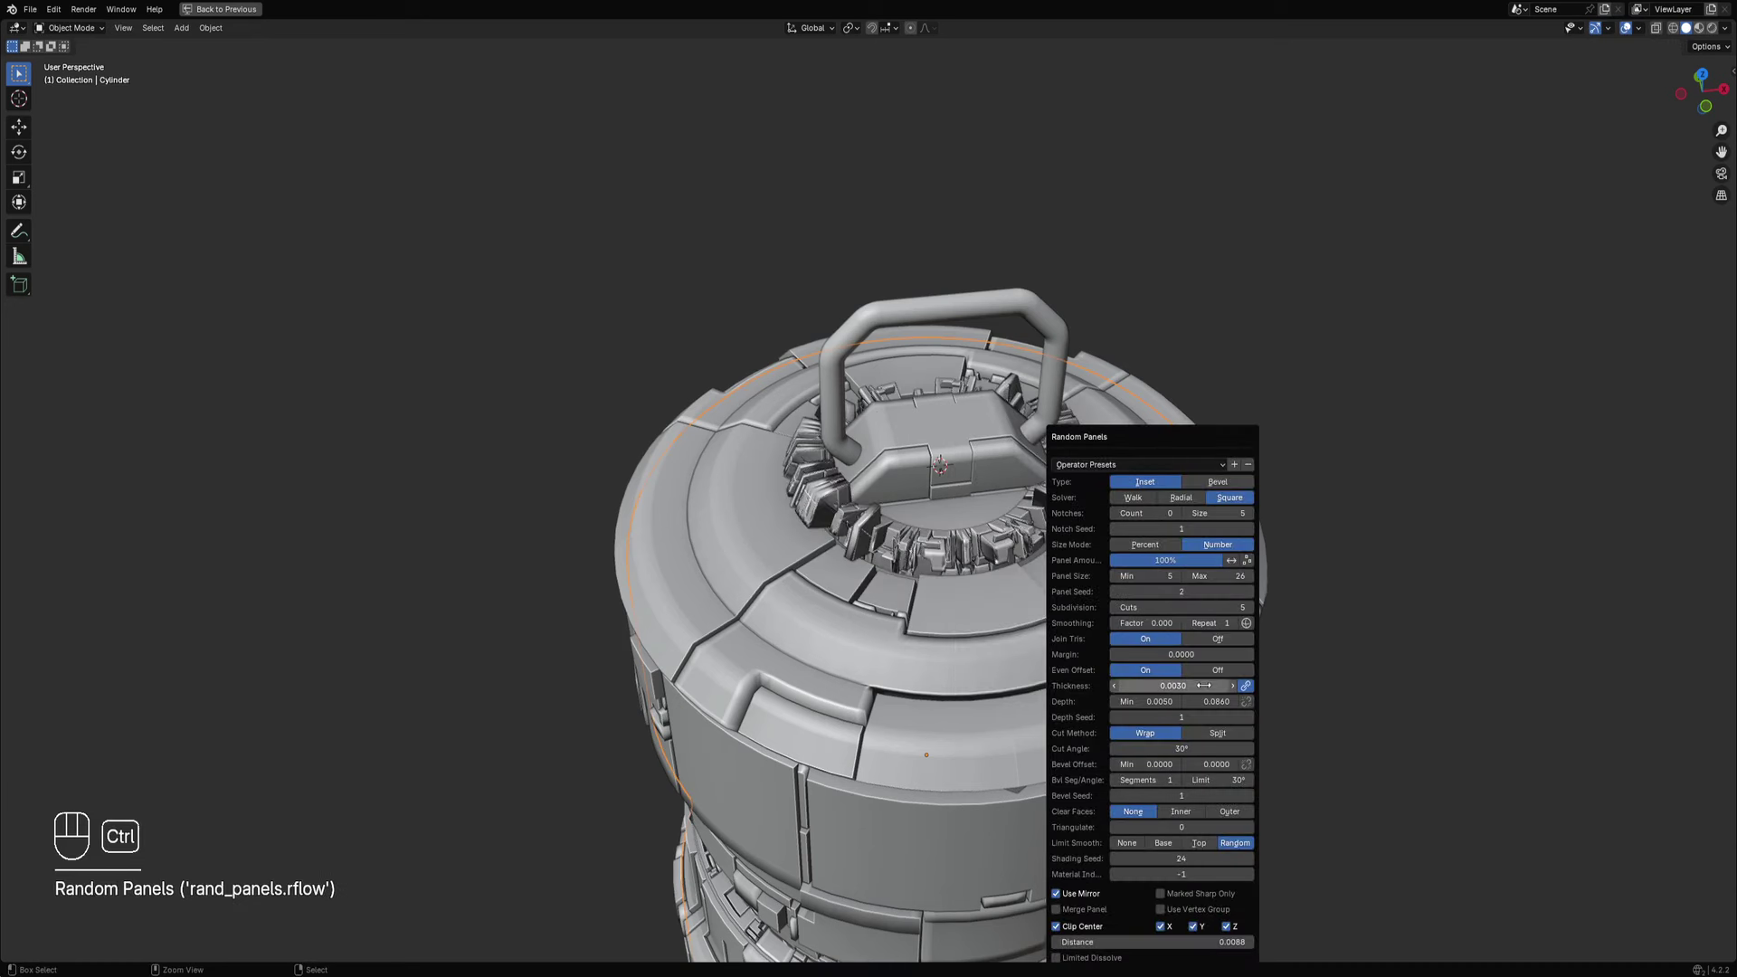
left_click_drag(1217, 702, 1166, 702)
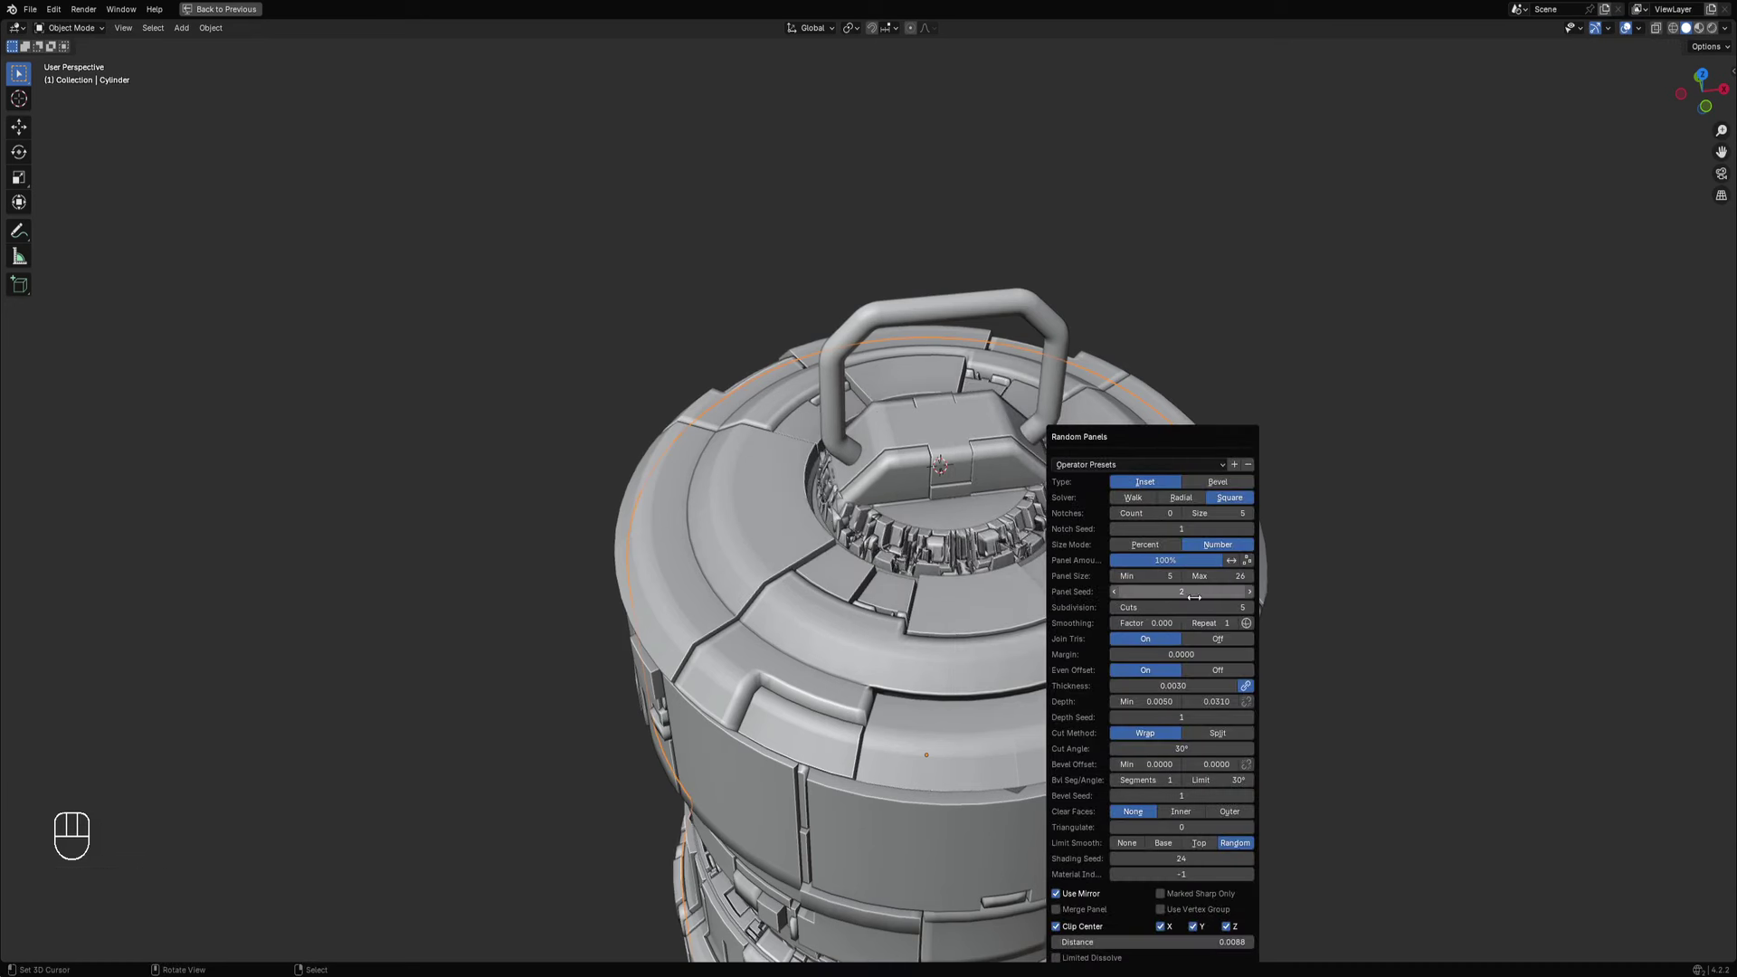
Set the inner ring's maximum panel size to 205 and its subdivision cuts to 2.
left_click_drag(1203, 577, 1271, 578, "shift")
scroll(1194, 604, "down", 4, "ctrl")
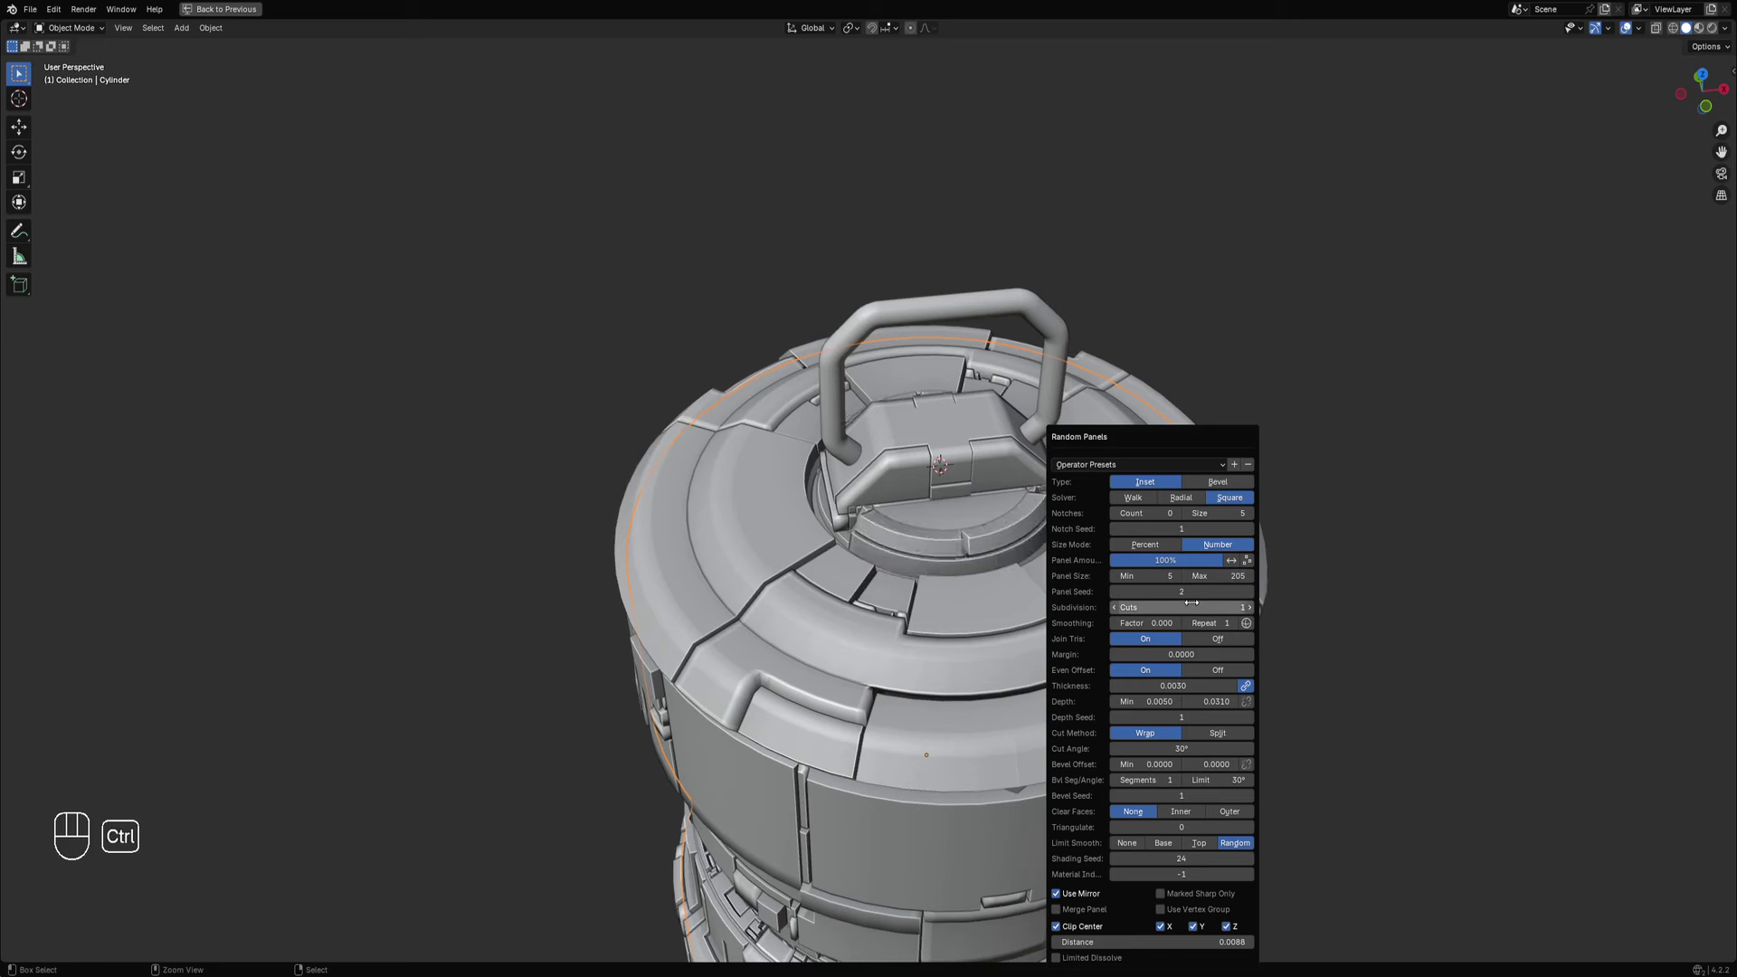
scroll(1192, 603, "up", 1, "ctrl")
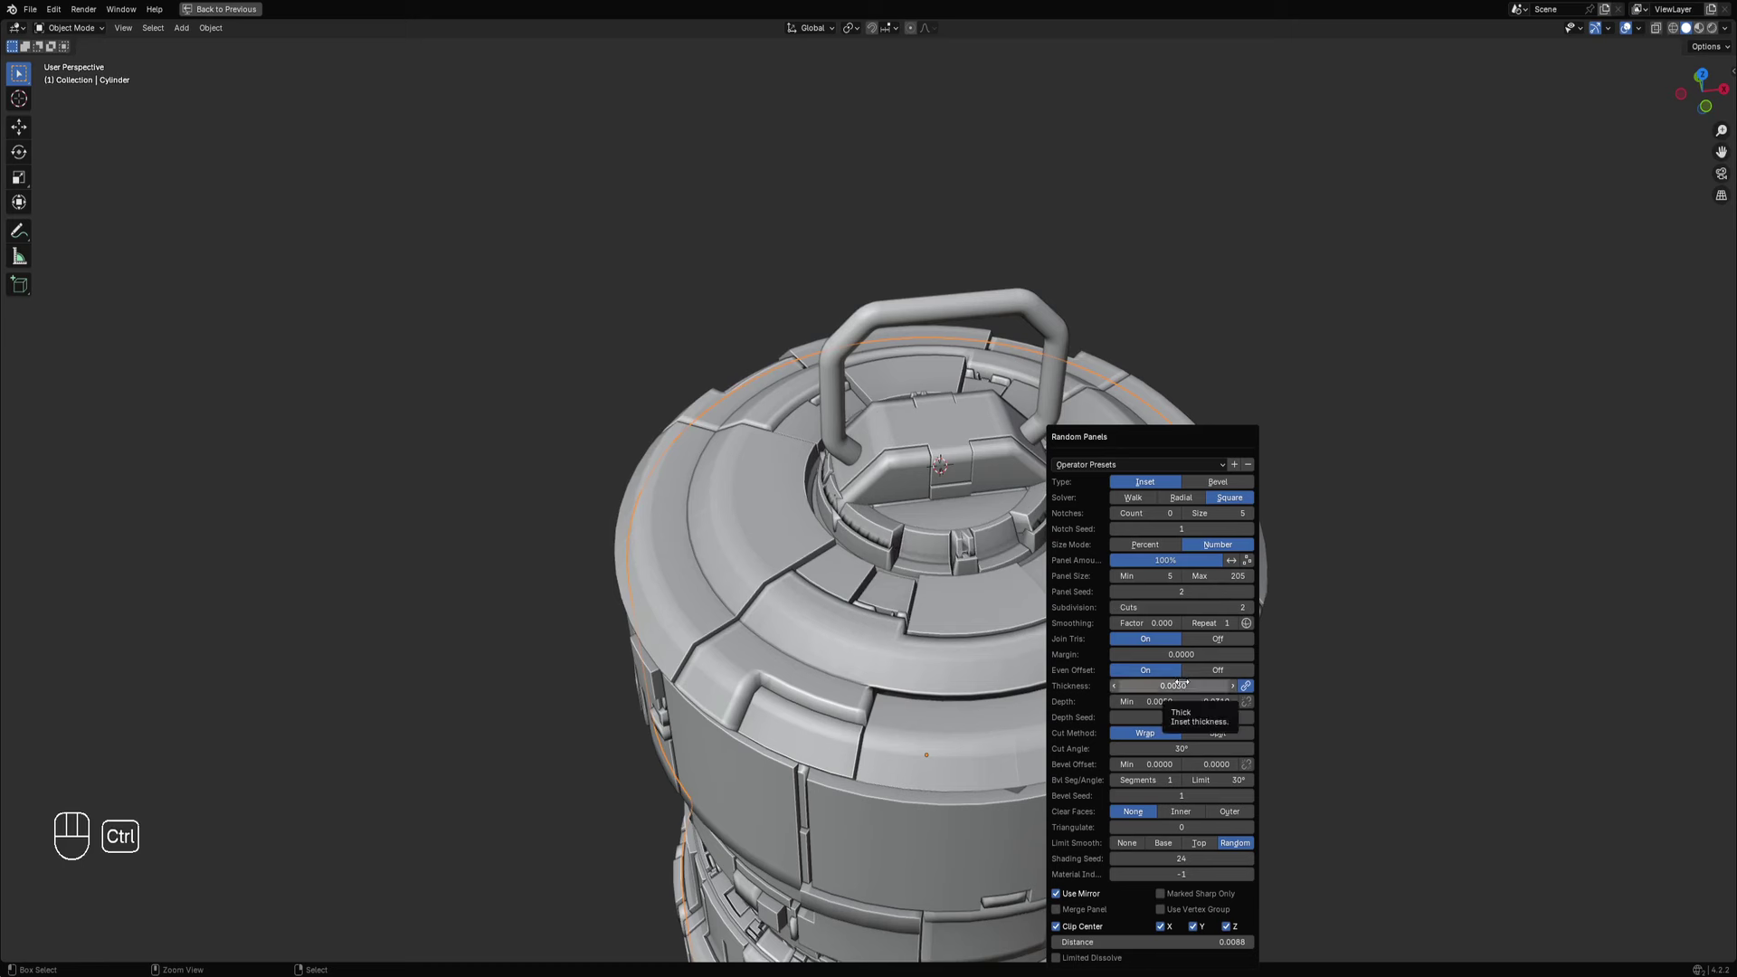
Set the inner ring panels' shading seed to 26, and compare the Base and Top smoothing limits before returning to Random.
scroll(1171, 856, "up", 2, "ctrl")
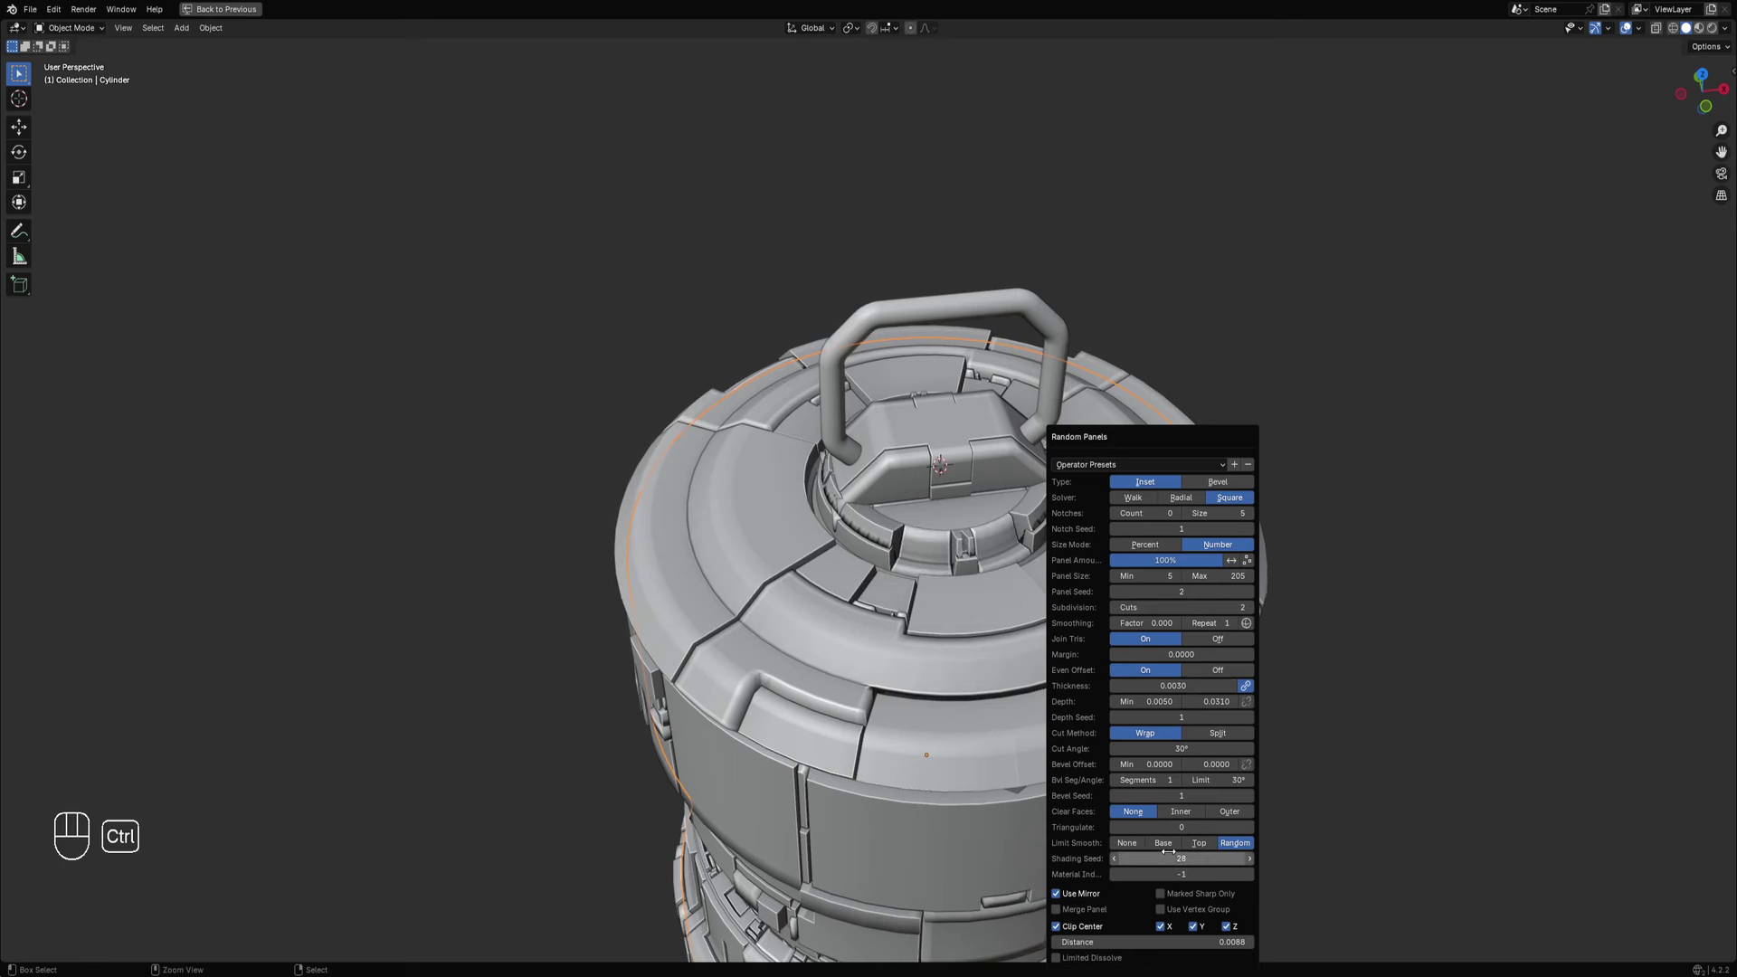
left_click(1166, 844)
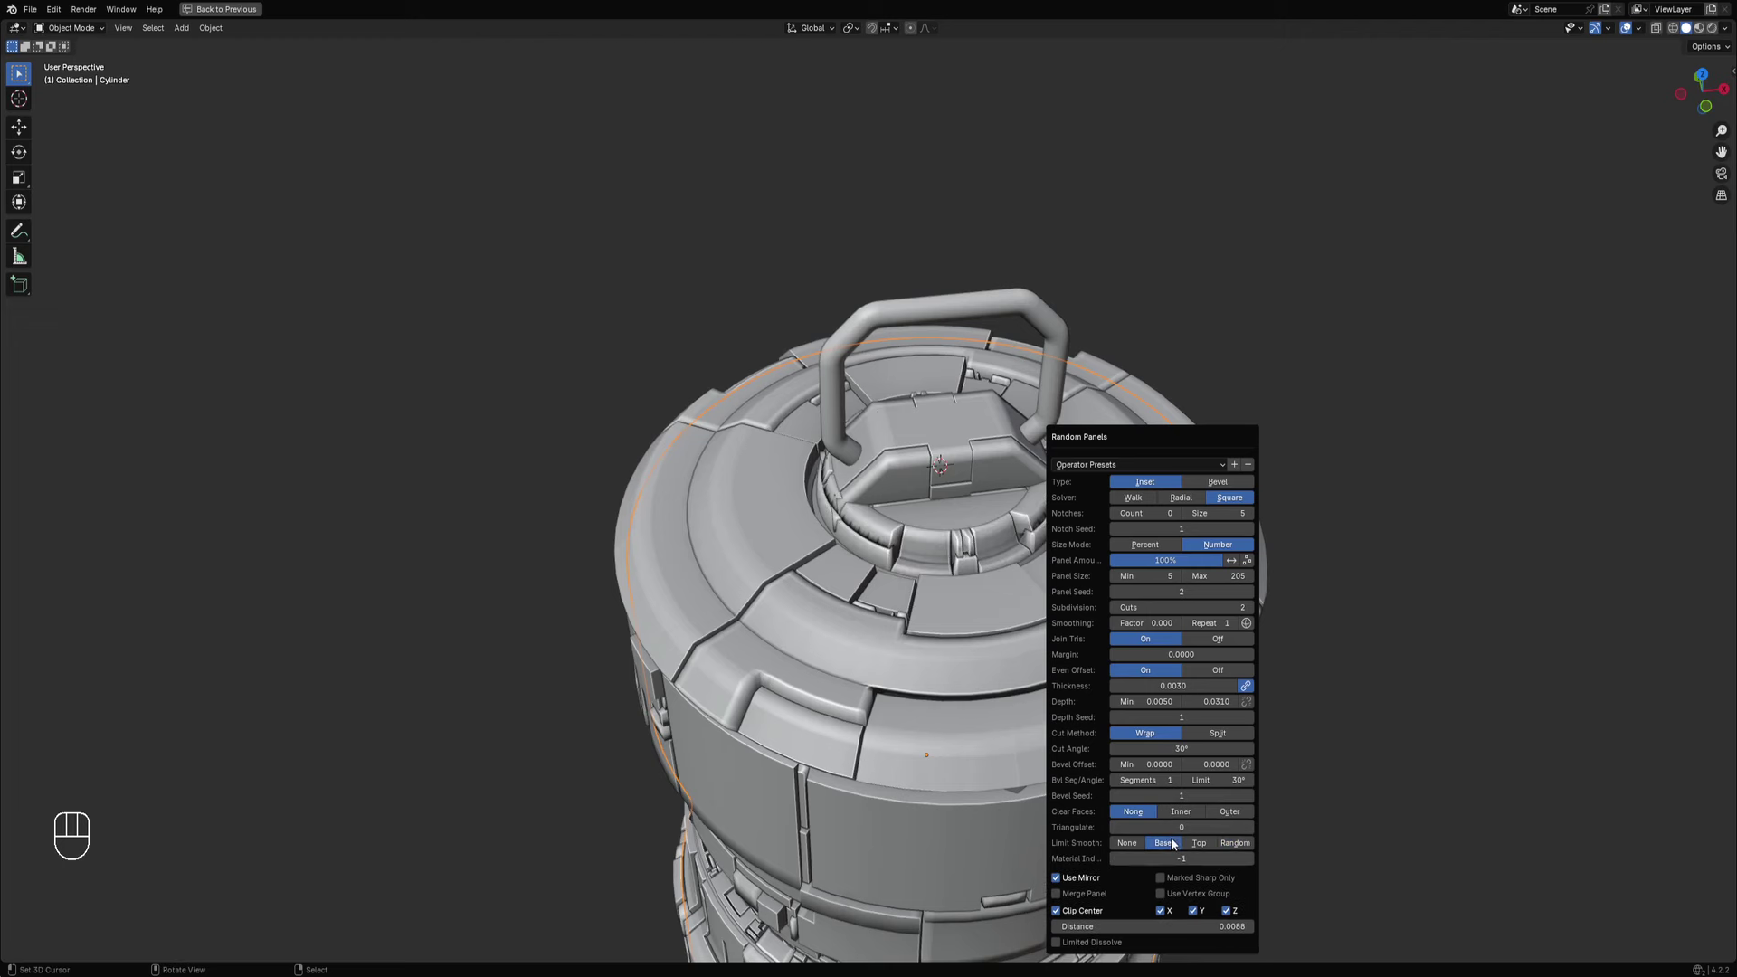
left_click(1204, 844)
left_click(1230, 843)
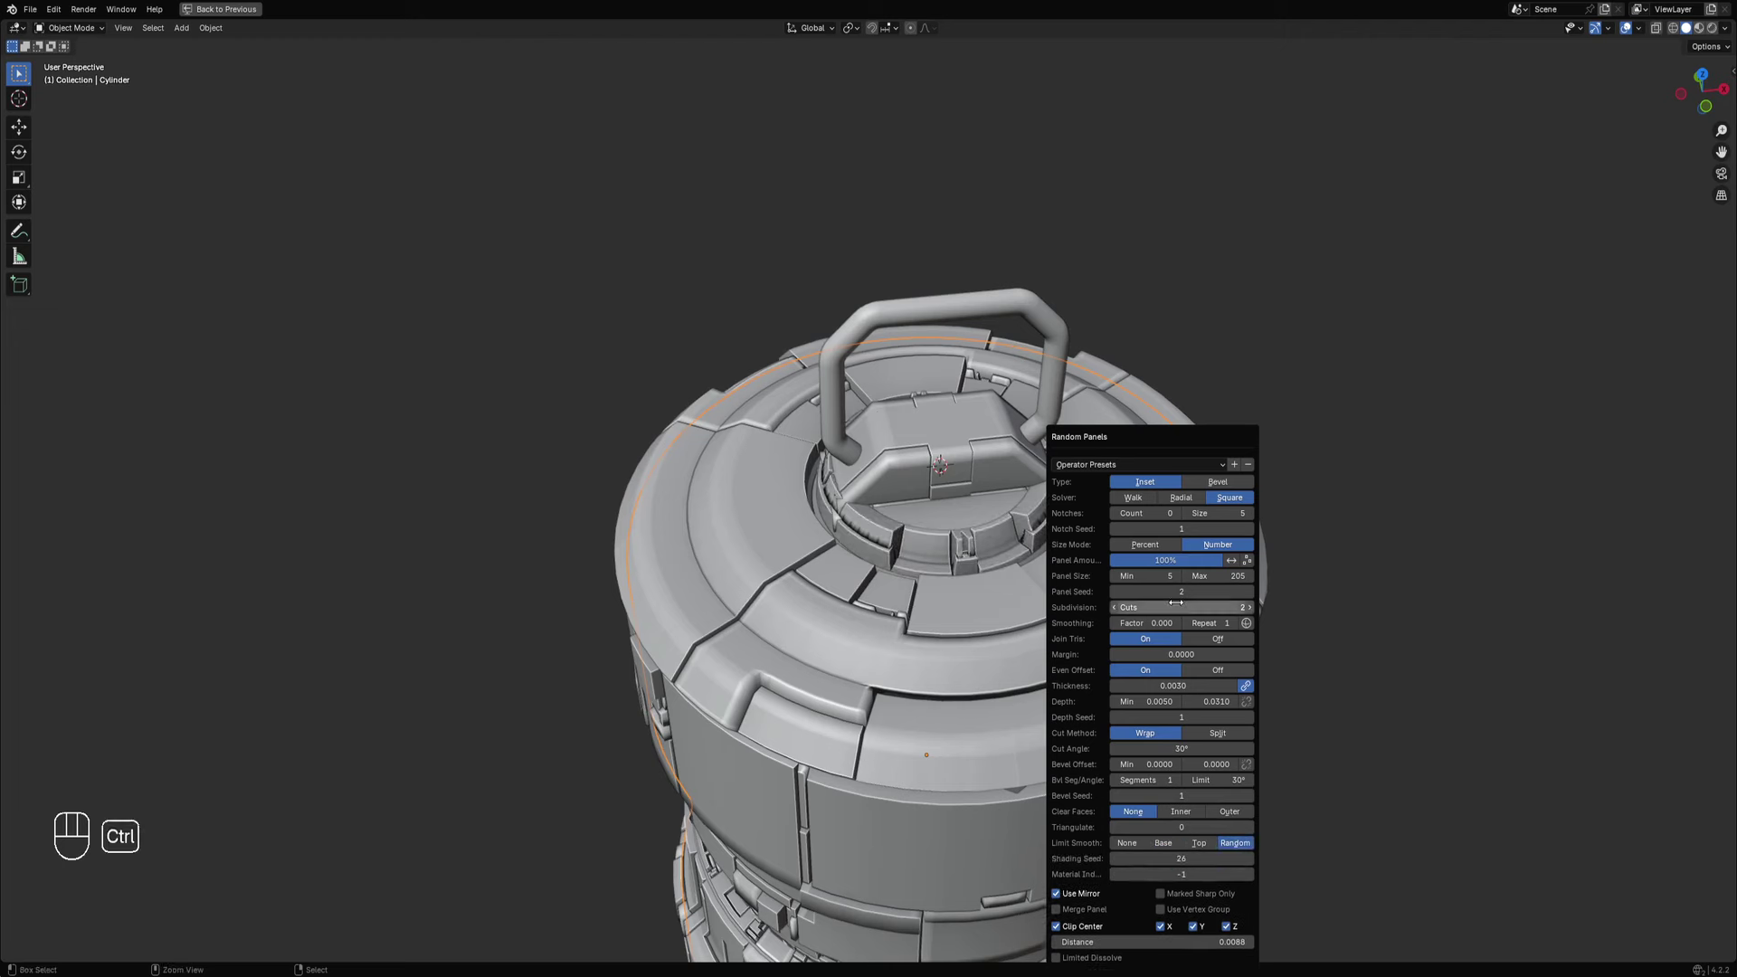
Try more subdivisions on the inner ring panels, reduce their maximum depth to 0.0060 and set the cuts back to 2.
scroll(1175, 602, "up", 2, "ctrl")
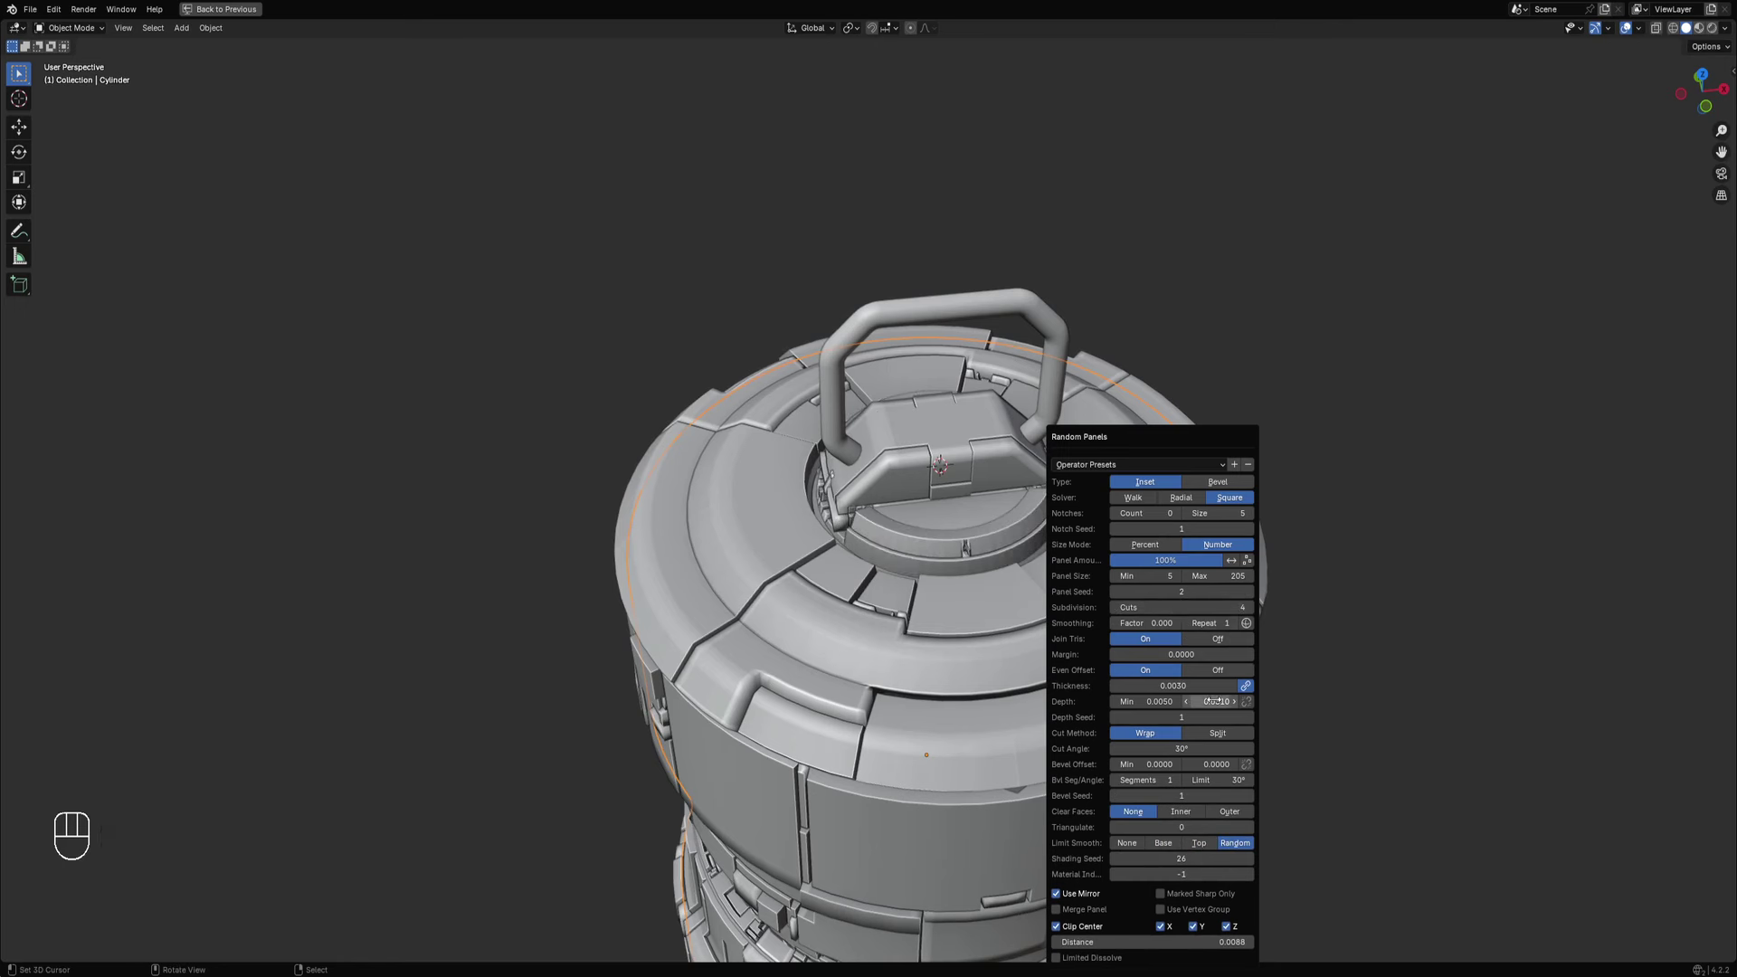
left_click_drag(1215, 702, 1176, 701)
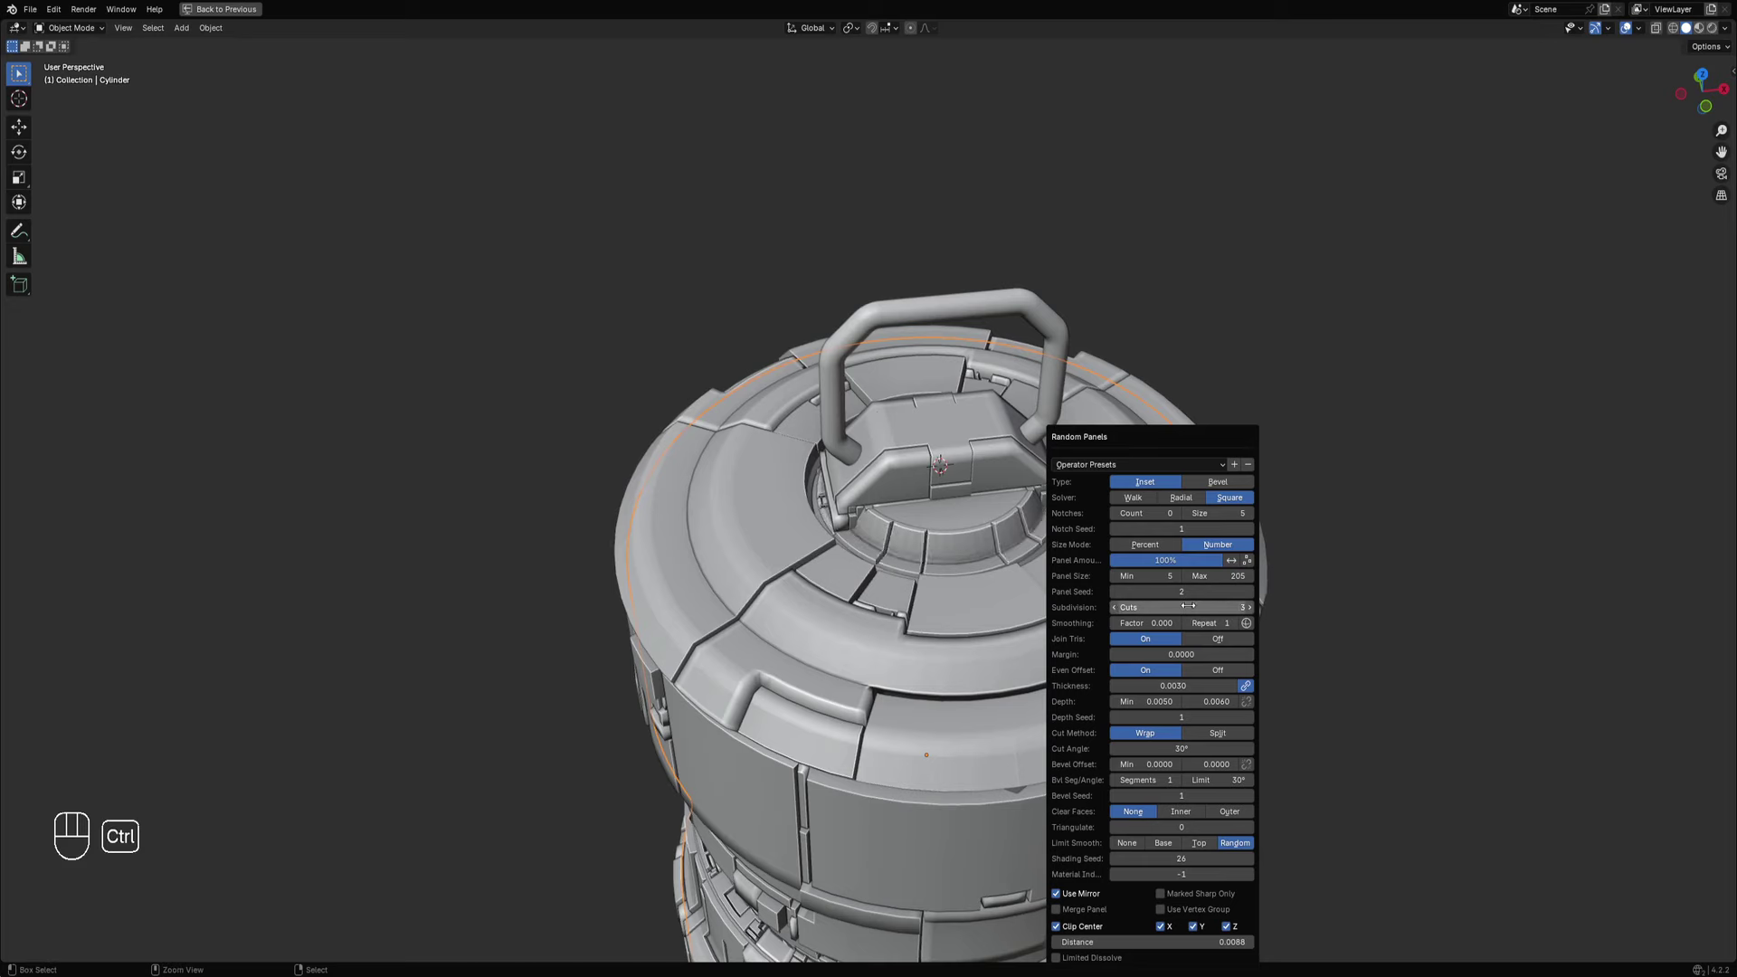
scroll(1188, 606, "down", 1, "ctrl")
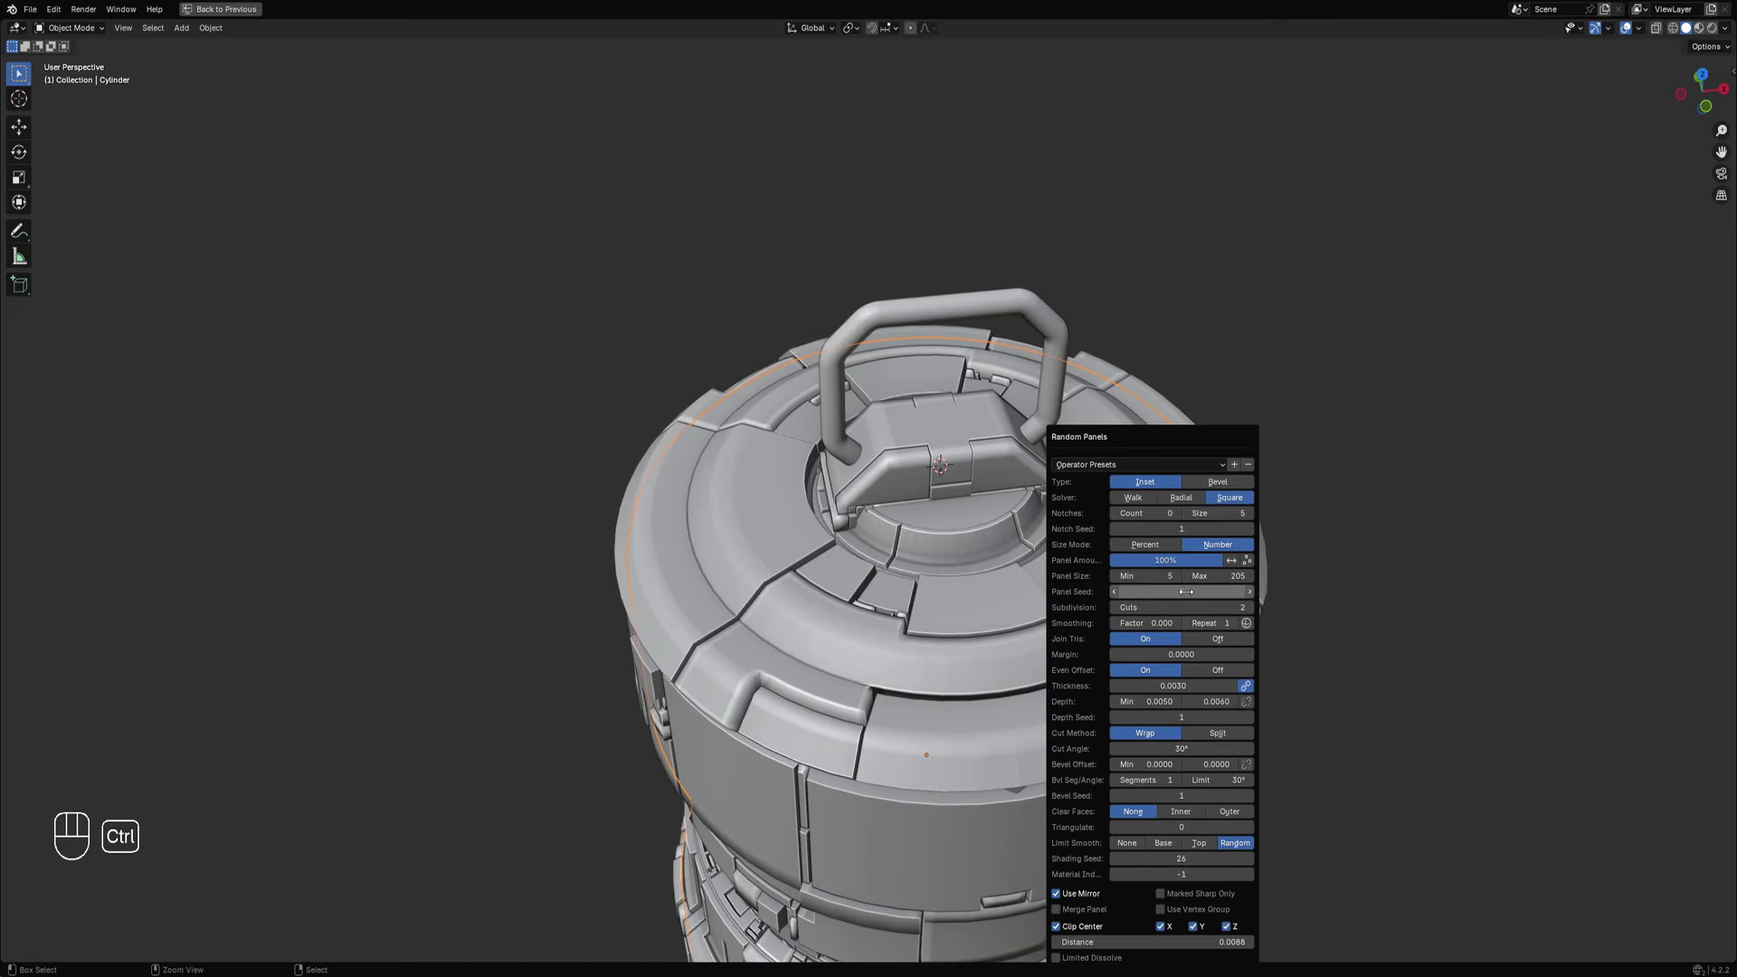
scroll(1041, 583, "down", 5)
mouse_move(1041, 579)
middle_mouse_down()
mouse_move(1039, 556)
mouse_move(1074, 578)
mouse_move(1046, 589)
middle_mouse_up()
scroll(1046, 589, "up", 4)
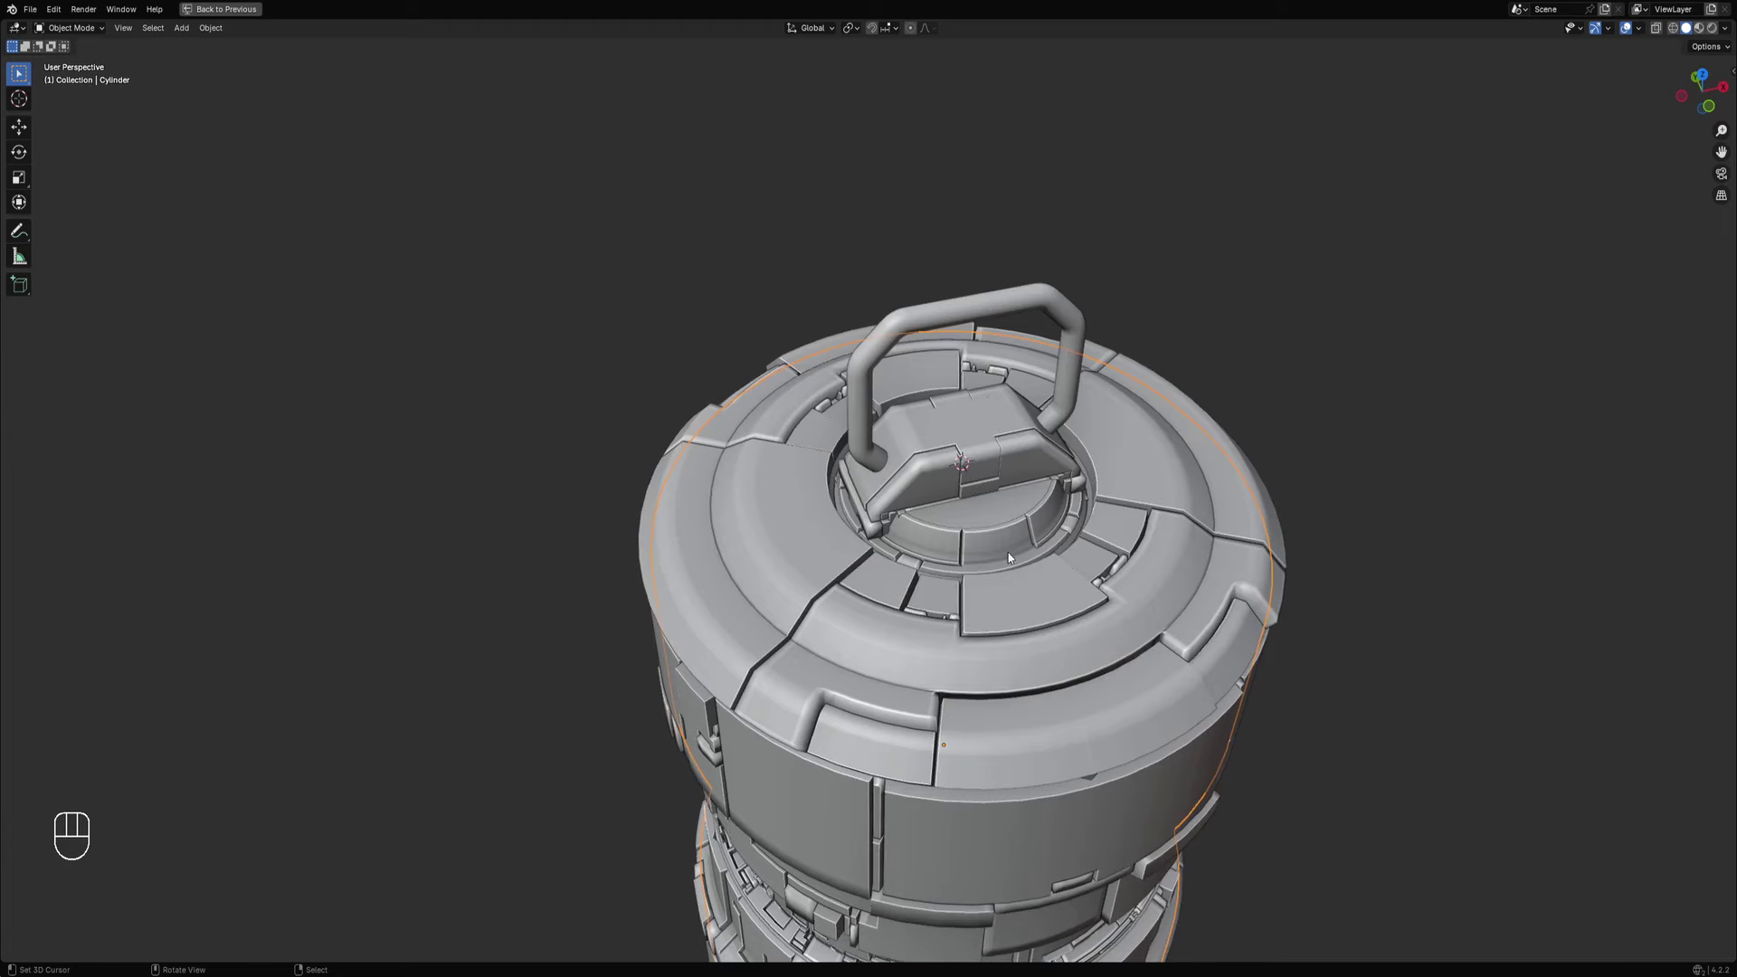
Select a short row of faces across the middle of the front panel on the new inner ring panel object.
left_click(1009, 556)
key("Tab")
scroll(984, 563, "up", 3)
key("alt+a")
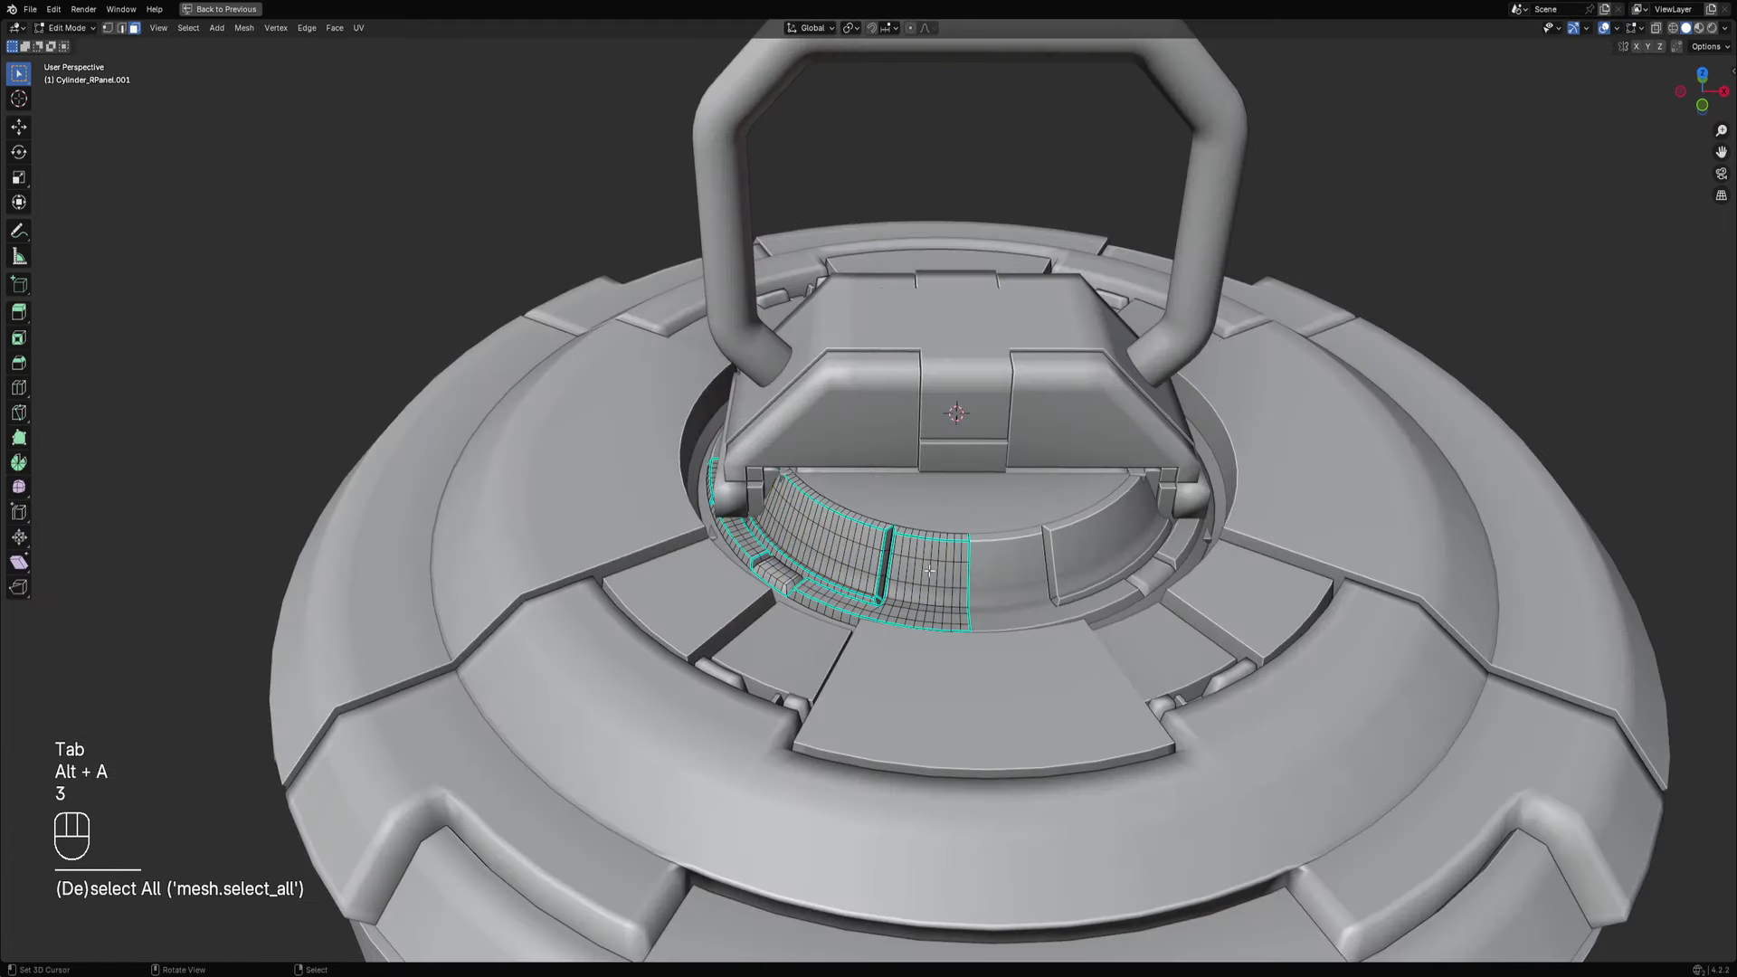
left_click(930, 570)
left_click(965, 572, "ctrl")
key("Tab")
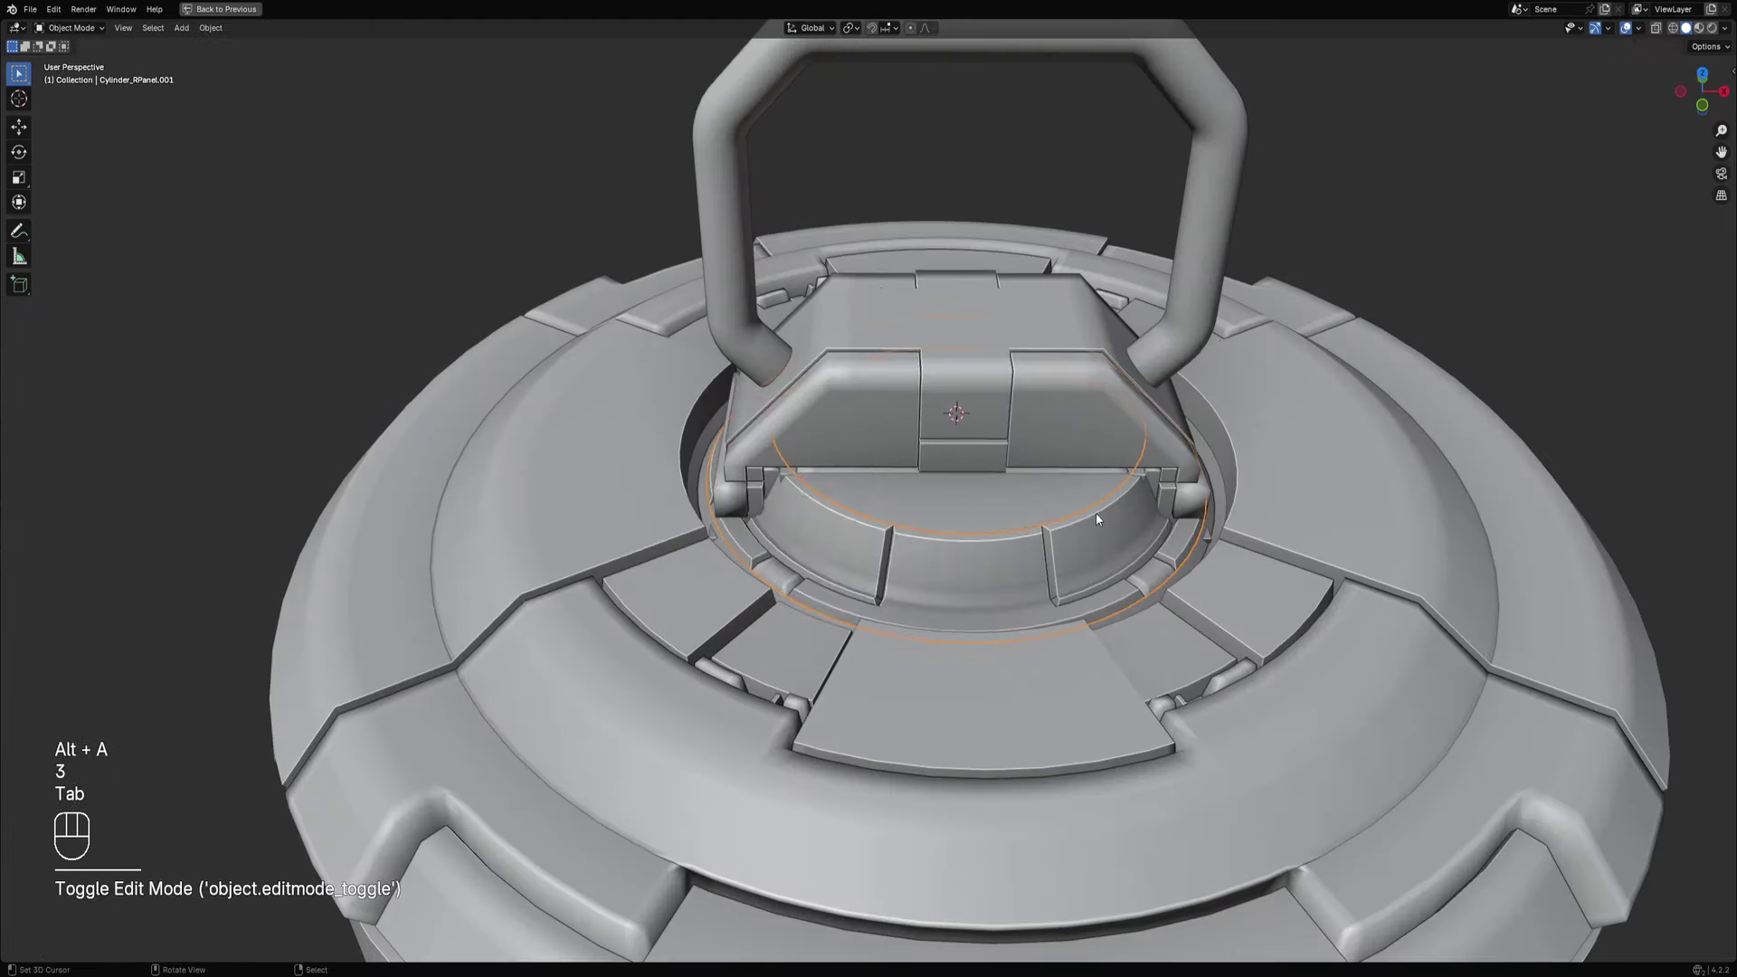
Panel-cut the selected ring faces, compare the Inset type and settle on Bevel with width 0.0019 and boundary edges enabled.
key("w")
left_click(1091, 509)
left_click(1155, 565)
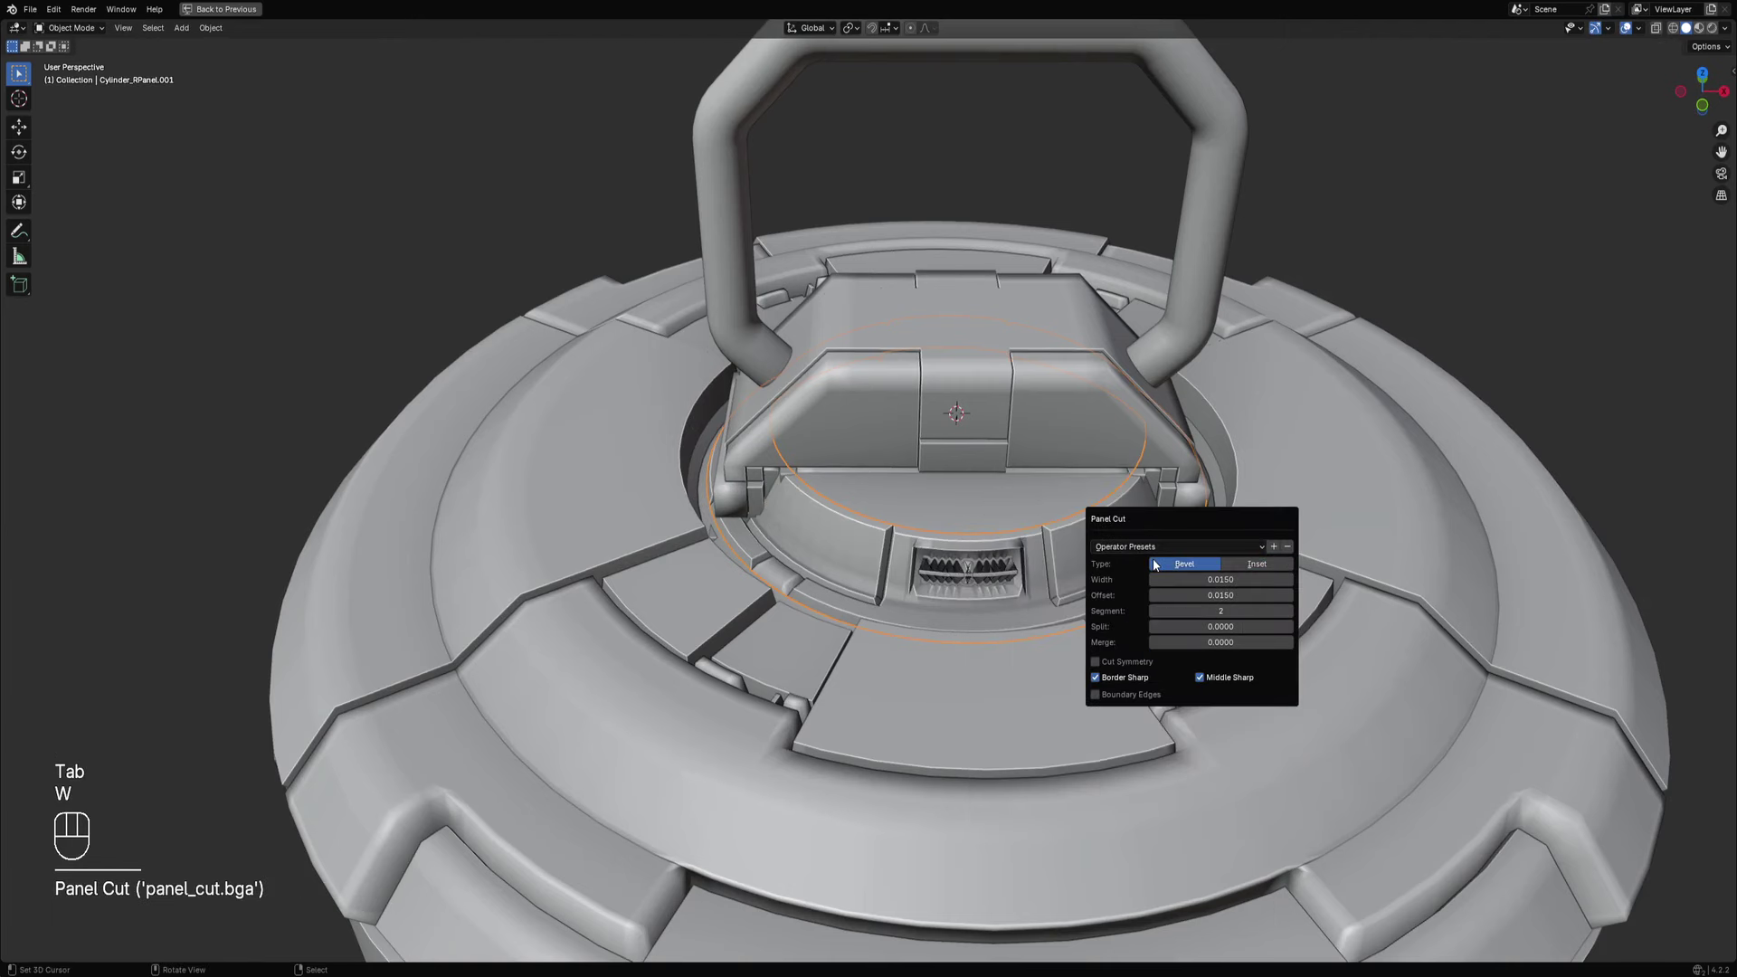
left_click_drag(1172, 596, 1136, 595, "shift")
left_click(1241, 568)
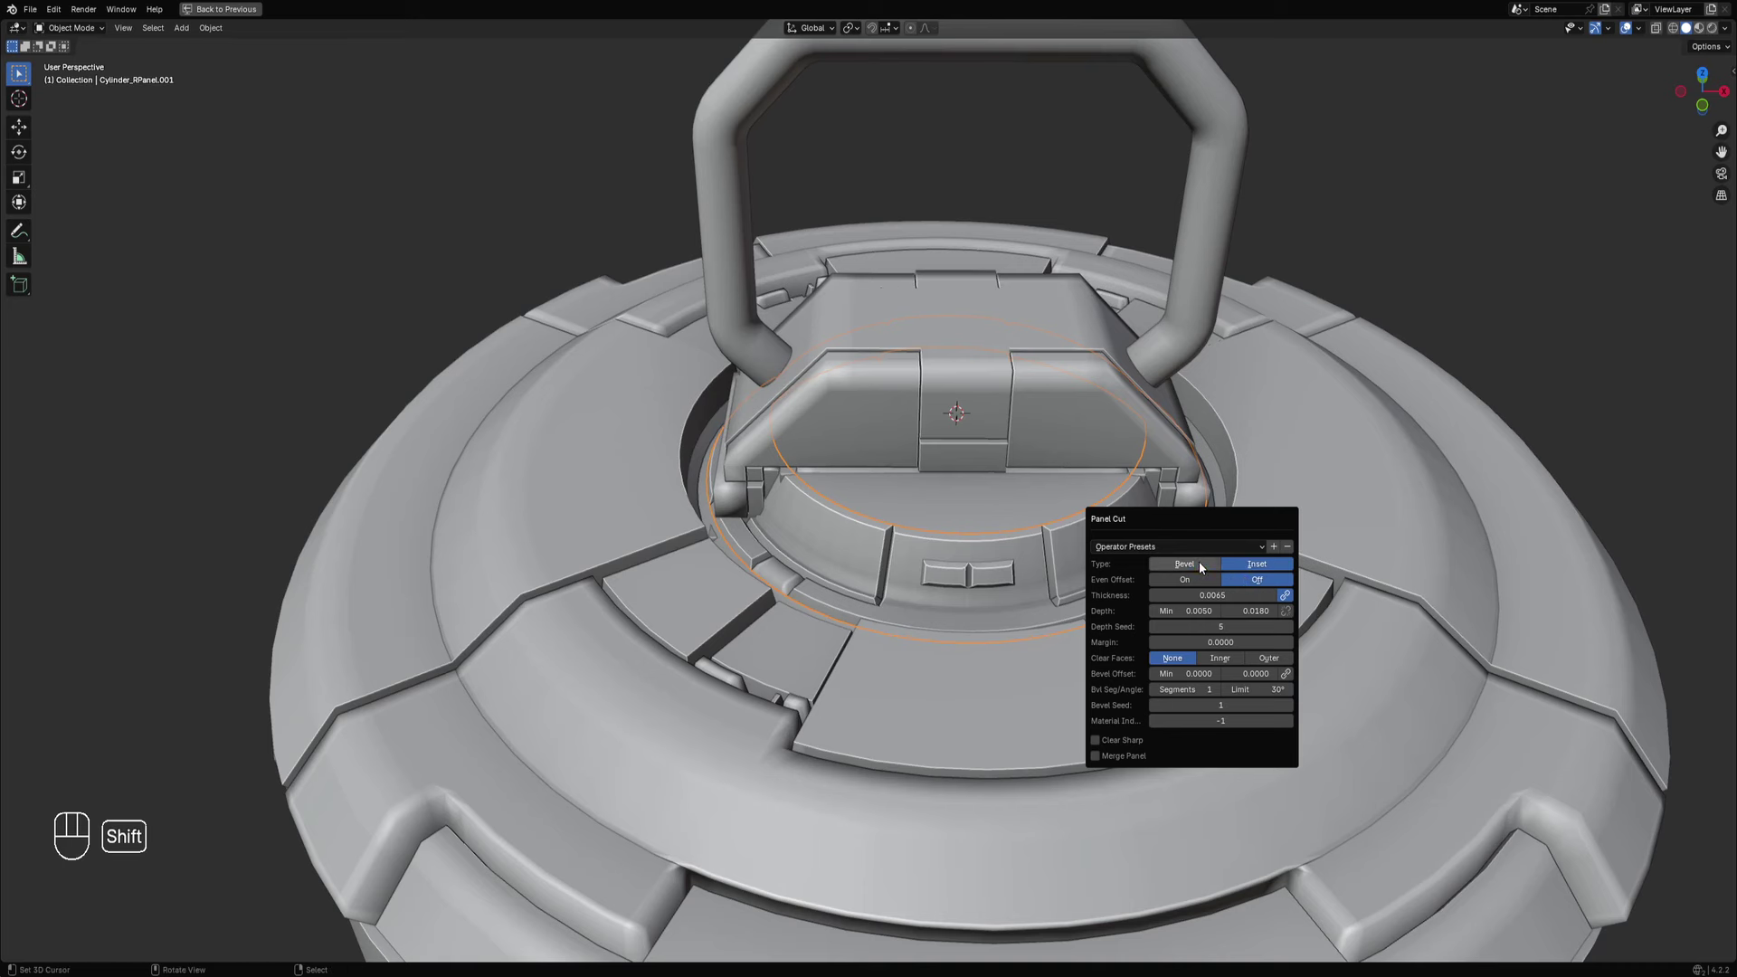
left_click(1199, 565)
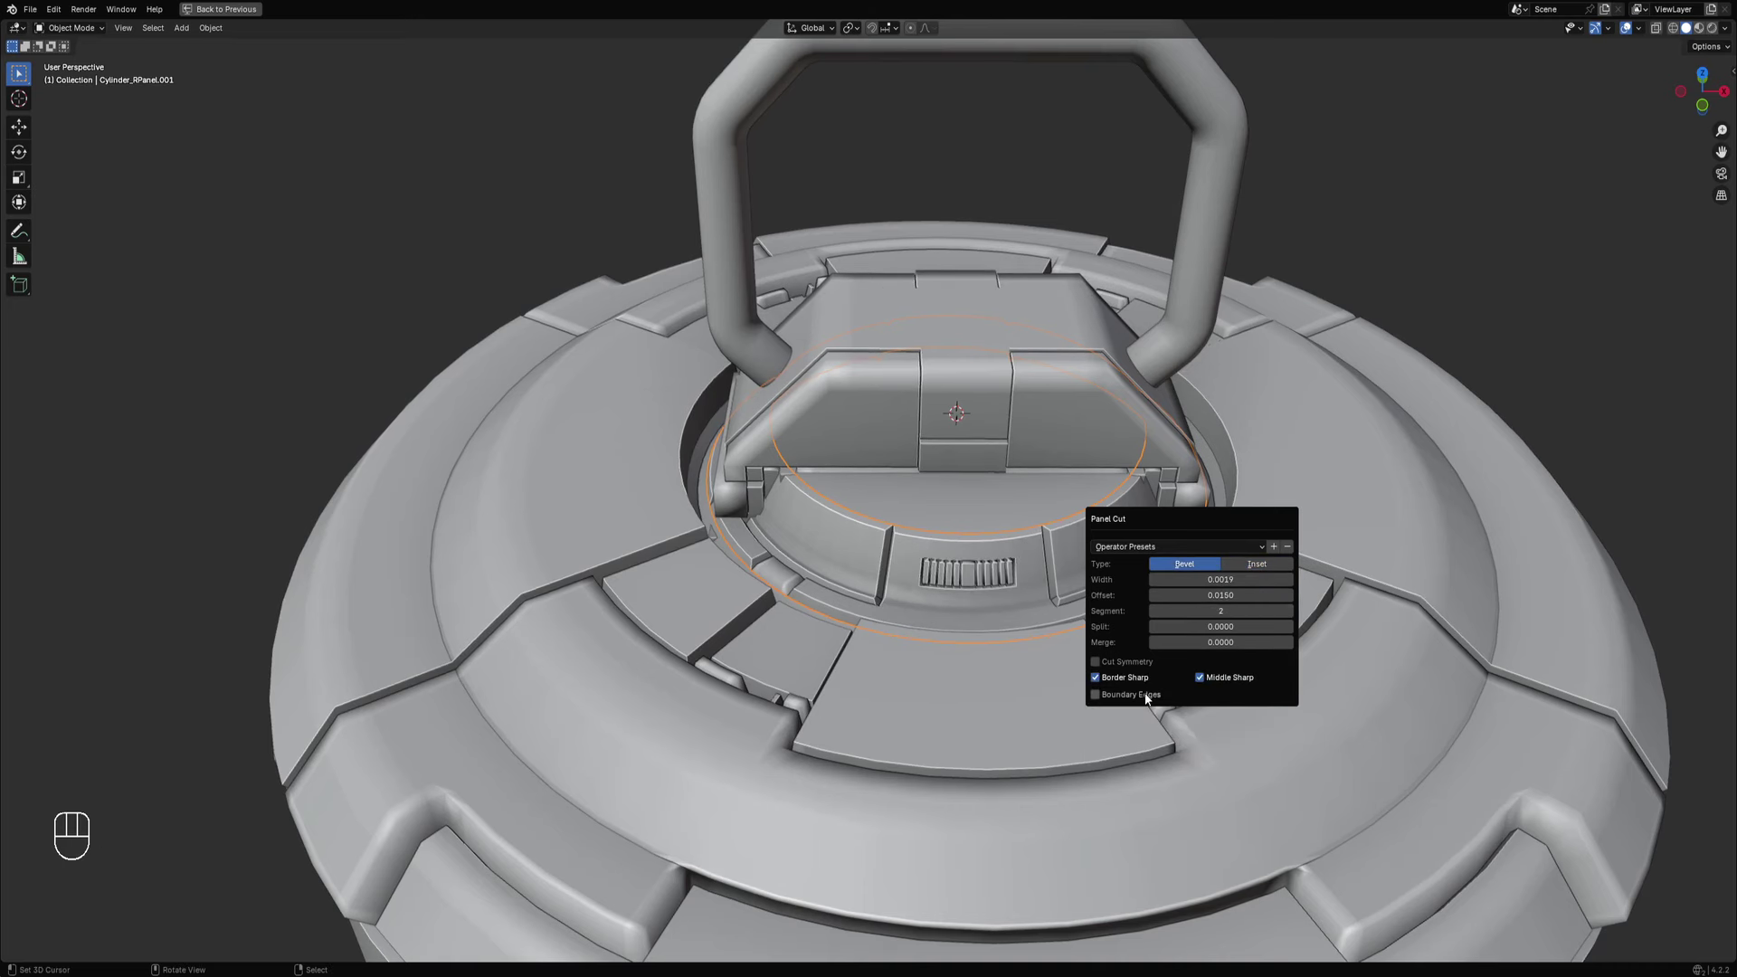
Select the edge loop running along the outer lower rim of the top cover's front-left panel.
scroll(1032, 552, "down", 8)
middle_click_drag(1032, 552, 903, 552)
scroll(991, 503, "up", 4)
key("alt+a")
left_click(903, 552)
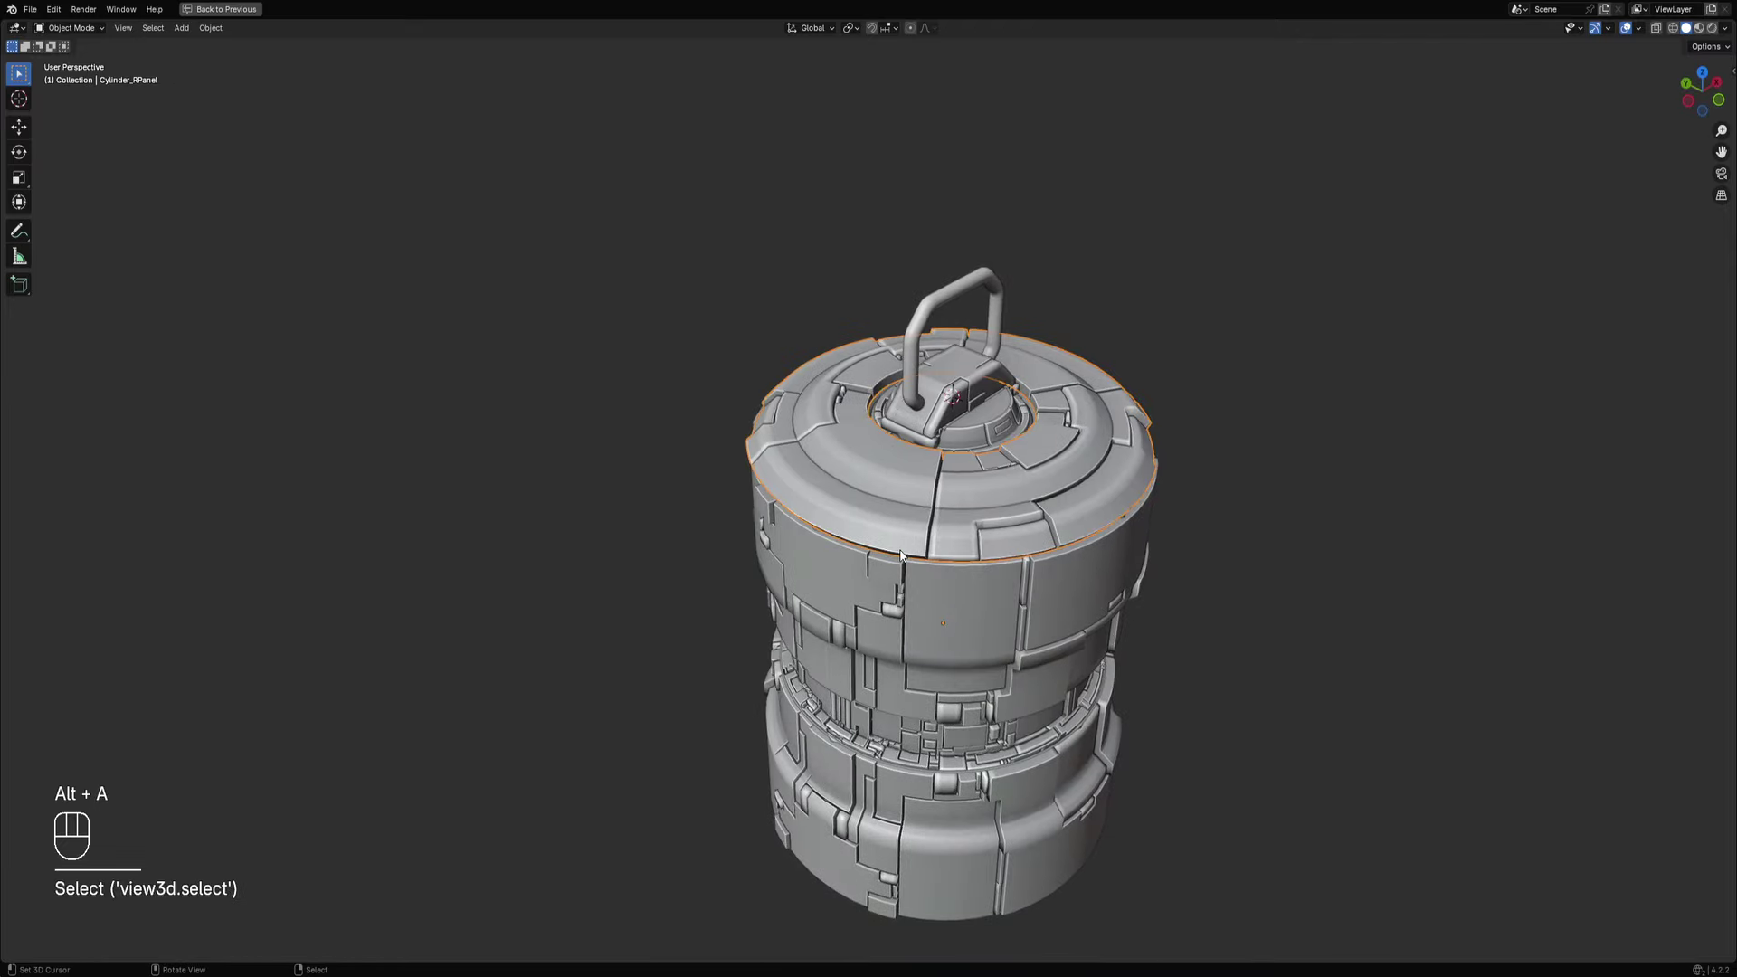
key("Tab")
key("alt+a")
scroll(903, 550, "up", 4)
key("2")
left_click(937, 640, "alt+shift")
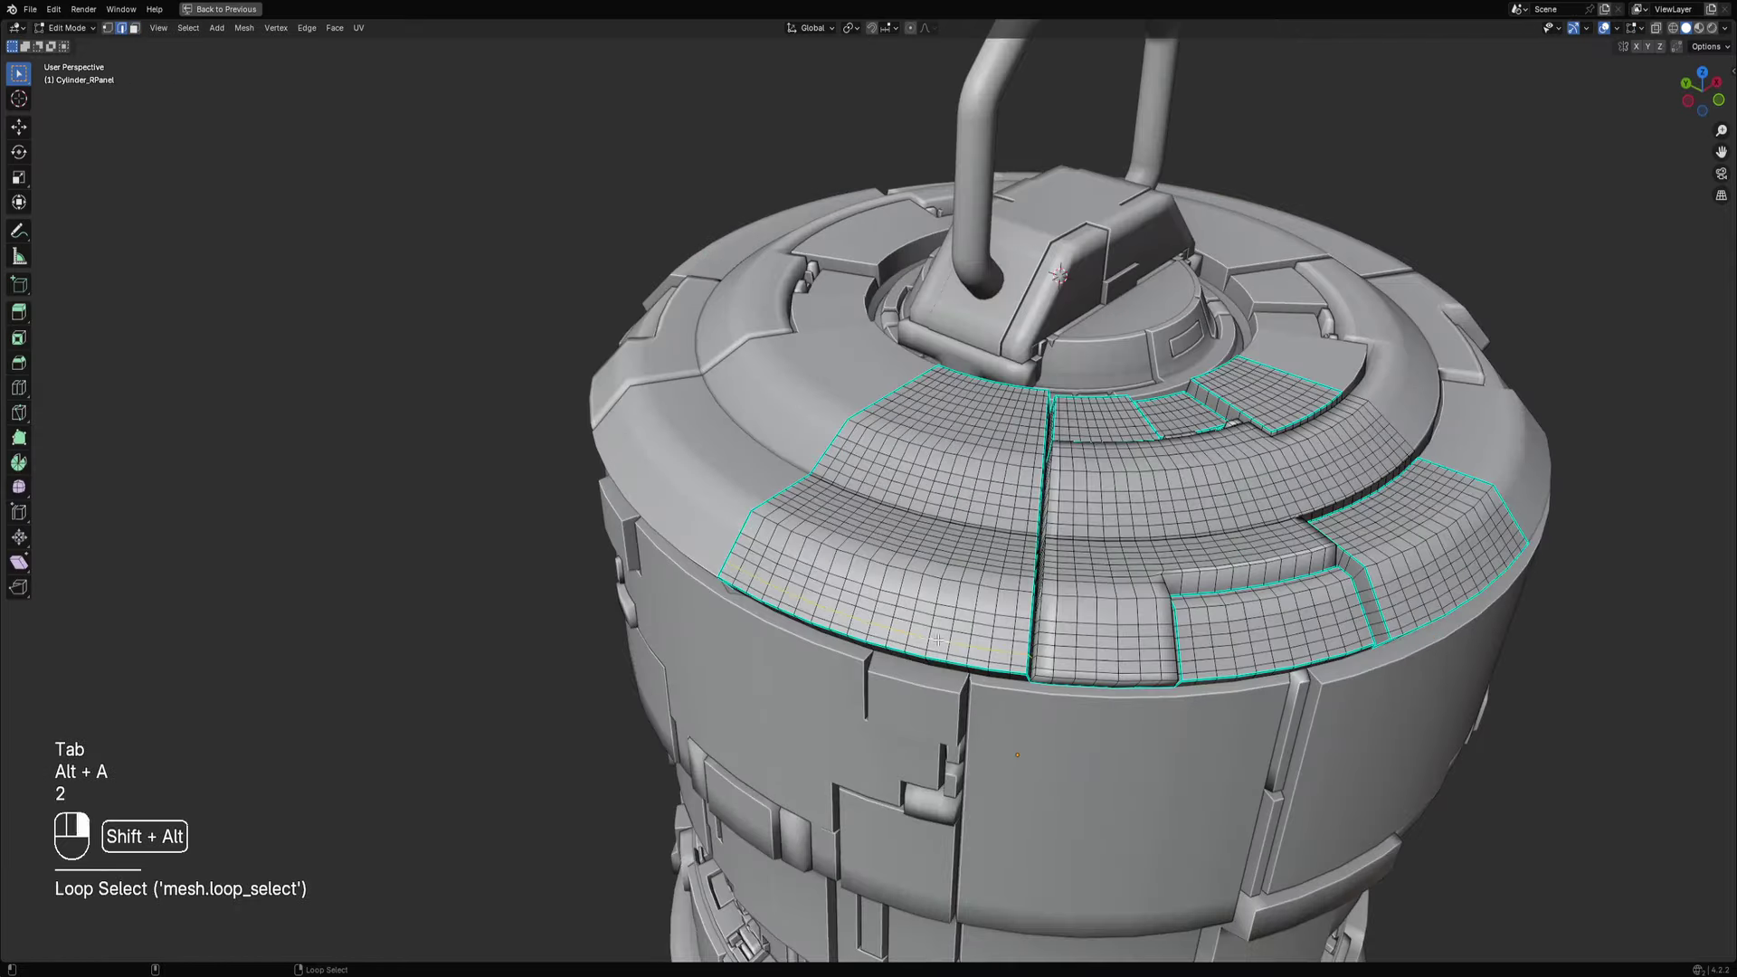
Panel-cut the rim edge loop with the Bevel type, width 0.0087 and offset 0.0064, and clear the selection.
key("w")
left_click(1057, 470)
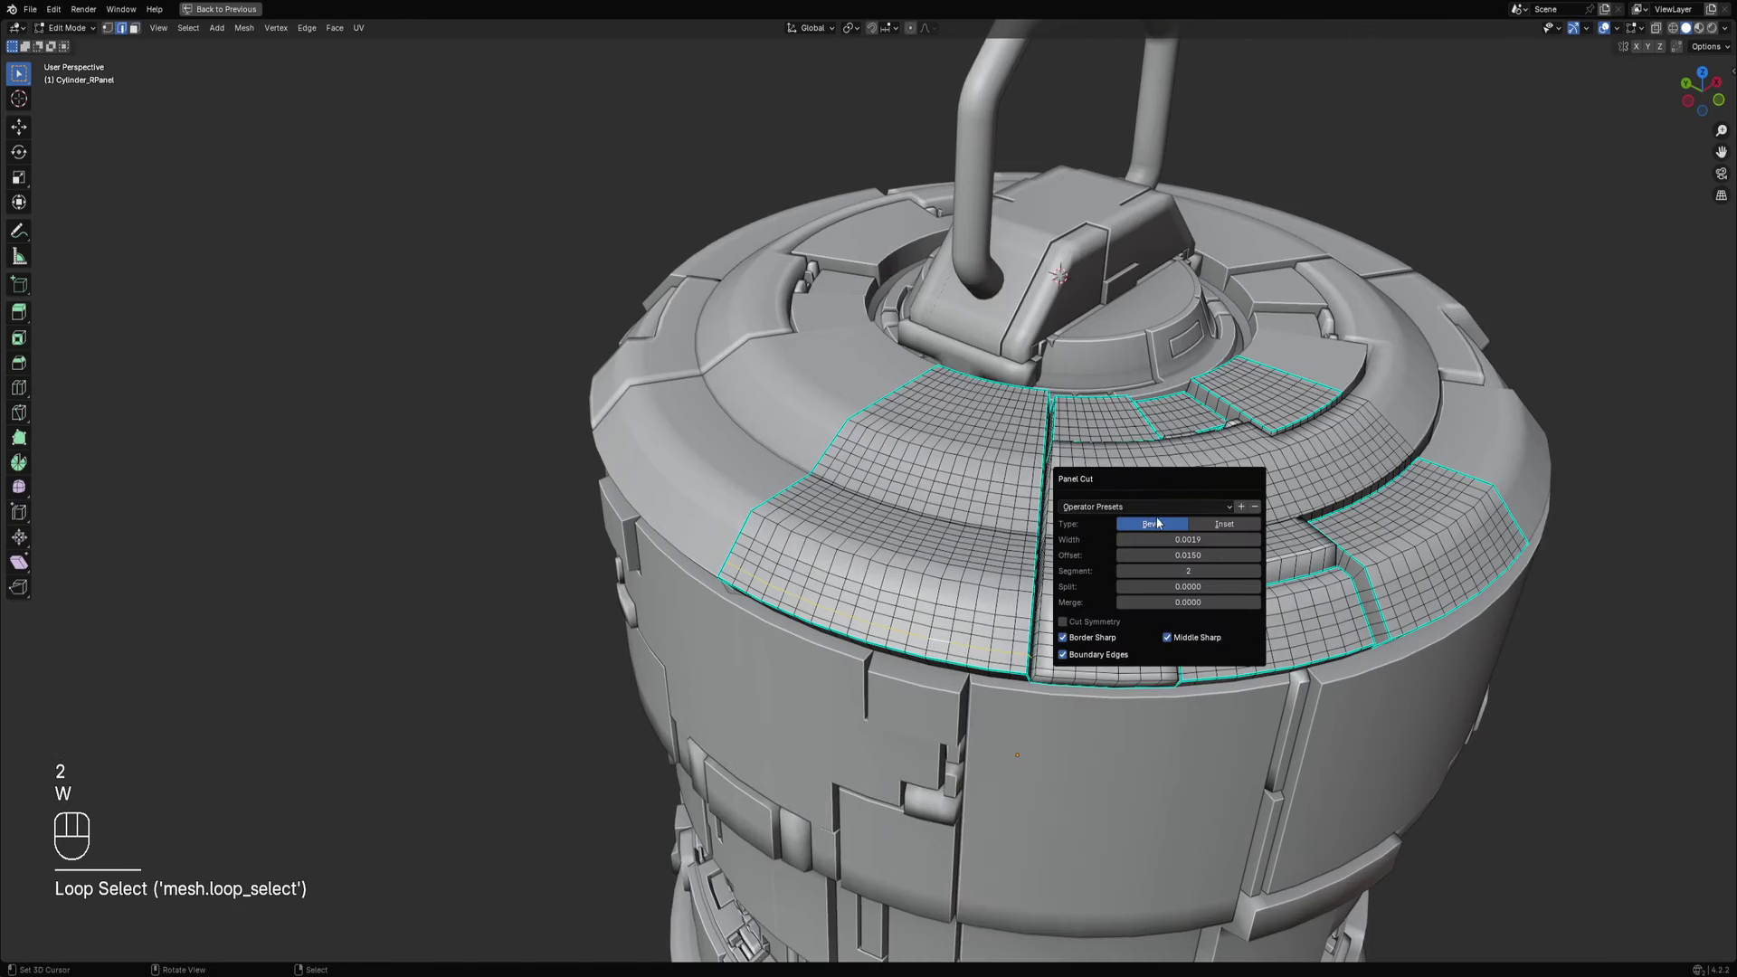
left_click_drag(1164, 533, 1113, 554, "shift")
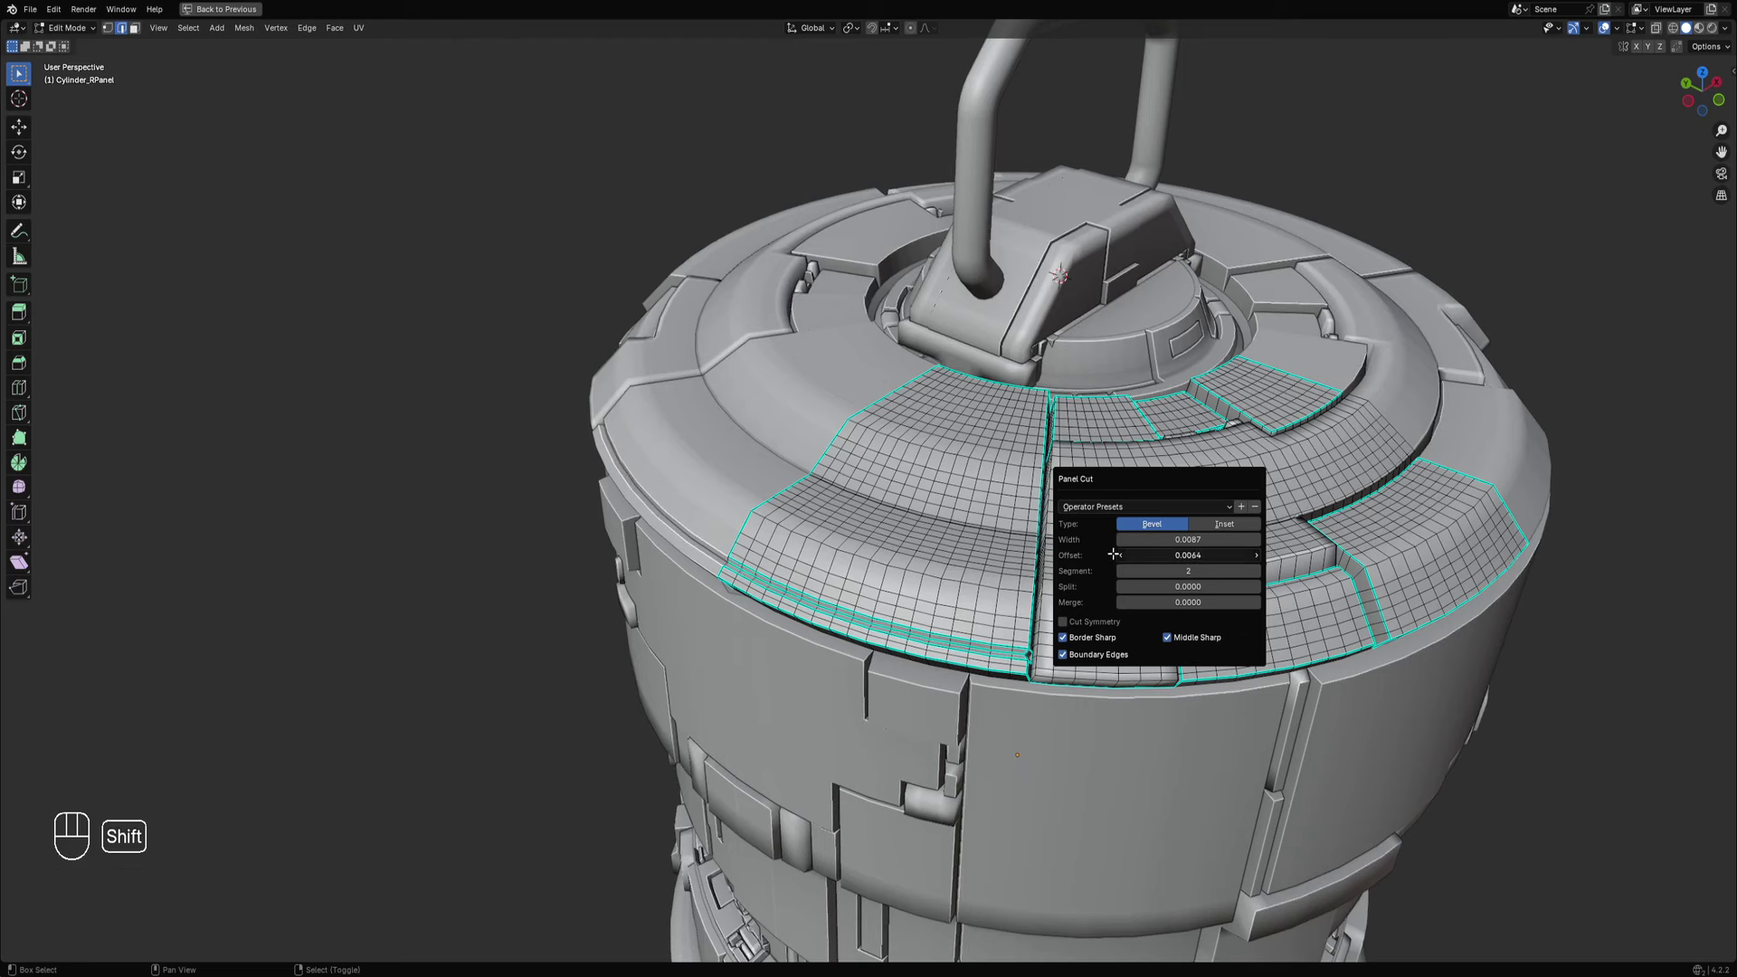
key("Tab")
scroll(1014, 534, "down", 9)
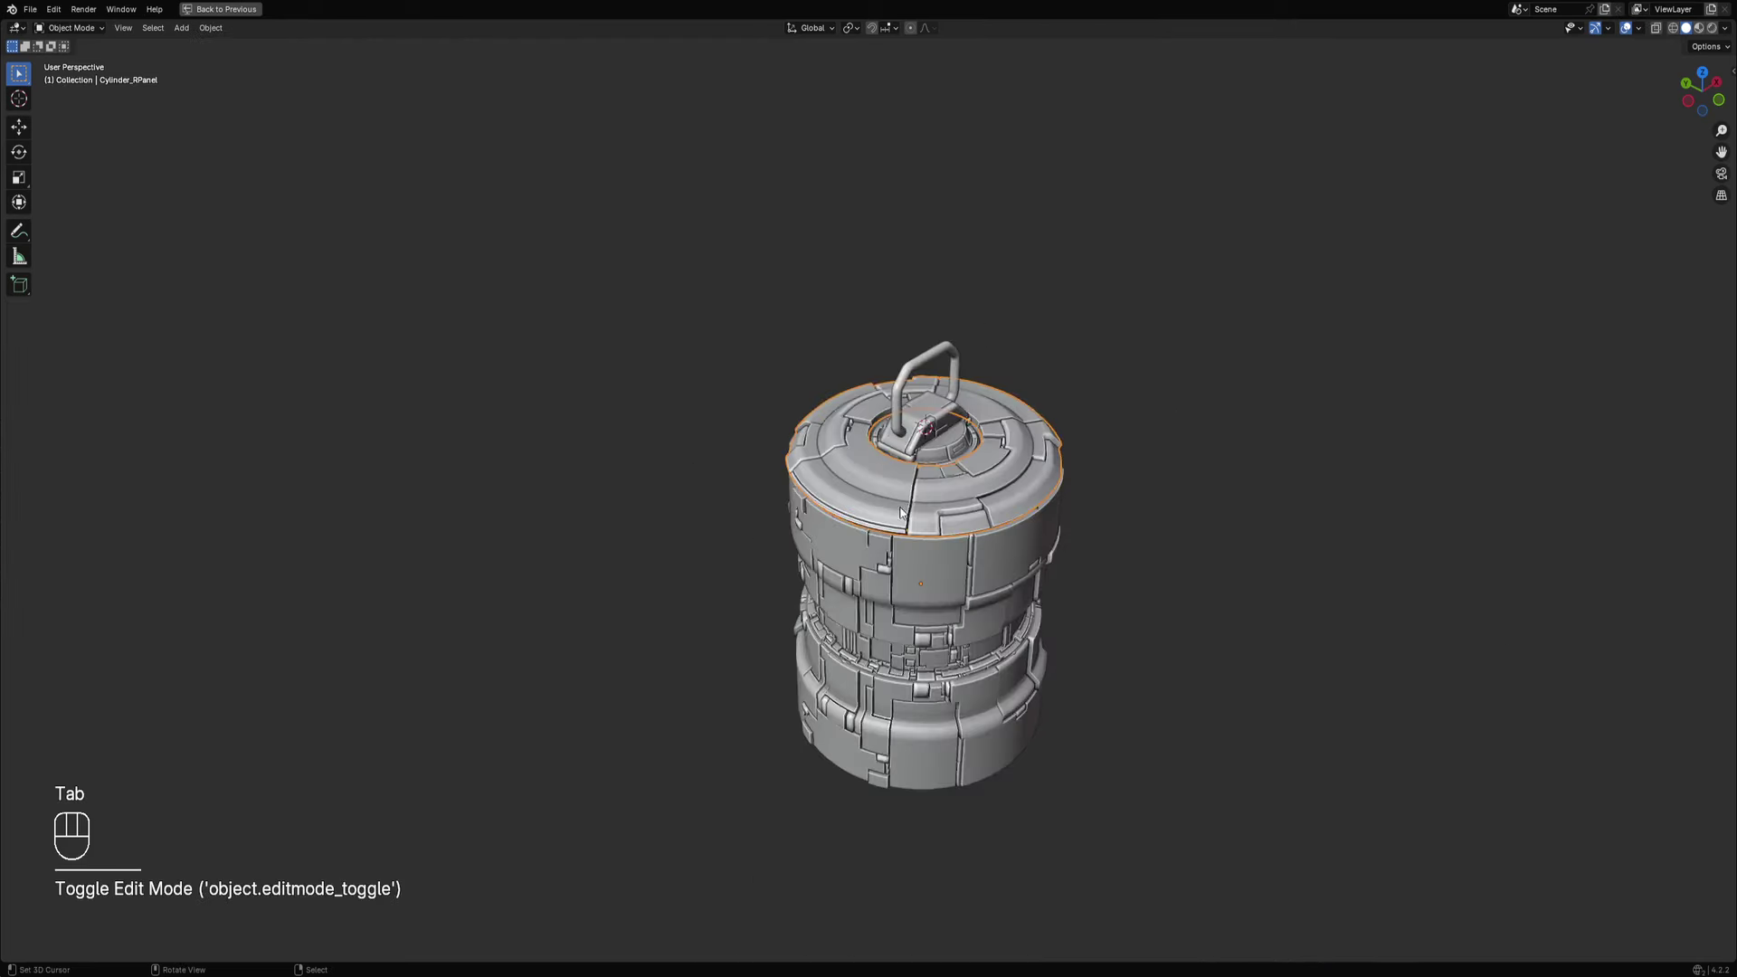
key("alt+a")
Select the bent handle tube on top of the lid and convert it with Apply Mesh.
middle_click_drag(1010, 519, 950, 457)
middle_click_drag(951, 457, 968, 416)
scroll(903, 479, "up", 3)
scroll(921, 427, "up", 3)
right_click(865, 373)
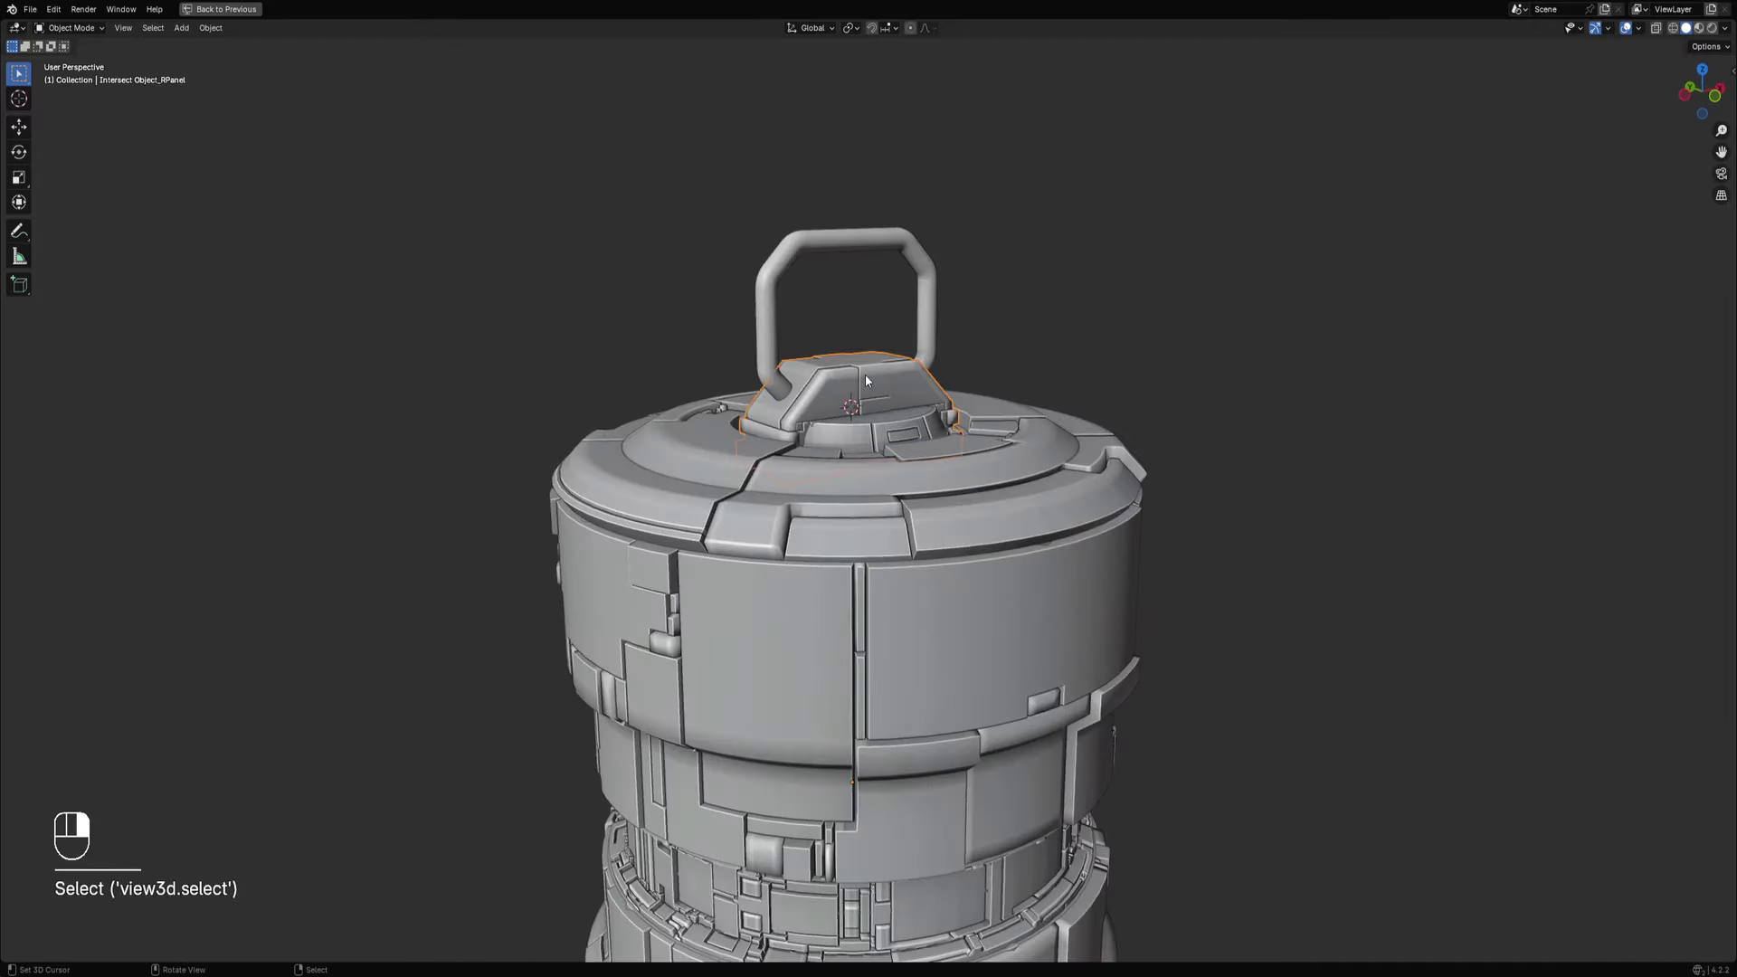
middle_click_drag(865, 373, 784, 372)
right_click(777, 373)
key("Tab")
key("Tab")
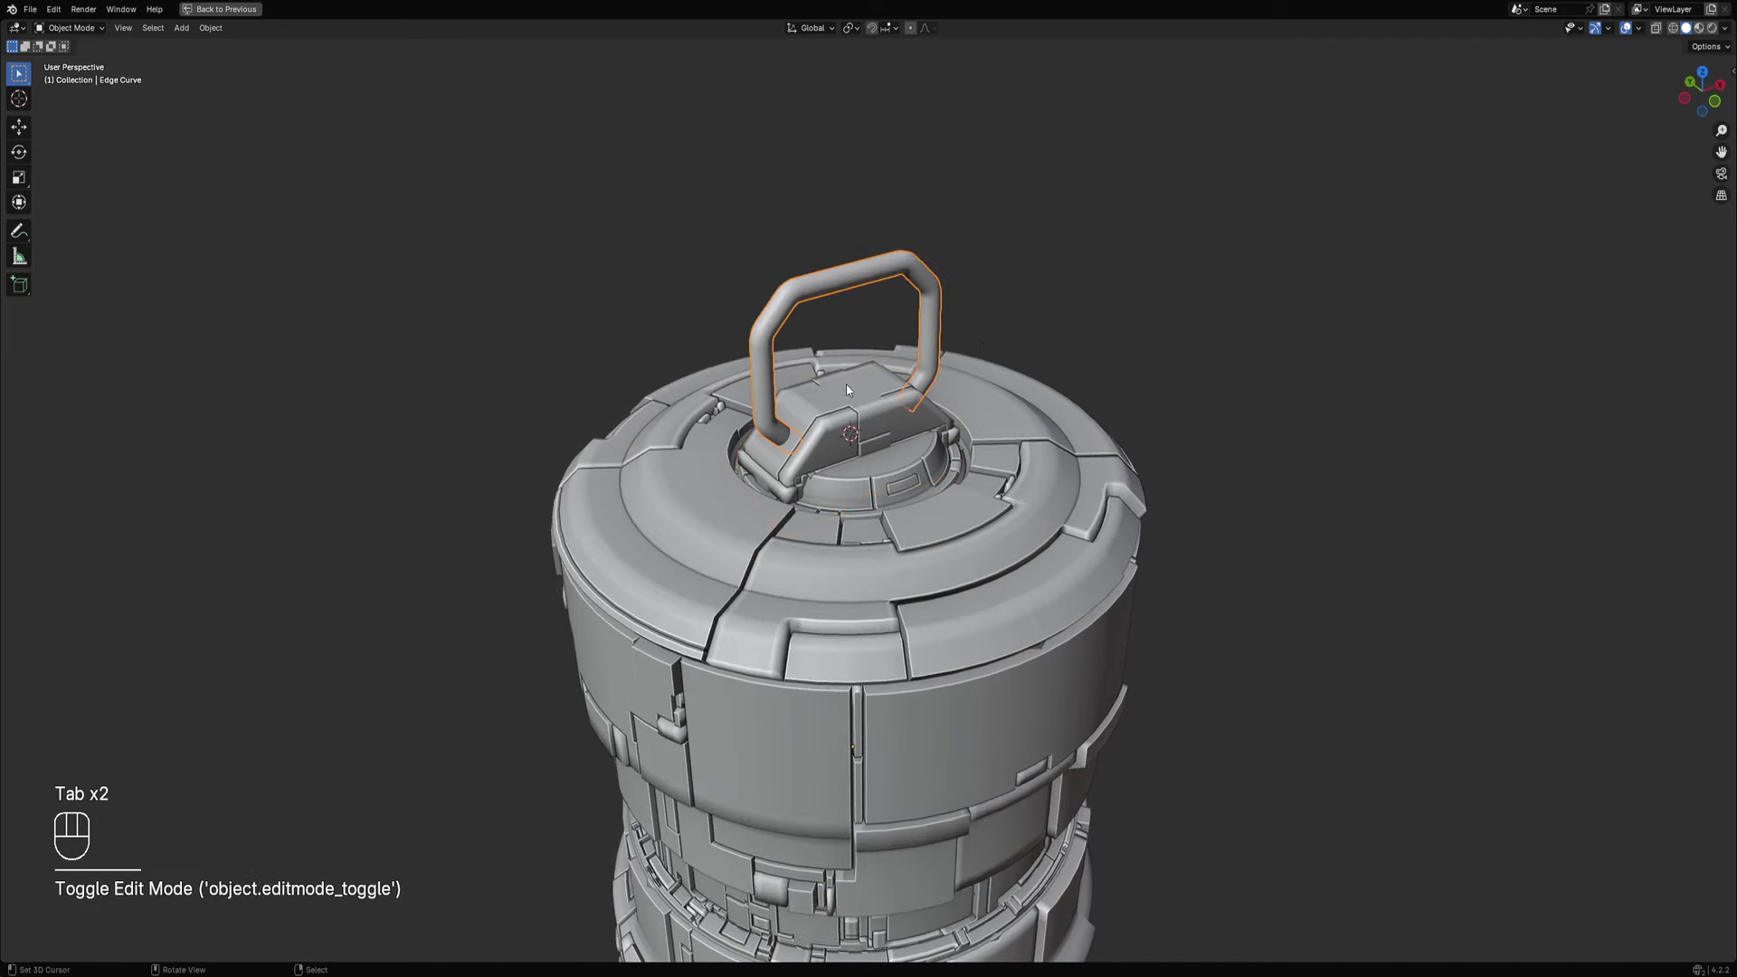
key("shift+ctrl+x")
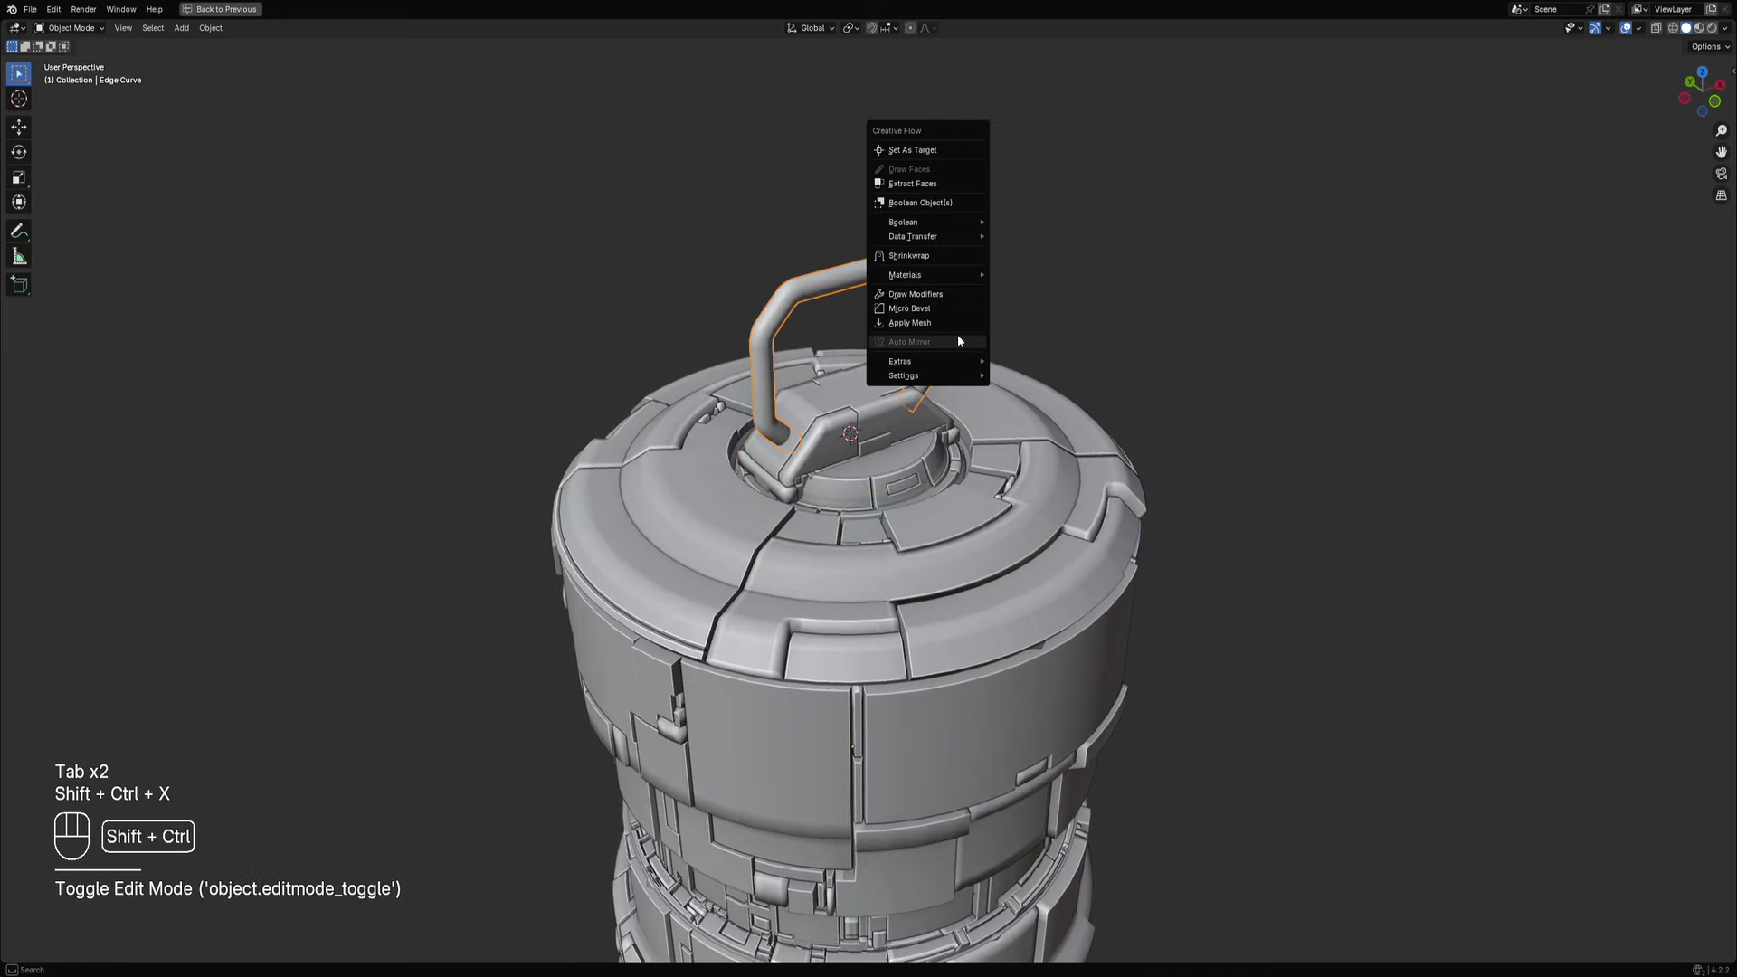
left_click(952, 324)
Tilt the handle's entire mesh sideways around the 3D Cursor pivot in the left orthographic view.
key("Tab")
middle_click_drag(940, 367, 974, 391)
key("period")
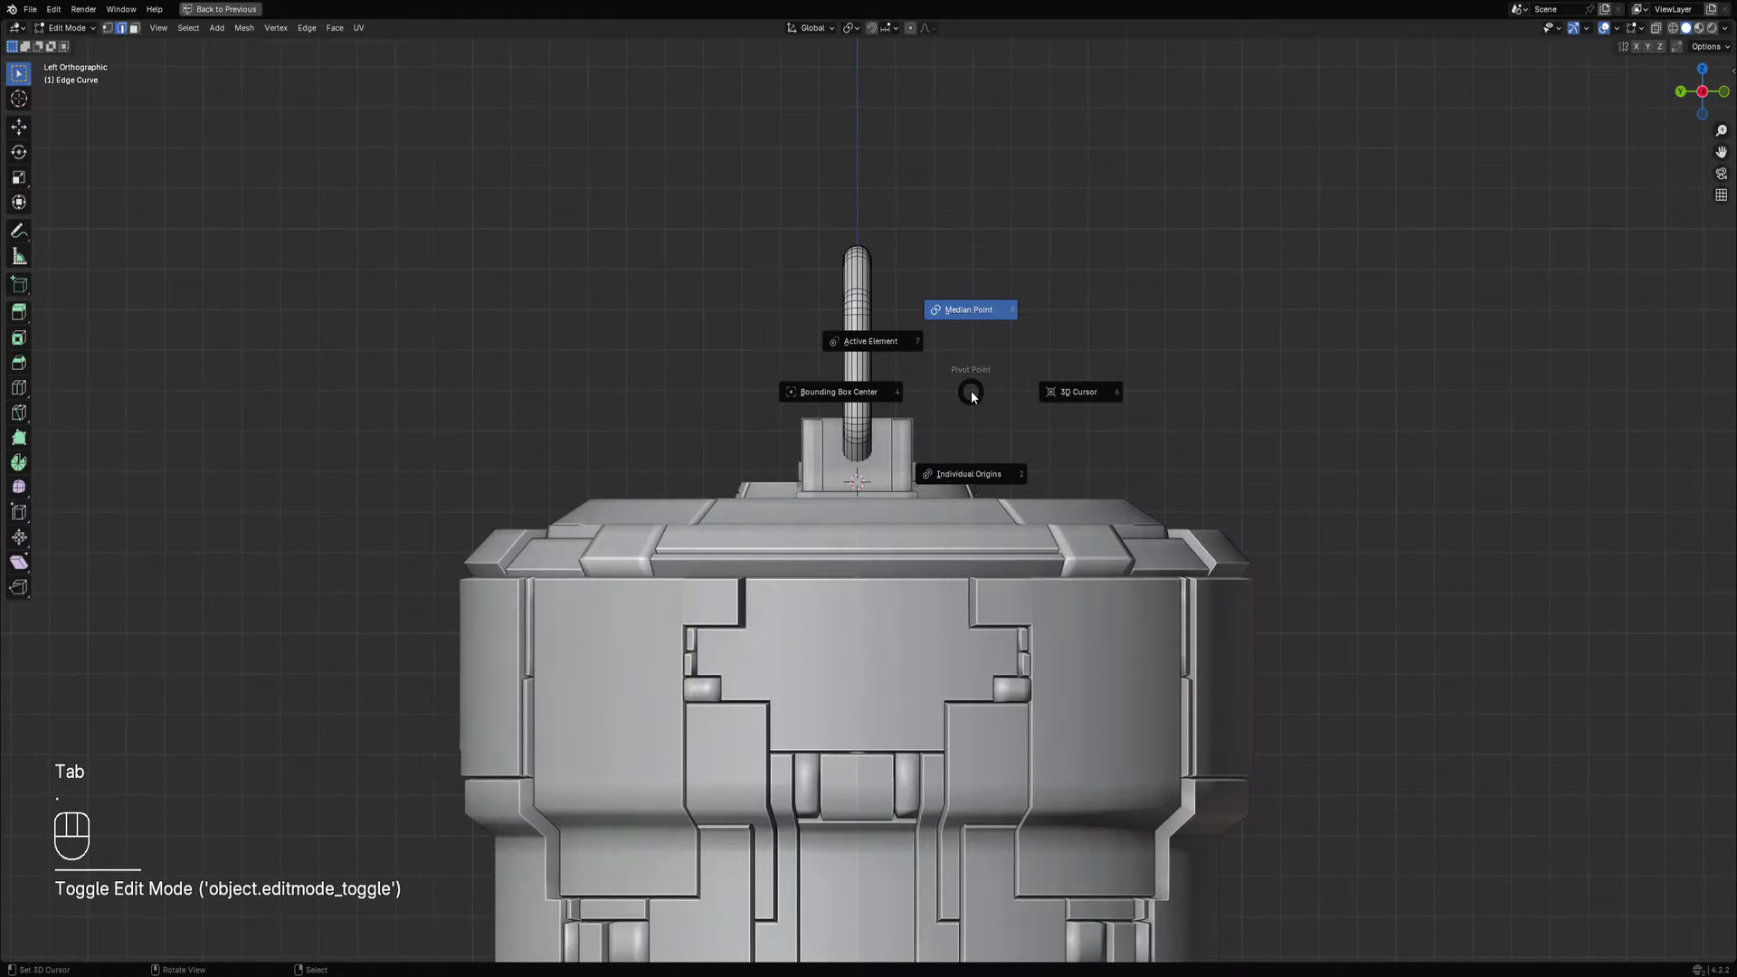
left_click(1079, 398)
key("a")
key("r")
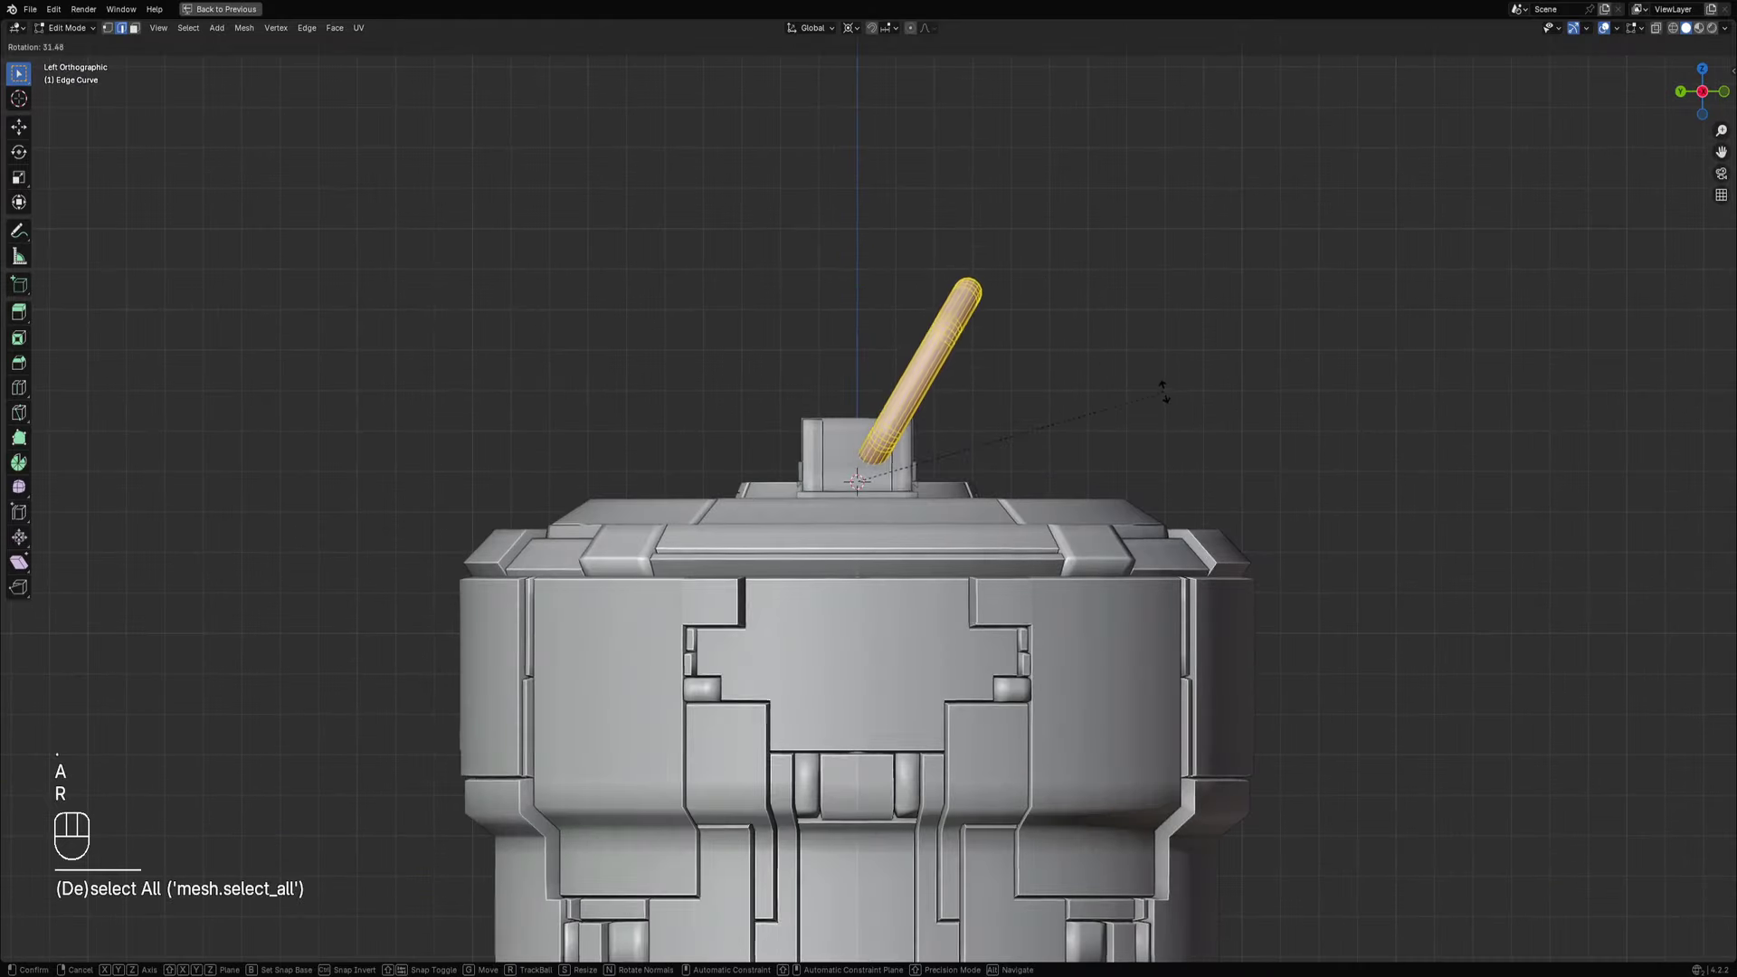
left_click(1137, 362)
Rotate the handle back by about 11 degrees in the left view, leaving a slight tilt, and deselect it.
middle_click_drag(1137, 361, 1094, 403)
scroll(988, 413, "down", 4)
key("Tab")
key("Tab")
scroll(1093, 405, "up", 3)
key("r")
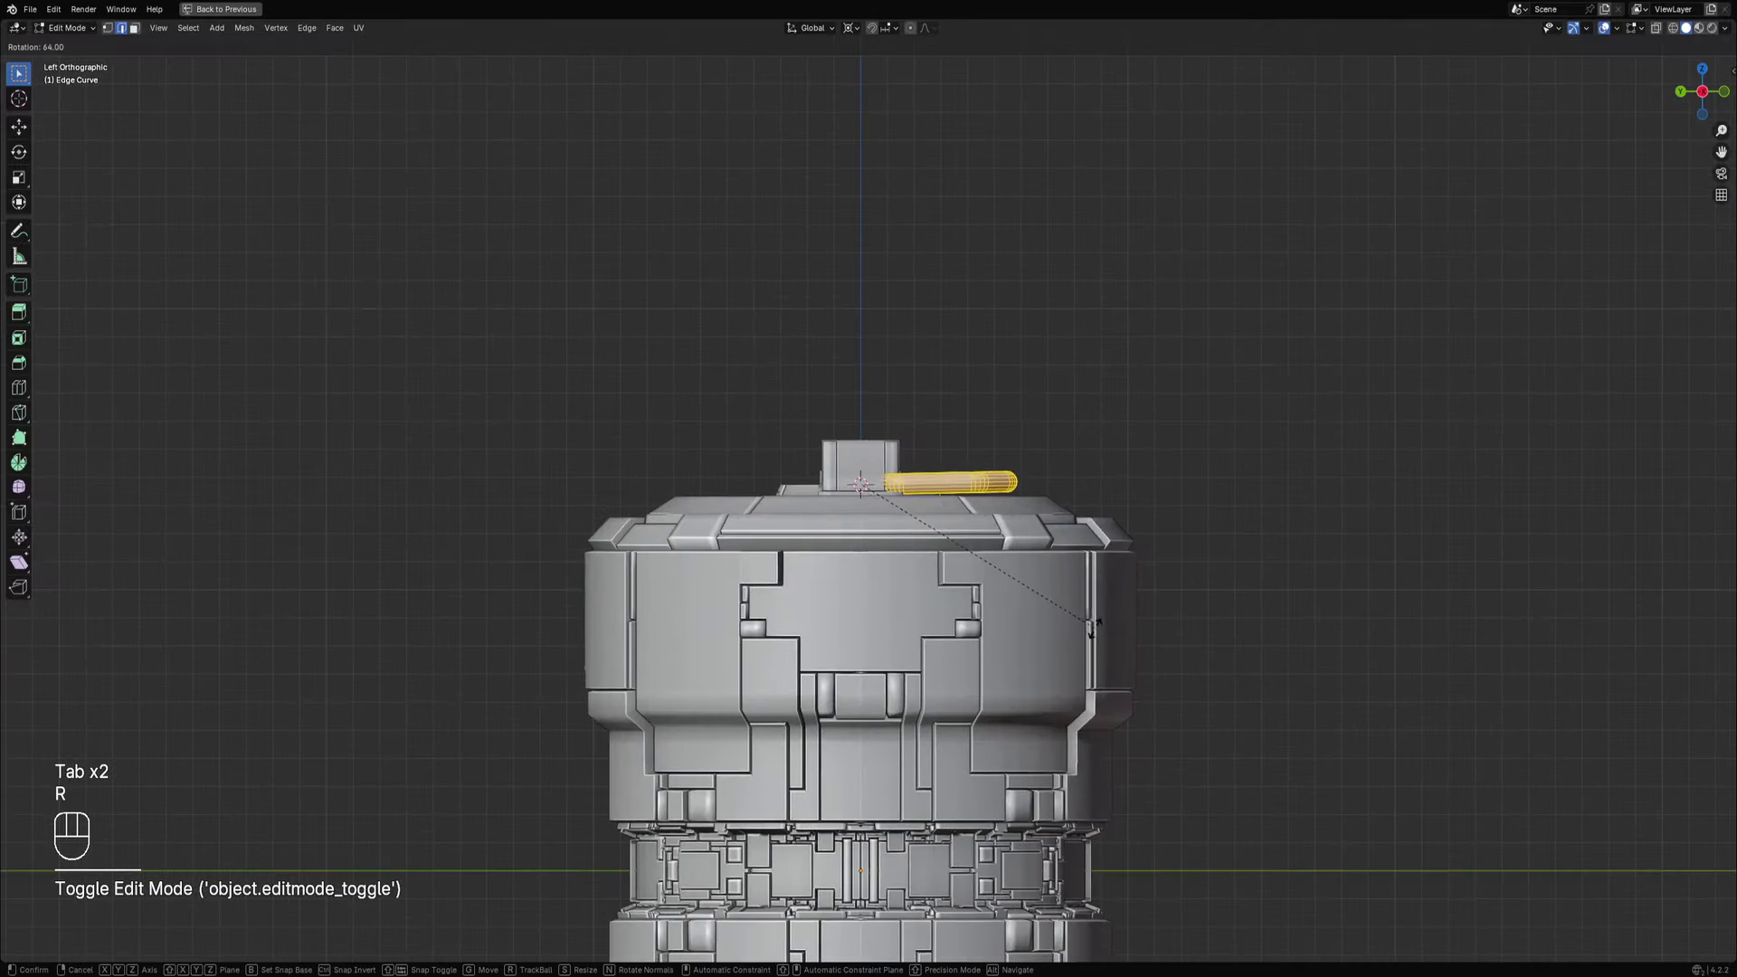
left_click(969, 368)
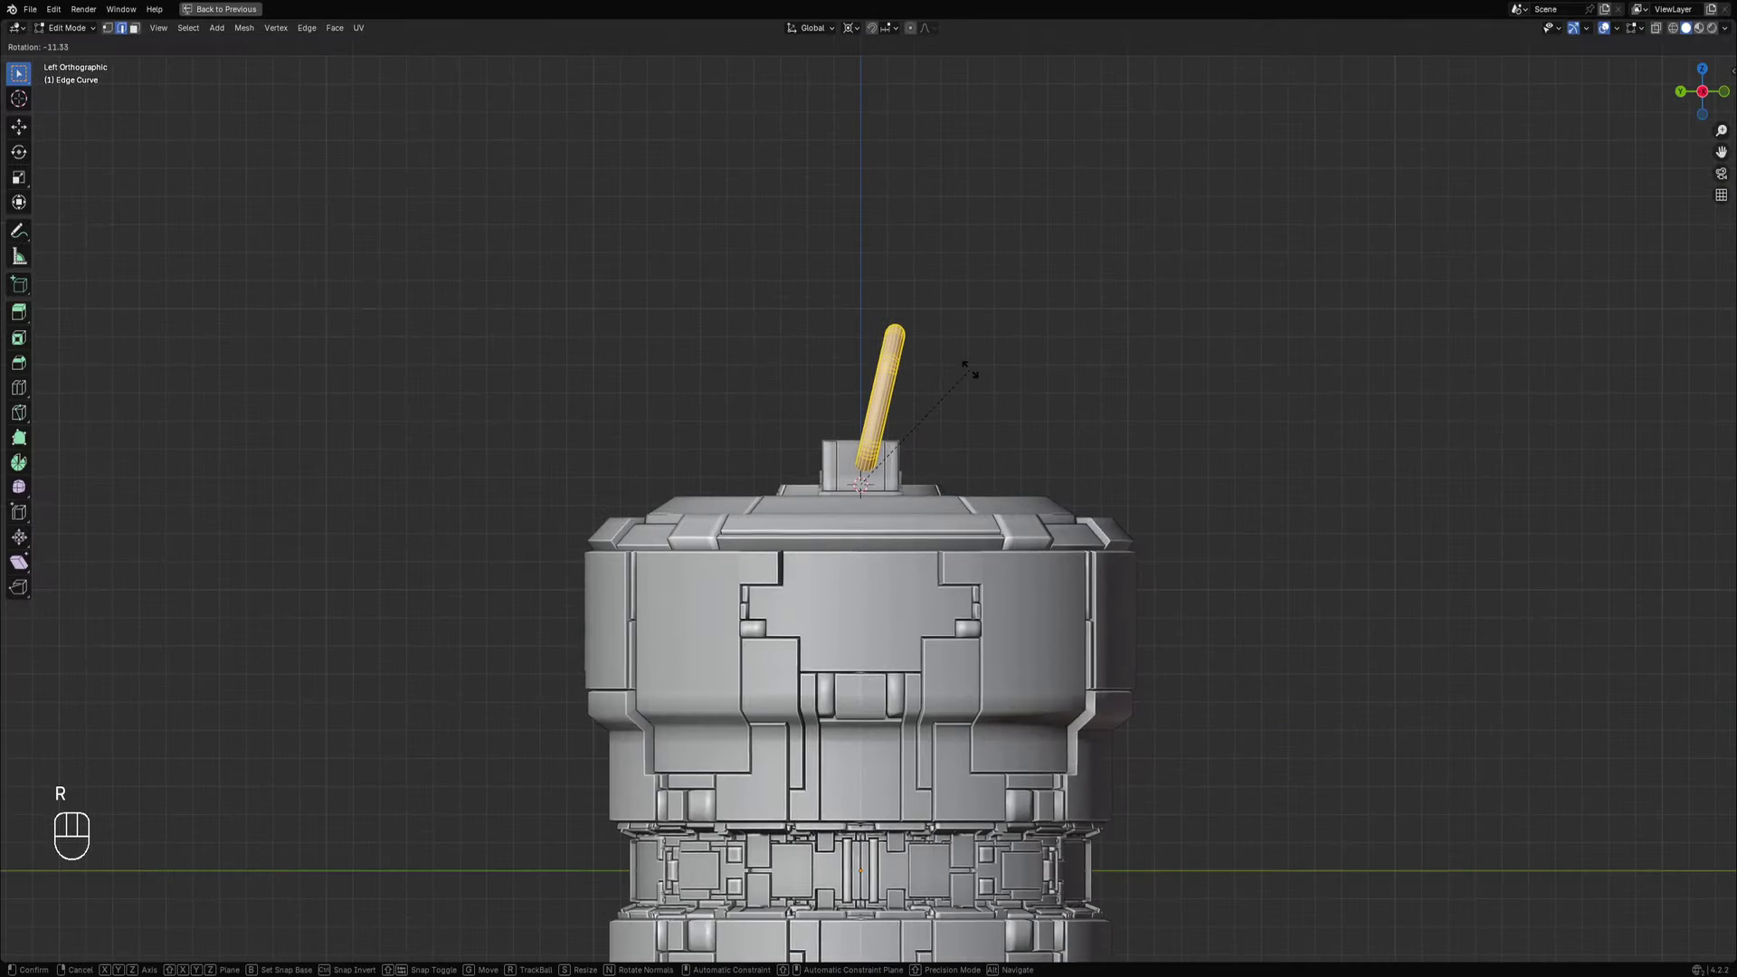
key("Tab")
key("alt+a")
middle_click_drag(1085, 410, 941, 470)
scroll(941, 489, "down", 2)
mouse_move(932, 534)
middle_mouse_down("shift")
mouse_move(976, 428)
mouse_move(963, 520)
middle_mouse_up("shift")
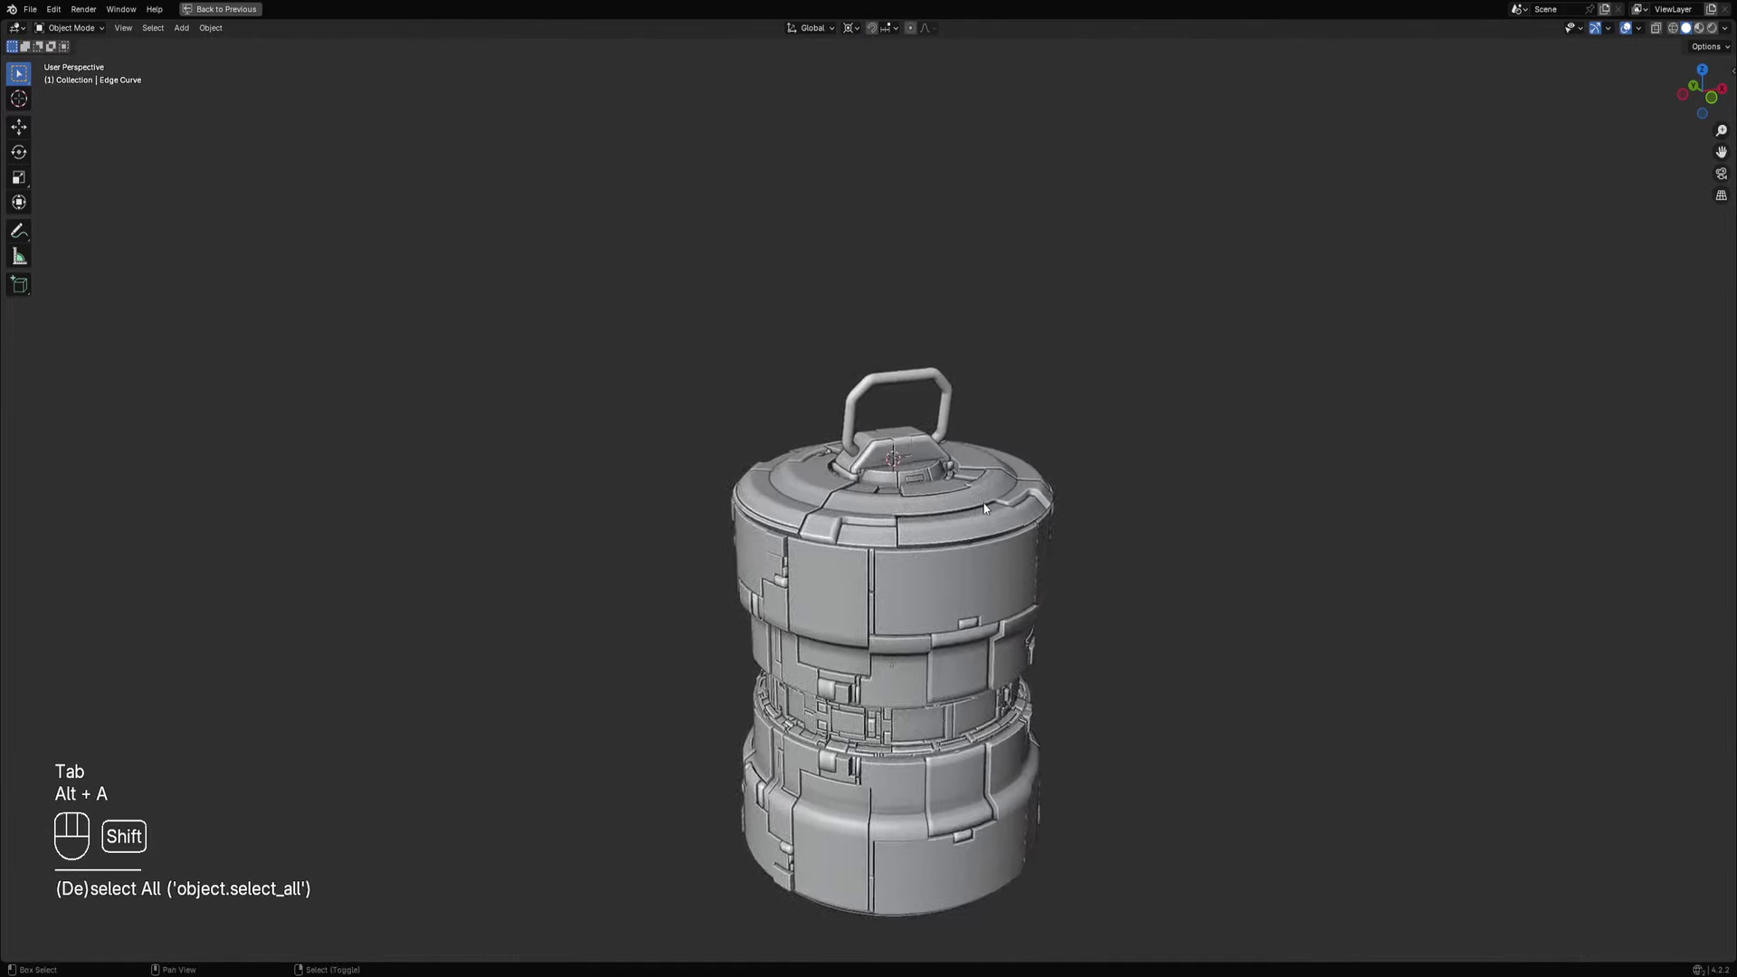
Apply Auto Mirror to the handle along the X axis.
scroll(963, 524, "up", 3)
key("Tab")
scroll(941, 507, "up", 3)
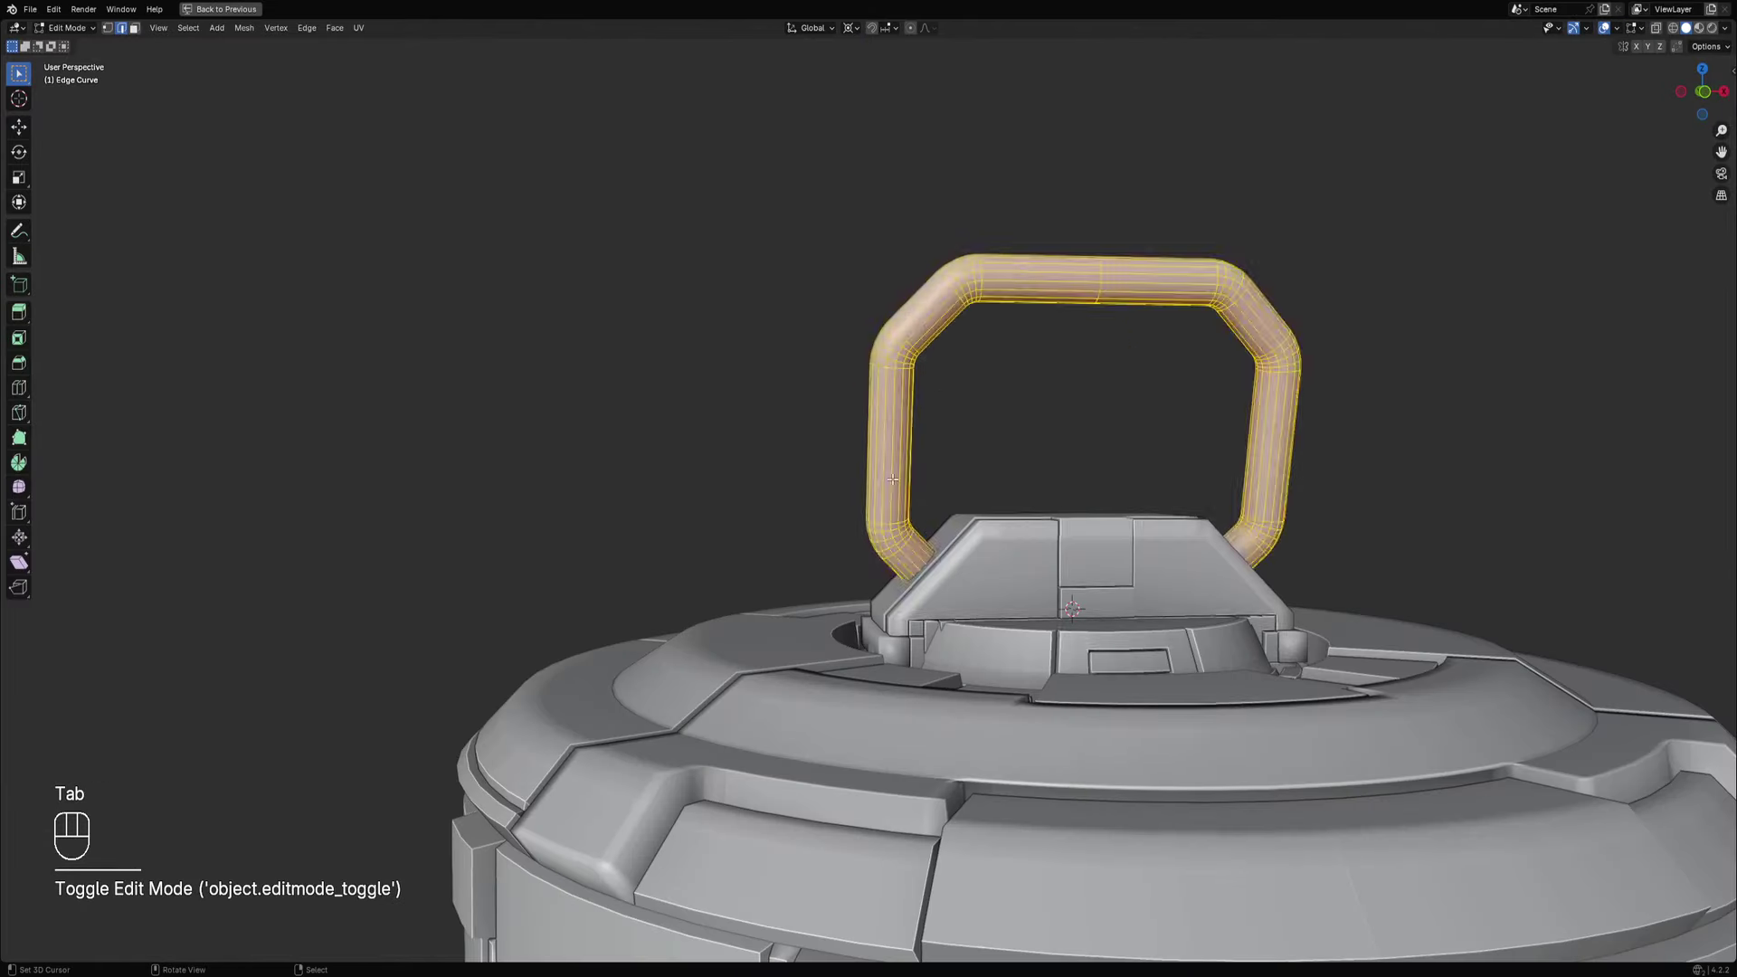
key("Tab")
key("ctrl+shift+x")
left_click(886, 436)
key("x")
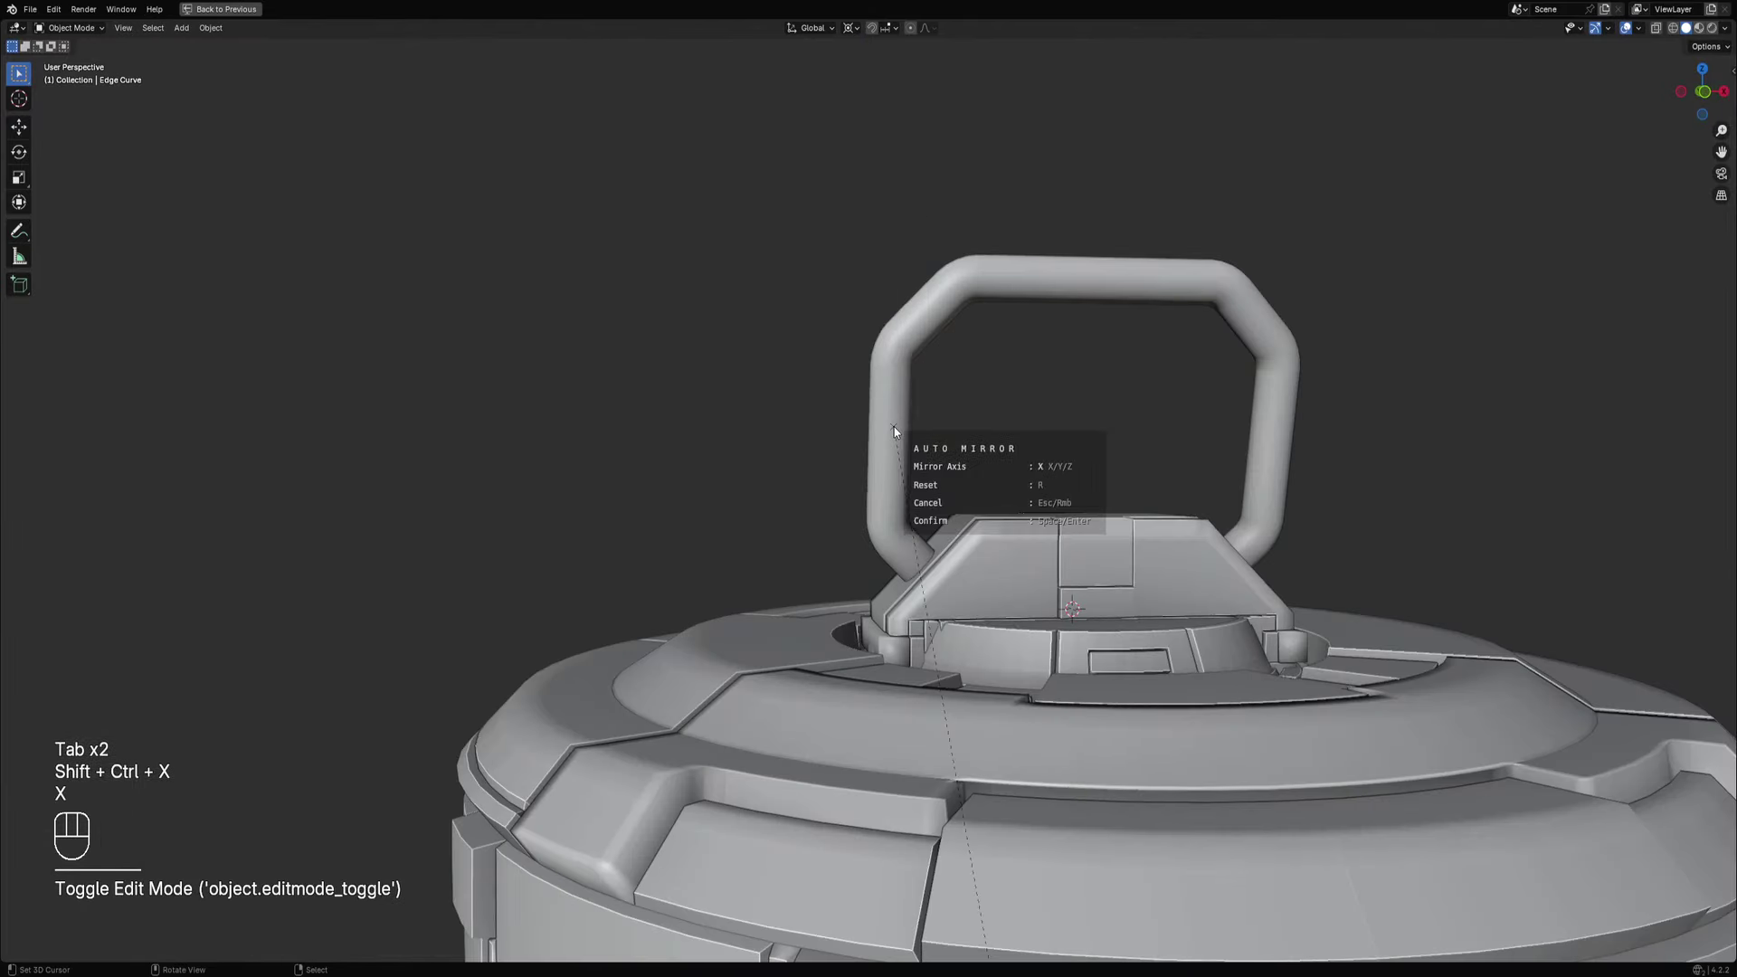
key("space")
Add a loop cut near the handle's lower left end and panel-cut it with Bevel, width 0.0052 and offset 0.0044.
key("Tab")
key("alt+a")
key("ctrl+r")
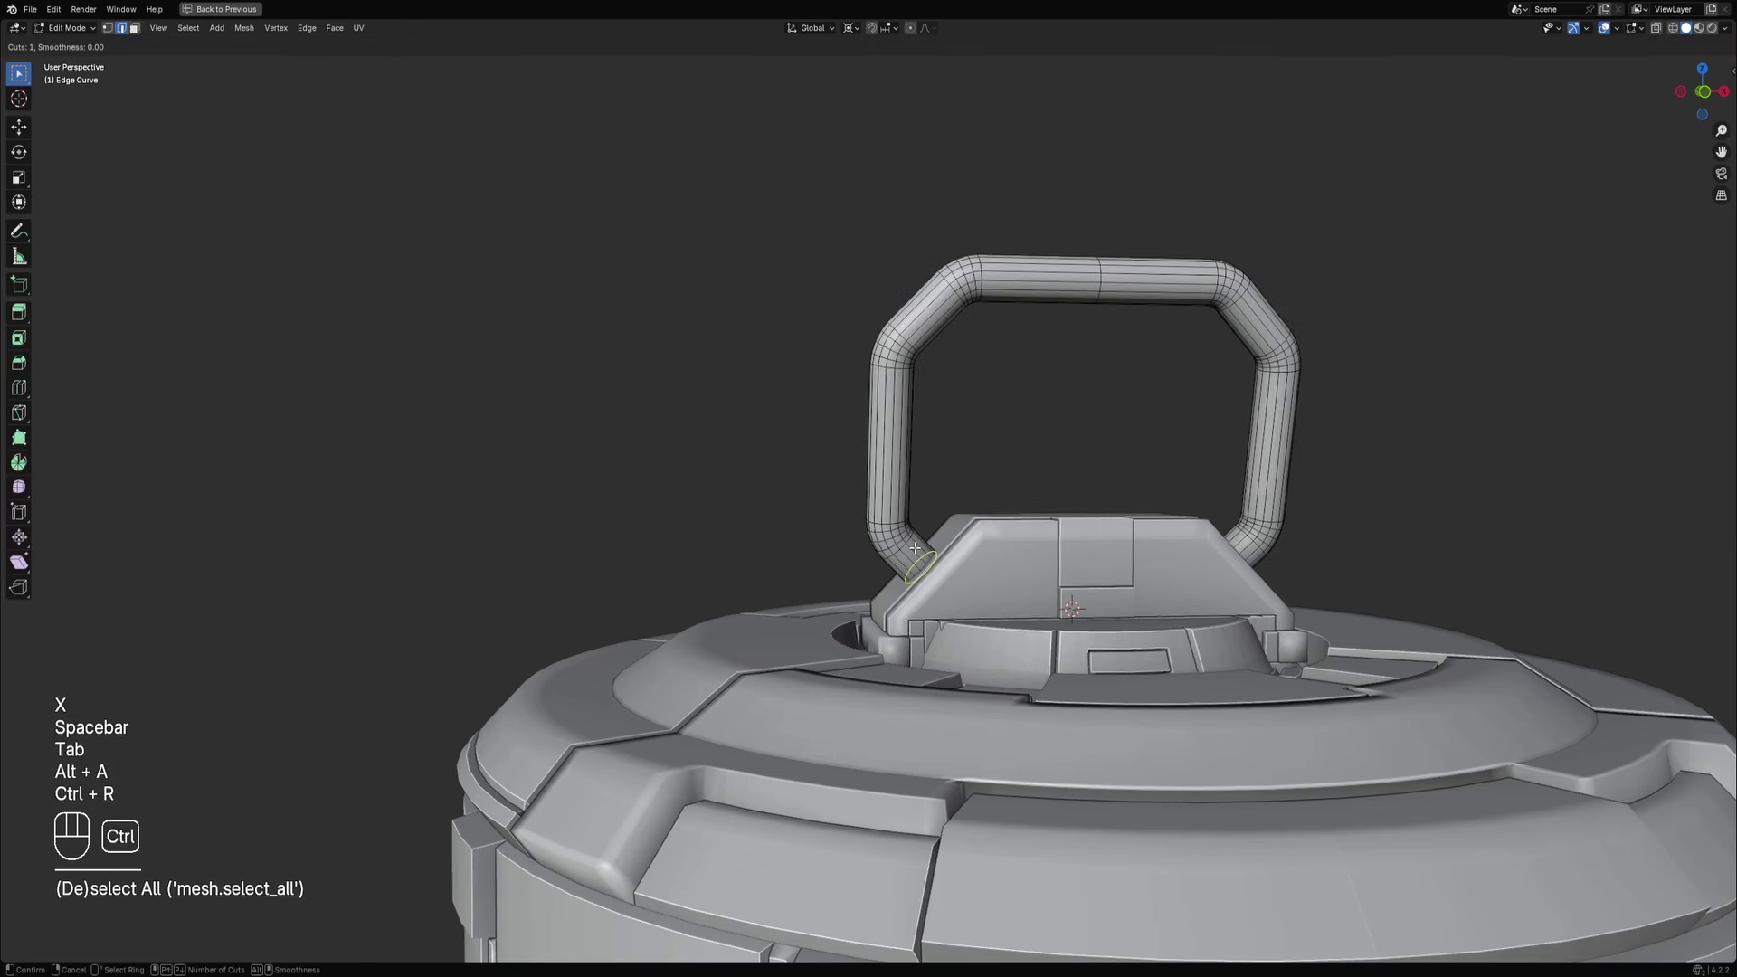
left_click(910, 539)
key("Tab")
key("w")
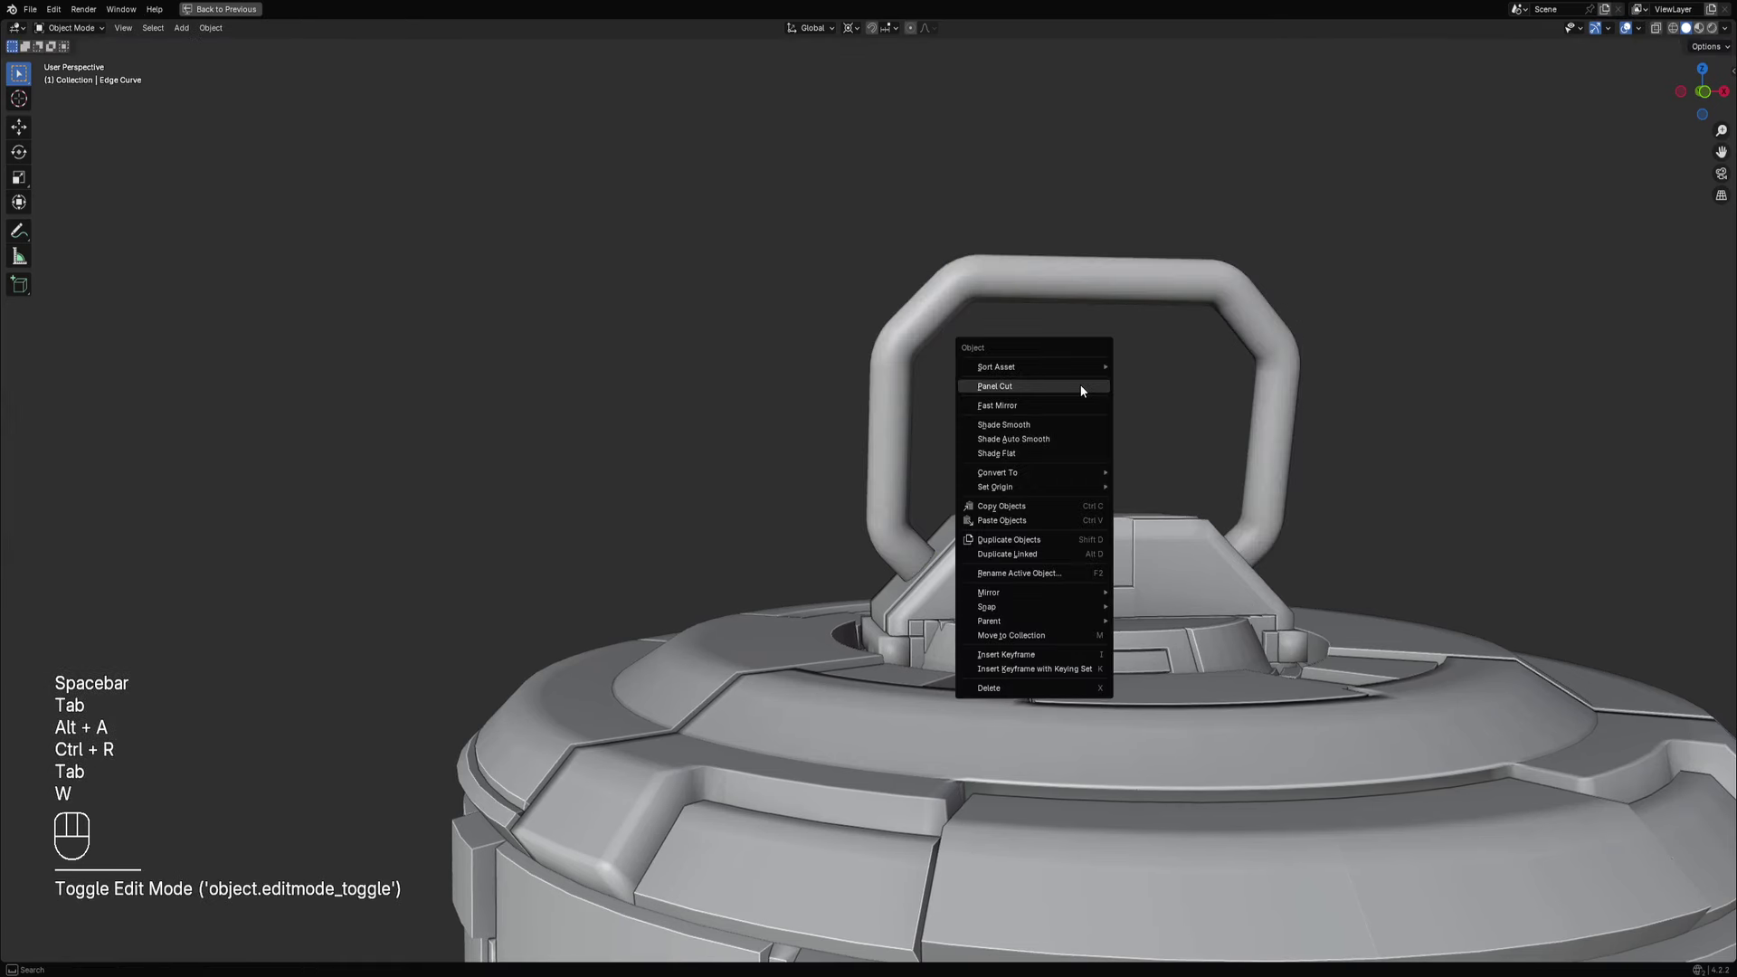
left_click(1083, 388)
left_click(1174, 442)
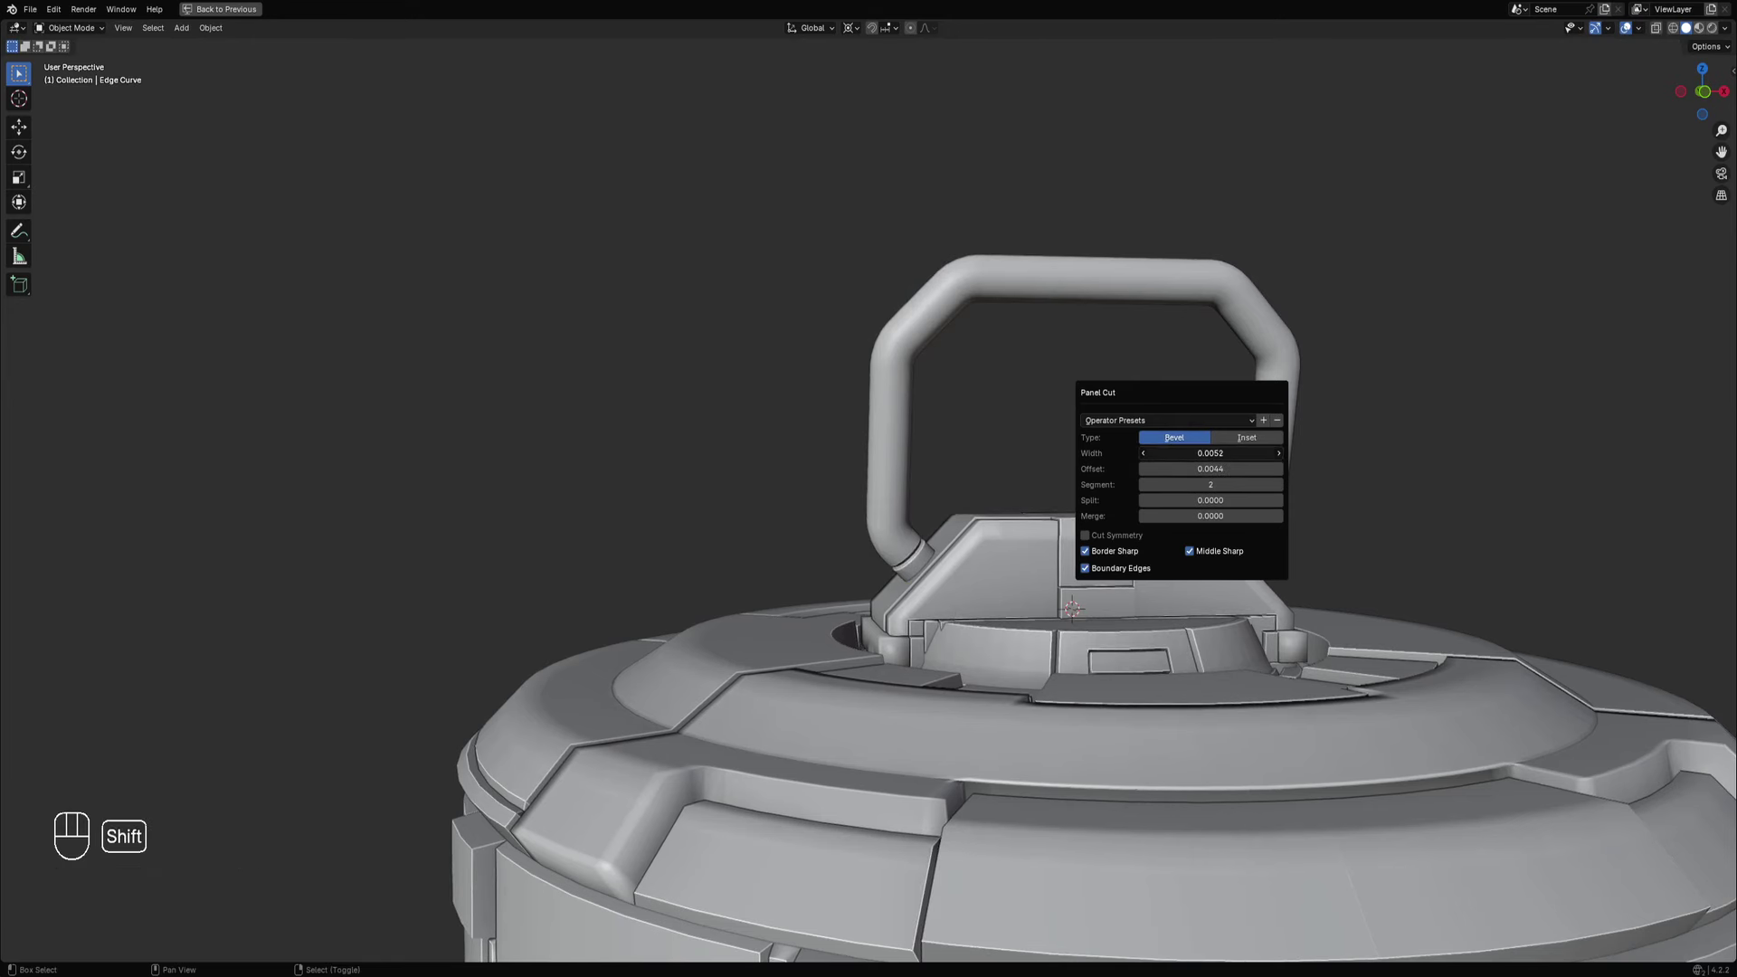
scroll(616, 470, "down", 3)
mouse_move(934, 444)
middle_mouse_down()
mouse_move(905, 481)
mouse_move(927, 458)
middle_mouse_up()
key("Tab")
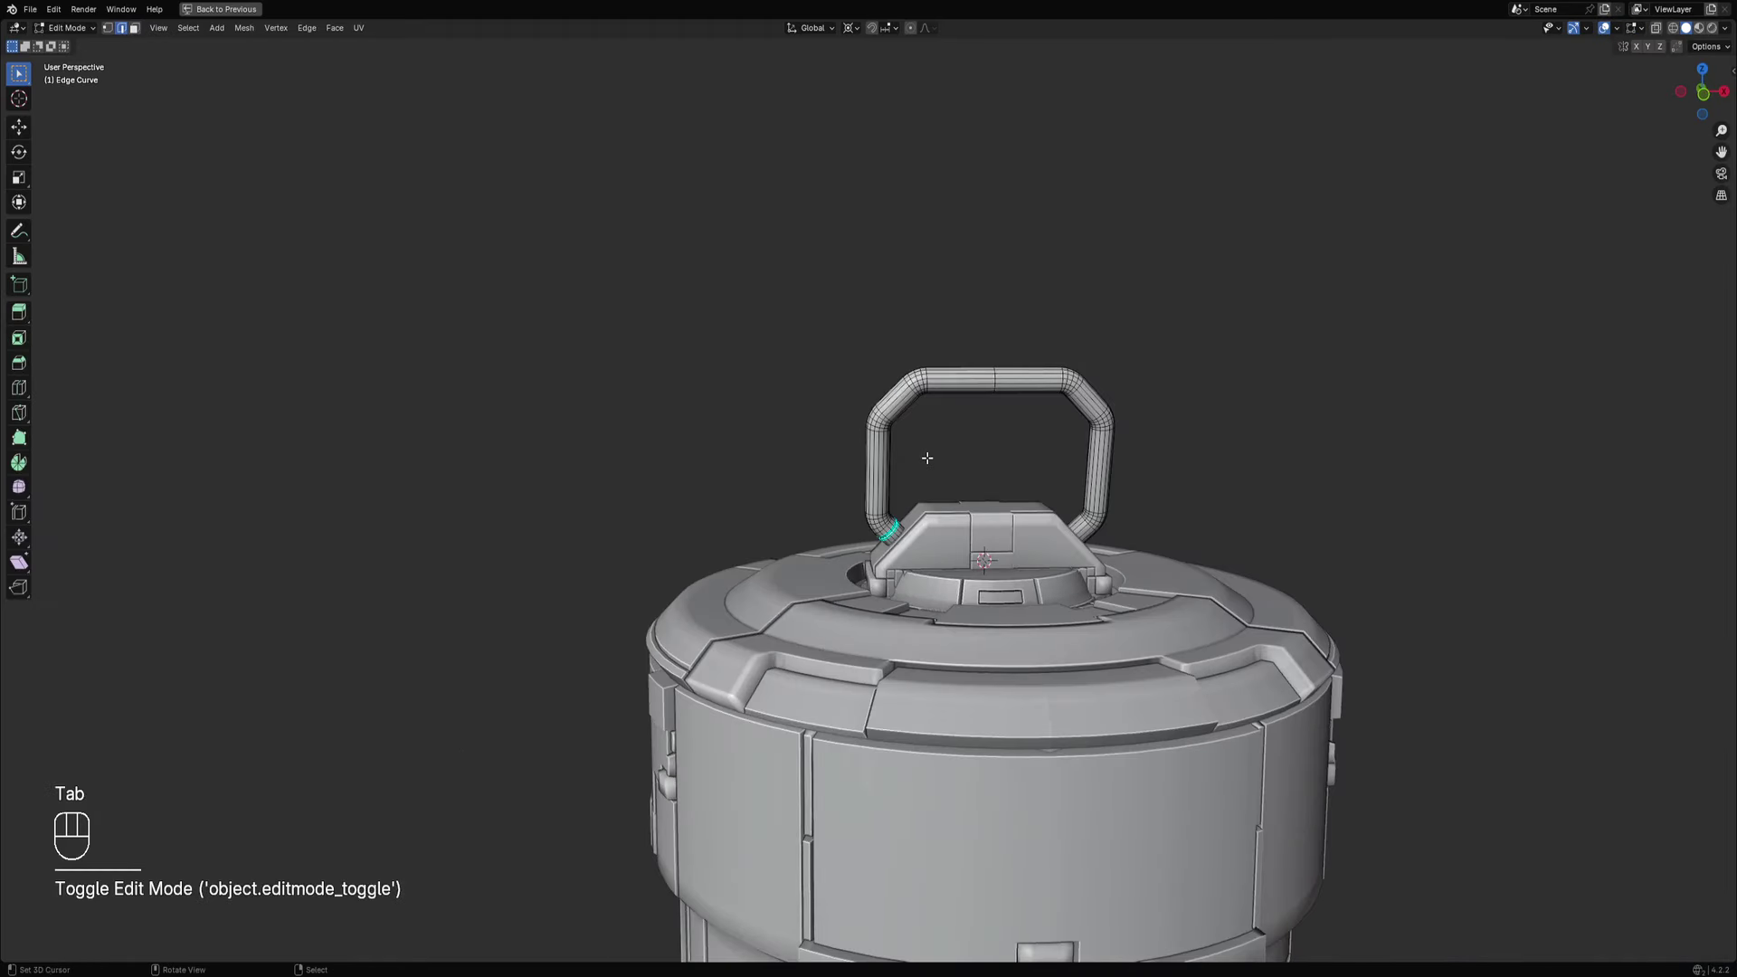
Undo the accidental handle move, auto-mirror the panel-cut handle along X again and clear its mesh selection.
key("Tab")
right_click_drag(927, 389, 926, 394)
key("ctrl+z")
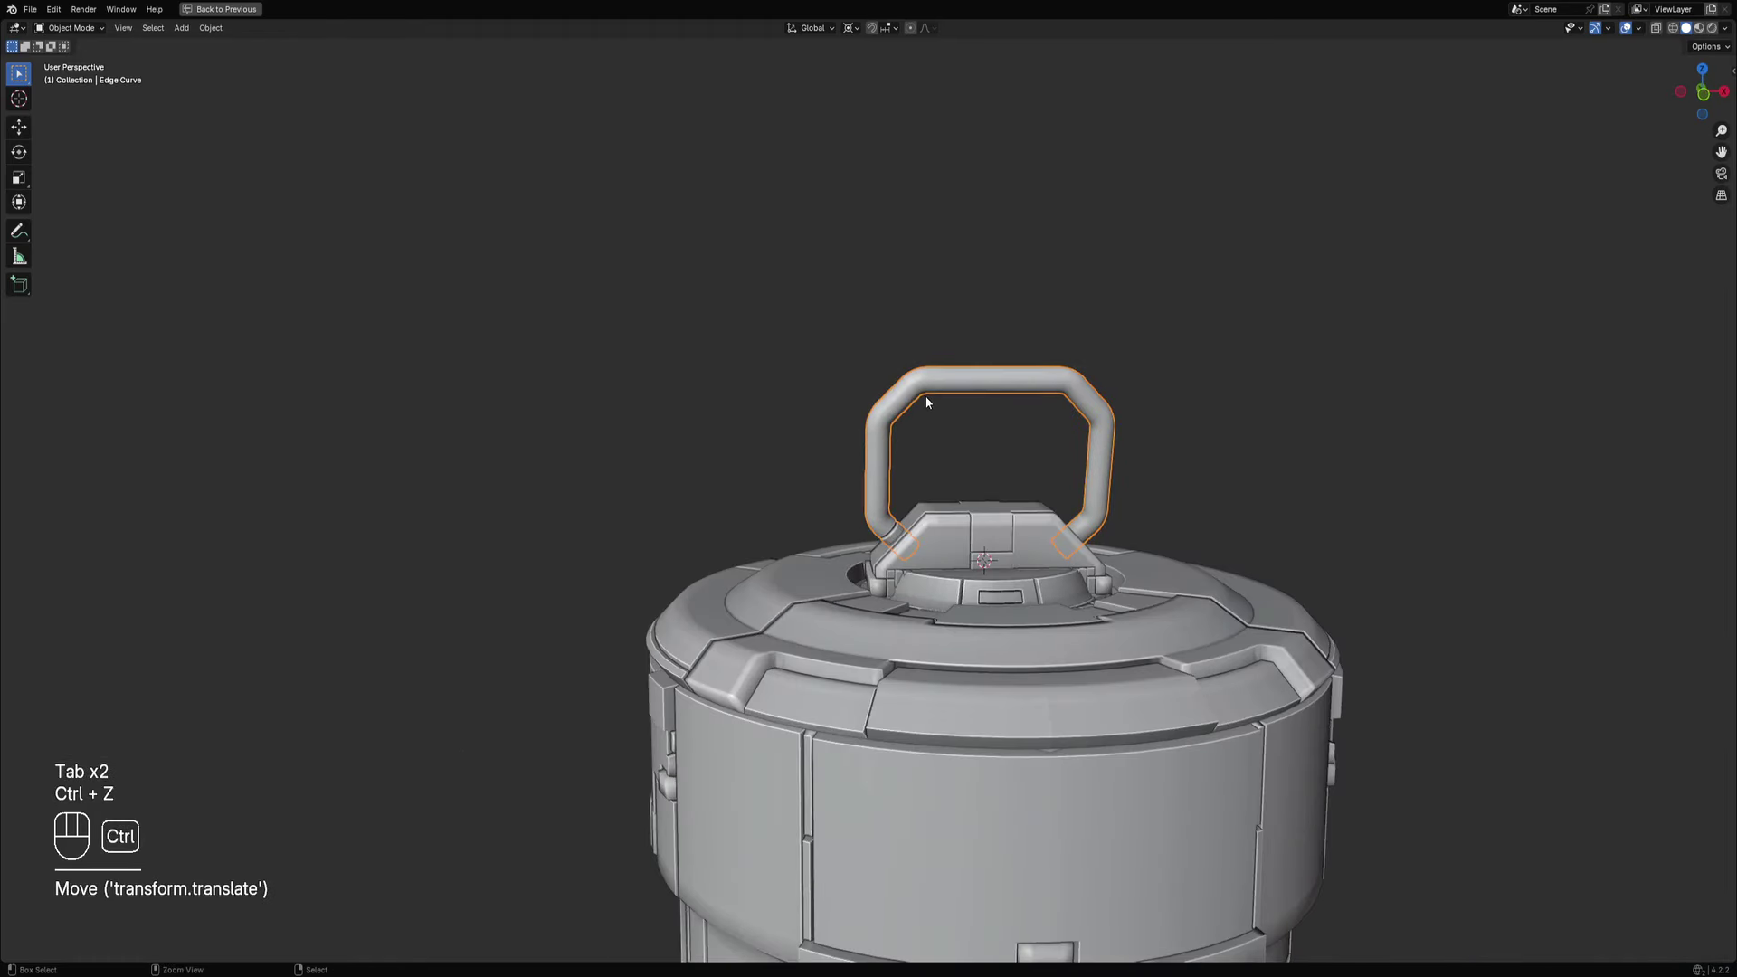
key("shift+ctrl+x")
left_click(920, 395)
key("x")
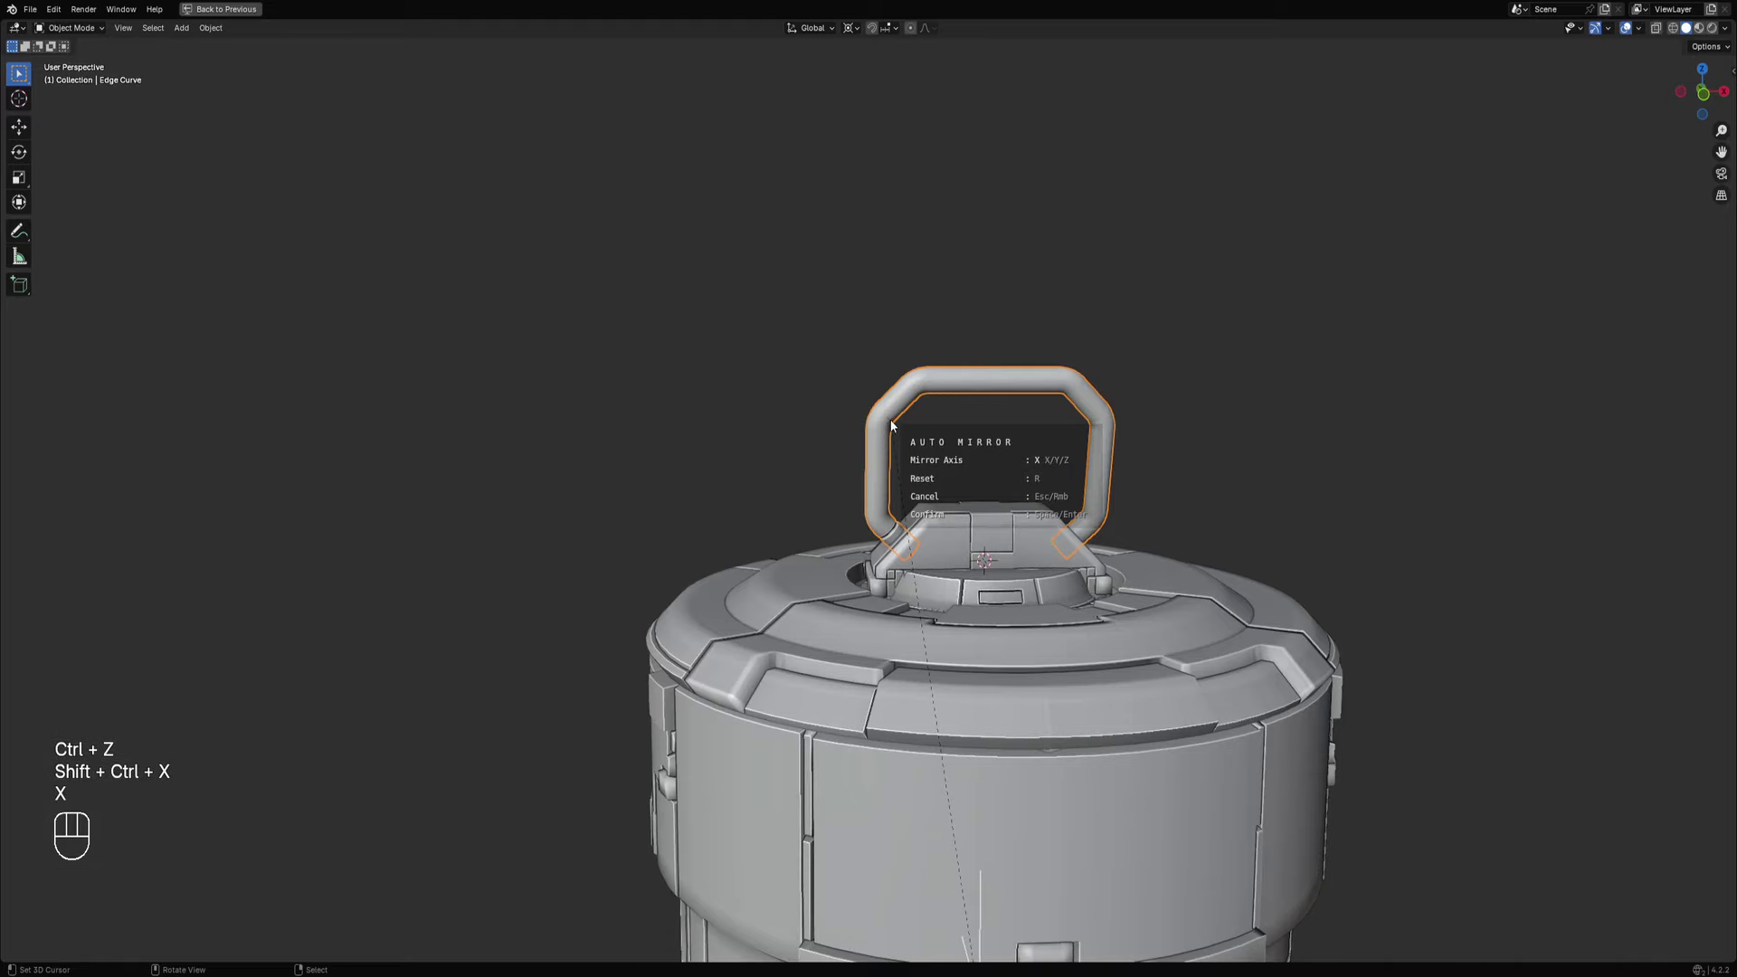
key("space")
key("Tab")
key("alt+a")
key("Tab")
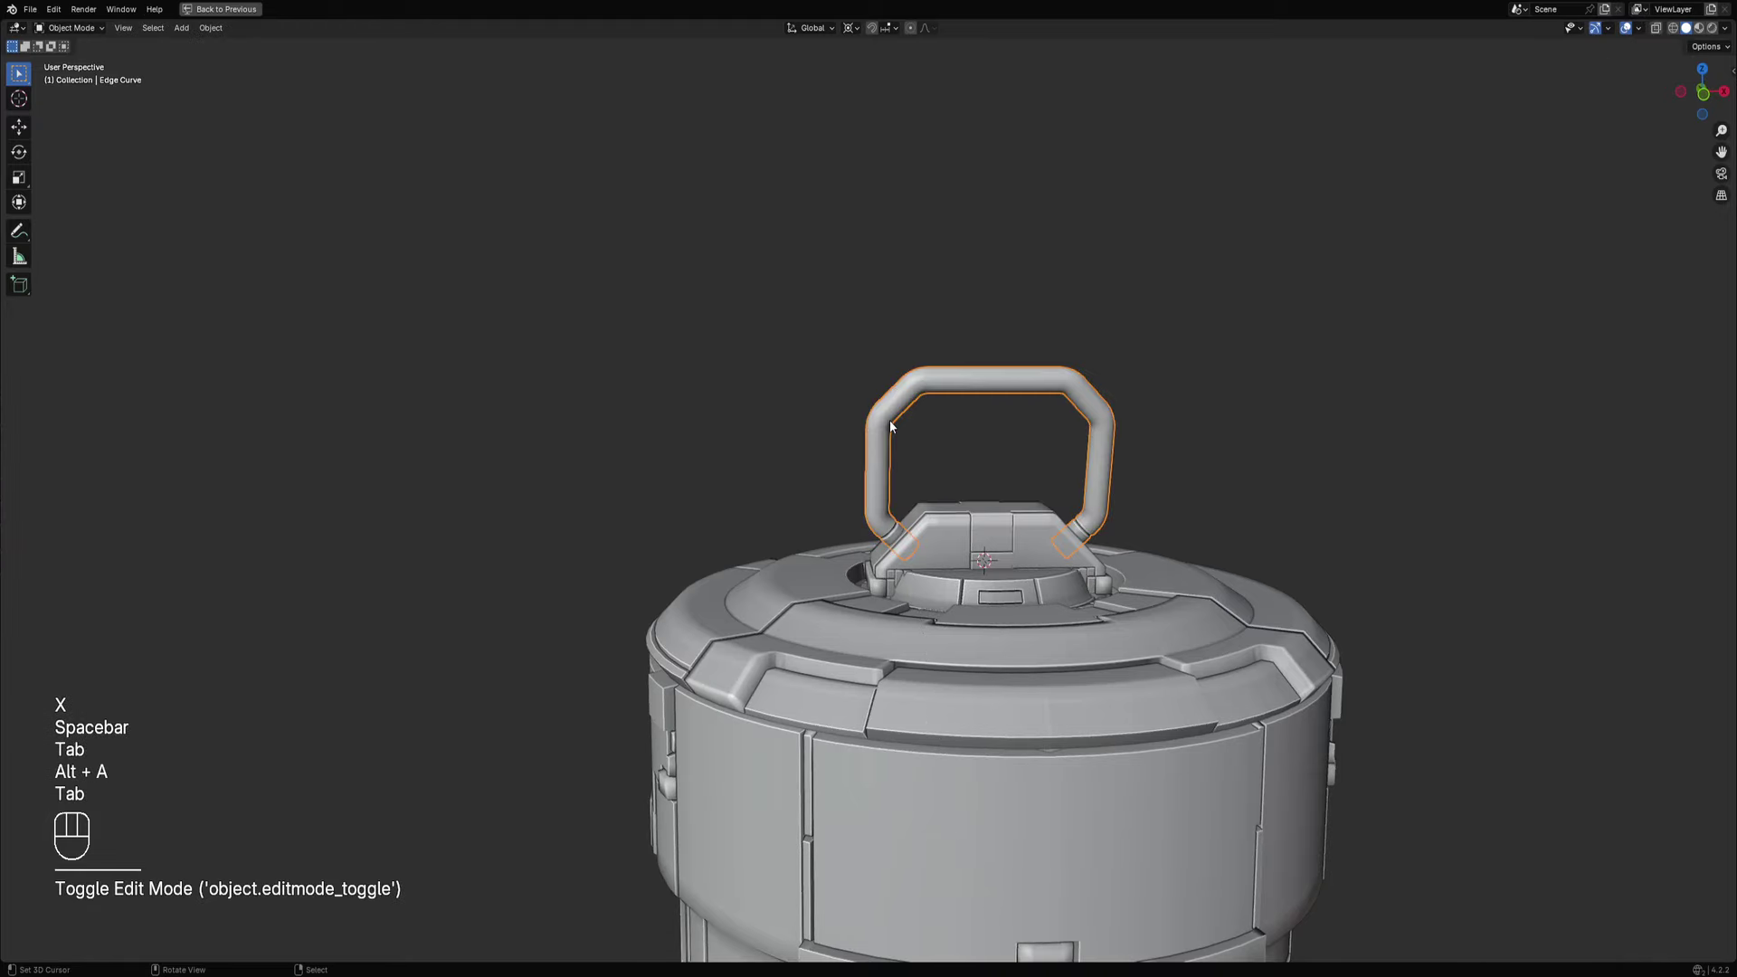
Deselect the handle and clear the selected faces on the upper body's panel mesh.
middle_click_drag(888, 420, 982, 430)
key("alt+a")
scroll(944, 454, "up", 1)
scroll(943, 451, "down", 5)
middle_click_drag(968, 450, 927, 485)
key("Tab")
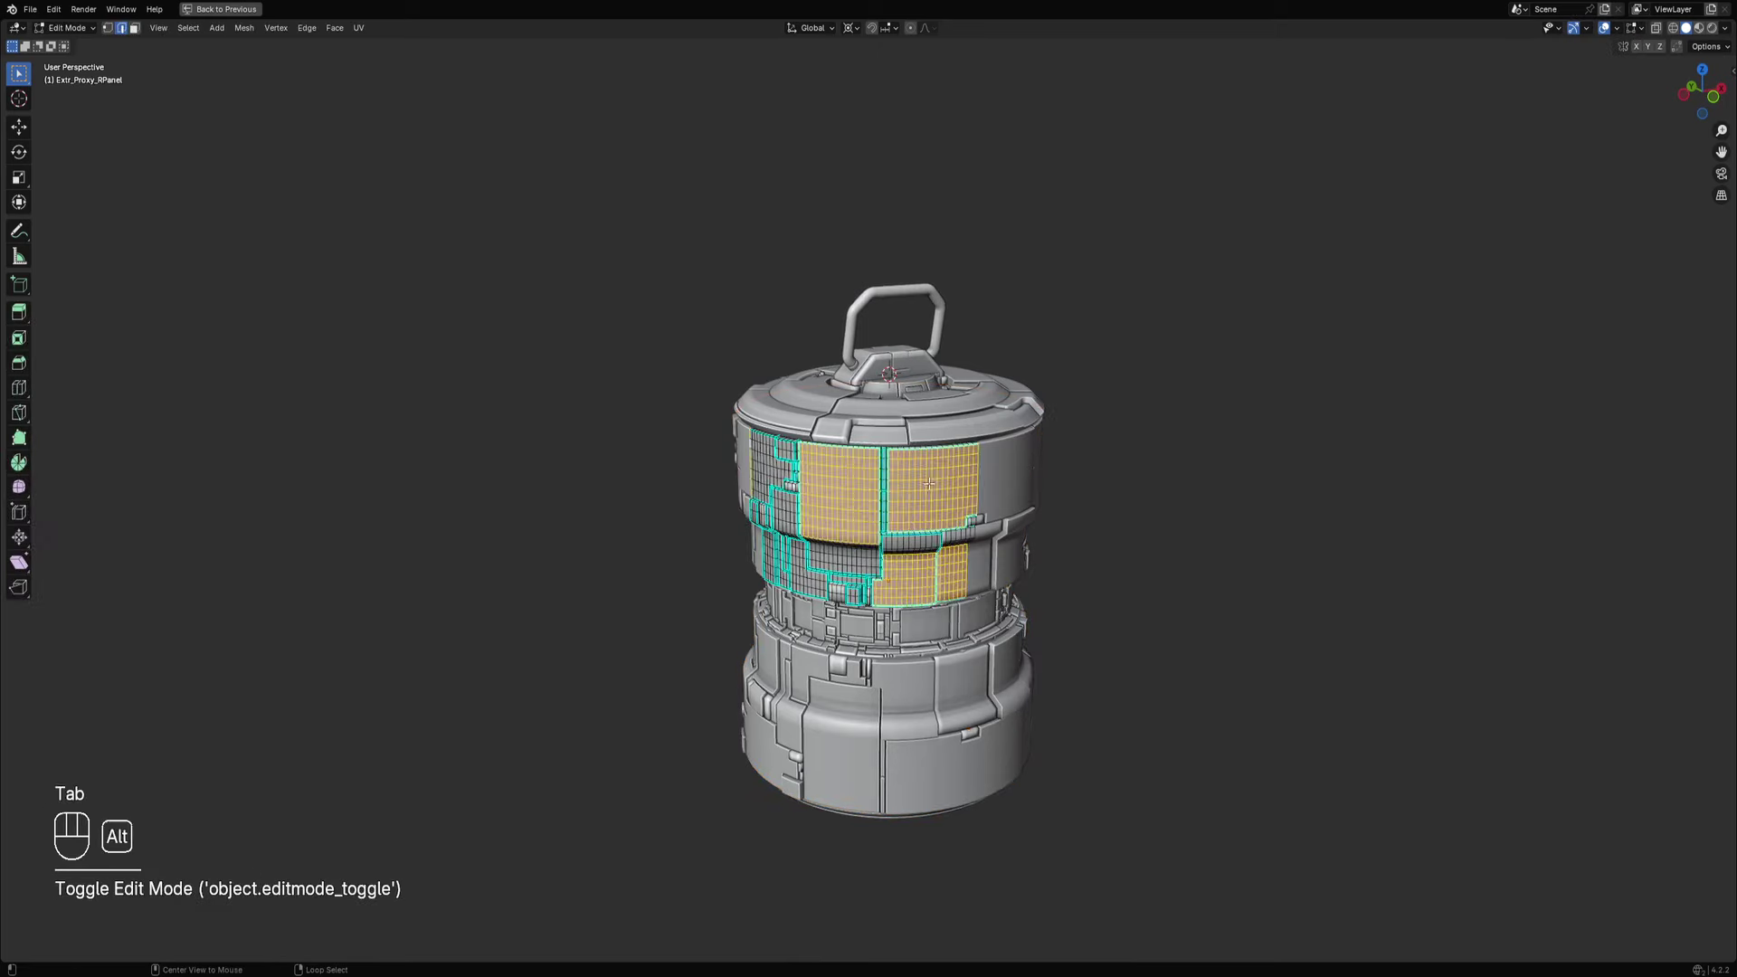
key("alt+a")
key("Tab")
Use Select Grouped to select all the canister's parts together in object mode.
left_click(925, 480)
key("Tab")
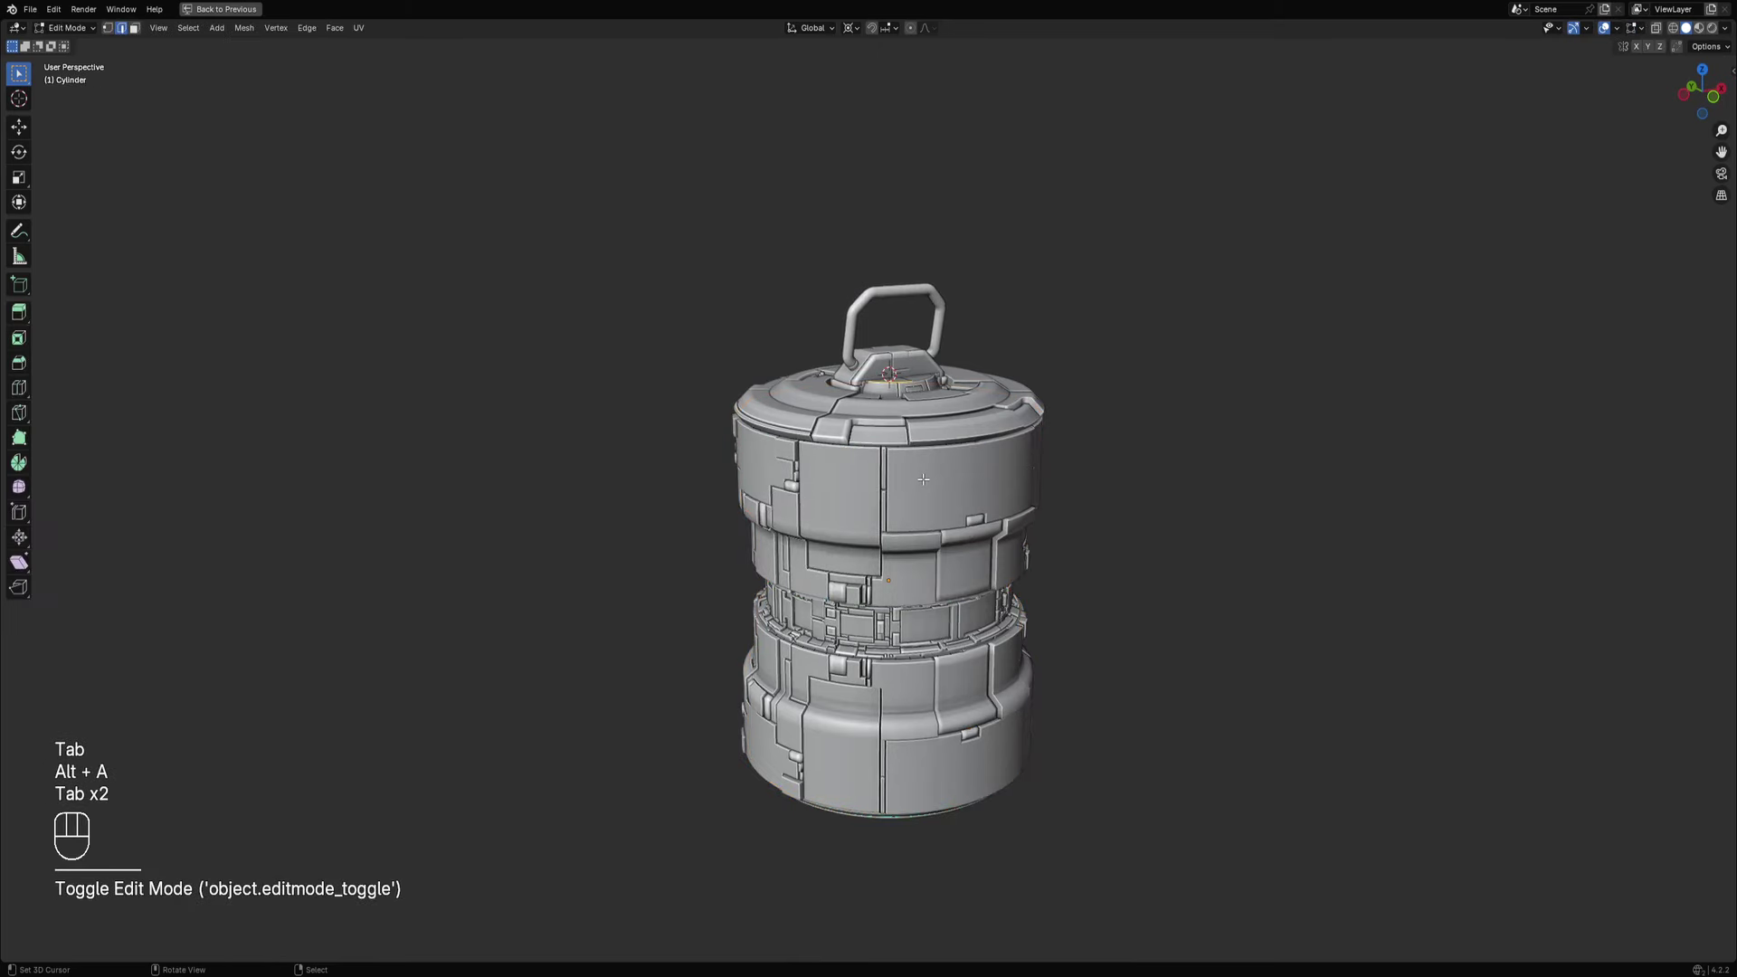
key("Tab")
key("Tab")
key("Tab")
middle_click_drag(920, 480, 925, 498)
key("shift+g")
left_click(923, 493)
Apply Random VColor to the selected parts with the "no saturation value 3" preset, limited to Island.
key("shift+q")
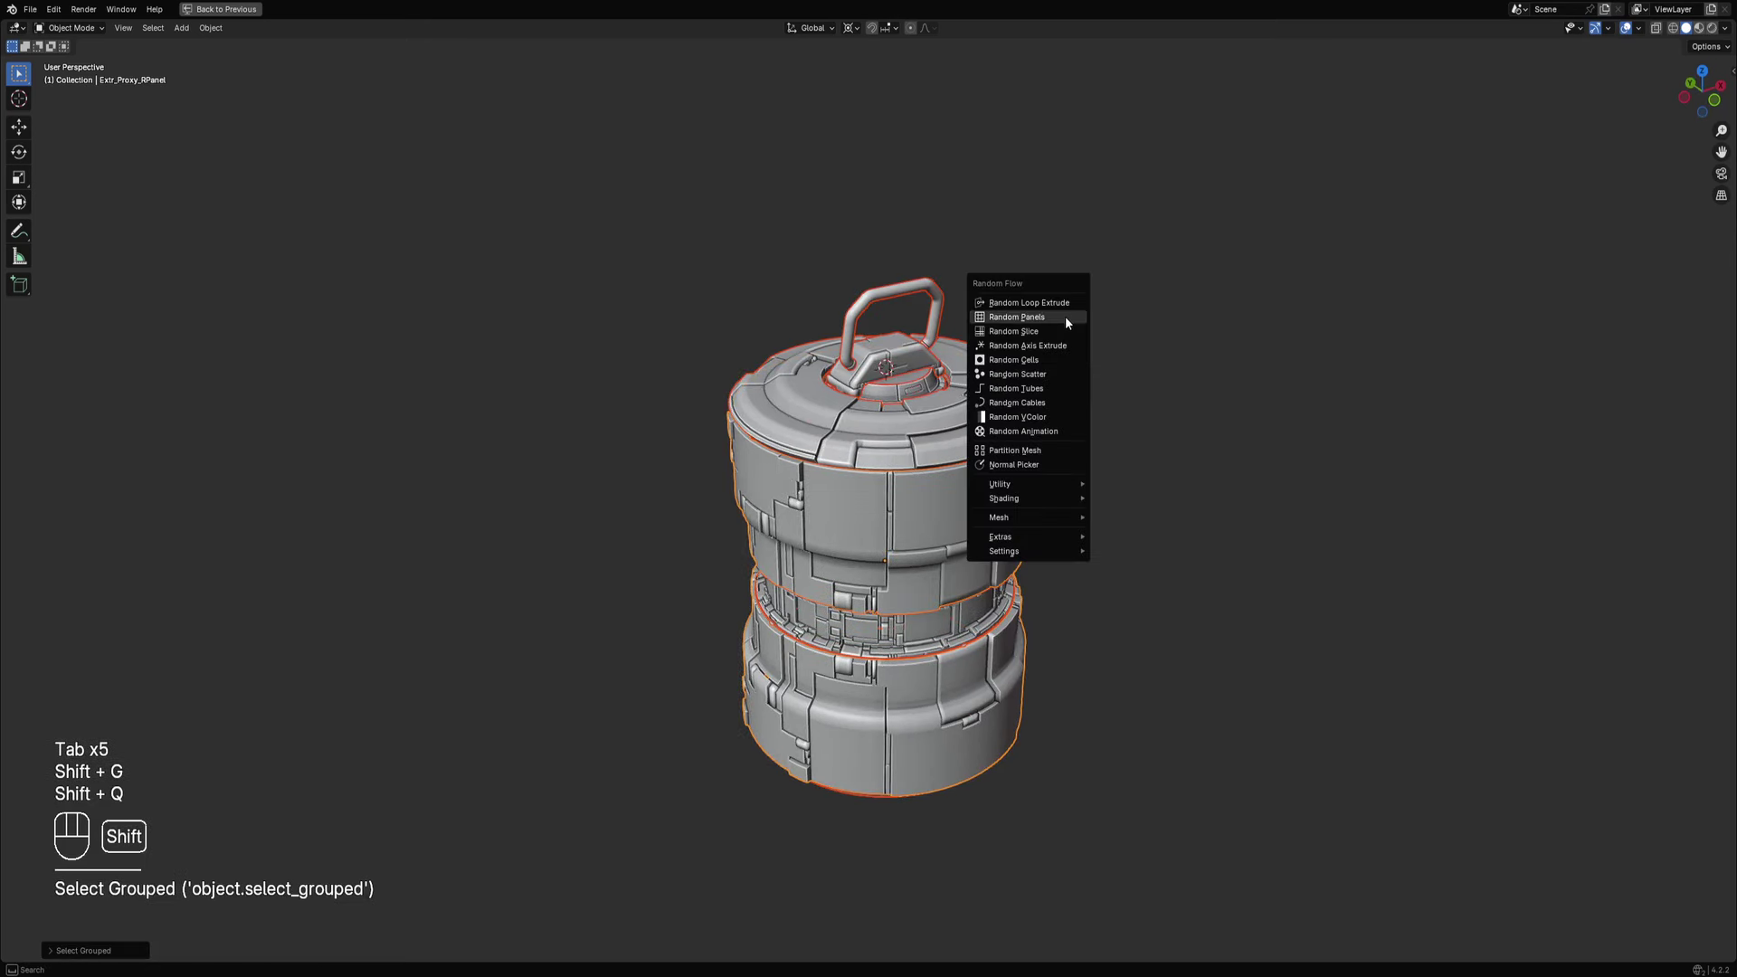
left_click(1041, 422)
left_click(1128, 449)
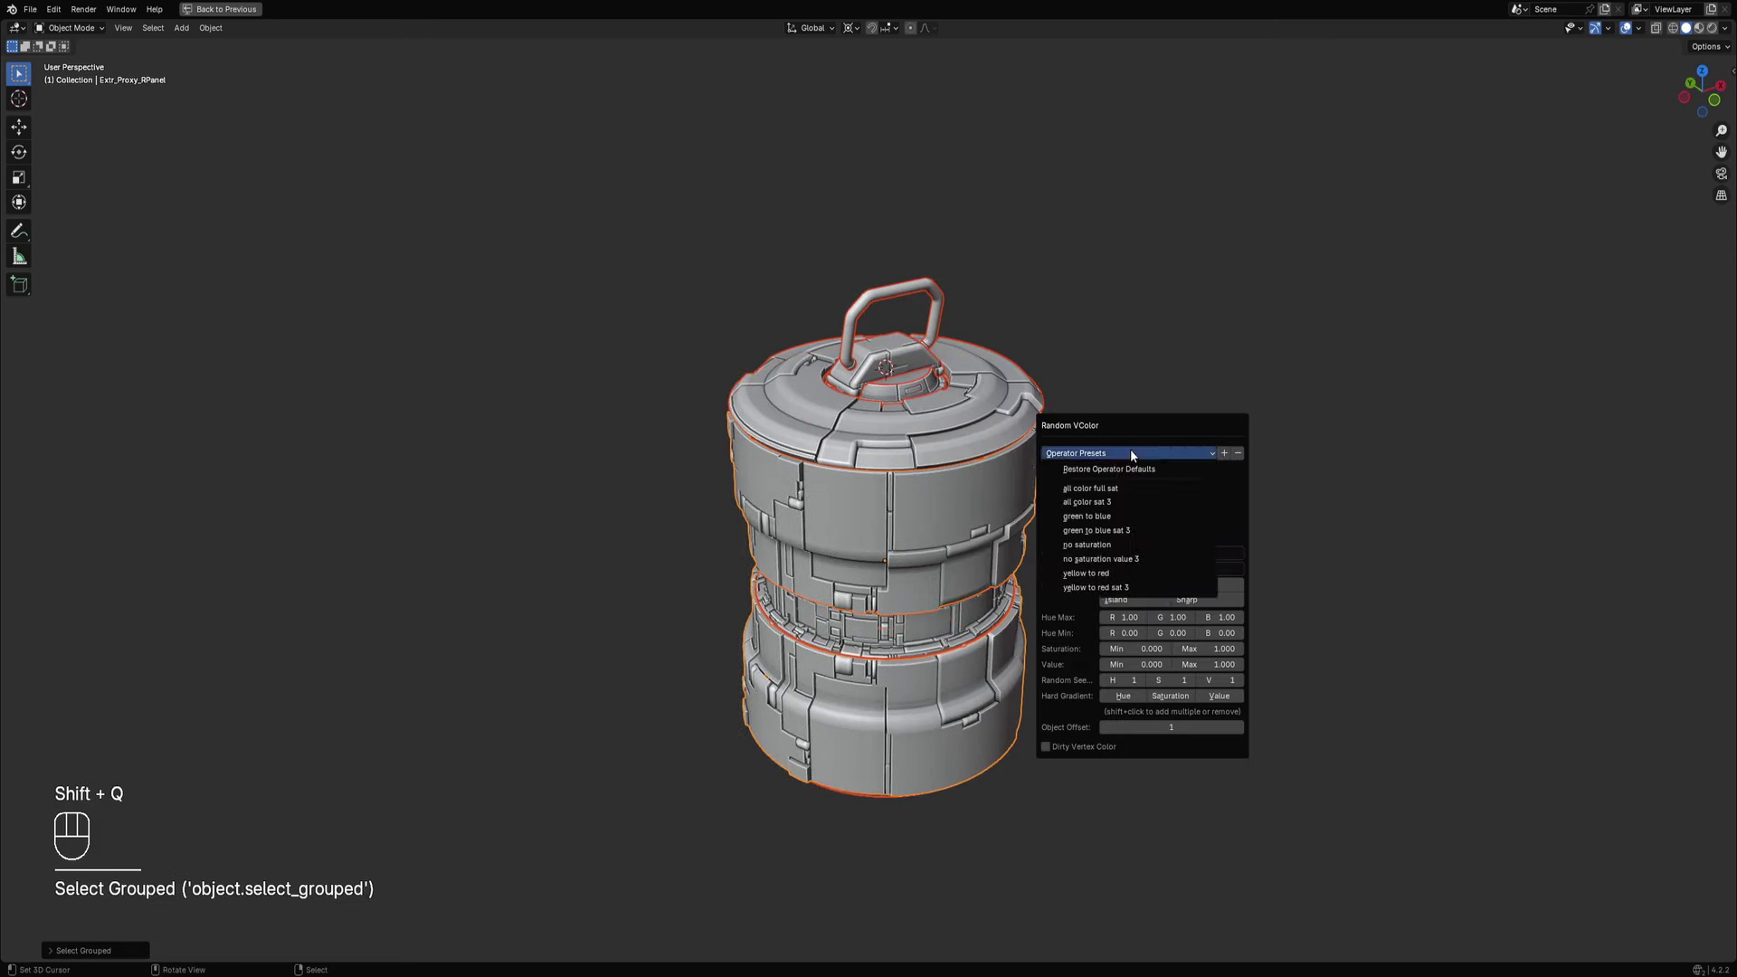
left_click(1118, 559)
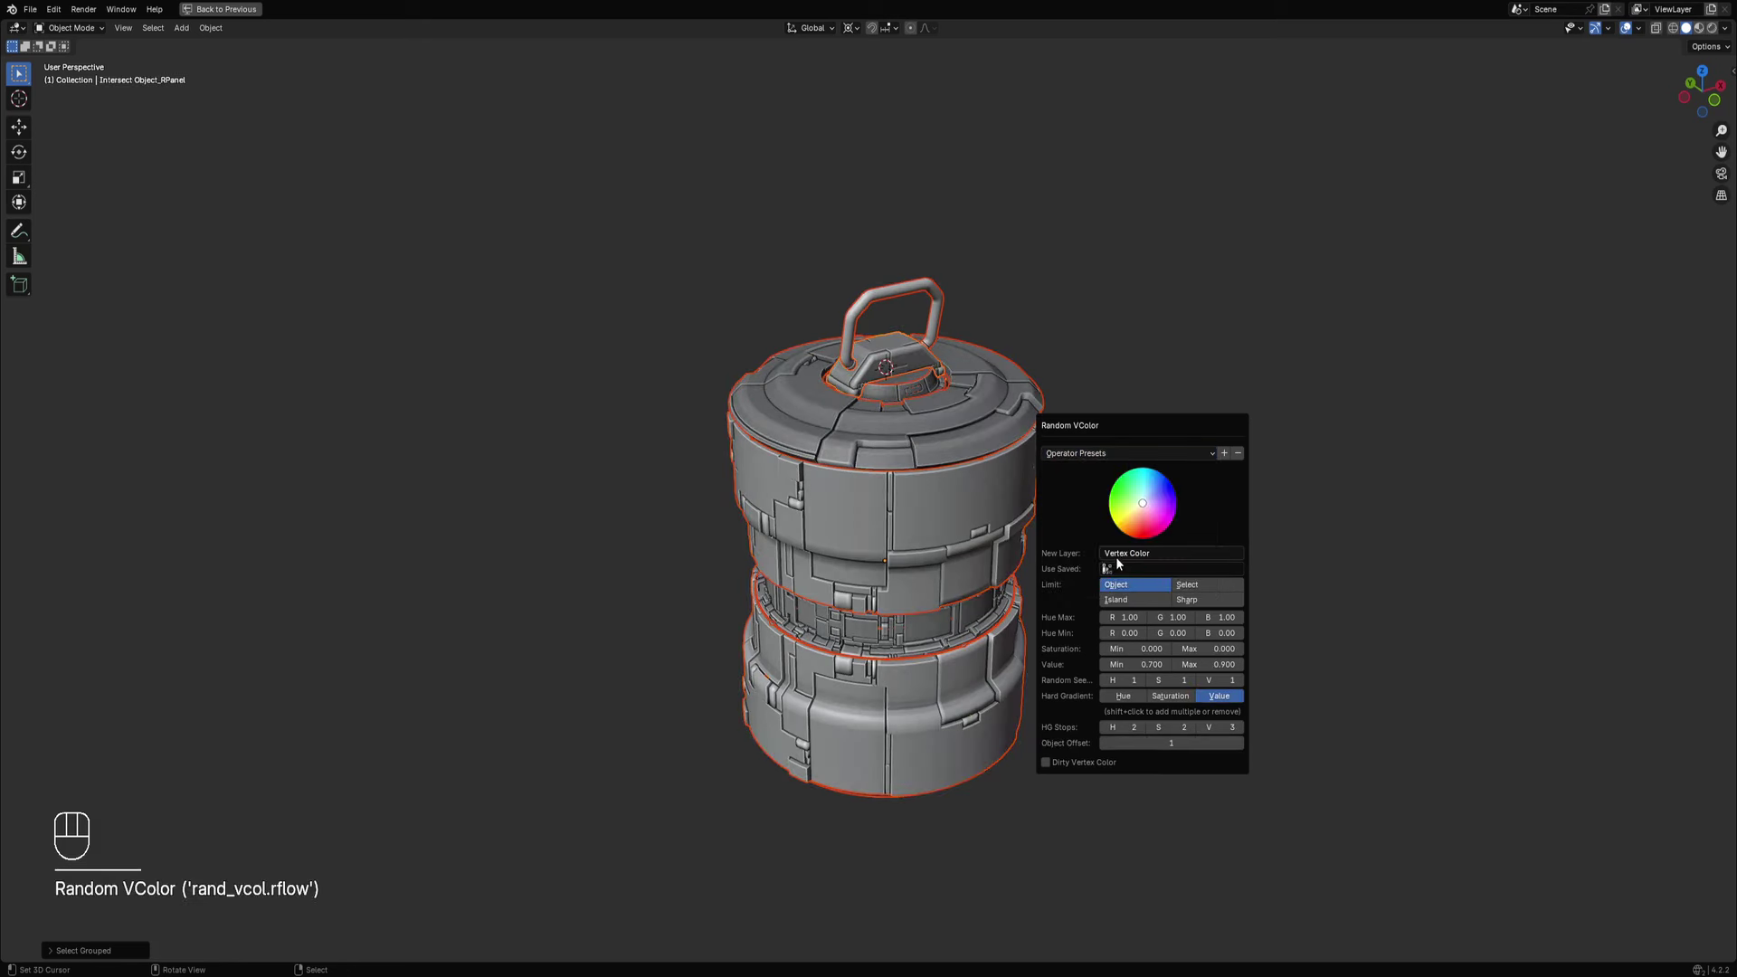
left_click(1137, 601)
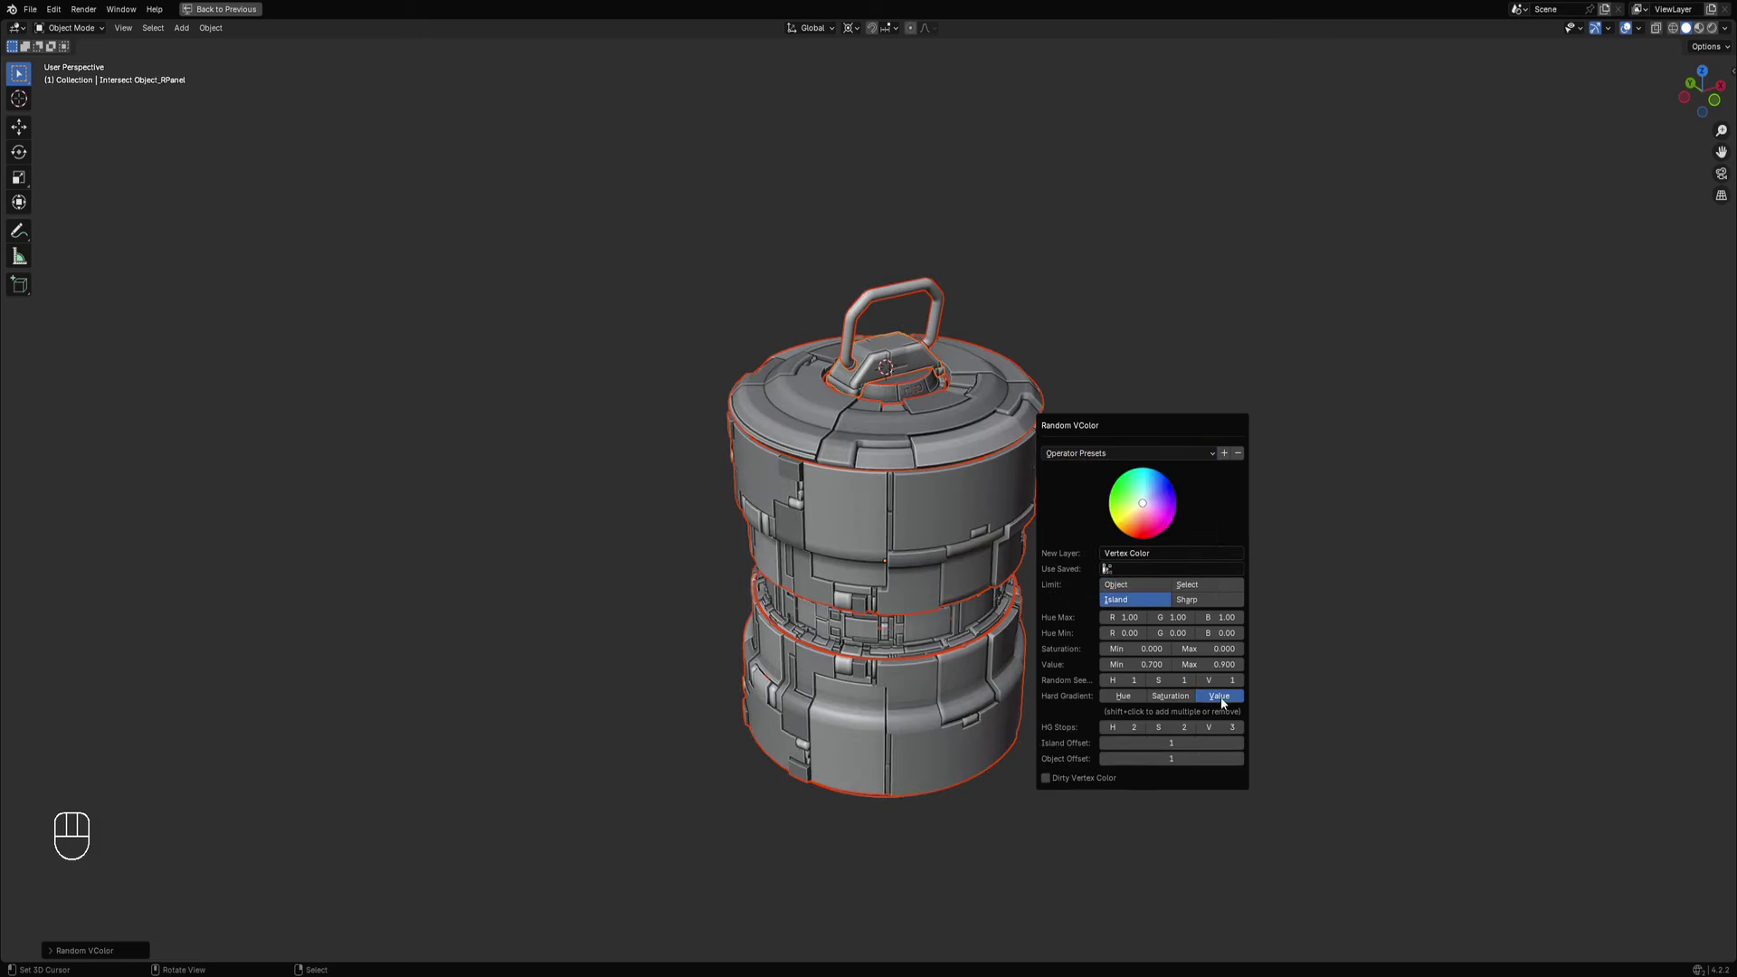
Set Random VColor's value gradient stops to 2, its value random seed to 7 and the minimum value to 0.772.
scroll(1228, 728, "down", 1, "ctrl")
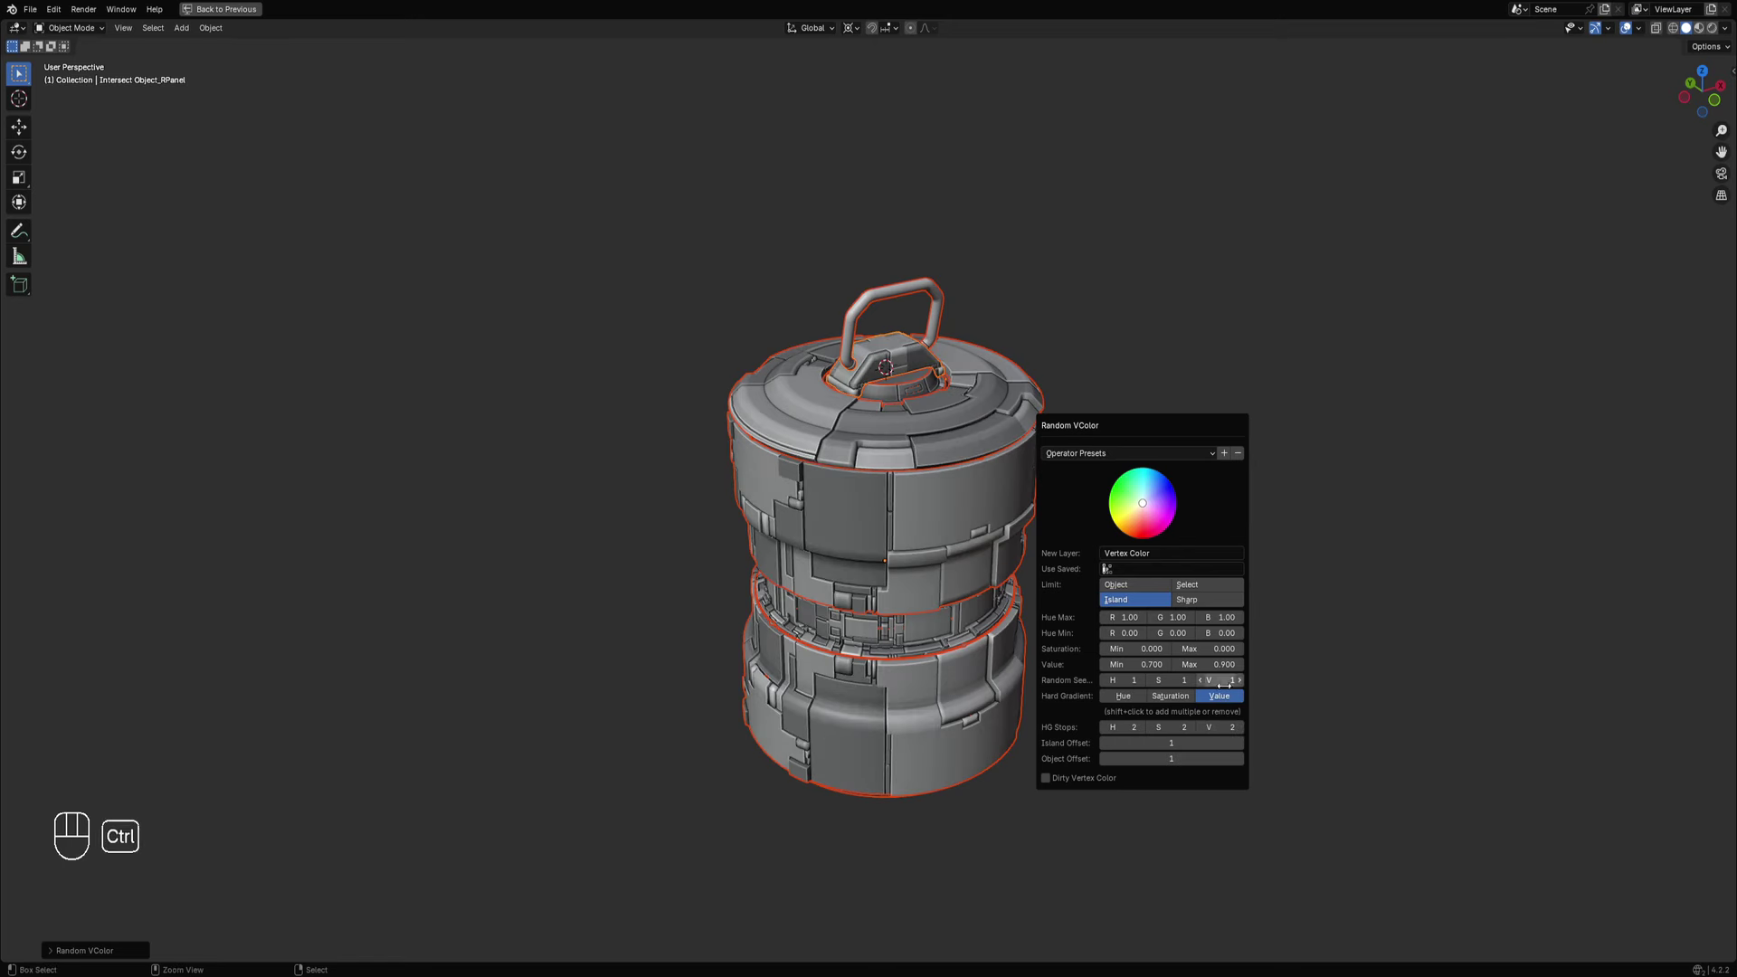
scroll(1223, 684, "up", 5, "ctrl")
scroll(1221, 677, "up", 1, "ctrl")
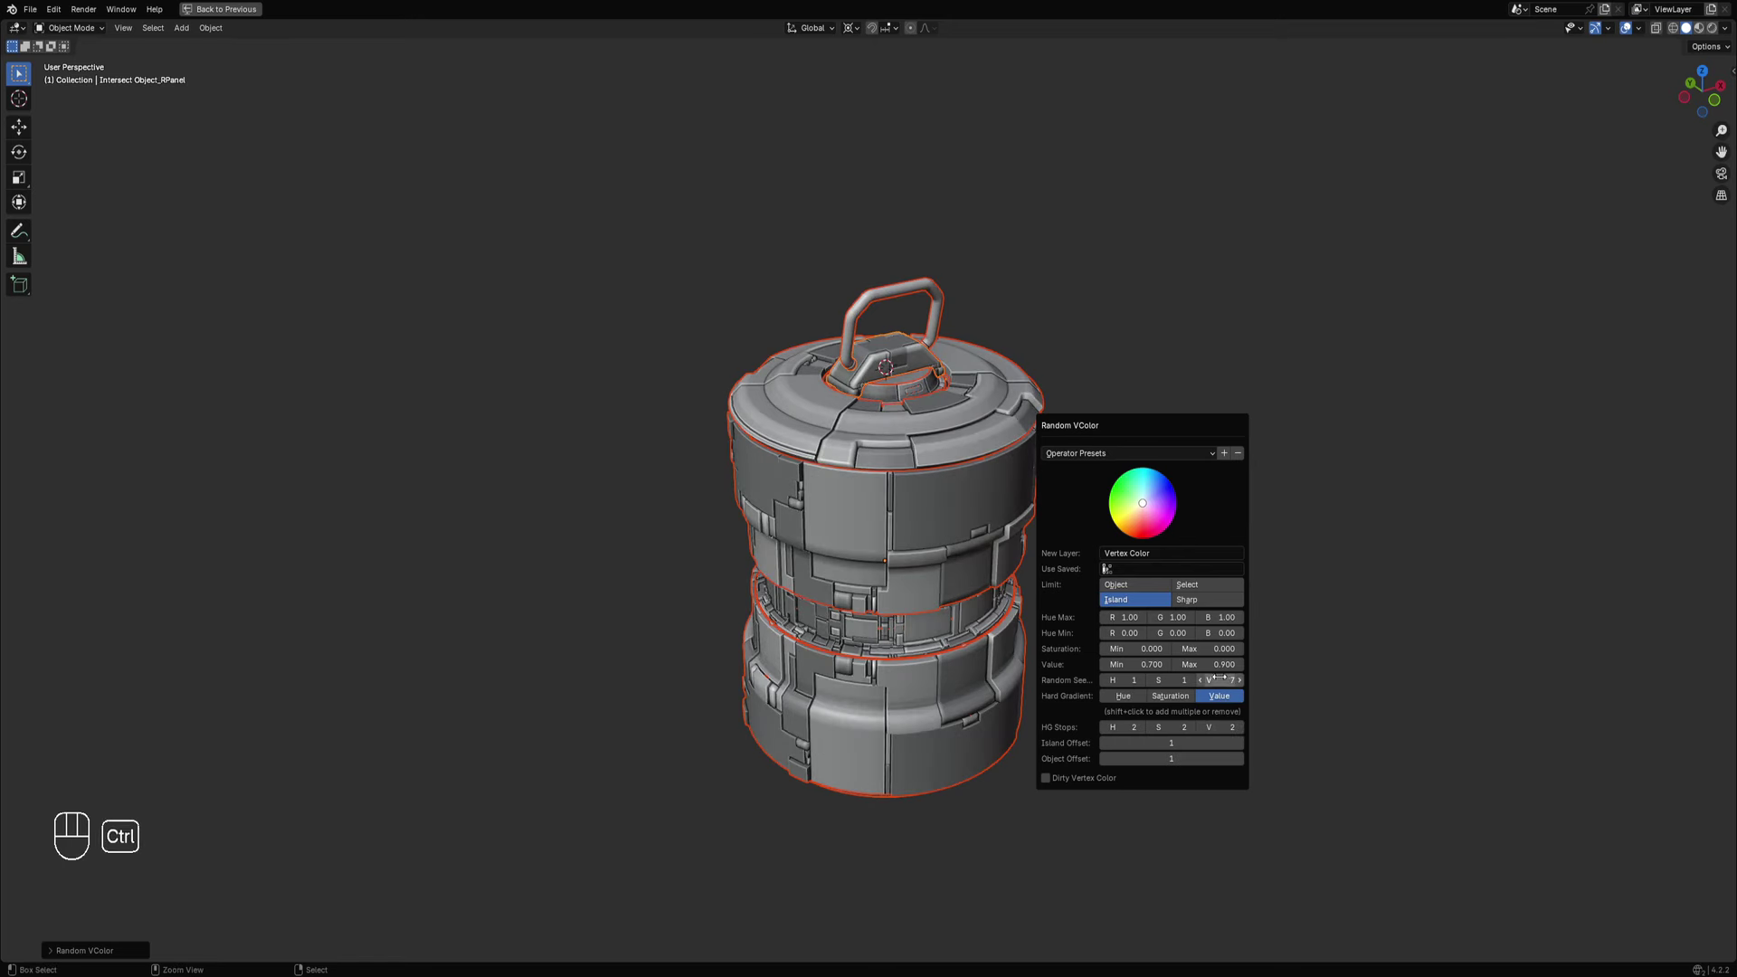
scroll(1136, 664, "up", 2, "ctrl")
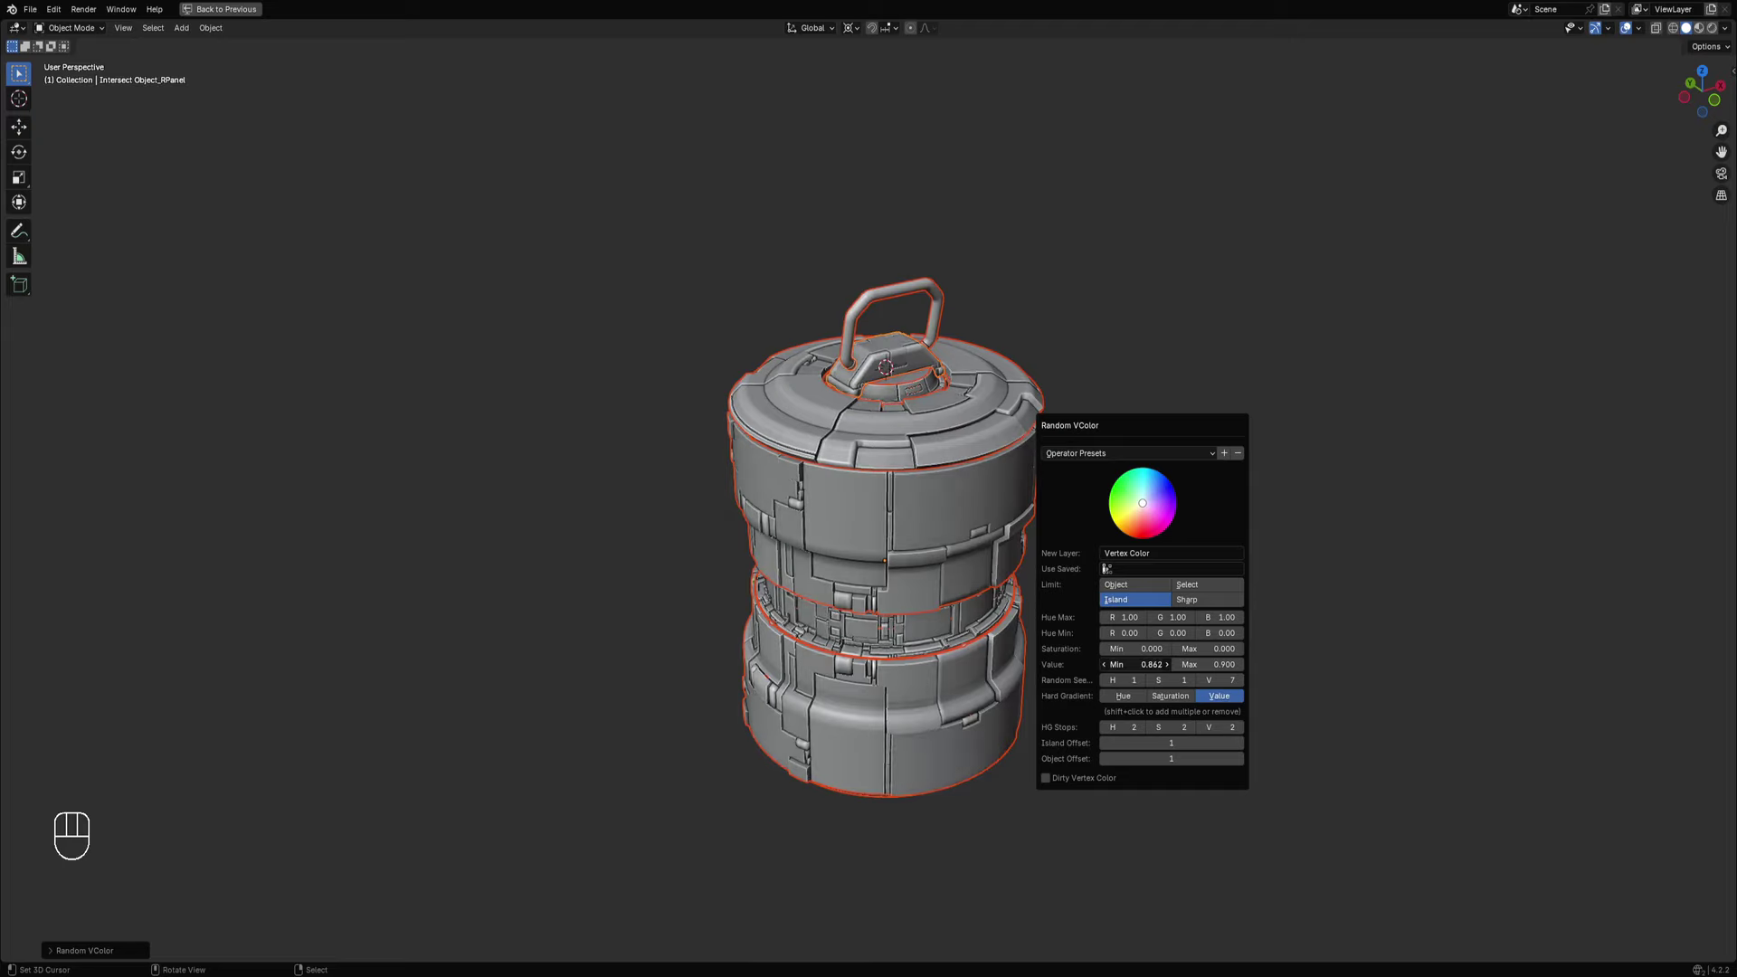
middle_click_drag(1004, 600, 975, 574)
Reopen the Random VColor settings and adjust the number of value stops in the hard gradient.
key("F9")
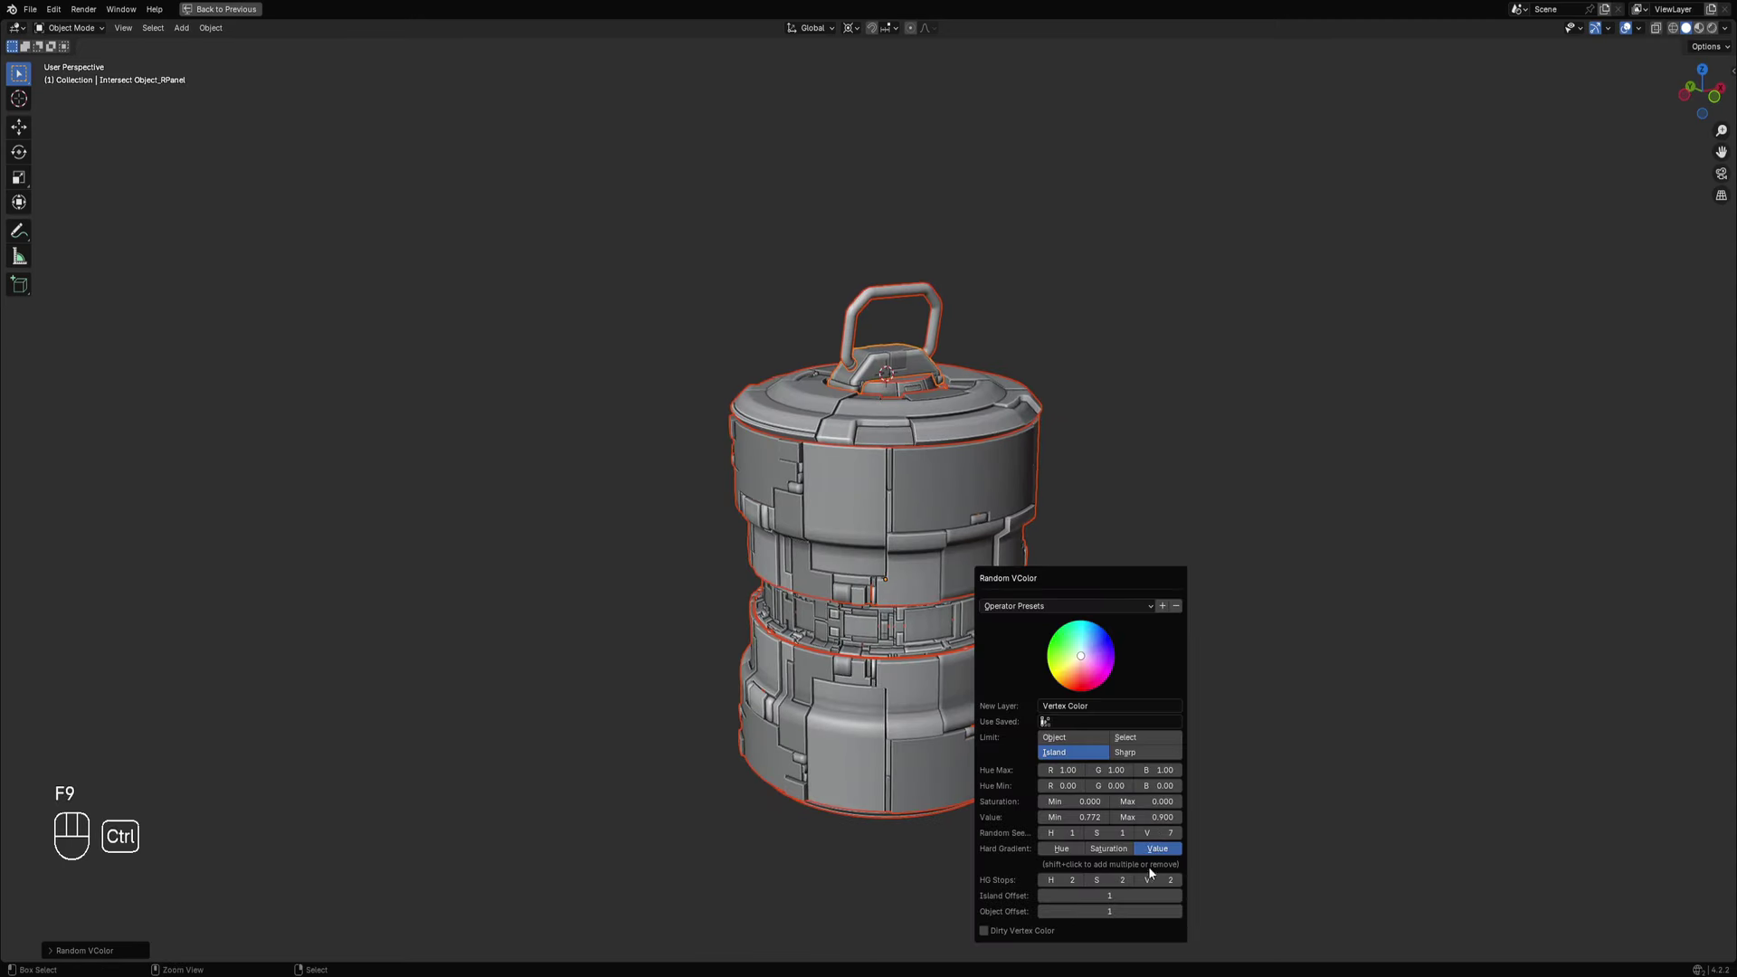
scroll(1158, 881, "up", 1, "ctrl")
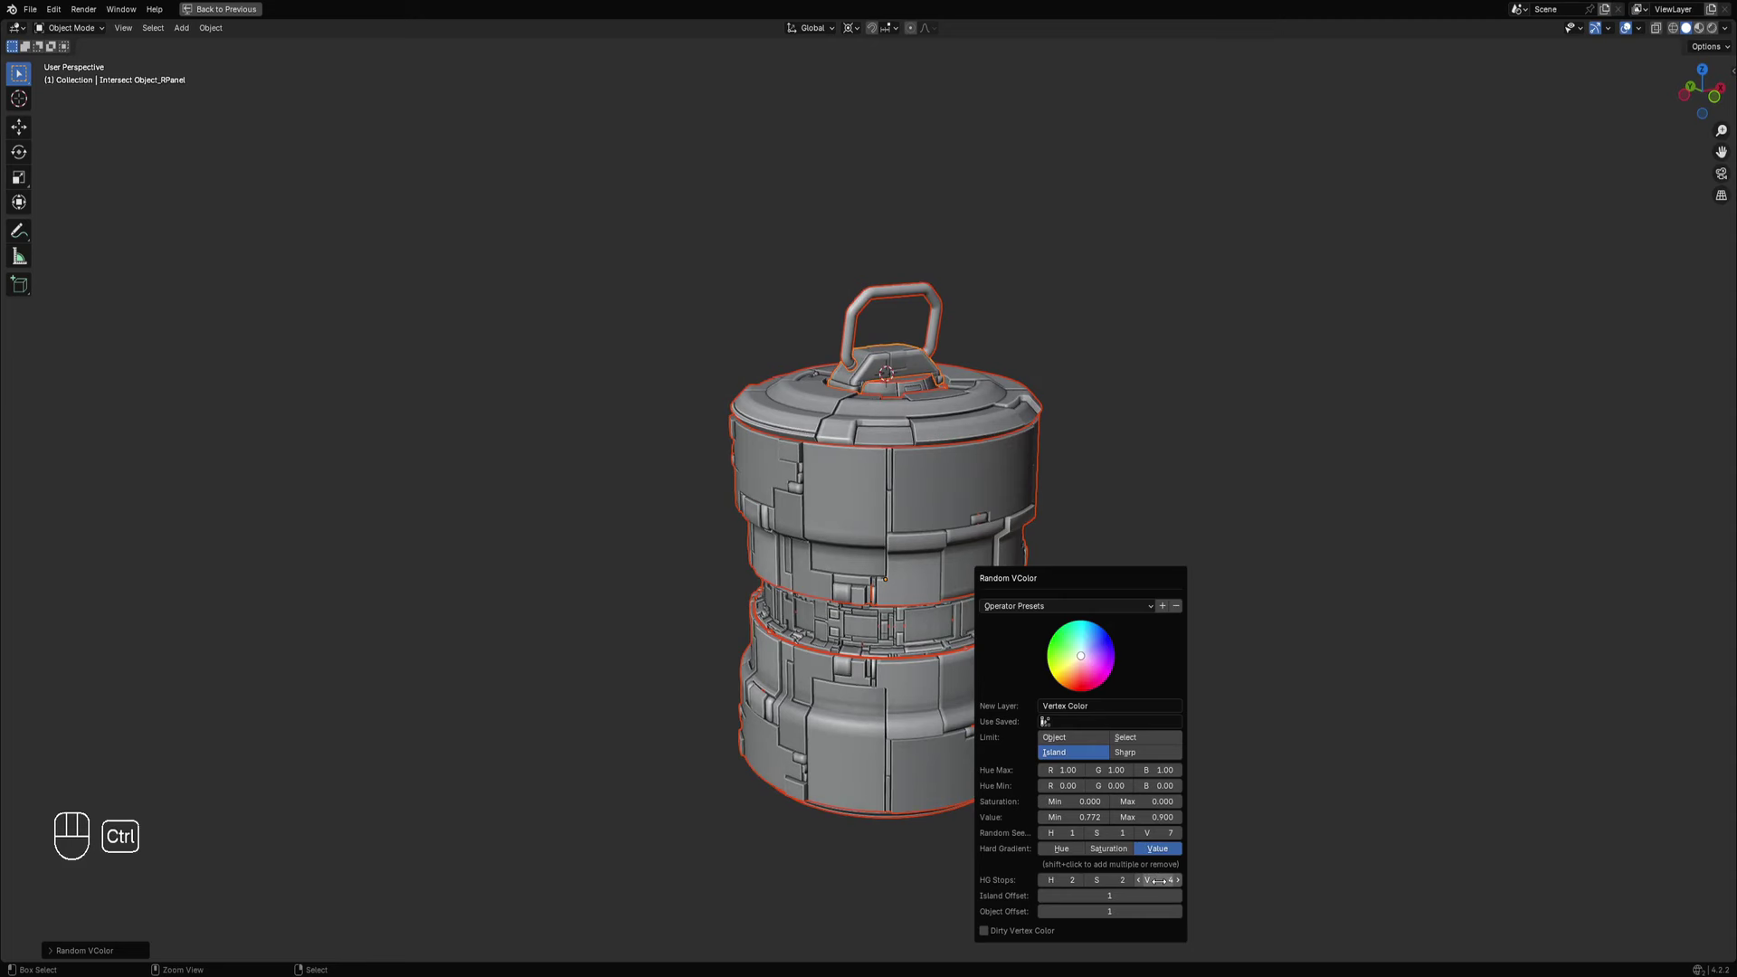
scroll(1158, 881, "up", 2, "ctrl")
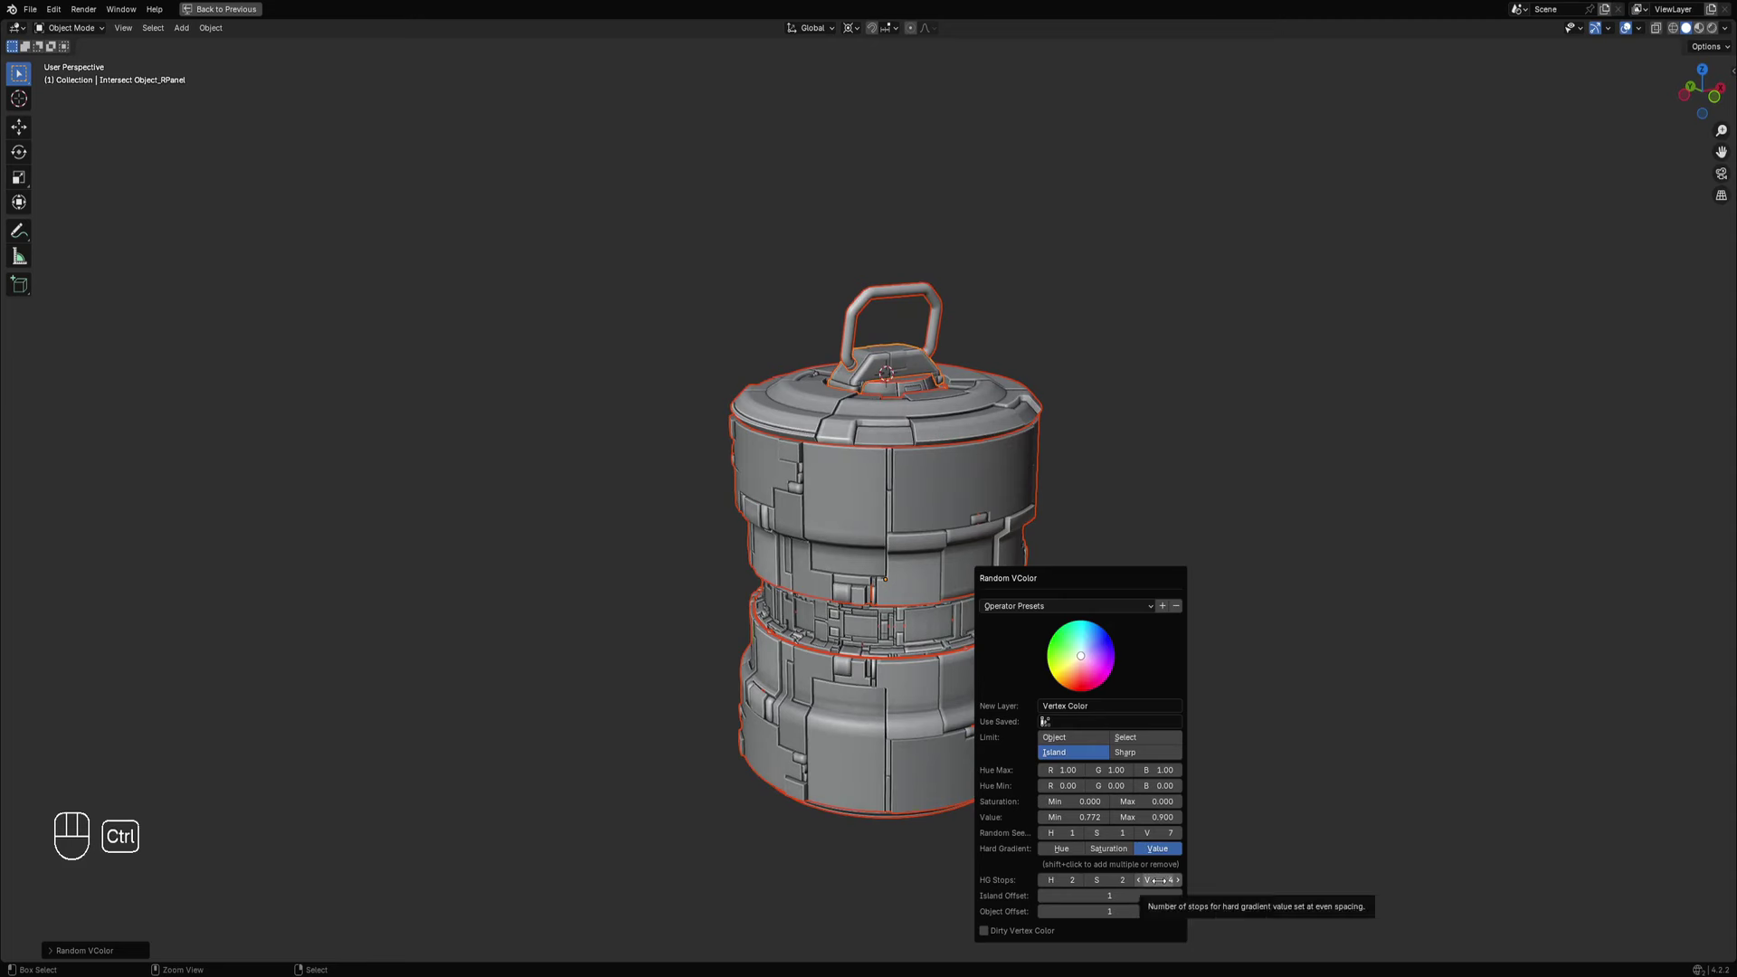
scroll(1159, 882, "down", 1, "ctrl")
Open the upper body's panel object for mesh editing with all of its faces deselected.
middle_click_drag(977, 507, 899, 466)
key("Tab")
key("alt+a")
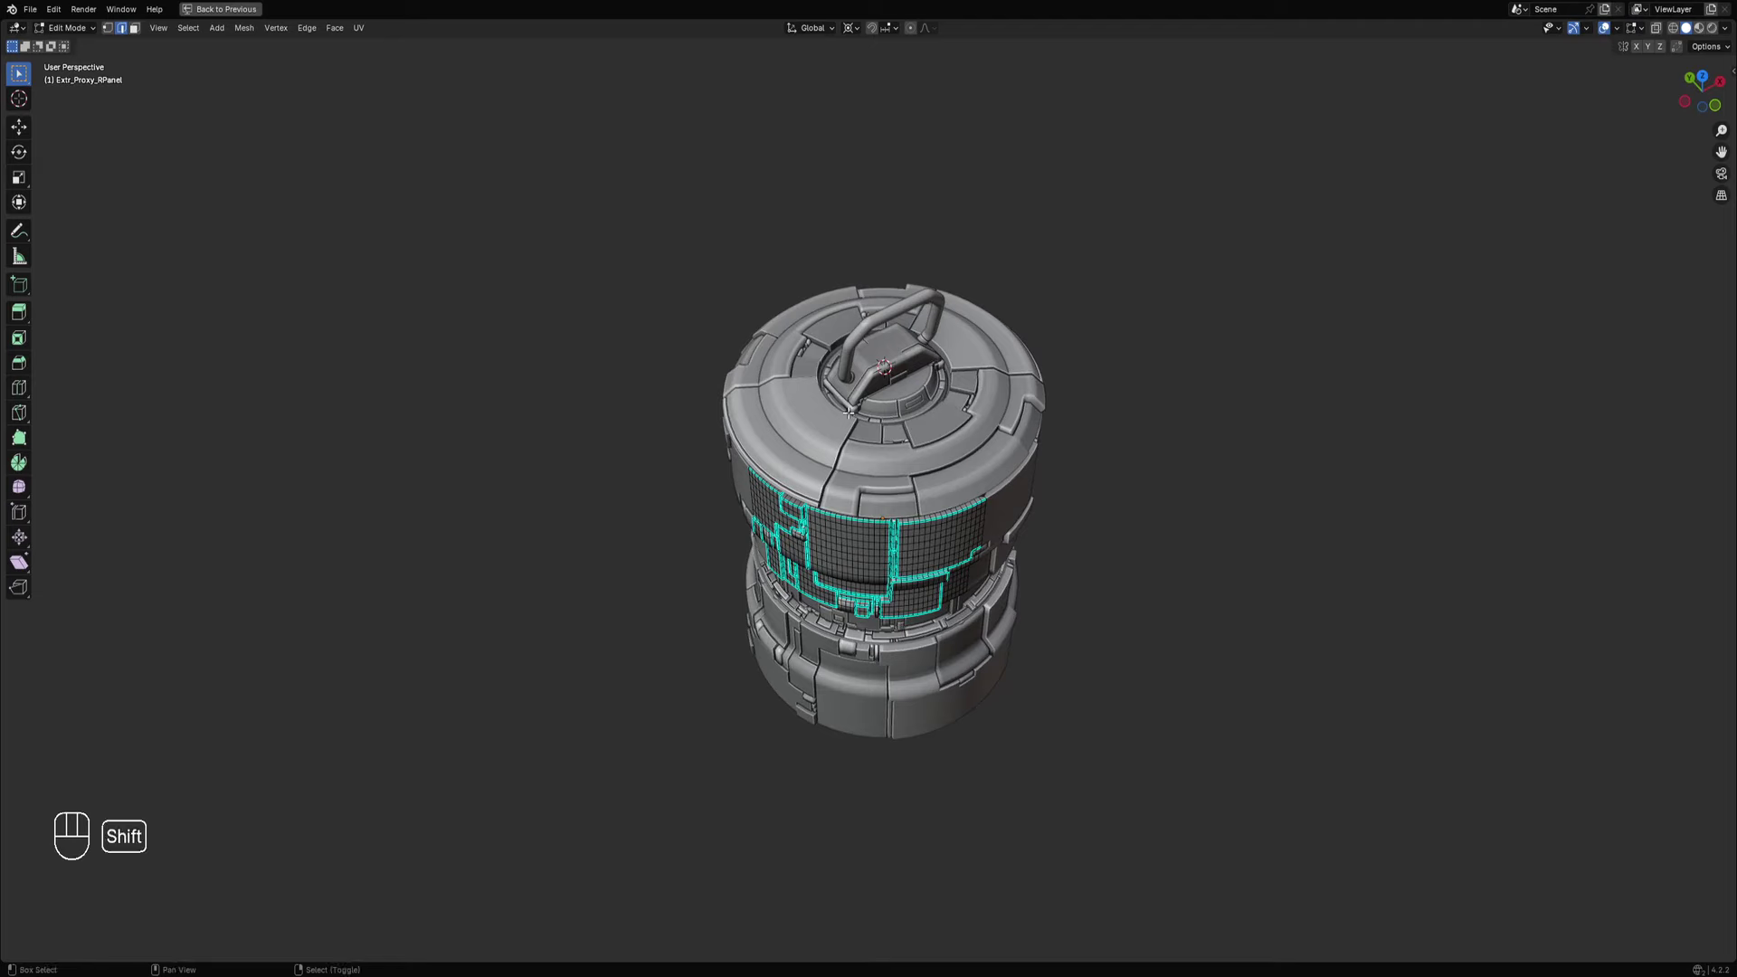
middle_click_drag(911, 545, 929, 513)
scroll(925, 514, "up", 3)
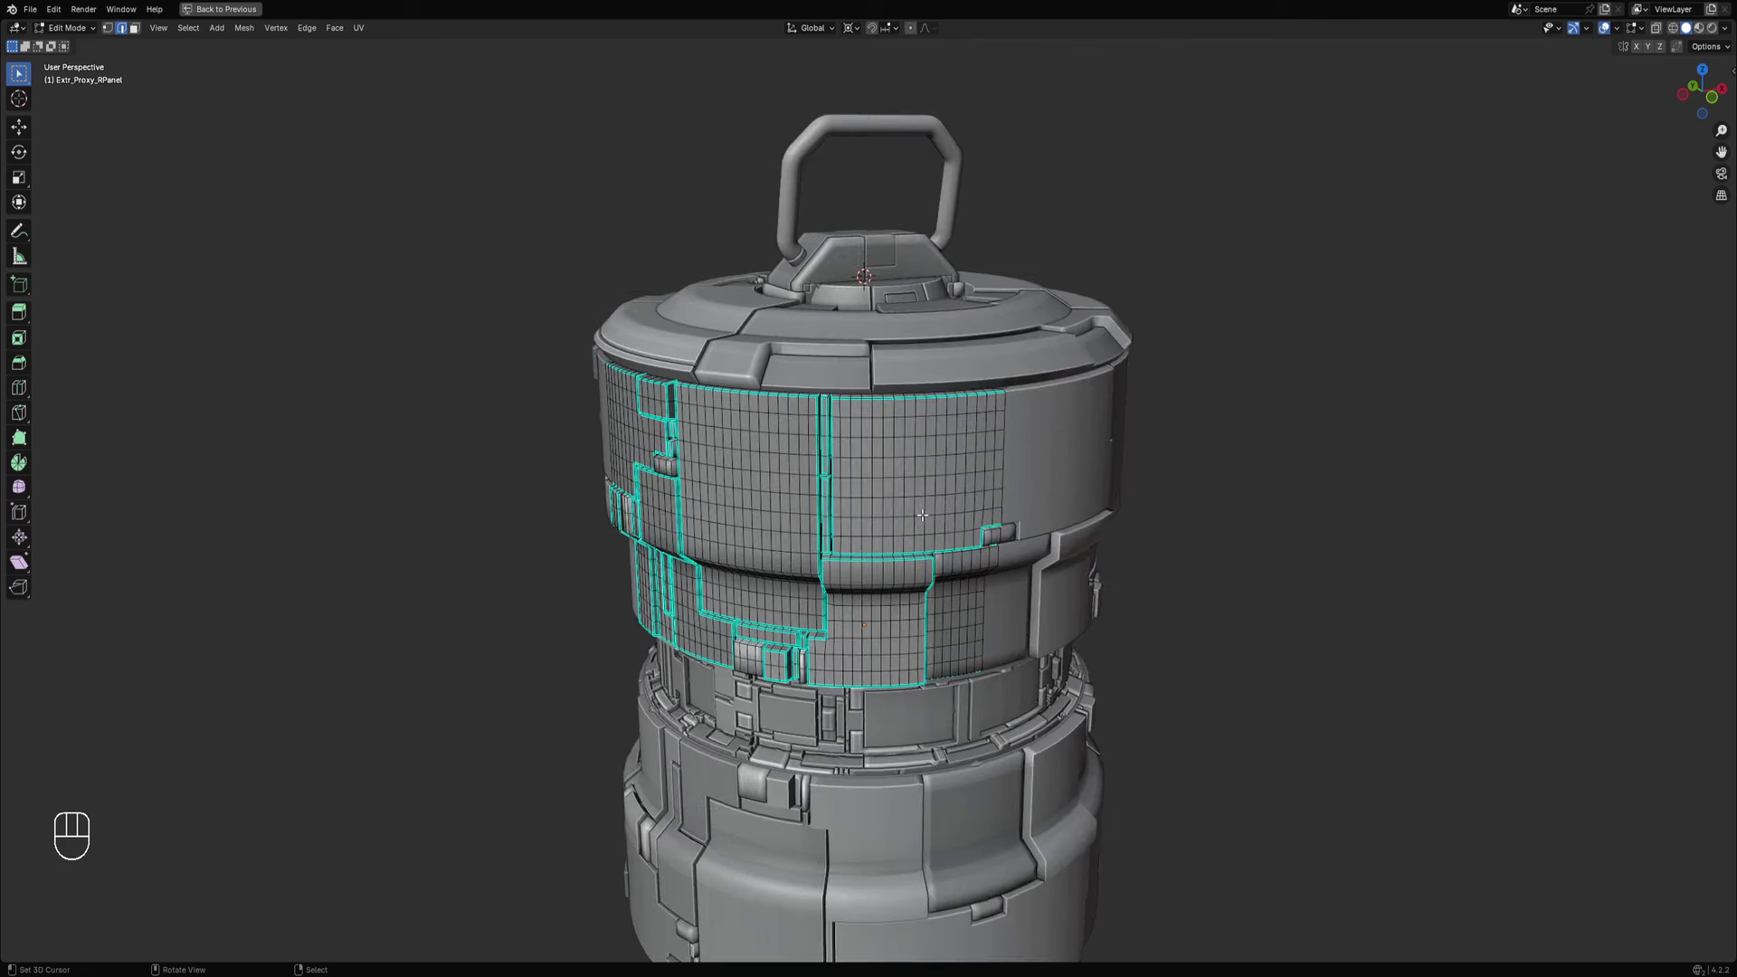
Try selecting linked flat faces on the upper body's large front panels, and clear the selection.
key("shift+f")
key("shift+f")
key("shift+f")
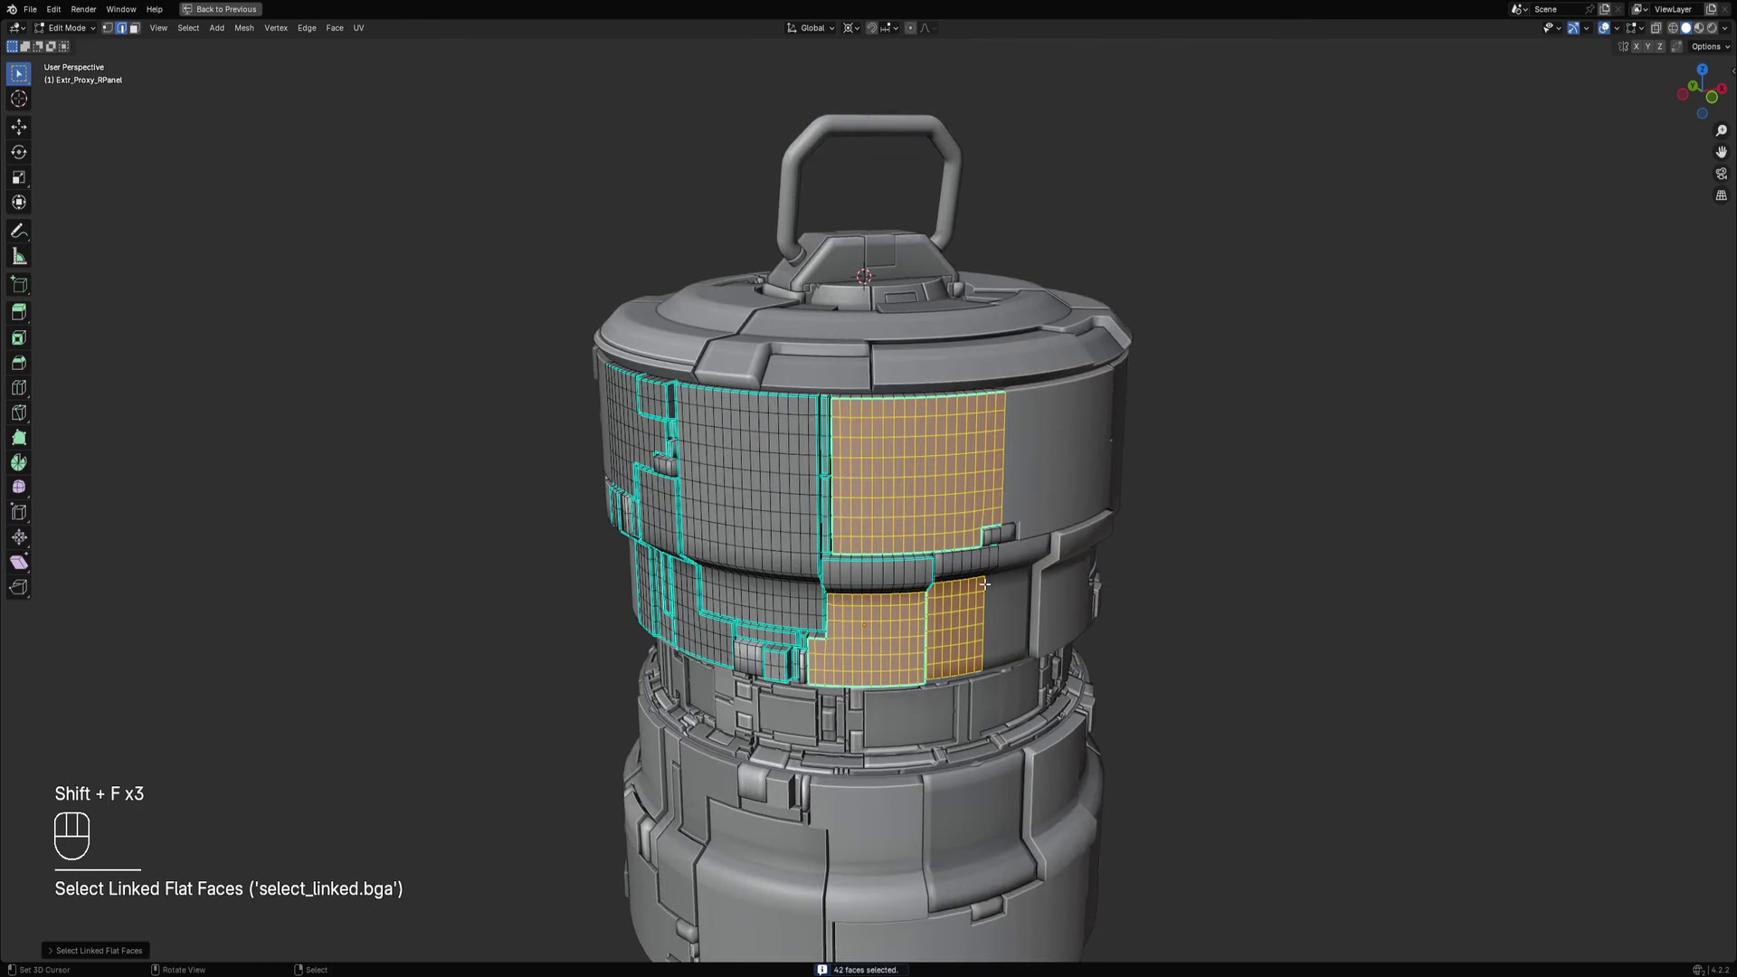
key("ctrl+z")
middle_click_drag(984, 585, 888, 495)
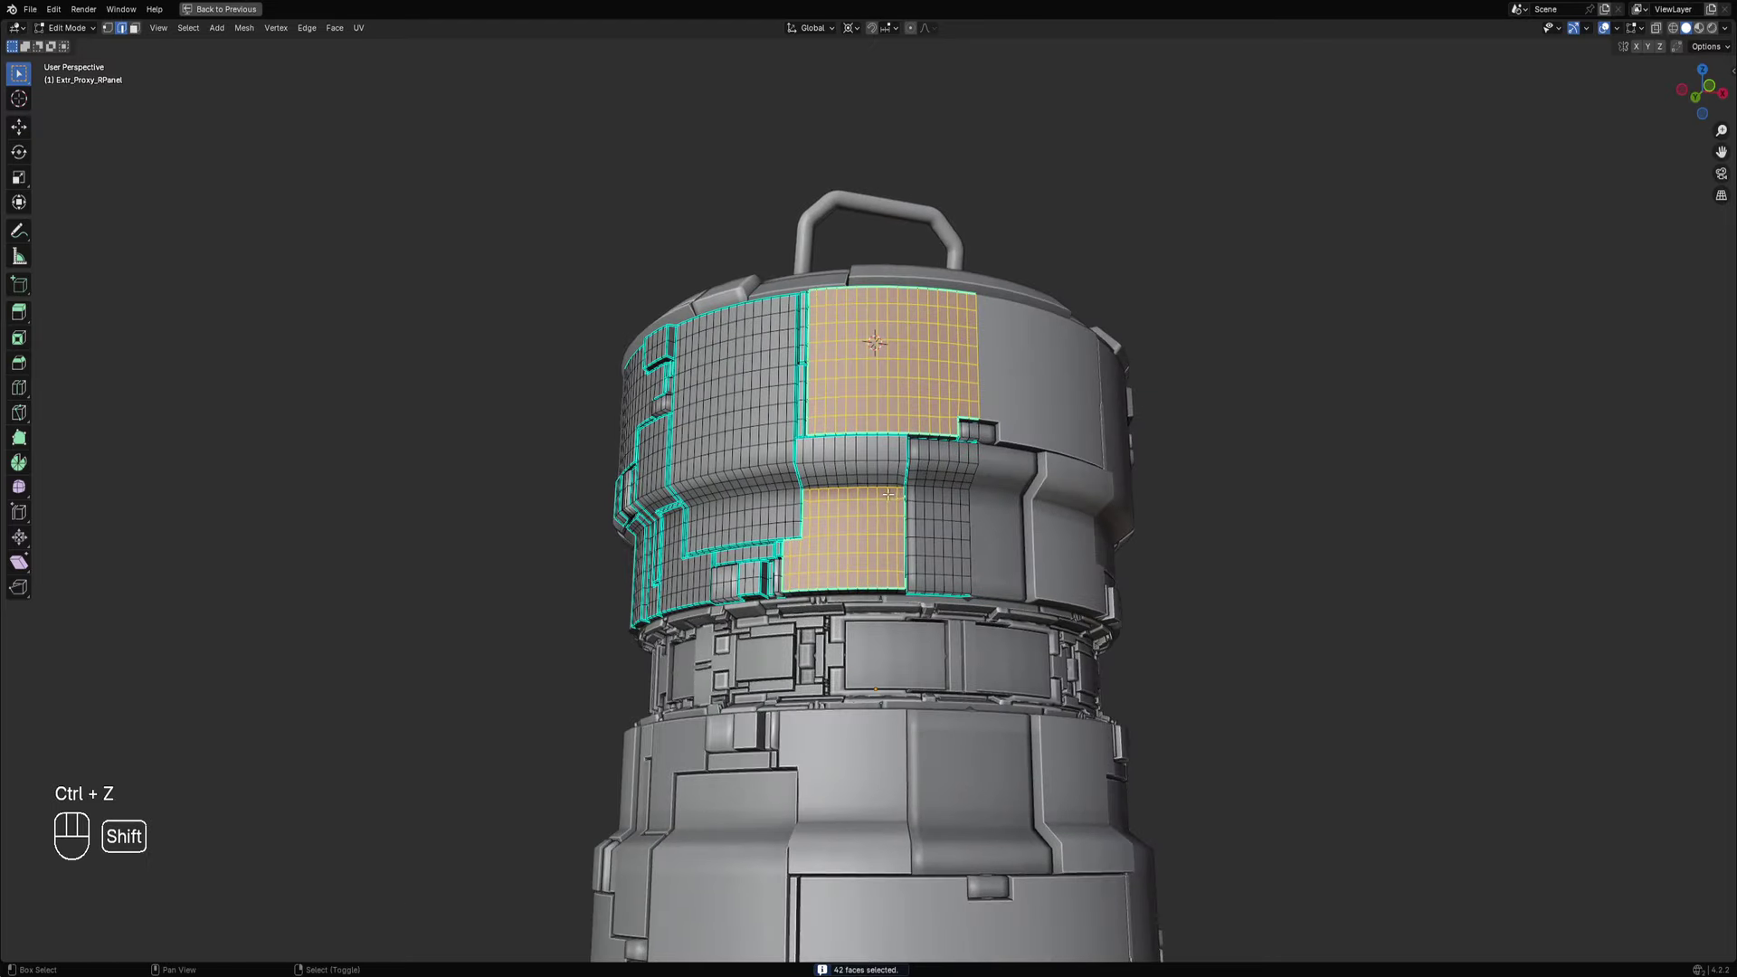
key("shift+f")
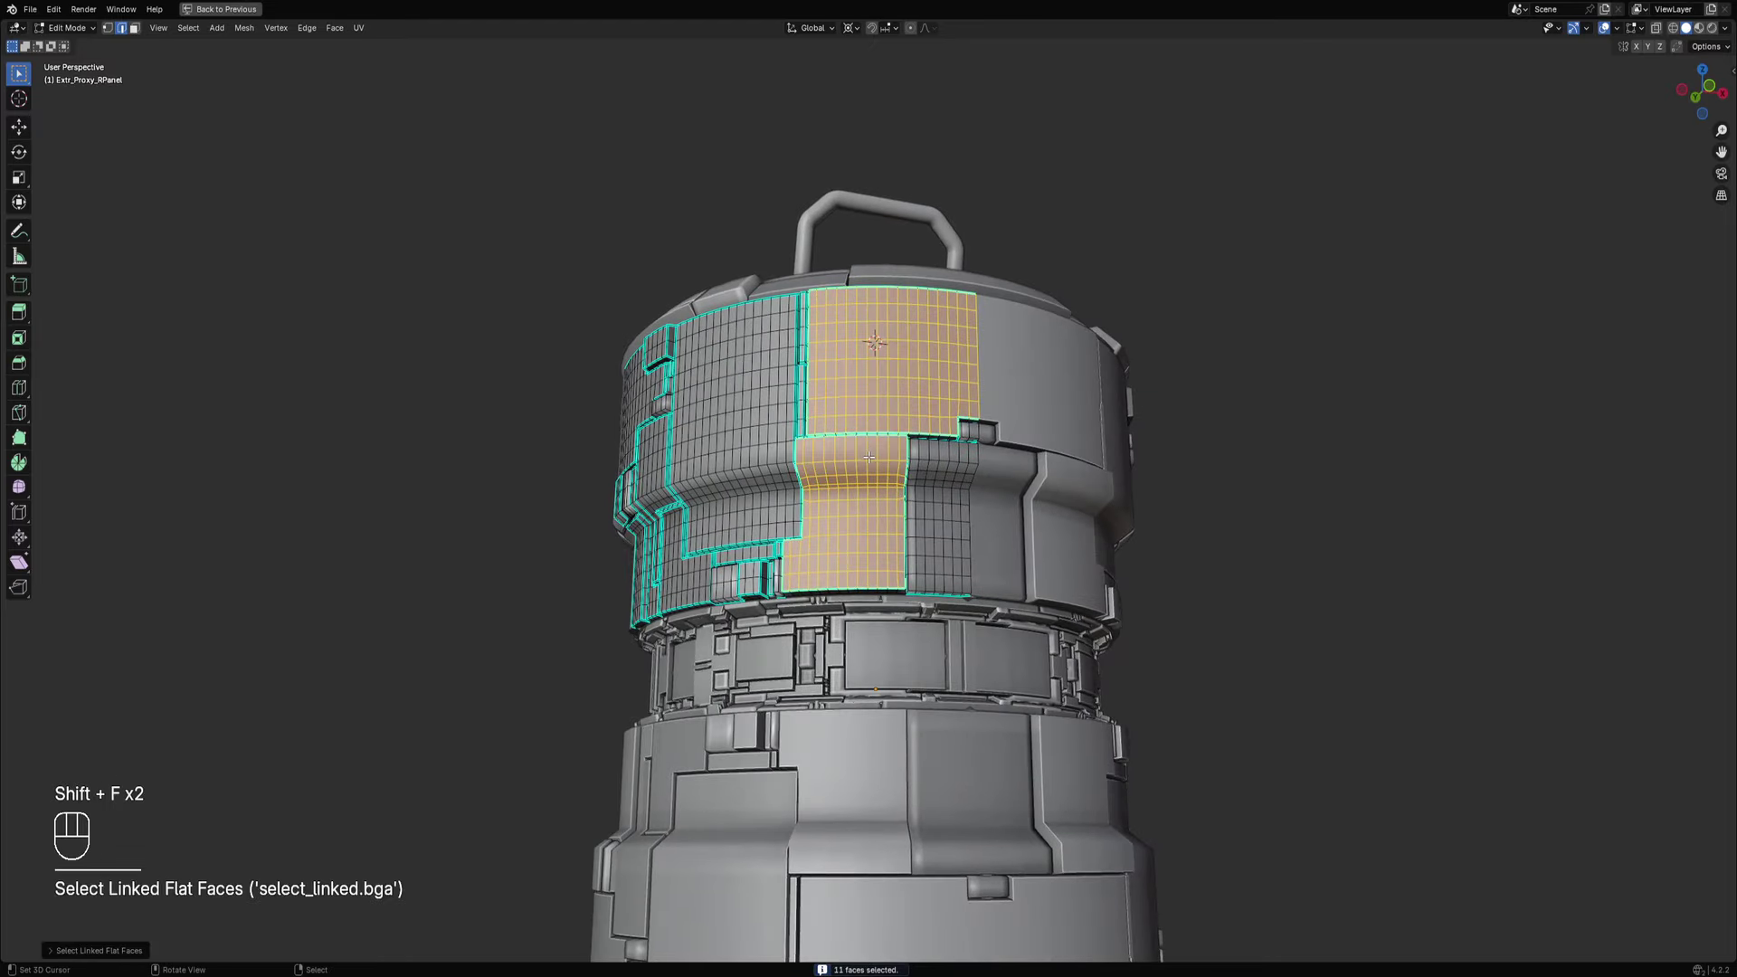
scroll(869, 457, "down", 3)
middle_click_drag(1035, 453, 974, 477)
scroll(1039, 491, "up", 3)
key("alt+a")
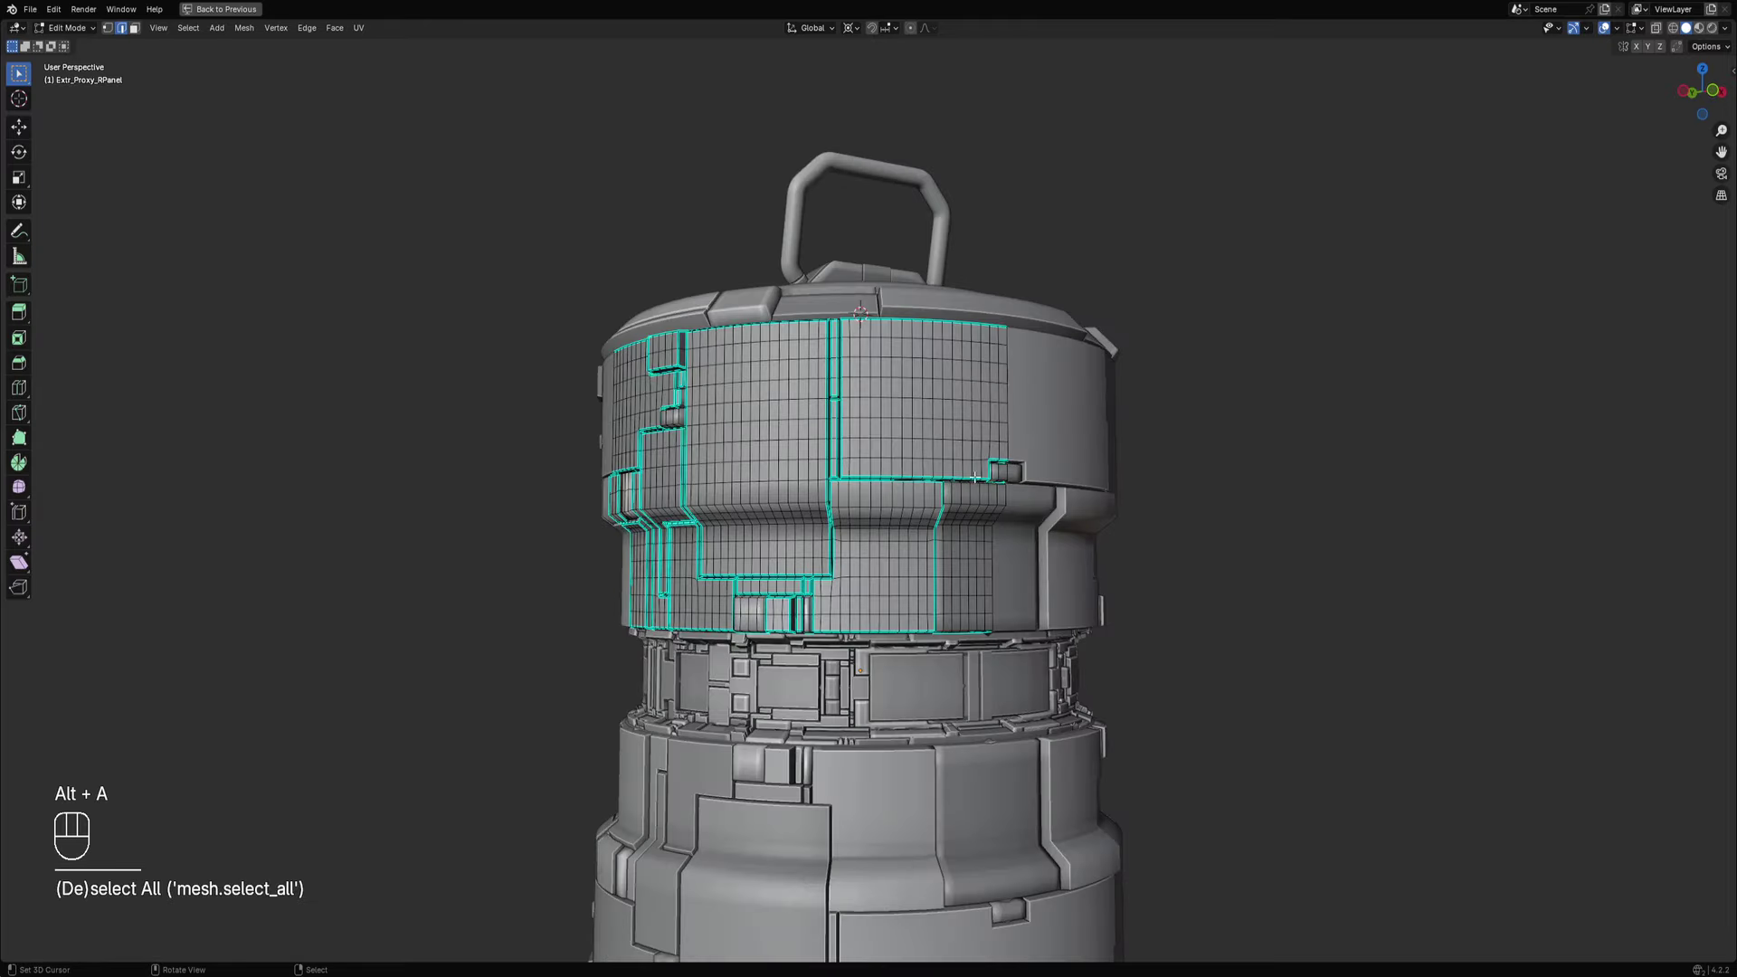
Select the linked flat faces of the upper body's large front panel and the narrow stepped panel beneath it.
key("shift+f")
key("shift+f")
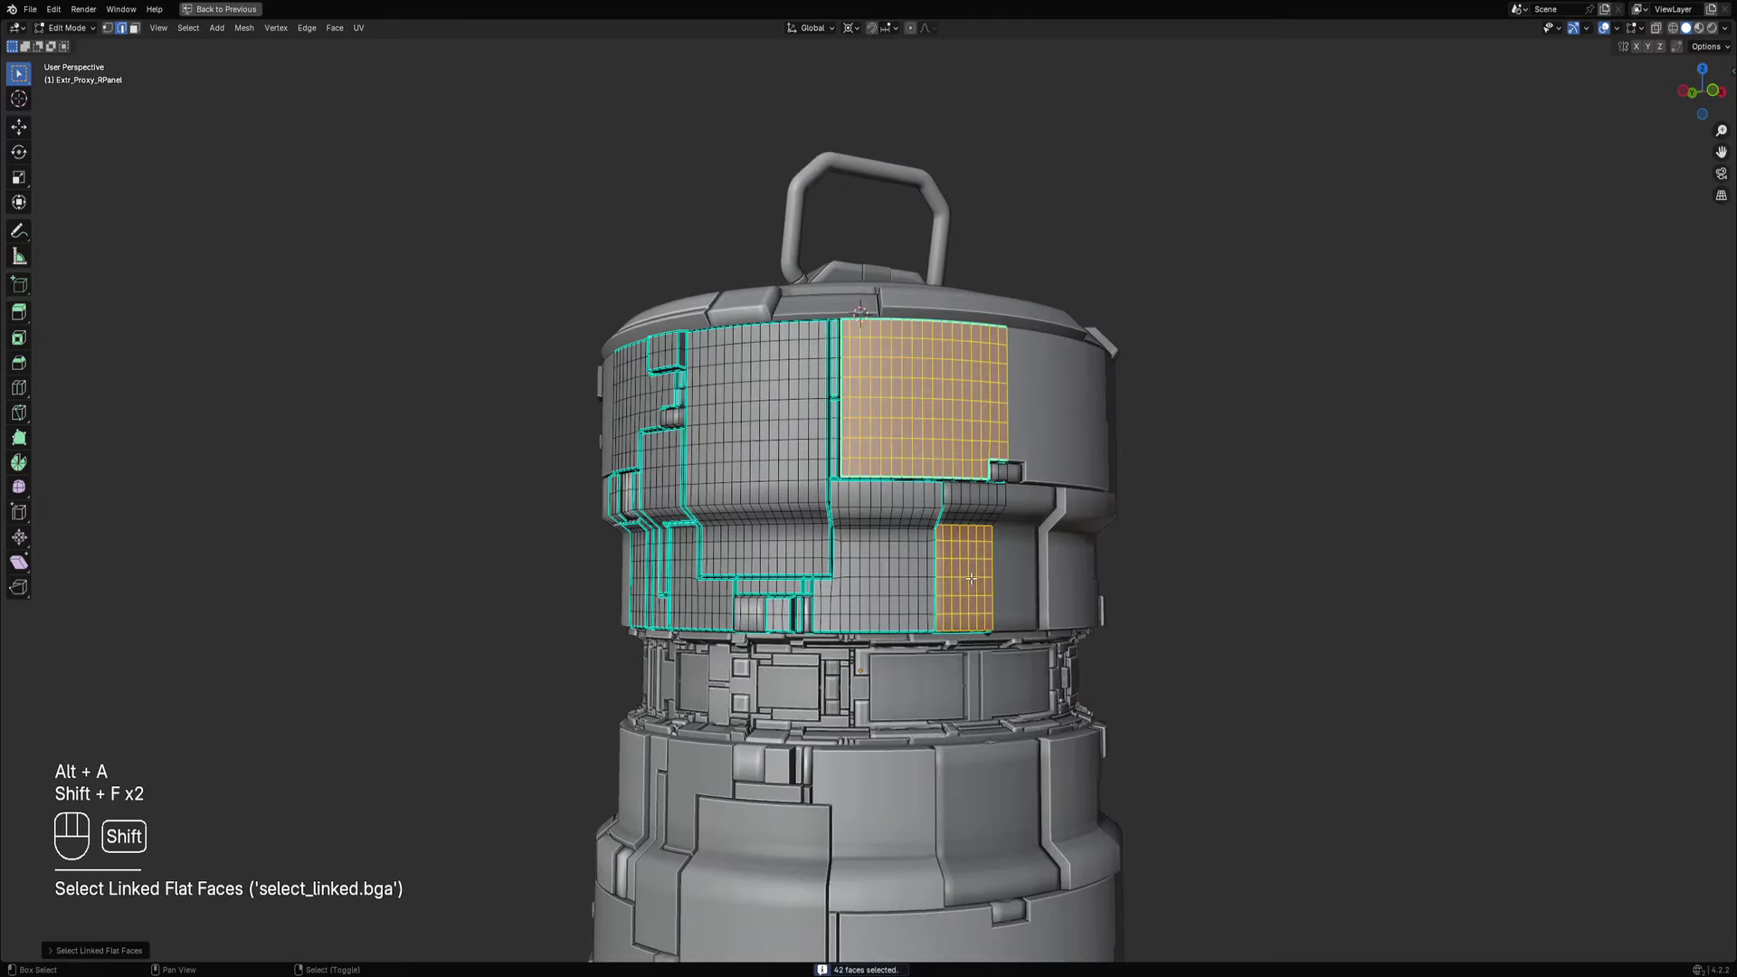
key("shift+f")
middle_click_drag(1076, 541, 1021, 487, "shift")
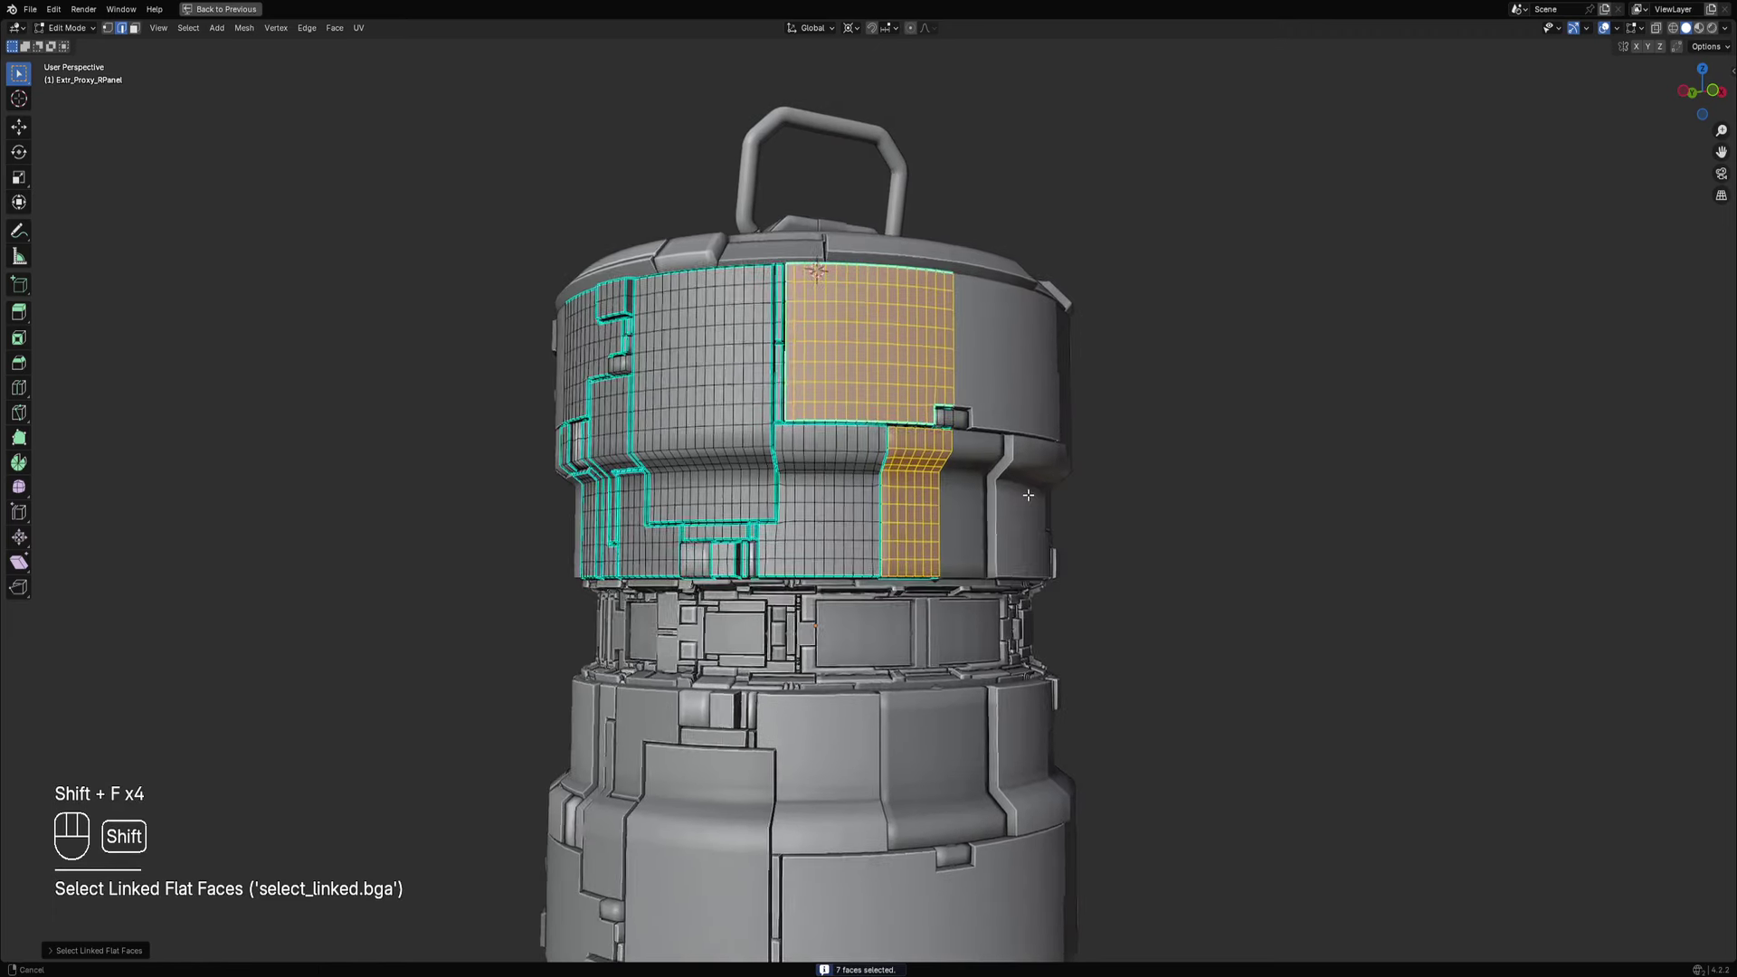
scroll(1074, 349, "down", 2)
scroll(1081, 342, "up", 2)
Set the vertex color of the selected panels to a light tan of R 0.83, G 0.74, B 0.60.
key("shift+alt+z")
key("ctrl+shift+x")
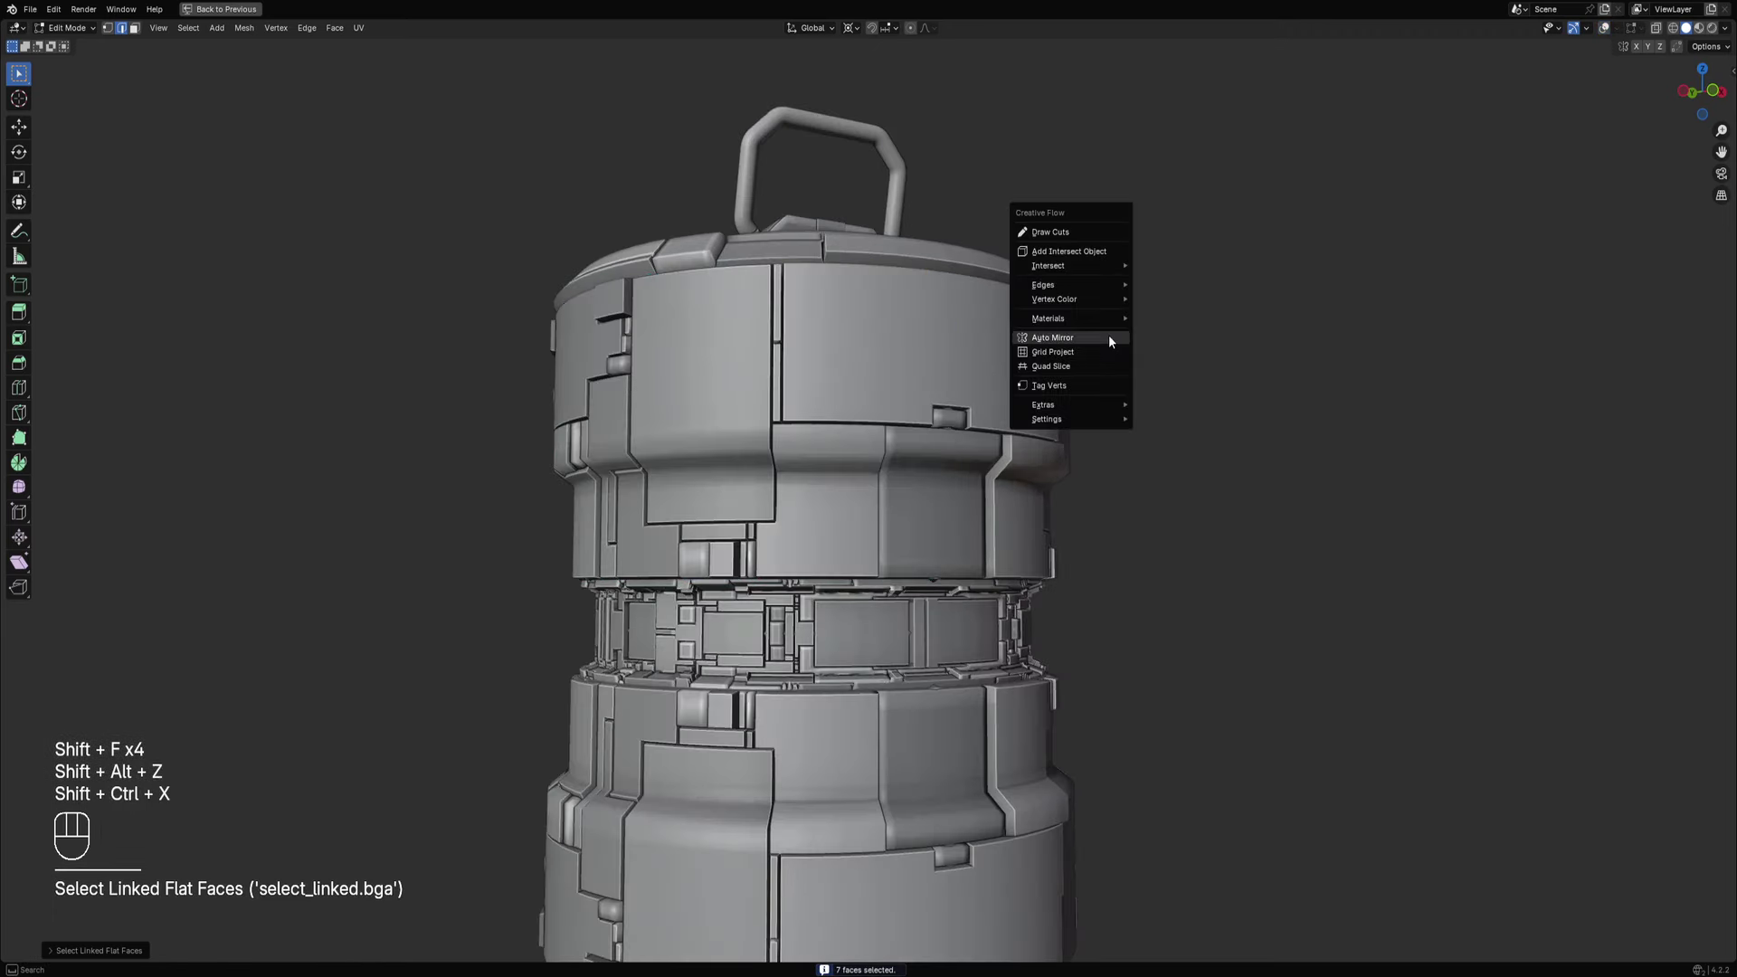
mouse_move(1090, 301)
left_click(1161, 300)
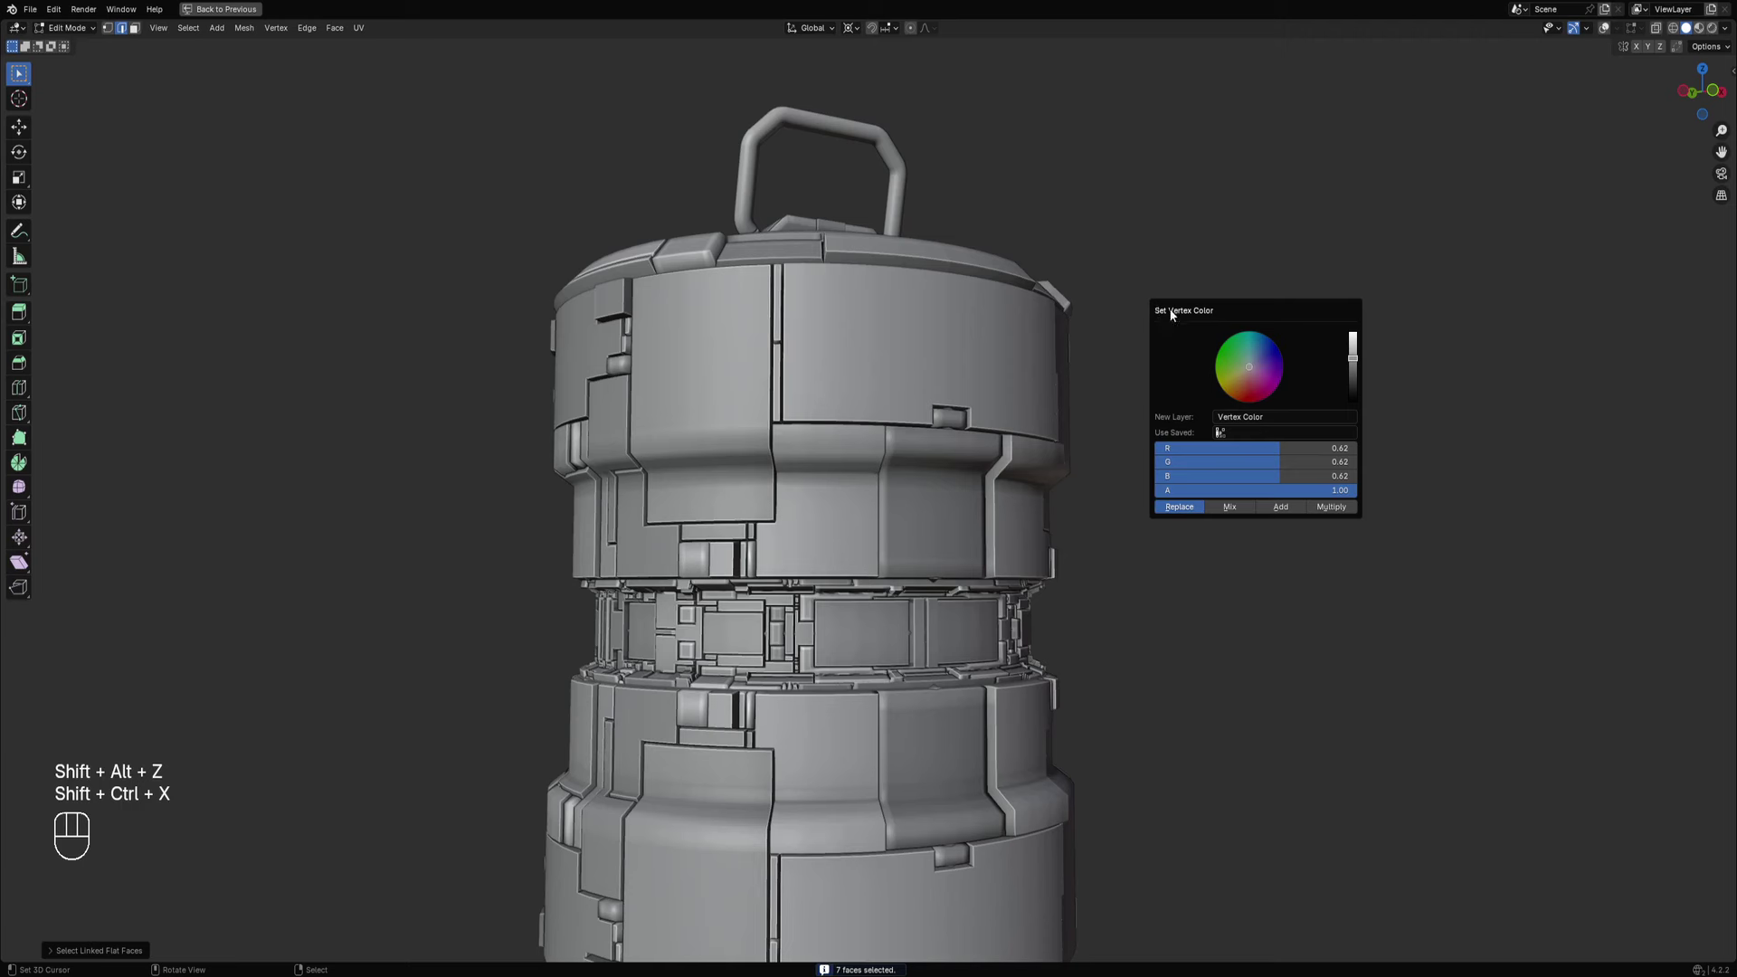
left_click_drag(1256, 384, 1242, 375)
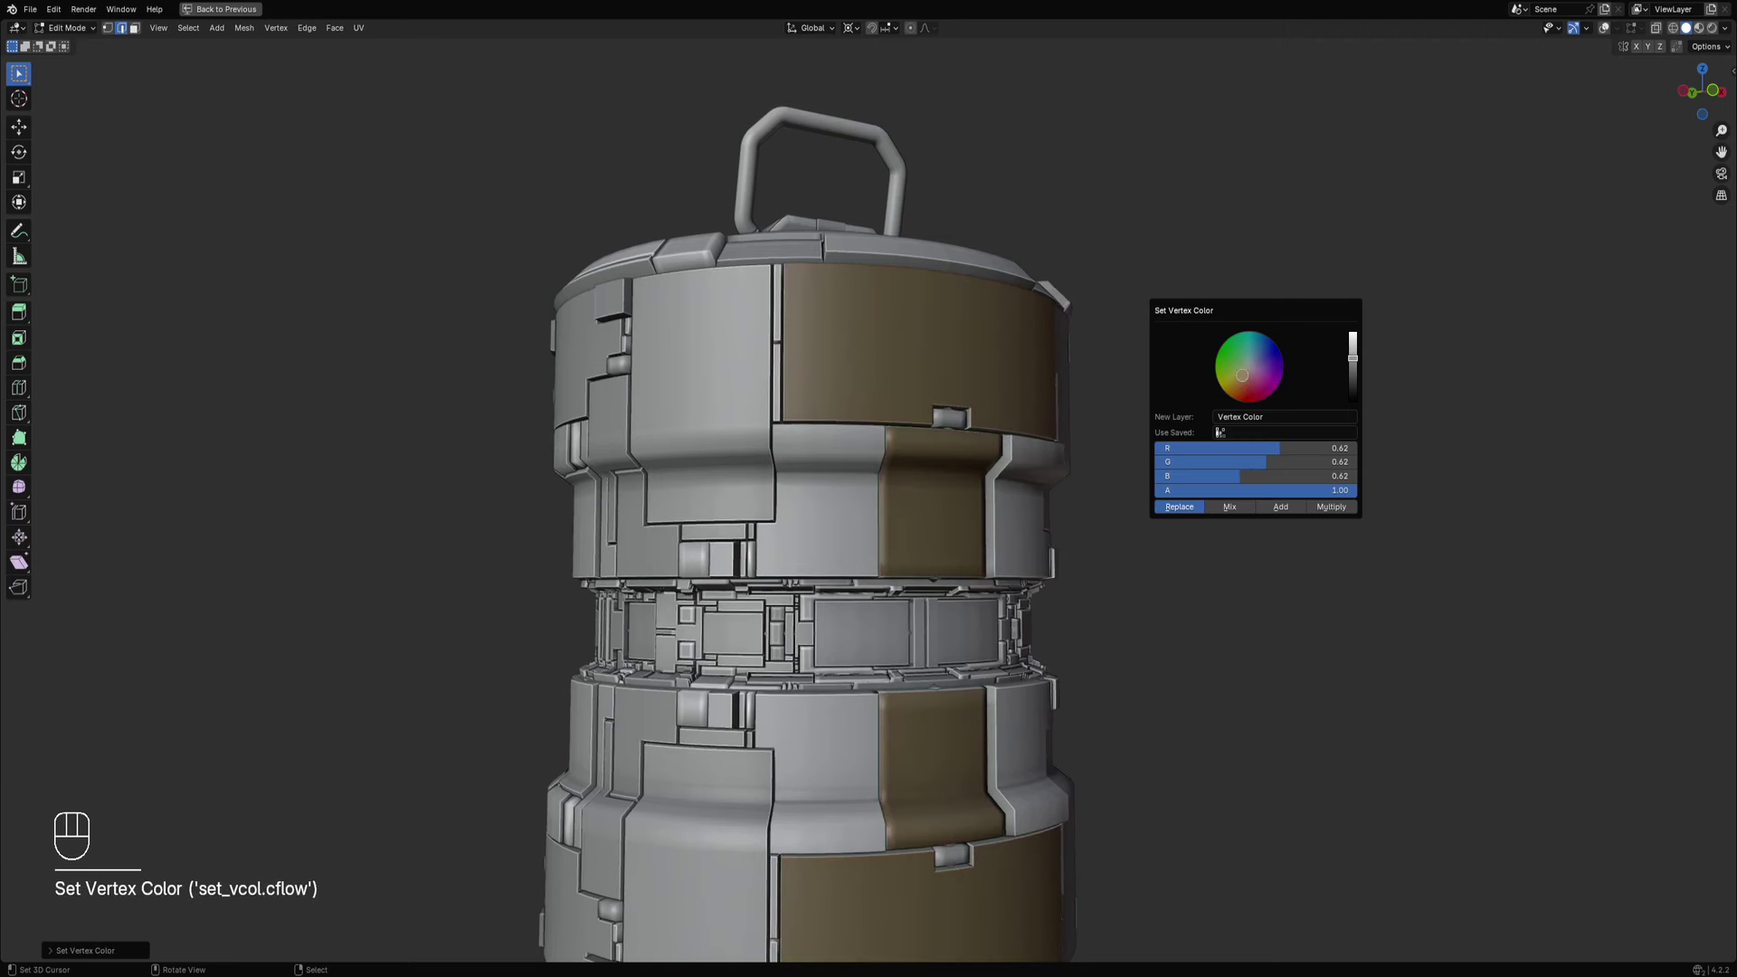
left_click_drag(1361, 362, 1354, 340)
left_click_drag(1247, 387, 1238, 379)
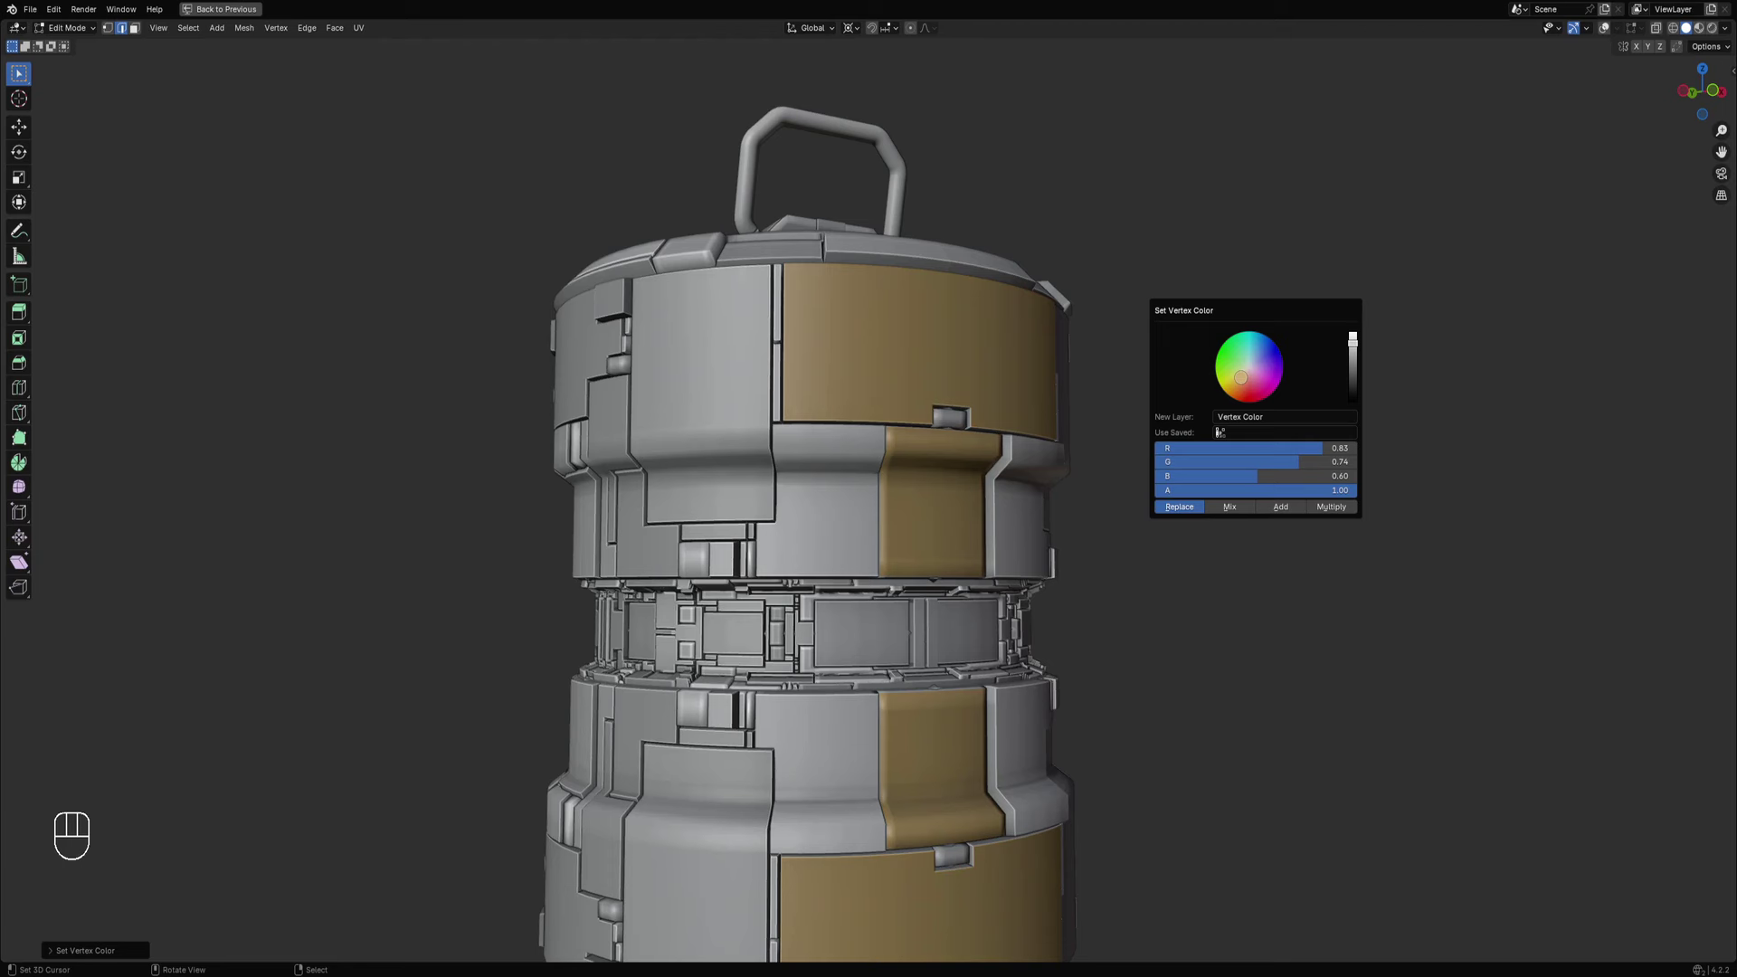
Examine the tan panels from several sides of the canister.
middle_click_drag(582, 489, 860, 487)
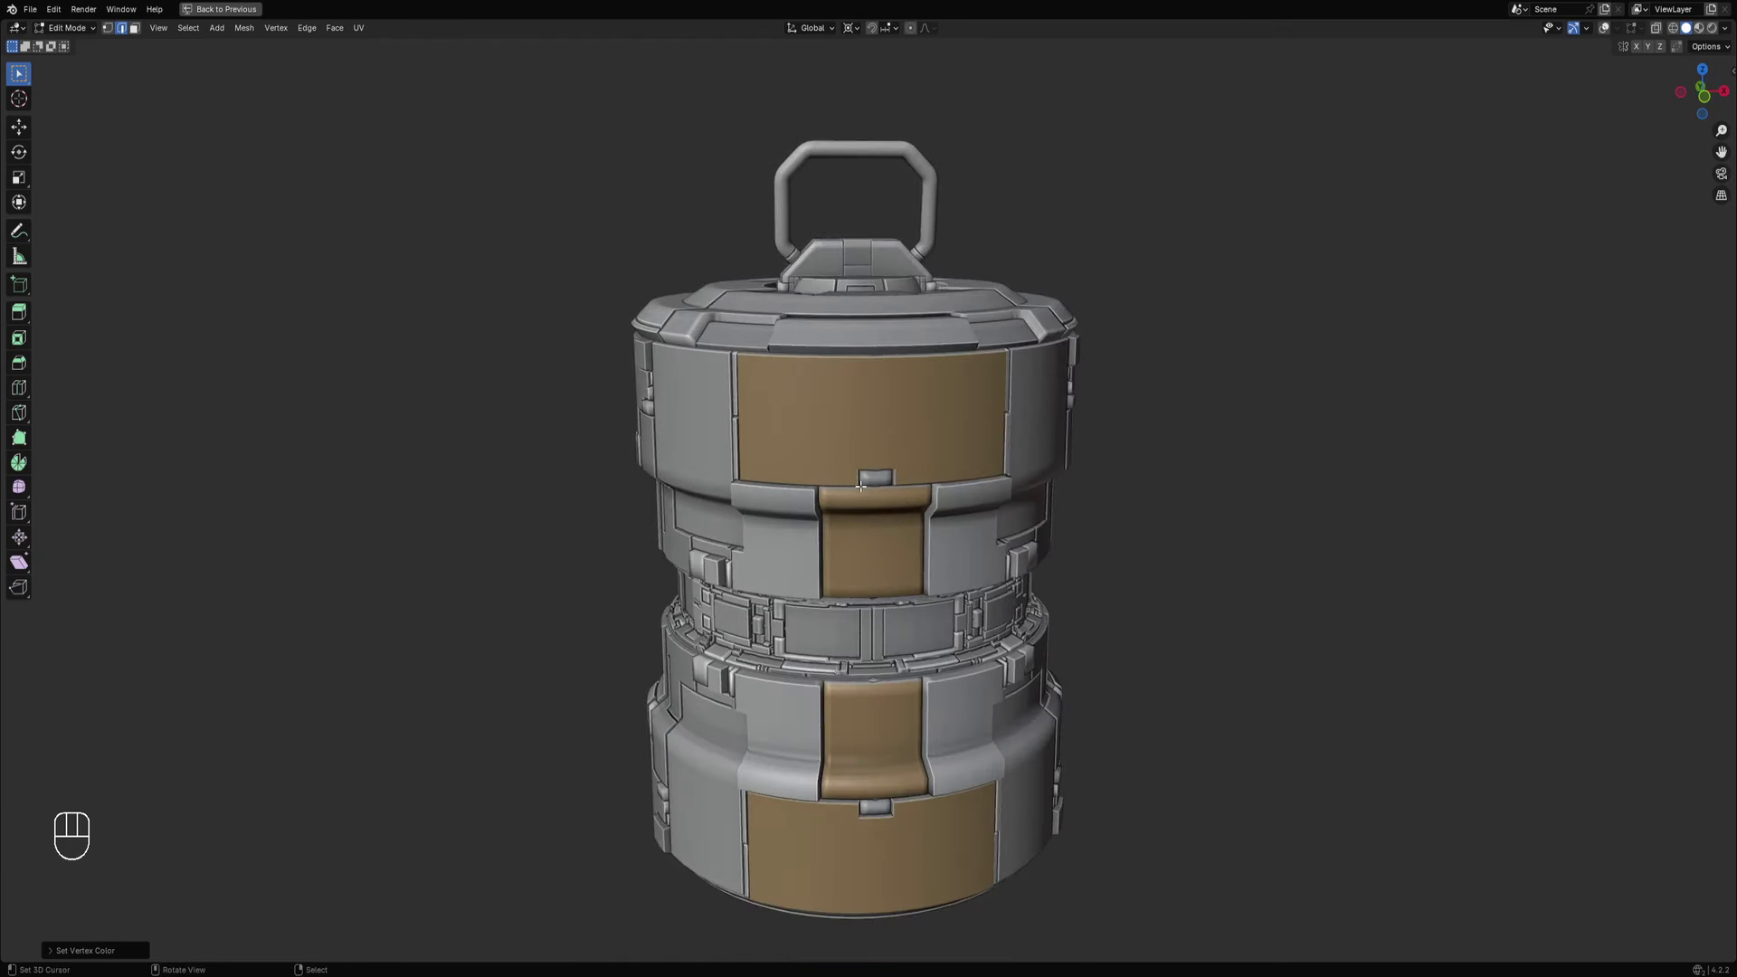
middle_click_drag(970, 525, 905, 506)
scroll(1008, 535, "down", 3)
scroll(866, 508, "up", 3)
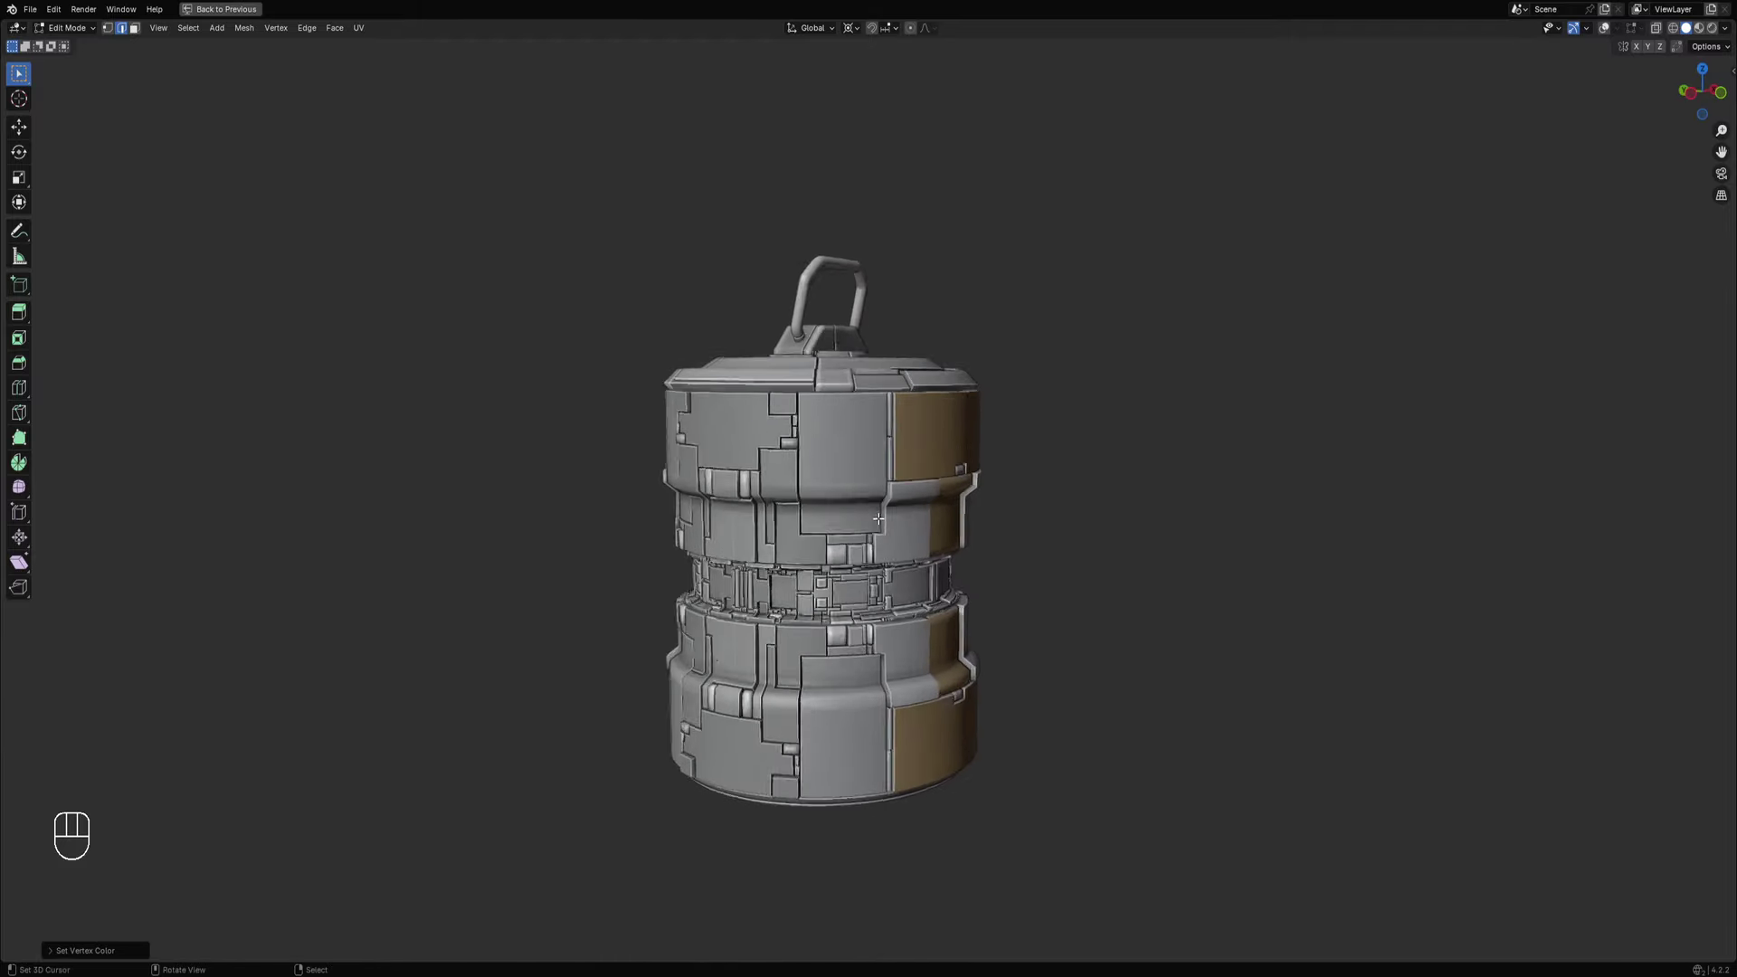
key("Tab")
key("Tab")
key("Tab")
key("Tab")
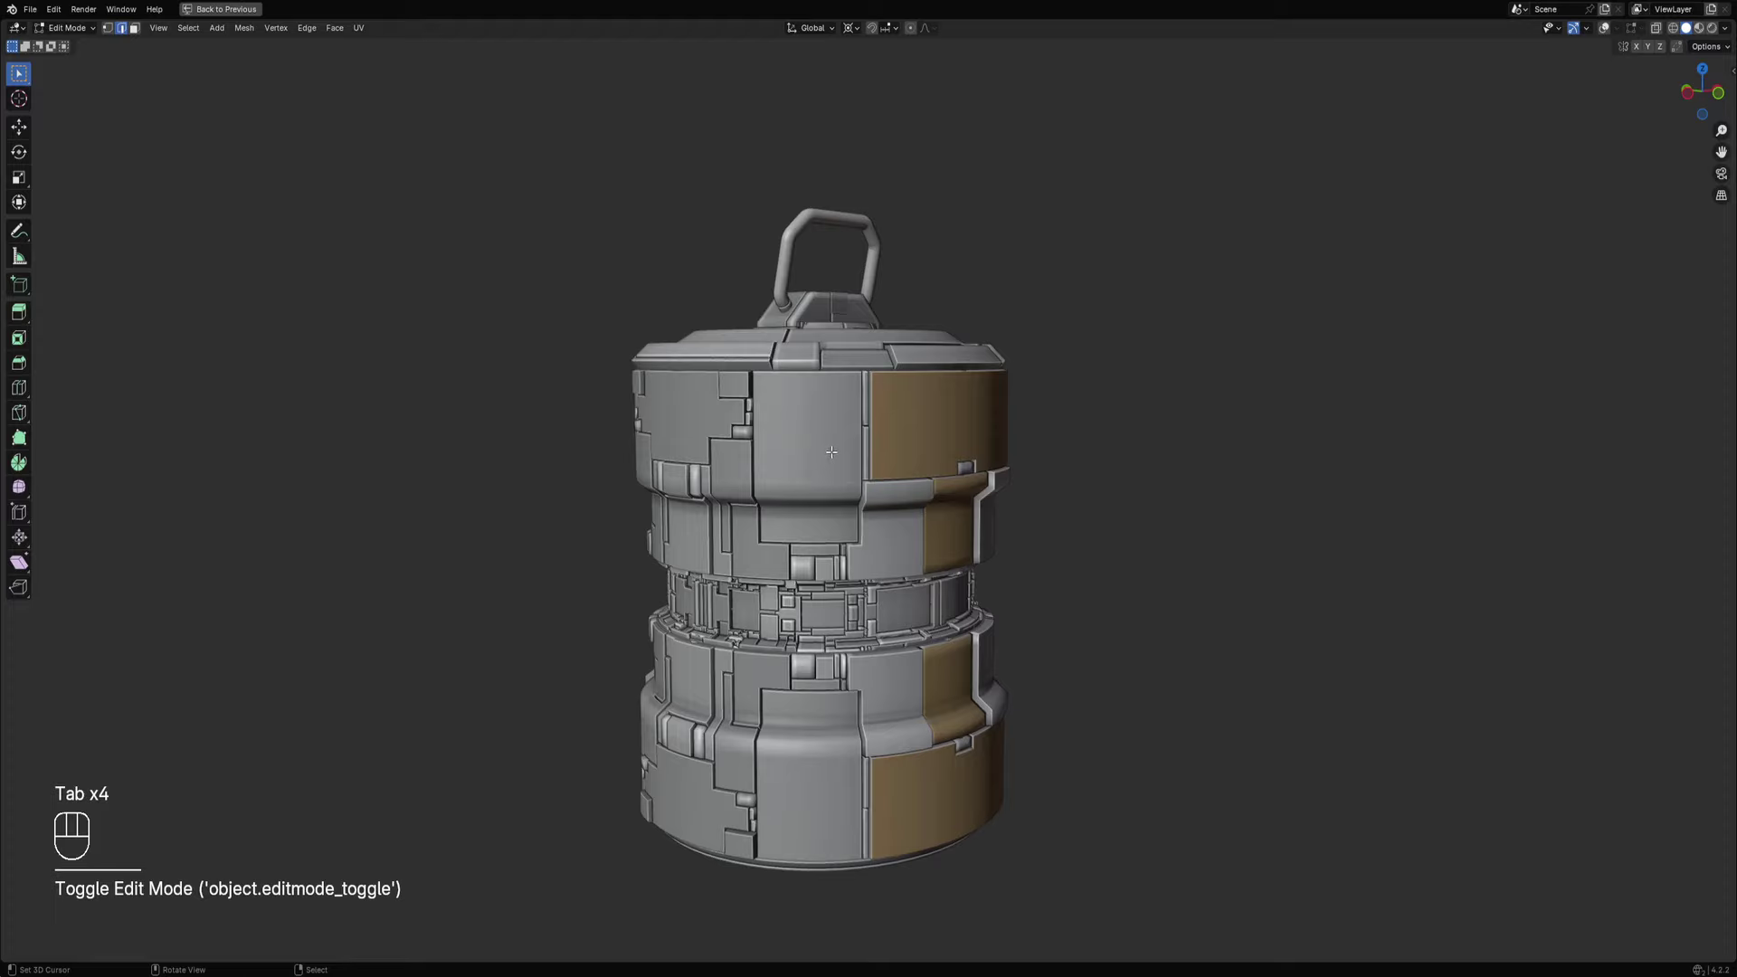
Show the overlays and select the linked flat faces of the stepped upper side panel and the L-shaped panel below it.
key("shift+alt+z")
middle_click_drag(778, 439, 969, 438)
key("Tab")
right_click(831, 445)
key("Tab")
key("alt+a")
middle_click_drag(703, 418, 724, 453)
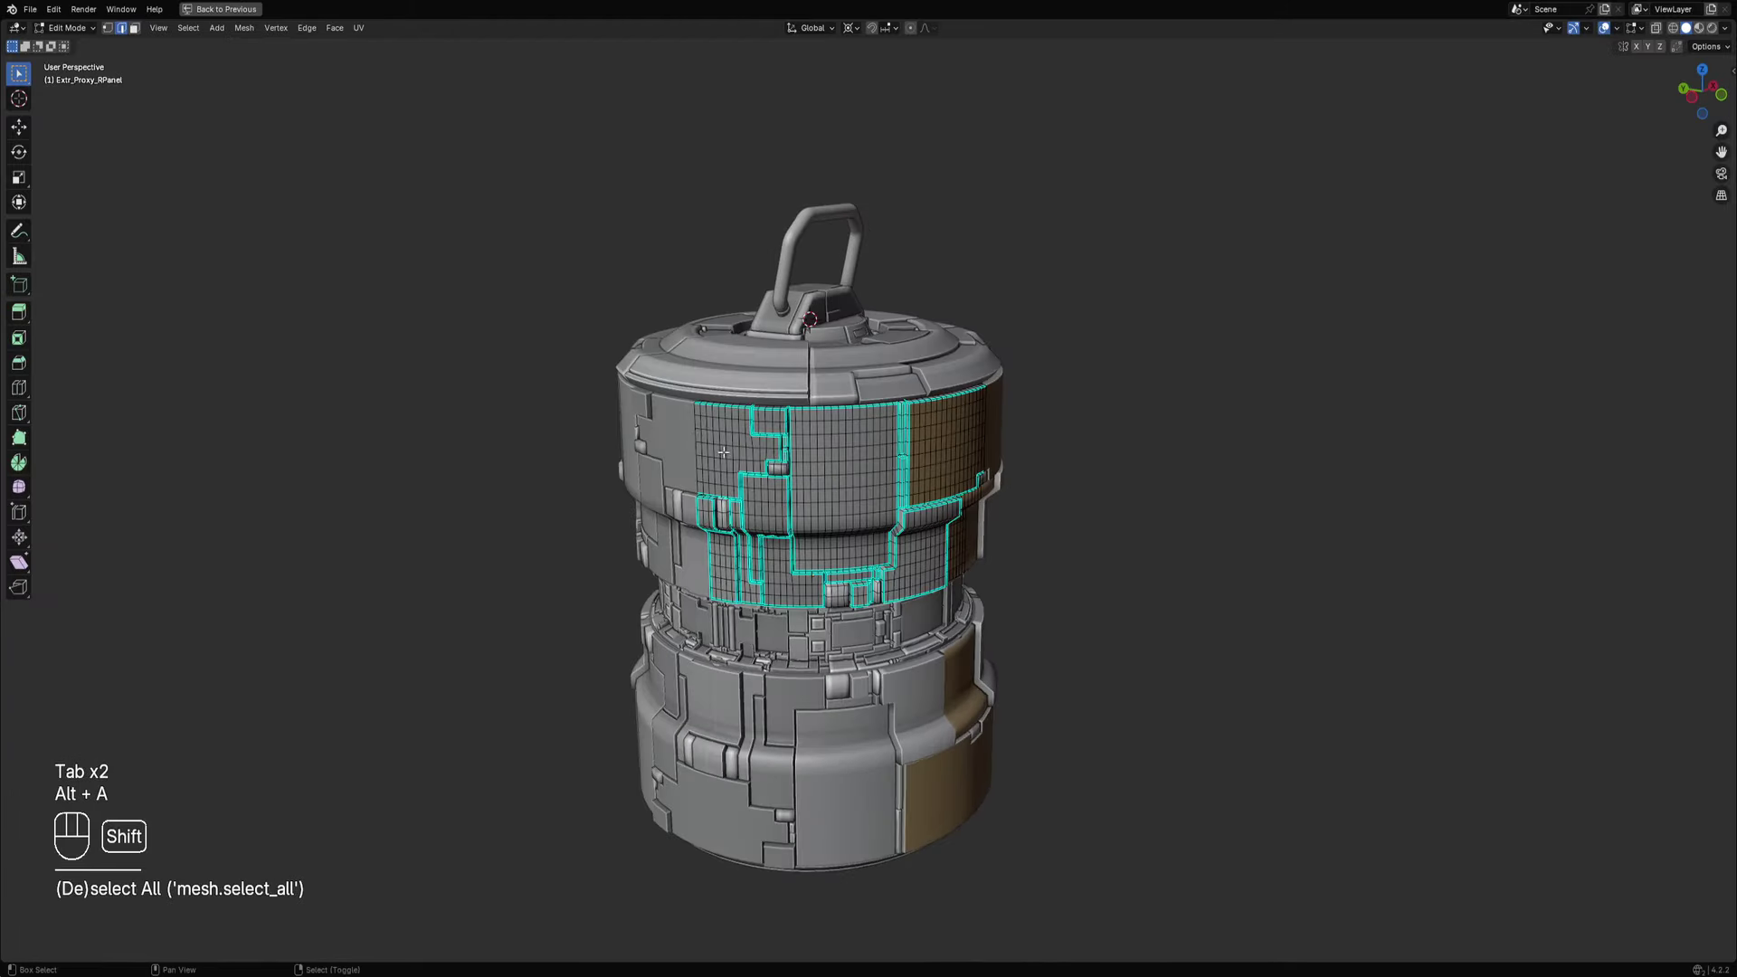
key("shift+f")
key("shift+f")
key("shift+f")
scroll(949, 360, "up", 3)
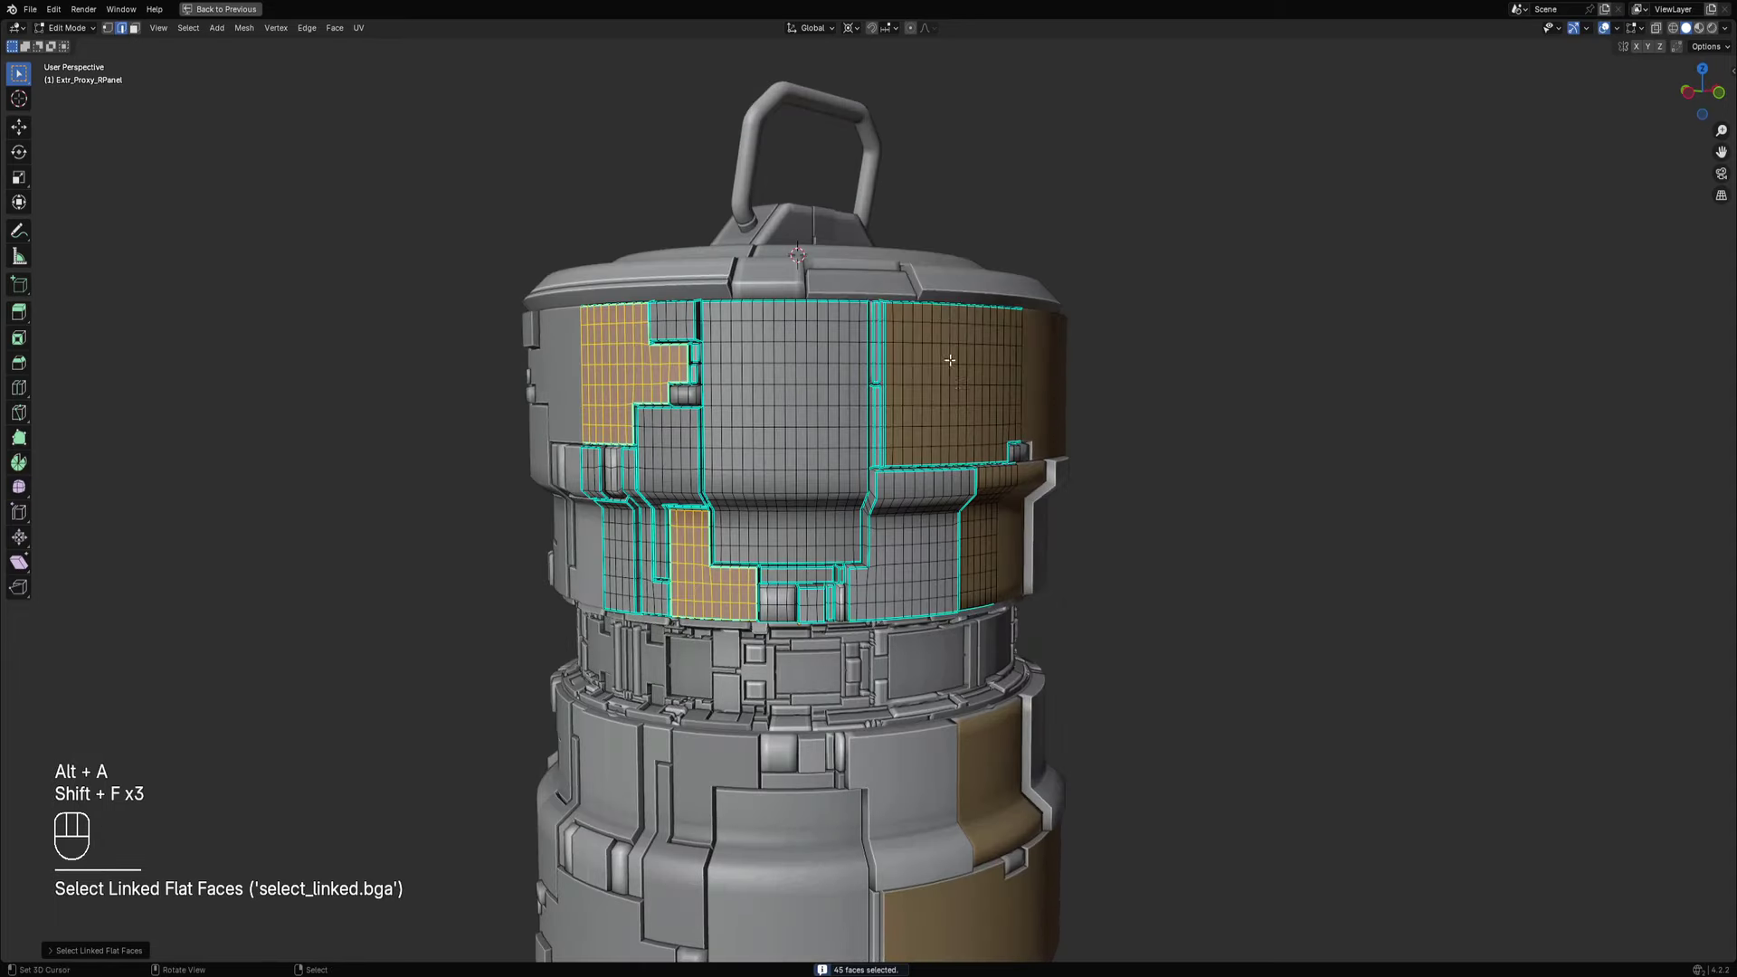
Sample the front panel's tan with the Vertex Color Picker for the selected side panels and leave mesh editing.
key("shift+ctrl+x")
mouse_move(941, 318)
left_click(992, 333)
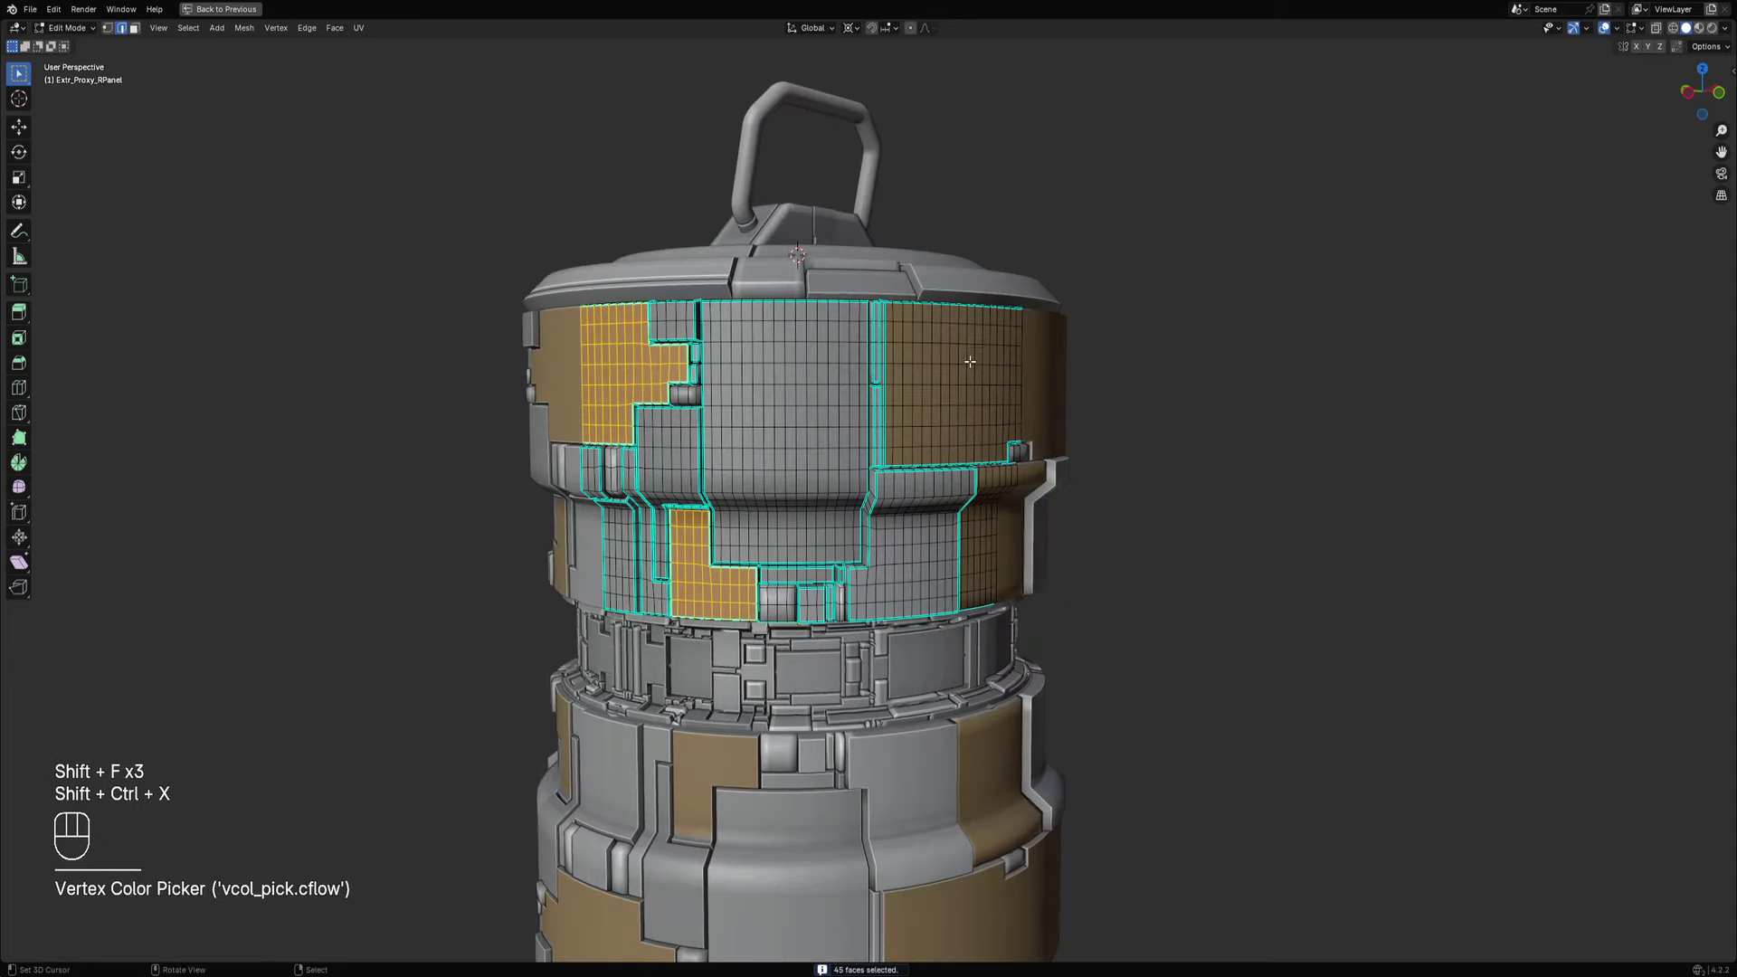
key("Tab")
scroll(1035, 438, "down", 5)
Reopen the upper body's panel mesh and select the horizontal edge loop across the middle of the tan stepped side panel.
key("alt+a")
mouse_move(1035, 438)
middle_mouse_down()
mouse_move(1020, 481)
mouse_move(1045, 512)
mouse_move(1040, 470)
middle_mouse_up()
scroll(1040, 470, "up", 3)
left_click(905, 449)
key("Tab")
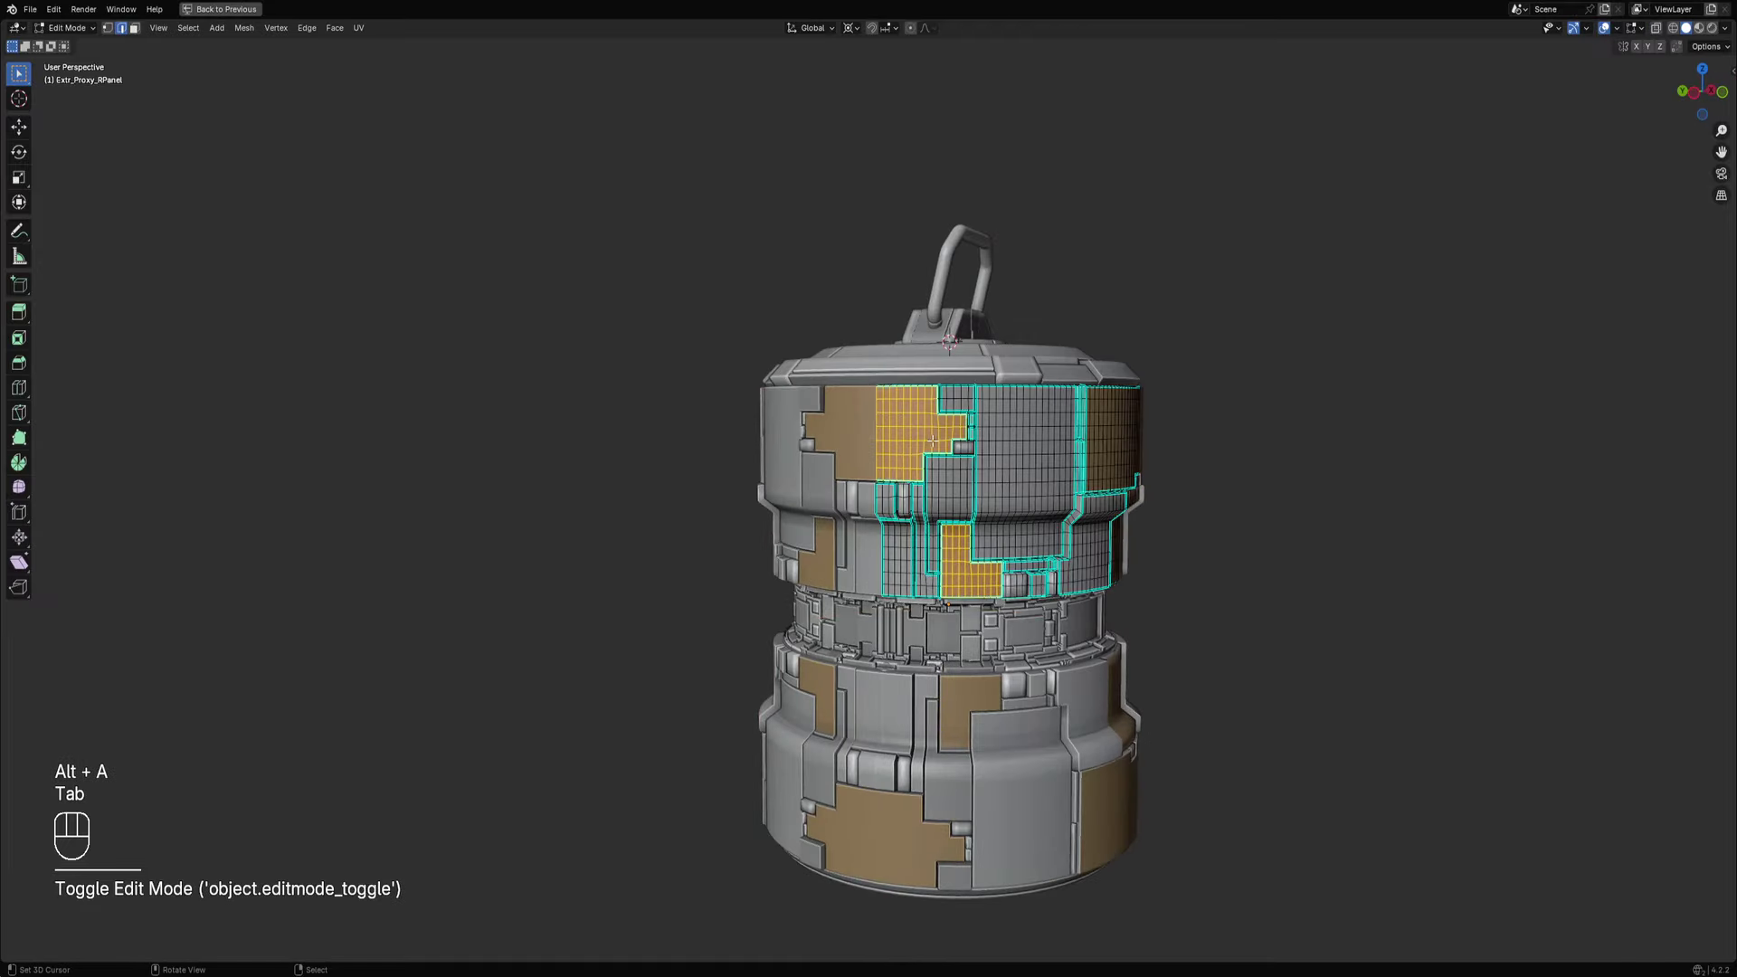
scroll(933, 441, "up", 4)
key("2")
key("alt+a")
left_click(1090, 328, "alt+shift")
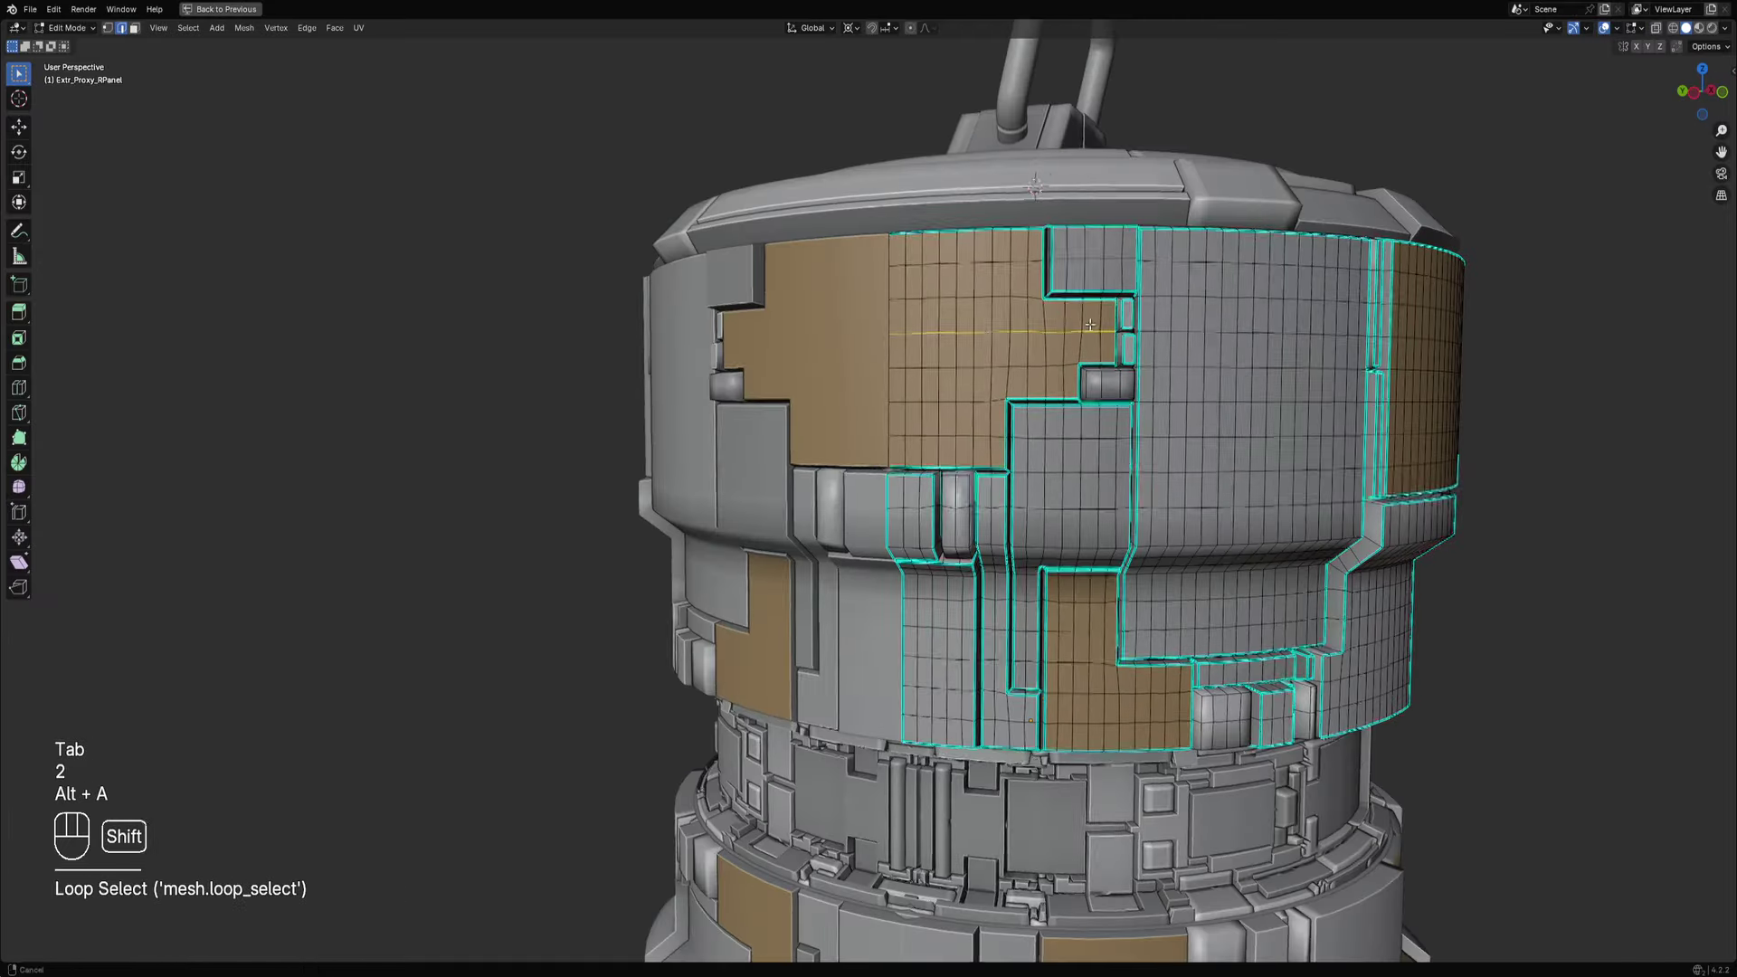
Try to flatten the edge loop by scaling it to 0 along Z, and undo the scaling.
key("s")
key("z")
key("KP_0")
key("KP_Enter")
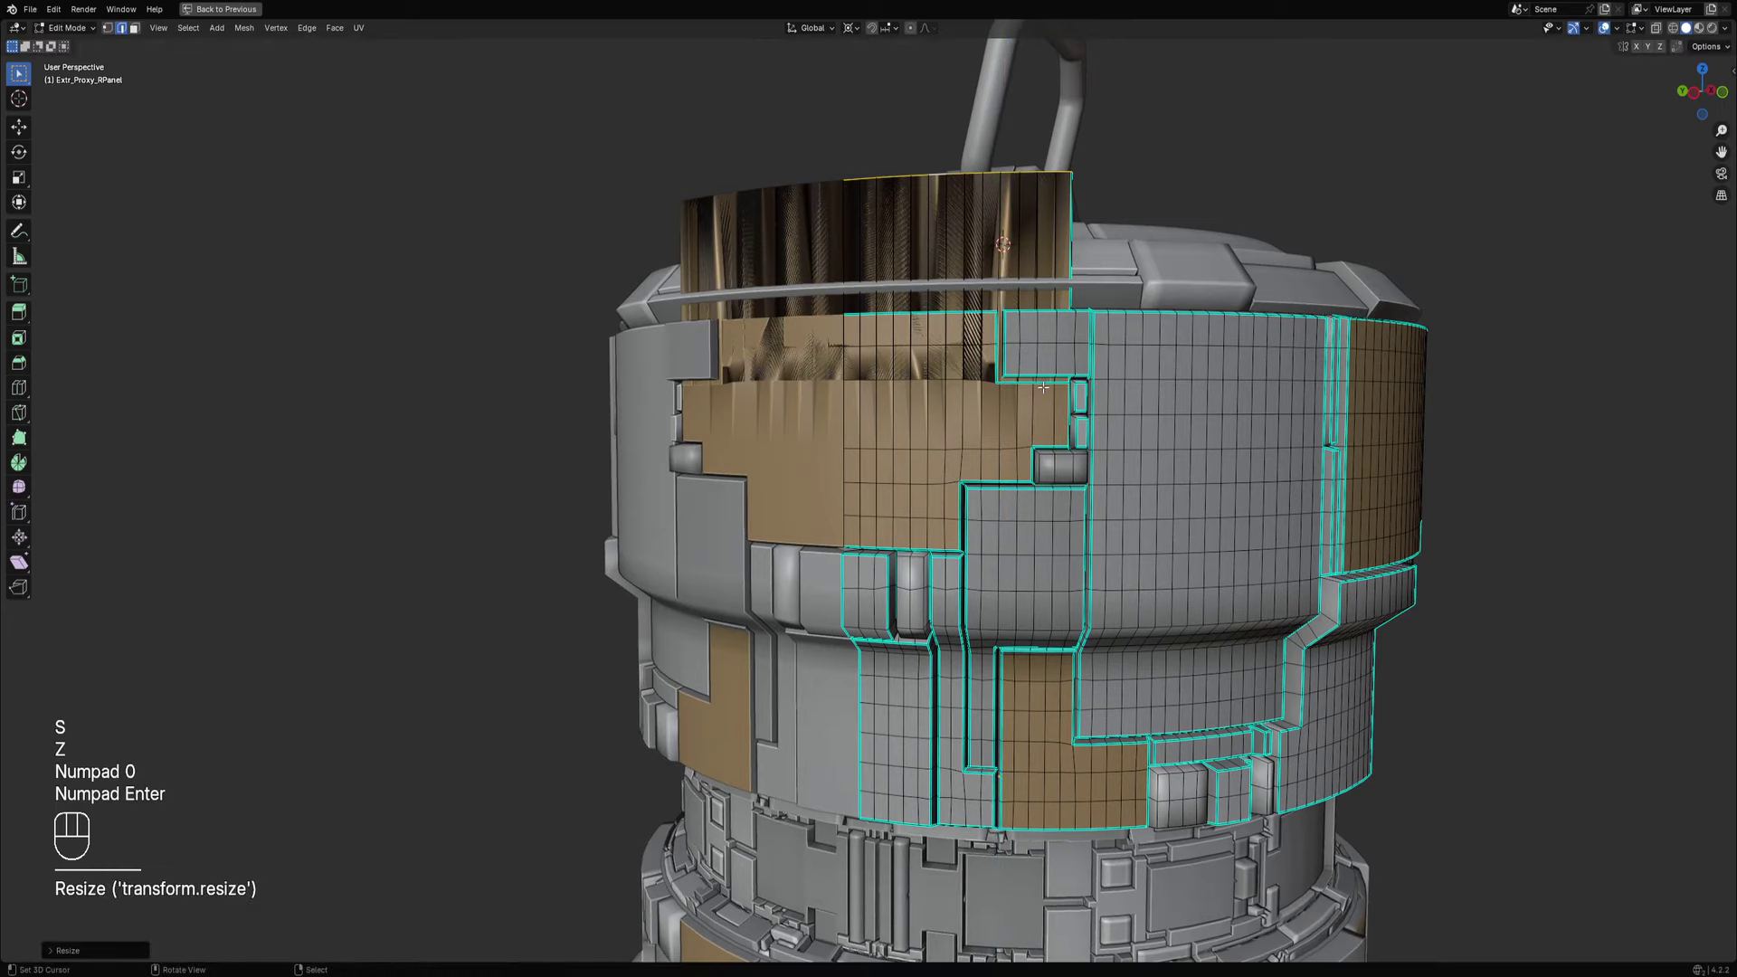
key("ctrl+z")
Set the transform pivot to Median Point and flatten the selected edge loop by scaling it to 0 along Z.
key("KP_Decimal")
scroll(1043, 387, "down", 3)
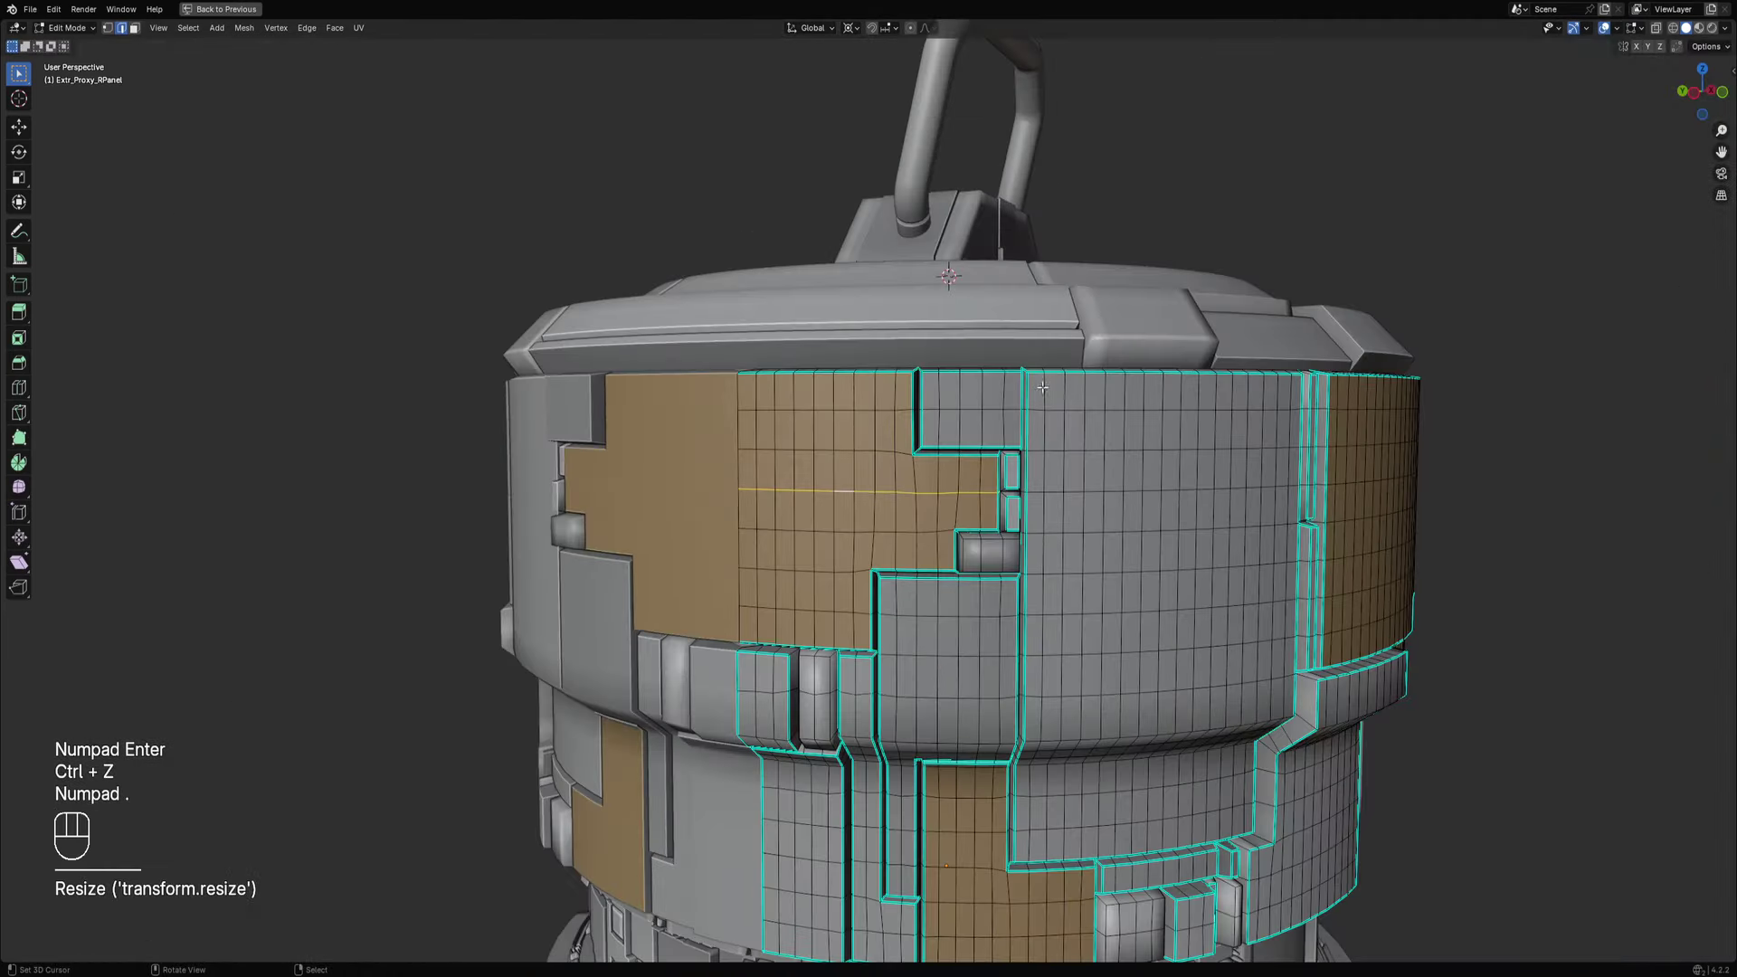
key("period")
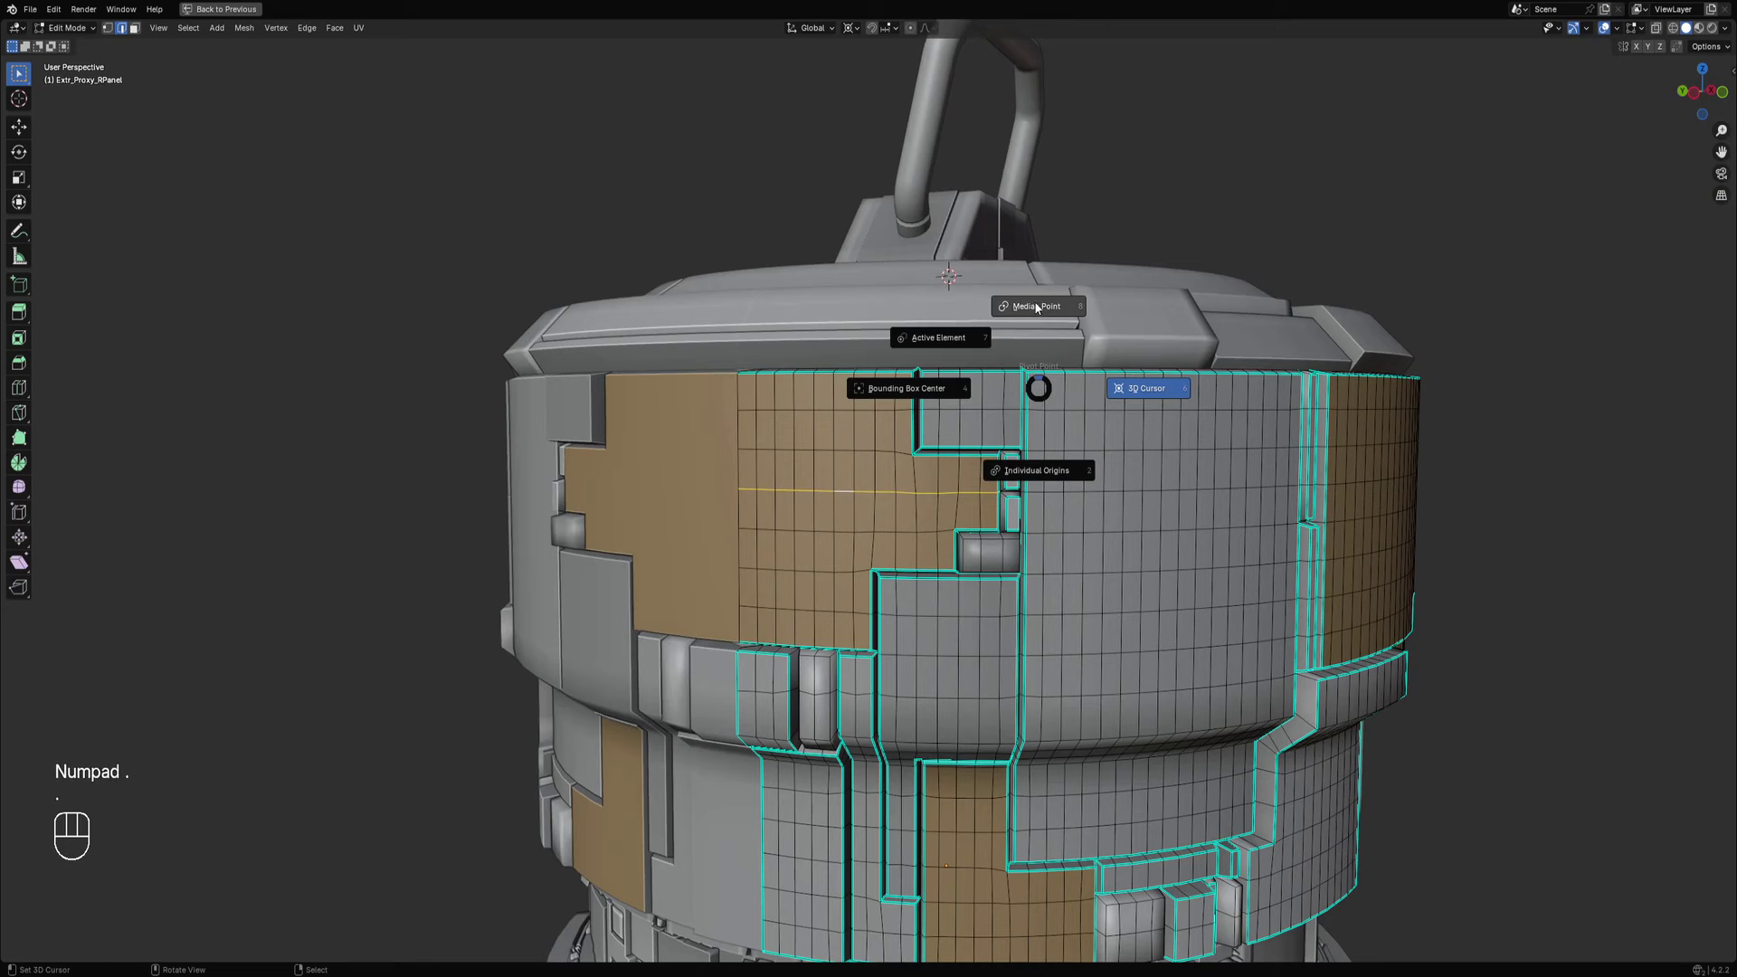
left_click(1036, 307)
scroll(1026, 367, "down", 1)
middle_click_drag(1027, 367, 1023, 355, "shift")
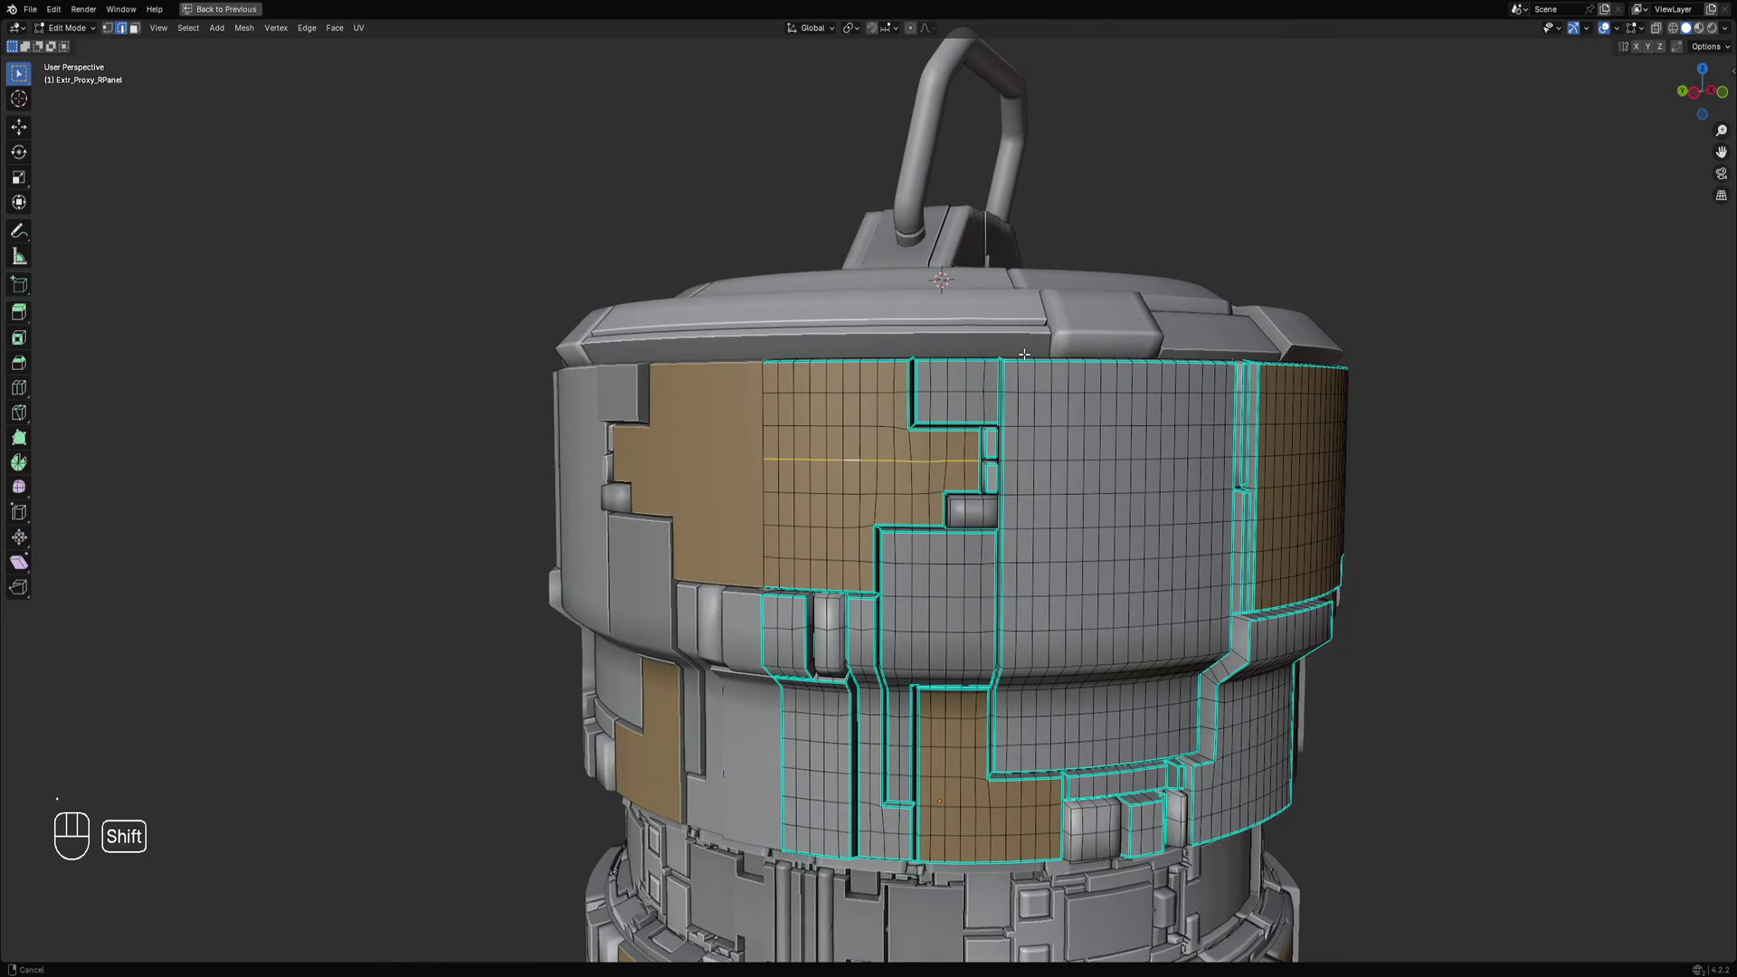
key("s")
key("z")
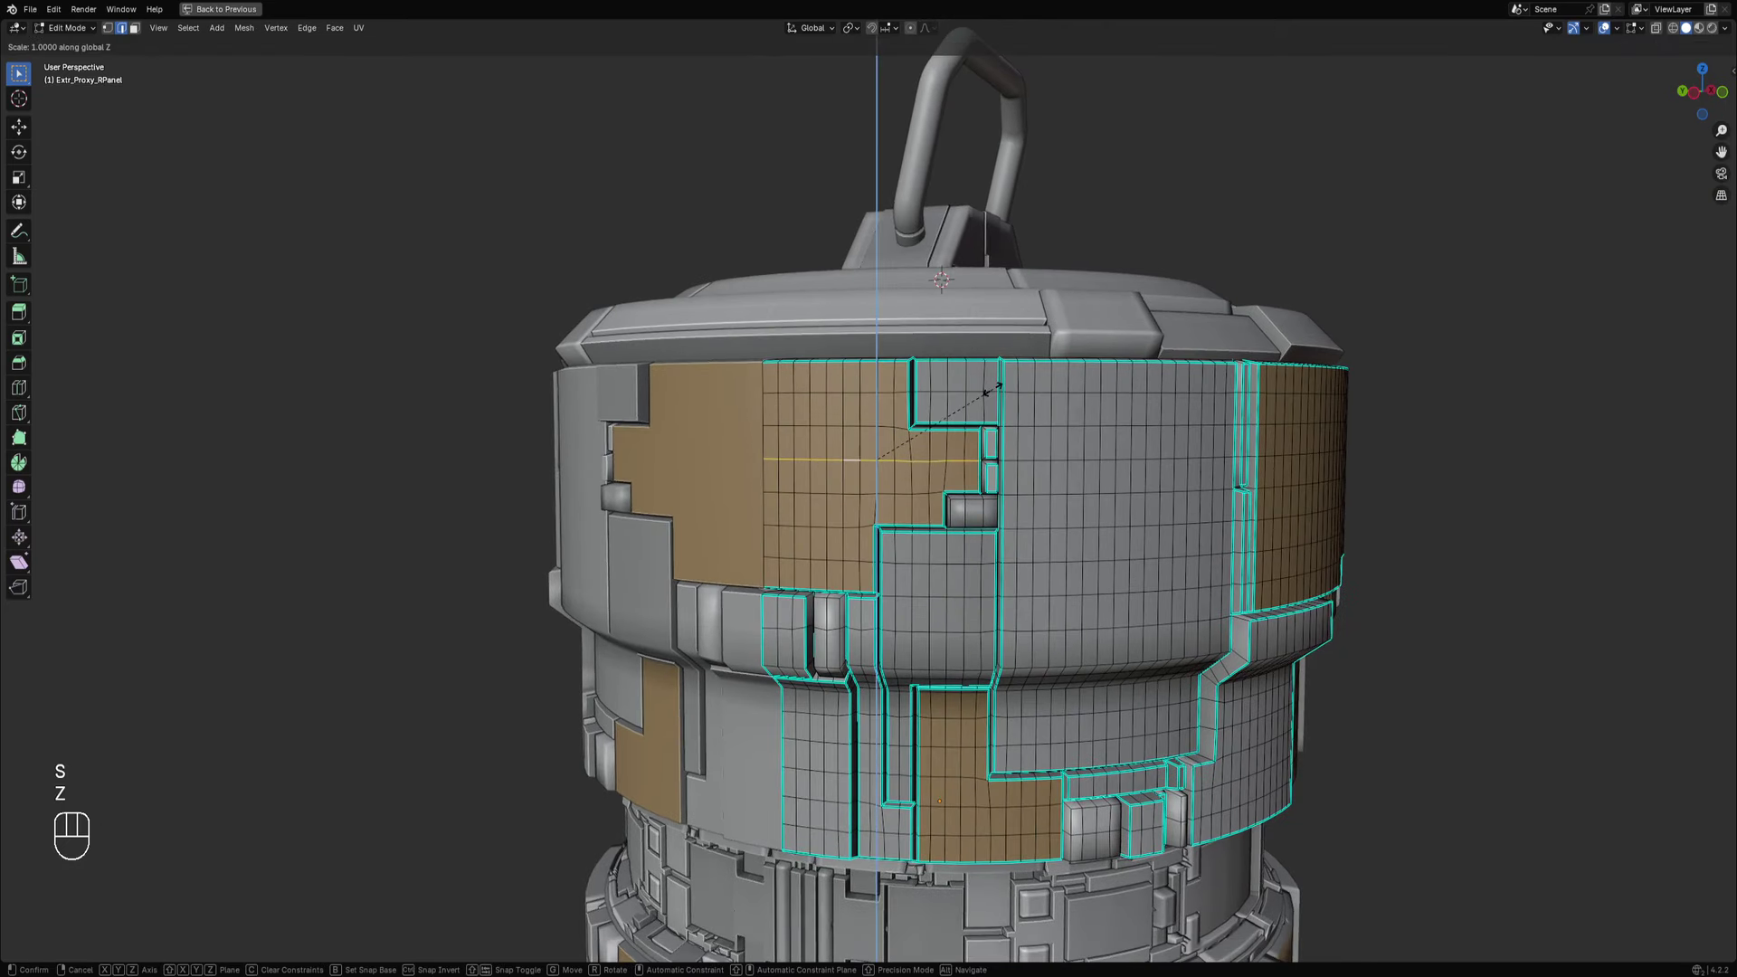
key("KP_0")
key("KP_Enter")
Apply a Panel Cut to the upper body along the selected edge loop across the stepped tan panel.
key("Tab")
key("W")
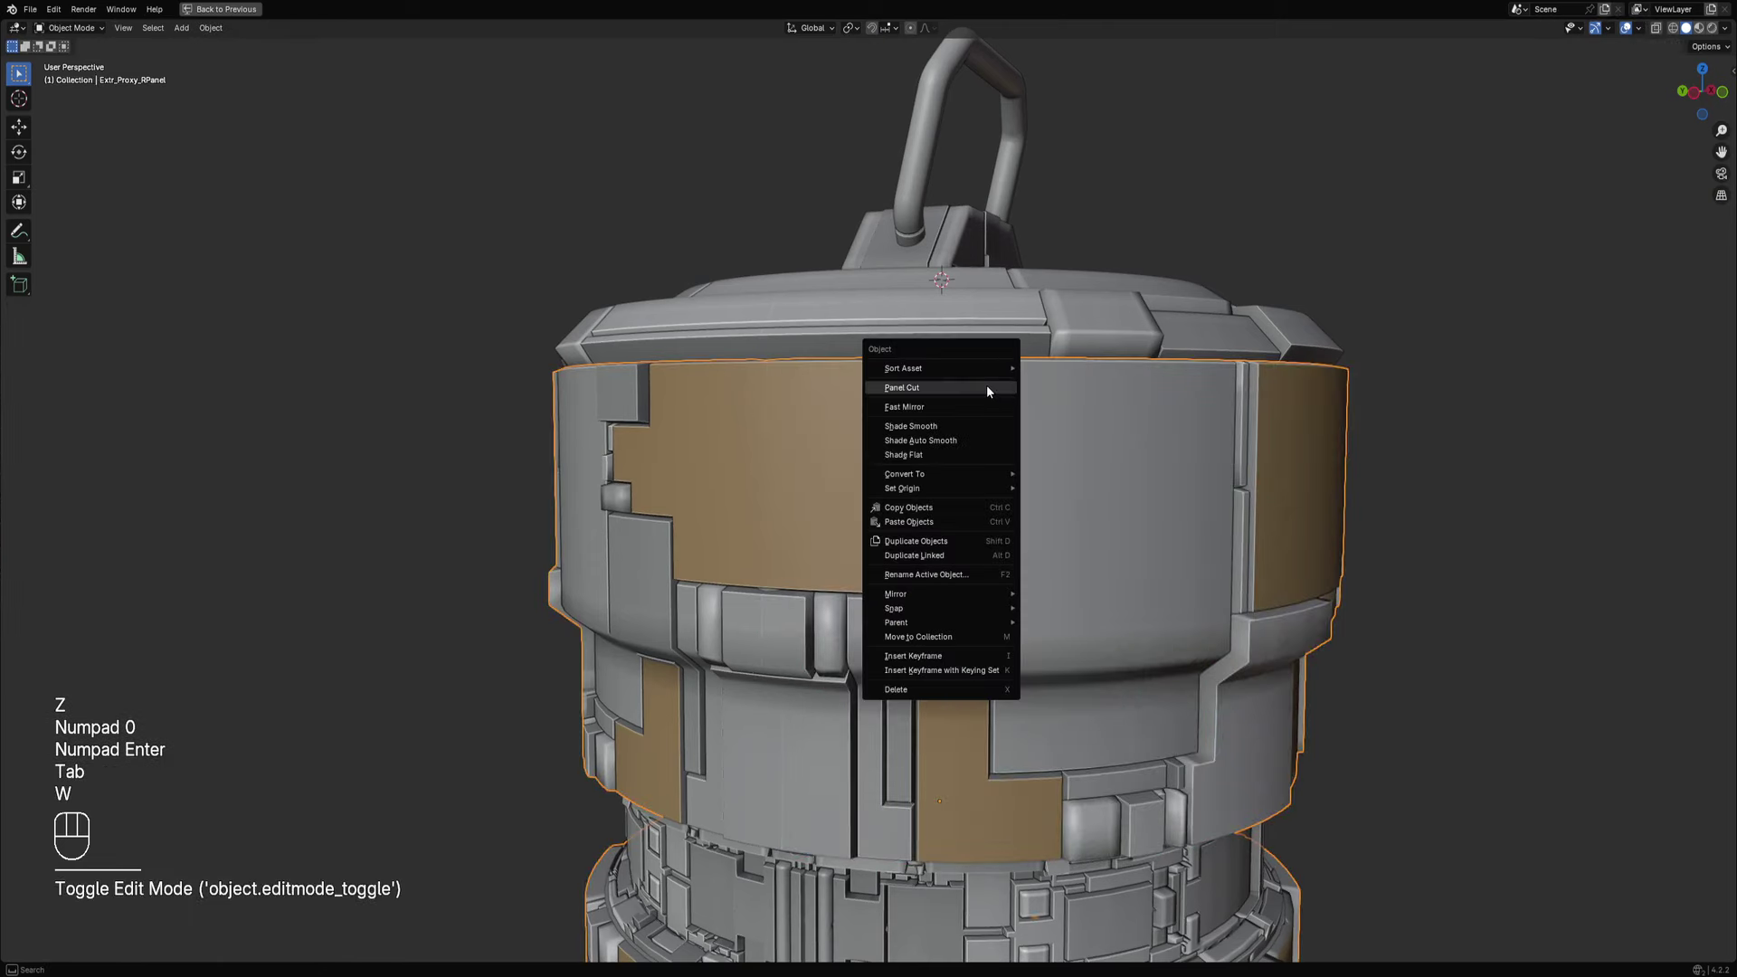
left_click(986, 384)
left_click(1104, 440)
scroll(1032, 425, "down", 6)
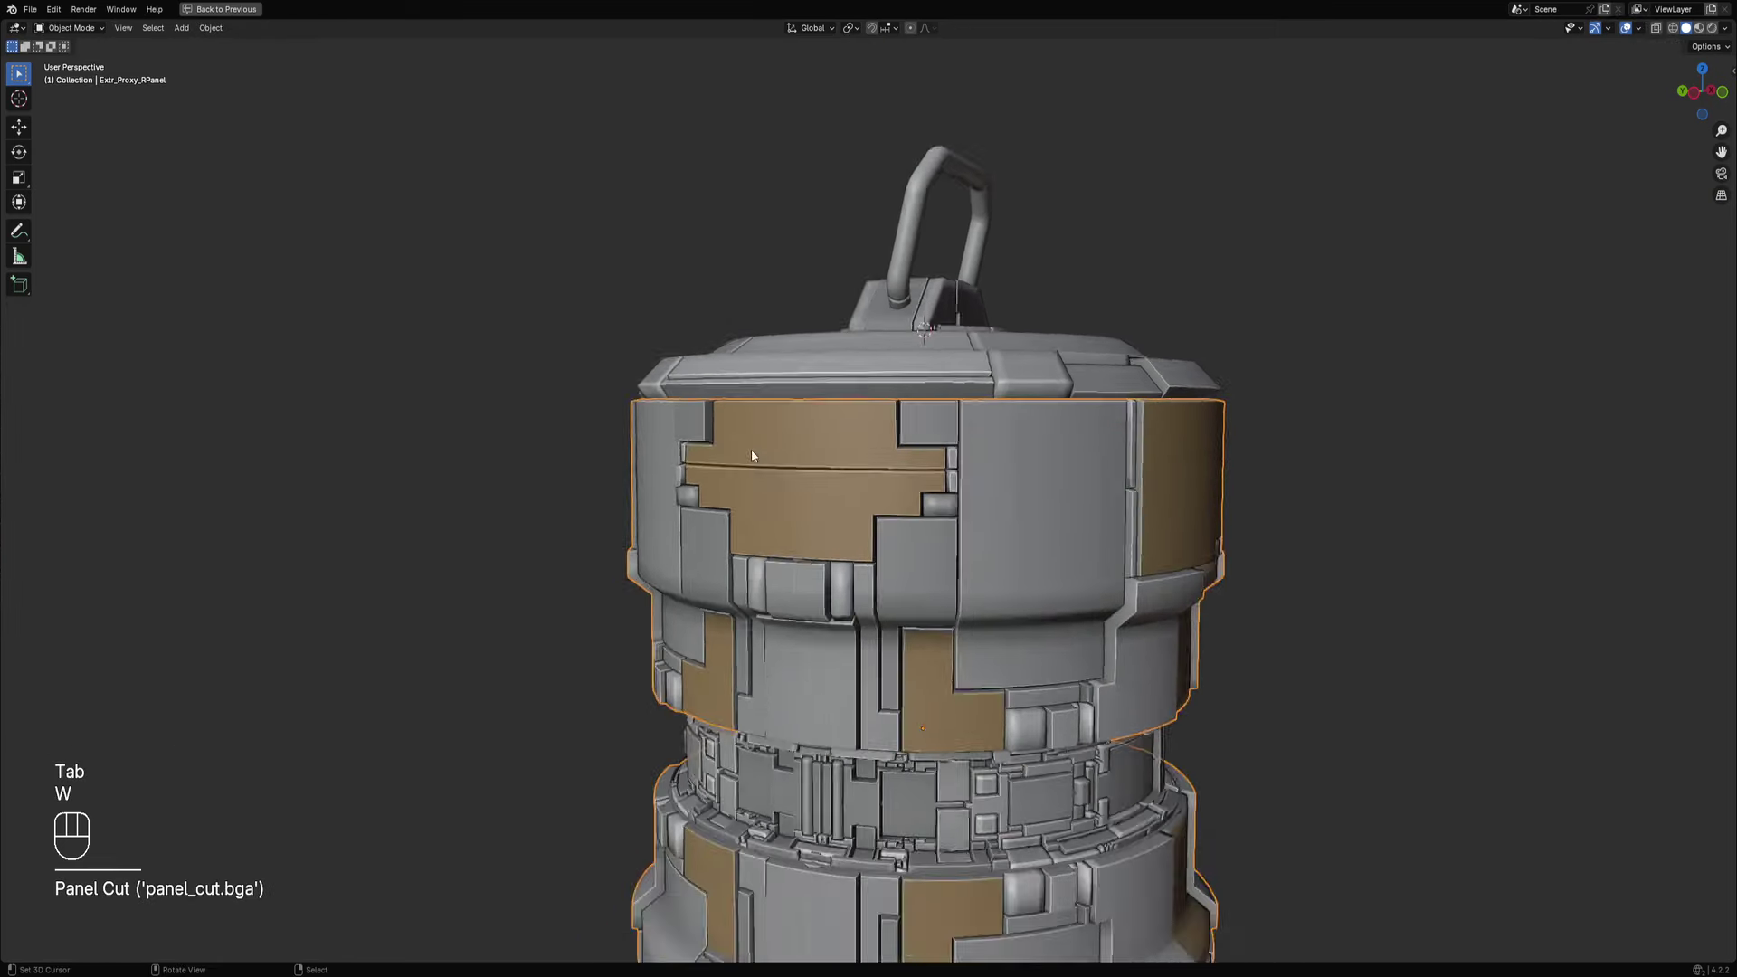
Deselect all objects and save the file.
middle_click_drag(1028, 436, 1001, 540)
key("alt+a")
scroll(1001, 543, "up", 3)
key("ctrl+s")
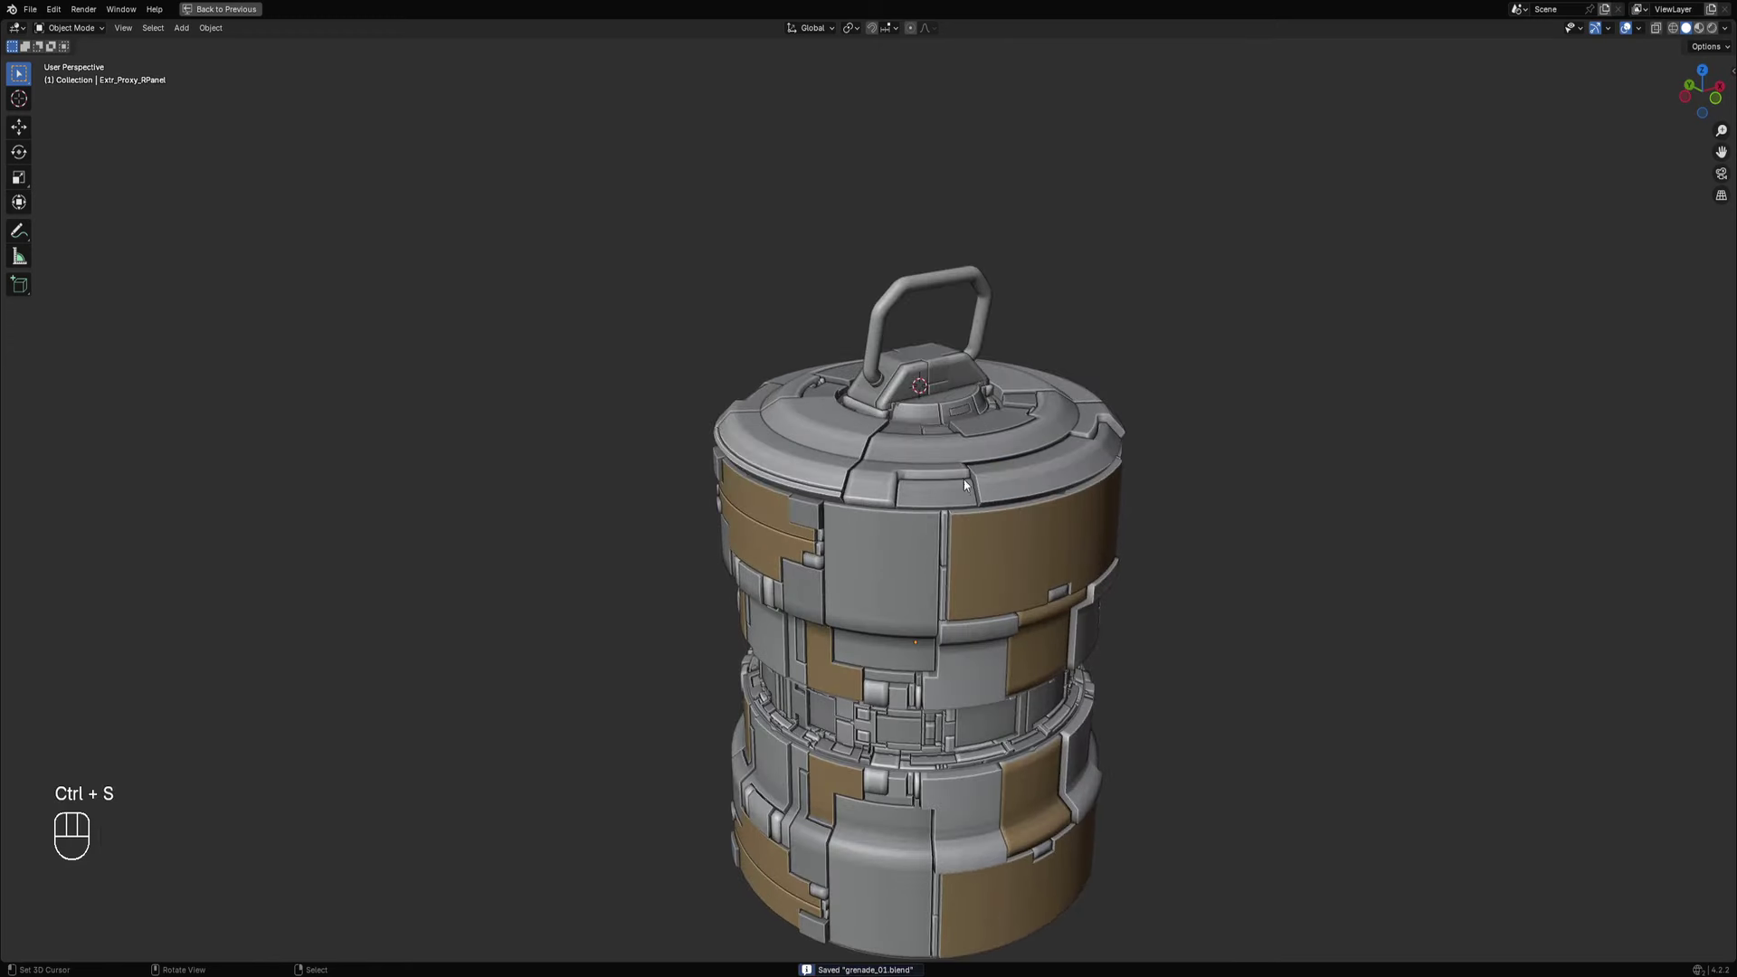
Select all of the canister's parts with Select Grouped from the lid, and append the preset materials to the file.
left_click(962, 487, "shift")
key("shift+g")
left_click(961, 487)
scroll(952, 328, "down", 2)
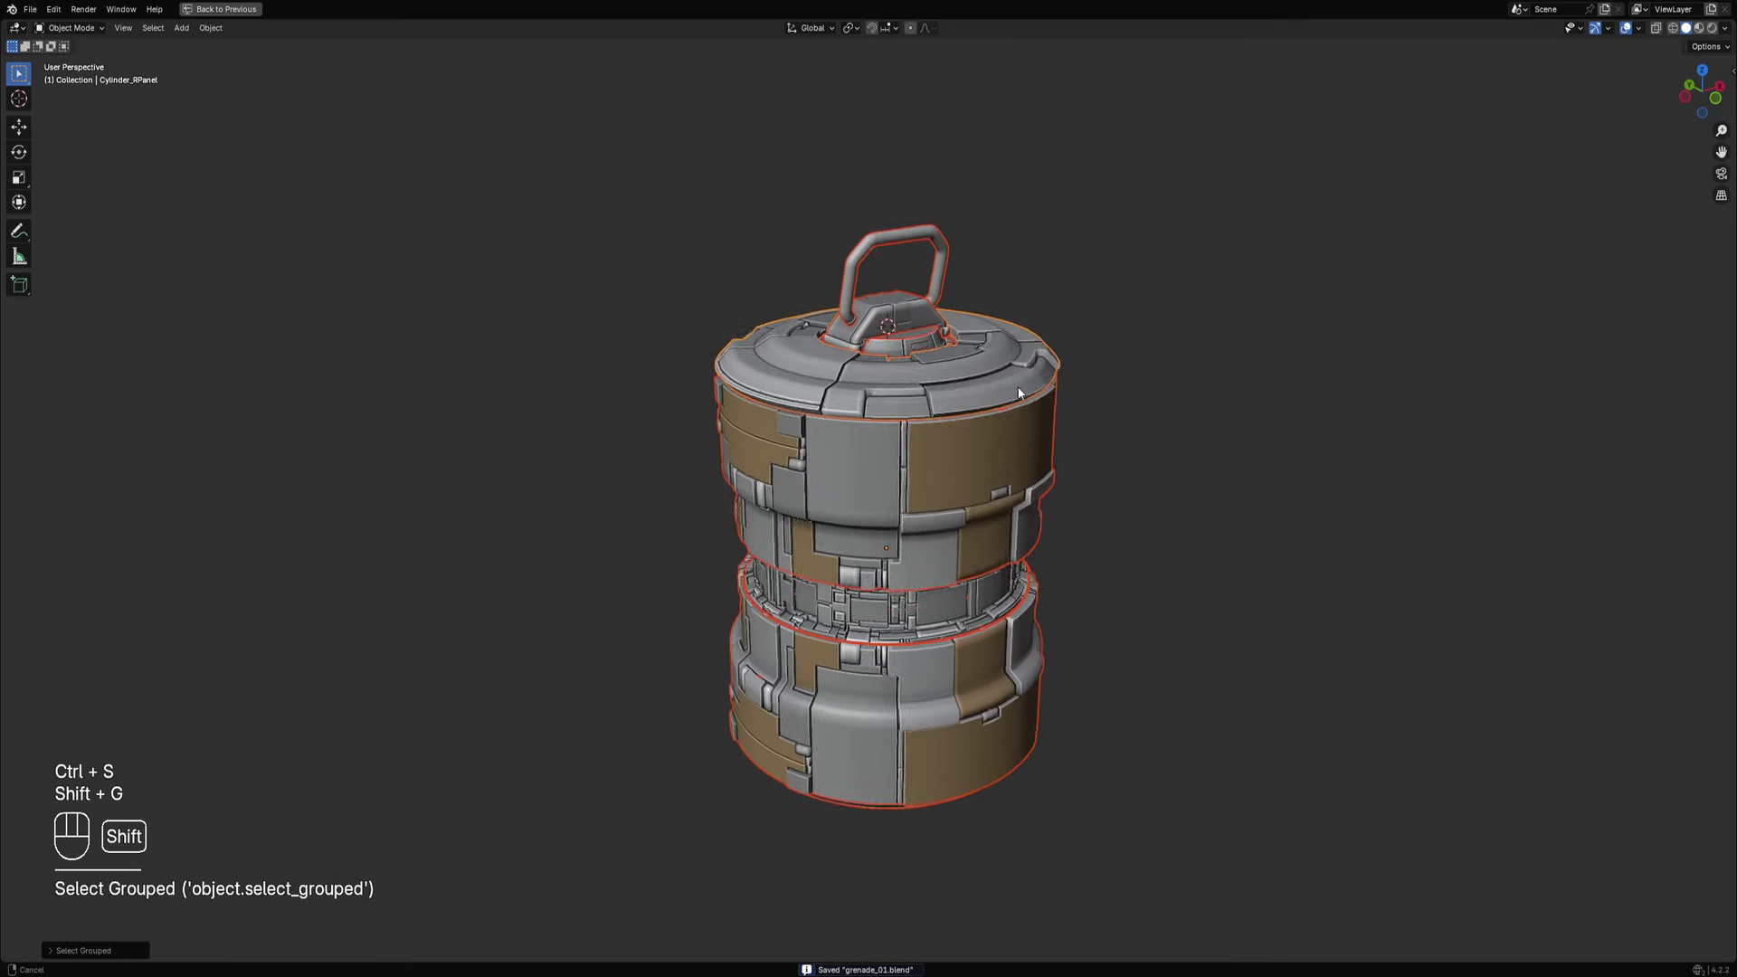
key("shift+alt+z")
key("shift+ctrl+x")
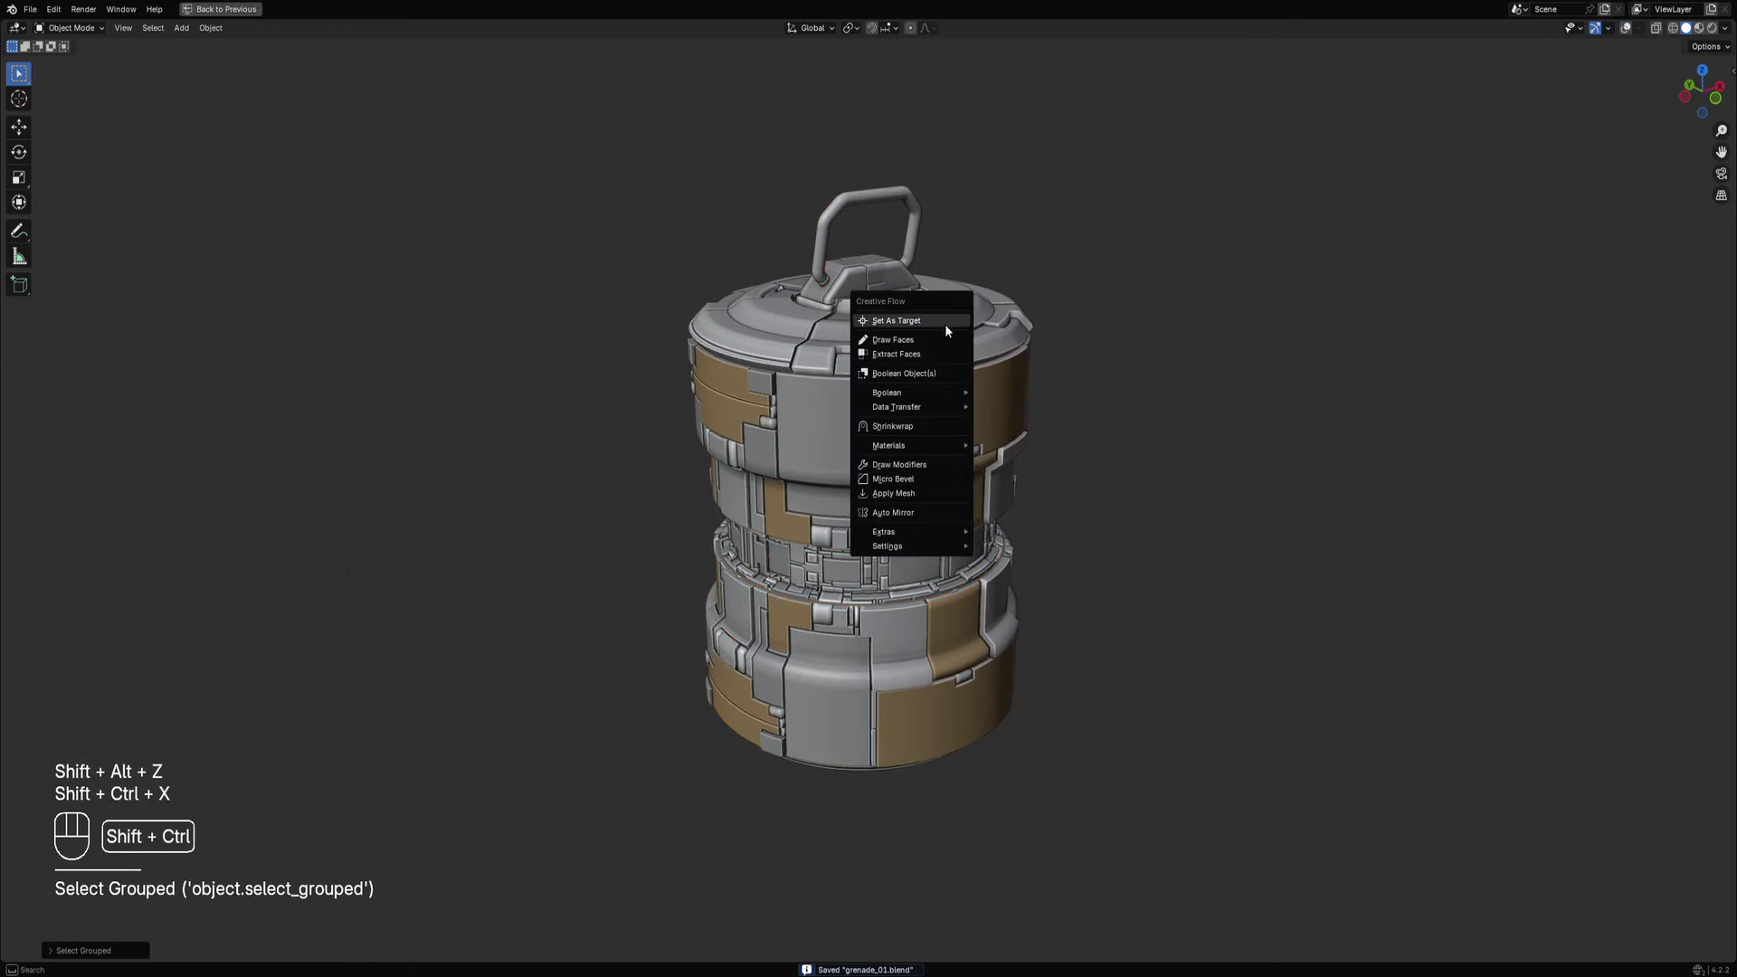
key("shift+q")
mouse_move(943, 504)
left_click(1015, 505)
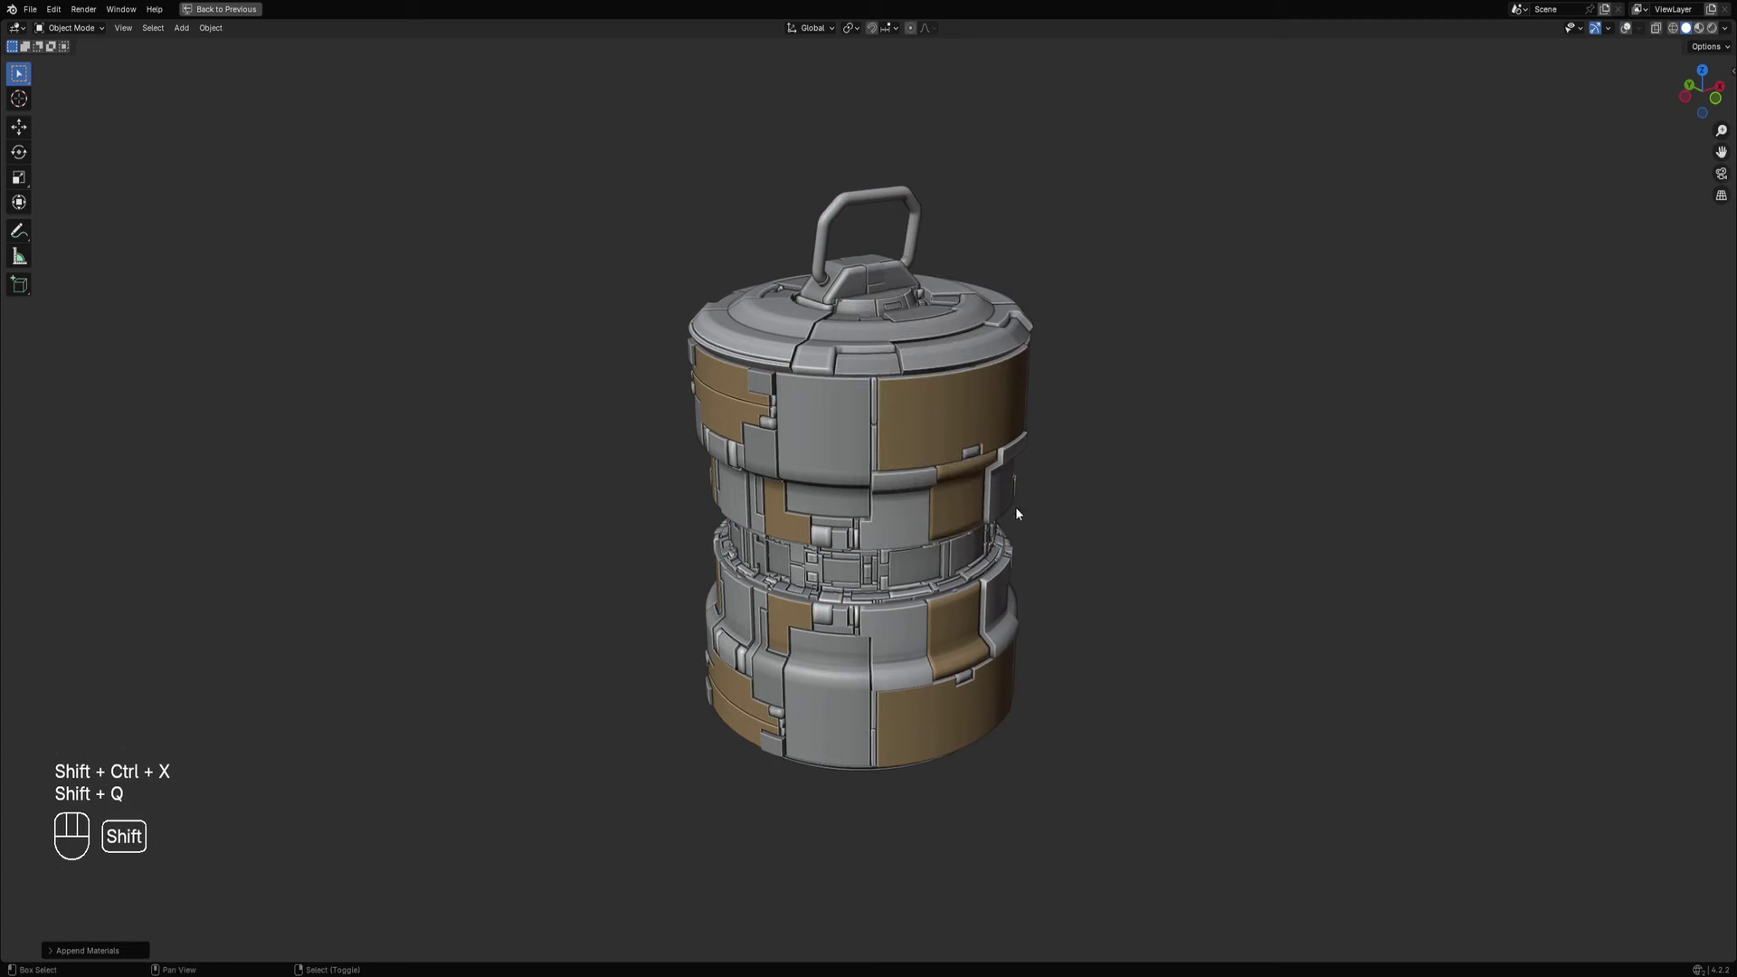
Assign the rflow_metal material to all selected canister parts.
key("shift+alt+z")
key("shift+ctrl+x")
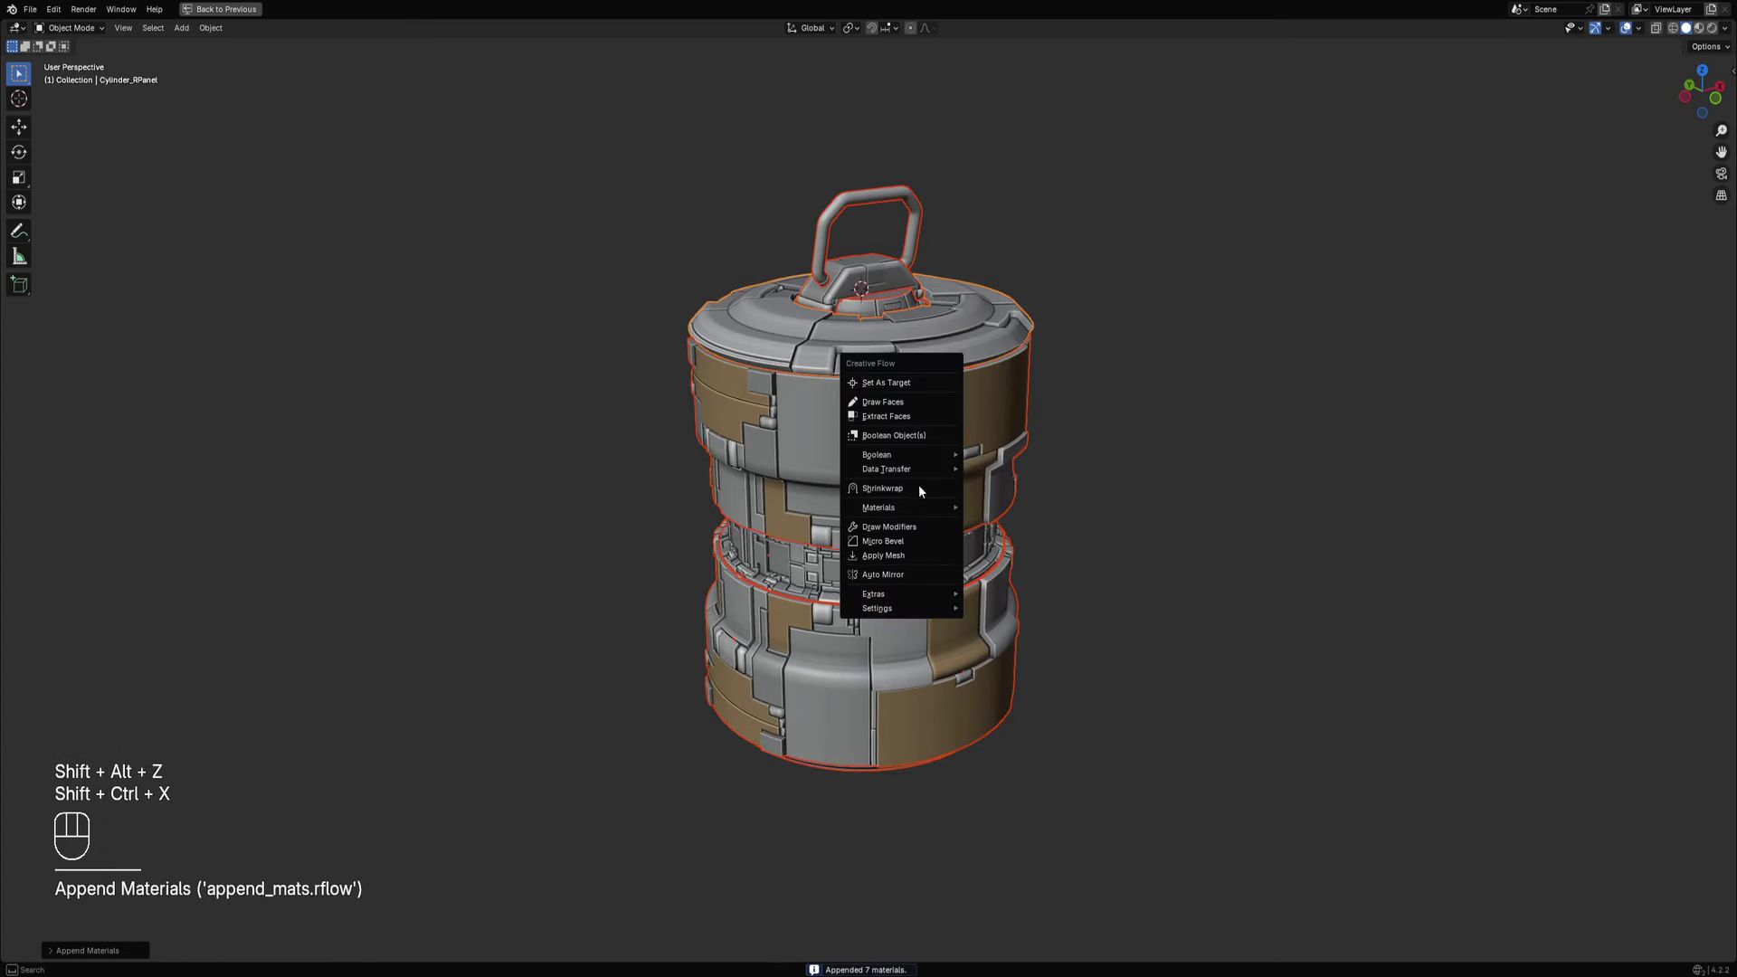
mouse_move(912, 509)
left_click(1005, 505)
left_click(1064, 512)
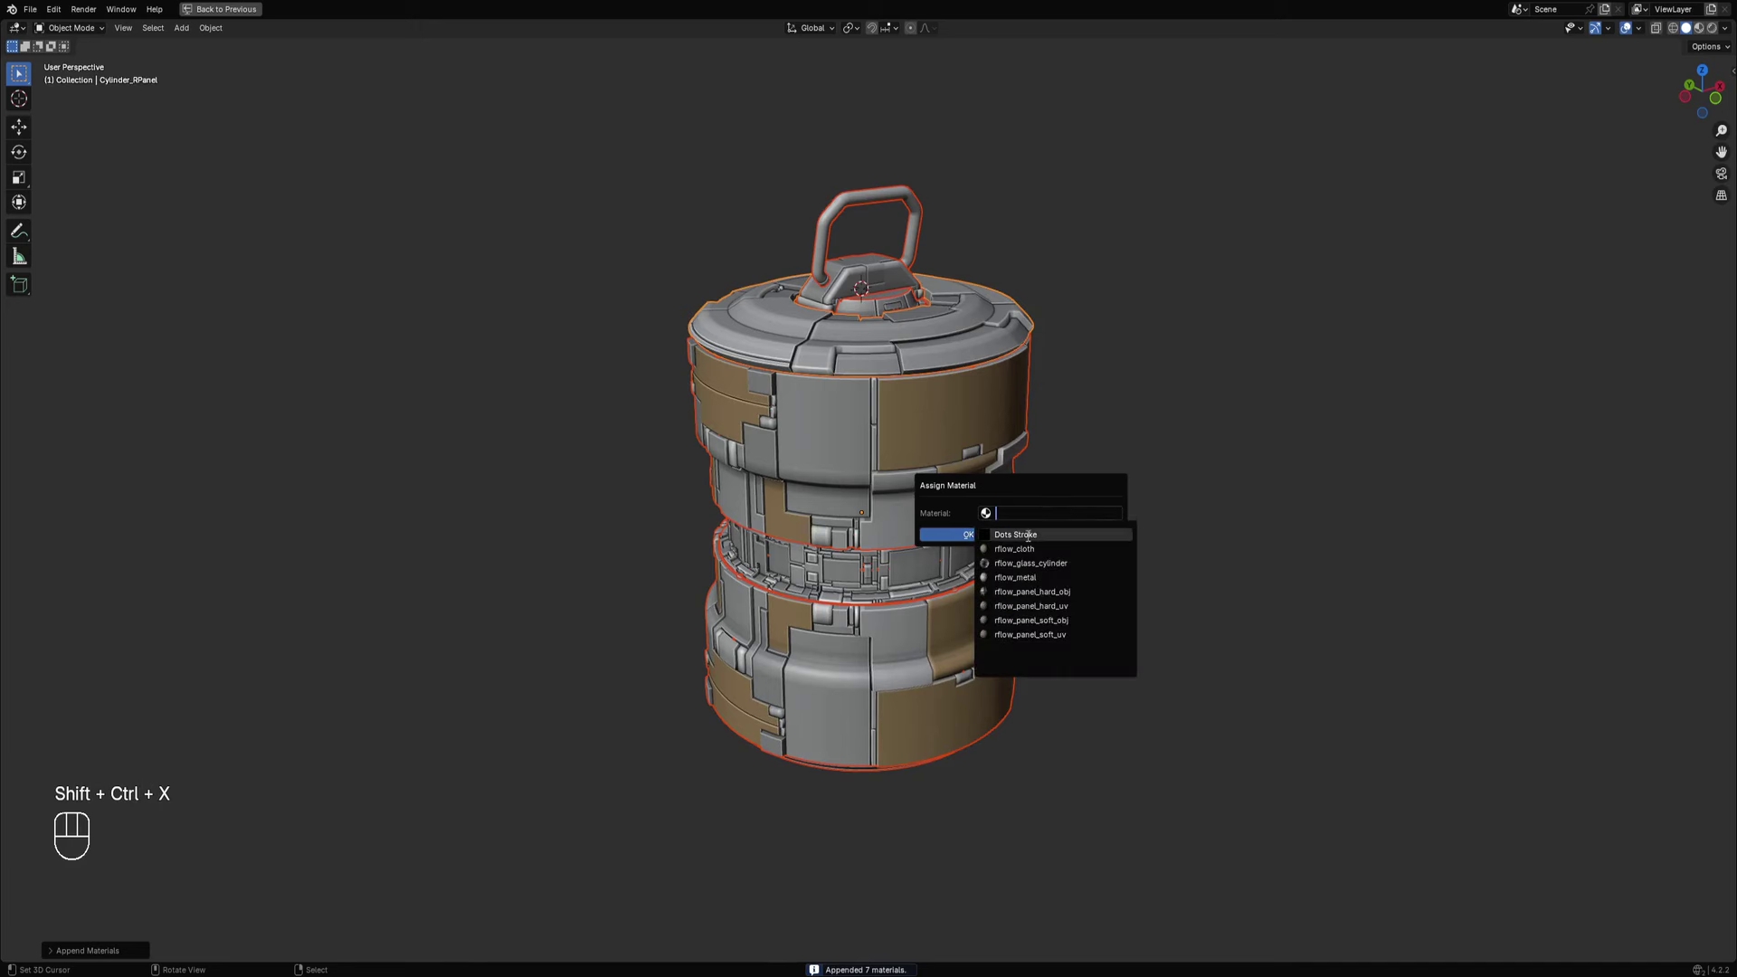
left_click(1022, 577)
left_click(988, 535)
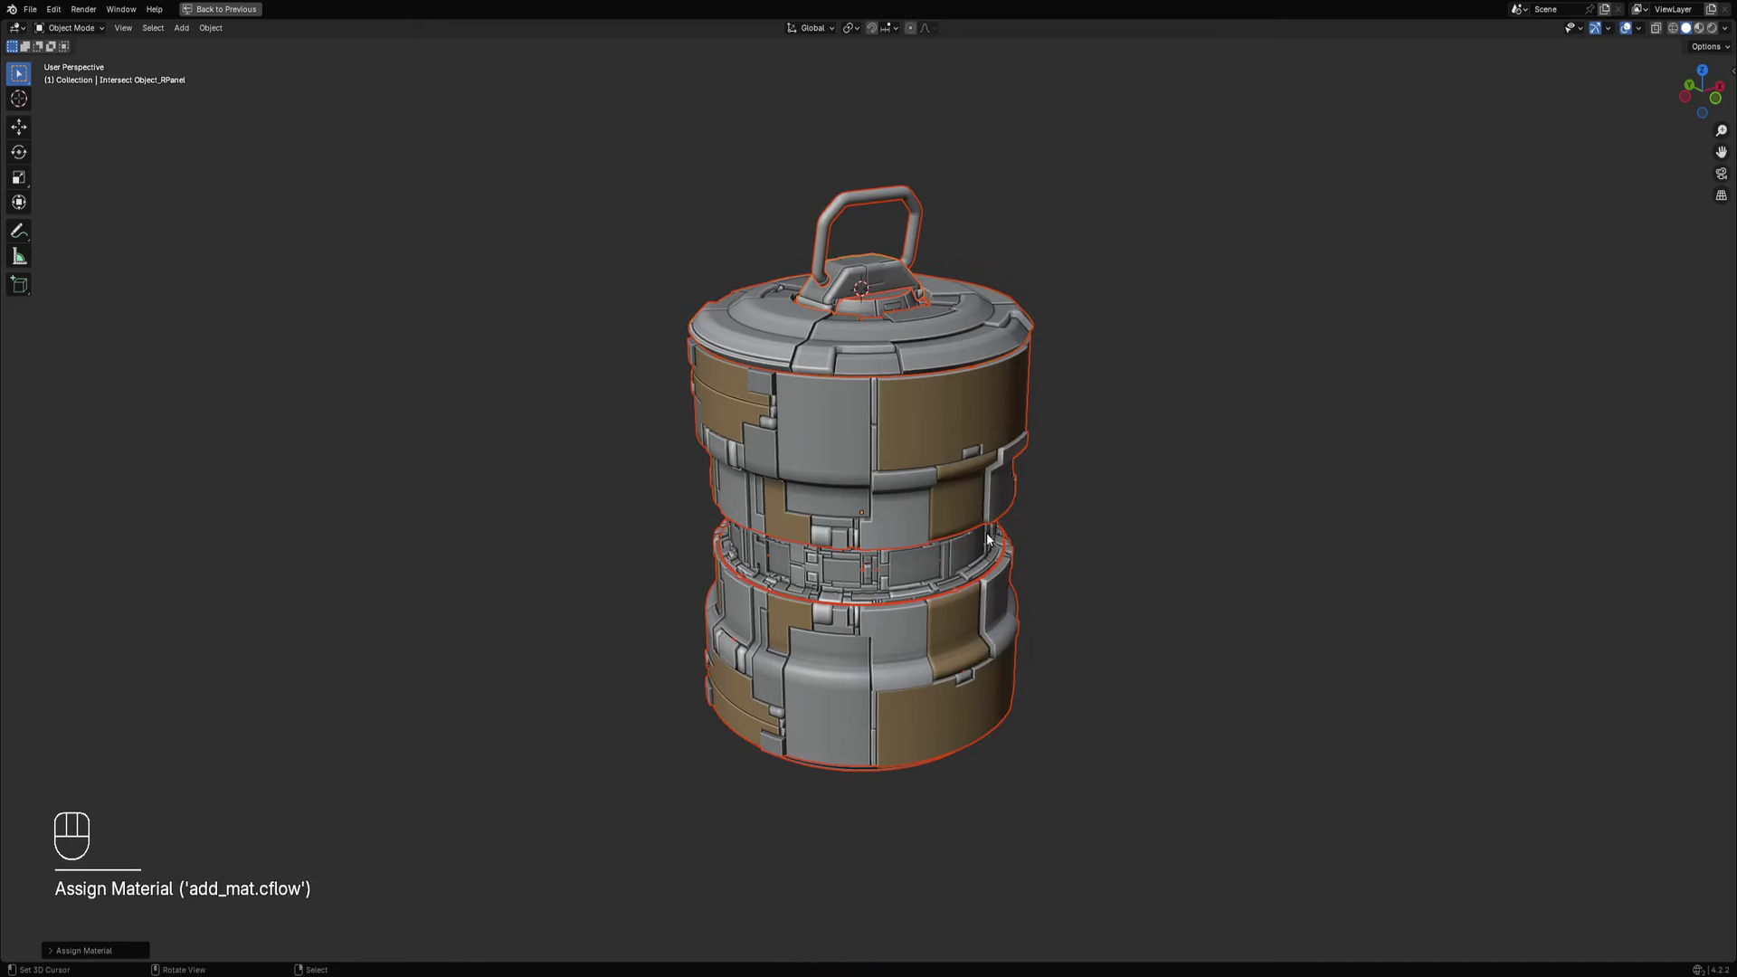
Restore the full workspace layout, switch to rendered shading and mark a render region around the canister.
scroll(988, 532, "down", 1)
middle_click_drag(991, 528, 986, 529)
key("ctrl+space")
key("z")
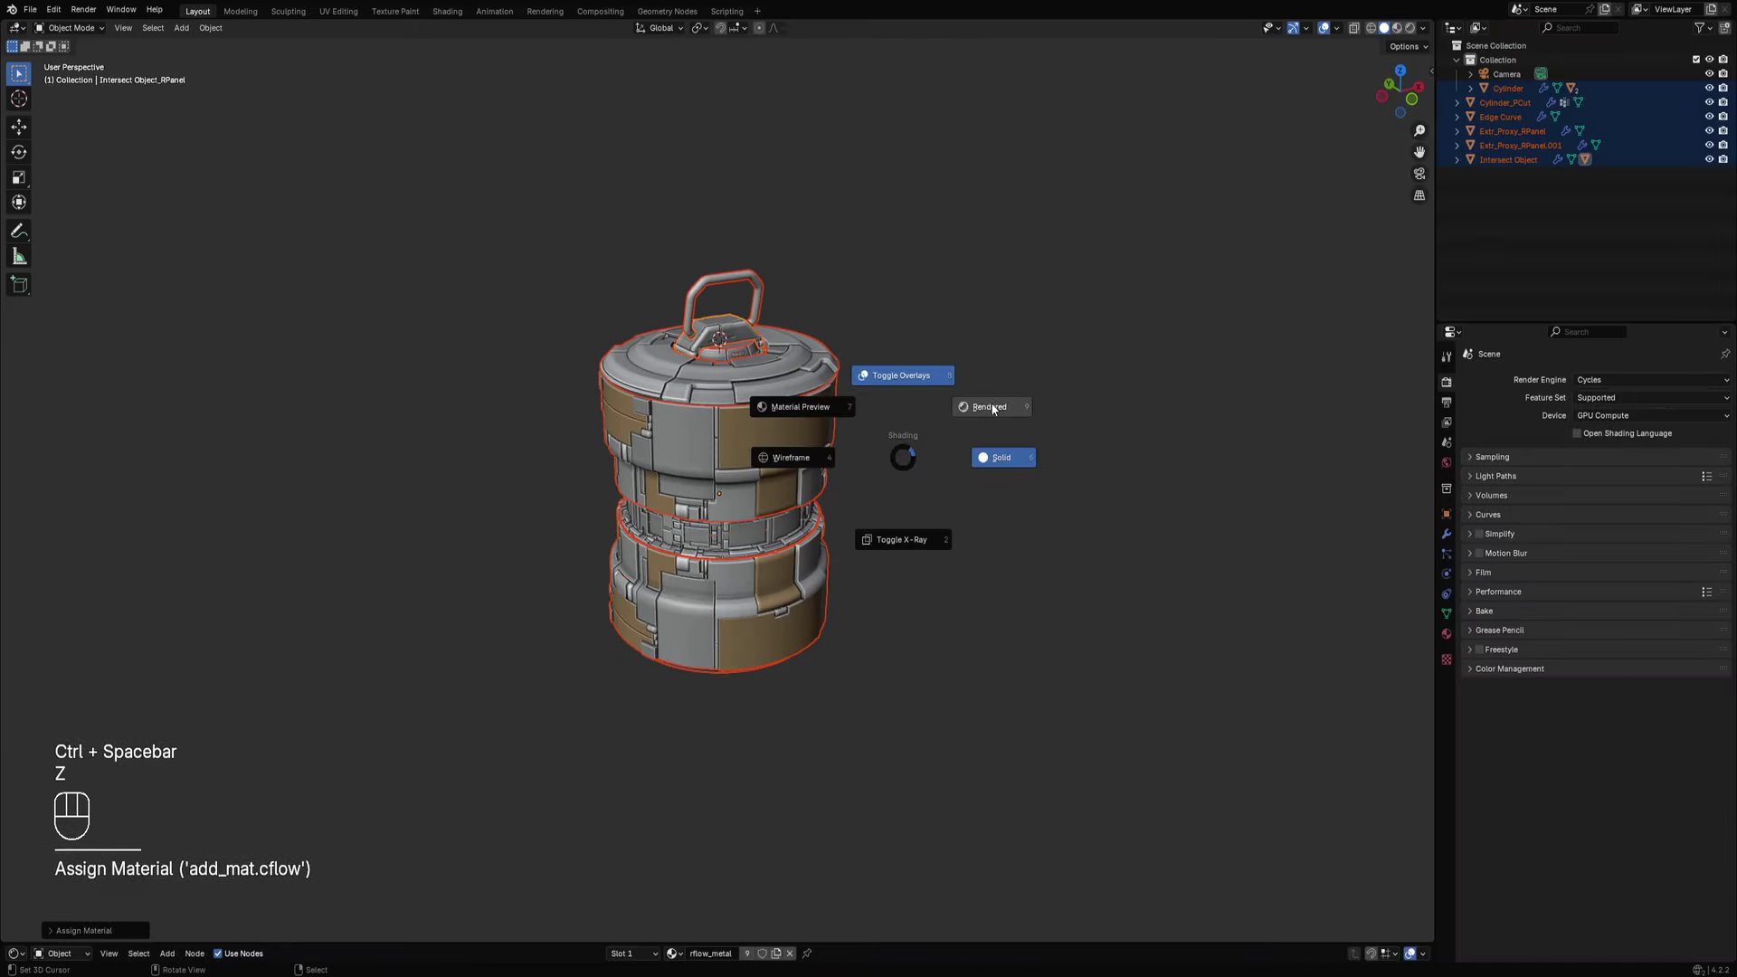
left_click(983, 424)
key("ctrl+b")
left_click_drag(494, 111, 973, 778)
Hide the viewport overlays and enlarge the shader editor to show the rflow_metal nodes.
middle_click_drag(703, 447, 724, 449)
key("shift+alt+z")
middle_click_drag(867, 449, 869, 525)
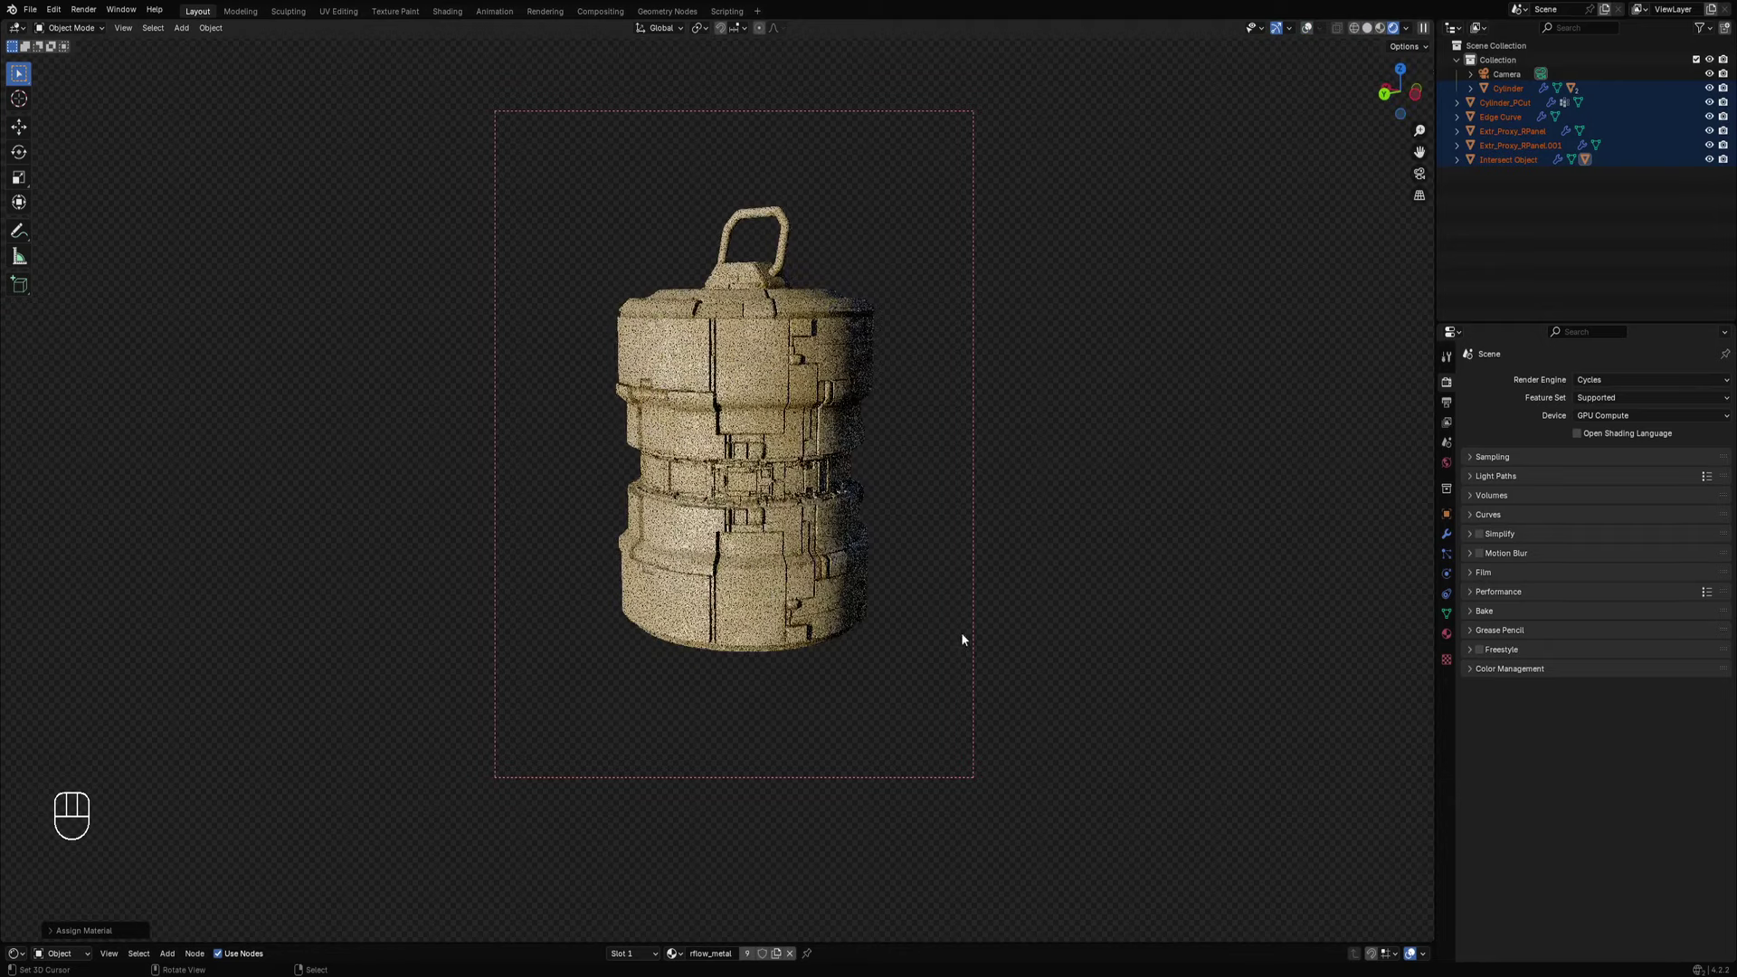
left_click_drag(1077, 945, 1060, 623)
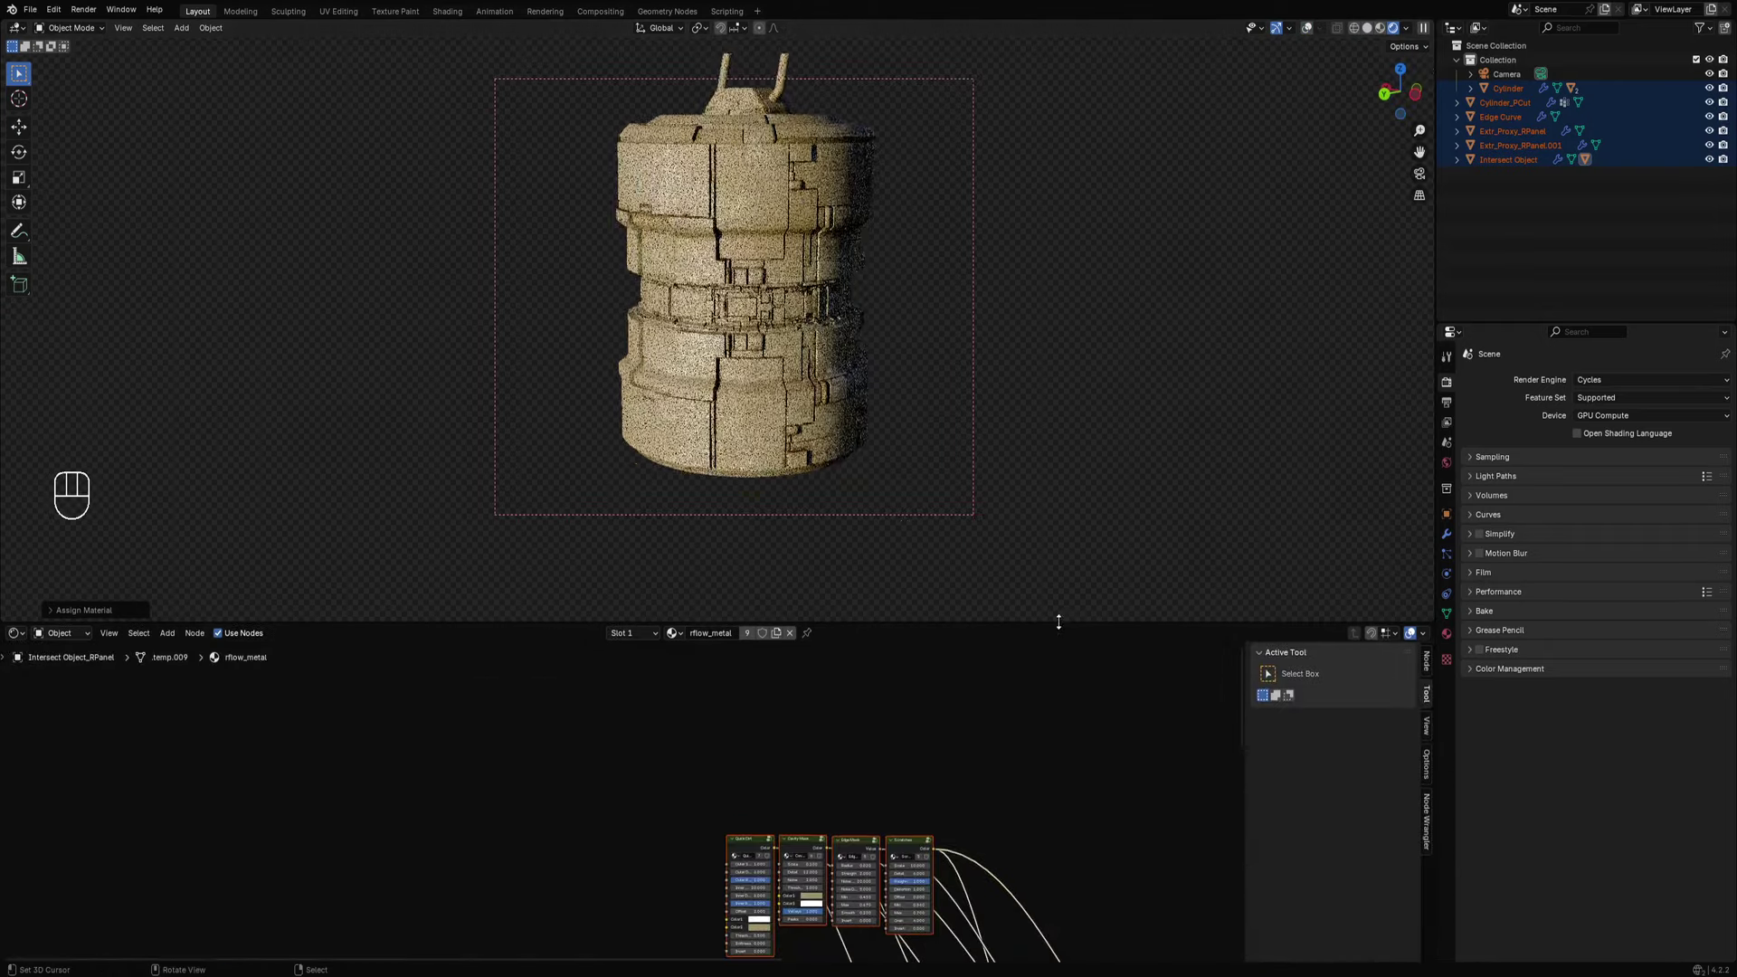
middle_click_drag(955, 290, 879, 330)
scroll(872, 326, "down", 1)
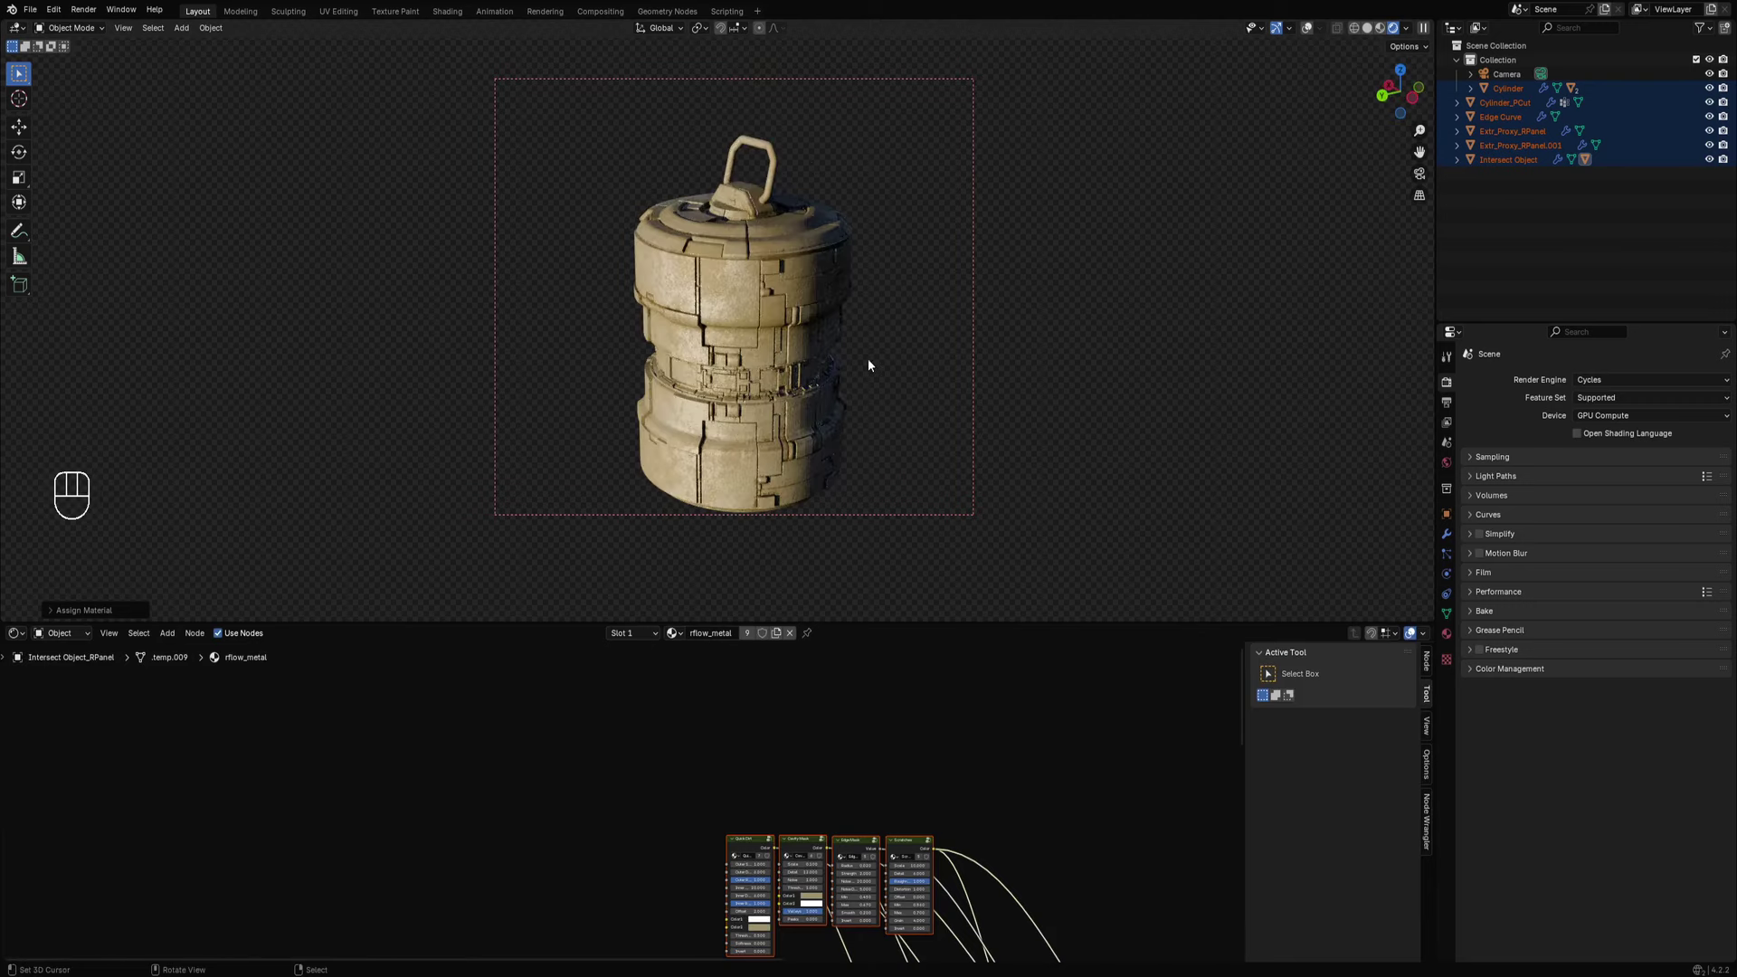
Redraw the render region so that it encloses the enlarged view of the canister.
key("ctrl+b")
left_click_drag(589, 112, 918, 540)
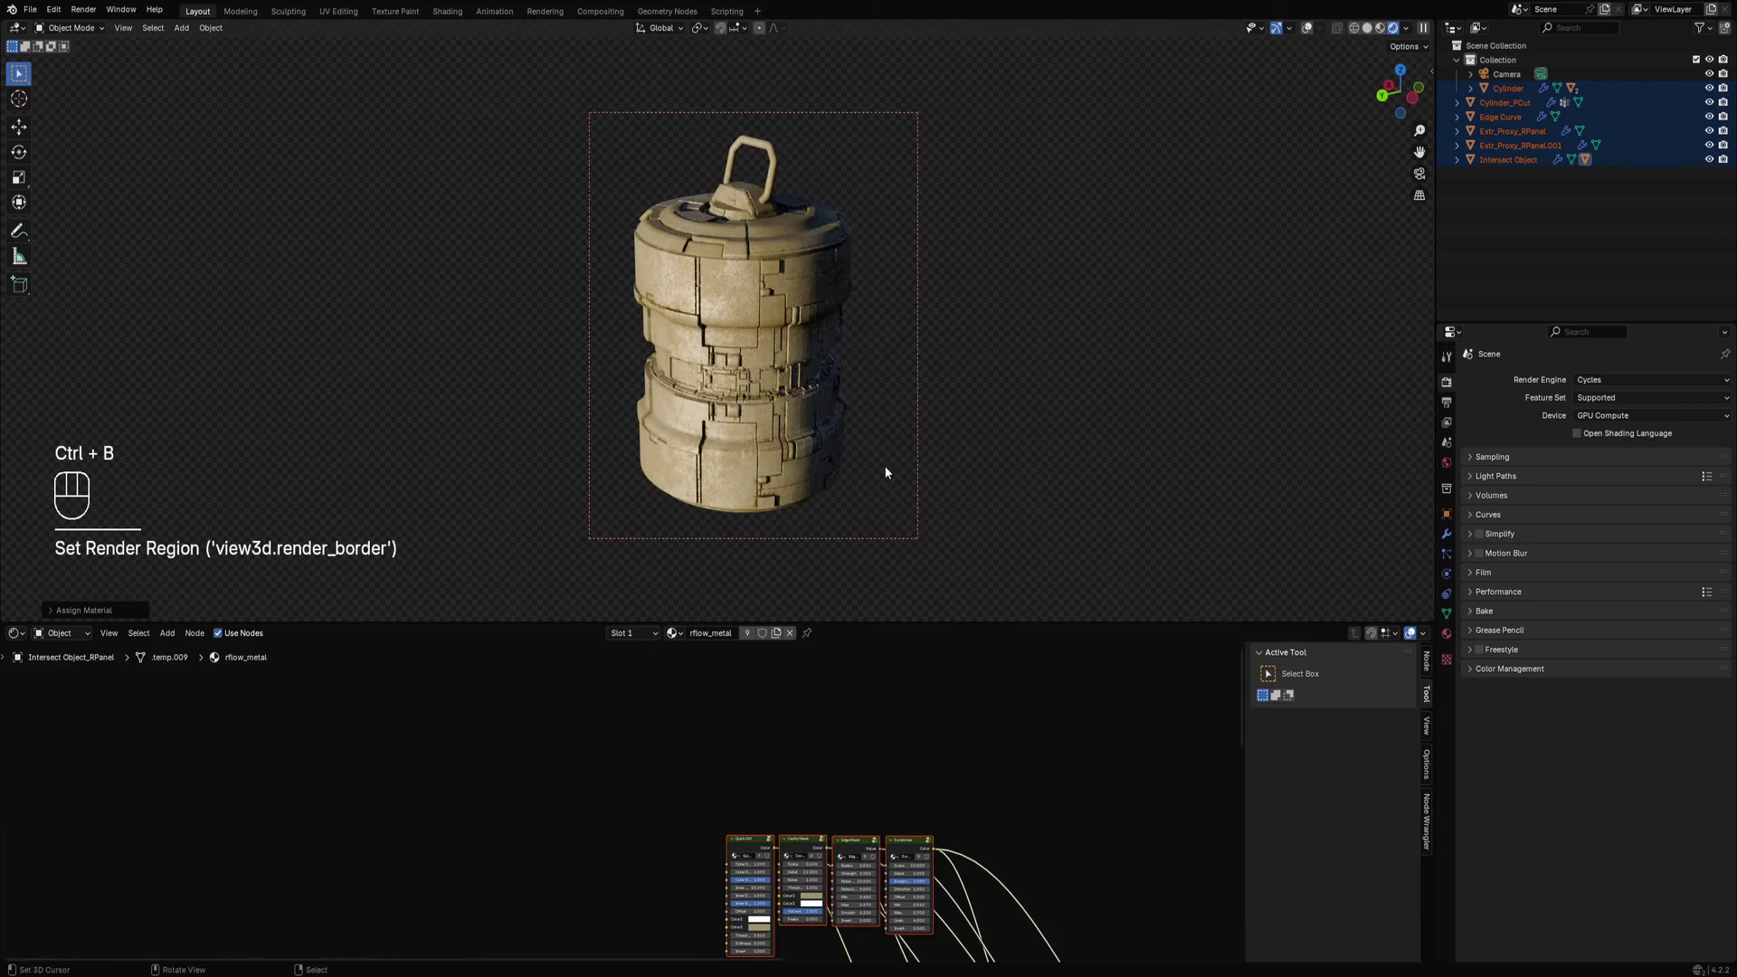
scroll(882, 459, "up", 3)
key("ctrl+b")
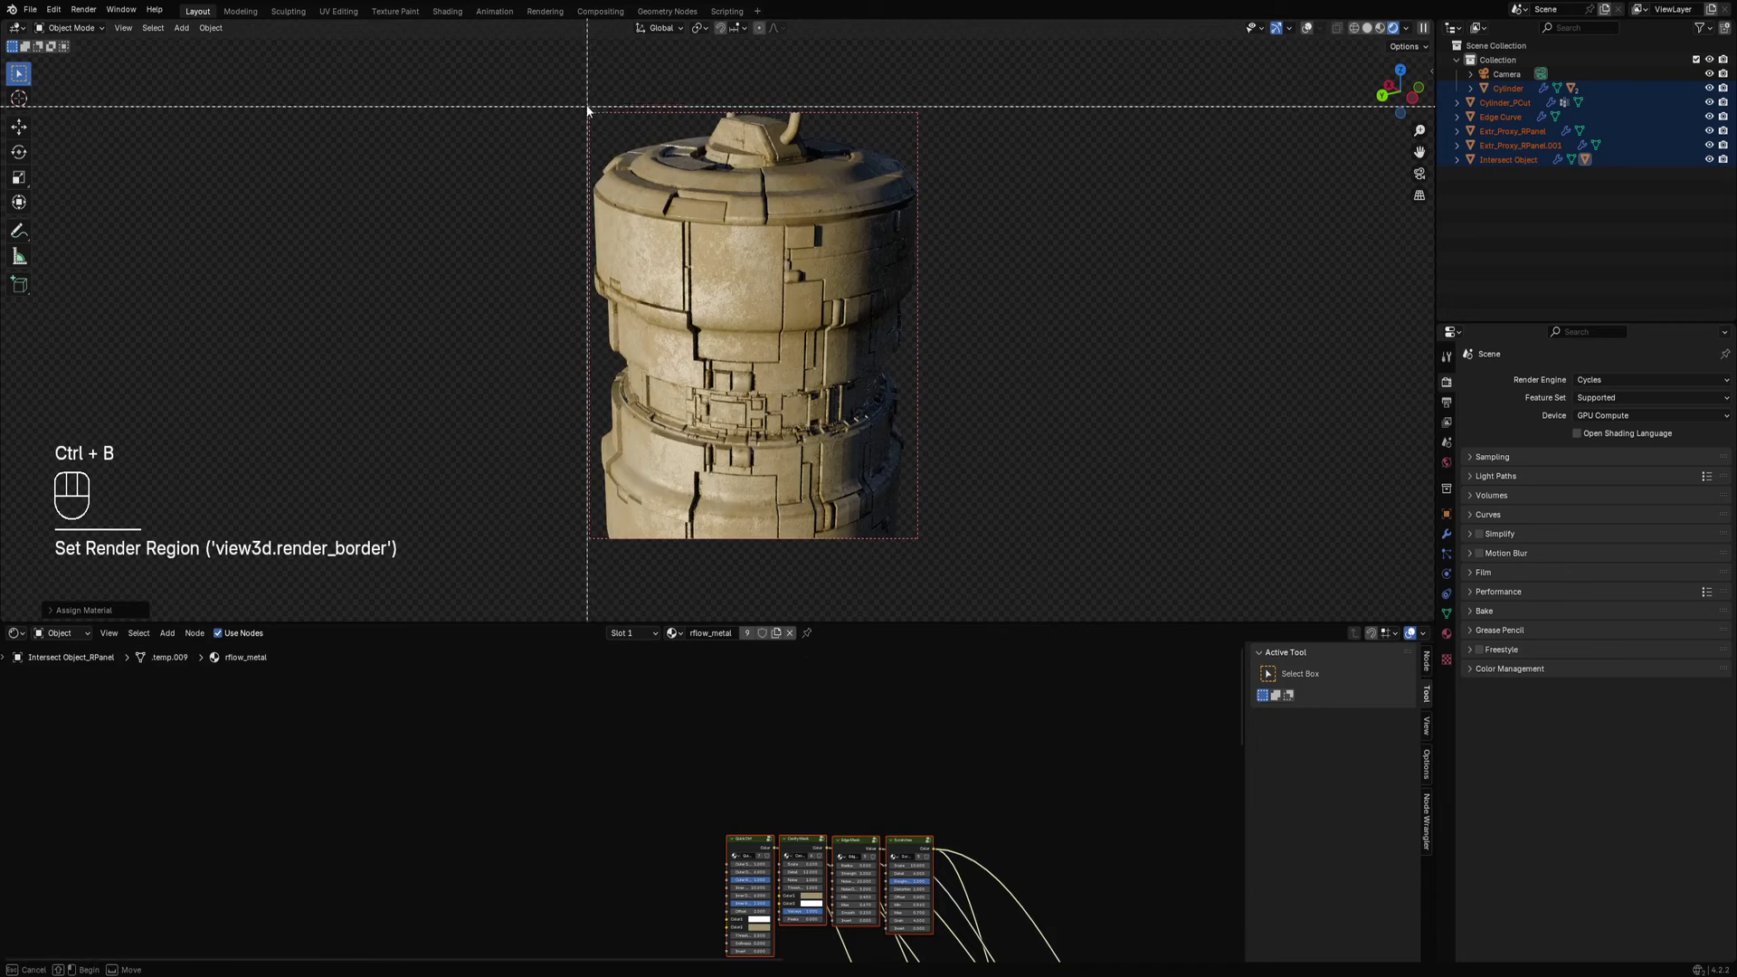
left_click_drag(532, 56, 994, 652)
Delete the selected node from the rflow_metal shader near the Ambient Occlusion and first Multiply nodes.
scroll(1004, 822, "down", 4)
middle_click_drag(1004, 822, 864, 672)
scroll(758, 940, "up", 3)
key("x")
scroll(745, 845, "up", 3)
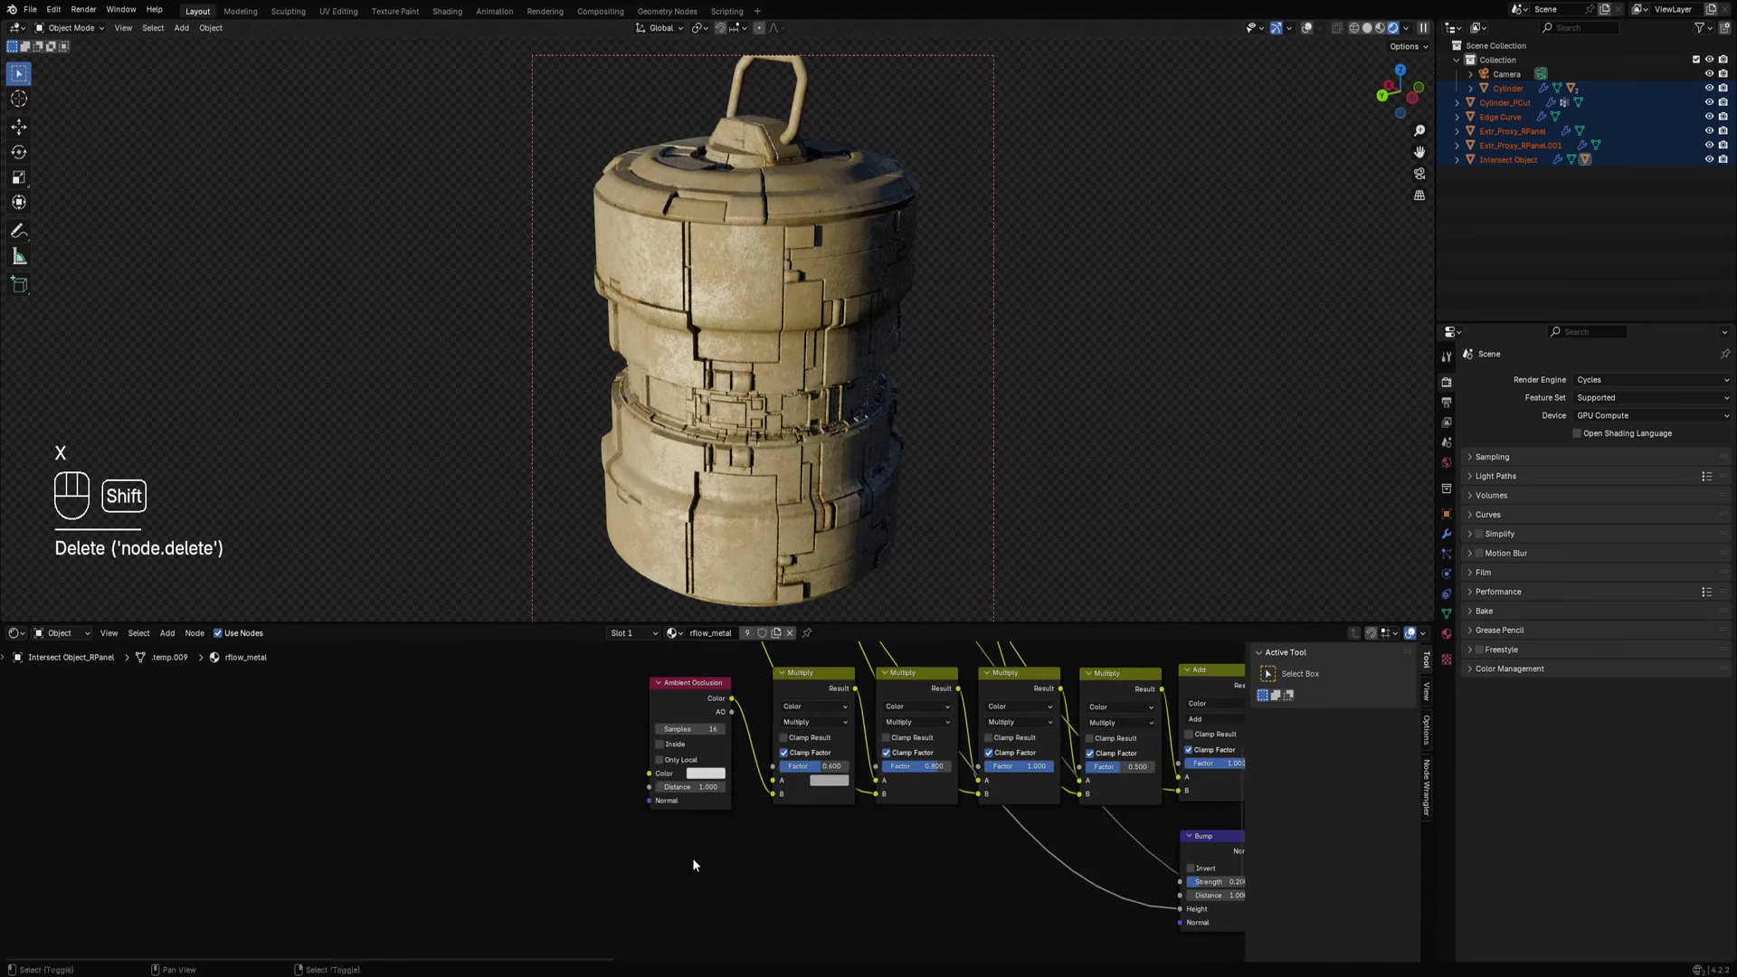
Add a Vertex Color attribute node, connect its Color output to the first Multiply node's A input, and set that Multiply's factor to 1.000.
key("shift+a")
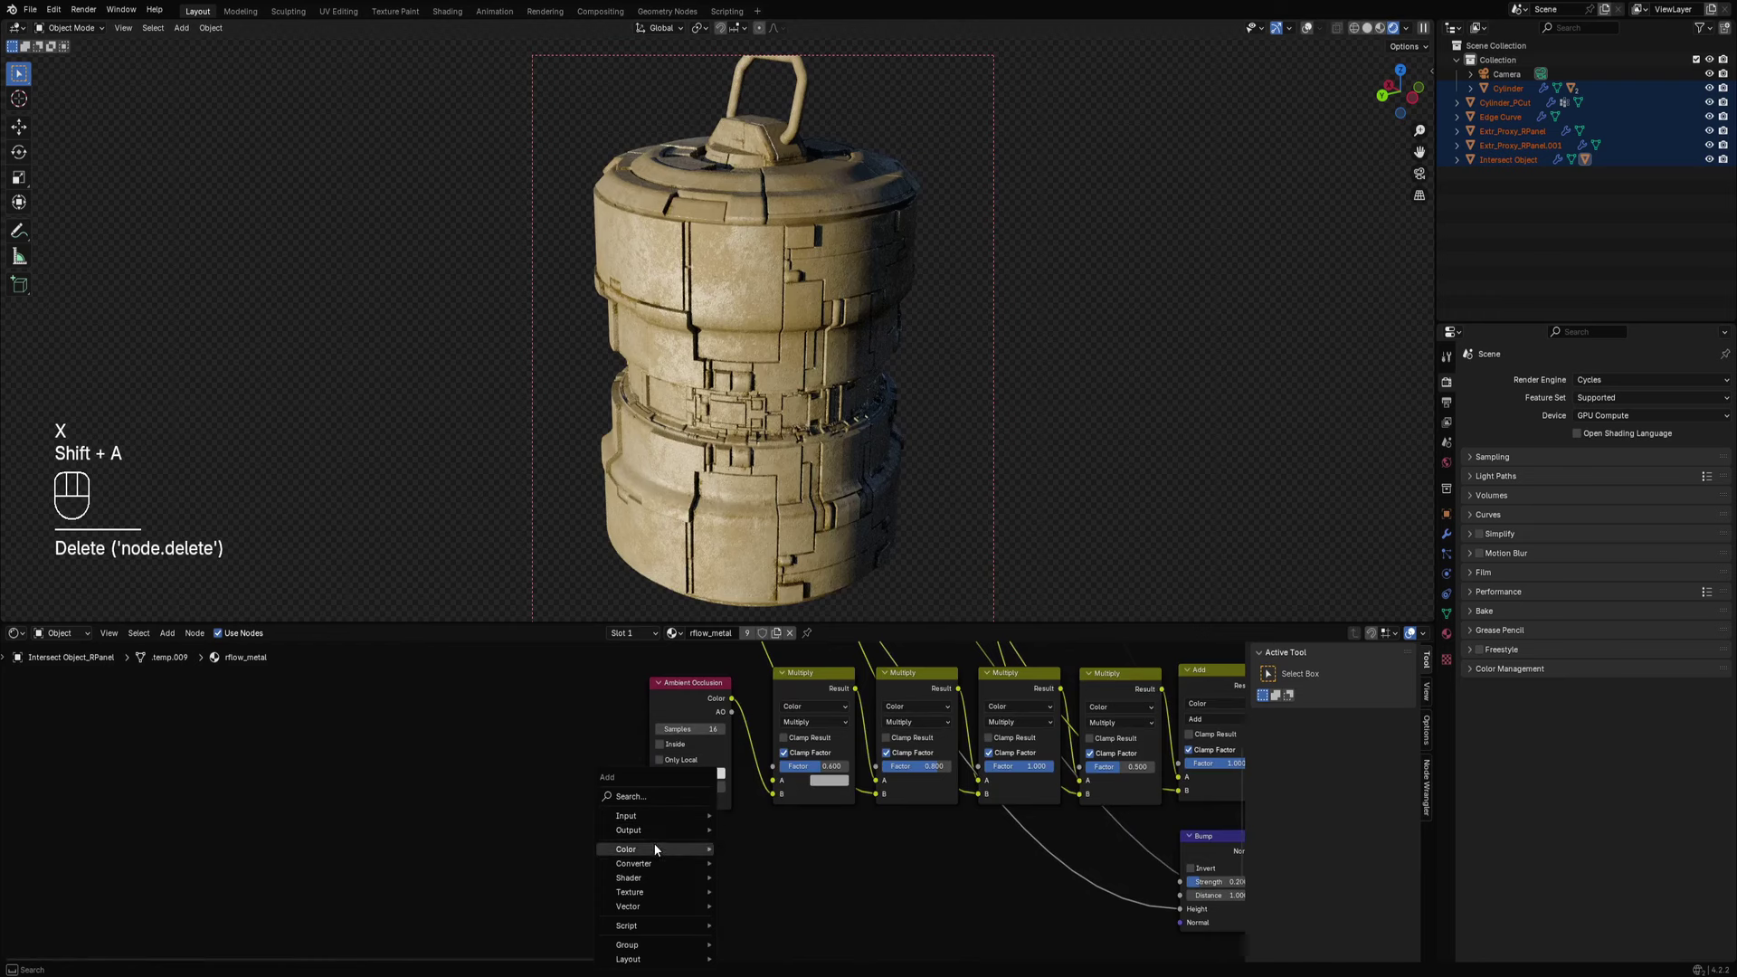
mouse_move(704, 816)
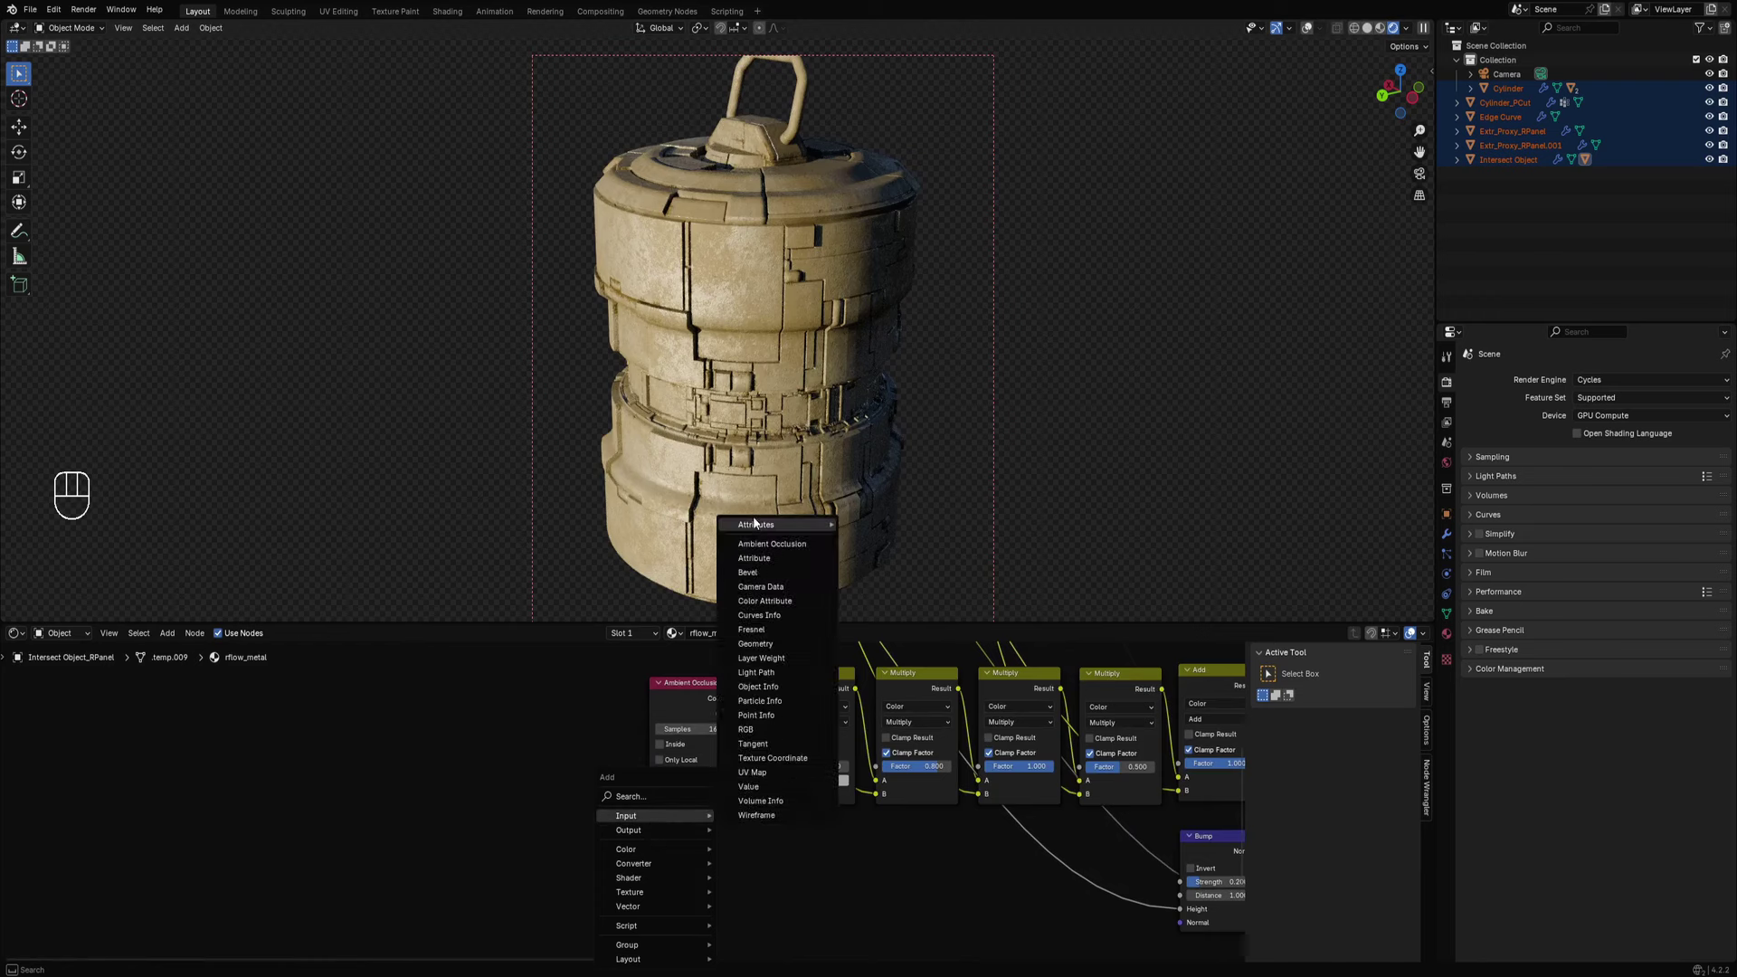
mouse_move(755, 523)
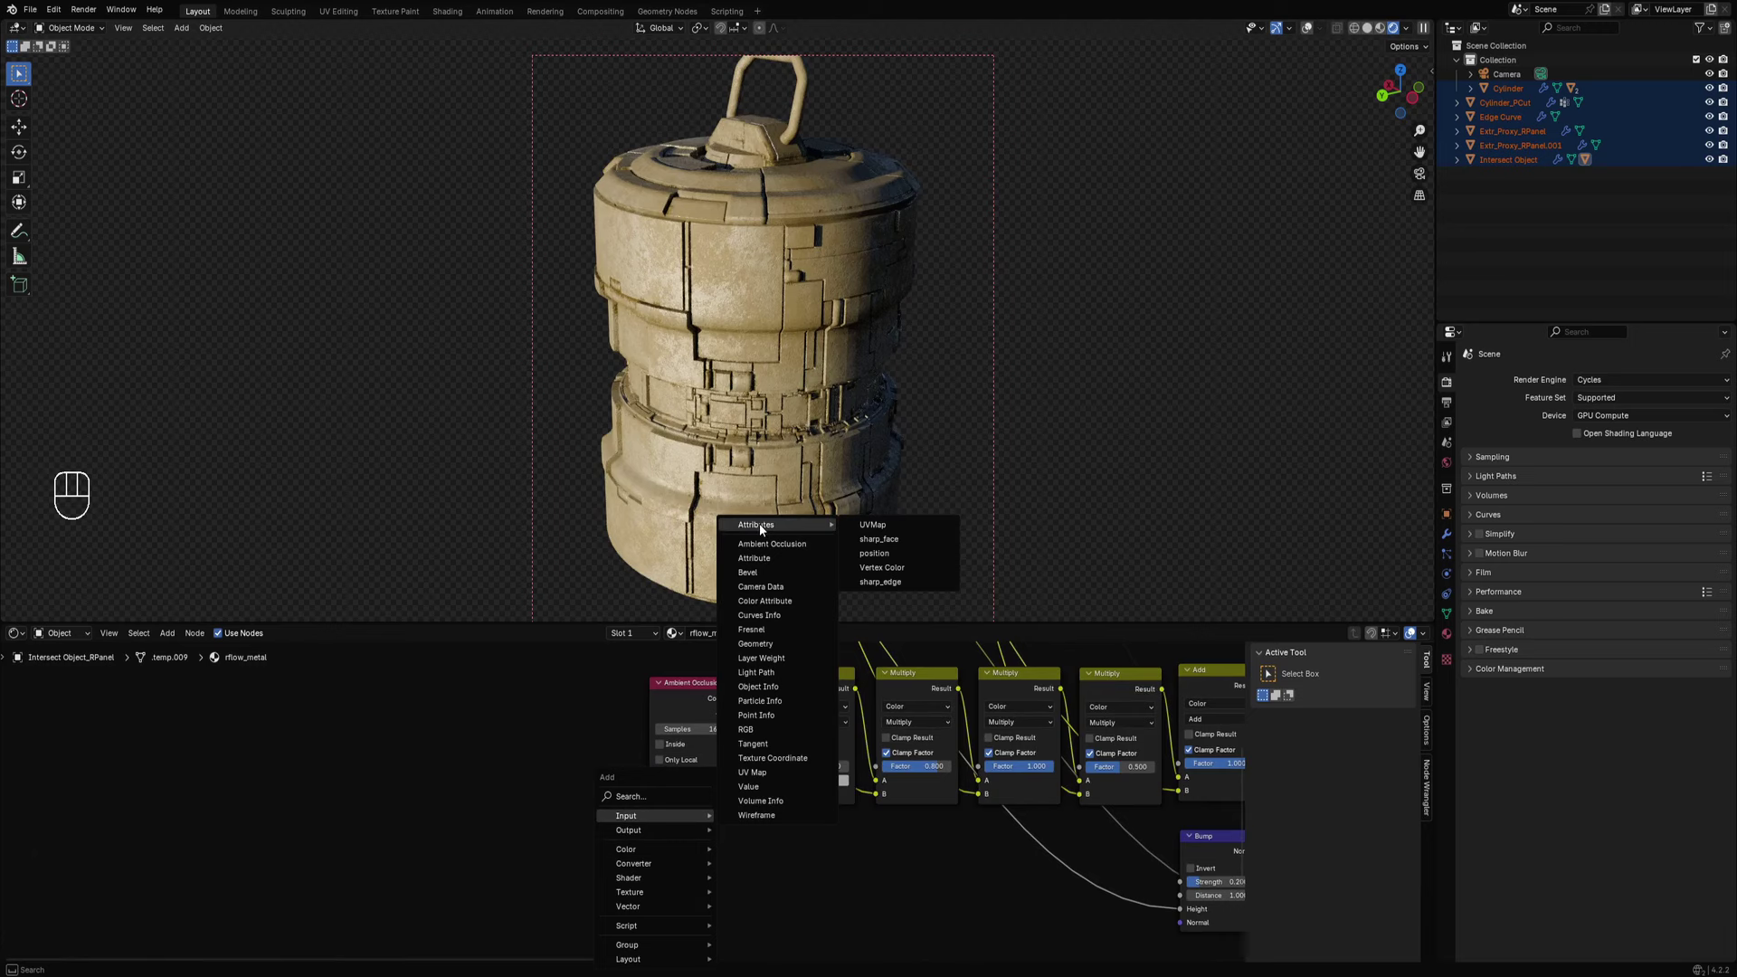
left_click(882, 567)
left_click(619, 873)
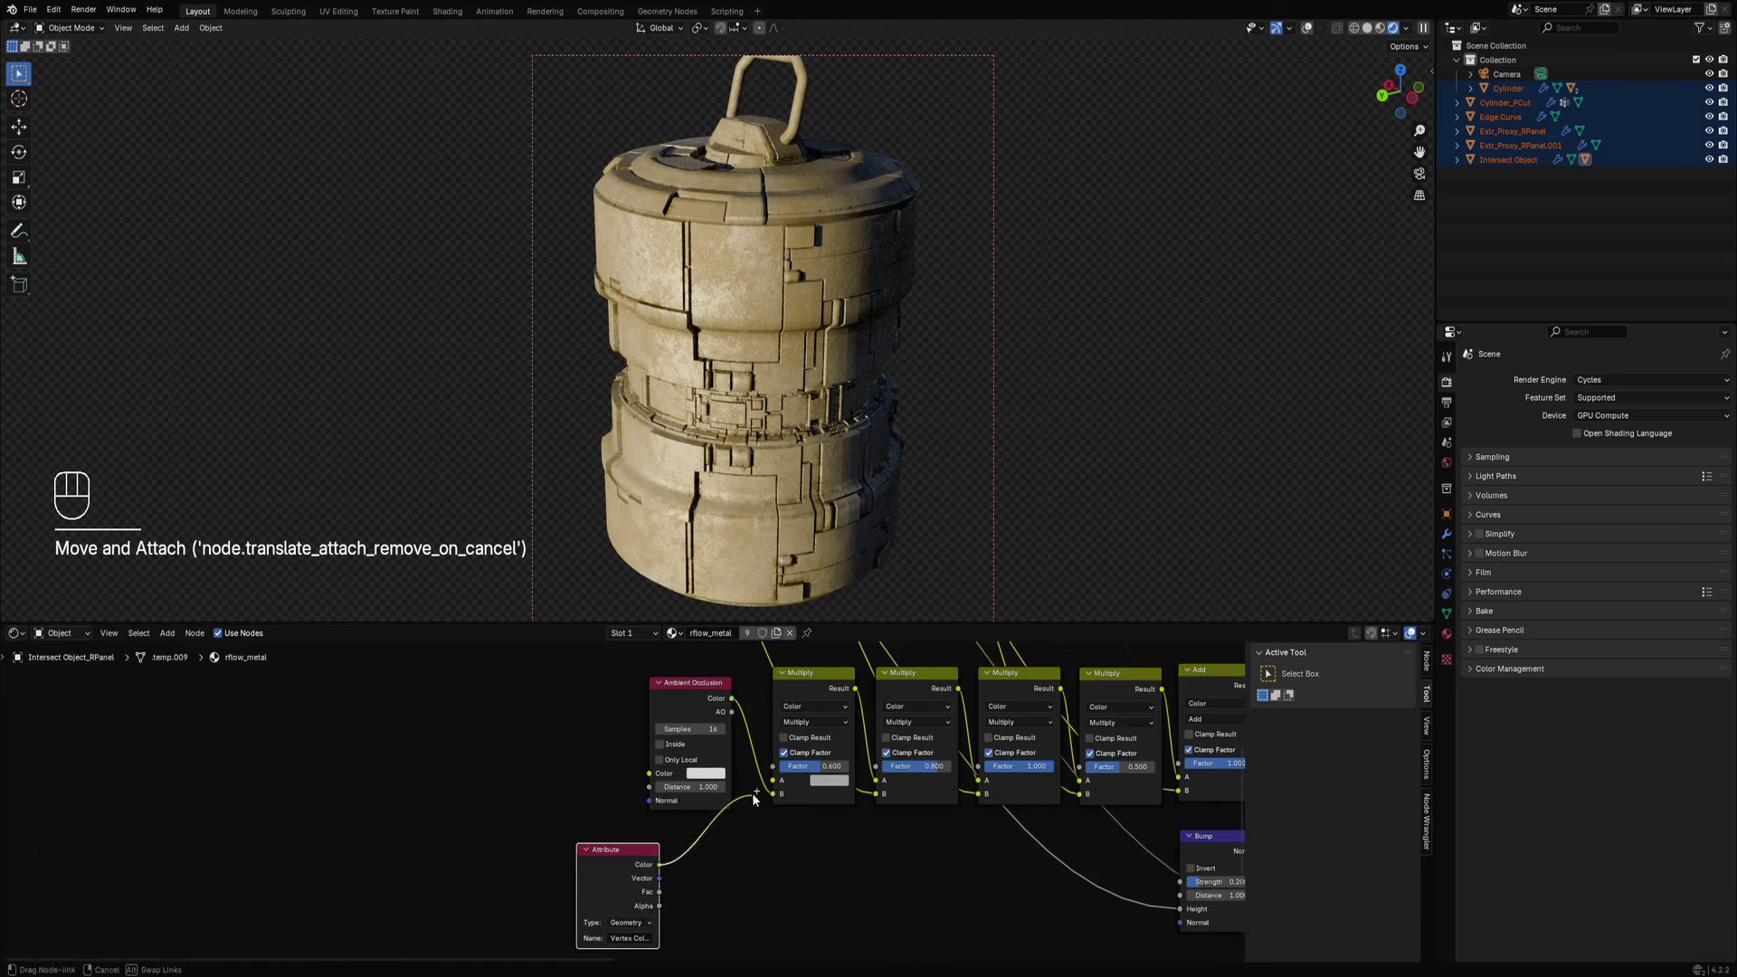
left_click_drag(770, 789, 772, 793)
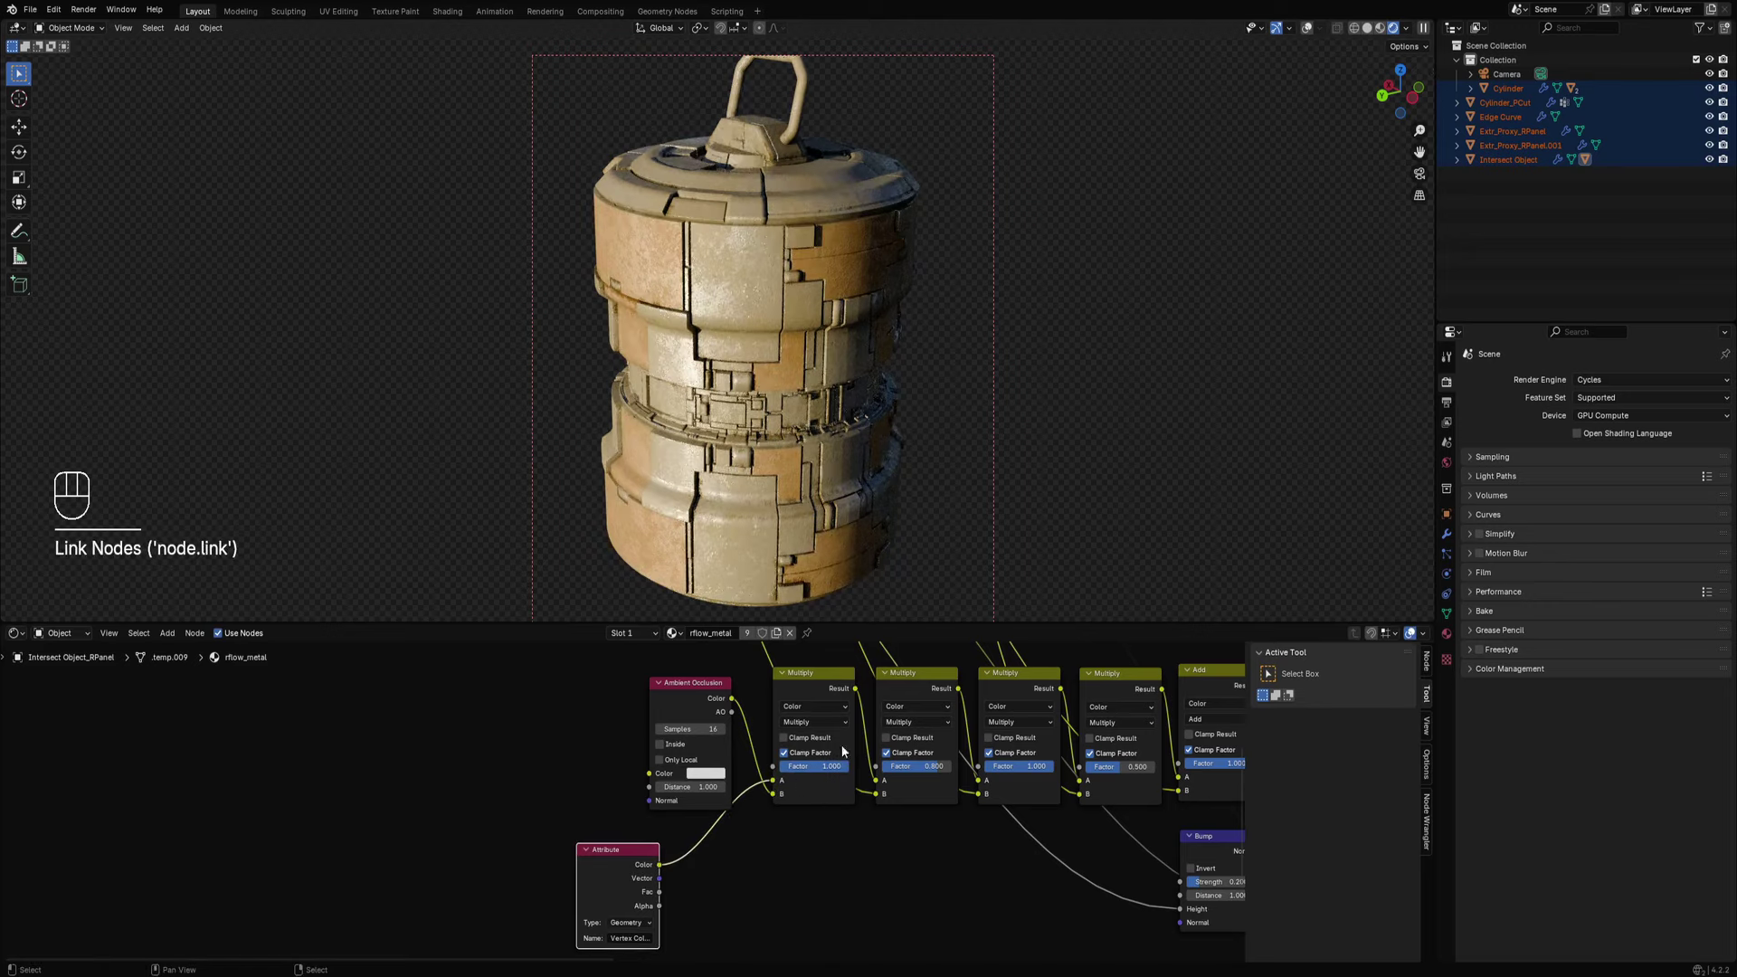
middle_click_drag(775, 446, 860, 599)
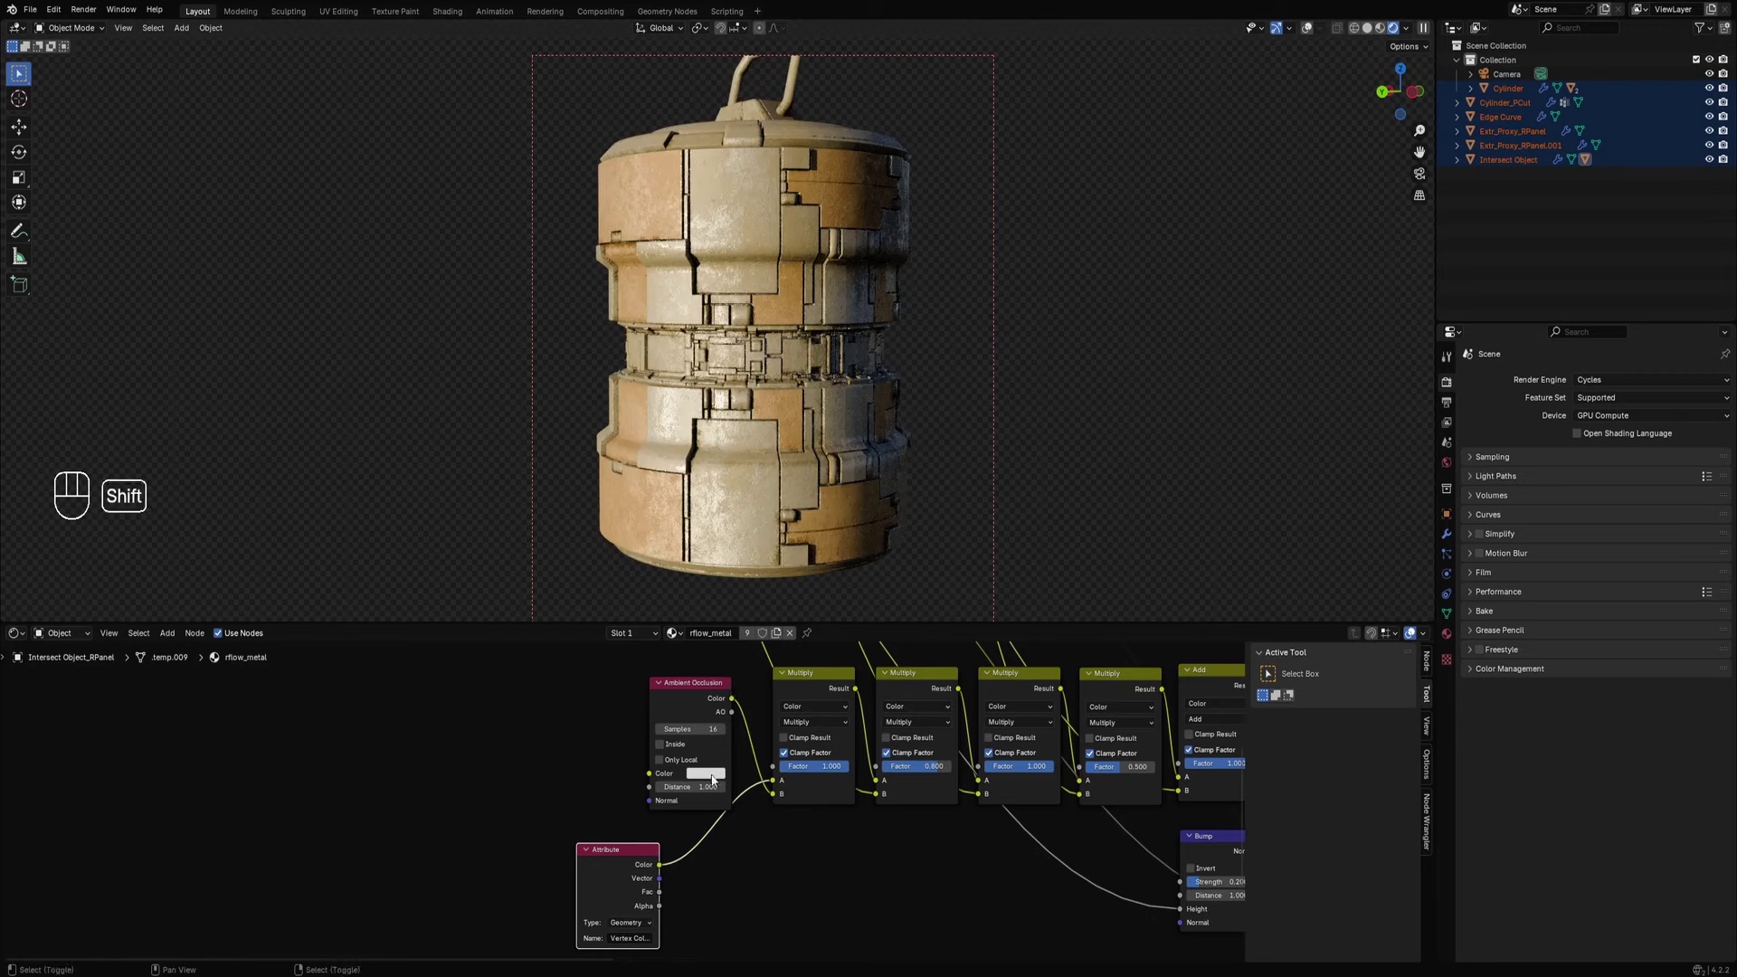
Duplicate the first Multiply node and insert the copy between the Vertex Color attribute and the original Multiply node.
key("shift+a")
mouse_move(710, 775)
left_click(802, 676)
key("shift+d")
left_click(712, 828)
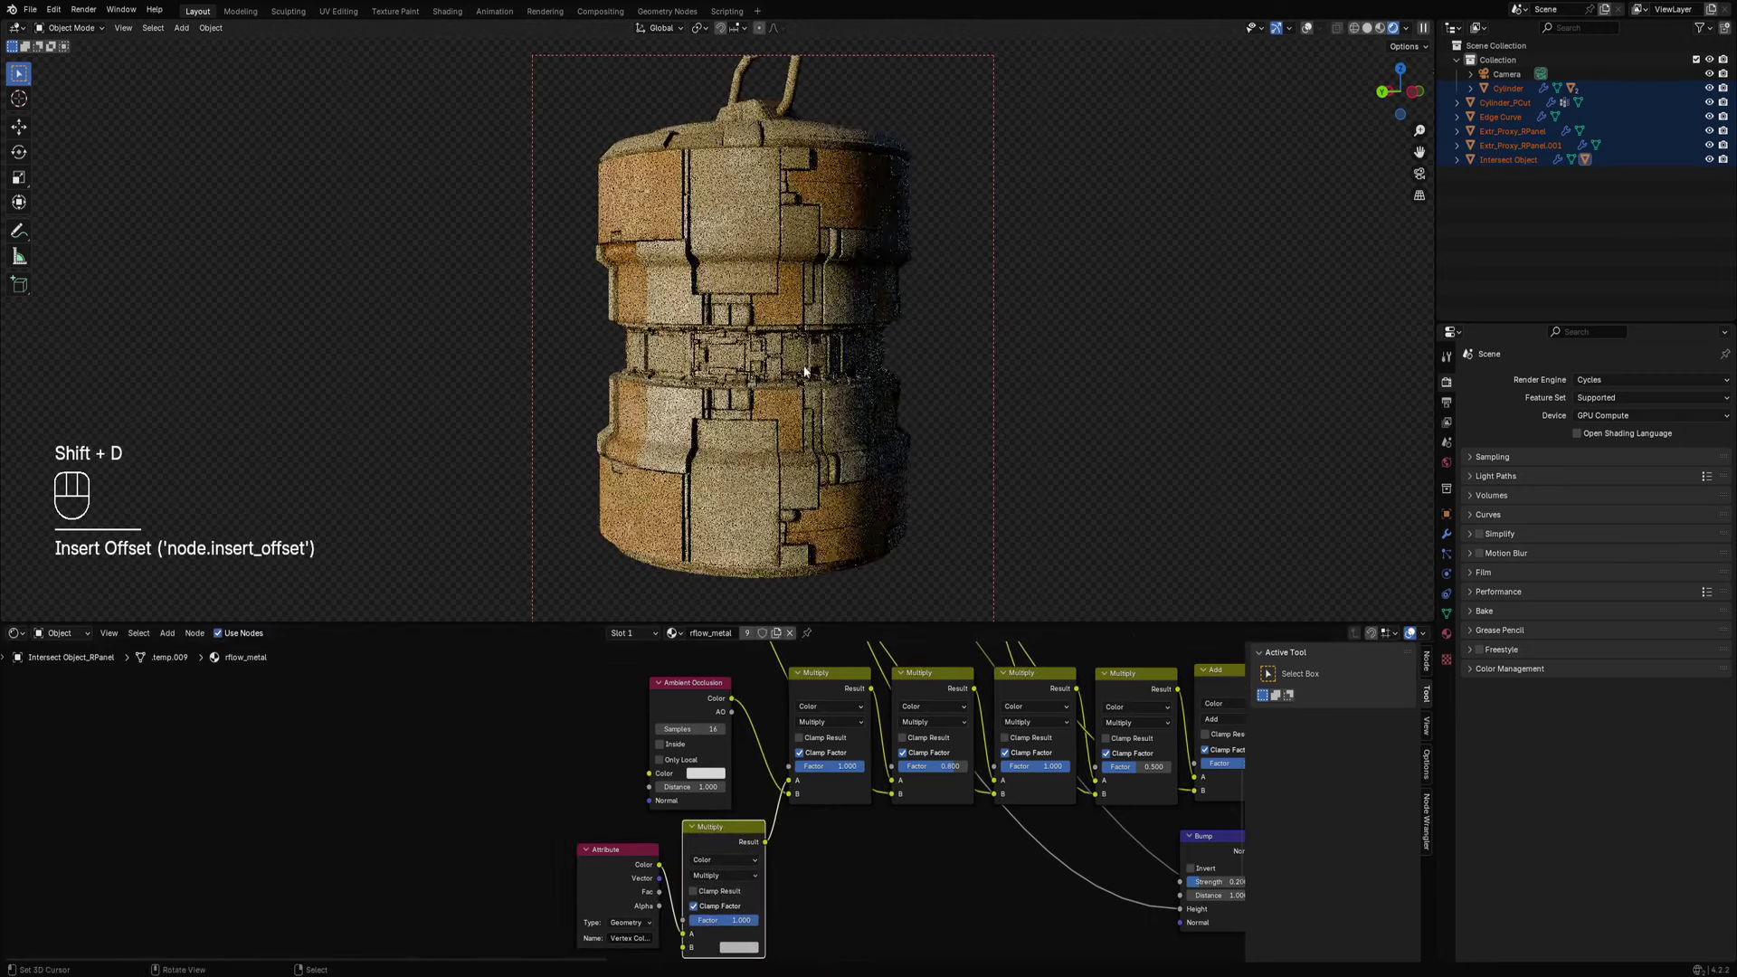
mouse_move(804, 371)
middle_mouse_down()
mouse_move(780, 412)
mouse_move(823, 369)
mouse_move(905, 360)
mouse_move(818, 403)
middle_mouse_up()
scroll(892, 360, "up", 2)
scroll(867, 362, "up", 1)
scroll(817, 408, "down", 1)
Set the inserted node's blending mode to Overlay and its B color to a gray with value 0.386.
middle_click_drag(809, 862, 755, 768)
scroll(760, 862, "up", 4)
scroll(755, 768, "up", 1)
left_click(756, 804)
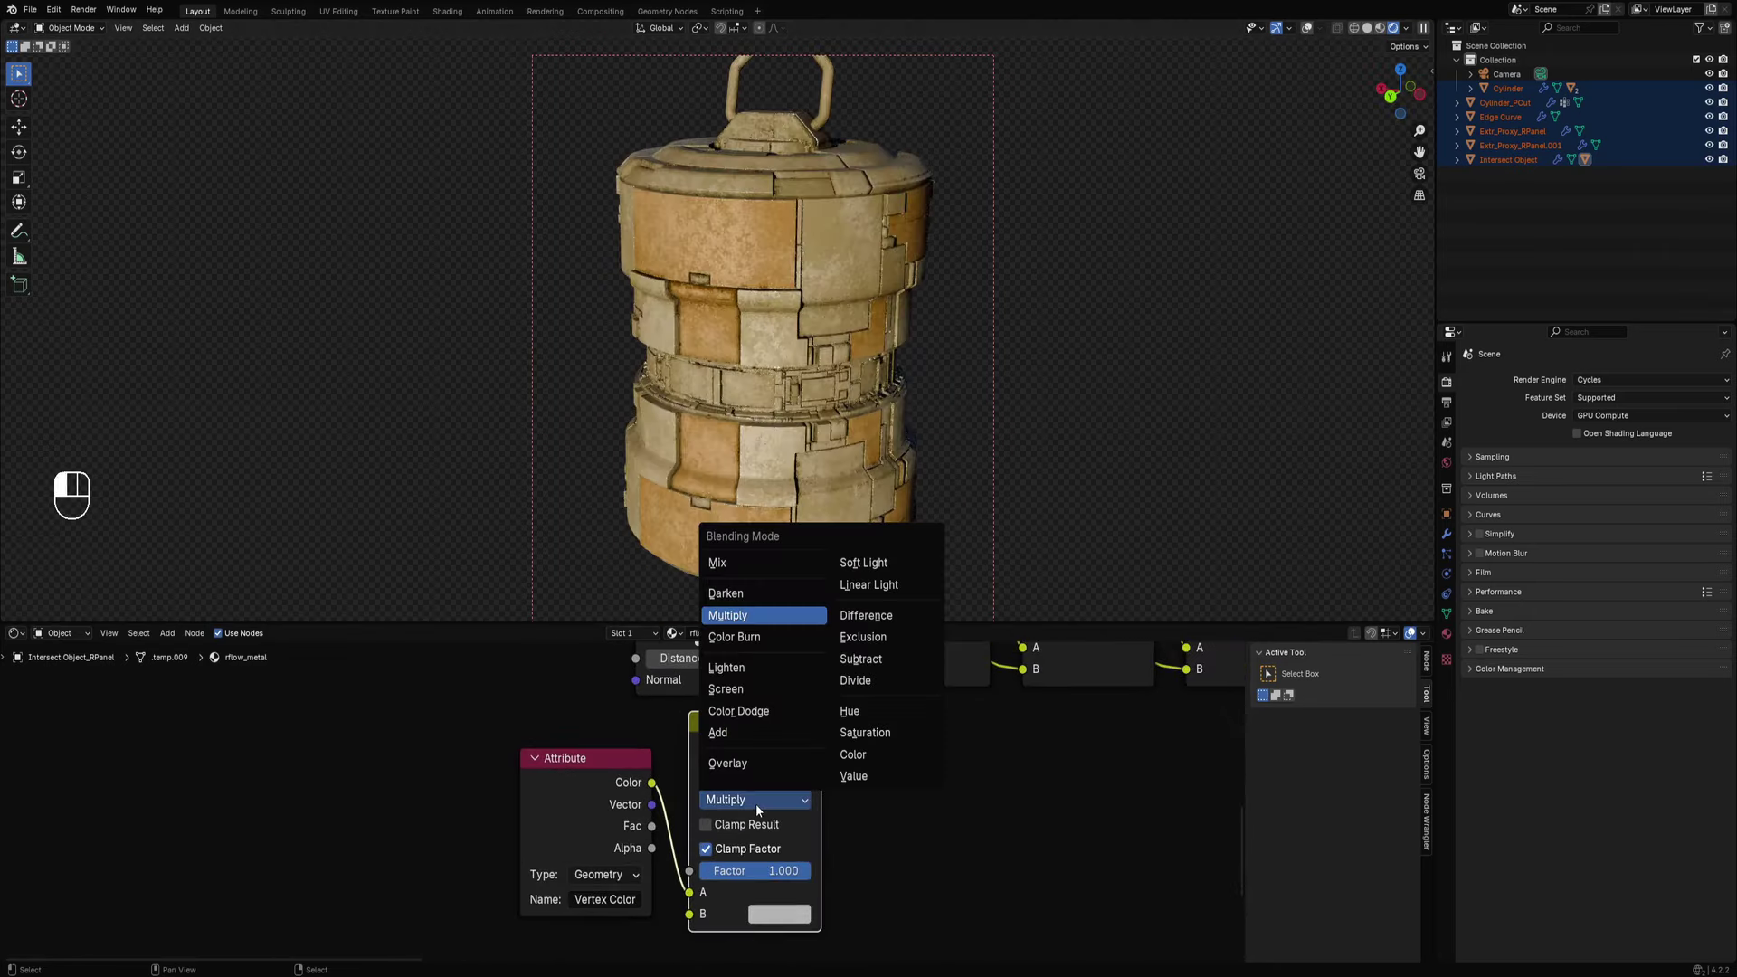
left_click(755, 760)
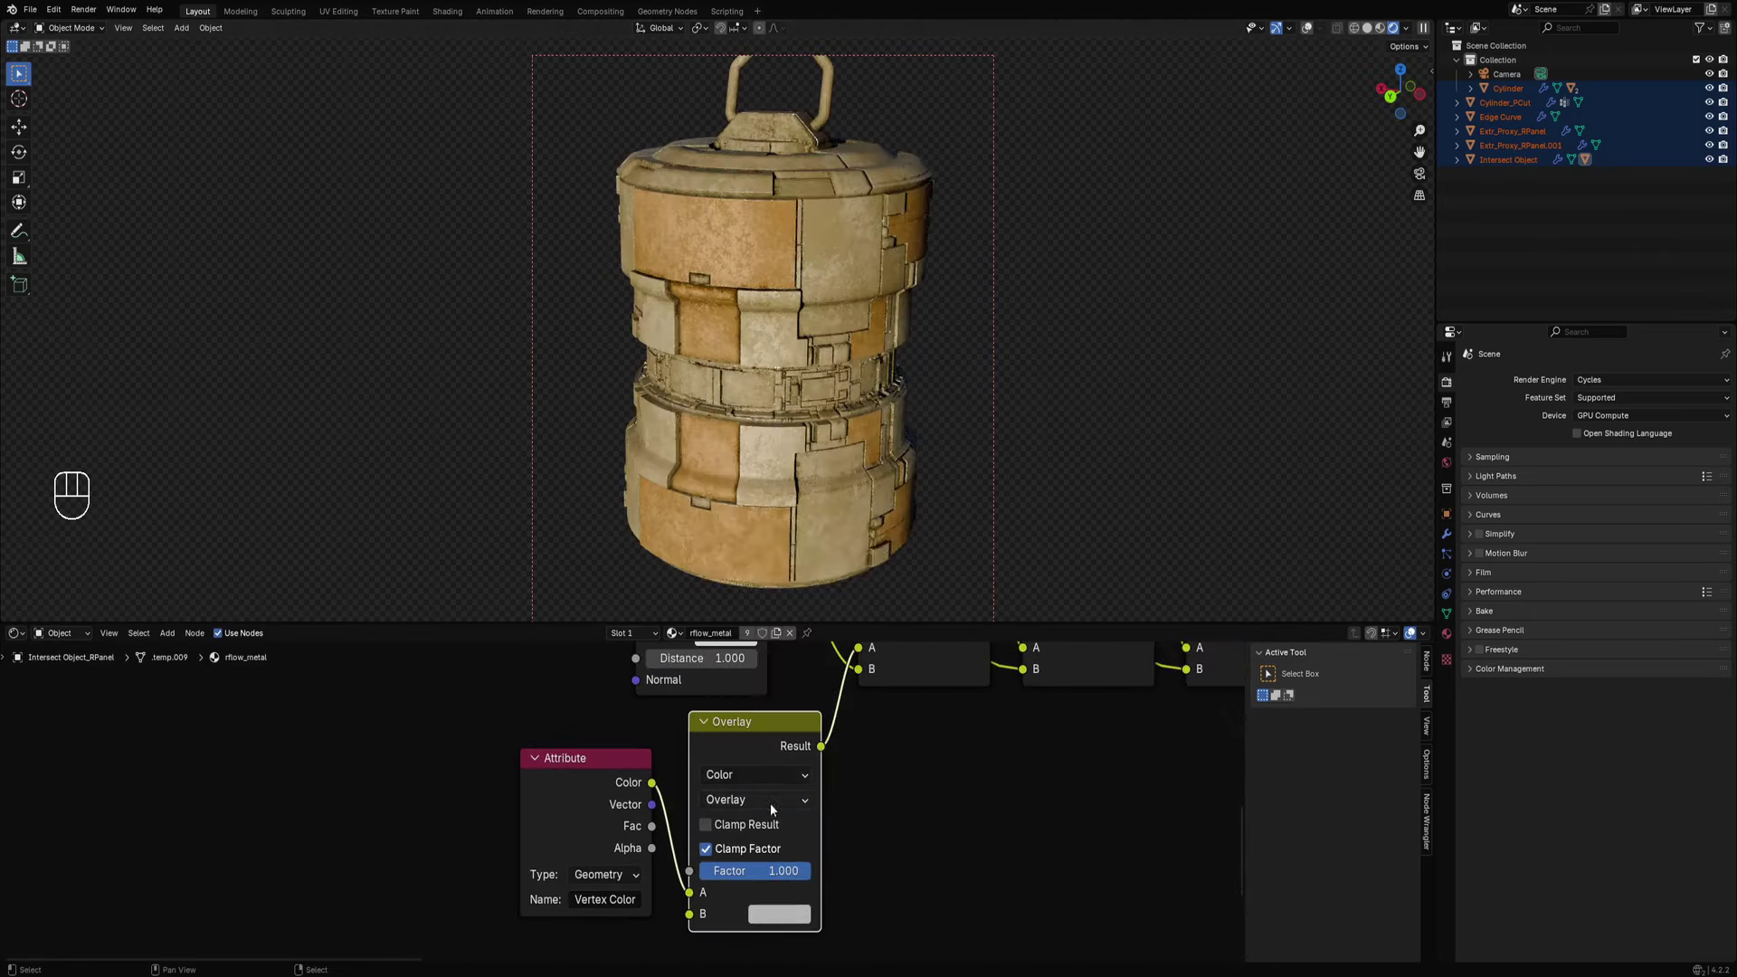
left_click(776, 913)
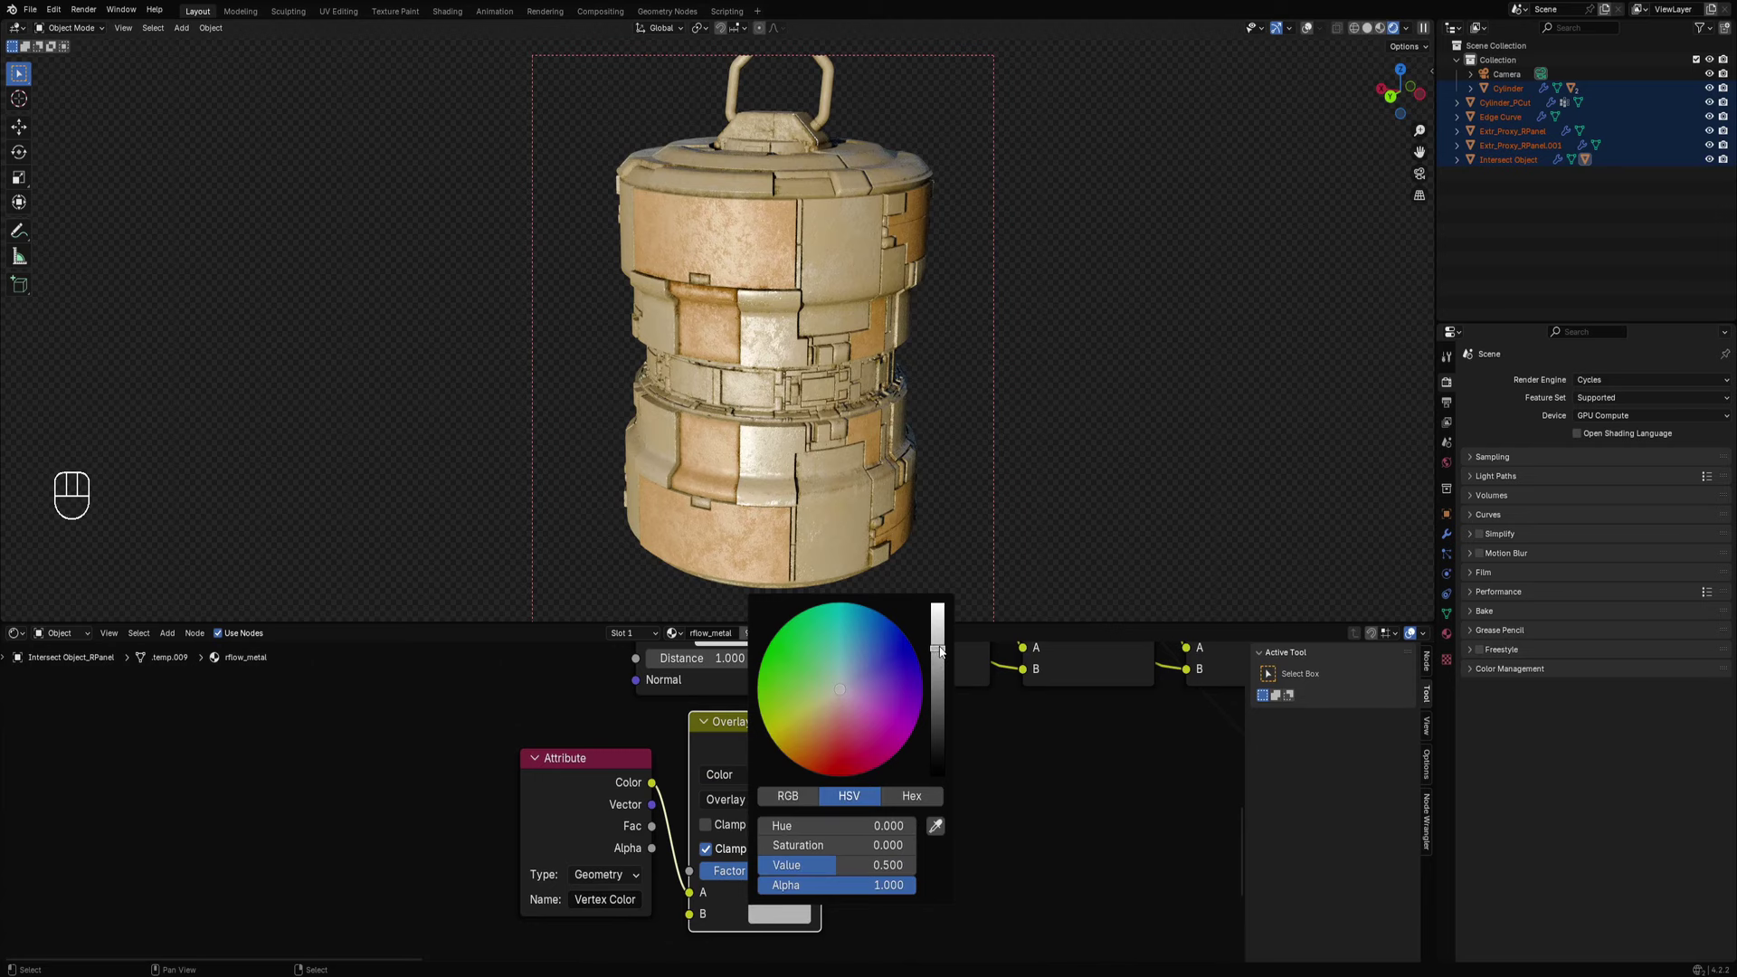
mouse_move(937, 646)
left_mouse_down()
mouse_move(938, 754)
mouse_move(937, 623)
left_mouse_up()
left_click_drag(938, 605, 937, 661)
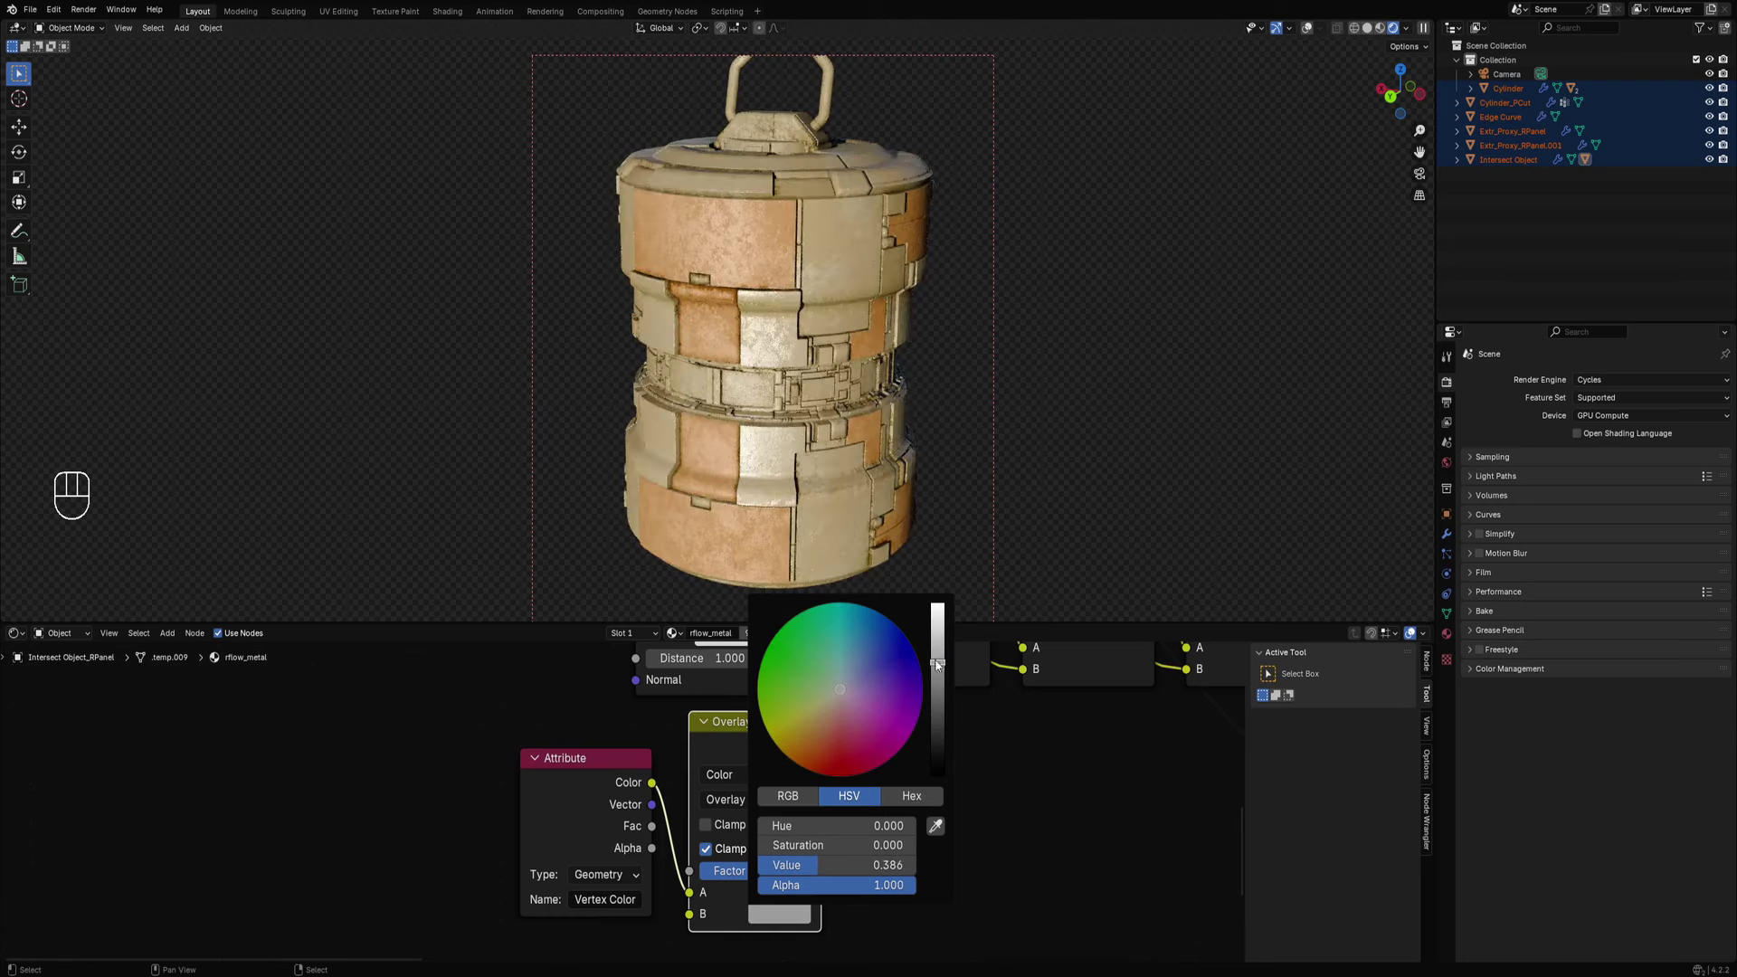
Examine the rendered canister's tan and gray panel colors from several angles and distances.
middle_click_drag(959, 443, 828, 421)
scroll(888, 426, "down", 2)
key("shift+alt+z")
key("shift+alt+z")
scroll(1014, 913, "down", 2)
middle_click_drag(1014, 914, 771, 892)
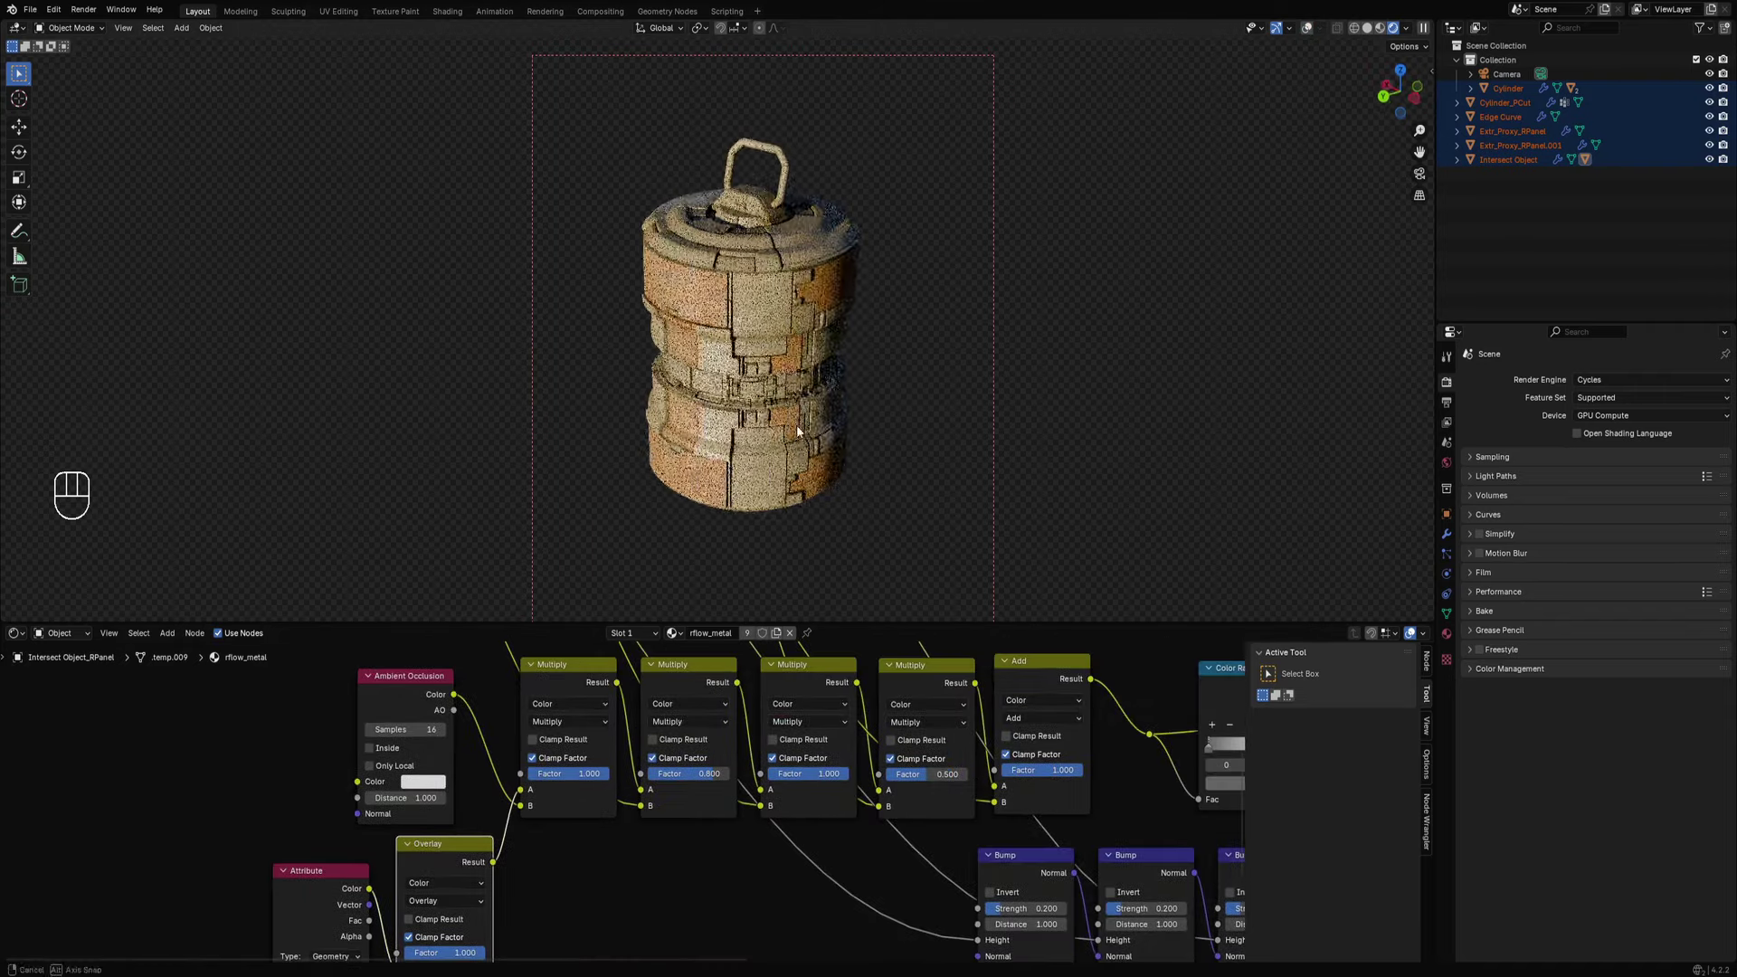
scroll(815, 344, "up", 3)
mouse_move(814, 343)
middle_mouse_down()
mouse_move(836, 306)
mouse_move(820, 309)
middle_mouse_up()
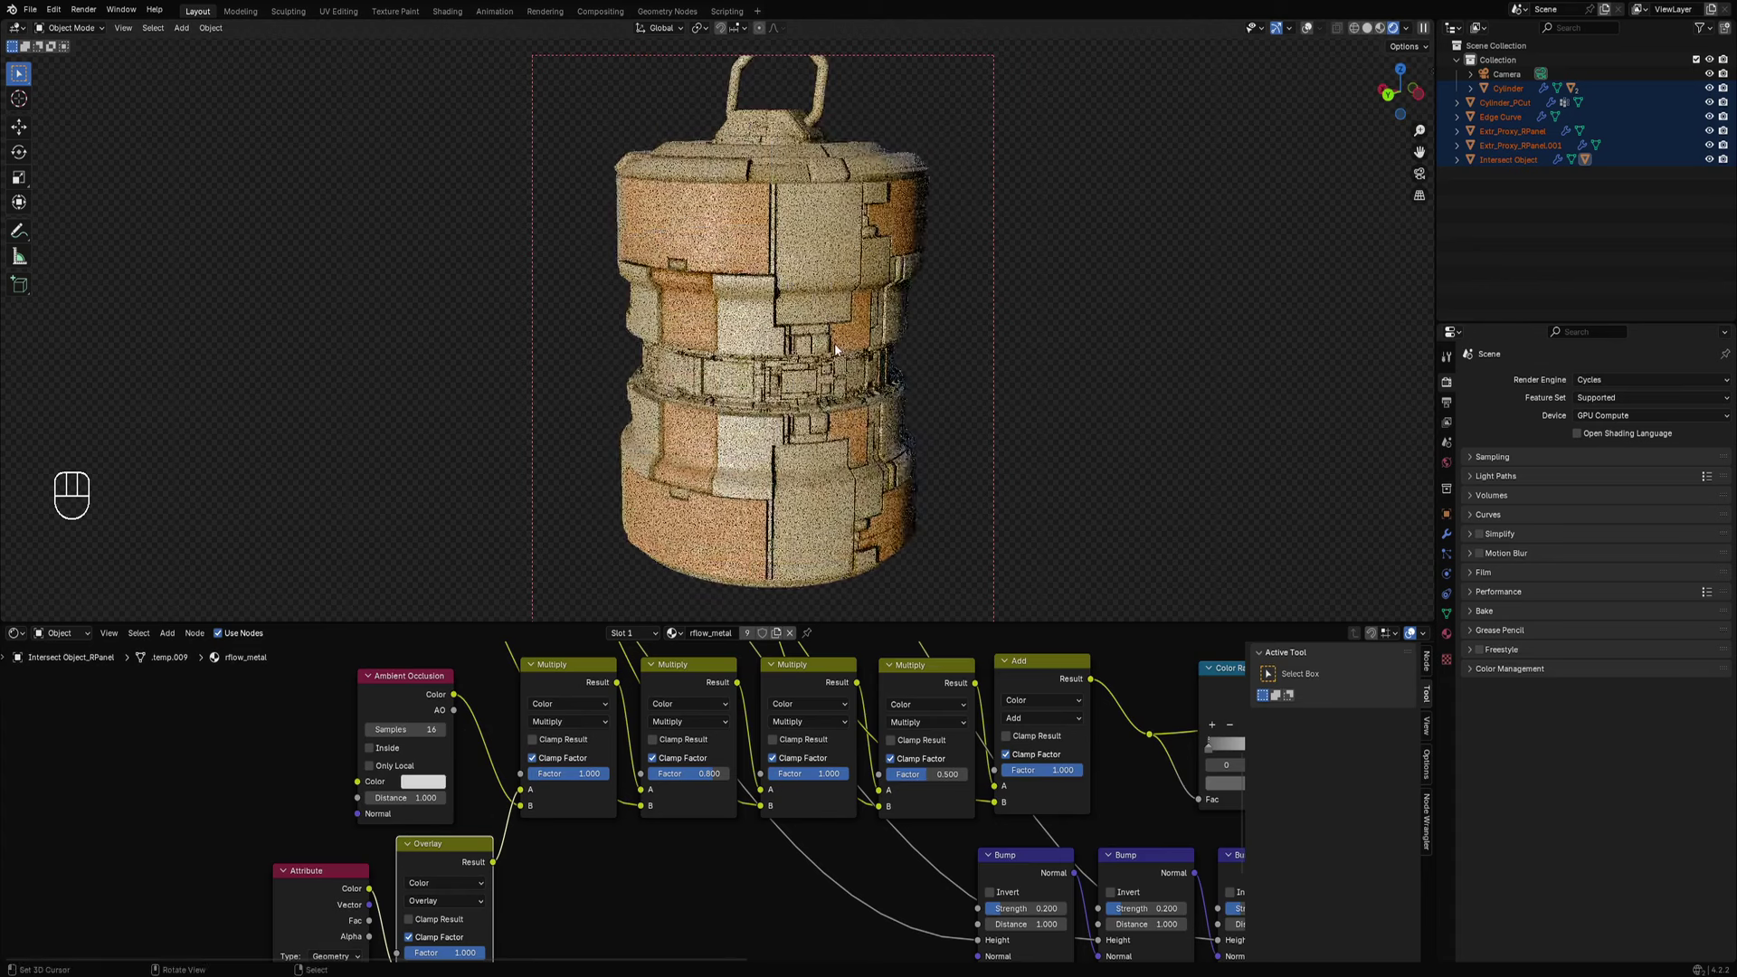
Switch the viewport to solid shading, select the upper panel object Extr_Proxy_RPanel and show the viewport overlays again.
key("z")
left_click(912, 311)
scroll(1033, 809, "down", 3)
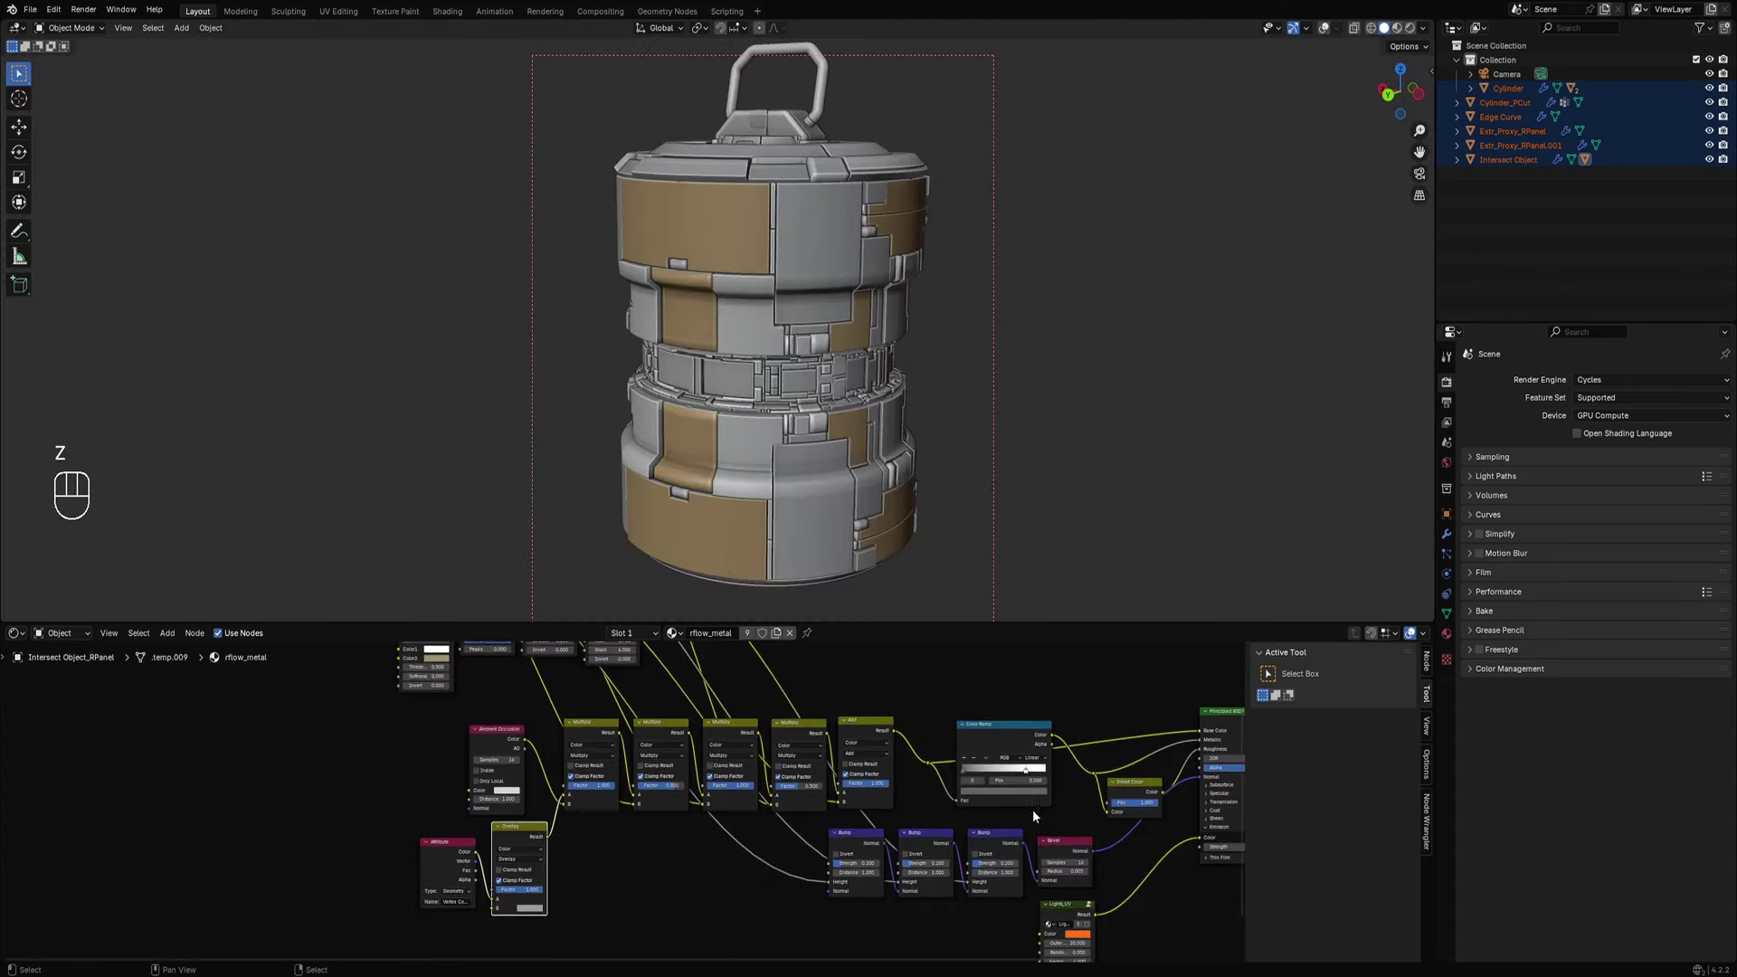
middle_click_drag(1033, 809, 916, 831)
scroll(827, 287, "up", 3)
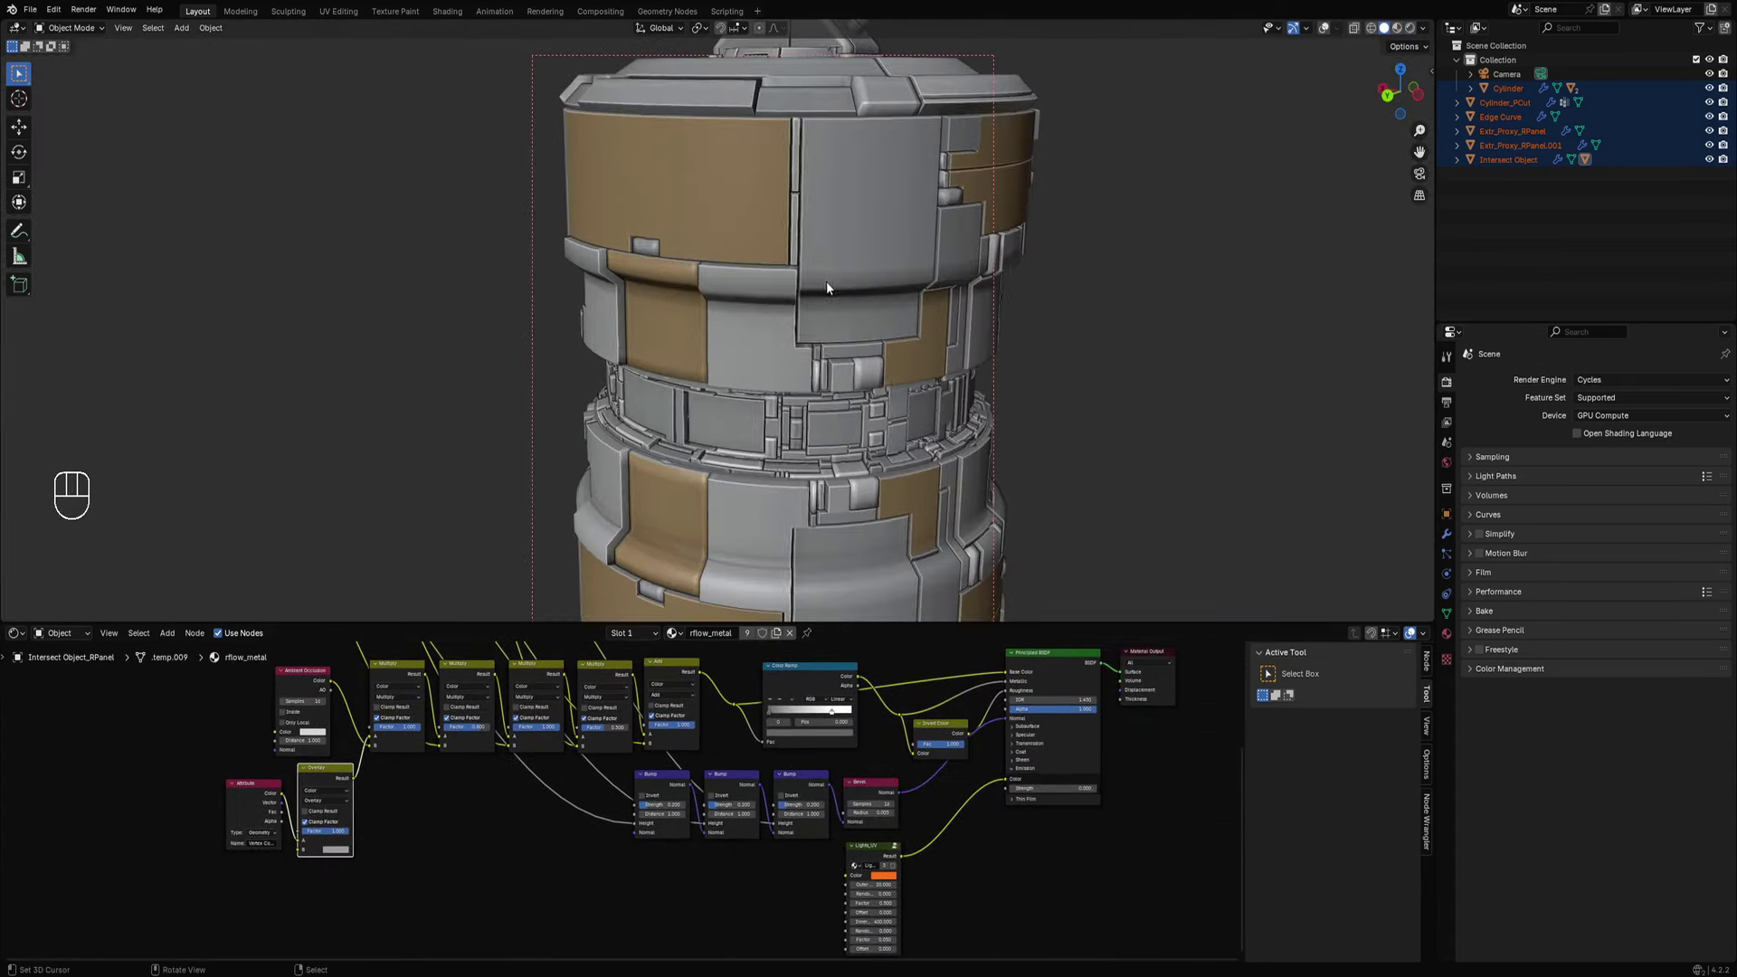
left_click(773, 252)
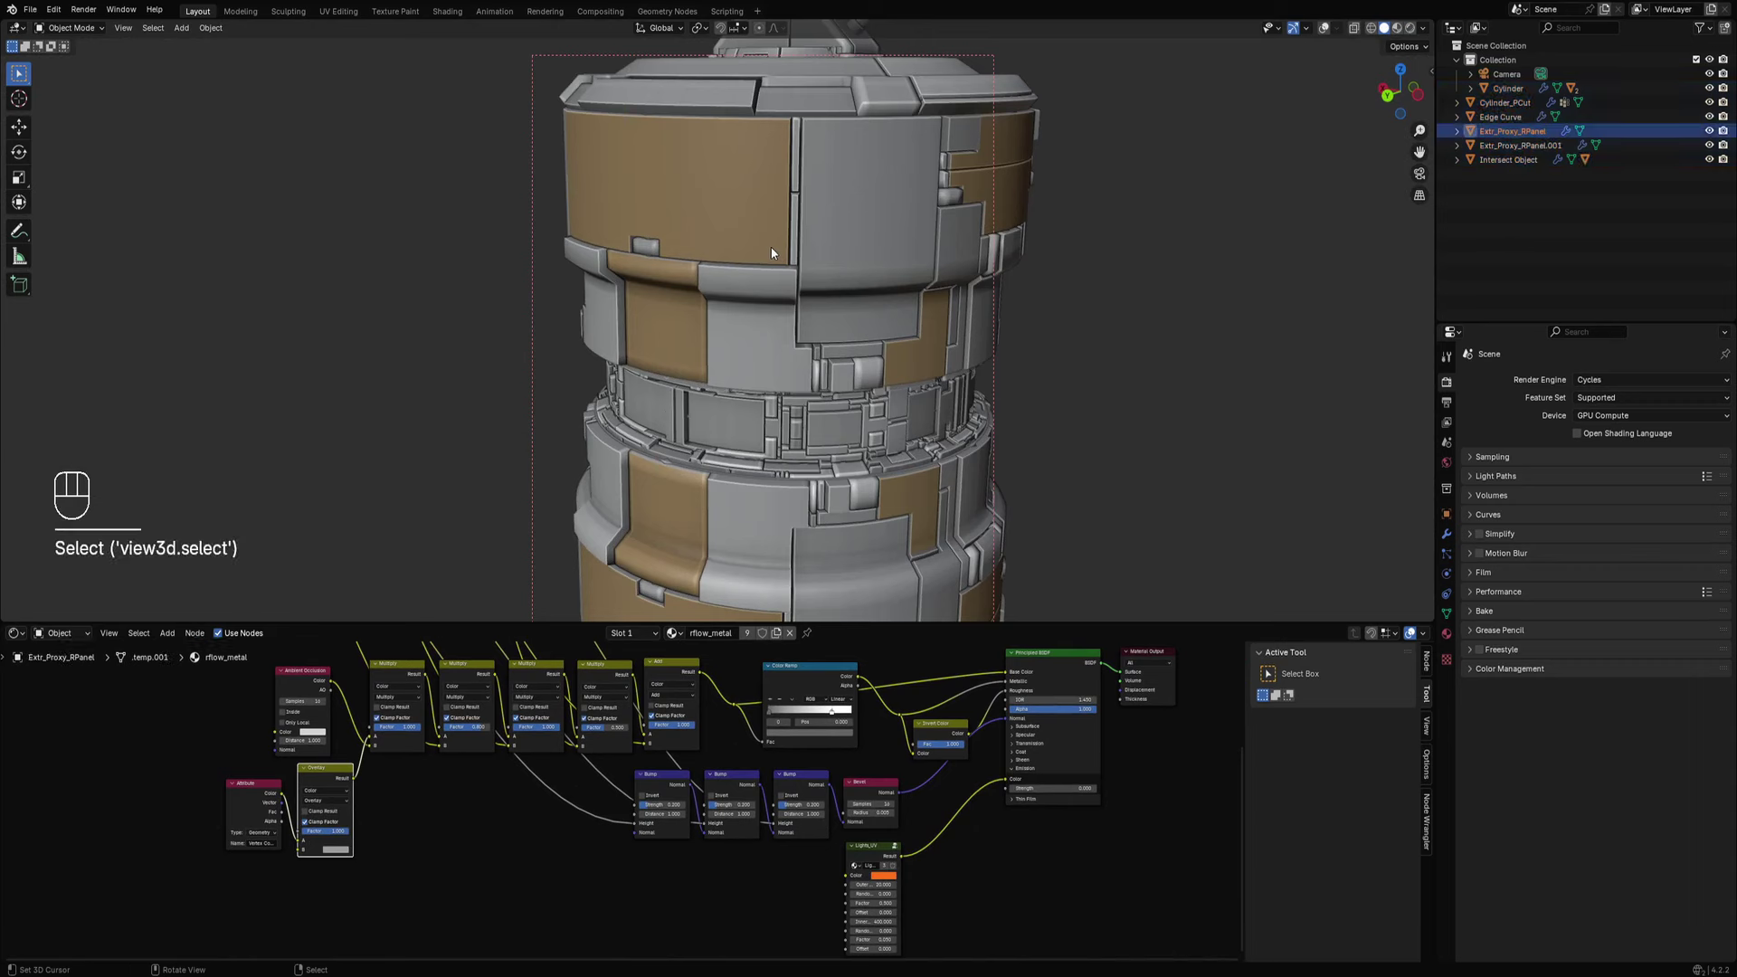
key("shift+alt+z")
key("shift+q")
mouse_move(933, 220)
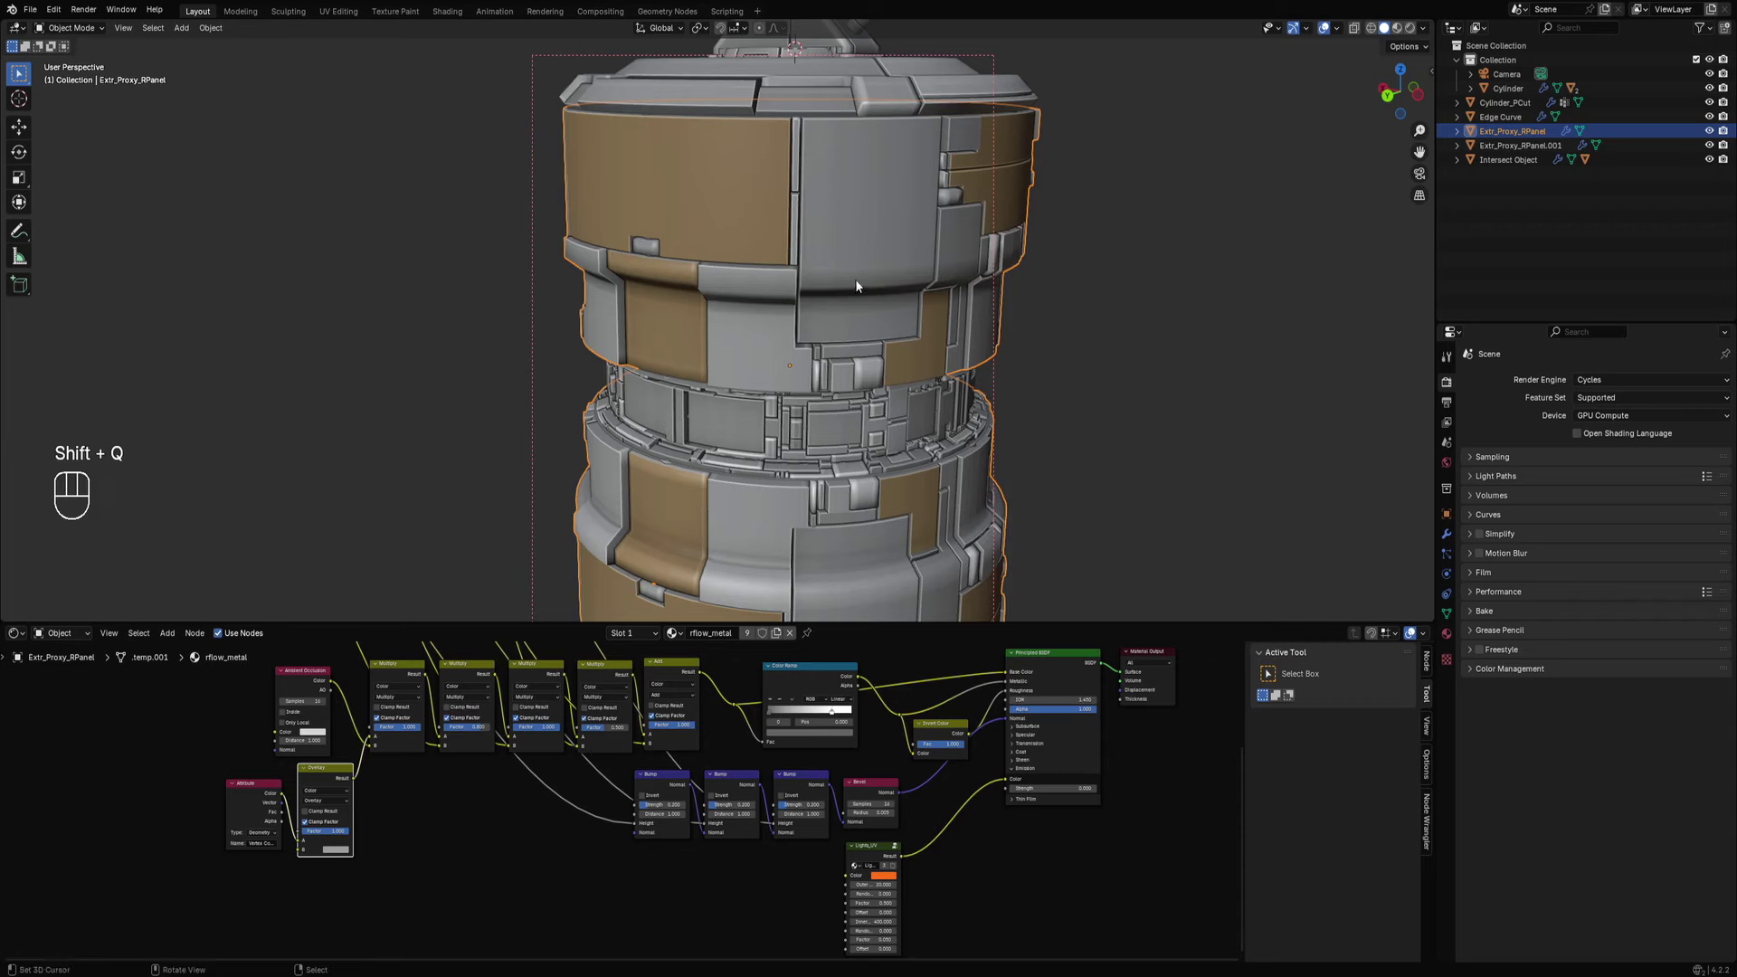
Examine the upper panel object's mesh and panel layout, entering and leaving Edit Mode while viewing it from several sides.
key("Tab")
middle_click_drag(855, 298, 977, 299)
scroll(748, 208, "down", 3)
middle_click_drag(749, 181, 748, 233, "shift")
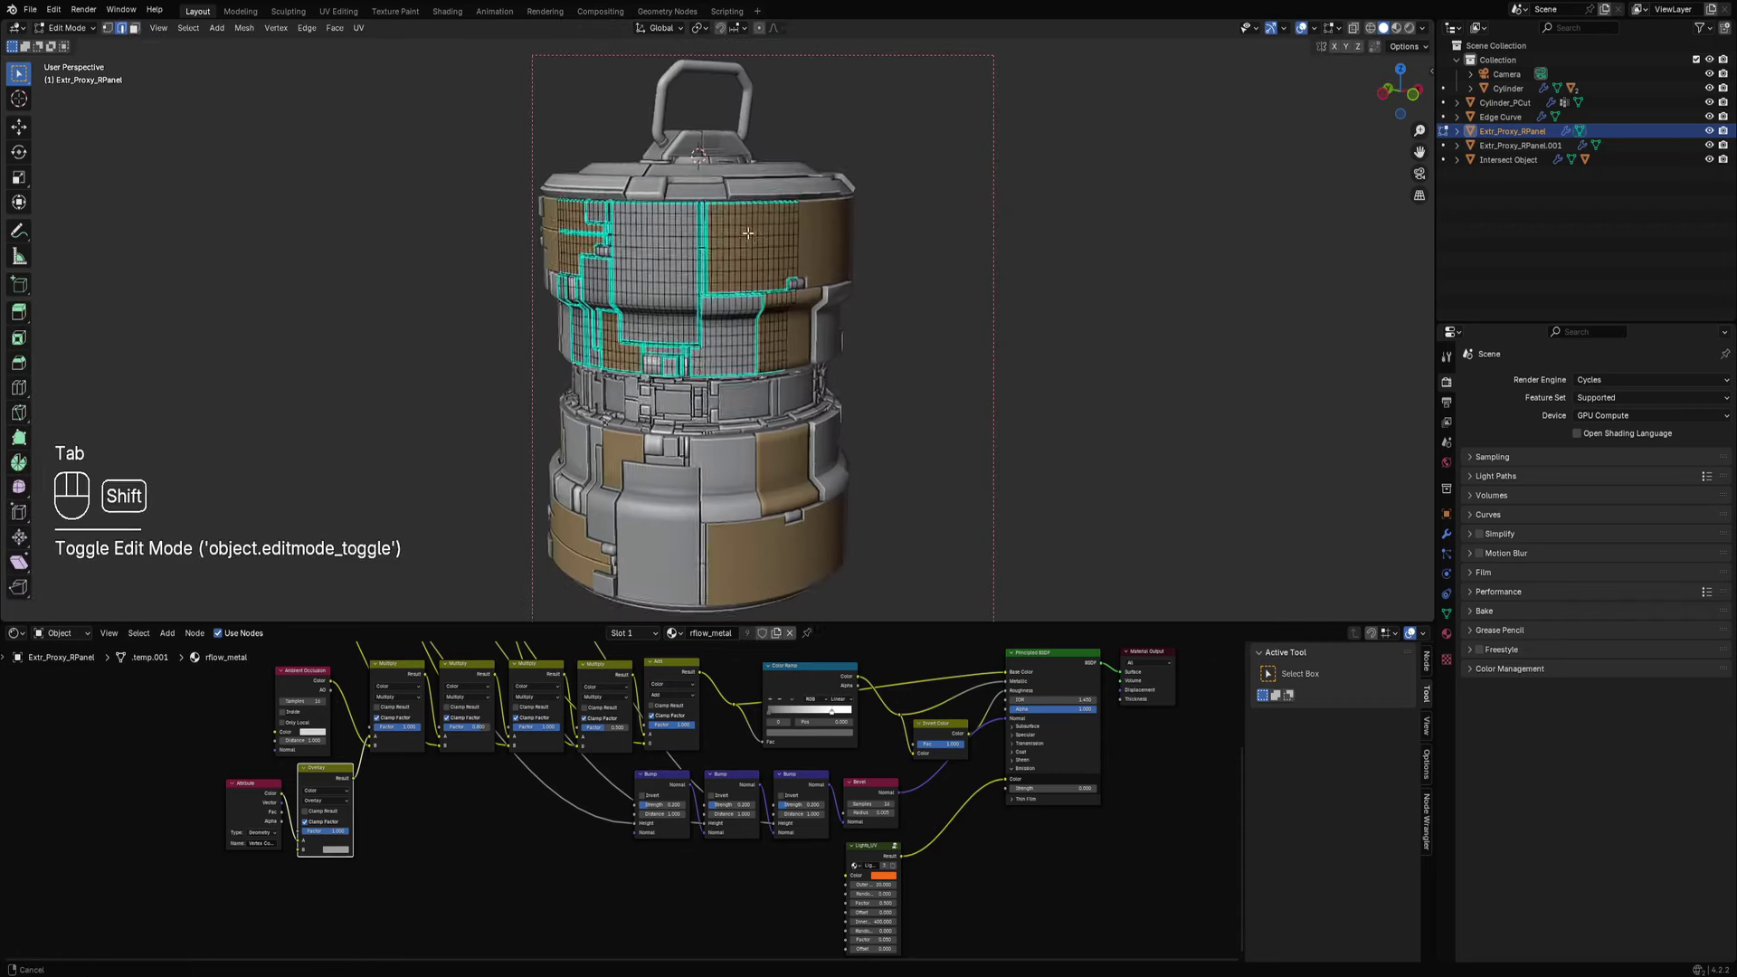
key("Tab")
key("Tab")
key("Tab")
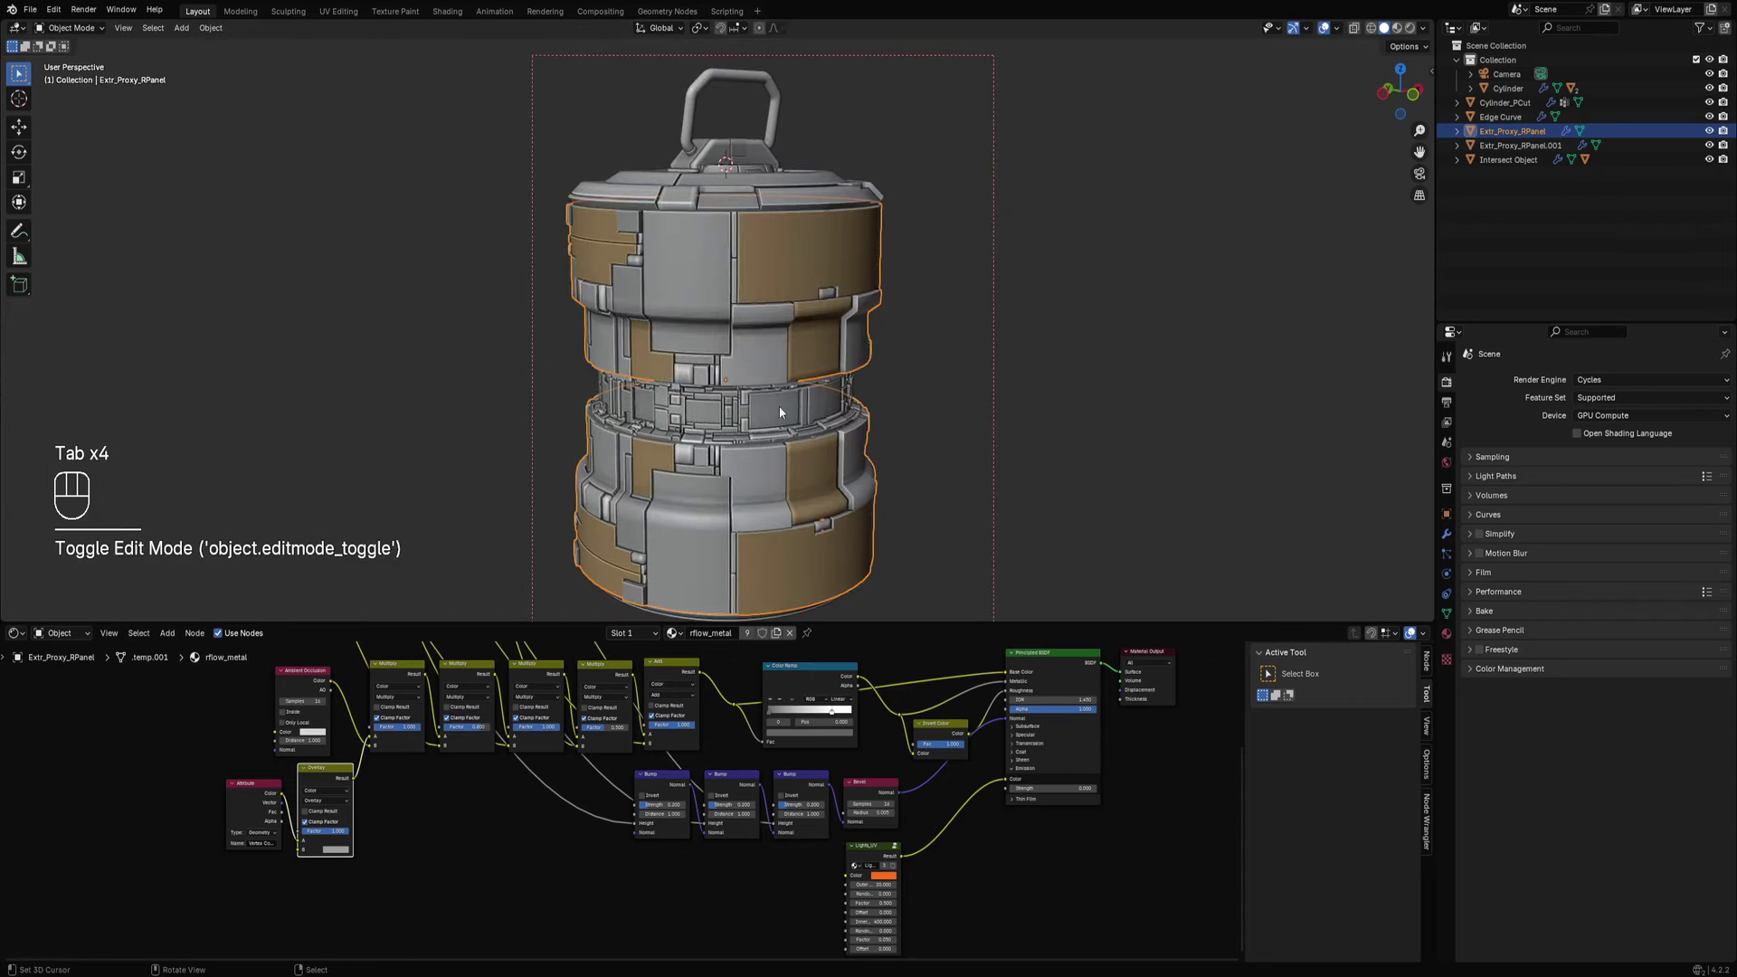
scroll(784, 443, "up", 2)
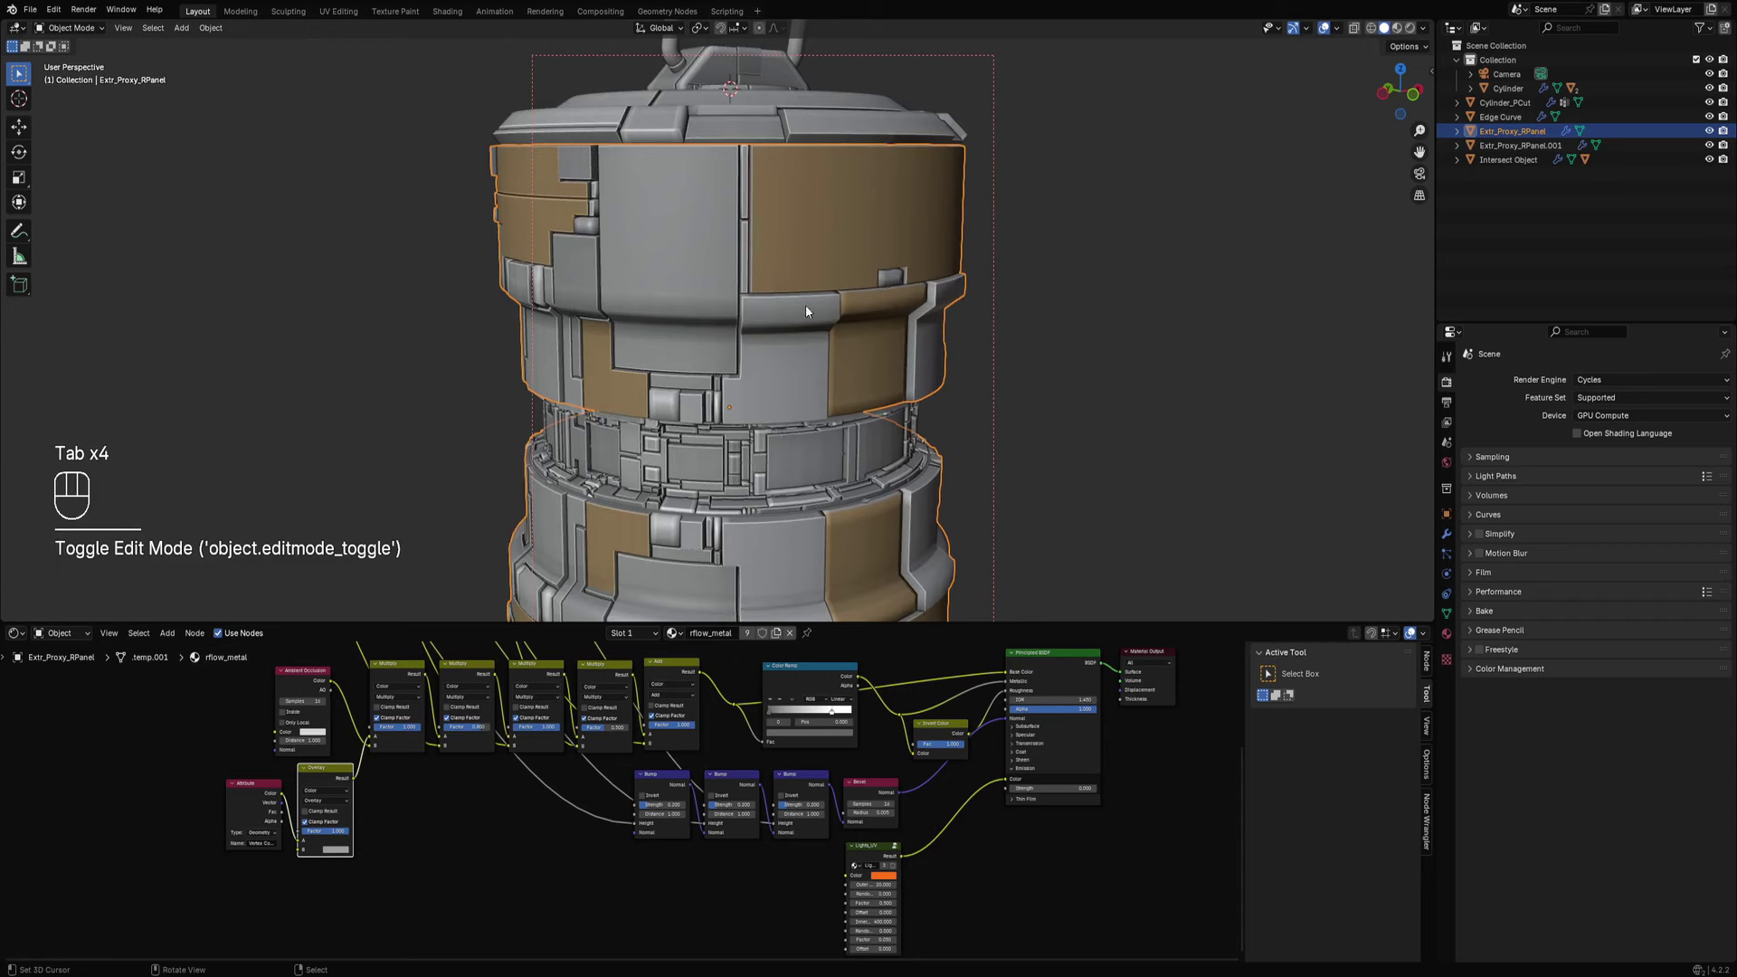
middle_click_drag(747, 279, 773, 286)
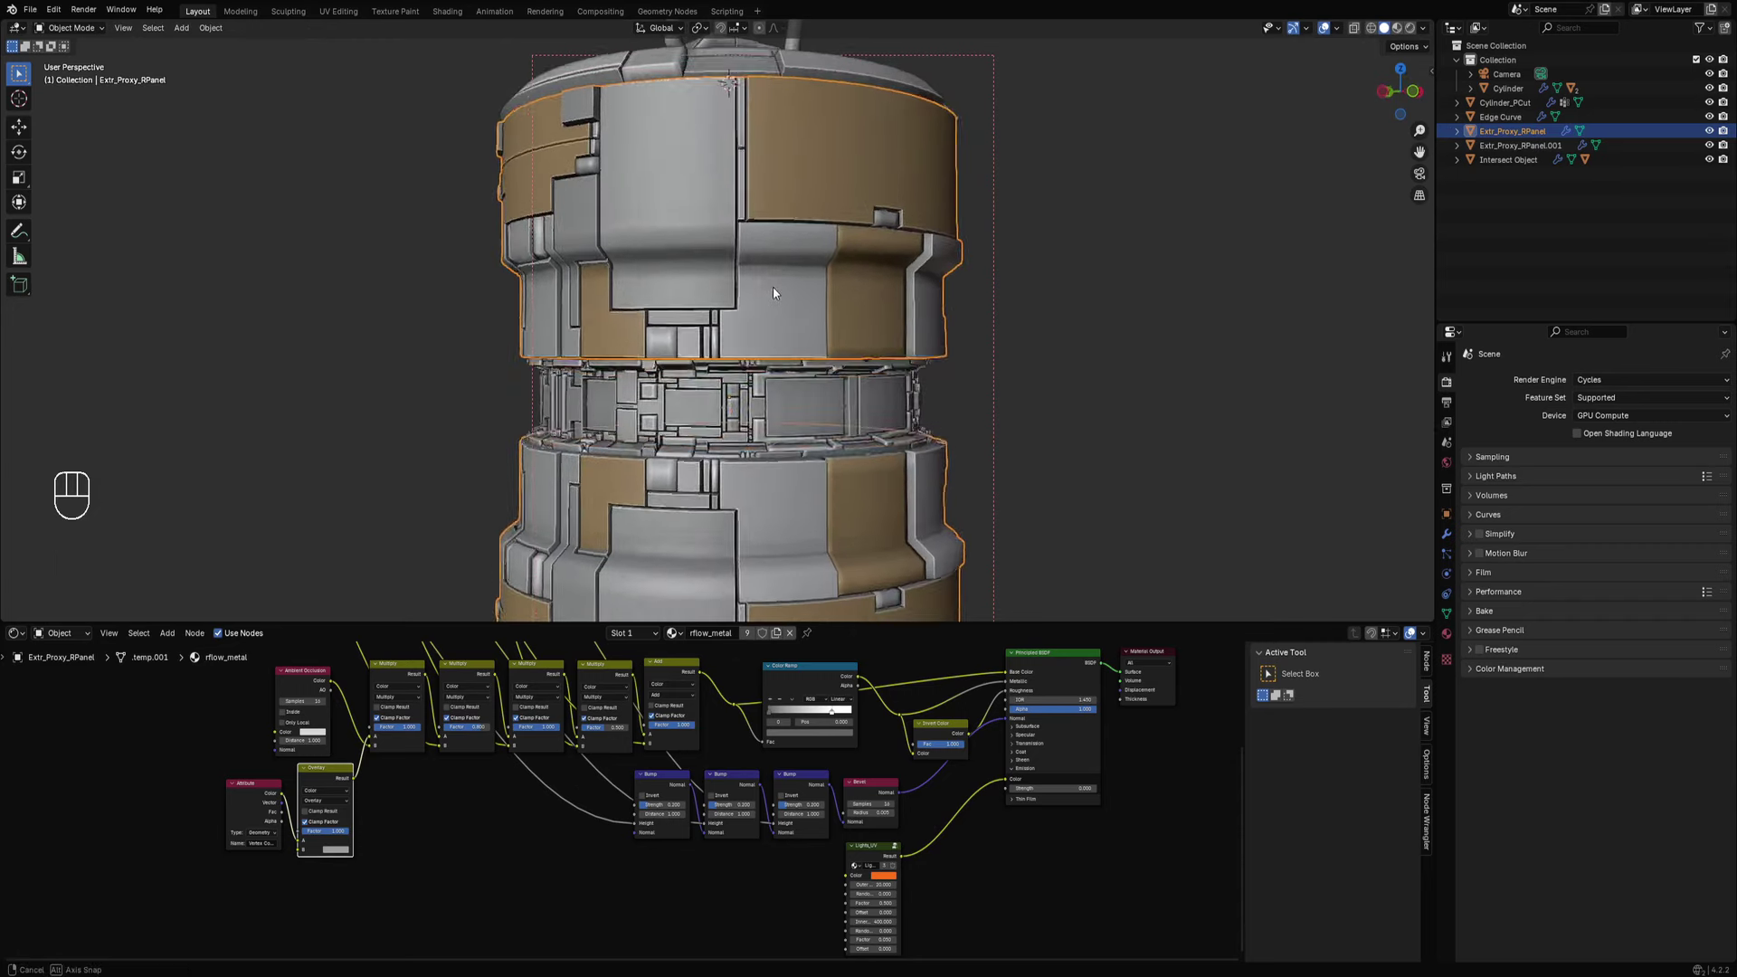
key("Tab")
key("Tab")
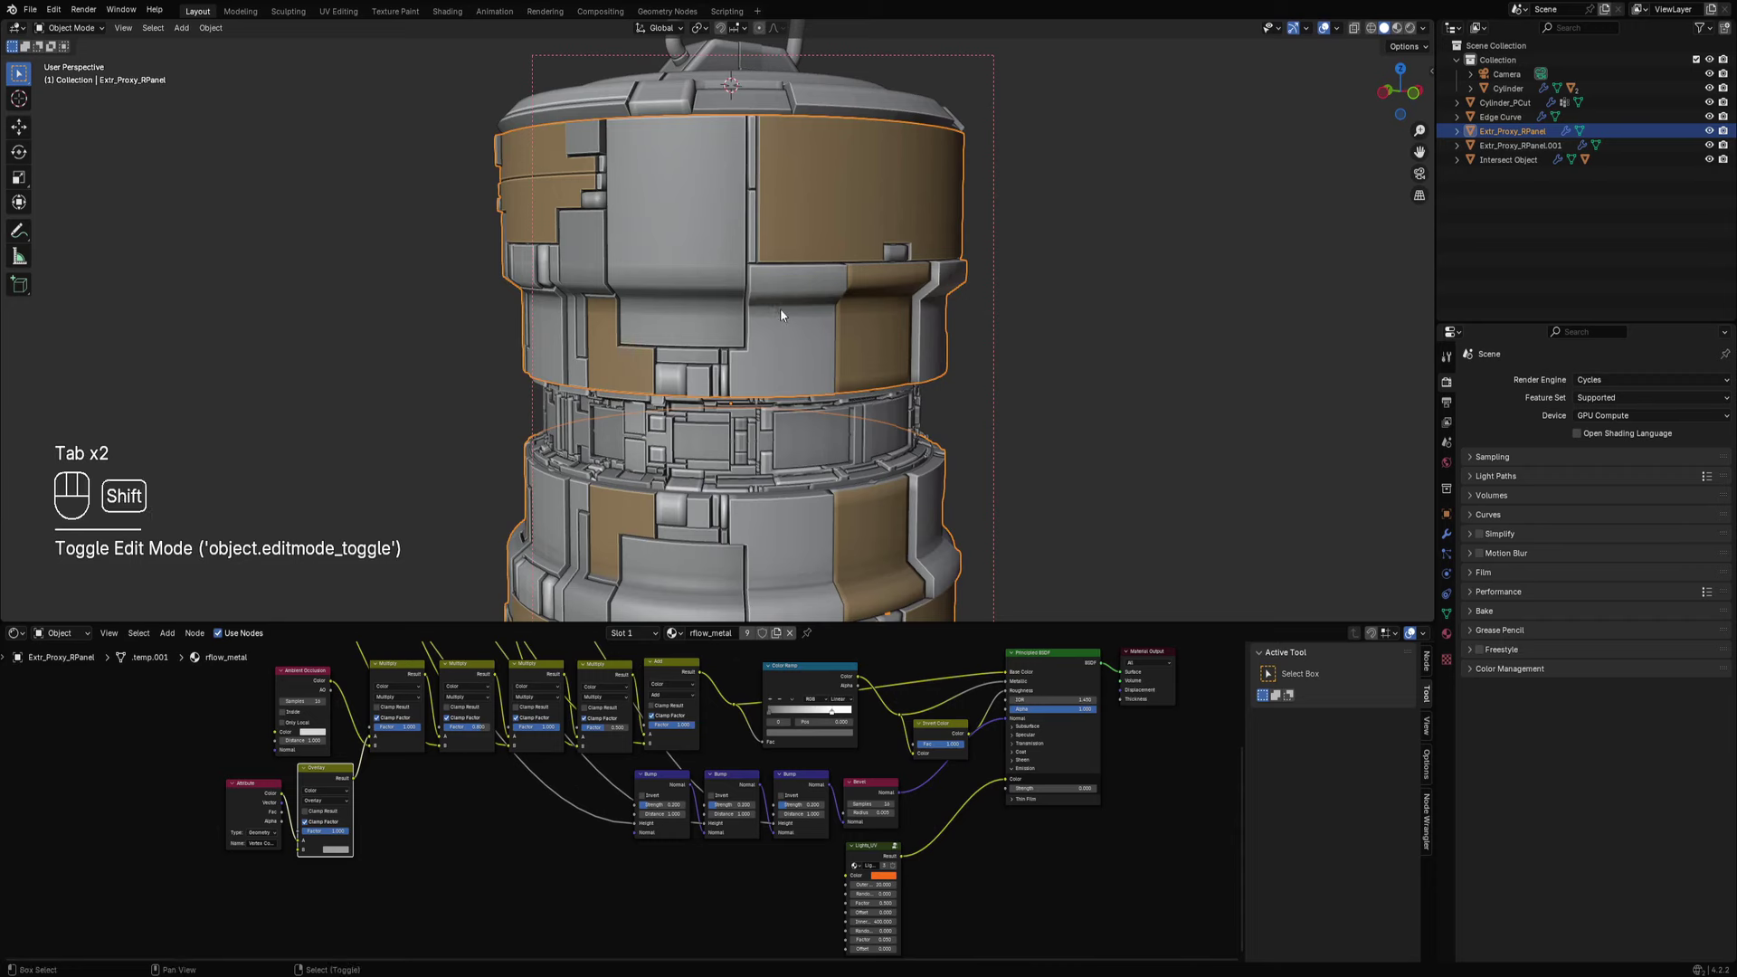
mouse_move(780, 308)
middle_mouse_down("shift")
mouse_move(790, 290)
mouse_move(796, 320)
middle_mouse_up("shift")
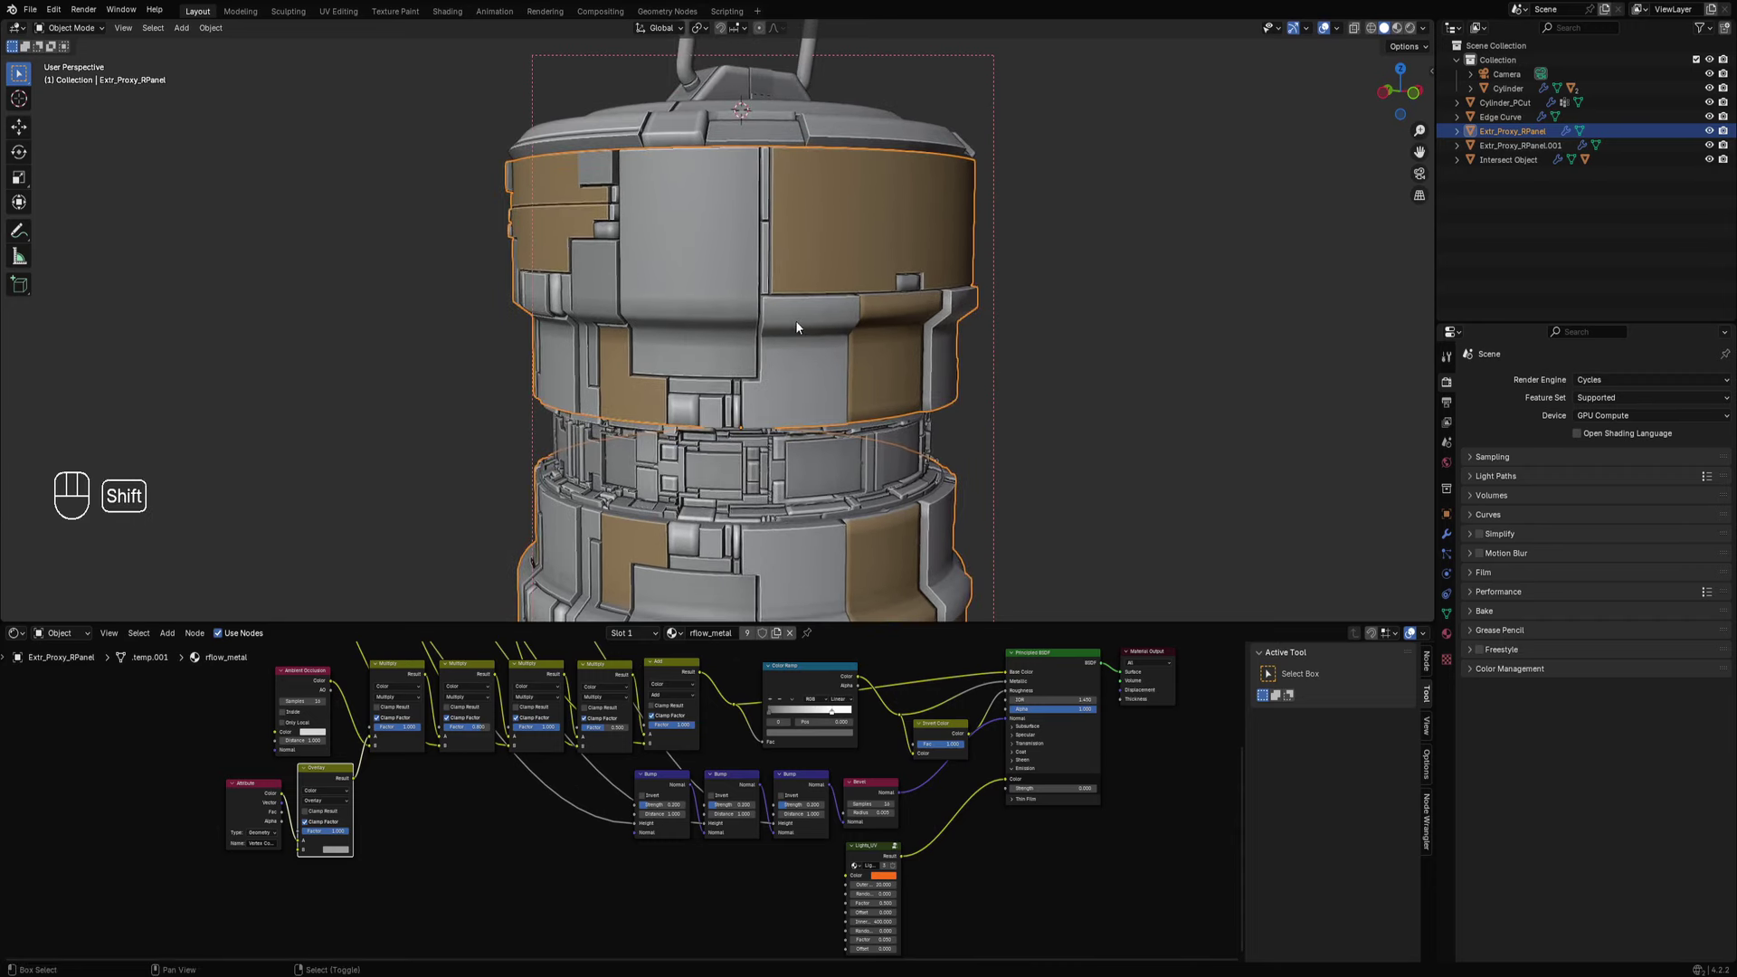
scroll(795, 325, "down", 3)
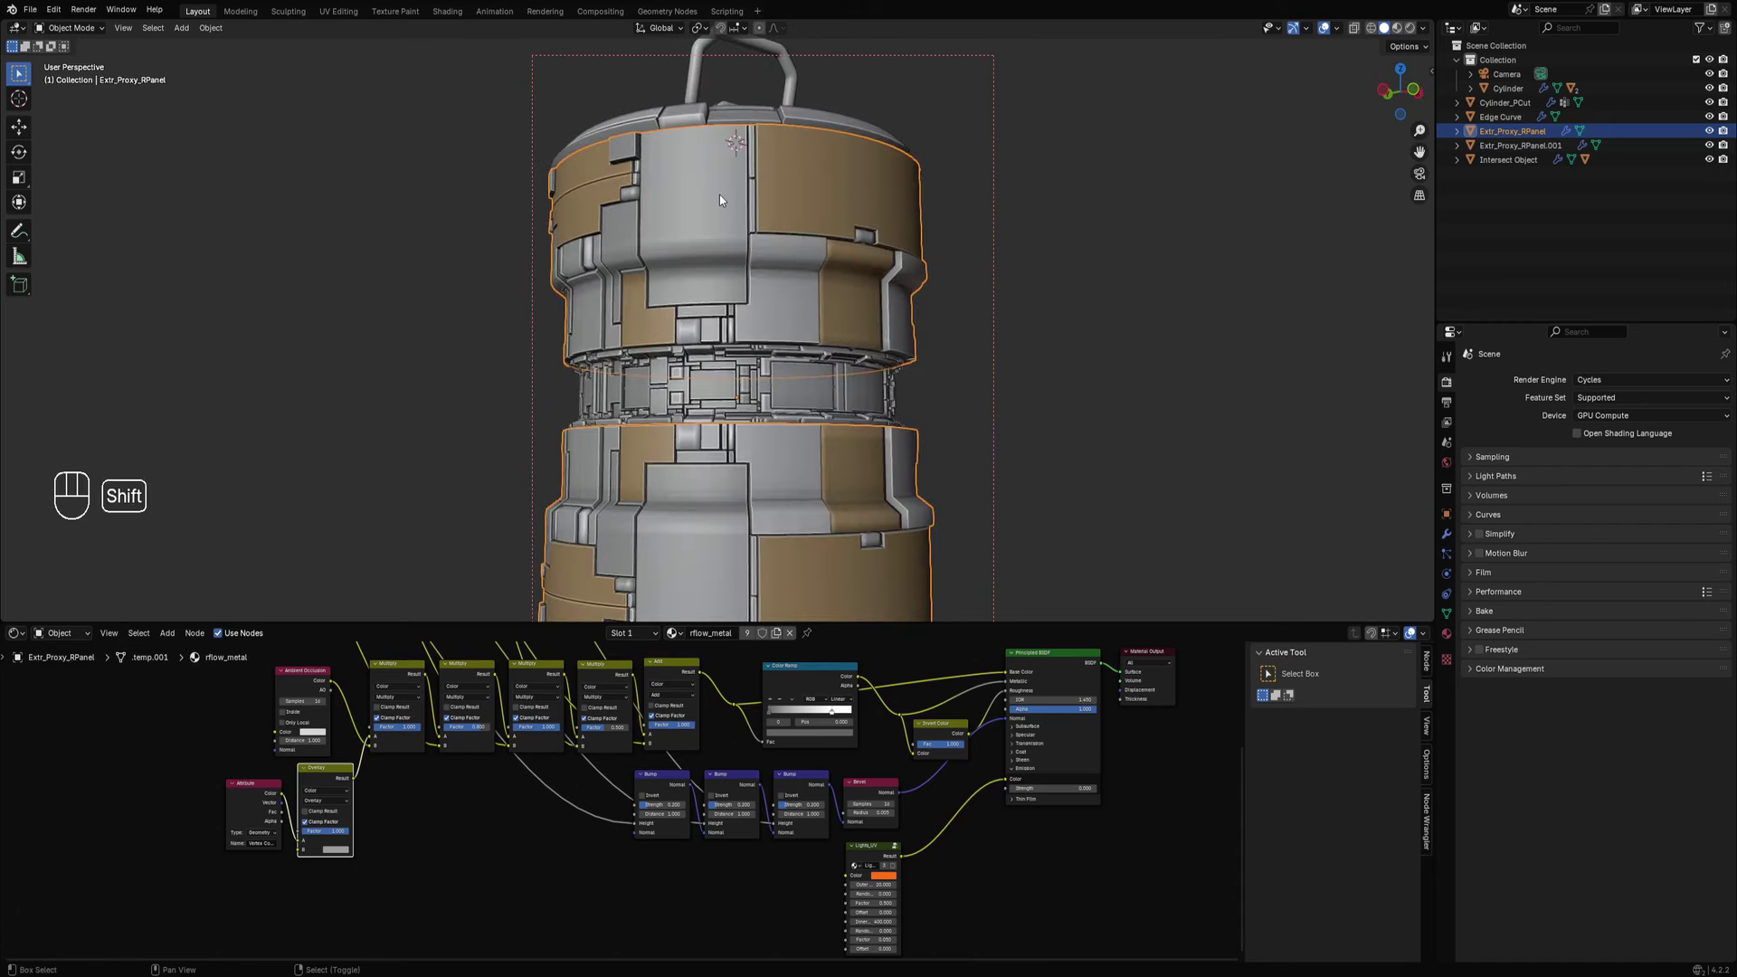
Use Select Linked Flat Faces to mark the tall upper panel face and the two lower panel faces beside the central detail.
key("shift+f")
middle_click_drag(788, 317, 789, 310, "shift")
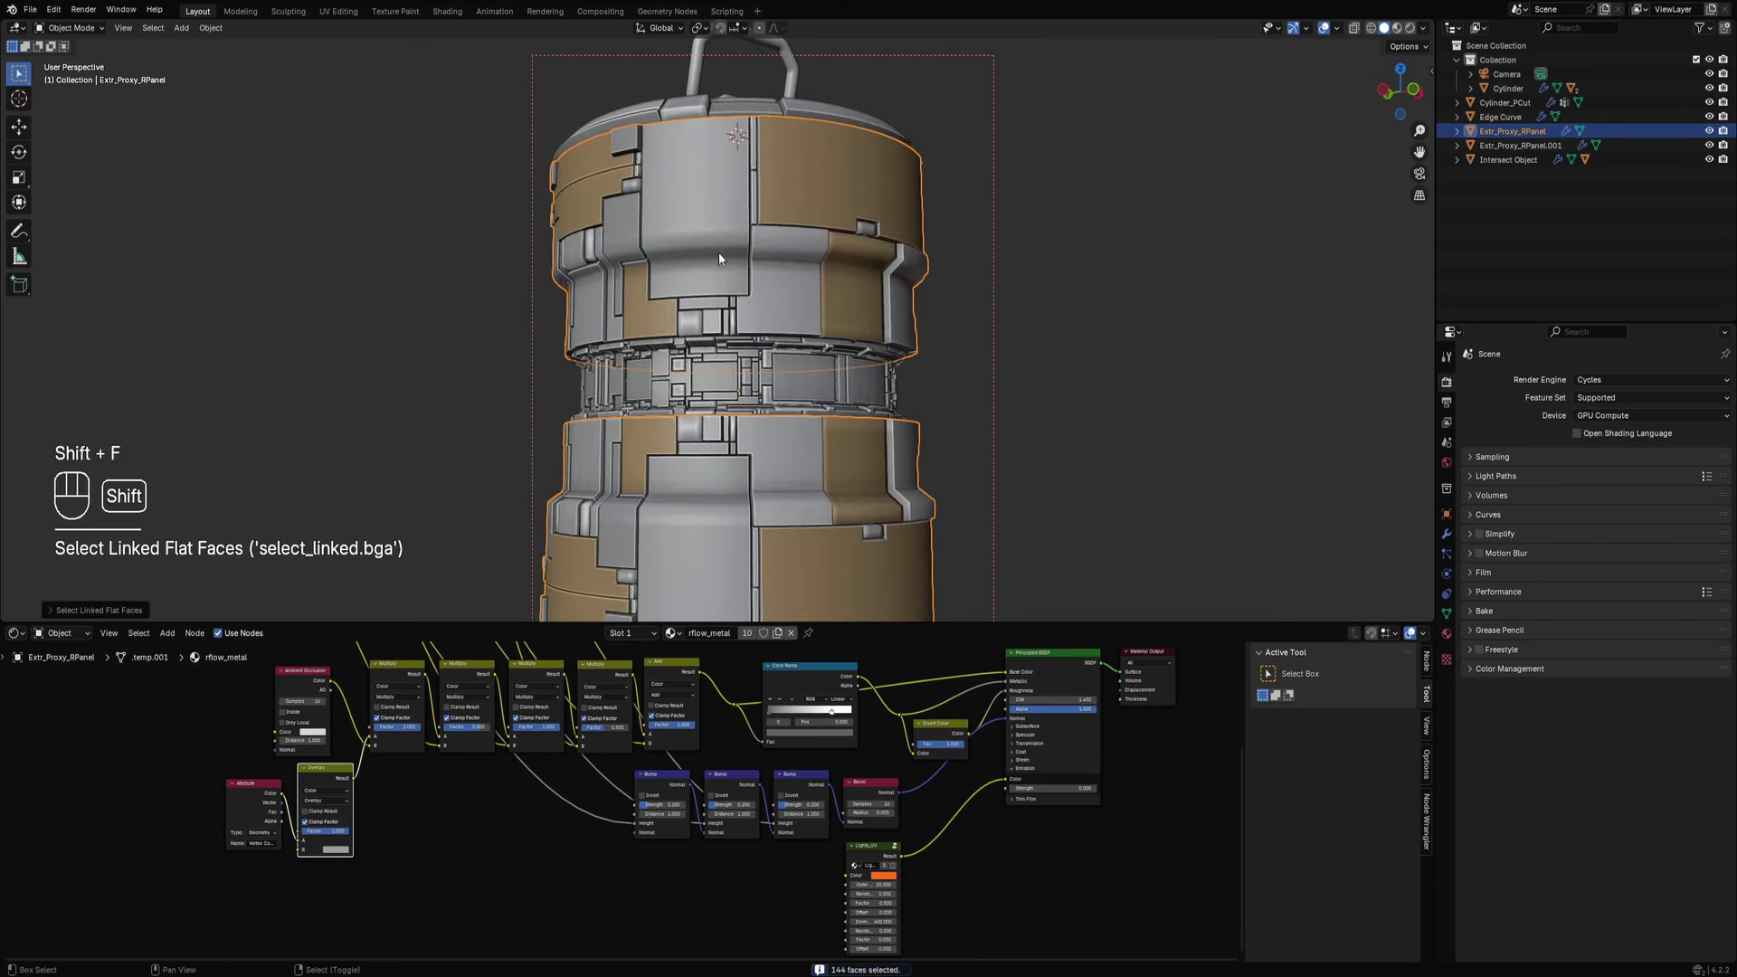
key("shift+f")
key("shift+f")
key("shift+f")
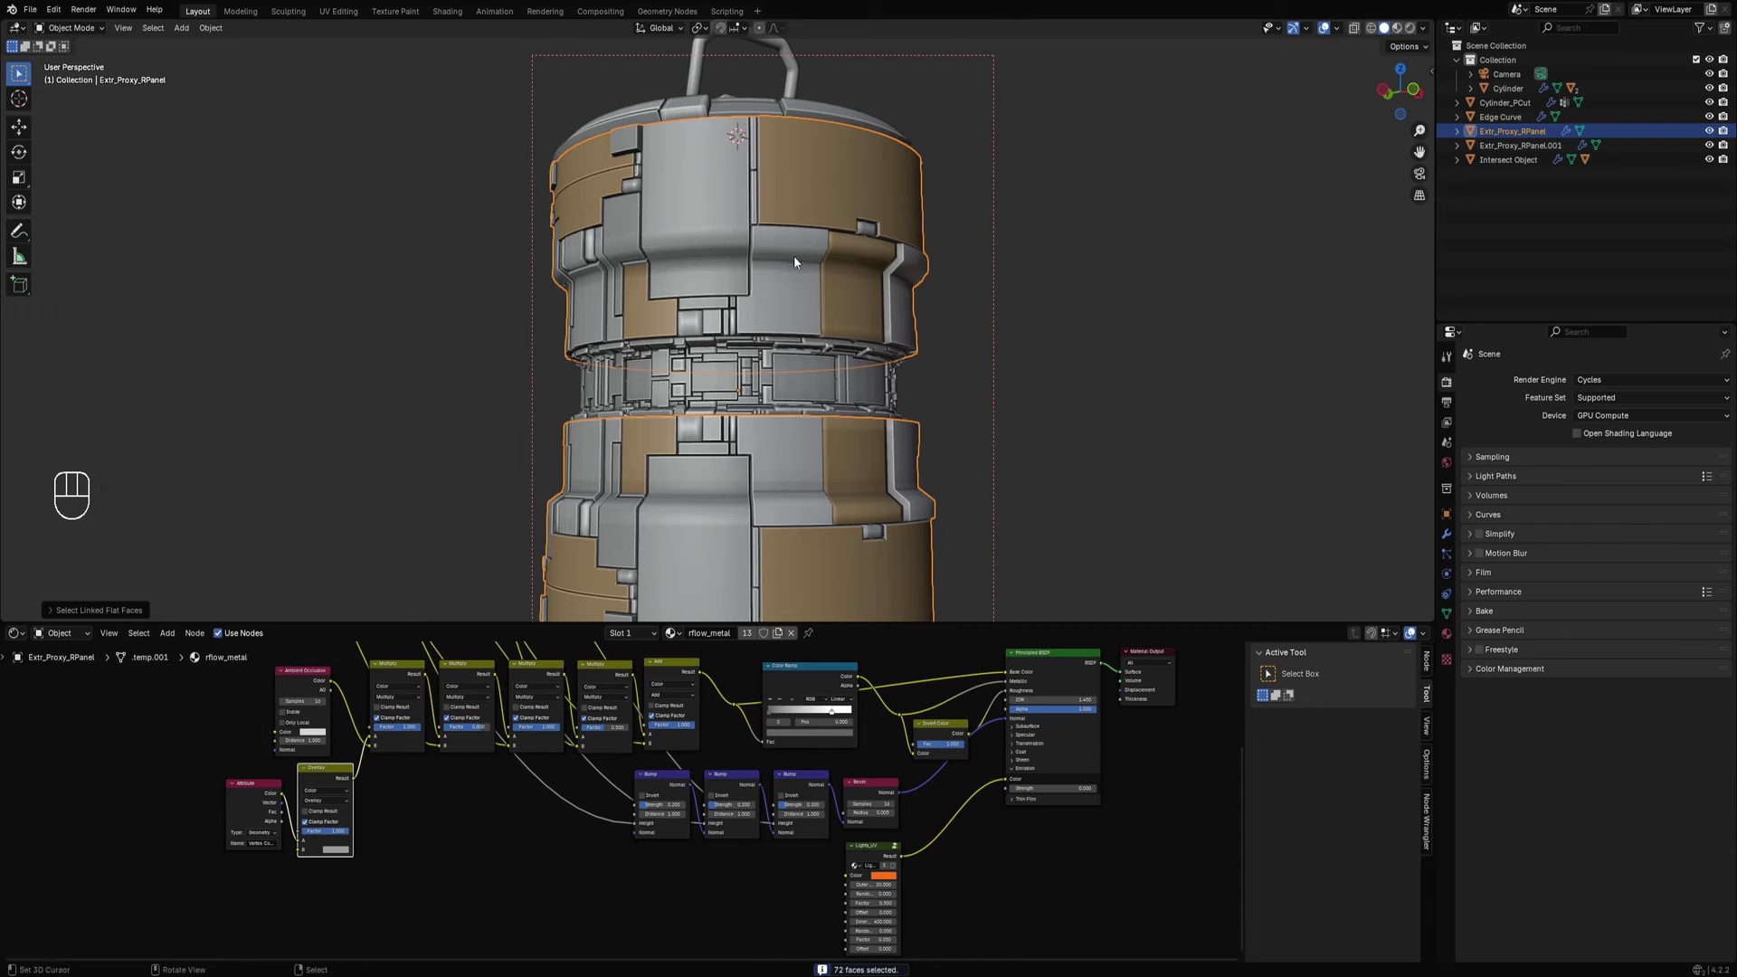
key("shift+ctrl+a")
key("shift+f")
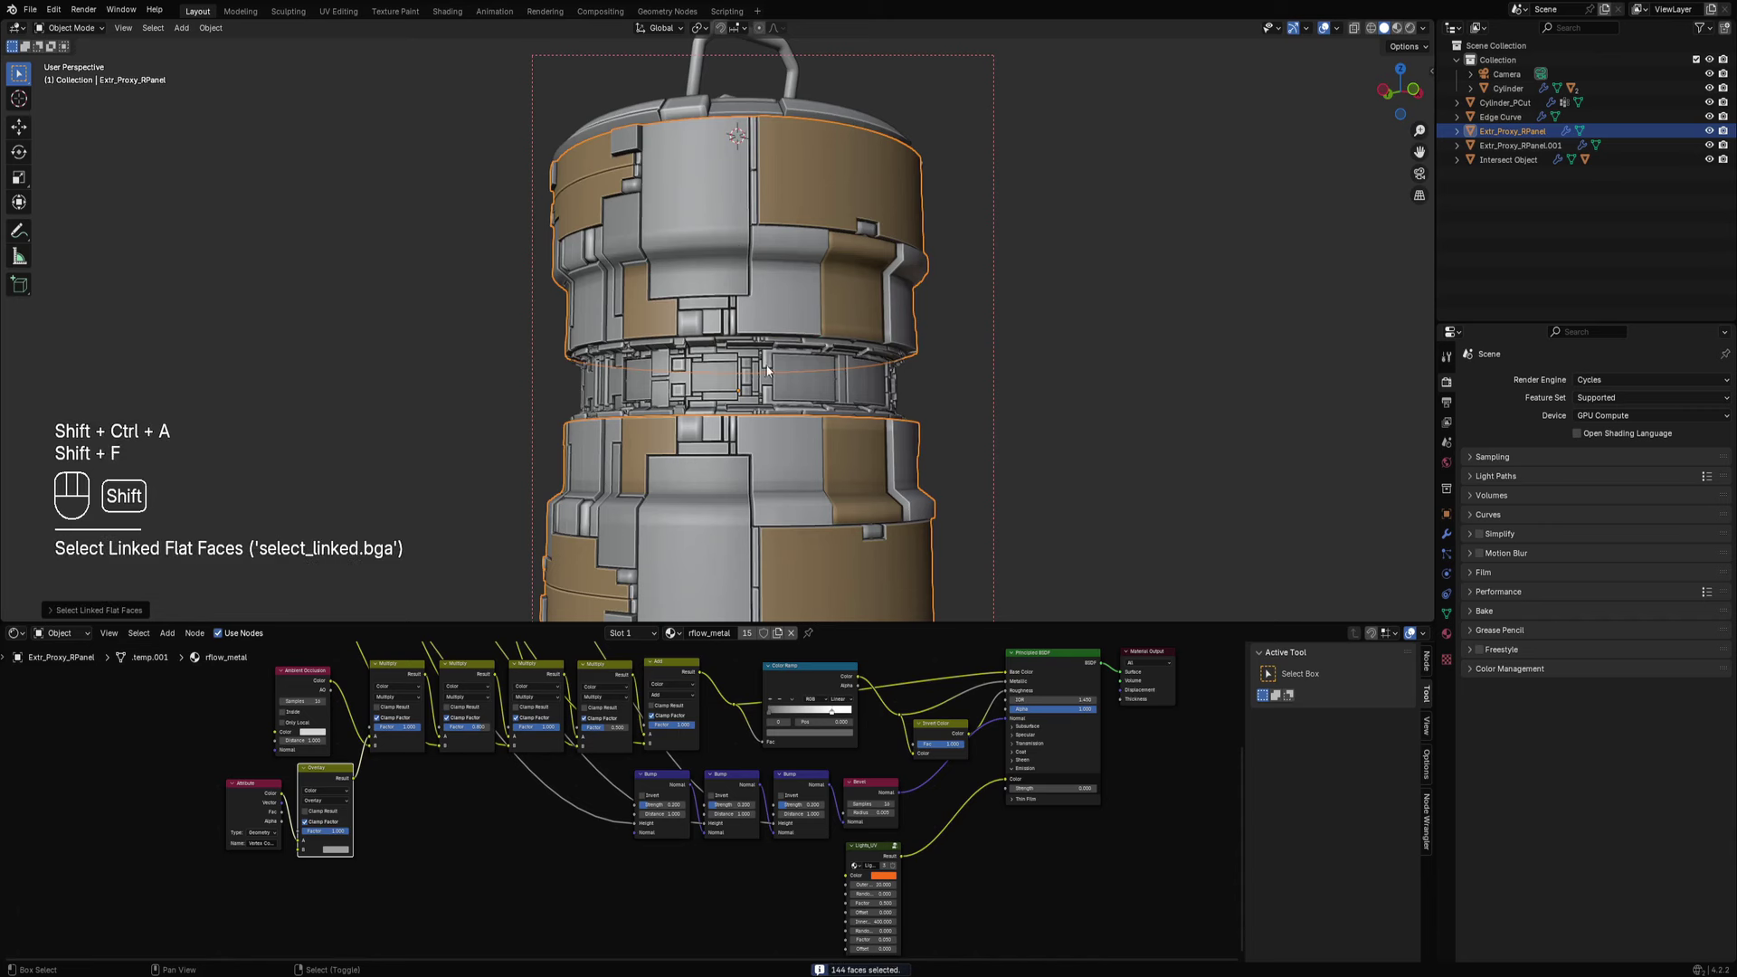
key("shift+f")
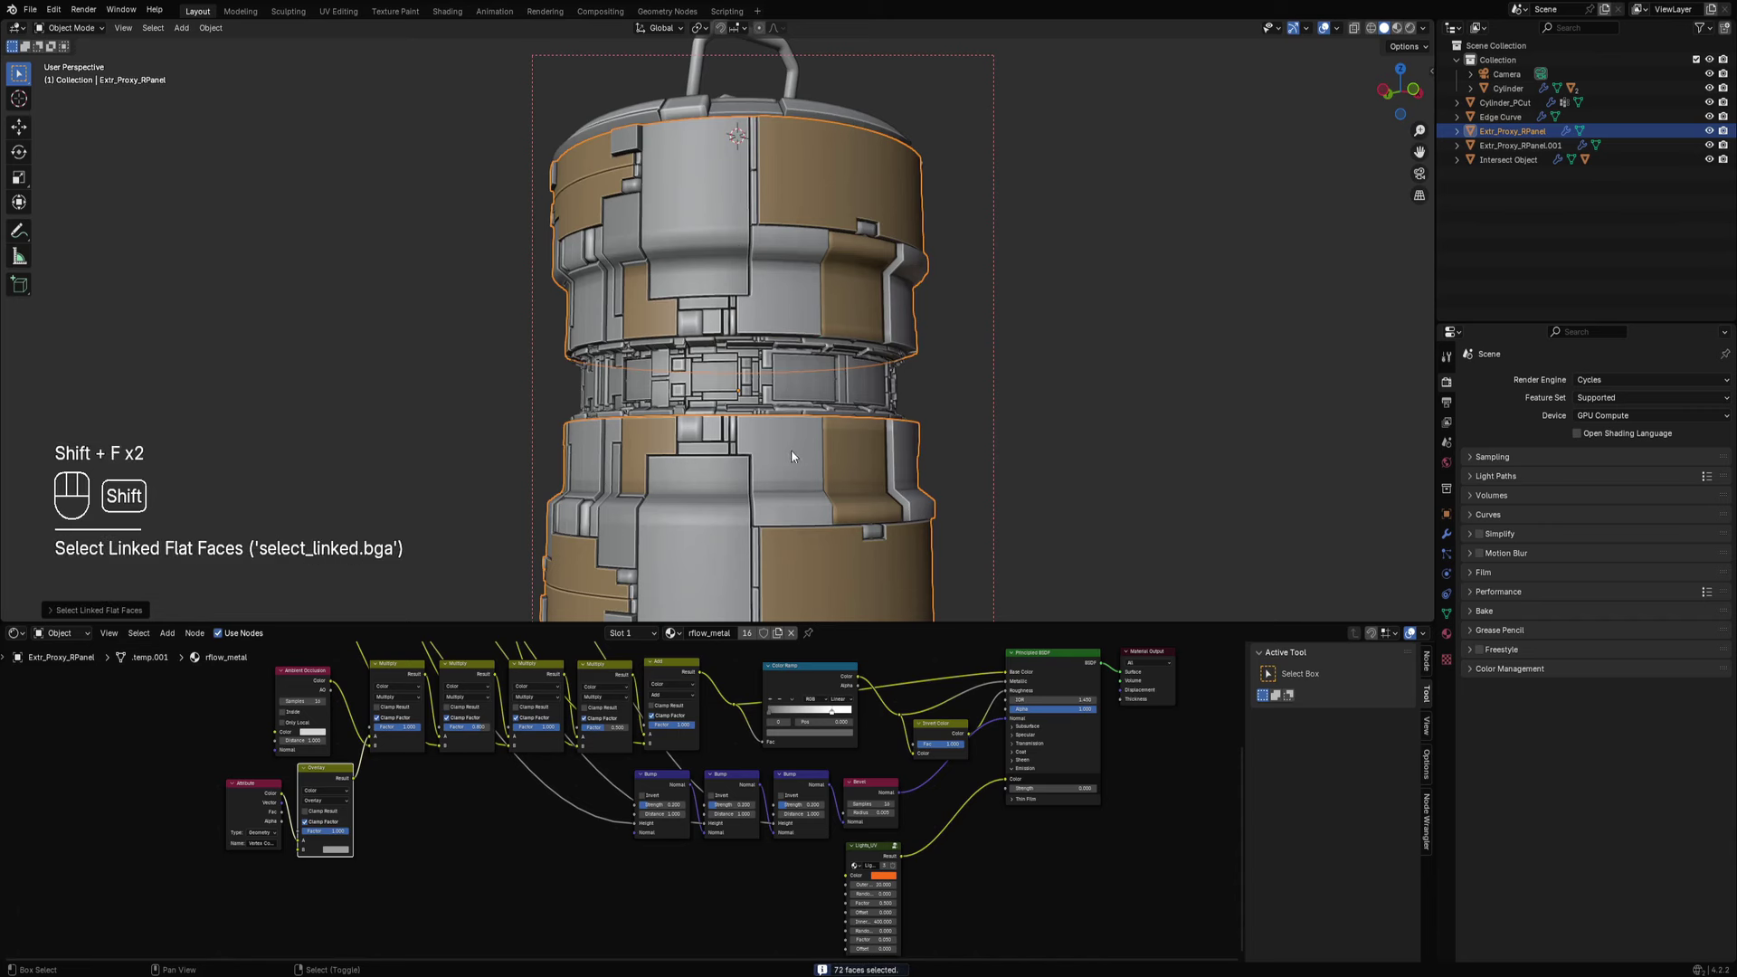
key("shift+f")
key("shift+f")
key("shift+f")
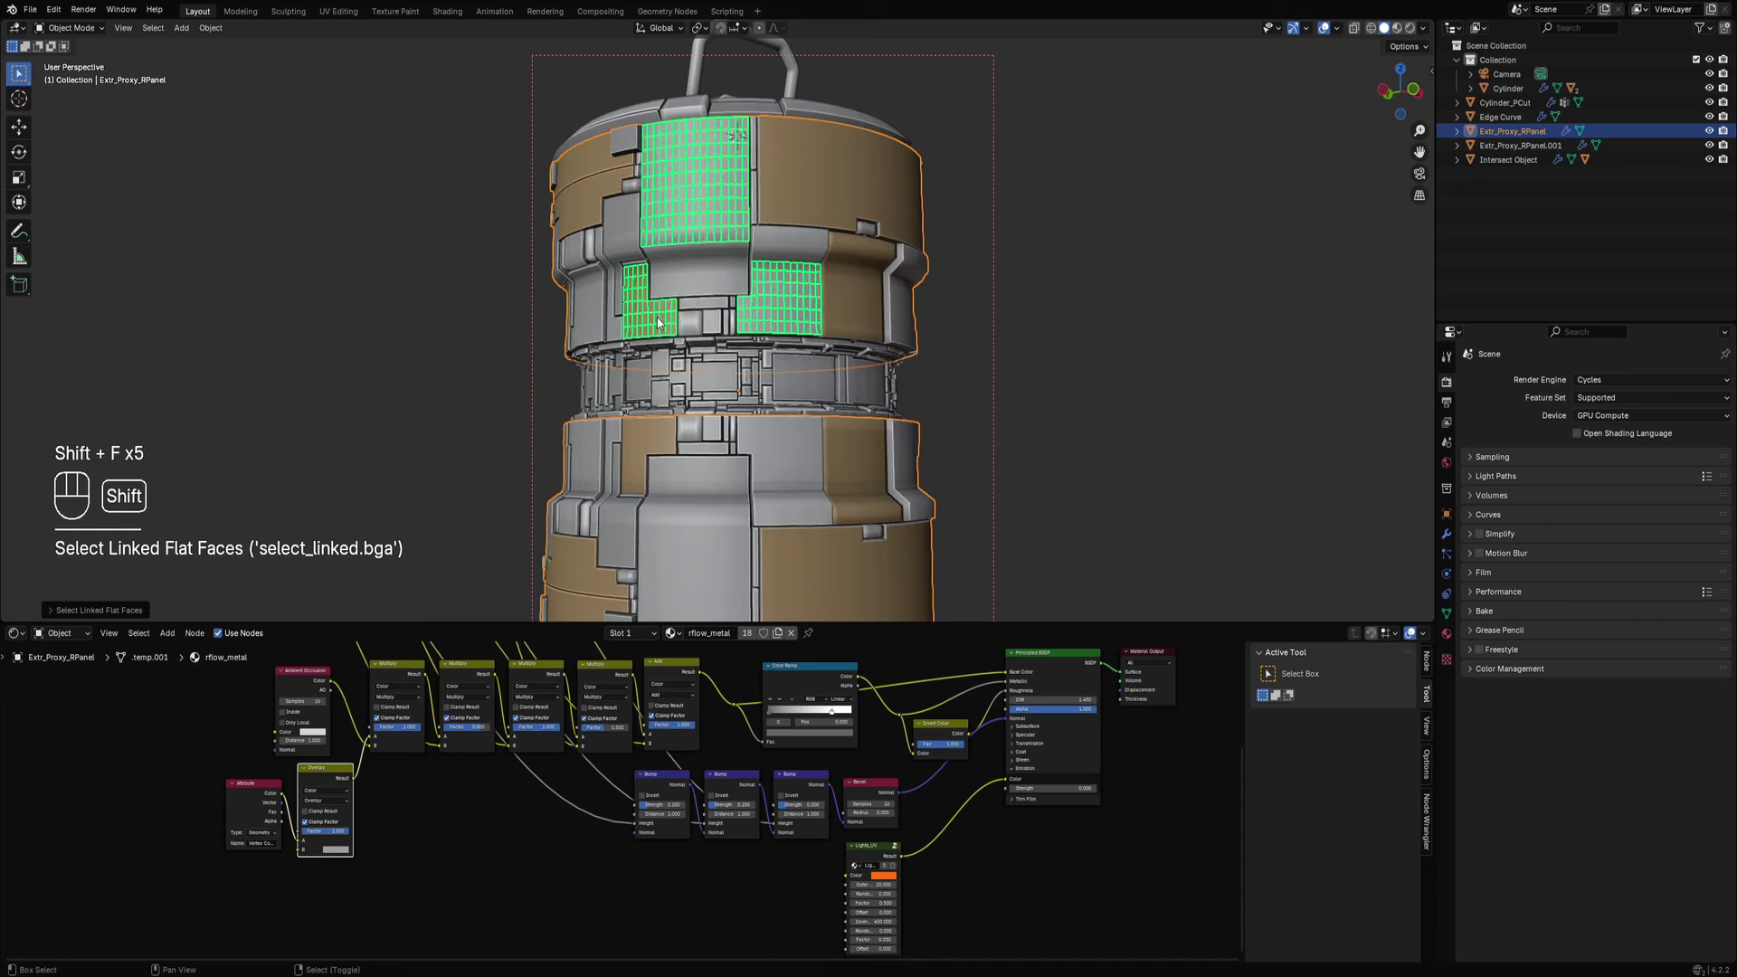
Switch the viewport back to rendered shading with the whole canister in view.
scroll(944, 221, "up", 2)
key("z")
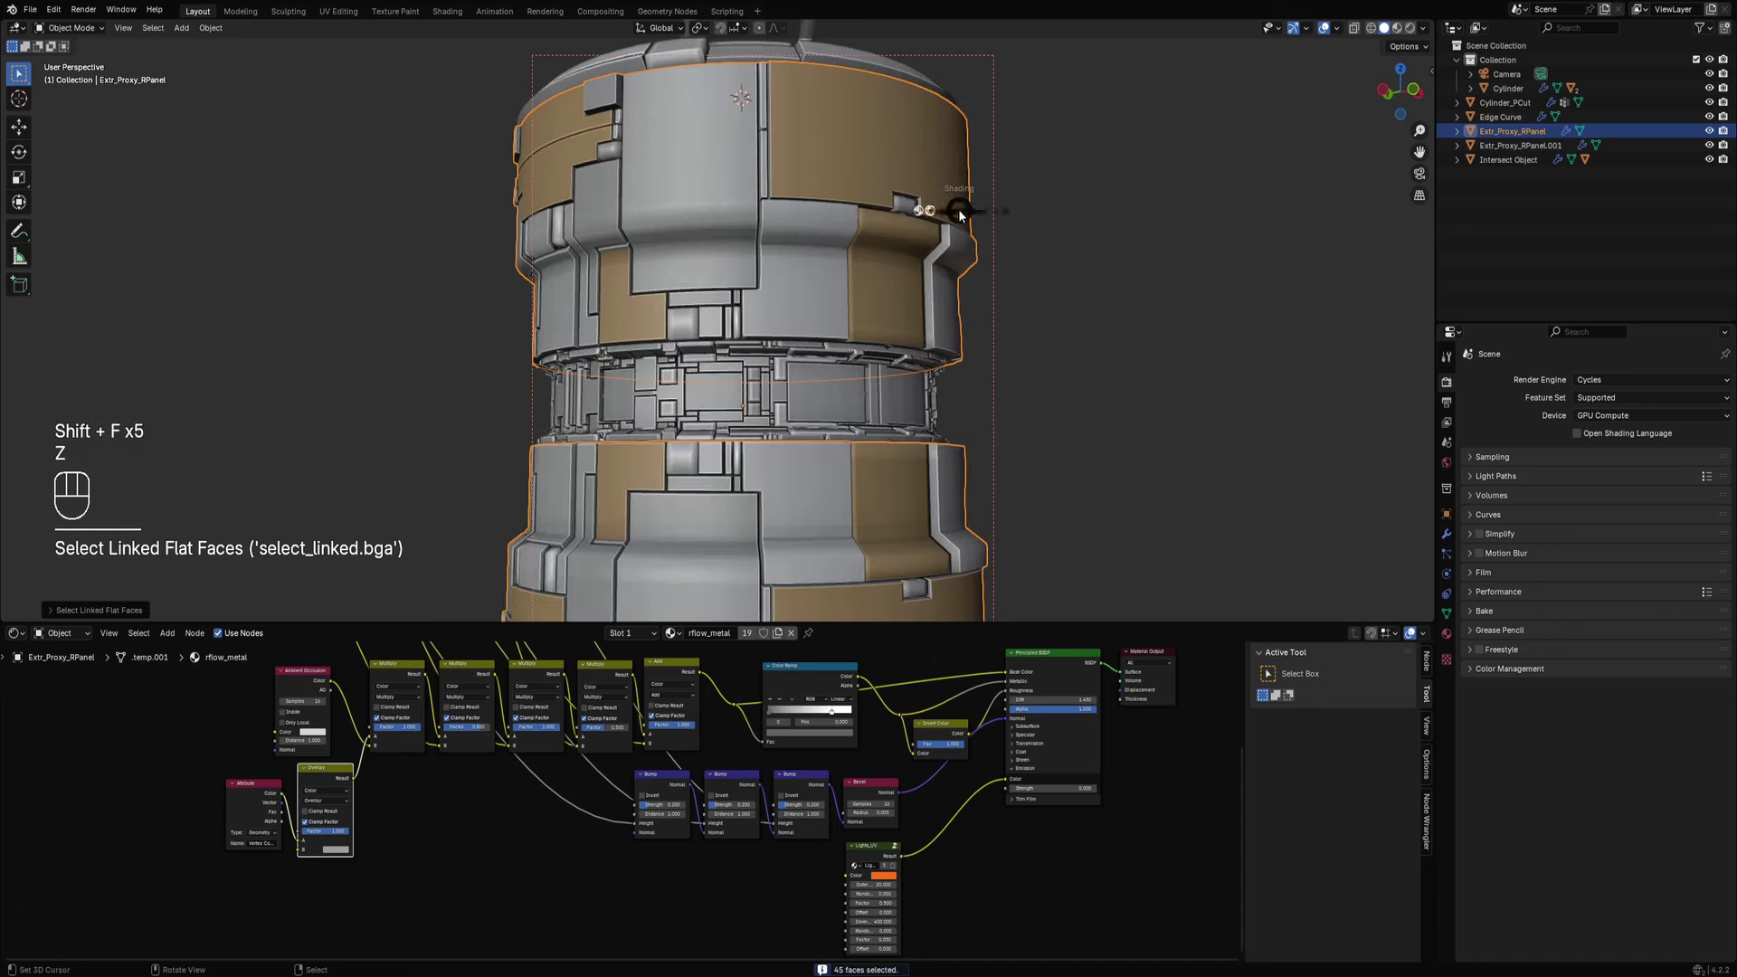
left_click(1032, 161)
scroll(1010, 205, "down", 3)
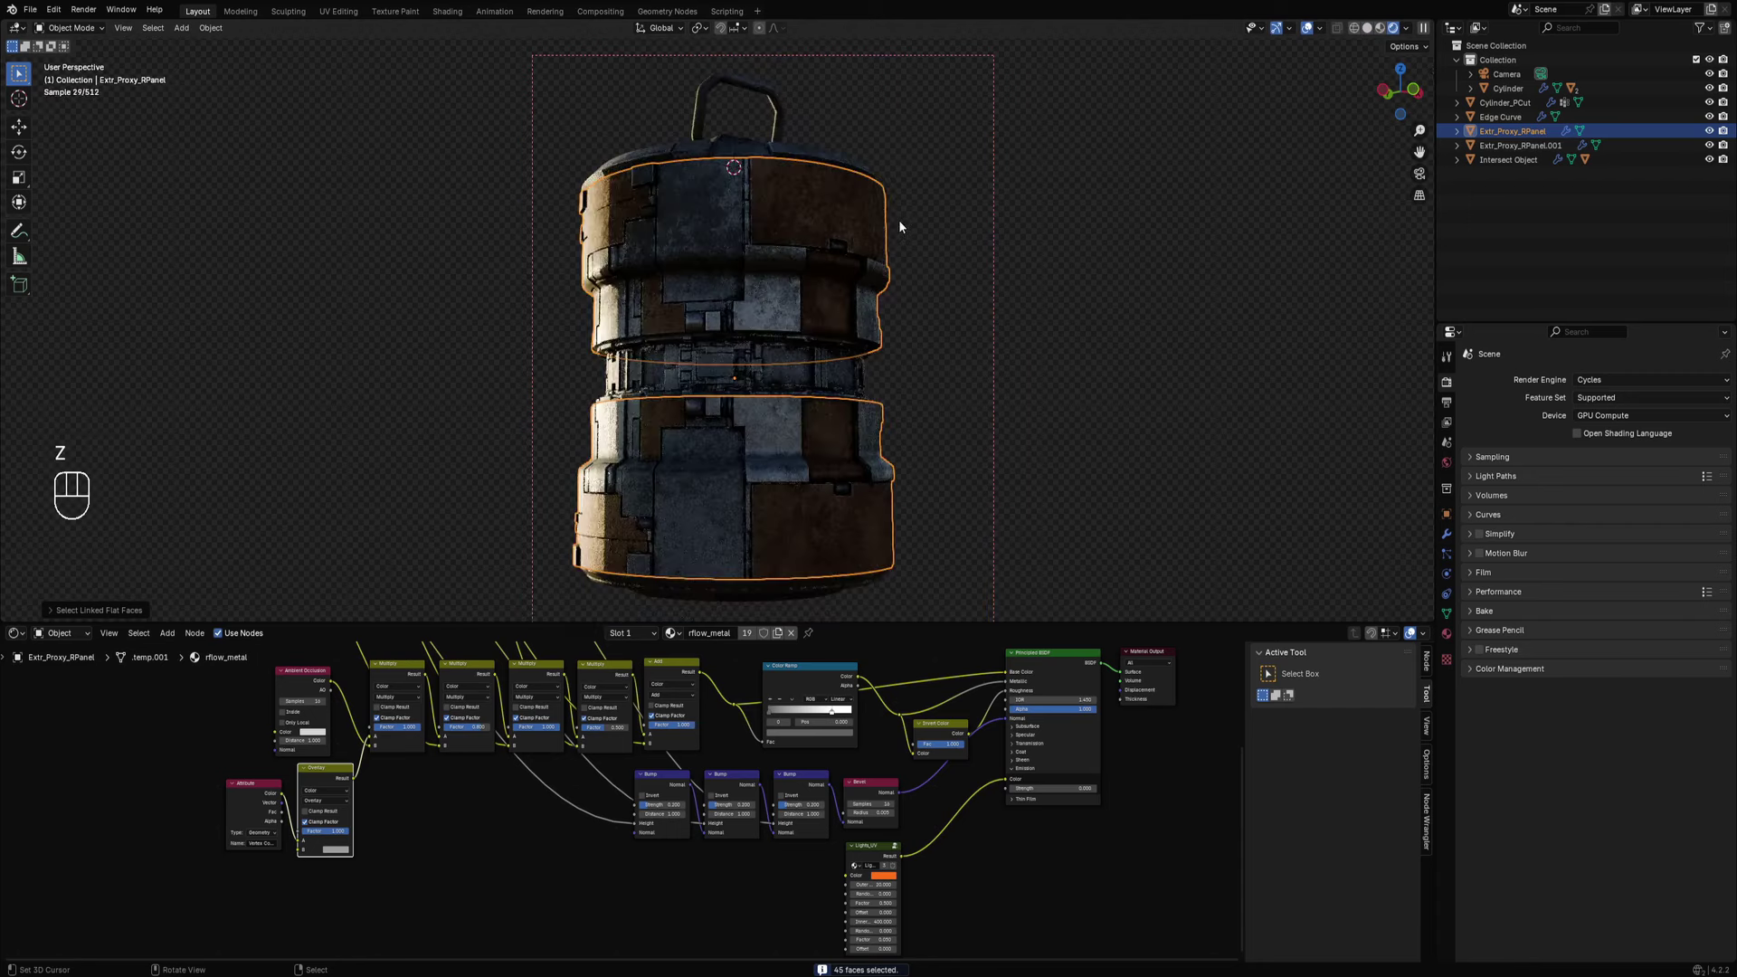
middle_click_drag(900, 225, 958, 217)
Apply Random Cells to the marked panel faces using the emit size 3 preset.
key("shift+q")
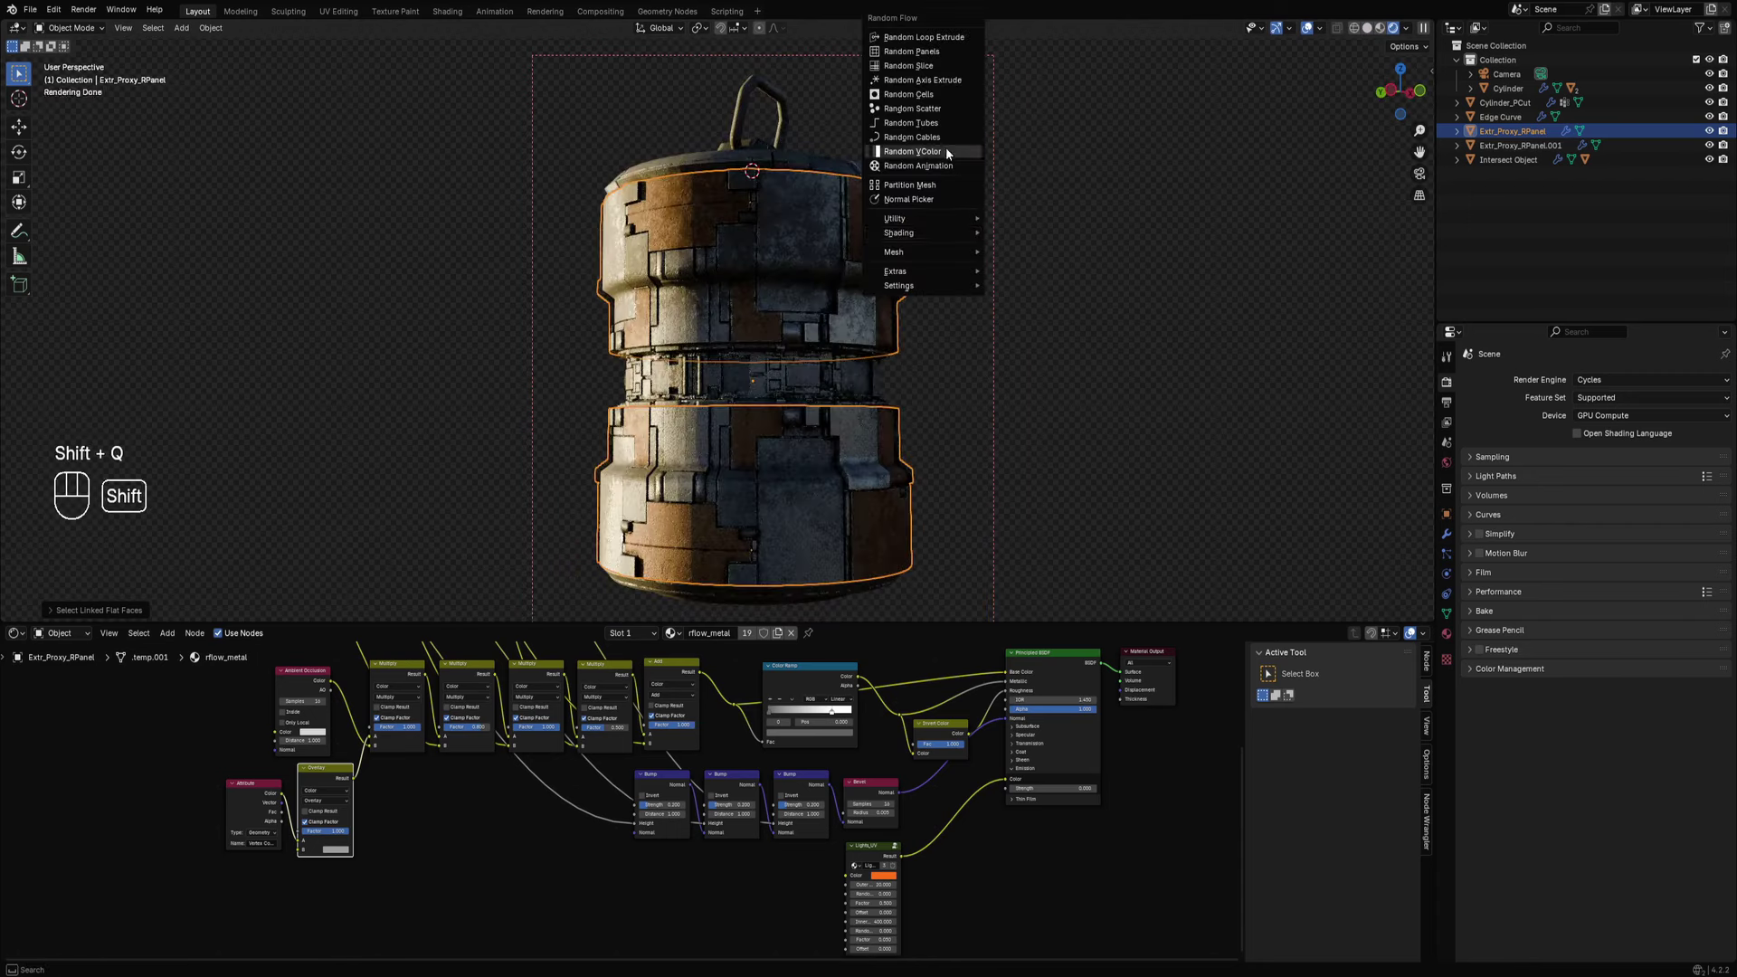
left_click(938, 93)
left_click(1027, 128)
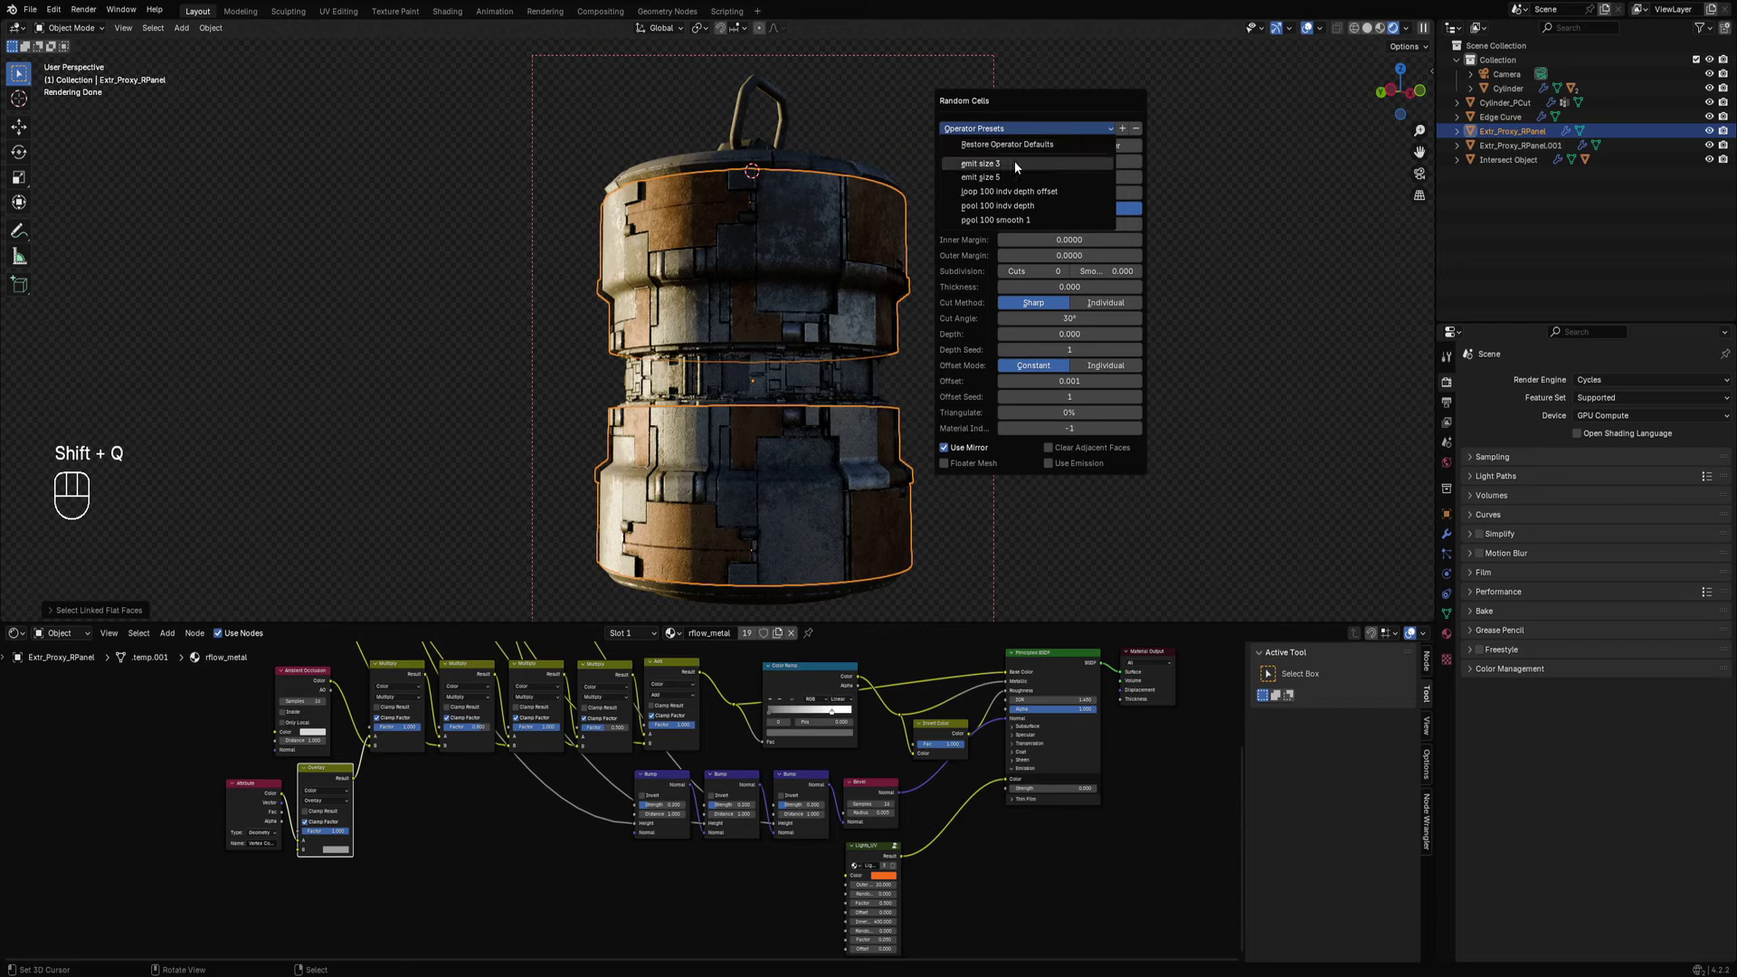
left_click(1013, 163)
scroll(860, 307, "up", 2)
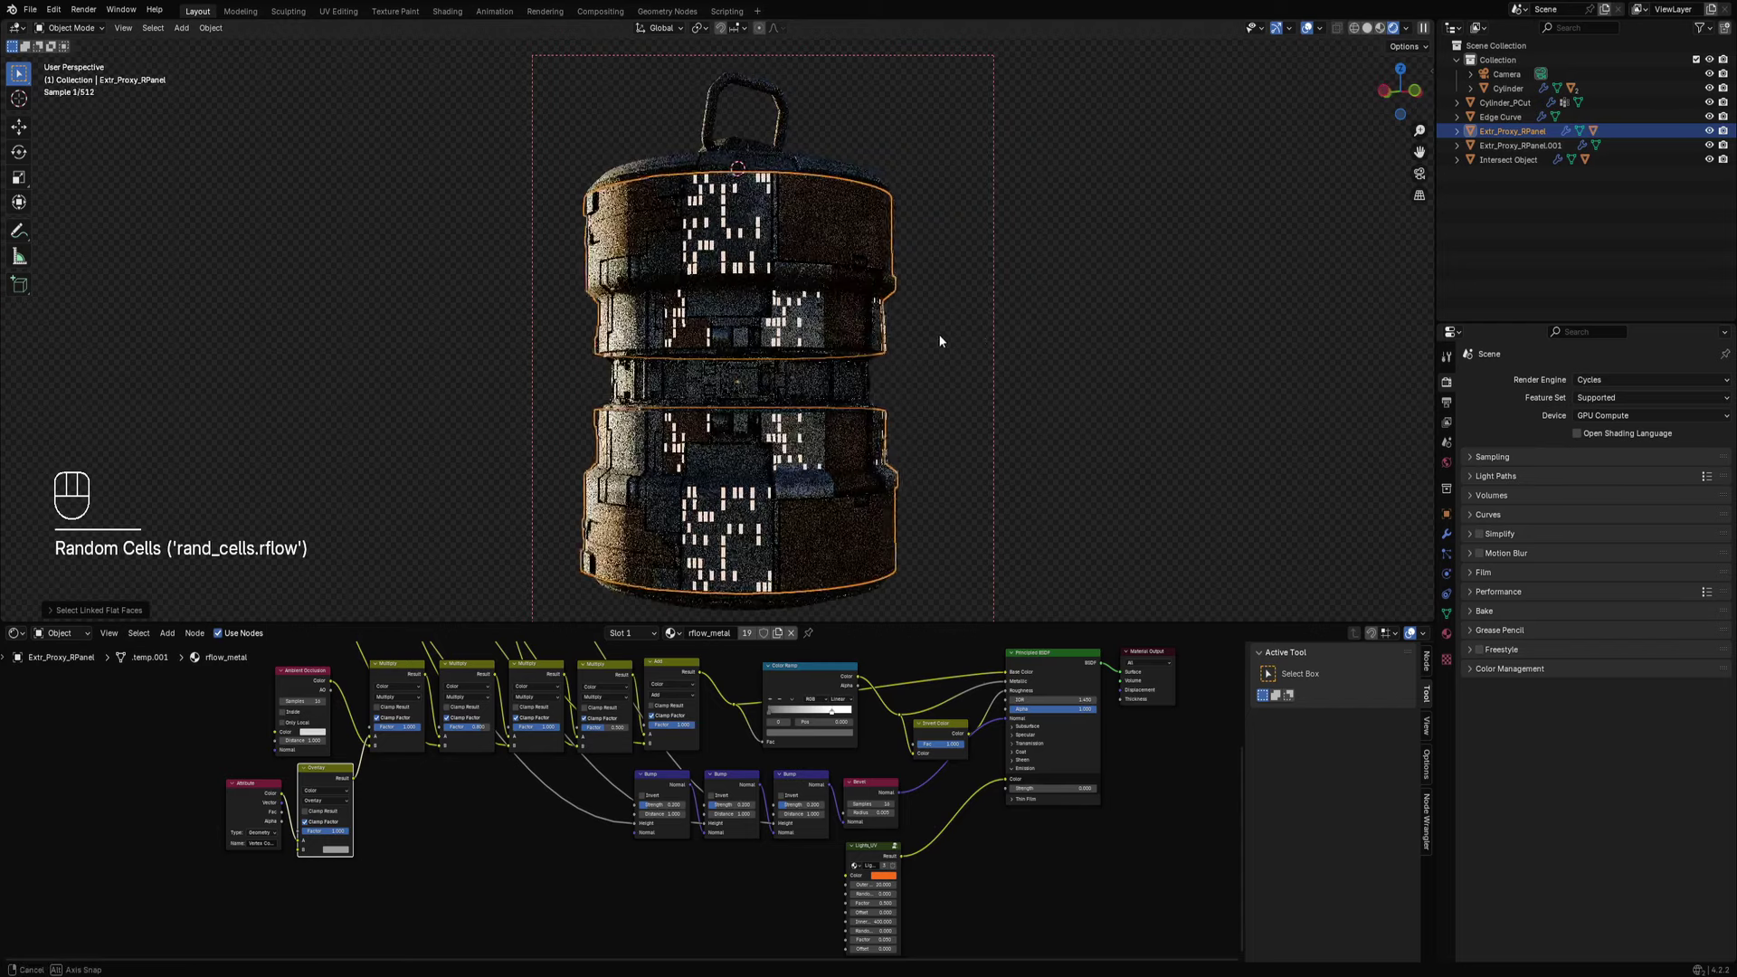
Set the Random Cells subdivision Cuts to 1 and the Pool Size to 2.
key("F9")
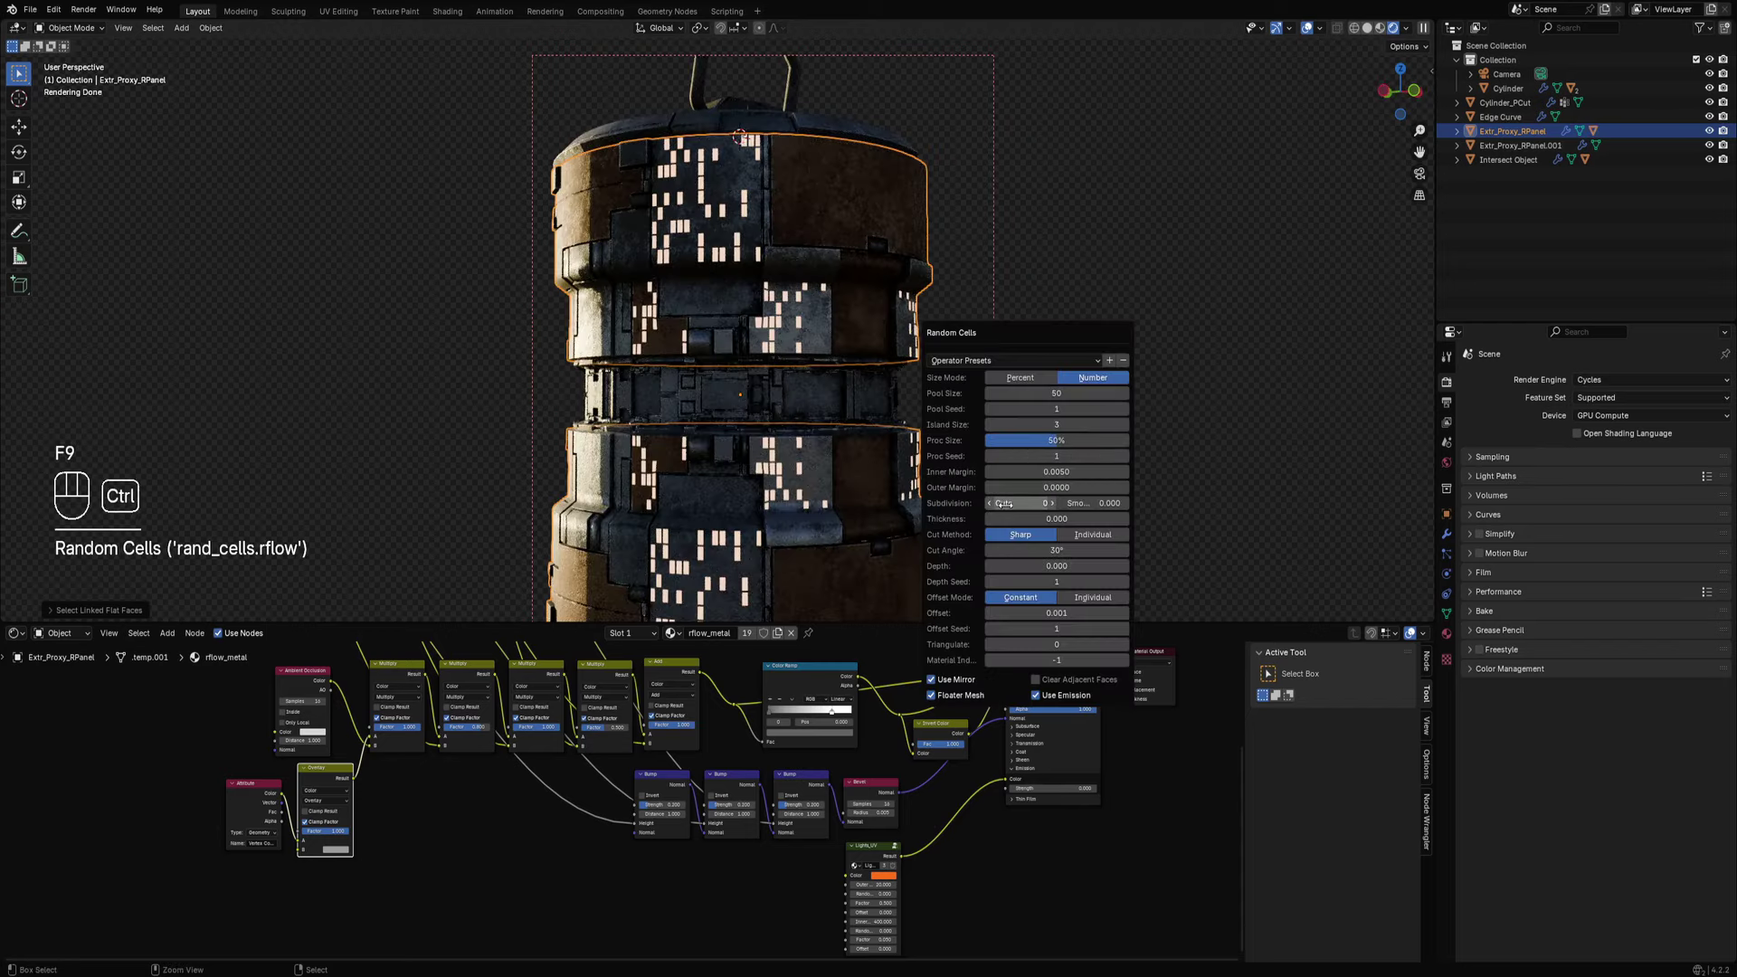
scroll(1004, 504, "up", 1, "ctrl")
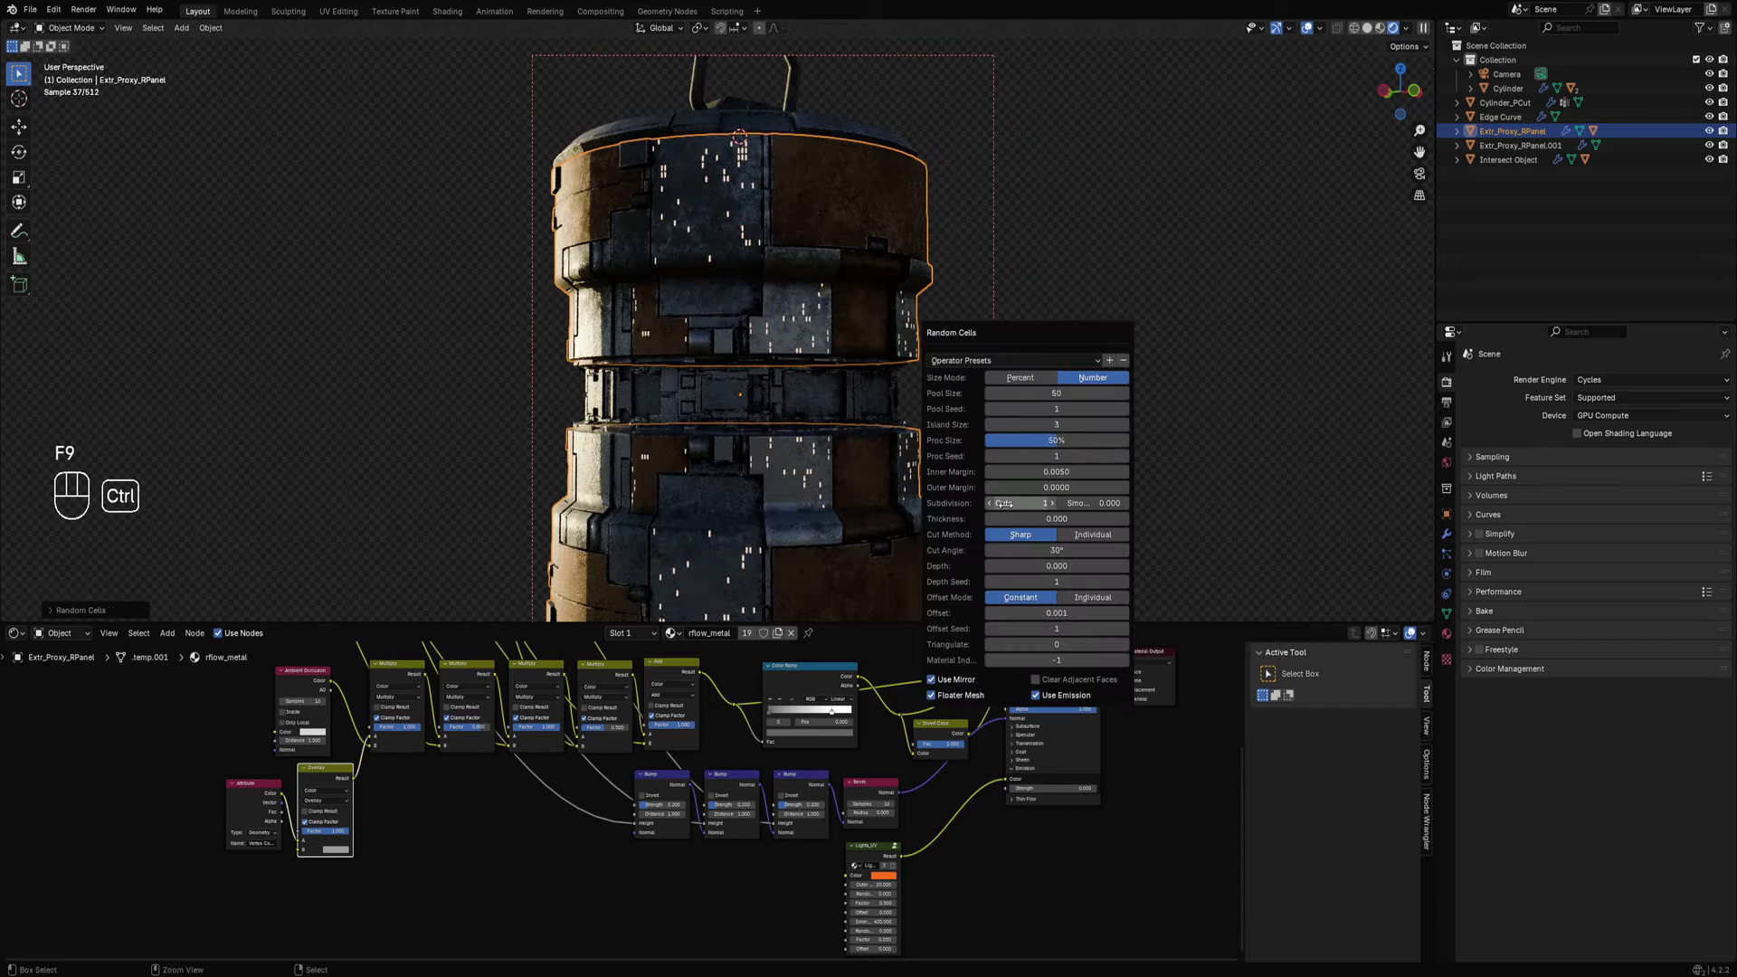
left_click(1022, 394)
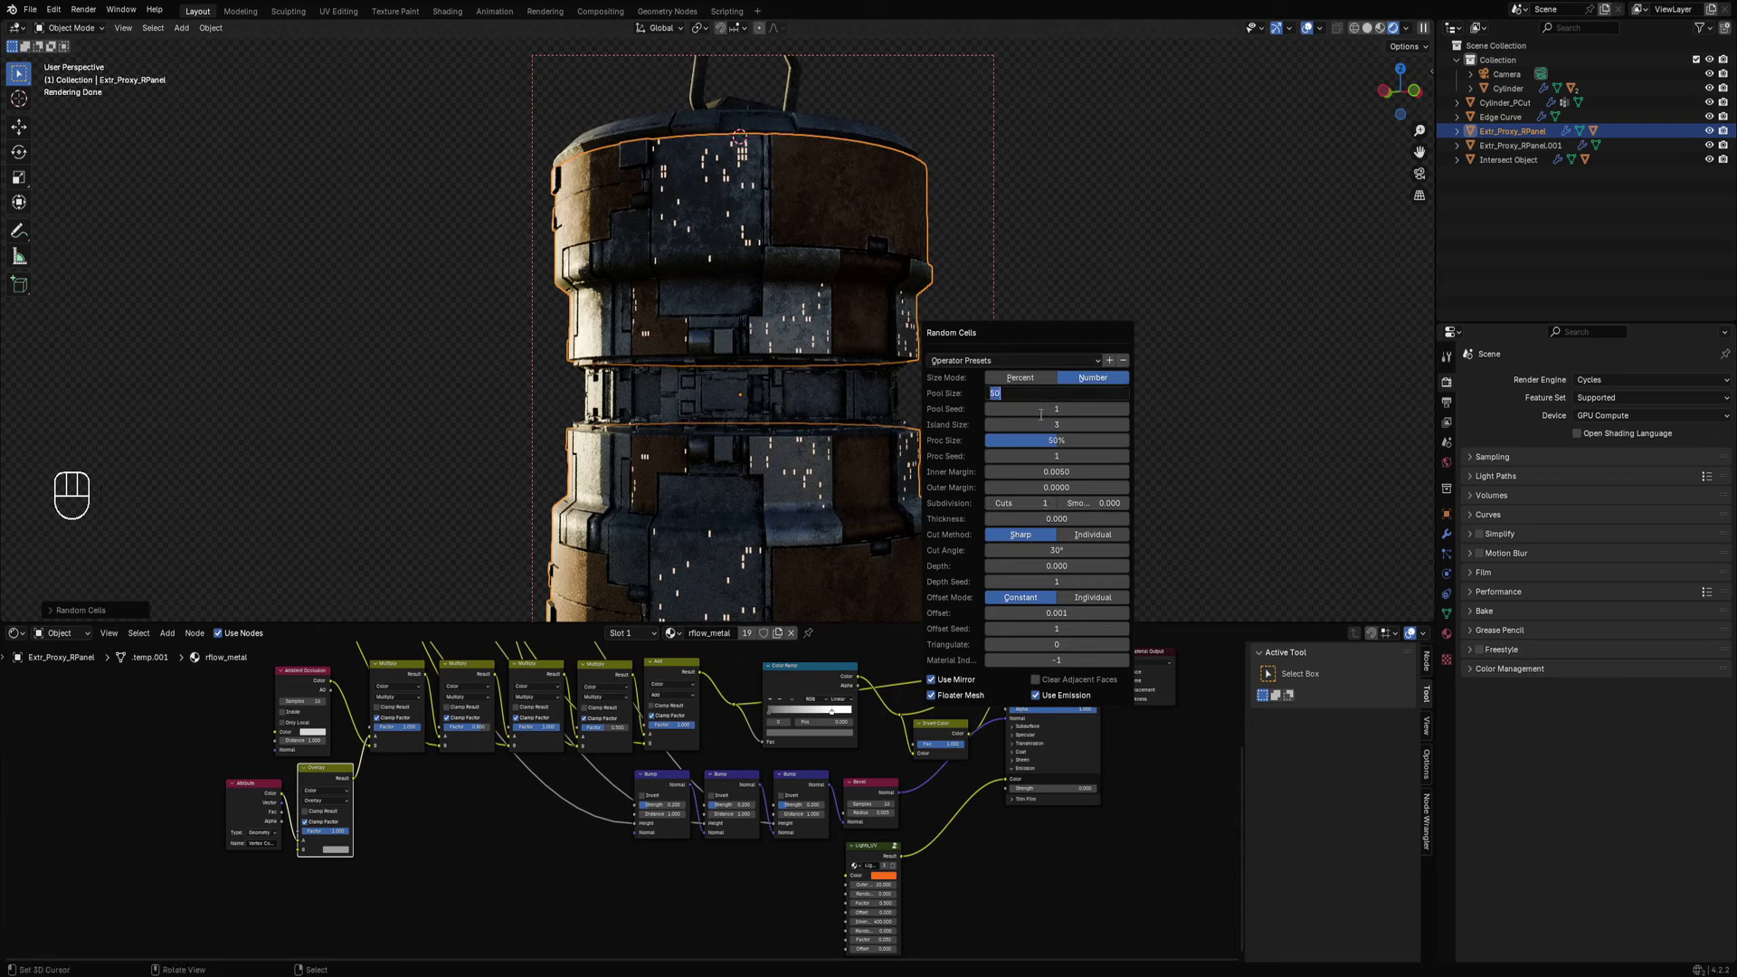
key("Return")
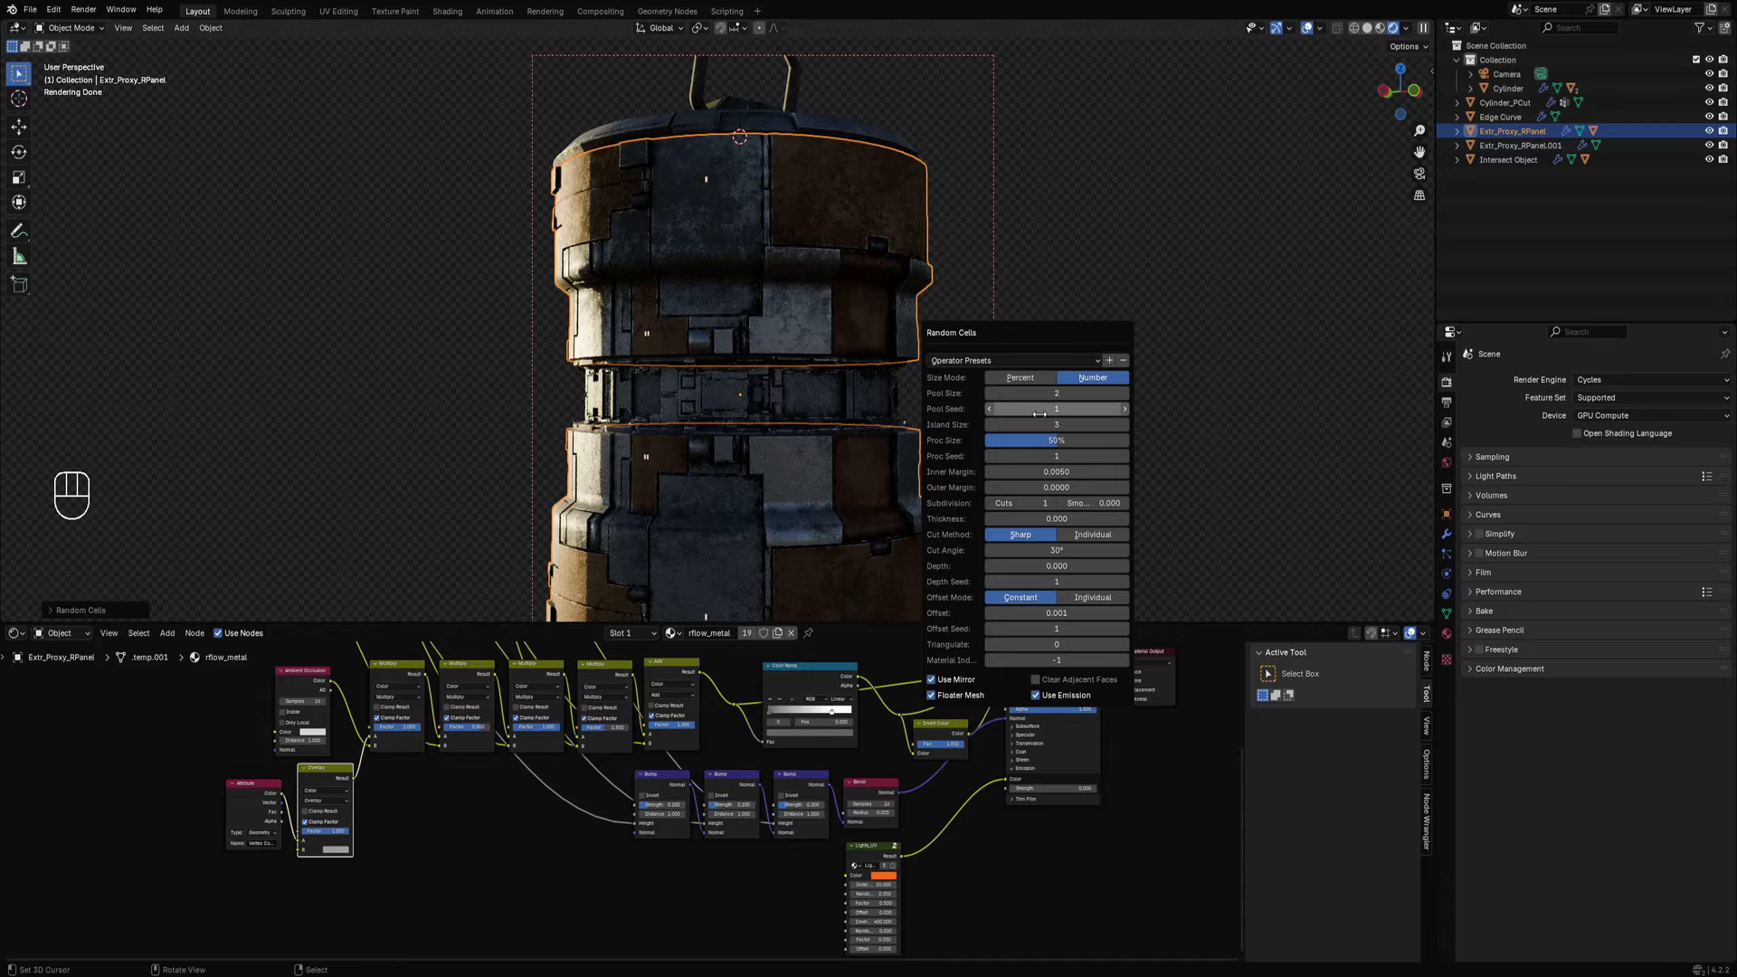
Reopen the Random Cells settings and set the Pool Size to 4.
scroll(775, 357, "up", 2)
middle_click_drag(719, 427, 817, 395)
scroll(817, 394, "down", 1)
key("F9")
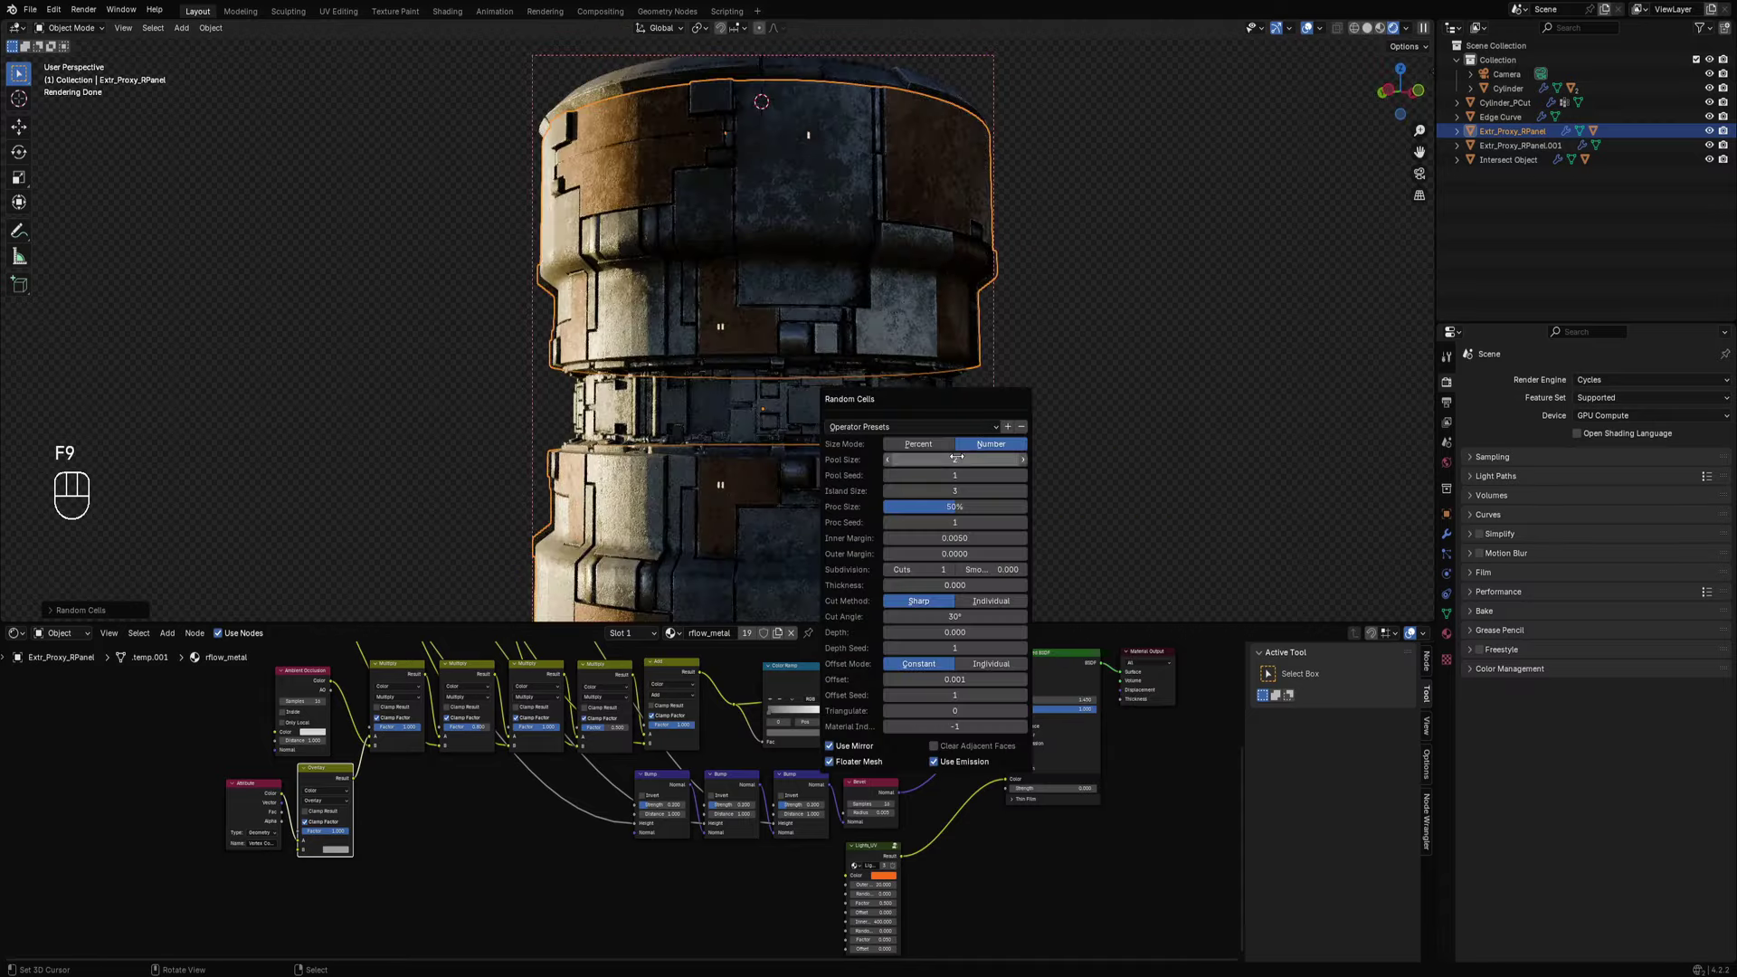
scroll(957, 460, "up", 1, "ctrl")
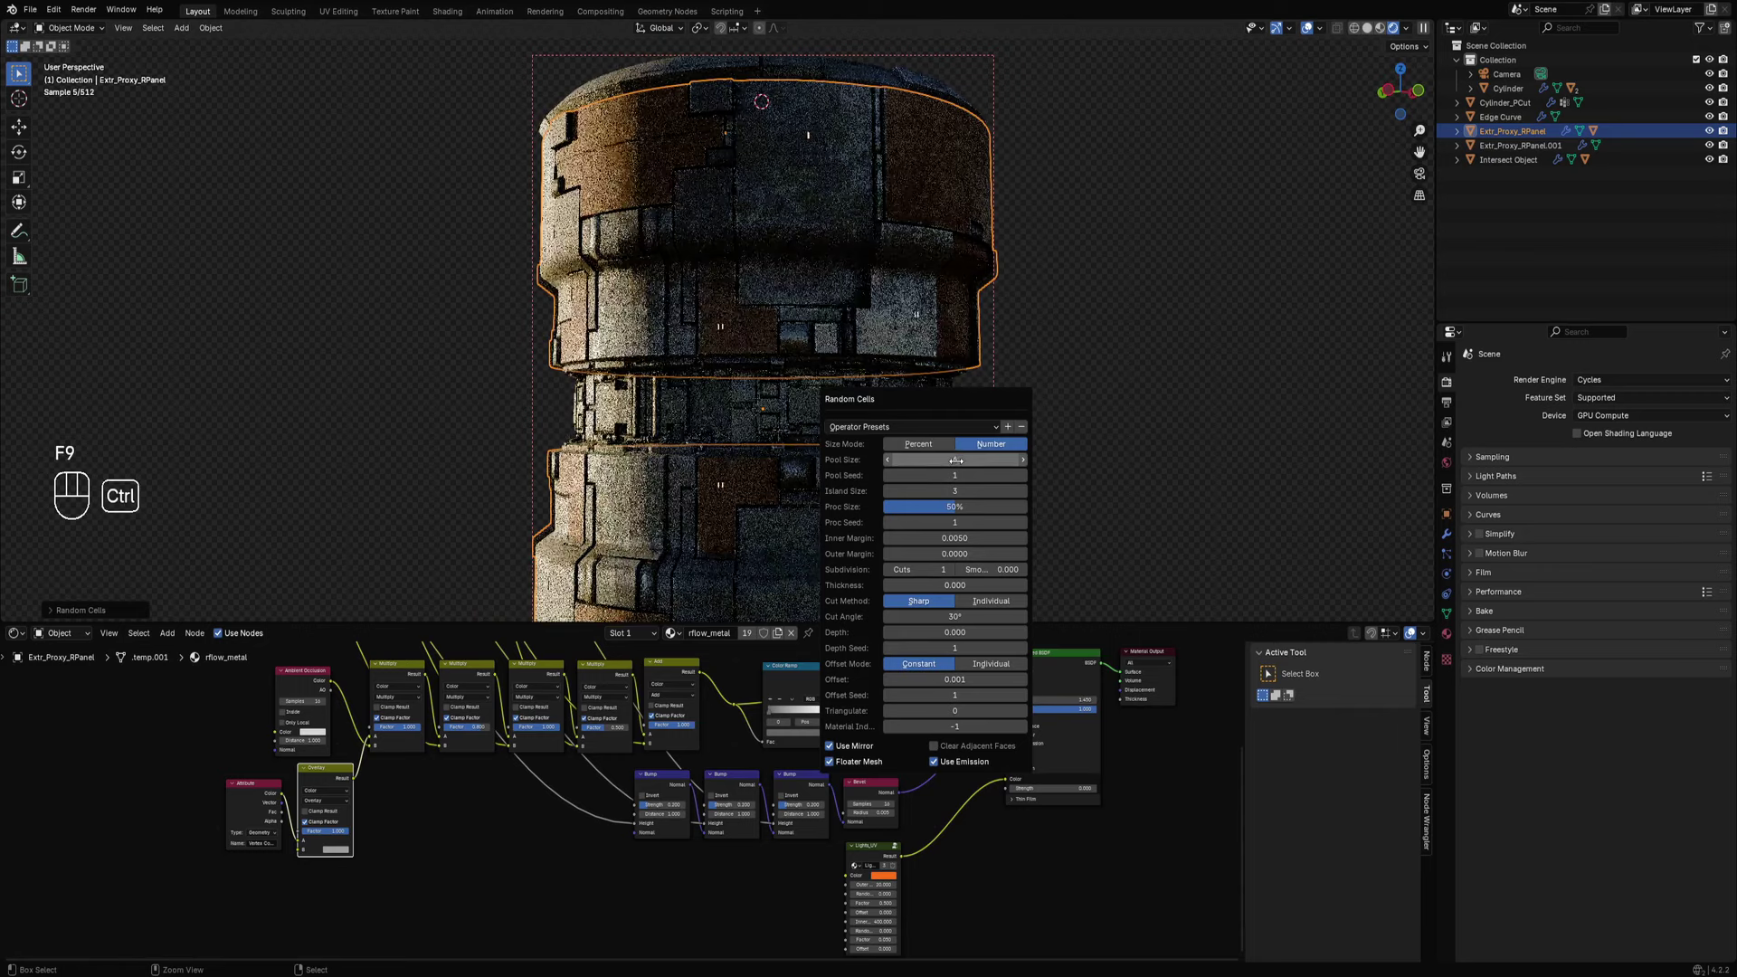
scroll(956, 461, "up", 1, "ctrl")
scroll(956, 461, "up", 1, "ctrl")
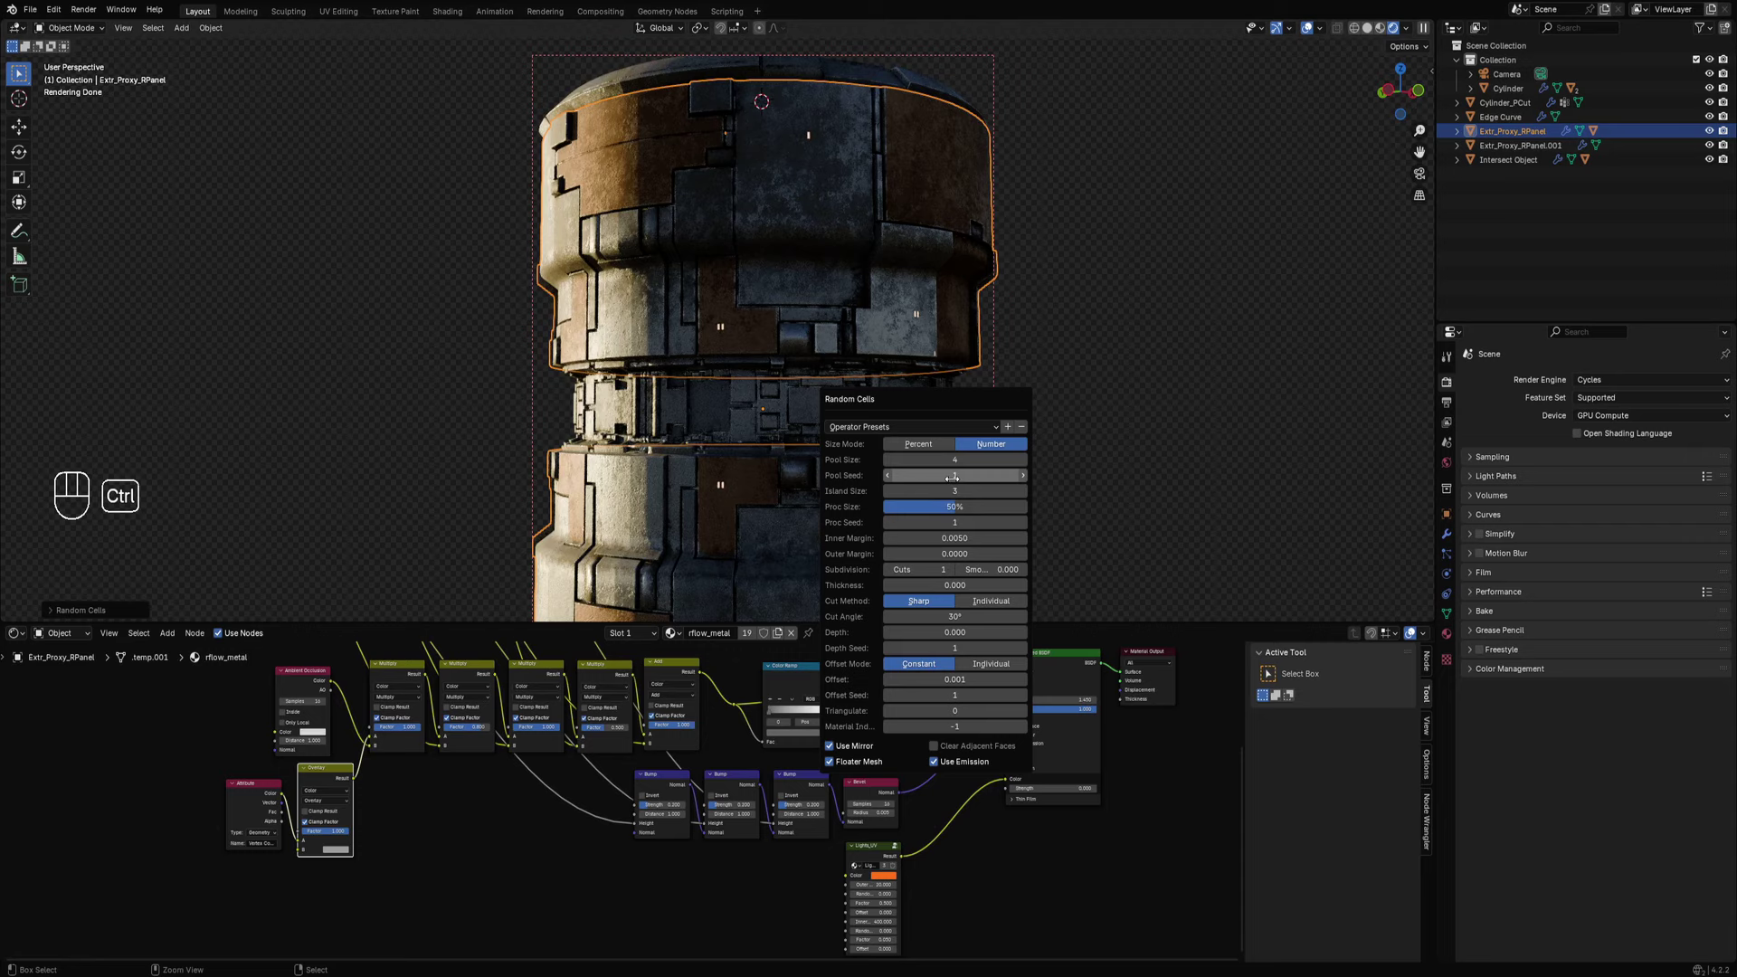
Try other Pool Seed and Island Size values for the light cells, returning to Pool Seed 1 and Island Size 3.
scroll(951, 491, "up", 1, "ctrl")
scroll(951, 490, "down", 1, "ctrl")
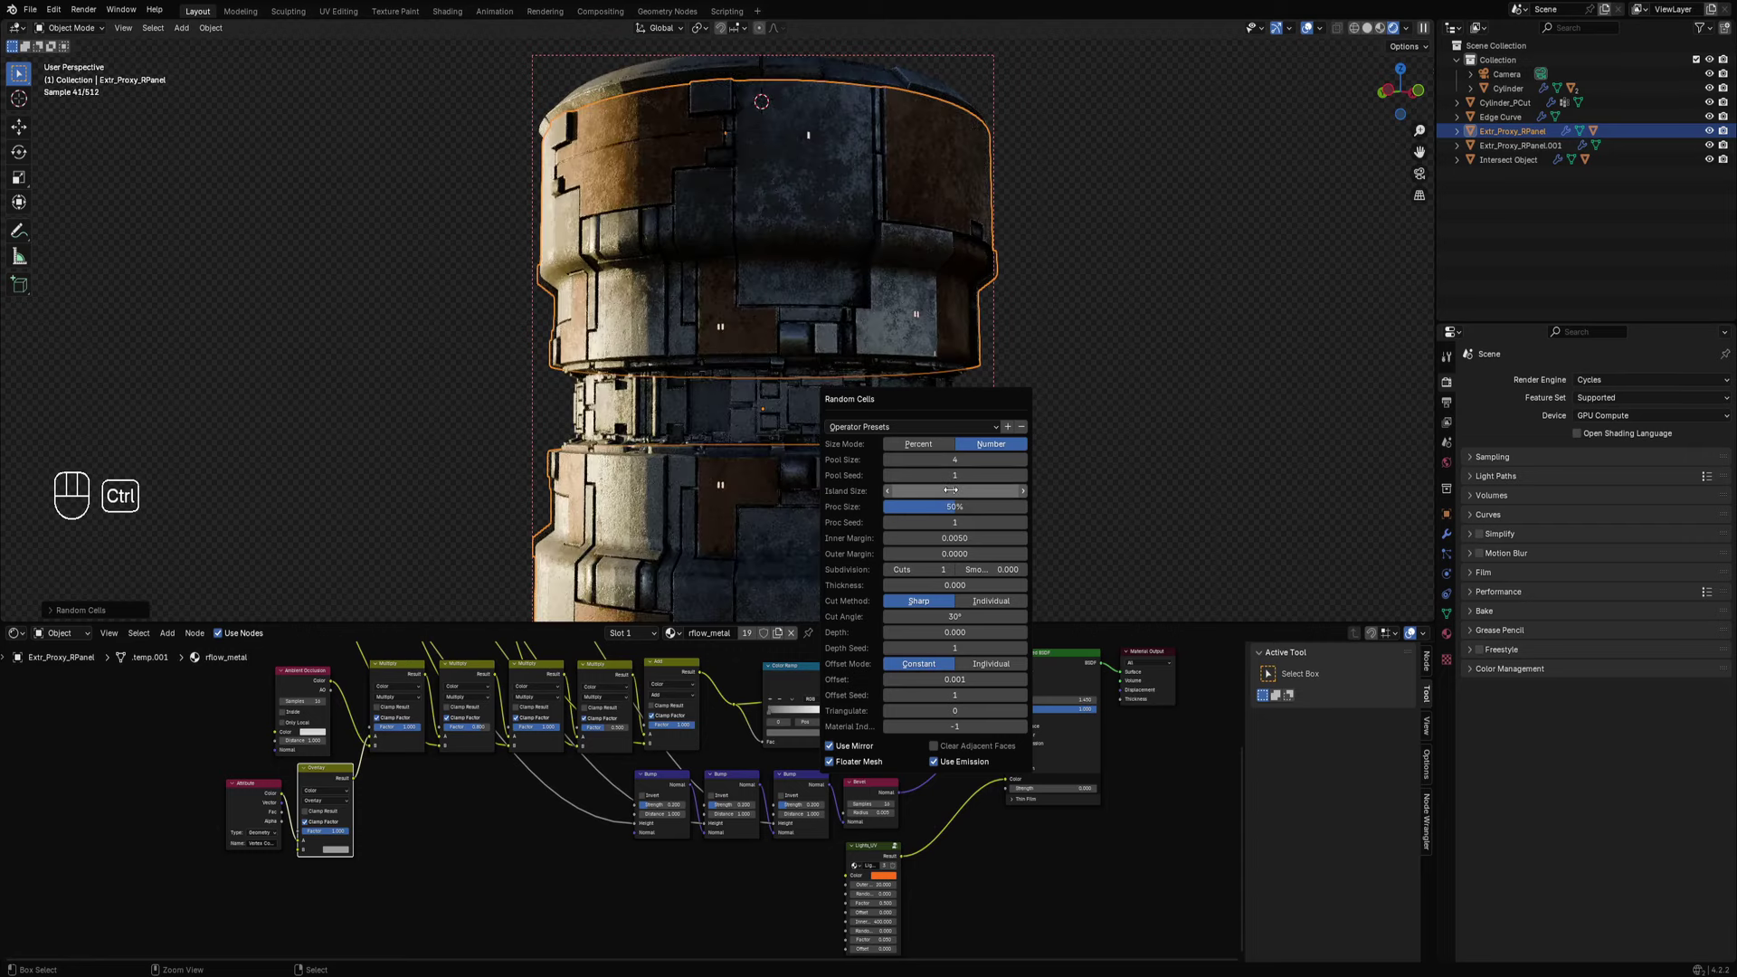
scroll(951, 491, "up", 1, "ctrl")
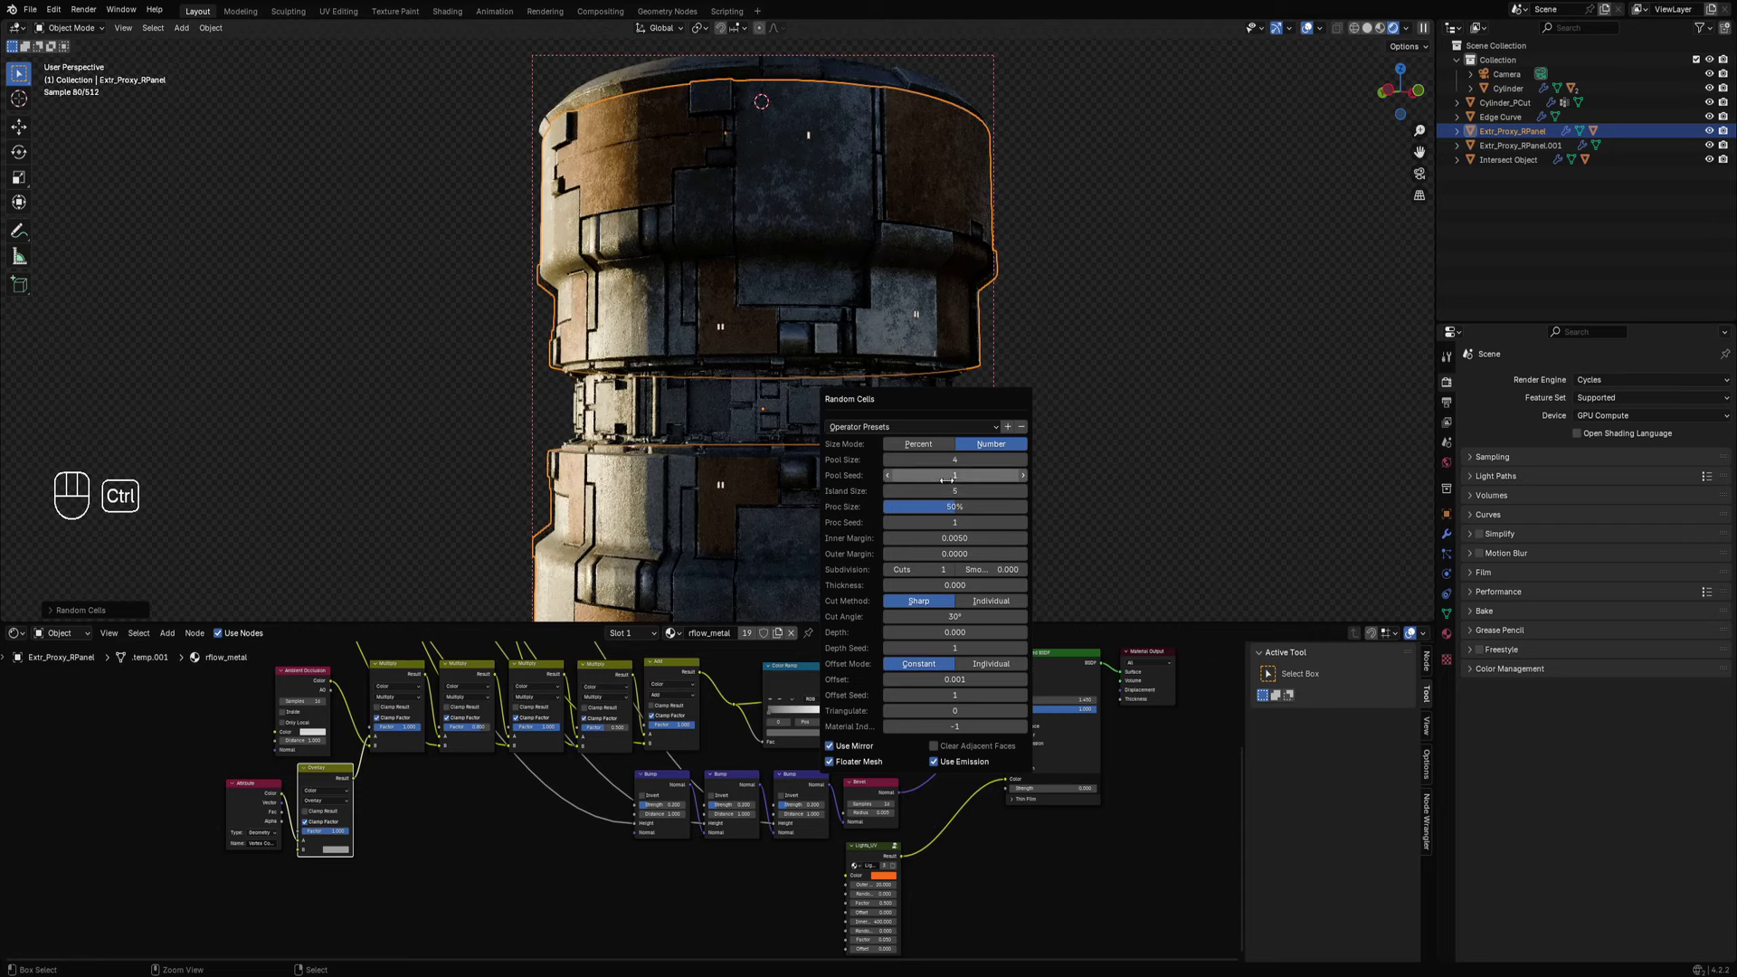
scroll(946, 478, "up", 2, "ctrl")
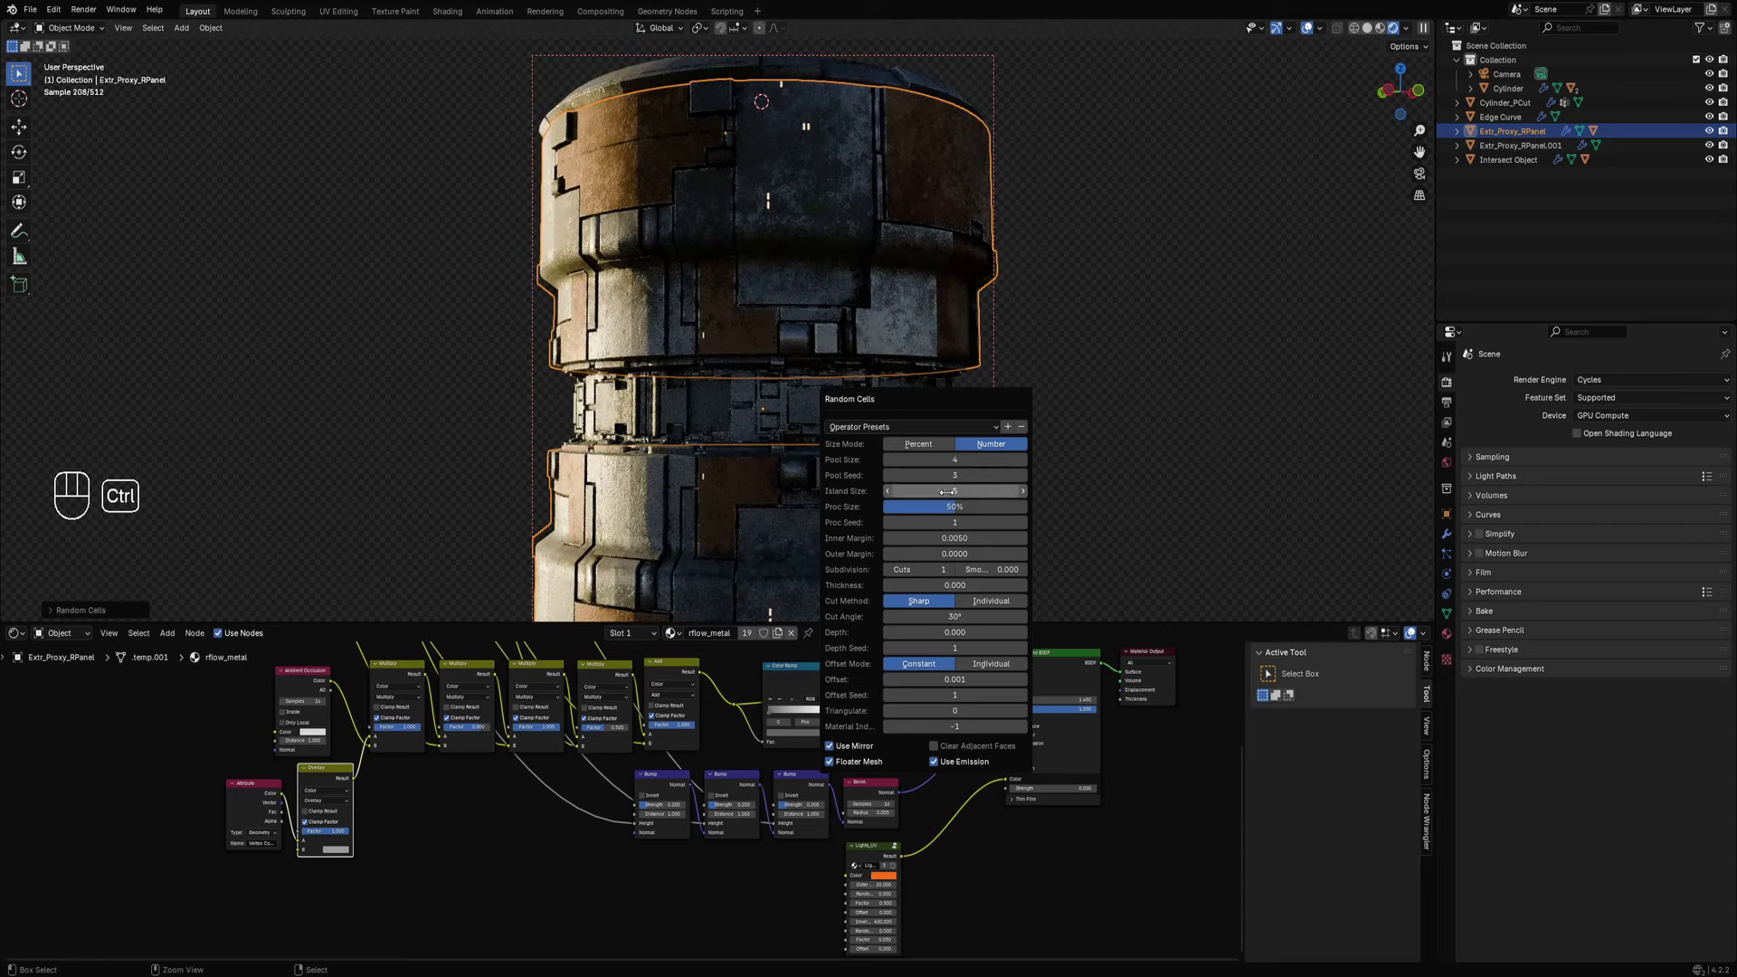
scroll(941, 491, "down", 1, "ctrl")
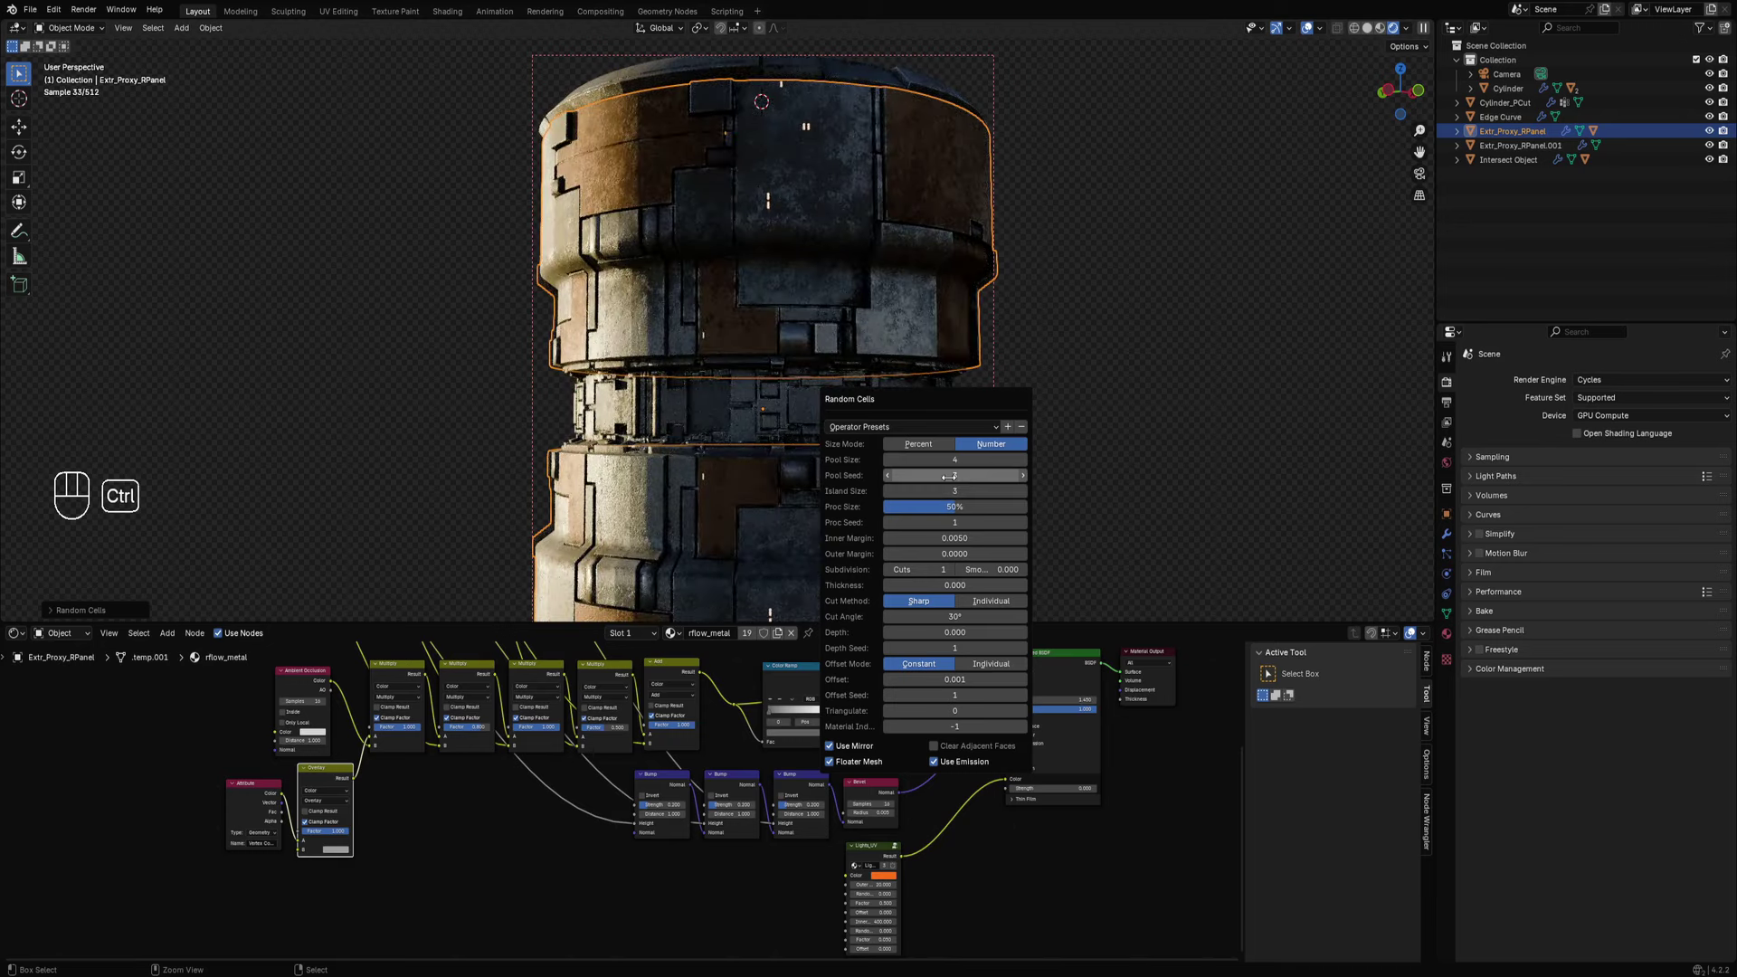
scroll(948, 477, "up", 1, "ctrl")
scroll(948, 477, "up", 1, "ctrl")
scroll(948, 477, "up", 4, "ctrl")
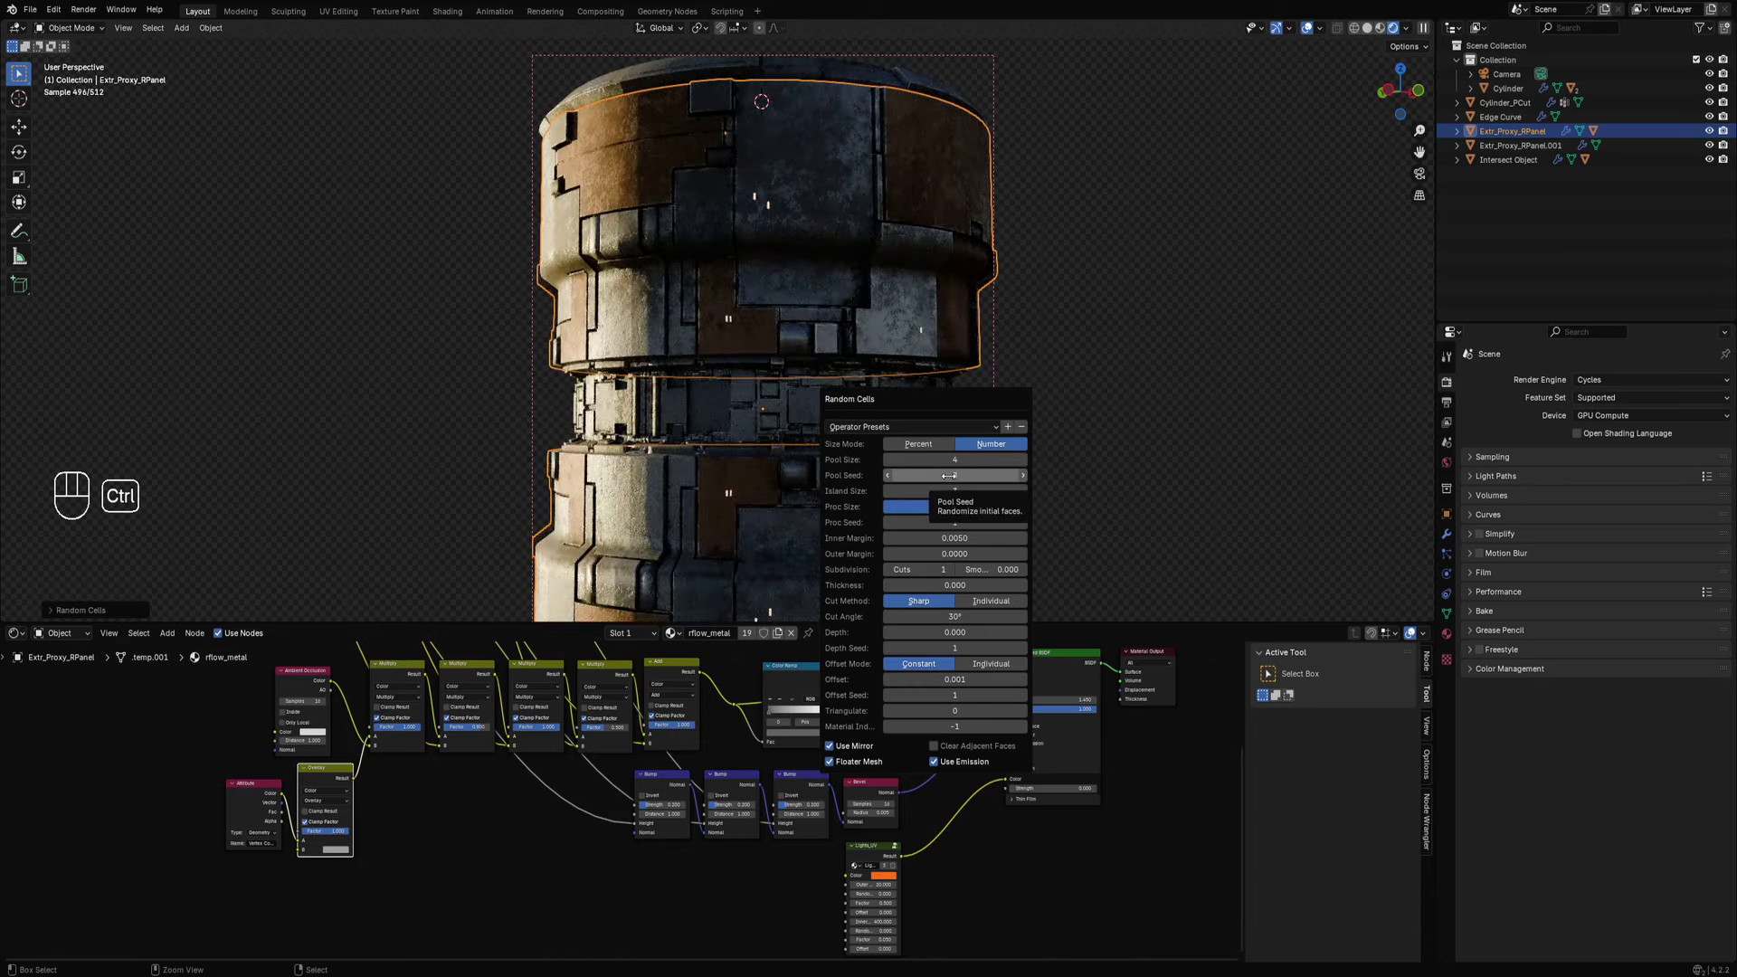
scroll(948, 476, "up", 4, "ctrl")
scroll(949, 475, "up", 3, "ctrl")
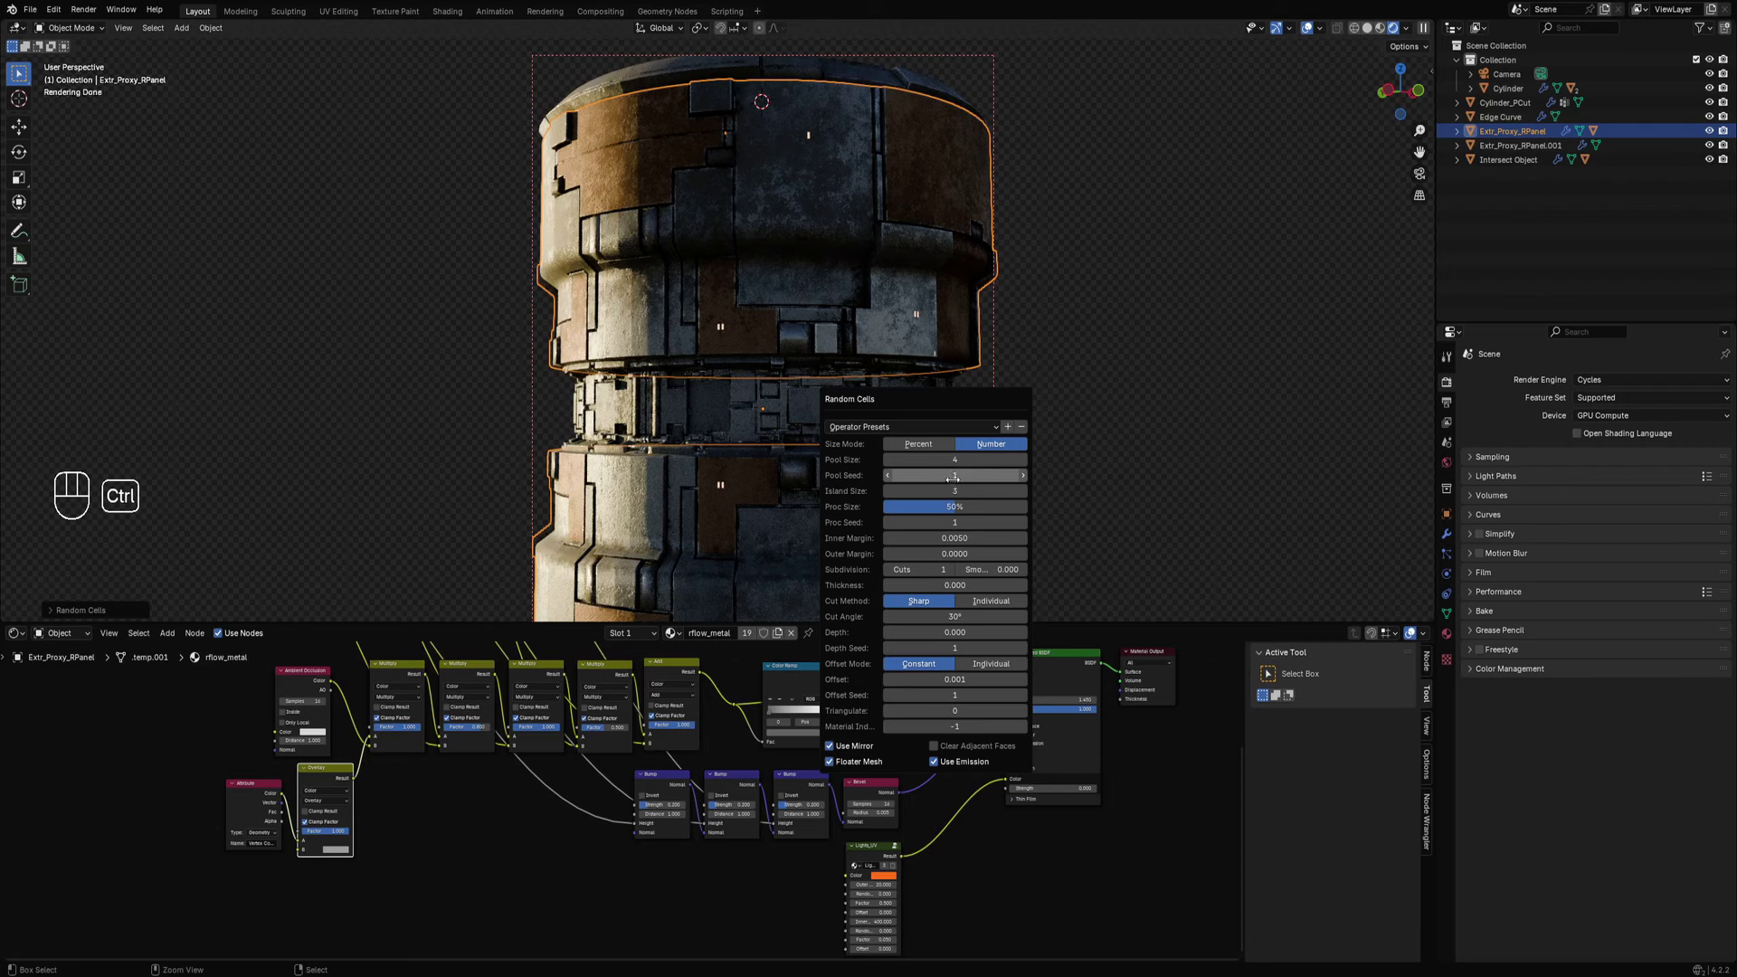
scroll(951, 460, "up", 2, "ctrl")
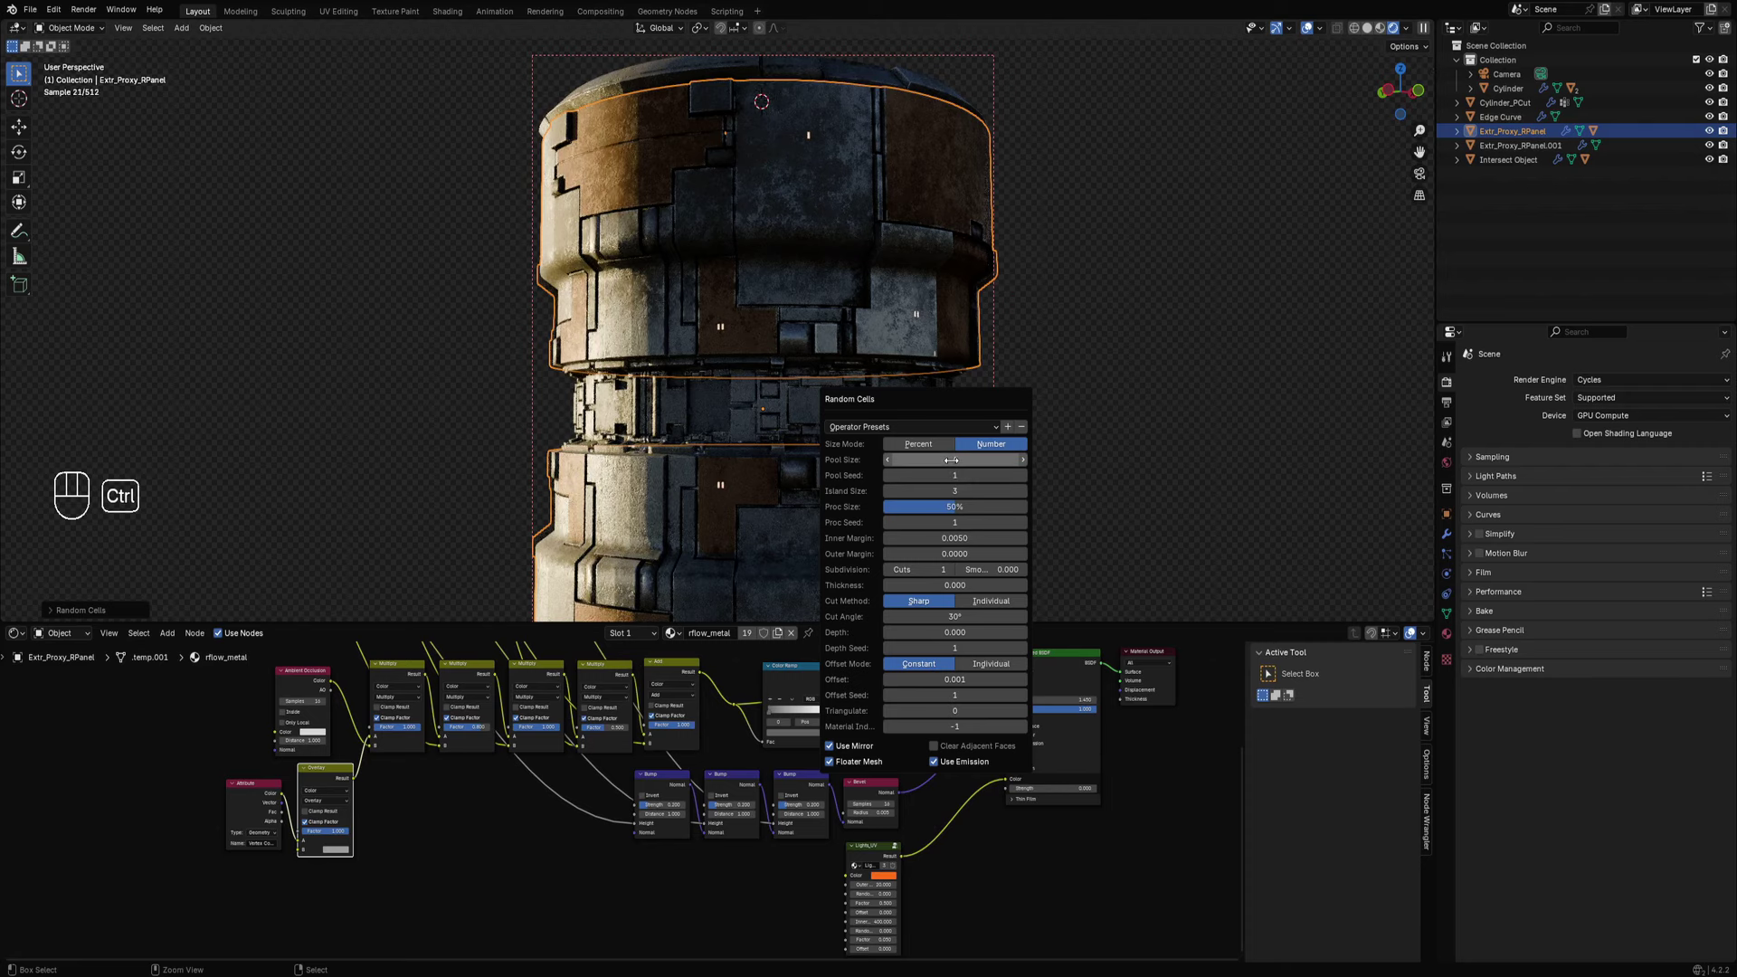
scroll(952, 461, "up", 1, "ctrl")
scroll(813, 214, "down", 2)
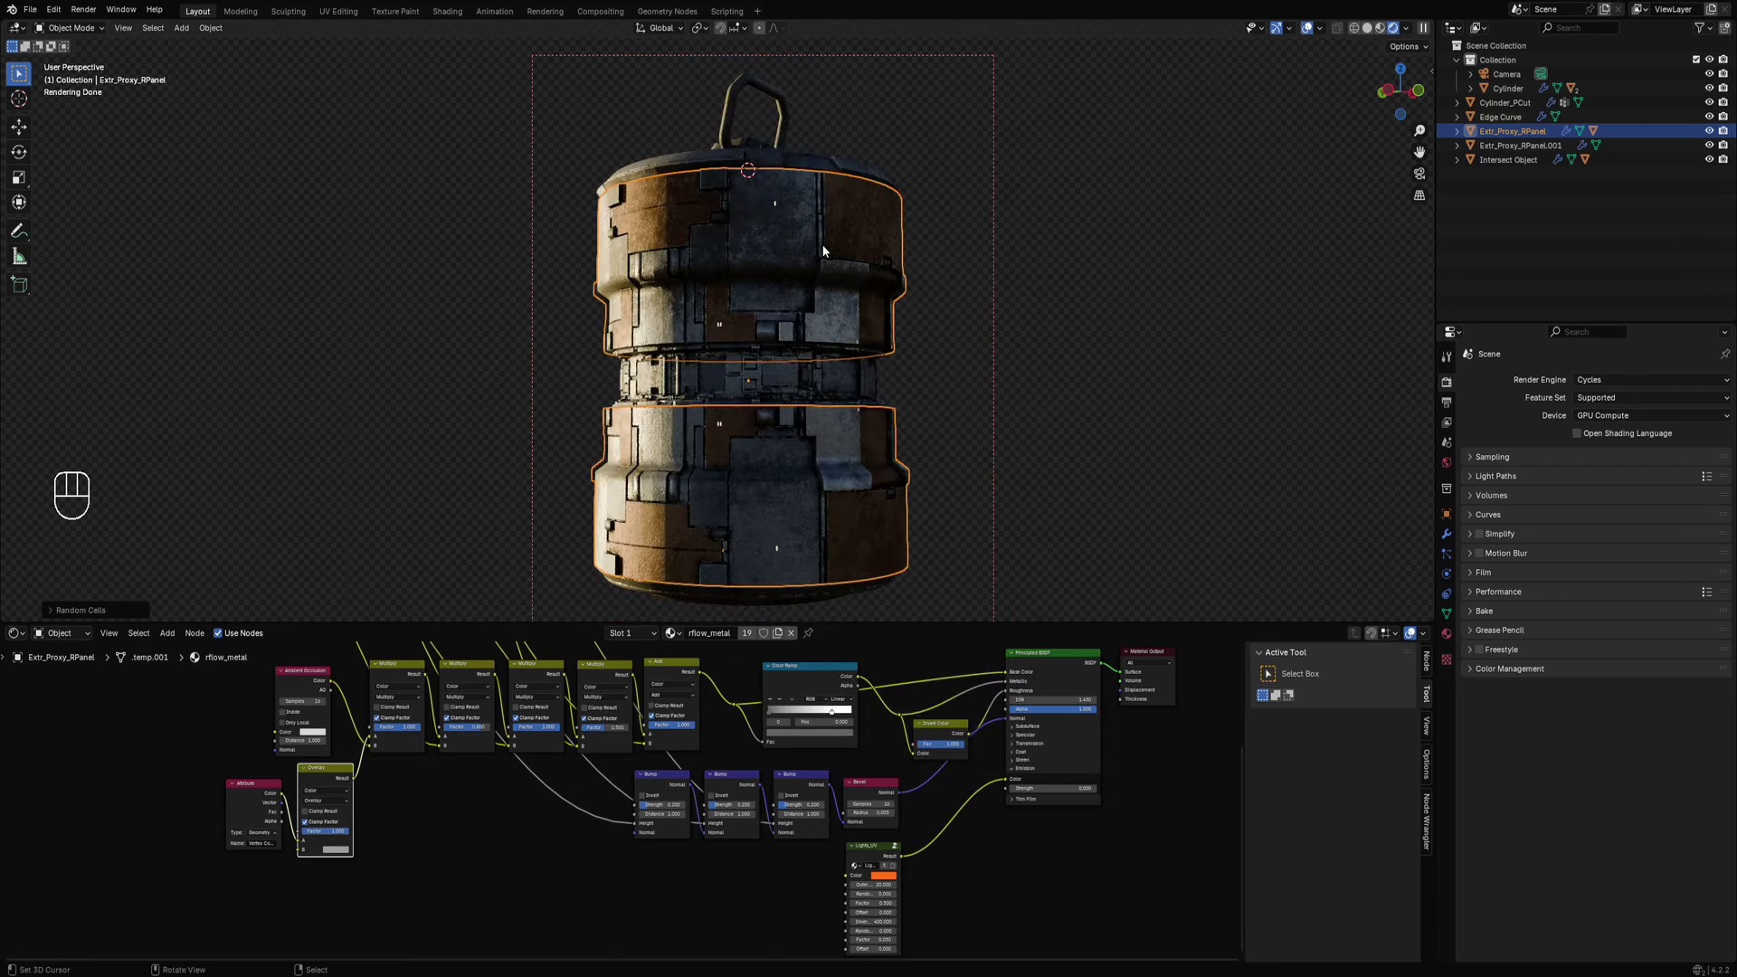
Switch the viewport to solid shading and select the light cell object on the tall upper panel.
scroll(822, 246, "up", 4)
key("z")
left_click(915, 250)
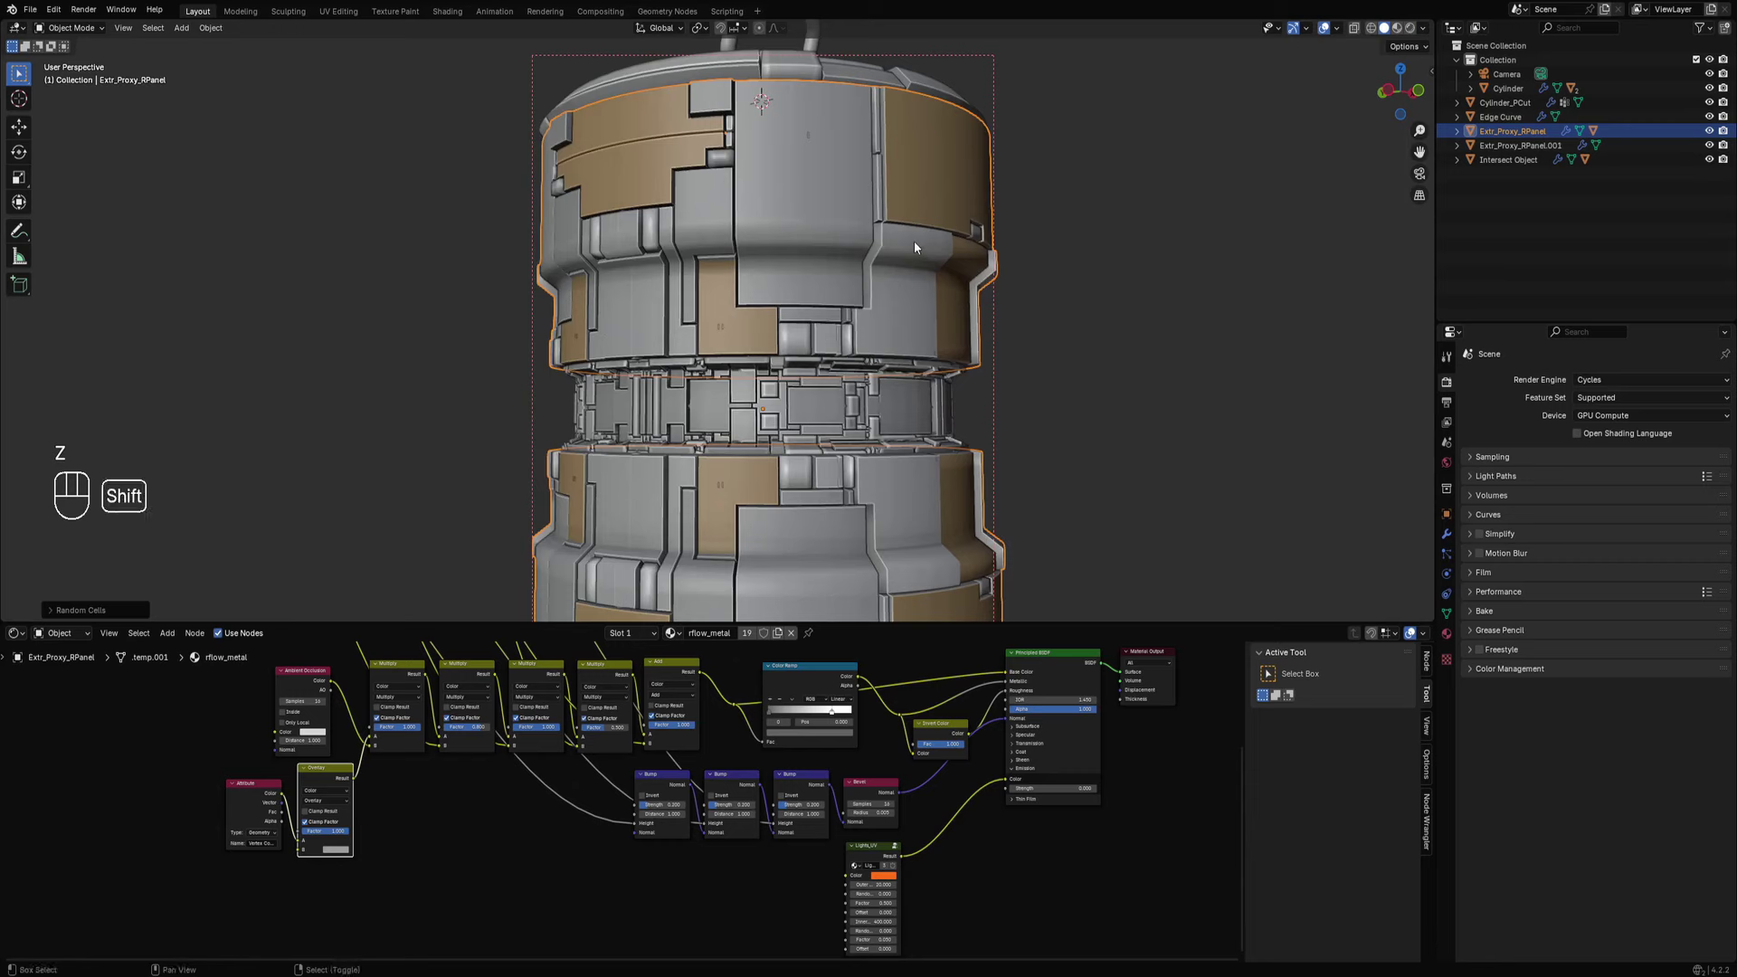
mouse_move(914, 248)
middle_mouse_down("shift")
mouse_move(869, 445)
mouse_move(828, 276)
middle_mouse_up("shift")
scroll(830, 457, "up", 4)
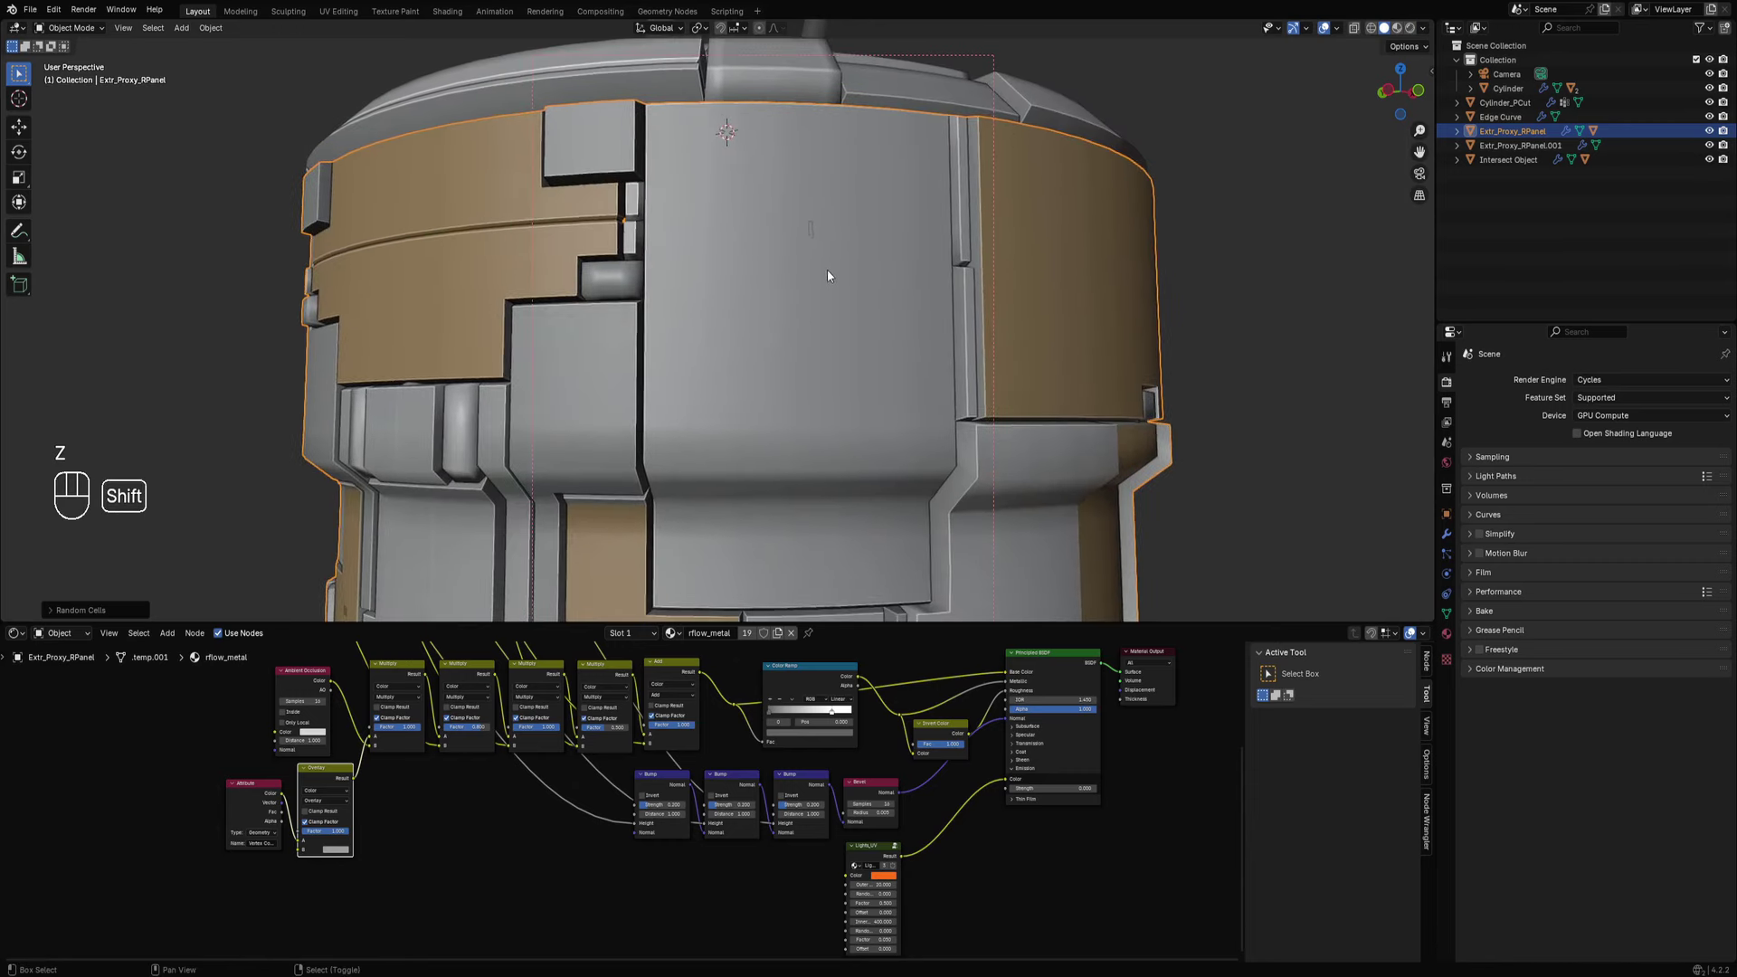
left_click(812, 230)
scroll(813, 234, "down", 2)
Delete the light cell on the tall upper panel from Extr_Proxy_RCells in Edit Mode, then return to Object Mode.
key("Tab")
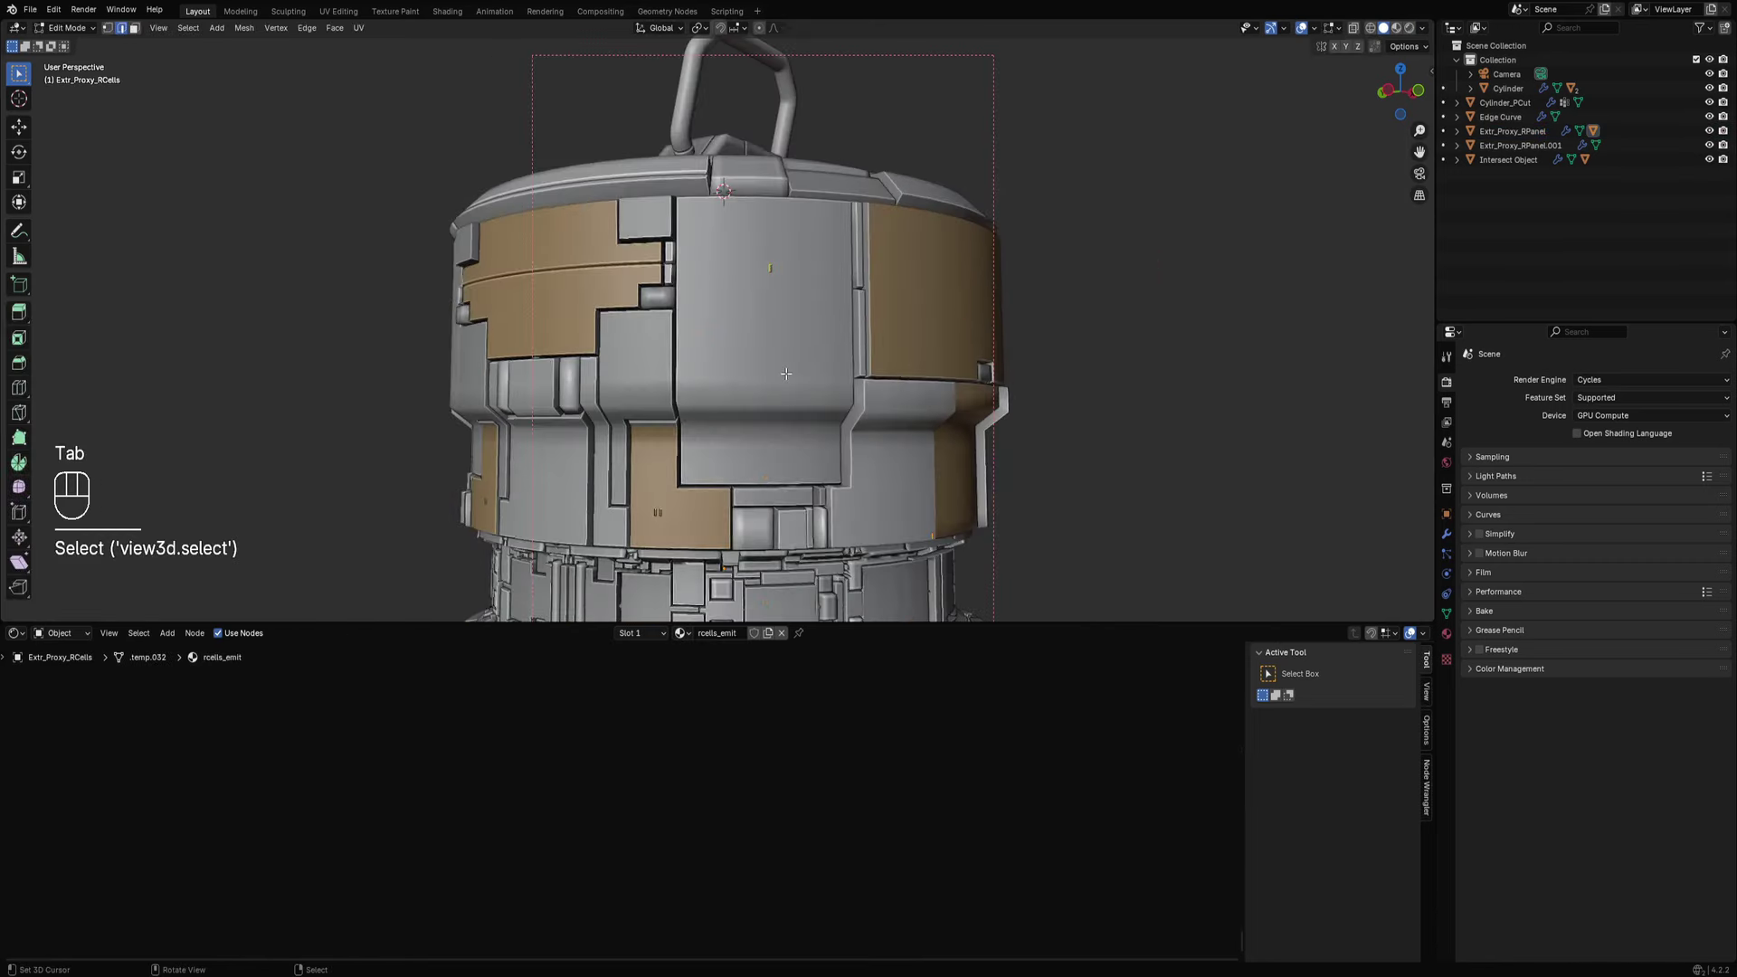
key("alt+a")
key("c")
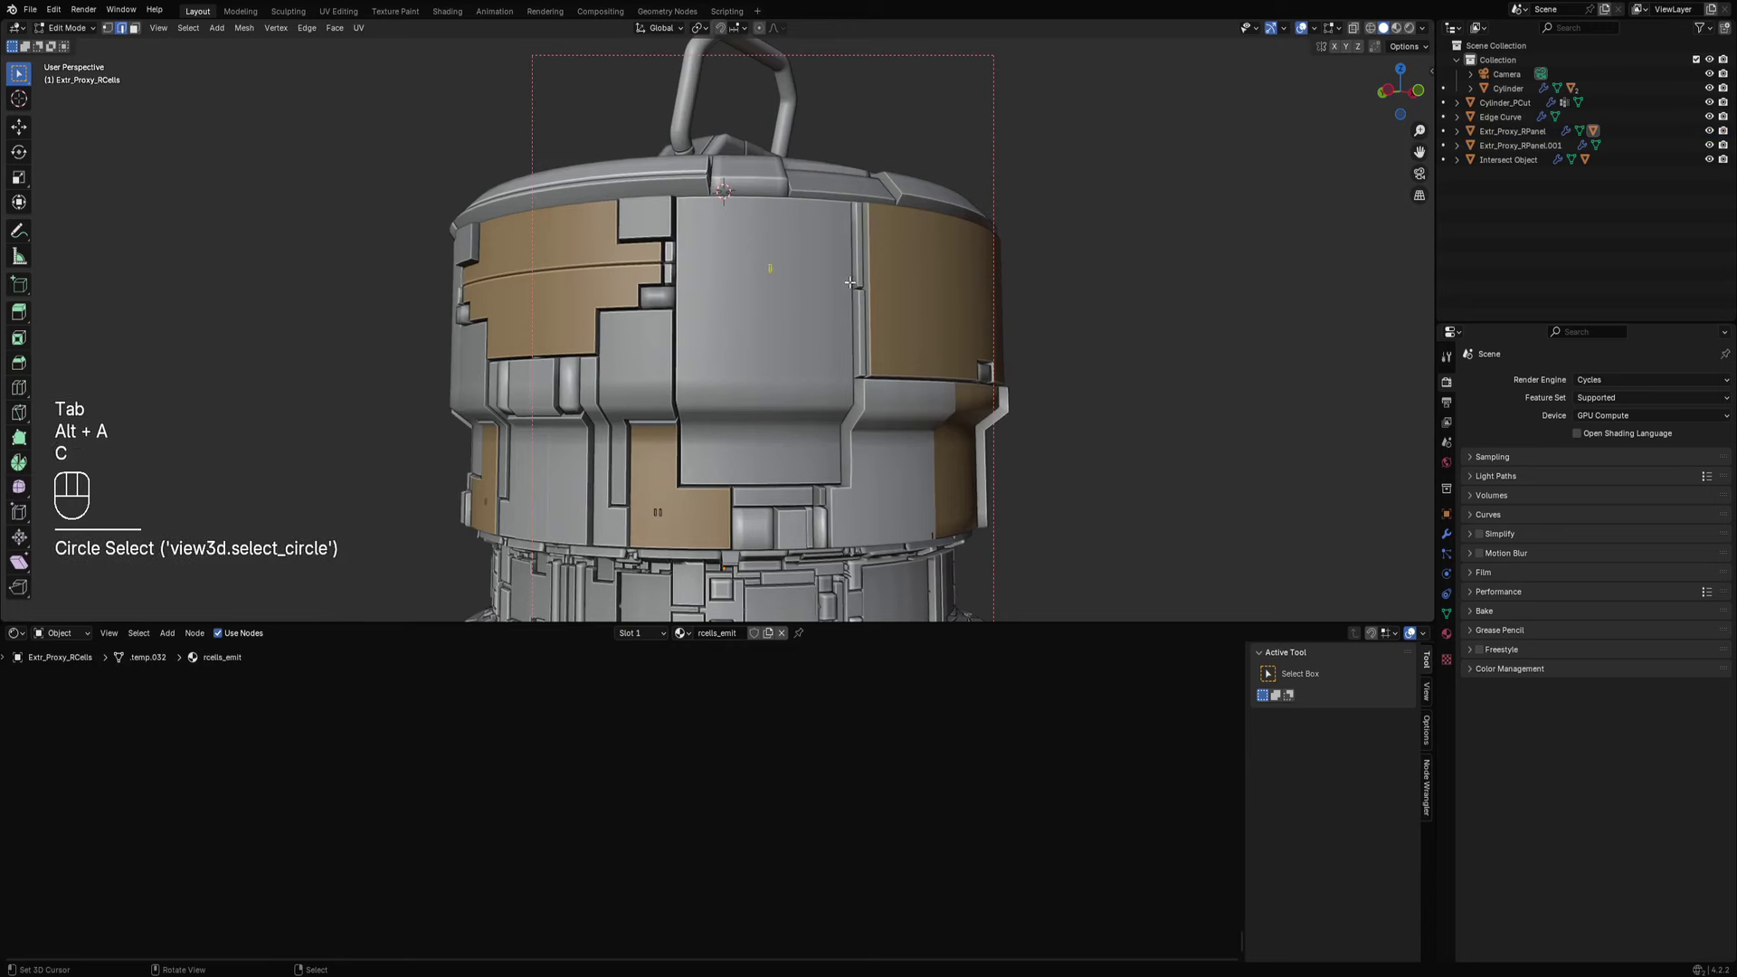
key("x")
left_click(812, 291)
key("Tab")
Deselect all objects and switch the viewport back to rendered shading.
key("z")
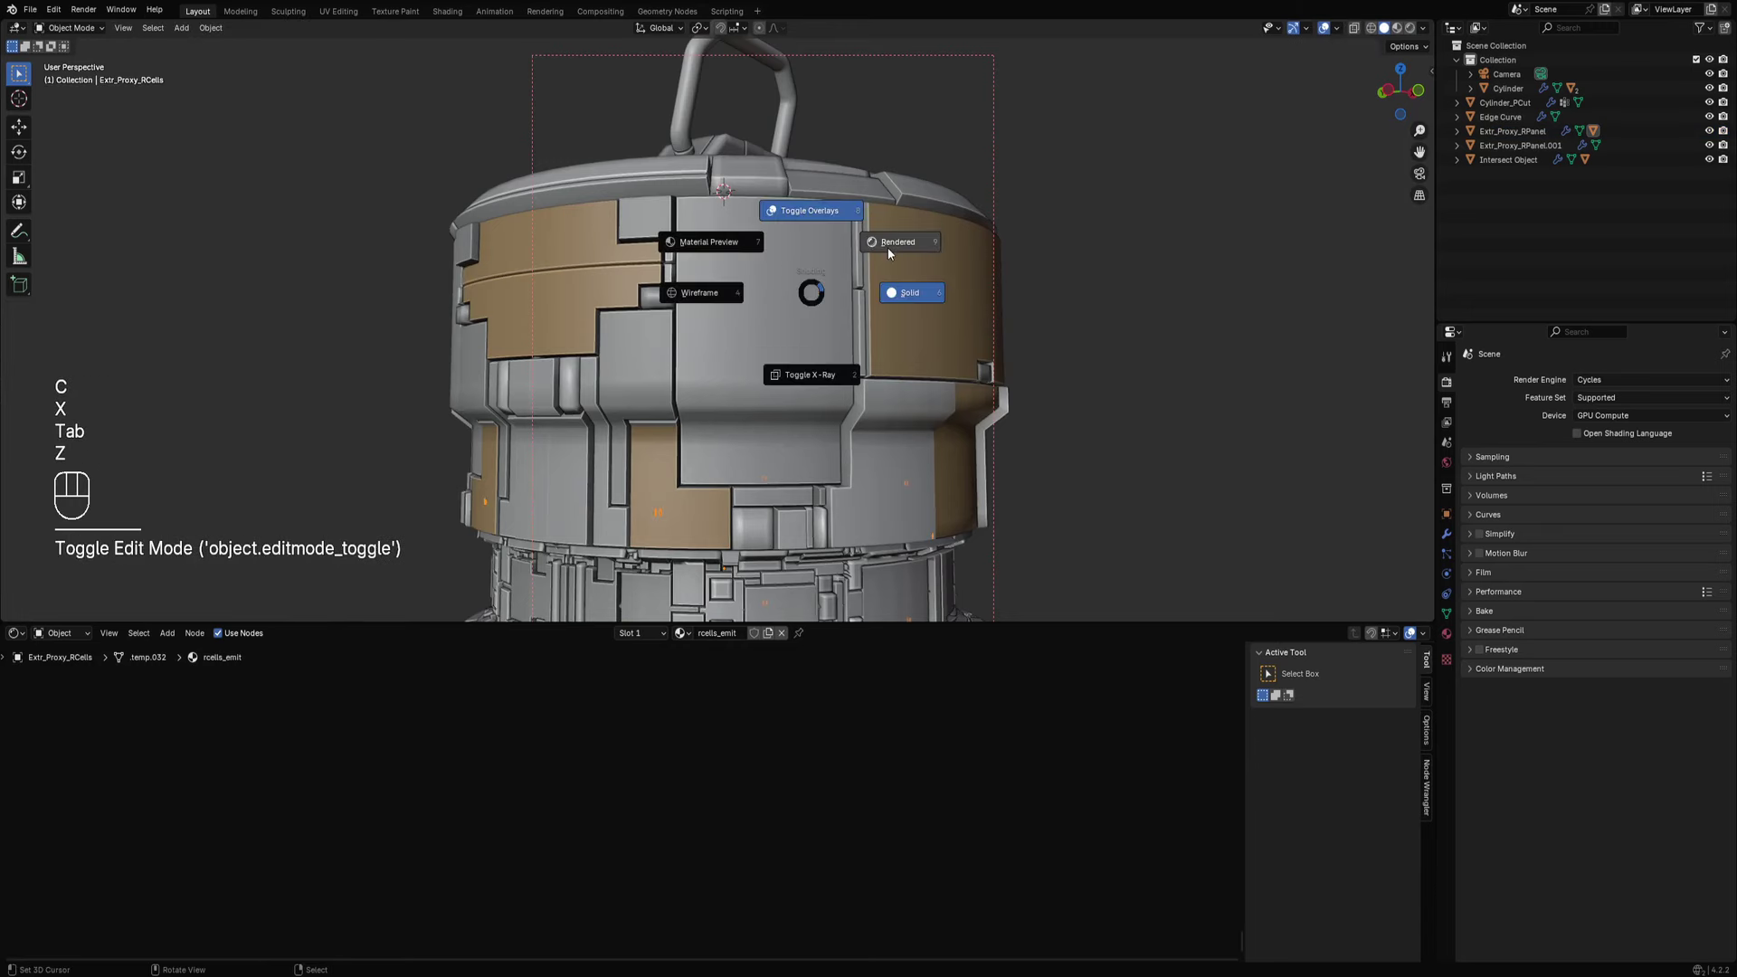
mouse_move(889, 254)
middle_mouse_down()
mouse_move(849, 311)
mouse_move(825, 311)
mouse_move(829, 251)
middle_mouse_up()
key("alt+a")
key("z")
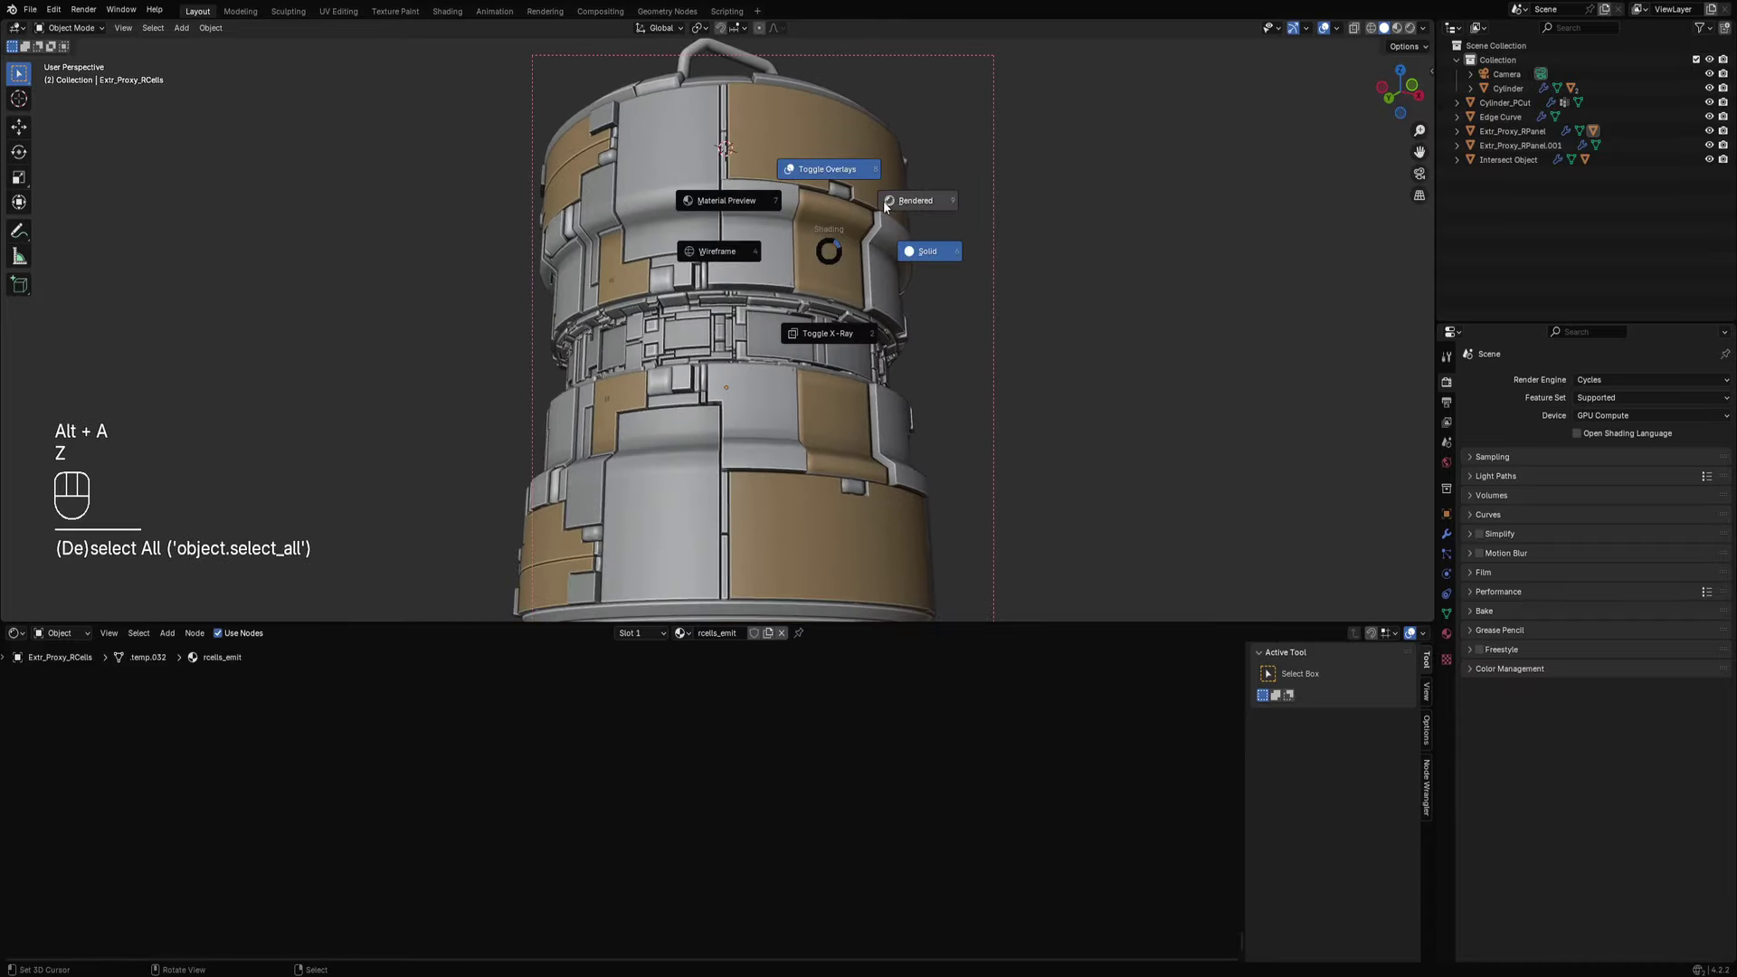
left_click(891, 200)
Select the middle band object Extr_Proxy_RPanel.001, clear its trial face marks and switch to solid shading.
mouse_move(720, 282)
middle_mouse_down()
mouse_move(775, 420)
mouse_move(776, 327)
middle_mouse_up()
mouse_move(777, 328)
middle_mouse_down()
mouse_move(778, 418)
mouse_move(764, 341)
mouse_move(816, 336)
mouse_move(778, 344)
middle_mouse_up()
scroll(763, 340, "up", 2)
left_click(764, 336)
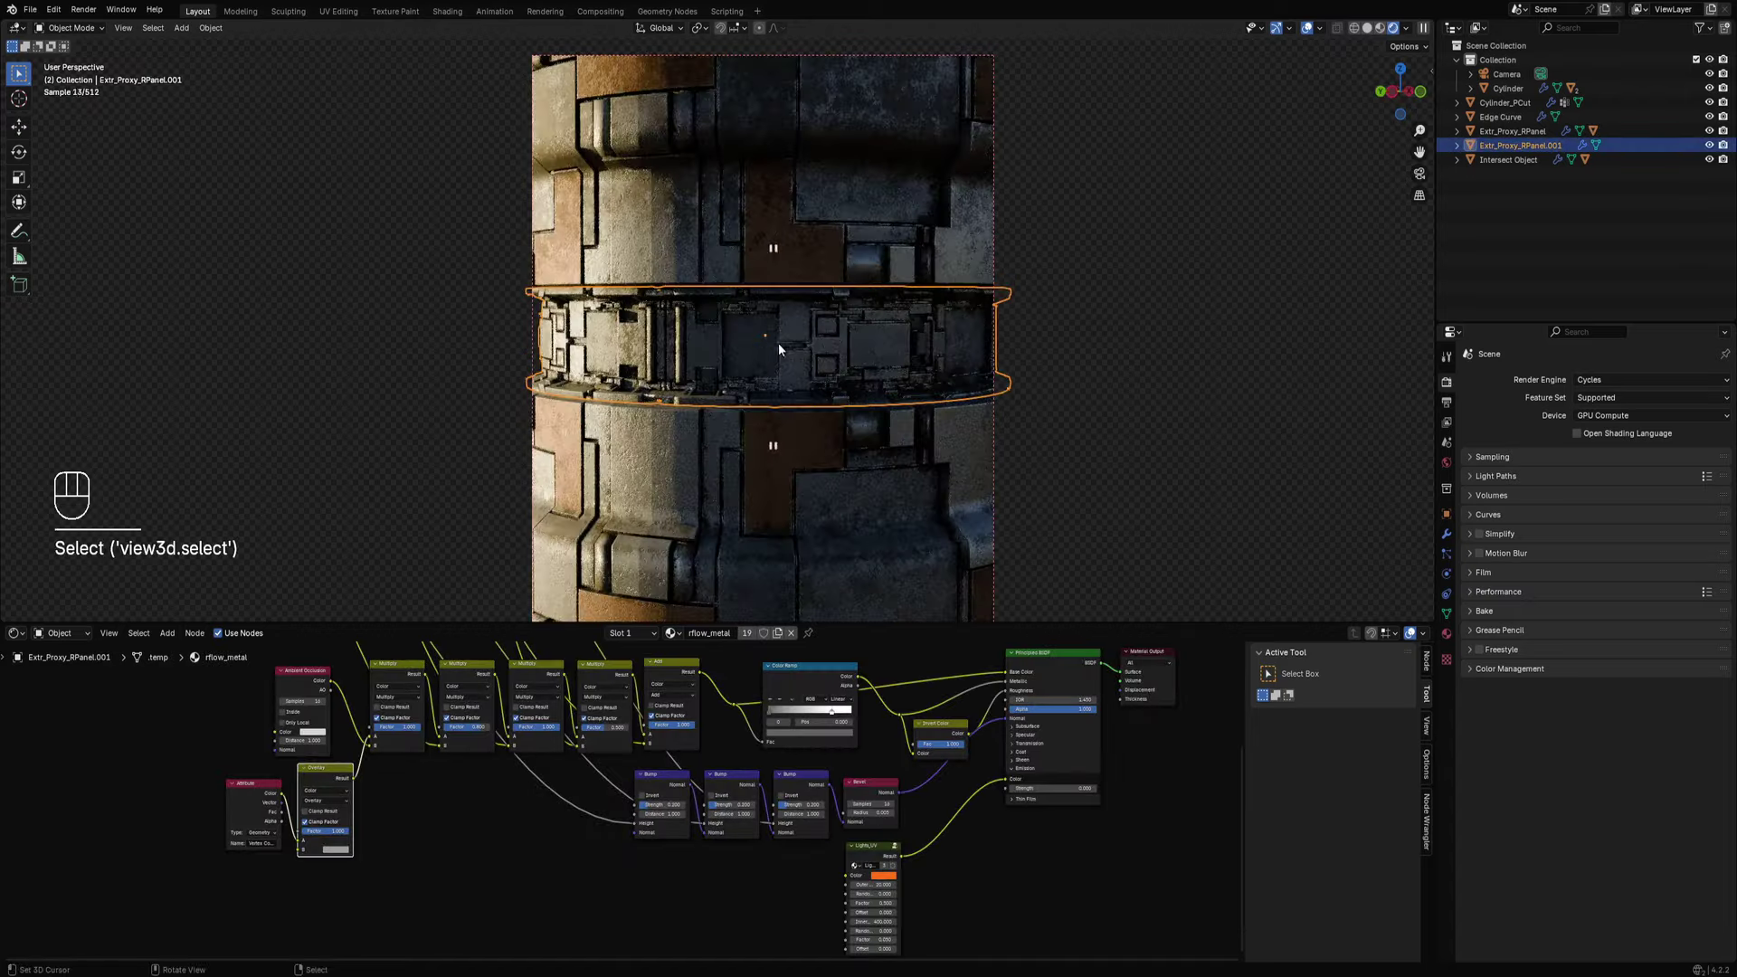
key("shift+f")
key("shift+f")
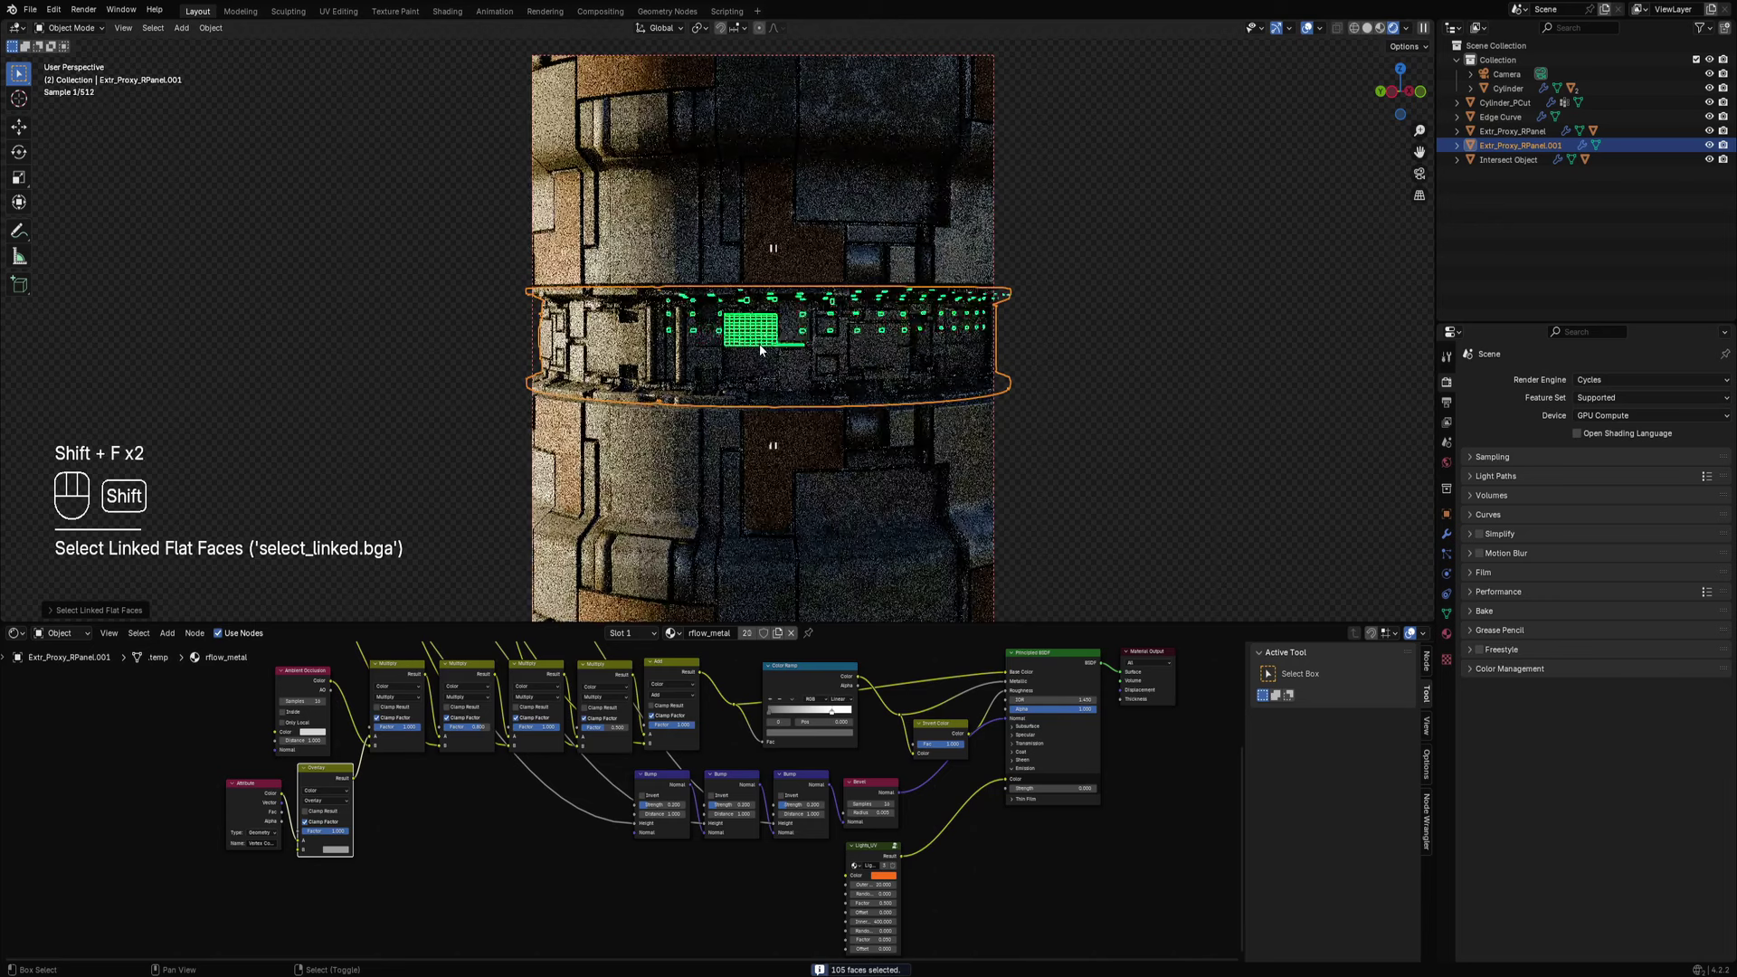
key("shift+ctrl+a")
key("z")
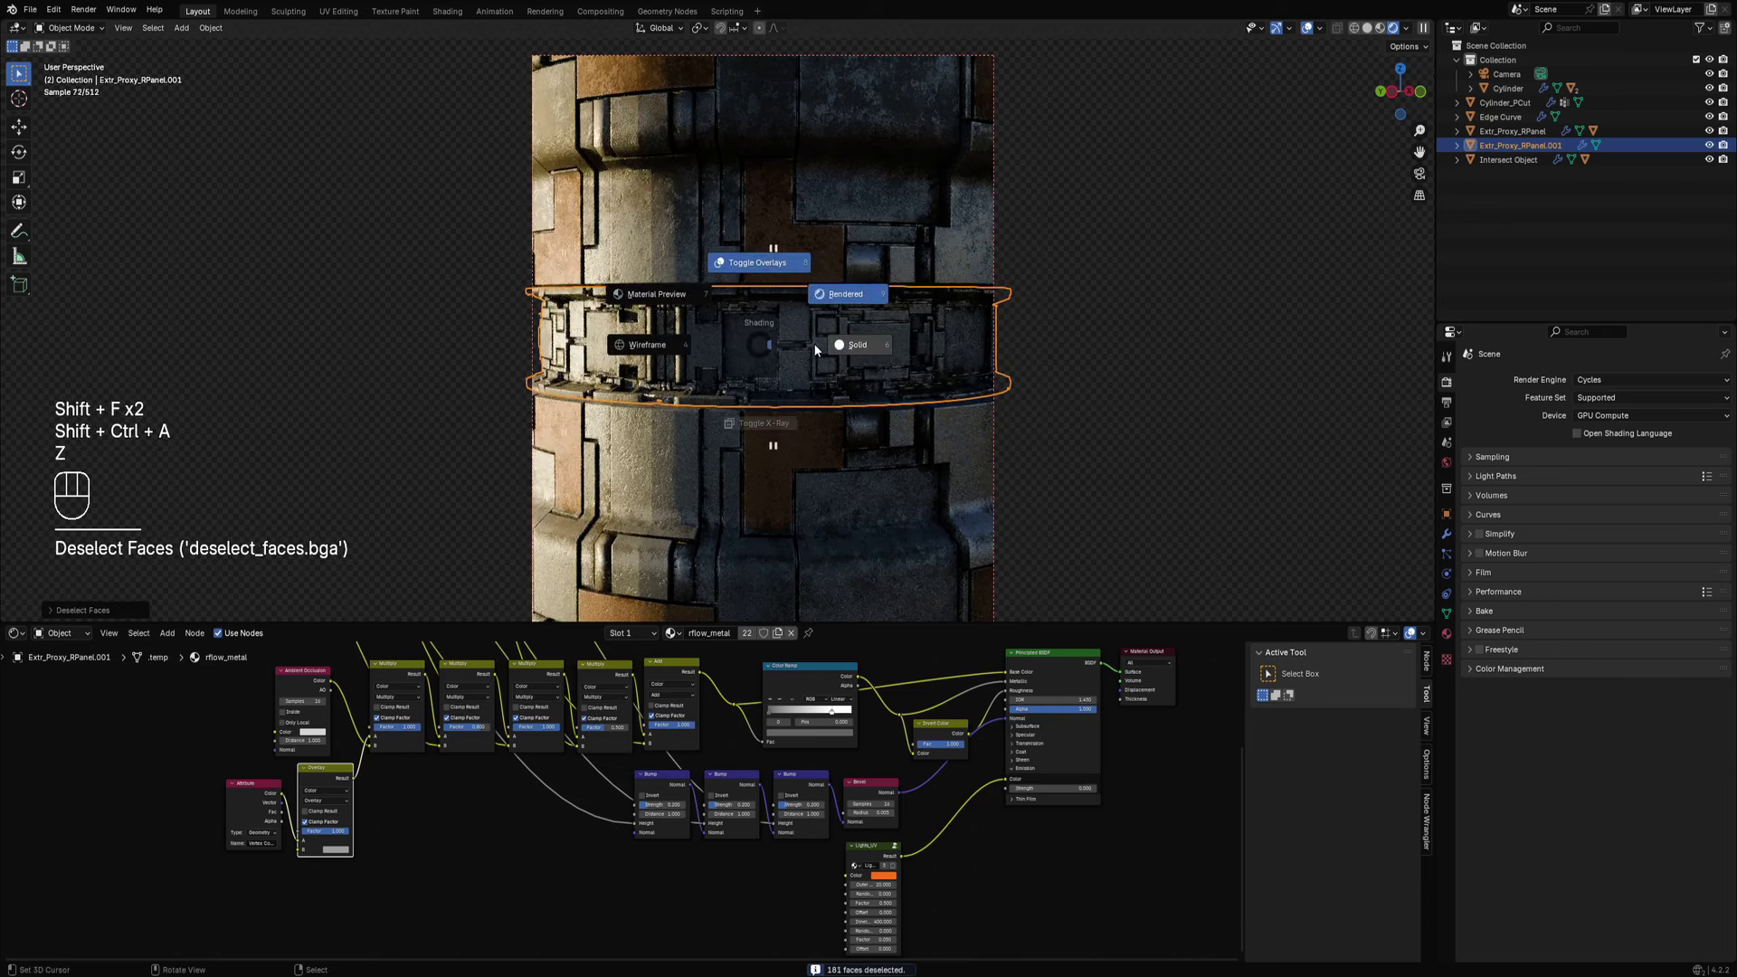
left_click(815, 349)
Use Select Linked Flat Faces to mark several flat panel faces around the recessed middle band.
key("shift+f")
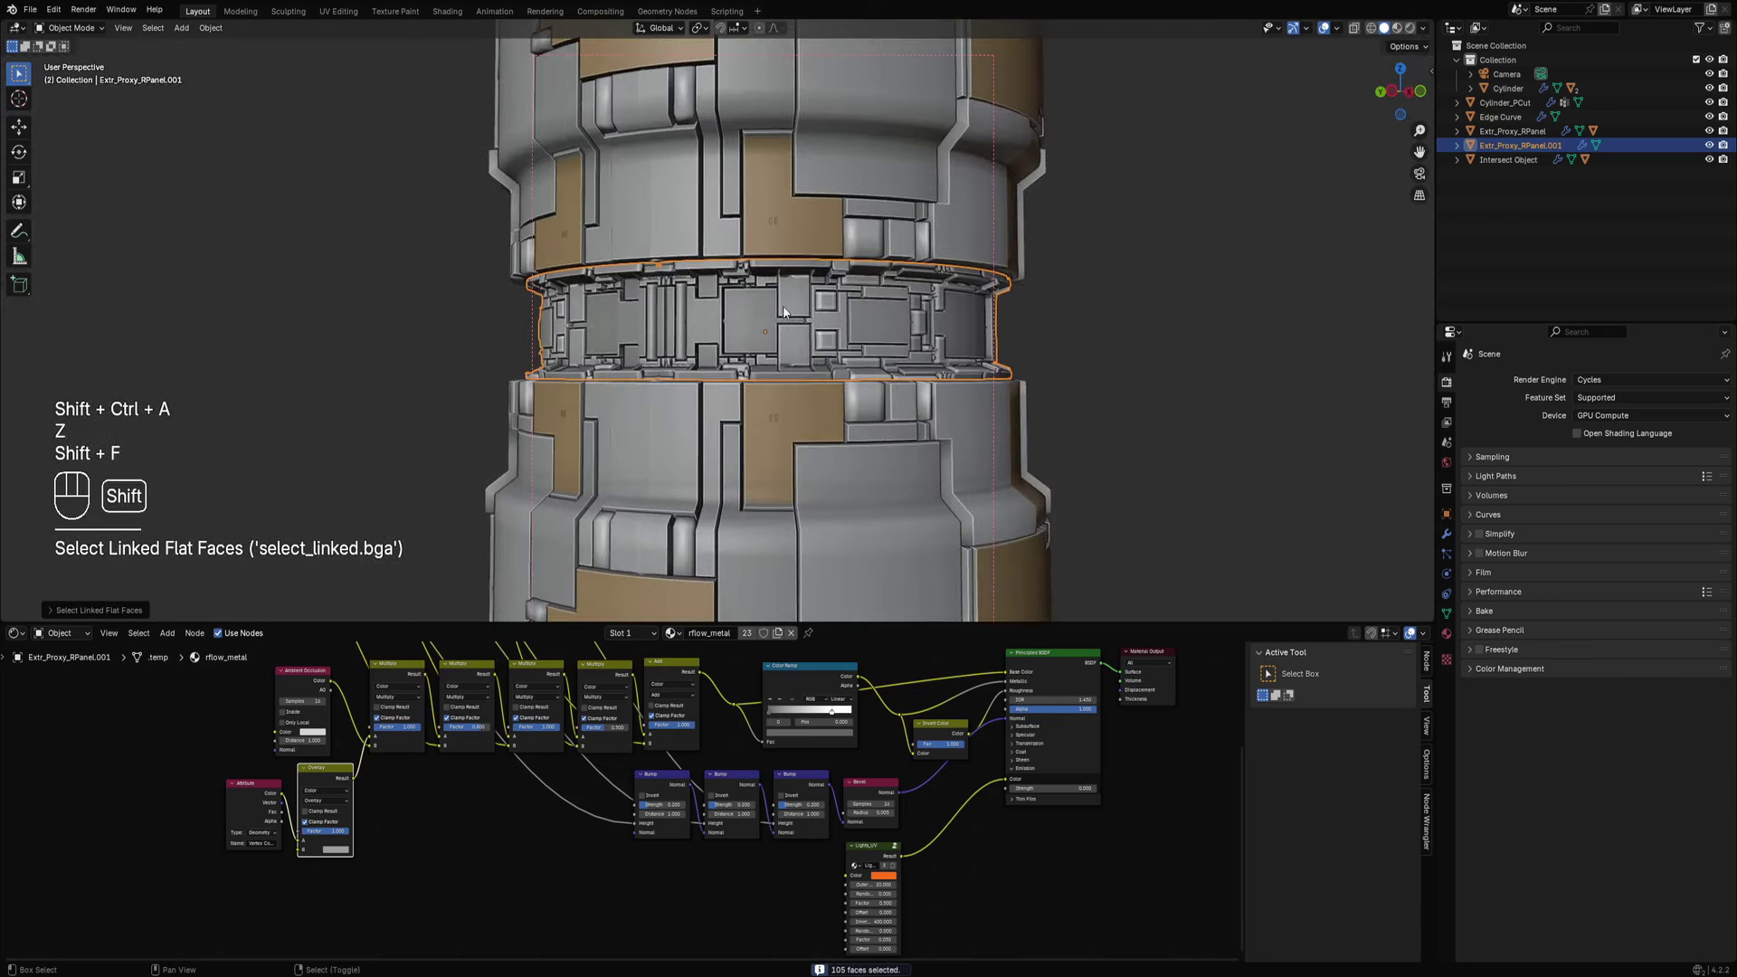
key("shift+f")
scroll(799, 309, "up", 2)
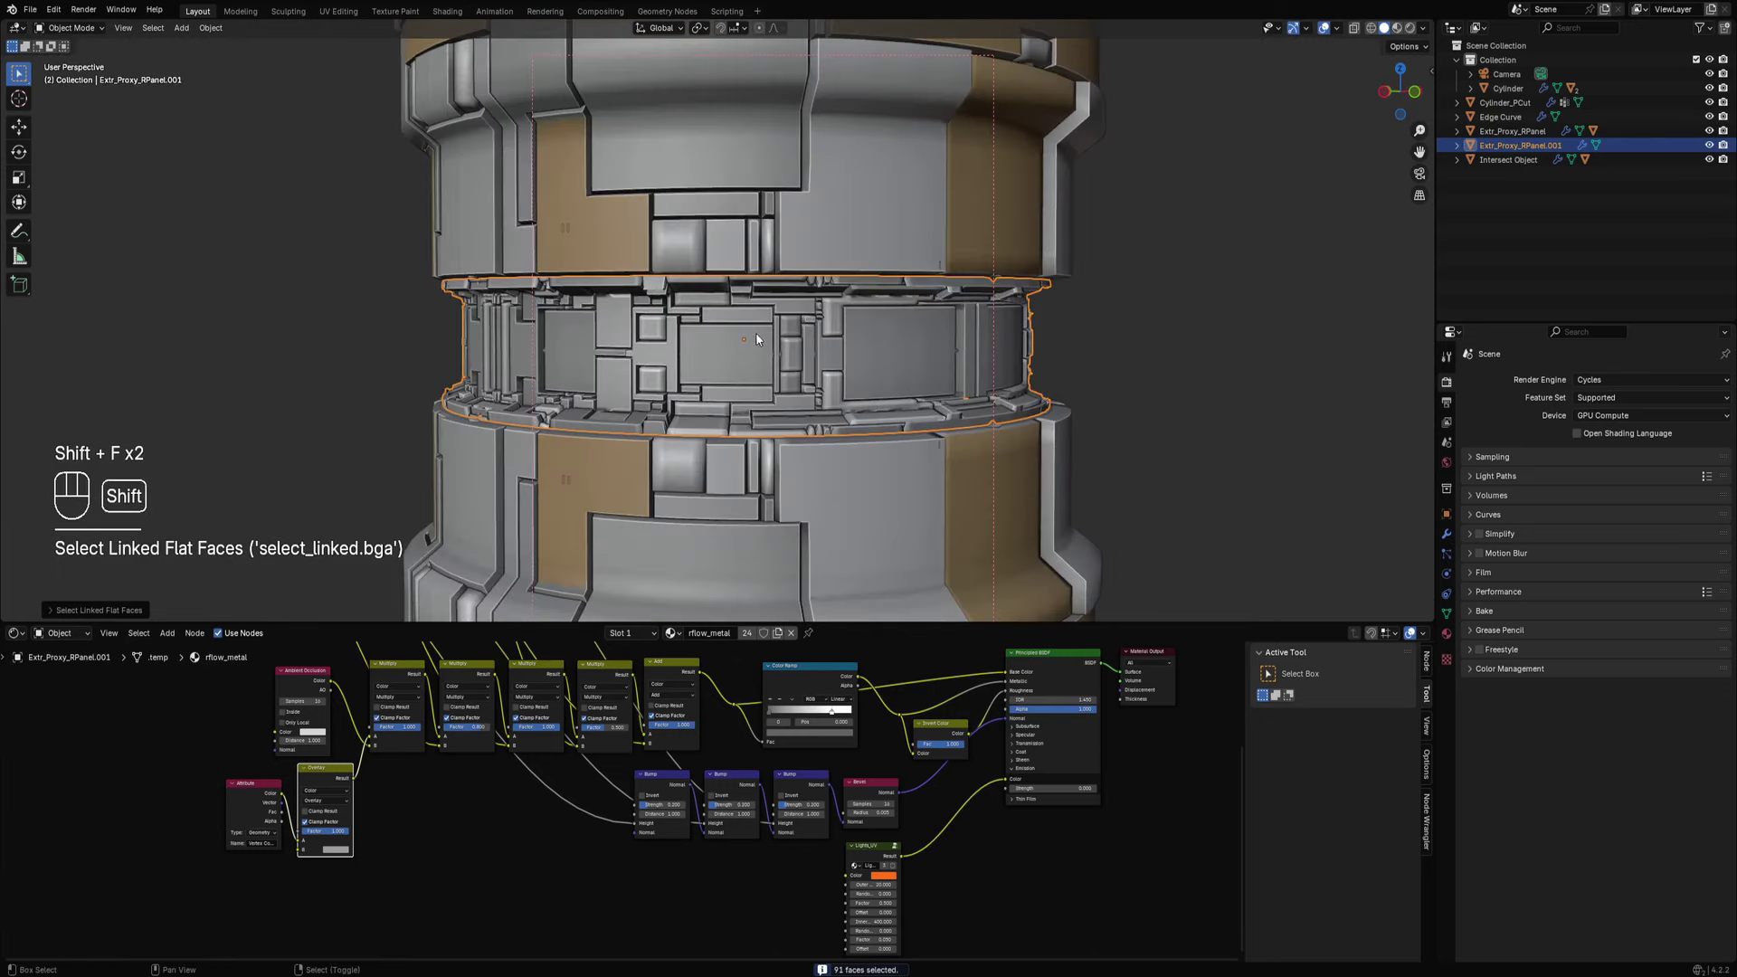
key("shift+f")
key("shift+f")
key("shift+f")
key("shift+f")
key("shift+f")
scroll(901, 338, "down", 3)
middle_click_drag(900, 337, 919, 339)
scroll(920, 335, "up", 2)
Set a tighter render region around the middle band and return to rendered shading.
key("z")
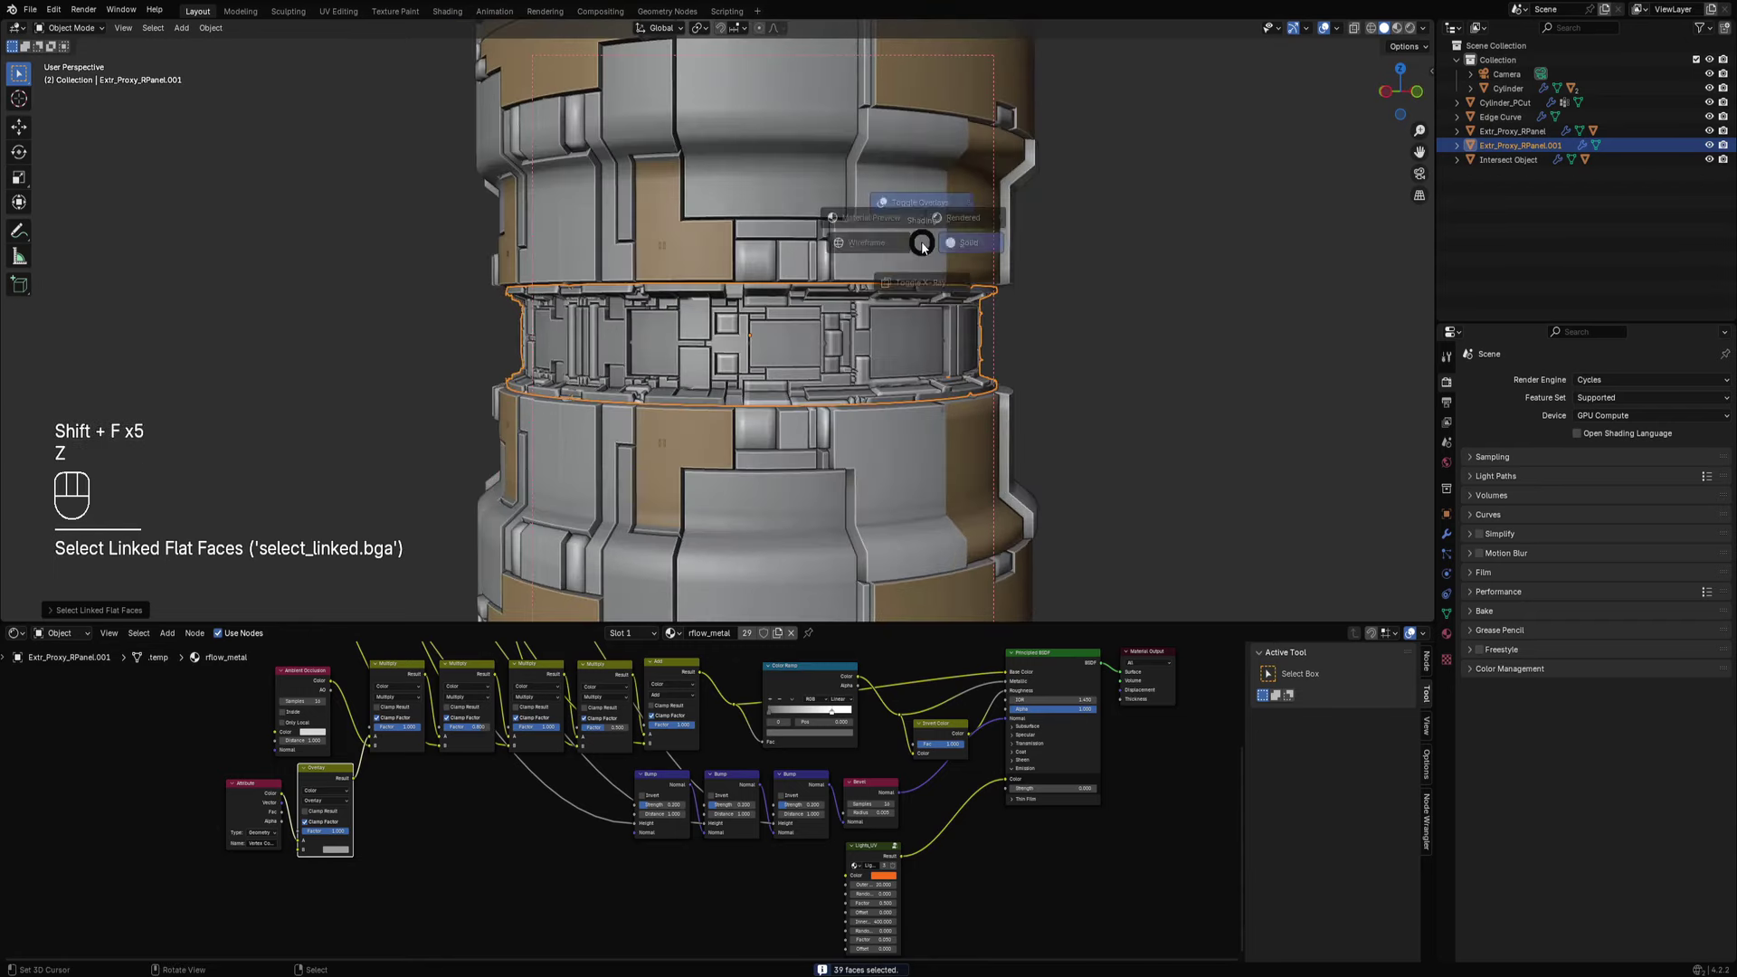
key("ctrl+b")
left_click_drag(454, 241, 990, 483)
key("z")
left_click(1013, 264)
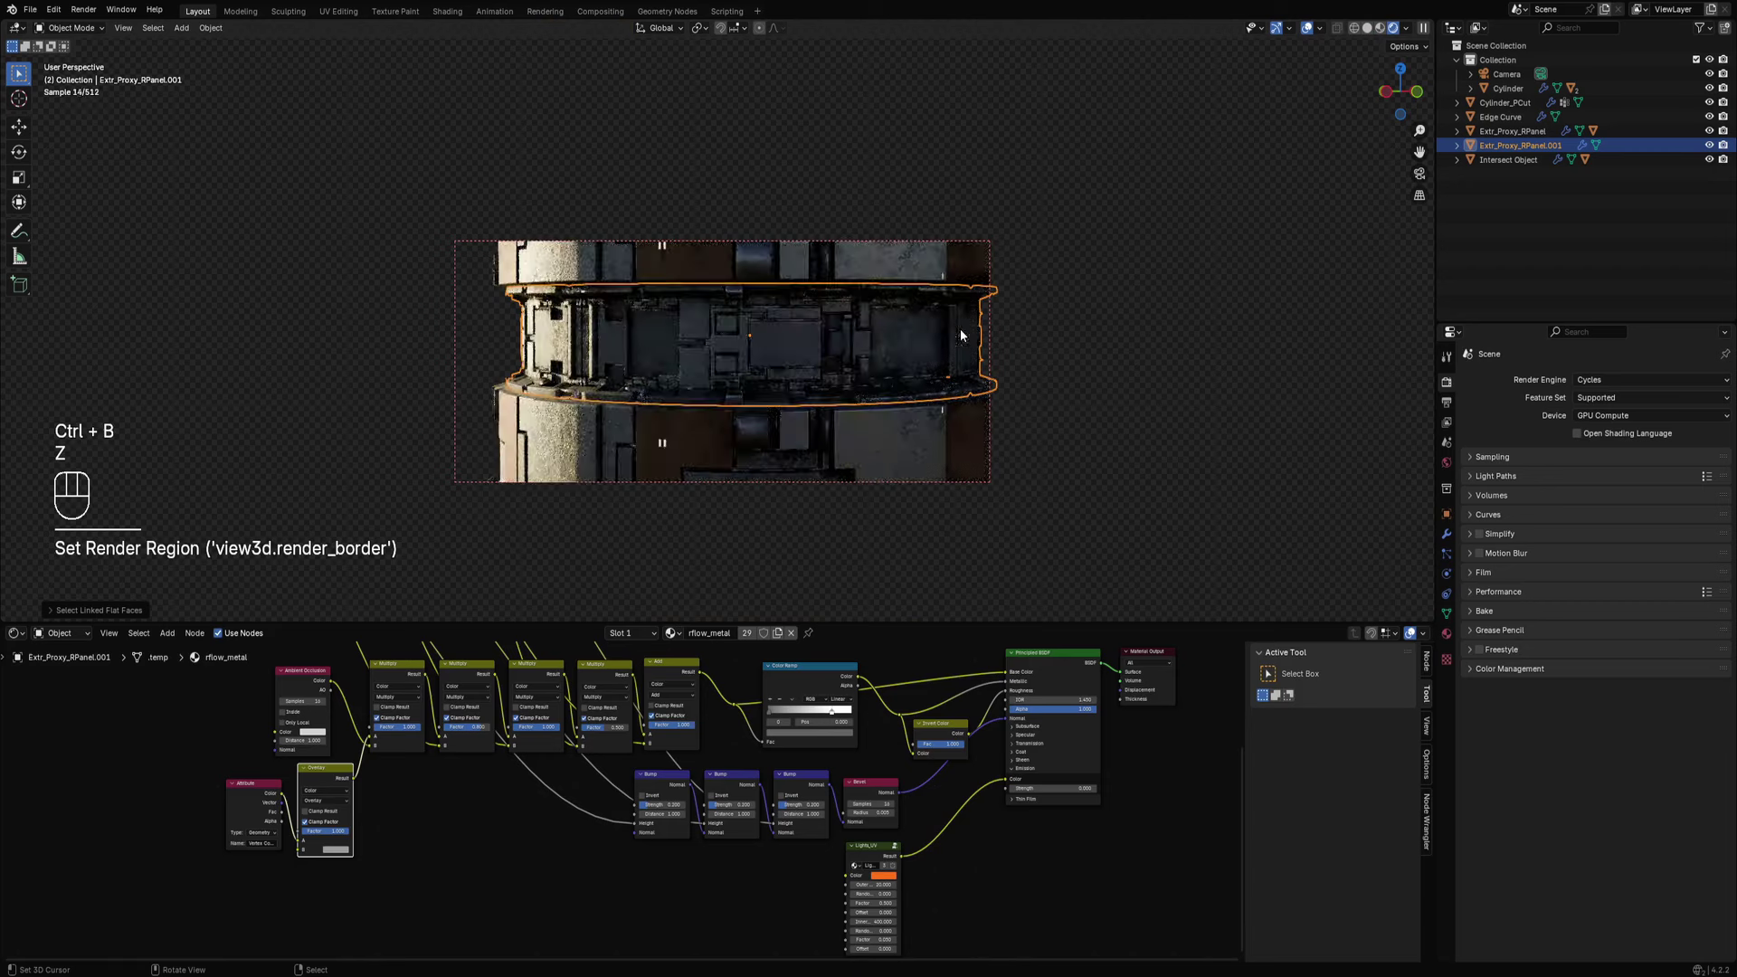
middle_click_drag(953, 317, 932, 311, "shift")
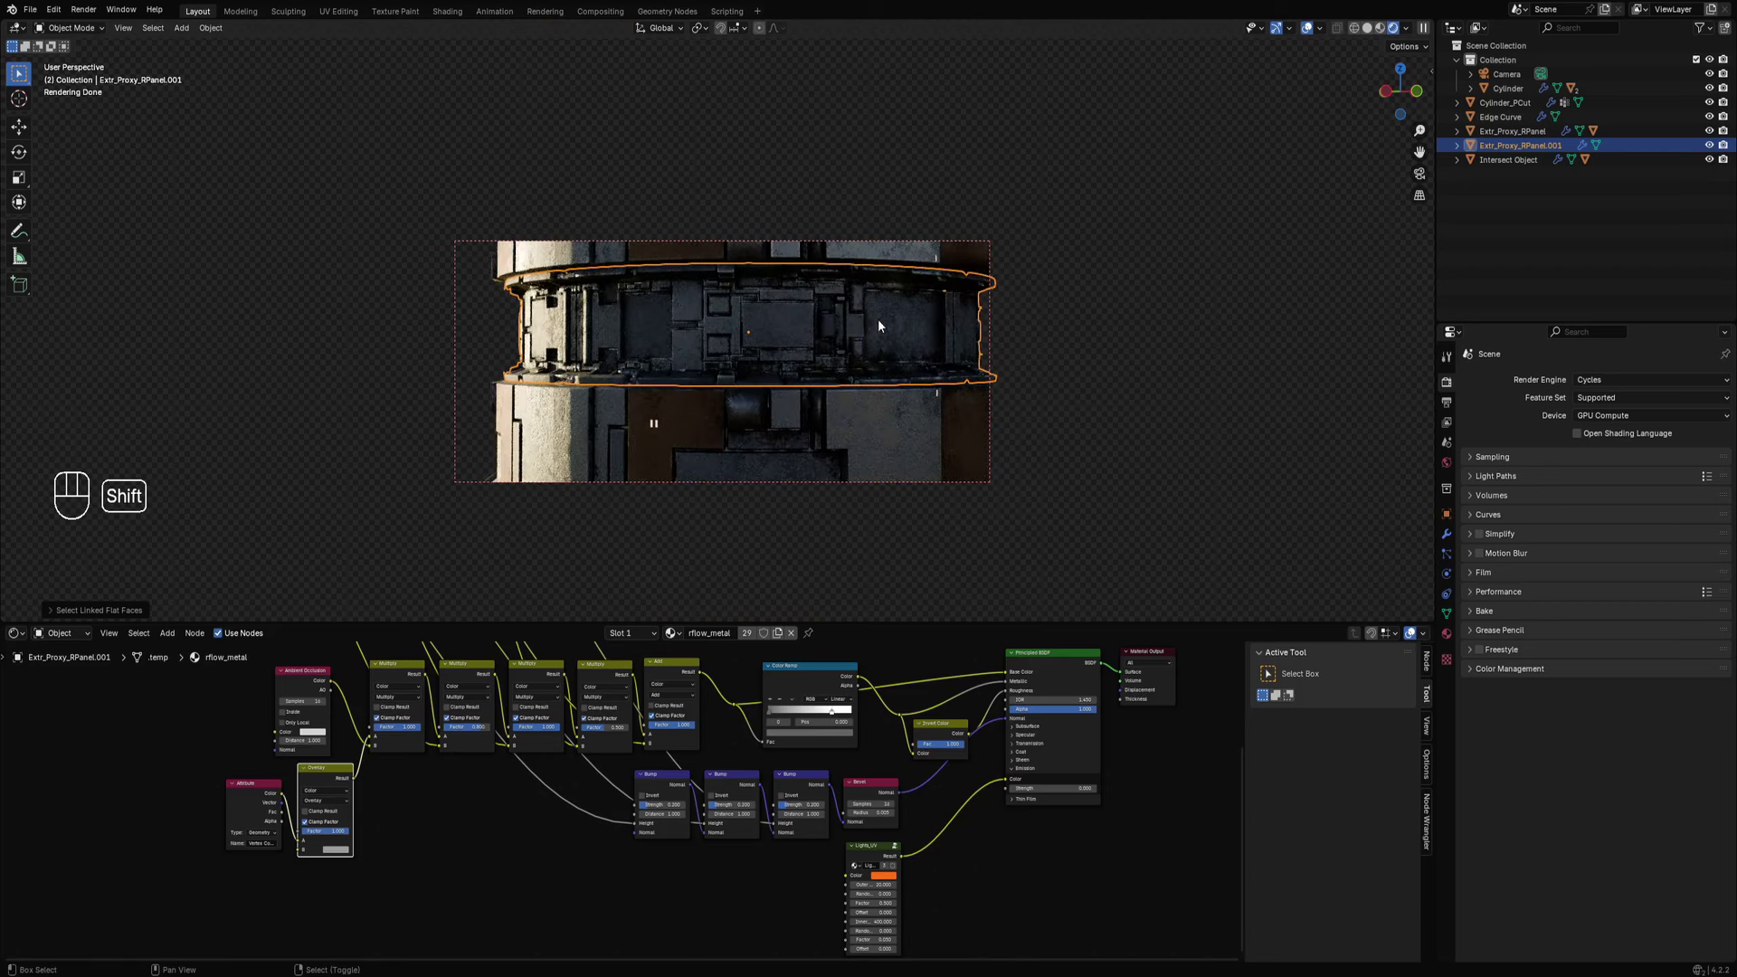
Run Random Cells on the marked middle band faces with Size Mode set to Number.
key("shift+a")
key("Escape")
key("shift+q")
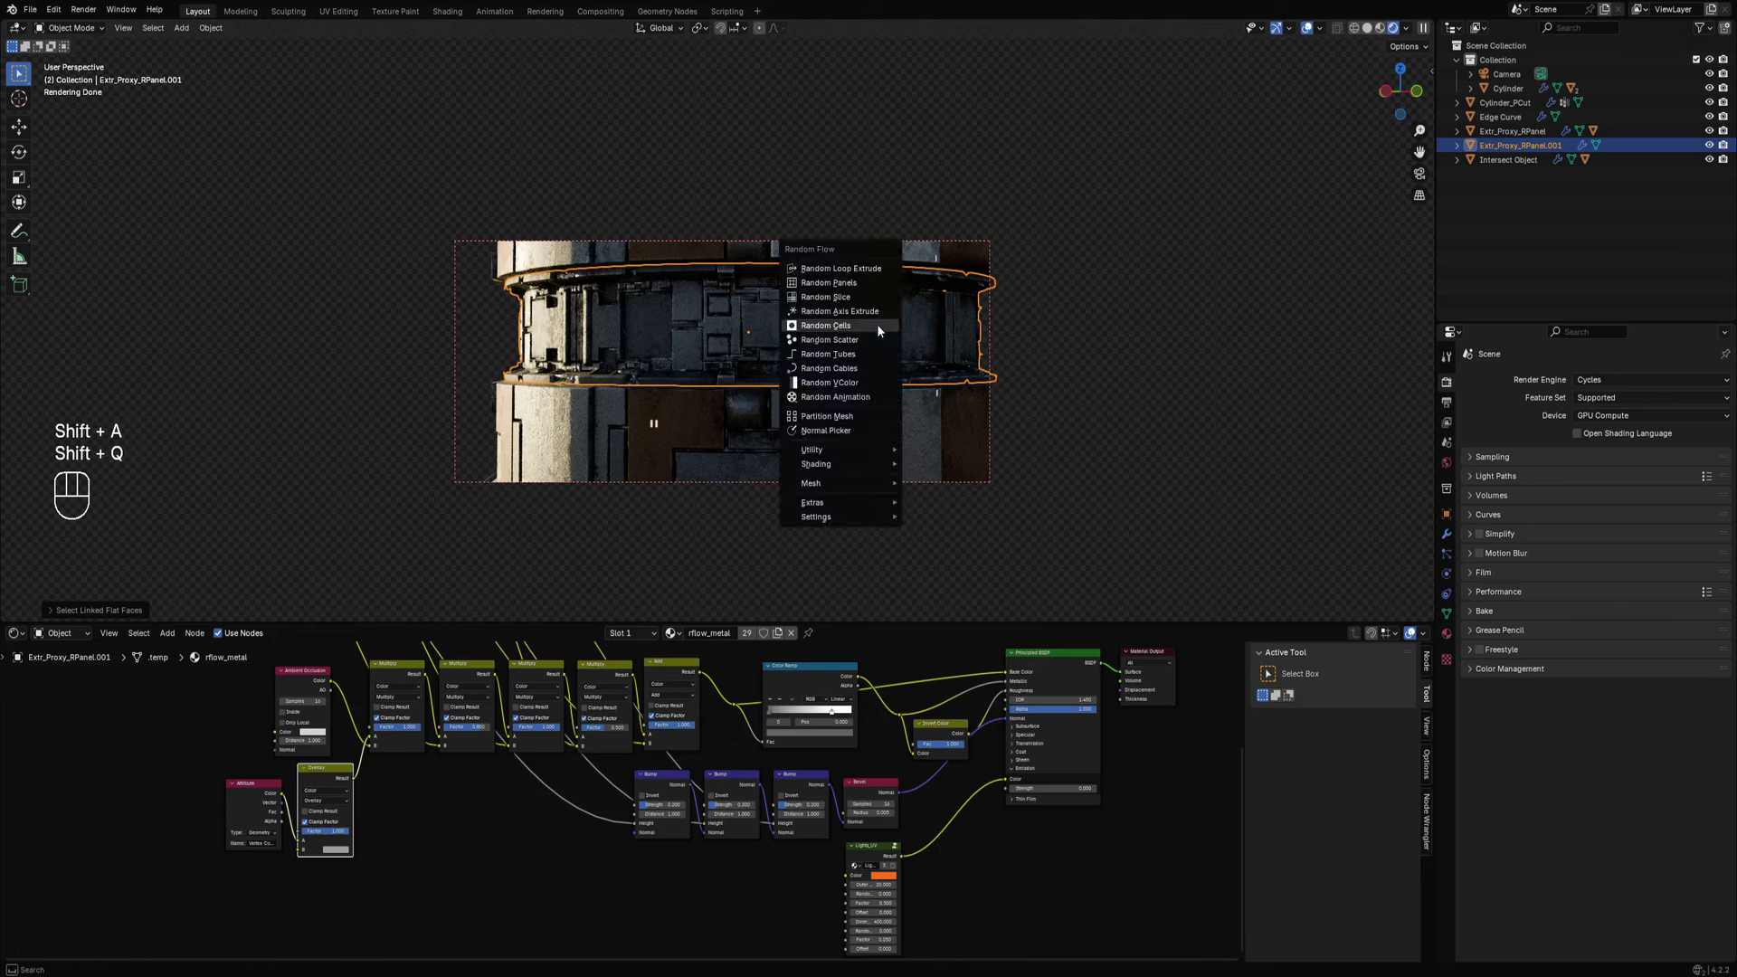
left_click(876, 324)
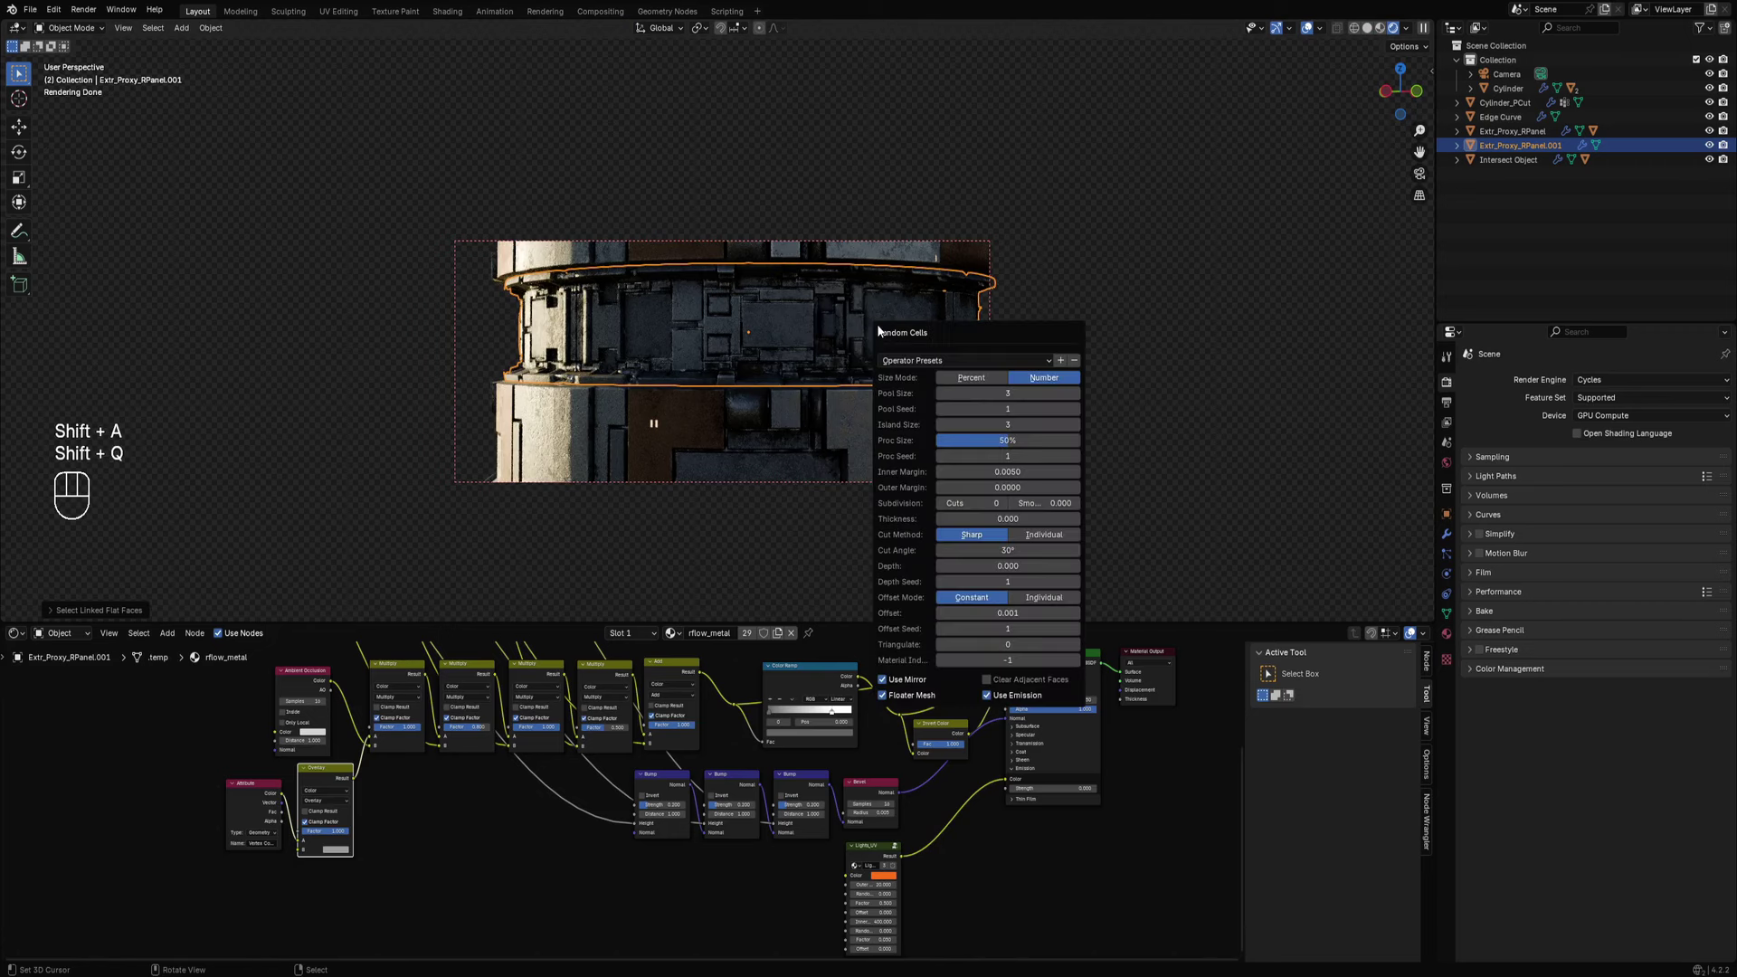
left_click(1028, 378)
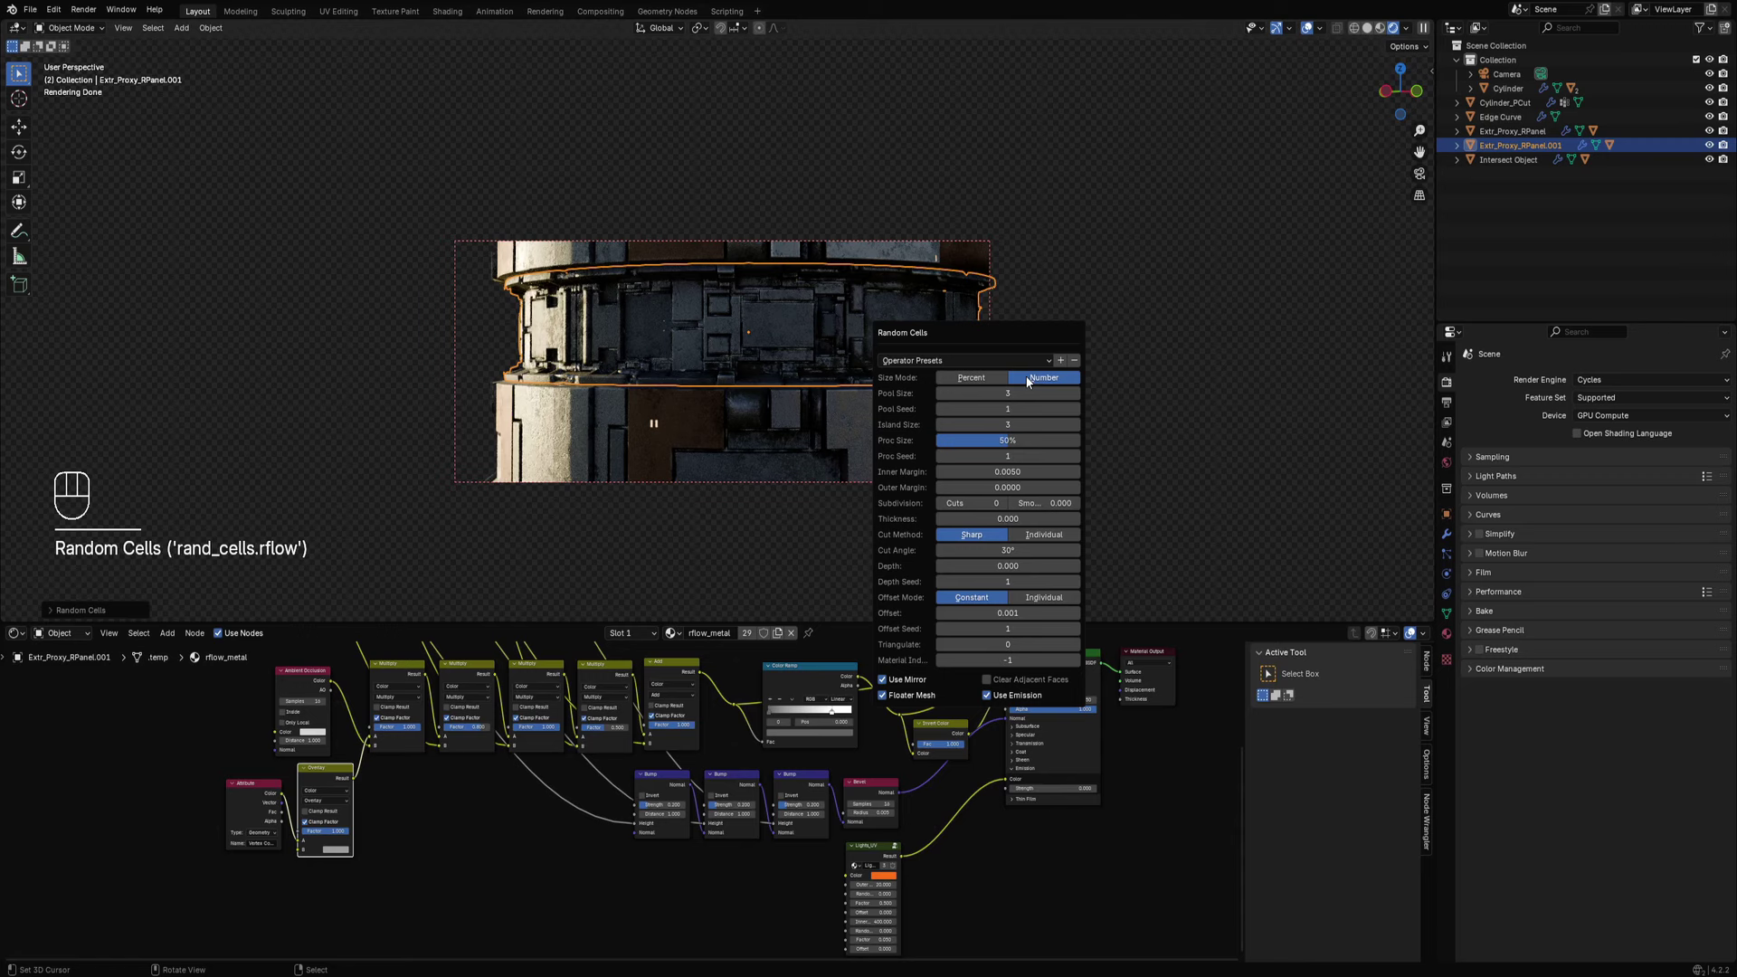
Set Pool Seed to 7 in Random Cells to shuffle the light positions on the middle band.
key("ctrl")
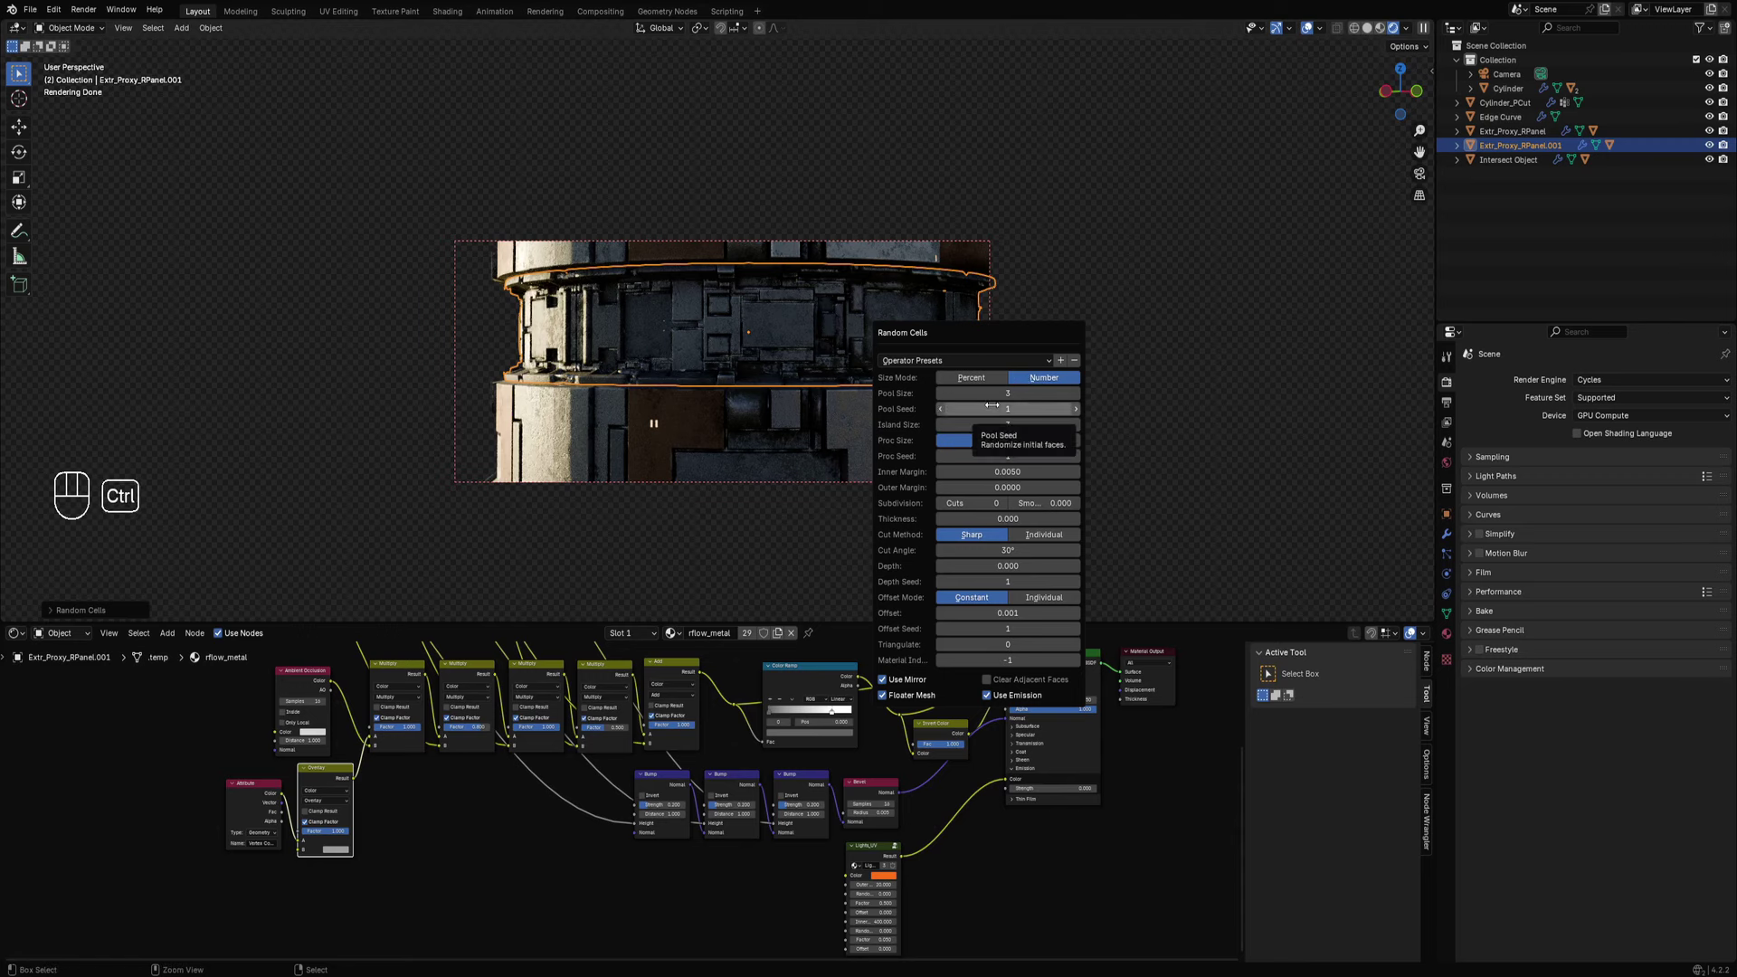
scroll(993, 408, "up", 2, "ctrl")
scroll(992, 408, "up", 1, "ctrl")
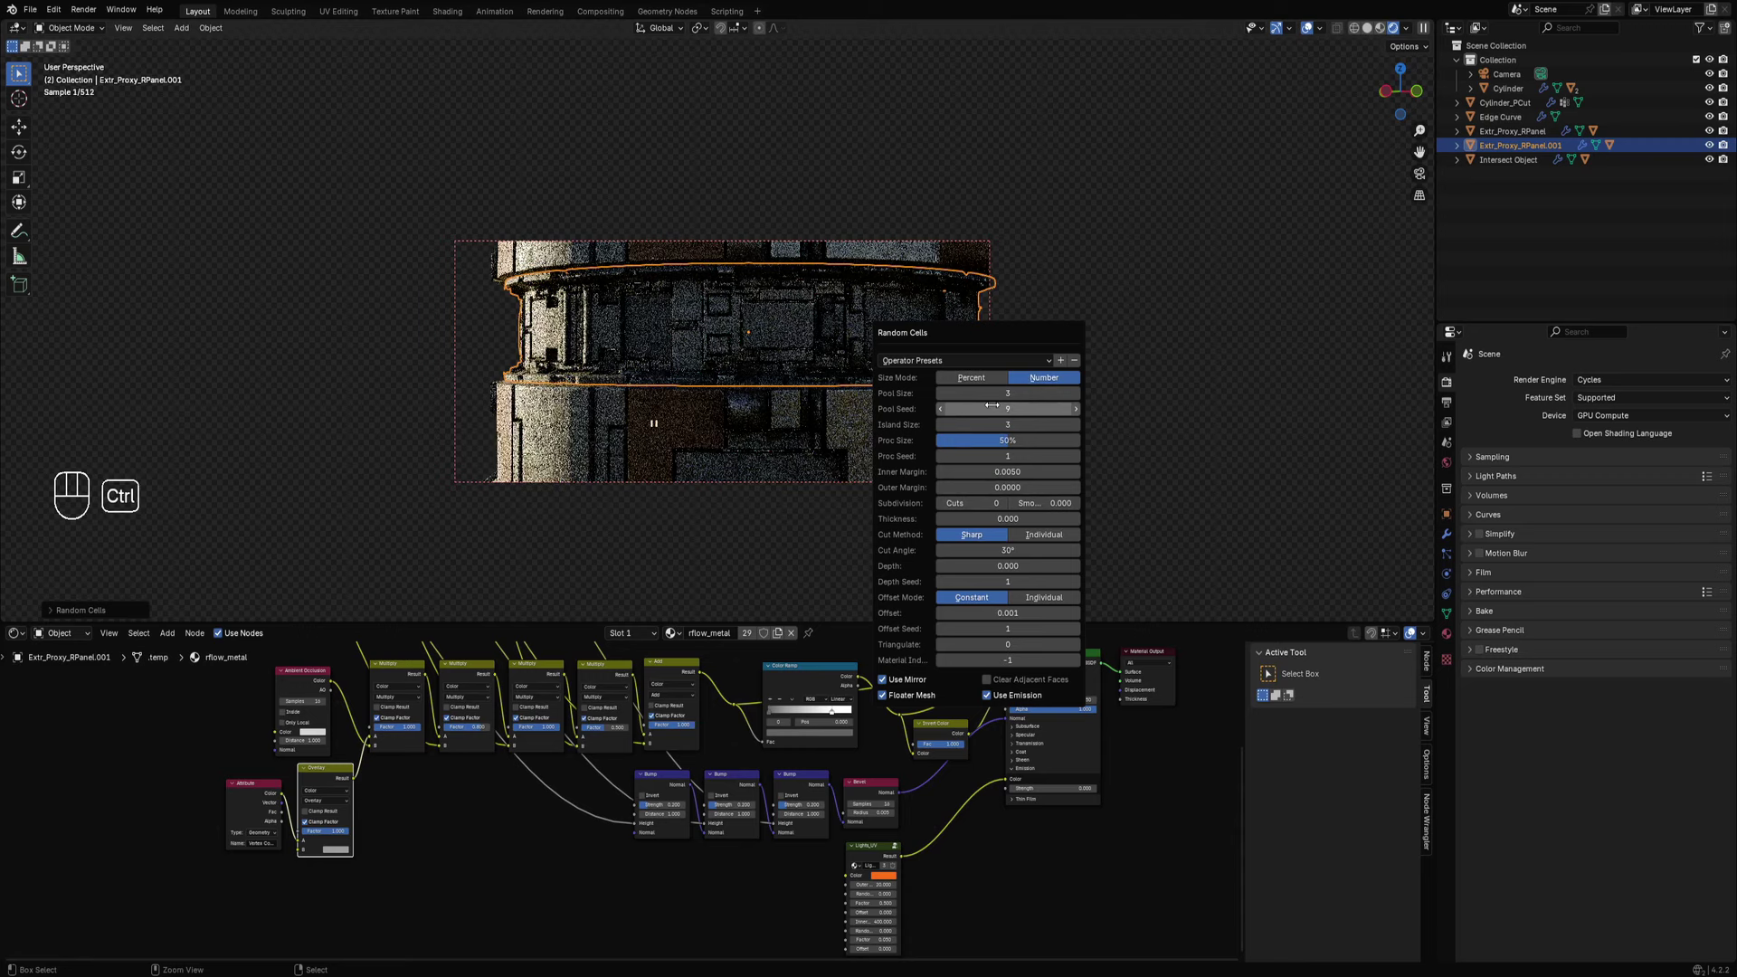
scroll(993, 405, "up", 1, "ctrl")
scroll(992, 405, "down", 1, "ctrl")
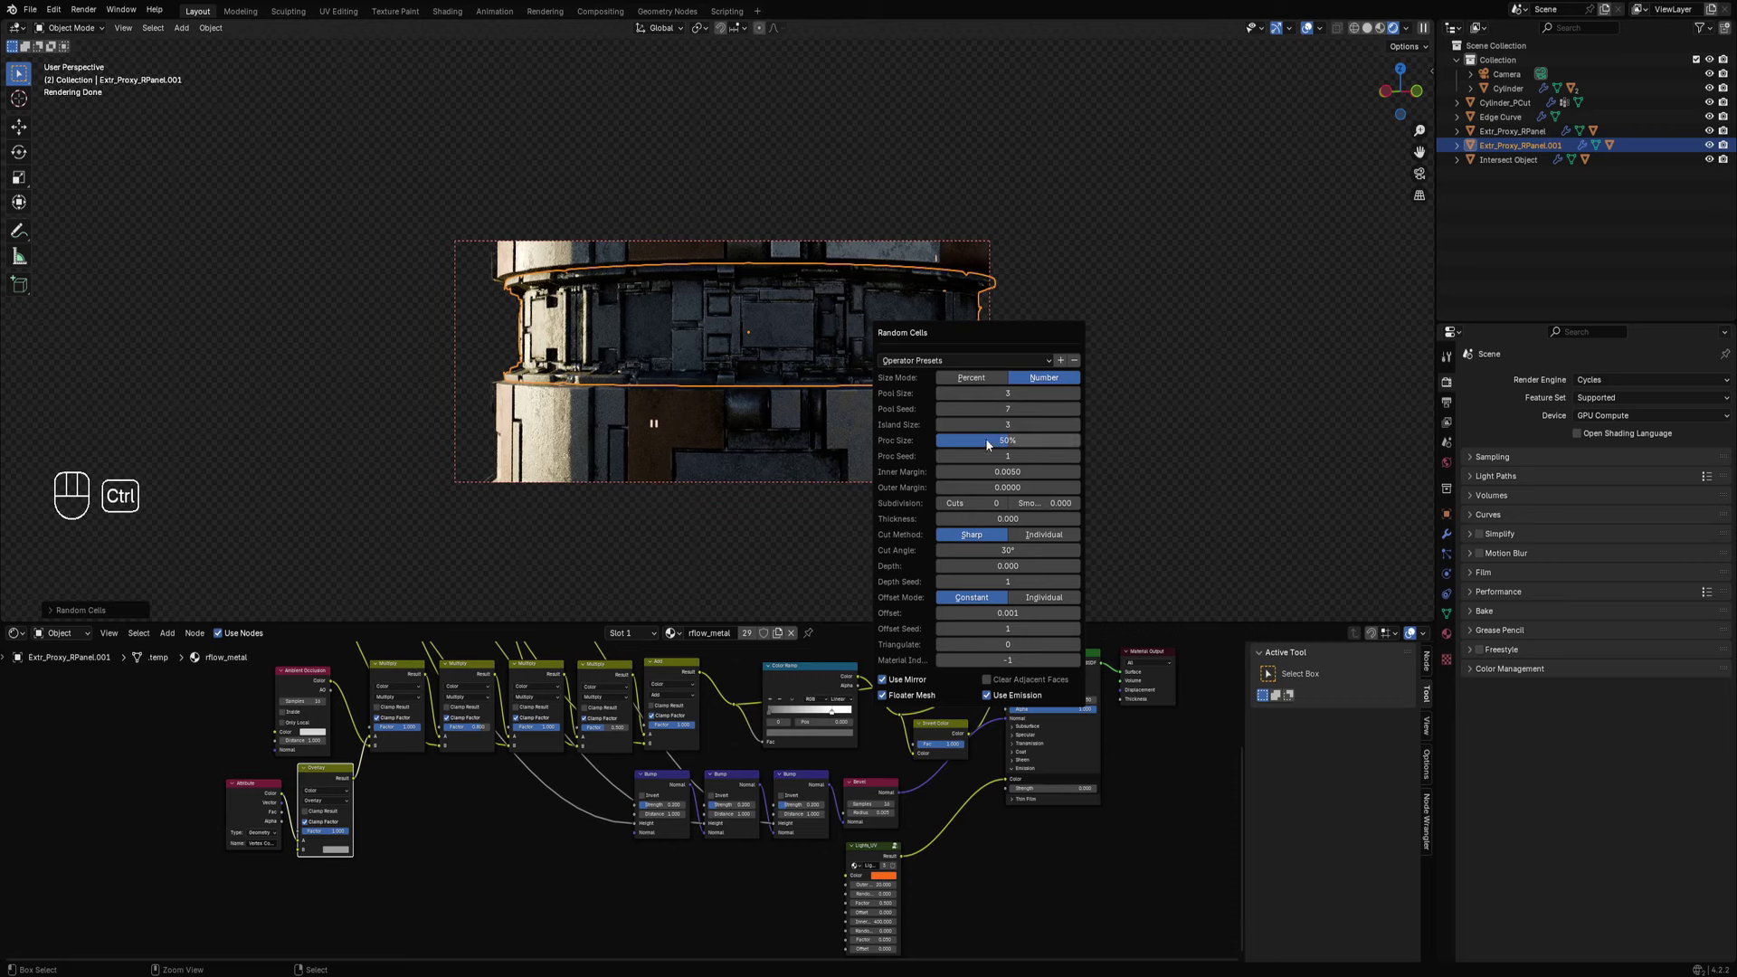
scroll(1007, 471, "down", 1, "ctrl")
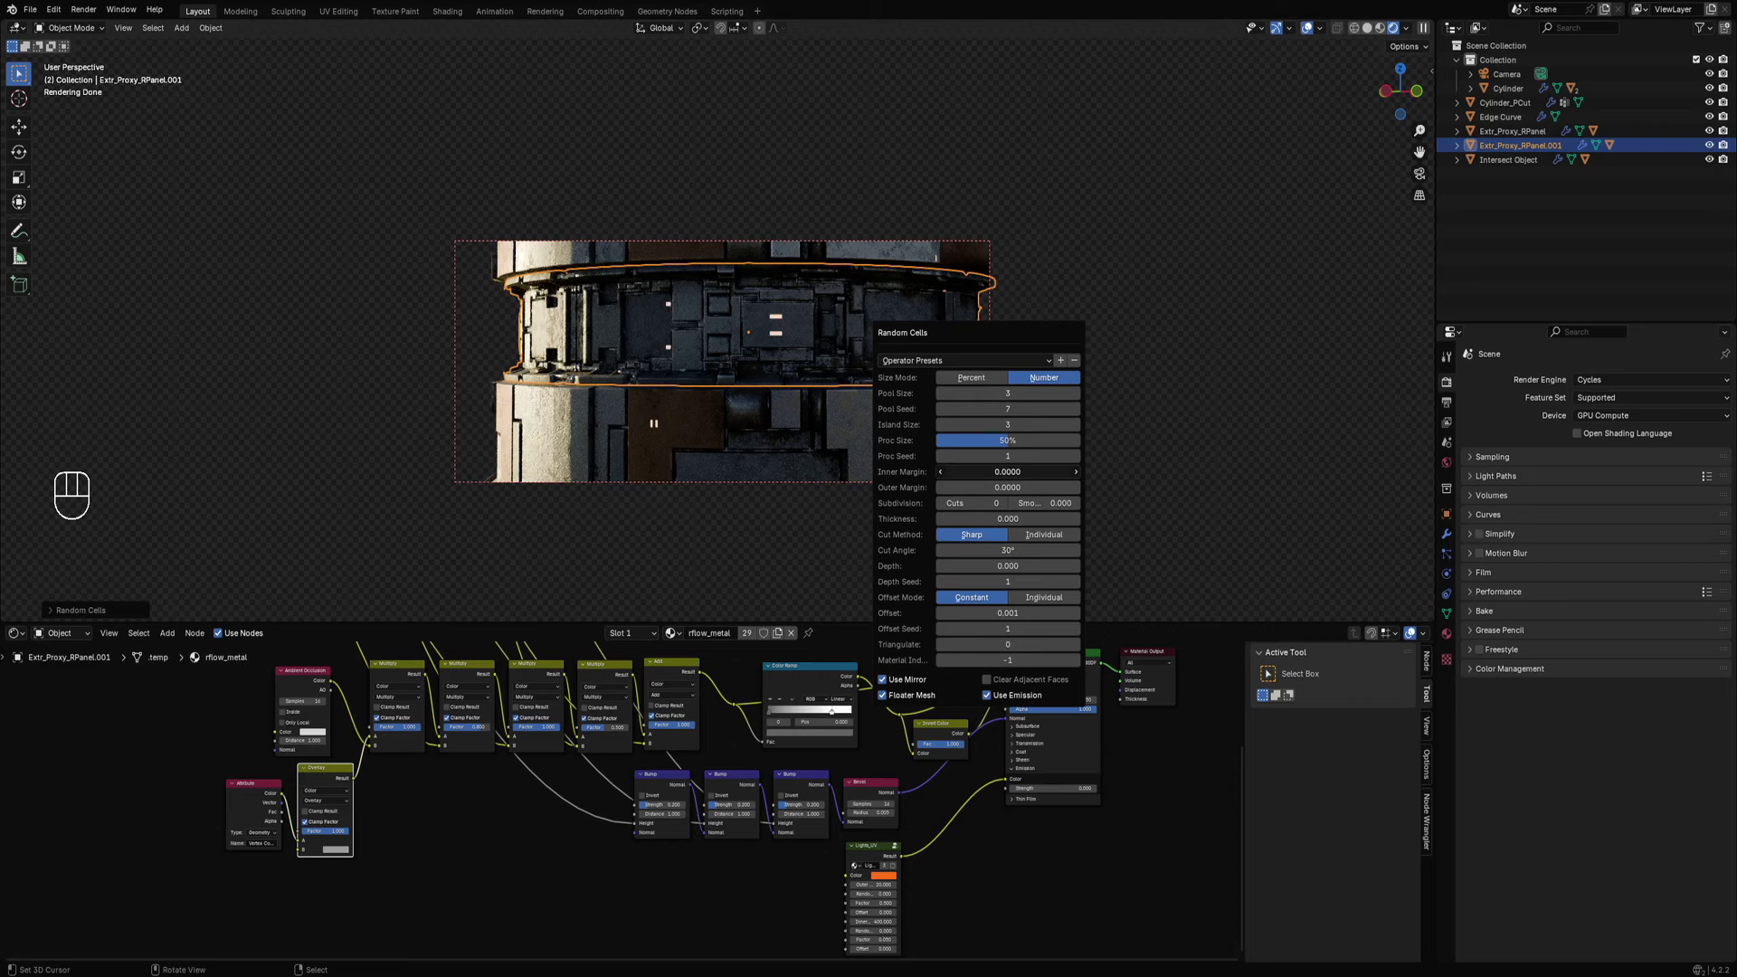
Try an Inner Margin of 0.0001 with the subdivision Cuts set to 1 for the band cells.
left_click_drag(1007, 472, 1024, 471, "shift")
scroll(979, 502, "up", 1, "ctrl")
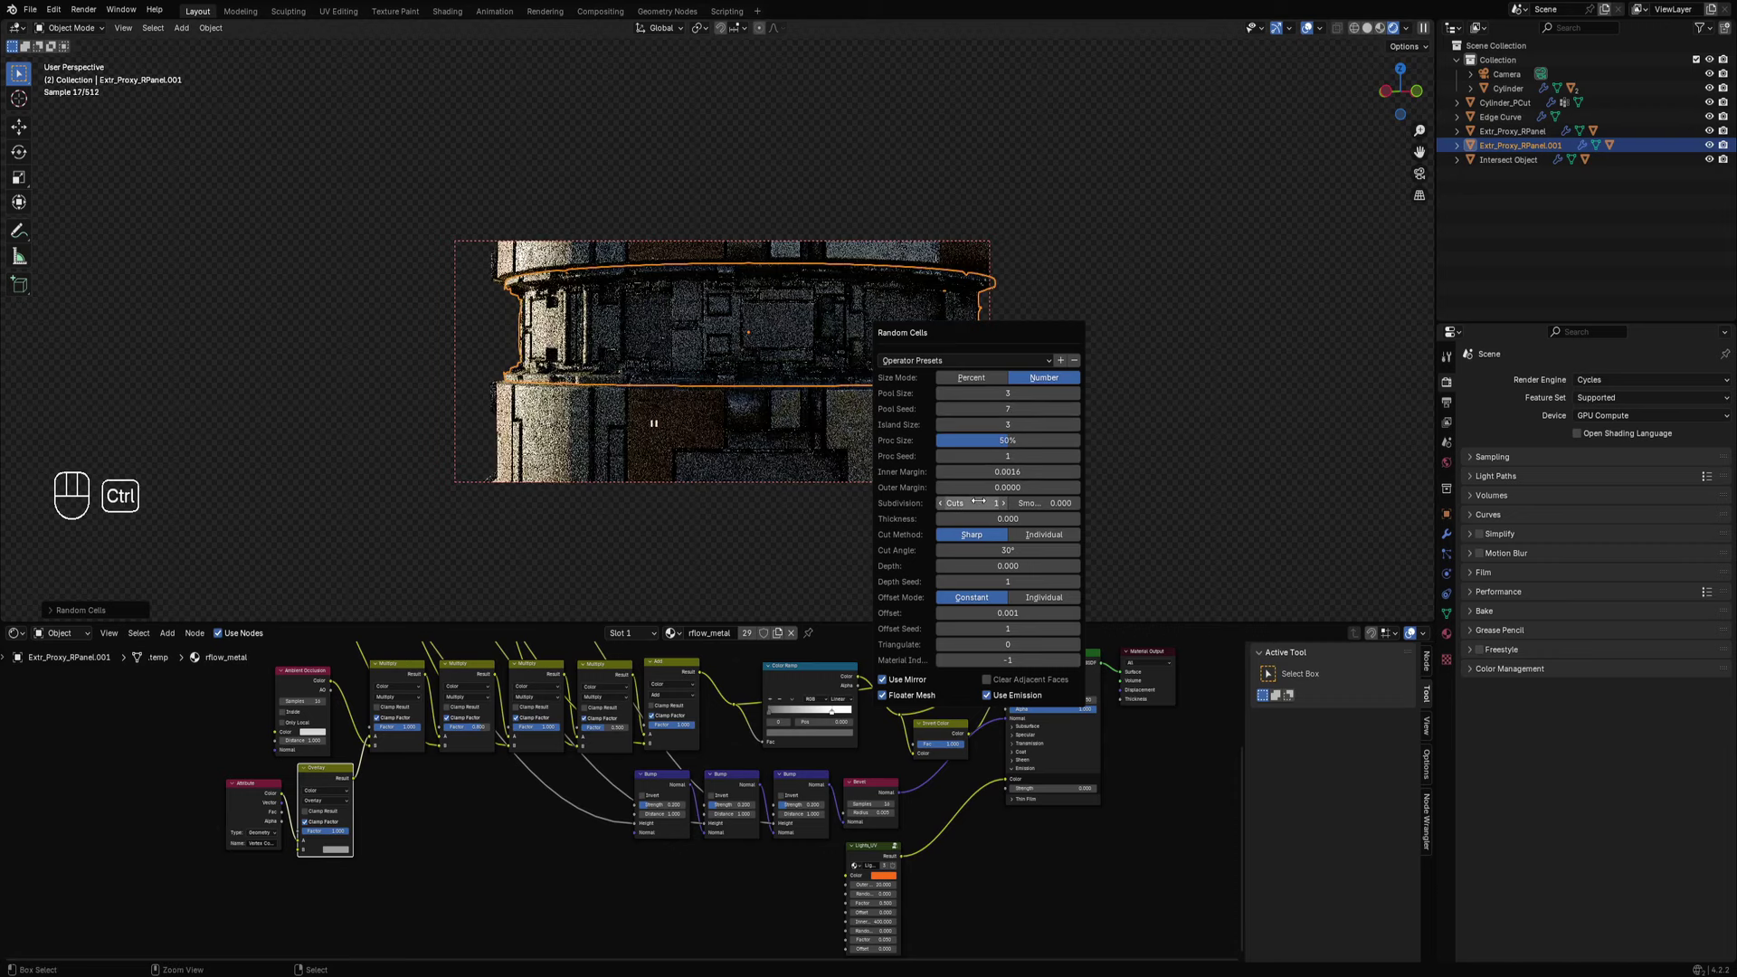
left_click_drag(987, 472, 977, 472, "shift")
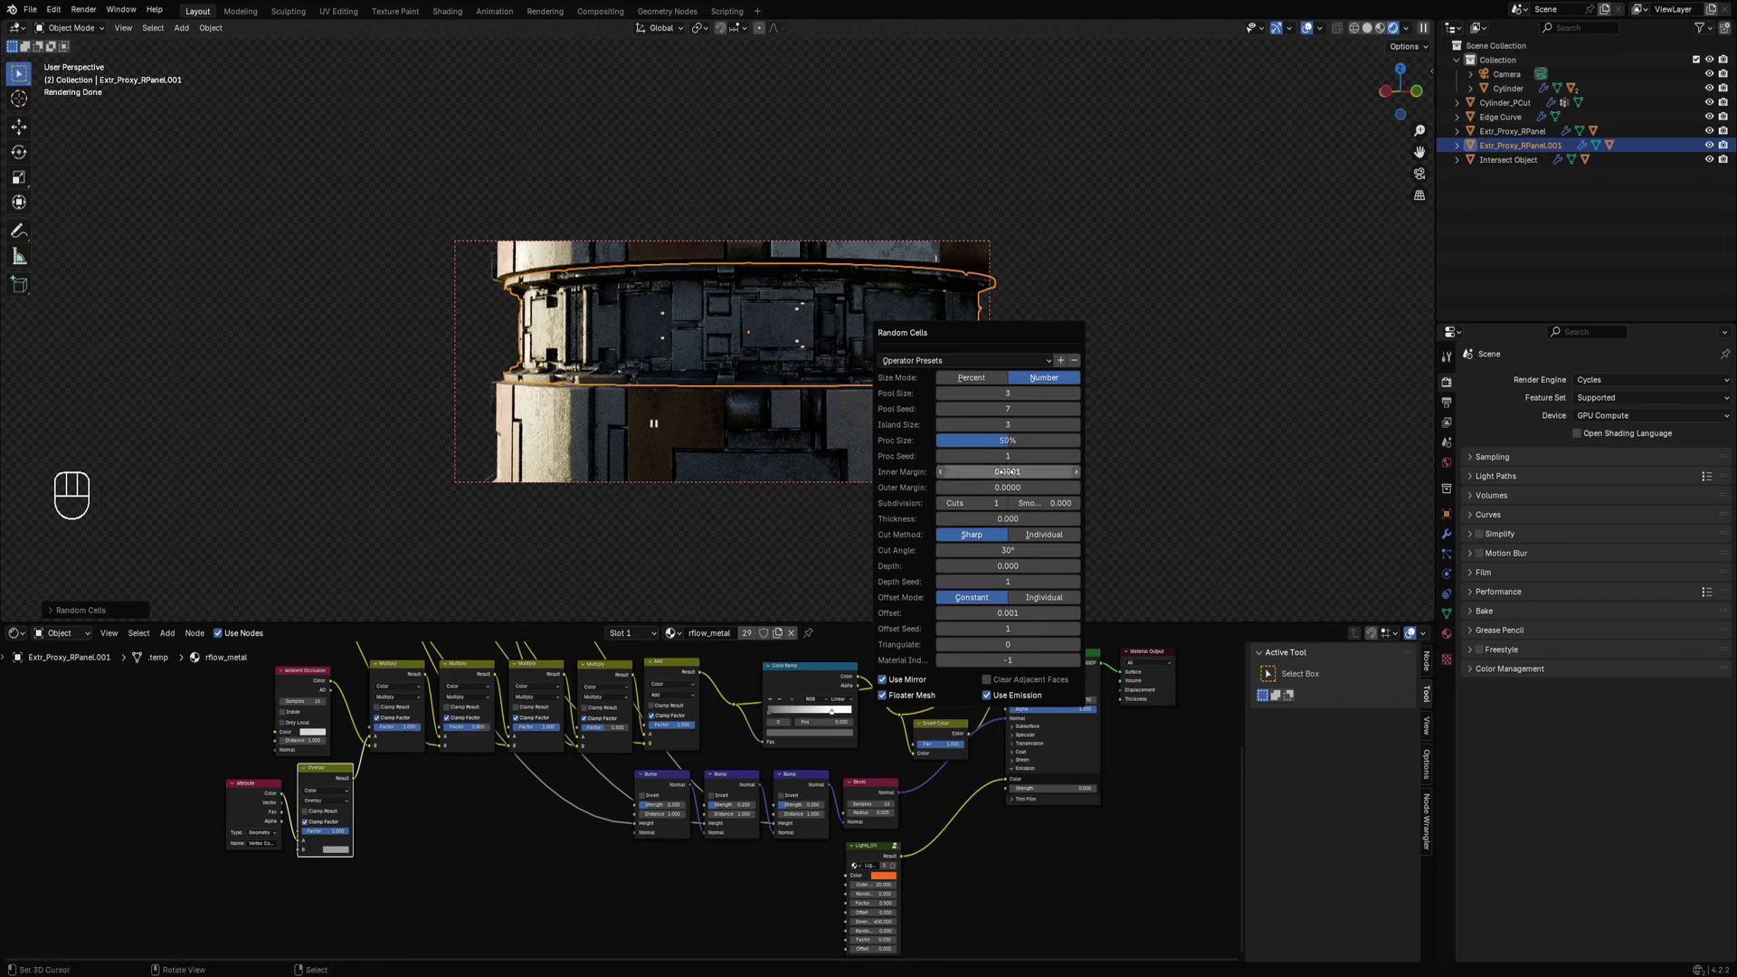
Try the Random Cells arrangement with Pool Seed 21 and Island Size 4.
scroll(1009, 409, "up", 4, "ctrl")
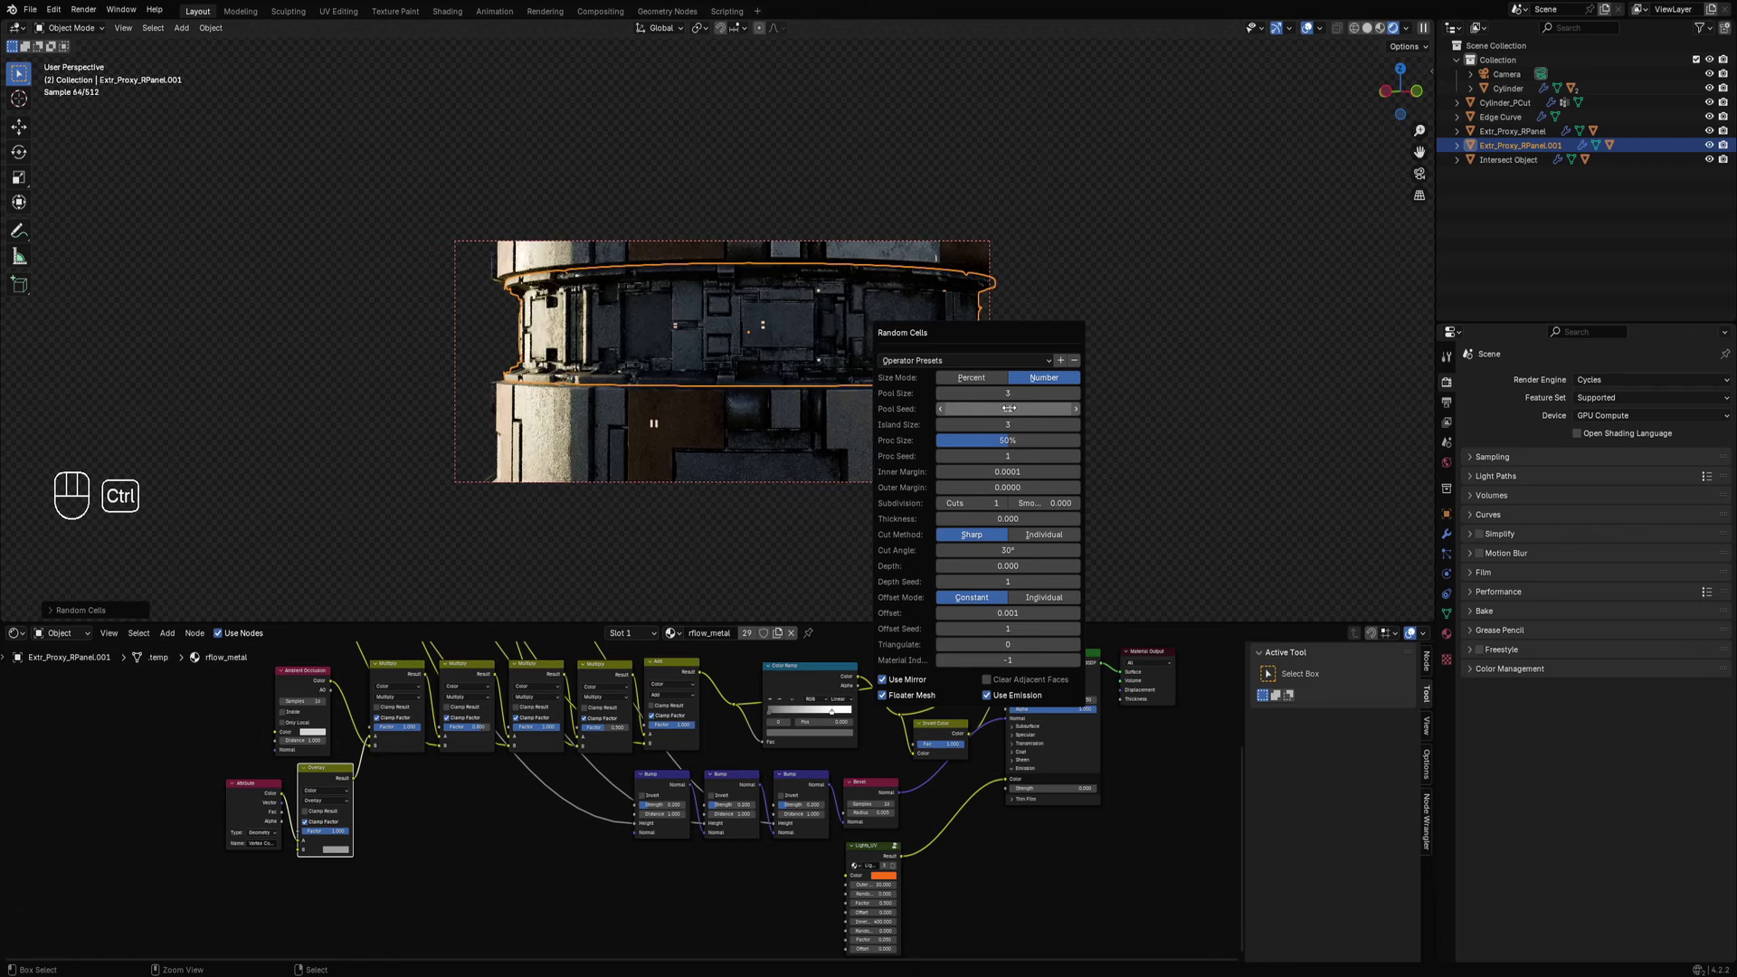
scroll(1009, 409, "up", 4, "ctrl")
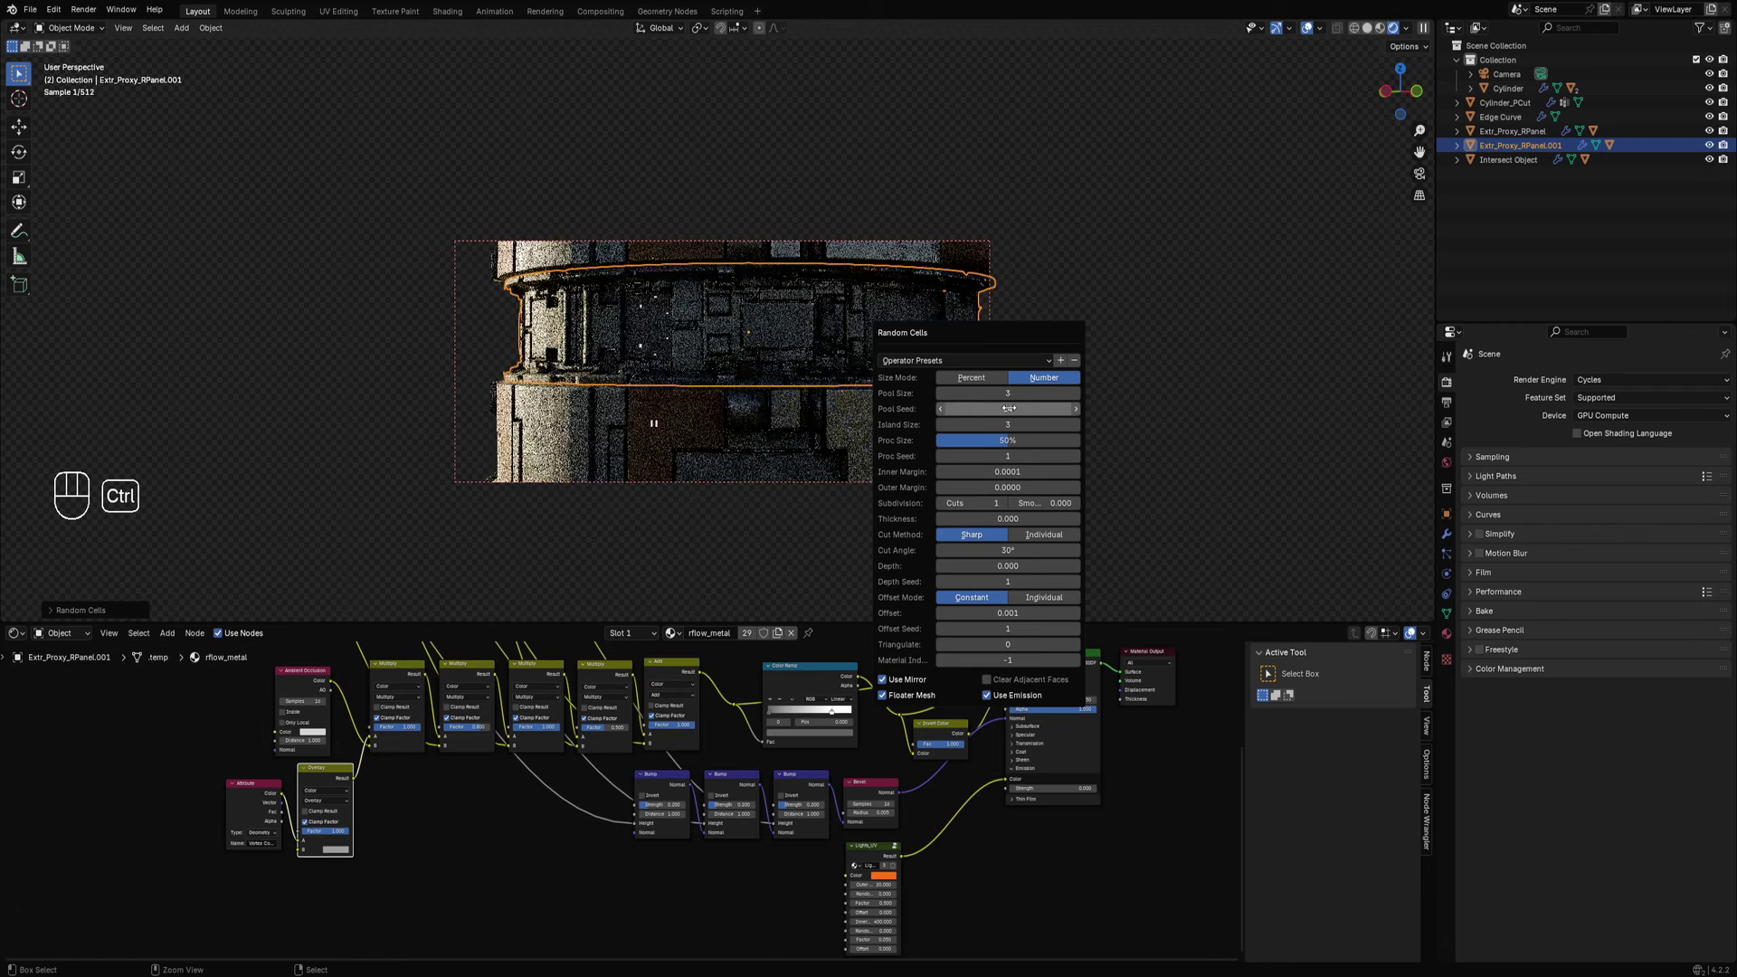
scroll(1009, 409, "up", 3, "ctrl")
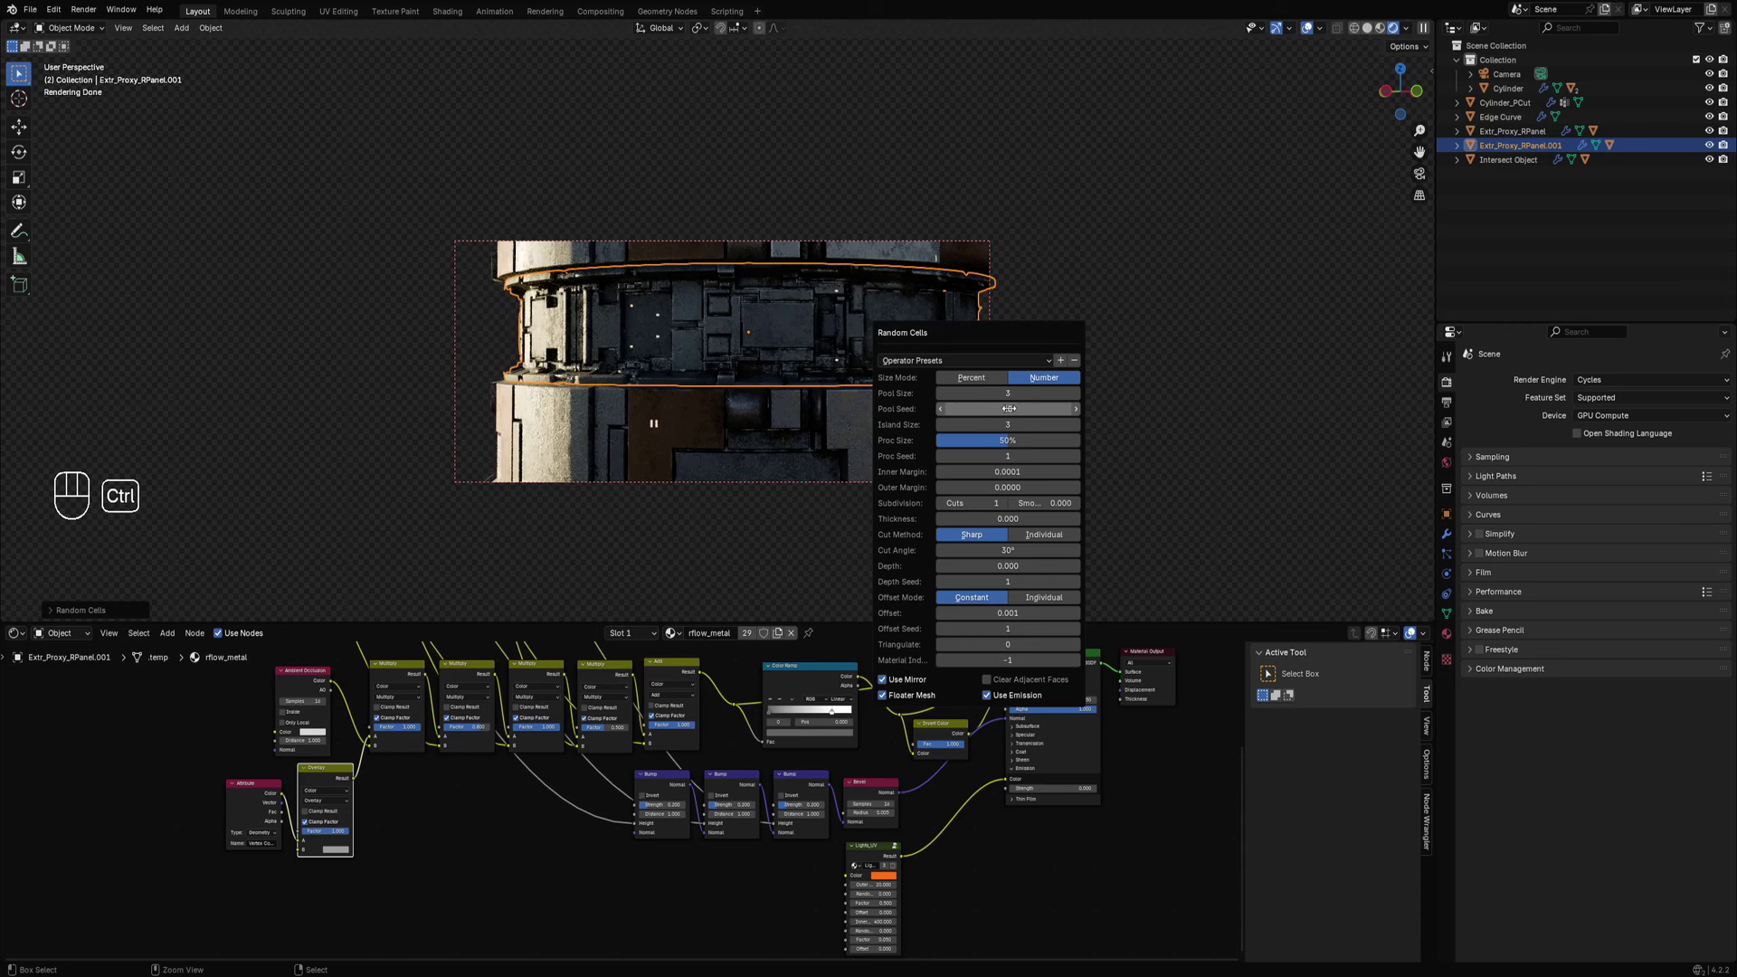
scroll(1009, 409, "up", 3, "ctrl")
scroll(1010, 425, "up", 1, "ctrl")
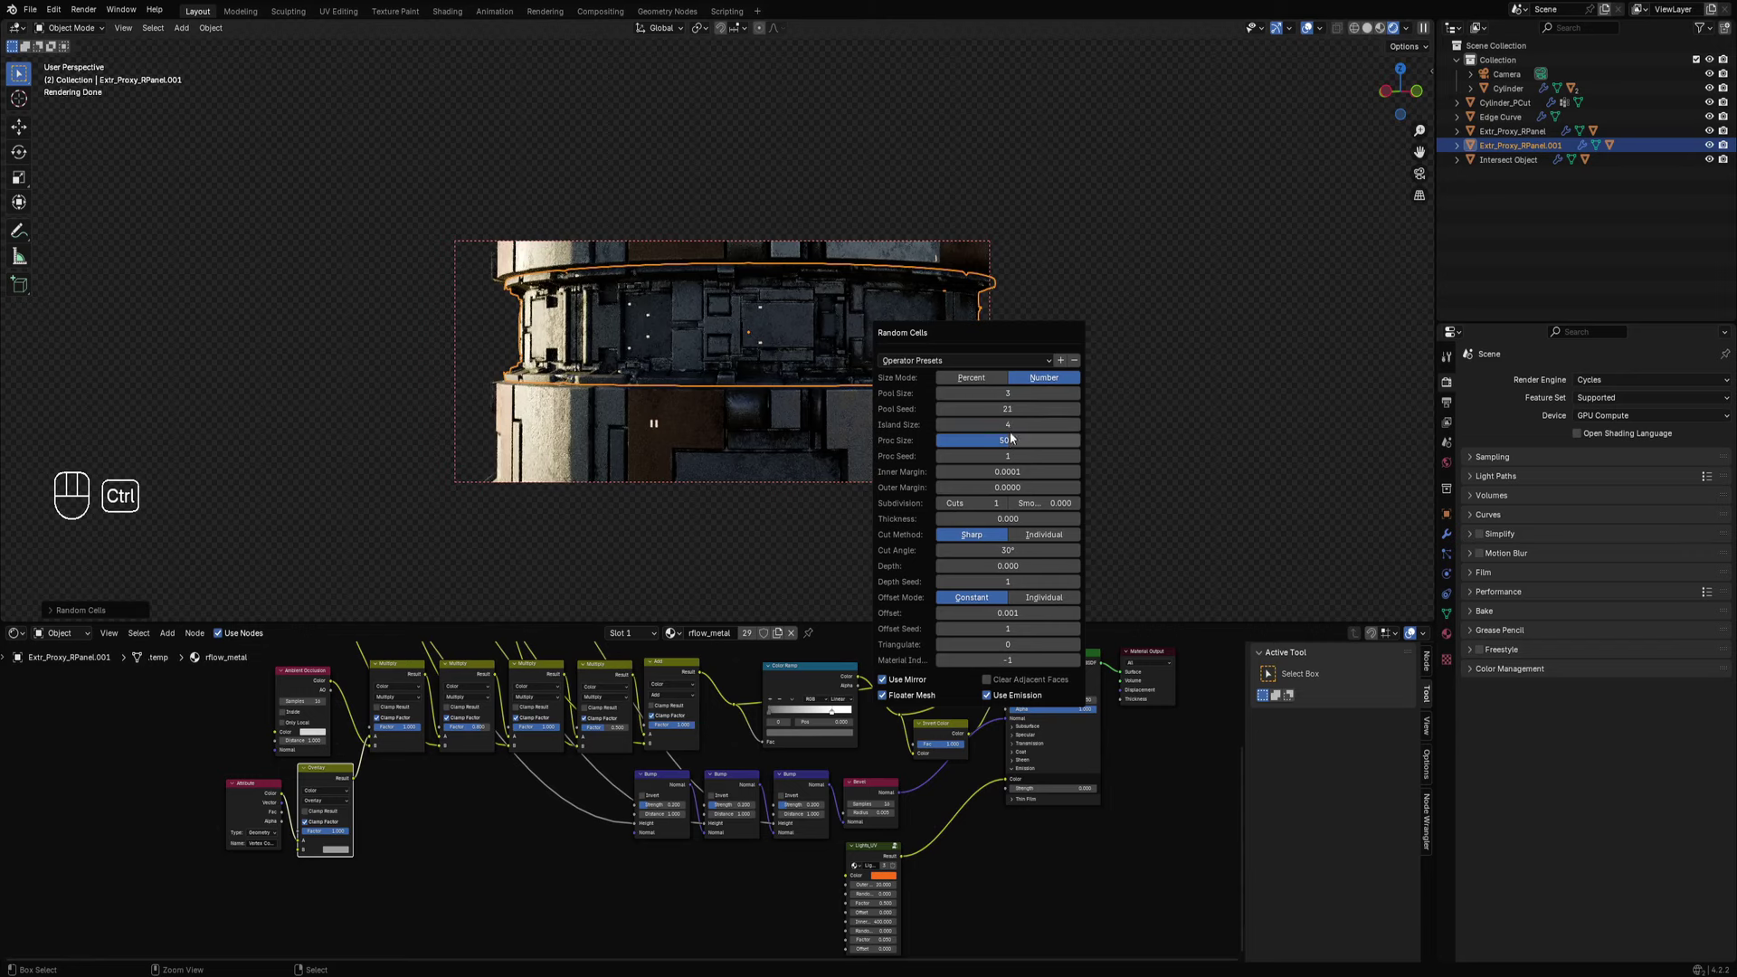
Set Island Size to 11, Proc Size to 80% and Inner Margin to 0.0011 for the band cells.
scroll(1008, 424, "up", 1, "ctrl")
scroll(1009, 424, "up", 6, "ctrl")
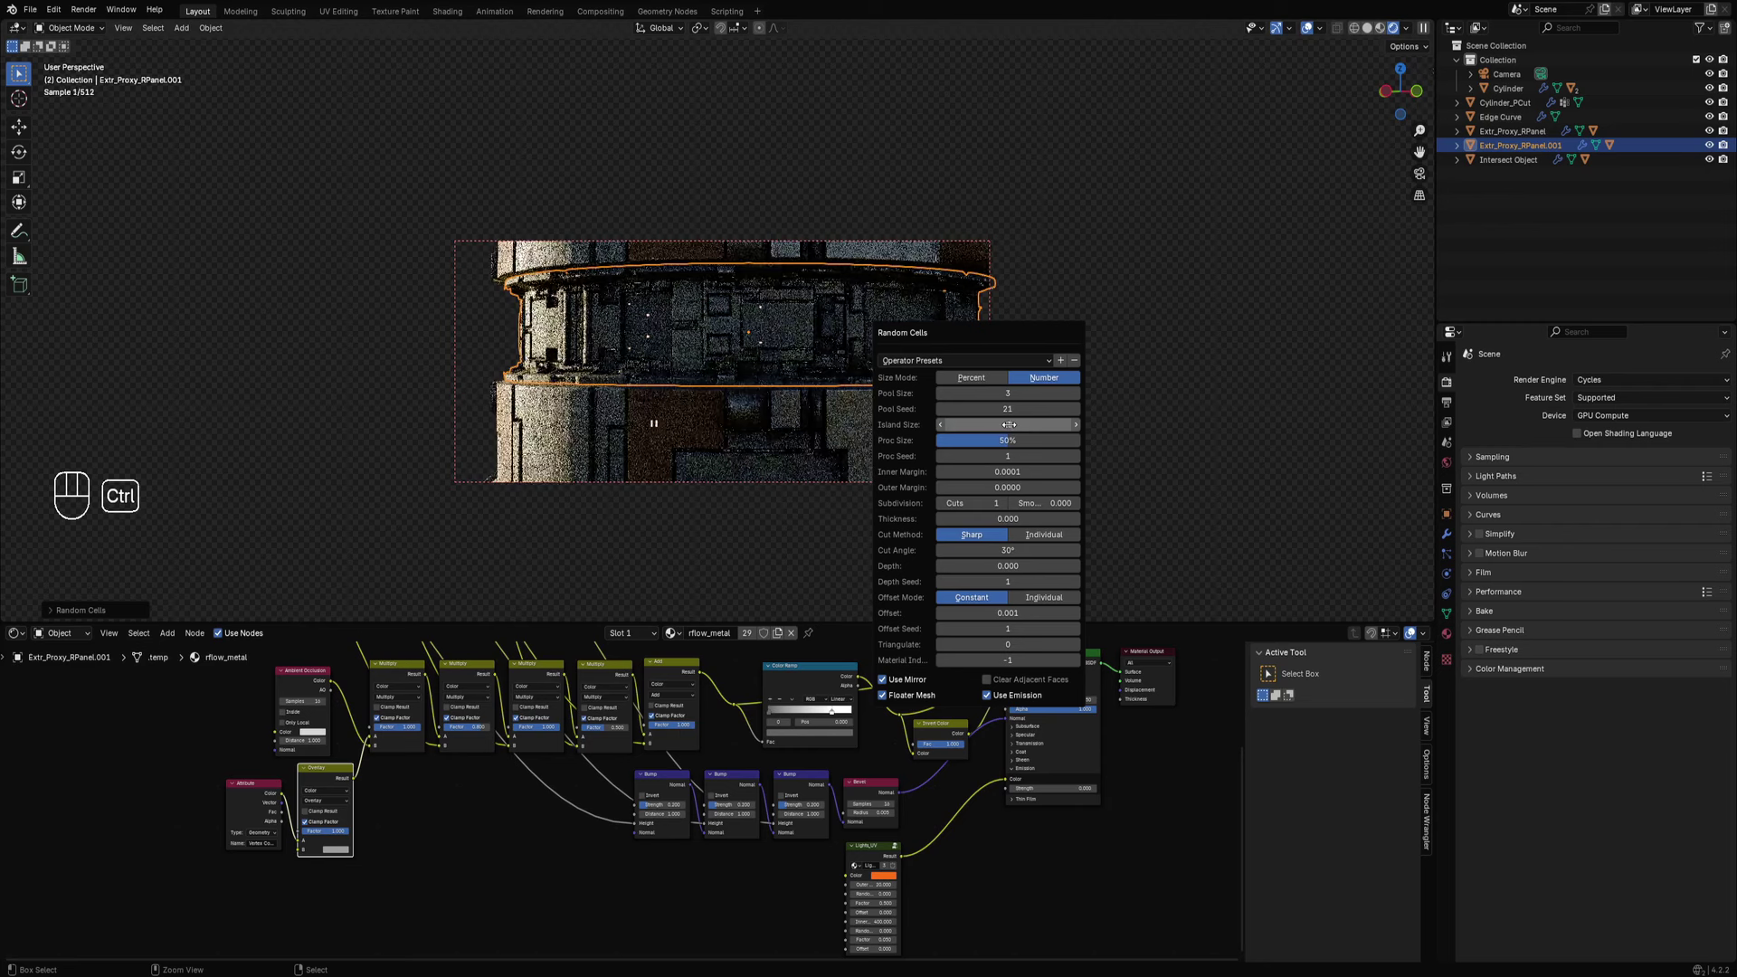
scroll(1018, 441, "up", 2, "ctrl")
scroll(1018, 442, "up", 3, "ctrl")
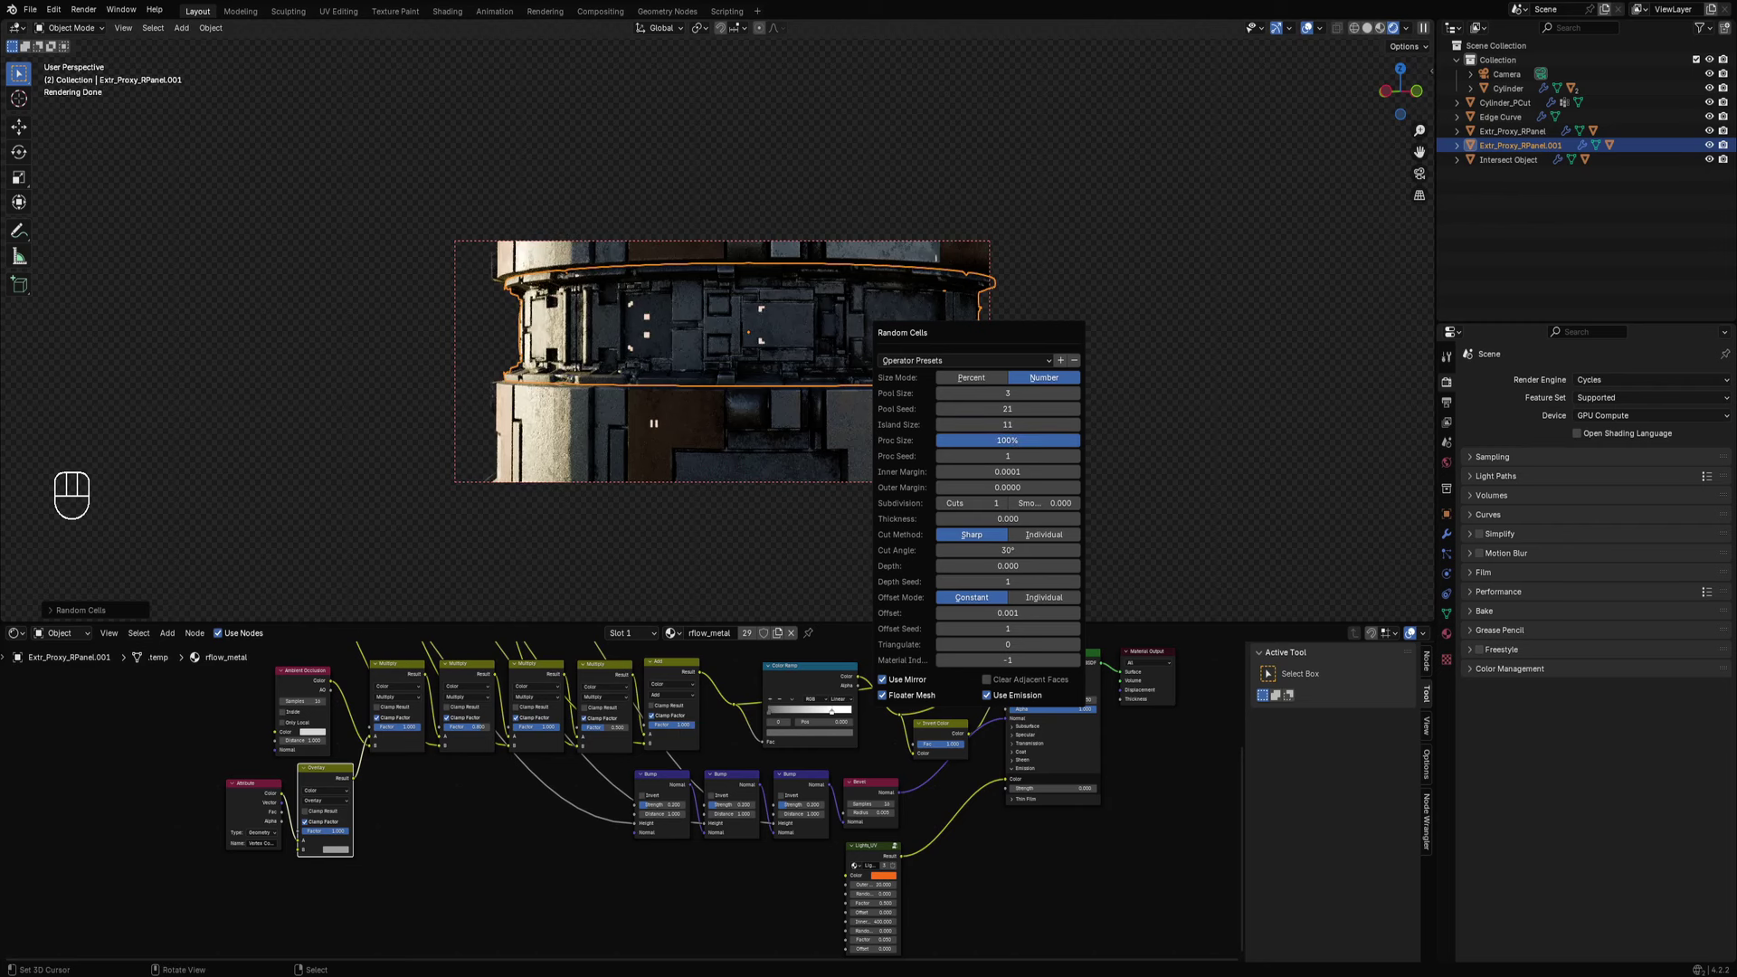
scroll(1018, 442, "down", 3, "ctrl")
left_click_drag(1038, 441, 1019, 471, "ctrl")
Set the subdivision Cuts to 0 and reduce Island Size to 2 for the band cells.
scroll(1001, 423, "up", 1, "ctrl")
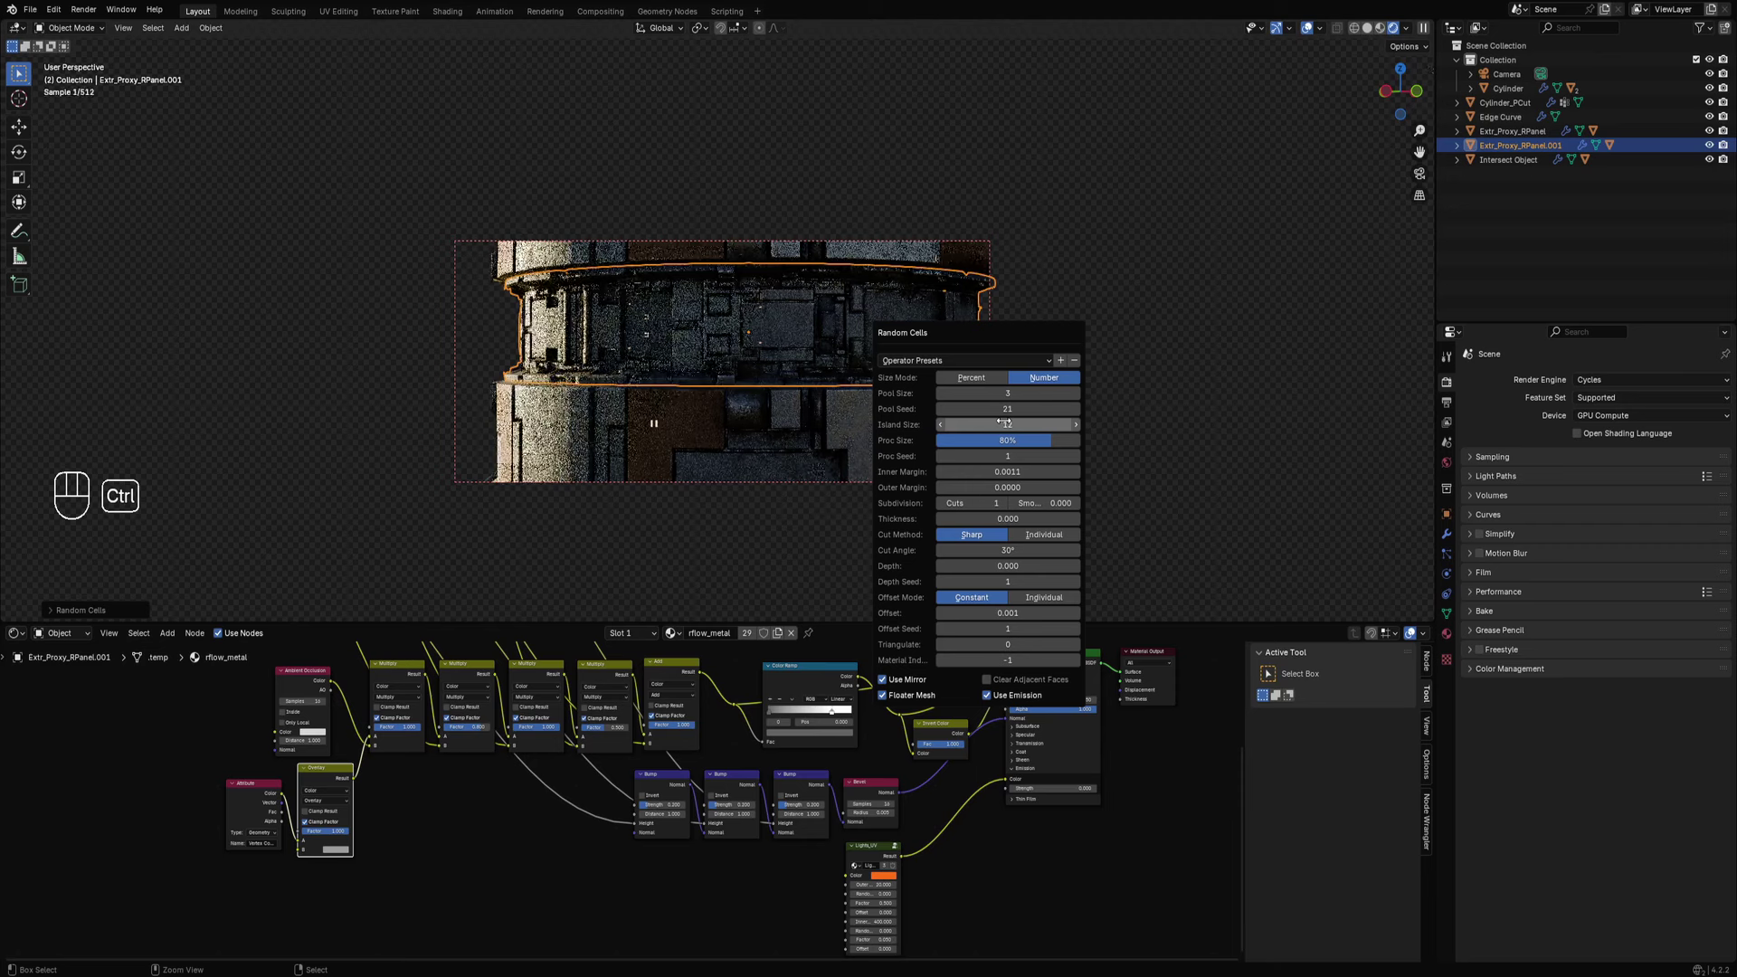
scroll(1005, 421, "up", 1, "ctrl")
scroll(1006, 423, "down", 1, "ctrl")
scroll(993, 500, "down", 1, "ctrl")
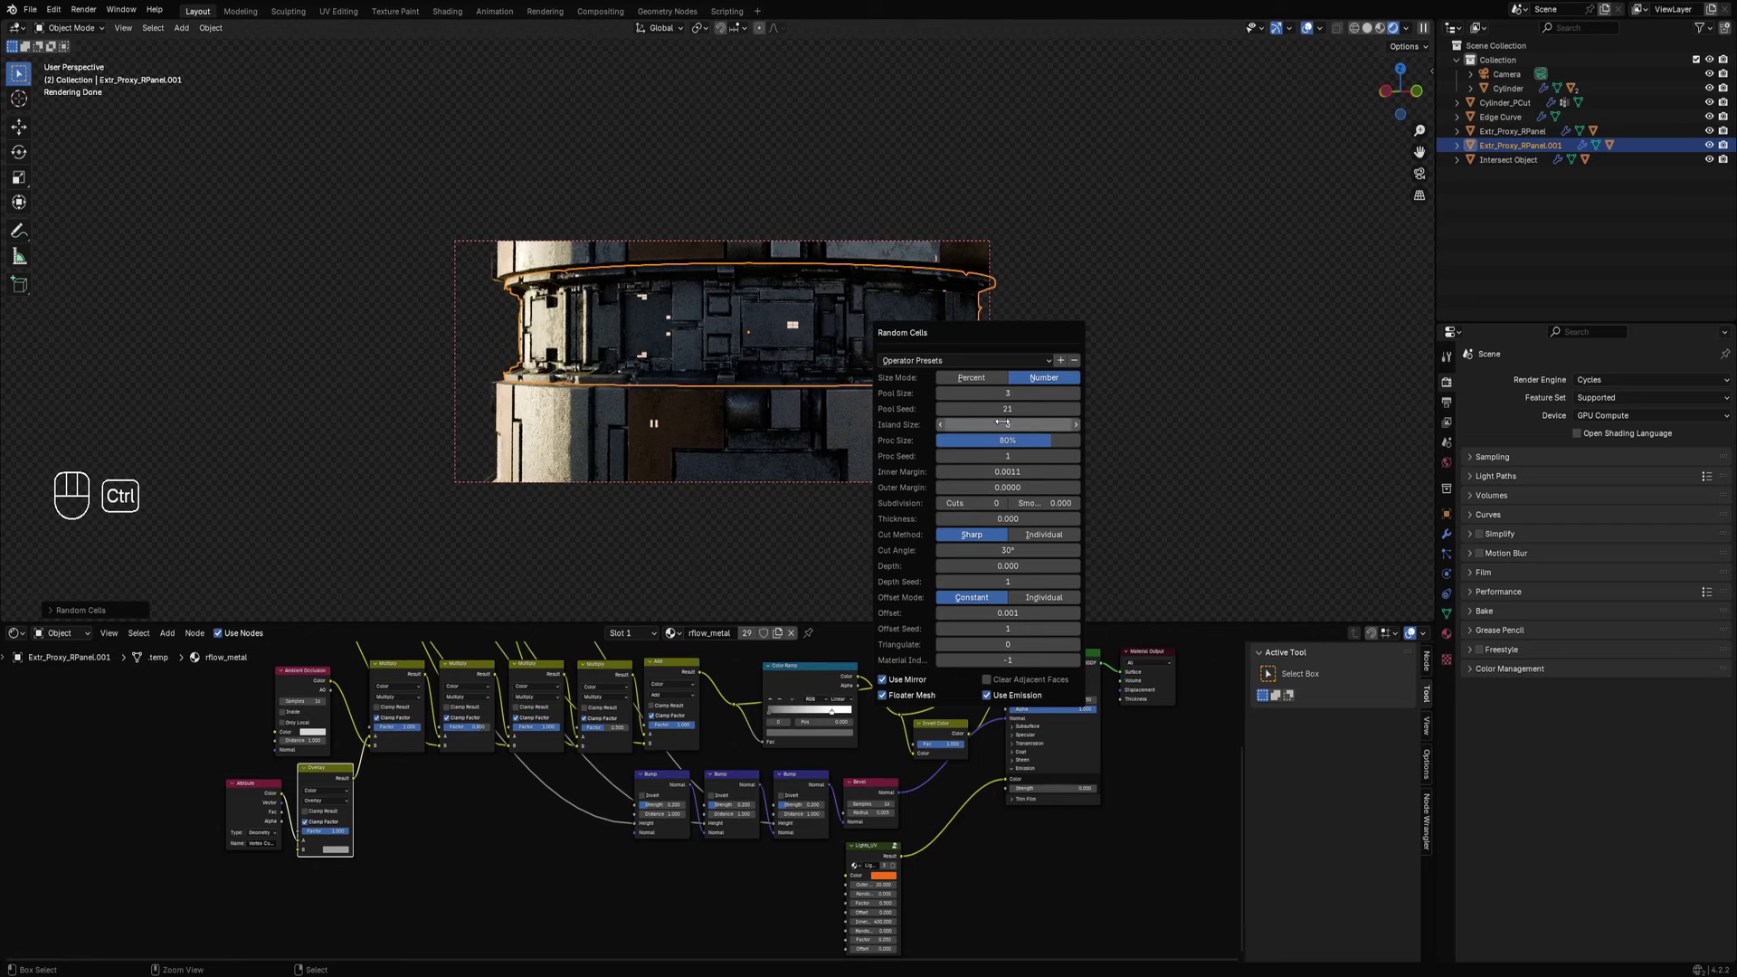
scroll(1003, 423, "down", 6, "ctrl")
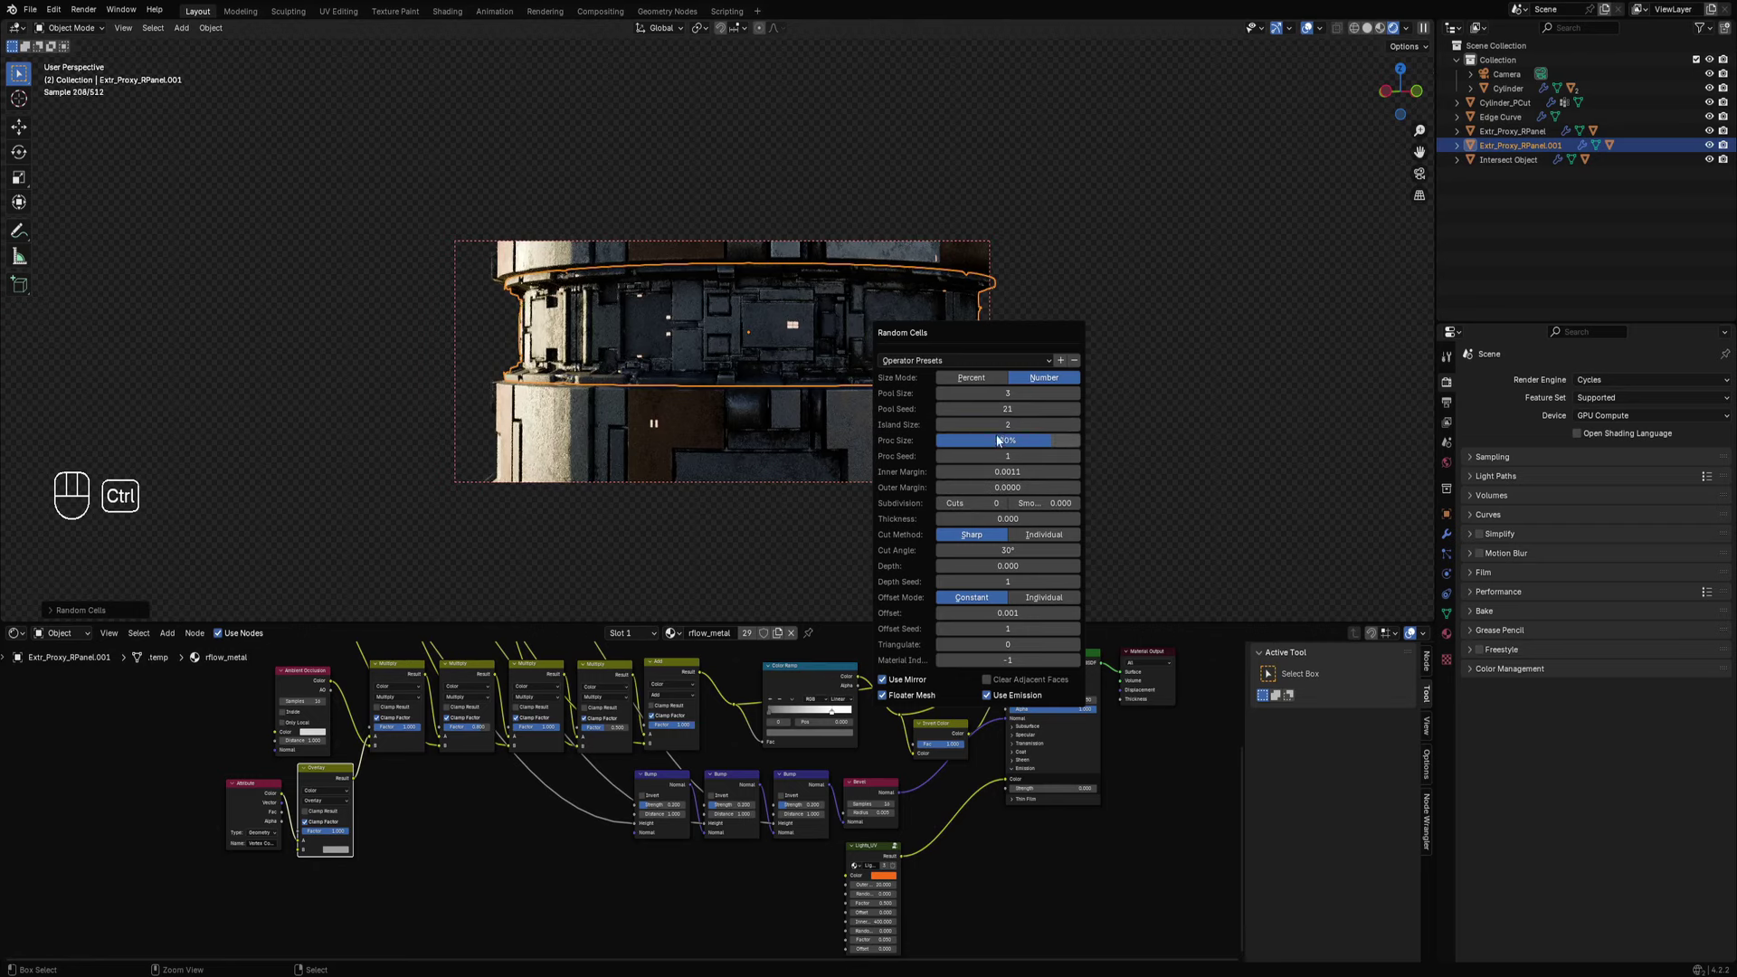
scroll(1002, 422, "up", 2, "ctrl")
scroll(1003, 422, "down", 2, "ctrl")
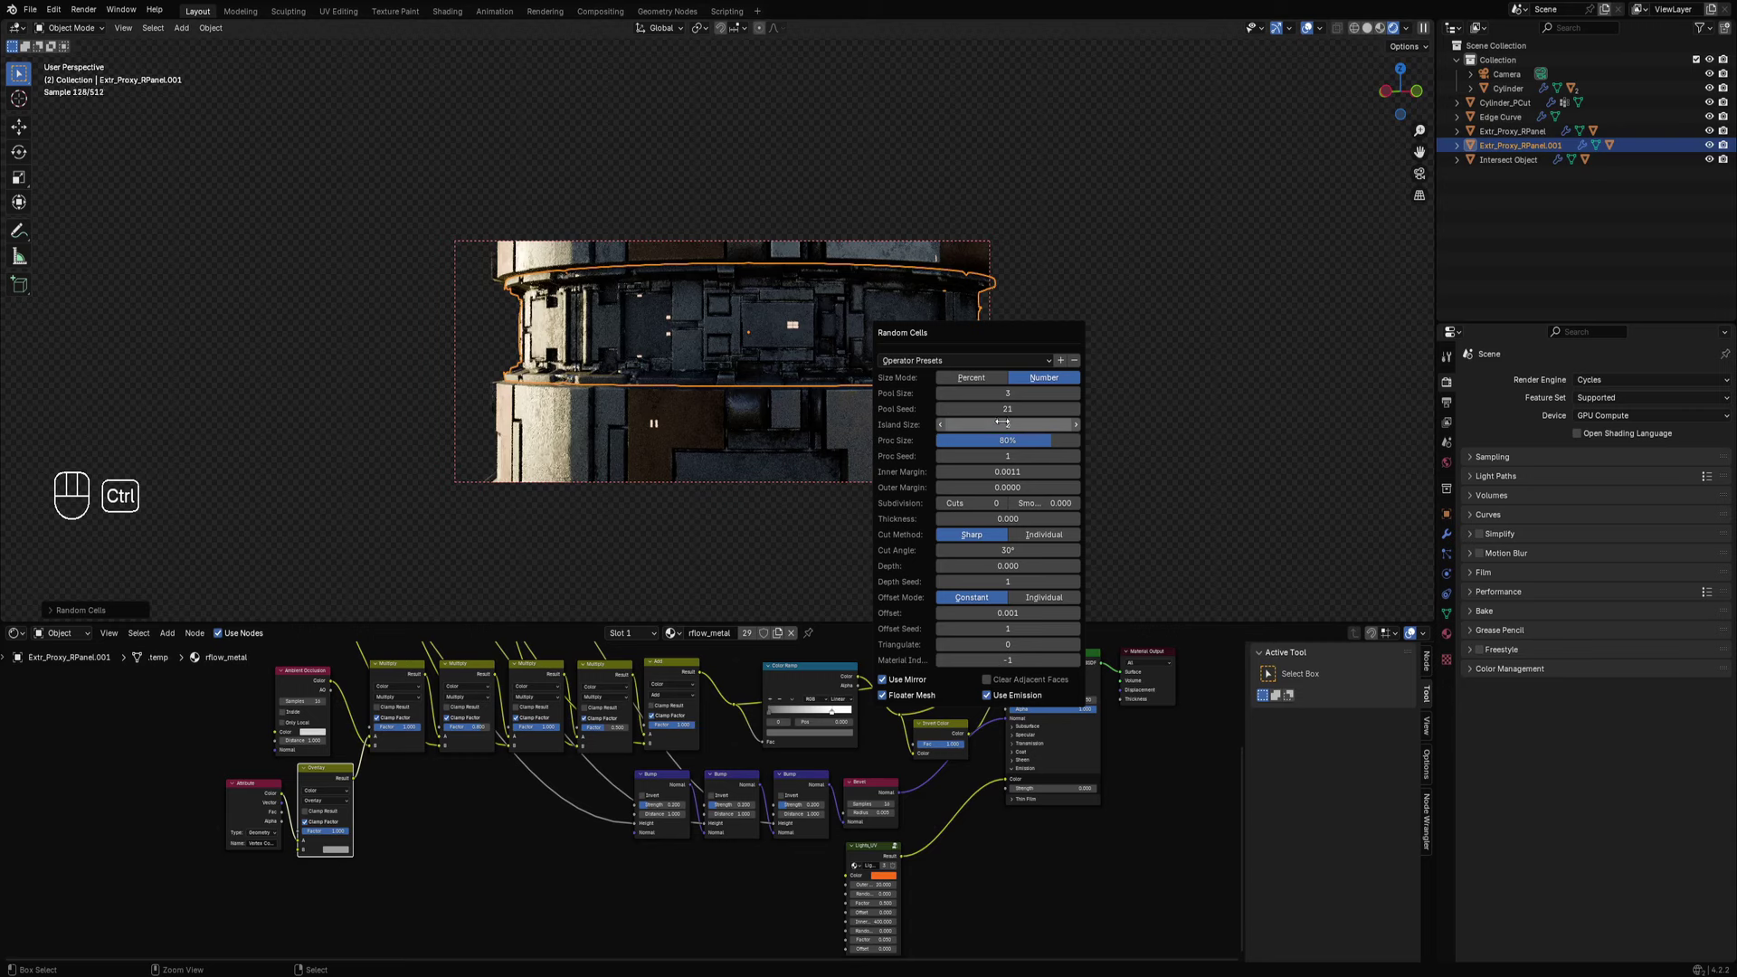
Raise Pool Seed through further values to find a sparse light arrangement on the middle band.
scroll(1007, 410, "up", 4, "ctrl")
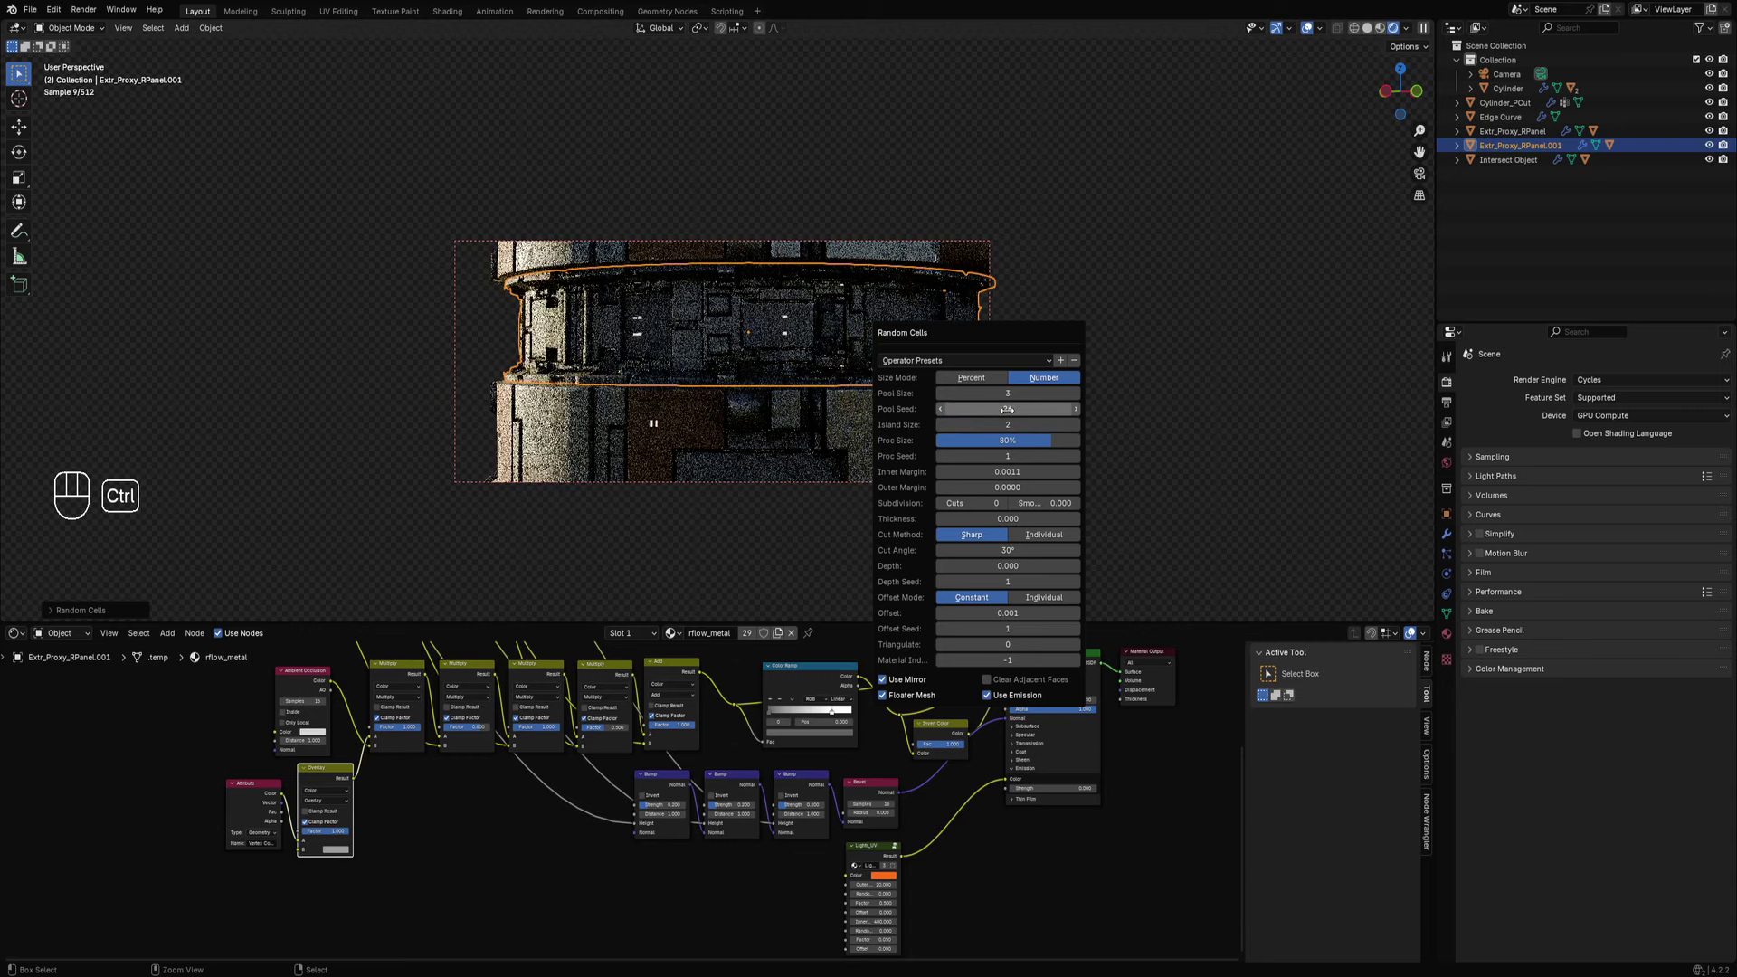
scroll(1006, 410, "up", 4, "ctrl")
scroll(1006, 409, "up", 4, "ctrl")
scroll(1007, 410, "up", 3, "ctrl")
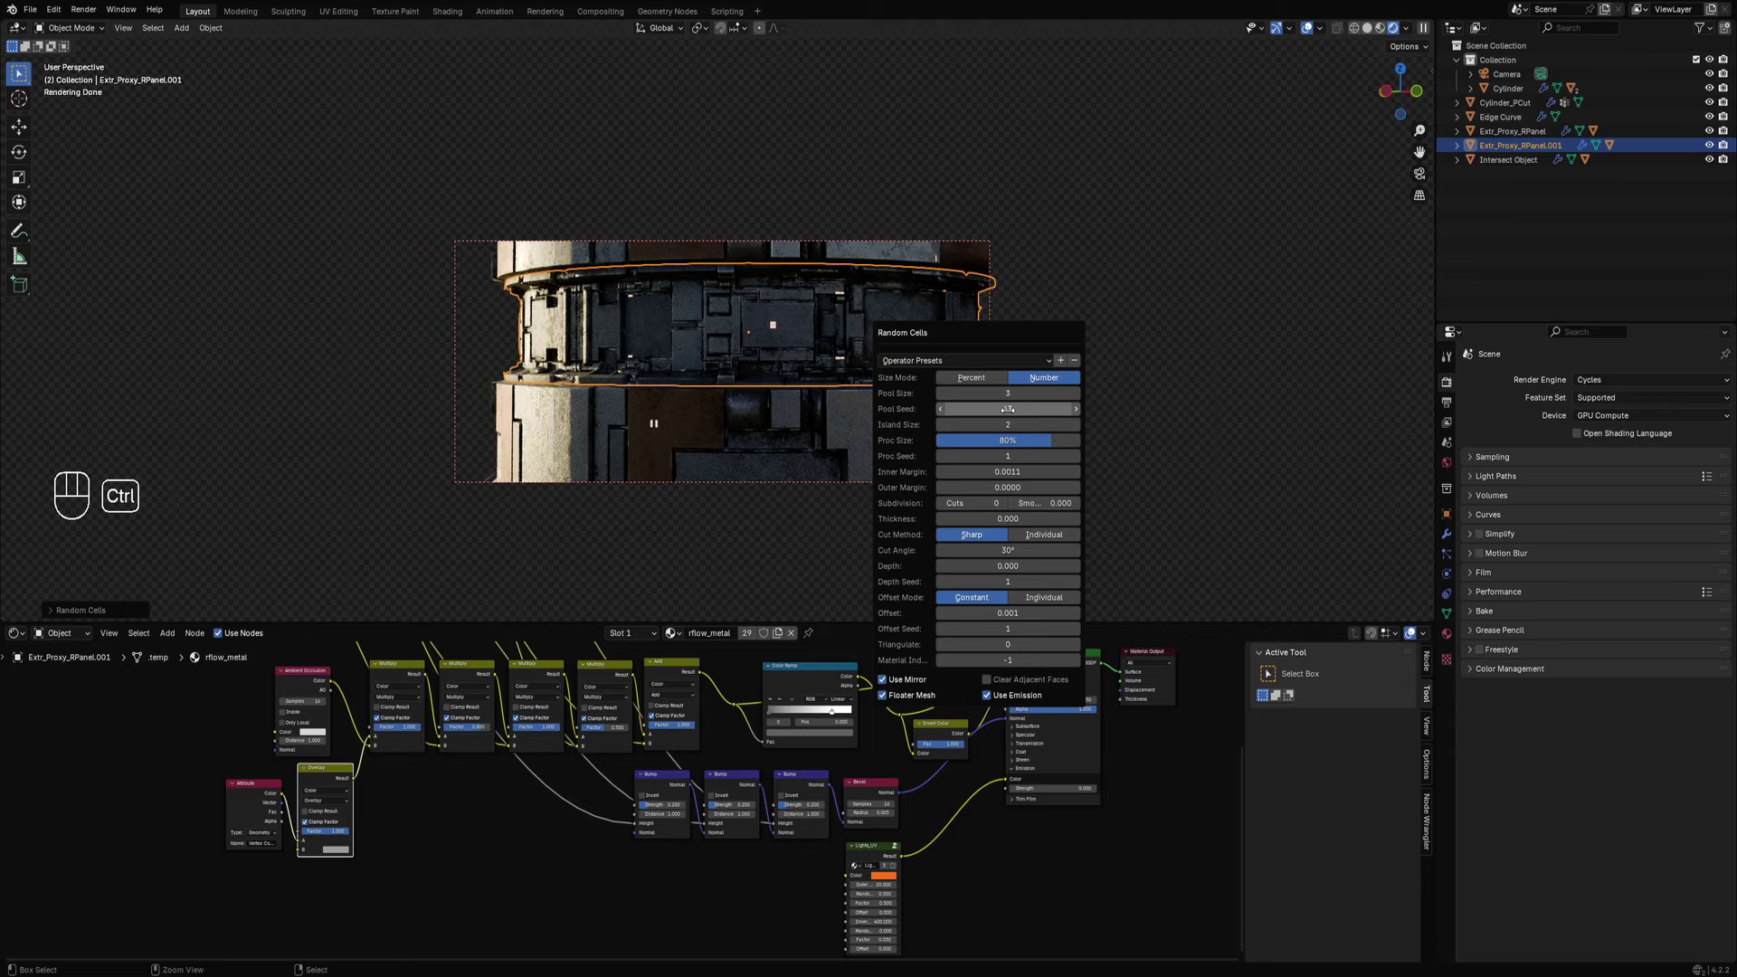
Hide the viewport overlays and set a taller, narrower render region around the canister body.
scroll(797, 260, "down", 6)
middle_click_drag(775, 249, 840, 264)
scroll(840, 263, "up", 4)
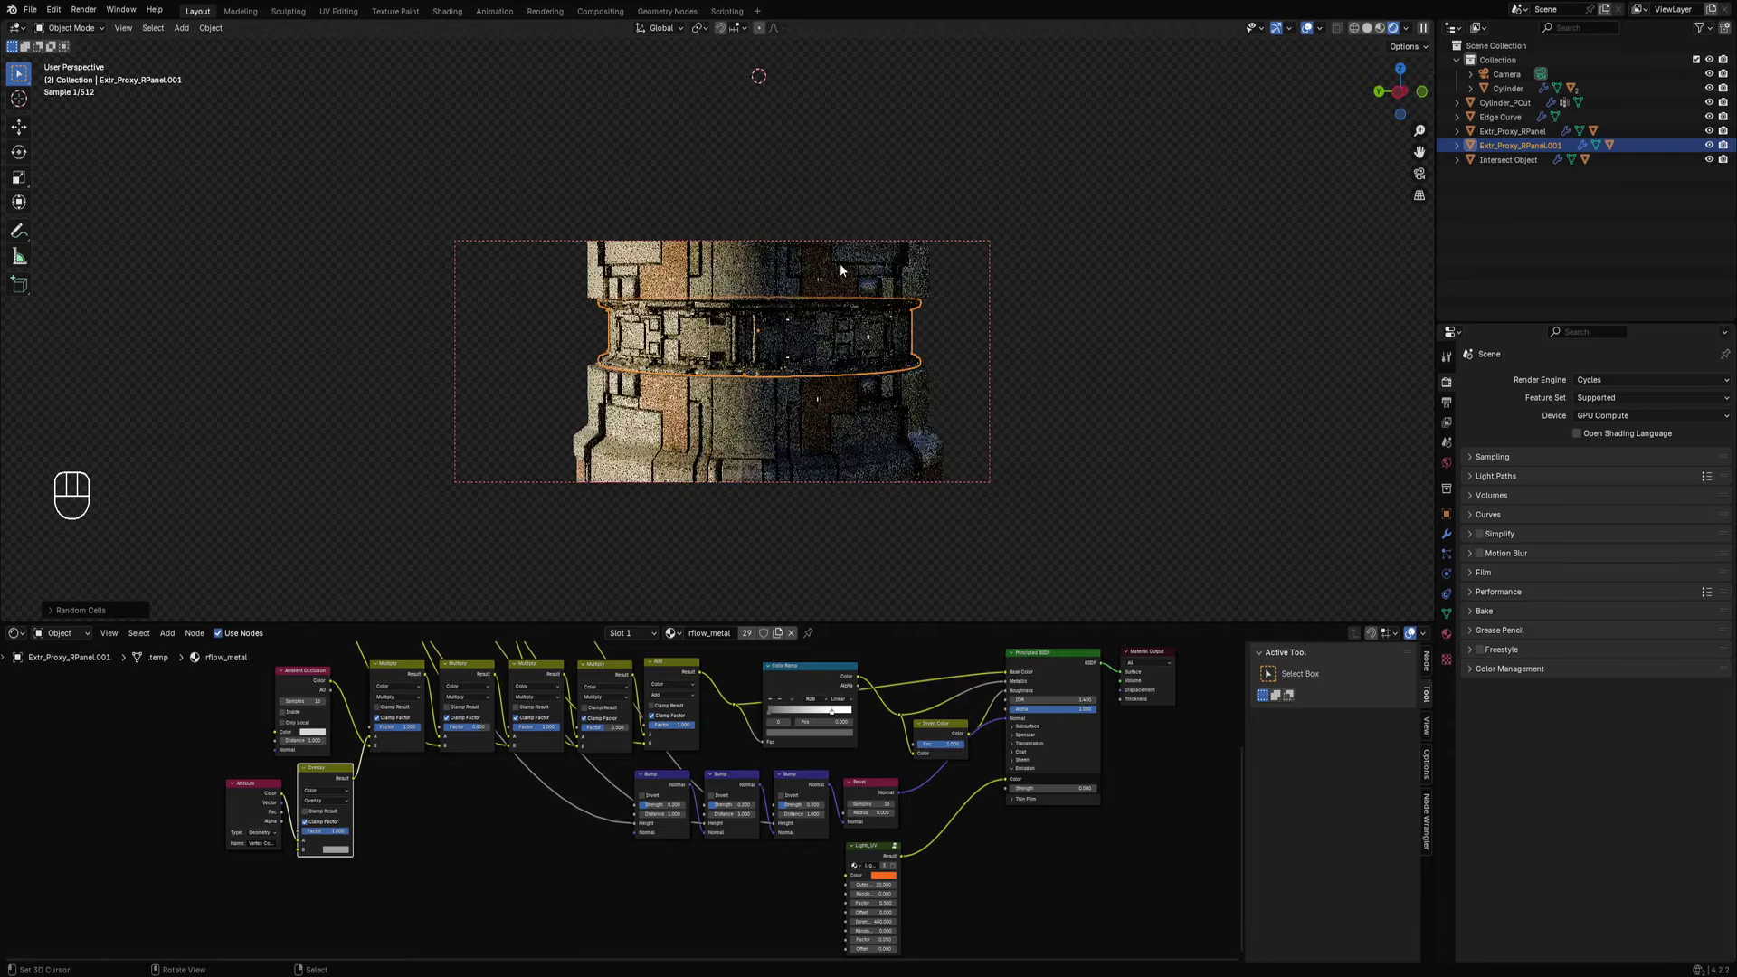
key("shift+alt+z")
middle_click_drag(800, 324, 690, 202)
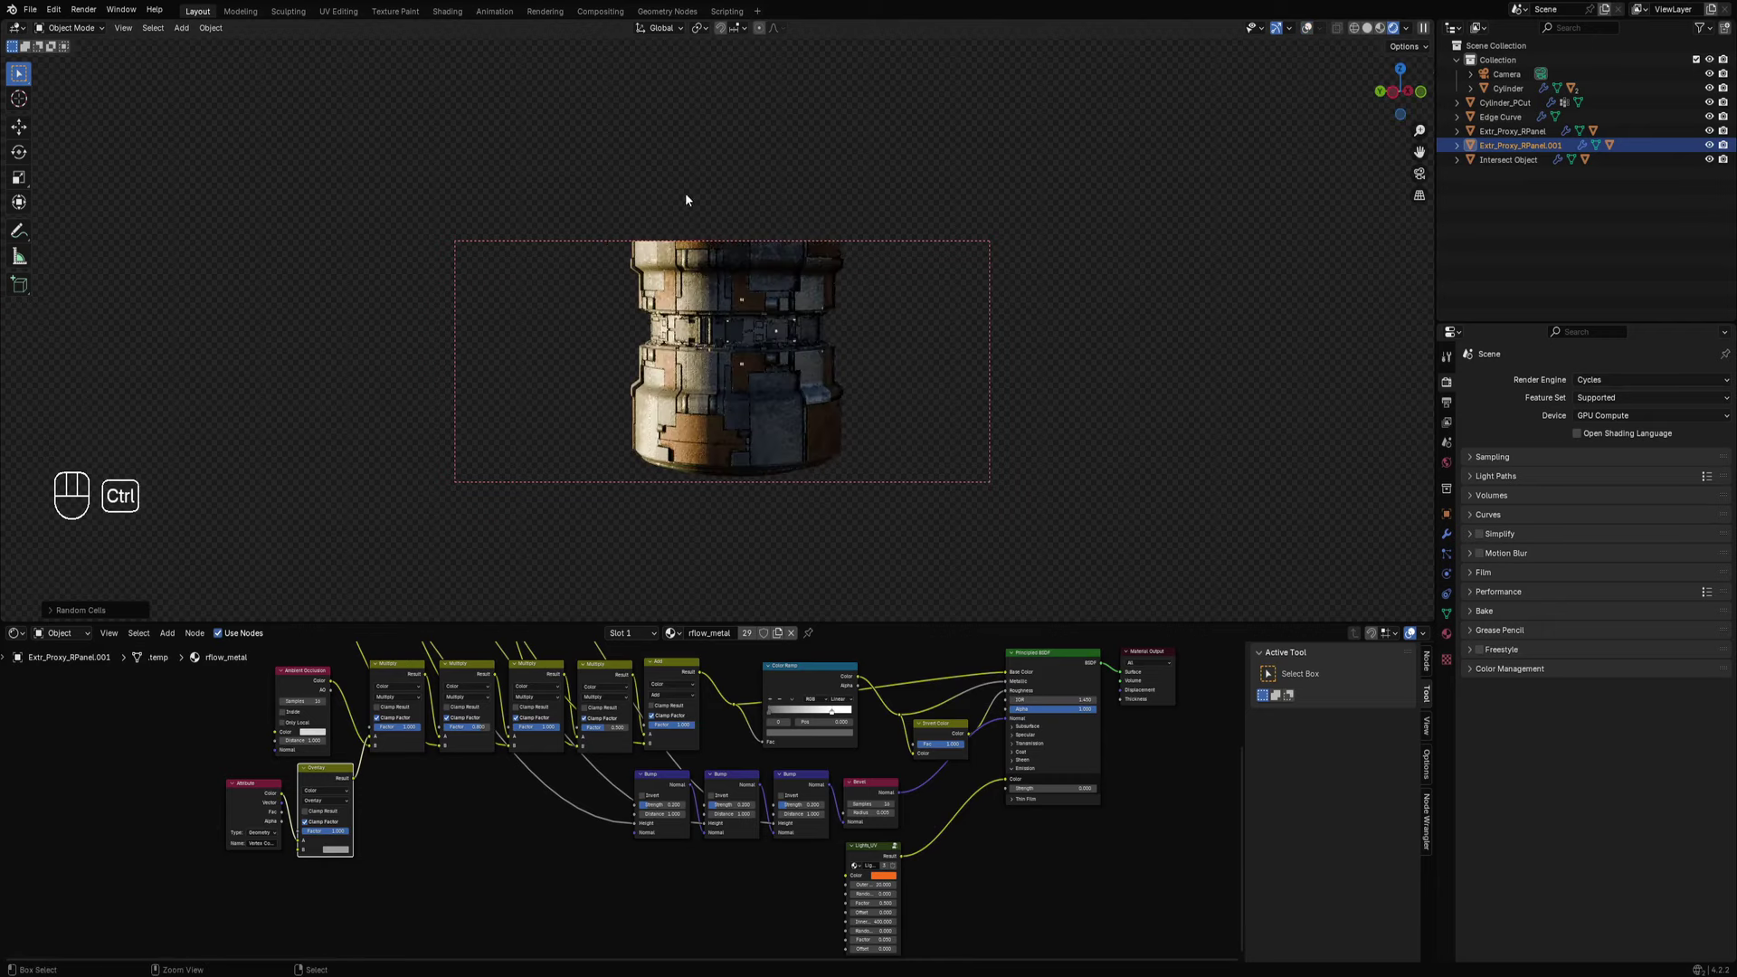
key("ctrl+b")
left_click_drag(579, 161, 849, 503)
scroll(854, 439, "up", 5)
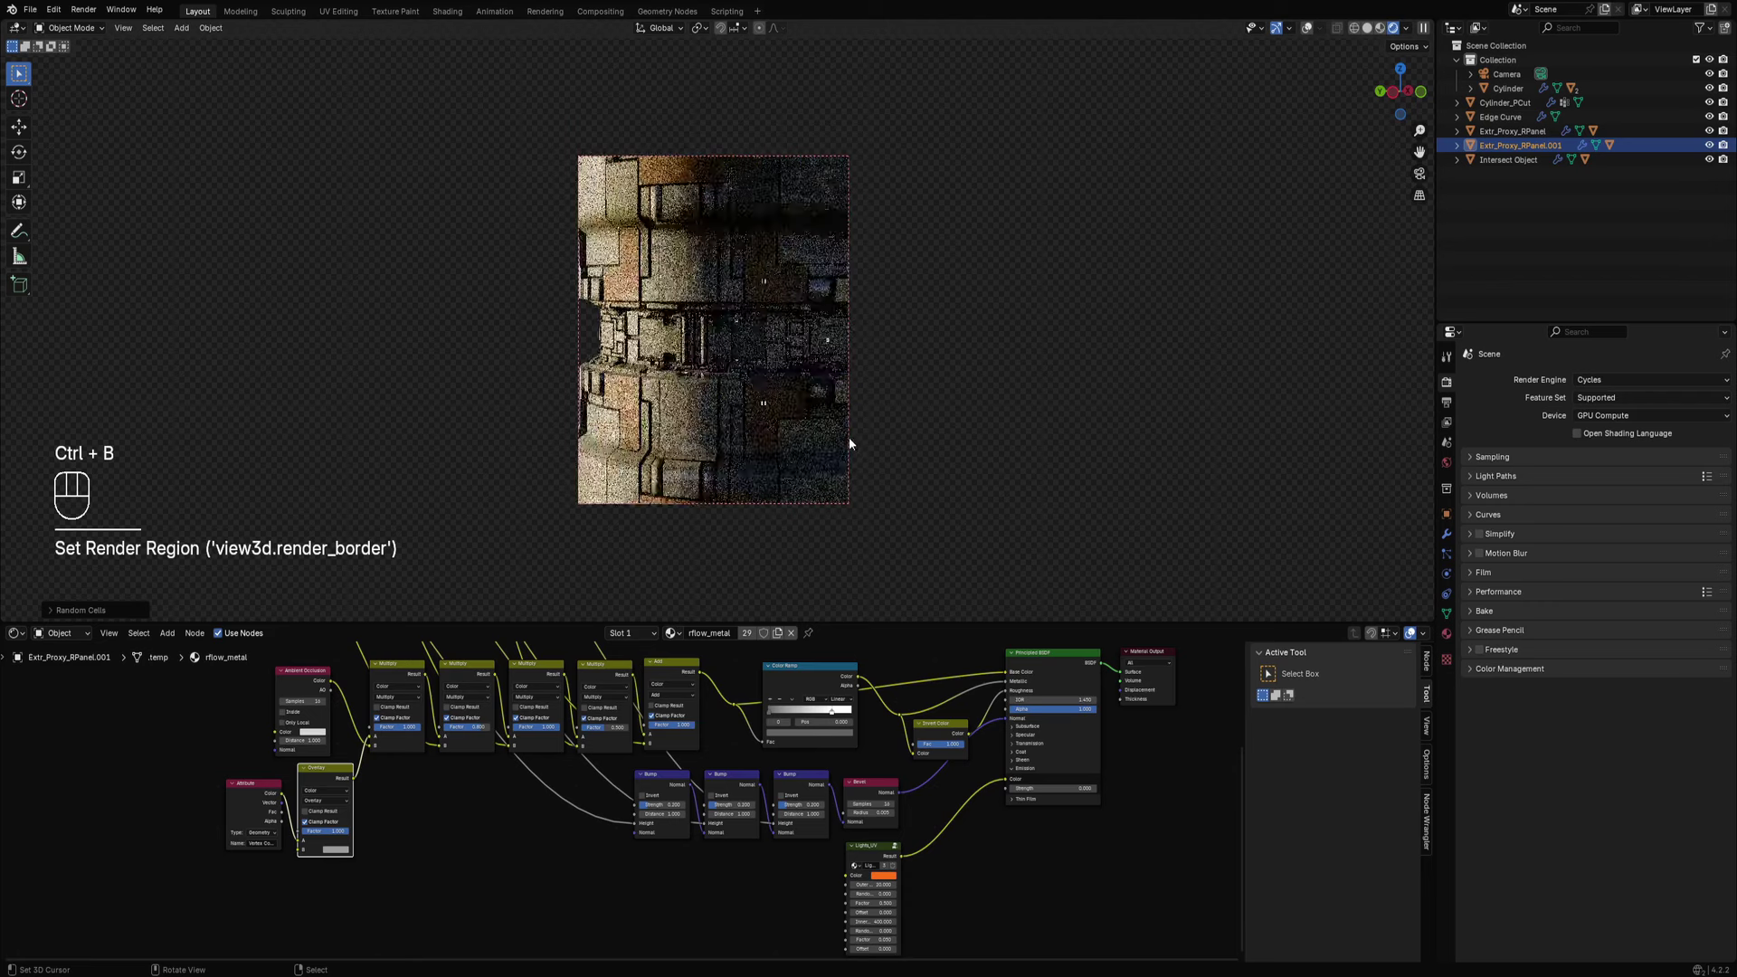
scroll(849, 445, "down", 5)
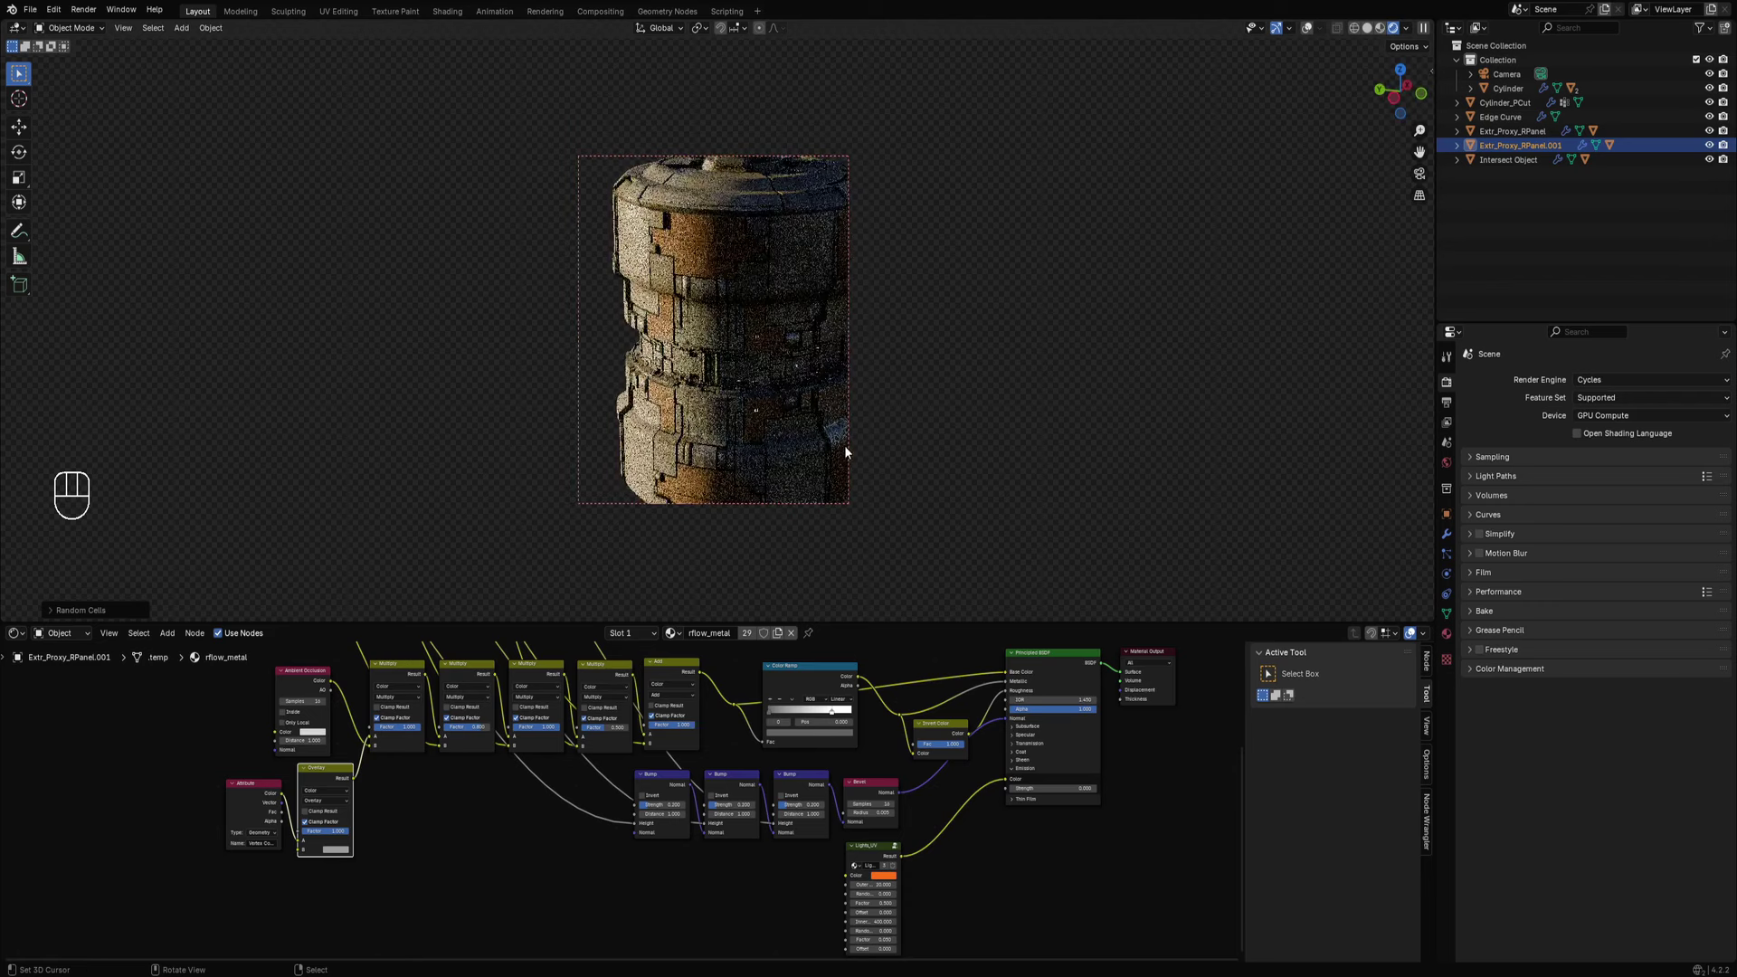
Examine the cell lights on the middle band and neighbouring panels in solid and rendered shading from several sides.
key("z")
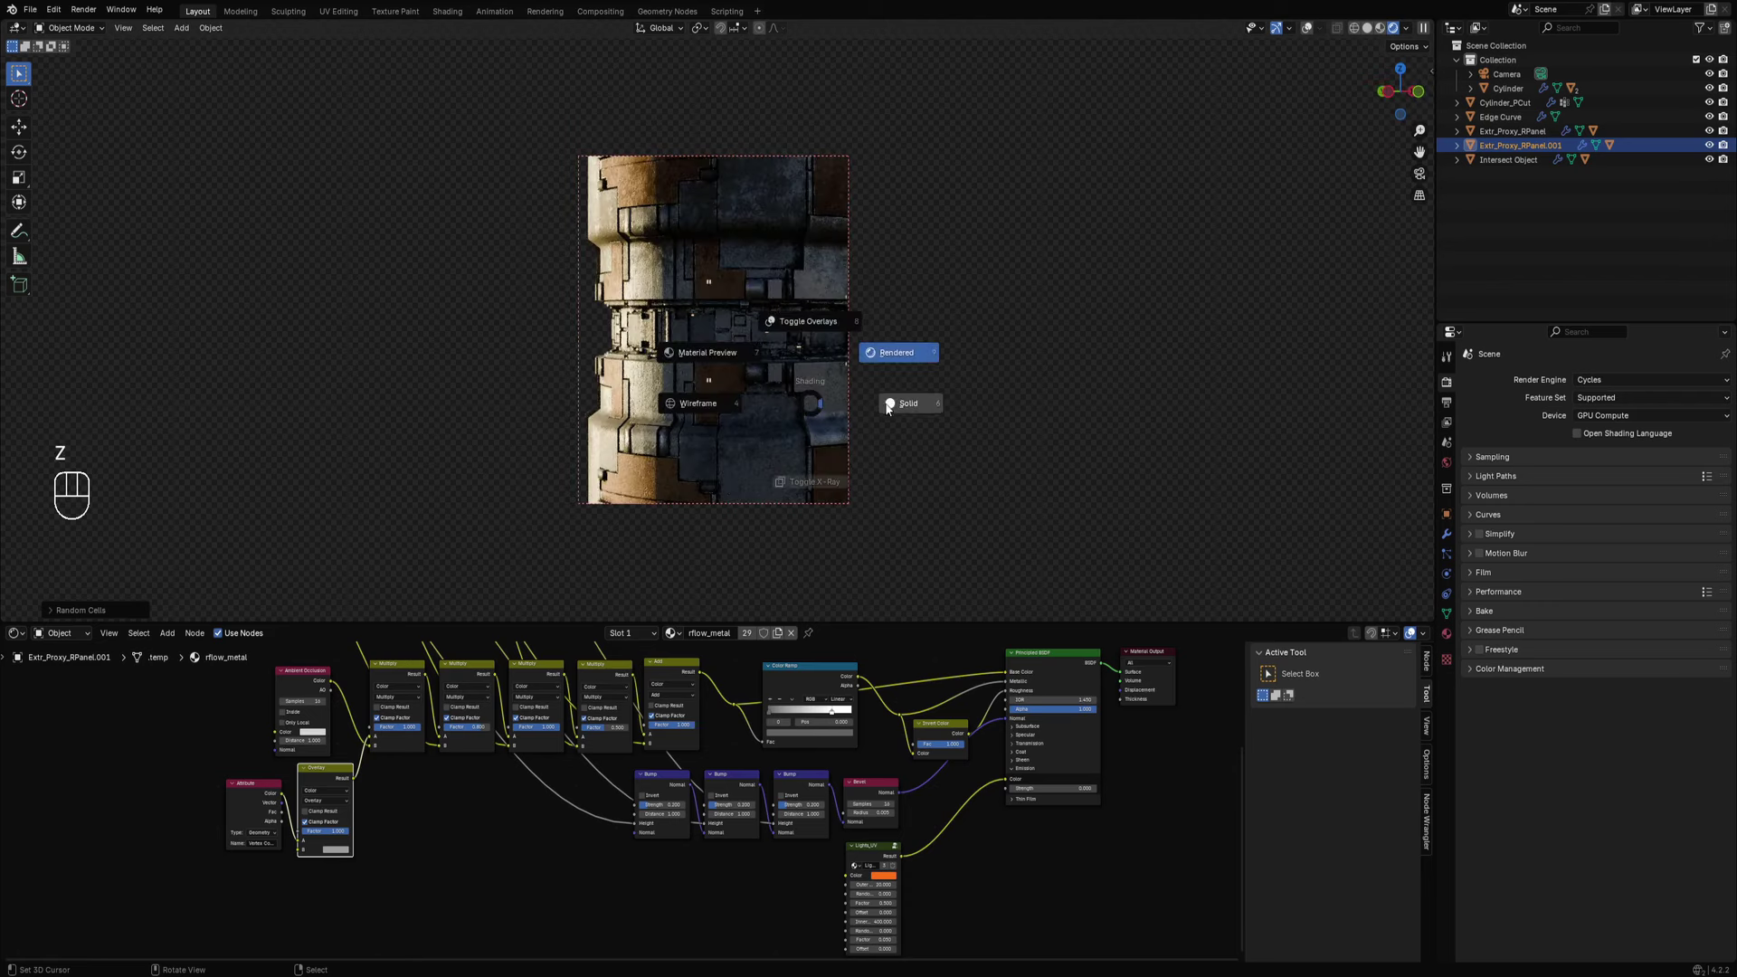
scroll(849, 384, "up", 5)
scroll(796, 371, "down", 3)
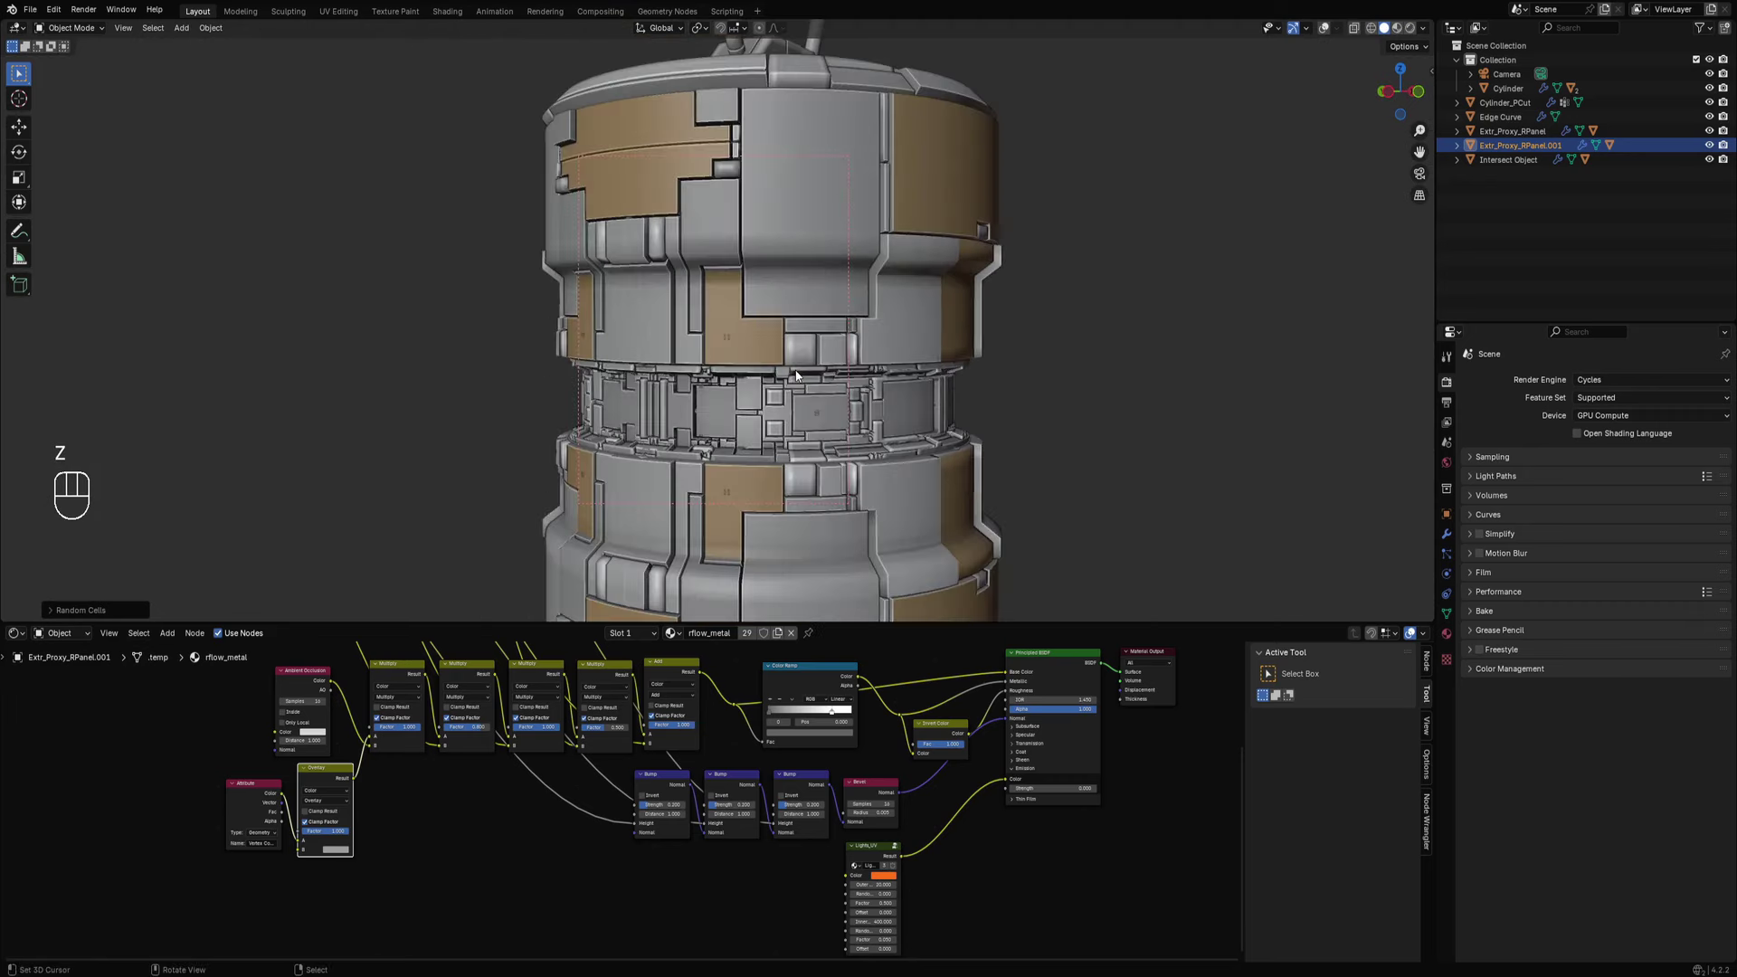
scroll(796, 380, "up", 3)
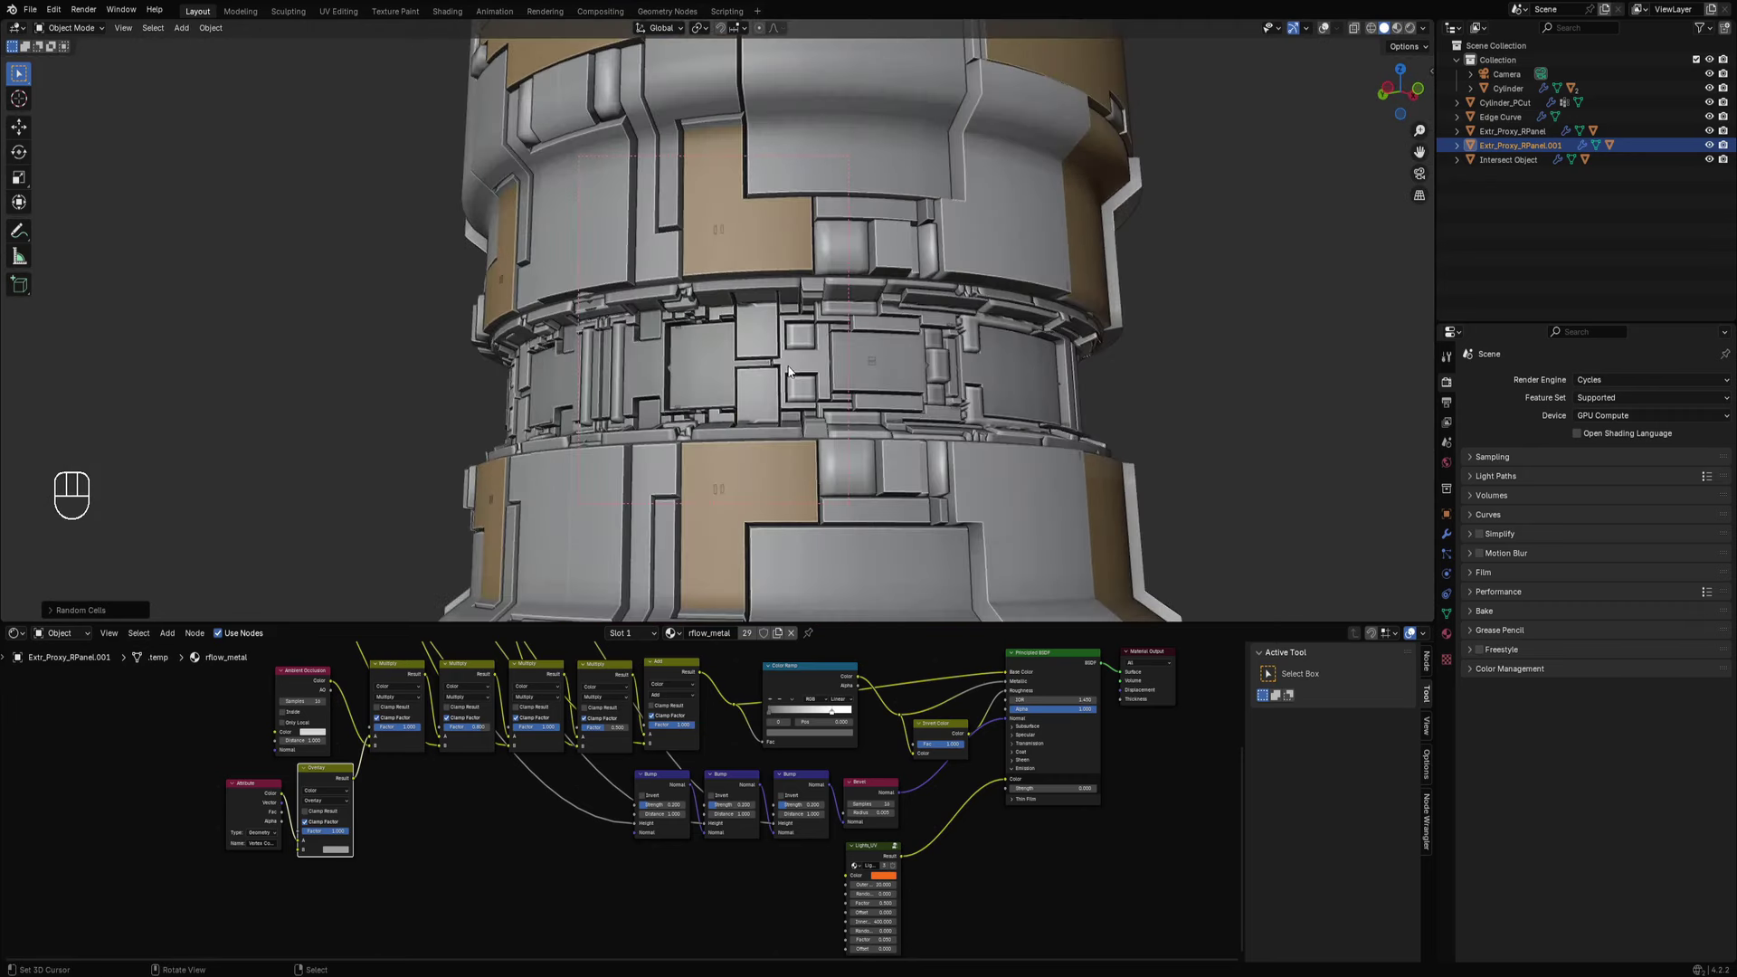
left_click(724, 234)
key("z")
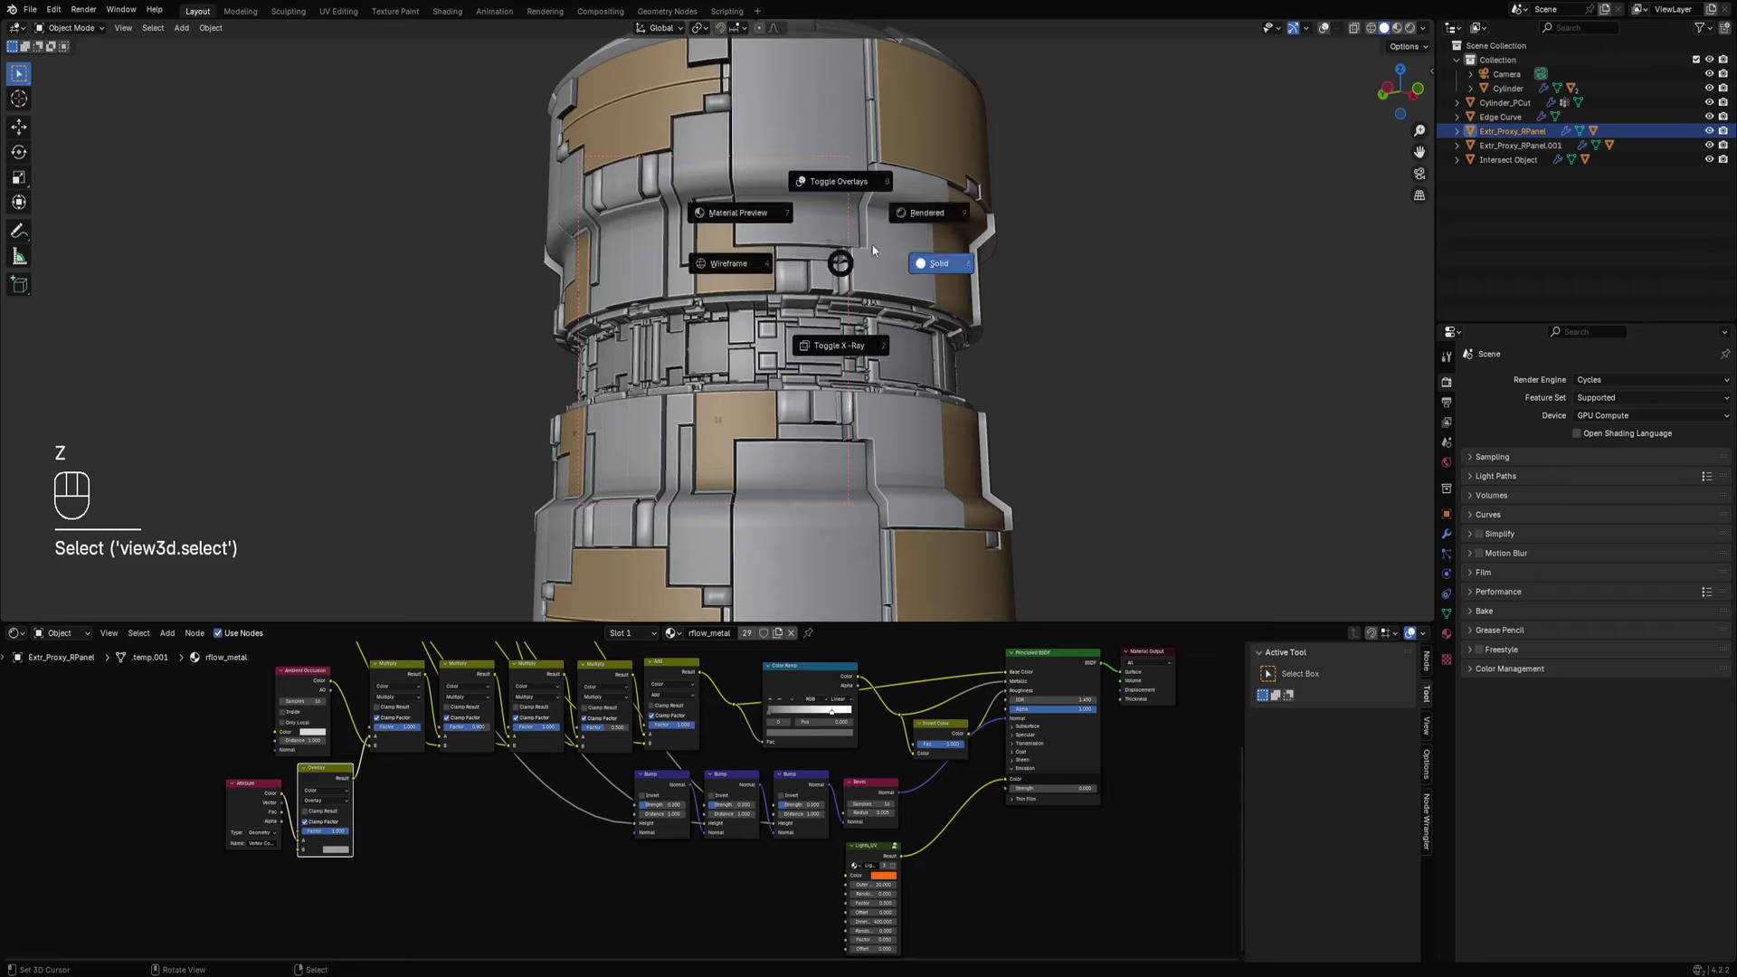
left_click(897, 249)
scroll(841, 329, "down", 4)
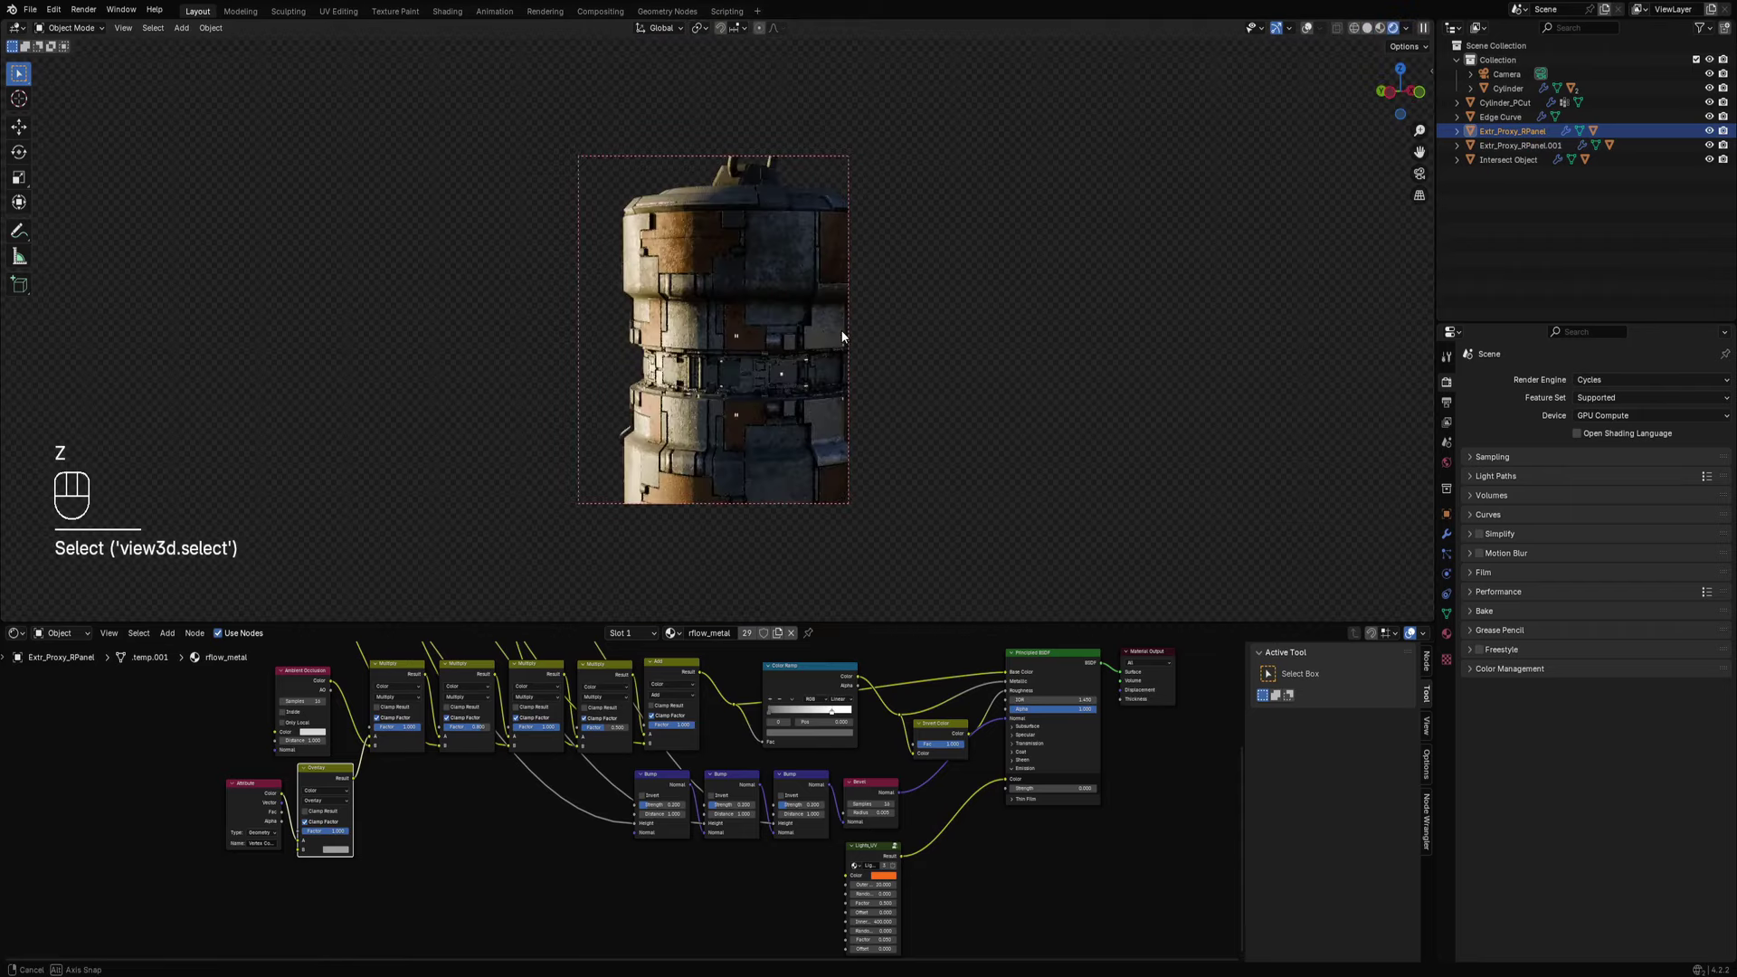
mouse_move(842, 329)
middle_mouse_down()
mouse_move(919, 338)
mouse_move(822, 313)
middle_mouse_up()
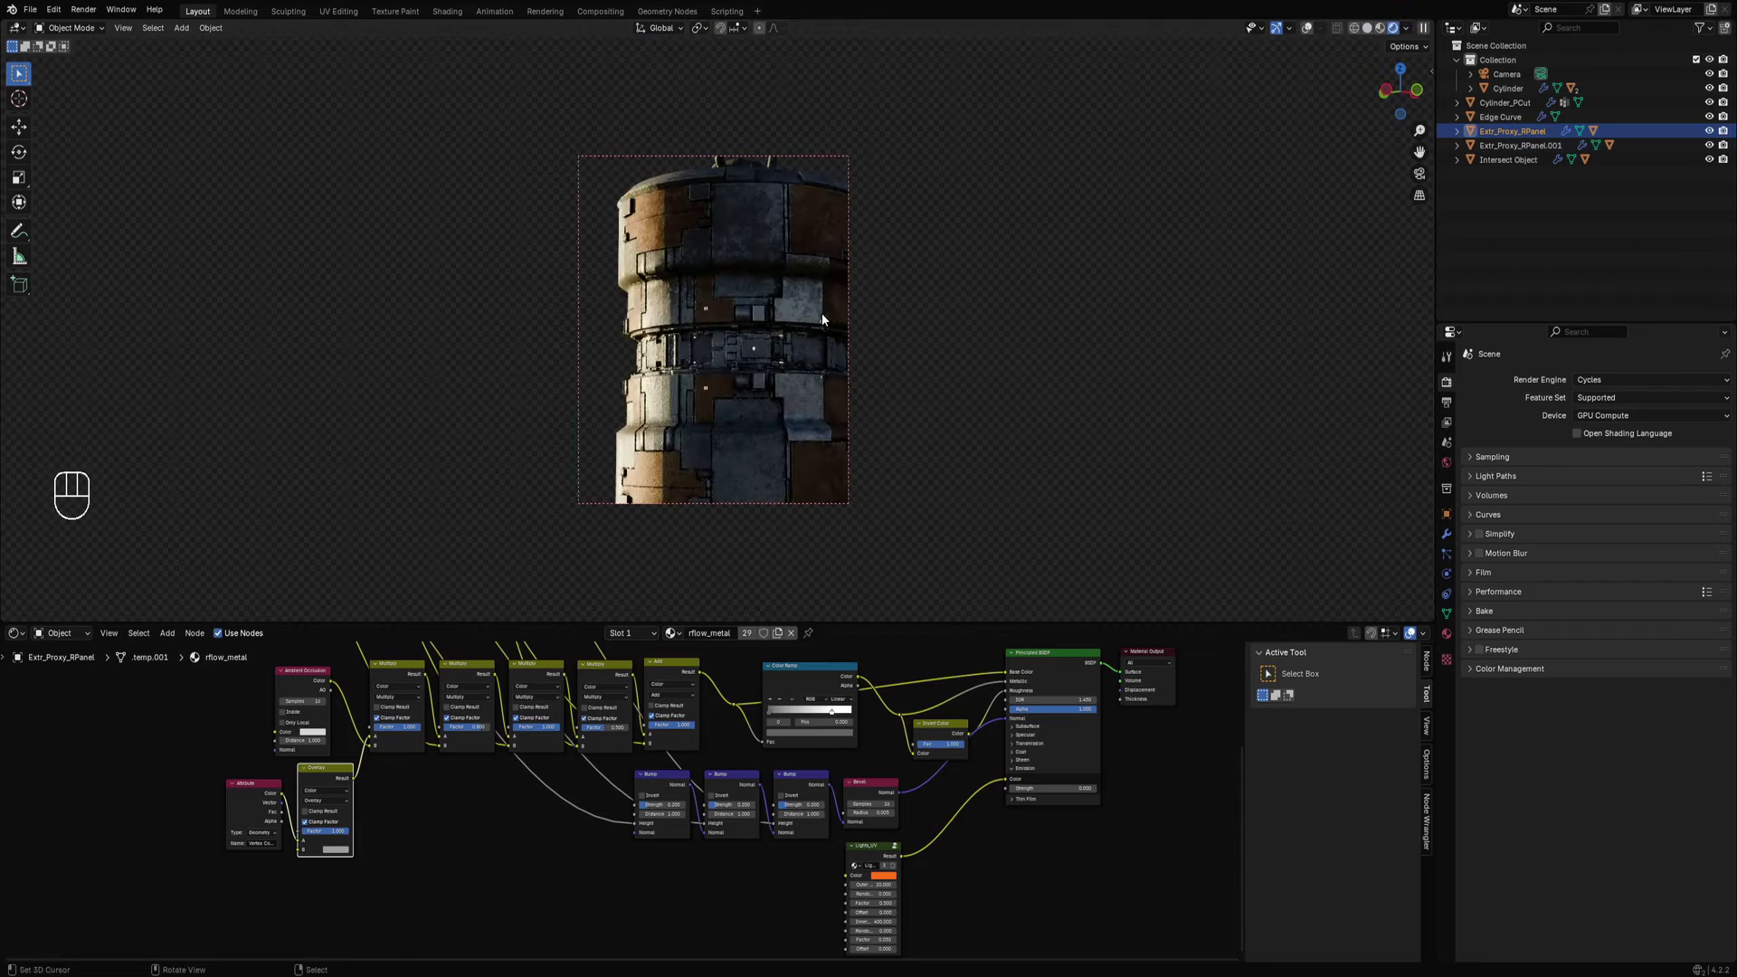
scroll(821, 313, "up", 3)
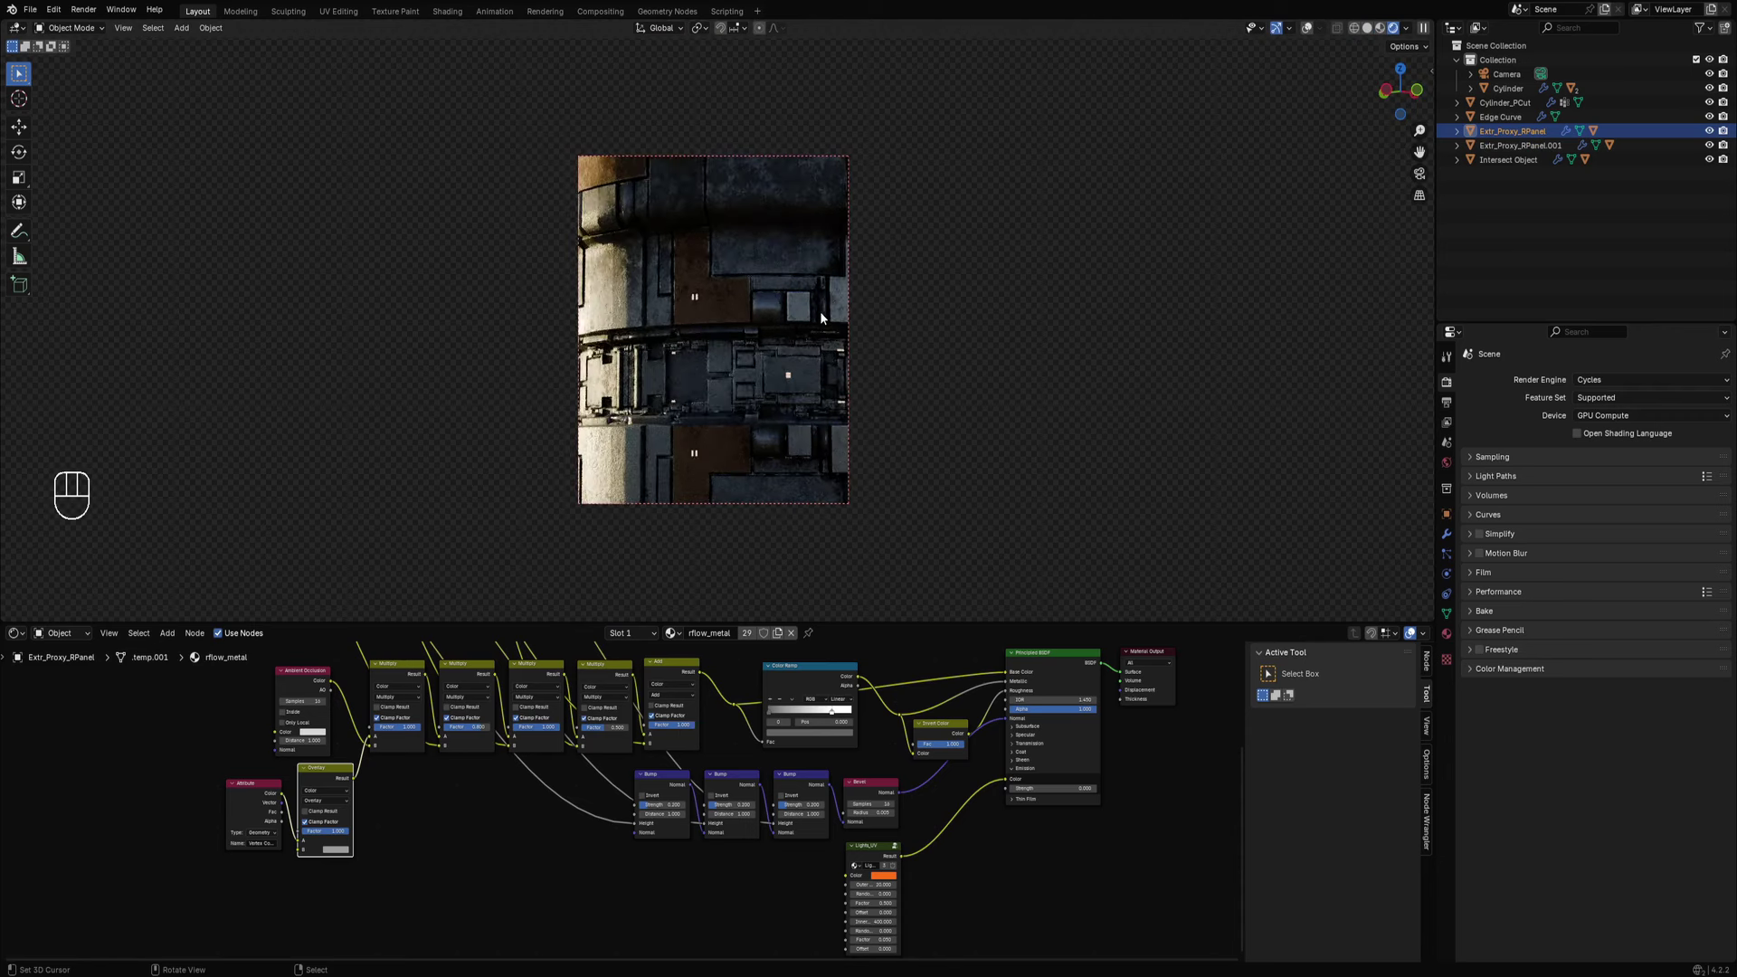
scroll(820, 317, "down", 3)
mouse_move(819, 316)
middle_mouse_down()
mouse_move(821, 341)
mouse_move(1035, 345)
mouse_move(847, 396)
middle_mouse_up()
scroll(824, 339, "up", 3)
Switch to solid shading, select the Cylinder body at the upper canister and show the overlays again.
key("z")
left_click(895, 344)
scroll(857, 380, "up", 5)
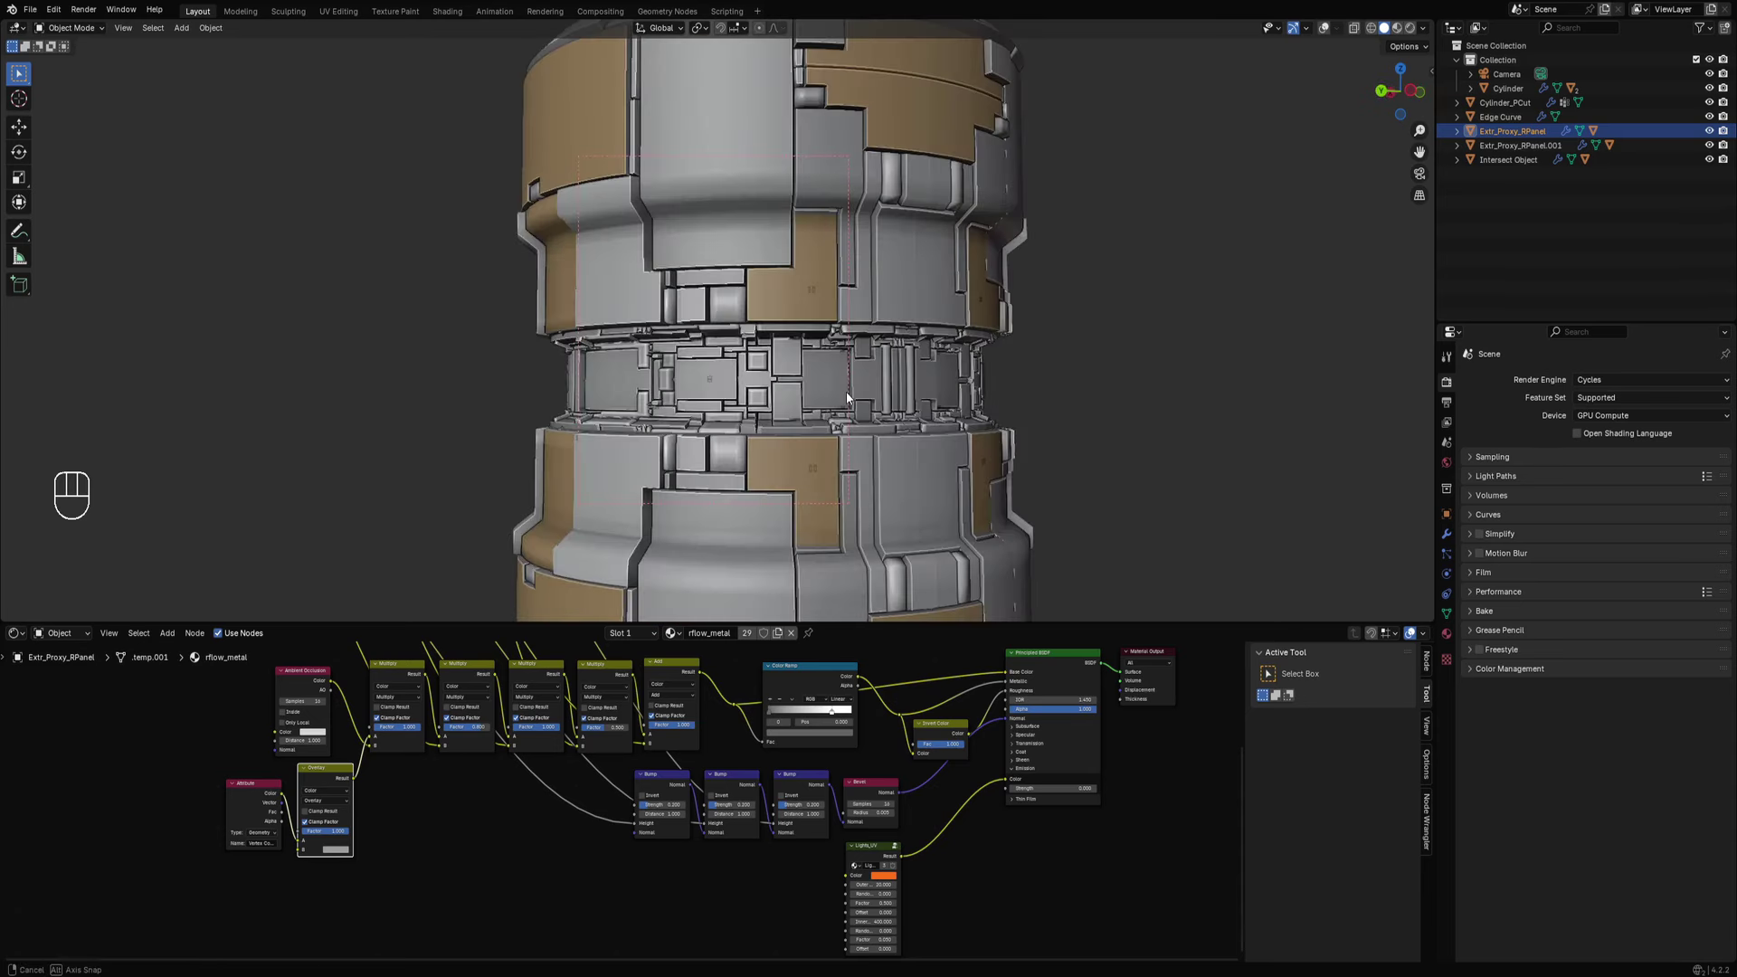
middle_click_drag(946, 259, 874, 393, "shift")
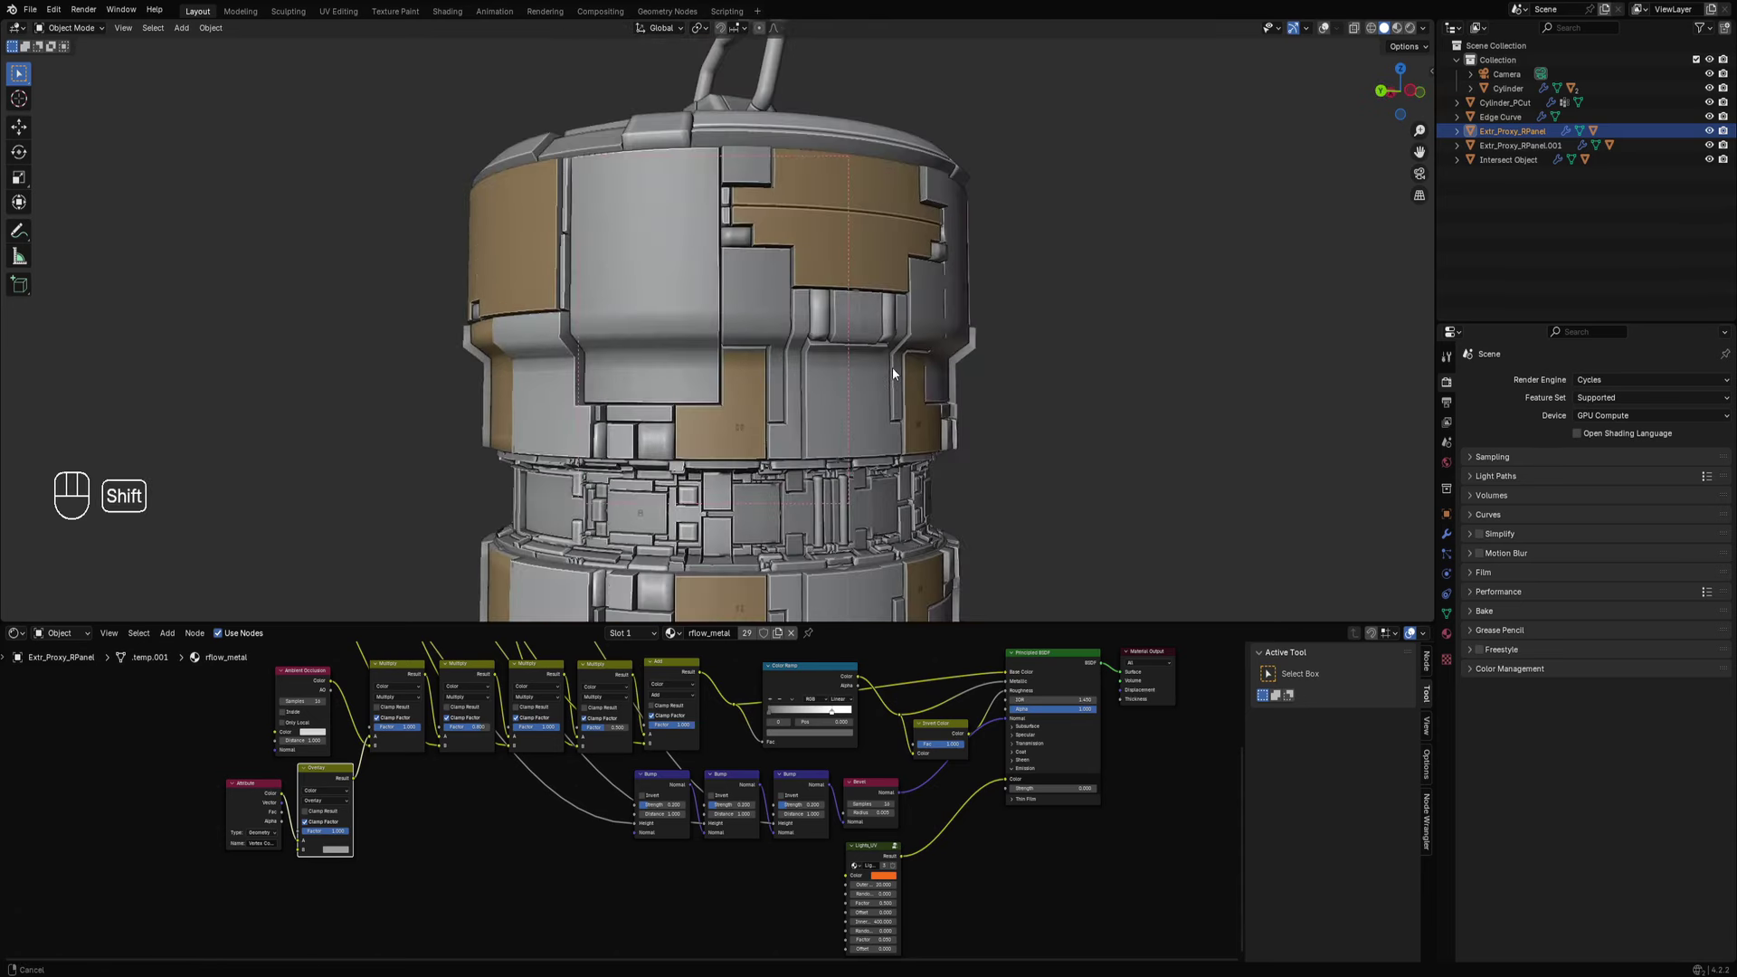
right_click(688, 249)
key("shift+alt+z")
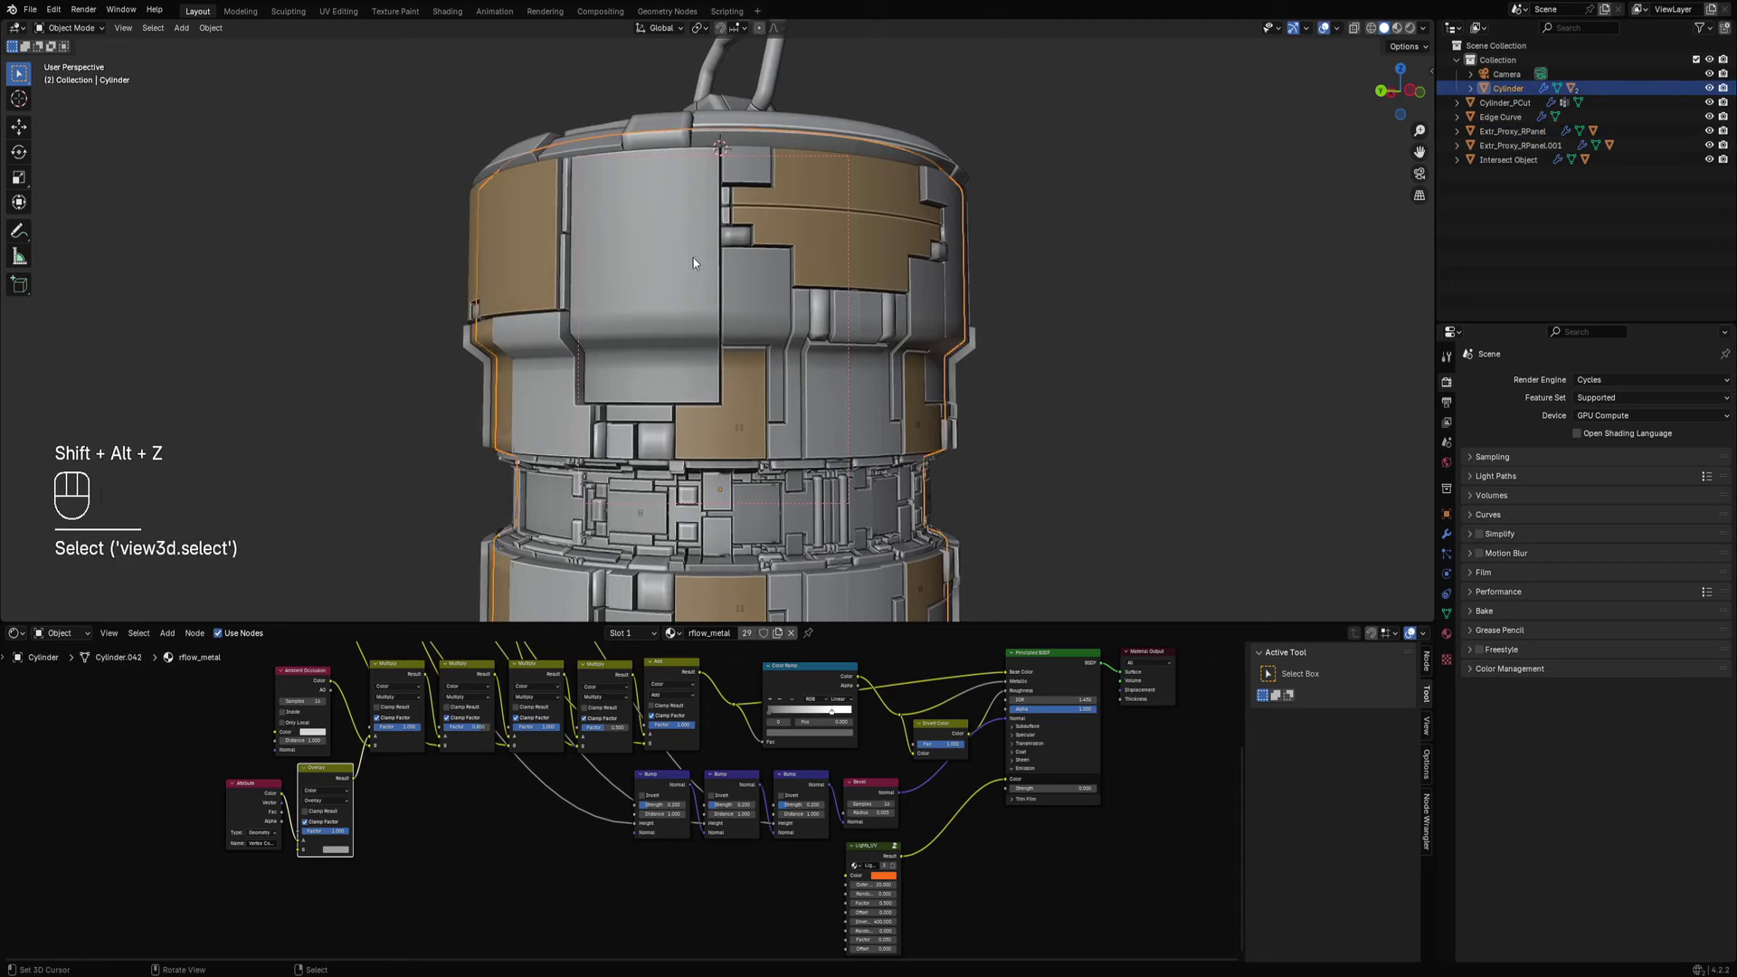
Select the outer panel object Extr_Proxy_RPanel and mark its large upper front panel with Select Linked Flat Faces.
scroll(769, 289, "down", 2)
middle_click_drag(849, 312, 766, 312)
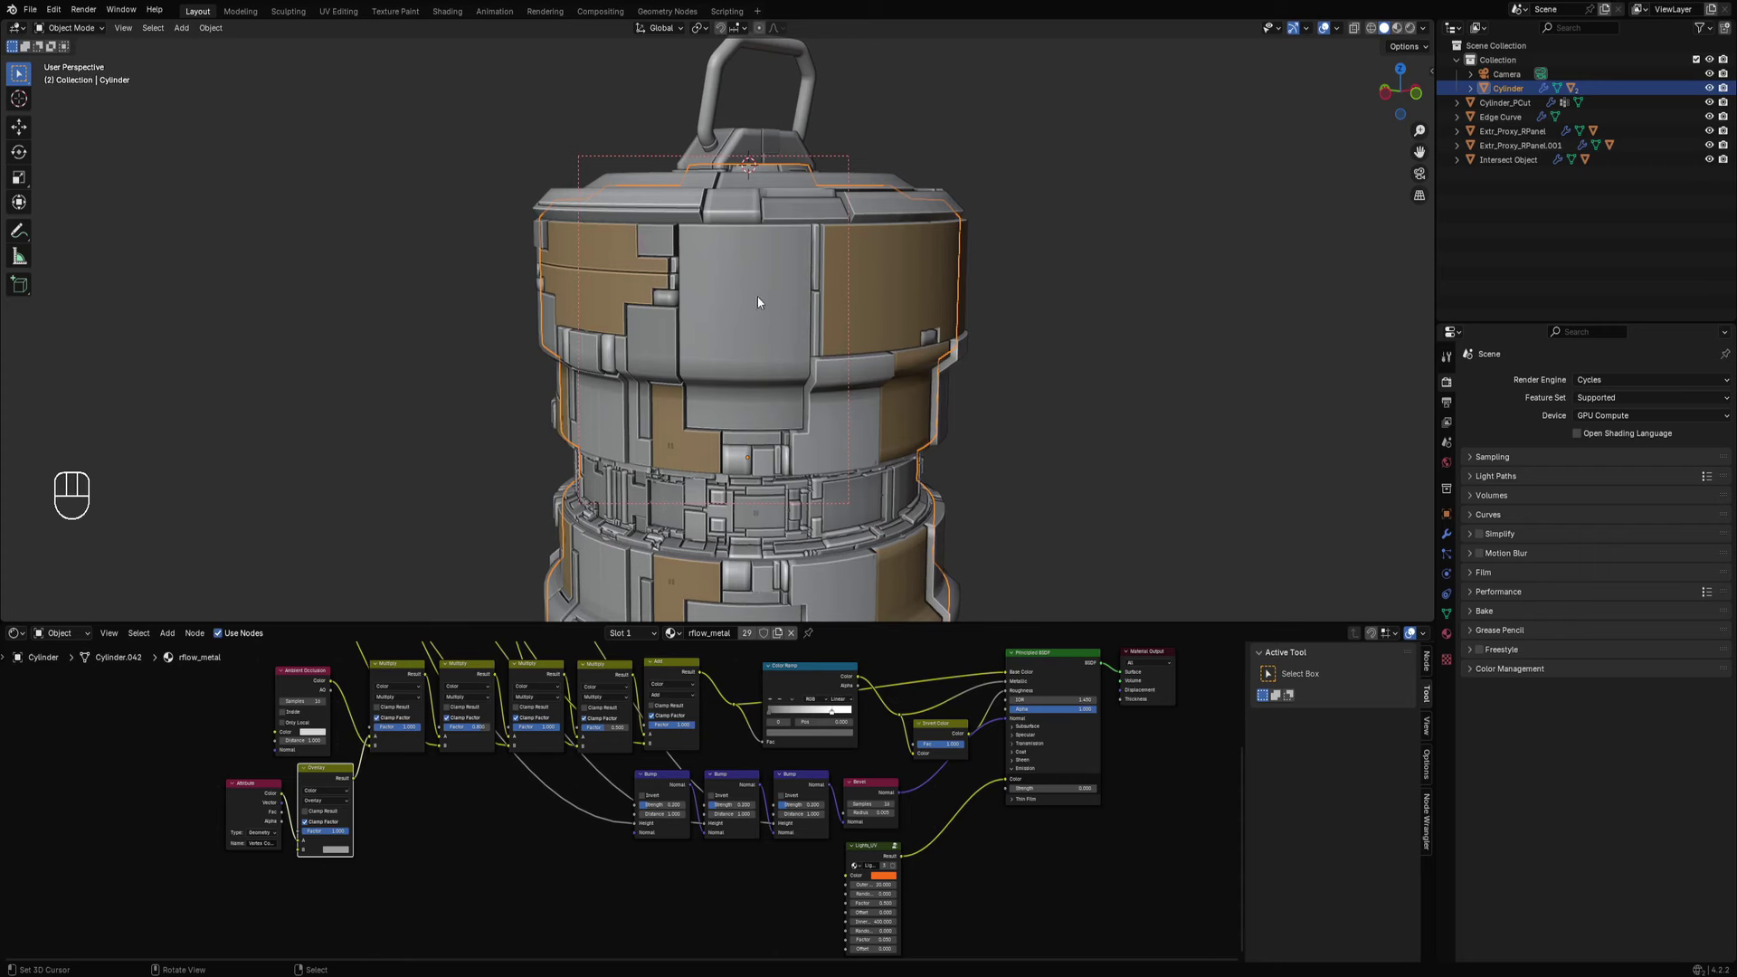
key("shift+f")
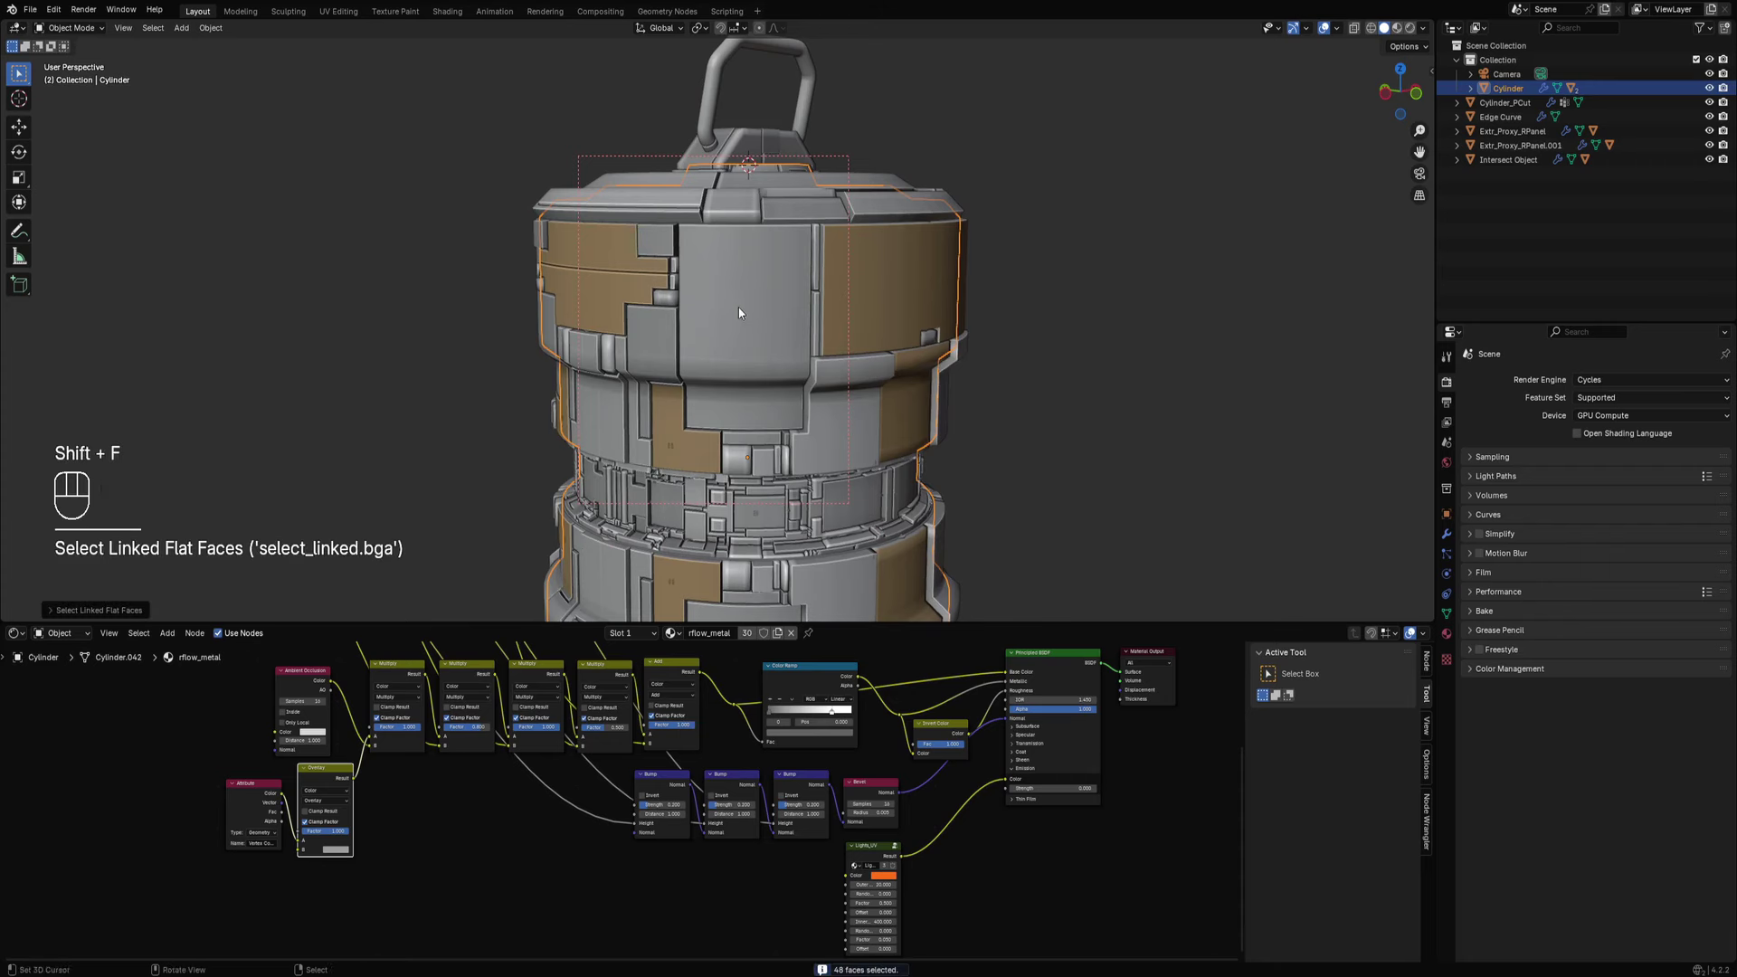
left_click(739, 312)
key("shift+f")
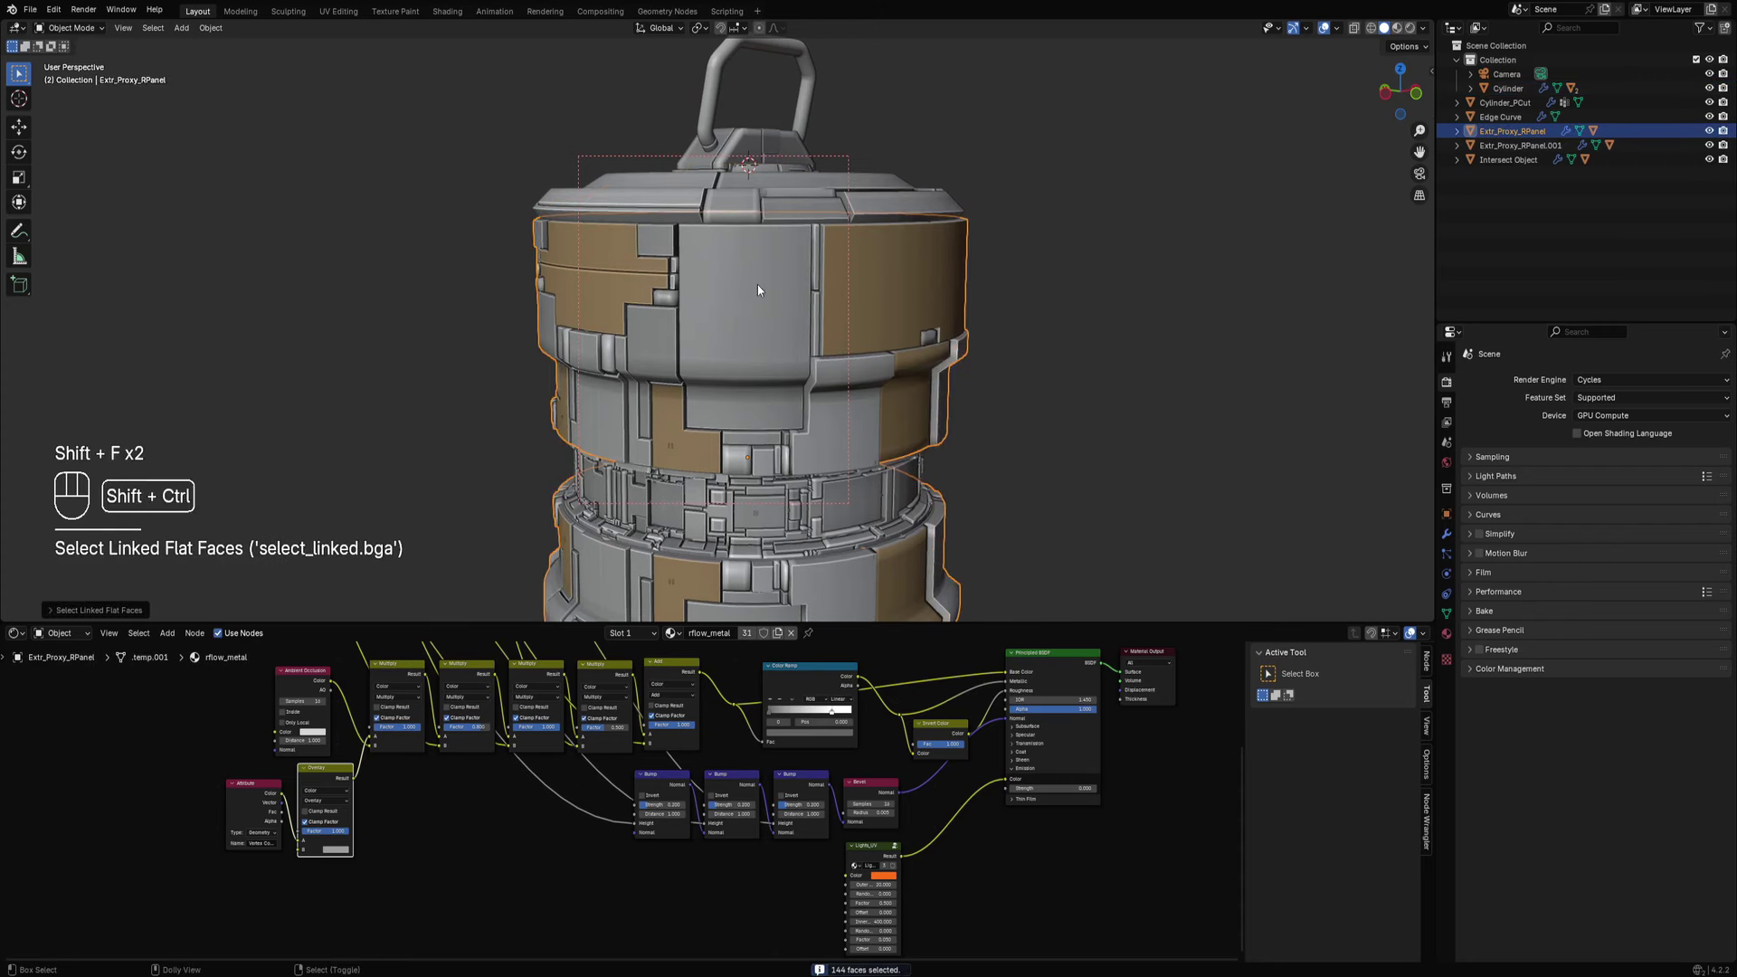
Re-mark the flat faces of the tall upper front panel and add emissive Random Cells to them.
key("shift+ctrl+a")
key("shift+f")
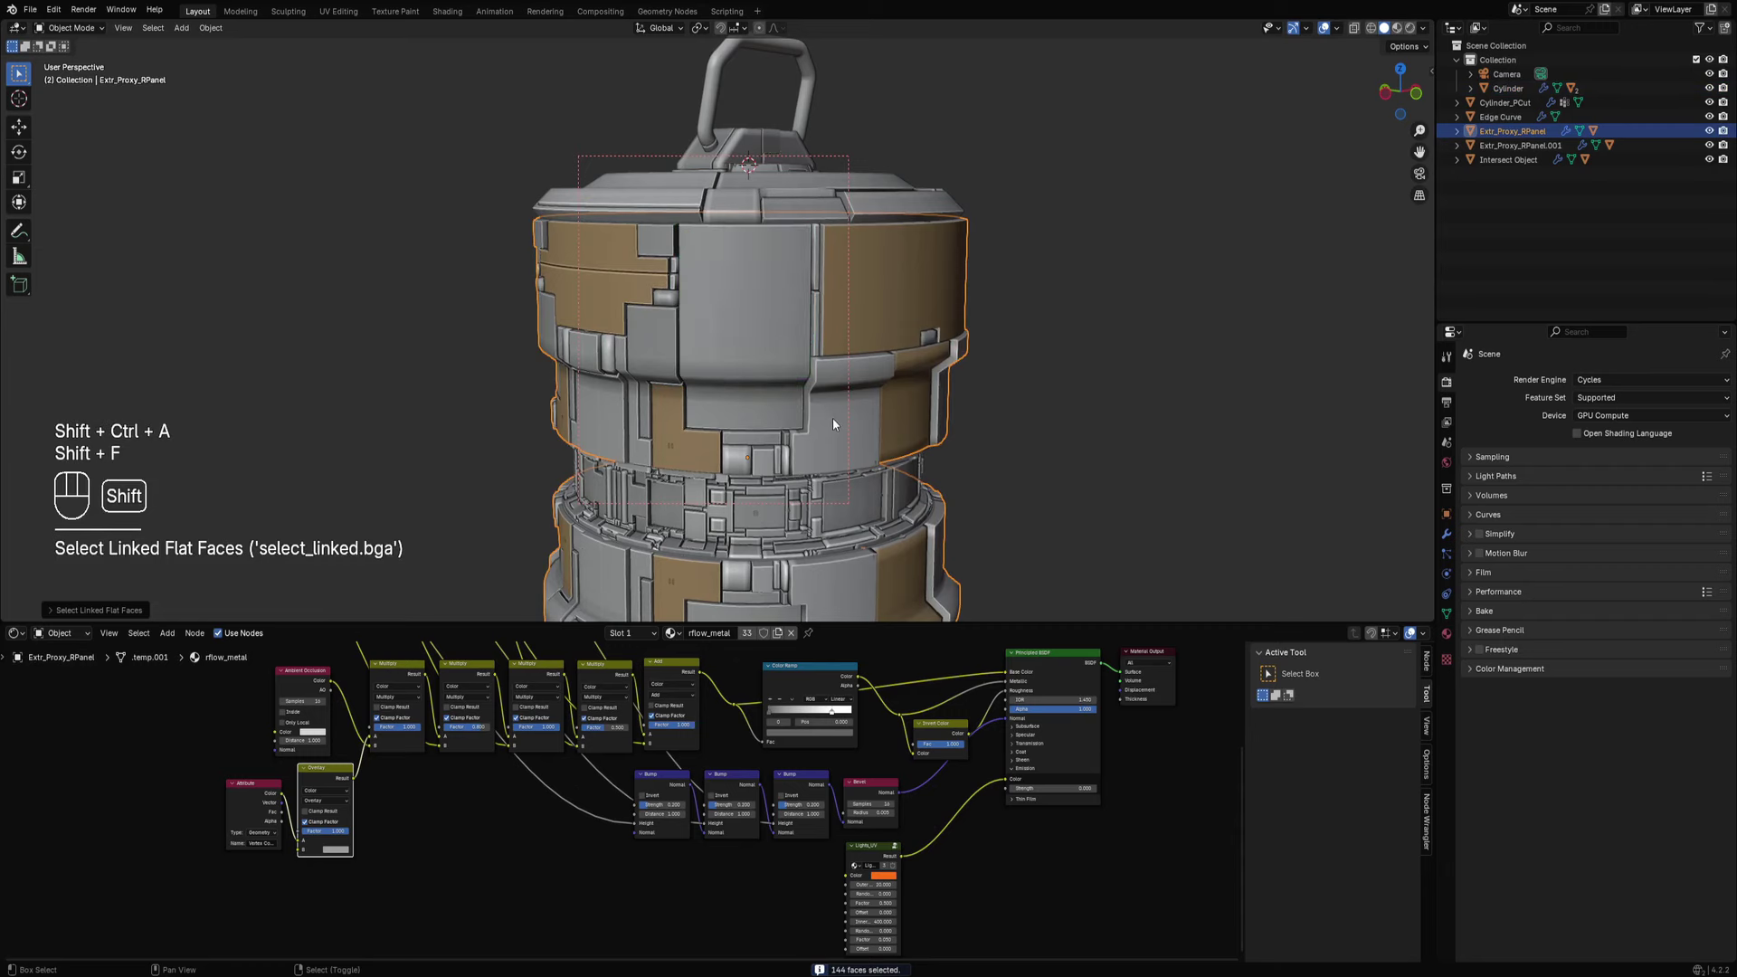
key("shift+f")
middle_click_drag(834, 420, 808, 326, "shift")
scroll(1009, 231, "up", 1)
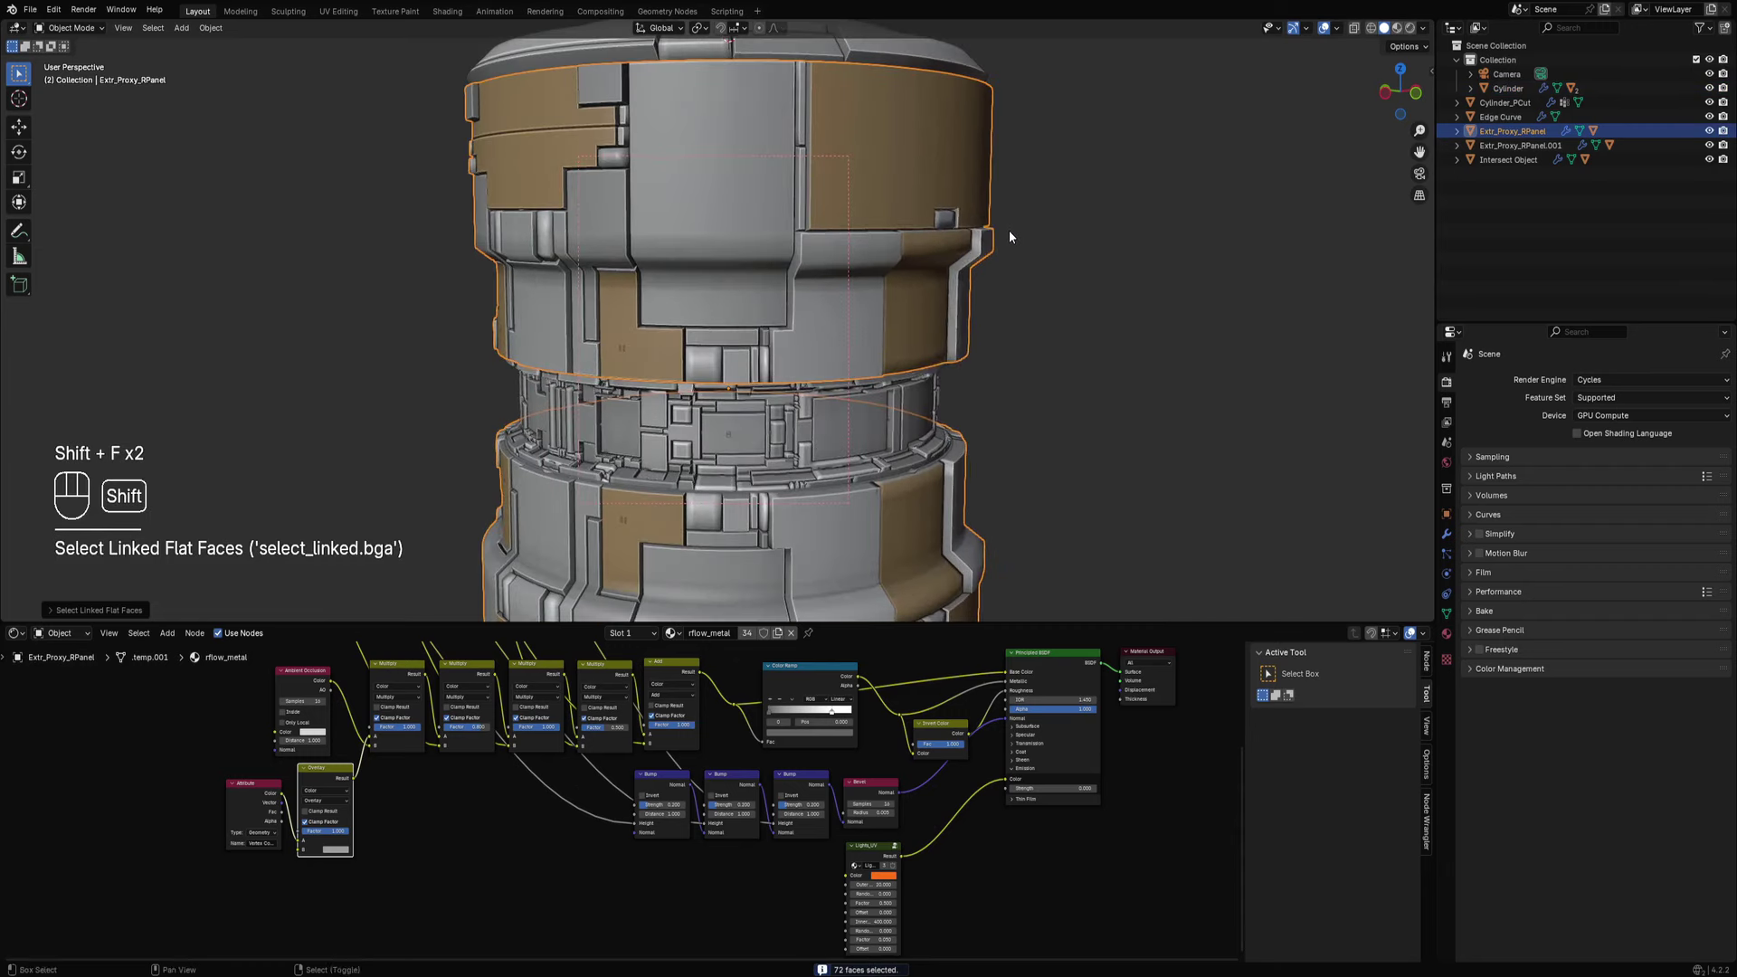
key("shift+q")
left_click(1008, 230)
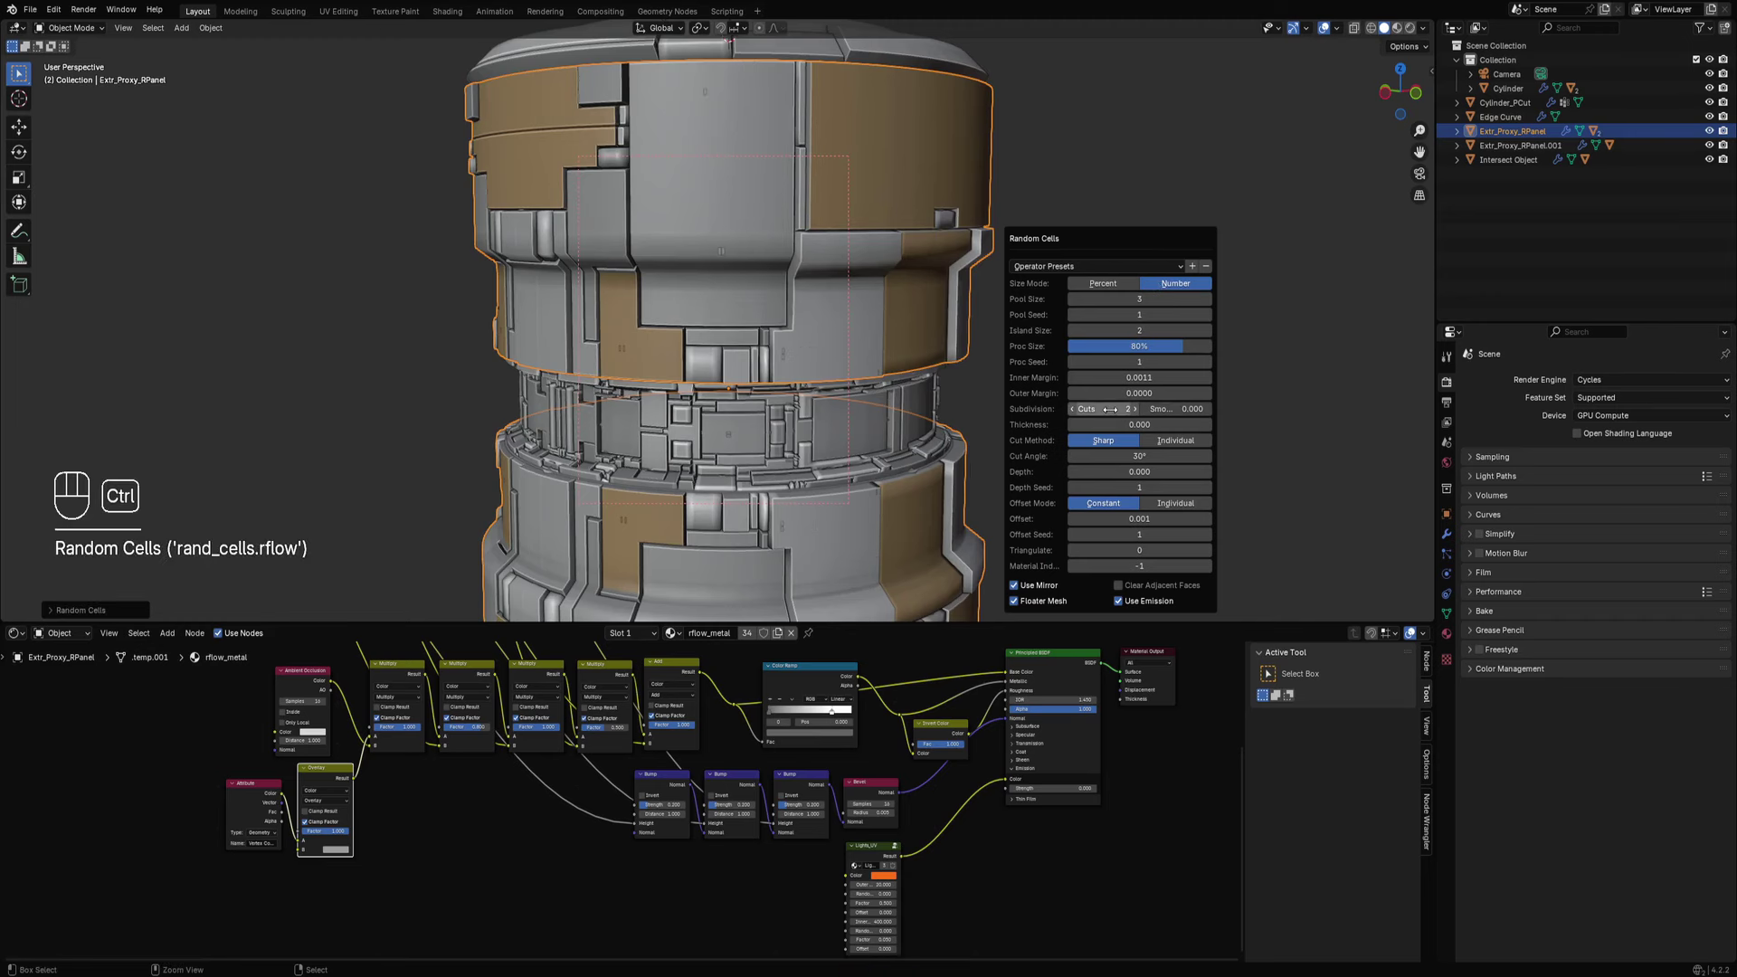
In rendered shading, cycle the Random Cells pool seed to 13 and set the subdivision cuts to 2.
key("z")
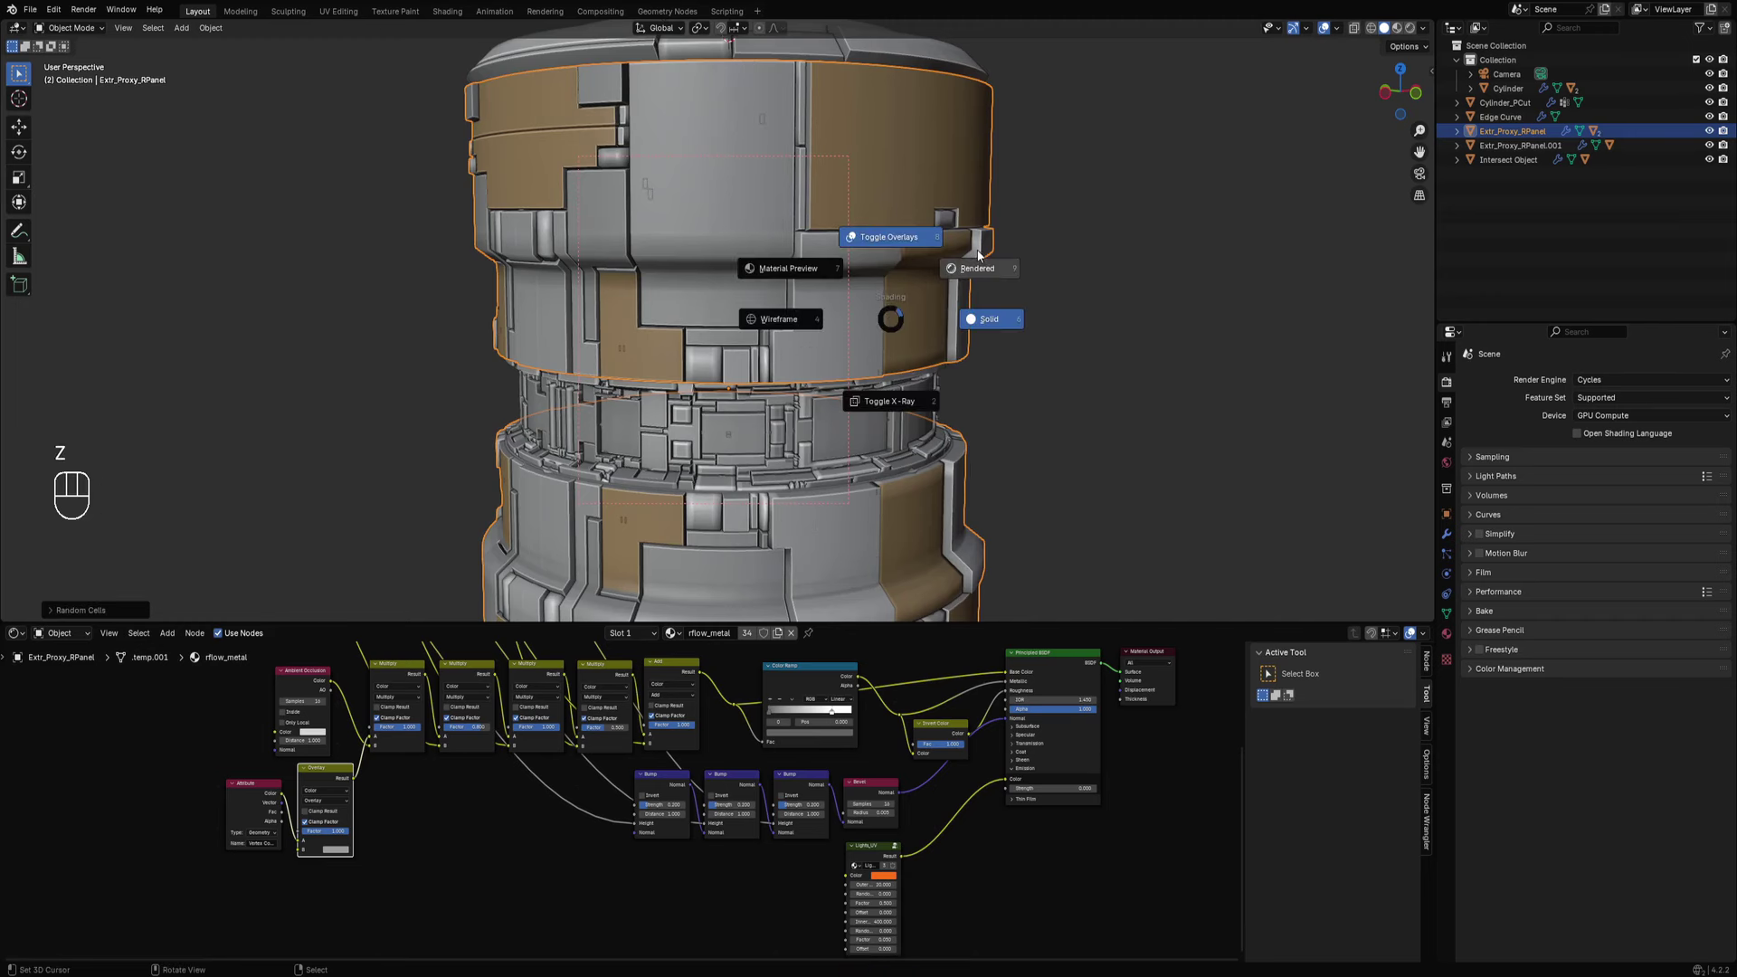
left_click(983, 260)
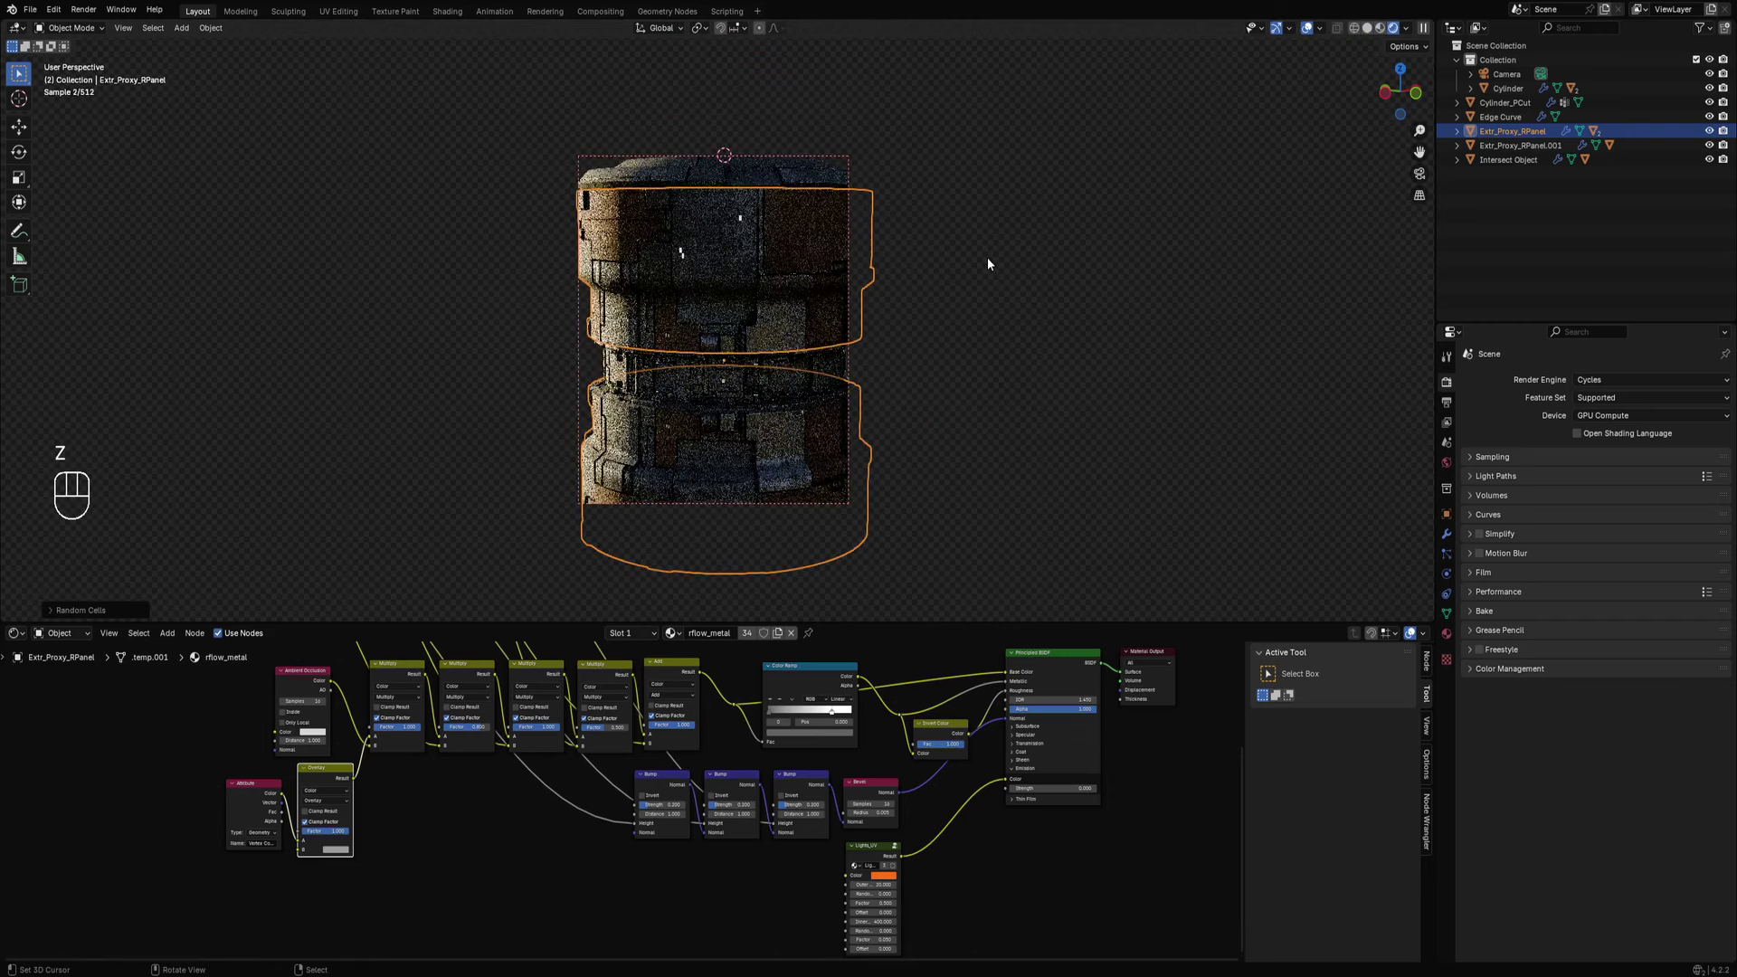
key("F9")
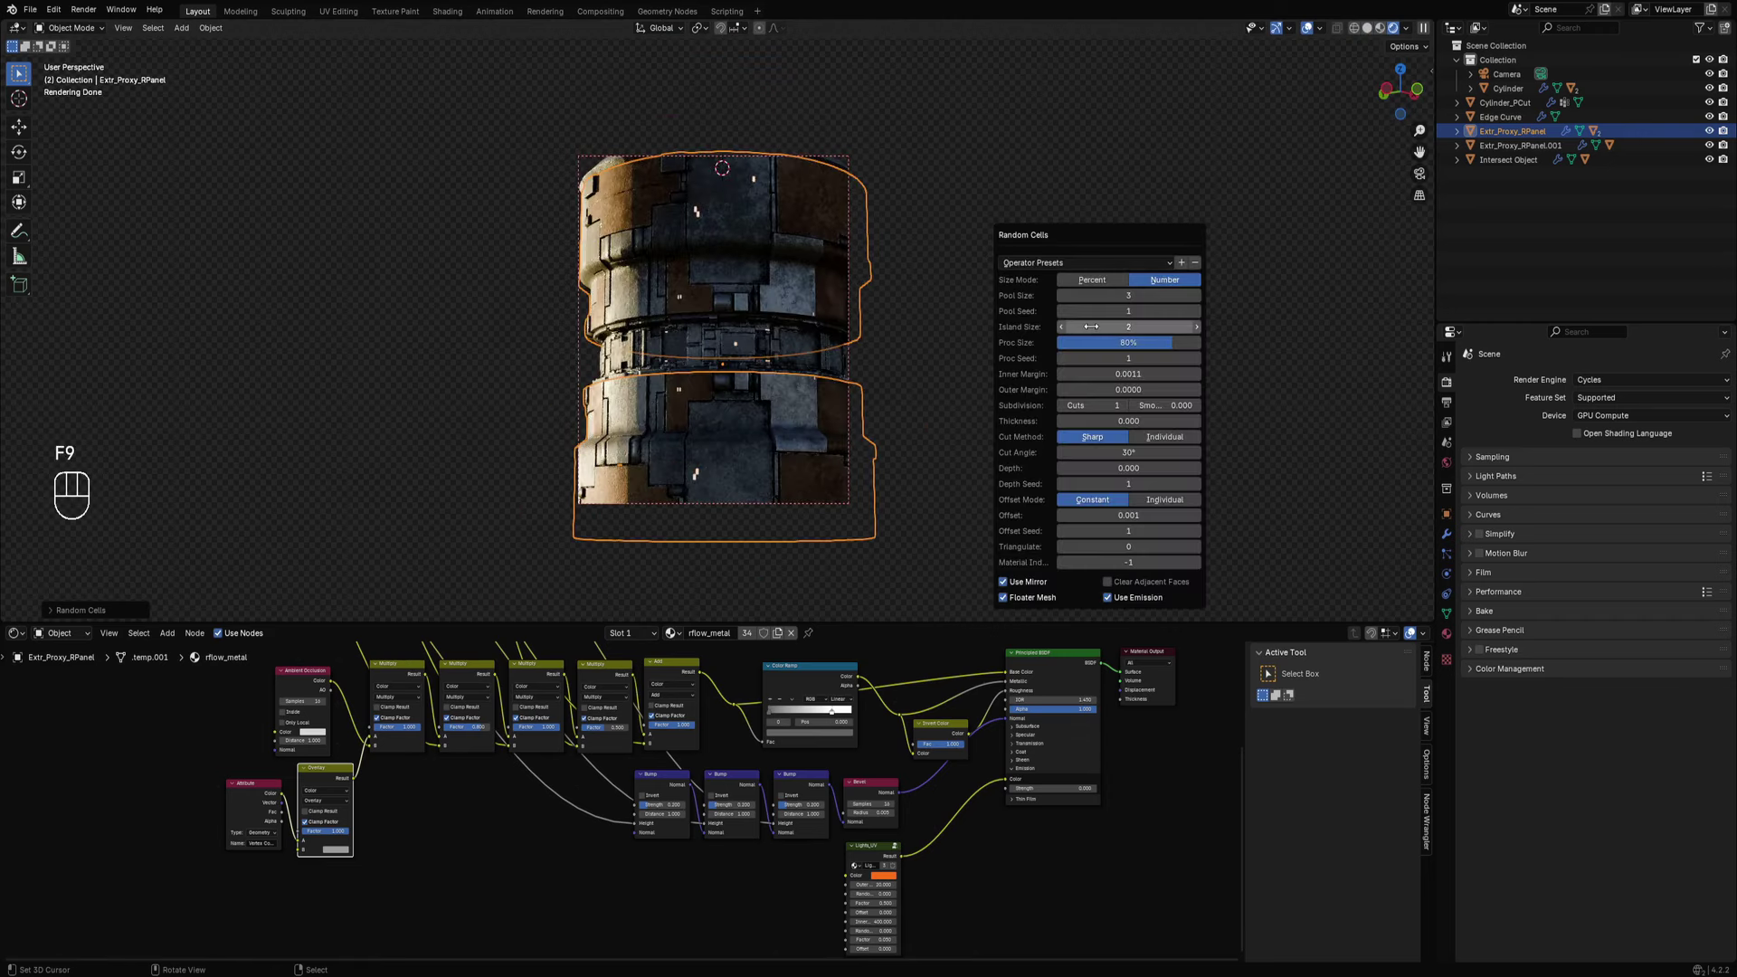
scroll(1099, 314, "up", 1, "ctrl")
scroll(1100, 313, "up", 1, "ctrl")
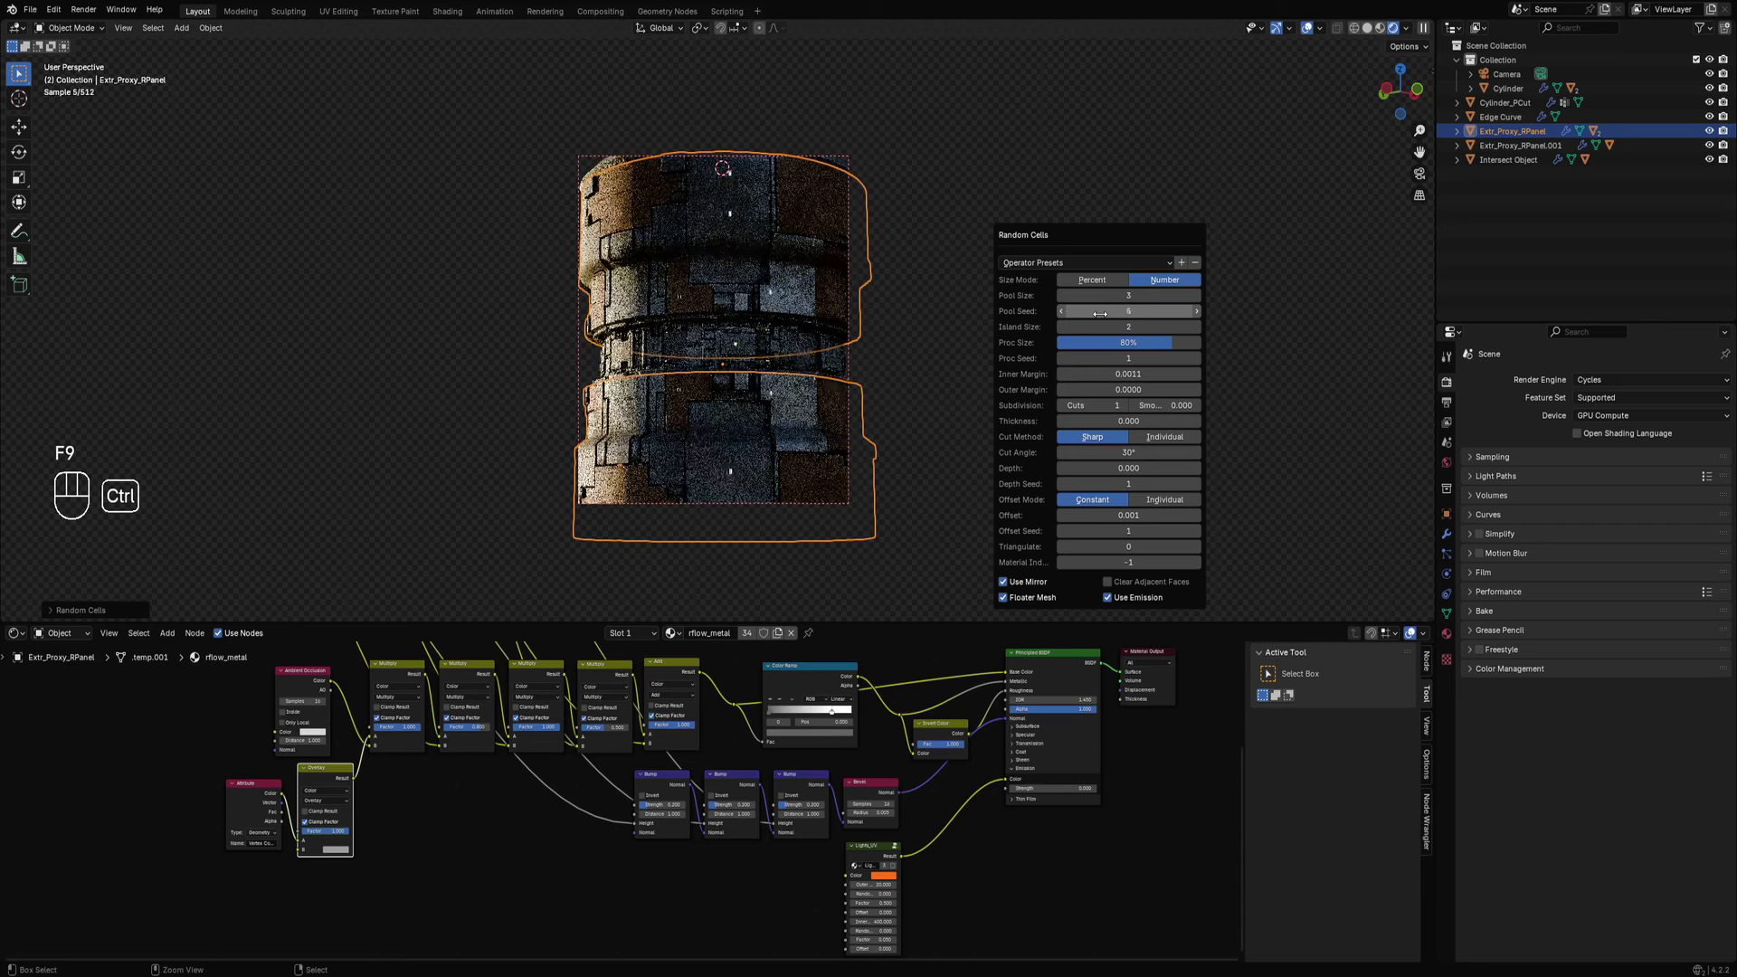
scroll(1100, 313, "up", 1, "ctrl")
scroll(1099, 313, "up", 1, "ctrl")
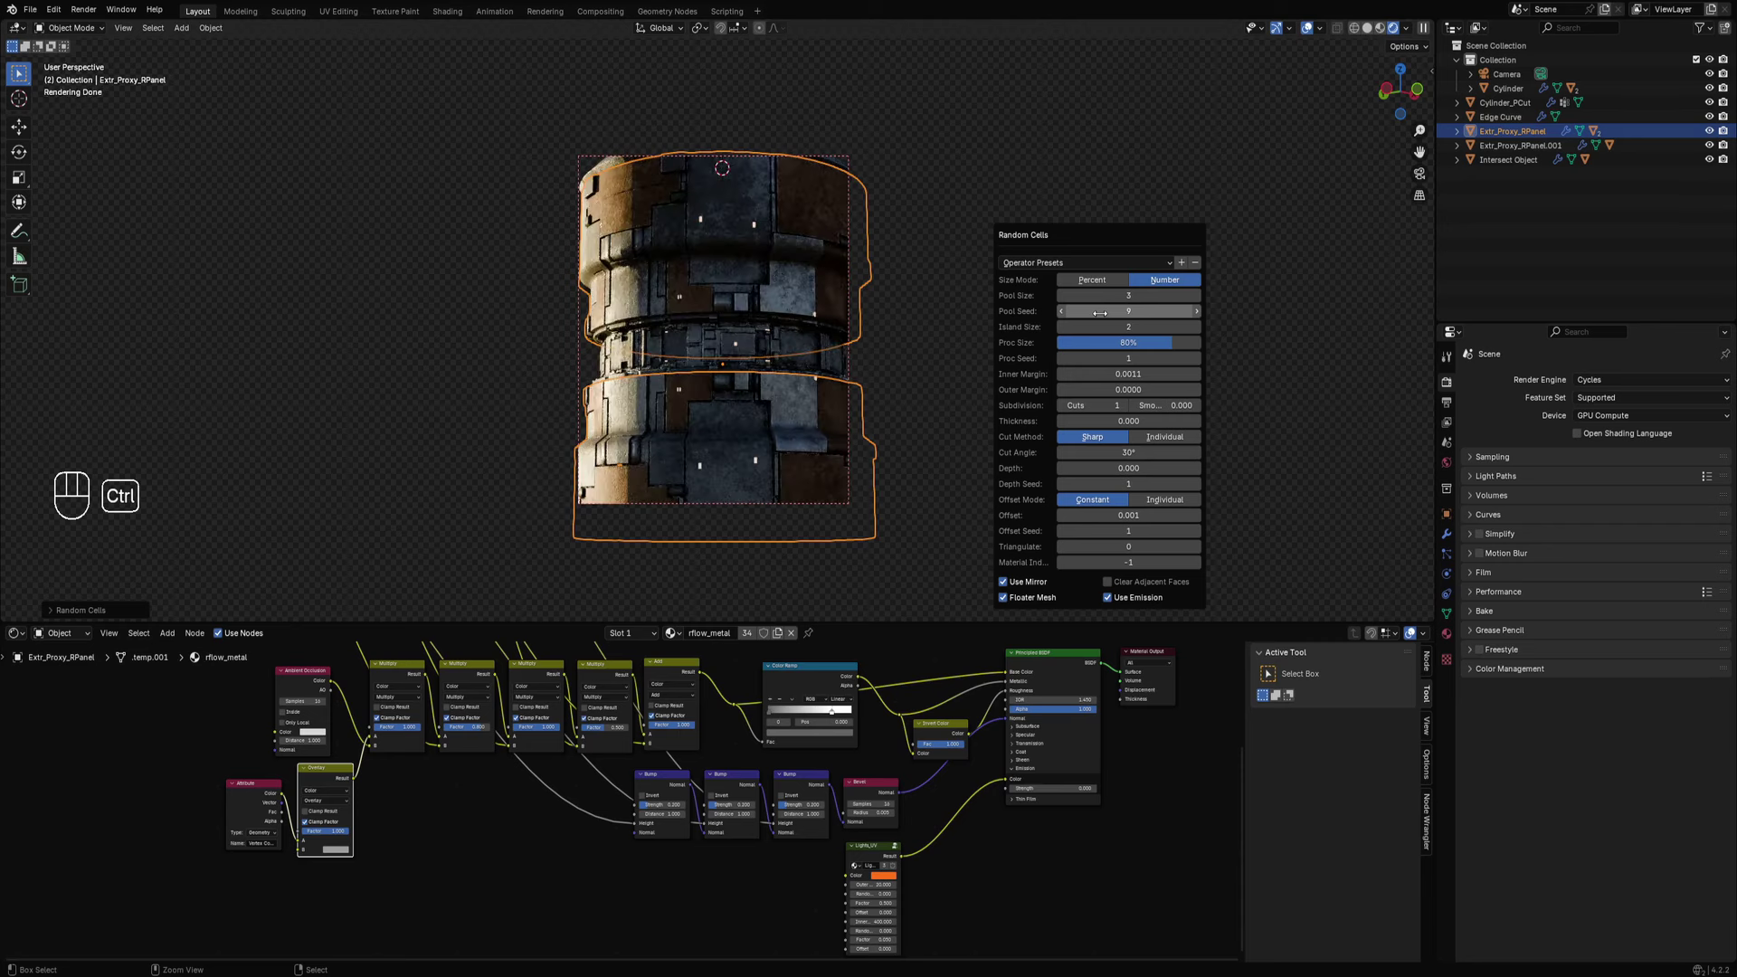
scroll(1090, 408, "up", 1, "ctrl")
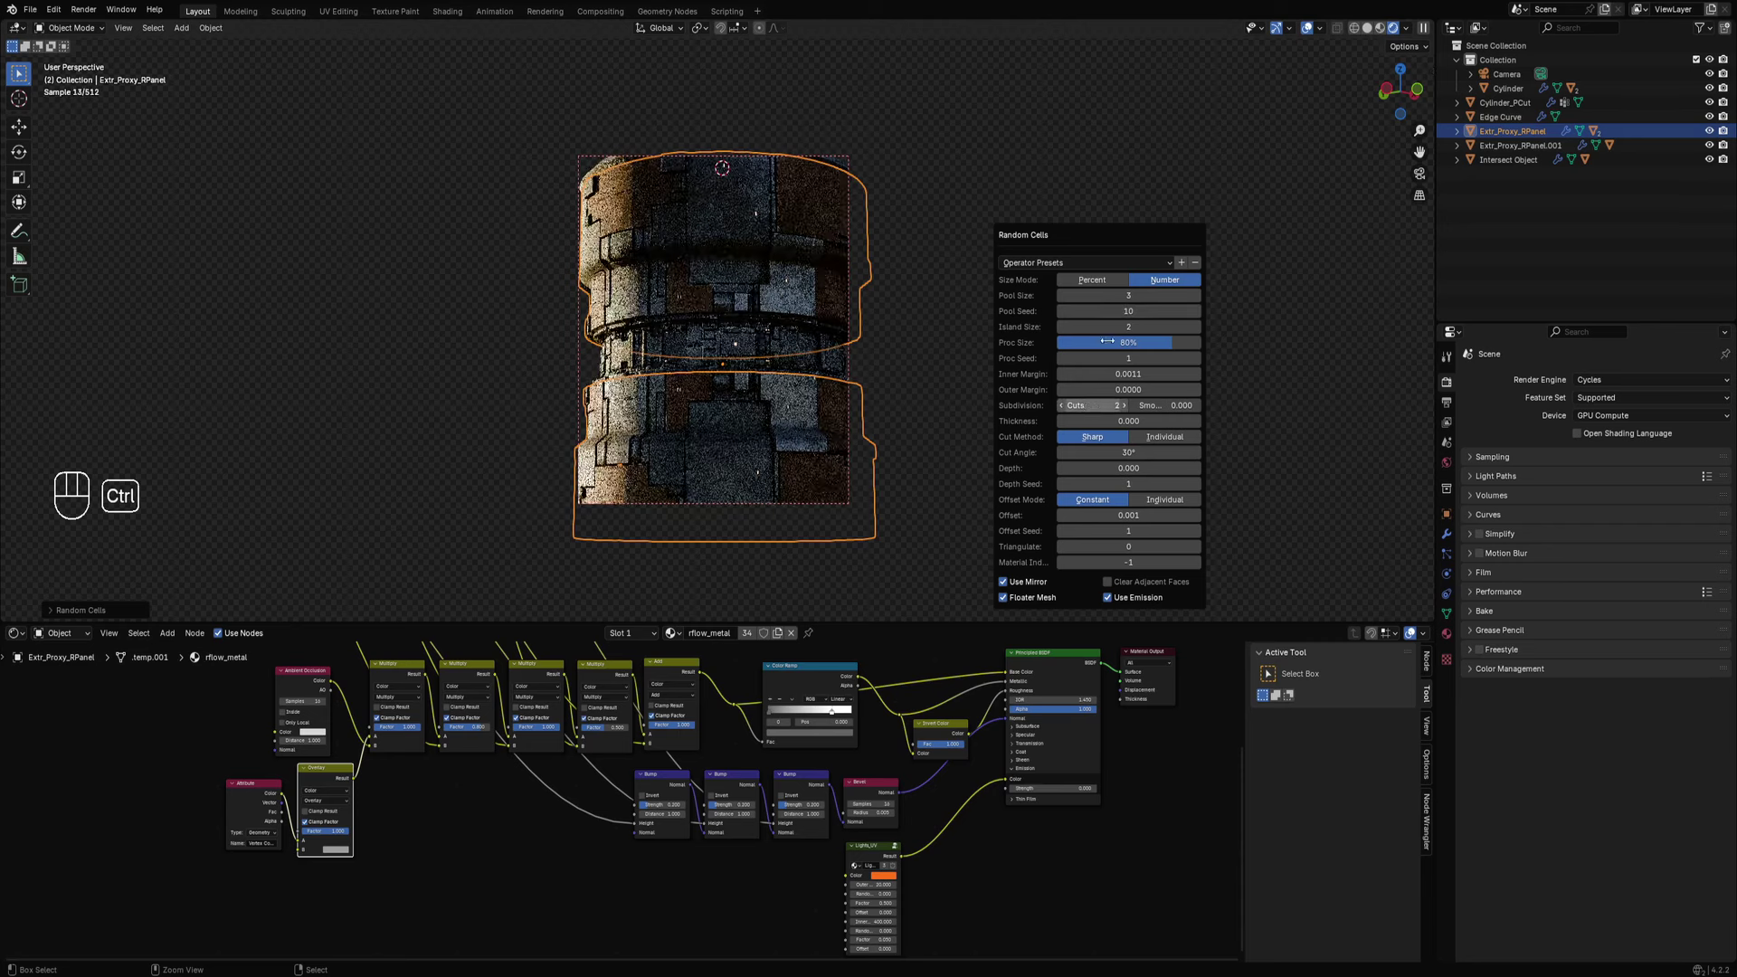
scroll(1113, 311, "up", 1, "ctrl")
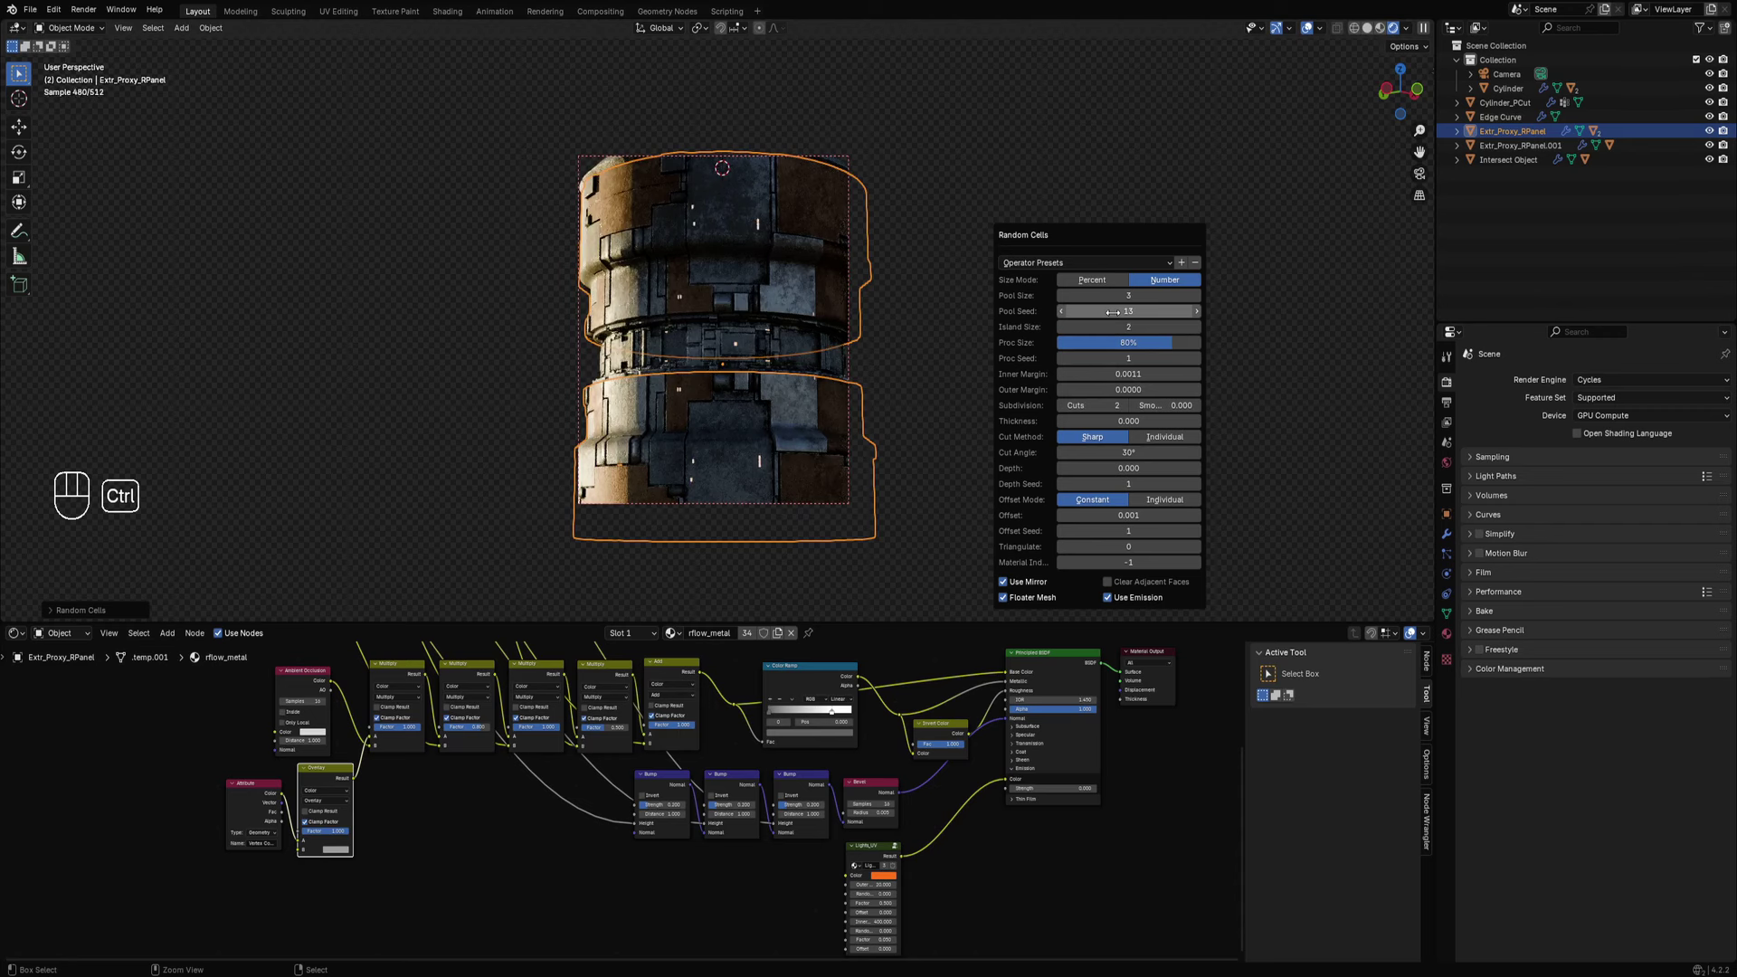
Hide the overlays, inspect the new panel lights around the canister and set a wider render region around its body.
key("shift+alt+z")
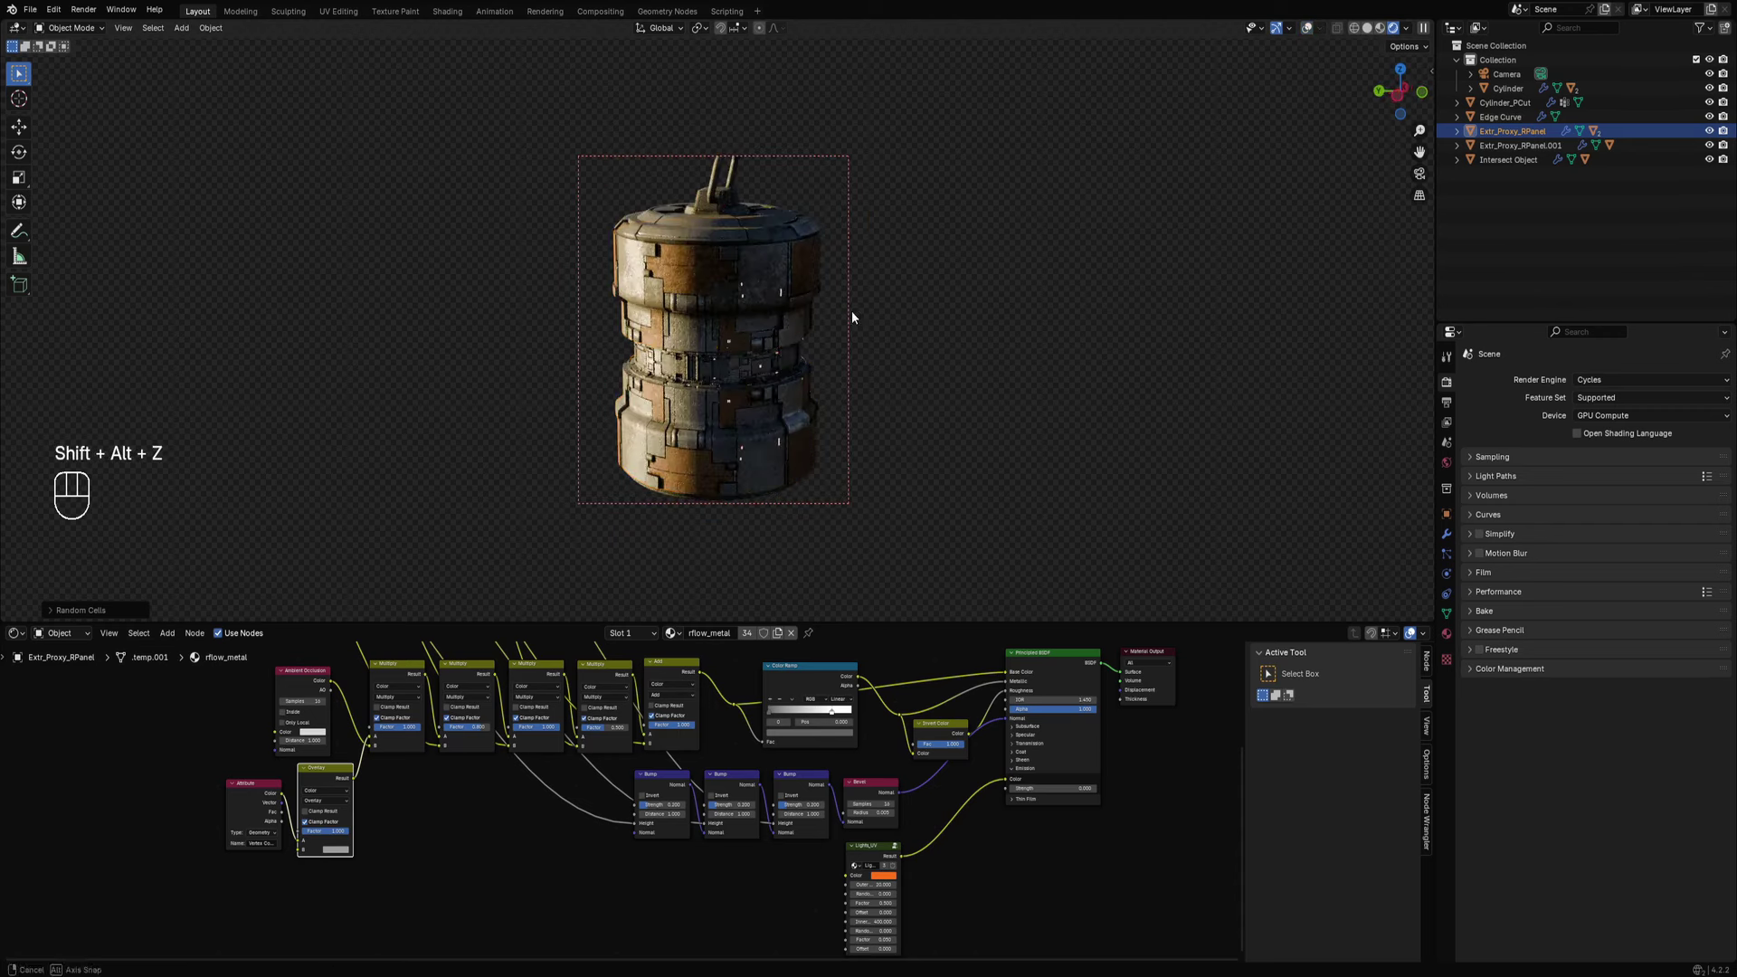
middle_click_drag(703, 344, 862, 352)
middle_click_drag(719, 352, 871, 356)
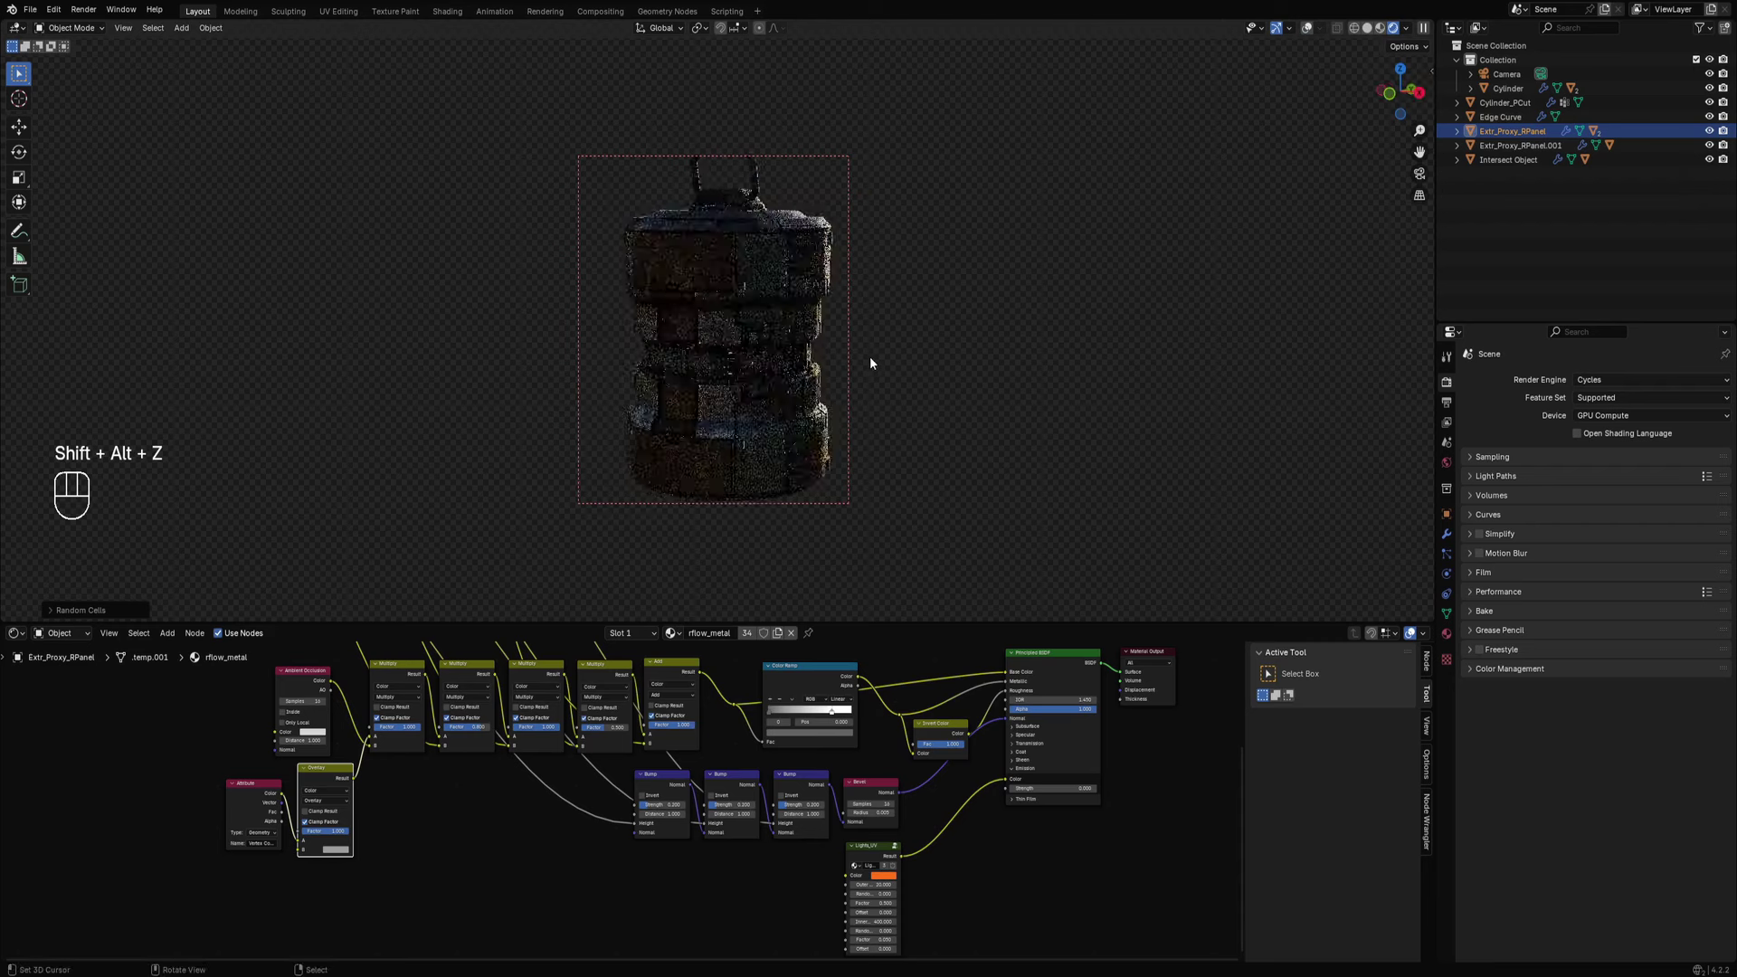
scroll(749, 377, "up", 2)
middle_click_drag(749, 380, 872, 368)
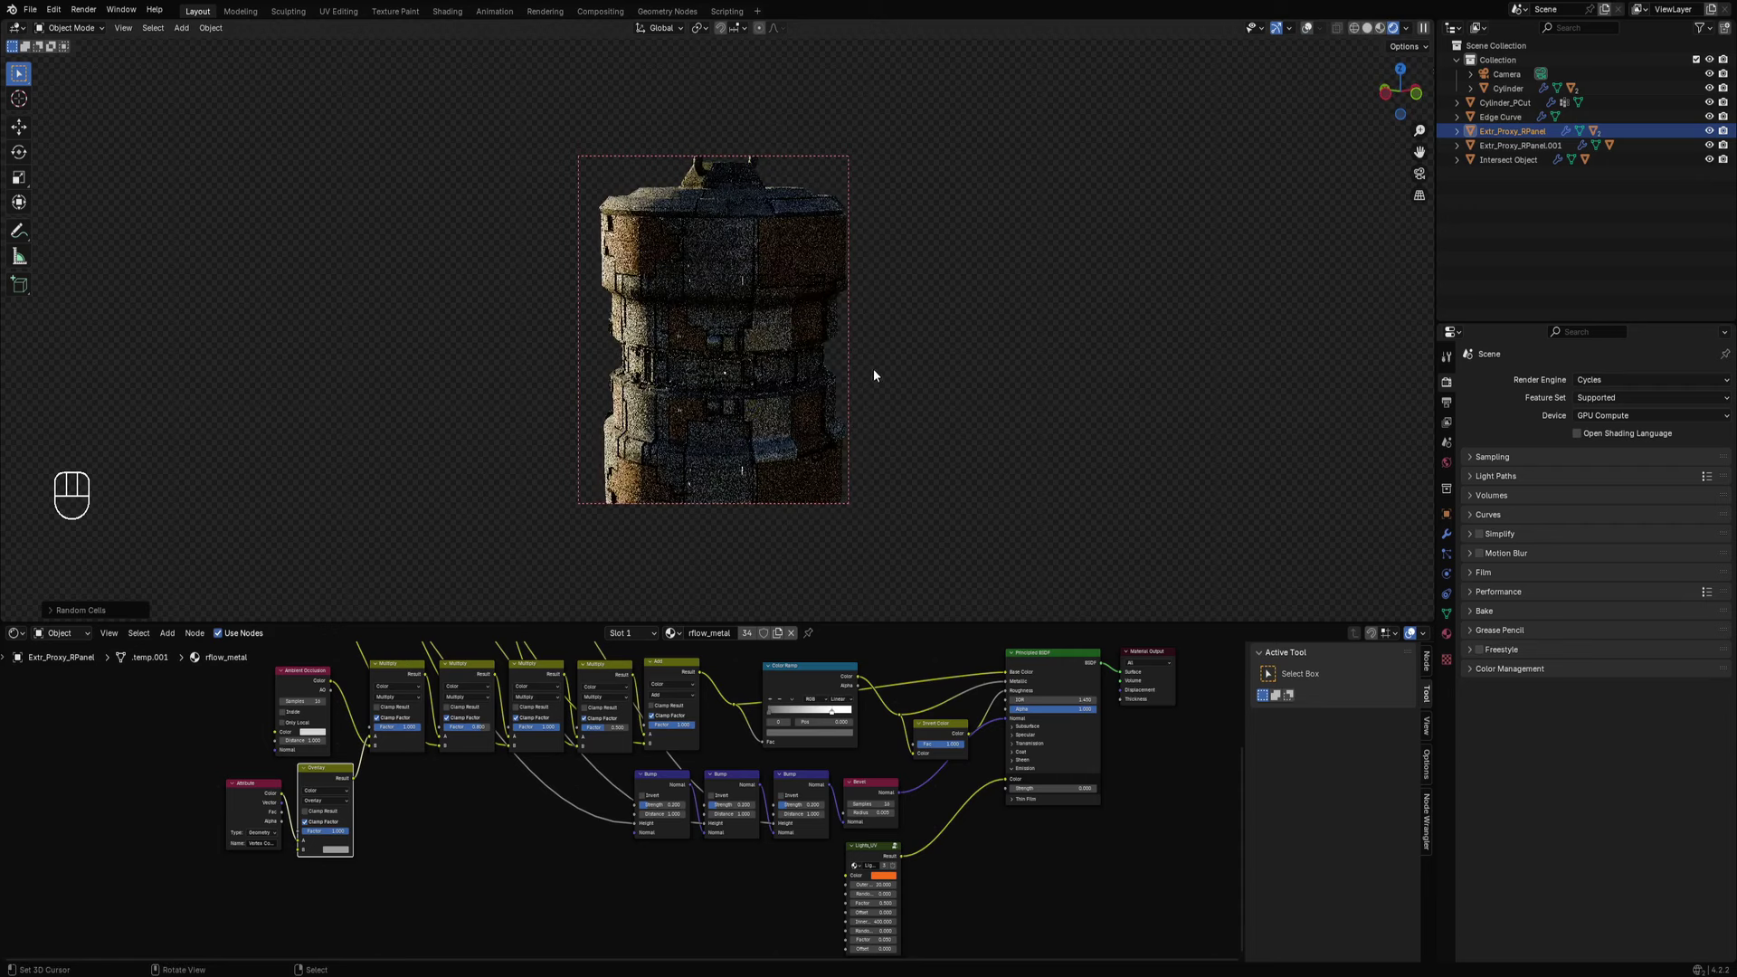
middle_click_drag(734, 351, 697, 271)
key("ctrl+b")
left_click_drag(515, 121, 1051, 570)
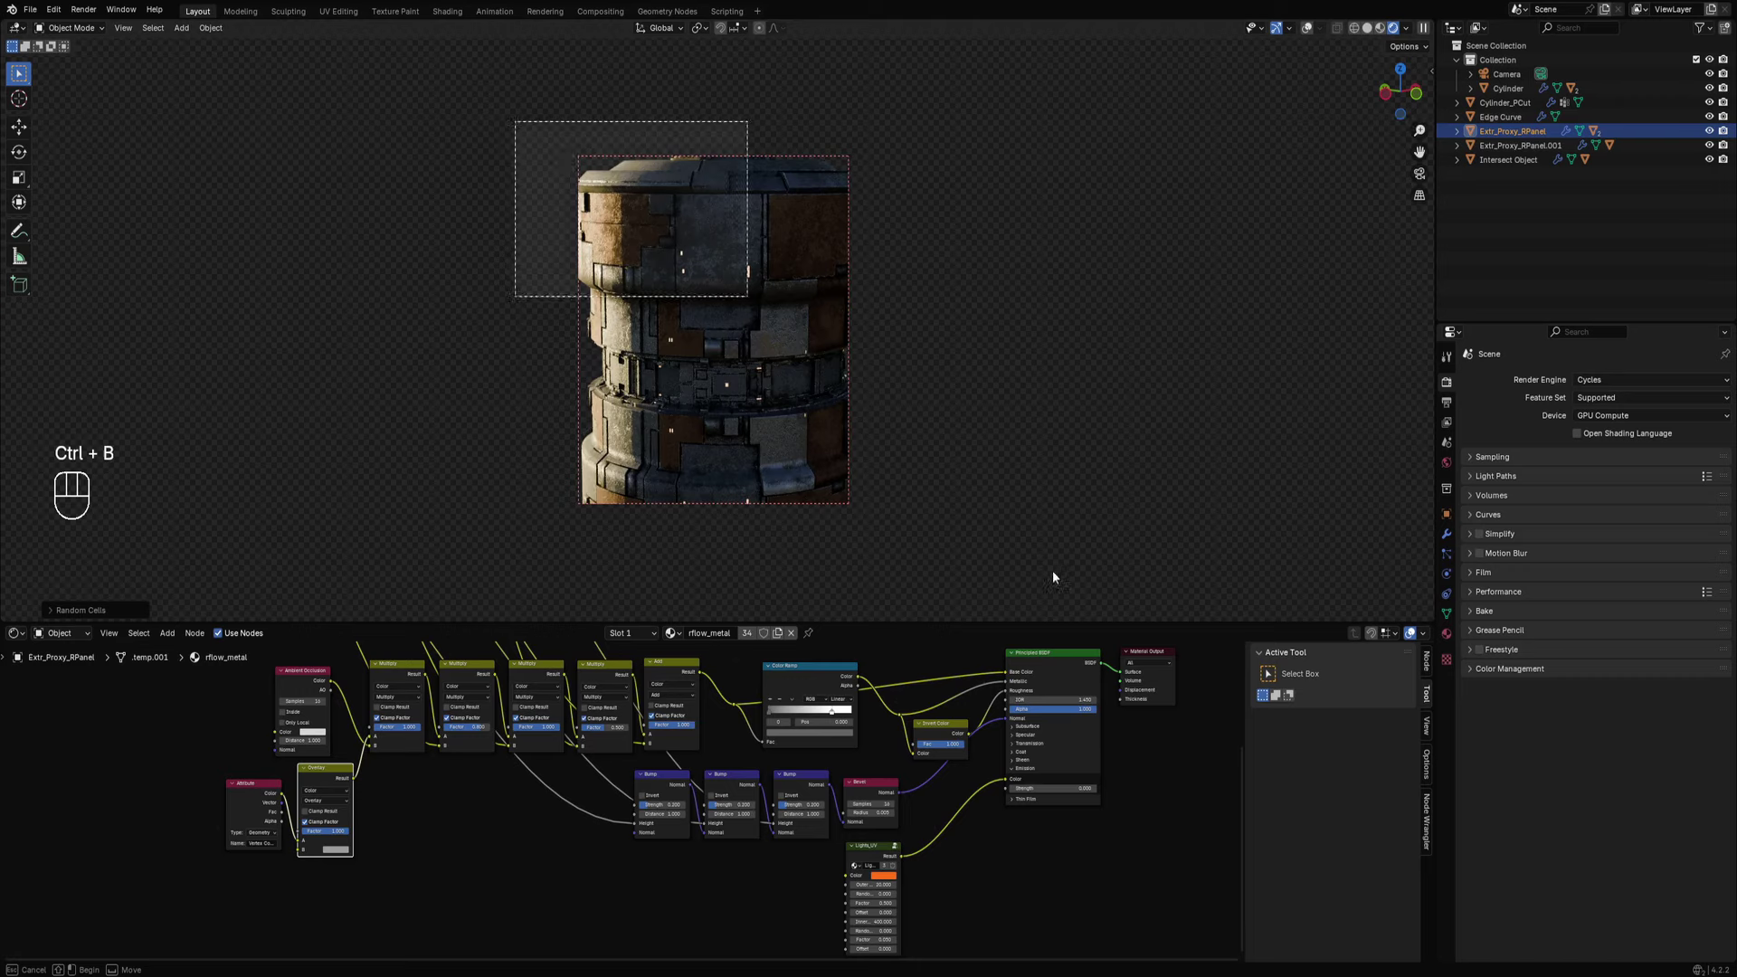
scroll(862, 369, "up", 5)
In solid shading, open the new panel cells object Extr_Proxy_RCells.002 for mesh editing with overlays shown and nothing selected.
key("z")
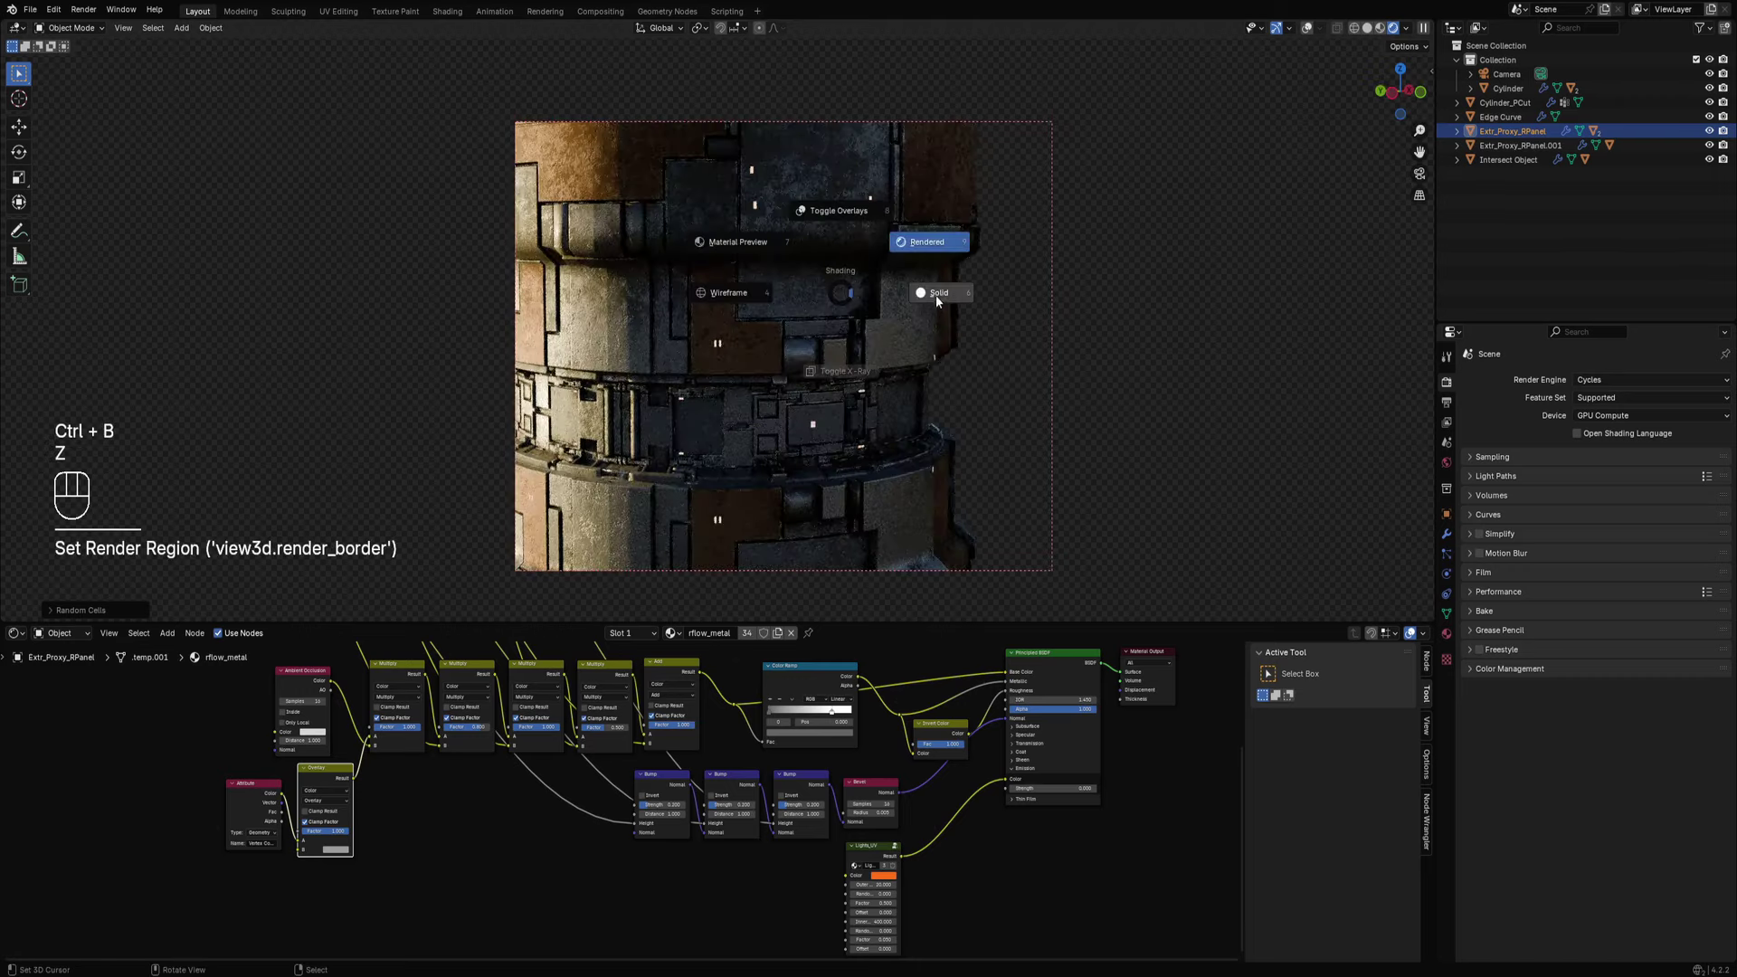
left_click(940, 301)
scroll(890, 313, "up", 3)
left_click(899, 312)
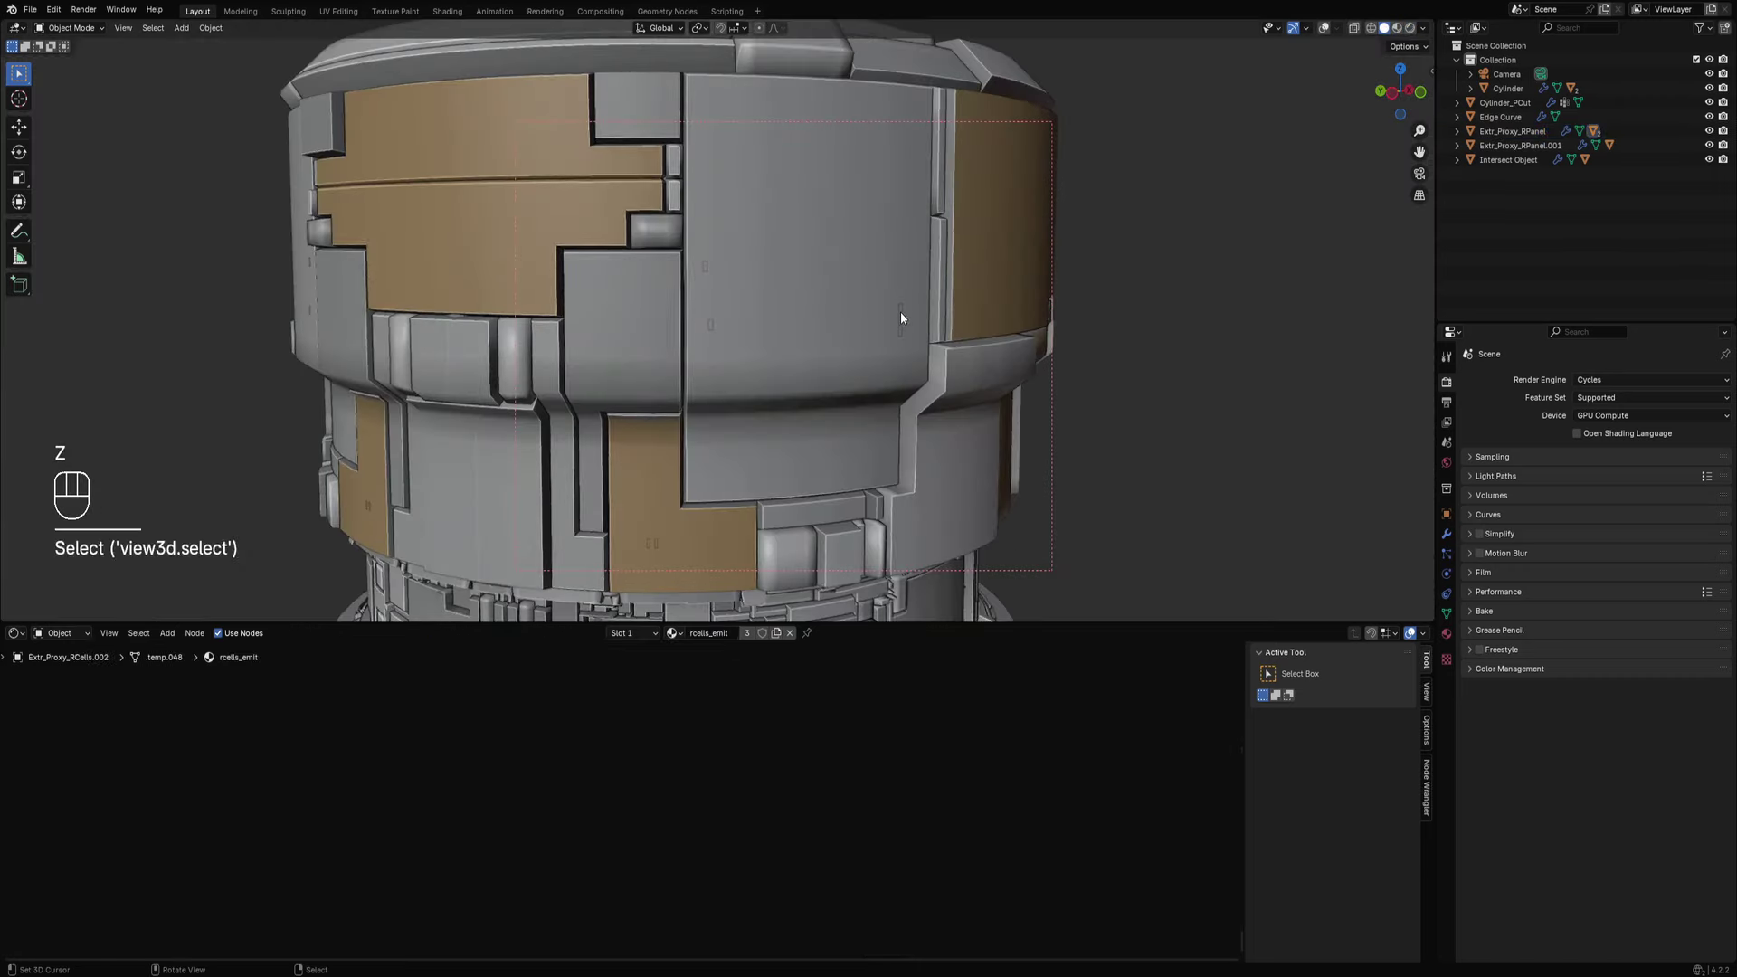
key("Tab")
key("shift+alt+z")
key("alt+a")
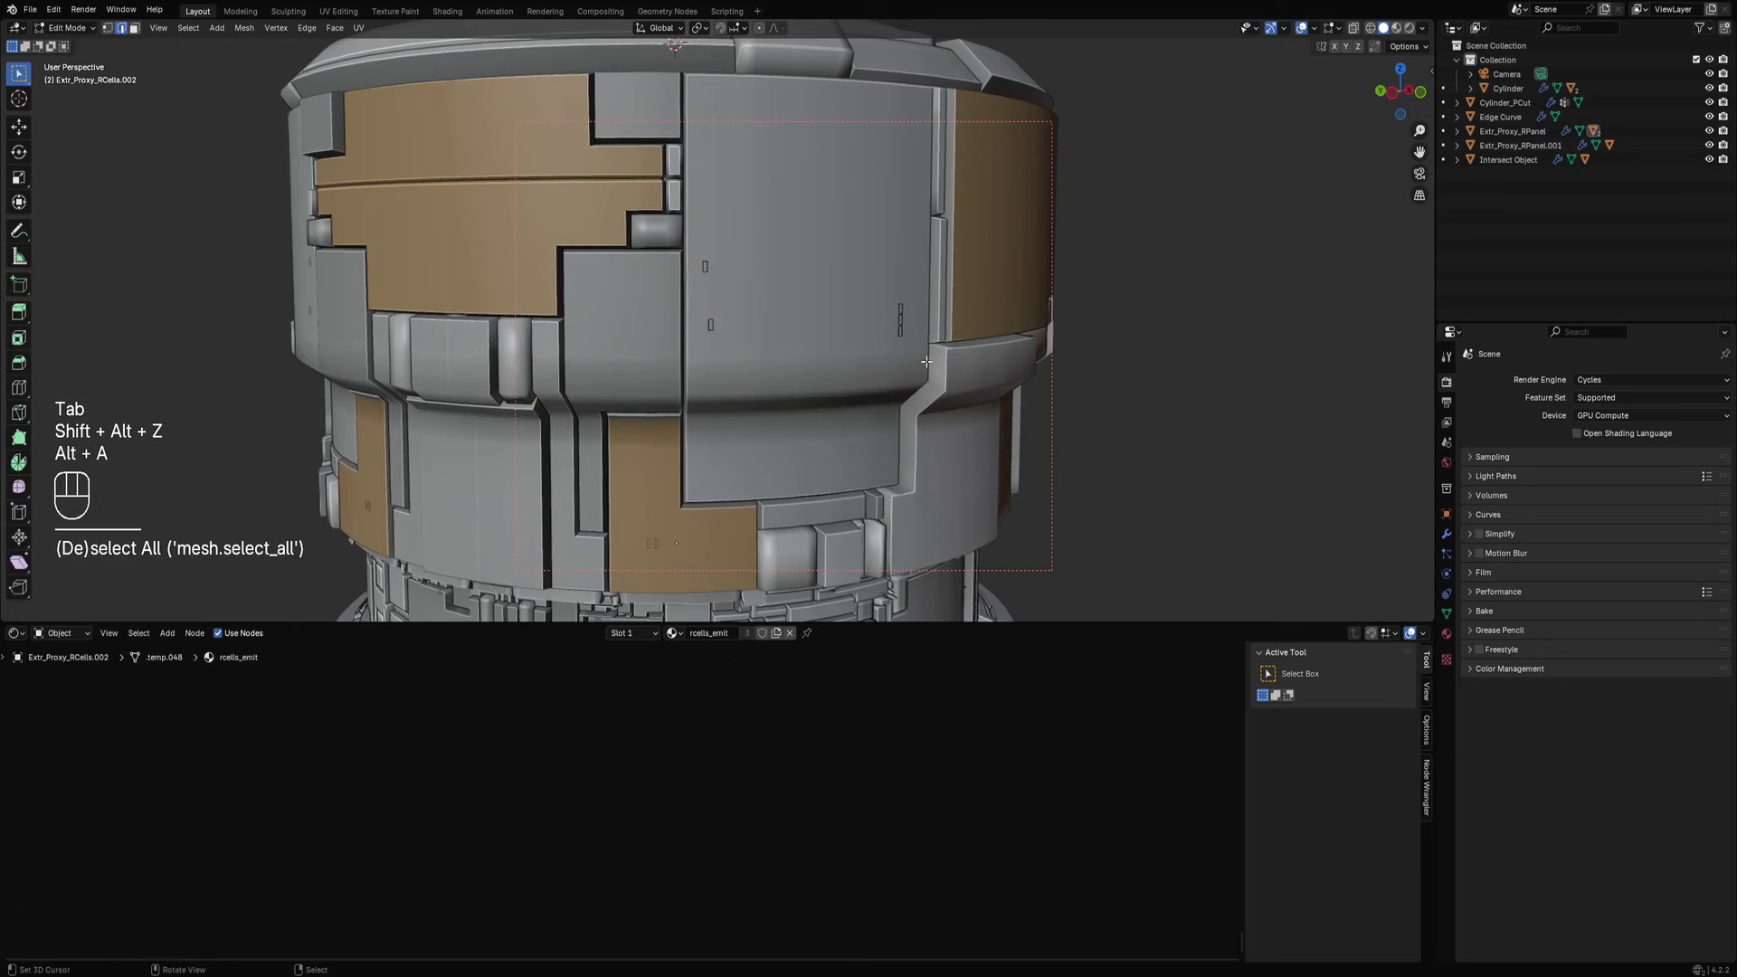
Delete the two small separate cells beside the left seam of the upper front panel, keeping the vertical strip.
key("g")
left_click(918, 303)
key("alt+a")
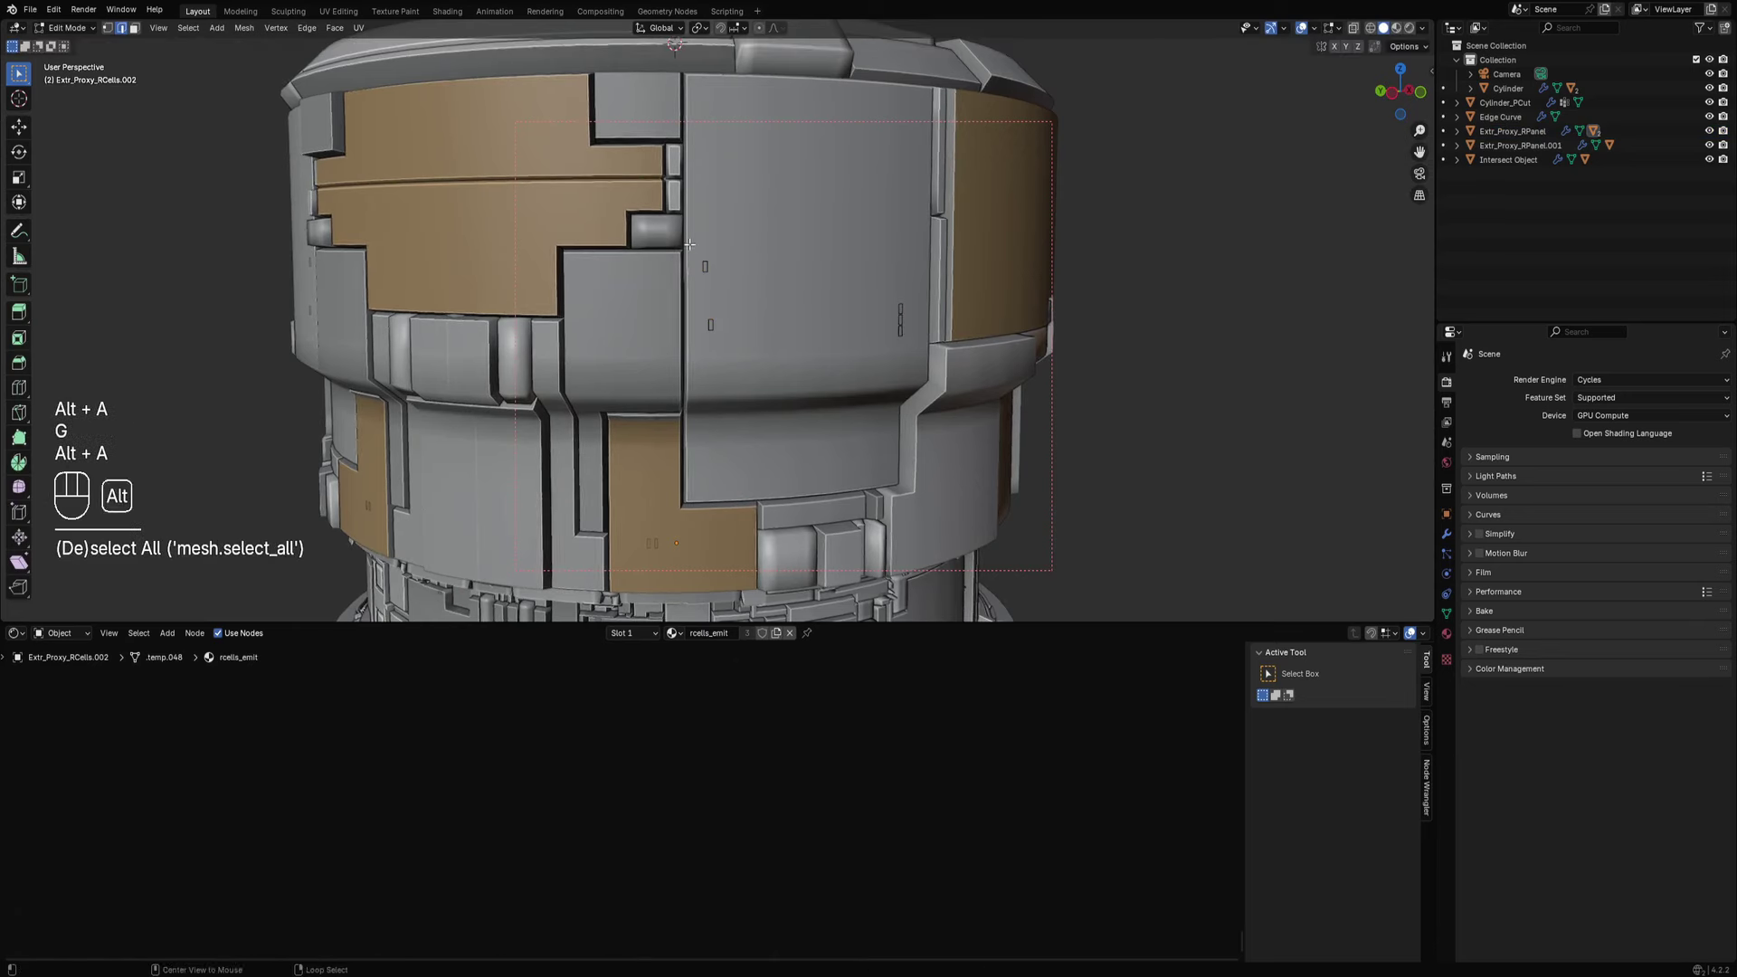
key("x")
left_click(715, 349)
scroll(904, 352, "down", 4)
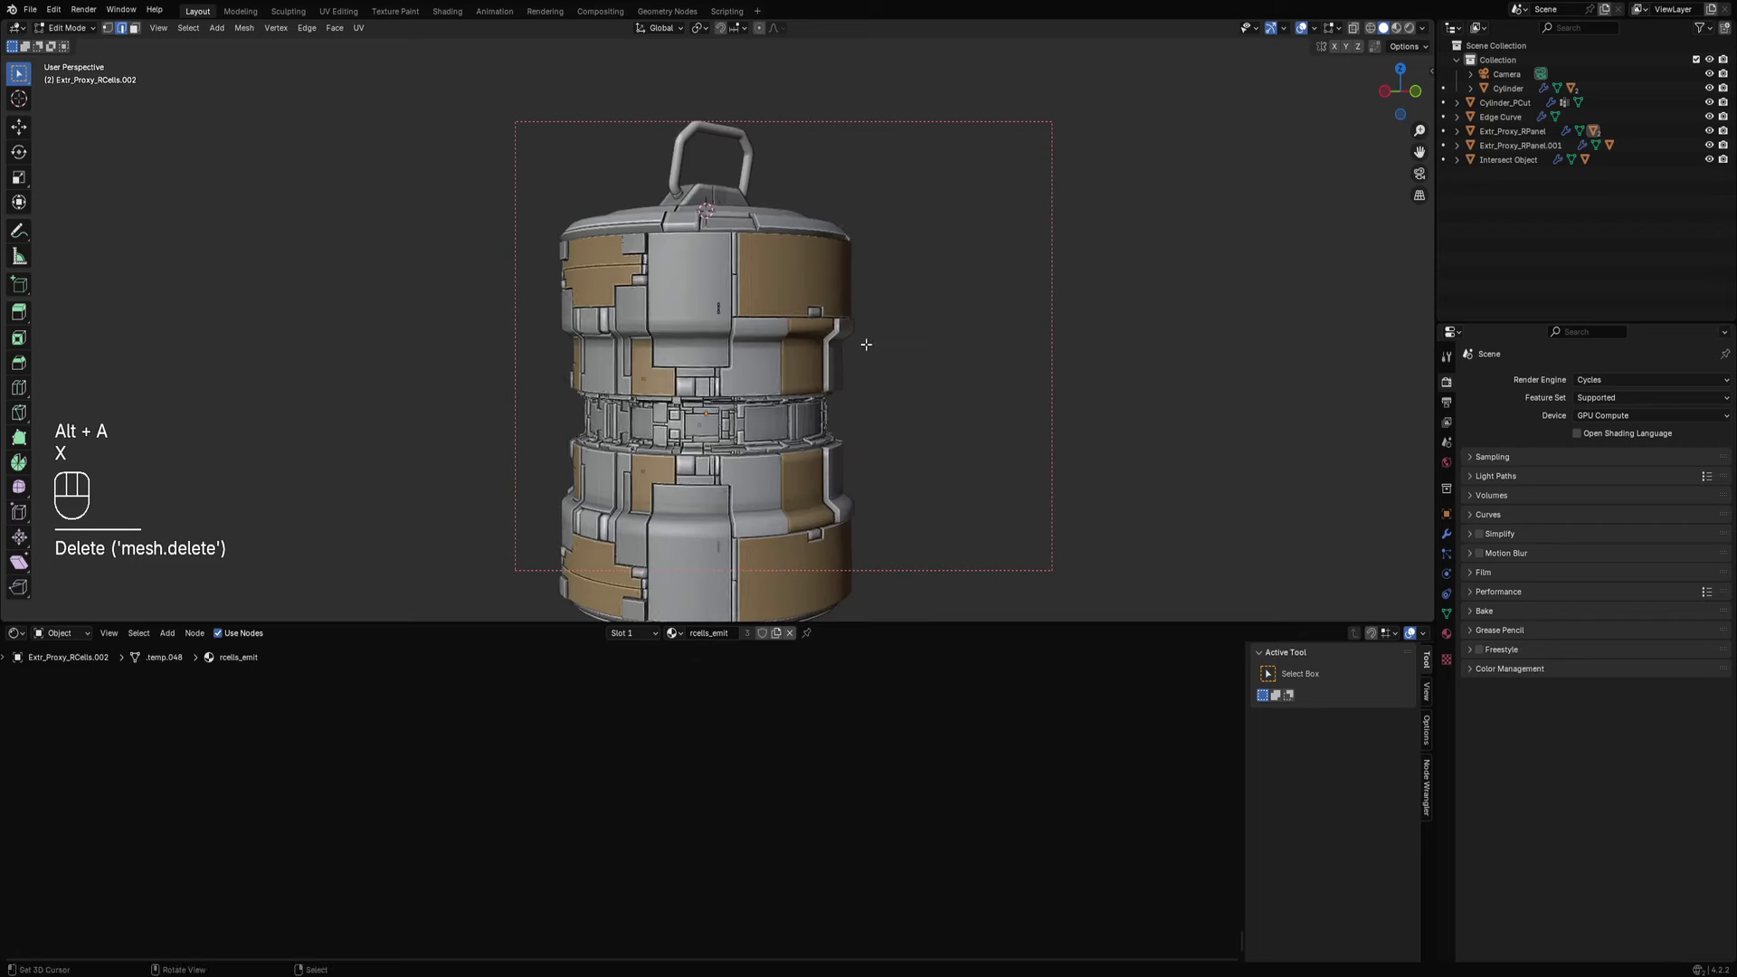
Select the remaining vertical cell strip on the upper front panel and return to Object Mode.
scroll(814, 335, "up", 1)
left_click(722, 301)
scroll(721, 301, "up", 4)
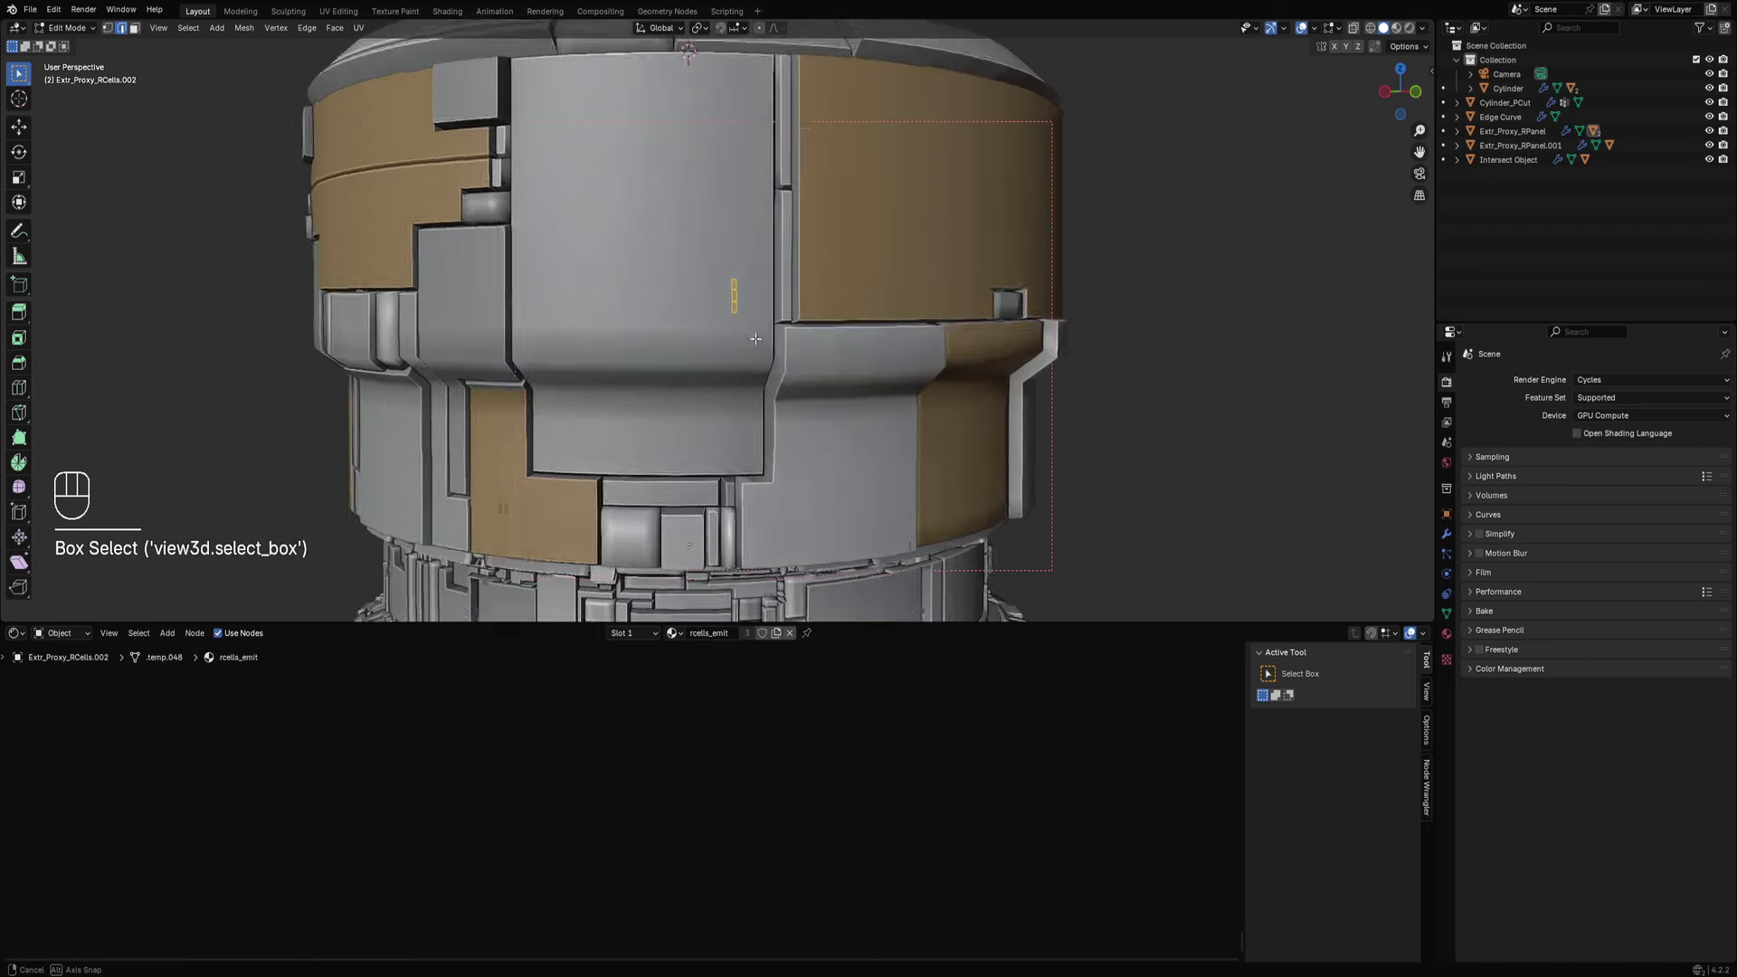
mouse_move(751, 276)
middle_mouse_down()
mouse_move(757, 347)
mouse_move(750, 289)
mouse_move(805, 422)
mouse_move(807, 358)
middle_mouse_up()
scroll(747, 293, "down", 2)
key("Tab")
scroll(807, 358, "up", 1)
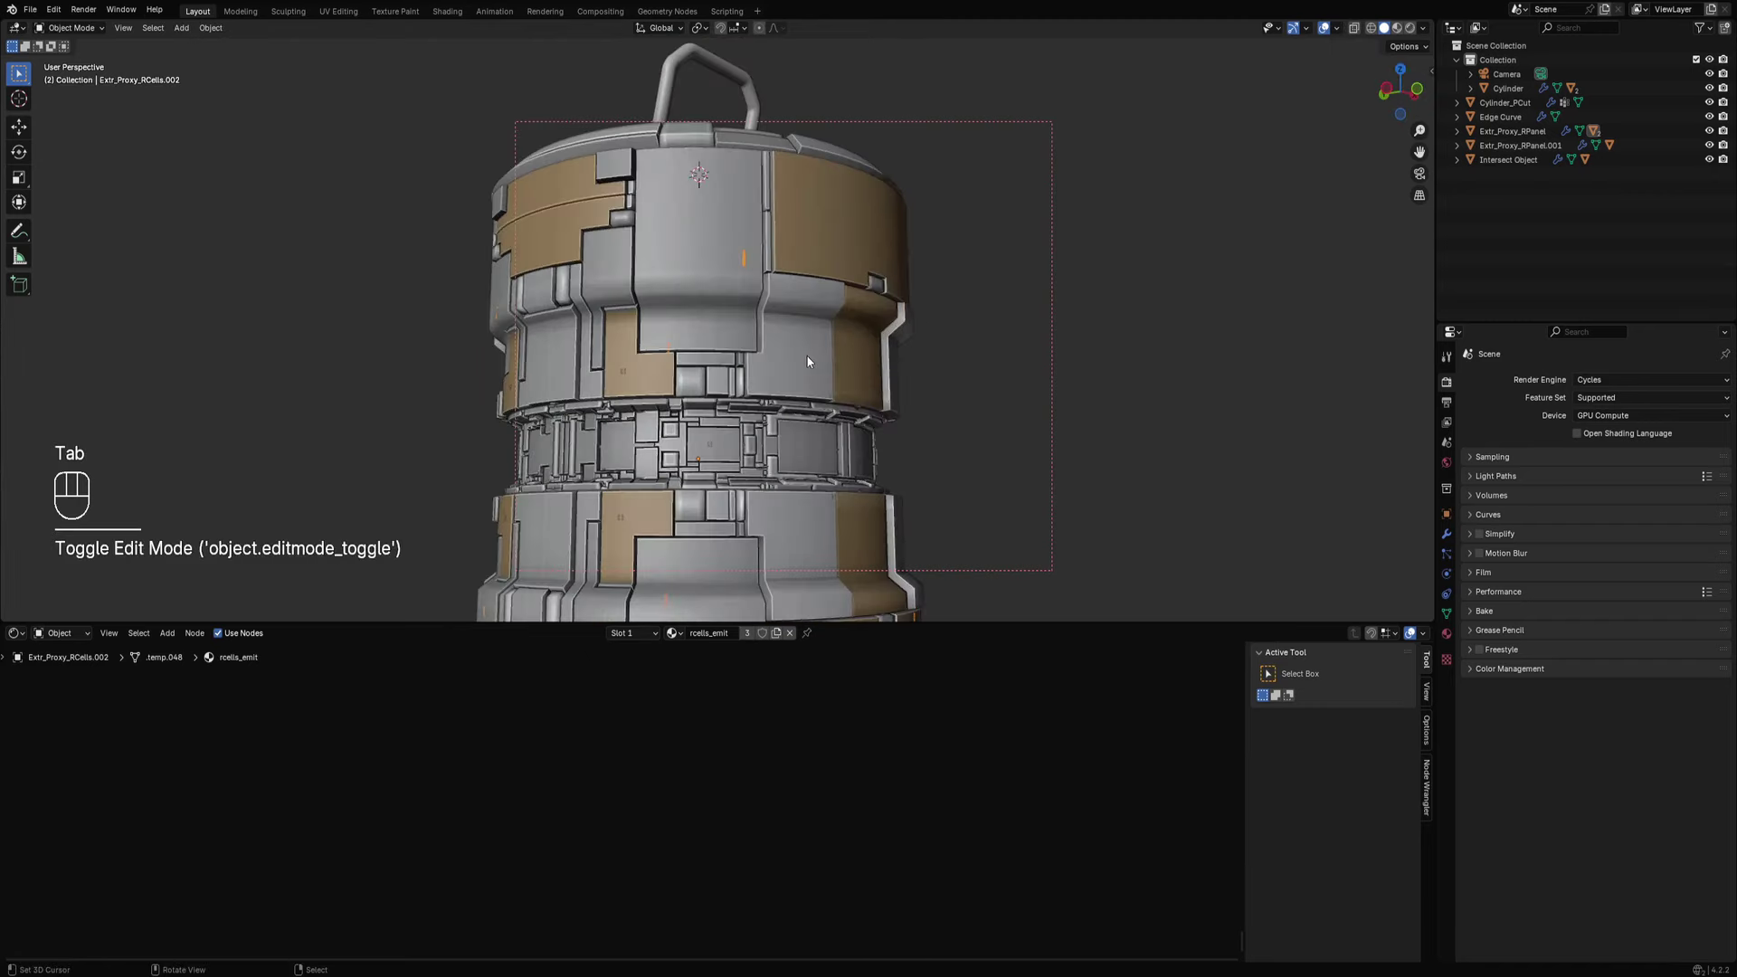
Clear the selection and examine the thinned cell lights in rendered shading, close up and on the whole canister.
key("alt+a")
key("z")
left_click(887, 286)
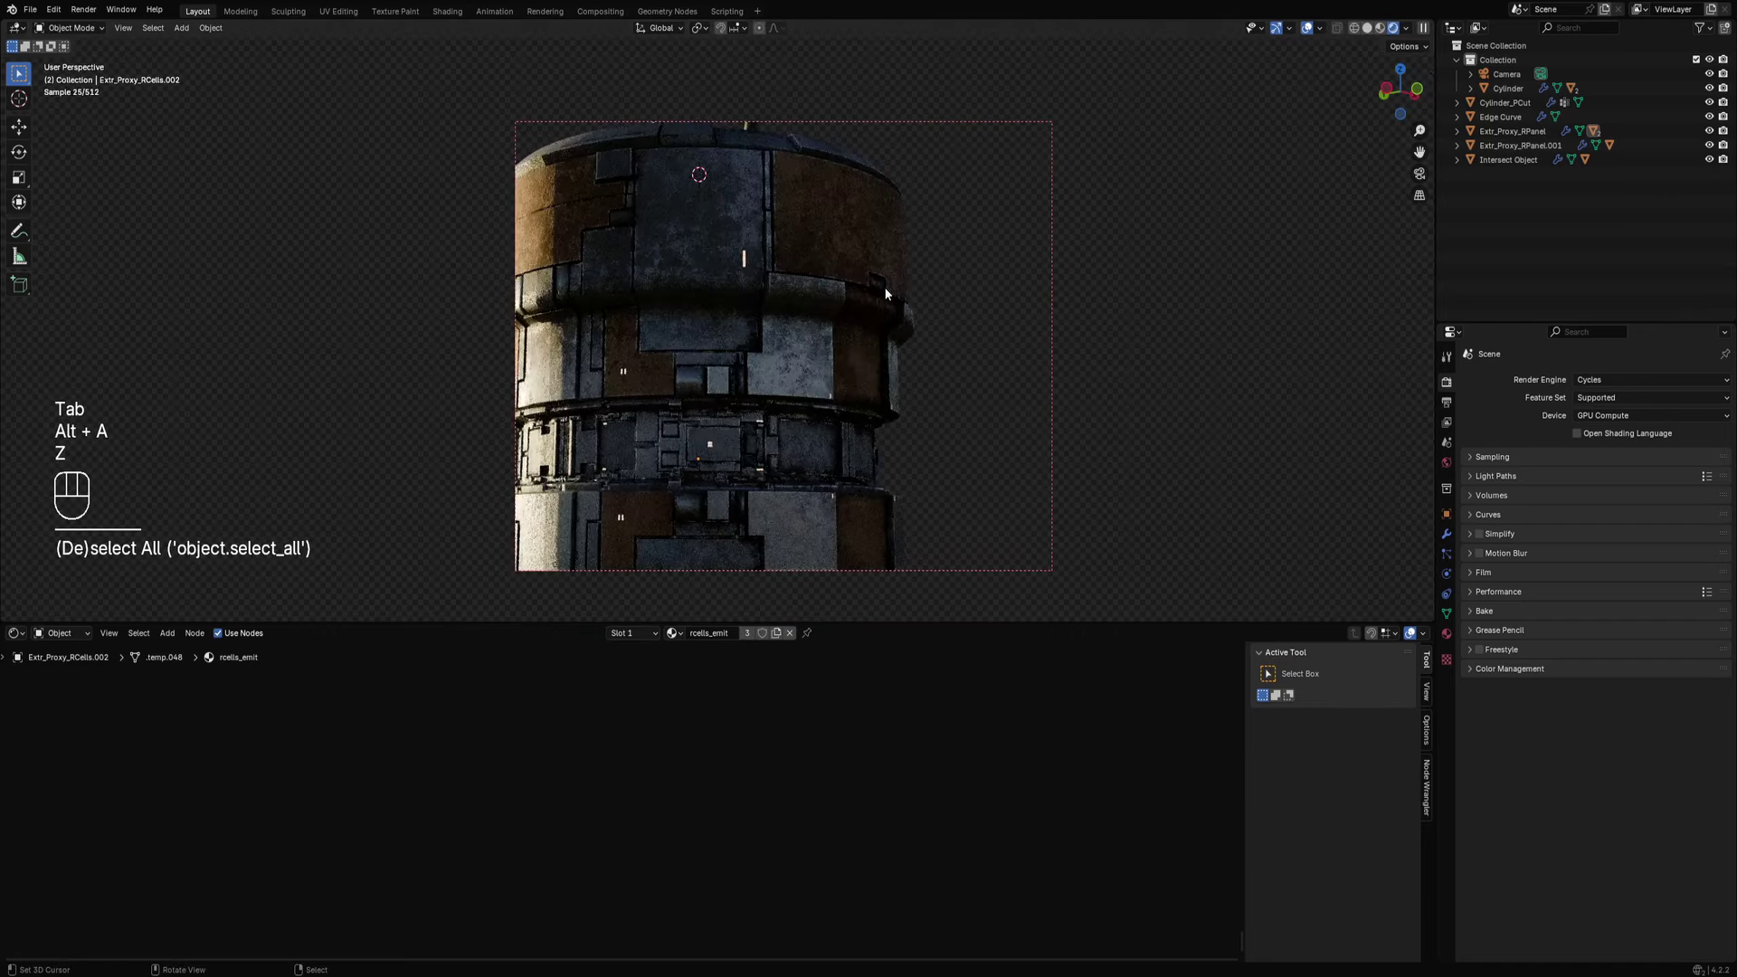
scroll(884, 286, "down", 4)
mouse_move(878, 354)
middle_mouse_down()
mouse_move(813, 355)
mouse_move(834, 367)
mouse_move(826, 383)
mouse_move(888, 399)
mouse_move(604, 371)
mouse_move(802, 394)
mouse_move(886, 369)
mouse_move(843, 338)
mouse_move(872, 371)
mouse_move(889, 340)
middle_mouse_up()
scroll(604, 371, "up", 5)
scroll(603, 371, "down", 5)
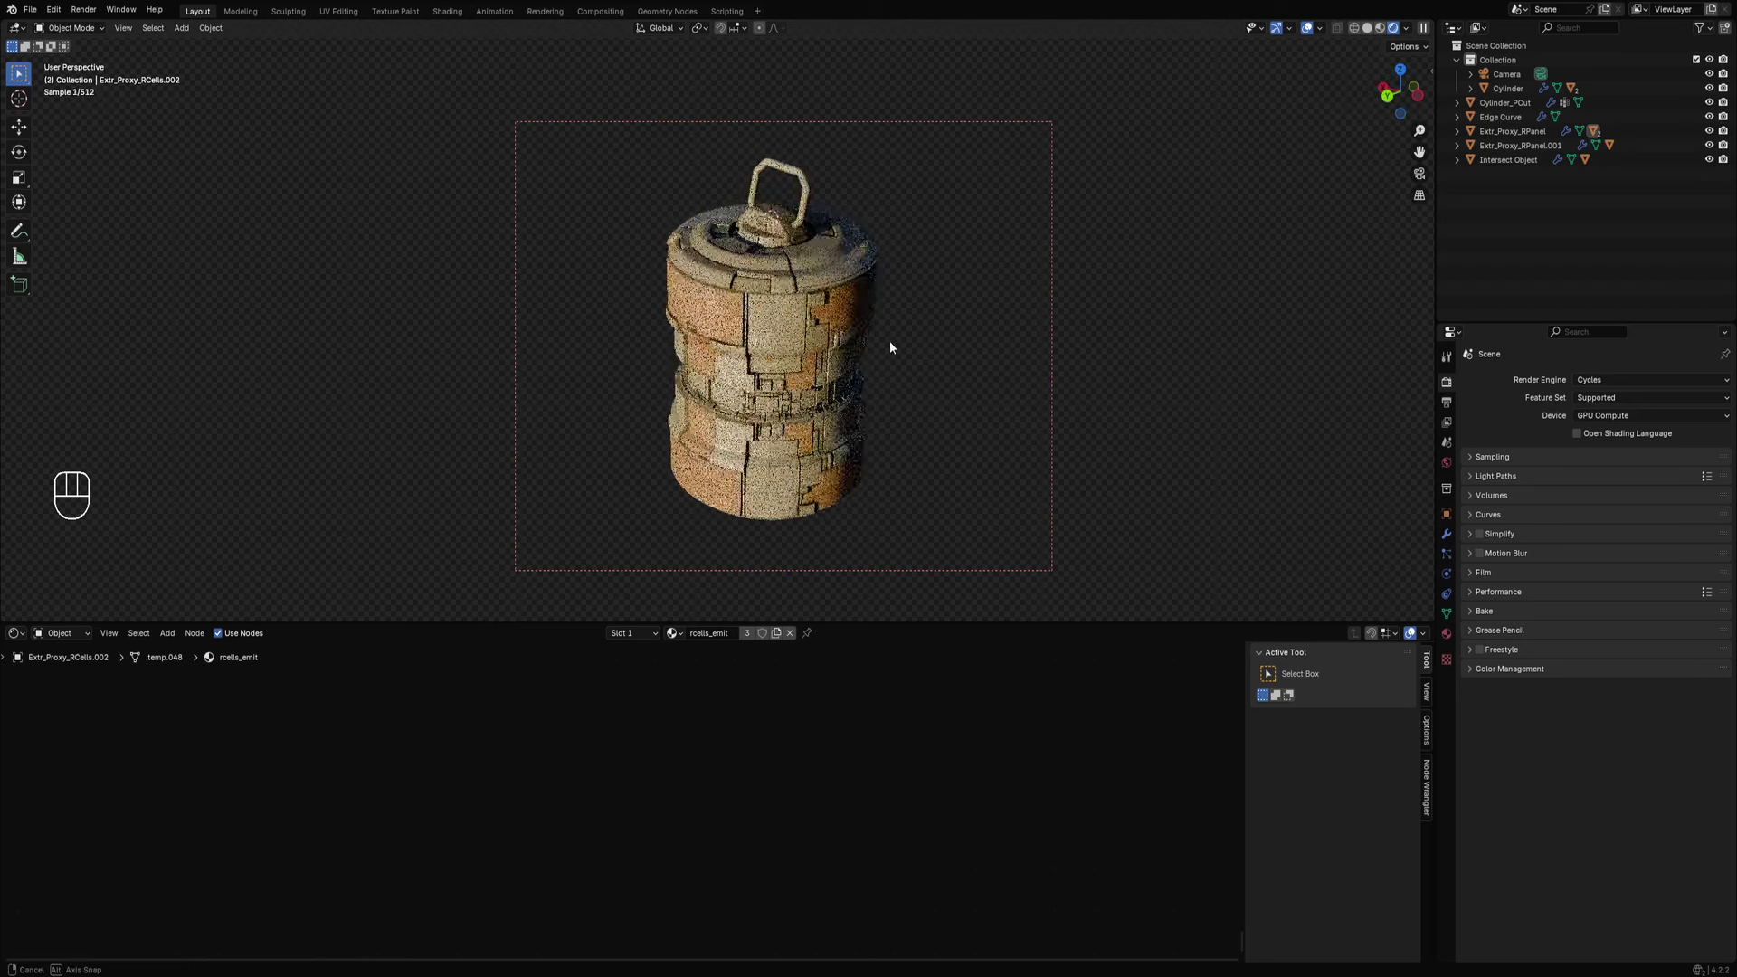
Switch to solid shading, save the grenade_01.blend file and return to rendered shading.
key("z")
left_click(958, 340)
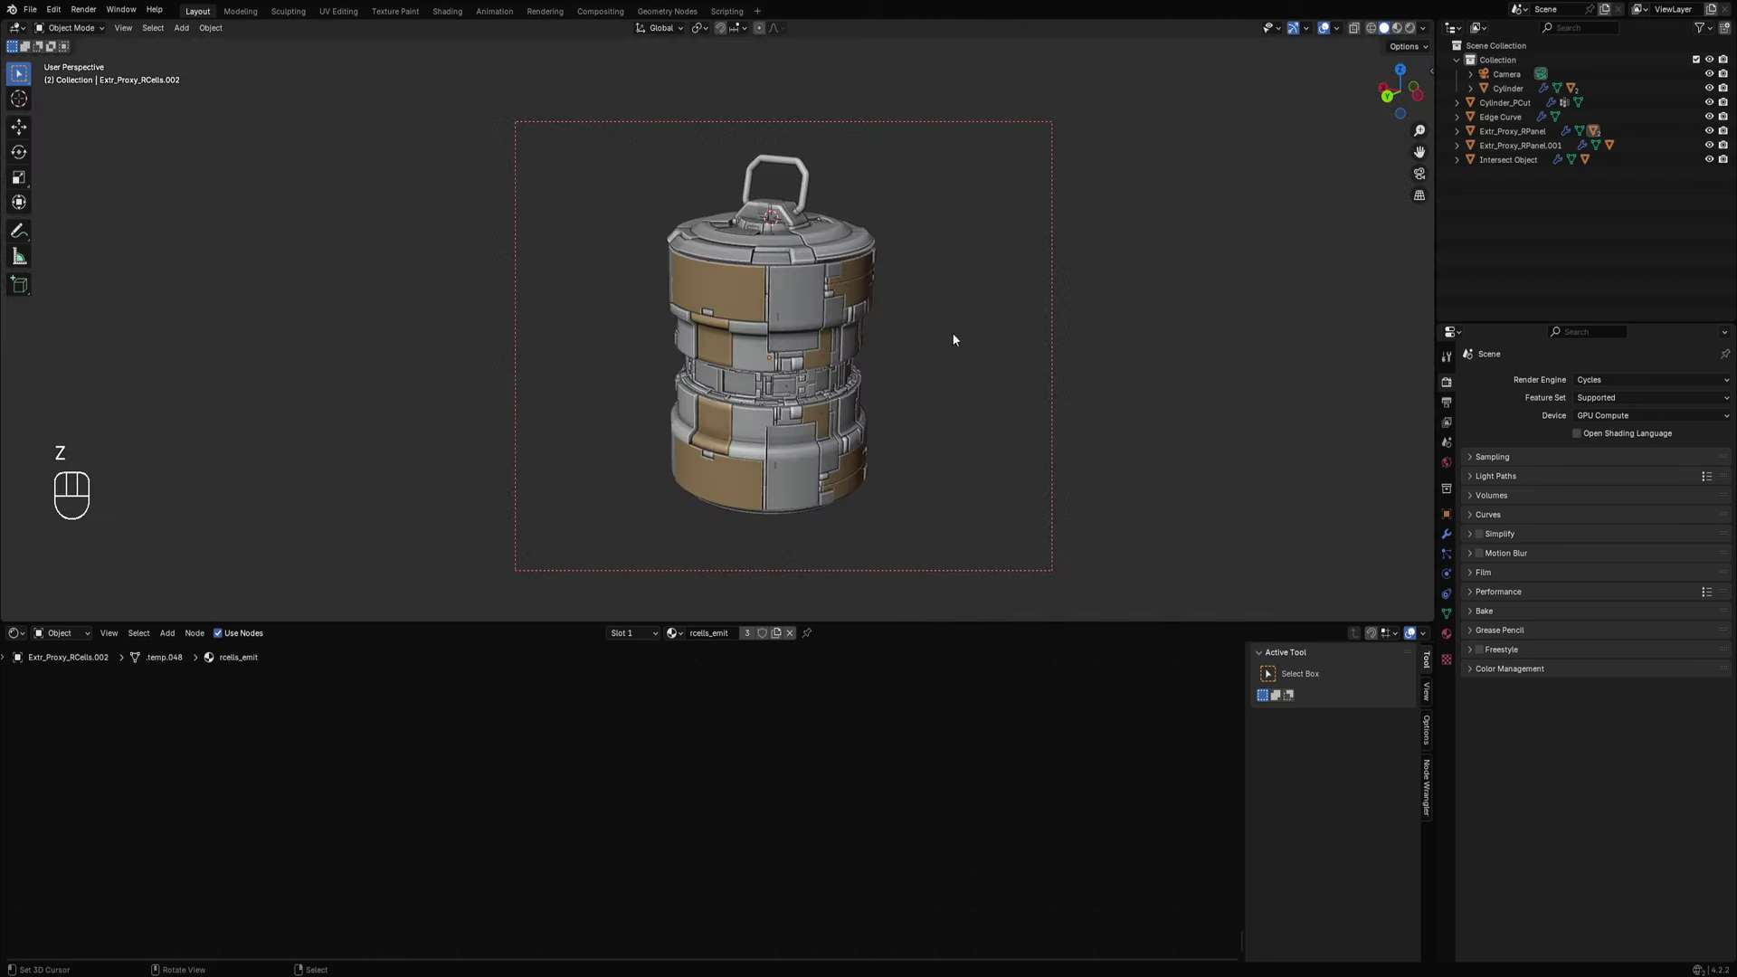
key("ctrl+s")
key("z")
left_click(1046, 259)
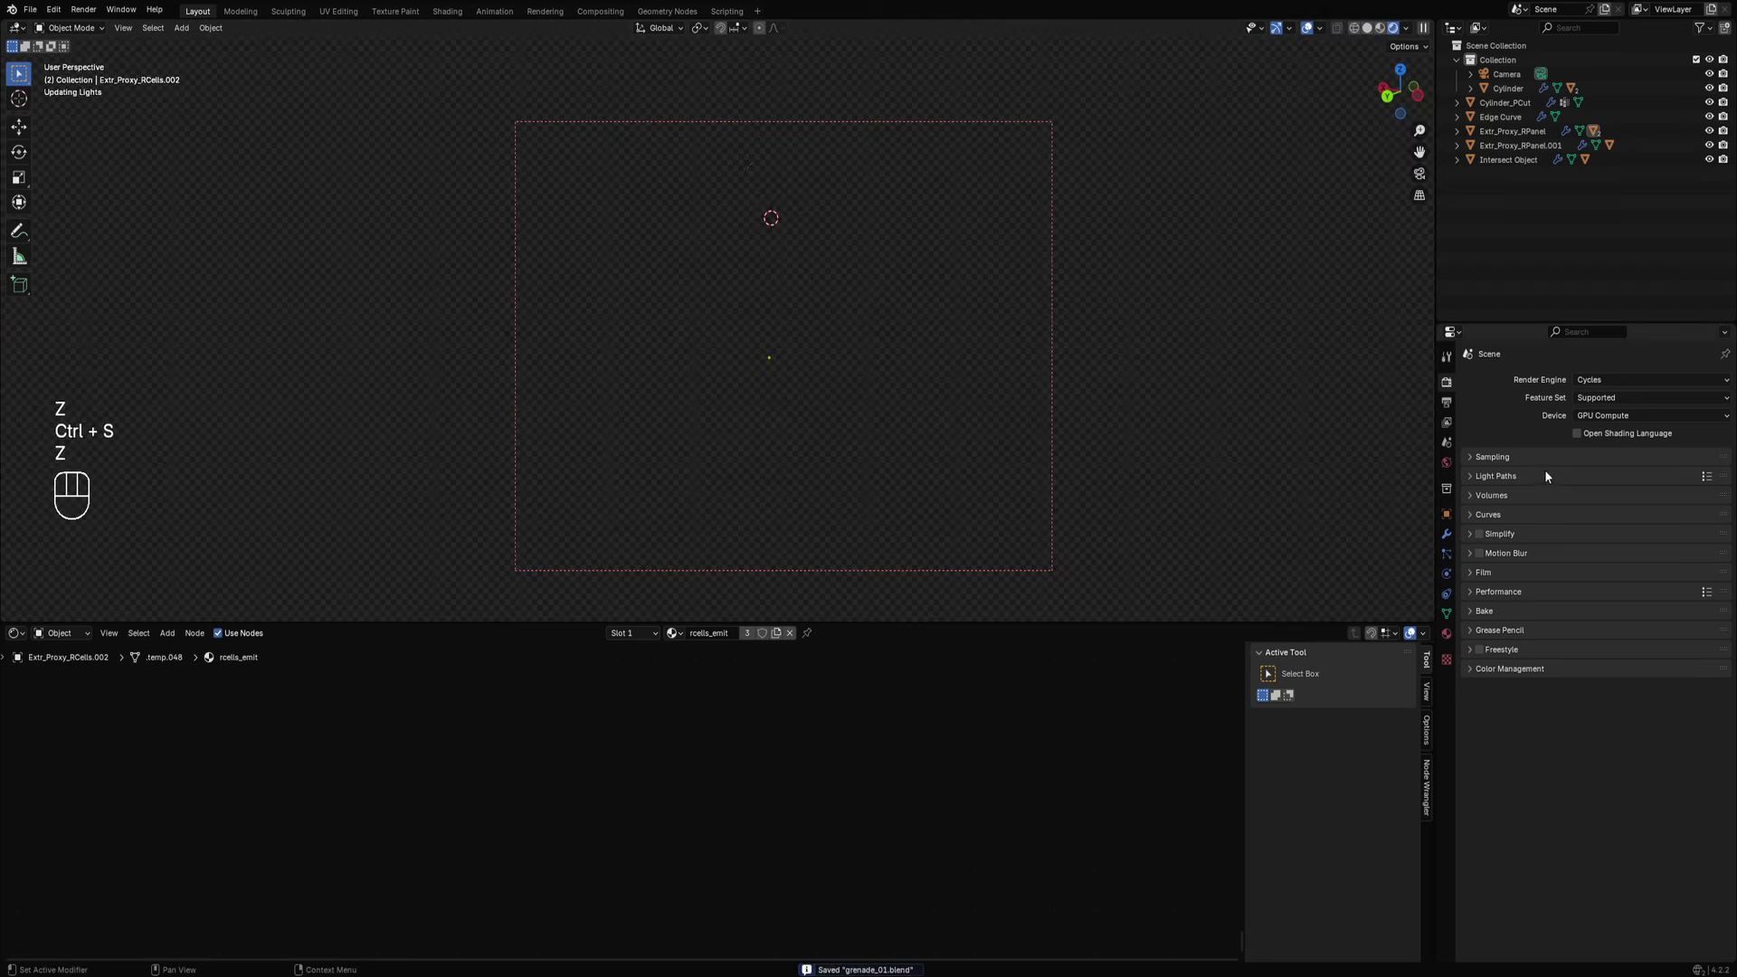
Load a random HDRI, studio_small_05_1k.hdr, as the world lighting and view the canister from other sides.
left_click(1447, 462)
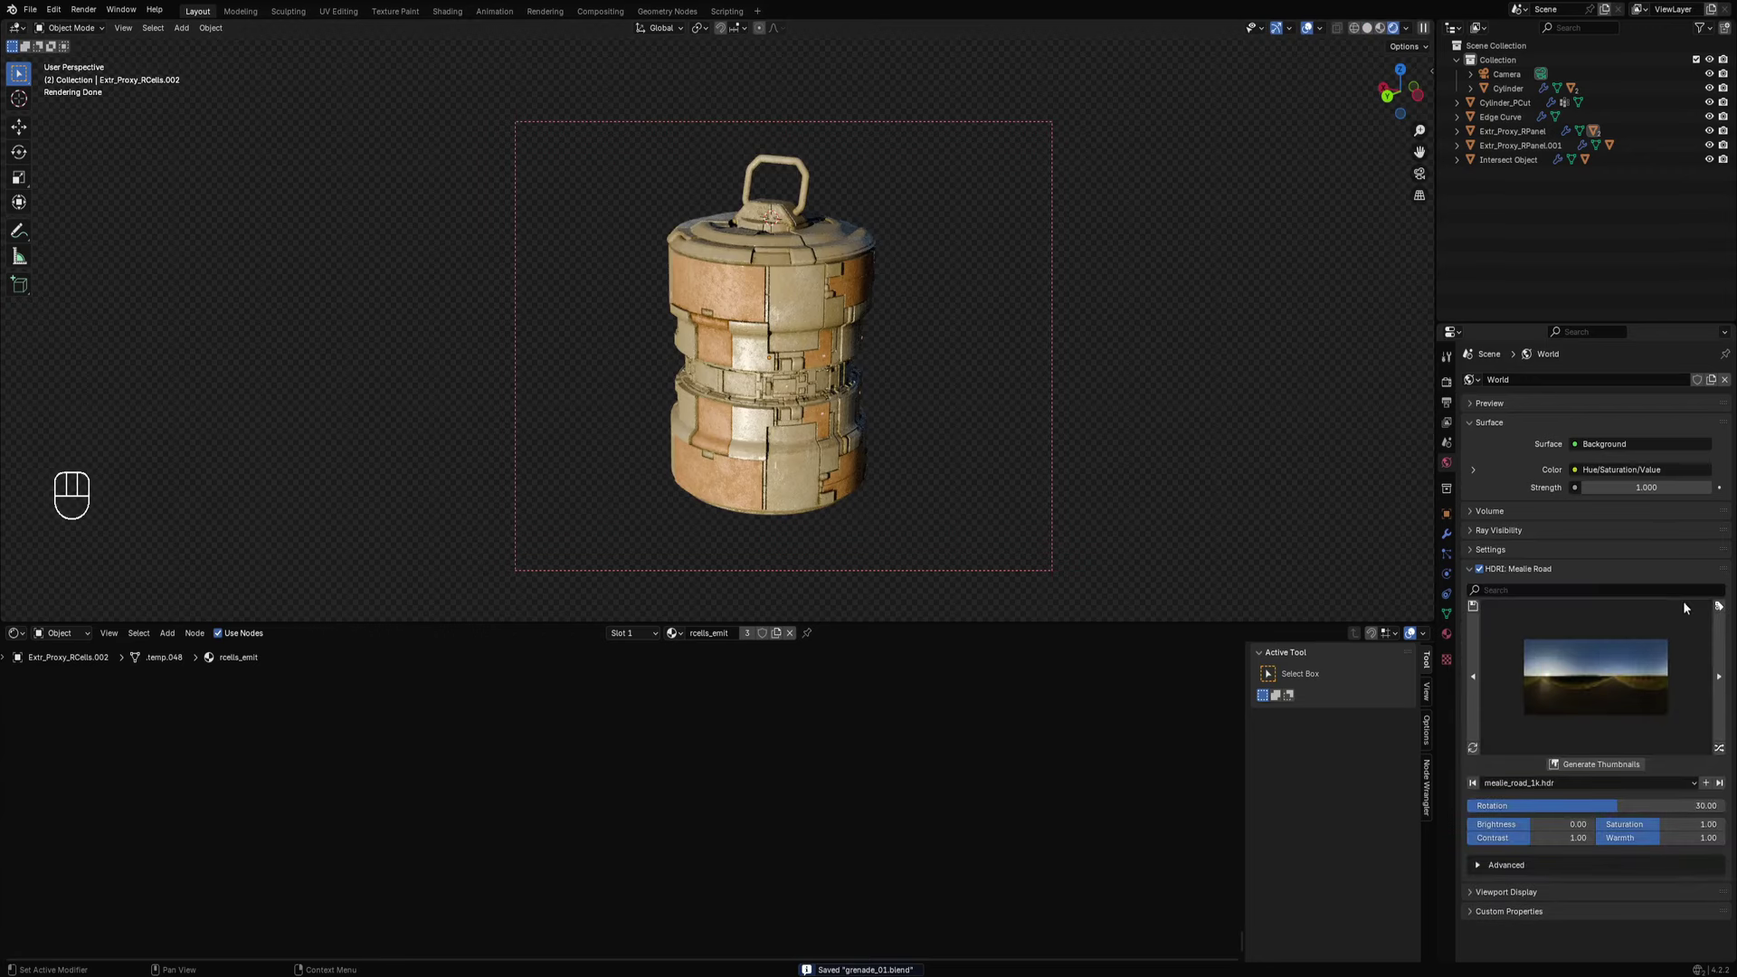
left_click(1721, 751)
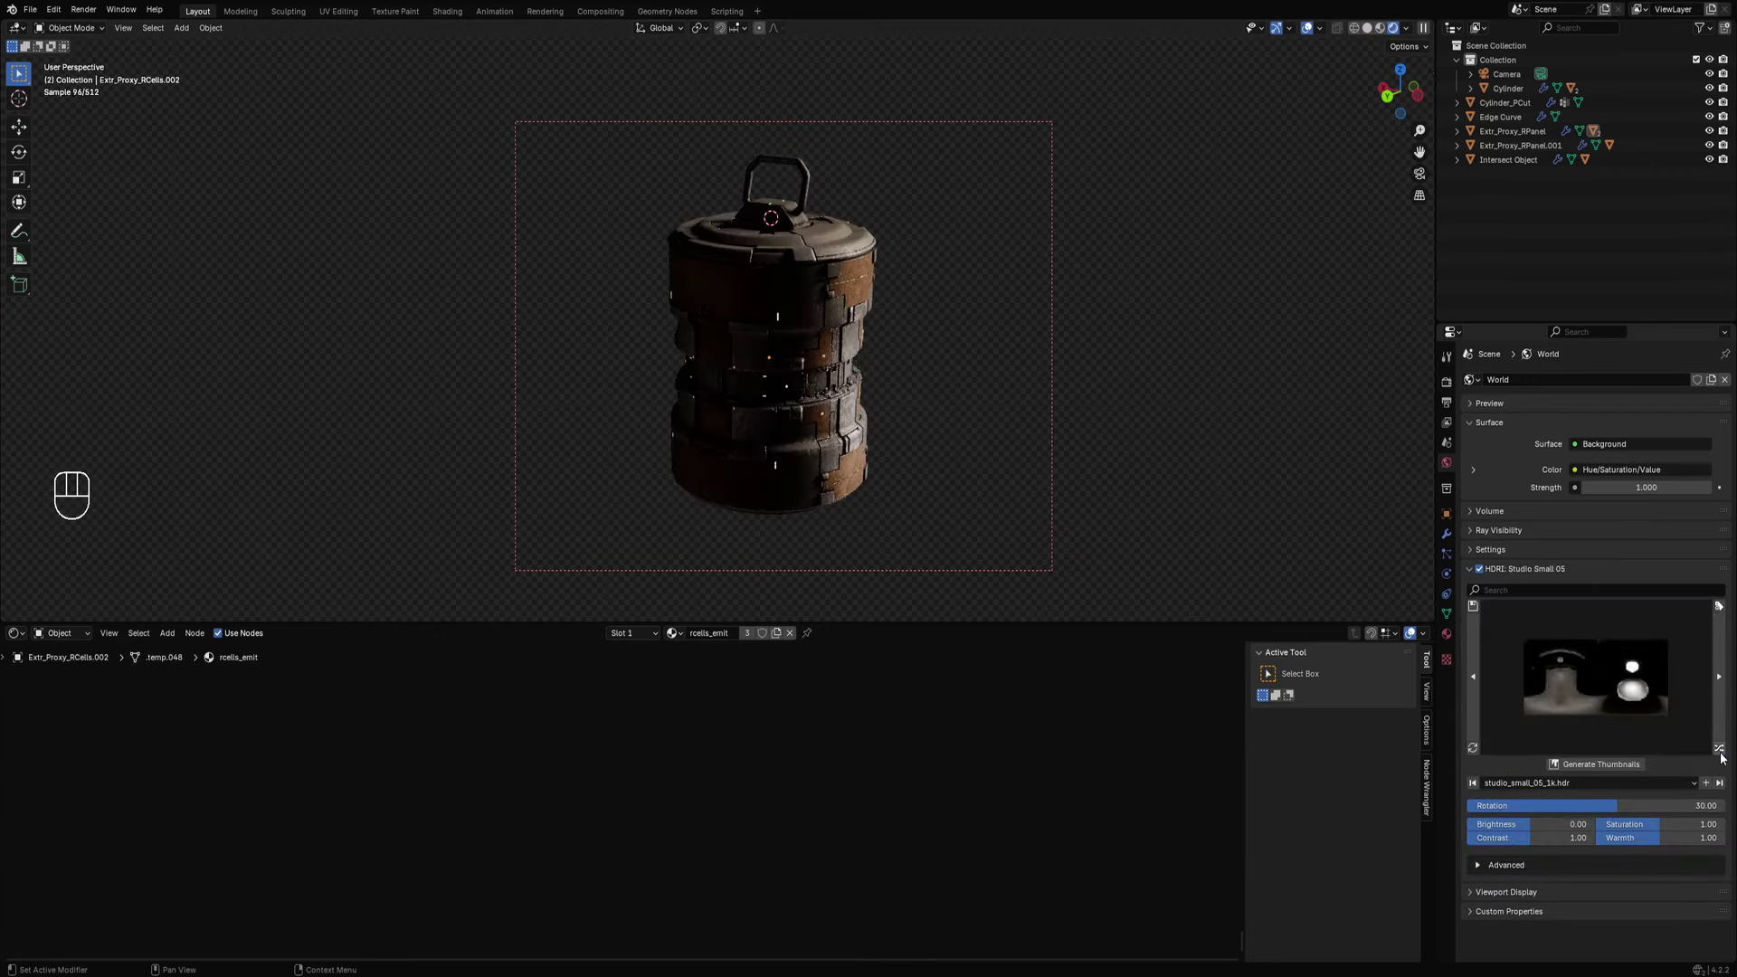
middle_click_drag(982, 459, 764, 464)
middle_click_drag(898, 469, 742, 345)
Select the outer panel object Extr_Proxy_RPanel and preview the Edge Mask node of its rflow_metal material.
left_click(742, 345)
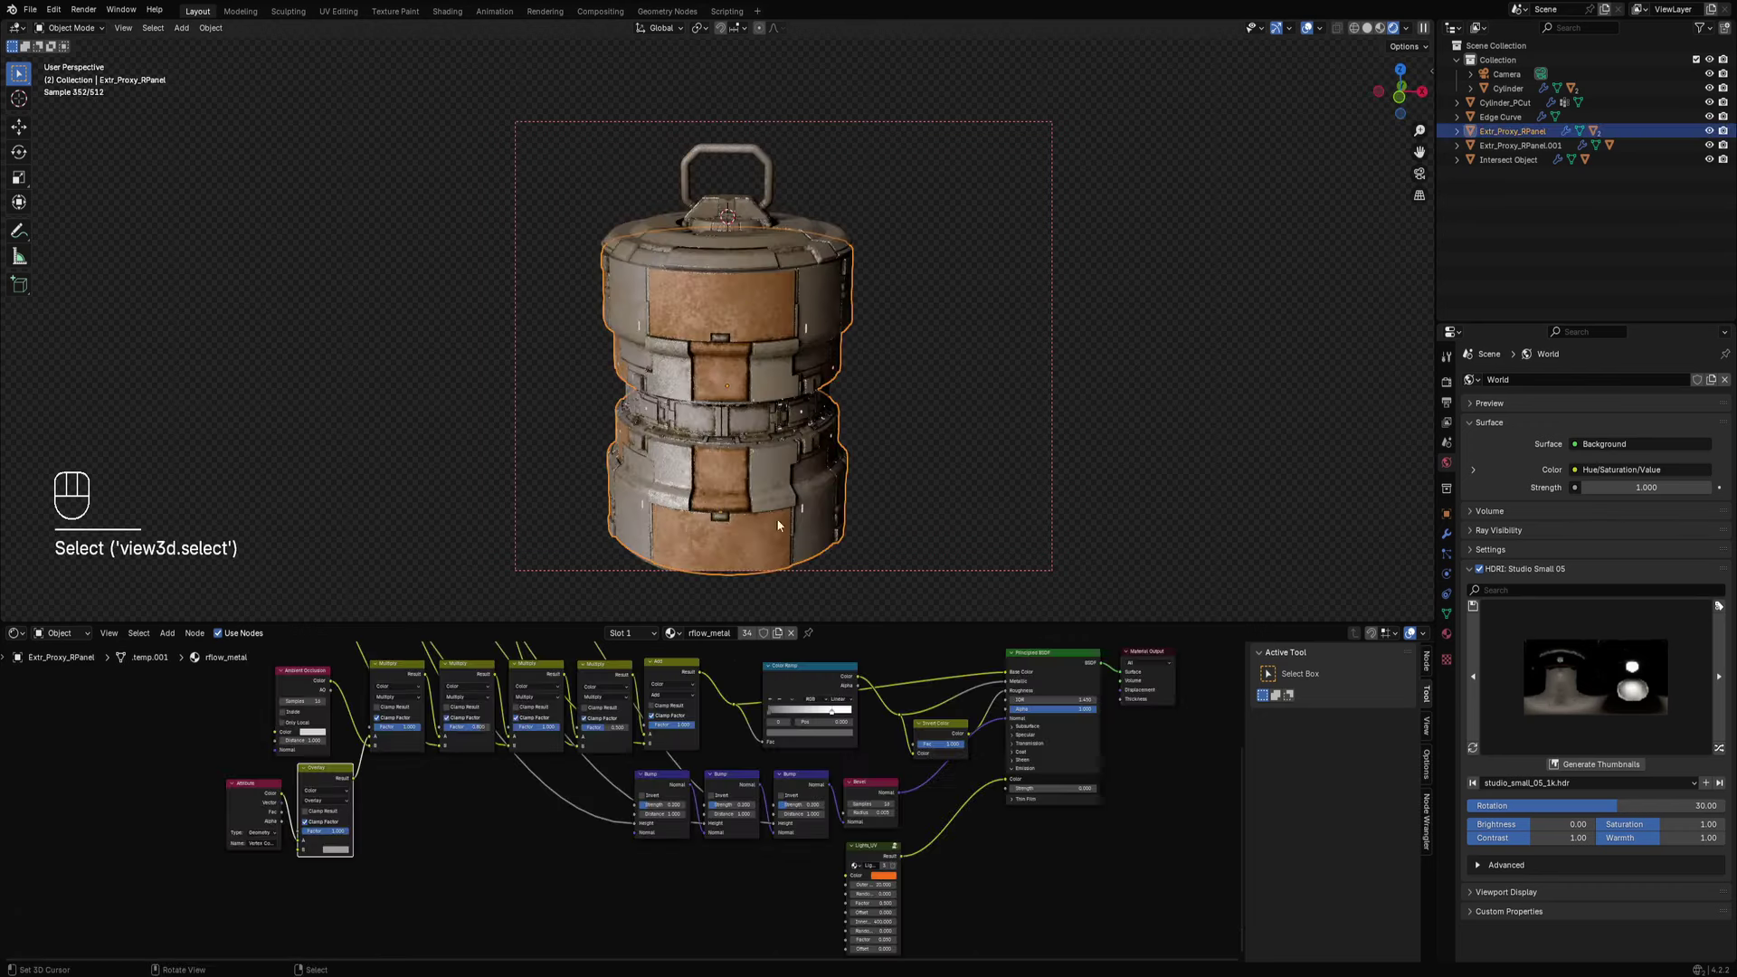
scroll(695, 735, "up", 4)
scroll(782, 405, "up", 4)
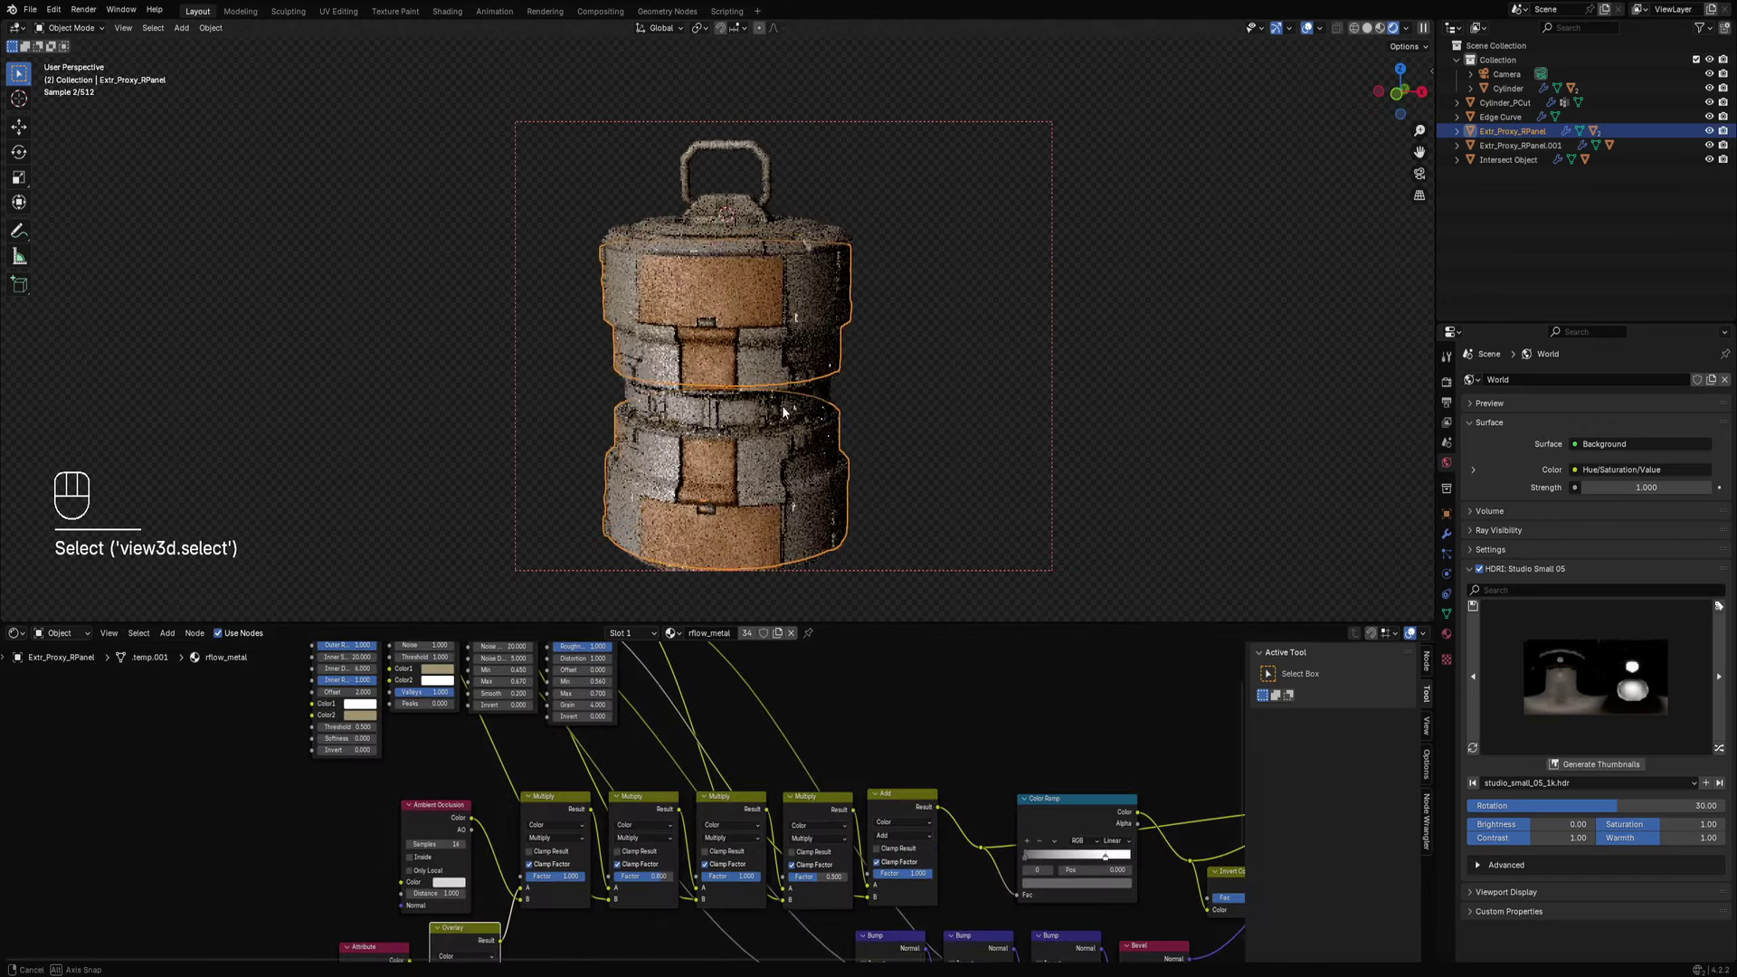
scroll(817, 404, "up", 2)
middle_click_drag(503, 751, 663, 881)
scroll(694, 749, "up", 1)
left_click(677, 681, "ctrl+shift")
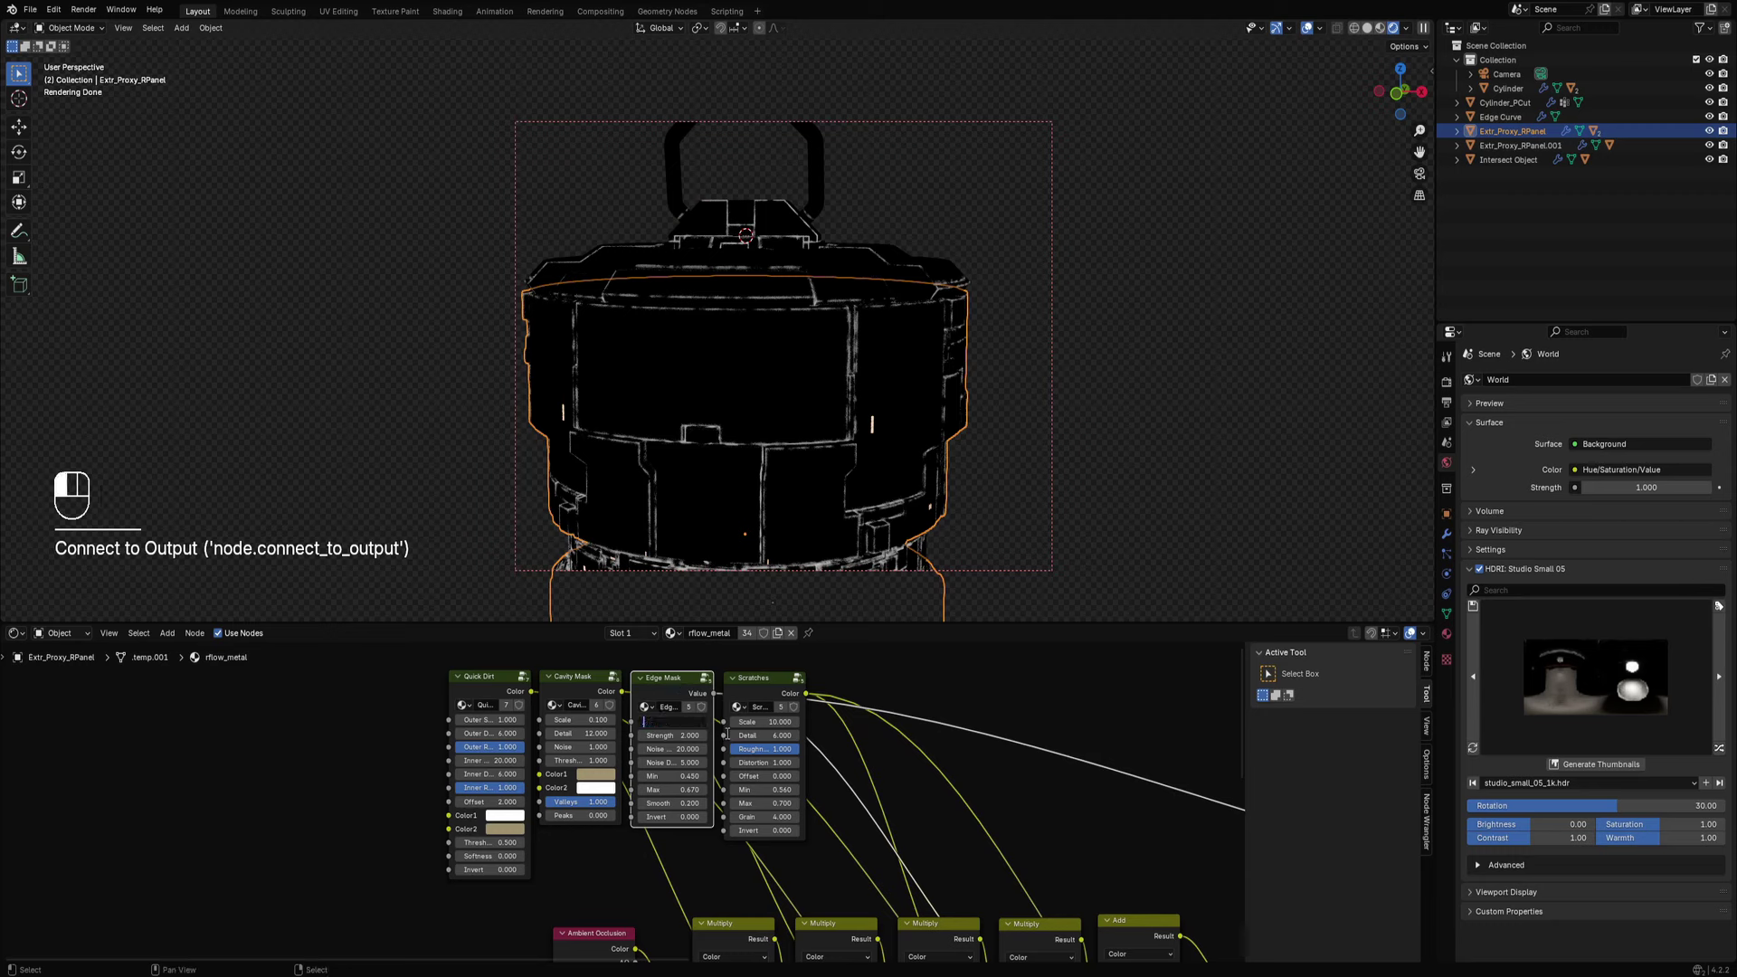
Set the Edge Mask node's radius to 0.01, noise scale to 40 and strength to 1.5.
type(".01")
key("Return")
scroll(731, 764, "up", 1)
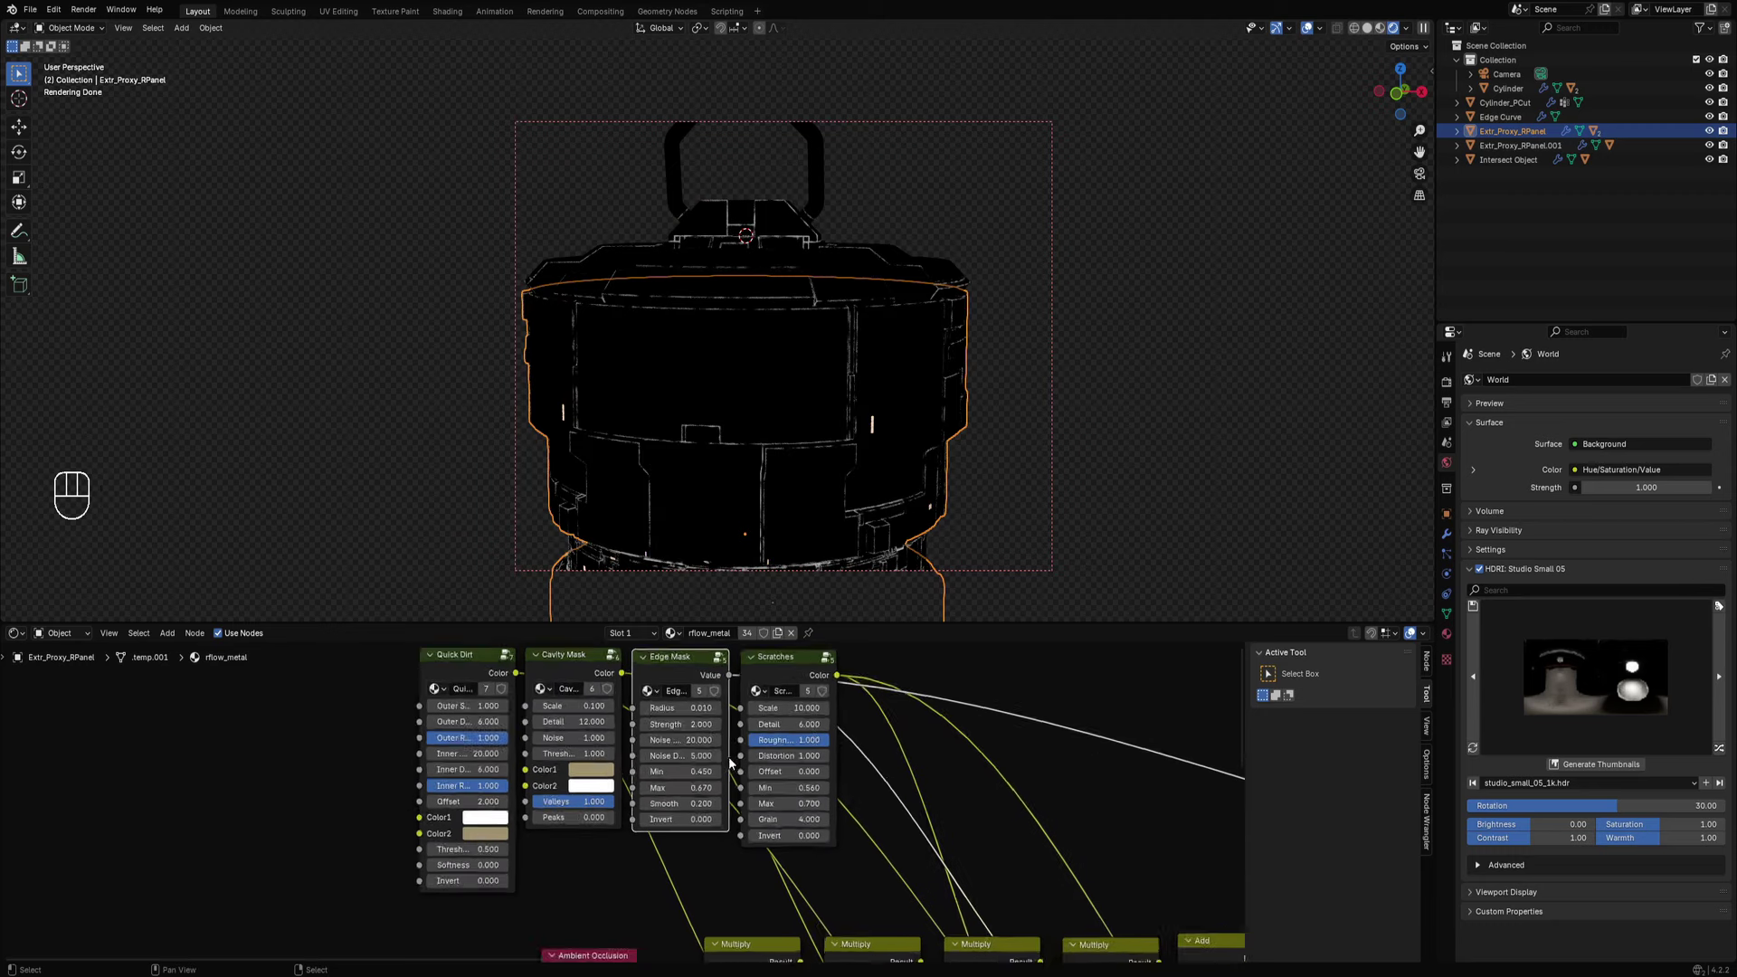
scroll(729, 760, "up", 1)
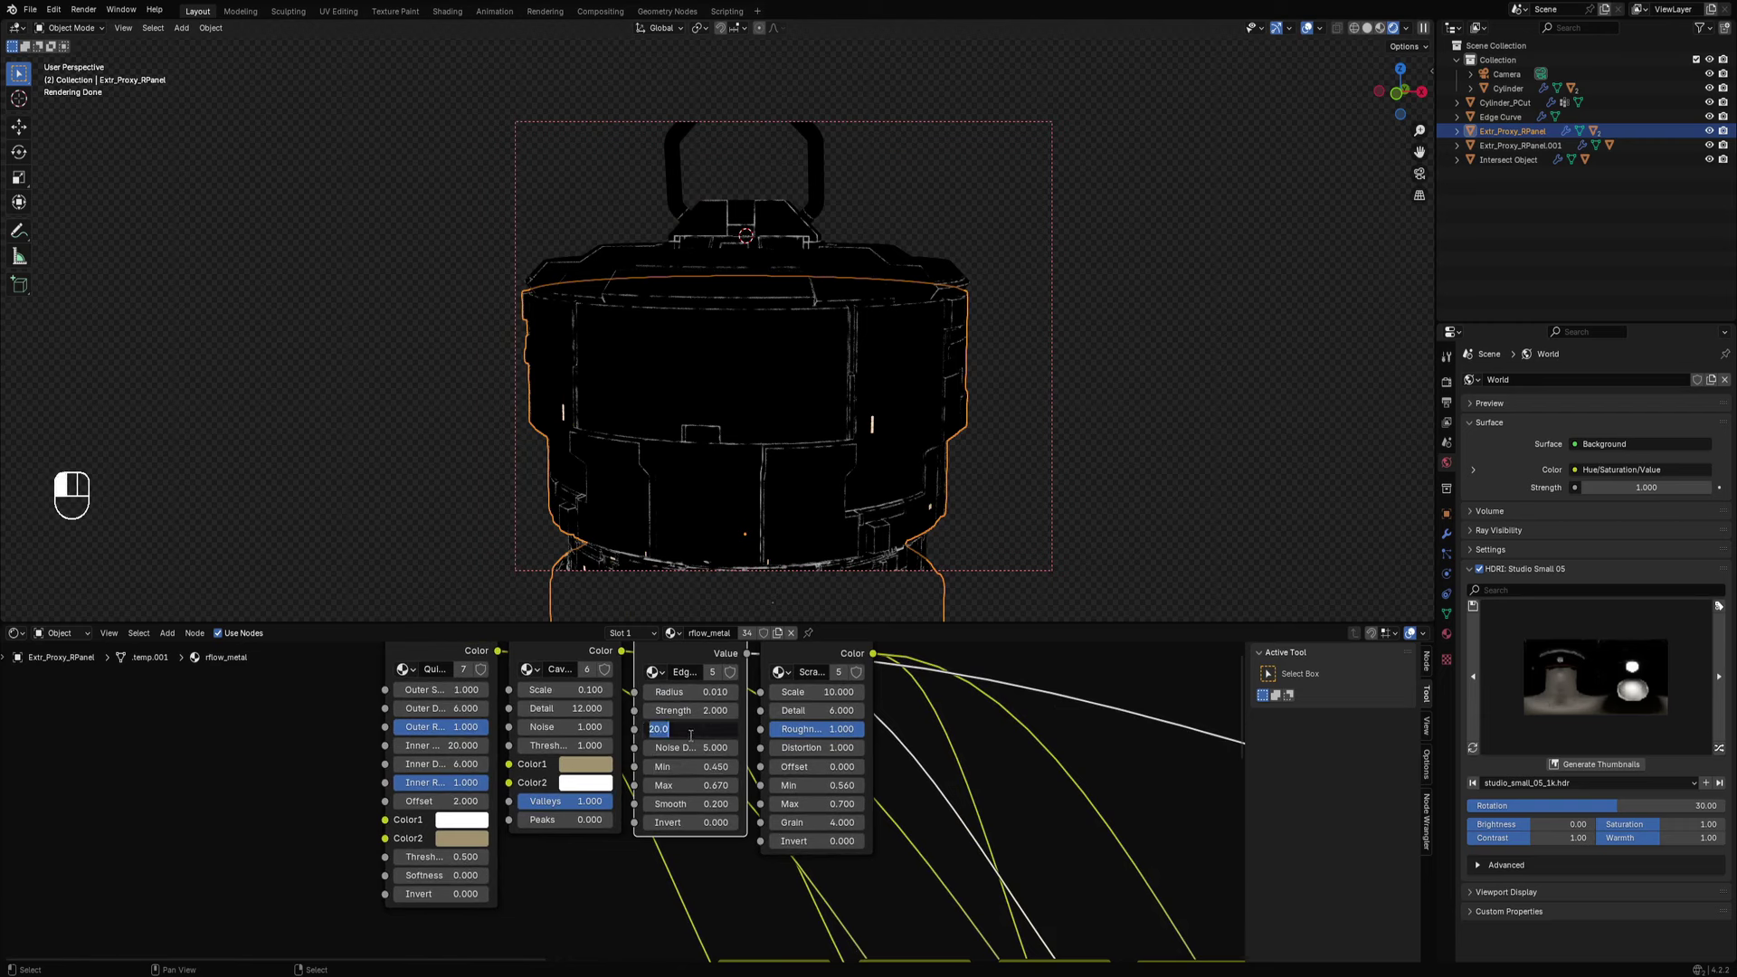
key("Return")
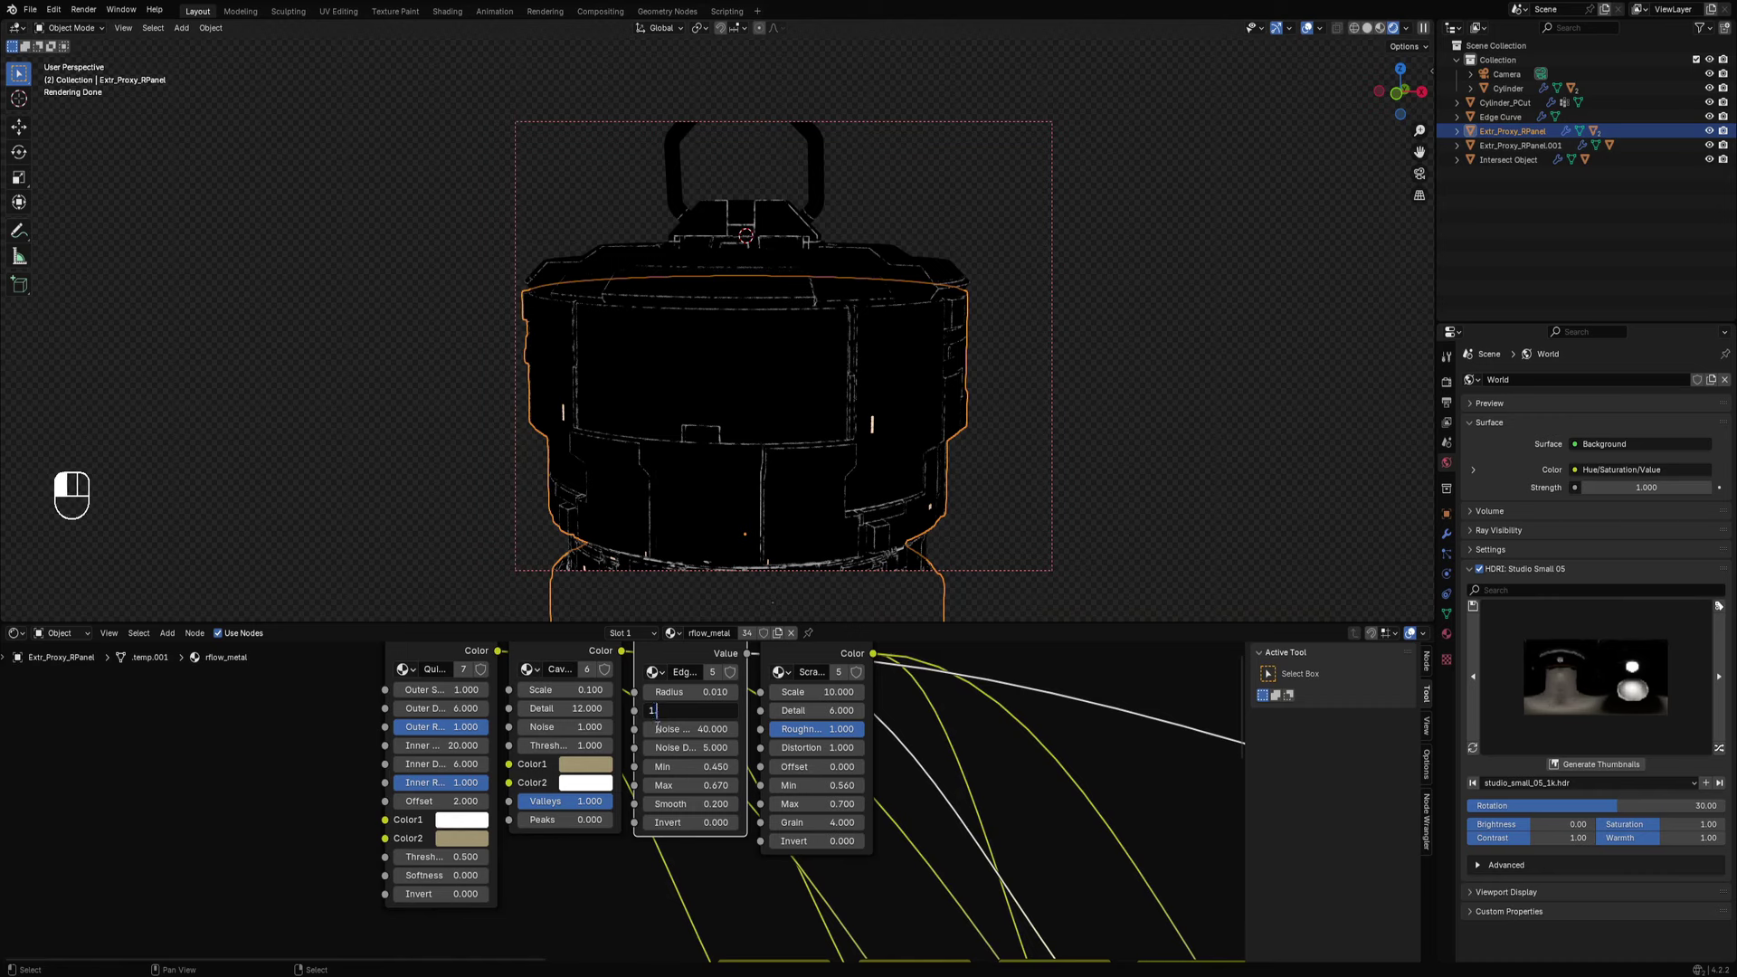
Preview the Scratches and Cavity Mask nodes, mute the Cavity Mask's Color1 and copy it to Quick Dirt's Color2.
left_click(809, 651, "ctrl+shift")
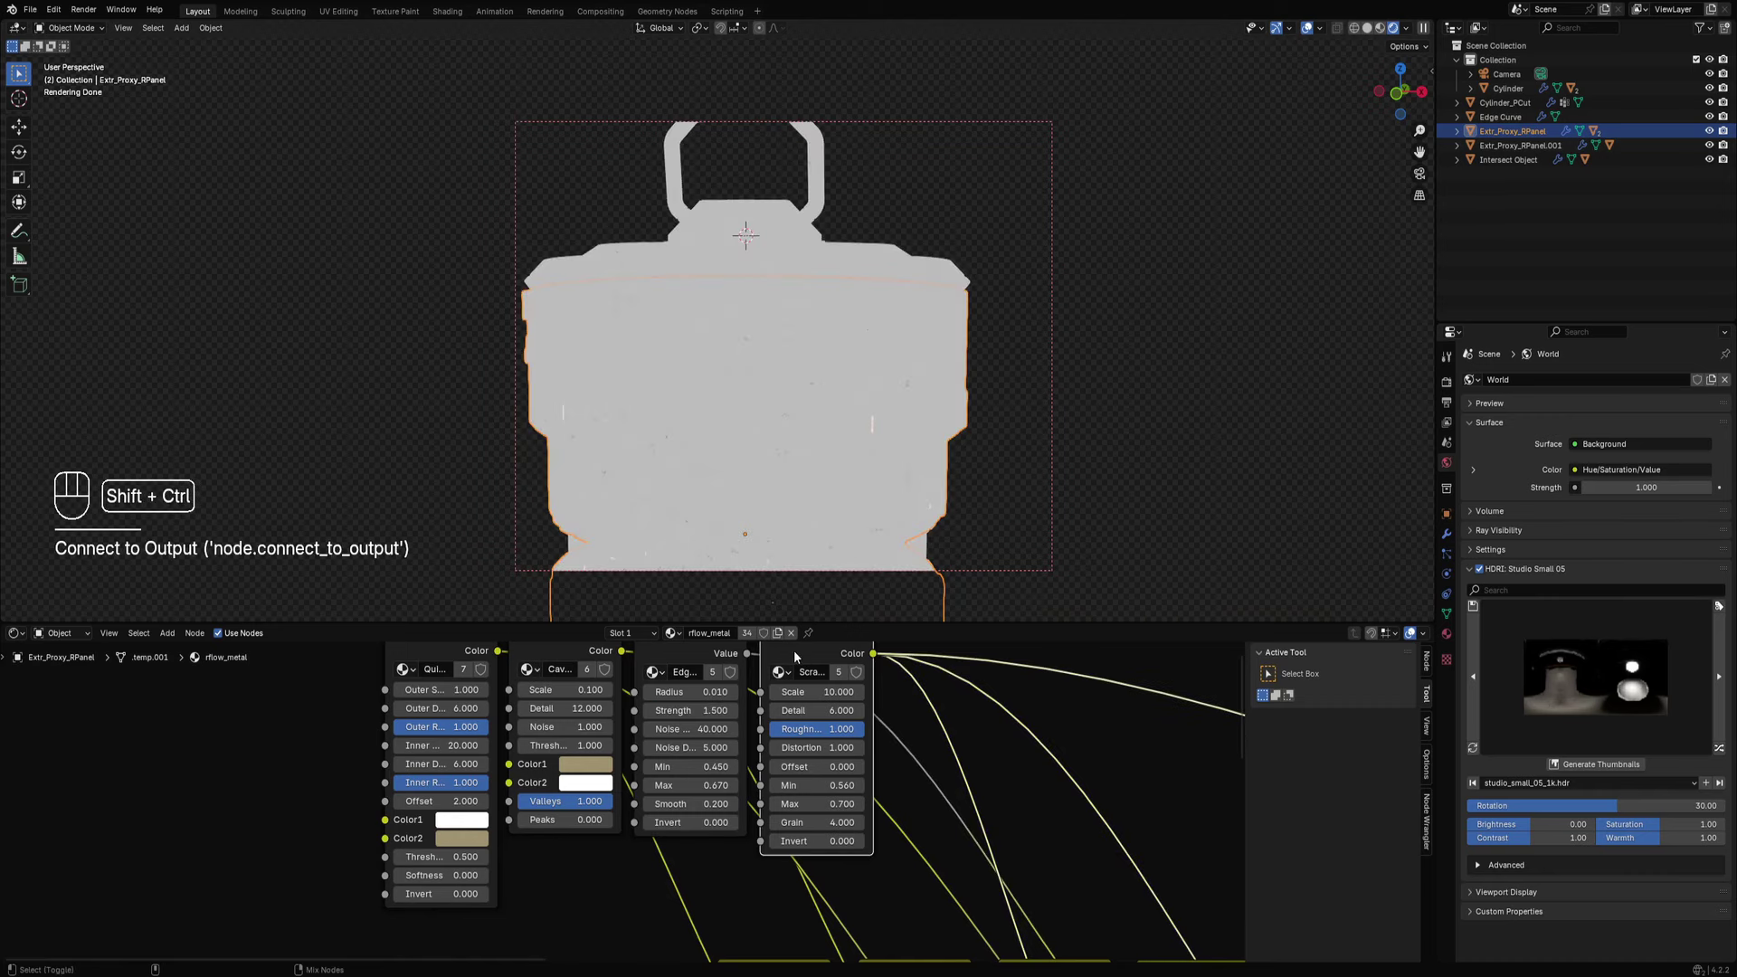
left_click(583, 656, "ctrl+shift")
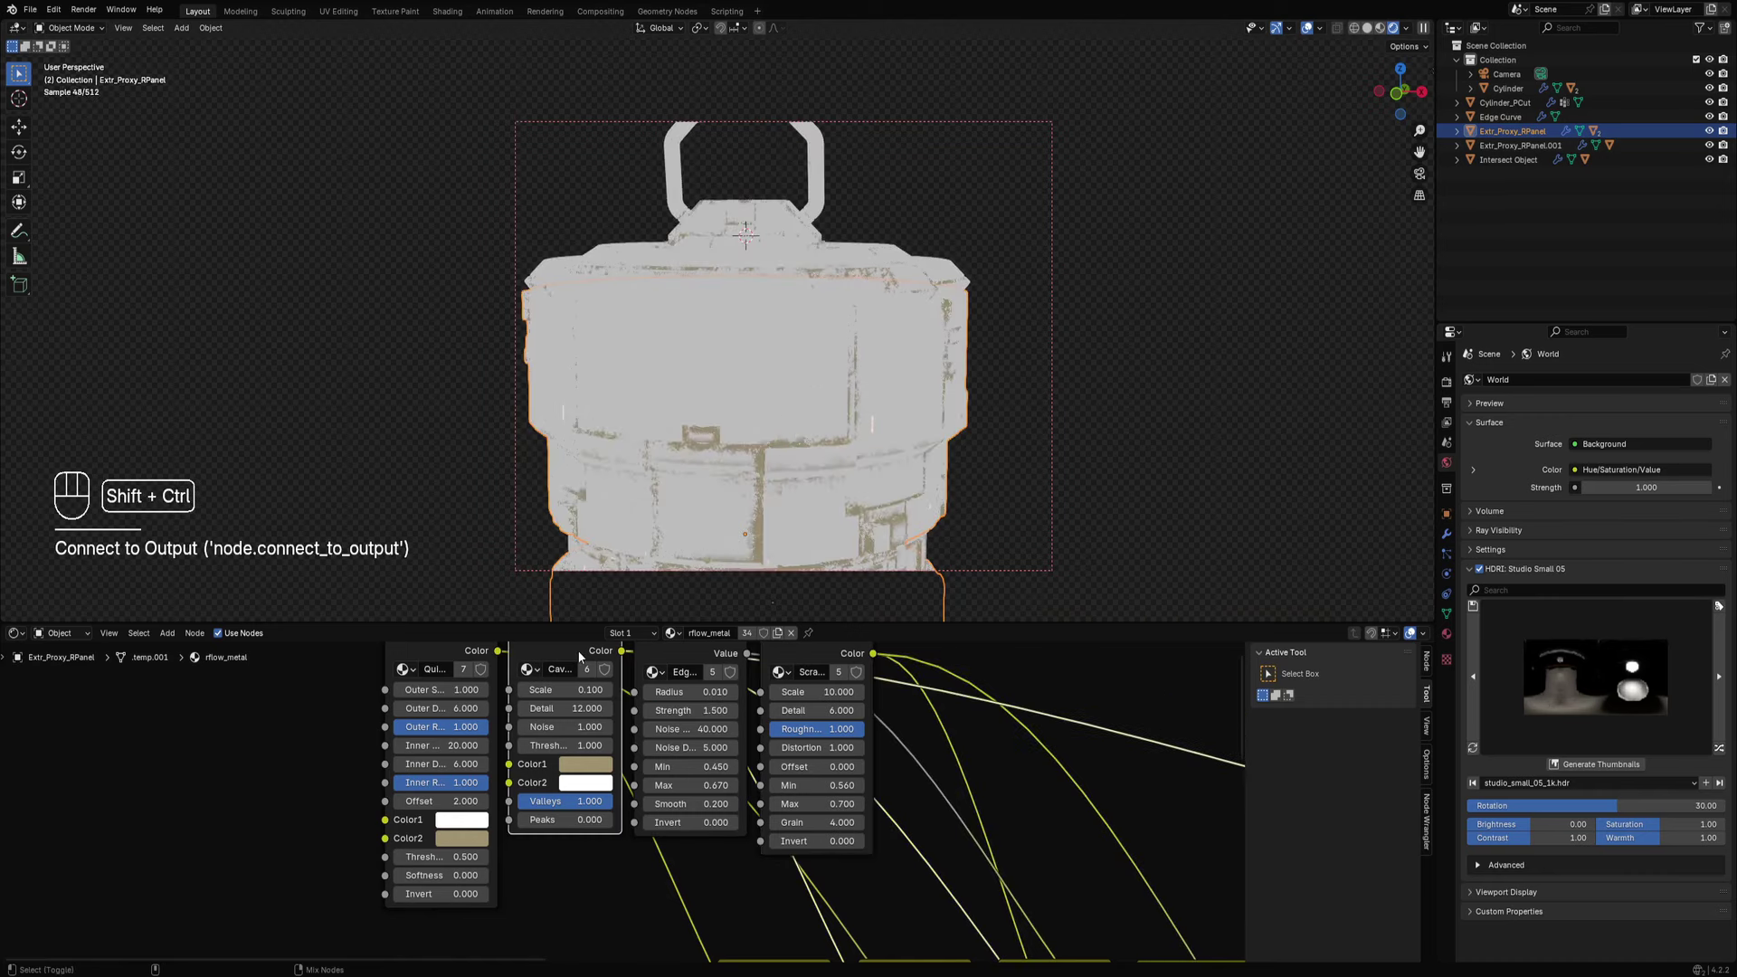
middle_click_drag(796, 429, 688, 580)
left_click(585, 764)
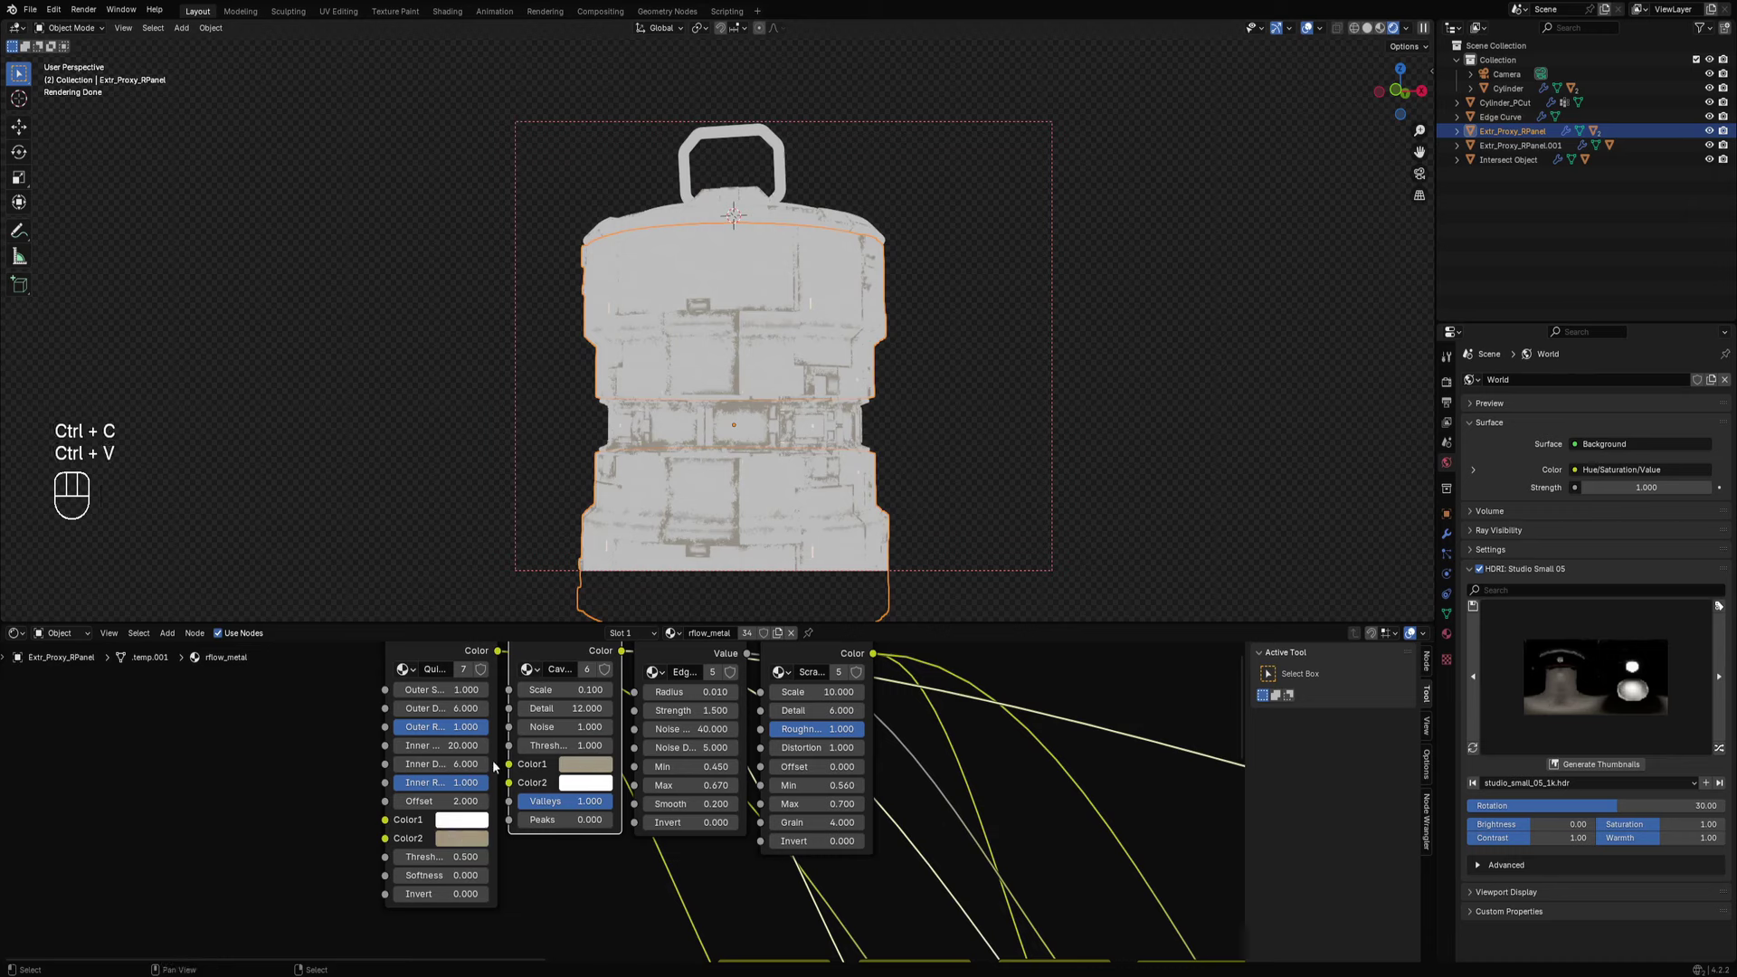
Preview the Quick Dirt node and reconnect the Principled BSDF to the material output.
middle_click_drag(452, 703, 465, 782)
left_click(462, 729, "ctrl+shift")
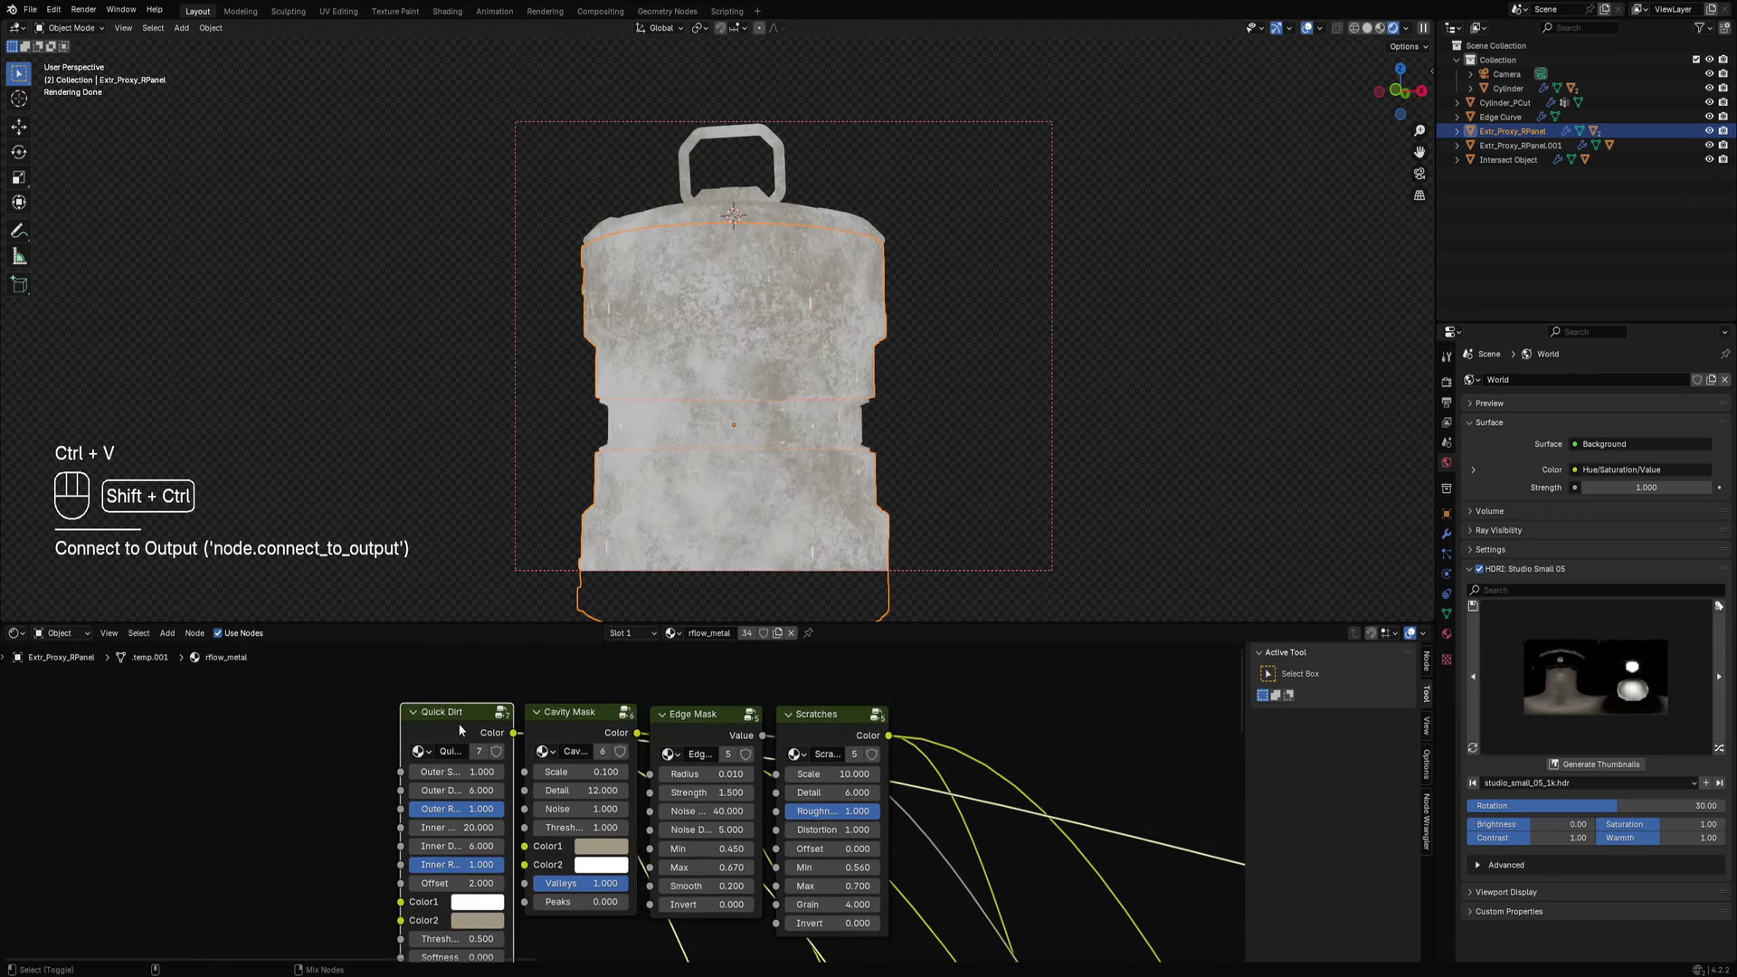
middle_click_drag(698, 457, 731, 396)
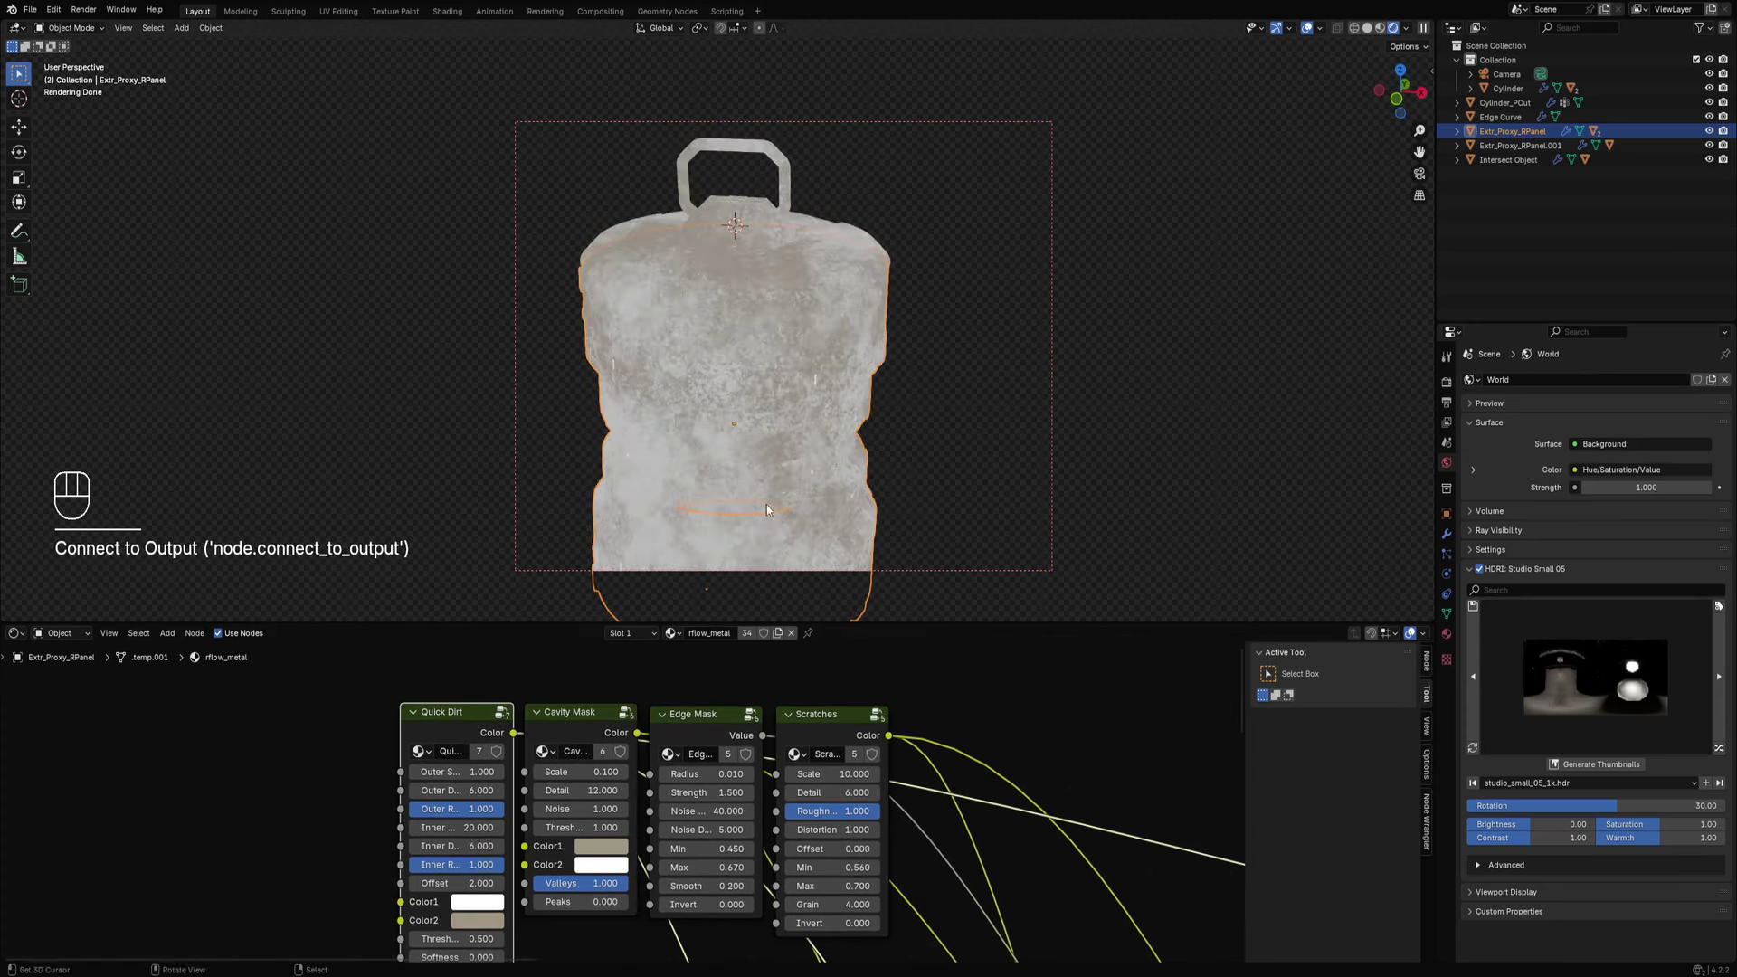
scroll(905, 797, "down", 5)
left_click(1019, 748, "ctrl+shift")
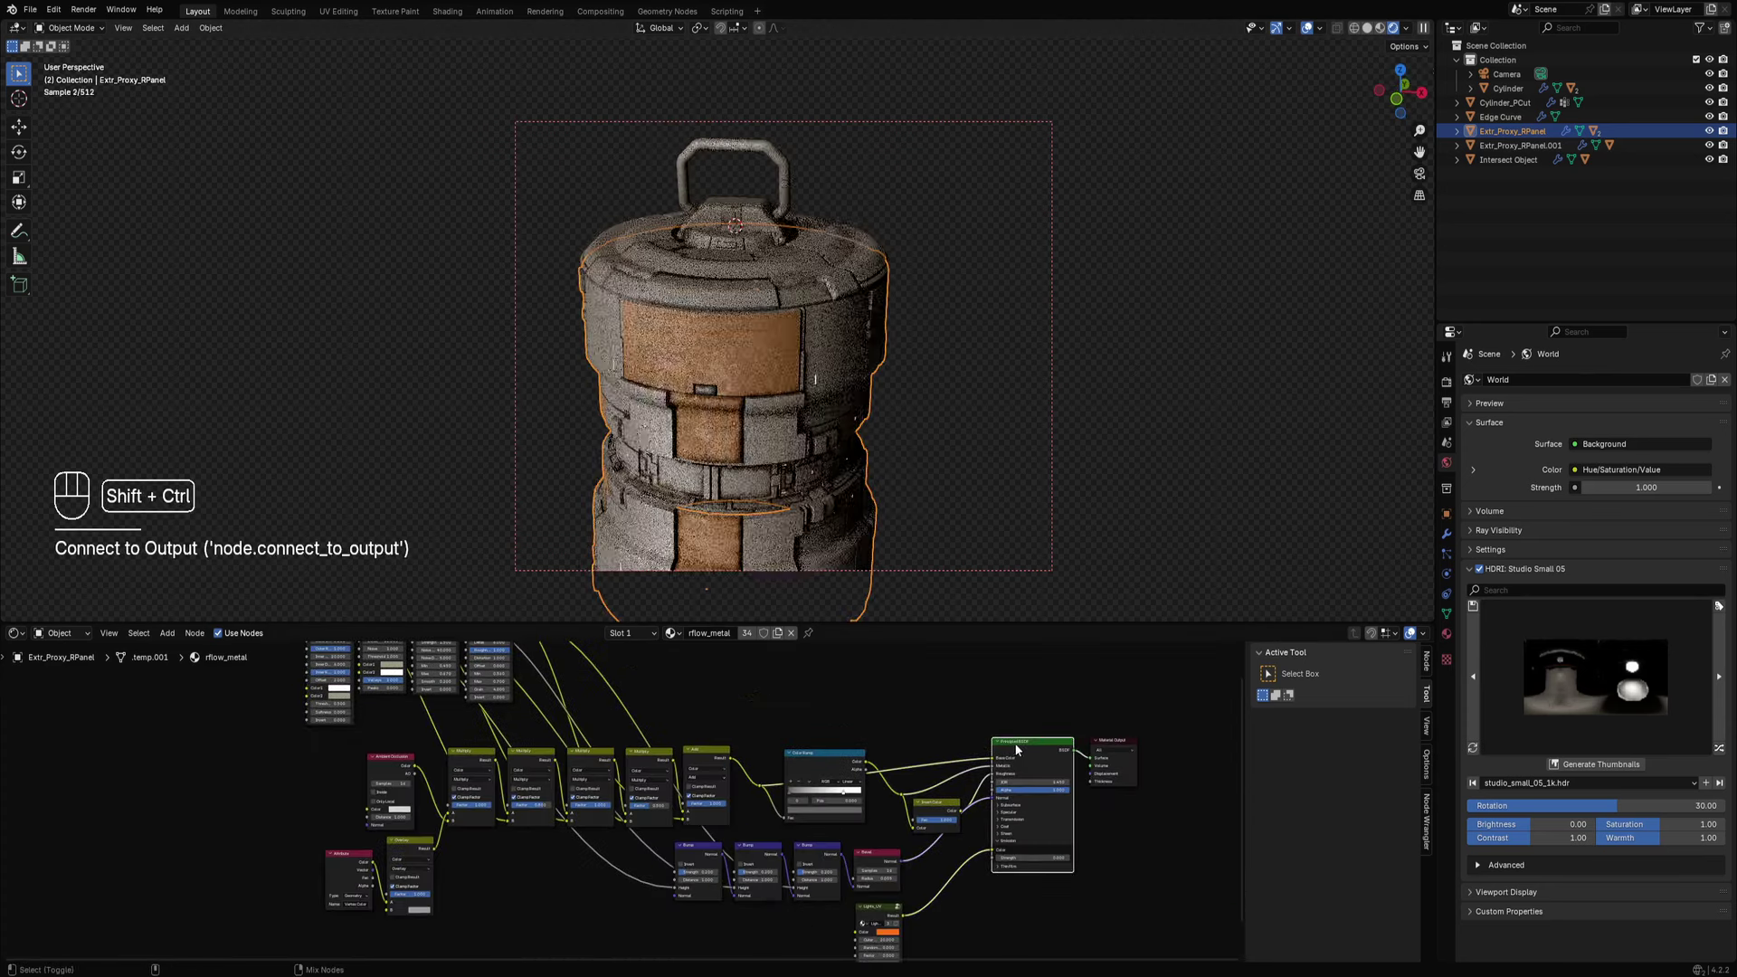
Hide the overlays, inspect the rendered canister from another side and switch to solid shading.
middle_click_drag(819, 453, 875, 434)
key("shift+alt+z")
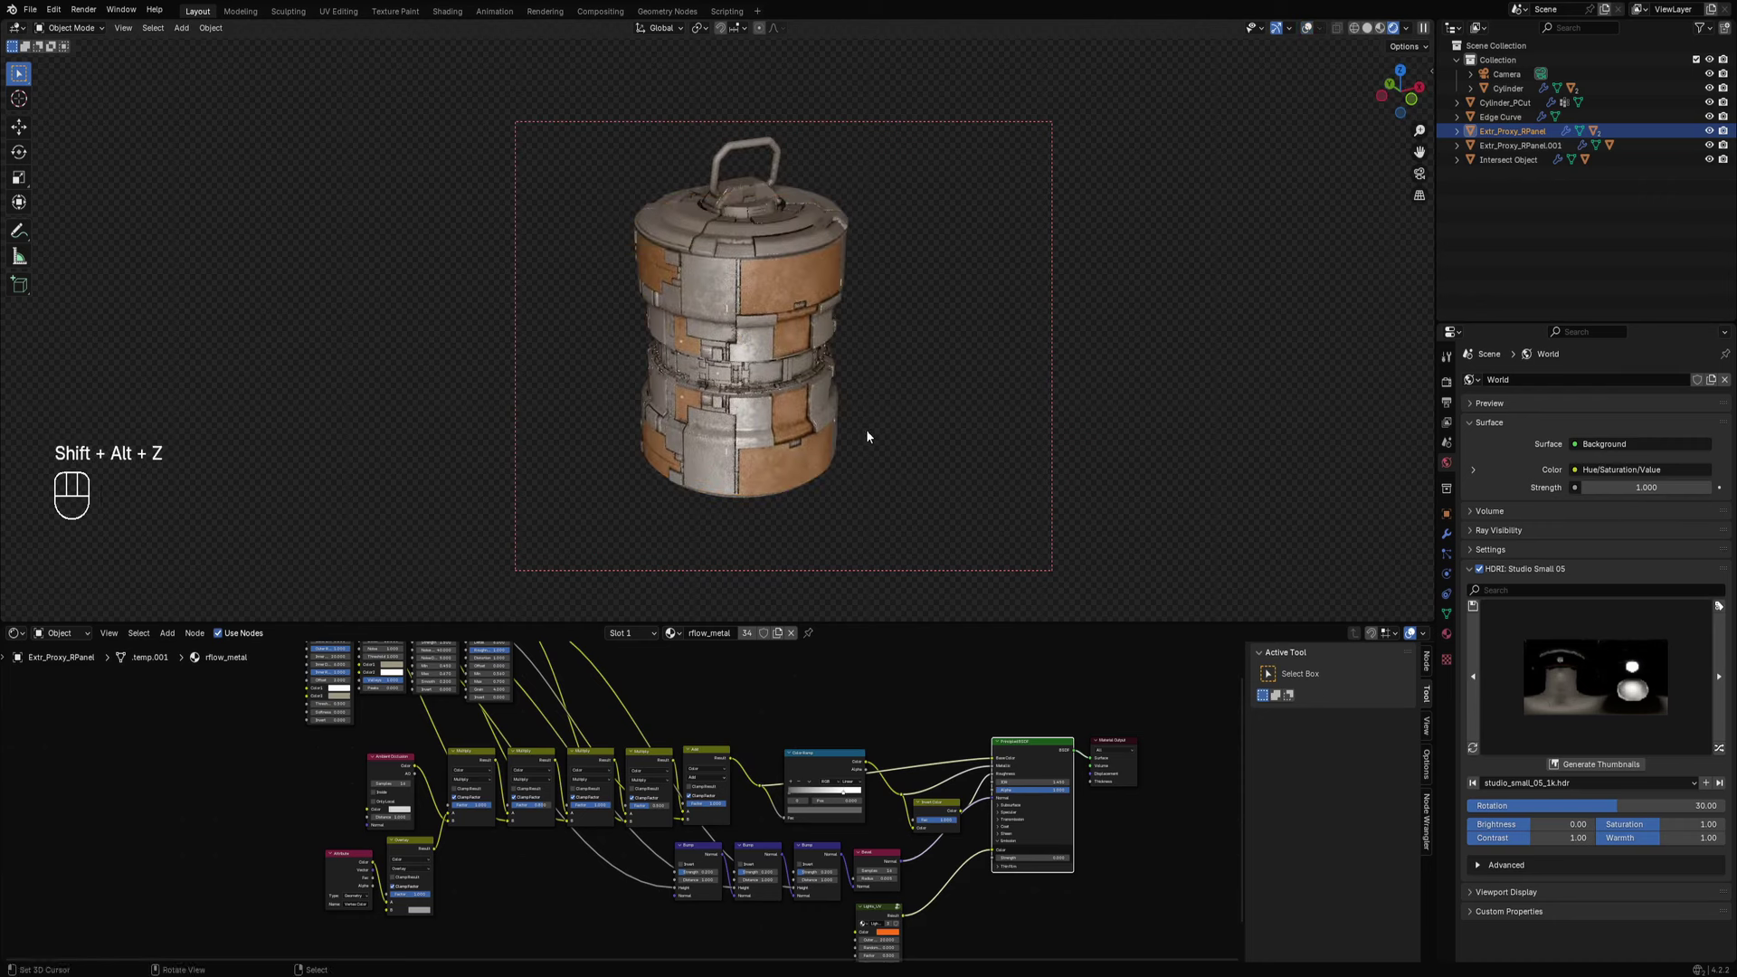
scroll(866, 435, "up", 2)
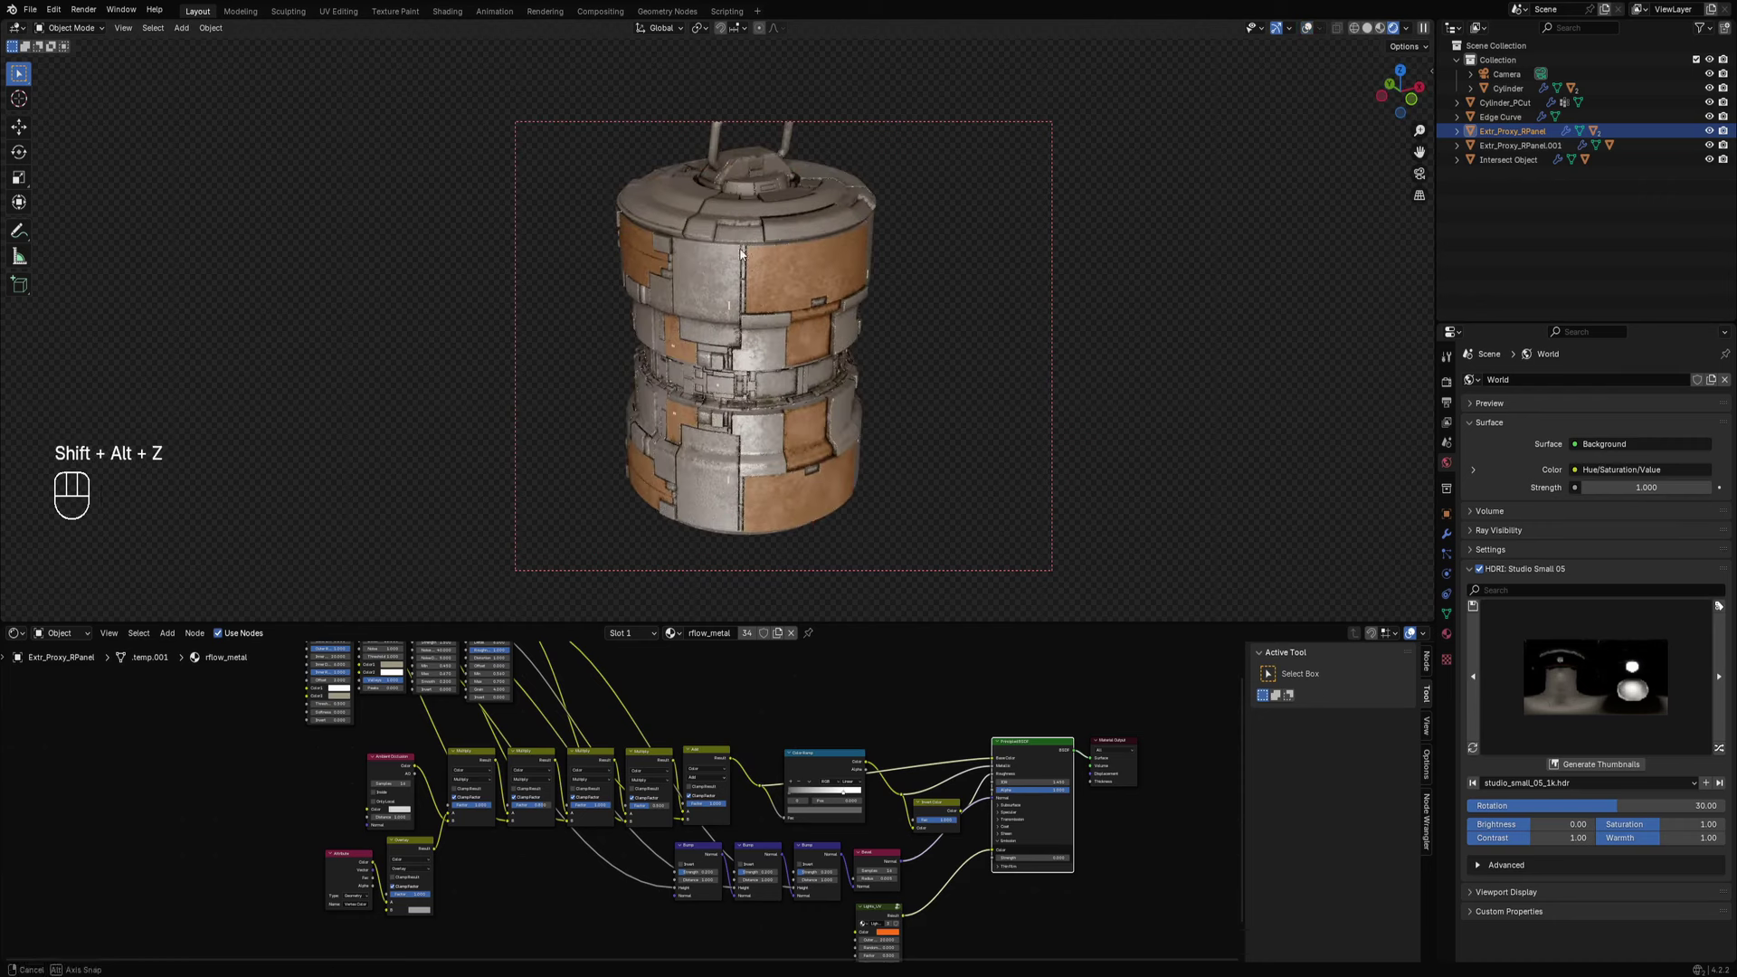
middle_click_drag(741, 253, 821, 285)
key("z")
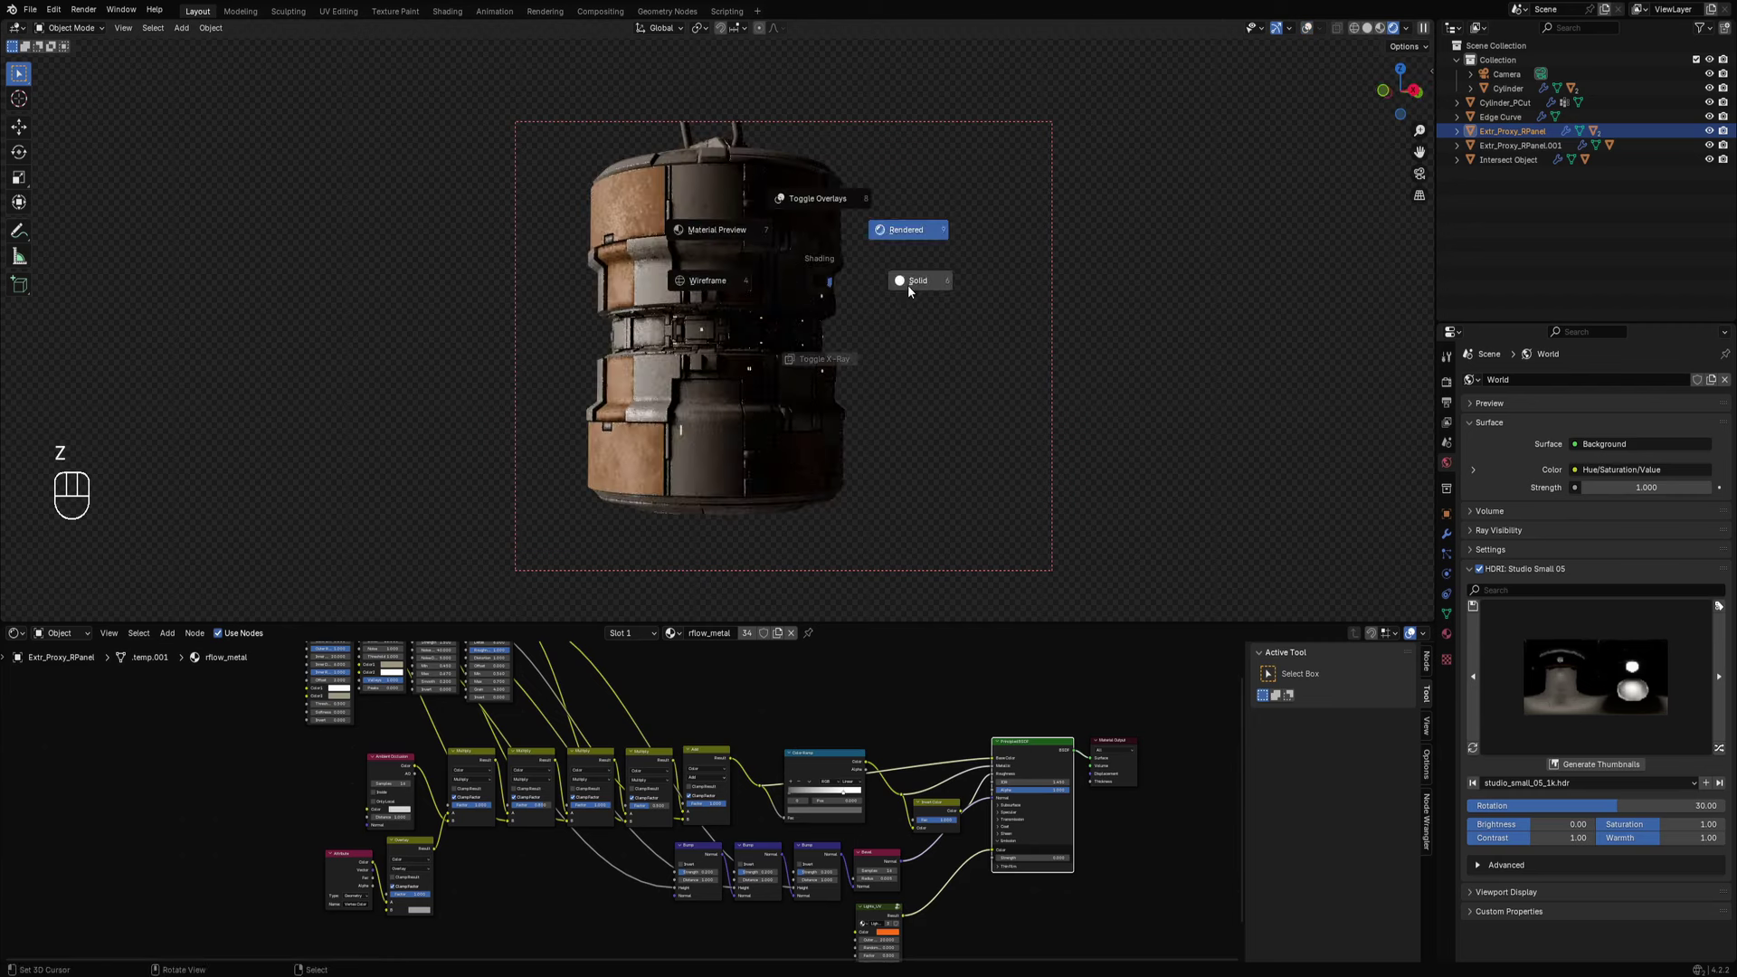
left_click(909, 285)
mouse_move(909, 285)
middle_mouse_down()
mouse_move(845, 311)
mouse_move(863, 313)
mouse_move(841, 320)
mouse_move(855, 331)
middle_mouse_up()
left_click(724, 300)
key("Tab")
scroll(724, 301, "up", 2)
key("shift+alt+z")
key("a")
key("shift+alt+z")
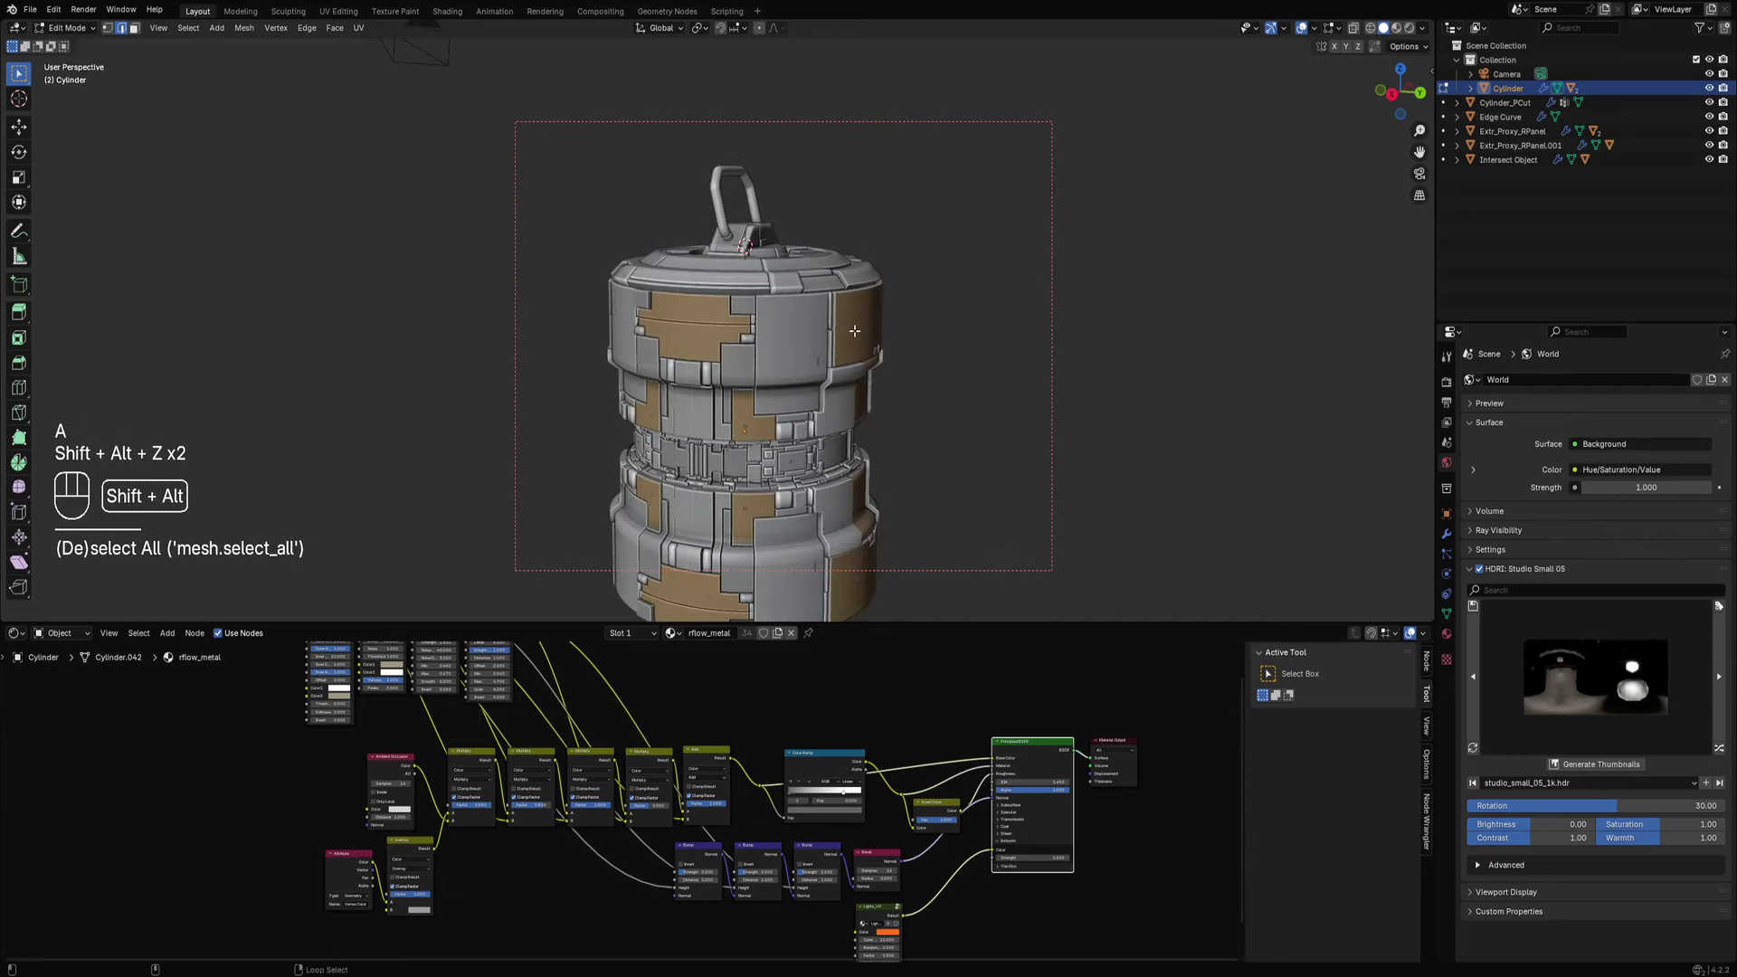
key("Tab")
Paint a horizontal row of faces on the grey upper panel of Extr_Proxy_RPanel with the tan vertex color picked from the neighbouring panel.
left_click(731, 322)
key("Tab")
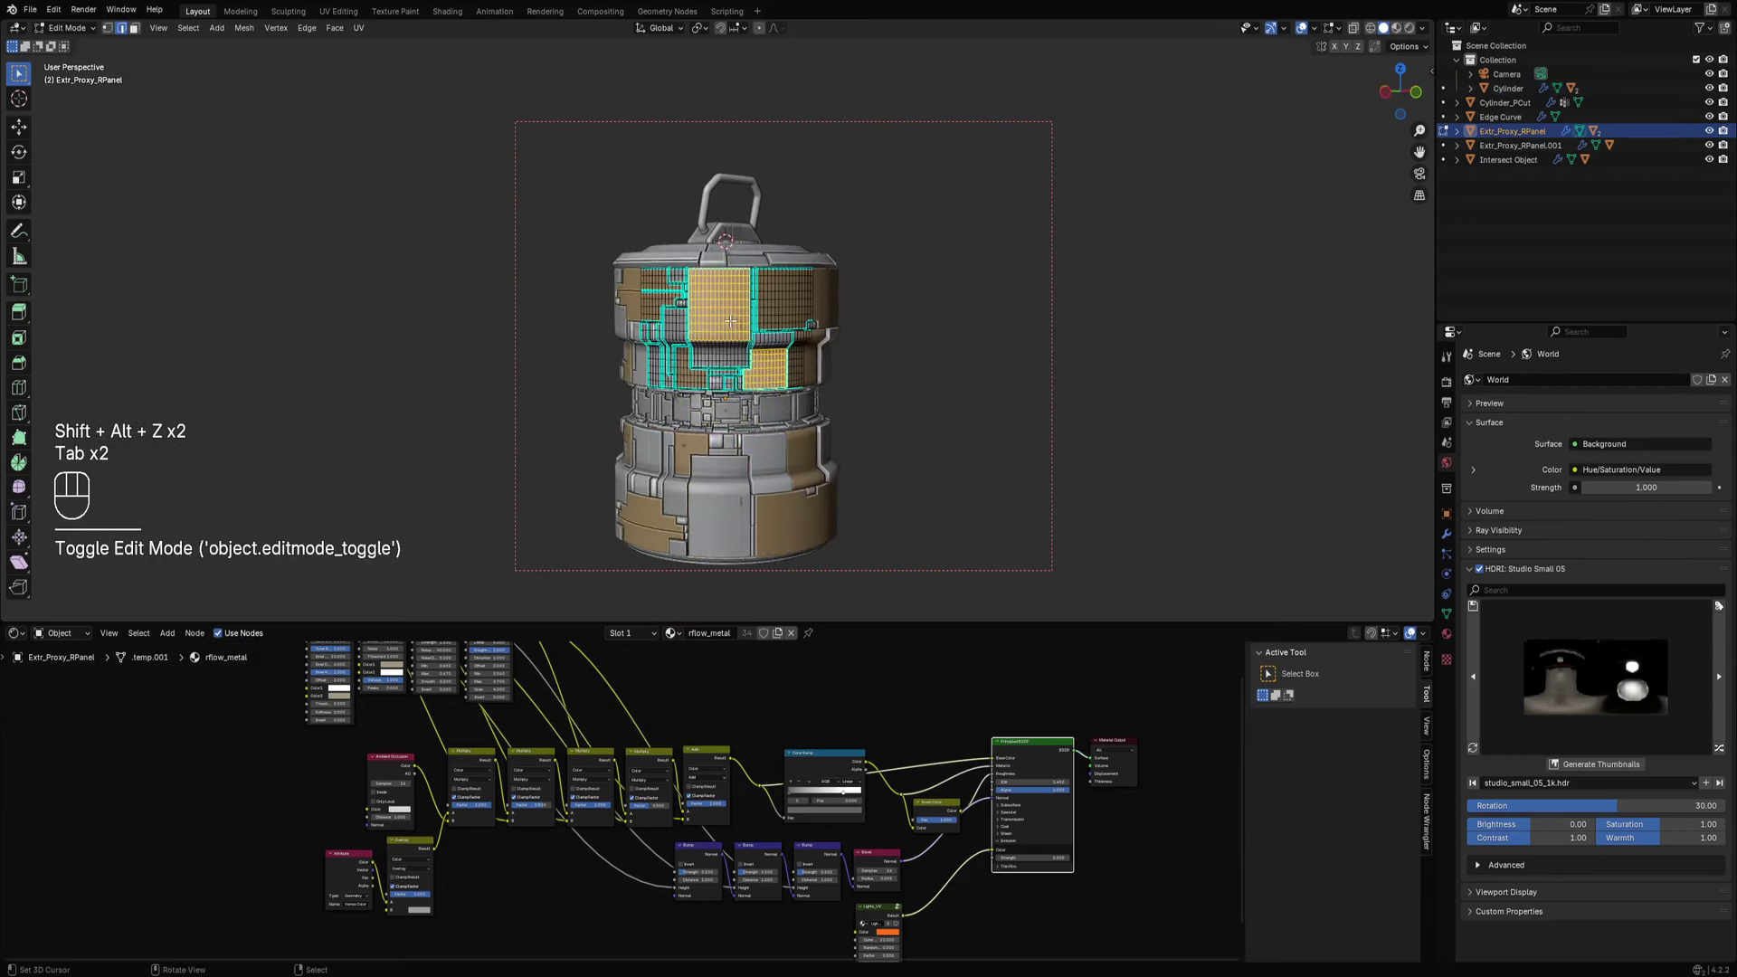
scroll(730, 323, "up", 3)
scroll(731, 322, "up", 1)
key("alt+a")
key("3")
left_click(706, 257, "alt+shift")
middle_click_drag(706, 257, 896, 268)
key("shift+ctrl+x")
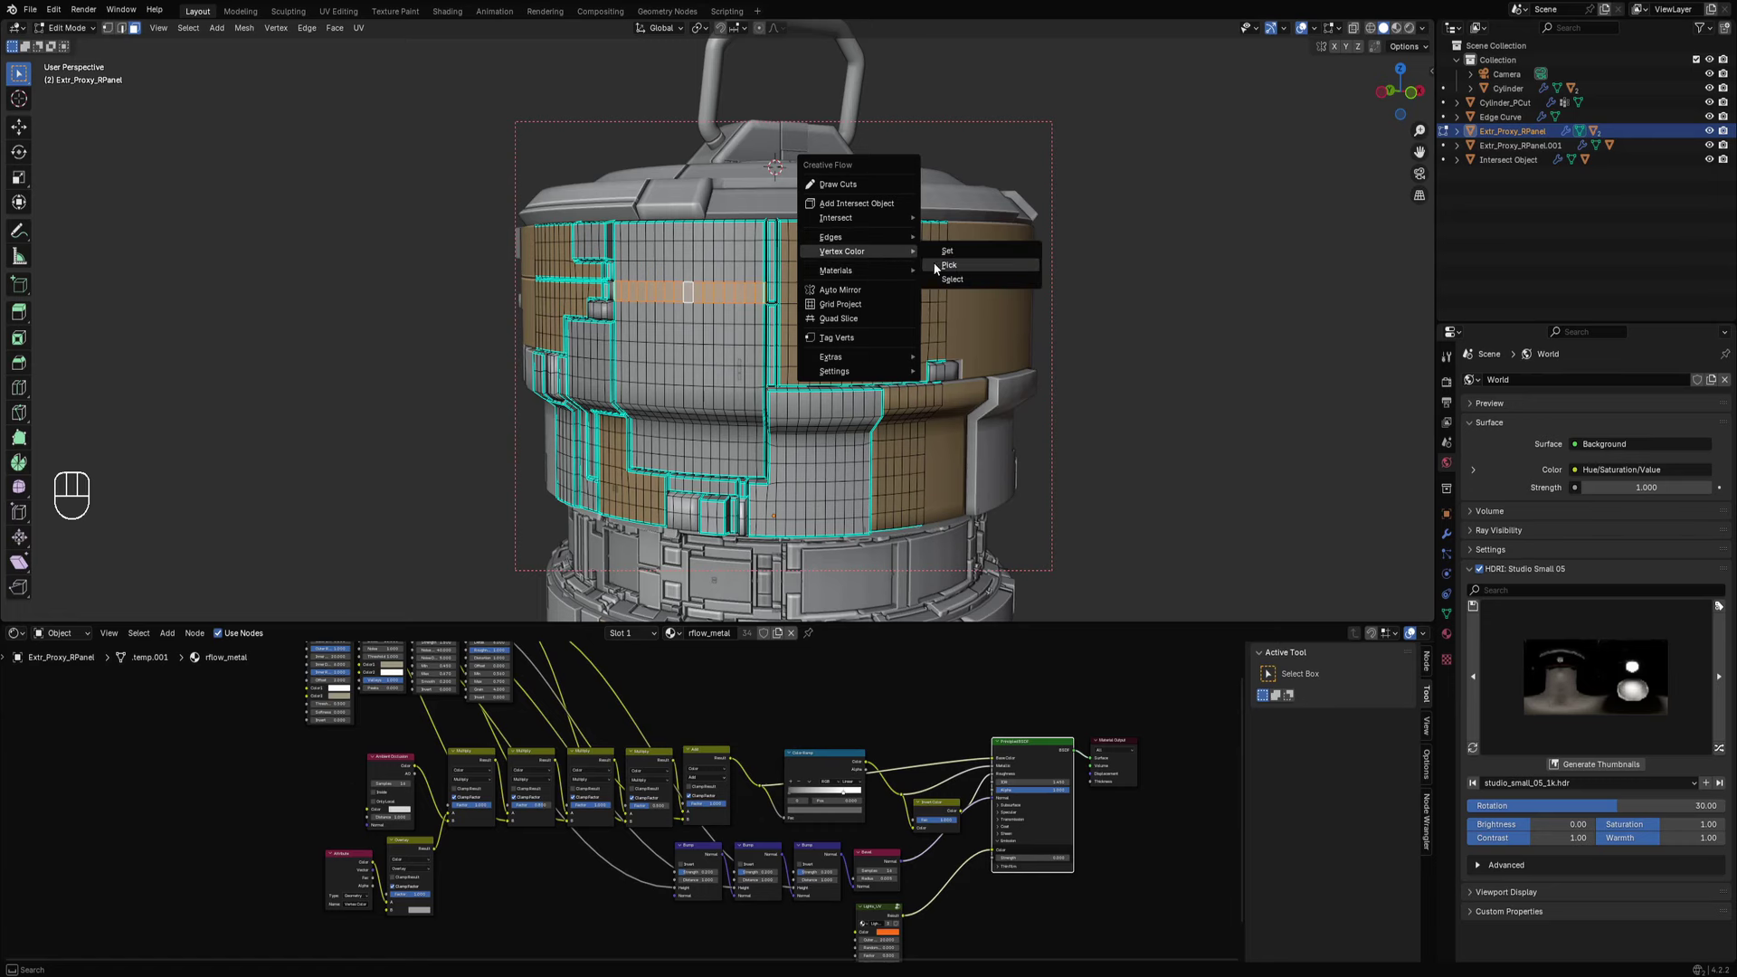
left_click(948, 266)
left_click(861, 267)
key("Tab")
Deselect everything, check the tan stripe in rendered shading and return to solid shading.
scroll(860, 269, "down", 3)
key("alt+a")
key("z")
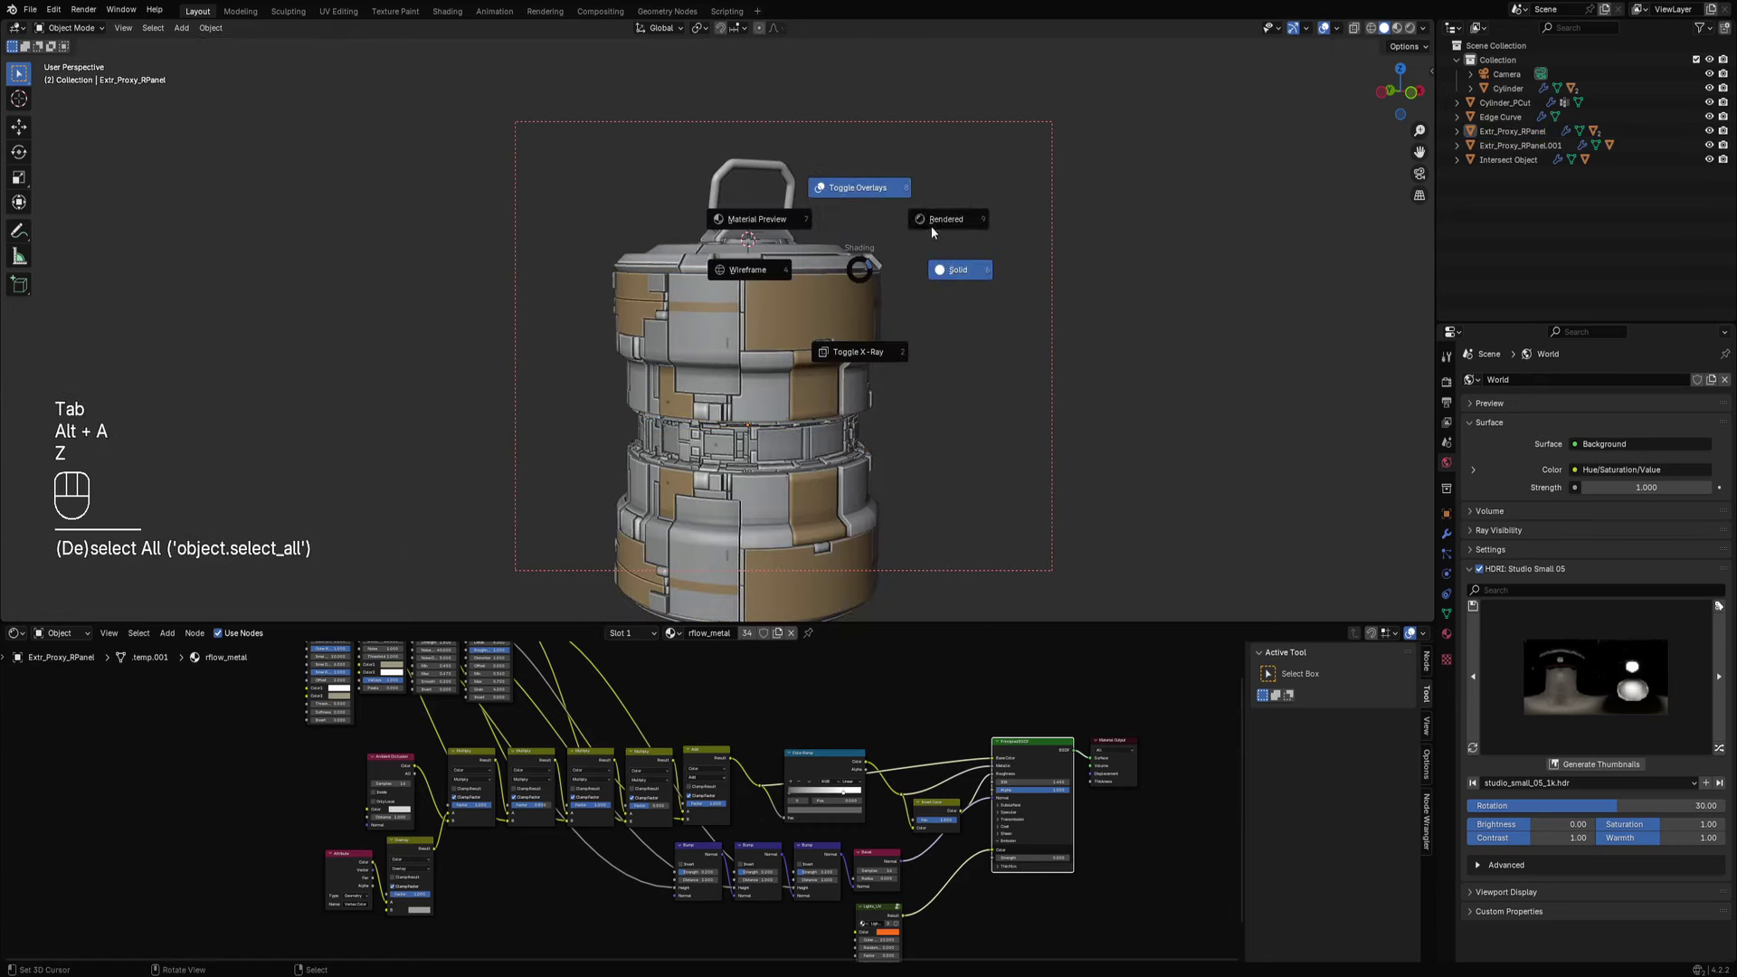
left_click(933, 221)
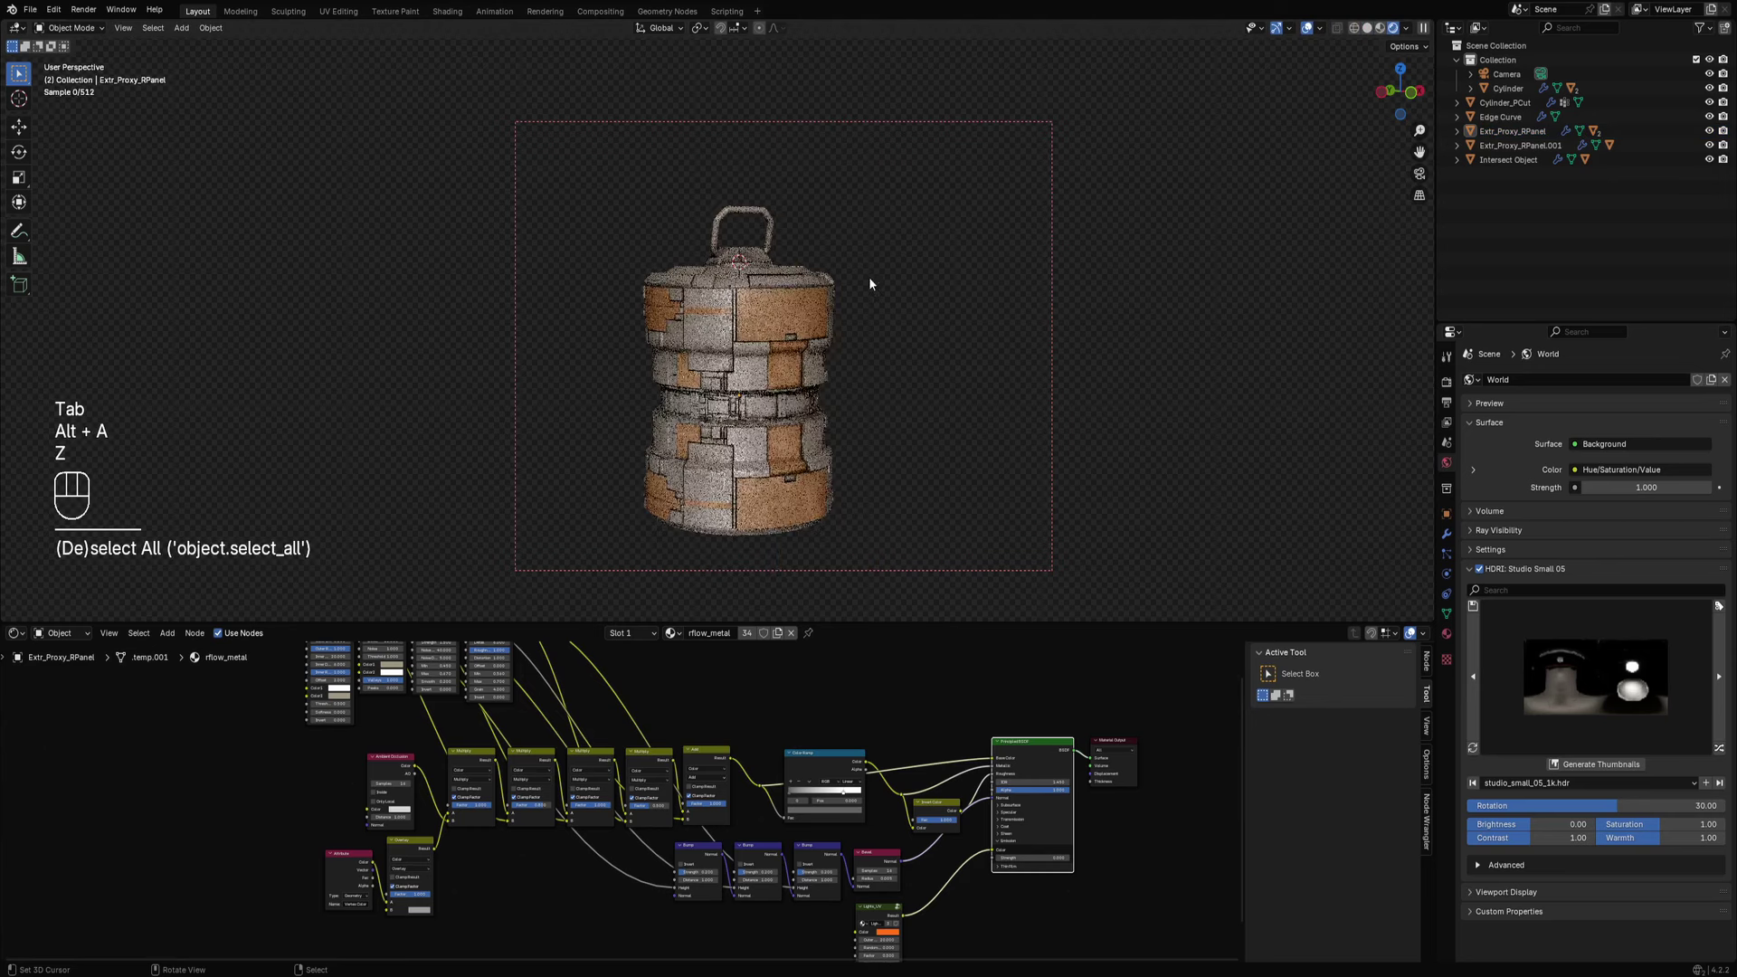
middle_click_drag(869, 284, 821, 325)
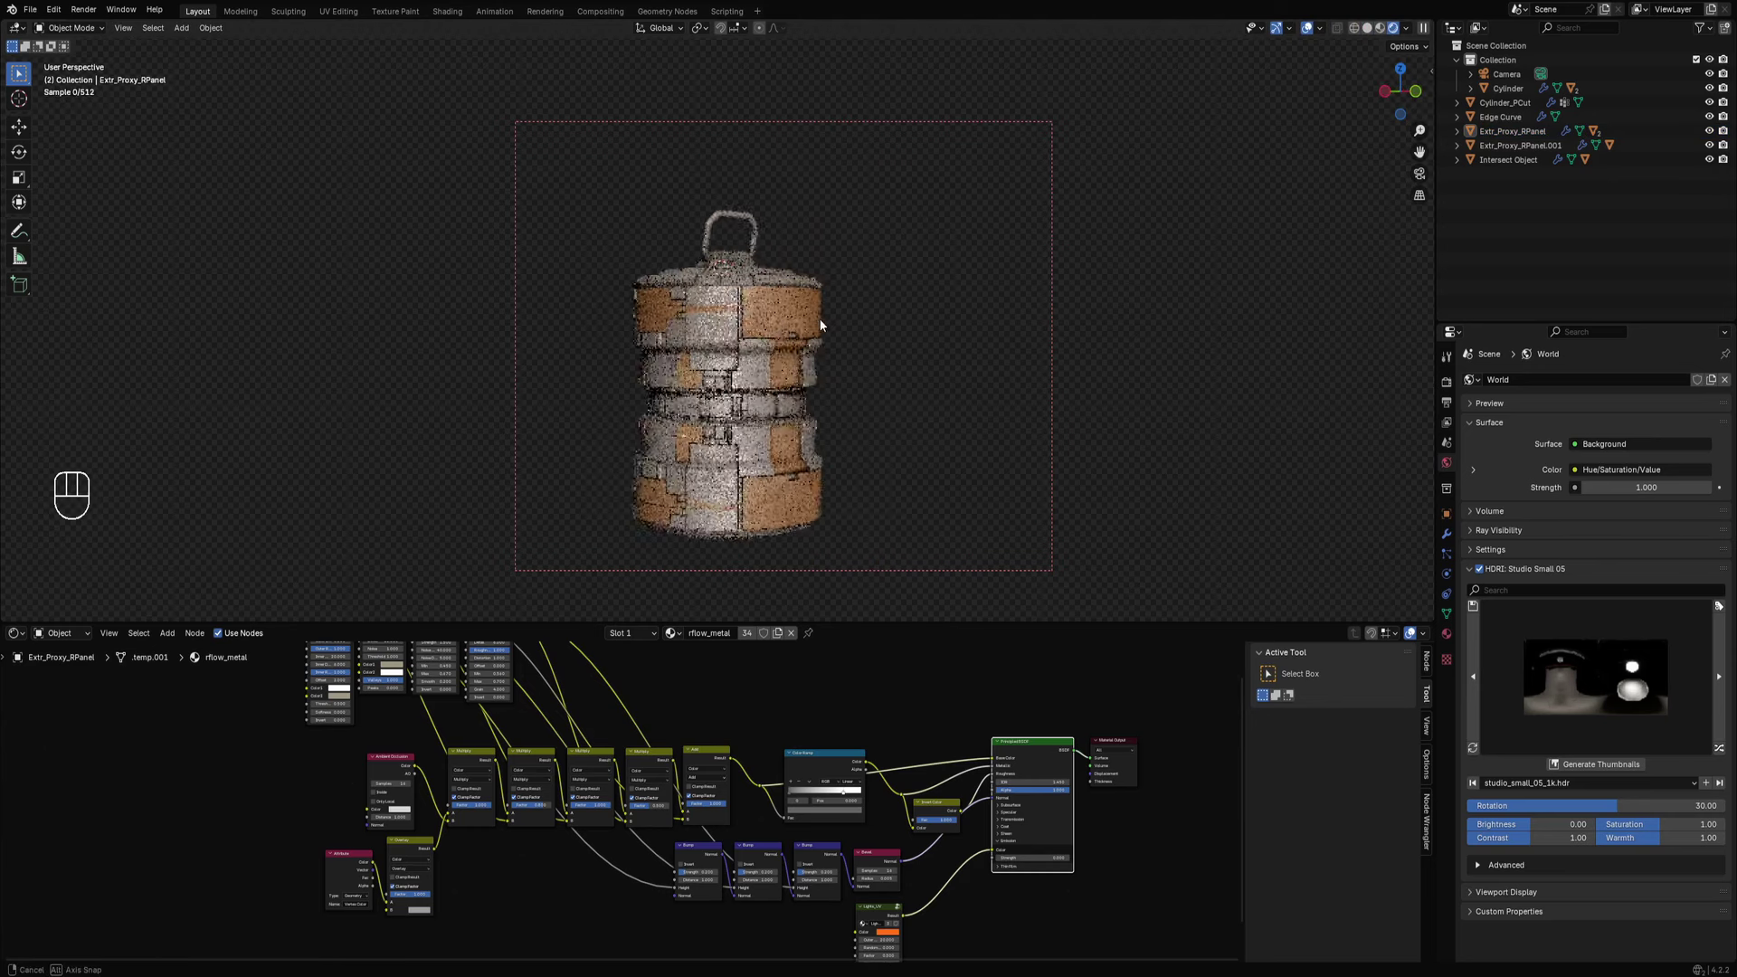
key("z")
left_click(923, 318)
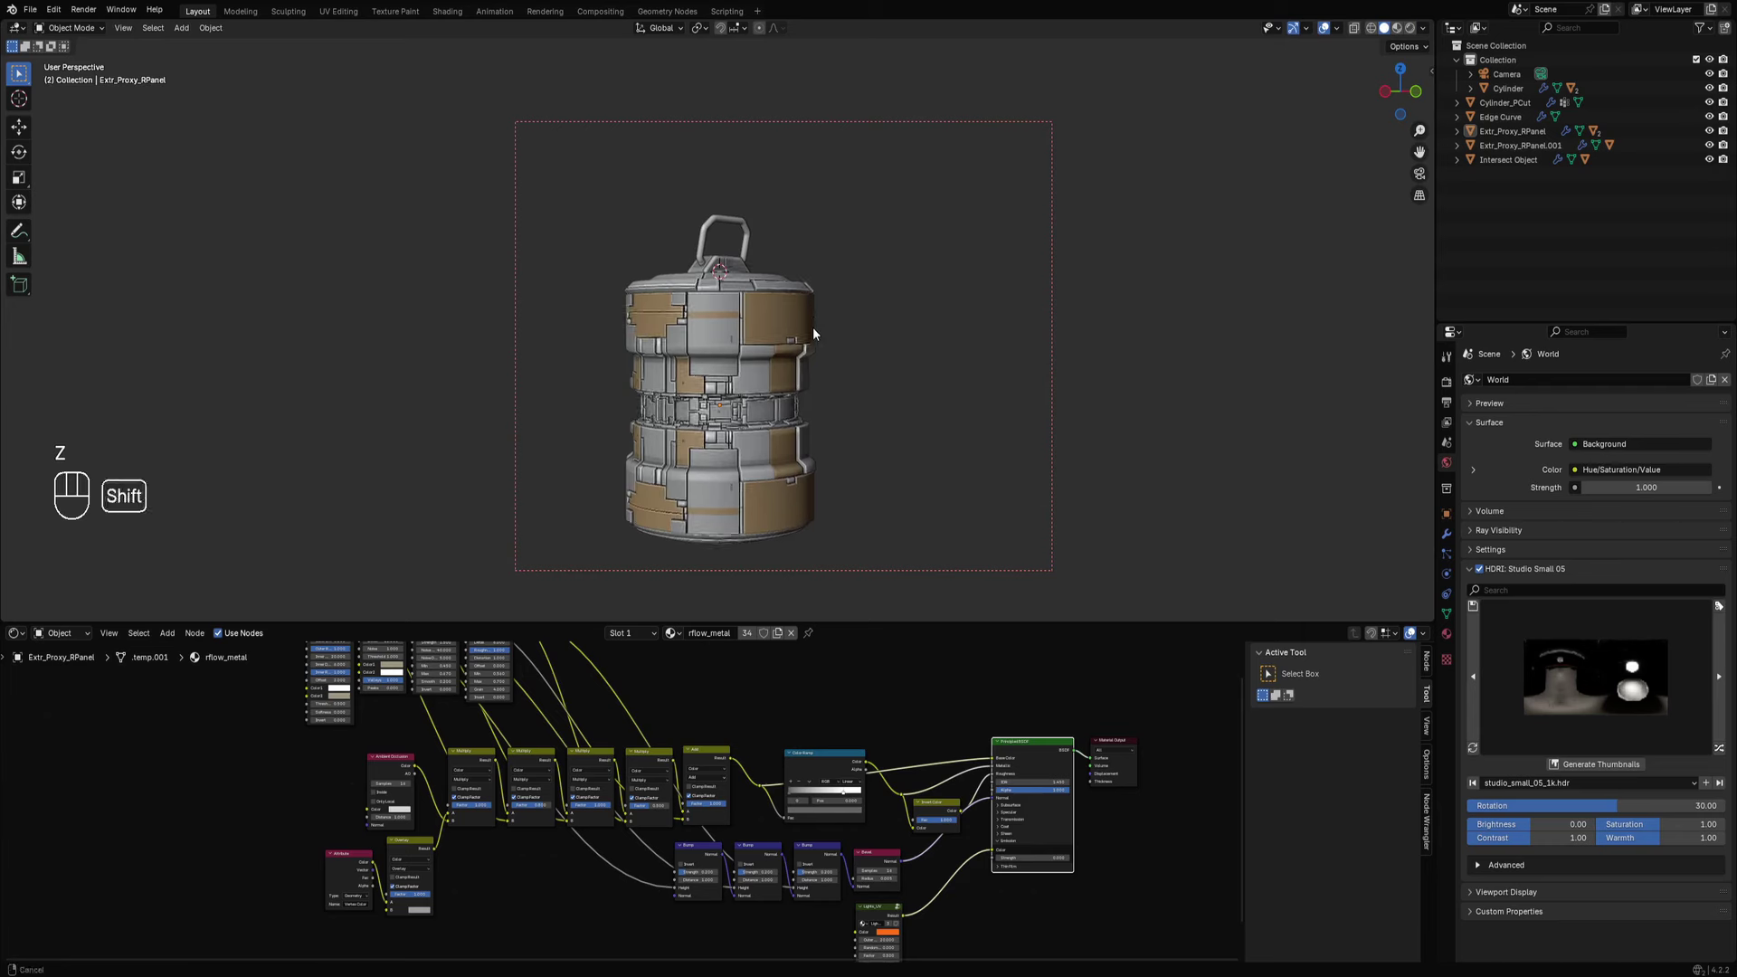
Connect vertices on the grey panel above the tan stripe to cut a small upright triangle into the mesh.
key("Tab")
scroll(810, 328, "up", 8)
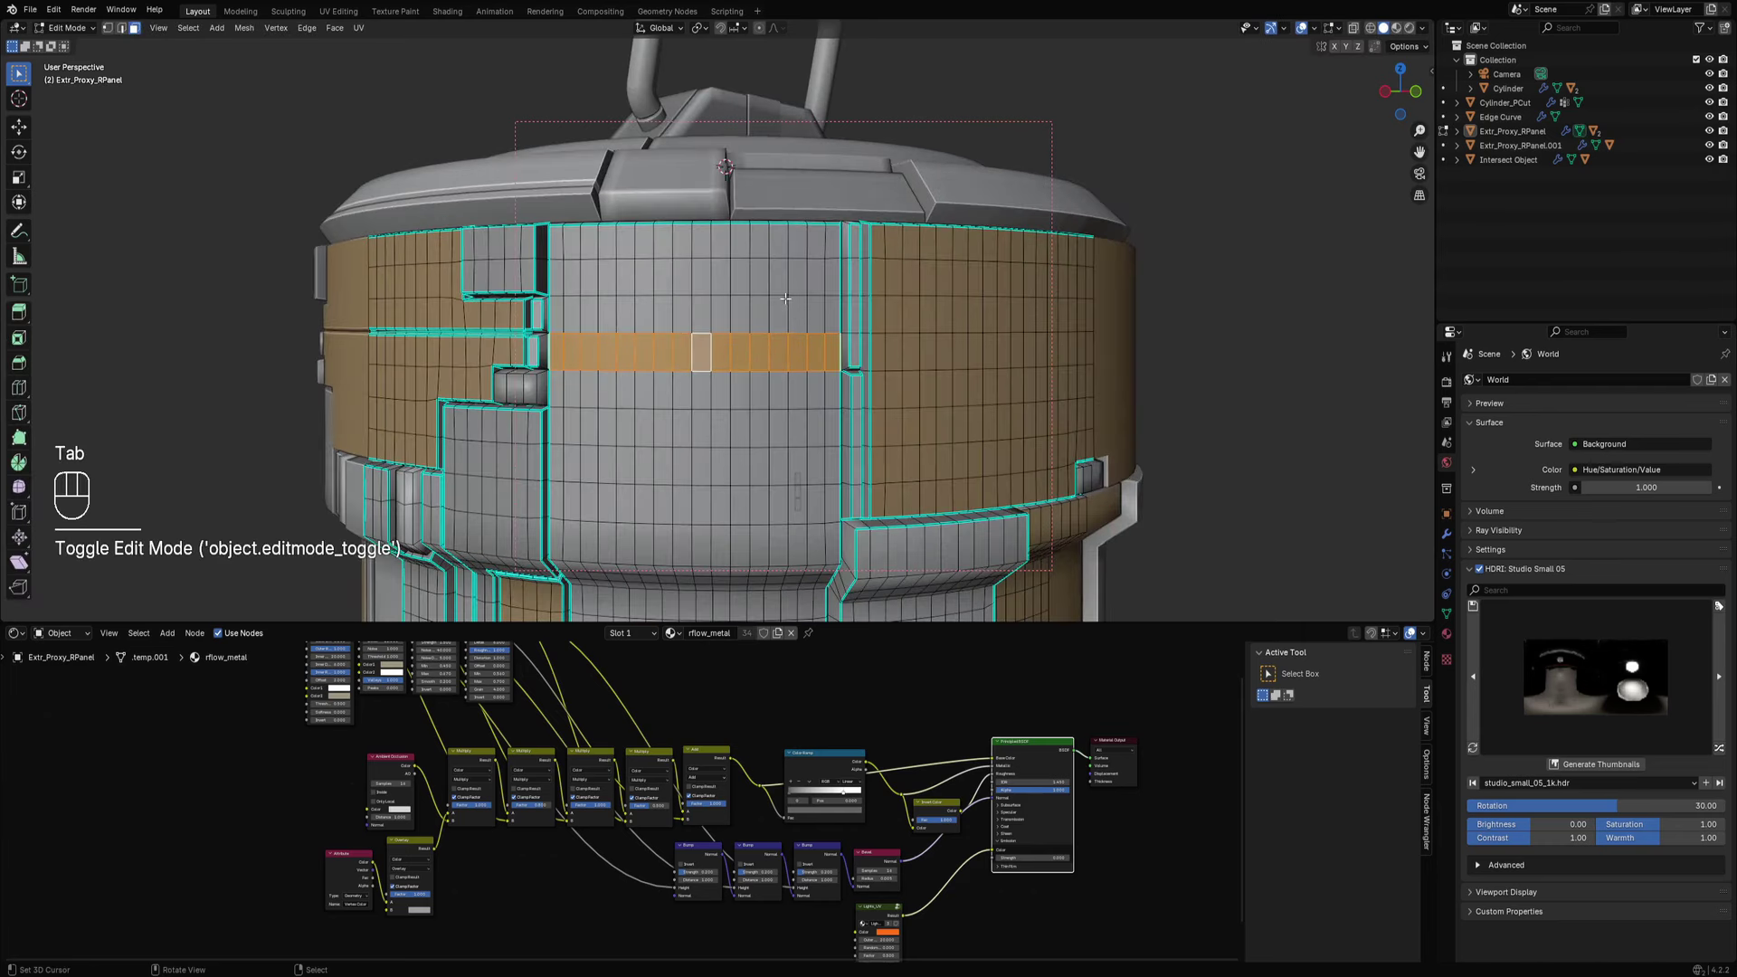
key("1")
left_click(692, 260)
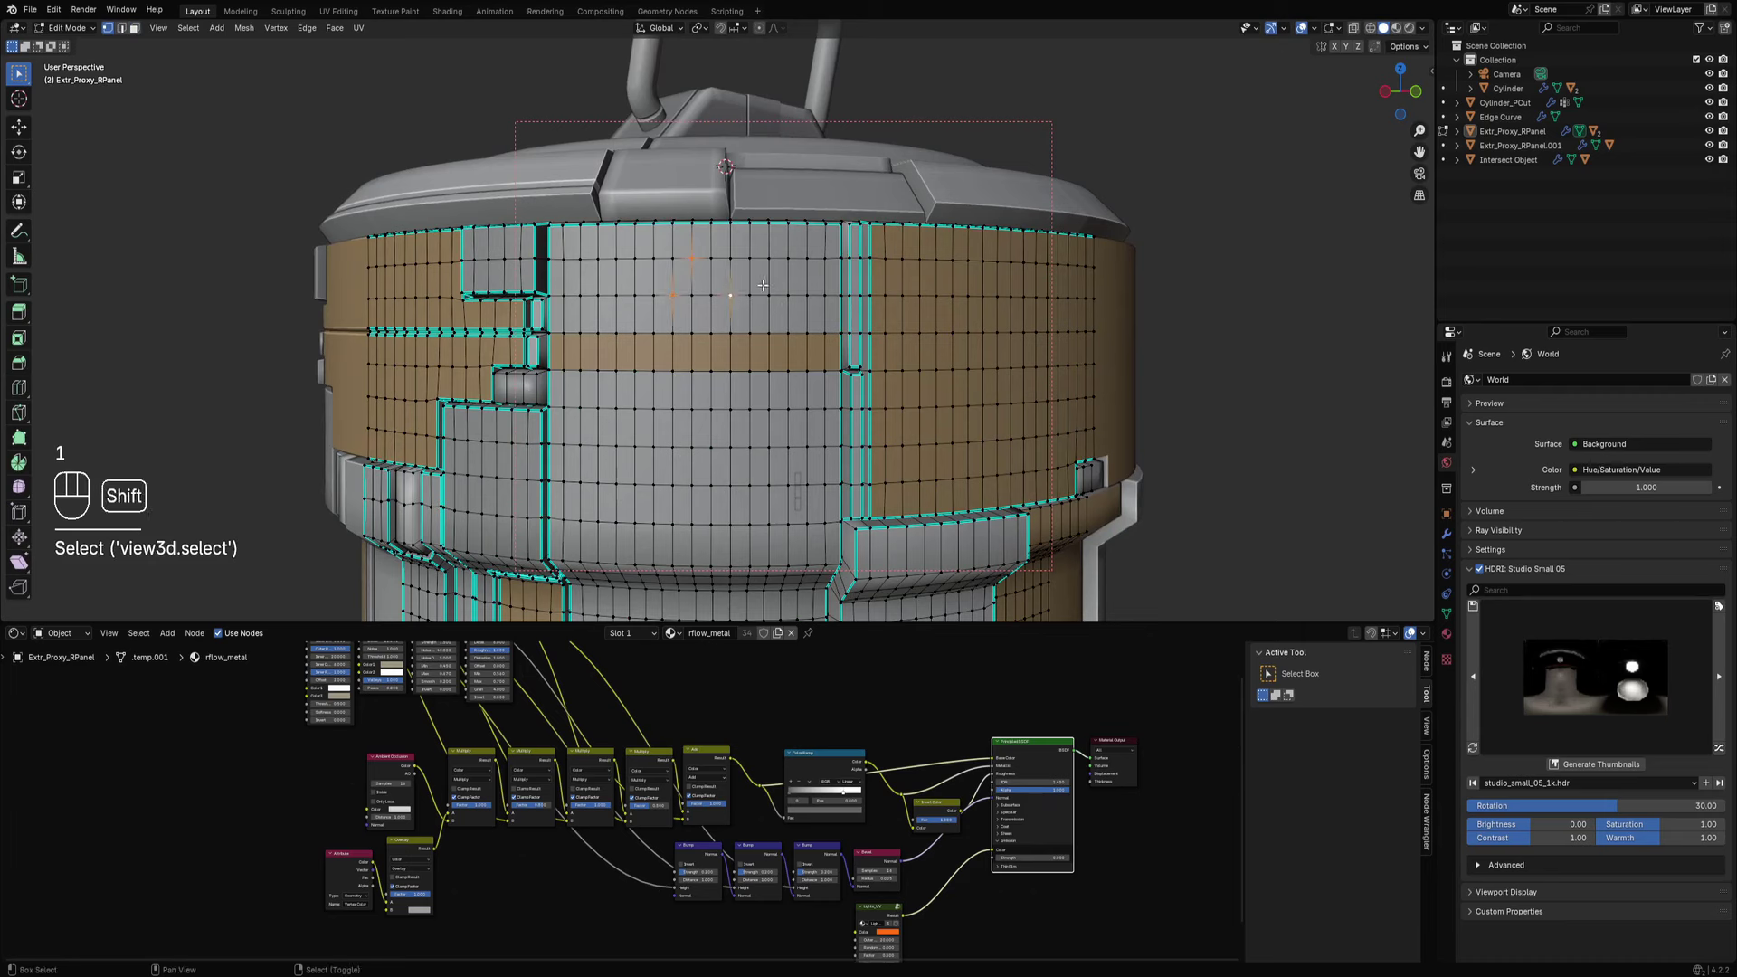
key("j")
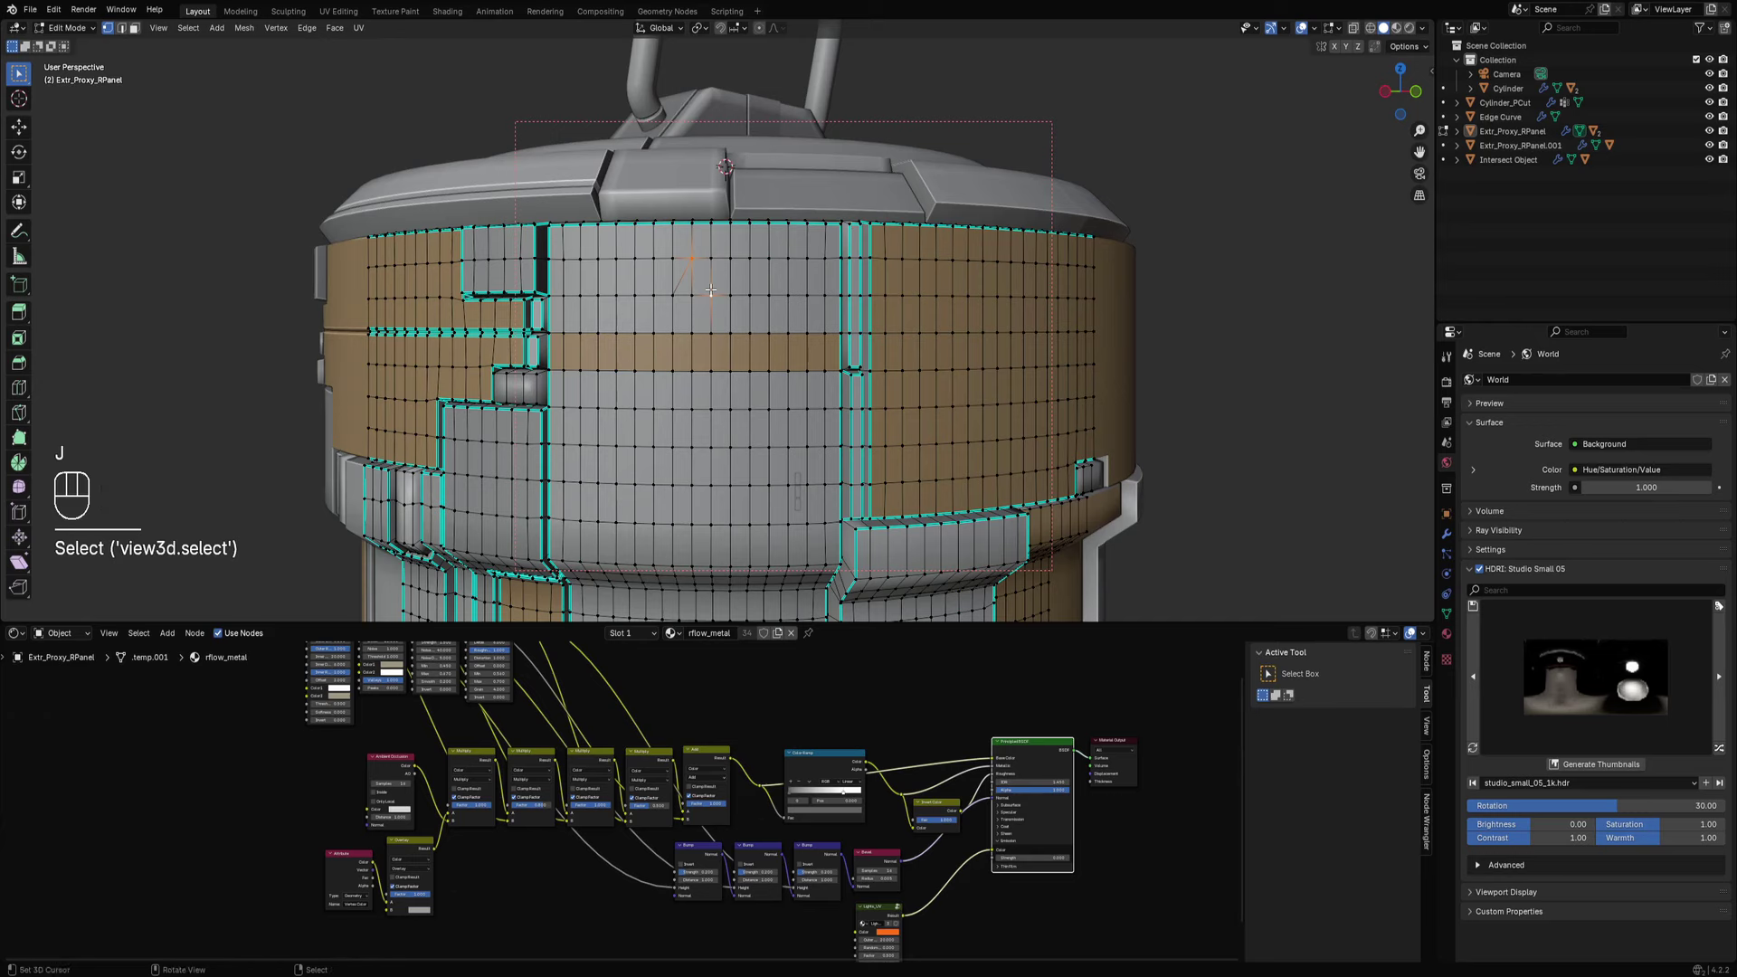
Select the triangle's two faces and replace their vertex color with red.
key("3")
scroll(687, 285, "up", 2)
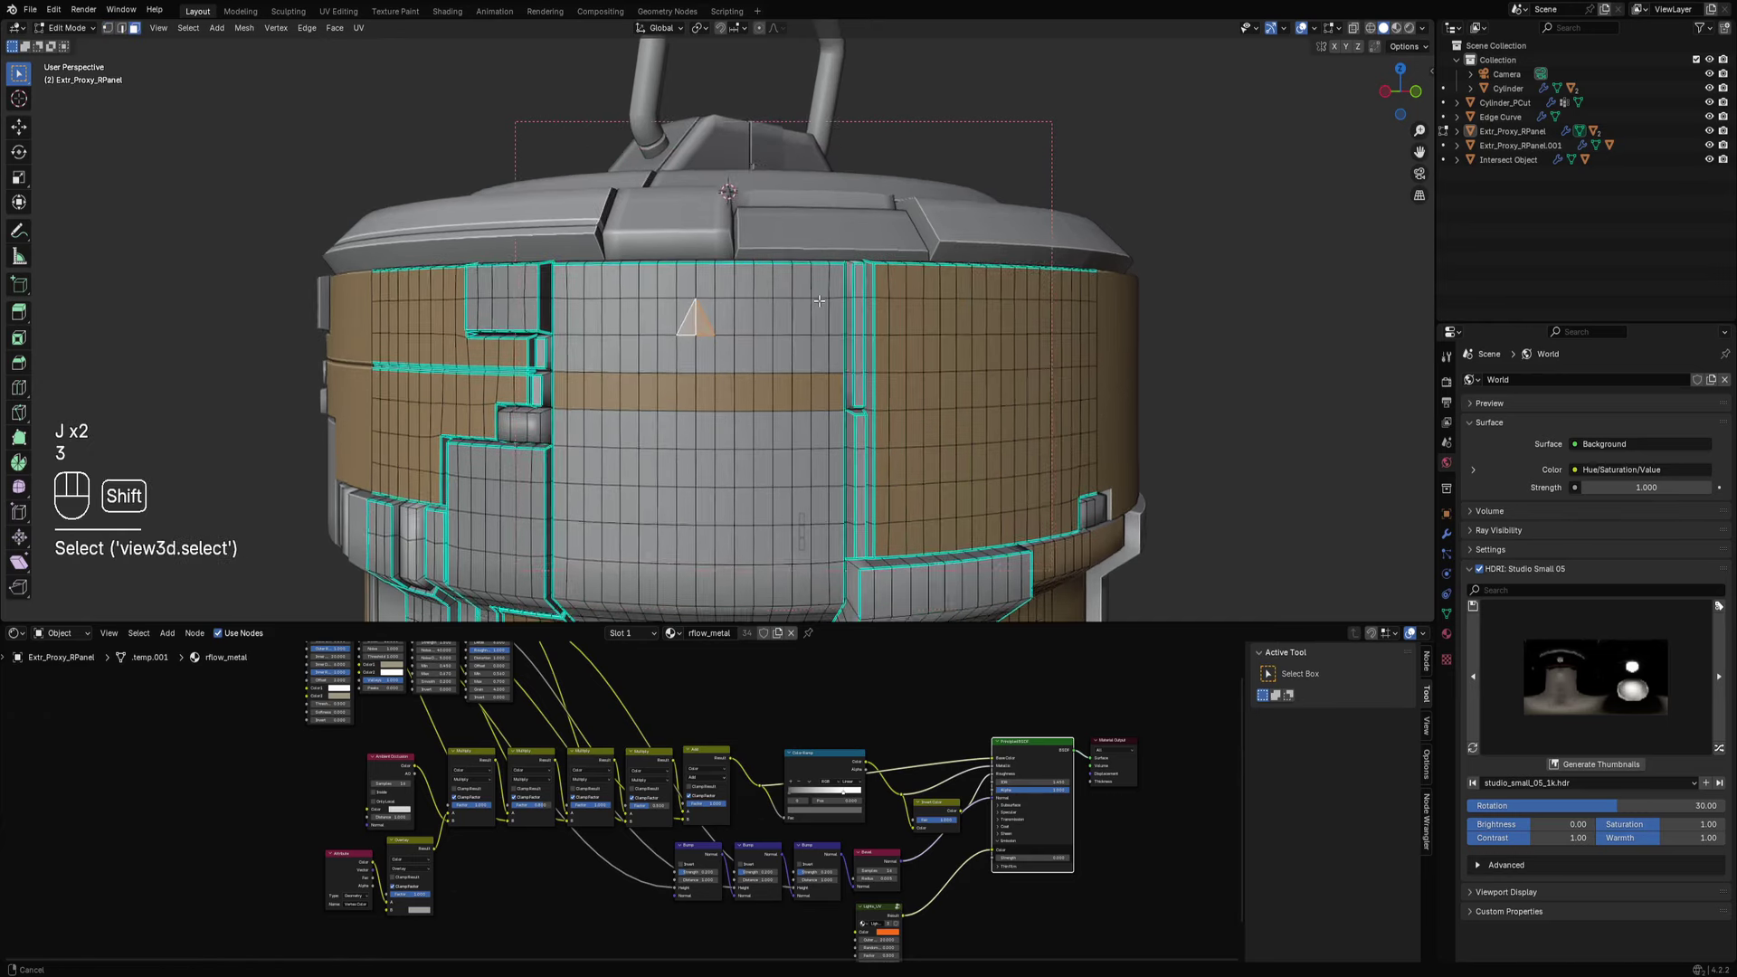
key("ctrl+shift+x")
left_click(872, 298)
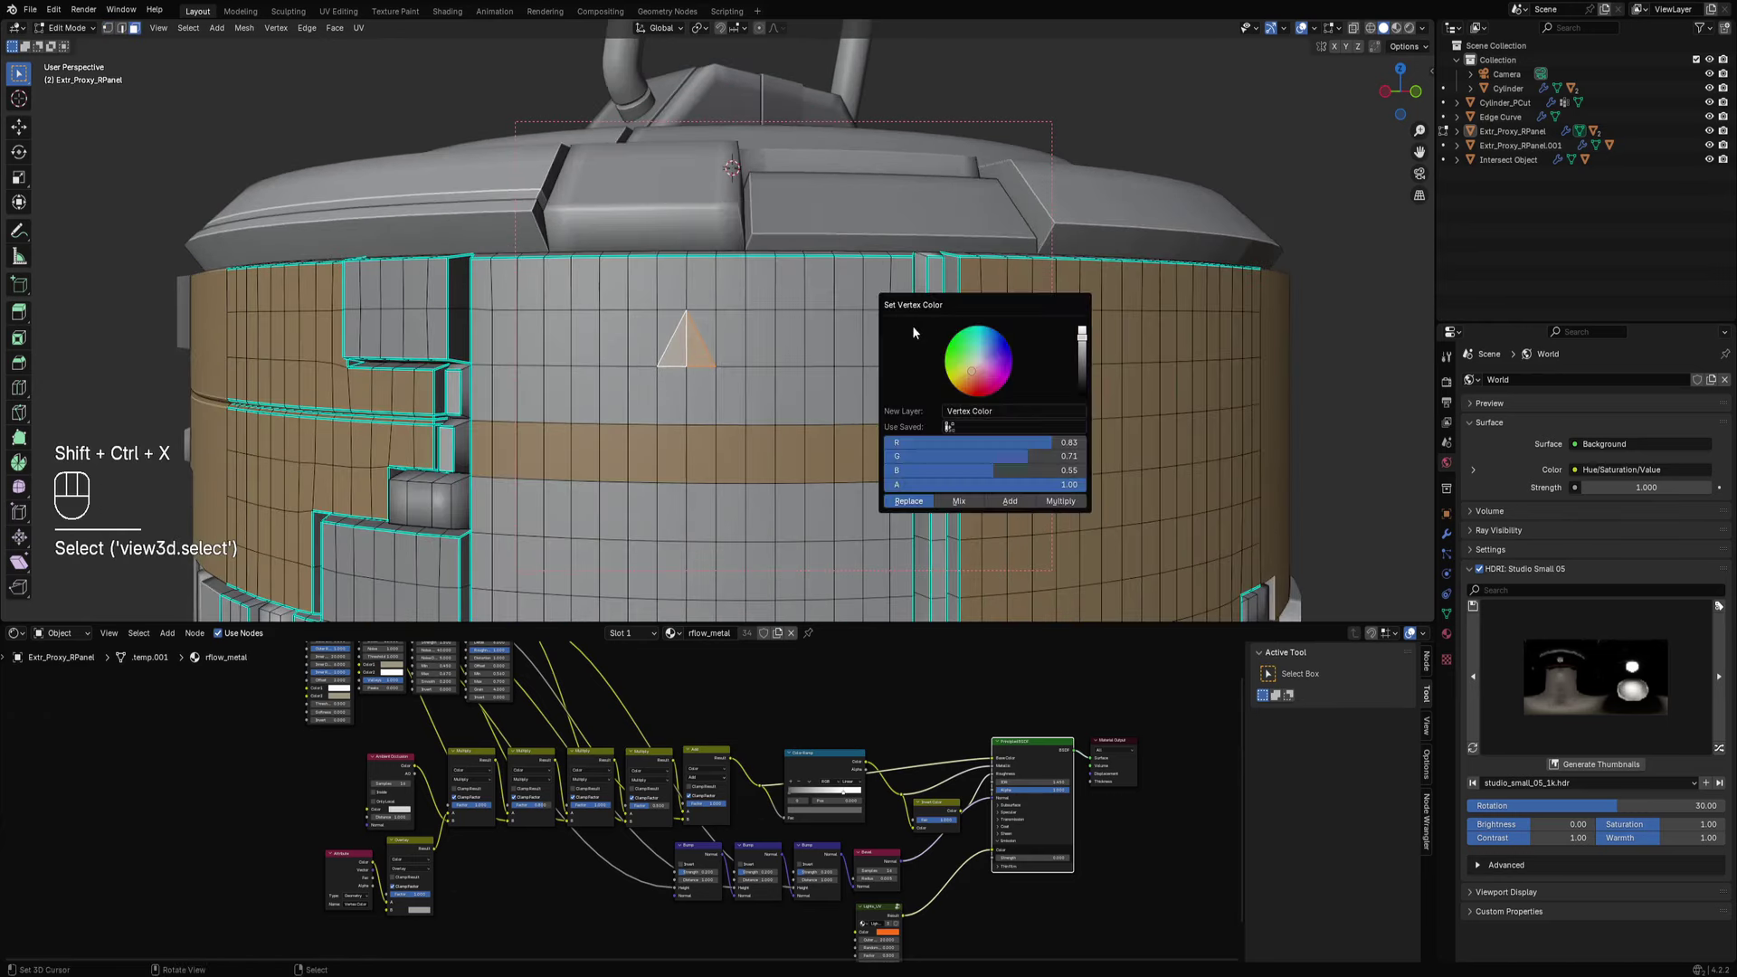
left_click_drag(986, 382, 978, 379)
key("Tab")
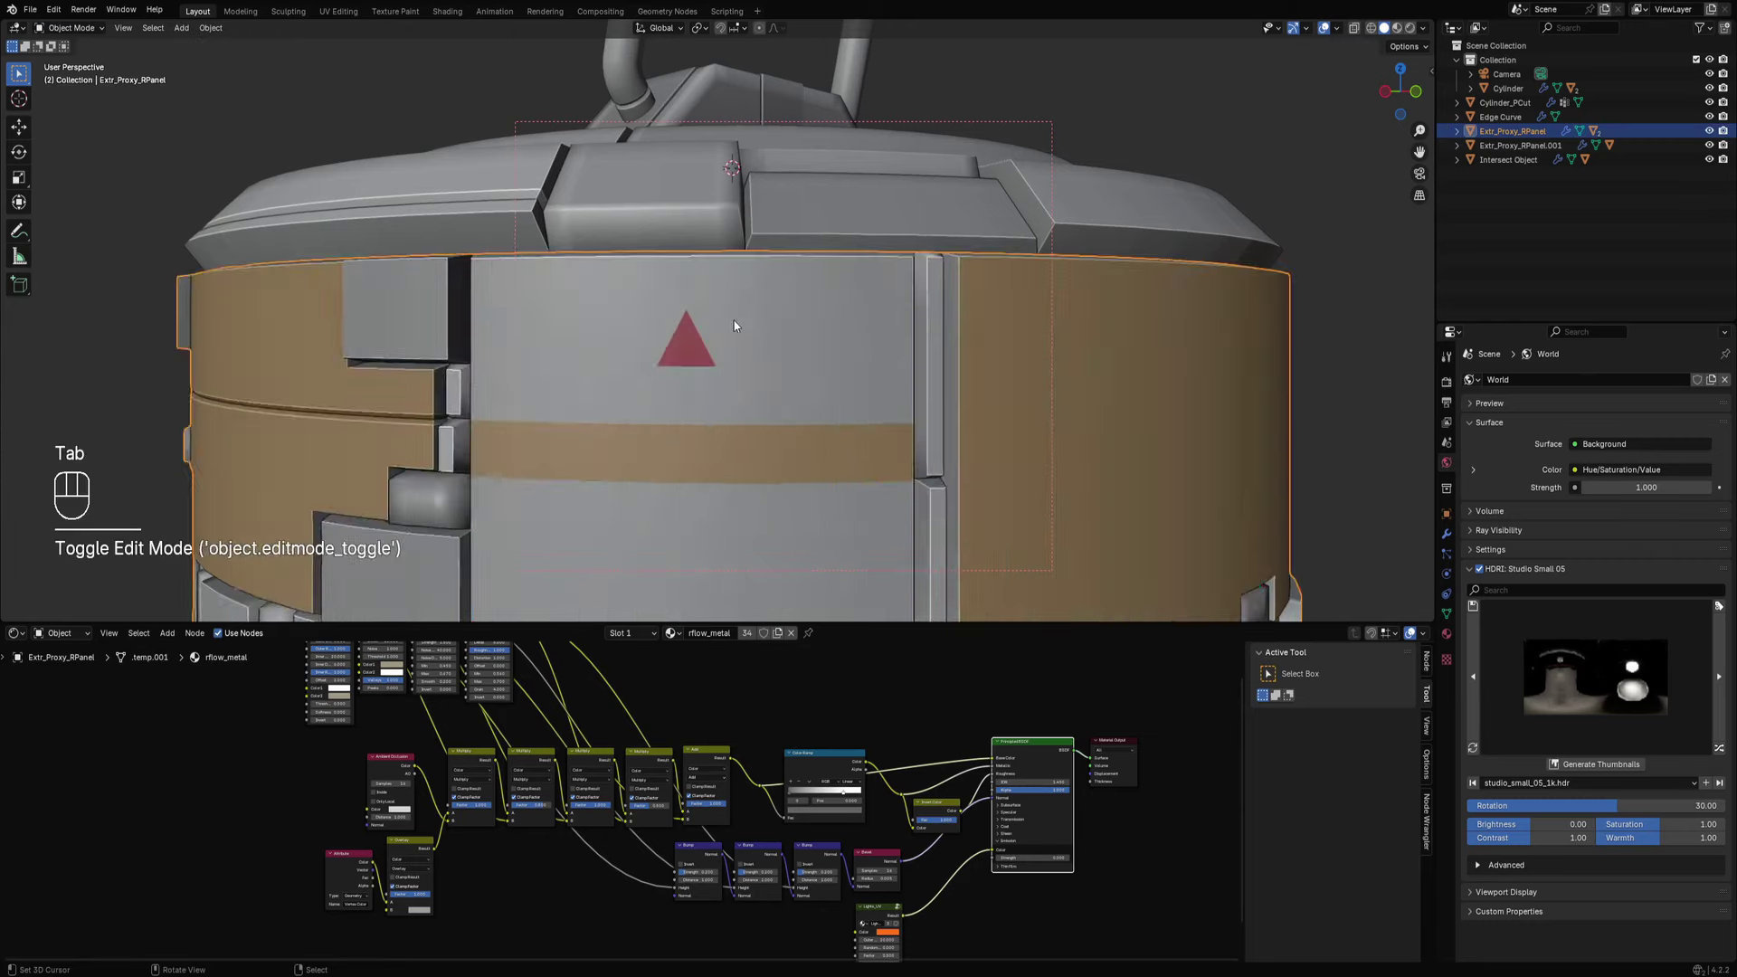
Inspect the red triangle and the lid in rendered shading with overlays hidden, and return to solid shading.
scroll(734, 322, "down", 5)
key("z")
left_click(896, 228)
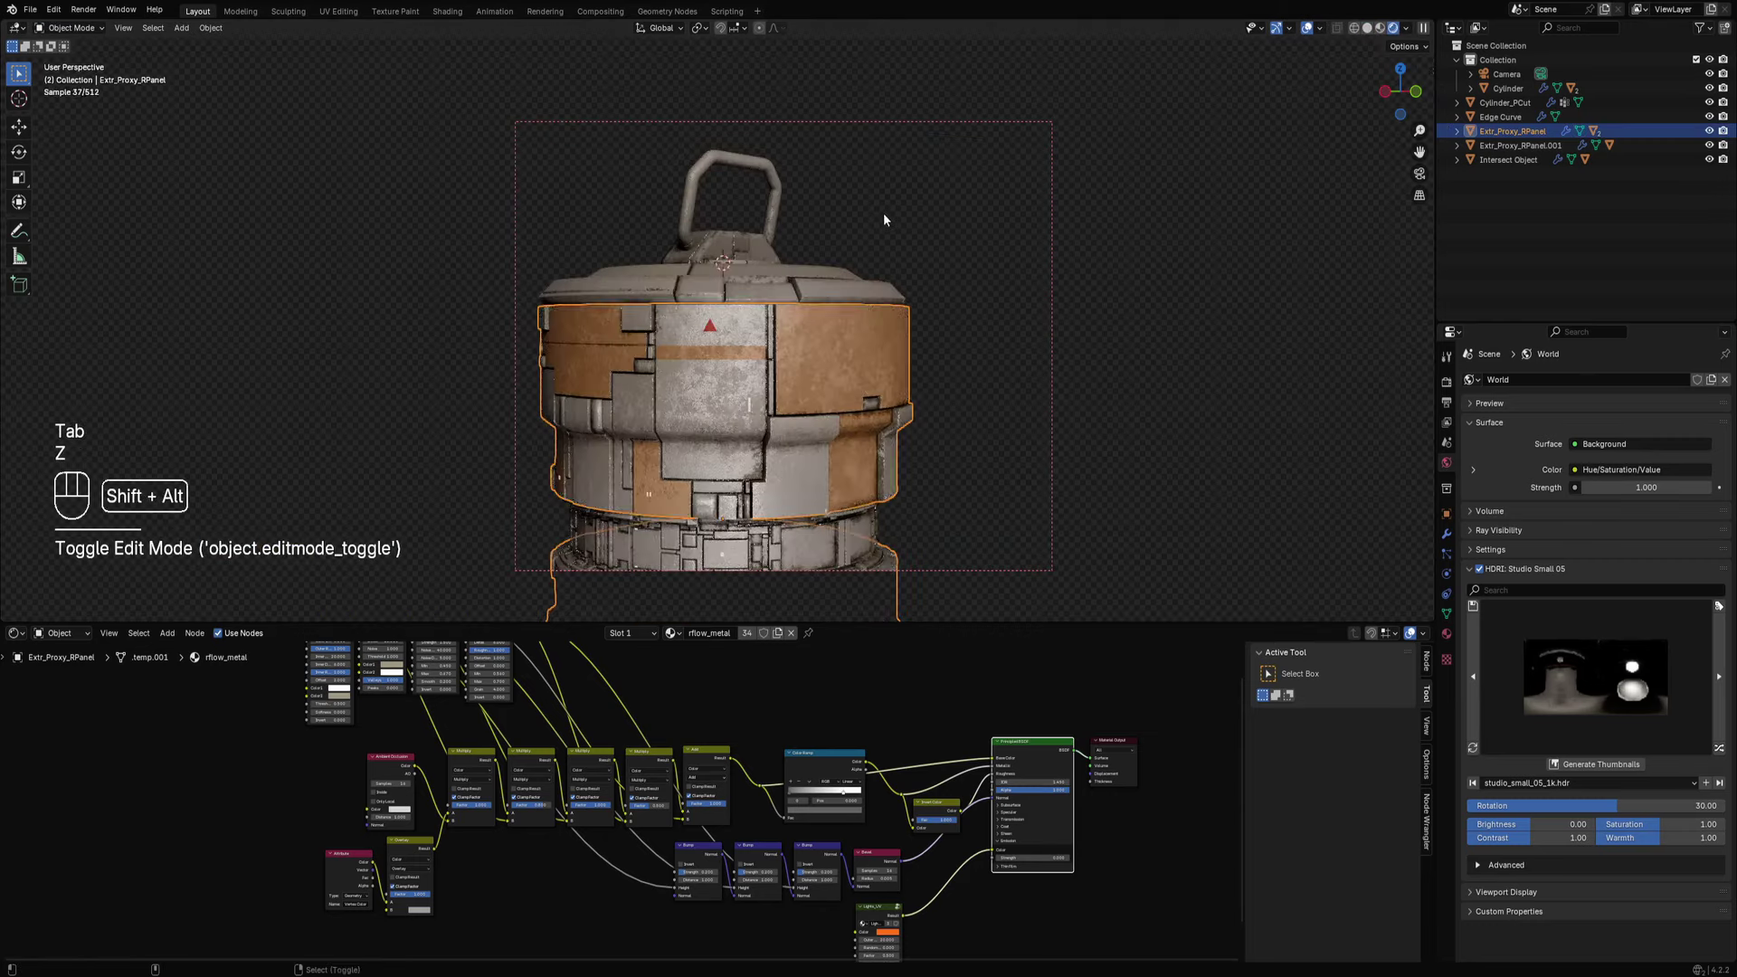
key("shift+alt+z")
scroll(830, 301, "down", 6)
middle_click_drag(824, 327, 828, 276, "shift")
mouse_move(827, 276)
middle_mouse_down()
mouse_move(864, 309)
mouse_move(797, 346)
middle_mouse_up()
scroll(856, 312, "up", 5)
key("z")
left_click(932, 318)
Paint a curved face loop on the lid object Cylinder_RPanel with the red vertex color, R 0.83, G 0.38, B 0.38.
scroll(797, 345, "up", 2)
left_click(797, 351)
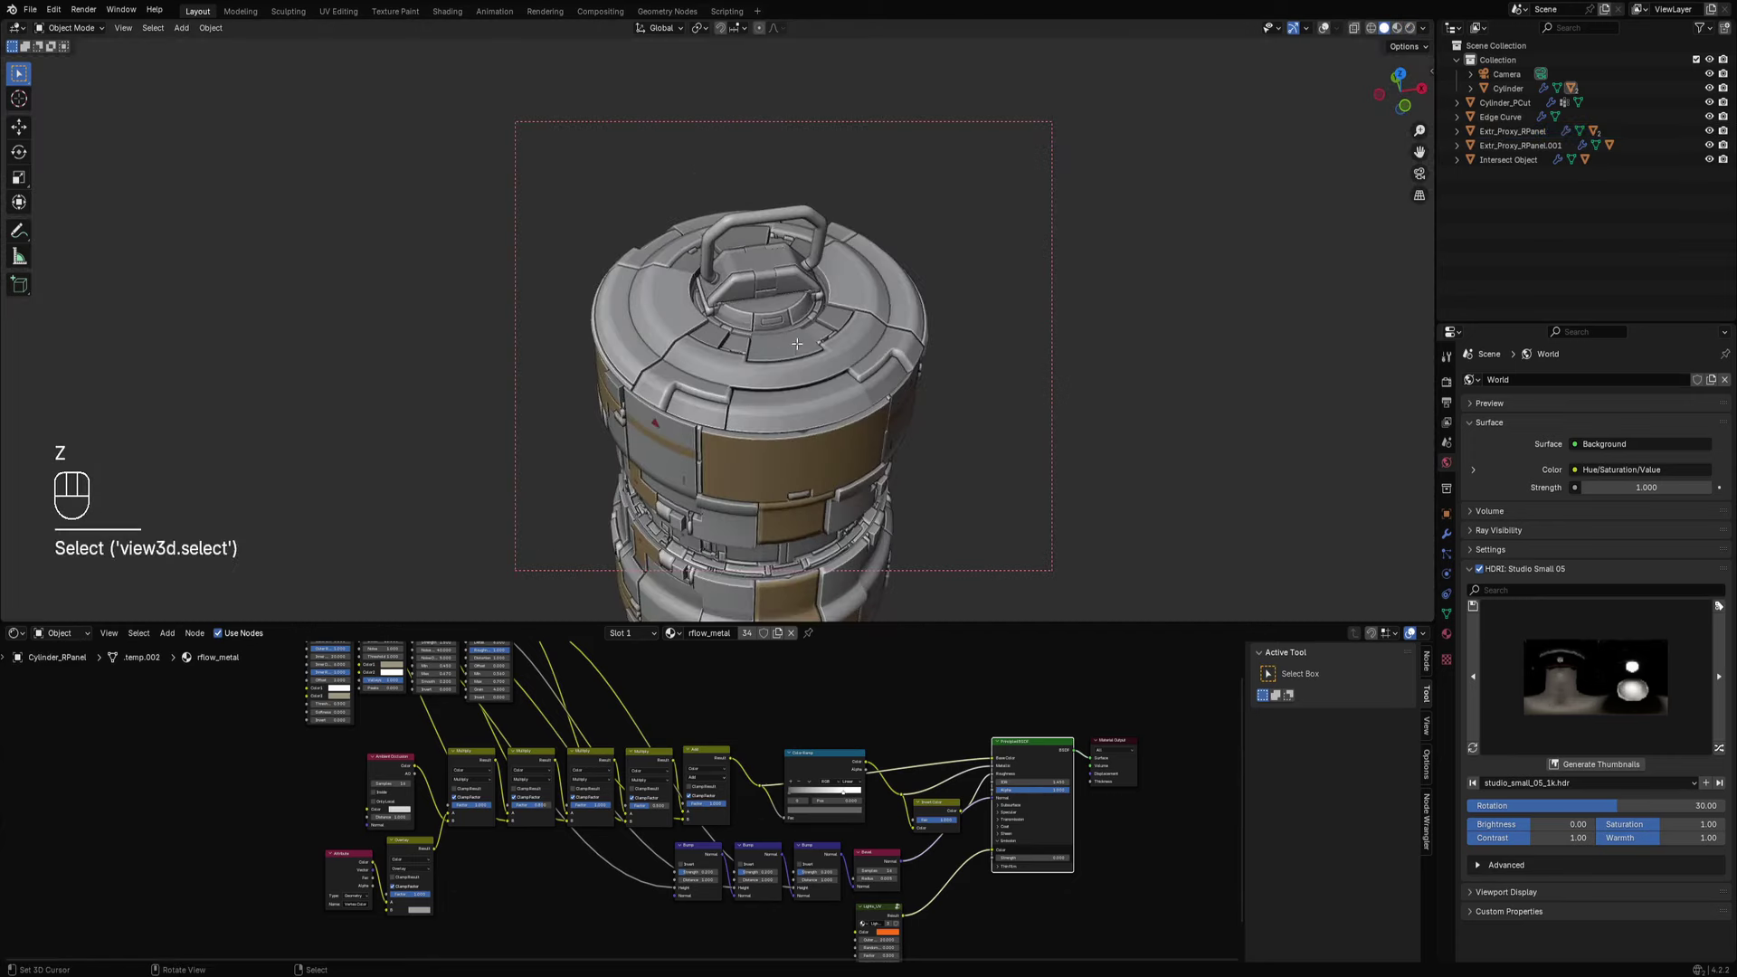
key("Tab")
scroll(751, 390, "up", 3)
key("shift+alt+z")
key("alt+a")
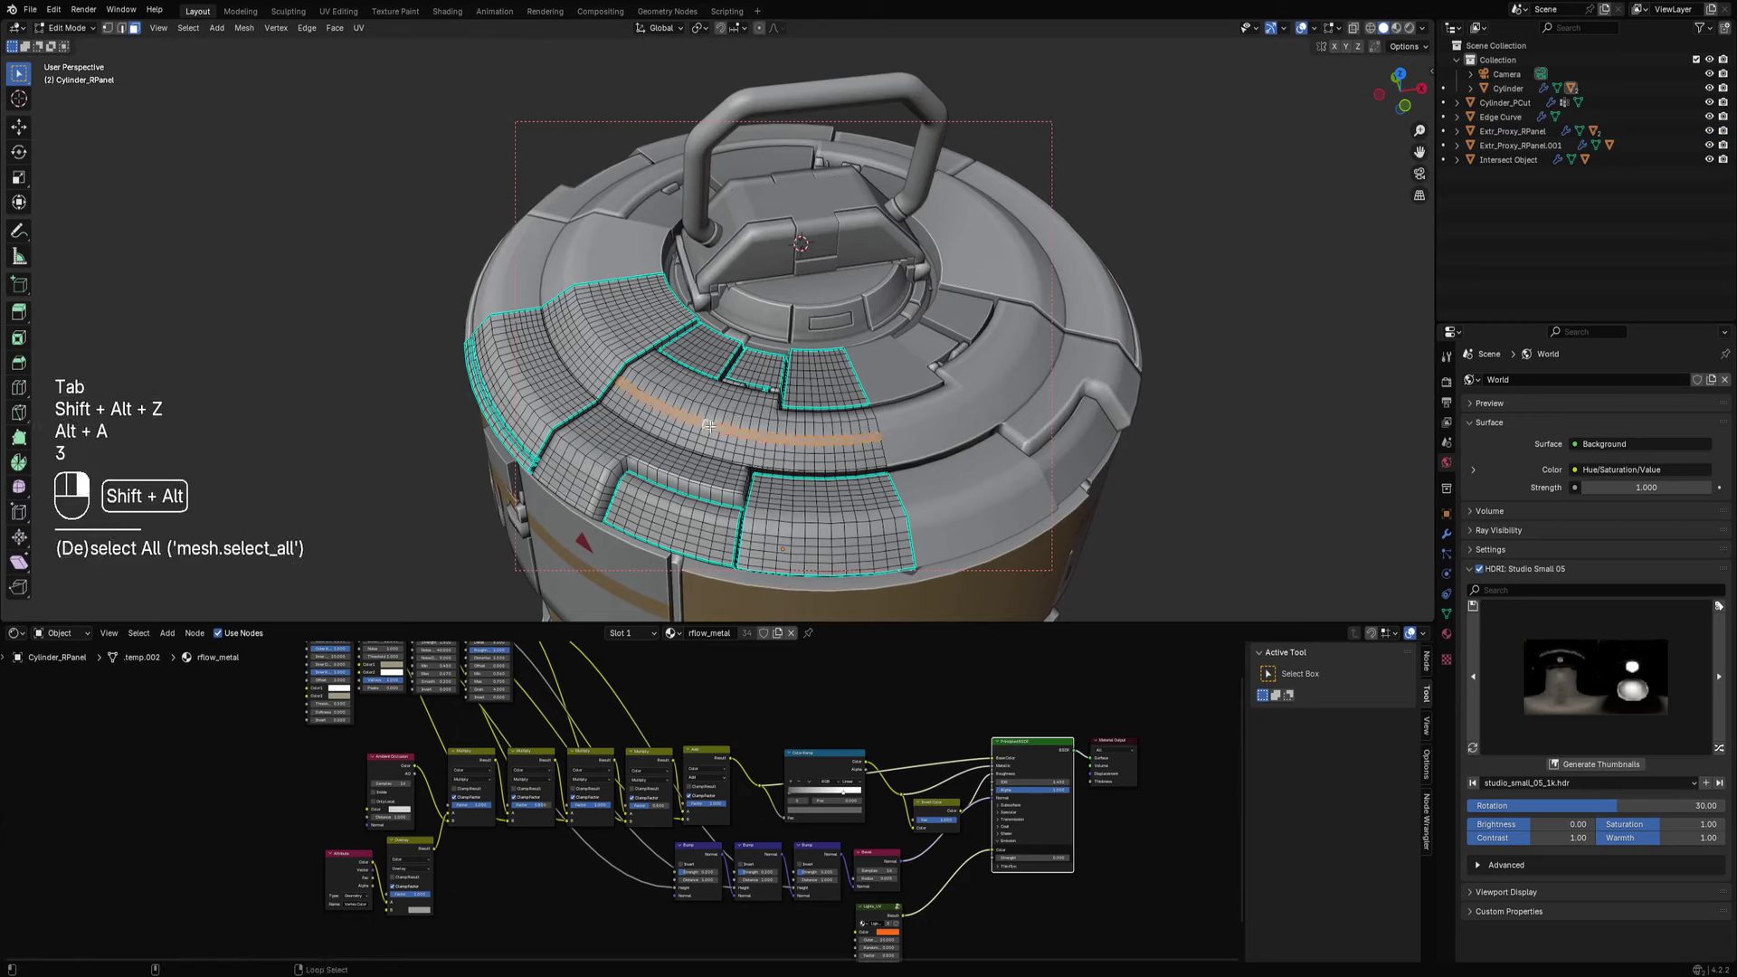
middle_click_drag(750, 412, 757, 358)
key("shift+ctrl+x")
mouse_move(757, 358)
left_click(833, 360)
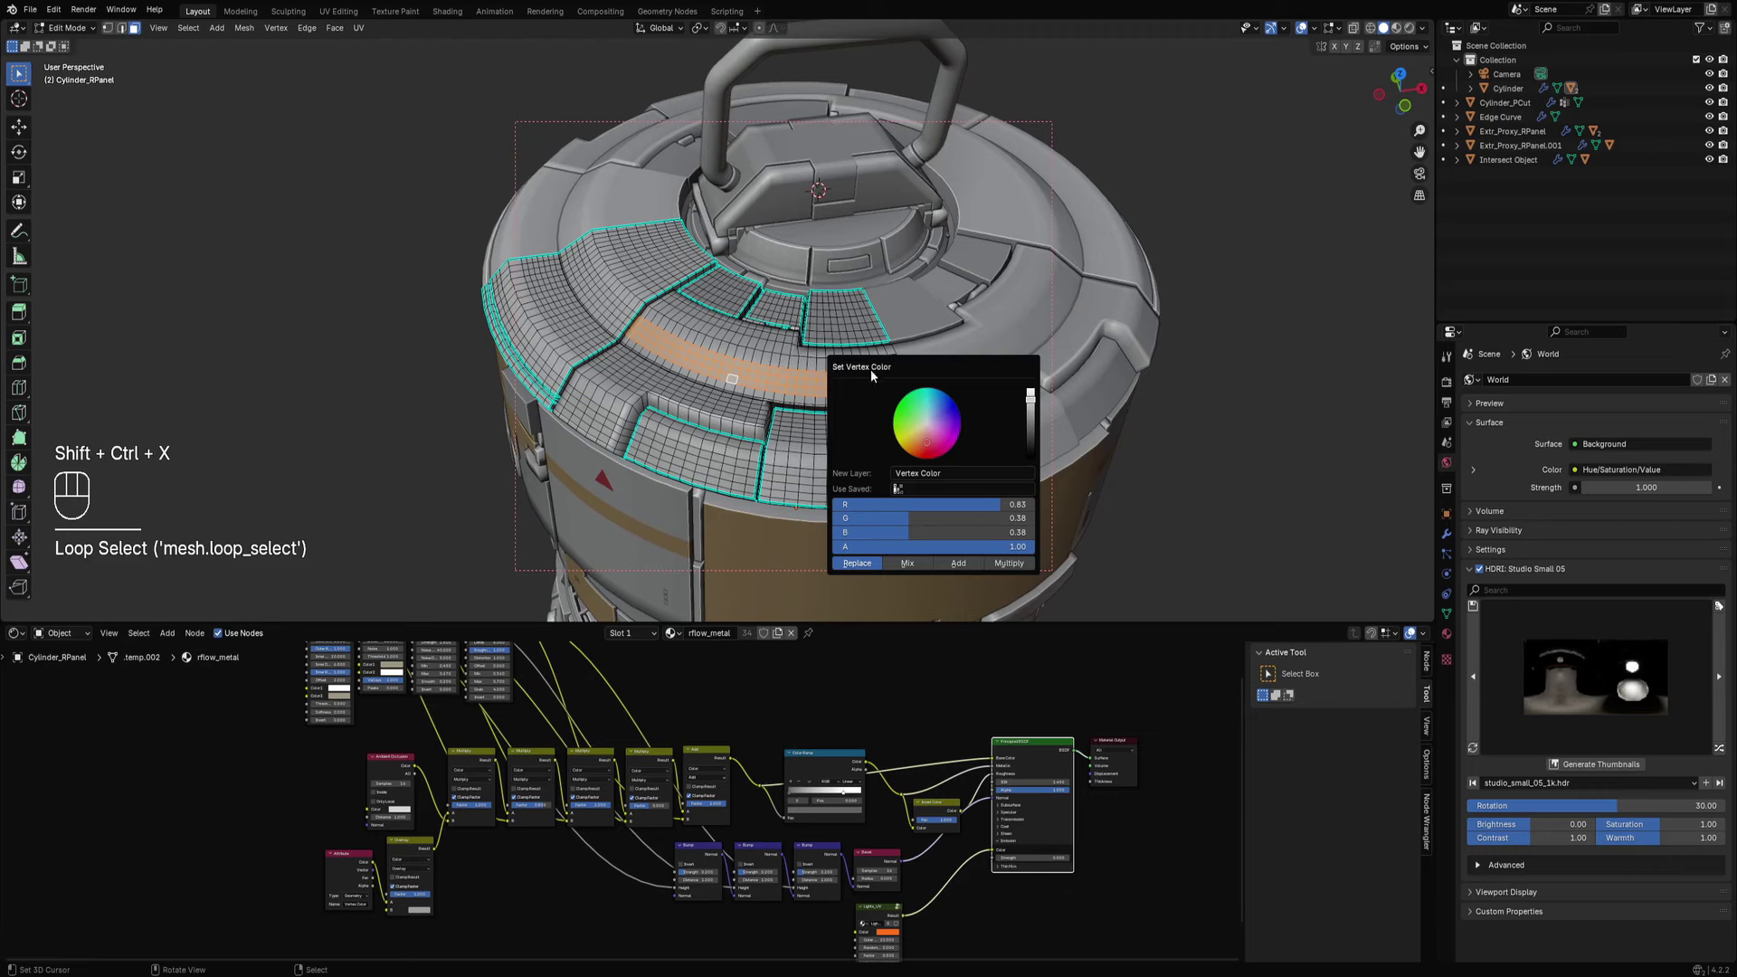
key("Tab")
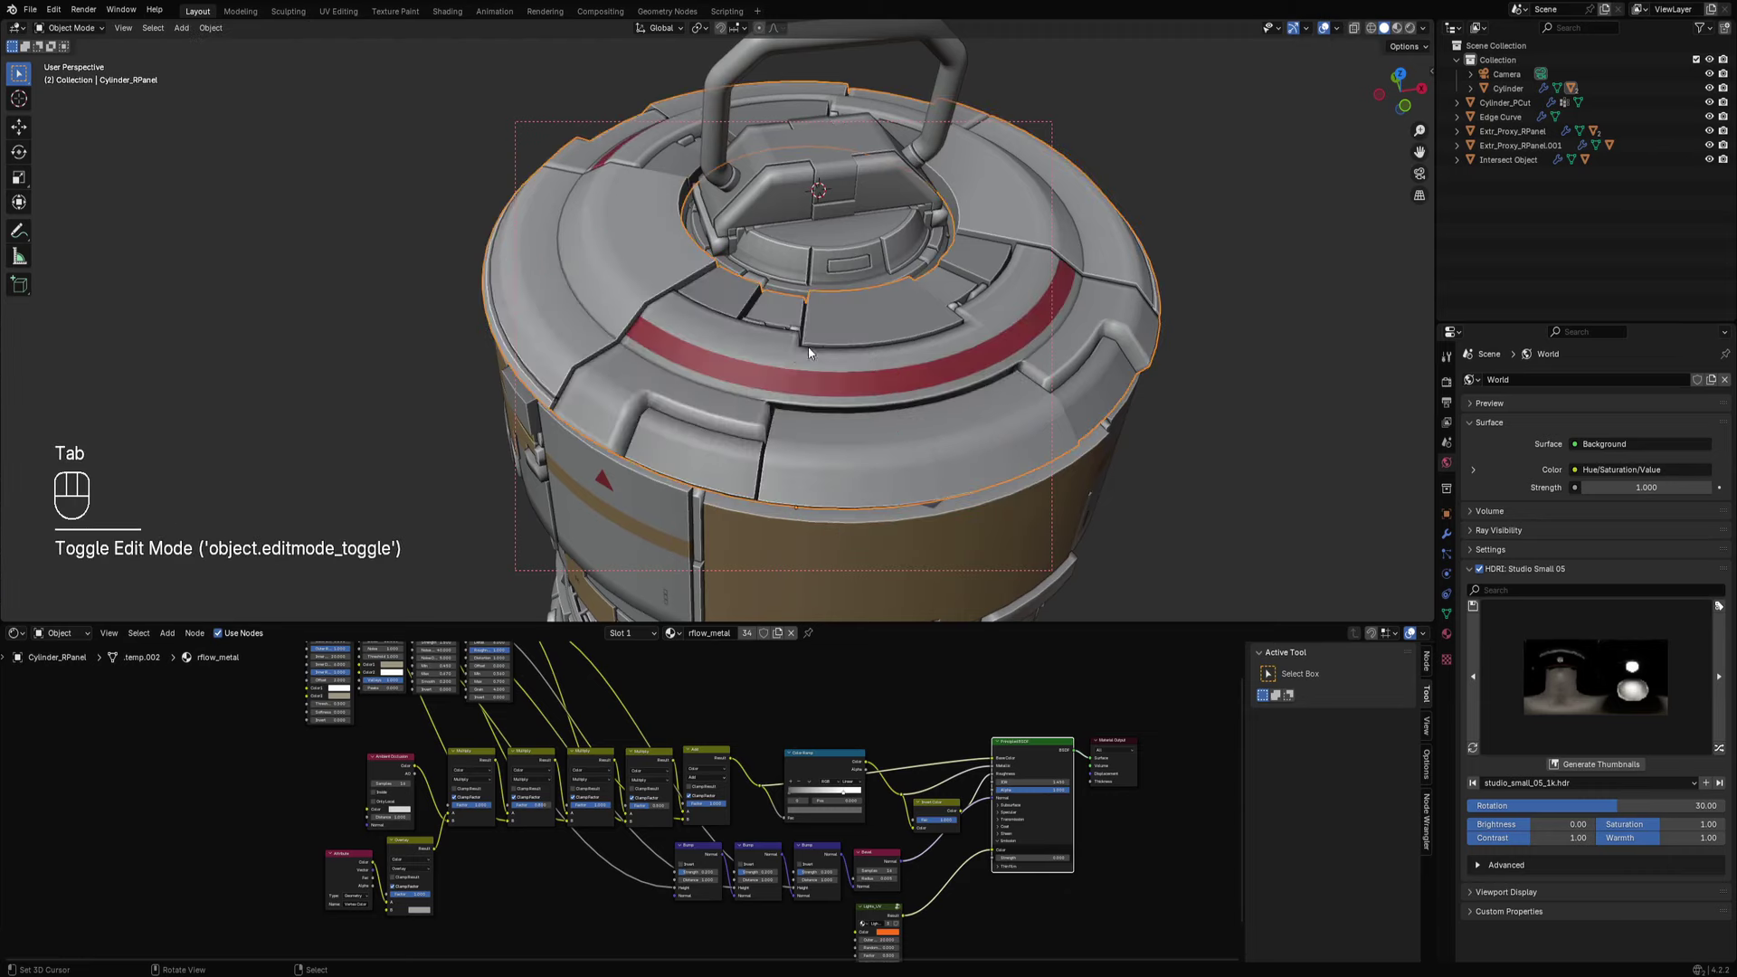
Check the lid's red ring and the canister's sides in rendered shading, and return to solid shading.
scroll(841, 344, "down", 5)
key("z")
left_click(931, 293)
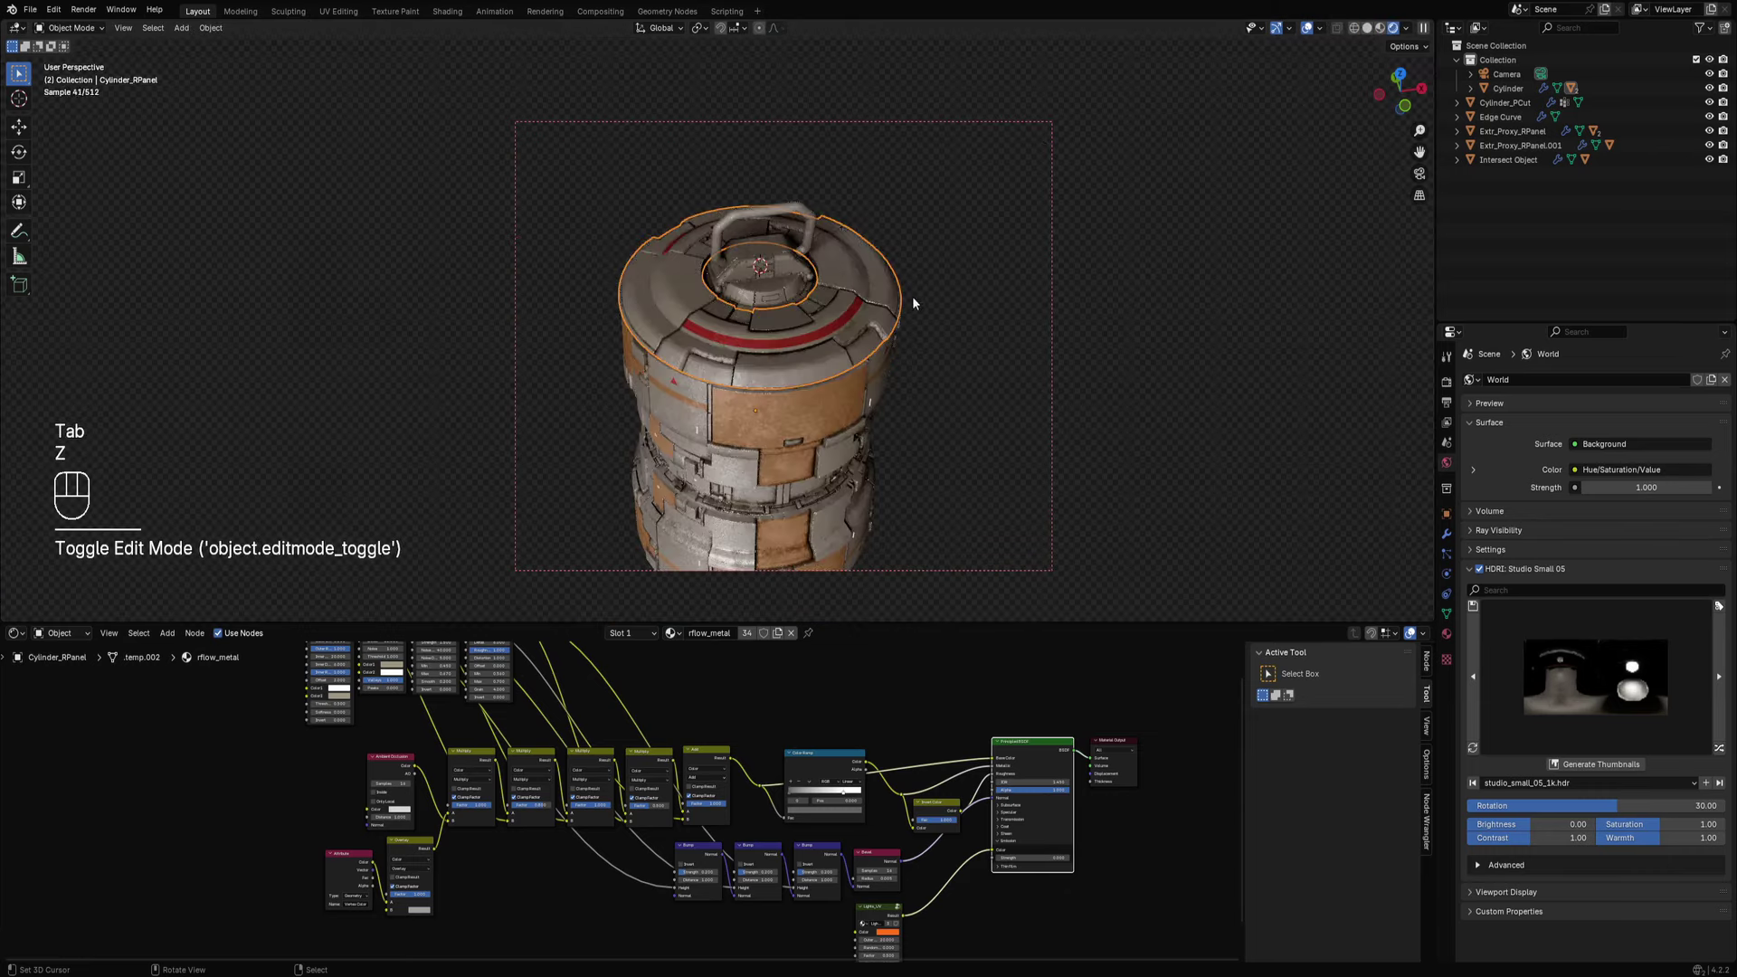
scroll(872, 320, "down", 4)
key("alt+a")
middle_click_drag(833, 437, 800, 333)
scroll(851, 349, "up", 4)
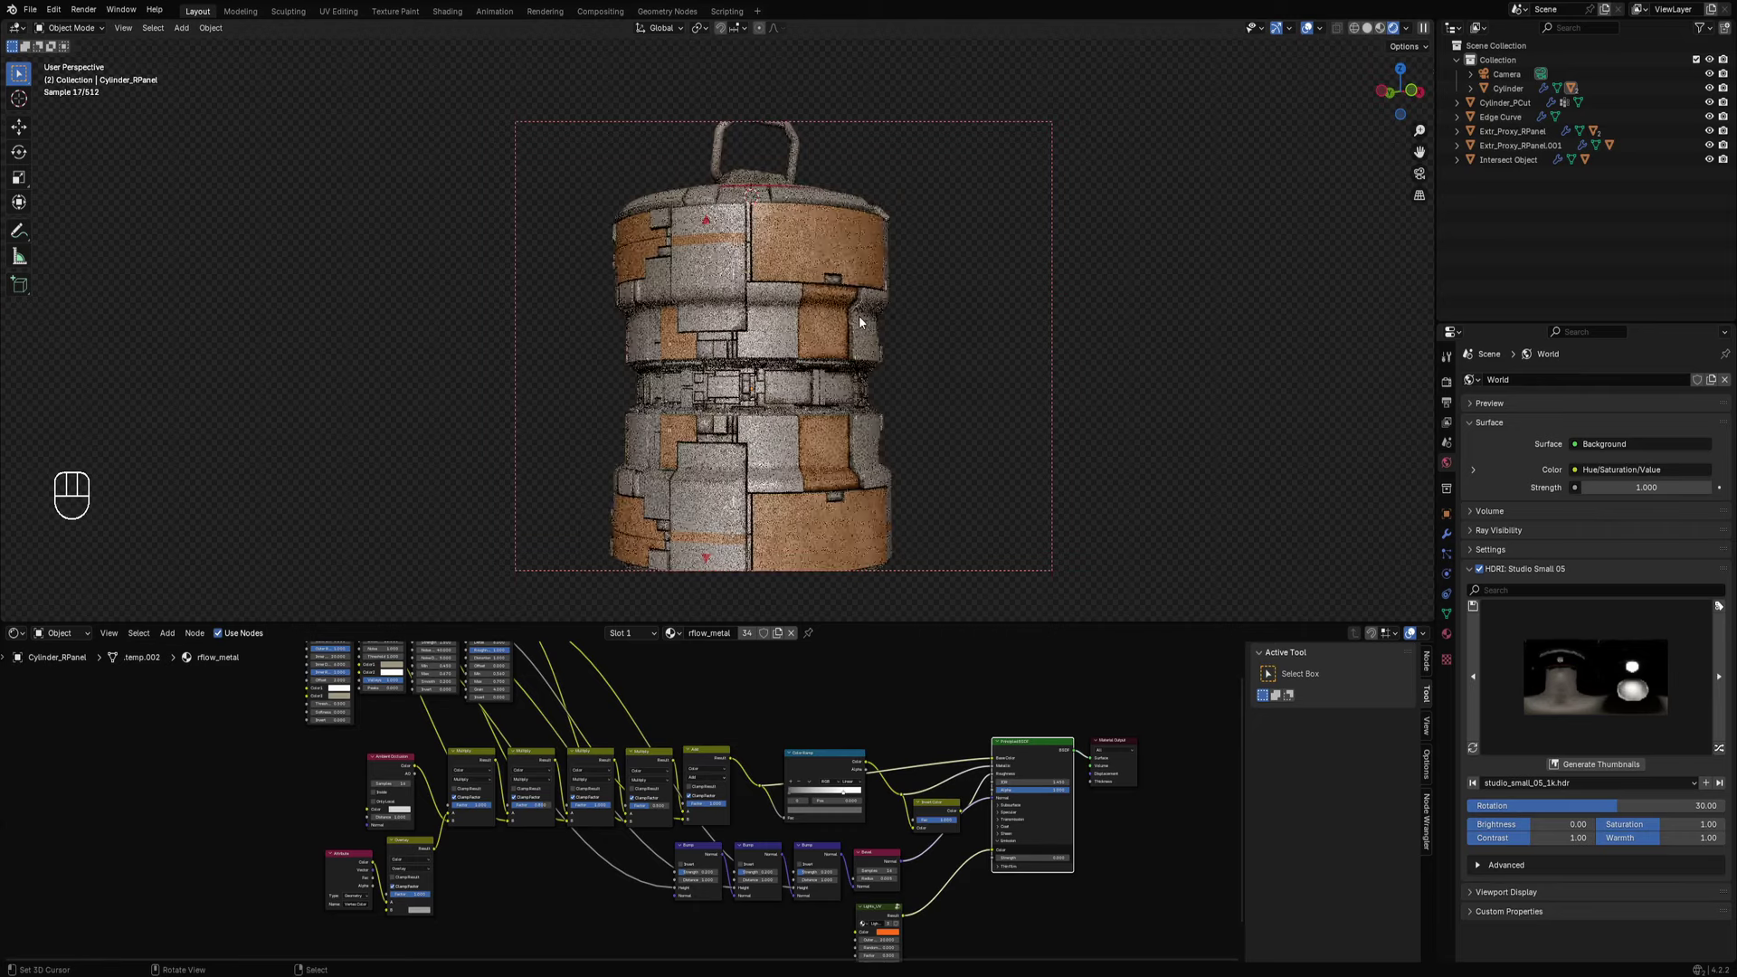
key("z")
left_click(905, 316)
In front view, paint three small spaced faces on the middle band's large panel of Extr_Proxy_RPanel.001 with the same red vertex color.
middle_click_drag(905, 316, 825, 378, "alt")
scroll(825, 379, "up", 2)
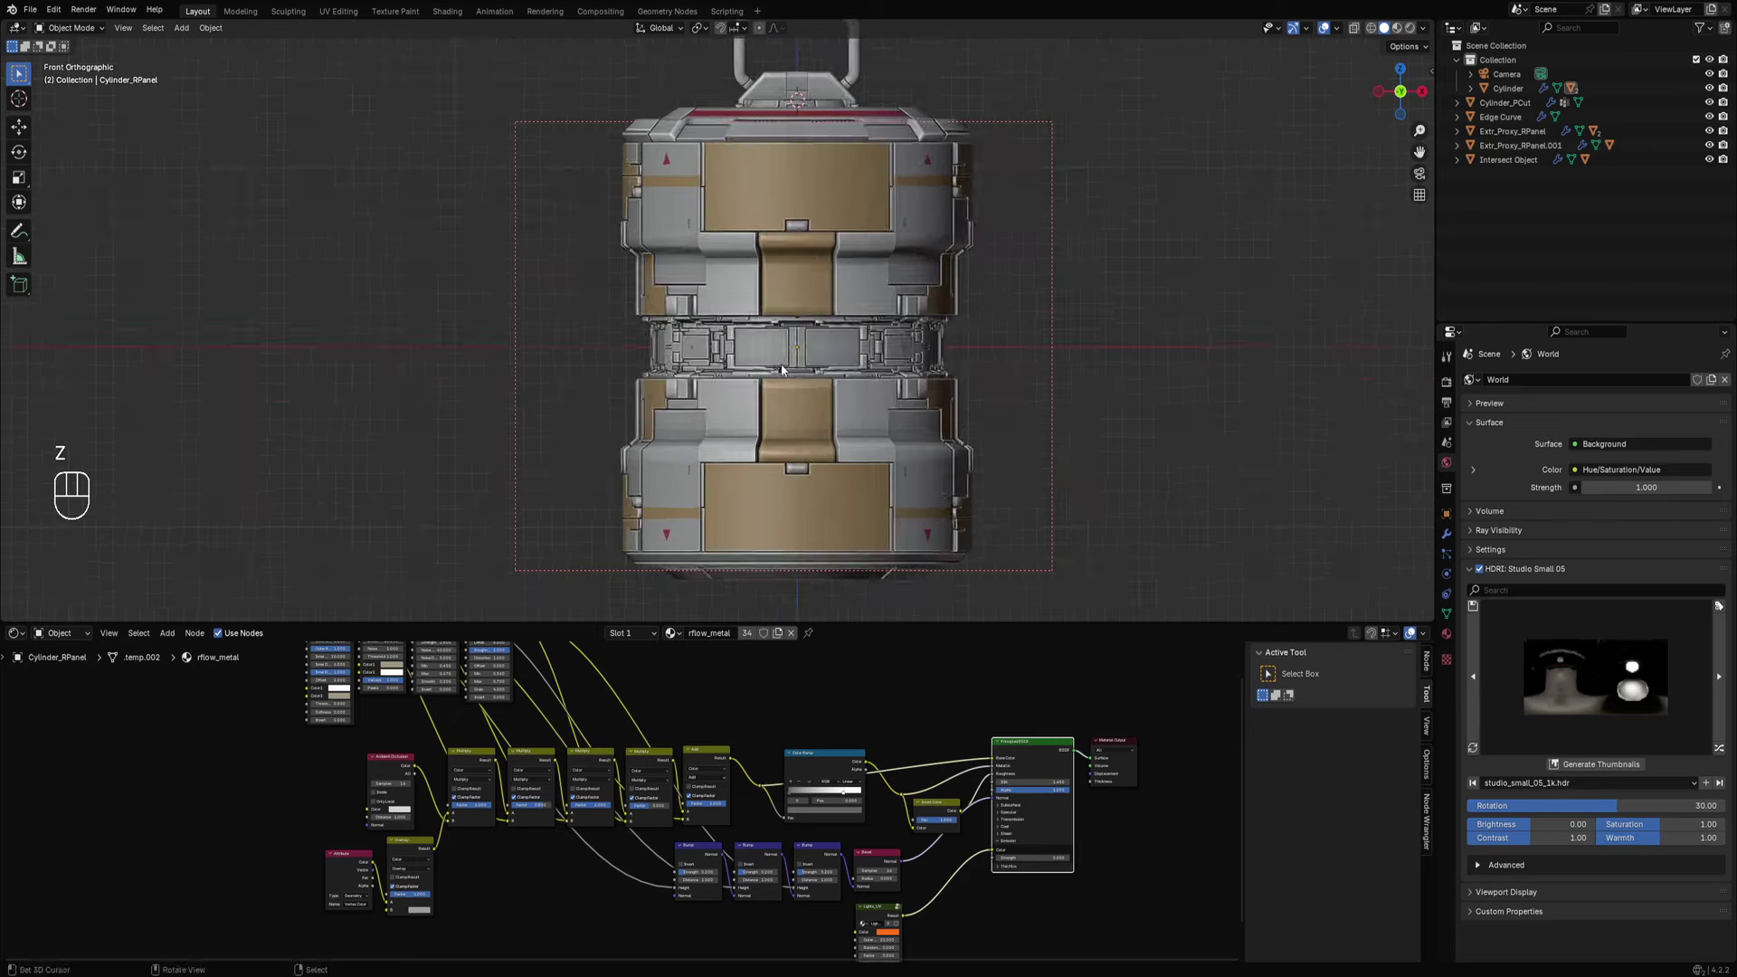
left_click(780, 362)
key("Tab")
scroll(779, 353, "up", 5)
scroll(779, 353, "up", 3)
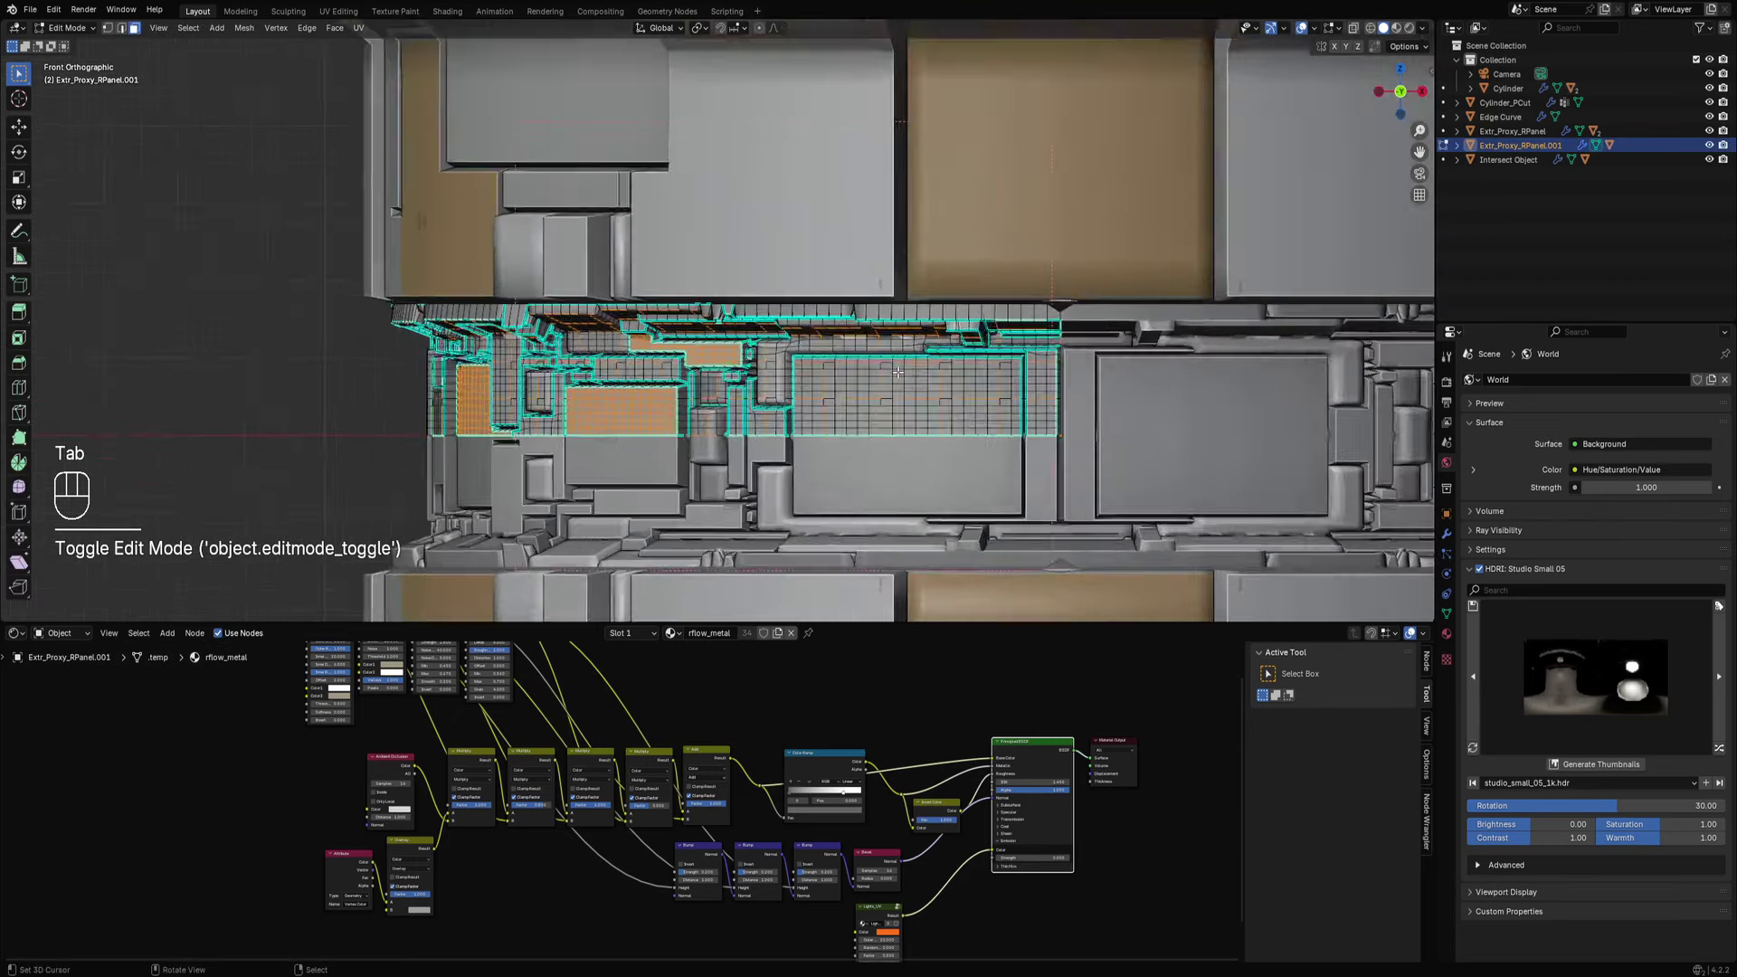
key("3")
key("alt+a")
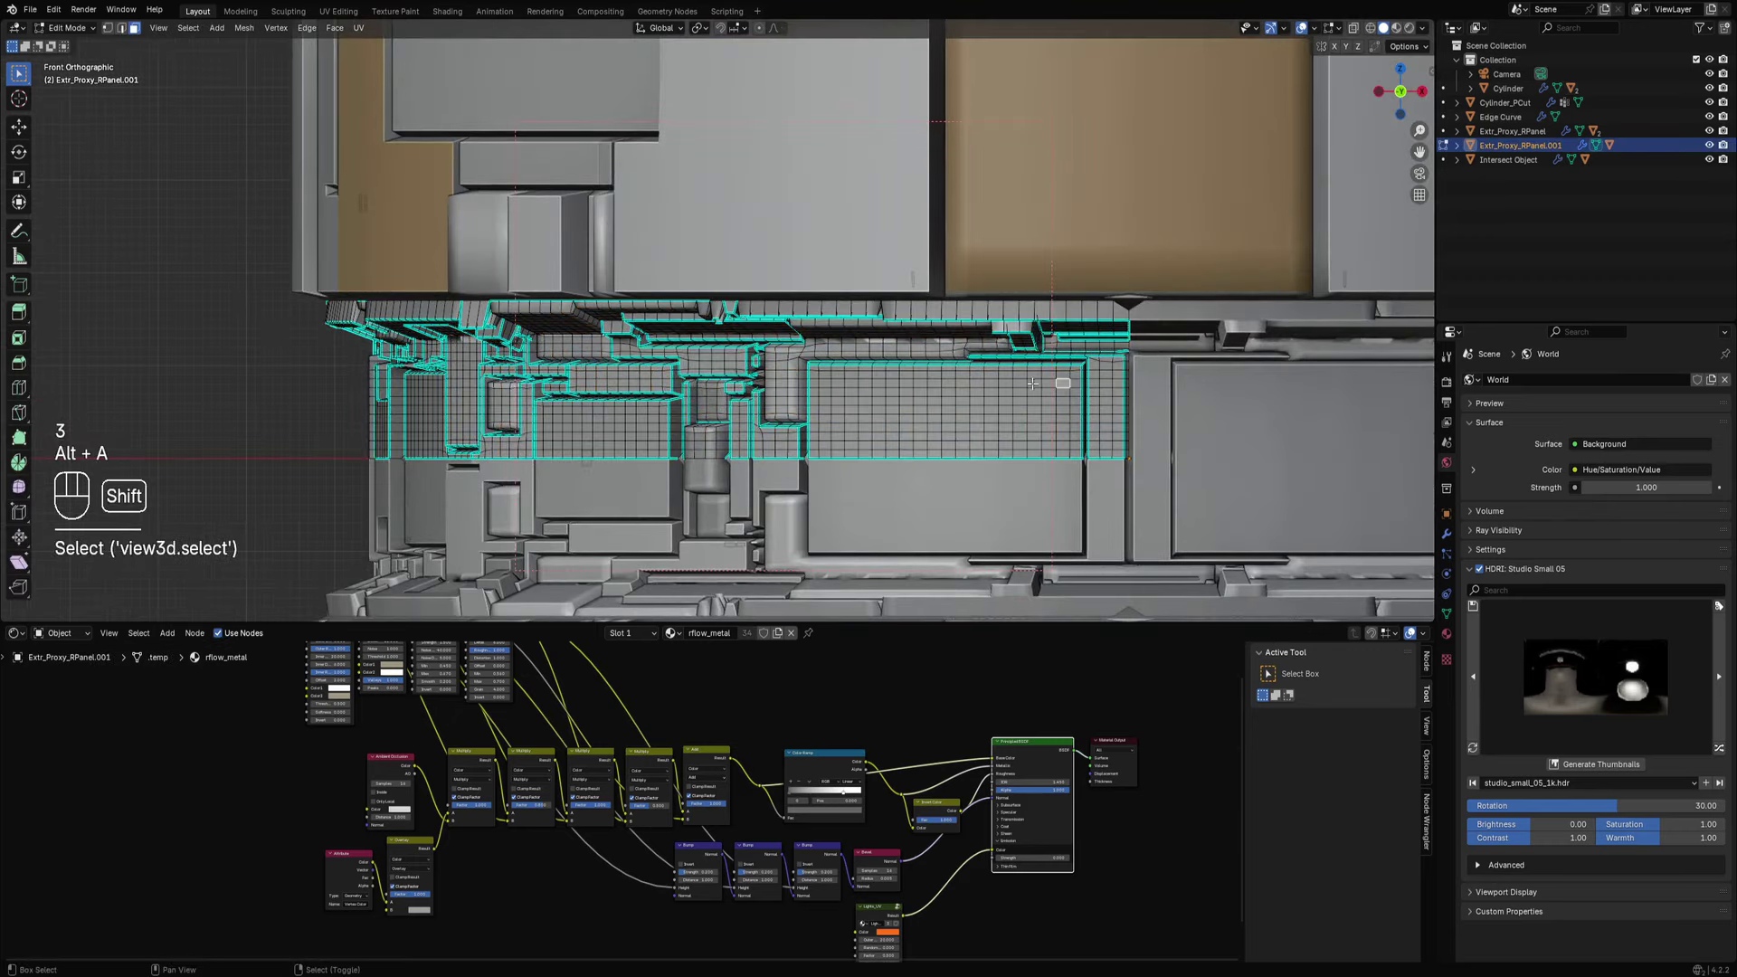
key("shift+ctrl+x")
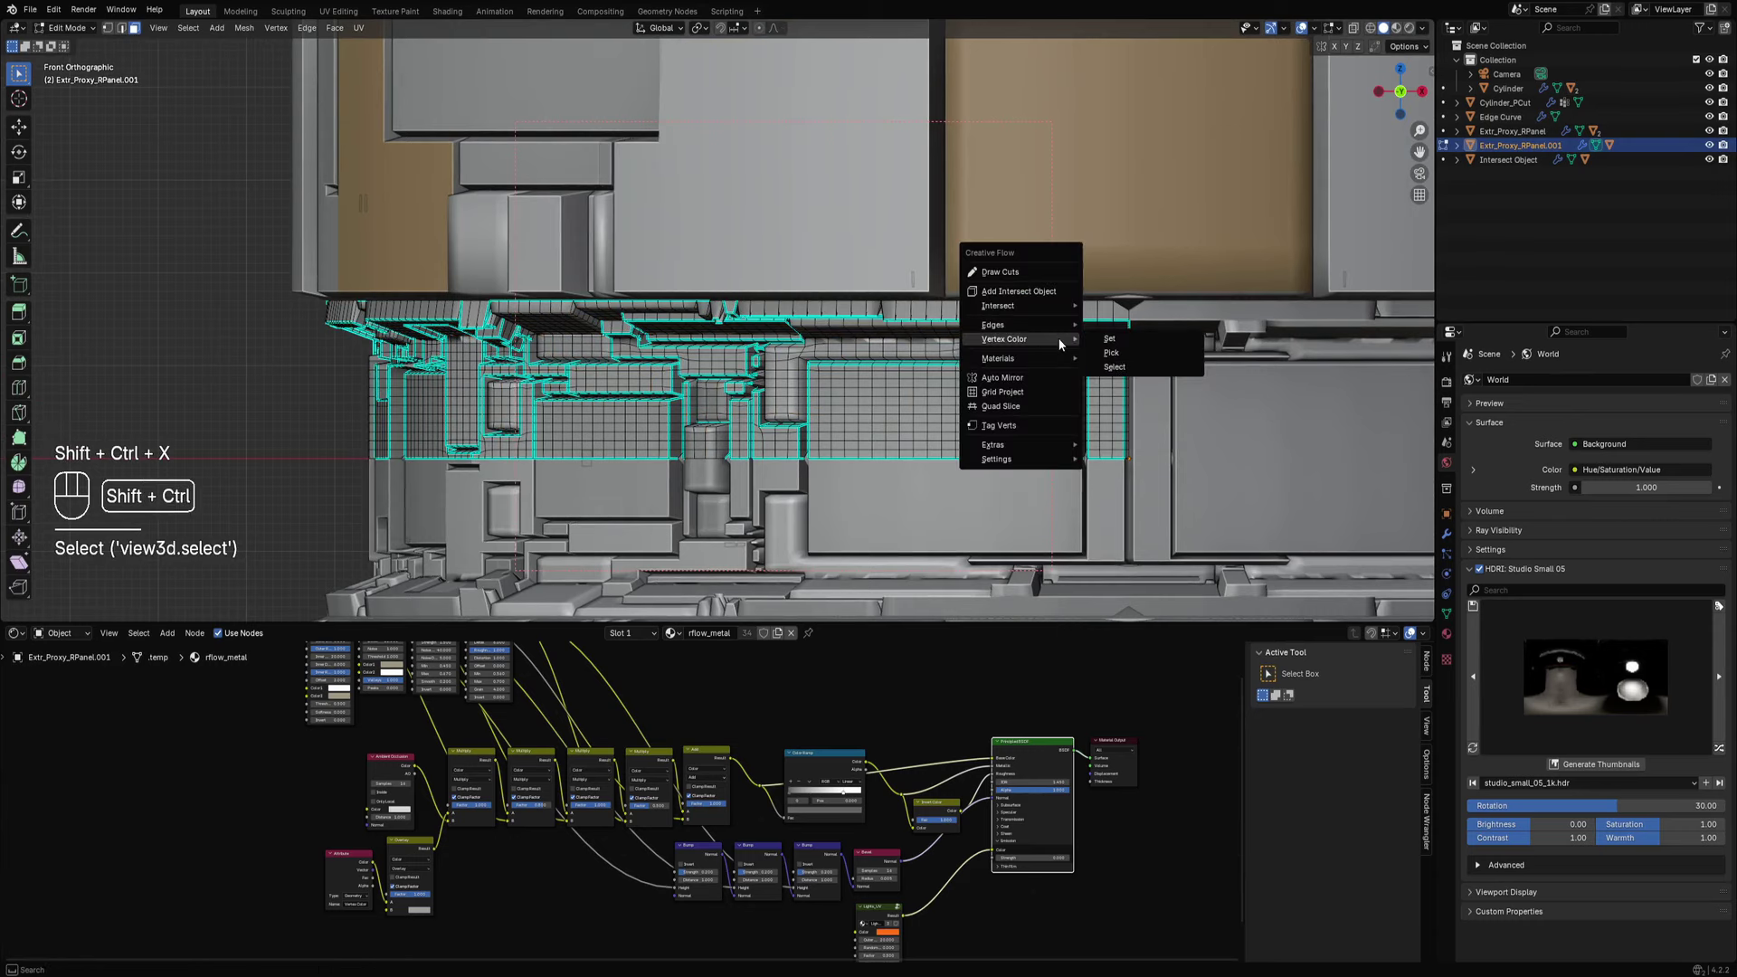
left_click(1111, 338)
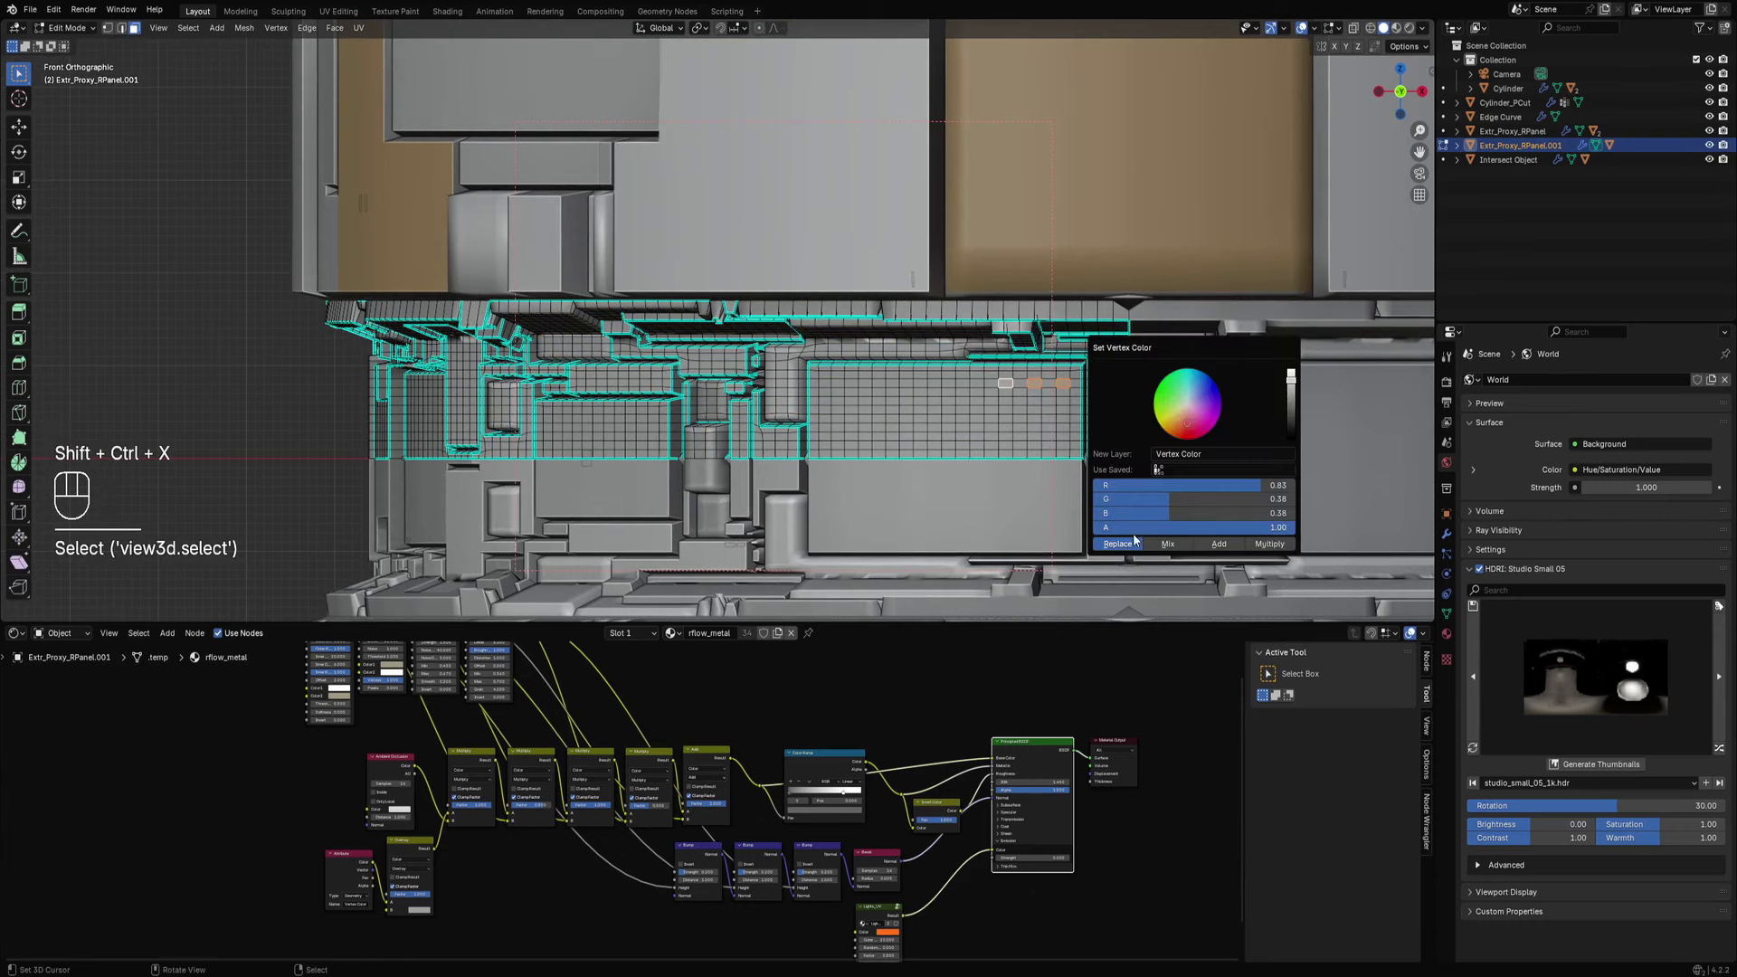
key("Tab")
scroll(887, 264, "down", 5)
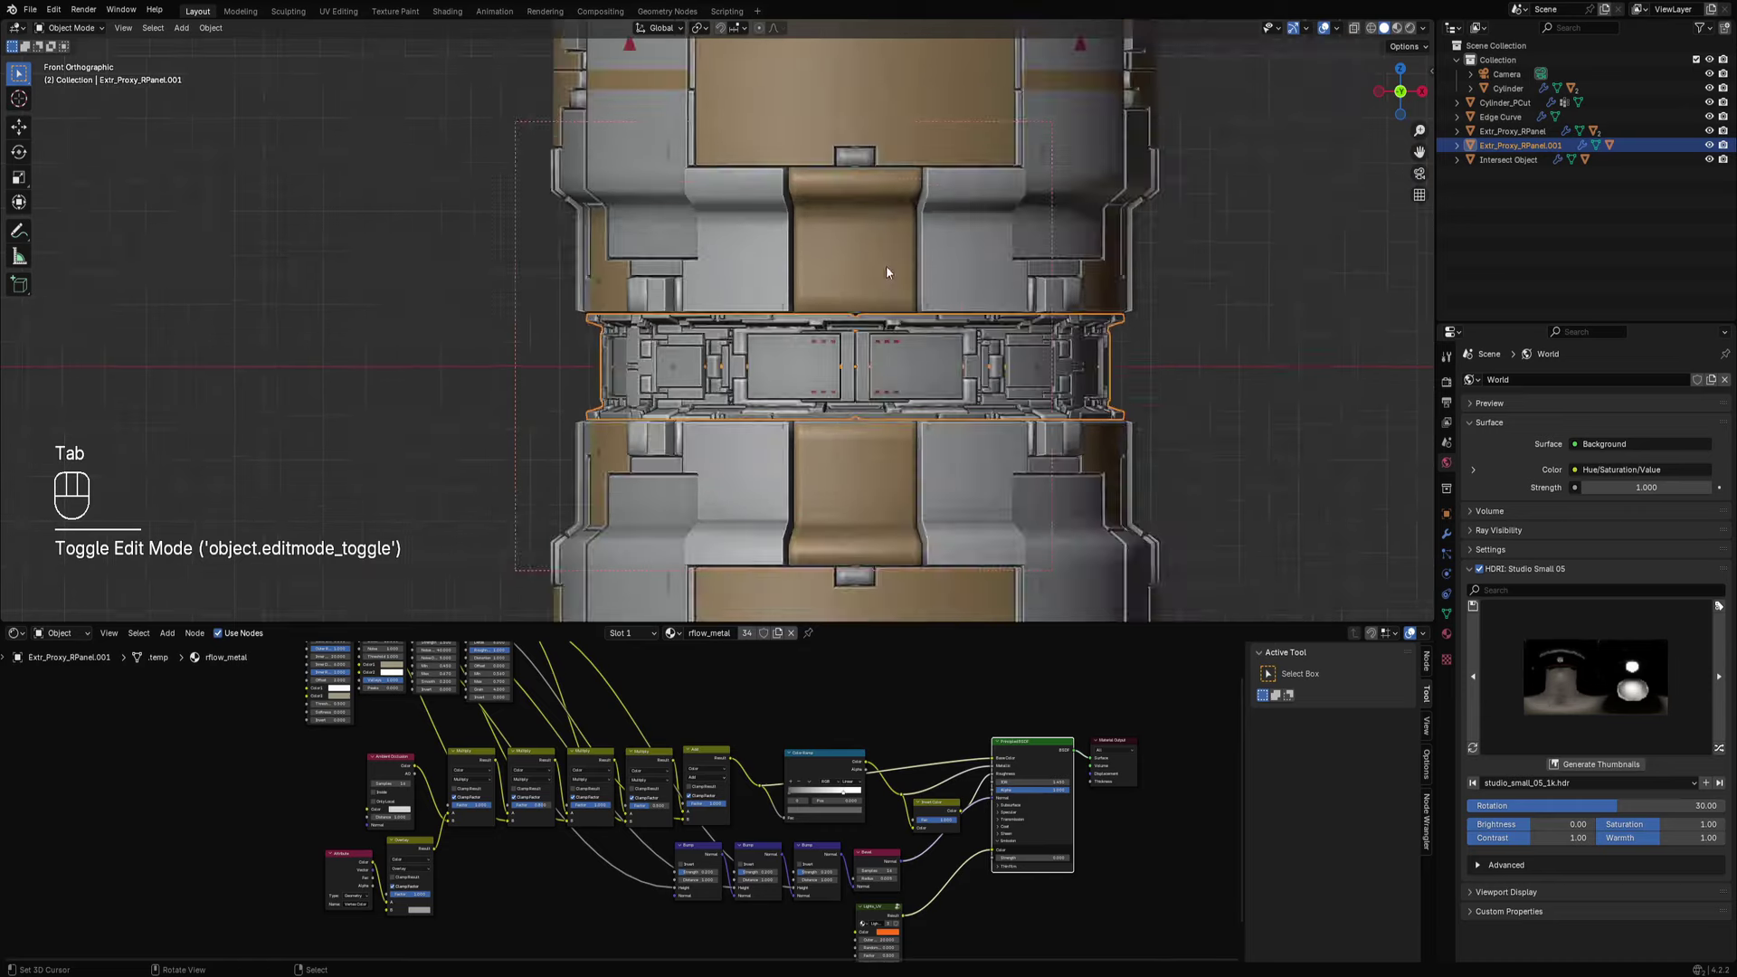
Check the red markings on the middle band in rendered shading with nothing selected.
key("alt+a")
middle_click_drag(886, 264, 910, 276)
scroll(910, 274, "down", 1)
key("z")
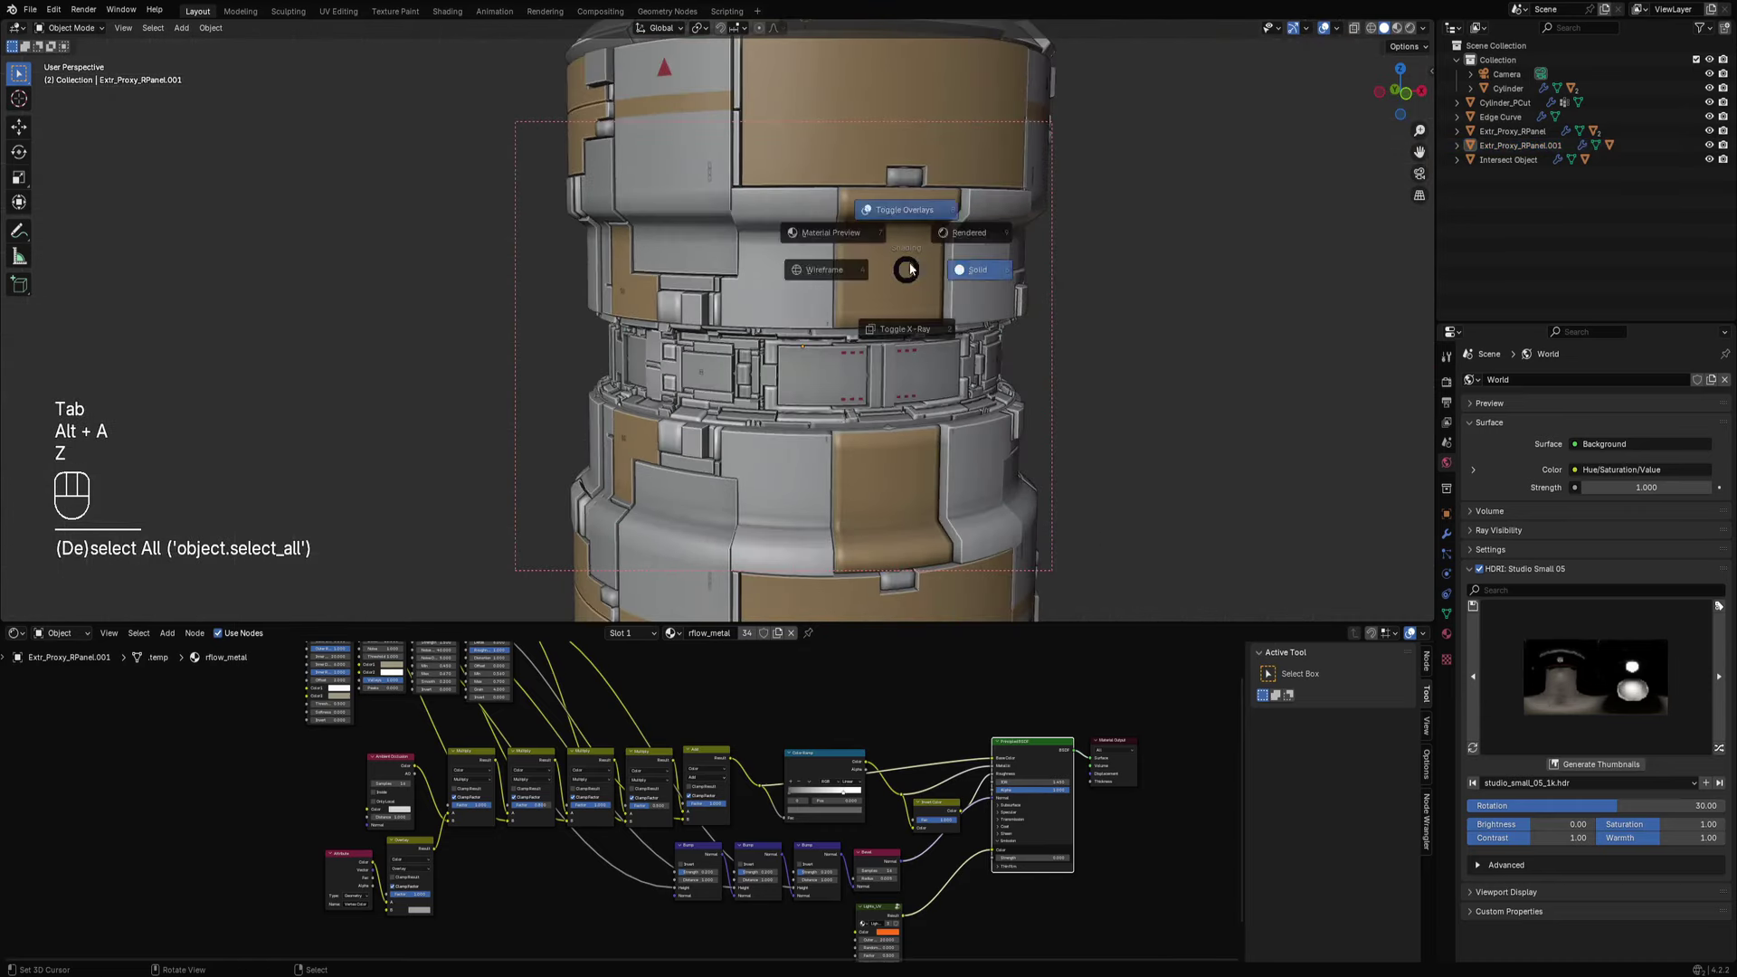
left_click(972, 218)
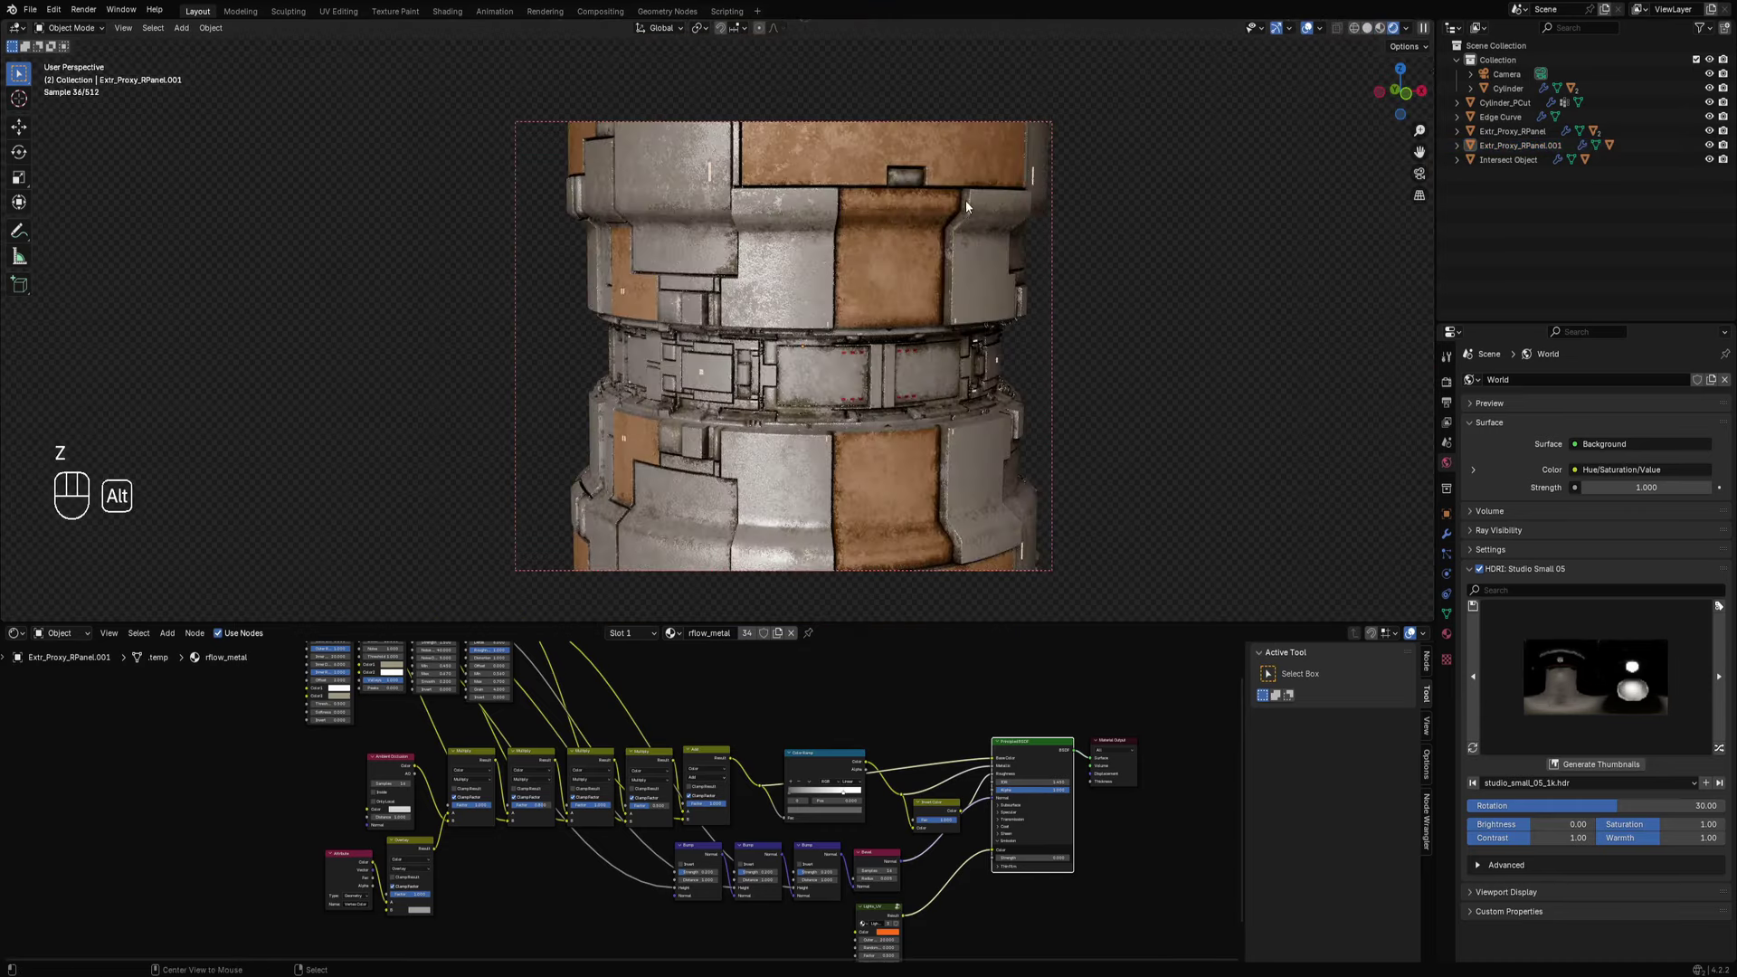
mouse_move(967, 192)
middle_mouse_down()
mouse_move(880, 236)
mouse_move(885, 347)
middle_mouse_up()
Draw a taller, narrower render region over the canister, inspect its bands, and return to solid shading.
key("ctrl+b")
mouse_move(585, 117)
left_mouse_down()
mouse_move(621, 202)
mouse_move(926, 607)
left_mouse_up()
mouse_move(927, 606)
middle_mouse_down()
mouse_move(845, 429)
mouse_move(844, 302)
mouse_move(823, 436)
mouse_move(882, 409)
mouse_move(871, 342)
middle_mouse_up()
scroll(865, 358, "up", 5)
key("z")
left_click(947, 357)
scroll(830, 351, "up", 2)
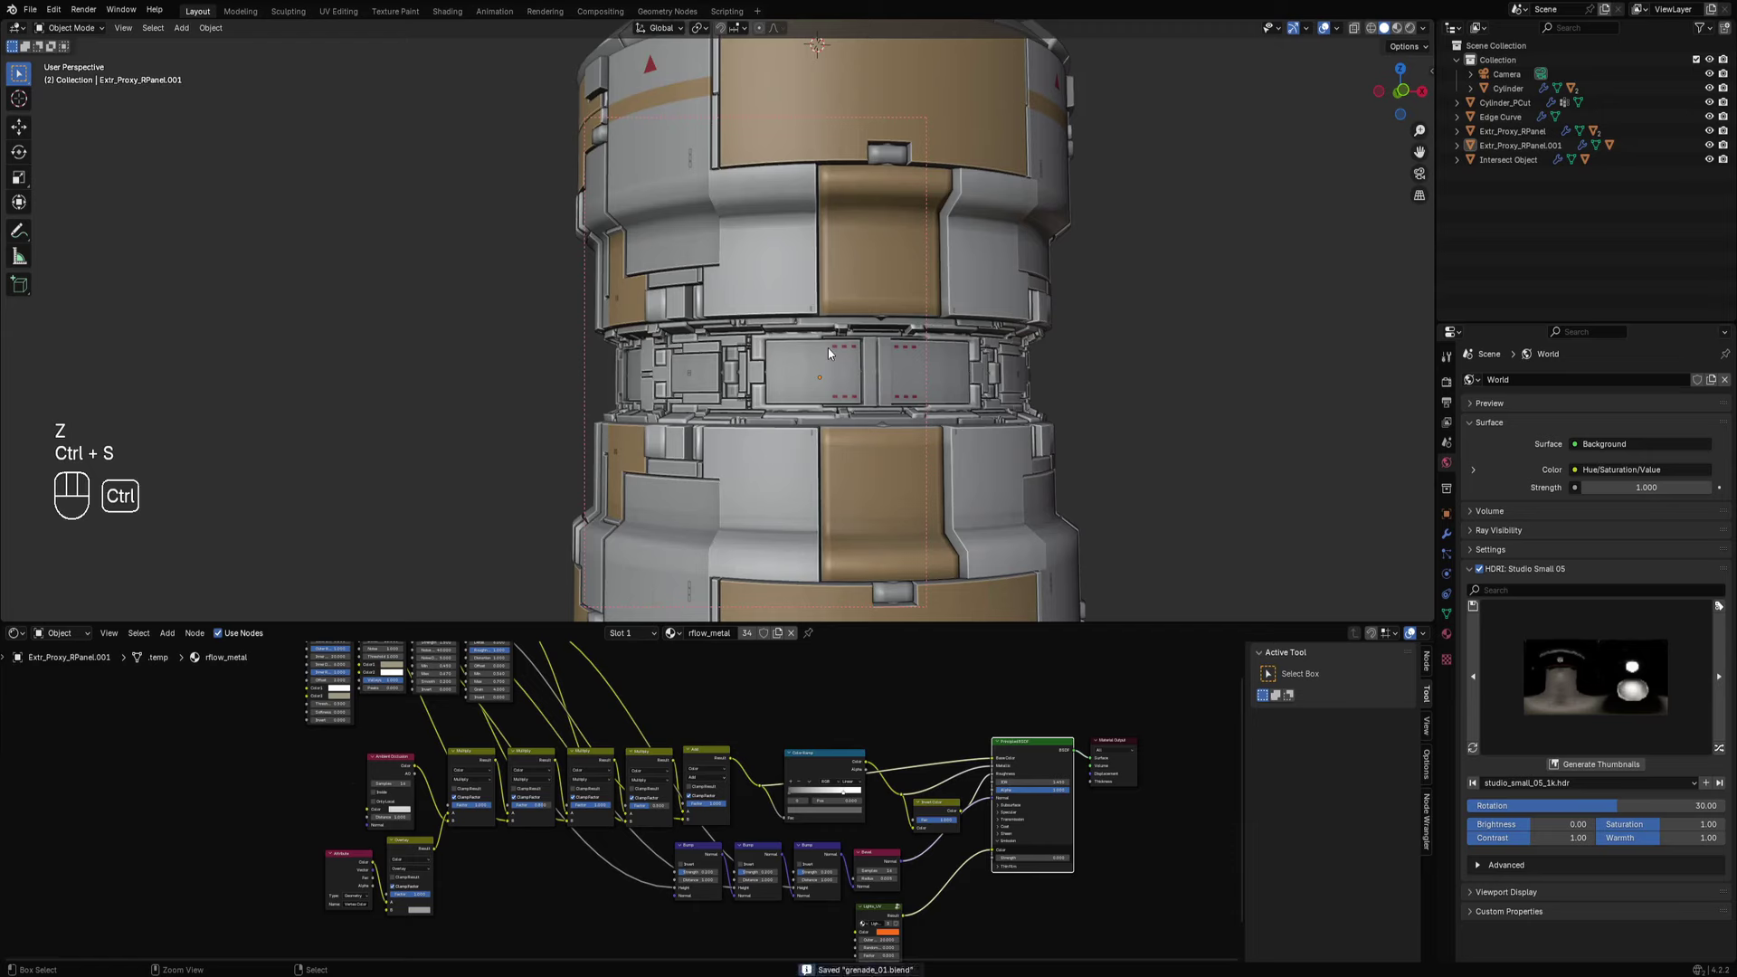
scroll(828, 349, "up", 3)
left_click(798, 271)
key("Tab")
scroll(799, 286, "up", 3)
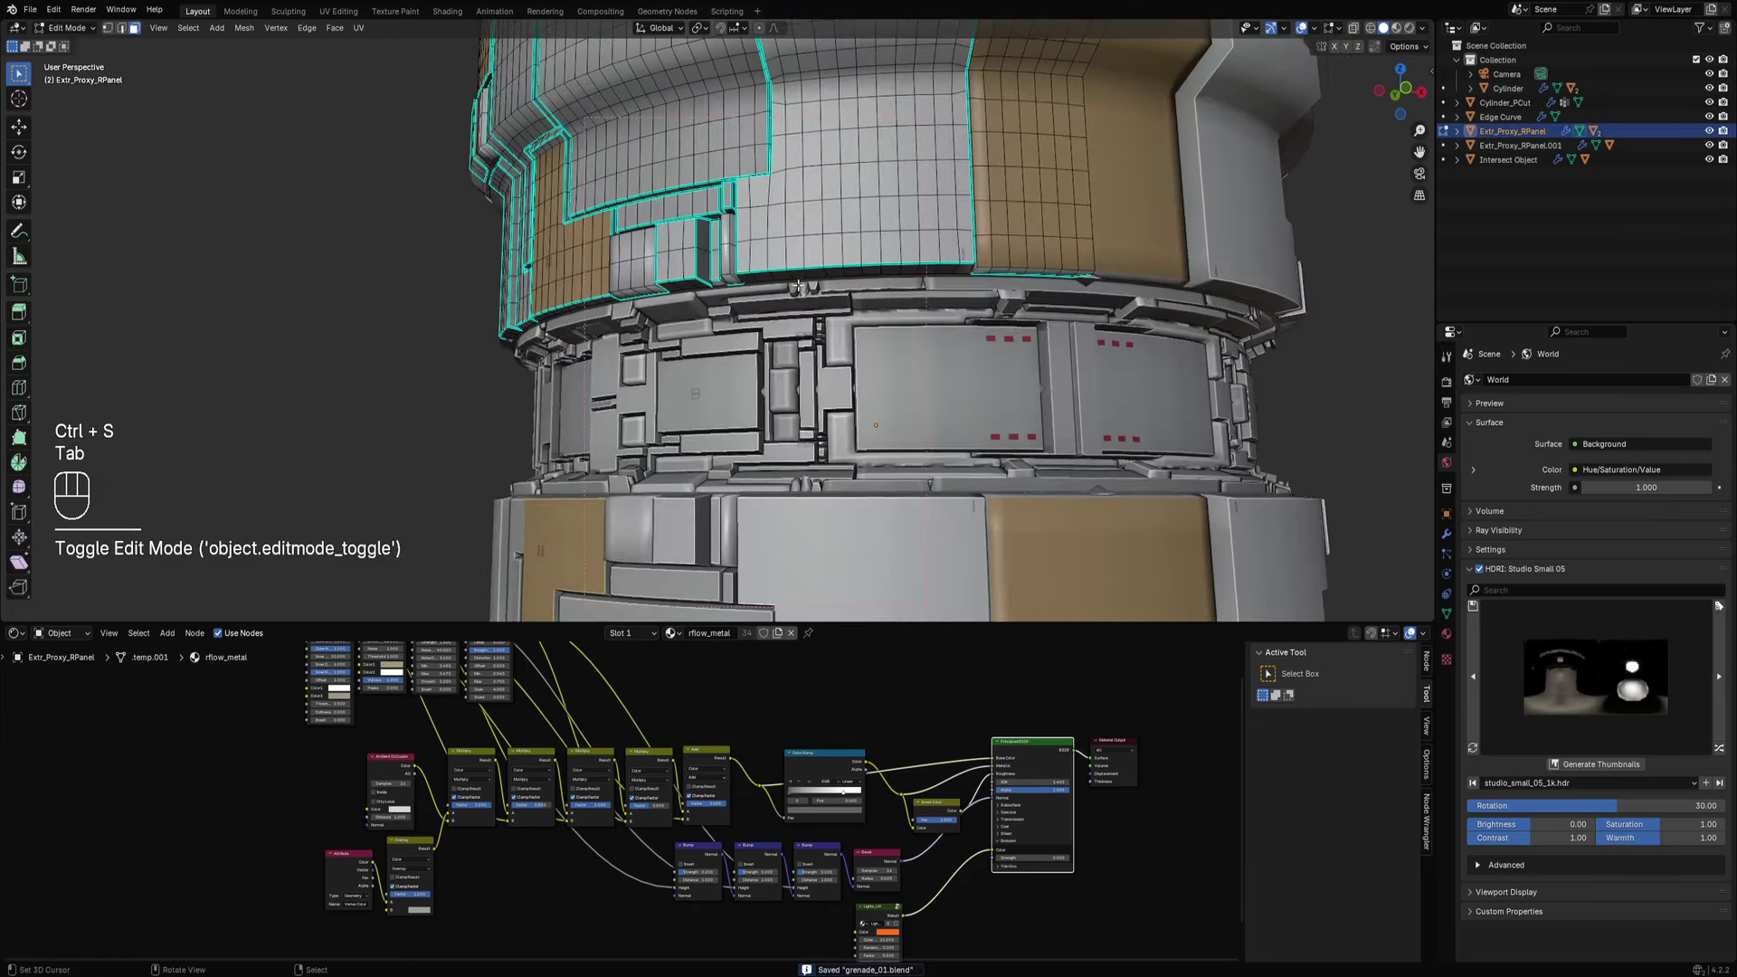
key("Tab")
Paint a row of progressively smaller face blocks on the middle band's small panel of Extr_Proxy_RPanel.001 with the tan vertex color.
left_click(768, 380)
key("Tab")
scroll(768, 380, "up", 3)
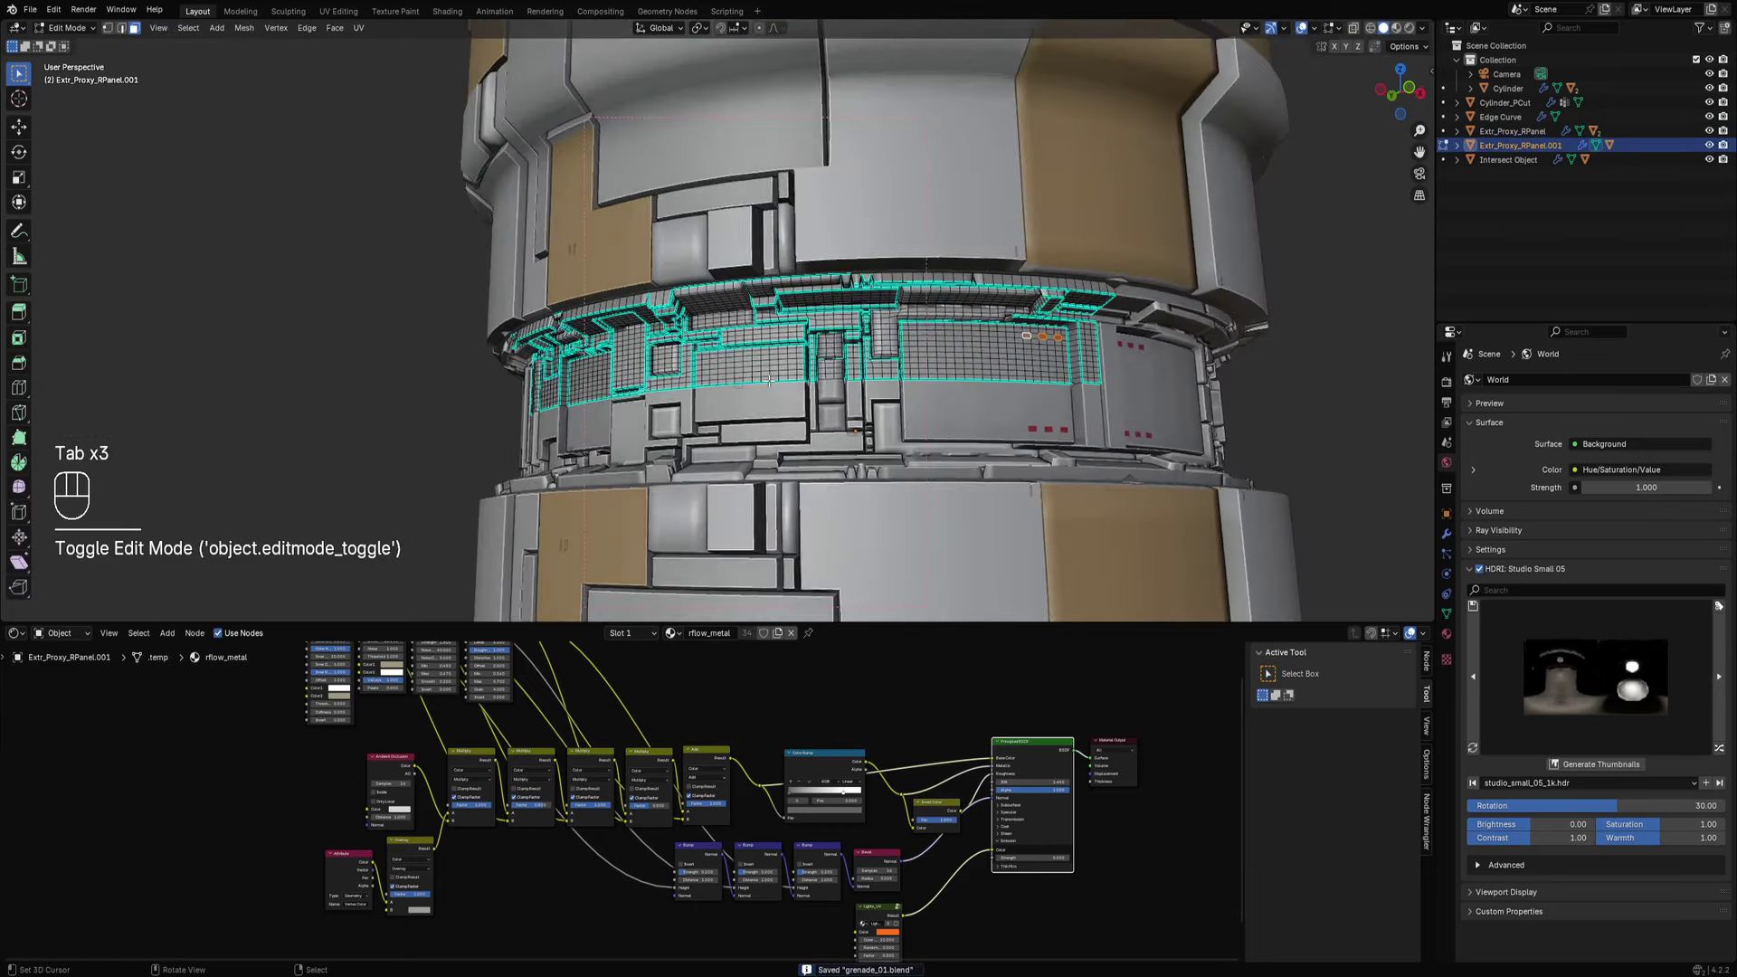
scroll(768, 380, "up", 3)
left_click(825, 380)
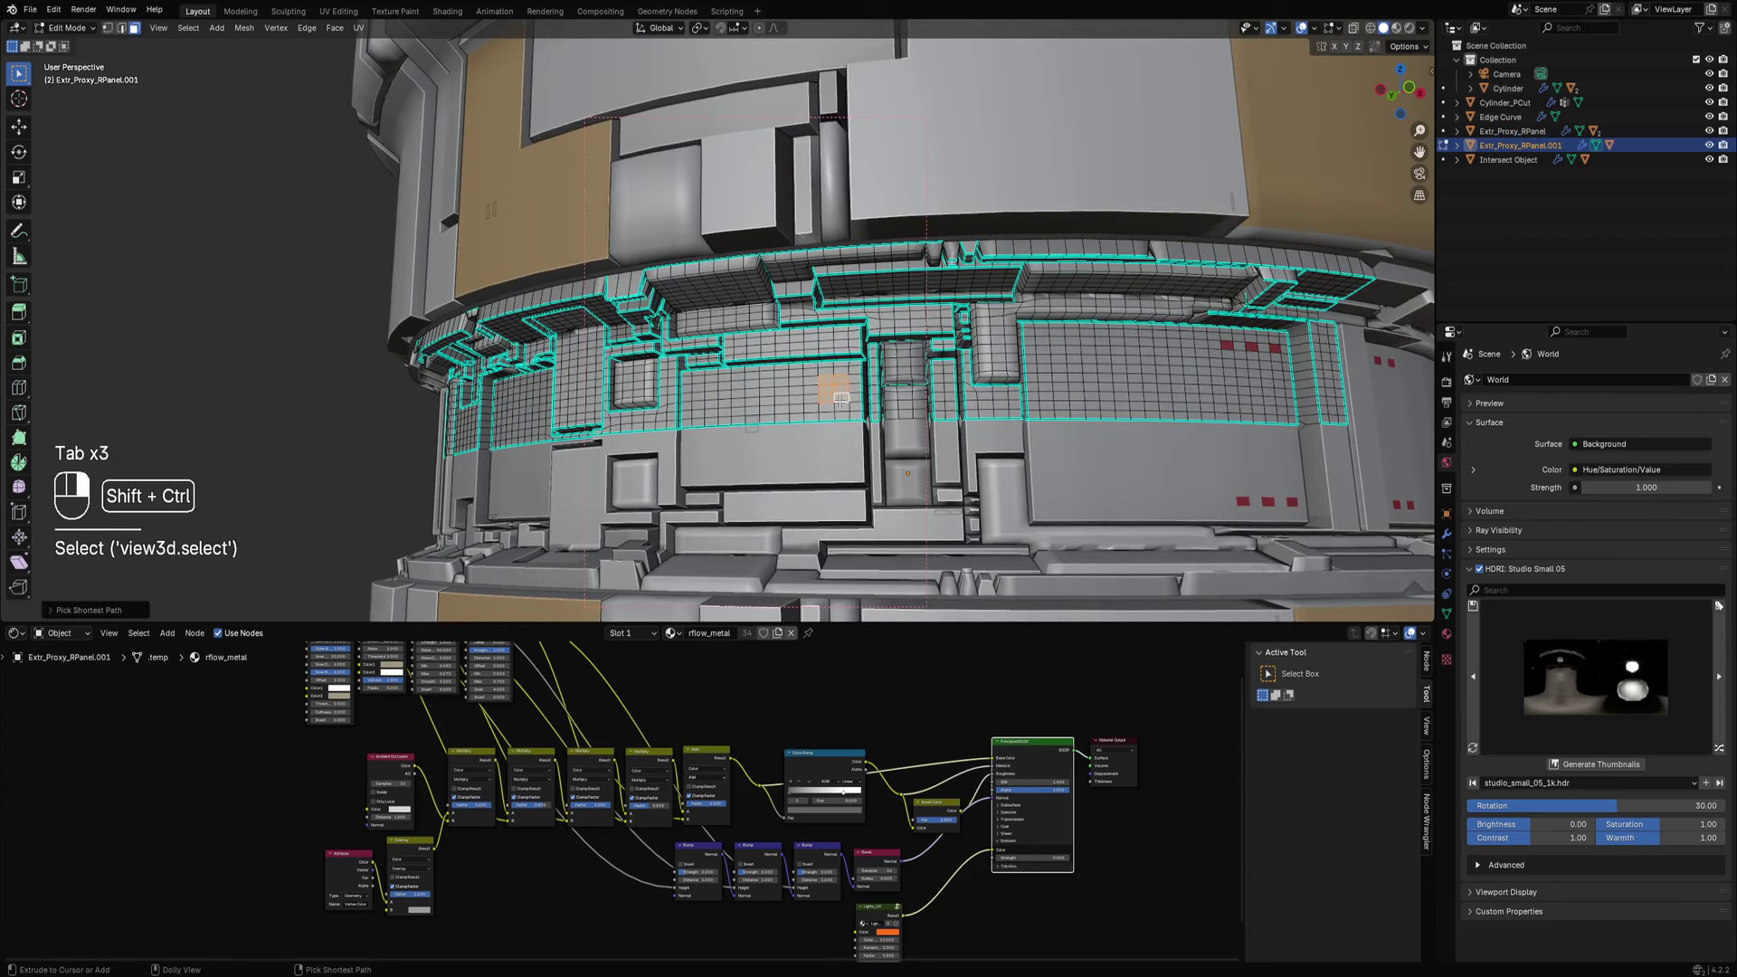
left_click(841, 399, "ctrl+shift")
scroll(840, 399, "down", 3)
scroll(808, 379, "up", 3)
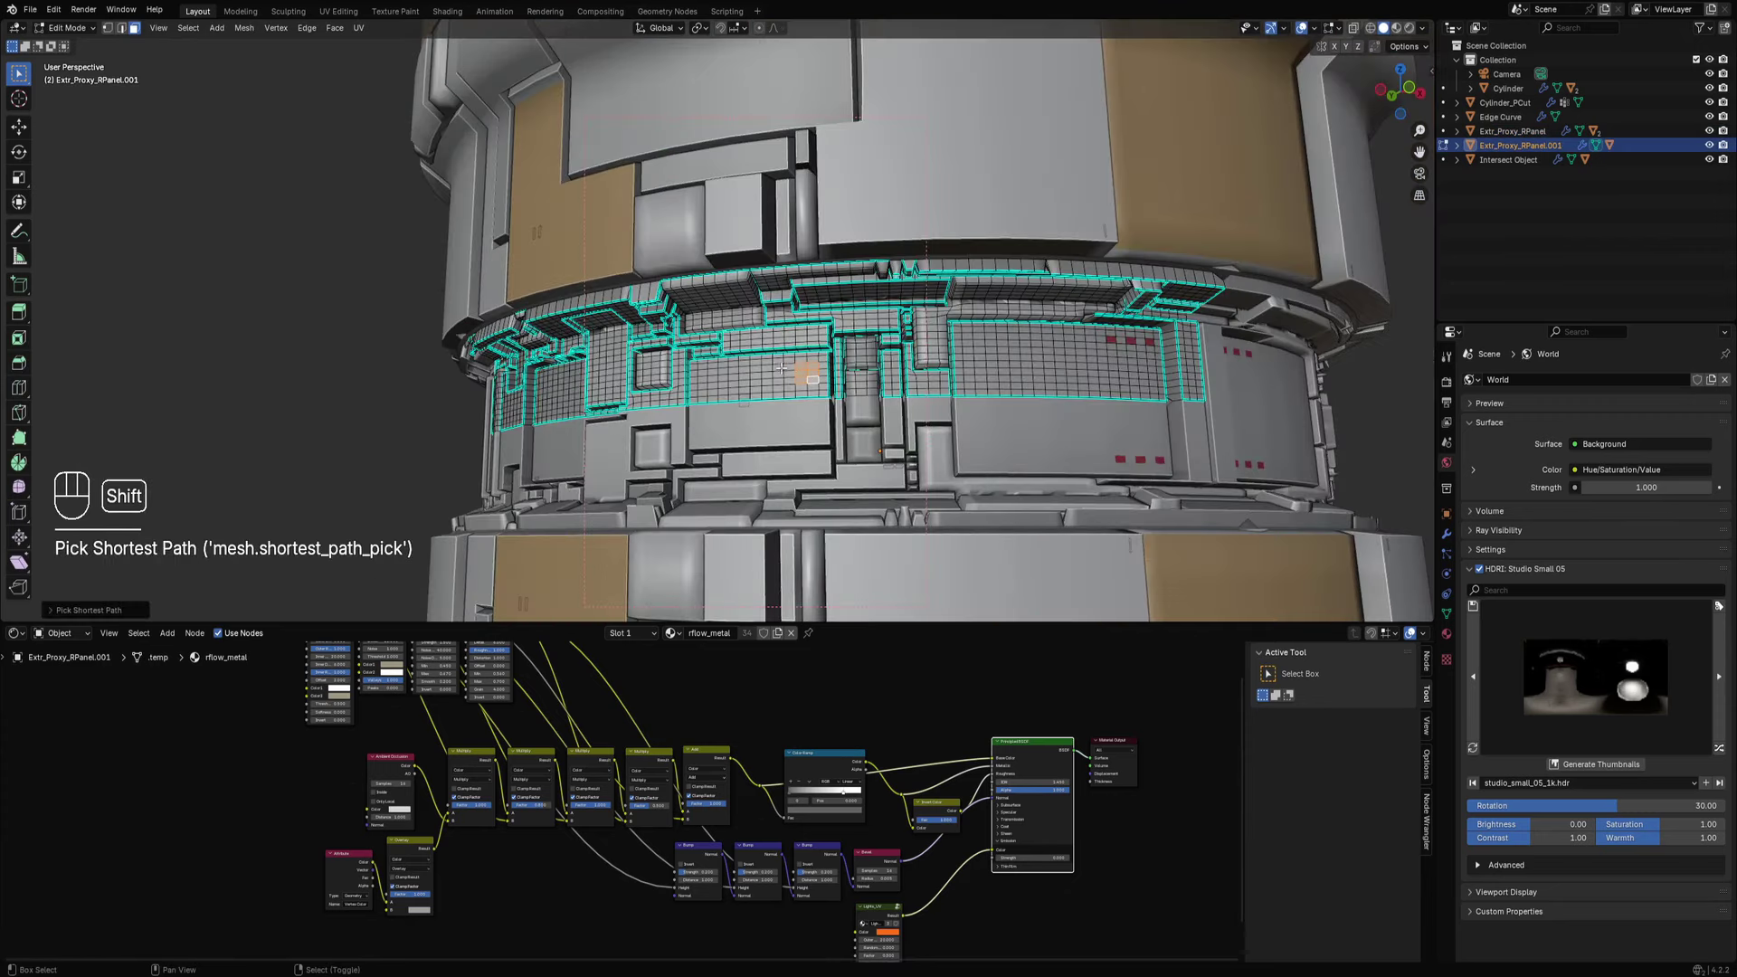
left_click(779, 371, "shift")
left_click(772, 380, "ctrl")
left_click(754, 375, "shift")
middle_click_drag(733, 377, 891, 298)
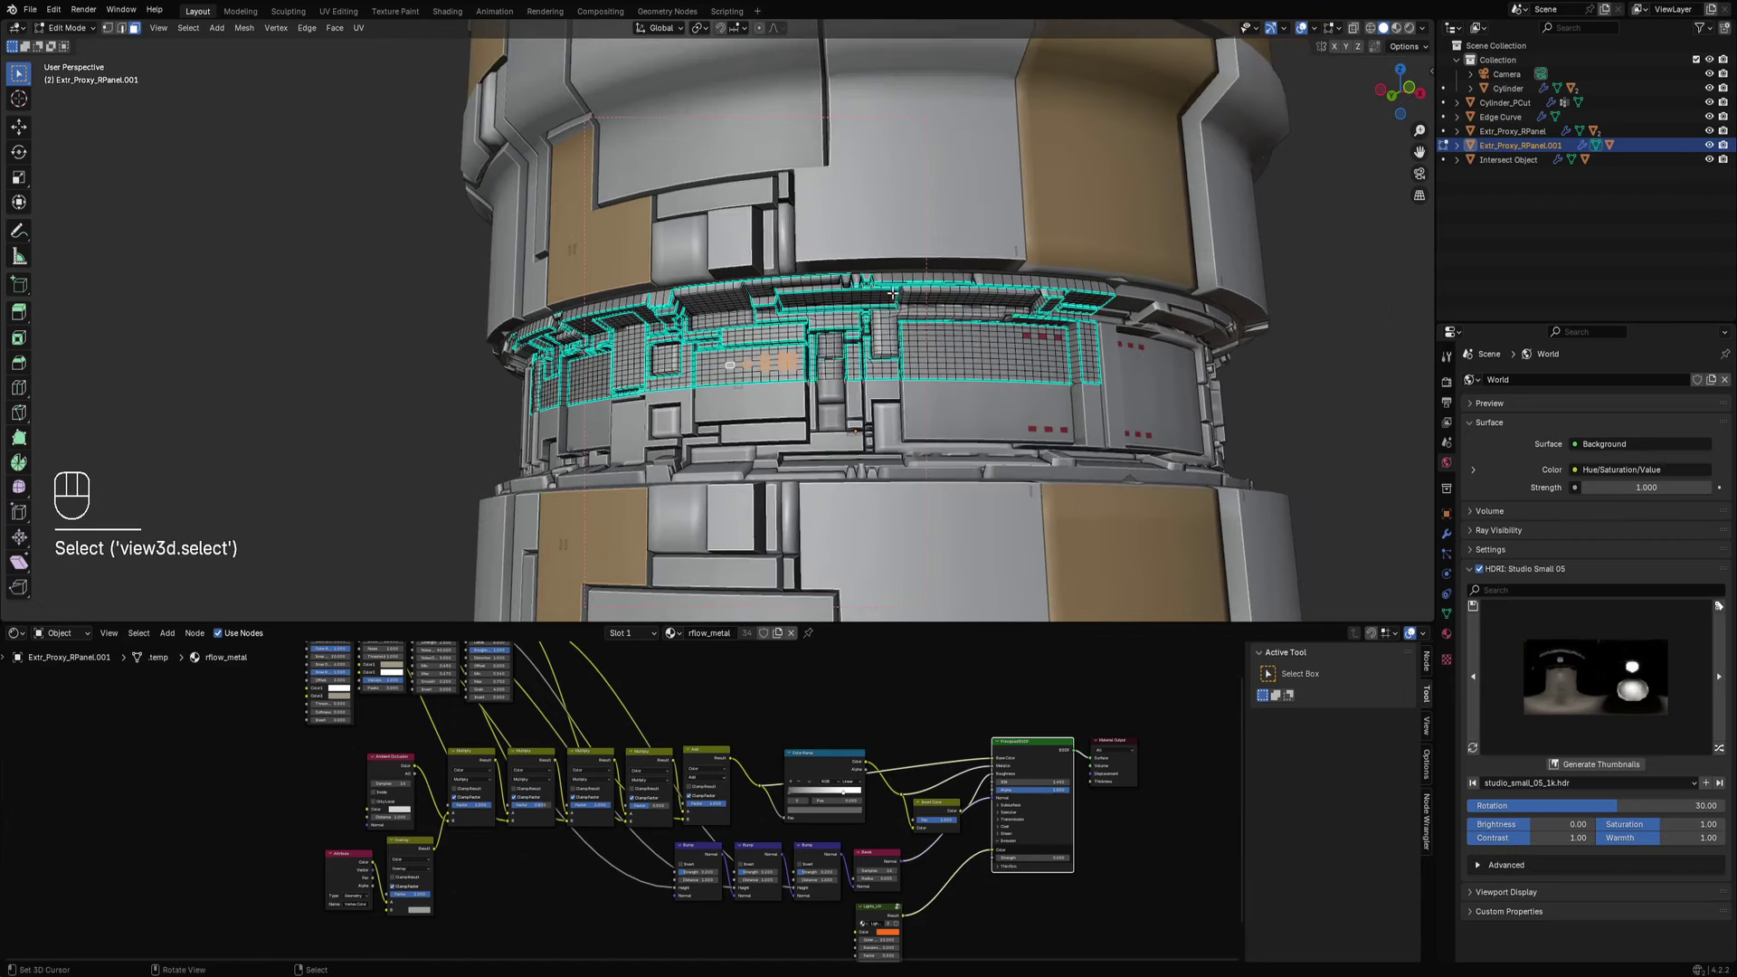
key("ctrl+shift+x")
mouse_move(894, 297)
left_click(966, 294)
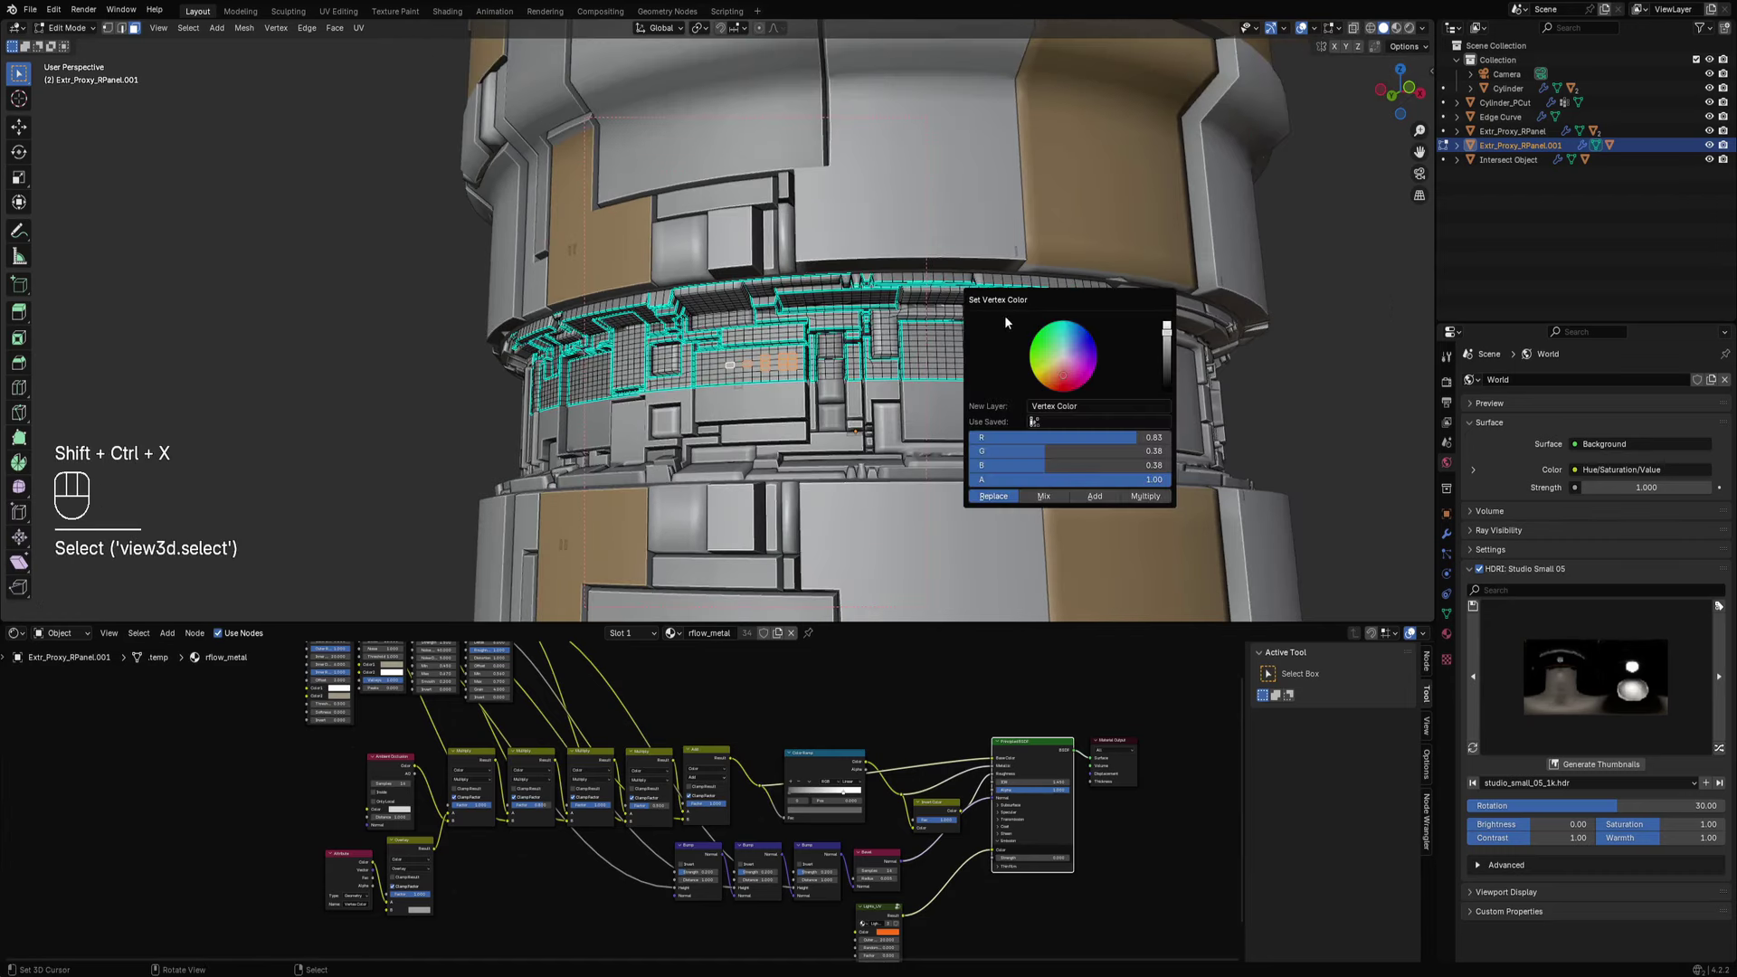
key("ctrl+shift+x")
mouse_move(897, 247)
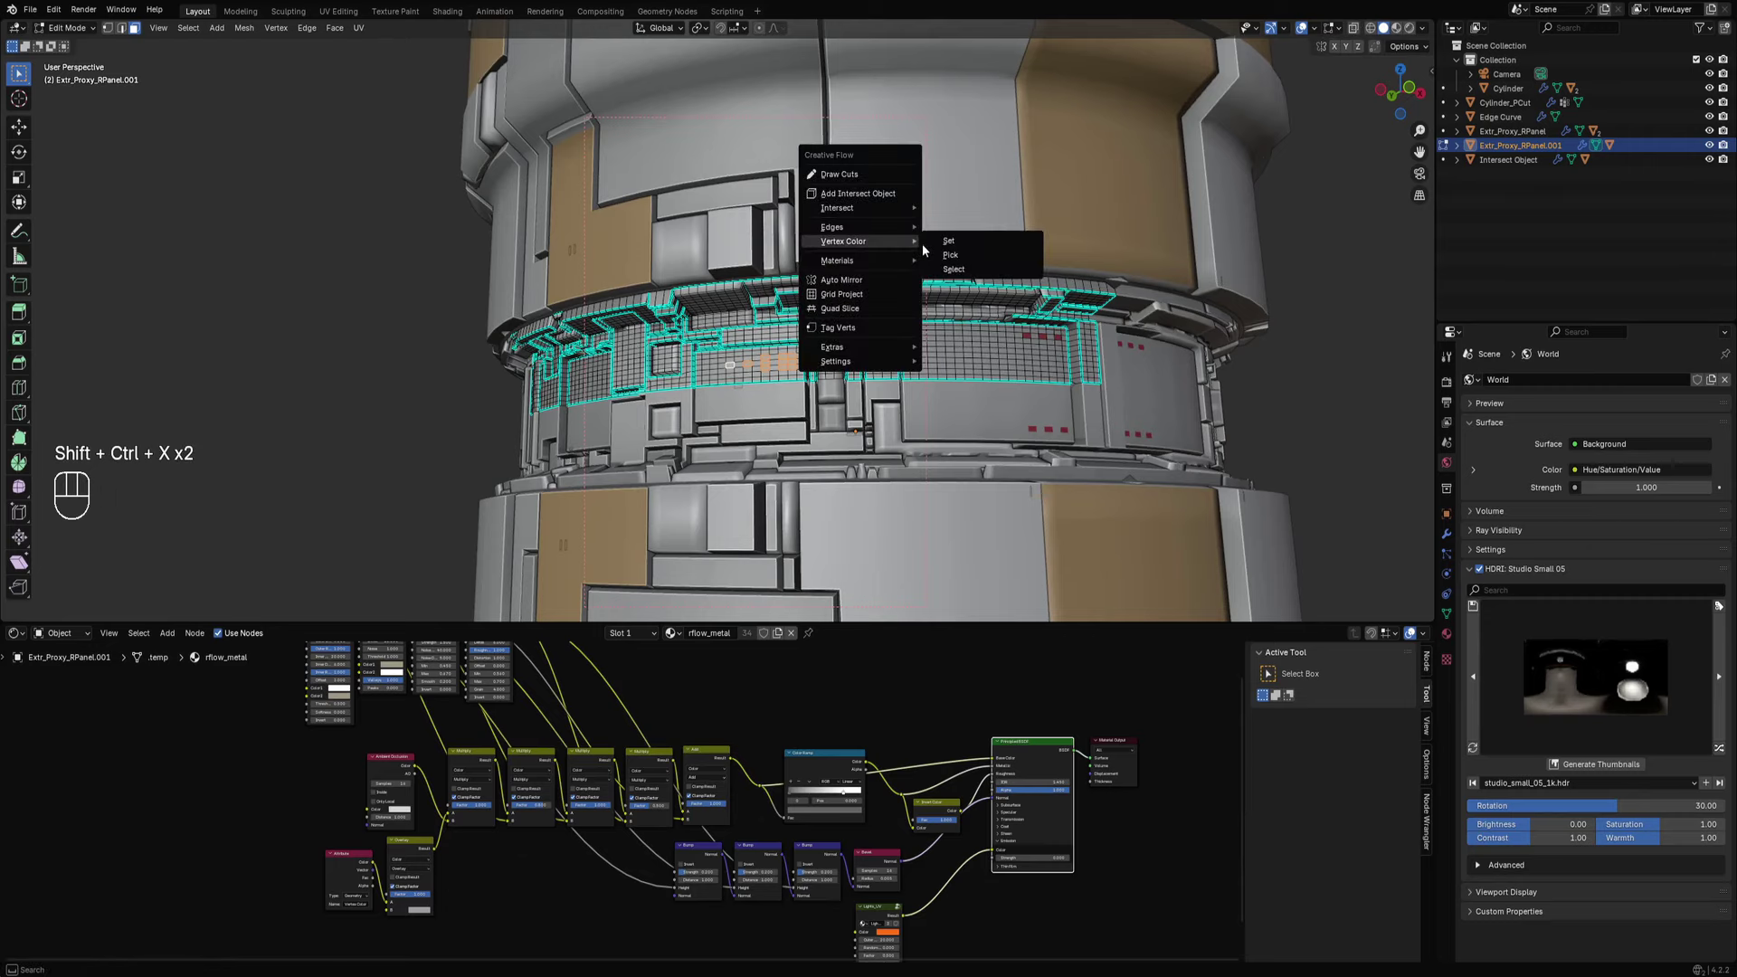
key("Tab")
Check the whole canister with the new tan panel markings in rendered shading, and return to solid shading.
scroll(898, 243, "down", 5)
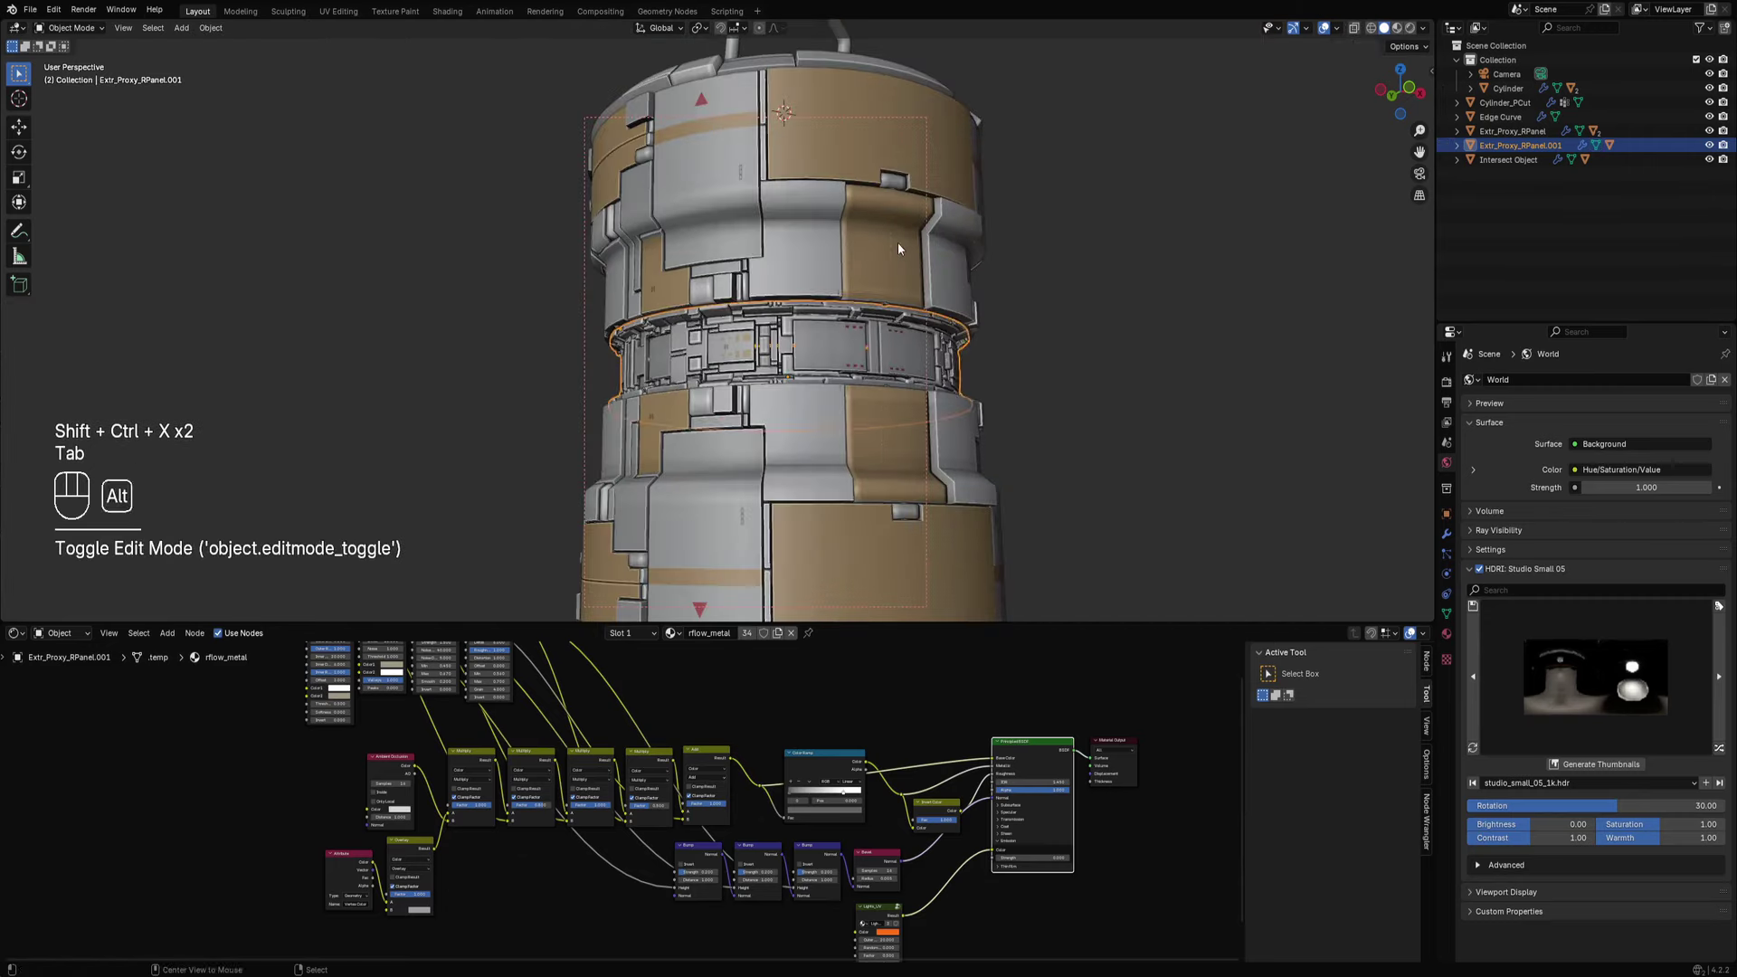
key("alt+a")
key("z")
left_click(955, 204)
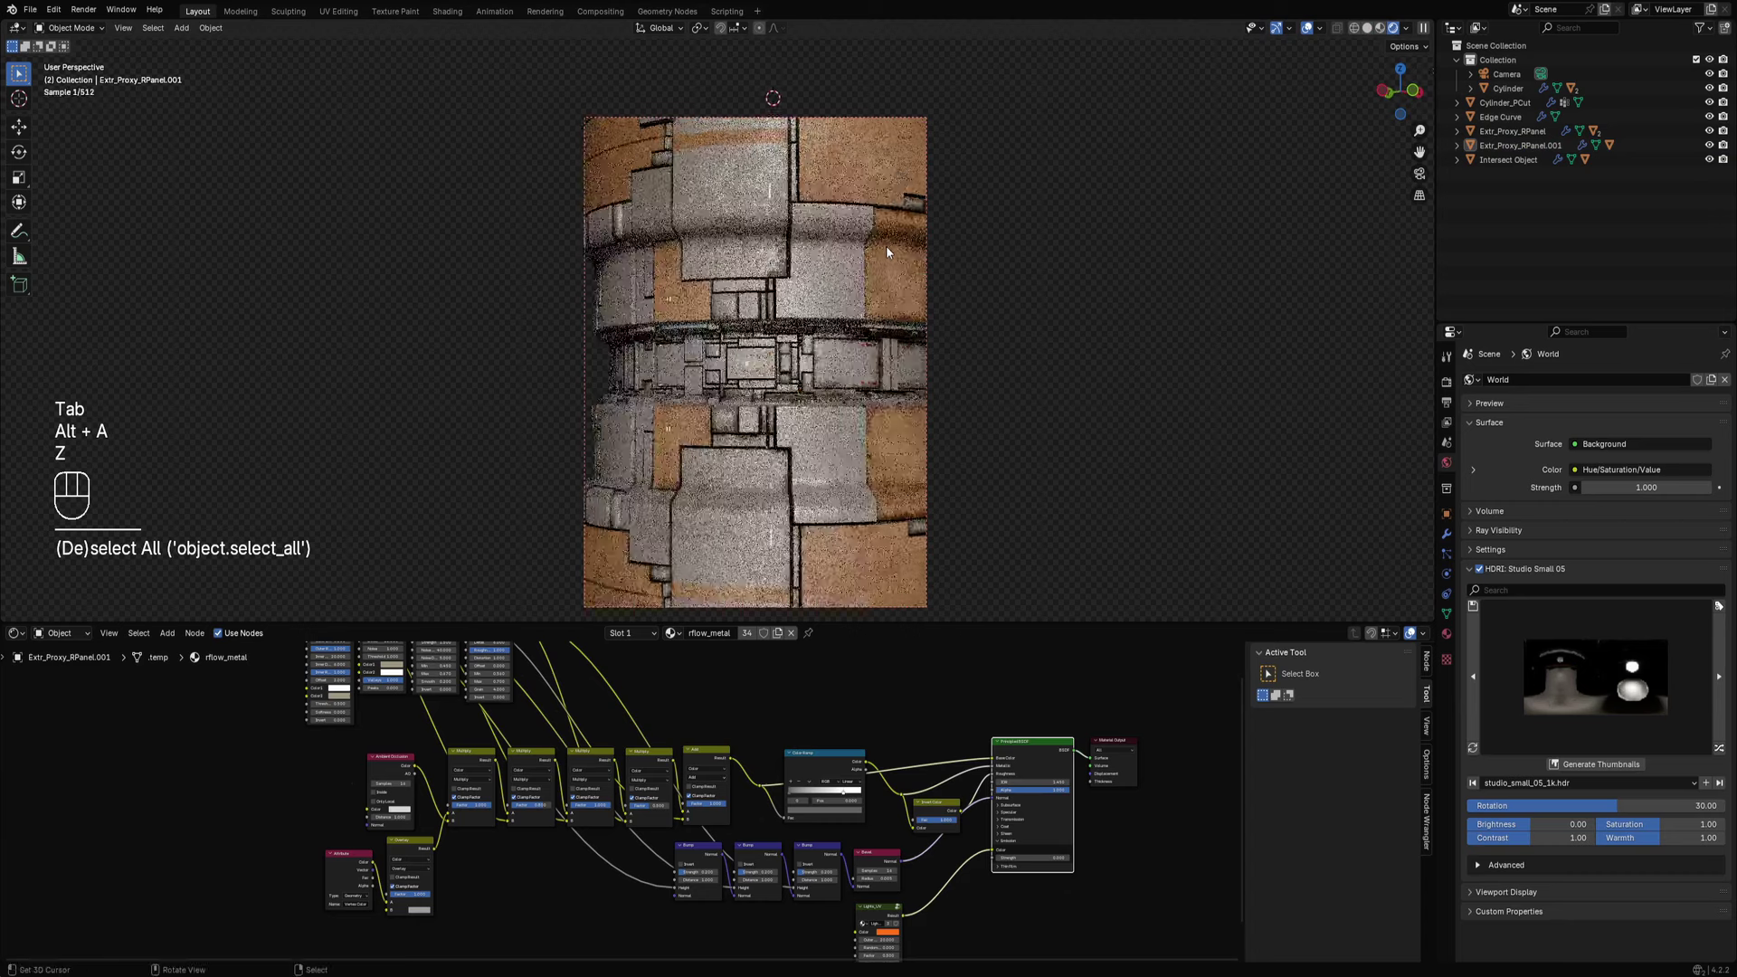
middle_click_drag(879, 247, 855, 257)
scroll(855, 257, "down", 1)
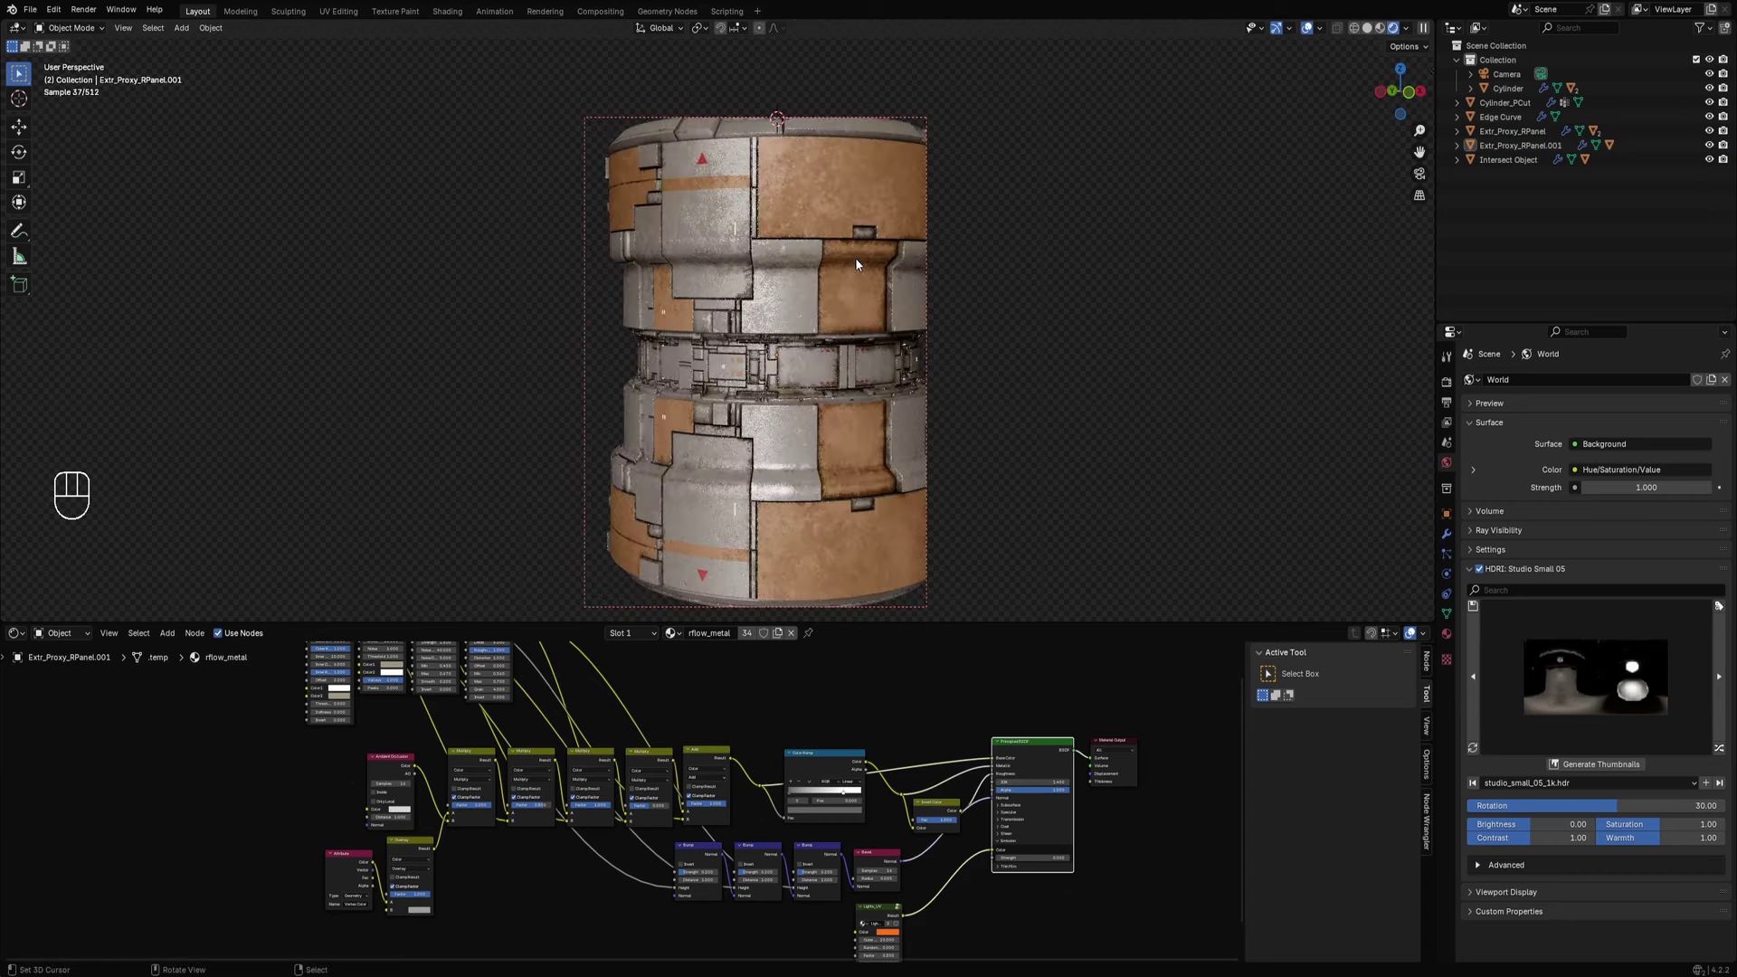
key("z")
left_click(927, 259)
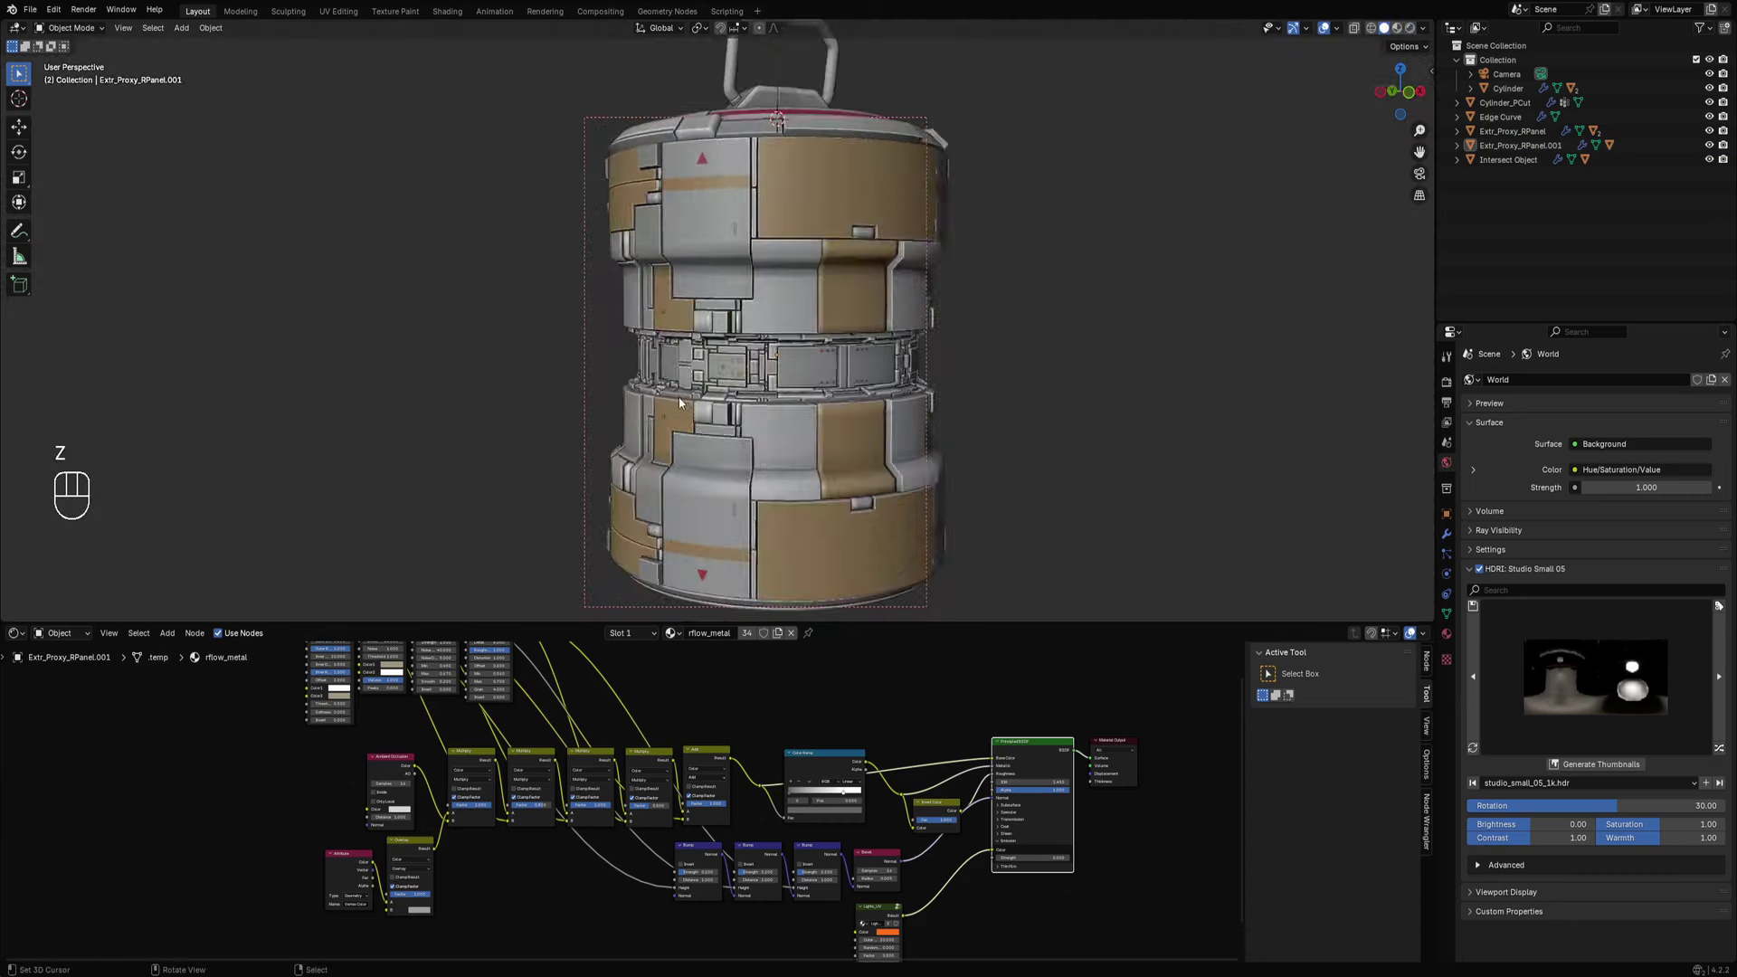
Delete the vertices of the small emissive cell in Extr_Proxy_RCells.001 on the middle band's tan-marked panel.
scroll(767, 381, "up", 4)
scroll(767, 382, "up", 5)
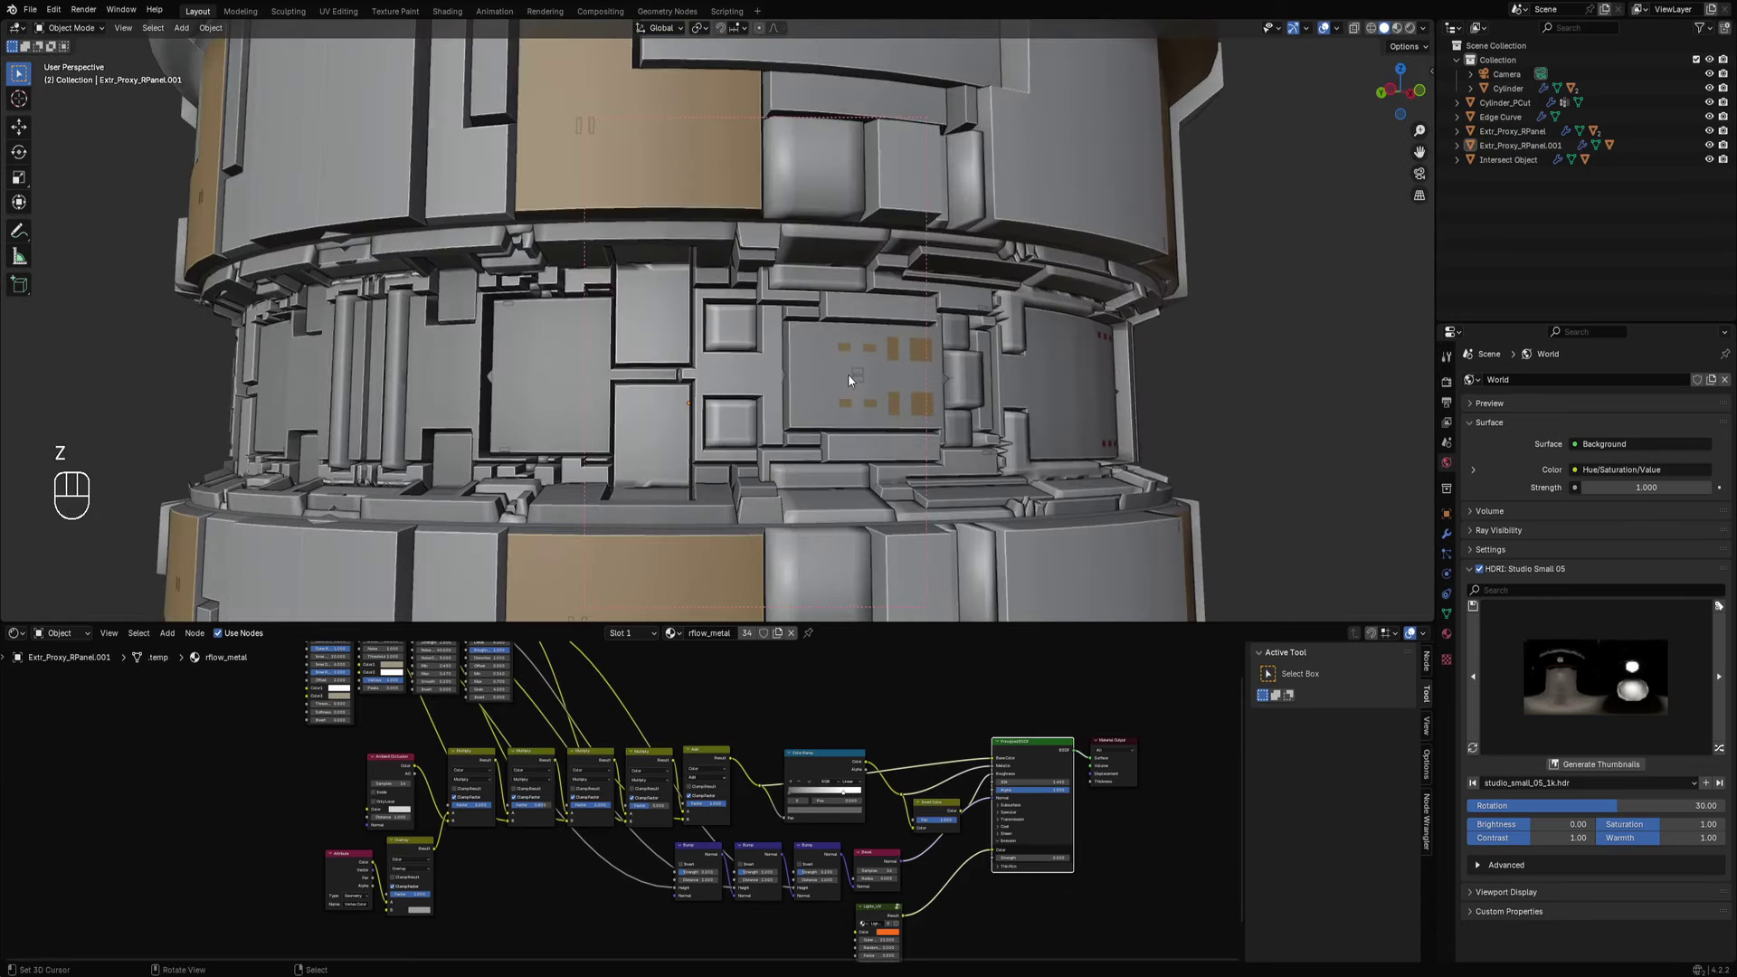
left_click(859, 372)
key("Tab")
key("alt+a")
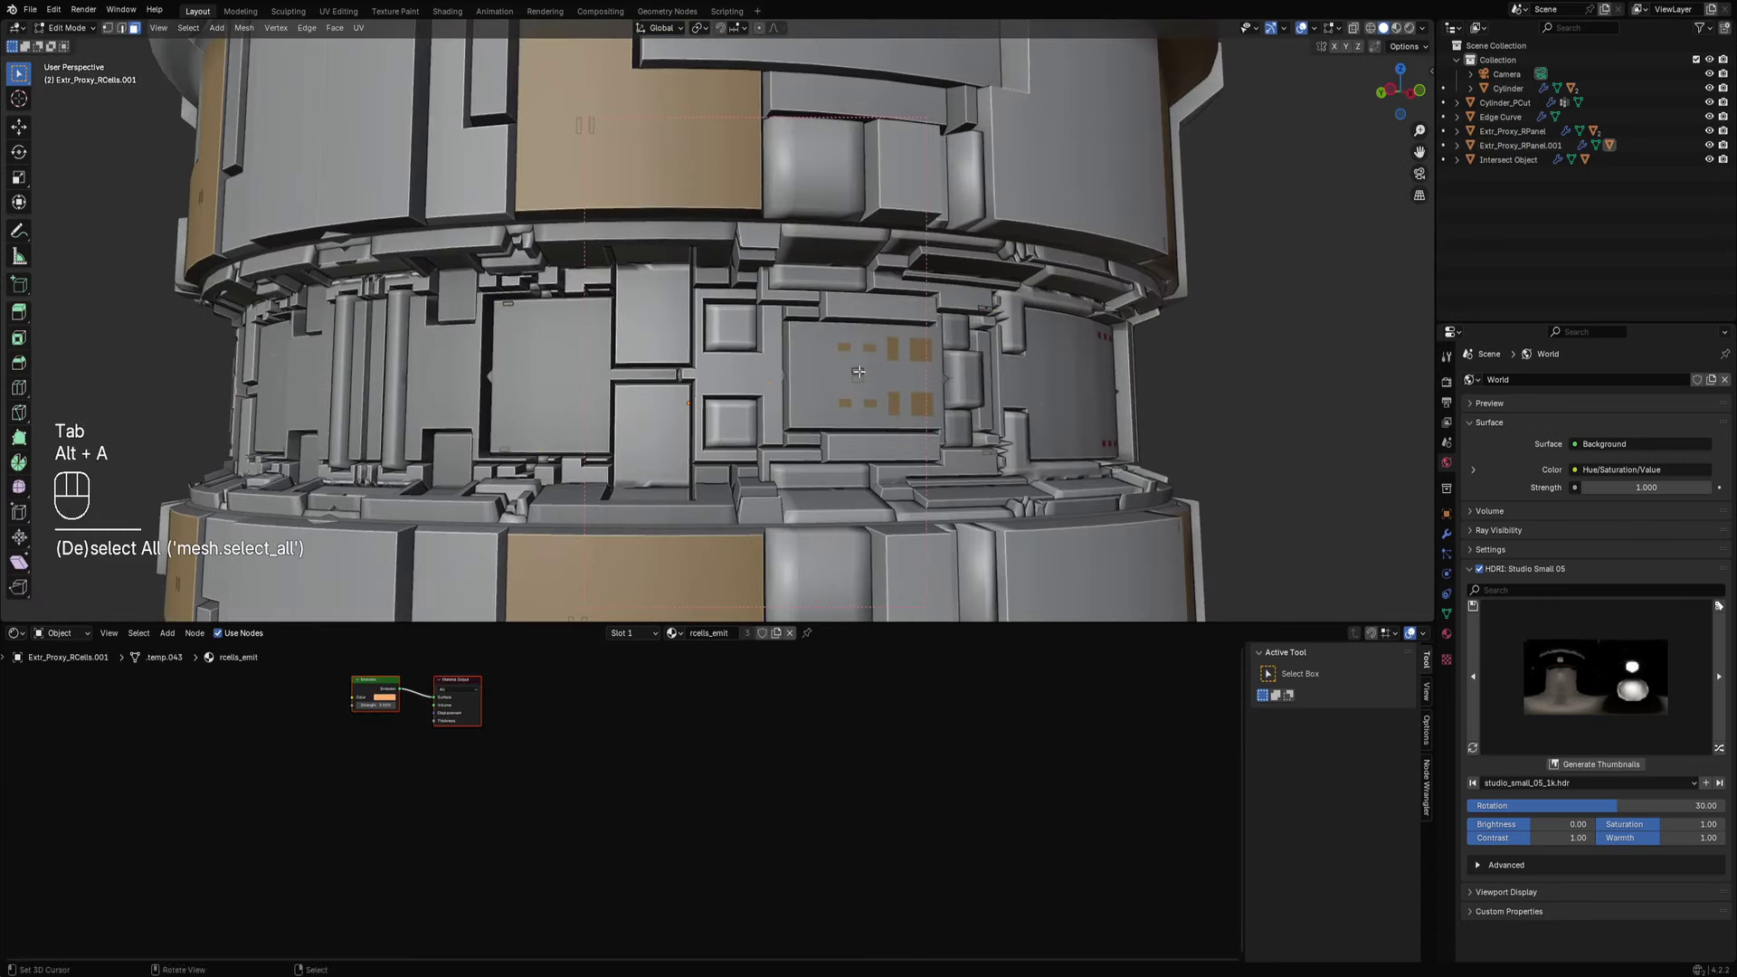
key("x")
left_click(859, 371)
key("x")
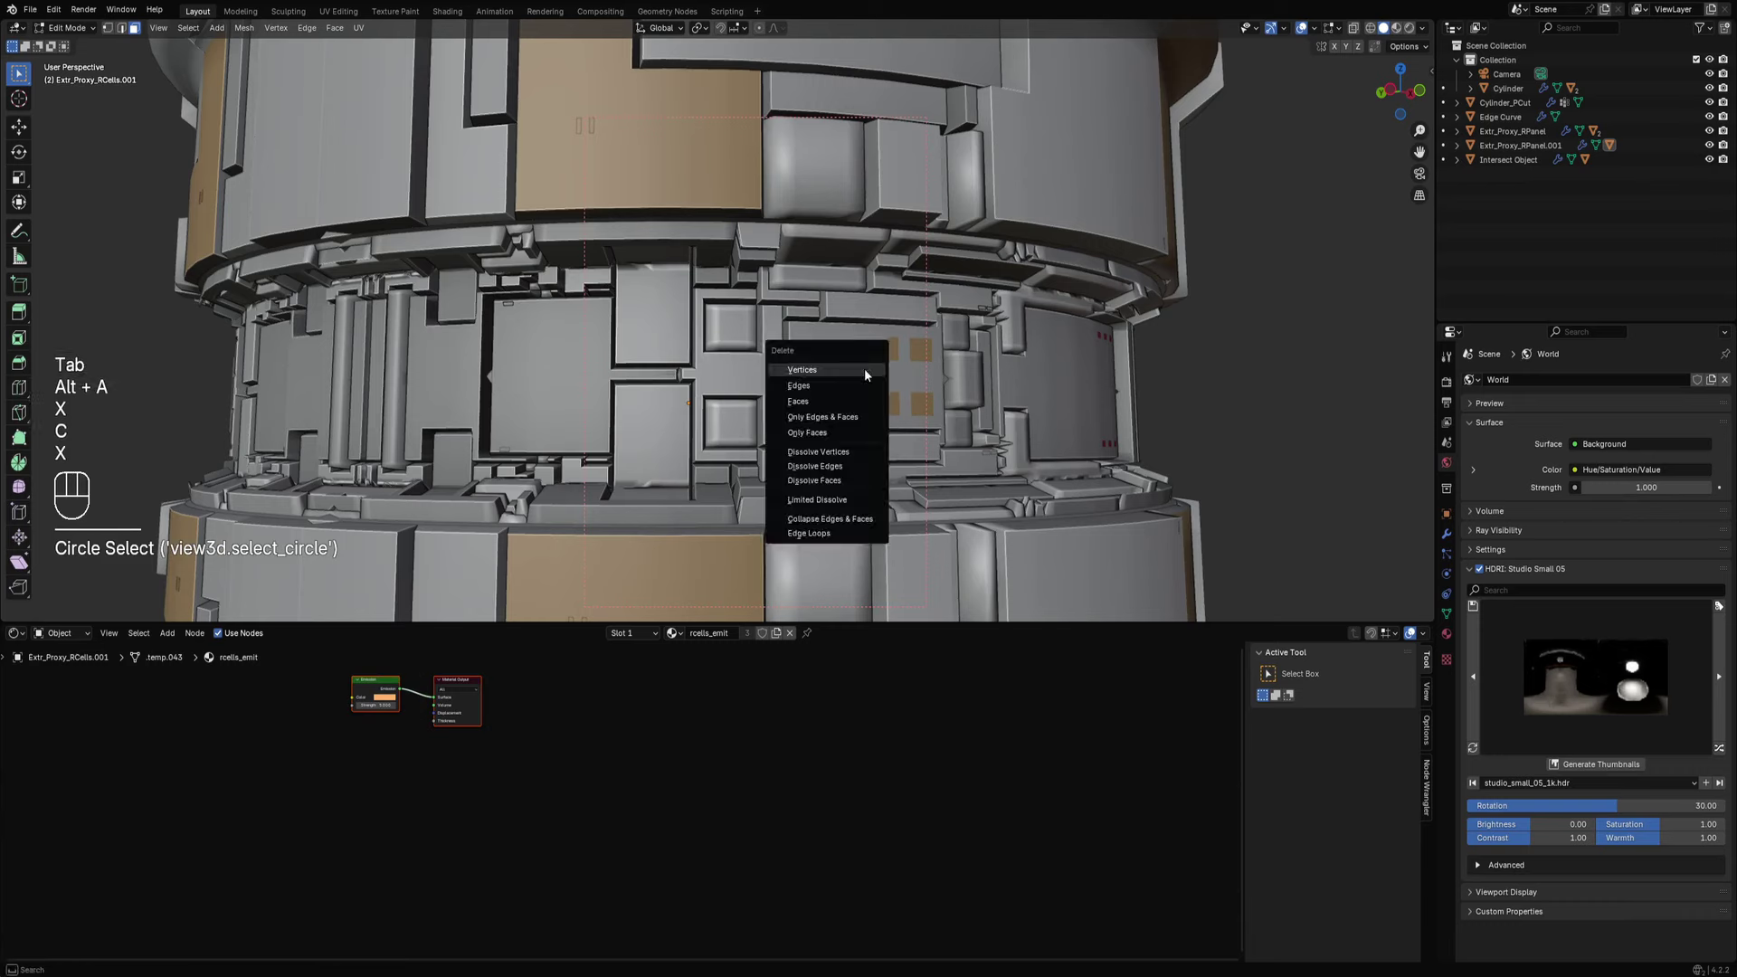
left_click(859, 372)
key("Tab")
Snap the 3D cursor to Extr_Proxy_RPanel and add a mesh plane there.
scroll(898, 333, "down", 10)
key("alt+a")
mouse_move(876, 348)
middle_mouse_down()
mouse_move(860, 341)
mouse_move(877, 372)
mouse_move(856, 355)
middle_mouse_up()
key("shift+alt+z")
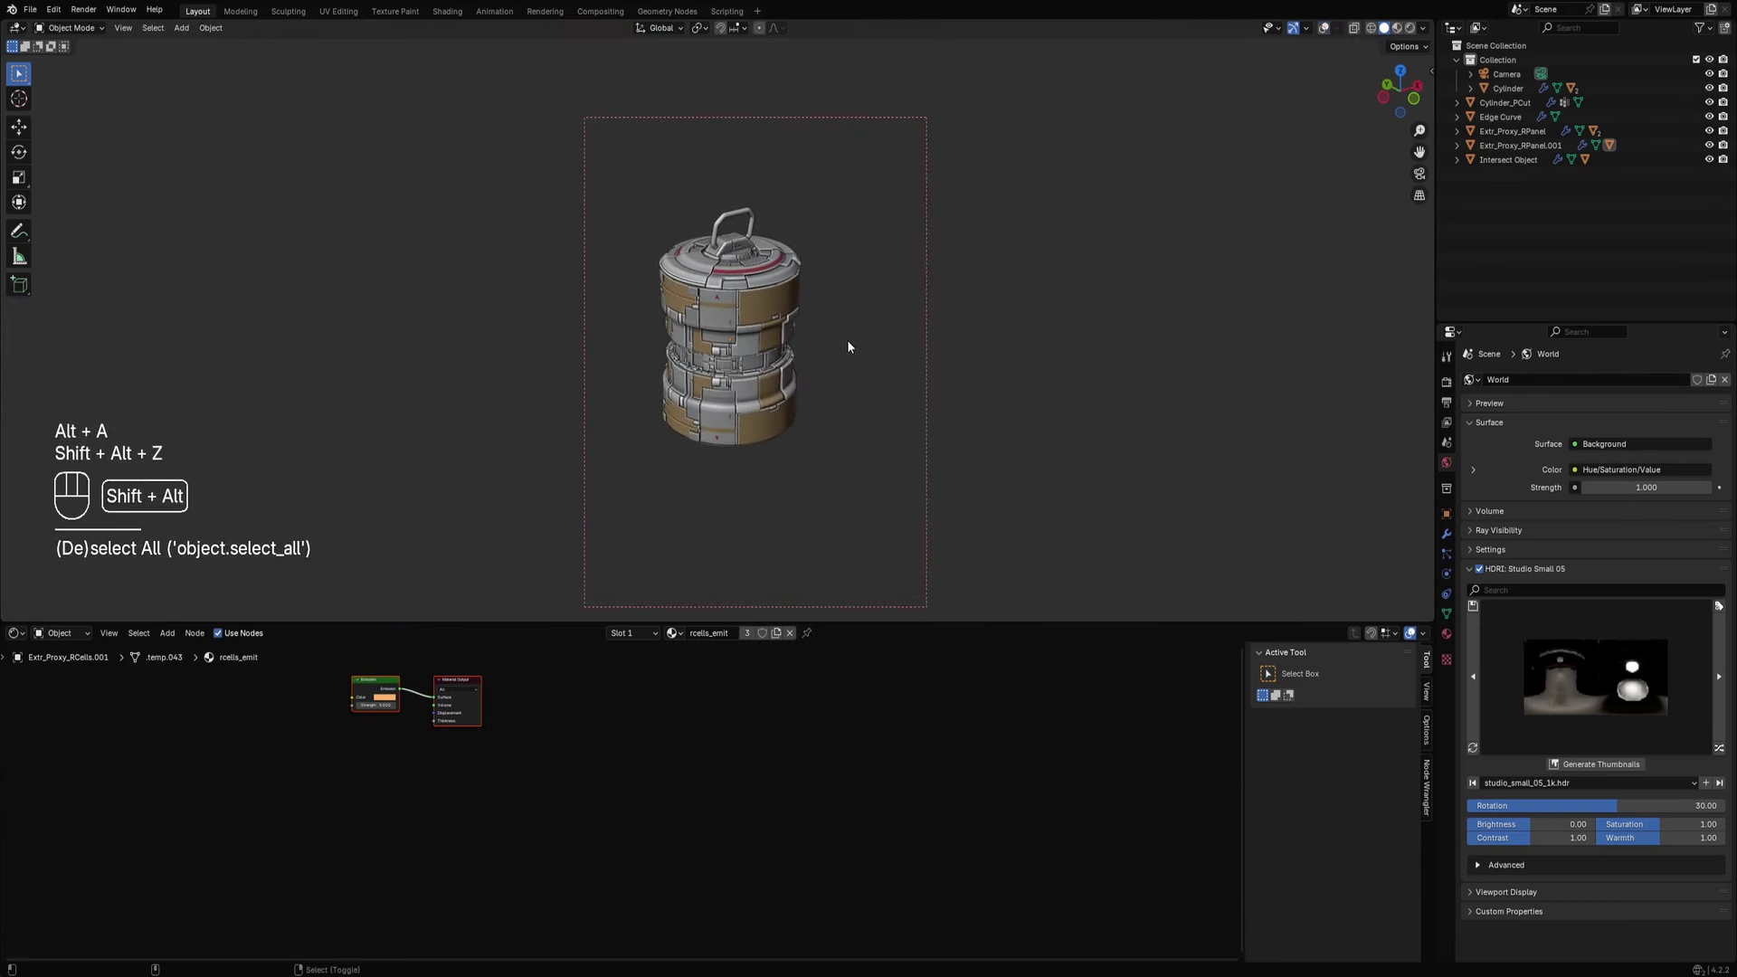
key("shift+alt+z")
left_click(776, 344)
key("shift+s")
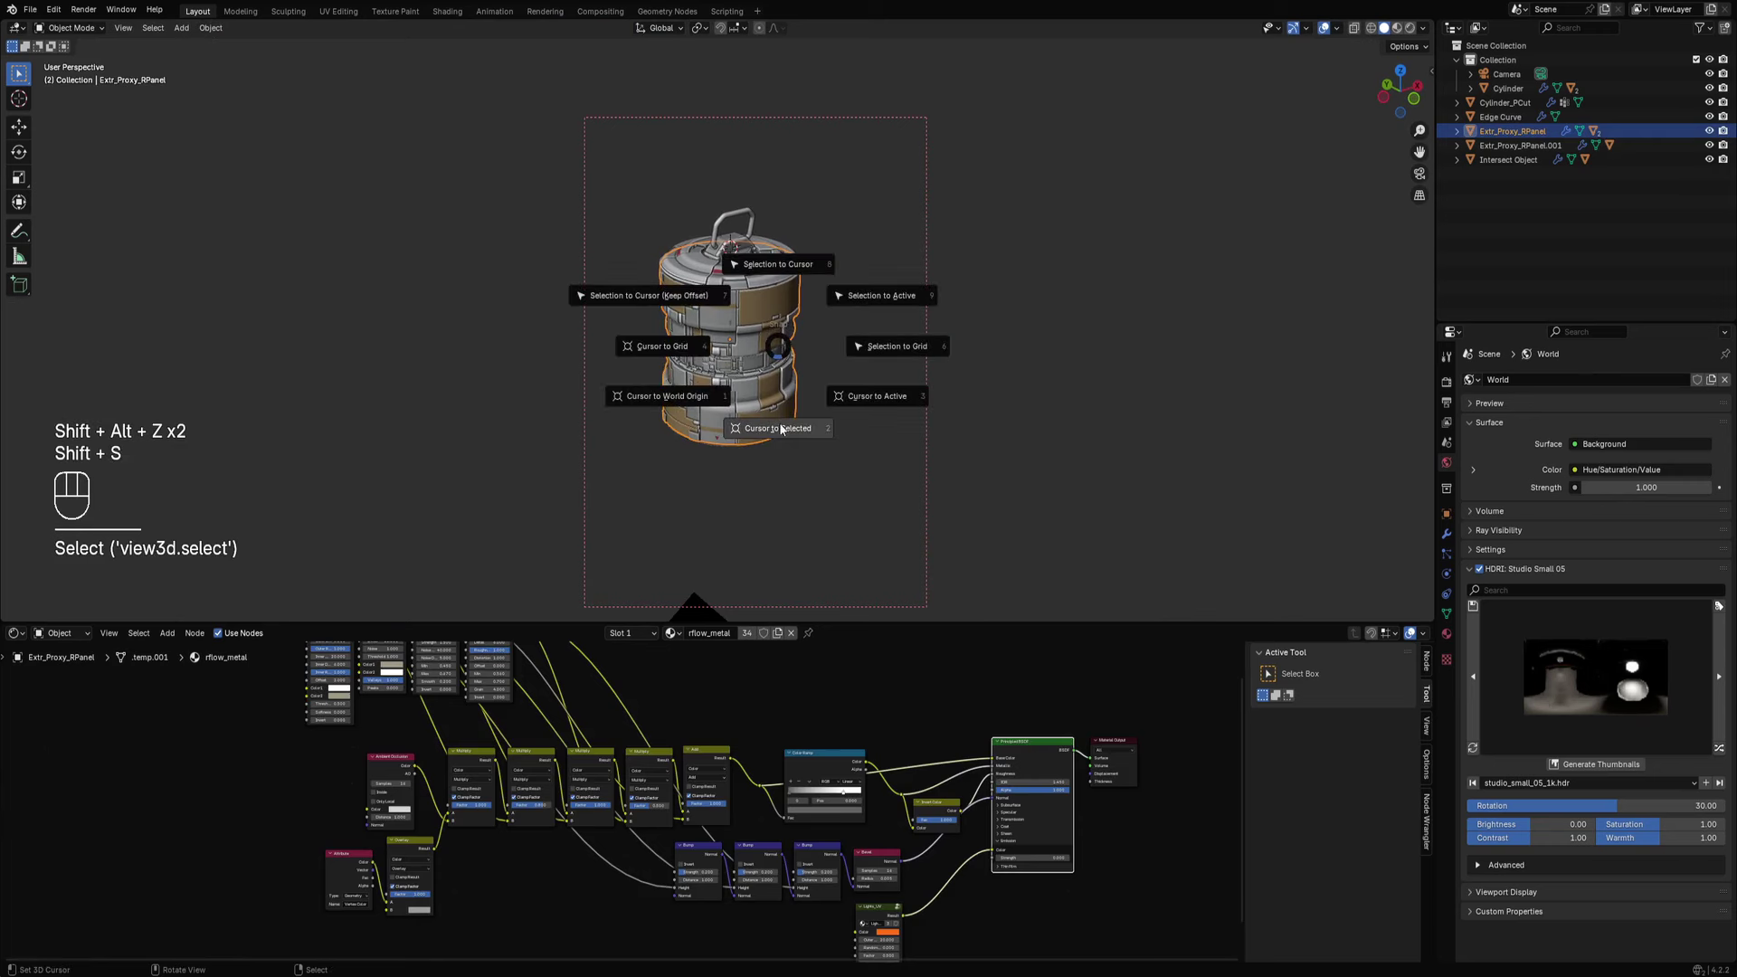
left_click(781, 429)
scroll(796, 293, "up", 3)
key("shift+a")
mouse_move(809, 313)
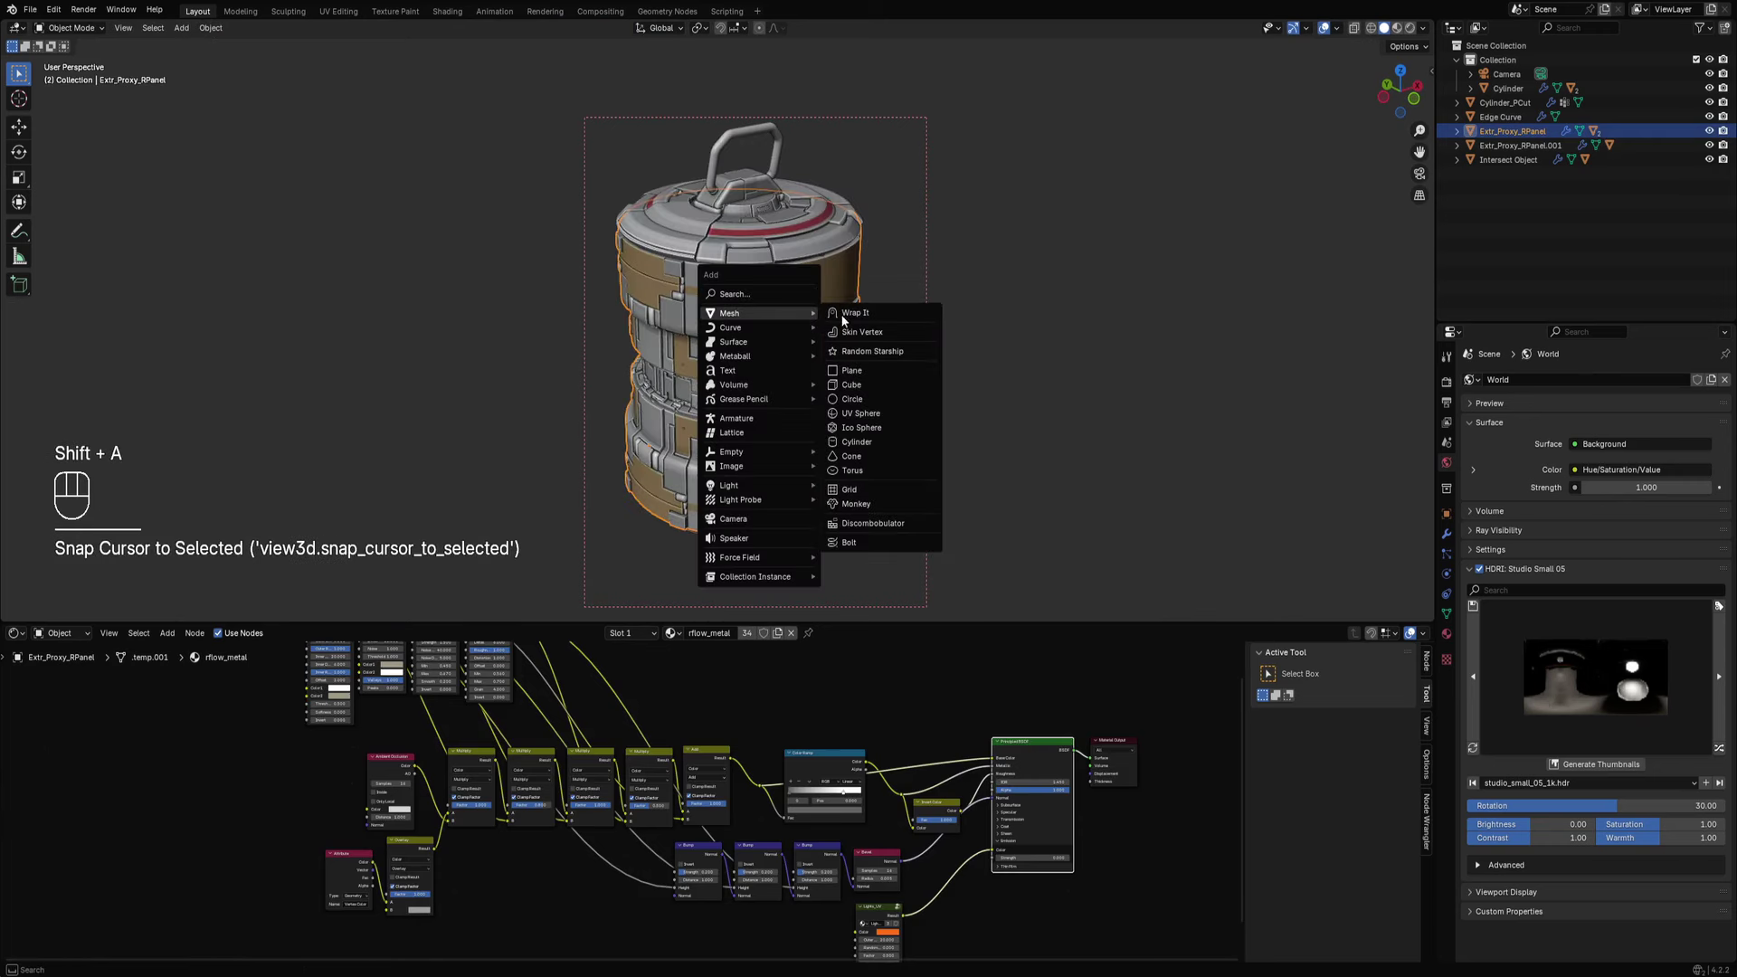
left_click(858, 367)
Move the plane down along Z by about 1.29 m and fine-tune its height against the canister's base.
middle_click_drag(857, 368, 838, 318)
key("g")
key("z")
left_click(843, 474)
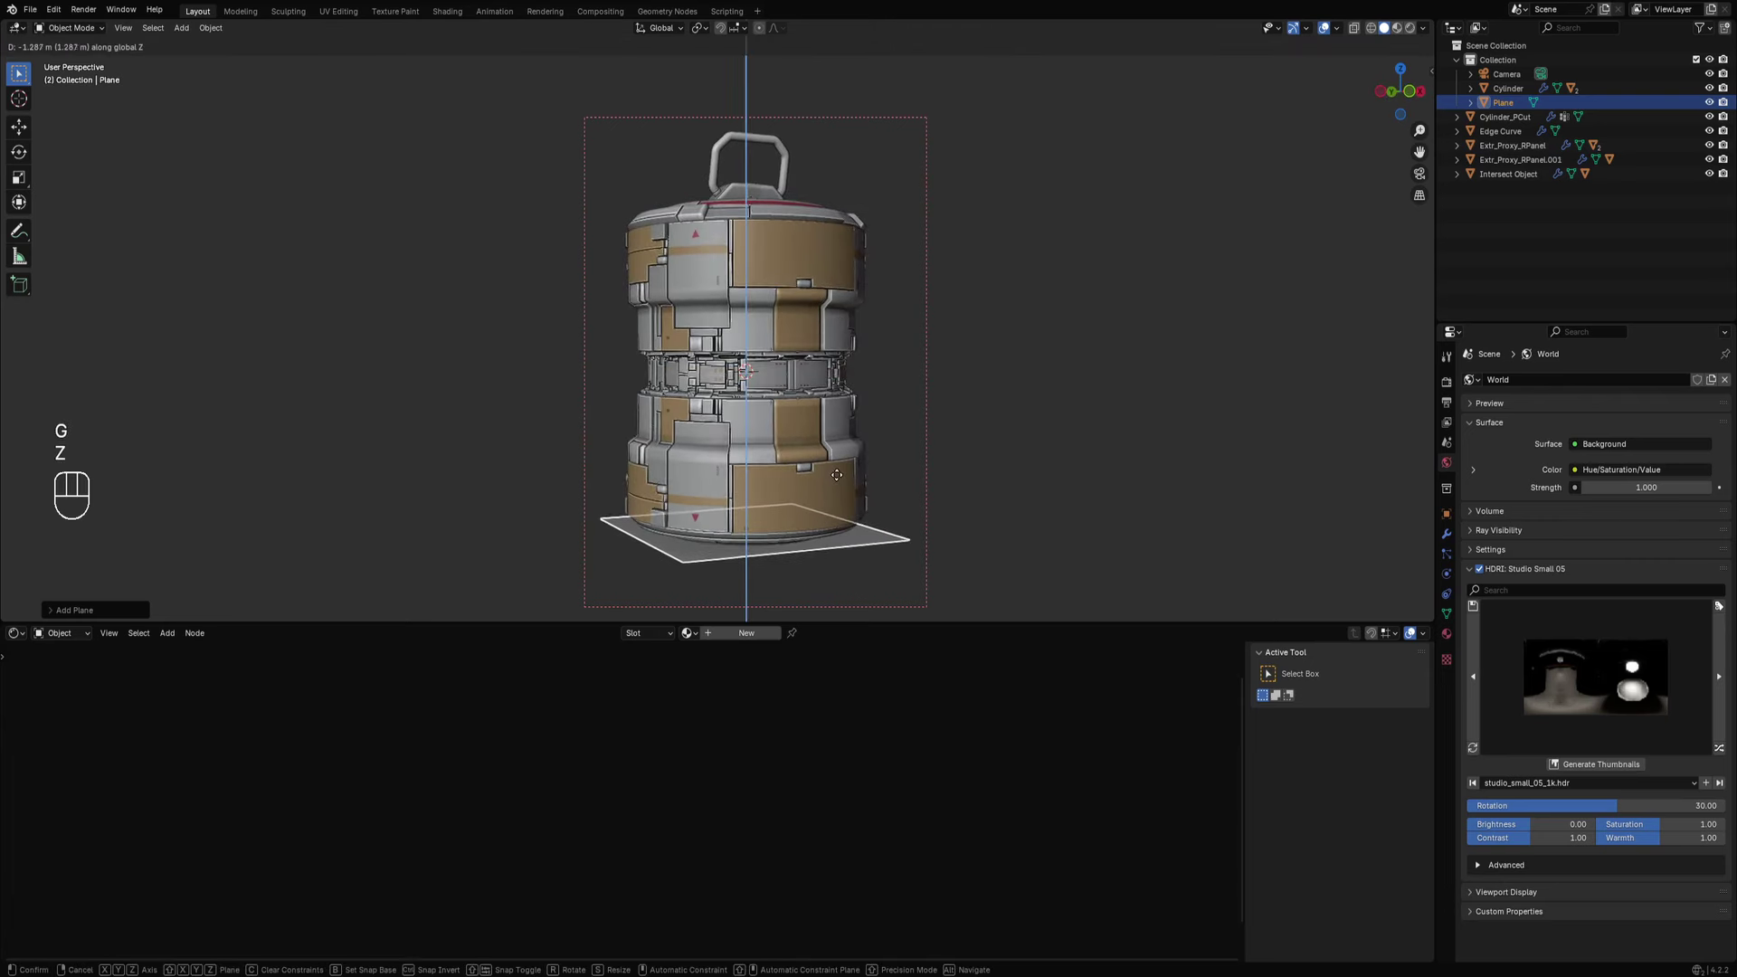
middle_click_drag(856, 468, 851, 360, "alt")
key("g")
key("z")
left_click(812, 351)
Scale up the plane's mesh in edit mode to form a wider ground under the canister.
key("Tab")
key("s")
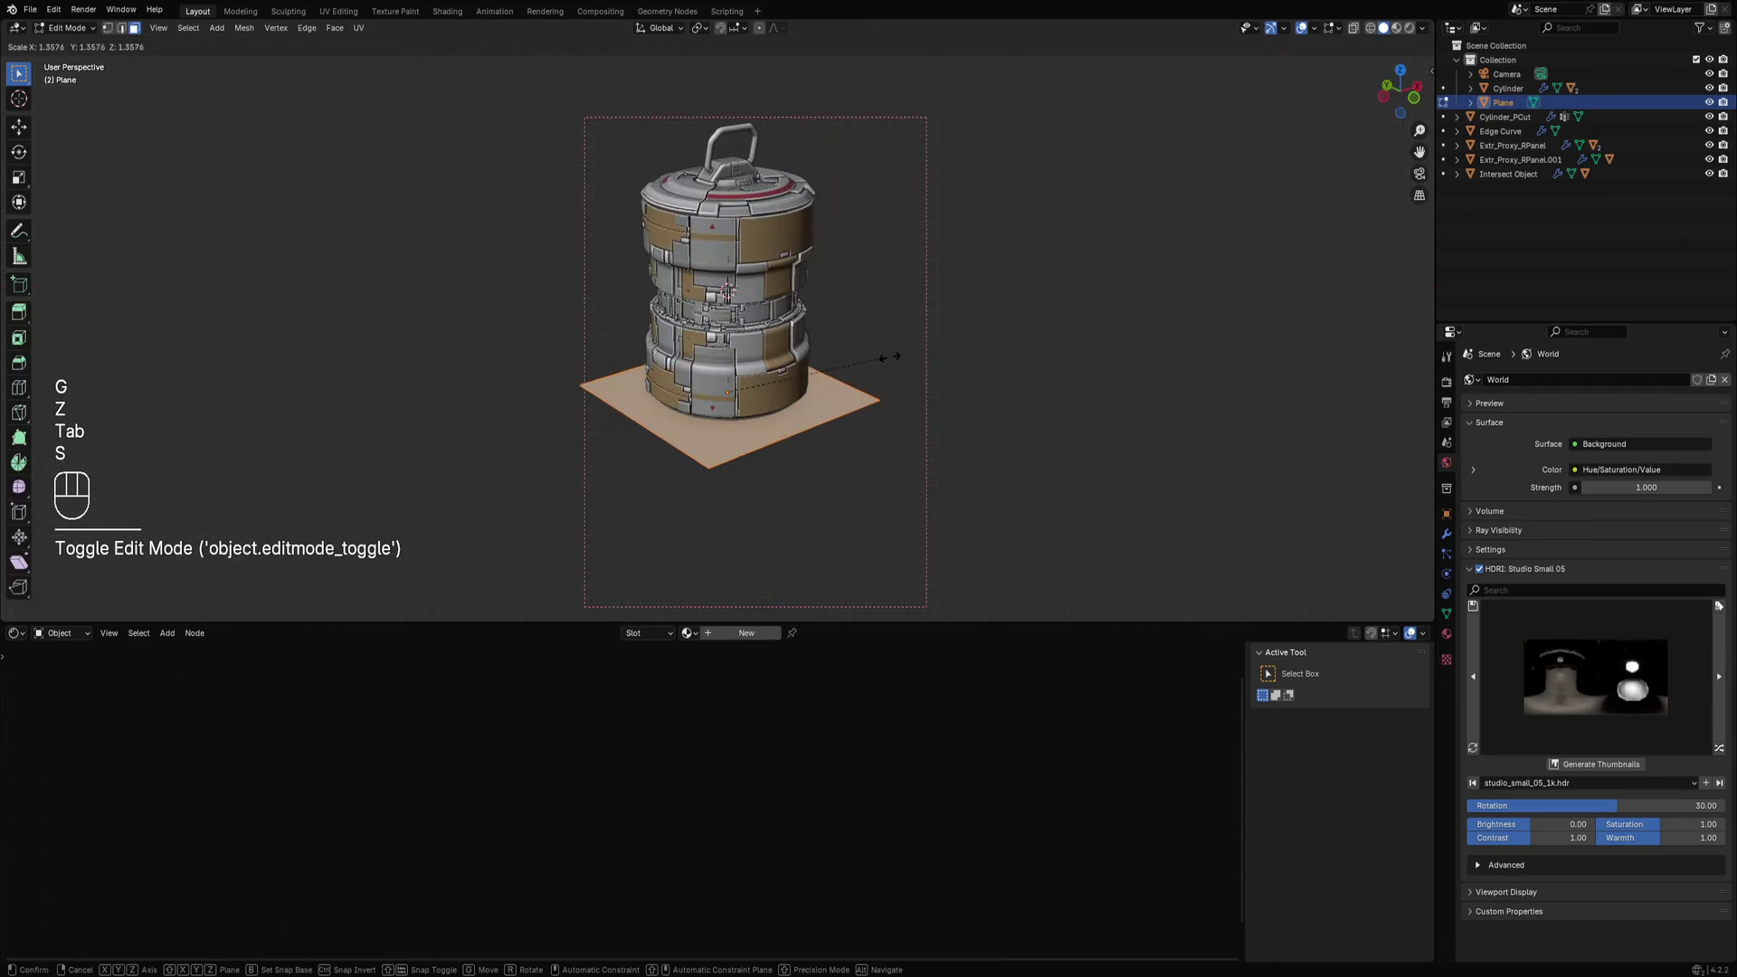
left_click(896, 349)
key("Tab")
Inspect the canister on the ground plane in rendered shading with overlays hidden, and return to solid shading.
key("z")
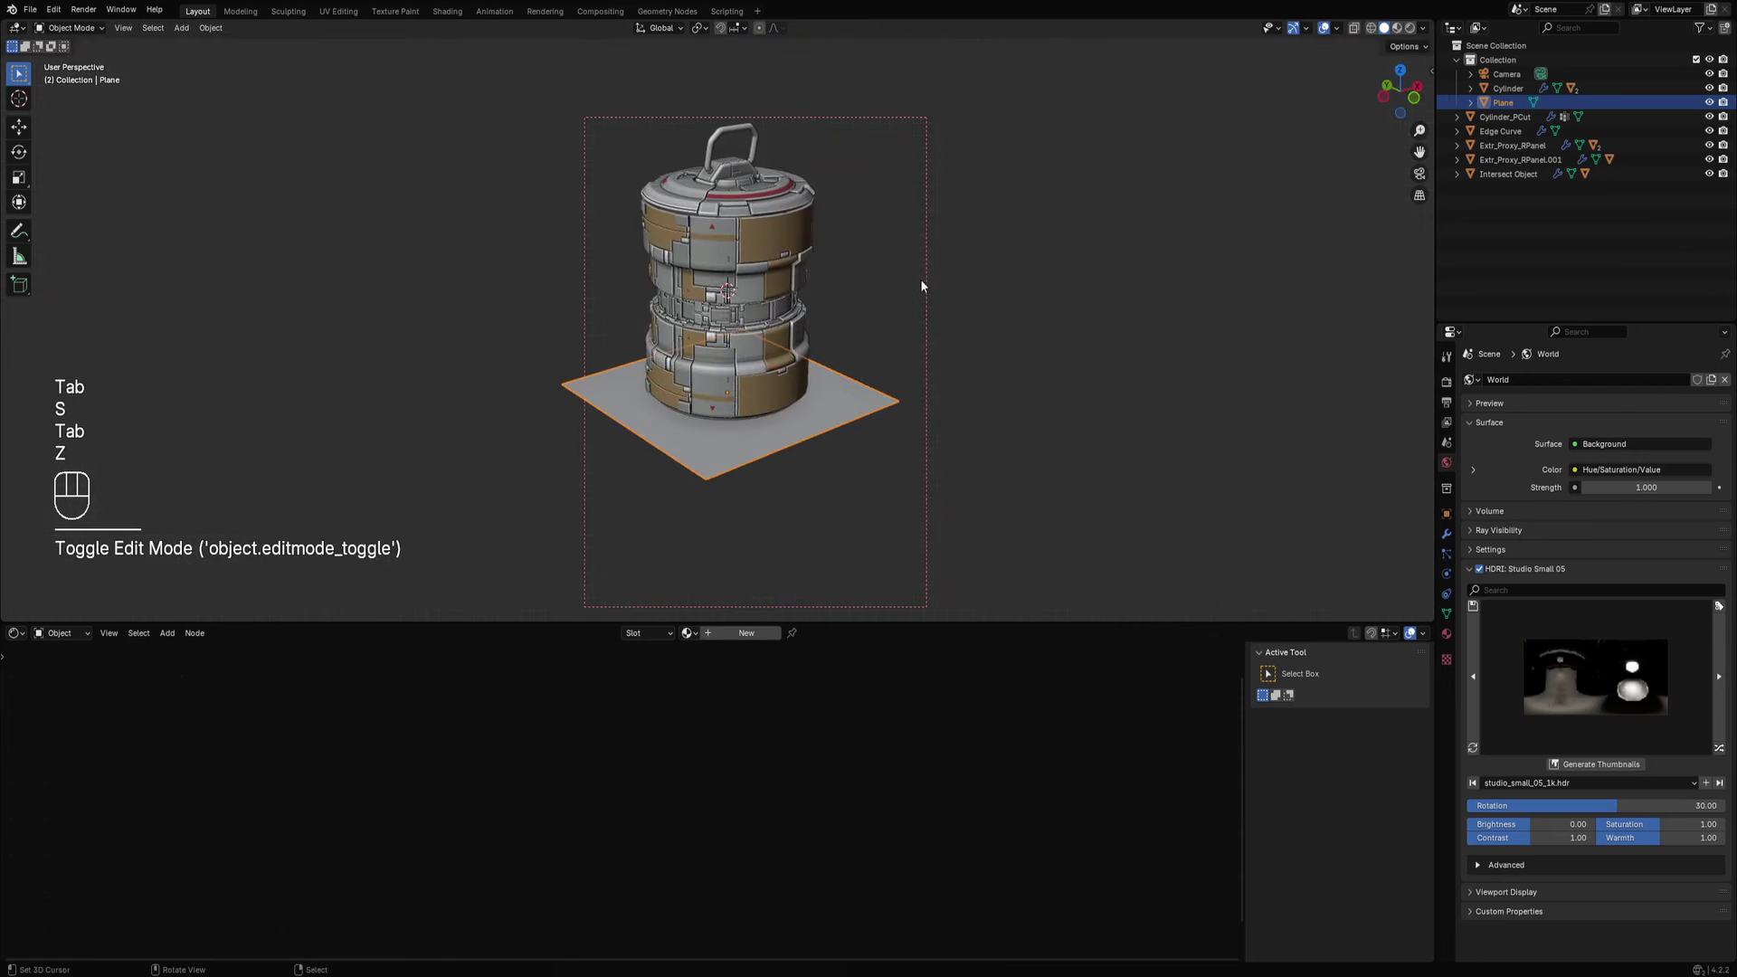
key("z")
left_click(968, 239)
key("shift+alt+z")
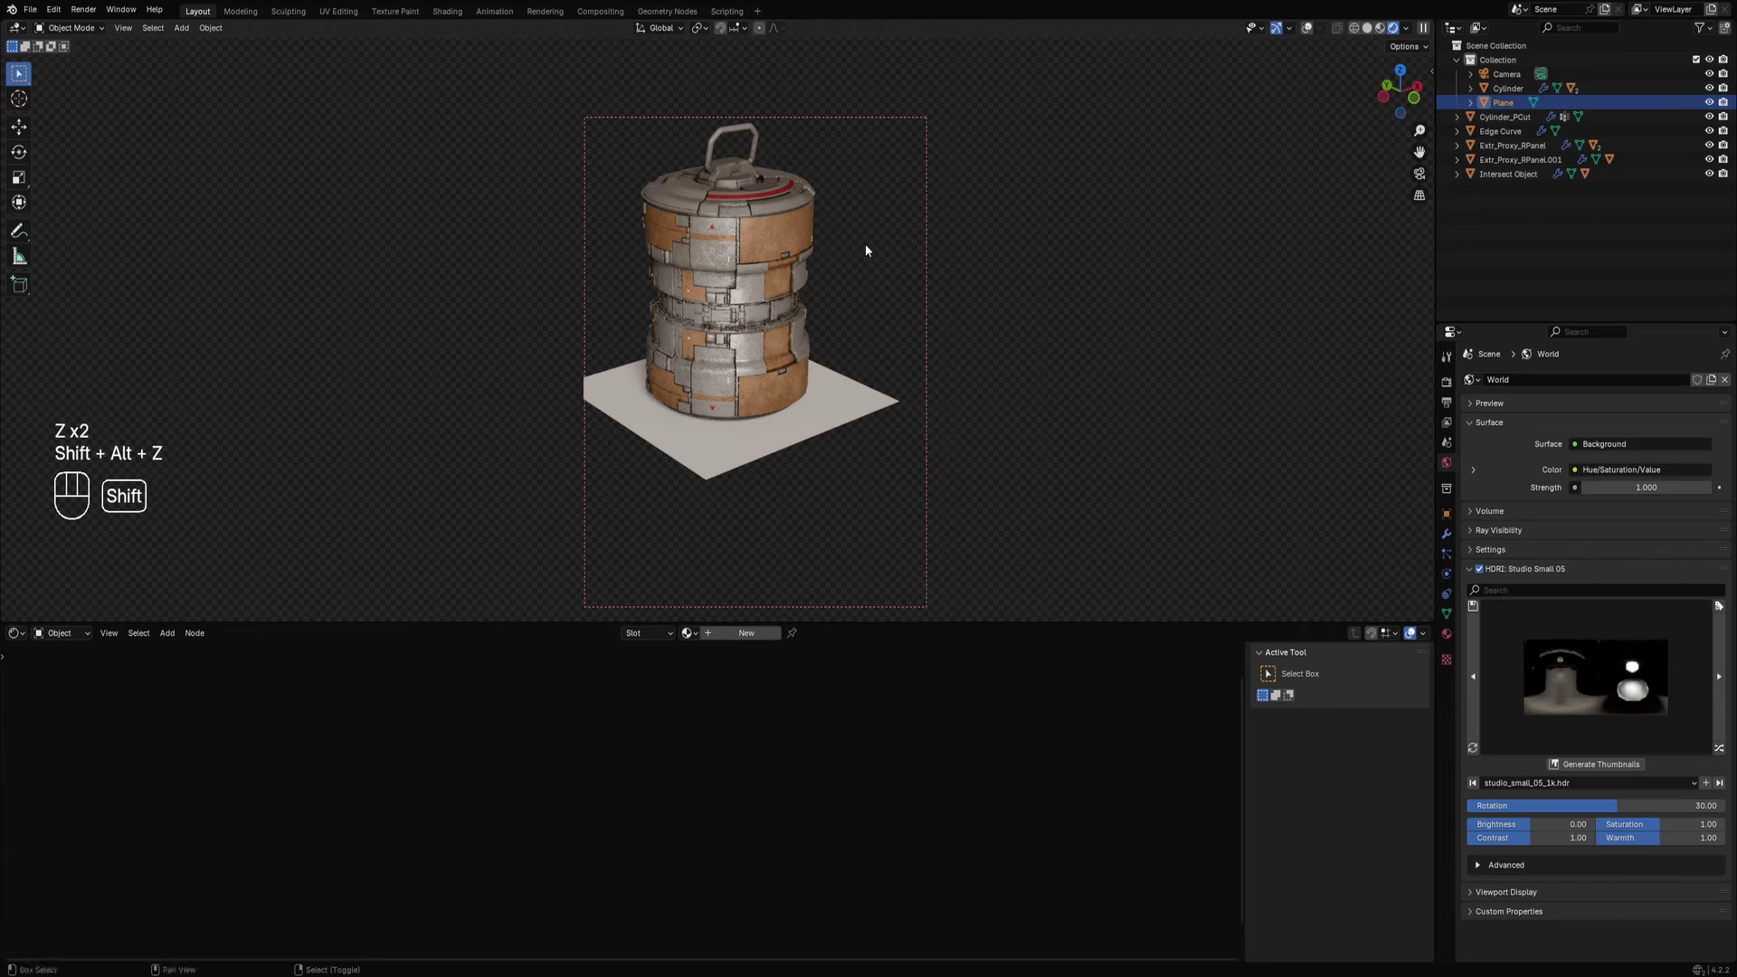
mouse_move(865, 242)
middle_mouse_down("shift")
mouse_move(882, 280)
mouse_move(841, 295)
middle_mouse_up("shift")
key("z")
left_click(927, 296)
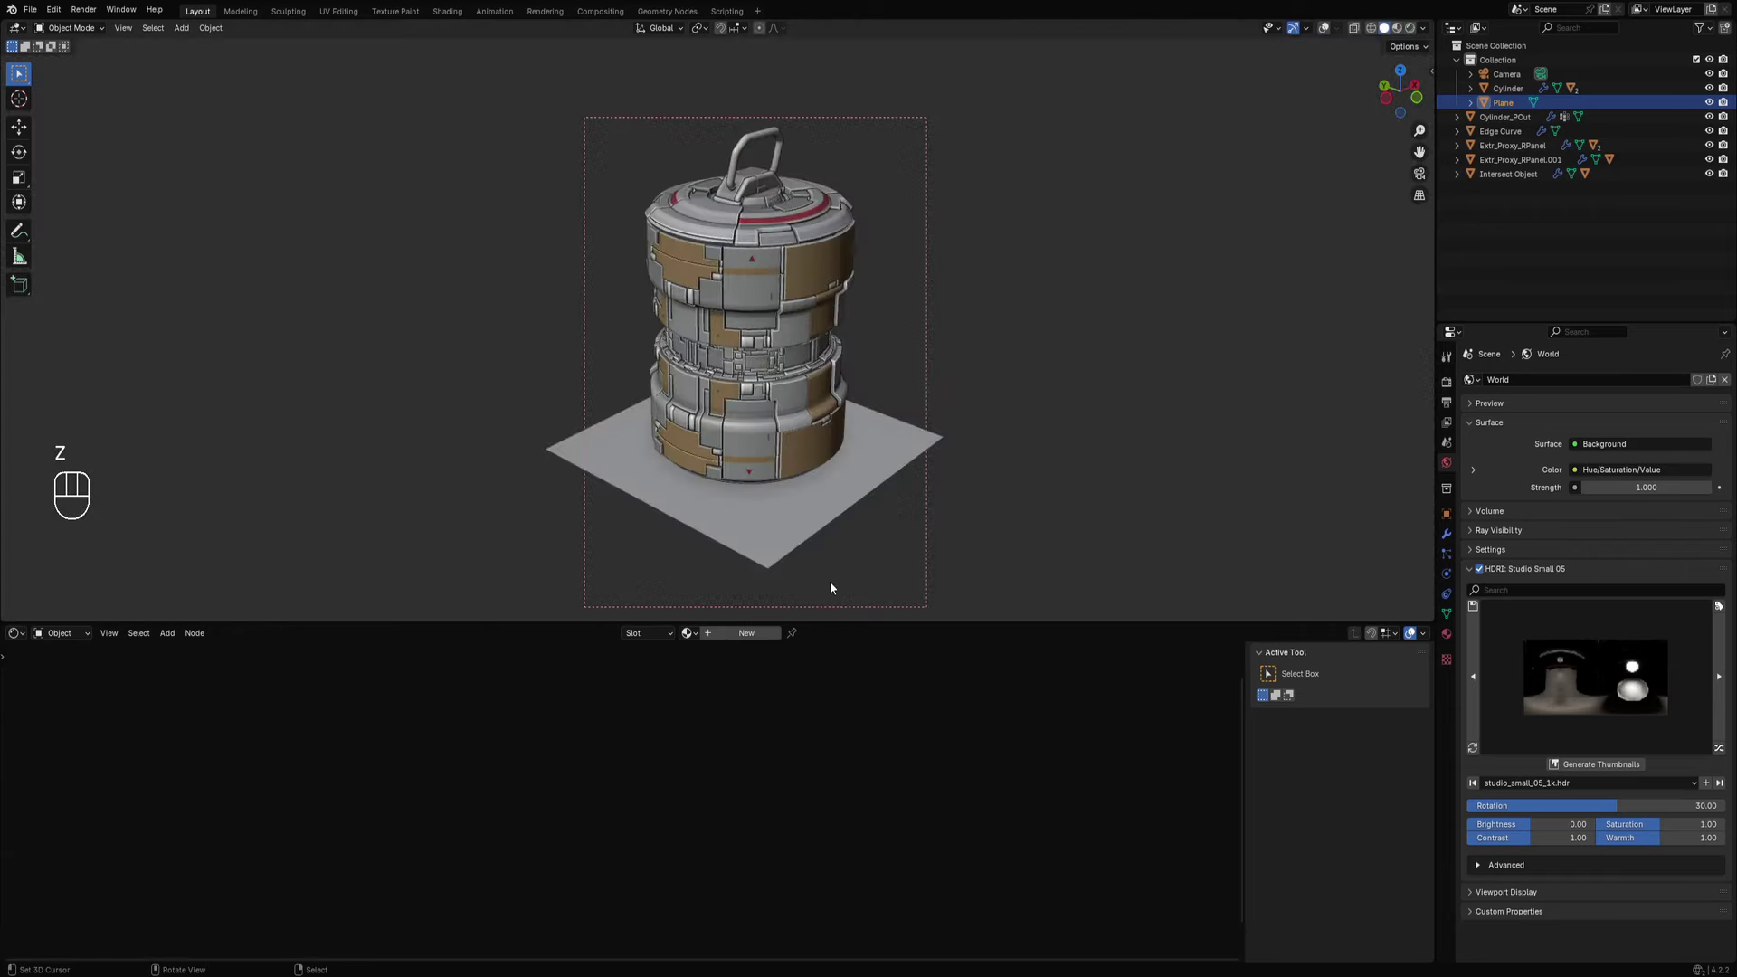
Create a new material for the plane with asphalt texture maps wired to its Principled BSDF, and view it in rendered shading.
left_click(739, 635)
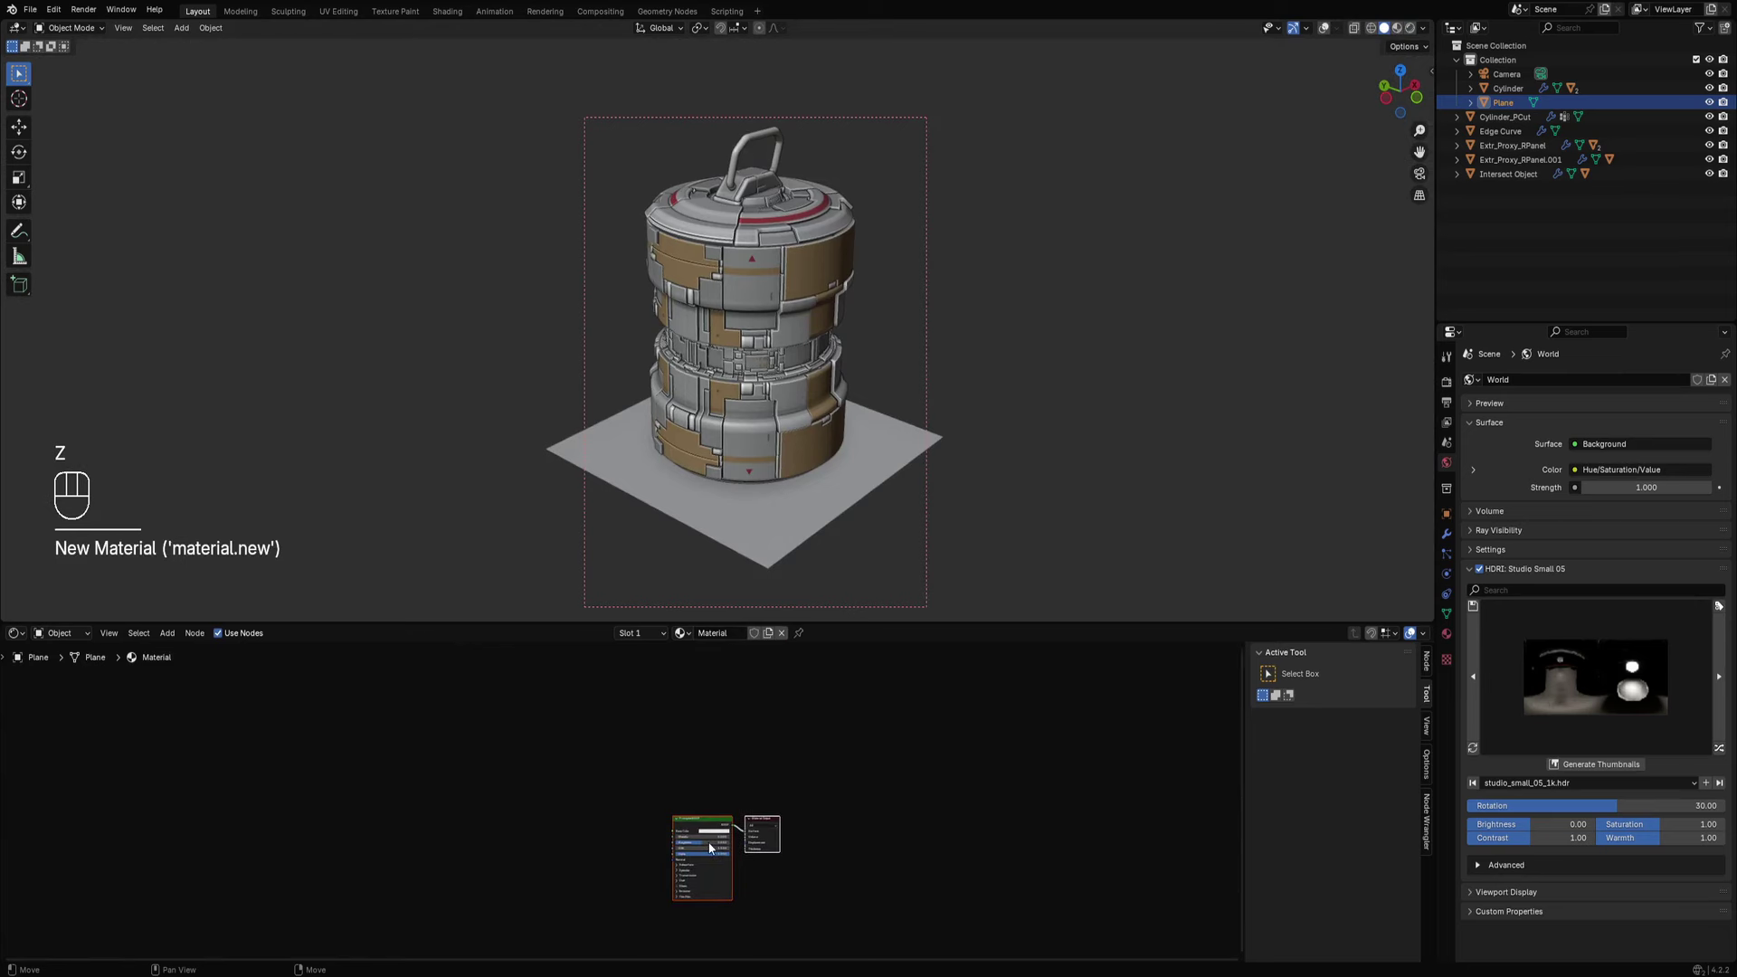
left_click(707, 824)
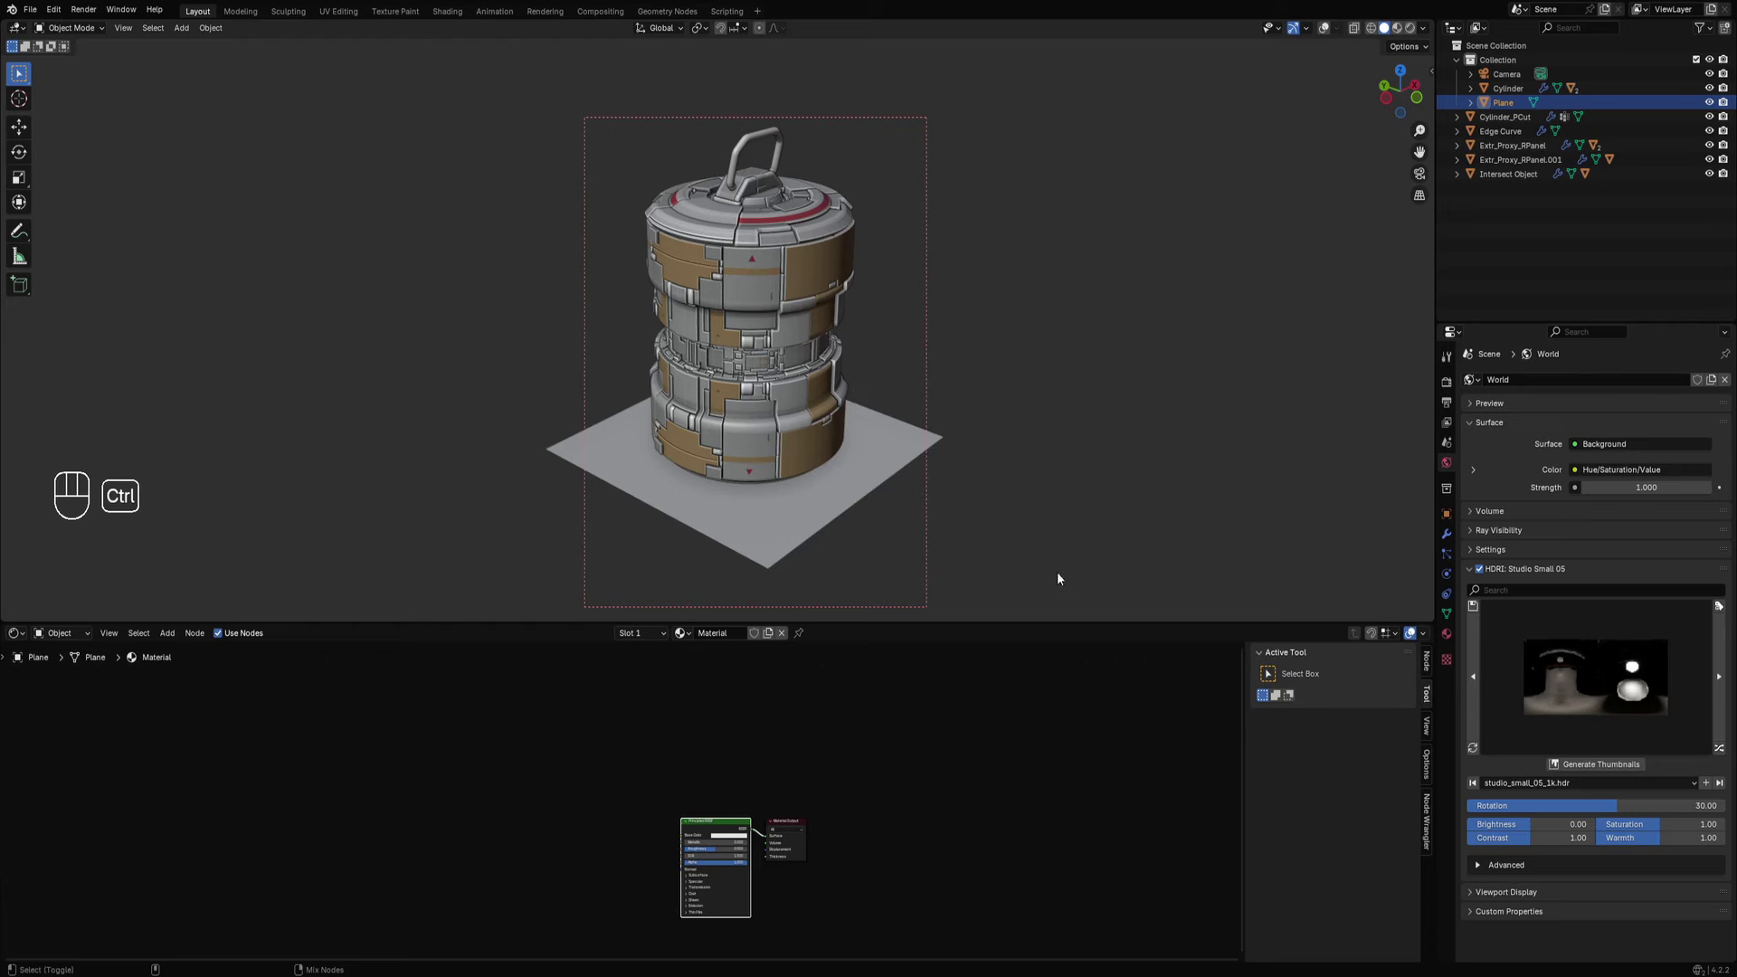
key("ctrl+z")
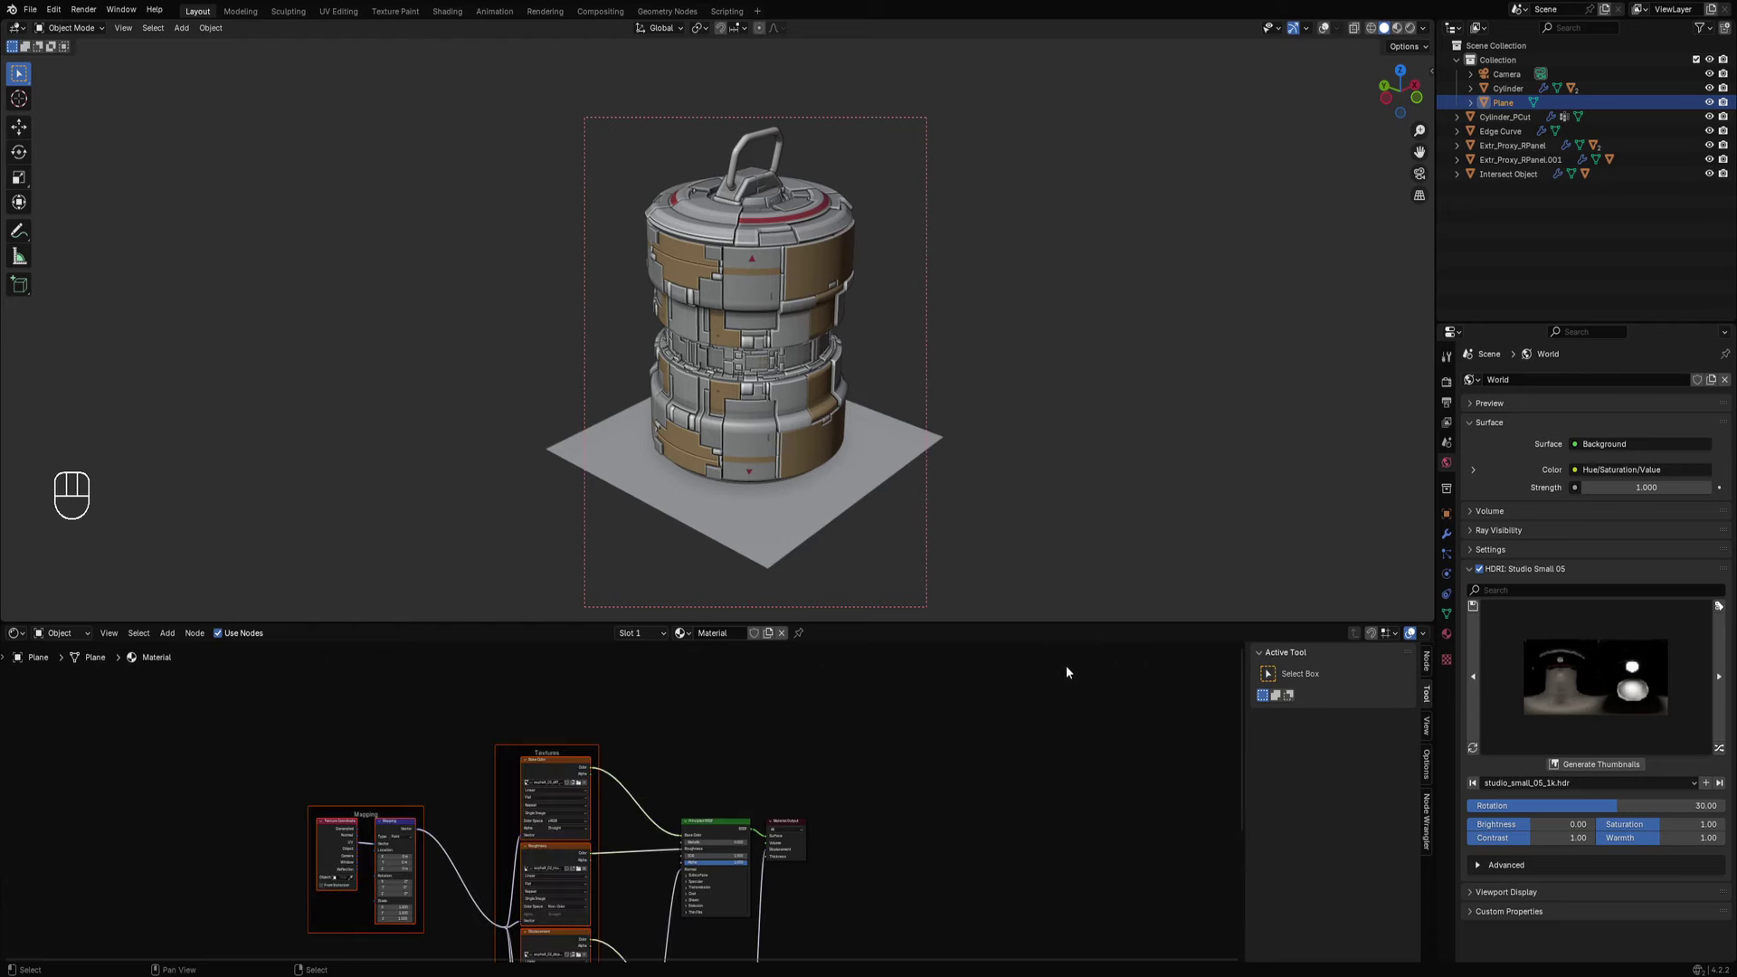
key("z")
left_click(823, 453)
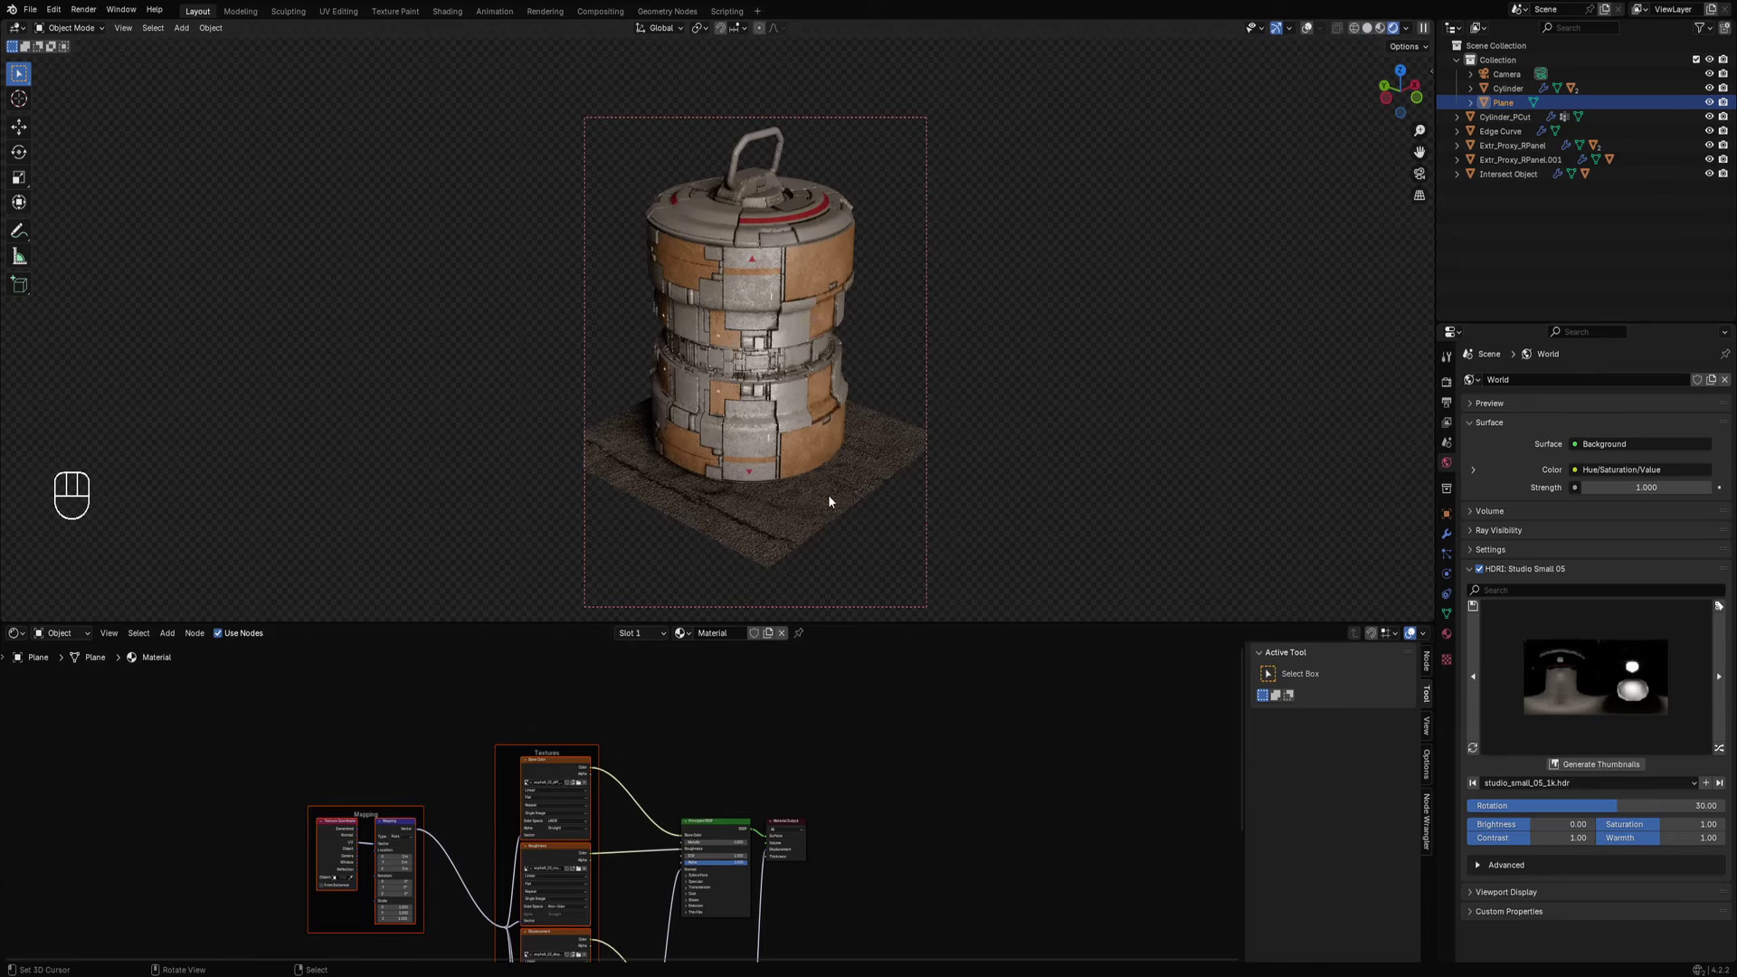
middle_click_drag(828, 494, 790, 504)
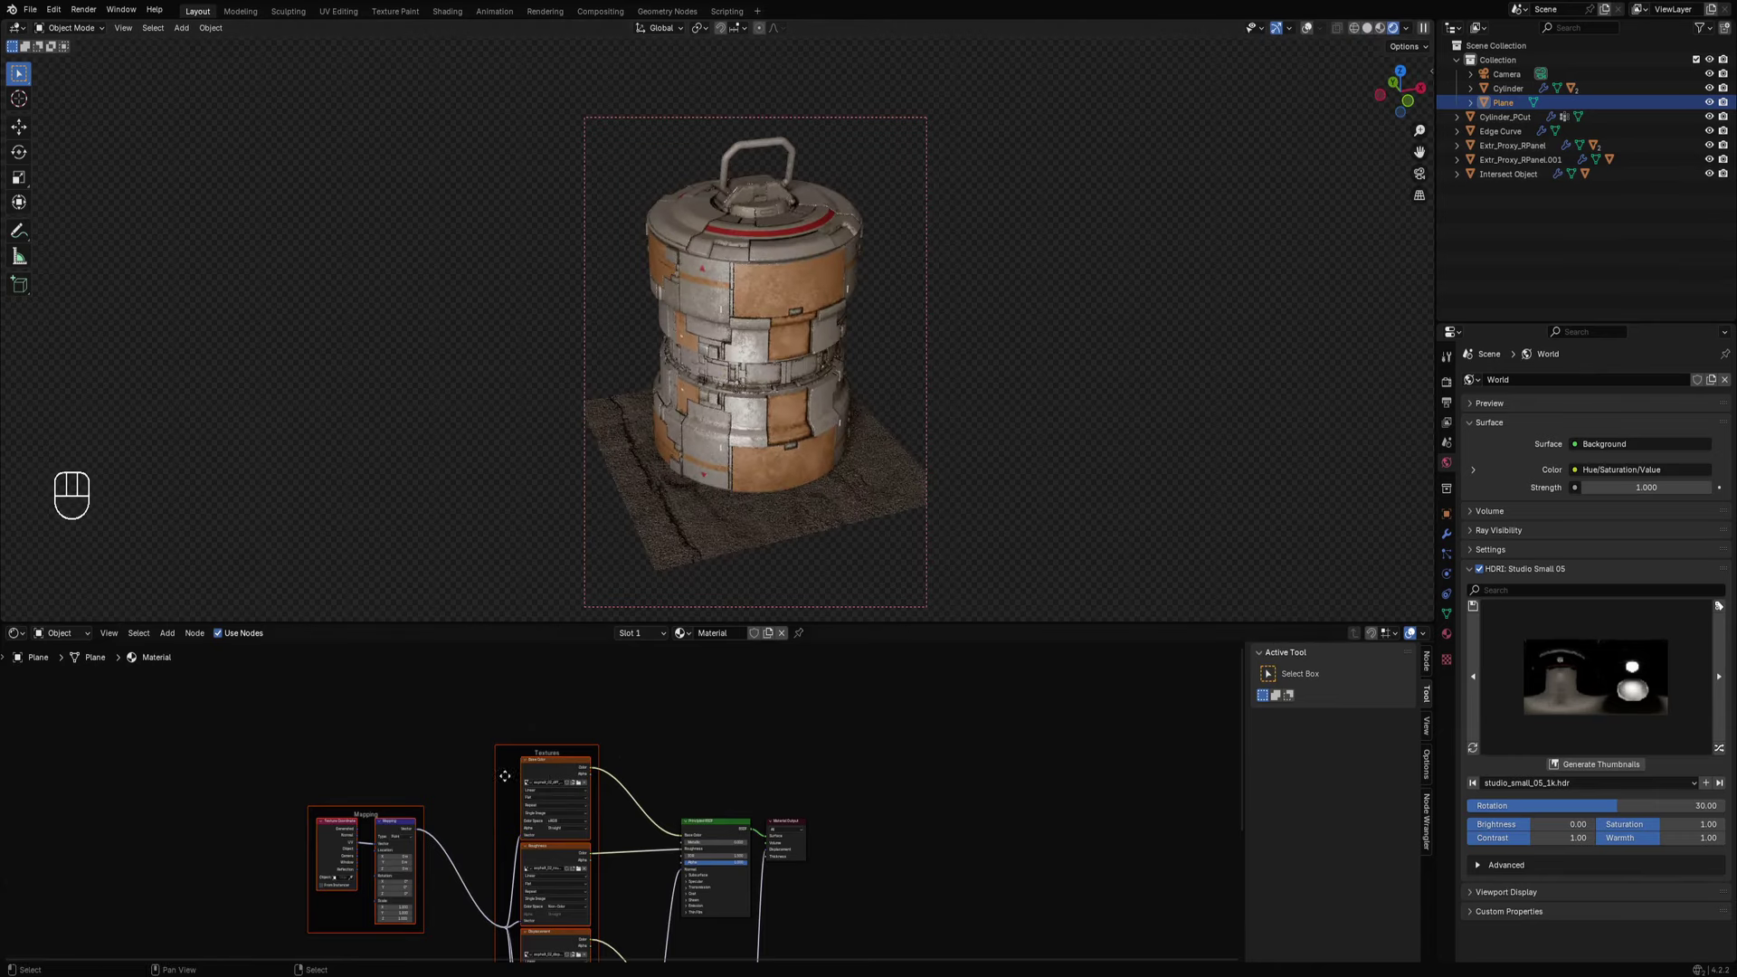
Set the ground material's Mapping scale to 0.5 on all axes and shift the texture's X and Y location.
middle_click_drag(505, 776, 670, 720)
scroll(670, 720, "up", 3)
middle_click_drag(551, 879, 570, 843)
scroll(572, 845, "up", 3)
left_click_drag(572, 832, 574, 837)
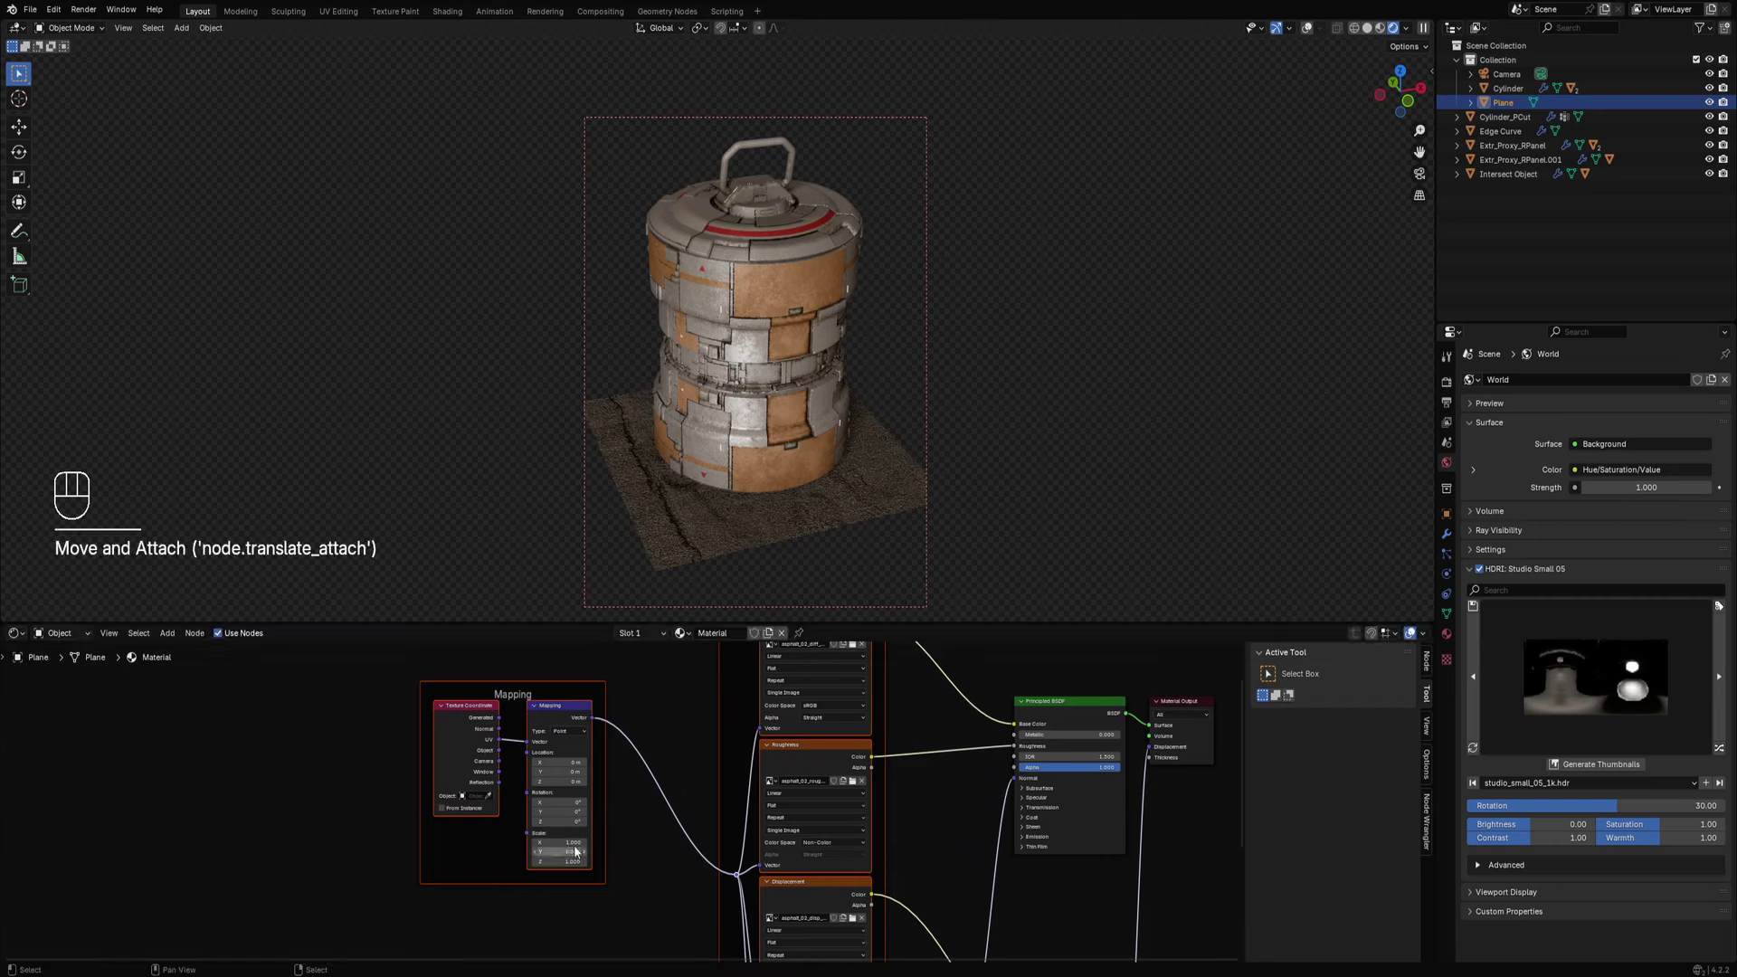
type("0.5")
key("Return")
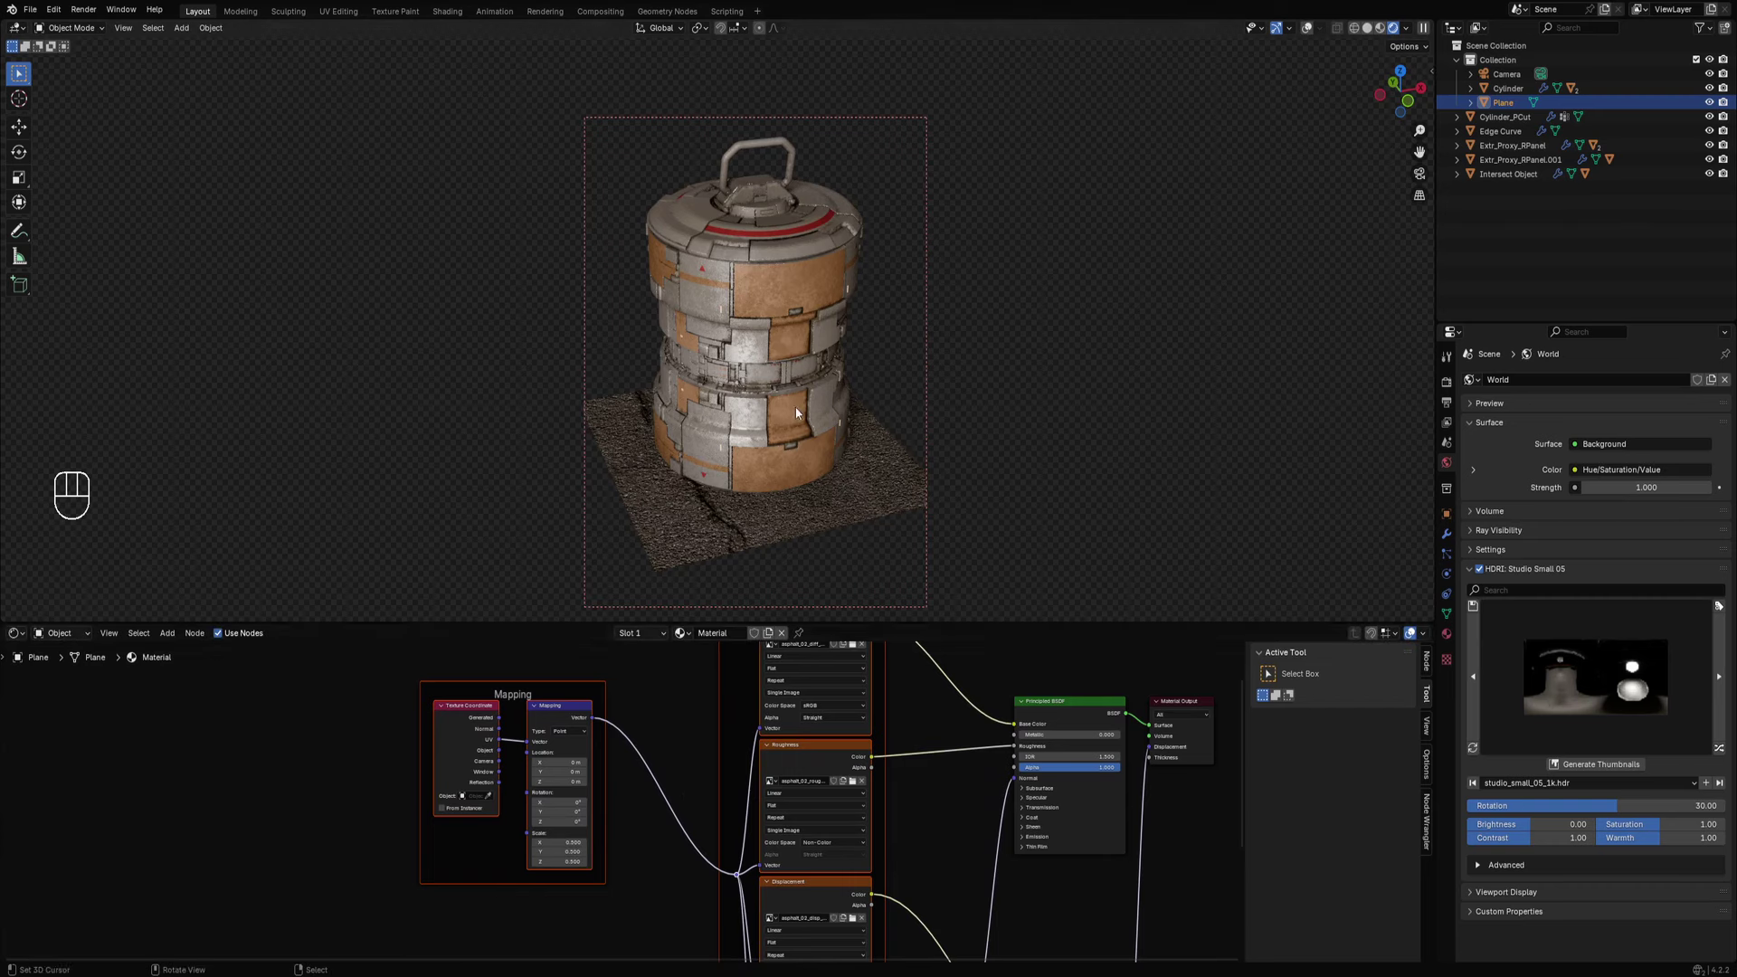
left_click_drag(571, 770, 603, 763)
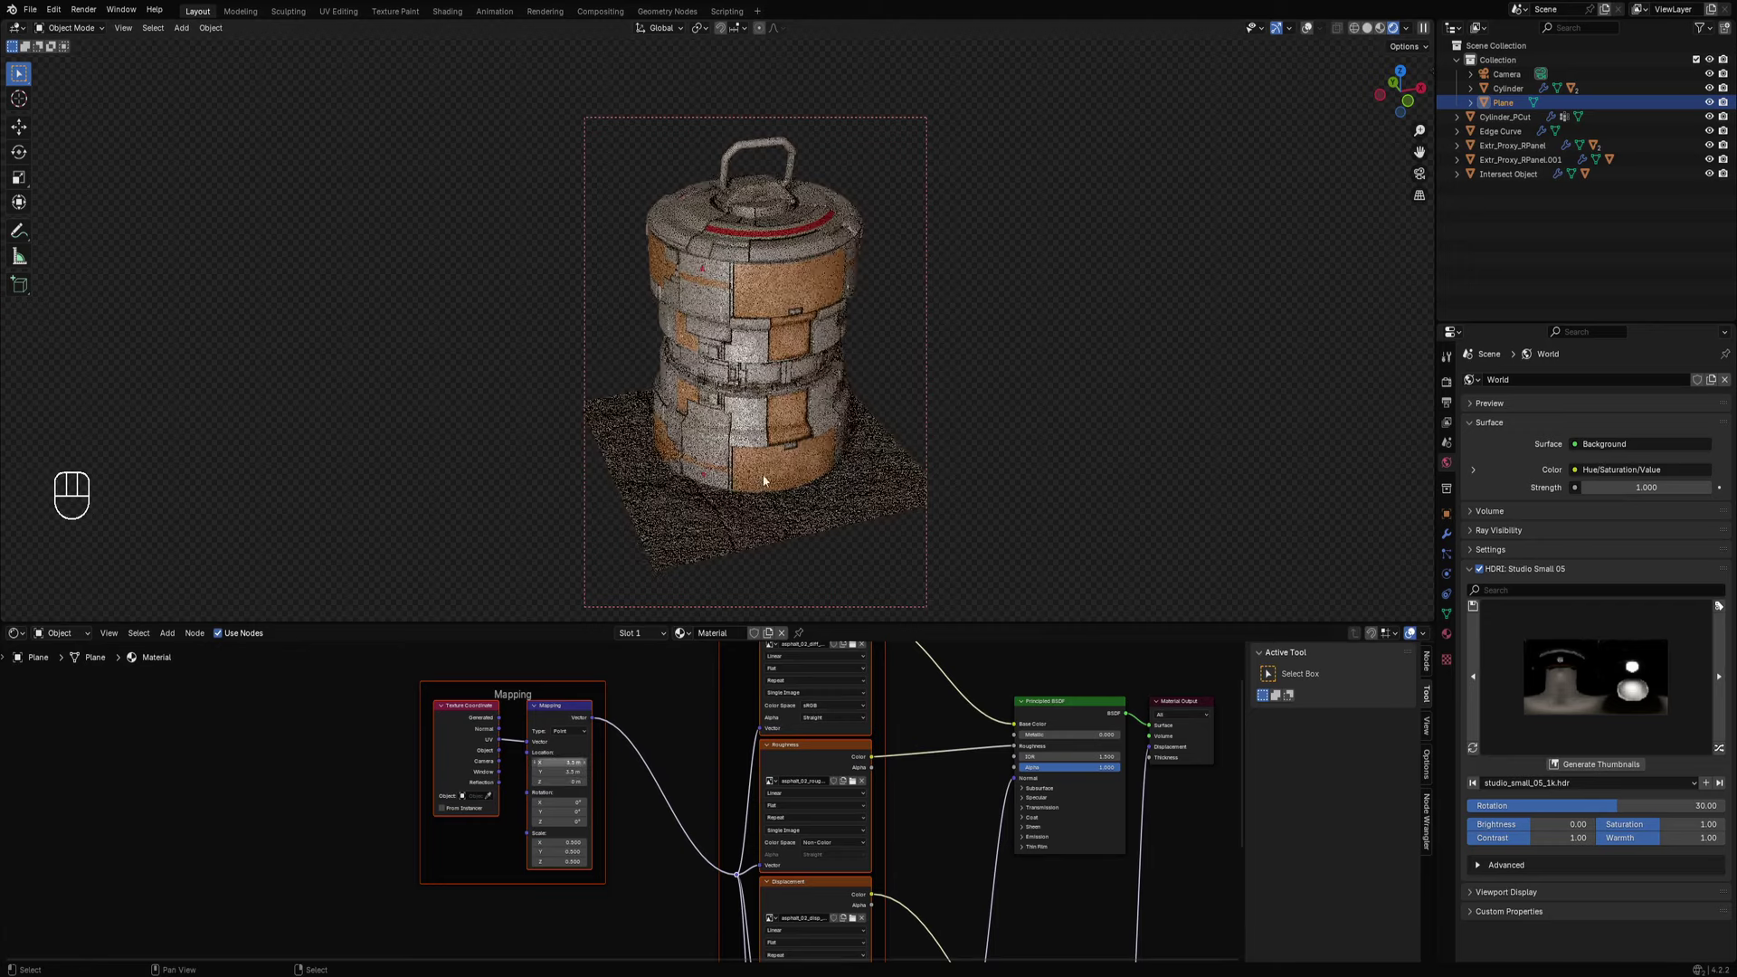
View the canister and ground from a lower angle in a maximized rendered viewport.
middle_click_drag(837, 383, 801, 400)
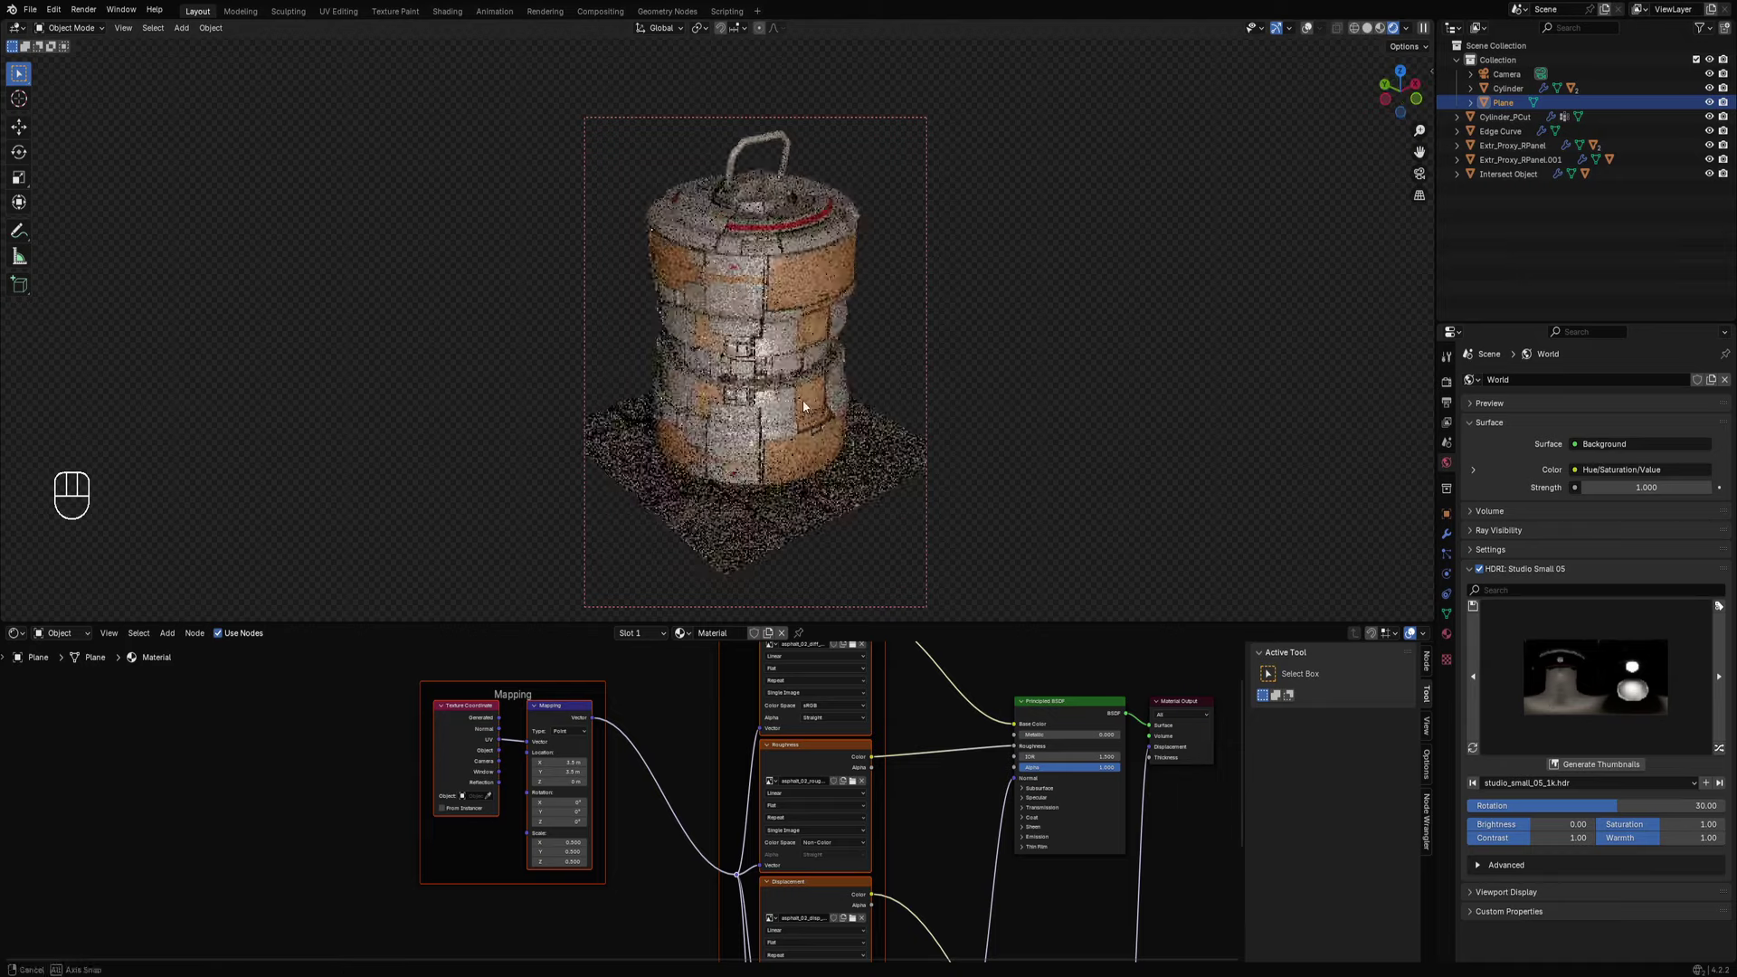
middle_click_drag(810, 317, 811, 340, "shift")
middle_click_drag(804, 425, 807, 376)
key("ctrl+space")
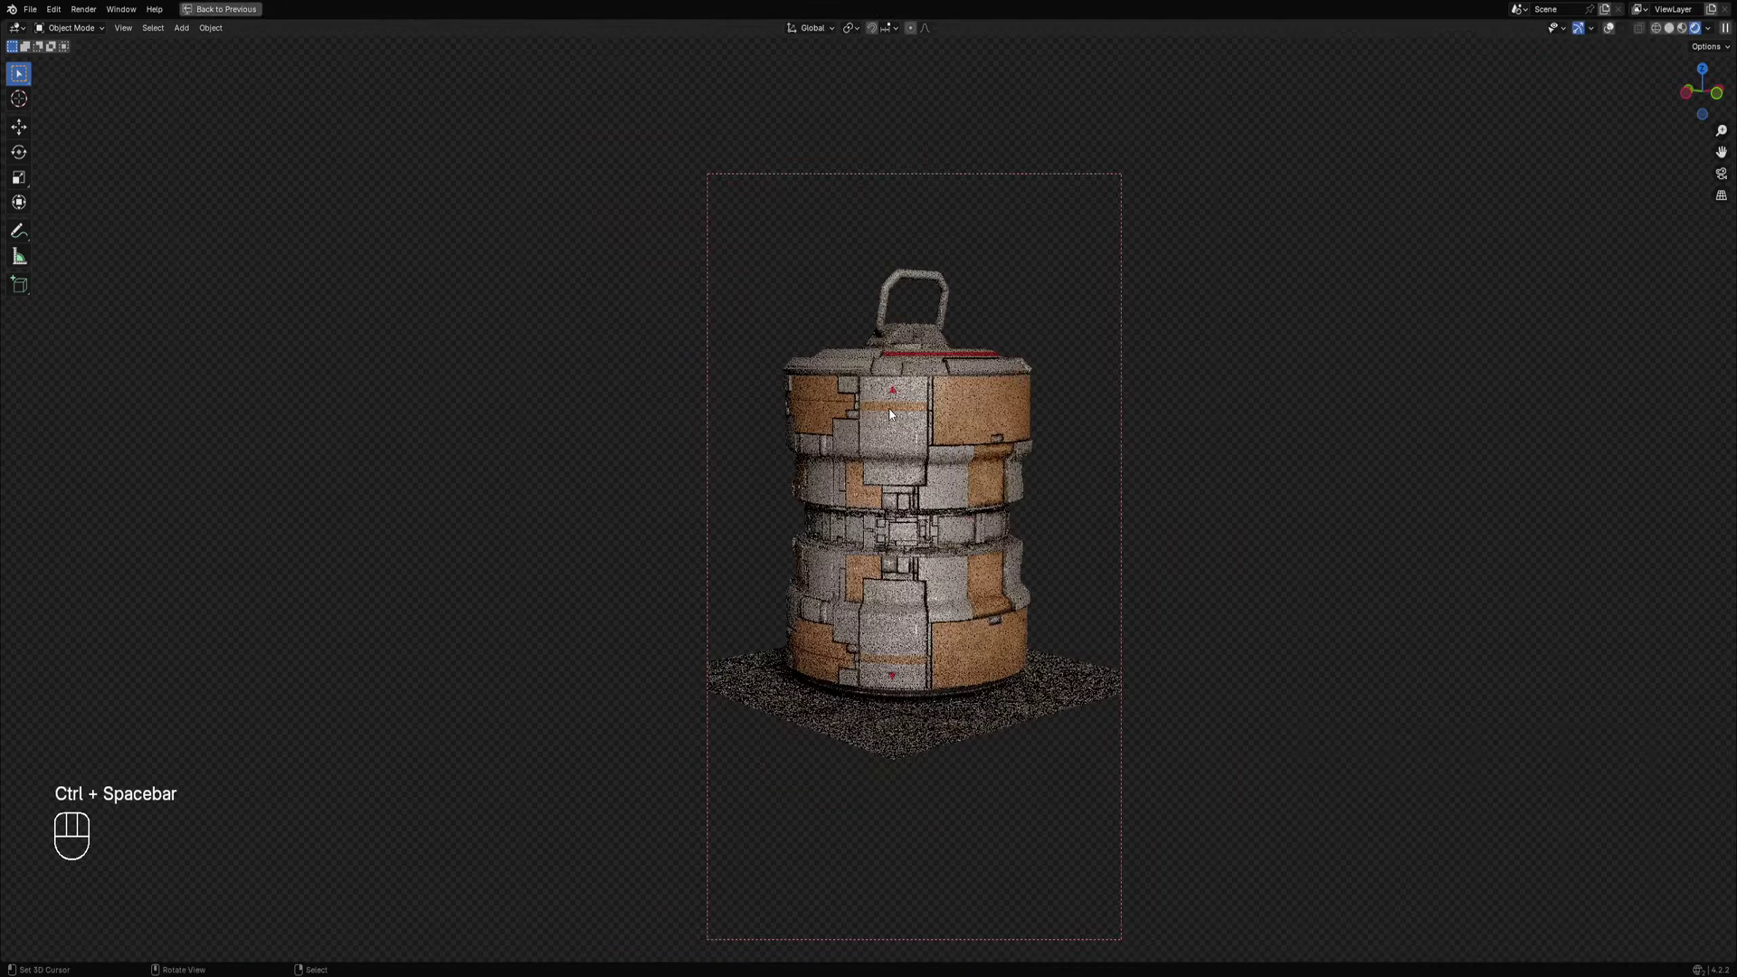
Return the viewport to solid shading and clear the render region around the canister.
middle_click_drag(919, 427, 973, 453)
left_click(1068, 448)
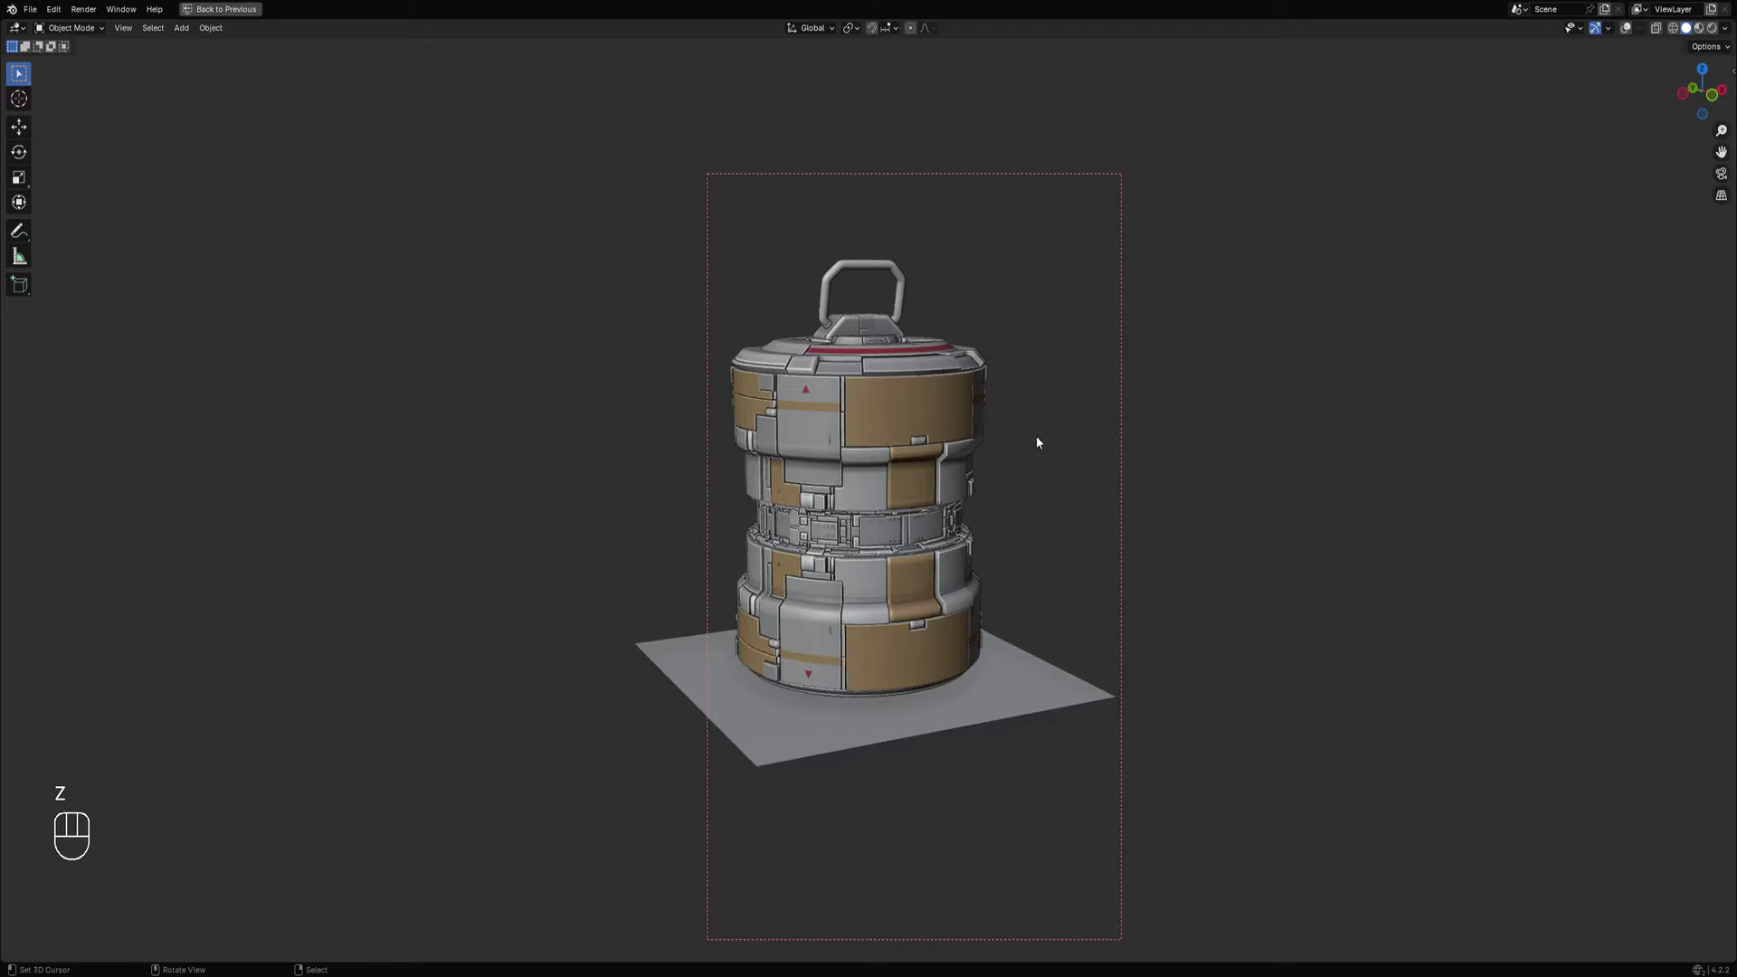
key("ctrl+alt+b")
key("KP_1")
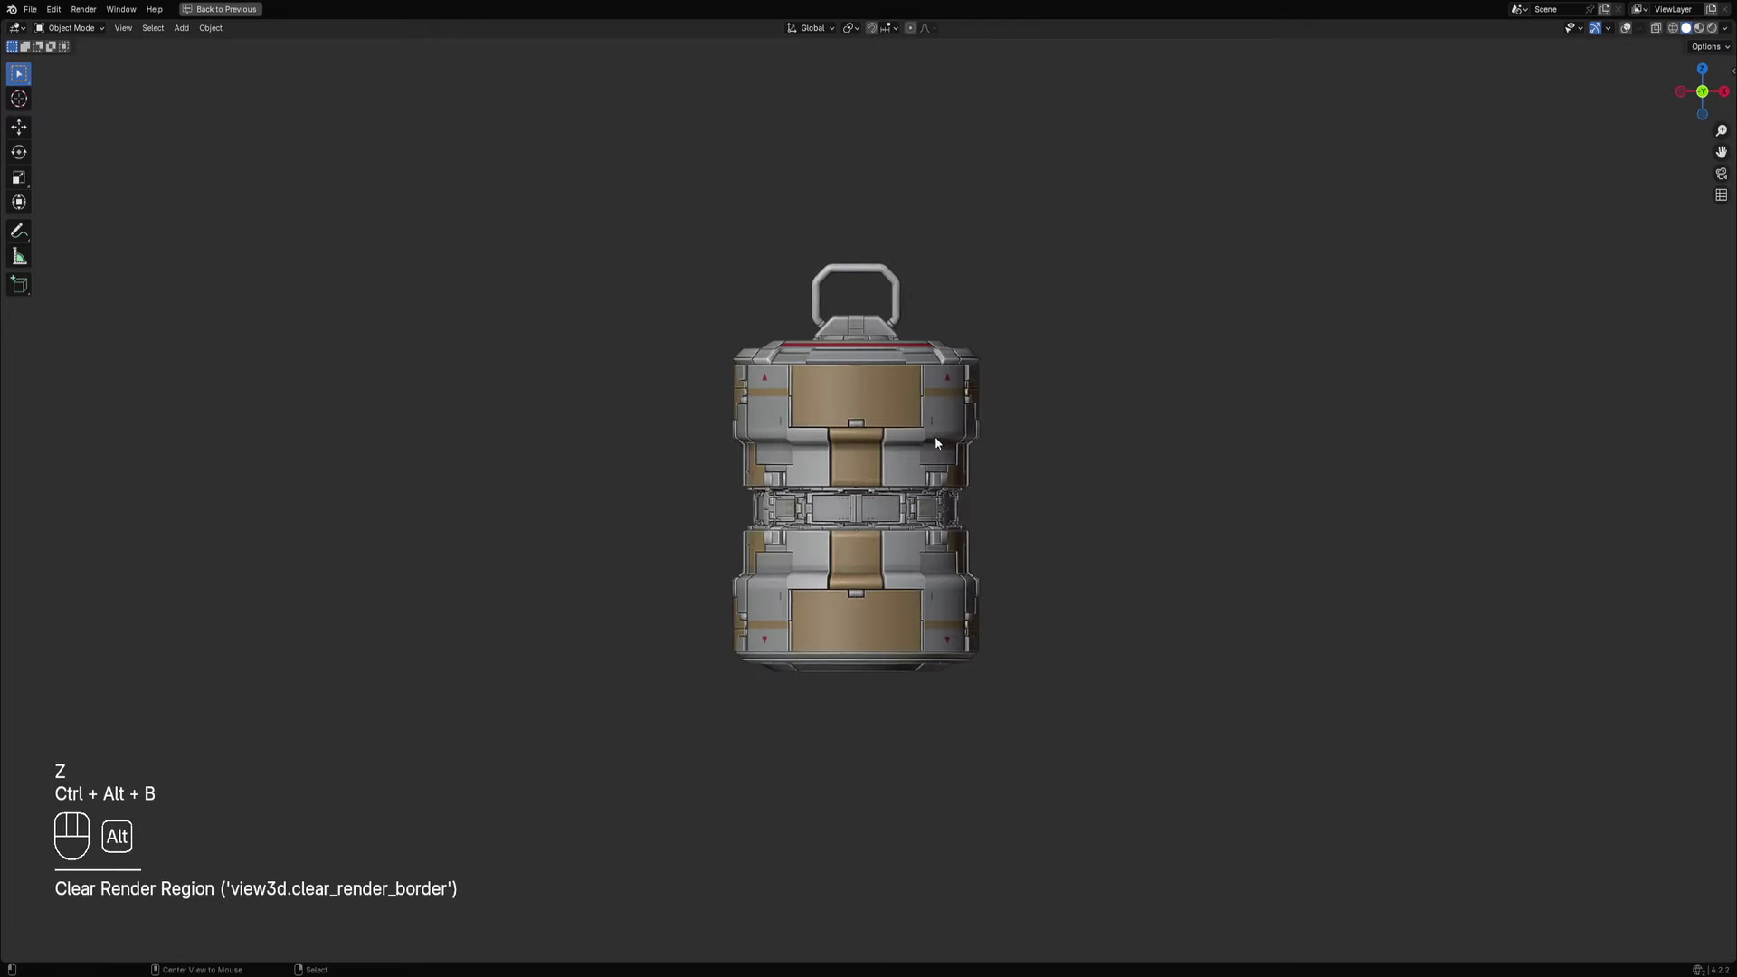
middle_click_drag(882, 400, 997, 427)
key("shift+a")
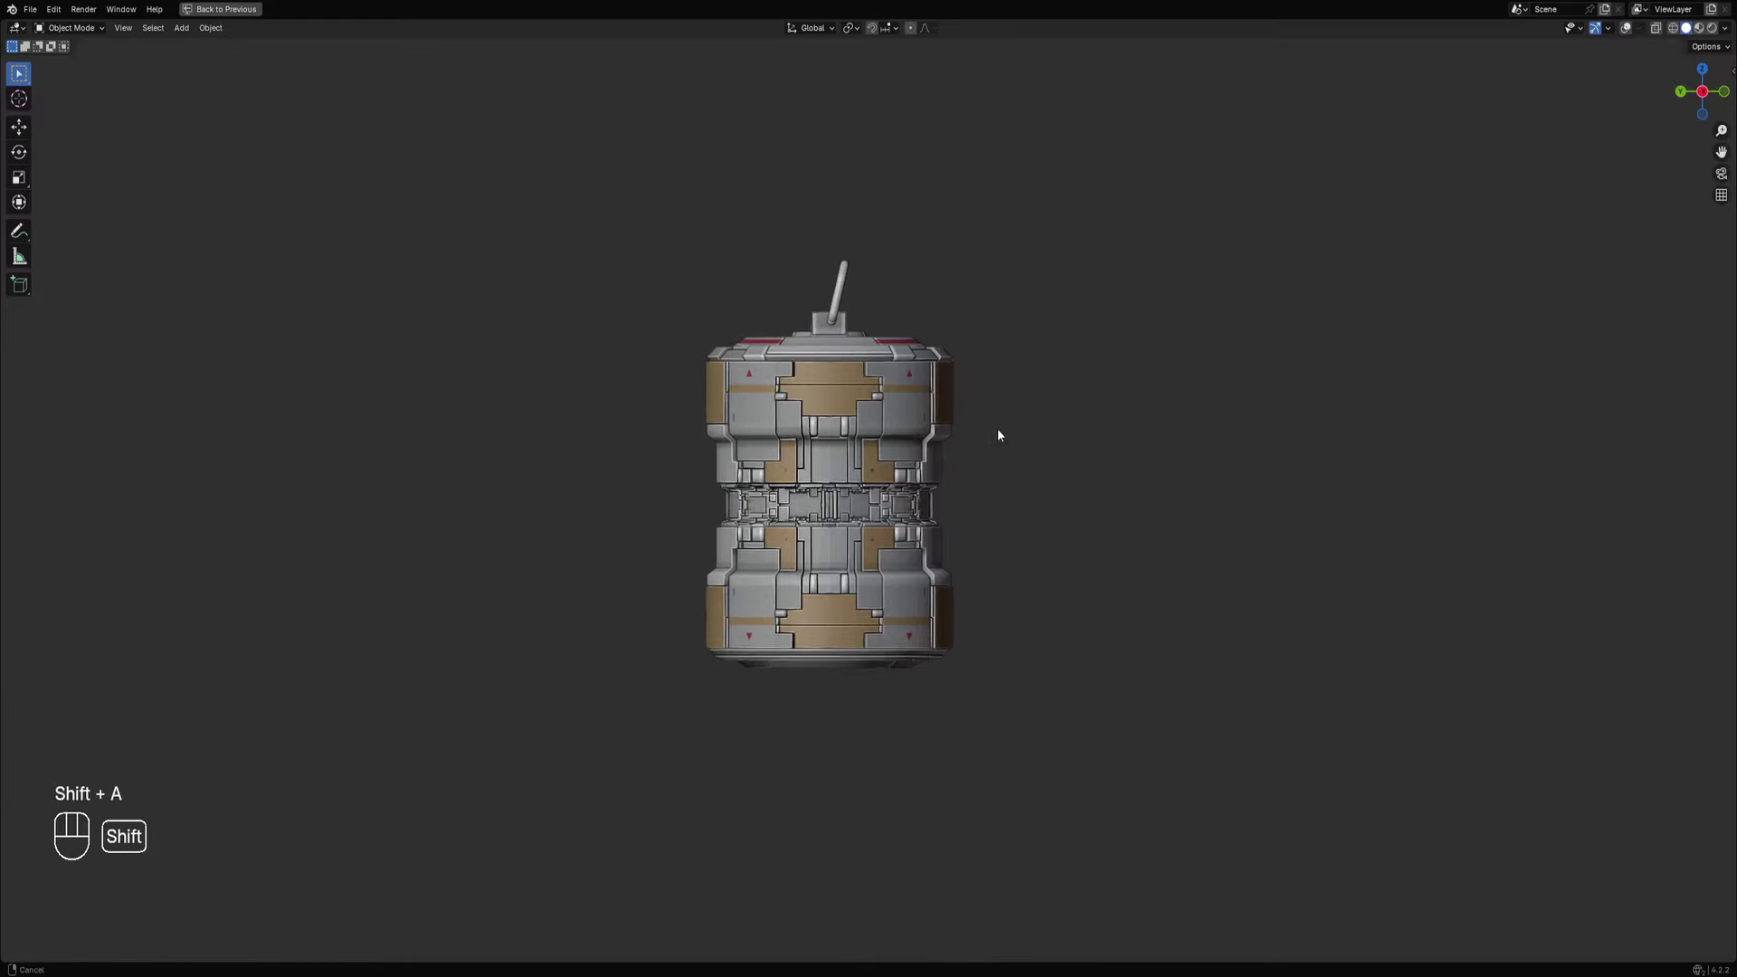
Turn the viewport overlays back on and select the canister's main body panels.
key("shift+alt+z")
right_click(905, 450)
middle_click_drag(1150, 430, 1081, 438)
scroll(865, 518, "up", 3)
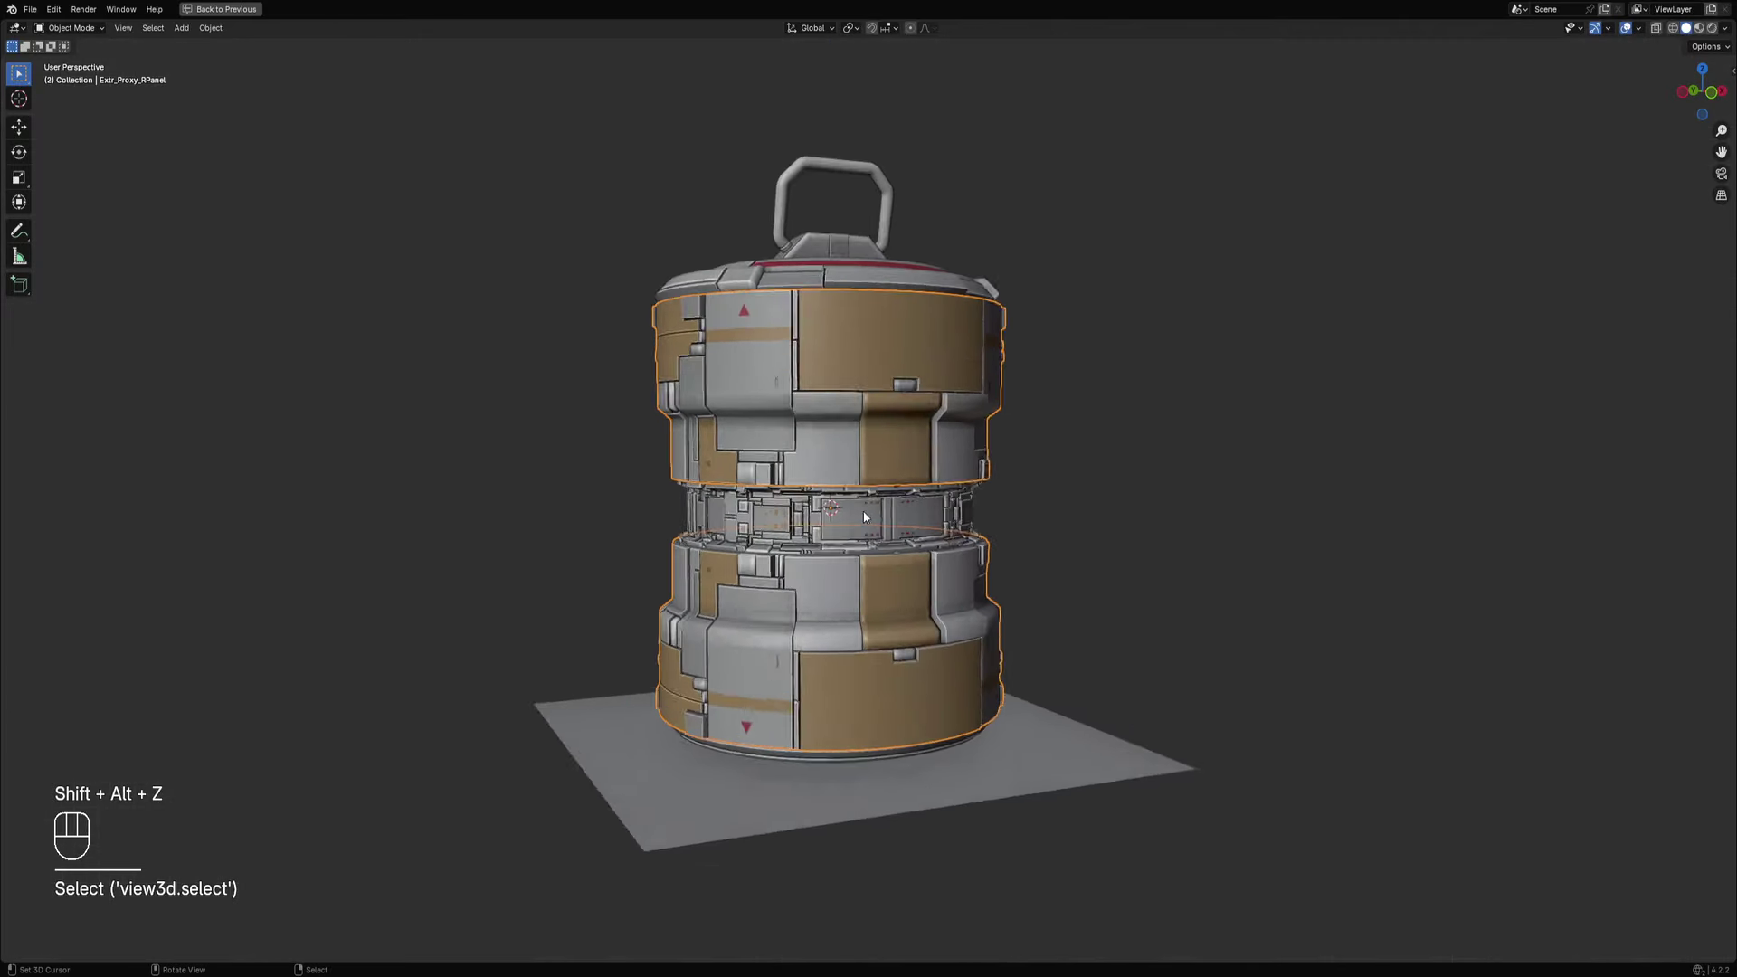
middle_click_drag(945, 485, 959, 435)
scroll(967, 415, "down", 2)
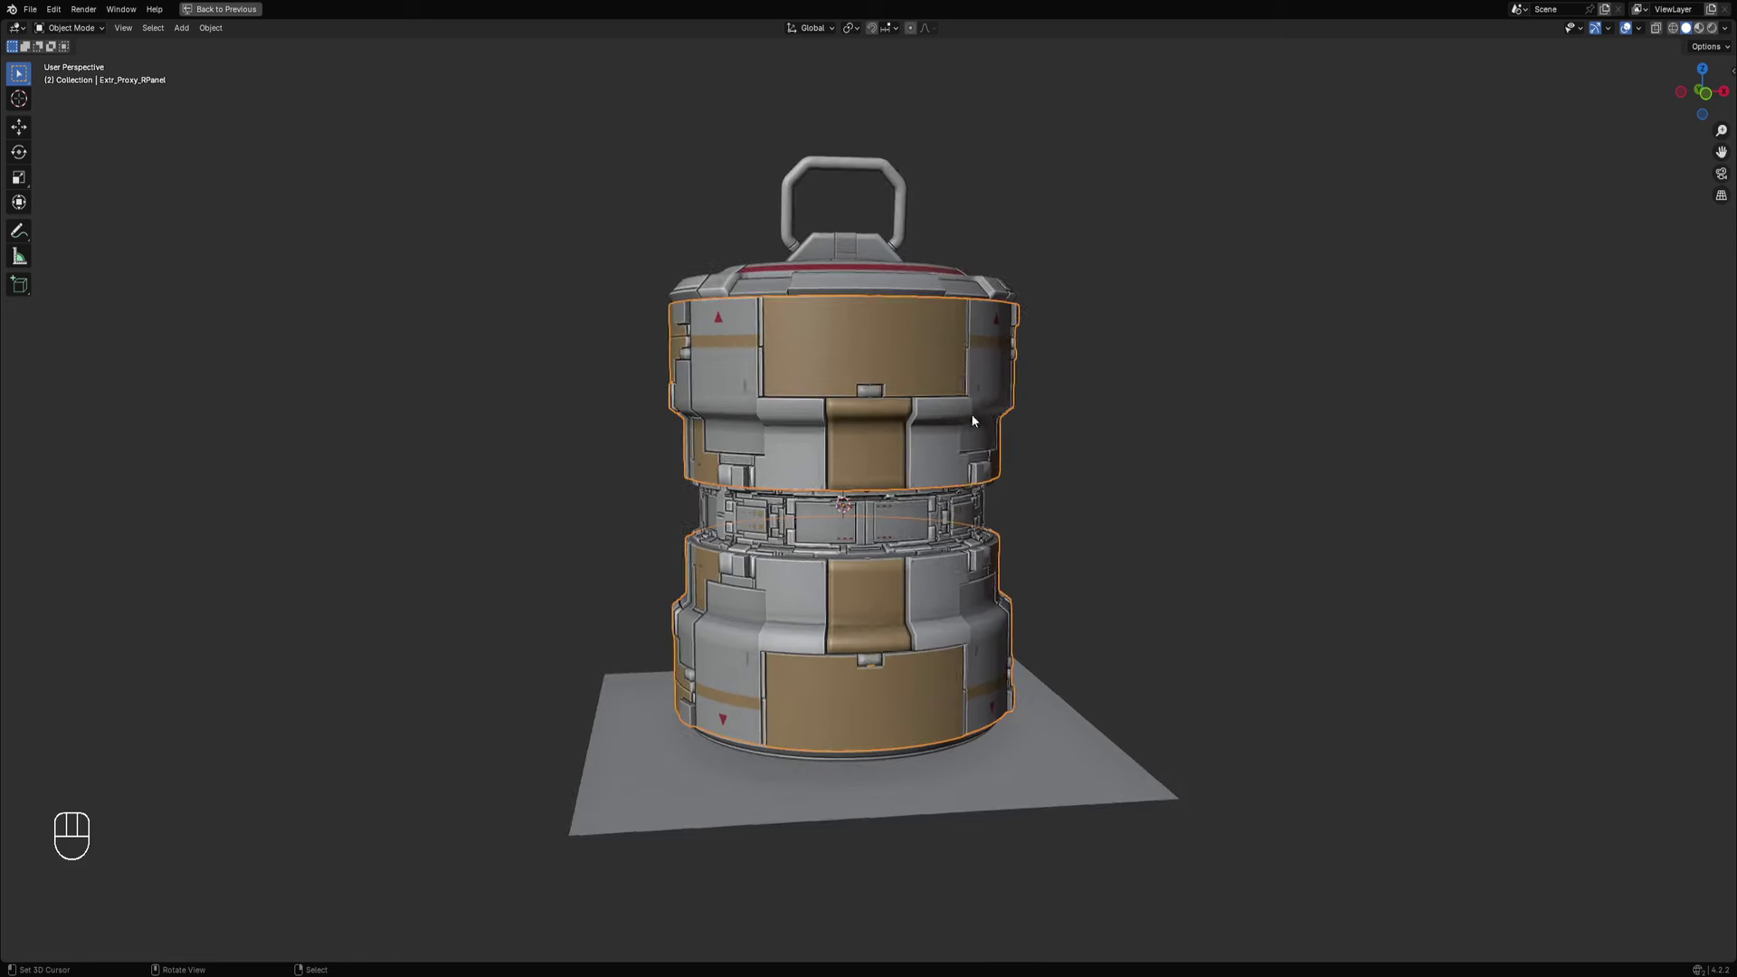
Add an empty at the canister's center and scale it up until its axes extend well past the body.
key("shift+a")
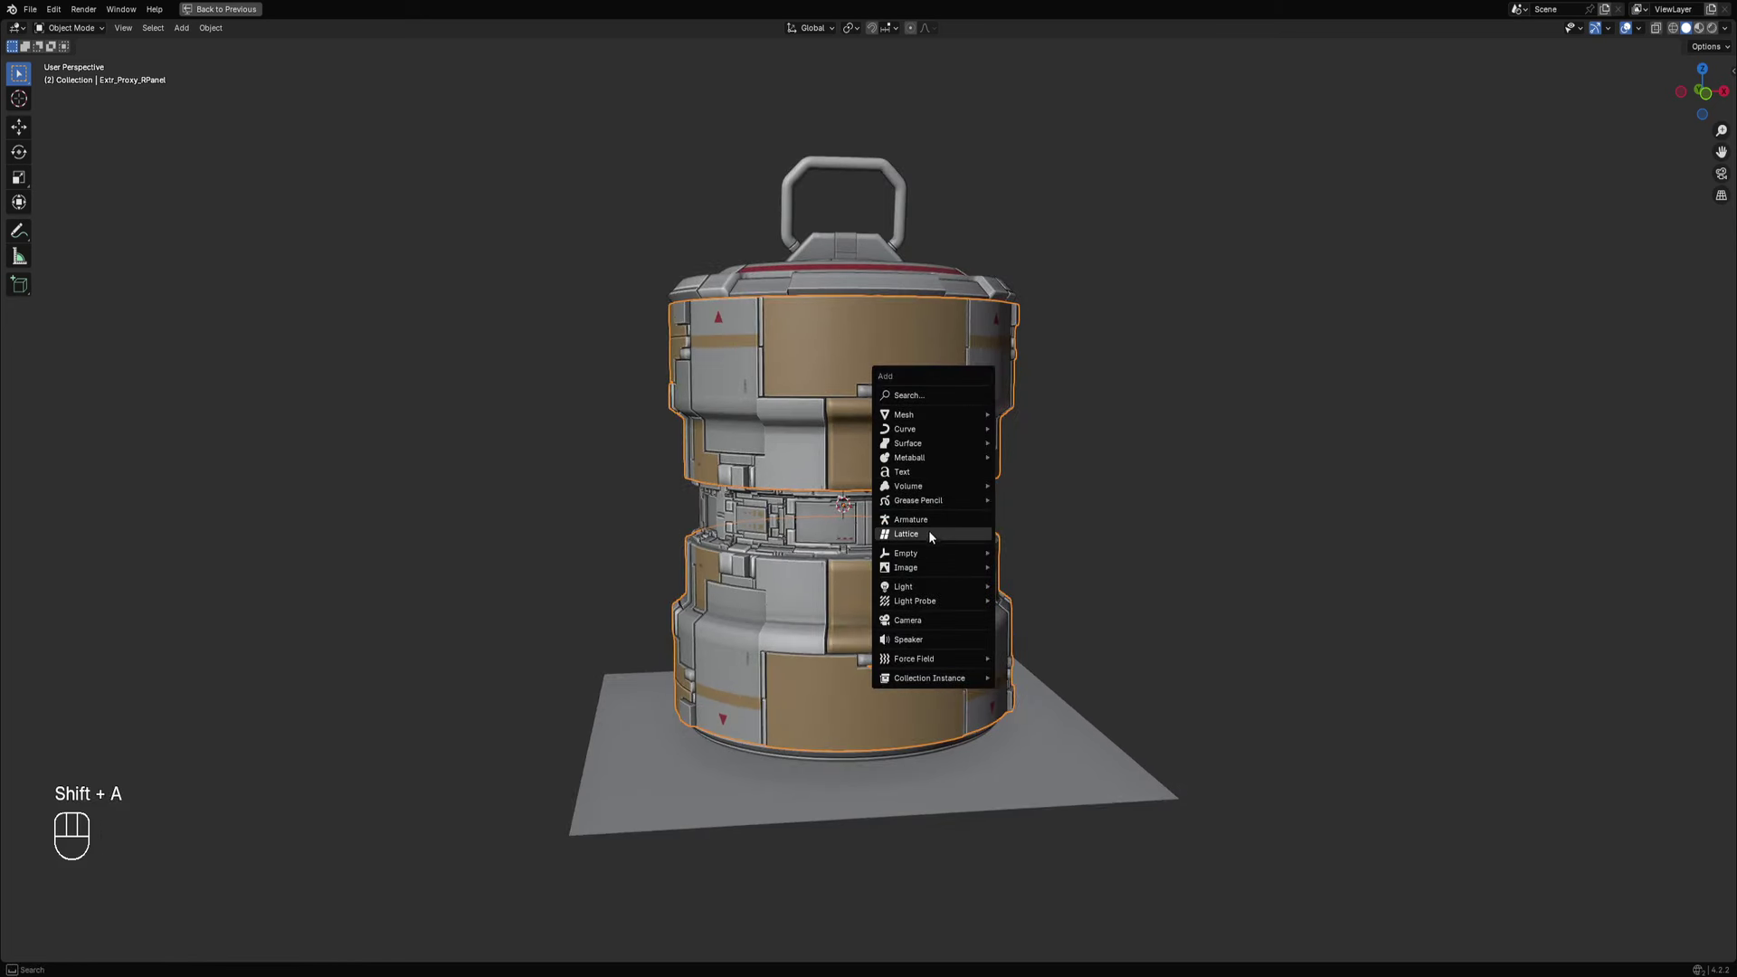
mouse_move(931, 546)
left_click(1028, 547)
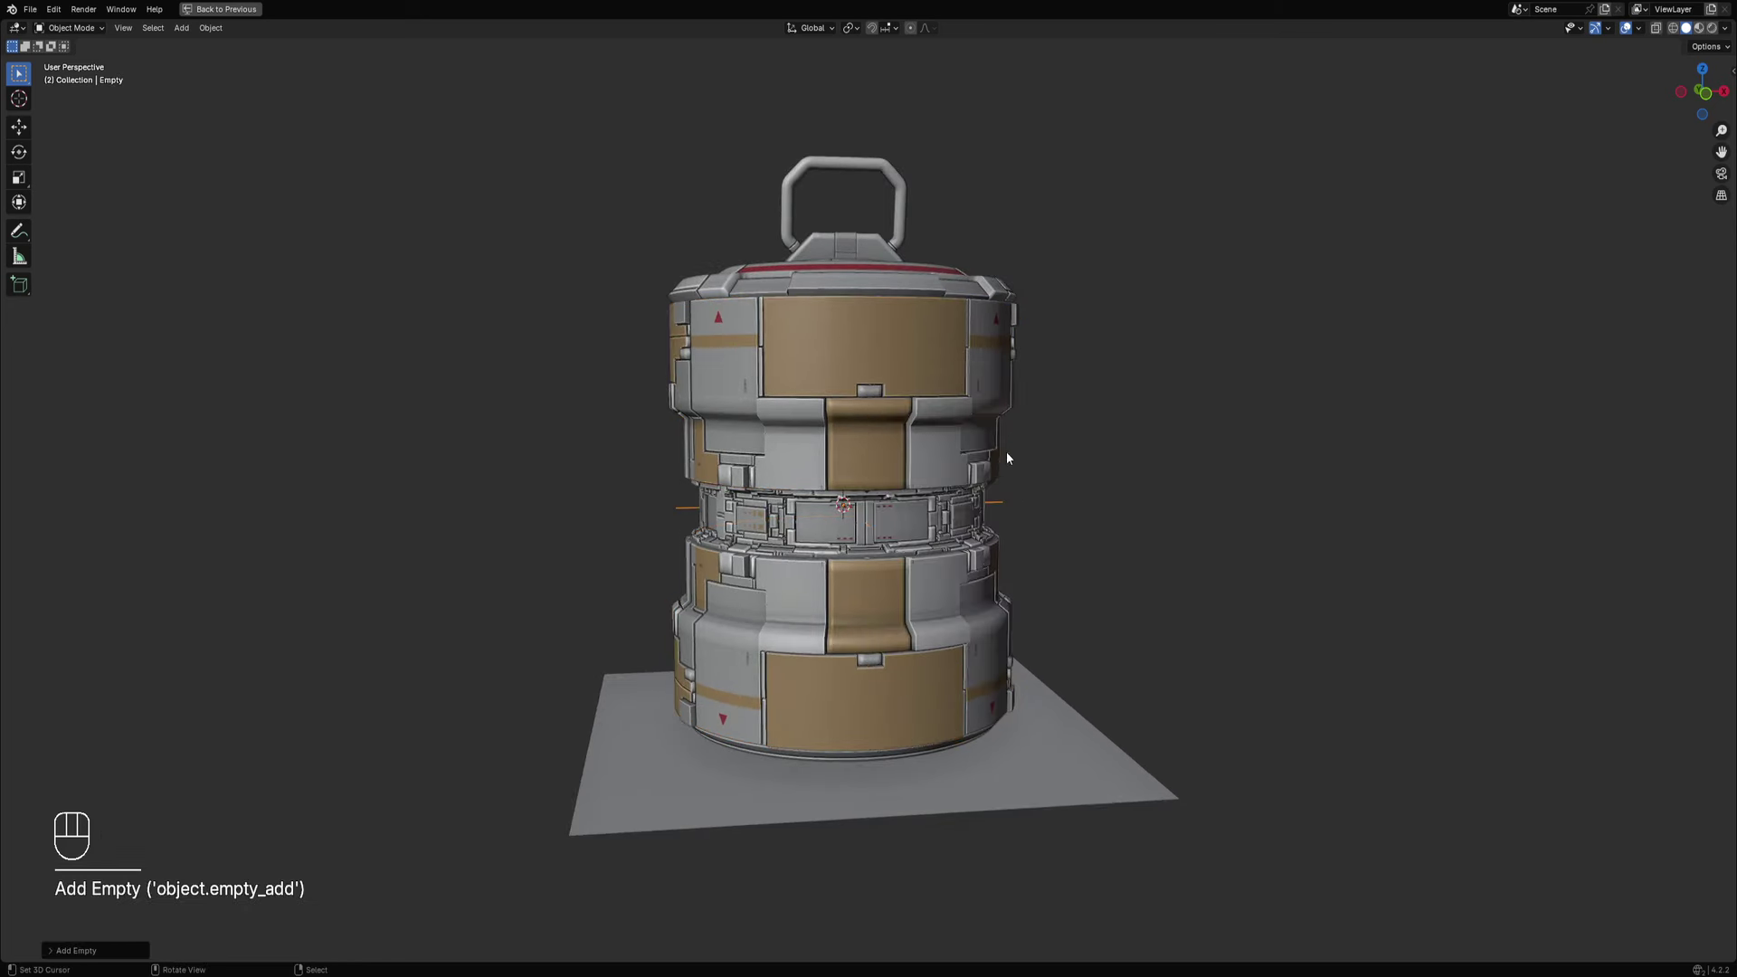
key("s")
left_click(1125, 454)
scroll(1050, 516, "down", 3)
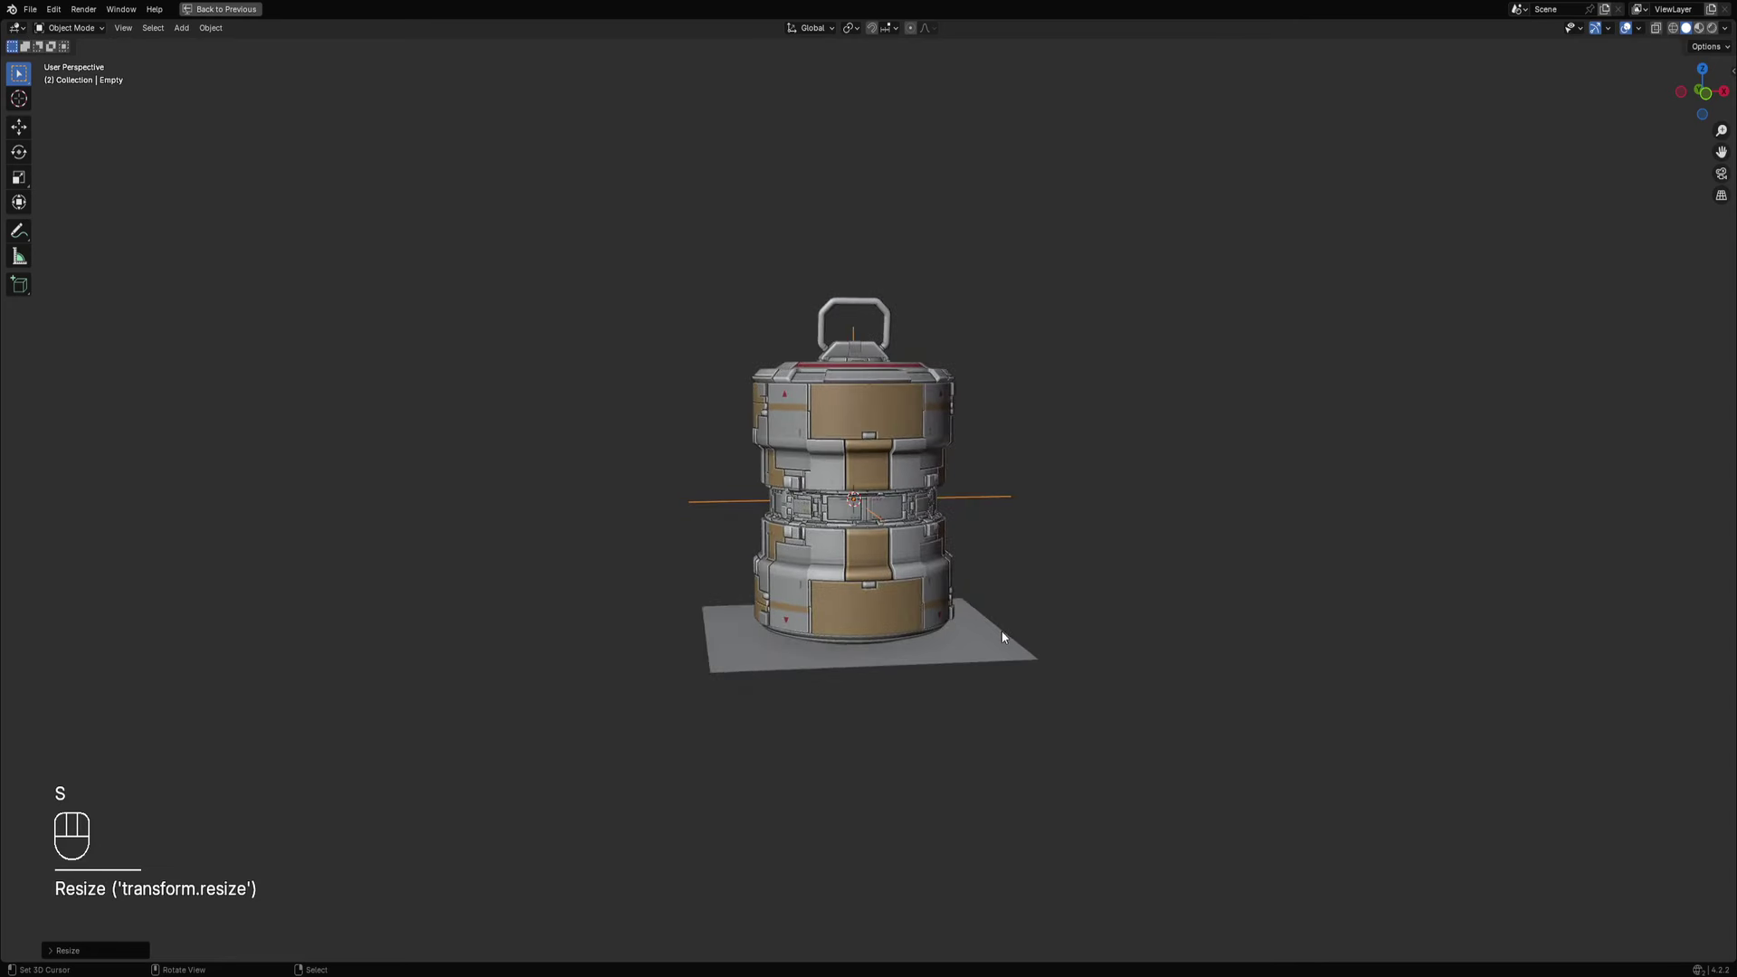
Hide the ground plane beneath the canister.
left_click(1002, 635)
key("h")
middle_click_drag(977, 543, 925, 392)
Select all the canister's parts and parent them to the empty with the Object option.
left_click(930, 419, "shift")
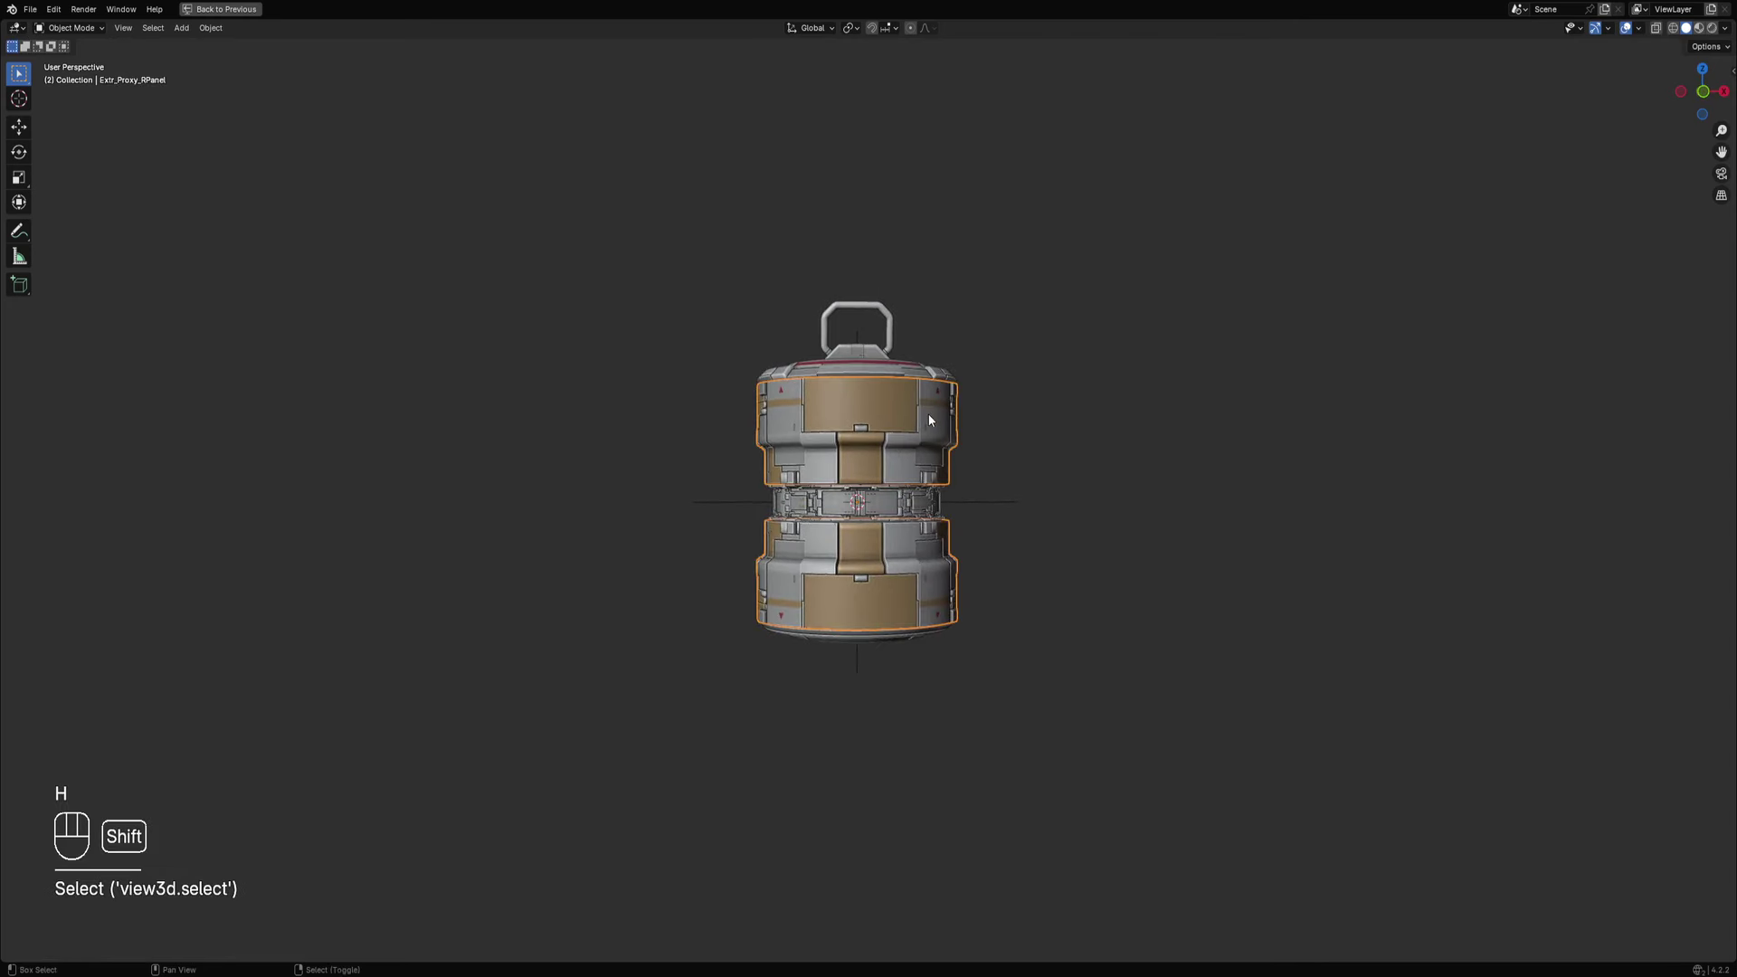
key("shift+g")
left_click(931, 402)
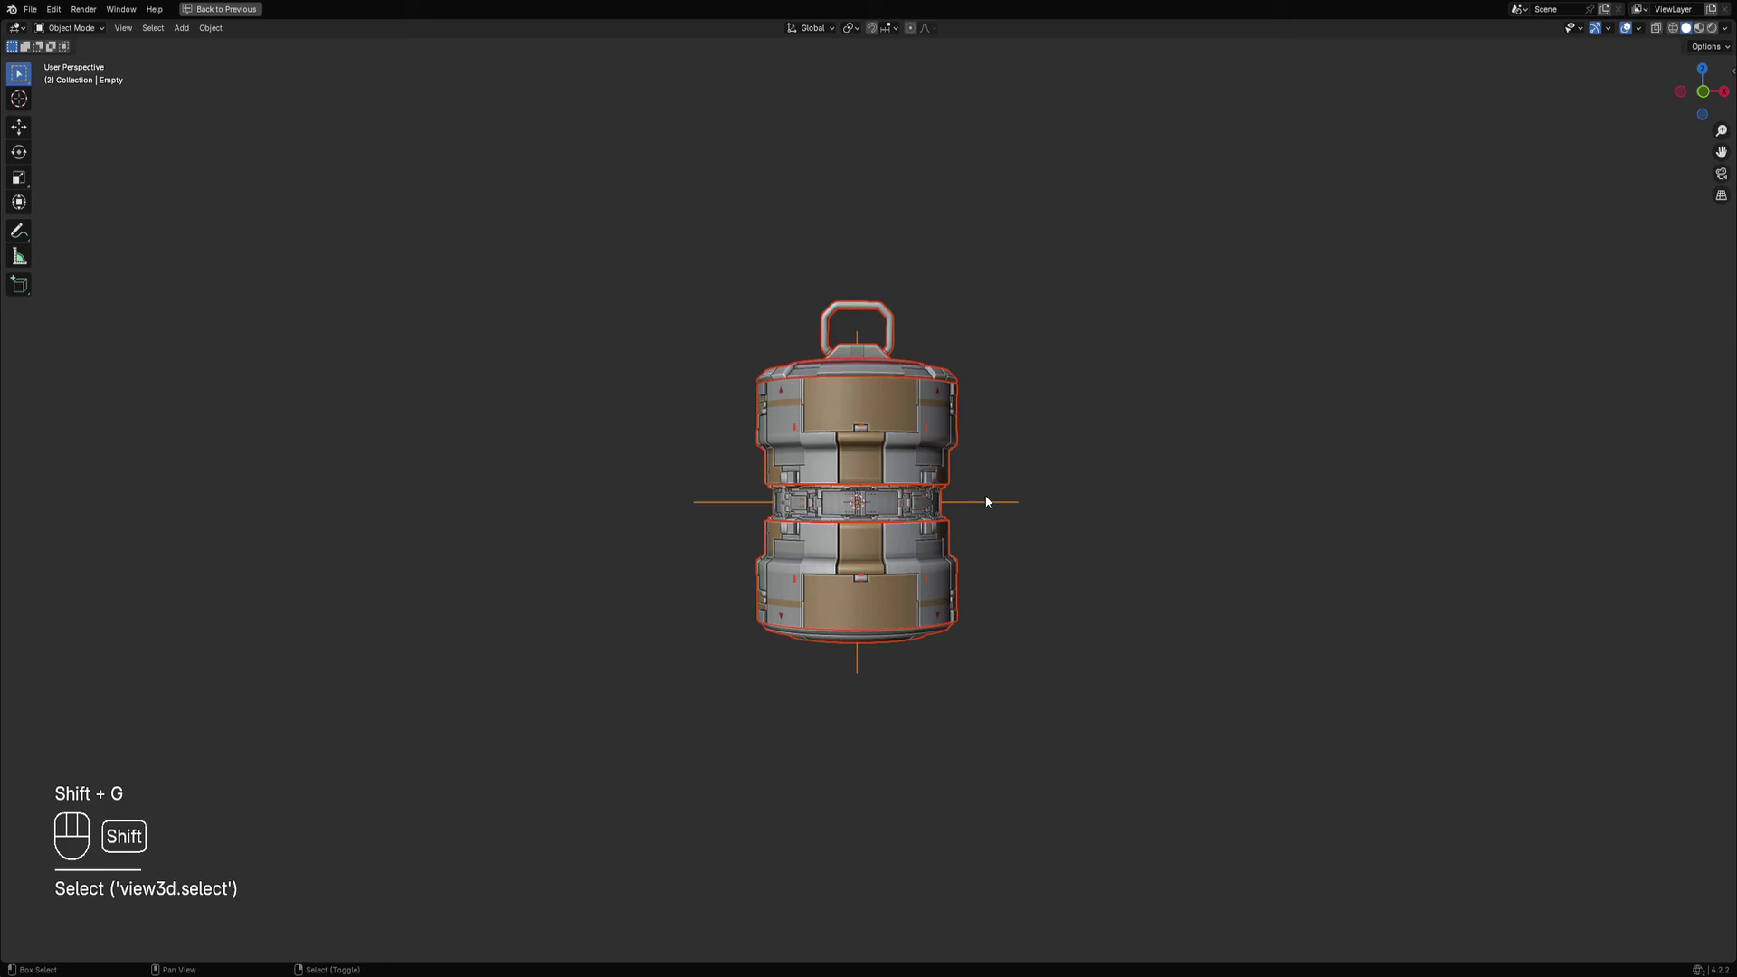
left_click(977, 509, "ctrl")
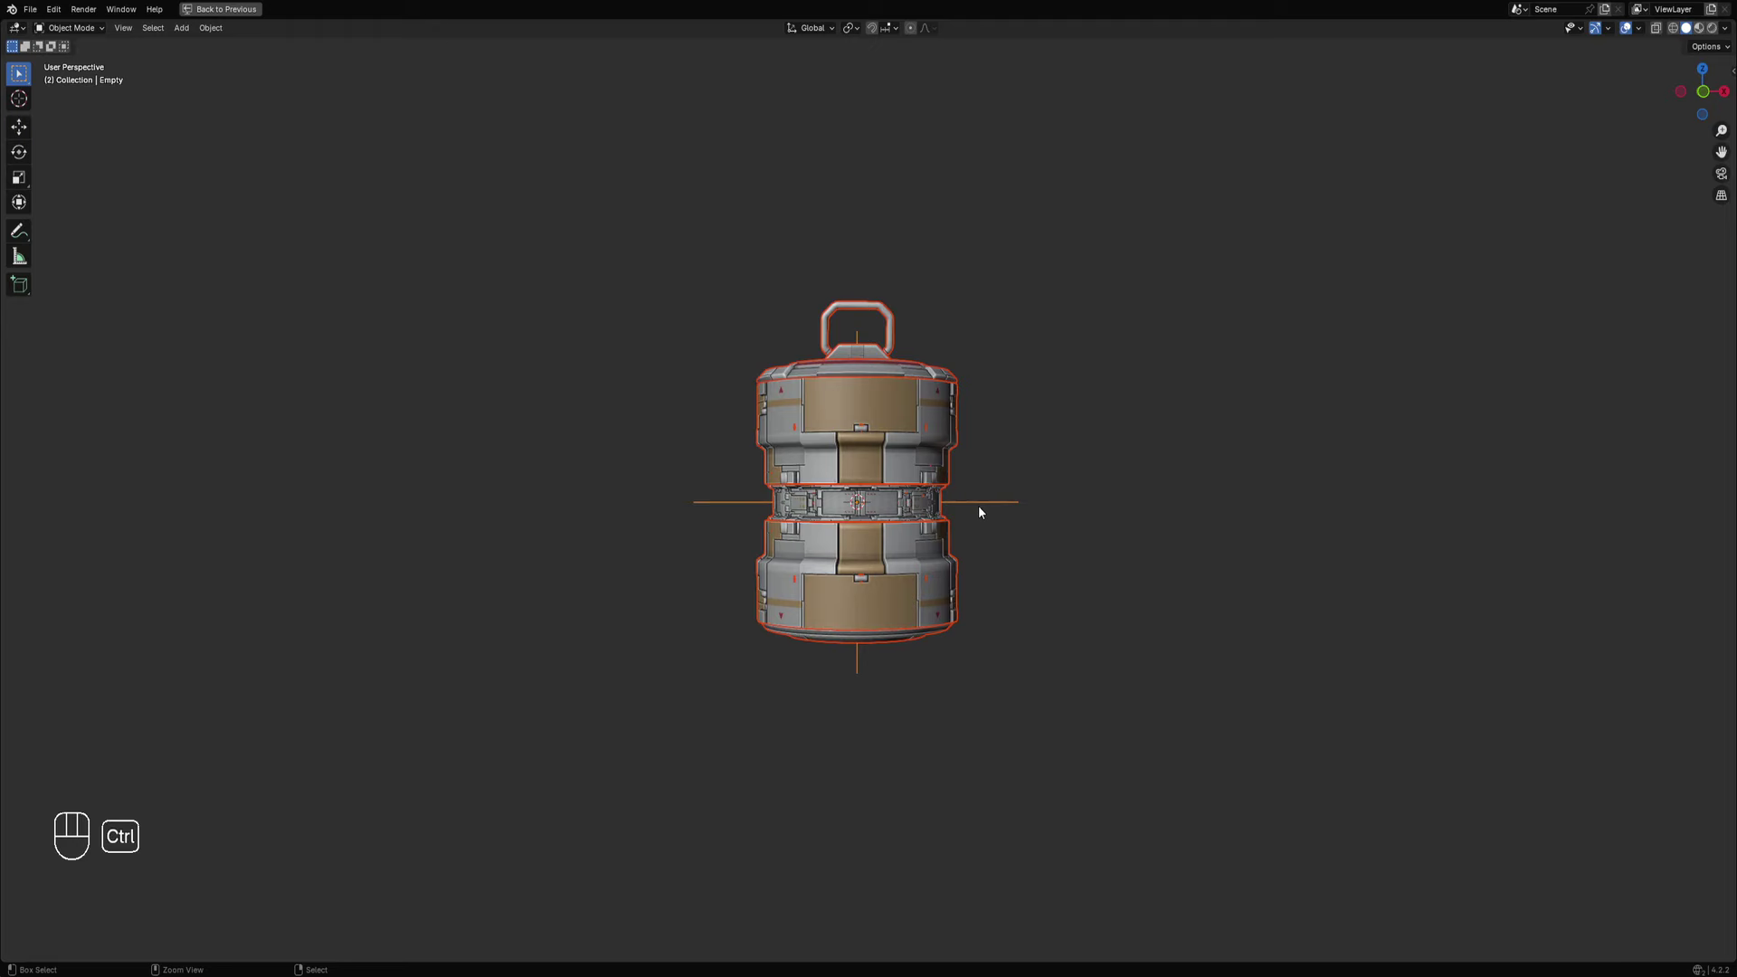
key("ctrl+p")
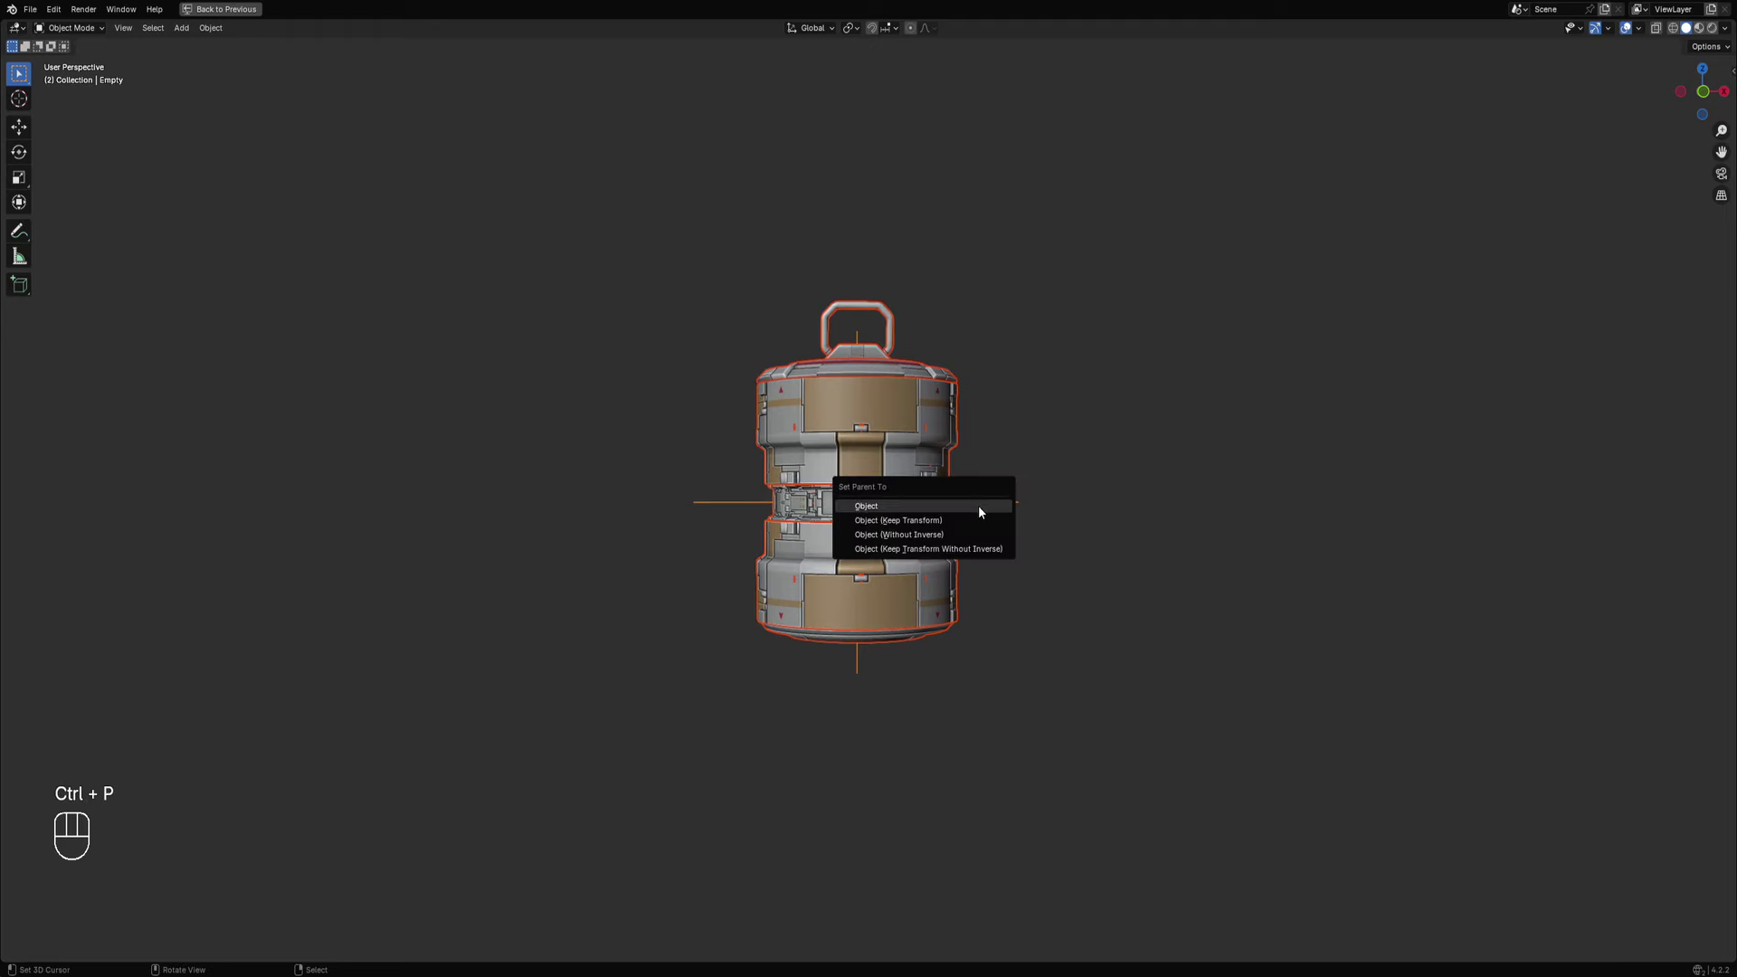
left_click(979, 510)
Test the parenting by rotating the empty in trackball mode, and cancel the rotation.
left_click(979, 513)
key("r")
key("r")
key("r")
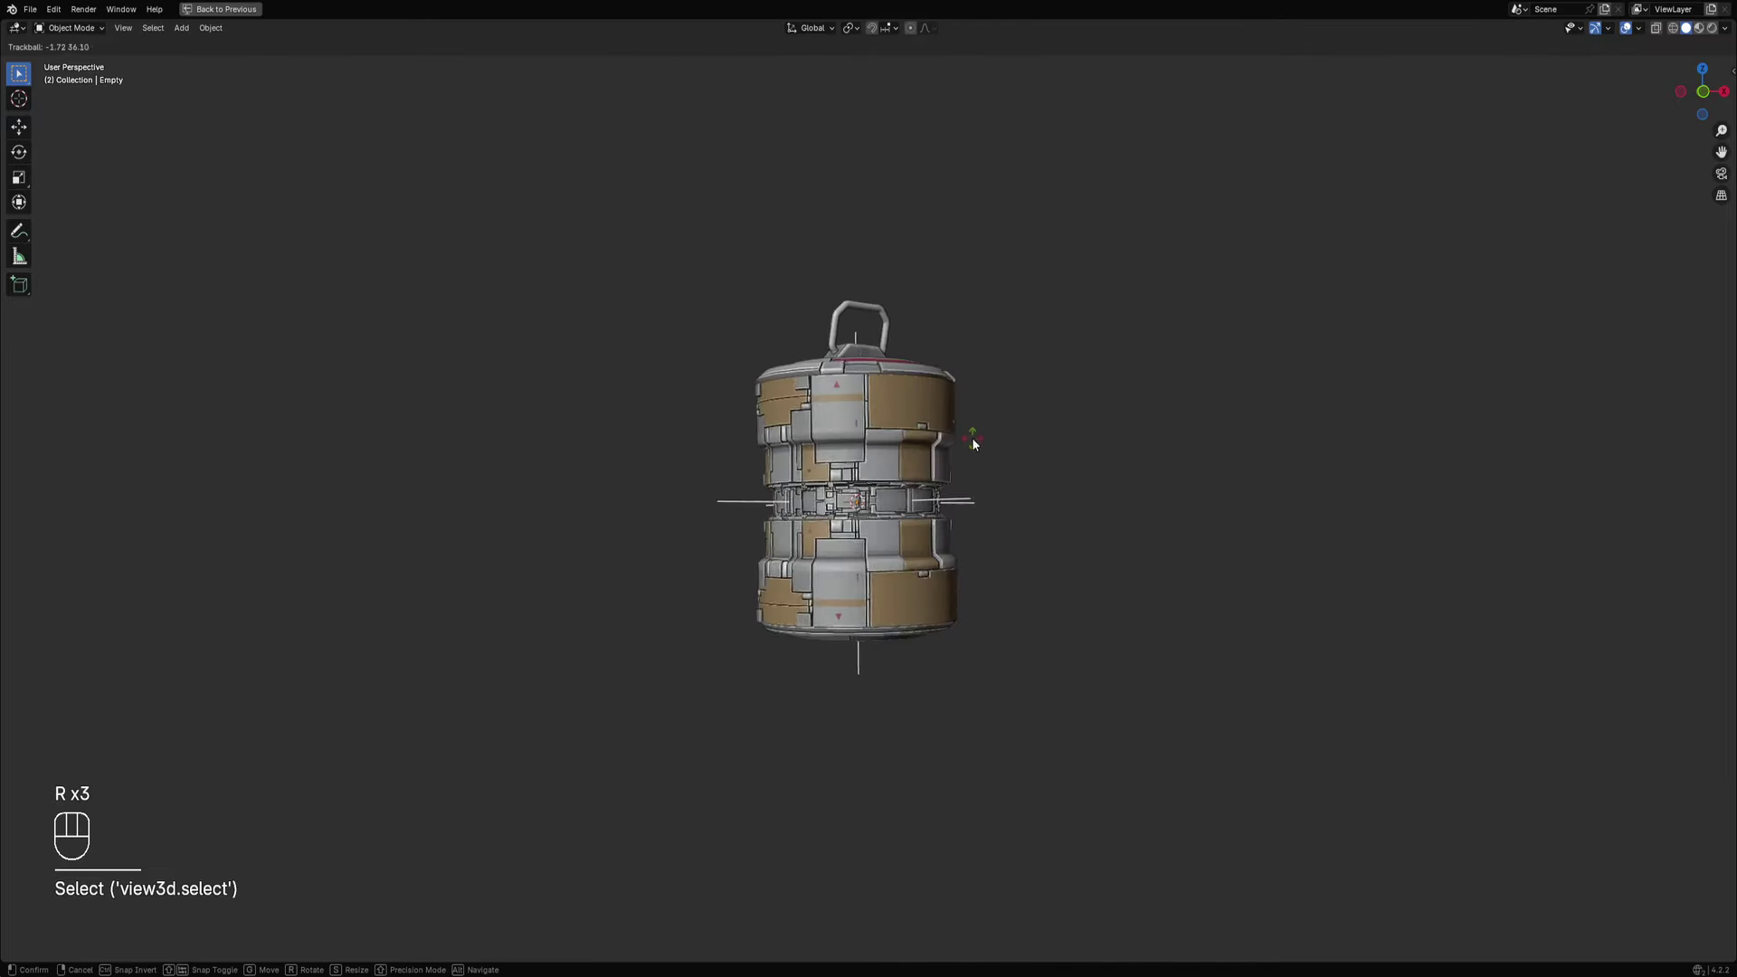
right_click(972, 439)
Examine the mesh density of the canister's main body panels in Edit Mode, and return to Object Mode.
right_click(901, 416)
key("Tab")
scroll(899, 414, "up", 5)
key("alt+a")
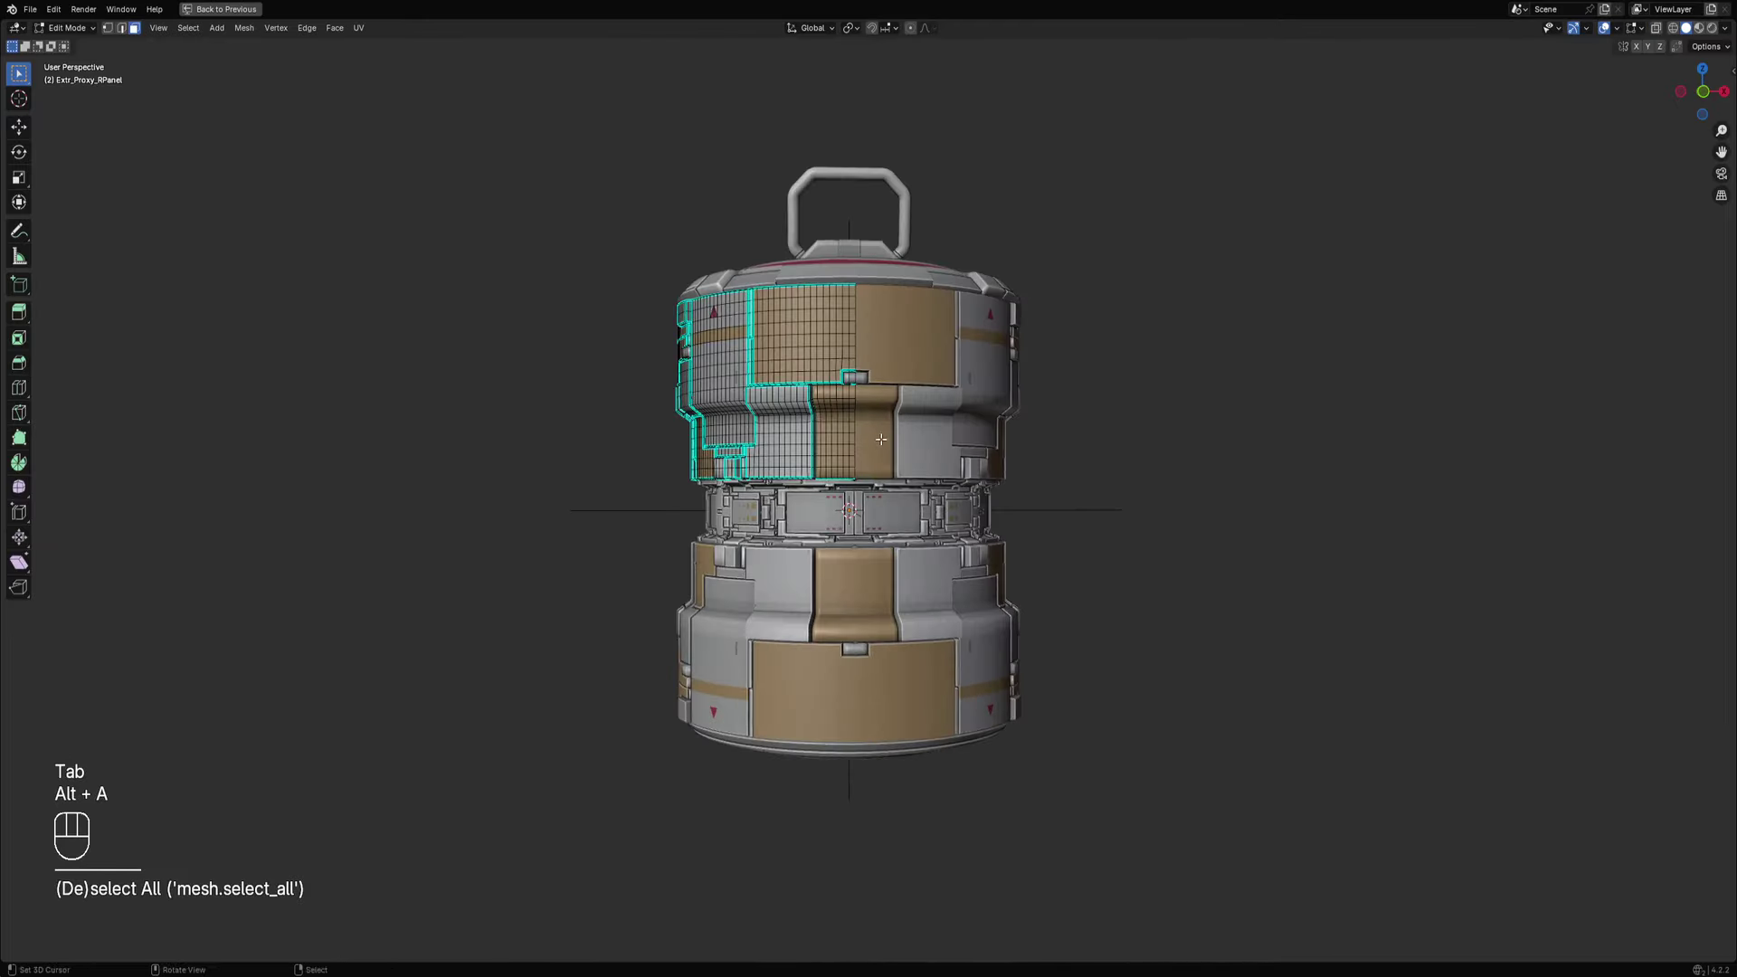
middle_click_drag(908, 401, 964, 447)
key("Tab")
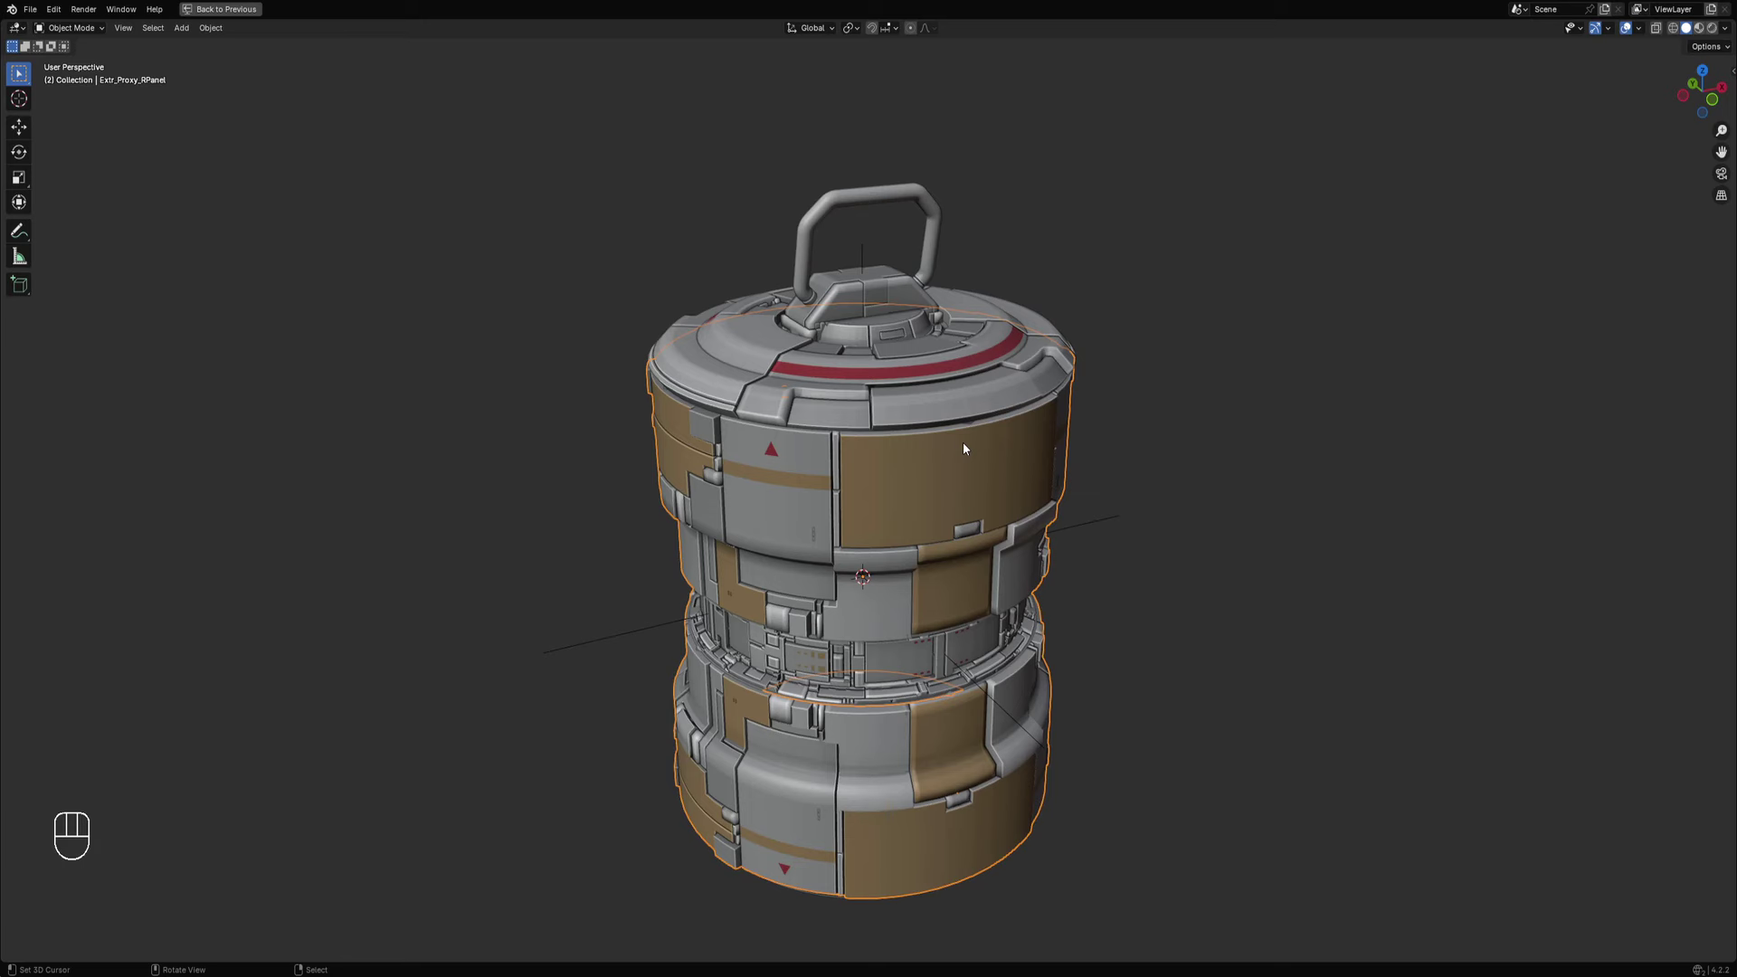
Try dissolving three edge loops on the lid's outer front panel in Edit Mode.
left_click(958, 442)
left_click(956, 404)
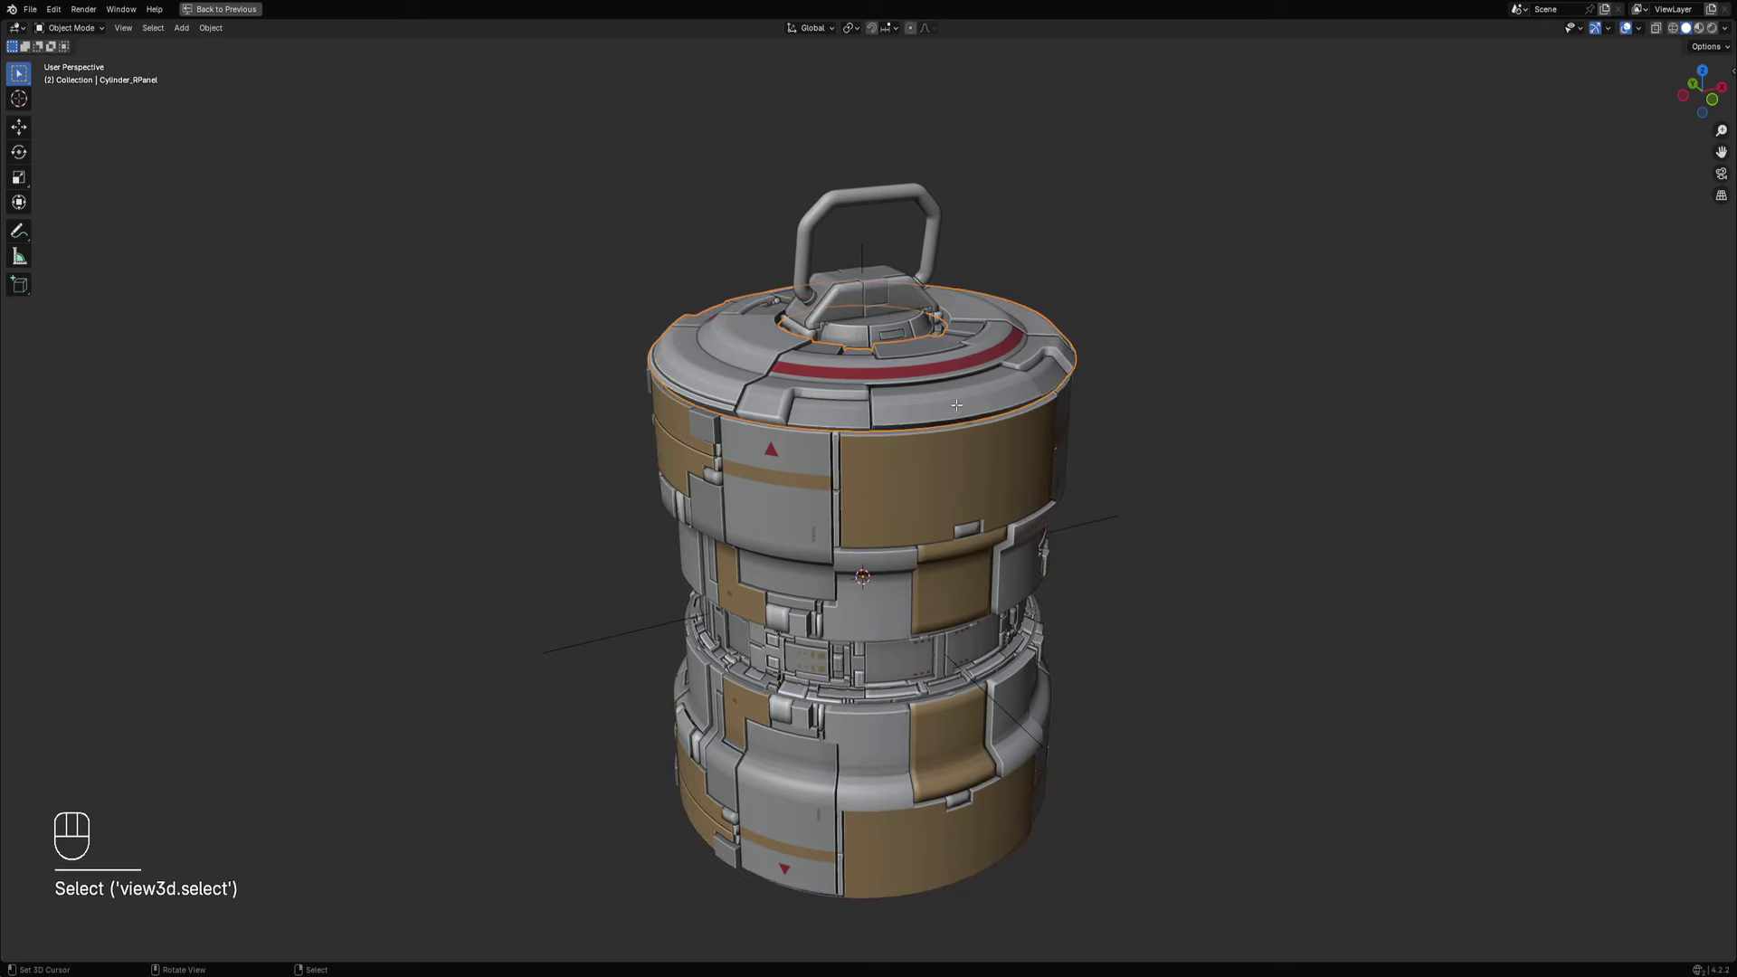
key("Tab")
middle_click_drag(956, 404, 952, 479)
scroll(953, 483, "up", 3)
key("alt+a")
key("2")
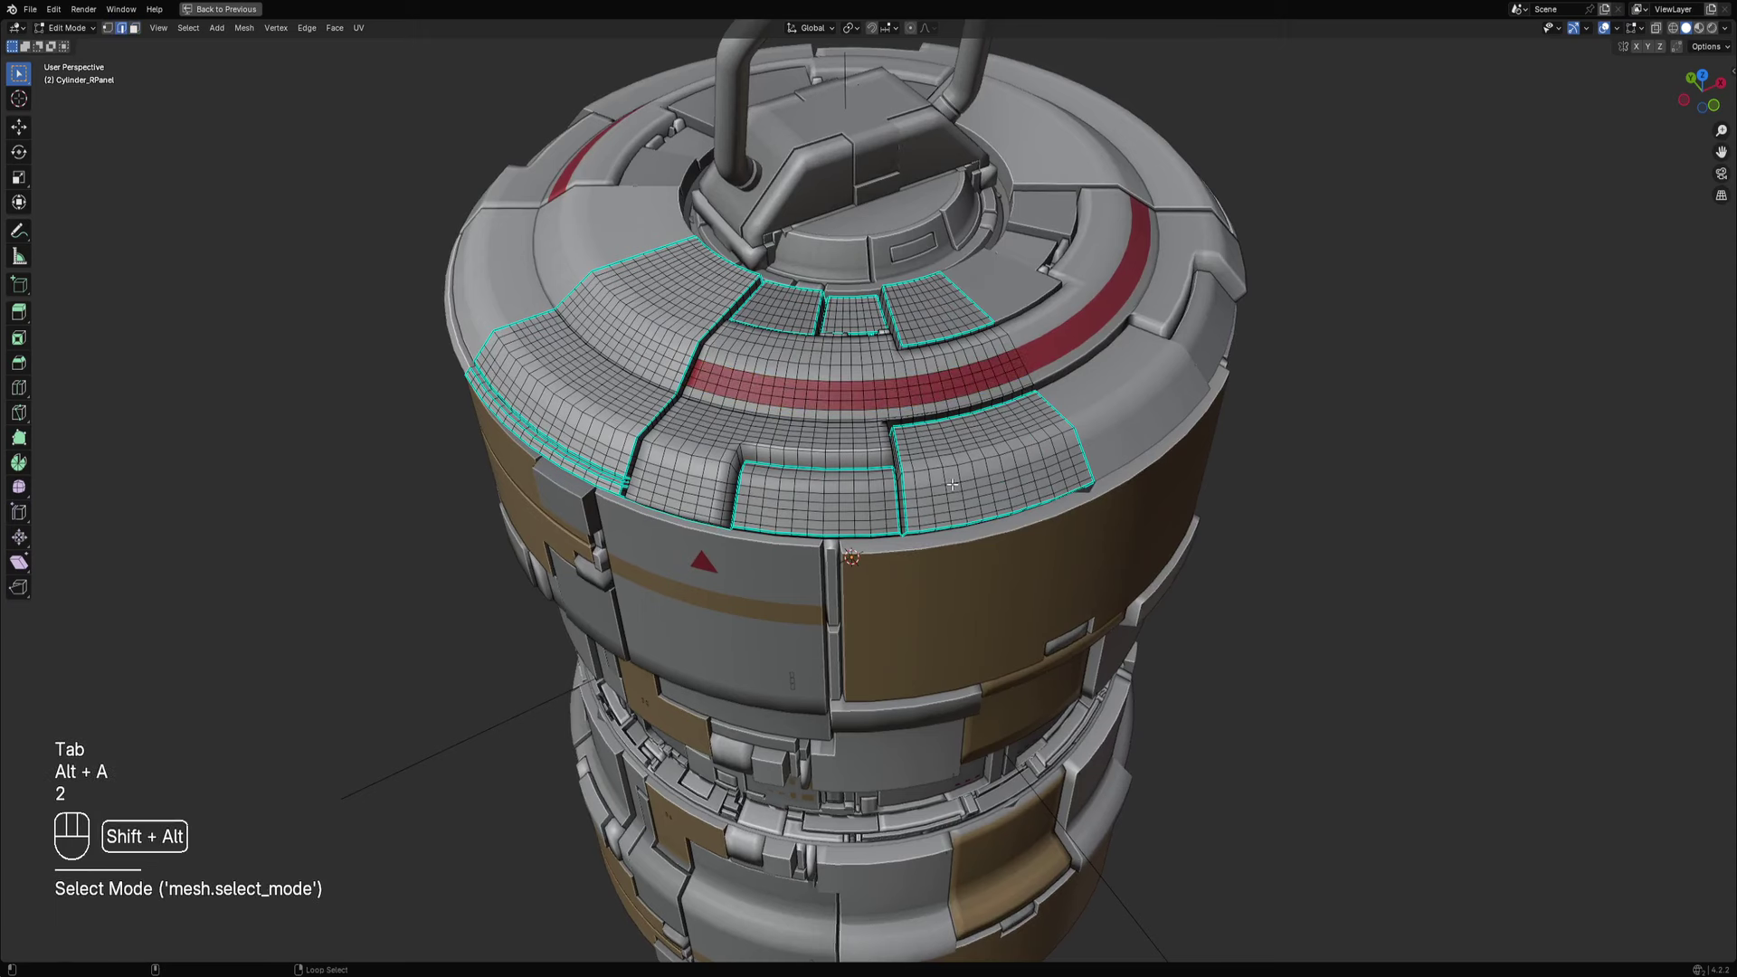
left_click(953, 489, "alt+shift")
left_click(955, 503, "alt+shift")
left_click(959, 514, "alt+shift")
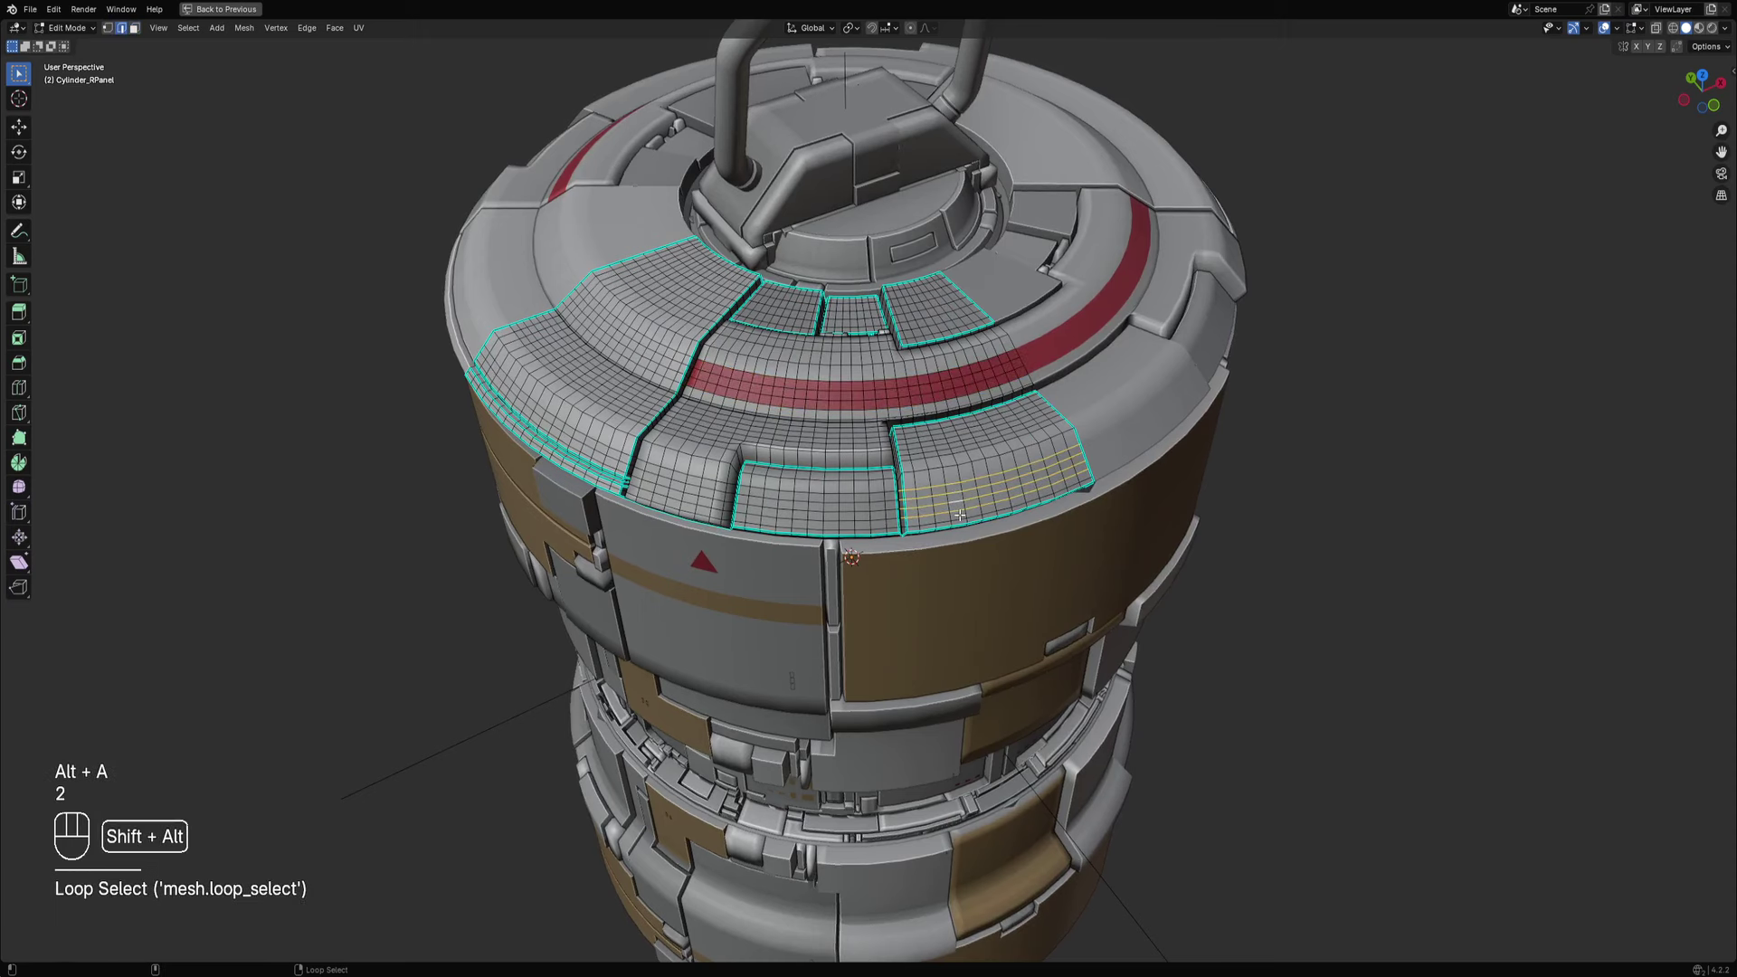
key("ctrl+x")
scroll(721, 366, "down", 5)
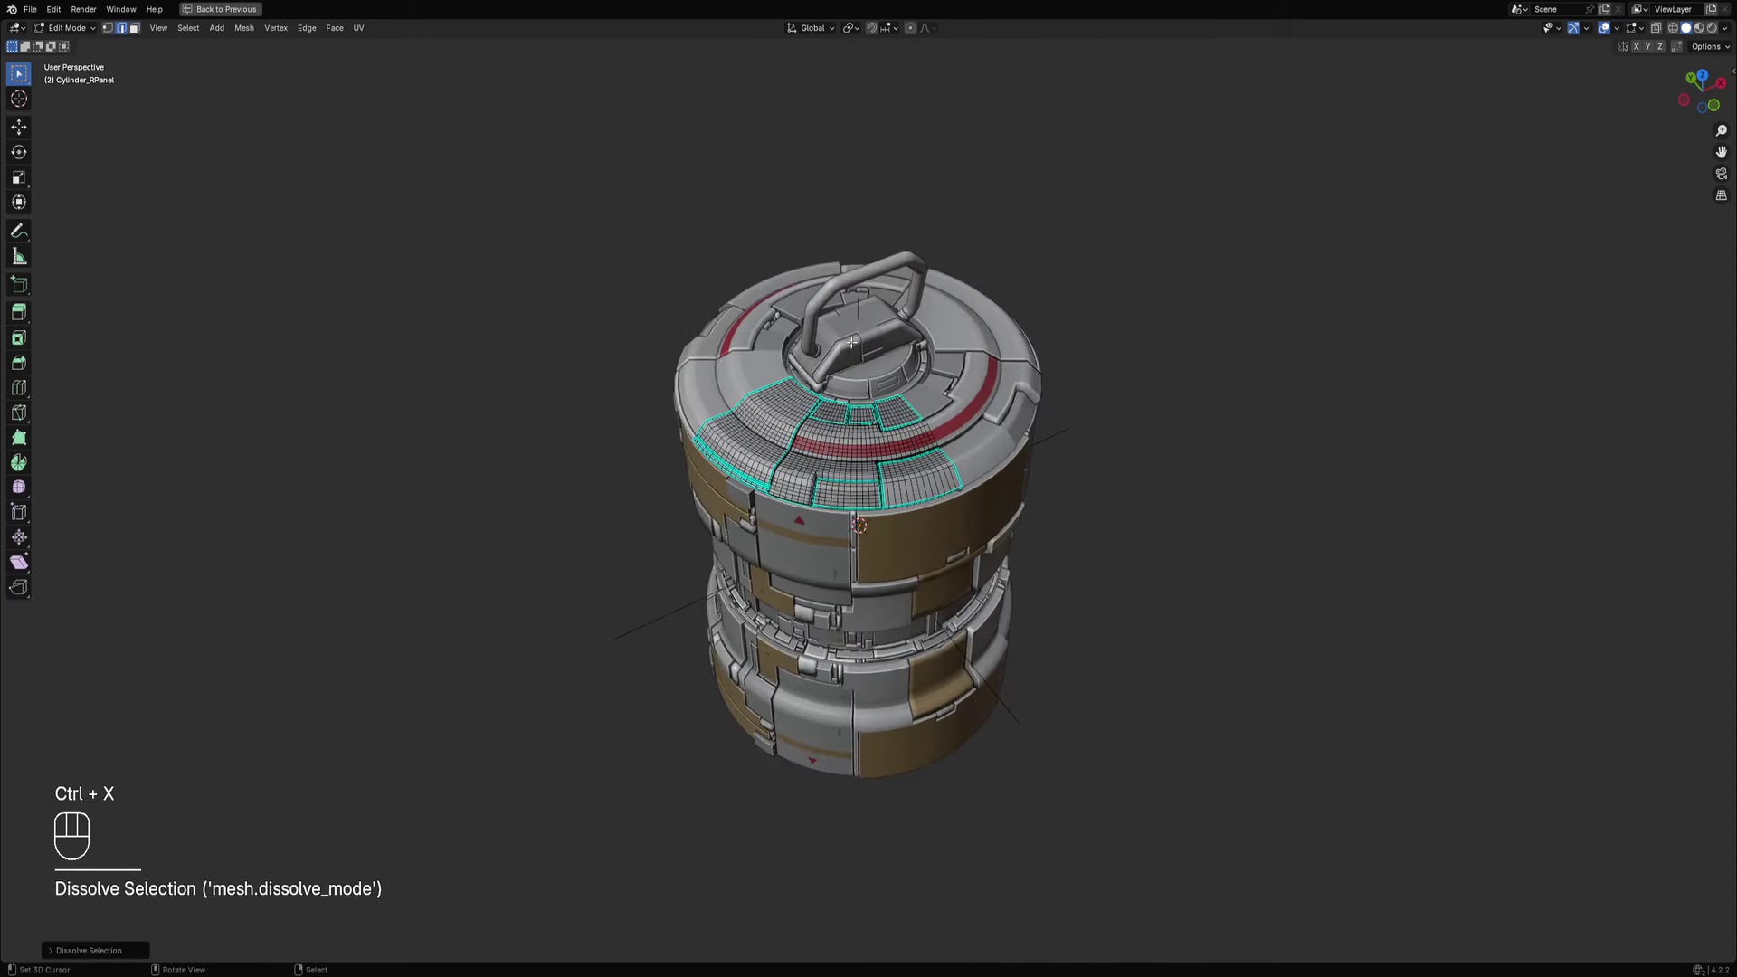
Undo the dissolve on the lid panel, deselect everything and leave Edit Mode.
middle_click_drag(852, 342, 939, 384)
scroll(939, 384, "up", 3)
key("ctrl+z")
key("ctrl+z")
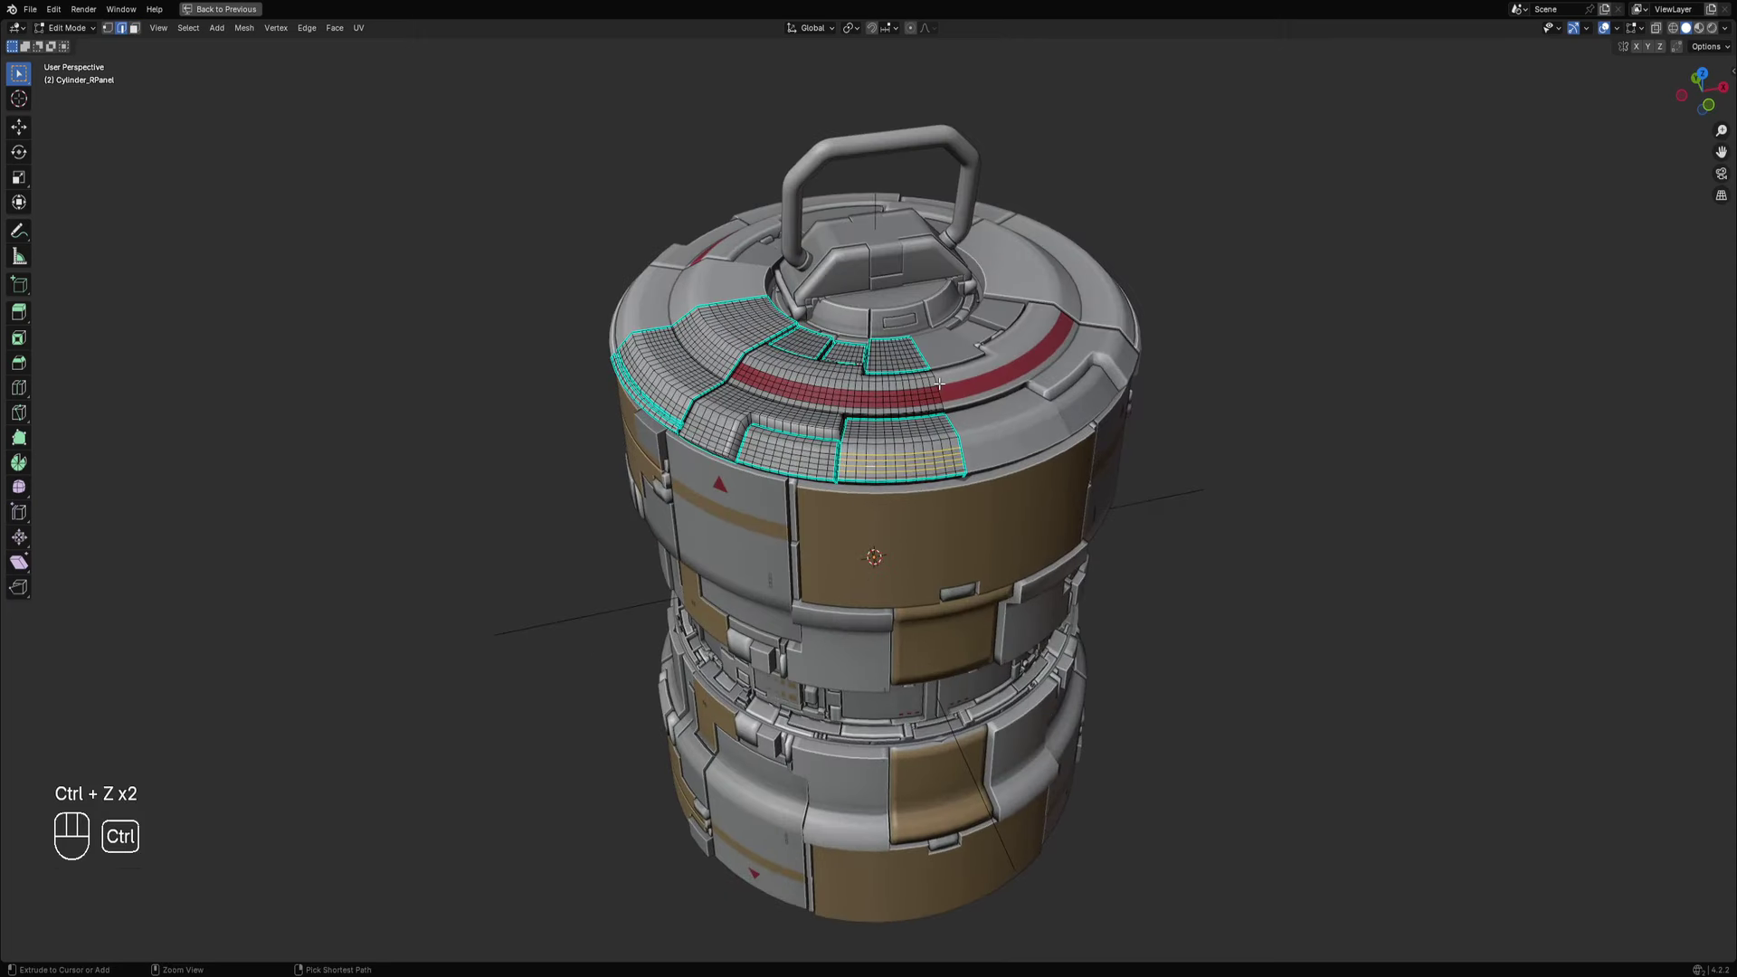
key("alt+a")
key("Tab")
Check the body panels' wireframe in Edit Mode once more, and return to Object Mode.
middle_click_drag(936, 541, 923, 504)
left_click(923, 504)
key("Tab")
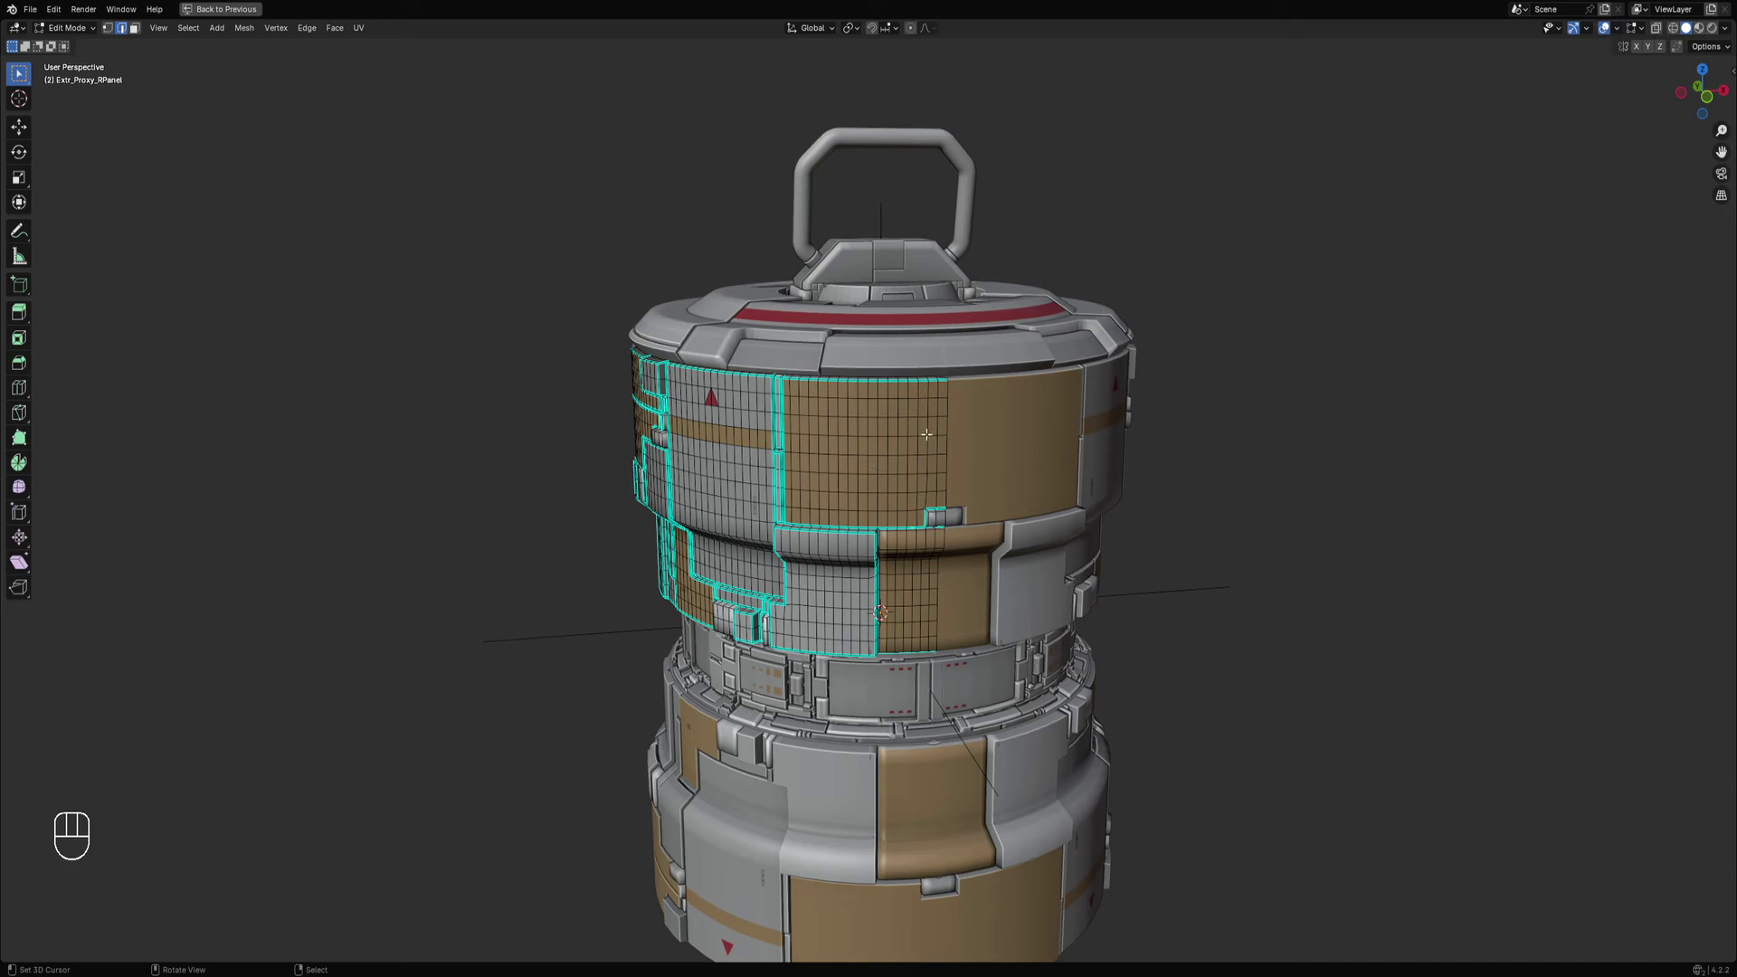
key("Tab")
Hide the viewport overlays and set a render region closely framing the whole canister.
scroll(893, 432, "down", 3)
mouse_move(893, 431)
middle_mouse_down()
mouse_move(912, 478)
mouse_move(915, 416)
mouse_move(919, 454)
middle_mouse_up()
scroll(915, 427, "down", 2)
key("shift+alt+z")
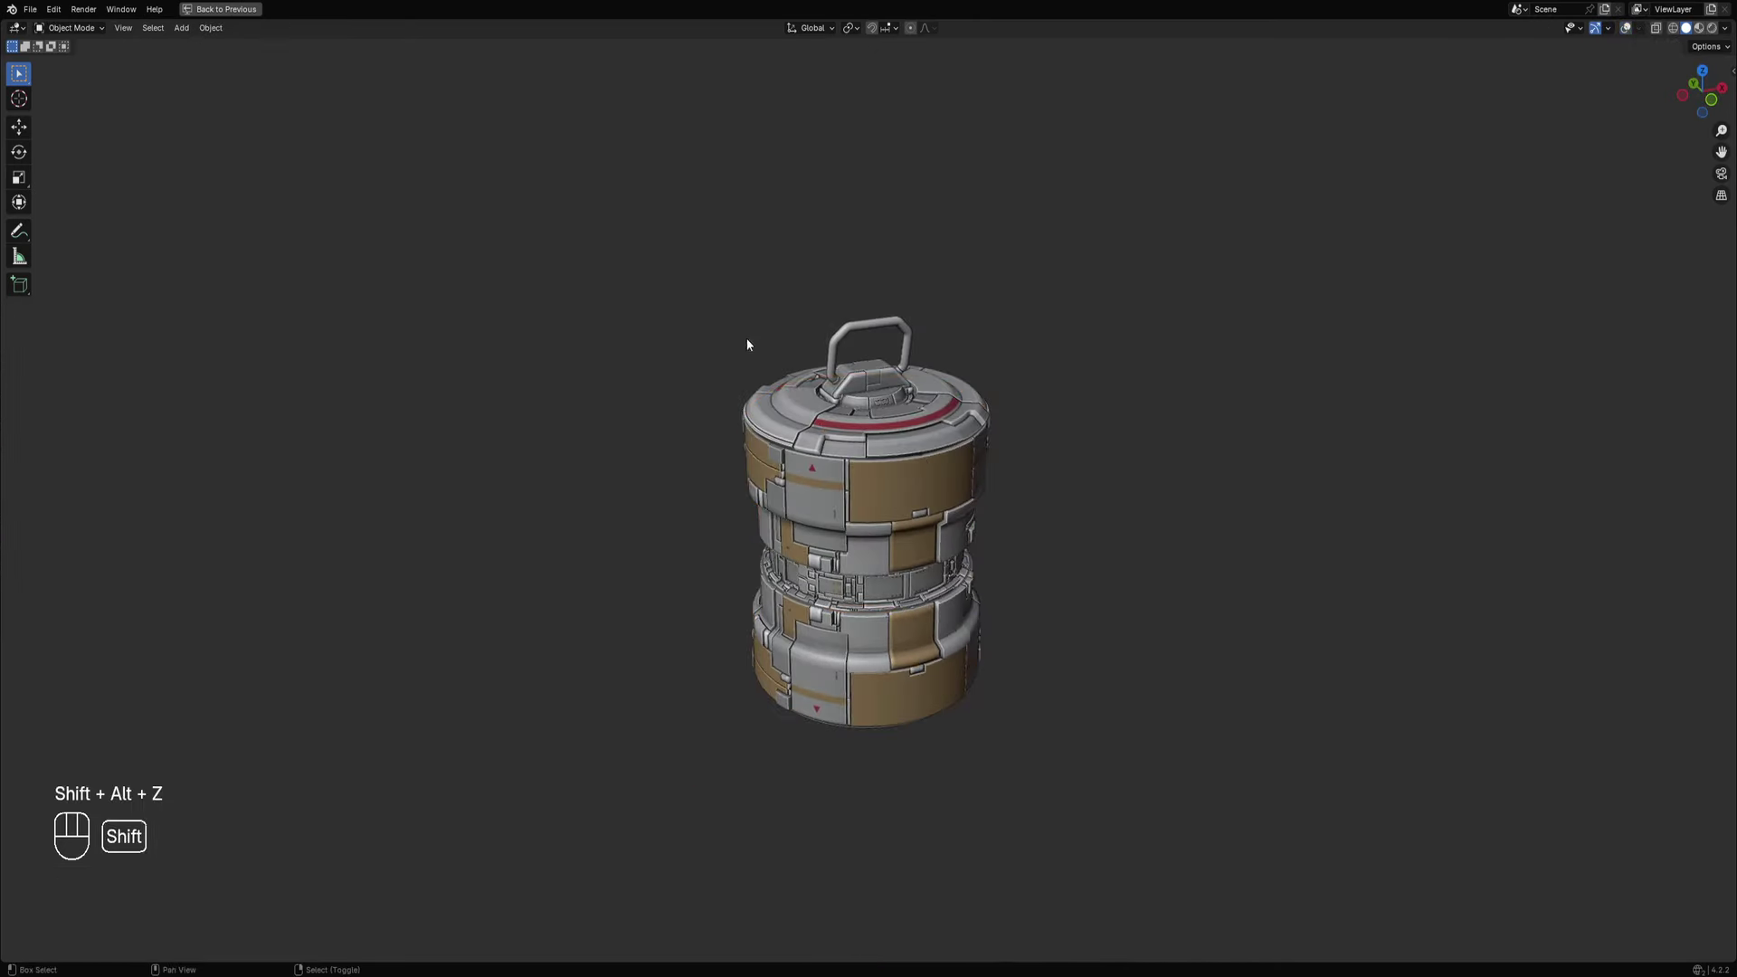
key("ctrl+b")
left_click_drag(661, 292, 1056, 765)
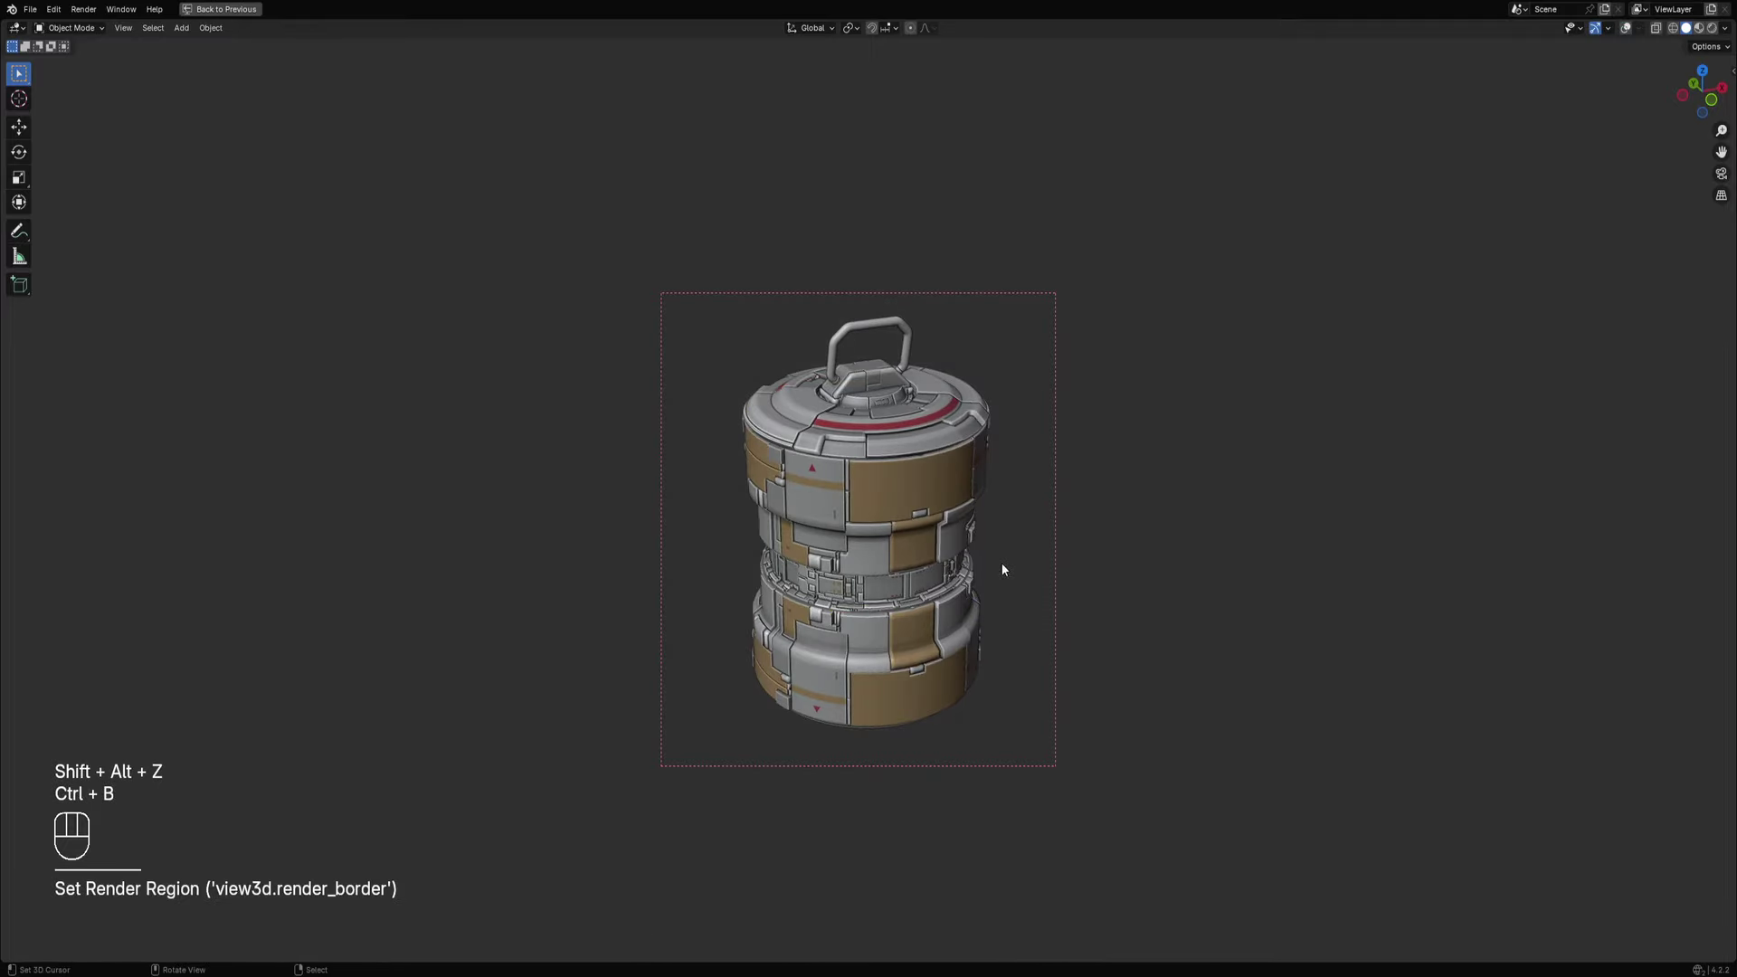
middle_click_drag(1001, 562, 981, 537)
Review the mesh data-blocks in Extr_Proxy_RPanel's object data properties, and maximize the viewport again.
key("ctrl+space")
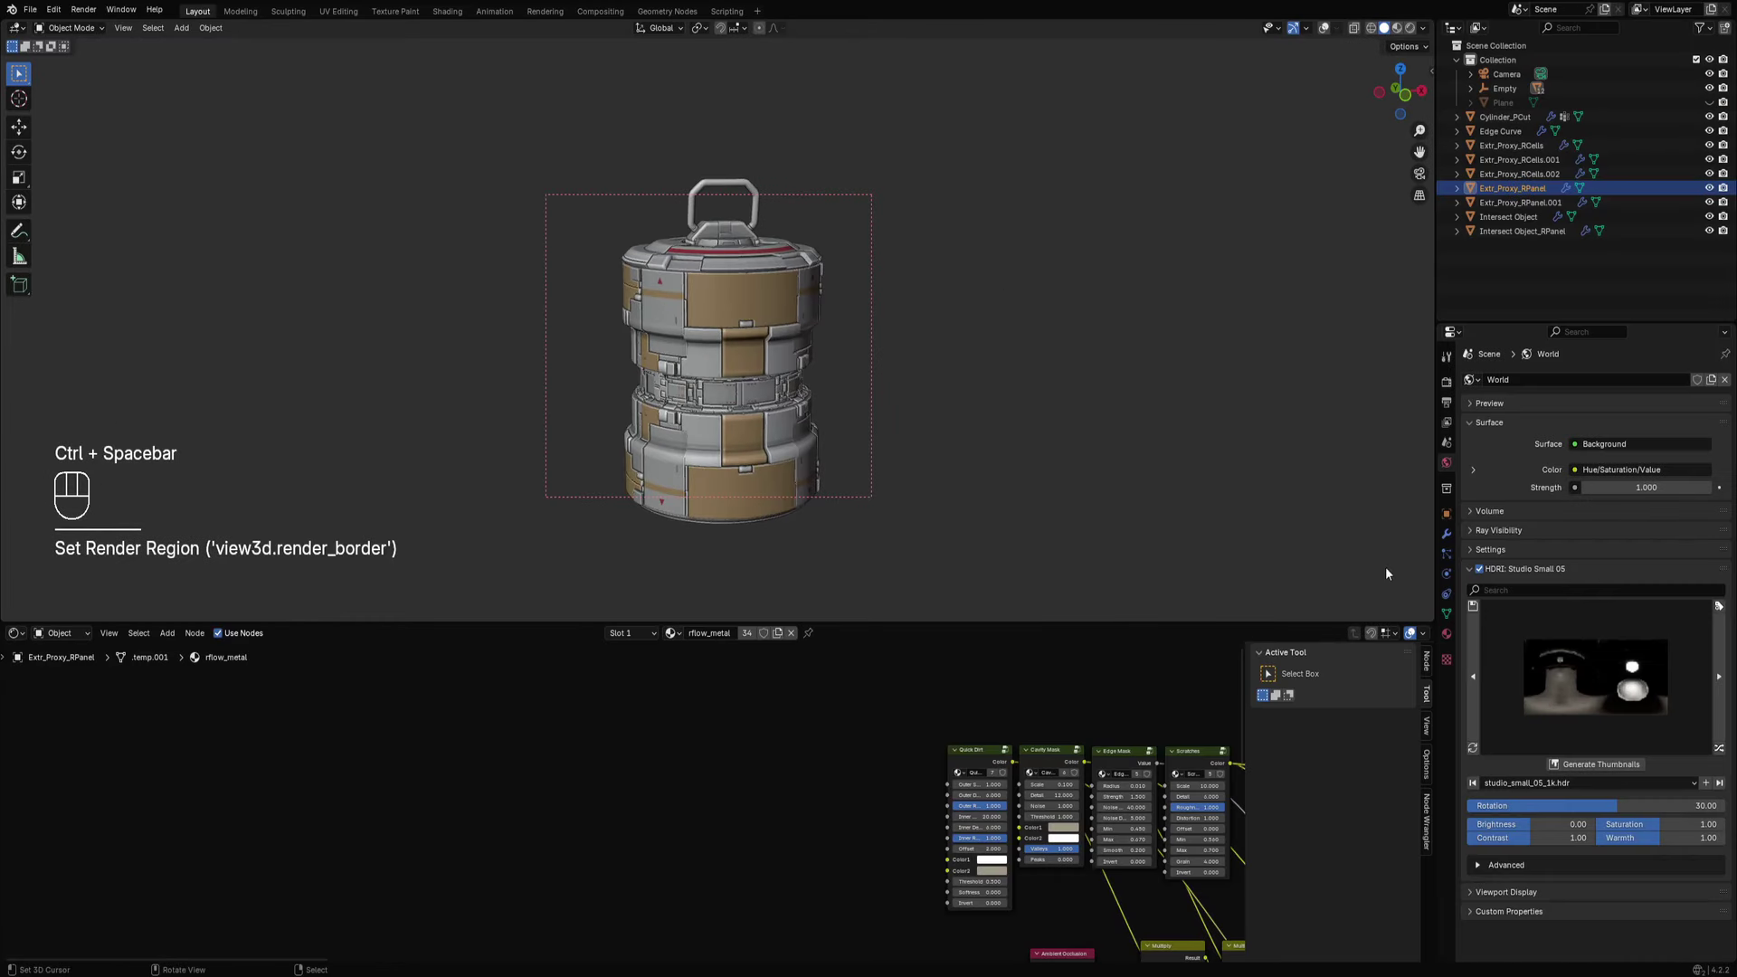
left_click(1447, 614)
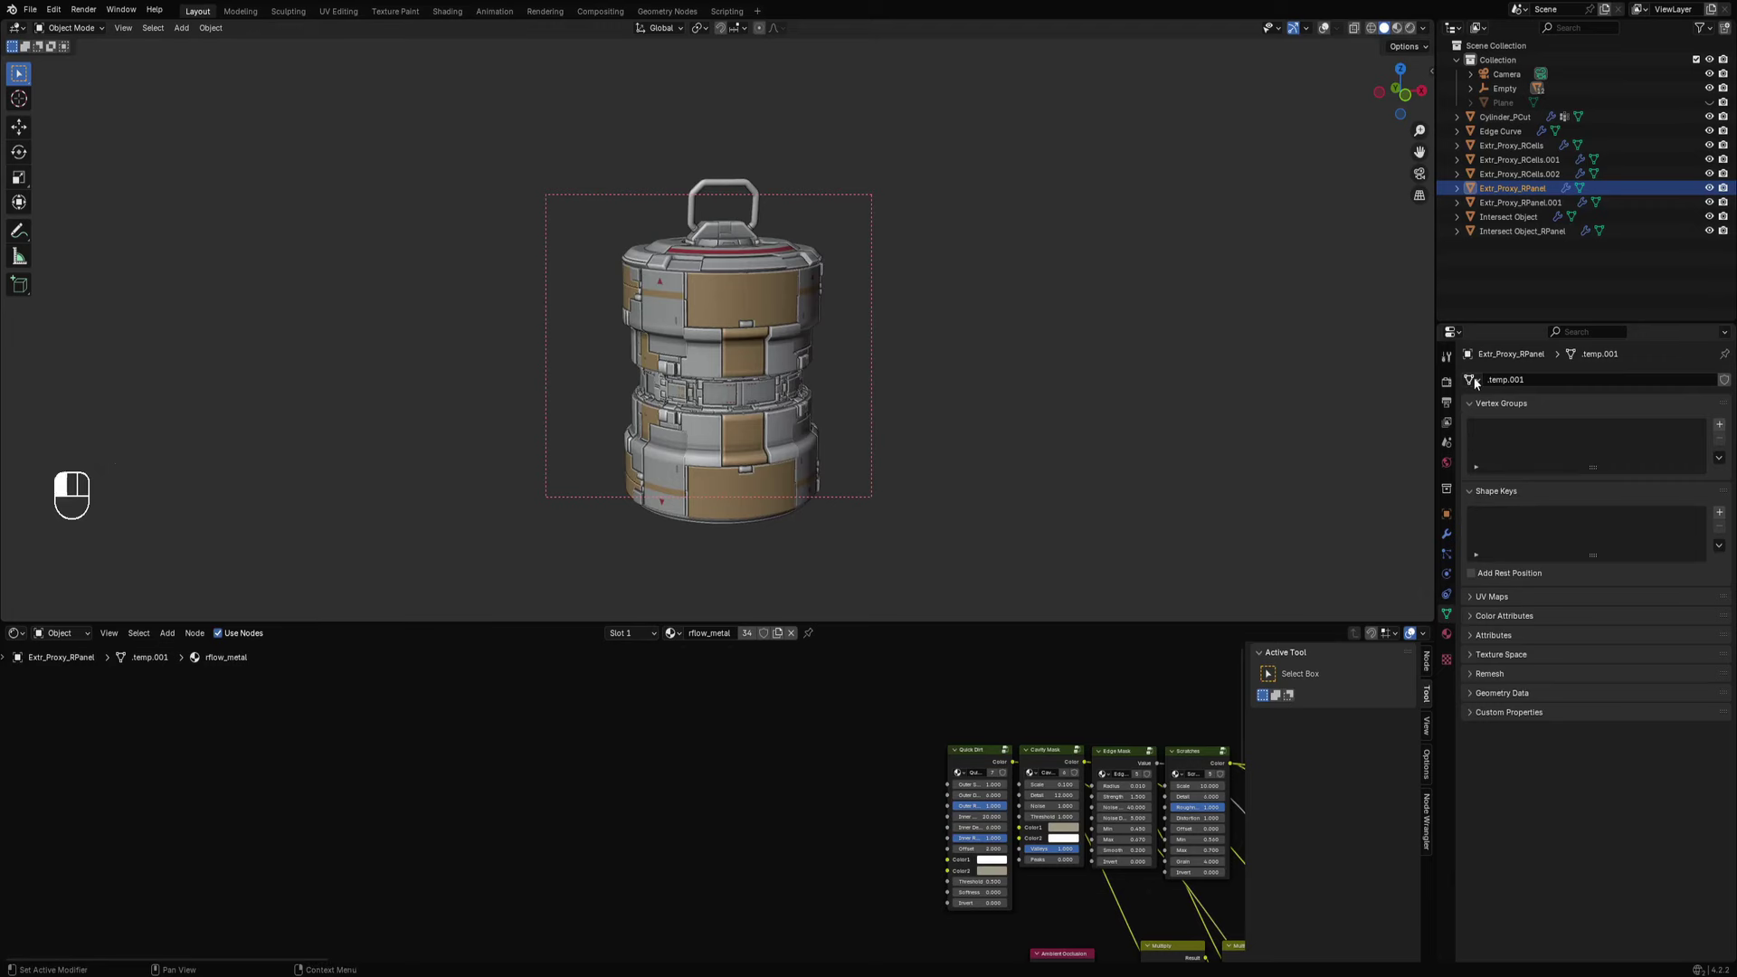
left_click(1471, 379)
key("ctrl+space")
Preview the canister in rendered shading, and switch back to solid shading.
key("z")
left_click(992, 360)
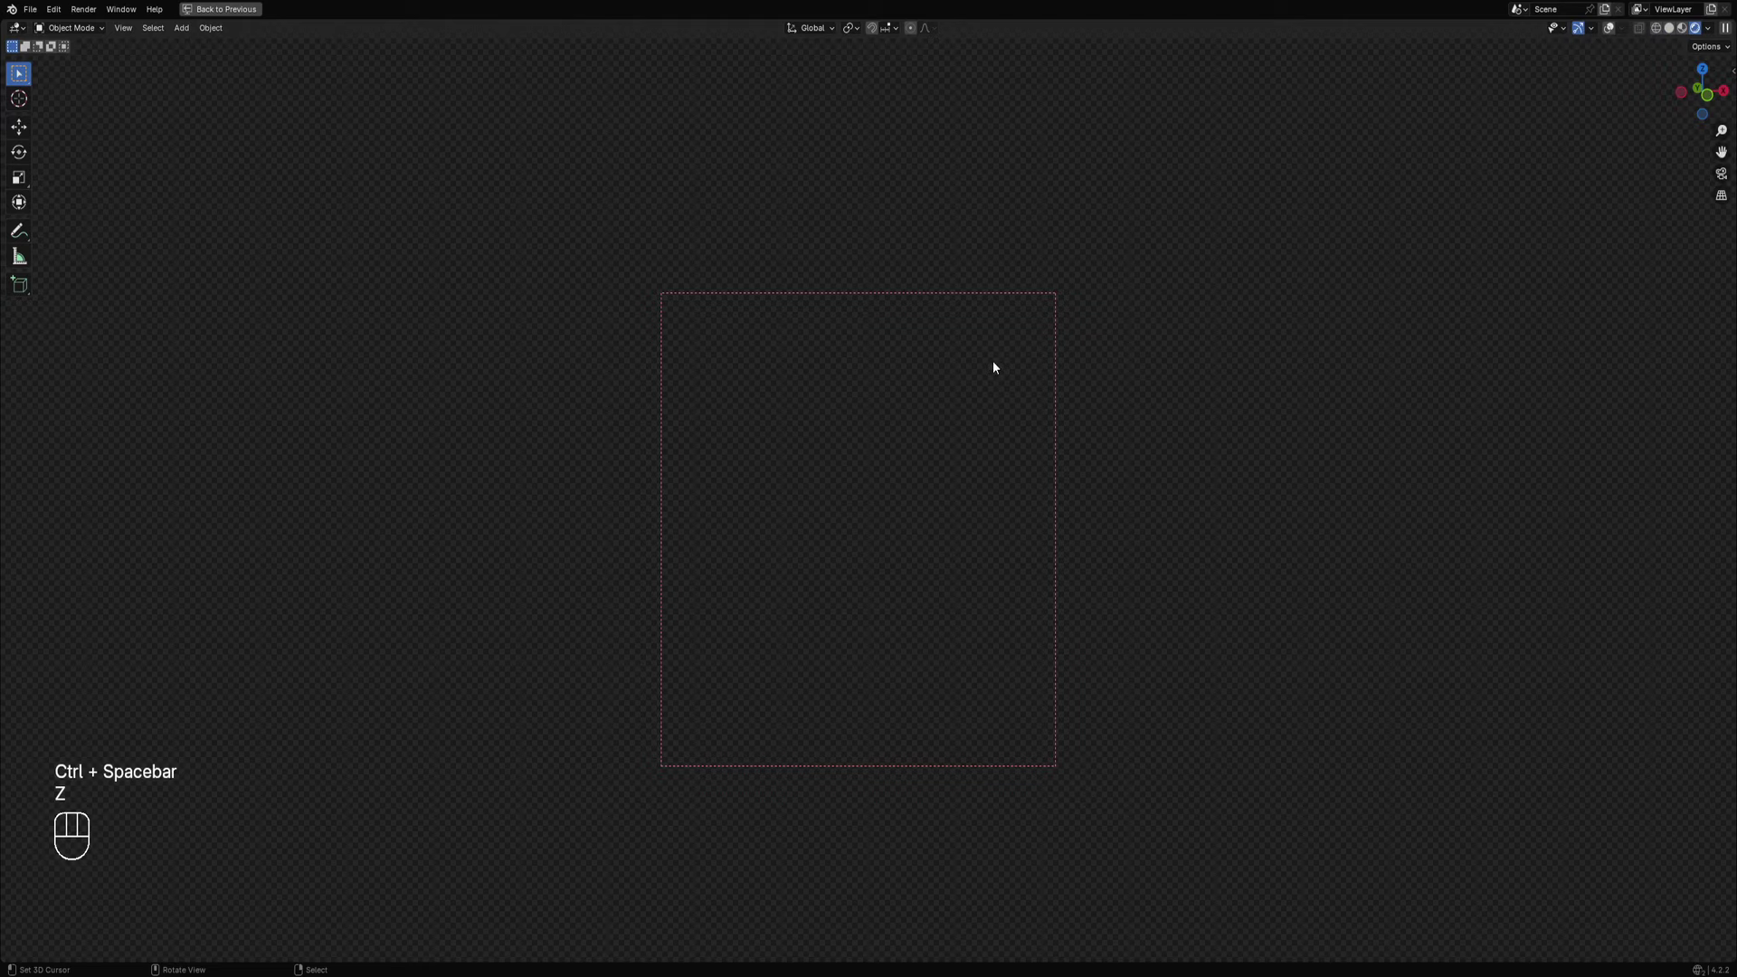
middle_click_drag(953, 393, 975, 437)
key("z")
left_click(1055, 442)
Purge all unused data-blocks from the file.
key("q")
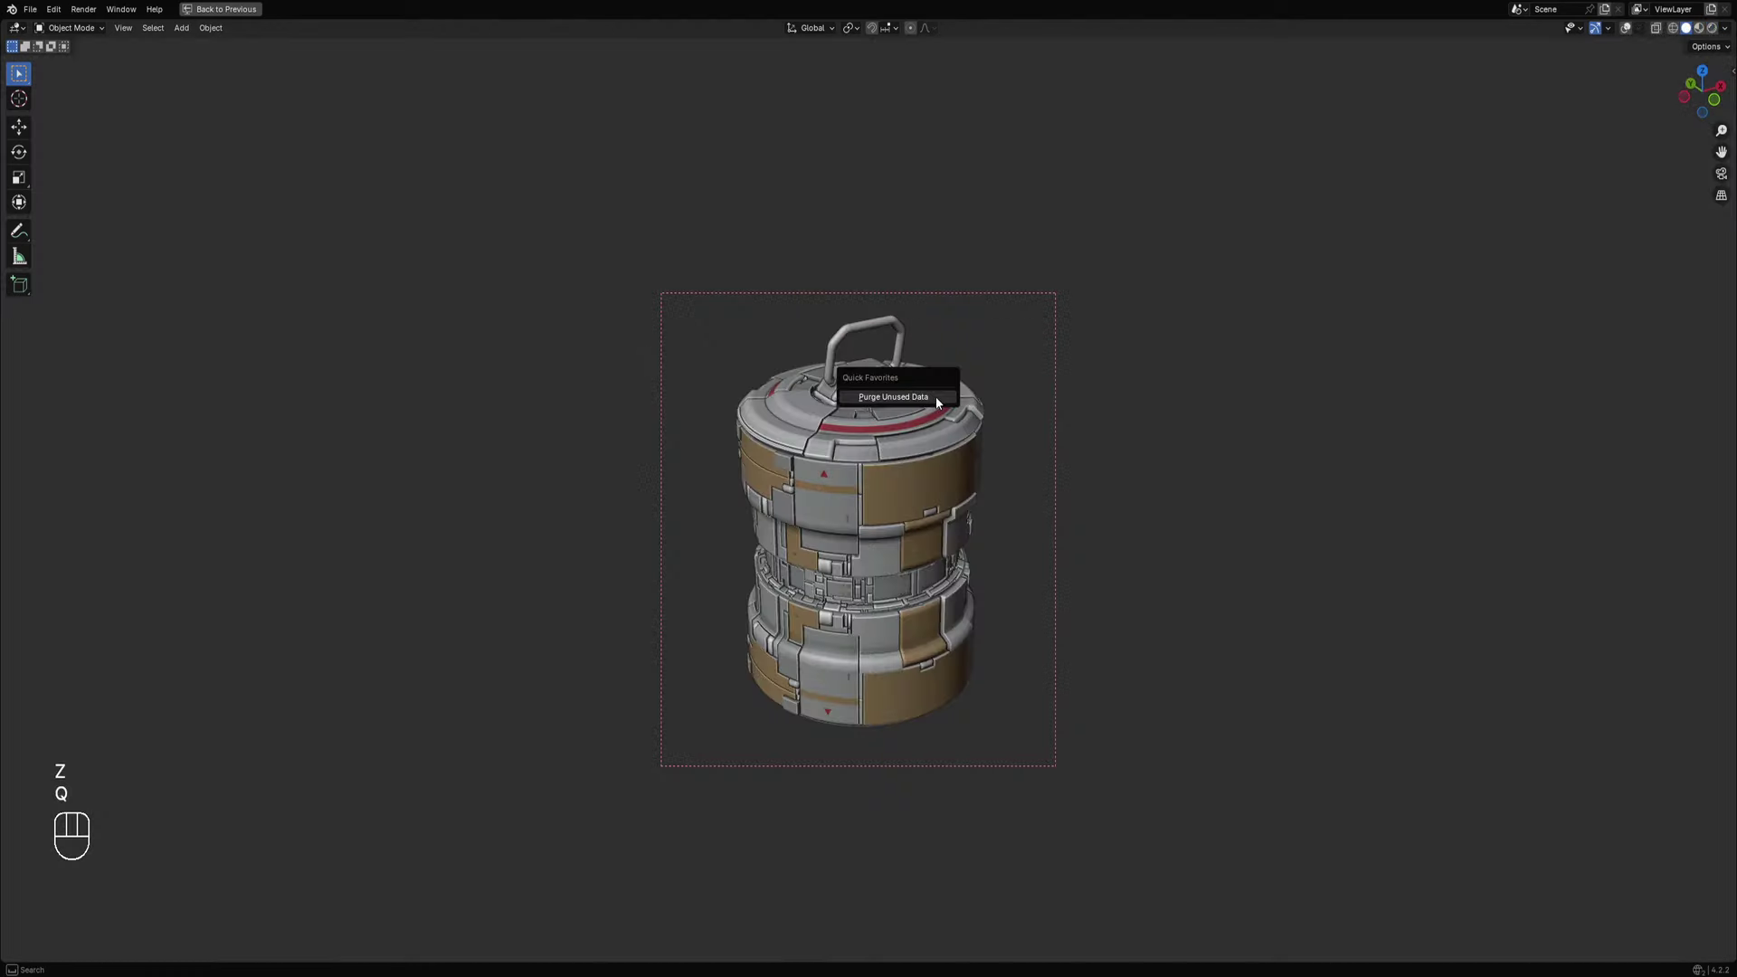
left_click(936, 399)
left_click(916, 491)
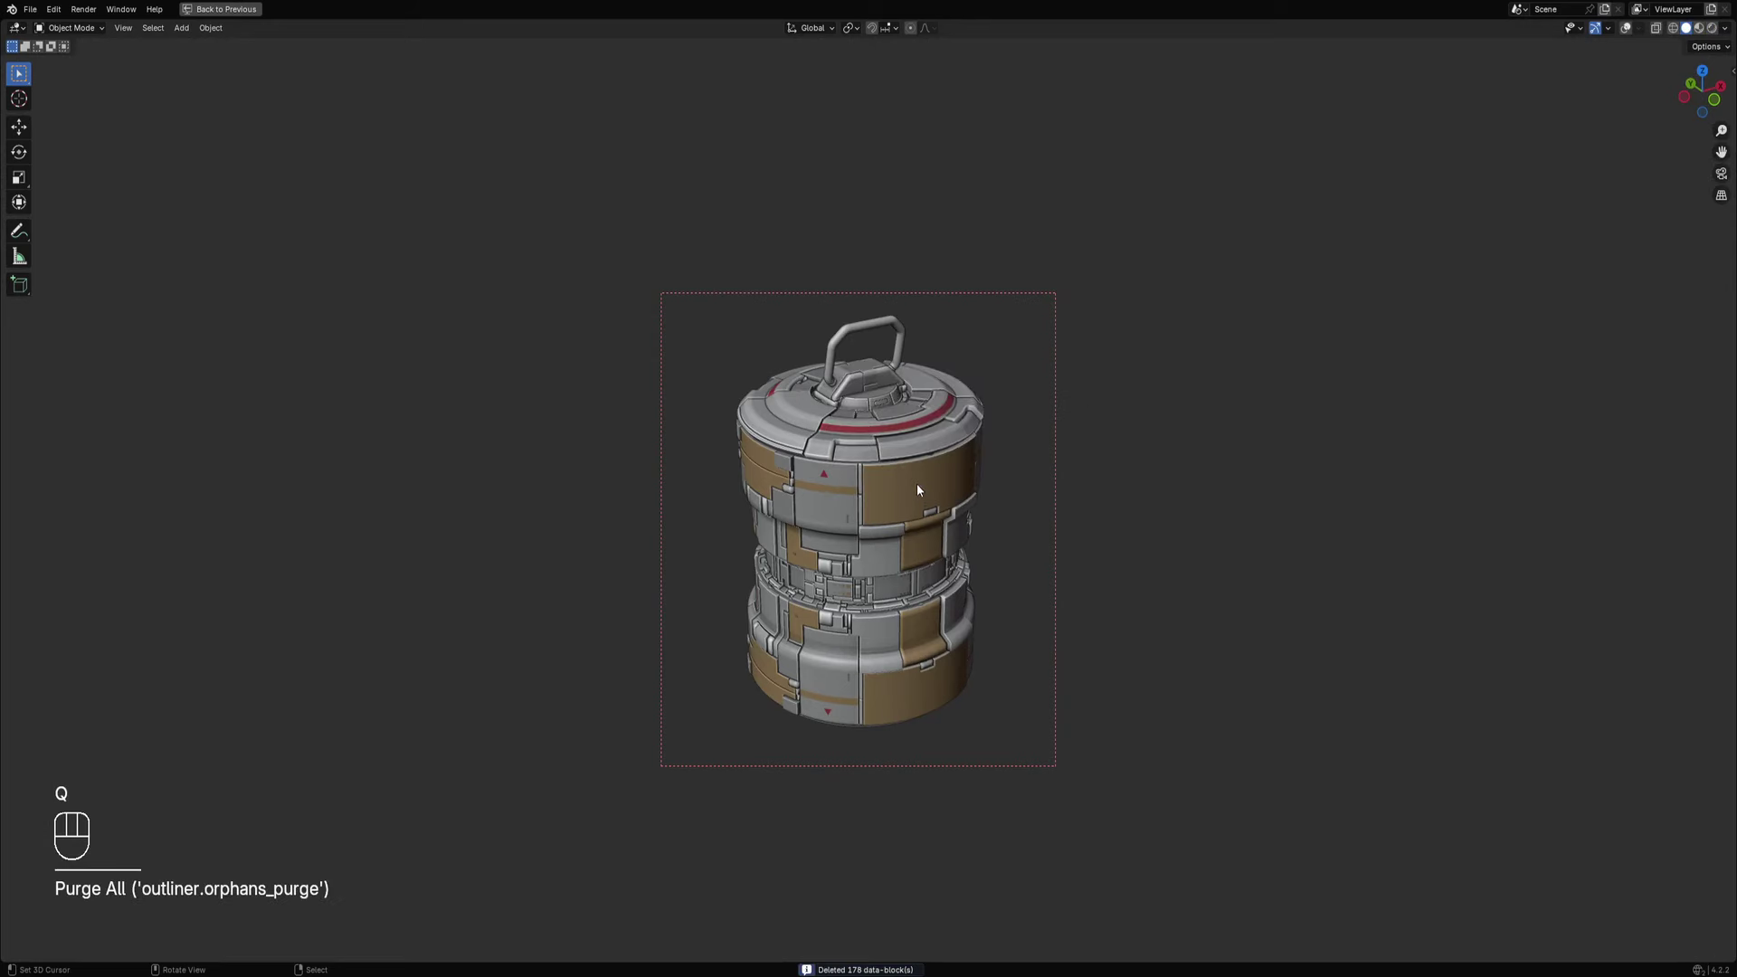
Inspect the canister in rendered shading from a new angle after the purge, and return to solid shading.
key("z")
left_click(990, 436)
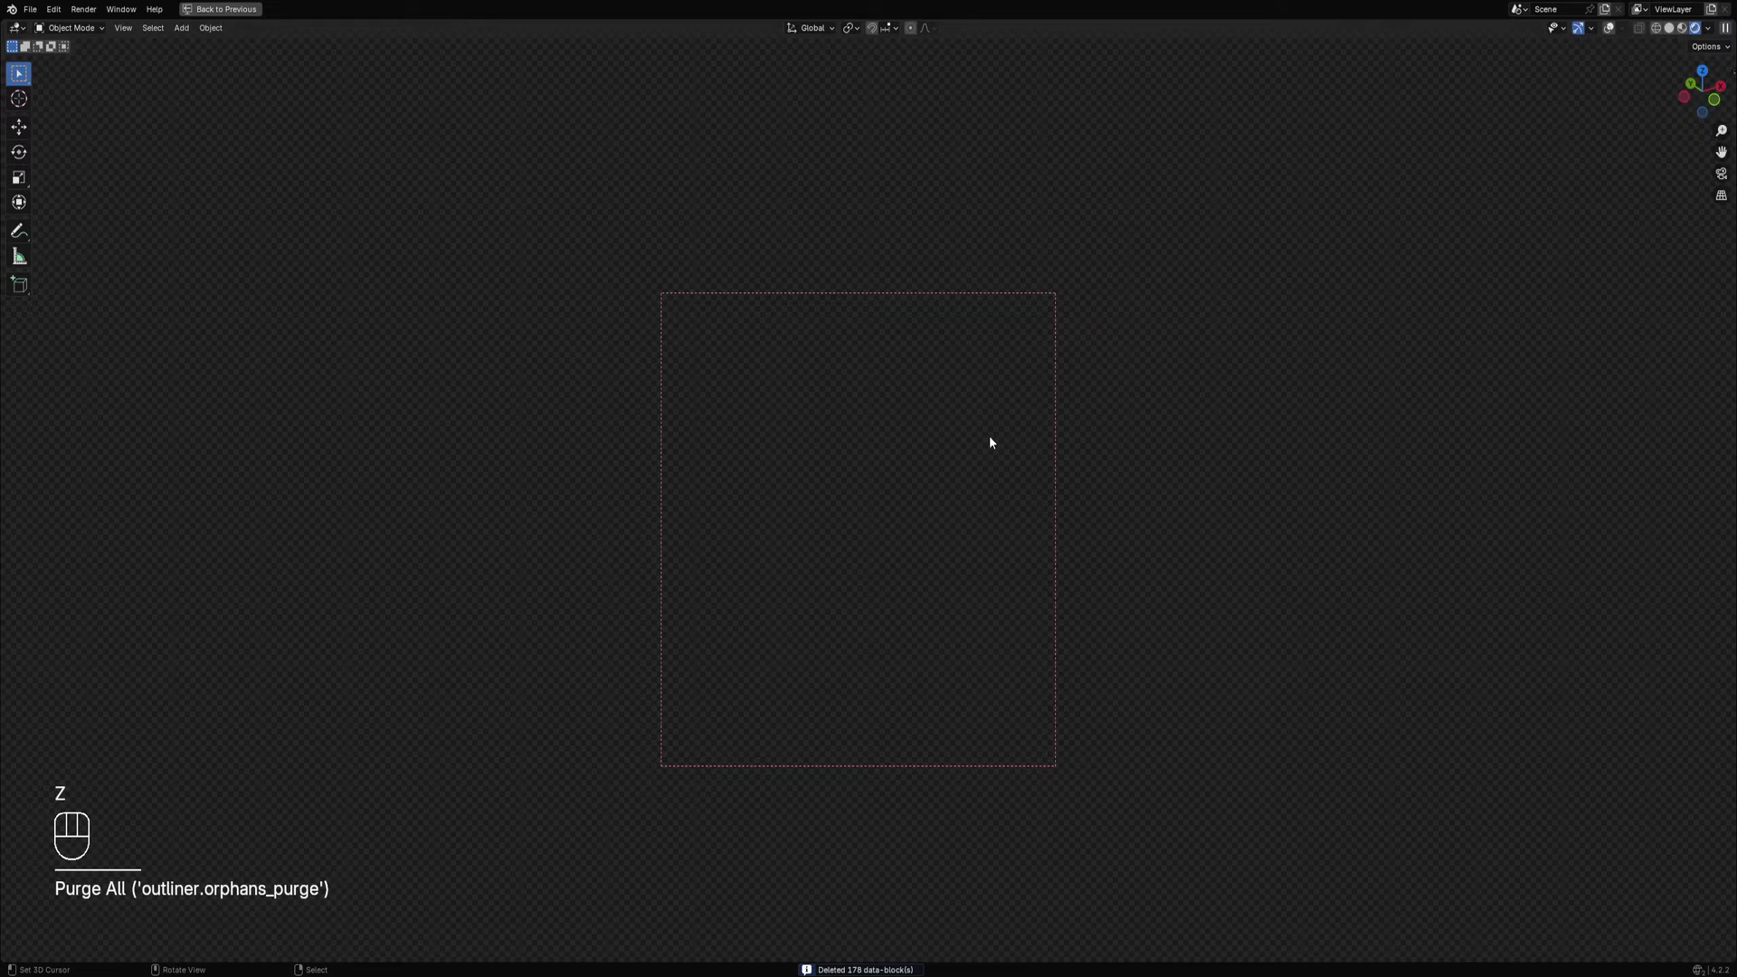
middle_click_drag(926, 441, 936, 498)
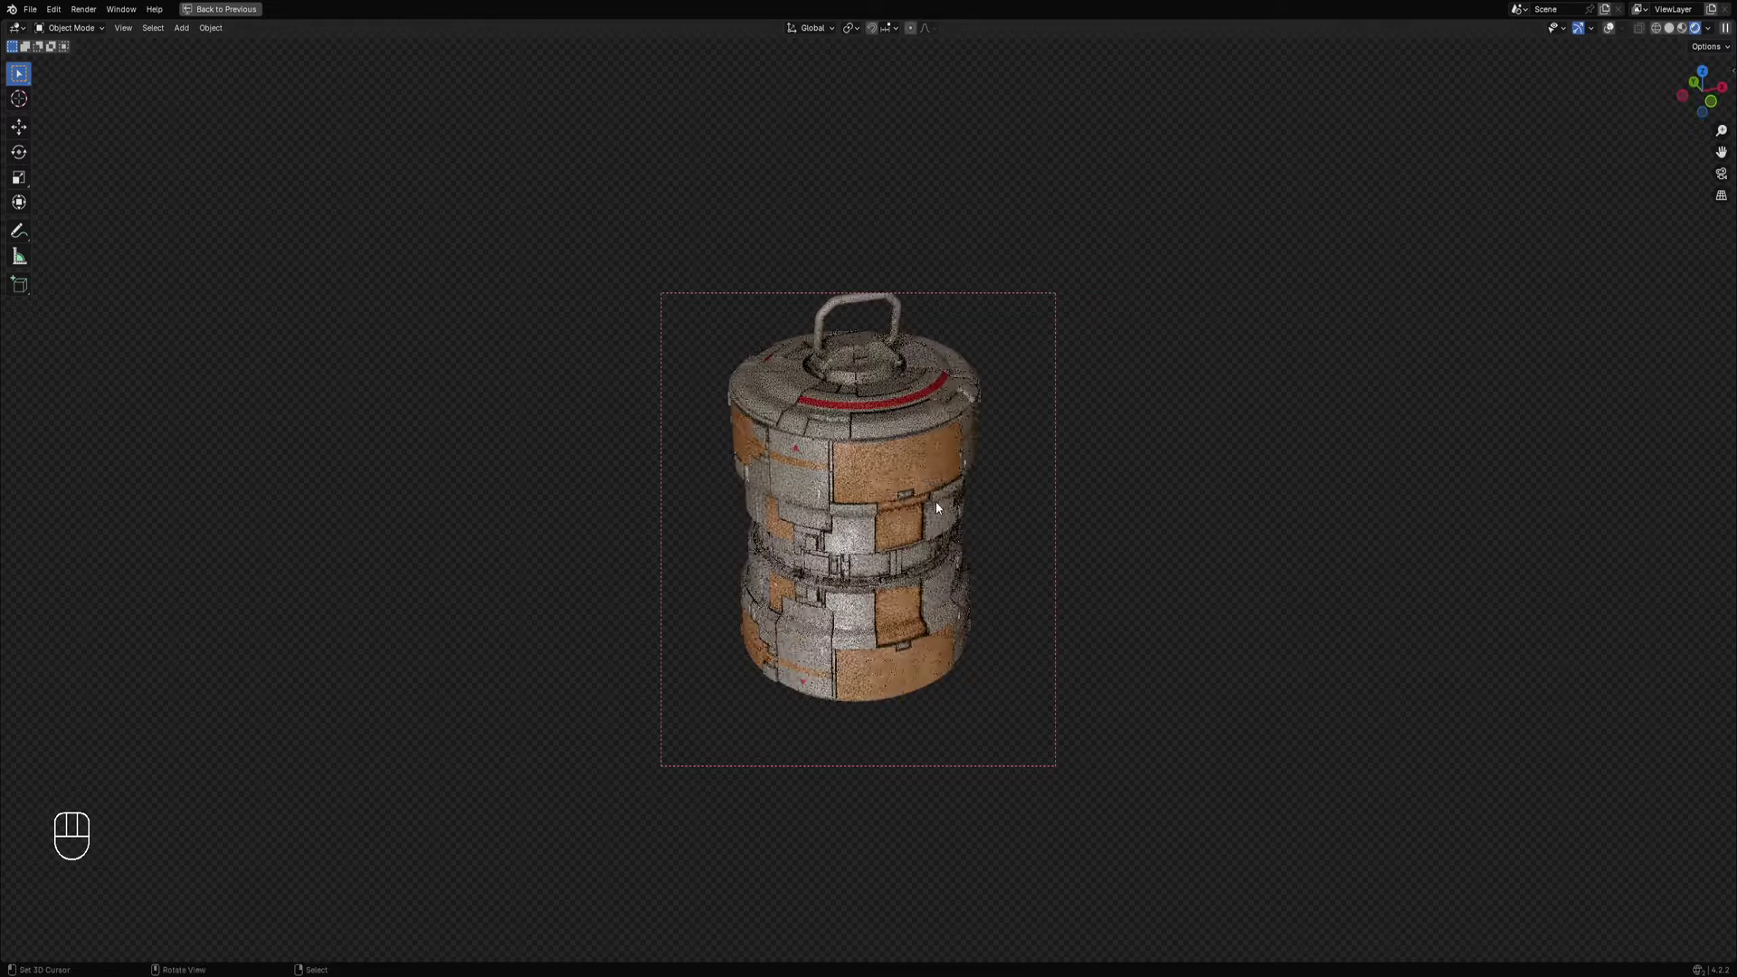
key("z")
left_click(1028, 505)
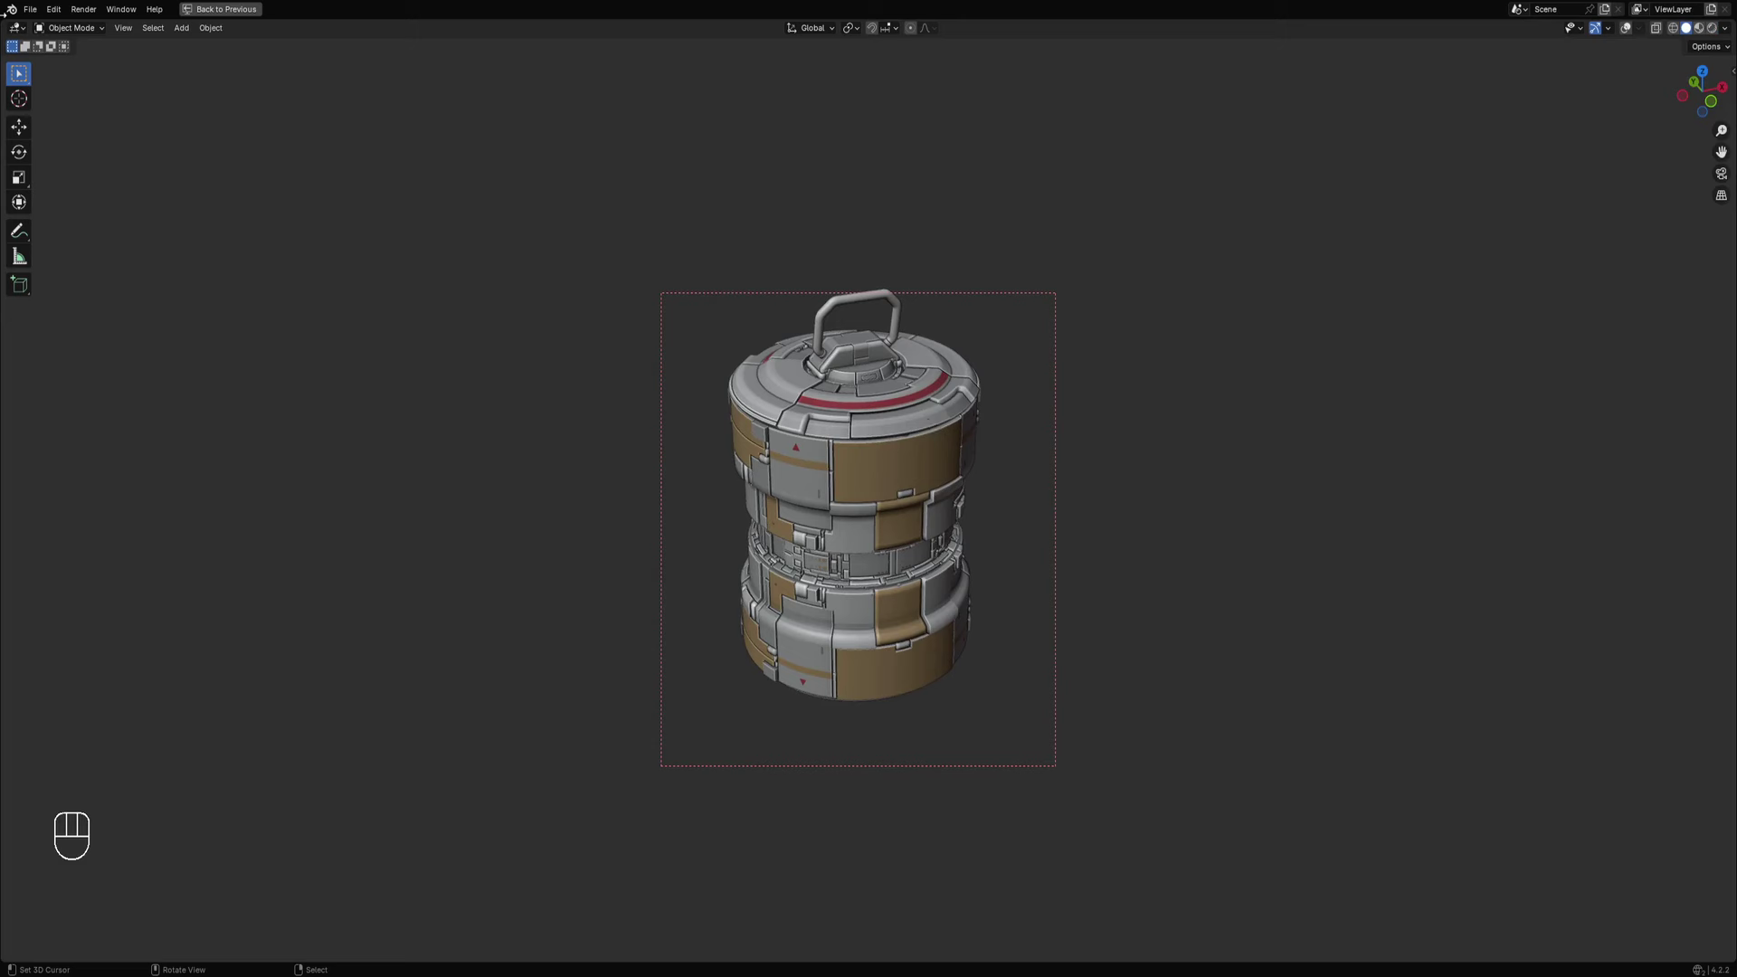
Locate the Purge Unused Data command among the Clean Up options and bring up its Quick Favorites entry.
left_click(29, 9)
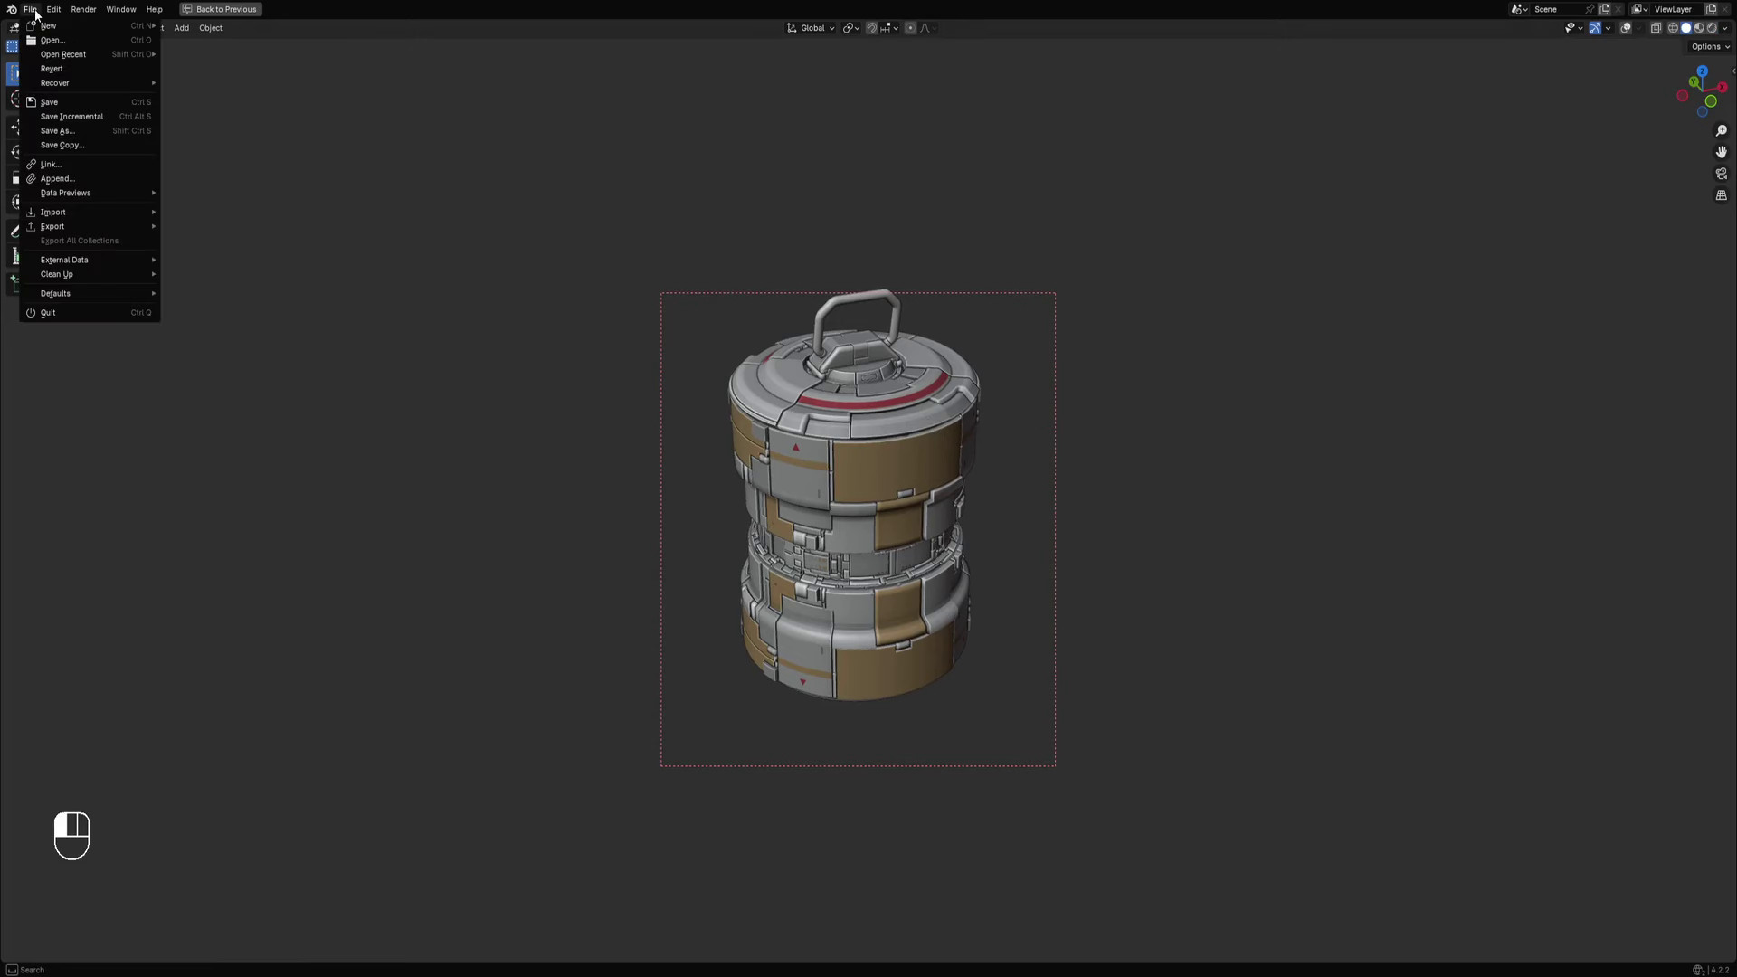
mouse_move(71, 275)
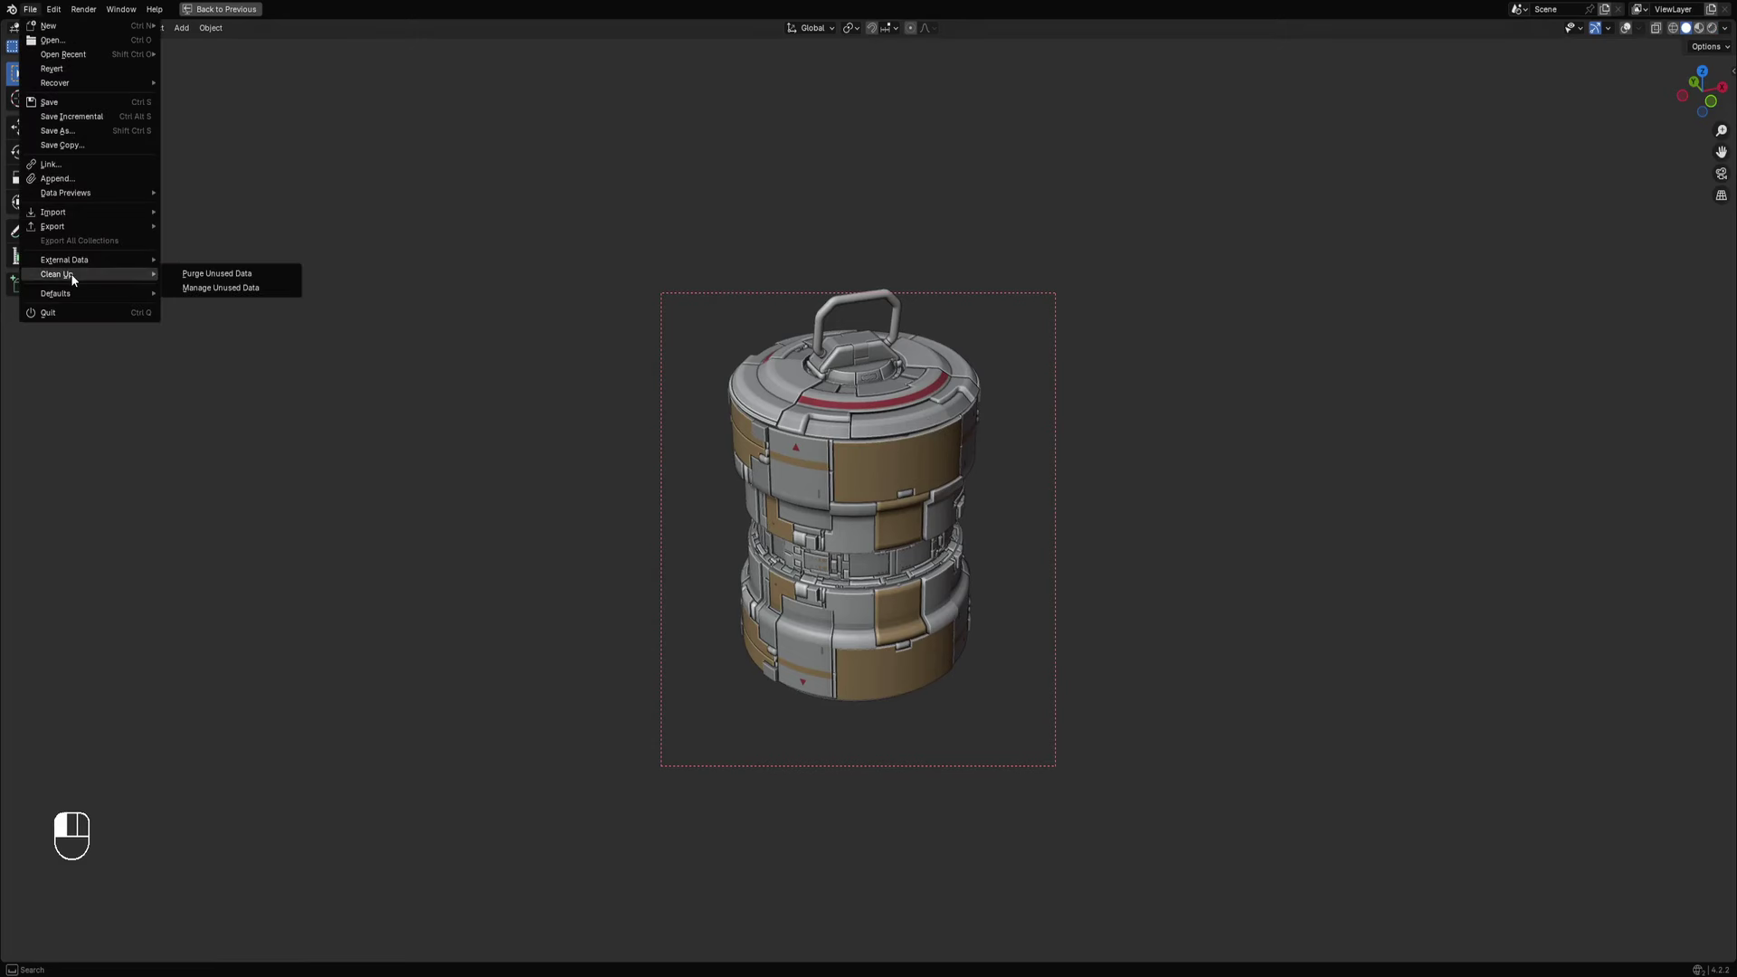
right_click(232, 279)
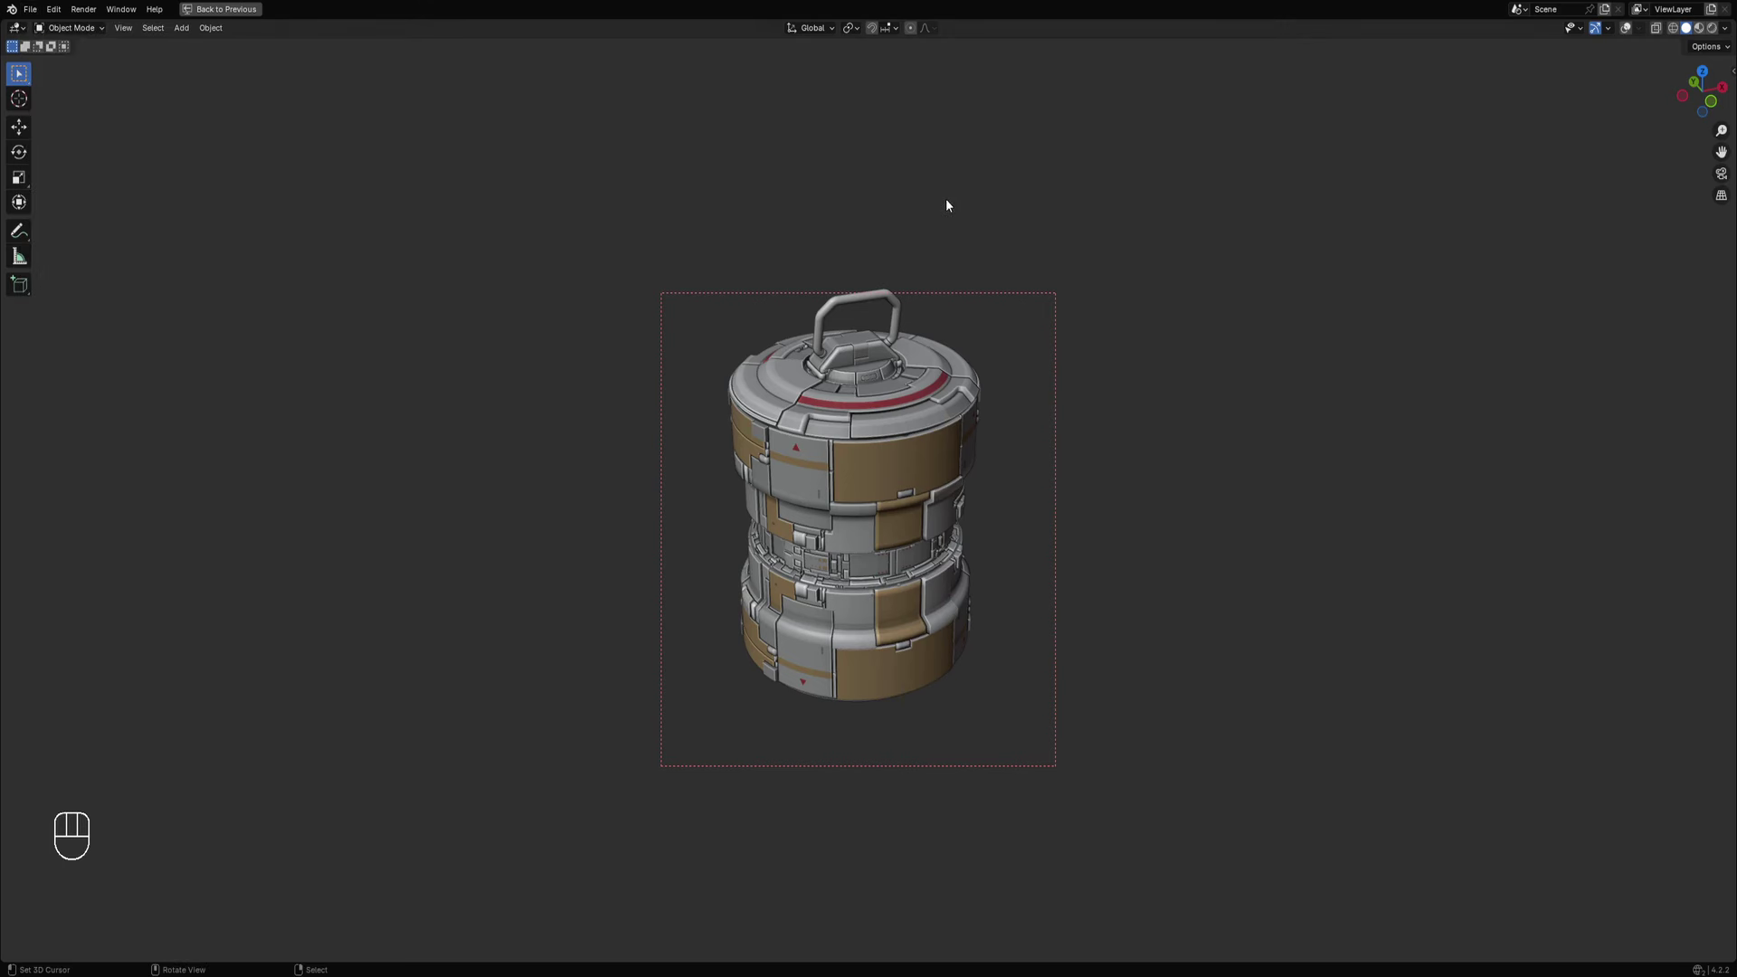
key("q")
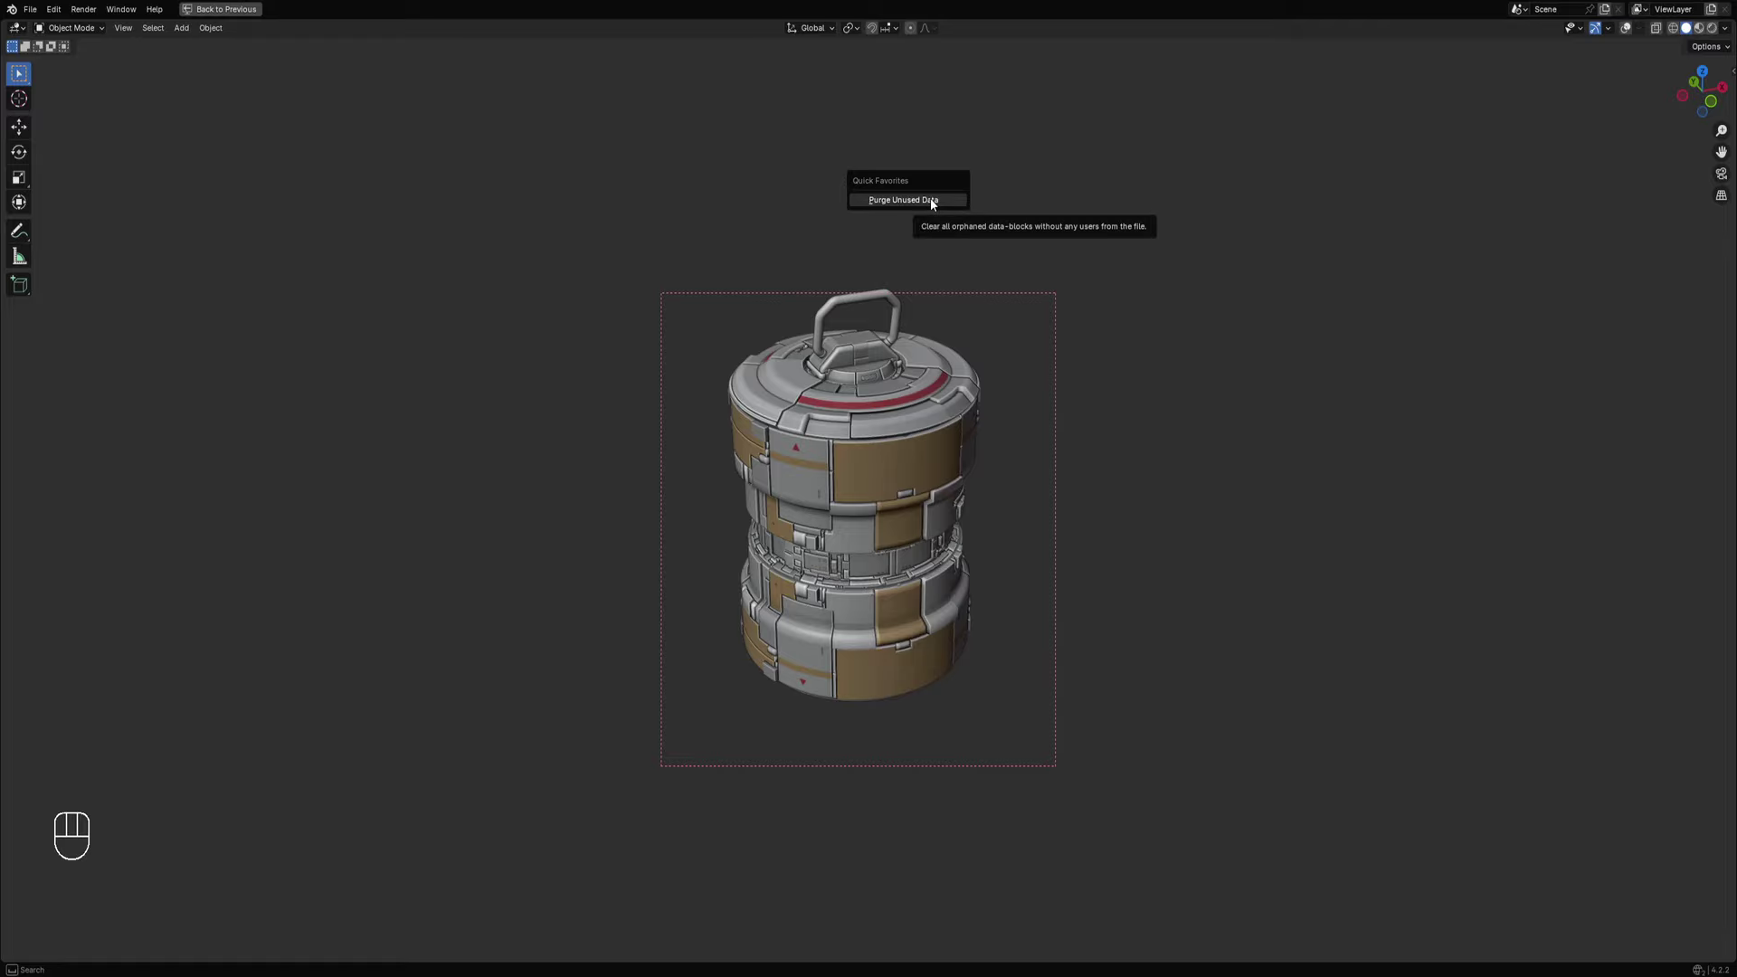
View the canister in rendered shading and bring up the Purge Unused Data entry in Quick Favorites.
middle_click_drag(921, 271, 968, 342)
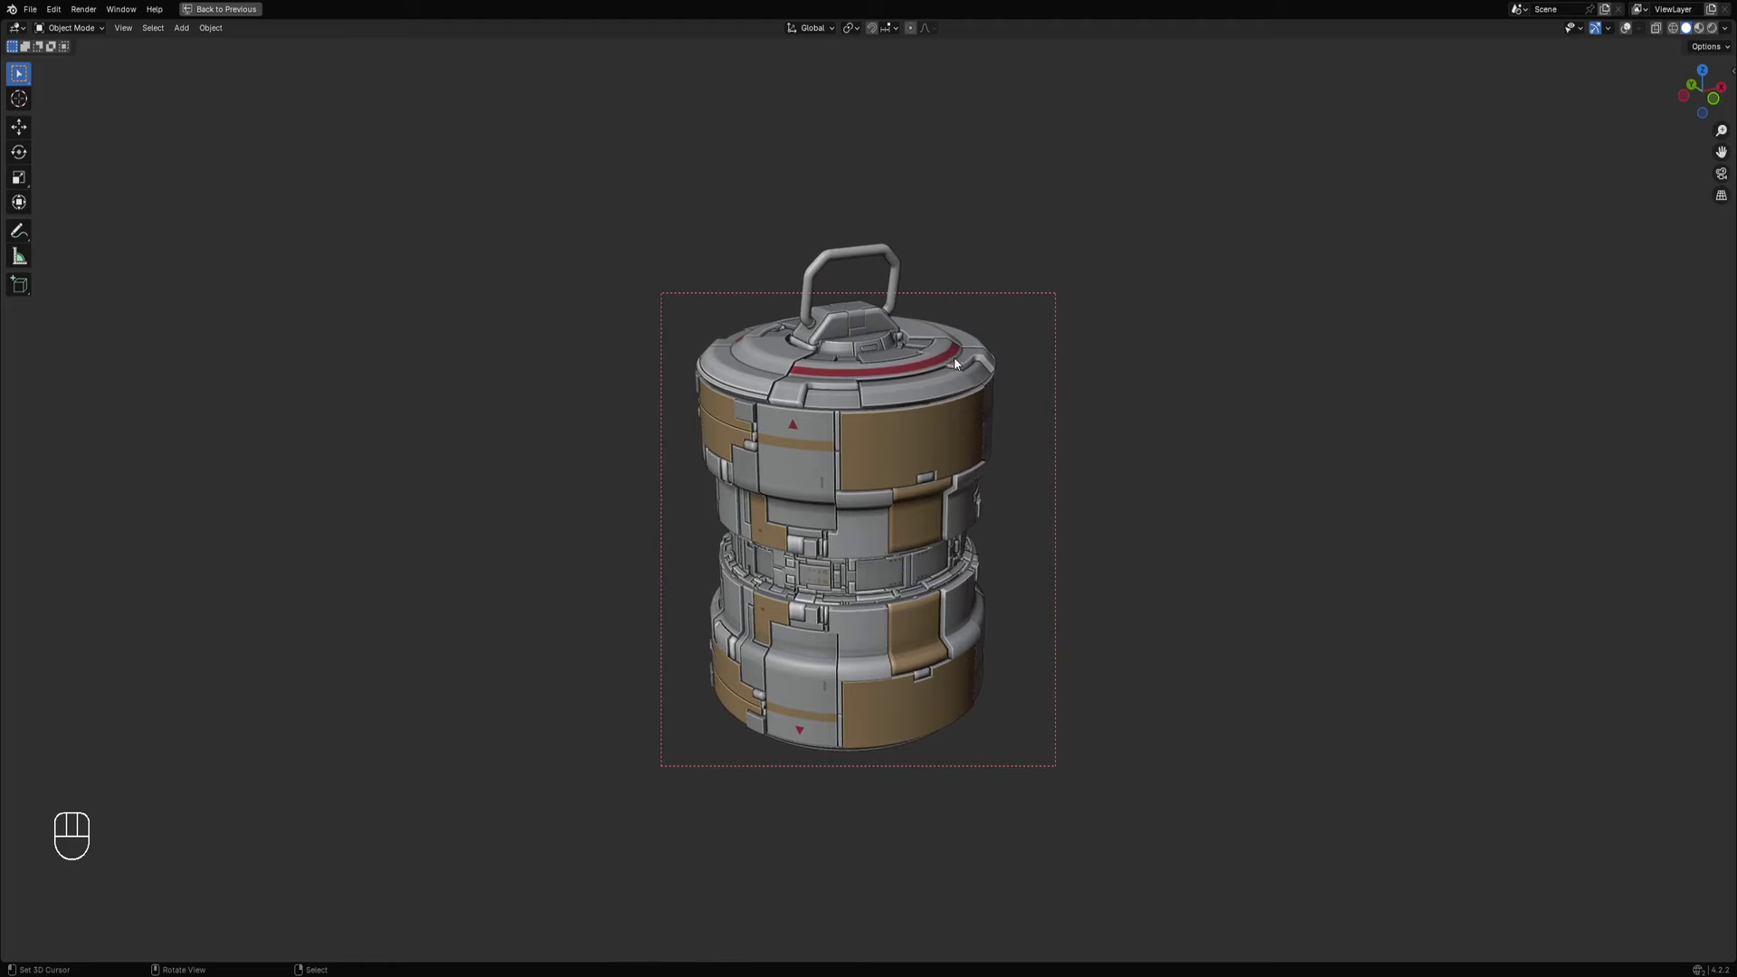
key("z")
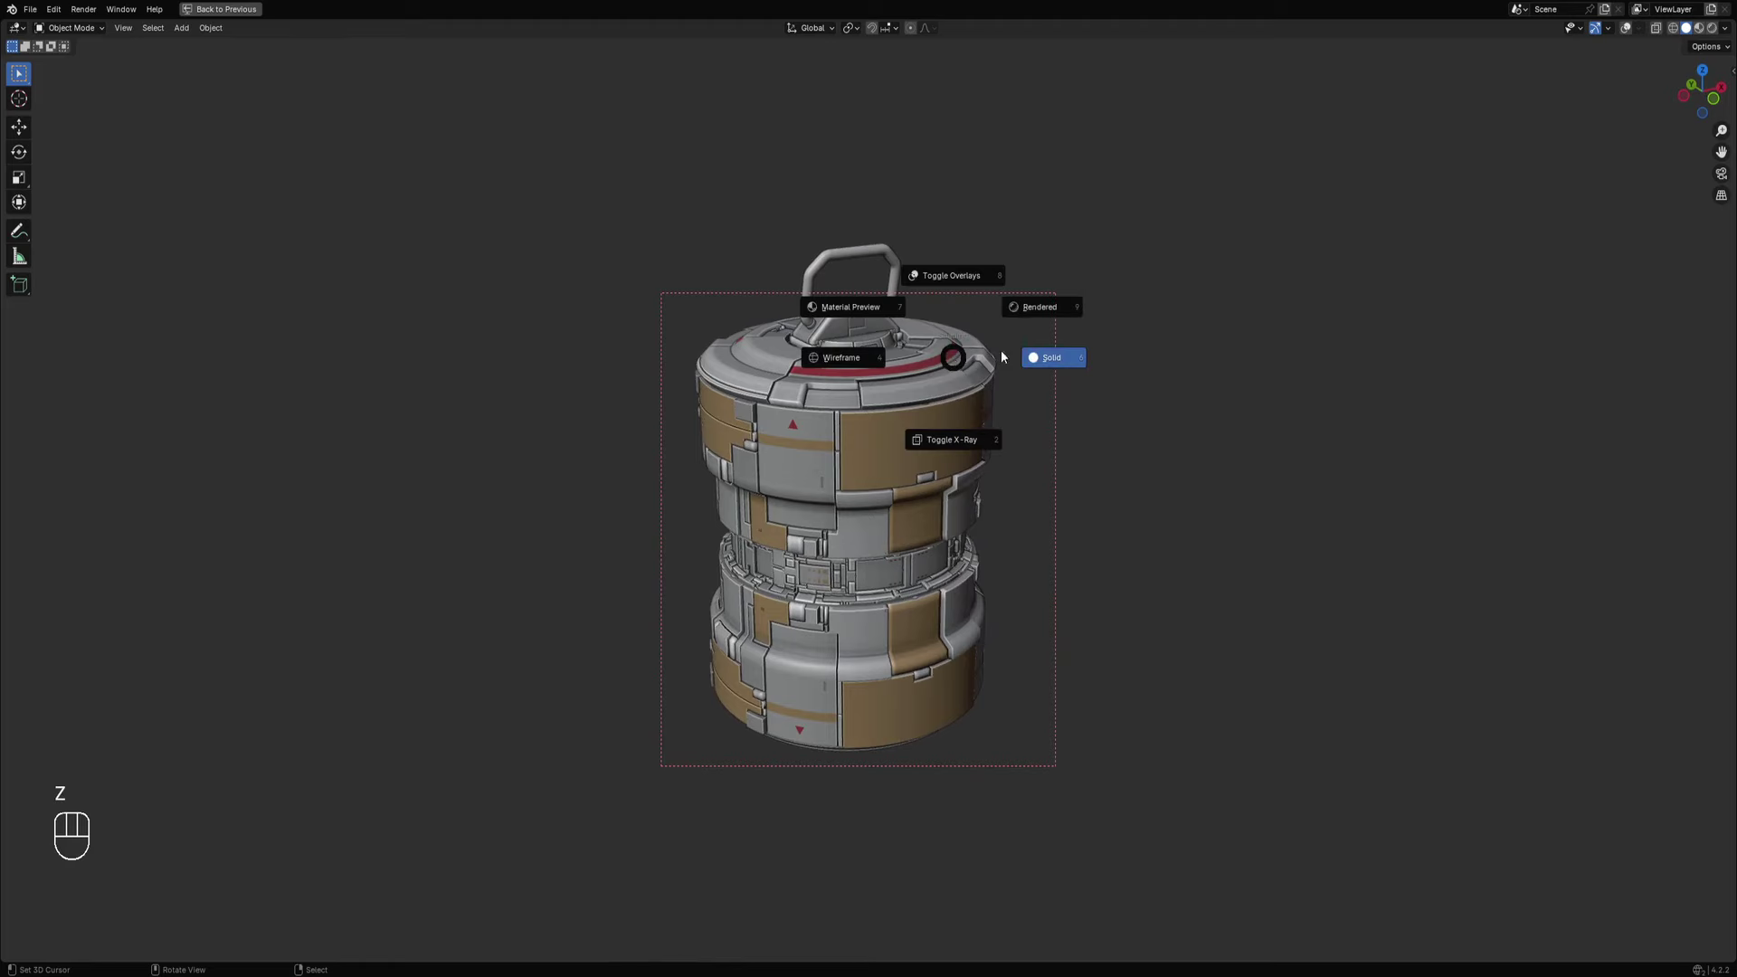
left_click(1025, 309)
scroll(961, 331, "down", 1)
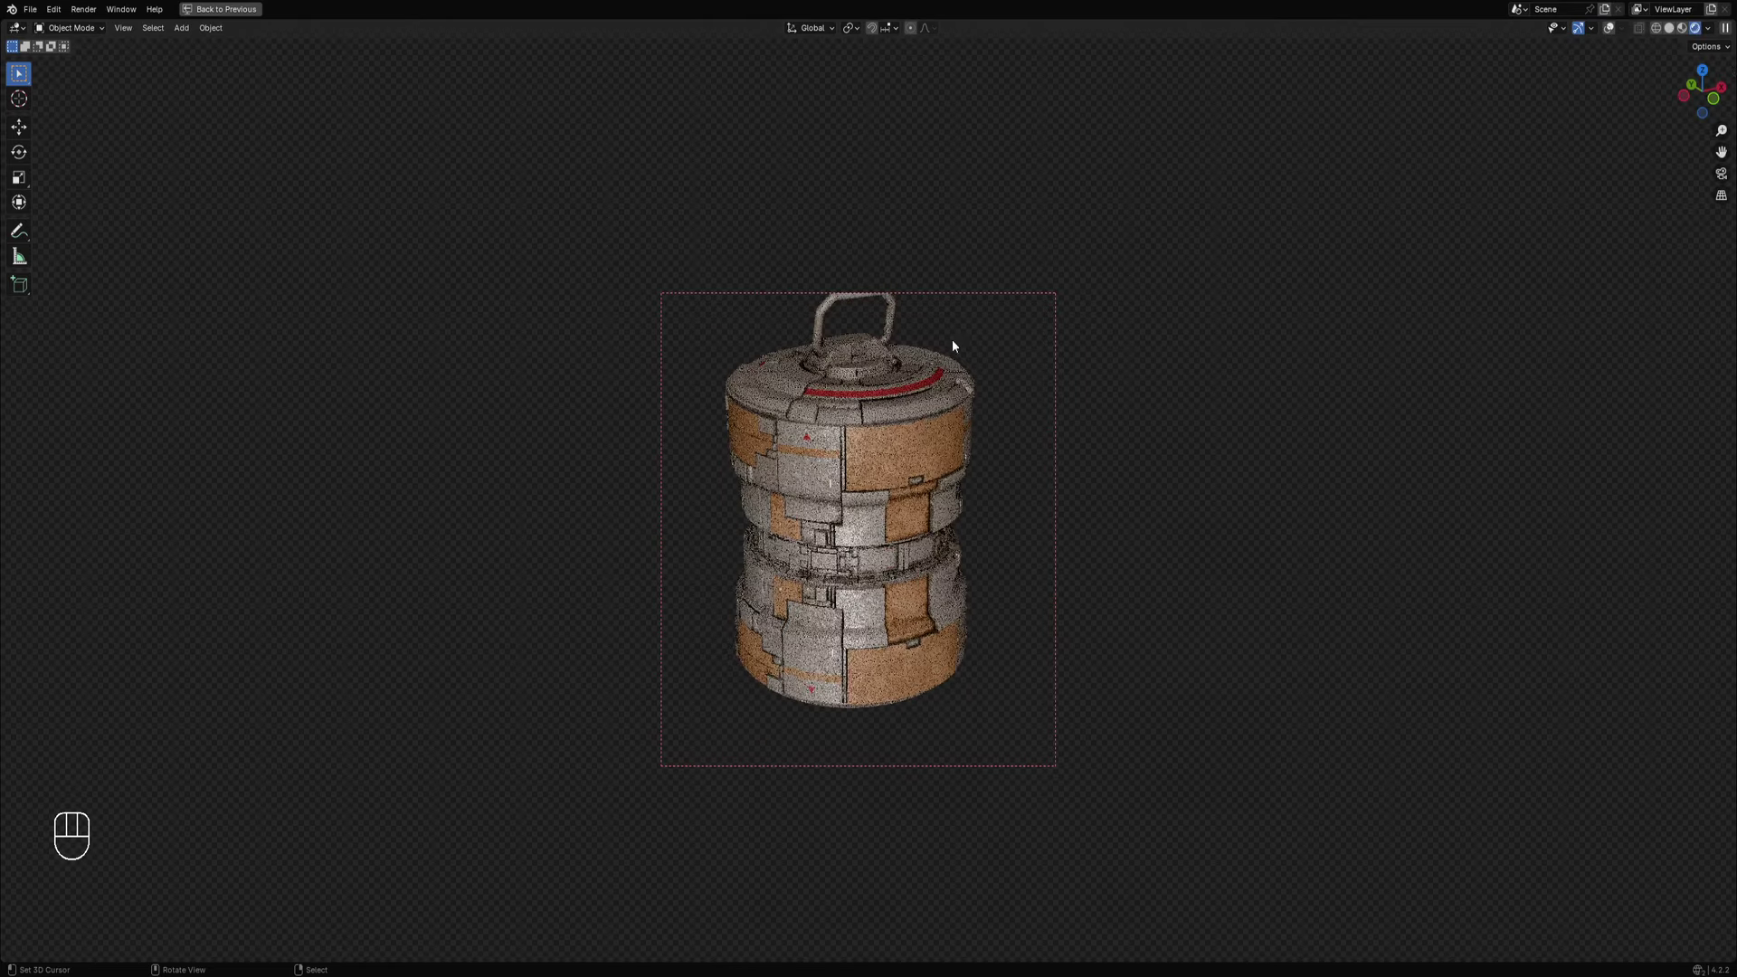
middle_click_drag(917, 431, 917, 416)
key("q")
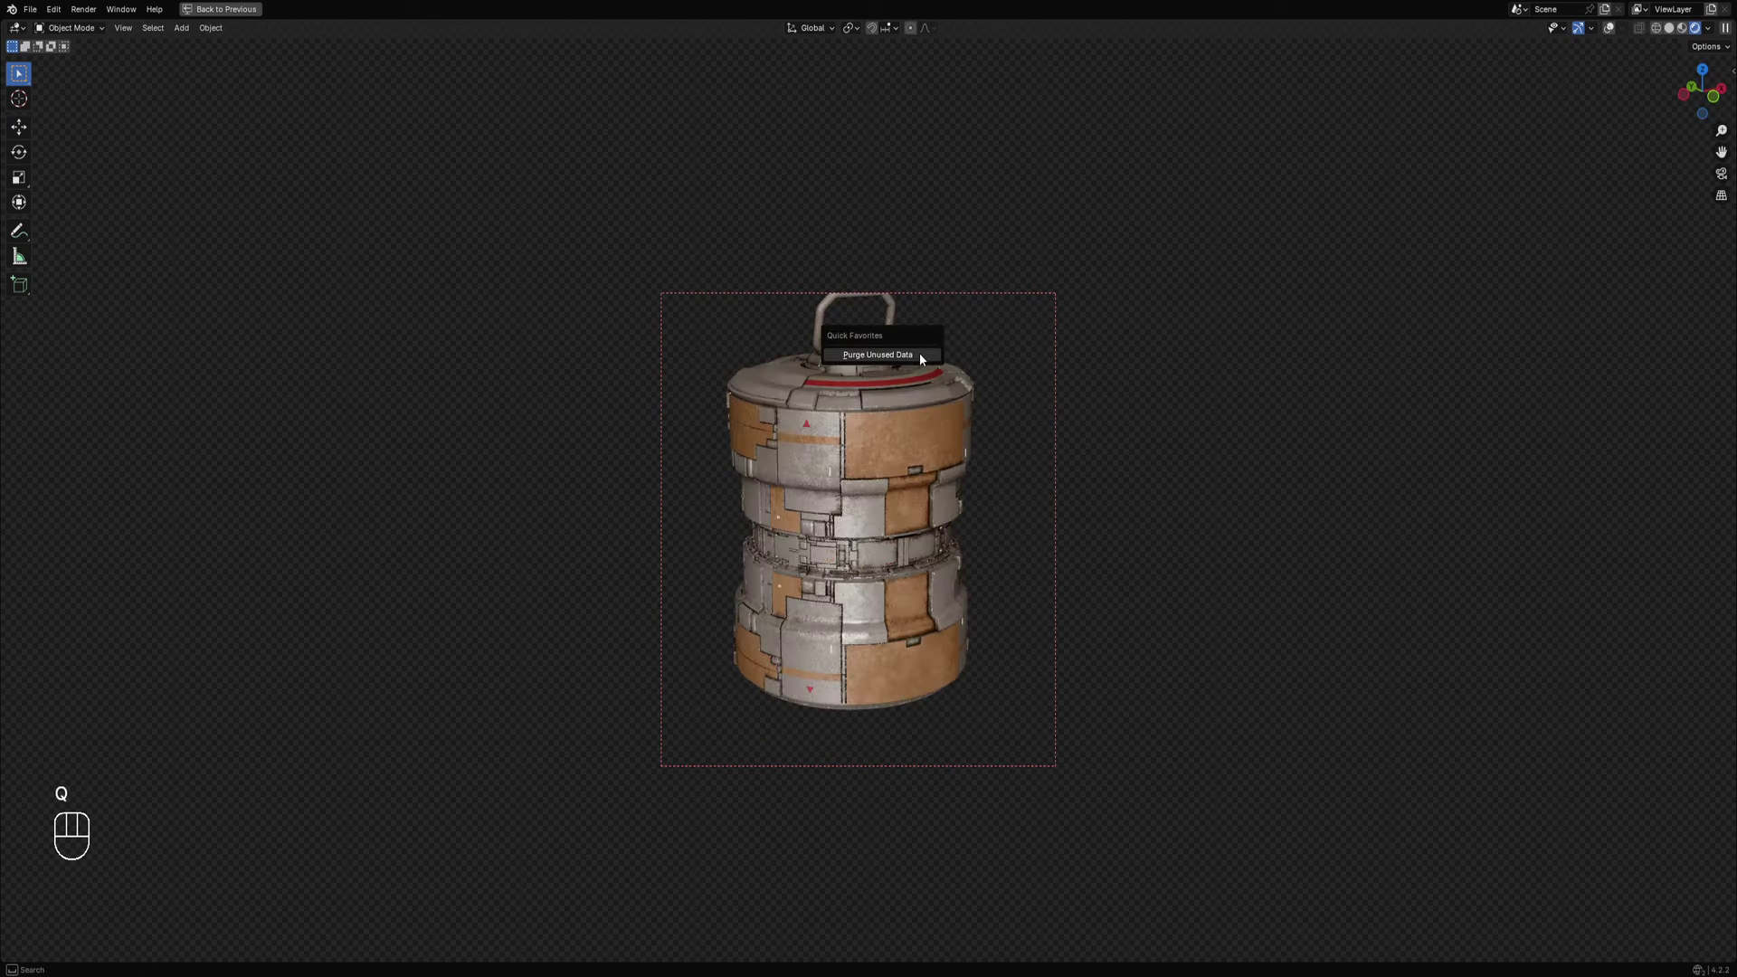
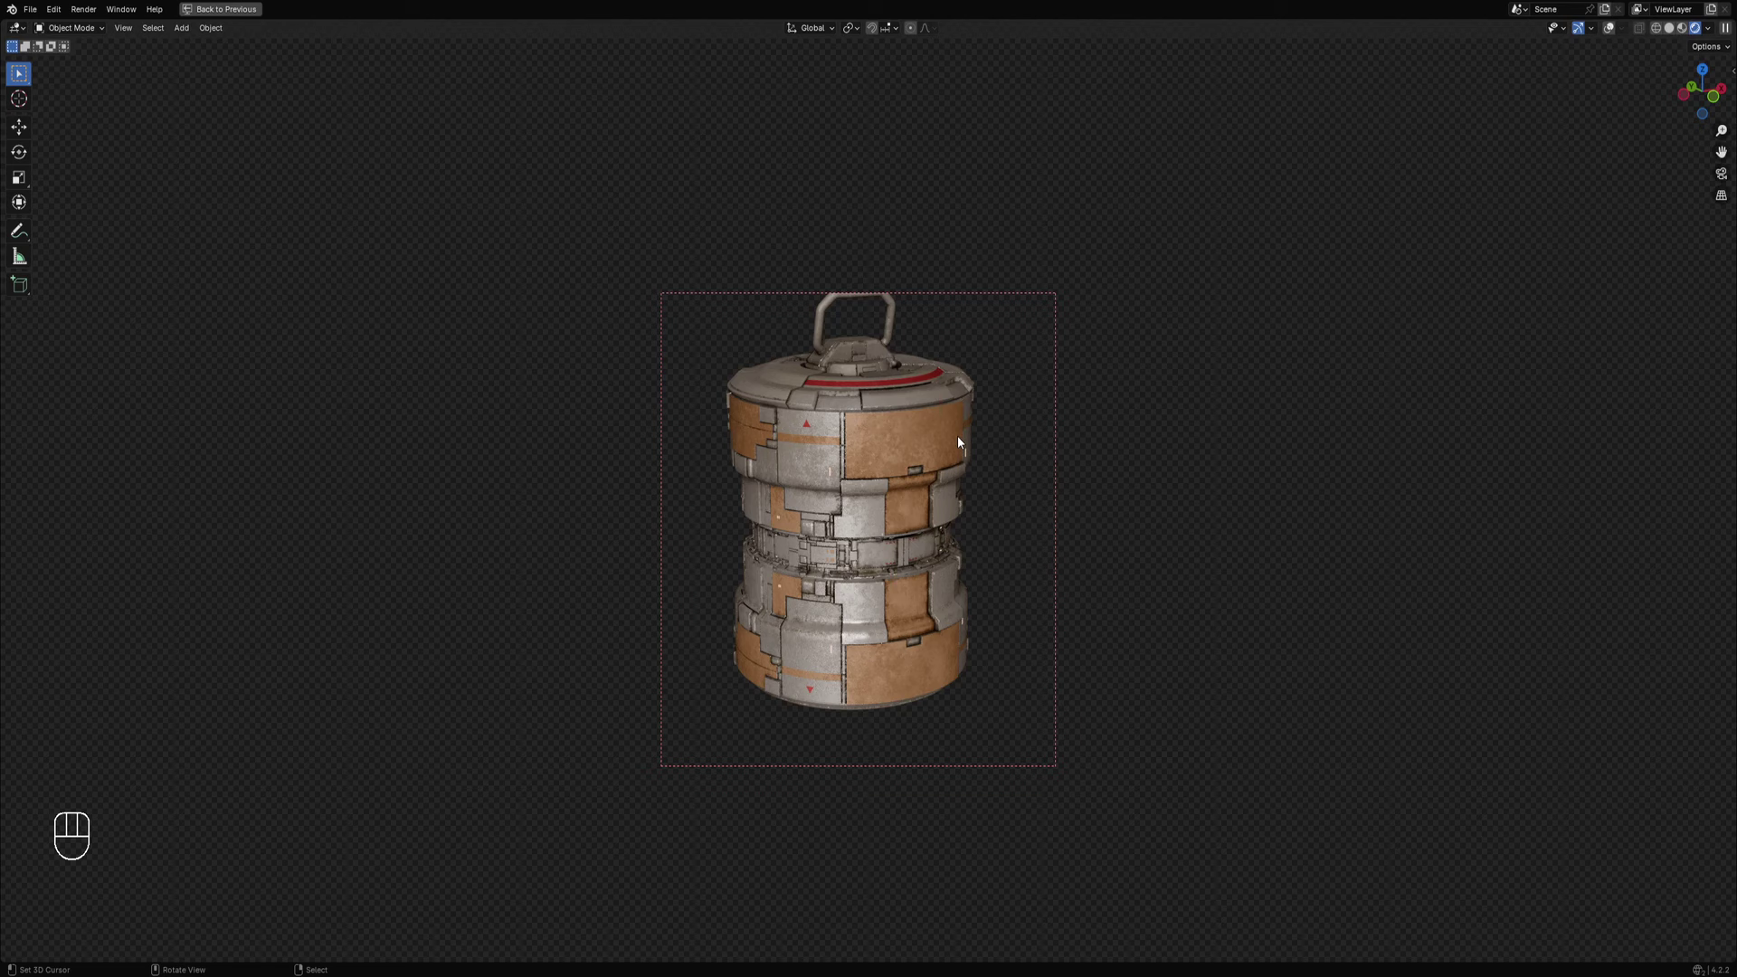
key("q")
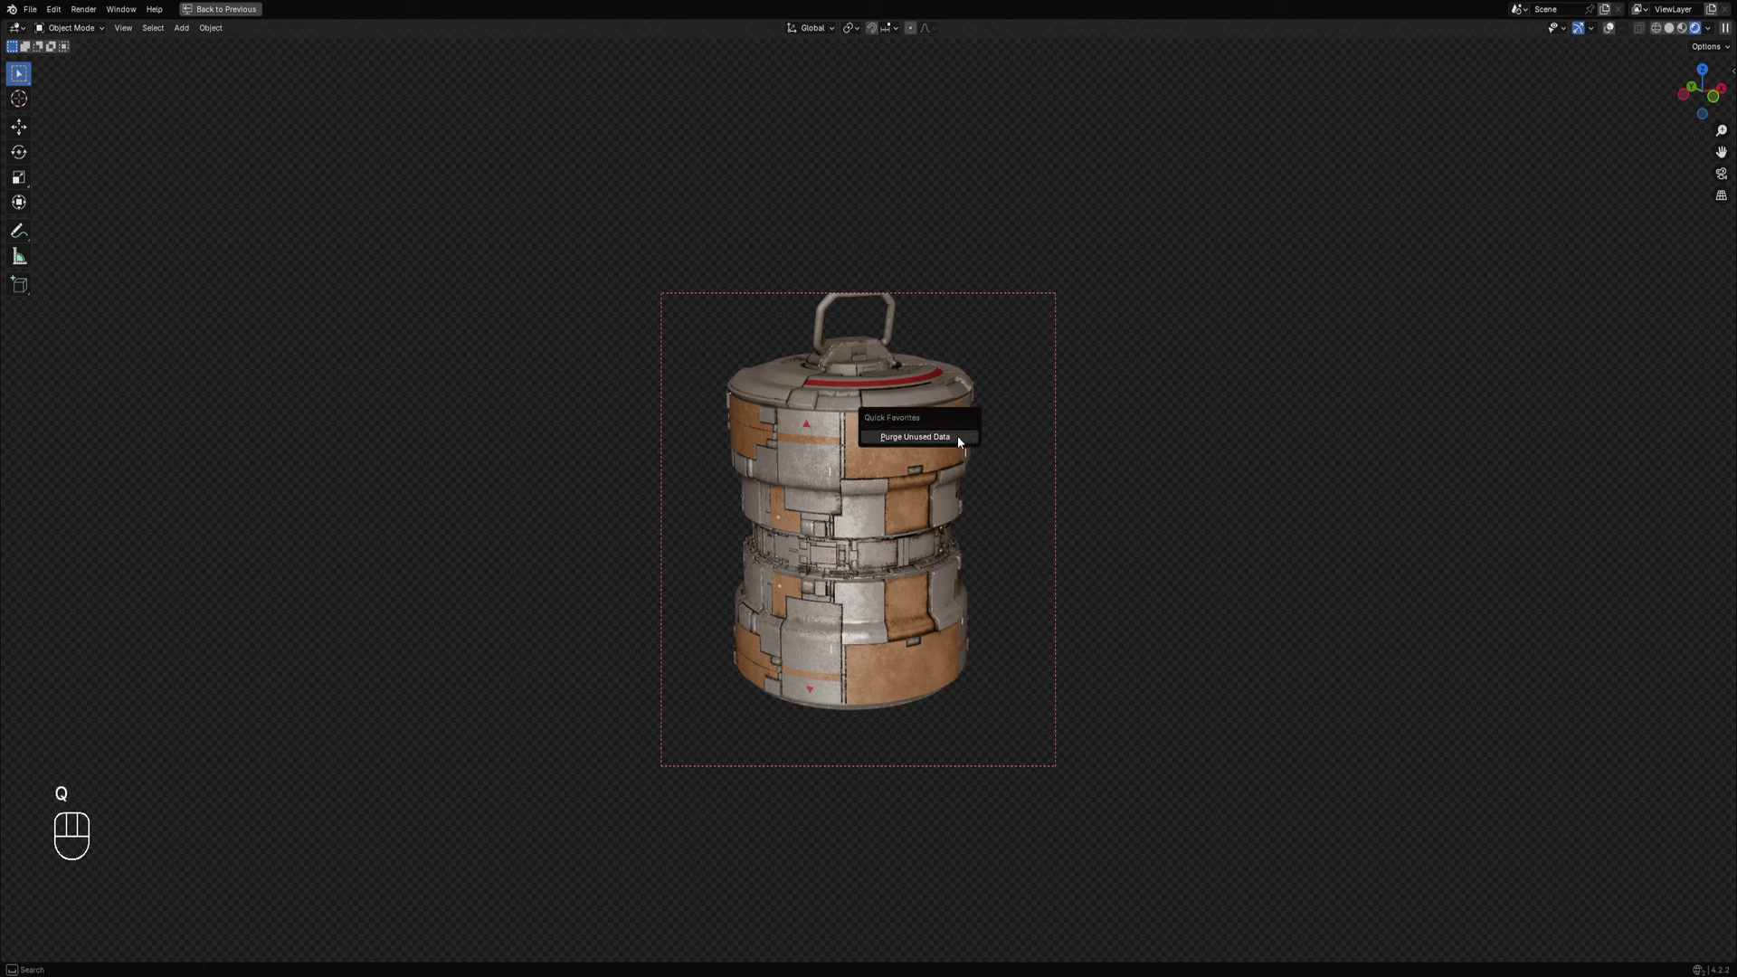
Set a larger render region with ample margin around the whole canister.
scroll(932, 521, "up", 1)
middle_click_drag(932, 521, 948, 436)
scroll(916, 385, "up", 2)
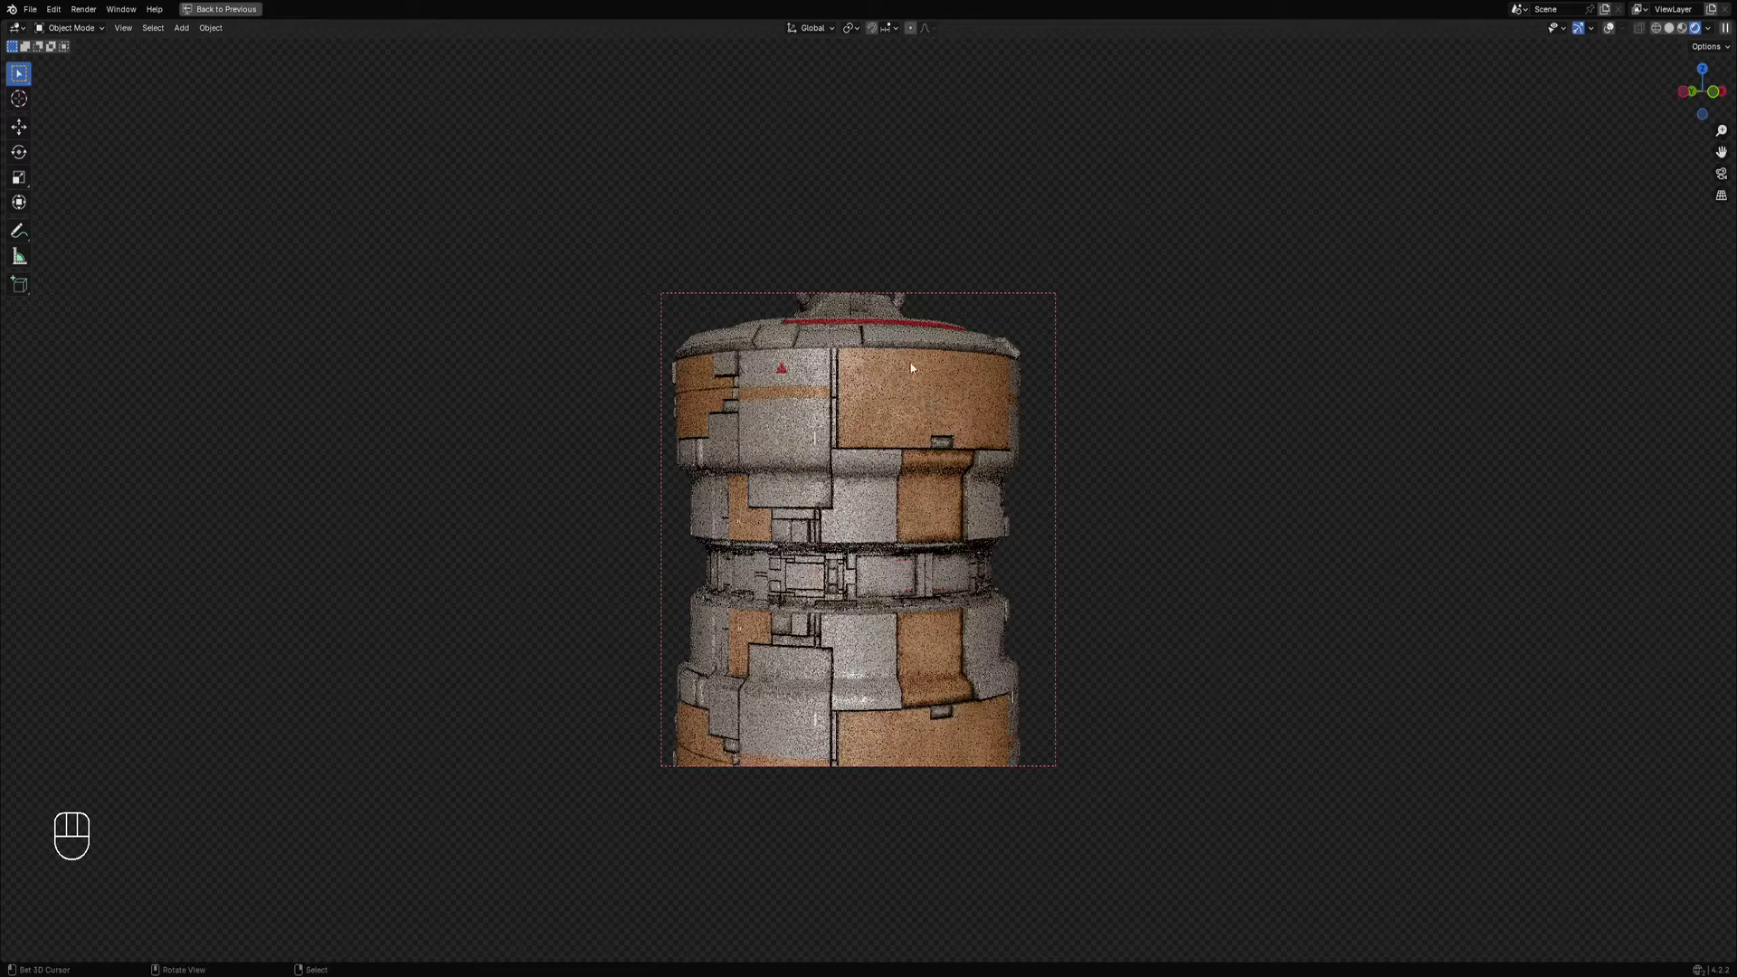
key("ctrl+b")
left_click_drag(404, 137, 1287, 932)
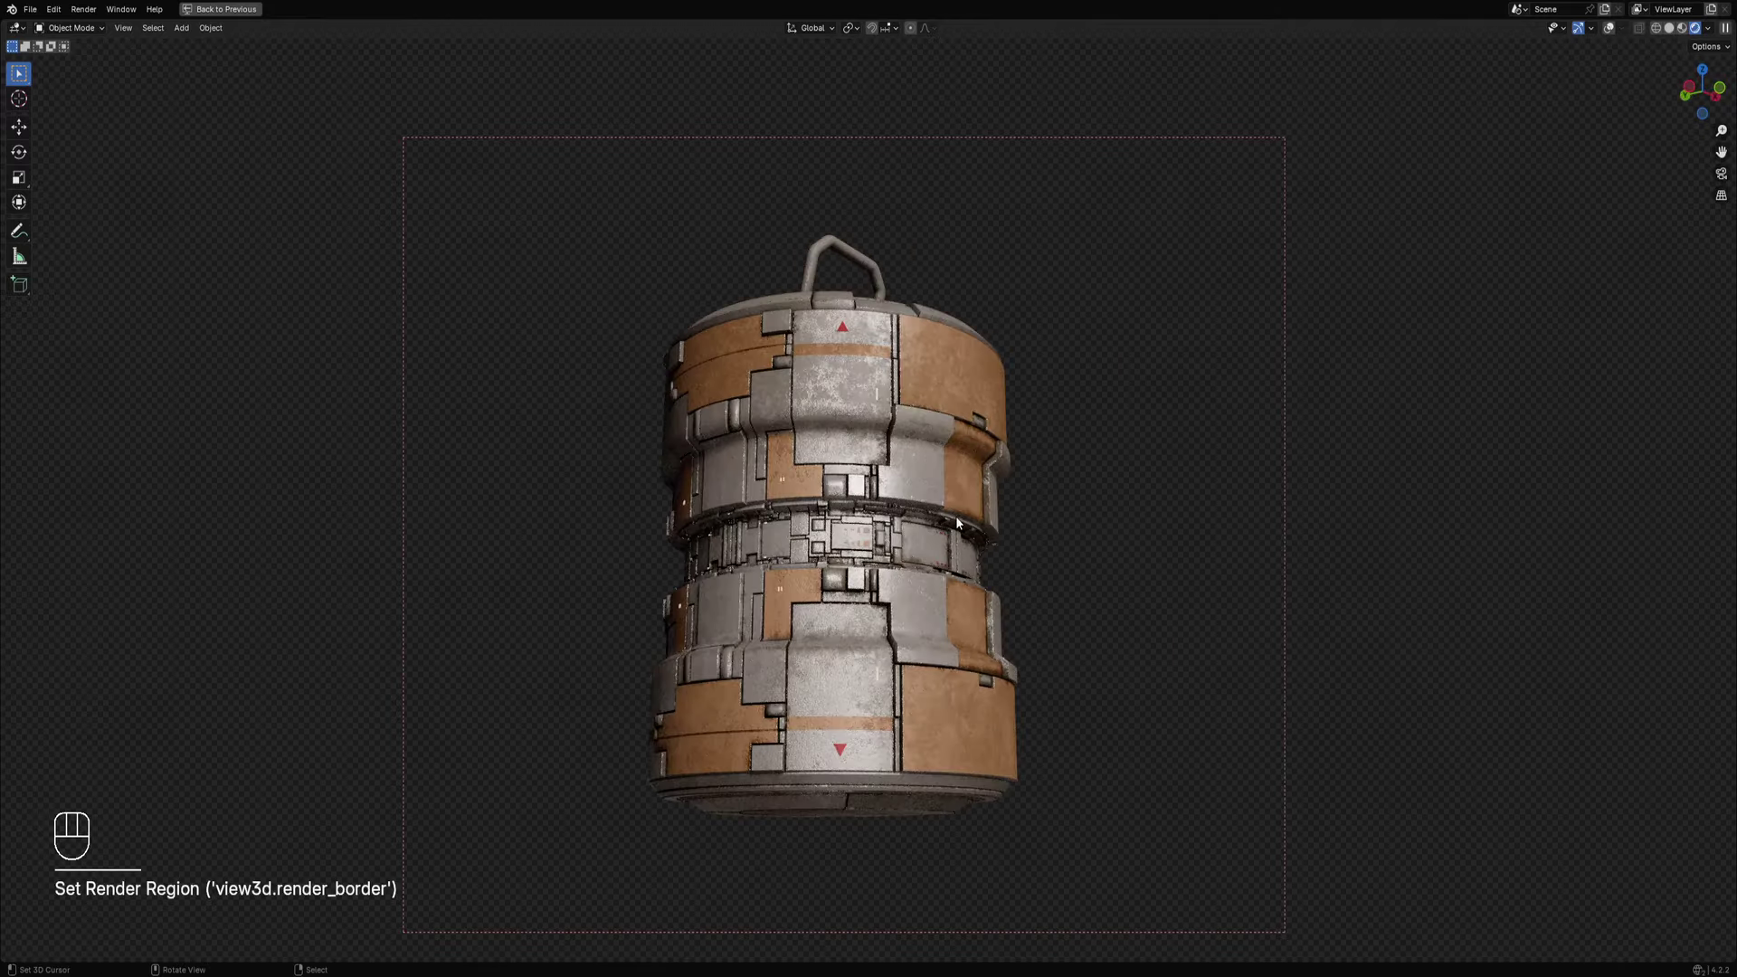
Return to solid shading, select the canister's panelled body and turn the overlays back on.
mouse_move(955, 516)
middle_mouse_down()
mouse_move(1013, 569)
mouse_move(849, 580)
mouse_move(806, 543)
mouse_move(933, 552)
middle_mouse_up()
key("z")
left_click(1016, 464)
right_click(868, 464)
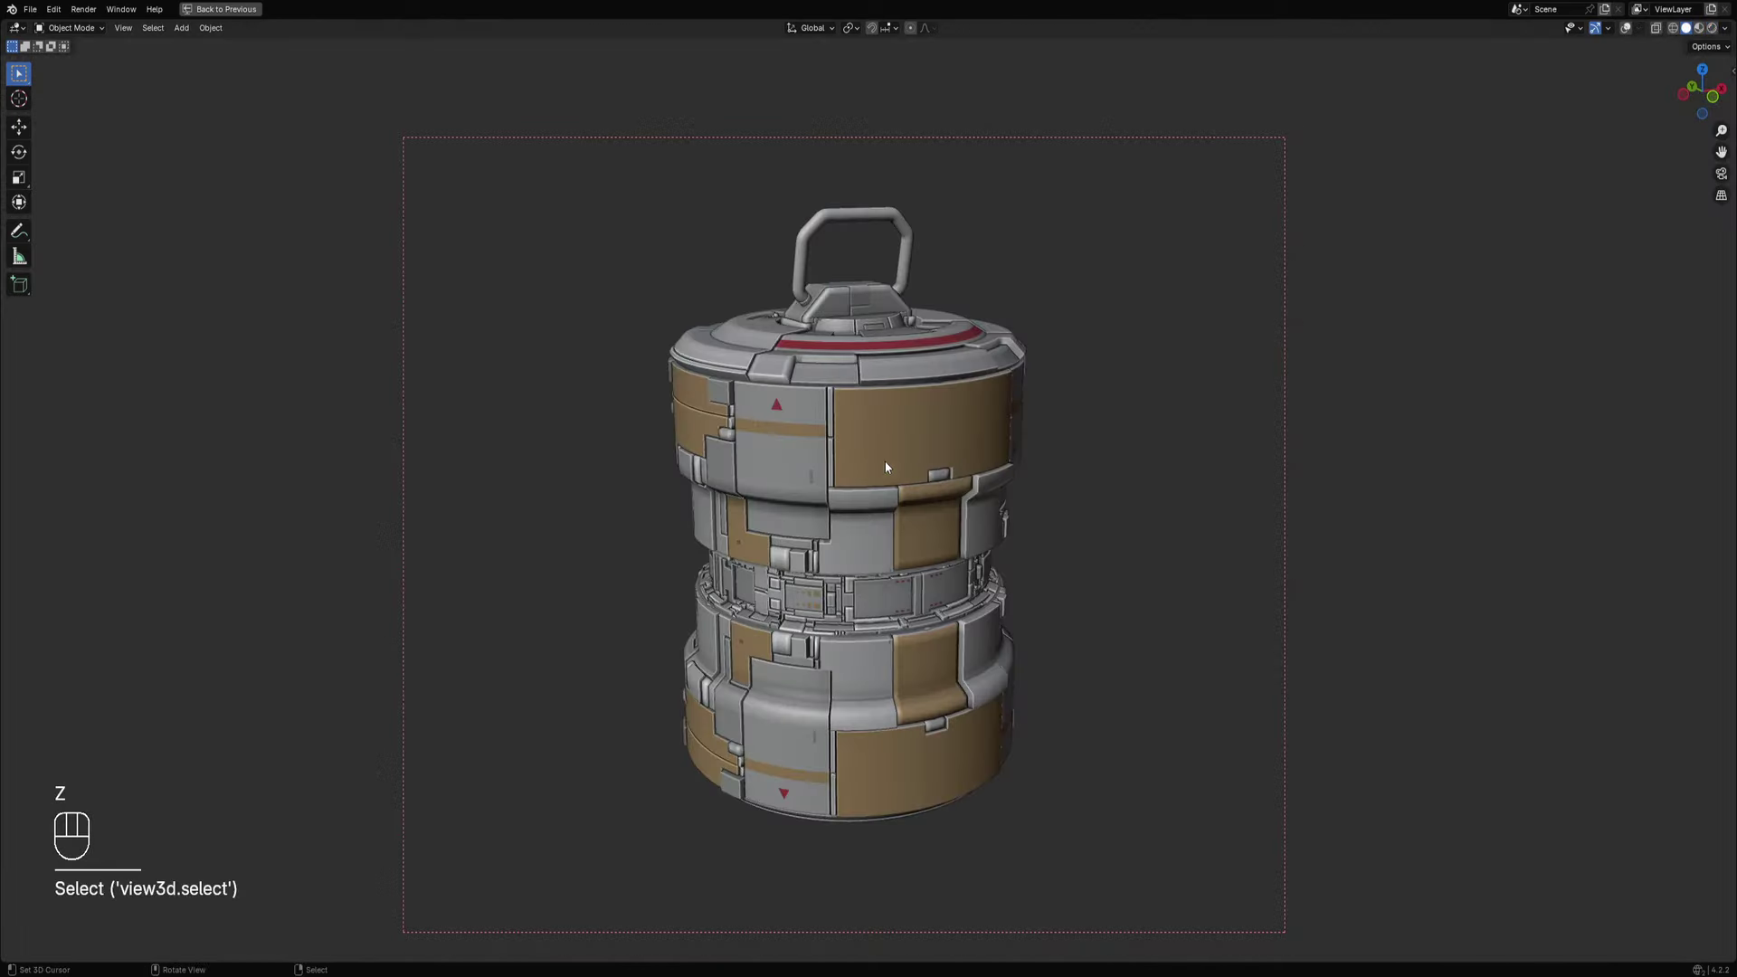
middle_click_drag(886, 445, 874, 466, "shift")
right_click(894, 453)
key("shift+alt+z")
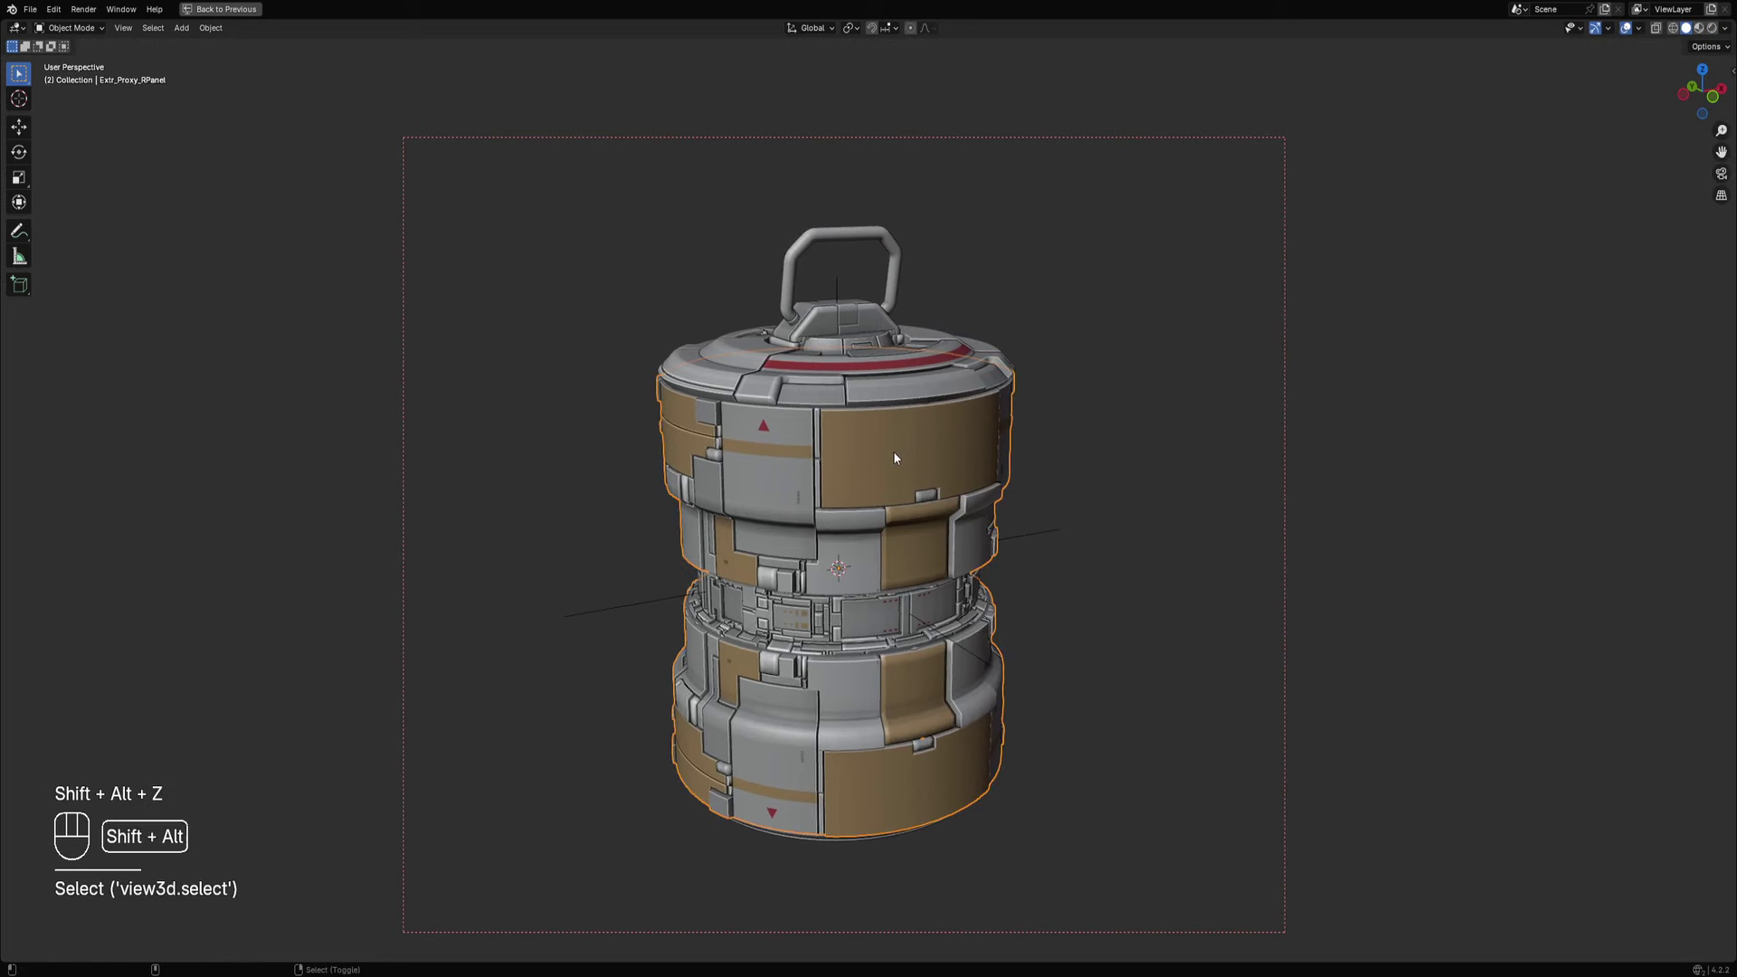
Pick tan and grey panels on the upper body with Select Linked Flat Faces, and deselect all the picked faces.
key("shift+f")
key("shift+f")
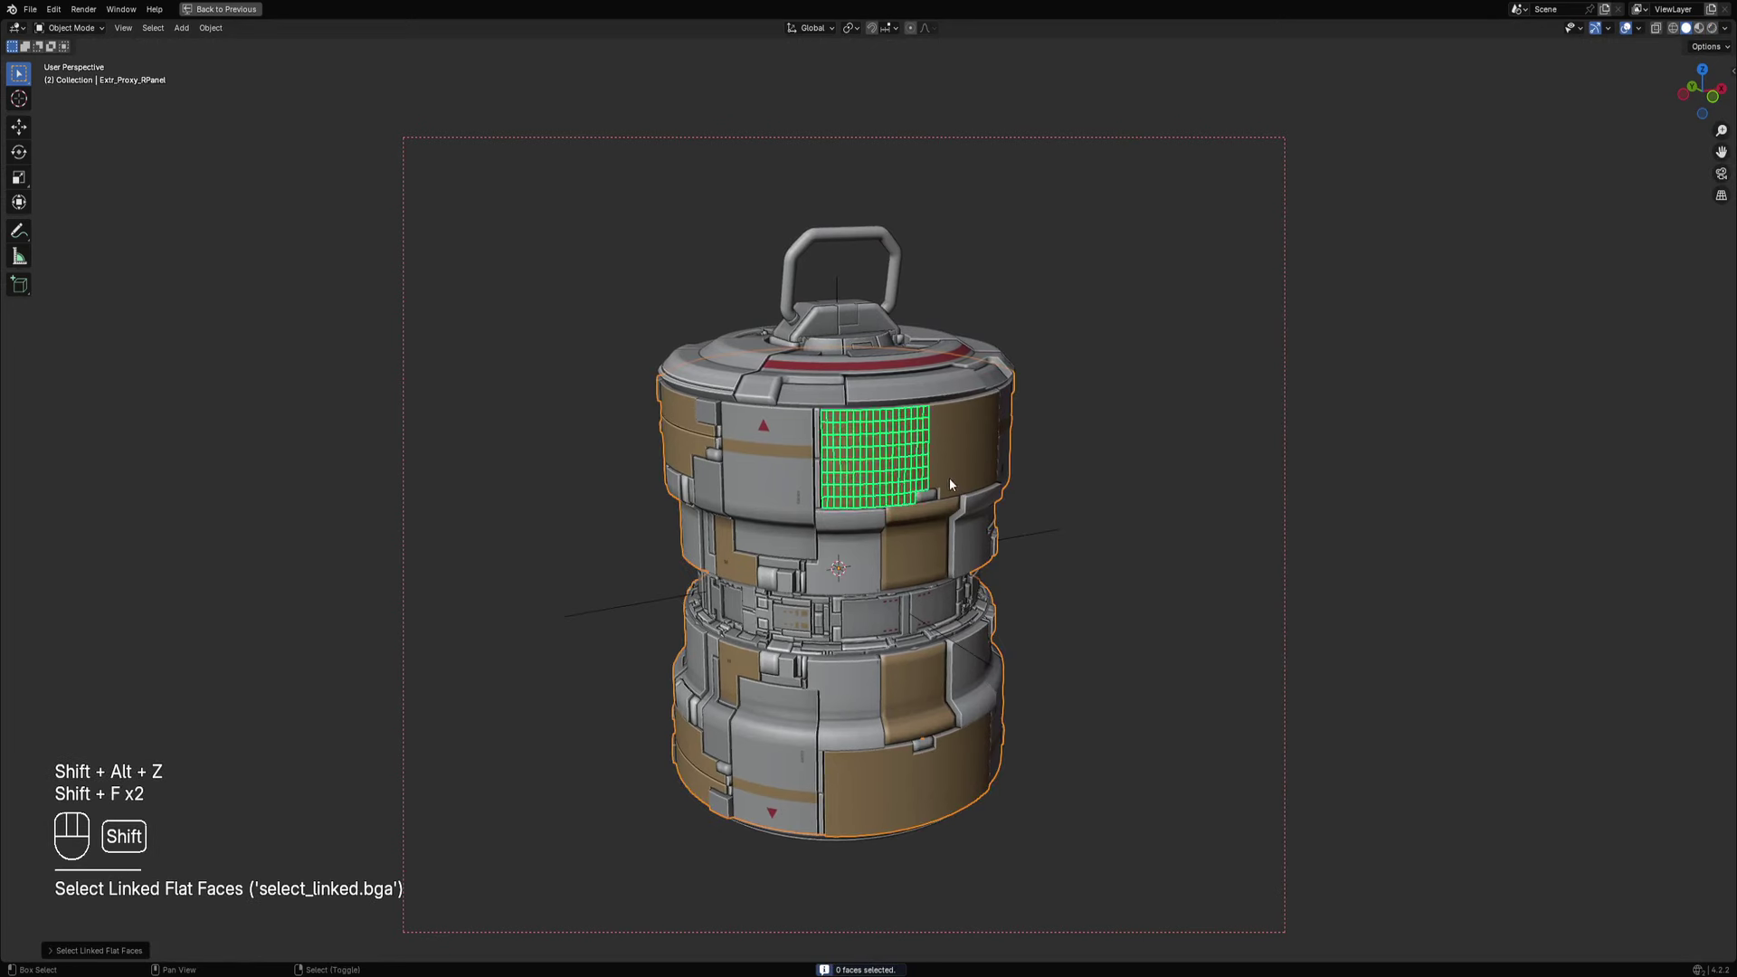
key("shift+f")
key("shift+f")
key("shift+f")
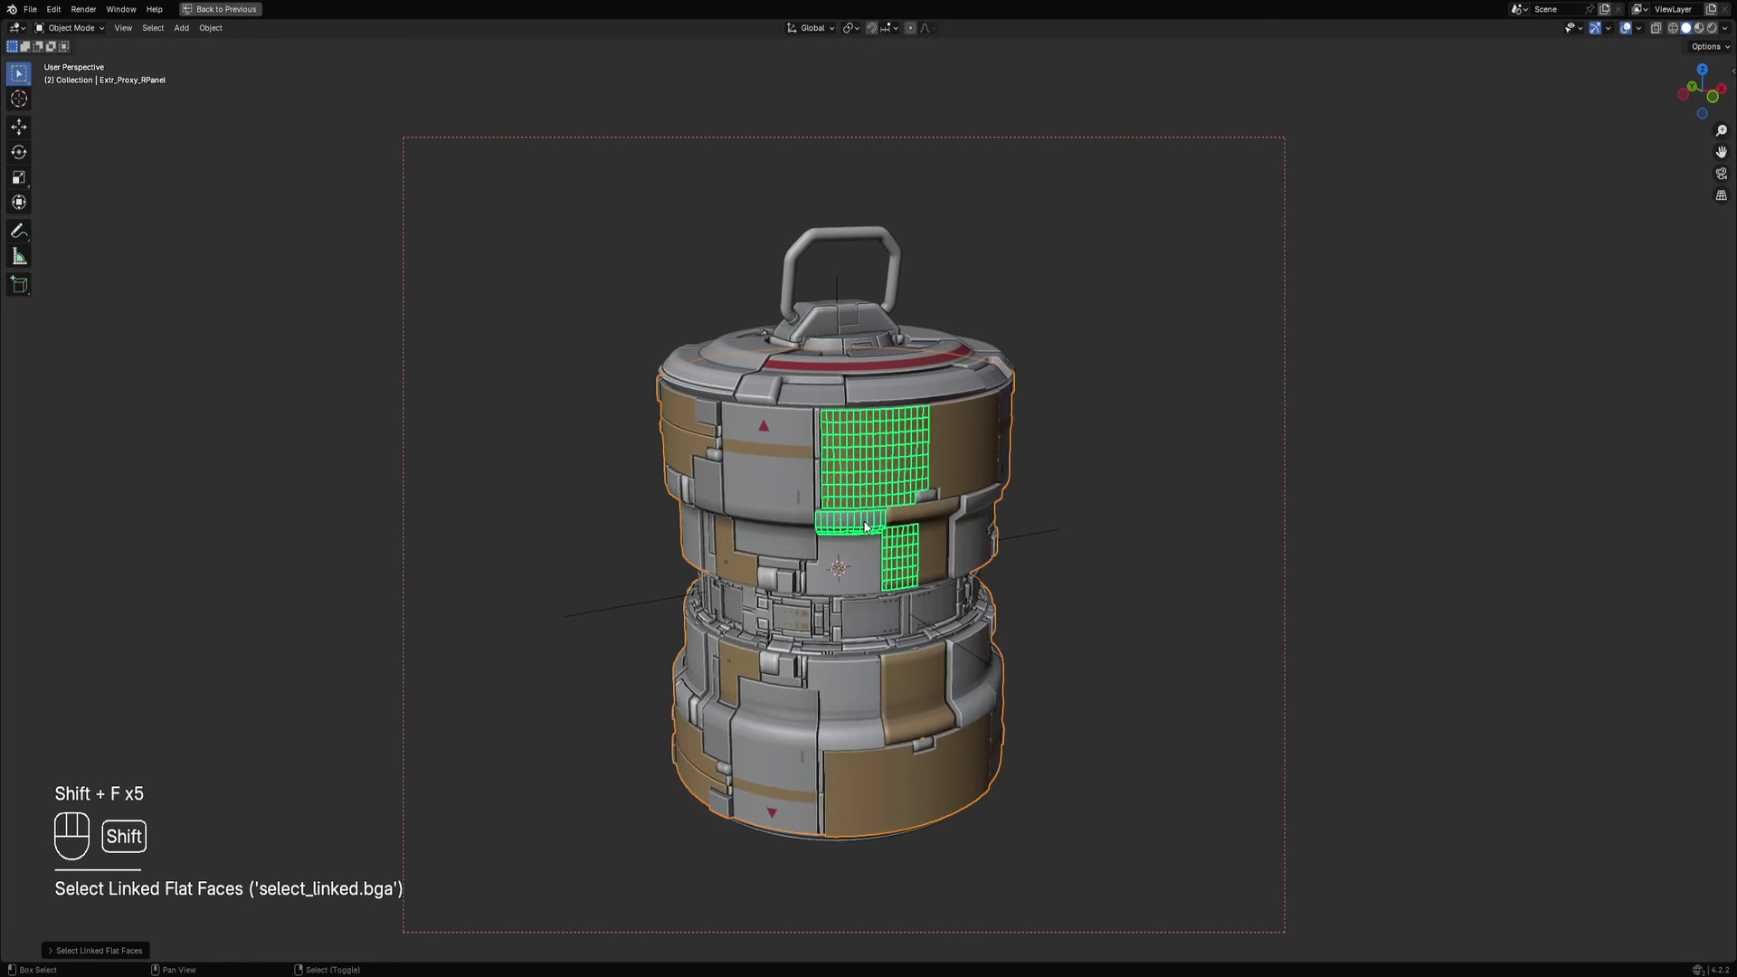
key("shift+f")
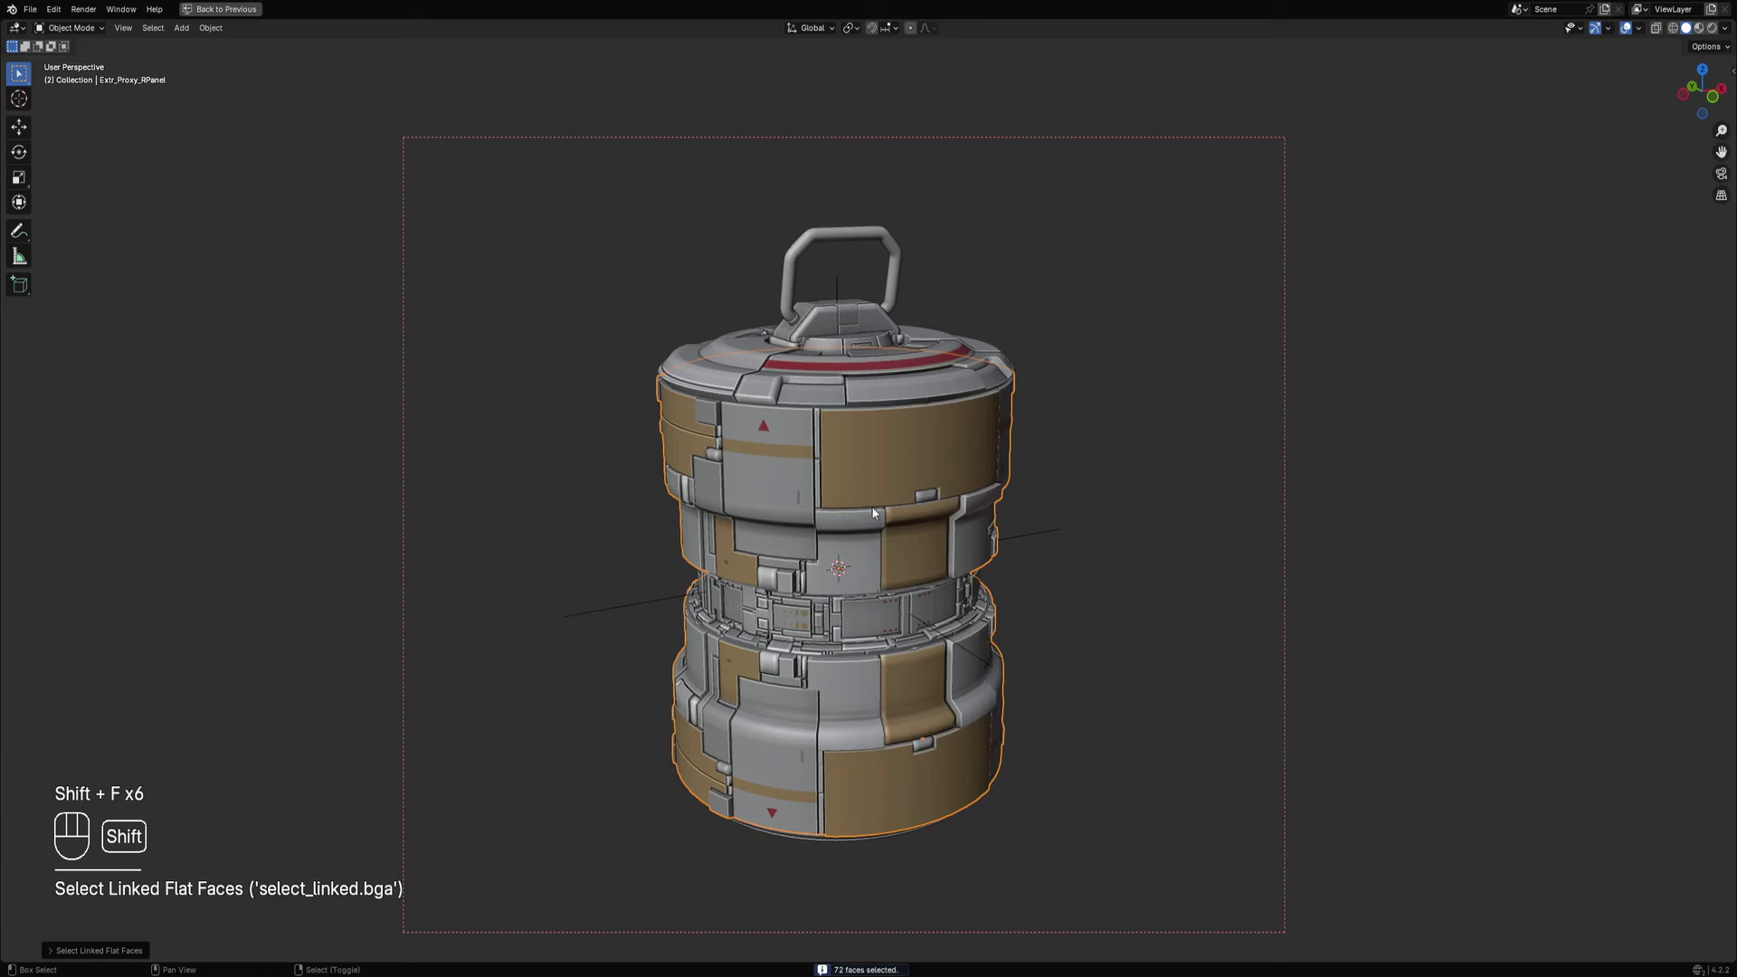
key("ctrl+shift+a")
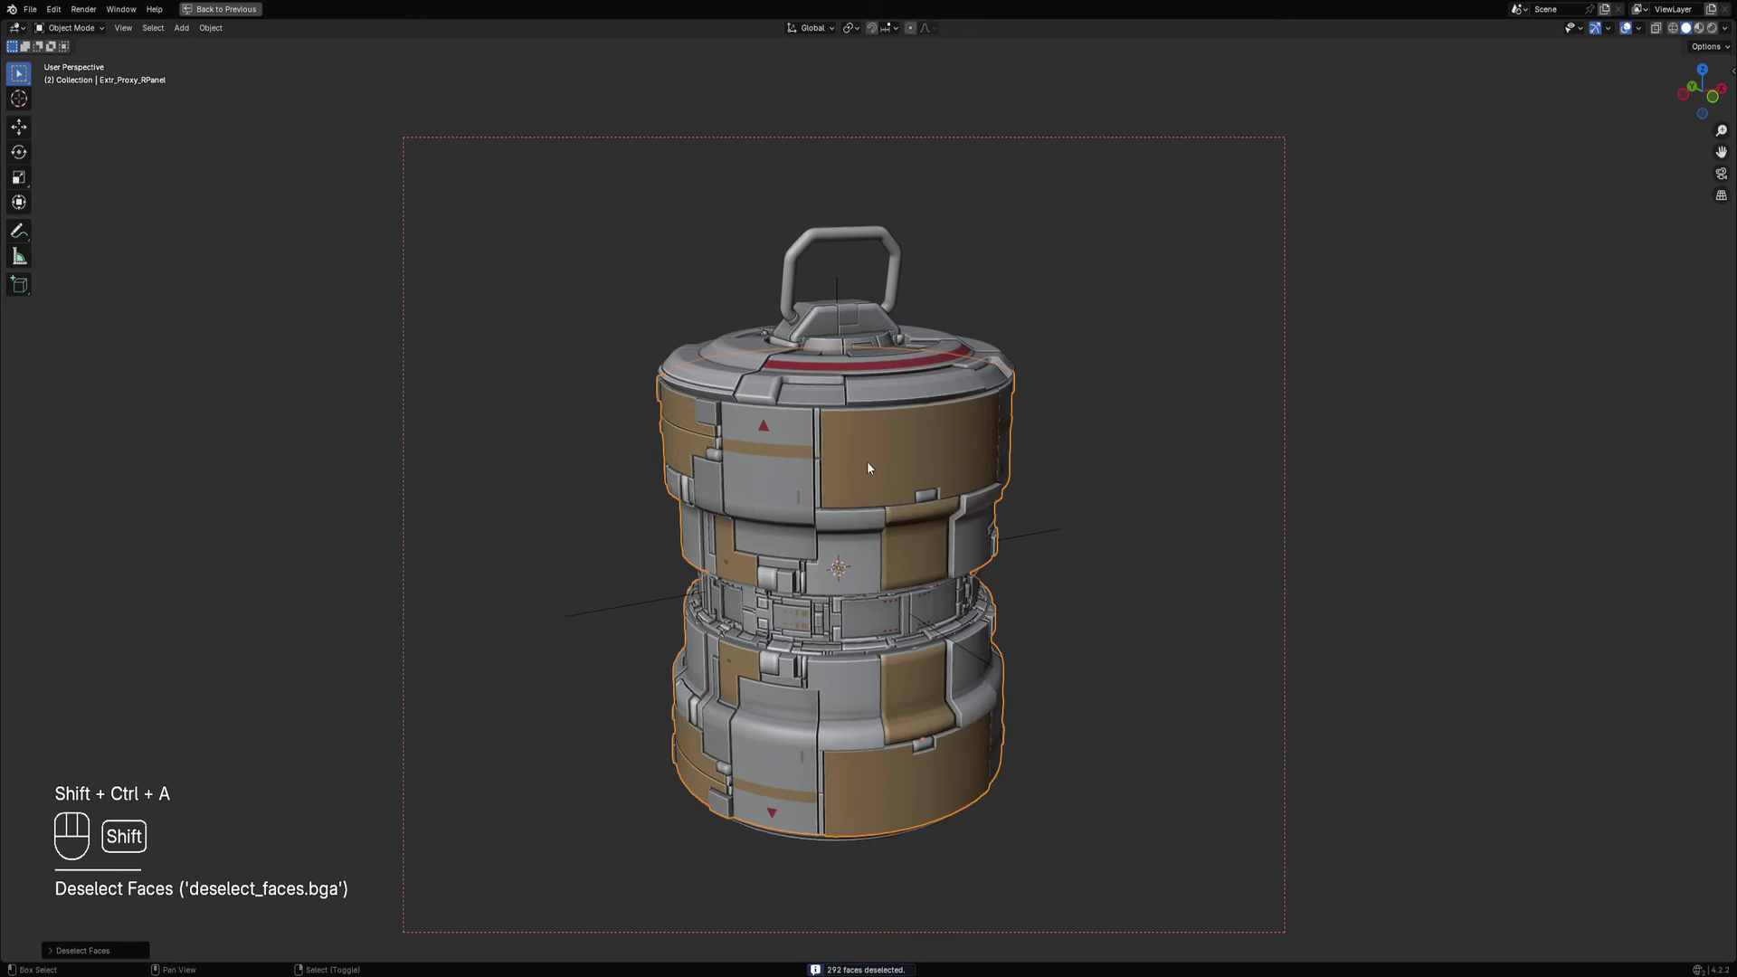
Pick the upper body's flat panels again with Select Linked Flat Faces.
key("shift+f")
key("shift+f")
key("shift+f")
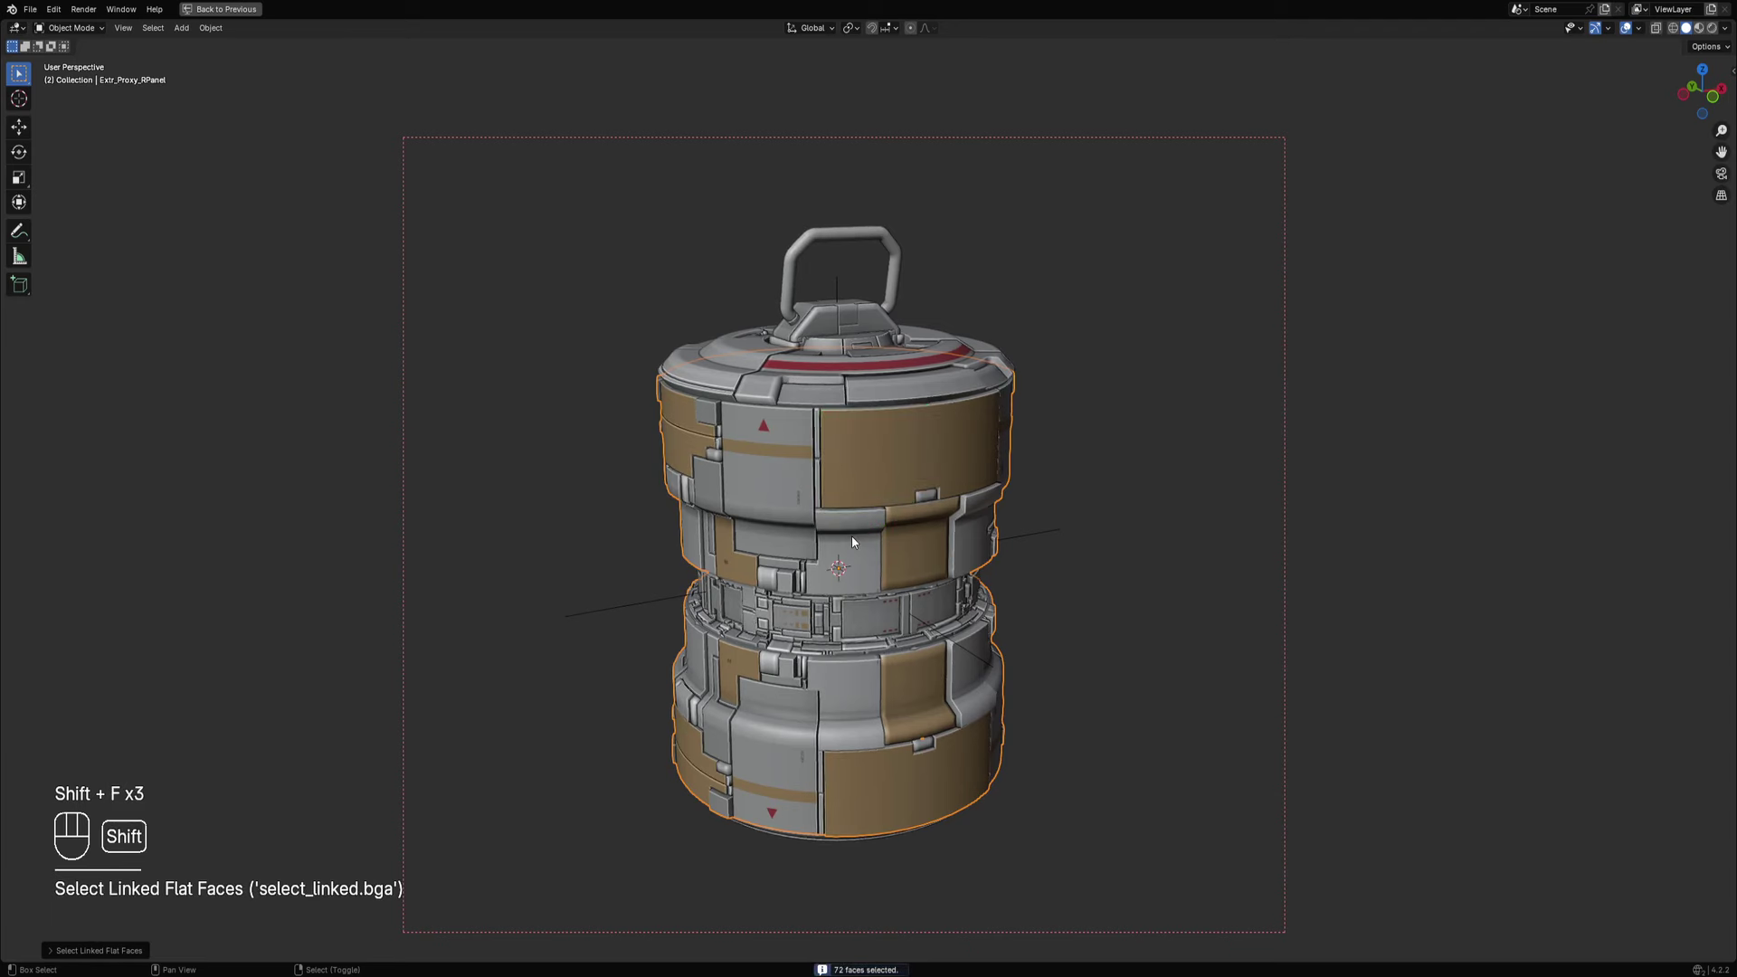
key("shift+f")
key("shift+f")
Select the canister's lid, pick several of its panels with Select Linked Flat Faces, and deselect the picked faces.
mouse_move(893, 488)
middle_mouse_down()
mouse_move(988, 549)
mouse_move(879, 517)
middle_mouse_up()
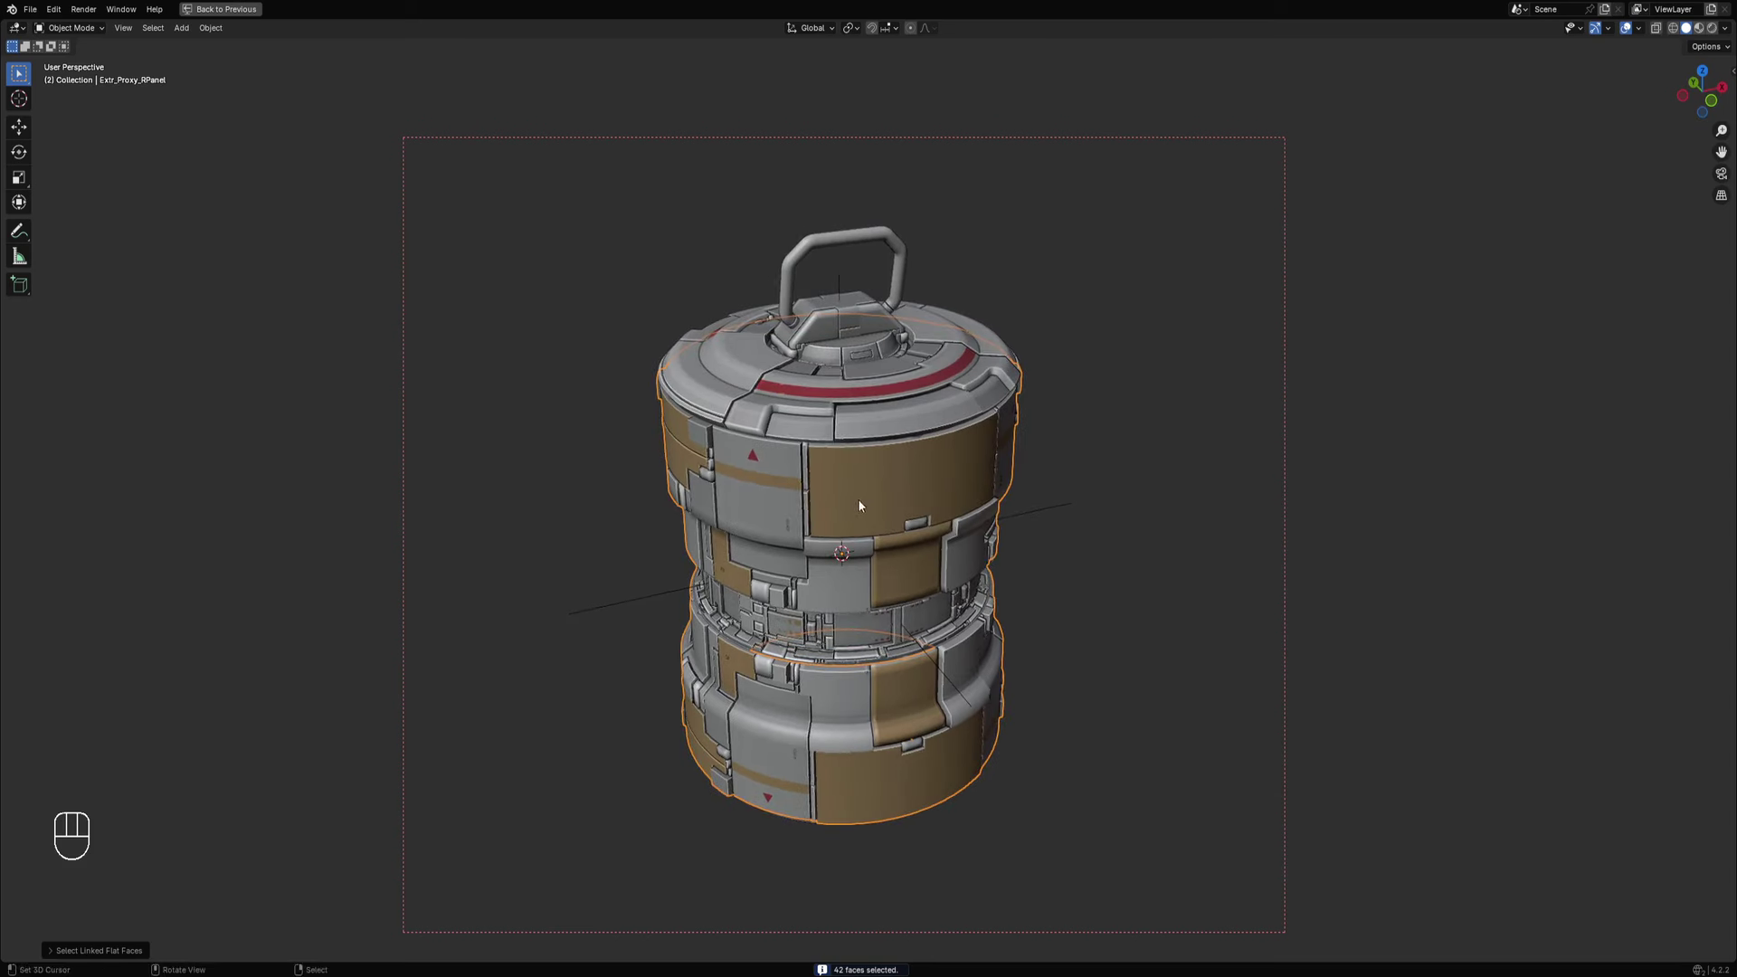
left_click(875, 448, "shift")
key("shift+f")
key("shift+f")
key("shift+f")
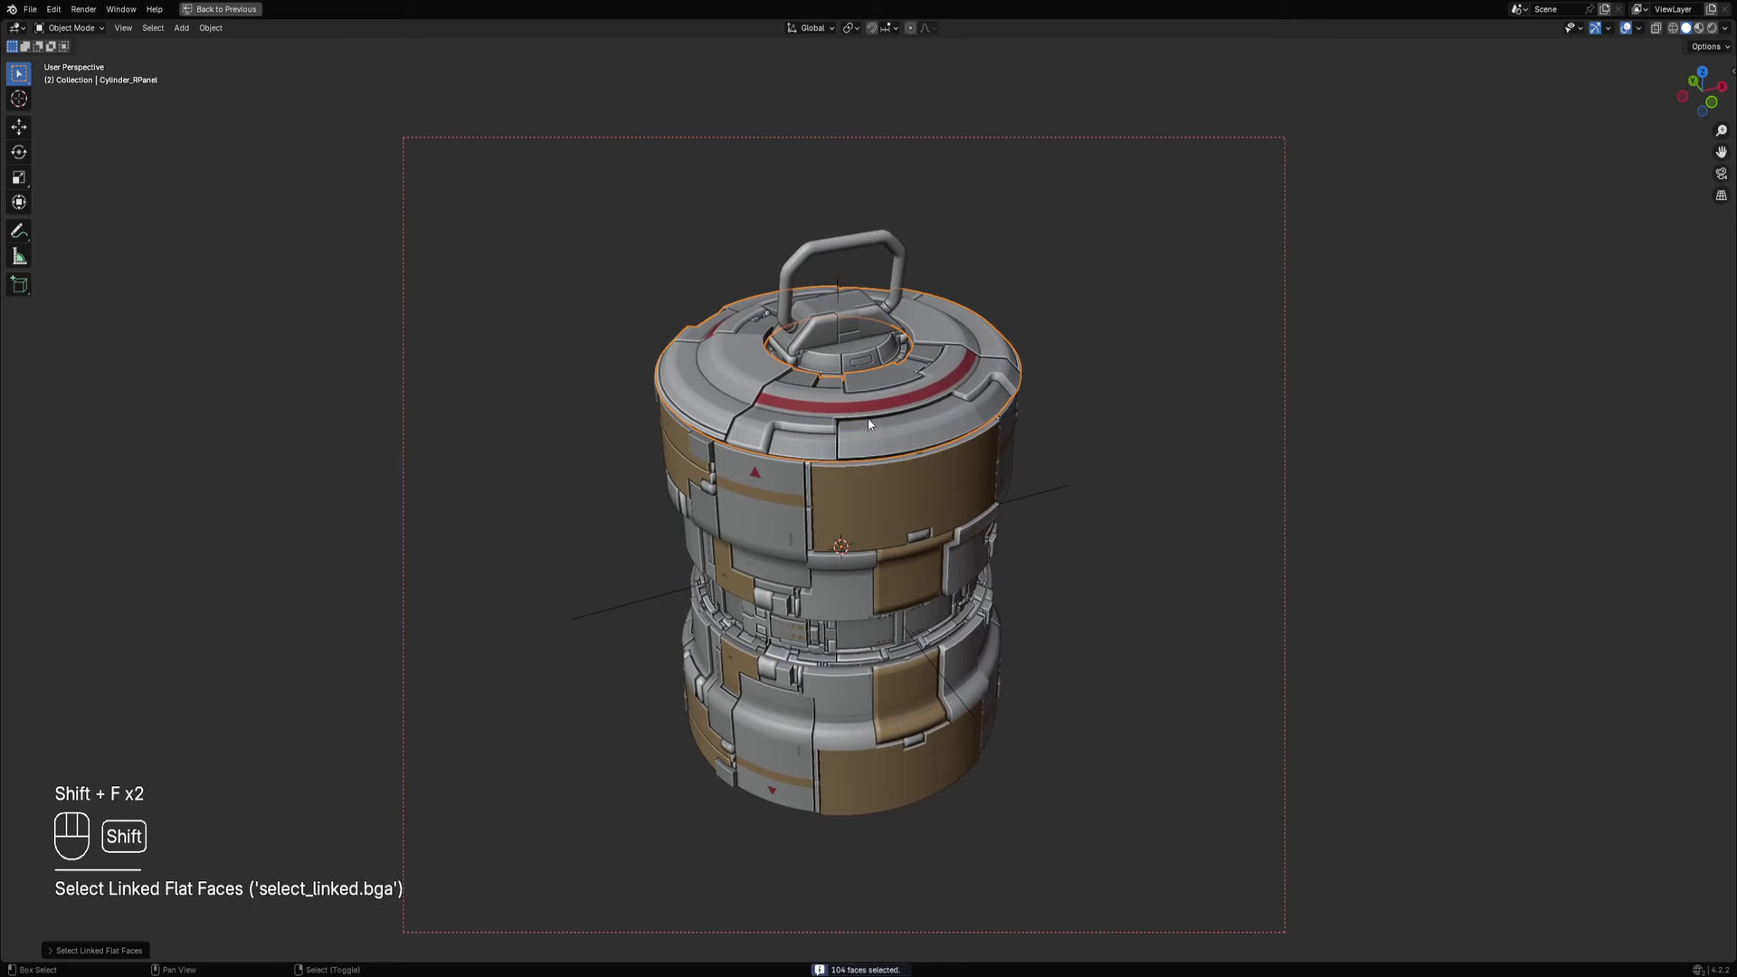
key("shift+f")
key("shift+f")
key("shift+f")
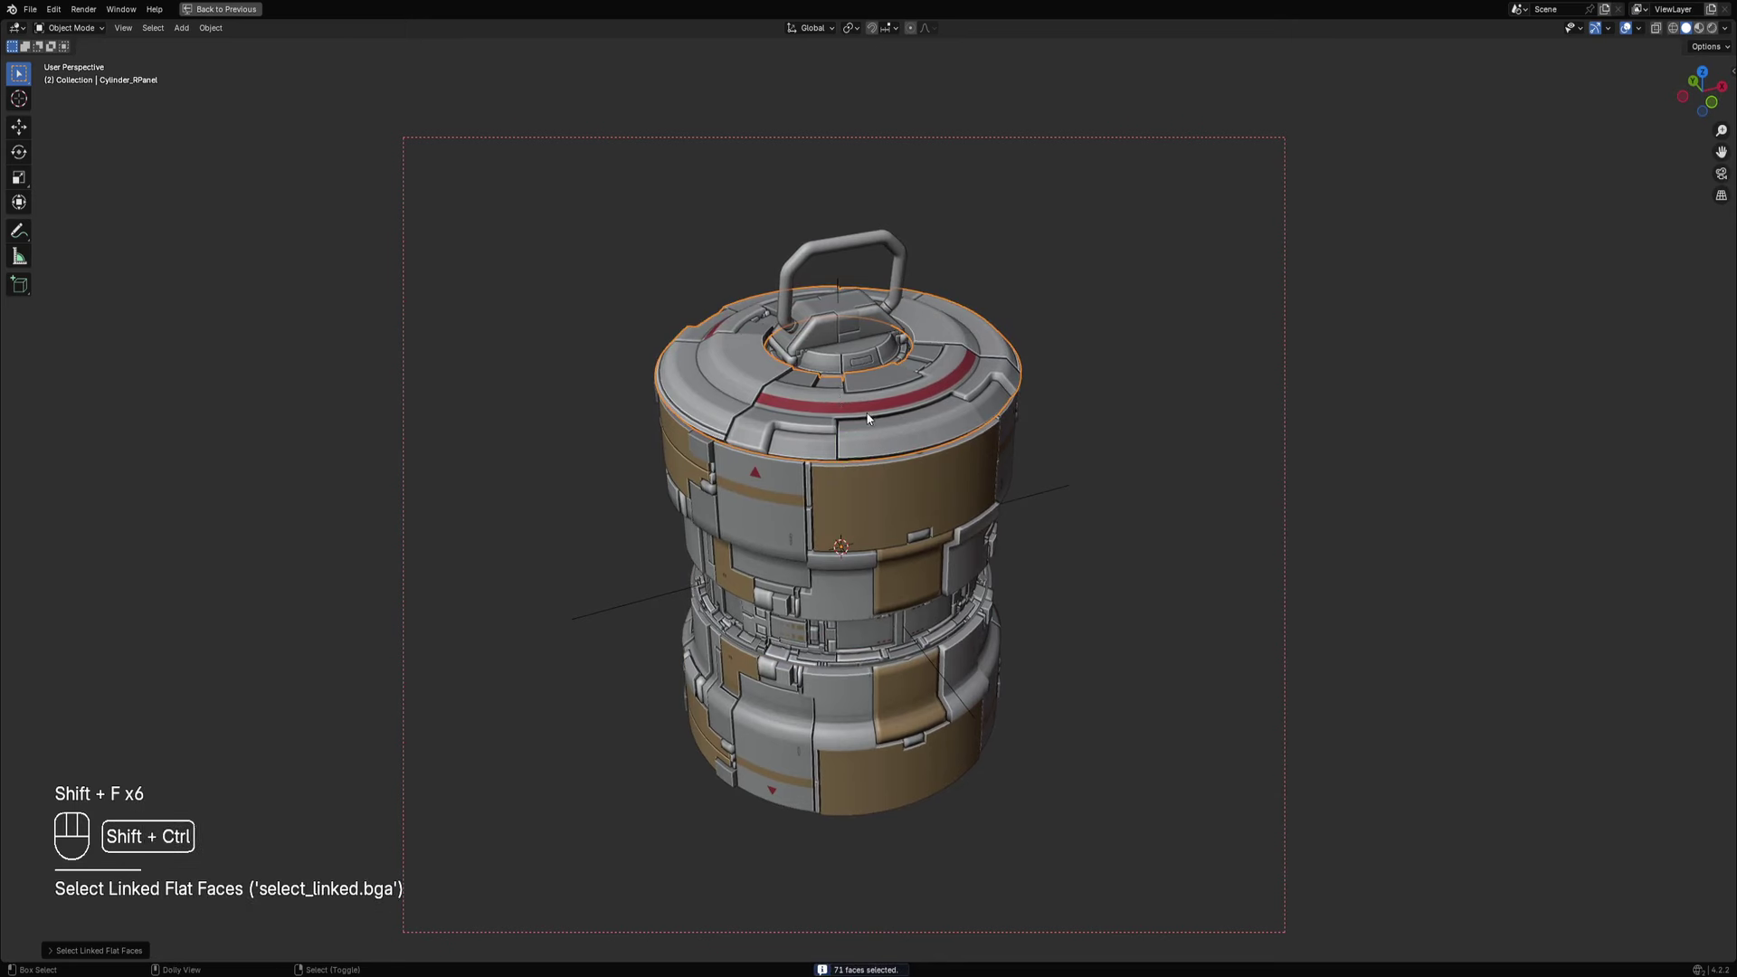
key("shift+ctrl+a")
Try Select Linked Flat Faces on lid areas outside the editable wedge, and check the lid's actual mesh in Edit Mode.
key("shift+f")
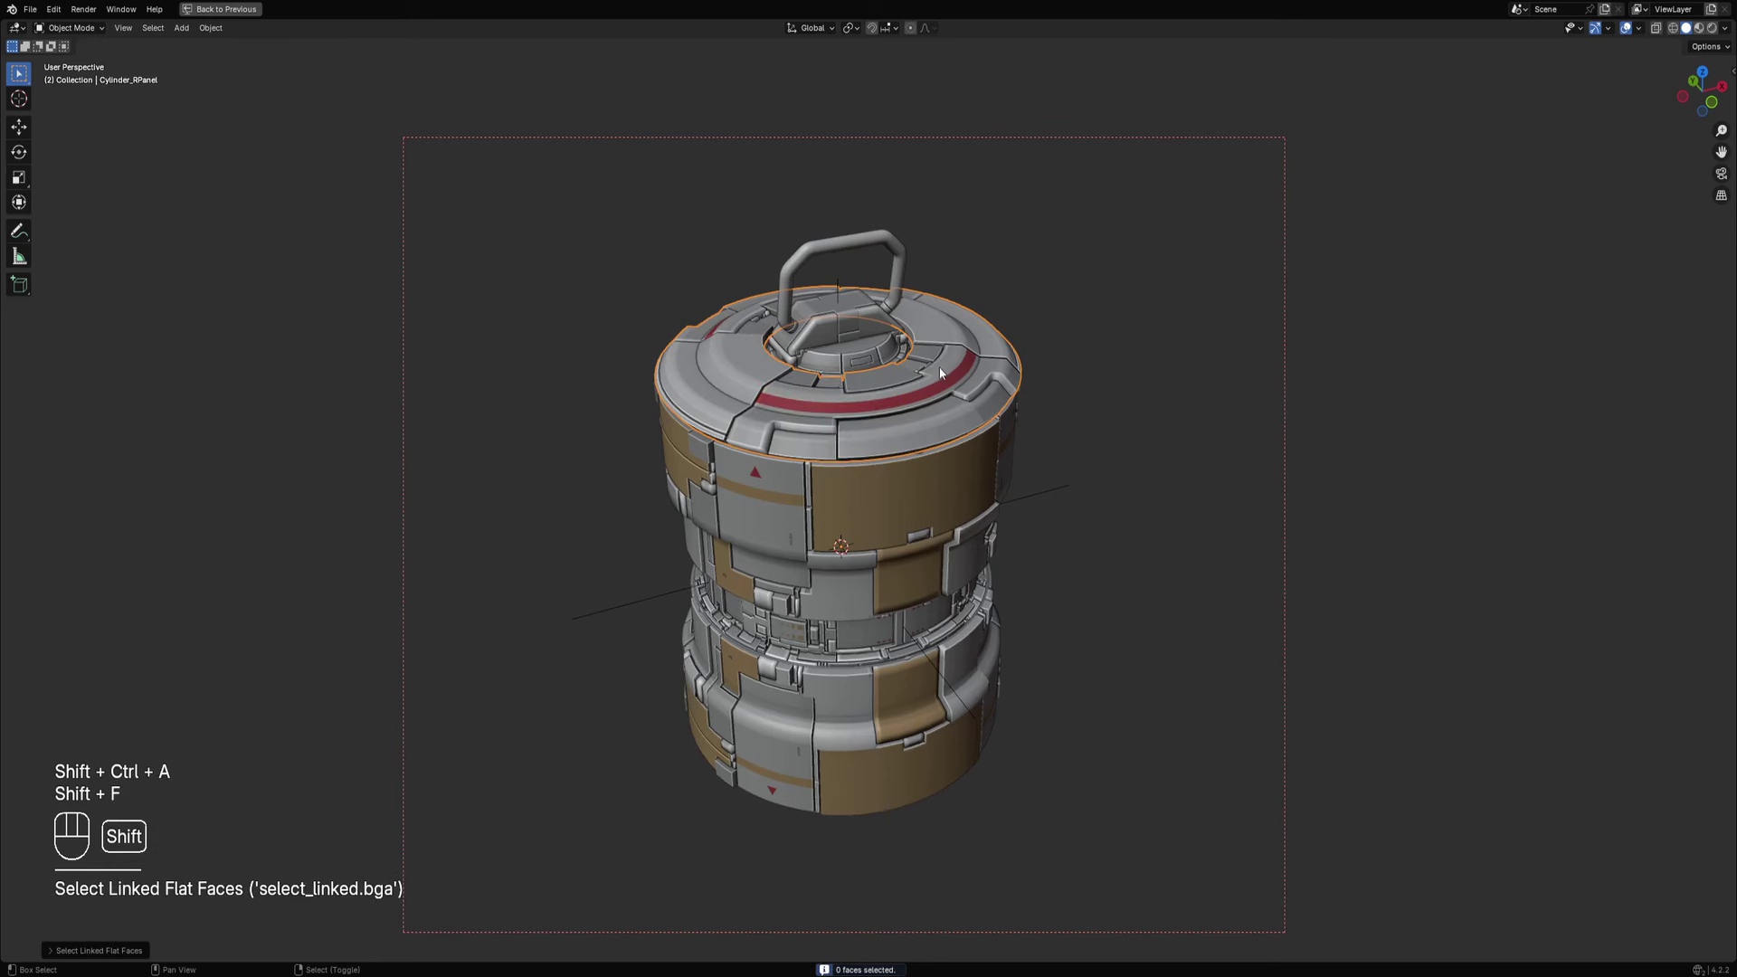
middle_click_drag(936, 382, 943, 401, "shift")
scroll(942, 401, "up", 1)
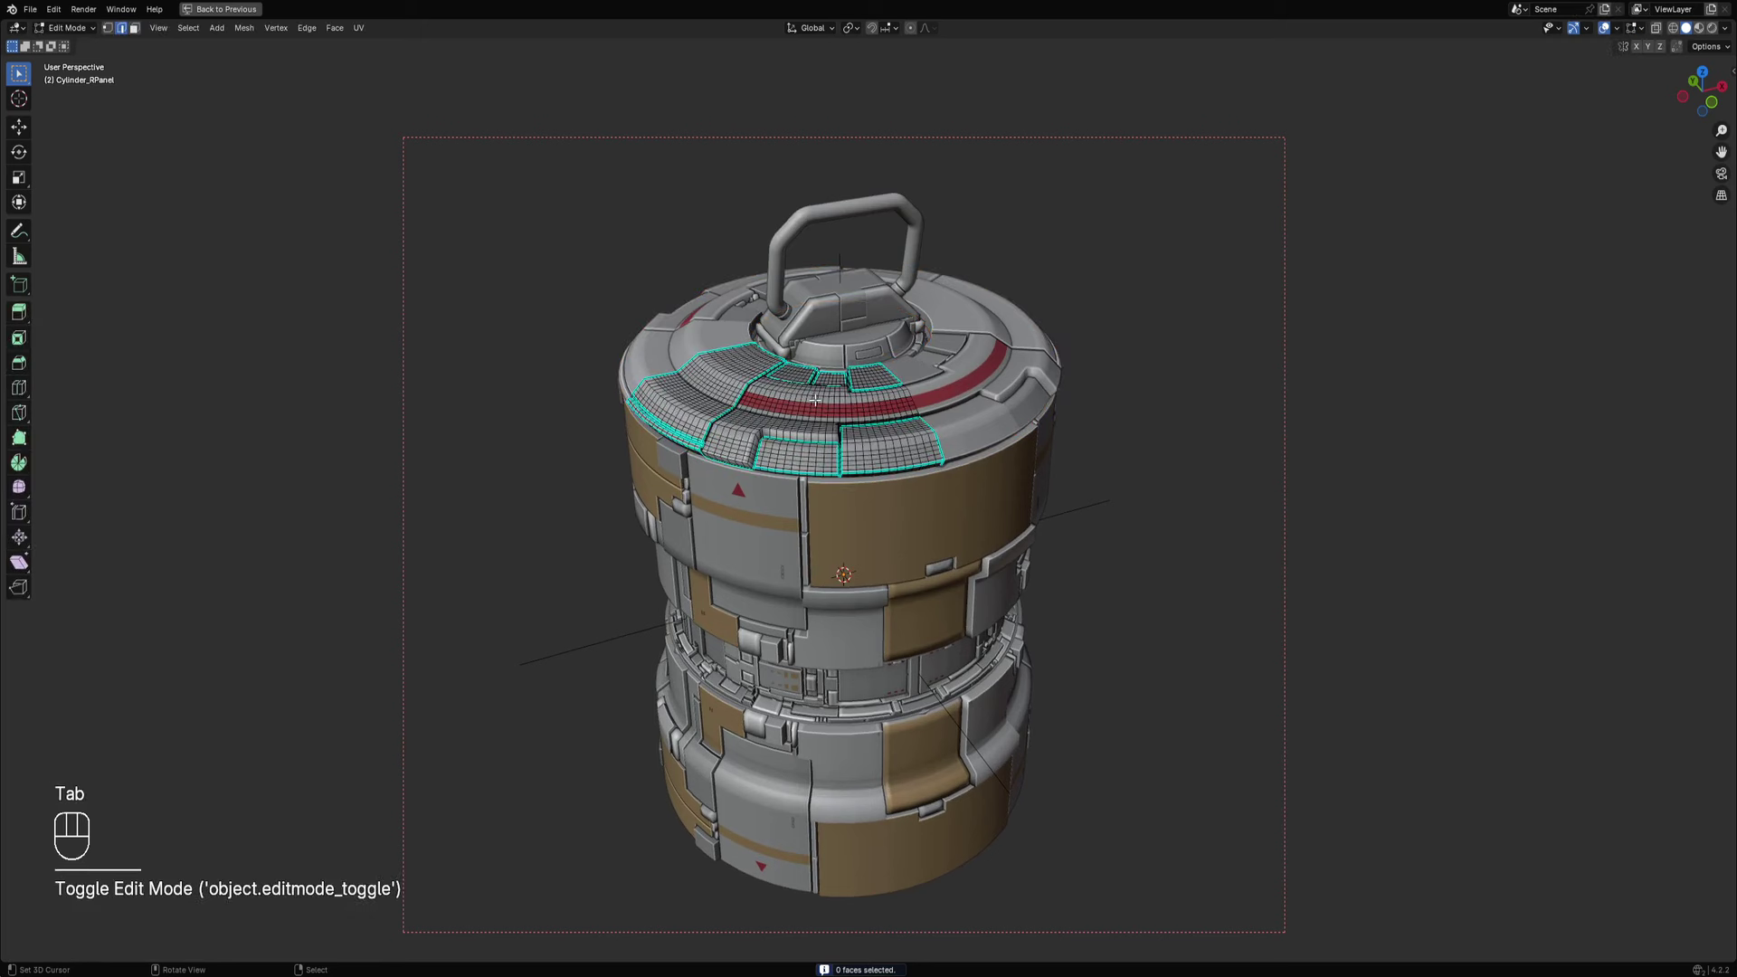
key("Tab")
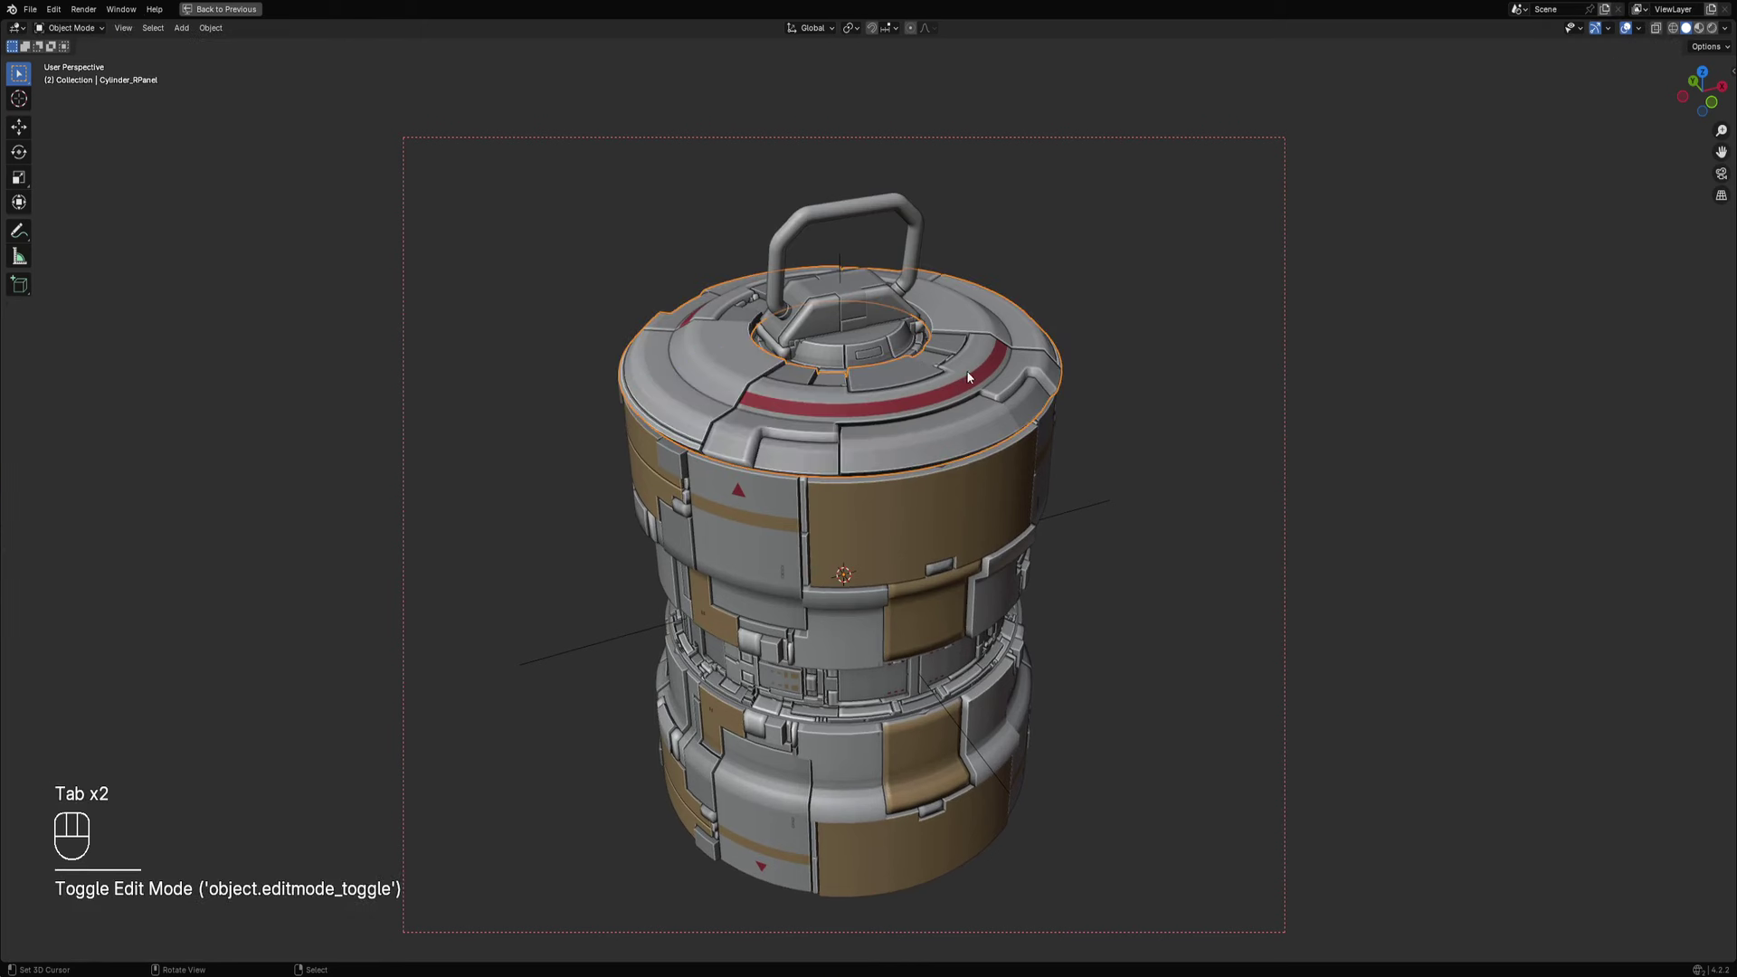
key("shift+f")
key("shift+f")
key("shift+f")
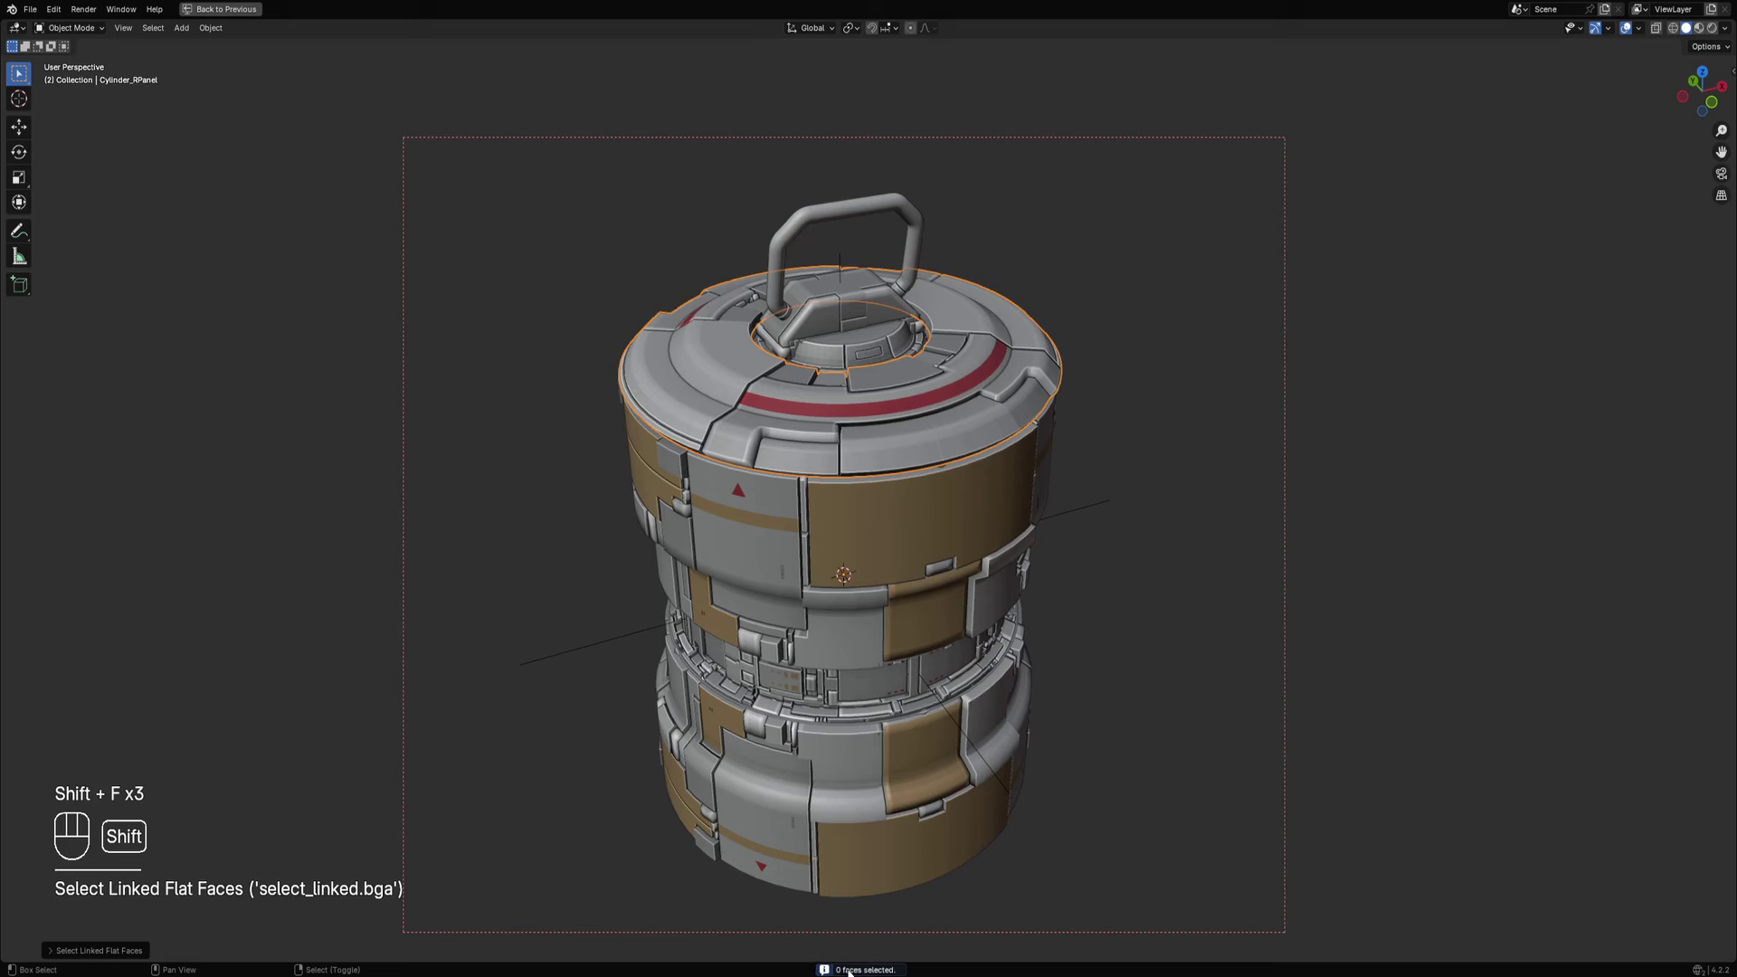
key("Tab")
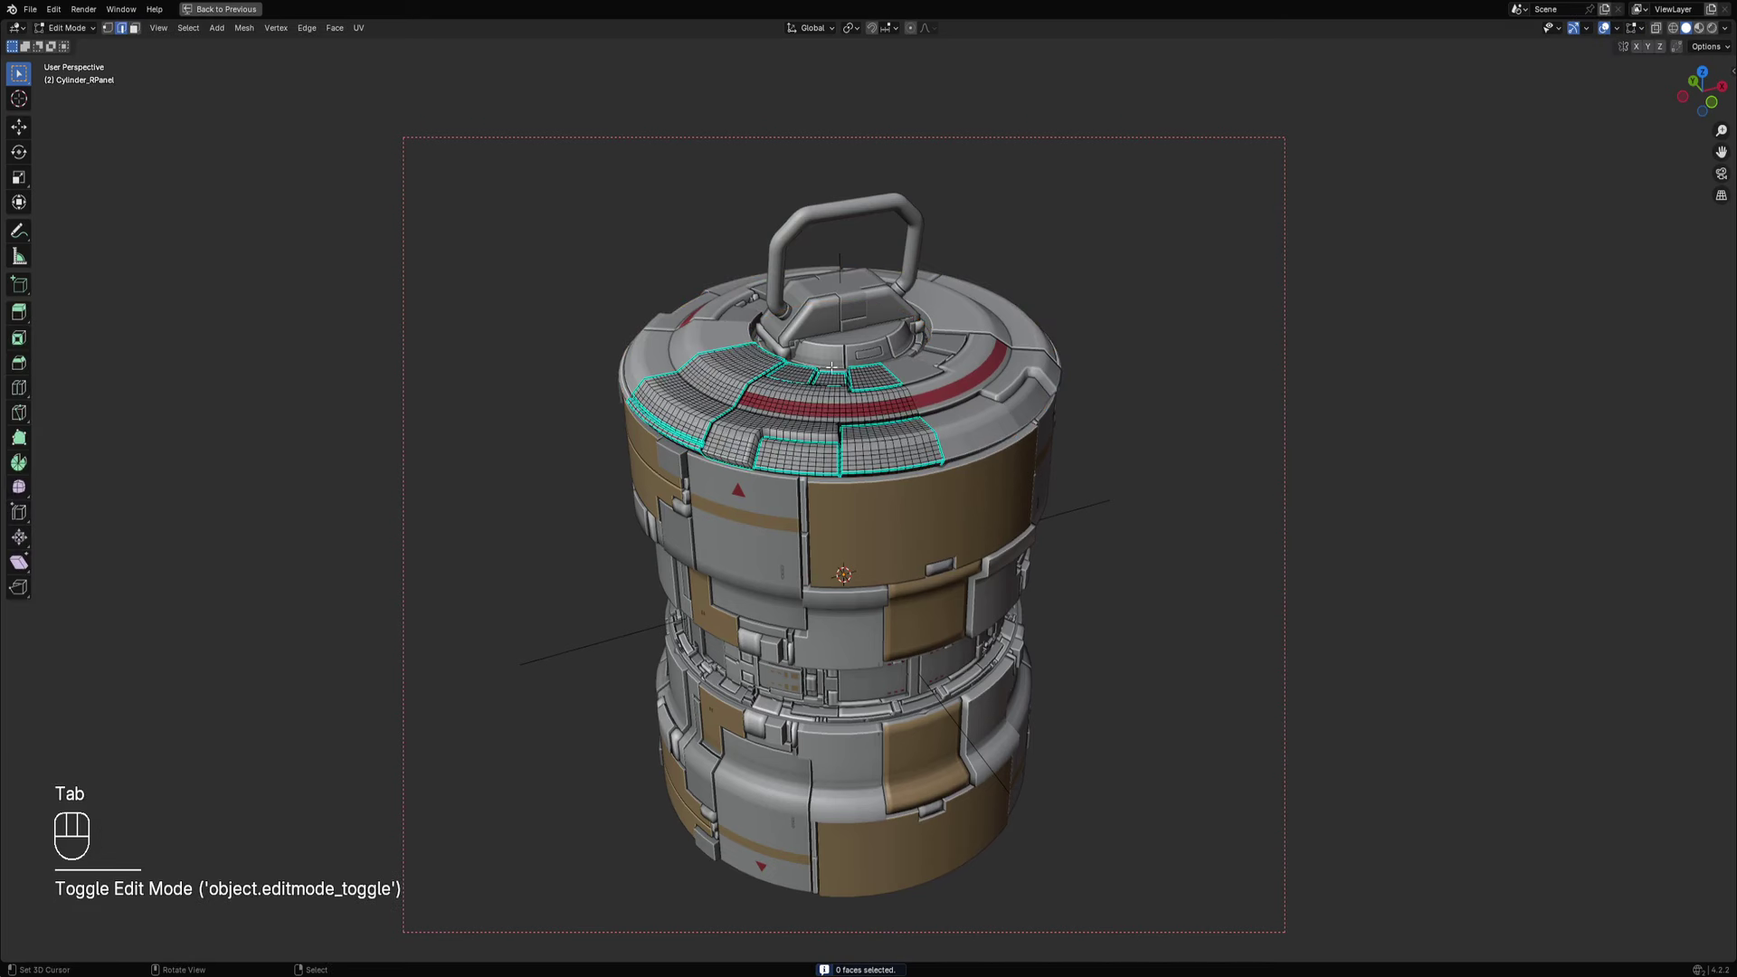
key("Tab")
Pick the panels within the lid's editable wedge using Select Linked Flat Faces, and check the selection in Edit Mode.
key("shift+f")
key("shift+f")
key("shift+f")
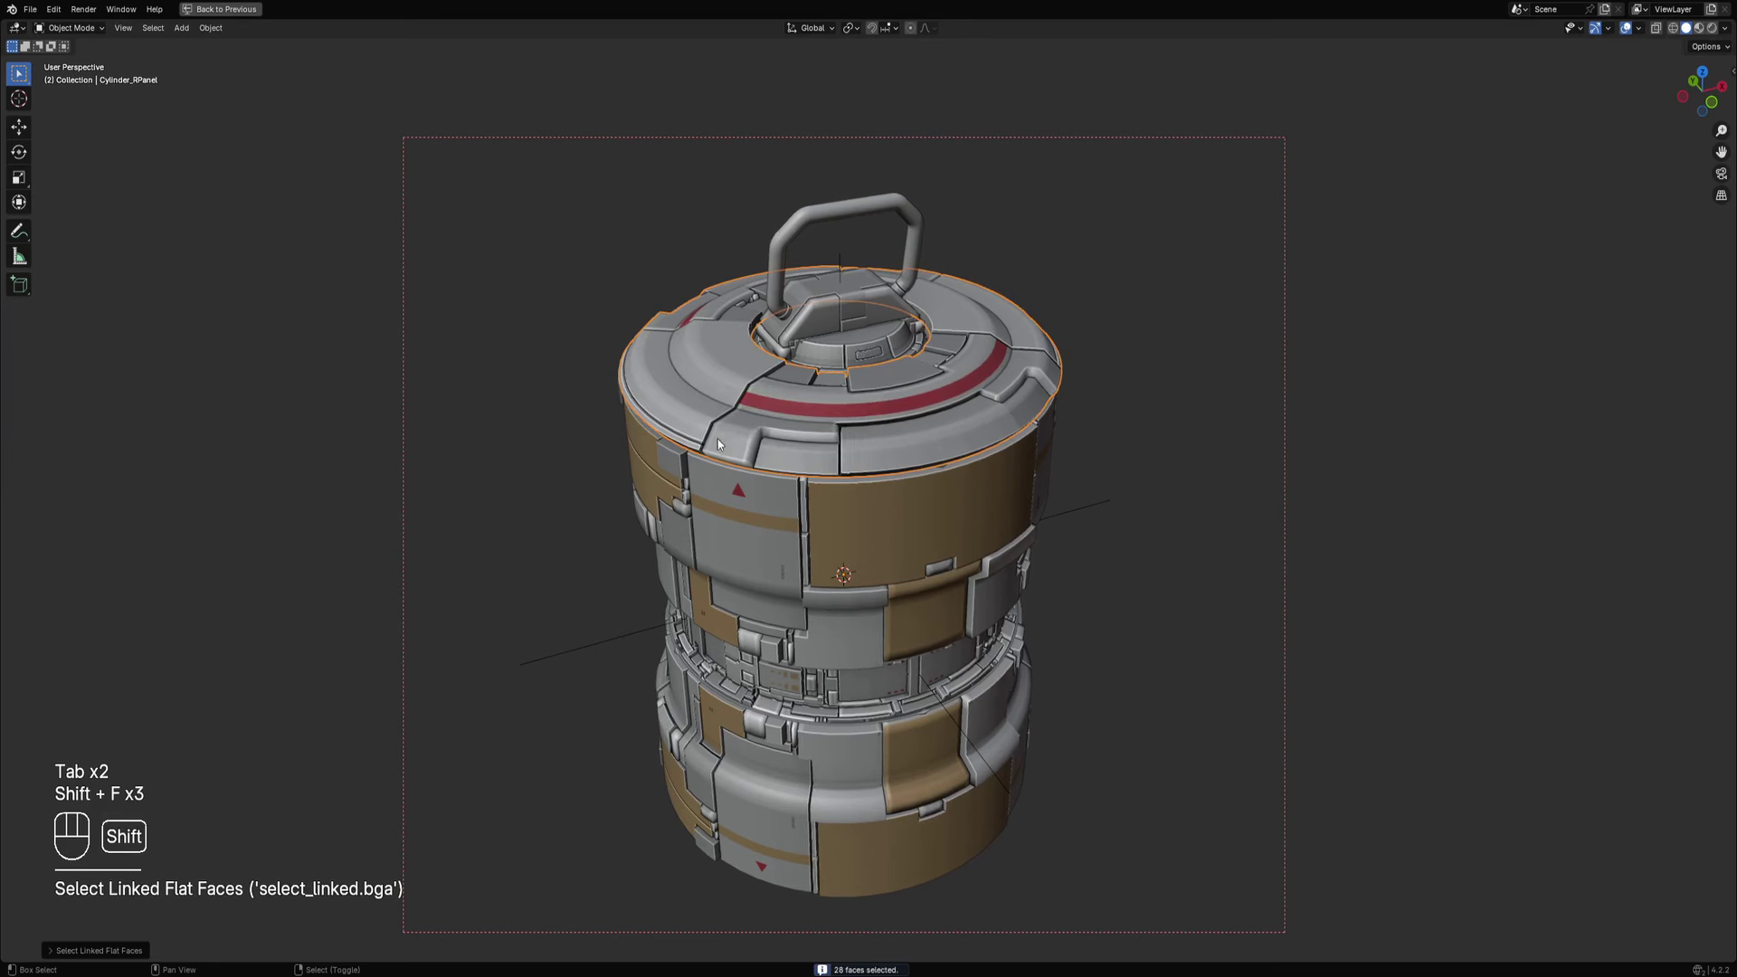
key("shift+f")
key("shift+f")
key("shift+f")
key("shift+f")
key("Tab")
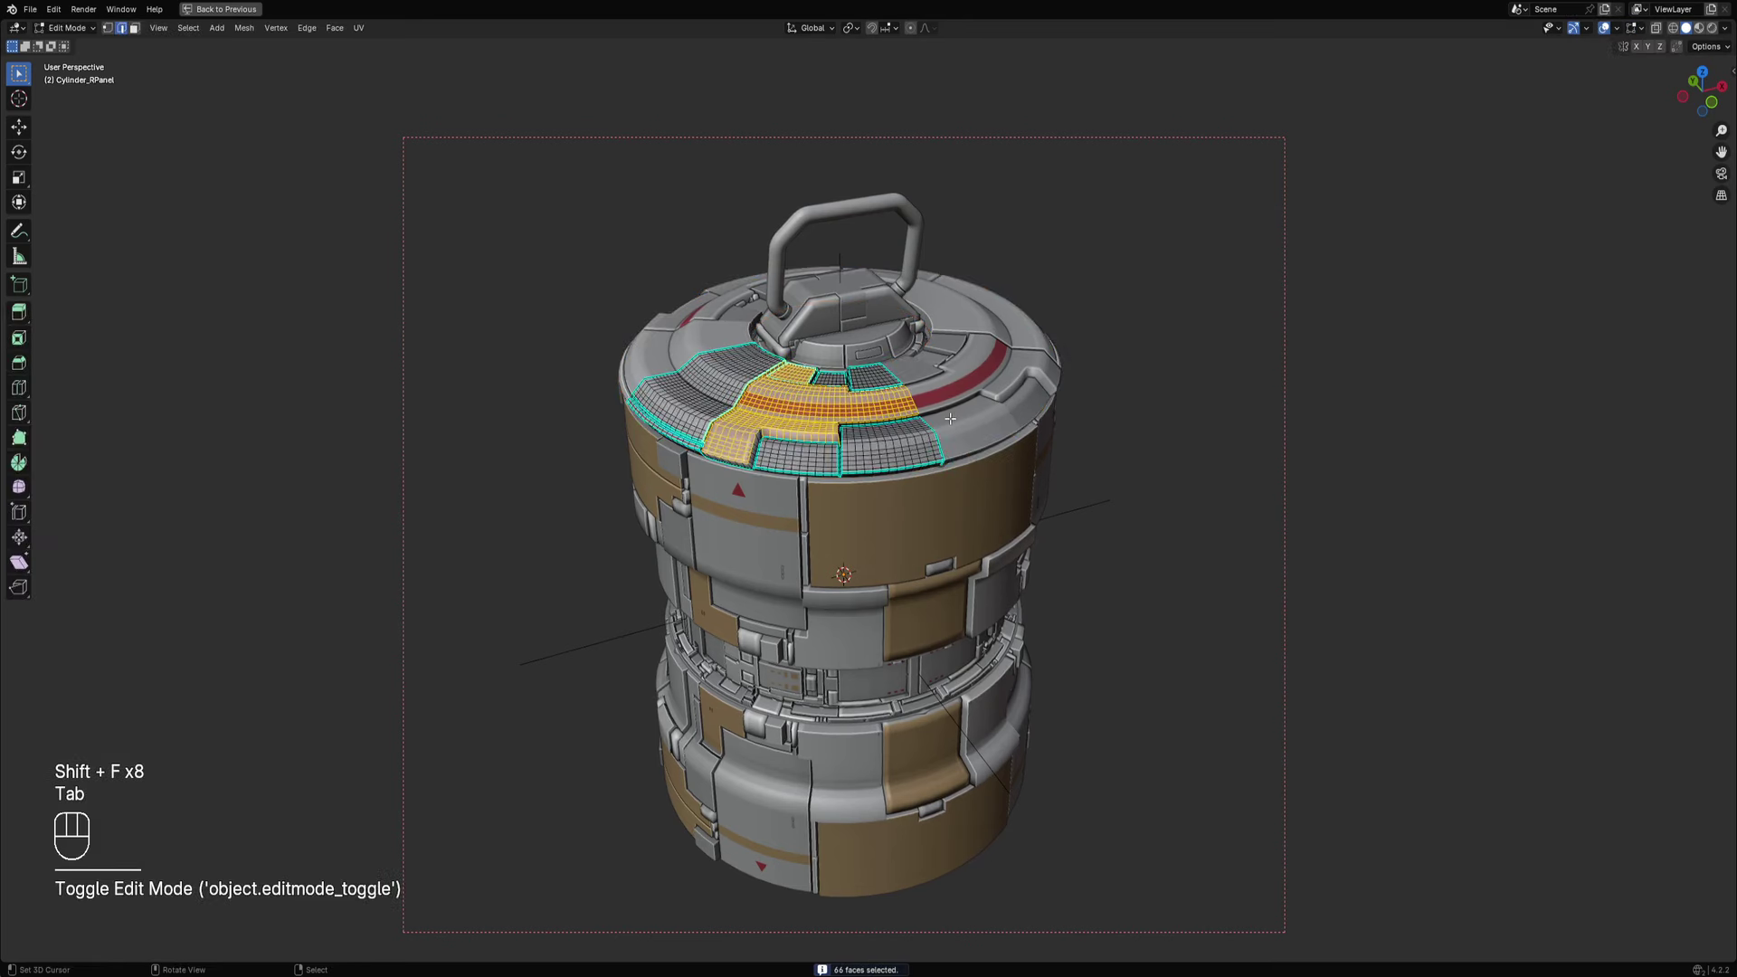
Deselect the lid object and leave the scene in Object Mode.
key("Tab")
key("alt+a")
key("Tab")
key("Tab")
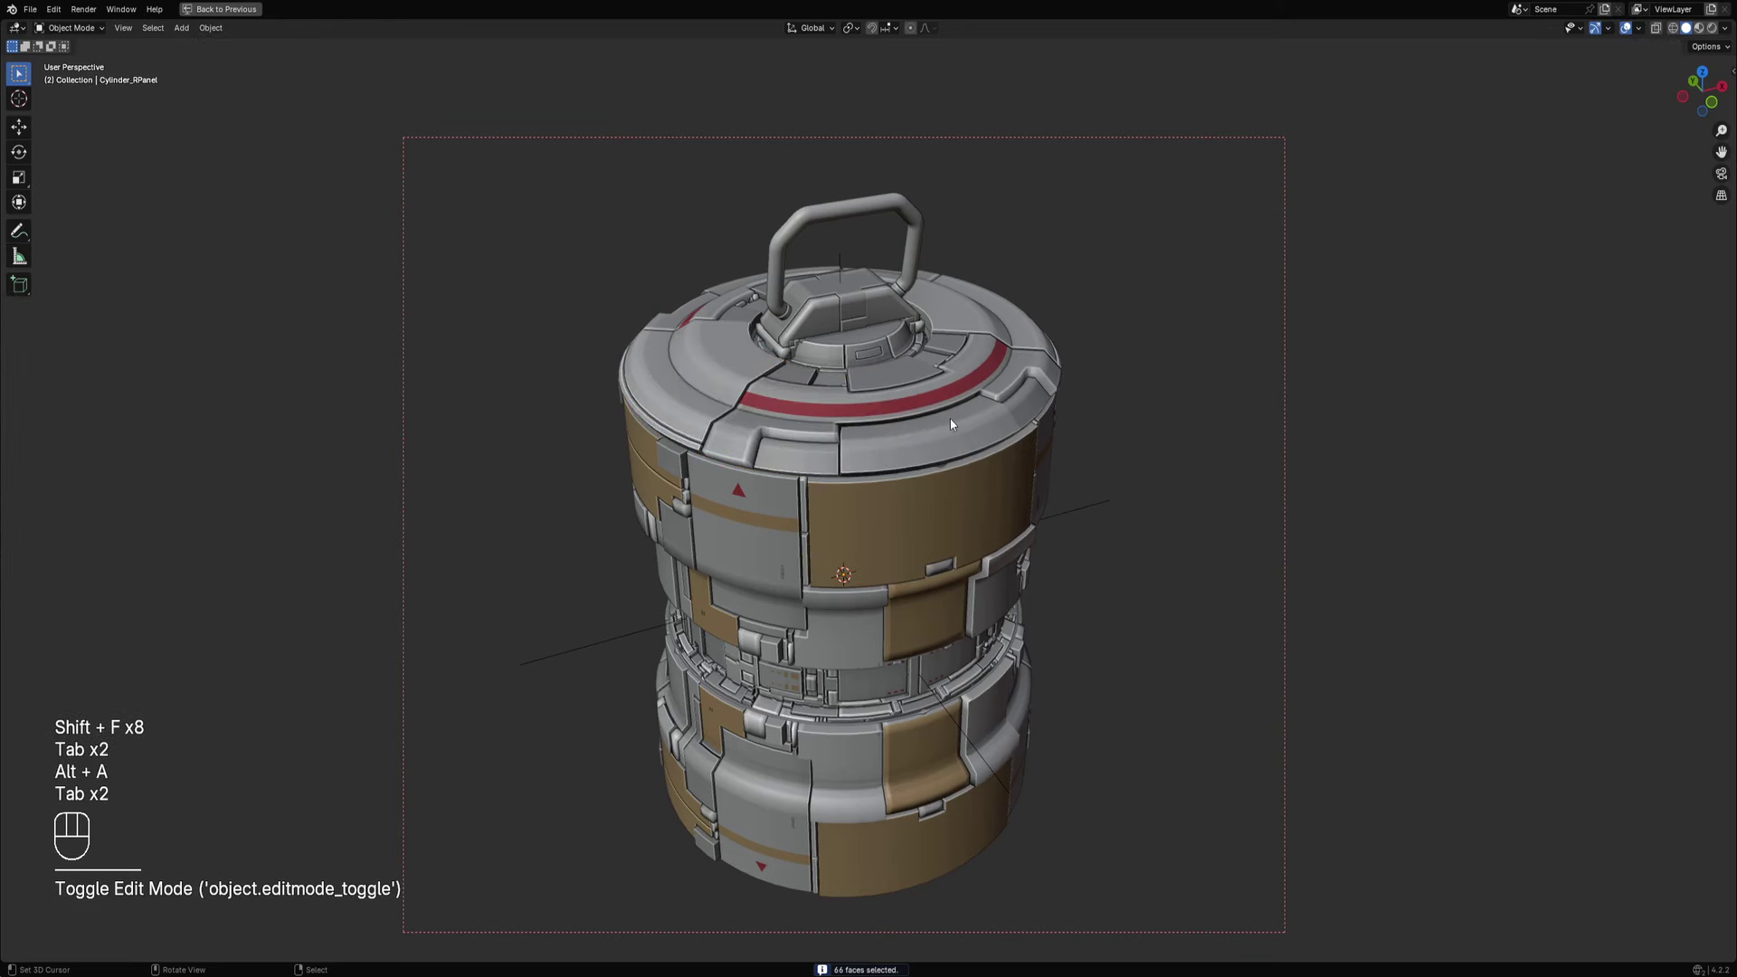
Redefine the render region as a tall, narrower rectangle framing the canister.
middle_click_drag(944, 417, 980, 398)
scroll(980, 396, "down", 2)
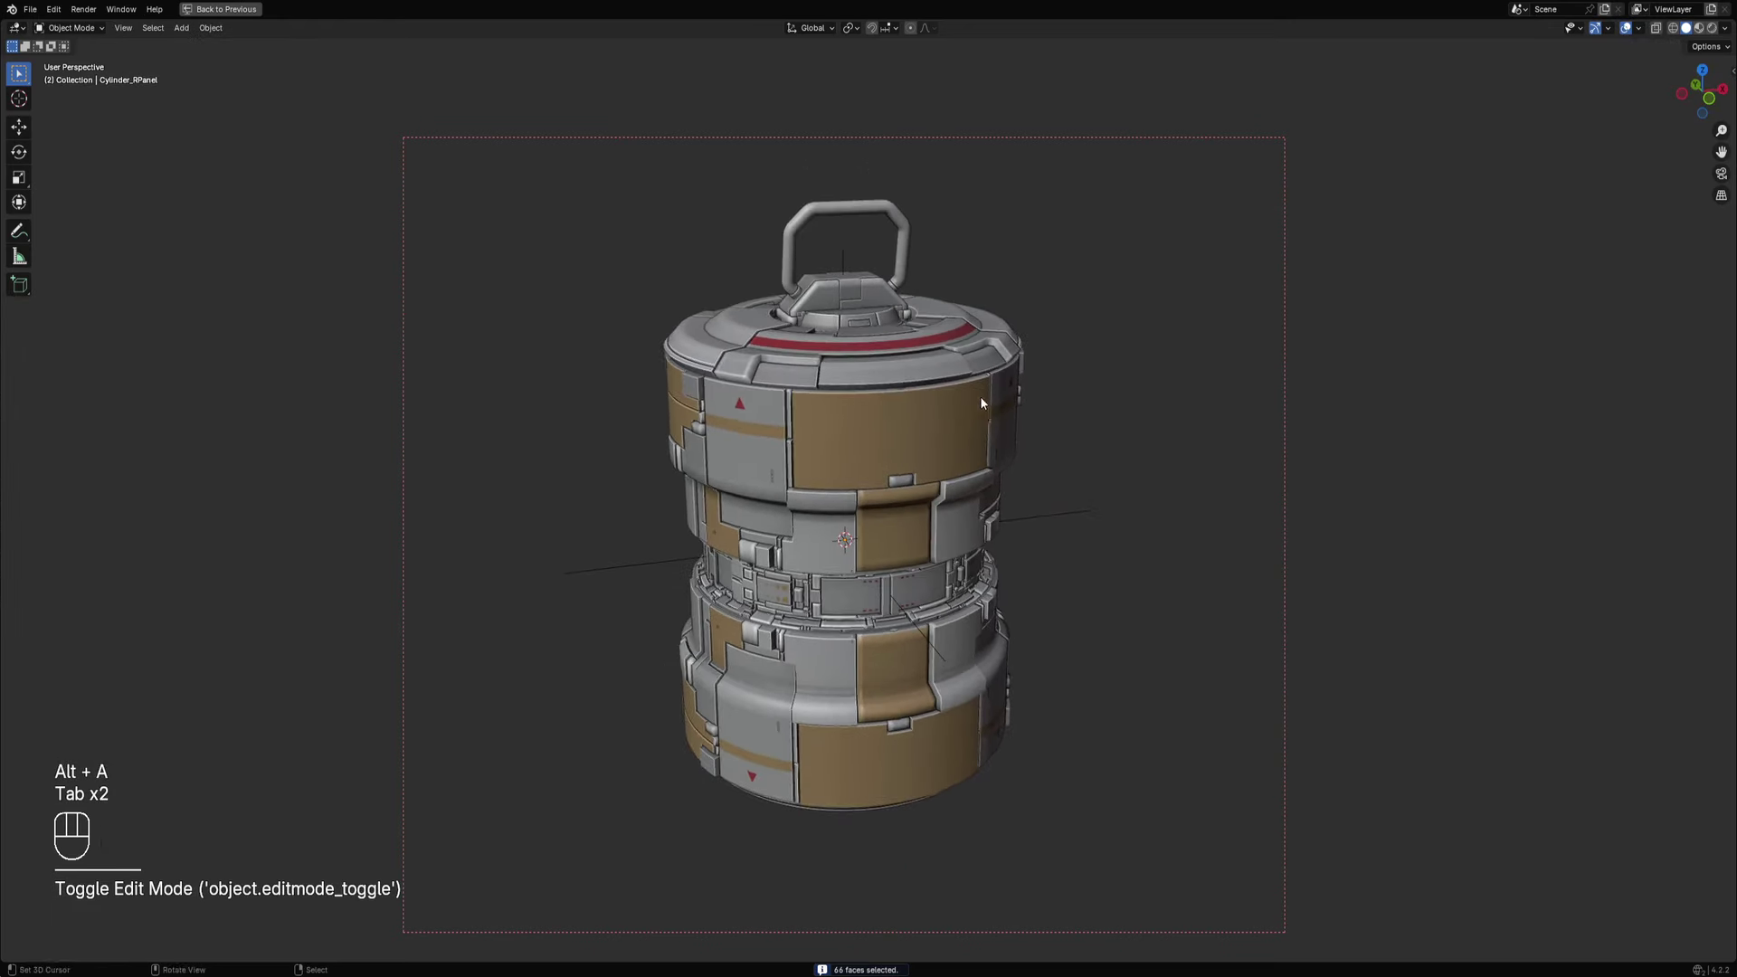
key("ctrl+b")
mouse_move(543, 95)
left_mouse_down()
mouse_move(931, 582)
mouse_move(1154, 914)
left_mouse_up()
Unhide the ground plane and view the canister standing on it in rendered shading without overlays.
key("alt+h")
key("z")
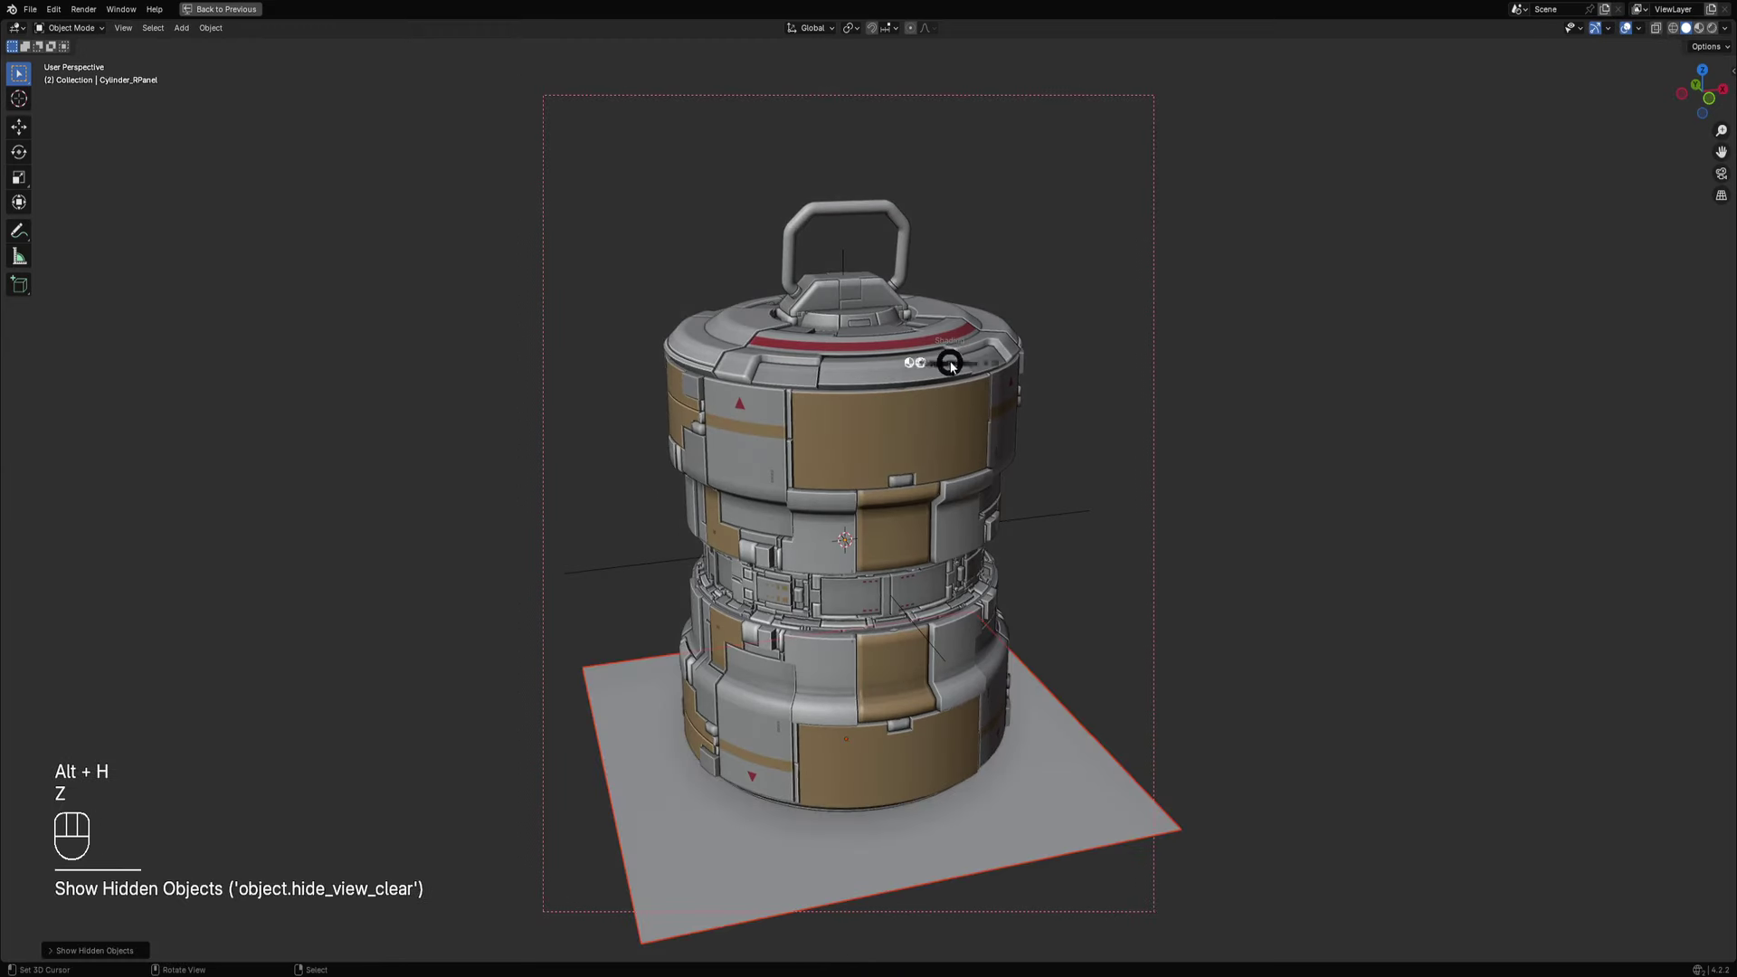
left_click(1036, 312)
middle_click_drag(970, 416, 972, 404)
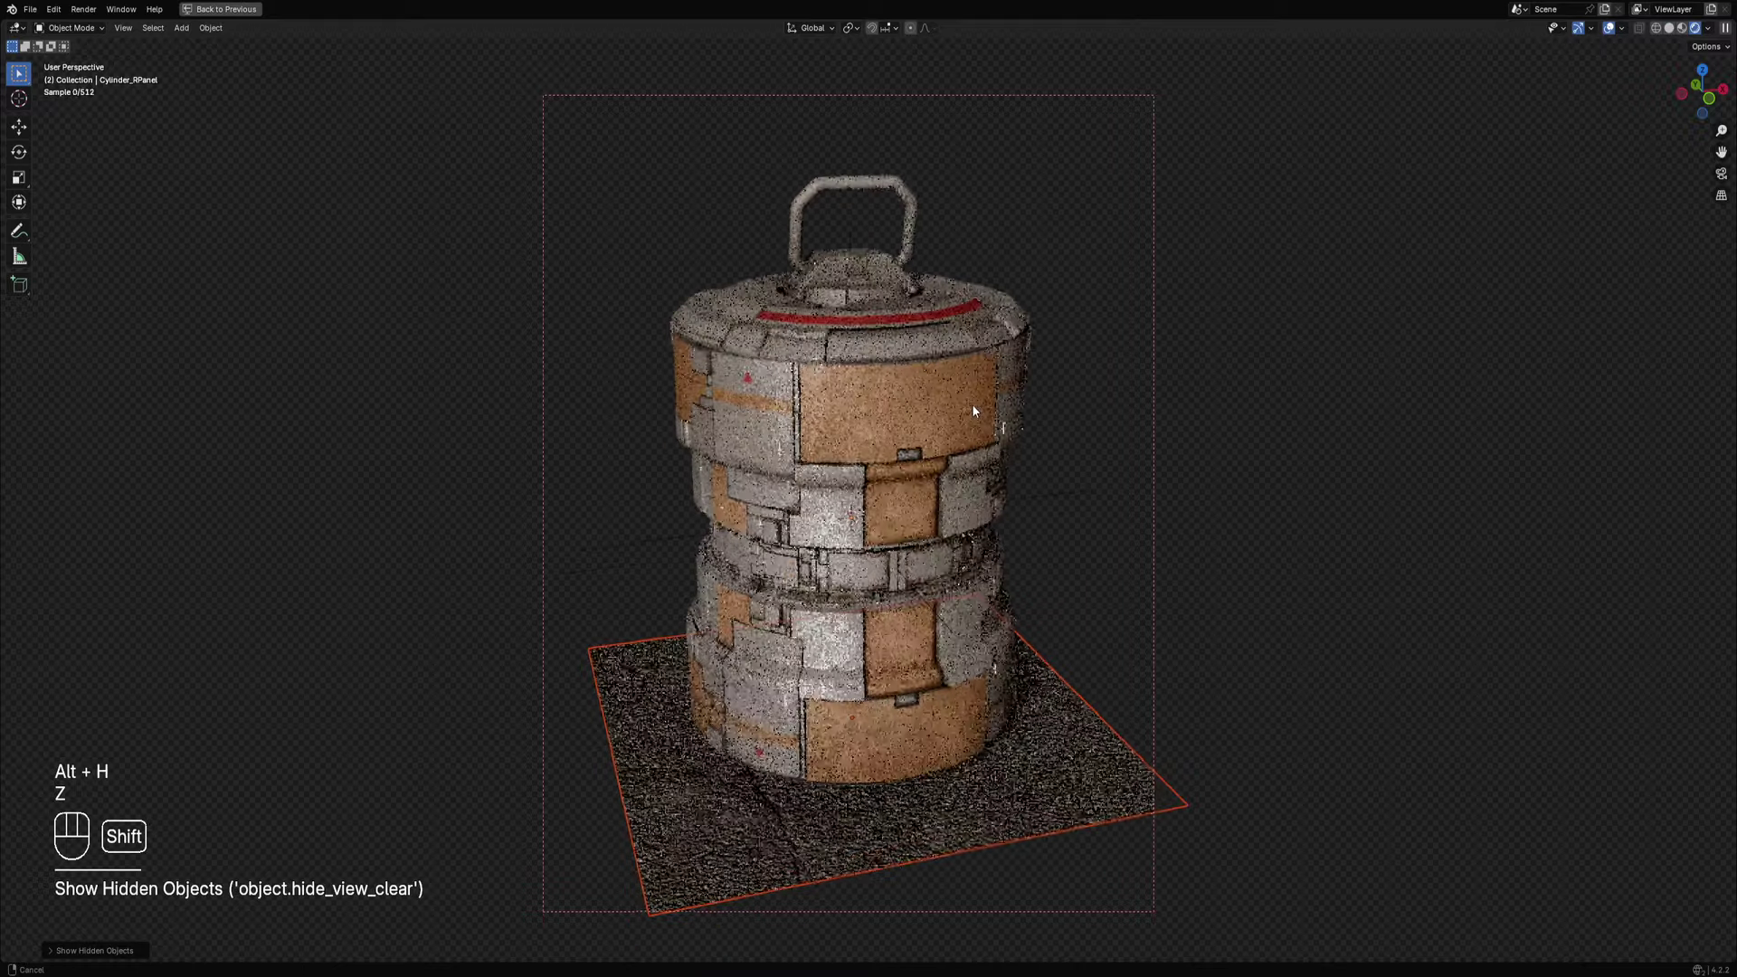
scroll(974, 415, "down", 2)
key("shift+alt+z")
middle_click_drag(981, 483, 899, 464)
scroll(838, 457, "down", 1)
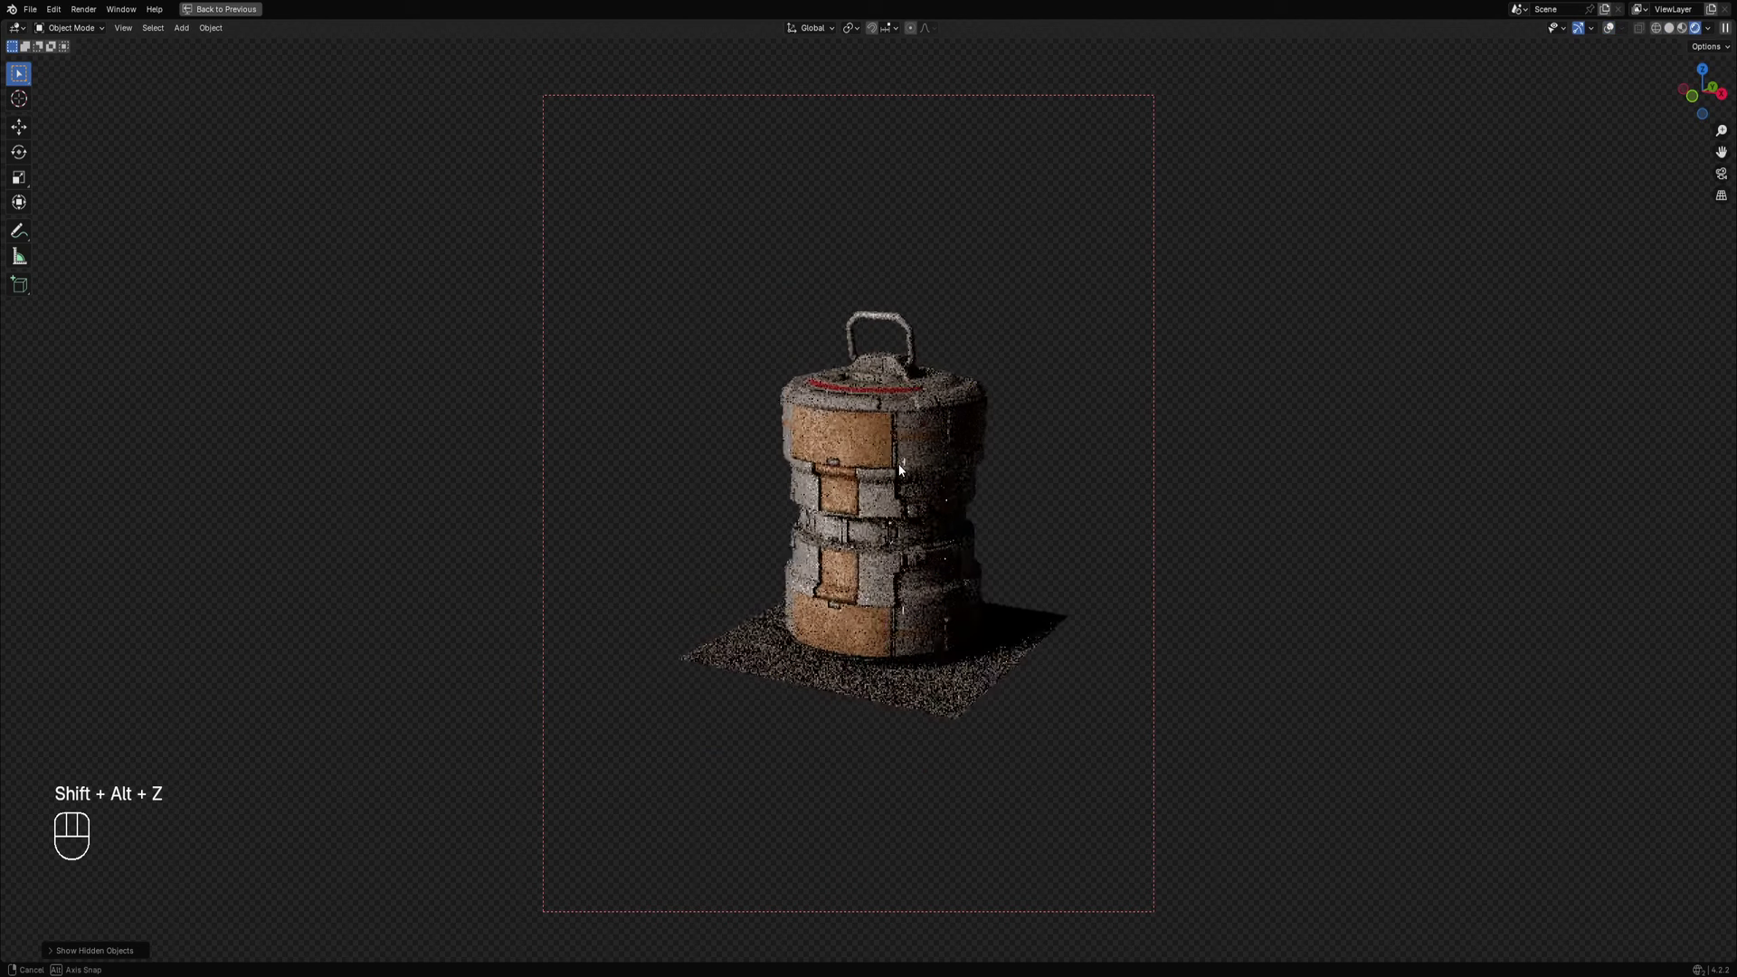
scroll(901, 470, "up", 1)
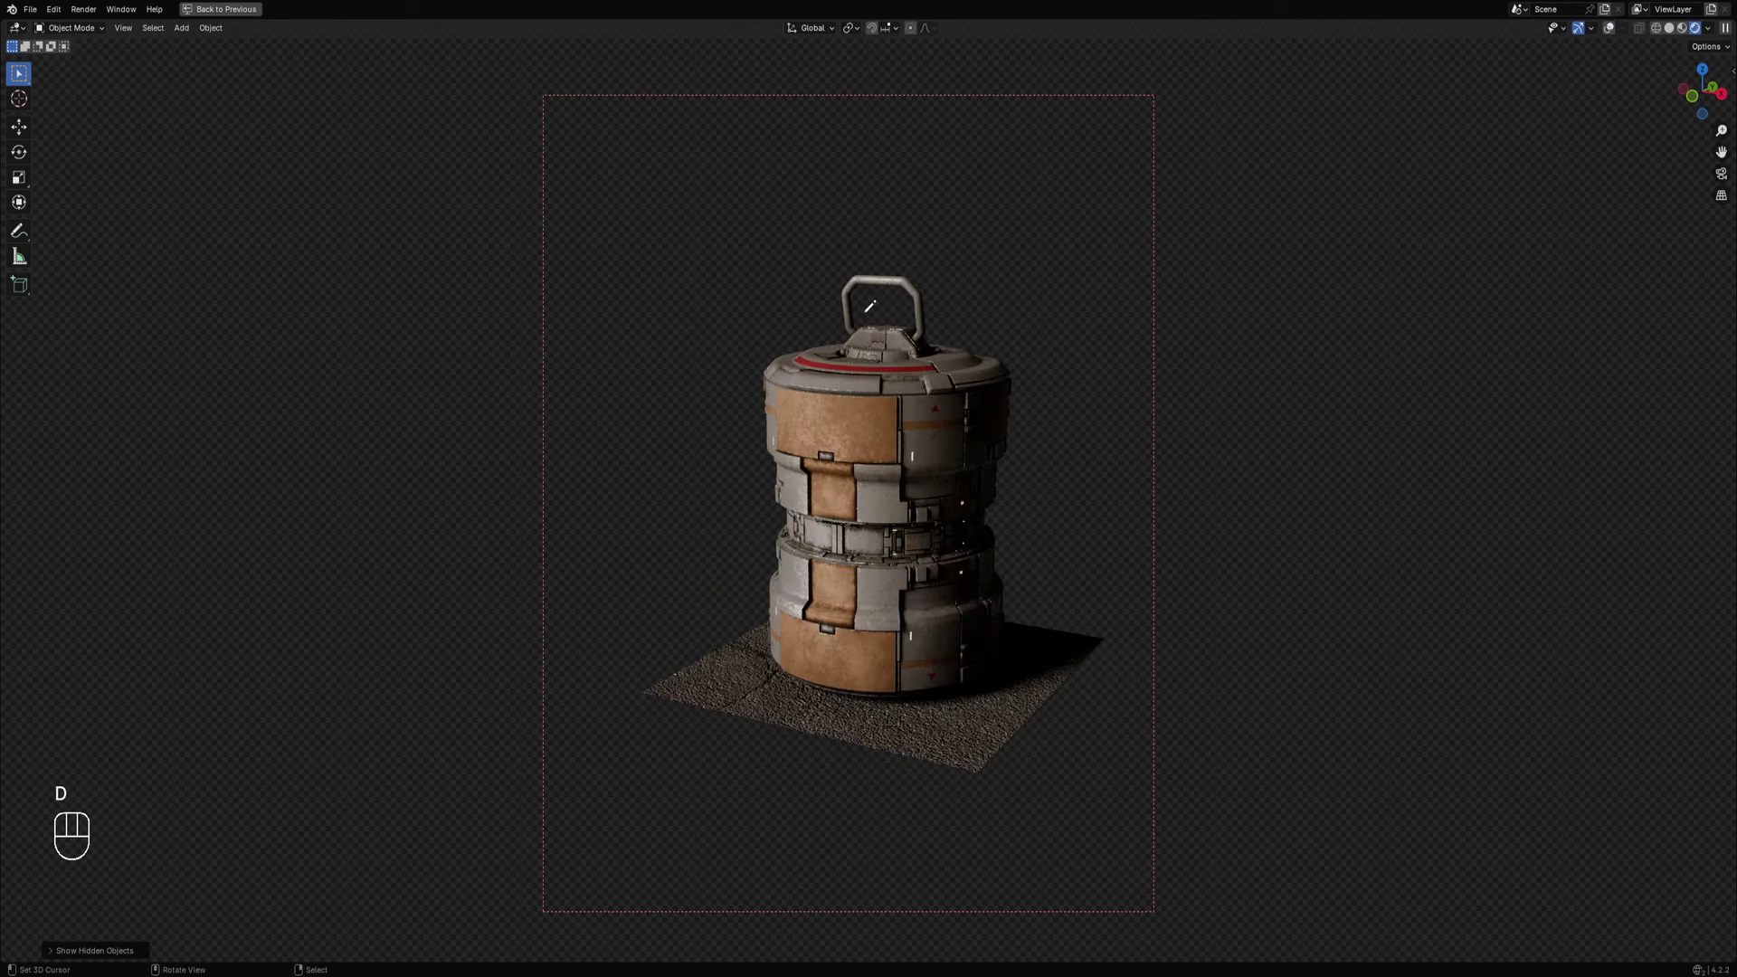
Turn the overlays back on and try to draw an annotation above the canister's handle.
key("d")
key("shift+alt+z")
key("d")
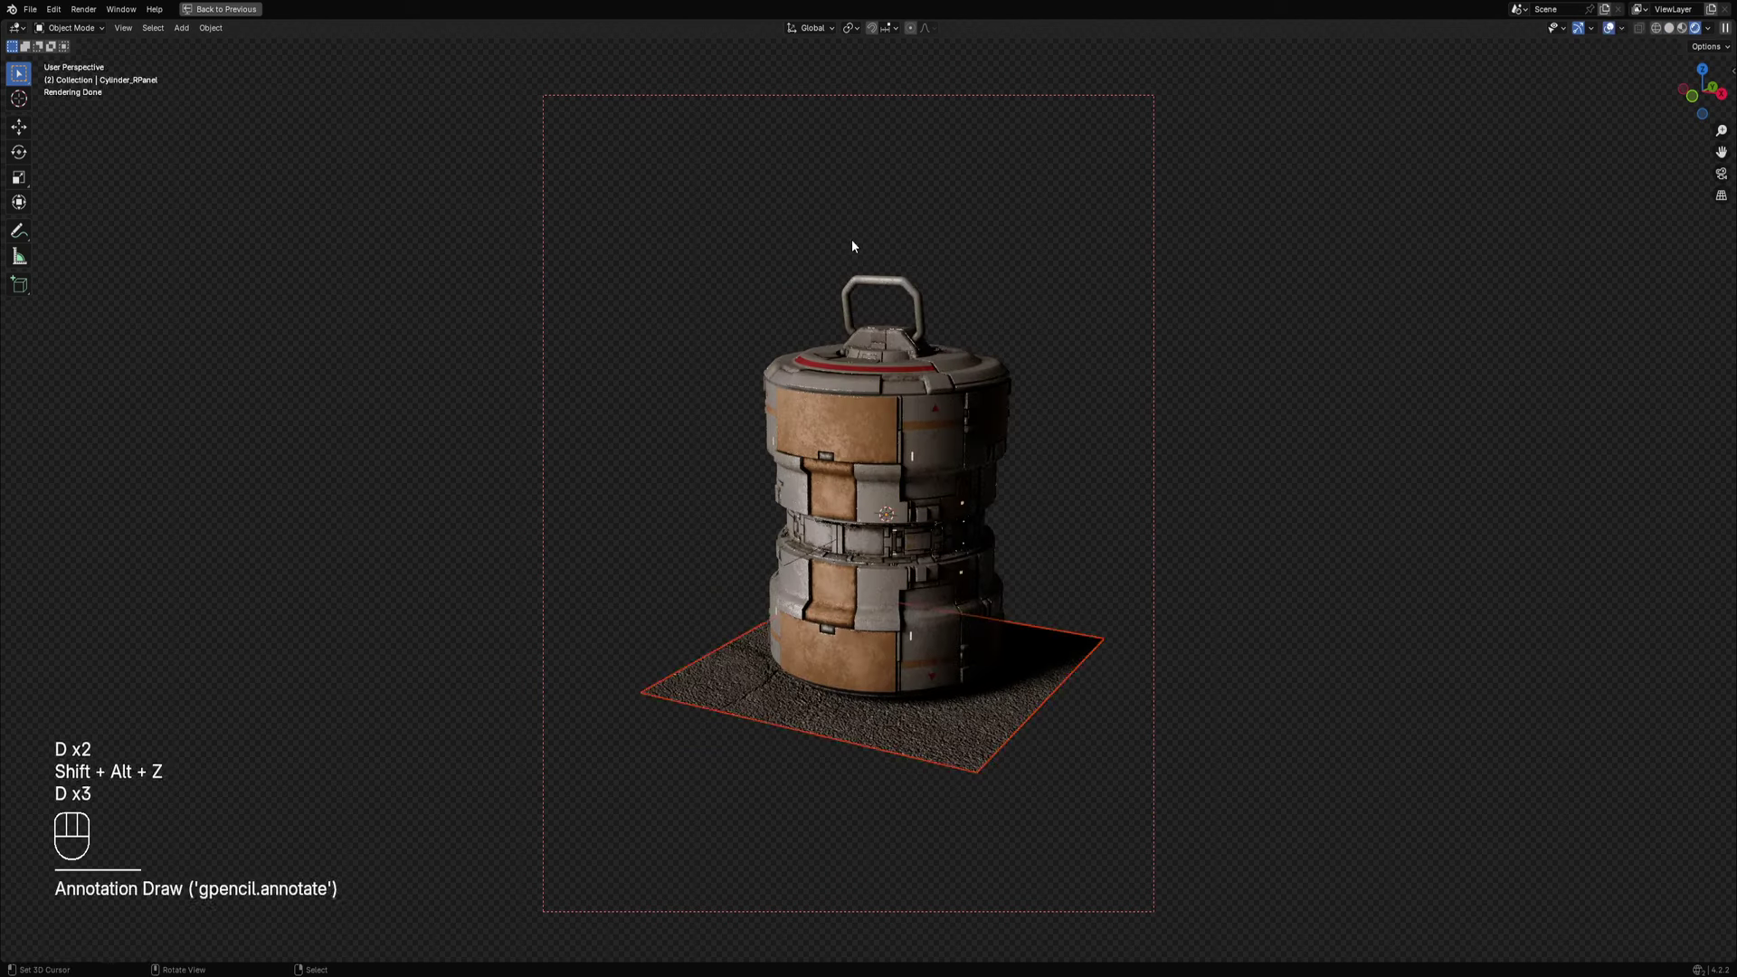
Start animation playback and hide the carrying handle and its mounting parts on top of the lid.
key("space")
left_click(889, 279)
key("h")
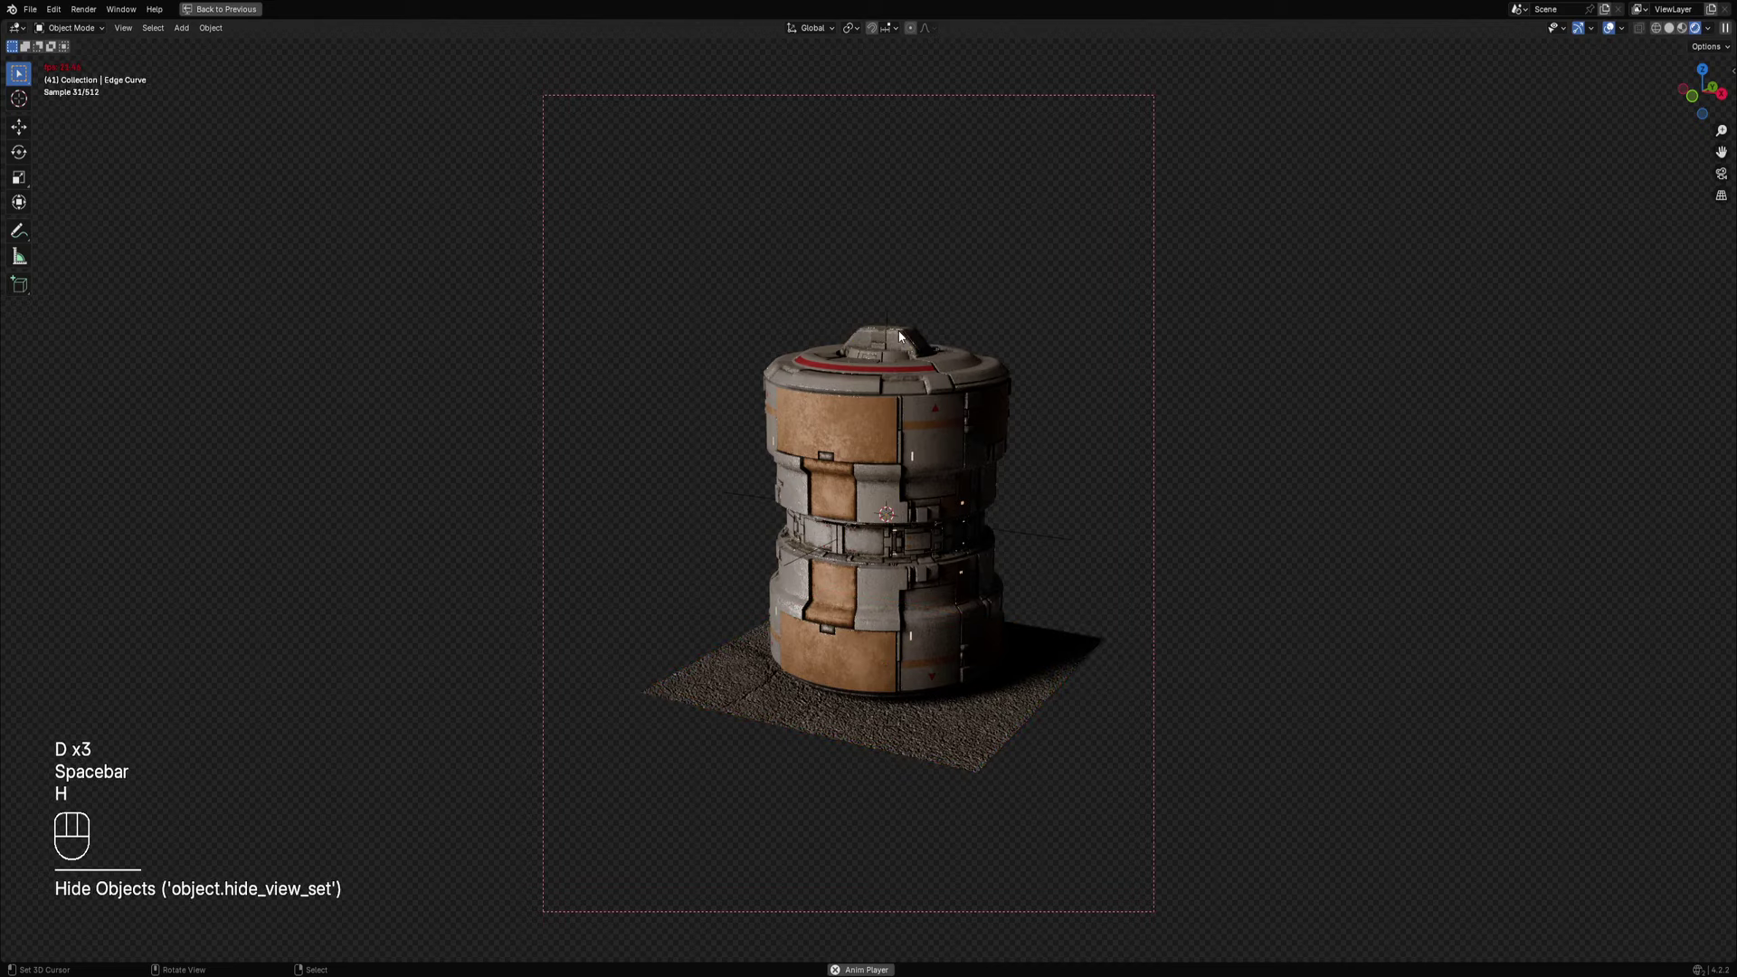
left_click(900, 335)
key("h")
left_click(899, 335)
key("h")
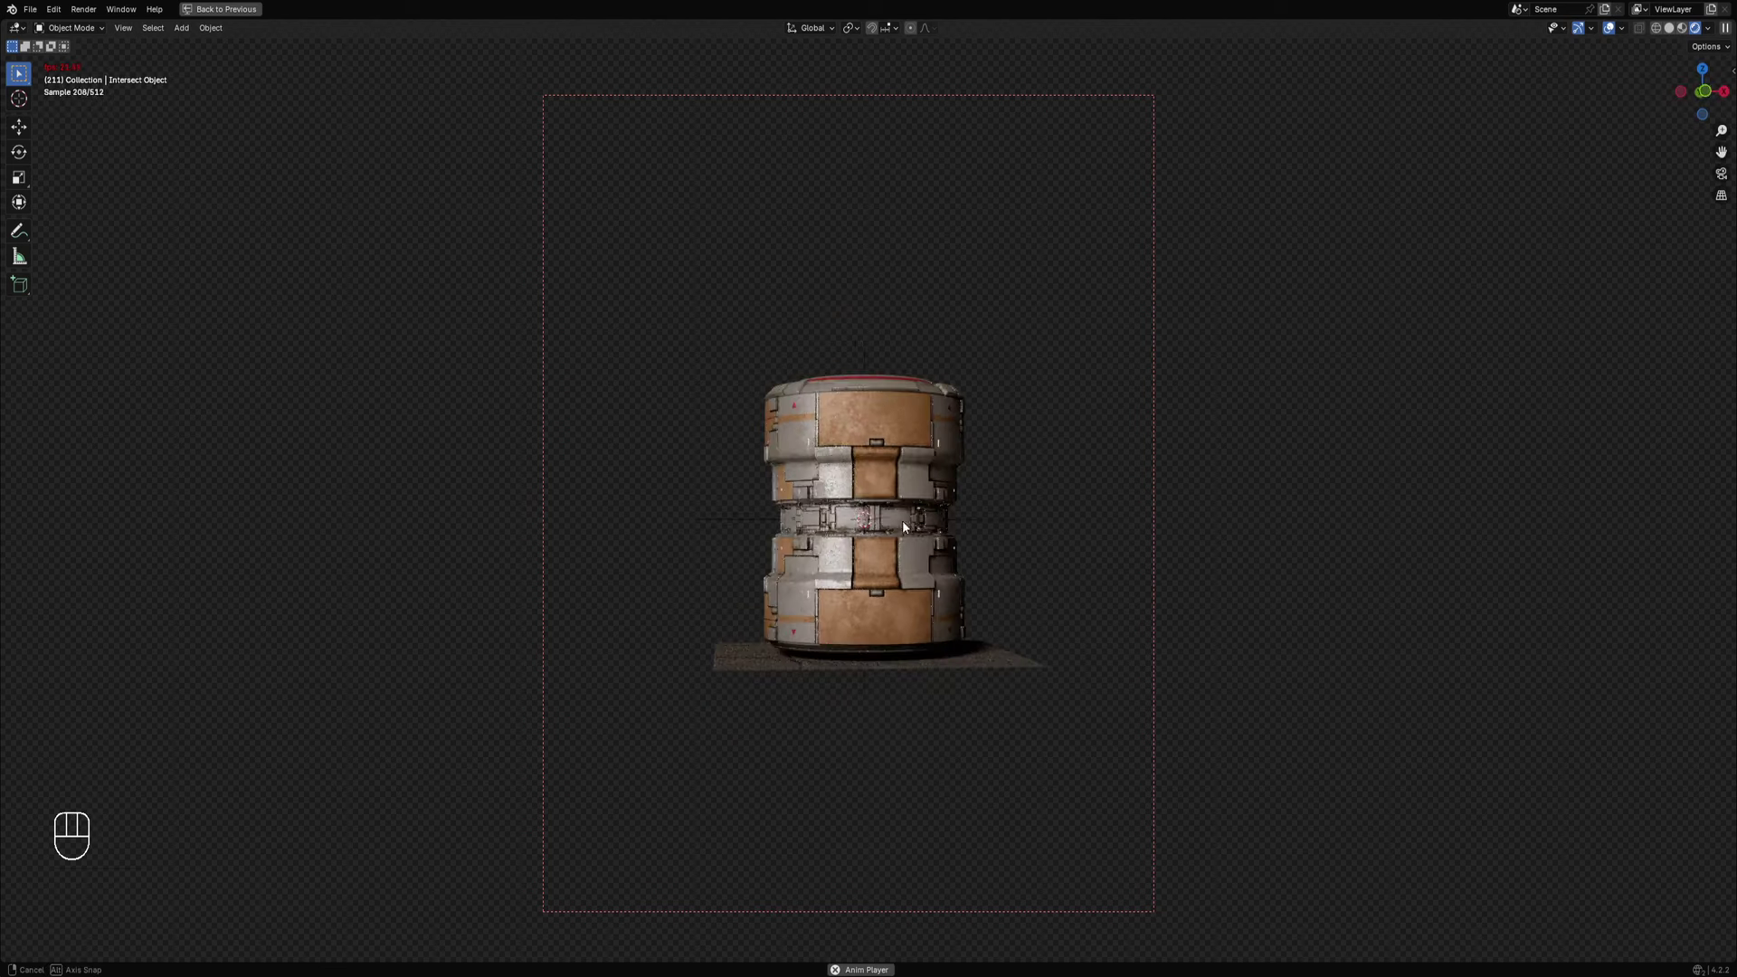
mouse_move(991, 584)
middle_mouse_down()
mouse_move(811, 561)
mouse_move(932, 554)
mouse_move(925, 581)
mouse_move(983, 597)
middle_mouse_up()
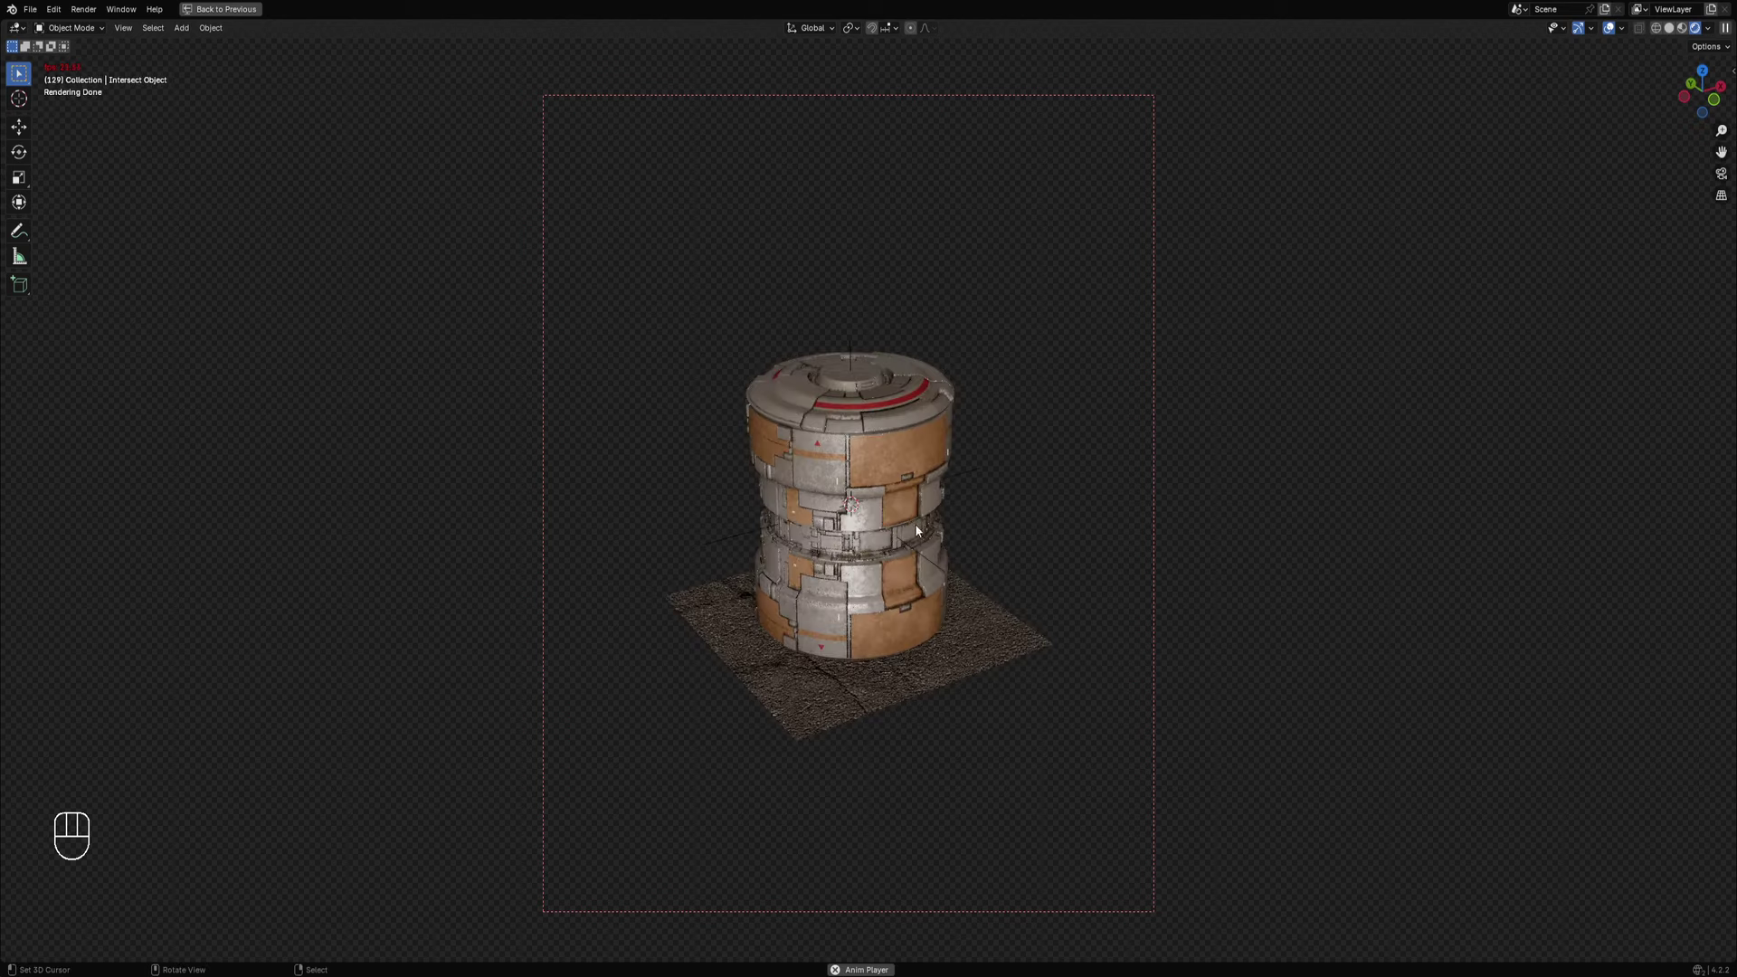
Unhide the carrying handle and its mounting parts on the lid and deselect everything.
mouse_move(914, 525)
middle_mouse_down()
mouse_move(925, 455)
mouse_move(952, 475)
mouse_move(915, 523)
middle_mouse_up()
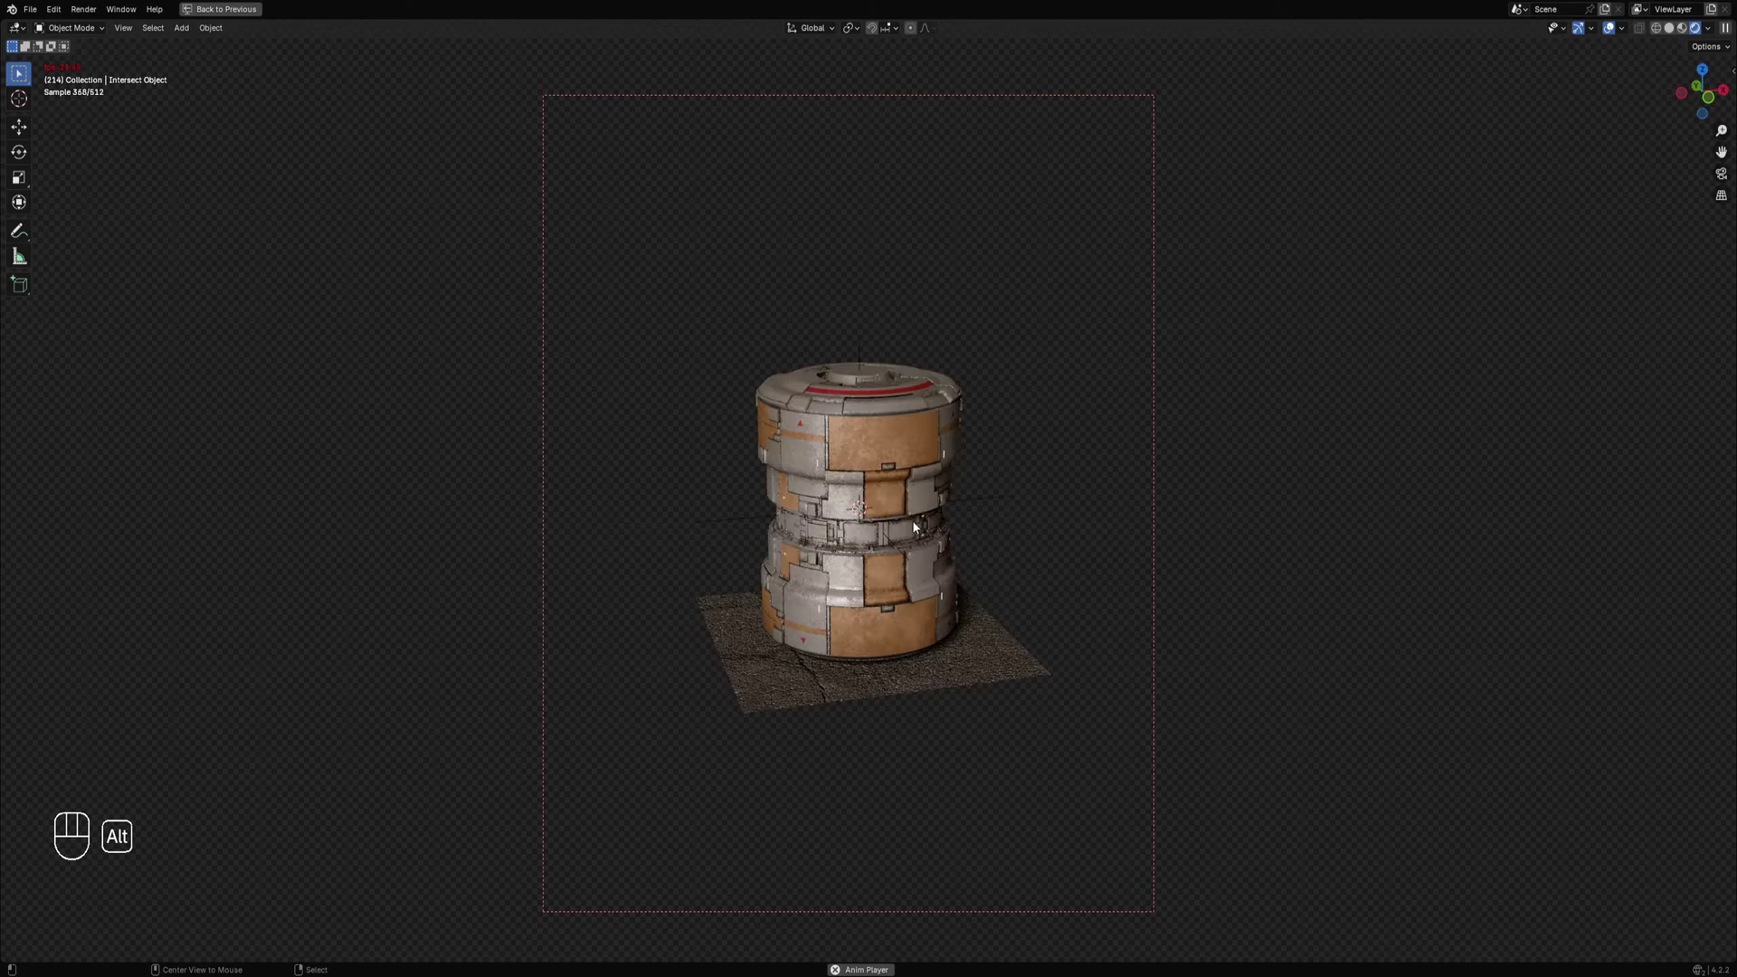
key("alt+h")
key("alt+a")
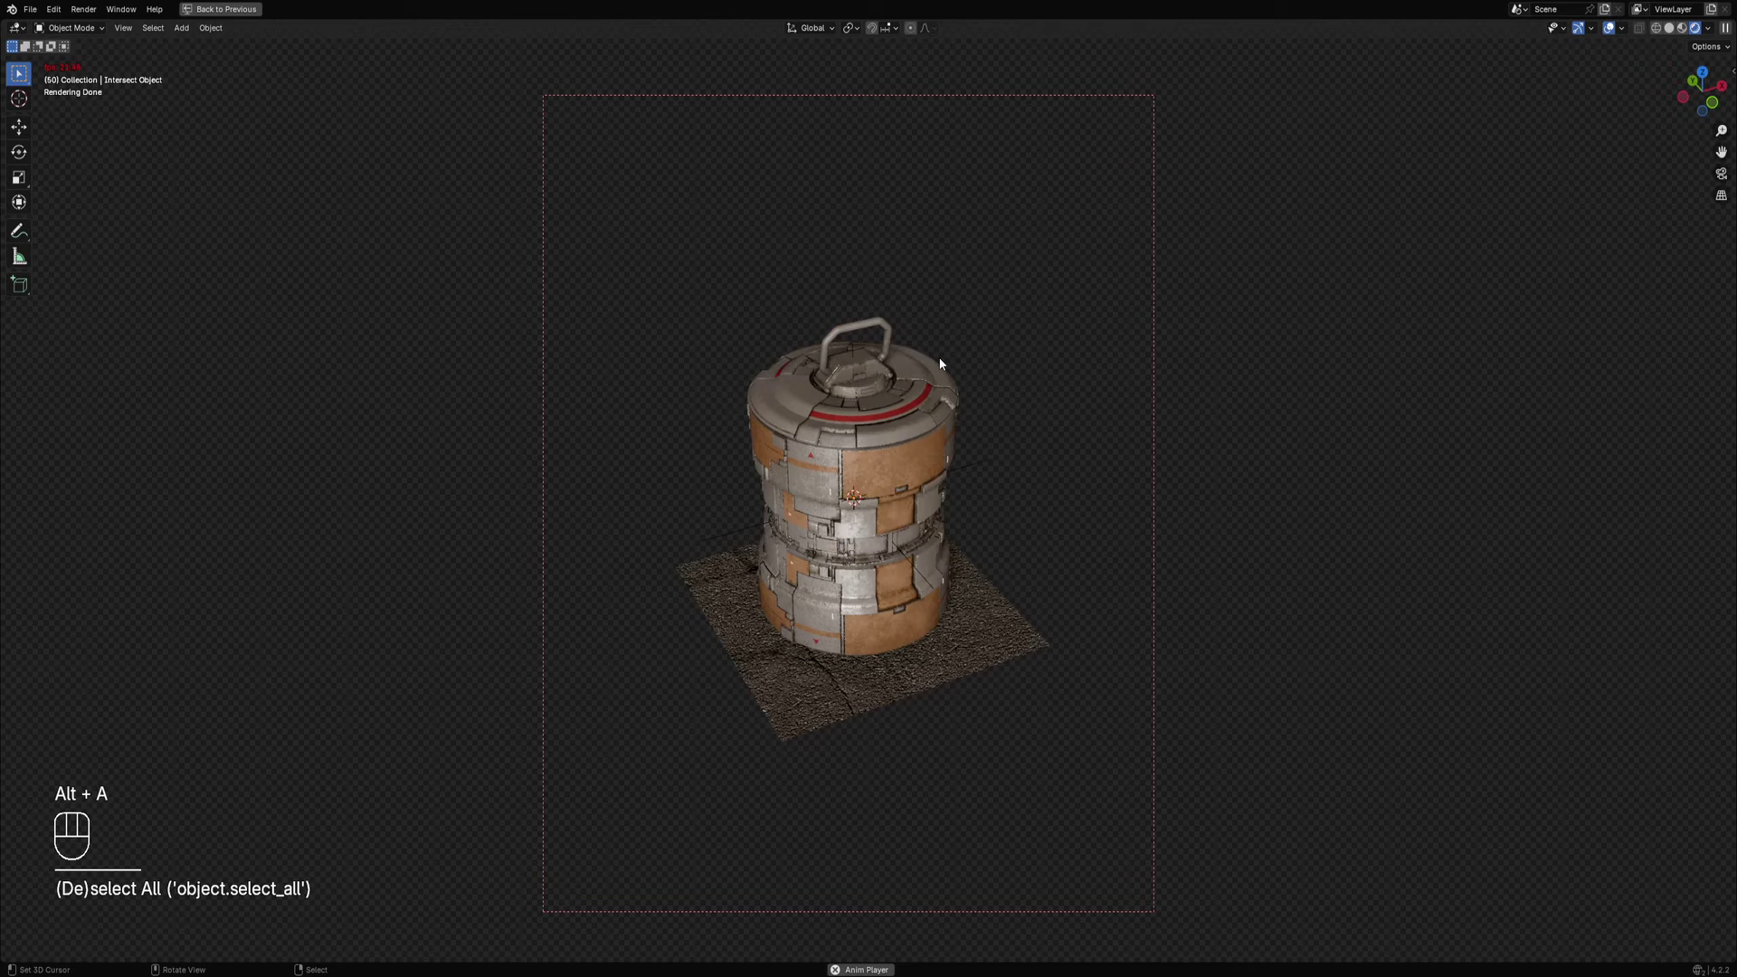
Inspect the carrying handle and its base mount by selecting each in turn, and clear the selection to view the canister's shadowed side.
middle_click_drag(940, 364, 956, 451)
scroll(955, 435, "up", 2)
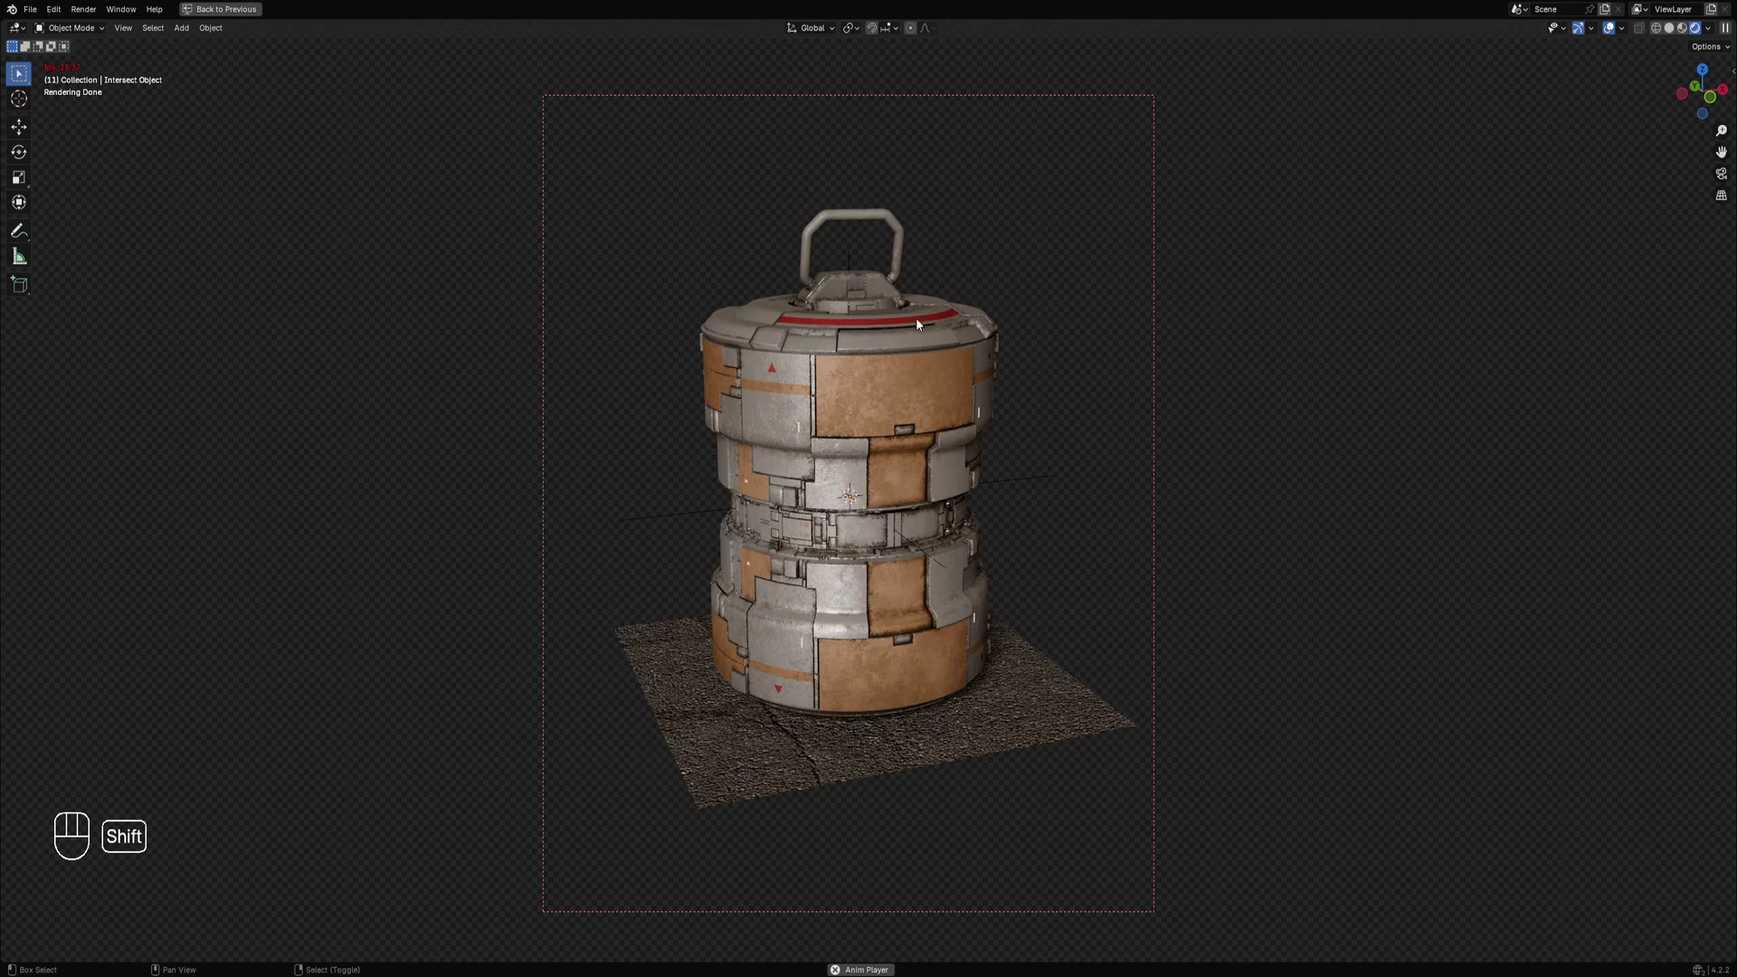
left_click(902, 252)
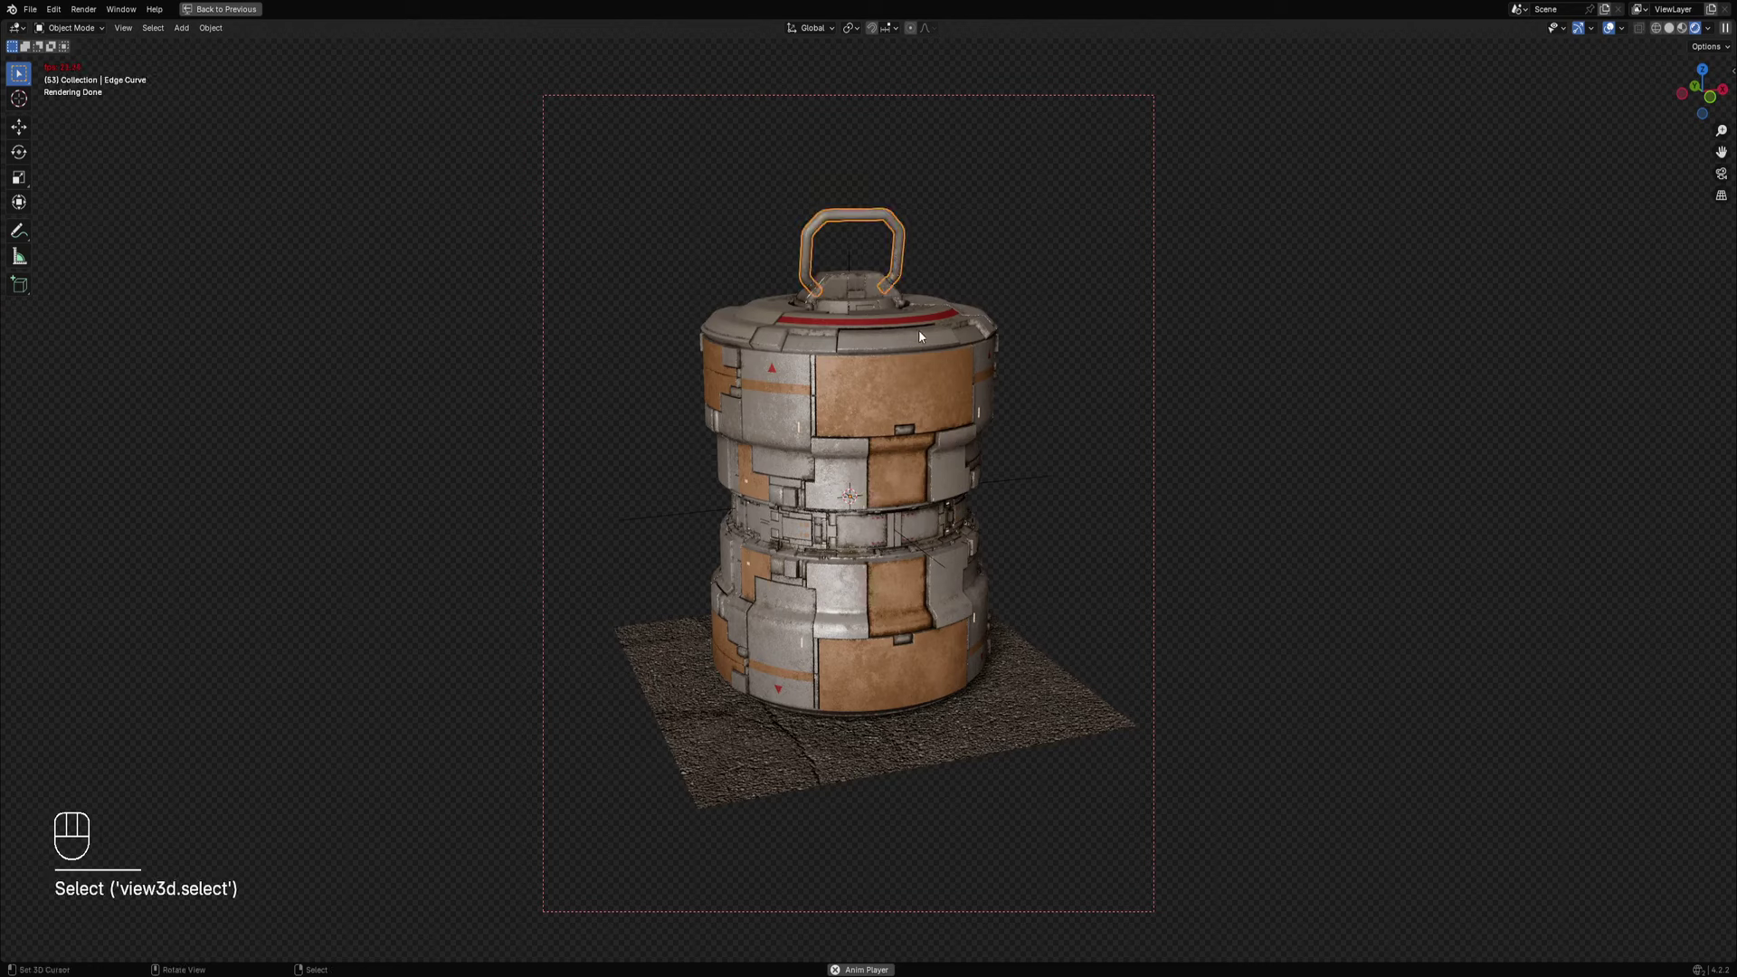
key("g")
right_click(837, 271)
right_click(873, 273)
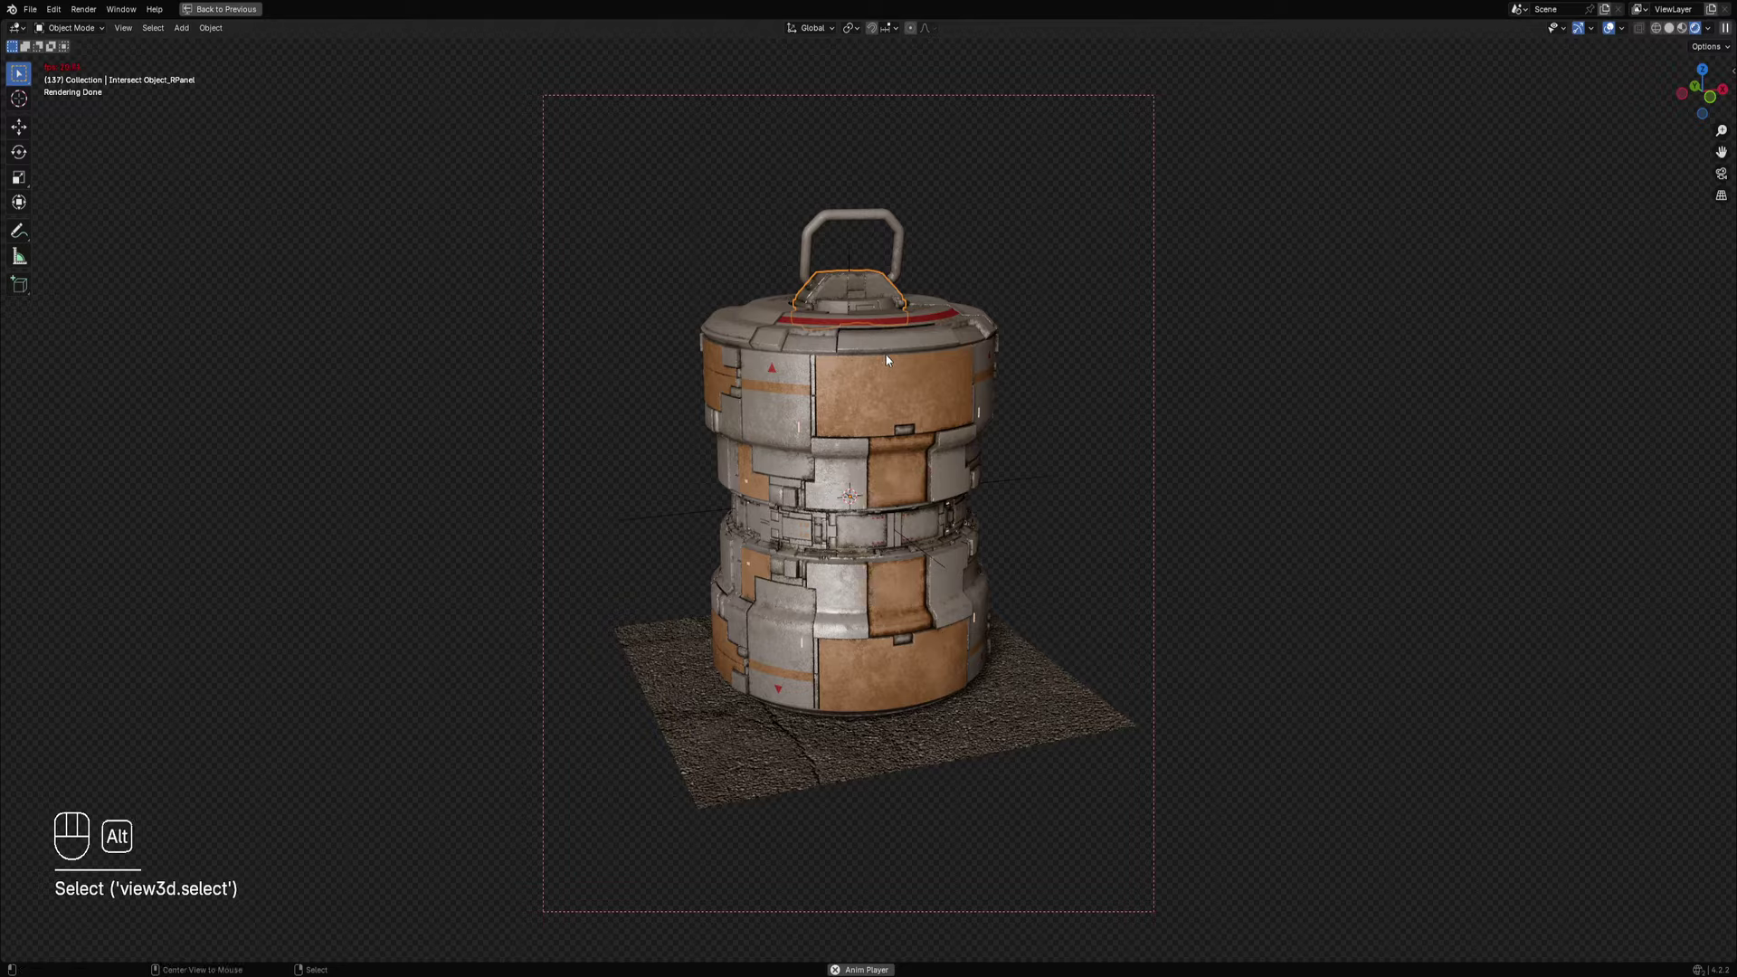
key("alt+a")
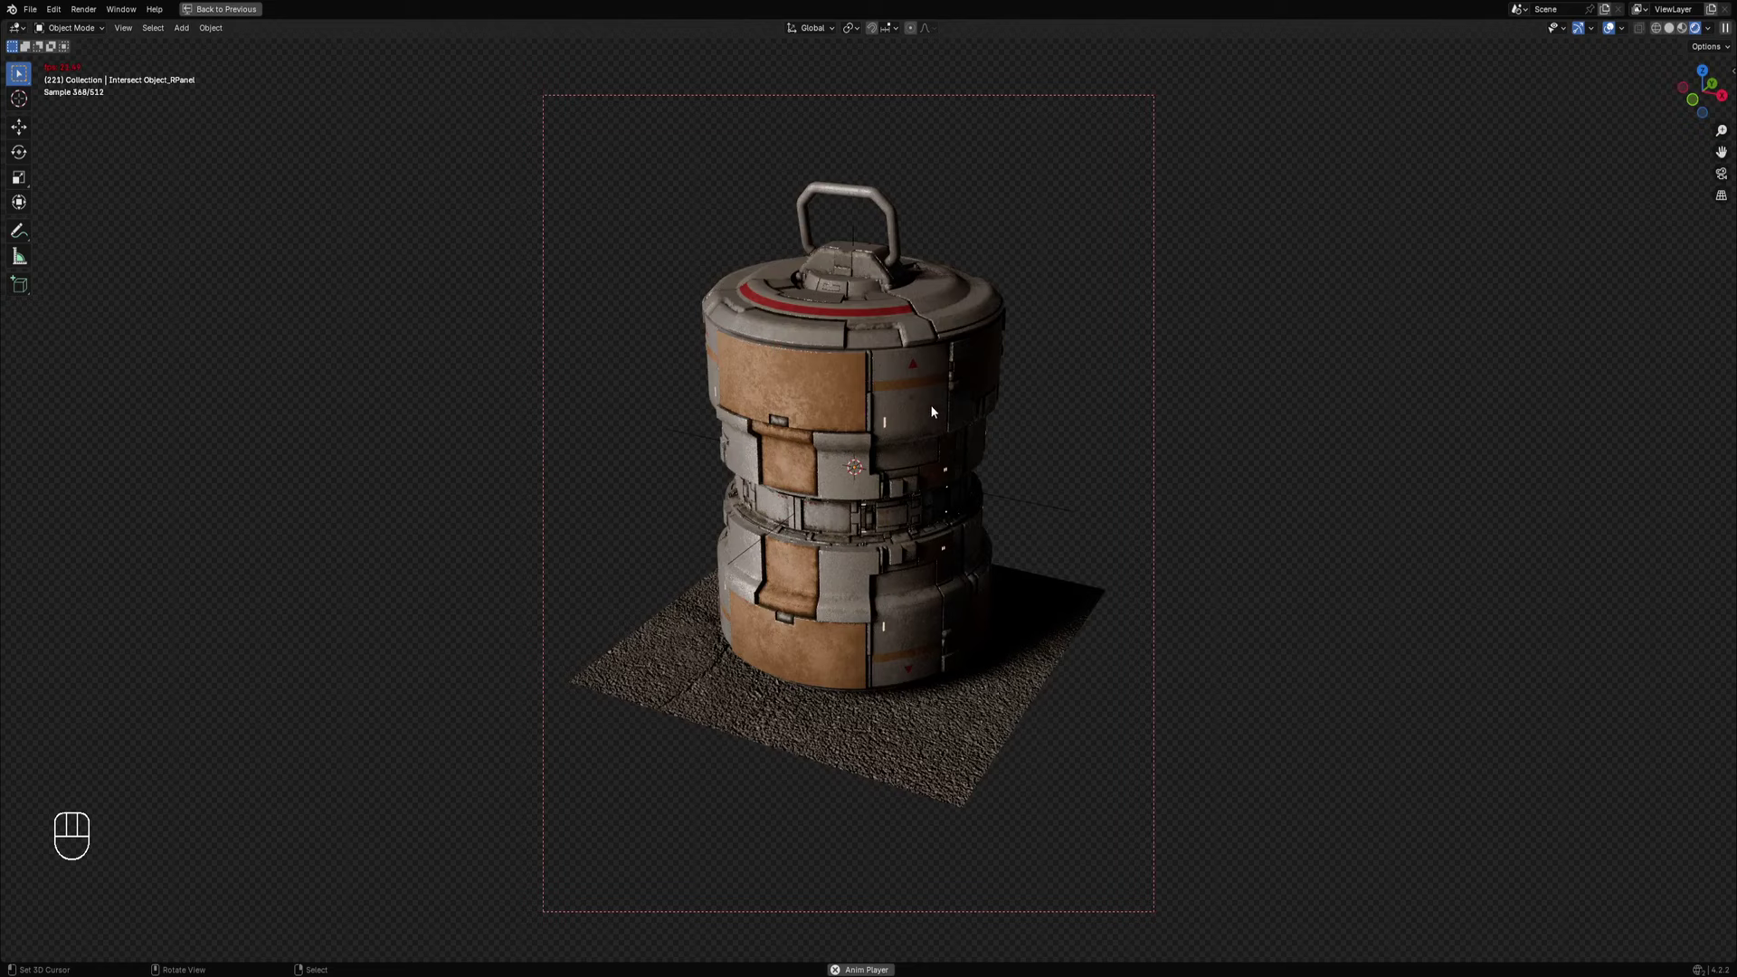
middle_click_drag(921, 369, 958, 350, "ctrl")
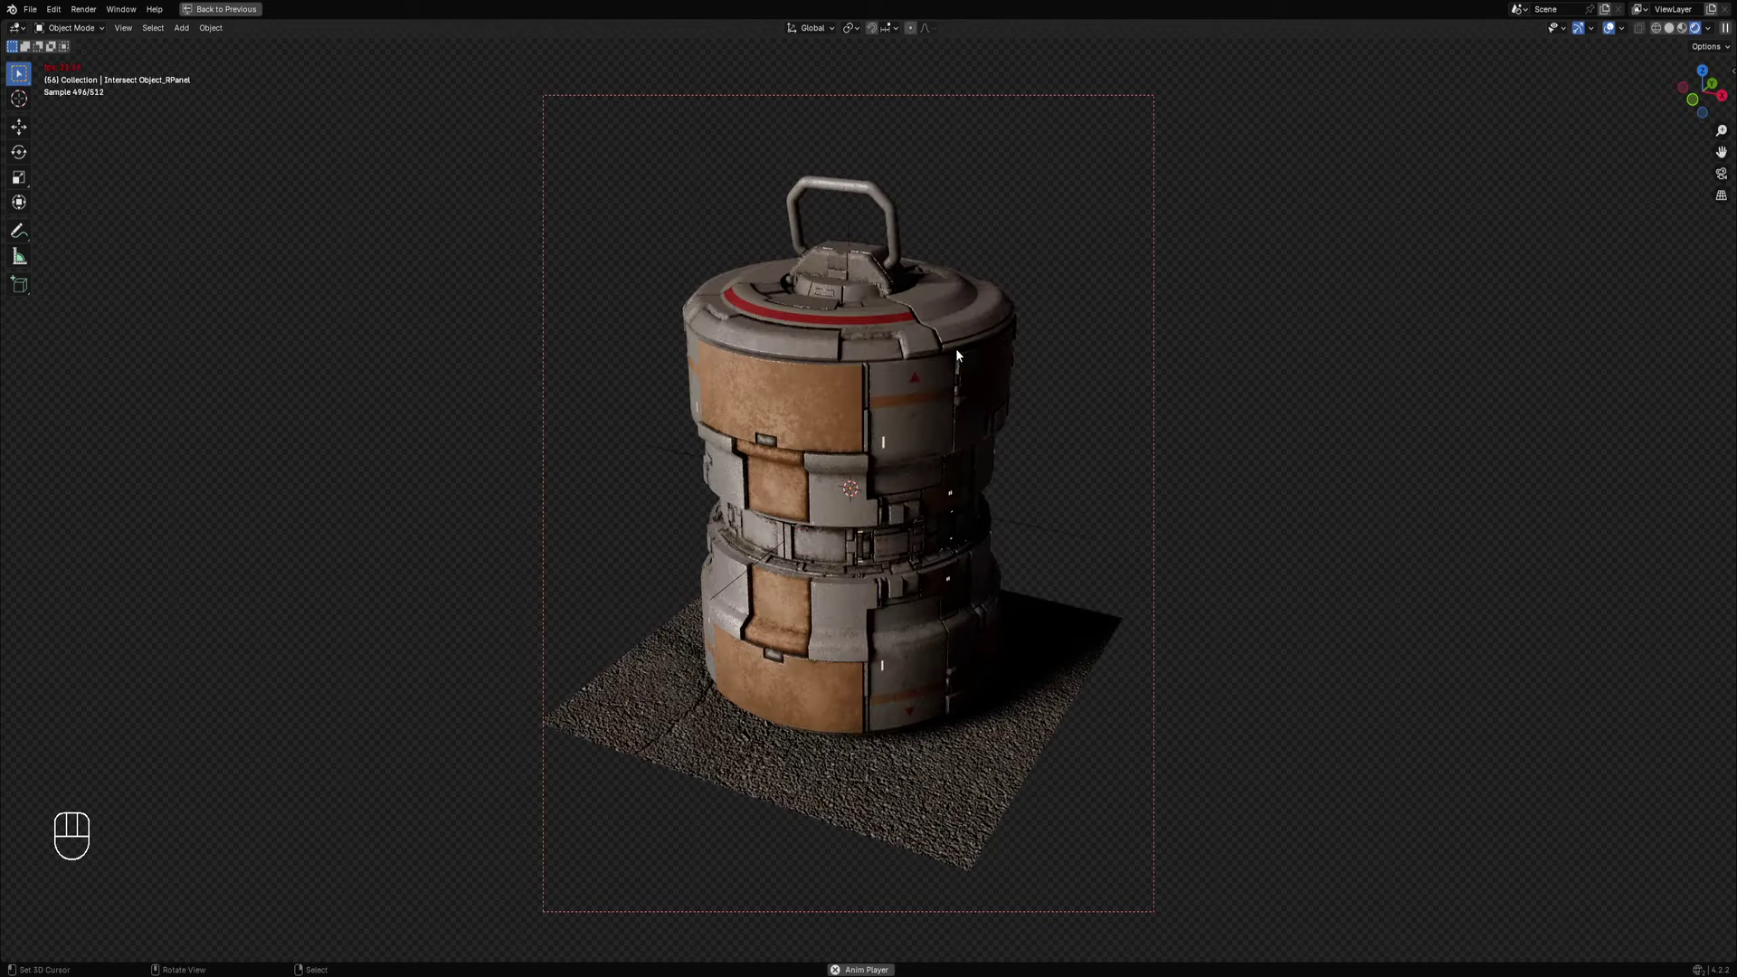